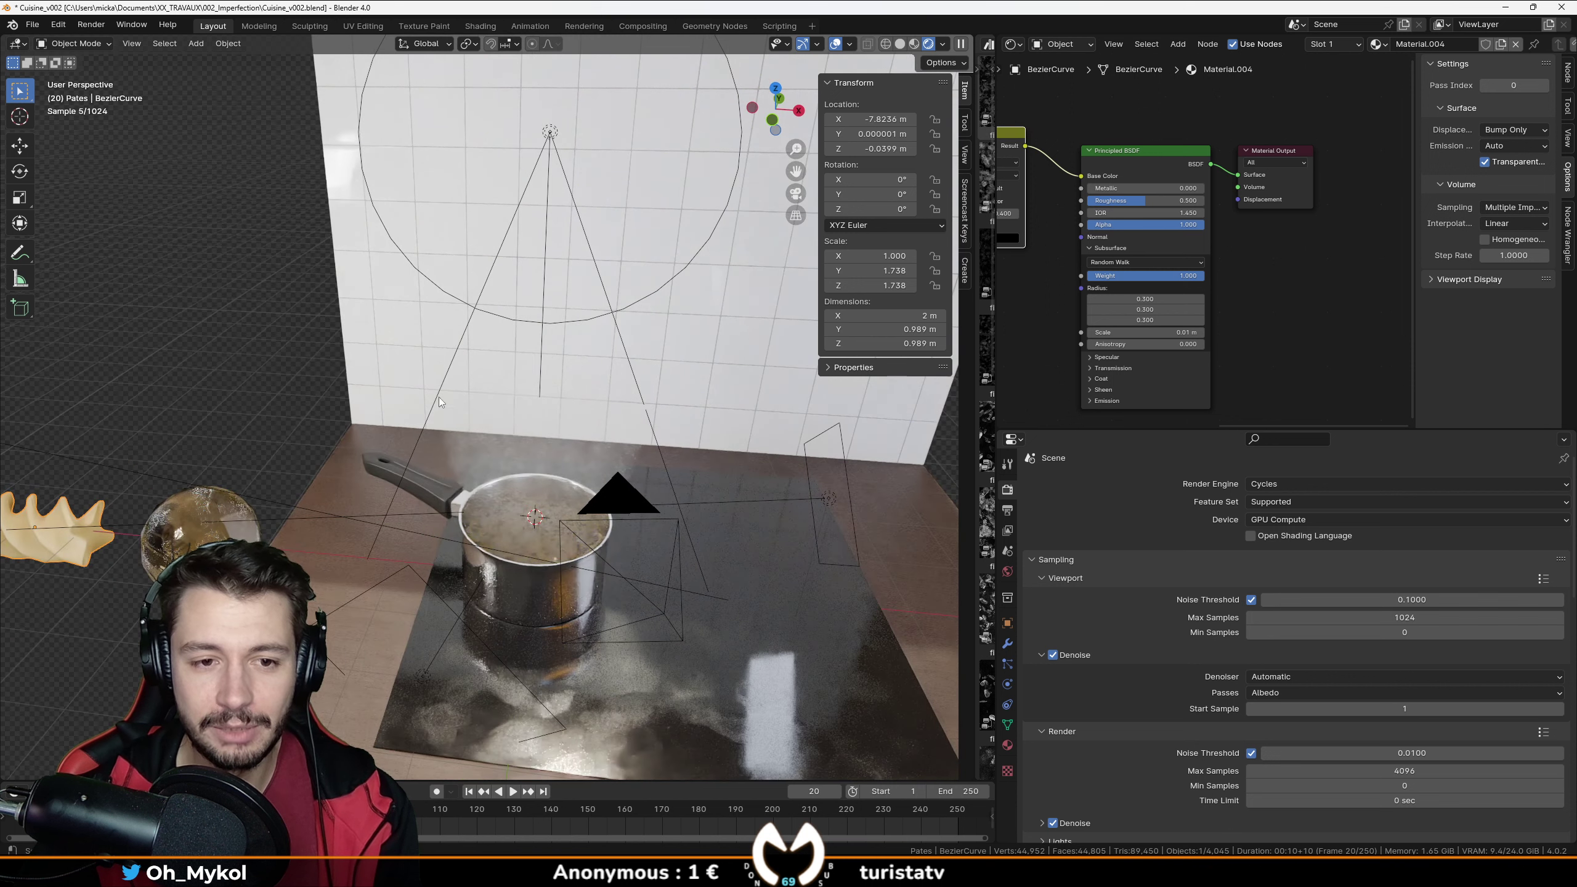
Orbit around the pot and switch the viewport from rendered to Solid shading.
{"action": "middle_click_drag", "start_coordinate": [497, 422], "coordinate": [565, 444]}
{"action": "scroll", "coordinate": [353, 470], "scroll_direction": "up", "scroll_amount": 4}
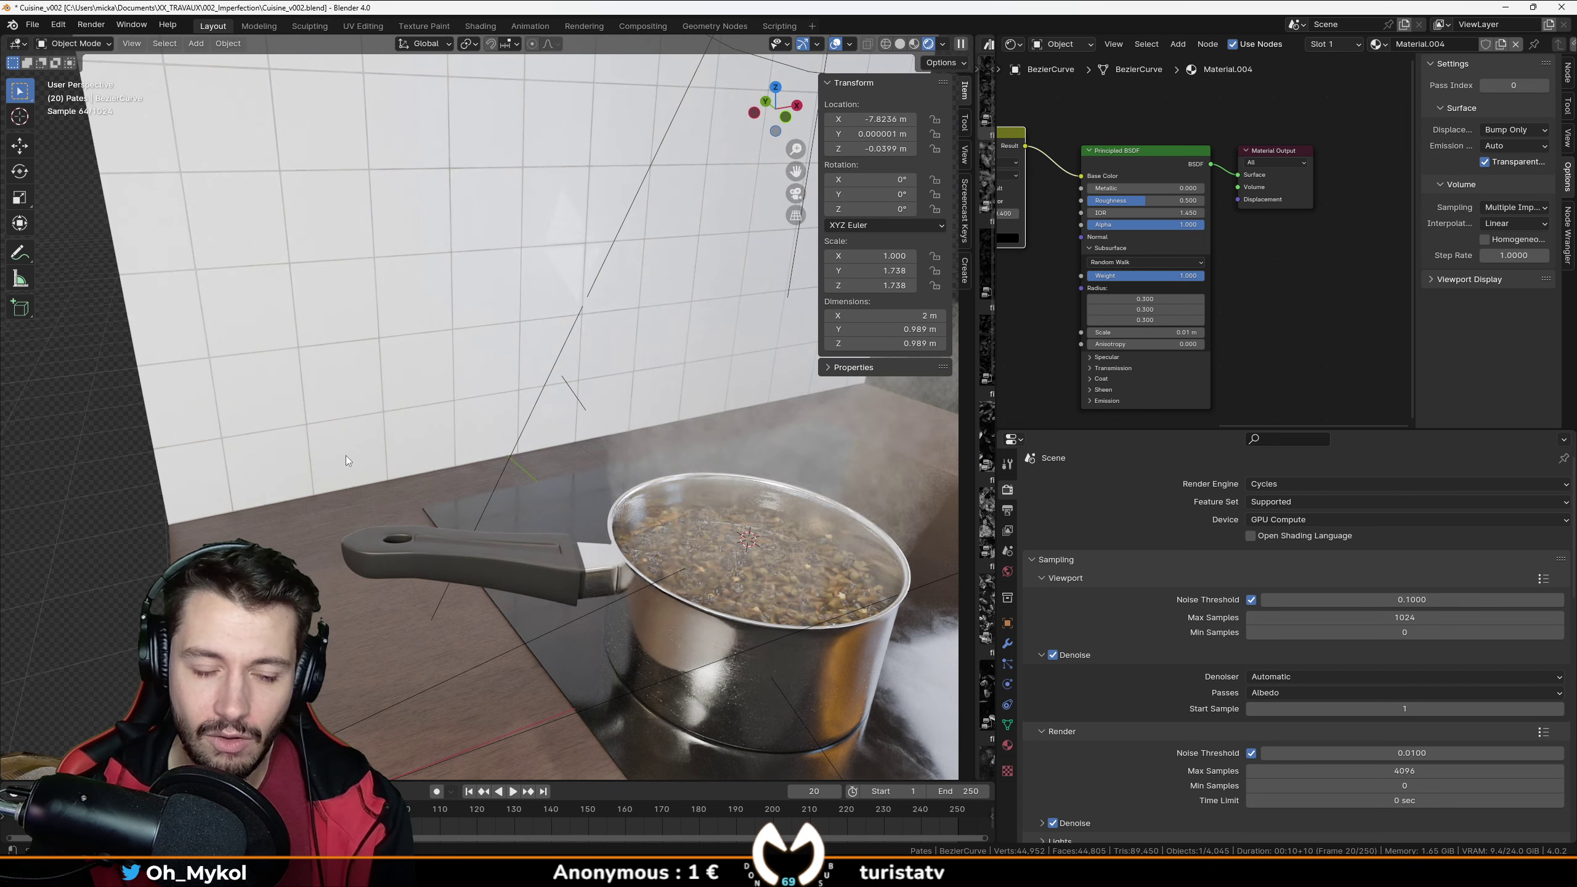
{"action": "scroll", "coordinate": [655, 451], "scroll_direction": "down", "scroll_amount": 4}
{"action": "middle_click_drag", "start_coordinate": [627, 488], "coordinate": [545, 443]}
{"action": "key", "text": "z"}
{"action": "left_click", "coordinate": [673, 451]}
{"action": "scroll", "coordinate": [633, 448], "scroll_direction": "down", "scroll_amount": 3}
{"action": "middle_click_drag", "start_coordinate": [466, 407], "coordinate": [537, 452]}
{"action": "scroll", "coordinate": [538, 452], "scroll_direction": "up", "scroll_amount": 3}
{"action": "scroll", "coordinate": [522, 444], "scroll_direction": "down", "scroll_amount": 4}
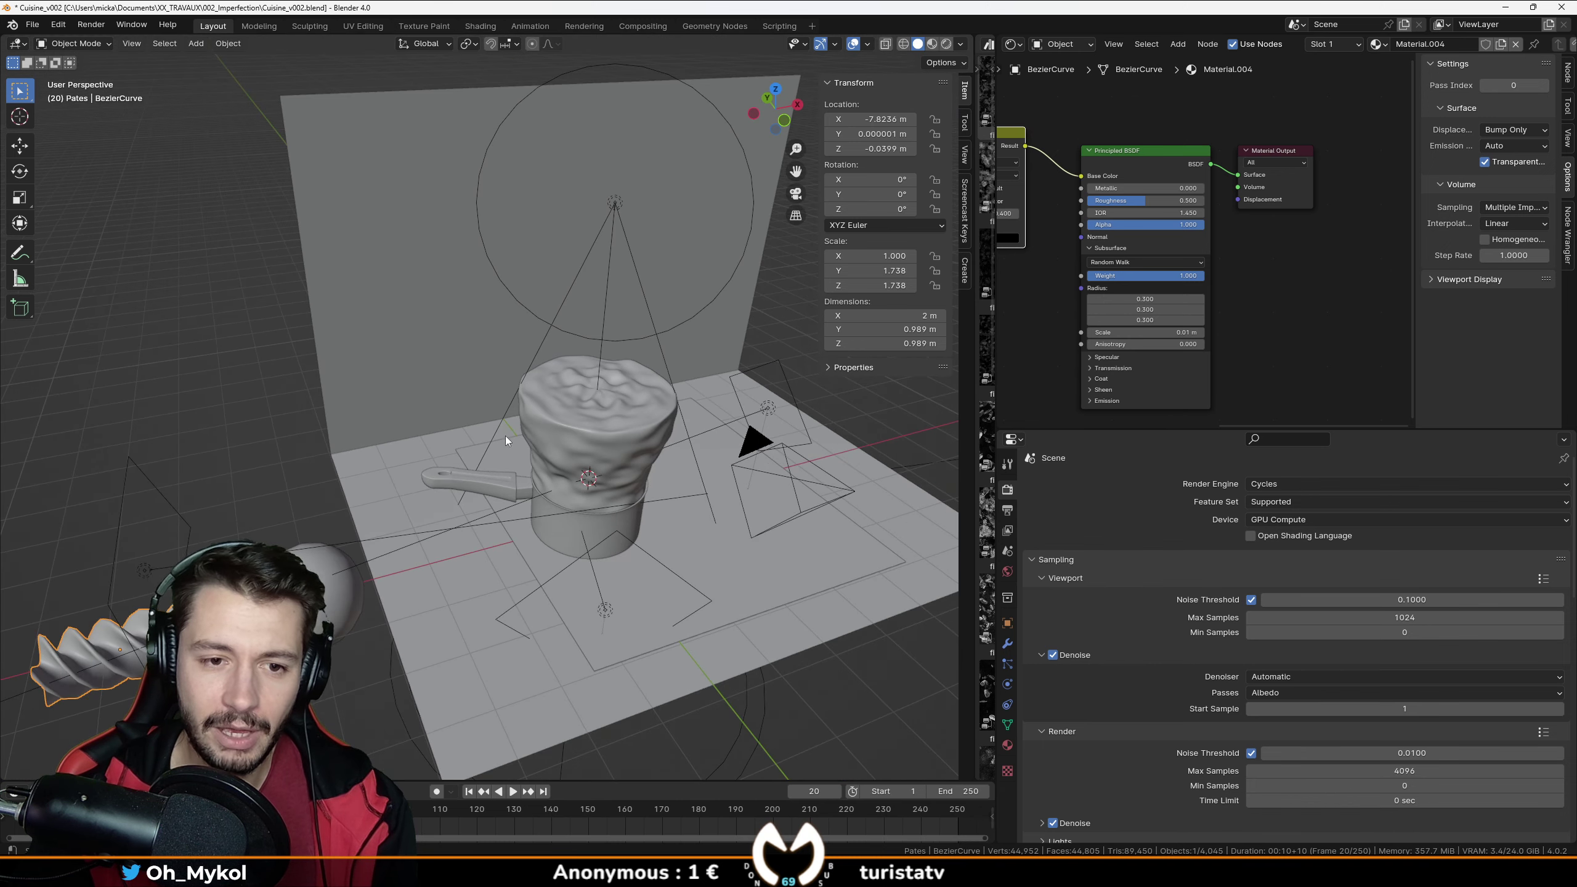
{"action": "scroll", "coordinate": [648, 450], "scroll_direction": "up", "scroll_amount": 2}
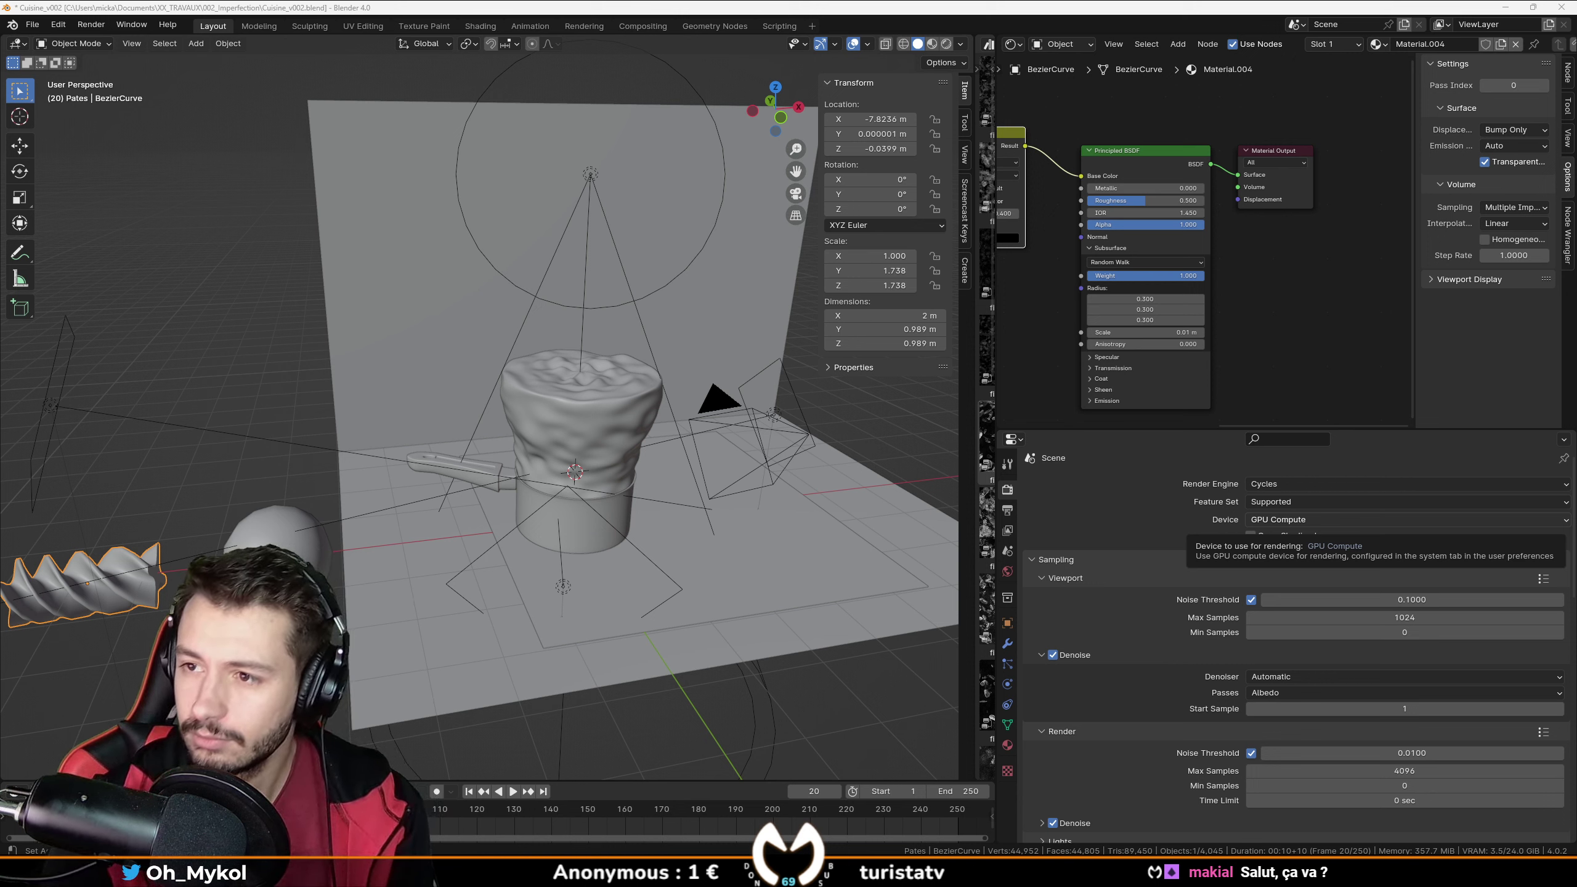
Bring the browser over Blender and preview the Beko cooktop image result.
{"action": "left_click_drag", "start_coordinate": [1575, 621], "coordinate": [994, 1]}
{"action": "left_click", "coordinate": [834, 275]}
{"action": "left_click", "coordinate": [834, 275]}
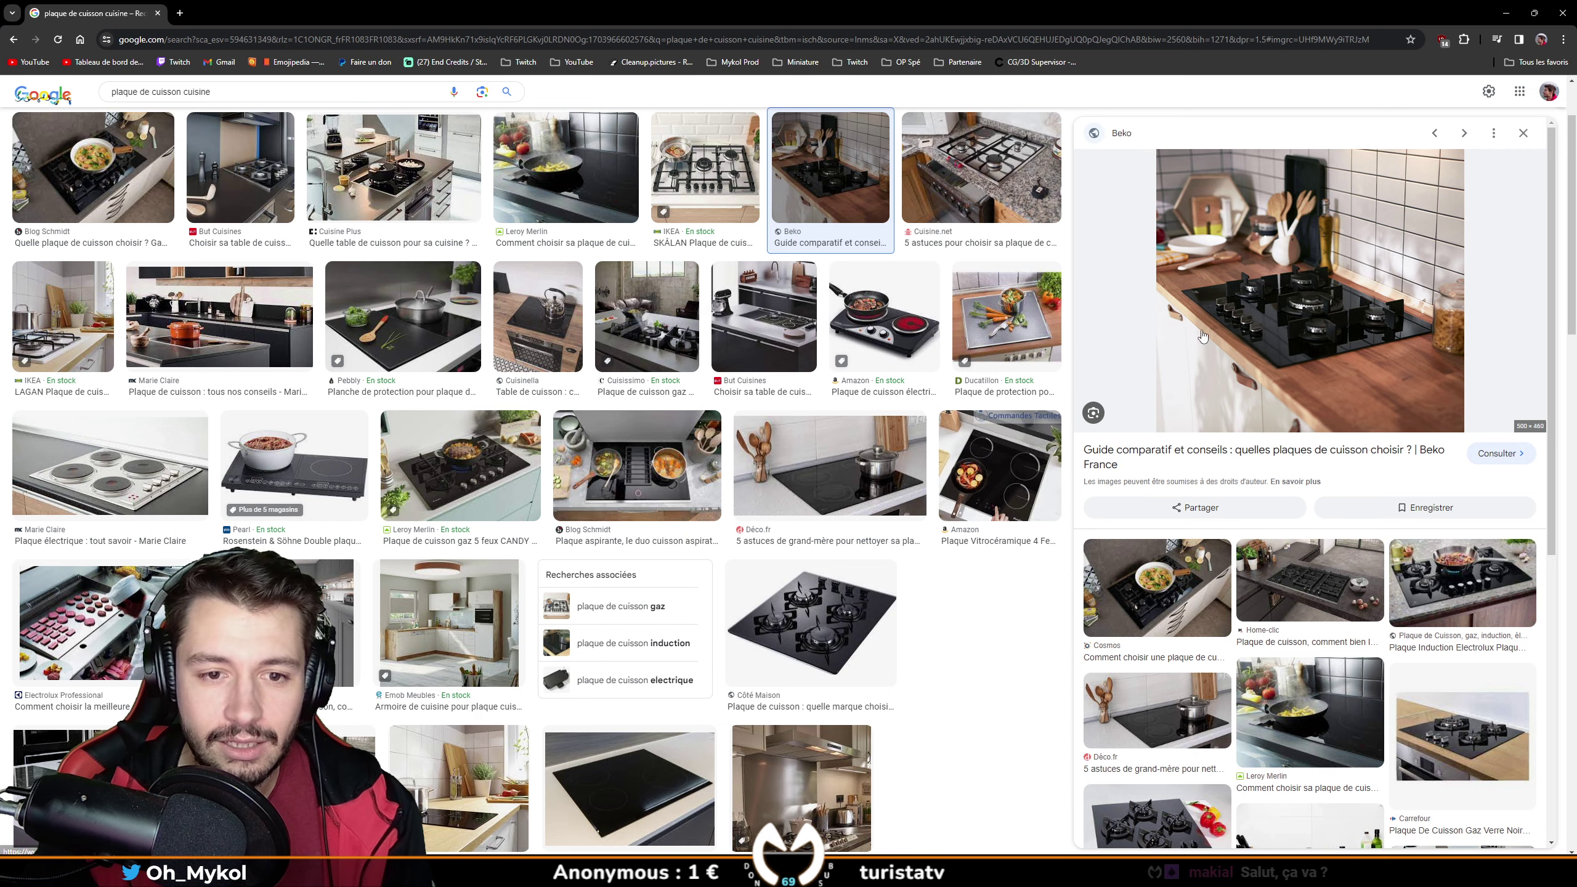
Browse the cooktop image results, ending on the Leroy Merlin frying-pan photo.
{"action": "scroll", "coordinate": [282, 423], "scroll_direction": "up", "scroll_amount": 2}
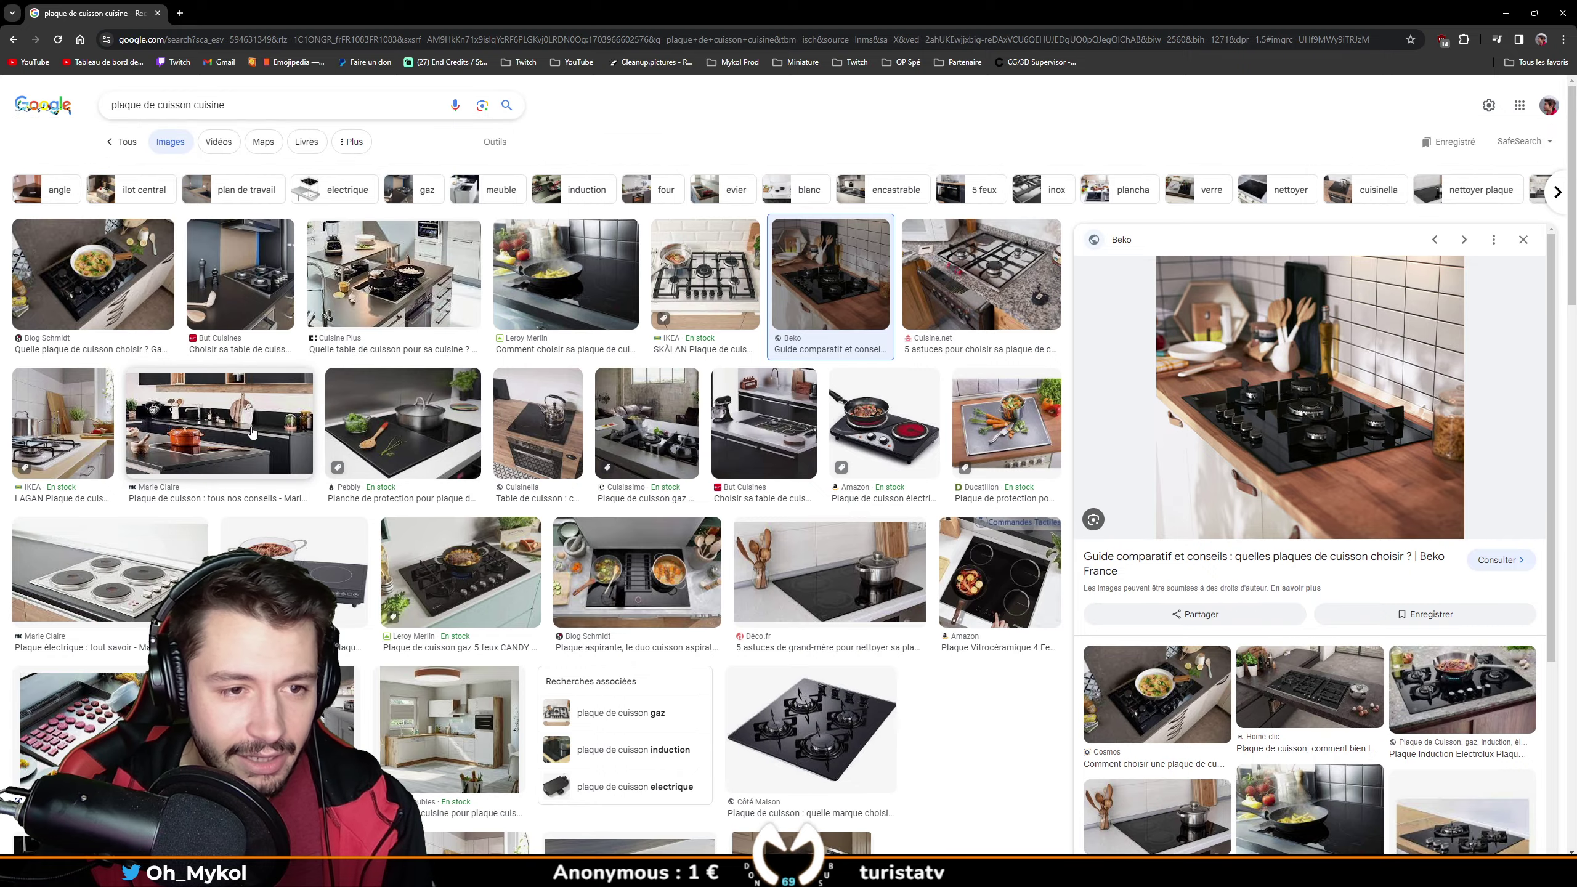
{"action": "left_click", "coordinate": [251, 433]}
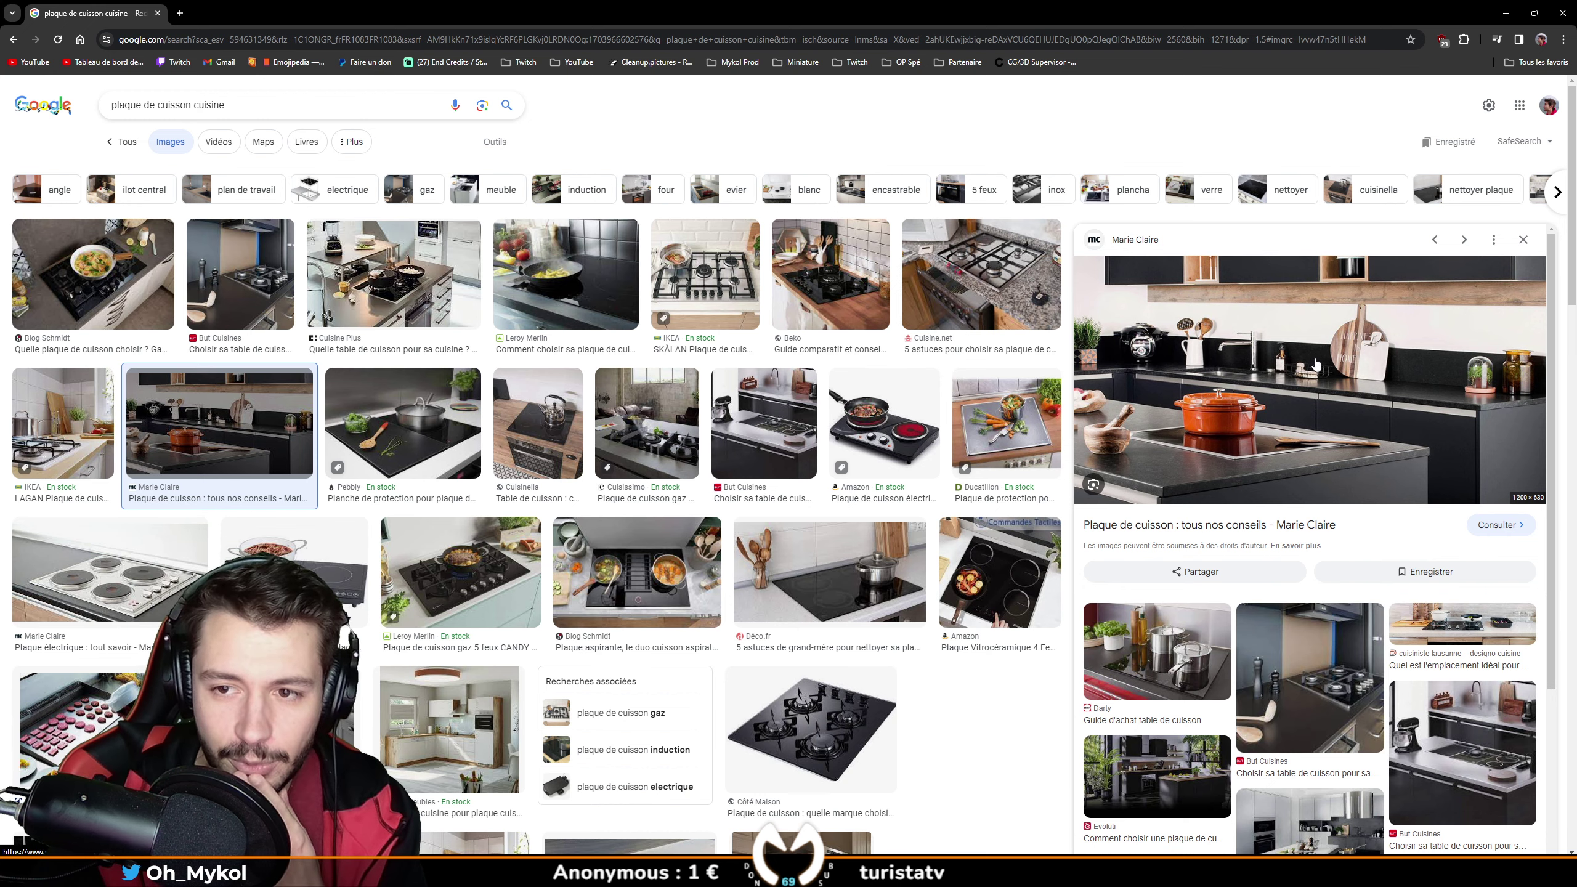
{"action": "left_click", "coordinate": [93, 273]}
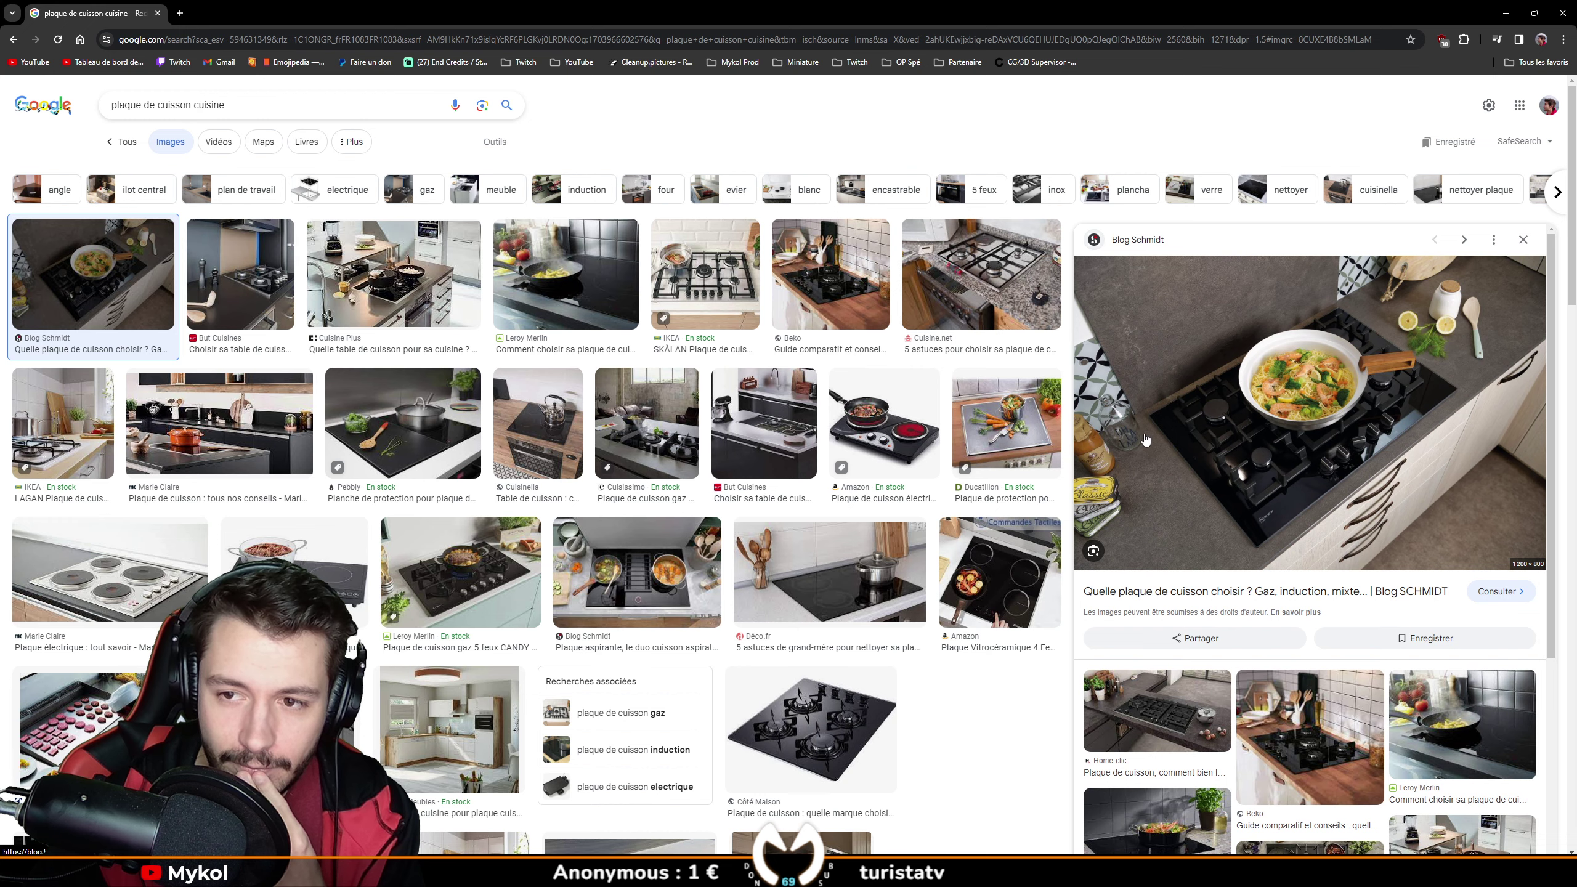
{"action": "left_click", "coordinate": [646, 580]}
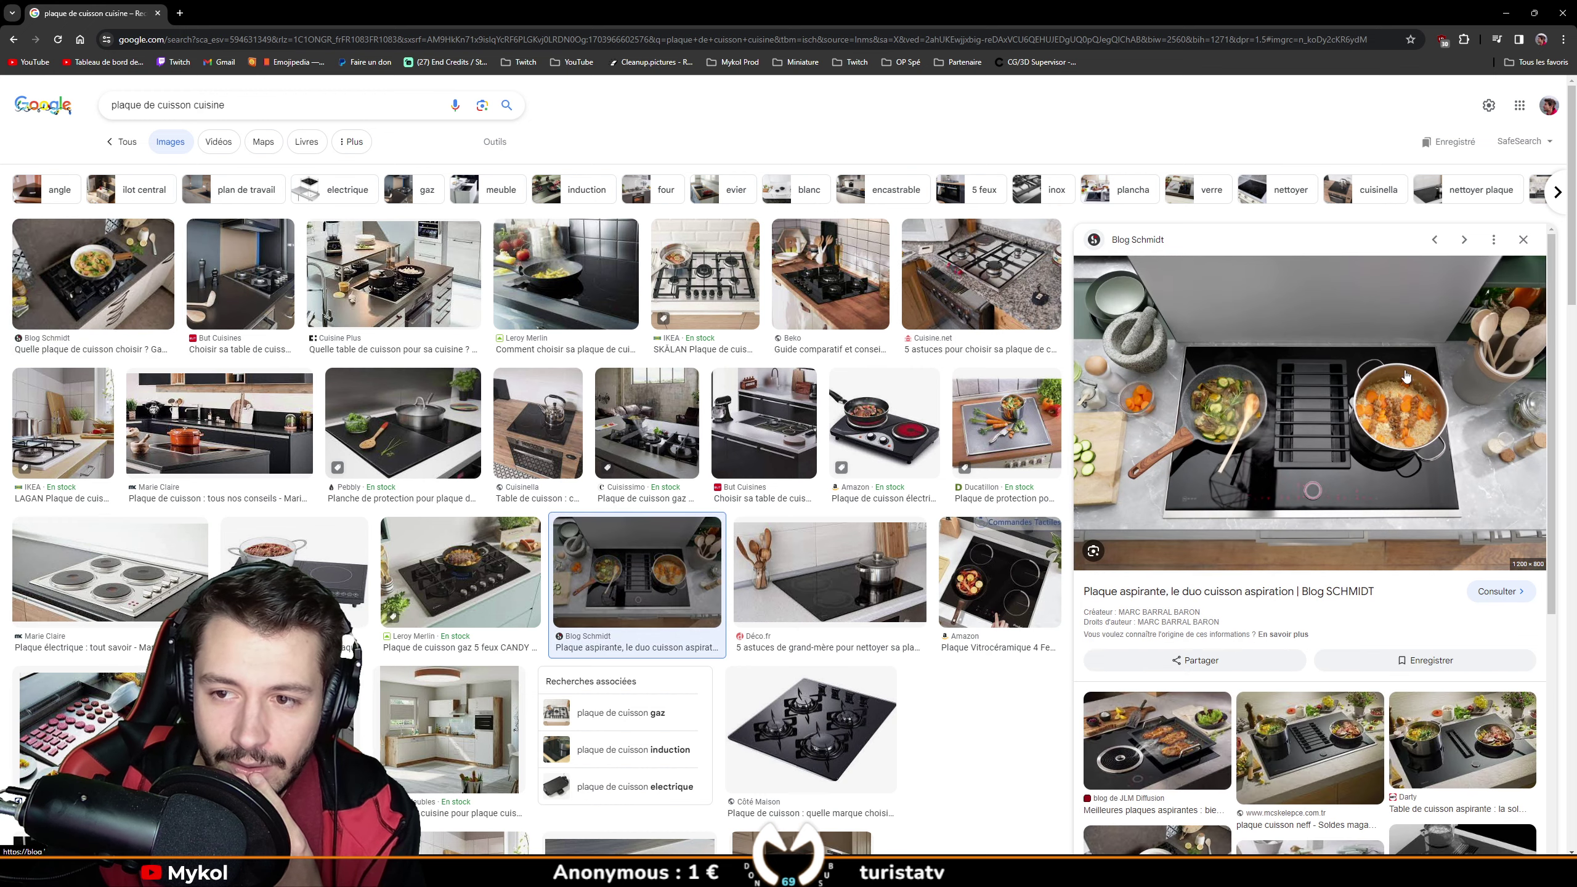
{"action": "left_click", "coordinate": [205, 435]}
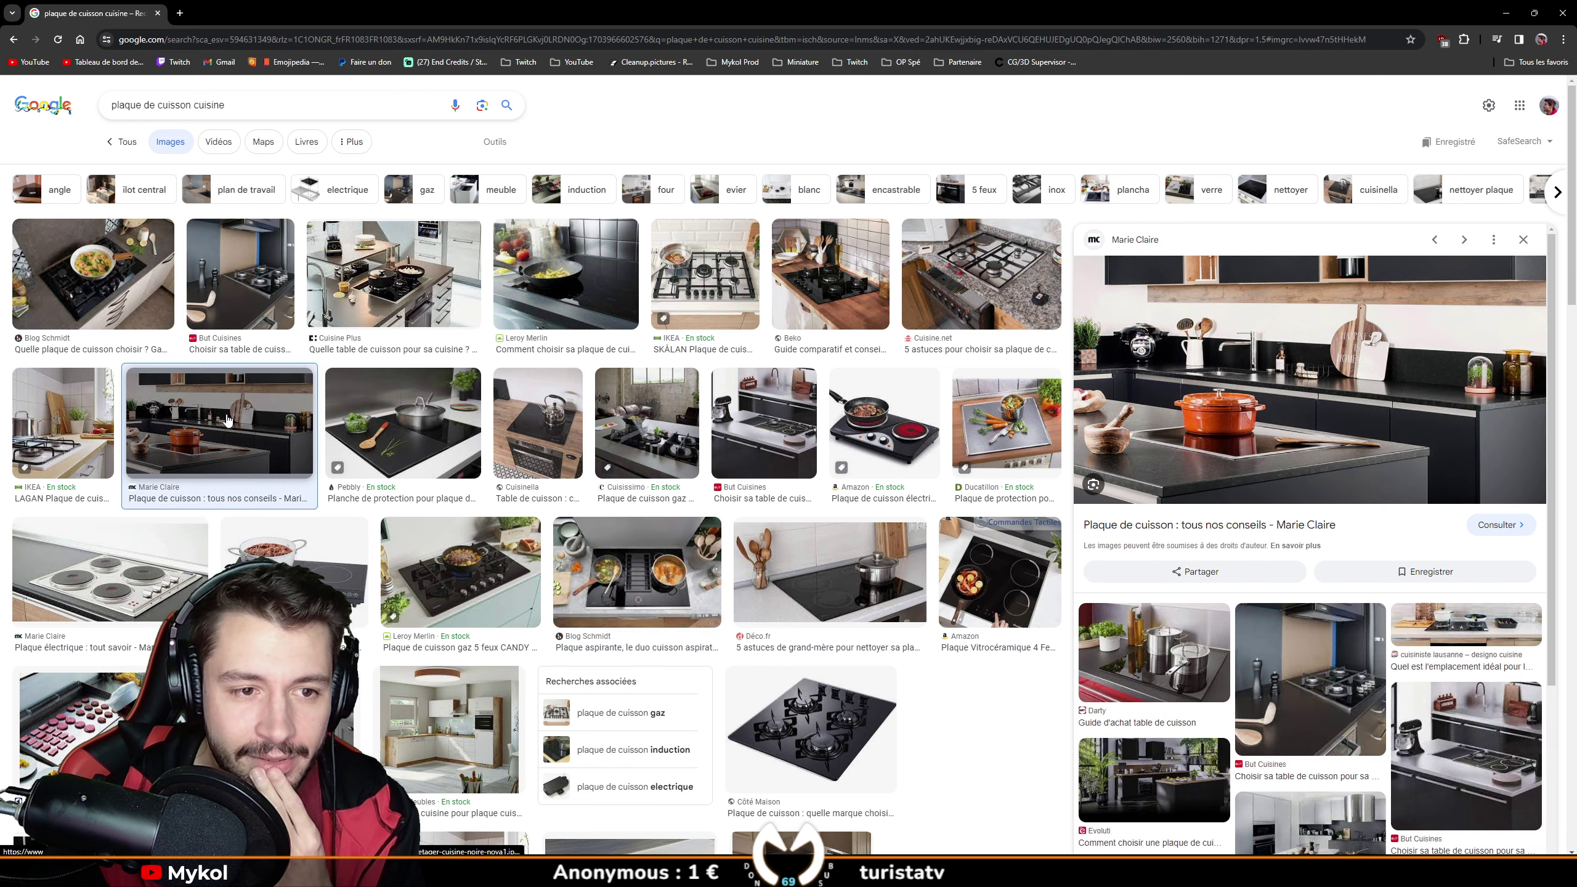
{"action": "left_click", "coordinate": [391, 292]}
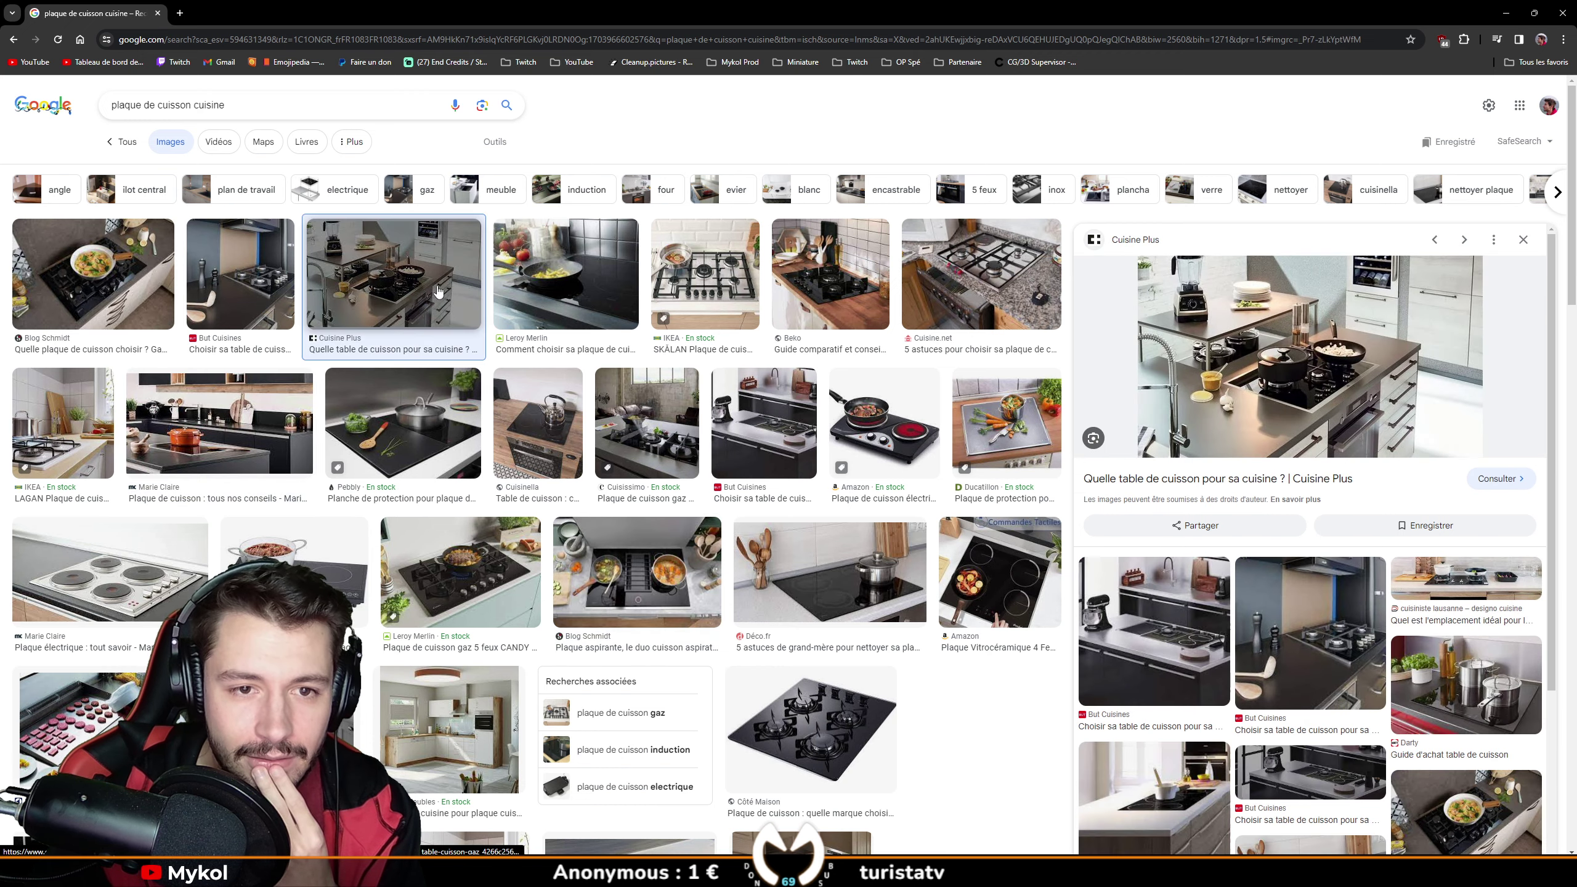
{"action": "left_click", "coordinate": [597, 279]}
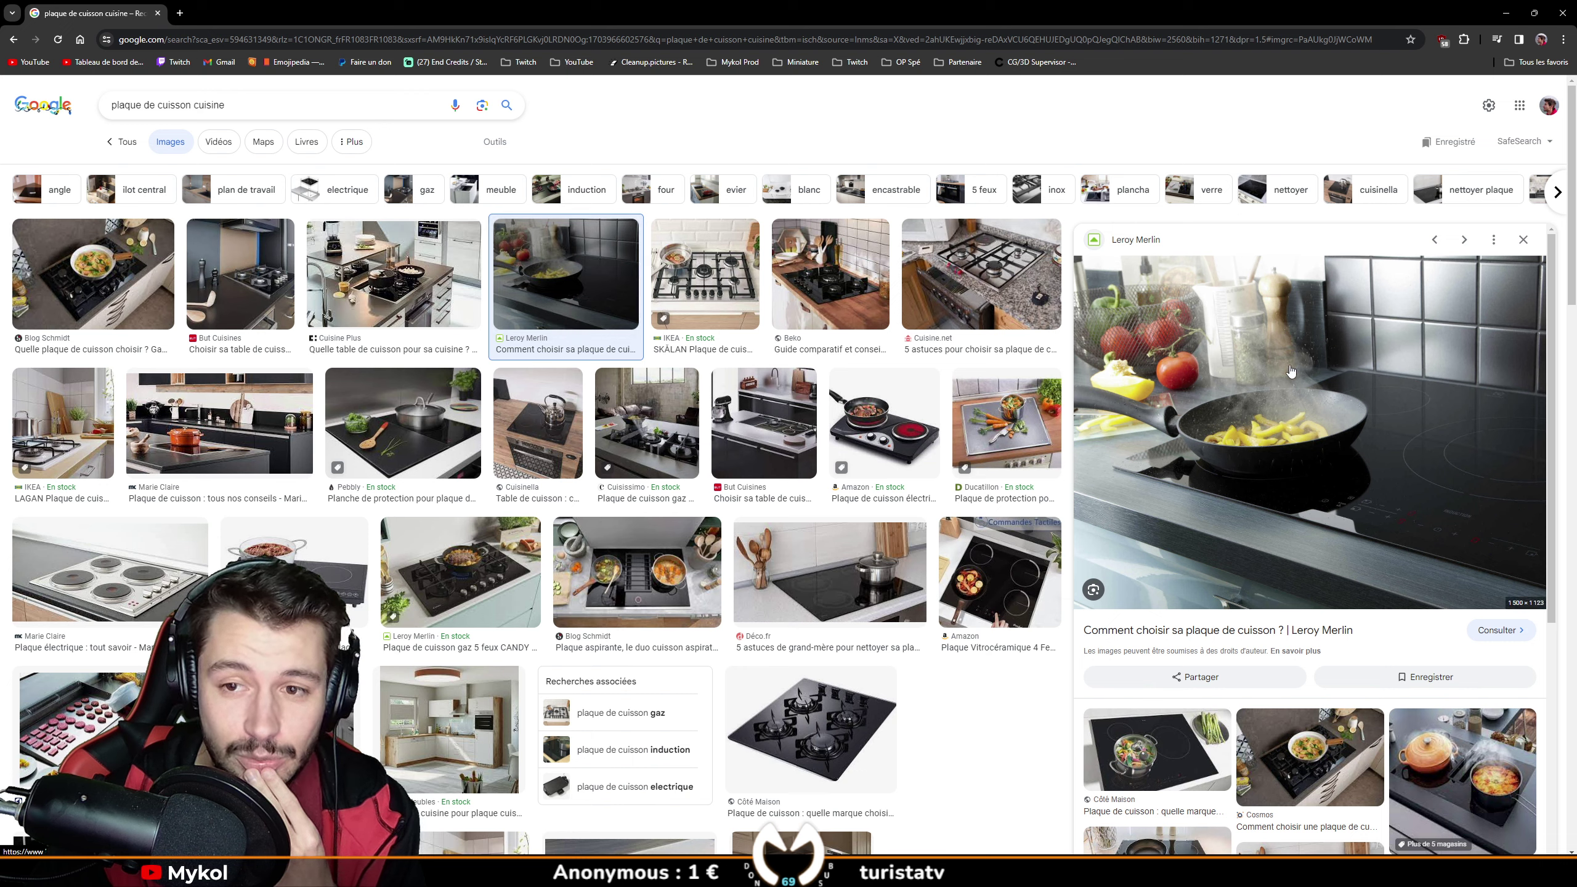
Save the Leroy Merlin photo as a JPEG with 'Enregistrer l'image sous…' and return to Blender.
{"action": "right_click", "coordinate": [1217, 365]}
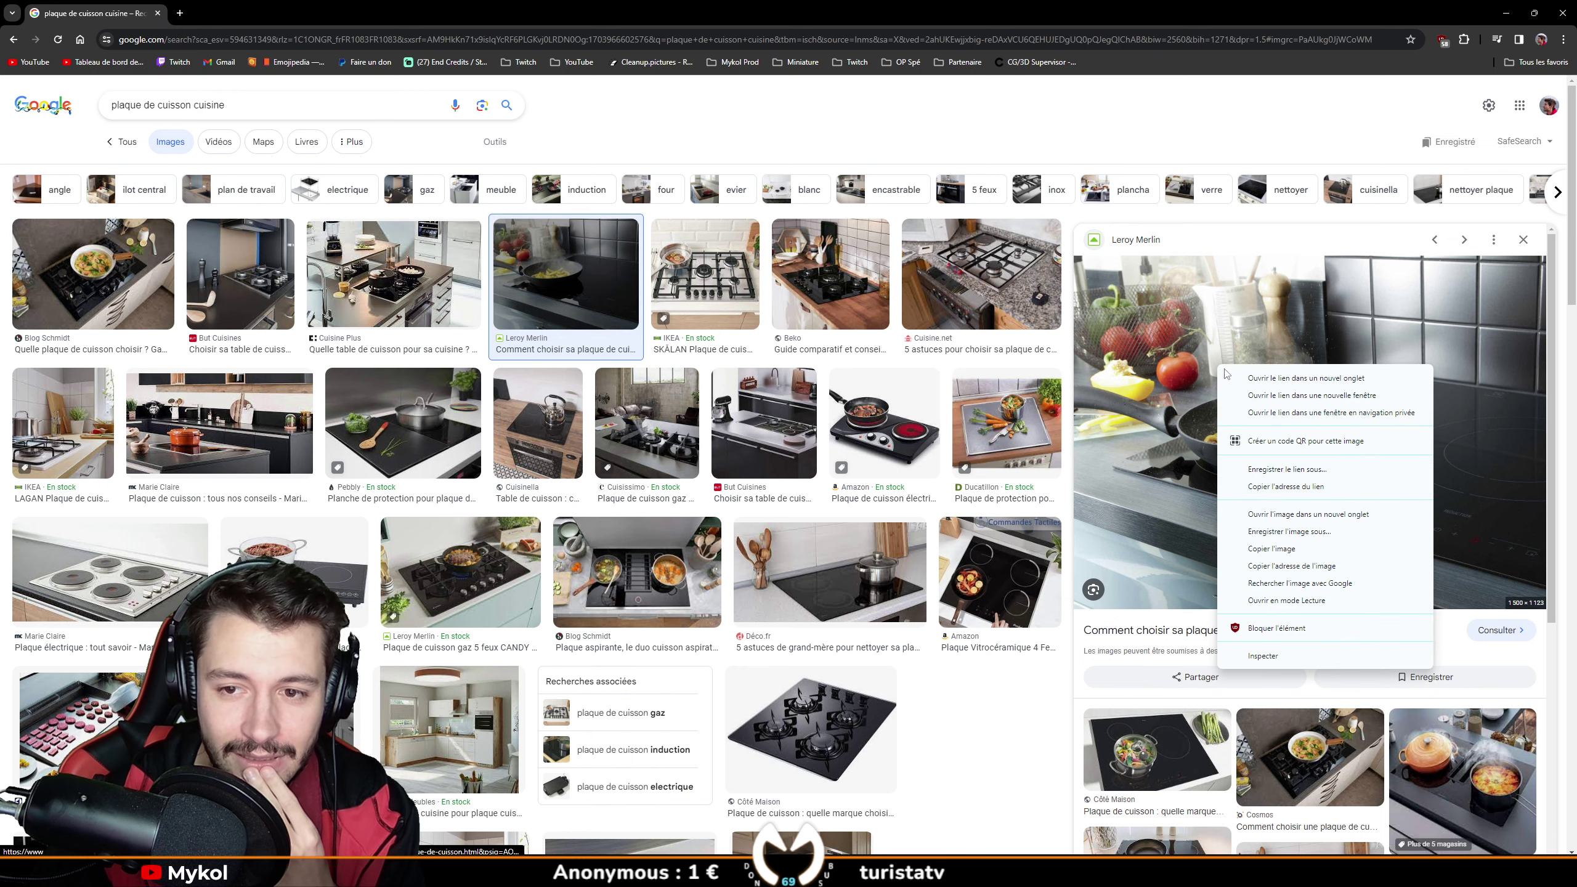
{"action": "left_click", "coordinate": [1312, 533]}
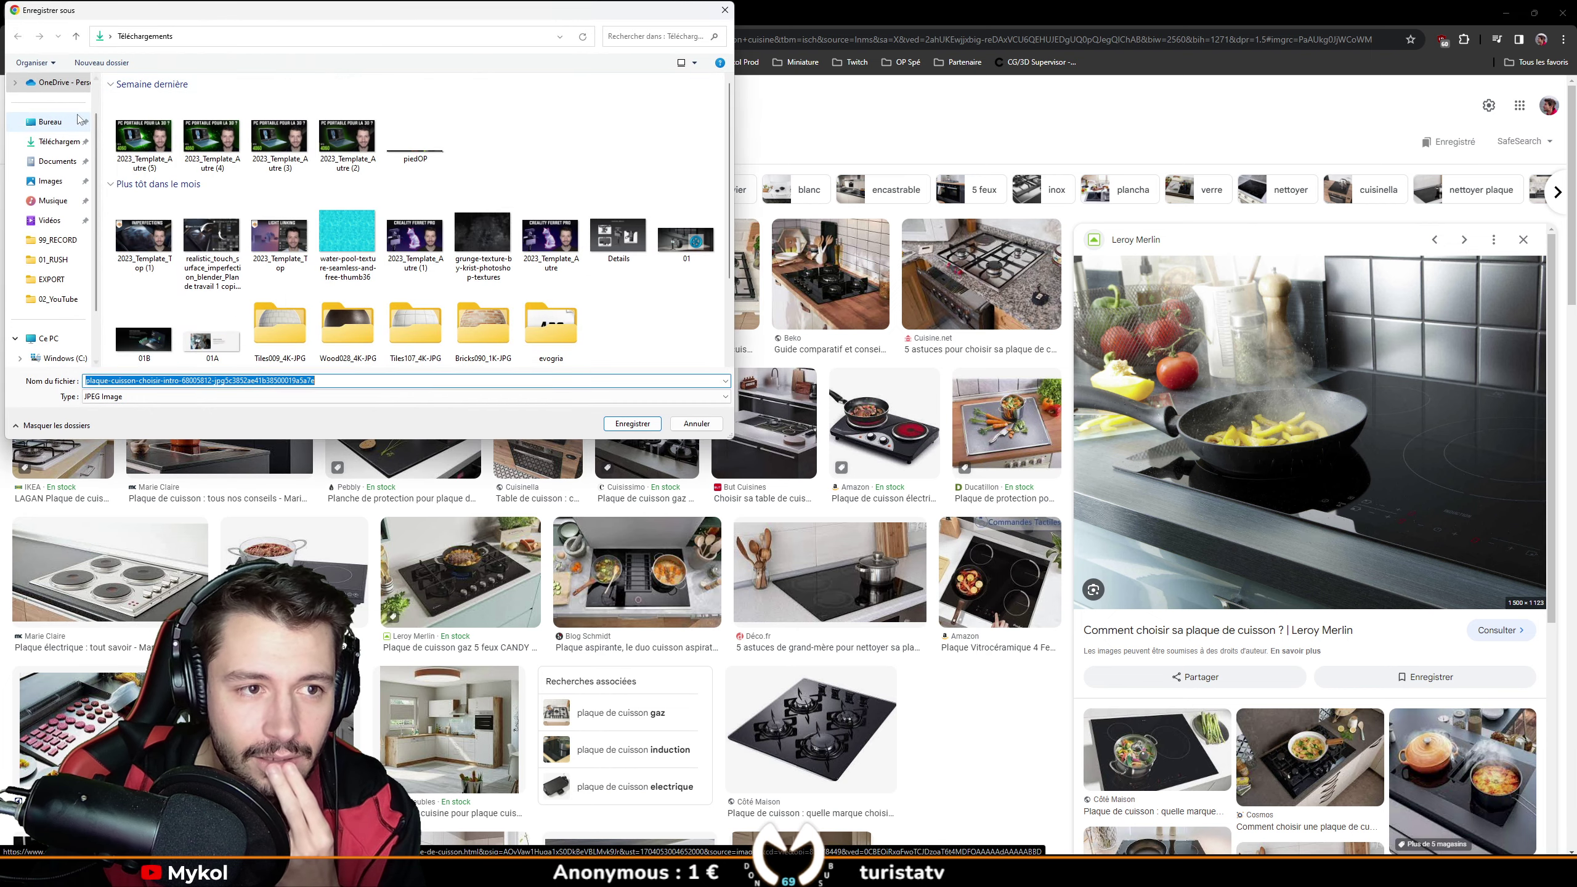
{"action": "left_click_drag", "start_coordinate": [361, 15], "coordinate": [1576, 398]}
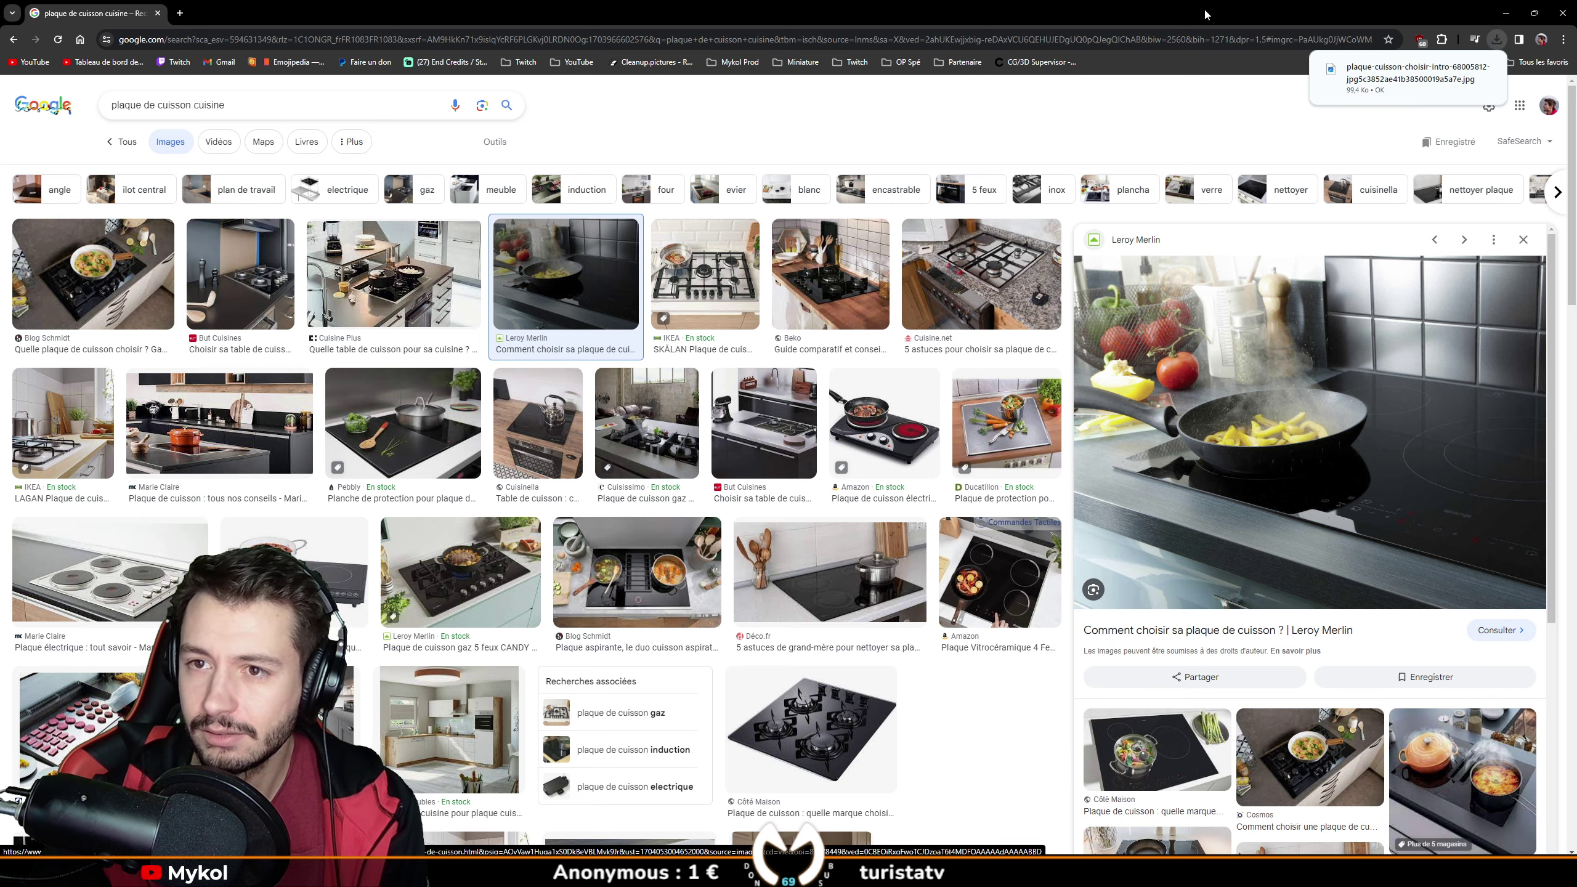
{"action": "key", "text": "alt+Tab"}
Make the node area an Image Editor showing the downloaded cooktop JPEG, then select the lumpy cylinder.
{"action": "left_click", "coordinate": [1012, 43]}
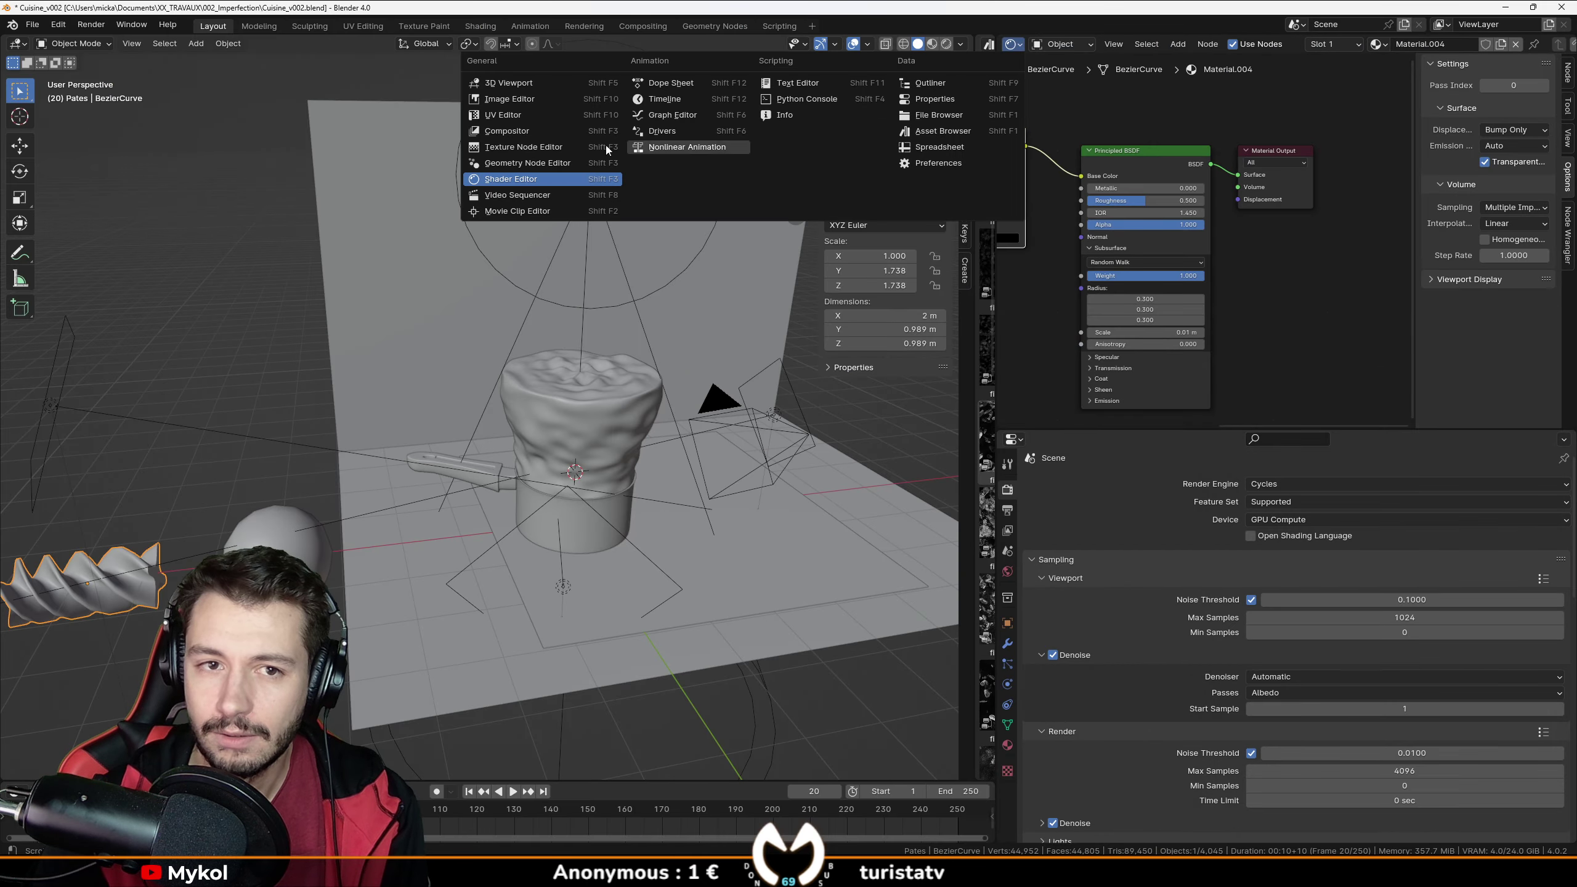
{"action": "left_click", "coordinate": [515, 99]}
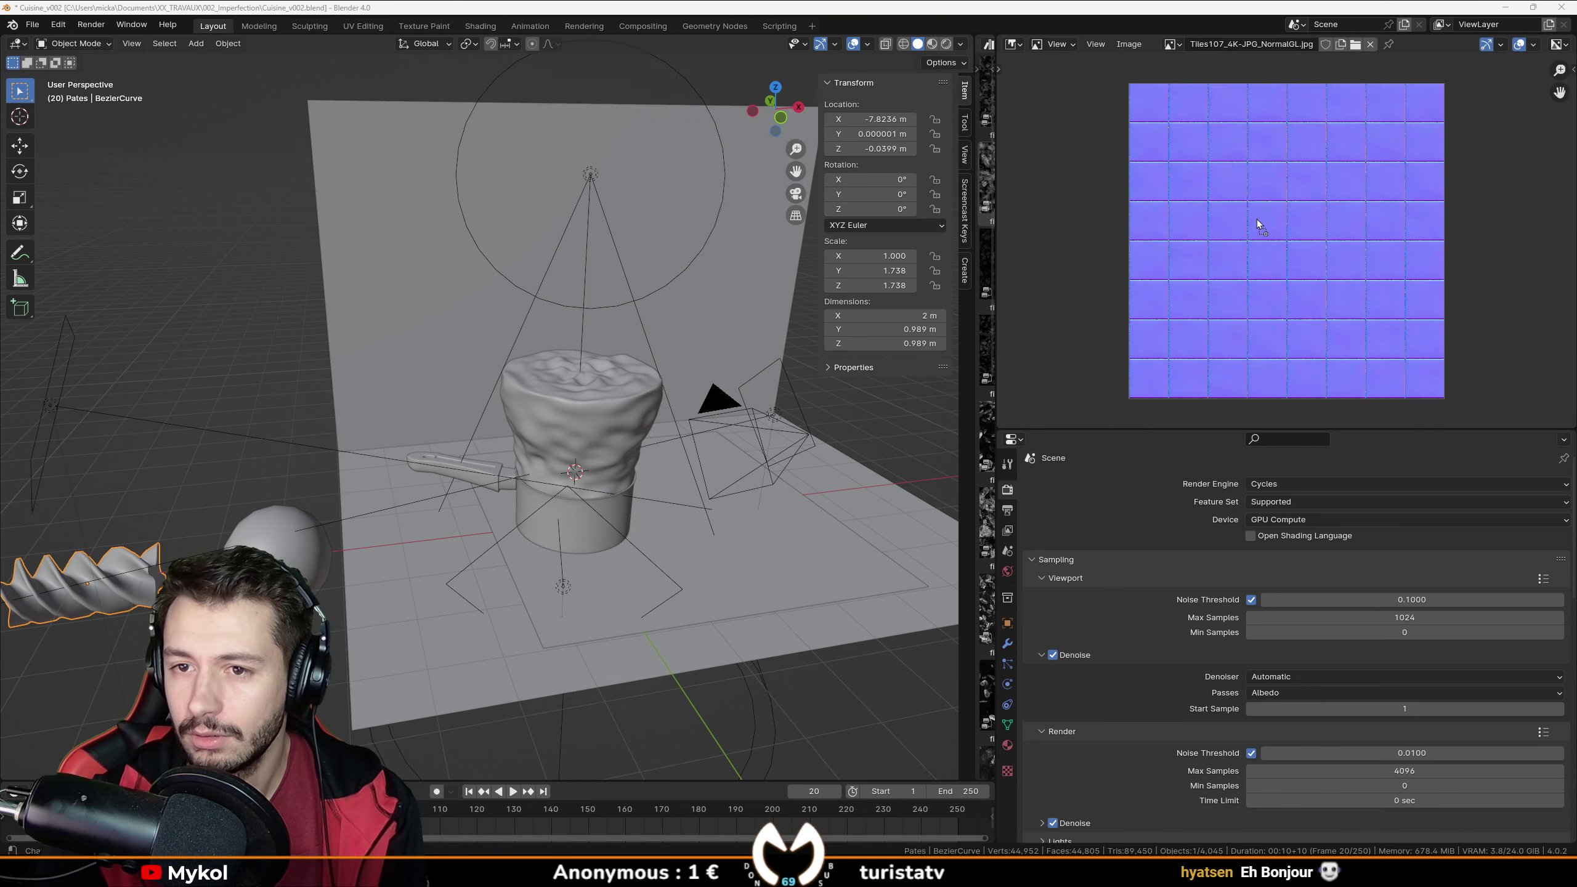
{"action": "left_click_drag", "start_coordinate": [1256, 219], "coordinate": [1258, 221]}
{"action": "scroll", "coordinate": [1258, 221], "scroll_direction": "up", "scroll_amount": 7}
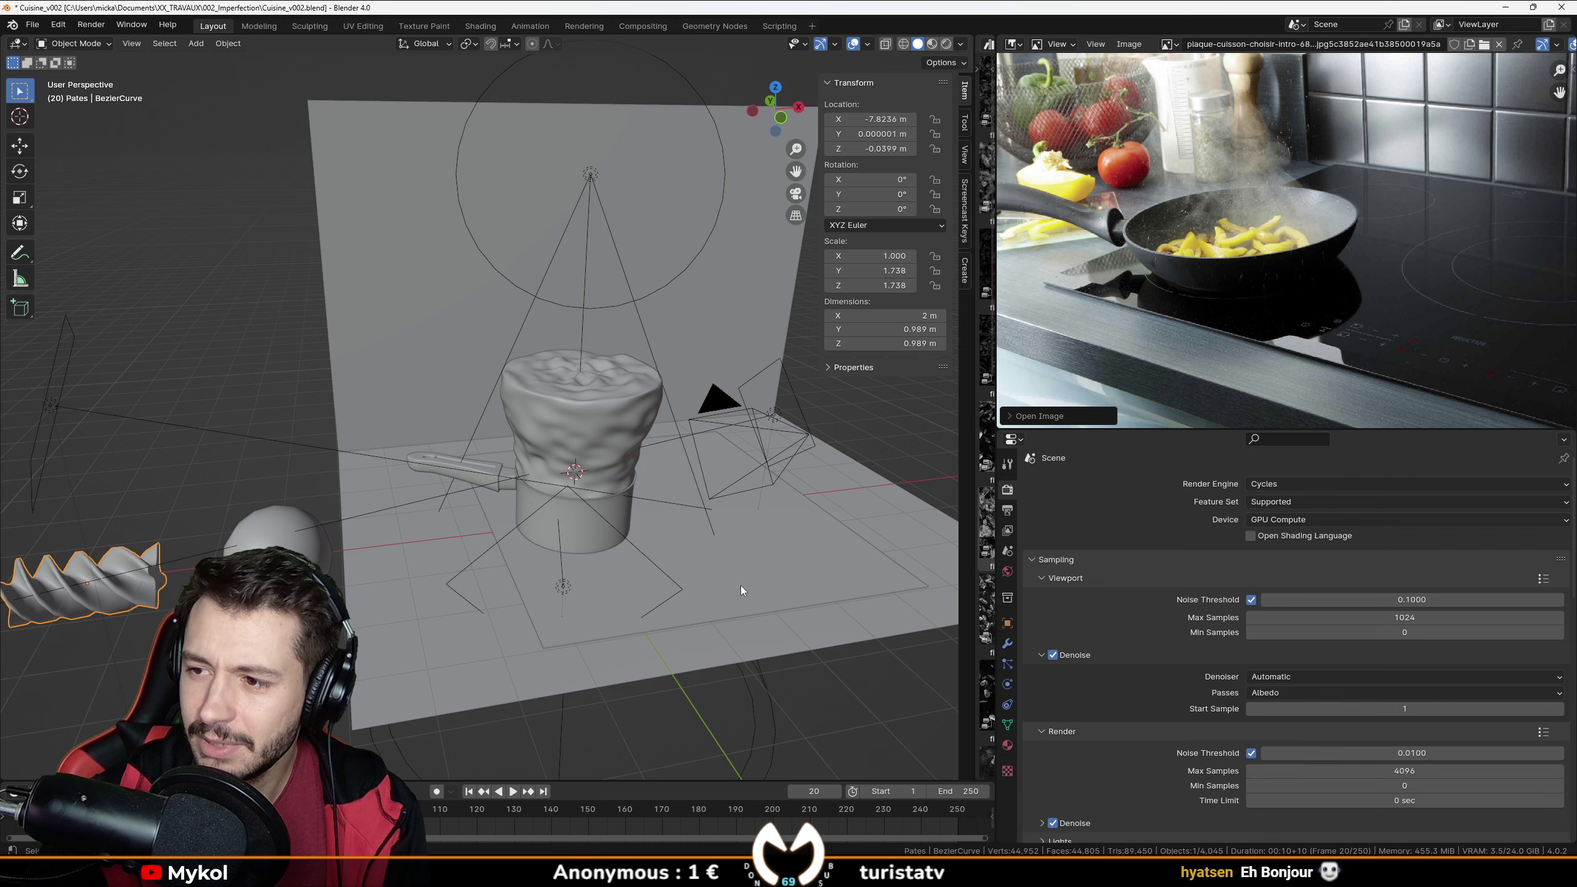
{"action": "left_click", "coordinate": [609, 485]}
{"action": "scroll", "coordinate": [658, 494], "scroll_direction": "up", "scroll_amount": 5}
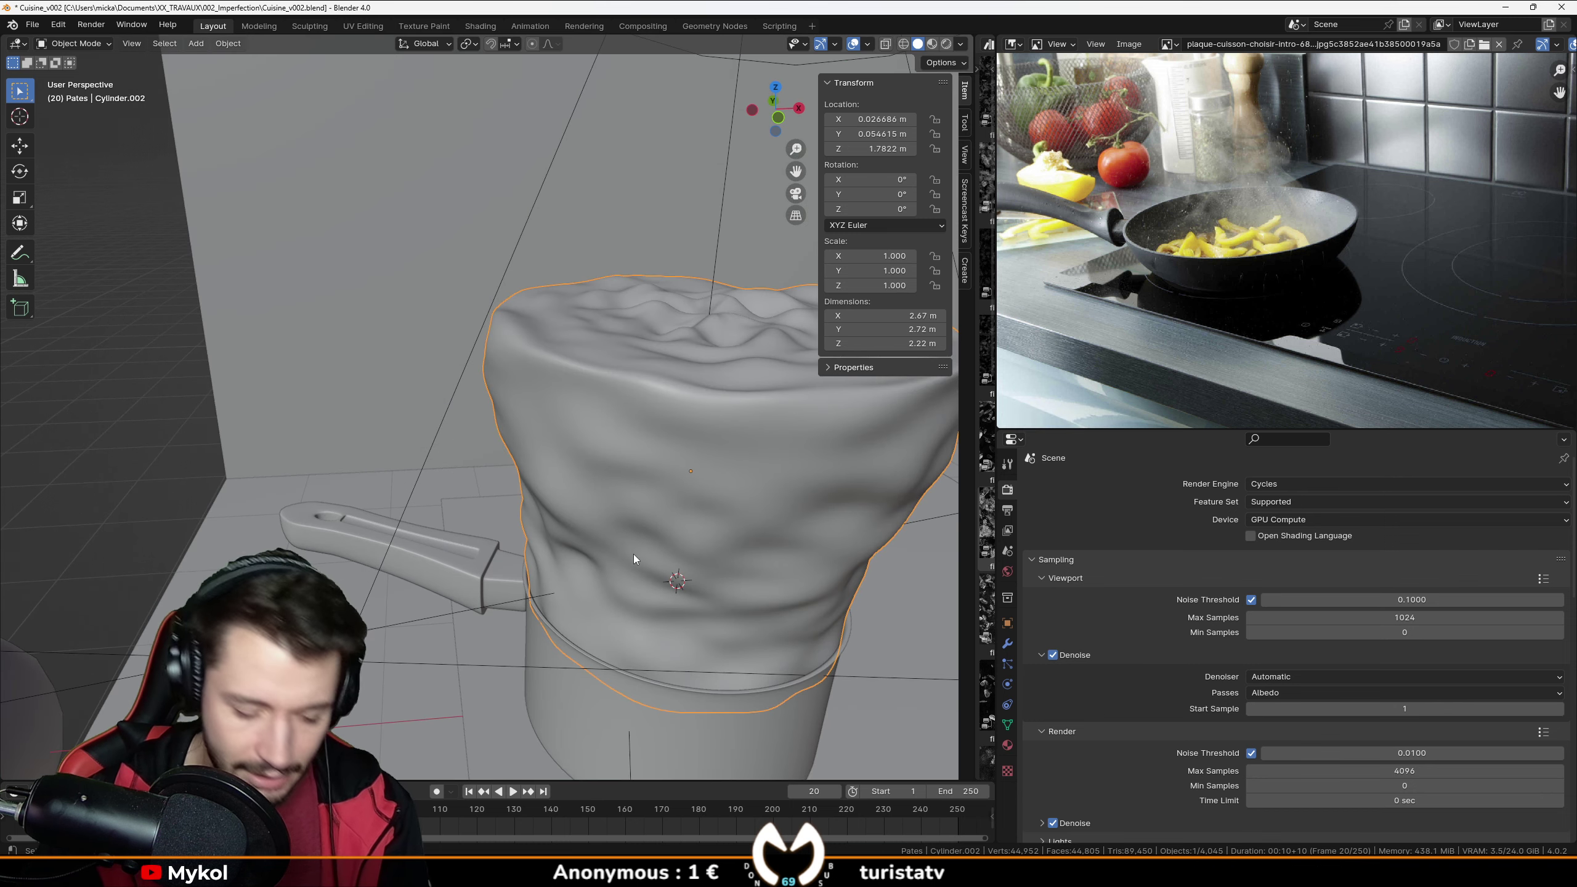
Hide the lumpy cylinder, then select and frame the water inside the pot.
{"action": "key", "text": "h"}
{"action": "middle_click_drag", "start_coordinate": [626, 567], "coordinate": [556, 513], "text": "shift"}
{"action": "scroll", "coordinate": [556, 514], "scroll_direction": "up", "scroll_amount": 5}
{"action": "left_click", "coordinate": [403, 637]}
{"action": "scroll", "coordinate": [417, 639], "scroll_direction": "down", "scroll_amount": 4}
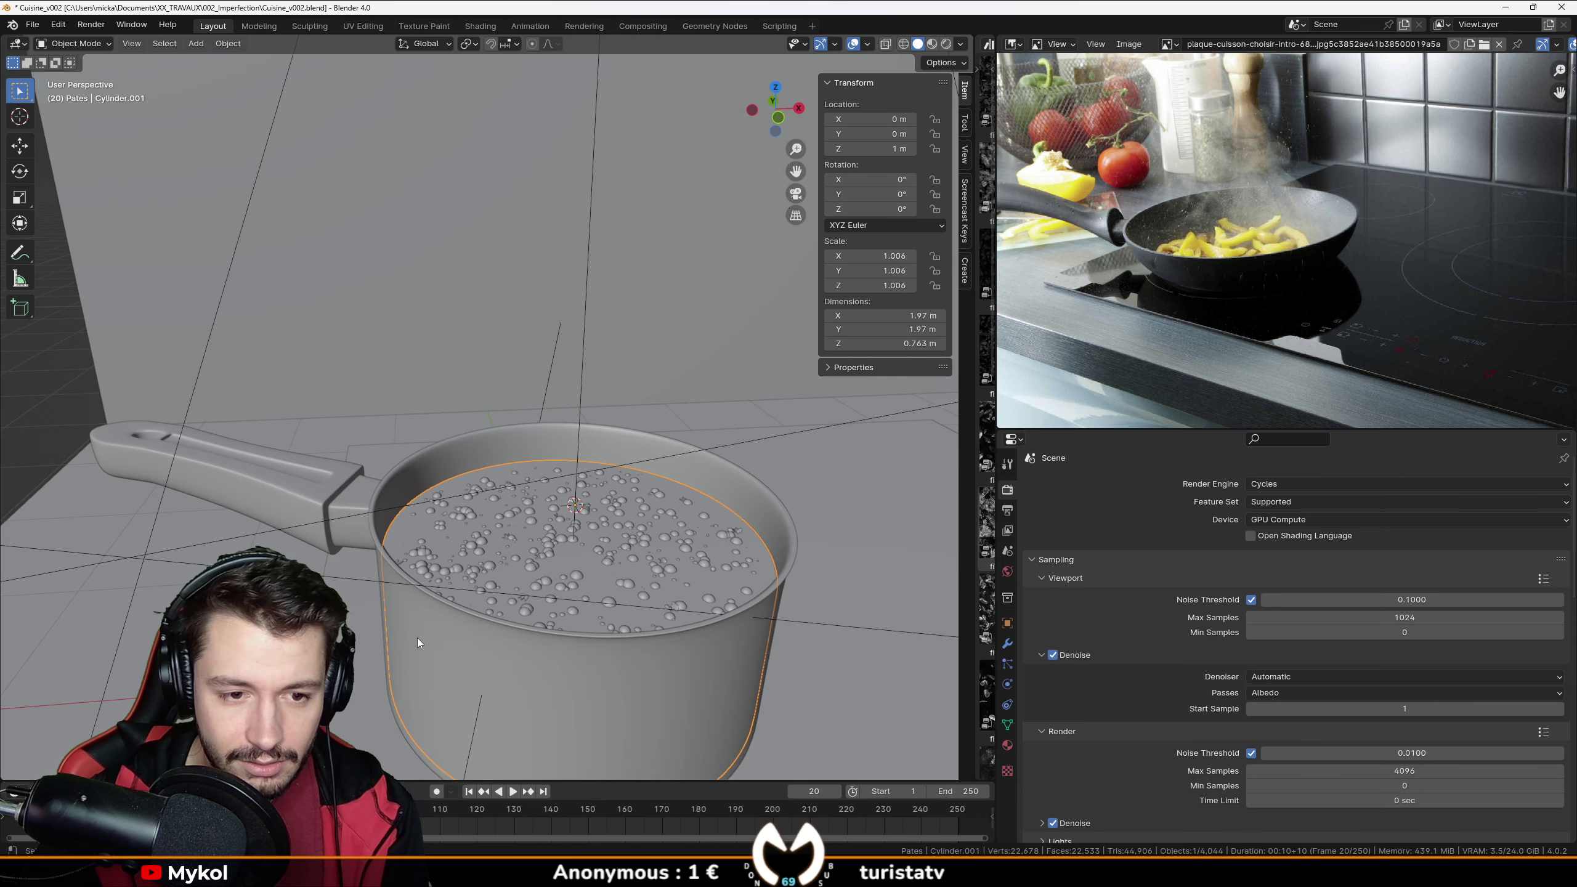
{"action": "key", "text": "KP_Decimal"}
{"action": "left_click", "coordinate": [1007, 644]}
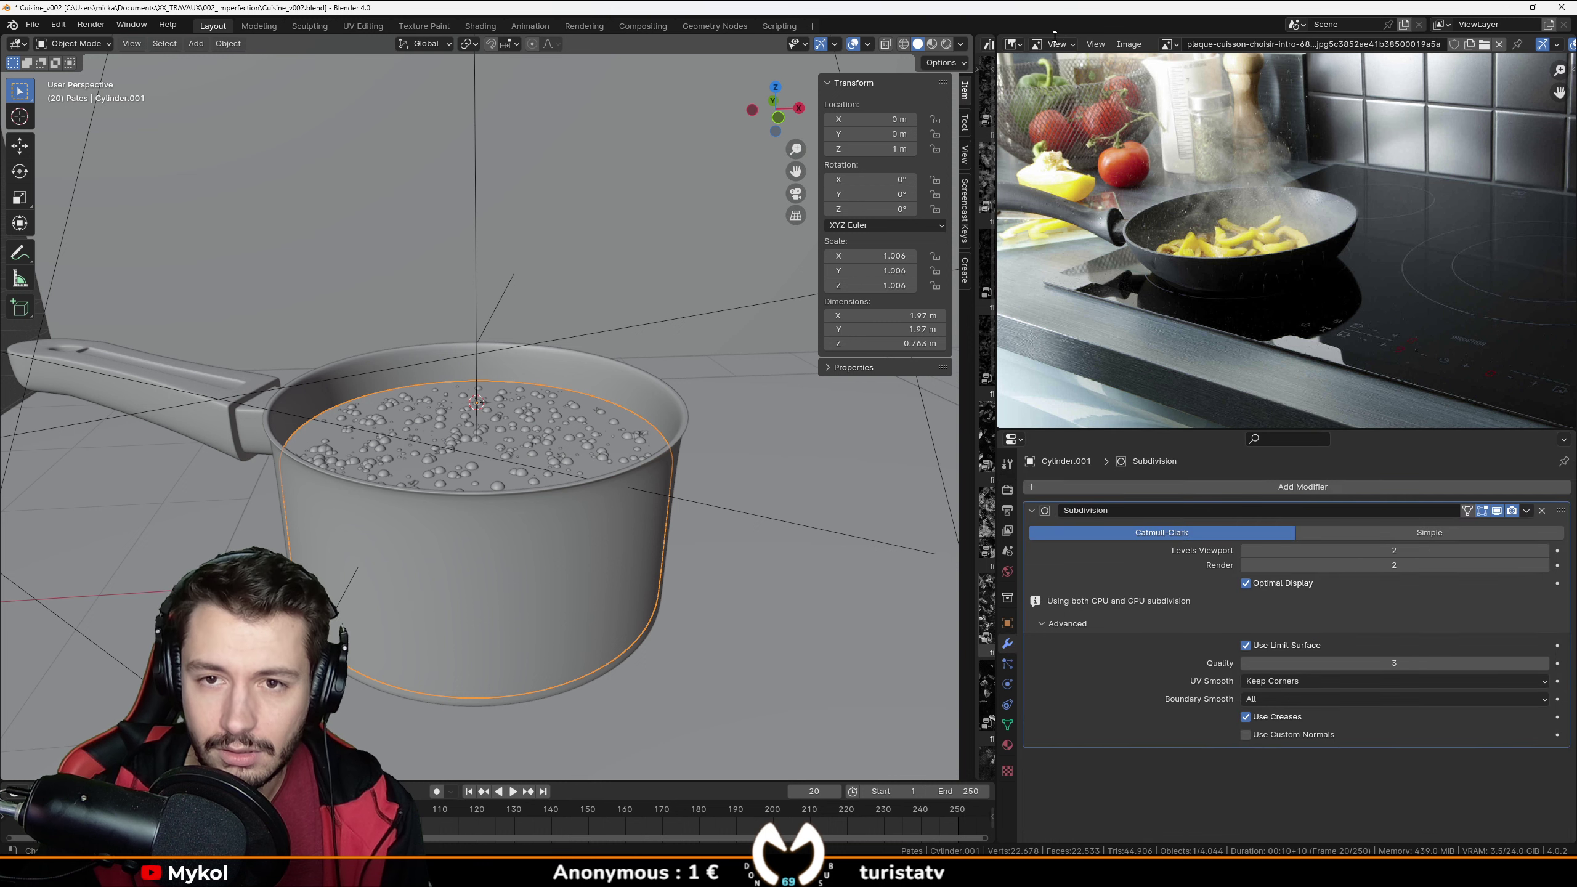
Turn the image area back into the Shader Editor and reframe the views.
{"action": "left_click", "coordinate": [1014, 44]}
{"action": "left_click", "coordinate": [503, 192]}
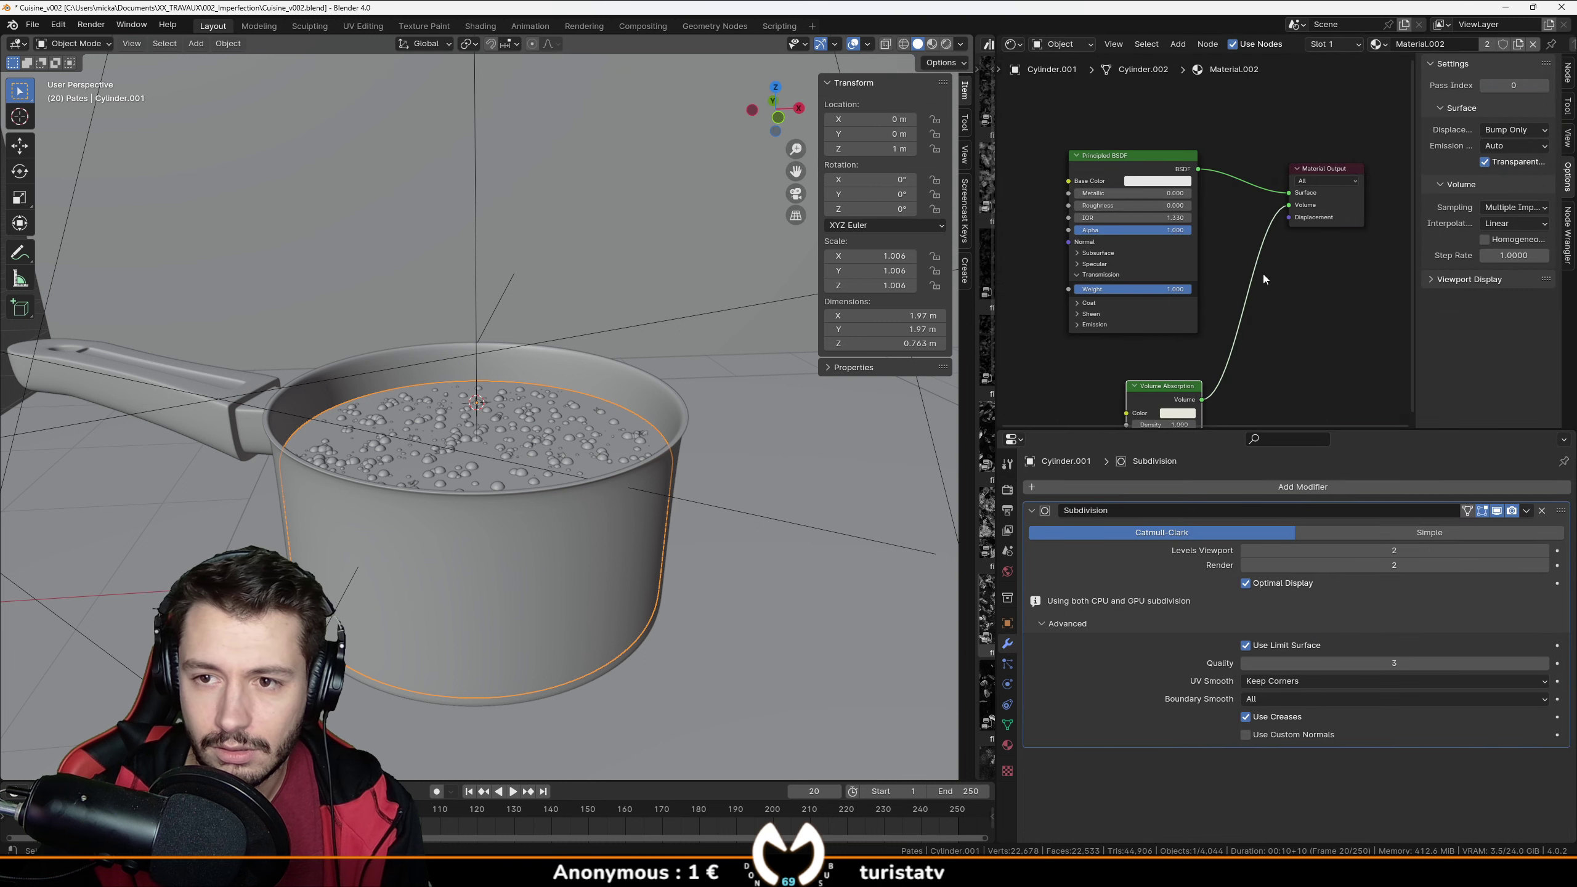
{"action": "scroll", "coordinate": [1215, 337], "scroll_direction": "down", "scroll_amount": 1}
{"action": "middle_click_drag", "start_coordinate": [1215, 337], "coordinate": [1209, 283]}
{"action": "scroll", "coordinate": [530, 462], "scroll_direction": "up", "scroll_amount": 4}
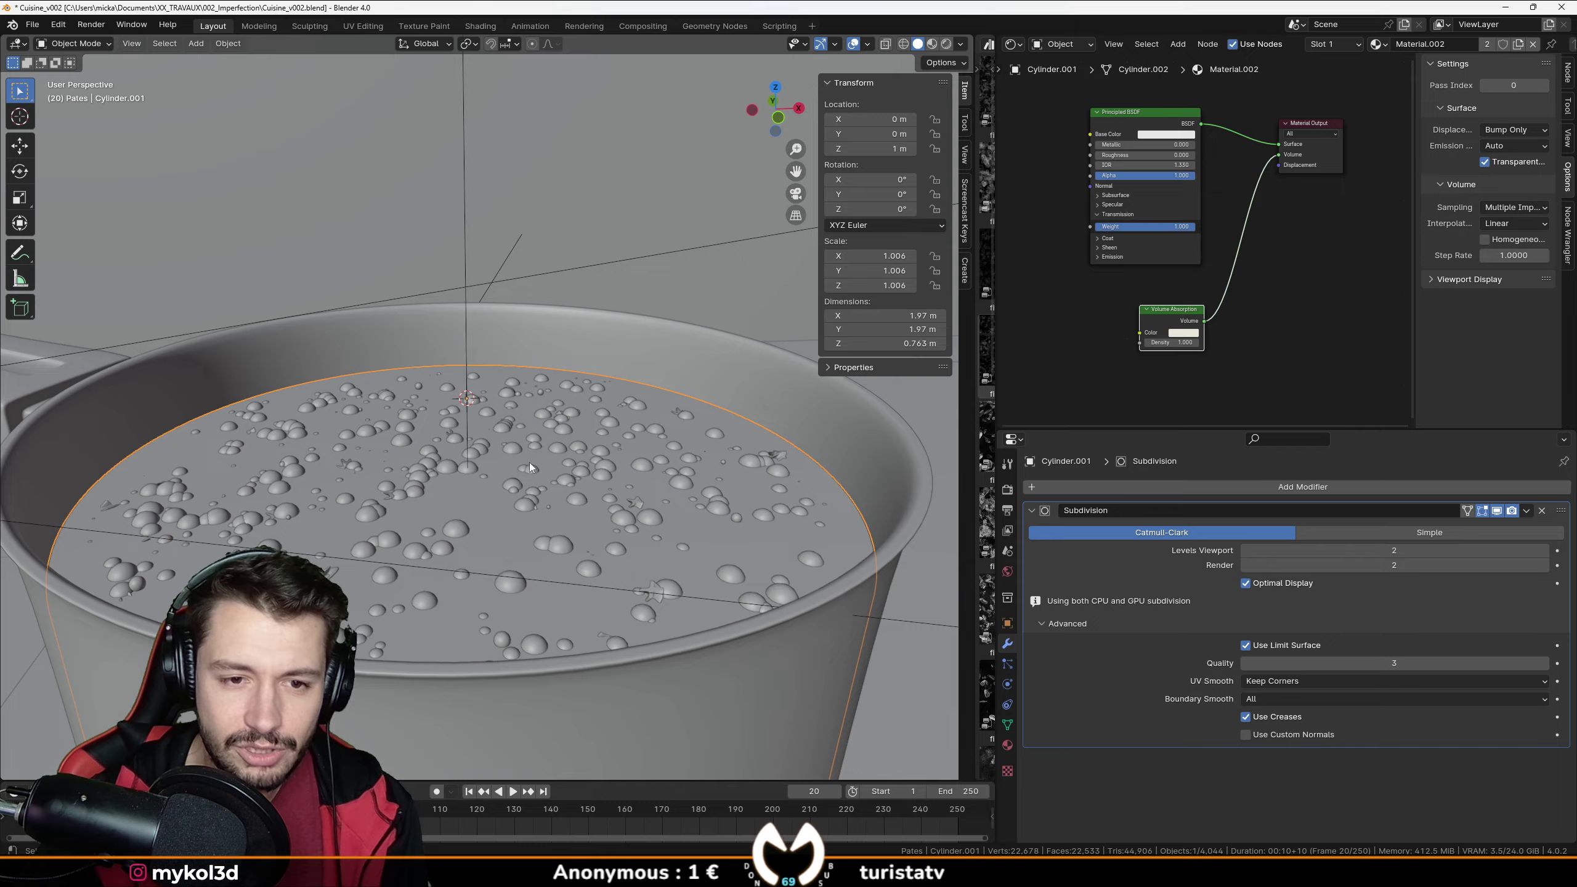
{"action": "middle_click_drag", "start_coordinate": [530, 462], "coordinate": [541, 454]}
{"action": "scroll", "coordinate": [572, 446], "scroll_direction": "down", "scroll_amount": 4}
{"action": "scroll", "coordinate": [549, 478], "scroll_direction": "up", "scroll_amount": 5}
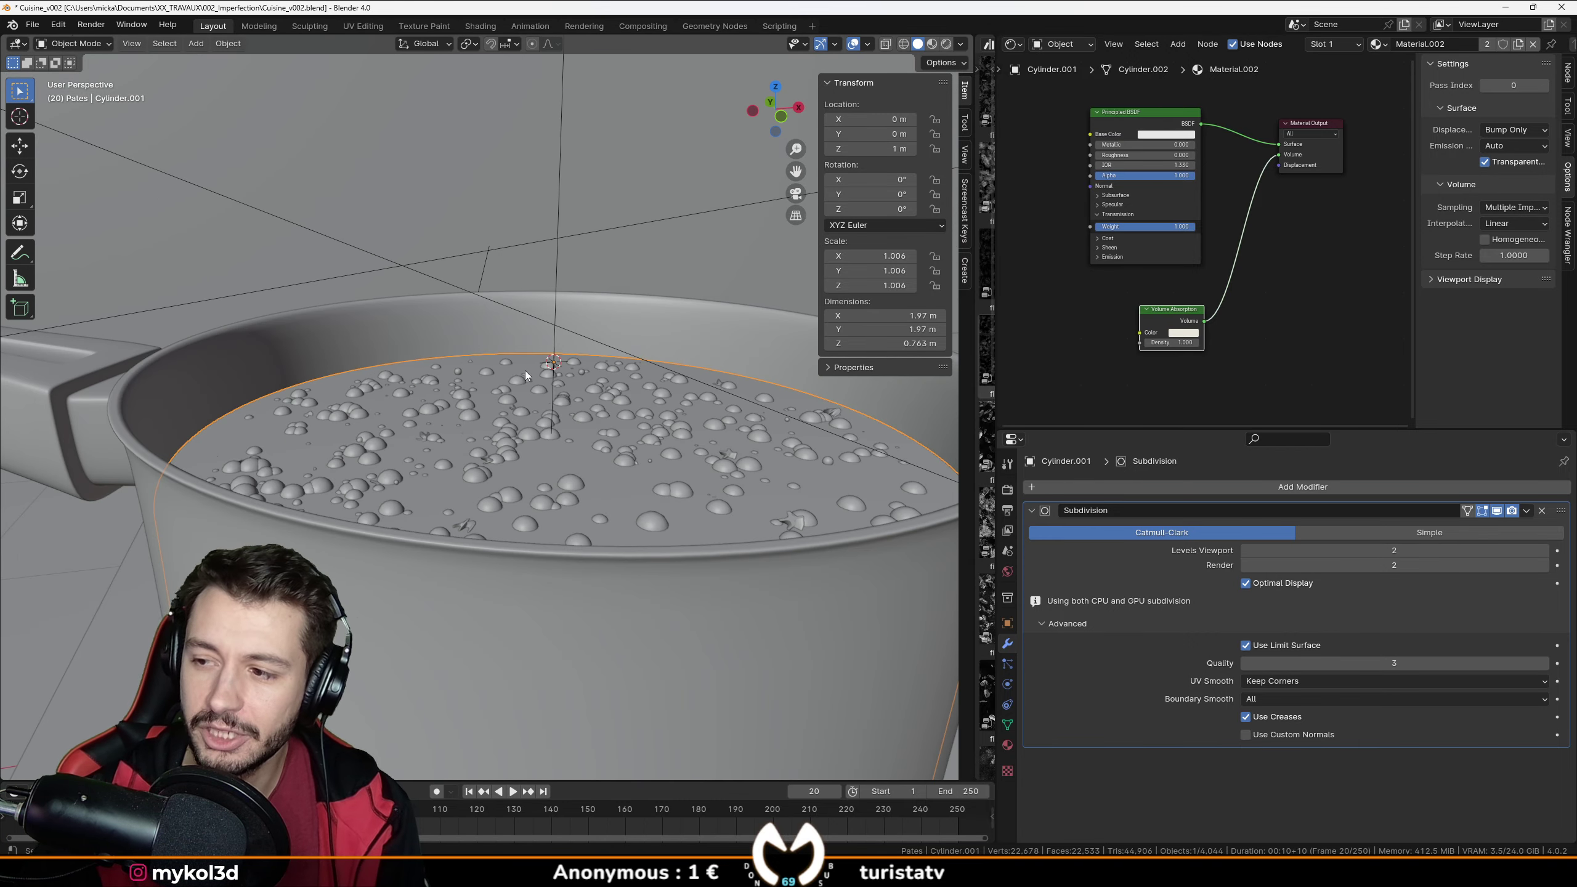
{"action": "scroll", "coordinate": [527, 372], "scroll_direction": "down", "scroll_amount": 2}
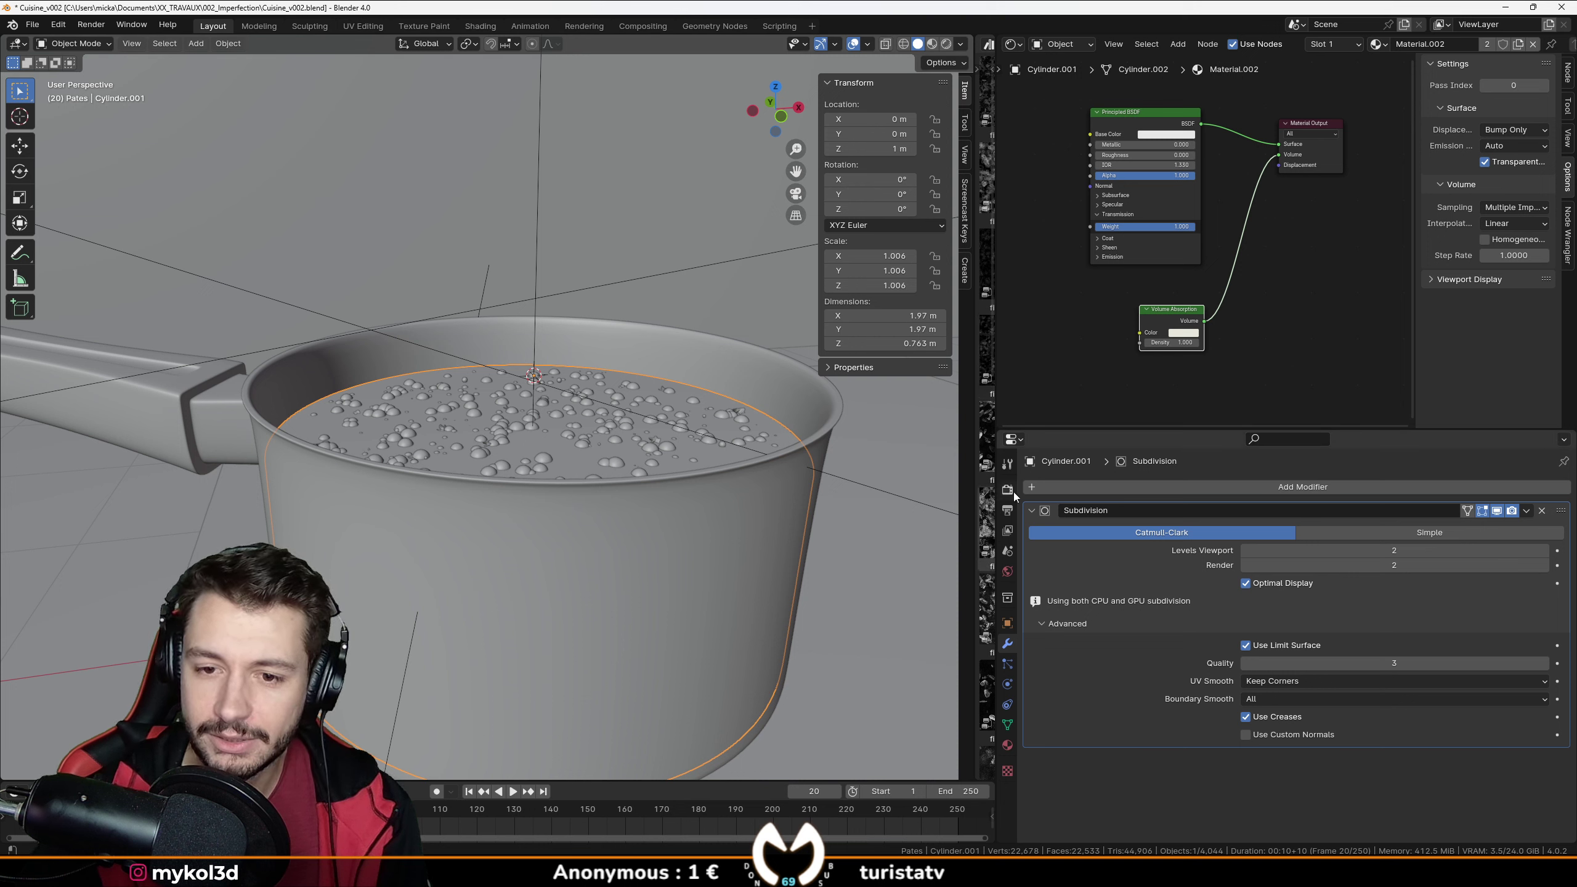
Add a Displace modifier to the water with a new texture.
{"action": "left_click", "coordinate": [1173, 488]}
{"action": "left_click", "coordinate": [1126, 491]}
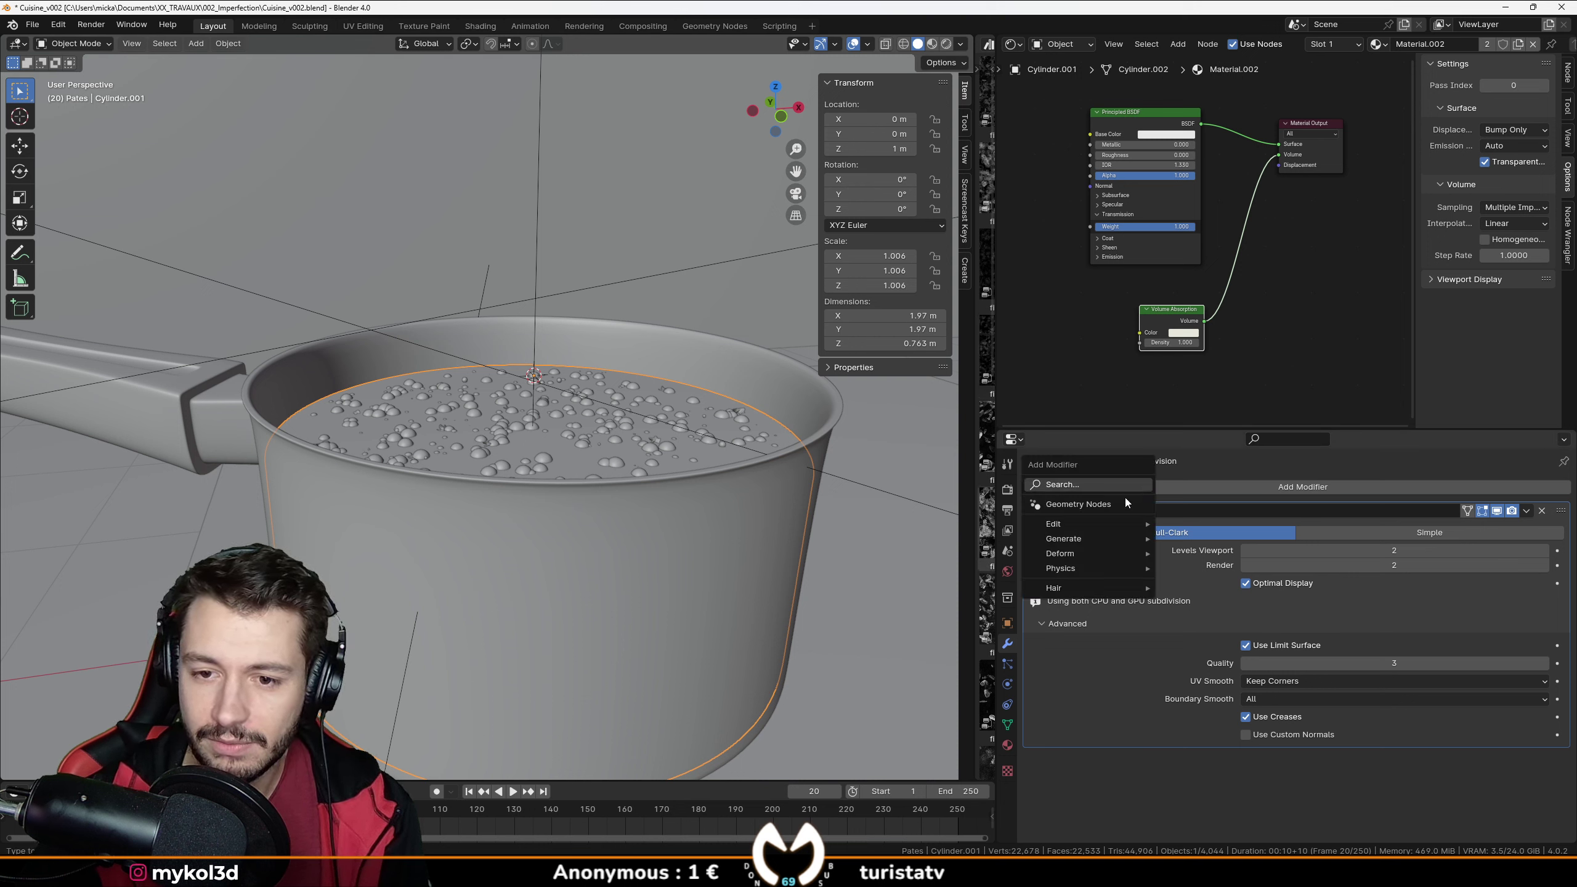
{"action": "mouse_move", "coordinate": [1087, 546]}
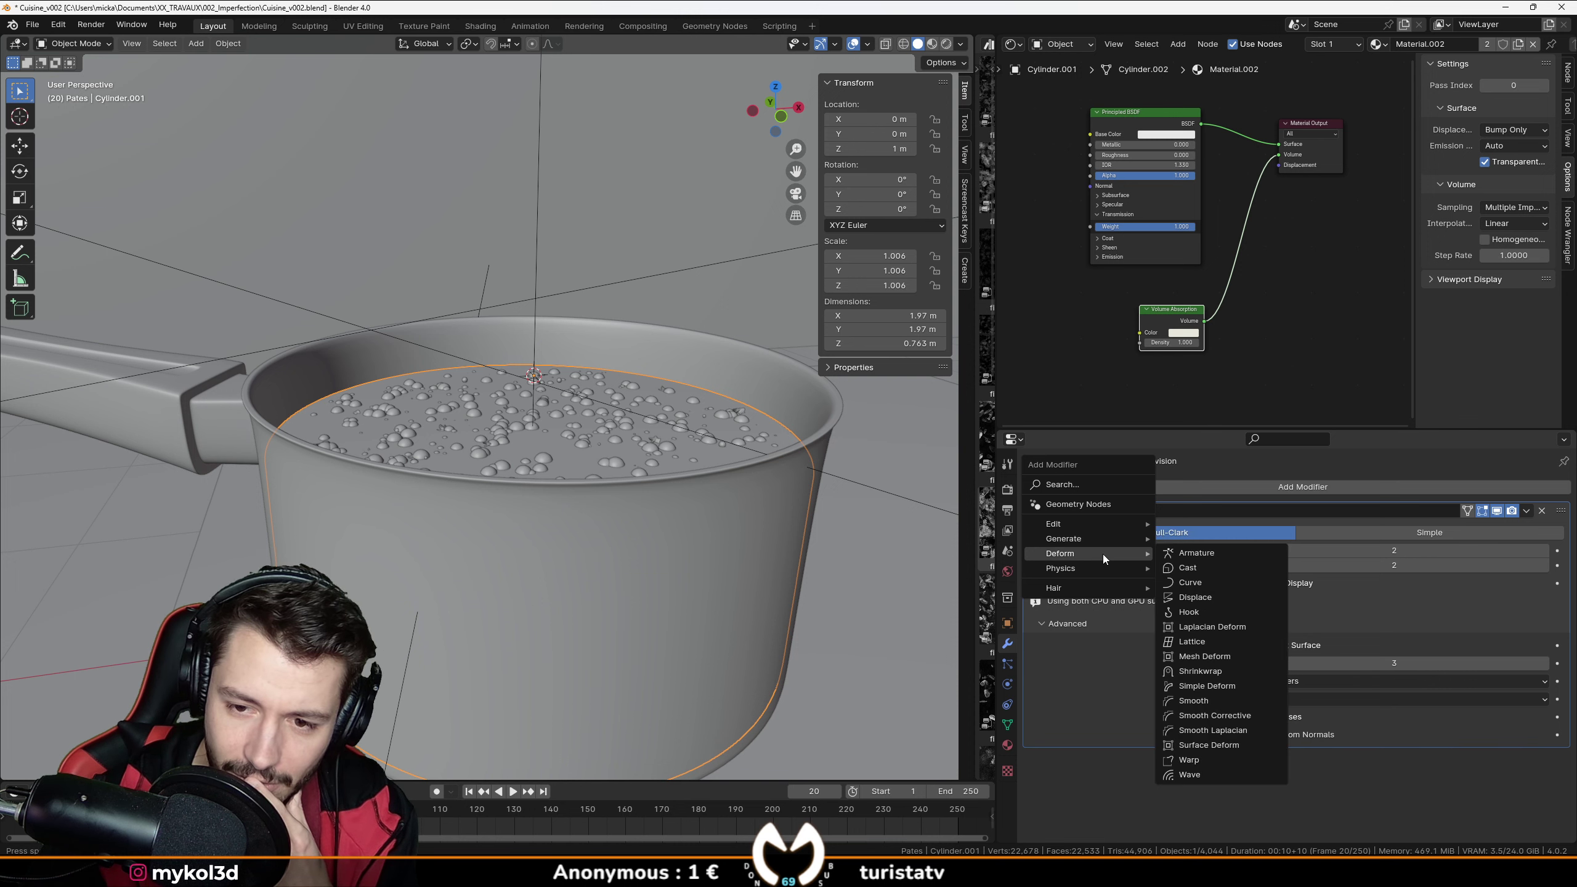
{"action": "left_click", "coordinate": [1194, 597]}
{"action": "scroll", "coordinate": [1158, 651], "scroll_direction": "down", "scroll_amount": 2}
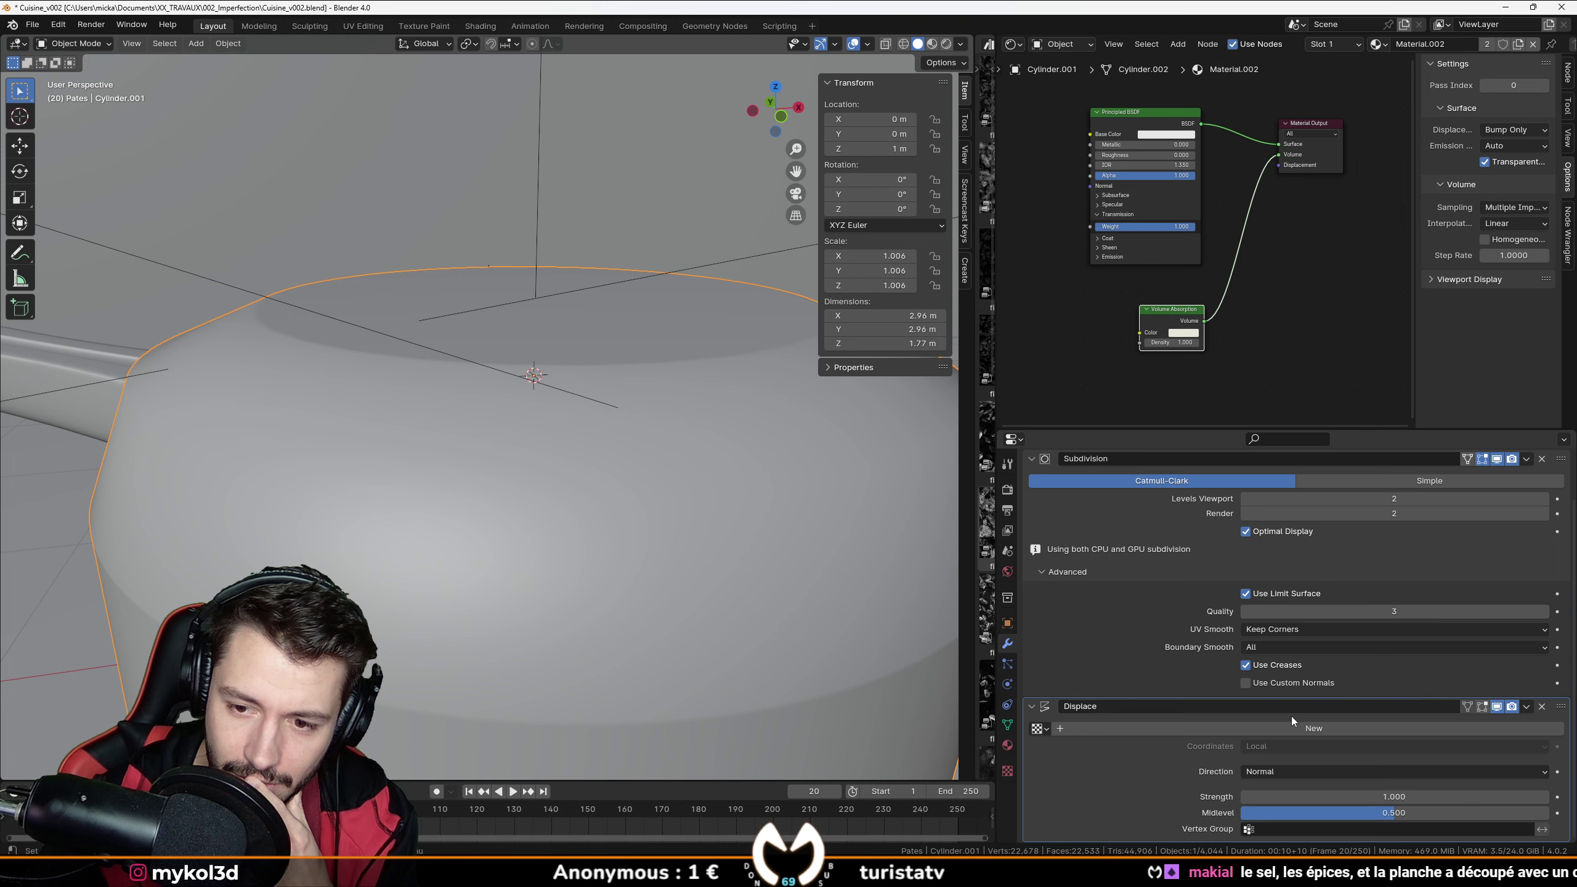
{"action": "left_click", "coordinate": [1316, 728]}
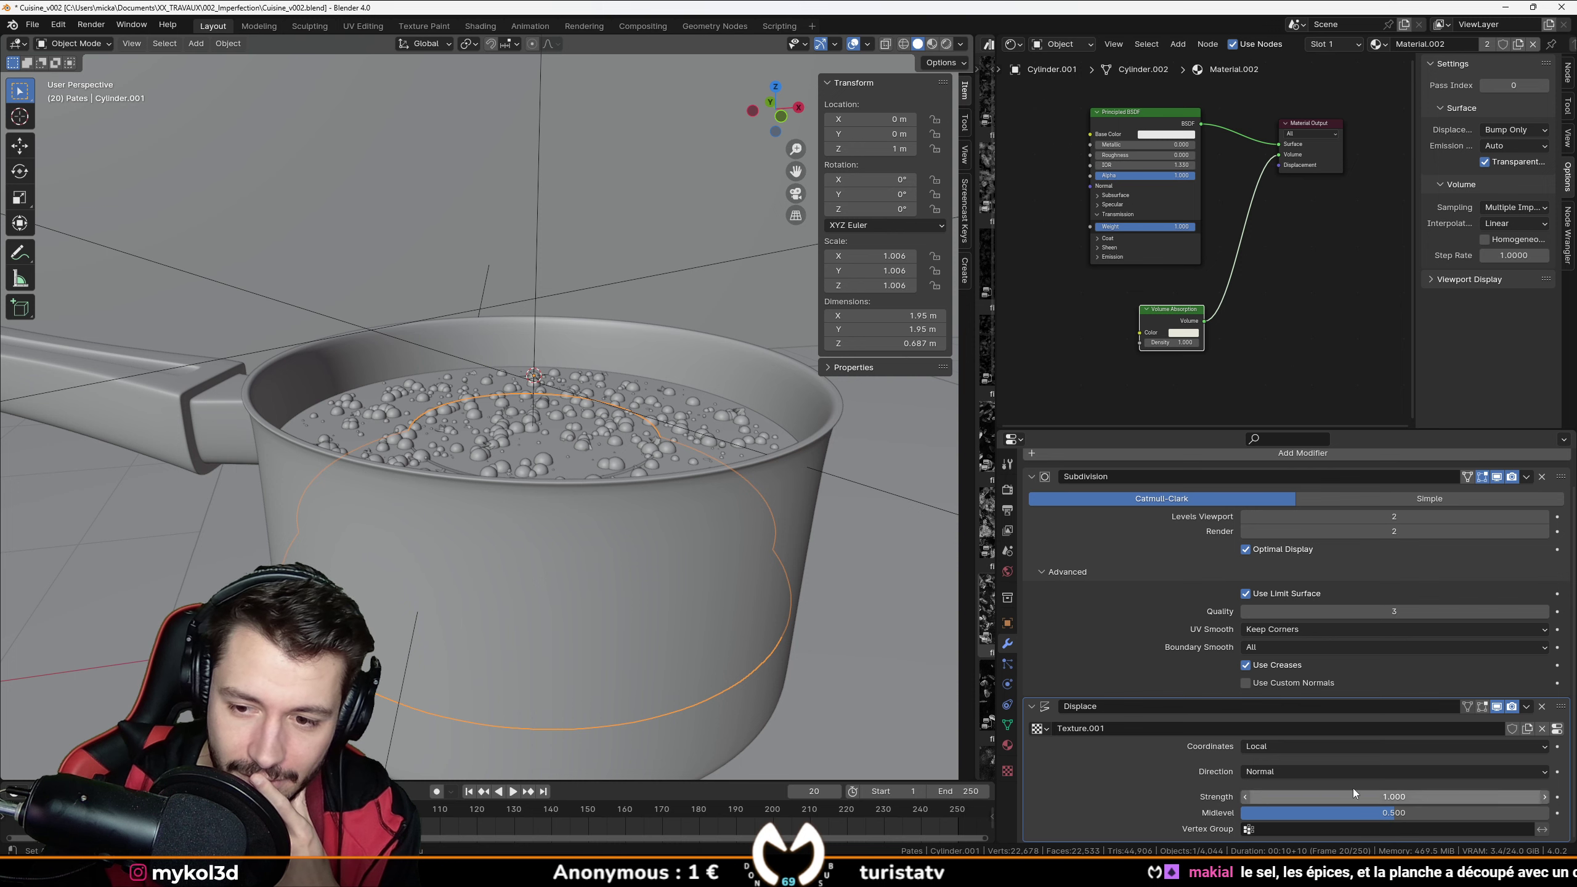
Set the displacement texture type to Clouds and enlarge its noise size.
{"action": "left_click", "coordinate": [1010, 773]}
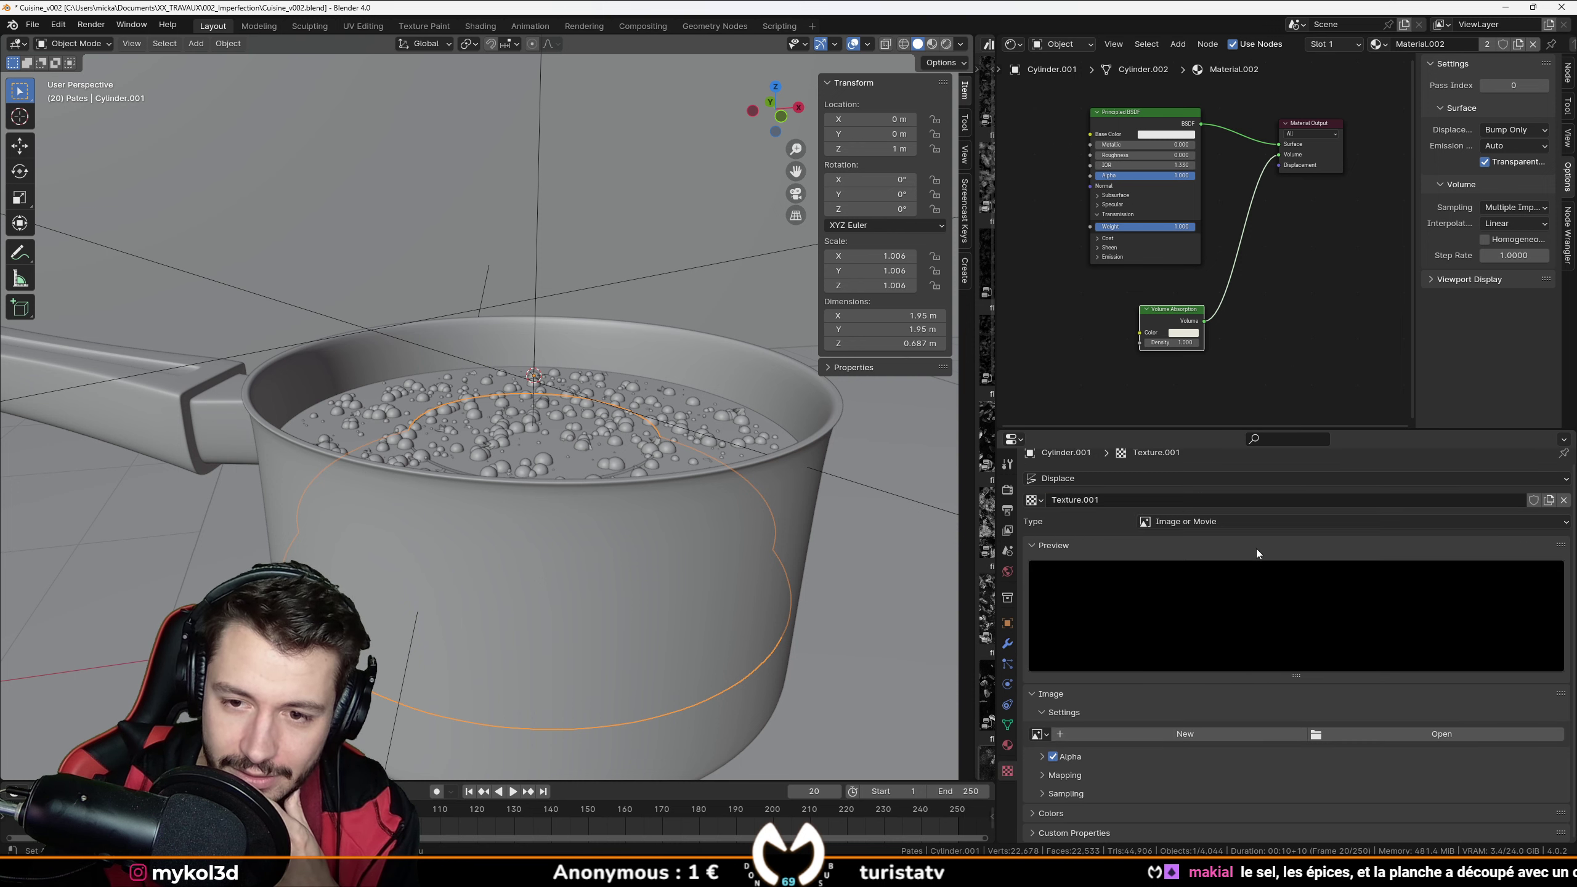
{"action": "left_click", "coordinate": [1200, 521]}
{"action": "left_click", "coordinate": [1200, 570]}
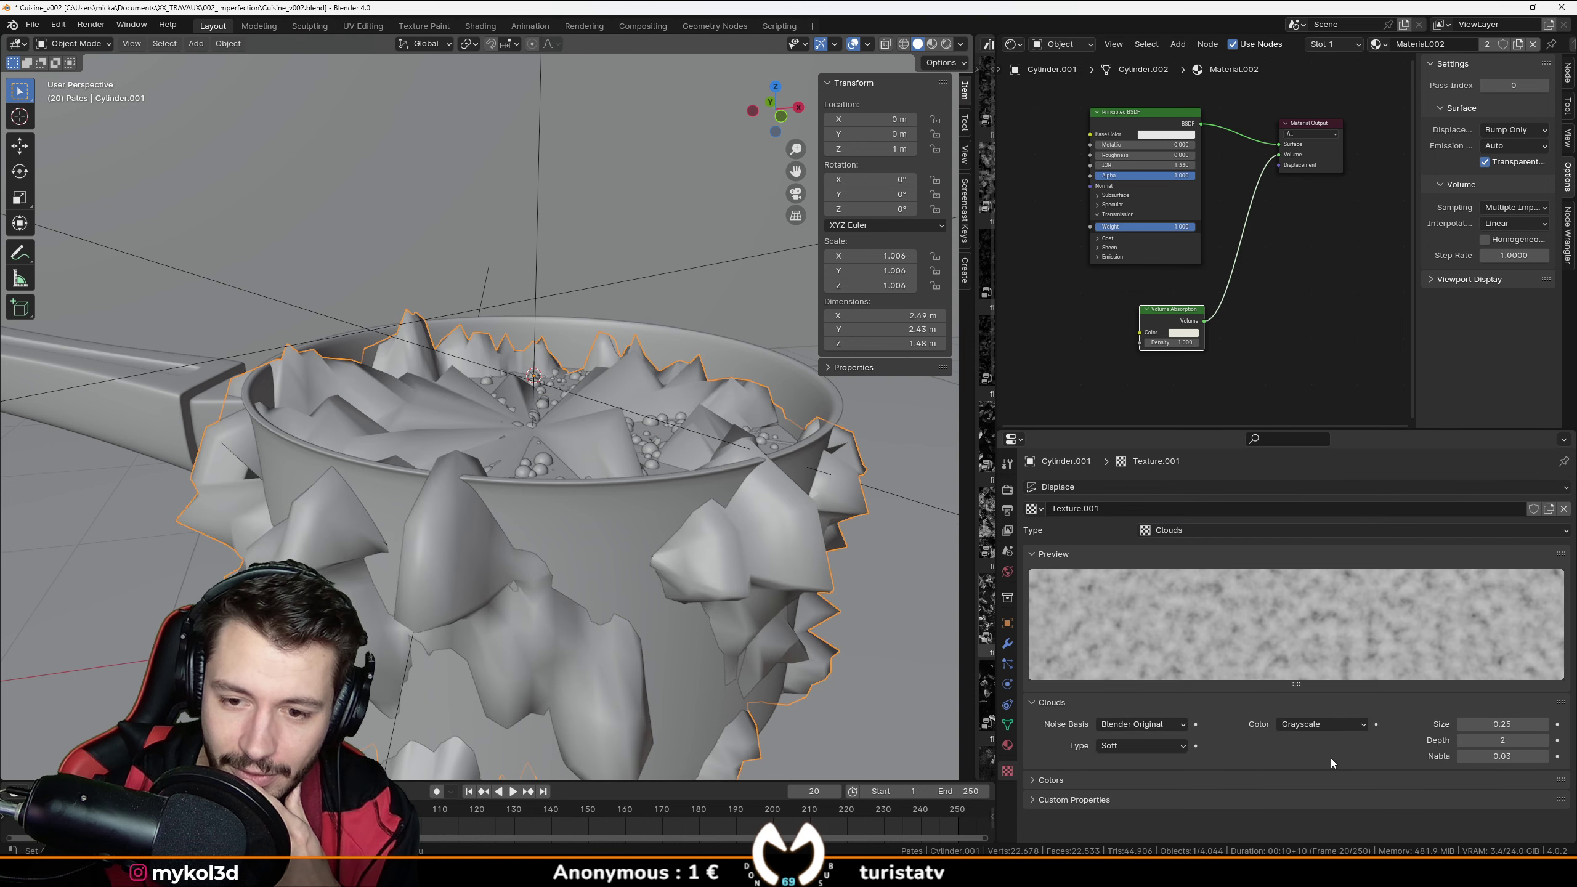
{"action": "left_click_drag", "start_coordinate": [1502, 723], "coordinate": [1457, 729]}
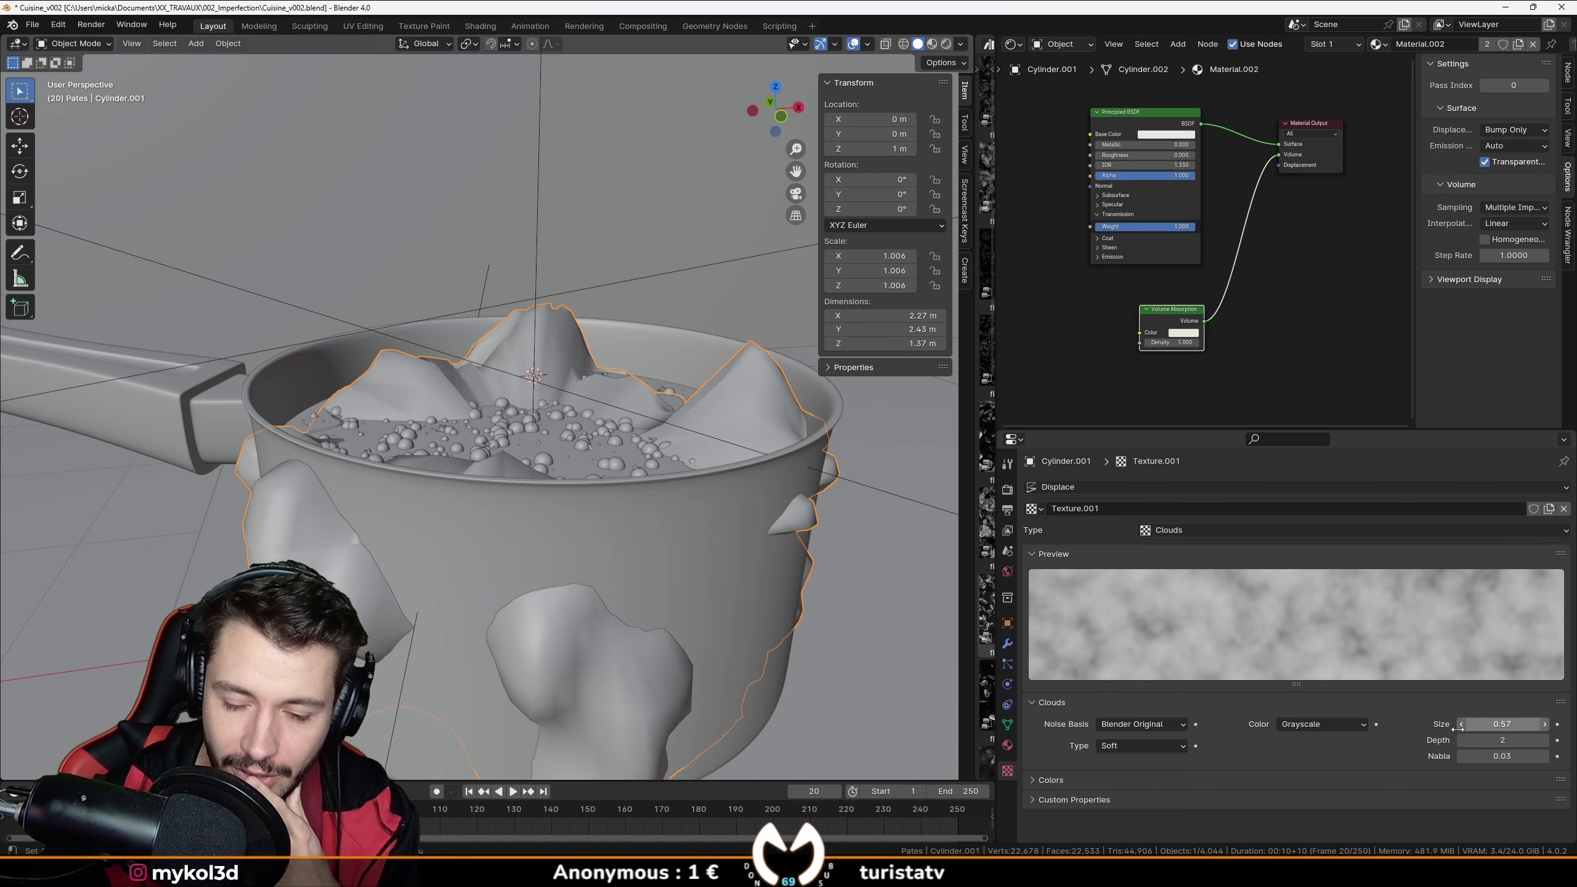
Lower the Displace strength, then delete the Displace modifier, leaving only Subdivision.
{"action": "left_click", "coordinate": [1007, 643]}
{"action": "scroll", "coordinate": [1315, 770], "scroll_direction": "down", "scroll_amount": 1}
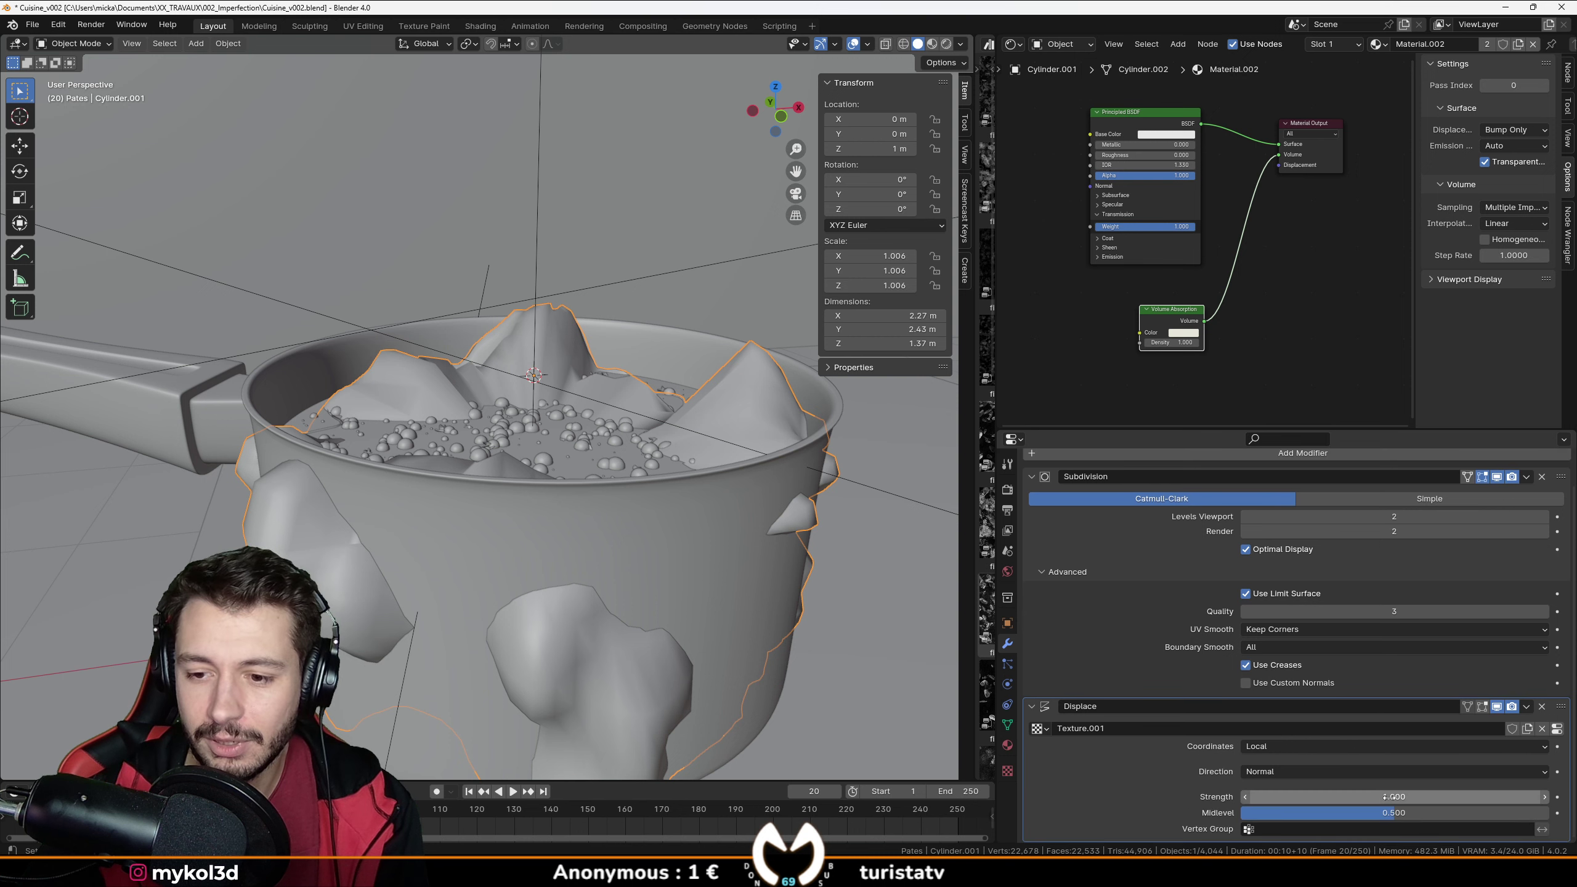
{"action": "left_click_drag", "start_coordinate": [1341, 796], "coordinate": [1266, 797]}
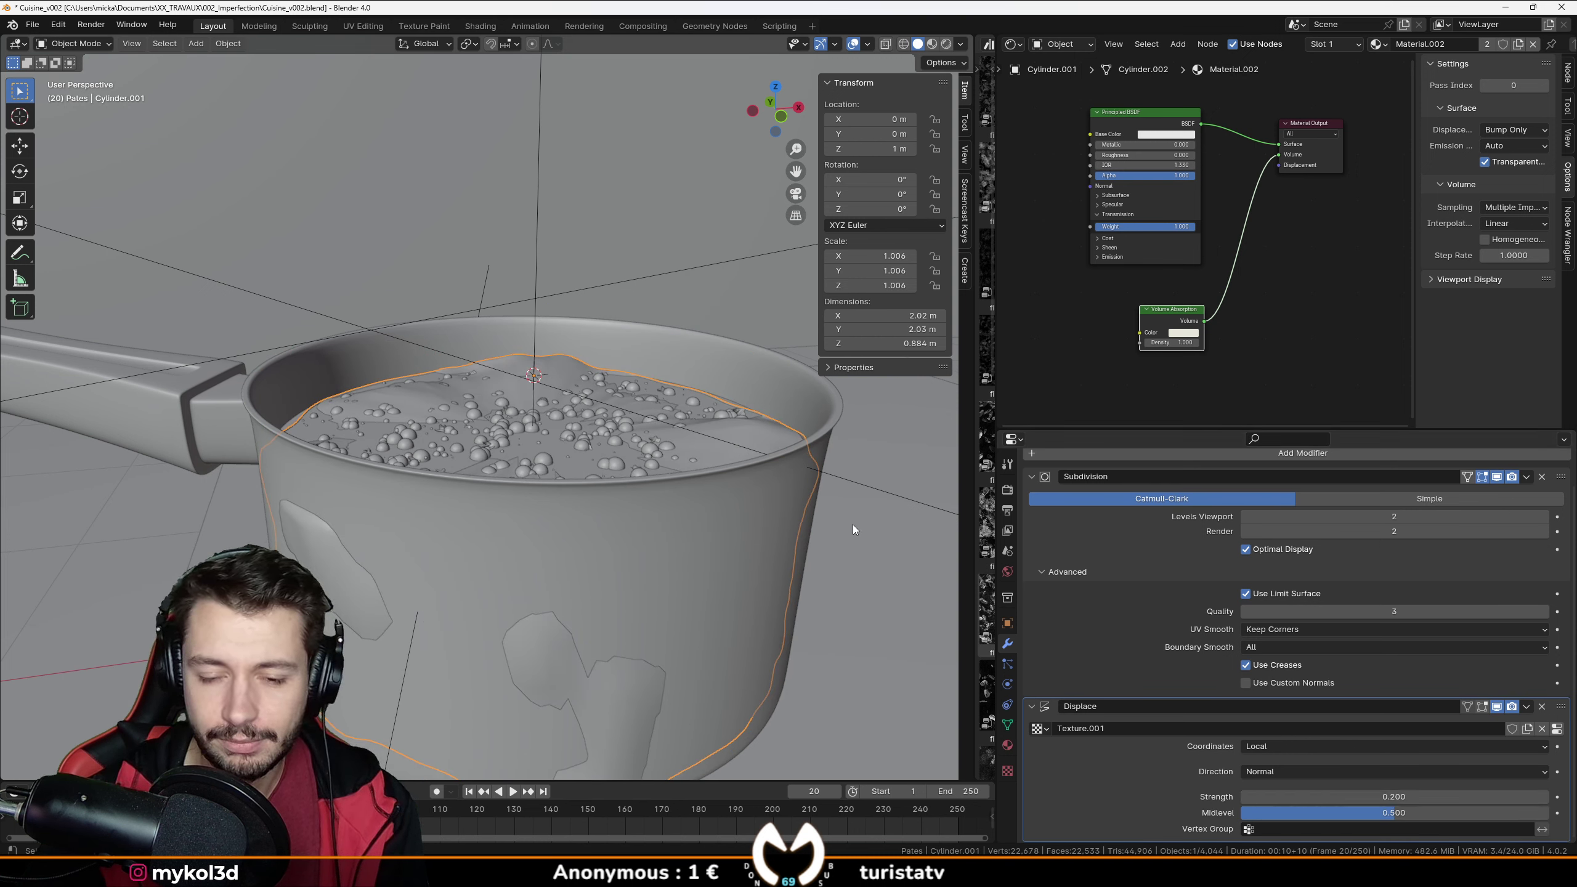
{"action": "left_click", "coordinate": [1541, 707]}
{"action": "scroll", "coordinate": [678, 527], "scroll_direction": "down", "scroll_amount": 4}
{"action": "middle_click_drag", "start_coordinate": [700, 496], "coordinate": [623, 439]}
{"action": "scroll", "coordinate": [621, 491], "scroll_direction": "up", "scroll_amount": 3}
{"action": "scroll", "coordinate": [623, 439], "scroll_direction": "down", "scroll_amount": 5}
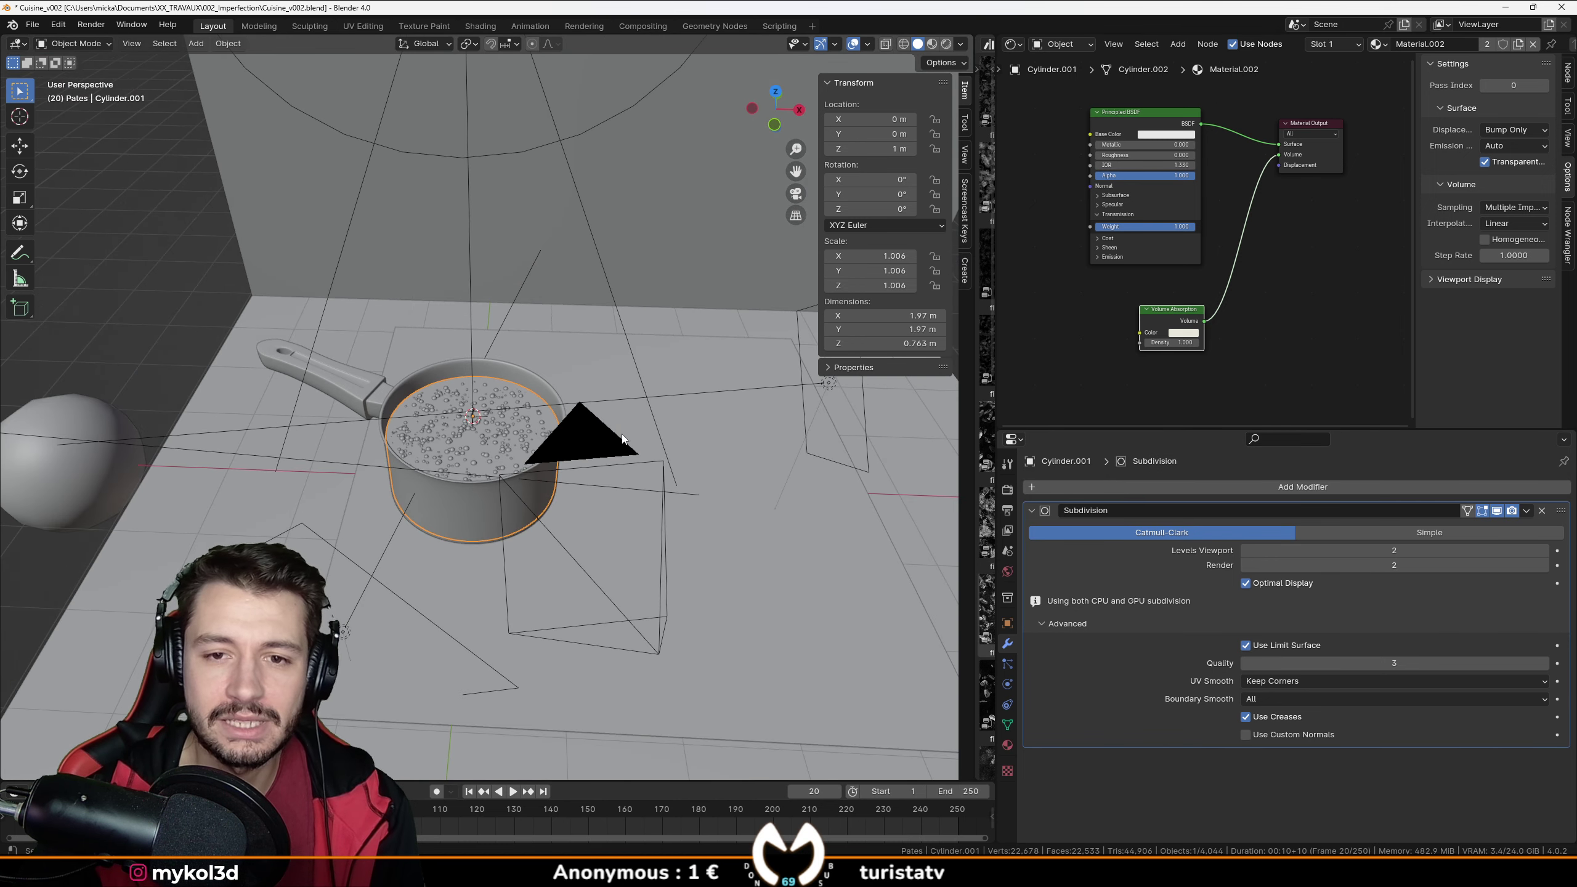
Swap the shader nodes for an Image Editor and zoom the kitchen photo onto the pepper mill.
{"action": "left_click", "coordinate": [1012, 44]}
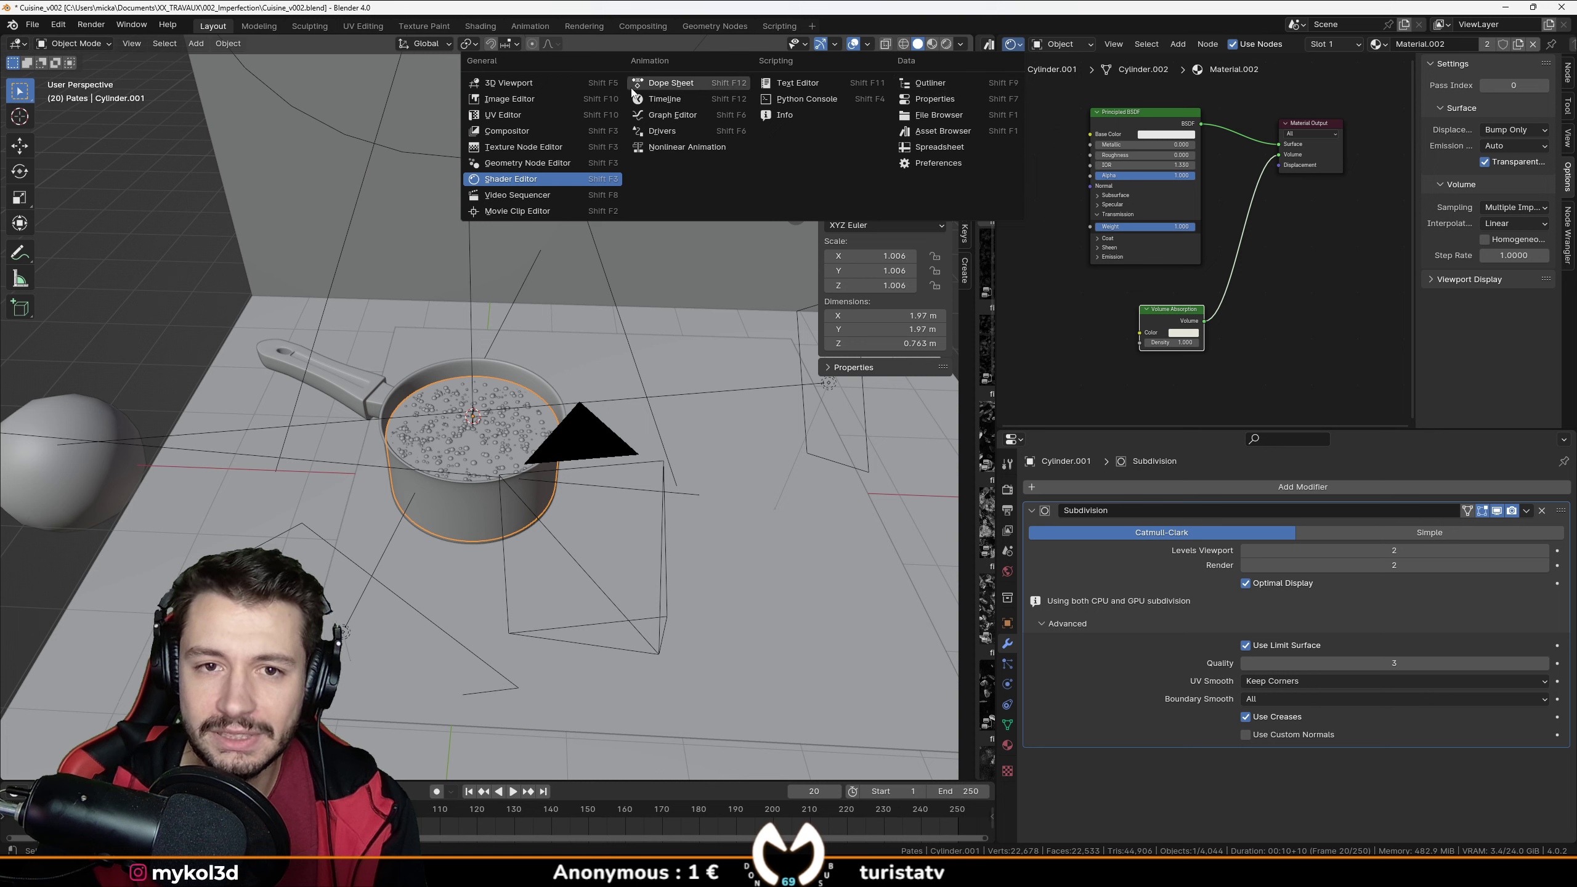
{"action": "left_click", "coordinate": [524, 102]}
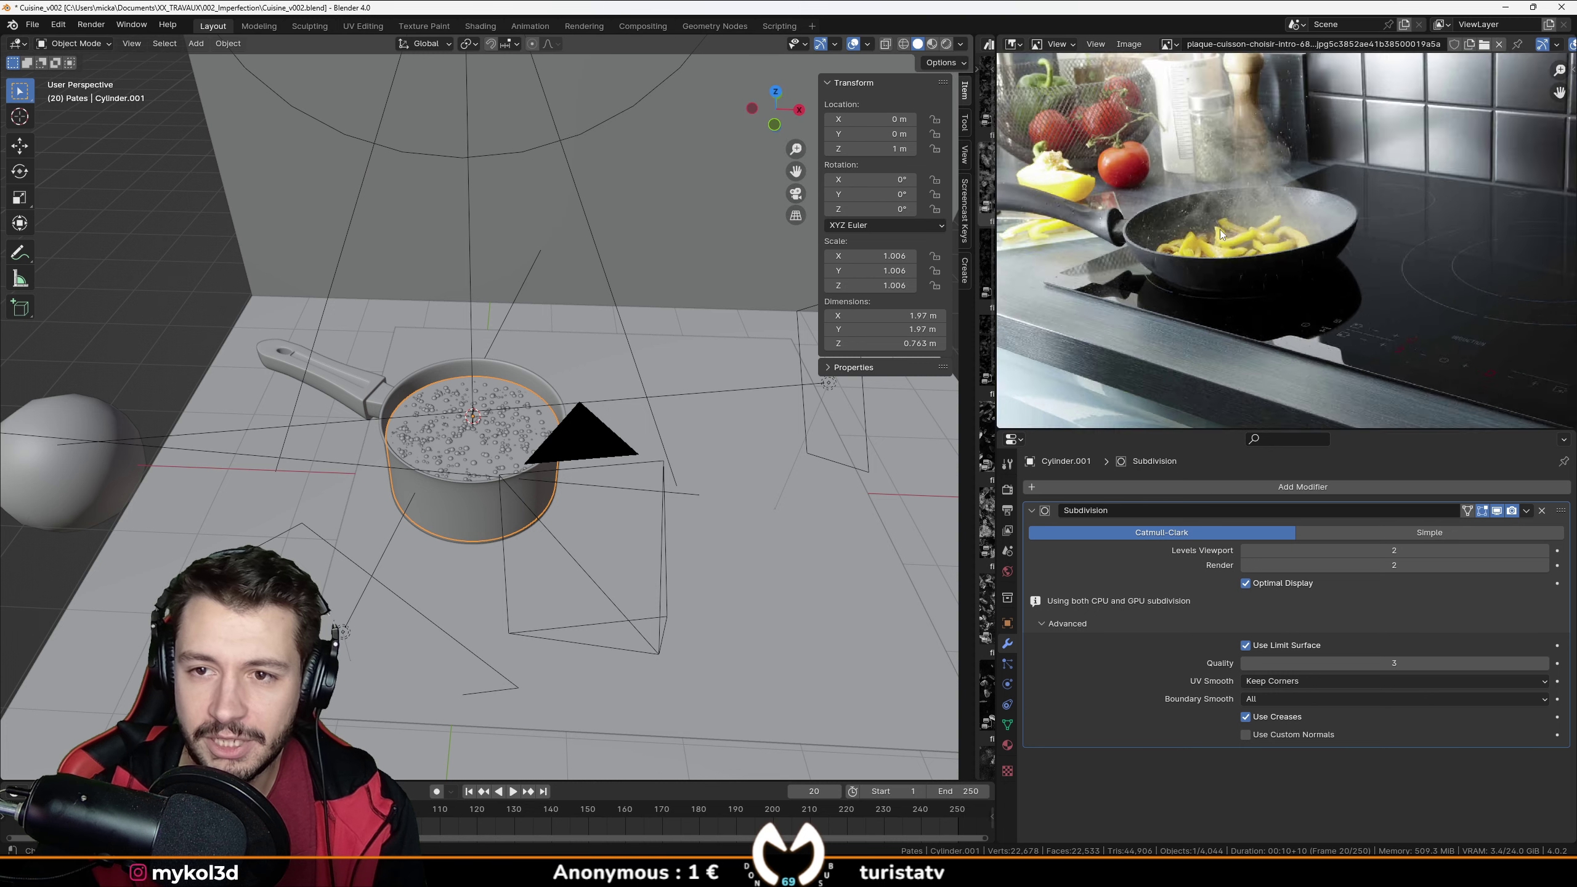
{"action": "scroll", "coordinate": [1210, 280], "scroll_direction": "down", "scroll_amount": 2}
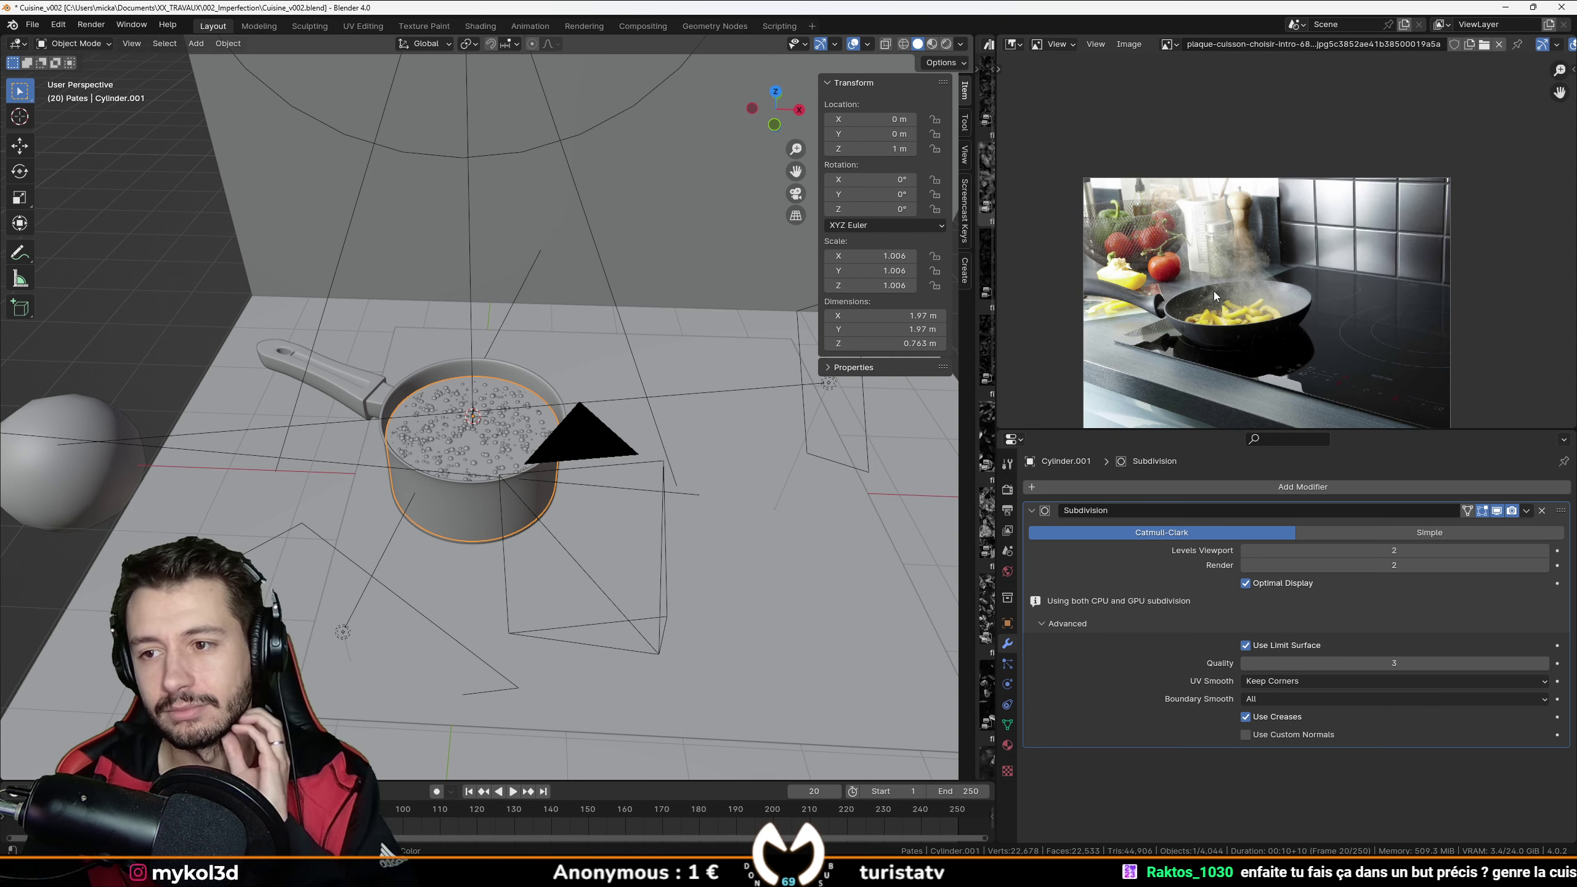
{"action": "scroll", "coordinate": [1242, 310], "scroll_direction": "up", "scroll_amount": 3}
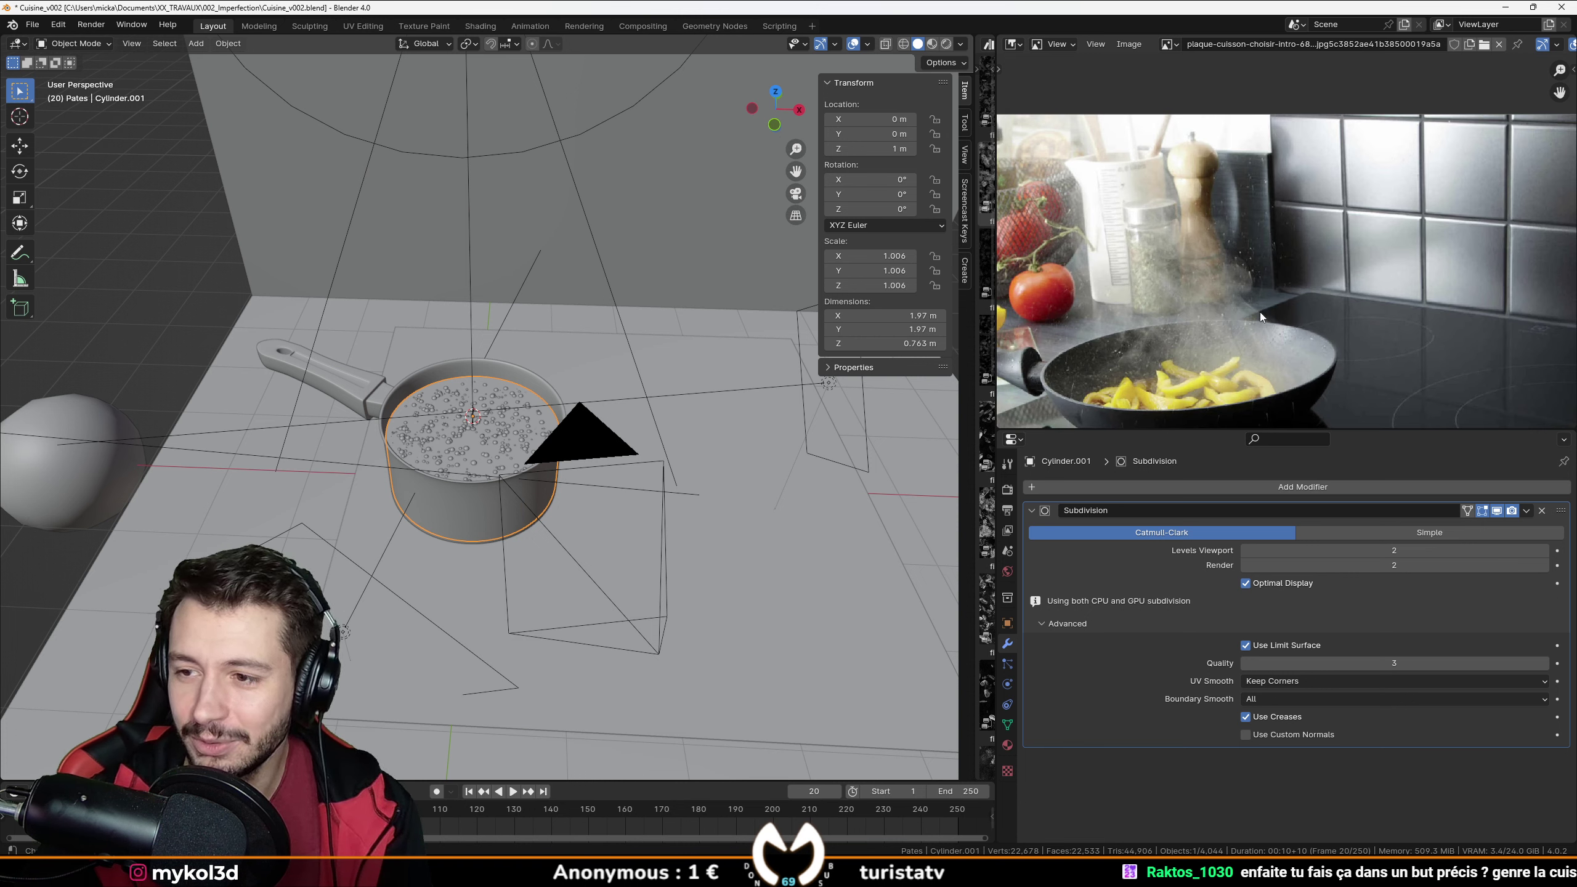
{"action": "scroll", "coordinate": [1259, 312], "scroll_direction": "down", "scroll_amount": 2}
{"action": "scroll", "coordinate": [1234, 313], "scroll_direction": "up", "scroll_amount": 2}
{"action": "mouse_move", "coordinate": [1161, 305]}
{"action": "middle_mouse_down"}
{"action": "mouse_move", "coordinate": [1272, 311]}
{"action": "mouse_move", "coordinate": [1157, 307]}
{"action": "middle_mouse_up"}
{"action": "scroll", "coordinate": [1194, 297], "scroll_direction": "up", "scroll_amount": 1}
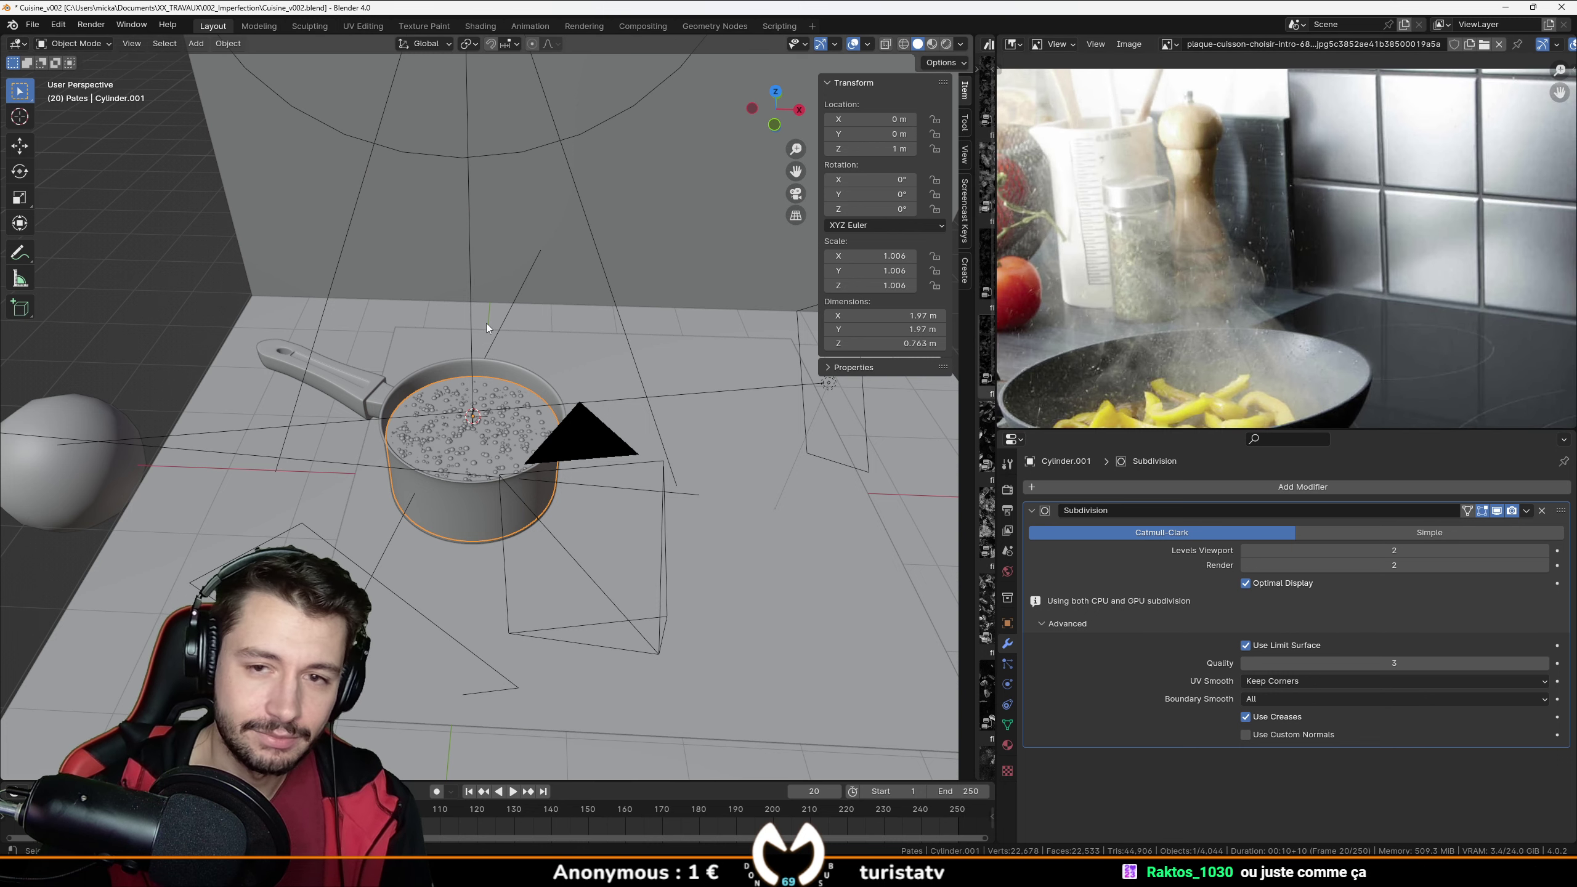
{"action": "middle_click_drag", "start_coordinate": [486, 323], "coordinate": [613, 341]}
In front view, add a new mesh cylinder beside the pot.
{"action": "key", "text": "KP_1"}
{"action": "scroll", "coordinate": [517, 369], "scroll_direction": "up", "scroll_amount": 5}
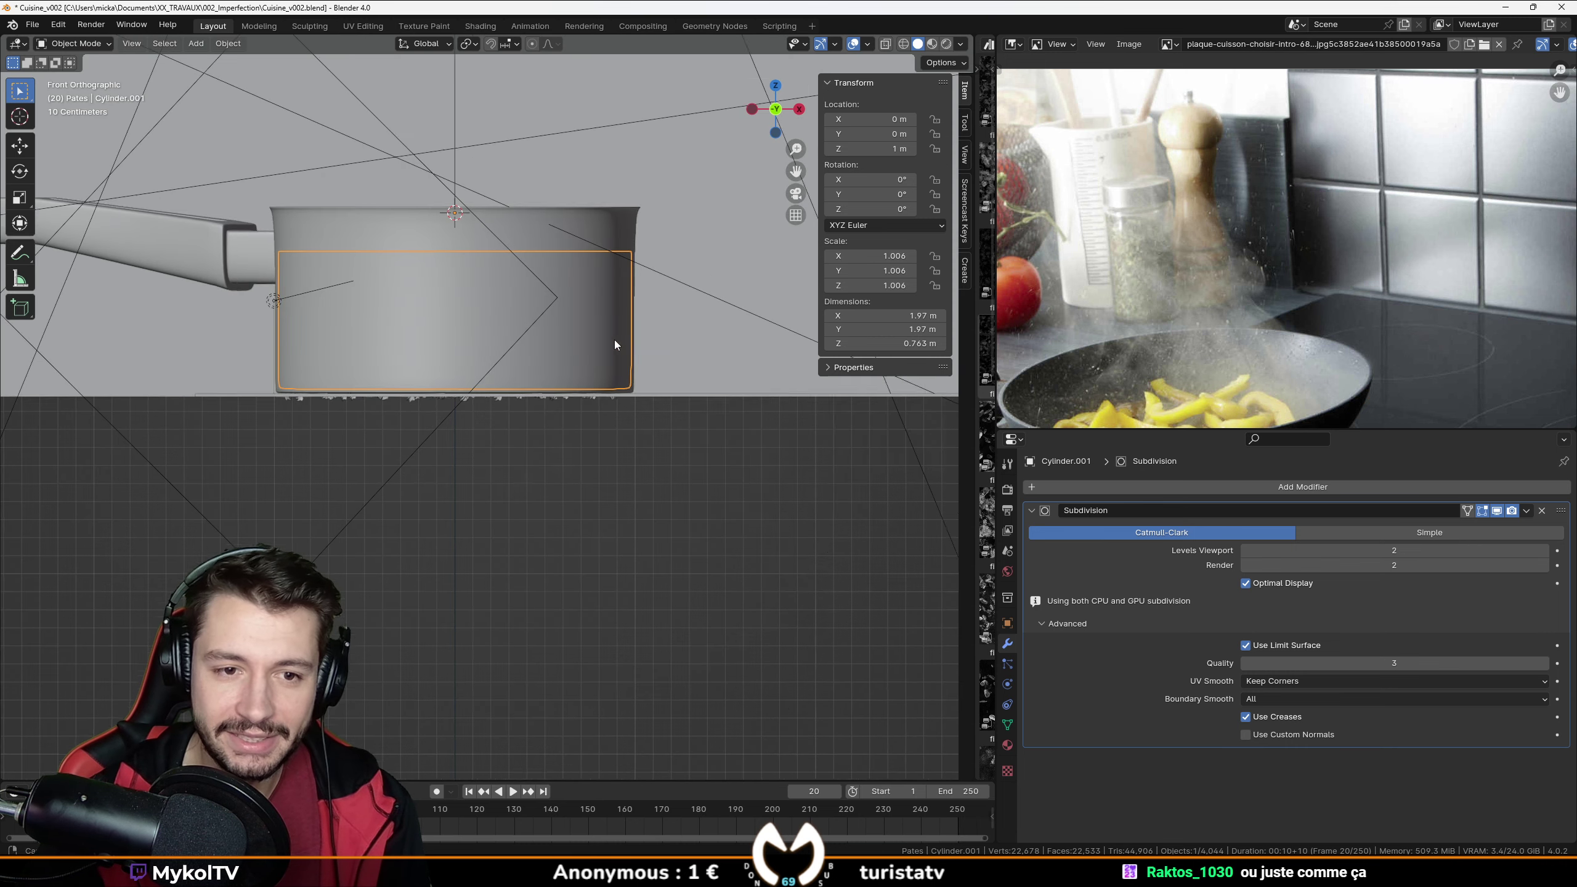
{"action": "scroll", "coordinate": [614, 341], "scroll_direction": "down", "scroll_amount": 4}
{"action": "middle_click_drag", "start_coordinate": [732, 374], "coordinate": [587, 503], "text": "shift"}
{"action": "scroll", "coordinate": [586, 507], "scroll_direction": "up", "scroll_amount": 4}
{"action": "key", "text": "shift+a"}
{"action": "mouse_move", "coordinate": [635, 482]}
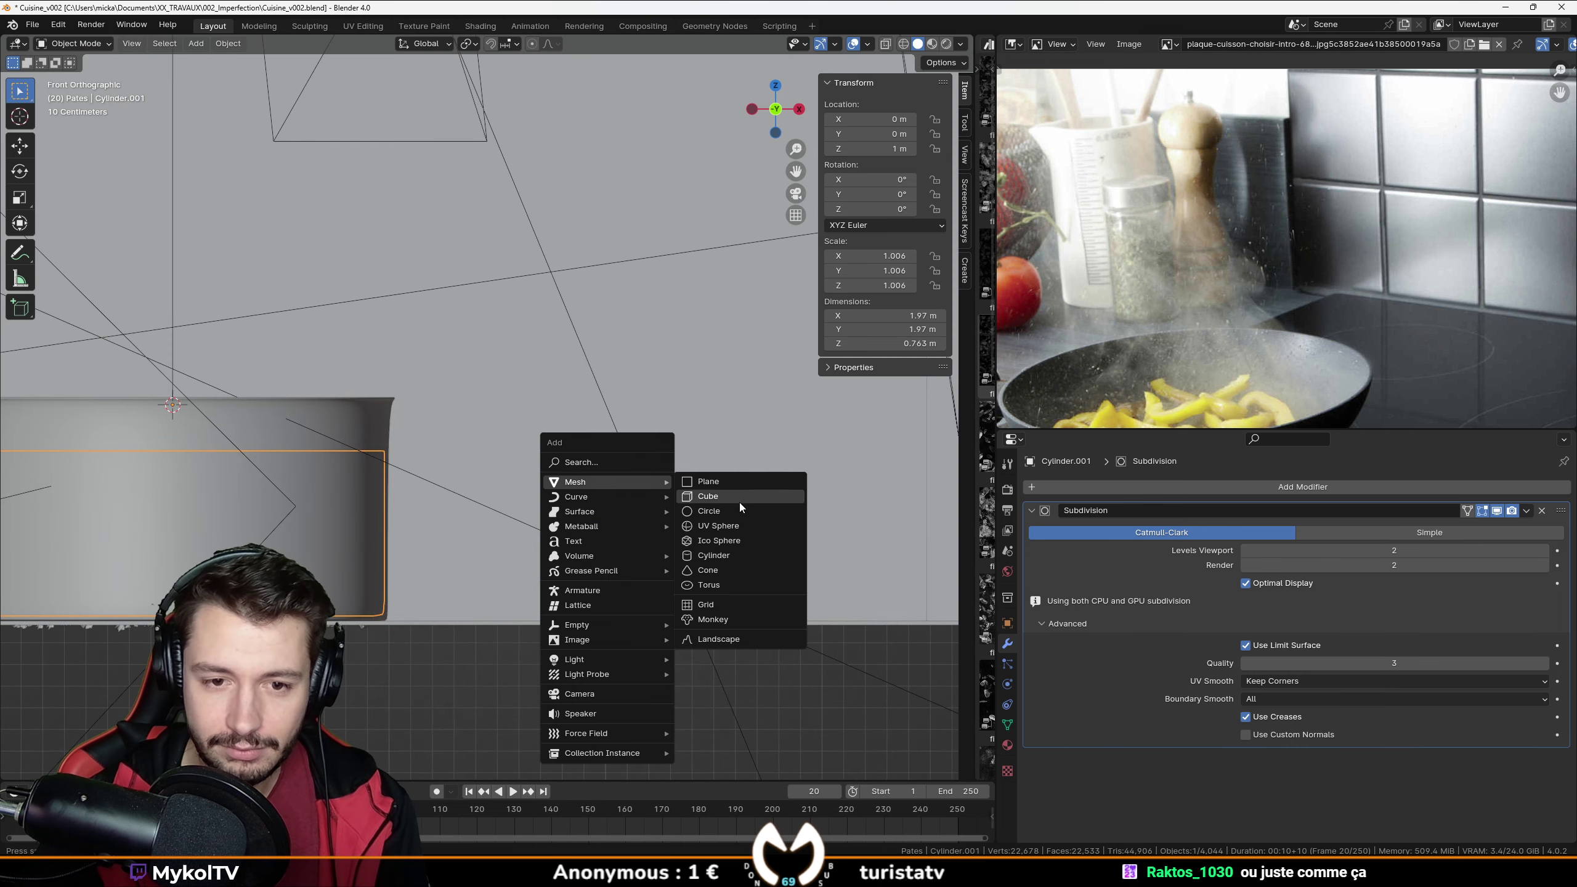
{"action": "left_click", "coordinate": [724, 552]}
{"action": "scroll", "coordinate": [515, 585], "scroll_direction": "down", "scroll_amount": 3}
Move the new cylinder along X to 3.2 m.
{"action": "key", "text": "g"}
{"action": "key", "text": "x"}
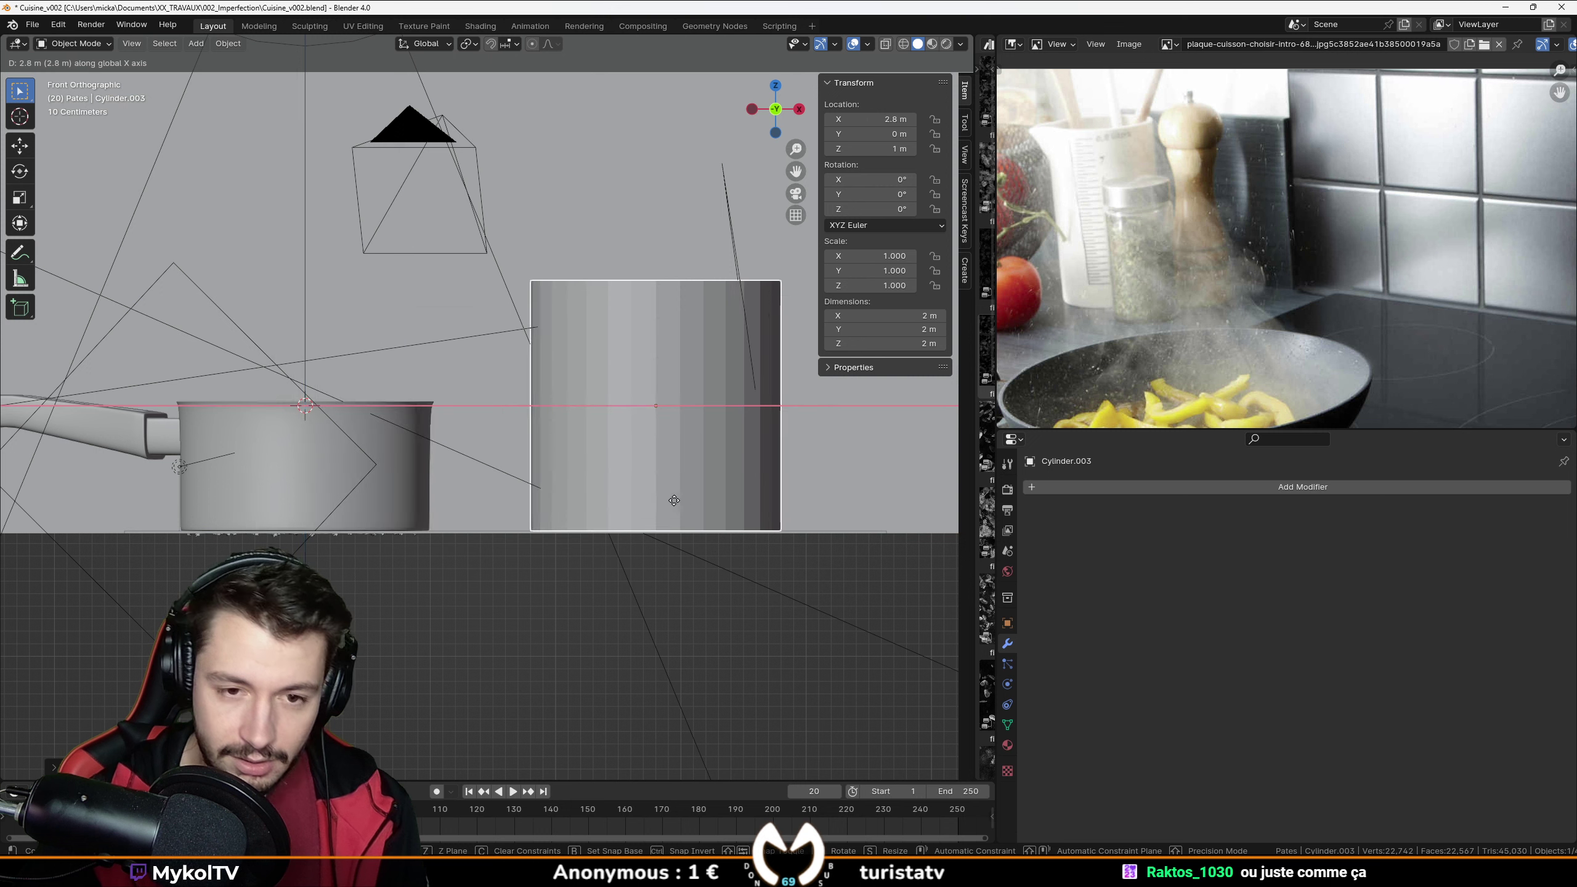
{"action": "left_click", "coordinate": [725, 496]}
{"action": "scroll", "coordinate": [1282, 217], "scroll_direction": "up", "scroll_amount": 3}
{"action": "scroll", "coordinate": [1318, 229], "scroll_direction": "down", "scroll_amount": 3}
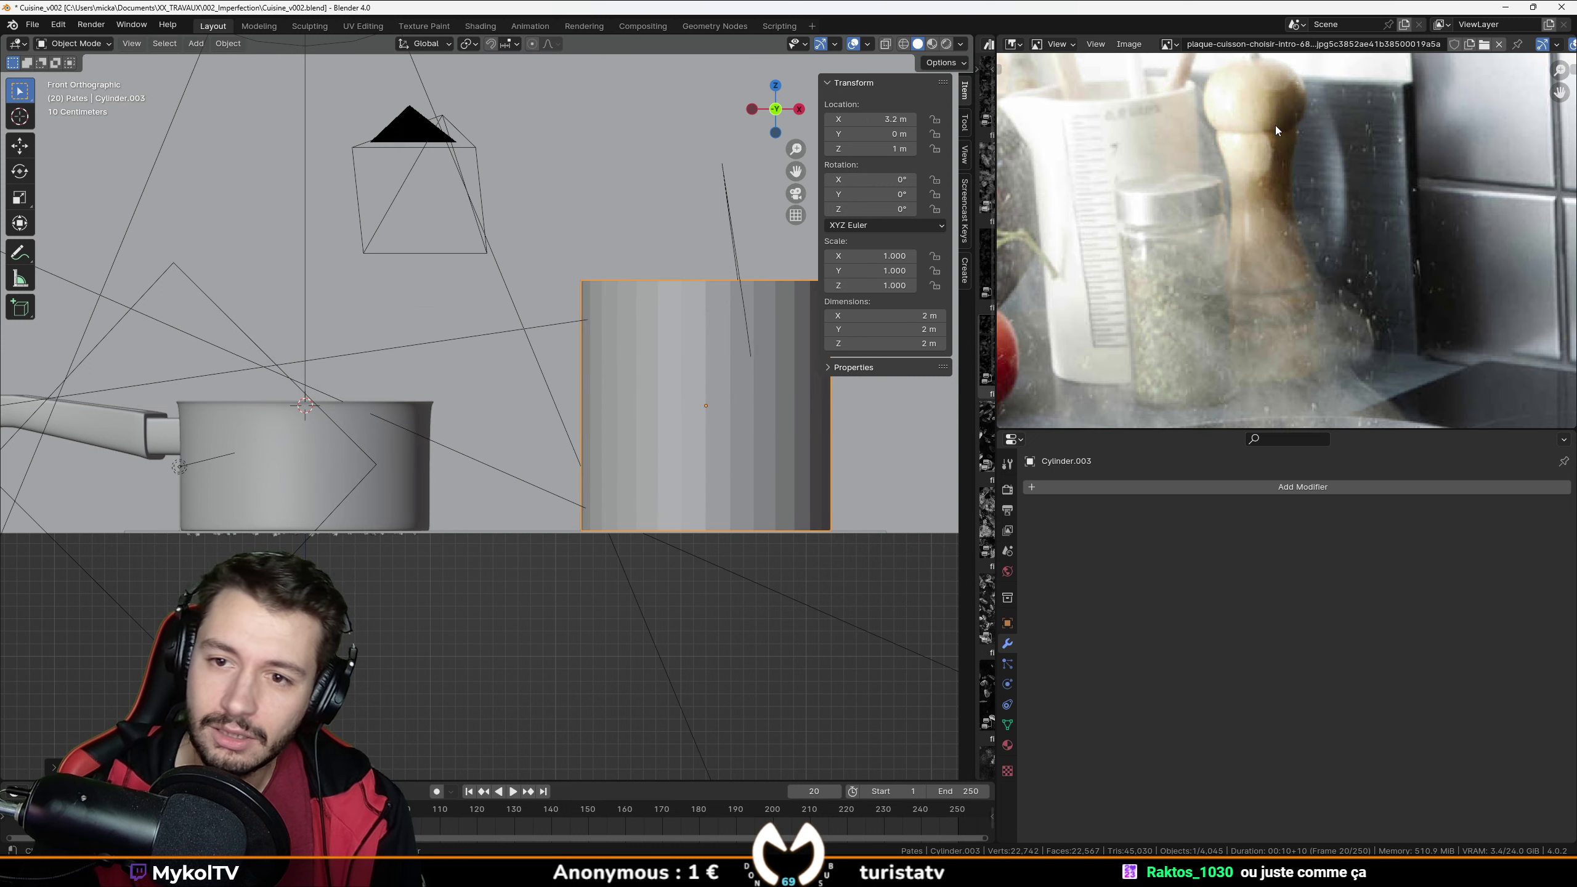
{"action": "scroll", "coordinate": [1276, 126], "scroll_direction": "up", "scroll_amount": 3}
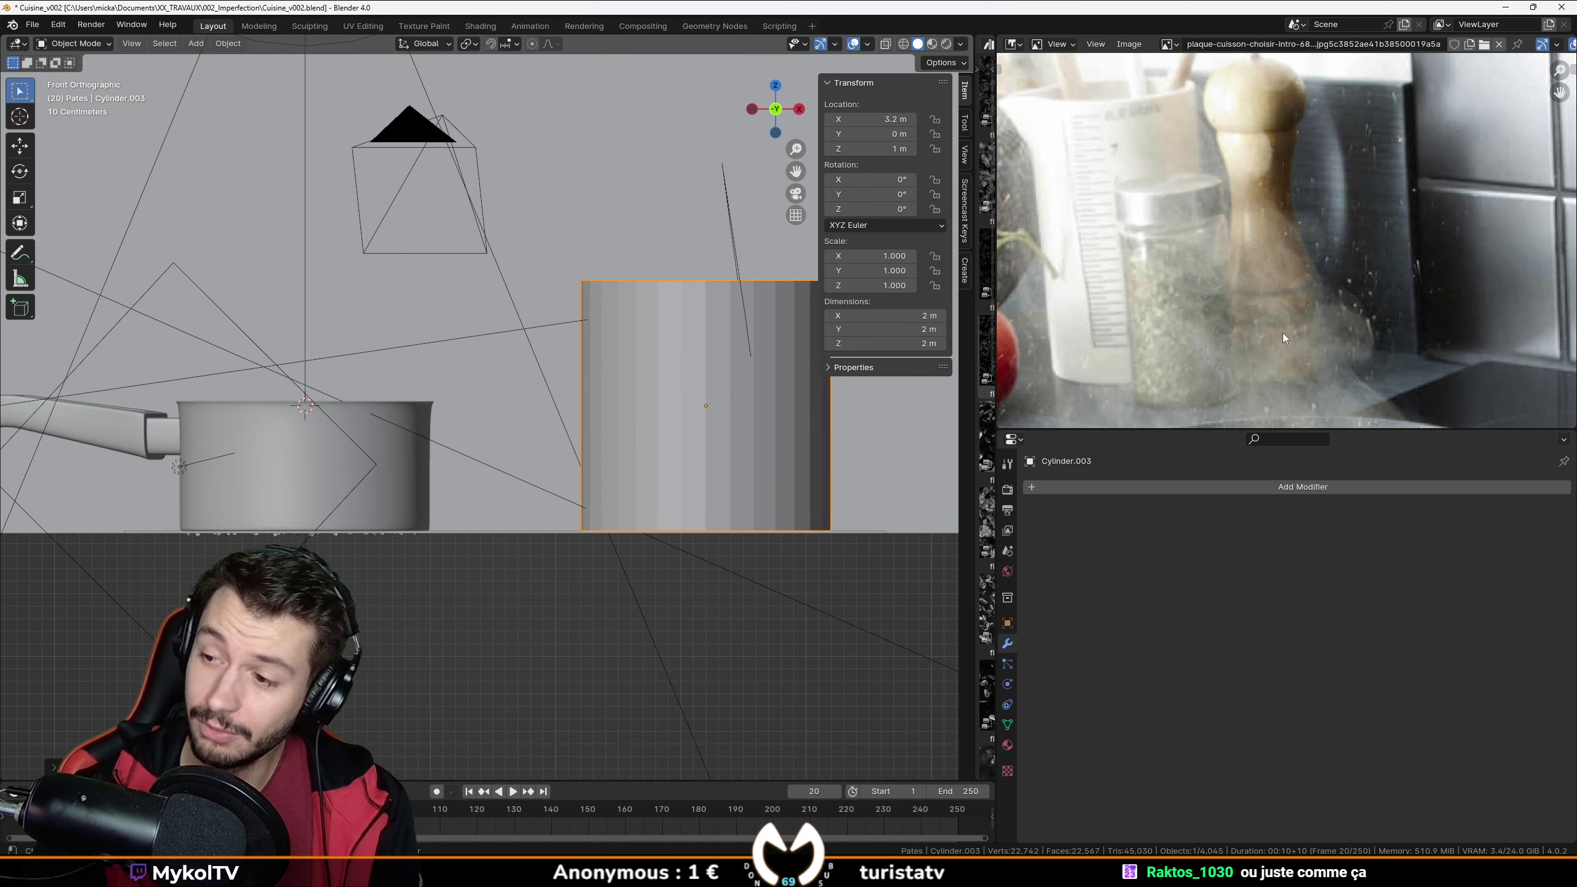
{"action": "scroll", "coordinate": [674, 451], "scroll_direction": "down", "scroll_amount": 3}
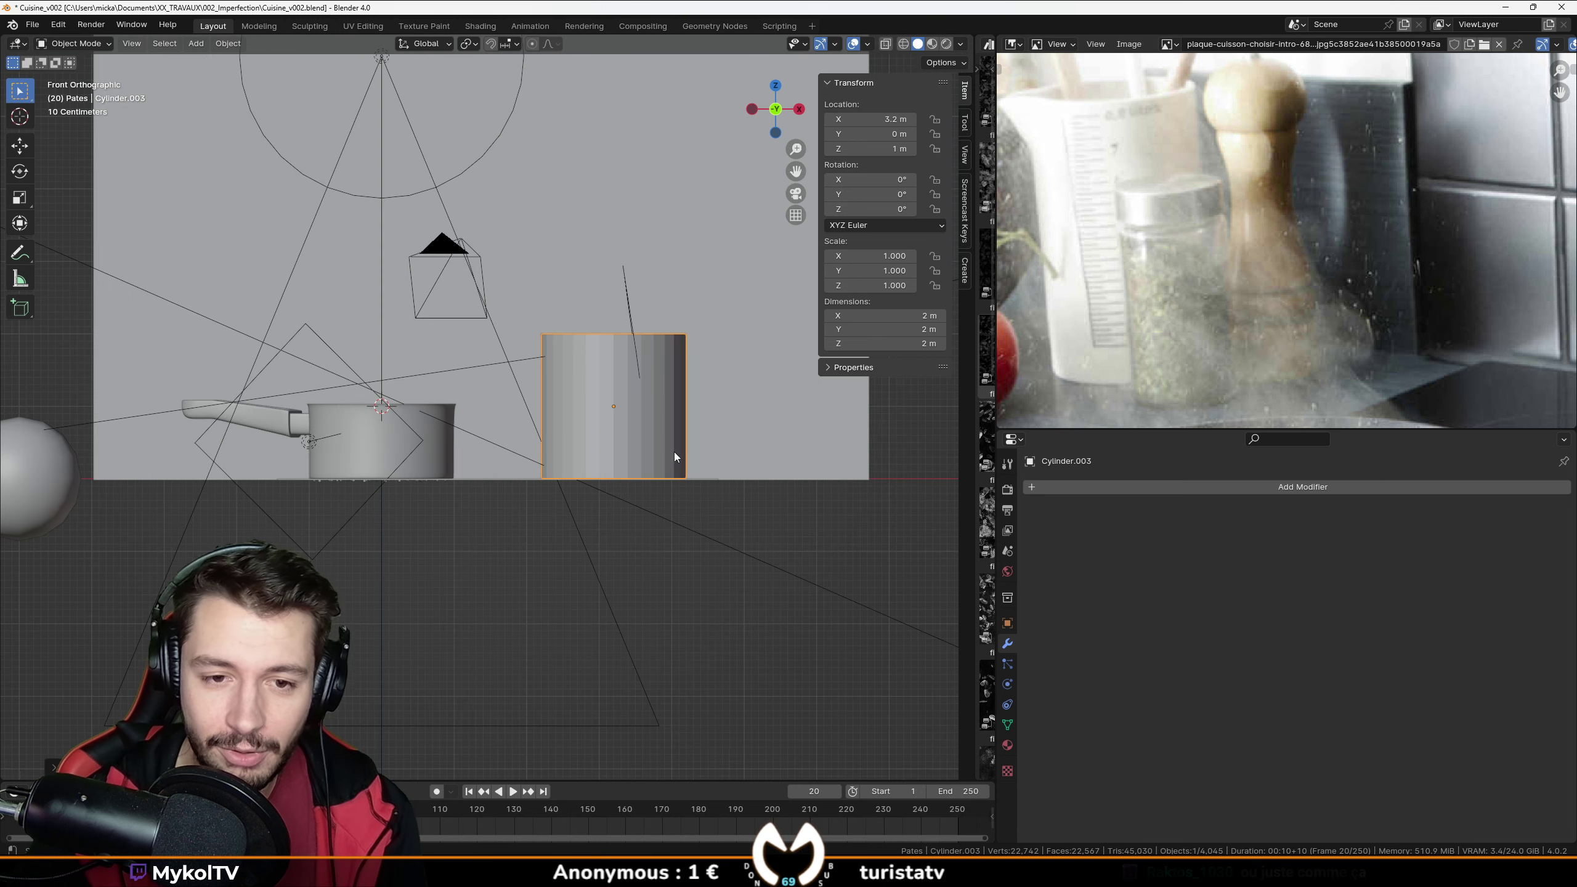
Frame Cylinder.003 and isolate it in Local view.
{"action": "middle_click_drag", "start_coordinate": [677, 459], "coordinate": [605, 527], "text": "shift"}
{"action": "scroll", "coordinate": [619, 551], "scroll_direction": "up", "scroll_amount": 2}
{"action": "middle_click_drag", "start_coordinate": [637, 591], "coordinate": [605, 495], "text": "shift"}
{"action": "scroll", "coordinate": [614, 499], "scroll_direction": "up", "scroll_amount": 3}
{"action": "scroll", "coordinate": [683, 517], "scroll_direction": "down", "scroll_amount": 2}
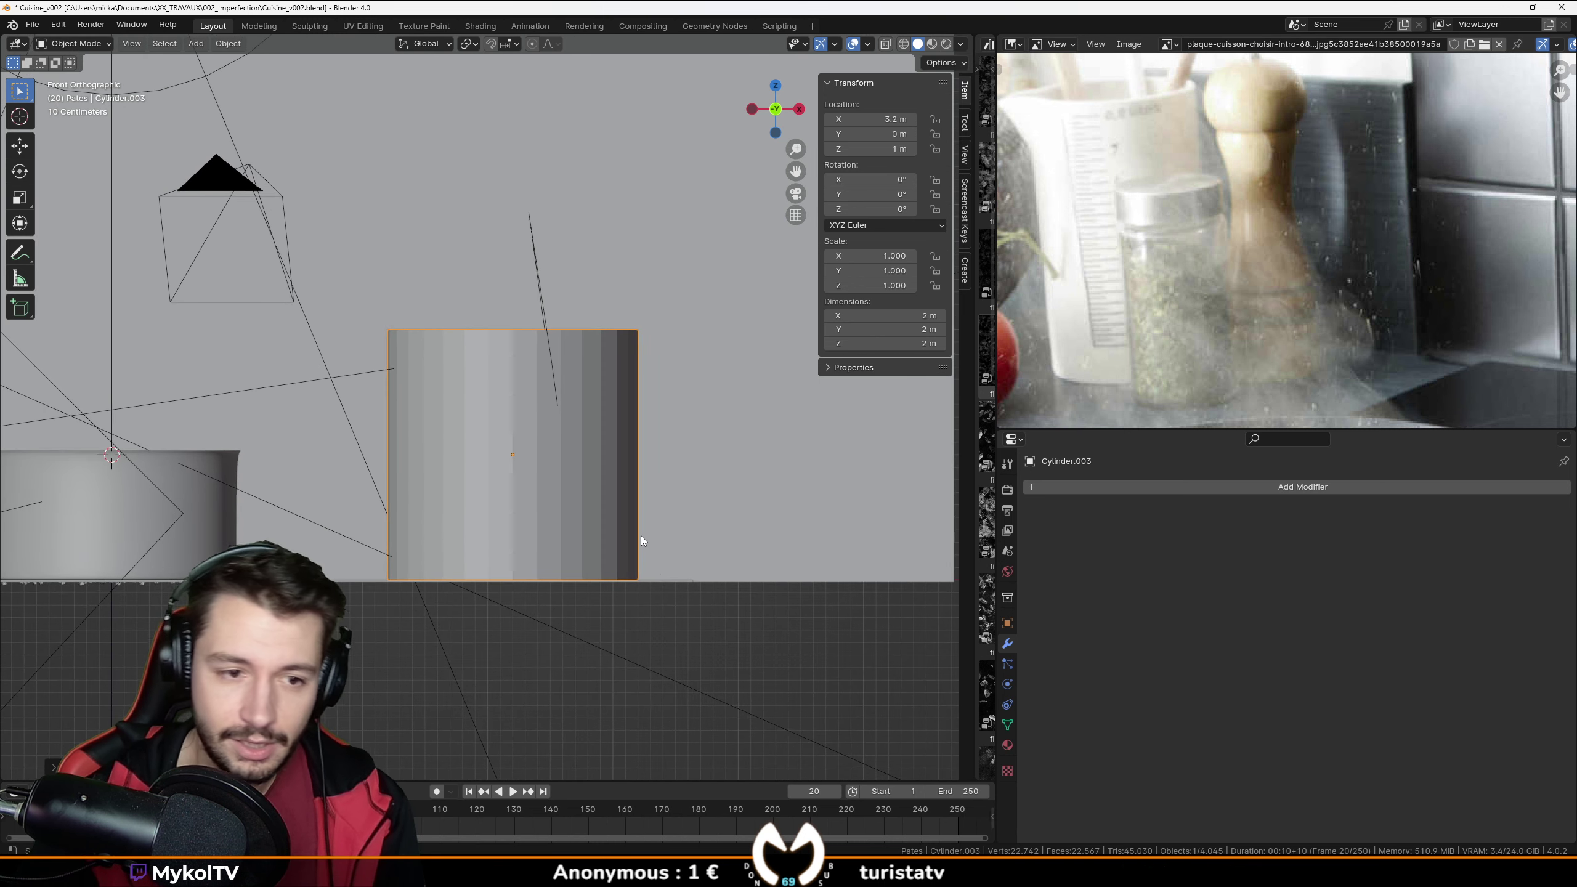
{"action": "key", "text": "KP_Divide"}
{"action": "scroll", "coordinate": [653, 516], "scroll_direction": "down", "scroll_amount": 4}
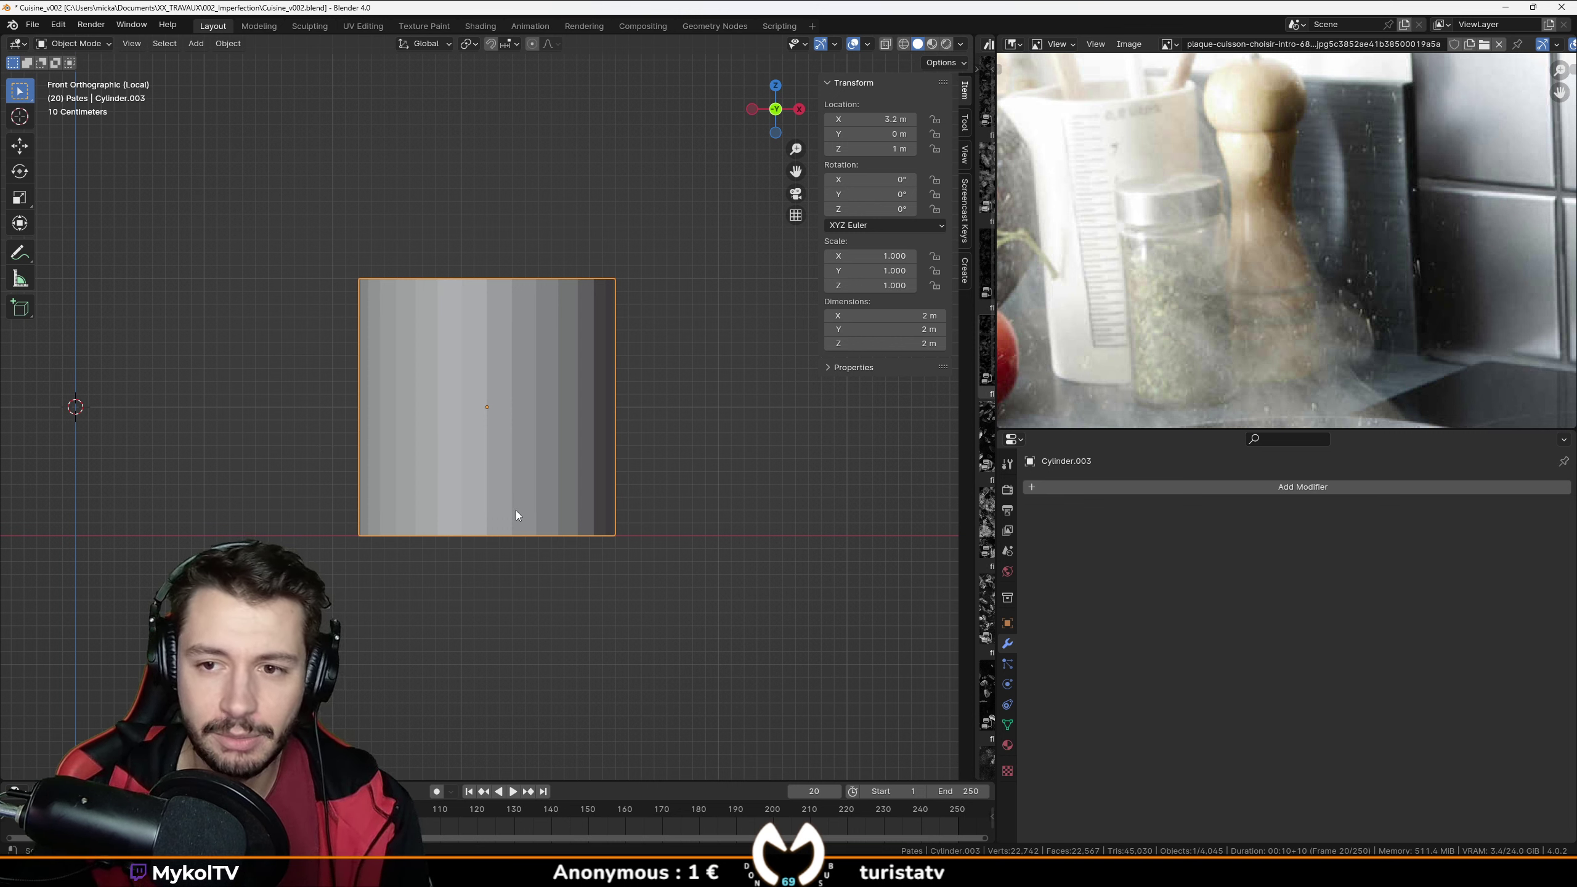
Scale the cylinder to 0.5 along Z to halve its height.
{"action": "key", "text": "s"}
{"action": "key", "text": "z"}
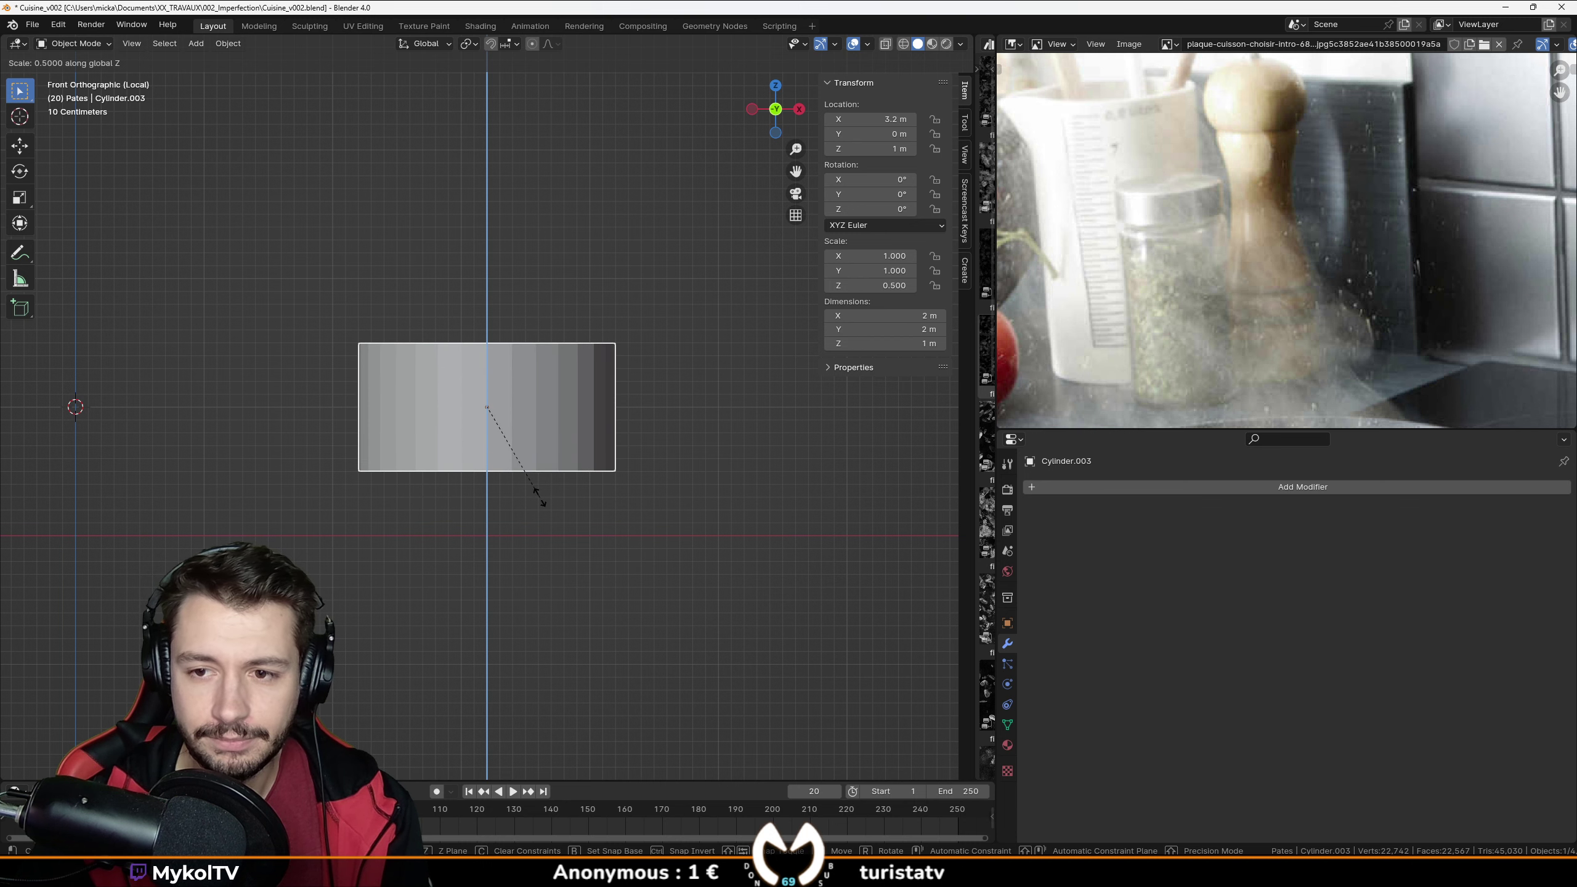
{"action": "left_click", "coordinate": [538, 511]}
{"action": "middle_click_drag", "start_coordinate": [515, 413], "coordinate": [534, 564]}
Enter Edit Mode and select the cylinder's top face.
{"action": "key", "text": "Tab"}
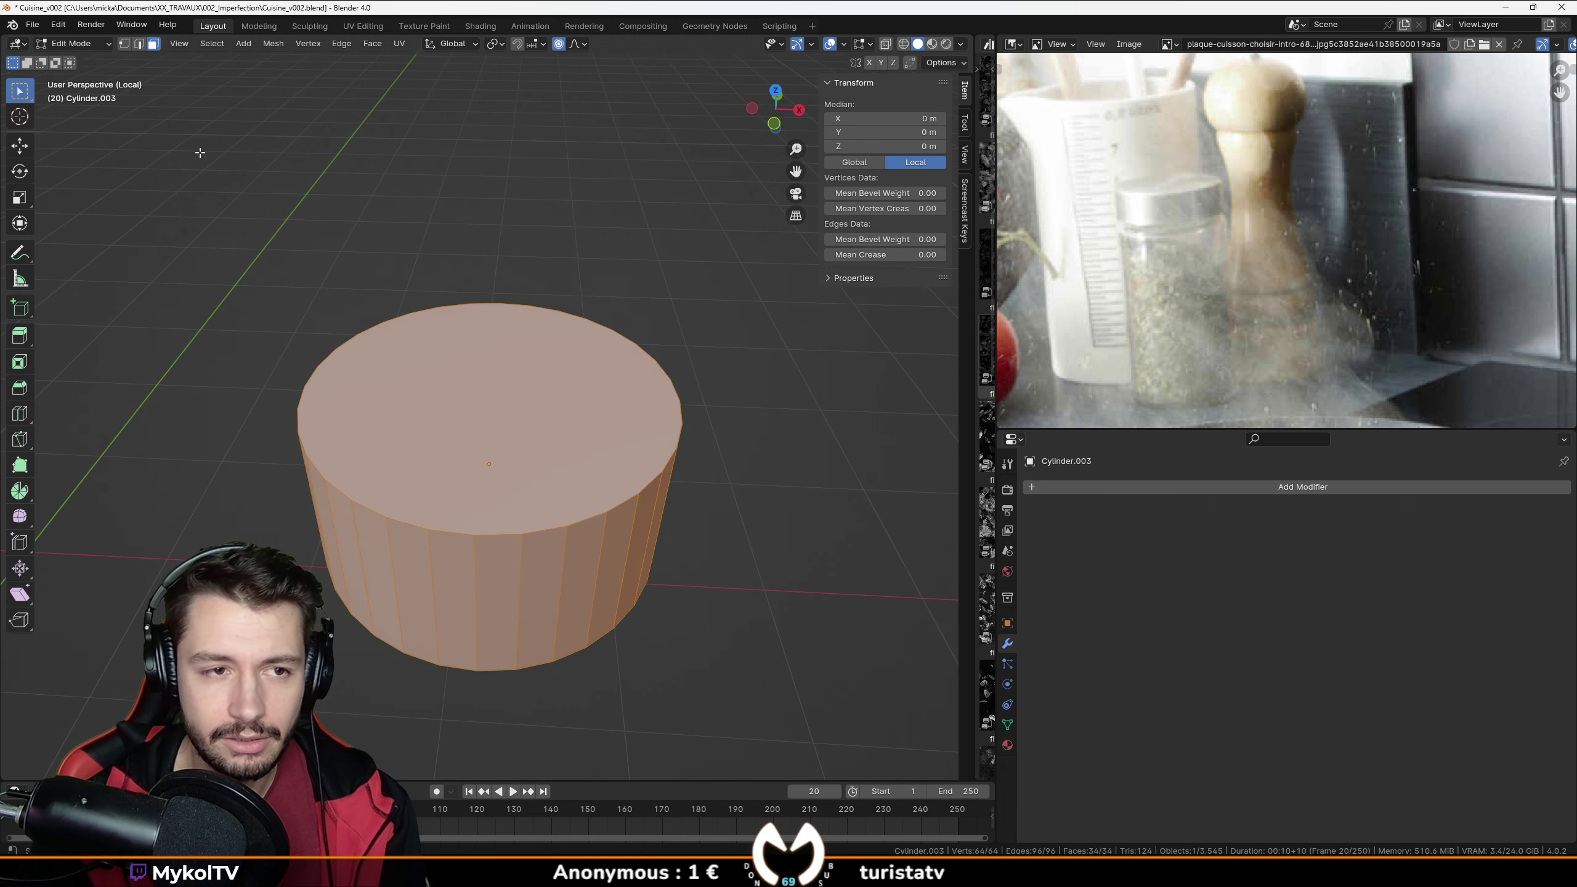
{"action": "left_click", "coordinate": [551, 476]}
{"action": "key", "text": "KP_1"}
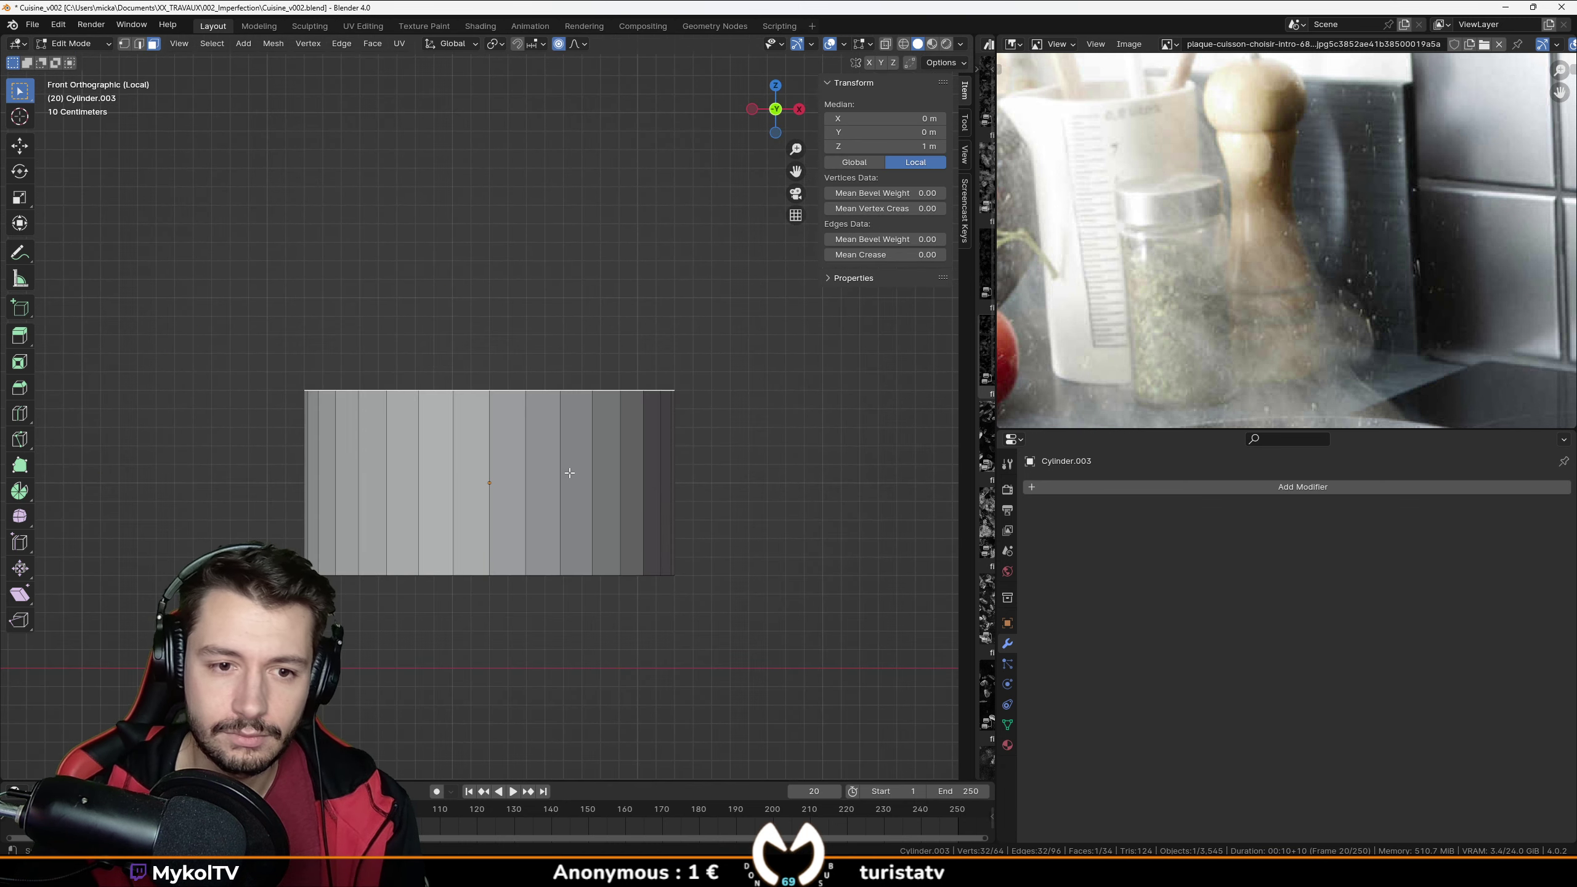
{"action": "middle_click_drag", "start_coordinate": [526, 404], "coordinate": [528, 483], "text": "shift"}
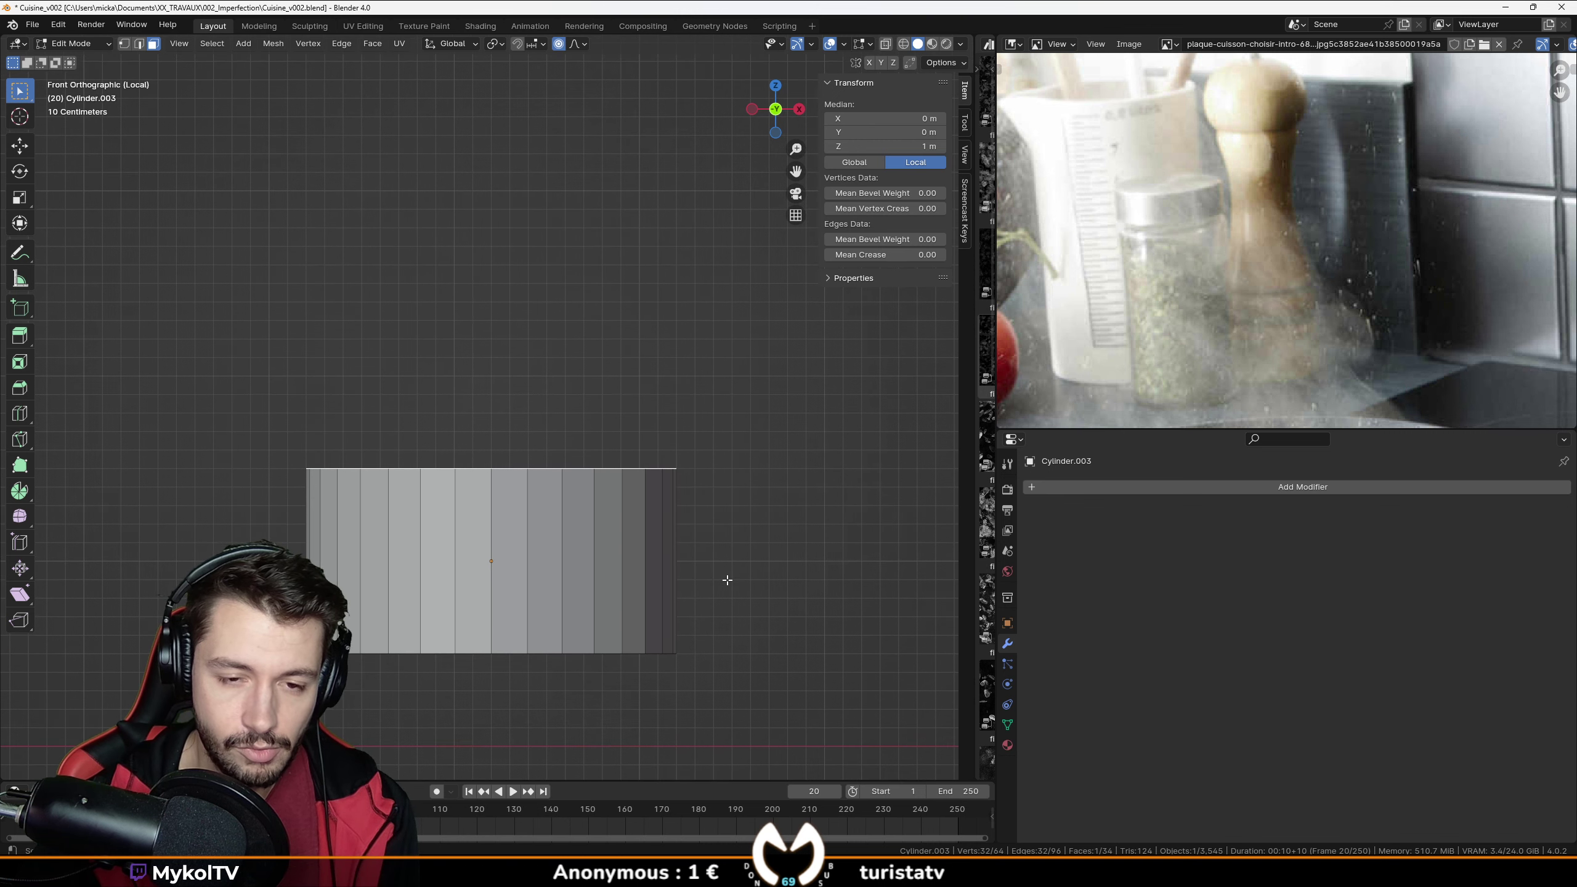
{"action": "middle_click_drag", "start_coordinate": [727, 580], "coordinate": [721, 574]}
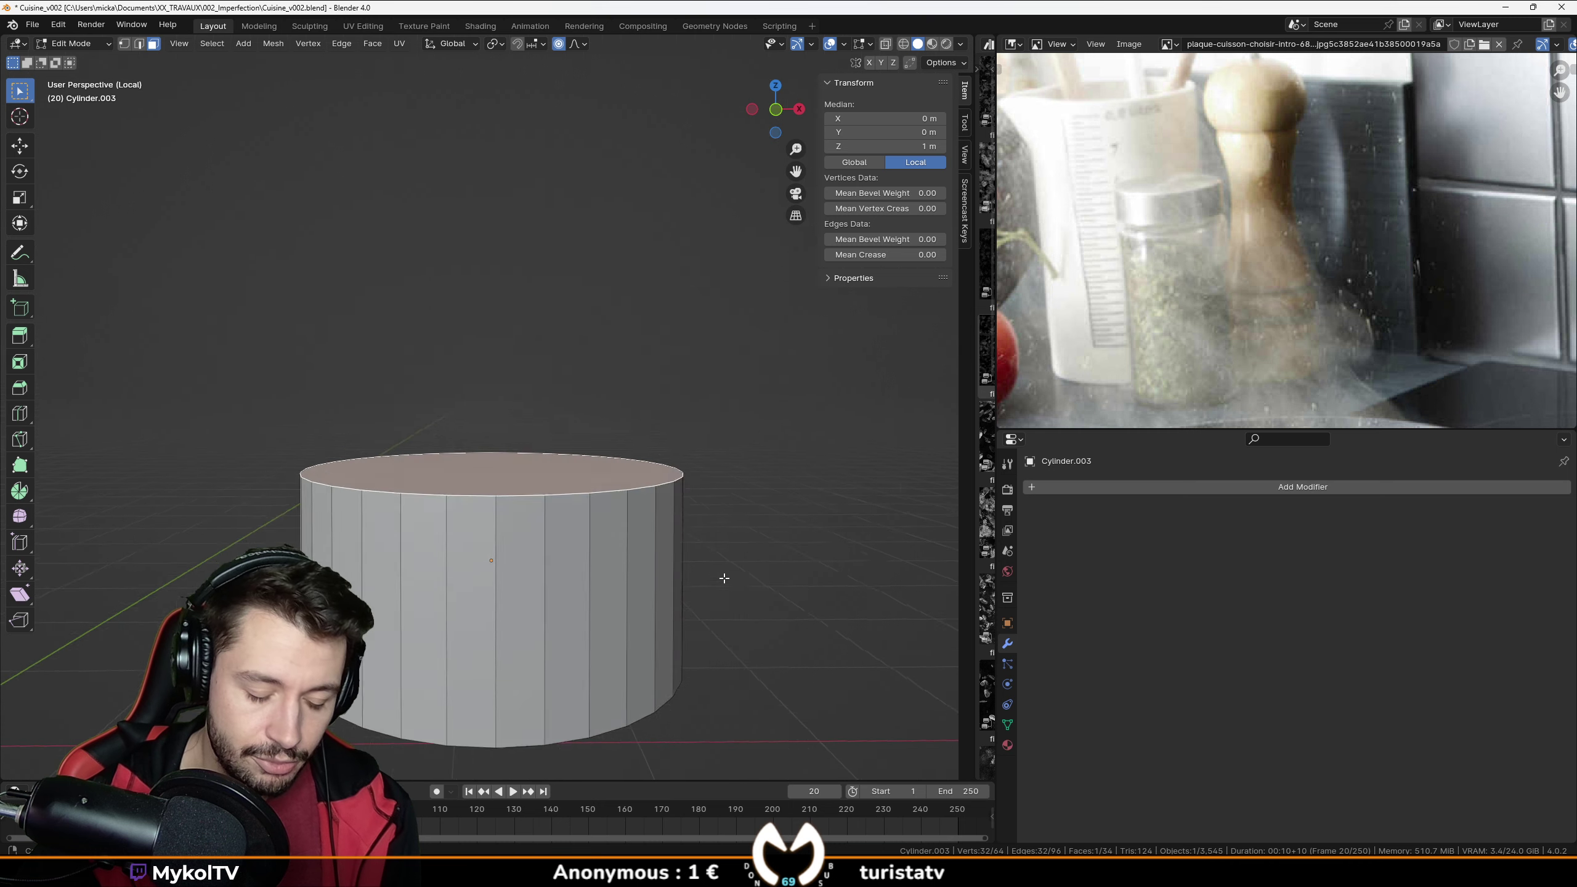
Inset the top face to leave a thin rim around an inner cap.
{"action": "key", "text": "i"}
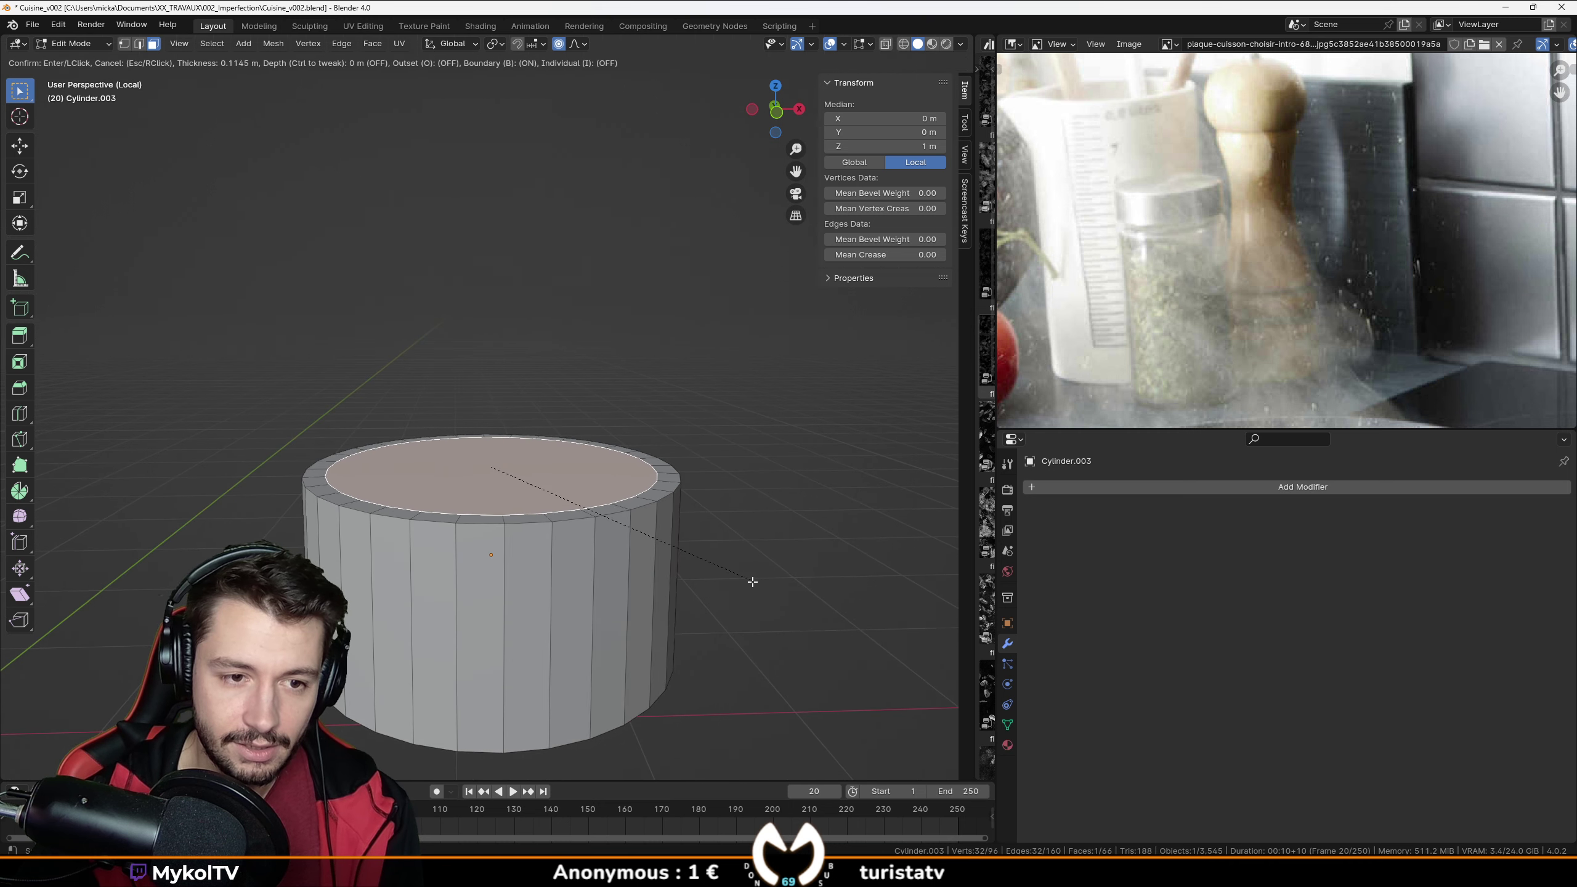
{"action": "key", "text": "ctrl"}
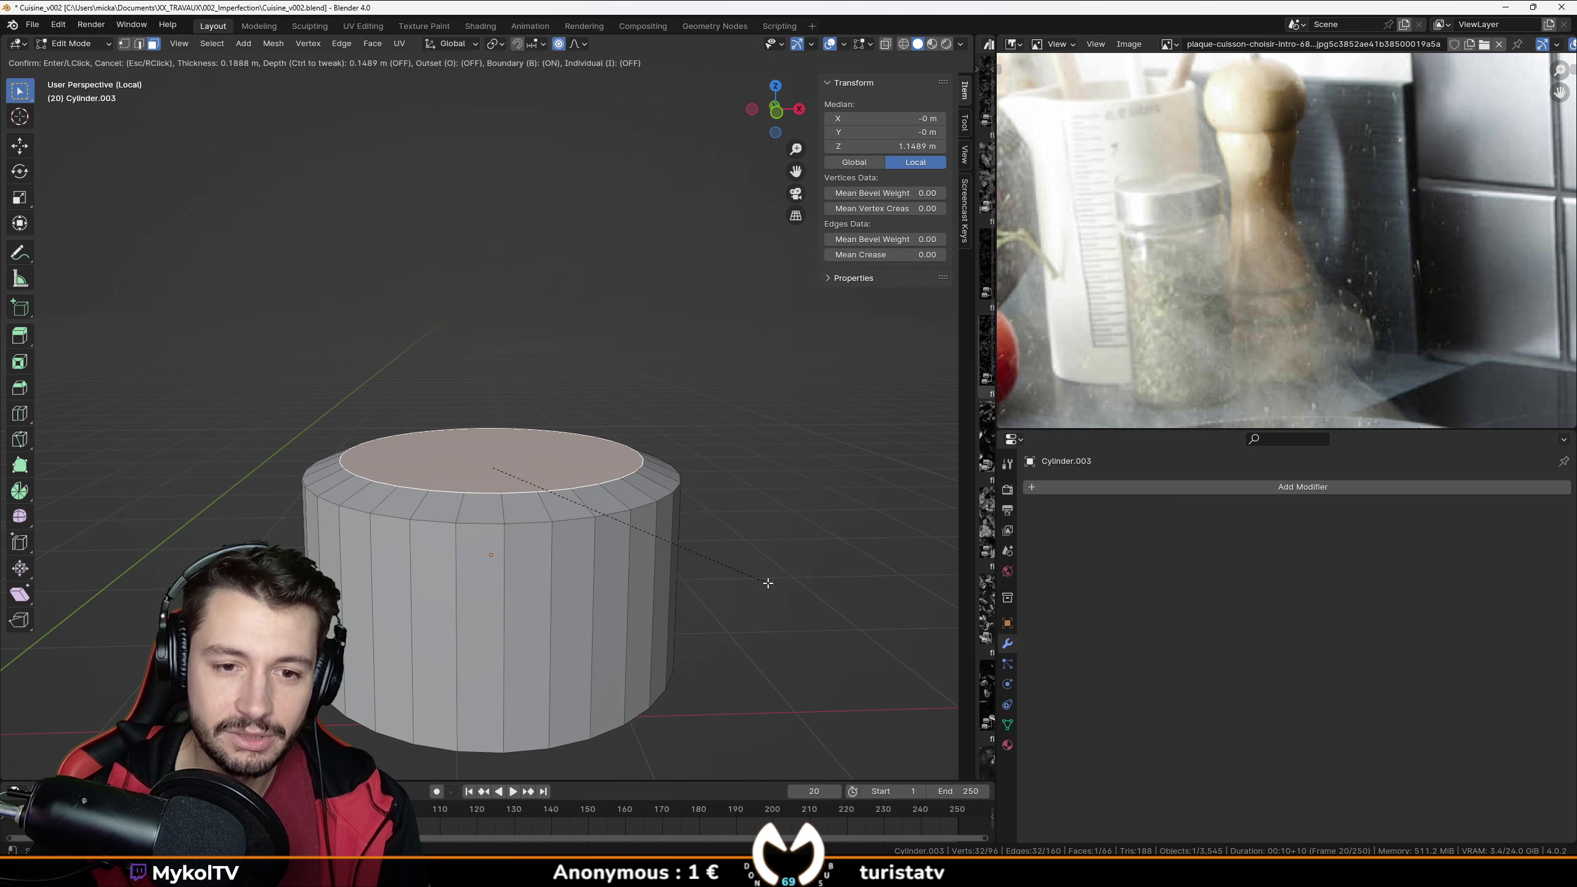
{"action": "key", "text": "Escape"}
{"action": "key", "text": "i"}
{"action": "left_click", "coordinate": [782, 562]}
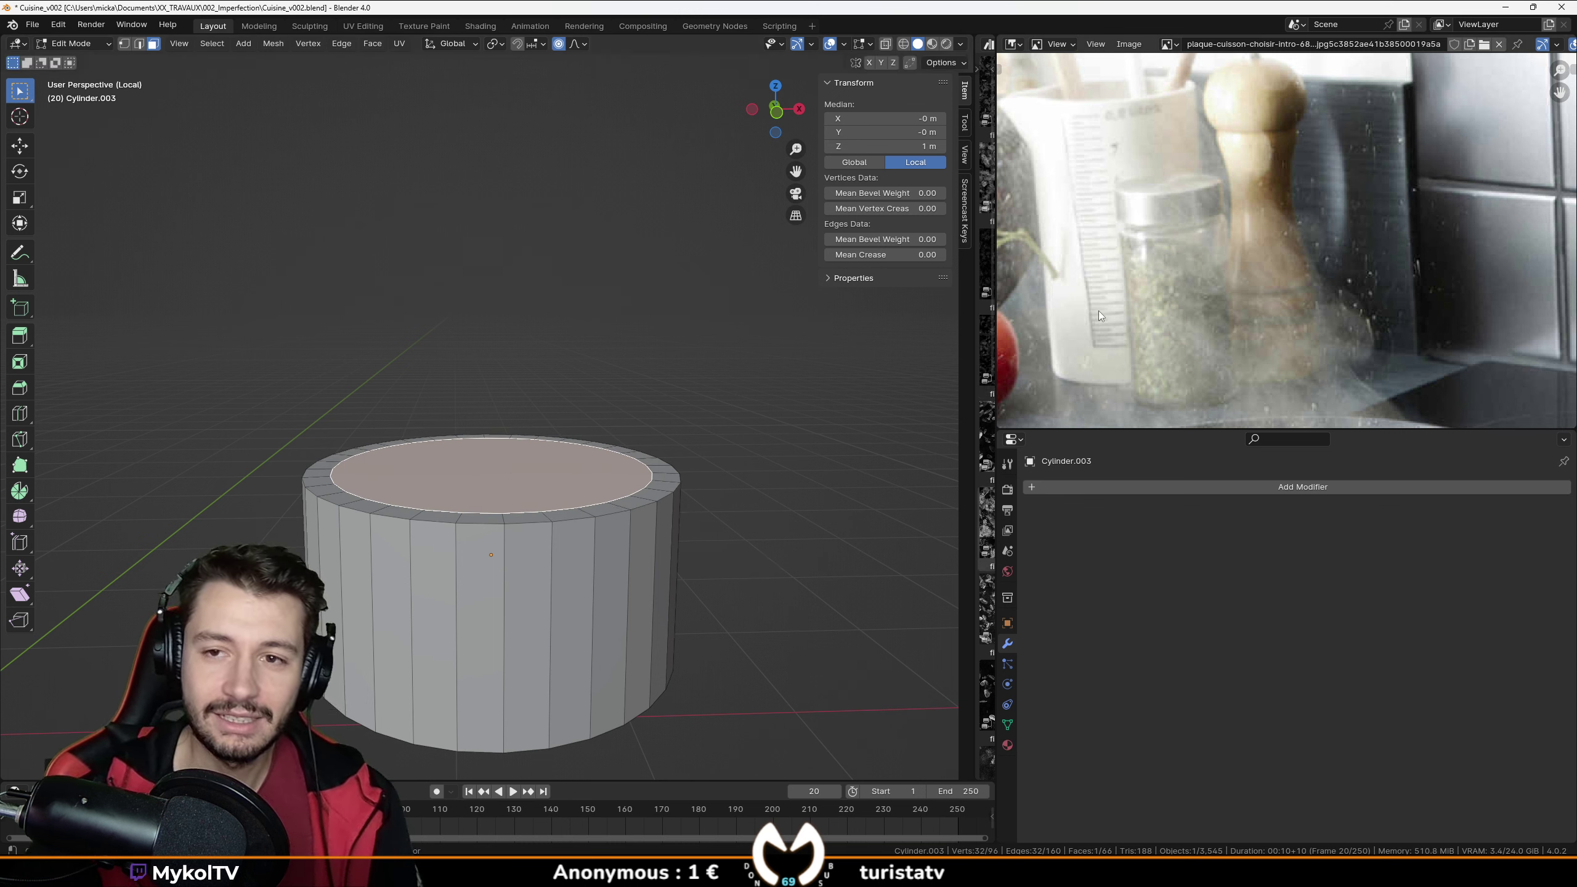
From the front view, extrude the inset top face in place and cancel the scaling.
{"action": "scroll", "coordinate": [1099, 311], "scroll_direction": "down", "scroll_amount": 2}
{"action": "scroll", "coordinate": [1260, 292], "scroll_direction": "up", "scroll_amount": 5}
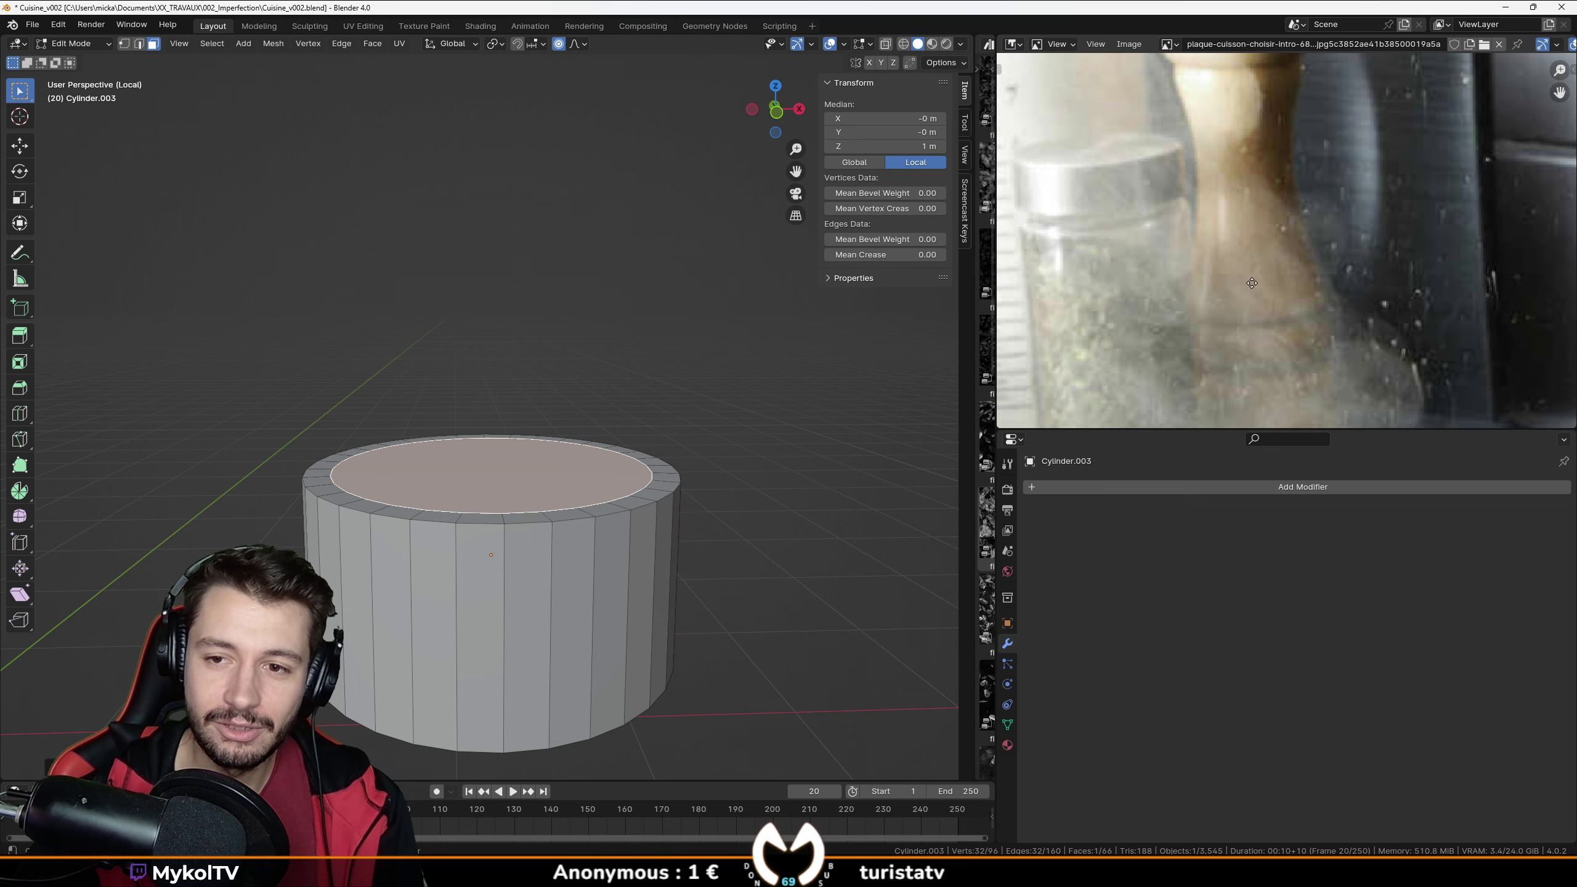
{"action": "scroll", "coordinate": [1019, 326], "scroll_direction": "down", "scroll_amount": 1}
{"action": "middle_click_drag", "start_coordinate": [545, 569], "coordinate": [547, 547]}
{"action": "key", "text": "KP_1"}
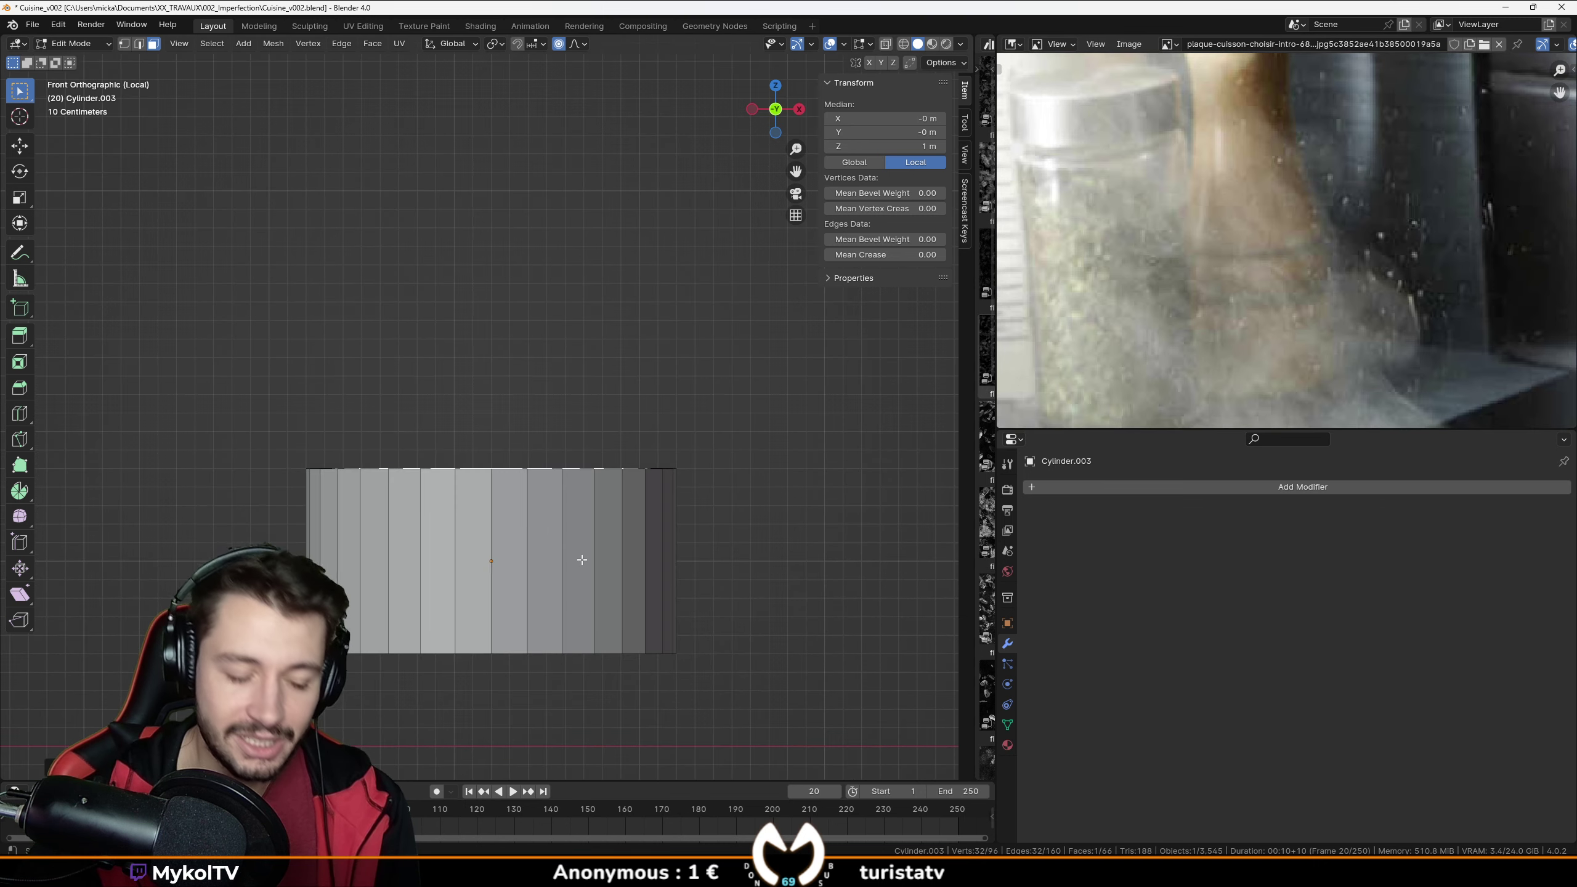
{"action": "scroll", "coordinate": [629, 568], "scroll_direction": "up", "scroll_amount": 1}
{"action": "key", "text": "e"}
{"action": "right_click", "coordinate": [636, 566]}
{"action": "key", "text": "s"}
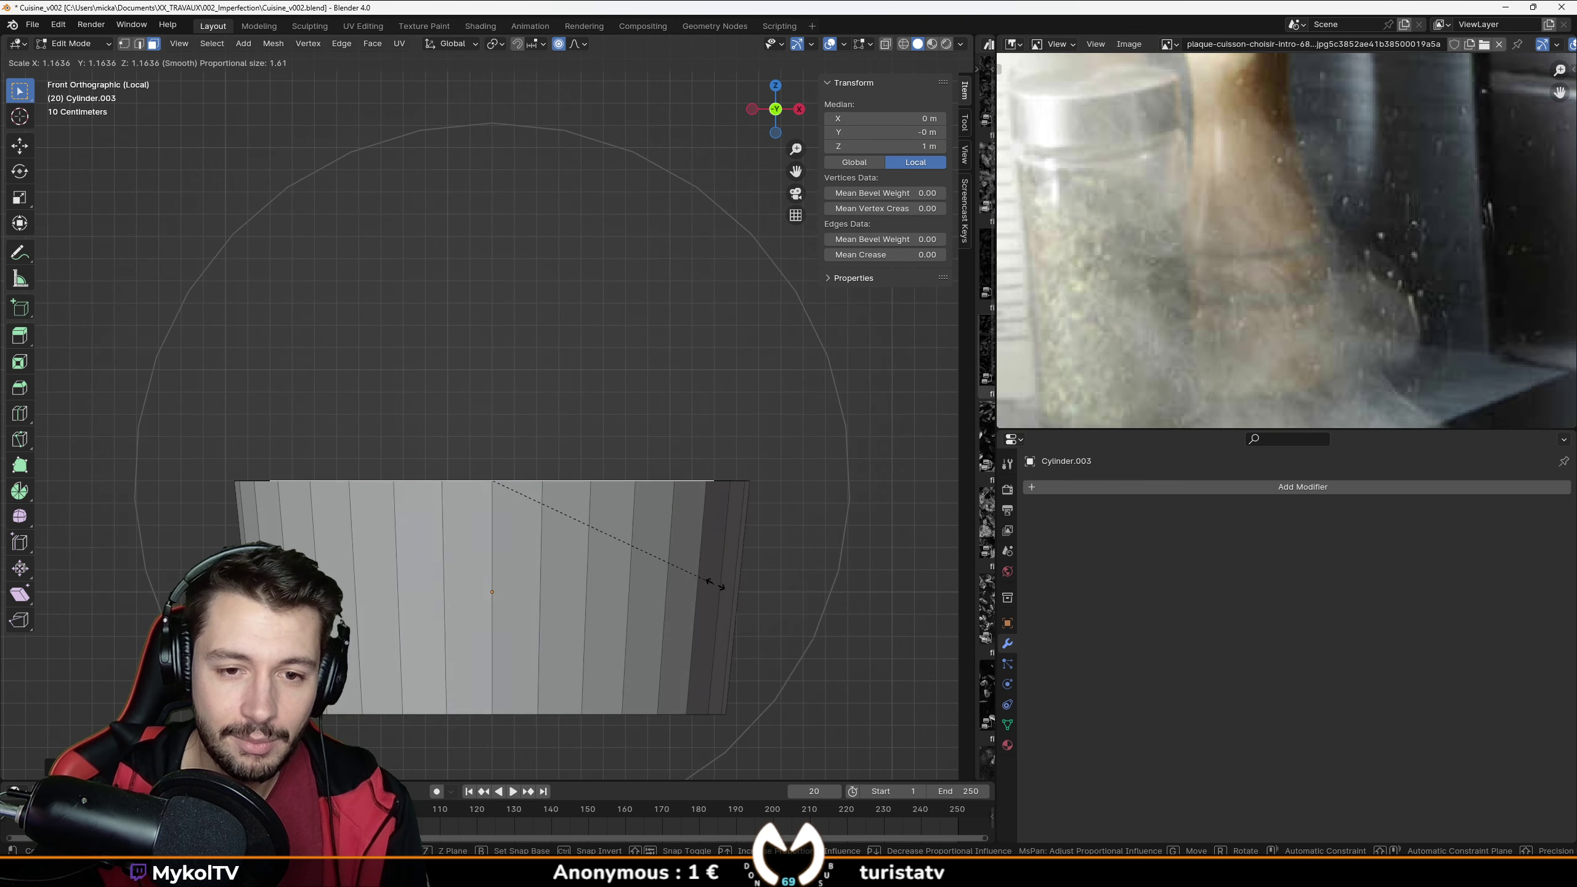
{"action": "right_click", "coordinate": [713, 584]}
Abandon the scale and Z-move attempts, then extrude the top face upward into a taller cylinder.
{"action": "key", "text": "s"}
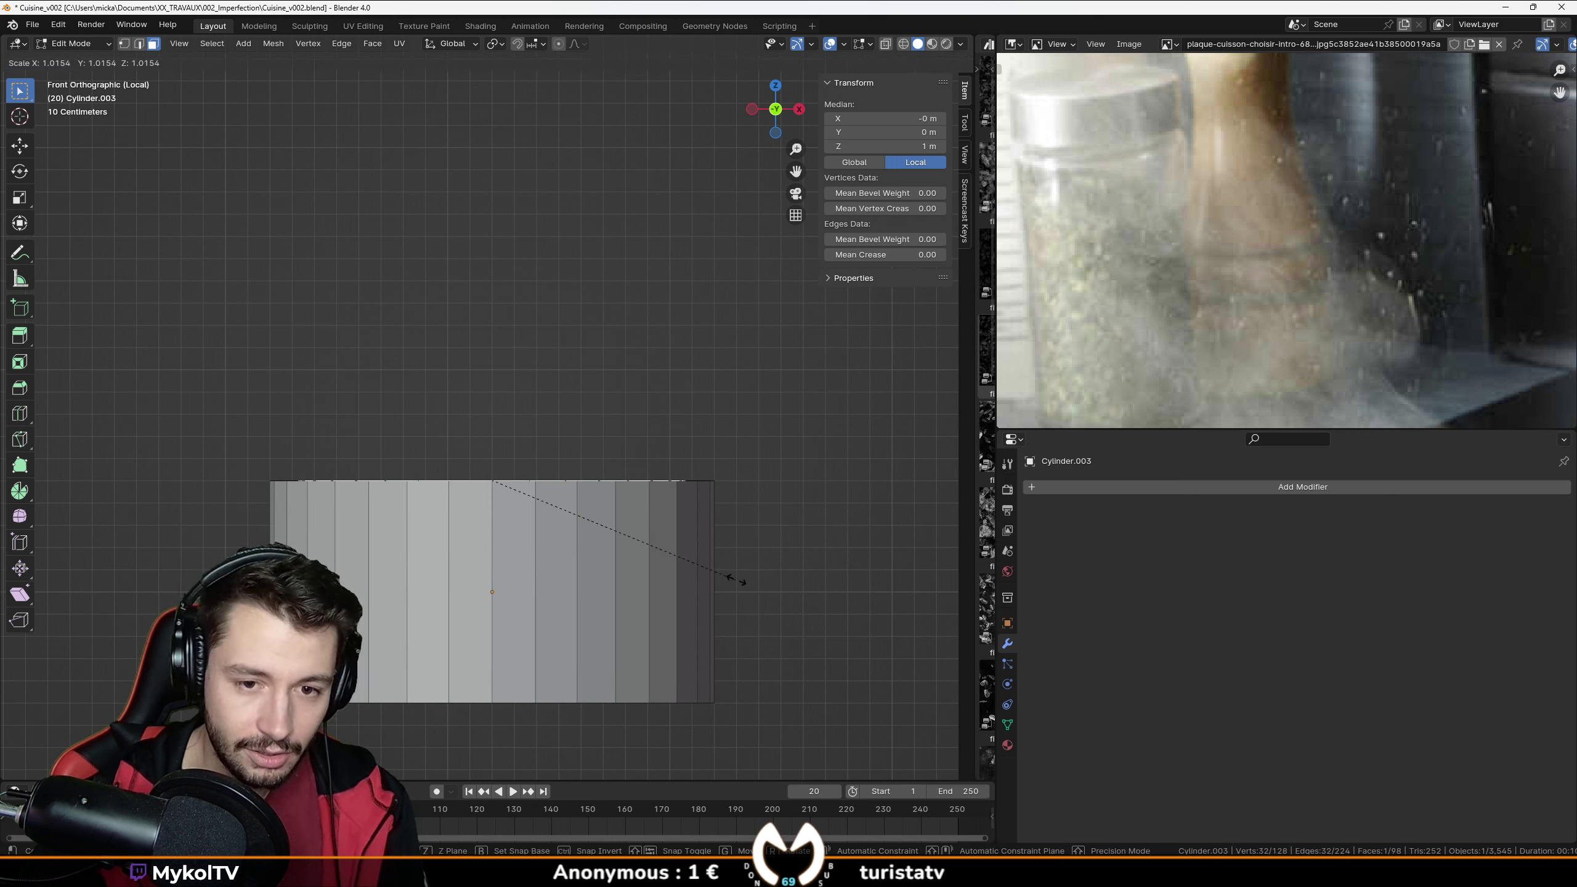
{"action": "key", "text": "Escape"}
{"action": "key", "text": "g"}
{"action": "key", "text": "z"}
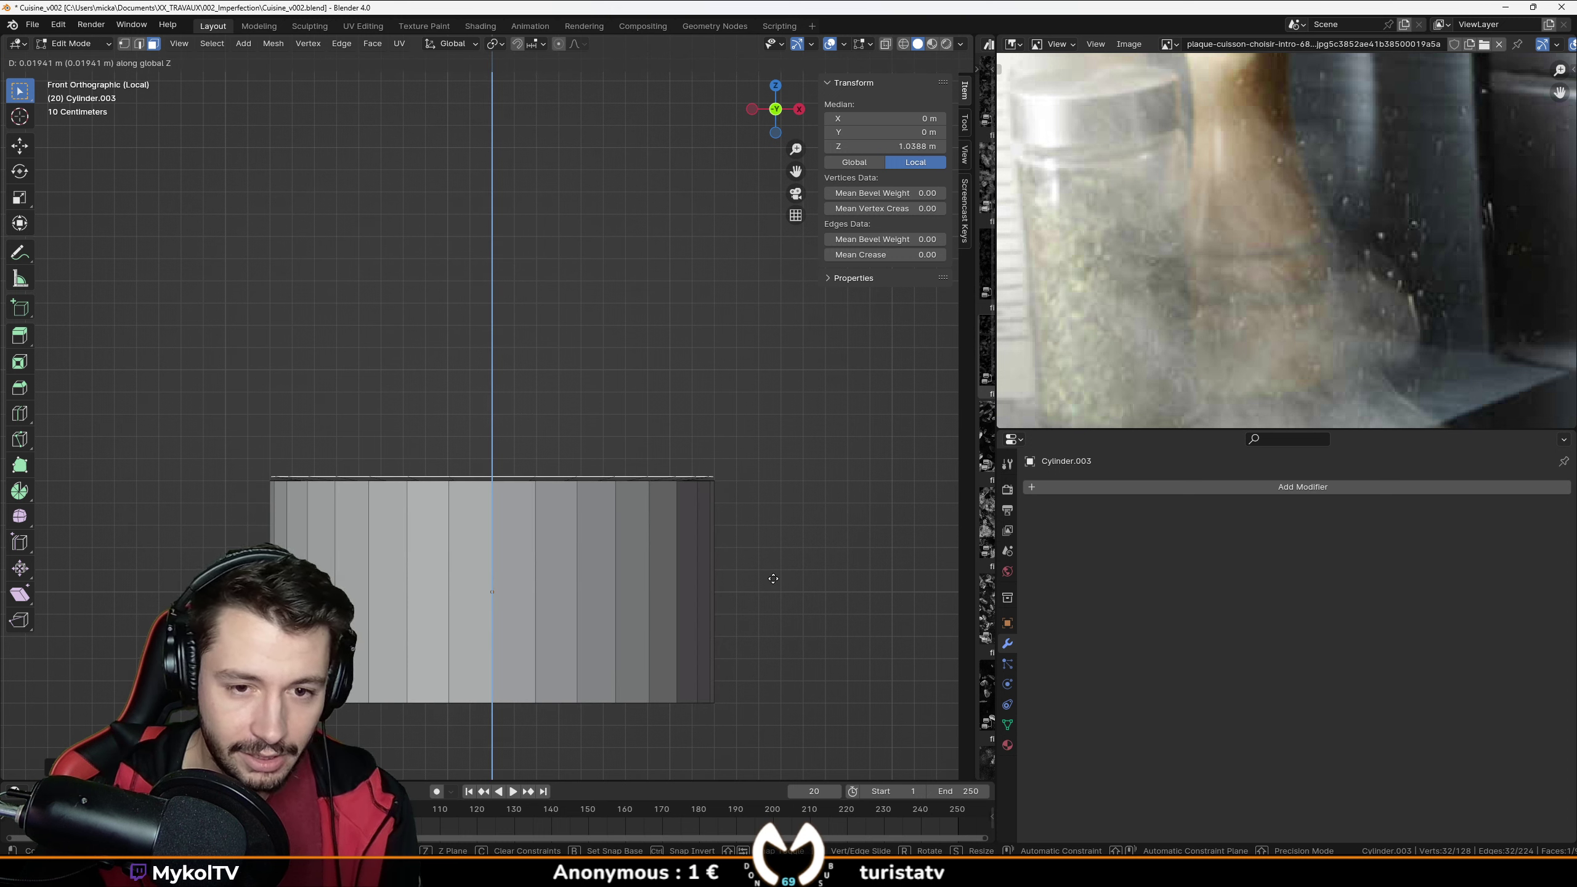
{"action": "key", "text": "Escape"}
{"action": "key", "text": "s"}
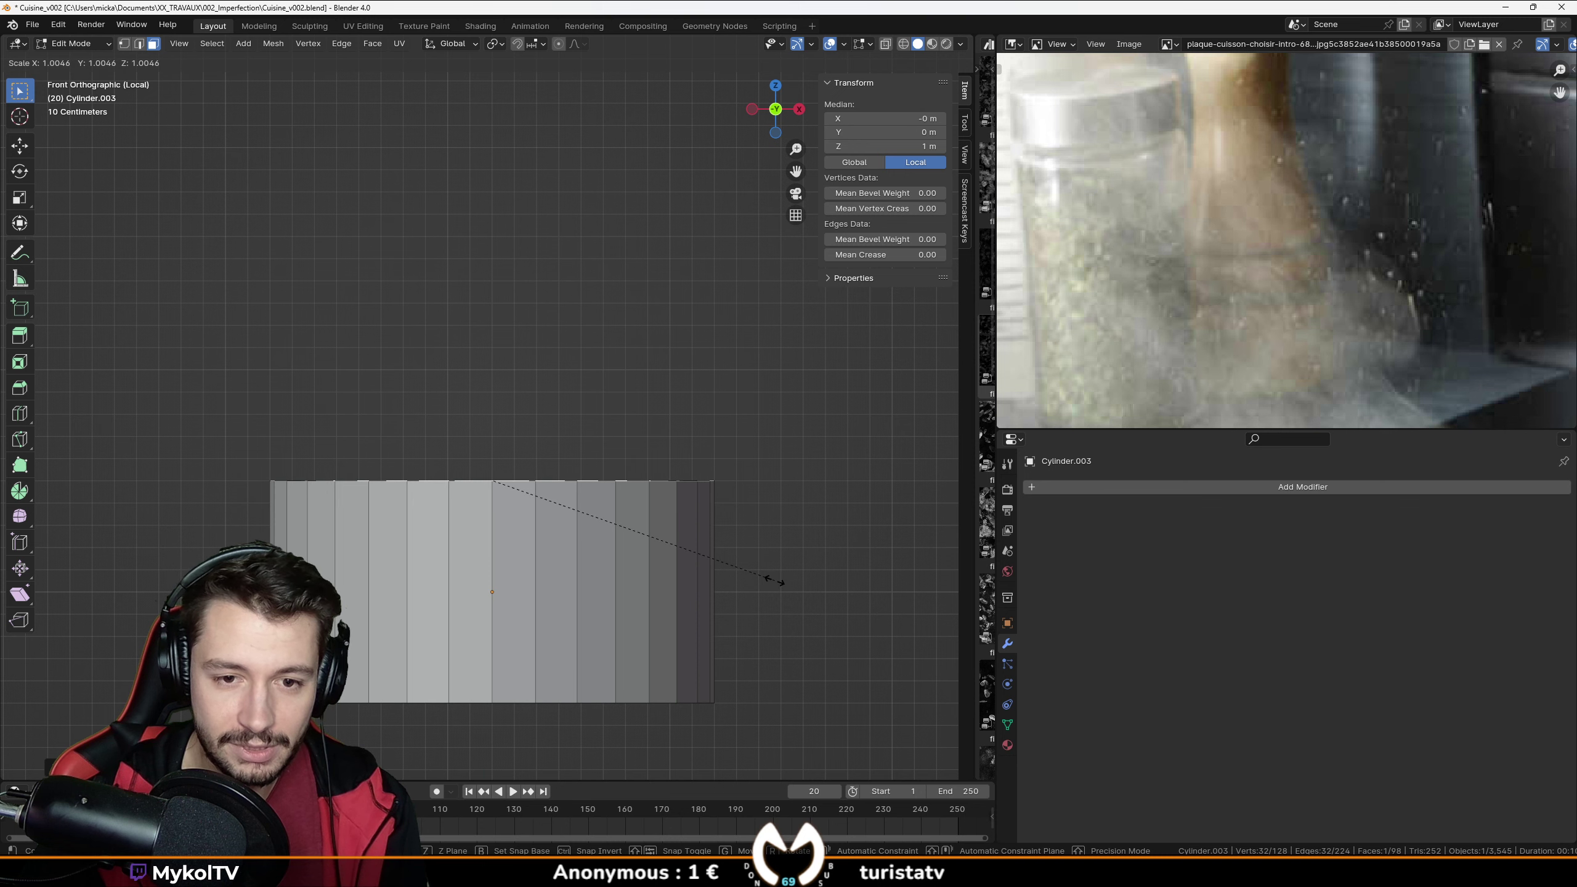
{"action": "right_click", "coordinate": [774, 581]}
{"action": "key", "text": "e"}
{"action": "left_click", "coordinate": [820, 335]}
In front view with X-ray on, box-select the middle ring of vertices, then return to solid shading.
{"action": "scroll", "coordinate": [705, 532], "scroll_direction": "down", "scroll_amount": 3}
{"action": "middle_click_drag", "start_coordinate": [704, 532], "coordinate": [679, 550]}
{"action": "scroll", "coordinate": [679, 551], "scroll_direction": "up", "scroll_amount": 3}
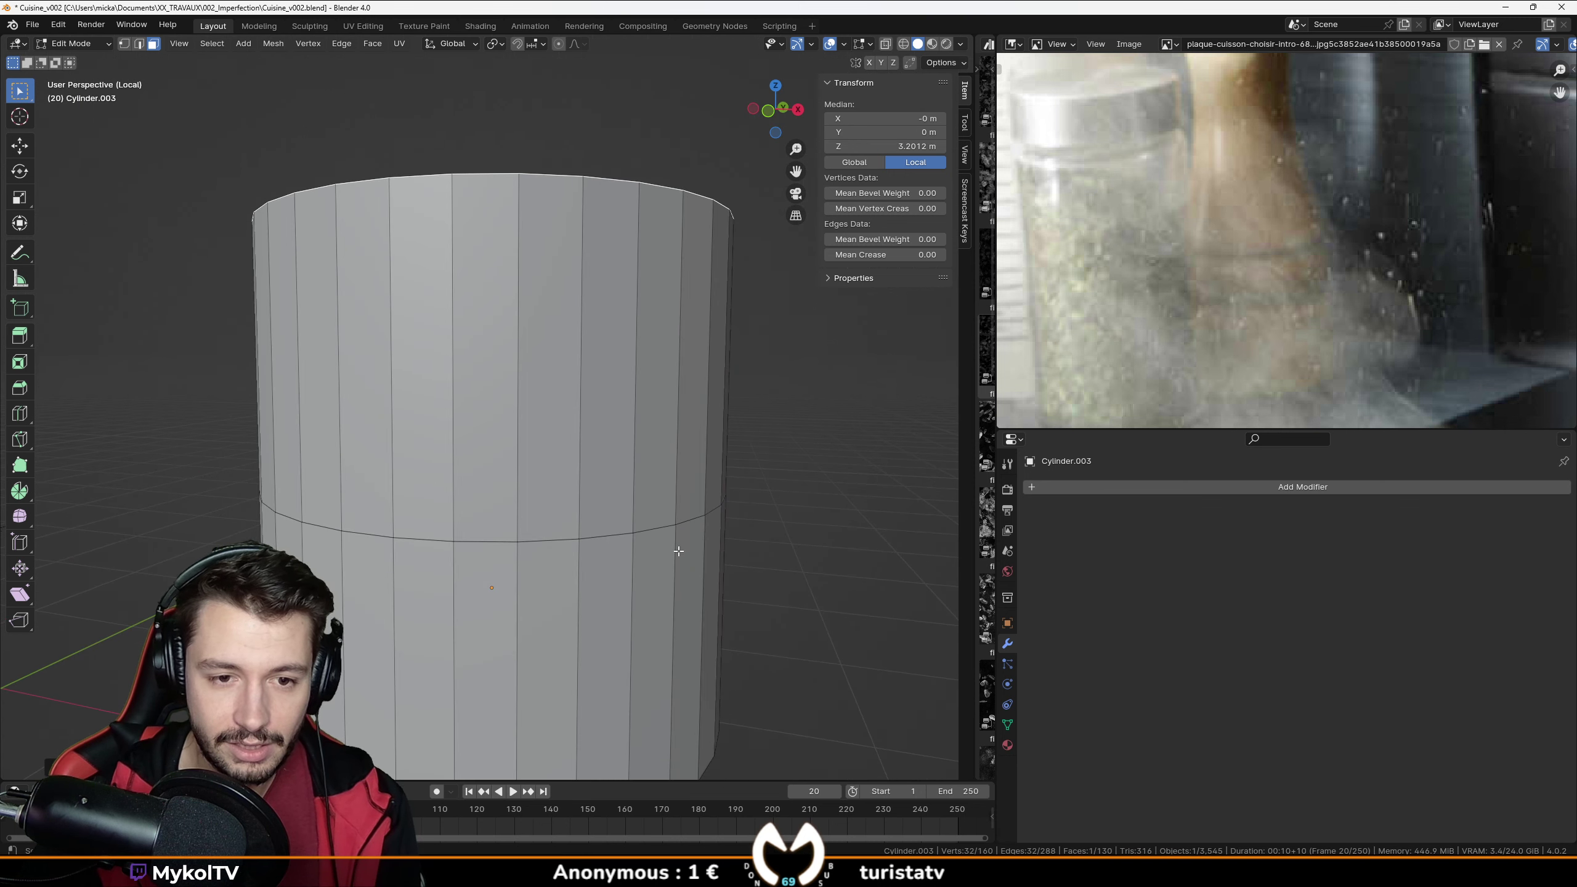
{"action": "key", "text": "KP_1"}
{"action": "key", "text": "alt+z"}
{"action": "left_click_drag", "start_coordinate": [799, 519], "coordinate": [254, 440]}
{"action": "key", "text": "z"}
{"action": "left_click", "coordinate": [589, 475]}
Switch to wireframe display, edge select mode and top view, then select an edge on the ring.
{"action": "middle_click_drag", "start_coordinate": [590, 476], "coordinate": [679, 535]}
{"action": "key", "text": "z"}
{"action": "left_click", "coordinate": [483, 531]}
{"action": "scroll", "coordinate": [491, 533], "scroll_direction": "down", "scroll_amount": 4}
{"action": "middle_click_drag", "start_coordinate": [516, 534], "coordinate": [559, 590]}
{"action": "left_click", "coordinate": [141, 46]}
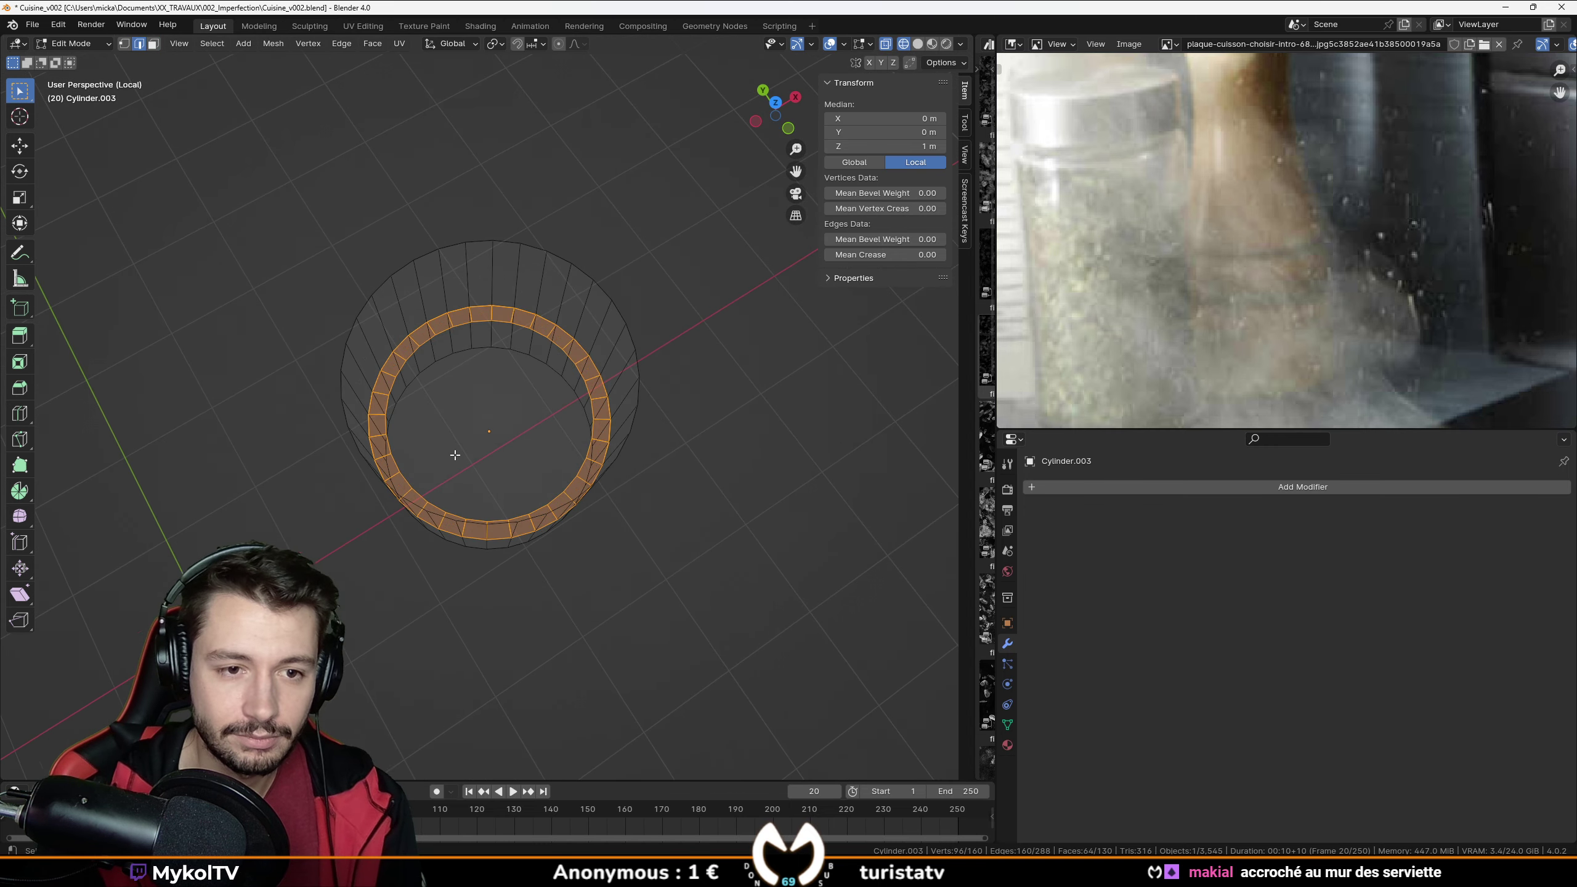
{"action": "key", "text": "KP_7"}
{"action": "left_click", "coordinate": [370, 350]}
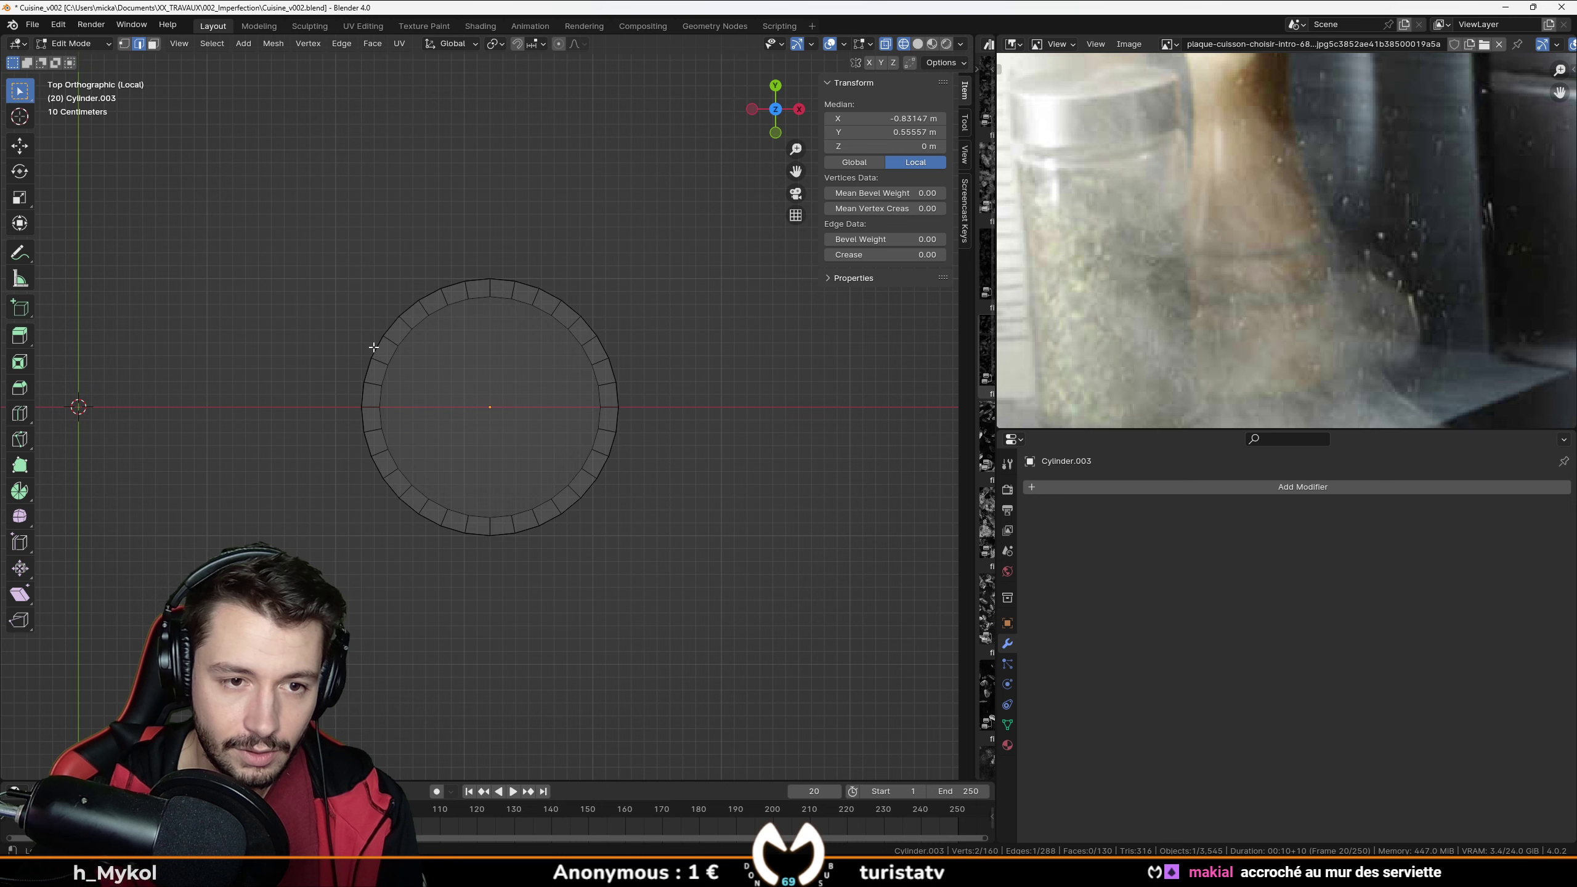
Select the horizontal middle edge loop around the cylinder.
{"action": "left_click", "coordinate": [374, 348], "text": "alt+shift"}
{"action": "middle_click_drag", "start_coordinate": [374, 347], "coordinate": [391, 465]}
{"action": "left_click", "coordinate": [378, 482], "text": "alt"}
{"action": "scroll", "coordinate": [391, 465], "scroll_direction": "up", "scroll_amount": 3}
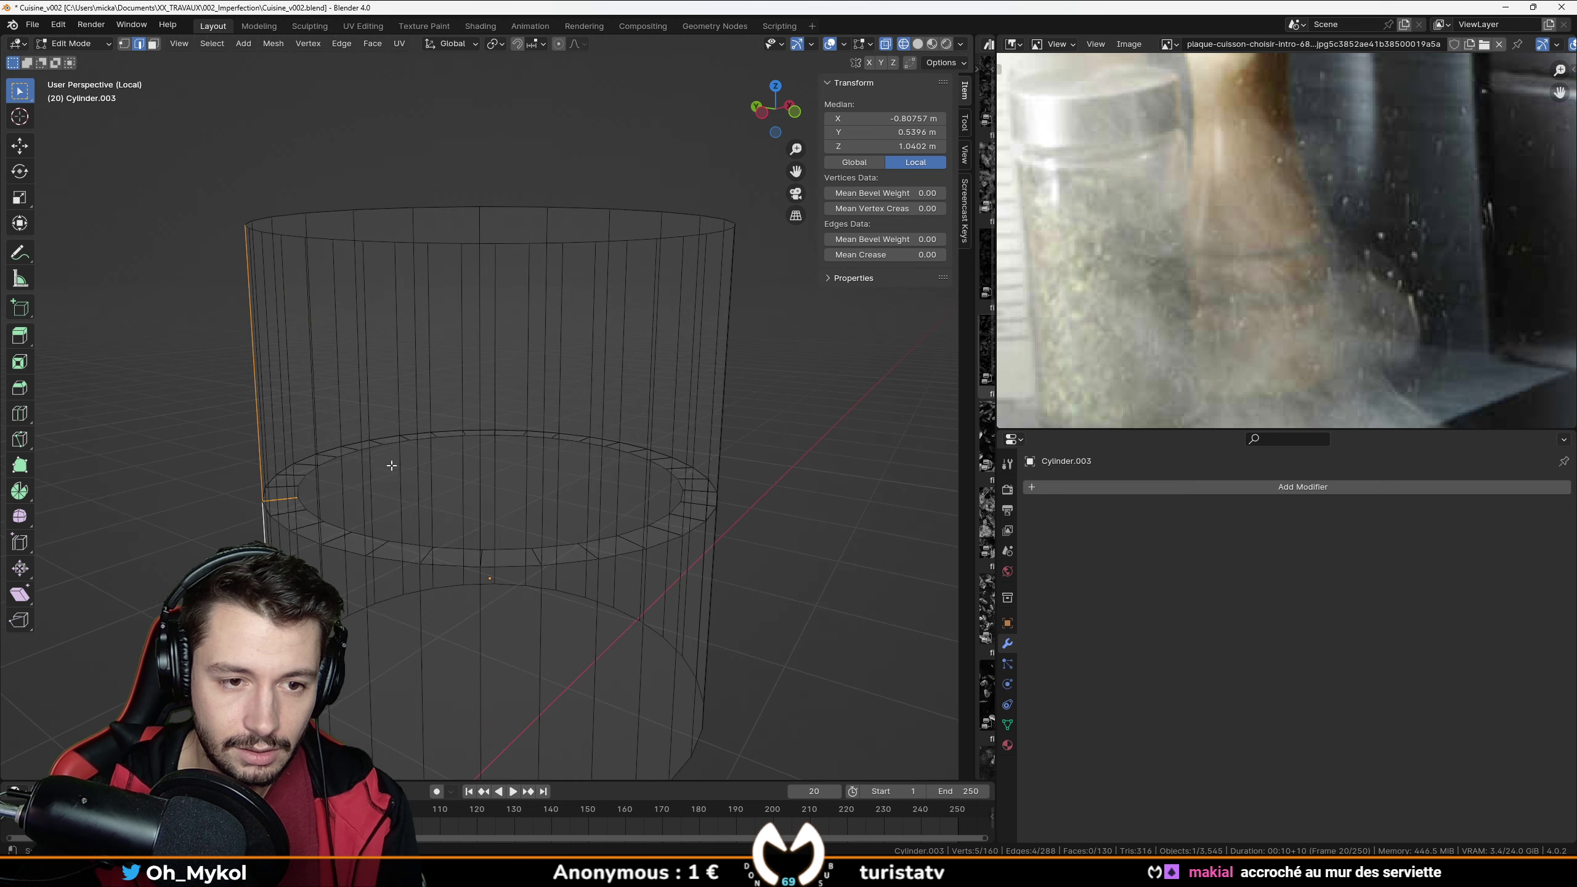
{"action": "left_click", "coordinate": [309, 541], "text": "alt"}
{"action": "middle_click_drag", "start_coordinate": [310, 539], "coordinate": [593, 524]}
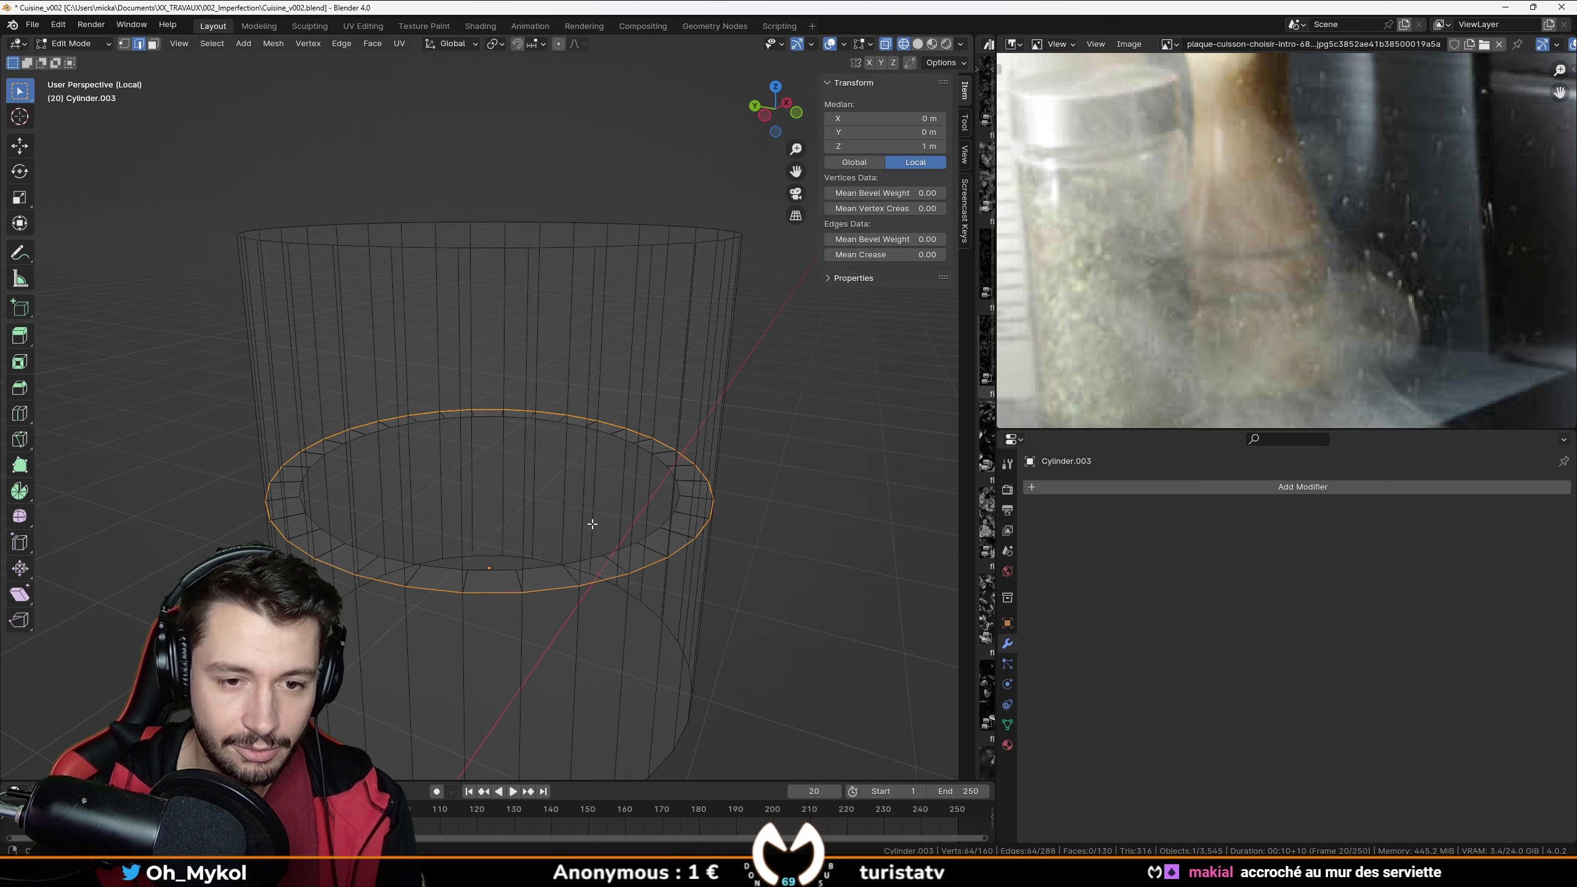
Apply the object's scale in Object Mode and return to Edit Mode.
{"action": "key", "text": "Tab"}
{"action": "key", "text": "ctrl+a"}
{"action": "left_click", "coordinate": [722, 595]}
{"action": "key", "text": "Tab"}
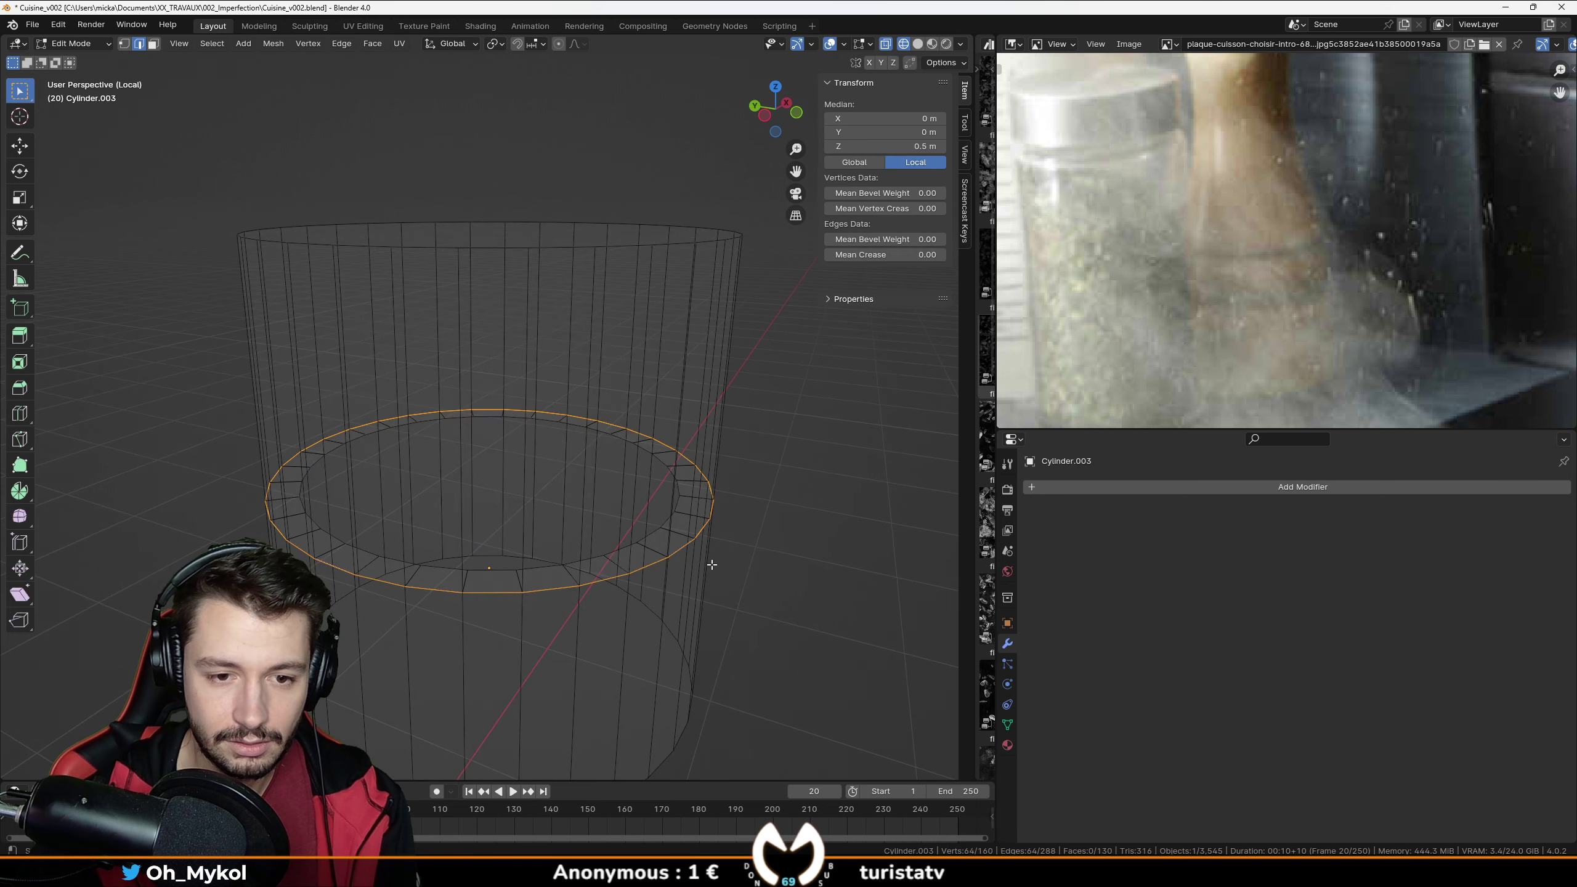
{"action": "middle_click_drag", "start_coordinate": [711, 564], "coordinate": [711, 524]}
Bevel the middle ring with extra segments into a rounded groove, then return to Object Mode in solid shading.
{"action": "key", "text": "ctrl+b"}
{"action": "scroll", "coordinate": [726, 532], "scroll_direction": "up", "scroll_amount": 5}
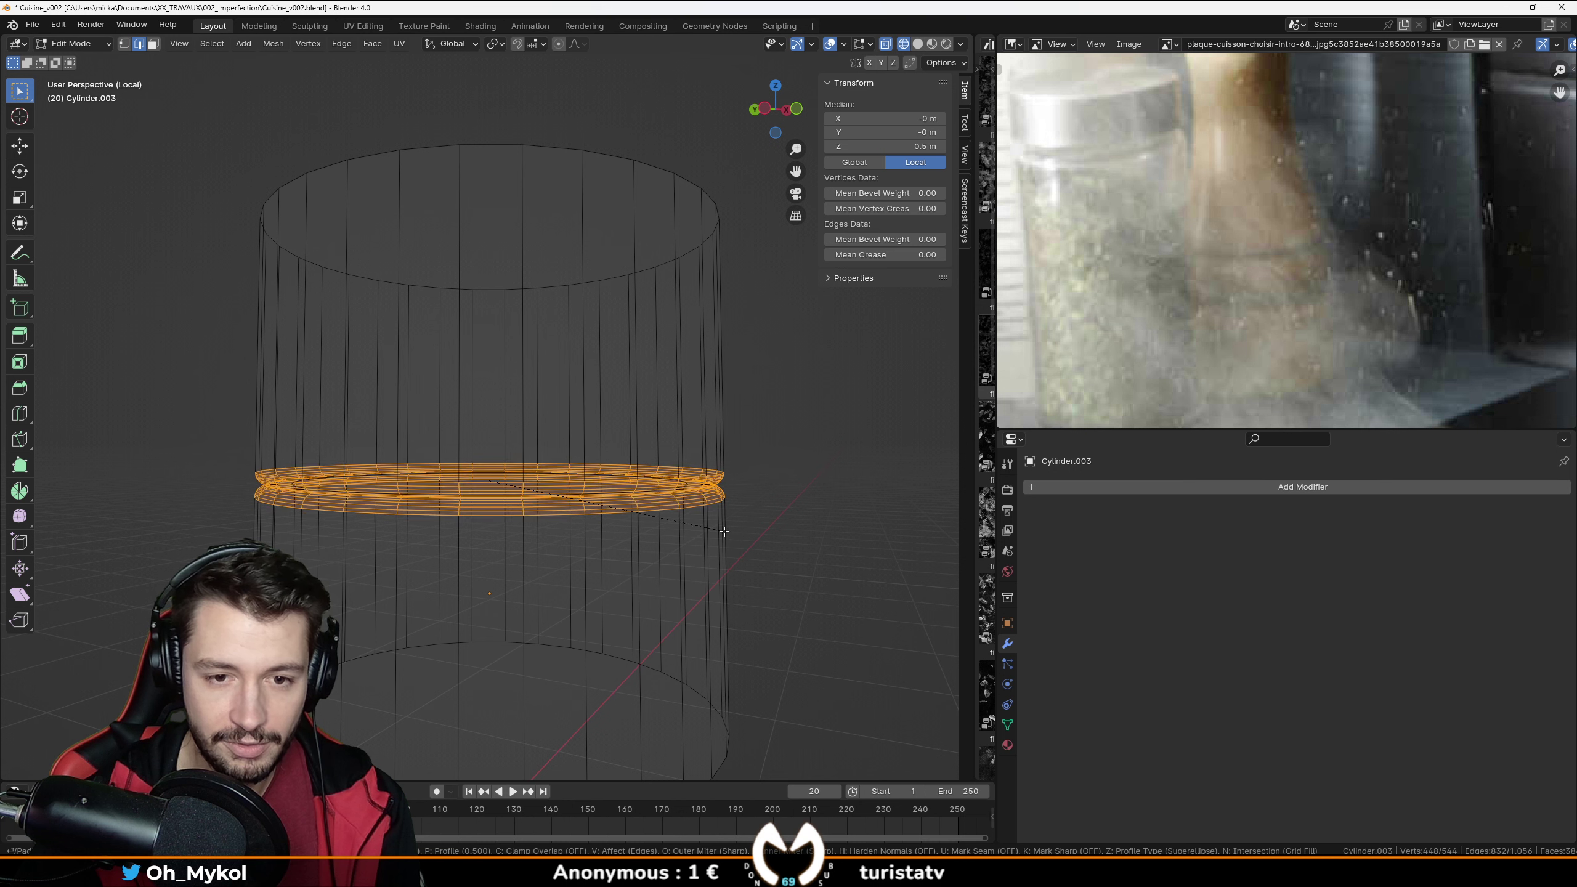
{"action": "left_click", "coordinate": [725, 531]}
{"action": "left_click", "coordinate": [725, 531]}
{"action": "key", "text": "Tab"}
{"action": "key", "text": "shift+z"}
{"action": "scroll", "coordinate": [784, 527], "scroll_direction": "down", "scroll_amount": 3}
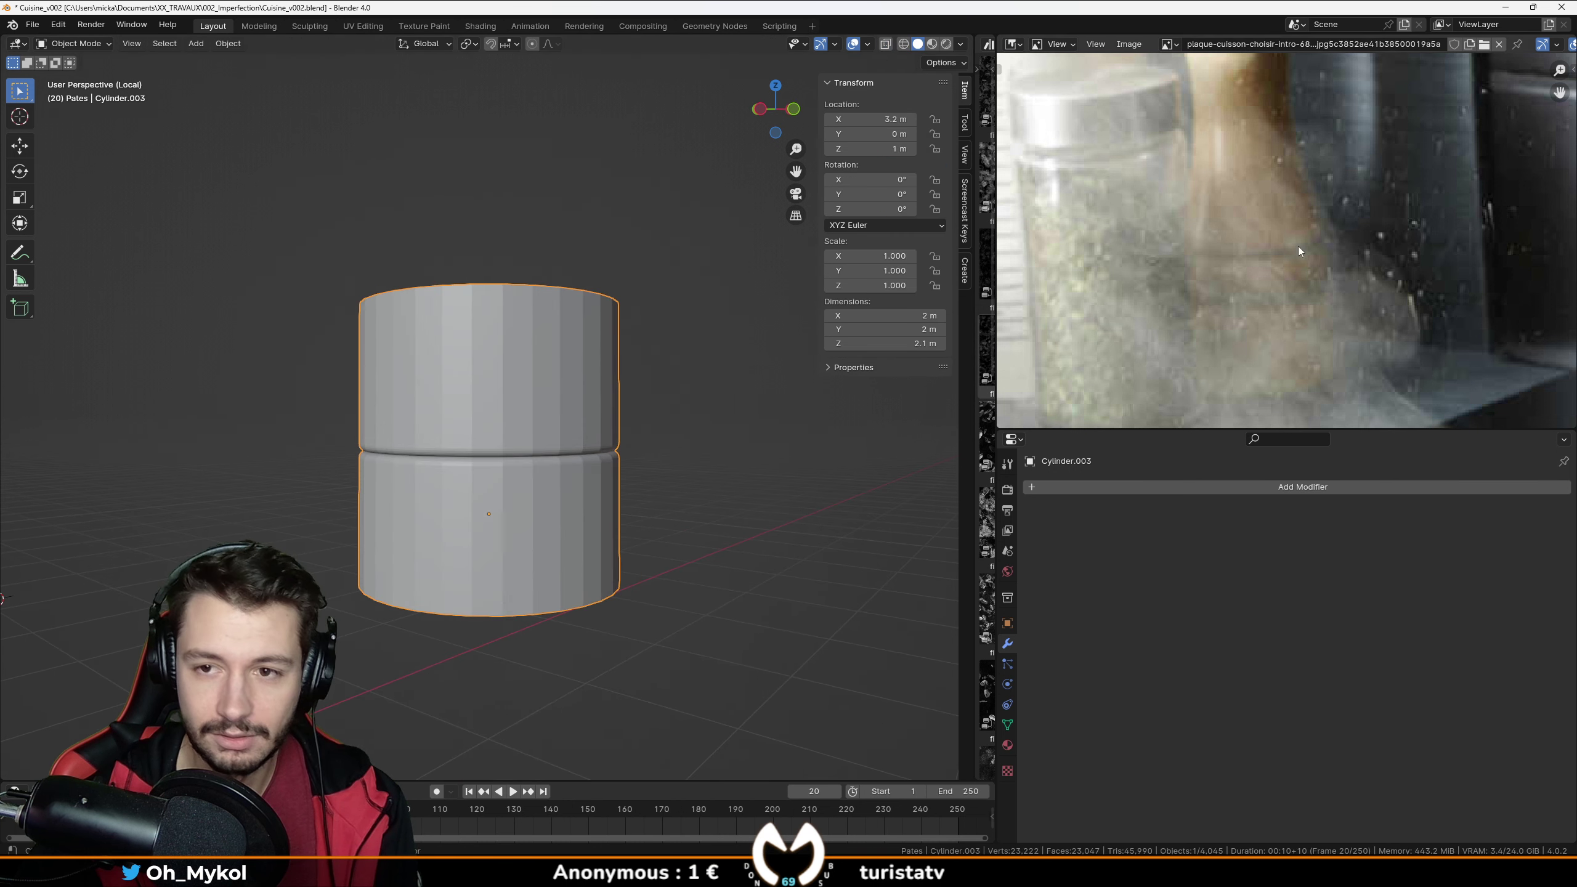
{"action": "scroll", "coordinate": [1299, 247], "scroll_direction": "up", "scroll_amount": 2}
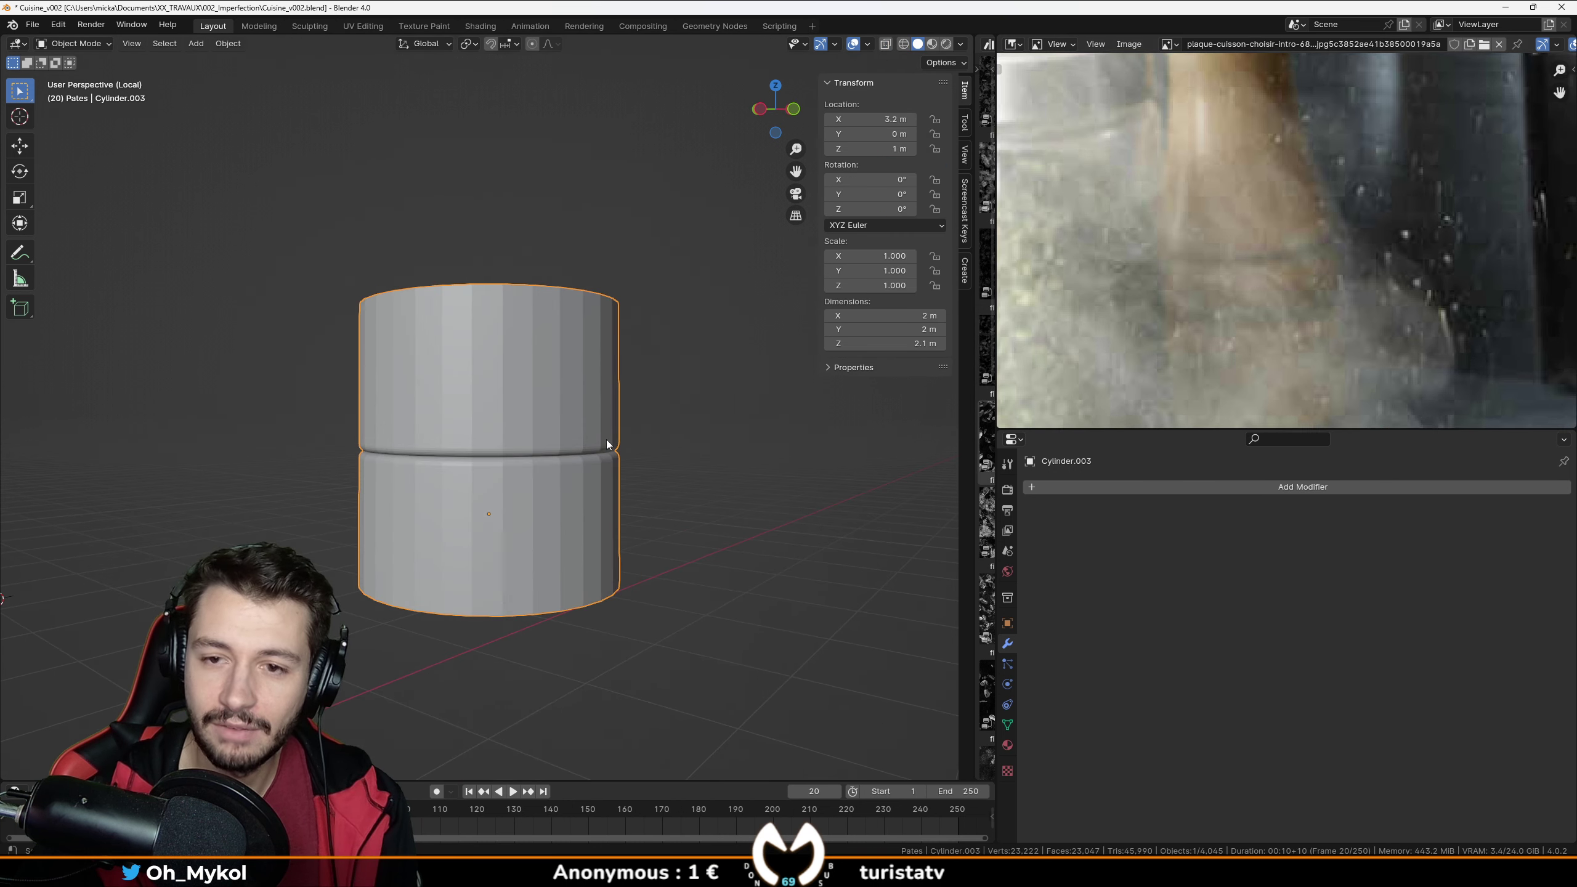
Undo the bevel groove and the upper extension, then view the short cylinder from the front.
{"action": "key", "text": "ctrl+z"}
{"action": "key", "text": "ctrl+z"}
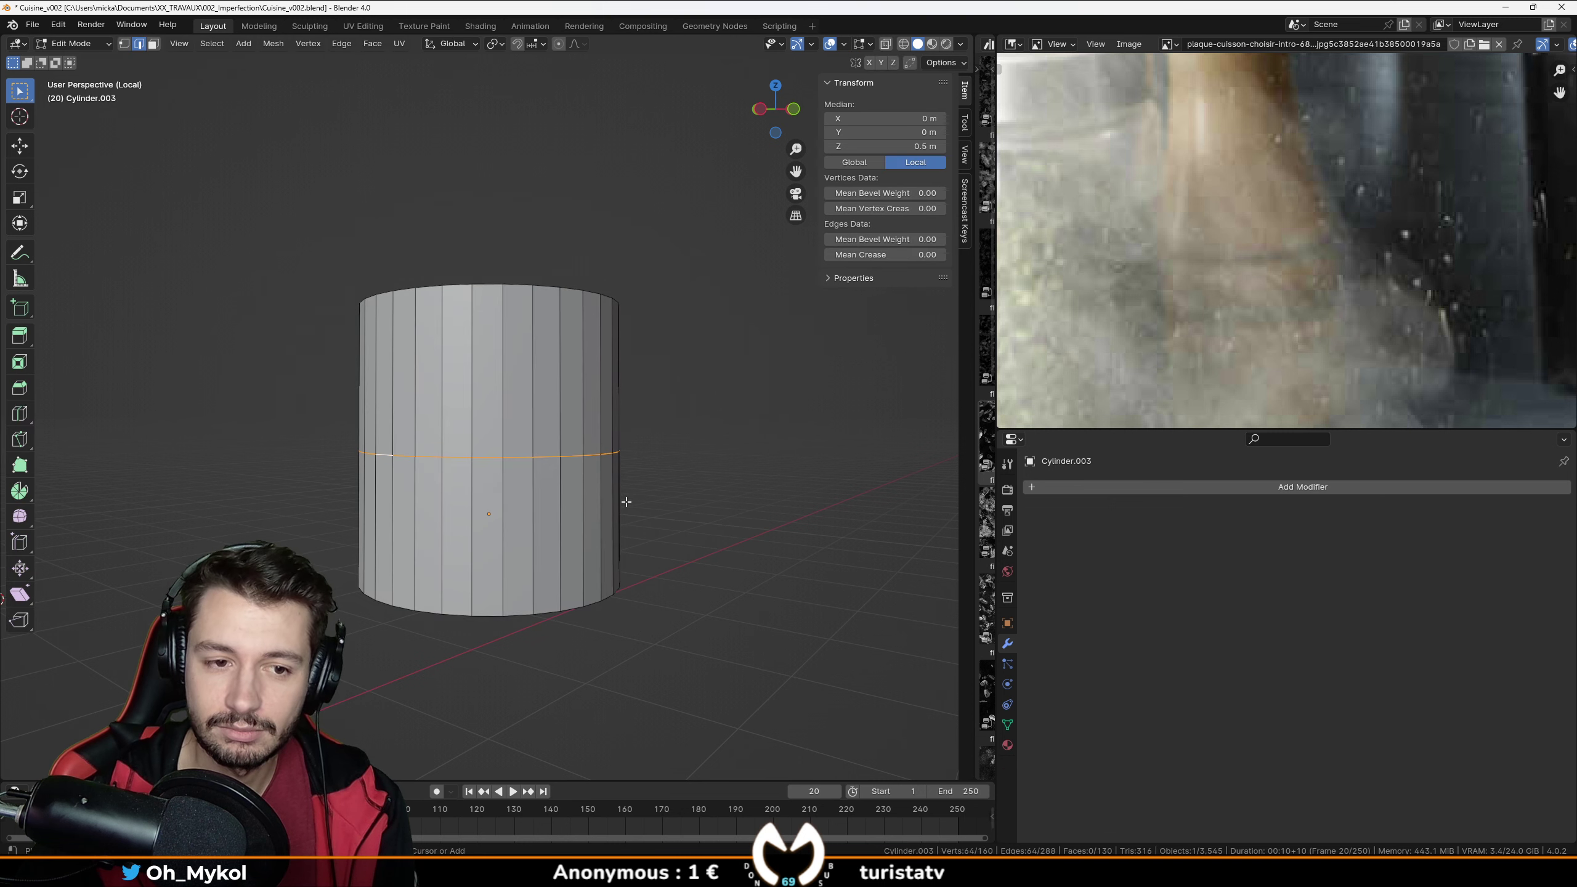
{"action": "key", "text": "ctrl+z"}
{"action": "key", "text": "ctrl+z"}
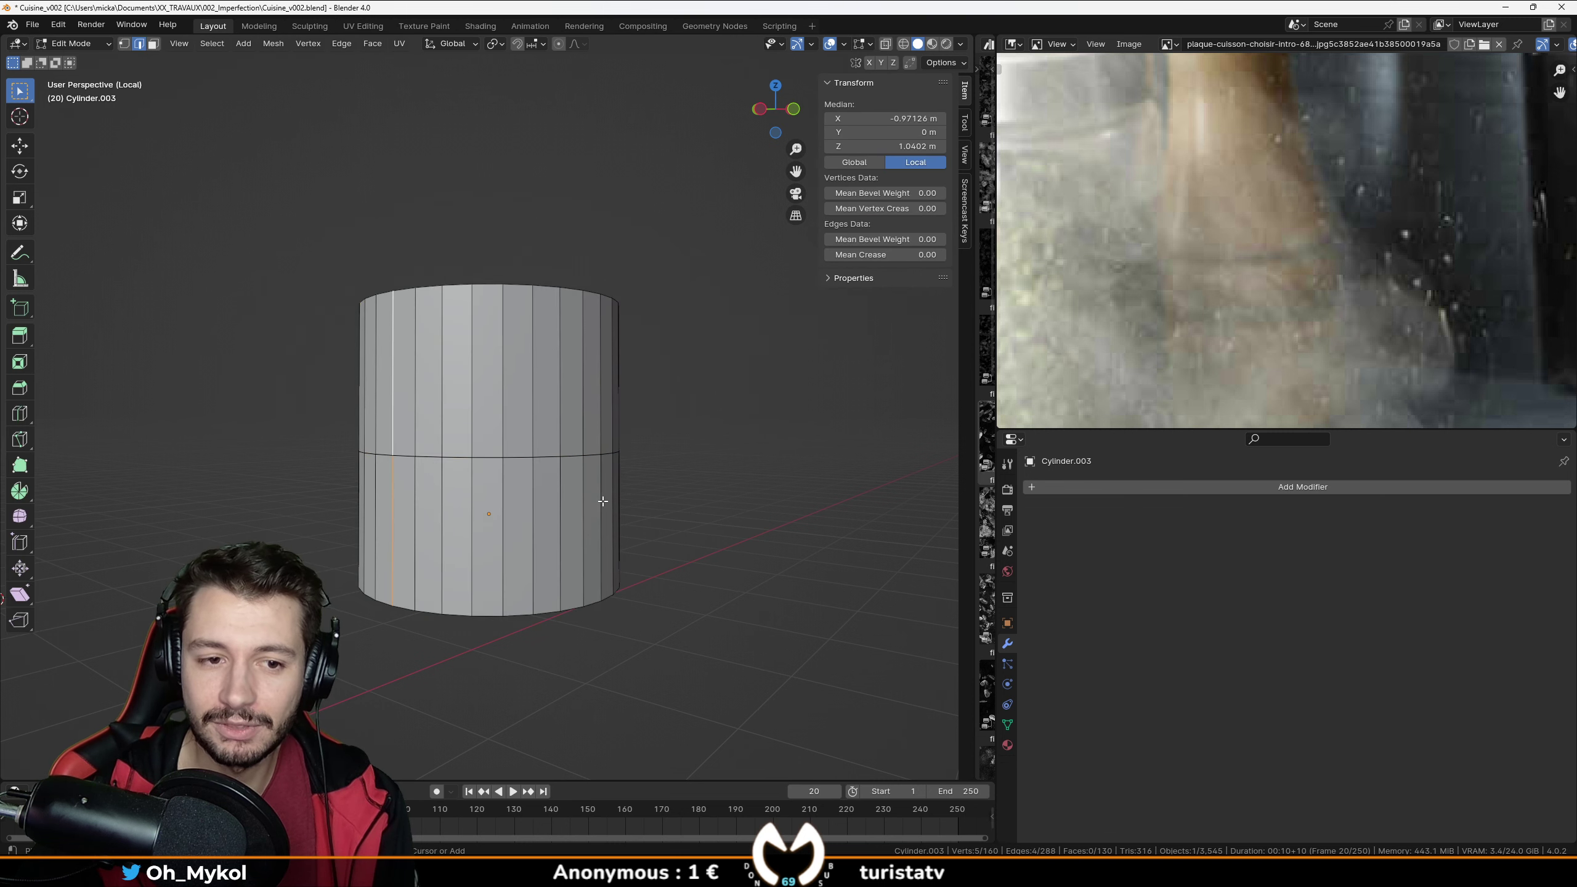
{"action": "mouse_move", "coordinate": [603, 502]}
{"action": "middle_mouse_down"}
{"action": "mouse_move", "coordinate": [581, 526]}
{"action": "mouse_move", "coordinate": [694, 416]}
{"action": "mouse_move", "coordinate": [613, 502]}
{"action": "middle_mouse_up"}
{"action": "key", "text": "ctrl+z"}
{"action": "key", "text": "ctrl+z"}
{"action": "key", "text": "ctrl+z"}
{"action": "key", "text": "ctrl+z"}
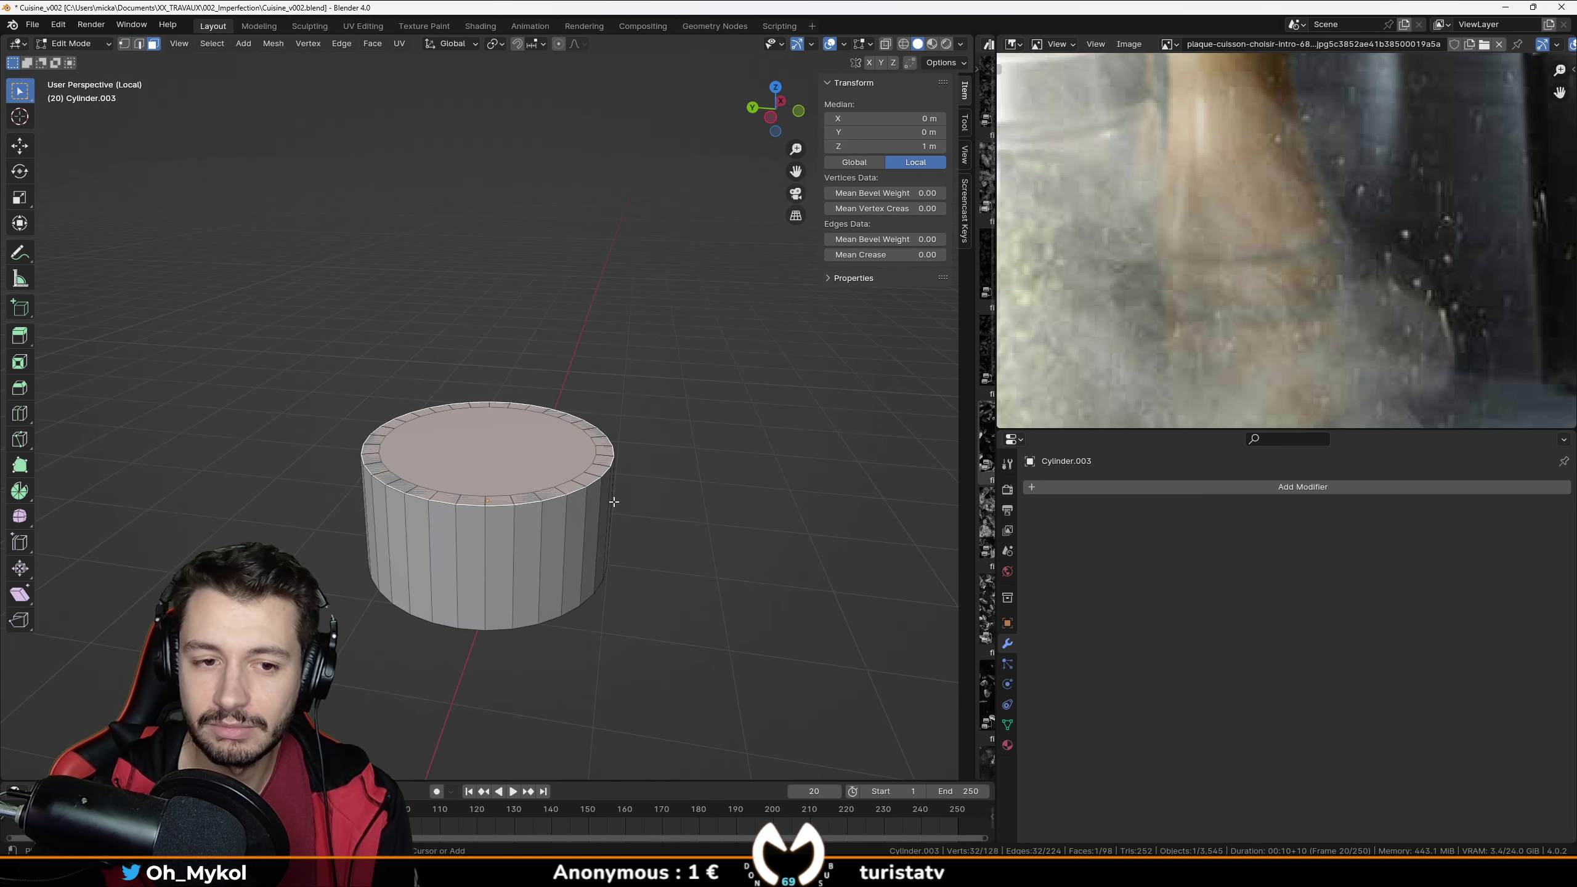
{"action": "key", "text": "ctrl+z"}
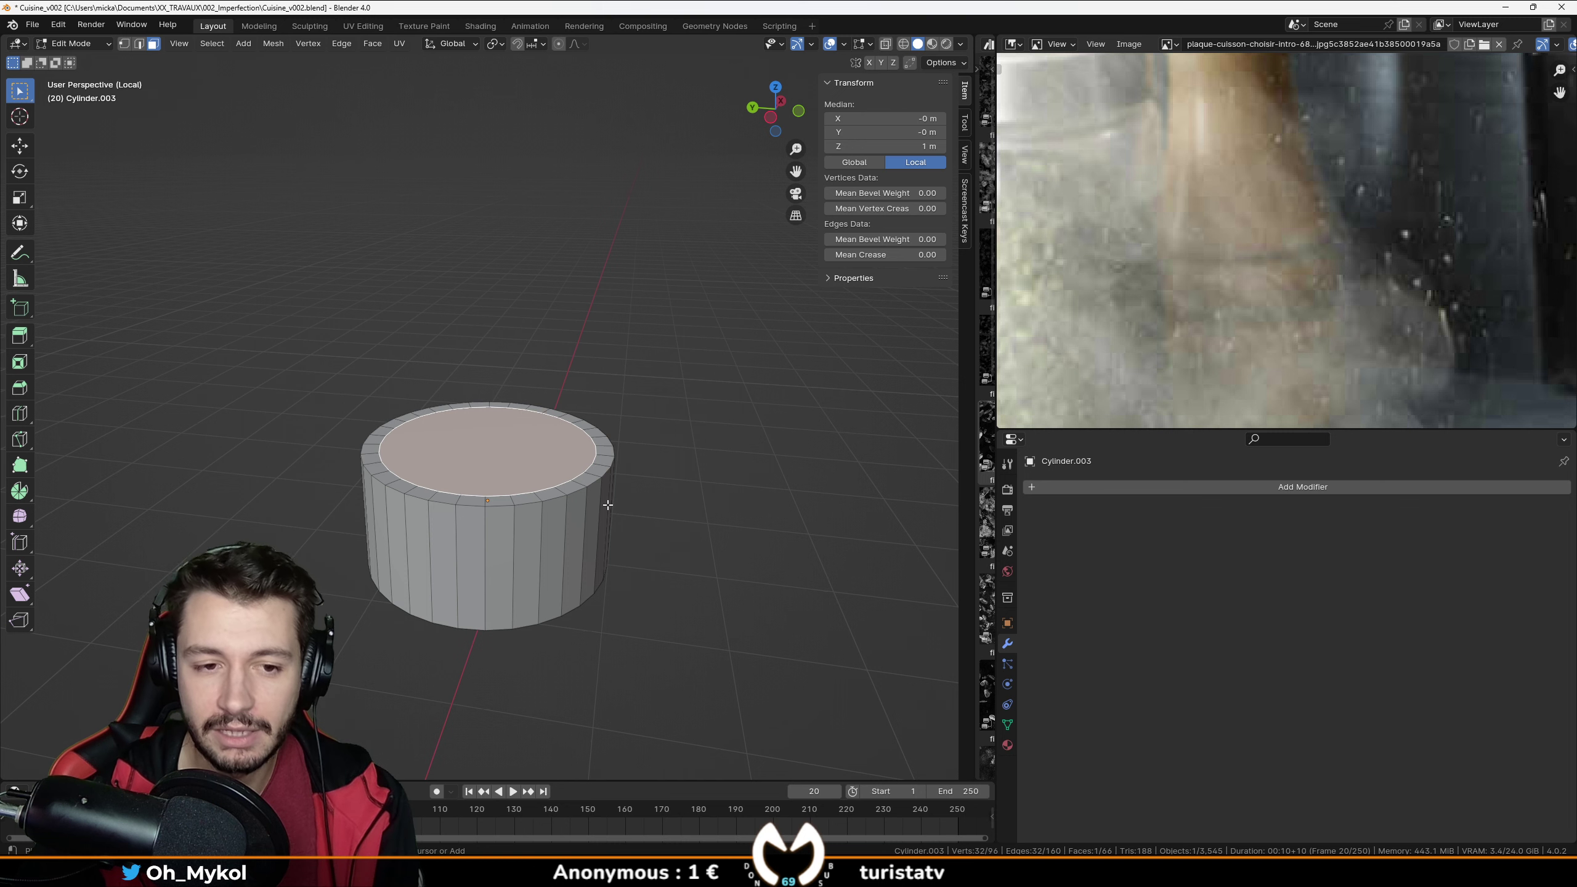
{"action": "middle_click_drag", "start_coordinate": [608, 504], "coordinate": [644, 468]}
{"action": "key", "text": "KP_1"}
{"action": "scroll", "coordinate": [665, 501], "scroll_direction": "up", "scroll_amount": 5}
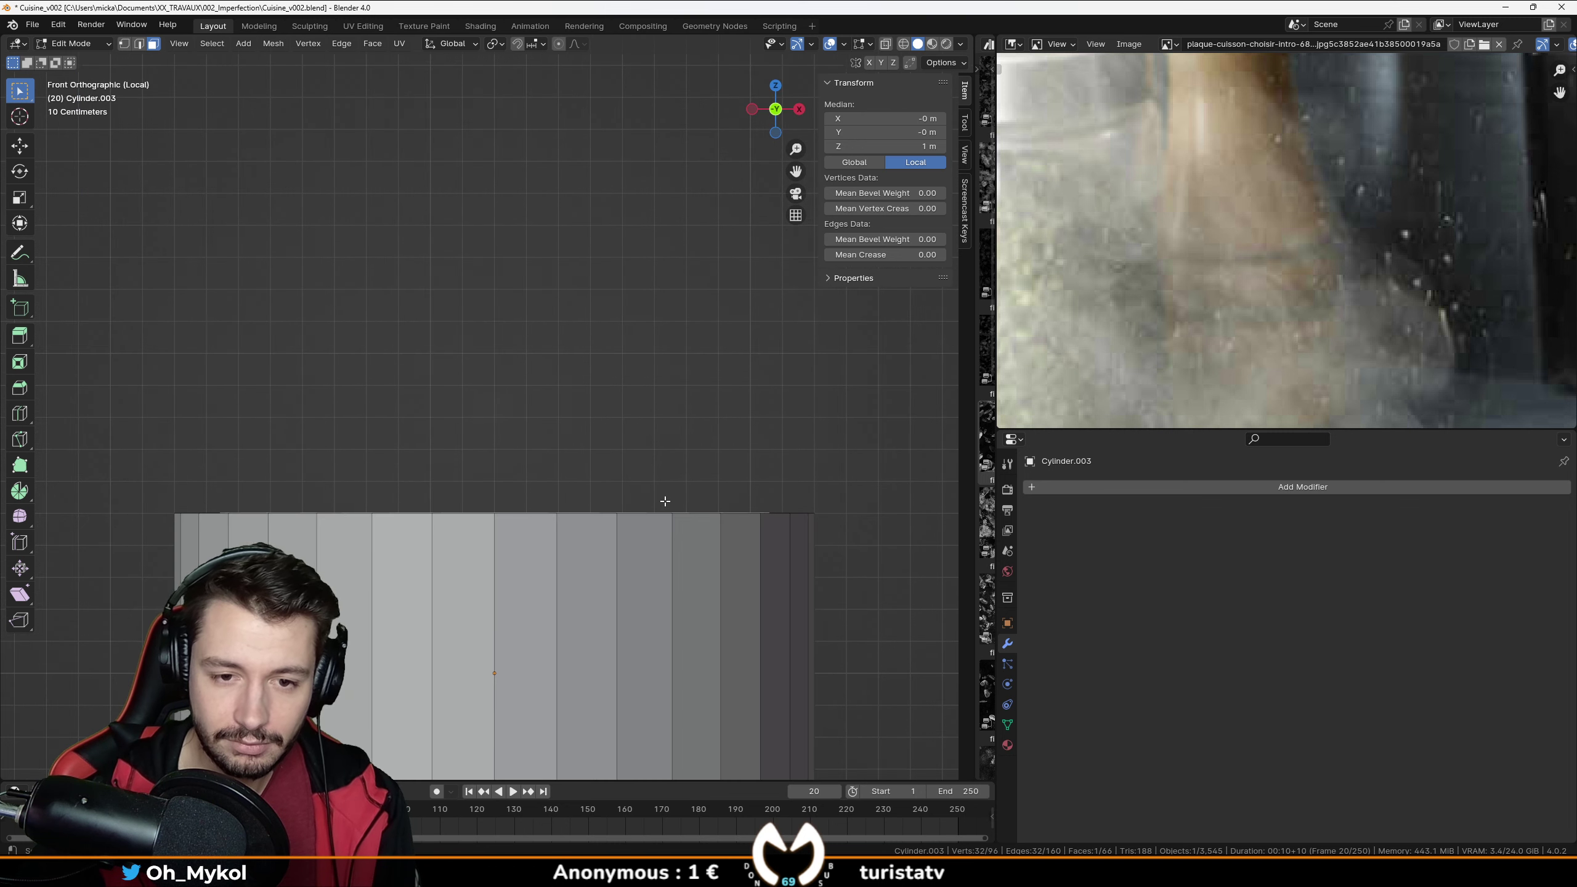
Extrude the top face slightly to about Z 1.019 m, then extrude again and scale it outward into a rim.
{"action": "key", "text": "e"}
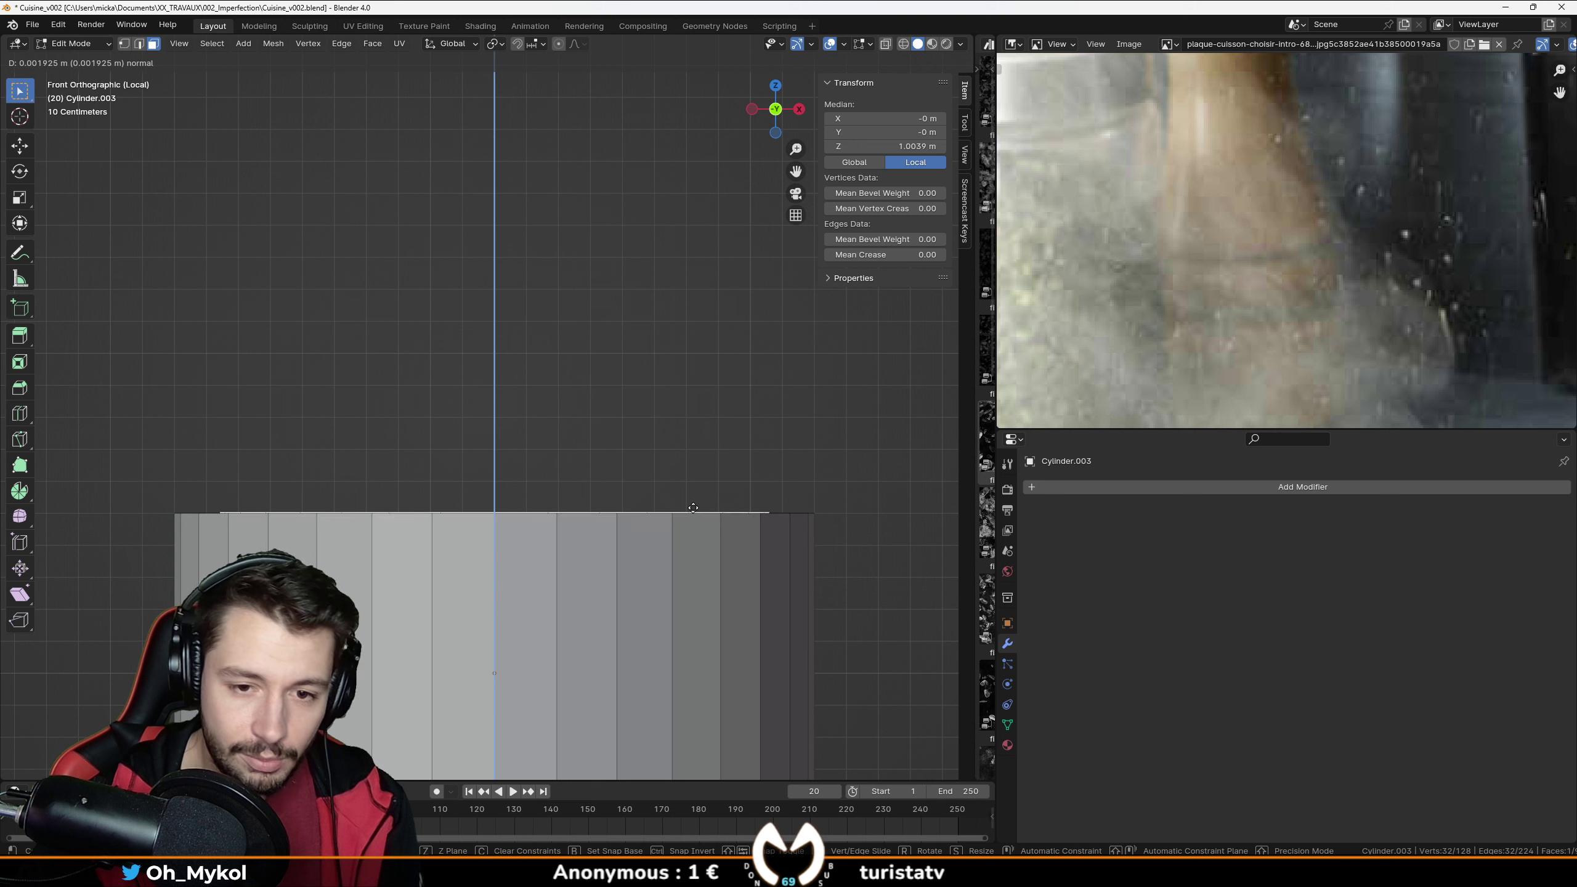
{"action": "left_click", "coordinate": [748, 518]}
{"action": "key", "text": "e"}
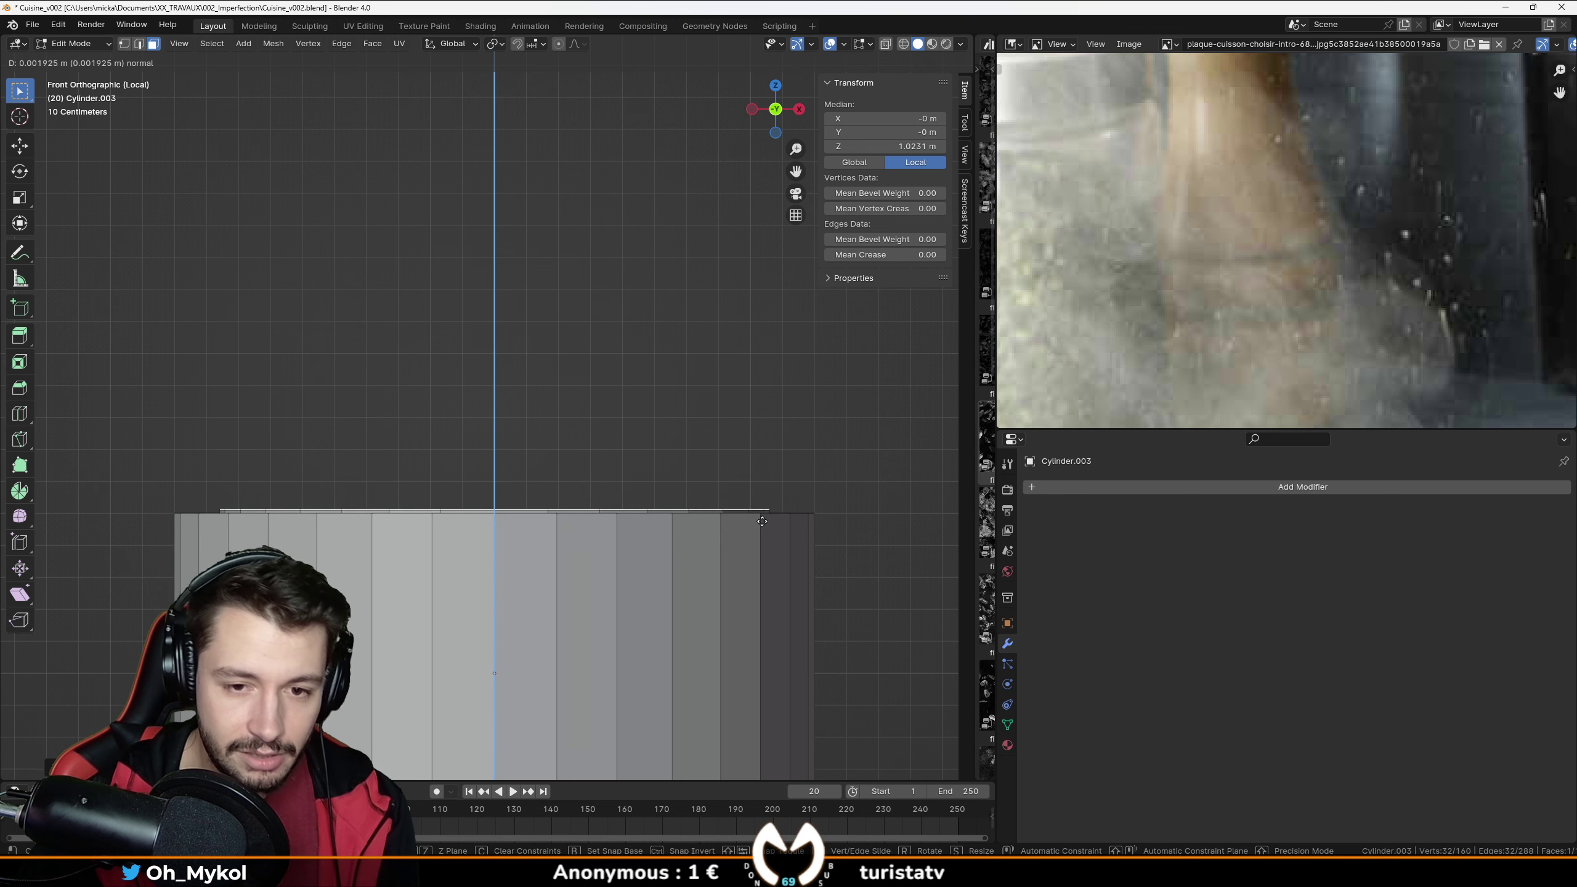
{"action": "right_click", "coordinate": [761, 523]}
{"action": "key", "text": "s"}
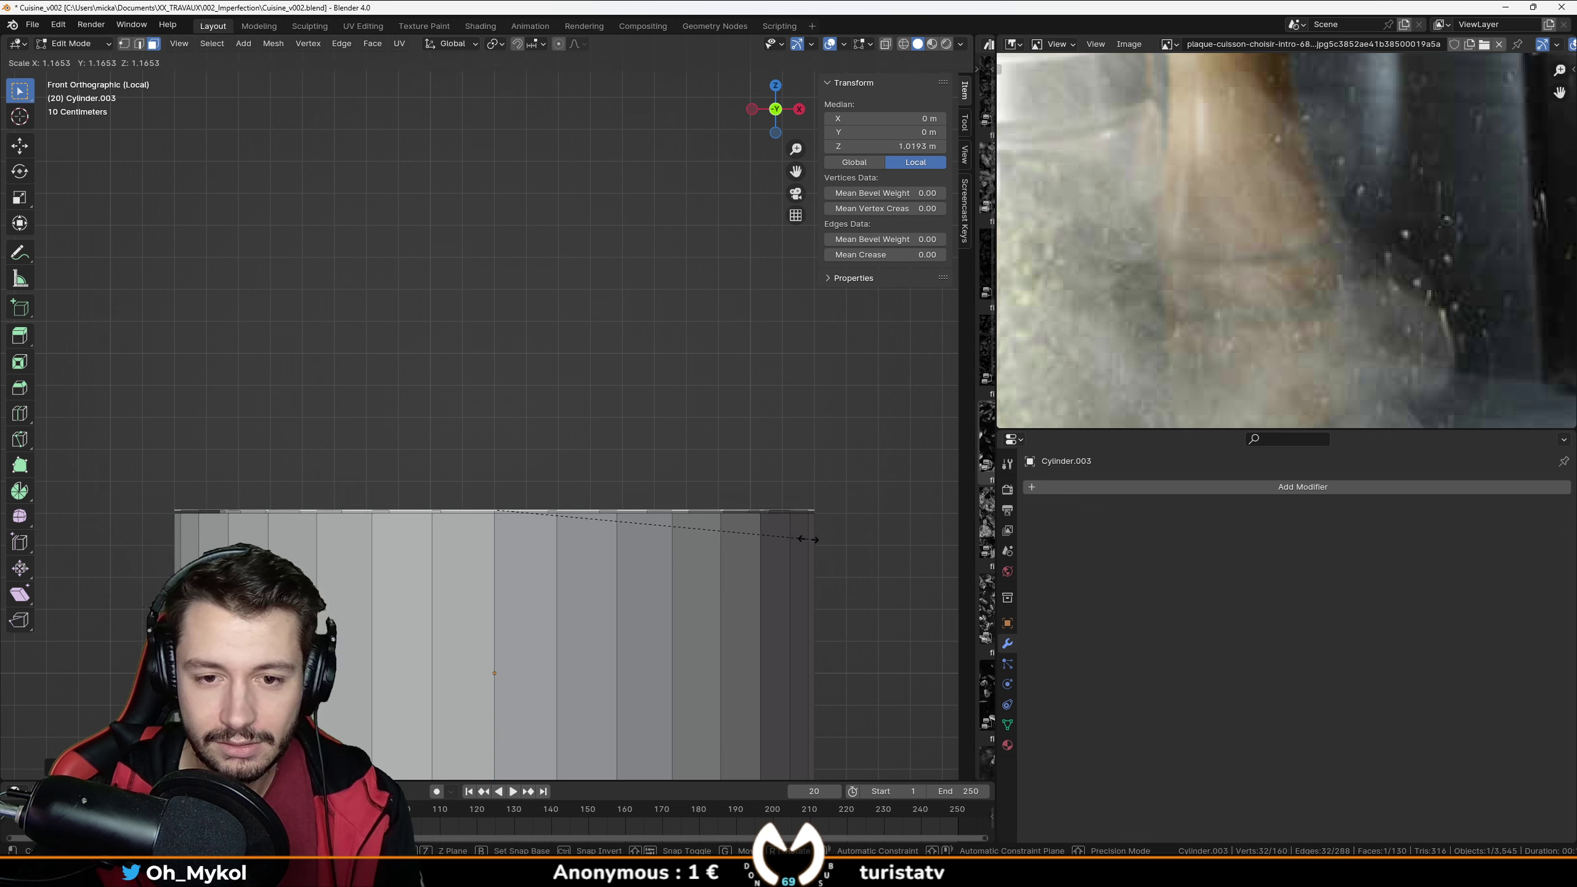
{"action": "left_click", "coordinate": [808, 539]}
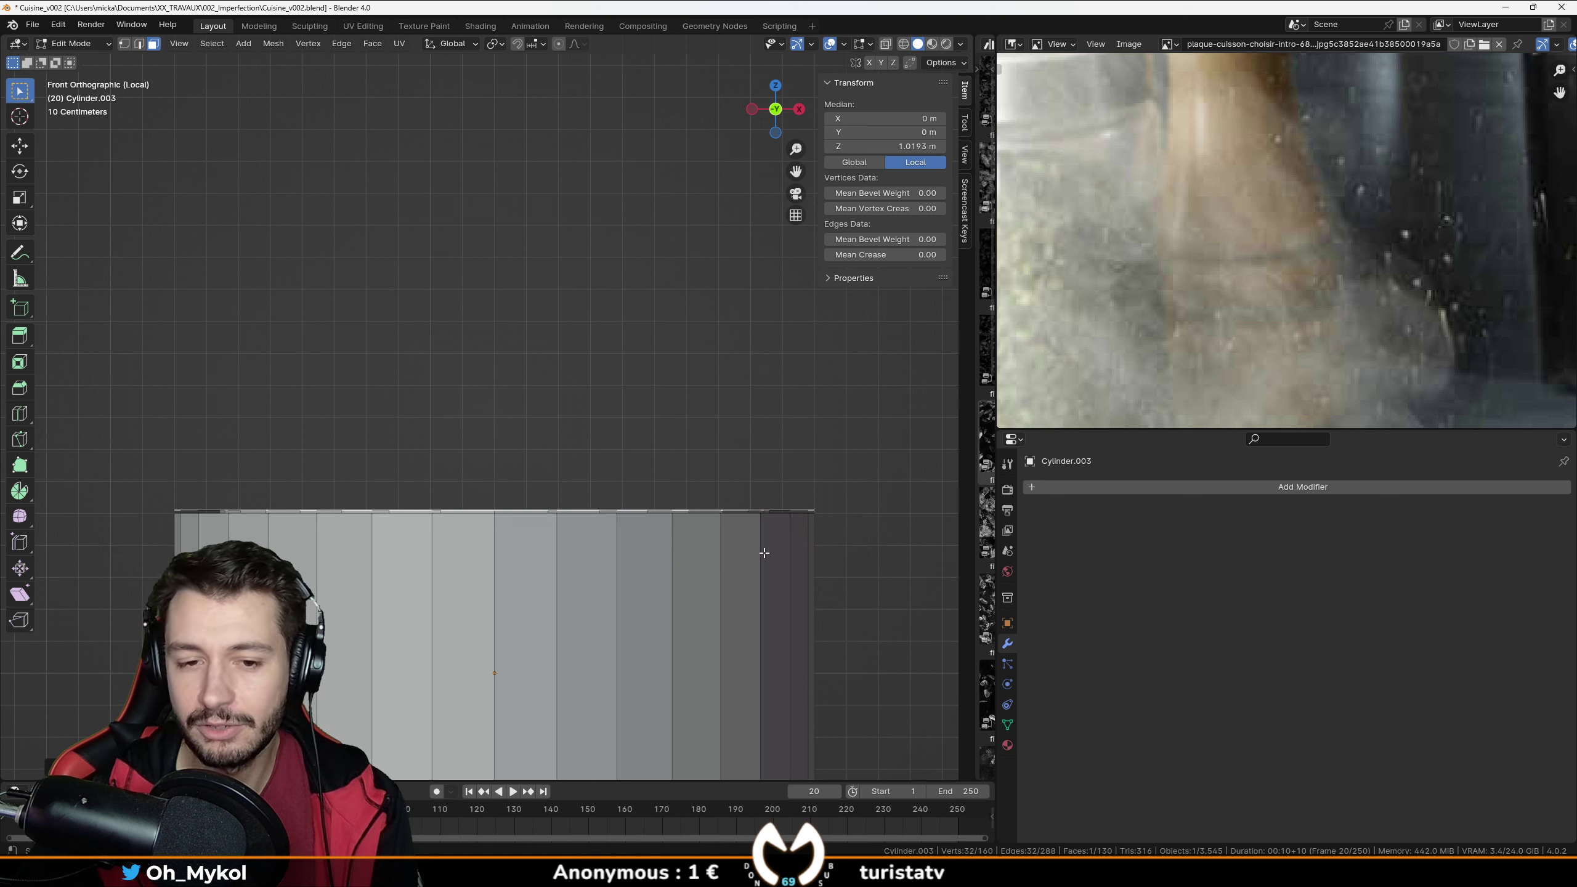
Extrude the top face up to about Z 2 m, inset it and lift it to Z 2.0126 m.
{"action": "key", "text": "e"}
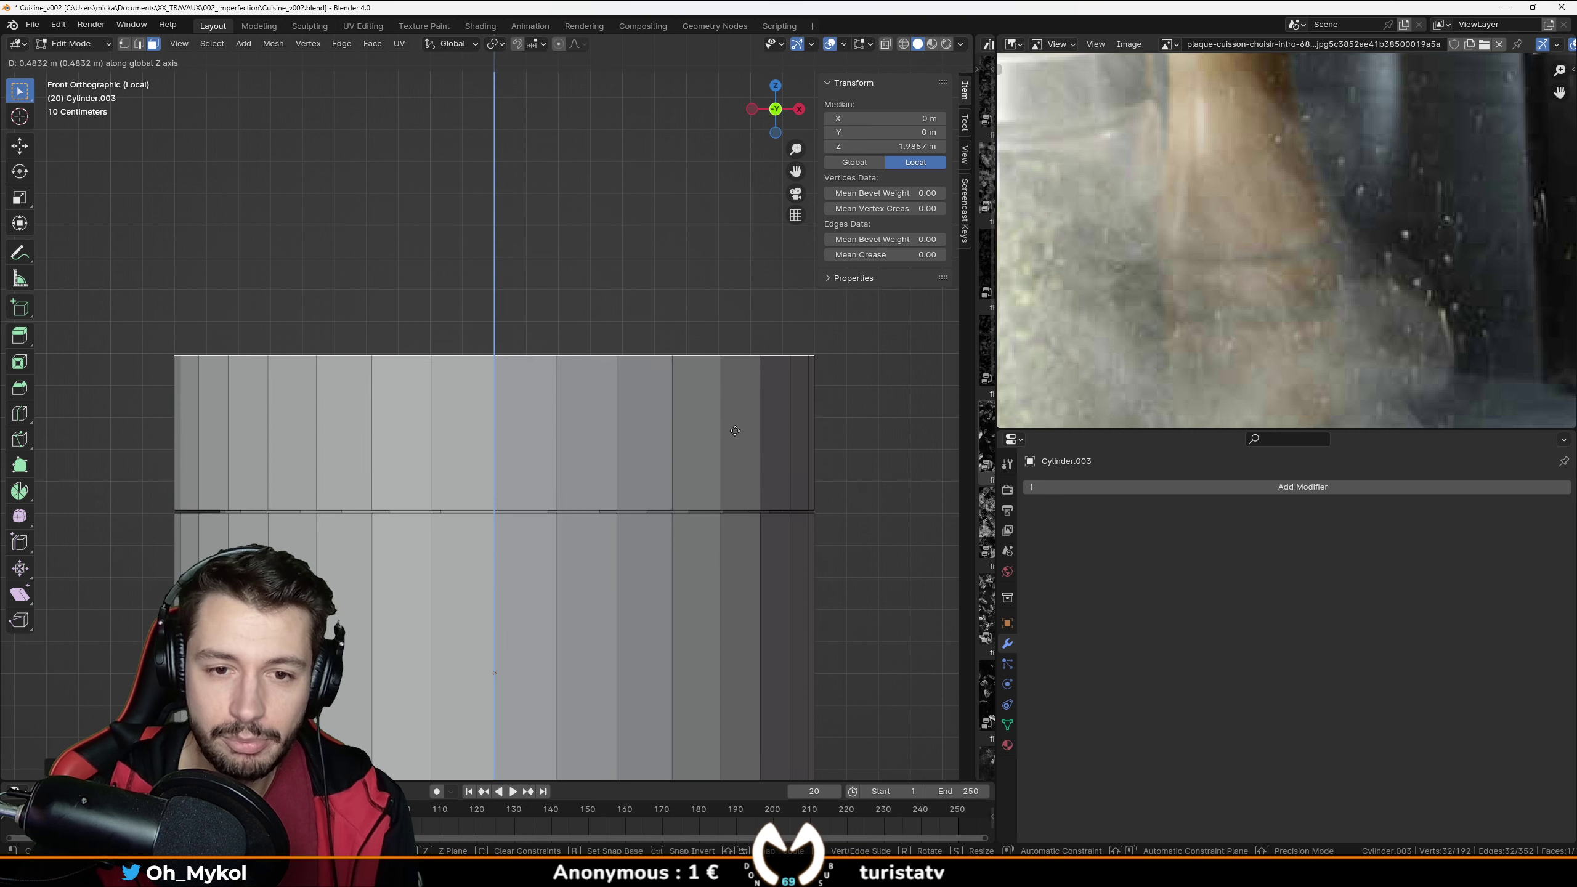
{"action": "left_click", "coordinate": [742, 429]}
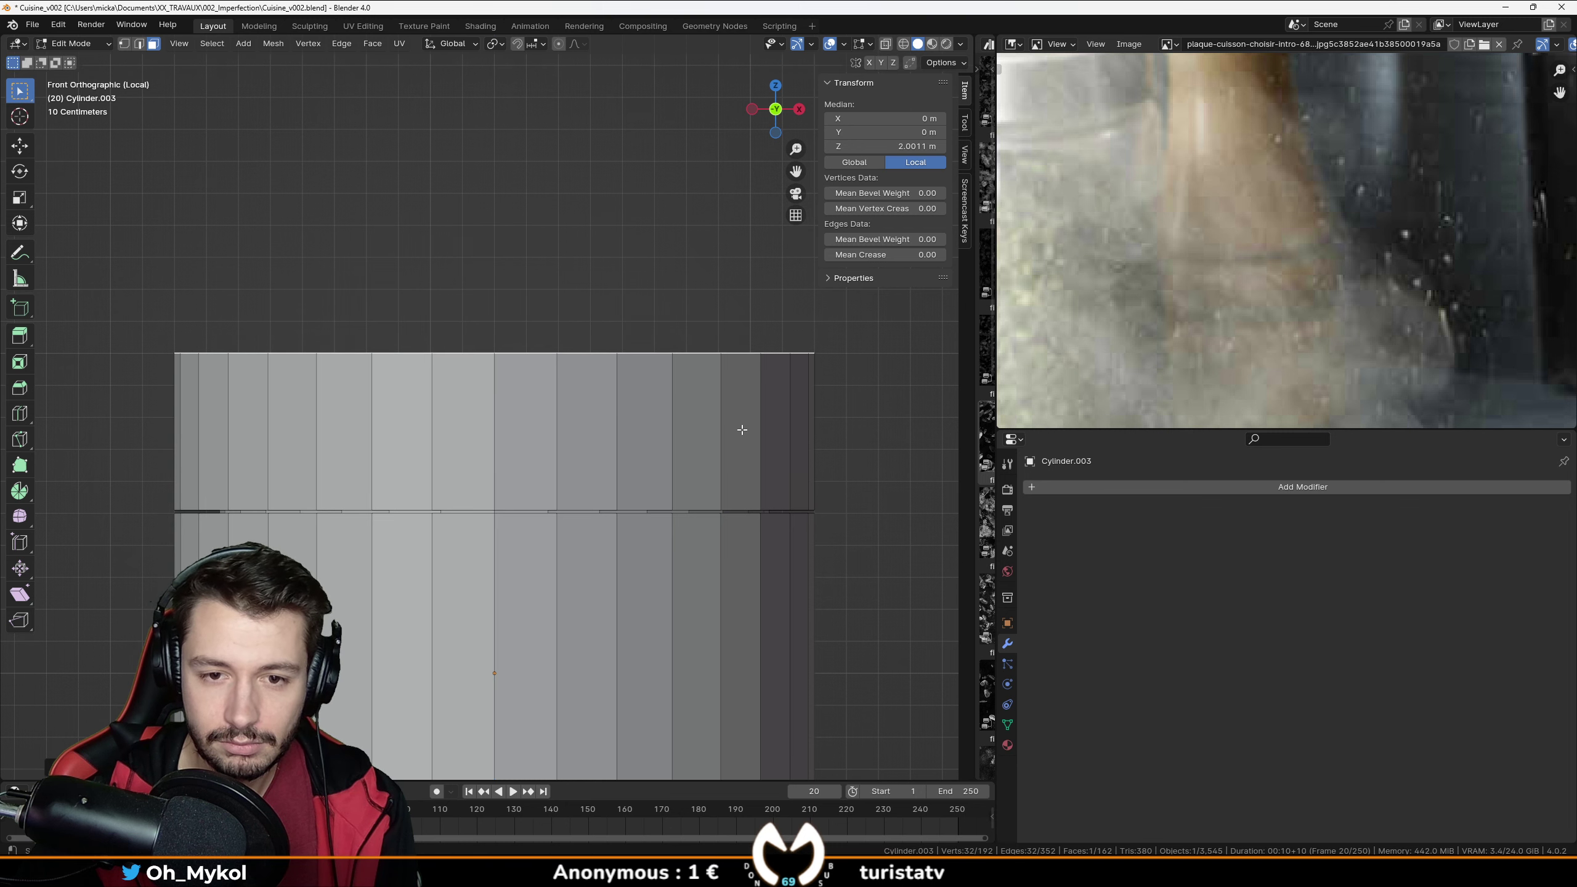
{"action": "middle_click_drag", "start_coordinate": [741, 438], "coordinate": [770, 472]}
{"action": "key", "text": "i"}
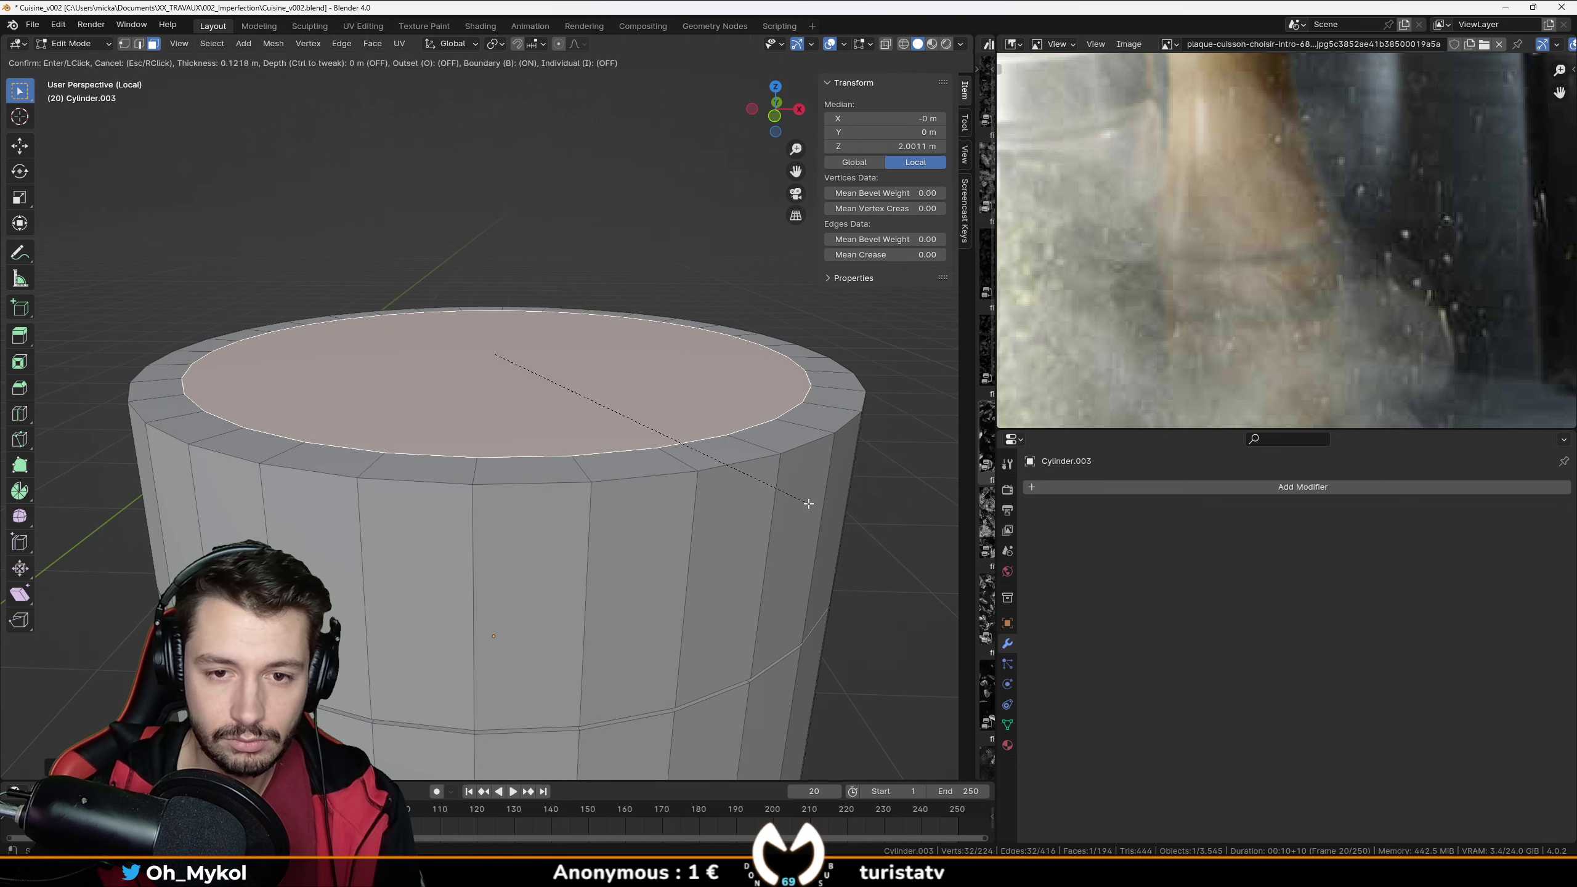
{"action": "left_click", "coordinate": [809, 503]}
{"action": "key", "text": "e"}
{"action": "left_click", "coordinate": [810, 500]}
From the front view, extrude the top in place and resize it, then fit the kitchen reference photo in view.
{"action": "middle_click_drag", "start_coordinate": [809, 500], "coordinate": [811, 486]}
{"action": "key", "text": "KP_1"}
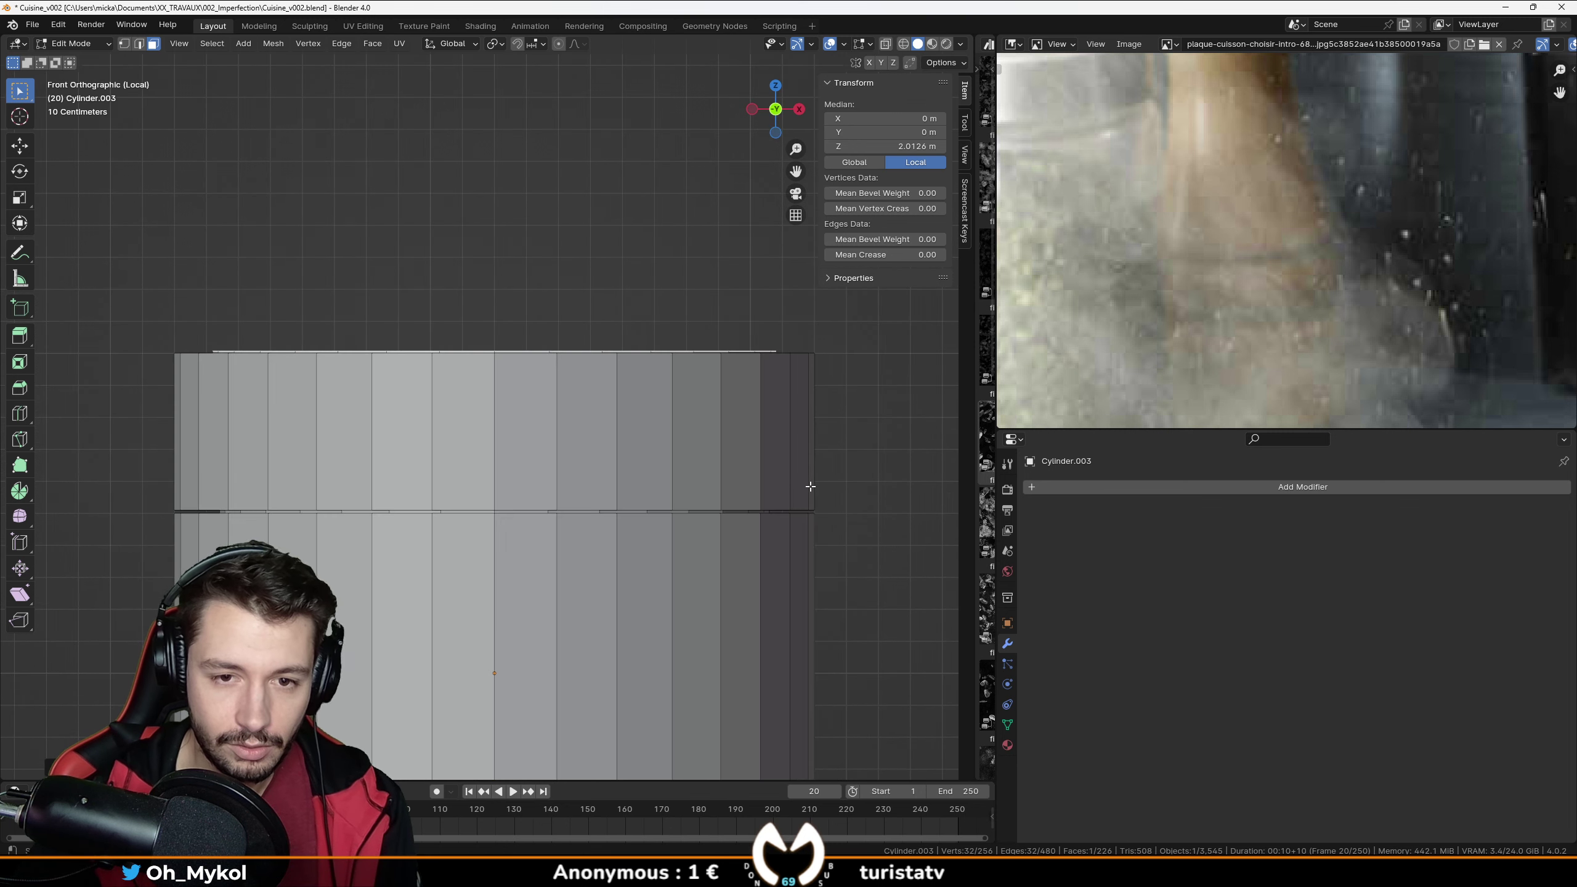
{"action": "key", "text": "e"}
{"action": "left_click", "coordinate": [810, 487]}
{"action": "key", "text": "s"}
{"action": "left_click", "coordinate": [861, 499]}
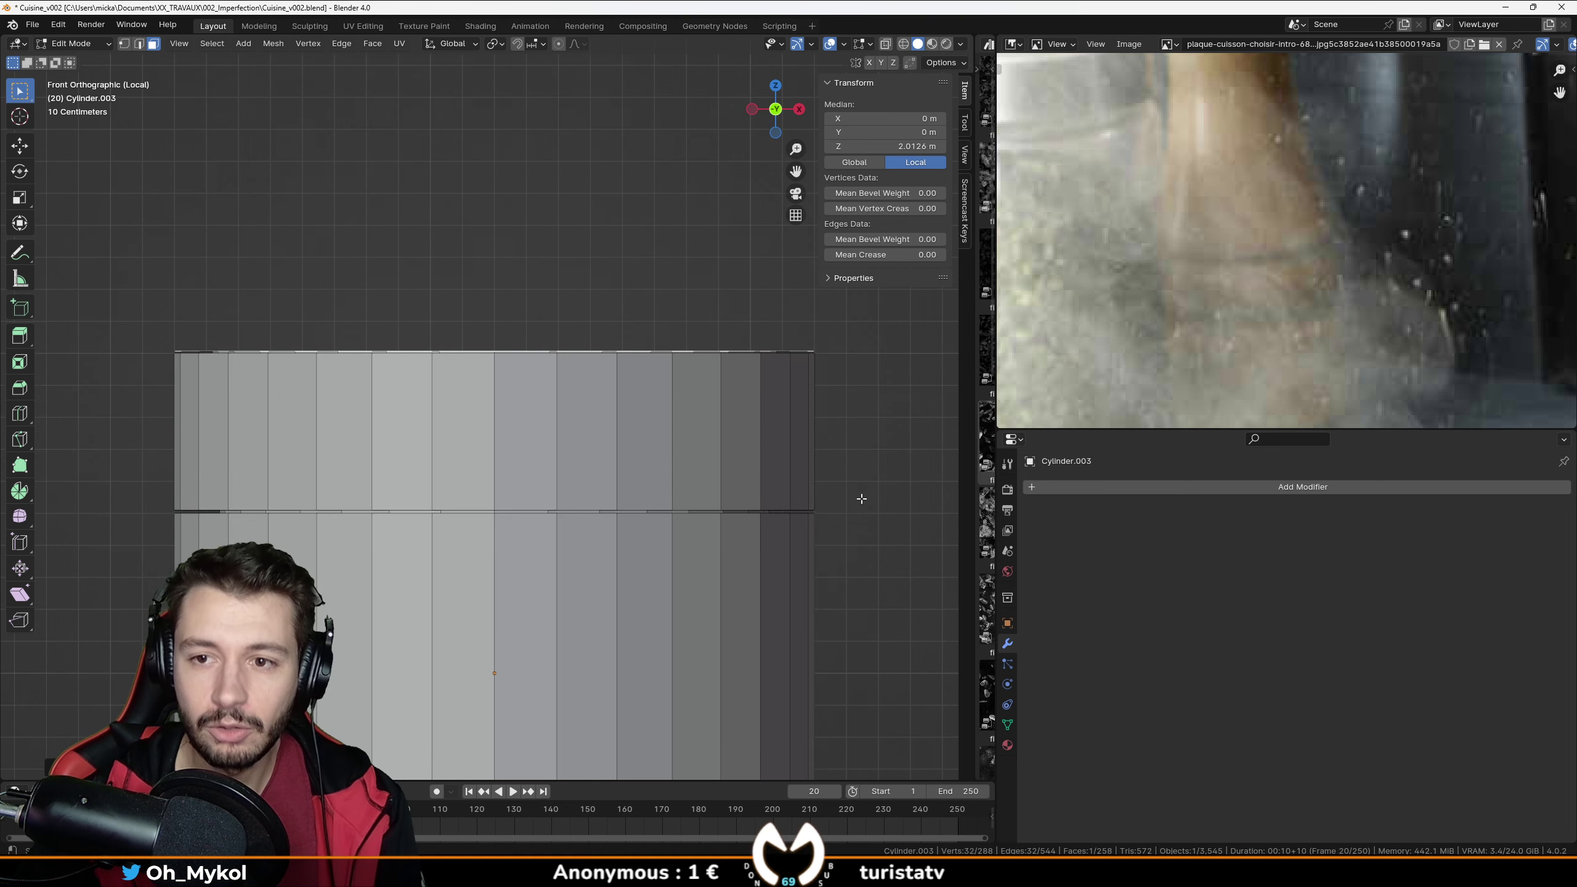
{"action": "key", "text": "Home"}
{"action": "scroll", "coordinate": [715, 497], "scroll_direction": "down", "scroll_amount": 4}
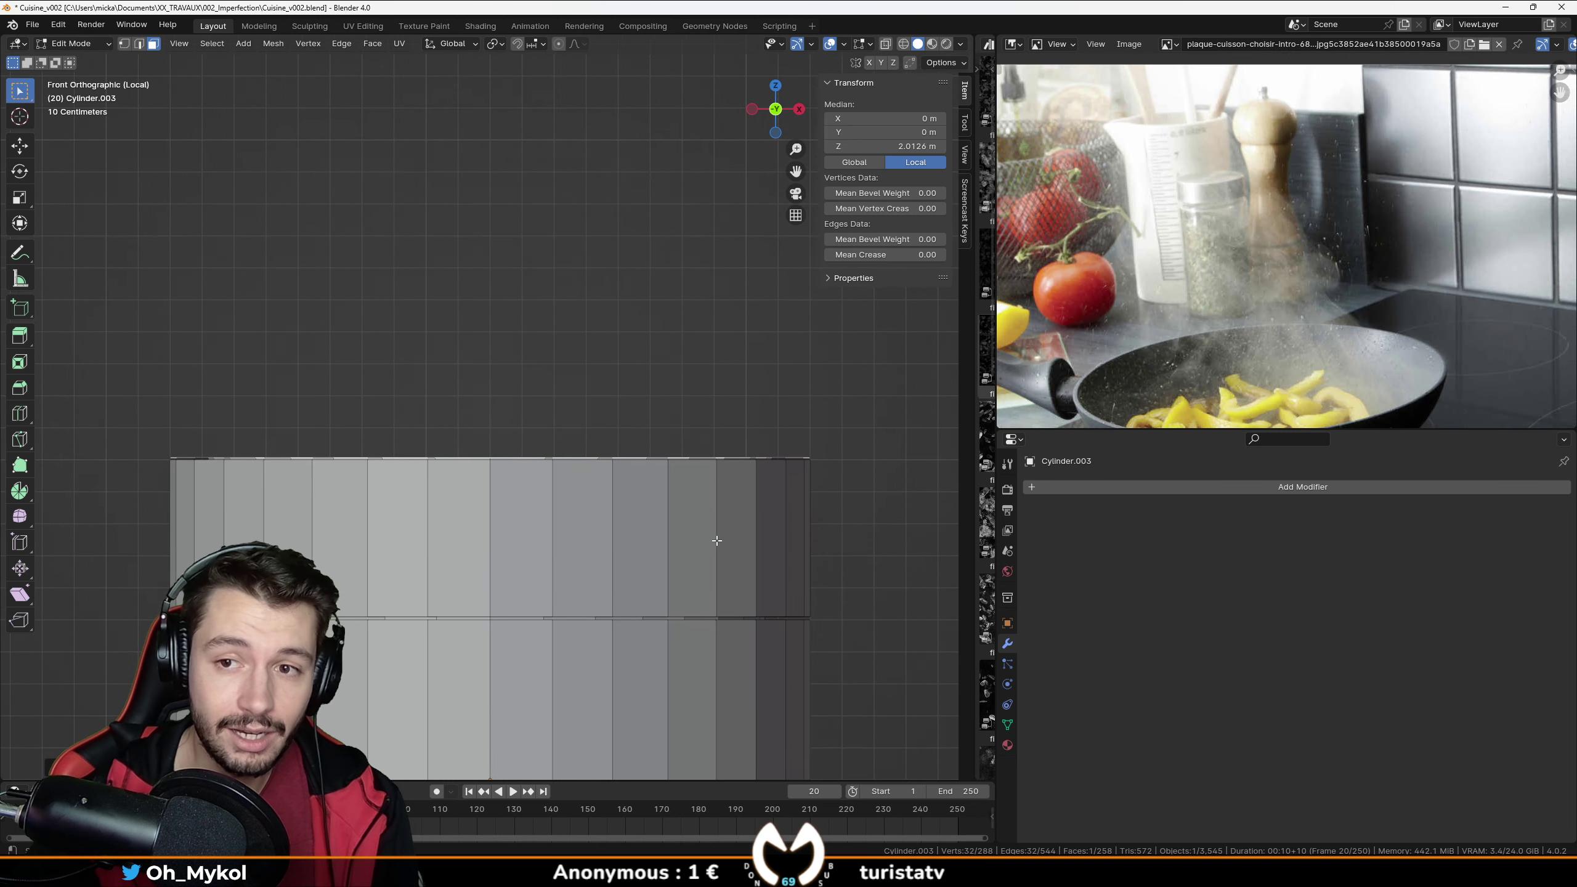
Extrude the top face tall, taper it narrower and raise it along Z into a waist.
{"action": "key", "text": "e"}
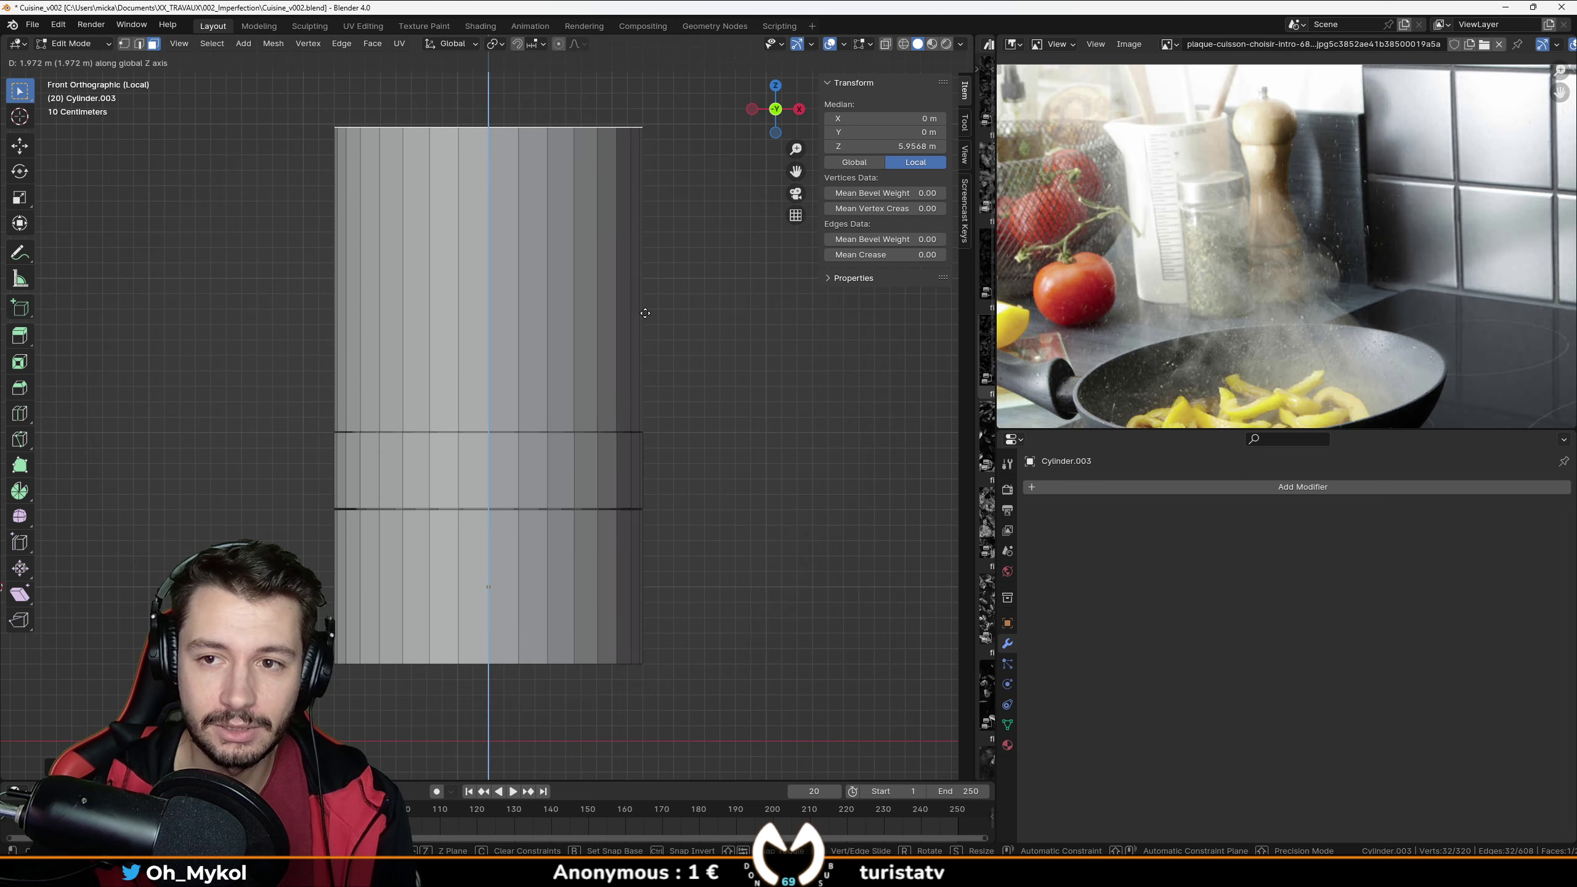
{"action": "left_click", "coordinate": [637, 310]}
{"action": "scroll", "coordinate": [645, 342], "scroll_direction": "down", "scroll_amount": 5}
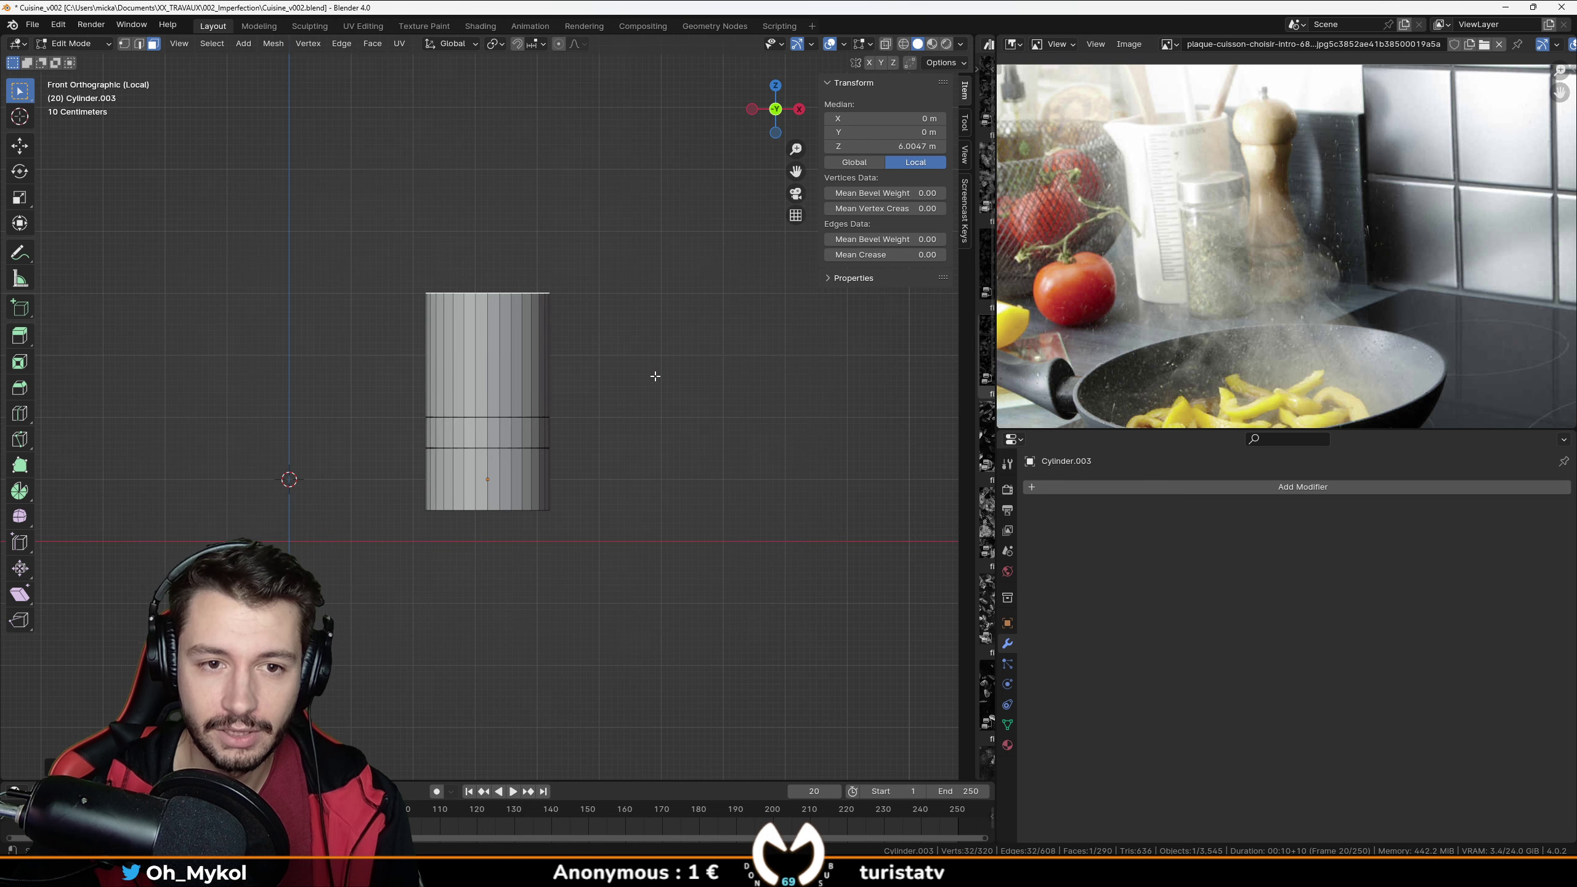
{"action": "key", "text": "s"}
{"action": "left_click", "coordinate": [621, 470]}
{"action": "key", "text": "g"}
{"action": "key", "text": "z"}
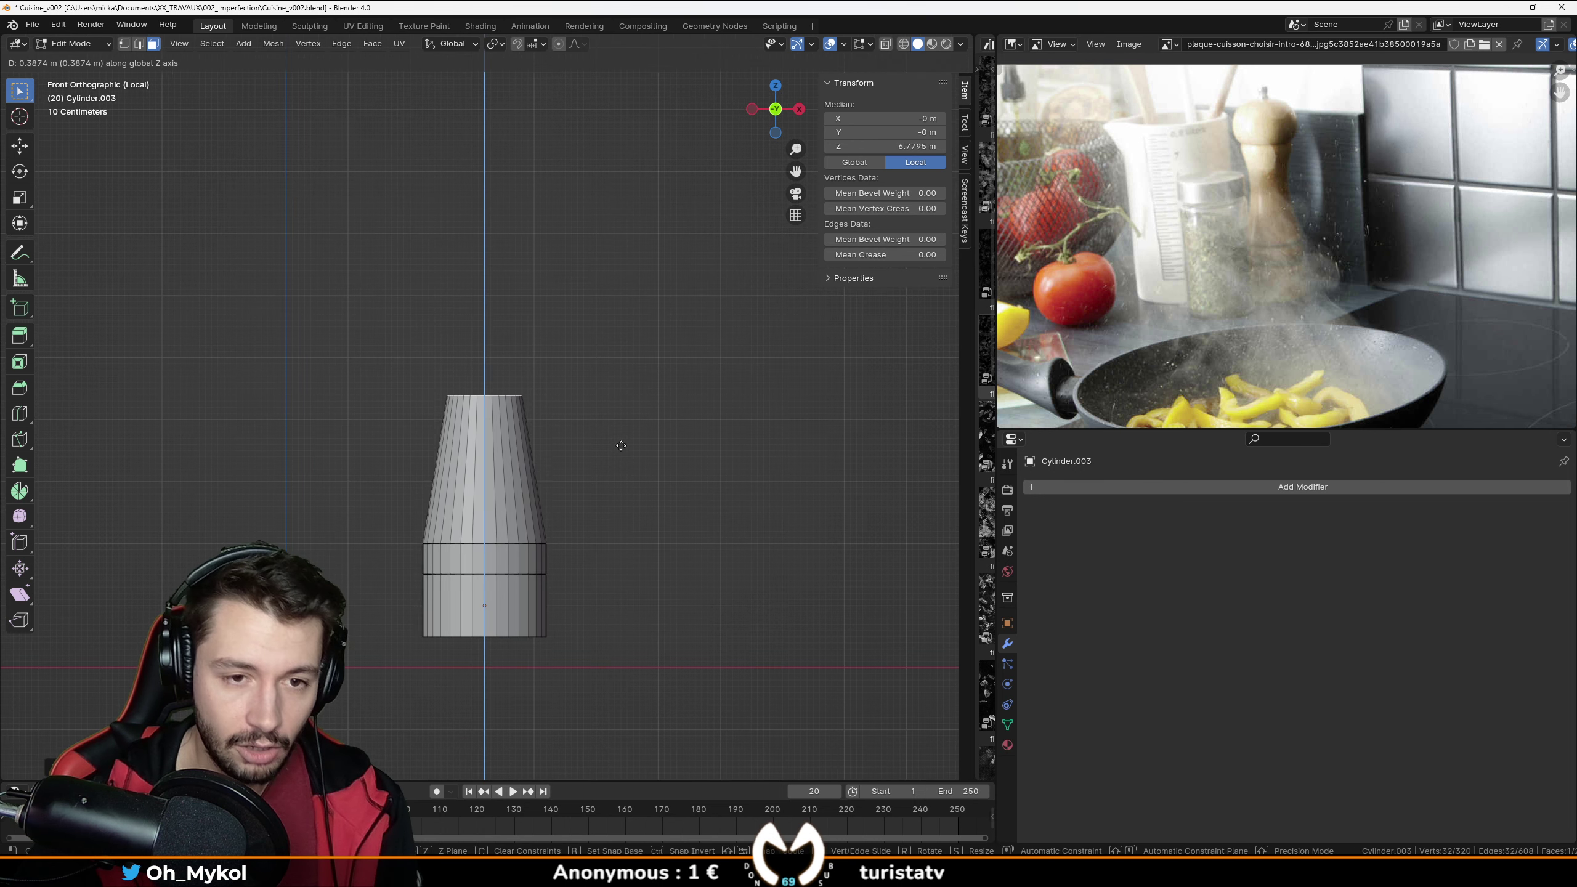
{"action": "left_click", "coordinate": [629, 453]}
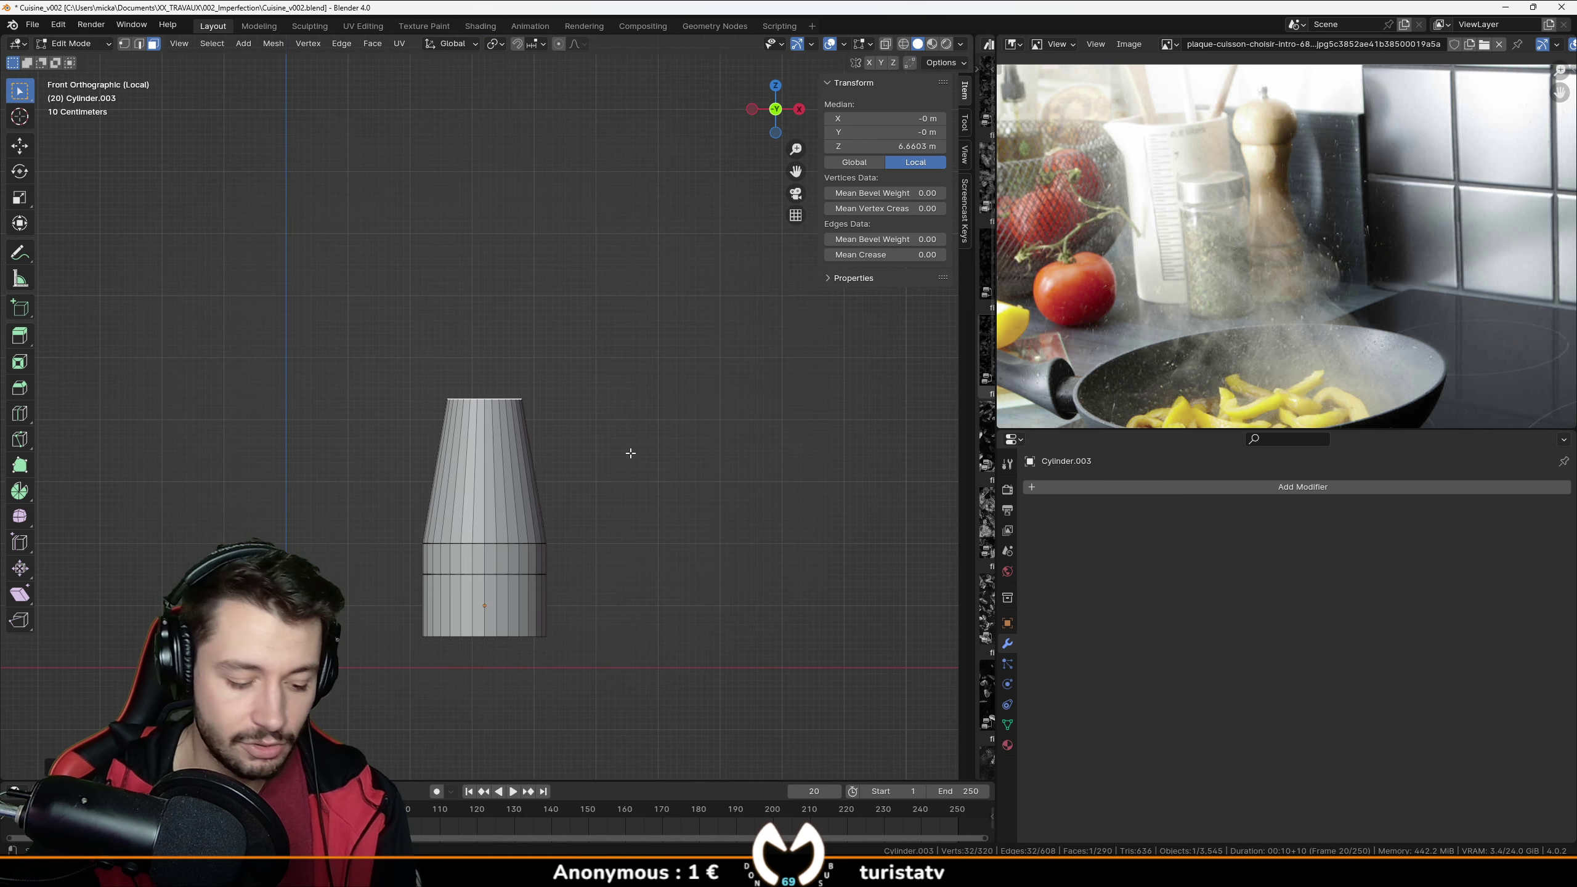
Extrude the top upward again and widen it outward into a flared rim.
{"action": "key", "text": "e"}
{"action": "left_click", "coordinate": [631, 338]}
{"action": "key", "text": "s"}
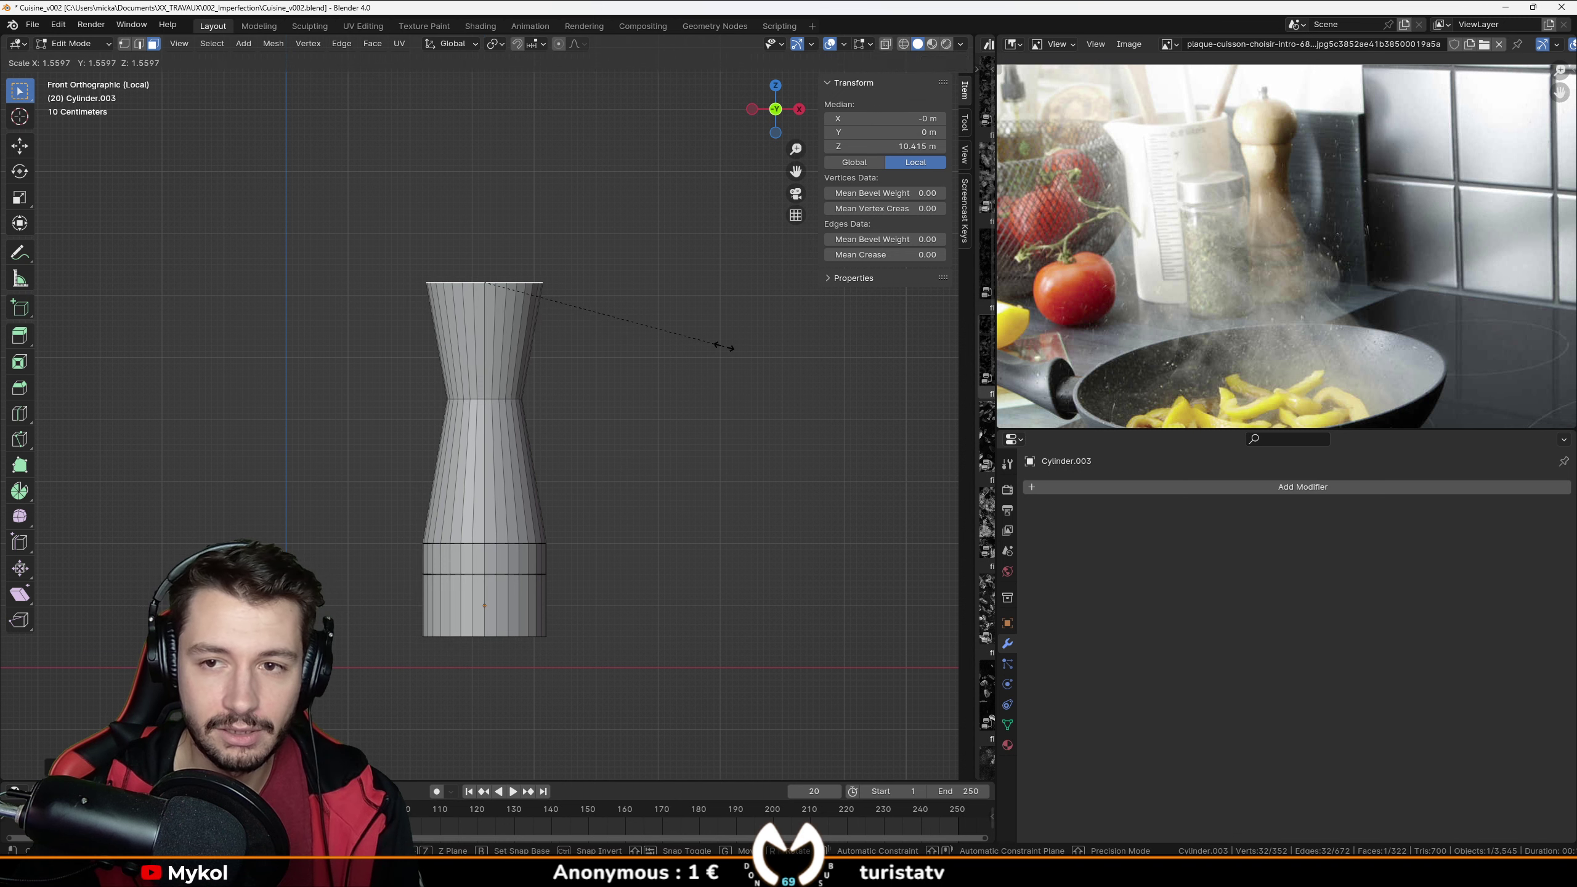
{"action": "left_click", "coordinate": [721, 346]}
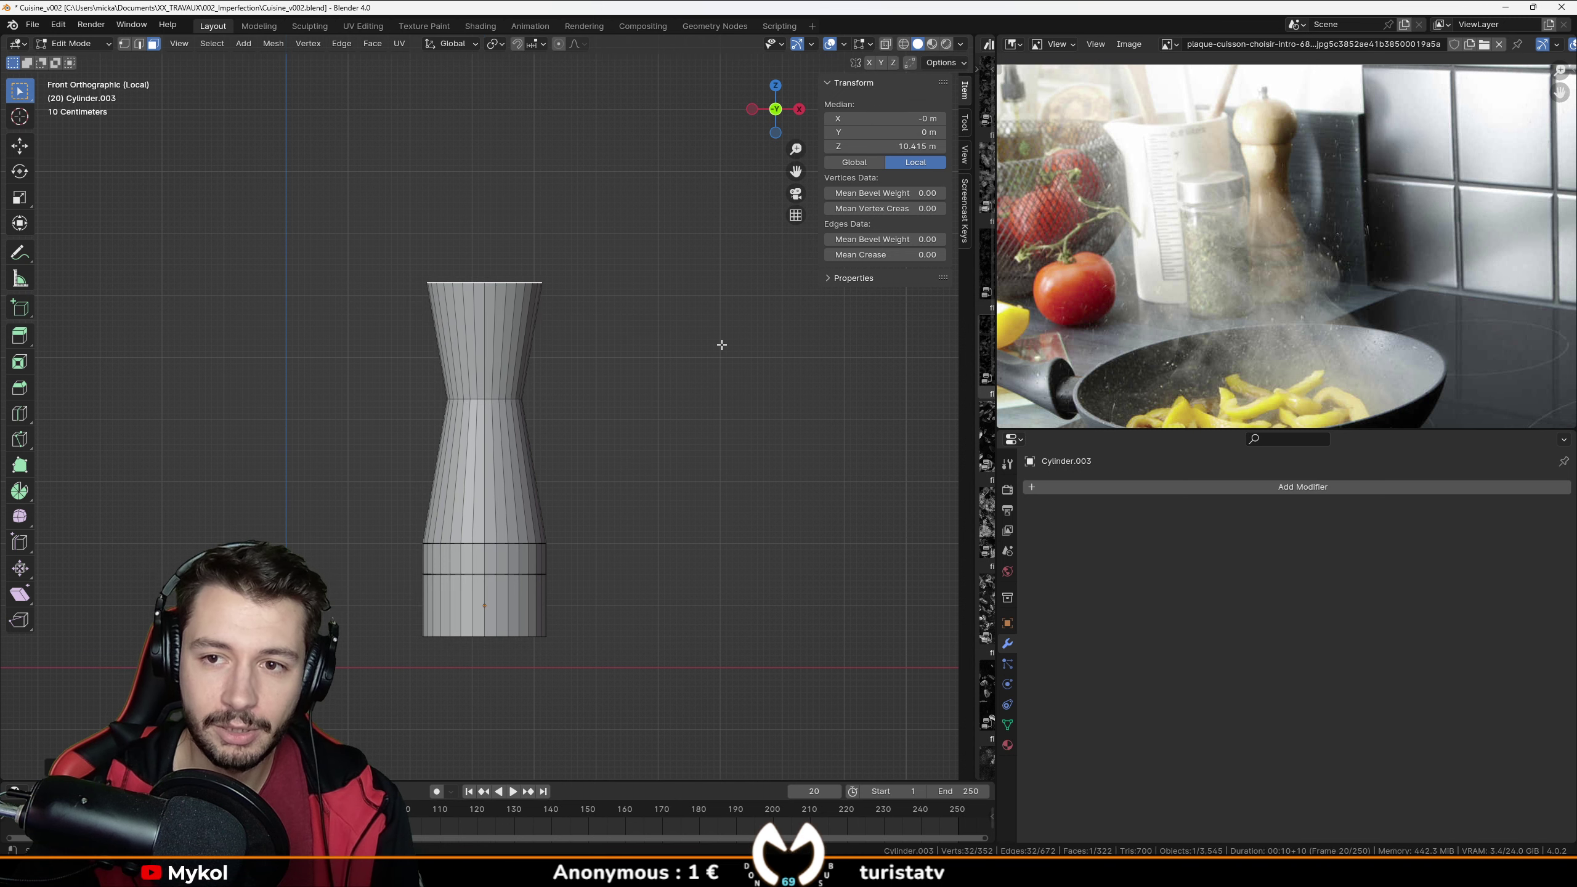
{"action": "middle_click_drag", "start_coordinate": [652, 328], "coordinate": [647, 427], "text": "shift"}
{"action": "scroll", "coordinate": [539, 434], "scroll_direction": "up", "scroll_amount": 4}
{"action": "middle_click_drag", "start_coordinate": [527, 443], "coordinate": [537, 575], "text": "shift"}
{"action": "scroll", "coordinate": [538, 575], "scroll_direction": "up", "scroll_amount": 3}
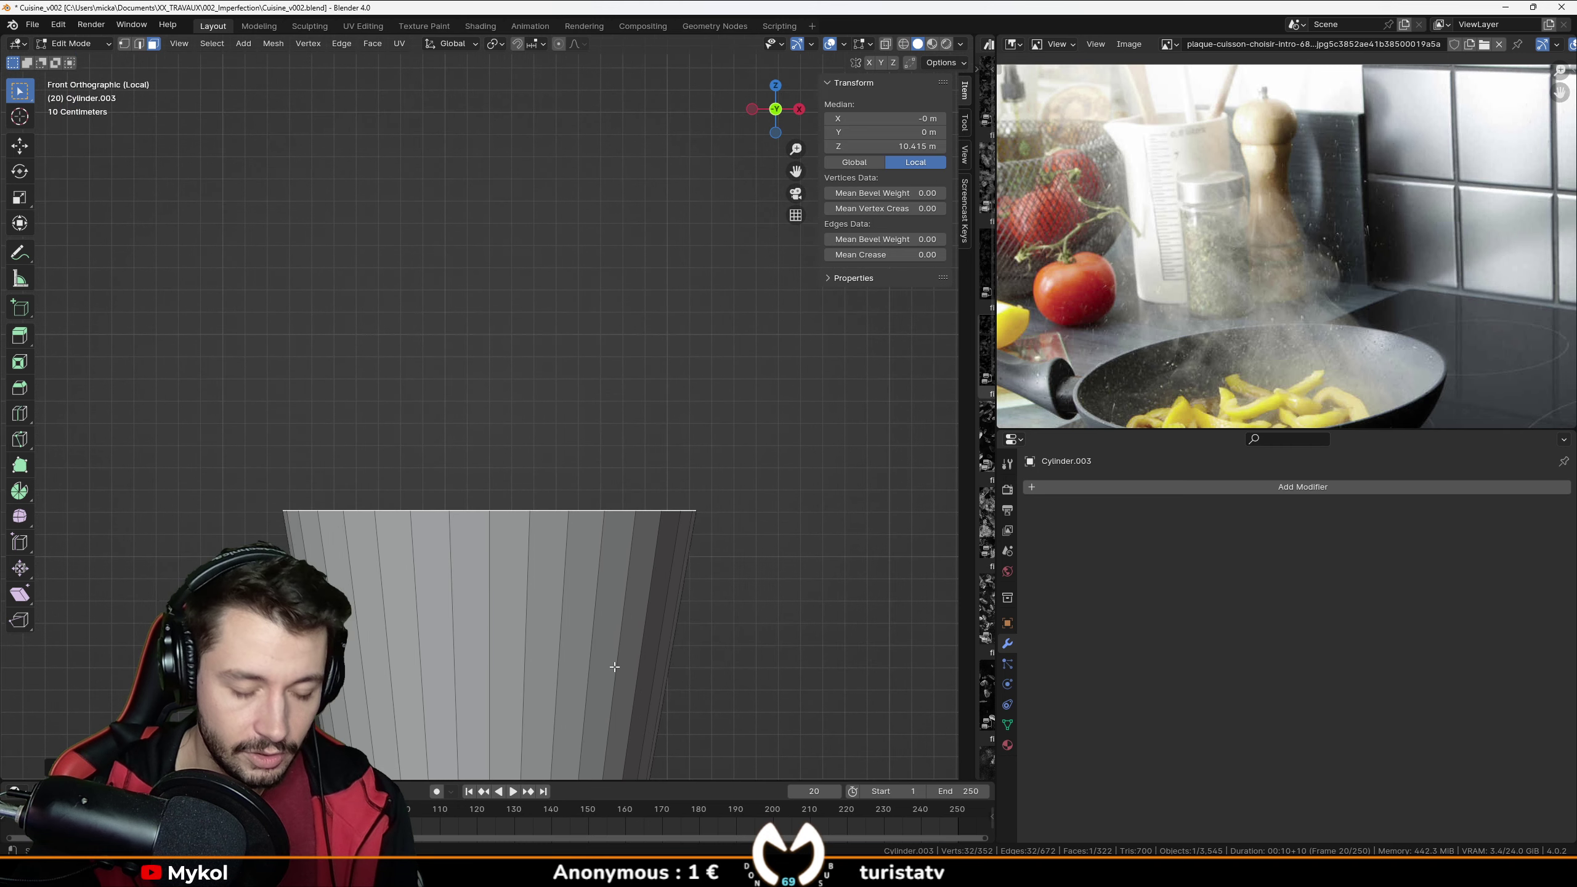
Extrude the top face in place and shrink it to set a smaller top inside the rim.
{"action": "key", "text": "e"}
{"action": "right_click", "coordinate": [612, 665]}
{"action": "middle_click_drag", "start_coordinate": [612, 666], "coordinate": [615, 700]}
{"action": "key", "text": "s"}
{"action": "left_click", "coordinate": [750, 621]}
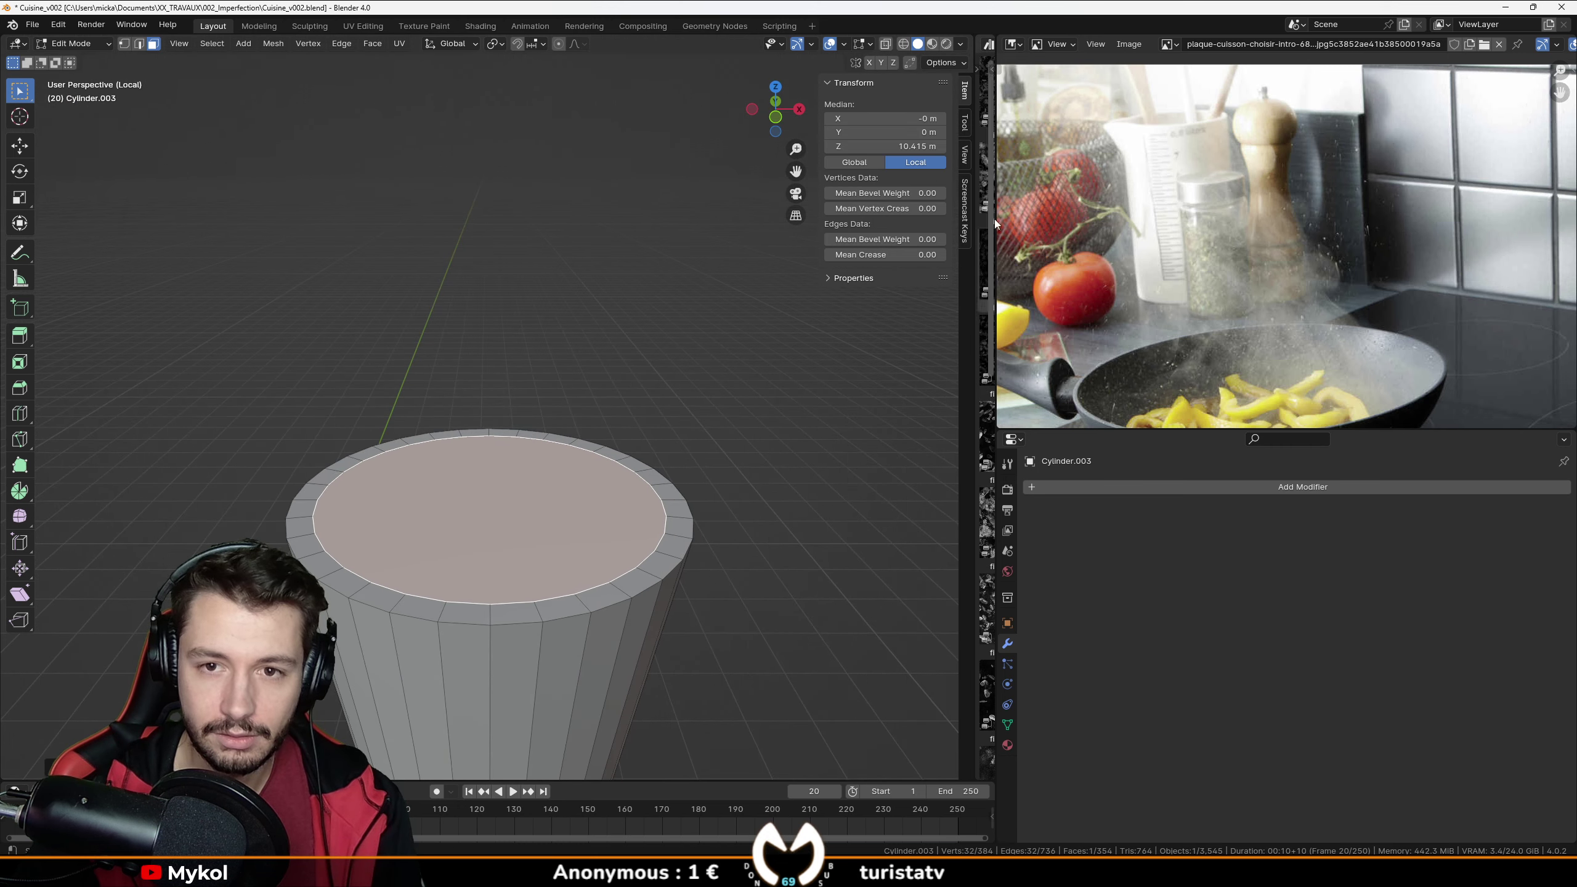
Check the tool and screencast keys settings, hide the sidebar, and return to the front orthographic view.
{"action": "left_click", "coordinate": [963, 125]}
{"action": "left_click", "coordinate": [964, 199]}
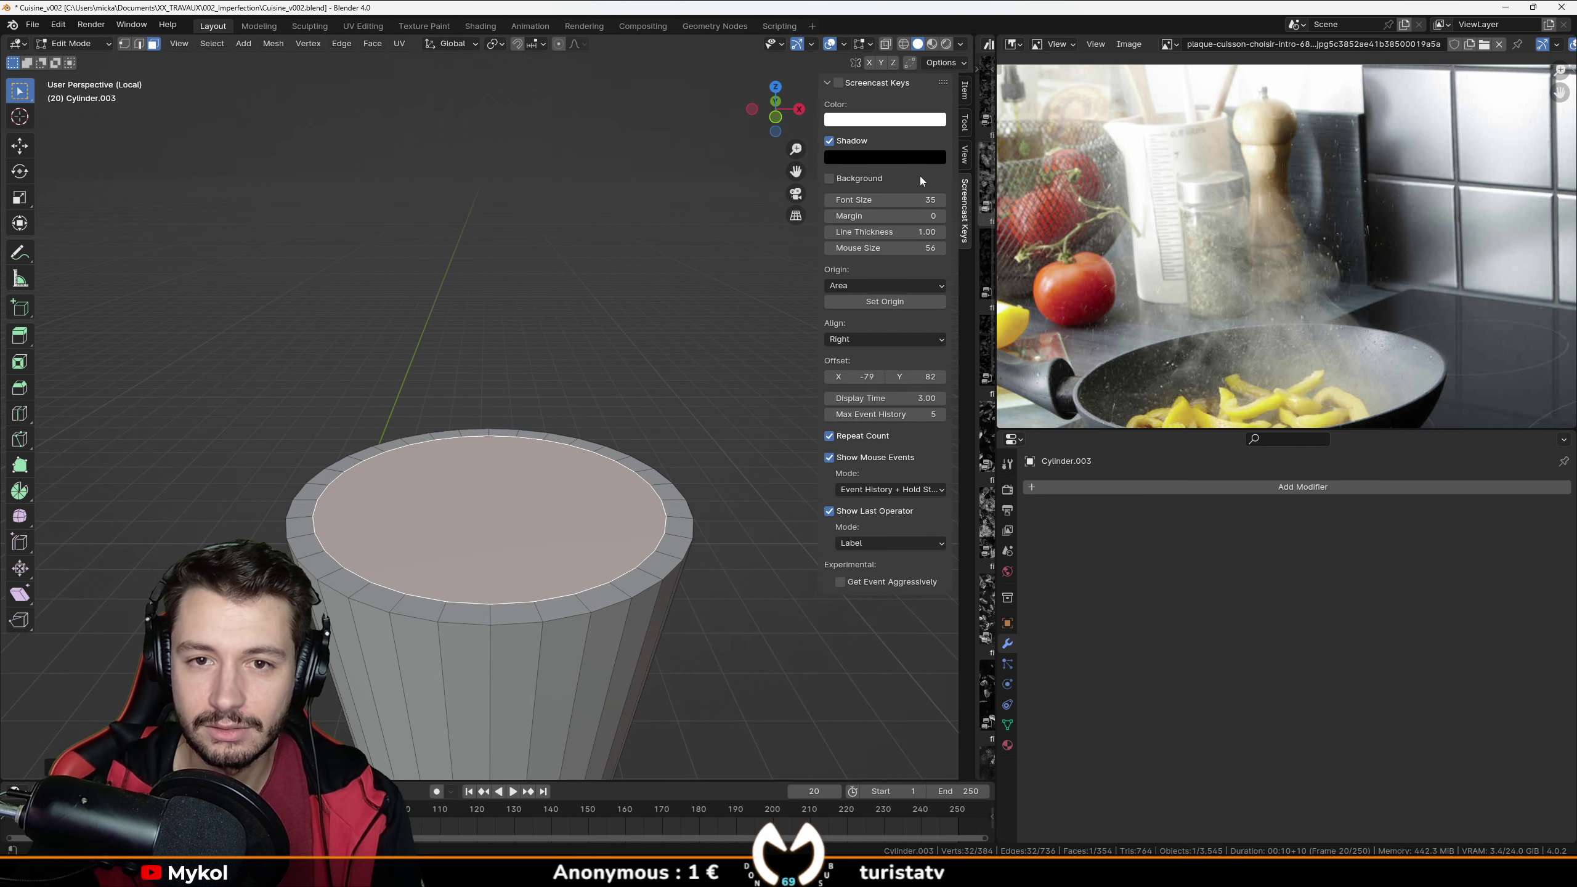
{"action": "middle_click", "coordinate": [687, 275]}
{"action": "key", "text": "n"}
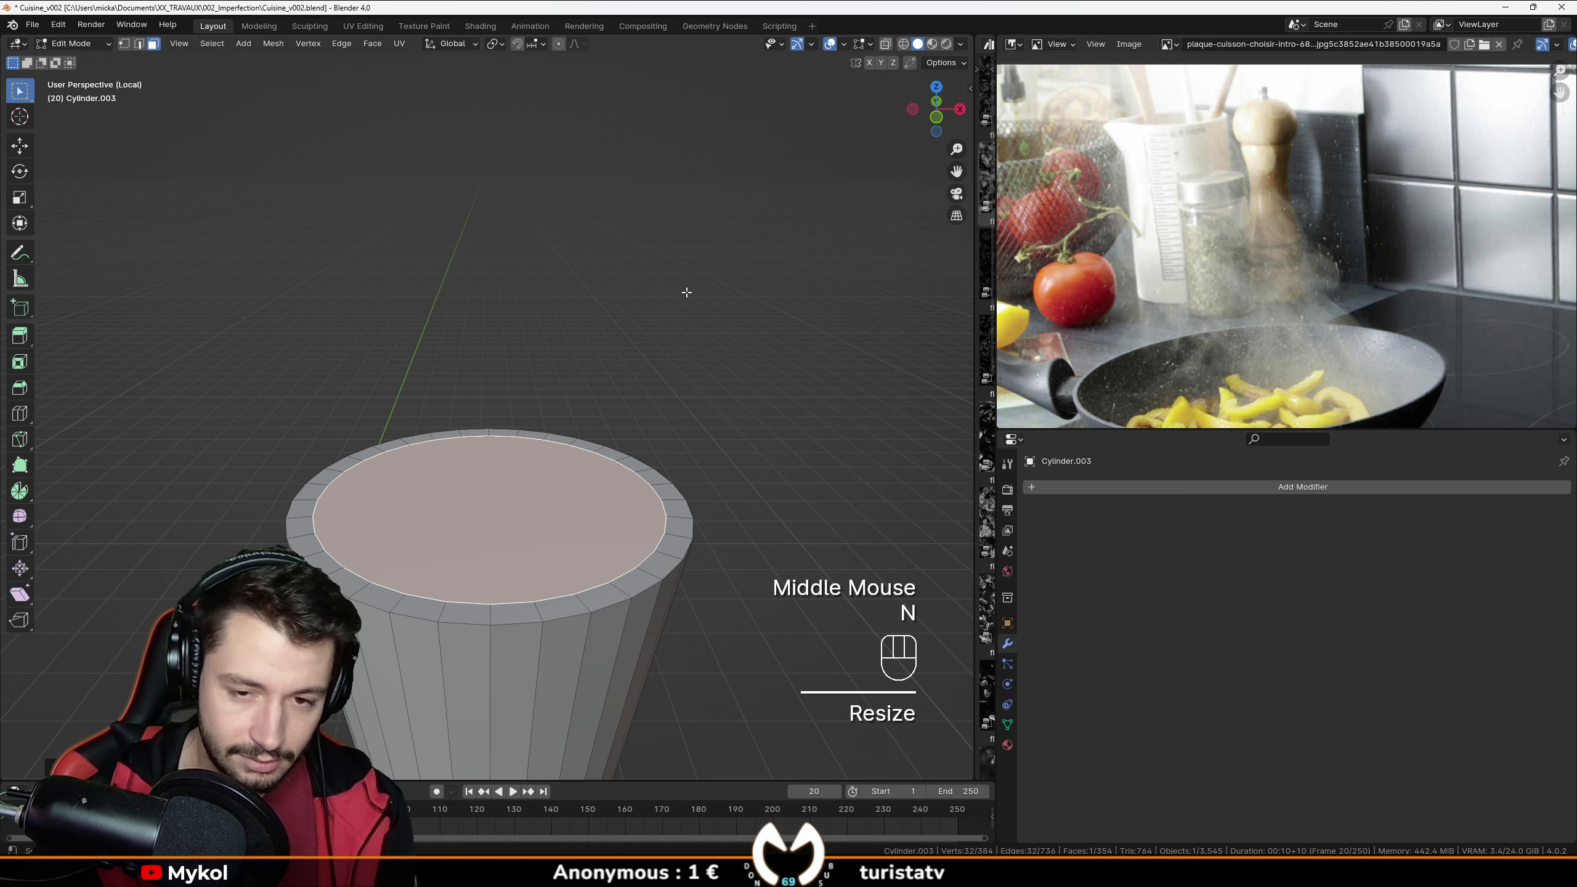
{"action": "middle_click_drag", "start_coordinate": [558, 692], "coordinate": [573, 645]}
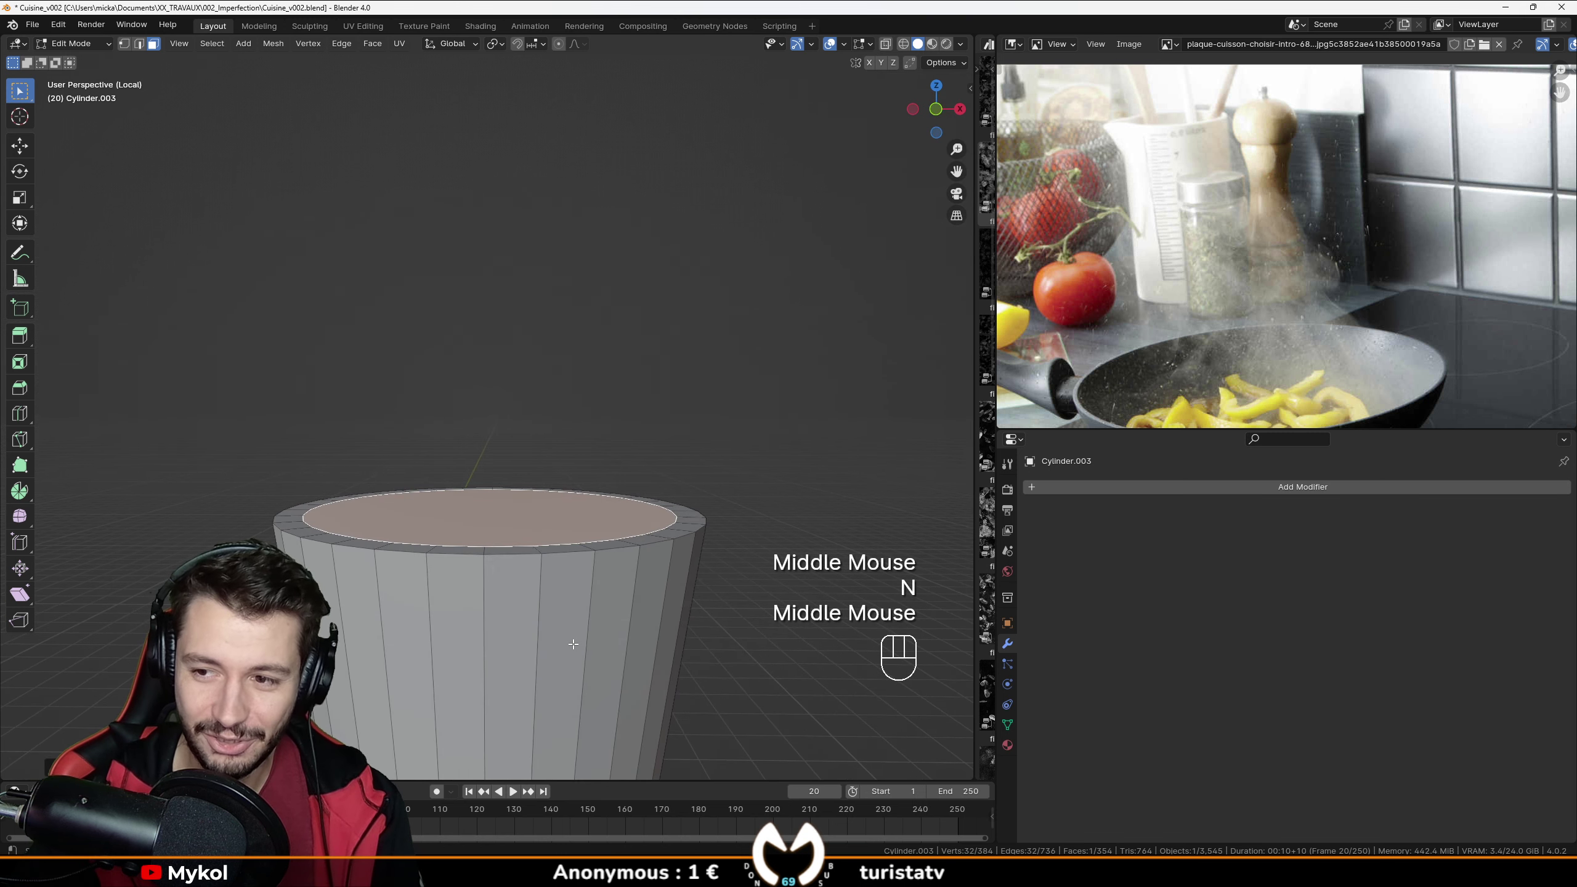
{"action": "key", "text": "KP_1"}
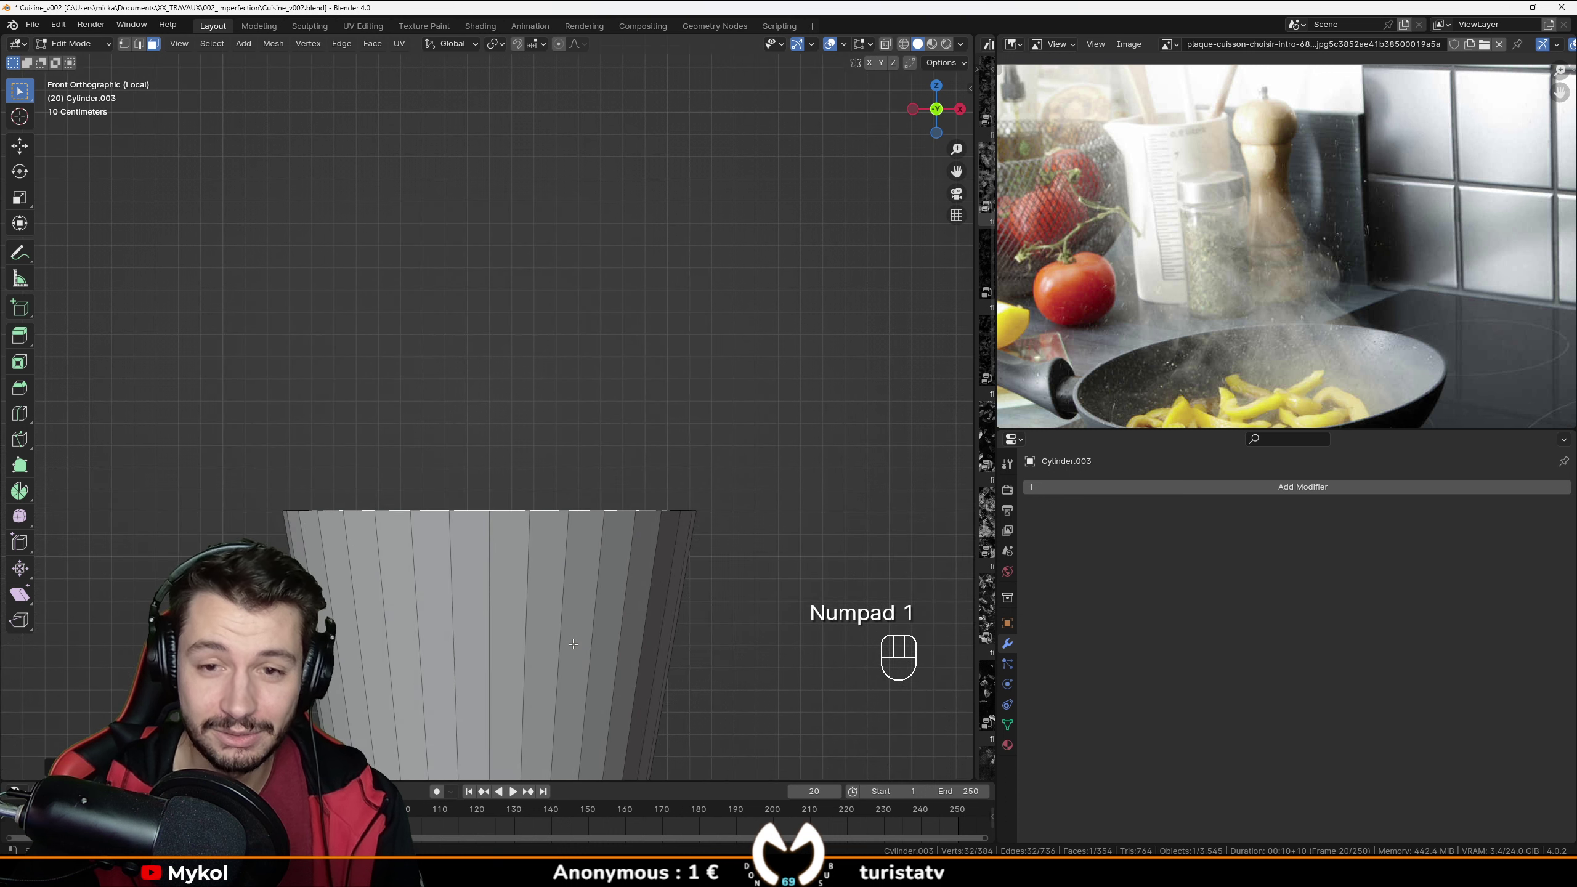
Extrude the top face, widen it slightly and raise it straight up along Z.
{"action": "key", "text": "e"}
{"action": "key", "text": "s"}
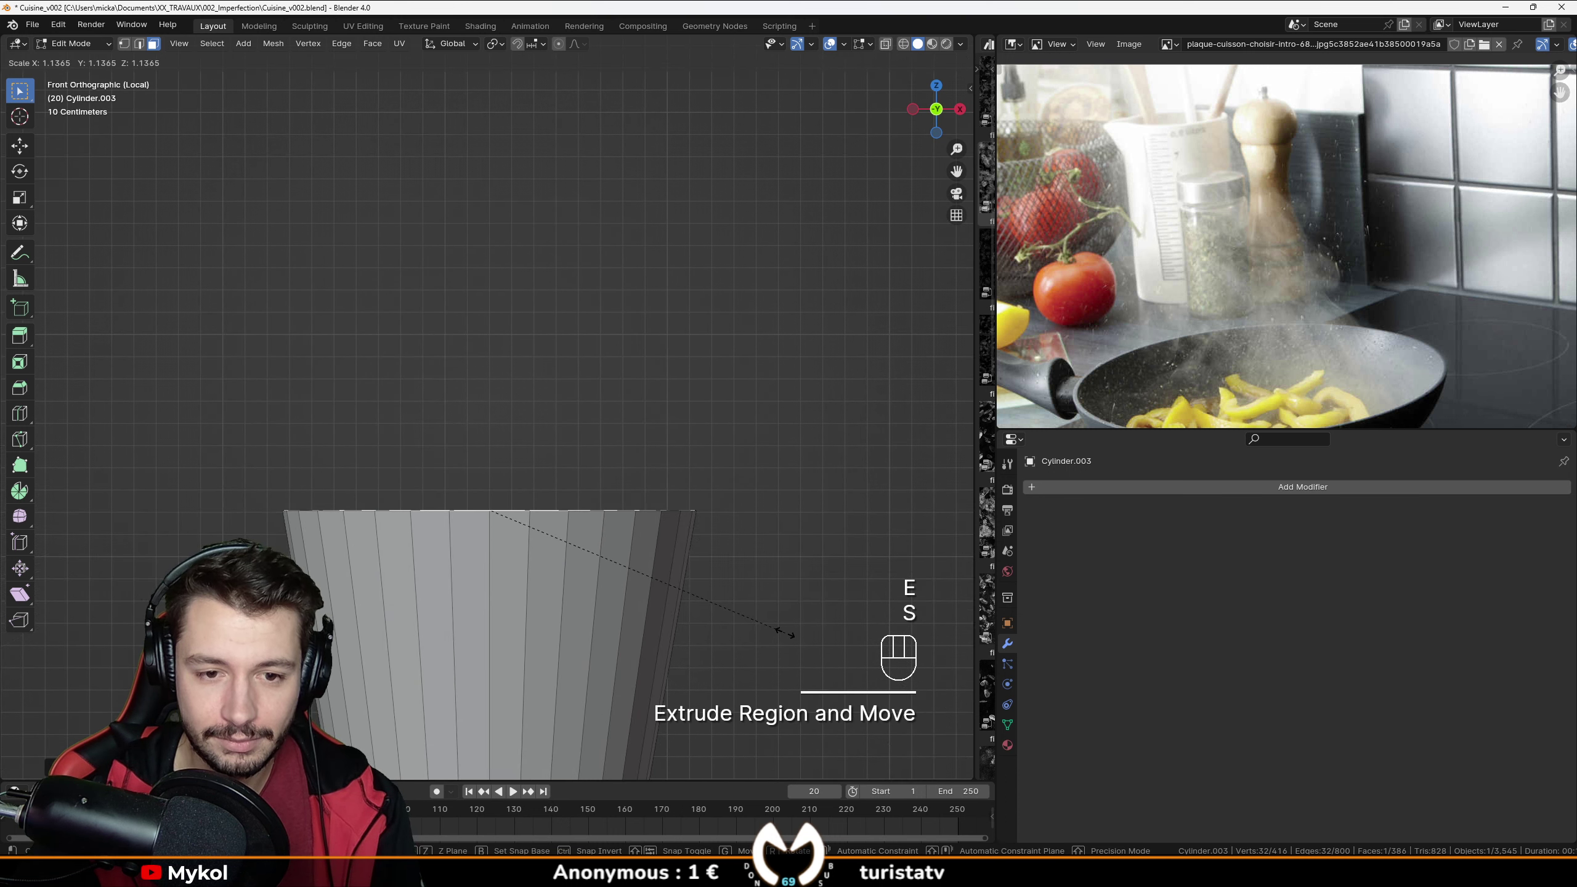
{"action": "left_click", "coordinate": [784, 632]}
{"action": "scroll", "coordinate": [680, 605], "scroll_direction": "up", "scroll_amount": 2}
{"action": "middle_click_drag", "start_coordinate": [679, 606], "coordinate": [597, 511], "text": "shift"}
{"action": "key", "text": "g"}
{"action": "key", "text": "ctrl+z"}
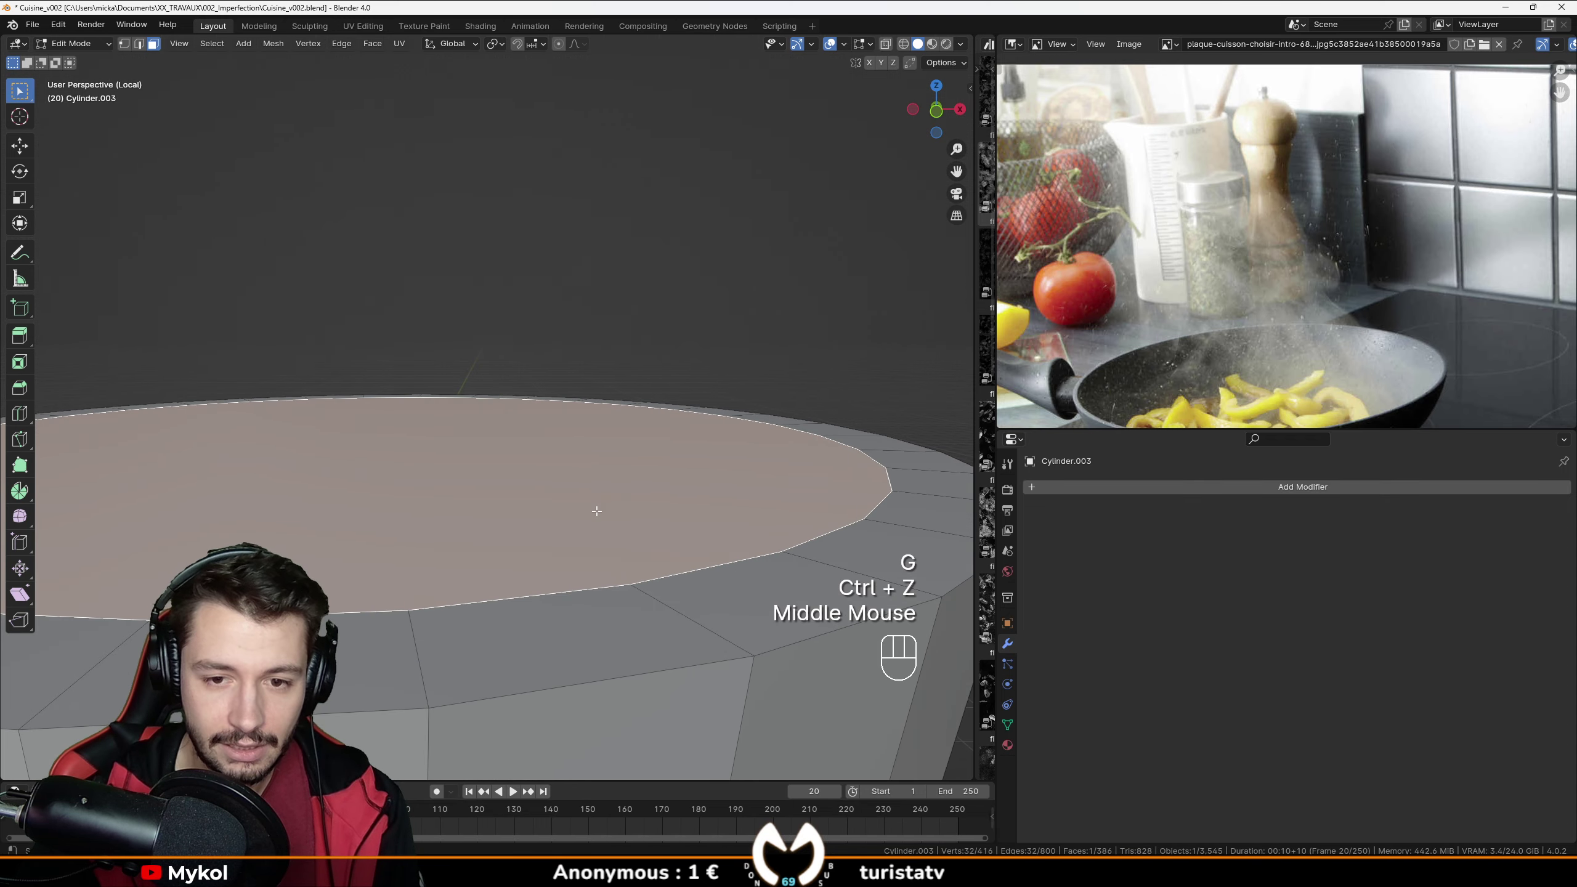
{"action": "key", "text": "g"}
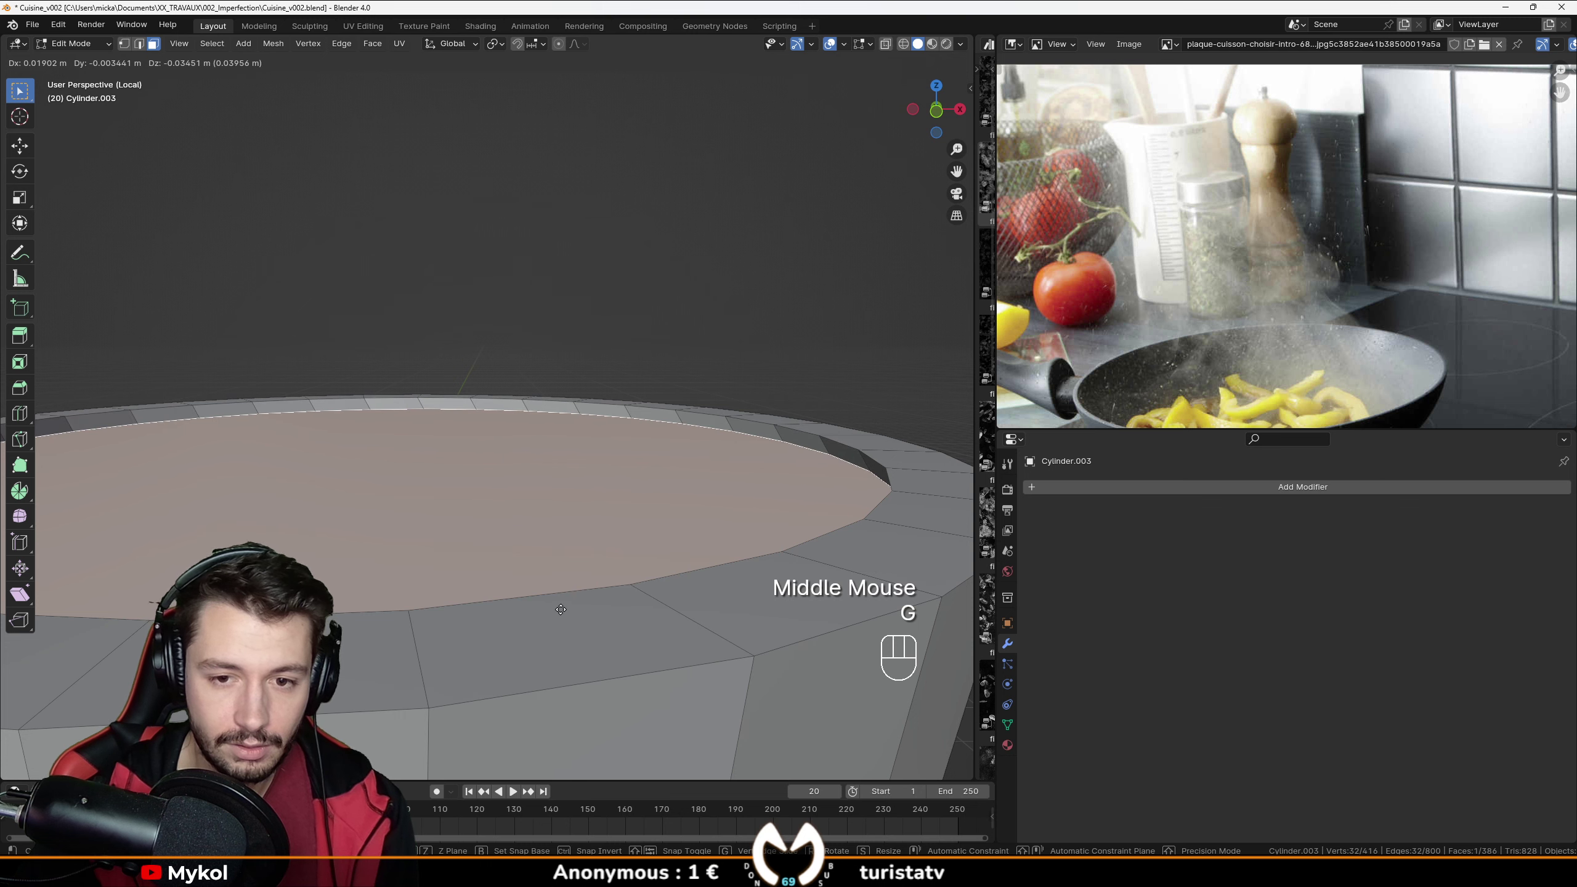
{"action": "scroll", "coordinate": [574, 598], "scroll_direction": "down", "scroll_amount": 3}
{"action": "key", "text": "KP_1"}
{"action": "scroll", "coordinate": [577, 598], "scroll_direction": "up", "scroll_amount": 1}
{"action": "scroll", "coordinate": [577, 598], "scroll_direction": "down", "scroll_amount": 1}
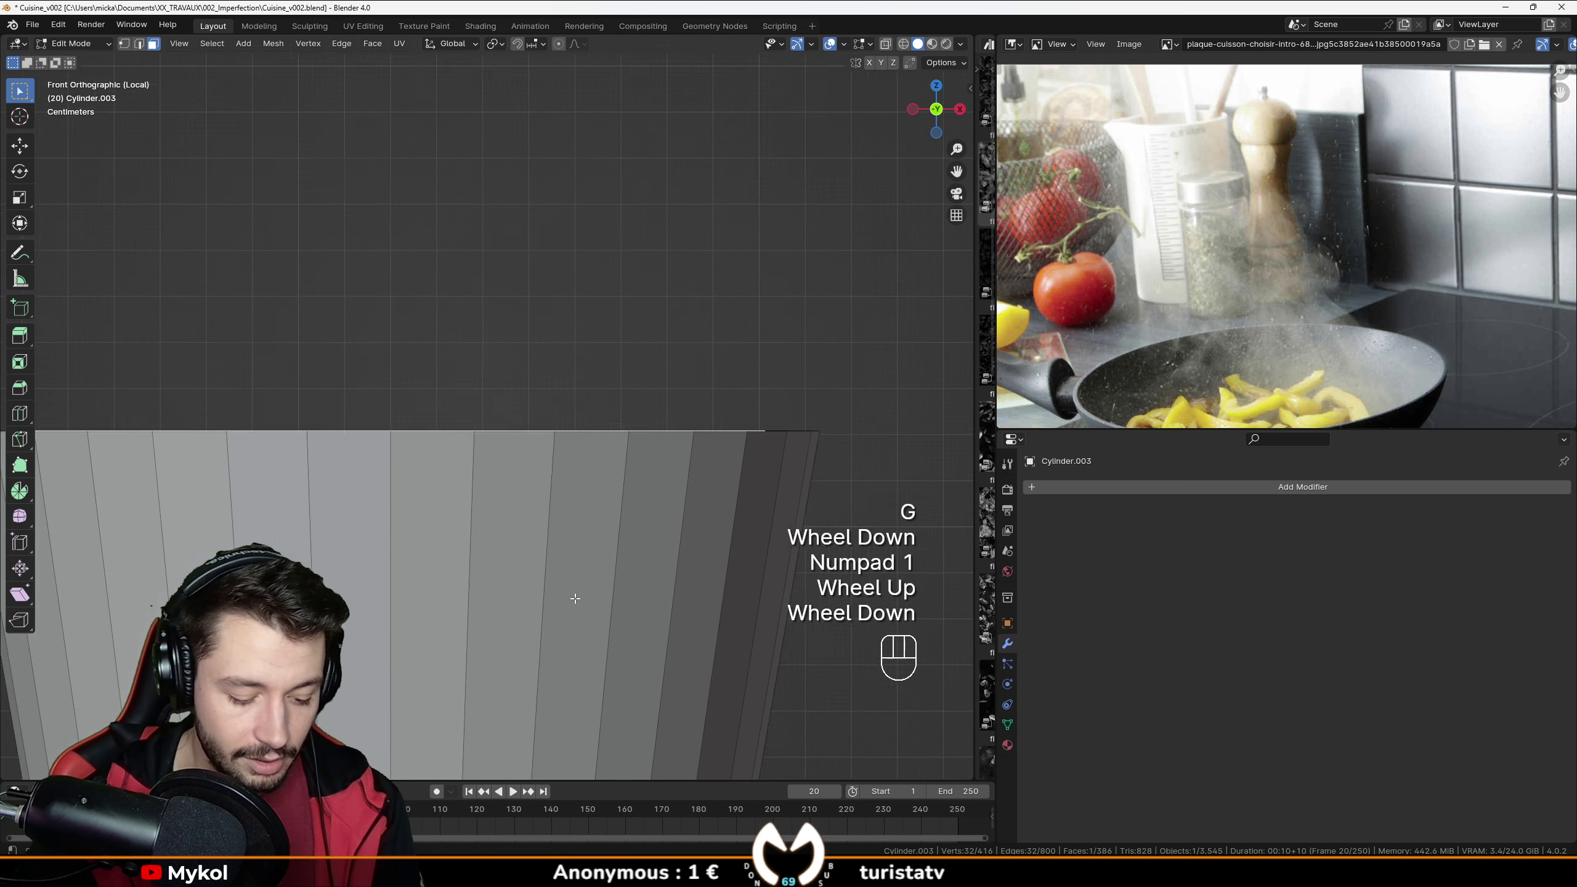
{"action": "key", "text": "g"}
{"action": "key", "text": "z"}
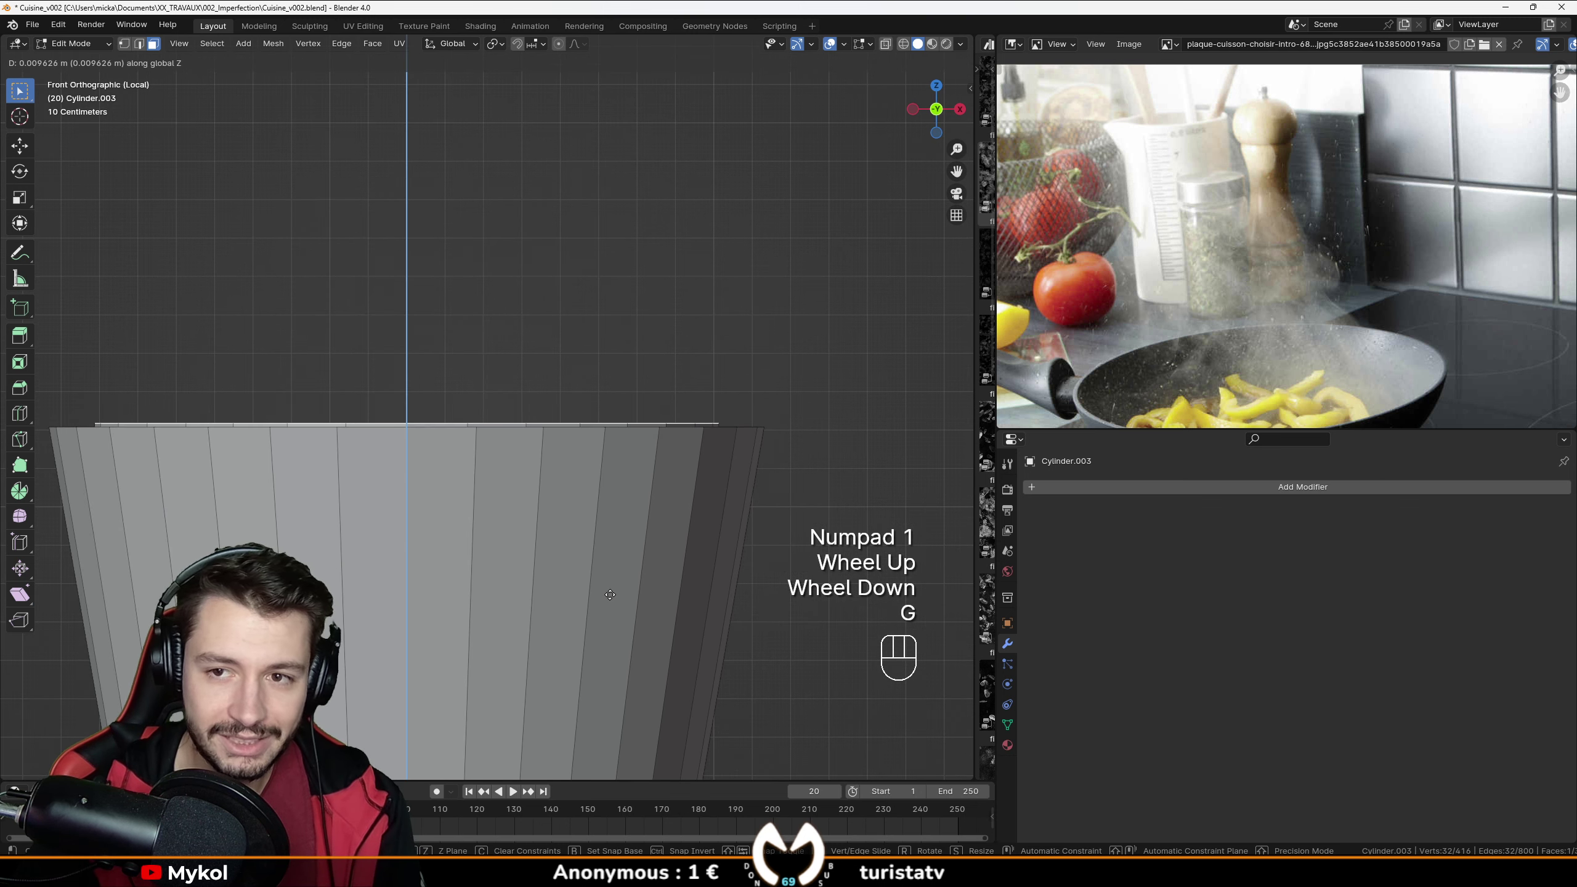
{"action": "scroll", "coordinate": [614, 596], "scroll_direction": "down", "scroll_amount": 2}
{"action": "left_click", "coordinate": [590, 621]}
{"action": "scroll", "coordinate": [534, 559], "scroll_direction": "up", "scroll_amount": 2}
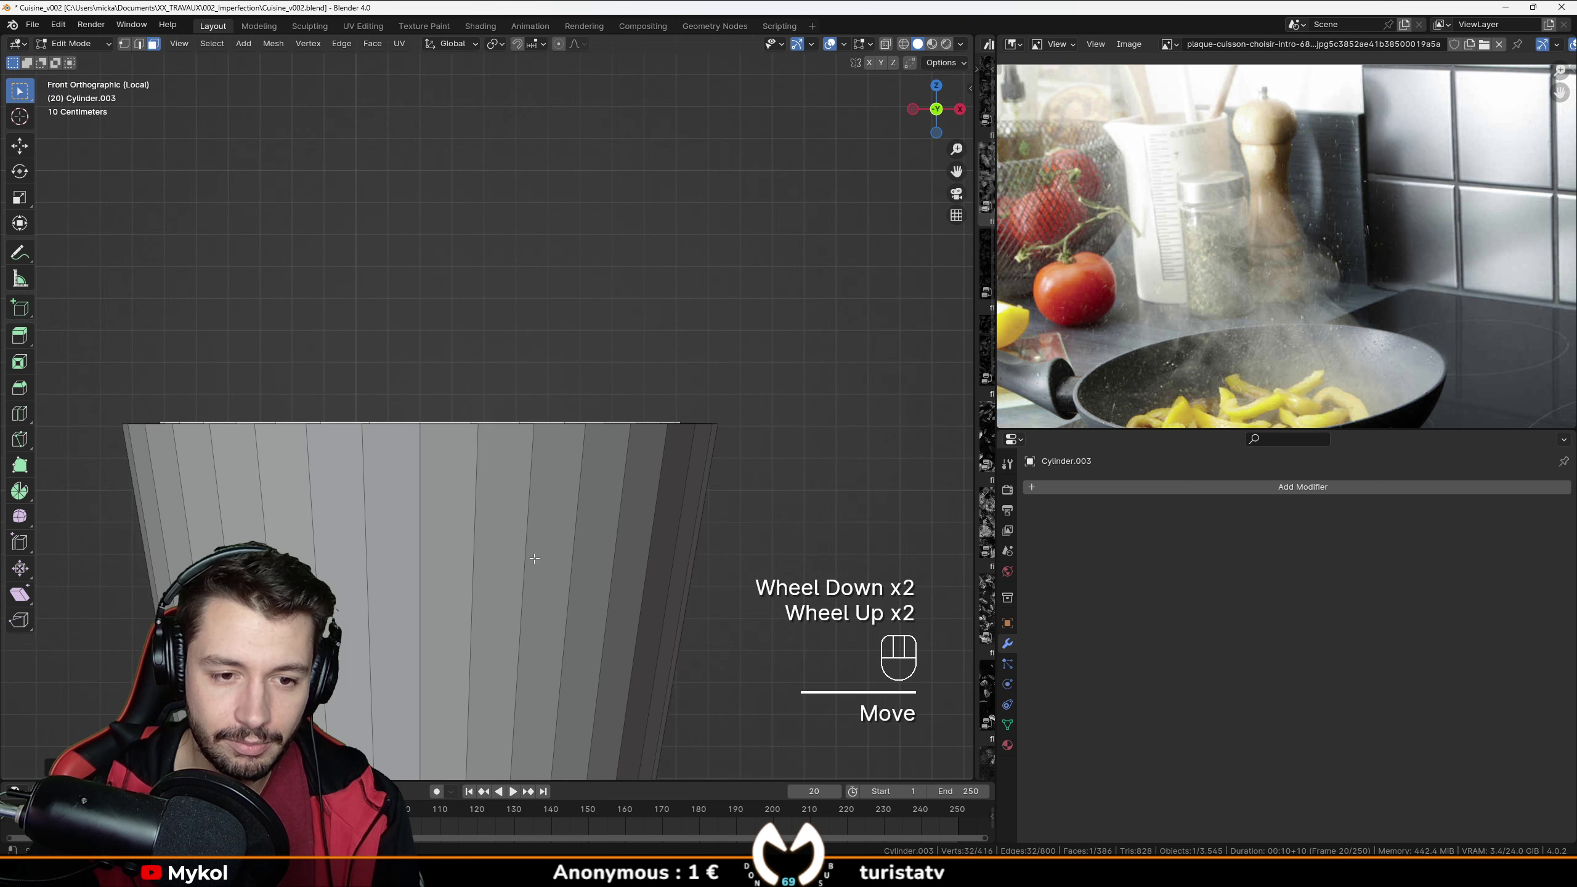
Extrude, raise and widen the top face into a flared section, lifting it vertically.
{"action": "key", "text": "e"}
{"action": "key", "text": "s"}
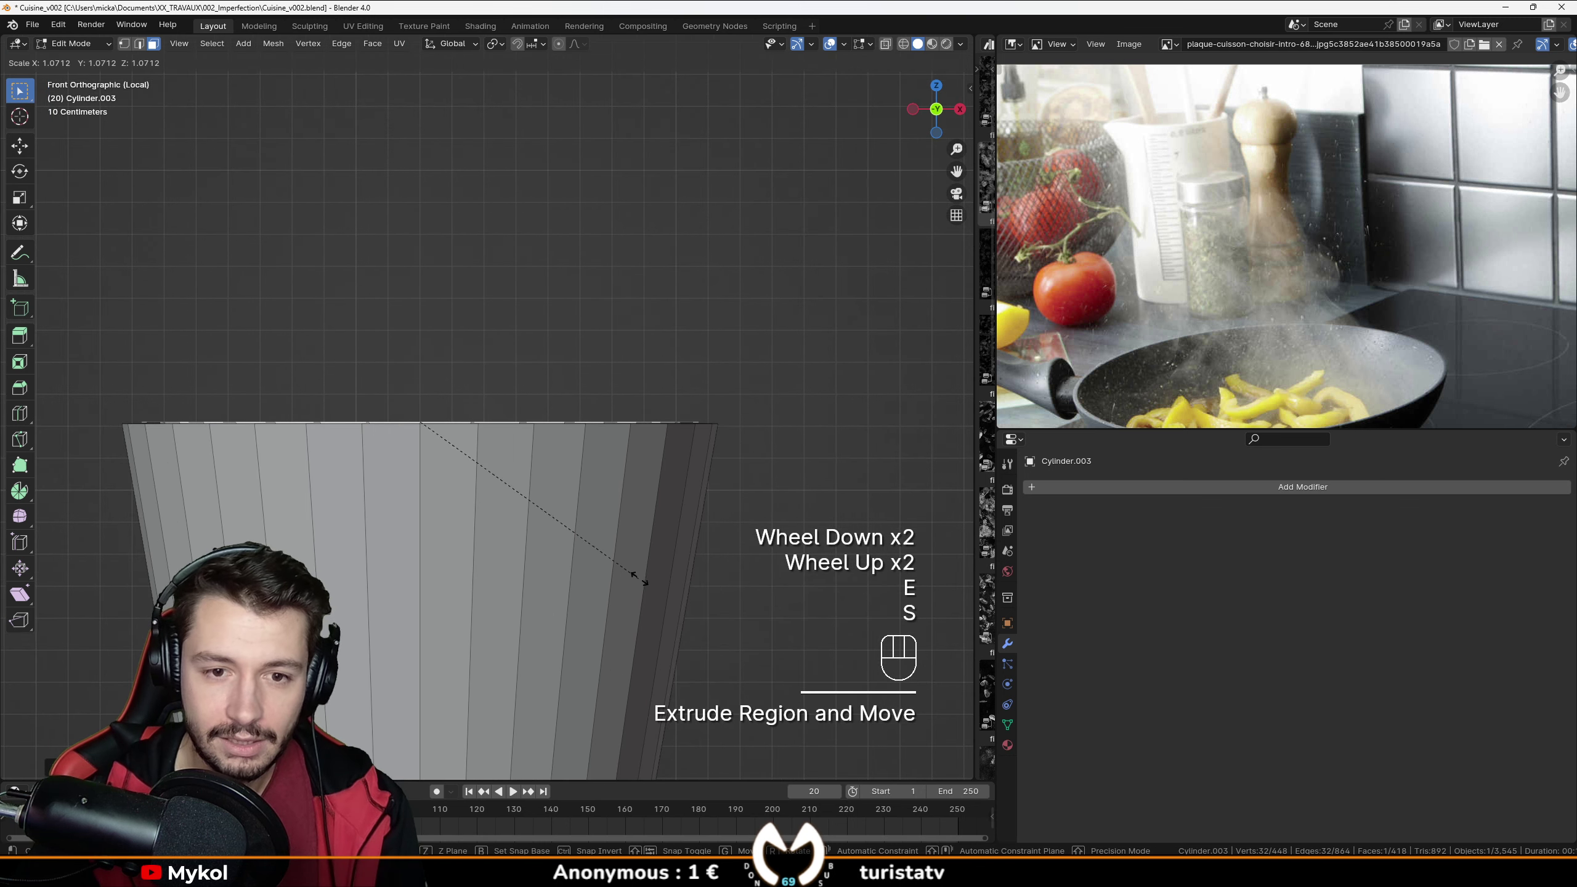
{"action": "left_click", "coordinate": [655, 584]}
{"action": "scroll", "coordinate": [609, 590], "scroll_direction": "down", "scroll_amount": 3}
{"action": "middle_click_drag", "start_coordinate": [513, 562], "coordinate": [529, 622], "text": "shift"}
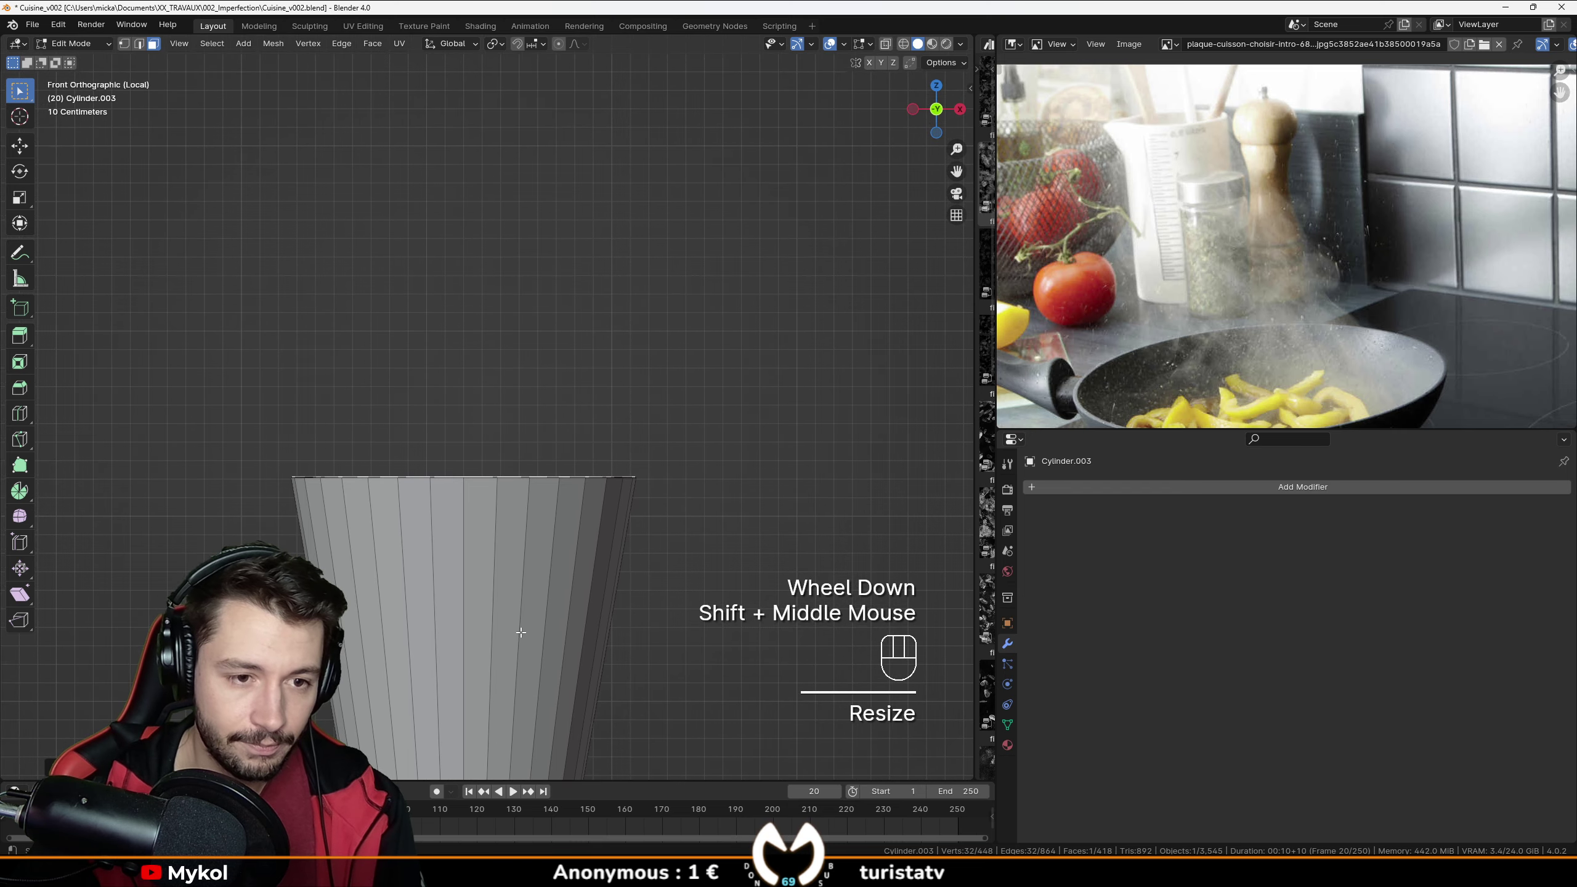
{"action": "key", "text": "g"}
{"action": "middle_click_drag", "start_coordinate": [514, 626], "coordinate": [512, 574]}
{"action": "left_click", "coordinate": [514, 551]}
{"action": "key", "text": "s"}
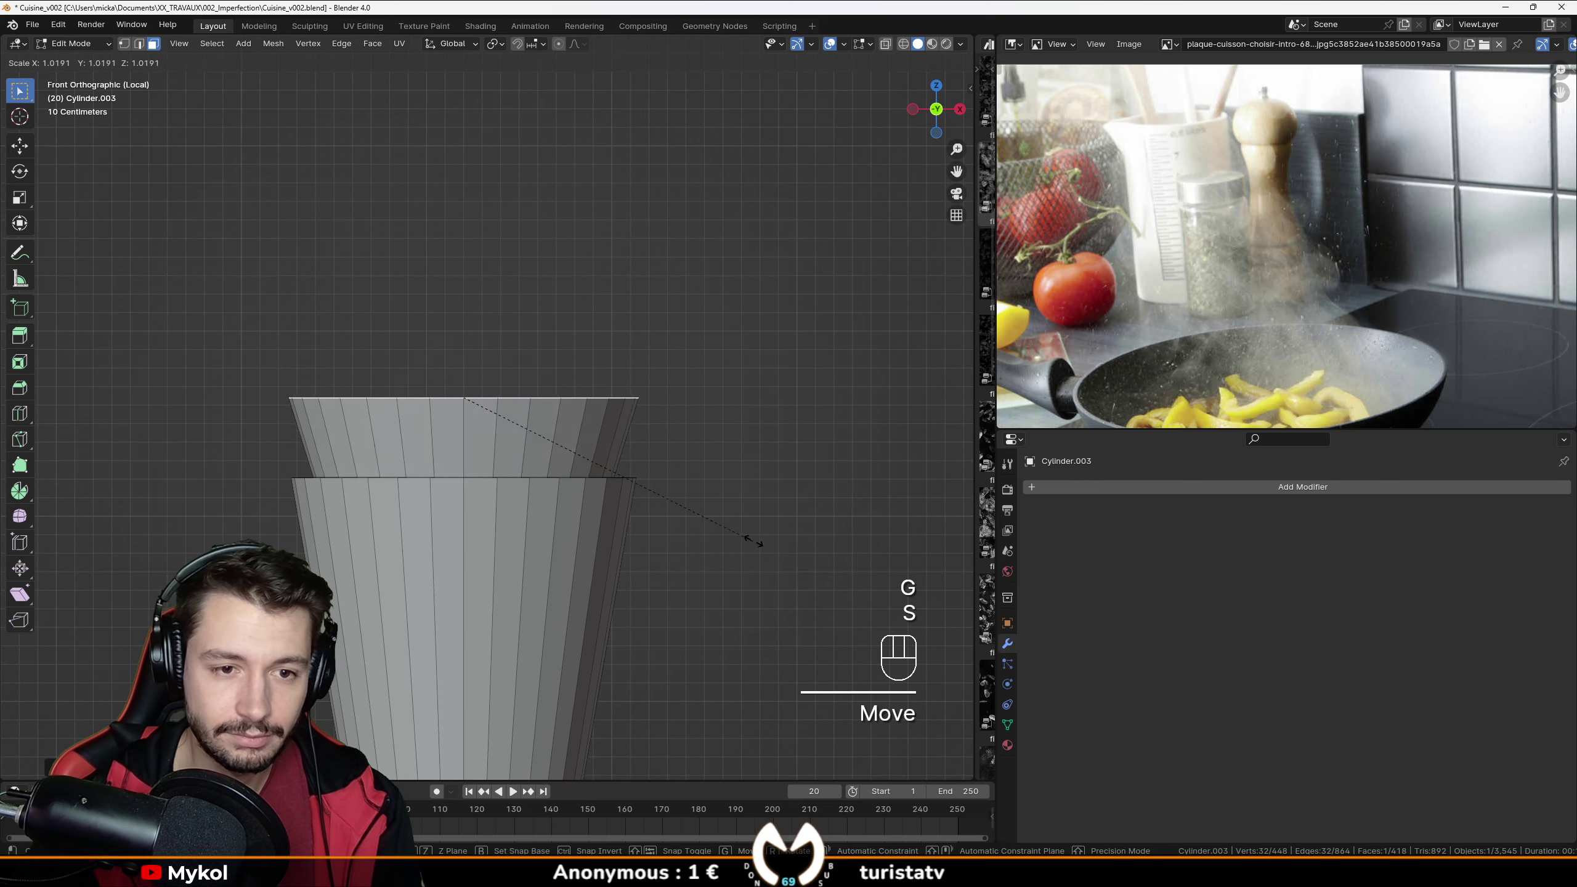
{"action": "left_click", "coordinate": [807, 549]}
{"action": "key", "text": "g"}
{"action": "middle_click", "coordinate": [593, 575]}
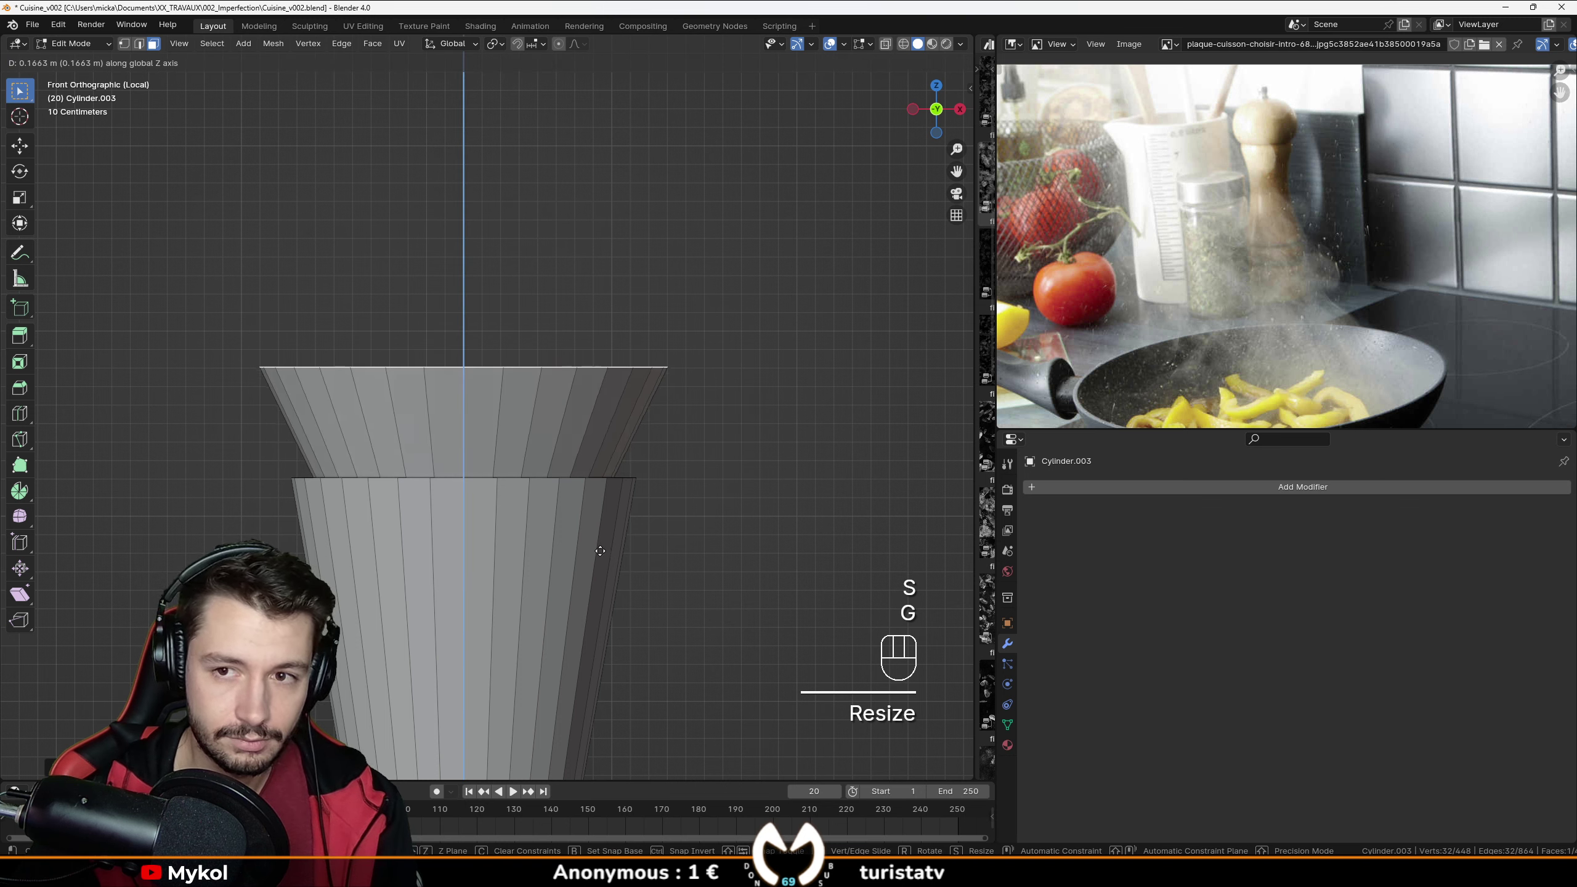
{"action": "left_click", "coordinate": [586, 611]}
Extrude the head upward and shrink the top ring into a lowered cone-shaped cap.
{"action": "key", "text": "e"}
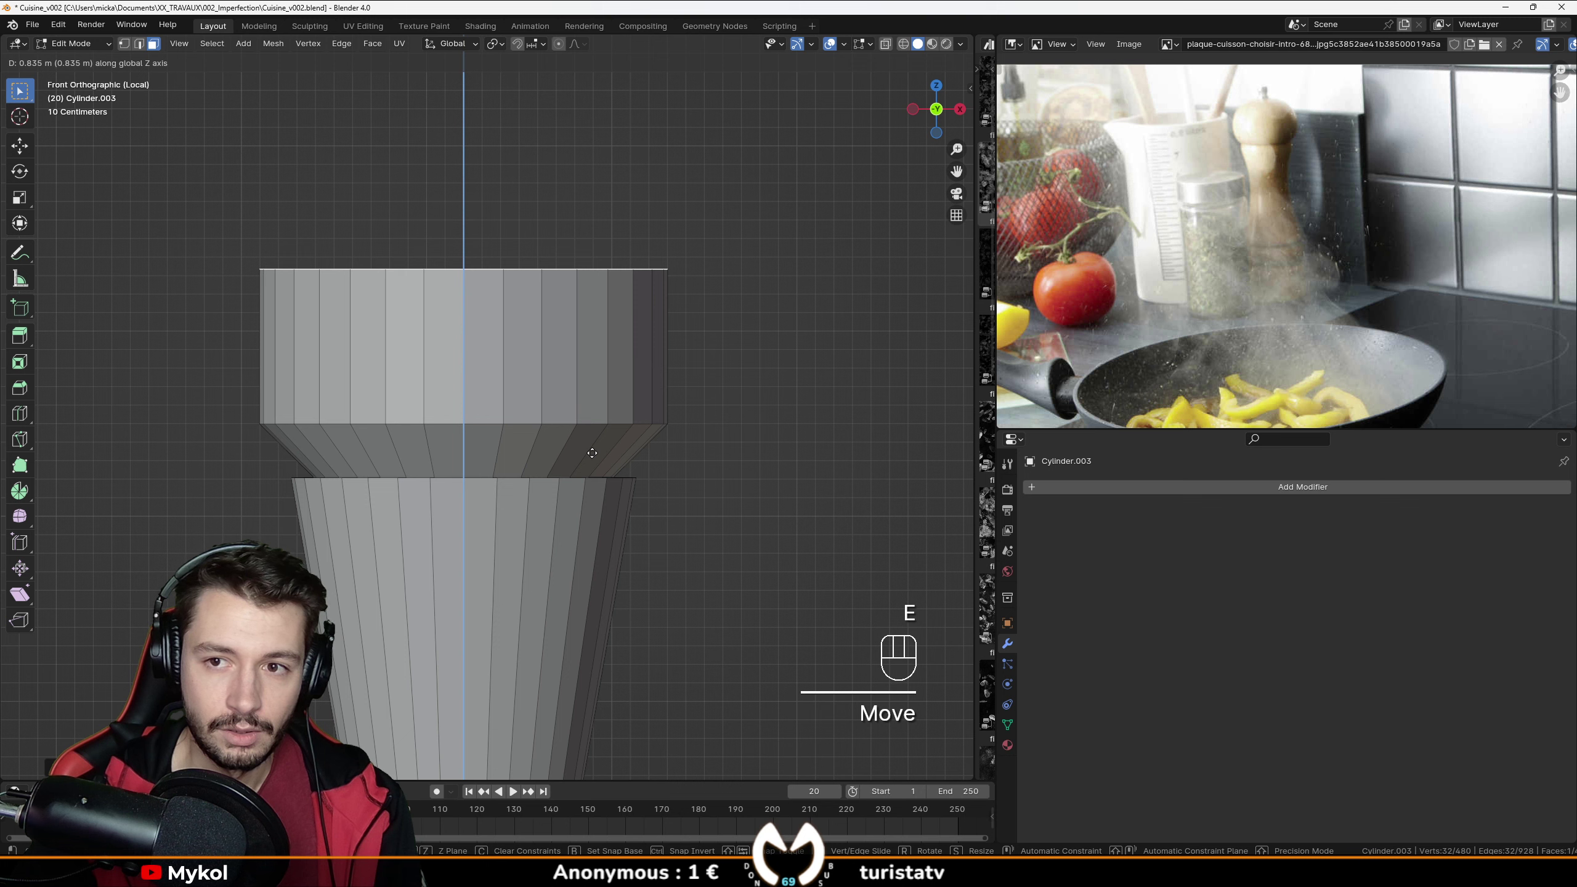
{"action": "left_click", "coordinate": [575, 460]}
{"action": "scroll", "coordinate": [575, 460], "scroll_direction": "down", "scroll_amount": 3}
{"action": "middle_click_drag", "start_coordinate": [575, 459], "coordinate": [571, 552], "text": "shift"}
{"action": "key", "text": "e"}
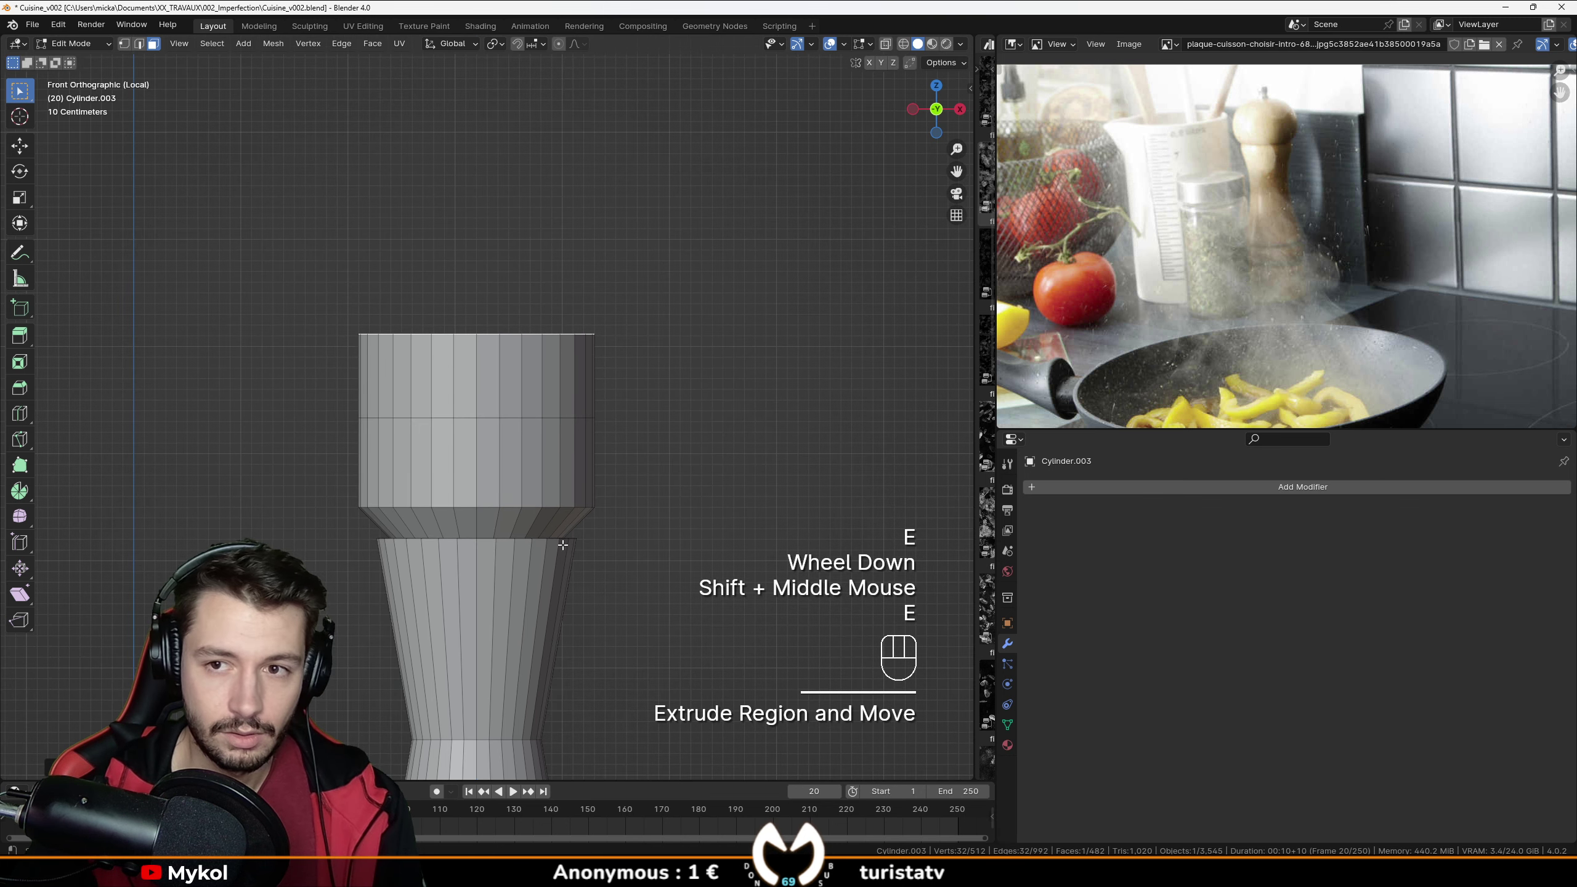
{"action": "key", "text": "s"}
{"action": "left_click", "coordinate": [485, 370]}
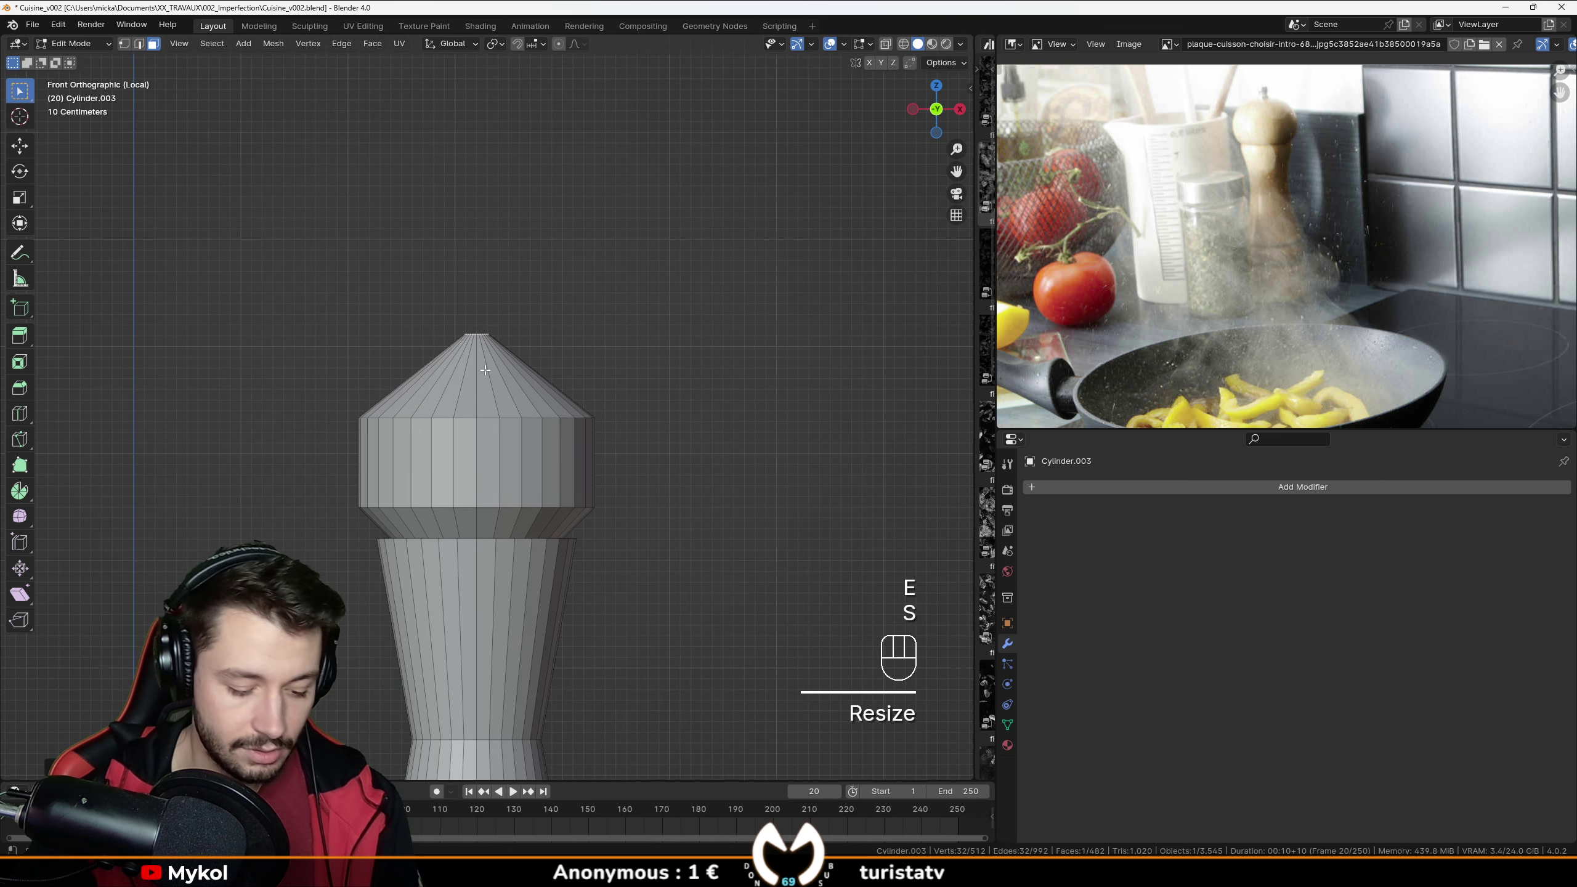
{"action": "key", "text": "g"}
{"action": "left_click", "coordinate": [480, 400]}
{"action": "scroll", "coordinate": [494, 389], "scroll_direction": "up", "scroll_amount": 2}
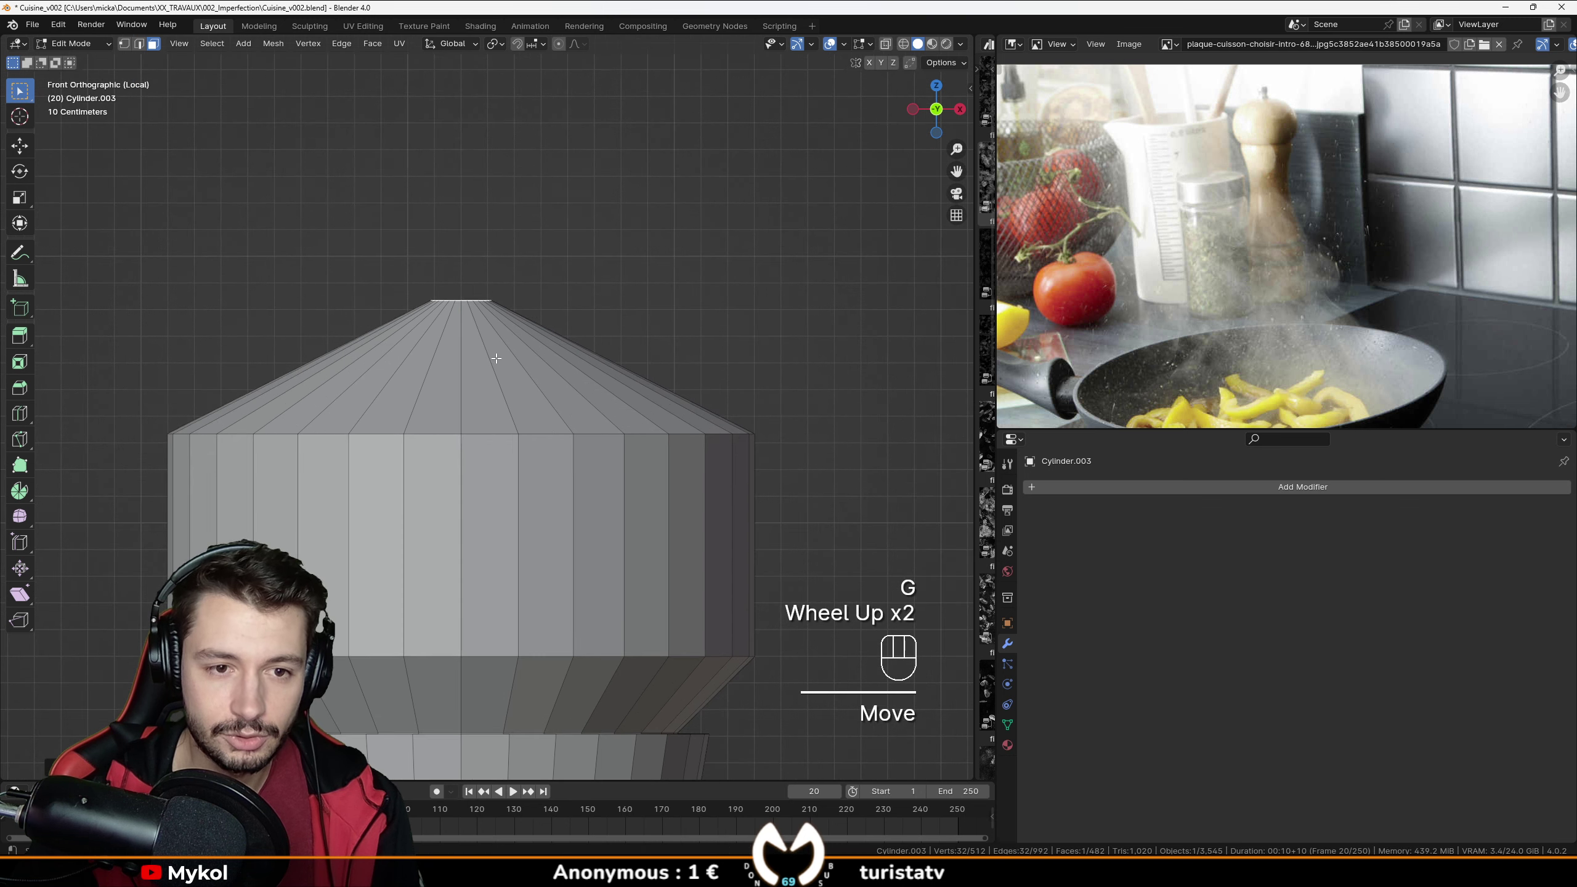
{"action": "scroll", "coordinate": [503, 382], "scroll_direction": "up", "scroll_amount": 2}
{"action": "middle_click_drag", "start_coordinate": [495, 388], "coordinate": [538, 439]}
{"action": "scroll", "coordinate": [501, 369], "scroll_direction": "down", "scroll_amount": 1}
{"action": "scroll", "coordinate": [537, 439], "scroll_direction": "up", "scroll_amount": 2}
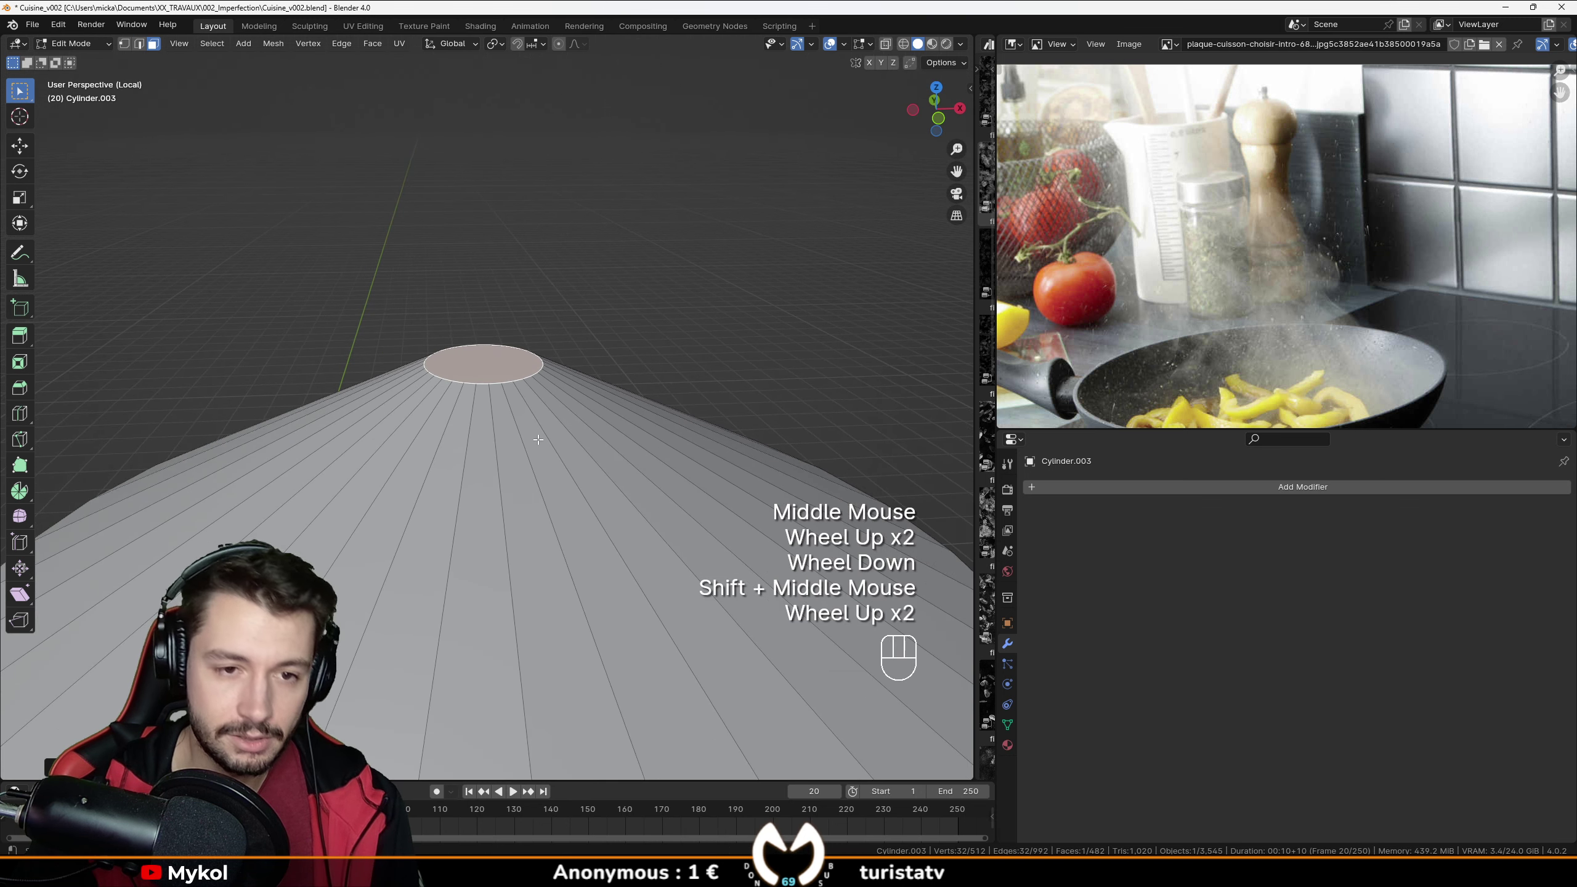
Build the small stacked knob on the cap with an inset and extrusions, then return to Object Mode.
{"action": "key", "text": "e"}
{"action": "left_click", "coordinate": [596, 486]}
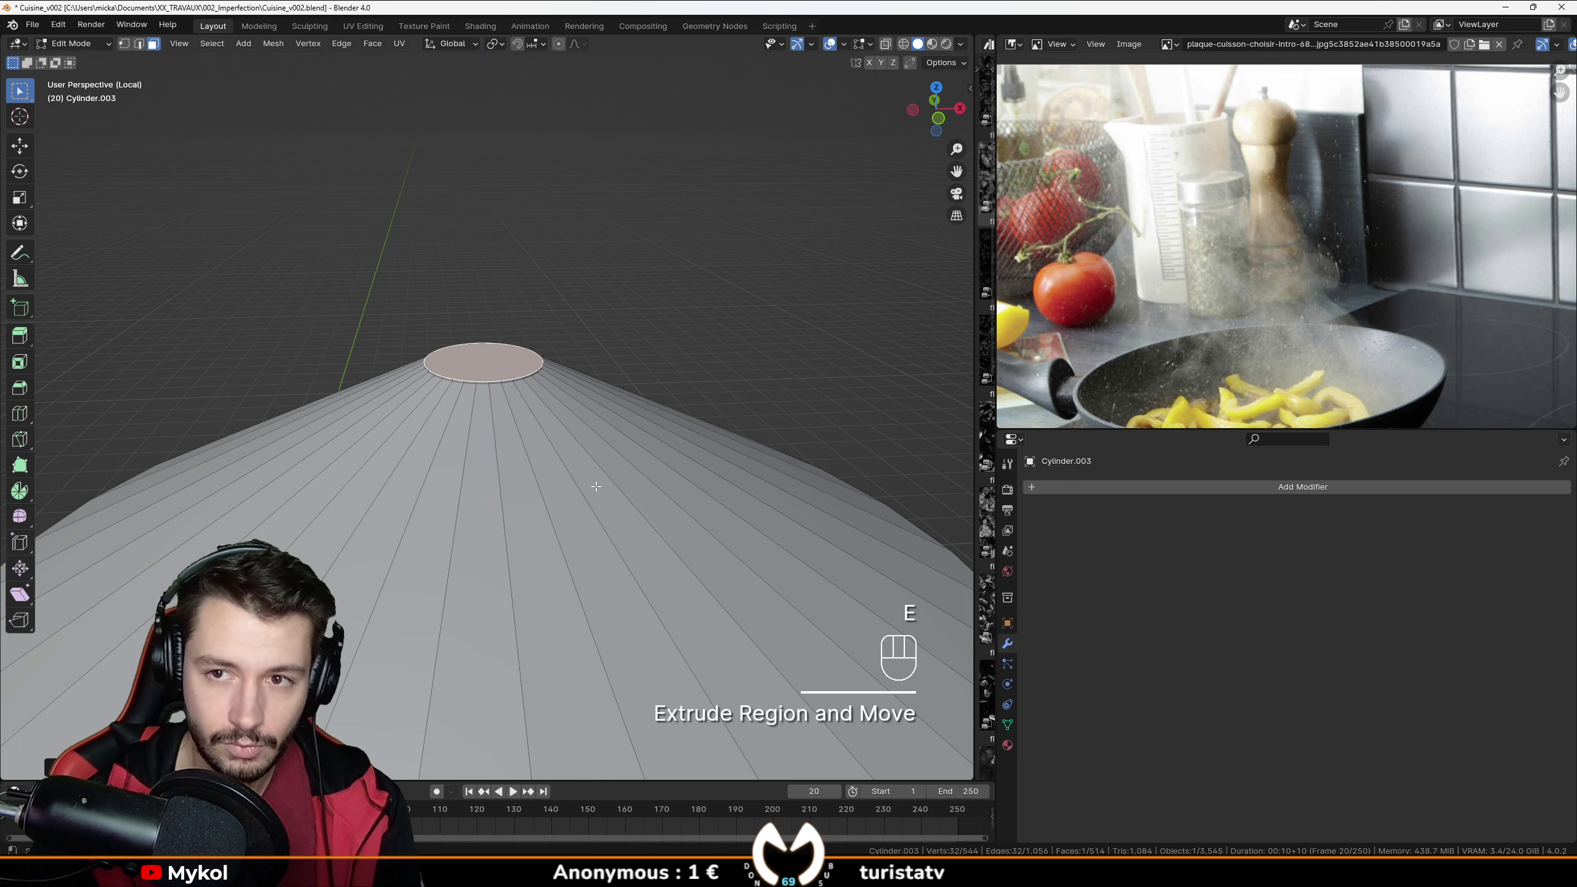
{"action": "key", "text": "e"}
{"action": "left_click", "coordinate": [591, 450]}
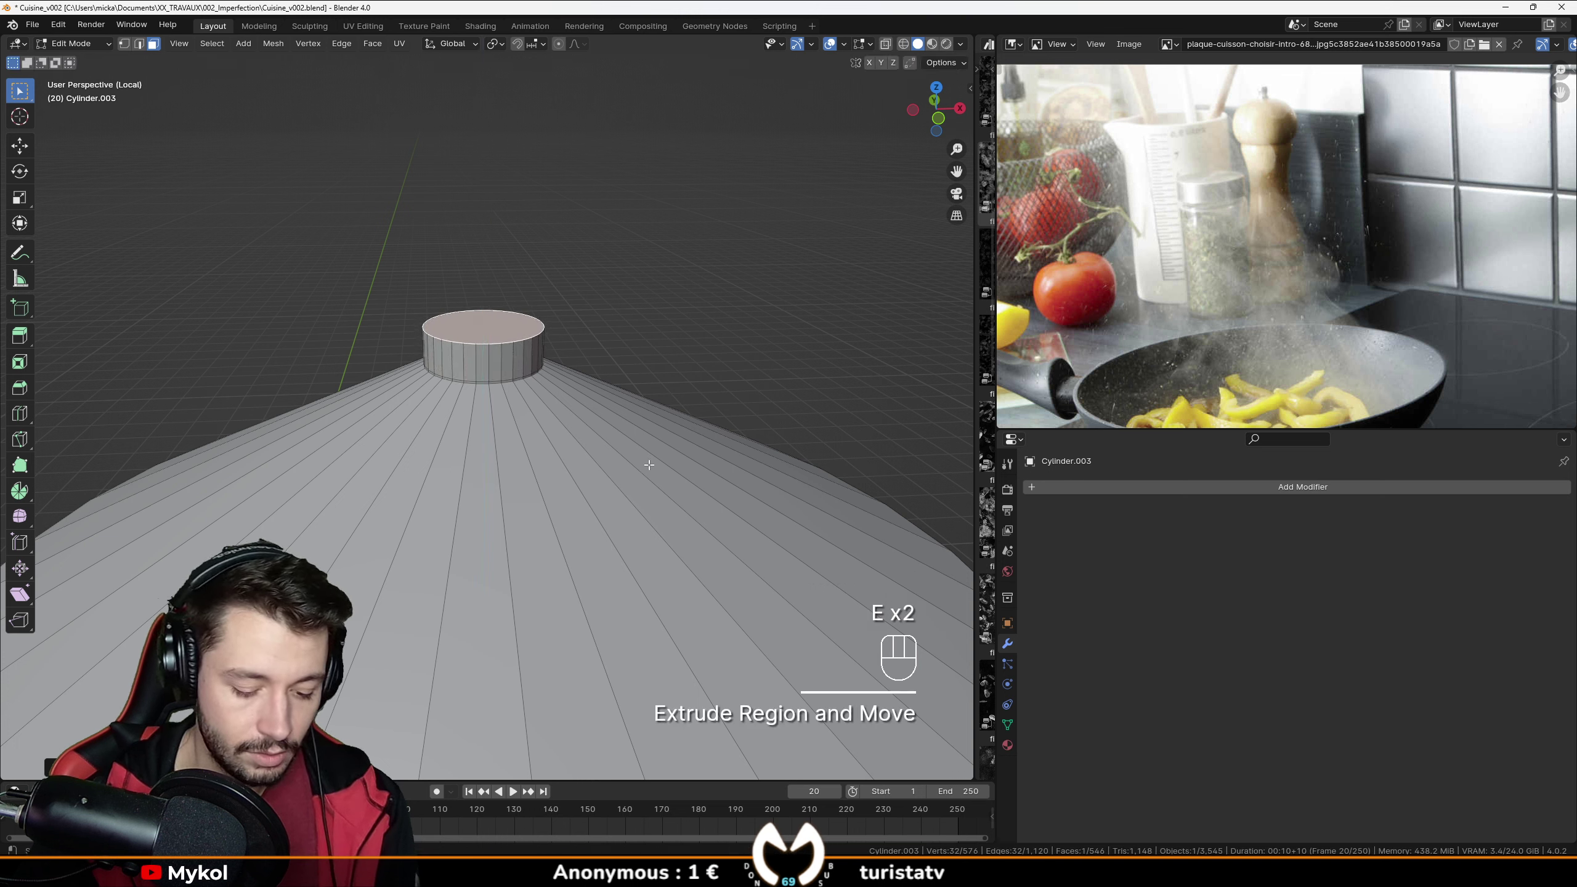
{"action": "key", "text": "i"}
{"action": "left_click", "coordinate": [638, 463]}
{"action": "key", "text": "e"}
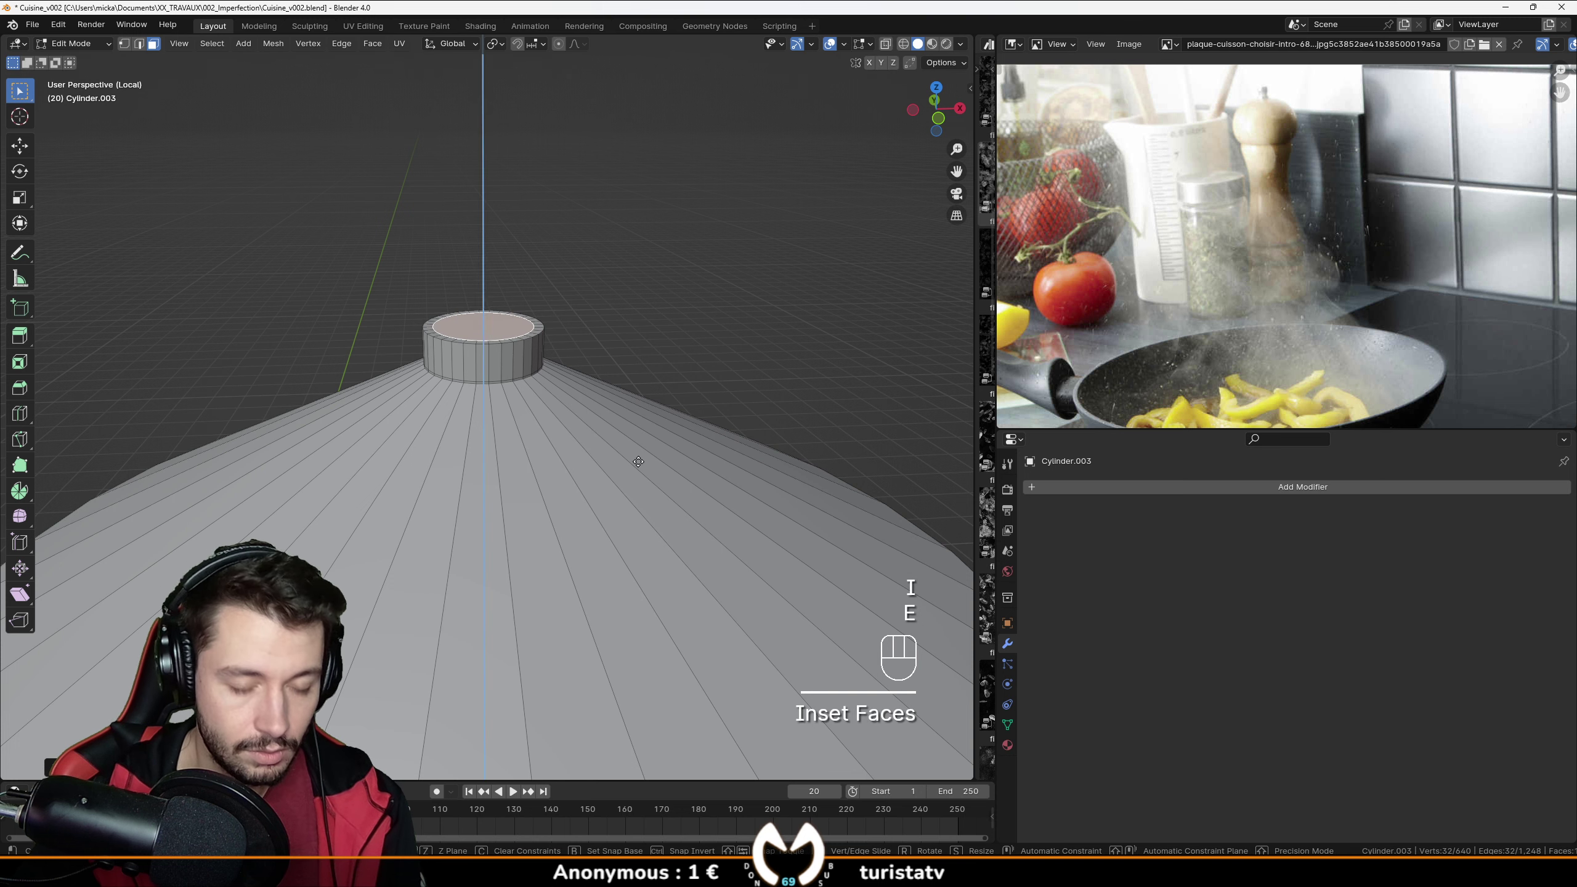
{"action": "left_click", "coordinate": [646, 435]}
{"action": "key", "text": "e"}
{"action": "key", "text": "s"}
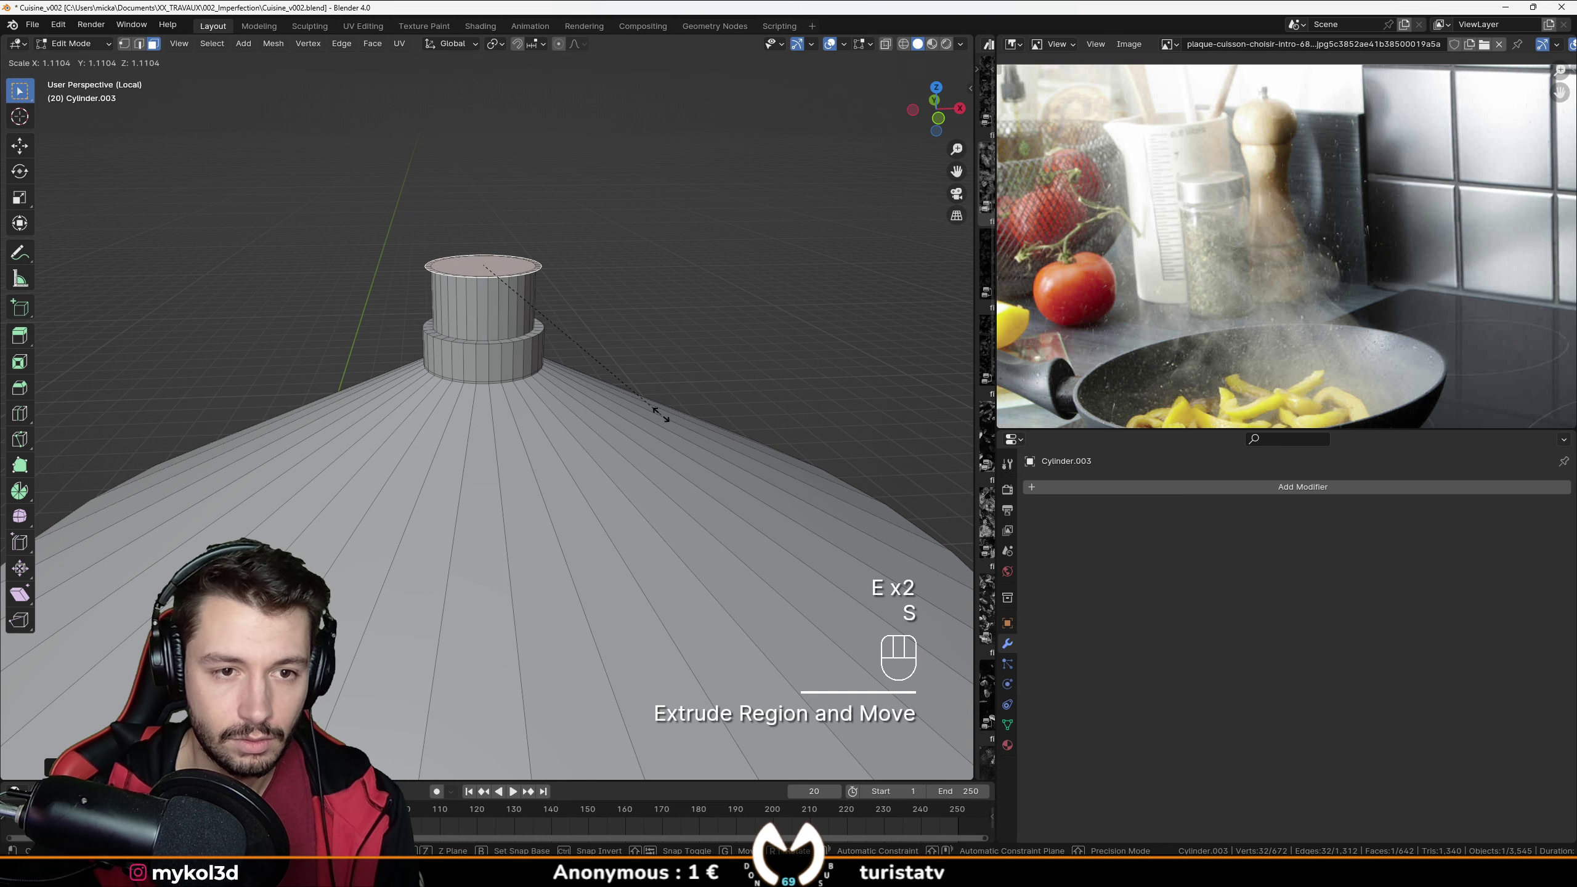
{"action": "left_click", "coordinate": [661, 416]}
{"action": "key", "text": "e"}
{"action": "left_click", "coordinate": [653, 400]}
{"action": "scroll", "coordinate": [606, 454], "scroll_direction": "down", "scroll_amount": 2}
{"action": "key", "text": "Tab"}
{"action": "scroll", "coordinate": [558, 485], "scroll_direction": "down", "scroll_amount": 2}
Add a level-3 Subdivision modifier with Ctrl+3 and shade the mill smooth.
{"action": "middle_click_drag", "start_coordinate": [469, 546], "coordinate": [469, 462], "text": "shift"}
{"action": "middle_click_drag", "start_coordinate": [473, 461], "coordinate": [483, 425]}
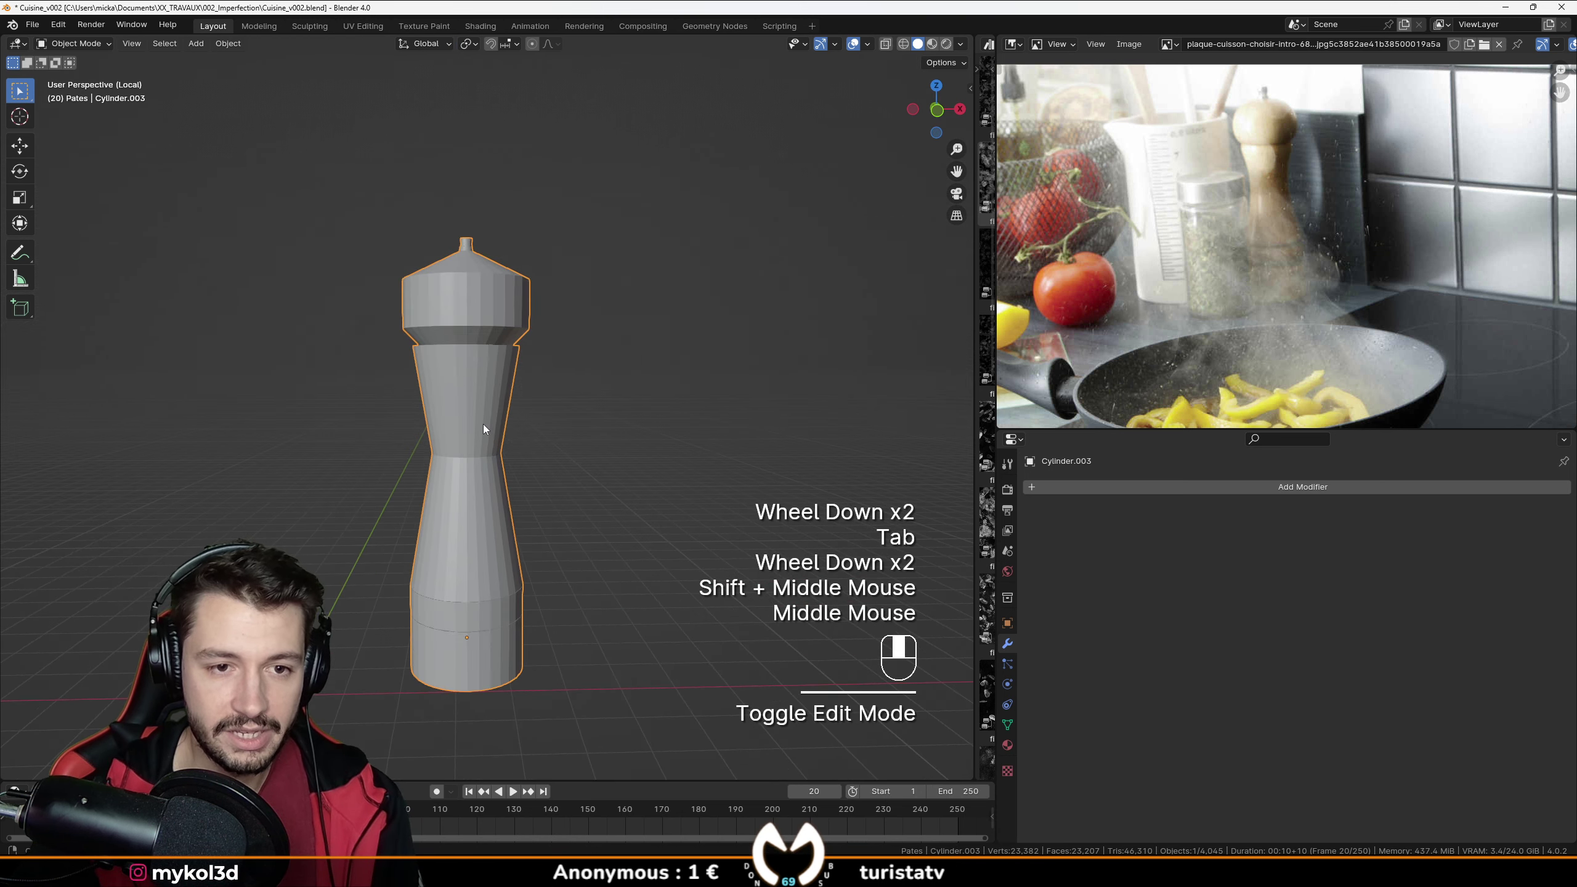
{"action": "key", "text": "ctrl+3"}
{"action": "right_click", "coordinate": [488, 404]}
{"action": "left_click", "coordinate": [489, 402]}
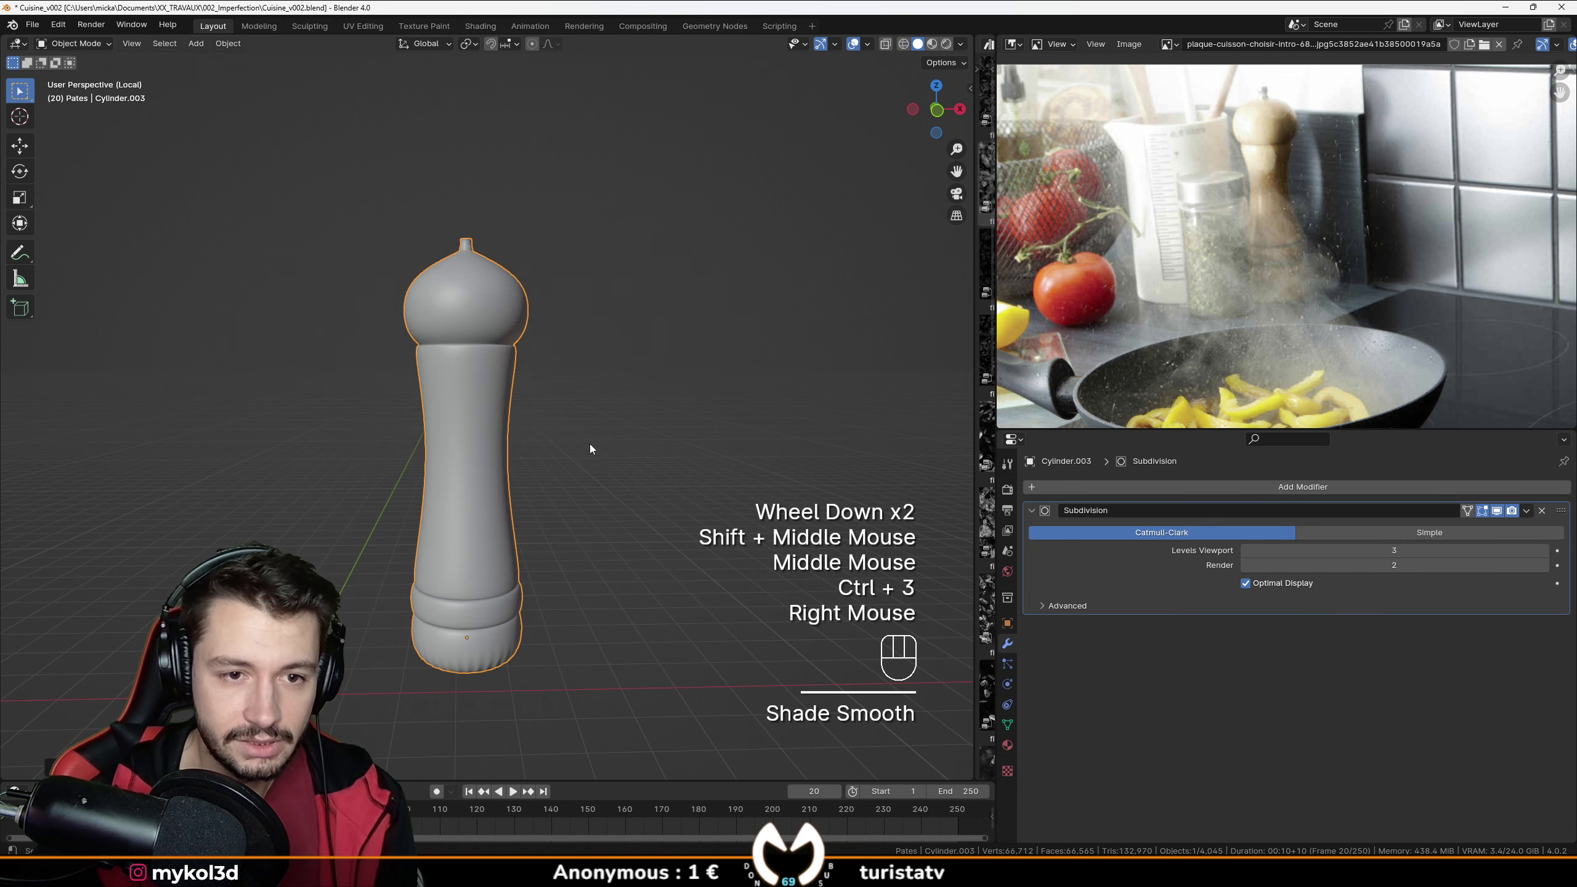
Select the bottom face of the mill's base in Edit Mode.
{"action": "middle_click_drag", "start_coordinate": [589, 449], "coordinate": [612, 448]}
{"action": "key", "text": "KP_1"}
{"action": "middle_click_drag", "start_coordinate": [542, 510], "coordinate": [533, 433], "text": "shift"}
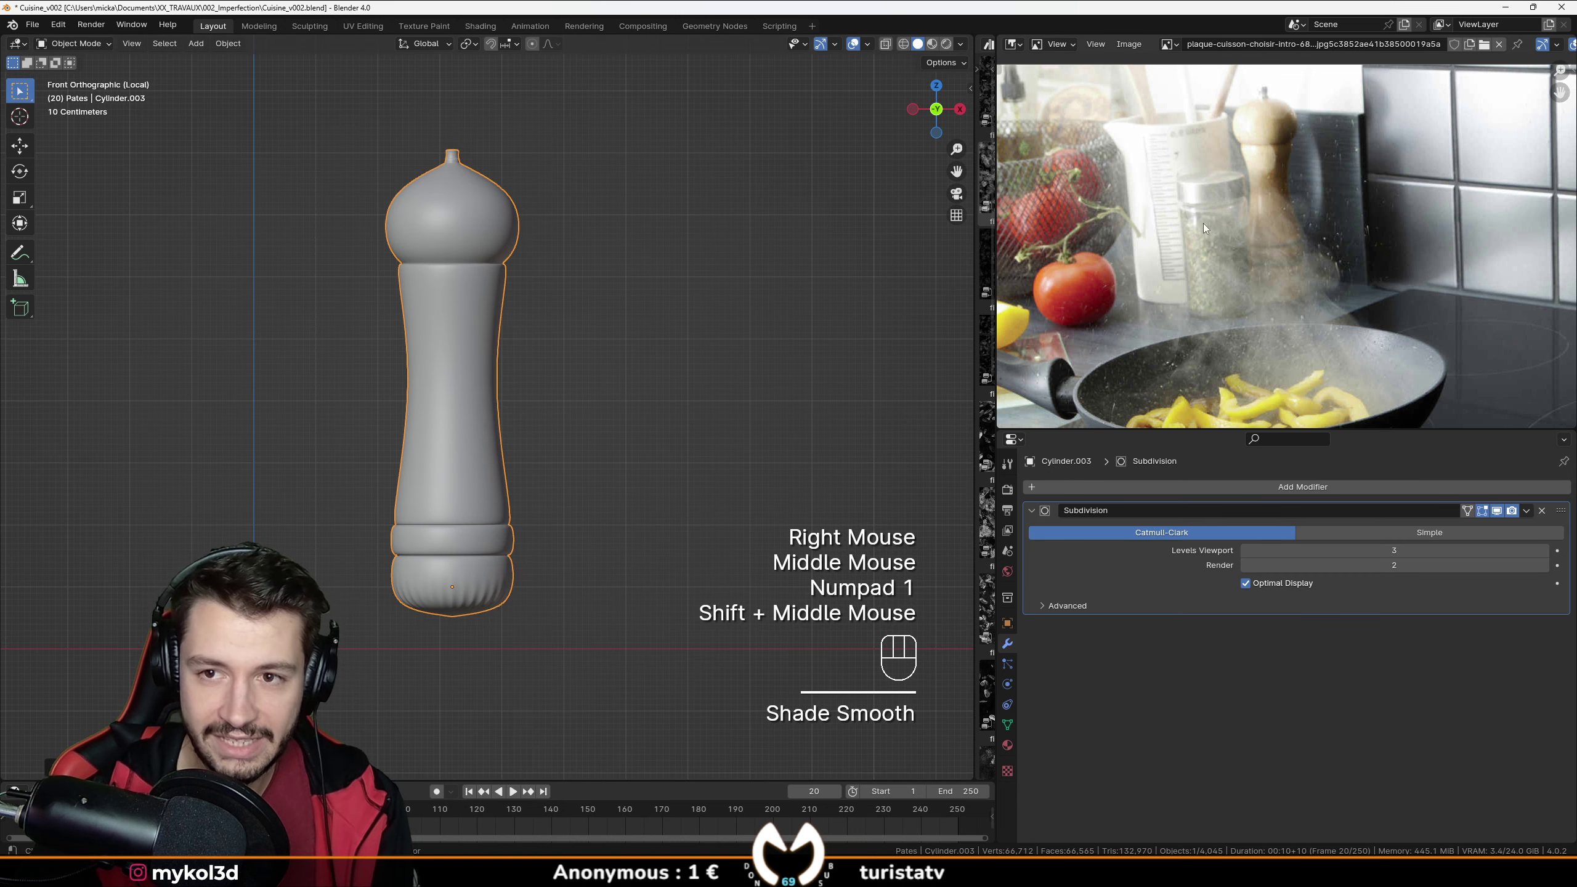
{"action": "scroll", "coordinate": [554, 528], "scroll_direction": "up", "scroll_amount": 1}
{"action": "middle_click_drag", "start_coordinate": [554, 528], "coordinate": [568, 381], "text": "shift"}
{"action": "scroll", "coordinate": [1242, 261], "scroll_direction": "up", "scroll_amount": 3}
{"action": "middle_click_drag", "start_coordinate": [1242, 261], "coordinate": [1260, 216], "text": "shift"}
{"action": "scroll", "coordinate": [565, 515], "scroll_direction": "up", "scroll_amount": 5}
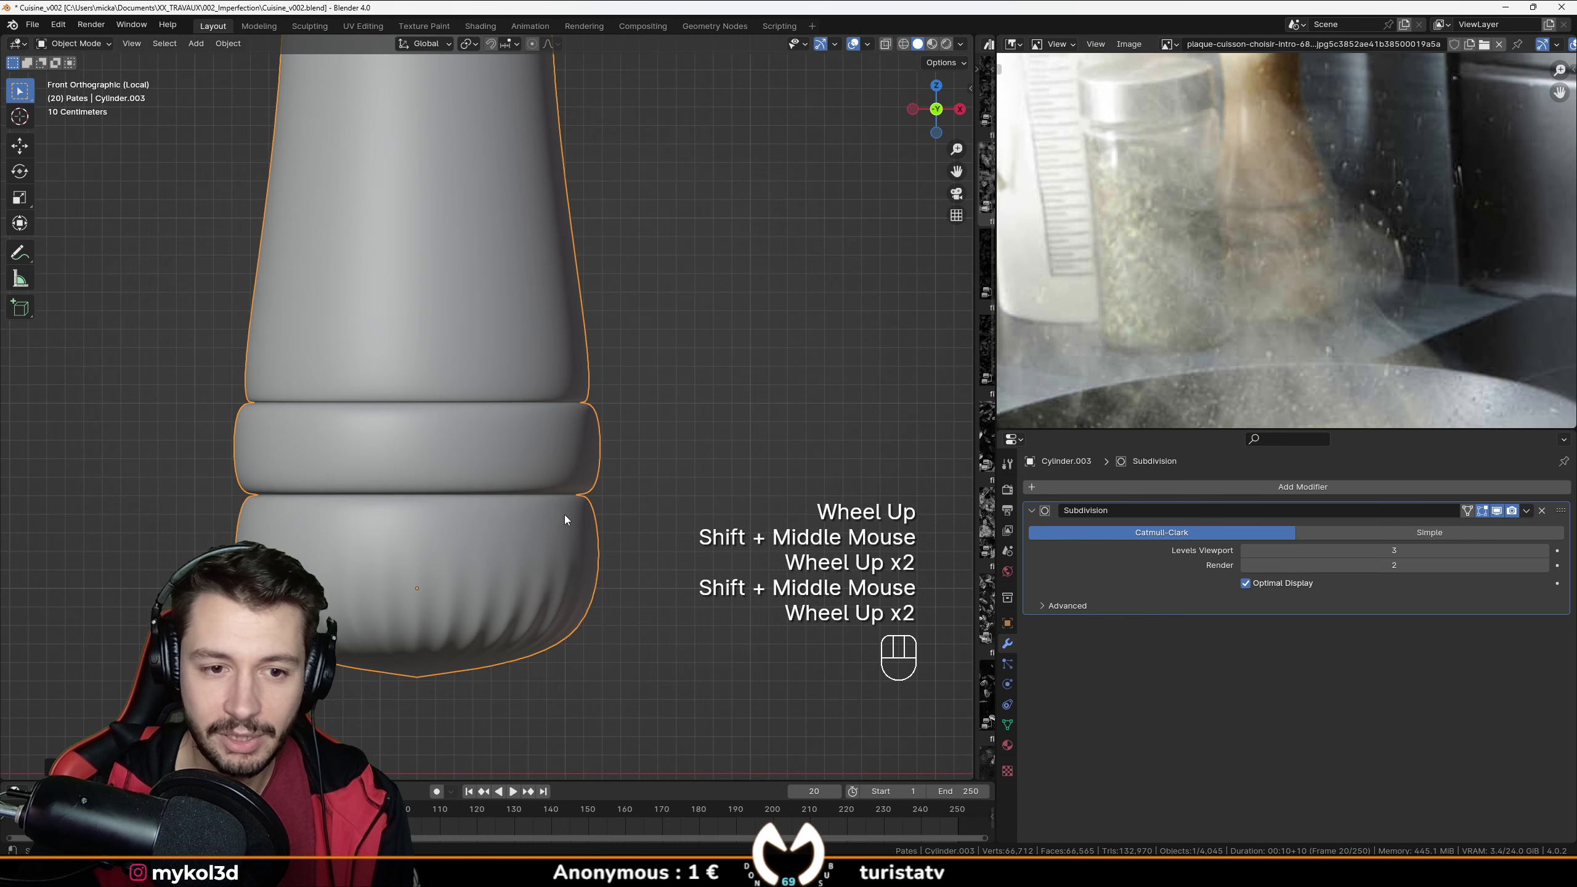
{"action": "middle_click_drag", "start_coordinate": [564, 515], "coordinate": [521, 546], "text": "shift"}
{"action": "key", "text": "Tab"}
{"action": "left_click", "coordinate": [455, 605]}
Apply the object's transform and start bevelling the bottom edge ring with Ctrl+B.
{"action": "key", "text": "Tab"}
{"action": "key", "text": "ctrl+a"}
{"action": "left_click", "coordinate": [522, 569]}
{"action": "key", "text": "Tab"}
{"action": "scroll", "coordinate": [521, 566], "scroll_direction": "down", "scroll_amount": 1}
{"action": "key", "text": "ctrl+b"}
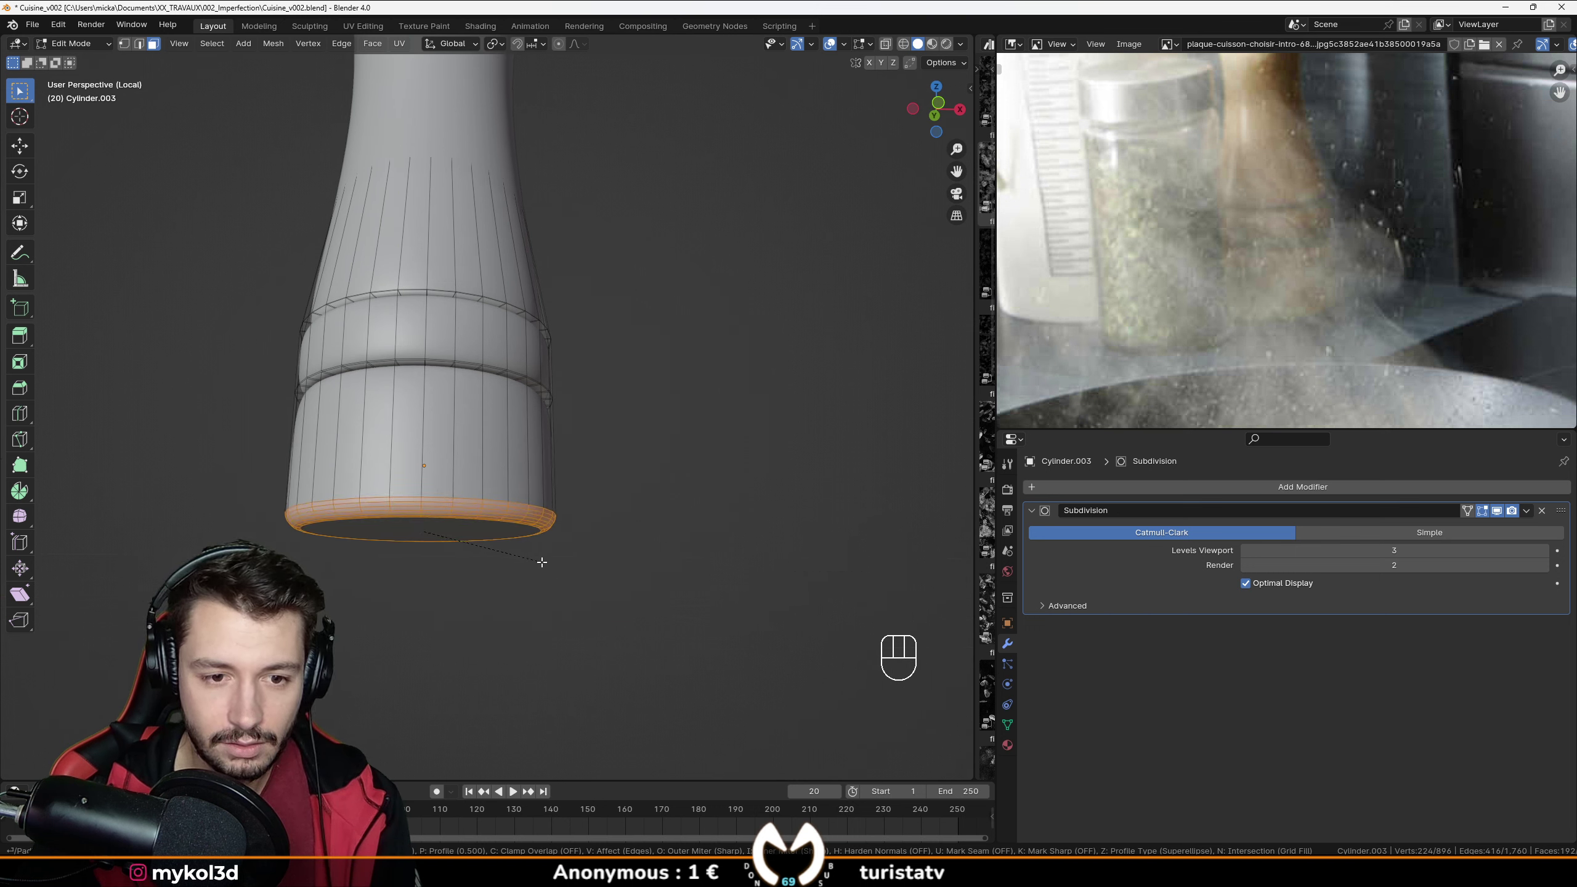
Finish the bottom bevel, then in edge select mode pick the lower ledge's edge loops.
{"action": "key", "text": "Tab"}
{"action": "middle_click_drag", "start_coordinate": [542, 563], "coordinate": [614, 323]}
{"action": "scroll", "coordinate": [543, 521], "scroll_direction": "up", "scroll_amount": 2}
{"action": "scroll", "coordinate": [547, 485], "scroll_direction": "up", "scroll_amount": 2}
{"action": "key", "text": "Tab"}
{"action": "scroll", "coordinate": [615, 323], "scroll_direction": "up", "scroll_amount": 1}
{"action": "left_click", "coordinate": [622, 307], "text": "alt"}
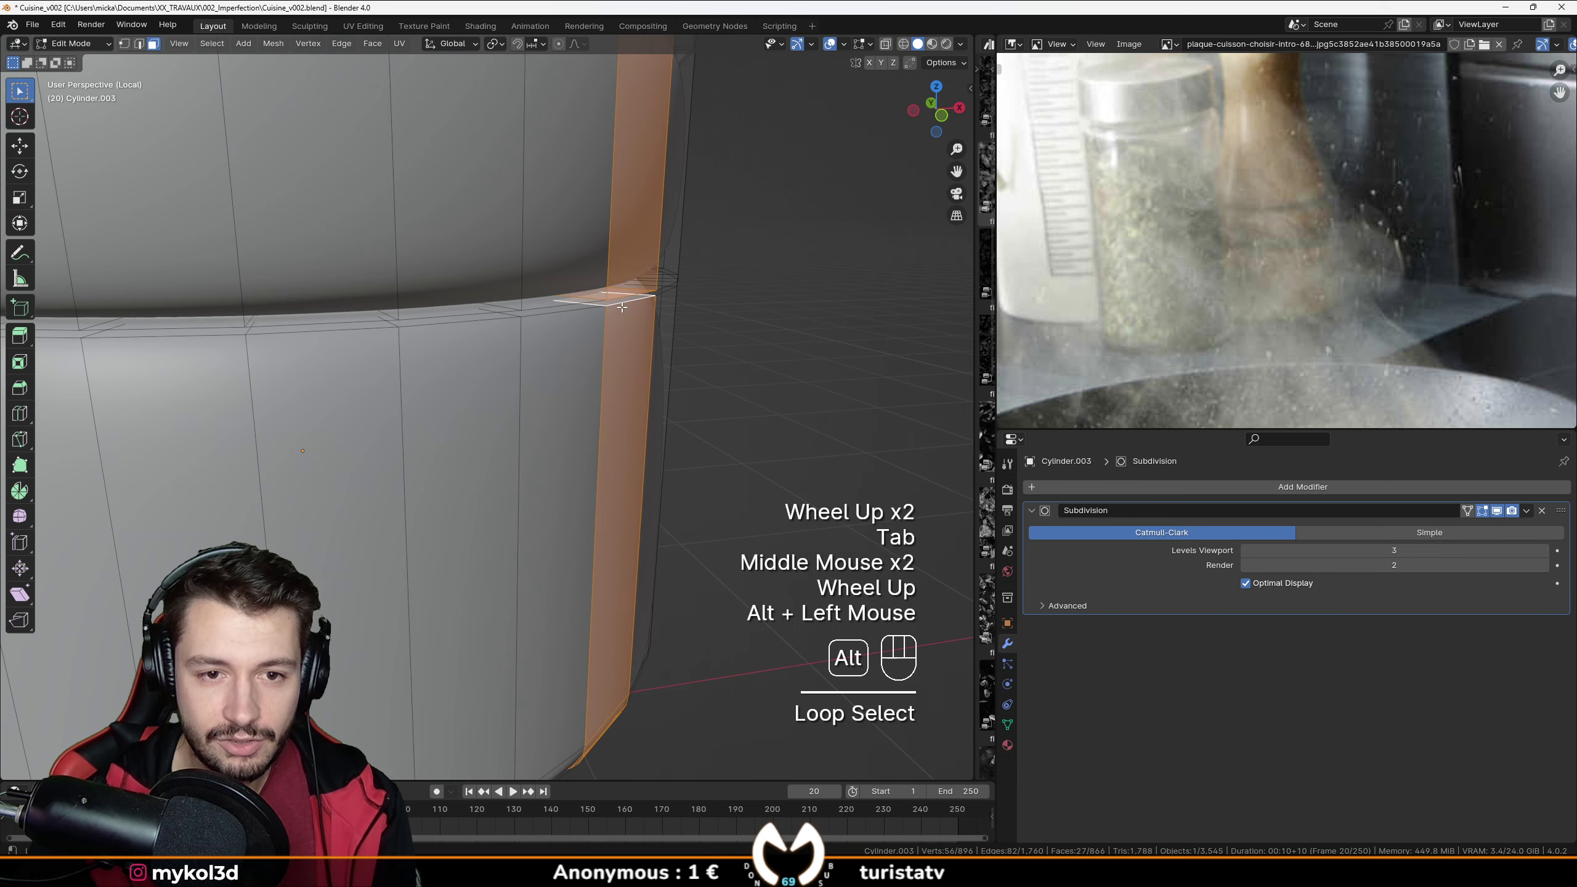
{"action": "left_click", "coordinate": [139, 45]}
{"action": "left_click", "coordinate": [637, 300], "text": "alt"}
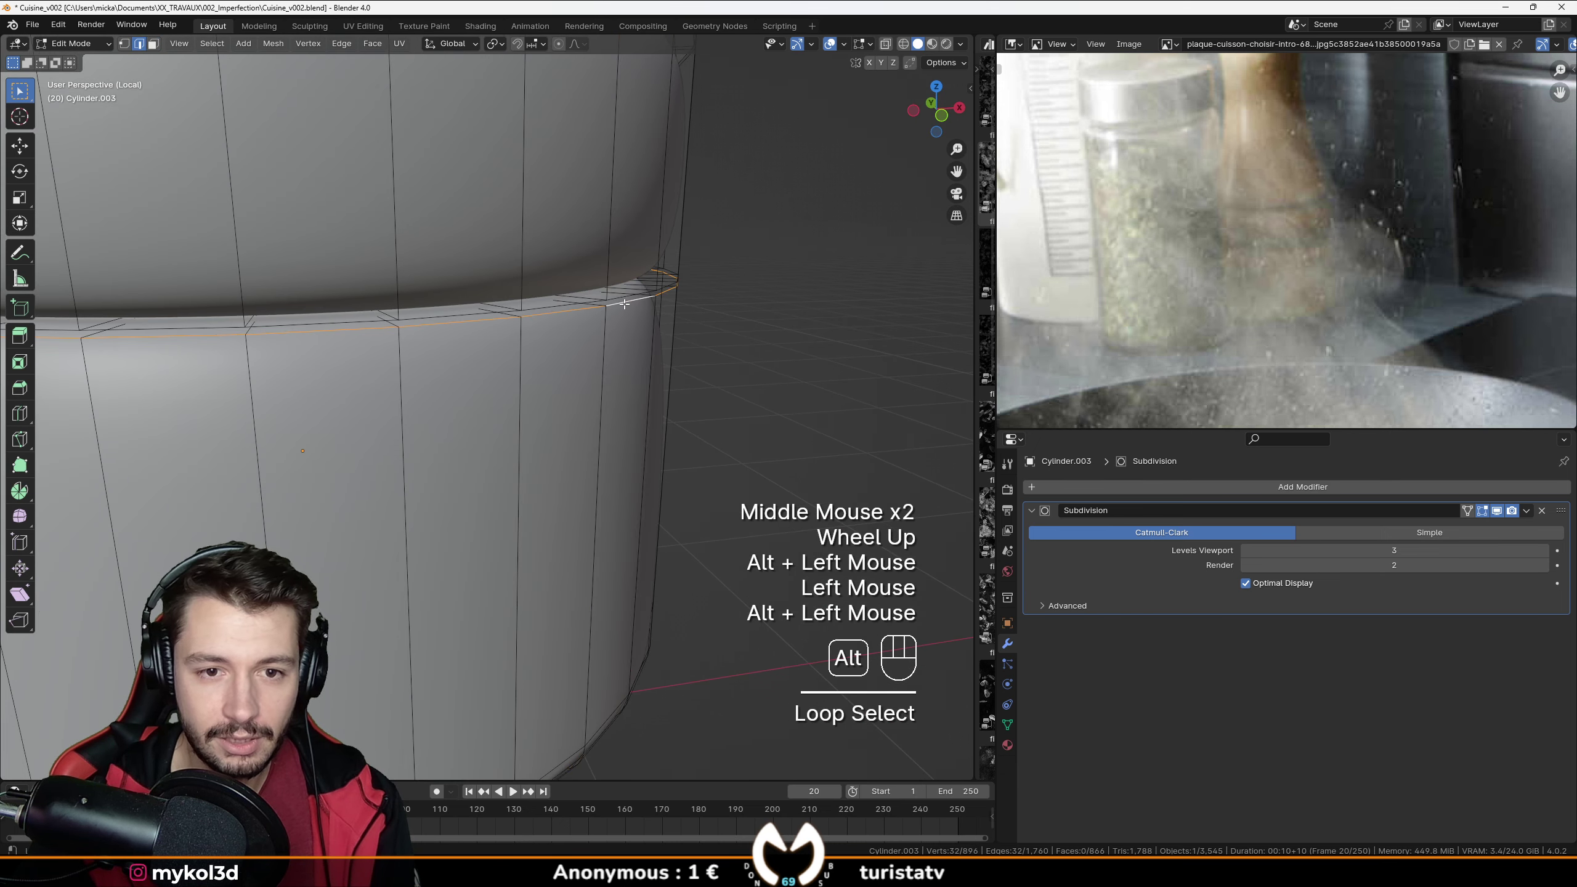
{"action": "left_click", "coordinate": [634, 295], "text": "alt+shift"}
Add the upper ring's edge loops and bevel them all into rounded multi-segment bands.
{"action": "scroll", "coordinate": [572, 401], "scroll_direction": "down", "scroll_amount": 2}
{"action": "key", "text": "KP_1"}
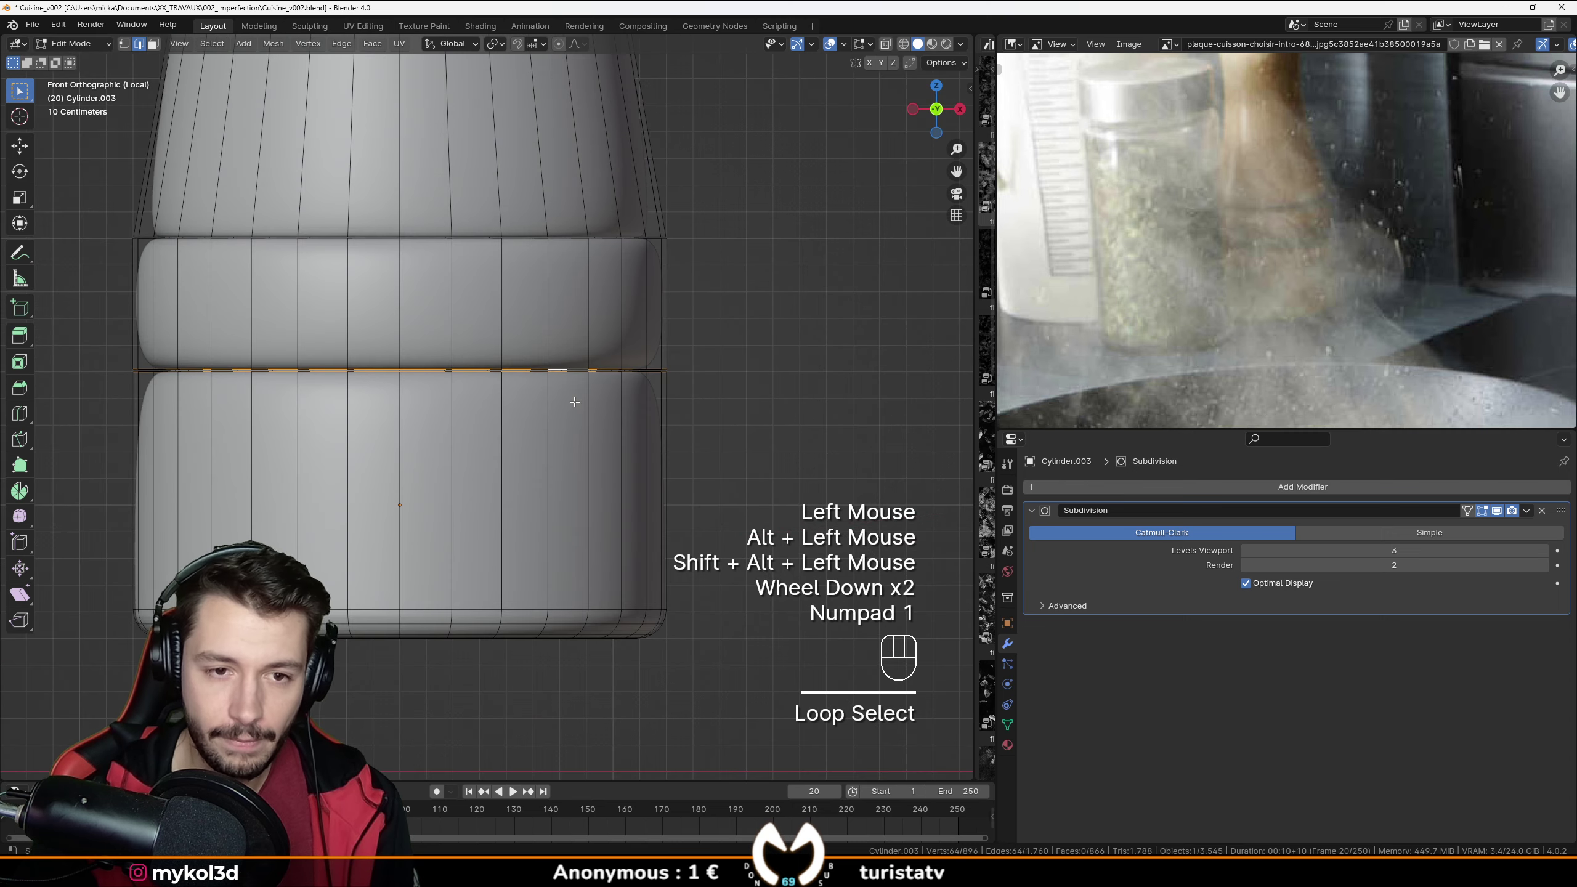
{"action": "middle_click_drag", "start_coordinate": [570, 324], "coordinate": [580, 304], "text": "shift"}
{"action": "middle_click_drag", "start_coordinate": [580, 305], "coordinate": [599, 261]}
{"action": "scroll", "coordinate": [599, 261], "scroll_direction": "up", "scroll_amount": 1}
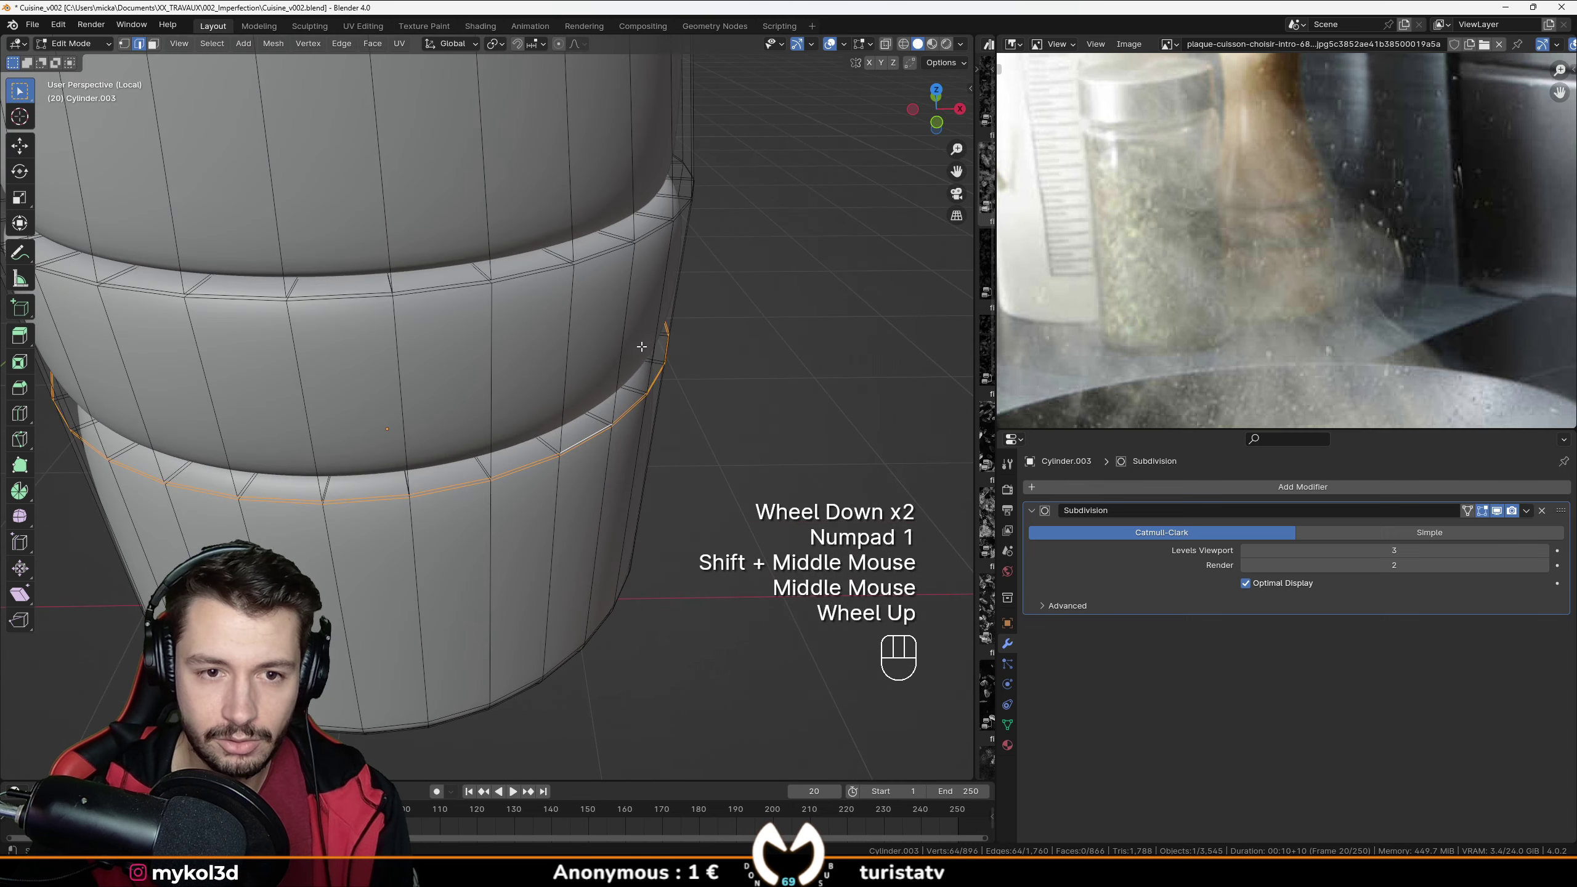
{"action": "left_click", "coordinate": [602, 248], "text": "alt+shift"}
{"action": "left_click", "coordinate": [602, 246], "text": "alt+shift"}
{"action": "scroll", "coordinate": [582, 336], "scroll_direction": "down", "scroll_amount": 3}
{"action": "middle_click_drag", "start_coordinate": [553, 419], "coordinate": [539, 380]}
{"action": "middle_click_drag", "start_coordinate": [562, 459], "coordinate": [578, 435]}
{"action": "key", "text": "ctrl+b"}
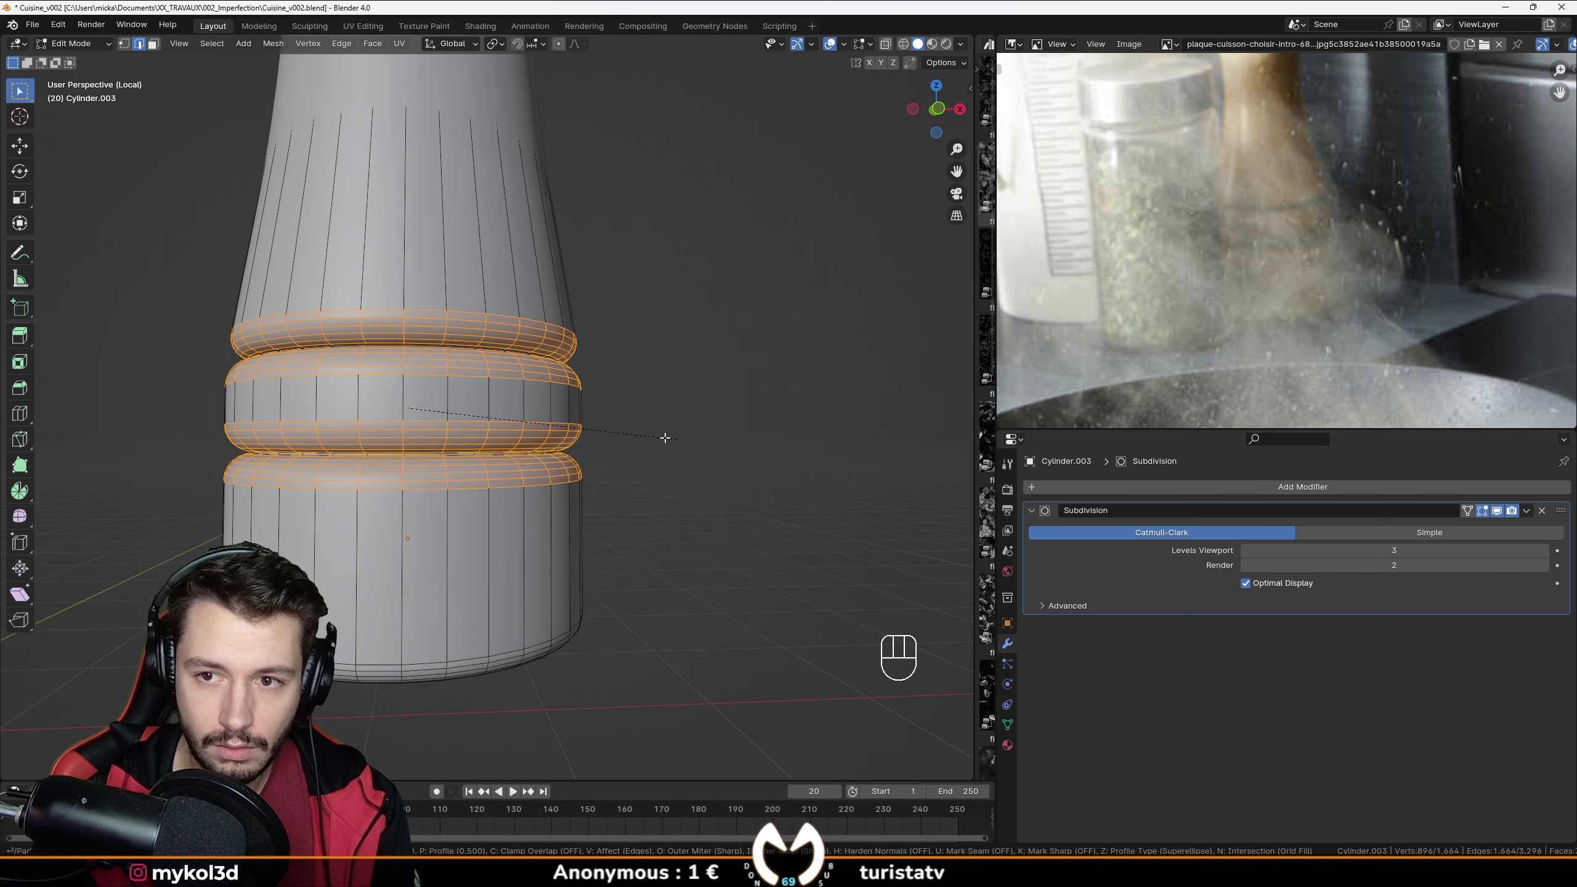
{"action": "left_click", "coordinate": [674, 440]}
{"action": "key", "text": "Tab"}
Apply Shade Smooth to the pepper mill object.
{"action": "scroll", "coordinate": [553, 432], "scroll_direction": "down", "scroll_amount": 1}
{"action": "middle_click_drag", "start_coordinate": [546, 426], "coordinate": [563, 437]}
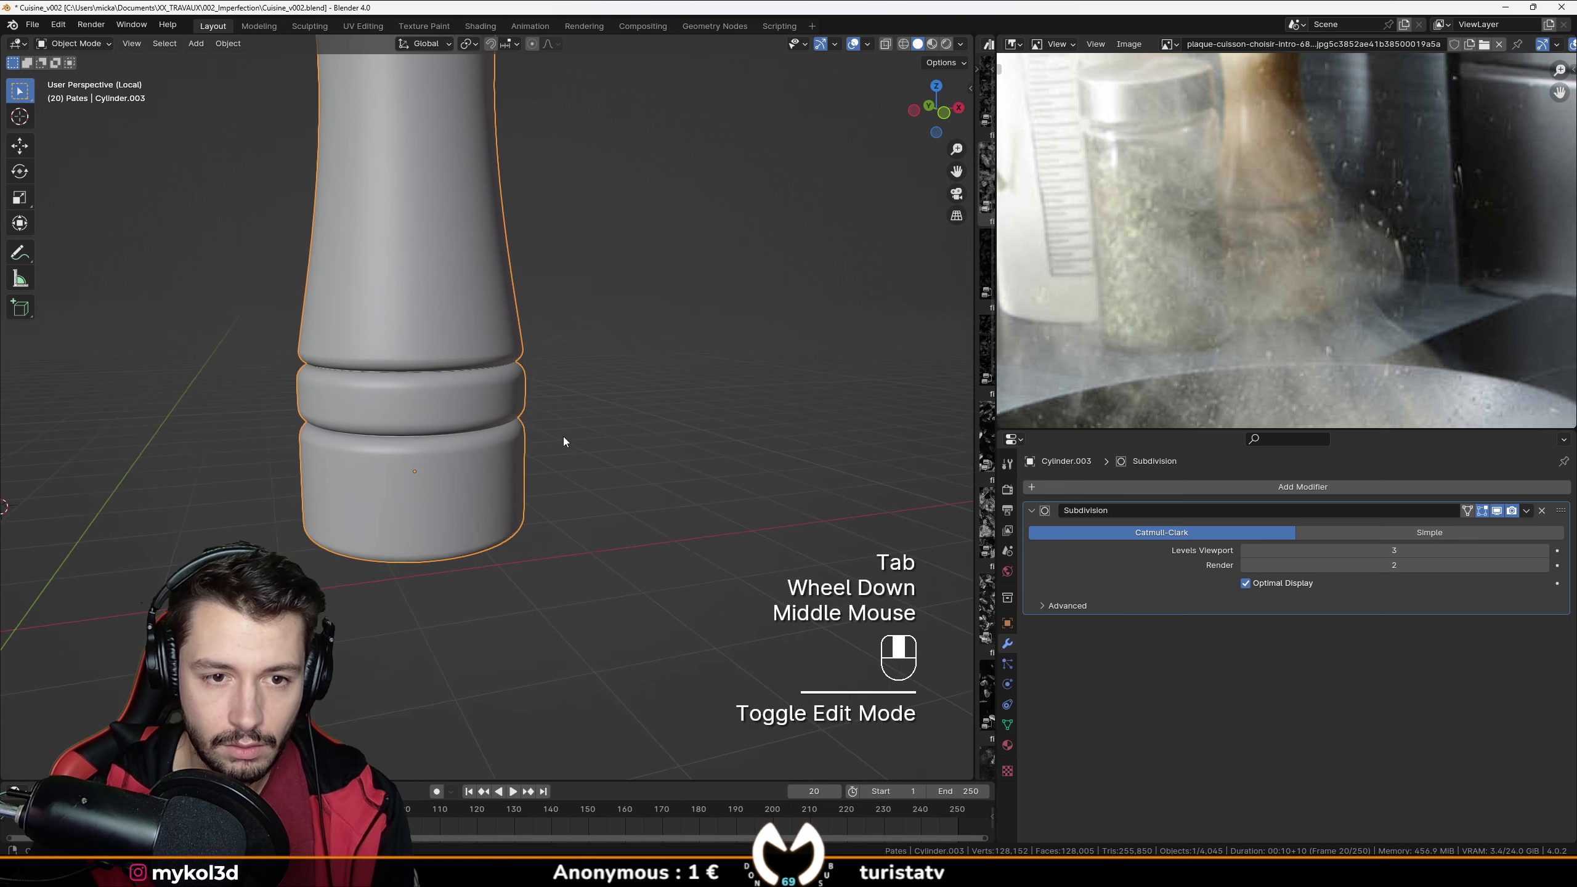
{"action": "scroll", "coordinate": [547, 370], "scroll_direction": "up", "scroll_amount": 3}
{"action": "middle_click_drag", "start_coordinate": [547, 369], "coordinate": [515, 318]}
{"action": "left_click", "coordinate": [535, 370]}
{"action": "right_click", "coordinate": [535, 370]}
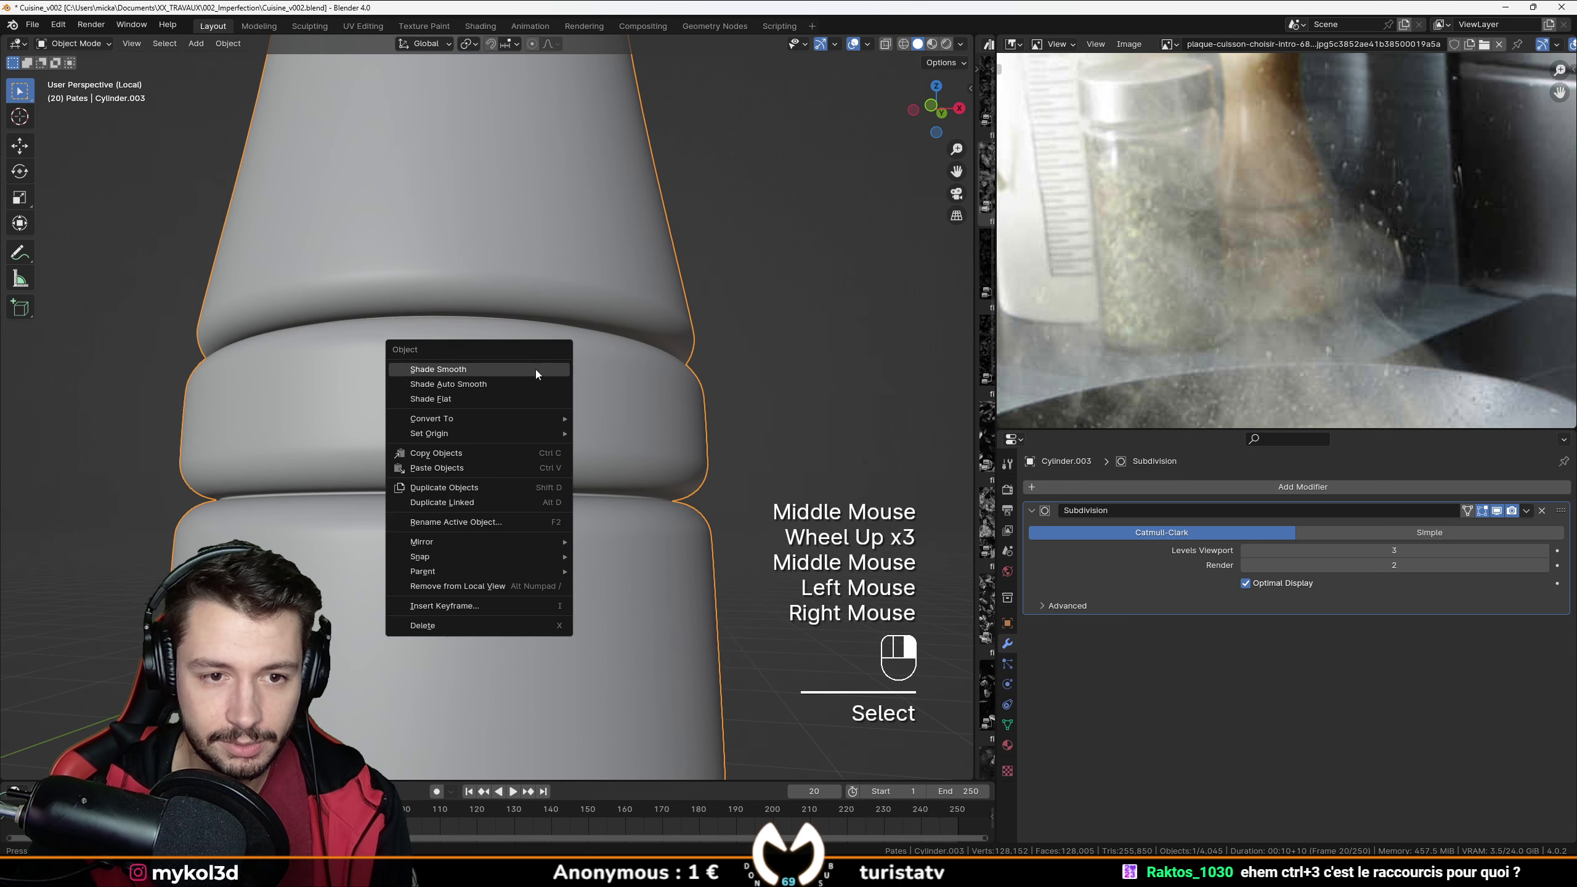
{"action": "left_click", "coordinate": [534, 369]}
{"action": "scroll", "coordinate": [531, 377], "scroll_direction": "down", "scroll_amount": 3}
{"action": "middle_click_drag", "start_coordinate": [531, 377], "coordinate": [518, 461], "text": "shift"}
{"action": "scroll", "coordinate": [1006, 298], "scroll_direction": "down", "scroll_amount": 1}
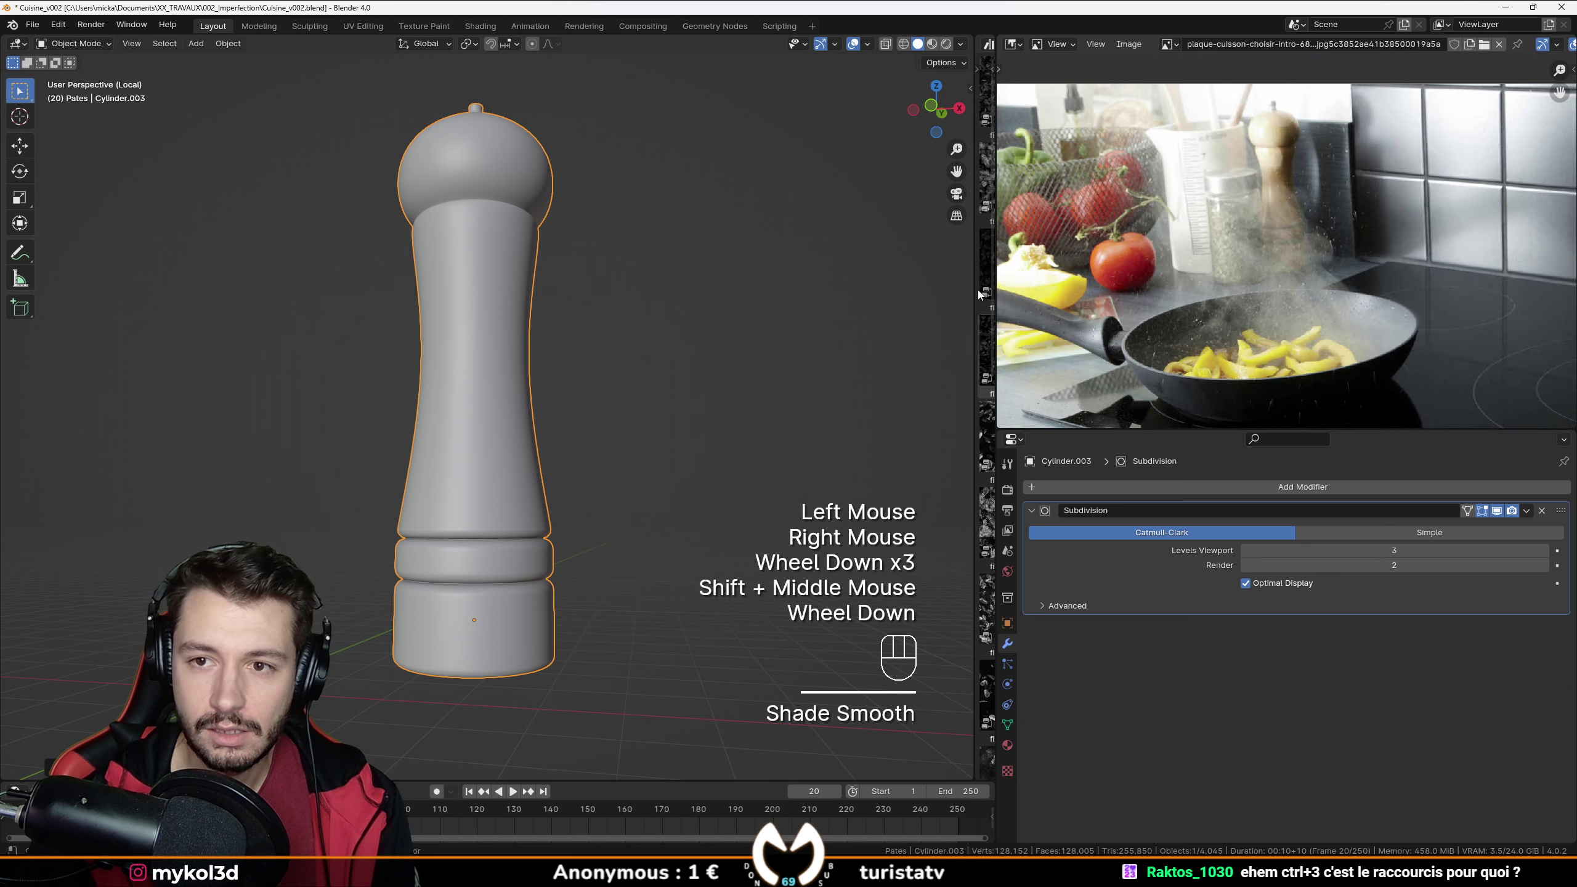
Box-select the waist edge ring in X-ray view and scale it slightly narrower.
{"action": "key", "text": "Tab"}
{"action": "middle_click_drag", "start_coordinate": [540, 373], "coordinate": [563, 388]}
{"action": "key", "text": "KP_1"}
{"action": "scroll", "coordinate": [556, 371], "scroll_direction": "up", "scroll_amount": 1}
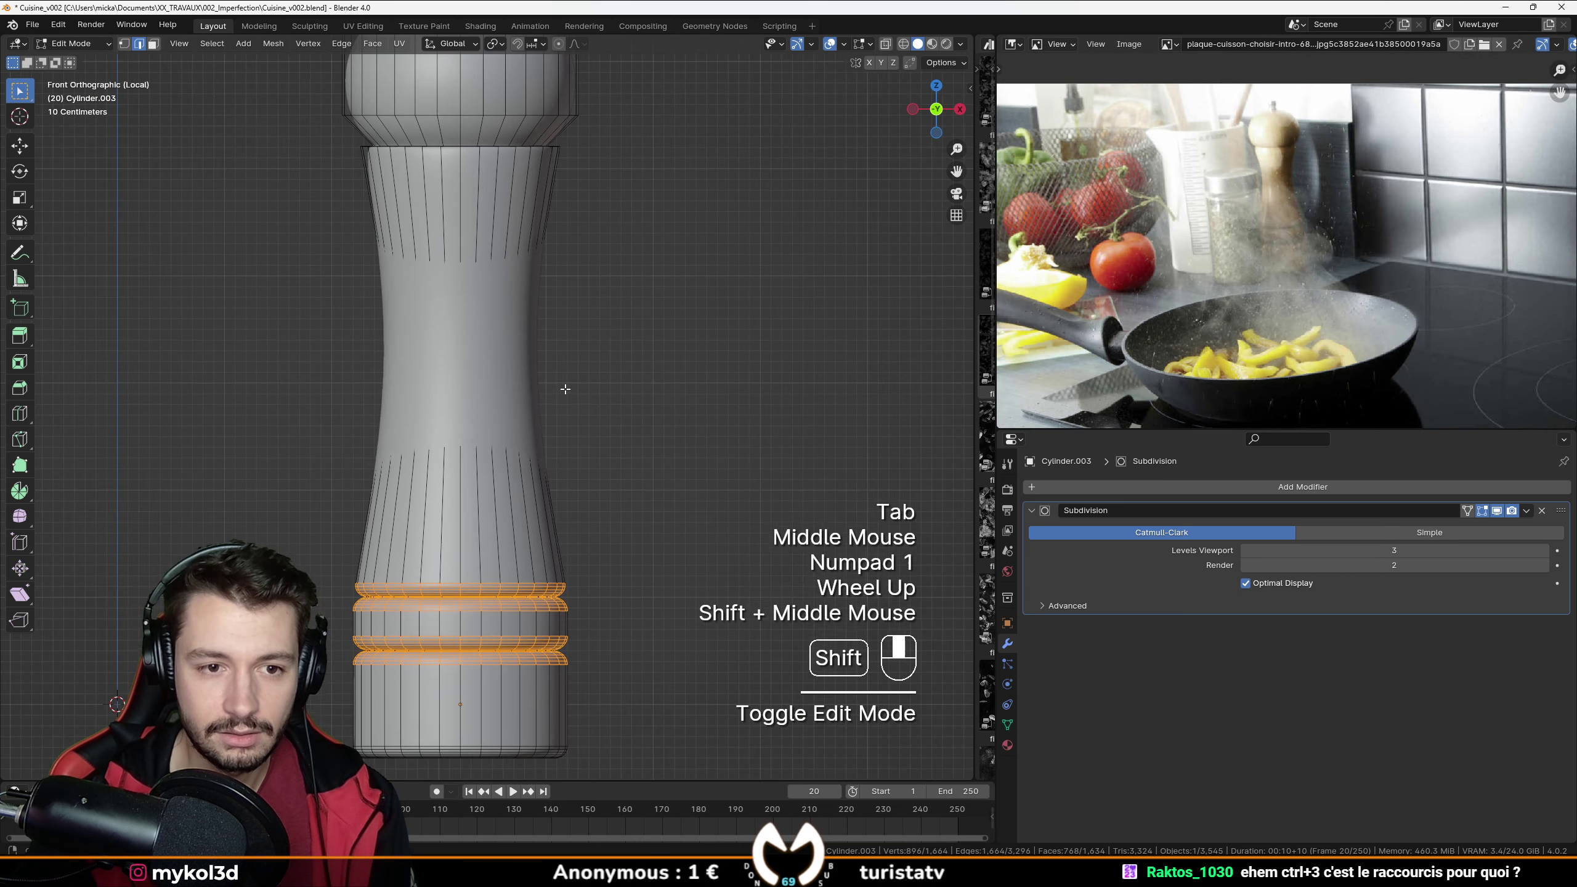
{"action": "key", "text": "z"}
{"action": "left_click_drag", "start_coordinate": [377, 371], "coordinate": [541, 334]}
{"action": "key", "text": "z"}
{"action": "scroll", "coordinate": [711, 356], "scroll_direction": "down", "scroll_amount": 3}
{"action": "key", "text": "s"}
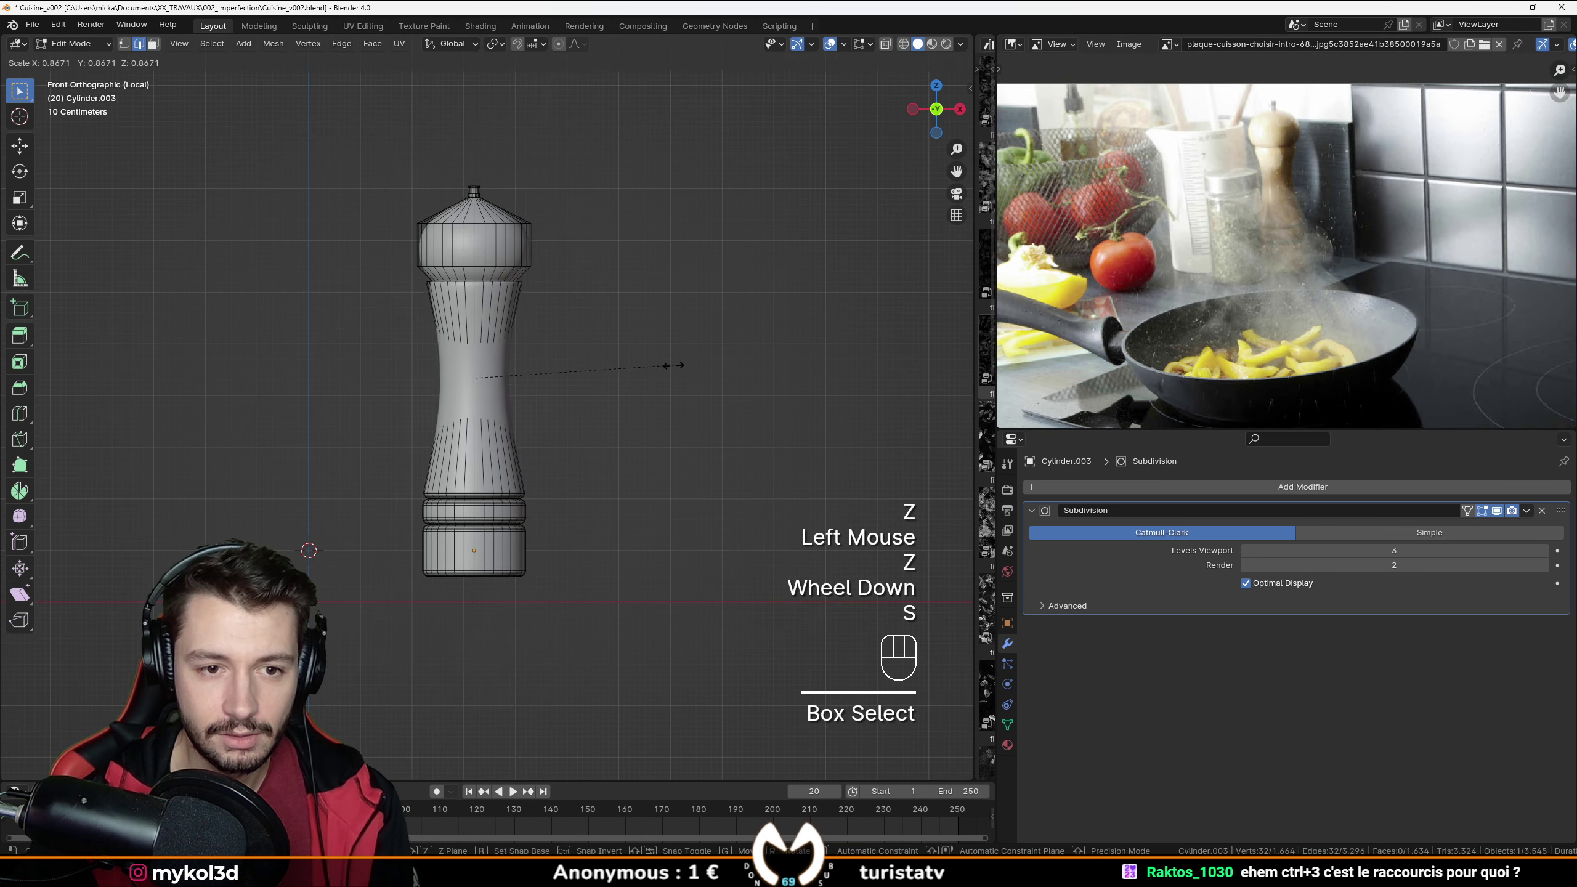
{"action": "key", "text": "Tab"}
Bevel the edge loop at the top of the body into a softened rim.
{"action": "scroll", "coordinate": [572, 294], "scroll_direction": "up", "scroll_amount": 2}
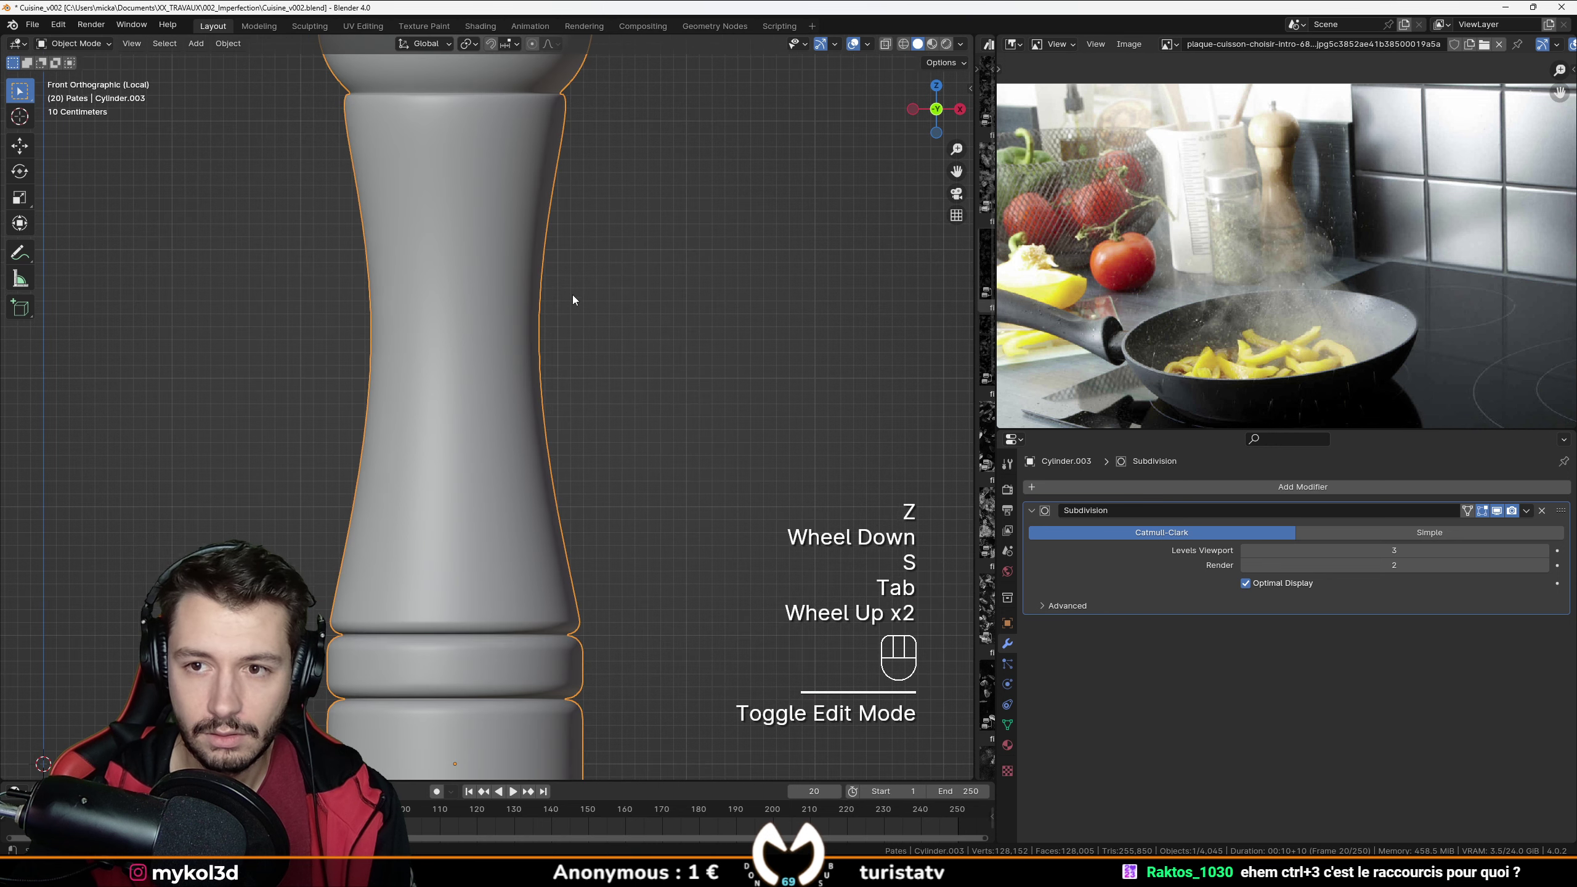
{"action": "scroll", "coordinate": [660, 432], "scroll_direction": "up", "scroll_amount": 2}
{"action": "middle_click_drag", "start_coordinate": [572, 295], "coordinate": [395, 329], "text": "shift"}
{"action": "key", "text": "Tab"}
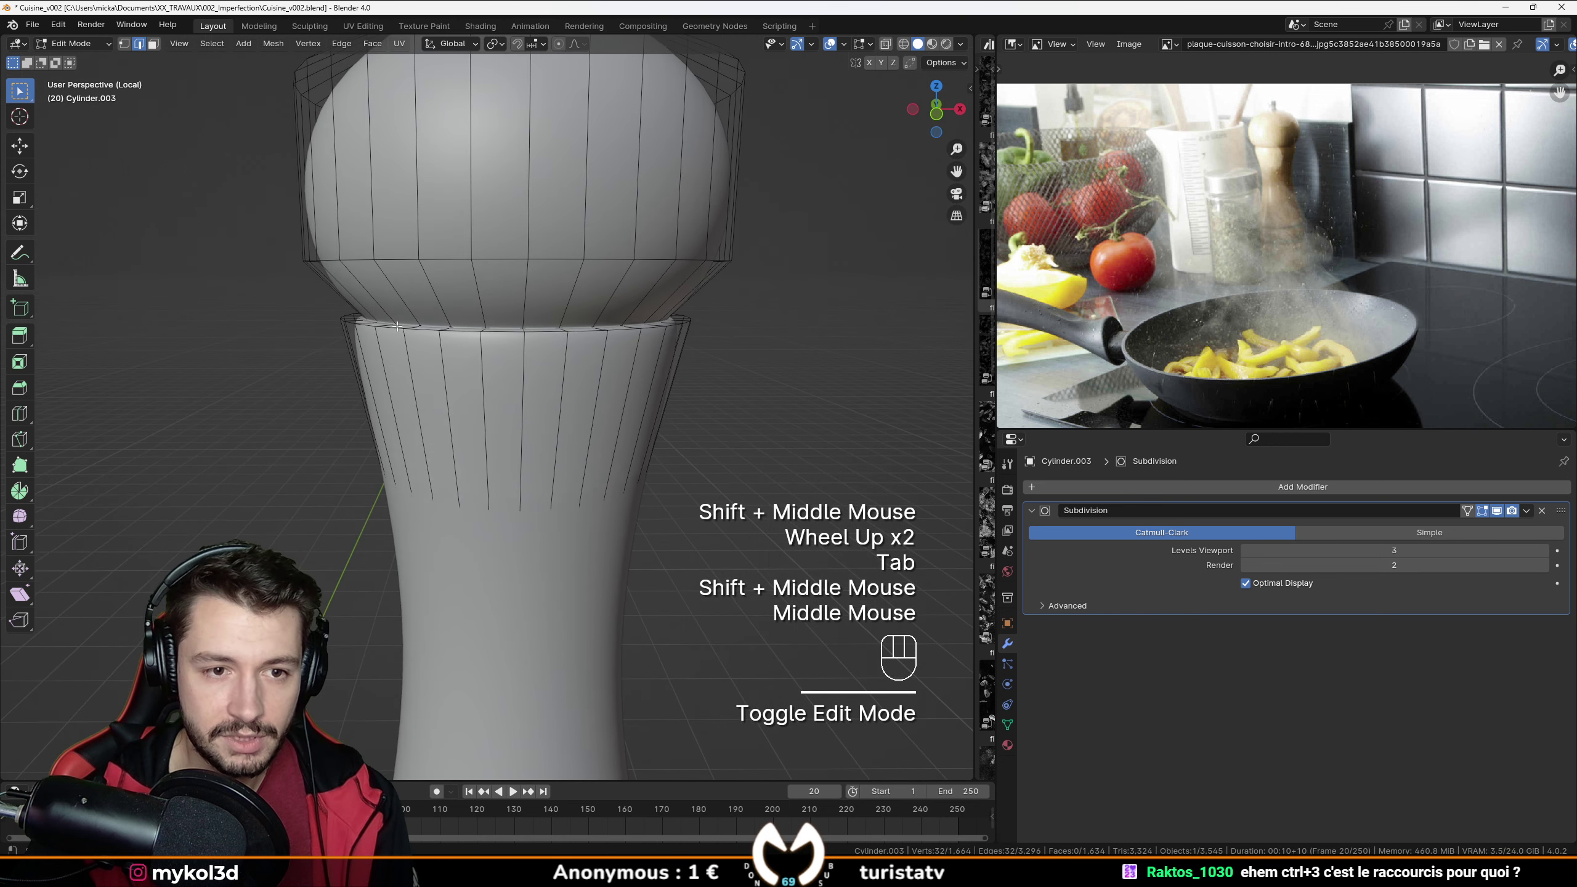
{"action": "left_click", "coordinate": [394, 329], "text": "alt"}
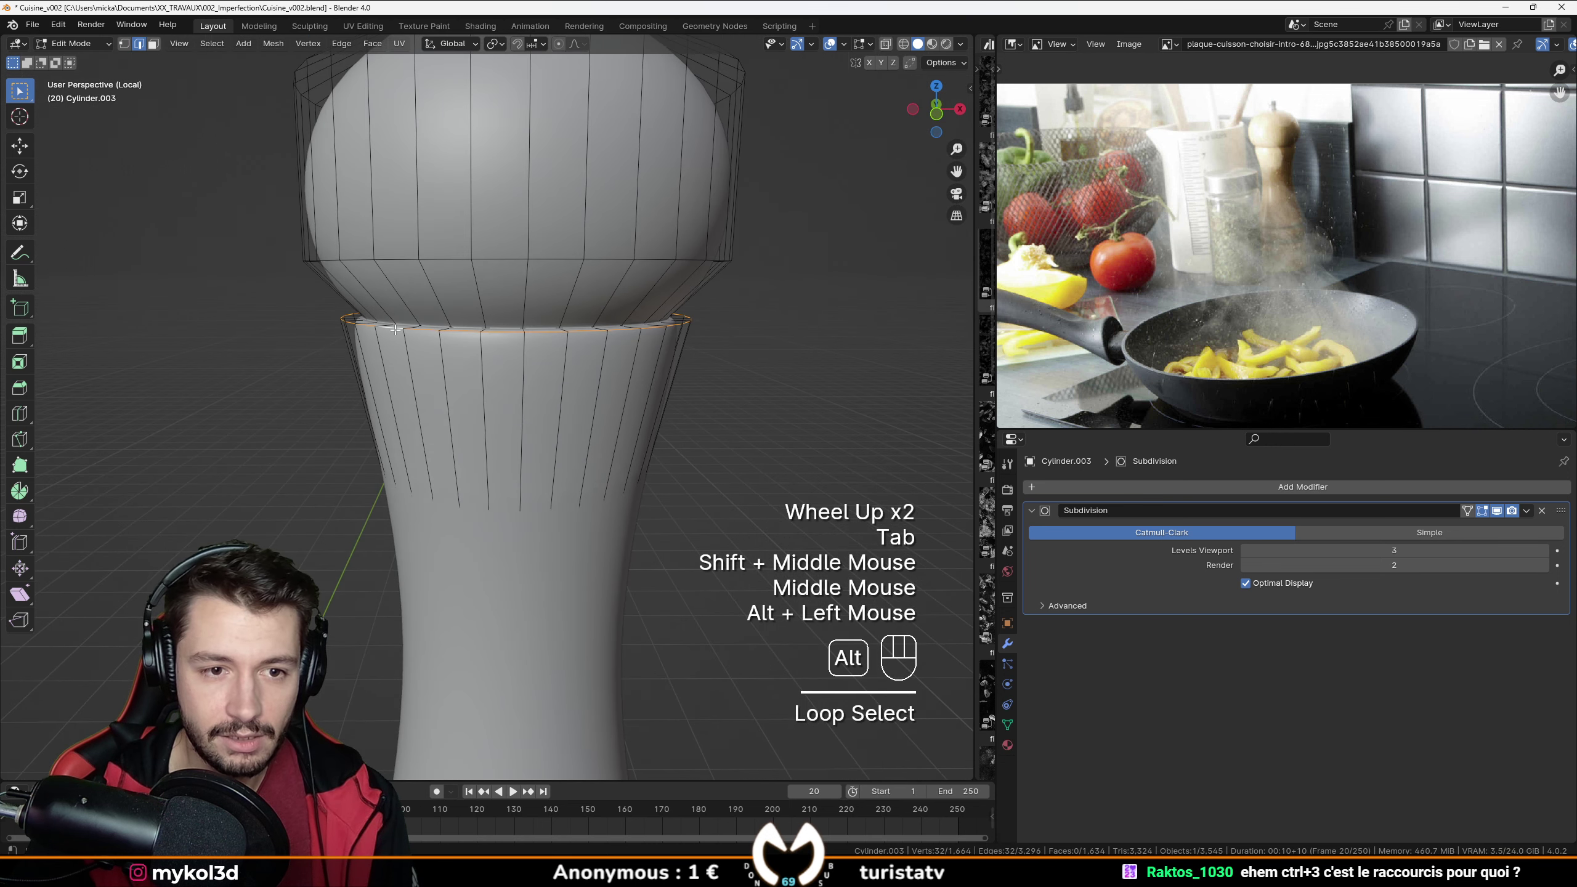
{"action": "left_click", "coordinate": [788, 412]}
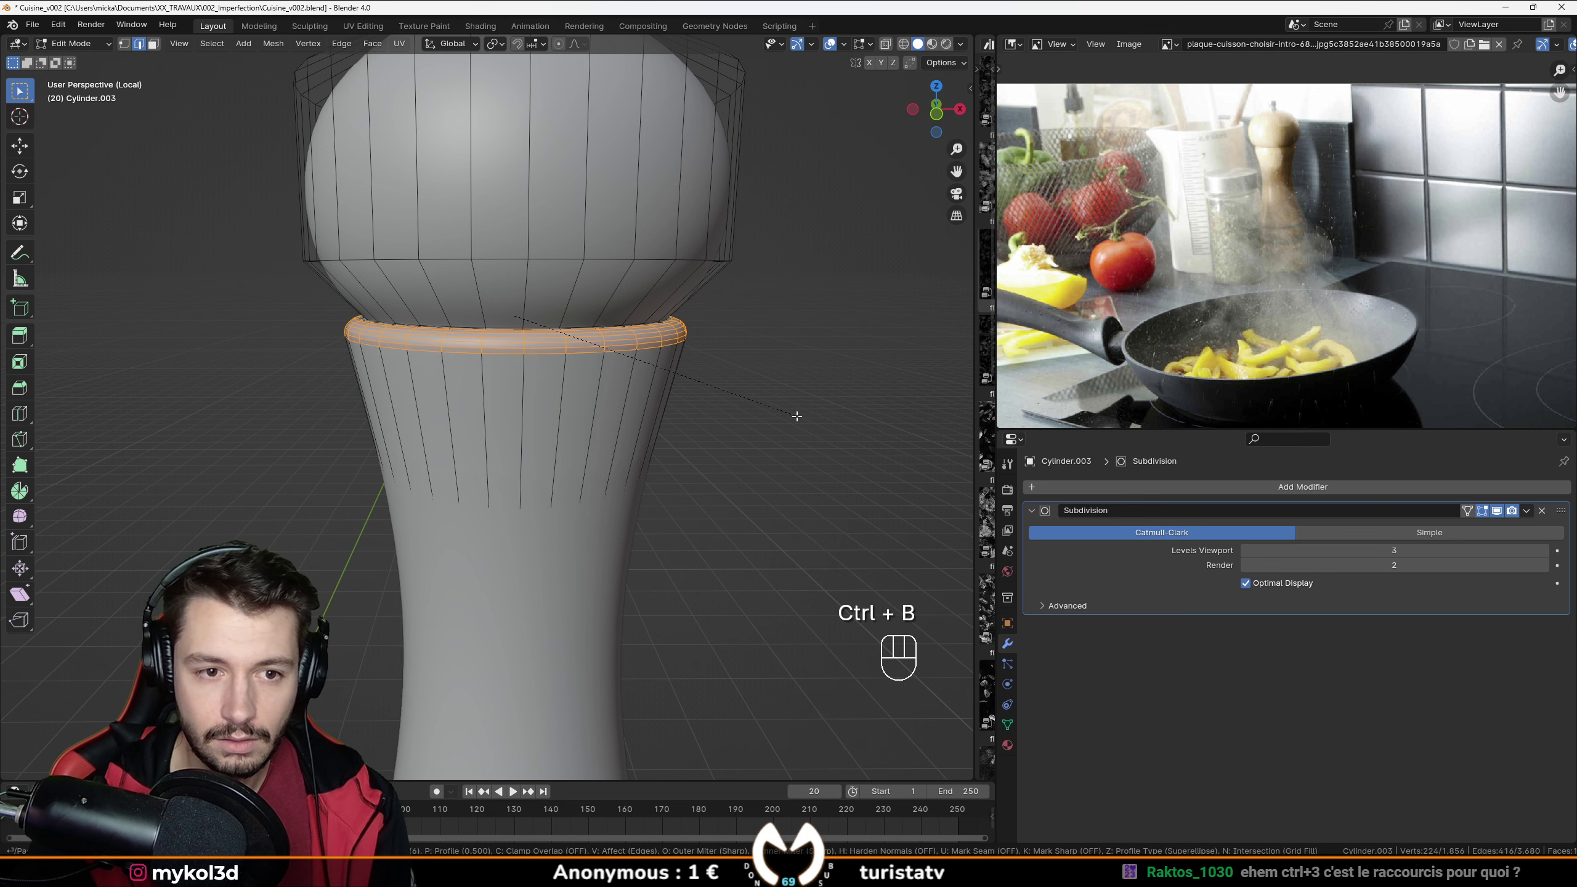
{"action": "key", "text": "Tab"}
{"action": "middle_click_drag", "start_coordinate": [590, 407], "coordinate": [523, 488], "text": "shift"}
{"action": "scroll", "coordinate": [522, 489], "scroll_direction": "up", "scroll_amount": 2}
{"action": "scroll", "coordinate": [643, 387], "scroll_direction": "down", "scroll_amount": 2}
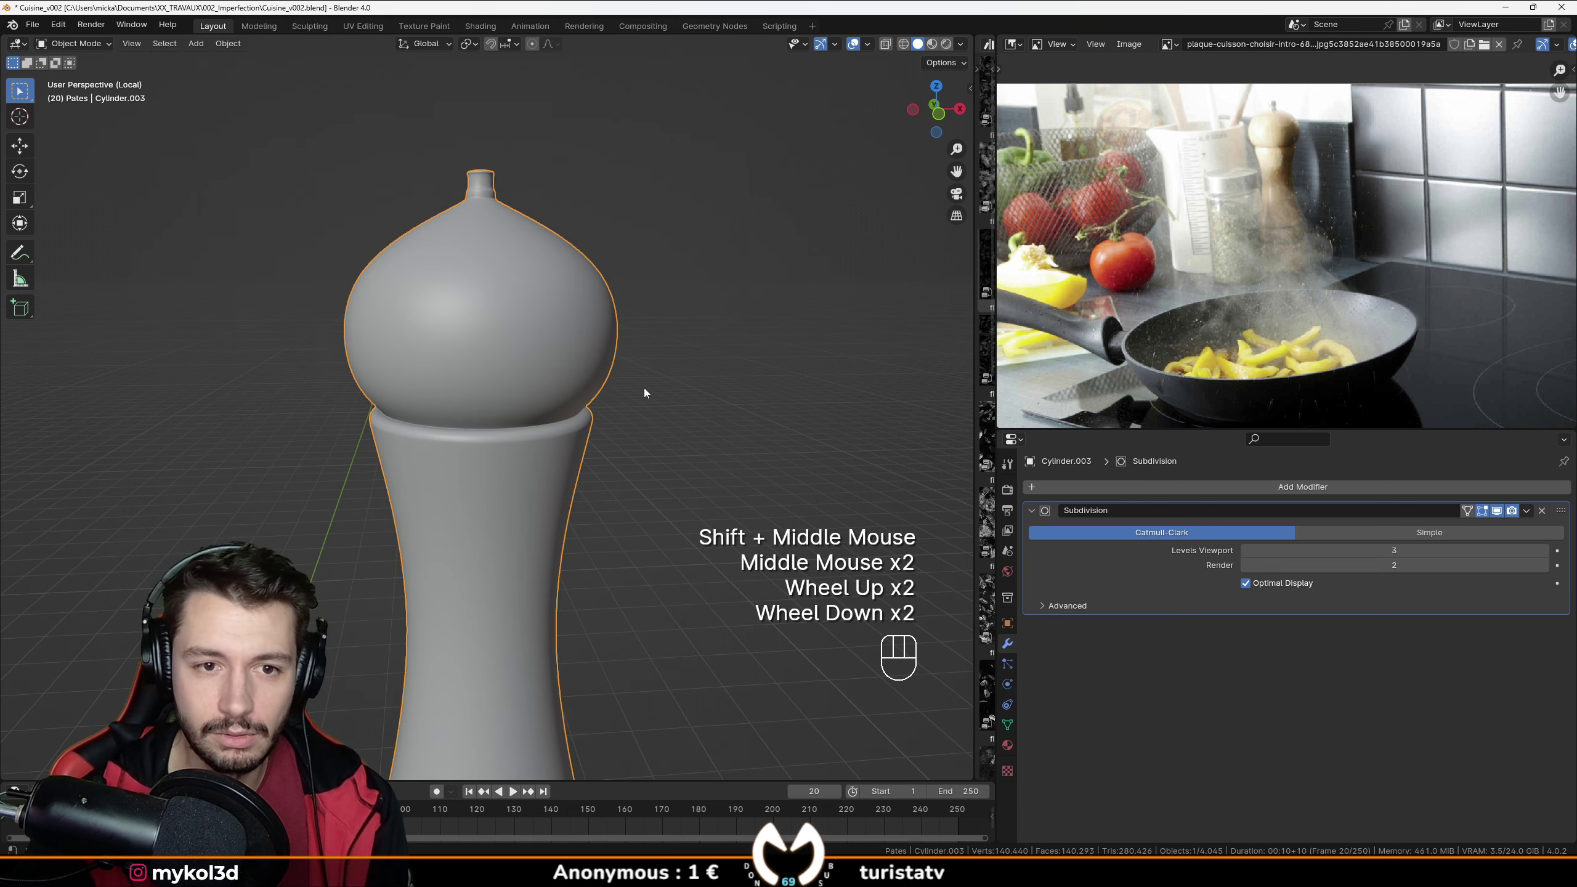
{"action": "key", "text": "KP_1"}
Select the upper edge loop of the dome and raise it vertically.
{"action": "scroll", "coordinate": [640, 387], "scroll_direction": "up", "scroll_amount": 2}
{"action": "key", "text": "Tab"}
{"action": "scroll", "coordinate": [639, 388], "scroll_direction": "down", "scroll_amount": 2}
{"action": "middle_click_drag", "start_coordinate": [640, 388], "coordinate": [611, 439], "text": "shift"}
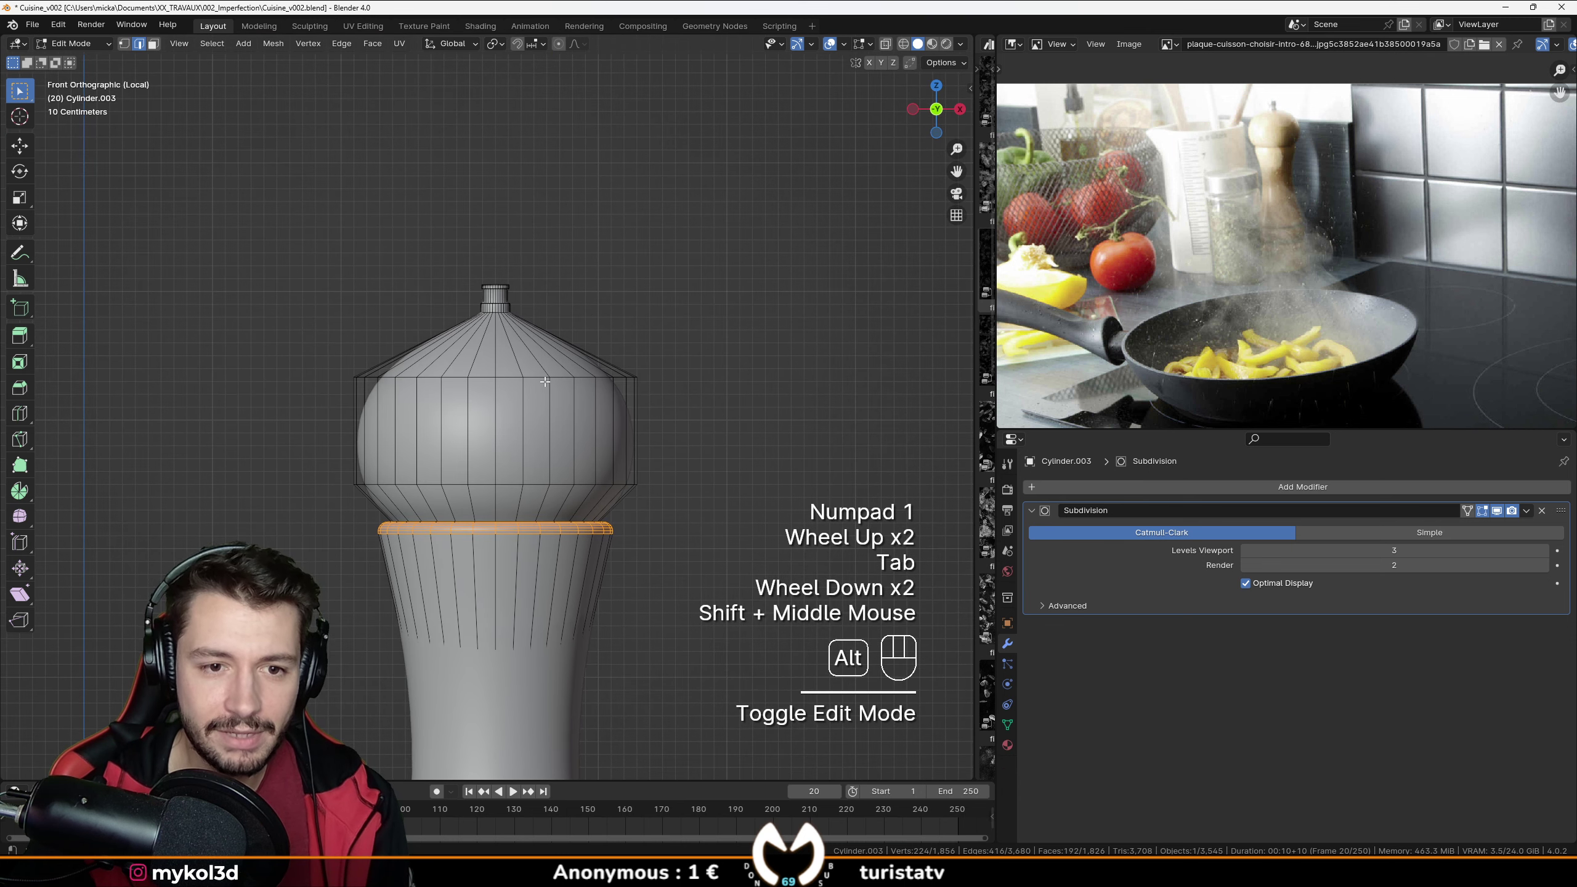
{"action": "left_click", "coordinate": [540, 380], "text": "alt"}
{"action": "key", "text": "g"}
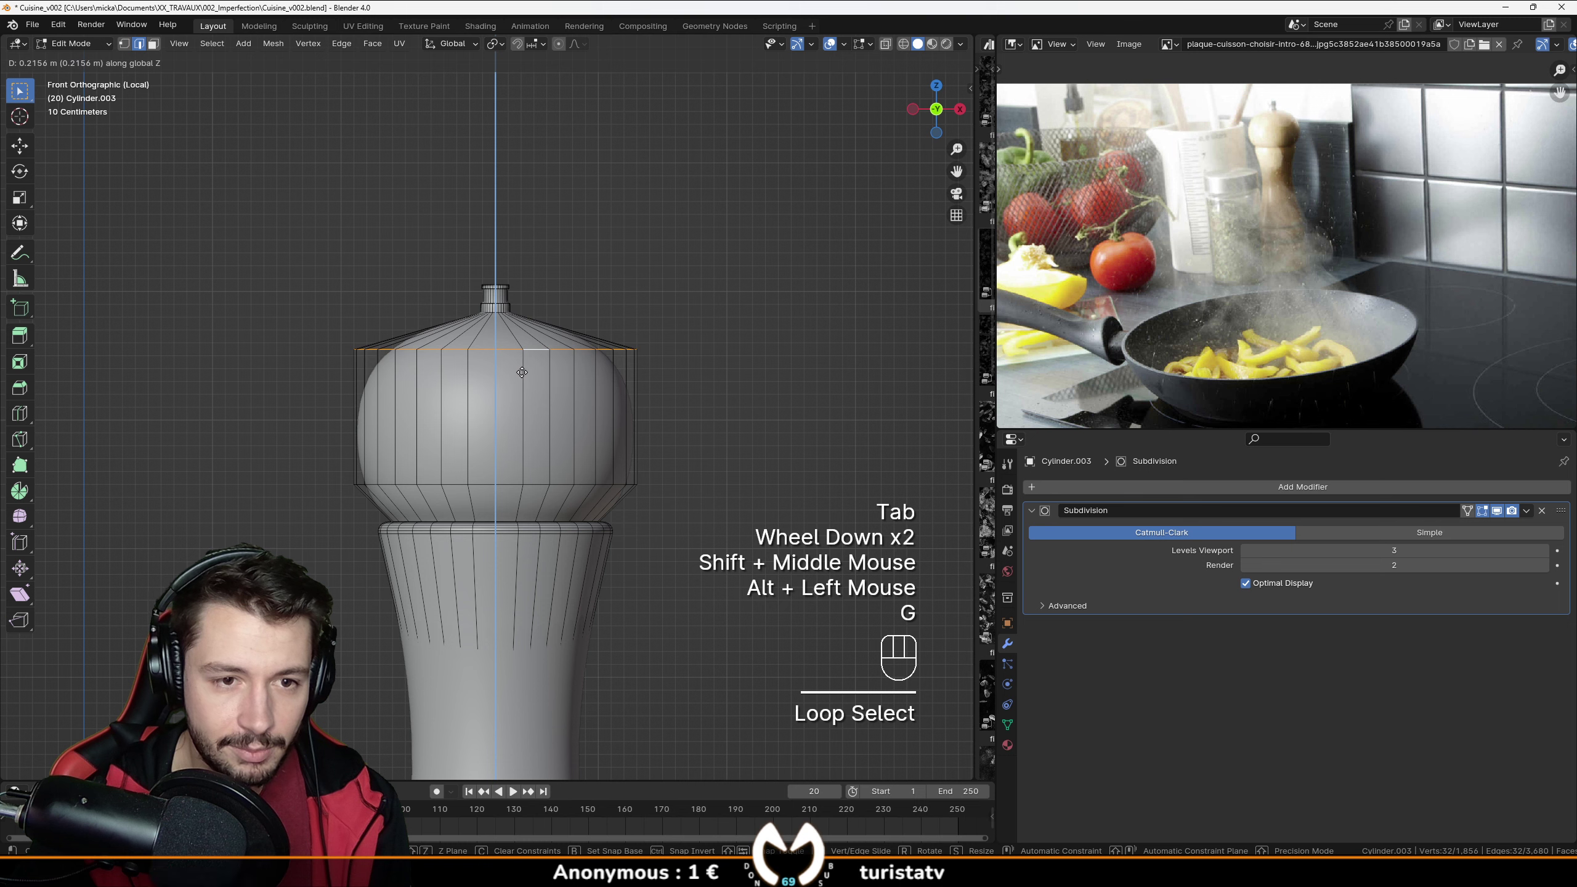
{"action": "left_click", "coordinate": [527, 362]}
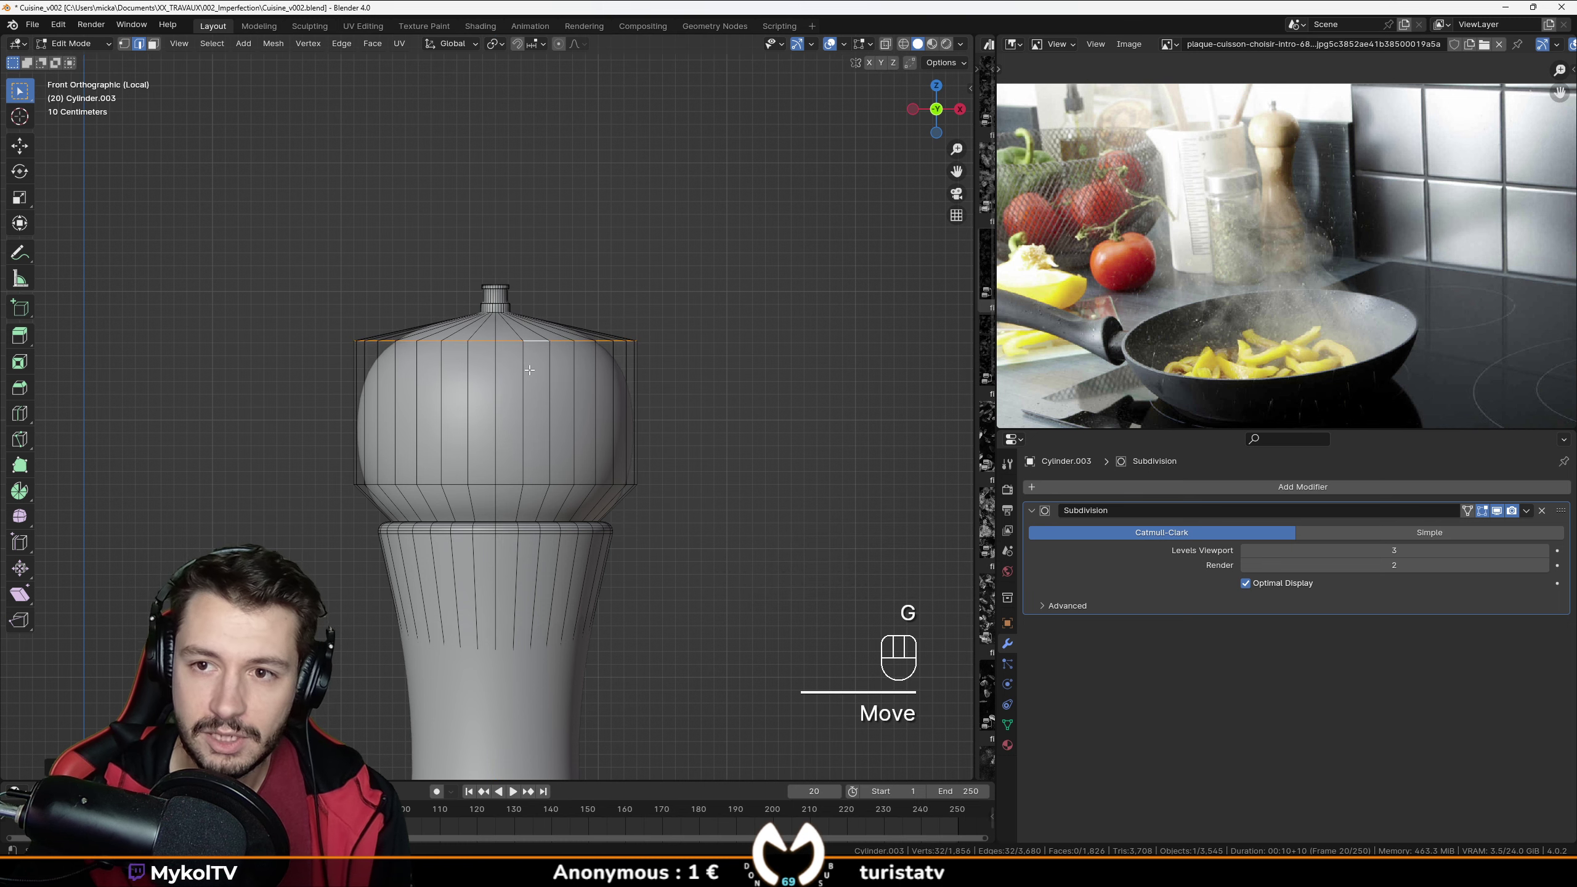
In wireframe, box-select the top cap's vertices and move the cap along Z.
{"action": "key", "text": "Tab"}
{"action": "middle_click_drag", "start_coordinate": [529, 371], "coordinate": [528, 353], "text": "shift"}
{"action": "scroll", "coordinate": [547, 435], "scroll_direction": "up", "scroll_amount": 3}
{"action": "scroll", "coordinate": [547, 435], "scroll_direction": "down", "scroll_amount": 2}
{"action": "key", "text": "Tab"}
{"action": "key", "text": "z"}
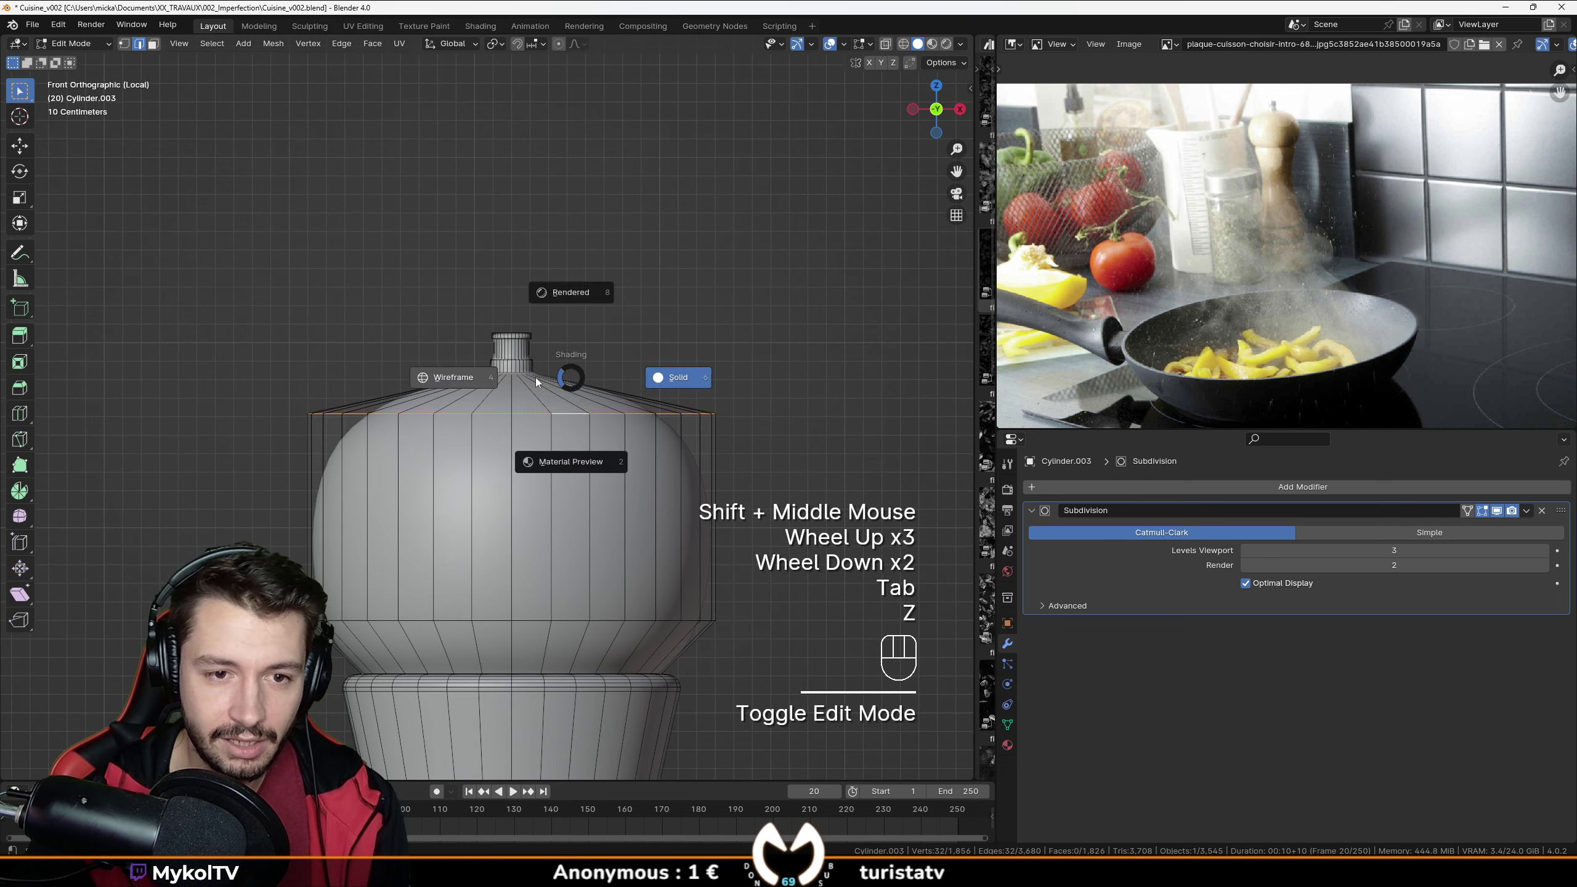
{"action": "left_click_drag", "start_coordinate": [561, 382], "coordinate": [487, 324]}
{"action": "key", "text": "z"}
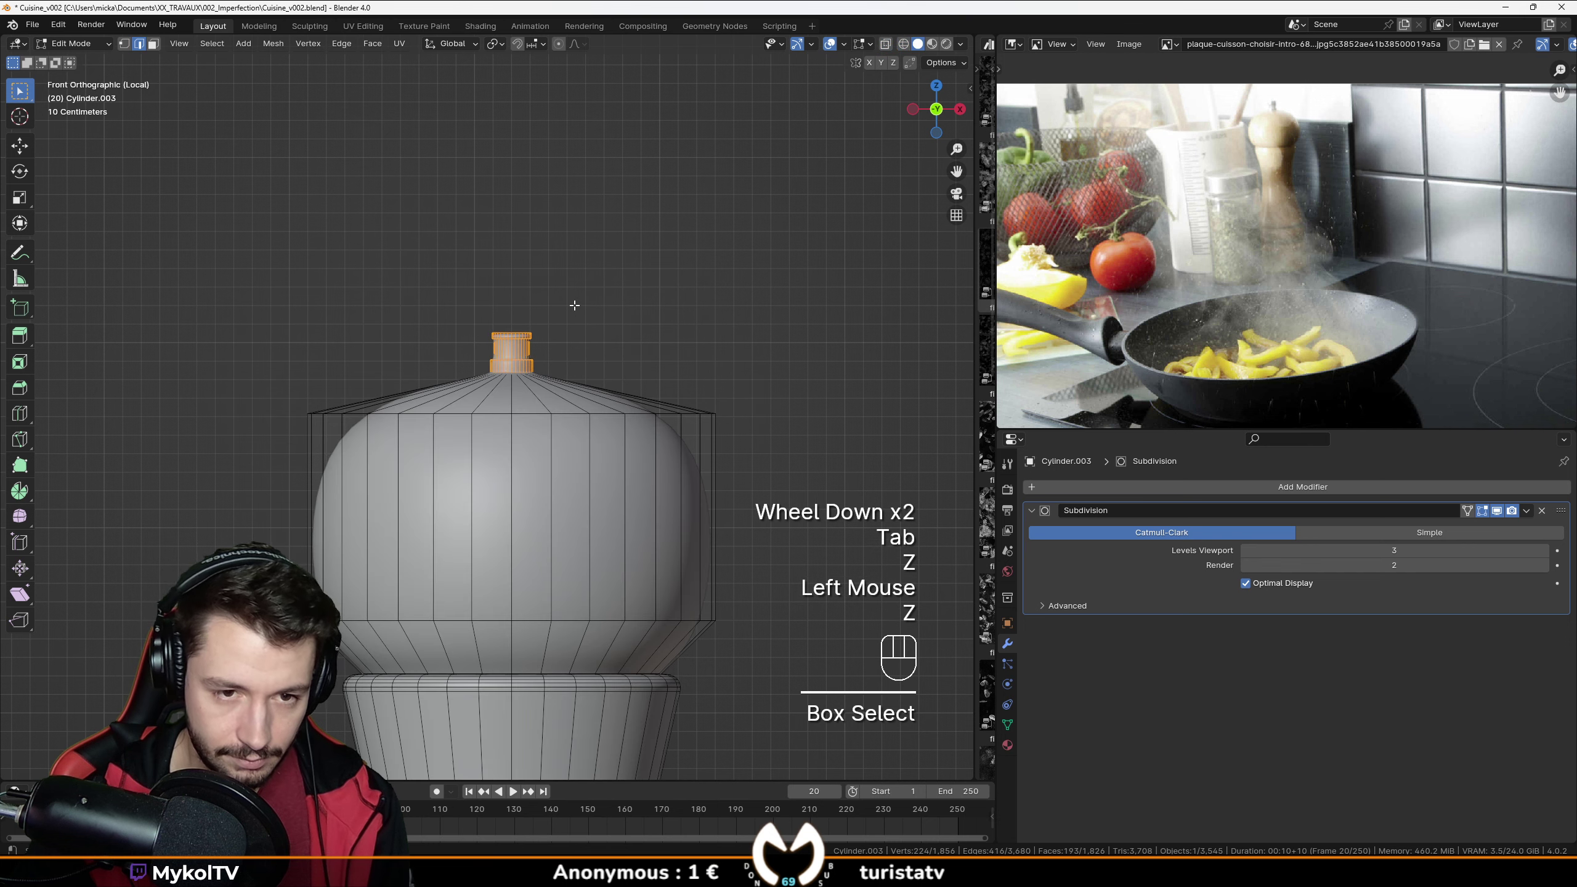
{"action": "key", "text": "g"}
{"action": "key", "text": "z"}
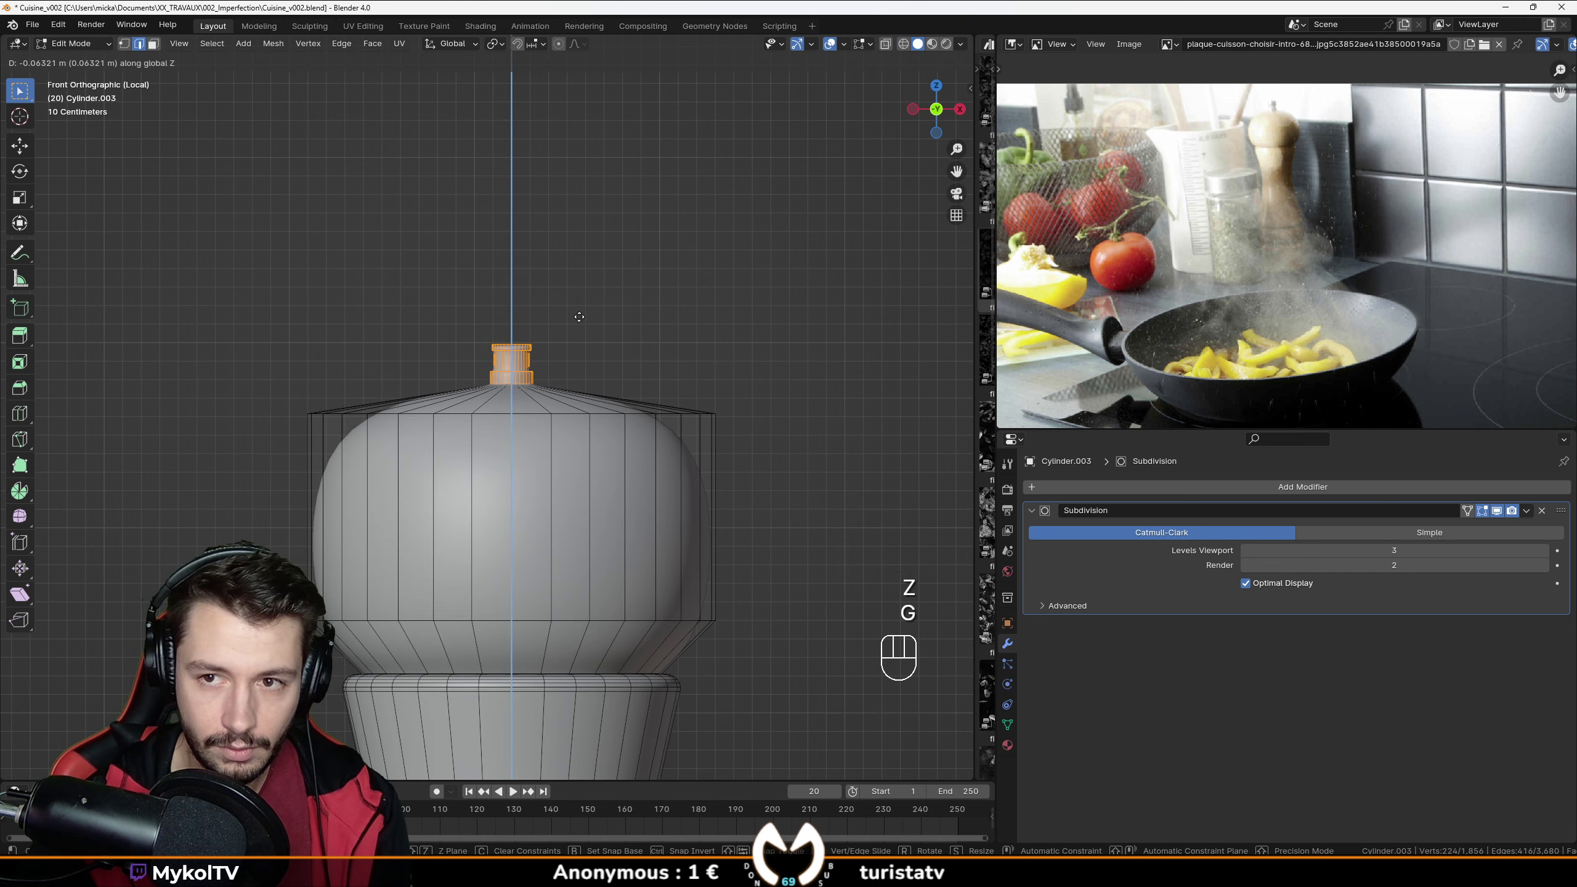
{"action": "key", "text": "Tab"}
Add a loop cut near the mill's top knob.
{"action": "scroll", "coordinate": [577, 319], "scroll_direction": "down", "scroll_amount": 2}
{"action": "middle_click_drag", "start_coordinate": [577, 320], "coordinate": [564, 368]}
{"action": "scroll", "coordinate": [548, 455], "scroll_direction": "down", "scroll_amount": 1}
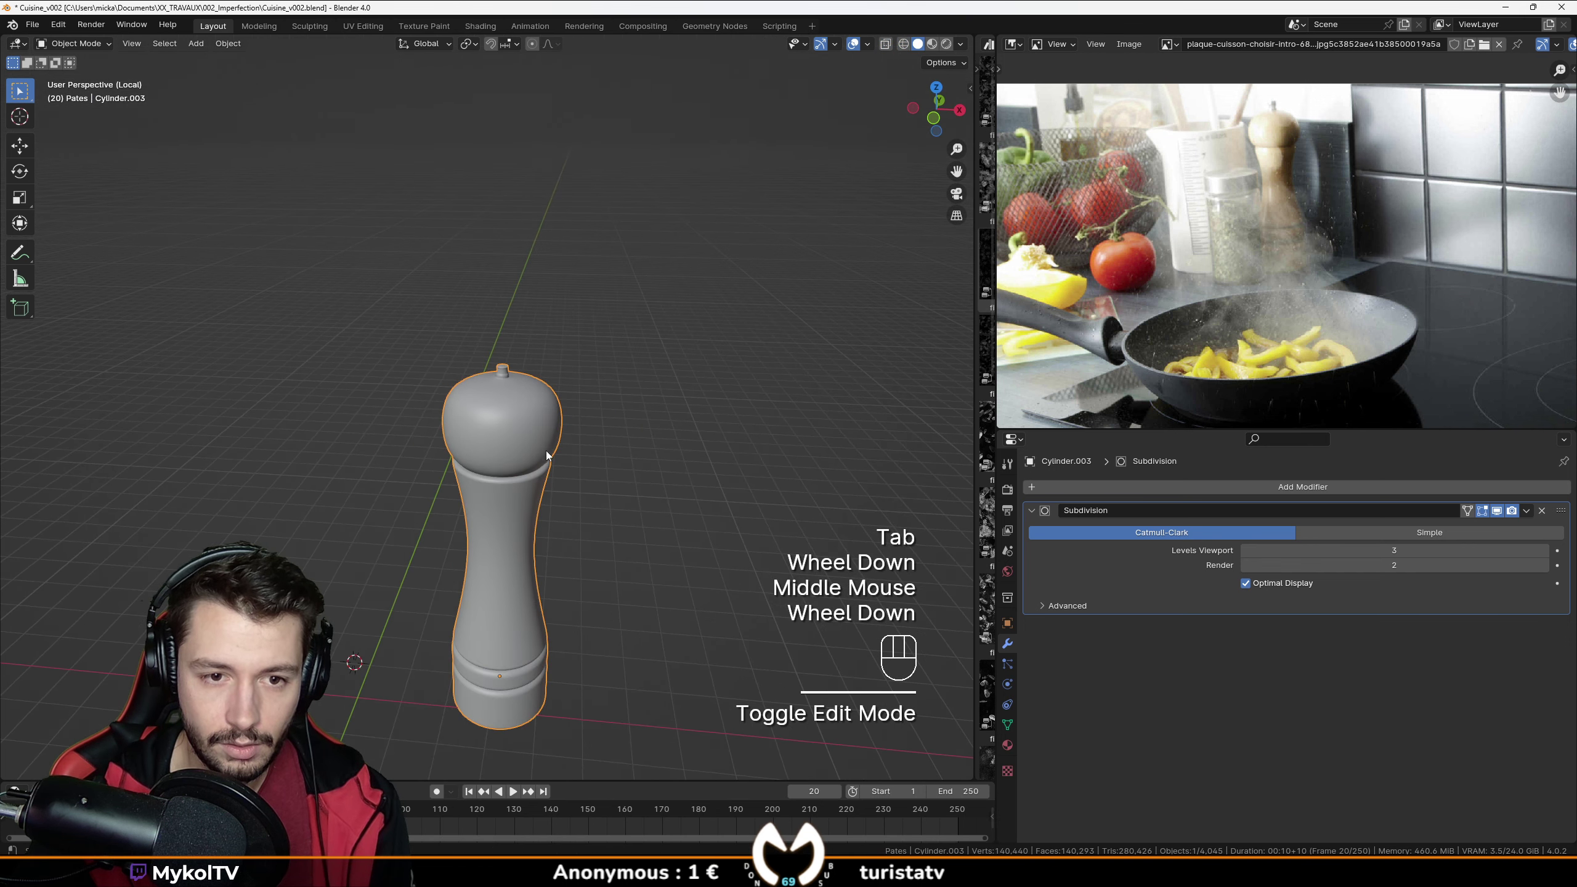
{"action": "middle_click_drag", "start_coordinate": [546, 455], "coordinate": [555, 488]}
{"action": "scroll", "coordinate": [581, 468], "scroll_direction": "up", "scroll_amount": 2}
{"action": "scroll", "coordinate": [1285, 254], "scroll_direction": "up", "scroll_amount": 2}
{"action": "scroll", "coordinate": [554, 488], "scroll_direction": "up", "scroll_amount": 1}
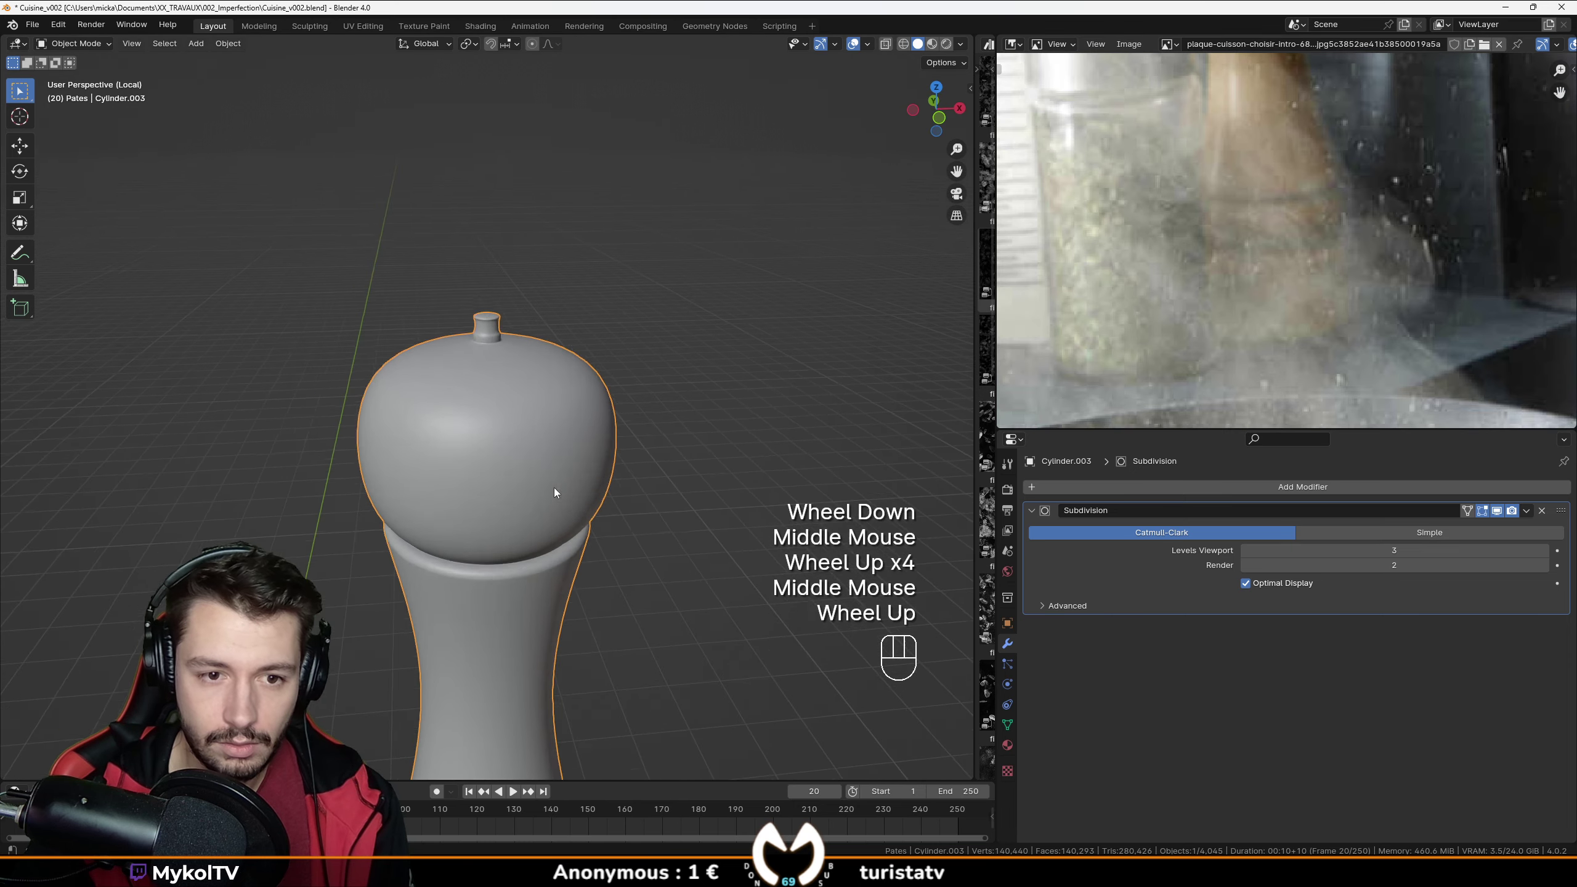
{"action": "scroll", "coordinate": [554, 489], "scroll_direction": "up", "scroll_amount": 3}
{"action": "key", "text": "Tab"}
{"action": "scroll", "coordinate": [500, 316], "scroll_direction": "up", "scroll_amount": 1}
{"action": "middle_click_drag", "start_coordinate": [501, 211], "coordinate": [568, 361], "text": "shift"}
{"action": "scroll", "coordinate": [500, 317], "scroll_direction": "up", "scroll_amount": 1}
{"action": "key", "text": "Tab"}
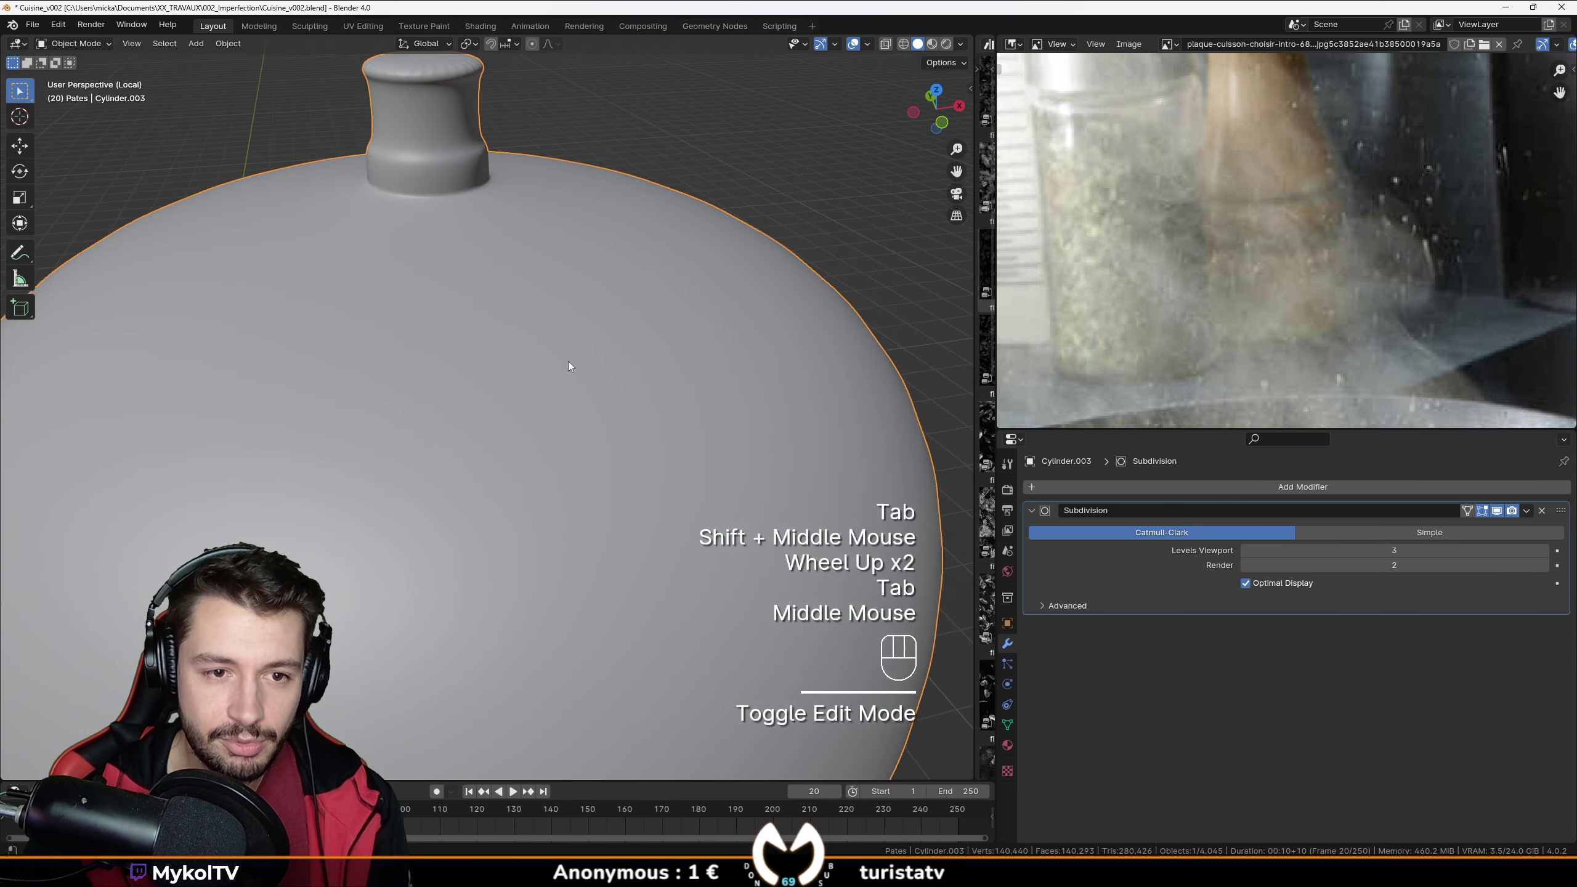
{"action": "key", "text": "Tab"}
{"action": "key", "text": "ctrl+r"}
{"action": "left_click", "coordinate": [525, 187]}
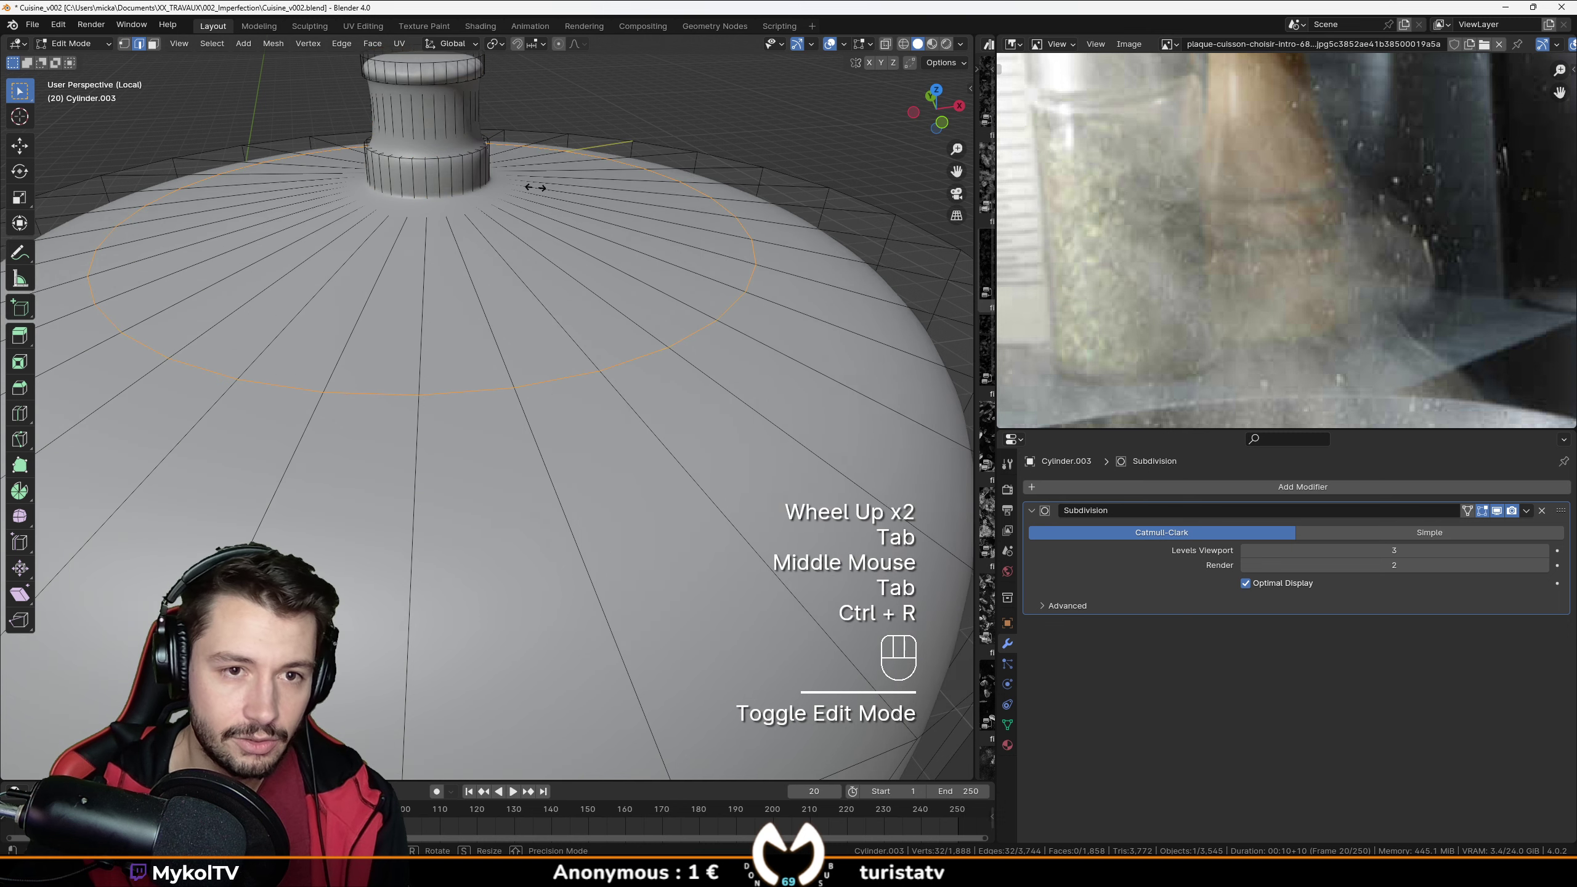
{"action": "left_click", "coordinate": [358, 174]}
{"action": "scroll", "coordinate": [411, 348], "scroll_direction": "down", "scroll_amount": 1}
{"action": "key", "text": "Tab"}
From the front view, lower the edge loop near the dome top.
{"action": "middle_click_drag", "start_coordinate": [406, 450], "coordinate": [467, 486]}
{"action": "scroll", "coordinate": [444, 453], "scroll_direction": "down", "scroll_amount": 2}
{"action": "scroll", "coordinate": [447, 435], "scroll_direction": "down", "scroll_amount": 1}
{"action": "scroll", "coordinate": [453, 458], "scroll_direction": "down", "scroll_amount": 1}
{"action": "key", "text": "KP_1"}
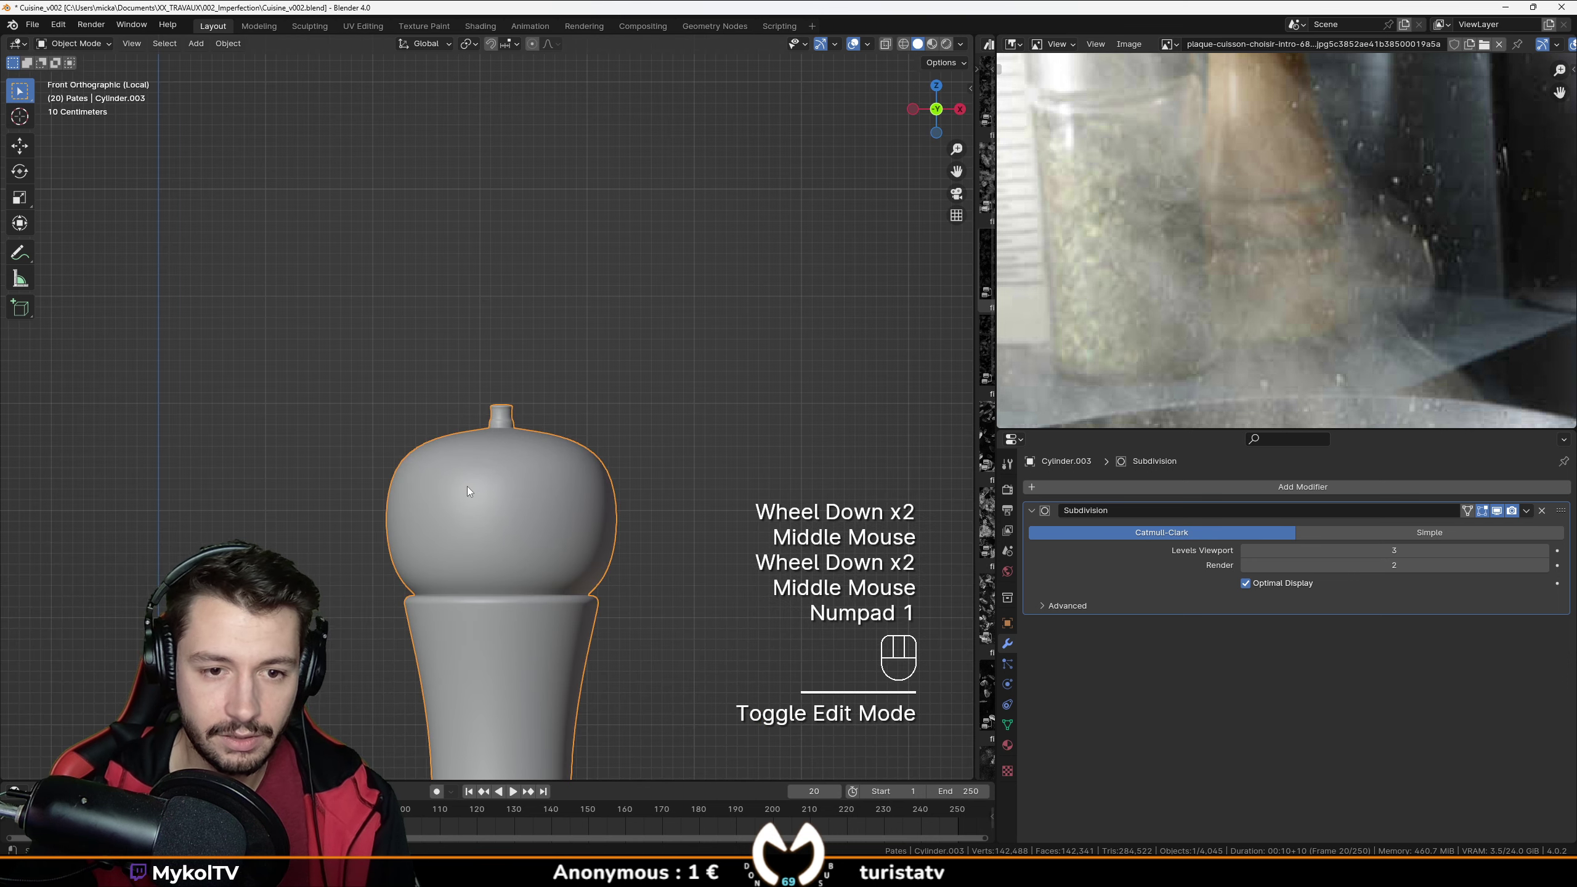
{"action": "key", "text": "Tab"}
{"action": "left_click", "coordinate": [494, 430], "text": "alt"}
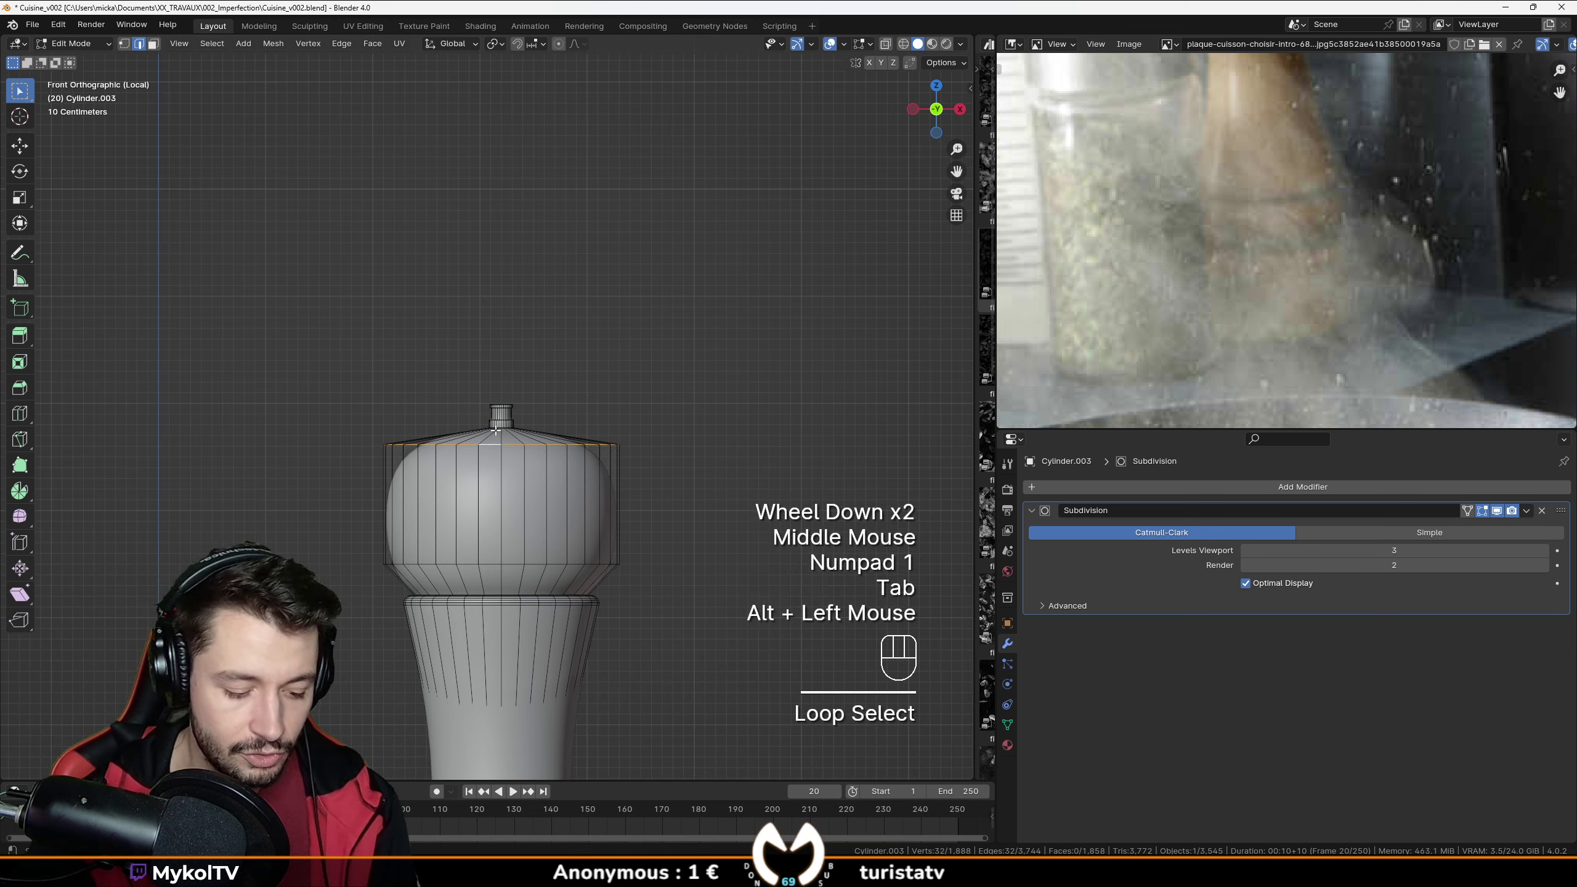
{"action": "key", "text": "g"}
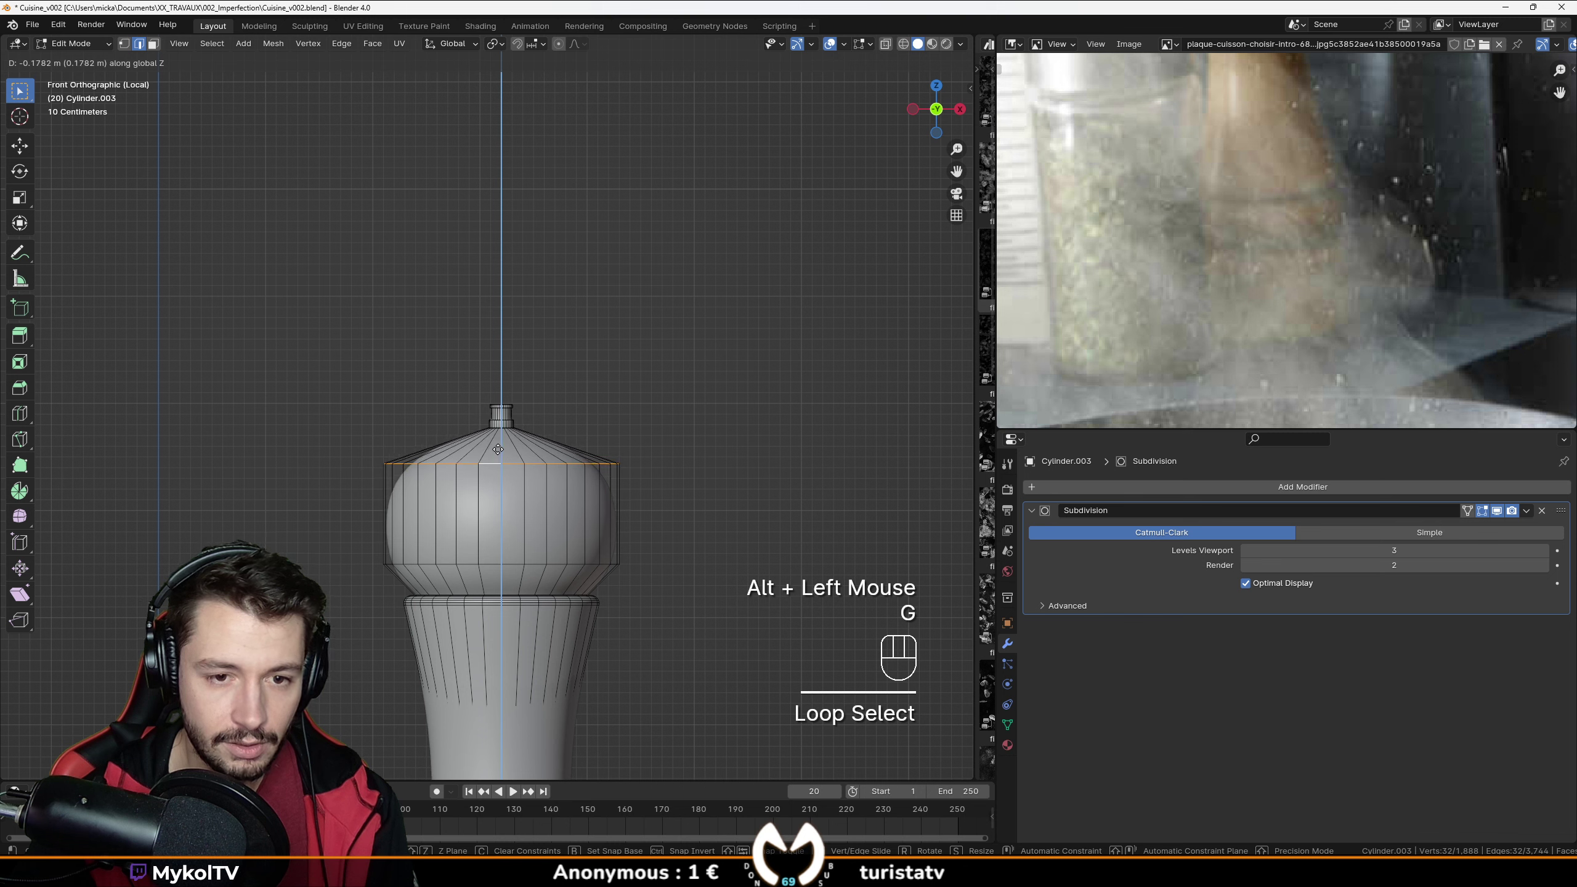
{"action": "key", "text": "Tab"}
{"action": "key", "text": "Tab"}
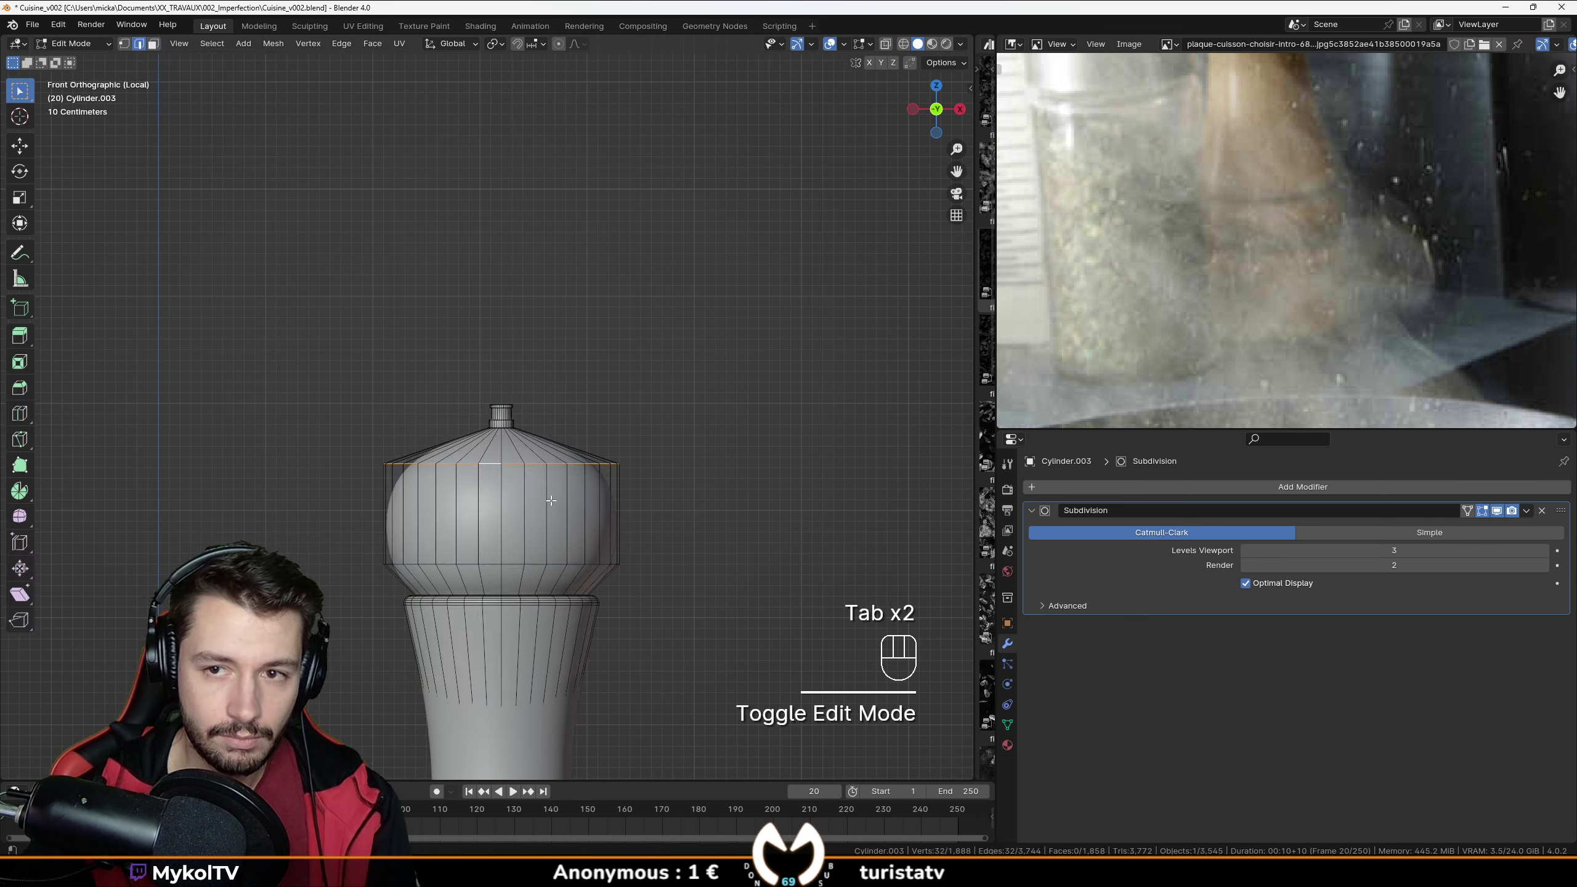
Raise the head's top edge loop along Z, scale it smaller, and zoom out in Object Mode.
{"action": "key", "text": "g"}
{"action": "key", "text": "z"}
{"action": "left_click", "coordinate": [686, 494]}
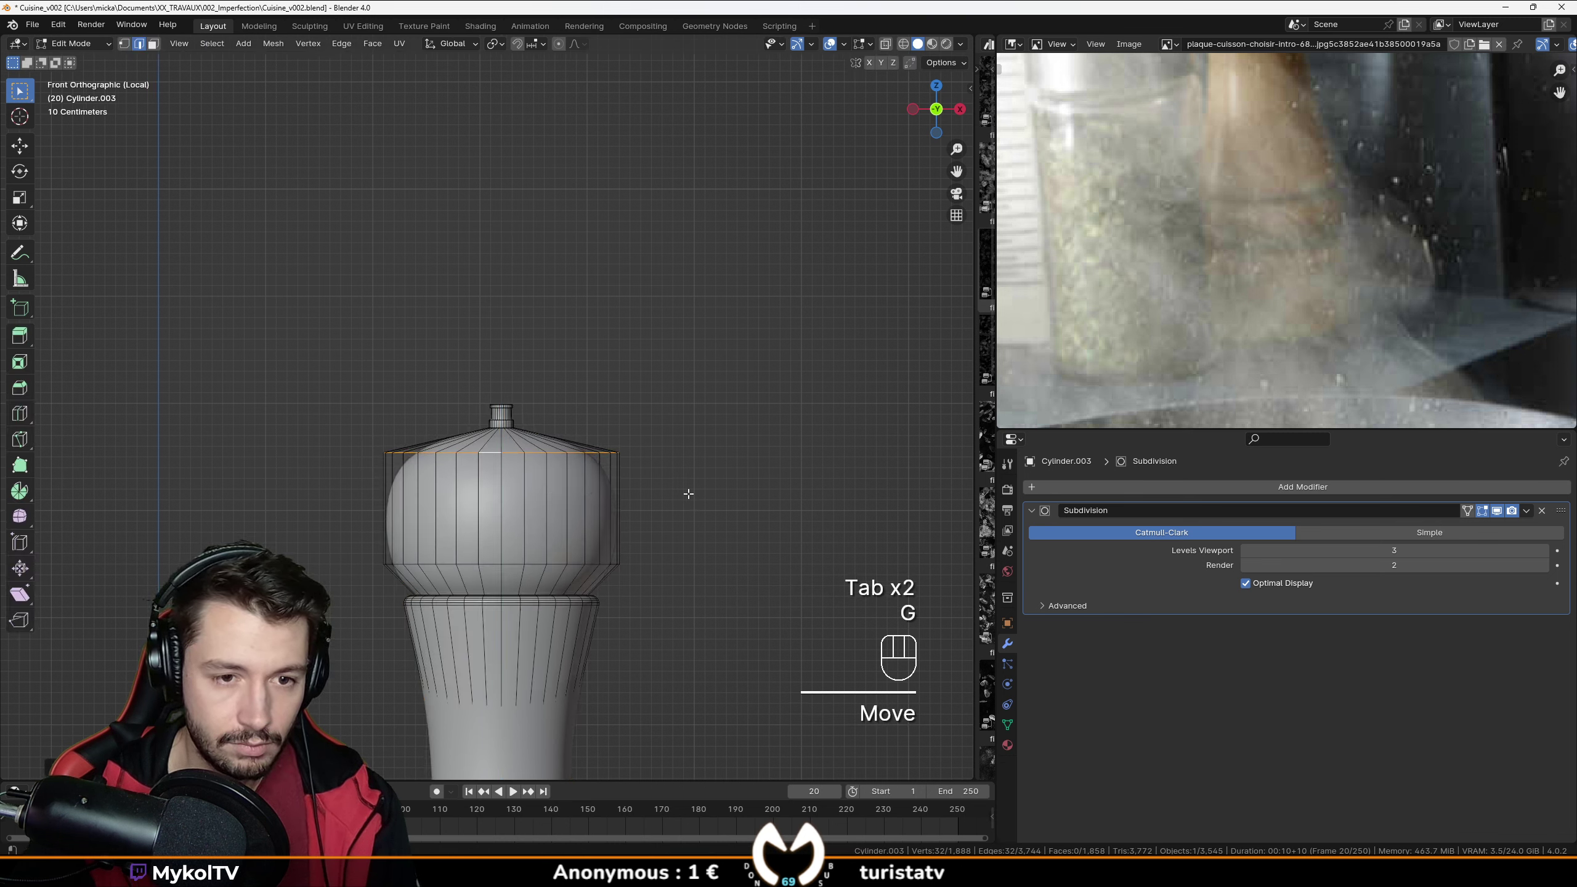
{"action": "key", "text": "s"}
{"action": "left_click", "coordinate": [673, 491]}
{"action": "key", "text": "Tab"}
{"action": "scroll", "coordinate": [573, 529], "scroll_direction": "down", "scroll_amount": 3}
{"action": "middle_click_drag", "start_coordinate": [573, 529], "coordinate": [594, 476]}
{"action": "scroll", "coordinate": [562, 514], "scroll_direction": "down", "scroll_amount": 1}
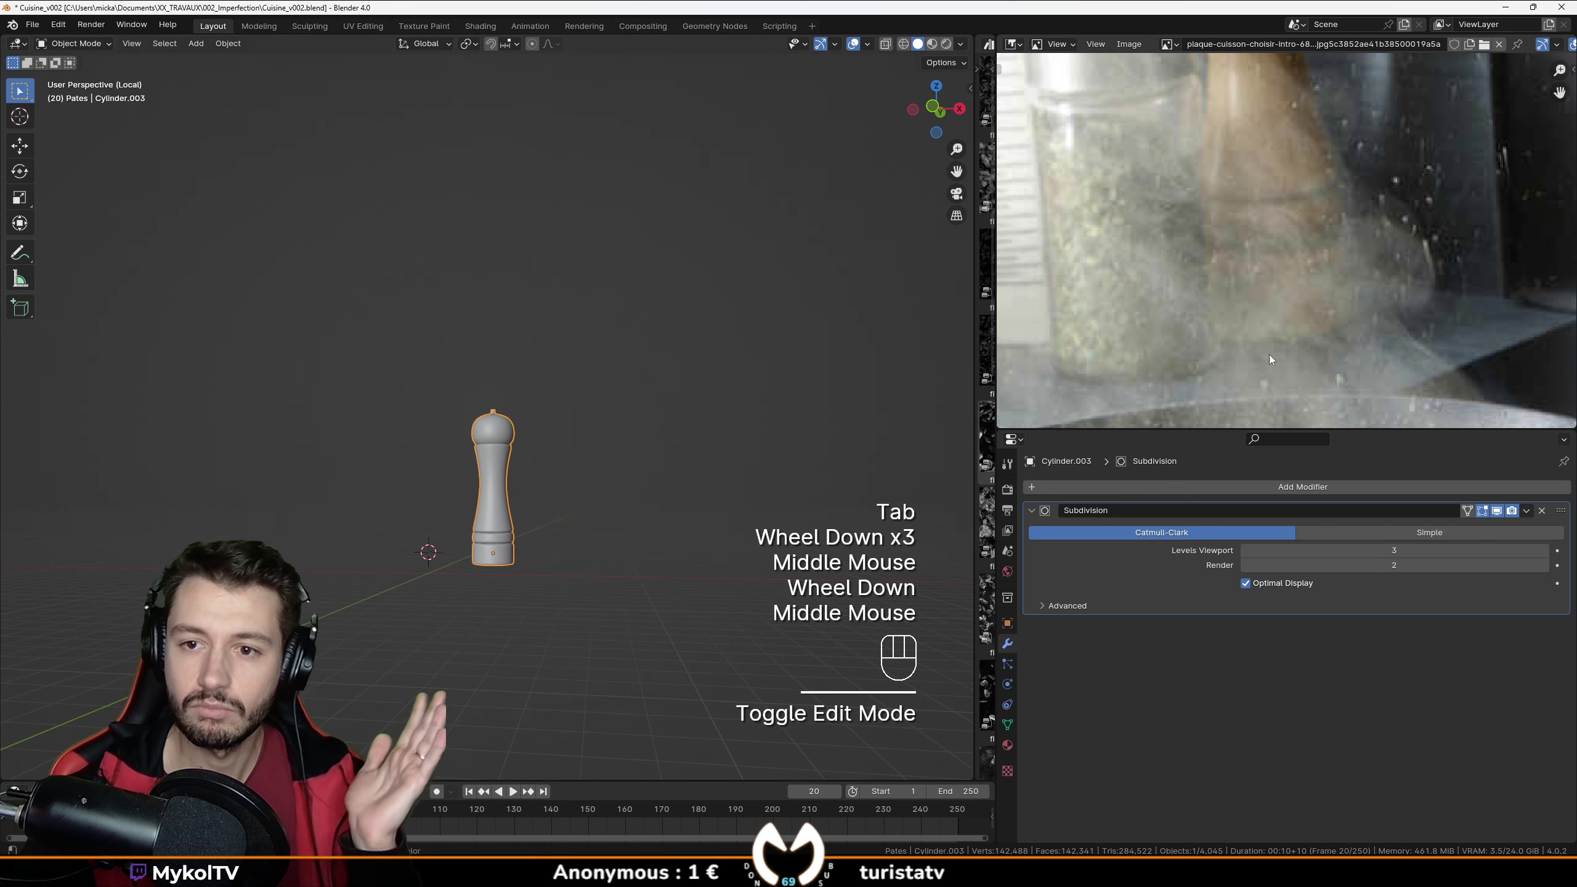
In face select mode, select the mill's bottom face and inset it.
{"action": "scroll", "coordinate": [603, 651], "scroll_direction": "up", "scroll_amount": 2}
{"action": "middle_click_drag", "start_coordinate": [604, 652], "coordinate": [548, 480], "text": "shift"}
{"action": "scroll", "coordinate": [535, 445], "scroll_direction": "up", "scroll_amount": 1}
{"action": "key", "text": "Tab"}
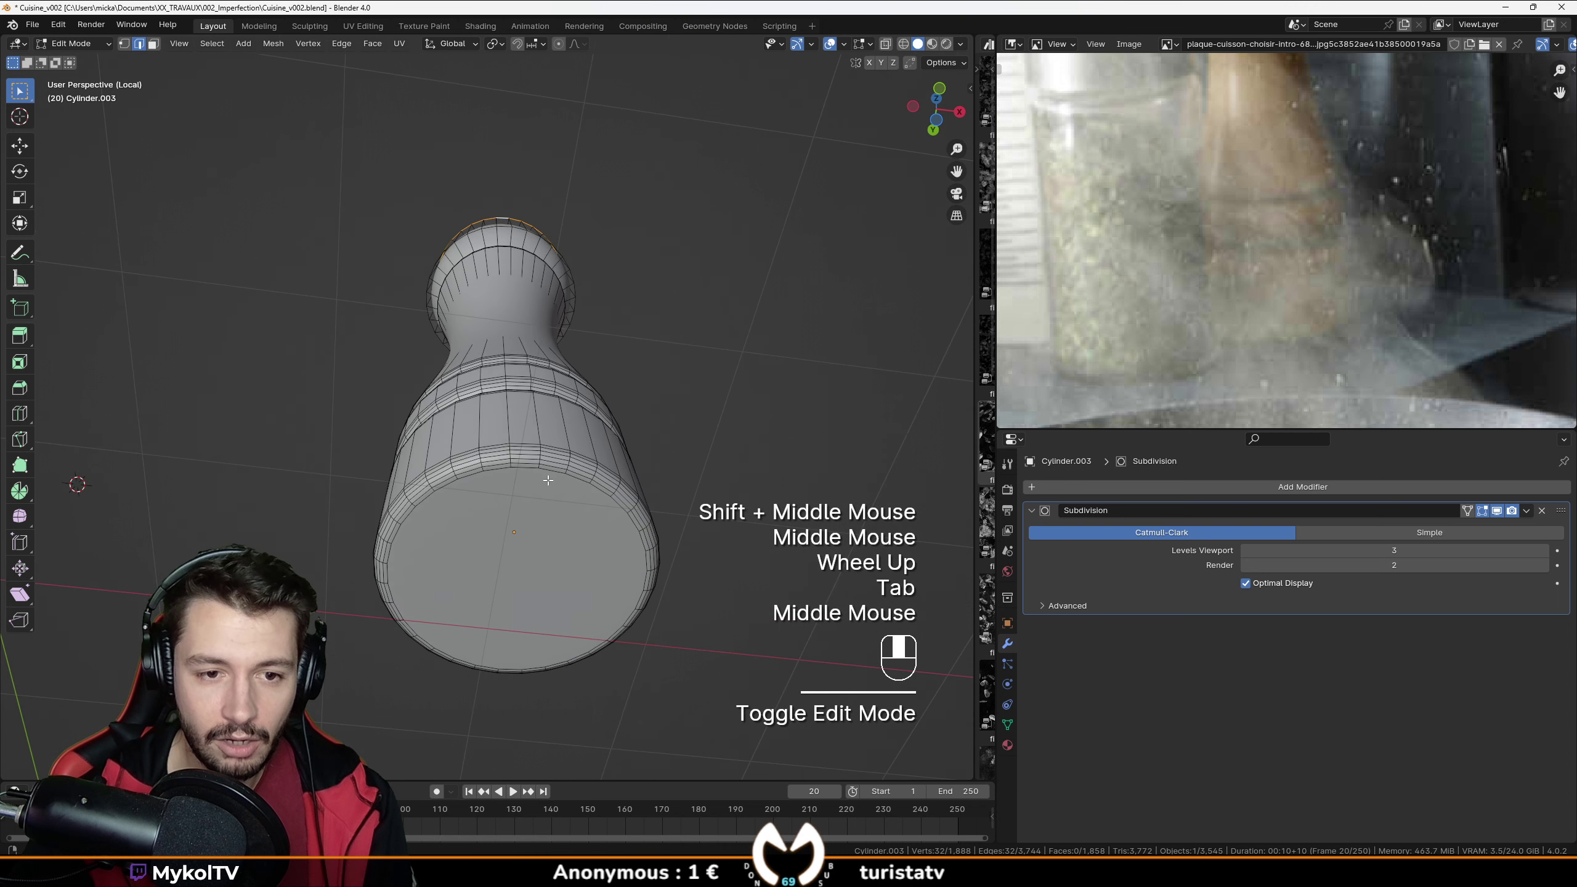
{"action": "left_click", "coordinate": [154, 44]}
{"action": "left_click", "coordinate": [540, 585]}
{"action": "middle_click_drag", "start_coordinate": [540, 586], "coordinate": [533, 534]}
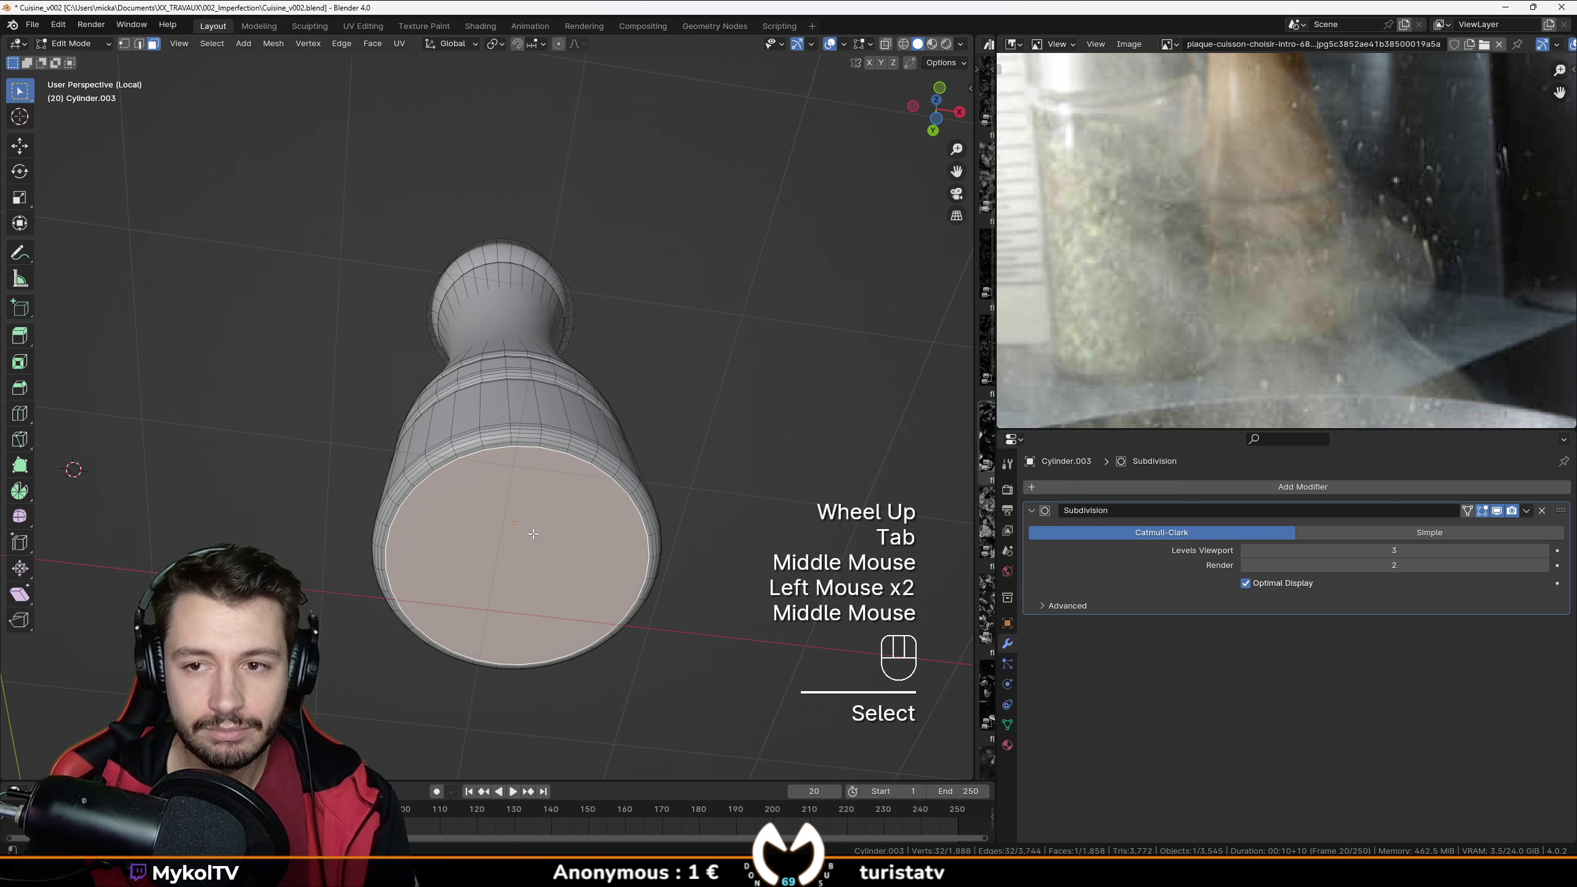
{"action": "middle_click_drag", "start_coordinate": [696, 578], "coordinate": [751, 356]}
{"action": "key", "text": "i"}
{"action": "left_click", "coordinate": [612, 589]}
{"action": "scroll", "coordinate": [633, 612], "scroll_direction": "up", "scroll_amount": 2}
{"action": "scroll", "coordinate": [599, 310], "scroll_direction": "down", "scroll_amount": 2}
Inset the bottom face again and extrude it inward to form the recessed base.
{"action": "key", "text": "i"}
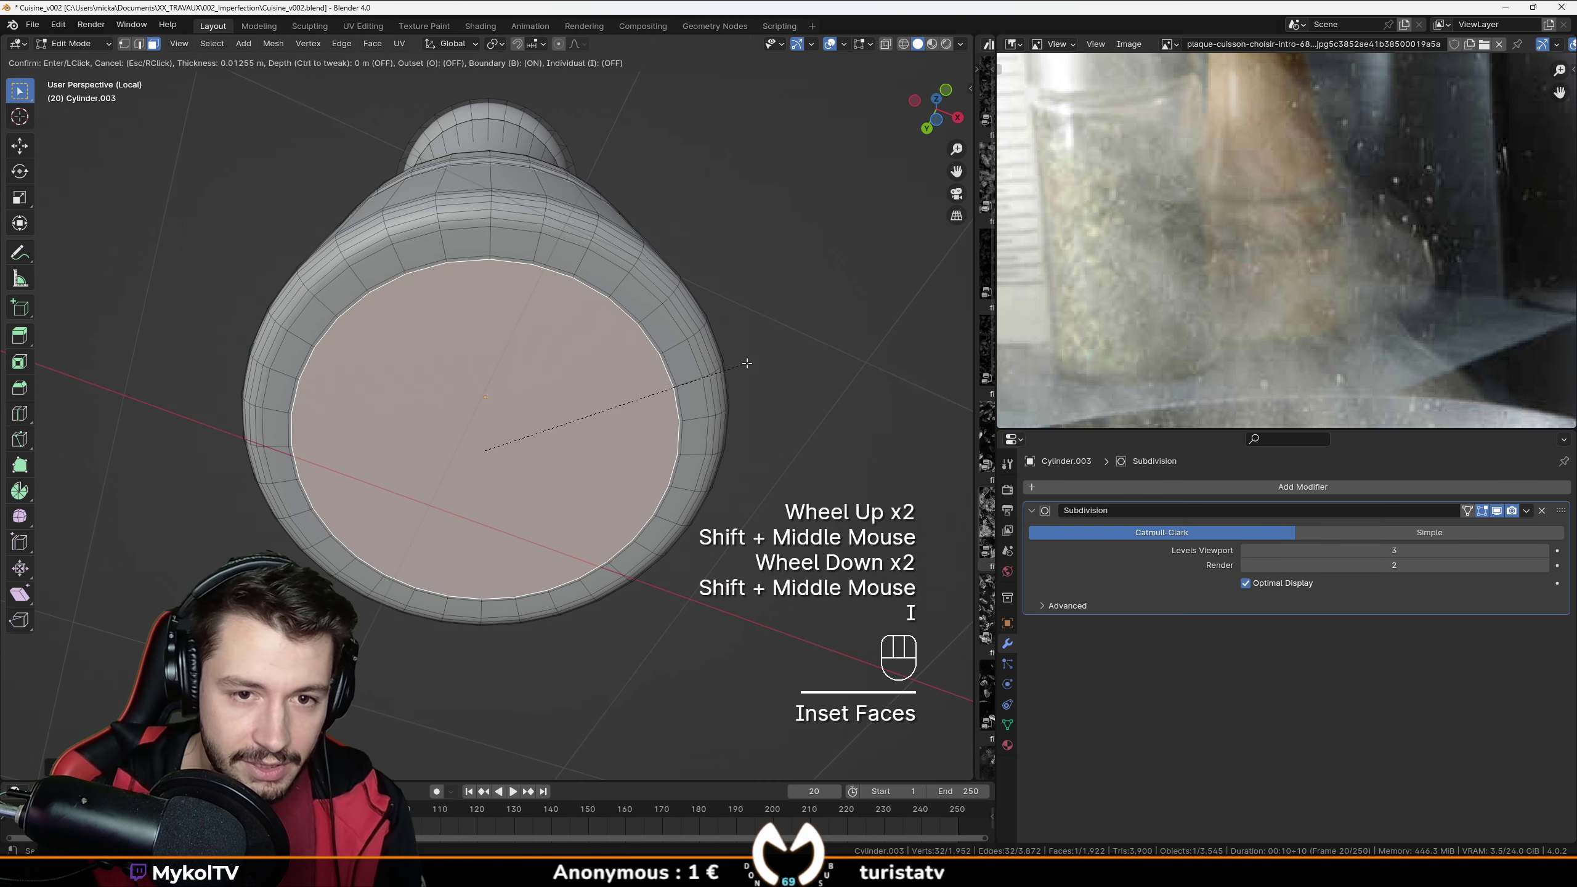
{"action": "middle_click", "coordinate": [580, 486]}
{"action": "key", "text": "e"}
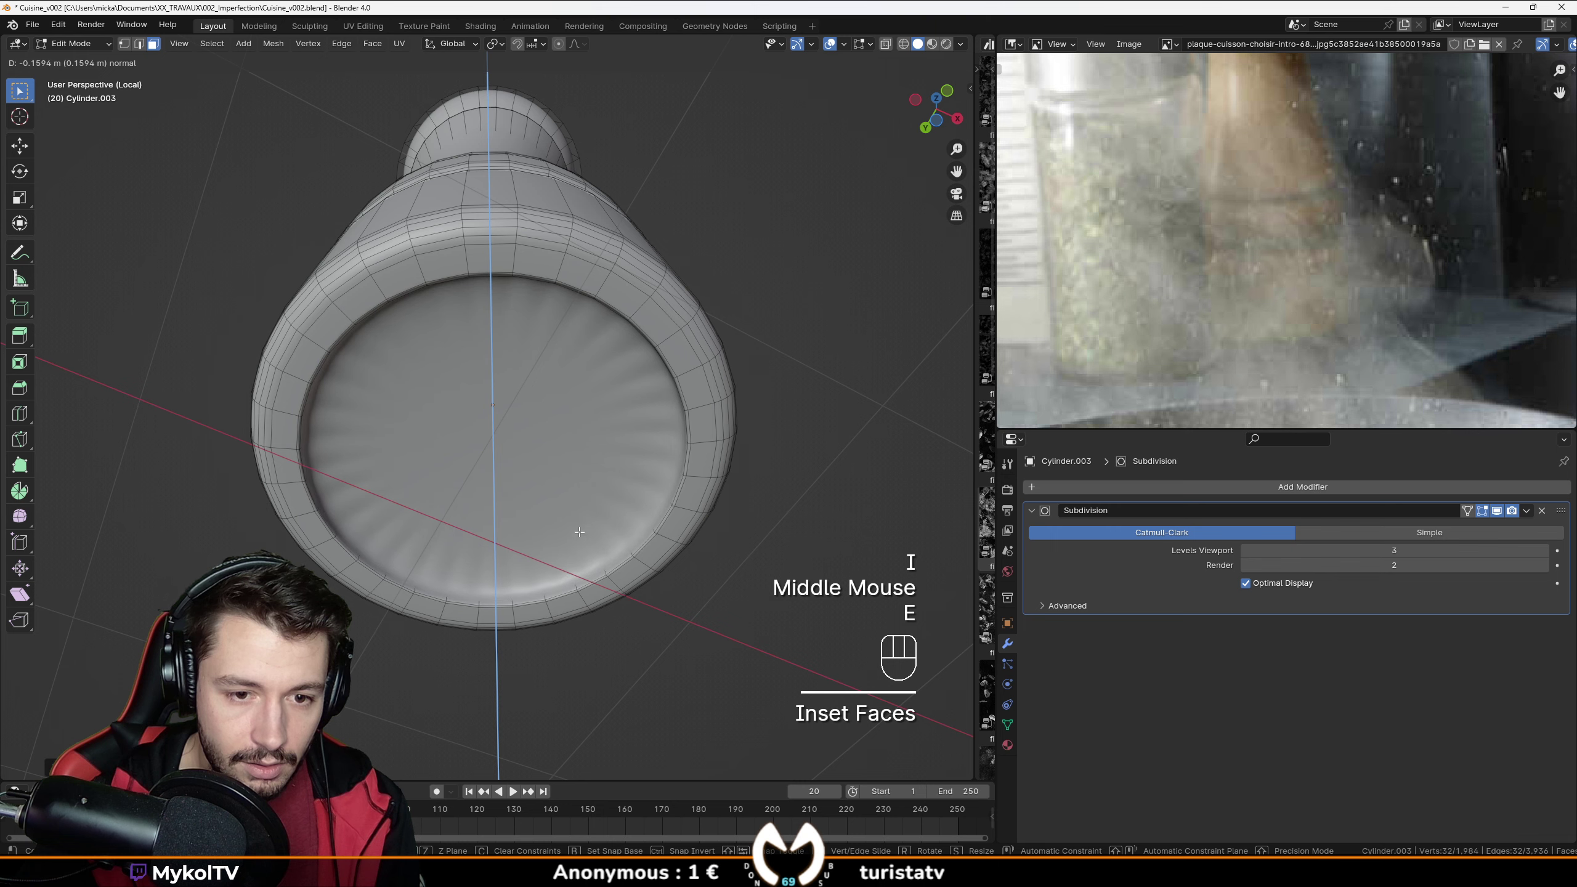
{"action": "left_click", "coordinate": [579, 531]}
{"action": "key", "text": "i"}
{"action": "key", "text": "Tab"}
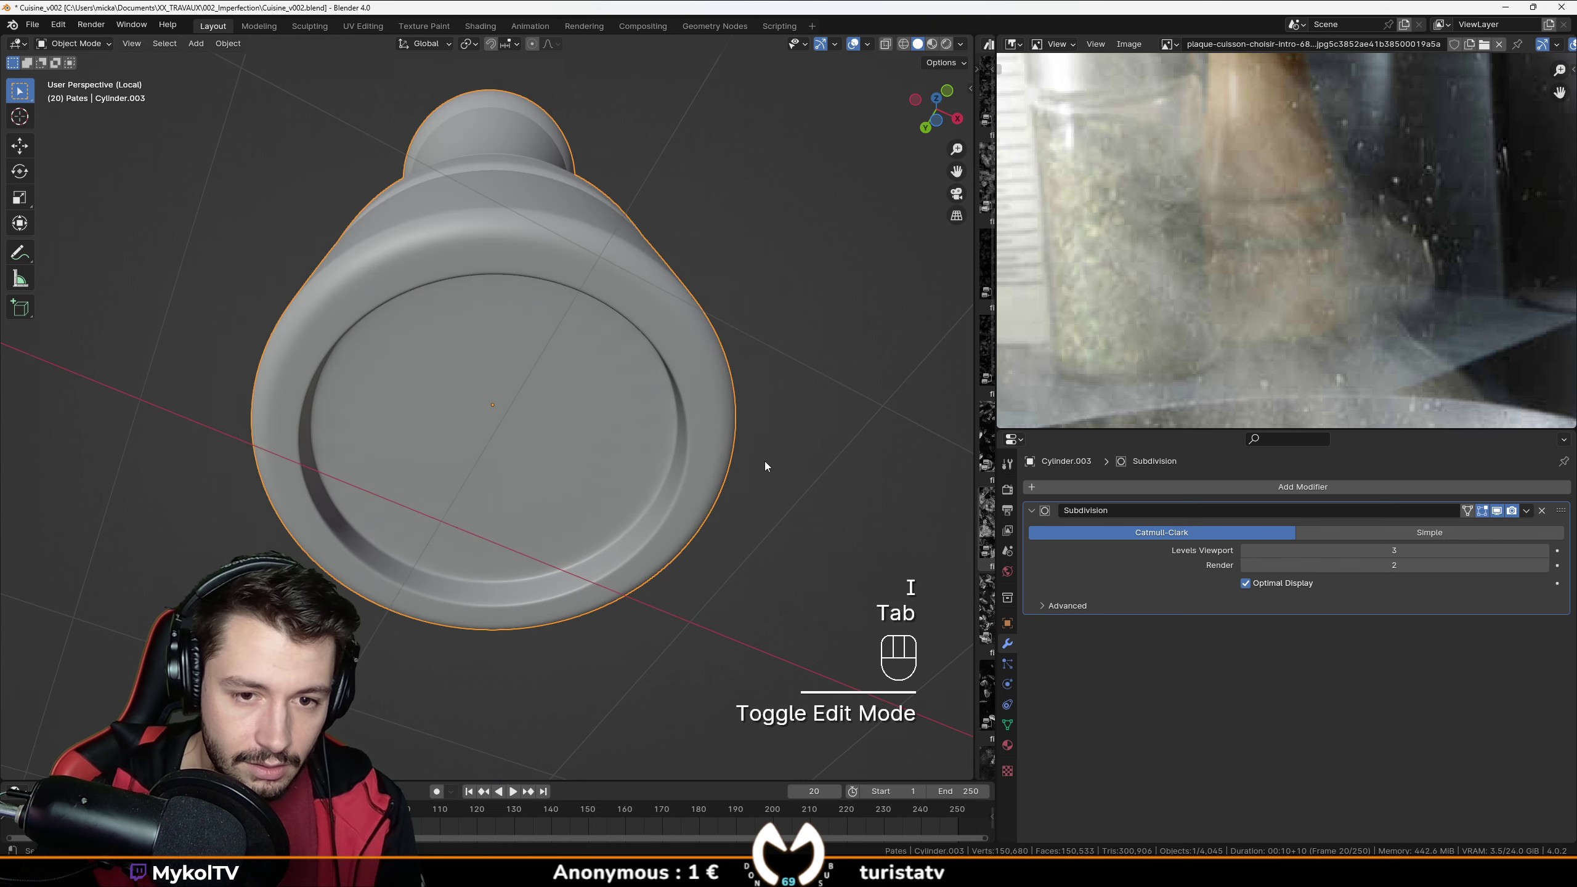
{"action": "middle_click_drag", "start_coordinate": [764, 460], "coordinate": [540, 473]}
{"action": "scroll", "coordinate": [658, 485], "scroll_direction": "up", "scroll_amount": 1}
{"action": "scroll", "coordinate": [658, 484], "scroll_direction": "down", "scroll_amount": 2}
{"action": "scroll", "coordinate": [505, 524], "scroll_direction": "down", "scroll_amount": 1}
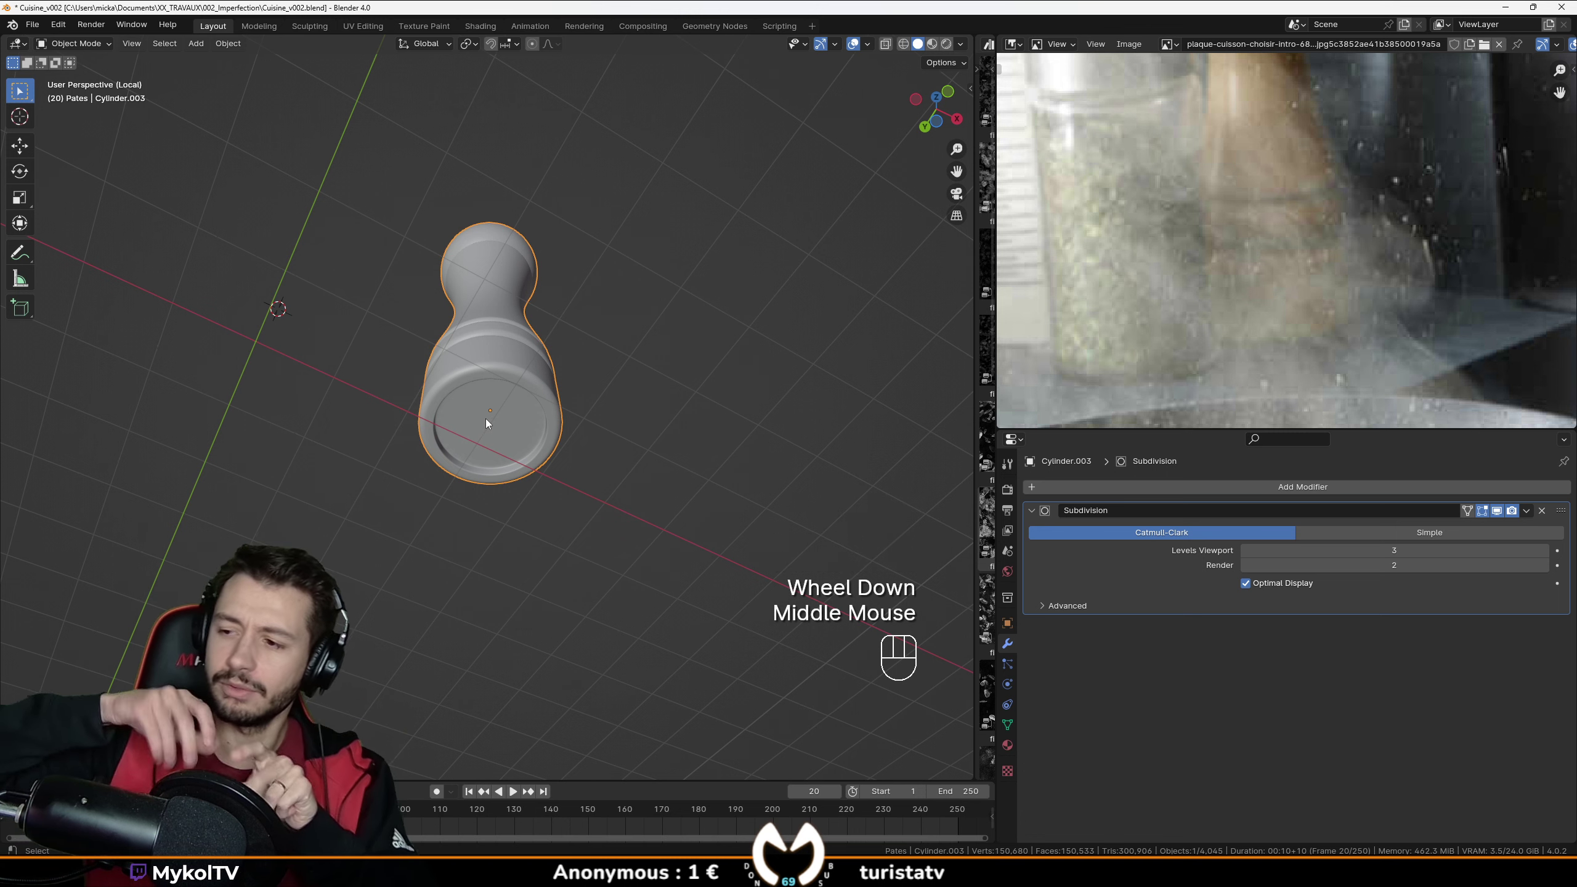
Select the top face of the knob and inset it.
{"action": "scroll", "coordinate": [485, 419], "scroll_direction": "down", "scroll_amount": 1}
{"action": "middle_click_drag", "start_coordinate": [485, 420], "coordinate": [569, 397]}
{"action": "scroll", "coordinate": [548, 404], "scroll_direction": "down", "scroll_amount": 1}
{"action": "scroll", "coordinate": [1226, 259], "scroll_direction": "down", "scroll_amount": 2}
{"action": "middle_click_drag", "start_coordinate": [1226, 259], "coordinate": [1260, 280]}
{"action": "middle_click_drag", "start_coordinate": [687, 343], "coordinate": [515, 441]}
{"action": "scroll", "coordinate": [615, 321], "scroll_direction": "up", "scroll_amount": 2}
{"action": "scroll", "coordinate": [556, 472], "scroll_direction": "up", "scroll_amount": 2}
{"action": "key", "text": "Tab"}
{"action": "scroll", "coordinate": [475, 380], "scroll_direction": "up", "scroll_amount": 1}
{"action": "key", "text": "Tab"}
{"action": "key", "text": "Tab"}
{"action": "left_click", "coordinate": [653, 335]}
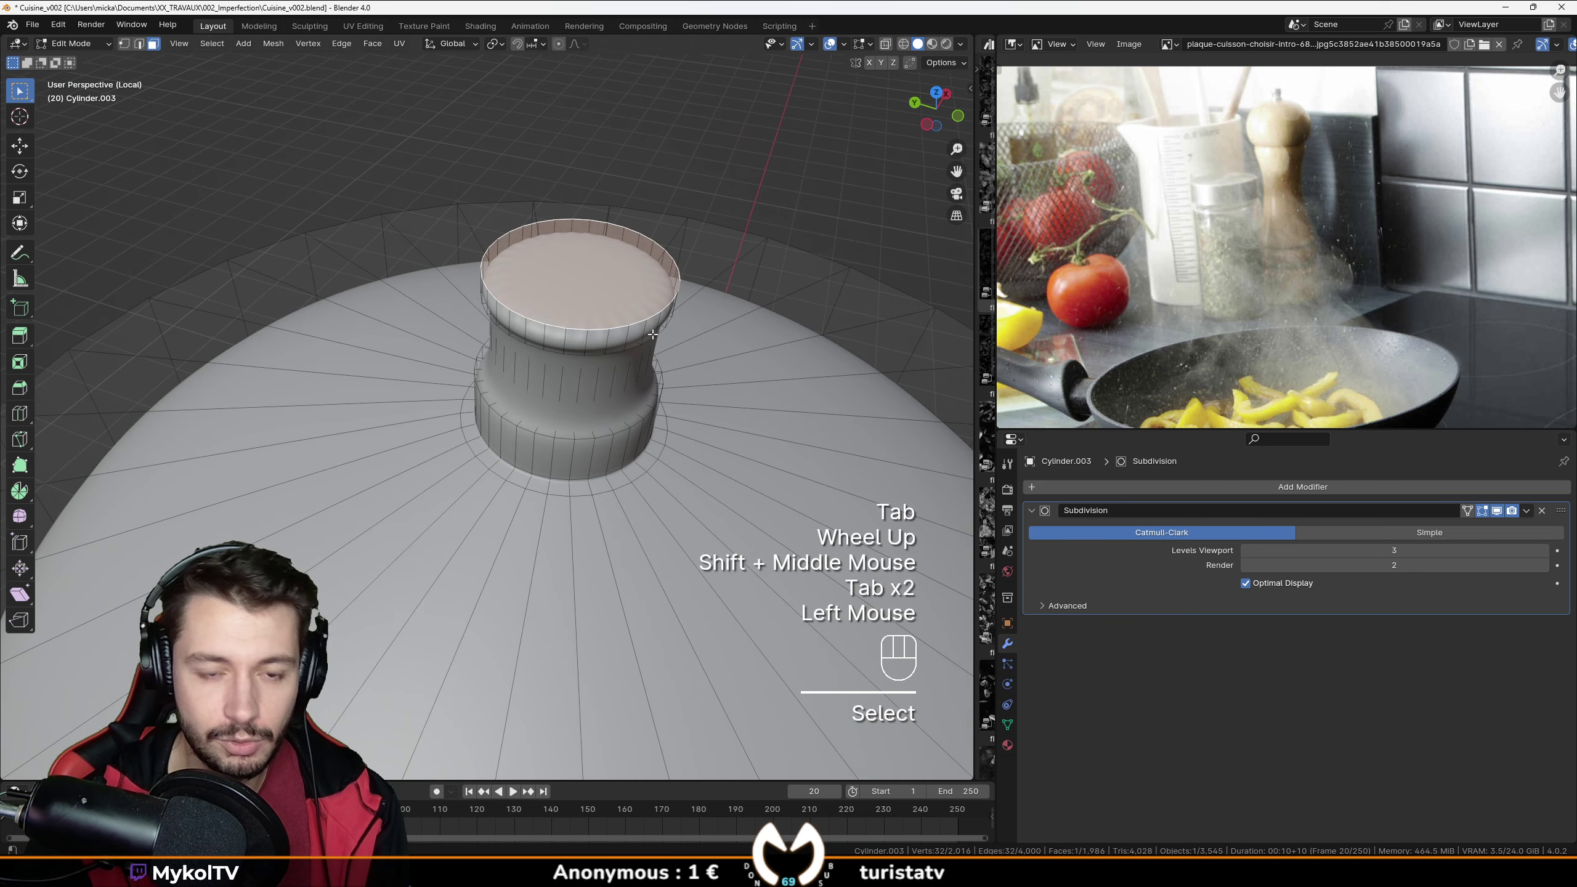
{"action": "key", "text": "i"}
{"action": "key", "text": "Tab"}
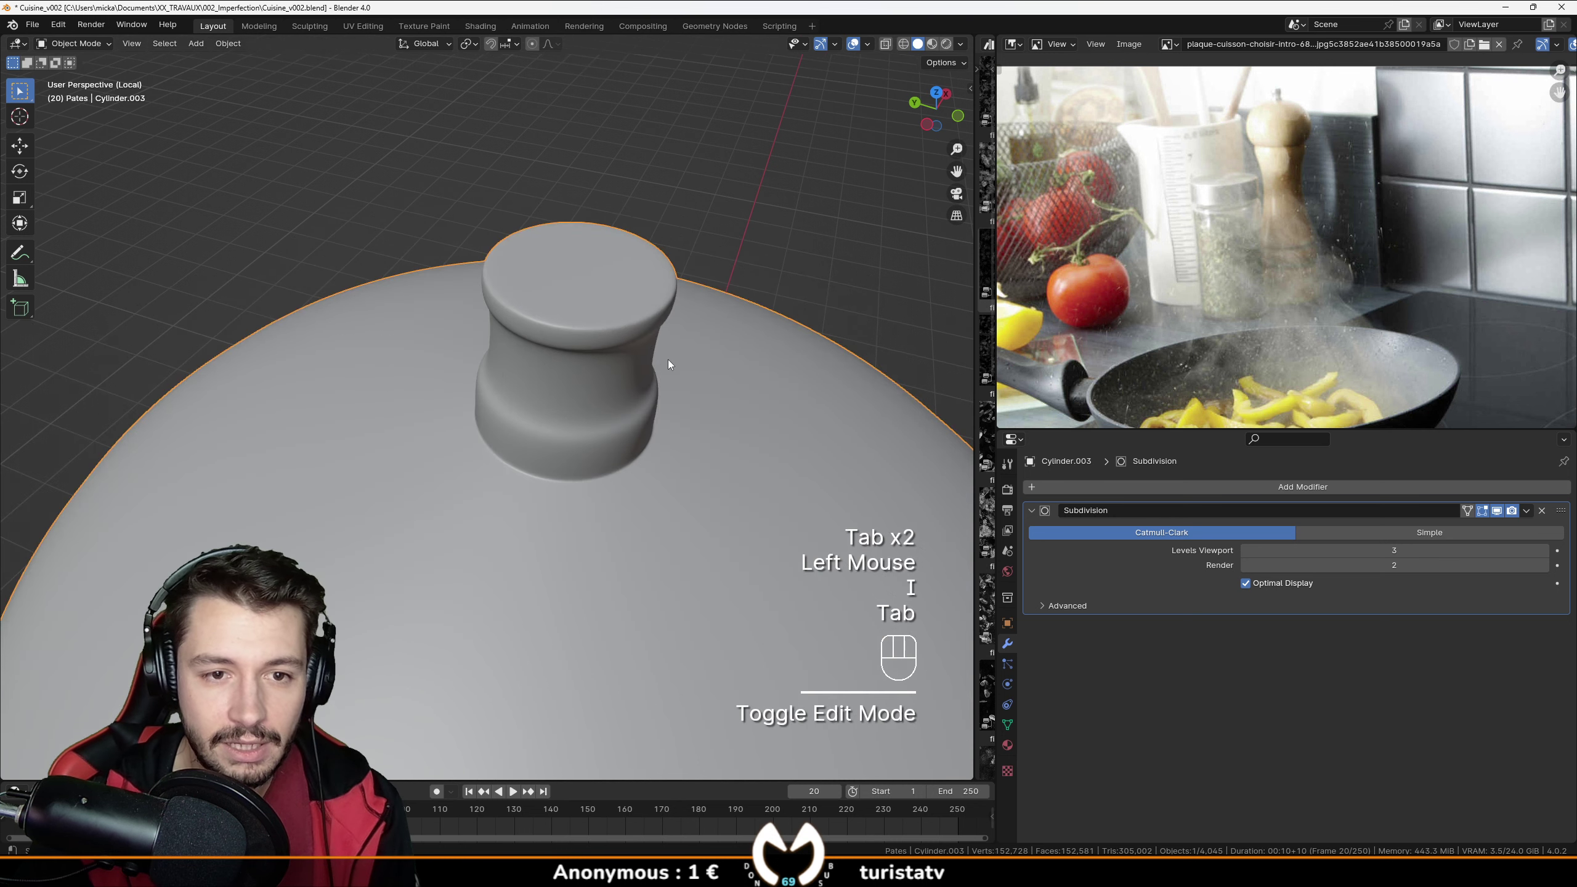
{"action": "scroll", "coordinate": [668, 360], "scroll_direction": "down", "scroll_amount": 3}
{"action": "middle_click_drag", "start_coordinate": [667, 360], "coordinate": [529, 396]}
{"action": "scroll", "coordinate": [624, 360], "scroll_direction": "down", "scroll_amount": 2}
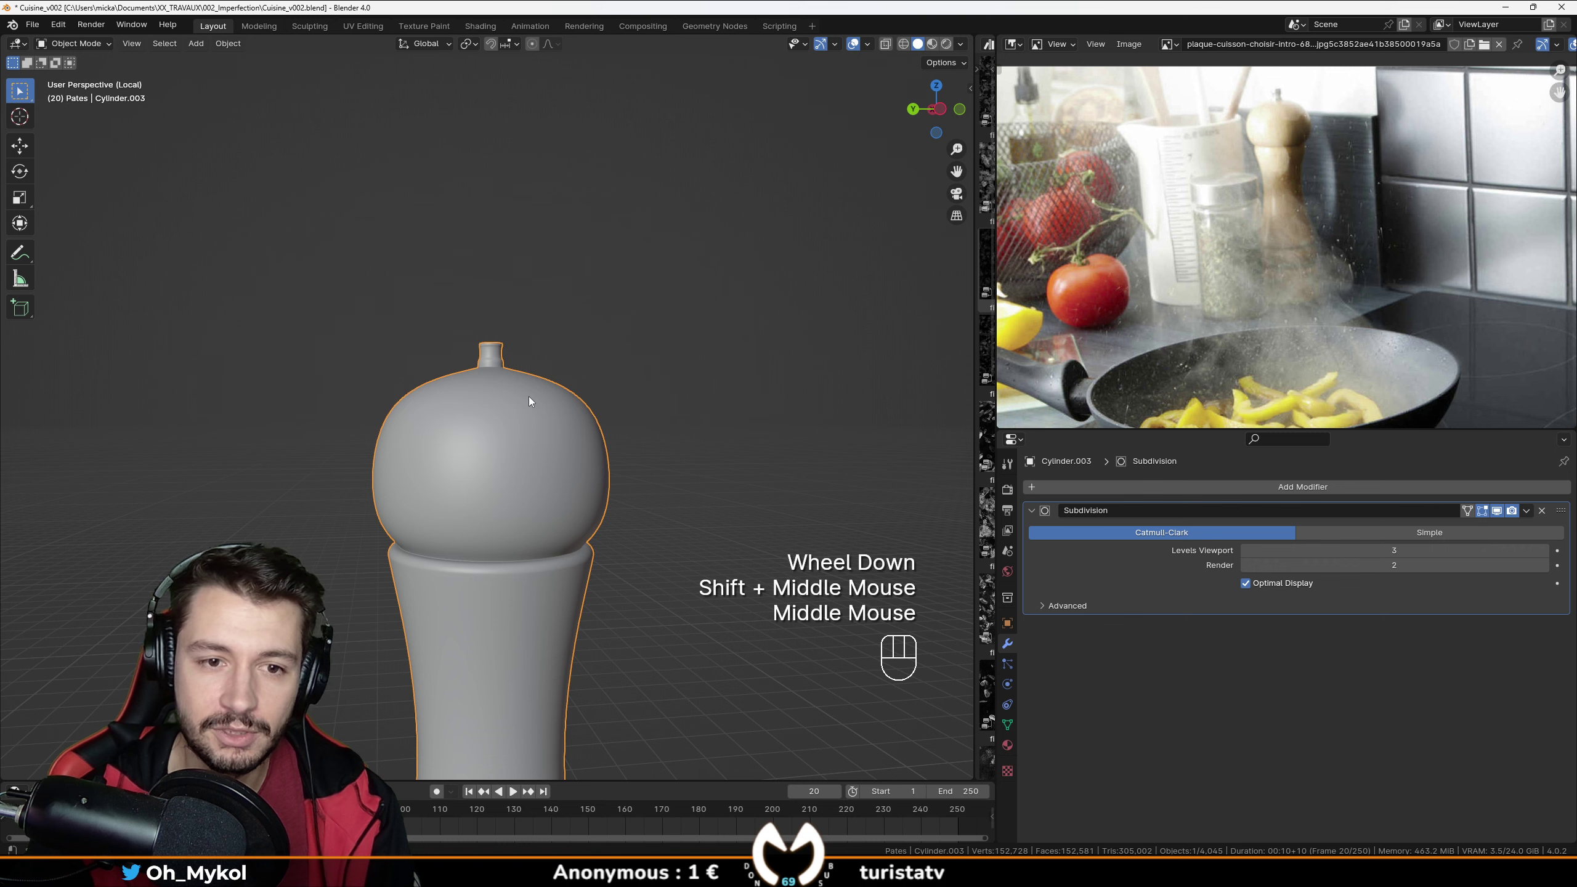
In front wireframe view, box-select the knob's top ring and raise it along Z.
{"action": "key", "text": "KP_1"}
{"action": "scroll", "coordinate": [248, 401], "scroll_direction": "up", "scroll_amount": 2}
{"action": "middle_click_drag", "start_coordinate": [247, 400], "coordinate": [335, 383], "text": "shift"}
{"action": "scroll", "coordinate": [335, 383], "scroll_direction": "up", "scroll_amount": 3}
{"action": "key", "text": "Tab"}
{"action": "key", "text": "z"}
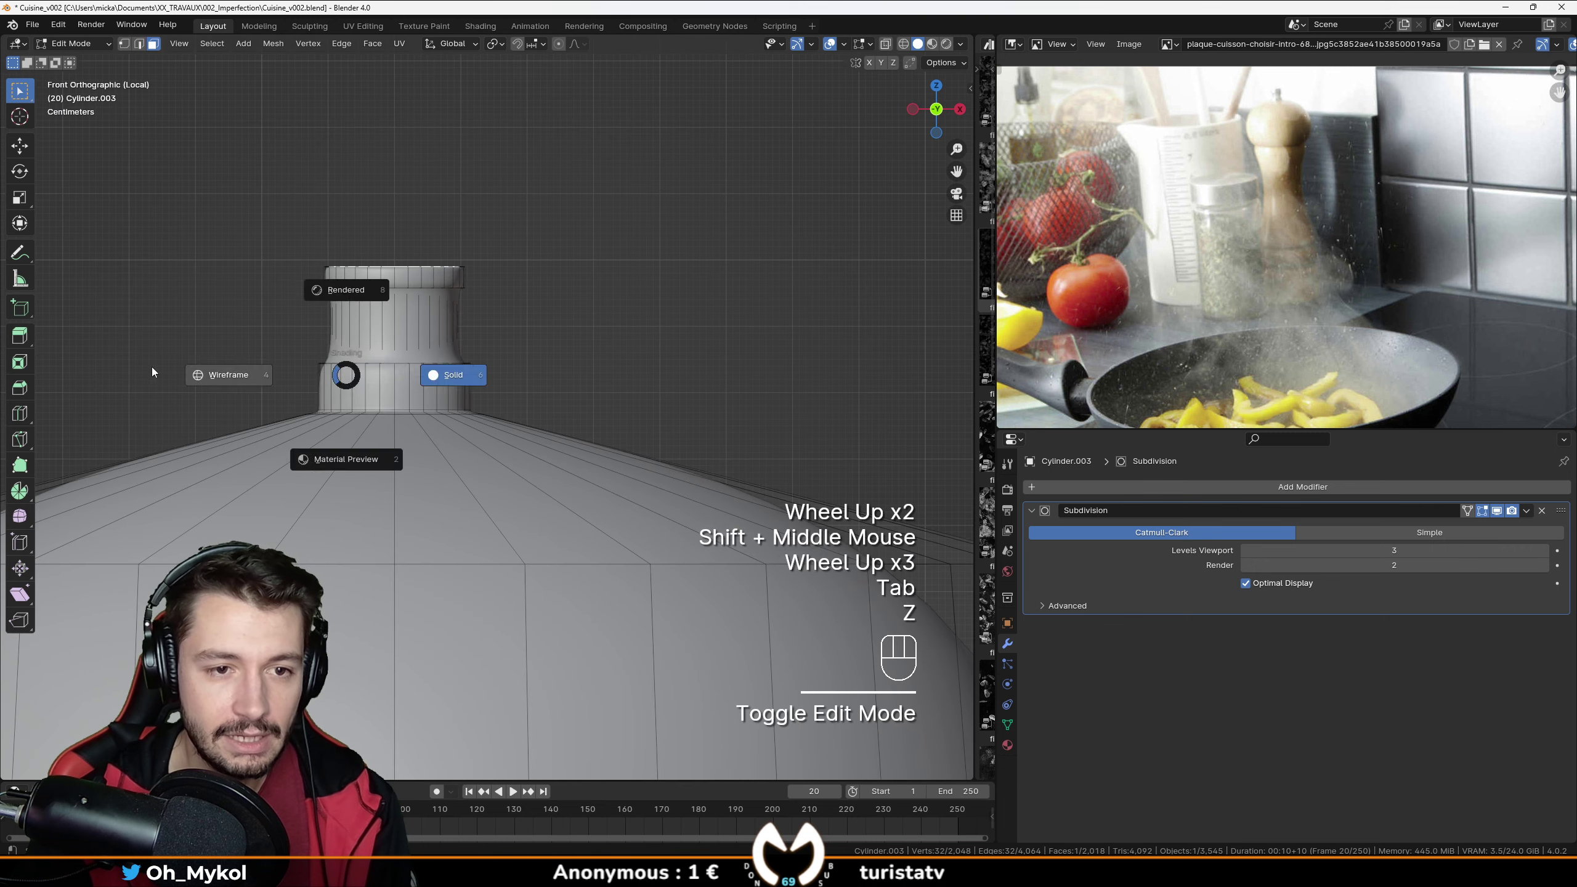
{"action": "left_click_drag", "start_coordinate": [261, 205], "coordinate": [561, 311]}
{"action": "key", "text": "g"}
{"action": "key", "text": "z"}
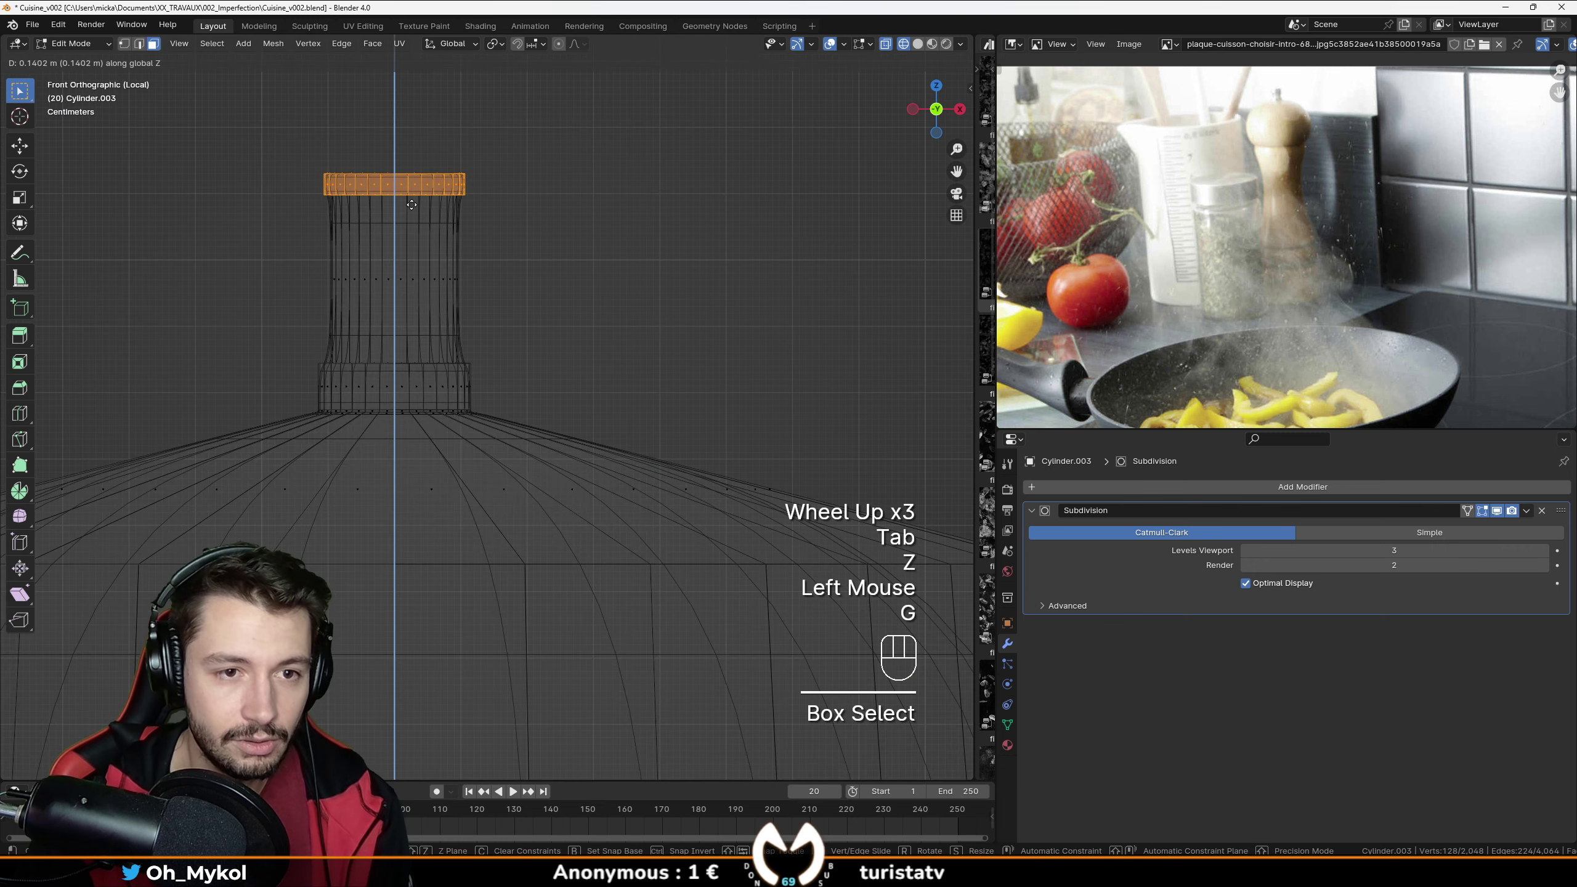
{"action": "left_click", "coordinate": [409, 209]}
{"action": "key", "text": "Tab"}
{"action": "key", "text": "z"}
Raise the knob's top ring vertically twice more to make the knob taller.
{"action": "scroll", "coordinate": [501, 279], "scroll_direction": "down", "scroll_amount": 2}
{"action": "scroll", "coordinate": [502, 280], "scroll_direction": "down", "scroll_amount": 1}
{"action": "scroll", "coordinate": [473, 353], "scroll_direction": "up", "scroll_amount": 1}
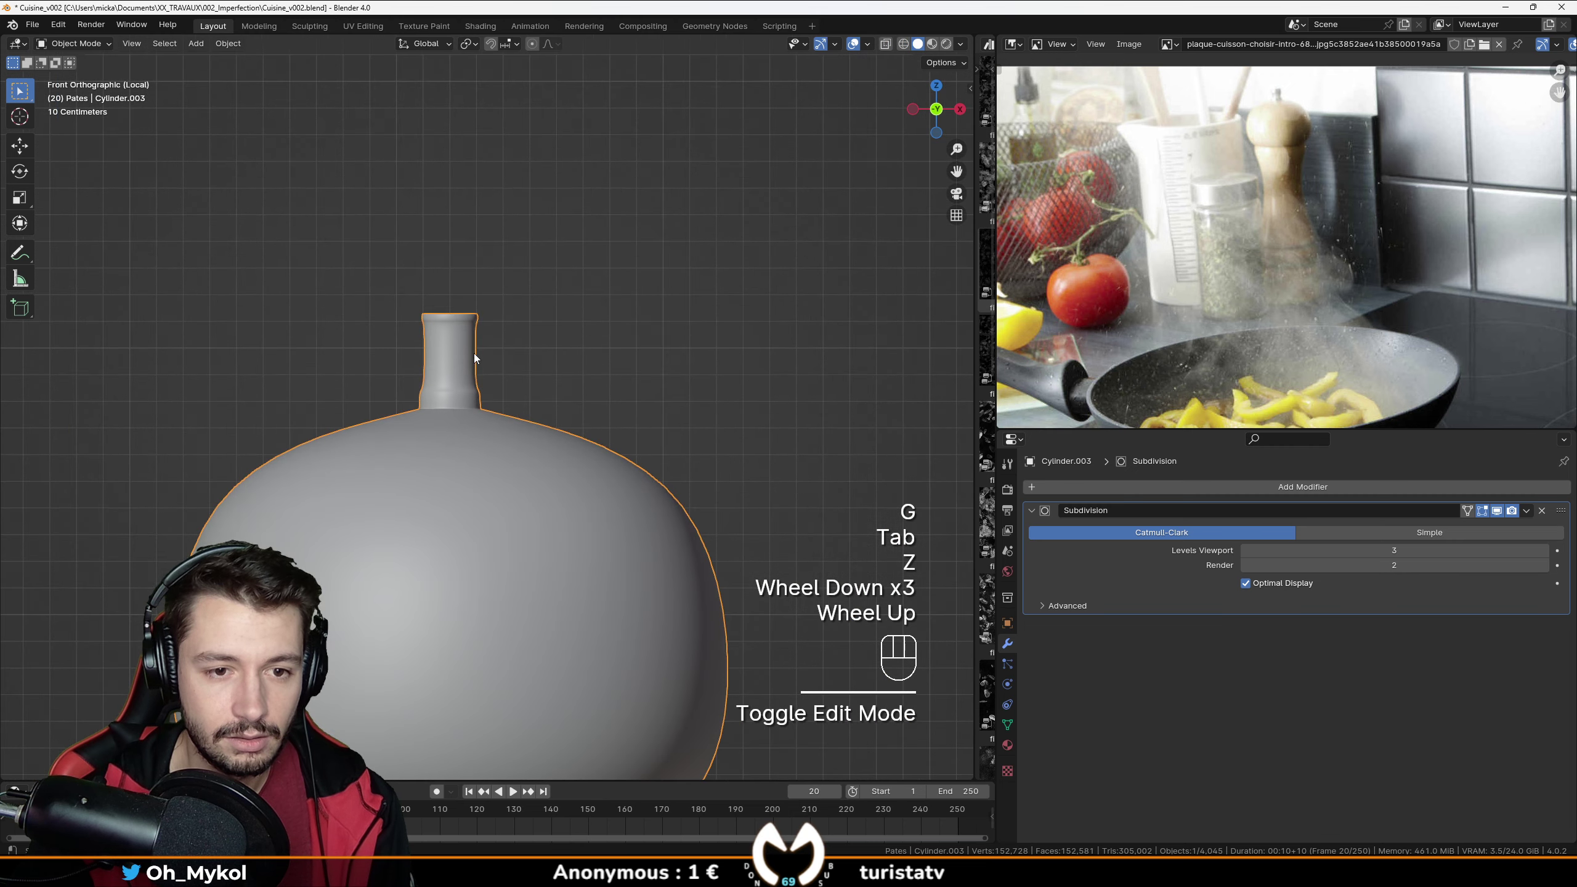
{"action": "key", "text": "Tab"}
{"action": "key", "text": "g"}
{"action": "key", "text": "z"}
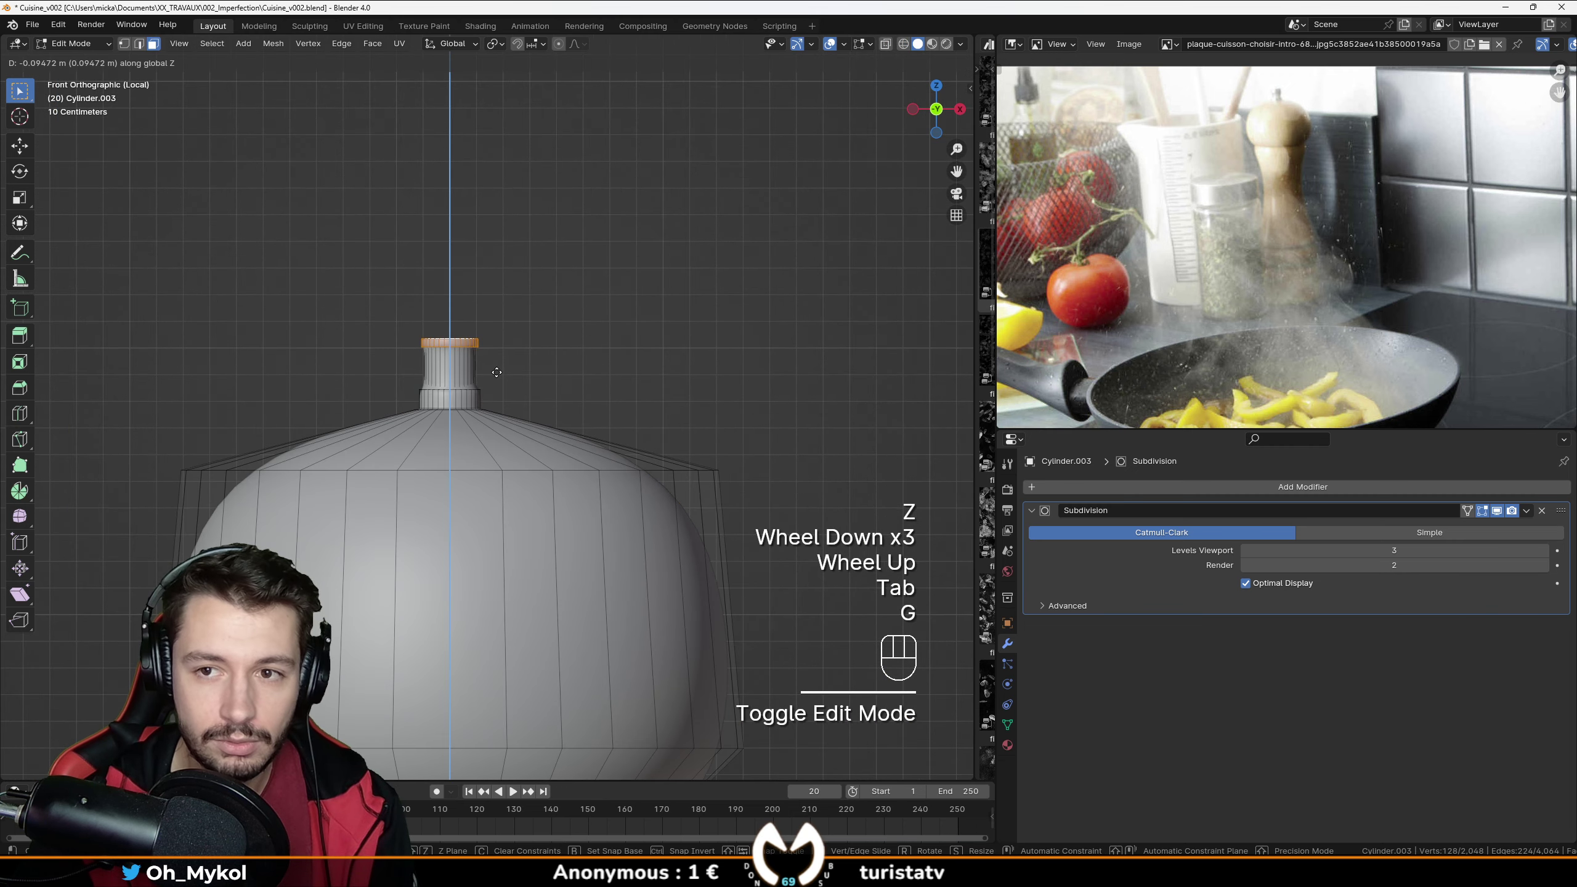
{"action": "left_click", "coordinate": [496, 372]}
{"action": "key", "text": "Tab"}
{"action": "scroll", "coordinate": [502, 376], "scroll_direction": "down", "scroll_amount": 2}
{"action": "key", "text": "Tab"}
{"action": "scroll", "coordinate": [529, 401], "scroll_direction": "up", "scroll_amount": 2}
{"action": "key", "text": "g"}
{"action": "key", "text": "z"}
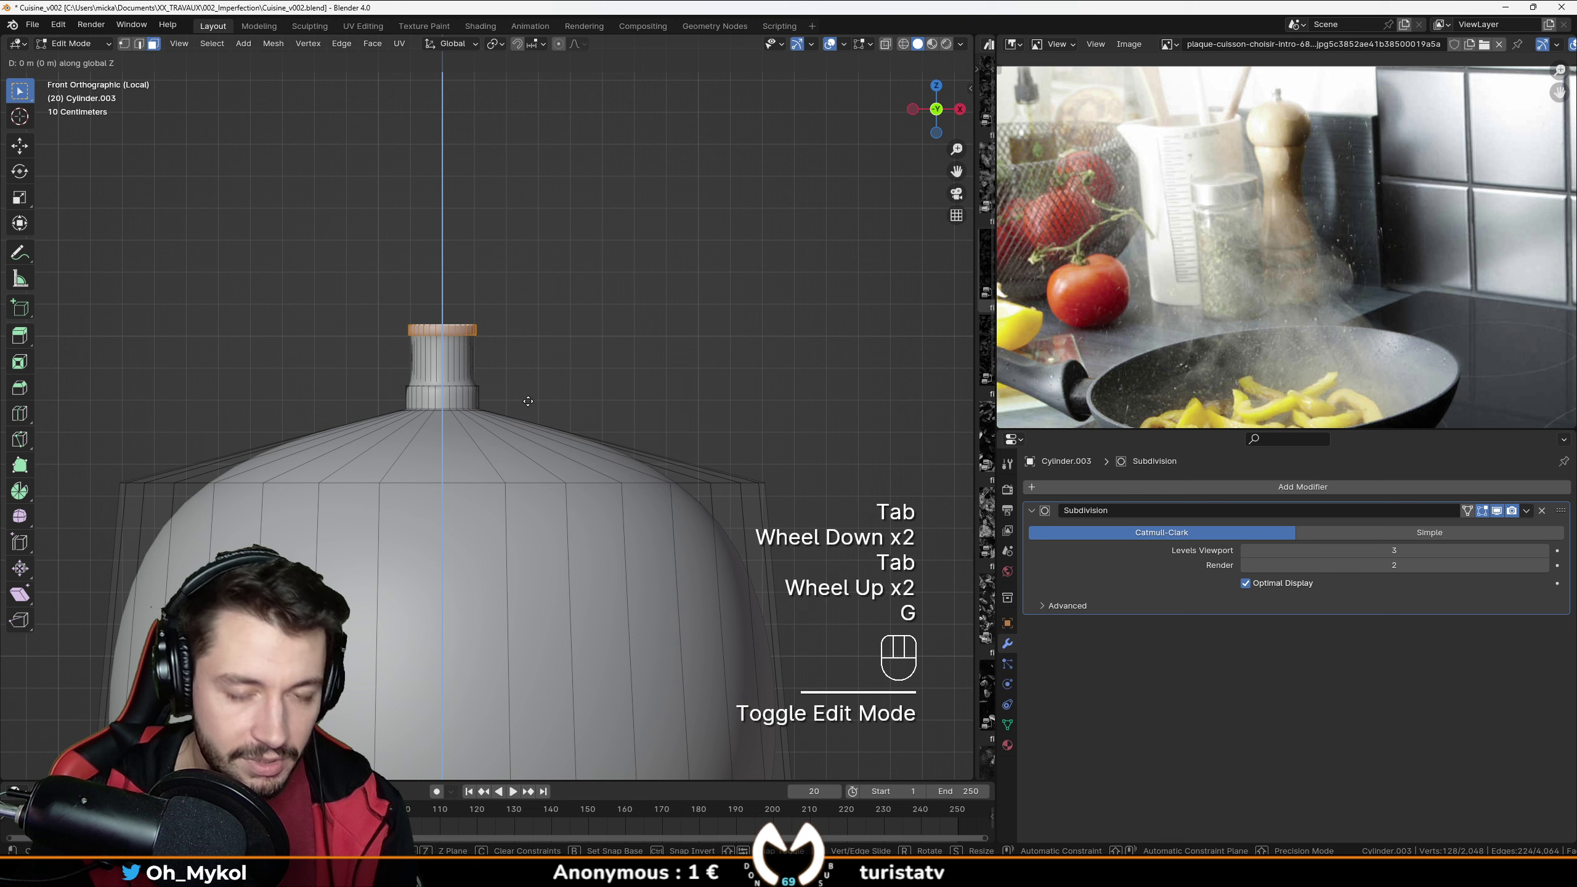
{"action": "left_click", "coordinate": [536, 414]}
Return to Object Mode and save the file as Cuisine_v002.blend.
{"action": "key", "text": "Tab"}
{"action": "scroll", "coordinate": [537, 414], "scroll_direction": "down", "scroll_amount": 3}
{"action": "middle_click_drag", "start_coordinate": [509, 459], "coordinate": [503, 514]}
{"action": "scroll", "coordinate": [487, 493], "scroll_direction": "down", "scroll_amount": 2}
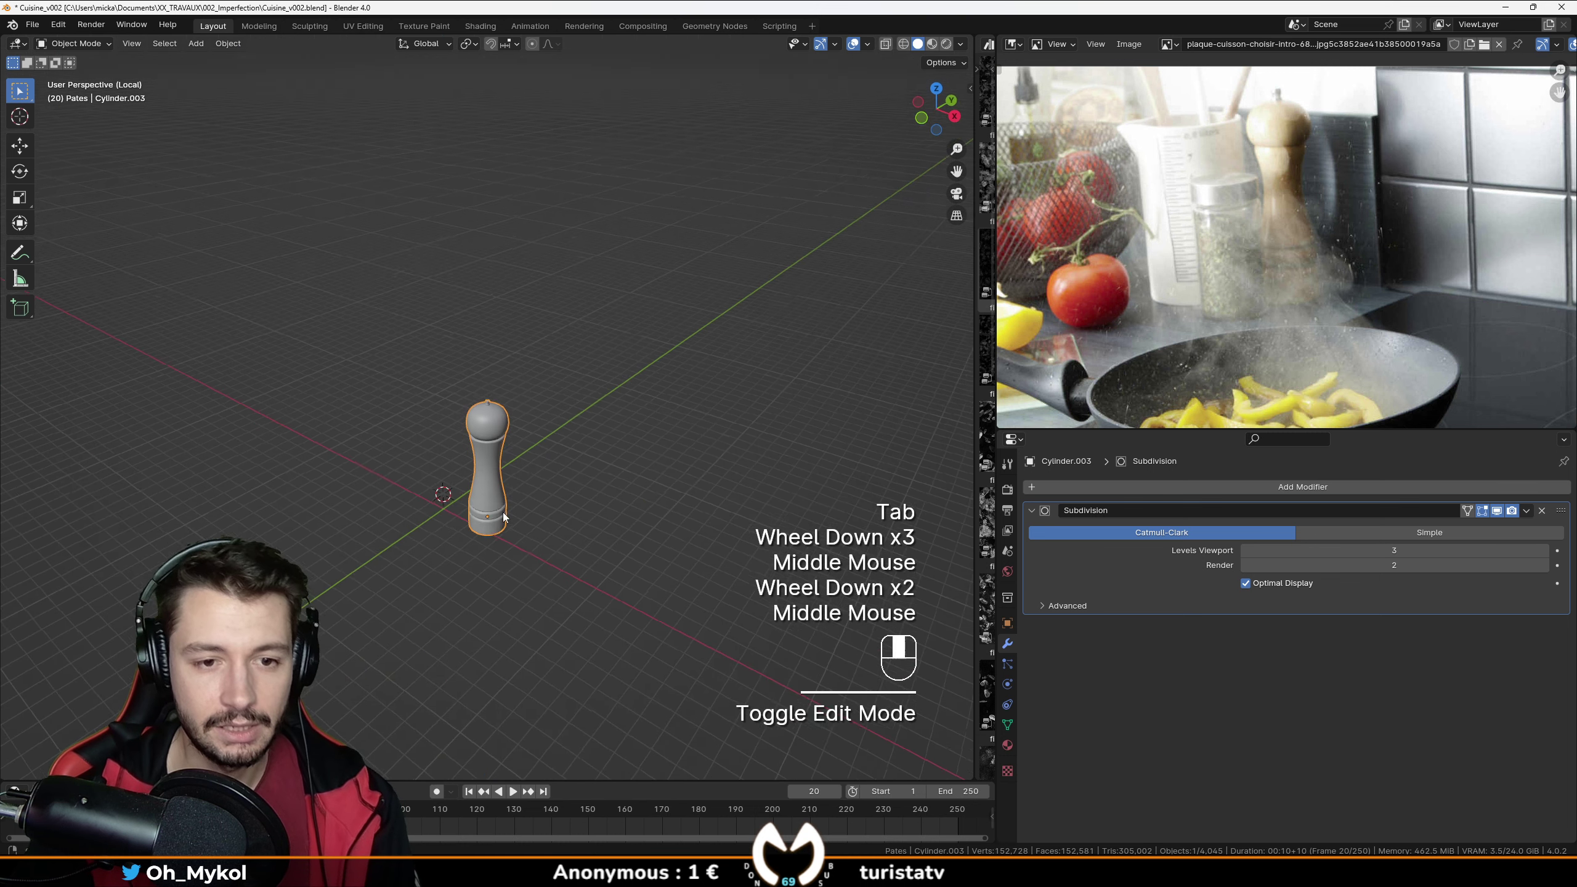
{"action": "key", "text": "ctrl+s"}
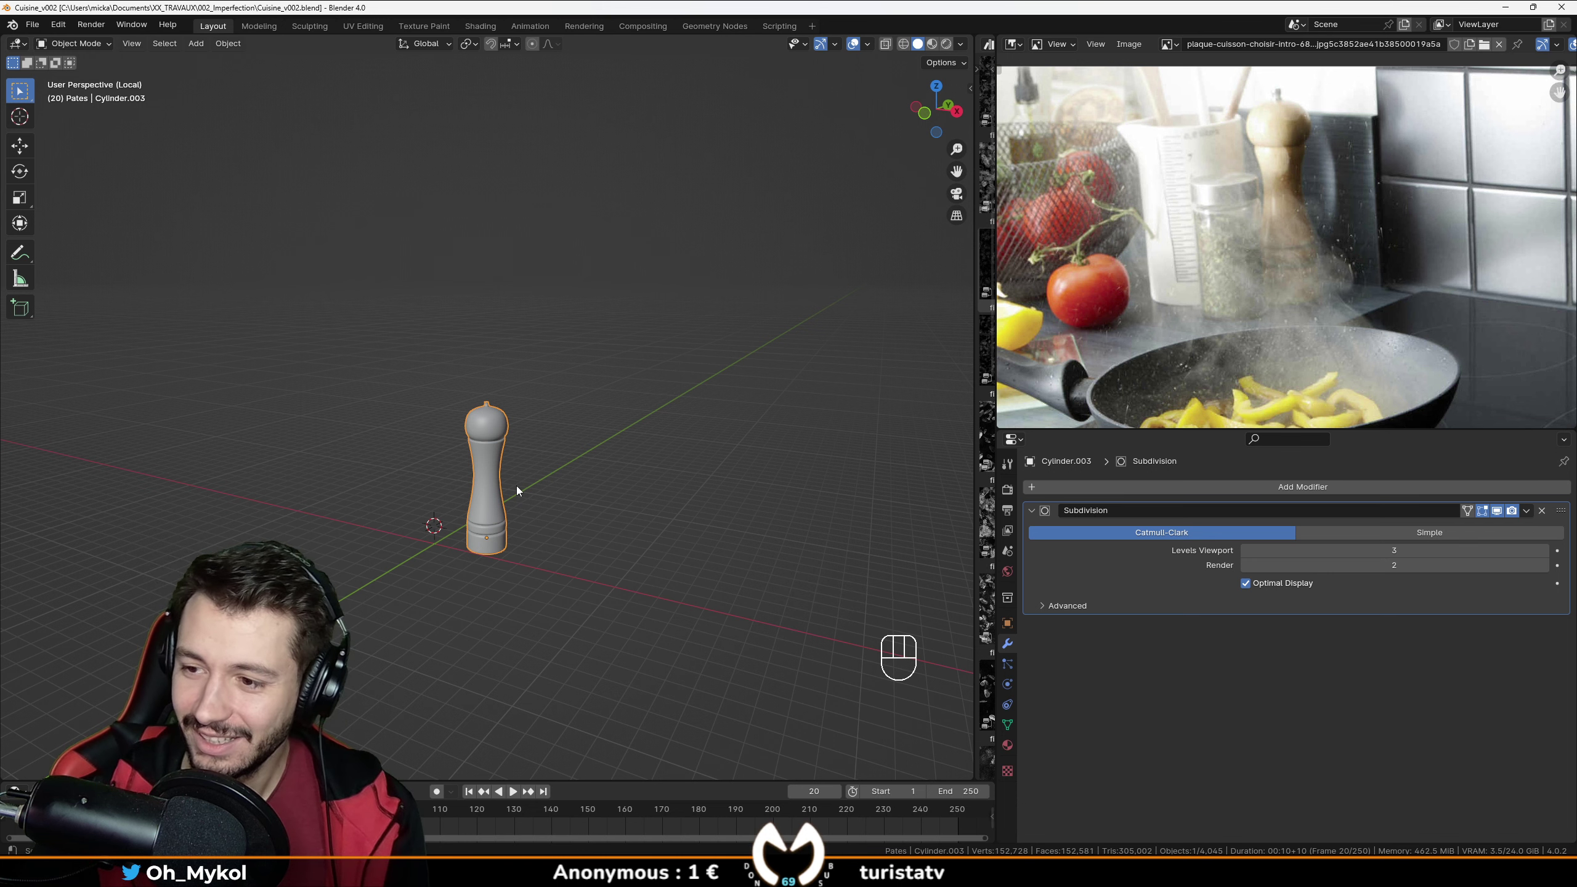
Raise the mill's render subdivision level to 3 and save the file.
{"action": "middle_click_drag", "start_coordinate": [397, 546], "coordinate": [569, 558]}
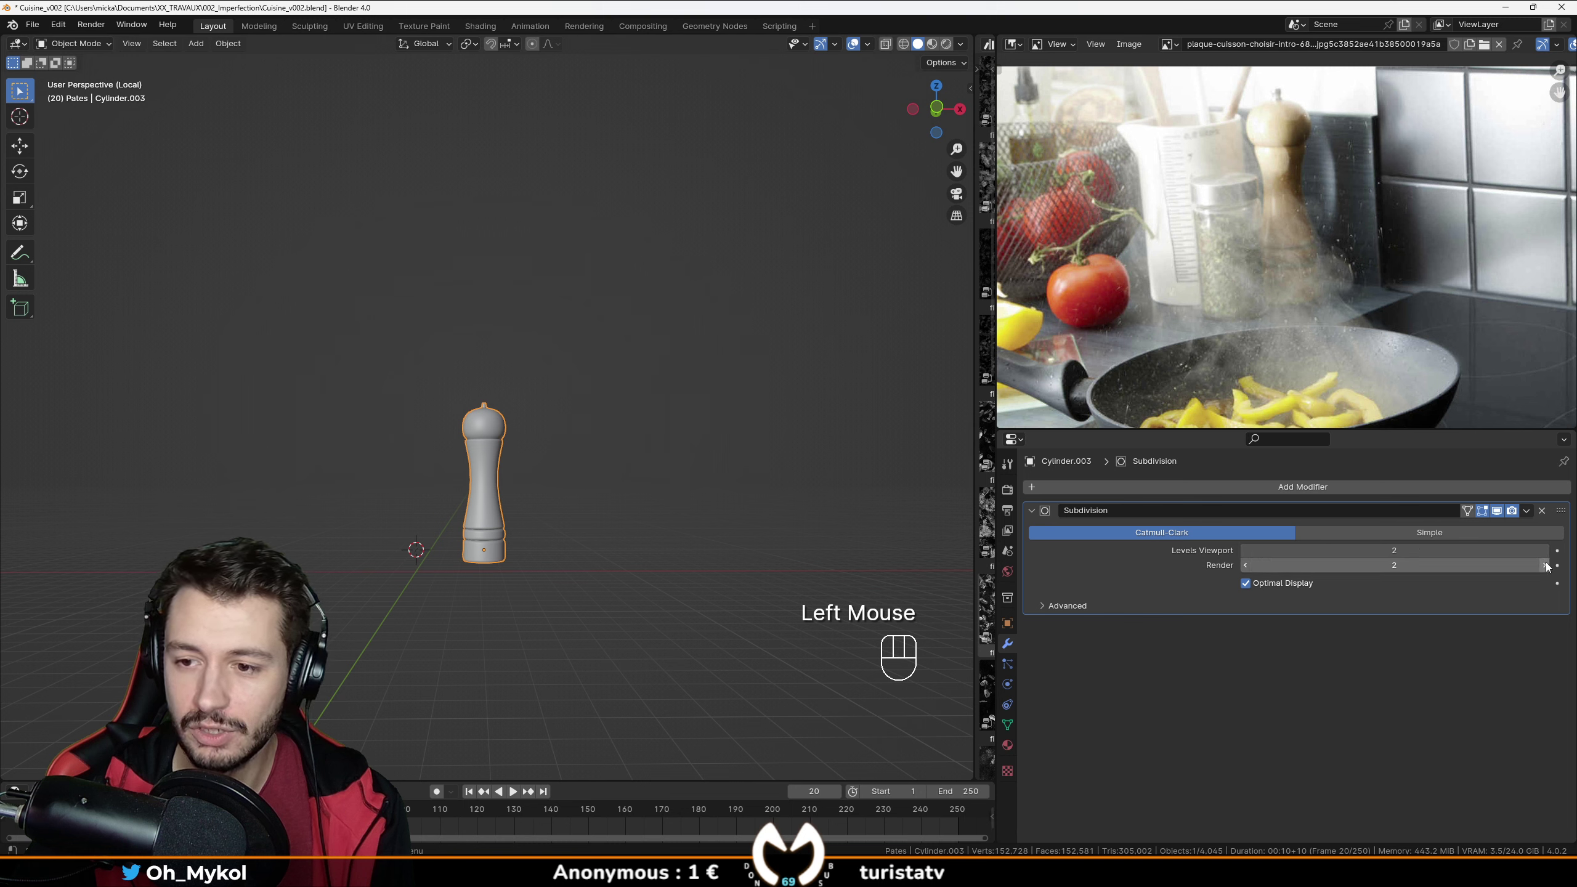
{"action": "scroll", "coordinate": [490, 648], "scroll_direction": "up", "scroll_amount": 3}
{"action": "scroll", "coordinate": [491, 648], "scroll_direction": "up", "scroll_amount": 1}
{"action": "middle_click_drag", "start_coordinate": [491, 647], "coordinate": [521, 323], "text": "shift"}
{"action": "scroll", "coordinate": [551, 529], "scroll_direction": "down", "scroll_amount": 2}
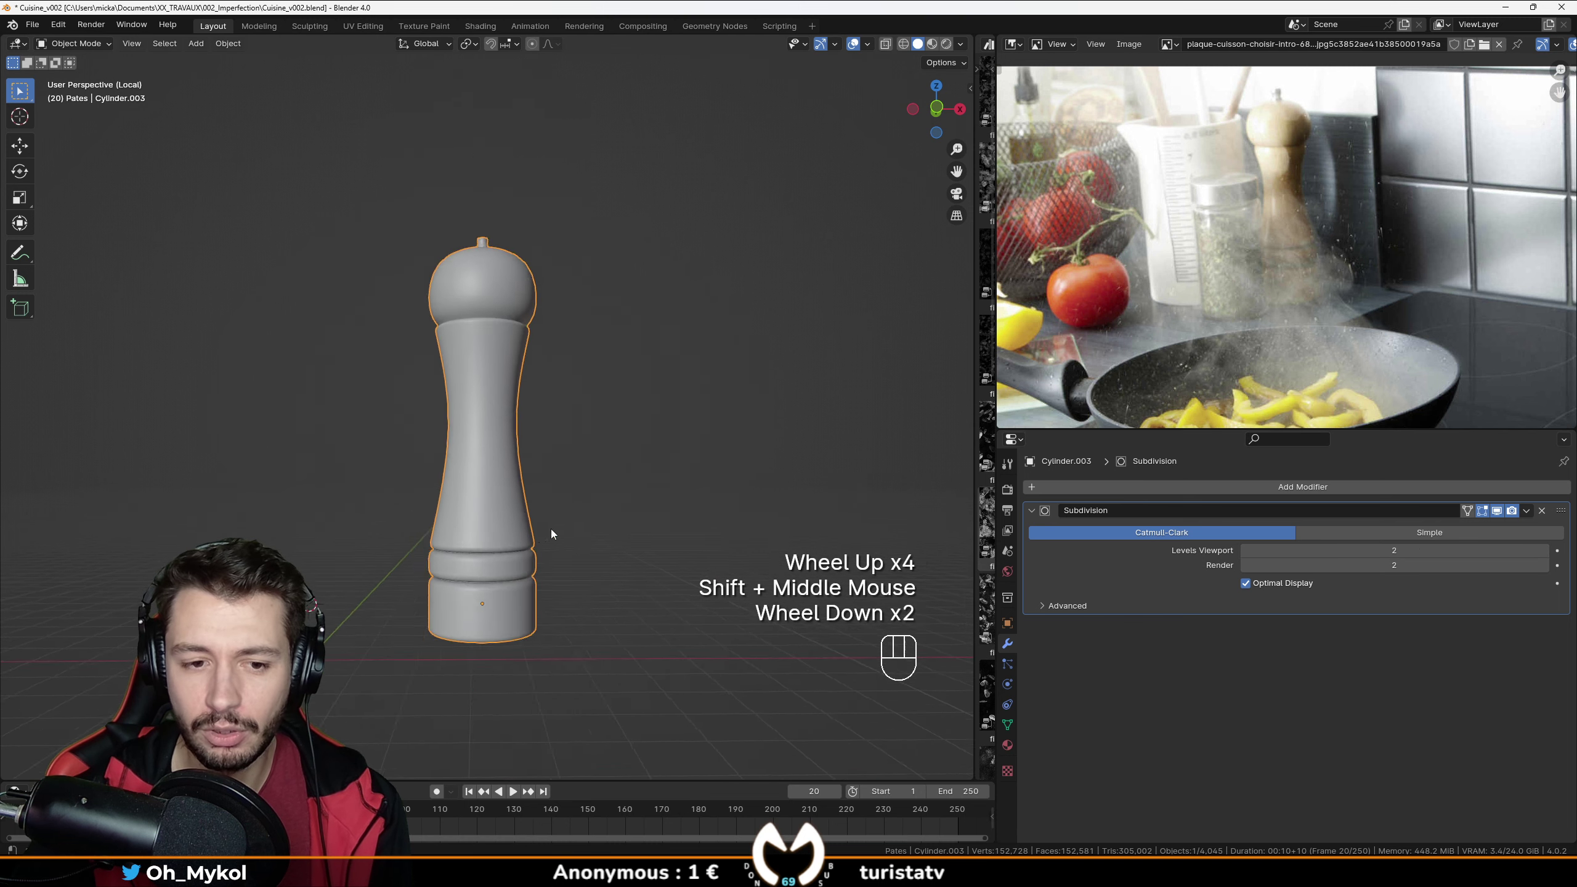
{"action": "middle_click_drag", "start_coordinate": [551, 528], "coordinate": [469, 448]}
{"action": "left_click", "coordinate": [1544, 565]}
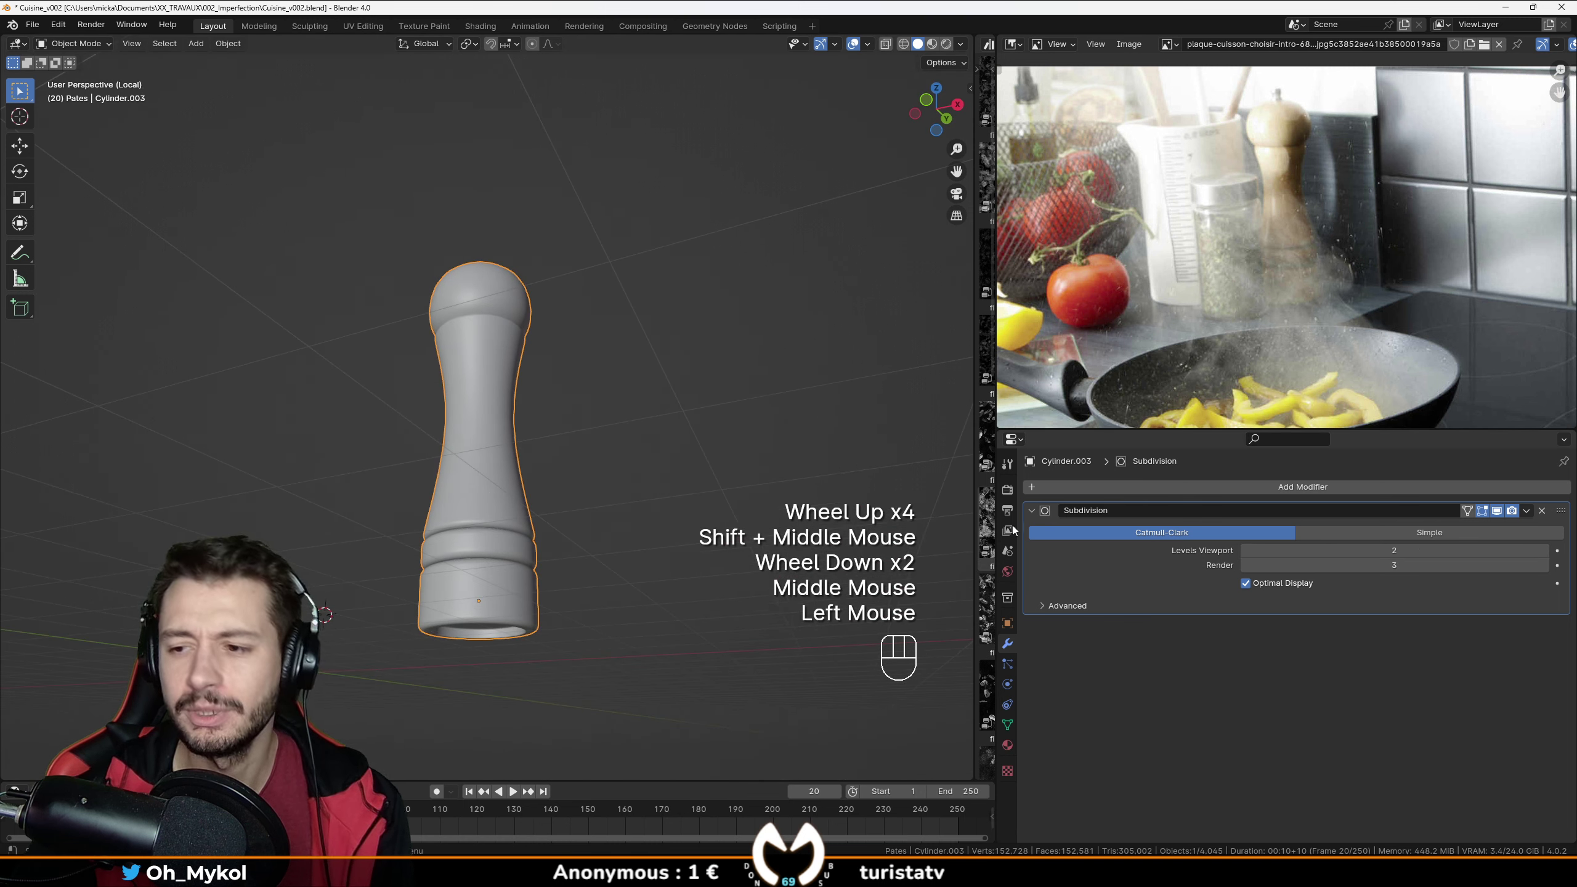
{"action": "key", "text": "ctrl+s"}
Enter Edit Mode on the mill and widen the fingerprint texture asset panel.
{"action": "mouse_move", "coordinate": [466, 462]}
{"action": "middle_mouse_down"}
{"action": "mouse_move", "coordinate": [493, 515]}
{"action": "mouse_move", "coordinate": [522, 483]}
{"action": "mouse_move", "coordinate": [510, 513]}
{"action": "mouse_move", "coordinate": [478, 434]}
{"action": "middle_mouse_up"}
{"action": "scroll", "coordinate": [525, 529], "scroll_direction": "up", "scroll_amount": 2}
{"action": "scroll", "coordinate": [525, 529], "scroll_direction": "down", "scroll_amount": 1}
{"action": "scroll", "coordinate": [1185, 205], "scroll_direction": "up", "scroll_amount": 2}
{"action": "scroll", "coordinate": [1244, 222], "scroll_direction": "down", "scroll_amount": 2}
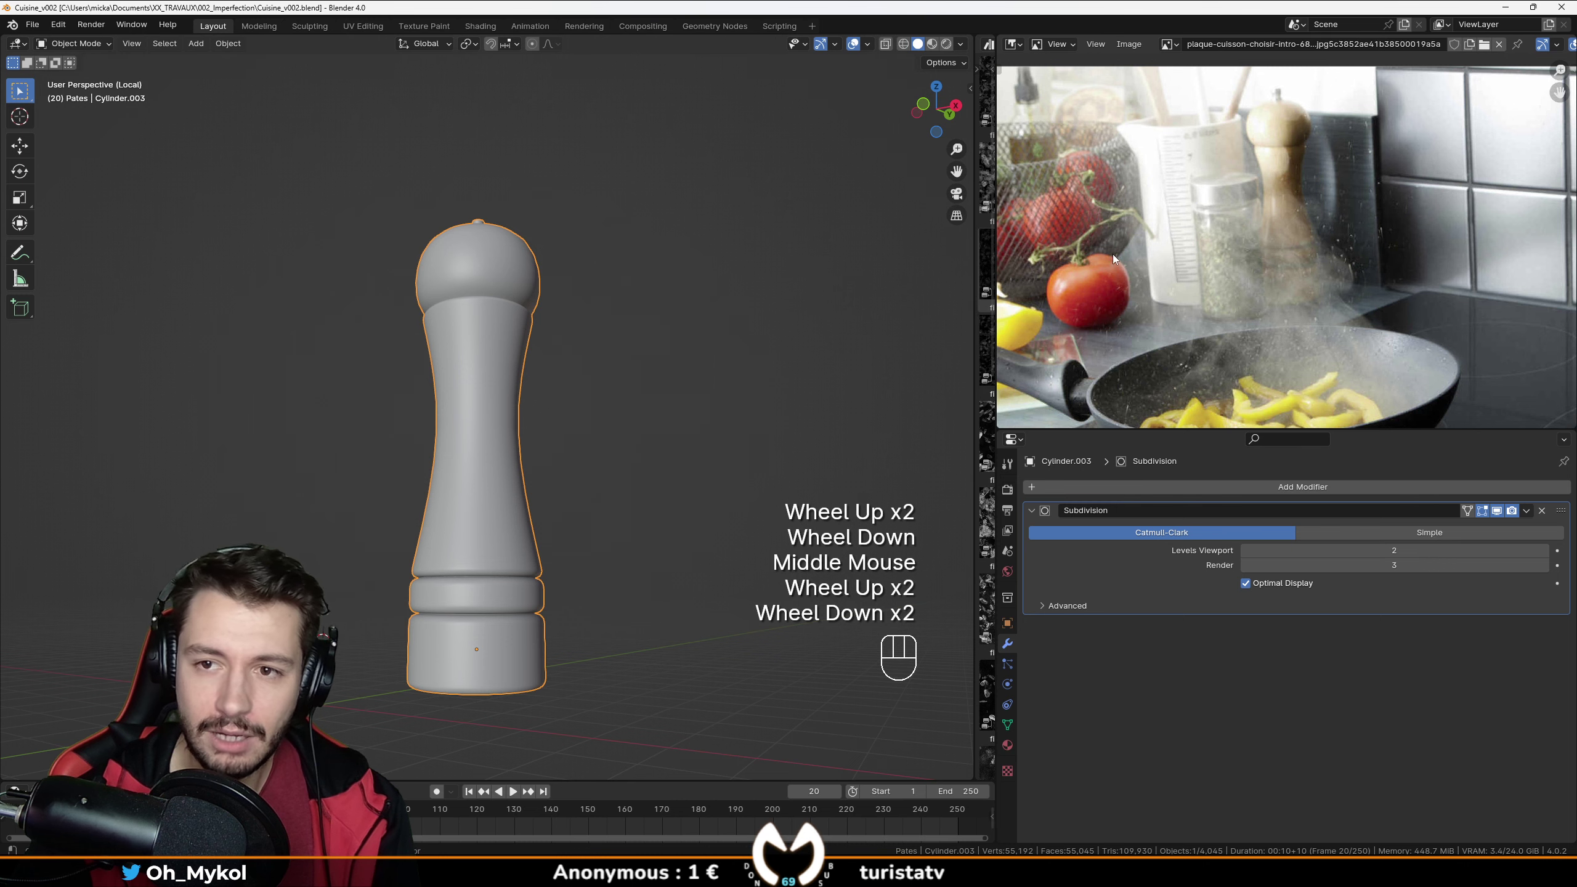
{"action": "scroll", "coordinate": [778, 330], "scroll_direction": "down", "scroll_amount": 2}
{"action": "middle_click_drag", "start_coordinate": [778, 331], "coordinate": [501, 422]}
{"action": "key", "text": "Tab"}
{"action": "key", "text": "Tab"}
{"action": "scroll", "coordinate": [501, 422], "scroll_direction": "up", "scroll_amount": 2}
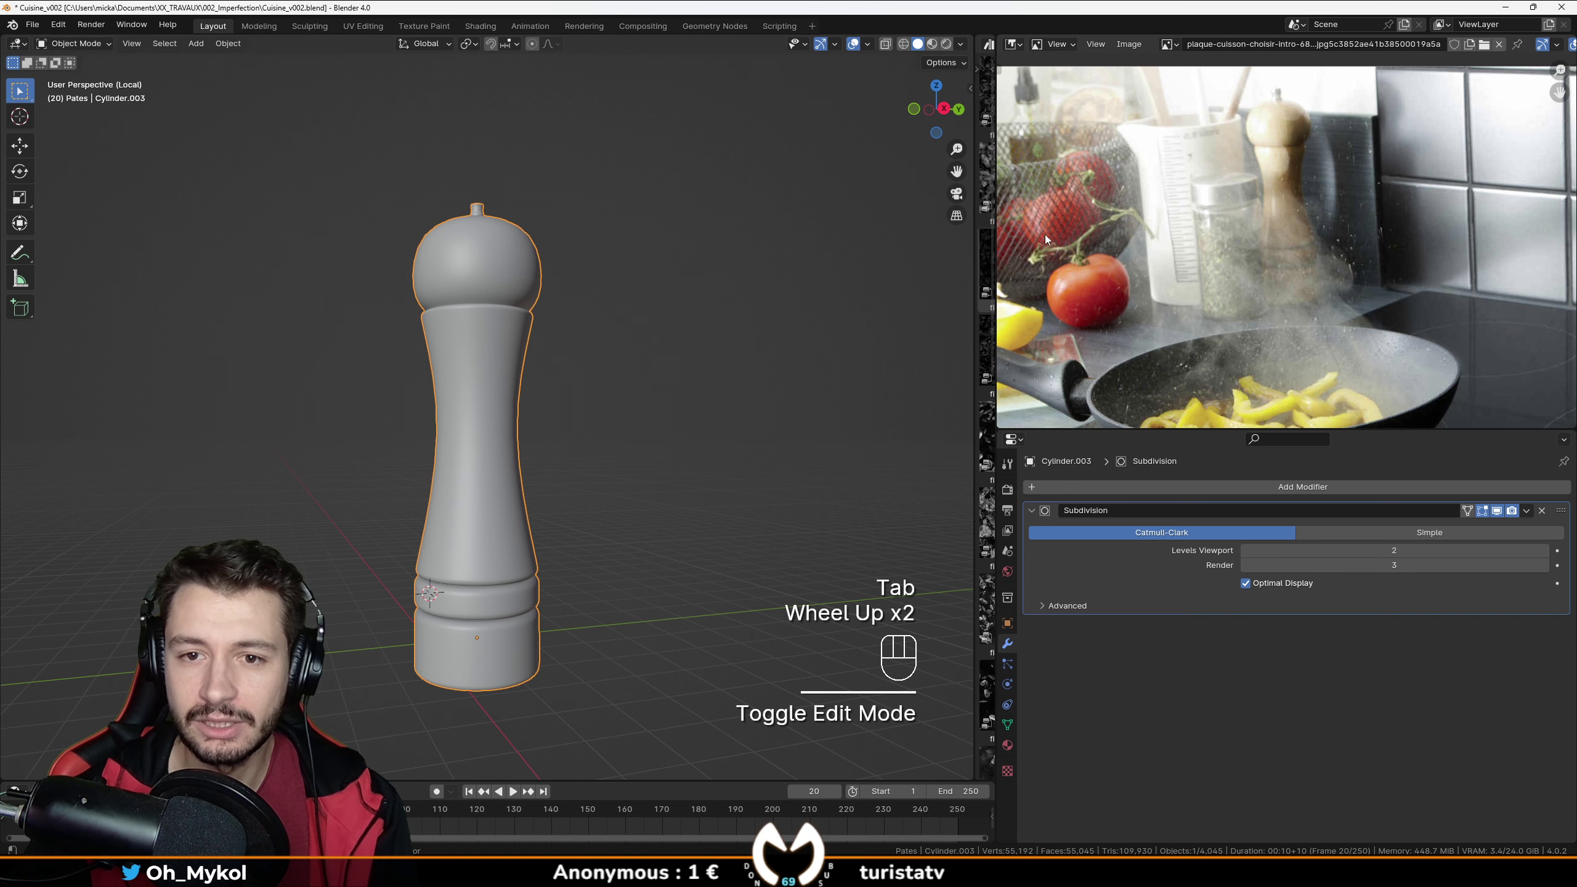
{"action": "left_click_drag", "start_coordinate": [971, 239], "coordinate": [940, 251]}
Turn the asset panel into a Shader Editor and view the mill in Material Preview.
{"action": "left_click", "coordinate": [862, 44]}
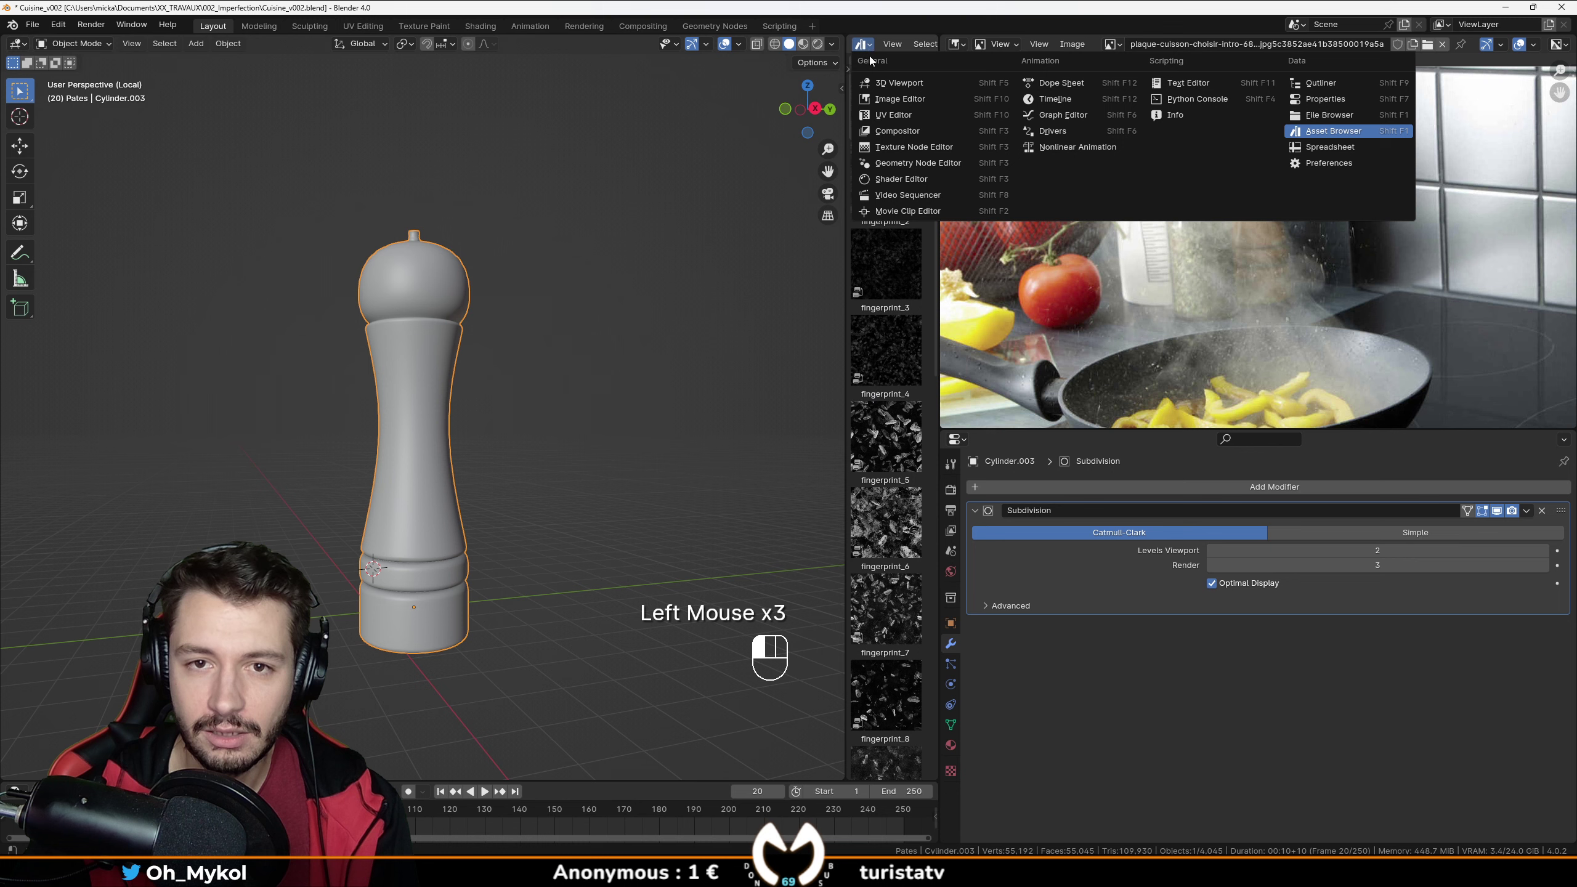
{"action": "left_click", "coordinate": [901, 179]}
{"action": "left_click", "coordinate": [805, 45]}
{"action": "mouse_move", "coordinate": [480, 459]}
{"action": "middle_mouse_down"}
{"action": "mouse_move", "coordinate": [504, 419]}
{"action": "mouse_move", "coordinate": [552, 451]}
{"action": "mouse_move", "coordinate": [473, 399]}
{"action": "mouse_move", "coordinate": [432, 470]}
{"action": "mouse_move", "coordinate": [360, 410]}
{"action": "mouse_move", "coordinate": [186, 391]}
{"action": "middle_mouse_up"}
{"action": "scroll", "coordinate": [475, 385], "scroll_direction": "down", "scroll_amount": 2}
{"action": "scroll", "coordinate": [438, 429], "scroll_direction": "up", "scroll_amount": 2}
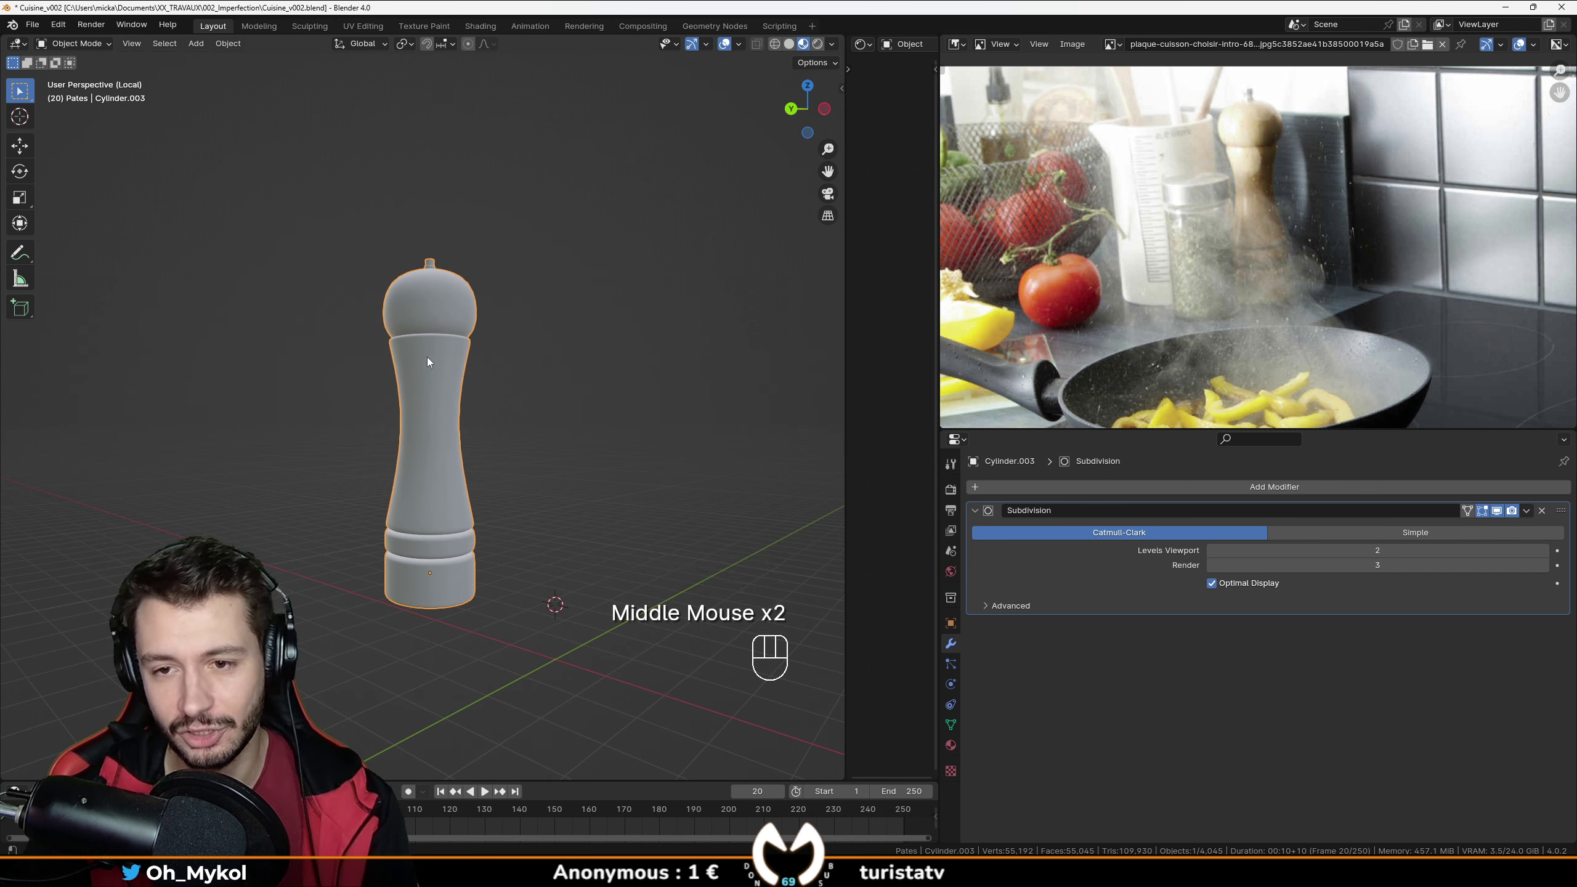
{"action": "scroll", "coordinate": [426, 357], "scroll_direction": "down", "scroll_amount": 2}
Frame the mill upright in a front view and turn the reference-photo area into a Shader Editor.
{"action": "middle_click_drag", "start_coordinate": [433, 498], "coordinate": [506, 471]}
{"action": "scroll", "coordinate": [426, 585], "scroll_direction": "up", "scroll_amount": 2}
{"action": "scroll", "coordinate": [464, 534], "scroll_direction": "down", "scroll_amount": 1}
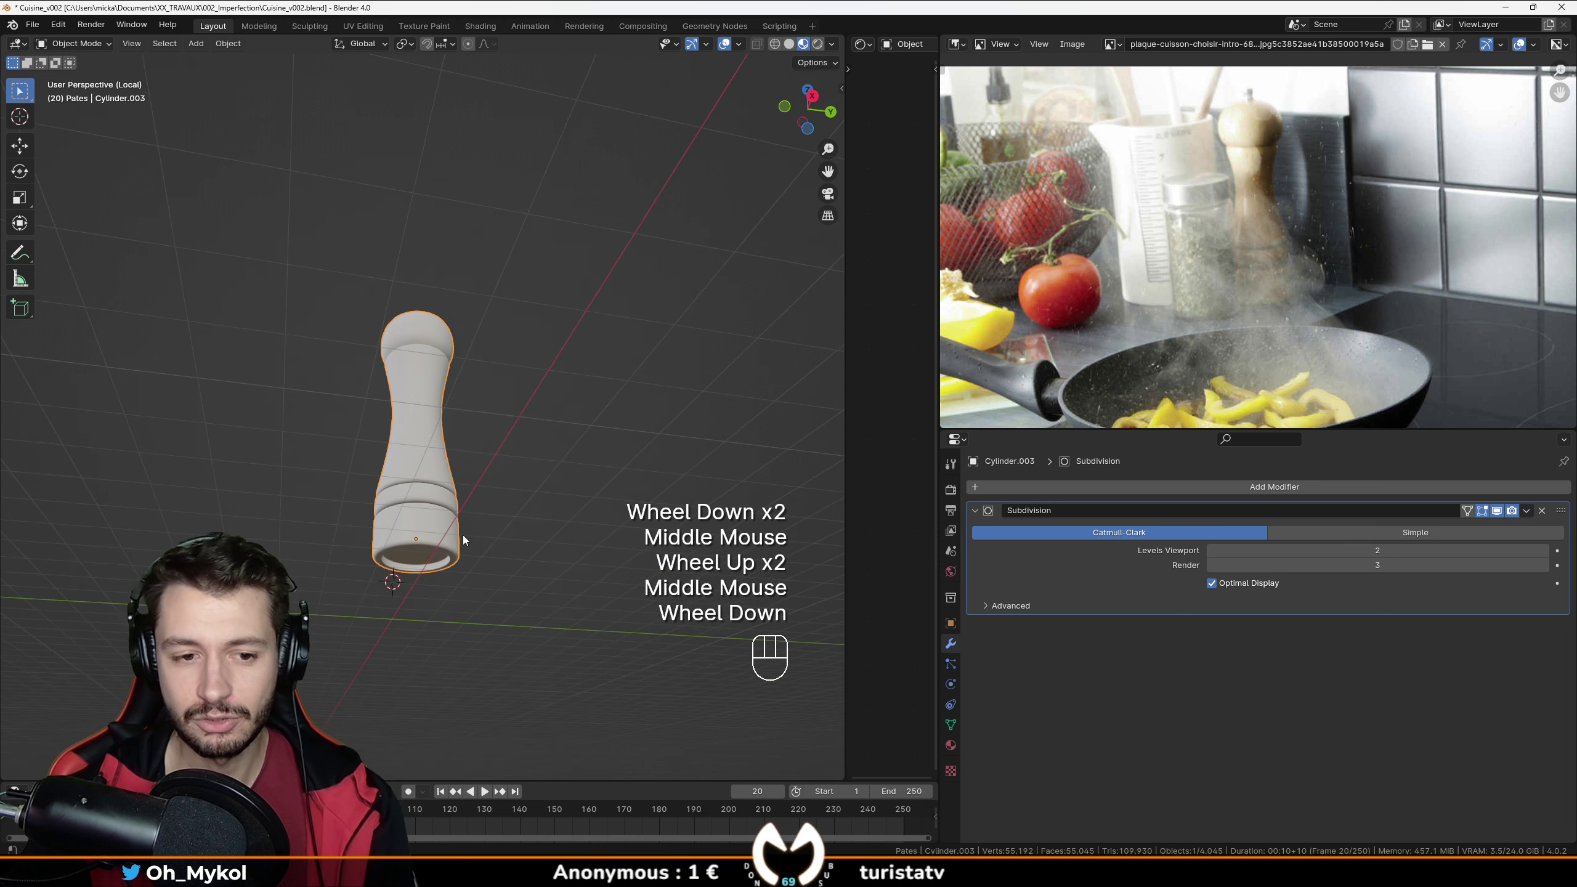
{"action": "middle_click_drag", "start_coordinate": [464, 539], "coordinate": [534, 470], "text": "shift"}
{"action": "scroll", "coordinate": [529, 530], "scroll_direction": "up", "scroll_amount": 2}
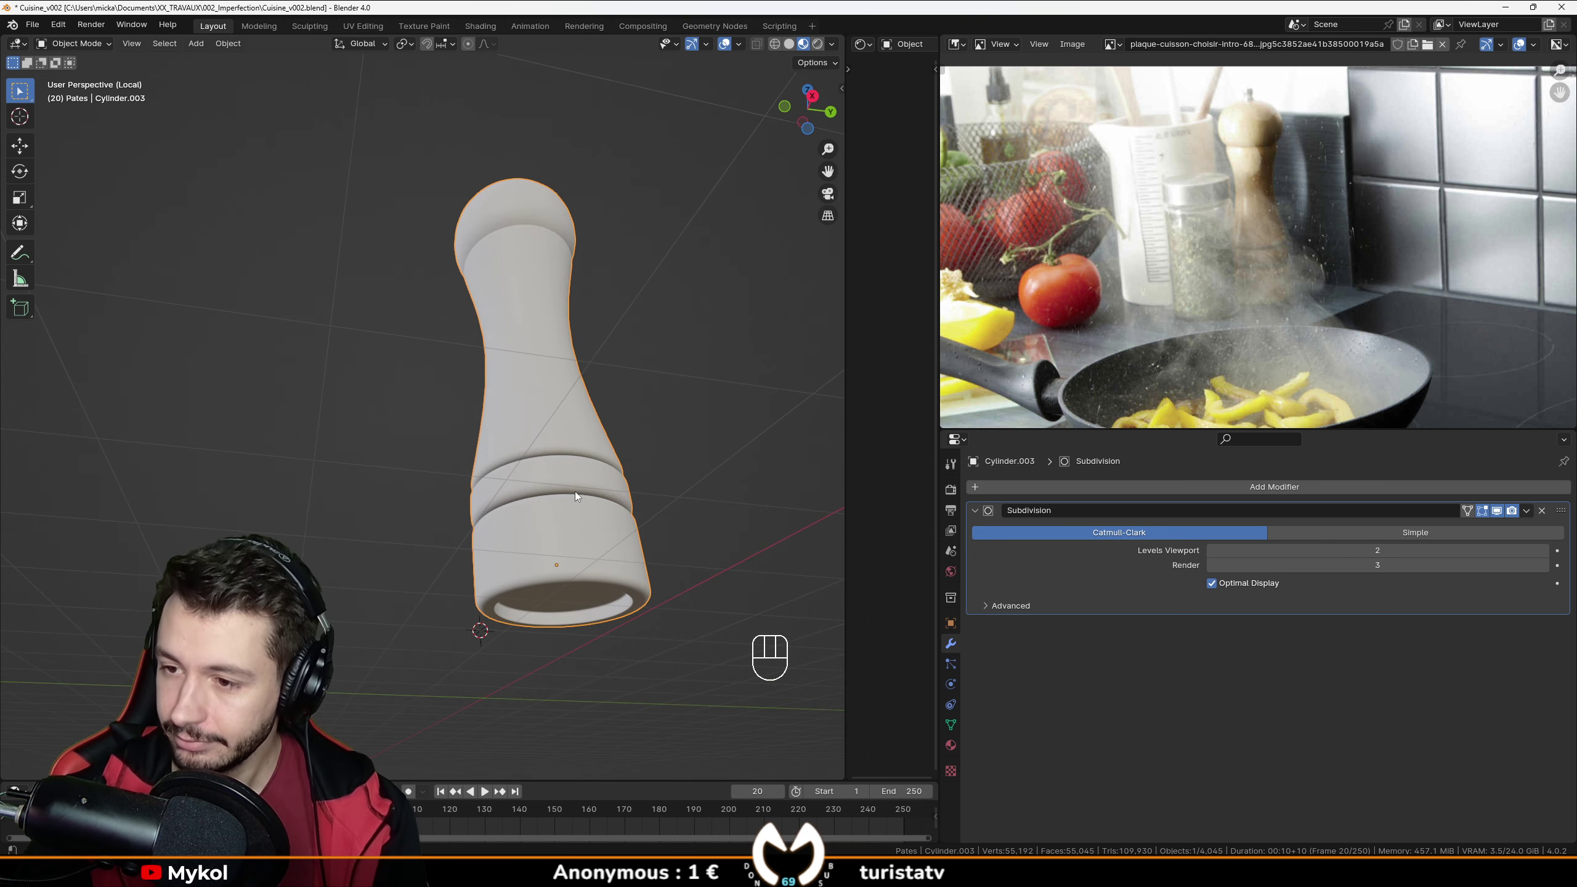
{"action": "middle_click_drag", "start_coordinate": [628, 463], "coordinate": [560, 470], "text": "shift"}
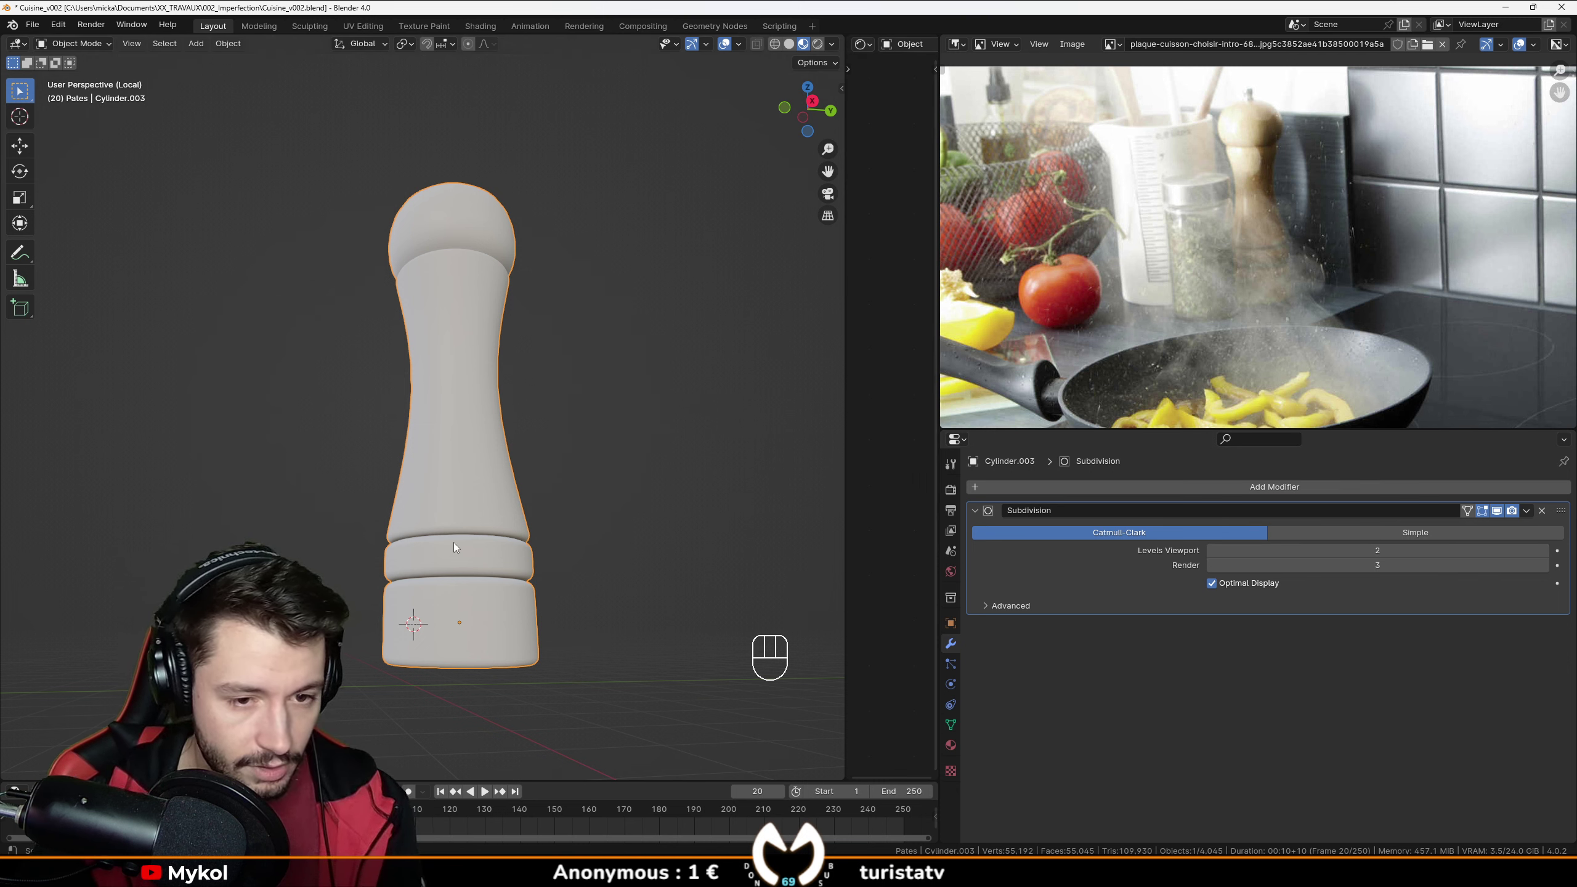
{"action": "left_click", "coordinate": [957, 44]}
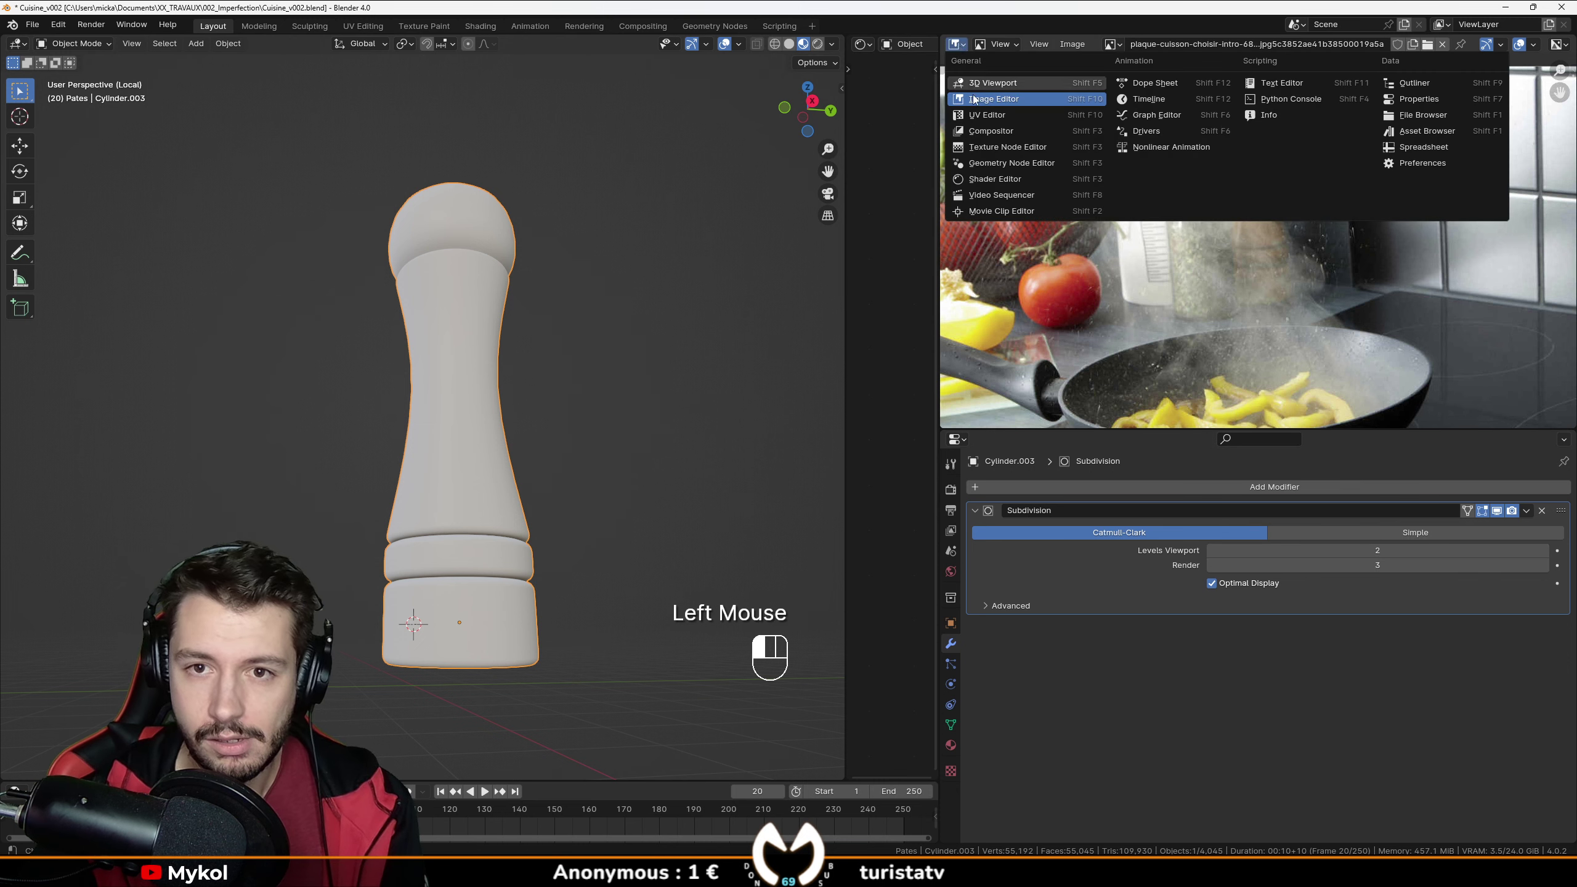
{"action": "left_click", "coordinate": [993, 180]}
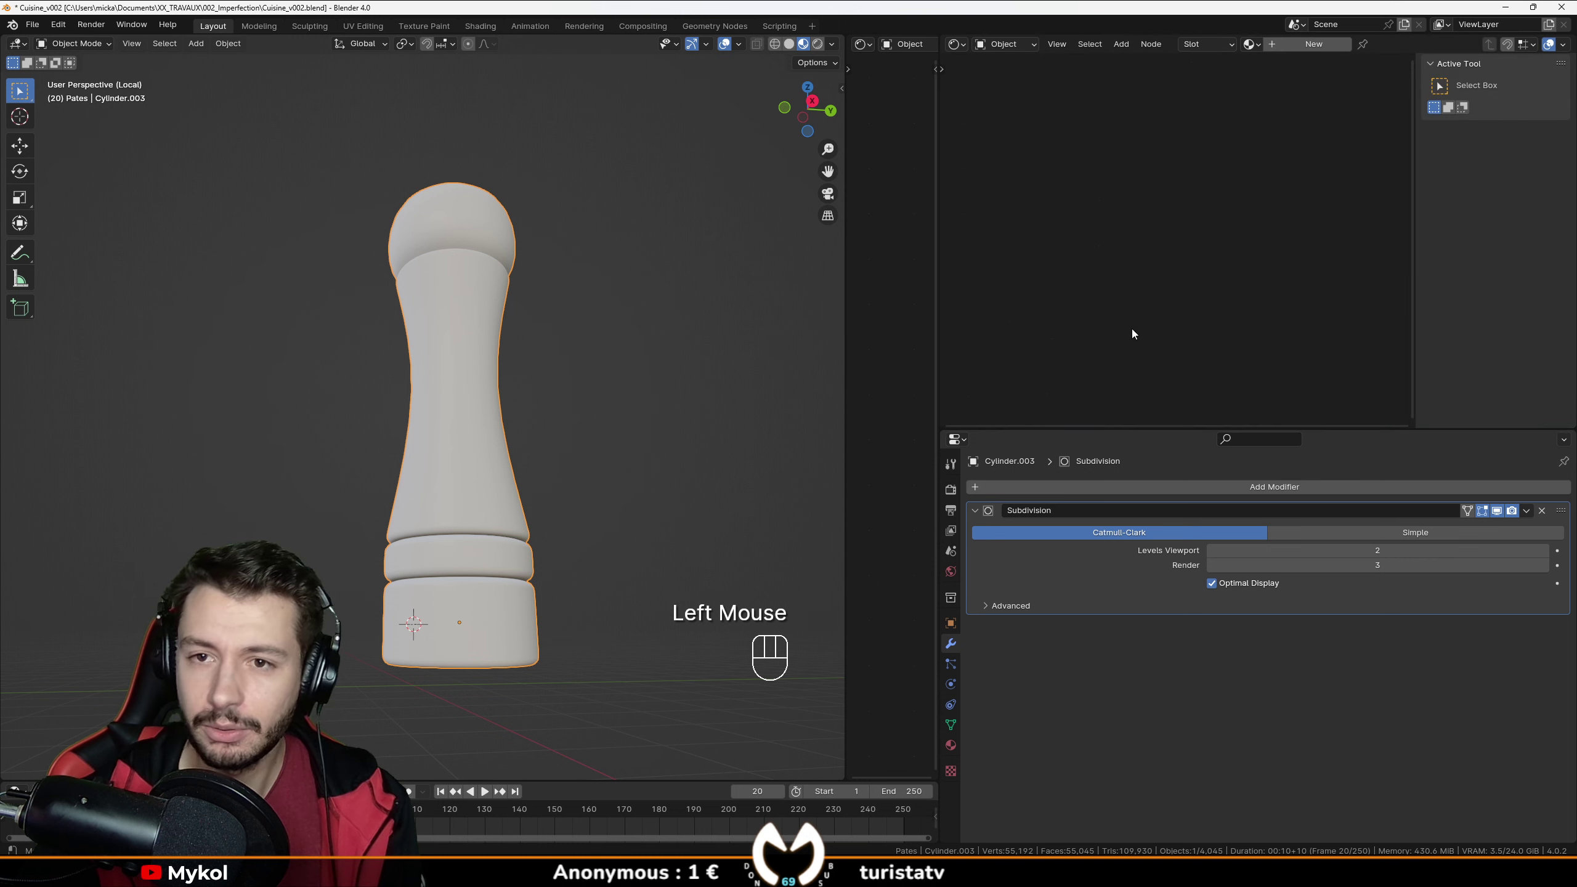
Create a new material for the mill and add a Musgrave Texture previewed directly on it.
{"action": "left_click", "coordinate": [1296, 47]}
{"action": "middle_click_drag", "start_coordinate": [980, 248], "coordinate": [1038, 246]}
{"action": "scroll", "coordinate": [1044, 286], "scroll_direction": "up", "scroll_amount": 5}
{"action": "scroll", "coordinate": [1038, 246], "scroll_direction": "down", "scroll_amount": 2}
{"action": "key", "text": "shift+a"}
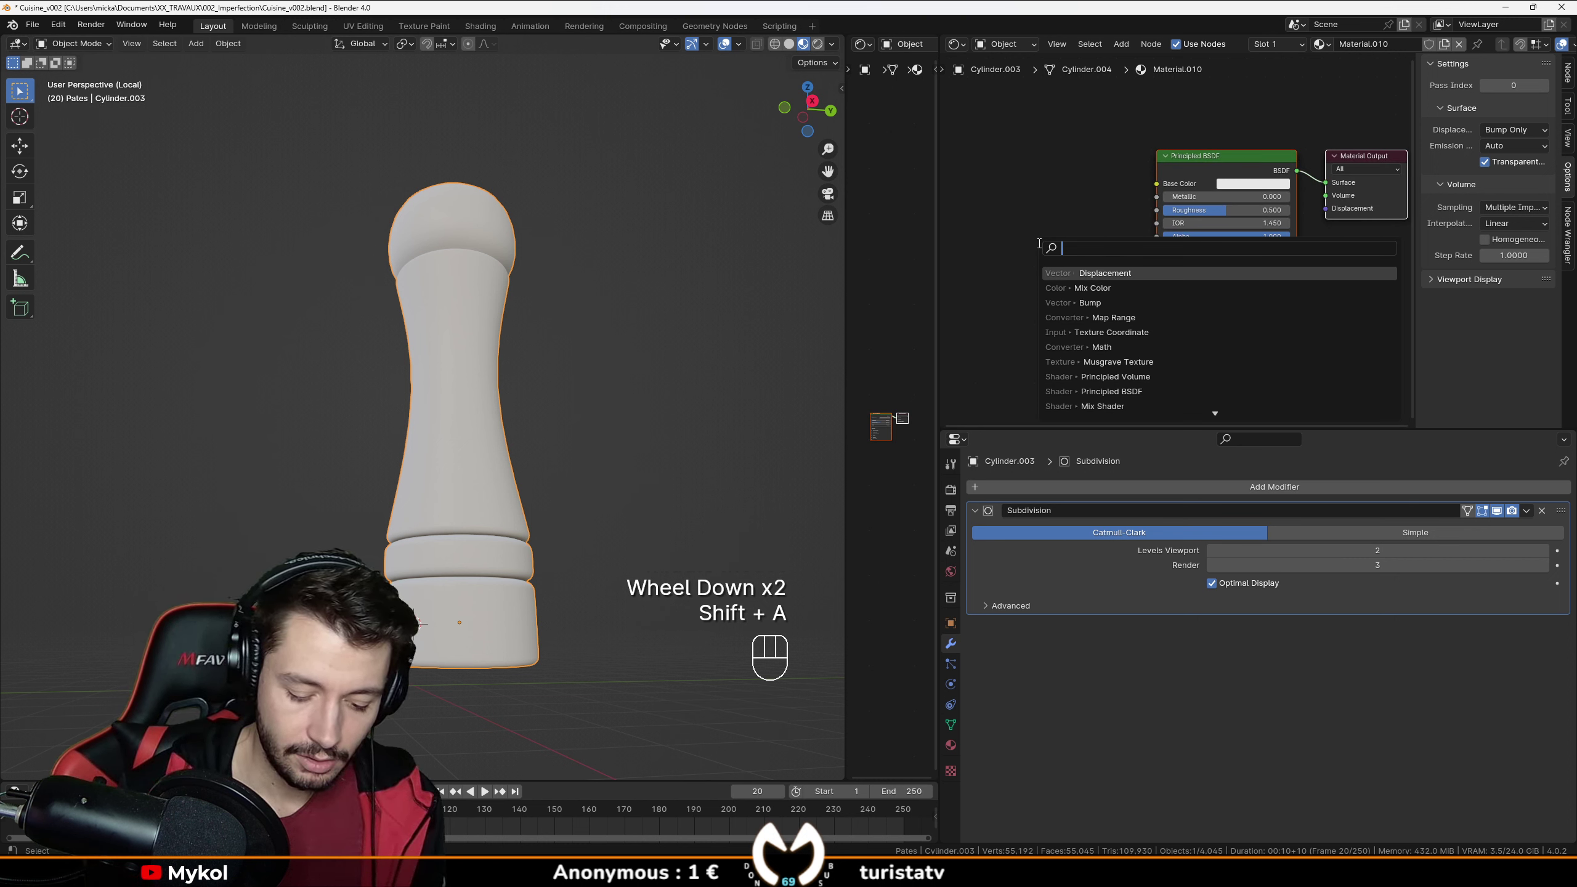
{"action": "type", "text": "musgra"}
{"action": "key", "text": "Return"}
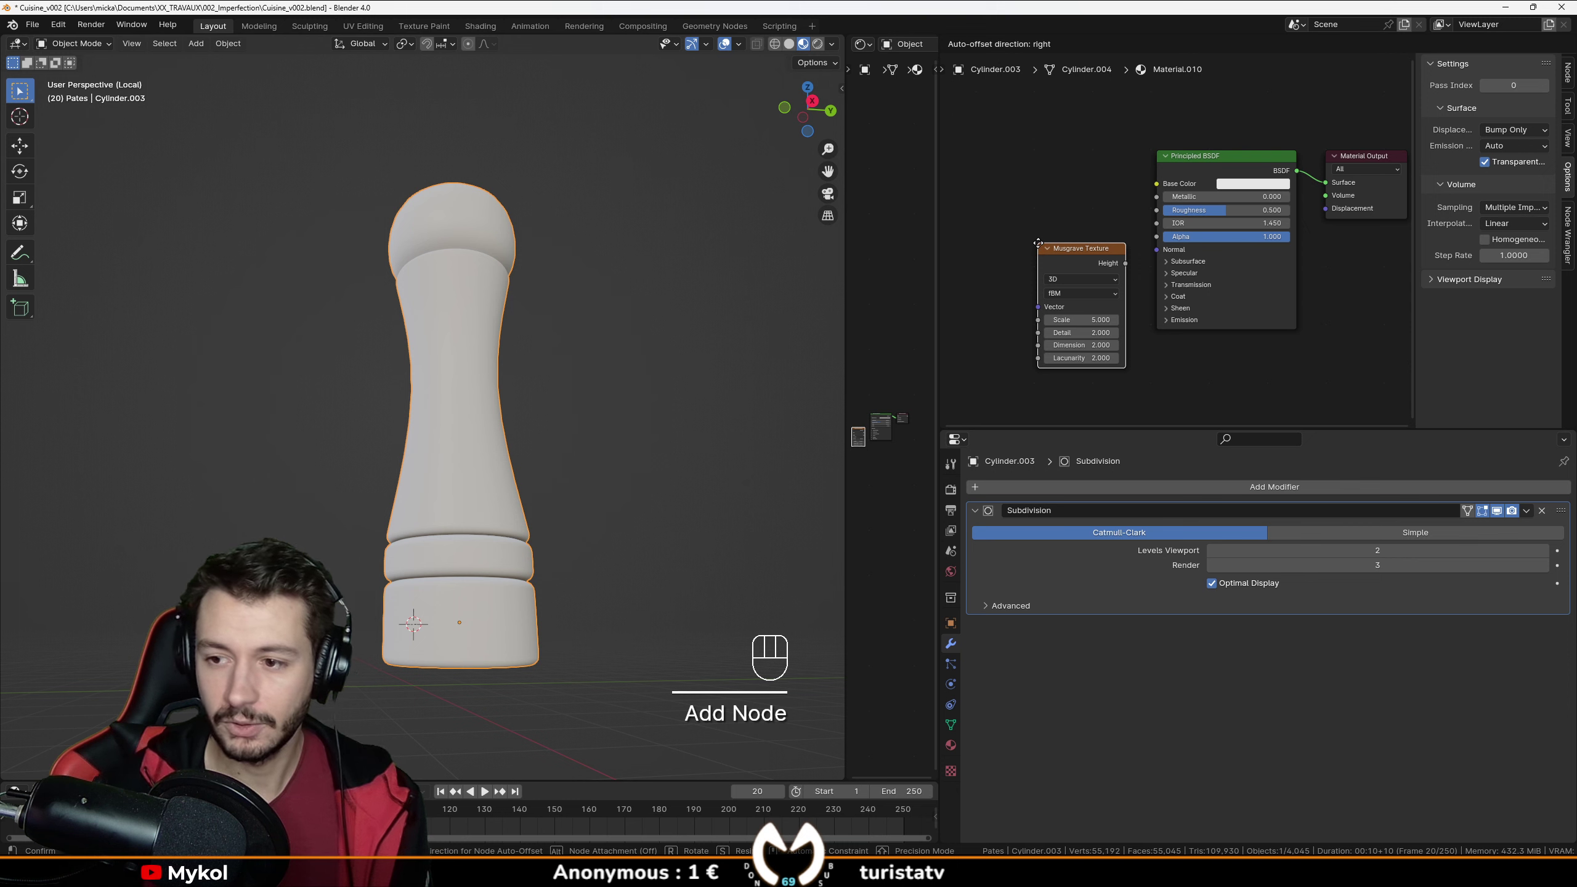
{"action": "left_click", "coordinate": [994, 246]}
{"action": "left_click", "coordinate": [1028, 255], "text": "ctrl+shift"}
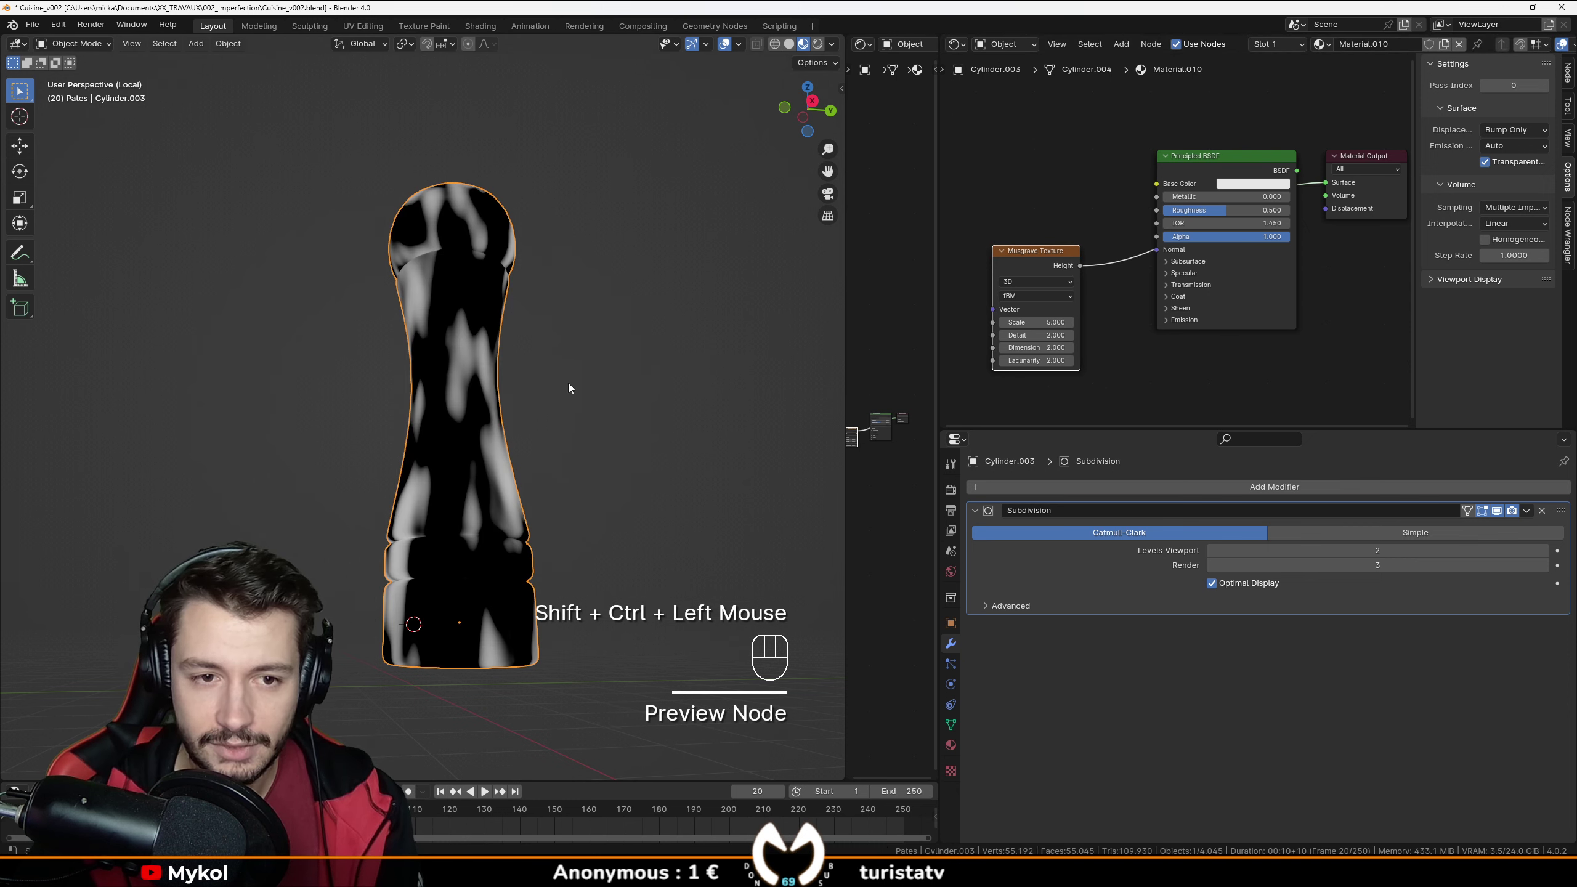
Add a Texture Coordinate node, link its Object output to Musgrave Vector, and arrange the nodes.
{"action": "middle_click_drag", "start_coordinate": [568, 382], "coordinate": [510, 415]}
{"action": "scroll", "coordinate": [1079, 299], "scroll_direction": "down", "scroll_amount": 1}
{"action": "middle_click_drag", "start_coordinate": [948, 313], "coordinate": [1080, 299]}
{"action": "key", "text": "shift+a"}
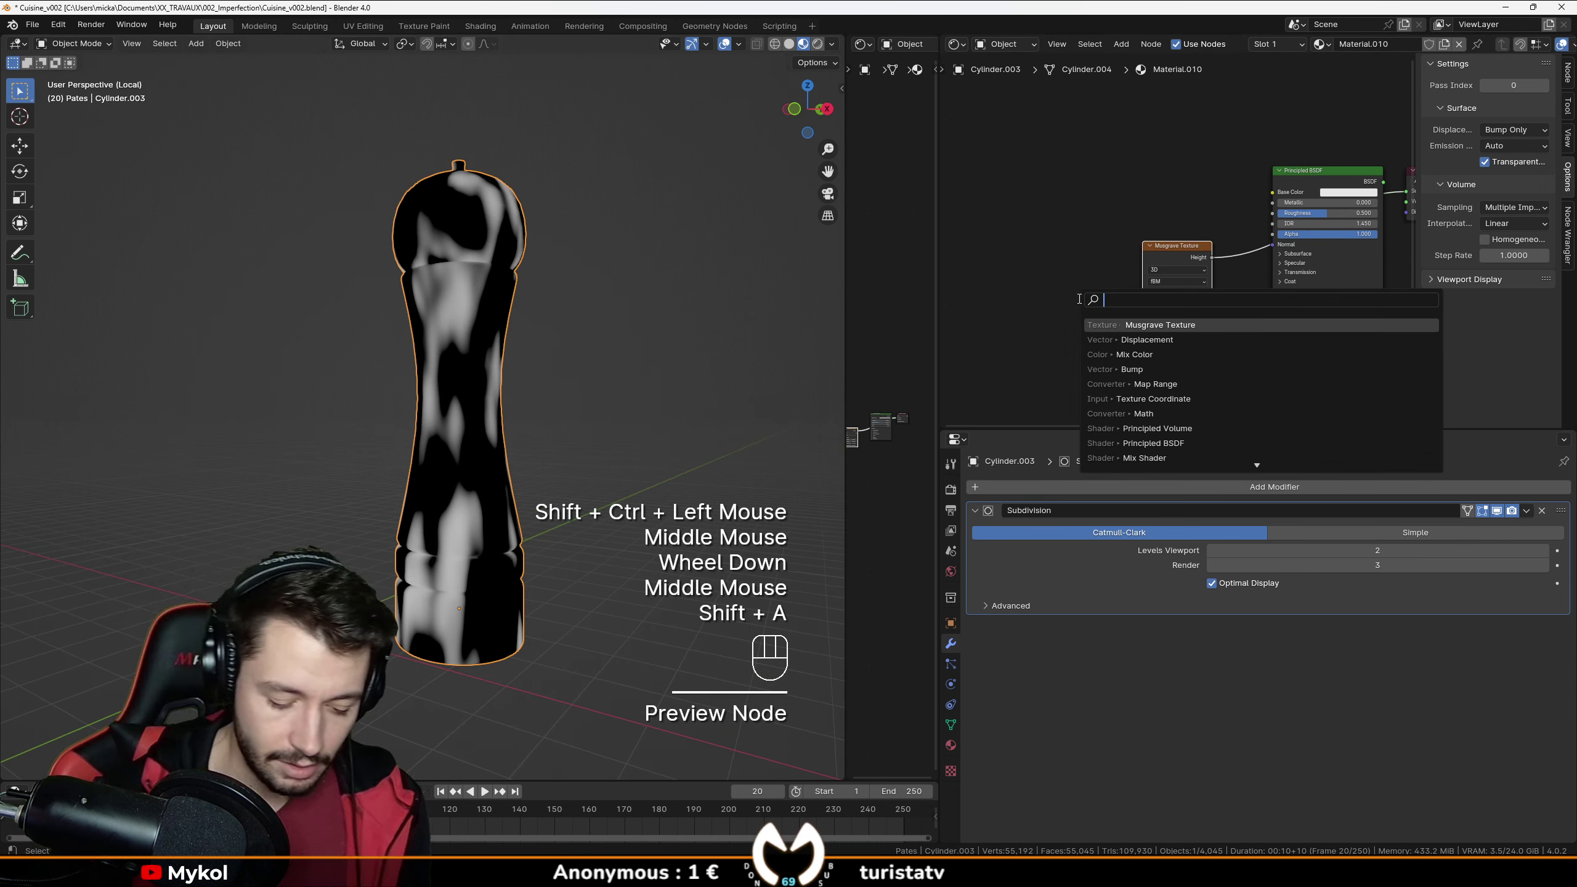
{"action": "type", "text": "oor"}
{"action": "key", "text": "Return"}
{"action": "scroll", "coordinate": [1069, 324], "scroll_direction": "up", "scroll_amount": 2}
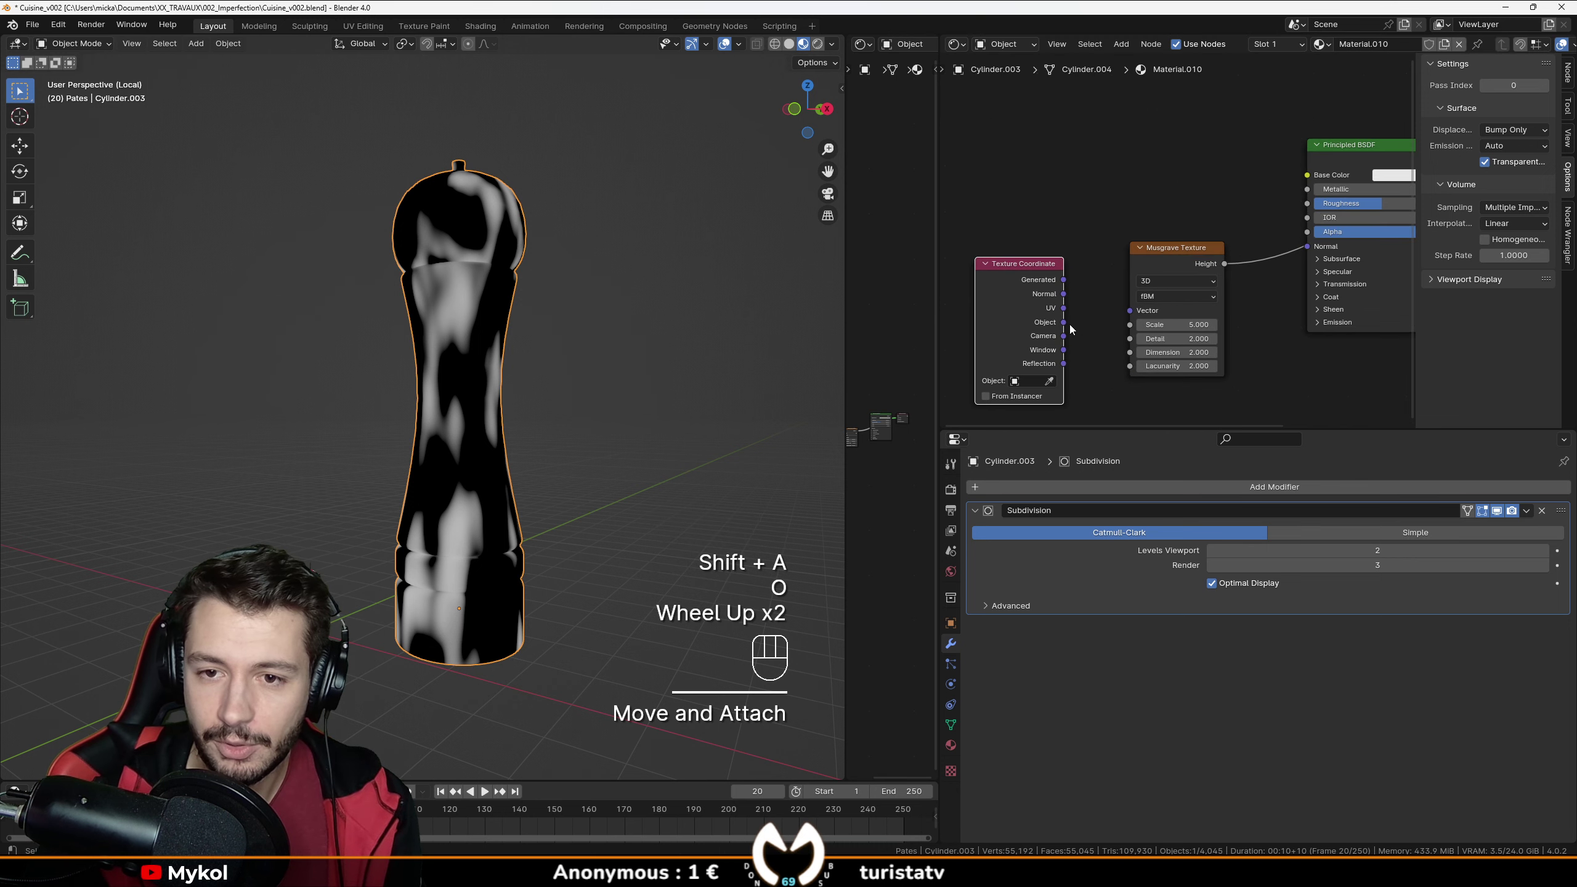
{"action": "left_click_drag", "start_coordinate": [1133, 311], "coordinate": [1130, 311]}
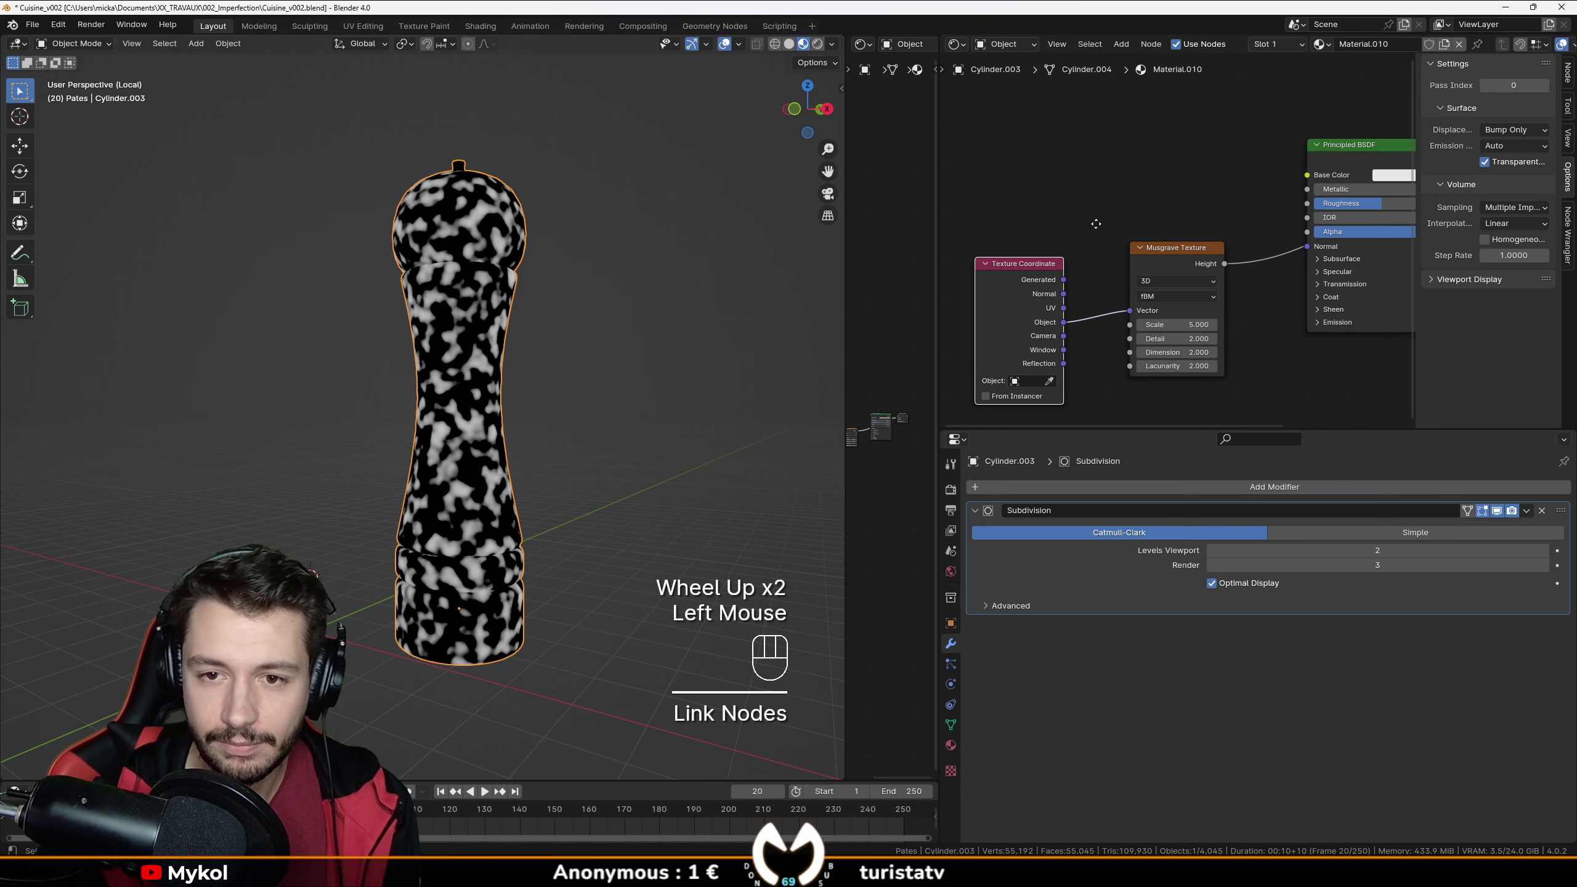
{"action": "middle_click_drag", "start_coordinate": [1096, 223], "coordinate": [1143, 213]}
{"action": "left_click_drag", "start_coordinate": [1091, 268], "coordinate": [952, 263]}
{"action": "scroll", "coordinate": [1009, 277], "scroll_direction": "down", "scroll_amount": 1}
{"action": "middle_click_drag", "start_coordinate": [1012, 278], "coordinate": [1131, 267]}
{"action": "left_click_drag", "start_coordinate": [1081, 264], "coordinate": [1023, 263]}
Insert a Mapping node between Texture Coordinate and the Musgrave Texture.
{"action": "key", "text": "shift+a"}
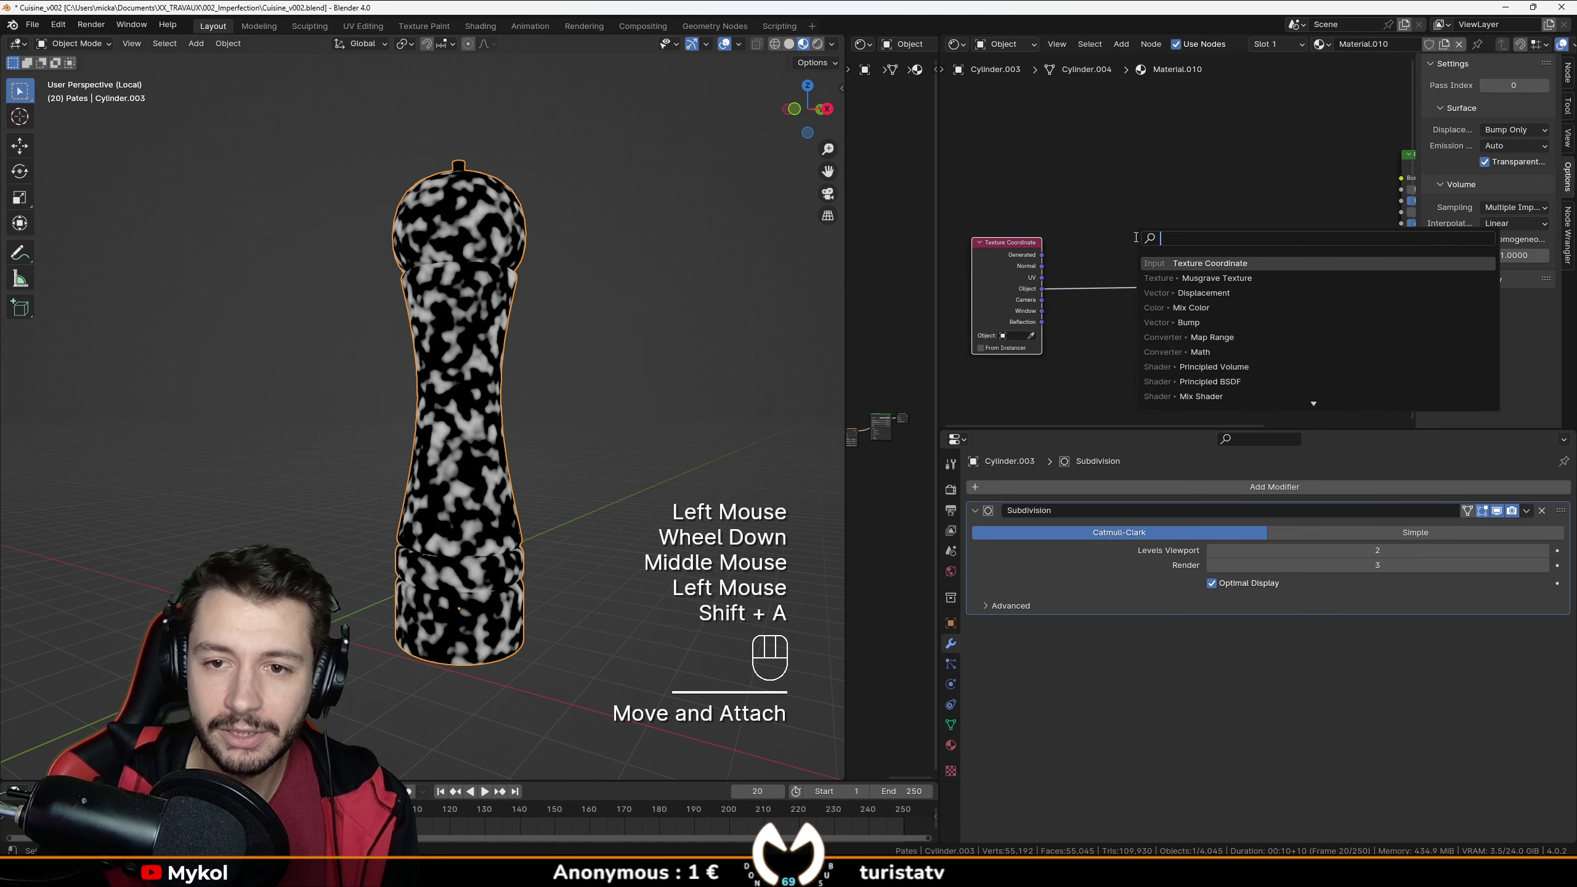
{"action": "type", "text": "pp"}
{"action": "key", "text": "Return"}
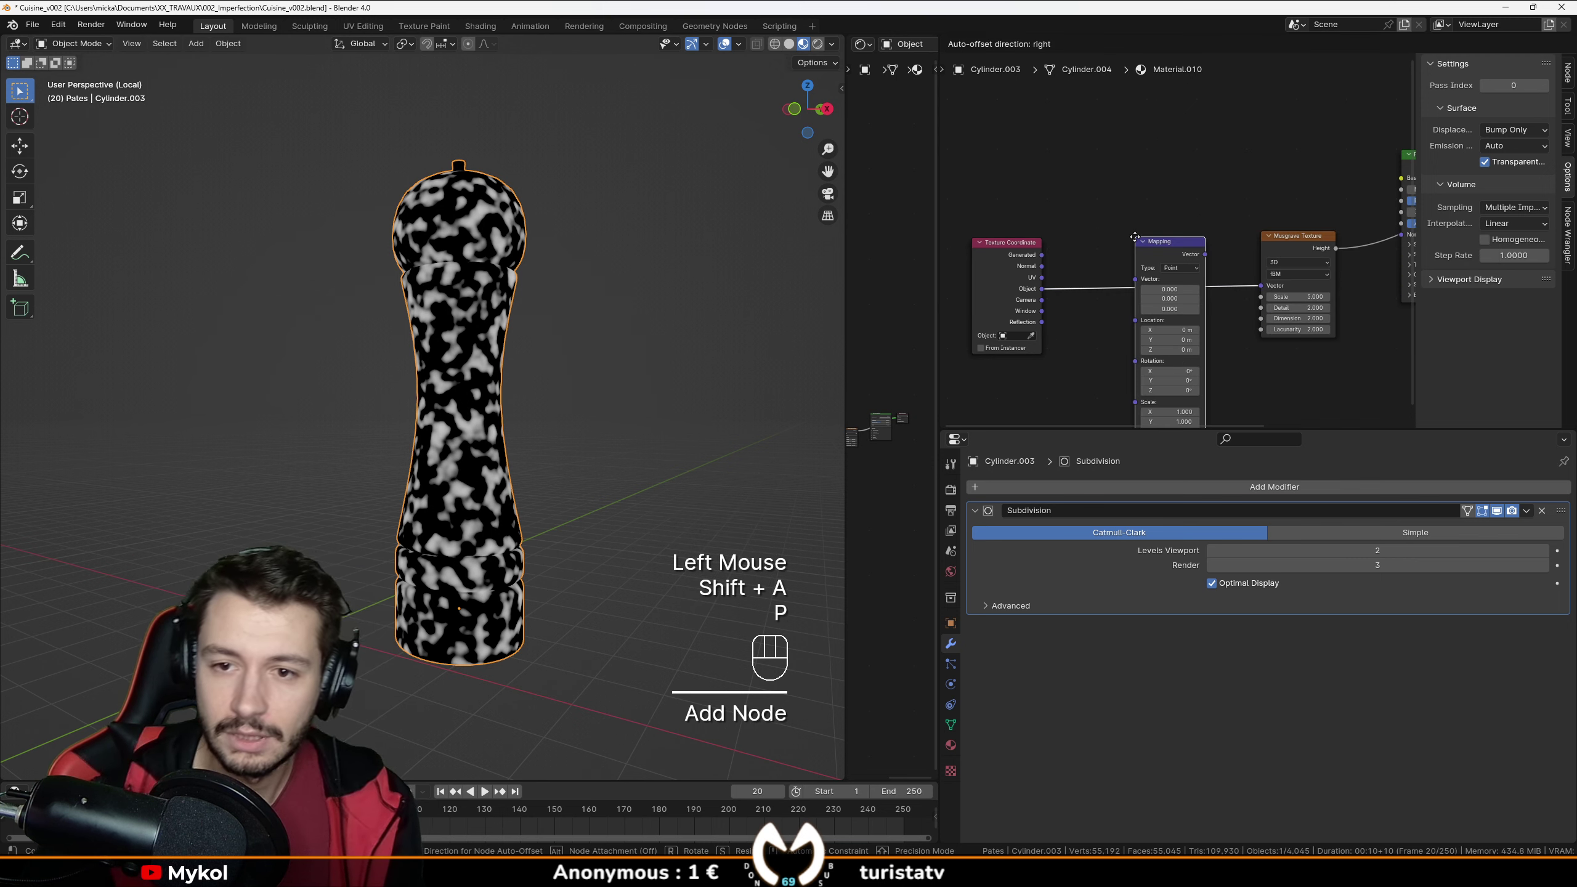
{"action": "left_click", "coordinate": [1124, 197]}
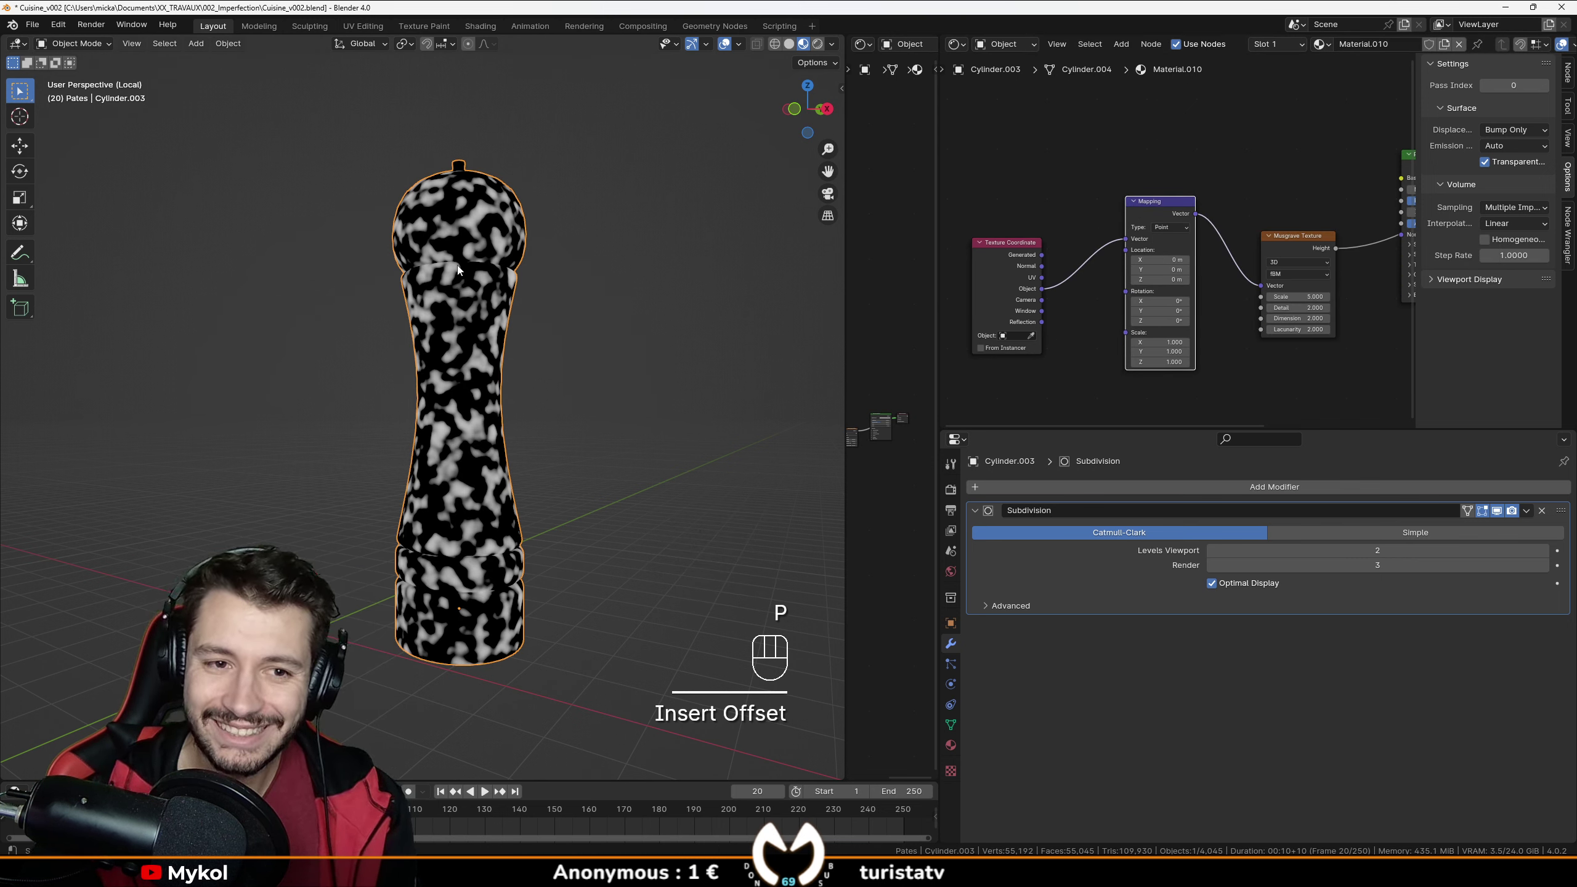
Try a larger Mapping X scale, undoing an accidental texture change.
{"action": "scroll", "coordinate": [1205, 323], "scroll_direction": "up", "scroll_amount": 1}
{"action": "scroll", "coordinate": [1205, 323], "scroll_direction": "up", "scroll_amount": 1}
{"action": "middle_click_drag", "start_coordinate": [1205, 323], "coordinate": [1144, 219], "text": "shift"}
{"action": "scroll", "coordinate": [1144, 219], "scroll_direction": "up", "scroll_amount": 1}
{"action": "left_click", "coordinate": [1121, 269]}
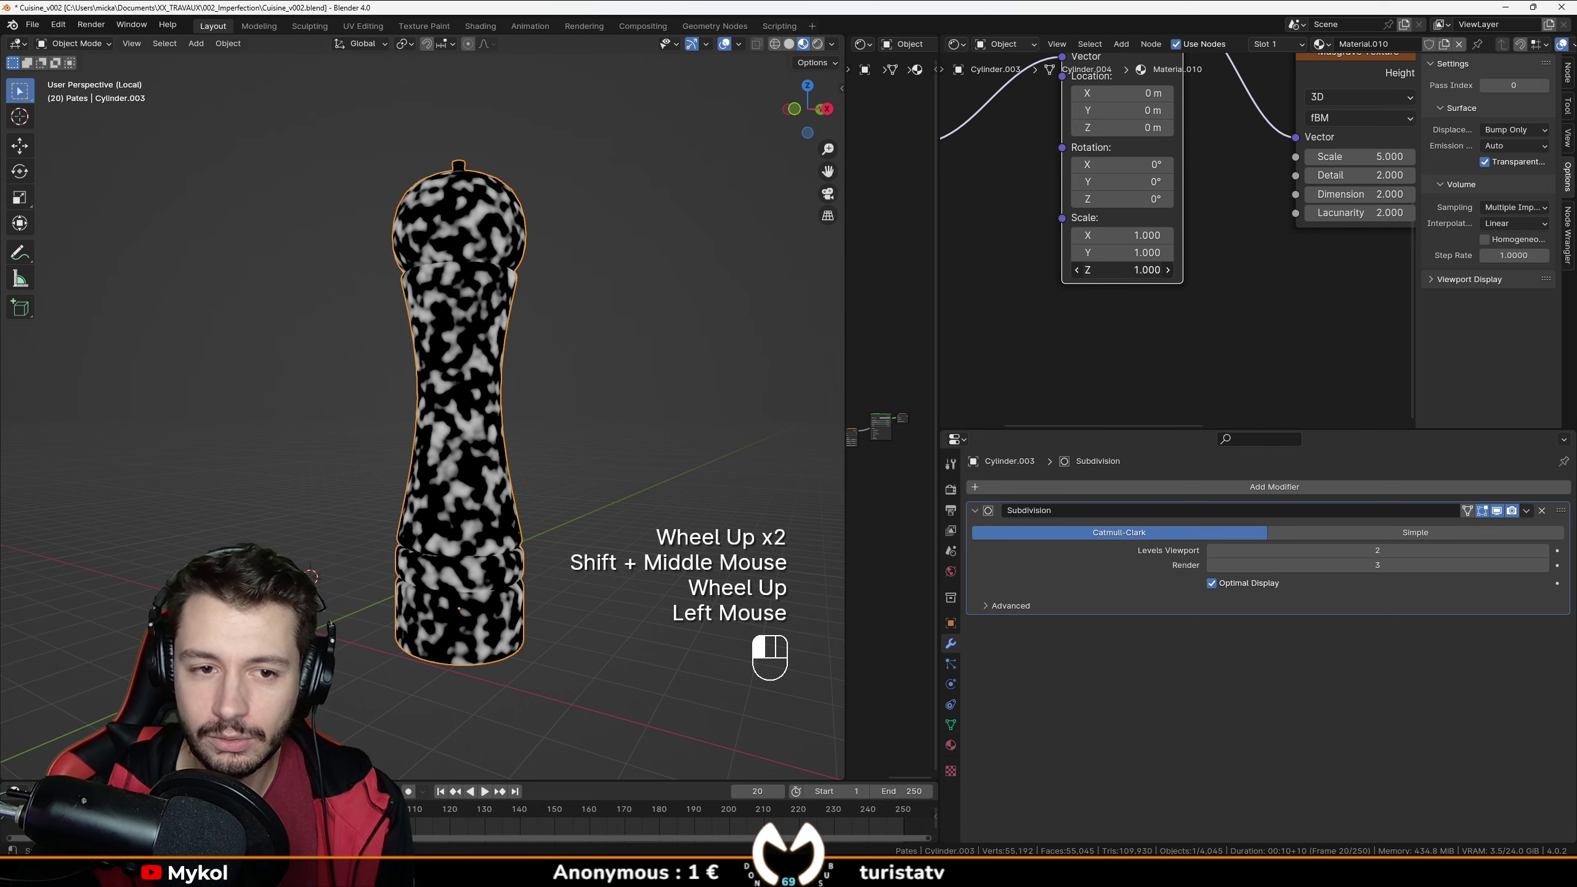
{"action": "key", "text": "ctrl+z"}
{"action": "left_click", "coordinate": [1121, 235]}
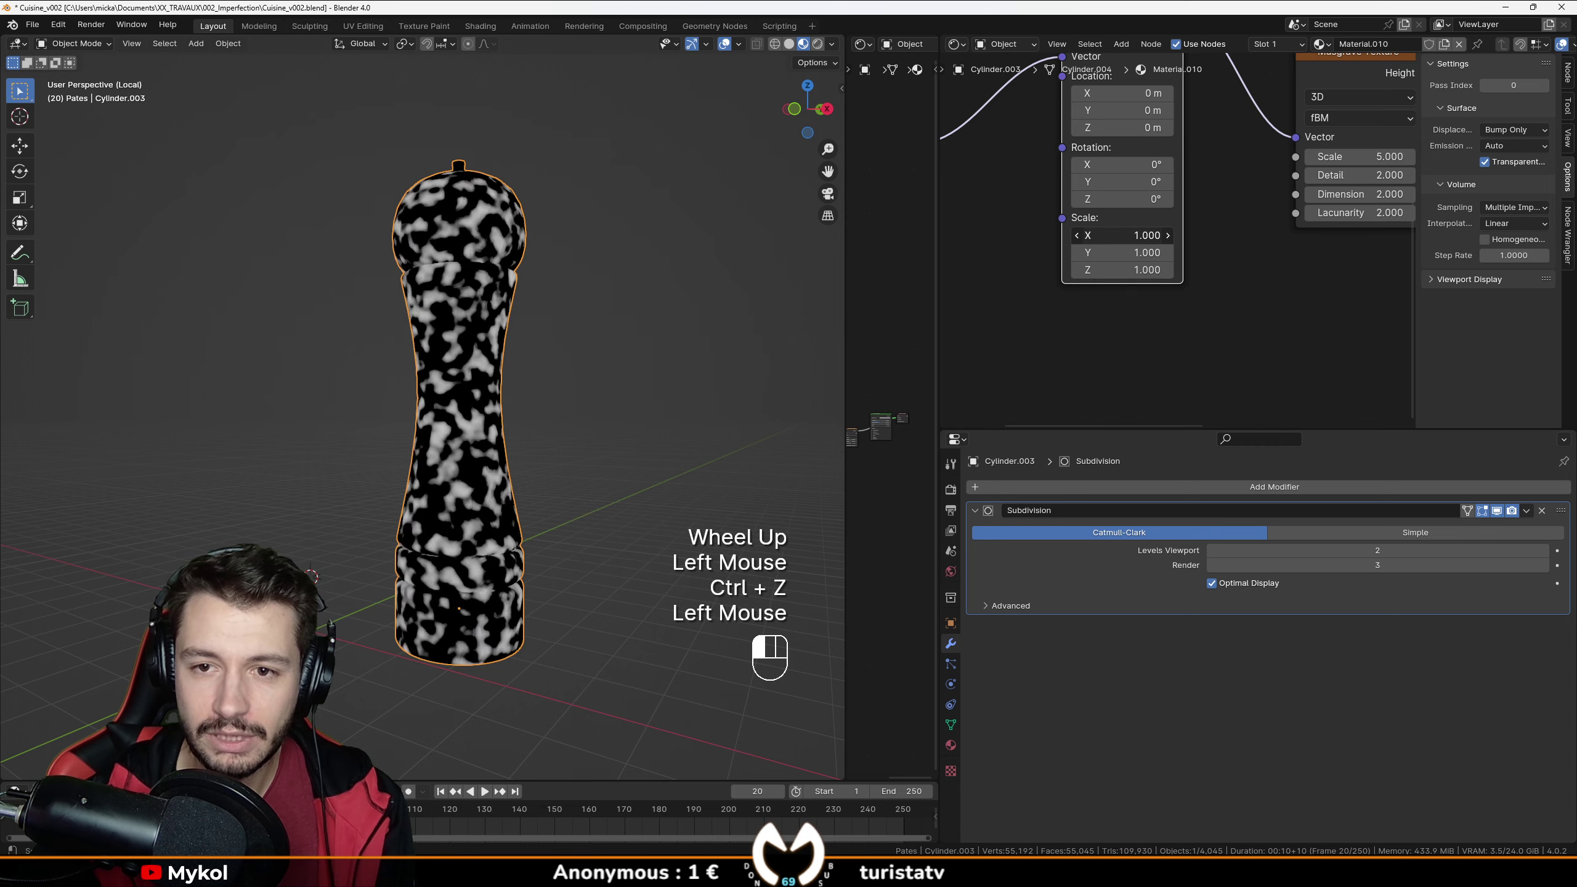
{"action": "mouse_move", "coordinate": [1121, 235]}
{"action": "left_mouse_down"}
{"action": "mouse_move", "coordinate": [1185, 235]}
{"action": "mouse_move", "coordinate": [1067, 270]}
{"action": "left_mouse_up"}
Set the Mapping Z scale to 0.030 and the Musgrave Detail to 14.900.
{"action": "key", "text": "ctrl+z"}
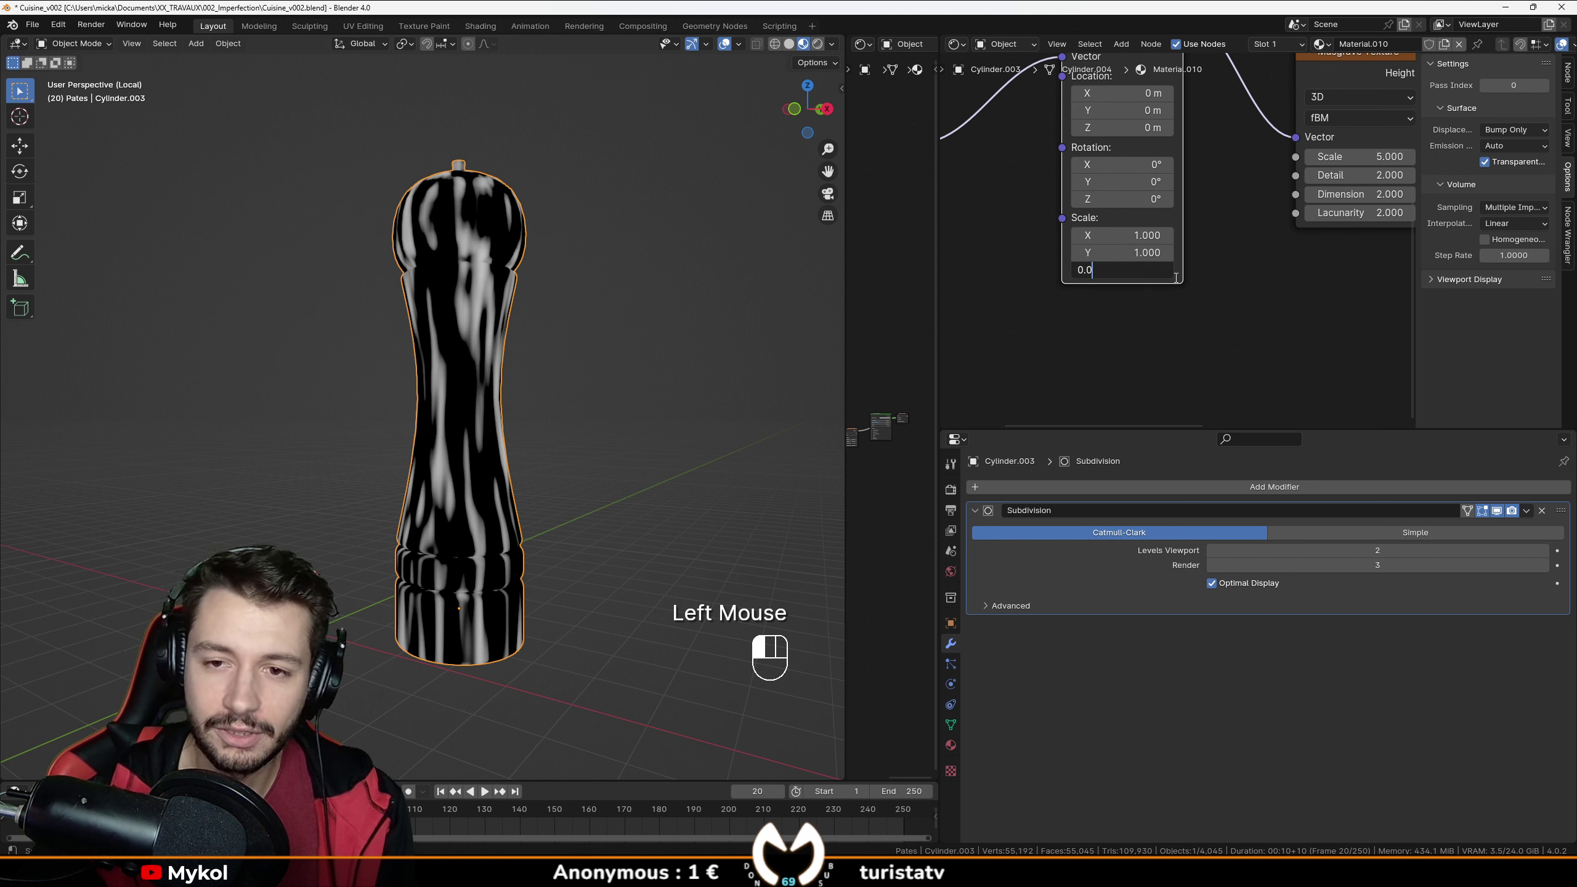
{"action": "key", "text": "Return"}
{"action": "middle_click_drag", "start_coordinate": [870, 445], "coordinate": [682, 451]}
{"action": "scroll", "coordinate": [1170, 211], "scroll_direction": "down", "scroll_amount": 1}
{"action": "scroll", "coordinate": [1169, 210], "scroll_direction": "up", "scroll_amount": 4}
{"action": "middle_click_drag", "start_coordinate": [1170, 211], "coordinate": [1111, 187]}
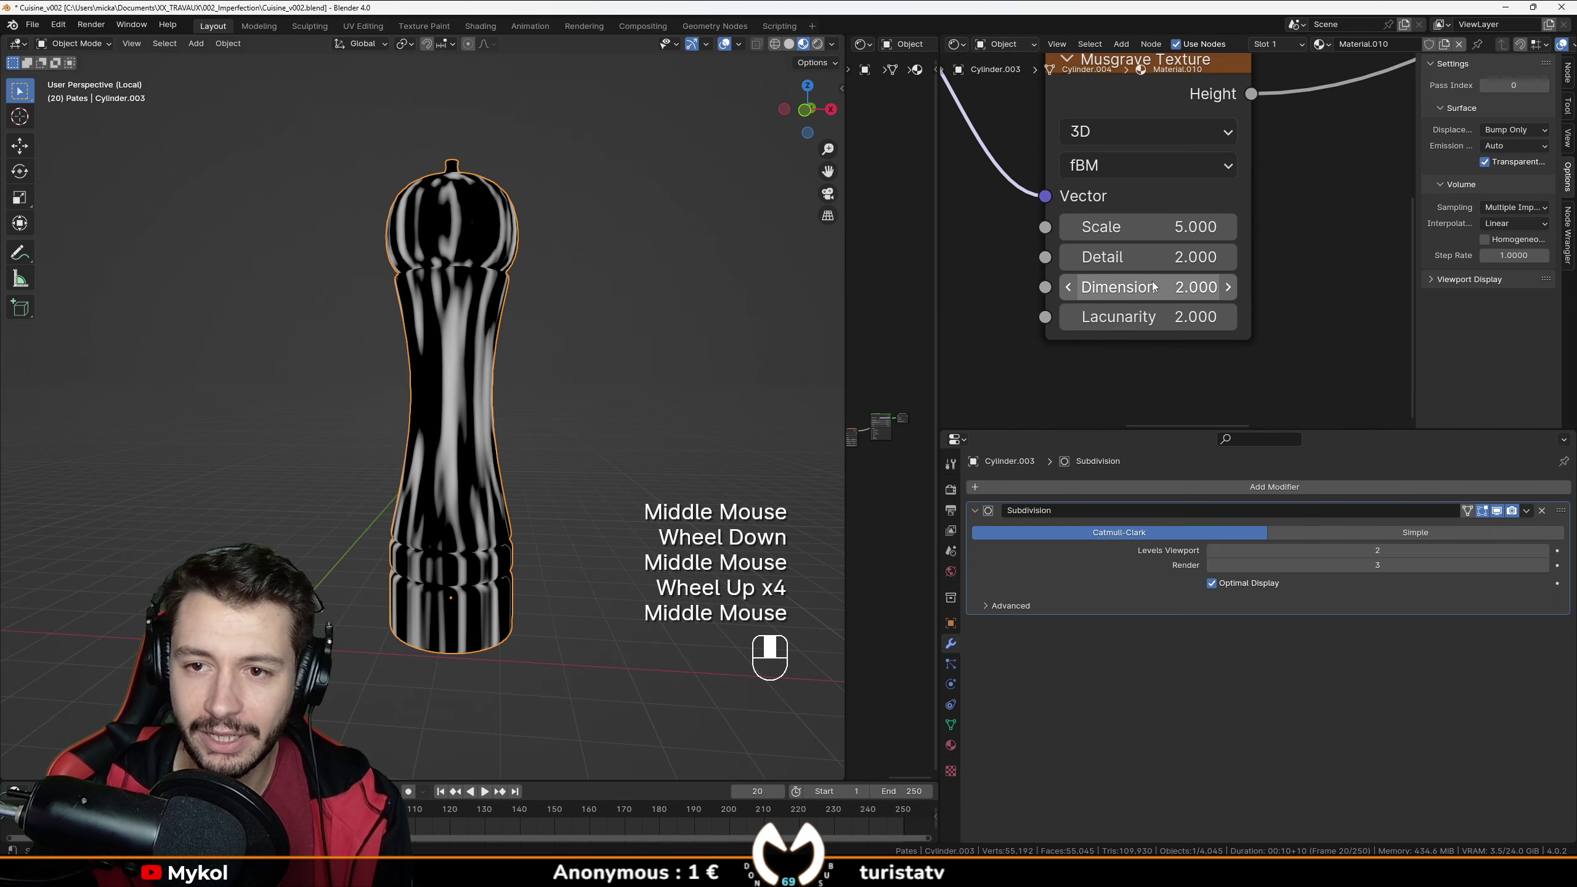
{"action": "left_click_drag", "start_coordinate": [1111, 257], "coordinate": [1000, 288]}
{"action": "middle_click_drag", "start_coordinate": [471, 445], "coordinate": [745, 432]}
Experiment with higher Mapping Z scales, then revert it to 0.030.
{"action": "scroll", "coordinate": [1105, 298], "scroll_direction": "up", "scroll_amount": 2}
{"action": "middle_click_drag", "start_coordinate": [1117, 317], "coordinate": [1285, 270]}
{"action": "middle_click_drag", "start_coordinate": [1055, 311], "coordinate": [1235, 248]}
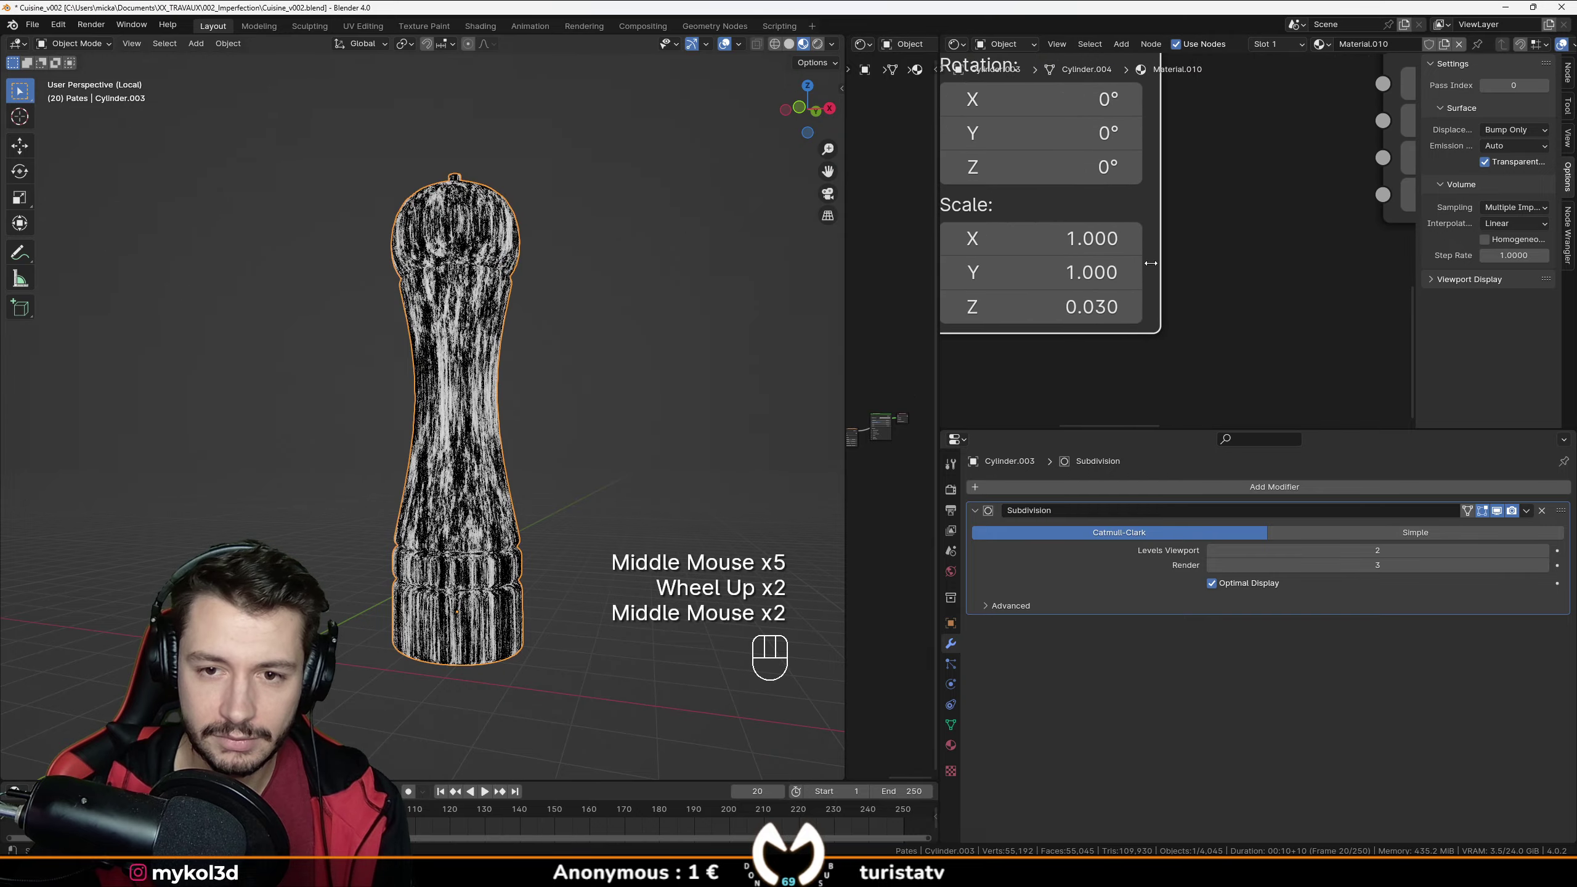
{"action": "middle_click_drag", "start_coordinate": [1049, 273], "coordinate": [1119, 273]}
{"action": "left_click_drag", "start_coordinate": [1106, 308], "coordinate": [1107, 308], "text": "shift"}
{"action": "left_click_drag", "start_coordinate": [1155, 307], "coordinate": [1171, 308], "text": "shift"}
{"action": "key", "text": "ctrl+z"}
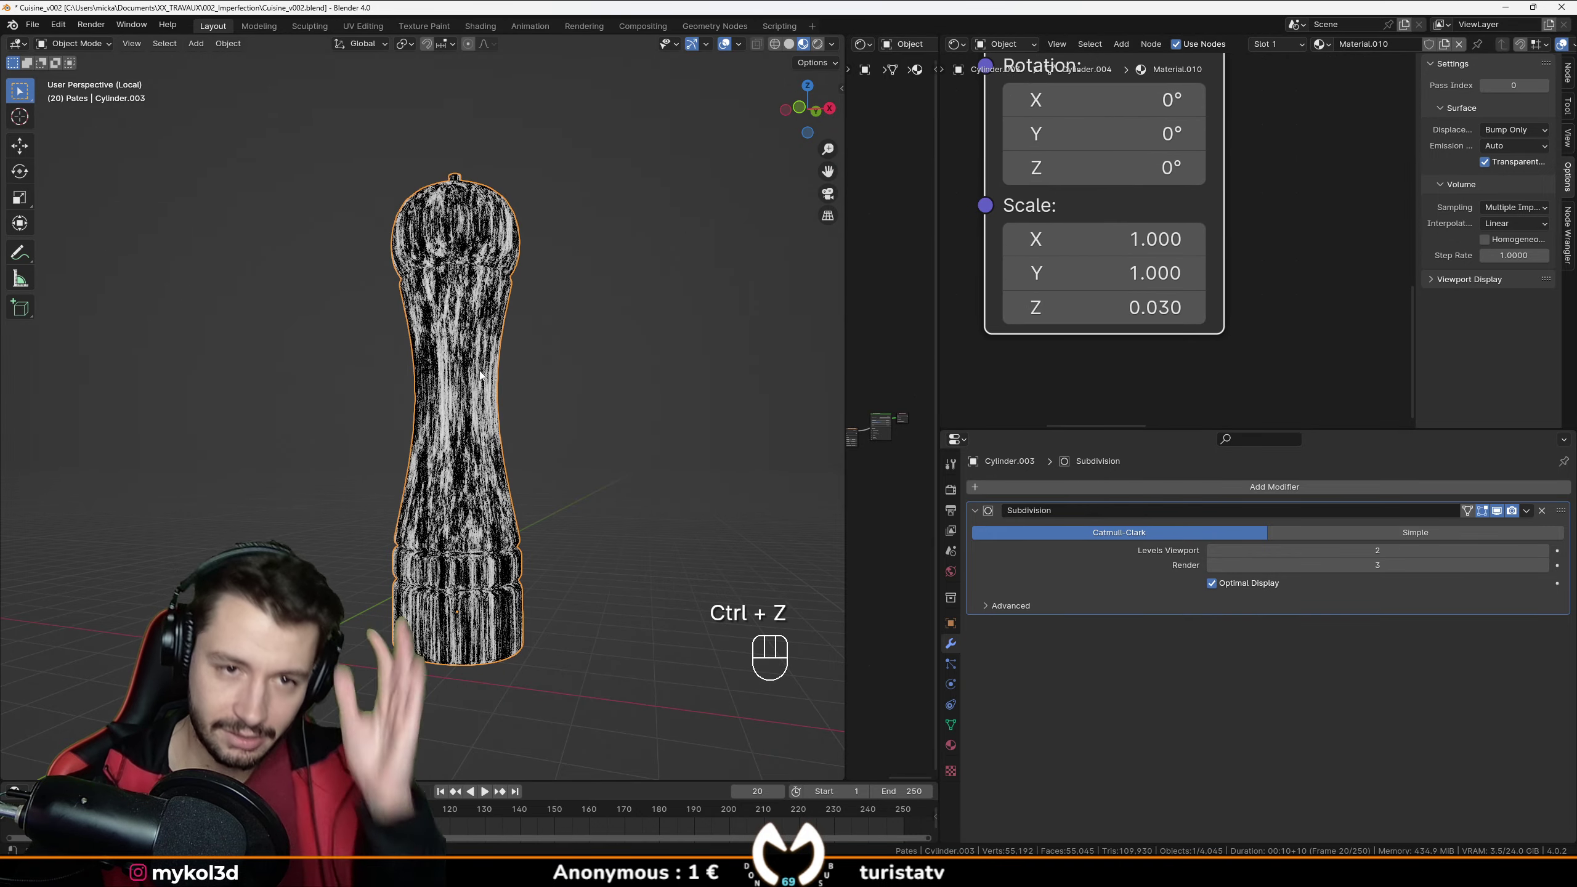
{"action": "scroll", "coordinate": [493, 352], "scroll_direction": "down", "scroll_amount": 1}
{"action": "scroll", "coordinate": [447, 360], "scroll_direction": "up", "scroll_amount": 2}
{"action": "middle_click_drag", "start_coordinate": [492, 353], "coordinate": [621, 298]}
{"action": "scroll", "coordinate": [1175, 224], "scroll_direction": "down", "scroll_amount": 5}
Feed the Musgrave into the Principled BSDF's Base Color and move the three texture nodes left.
{"action": "middle_click_drag", "start_coordinate": [1176, 224], "coordinate": [1217, 267]}
{"action": "scroll", "coordinate": [1571, 245], "scroll_direction": "down", "scroll_amount": 1}
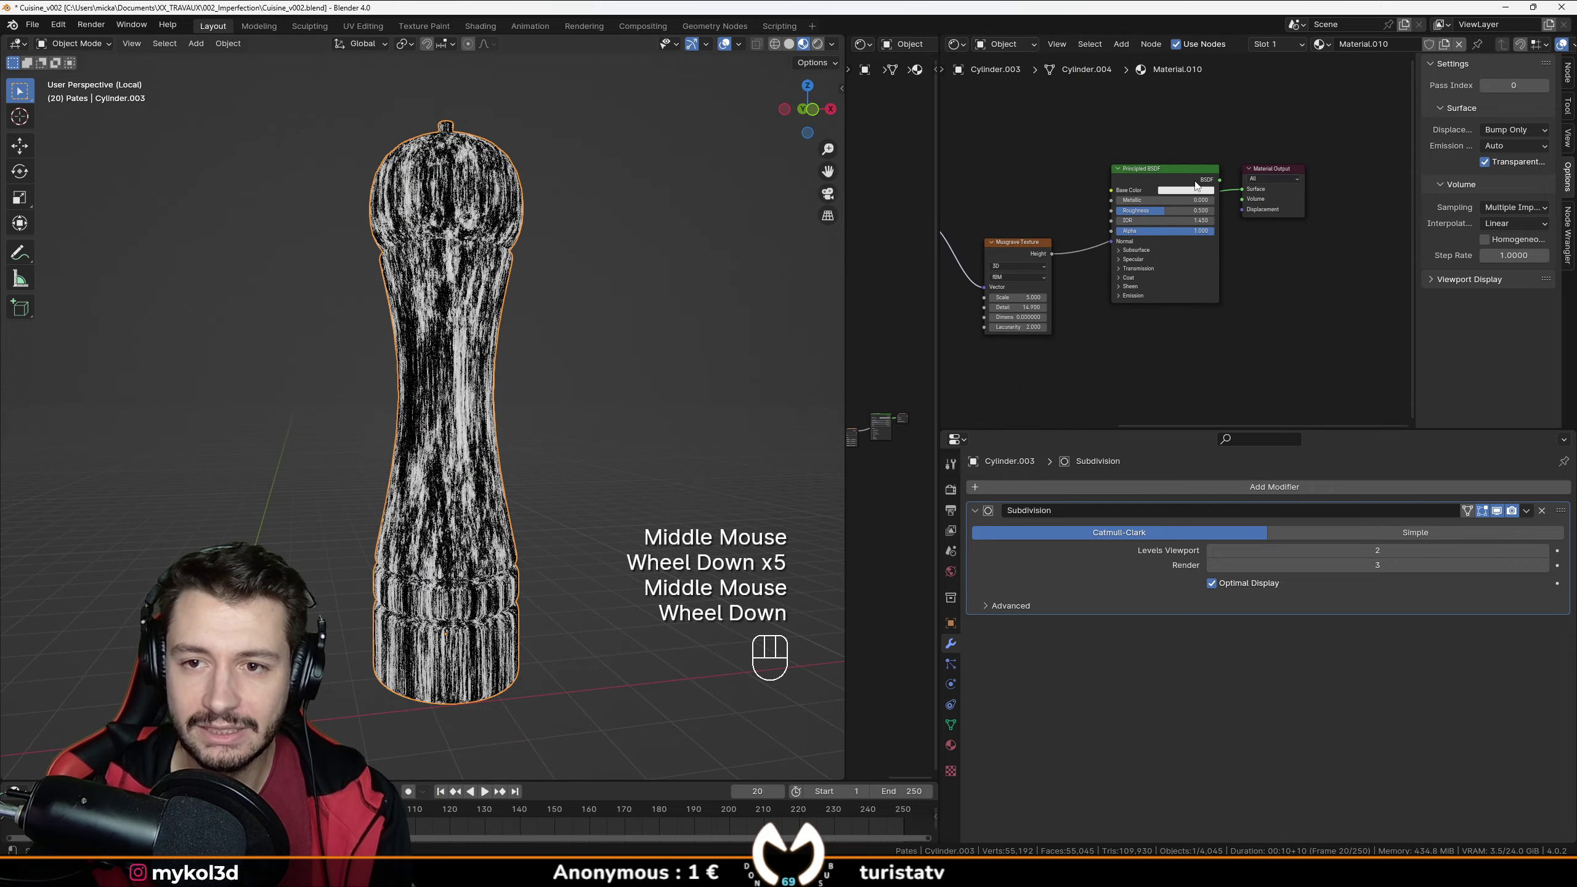
{"action": "left_click_drag", "start_coordinate": [1155, 169], "coordinate": [1157, 186]}
{"action": "middle_click_drag", "start_coordinate": [1081, 179], "coordinate": [1277, 190]}
{"action": "scroll", "coordinate": [1119, 176], "scroll_direction": "down", "scroll_amount": 1}
{"action": "left_click_drag", "start_coordinate": [971, 186], "coordinate": [1212, 356]}
{"action": "left_click_drag", "start_coordinate": [1200, 254], "coordinate": [1110, 220]}
{"action": "middle_click_drag", "start_coordinate": [1183, 263], "coordinate": [1148, 293]}
Add a Color Ramp node between the Musgrave texture and Base Color.
{"action": "scroll", "coordinate": [1148, 294], "scroll_direction": "up", "scroll_amount": 2}
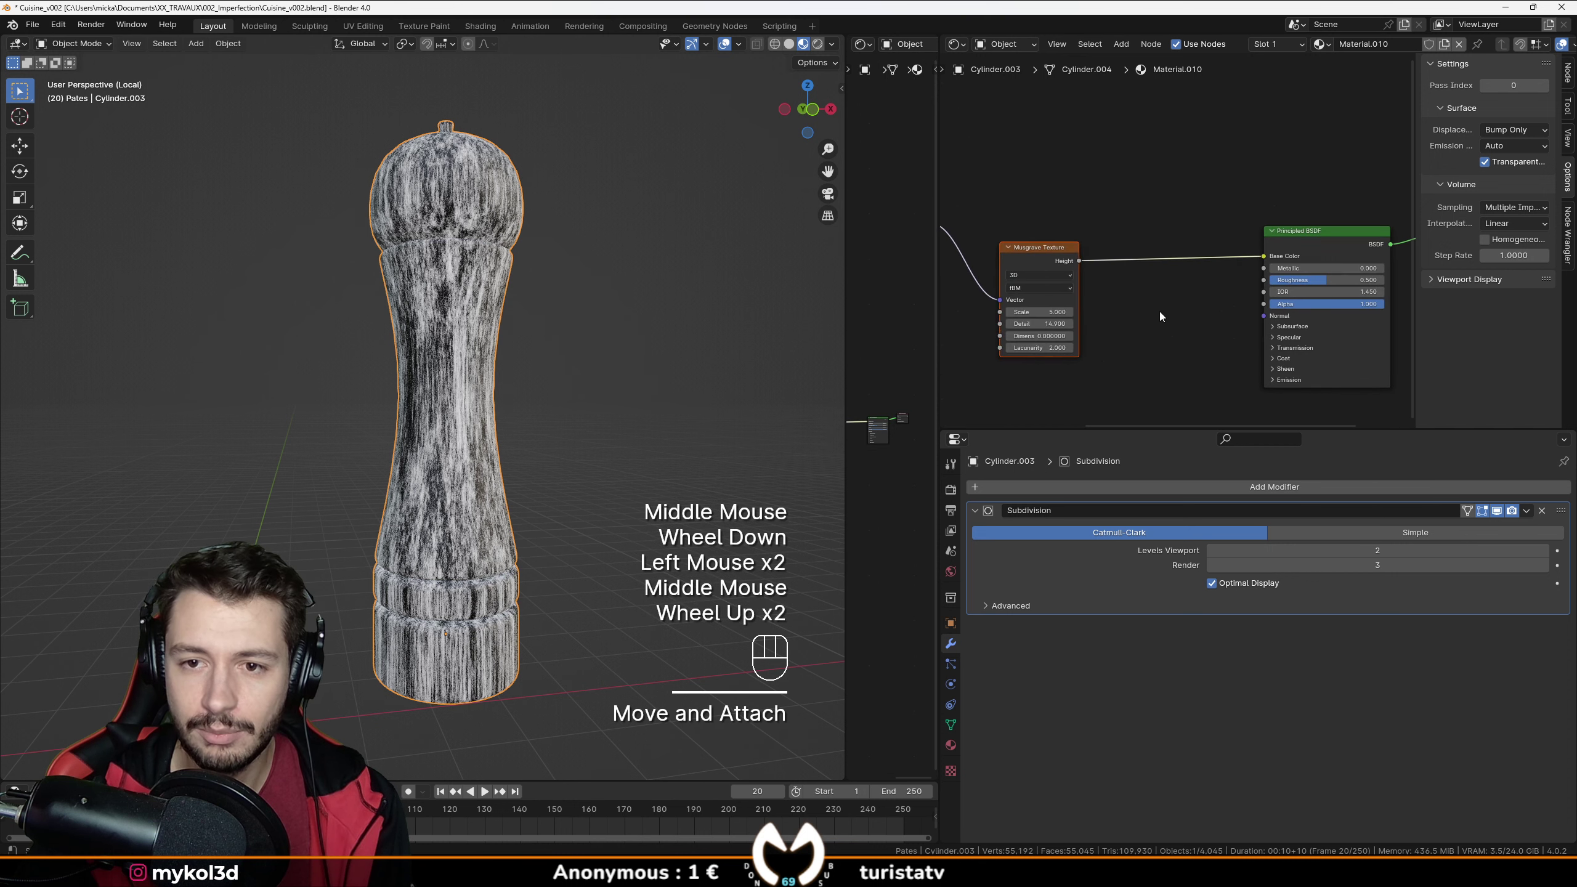
{"action": "left_click", "coordinate": [1141, 198]}
{"action": "key", "text": "shift+a"}
{"action": "type", "text": "color"}
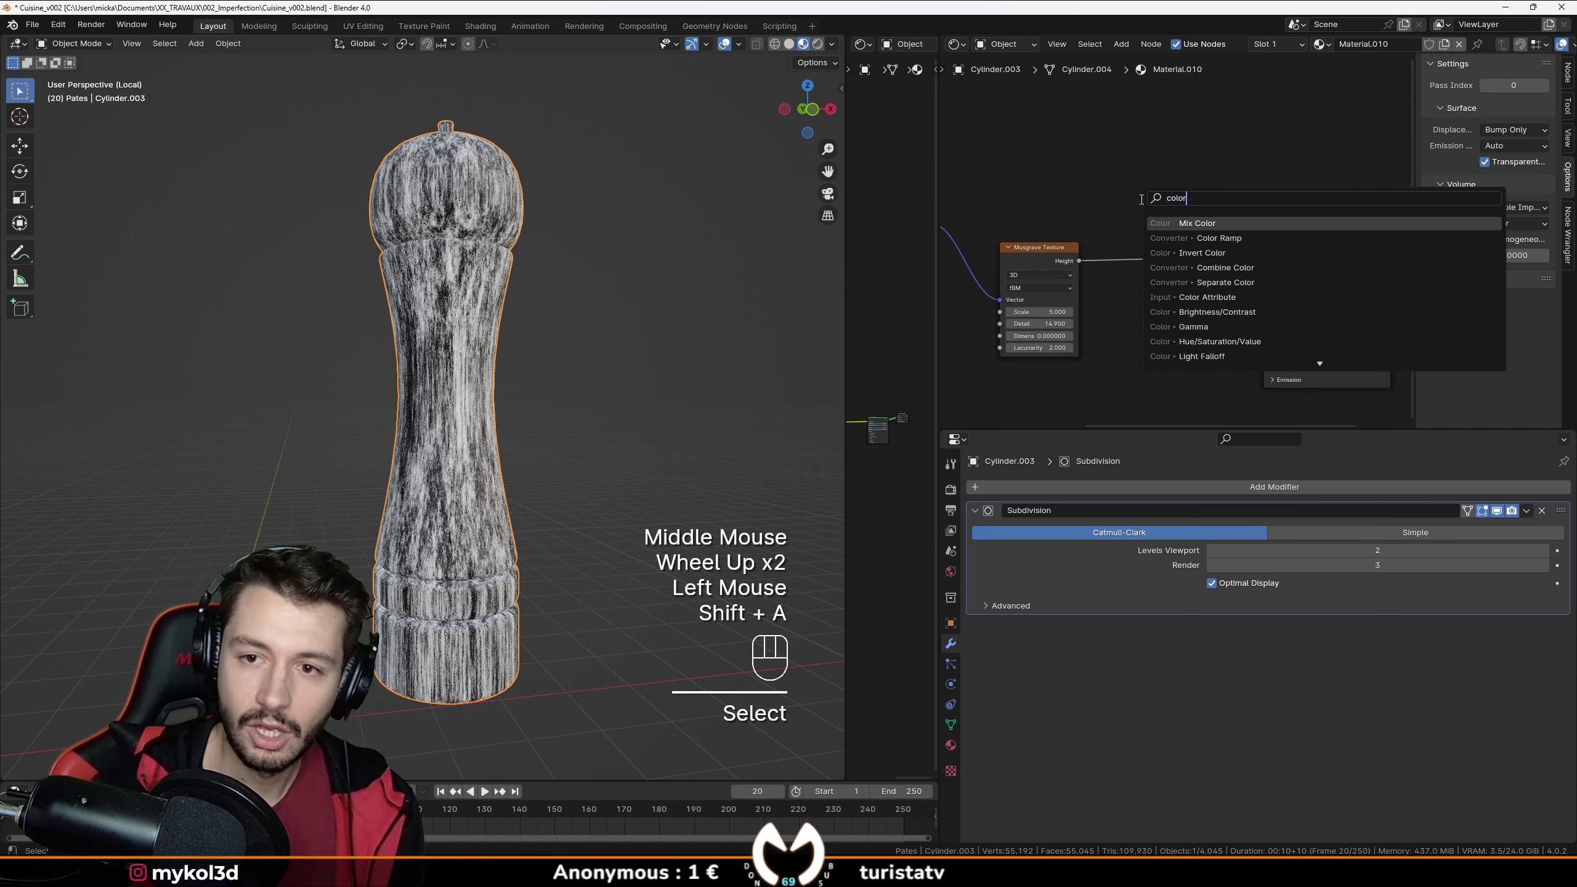
{"action": "left_click", "coordinate": [1218, 238]}
{"action": "left_click", "coordinate": [1111, 224]}
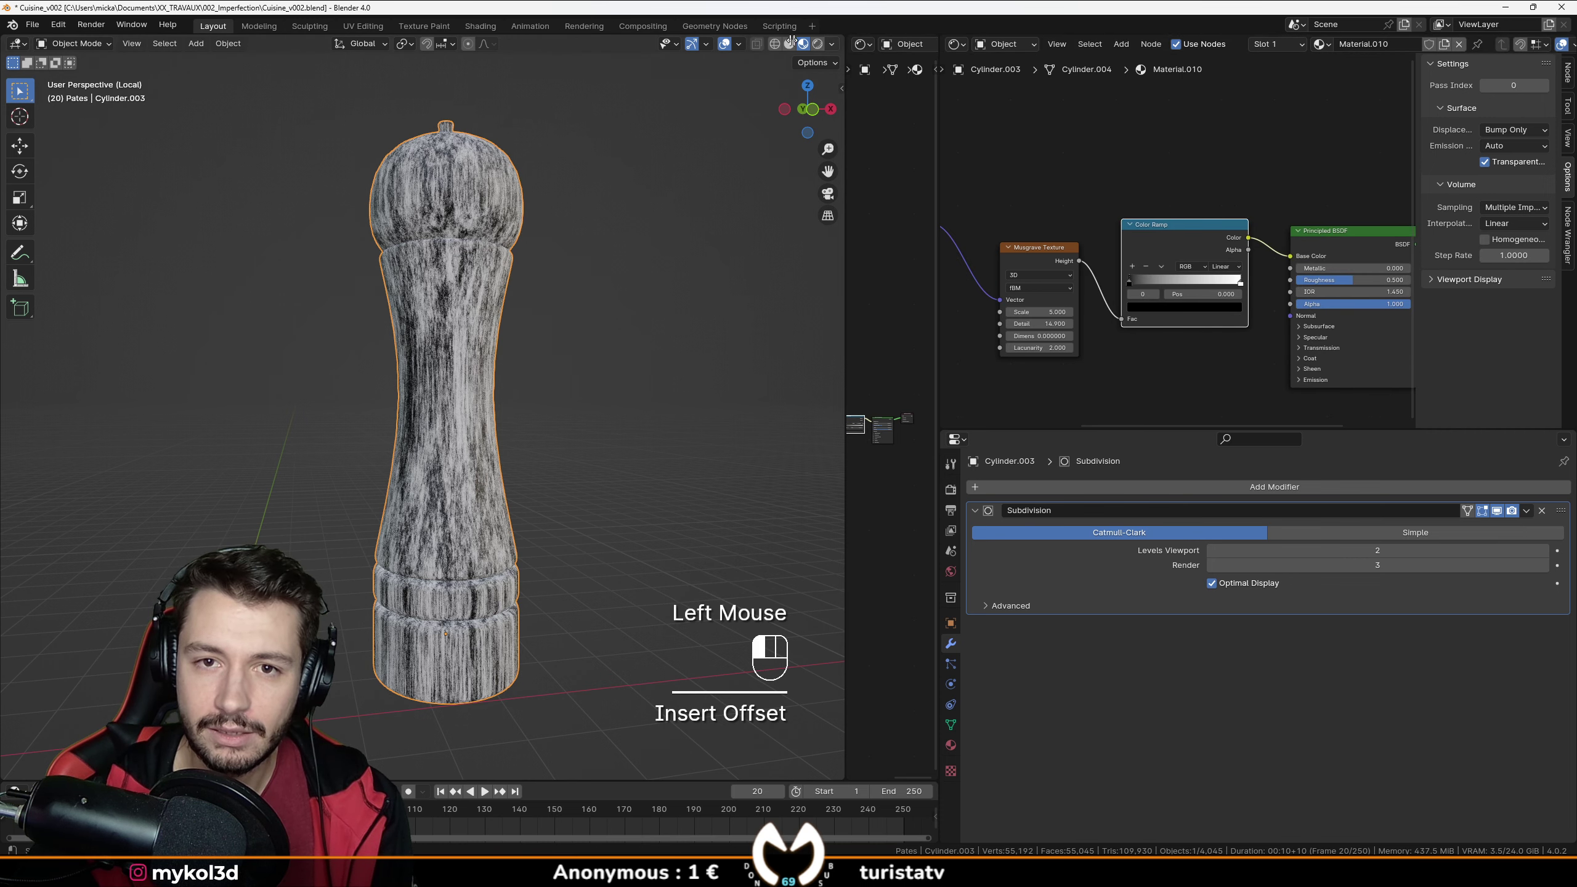
Split off an Image Editor beside the viewport showing the pepper mill reference photo, and save.
{"action": "left_click_drag", "start_coordinate": [843, 36], "coordinate": [747, 41]}
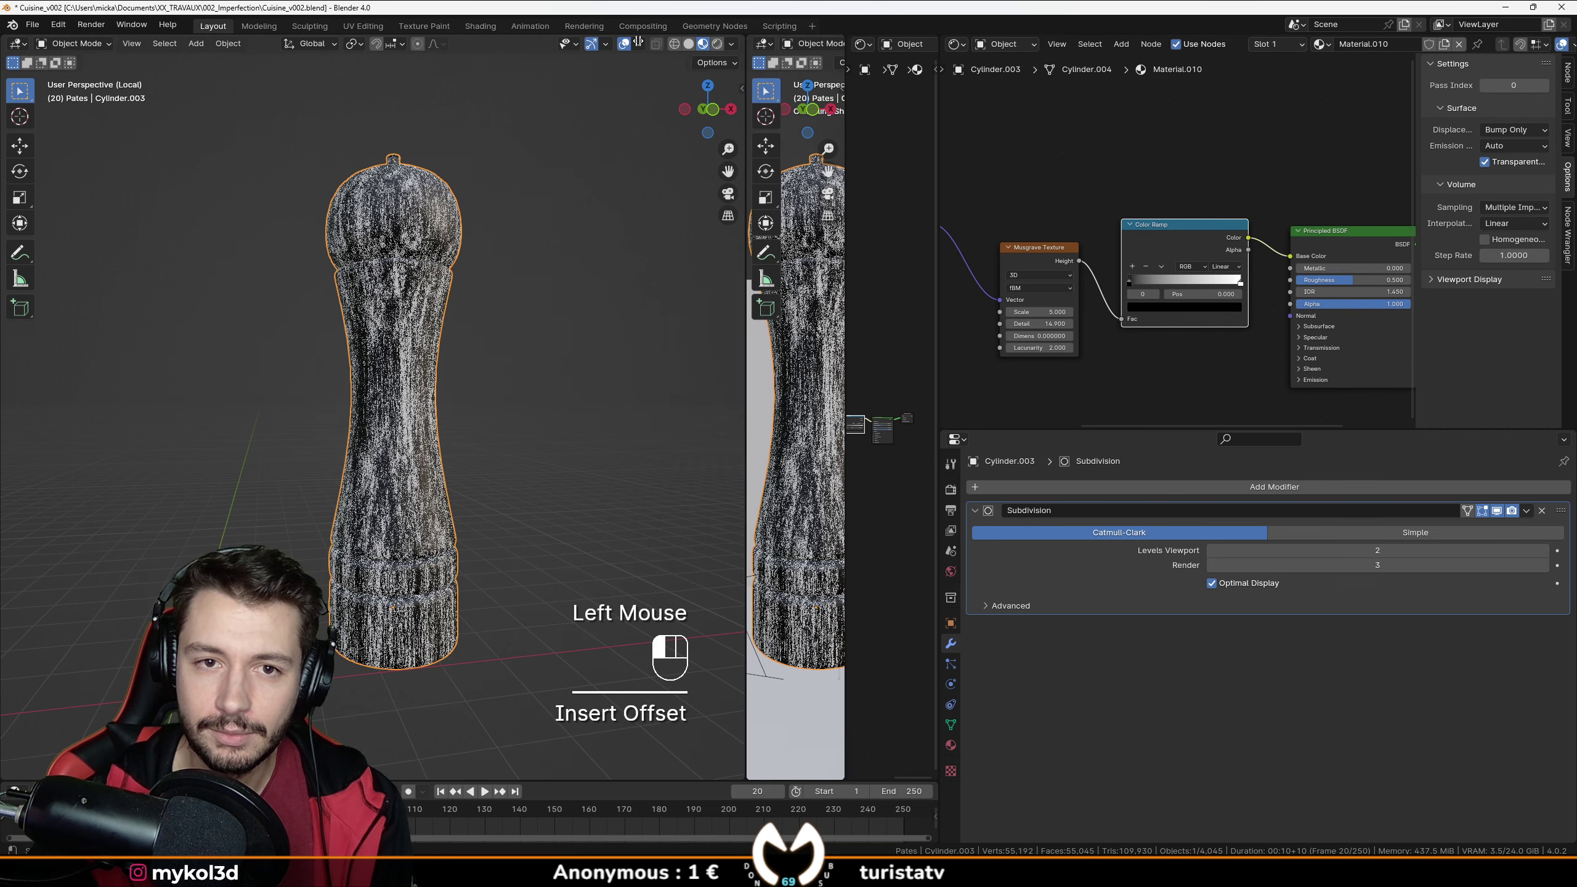
{"action": "left_click", "coordinate": [769, 44]}
{"action": "key", "text": "ctrl+s"}
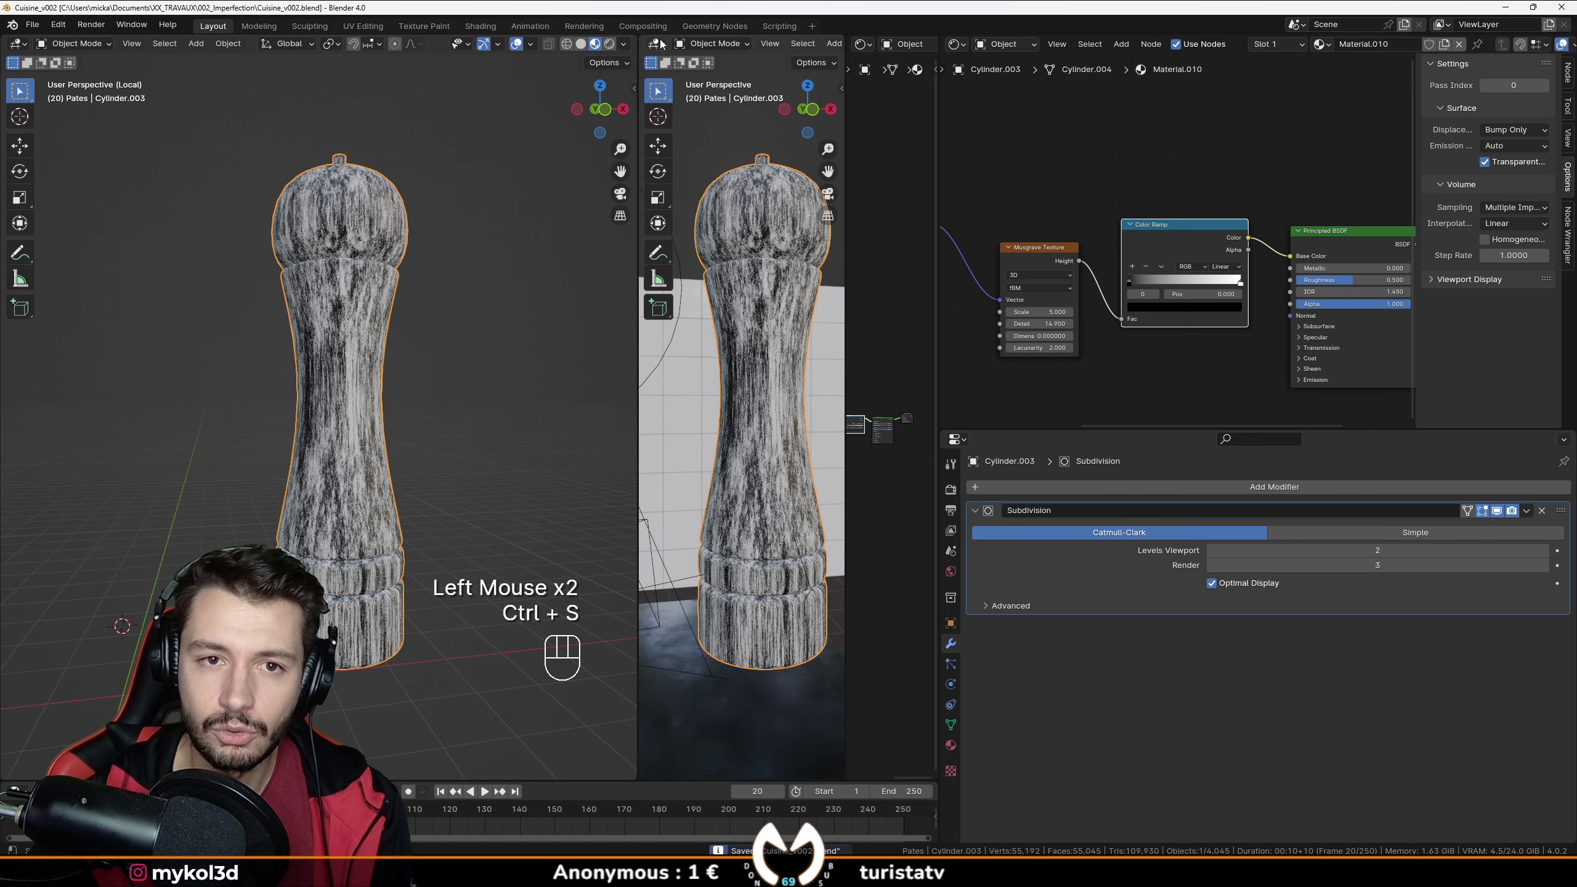
{"action": "left_click", "coordinate": [656, 43]}
{"action": "left_click", "coordinate": [693, 98]}
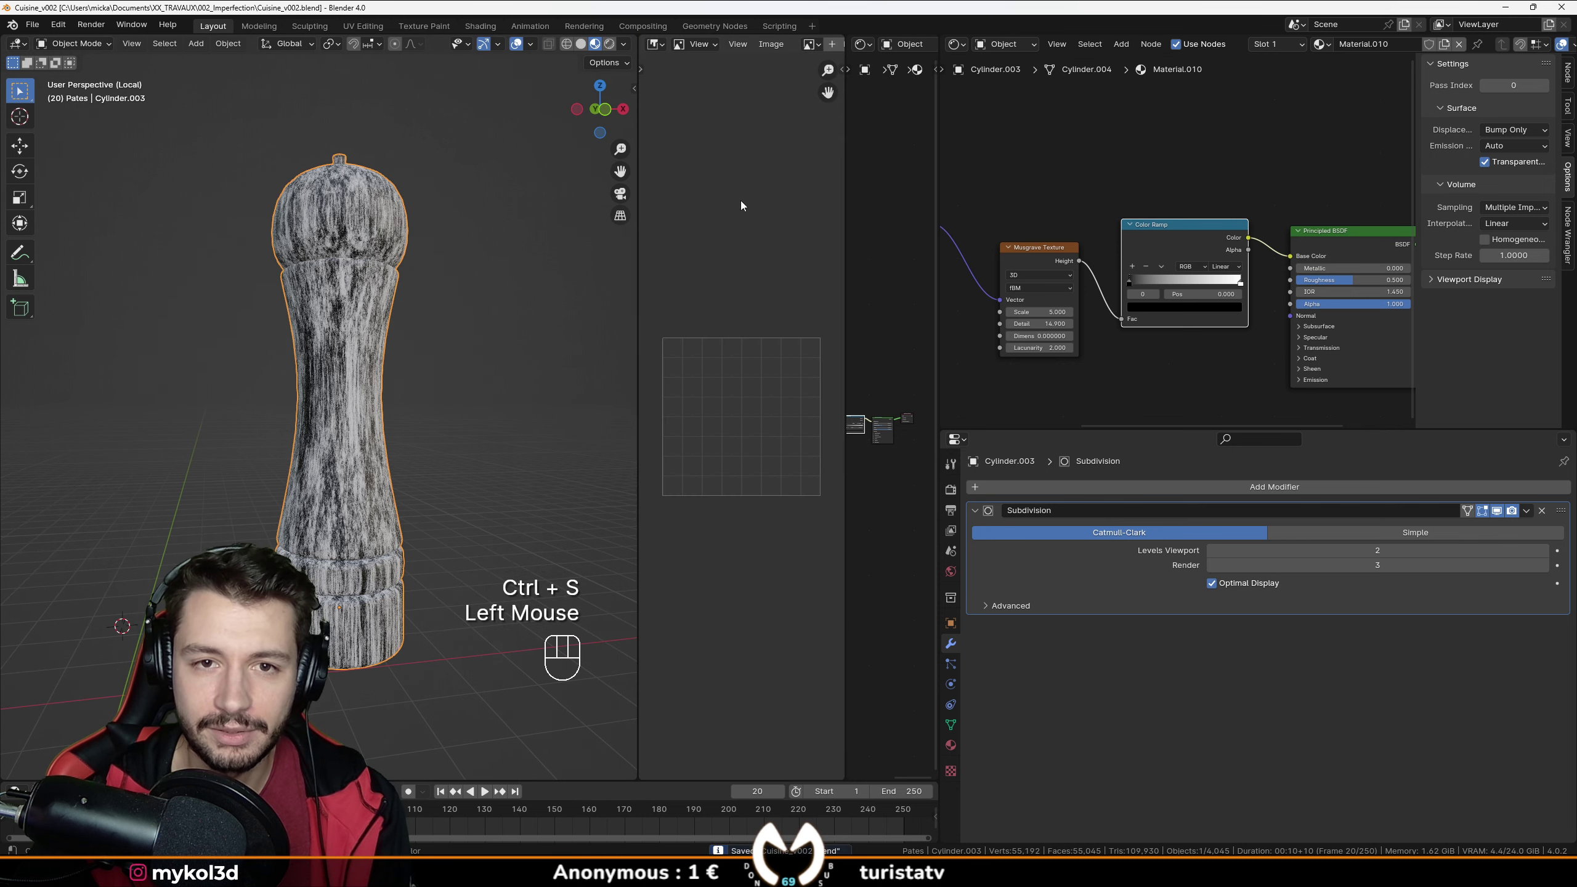
{"action": "left_click", "coordinate": [809, 44]}
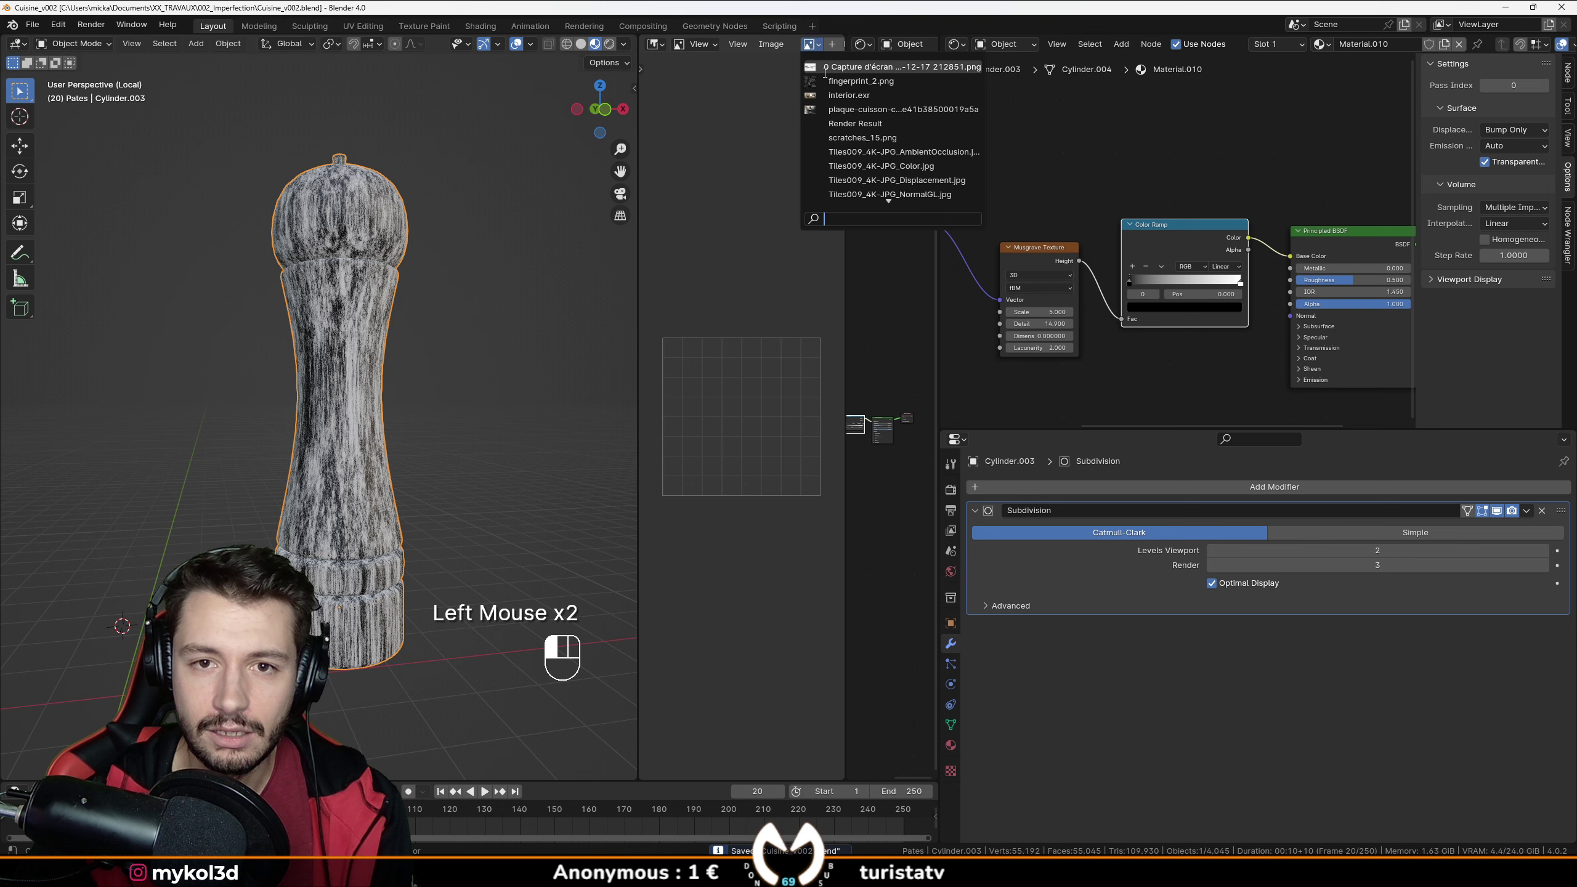
{"action": "left_click", "coordinate": [833, 108]}
{"action": "middle_click_drag", "start_coordinate": [723, 349], "coordinate": [745, 320]}
{"action": "scroll", "coordinate": [799, 372], "scroll_direction": "up", "scroll_amount": 3}
{"action": "scroll", "coordinate": [733, 237], "scroll_direction": "down", "scroll_amount": 2}
{"action": "scroll", "coordinate": [759, 281], "scroll_direction": "up", "scroll_amount": 2}
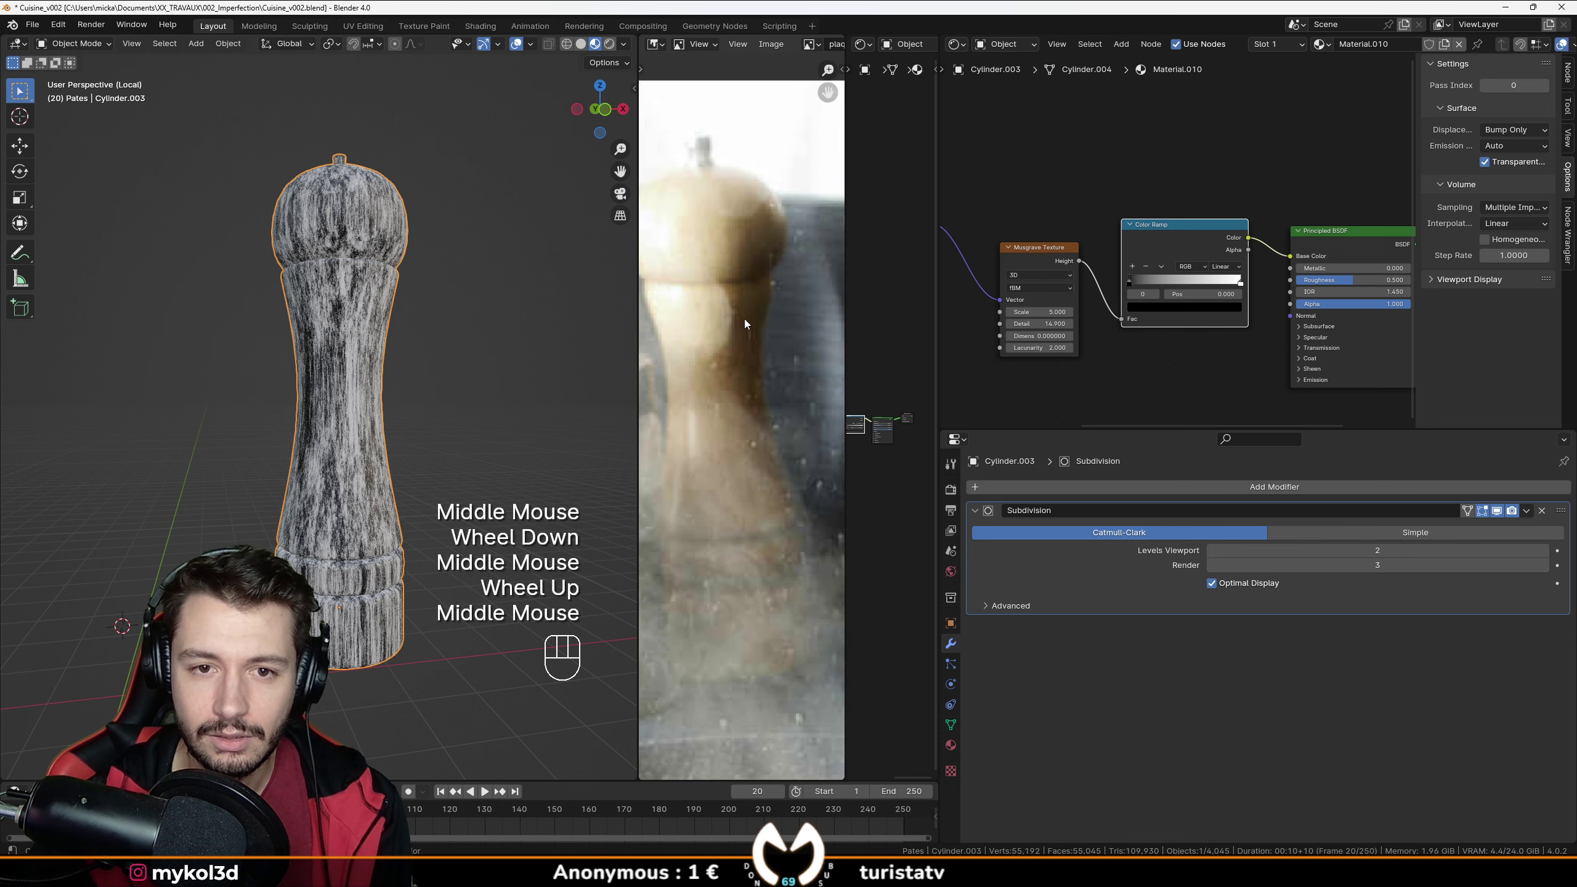
Sample the photo's brown wood into the left ramp stop and a brighter copy into the right stop.
{"action": "left_click", "coordinate": [1129, 282]}
{"action": "left_click", "coordinate": [1147, 308]}
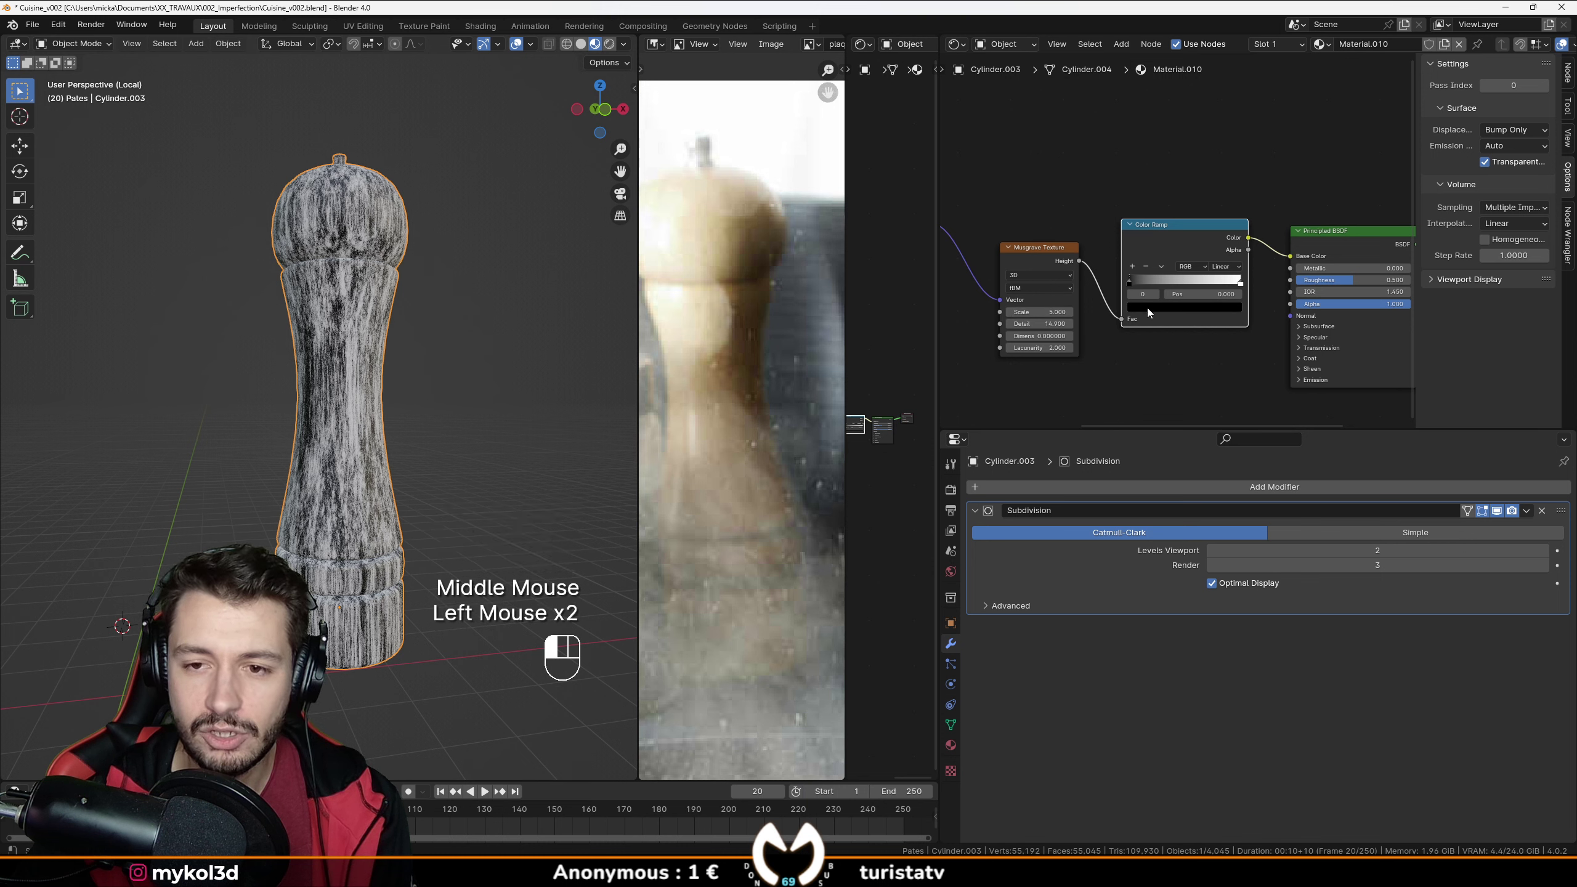
{"action": "left_click", "coordinate": [1173, 257]}
{"action": "left_click", "coordinate": [739, 242]}
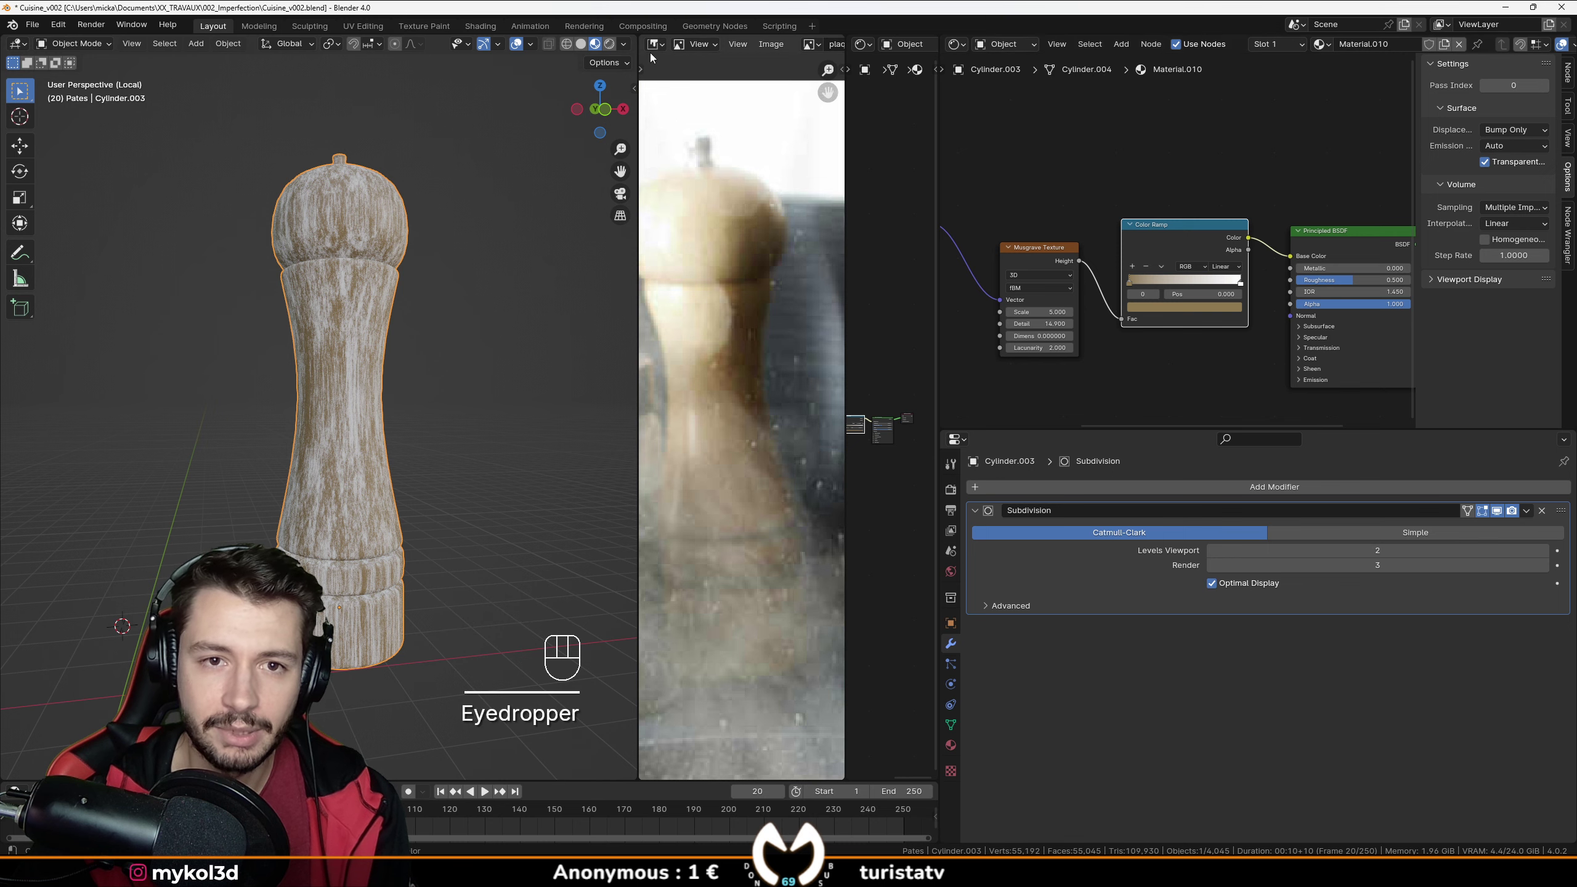
{"action": "left_click_drag", "start_coordinate": [634, 35], "coordinate": [714, 44]}
{"action": "scroll", "coordinate": [1115, 263], "scroll_direction": "up", "scroll_amount": 4}
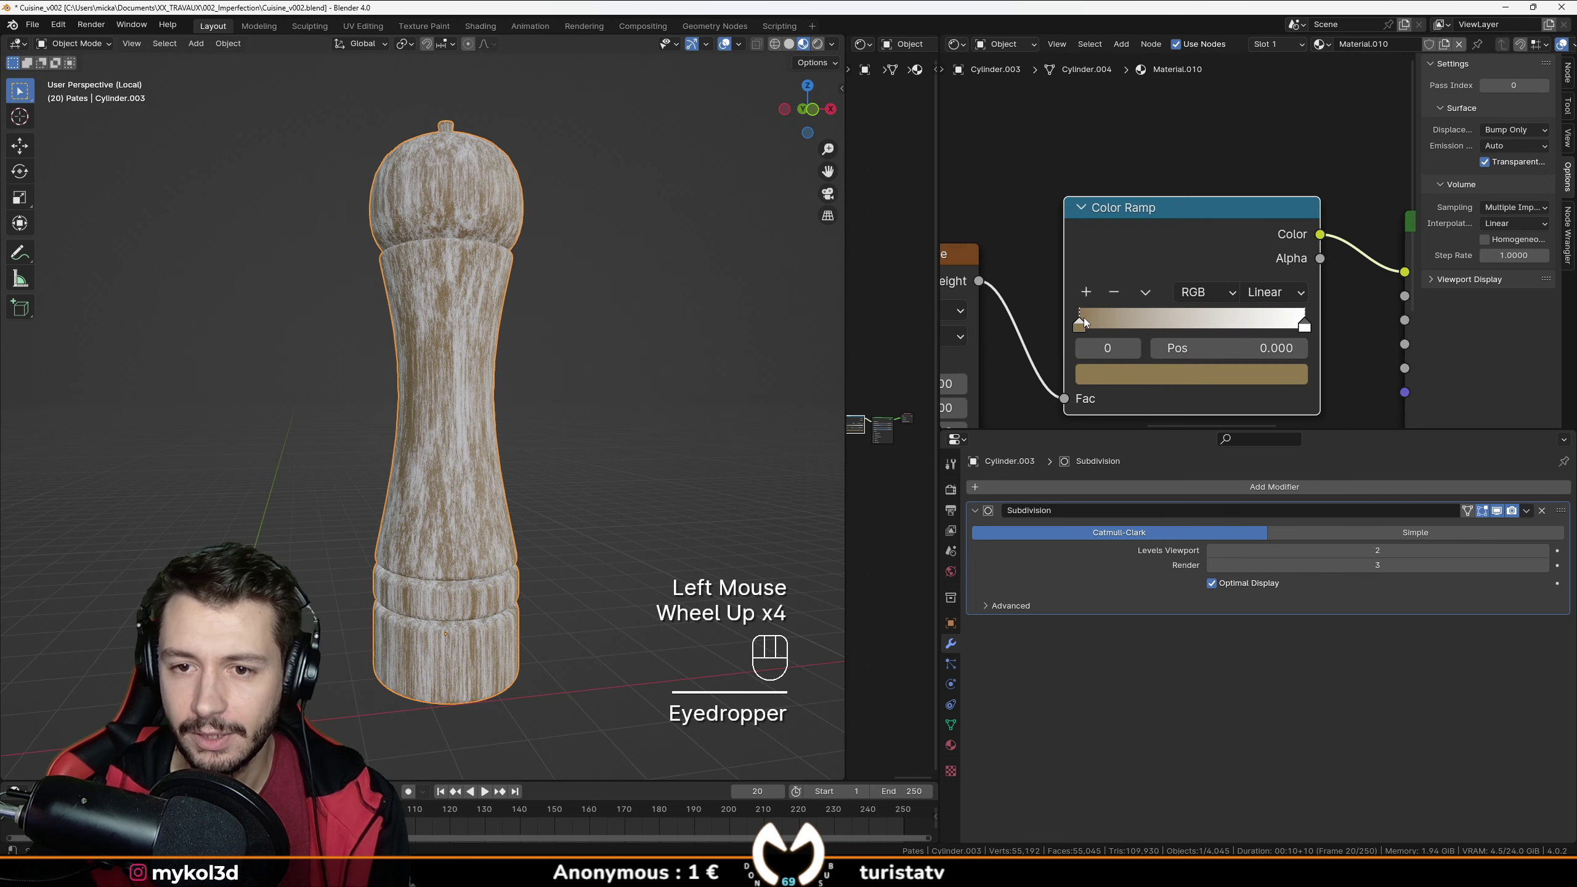
{"action": "key", "text": "ctrl+c"}
{"action": "left_click", "coordinate": [1304, 324]}
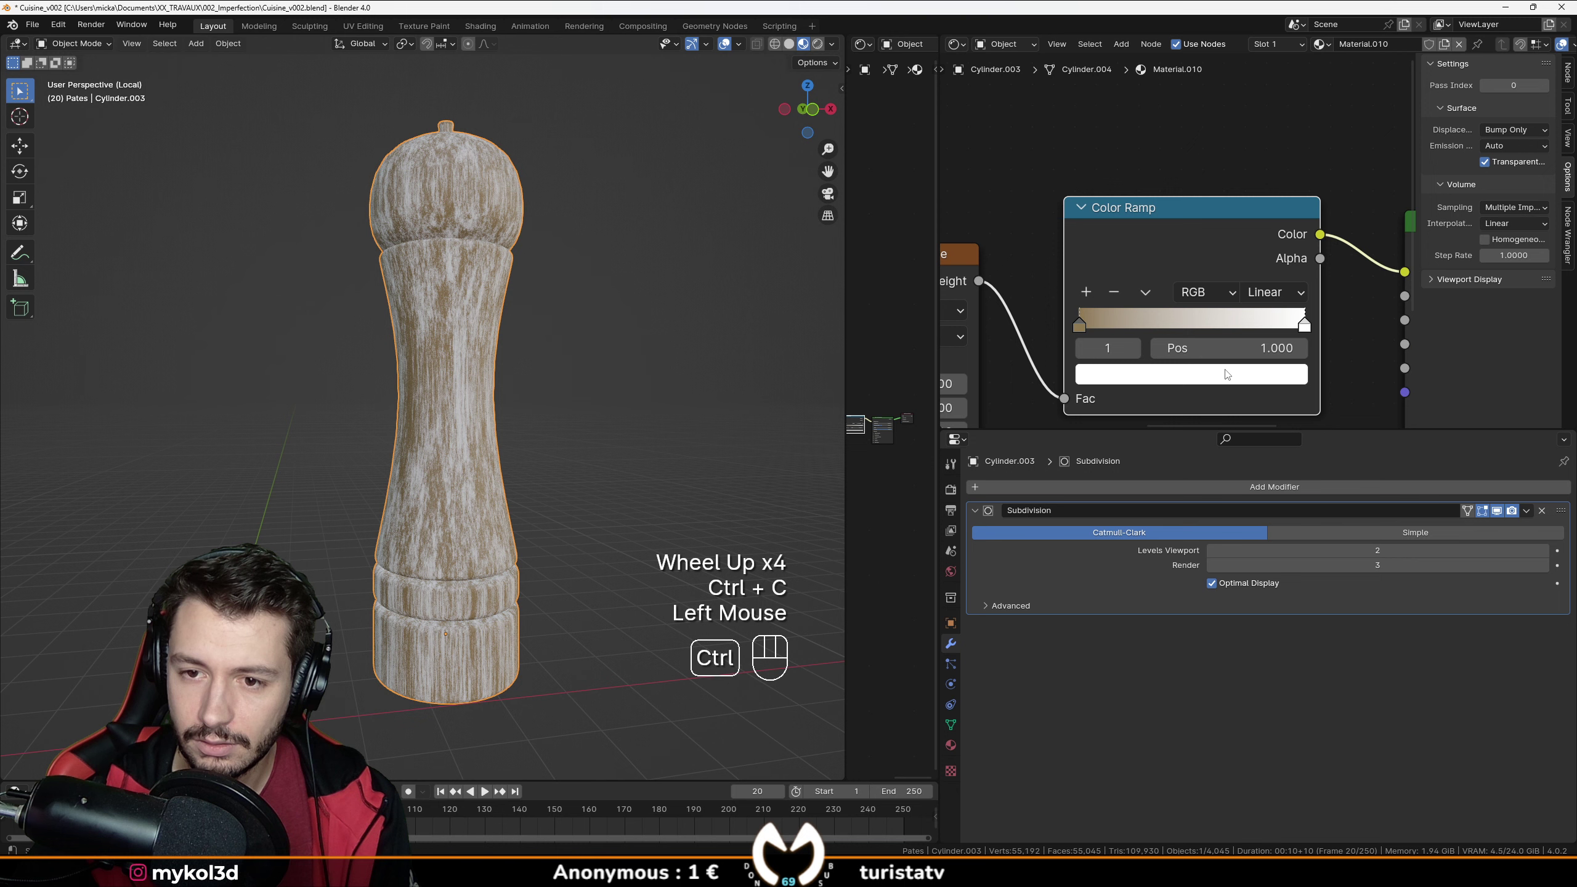
{"action": "key", "text": "ctrl+v"}
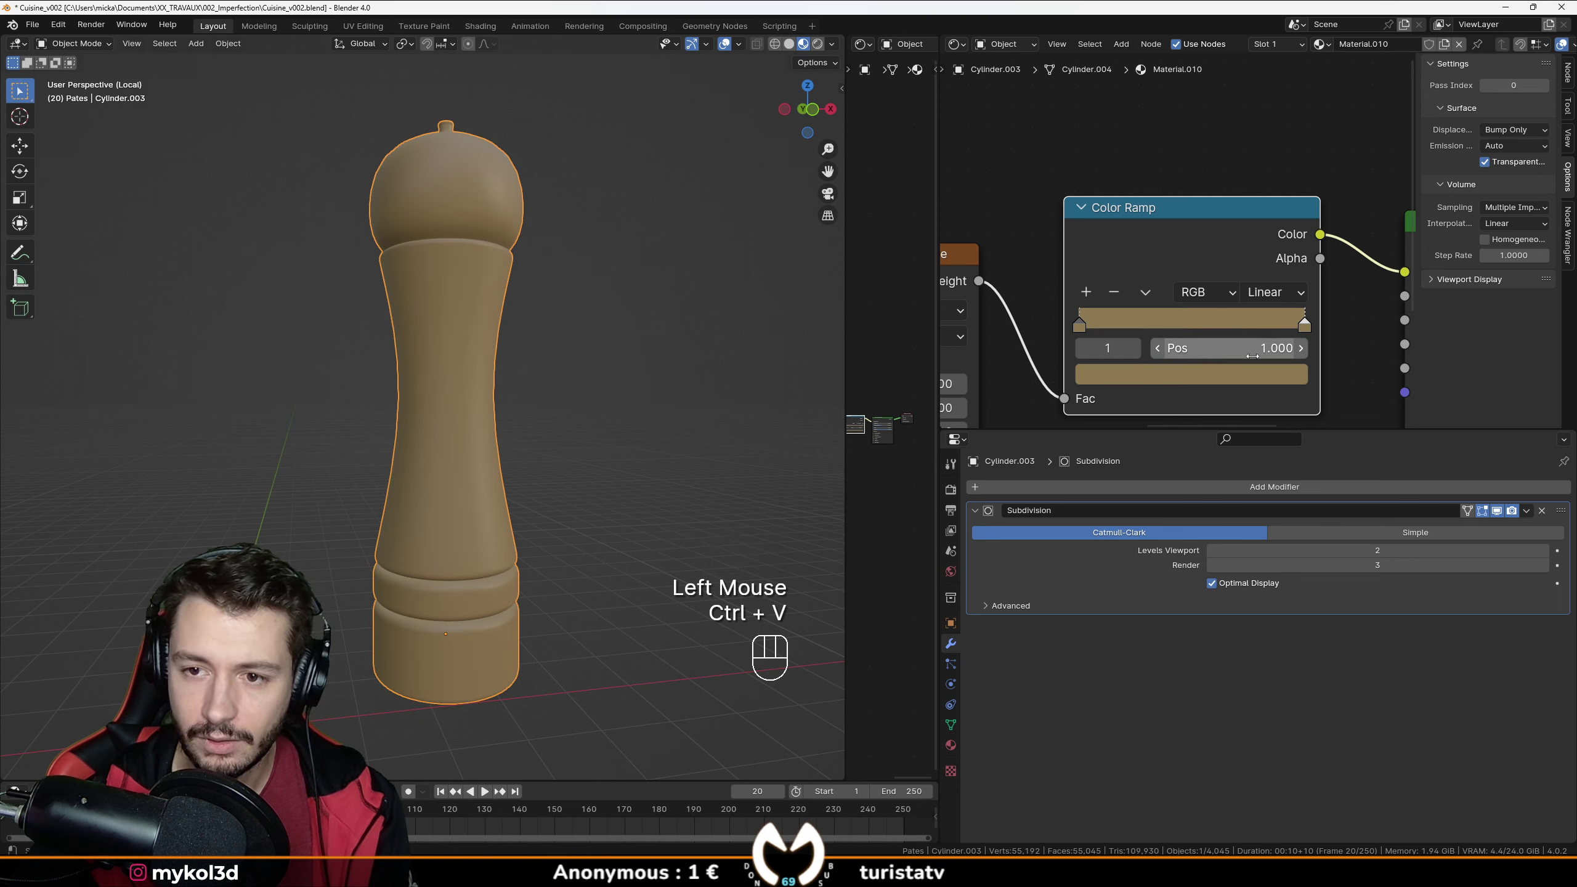
{"action": "left_click", "coordinate": [1230, 379]}
{"action": "left_click_drag", "start_coordinate": [1287, 202], "coordinate": [1288, 89]}
Add a third ramp stop and lighten its colour to about 0.687 value.
{"action": "left_click", "coordinate": [1086, 292]}
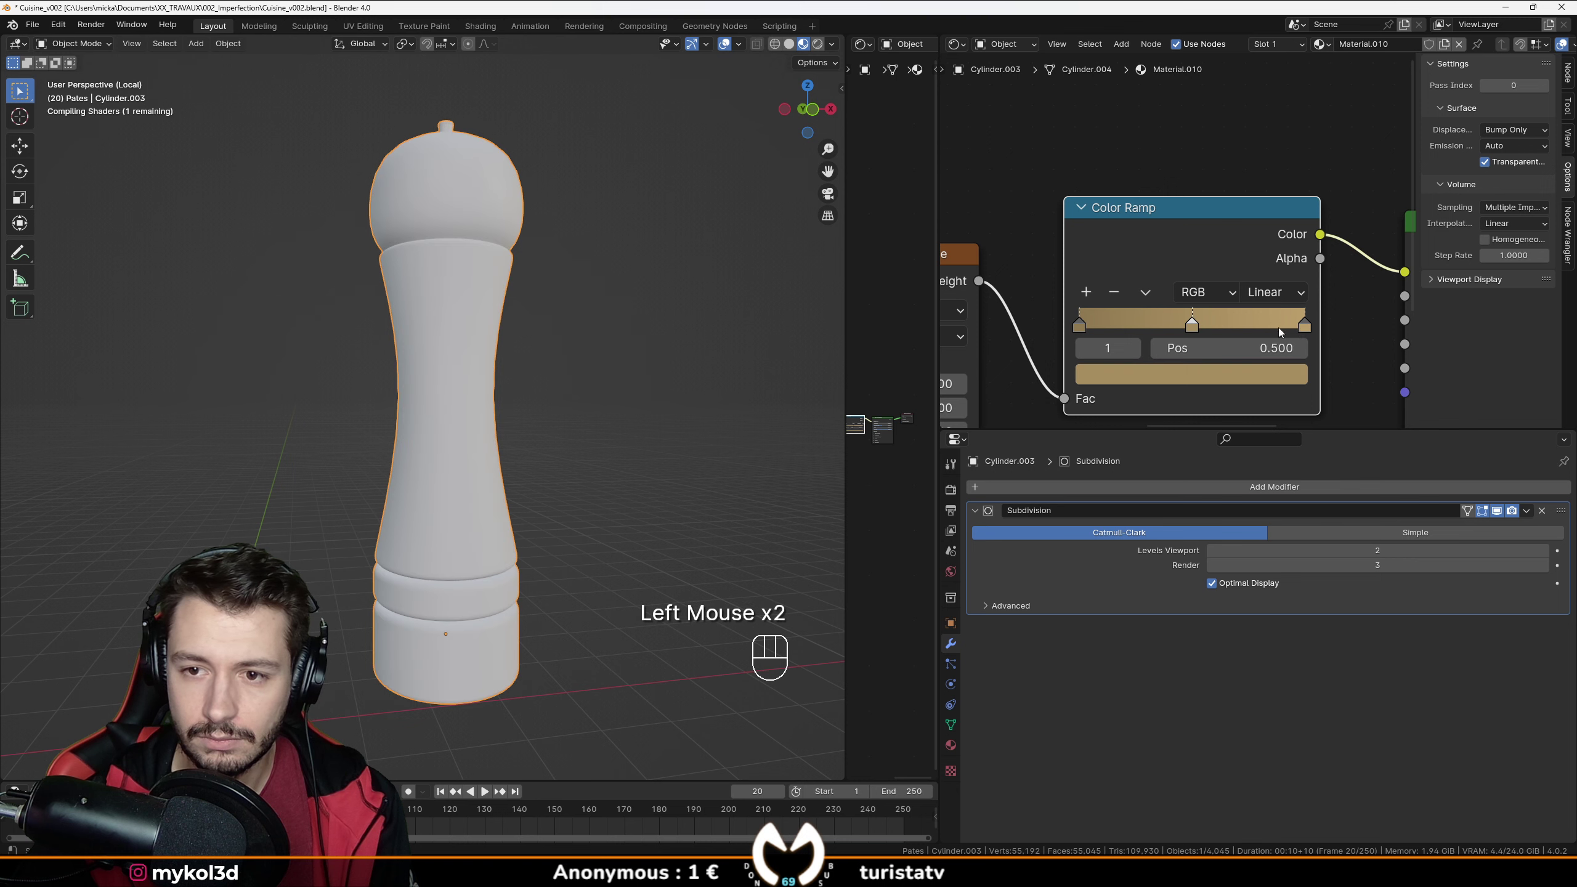
{"action": "left_click", "coordinate": [1217, 375]}
{"action": "left_click_drag", "start_coordinate": [1290, 143], "coordinate": [1290, 107]}
{"action": "middle_click_drag", "start_coordinate": [577, 414], "coordinate": [496, 532]}
{"action": "scroll", "coordinate": [542, 405], "scroll_direction": "up", "scroll_amount": 3}
{"action": "scroll", "coordinate": [485, 390], "scroll_direction": "down", "scroll_amount": 3}
{"action": "scroll", "coordinate": [503, 527], "scroll_direction": "up", "scroll_amount": 4}
{"action": "scroll", "coordinate": [544, 499], "scroll_direction": "down", "scroll_amount": 2}
Link the Texture Coordinate node's Object output to the Mapping node's Vector input.
{"action": "scroll", "coordinate": [1019, 328], "scroll_direction": "up", "scroll_amount": 1}
{"action": "scroll", "coordinate": [1018, 329], "scroll_direction": "down", "scroll_amount": 2}
{"action": "middle_click_drag", "start_coordinate": [1009, 326], "coordinate": [1195, 283]}
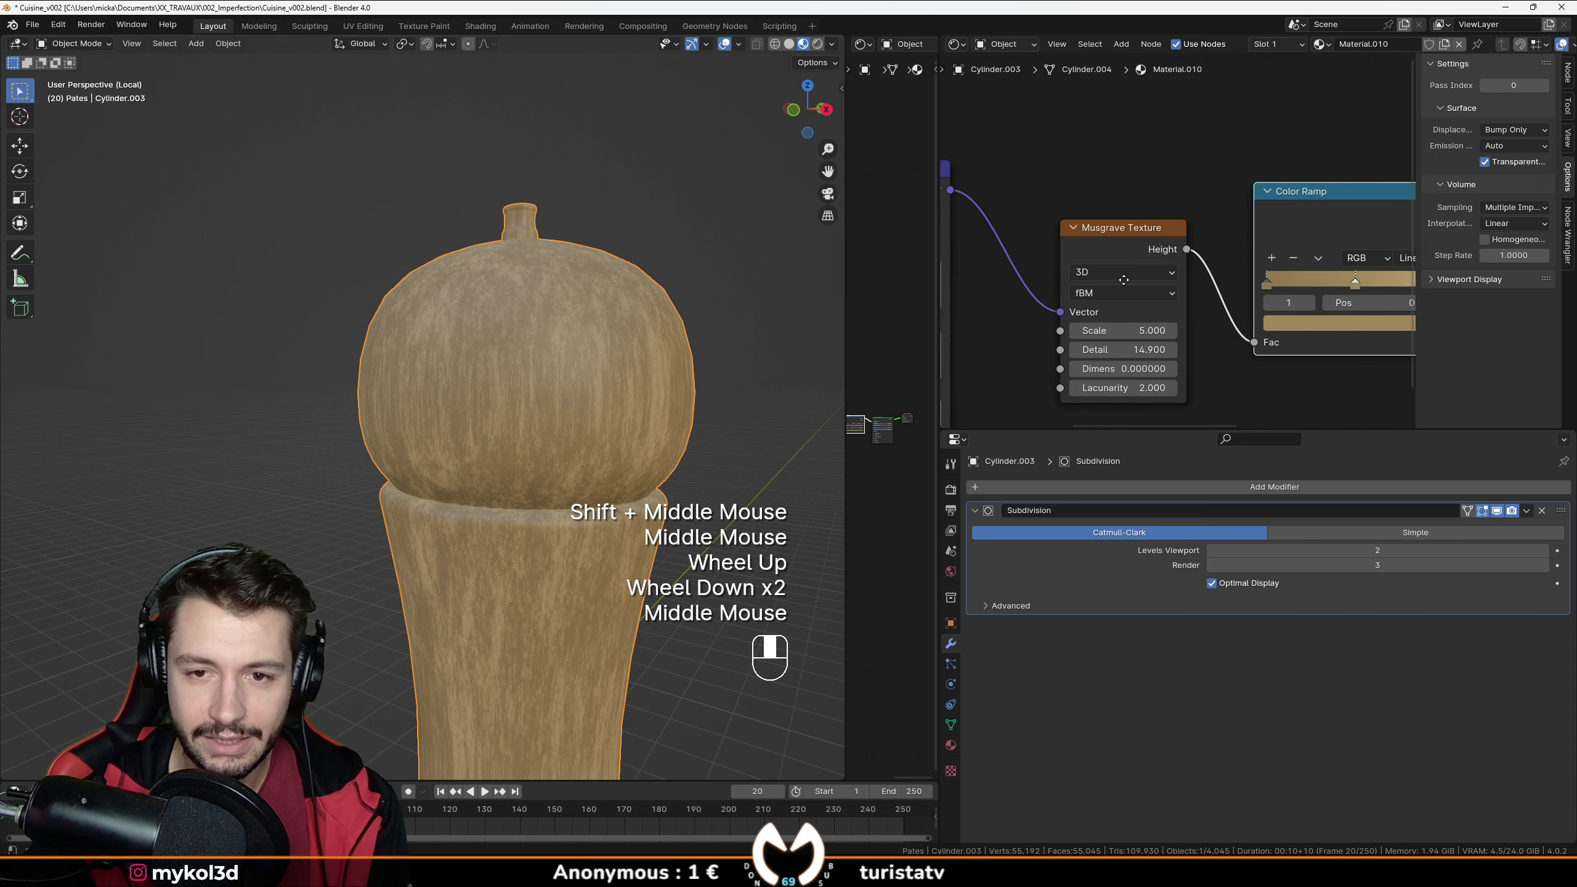
{"action": "middle_click_drag", "start_coordinate": [960, 314], "coordinate": [1155, 259]}
{"action": "left_click_drag", "start_coordinate": [1100, 178], "coordinate": [1241, 150]}
{"action": "scroll", "coordinate": [623, 426], "scroll_direction": "down", "scroll_amount": 2}
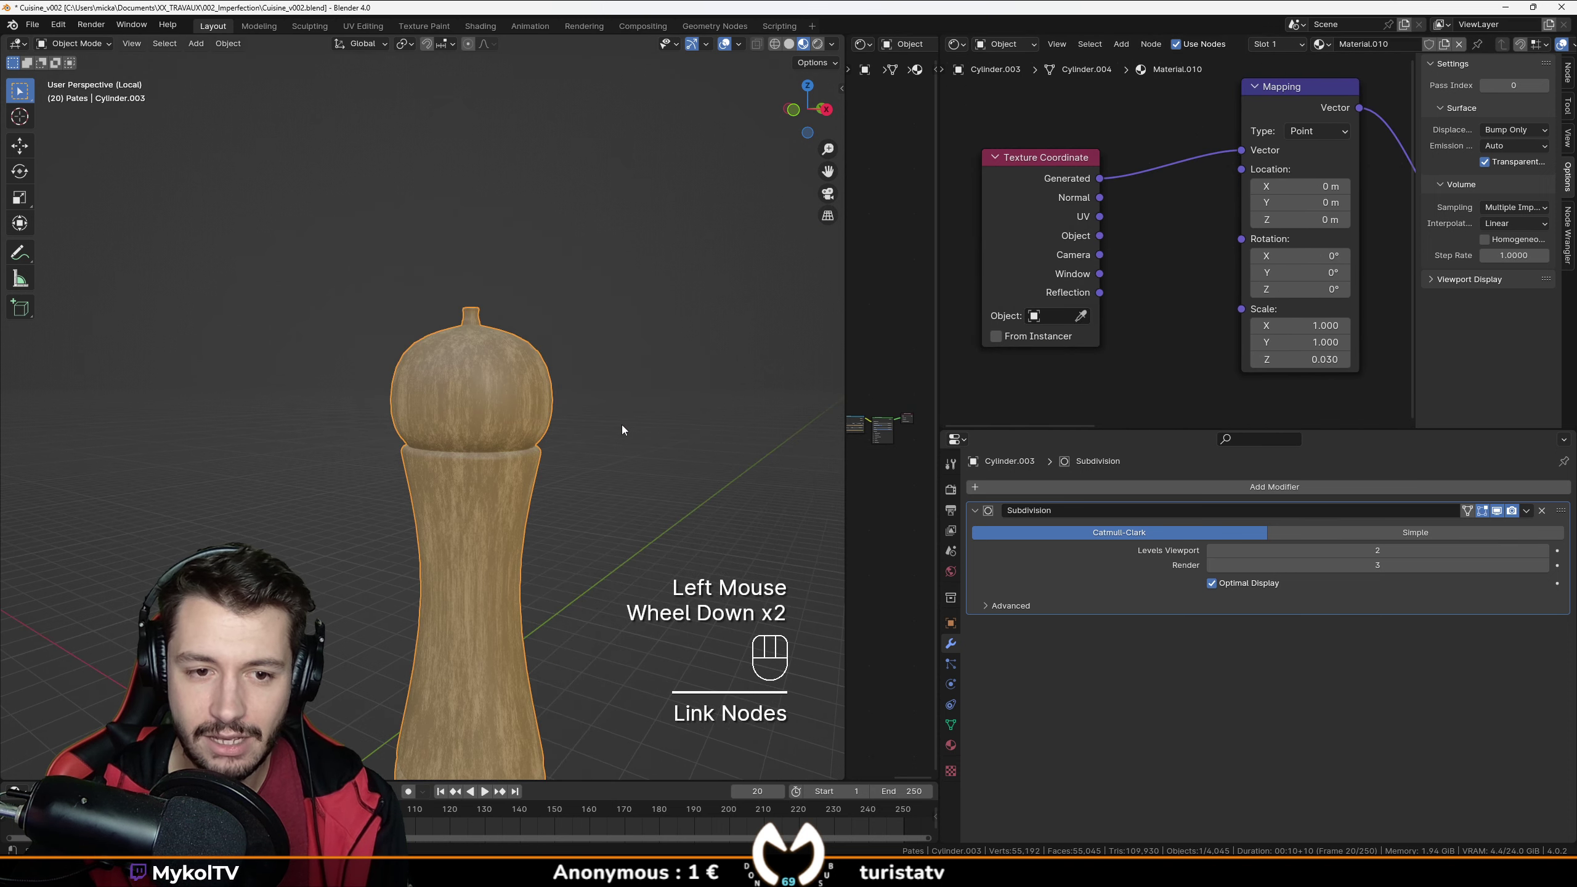
{"action": "middle_click_drag", "start_coordinate": [621, 424], "coordinate": [618, 428]}
{"action": "left_click", "coordinate": [1106, 240]}
{"action": "left_click_drag", "start_coordinate": [1251, 158], "coordinate": [1248, 156]}
Frame the tall pepper mill and apply its scale with Ctrl+A.
{"action": "middle_click_drag", "start_coordinate": [435, 460], "coordinate": [419, 470]}
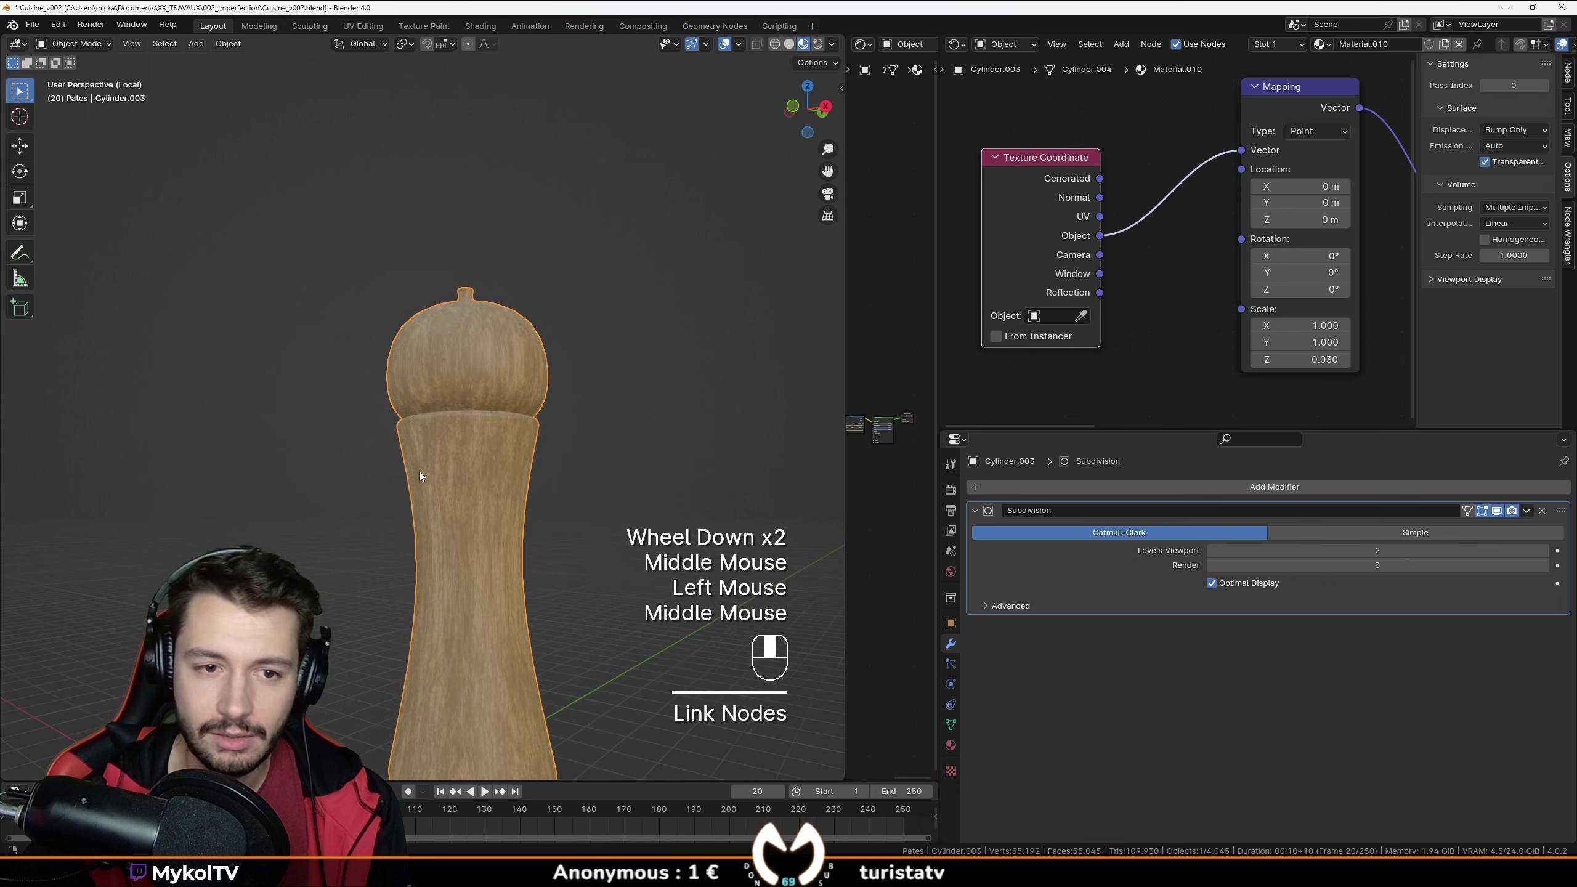
{"action": "scroll", "coordinate": [550, 433], "scroll_direction": "down", "scroll_amount": 1}
{"action": "scroll", "coordinate": [478, 476], "scroll_direction": "up", "scroll_amount": 3}
{"action": "middle_click_drag", "start_coordinate": [549, 434], "coordinate": [446, 540], "text": "shift"}
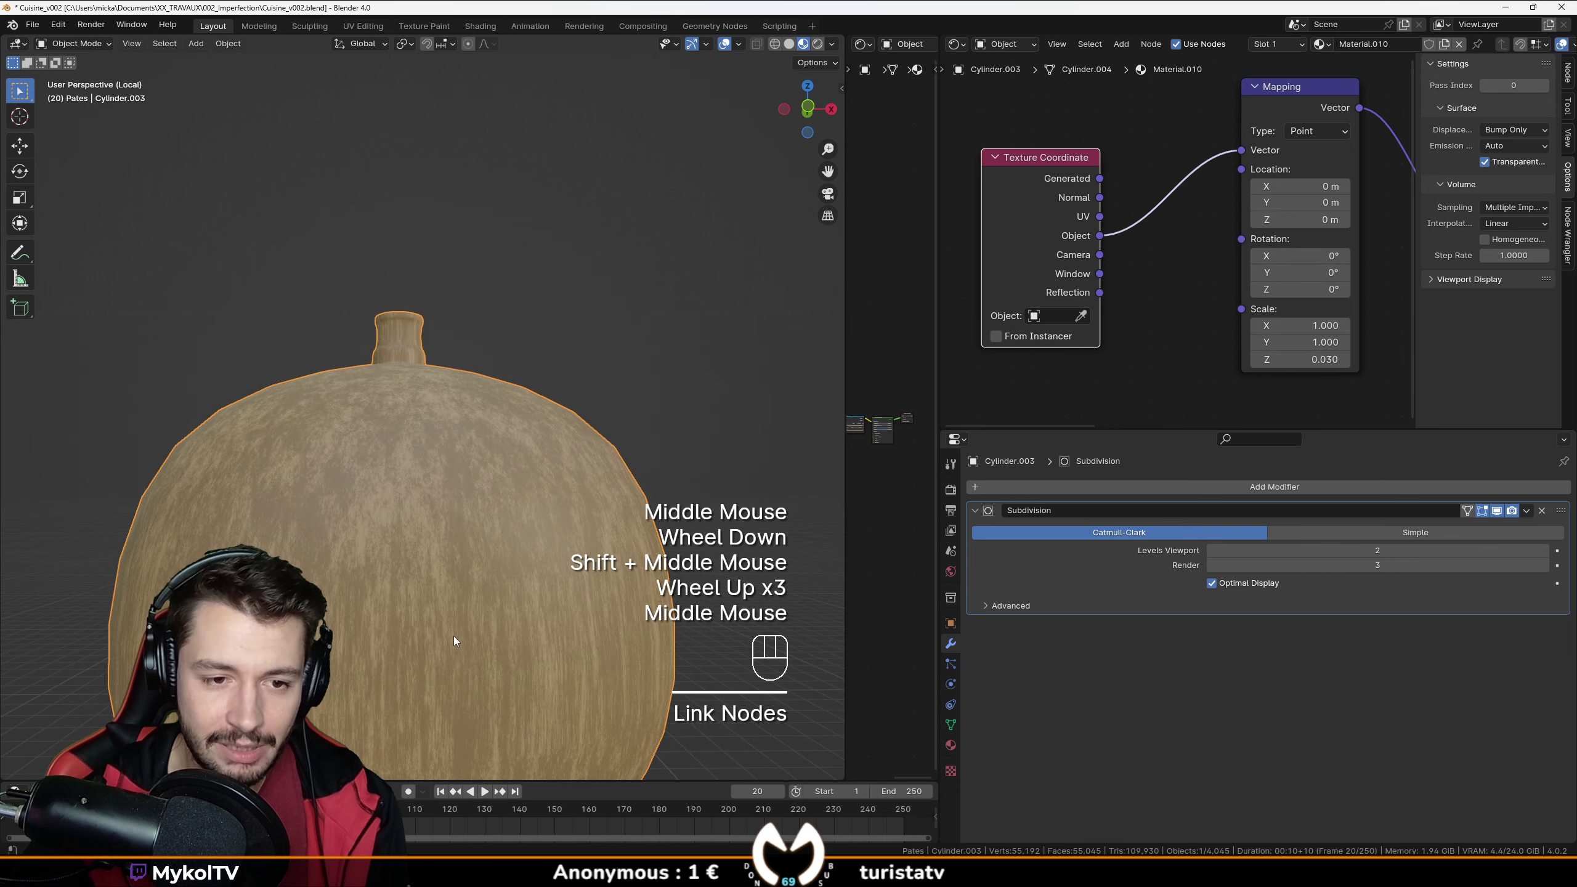
{"action": "scroll", "coordinate": [473, 641], "scroll_direction": "down", "scroll_amount": 2}
{"action": "middle_click_drag", "start_coordinate": [473, 641], "coordinate": [436, 329], "text": "shift"}
{"action": "scroll", "coordinate": [428, 385], "scroll_direction": "down", "scroll_amount": 1}
{"action": "middle_click_drag", "start_coordinate": [428, 385], "coordinate": [466, 438]}
{"action": "key", "text": "ctrl+a"}
{"action": "left_click", "coordinate": [431, 415]}
Try Roughness 0.385, undo it, and drag the area border to make room for another editor.
{"action": "scroll", "coordinate": [487, 400], "scroll_direction": "down", "scroll_amount": 1}
{"action": "scroll", "coordinate": [1123, 281], "scroll_direction": "down", "scroll_amount": 3}
{"action": "middle_click_drag", "start_coordinate": [1123, 281], "coordinate": [1183, 281]}
{"action": "scroll", "coordinate": [1068, 273], "scroll_direction": "up", "scroll_amount": 1}
{"action": "scroll", "coordinate": [1141, 289], "scroll_direction": "up", "scroll_amount": 3}
{"action": "left_click_drag", "start_coordinate": [1183, 264], "coordinate": [1158, 264]}
{"action": "middle_click_drag", "start_coordinate": [460, 372], "coordinate": [473, 382]}
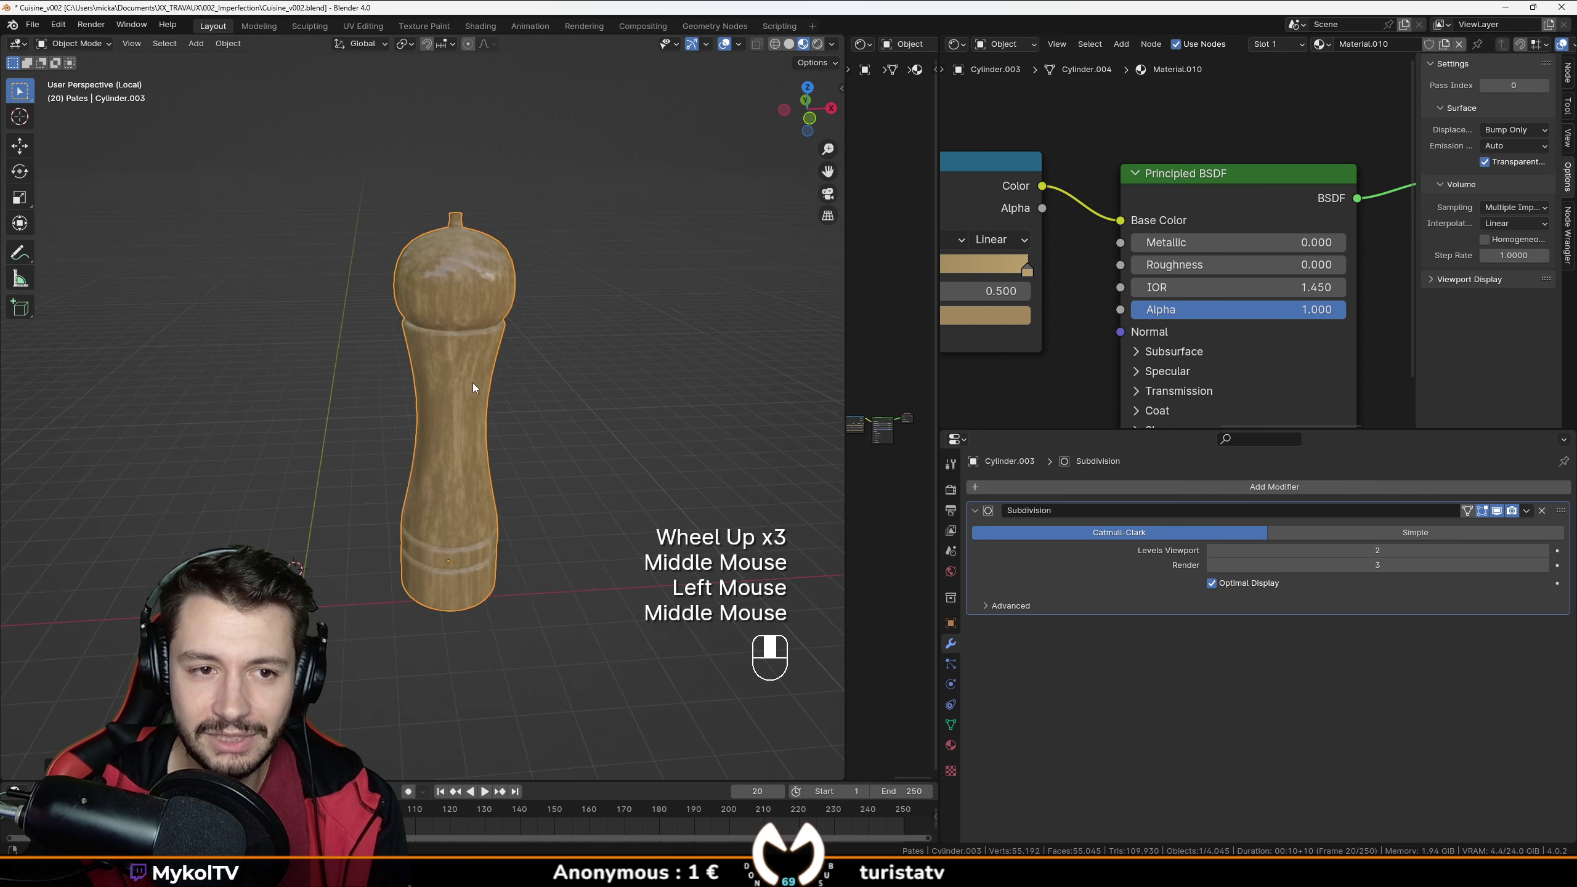
{"action": "scroll", "coordinate": [473, 382], "scroll_direction": "up", "scroll_amount": 2}
{"action": "middle_click_drag", "start_coordinate": [546, 272], "coordinate": [478, 347], "text": "shift"}
{"action": "key", "text": "ctrl+z"}
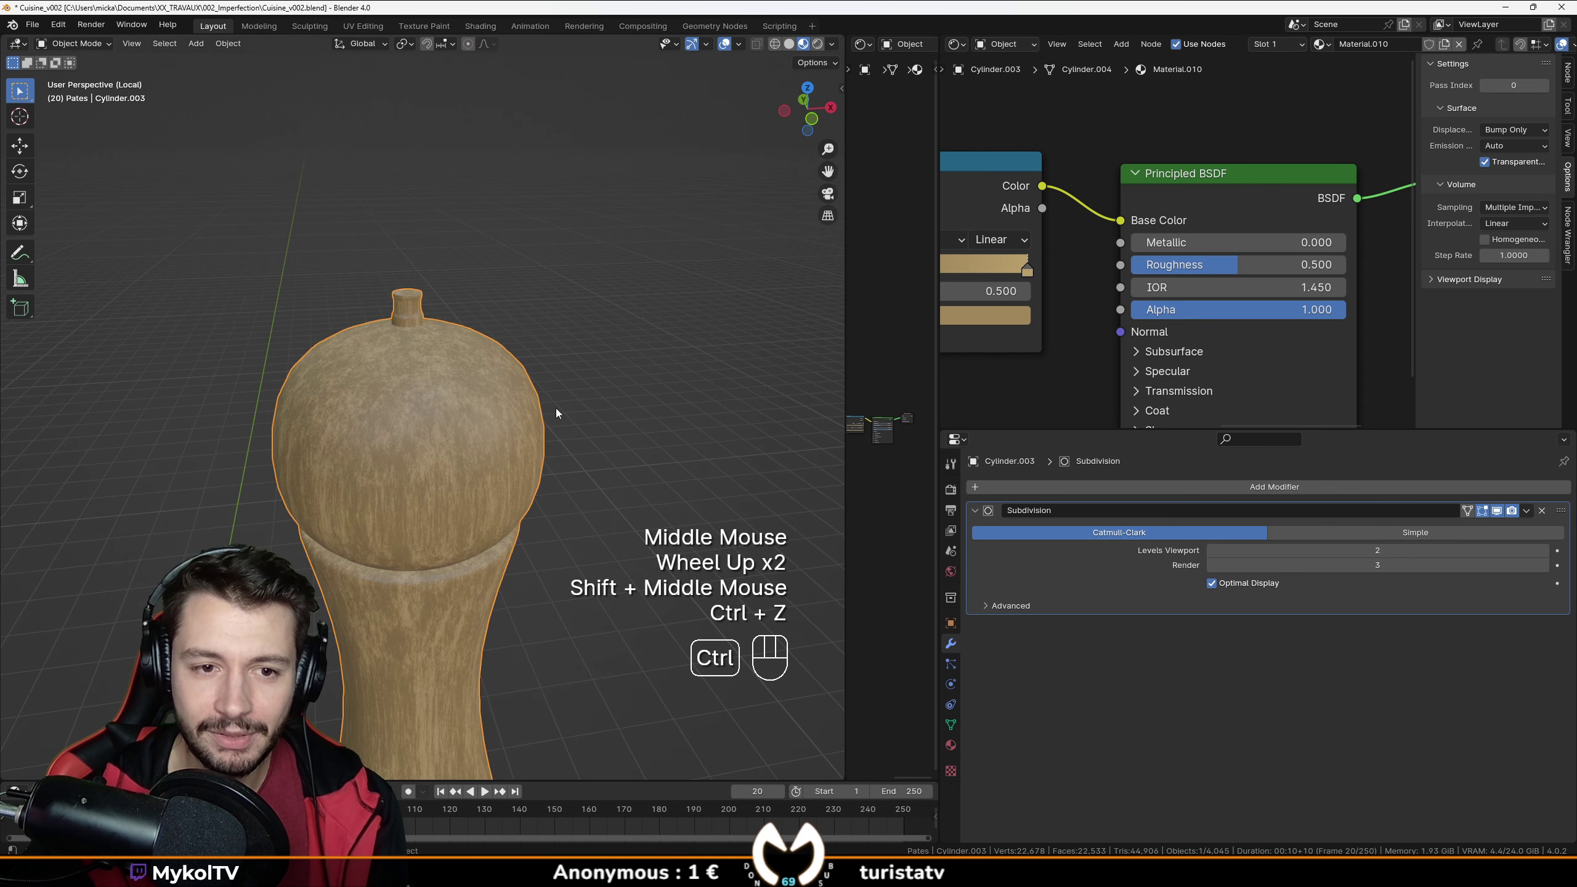
{"action": "scroll", "coordinate": [882, 290], "scroll_direction": "down", "scroll_amount": 2}
{"action": "left_click_drag", "start_coordinate": [843, 307], "coordinate": [665, 310]}
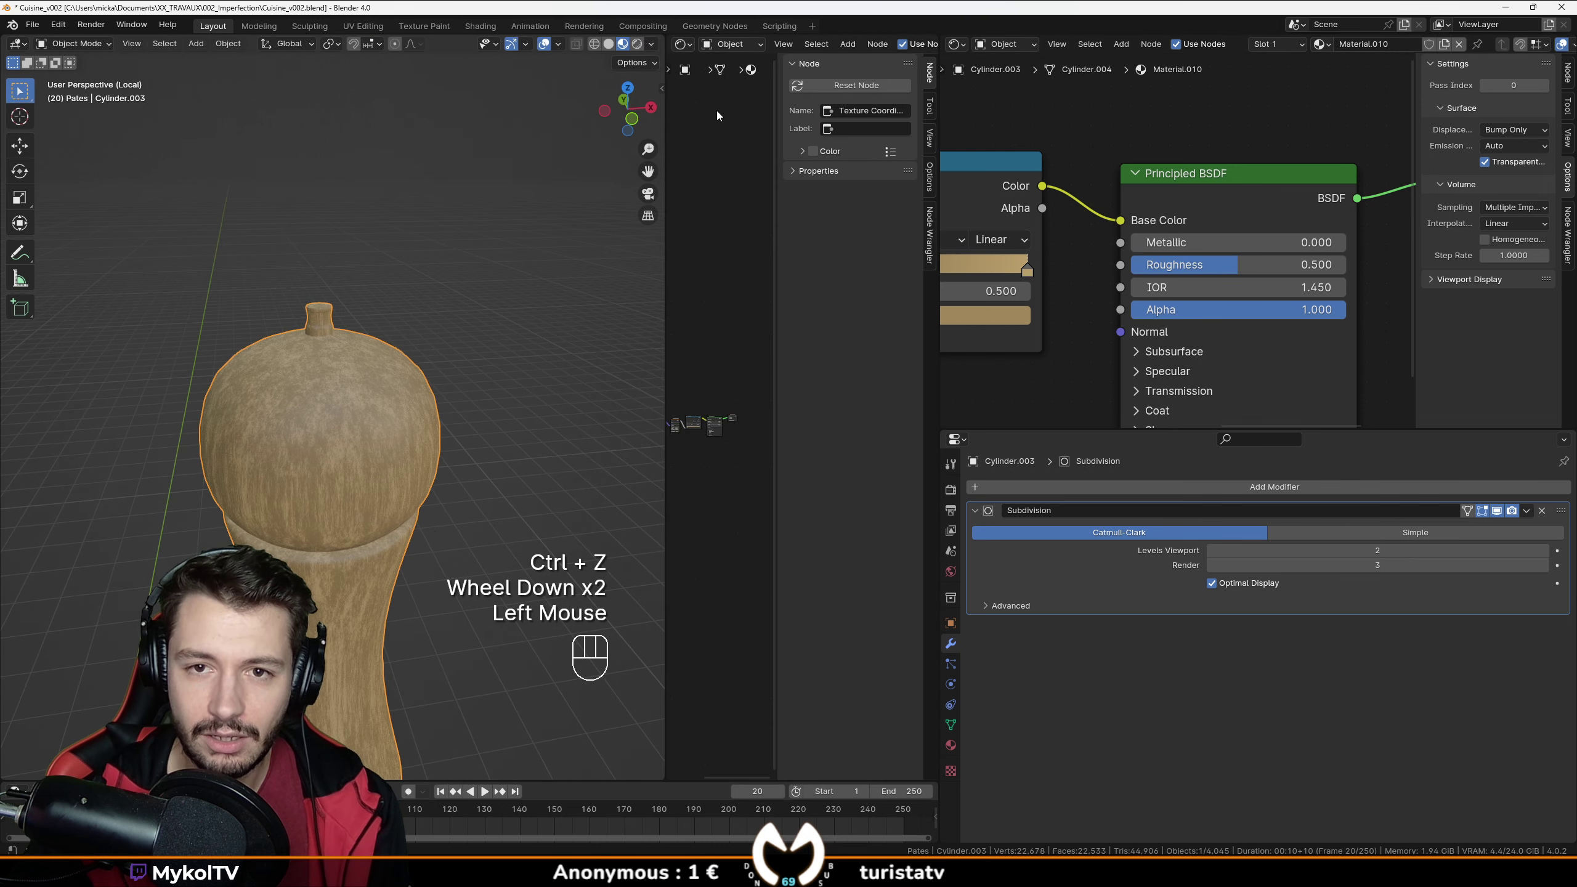
Turn the new area into a widened Asset Browser.
{"action": "left_click", "coordinate": [687, 46]}
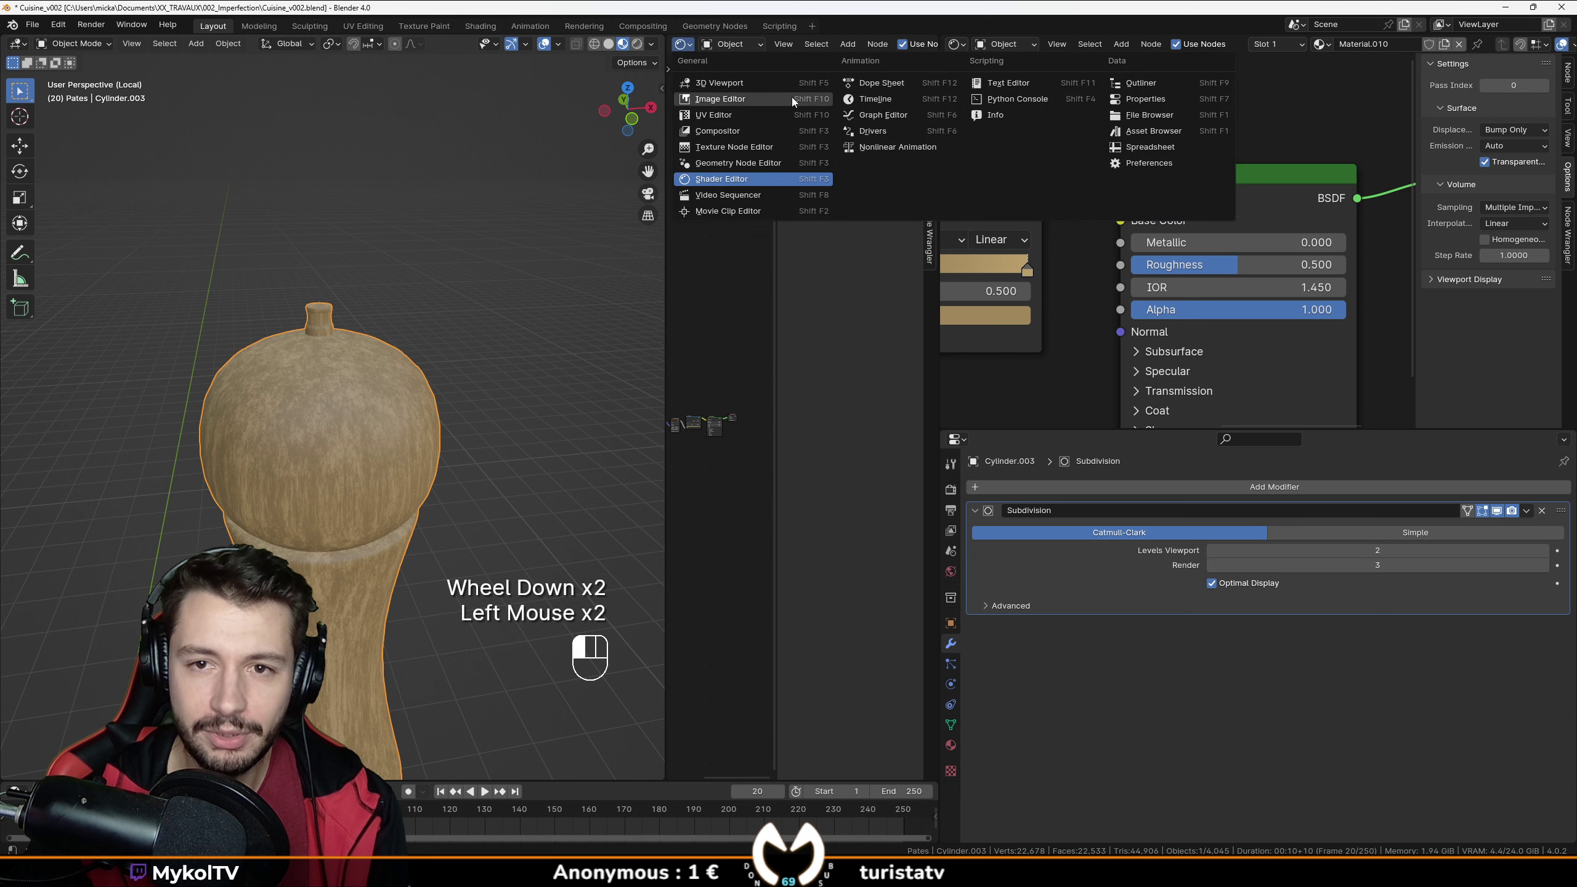
{"action": "left_click", "coordinate": [1162, 138]}
{"action": "left_click_drag", "start_coordinate": [659, 302], "coordinate": [422, 305]}
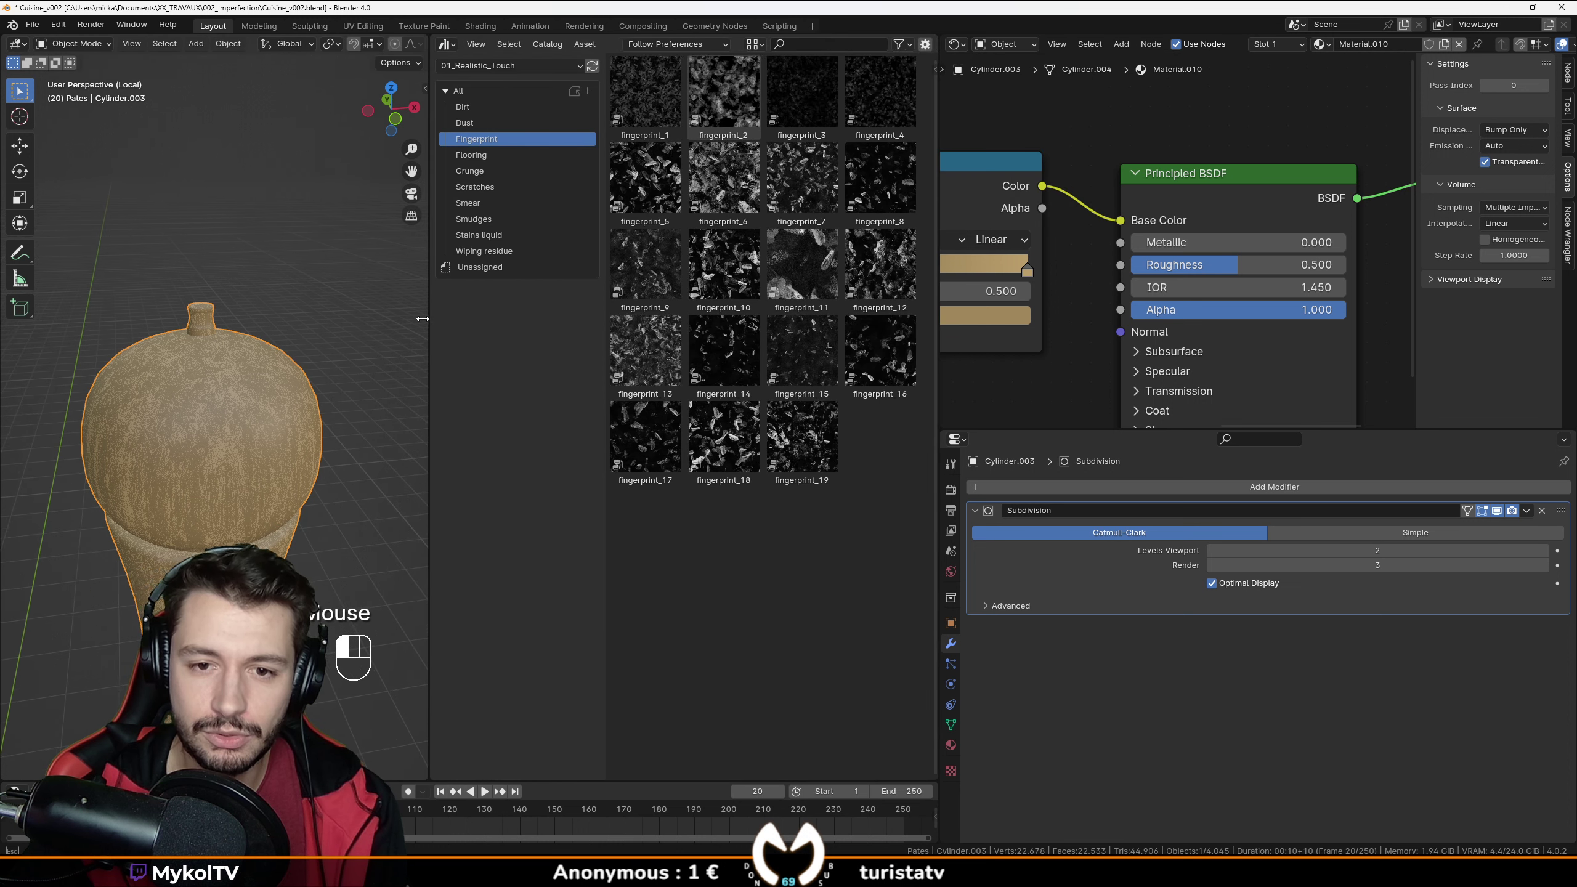
Browse the imperfection catalogs and drag dirt_30 from Dirt into the Shader Editor.
{"action": "left_click", "coordinate": [525, 168]}
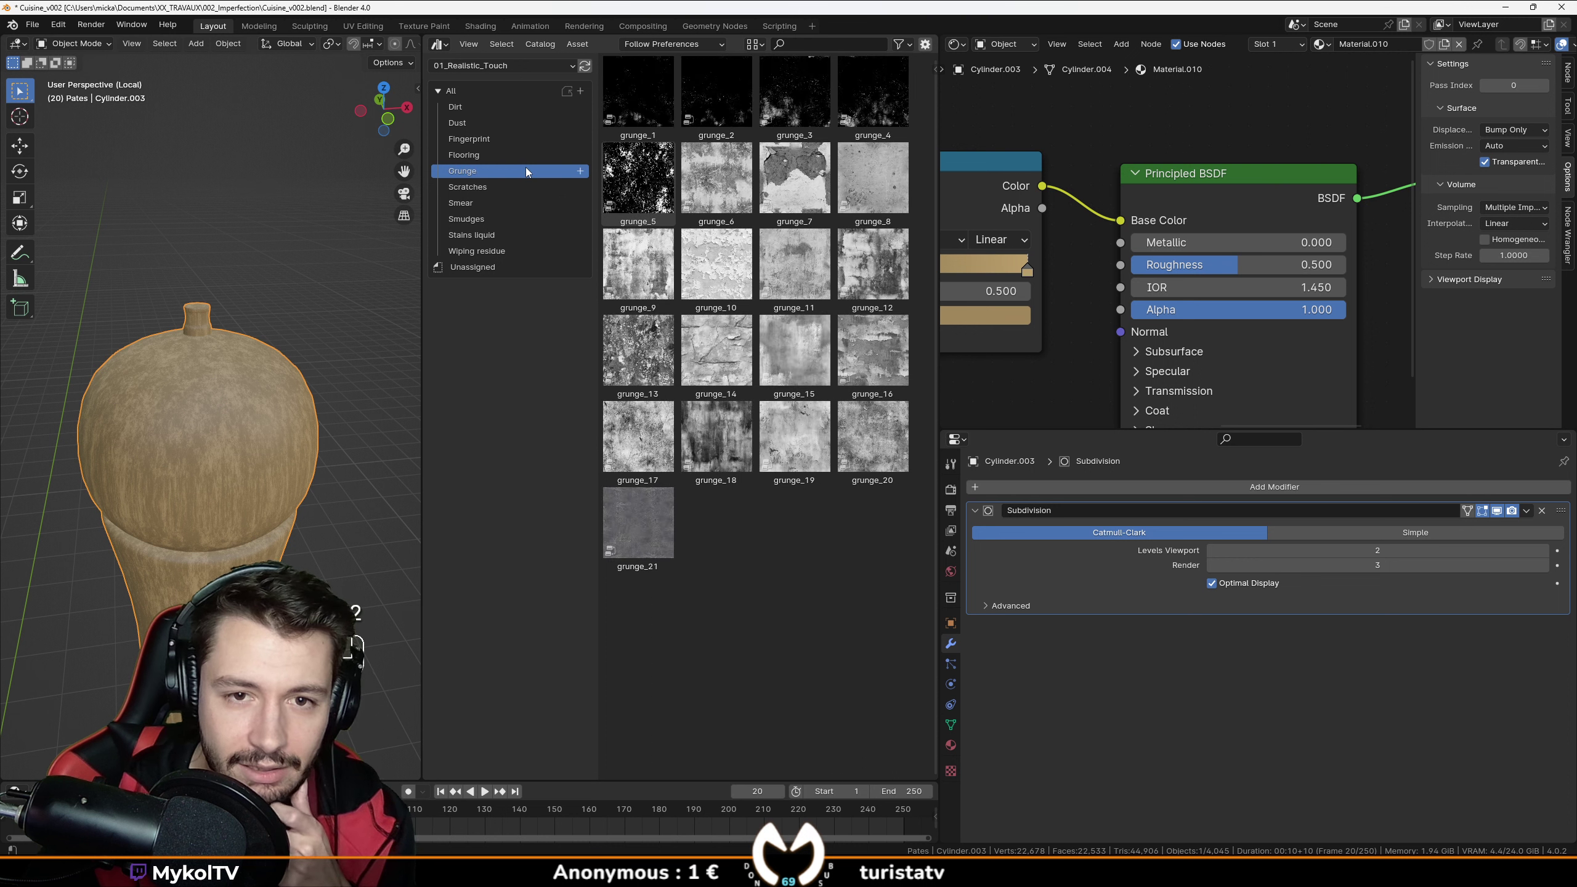
{"action": "left_click", "coordinate": [504, 187]}
{"action": "left_click", "coordinate": [498, 200]}
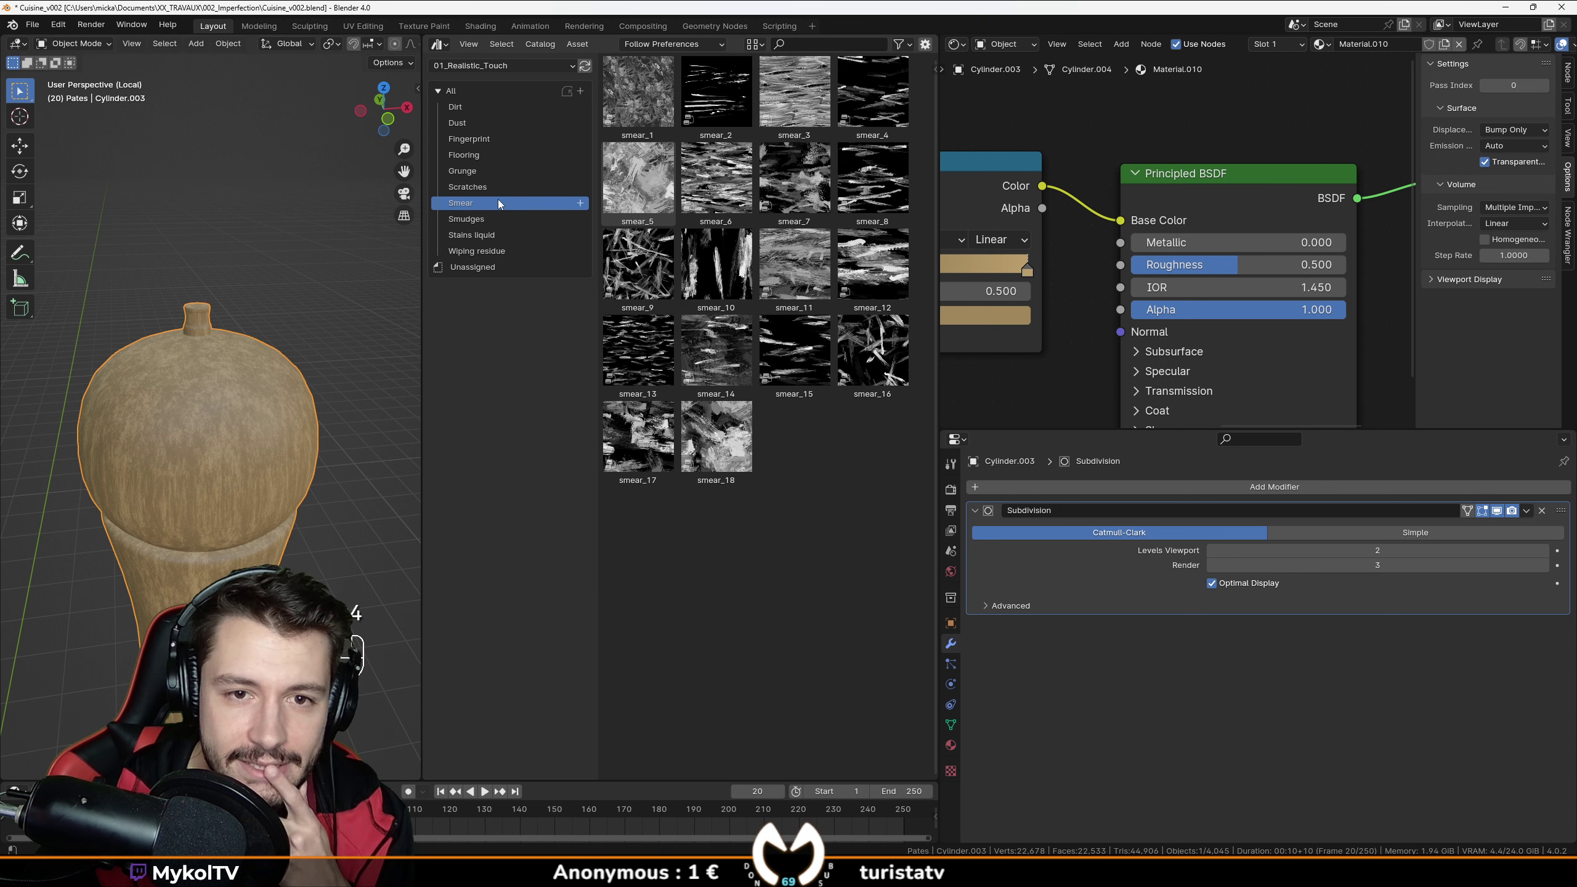
{"action": "left_click", "coordinate": [493, 215]}
{"action": "left_click", "coordinate": [488, 234]}
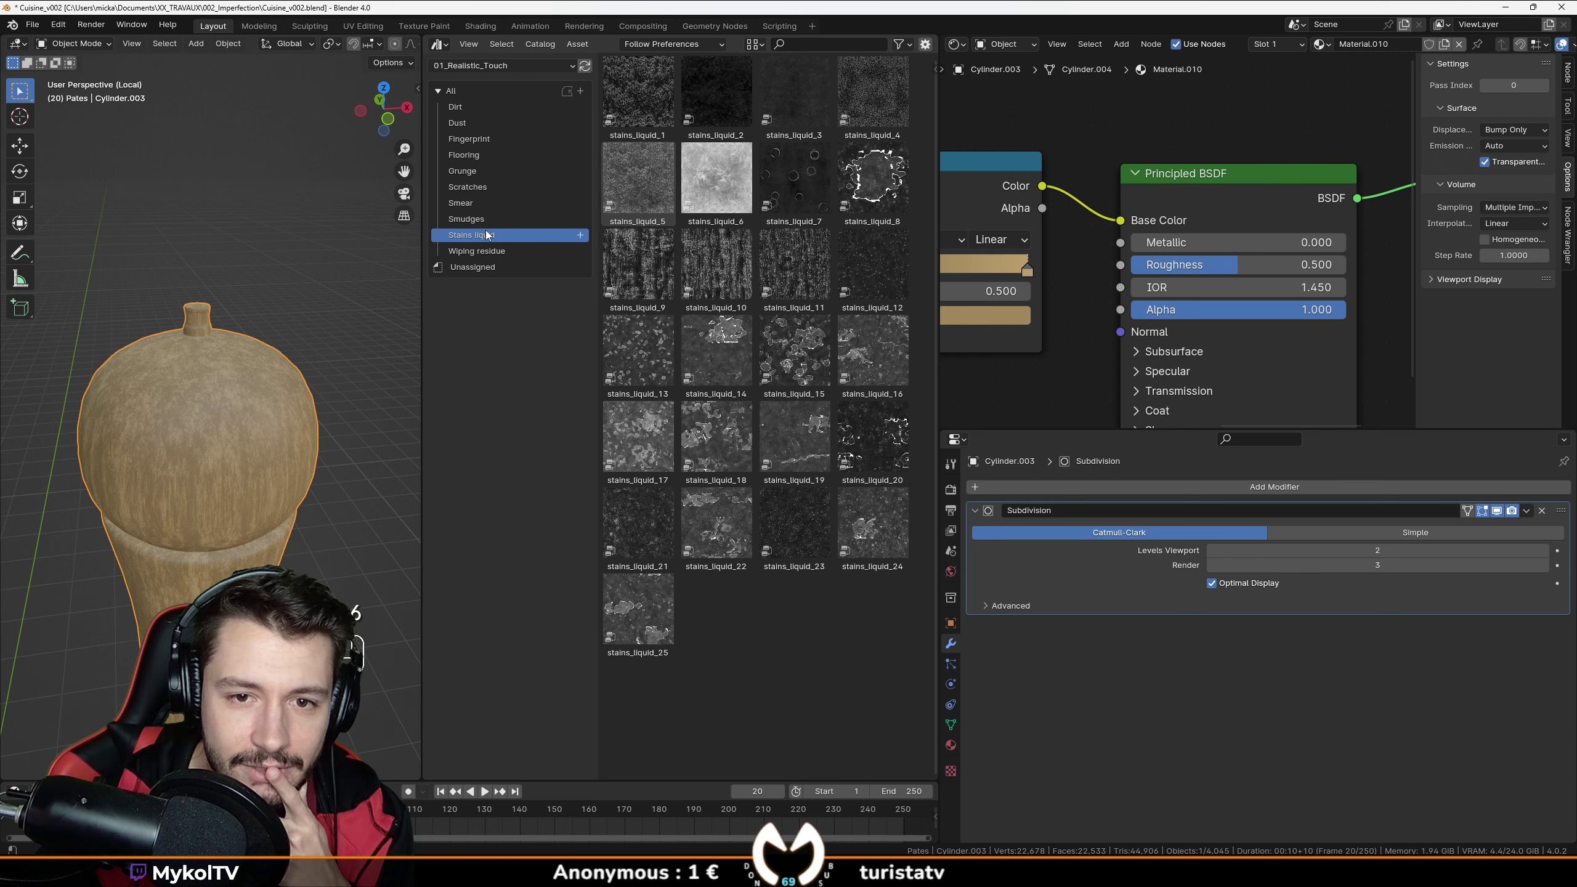
{"action": "left_click", "coordinate": [484, 250]}
{"action": "left_click", "coordinate": [483, 122]}
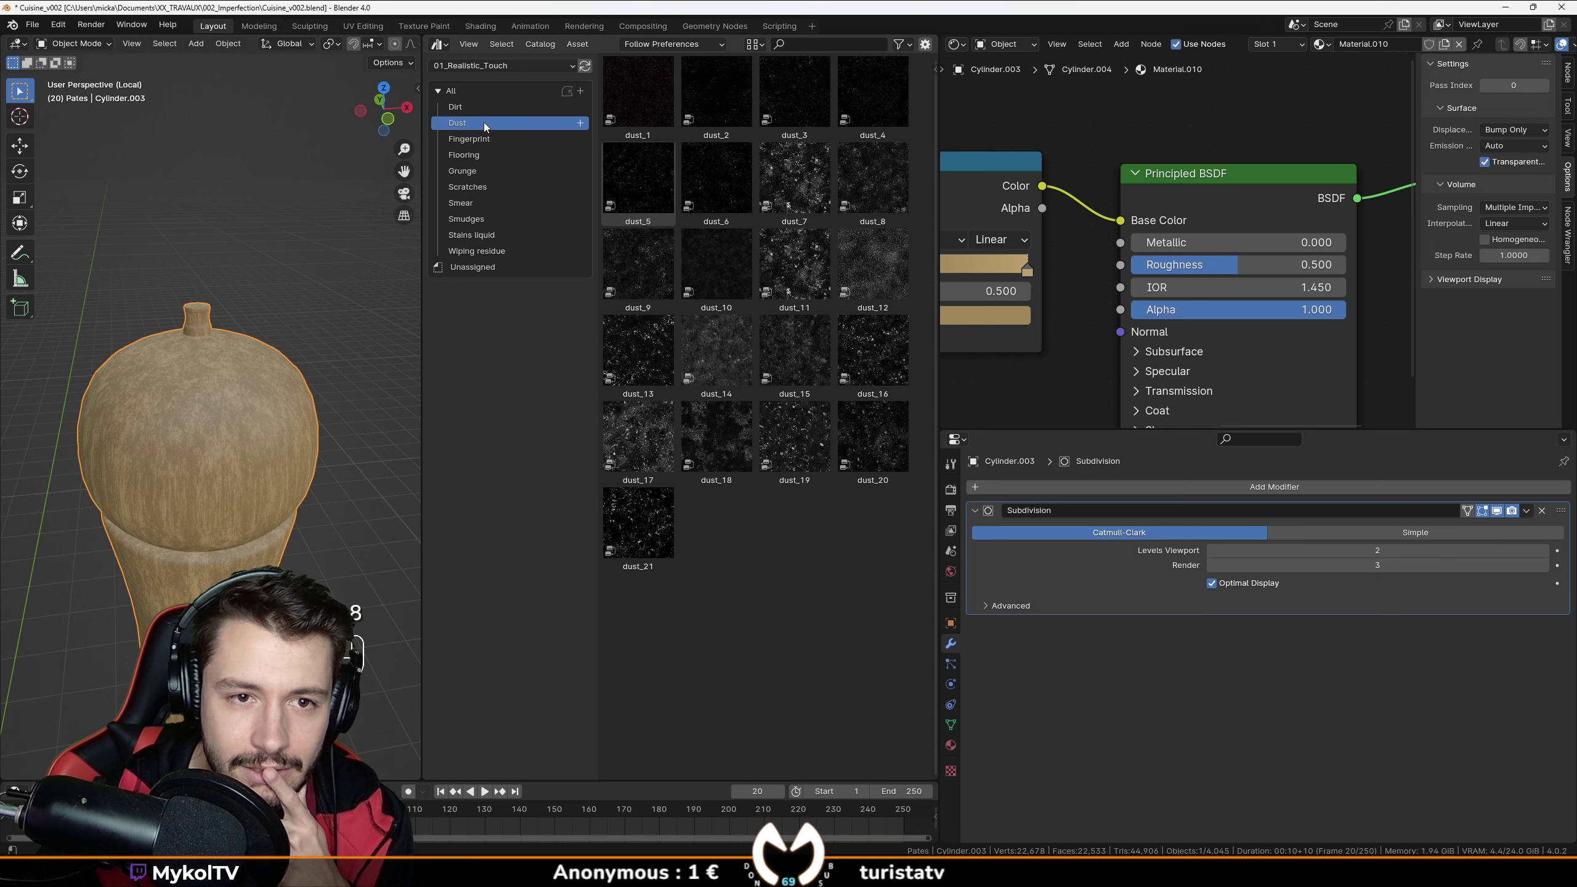
{"action": "left_click", "coordinate": [486, 109]}
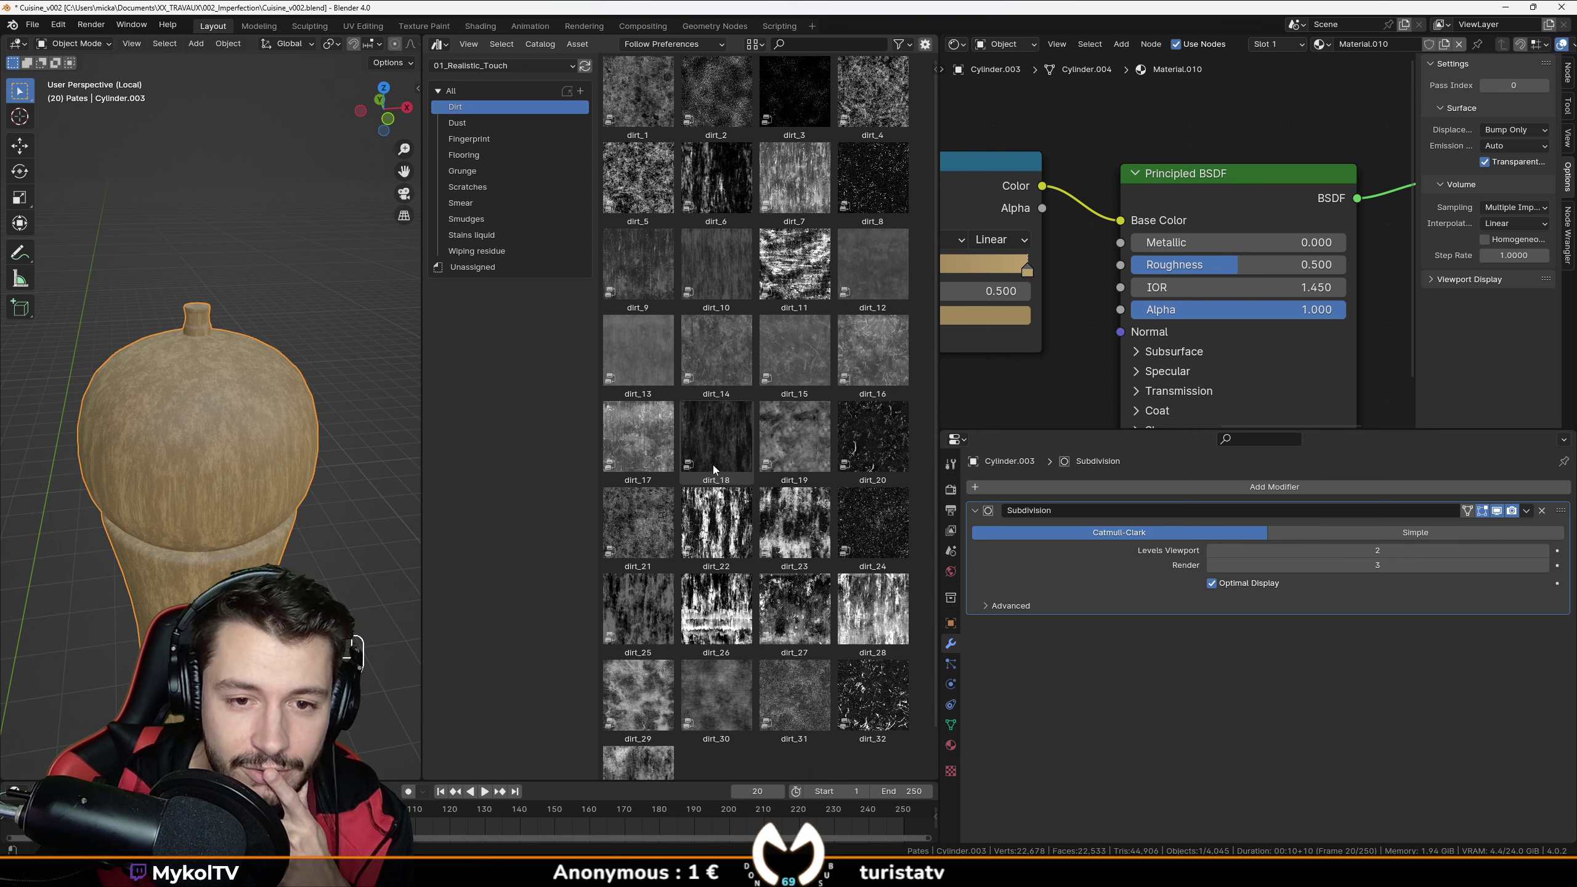
{"action": "left_click_drag", "start_coordinate": [715, 695], "coordinate": [1009, 392]}
Widen the 3D view again and place dirt_30 and the Texture Coordinate node side by side.
{"action": "scroll", "coordinate": [982, 344], "scroll_direction": "down", "scroll_amount": 2}
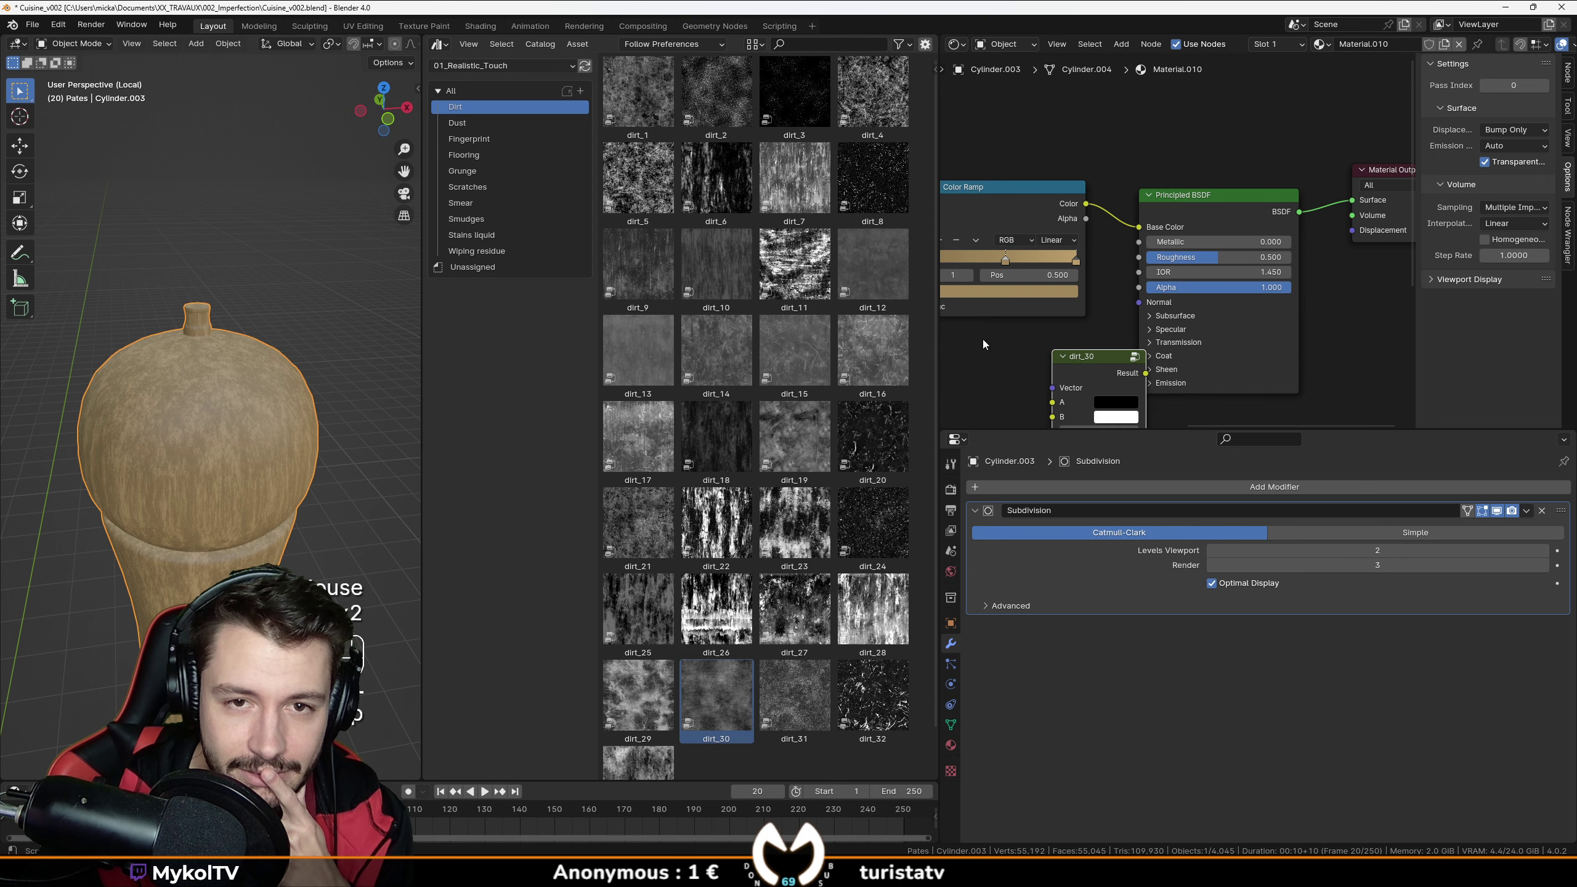
{"action": "left_click_drag", "start_coordinate": [419, 70], "coordinate": [878, 70]}
{"action": "scroll", "coordinate": [998, 283], "scroll_direction": "down", "scroll_amount": 1}
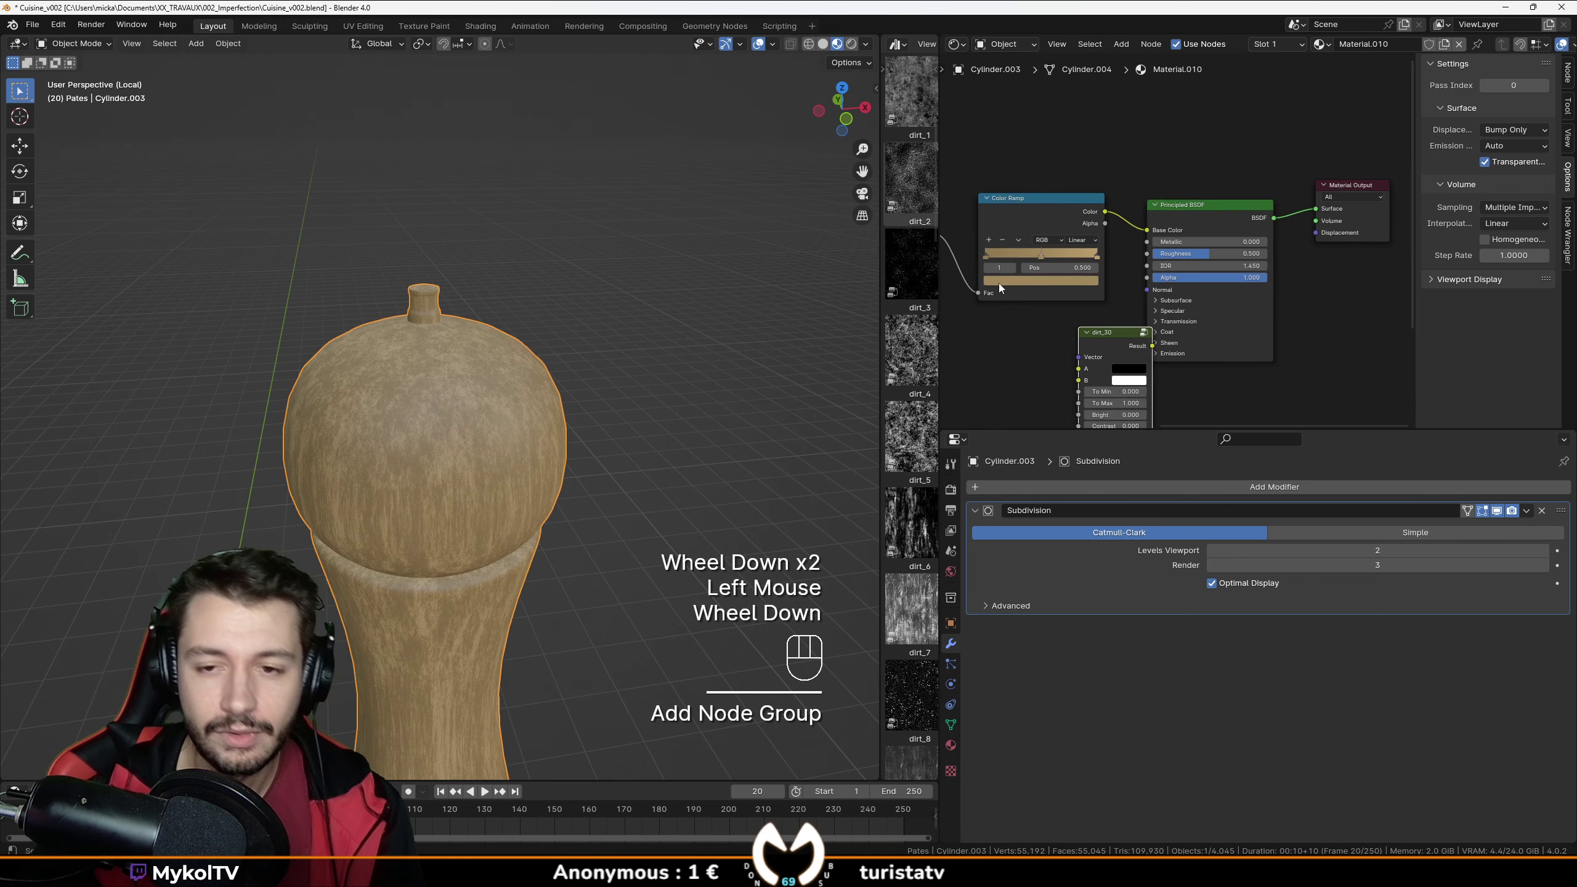
{"action": "middle_click_drag", "start_coordinate": [998, 284], "coordinate": [1298, 173]}
{"action": "left_click_drag", "start_coordinate": [1294, 208], "coordinate": [1215, 210]}
{"action": "scroll", "coordinate": [1129, 228], "scroll_direction": "down", "scroll_amount": 1}
{"action": "middle_click_drag", "start_coordinate": [1095, 232], "coordinate": [1152, 216]}
{"action": "scroll", "coordinate": [1075, 234], "scroll_direction": "down", "scroll_amount": 1}
{"action": "left_click_drag", "start_coordinate": [1010, 107], "coordinate": [999, 263]}
{"action": "scroll", "coordinate": [1087, 285], "scroll_direction": "up", "scroll_amount": 3}
{"action": "middle_click_drag", "start_coordinate": [1102, 292], "coordinate": [1106, 272]}
{"action": "scroll", "coordinate": [1006, 283], "scroll_direction": "up", "scroll_amount": 1}
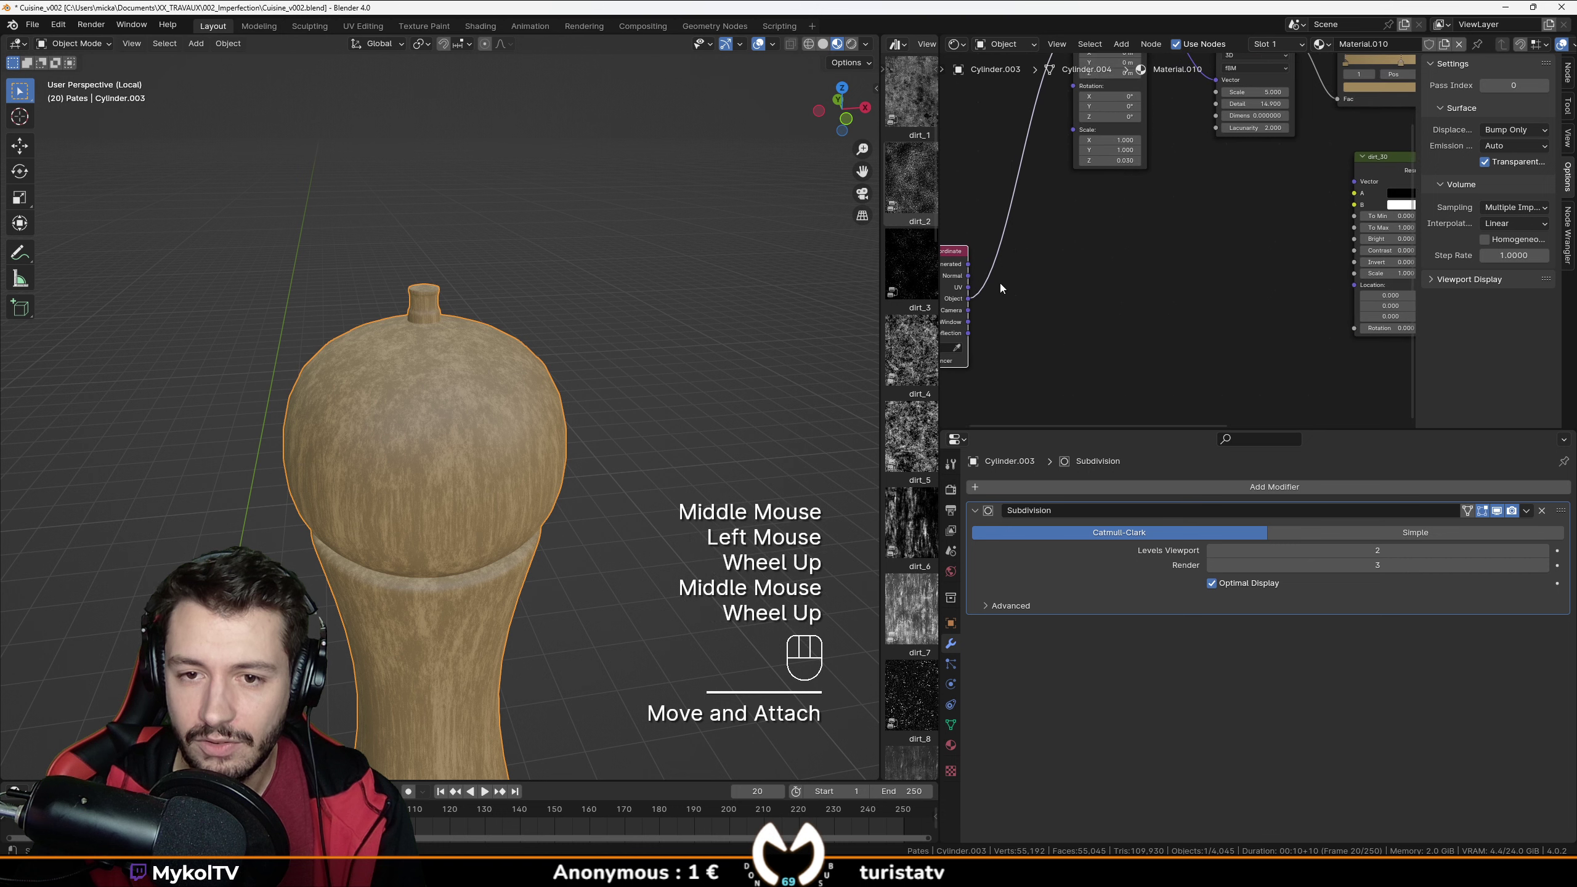
Connect UV coordinates to dirt_30's Vector input and preview dirt_30 on the mill.
{"action": "left_click_drag", "start_coordinate": [967, 288], "coordinate": [1153, 256]}
{"action": "left_click_drag", "start_coordinate": [1358, 189], "coordinate": [1356, 183]}
{"action": "middle_click_drag", "start_coordinate": [1356, 183], "coordinate": [1247, 211]}
{"action": "left_click", "coordinate": [1282, 181], "text": "ctrl+shift"}
{"action": "scroll", "coordinate": [462, 521], "scroll_direction": "down", "scroll_amount": 2}
{"action": "middle_click_drag", "start_coordinate": [462, 521], "coordinate": [344, 459]}
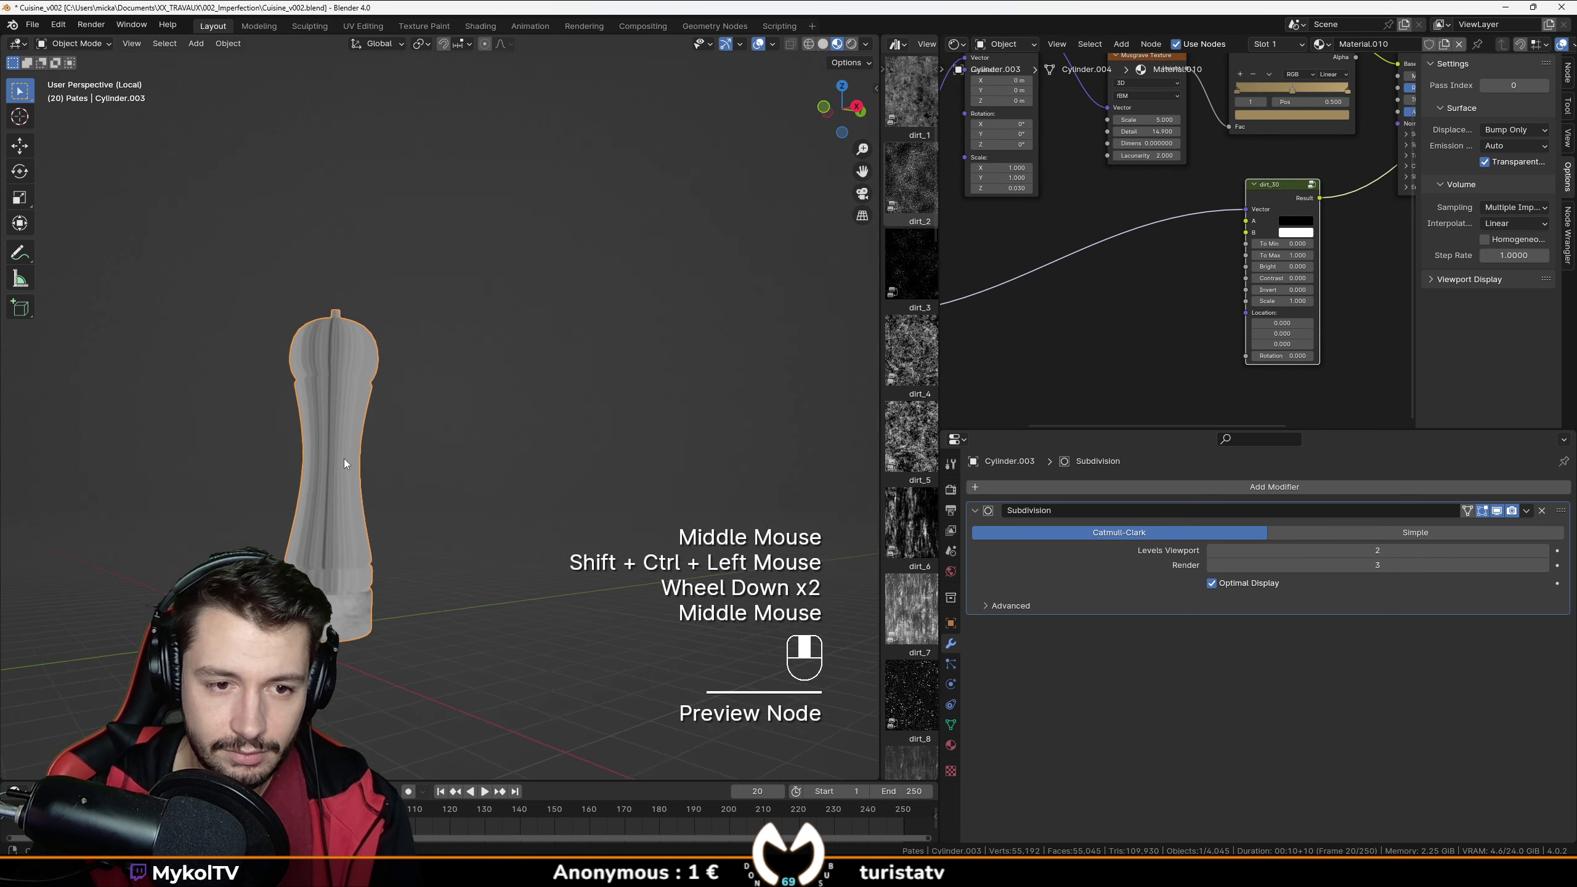
{"action": "scroll", "coordinate": [376, 496], "scroll_direction": "up", "scroll_amount": 2}
UV unwrap the whole pepper mill mesh without seams and inspect the result.
{"action": "key", "text": "Tab"}
{"action": "key", "text": "a"}
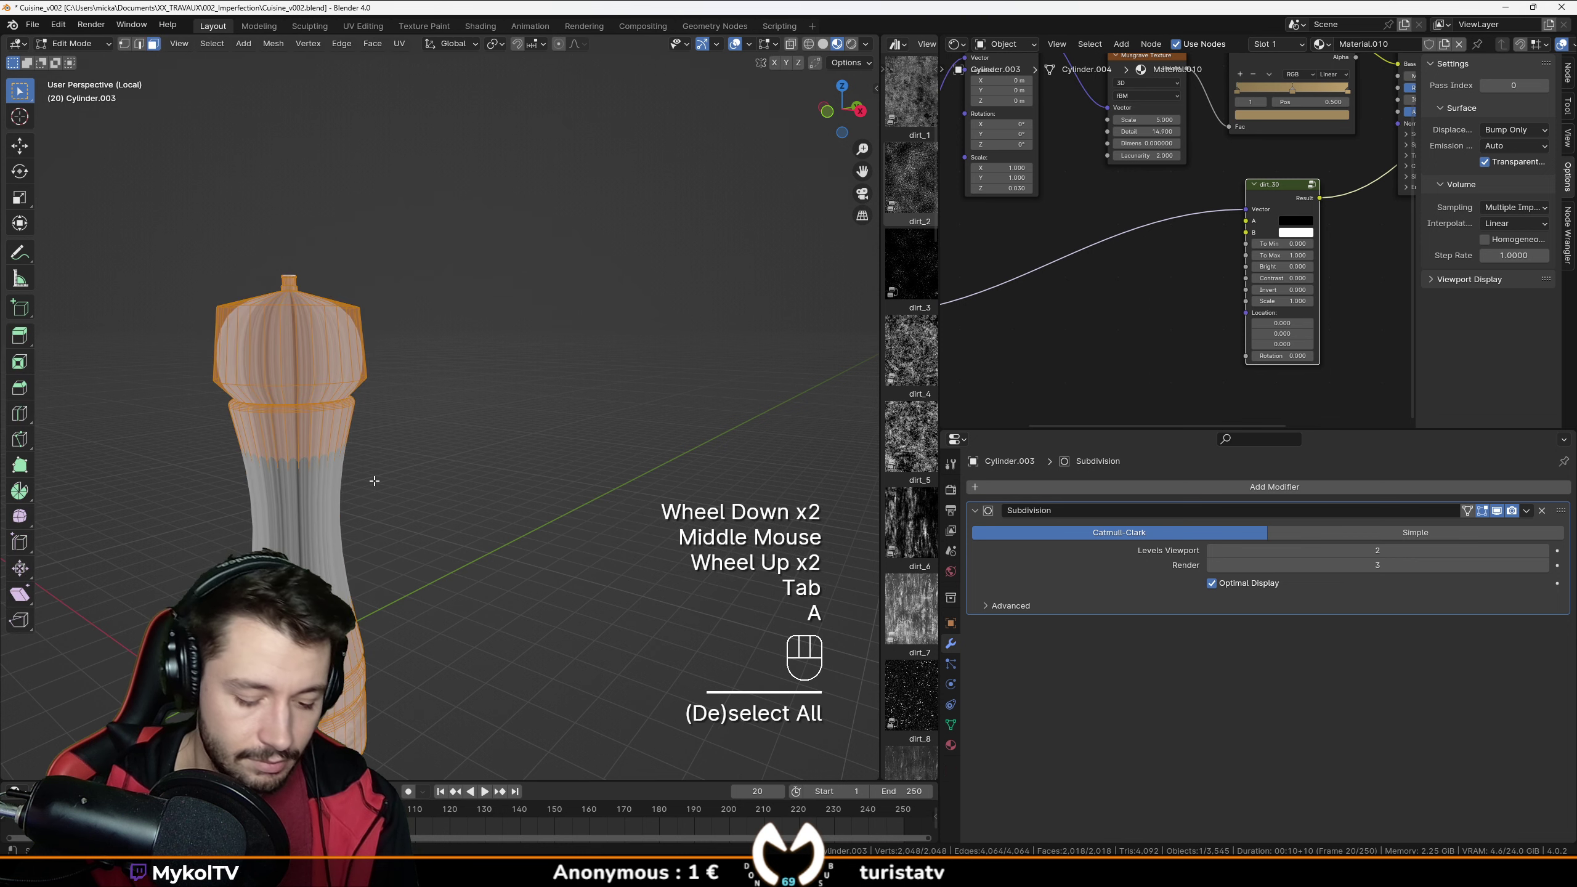
{"action": "key", "text": "u"}
{"action": "left_click", "coordinate": [373, 476]}
{"action": "scroll", "coordinate": [363, 481], "scroll_direction": "down", "scroll_amount": 1}
{"action": "key", "text": "Tab"}
{"action": "middle_click_drag", "start_coordinate": [363, 478], "coordinate": [470, 134]}
{"action": "scroll", "coordinate": [424, 475], "scroll_direction": "up", "scroll_amount": 2}
{"action": "scroll", "coordinate": [376, 486], "scroll_direction": "down", "scroll_amount": 2}
In edge select mode, mark a vertical edge loop along the body as a seam.
{"action": "key", "text": "Tab"}
{"action": "scroll", "coordinate": [471, 134], "scroll_direction": "up", "scroll_amount": 2}
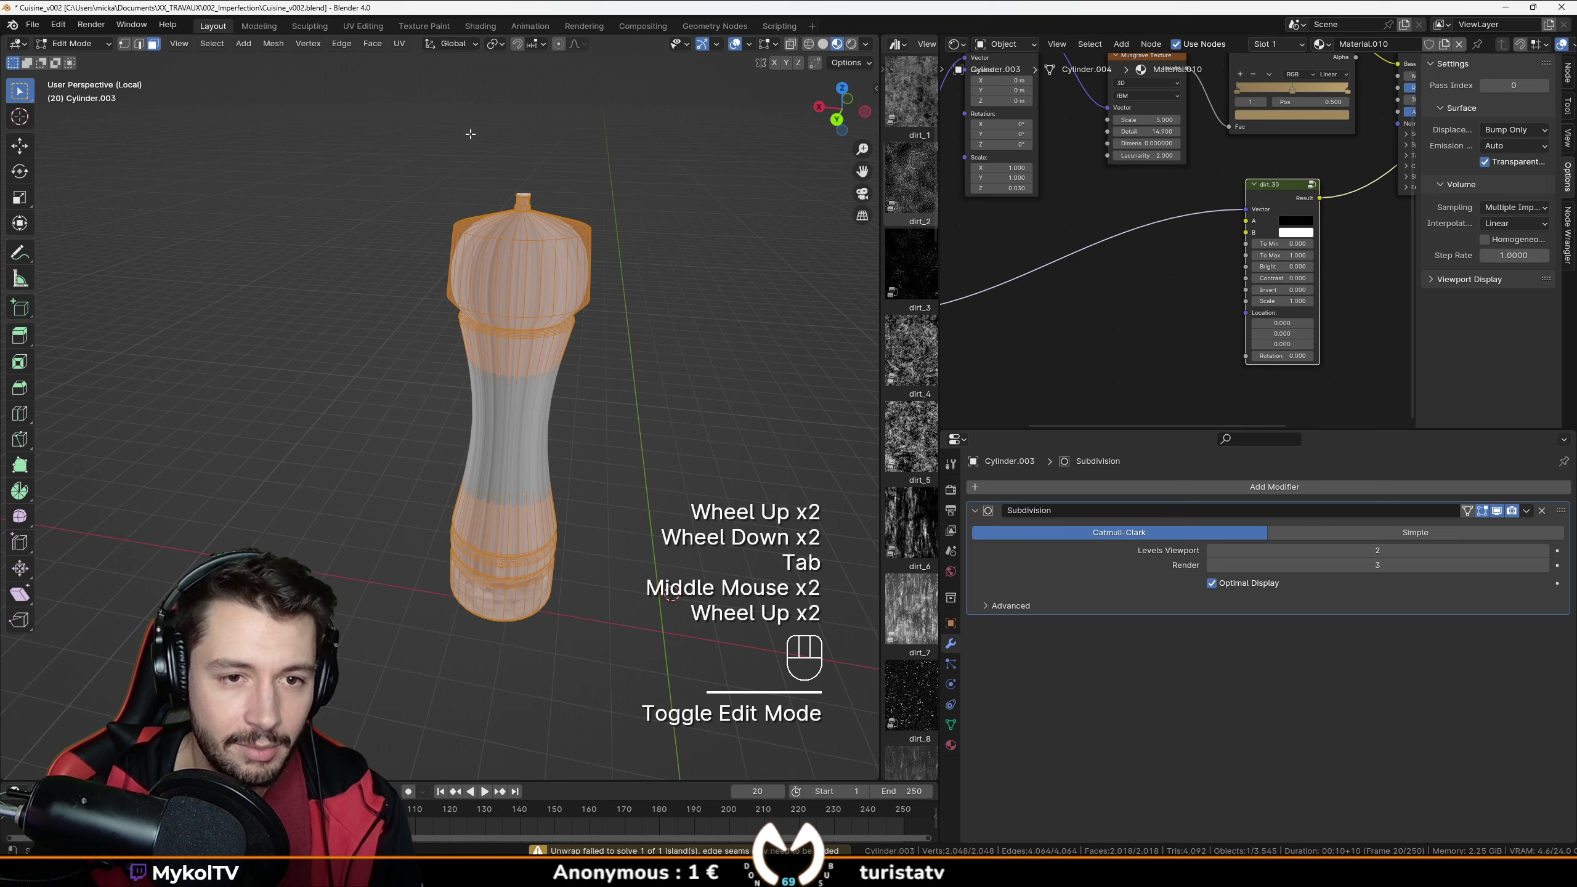
{"action": "left_click", "coordinate": [140, 44]}
{"action": "middle_click_drag", "start_coordinate": [334, 176], "coordinate": [639, 388]}
{"action": "left_click", "coordinate": [728, 356], "text": "alt"}
{"action": "scroll", "coordinate": [728, 356], "scroll_direction": "down", "scroll_amount": 1}
{"action": "key", "text": "ctrl+e"}
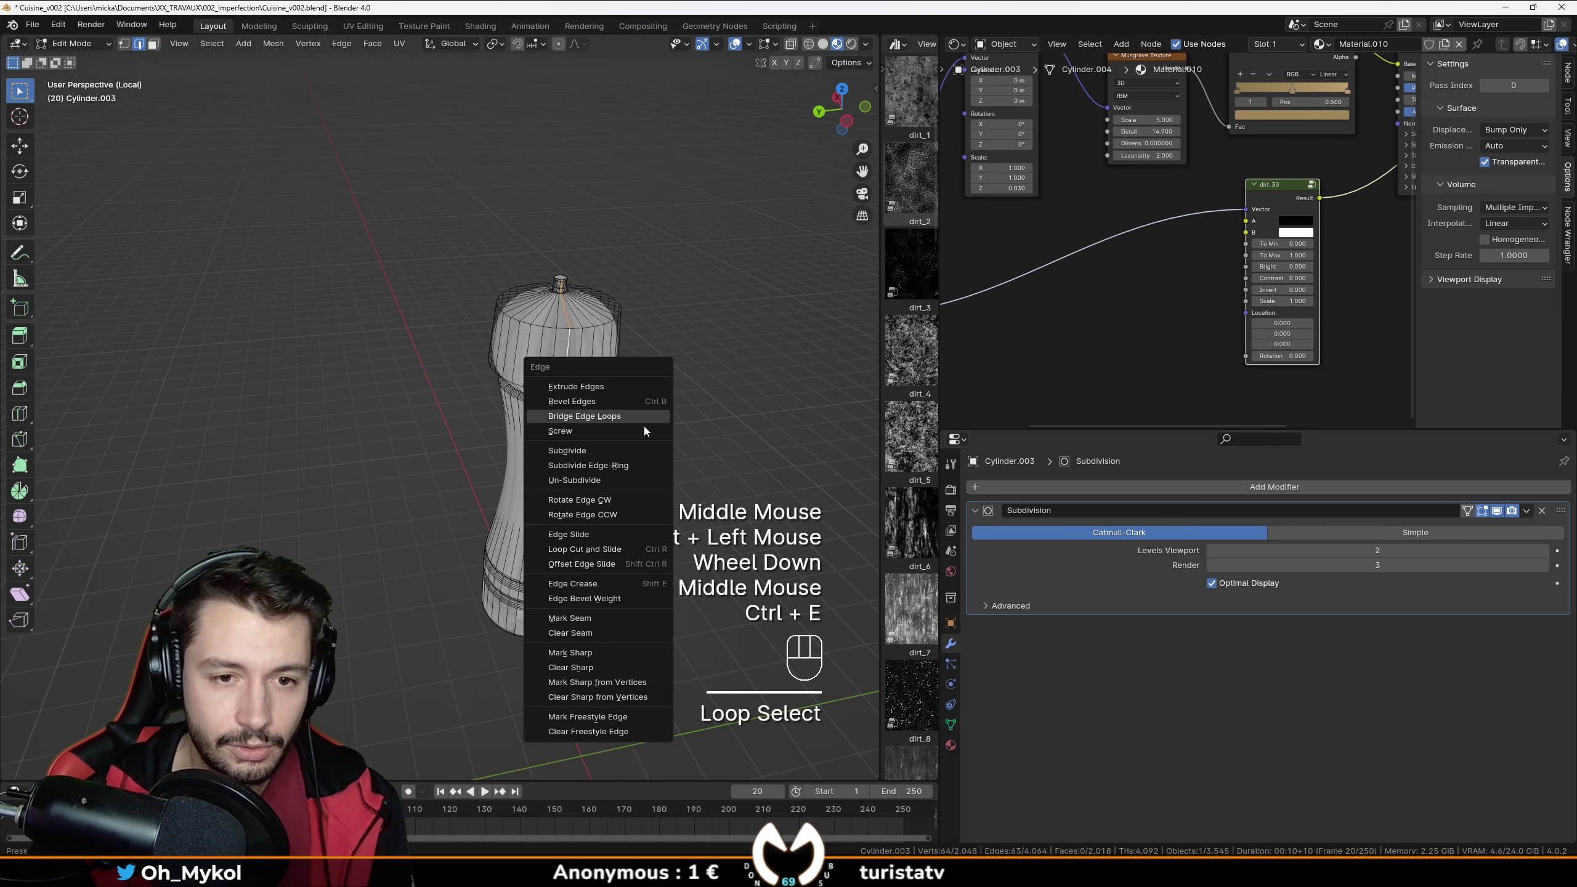
{"action": "left_click", "coordinate": [570, 618]}
Mark the top and bottom rim edge loops as seams.
{"action": "scroll", "coordinate": [570, 618], "scroll_direction": "up", "scroll_amount": 2}
{"action": "middle_click_drag", "start_coordinate": [570, 618], "coordinate": [482, 398], "text": "shift"}
{"action": "scroll", "coordinate": [589, 435], "scroll_direction": "up", "scroll_amount": 1}
{"action": "left_click", "coordinate": [591, 389], "text": "alt"}
{"action": "scroll", "coordinate": [625, 438], "scroll_direction": "up", "scroll_amount": 1}
{"action": "scroll", "coordinate": [626, 438], "scroll_direction": "up", "scroll_amount": 1, "text": "shift"}
{"action": "key", "text": "ctrl+e"}
{"action": "left_click", "coordinate": [633, 437]}
{"action": "scroll", "coordinate": [633, 437], "scroll_direction": "down", "scroll_amount": 3}
{"action": "left_click", "coordinate": [561, 433], "text": "alt"}
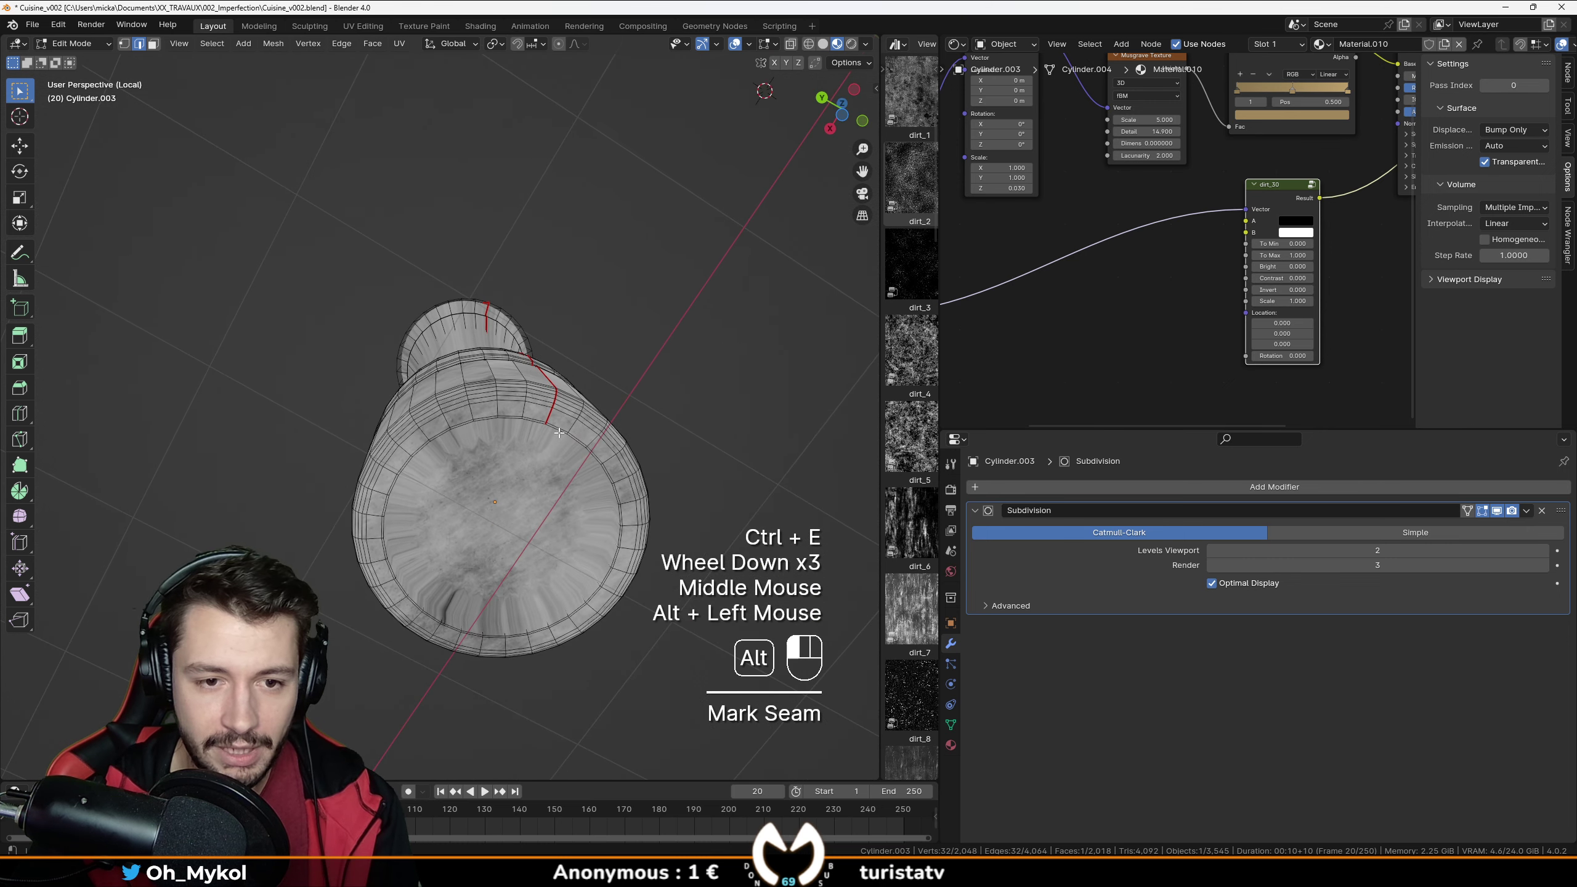
{"action": "key", "text": "ctrl+e"}
{"action": "left_click", "coordinate": [567, 444]}
Unwrap the whole mesh along the new seams and return to Object Mode.
{"action": "key", "text": "a"}
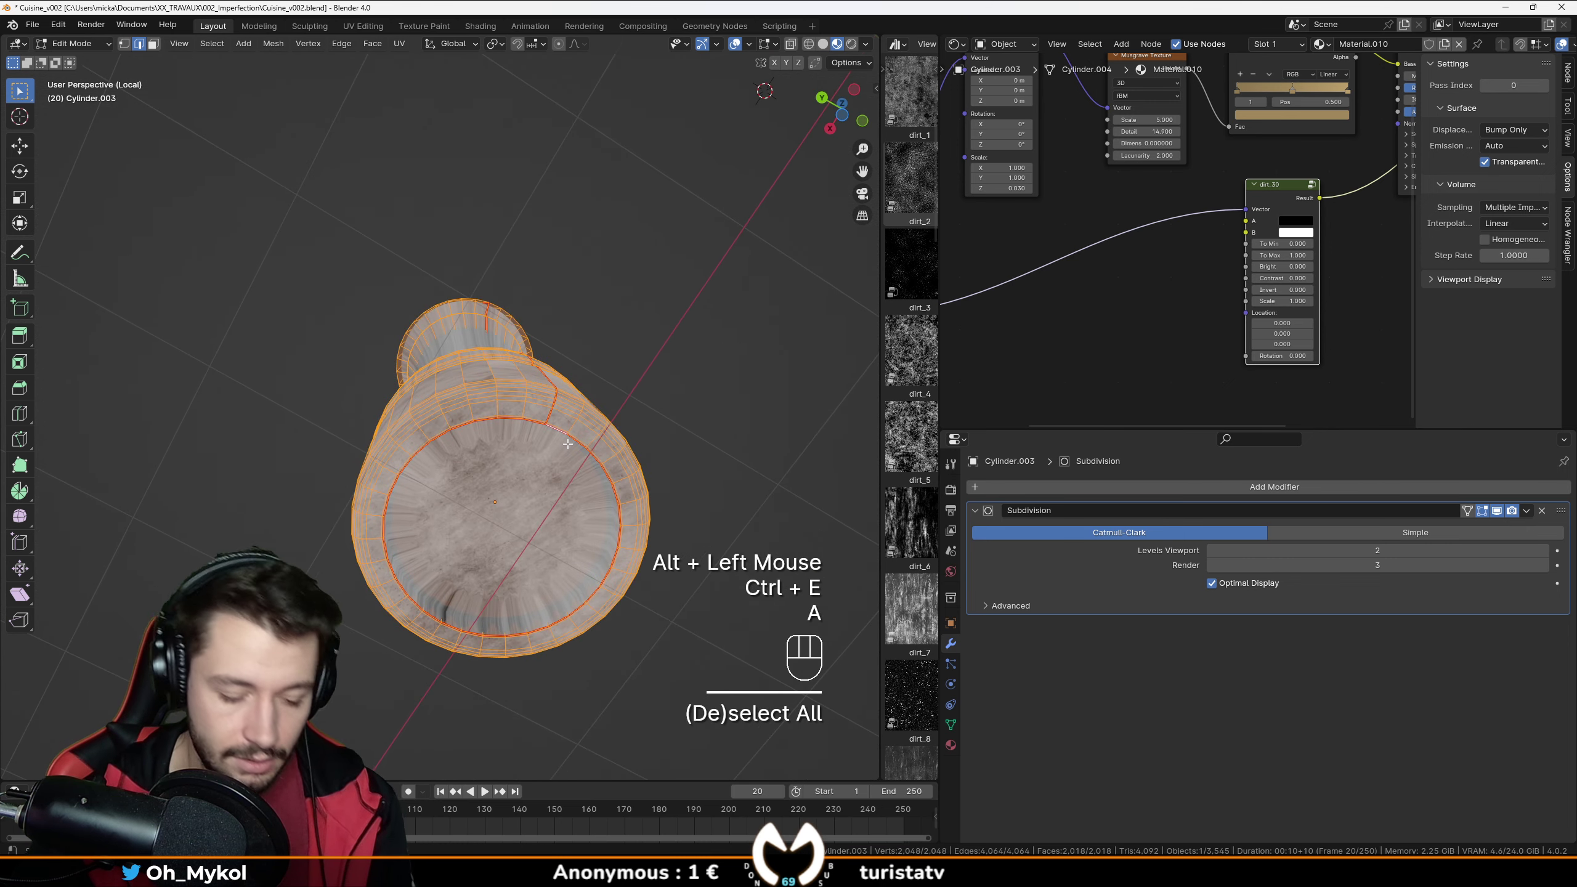
{"action": "key", "text": "u"}
{"action": "left_click", "coordinate": [559, 443]}
{"action": "middle_click_drag", "start_coordinate": [552, 488], "coordinate": [641, 553]}
{"action": "key", "text": "Tab"}
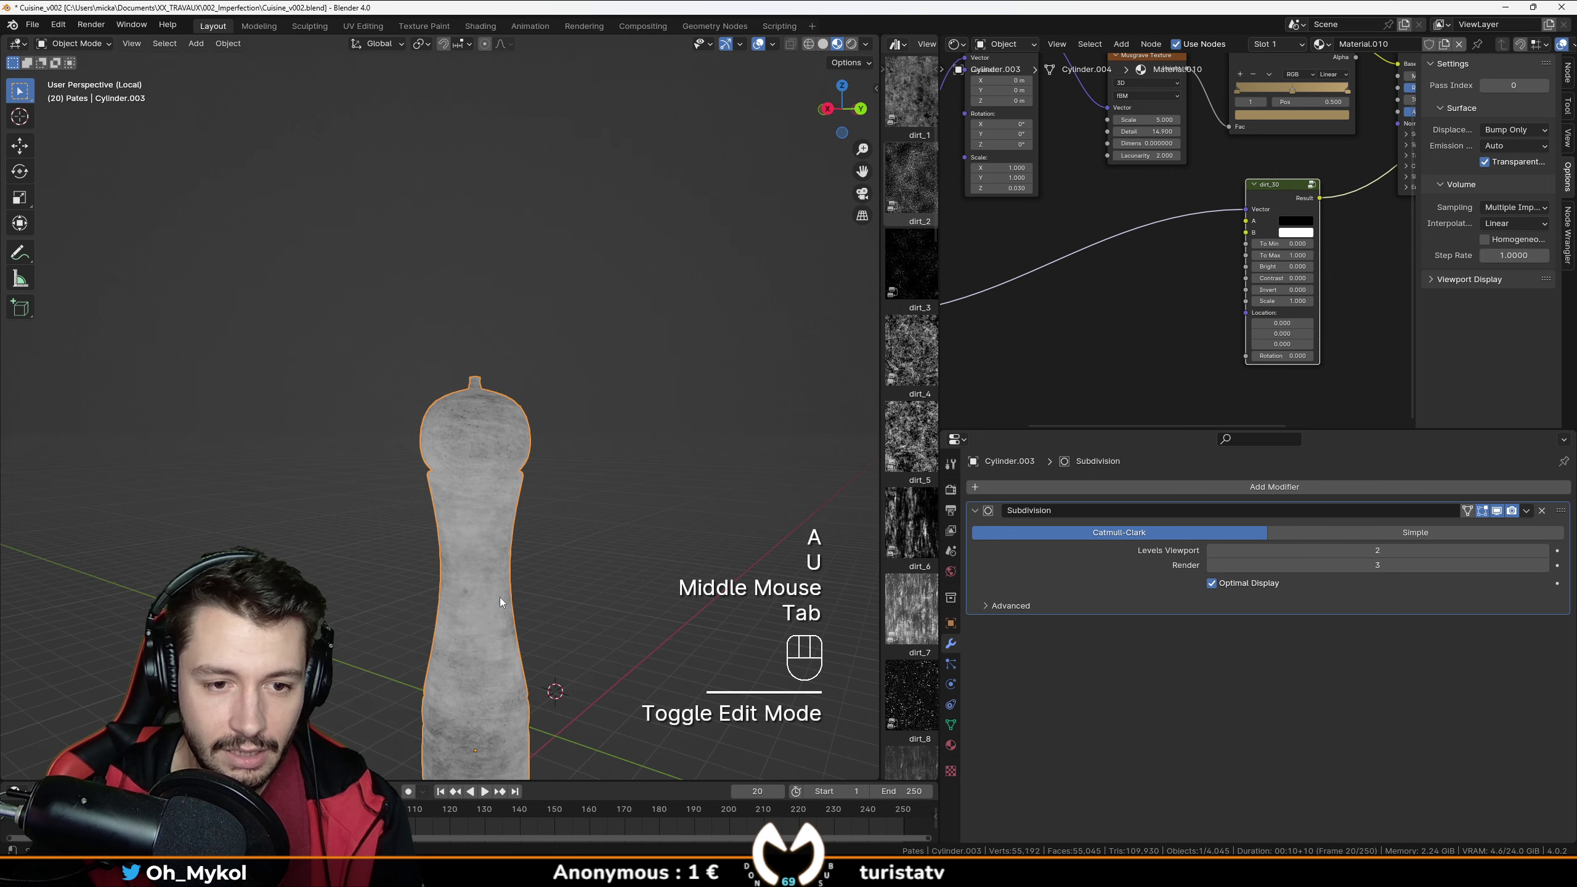
{"action": "middle_click_drag", "start_coordinate": [500, 596], "coordinate": [546, 534], "text": "shift"}
{"action": "middle_click_drag", "start_coordinate": [547, 534], "coordinate": [537, 439]}
Move the Mapping and Musgrave Texture nodes up-left in the node tree.
{"action": "scroll", "coordinate": [541, 488], "scroll_direction": "up", "scroll_amount": 2}
{"action": "scroll", "coordinate": [535, 495], "scroll_direction": "down", "scroll_amount": 1}
{"action": "scroll", "coordinate": [570, 463], "scroll_direction": "down", "scroll_amount": 1}
{"action": "scroll", "coordinate": [537, 439], "scroll_direction": "up", "scroll_amount": 2}
{"action": "scroll", "coordinate": [589, 454], "scroll_direction": "down", "scroll_amount": 1}
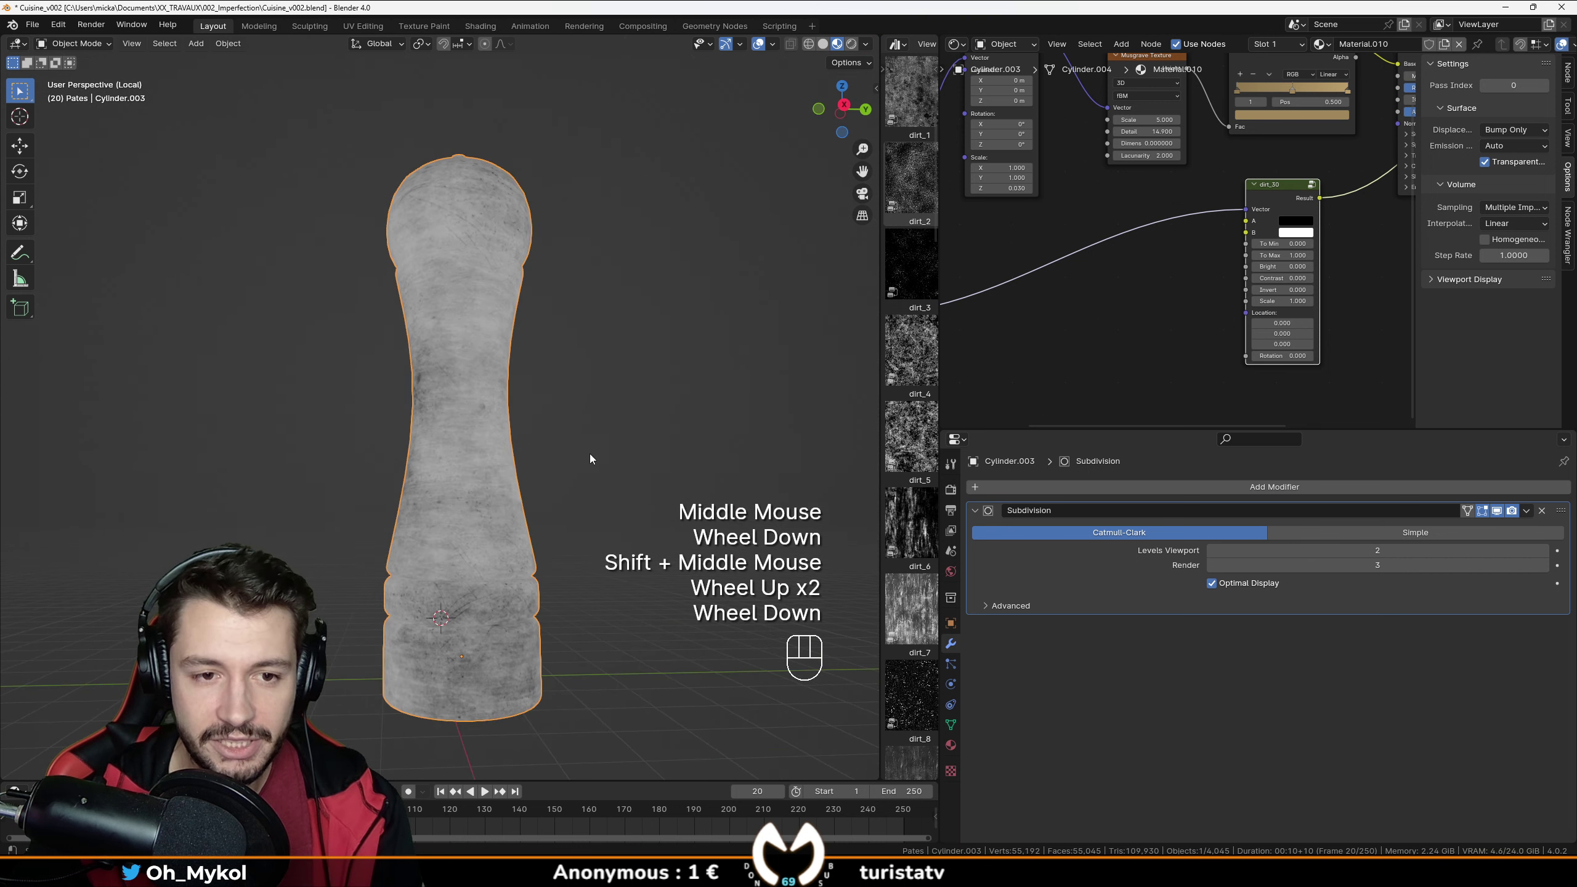
{"action": "scroll", "coordinate": [1094, 284], "scroll_direction": "down", "scroll_amount": 3}
{"action": "scroll", "coordinate": [1094, 284], "scroll_direction": "down", "scroll_amount": 1}
{"action": "middle_click_drag", "start_coordinate": [1094, 284], "coordinate": [1133, 336]}
{"action": "scroll", "coordinate": [1133, 336], "scroll_direction": "up", "scroll_amount": 1}
{"action": "scroll", "coordinate": [1203, 267], "scroll_direction": "up", "scroll_amount": 1}
{"action": "middle_click_drag", "start_coordinate": [1205, 268], "coordinate": [1183, 296]}
{"action": "left_click_drag", "start_coordinate": [1017, 148], "coordinate": [1137, 164]}
Move dirt_30 near the Texture Coordinate node and shift the Color Ramp up-right.
{"action": "left_click", "coordinate": [1264, 293]}
{"action": "left_click_drag", "start_coordinate": [1264, 293], "coordinate": [1125, 368]}
{"action": "left_click", "coordinate": [1173, 238]}
{"action": "left_click_drag", "start_coordinate": [1272, 182], "coordinate": [1287, 160]}
{"action": "left_click", "coordinate": [1168, 260]}
{"action": "middle_click_drag", "start_coordinate": [1163, 301], "coordinate": [1181, 256]}
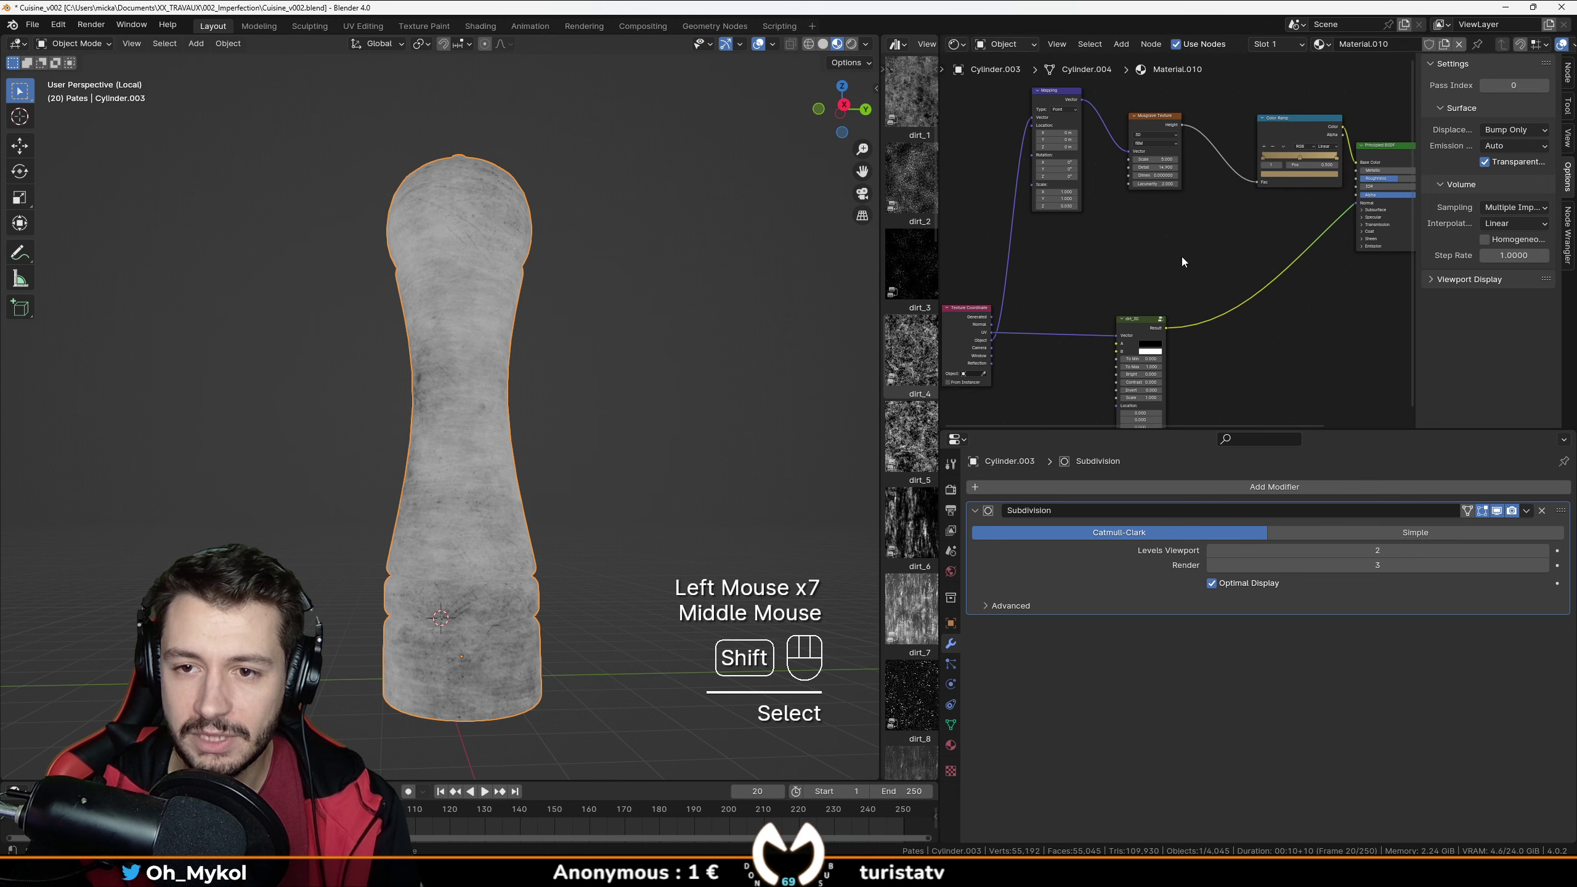
Insert a Mix Color node on the Musgrave–Color Ramp link and feed dirt_30's Result into B.
{"action": "key", "text": "shift+a"}
{"action": "type", "text": "mix"}
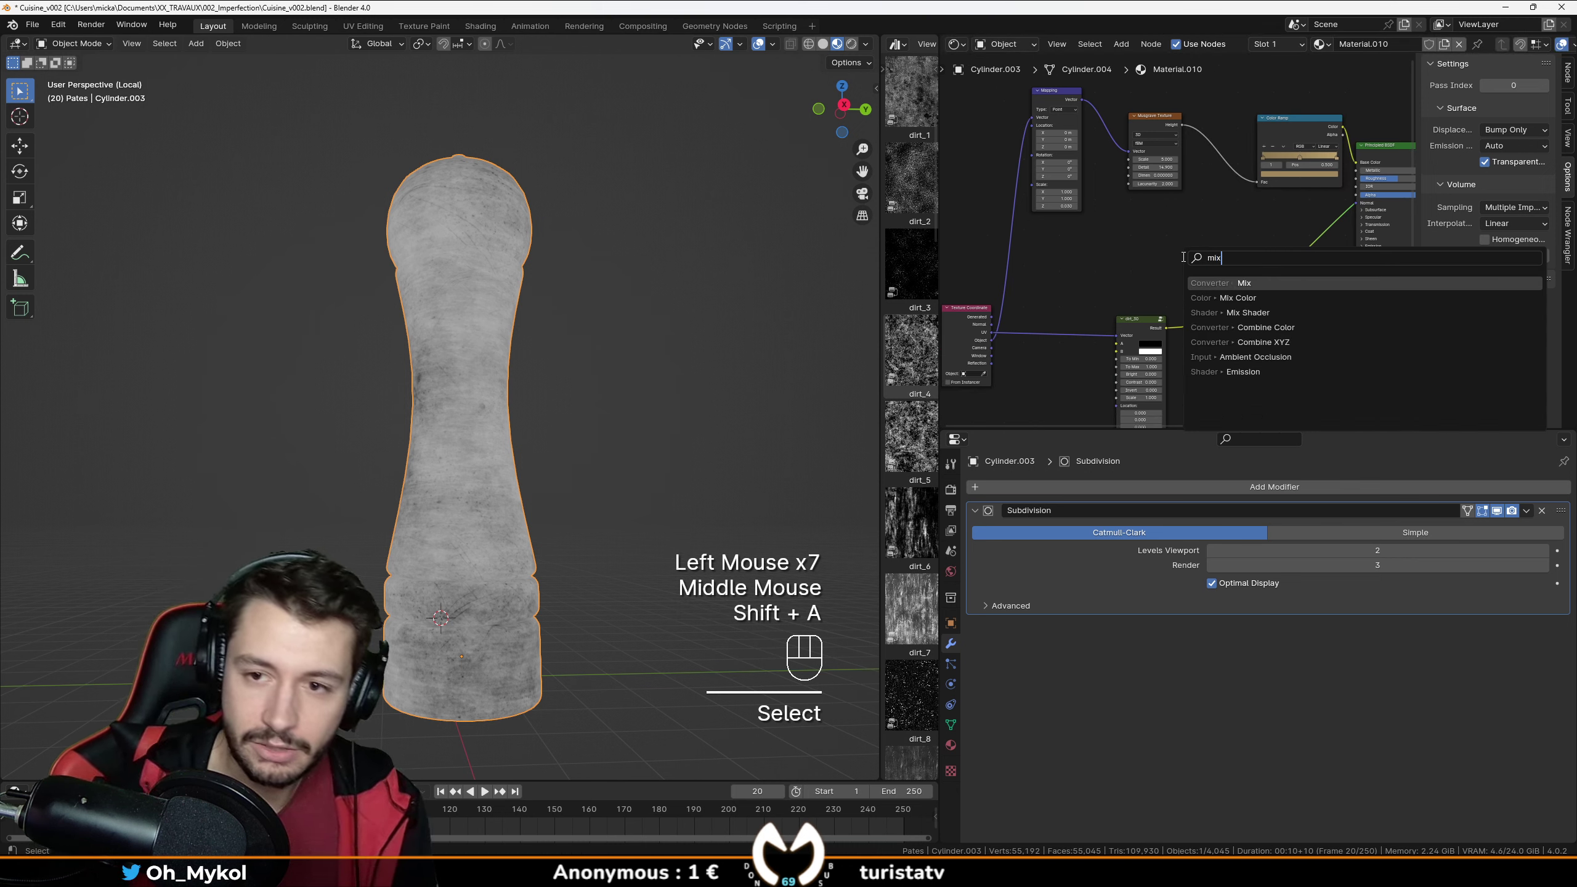
{"action": "left_click", "coordinate": [1267, 298]}
{"action": "left_click", "coordinate": [1226, 161]}
{"action": "left_click", "coordinate": [1227, 160], "text": "ctrl+shift"}
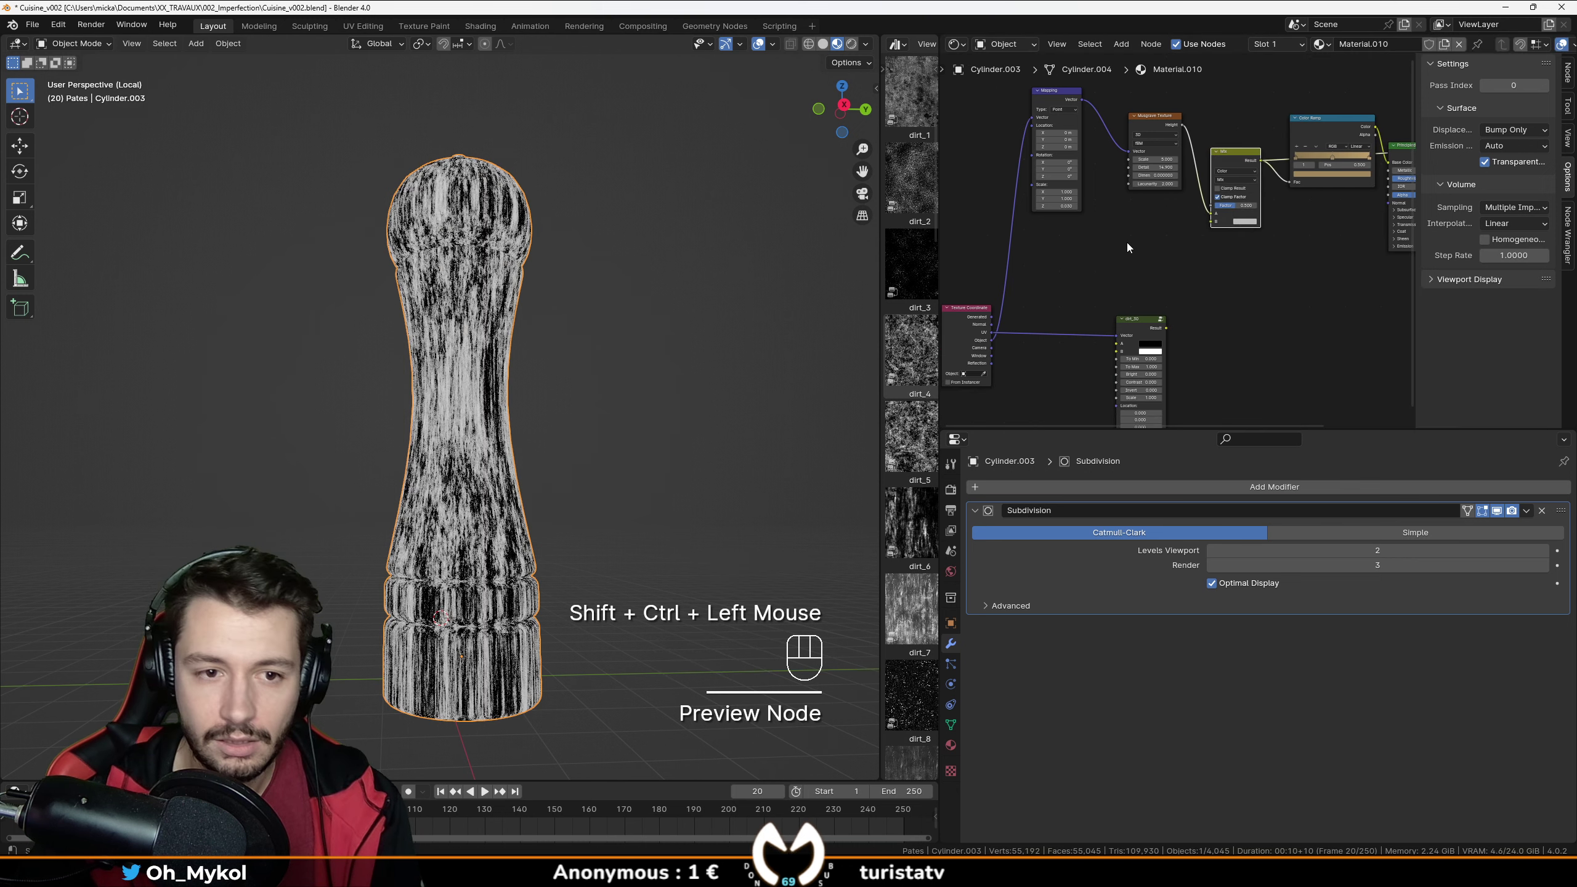
{"action": "left_click_drag", "start_coordinate": [1167, 328], "coordinate": [1211, 221]}
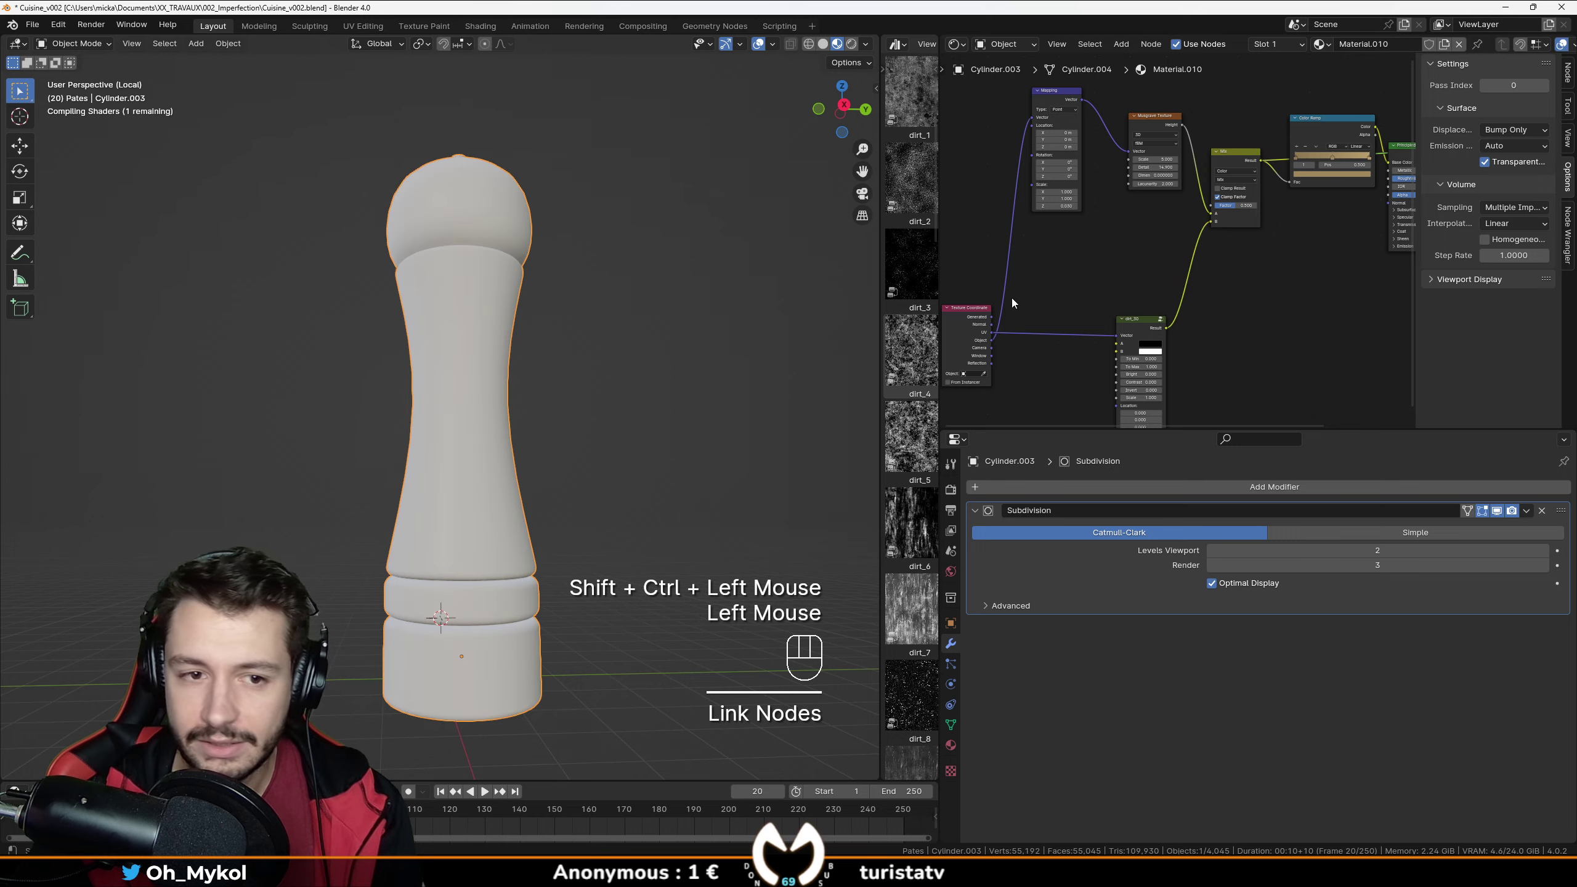
Preview the dirt at full Mix factor of 1, then undo it.
{"action": "scroll", "coordinate": [465, 358], "scroll_direction": "up", "scroll_amount": 2}
{"action": "middle_click_drag", "start_coordinate": [1263, 234], "coordinate": [1215, 215]}
{"action": "scroll", "coordinate": [1215, 215], "scroll_direction": "up", "scroll_amount": 2}
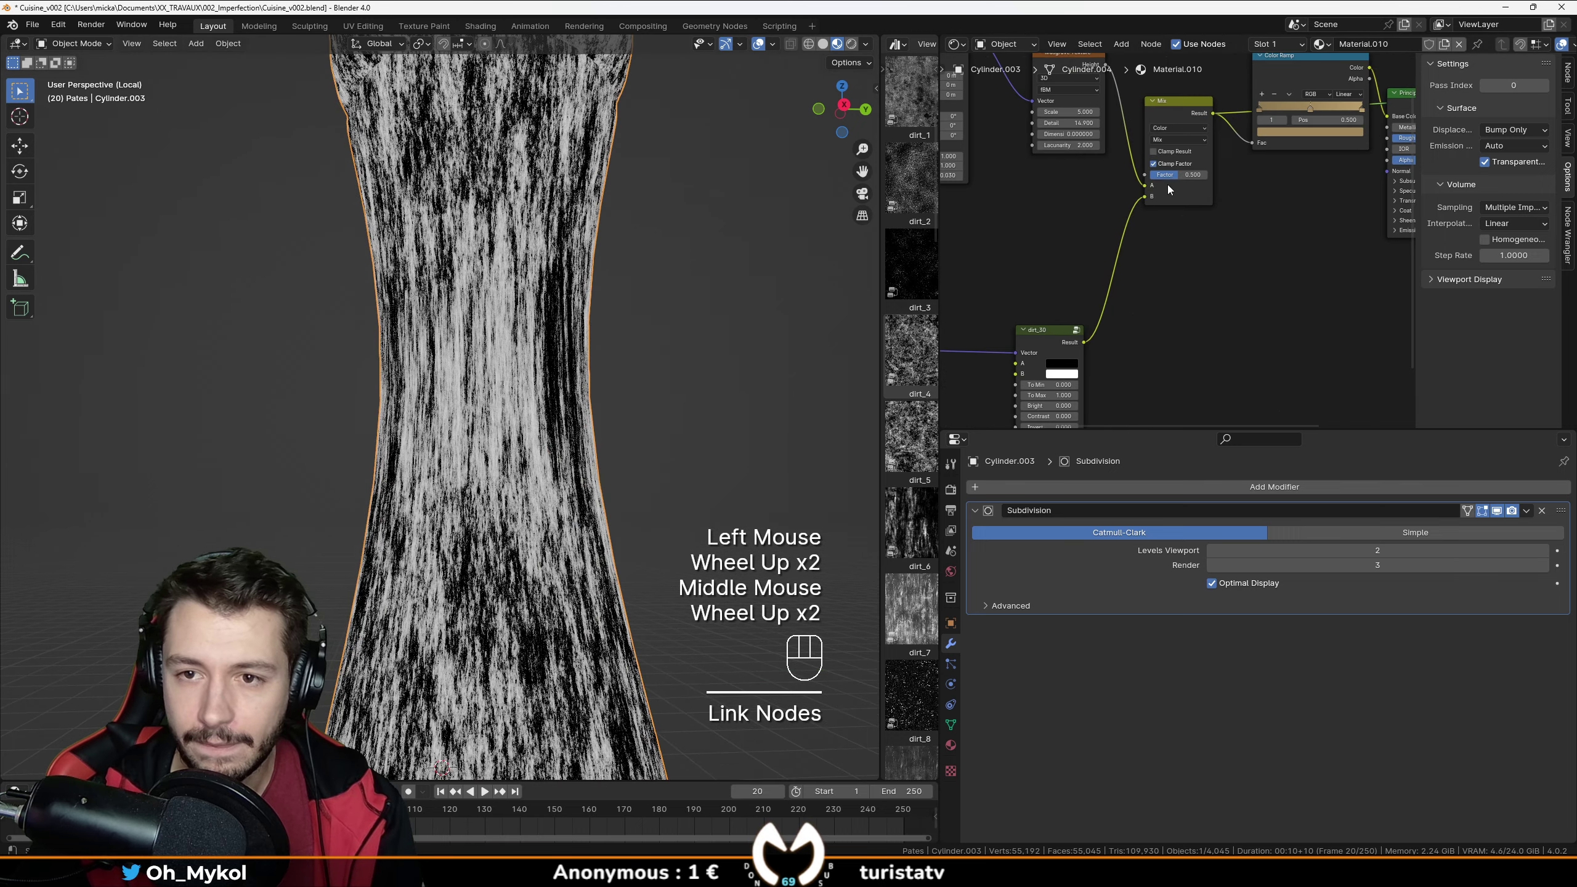
{"action": "left_click_drag", "start_coordinate": [1169, 175], "coordinate": [1211, 175]}
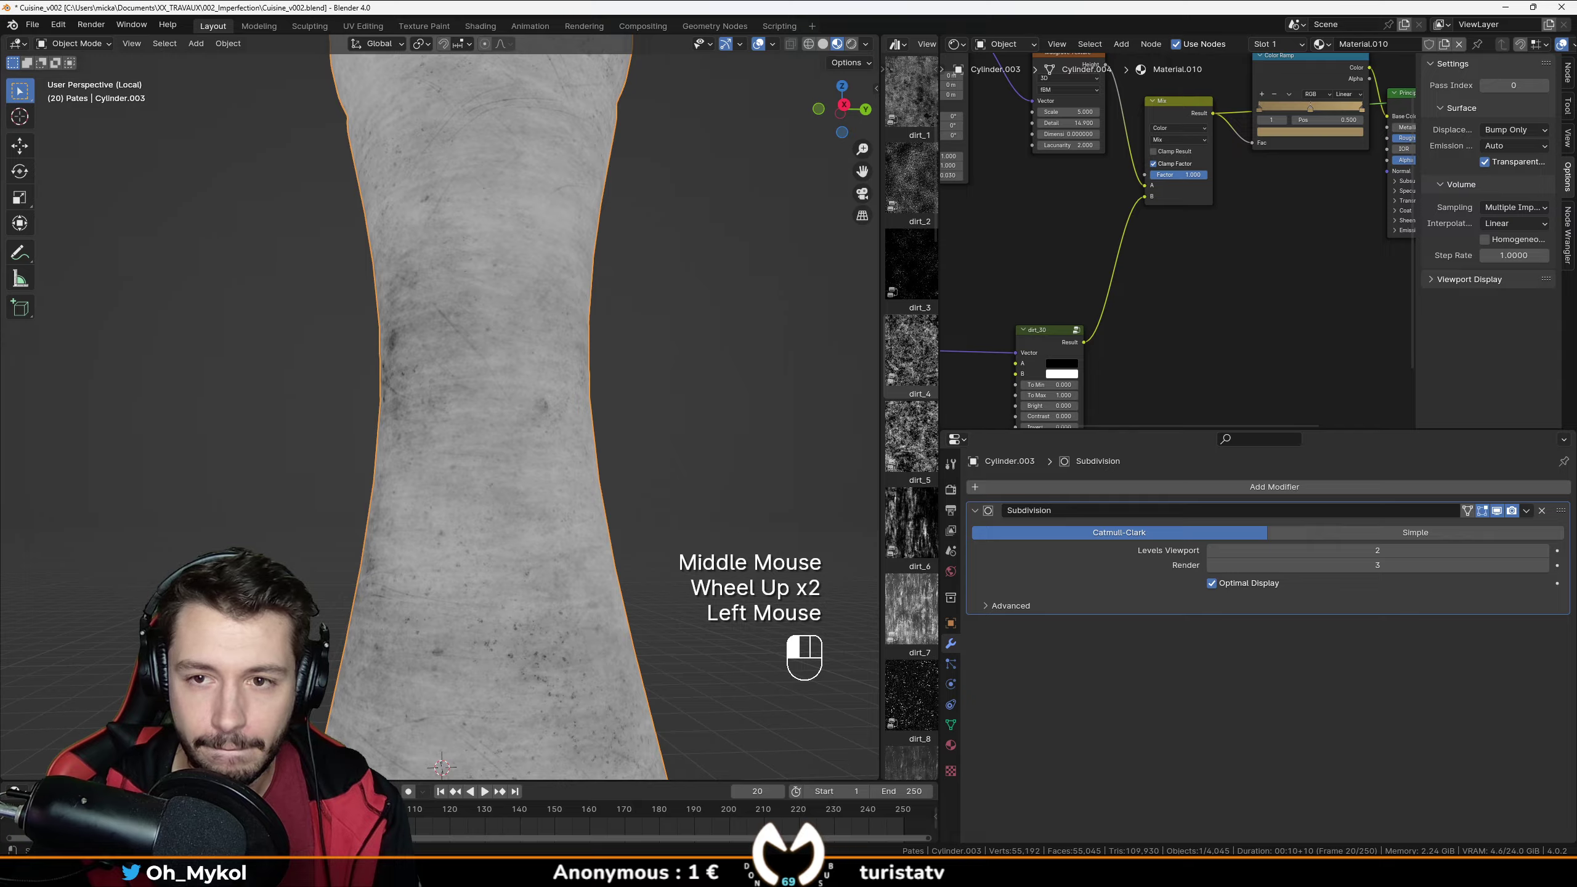
{"action": "key", "text": "ctrl+z"}
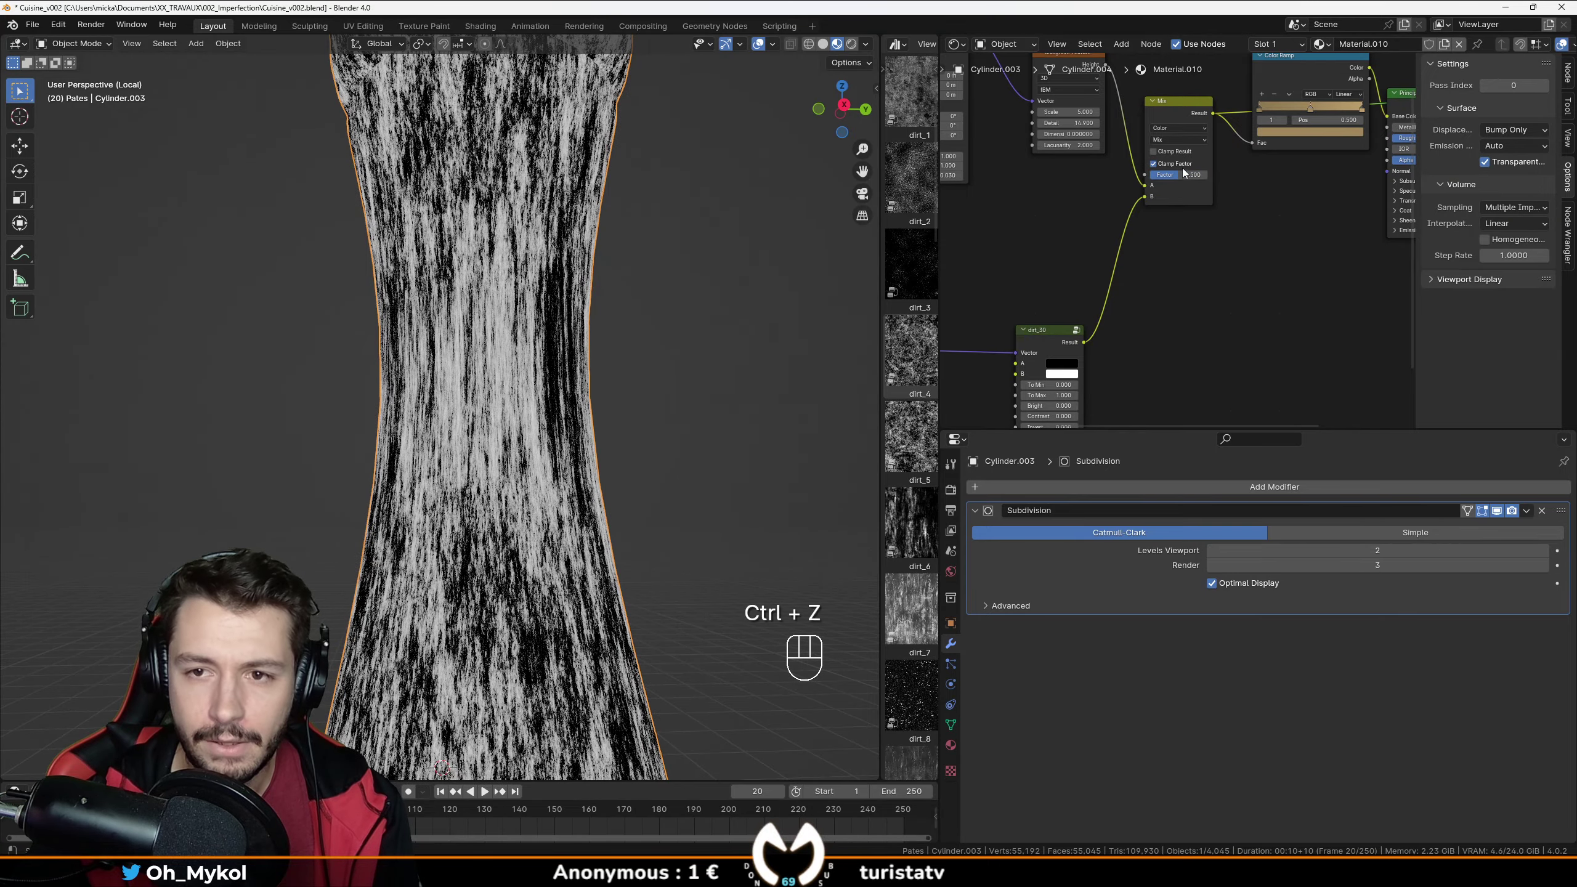
Try the Multiply, Add and Screen blend modes on the wood-and-dirt mix, undoing each.
{"action": "left_click", "coordinate": [1180, 138]}
{"action": "left_click", "coordinate": [1177, 163]}
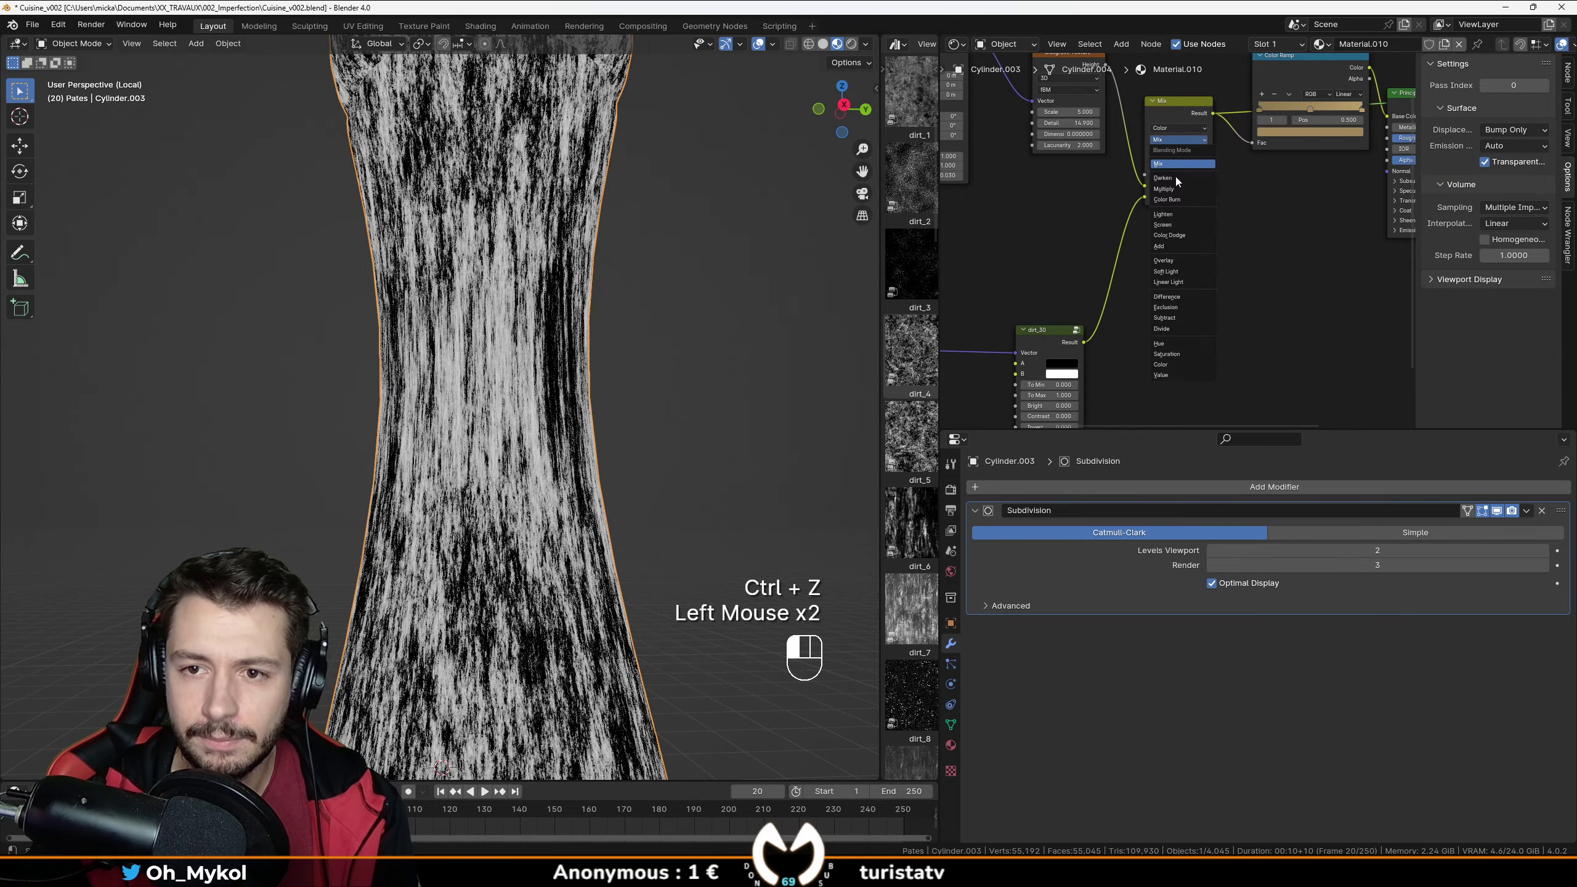
{"action": "left_click", "coordinate": [1173, 140]}
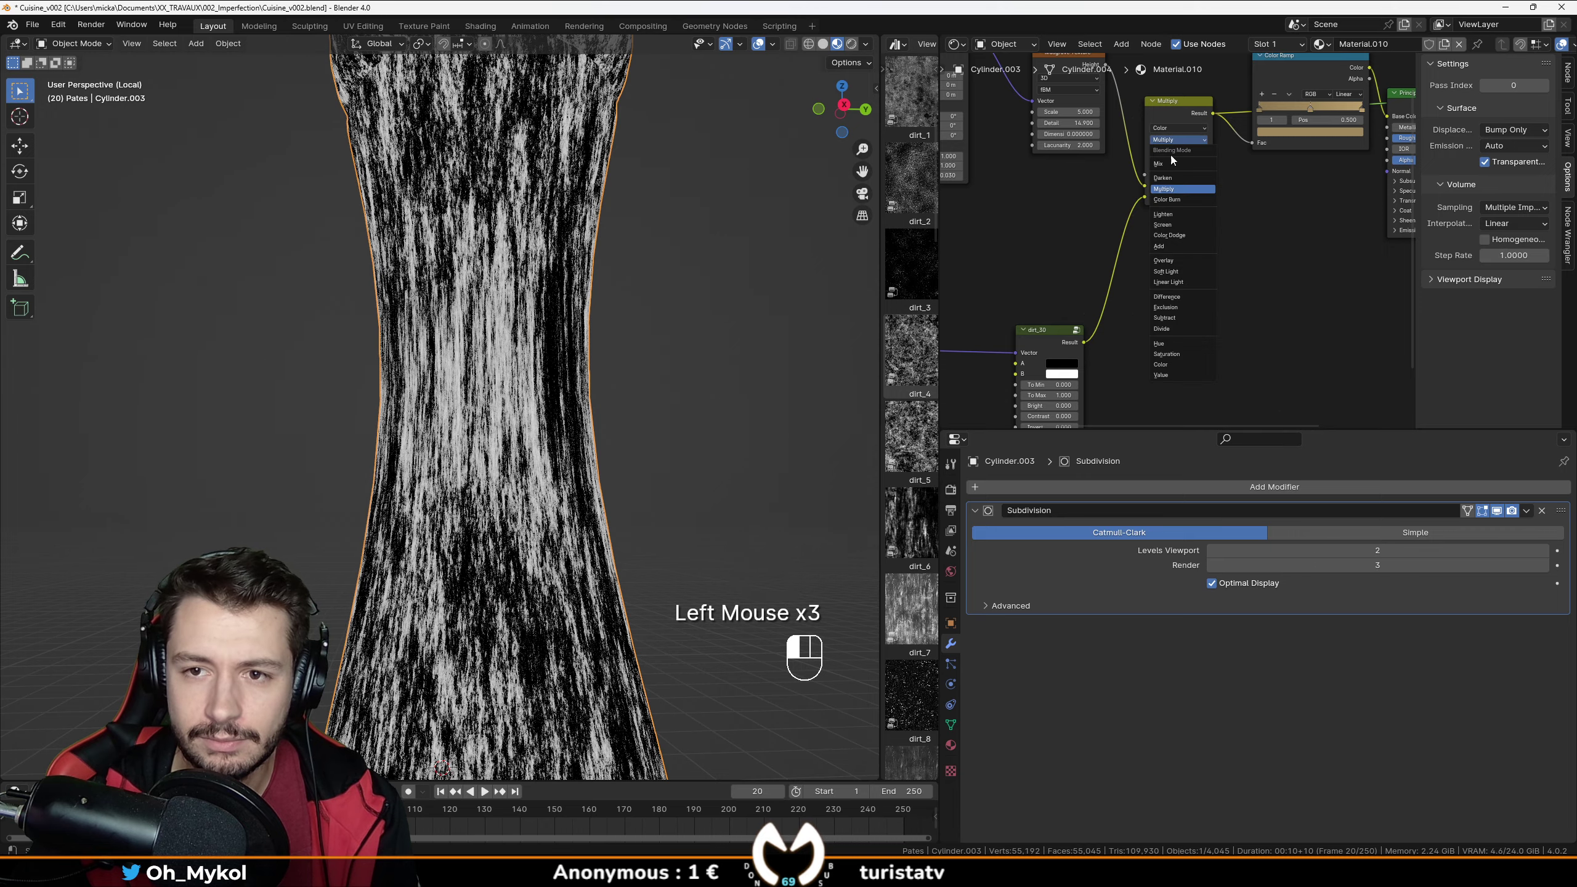
{"action": "left_click", "coordinate": [1175, 245]}
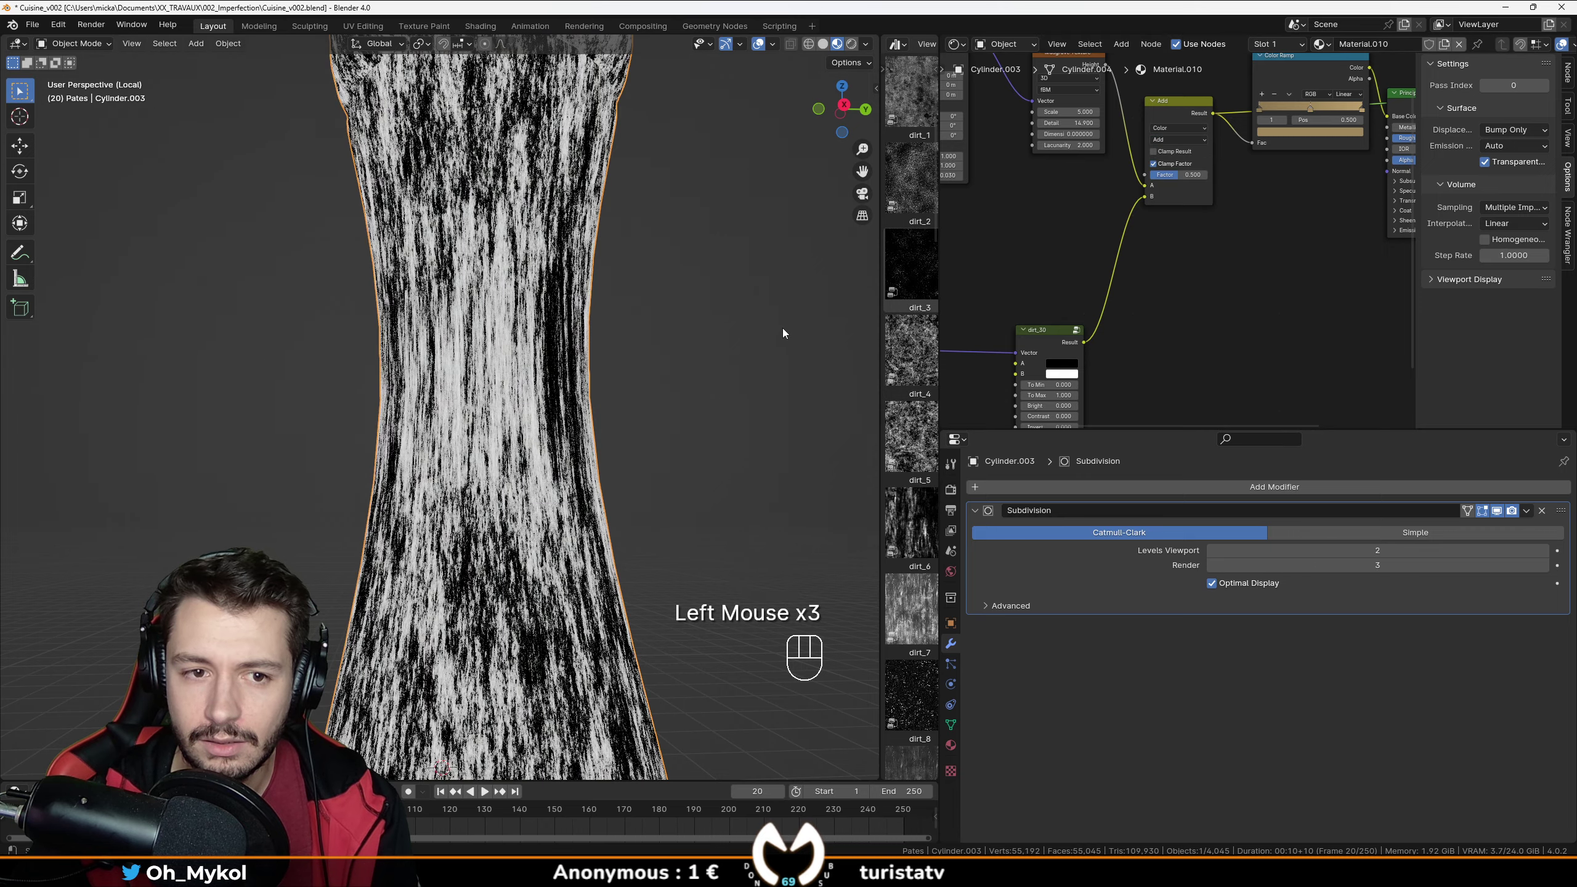
{"action": "left_click_drag", "start_coordinate": [1195, 176], "coordinate": [1207, 175]}
{"action": "key", "text": "ctrl+z"}
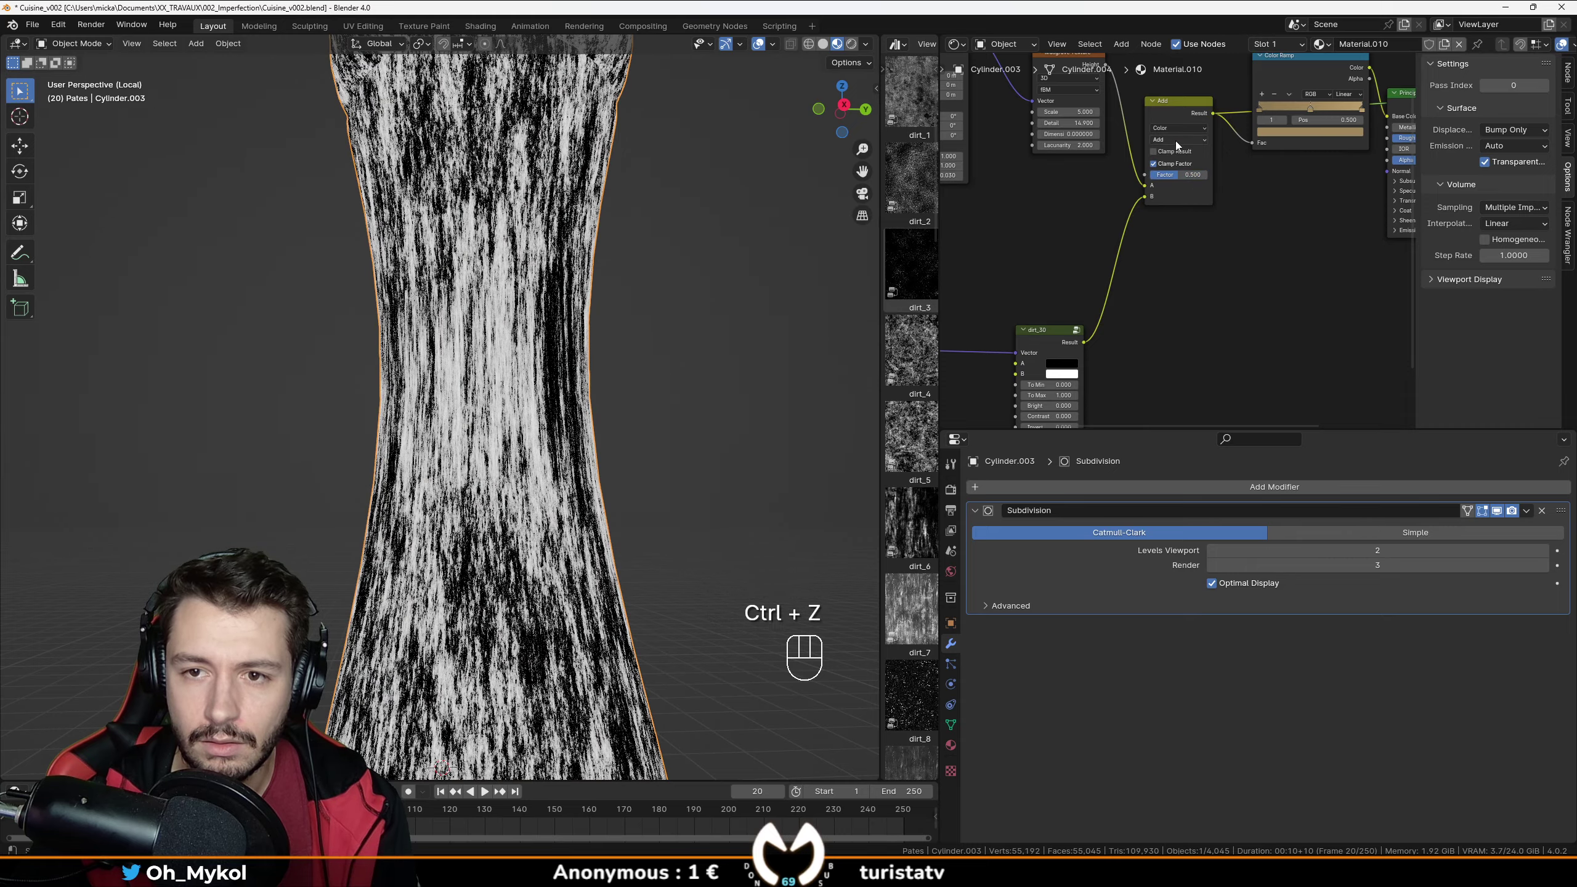
{"action": "left_click", "coordinate": [1175, 139]}
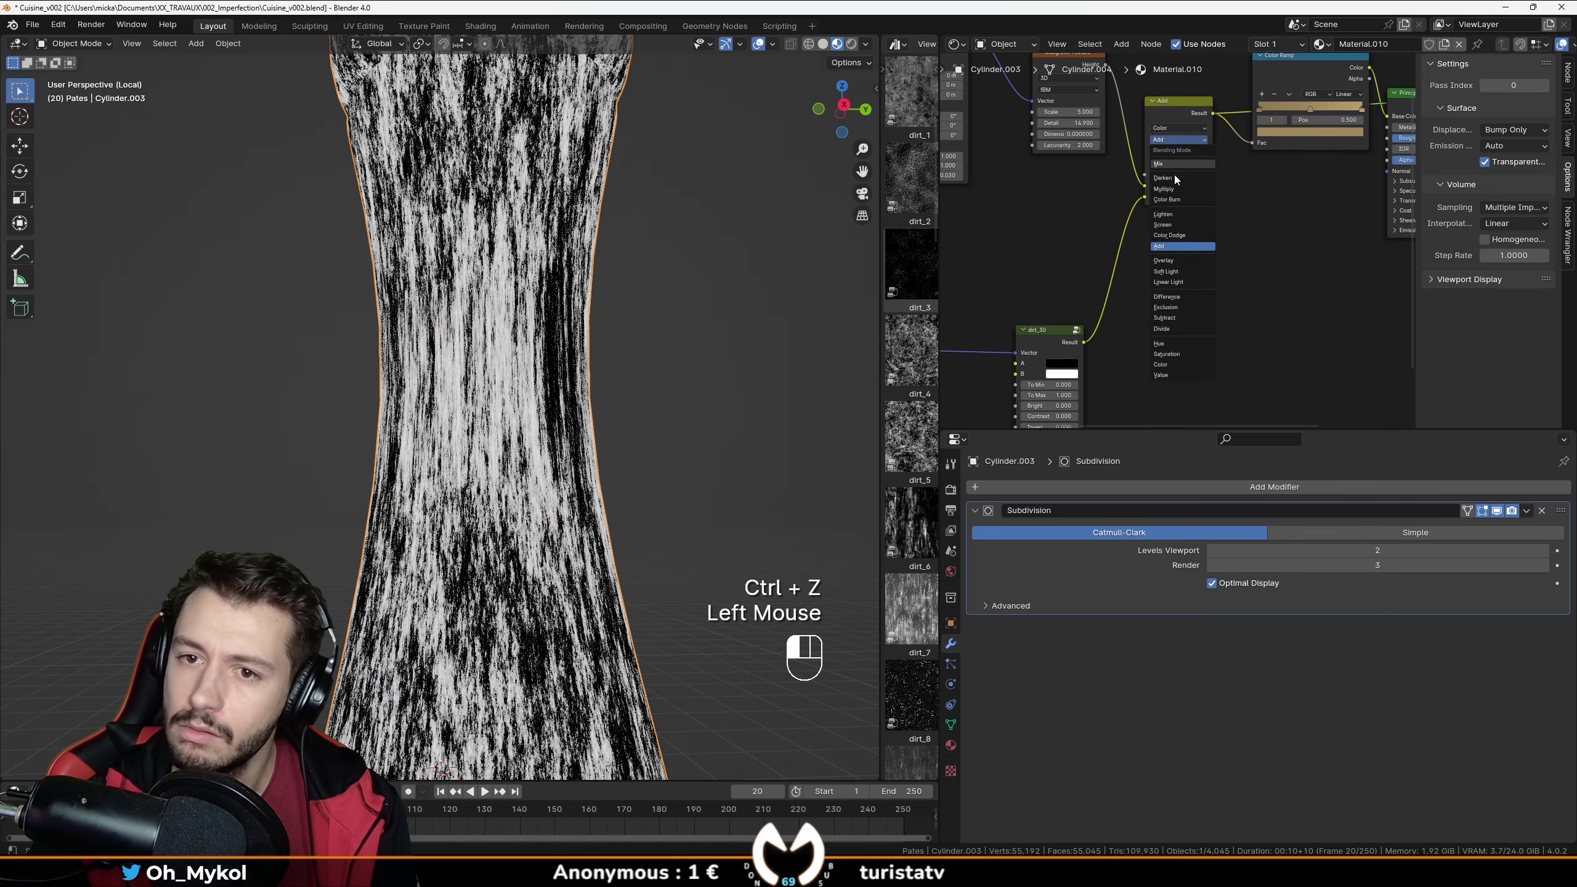
{"action": "left_click", "coordinate": [1181, 226]}
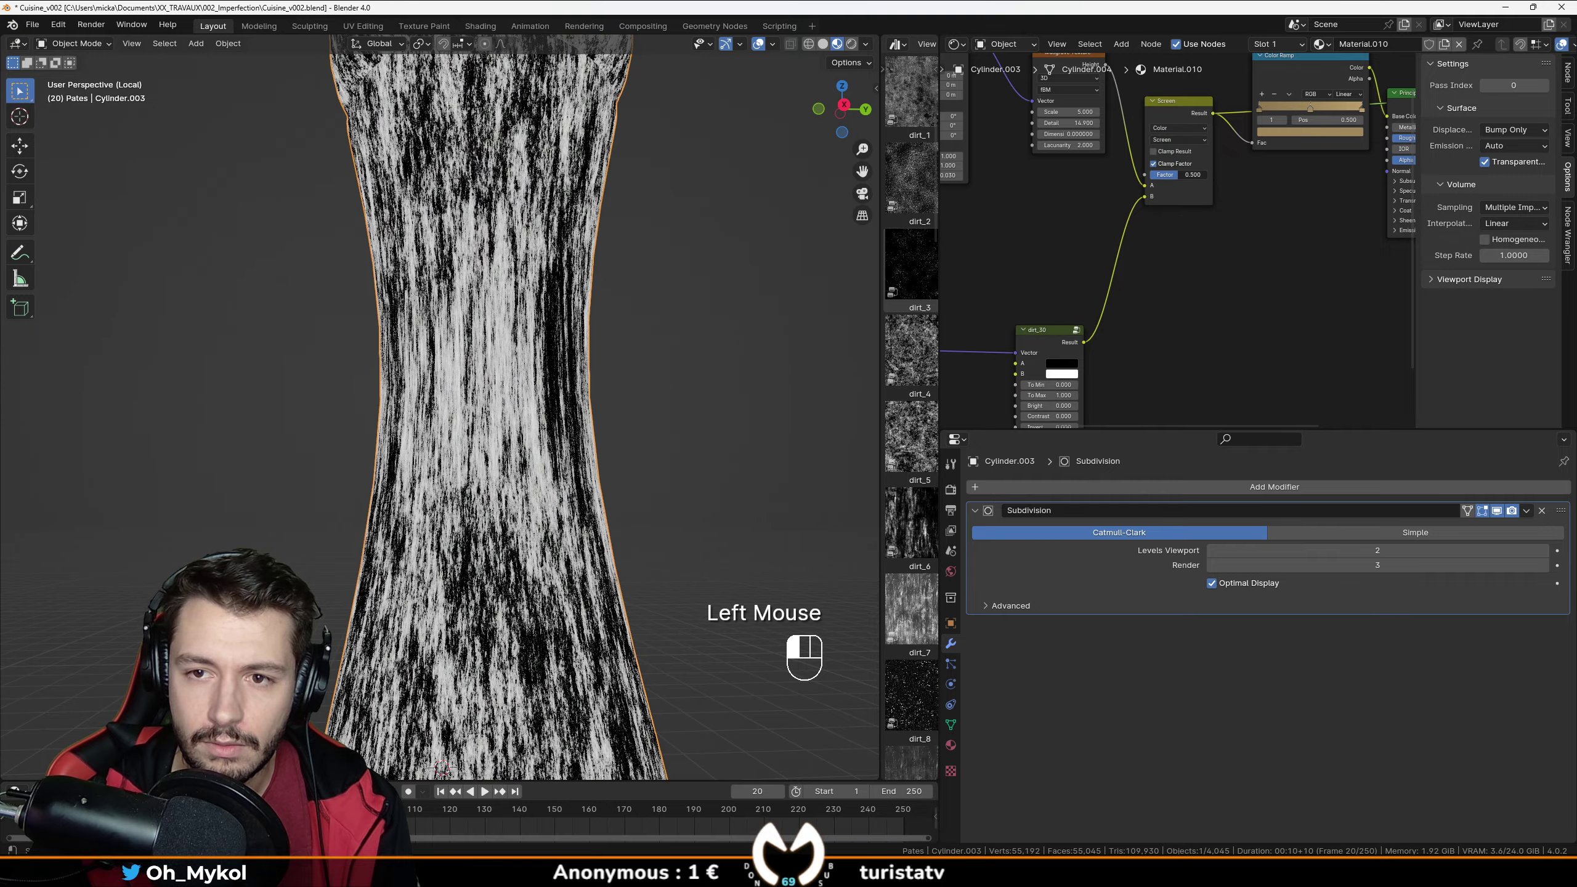
{"action": "left_click_drag", "start_coordinate": [1167, 174], "coordinate": [1195, 174]}
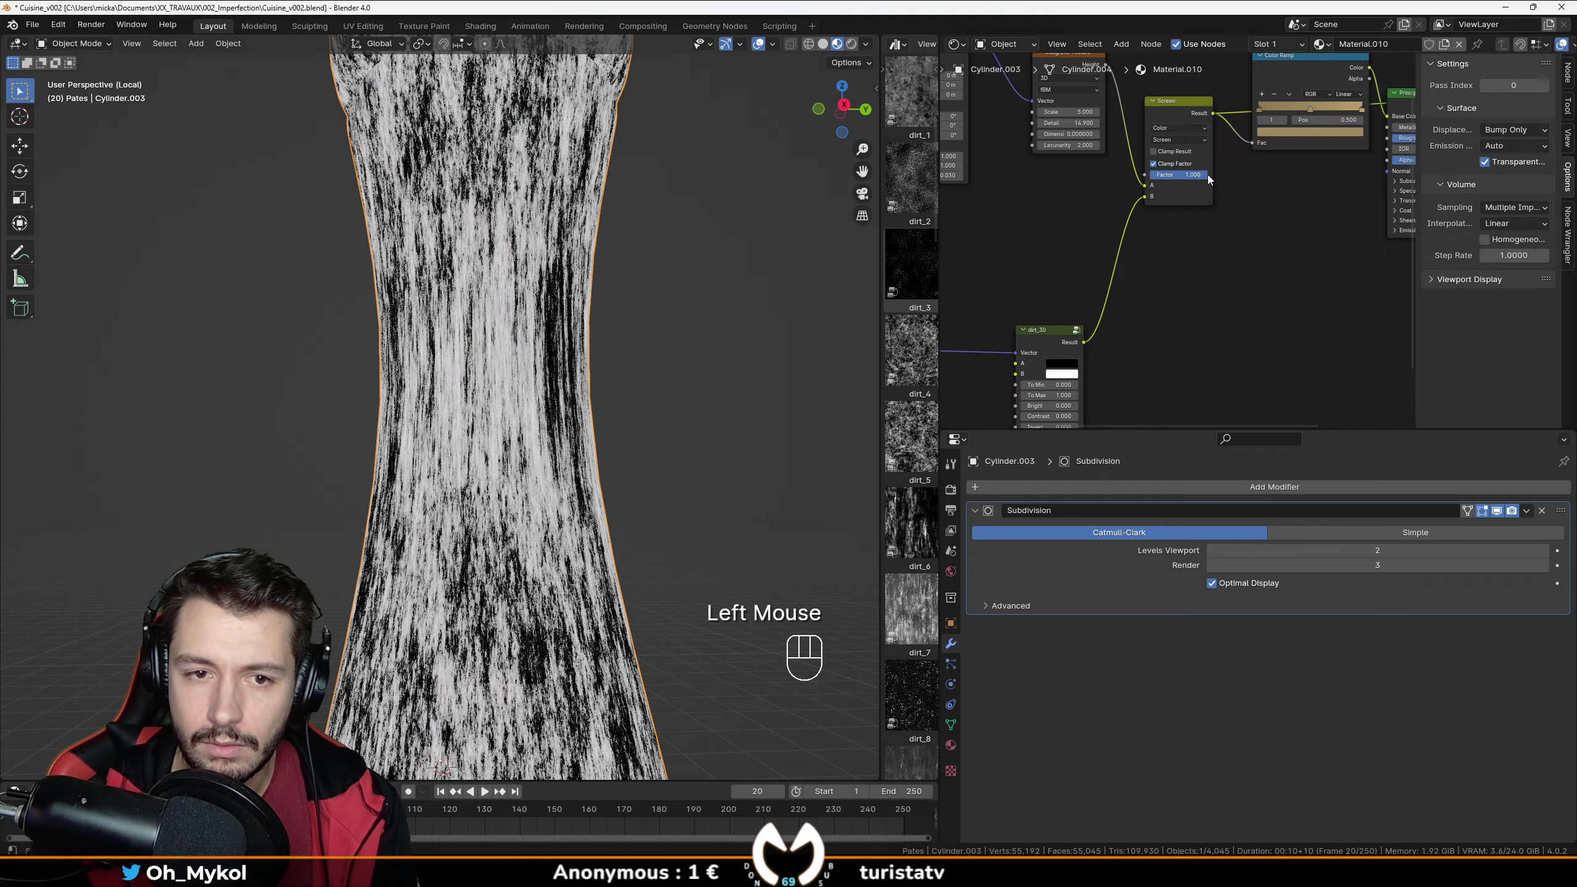
{"action": "key", "text": "ctrl+z"}
Set the blend mode back to Mix with a factor of about 0.857.
{"action": "left_click", "coordinate": [1179, 140]}
{"action": "left_click", "coordinate": [1174, 162]}
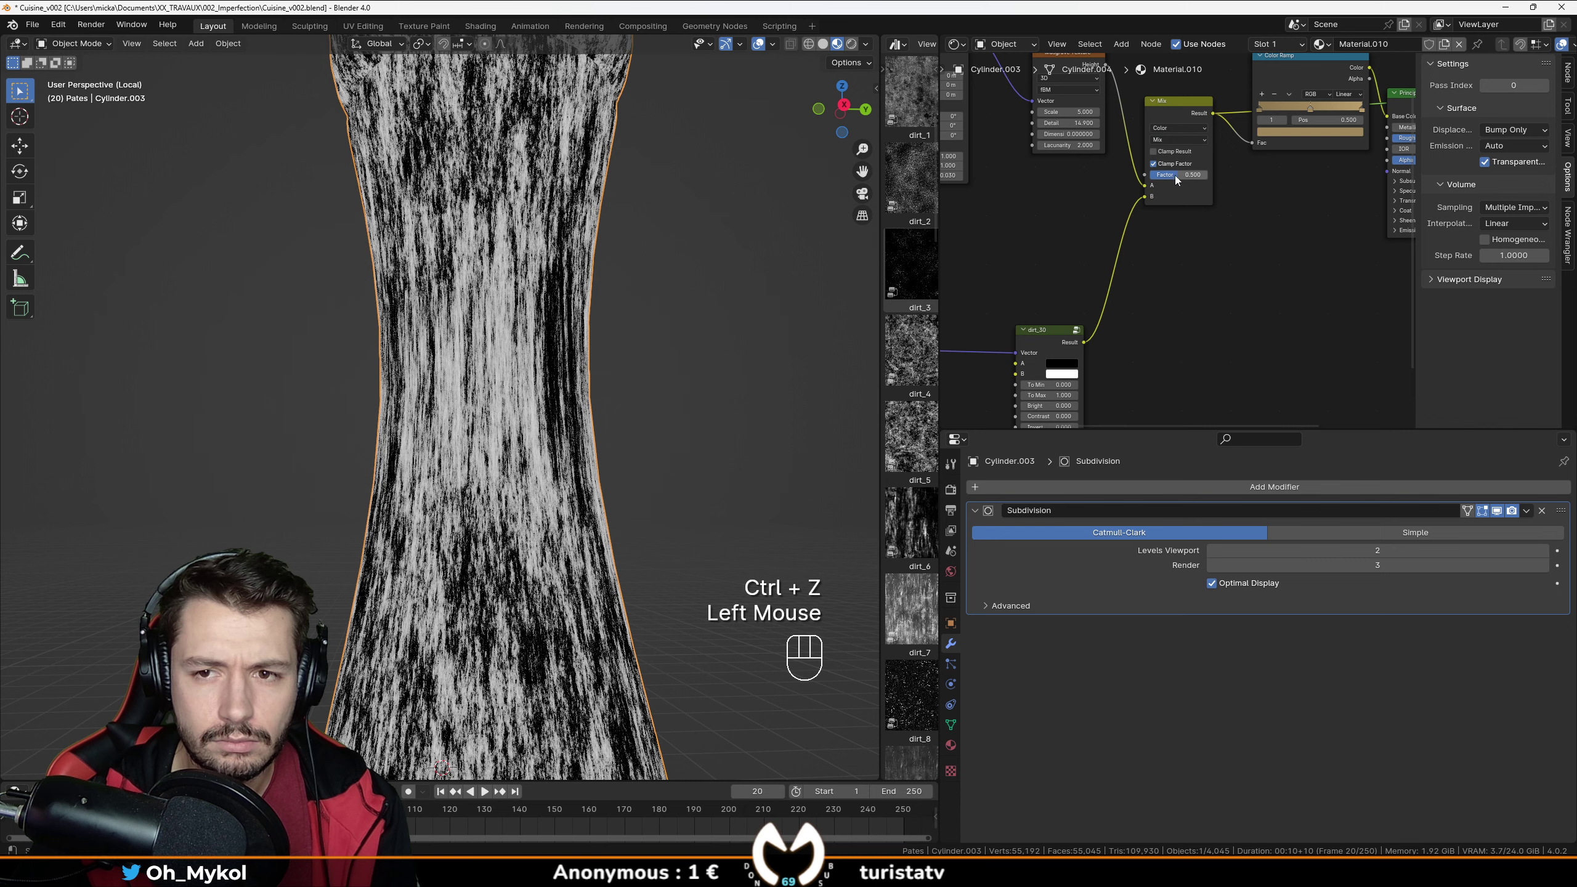
{"action": "left_click_drag", "start_coordinate": [1177, 179], "coordinate": [1200, 175]}
{"action": "scroll", "coordinate": [559, 344], "scroll_direction": "down", "scroll_amount": 1}
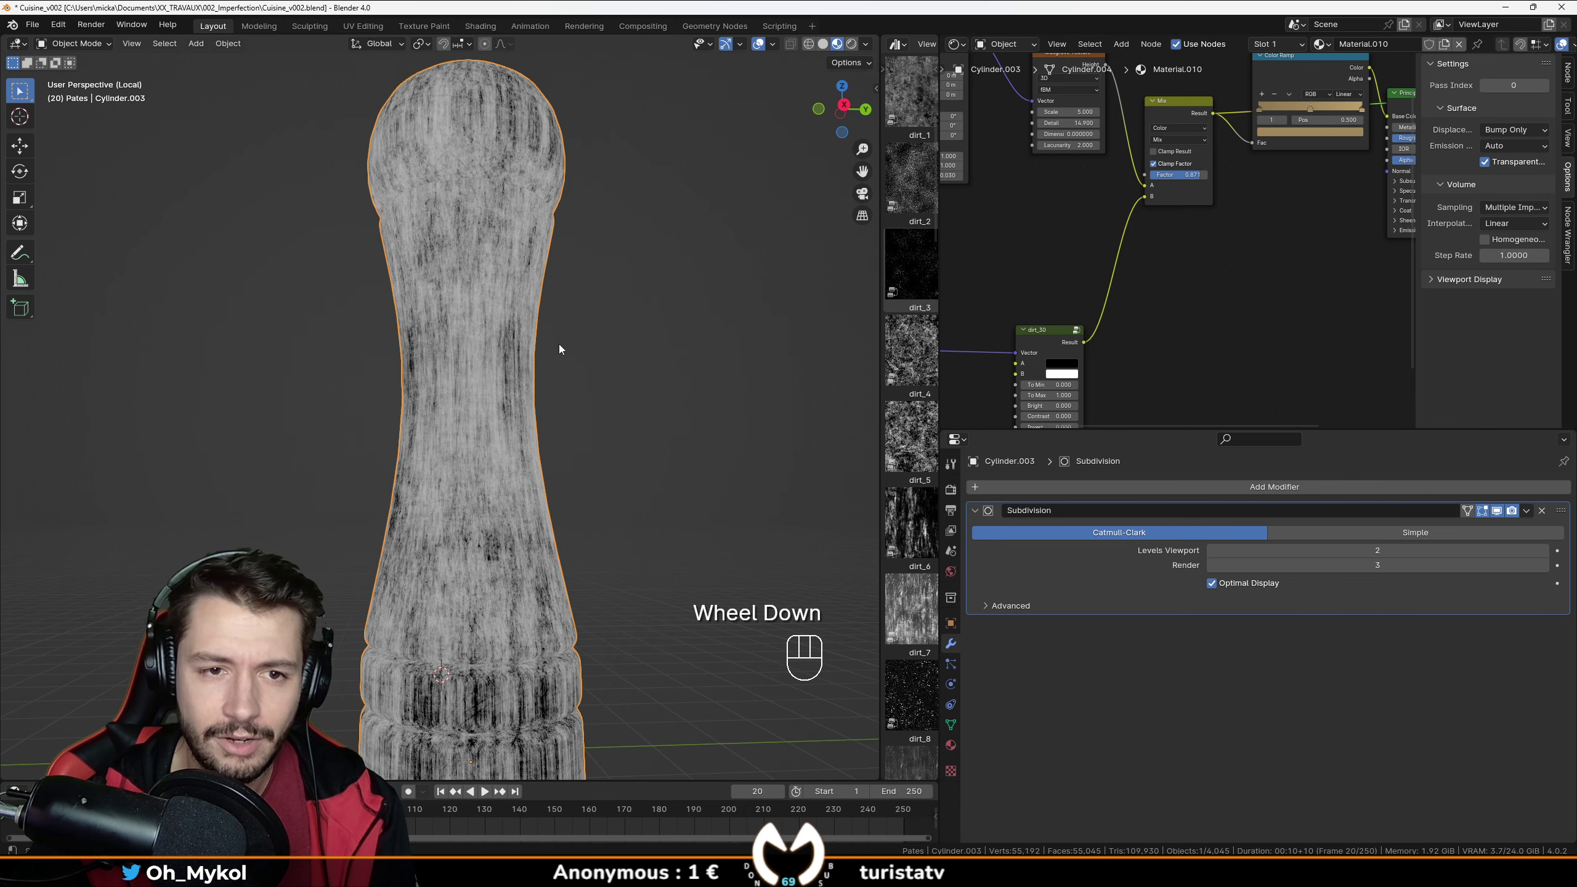
{"action": "middle_click_drag", "start_coordinate": [472, 364], "coordinate": [461, 388]}
Rearrange the Material Output and Principled BSDF nodes and preview the full wood shader.
{"action": "scroll", "coordinate": [1165, 243], "scroll_direction": "down", "scroll_amount": 1}
{"action": "scroll", "coordinate": [1165, 243], "scroll_direction": "down", "scroll_amount": 1}
{"action": "middle_click_drag", "start_coordinate": [1331, 179], "coordinate": [1167, 268]}
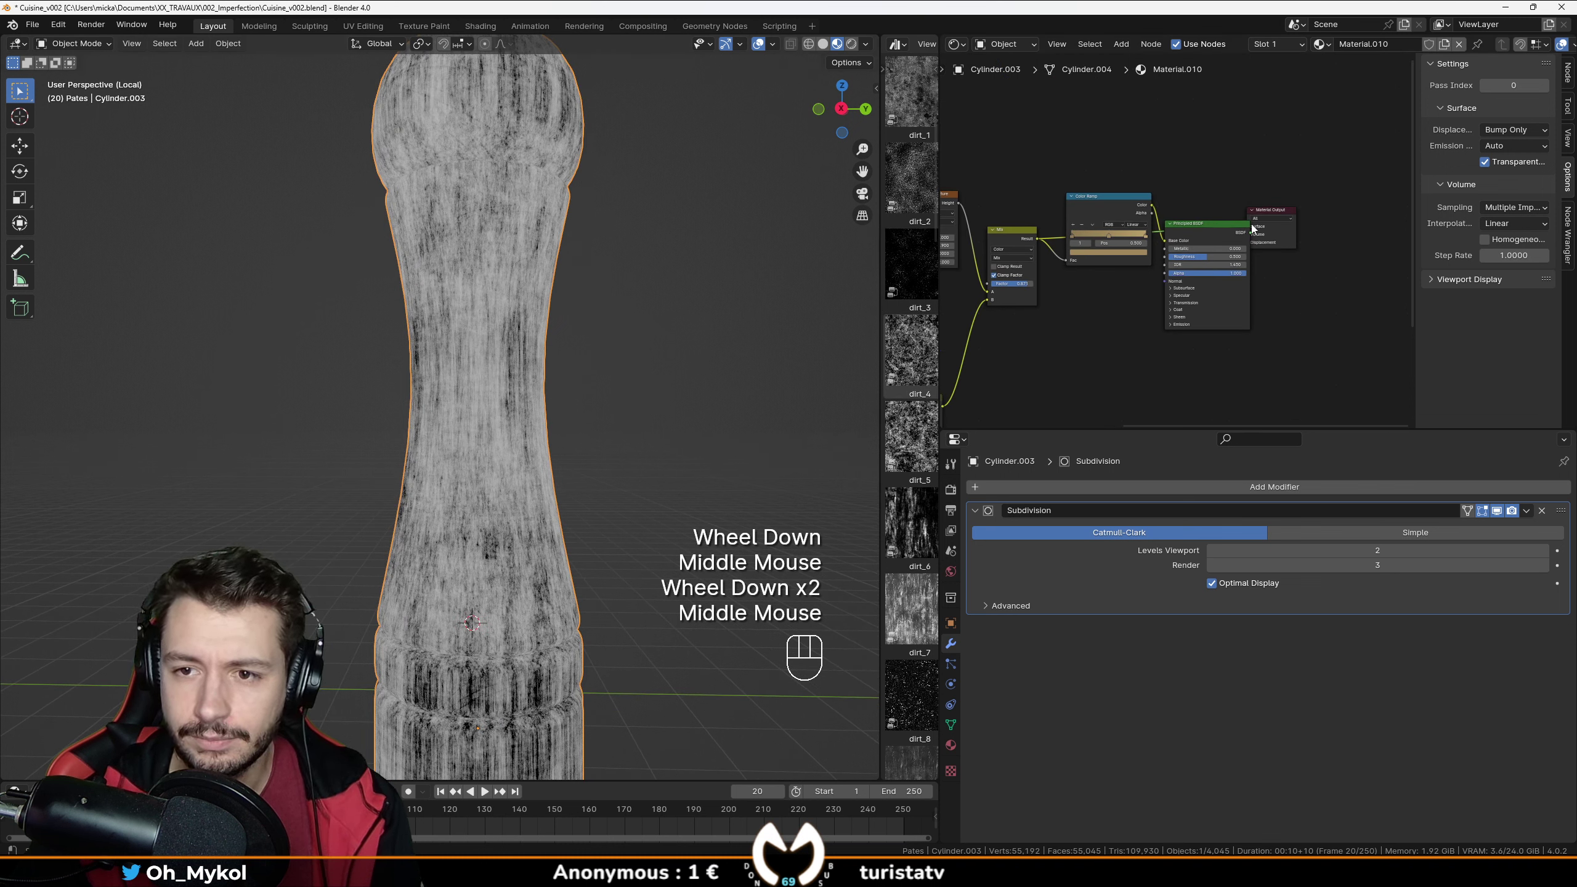
{"action": "left_click_drag", "start_coordinate": [1279, 214], "coordinate": [1335, 209]}
{"action": "left_click_drag", "start_coordinate": [1205, 222], "coordinate": [1222, 203]}
{"action": "left_click", "coordinate": [1215, 216], "text": "ctrl+shift"}
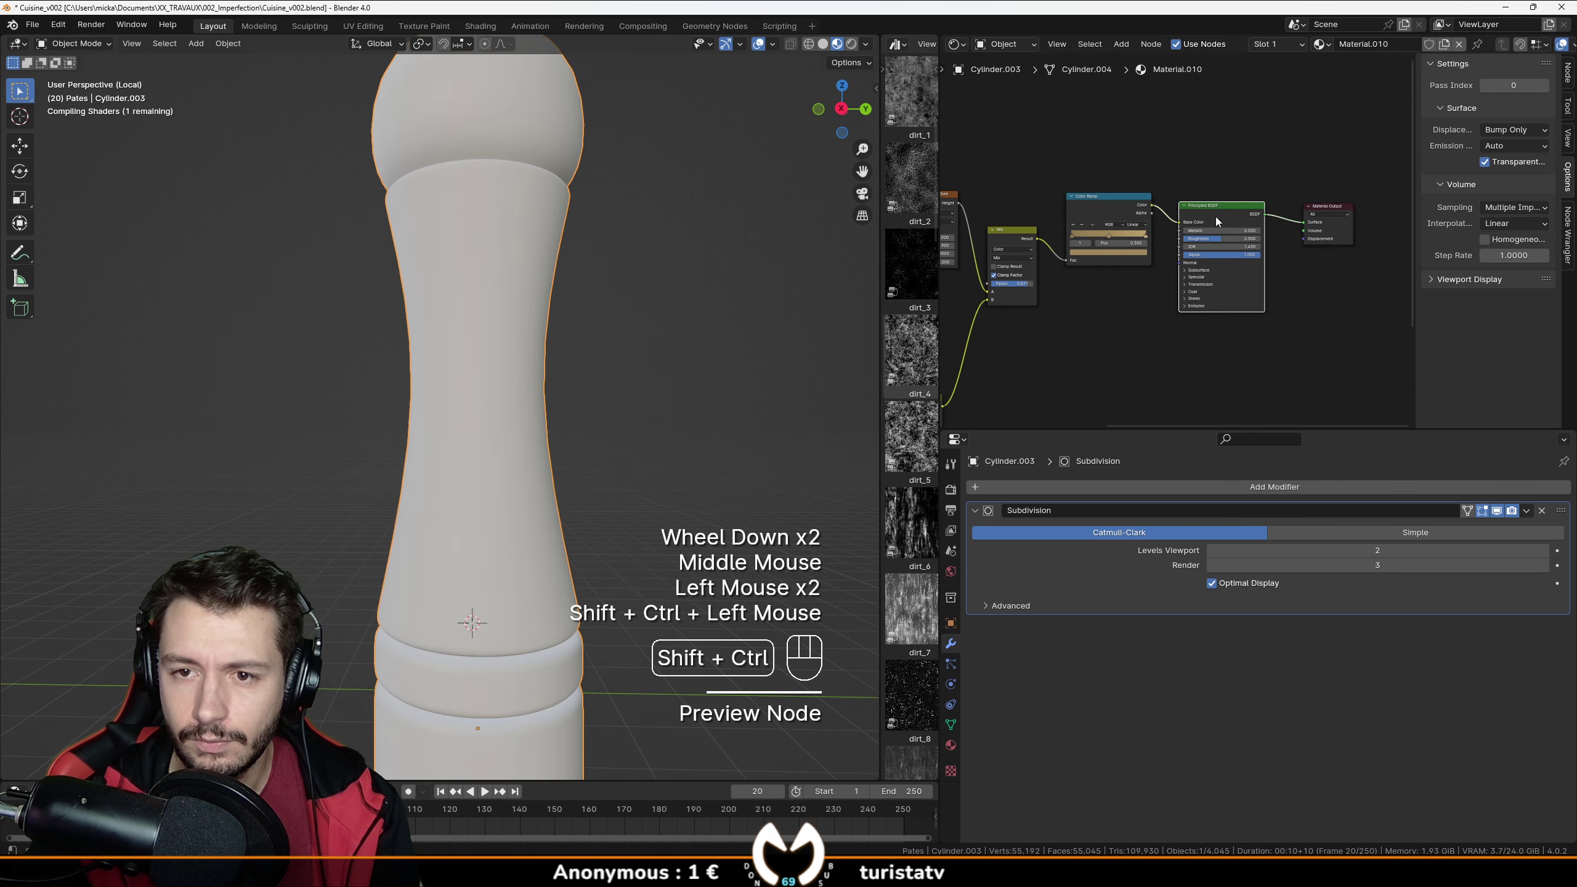
{"action": "middle_click_drag", "start_coordinate": [533, 371], "coordinate": [468, 387]}
{"action": "scroll", "coordinate": [507, 400], "scroll_direction": "up", "scroll_amount": 3}
{"action": "scroll", "coordinate": [497, 402], "scroll_direction": "down", "scroll_amount": 3}
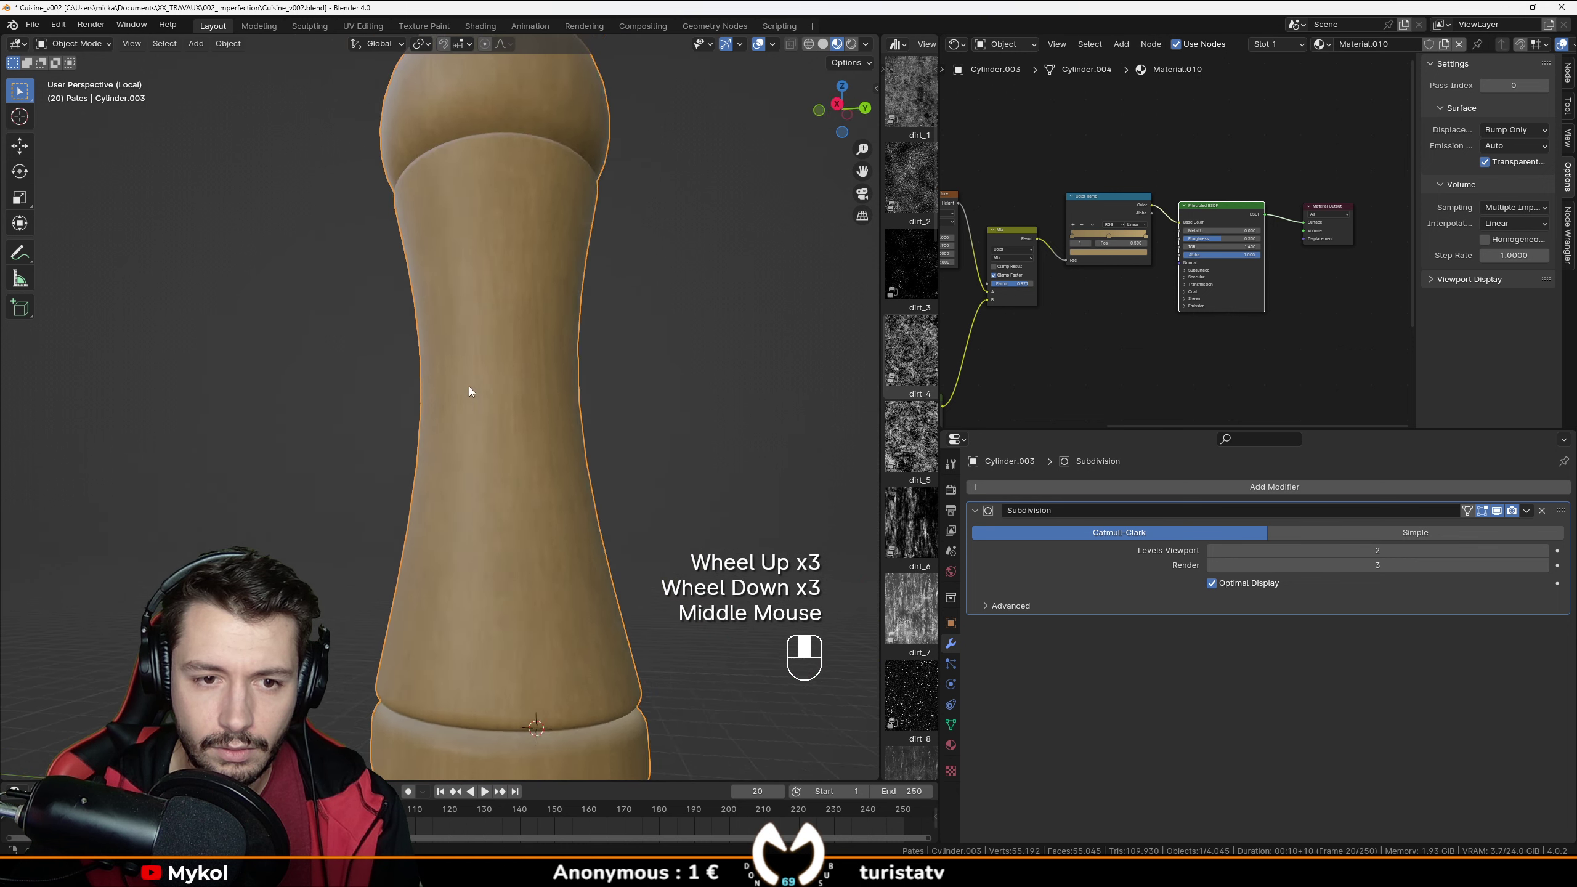
{"action": "scroll", "coordinate": [576, 402], "scroll_direction": "up", "scroll_amount": 2}
Lower the wood-and-dirt Mix factor to about 0.77.
{"action": "middle_click_drag", "start_coordinate": [1069, 236], "coordinate": [1181, 242]}
{"action": "scroll", "coordinate": [1182, 241], "scroll_direction": "up", "scroll_amount": 4}
{"action": "left_click_drag", "start_coordinate": [1078, 345], "coordinate": [1019, 347]}
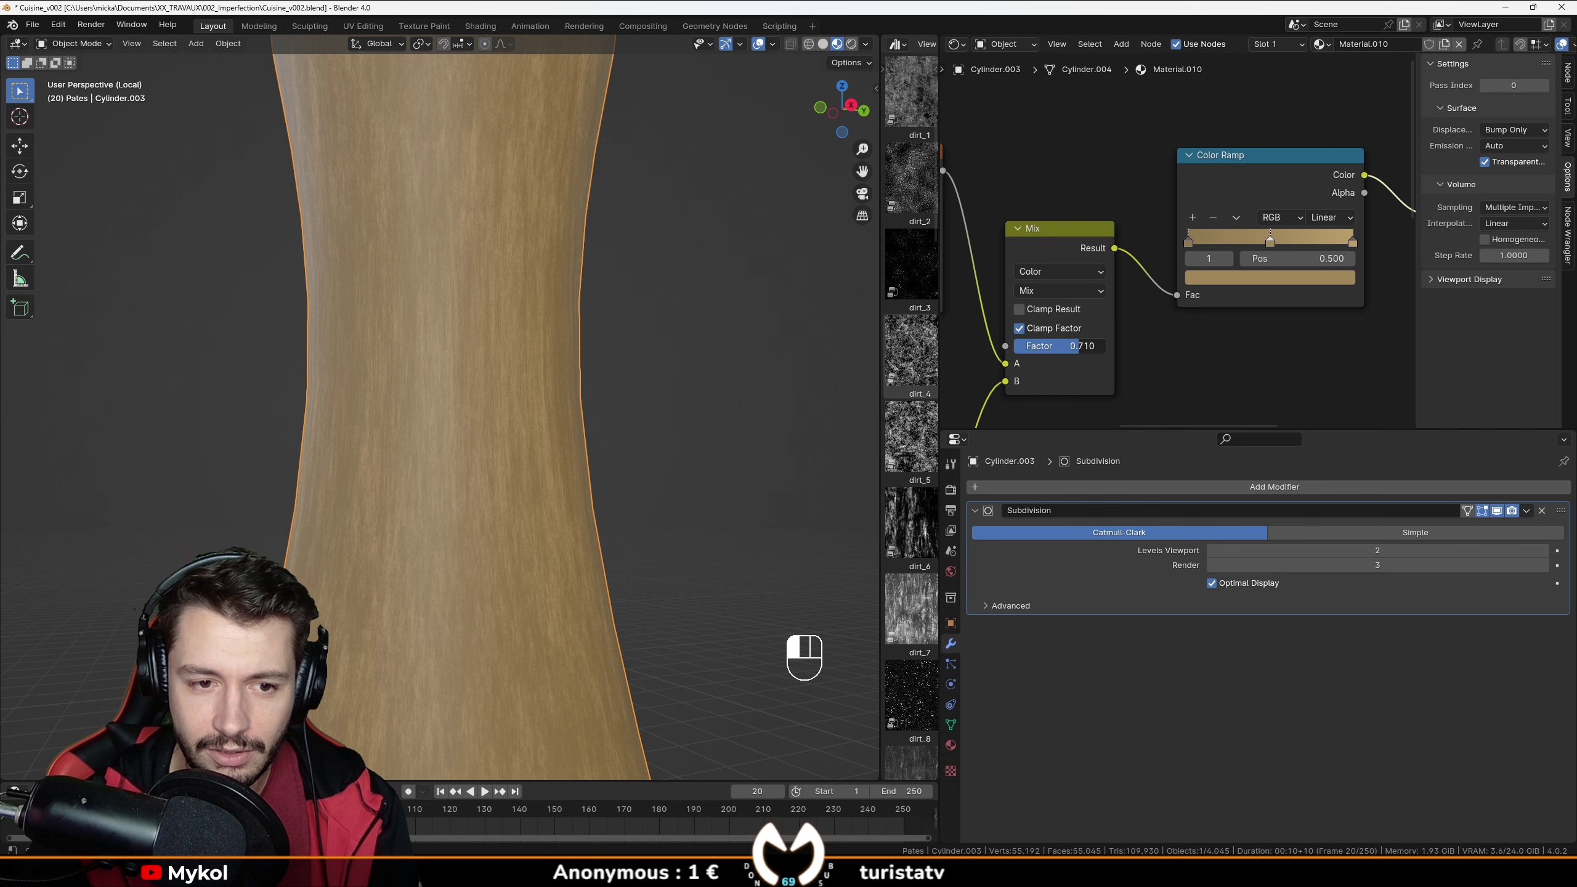
{"action": "scroll", "coordinate": [464, 390], "scroll_direction": "down", "scroll_amount": 2}
{"action": "middle_click_drag", "start_coordinate": [463, 390], "coordinate": [492, 422]}
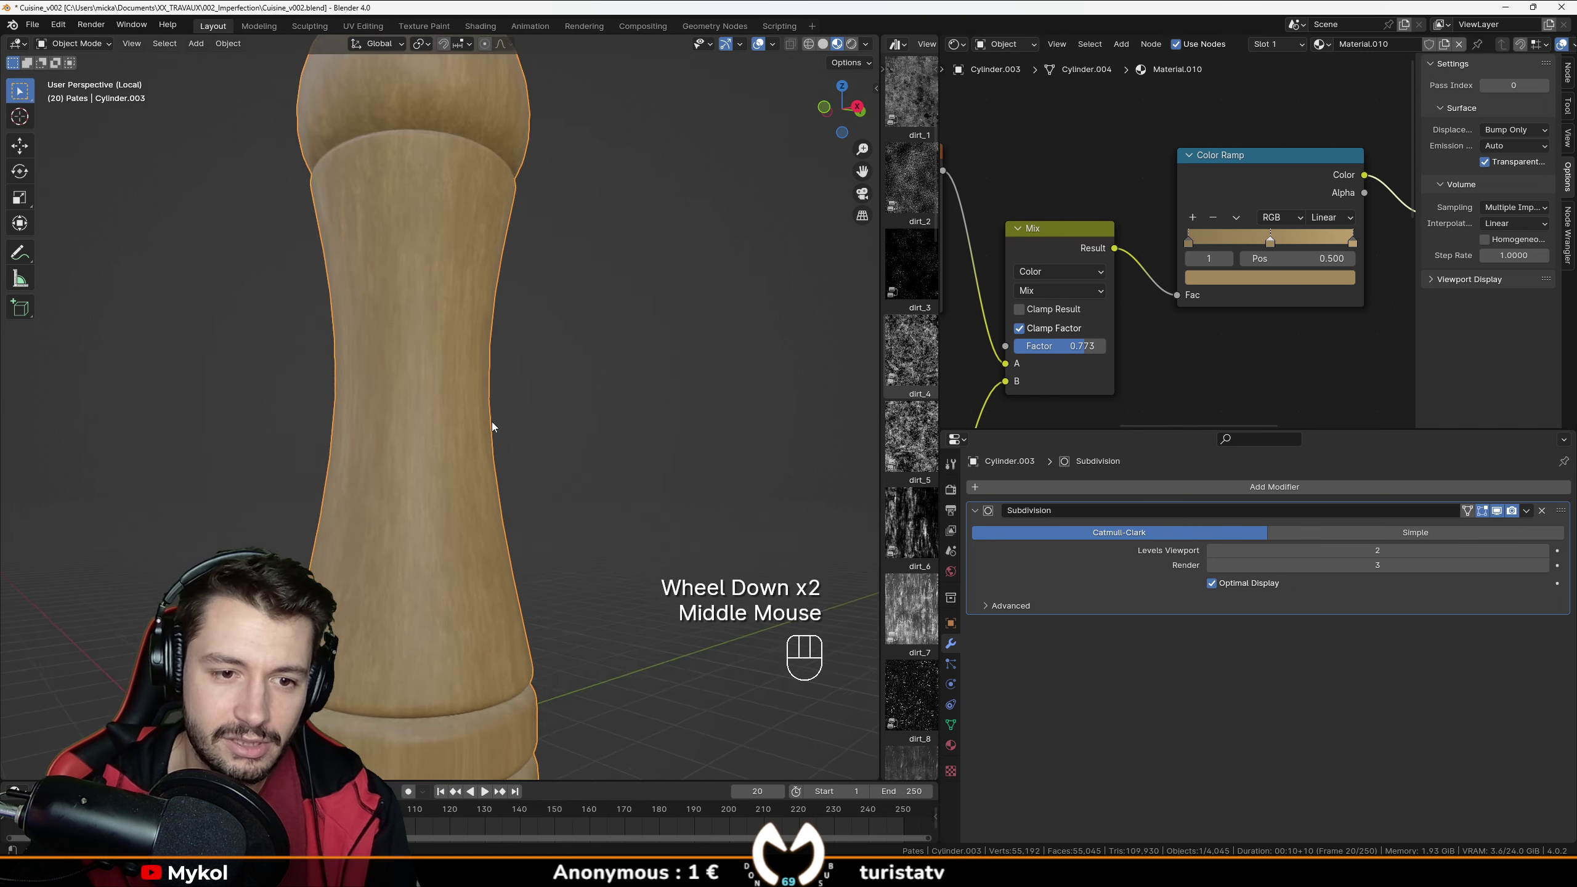
Pan the node editor over to the dirt_30 texture node.
{"action": "scroll", "coordinate": [474, 446], "scroll_direction": "up", "scroll_amount": 2}
{"action": "scroll", "coordinate": [474, 446], "scroll_direction": "down", "scroll_amount": 3}
{"action": "scroll", "coordinate": [1136, 342], "scroll_direction": "down", "scroll_amount": 1}
{"action": "middle_click_drag", "start_coordinate": [1128, 355], "coordinate": [1173, 99]}
{"action": "scroll", "coordinate": [1218, 204], "scroll_direction": "down", "scroll_amount": 1}
{"action": "mouse_move", "coordinate": [1136, 236]}
{"action": "middle_mouse_down"}
{"action": "mouse_move", "coordinate": [1214, 206]}
{"action": "mouse_move", "coordinate": [1155, 247]}
{"action": "middle_mouse_up"}
{"action": "scroll", "coordinate": [1217, 204], "scroll_direction": "down", "scroll_amount": 1}
{"action": "key", "text": "shift+a"}
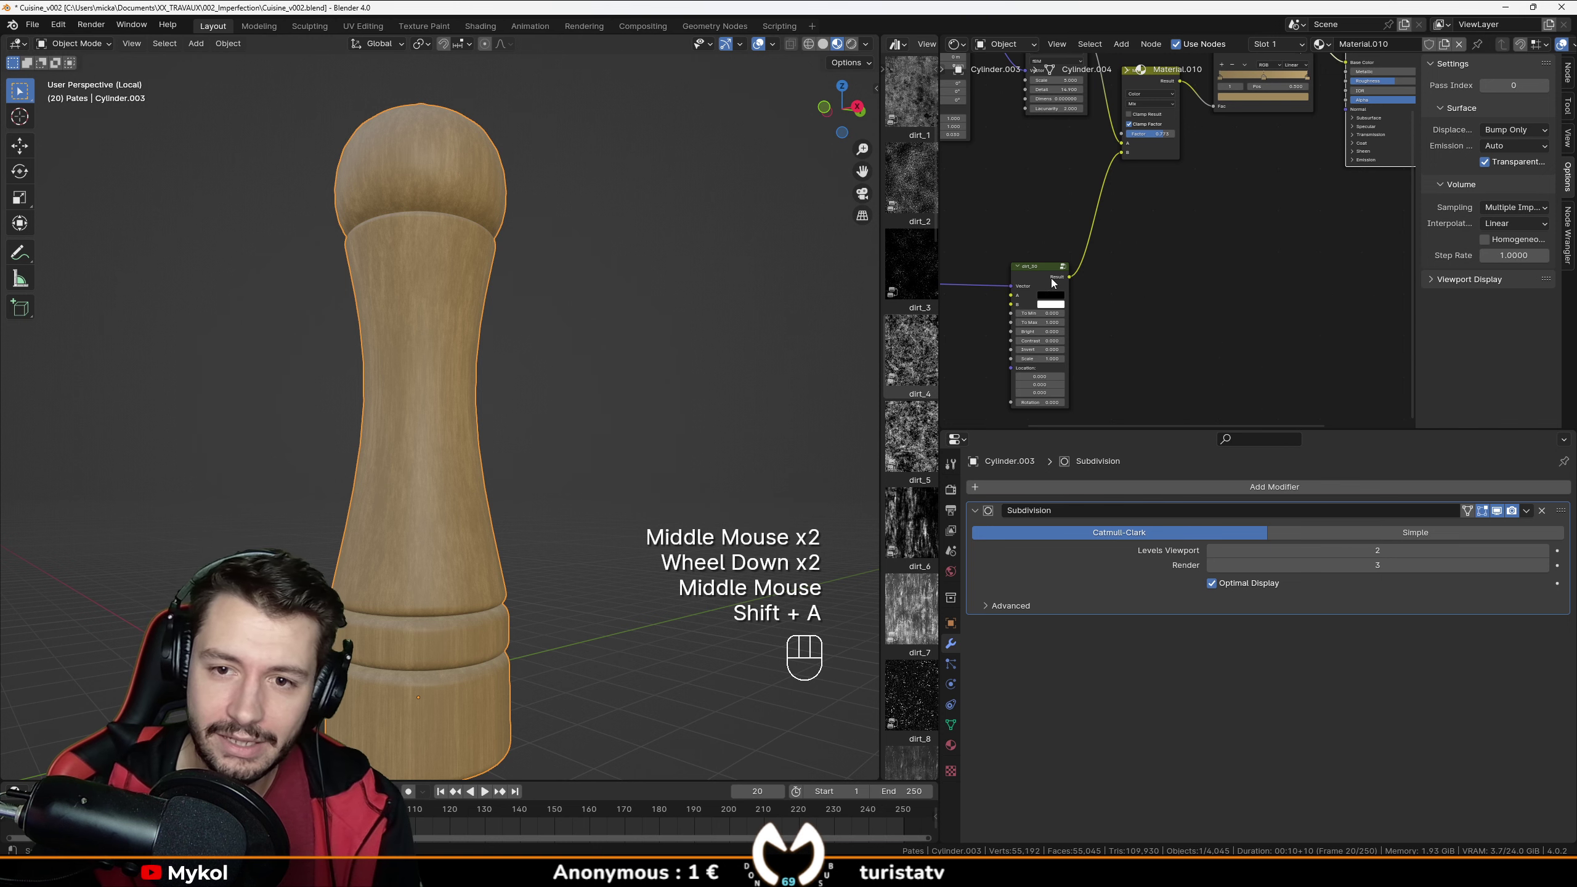
Move the dirt_30 texture node and duplicate it.
{"action": "left_click_drag", "start_coordinate": [1042, 267], "coordinate": [1052, 146]}
{"action": "key", "text": "shift+d"}
{"action": "scroll", "coordinate": [1043, 303], "scroll_direction": "down", "scroll_amount": 2}
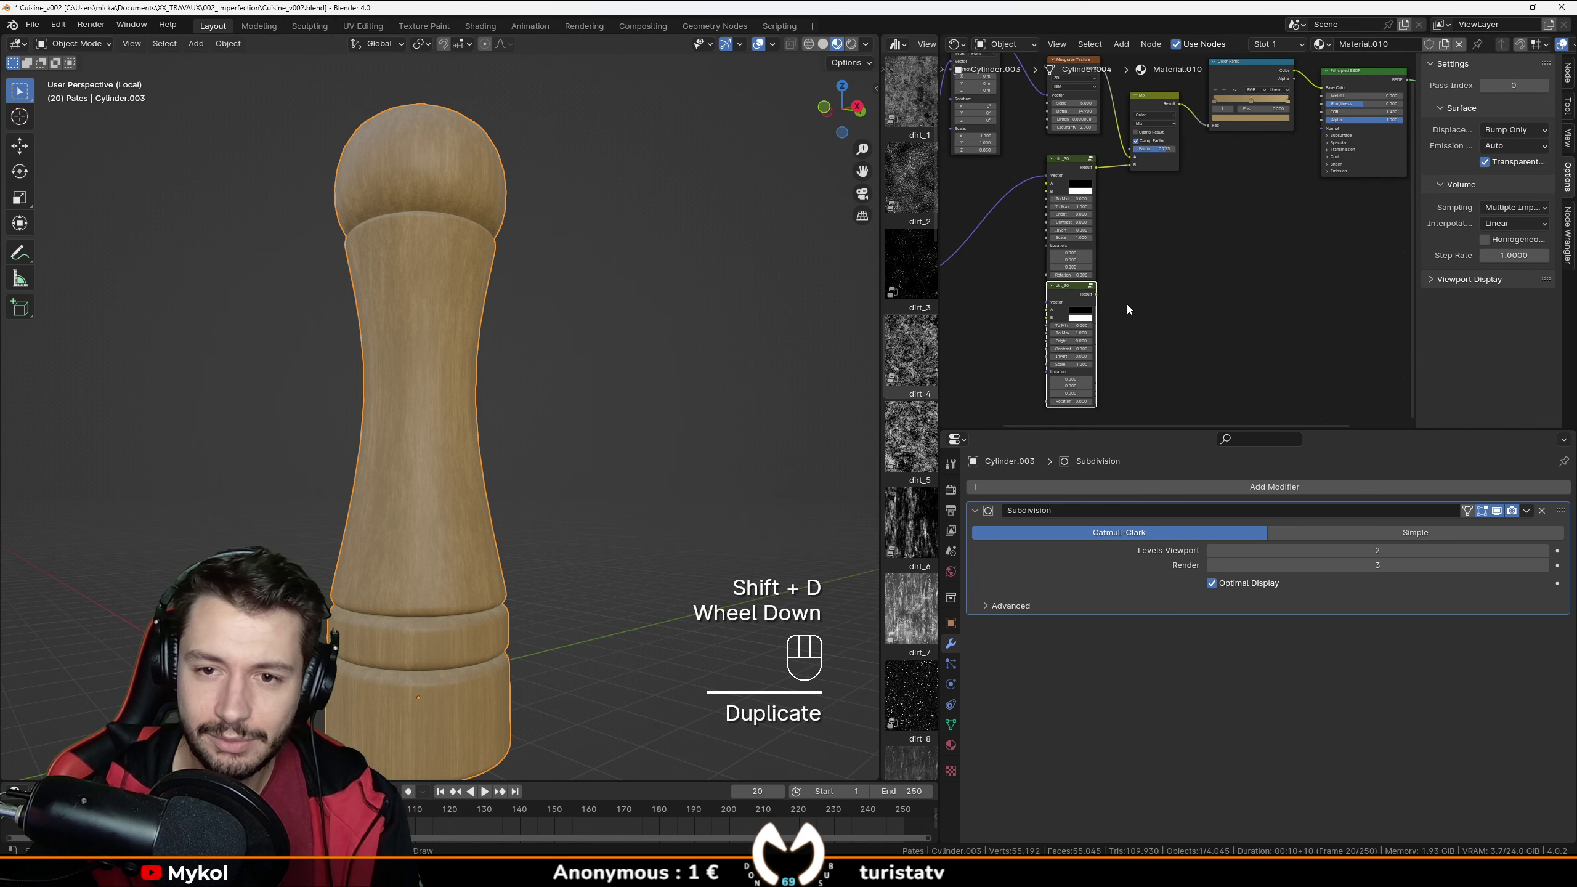
{"action": "middle_click_drag", "start_coordinate": [1126, 309], "coordinate": [1180, 220], "text": "shift"}
{"action": "scroll", "coordinate": [994, 292], "scroll_direction": "up", "scroll_amount": 1}
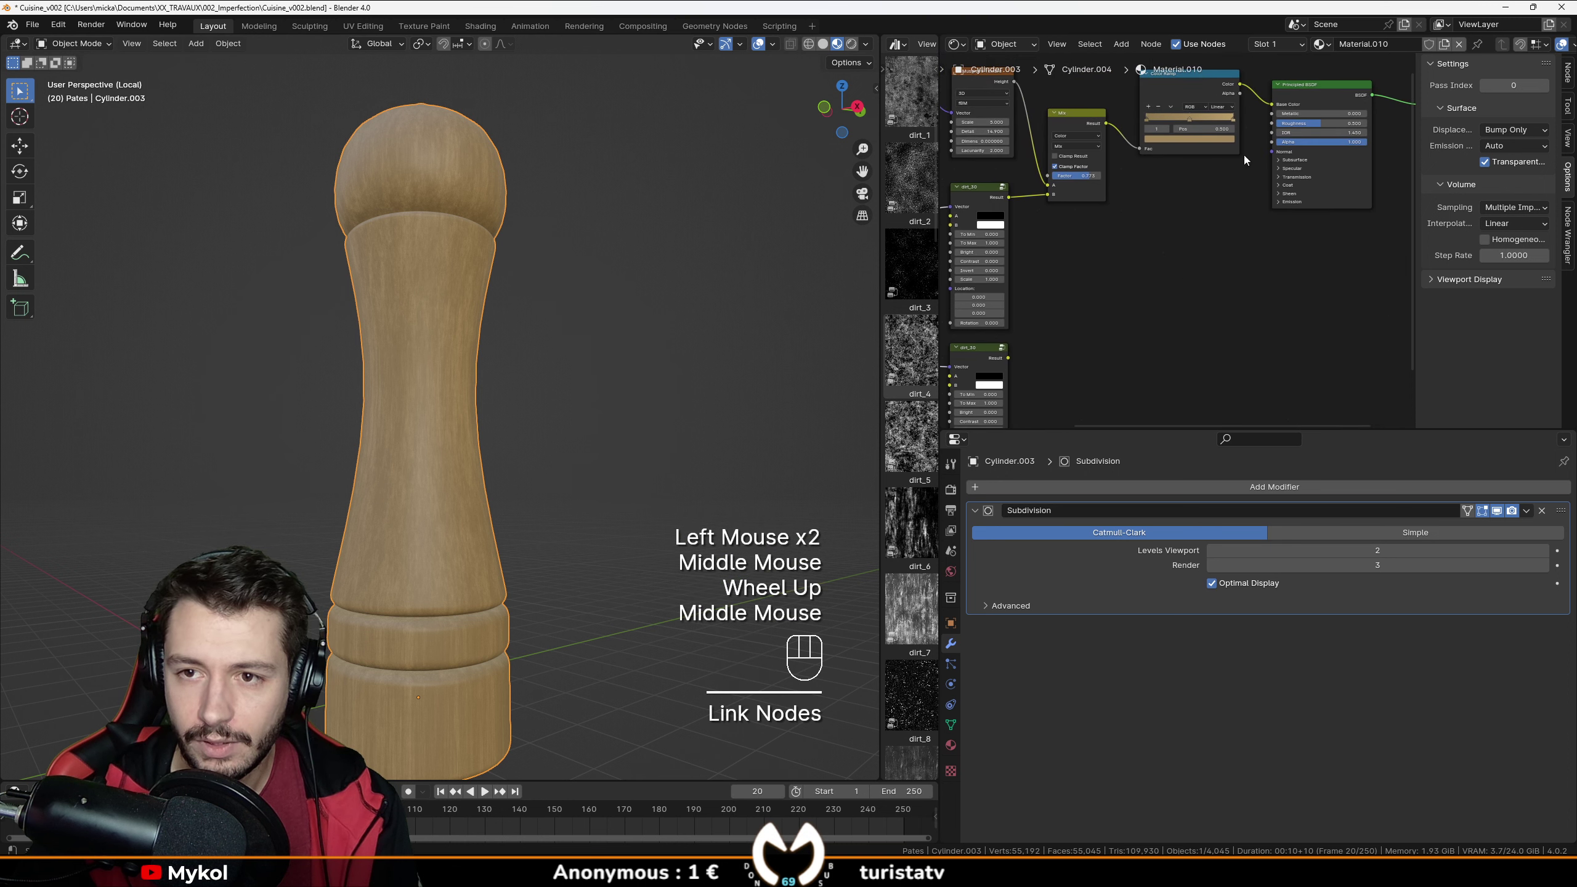
Link the copied dirt texture into the Principled BSDF Roughness and inspect the mill.
{"action": "key", "text": "shift+a"}
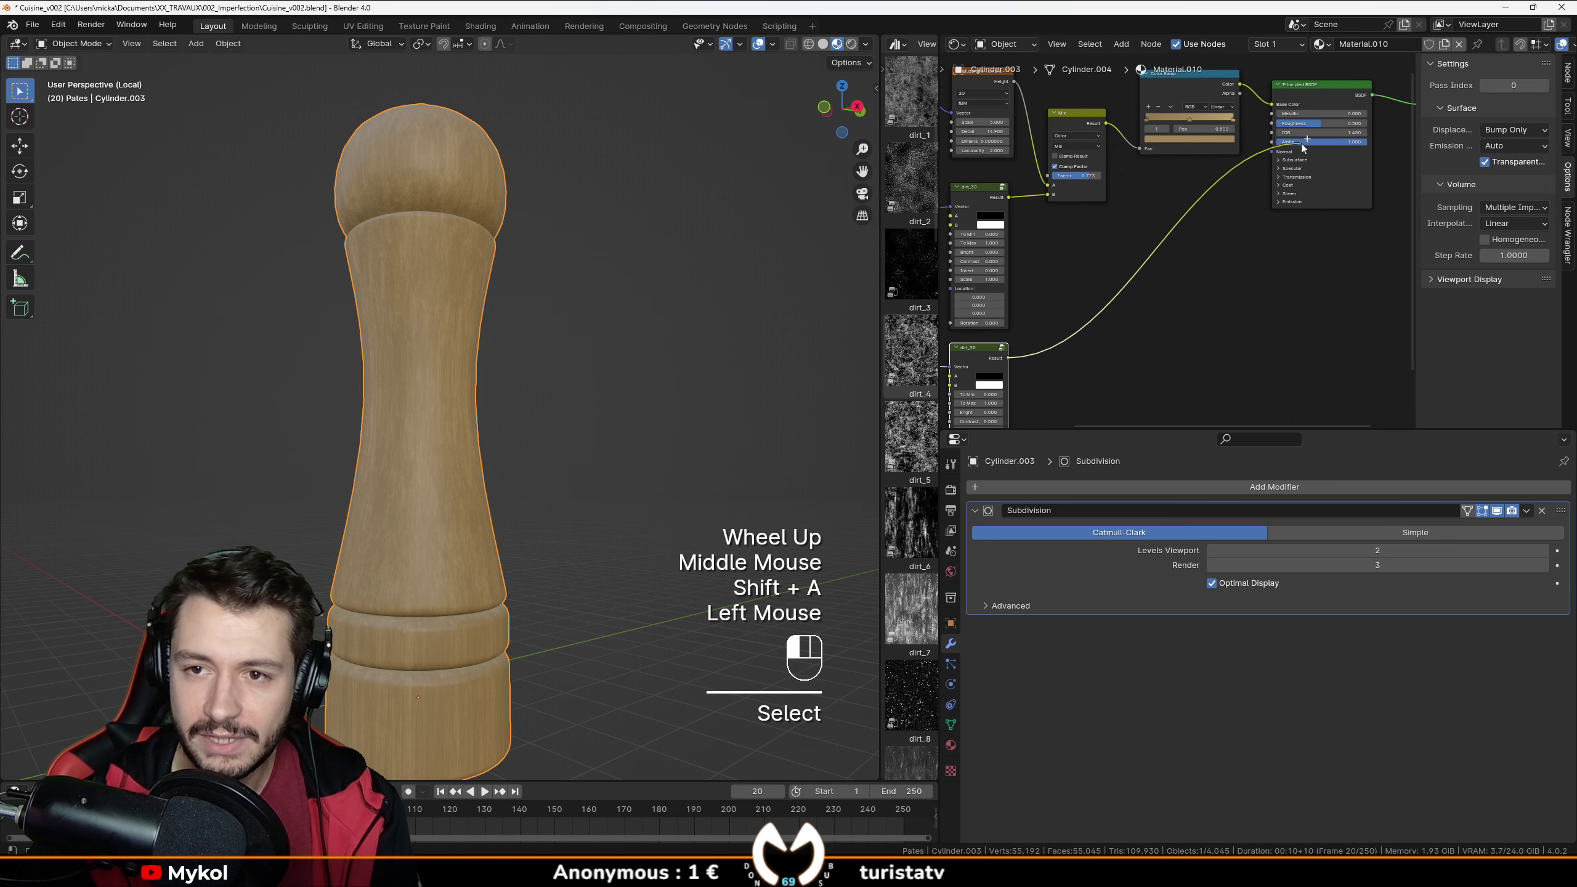
{"action": "left_click_drag", "start_coordinate": [1272, 128], "coordinate": [1272, 124]}
{"action": "middle_click_drag", "start_coordinate": [1050, 258], "coordinate": [1077, 303]}
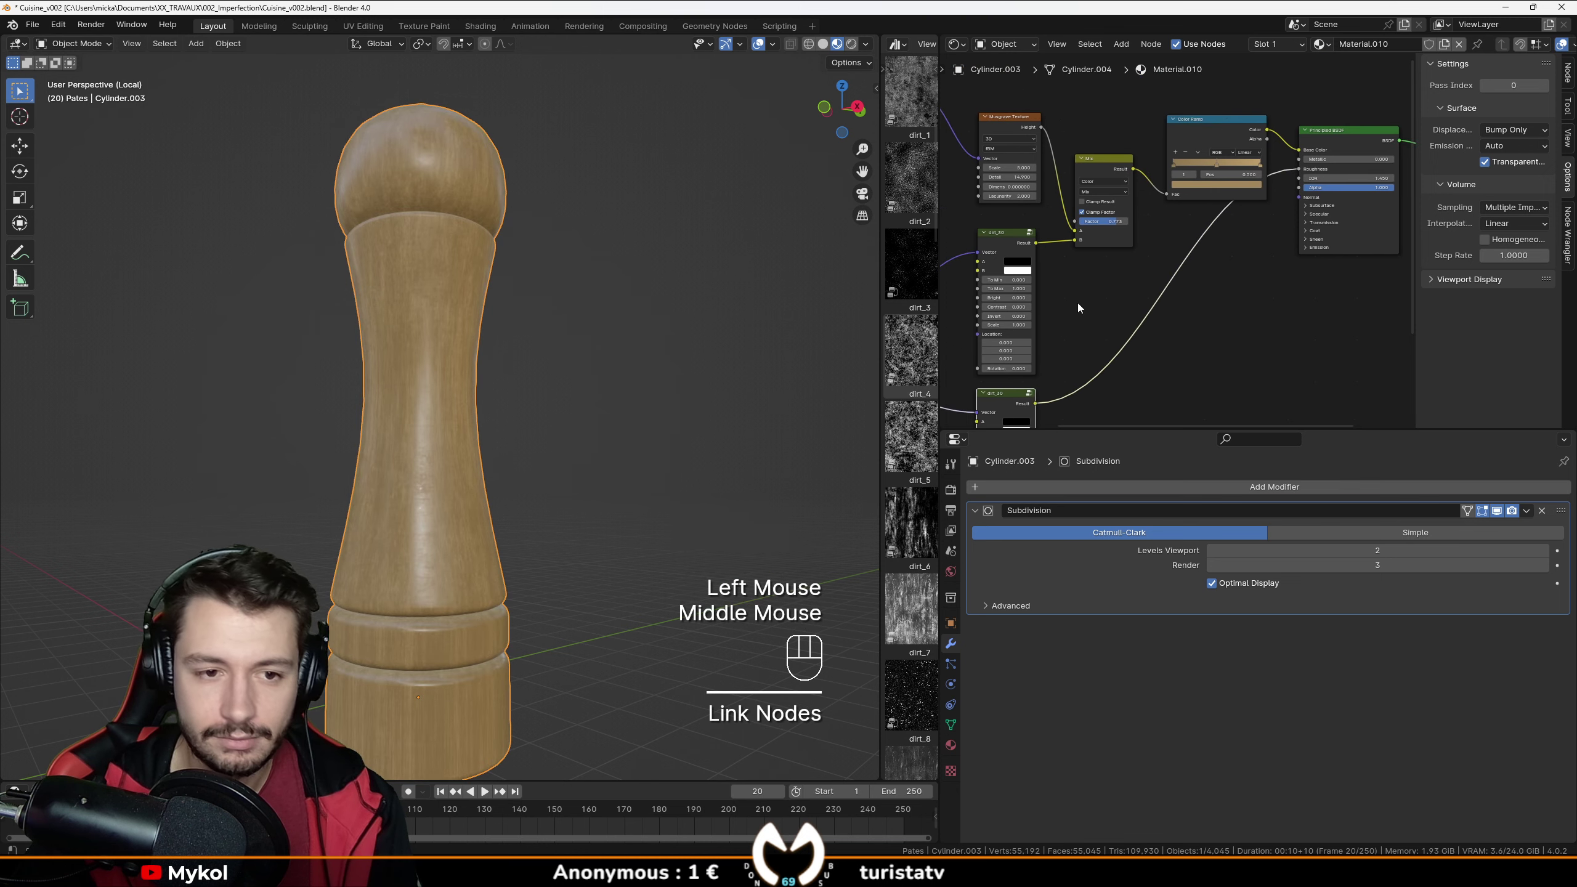
{"action": "scroll", "coordinate": [451, 475], "scroll_direction": "up", "scroll_amount": 1}
{"action": "middle_click_drag", "start_coordinate": [472, 472], "coordinate": [465, 507]}
{"action": "scroll", "coordinate": [451, 476], "scroll_direction": "up", "scroll_amount": 1}
{"action": "scroll", "coordinate": [373, 497], "scroll_direction": "down", "scroll_amount": 2}
{"action": "middle_click_drag", "start_coordinate": [465, 506], "coordinate": [509, 516]}
{"action": "scroll", "coordinate": [582, 547], "scroll_direction": "up", "scroll_amount": 2}
{"action": "middle_click_drag", "start_coordinate": [508, 515], "coordinate": [458, 543]}
{"action": "scroll", "coordinate": [1111, 324], "scroll_direction": "down", "scroll_amount": 1}
Add a Bump node (Strength 1.000, Distance 1.000) to the material.
{"action": "middle_click_drag", "start_coordinate": [1111, 324], "coordinate": [1136, 253]}
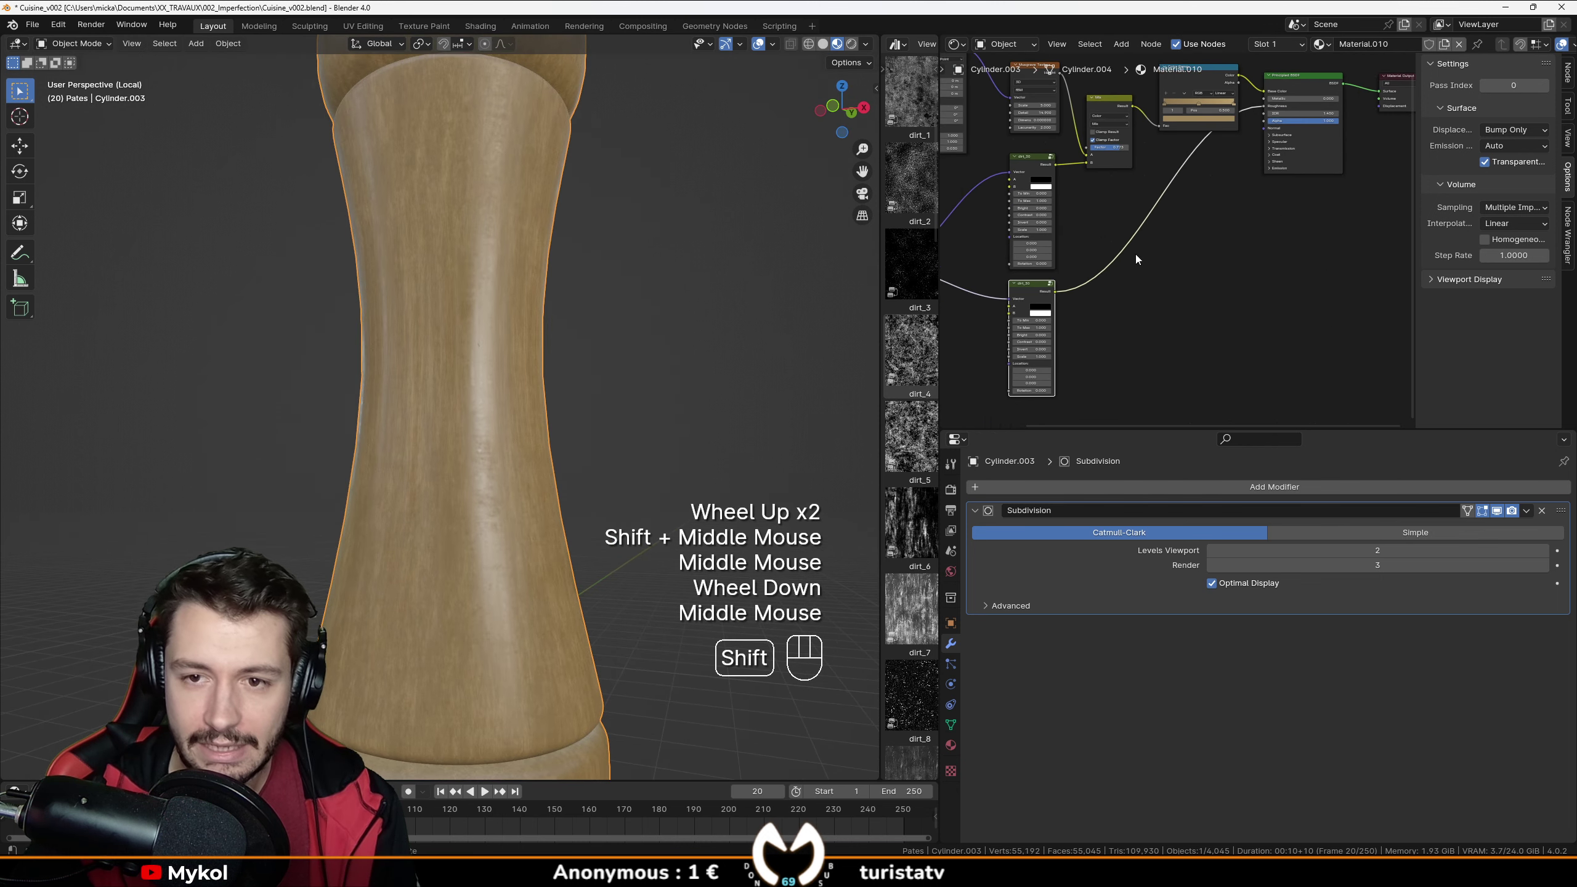
{"action": "key", "text": "shift+a"}
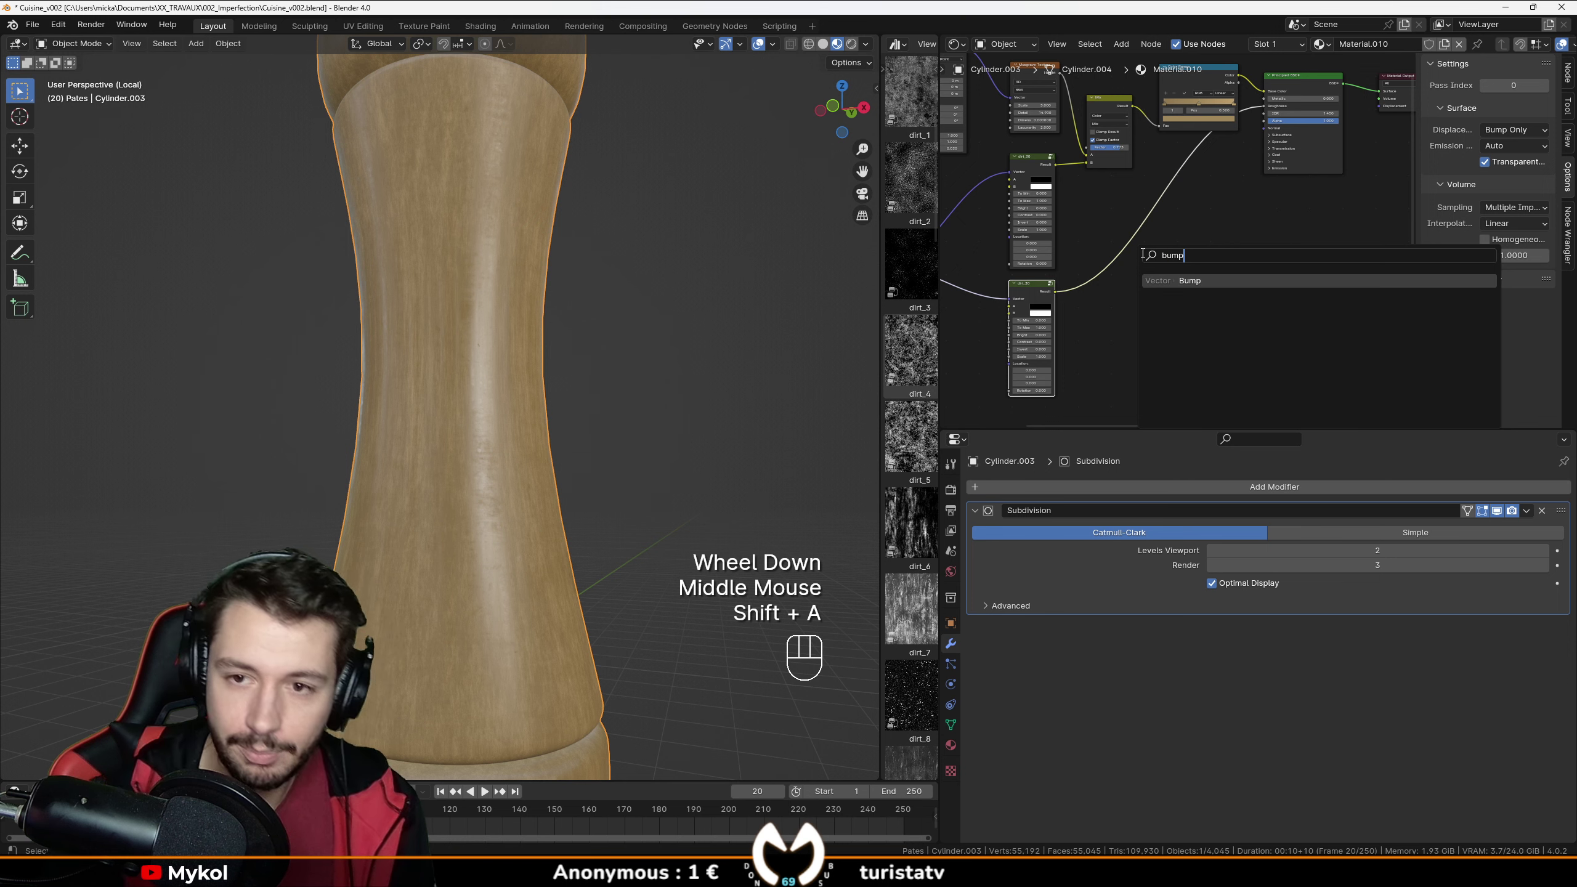
{"action": "key", "text": "Return"}
{"action": "scroll", "coordinate": [989, 331], "scroll_direction": "up", "scroll_amount": 2}
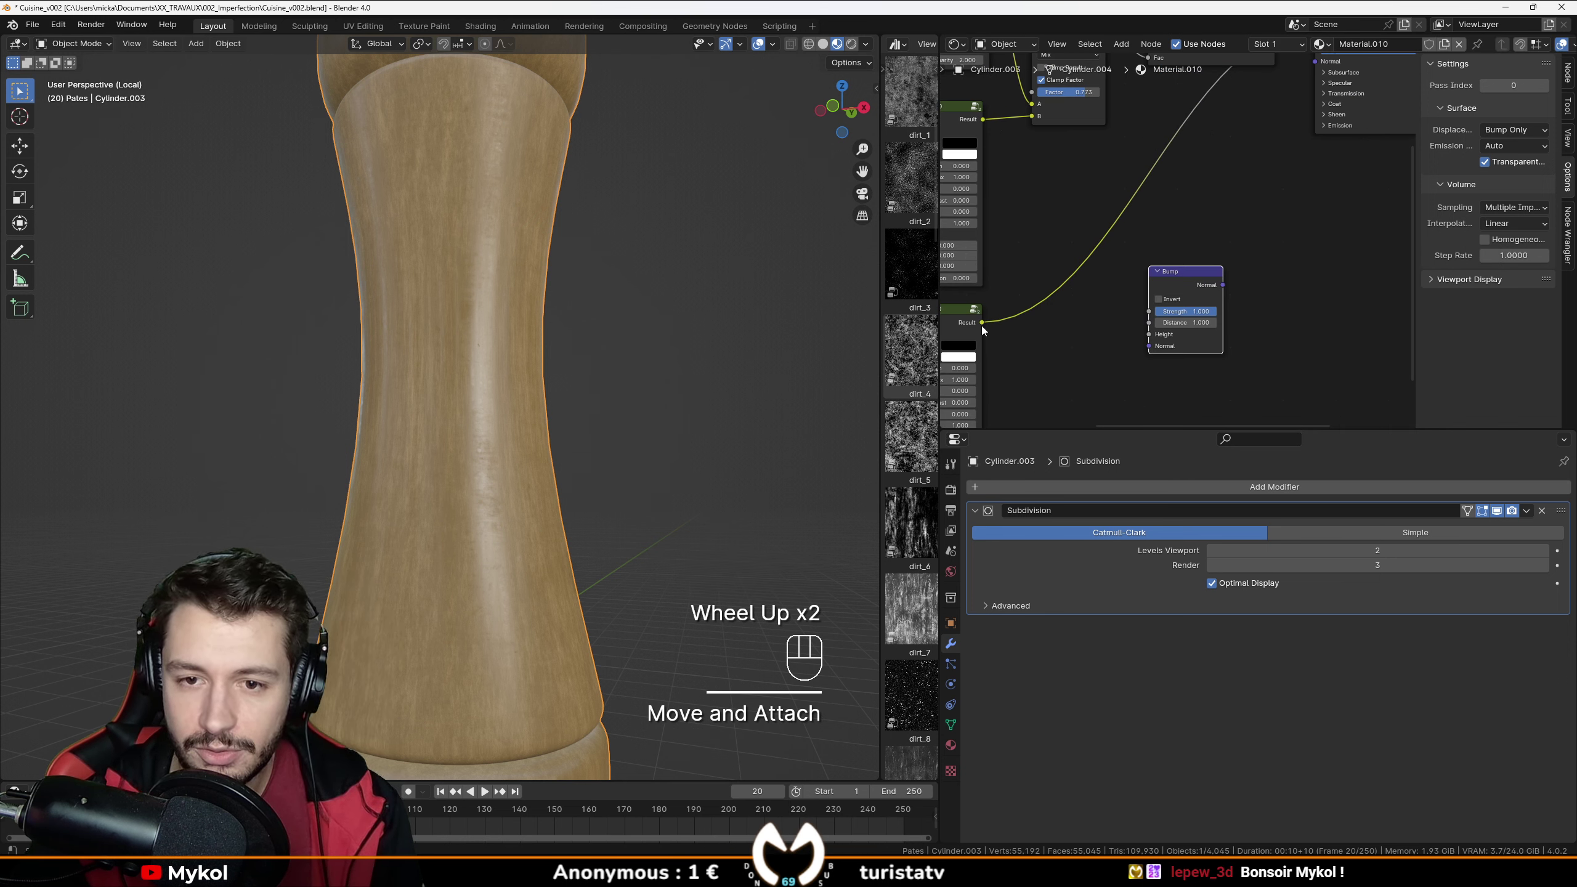
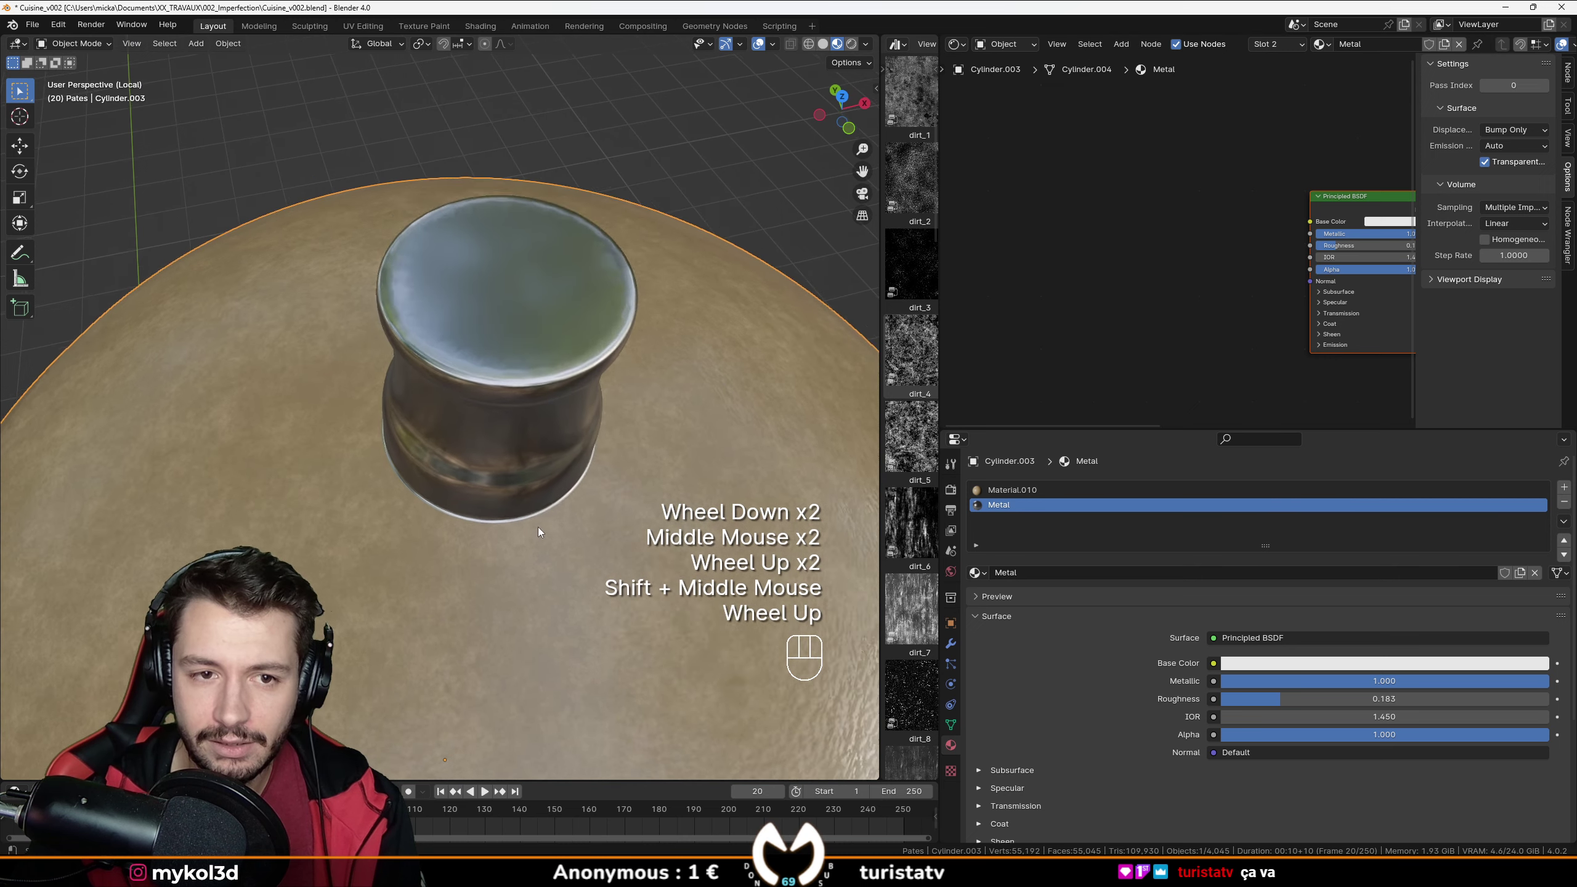
{"action": "scroll", "coordinate": [537, 528], "scroll_direction": "up", "scroll_amount": 1}
Add the dirt_7 texture to the Metal material, fed by UV from a Texture Coordinate node.
{"action": "middle_click_drag", "start_coordinate": [455, 343], "coordinate": [451, 351]}
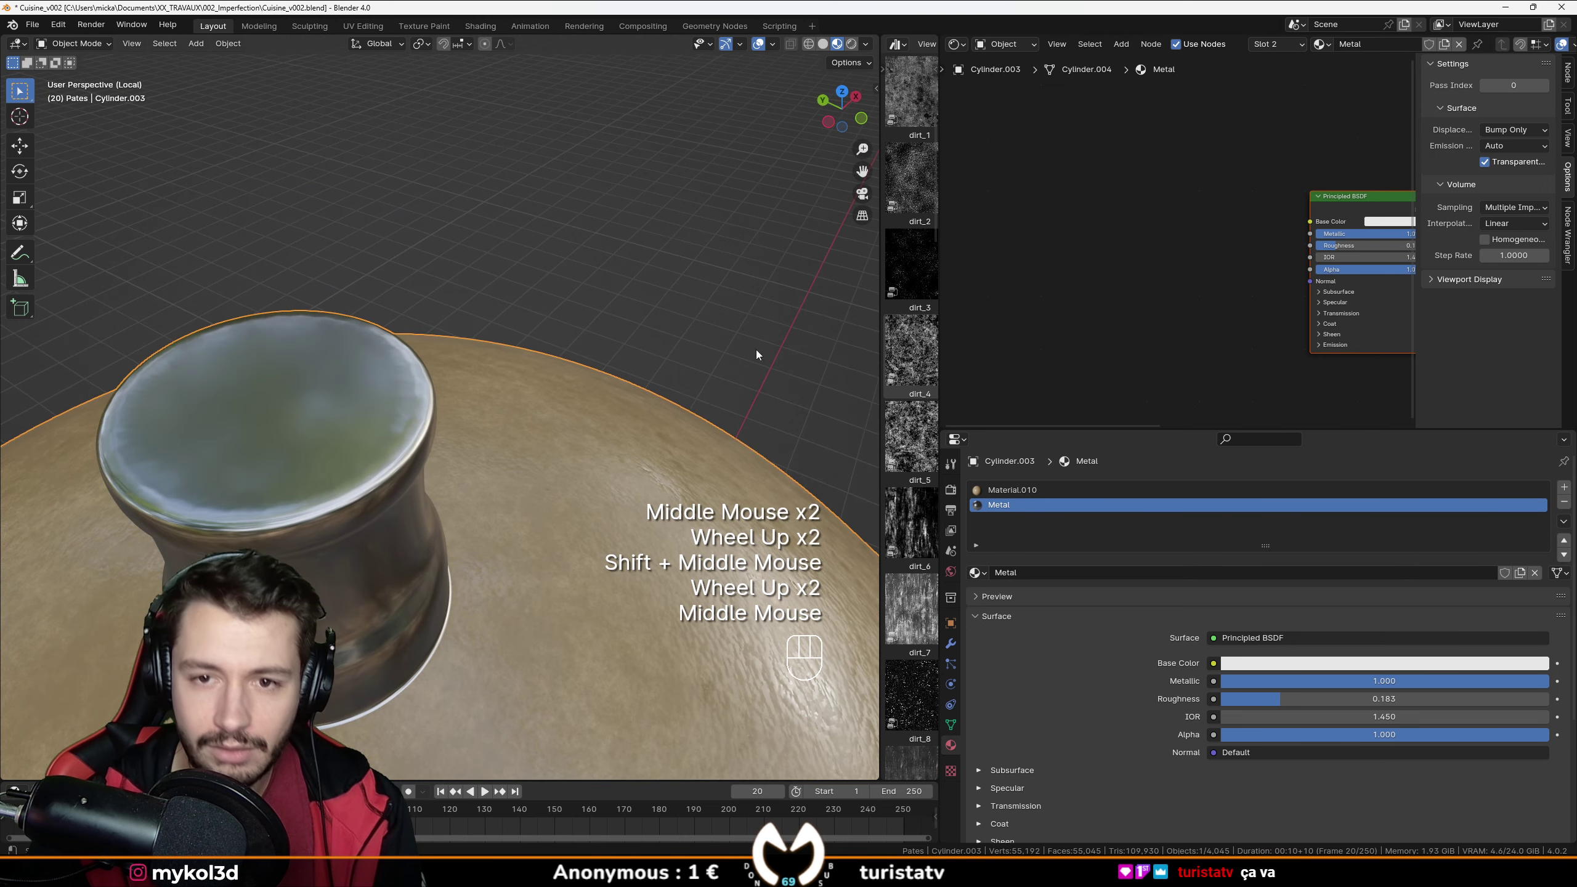
{"action": "scroll", "coordinate": [756, 351], "scroll_direction": "down", "scroll_amount": 4}
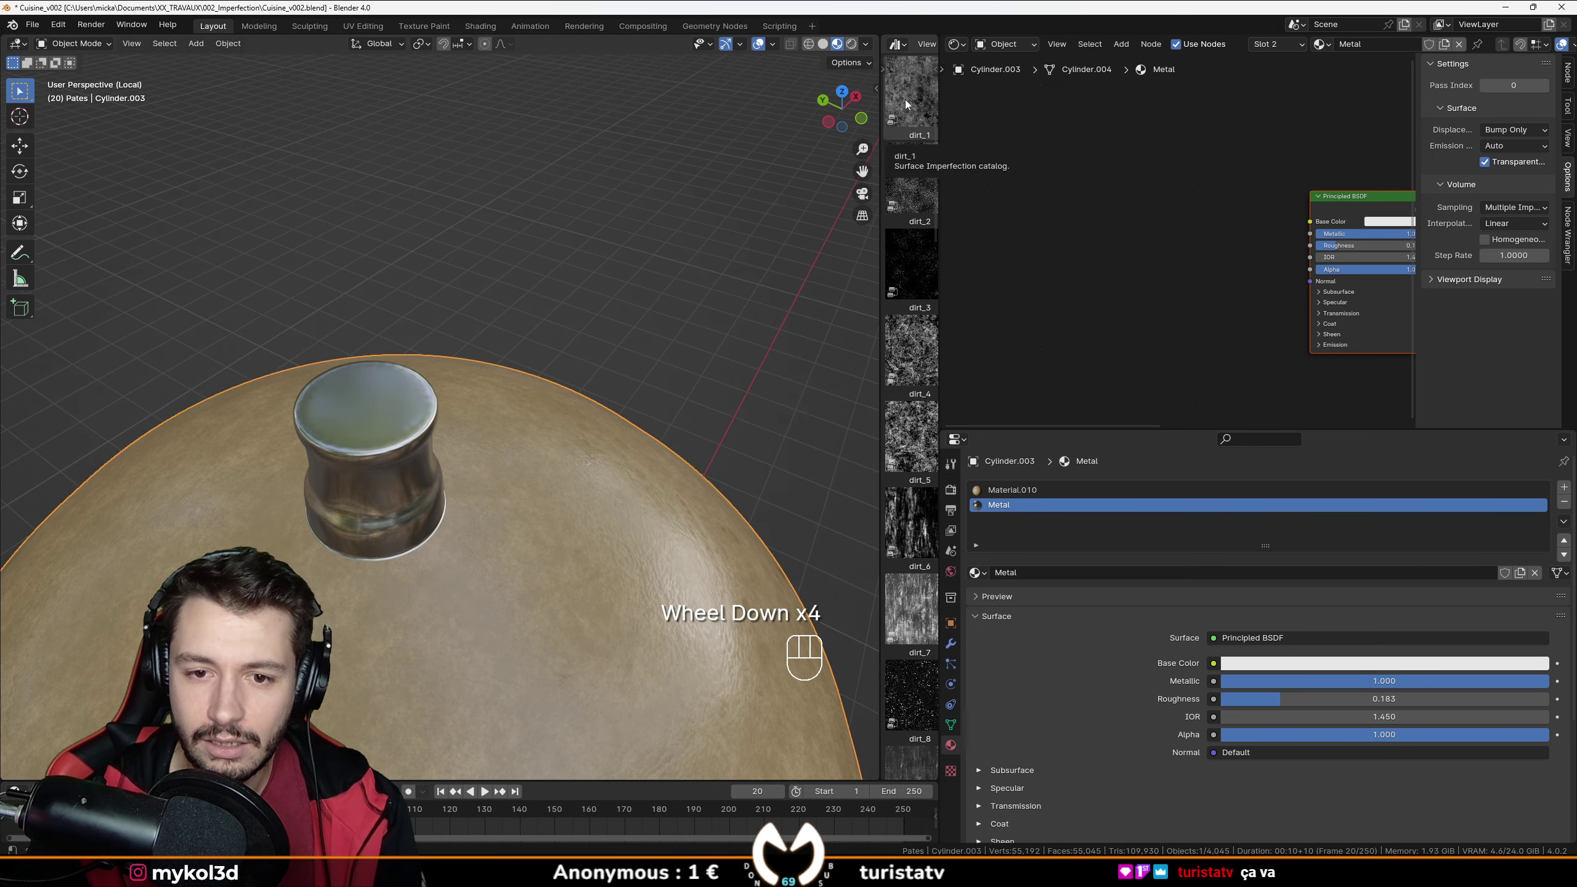
{"action": "left_click_drag", "start_coordinate": [1062, 272], "coordinate": [1052, 234]}
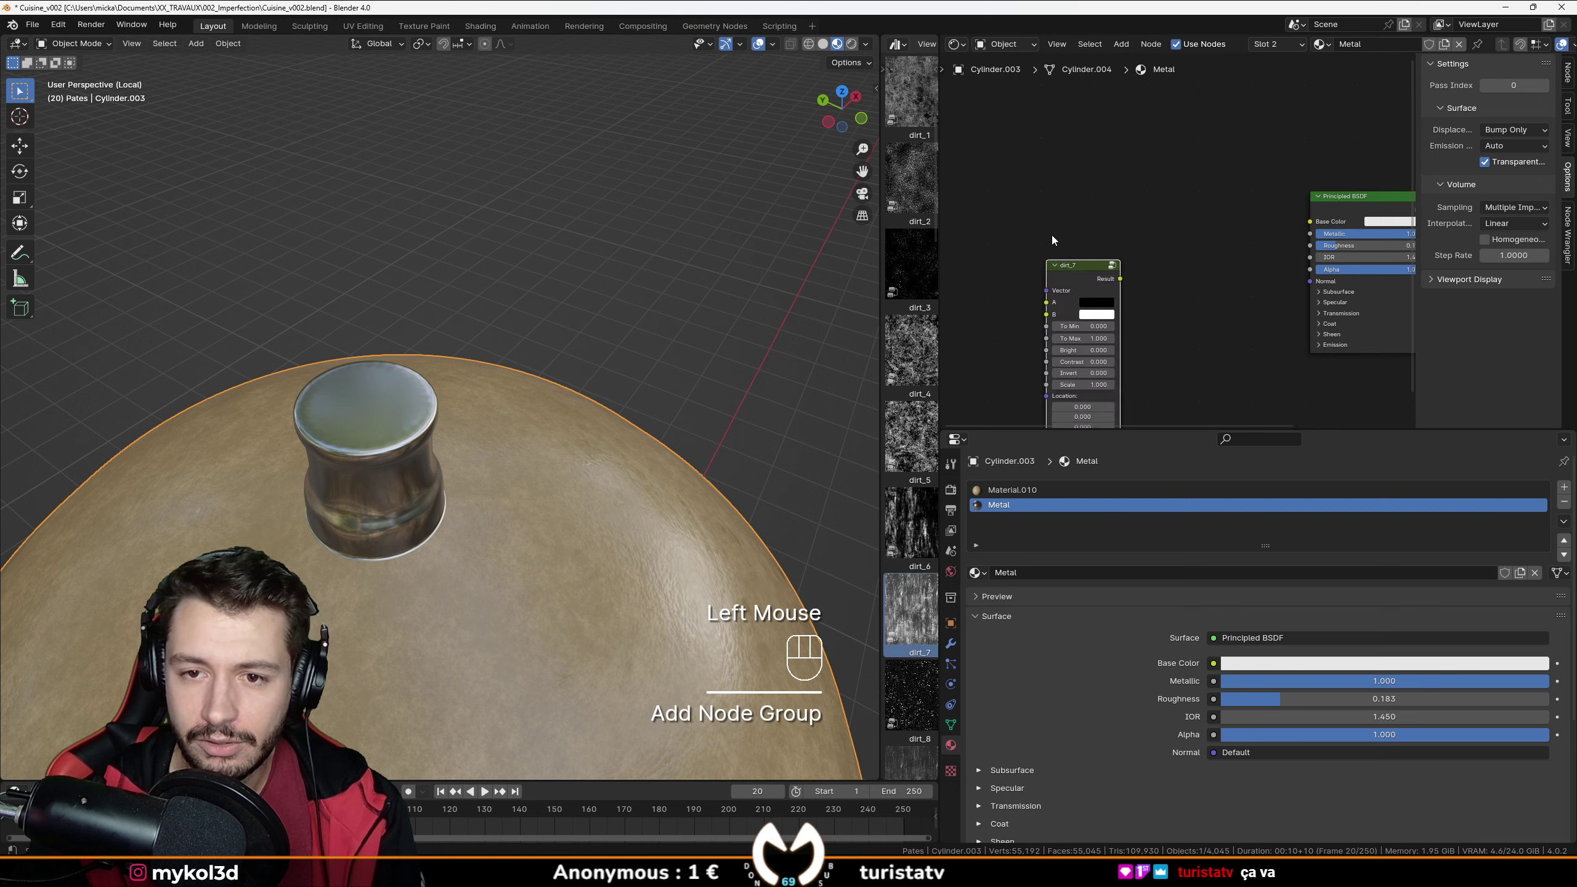
{"action": "scroll", "coordinate": [1056, 232], "scroll_direction": "down", "scroll_amount": 1}
{"action": "left_click", "coordinate": [1093, 224]}
{"action": "key", "text": "shift+a"}
{"action": "type", "text": "oor"}
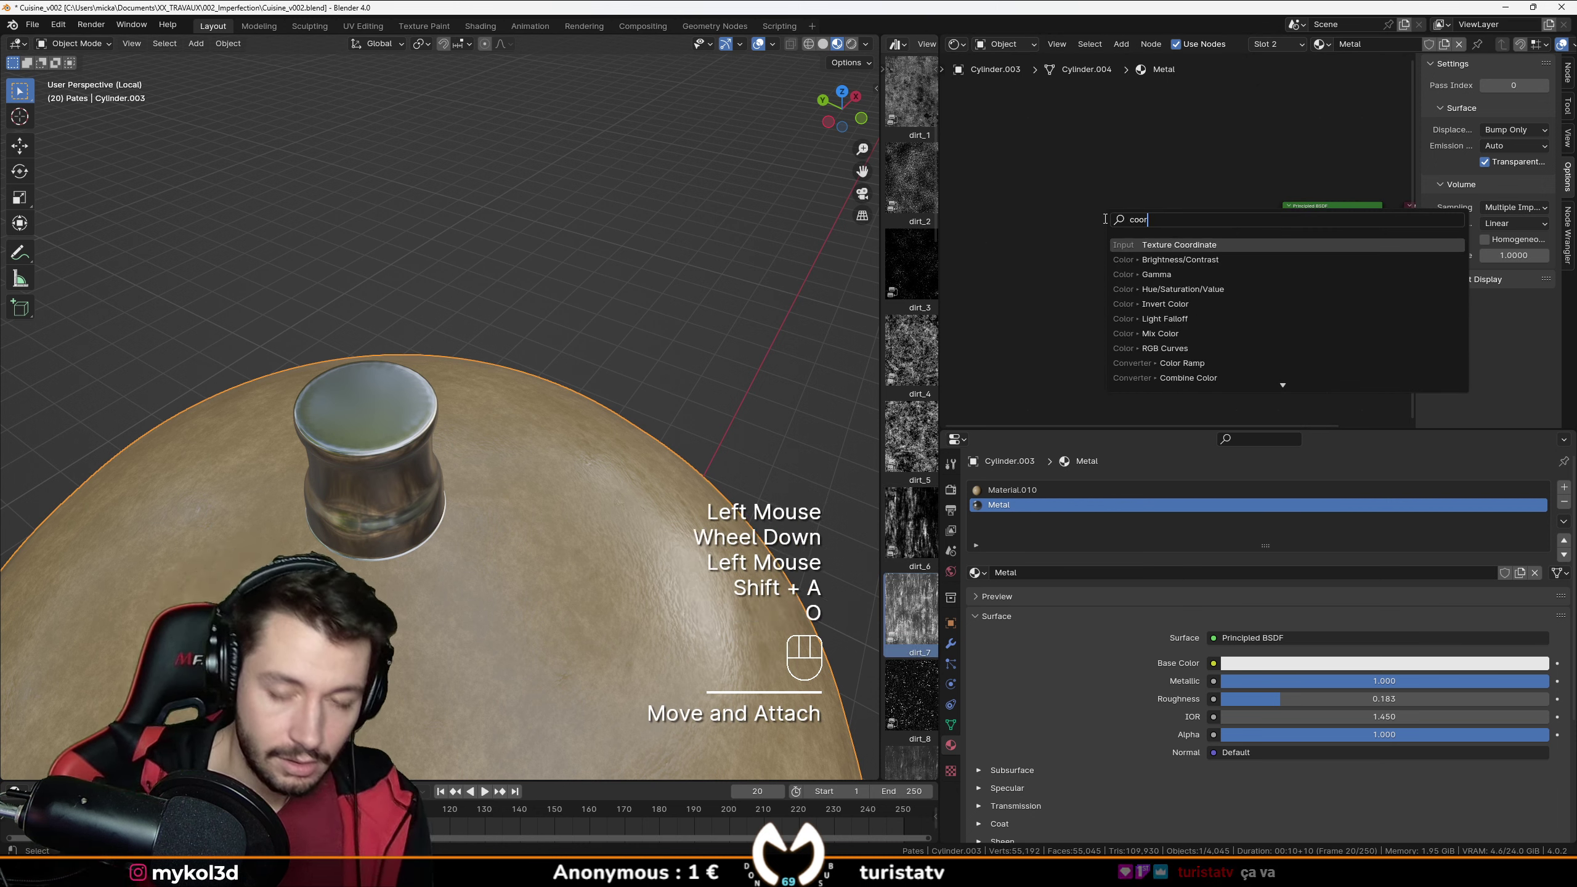
{"action": "left_click", "coordinate": [1182, 253]}
{"action": "scroll", "coordinate": [1077, 293], "scroll_direction": "up", "scroll_amount": 1}
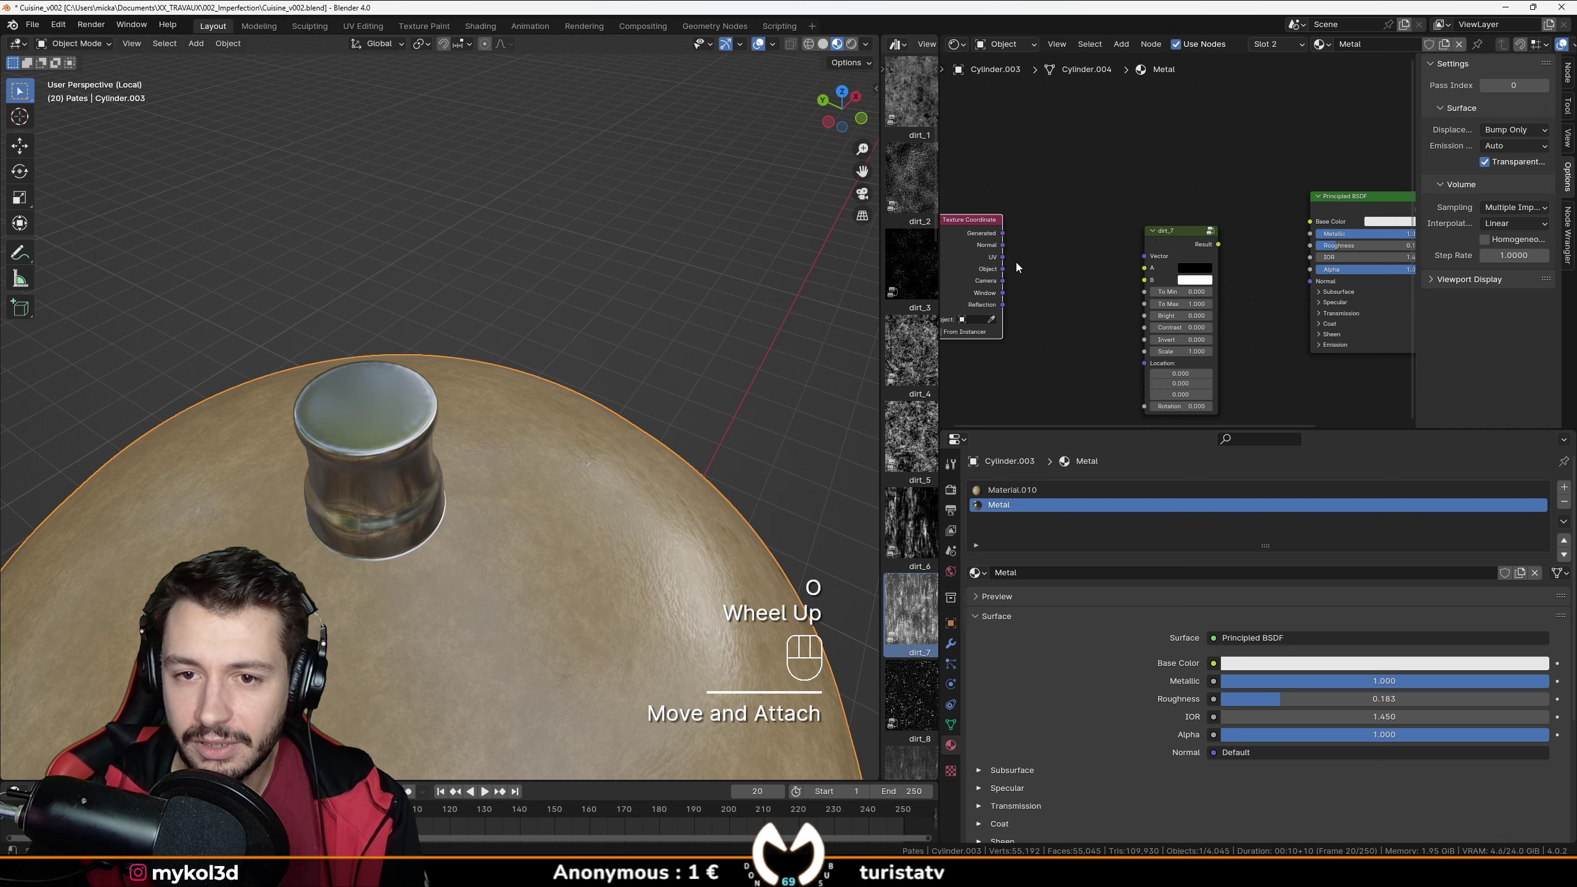
{"action": "left_click_drag", "start_coordinate": [1003, 256], "coordinate": [1203, 255]}
Preview dirt_7 on the cylinder, frame it, and switch into Edit Mode.
{"action": "left_click", "coordinate": [1185, 237], "text": "ctrl+shift"}
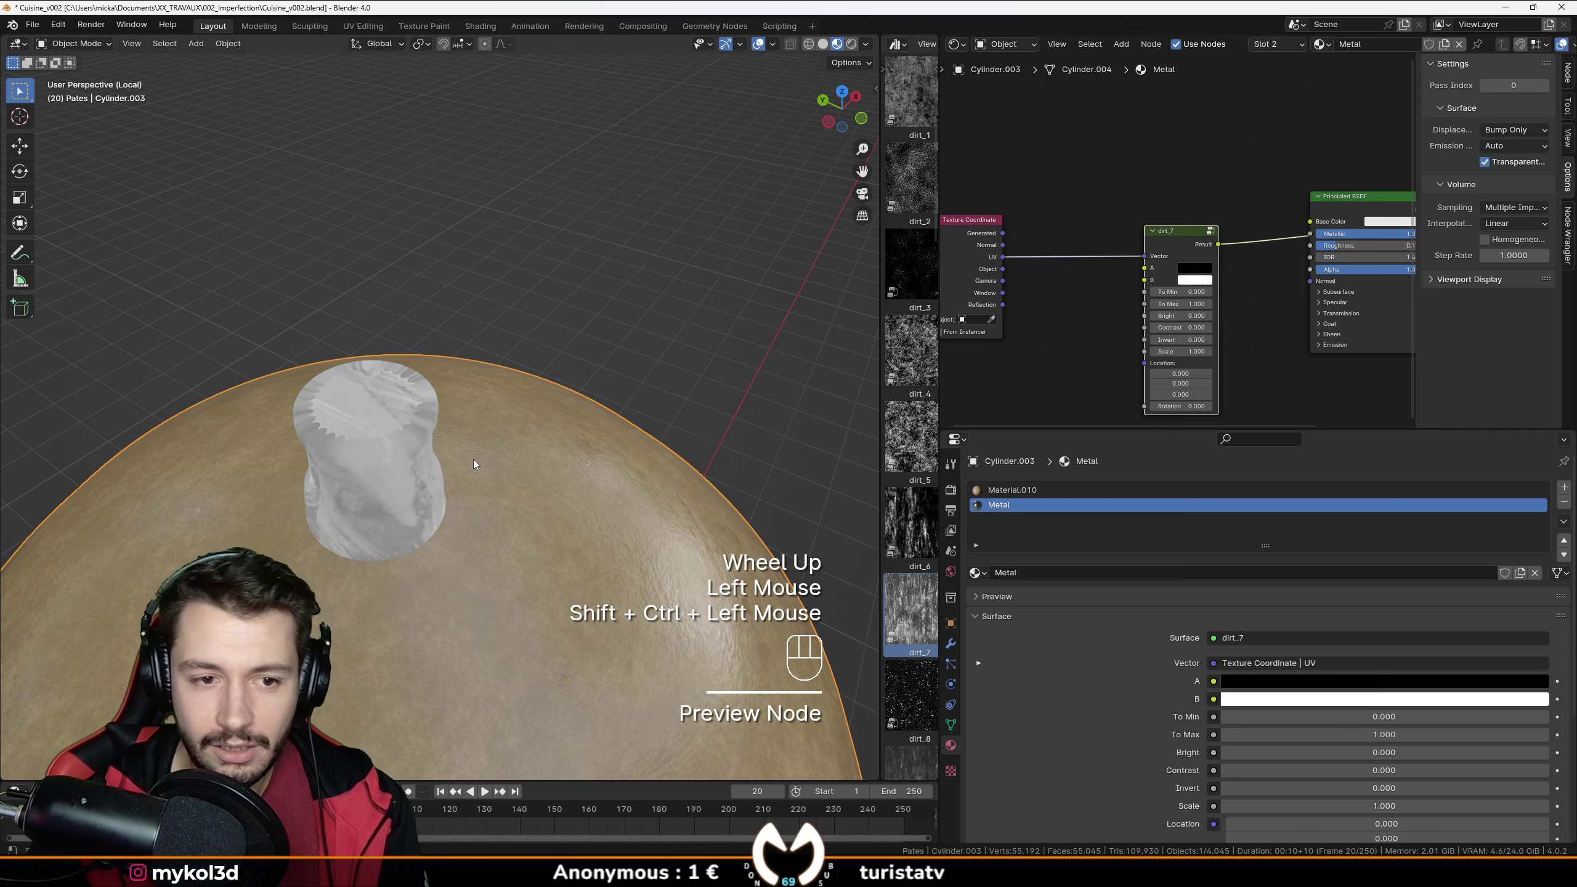
{"action": "key", "text": "KP_Decimal"}
{"action": "scroll", "coordinate": [443, 477], "scroll_direction": "up", "scroll_amount": 1}
{"action": "middle_click_drag", "start_coordinate": [443, 477], "coordinate": [521, 383], "text": "shift"}
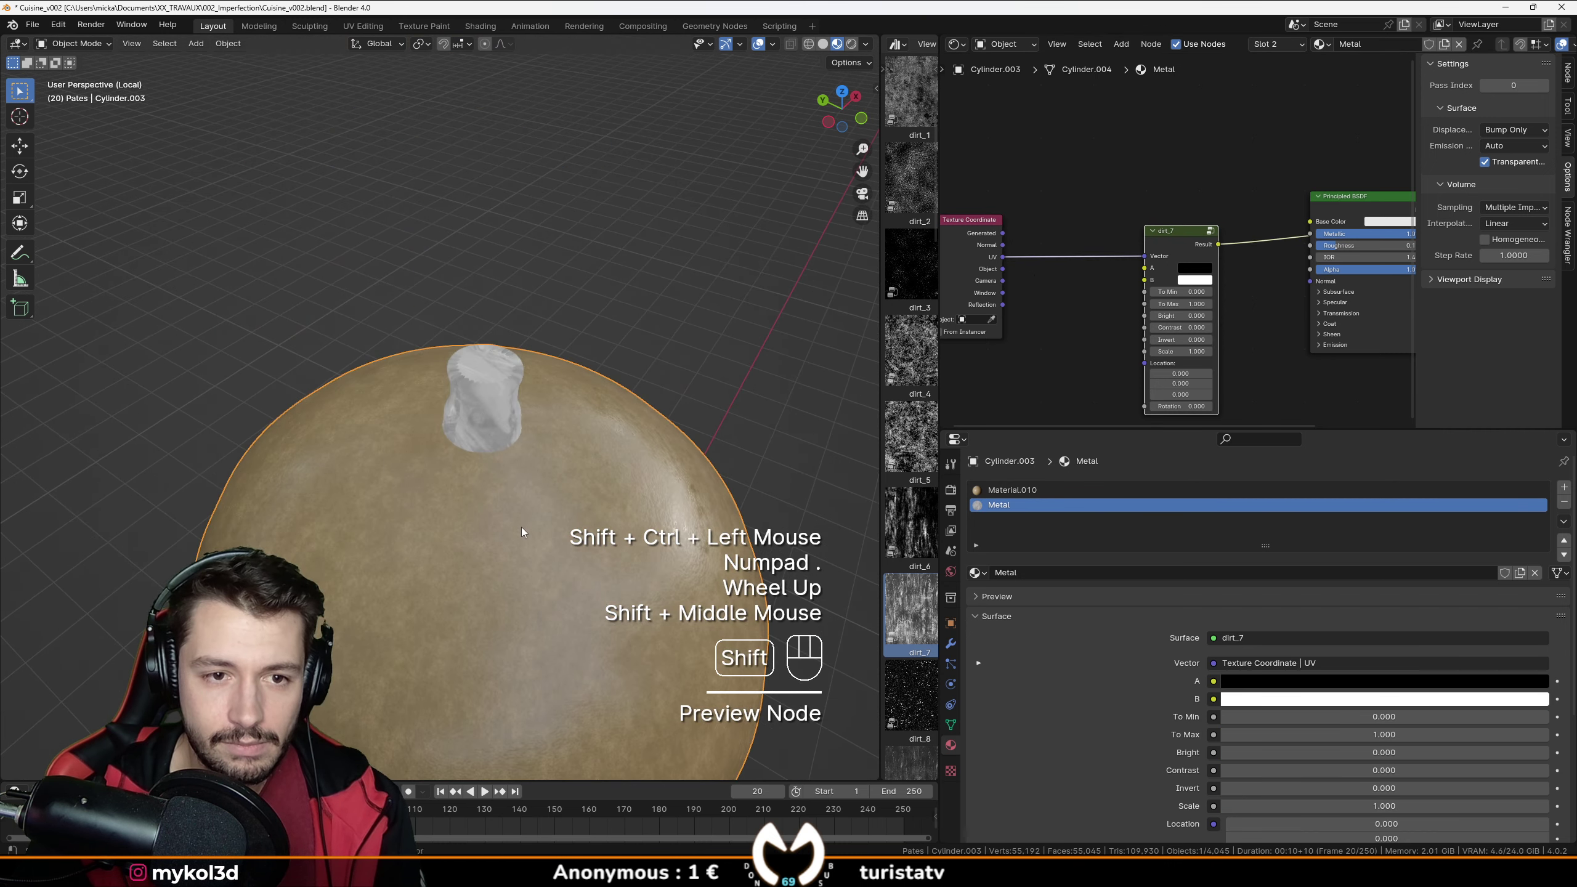
{"action": "scroll", "coordinate": [520, 383], "scroll_direction": "up", "scroll_amount": 2}
{"action": "scroll", "coordinate": [520, 383], "scroll_direction": "down", "scroll_amount": 2}
{"action": "scroll", "coordinate": [521, 383], "scroll_direction": "up", "scroll_amount": 1}
{"action": "key", "text": "Tab"}
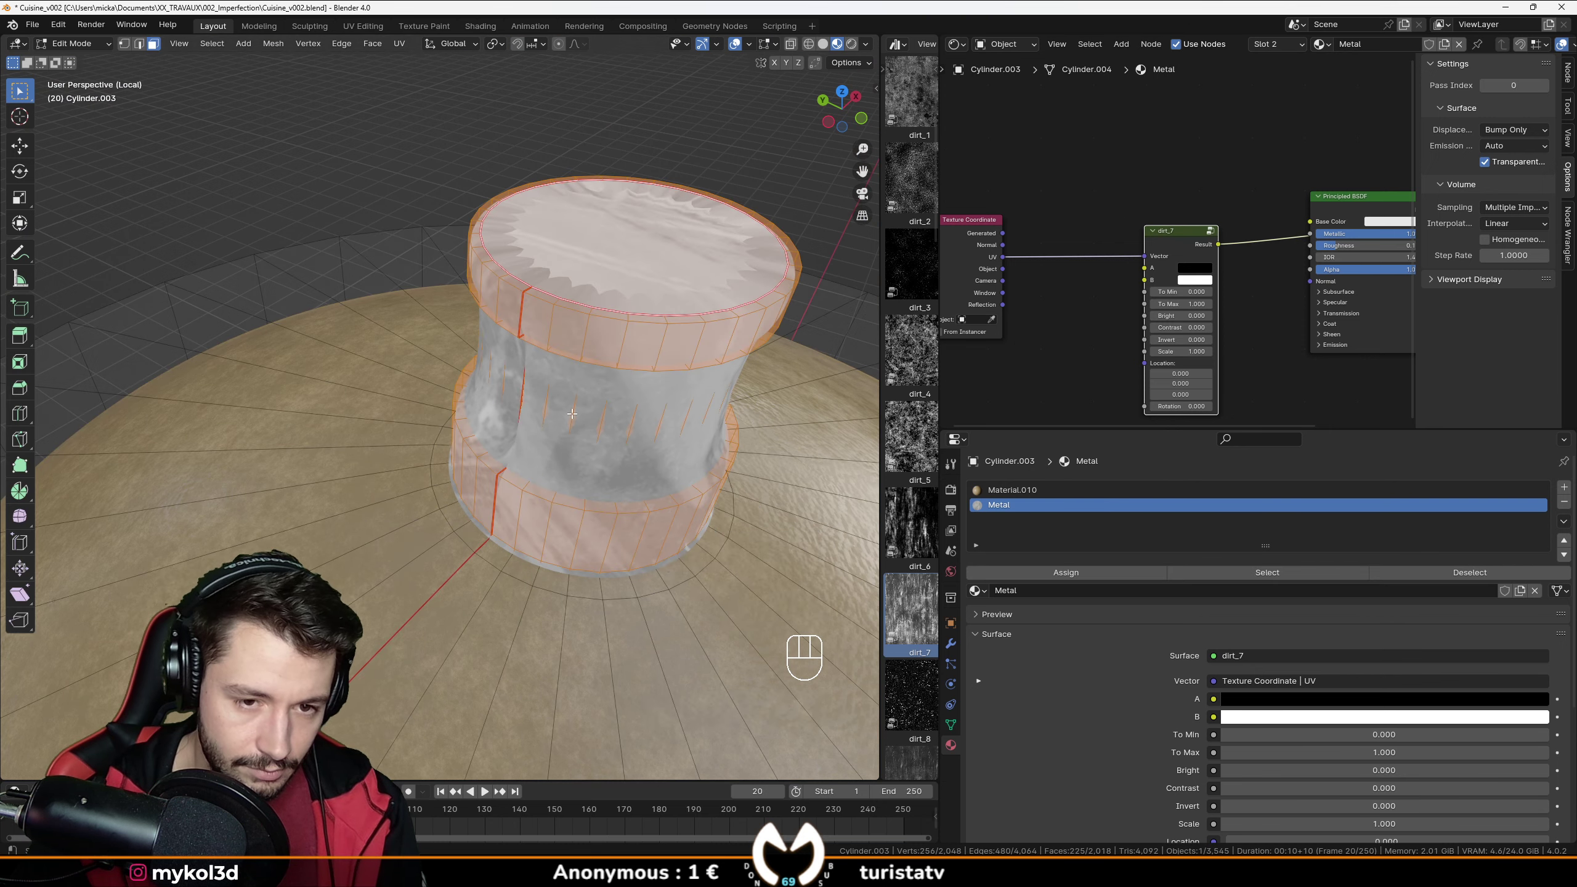
Inset the cylinder's top face and return to Object Mode.
{"action": "middle_click_drag", "start_coordinate": [572, 414], "coordinate": [361, 205]}
{"action": "key", "text": "KP_Decimal"}
{"action": "key", "text": "Tab"}
{"action": "scroll", "coordinate": [584, 403], "scroll_direction": "down", "scroll_amount": 1}
{"action": "key", "text": "Tab"}
{"action": "left_click", "coordinate": [351, 196]}
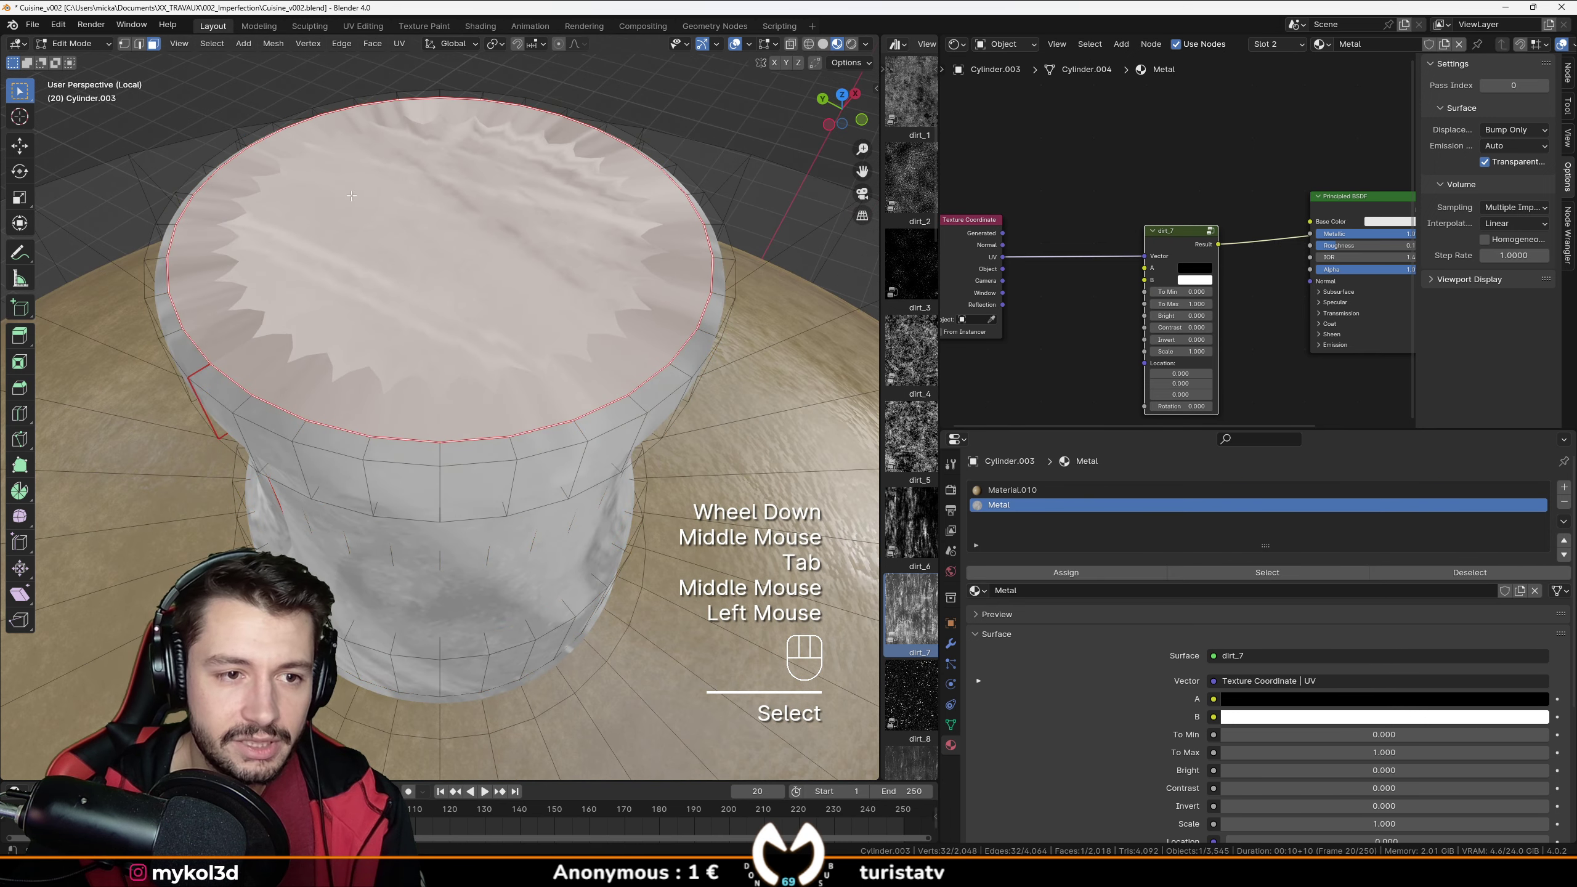
{"action": "key", "text": "i"}
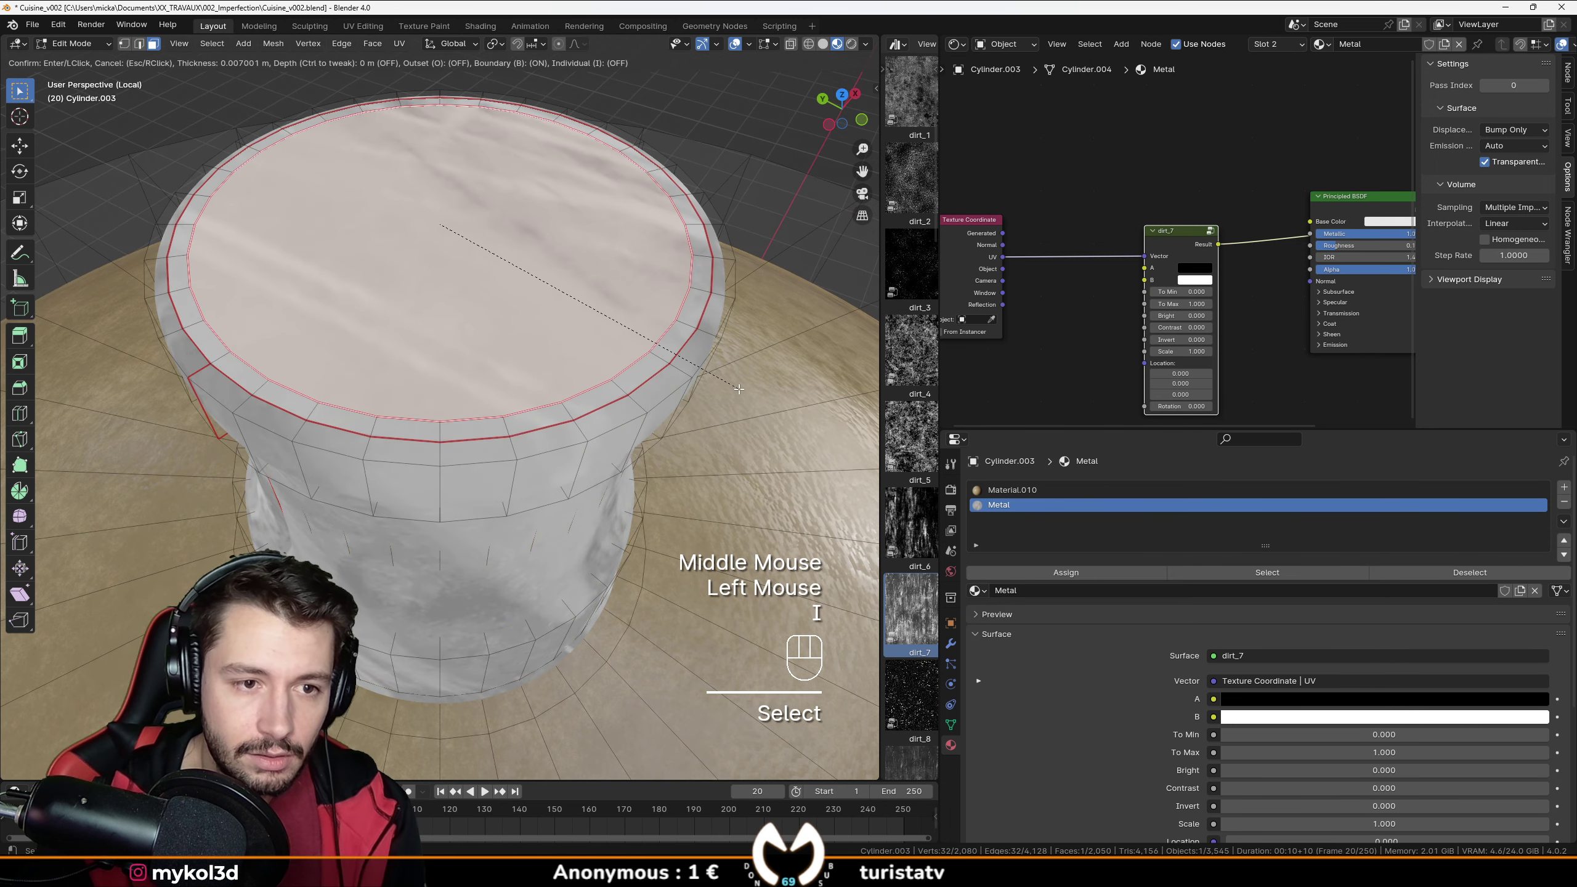
{"action": "left_click", "coordinate": [738, 389]}
{"action": "key", "text": "Tab"}
{"action": "scroll", "coordinate": [621, 397], "scroll_direction": "down", "scroll_amount": 2}
Set the dirt_7 texture scale to 18.2 and link it to the Principled BSDF Roughness.
{"action": "middle_click_drag", "start_coordinate": [496, 402], "coordinate": [559, 385]}
{"action": "scroll", "coordinate": [546, 389], "scroll_direction": "down", "scroll_amount": 1}
{"action": "middle_click_drag", "start_coordinate": [534, 391], "coordinate": [451, 397]}
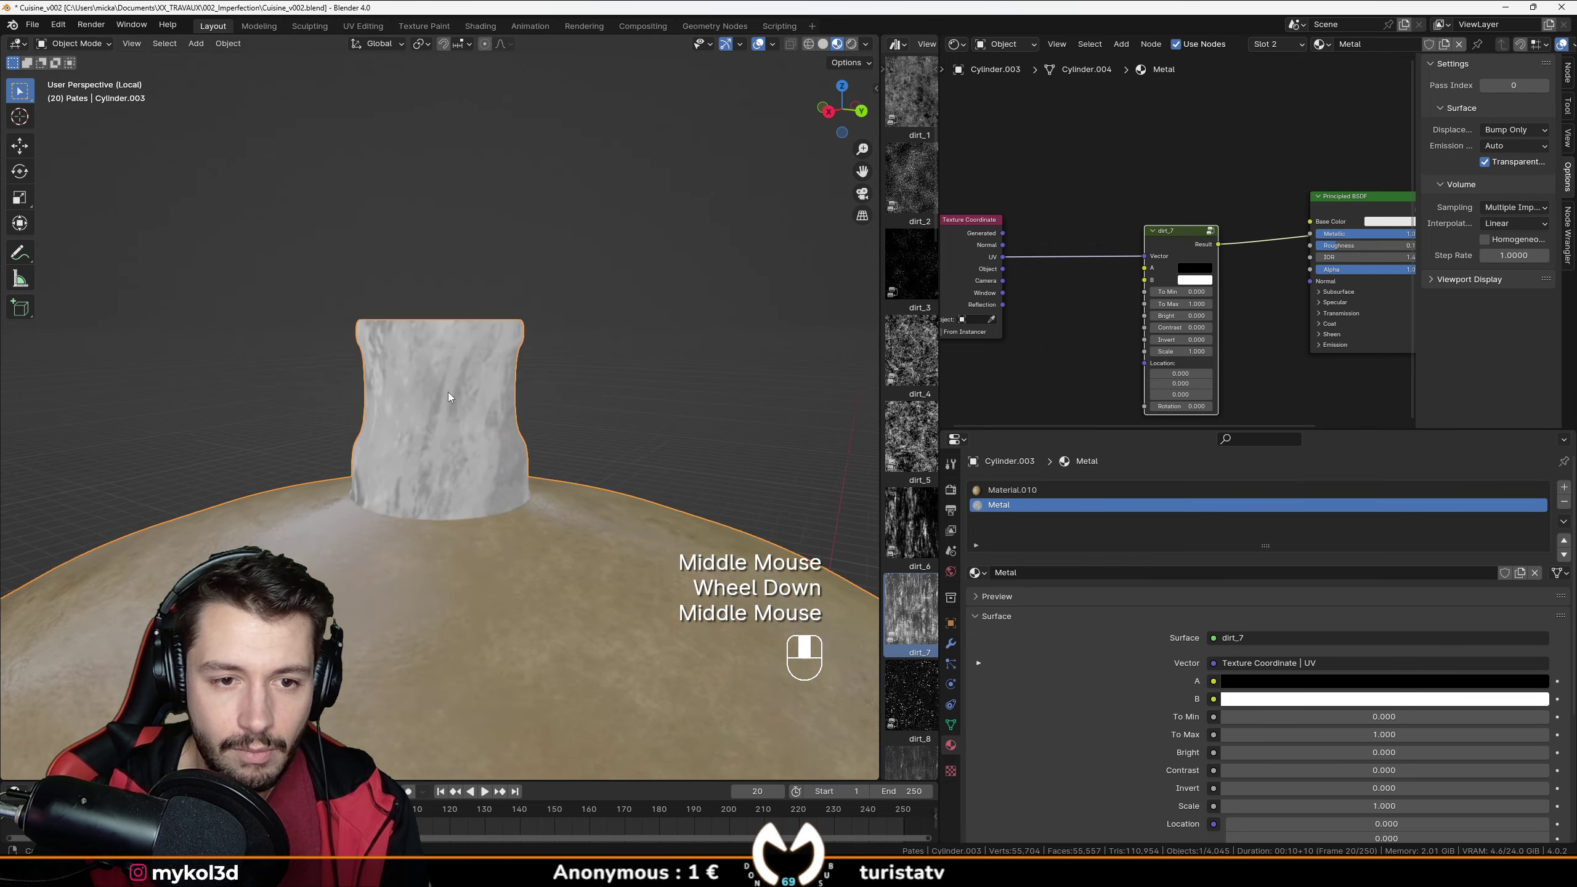
{"action": "scroll", "coordinate": [1180, 404], "scroll_direction": "up", "scroll_amount": 2}
{"action": "middle_click_drag", "start_coordinate": [1180, 403], "coordinate": [1171, 377]}
{"action": "scroll", "coordinate": [1170, 376], "scroll_direction": "up", "scroll_amount": 1}
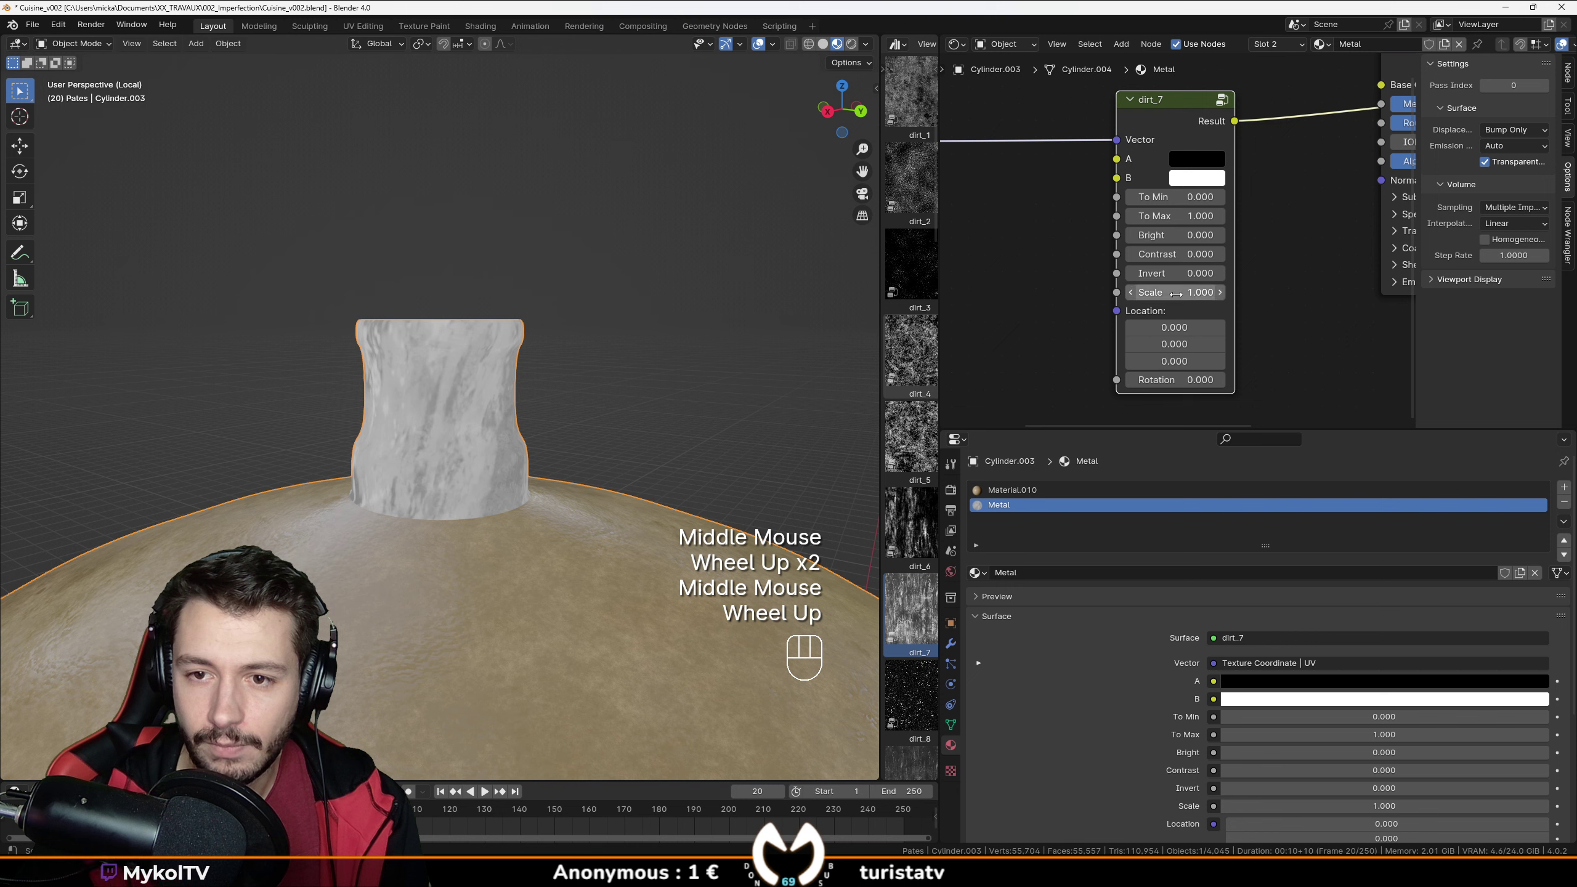
{"action": "left_click_drag", "start_coordinate": [1175, 294], "coordinate": [1266, 294]}
{"action": "middle_click_drag", "start_coordinate": [528, 435], "coordinate": [708, 374]}
{"action": "scroll", "coordinate": [1076, 244], "scroll_direction": "down", "scroll_amount": 3}
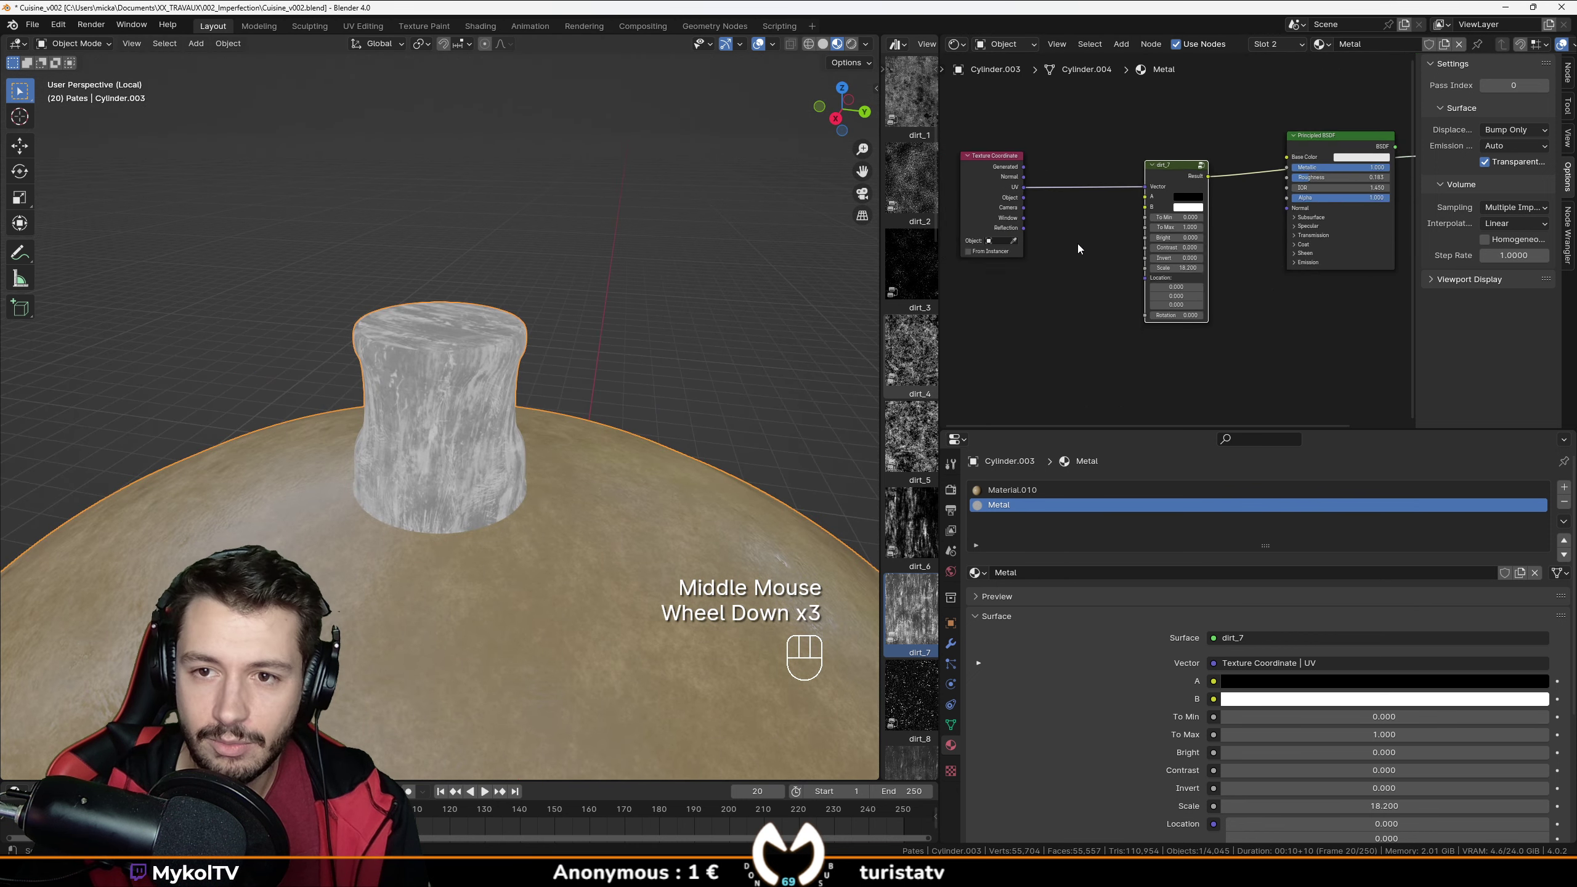
{"action": "scroll", "coordinate": [1117, 230], "scroll_direction": "down", "scroll_amount": 1}
{"action": "scroll", "coordinate": [1186, 212], "scroll_direction": "up", "scroll_amount": 2}
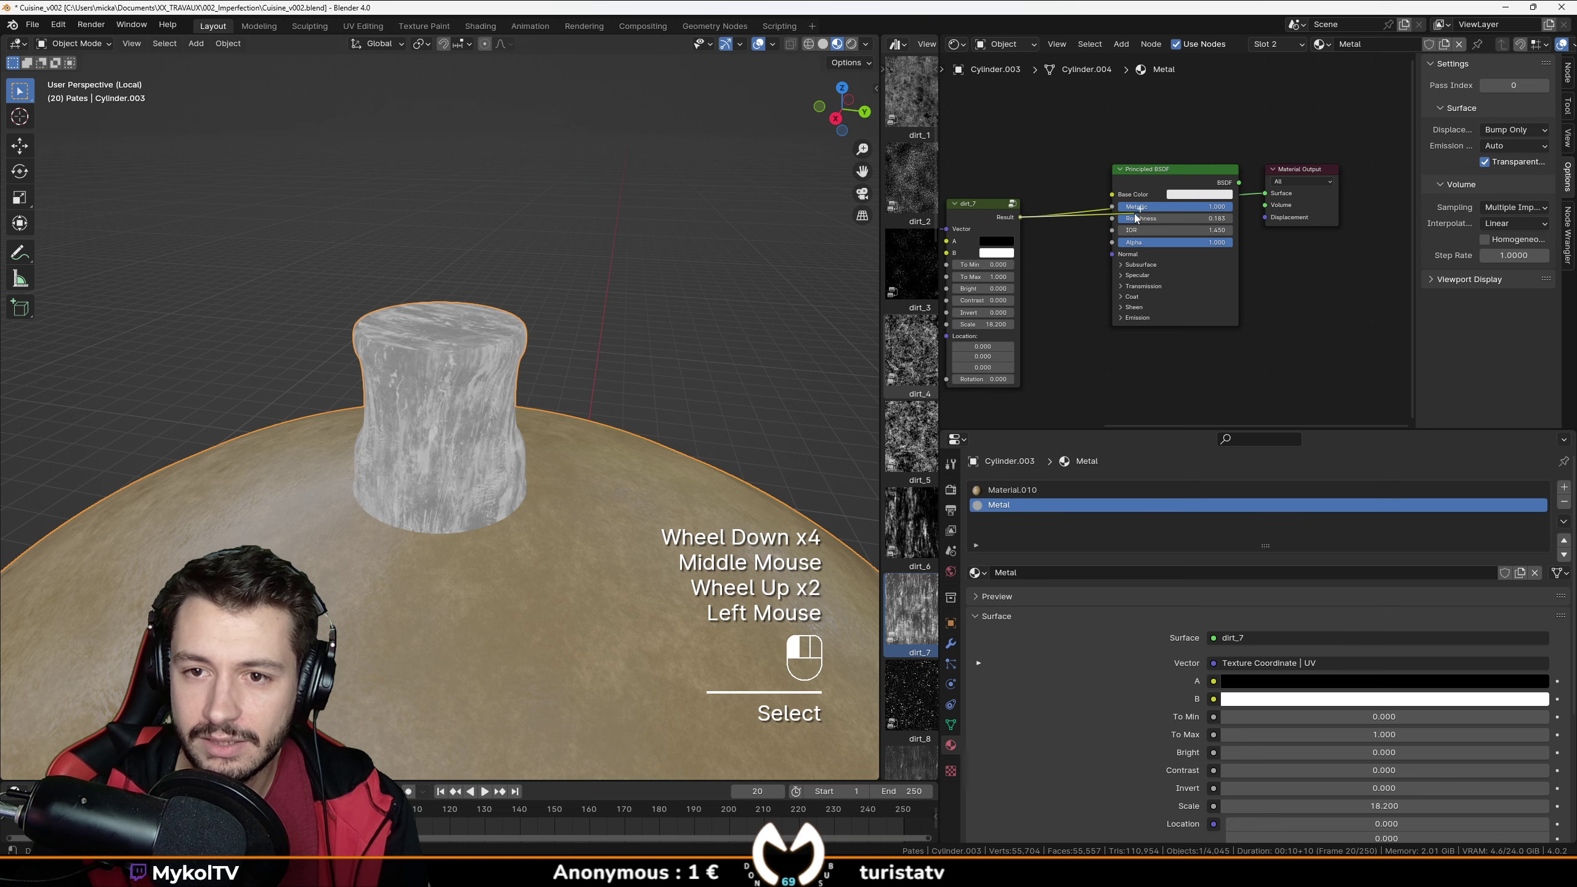
{"action": "left_click_drag", "start_coordinate": [1266, 194], "coordinate": [1265, 193]}
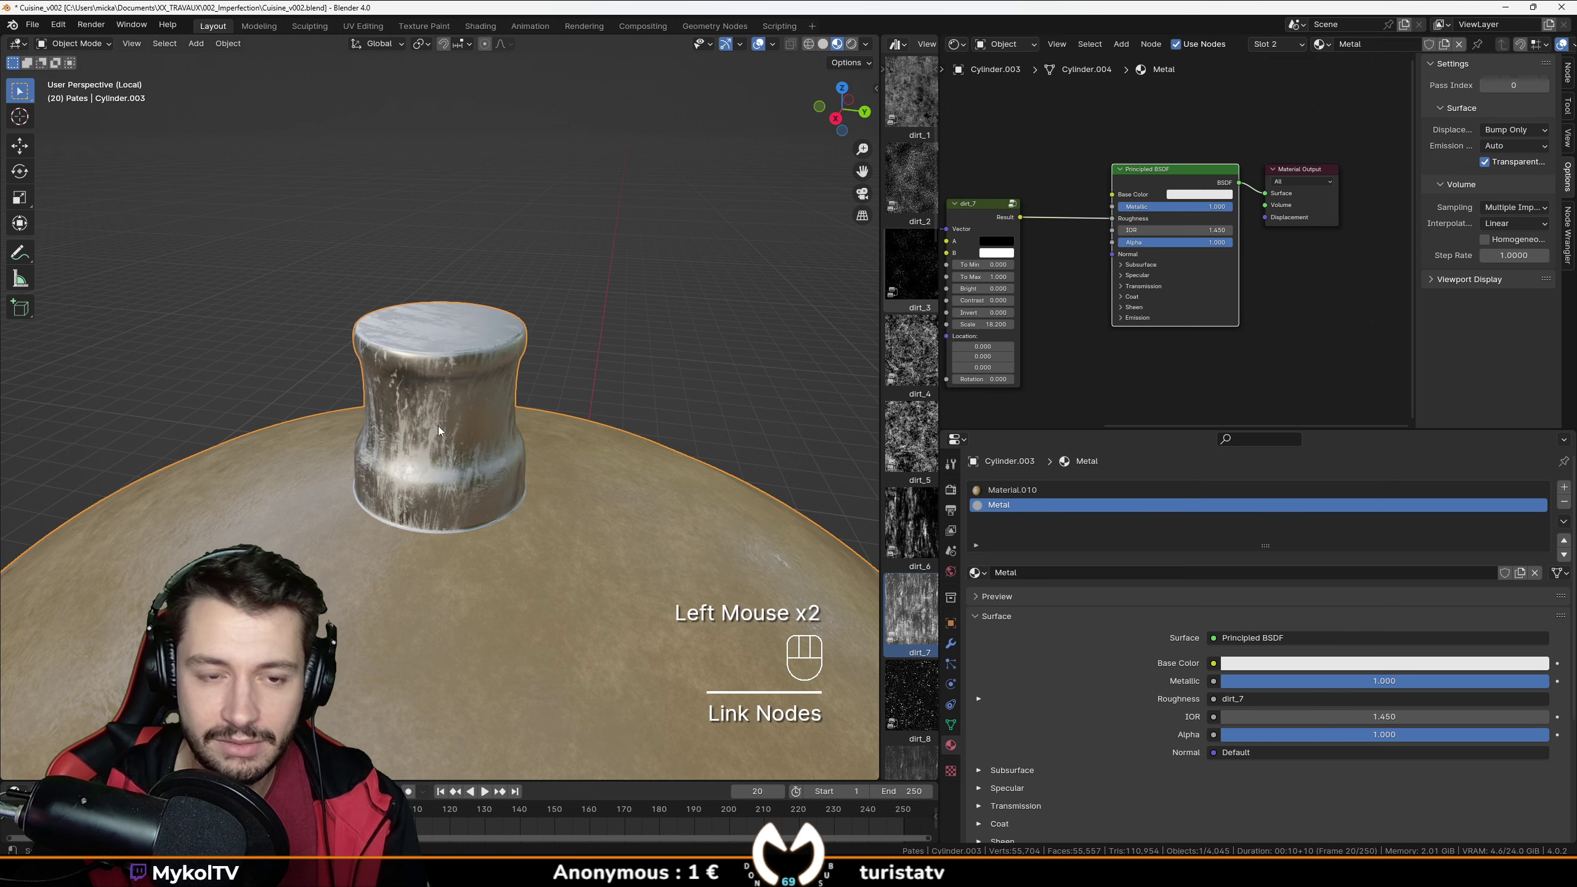
Darken dirt_7's B colour to a grey of about 0.4 value for a glossier cylinder.
{"action": "scroll", "coordinate": [525, 424], "scroll_direction": "up", "scroll_amount": 1}
{"action": "middle_click_drag", "start_coordinate": [438, 427], "coordinate": [478, 451]}
{"action": "scroll", "coordinate": [479, 434], "scroll_direction": "down", "scroll_amount": 1}
{"action": "mouse_move", "coordinate": [479, 451]}
{"action": "middle_mouse_down"}
{"action": "mouse_move", "coordinate": [475, 486]}
{"action": "mouse_move", "coordinate": [495, 449]}
{"action": "middle_mouse_up"}
{"action": "scroll", "coordinate": [1039, 275], "scroll_direction": "down", "scroll_amount": 1}
{"action": "middle_click_drag", "start_coordinate": [1040, 275], "coordinate": [1125, 244]}
{"action": "scroll", "coordinate": [1167, 320], "scroll_direction": "up", "scroll_amount": 3}
{"action": "scroll", "coordinate": [1125, 243], "scroll_direction": "up", "scroll_amount": 2}
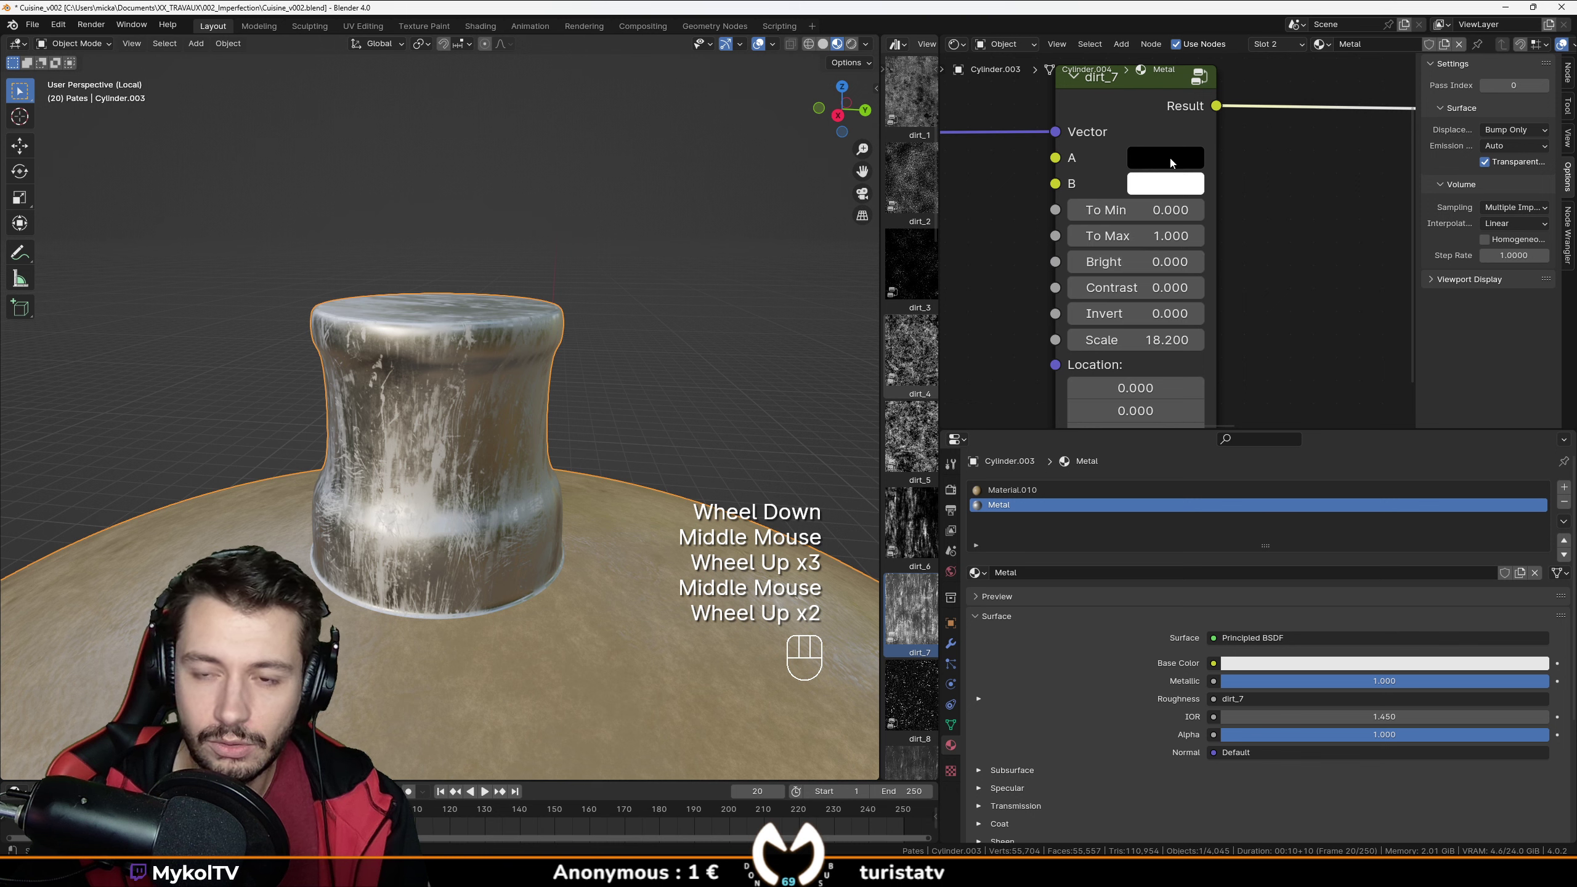
{"action": "scroll", "coordinate": [1169, 189], "scroll_direction": "down", "scroll_amount": 2}
{"action": "middle_click_drag", "start_coordinate": [1169, 189], "coordinate": [1113, 189]}
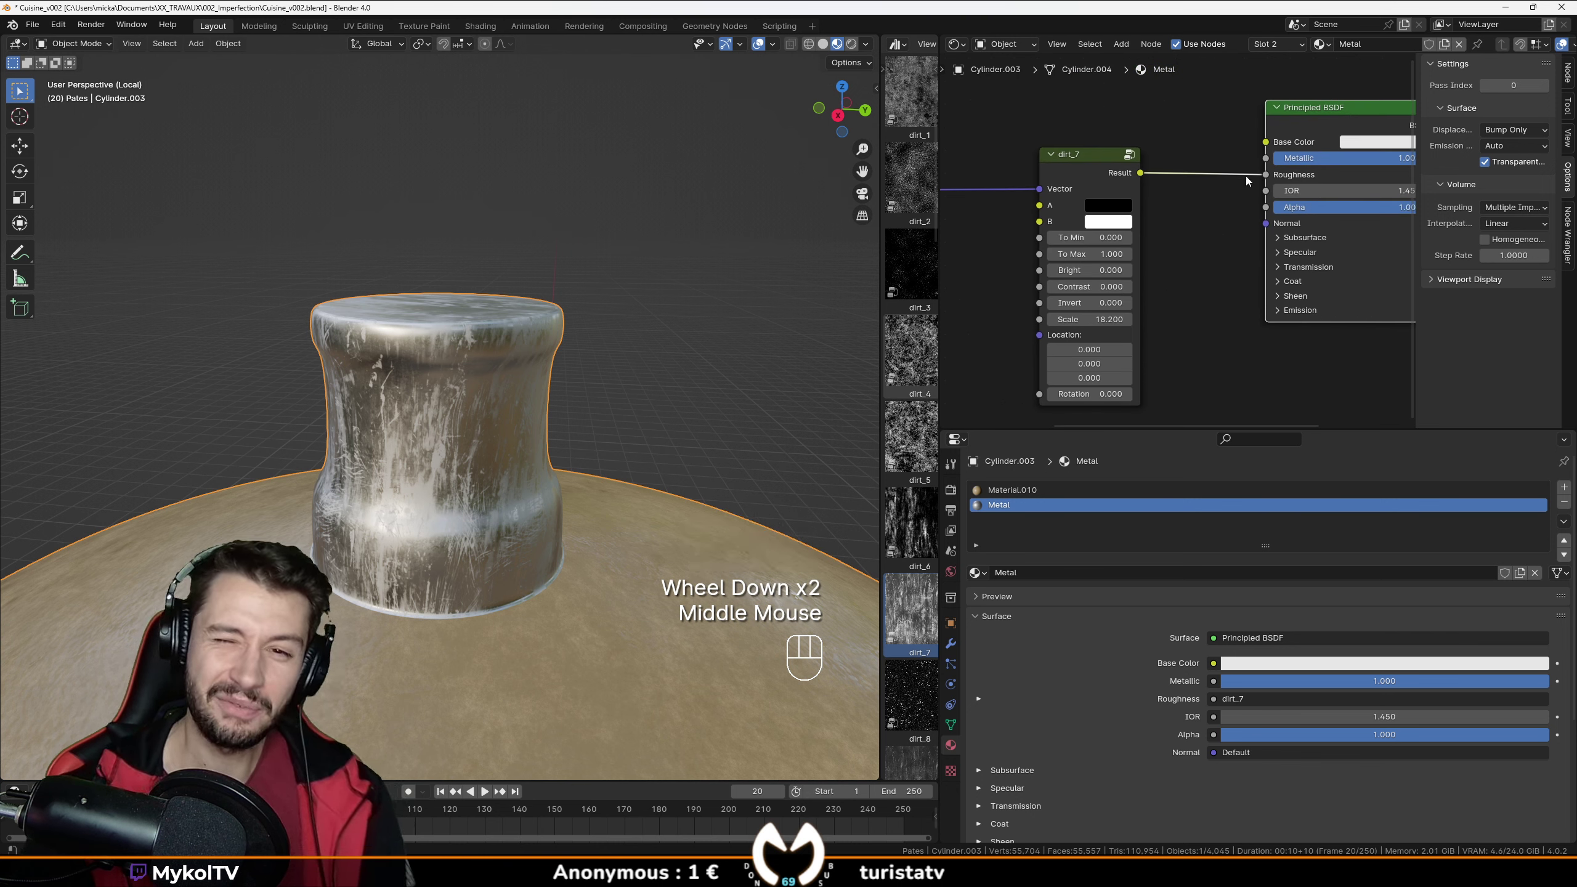
{"action": "left_click", "coordinate": [1119, 221]}
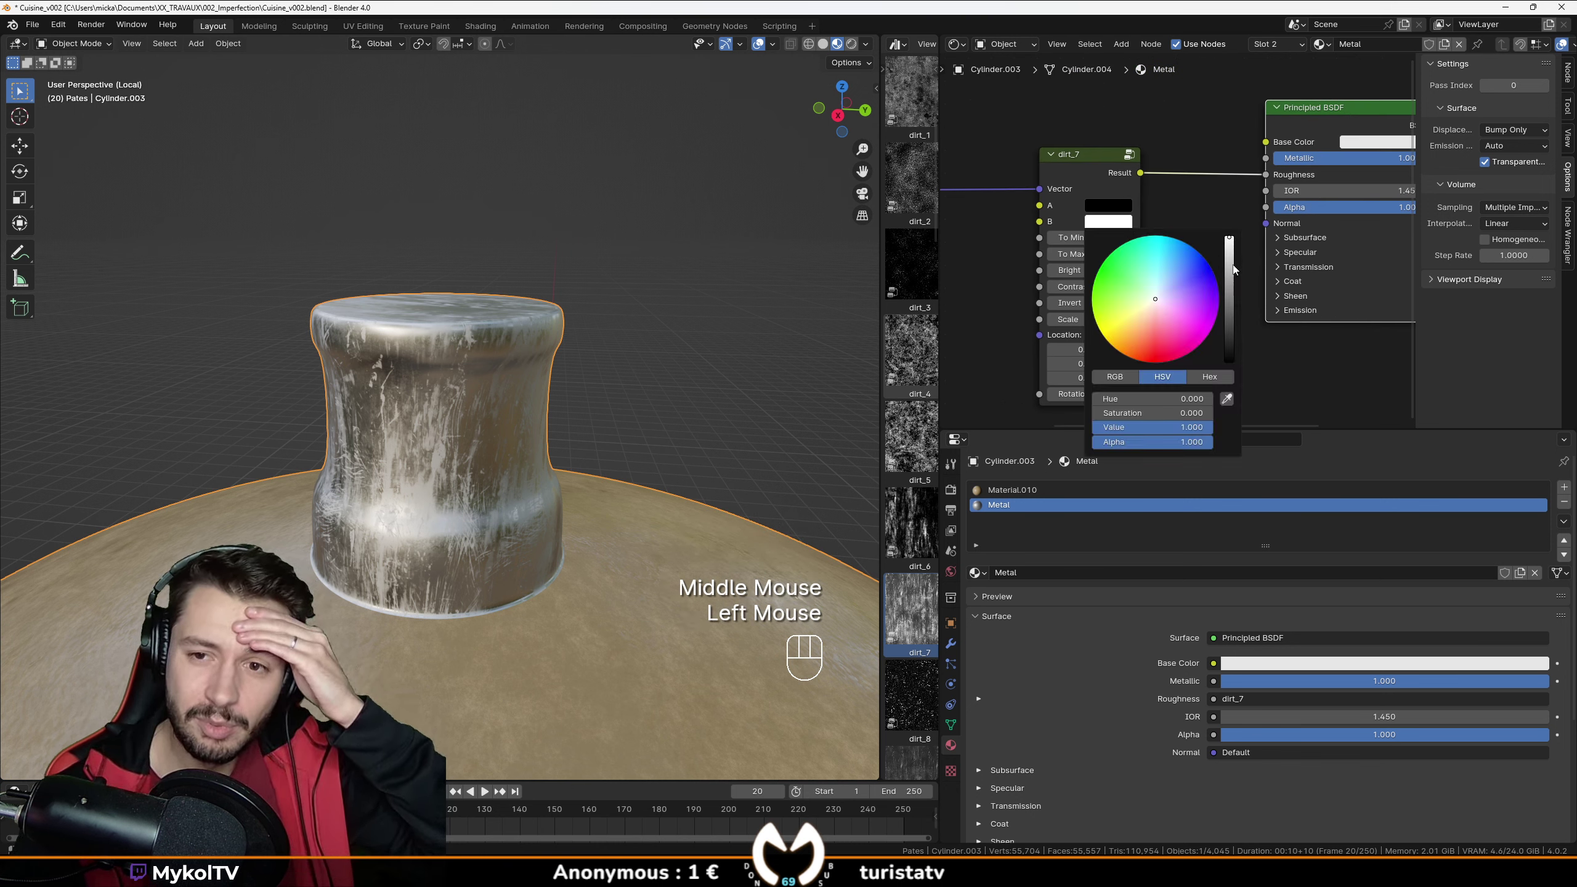
{"action": "mouse_move", "coordinate": [1231, 255]}
{"action": "left_mouse_down"}
{"action": "mouse_move", "coordinate": [1231, 310]}
{"action": "mouse_move", "coordinate": [1230, 274]}
{"action": "left_mouse_up"}
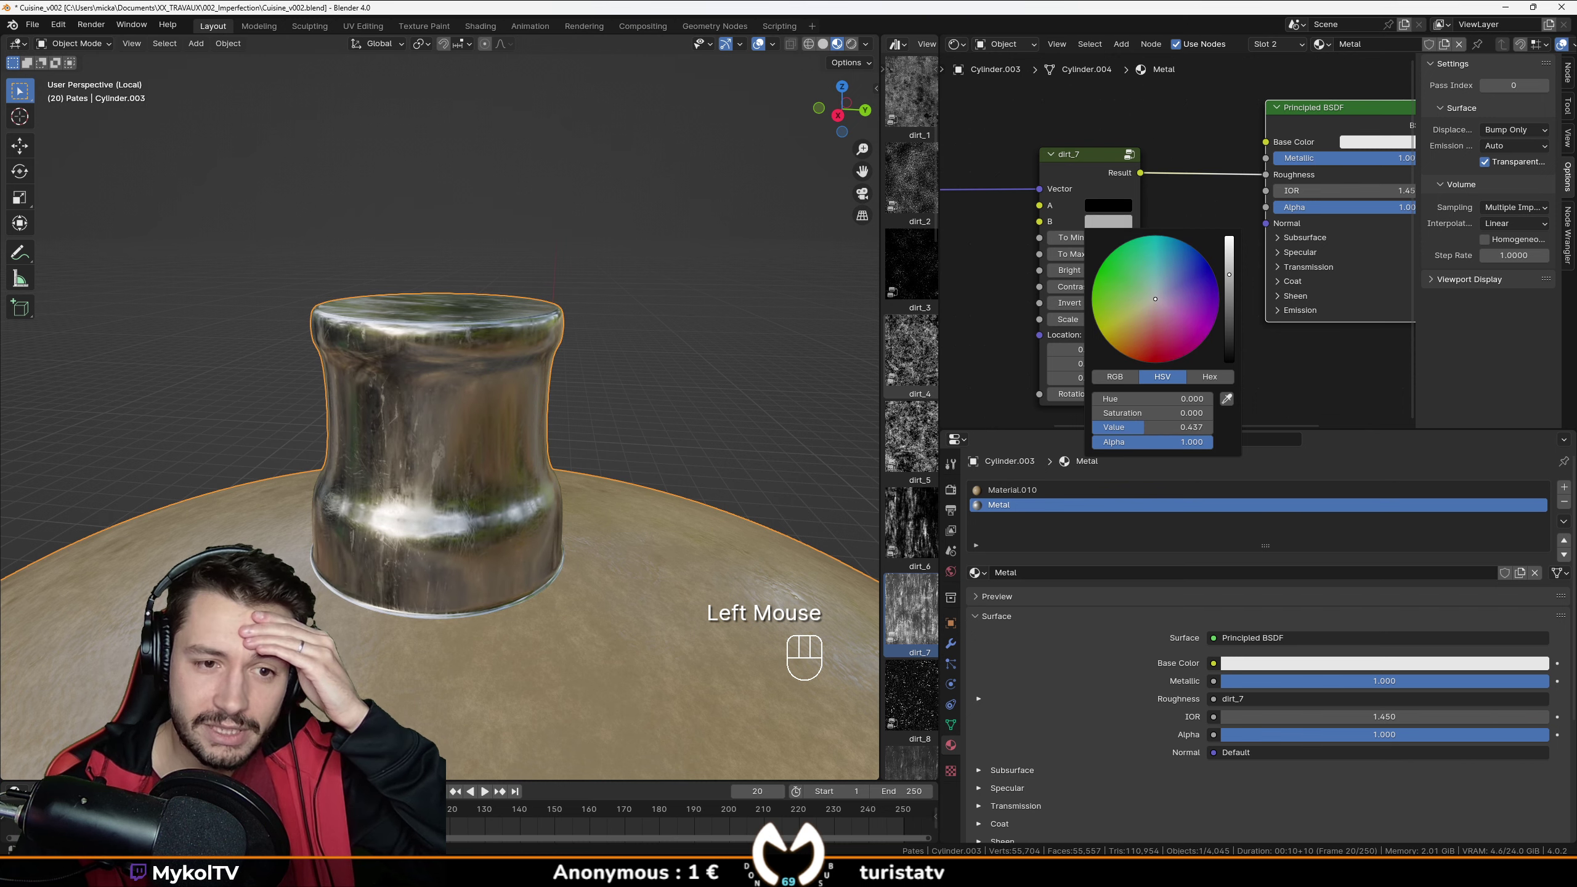
{"action": "middle_click_drag", "start_coordinate": [453, 435], "coordinate": [545, 394]}
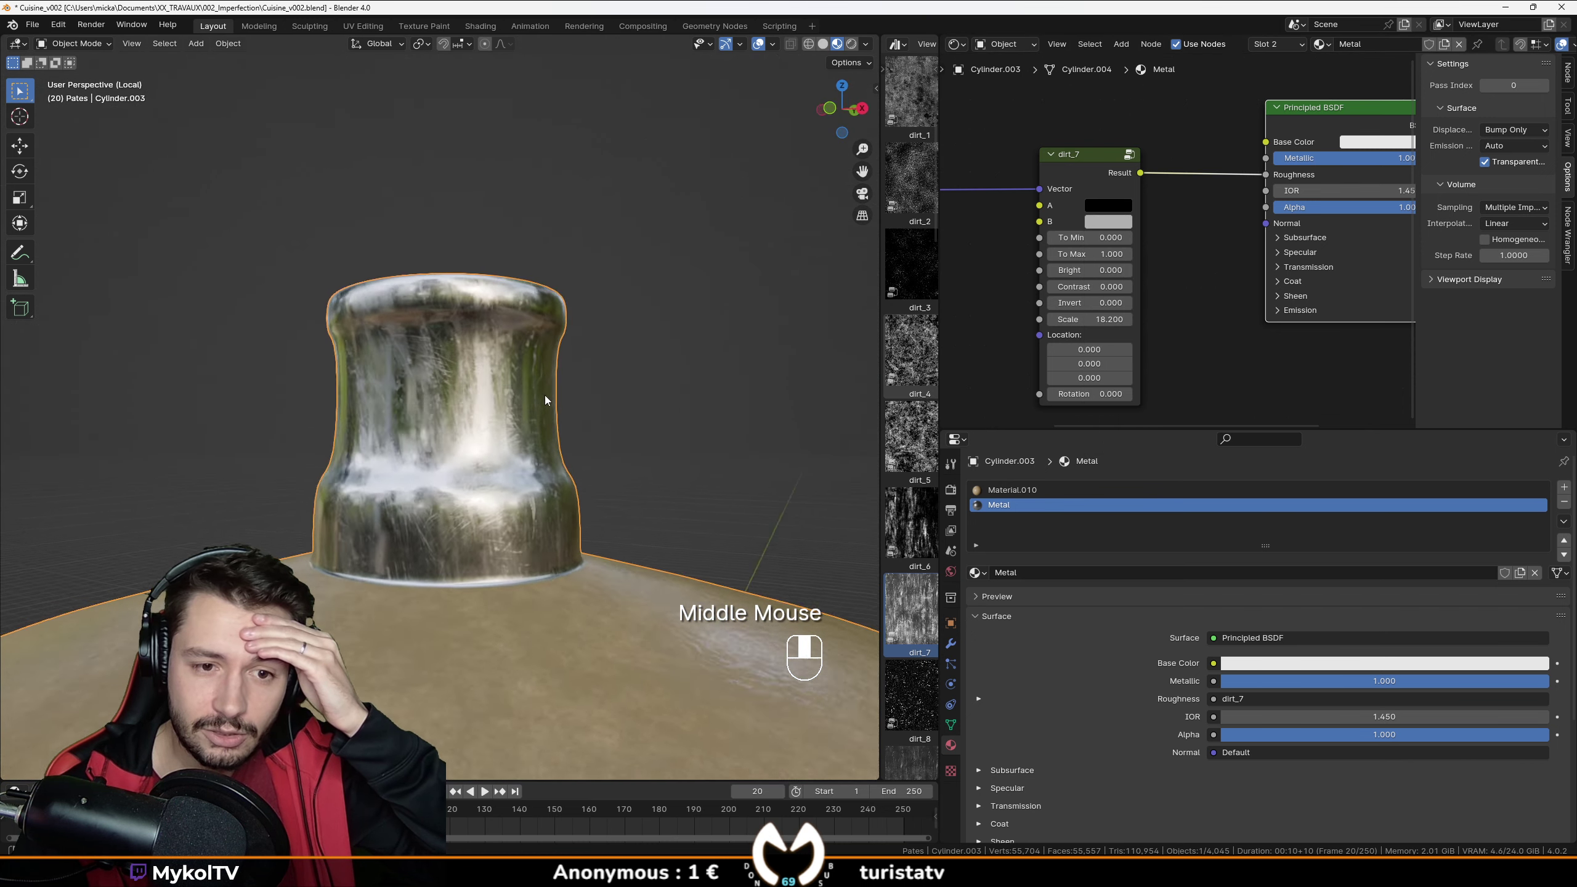
{"action": "scroll", "coordinate": [545, 394], "scroll_direction": "up", "scroll_amount": 2}
{"action": "left_click", "coordinate": [1109, 222]}
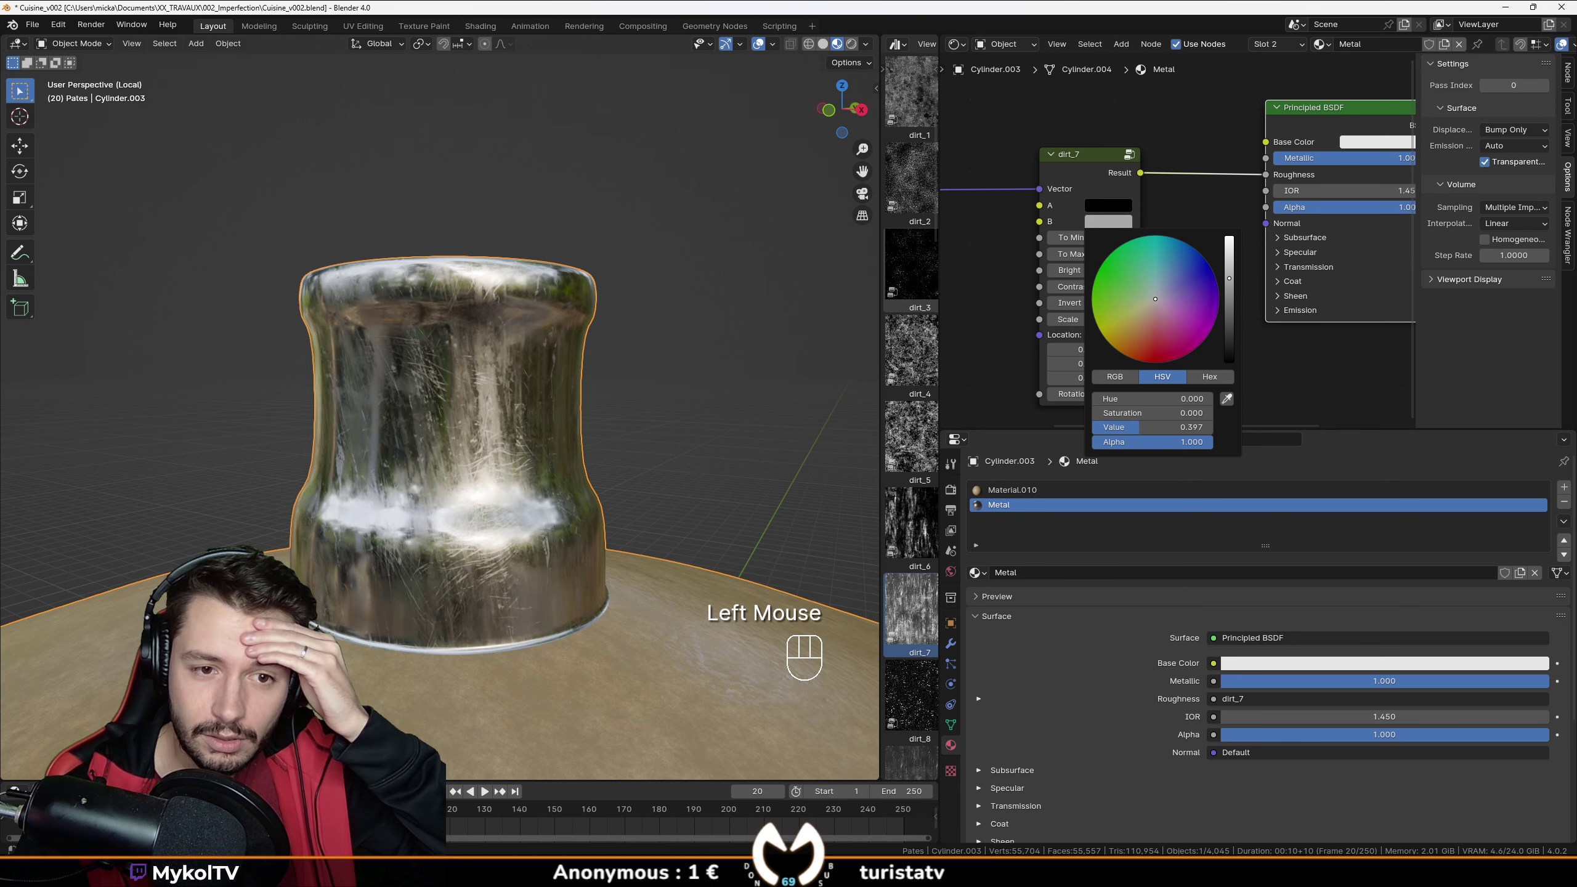
Put the cylinder into Edit Mode and frame its base.
{"action": "middle_click_drag", "start_coordinate": [547, 373], "coordinate": [493, 365]}
{"action": "scroll", "coordinate": [544, 609], "scroll_direction": "up", "scroll_amount": 3}
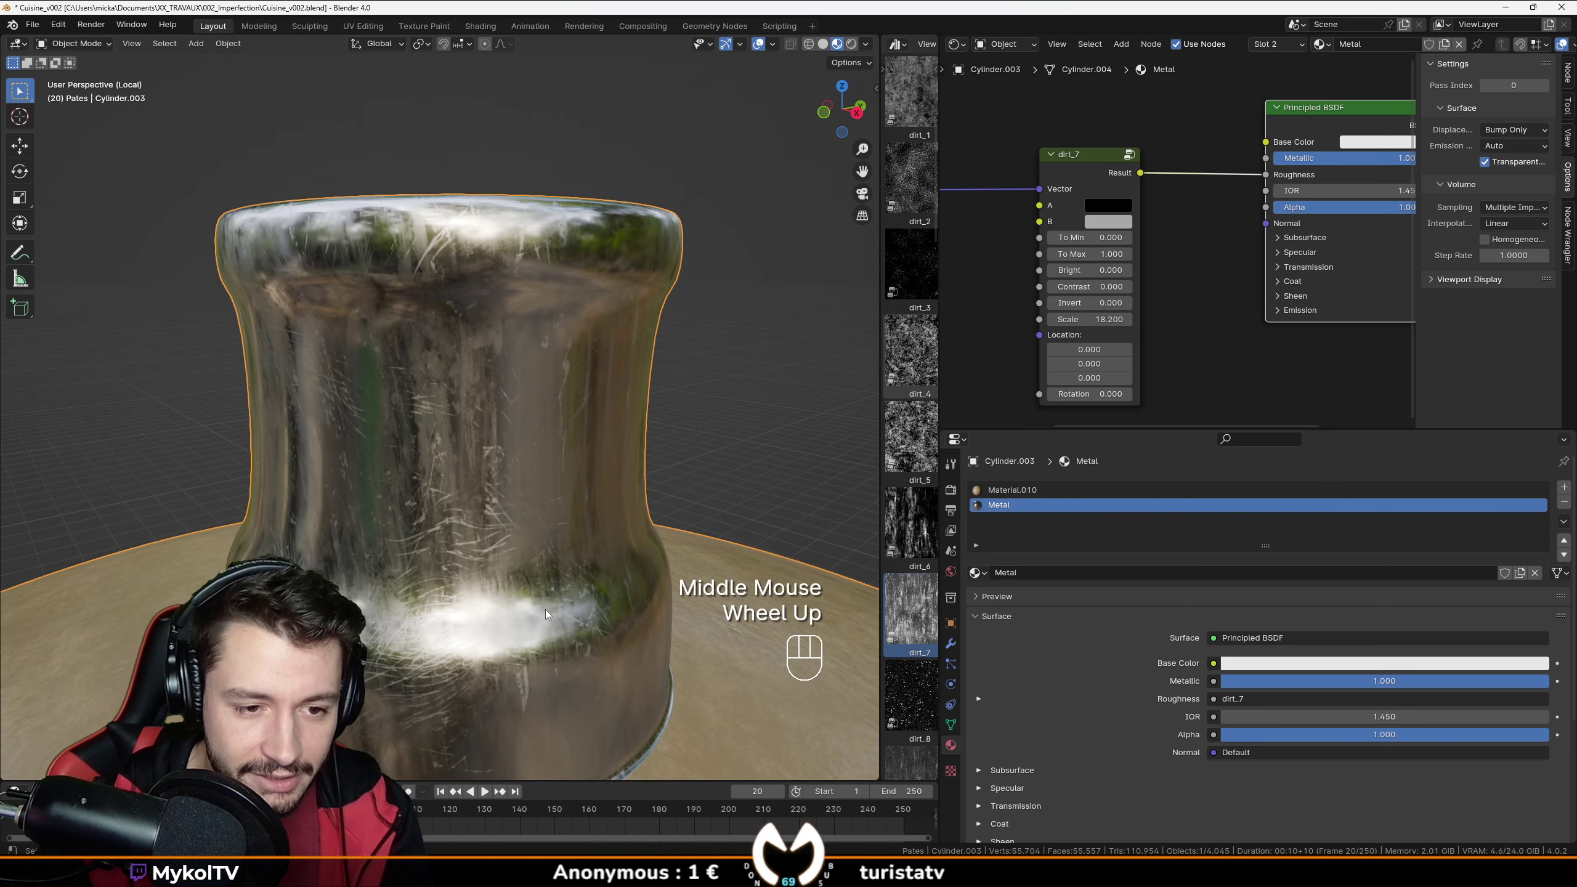
{"action": "key", "text": "Tab"}
{"action": "middle_click_drag", "start_coordinate": [547, 612], "coordinate": [545, 484], "text": "shift"}
{"action": "scroll", "coordinate": [547, 534], "scroll_direction": "up", "scroll_amount": 2}
Assign the Material.010 wood material to the band of faces around the base.
{"action": "left_click", "coordinate": [546, 484]}
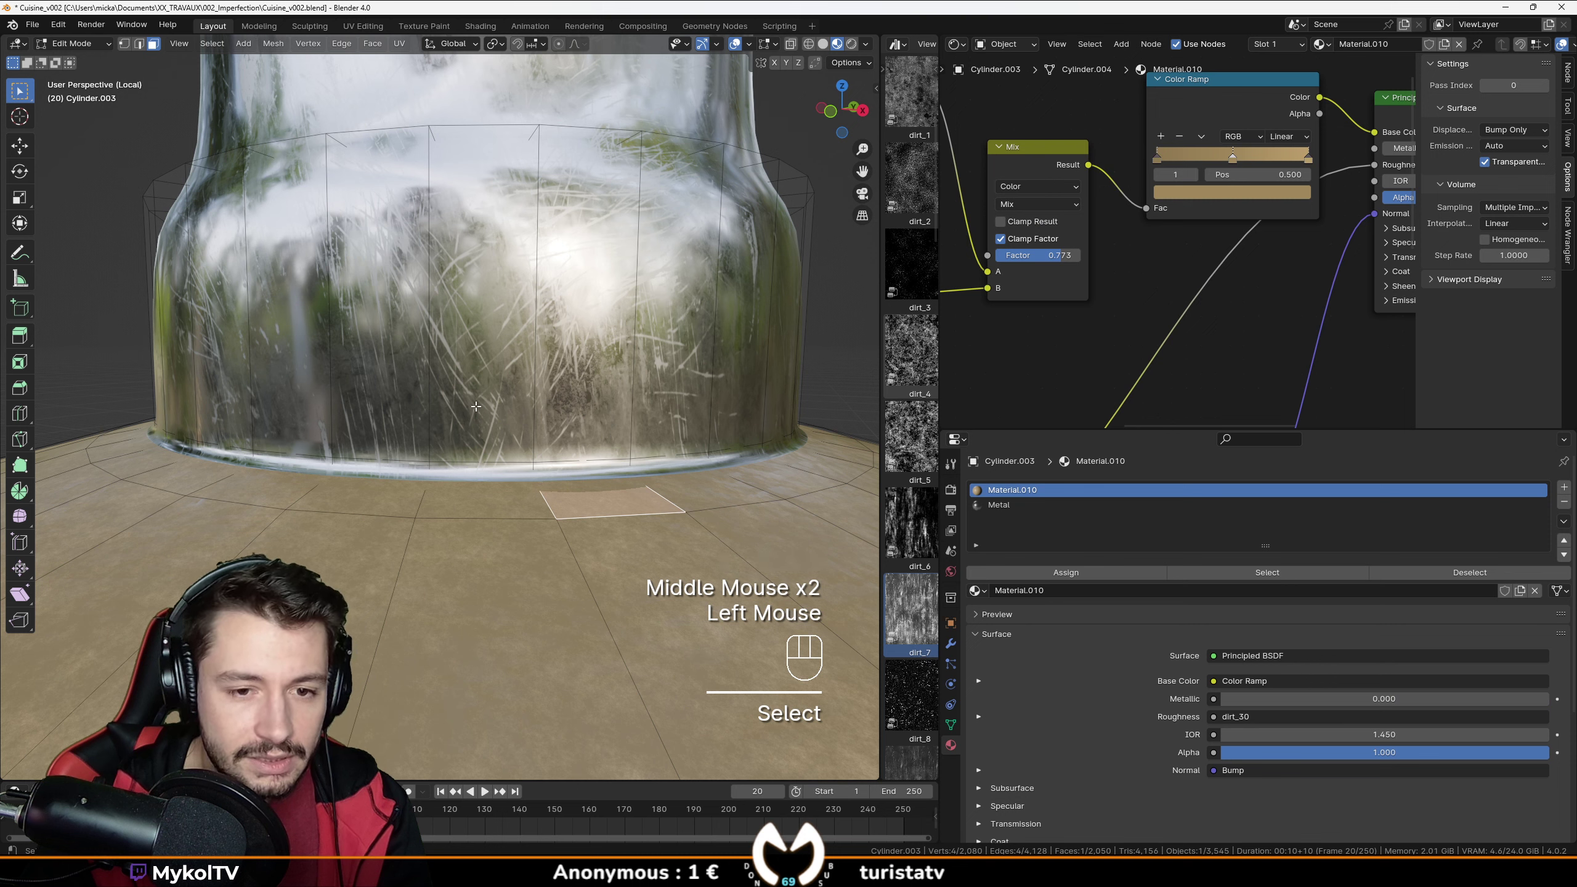
{"action": "left_click", "coordinate": [427, 498], "text": "alt"}
{"action": "key", "text": "ctrl+KP_Add"}
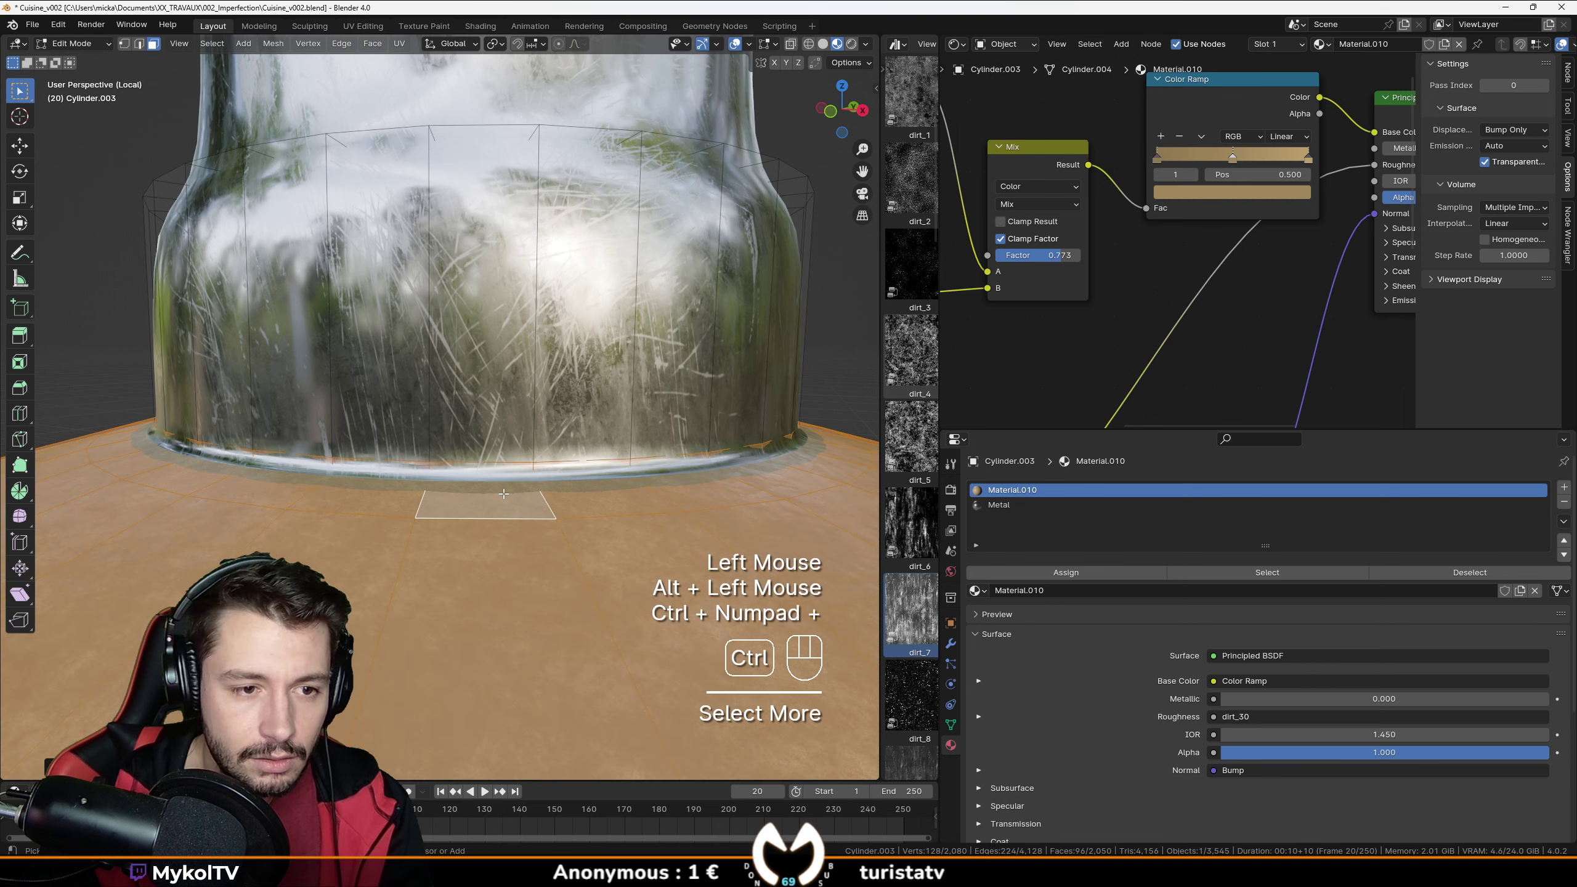
{"action": "left_click", "coordinate": [1109, 572]}
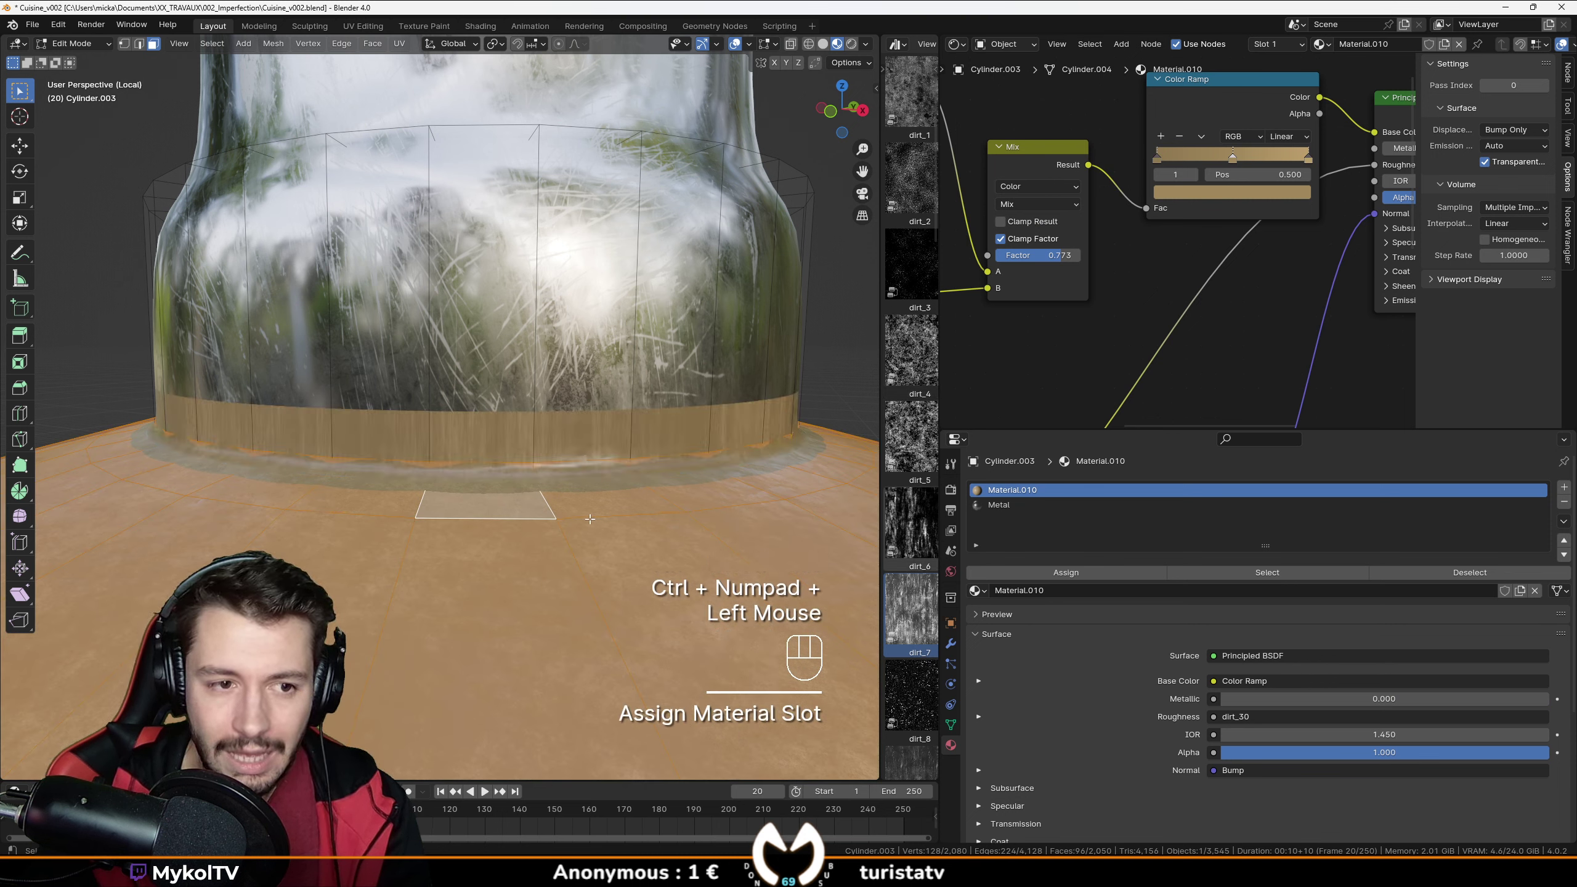
{"action": "left_click", "coordinate": [472, 509]}
Add an edge loop near the base, then undo the material and loop edits.
{"action": "key", "text": "ctrl+r"}
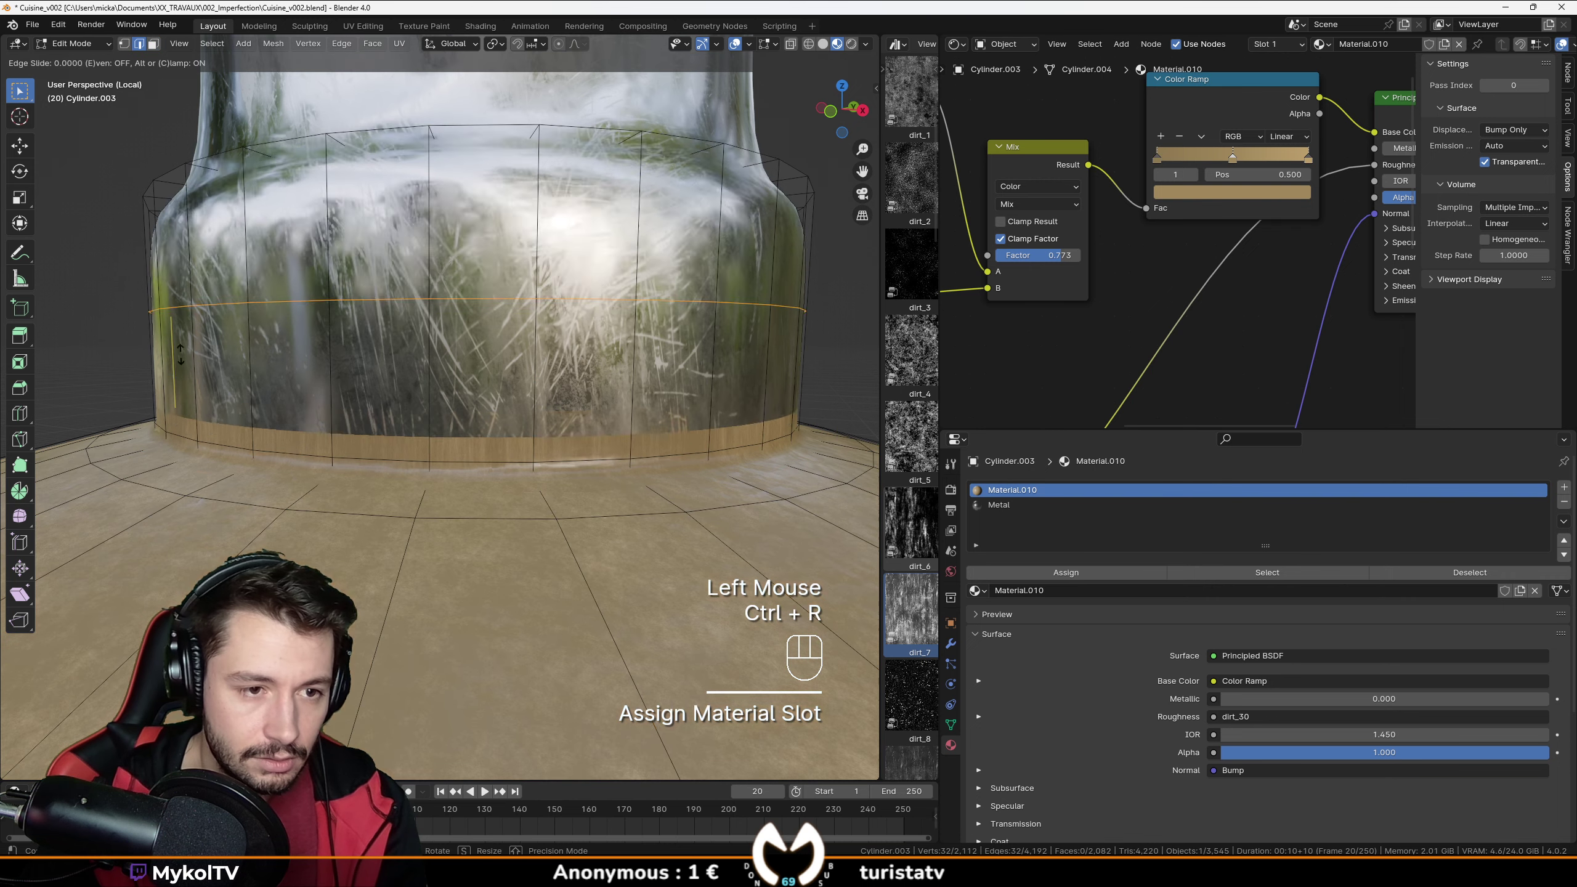
{"action": "left_click", "coordinate": [204, 447]}
{"action": "left_click", "coordinate": [203, 450]}
{"action": "key", "text": "Tab"}
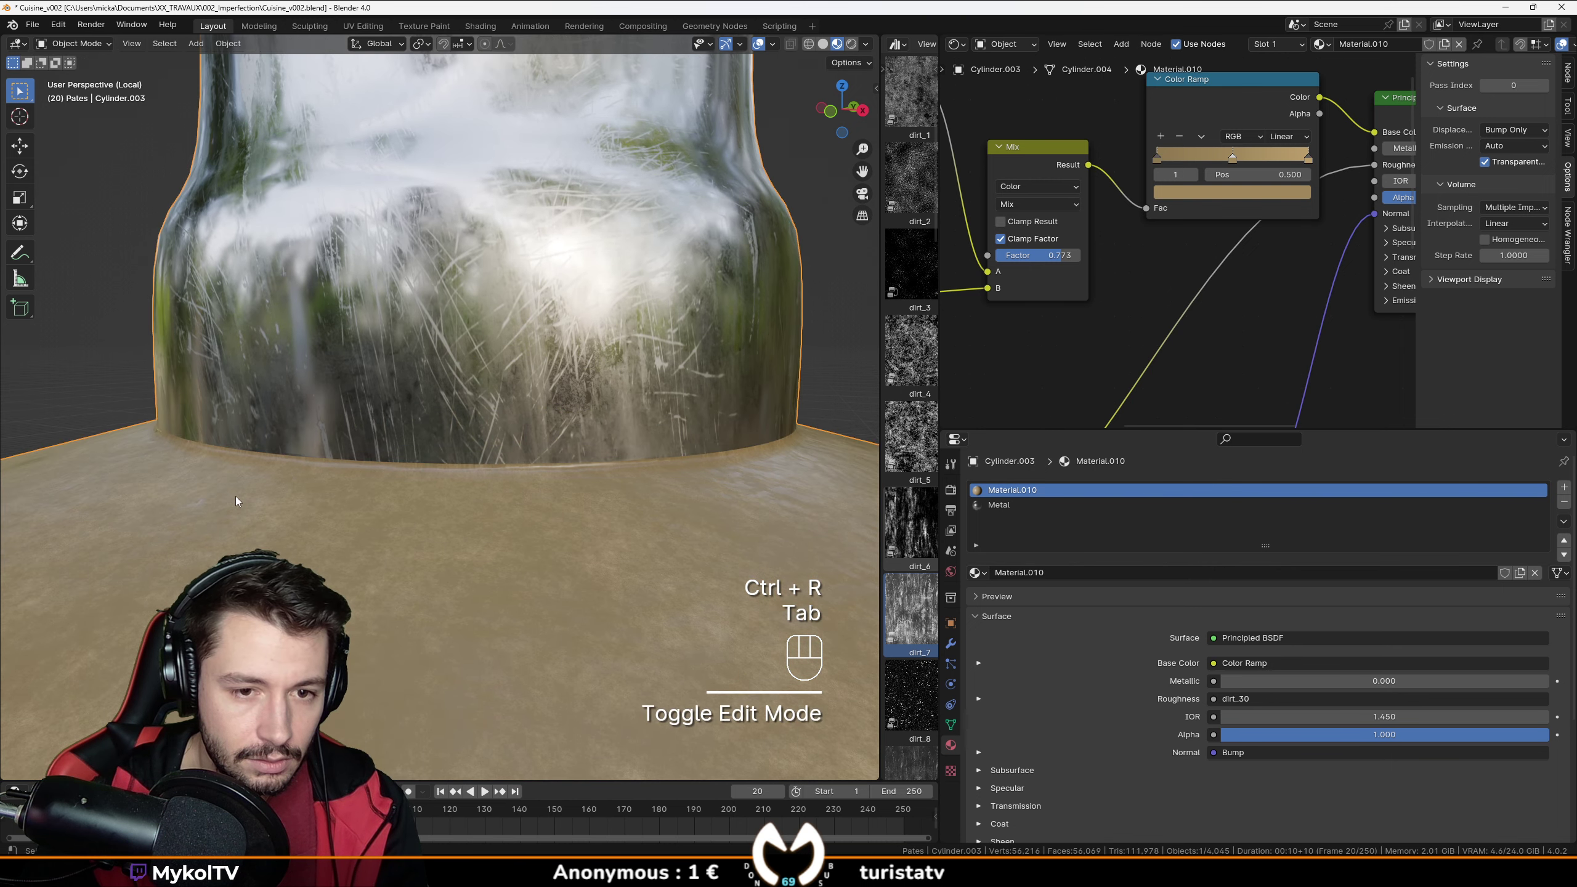
{"action": "scroll", "coordinate": [236, 501], "scroll_direction": "down", "scroll_amount": 2}
{"action": "scroll", "coordinate": [238, 500], "scroll_direction": "up", "scroll_amount": 2}
{"action": "key", "text": "ctrl+z"}
{"action": "key", "text": "ctrl+z"}
{"action": "key", "text": "ctrl+z"}
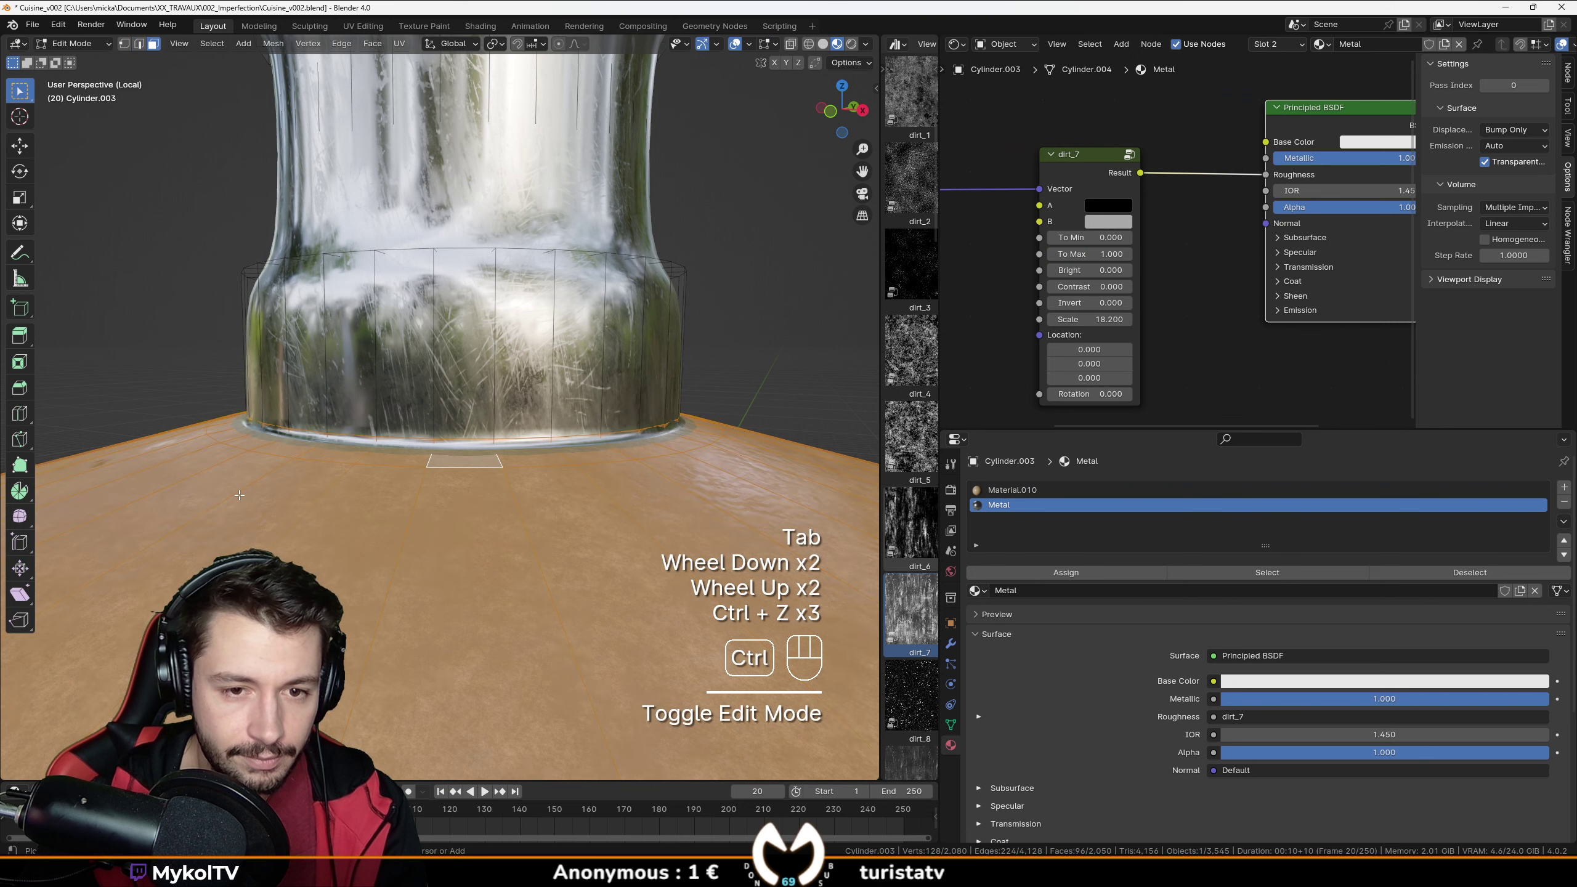
Add two edge loops near the cylinder's base and return to Object Mode.
{"action": "scroll", "coordinate": [400, 487], "scroll_direction": "up", "scroll_amount": 2}
{"action": "middle_click_drag", "start_coordinate": [391, 469], "coordinate": [407, 497]}
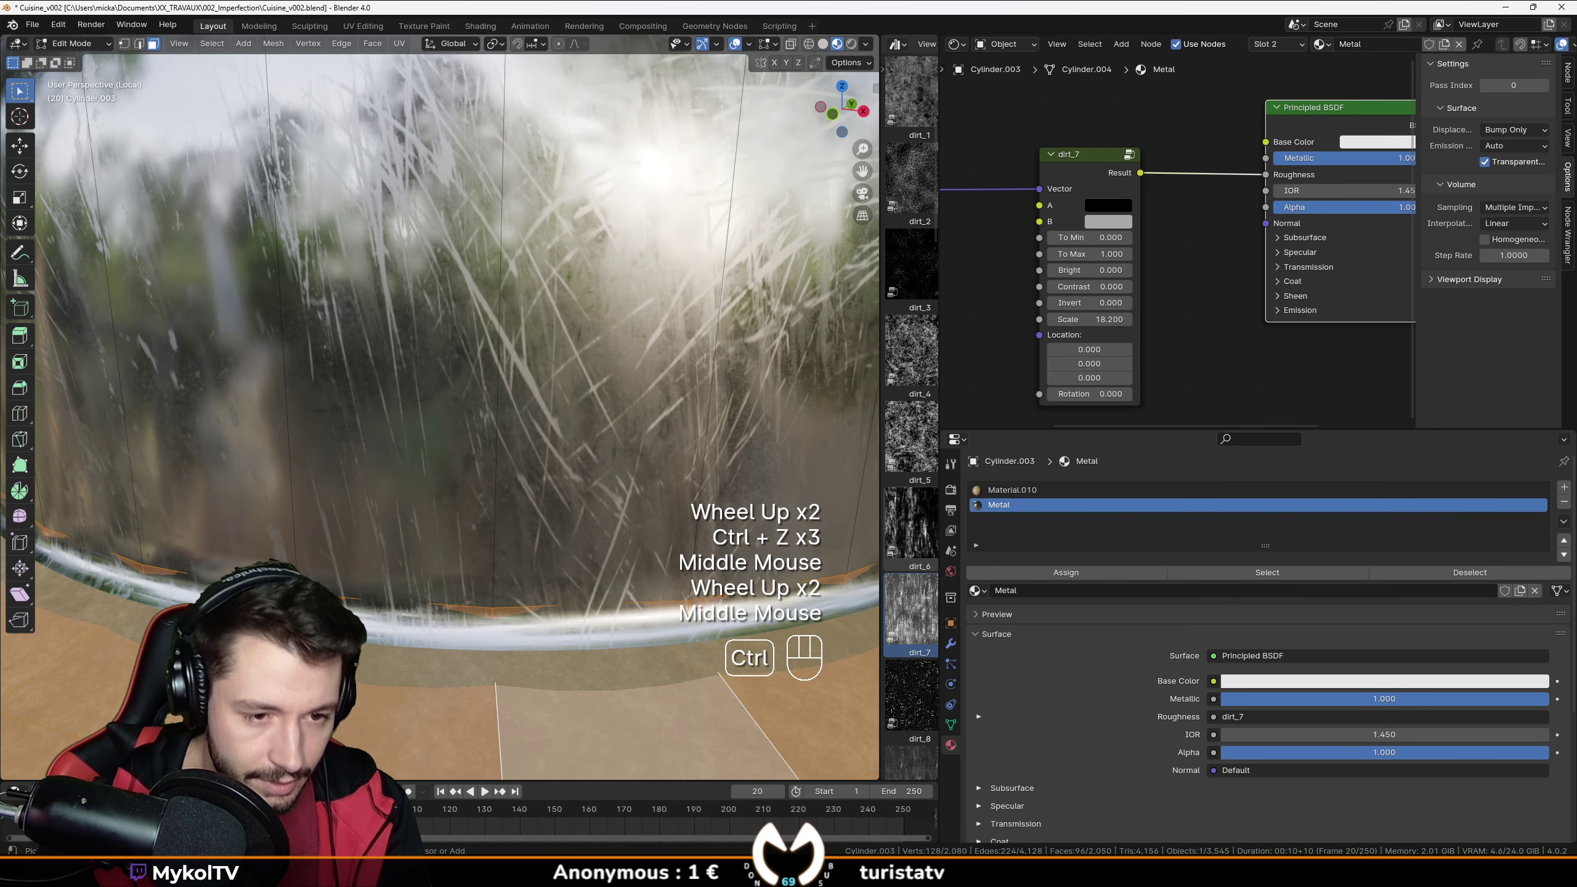
{"action": "key", "text": "ctrl+r"}
{"action": "left_click", "coordinate": [407, 497]}
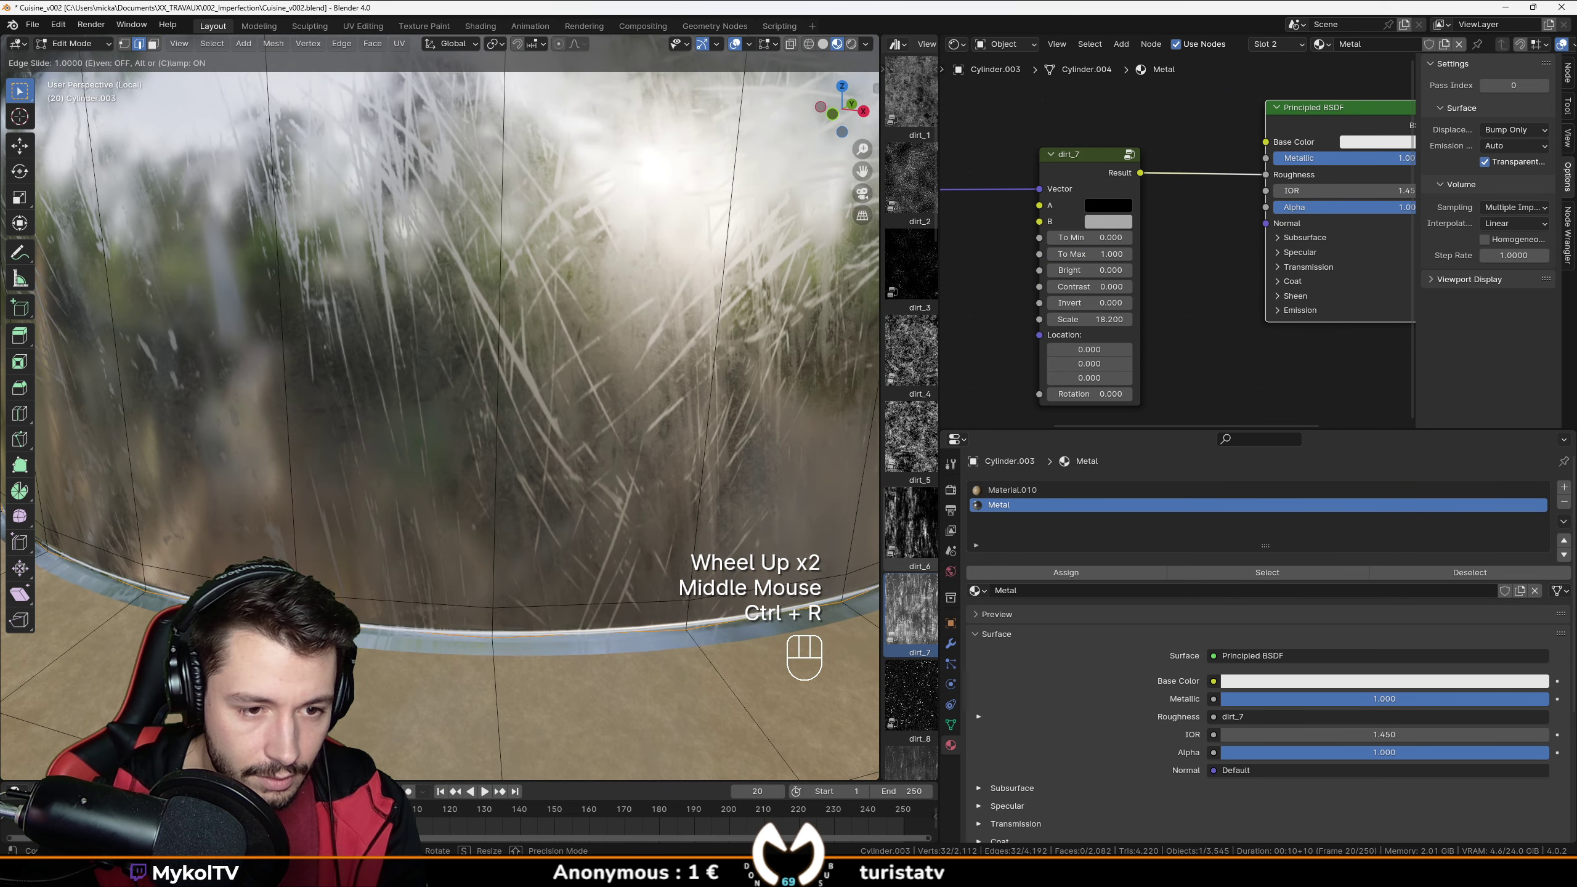
{"action": "left_click", "coordinate": [472, 616]}
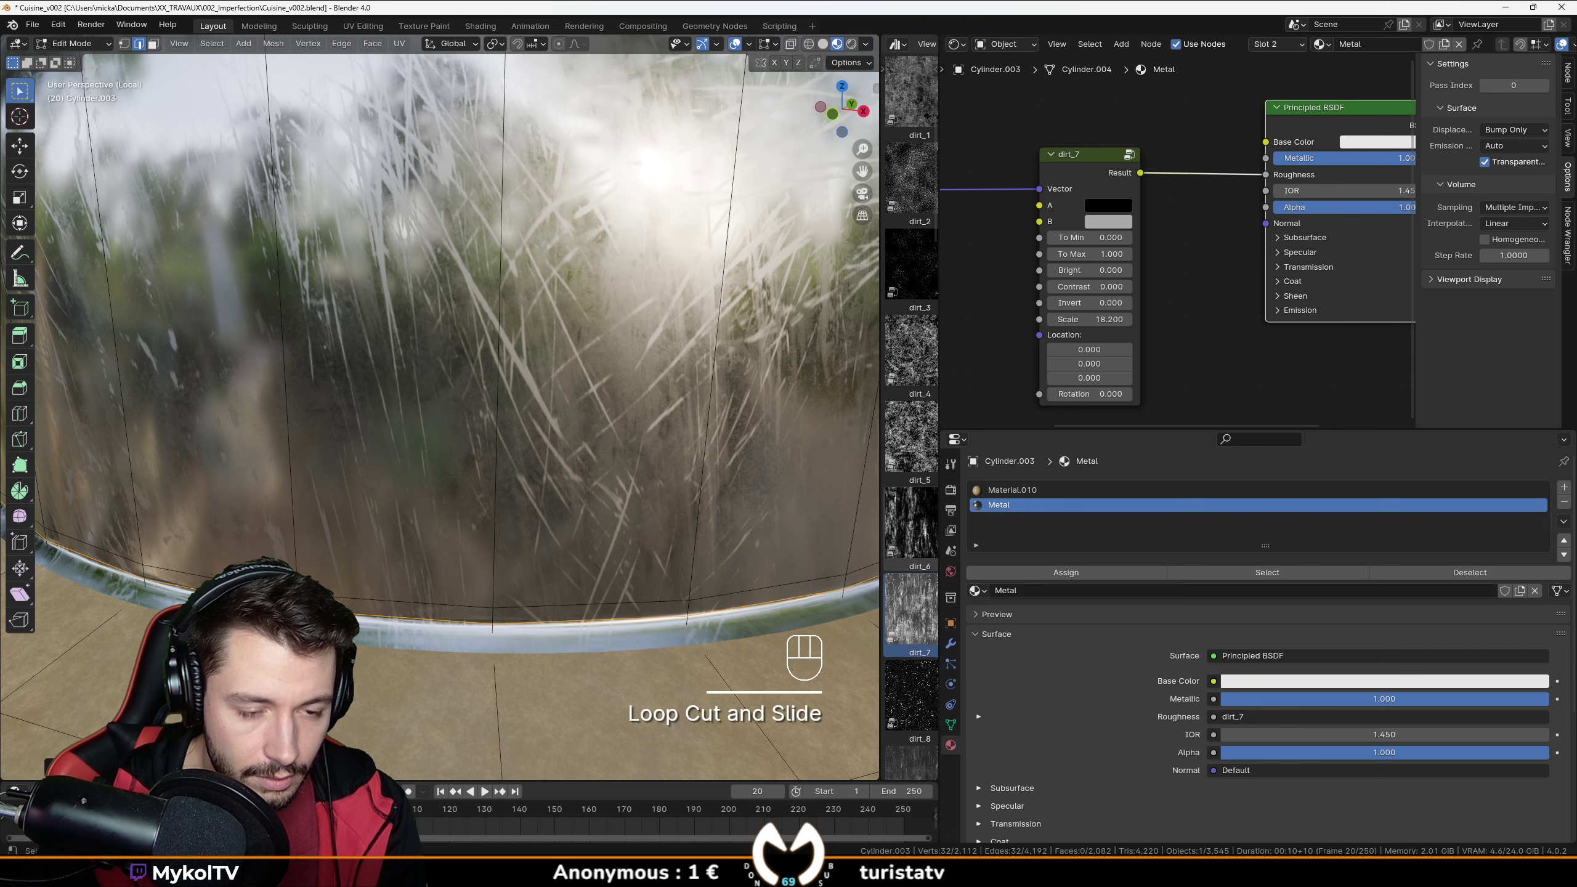
{"action": "left_click", "coordinate": [484, 658]}
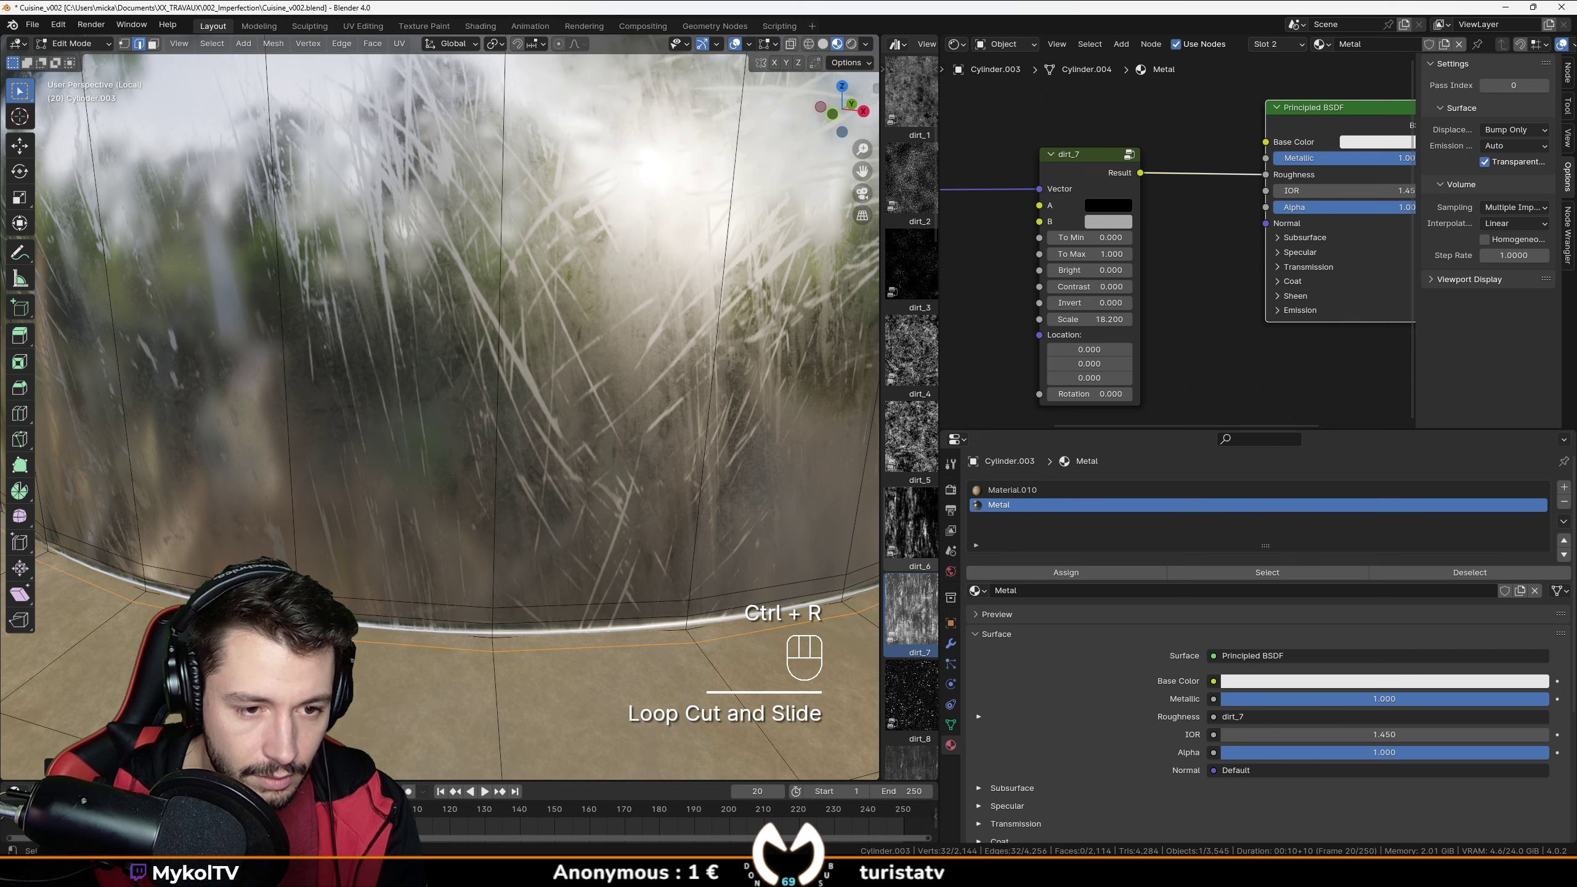
{"action": "scroll", "coordinate": [362, 597], "scroll_direction": "down", "scroll_amount": 1}
{"action": "key", "text": "Tab"}
Deselect and inspect the pepper mill, then save Cuisine_v002.blend.
{"action": "scroll", "coordinate": [362, 597], "scroll_direction": "down", "scroll_amount": 1}
{"action": "scroll", "coordinate": [366, 571], "scroll_direction": "down", "scroll_amount": 1}
{"action": "middle_click_drag", "start_coordinate": [366, 572], "coordinate": [446, 510]}
{"action": "scroll", "coordinate": [375, 535], "scroll_direction": "down", "scroll_amount": 3}
{"action": "scroll", "coordinate": [446, 511], "scroll_direction": "down", "scroll_amount": 3}
{"action": "left_click", "coordinate": [507, 594]}
{"action": "middle_click_drag", "start_coordinate": [508, 594], "coordinate": [462, 521]}
{"action": "scroll", "coordinate": [497, 587], "scroll_direction": "up", "scroll_amount": 1}
{"action": "middle_click_drag", "start_coordinate": [462, 522], "coordinate": [447, 470]}
{"action": "key", "text": "ctrl+s"}
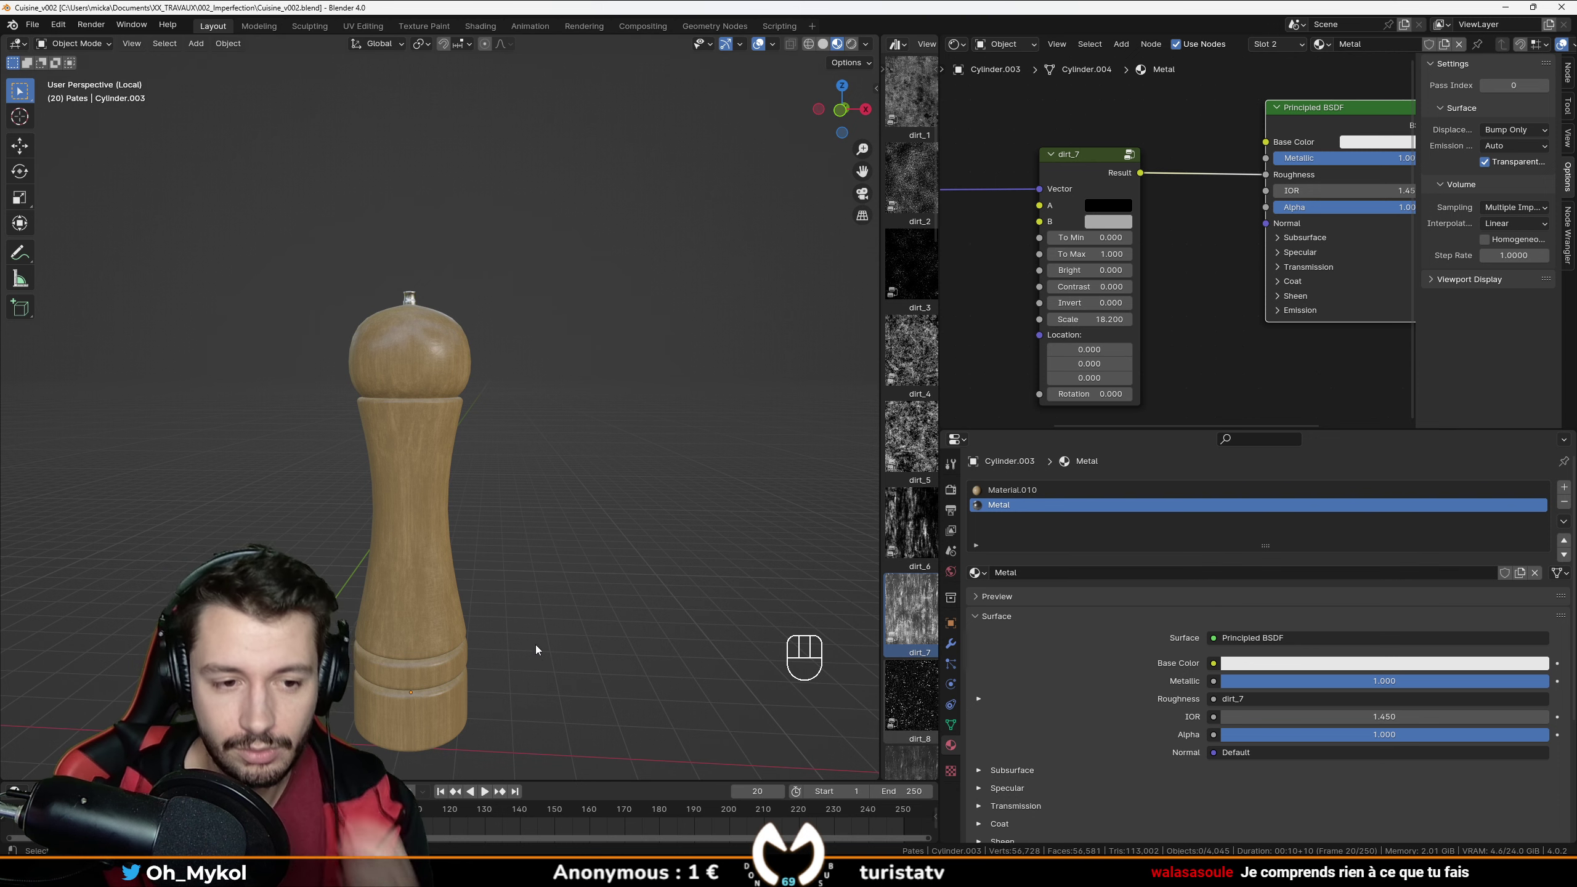
Check the mill's underside from front view and snap the 3D cursor to the world origin.
{"action": "middle_click_drag", "start_coordinate": [536, 645], "coordinate": [546, 538]}
{"action": "mouse_move", "coordinate": [540, 536]}
{"action": "middle_mouse_down"}
{"action": "mouse_move", "coordinate": [509, 475]}
{"action": "mouse_move", "coordinate": [517, 548]}
{"action": "middle_mouse_up"}
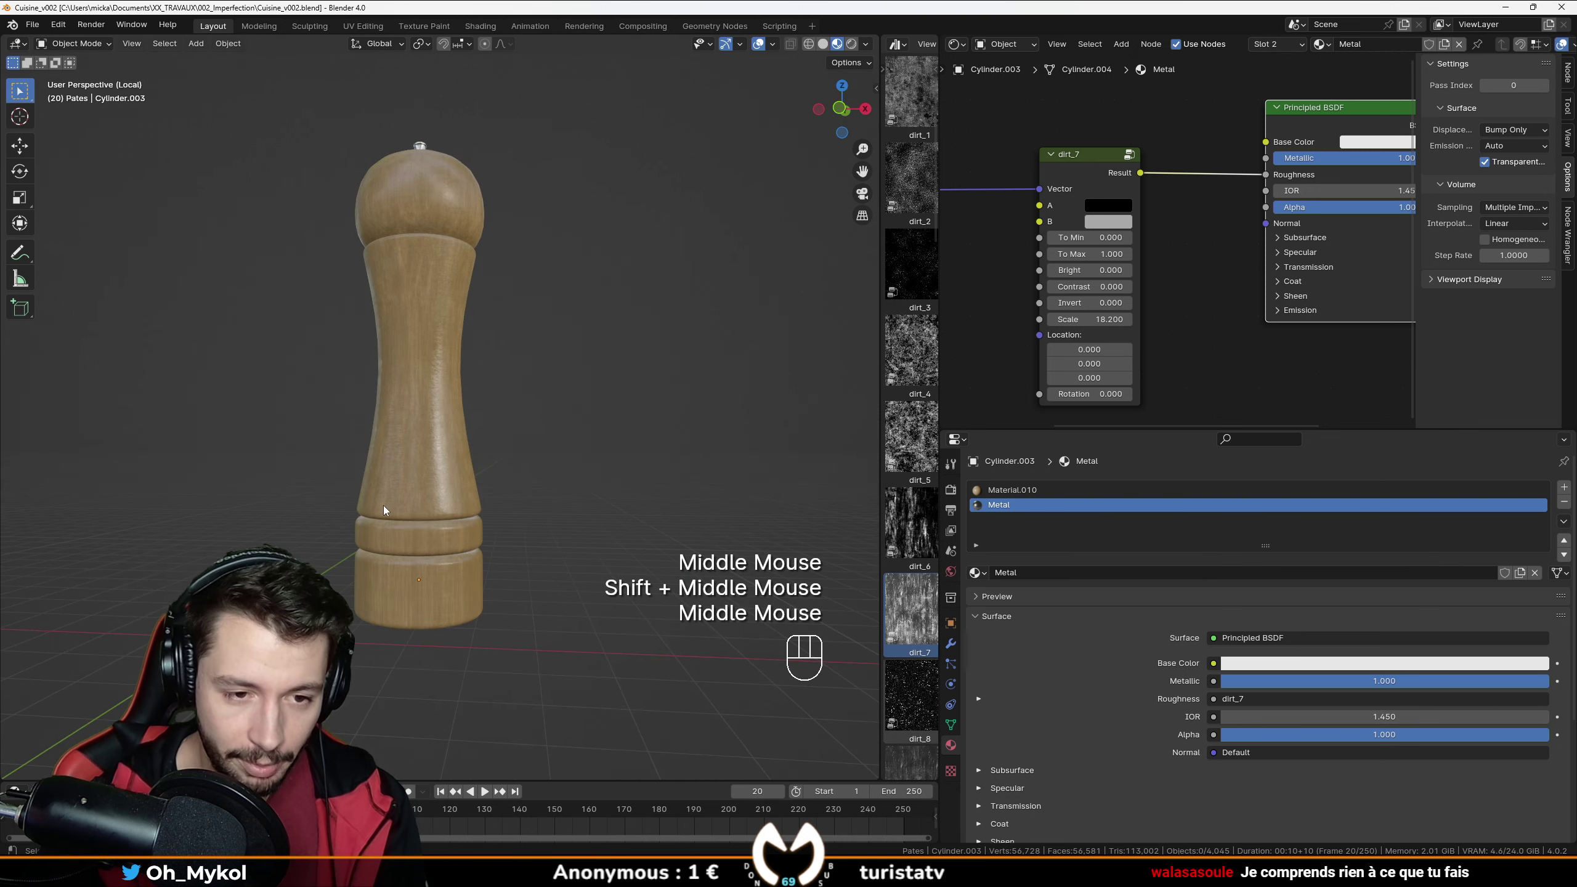
{"action": "key", "text": "KP_1"}
{"action": "scroll", "coordinate": [410, 456], "scroll_direction": "down", "scroll_amount": 2}
{"action": "scroll", "coordinate": [425, 460], "scroll_direction": "up", "scroll_amount": 2}
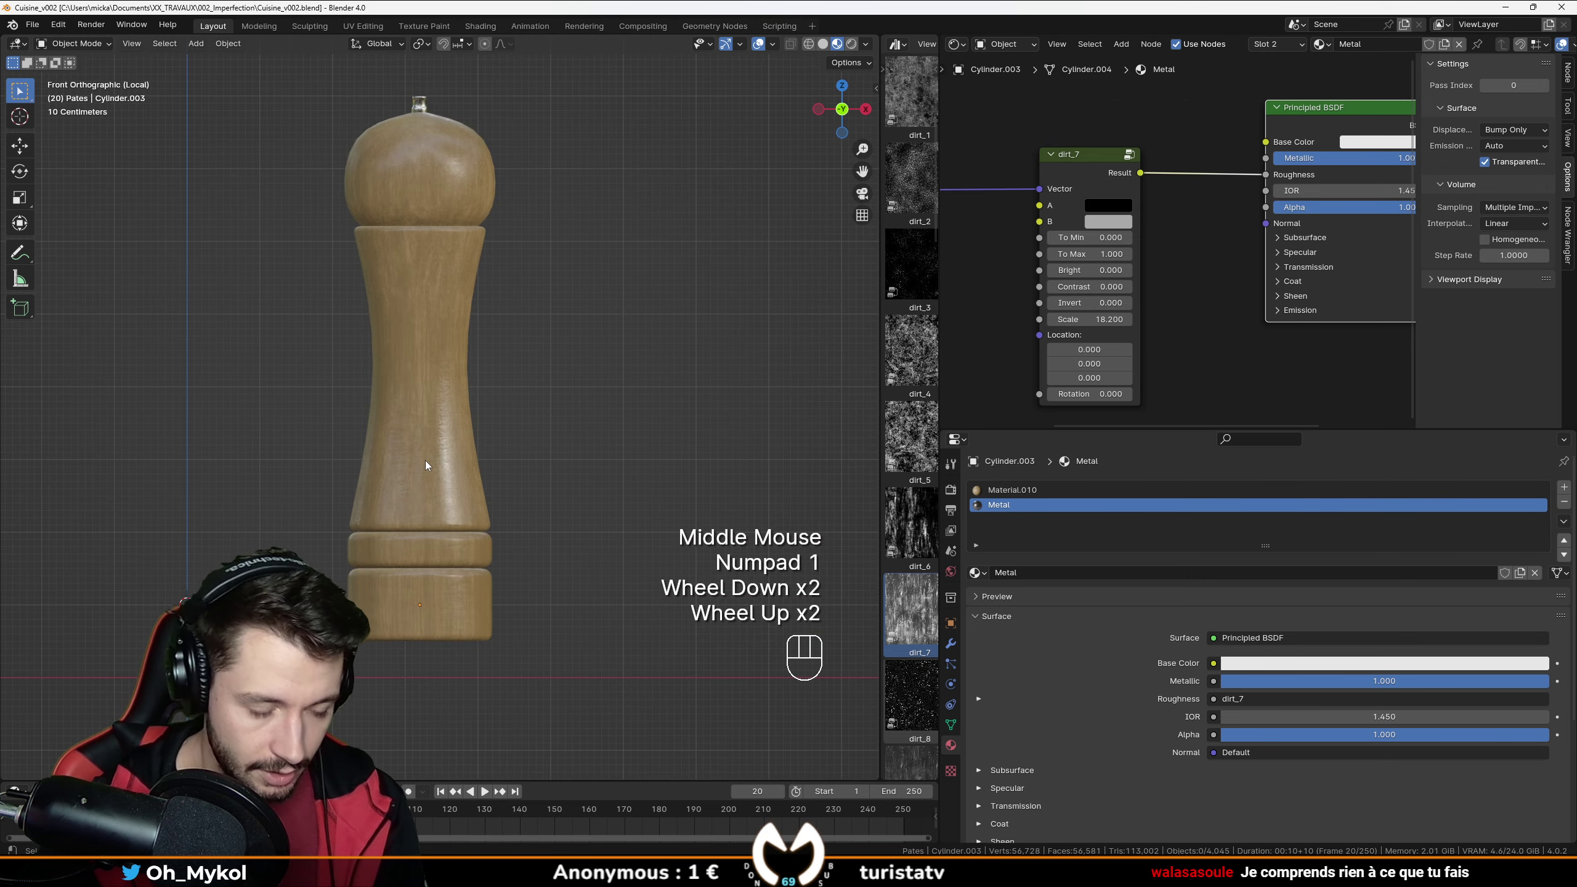
{"action": "scroll", "coordinate": [304, 533], "scroll_direction": "down", "scroll_amount": 2}
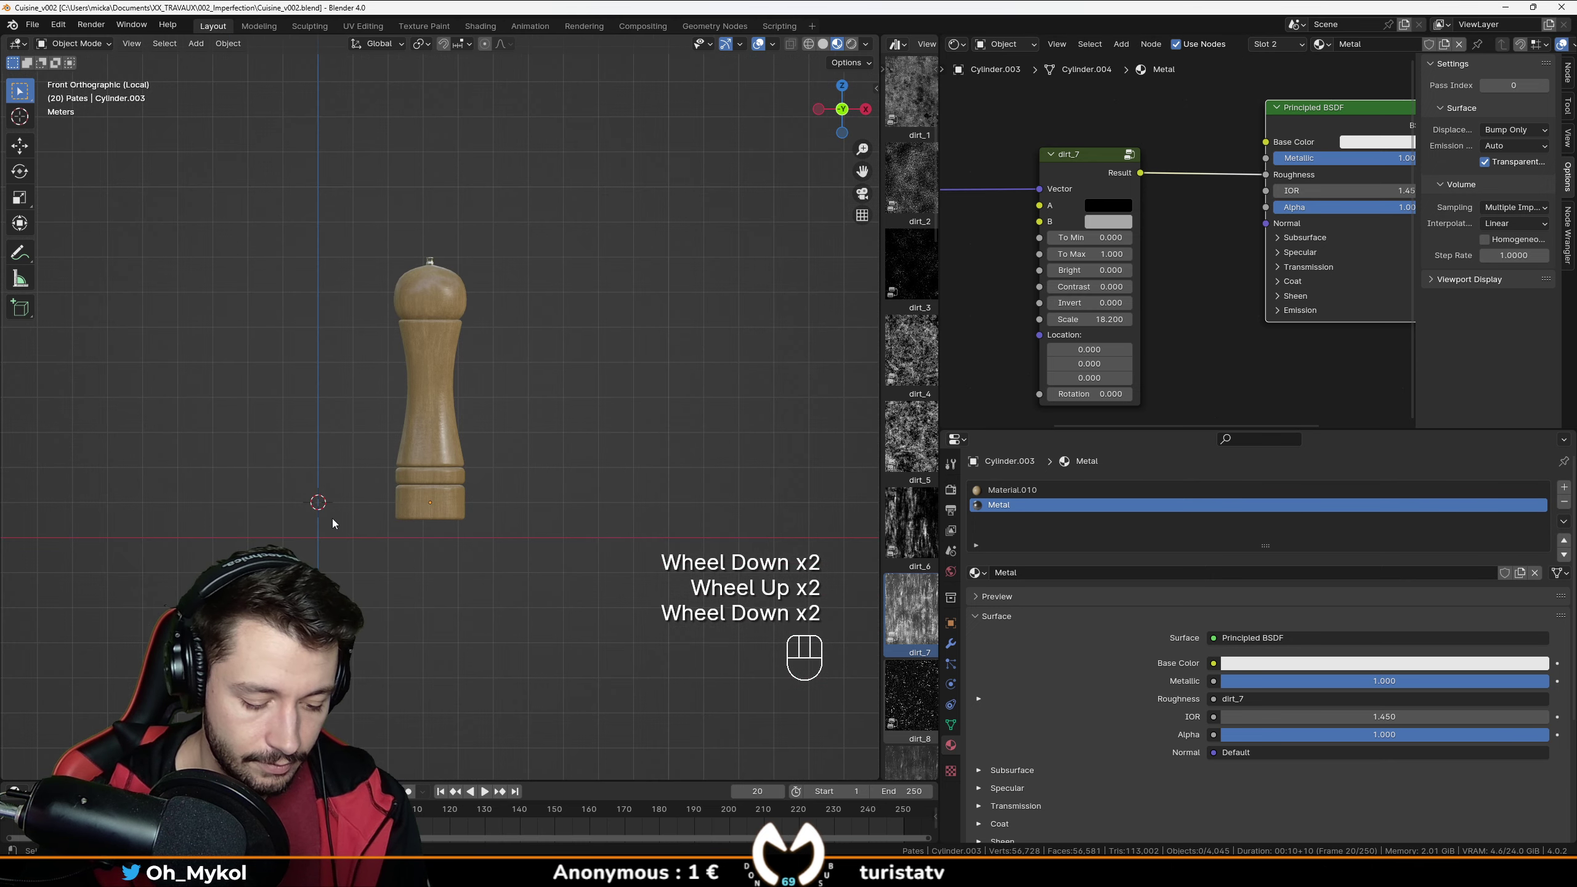
{"action": "key", "text": "shift+s"}
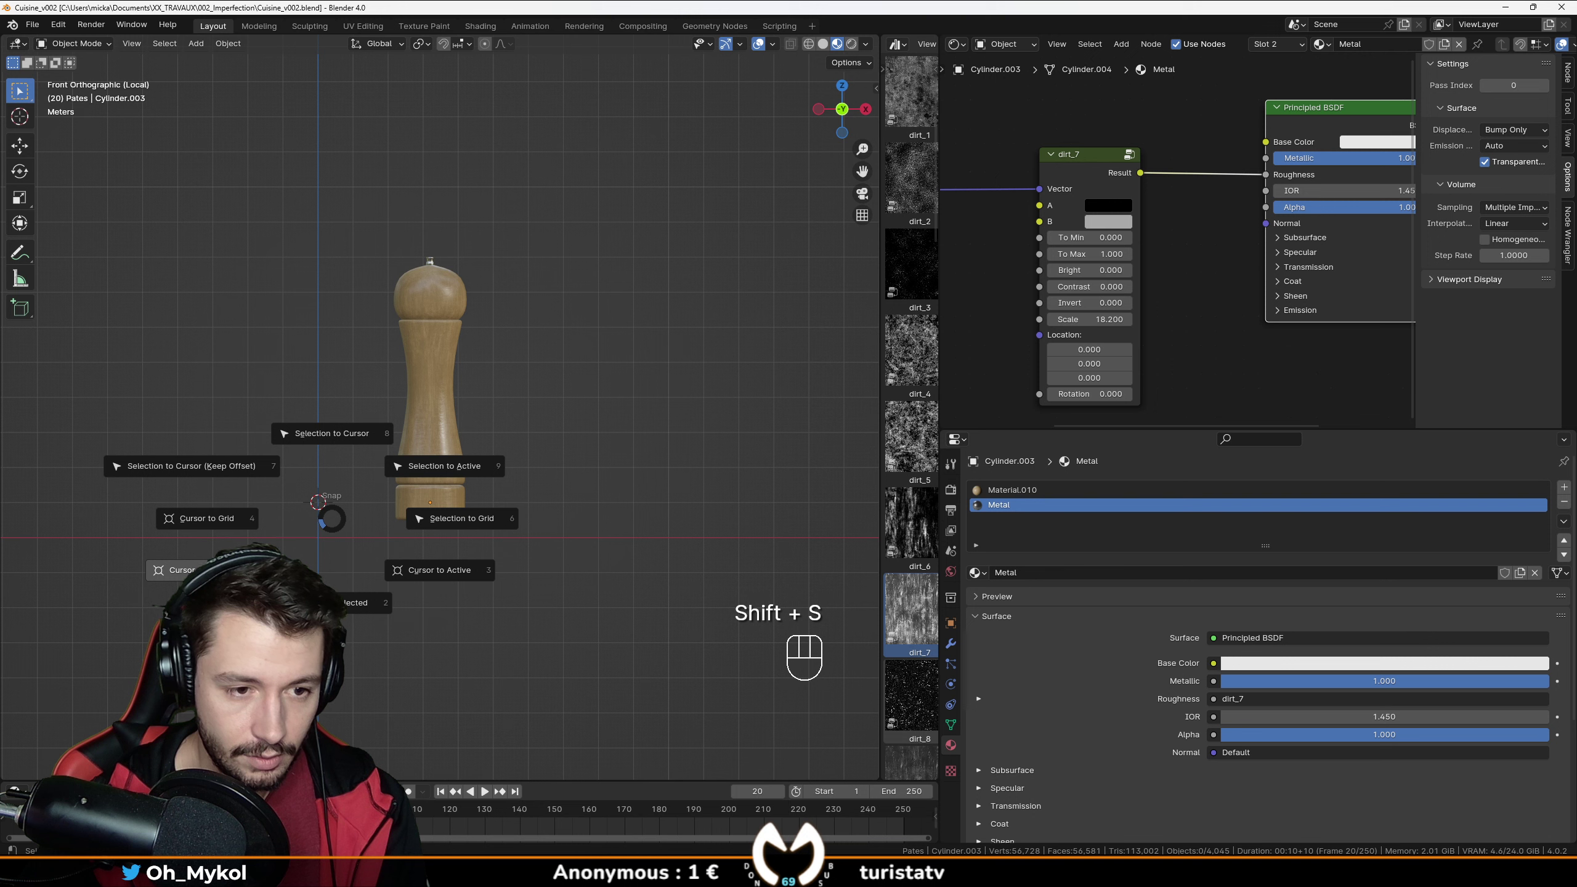
{"action": "left_click", "coordinate": [314, 528]}
Select the pepper mill, switch to Solid shading, and exit Local View.
{"action": "left_click", "coordinate": [432, 468]}
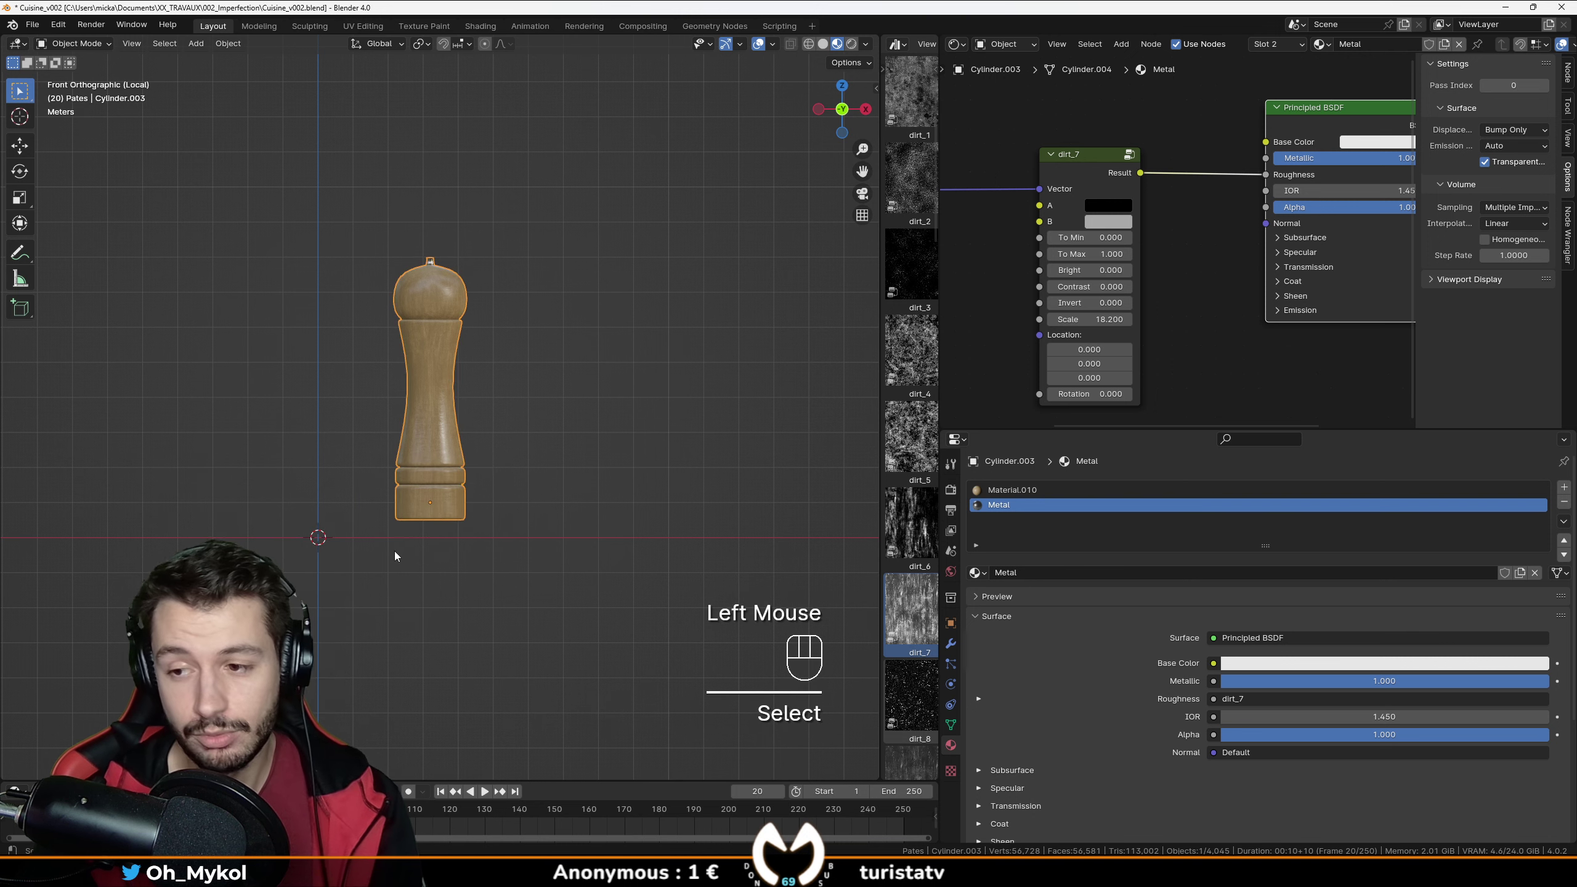
{"action": "middle_click_drag", "start_coordinate": [395, 550], "coordinate": [456, 434], "text": "shift"}
{"action": "scroll", "coordinate": [465, 455], "scroll_direction": "up", "scroll_amount": 2}
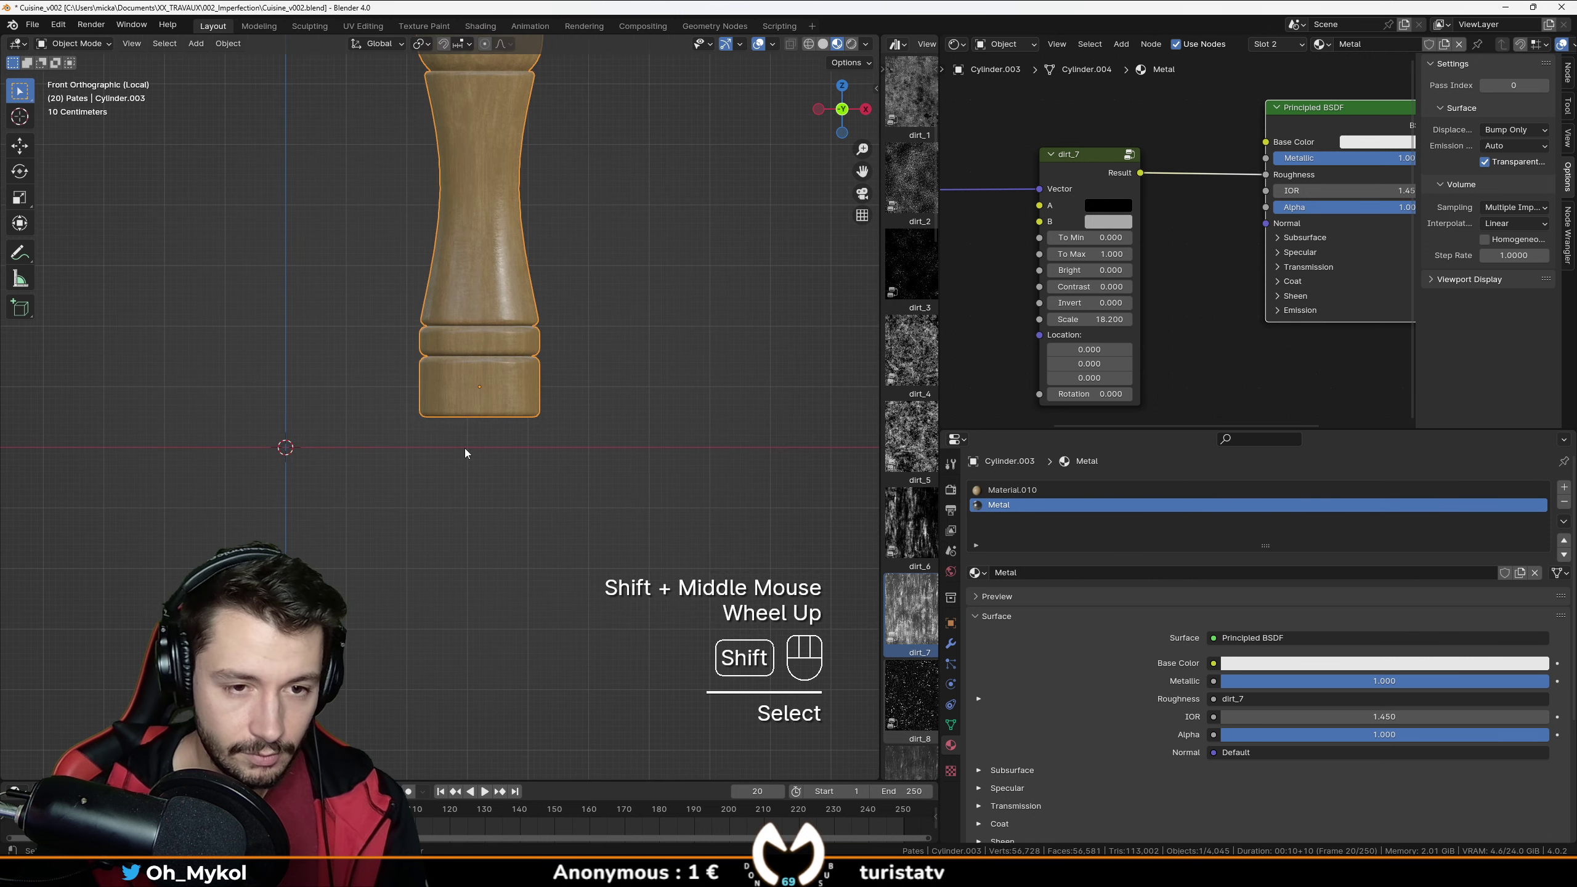
{"action": "scroll", "coordinate": [470, 408], "scroll_direction": "down", "scroll_amount": 2}
{"action": "scroll", "coordinate": [470, 408], "scroll_direction": "up", "scroll_amount": 1}
{"action": "scroll", "coordinate": [475, 375], "scroll_direction": "down", "scroll_amount": 1}
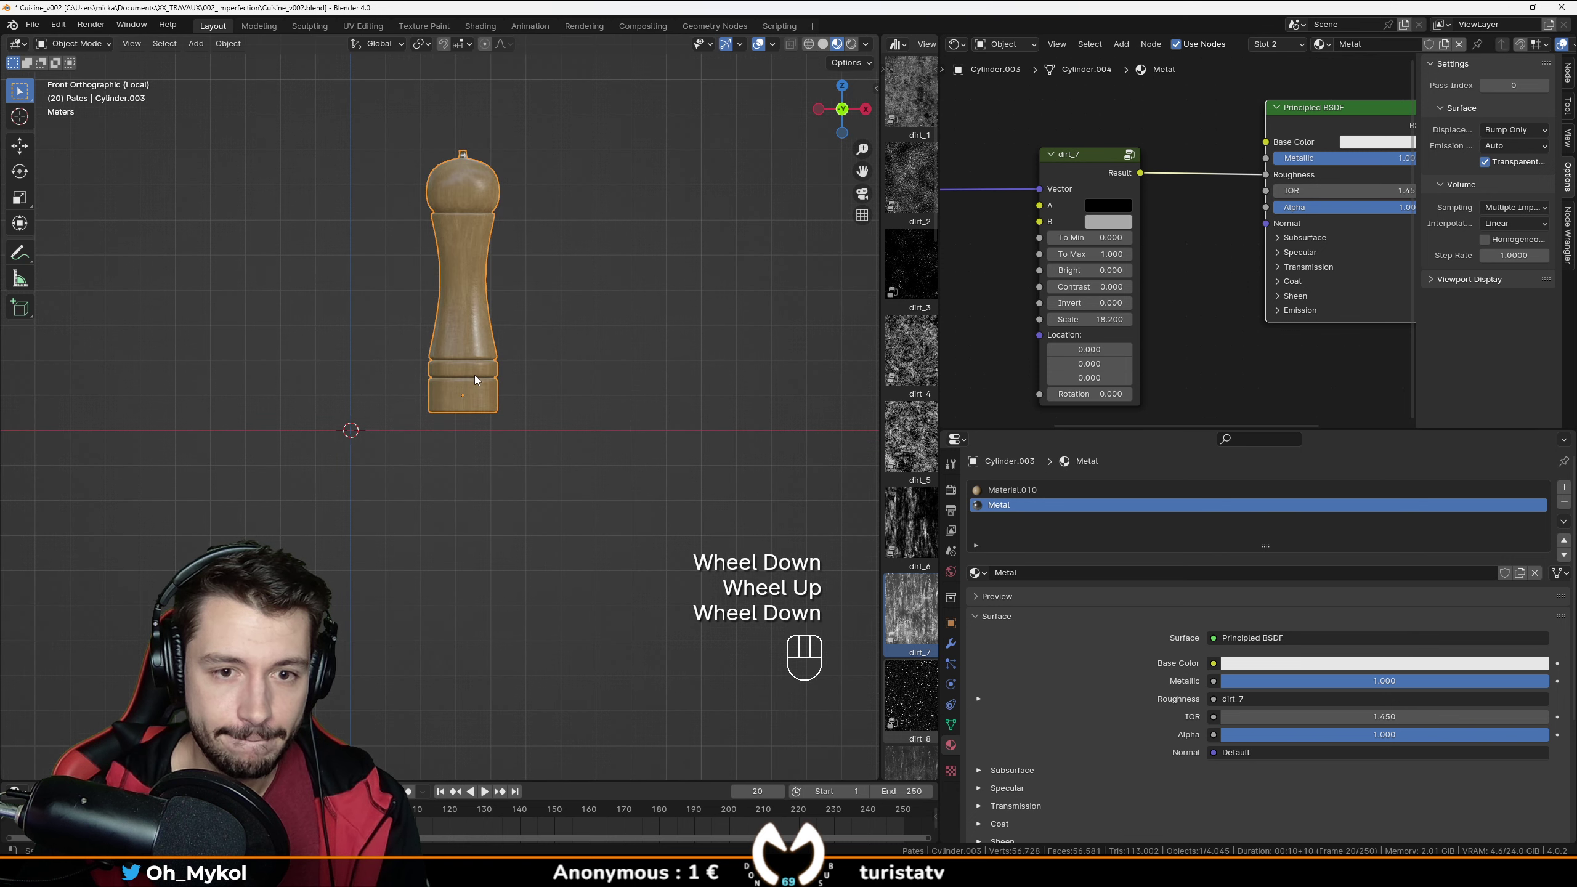
{"action": "left_click", "coordinate": [822, 43]}
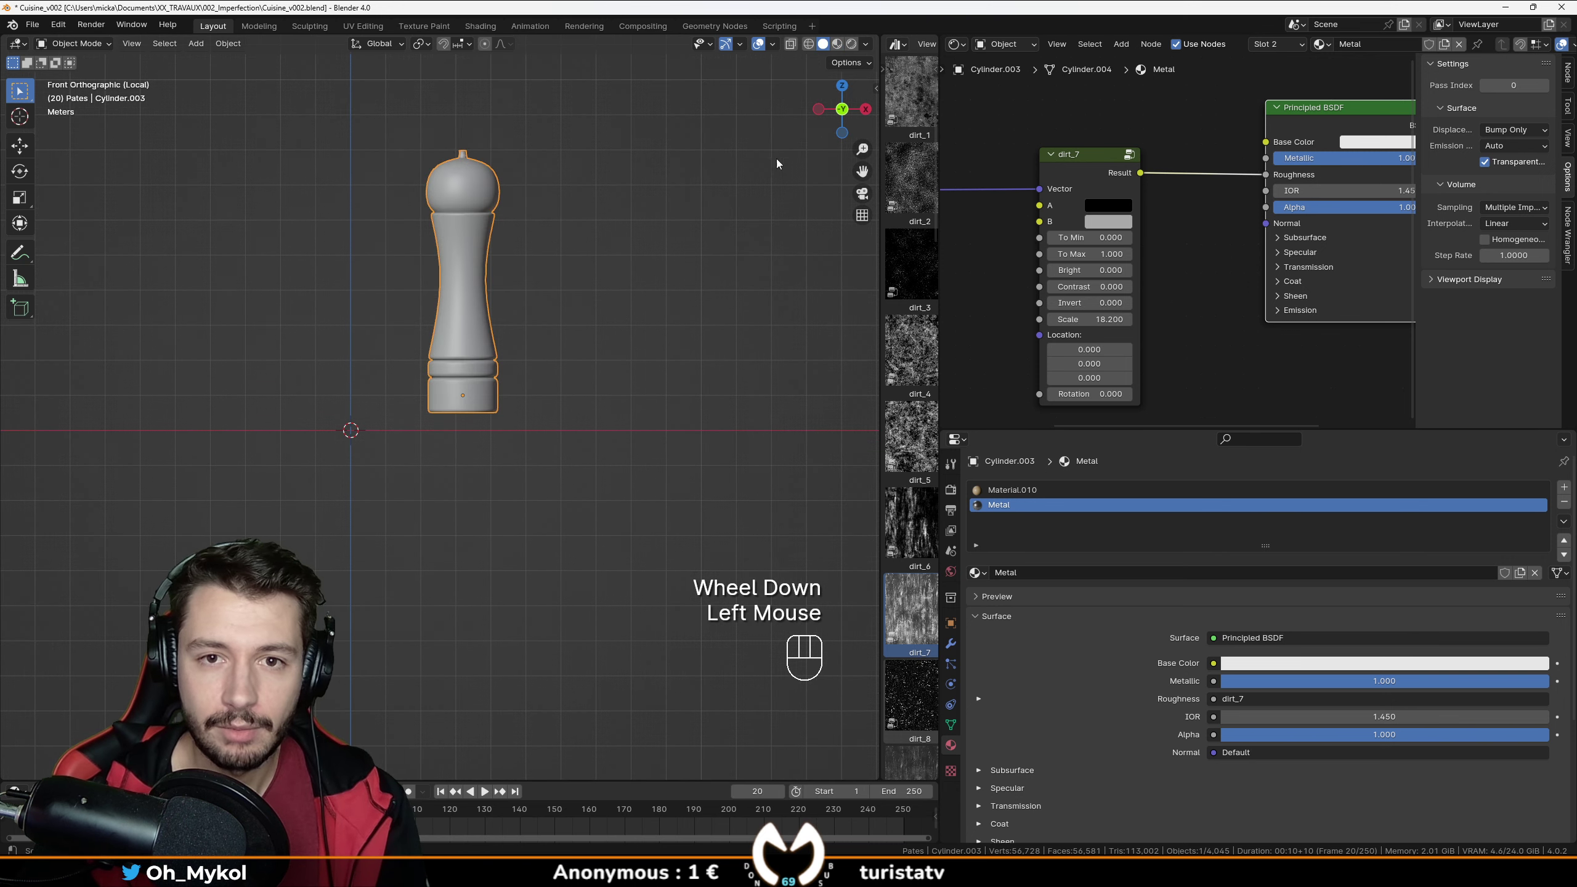
{"action": "key", "text": "KP_Divide"}
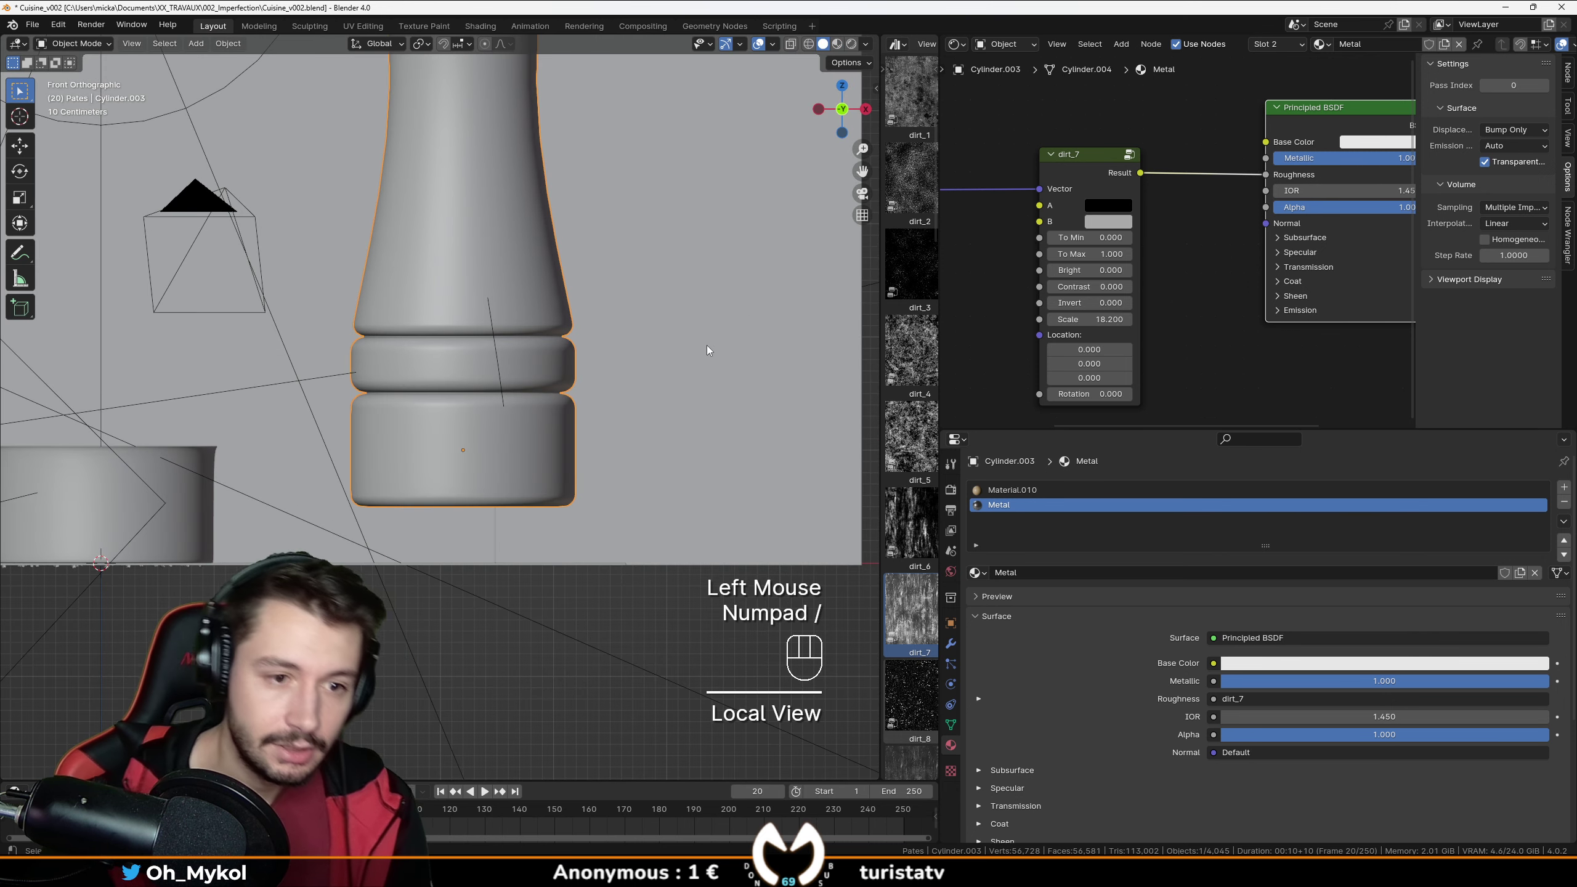
Isolate the pepper mill in Local View with Rendered shading.
{"action": "scroll", "coordinate": [485, 354], "scroll_direction": "down", "scroll_amount": 2}
{"action": "left_click", "coordinate": [453, 331]}
{"action": "middle_click_drag", "start_coordinate": [453, 330], "coordinate": [480, 412]}
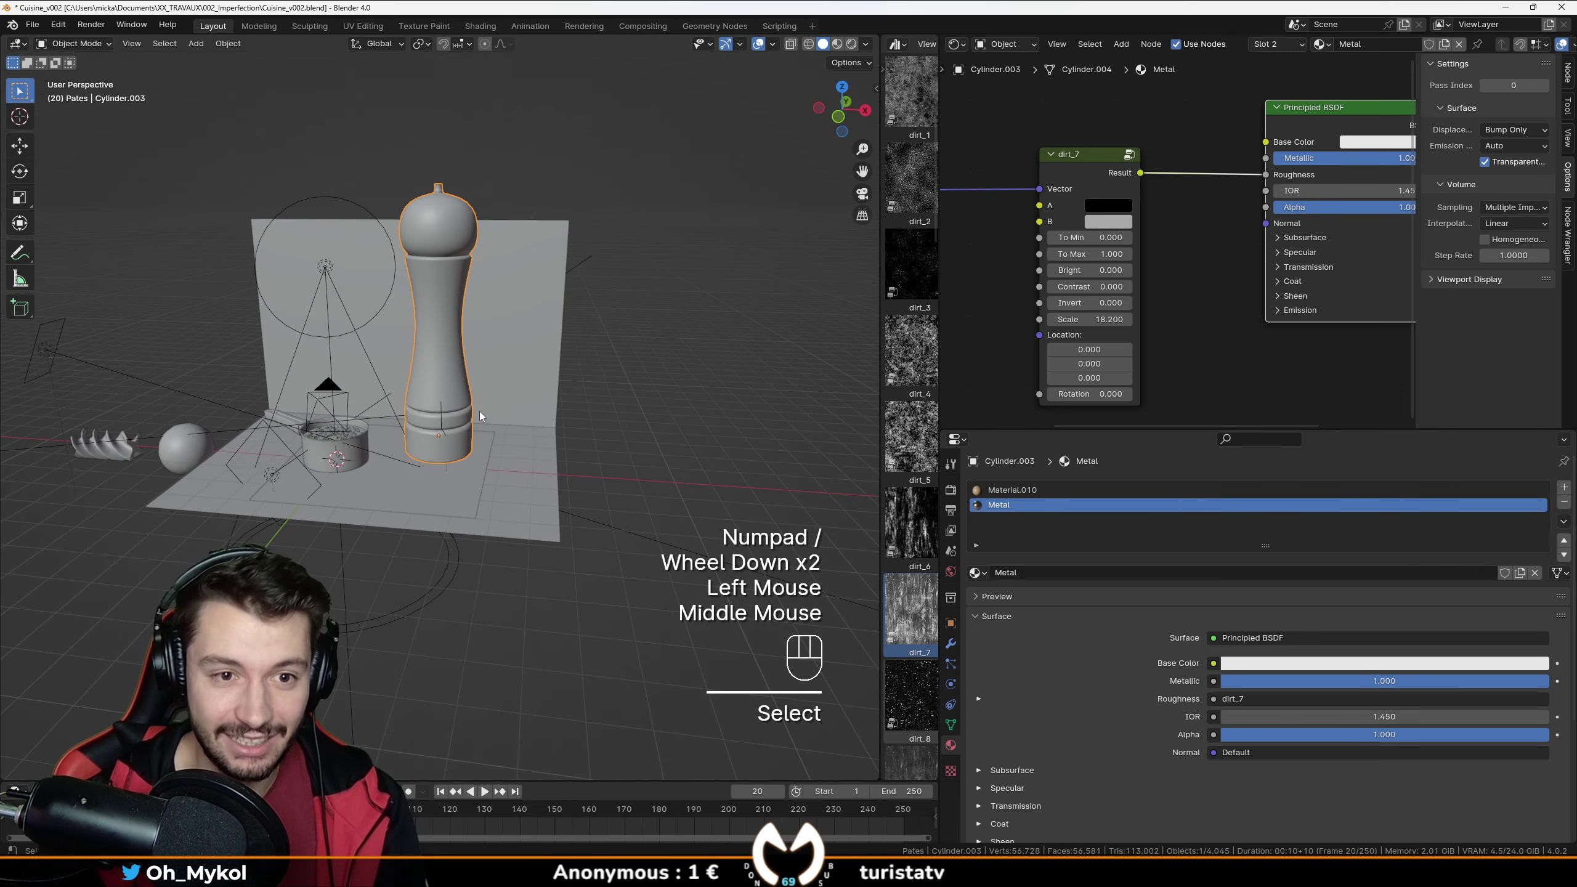
{"action": "key", "text": "KP_Divide"}
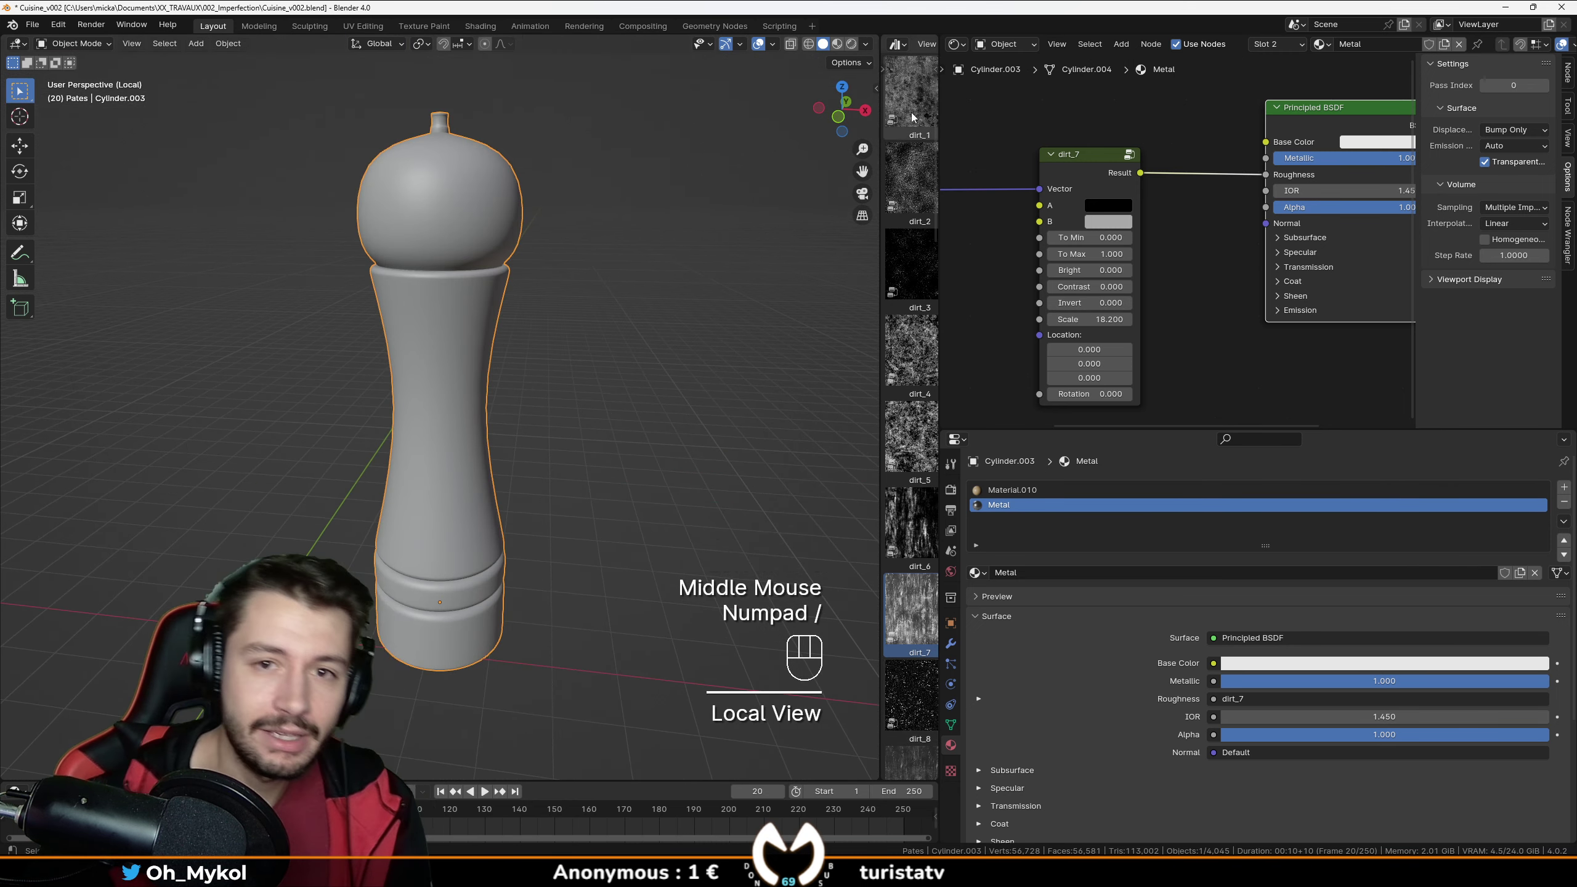
{"action": "left_click", "coordinate": [851, 43]}
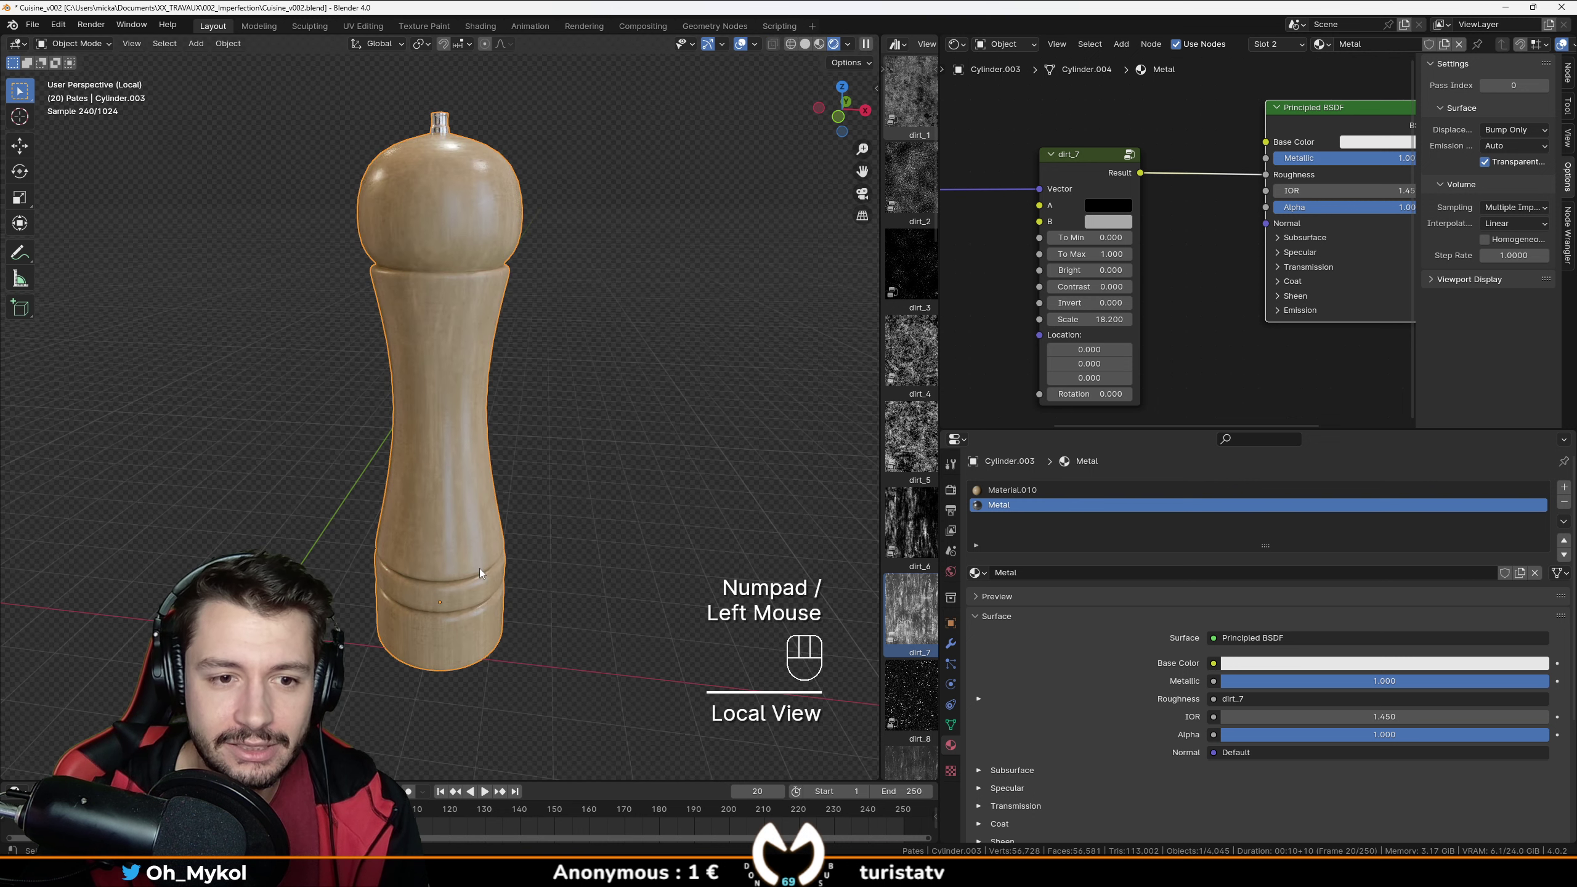
Inspect the rendered wooden mill, then exit Local View to show the full kitchen.
{"action": "mouse_move", "coordinate": [480, 569]}
{"action": "middle_mouse_down"}
{"action": "mouse_move", "coordinate": [473, 526]}
{"action": "mouse_move", "coordinate": [620, 531]}
{"action": "mouse_move", "coordinate": [401, 517]}
{"action": "mouse_move", "coordinate": [524, 515]}
{"action": "mouse_move", "coordinate": [513, 611]}
{"action": "mouse_move", "coordinate": [484, 425]}
{"action": "mouse_move", "coordinate": [513, 399]}
{"action": "mouse_move", "coordinate": [466, 396]}
{"action": "mouse_move", "coordinate": [483, 319]}
{"action": "mouse_move", "coordinate": [485, 384]}
{"action": "middle_mouse_up"}
{"action": "scroll", "coordinate": [513, 399], "scroll_direction": "up", "scroll_amount": 2}
{"action": "scroll", "coordinate": [519, 427], "scroll_direction": "down", "scroll_amount": 1}
{"action": "scroll", "coordinate": [519, 427], "scroll_direction": "down", "scroll_amount": 1}
{"action": "key", "text": "KP_Divide"}
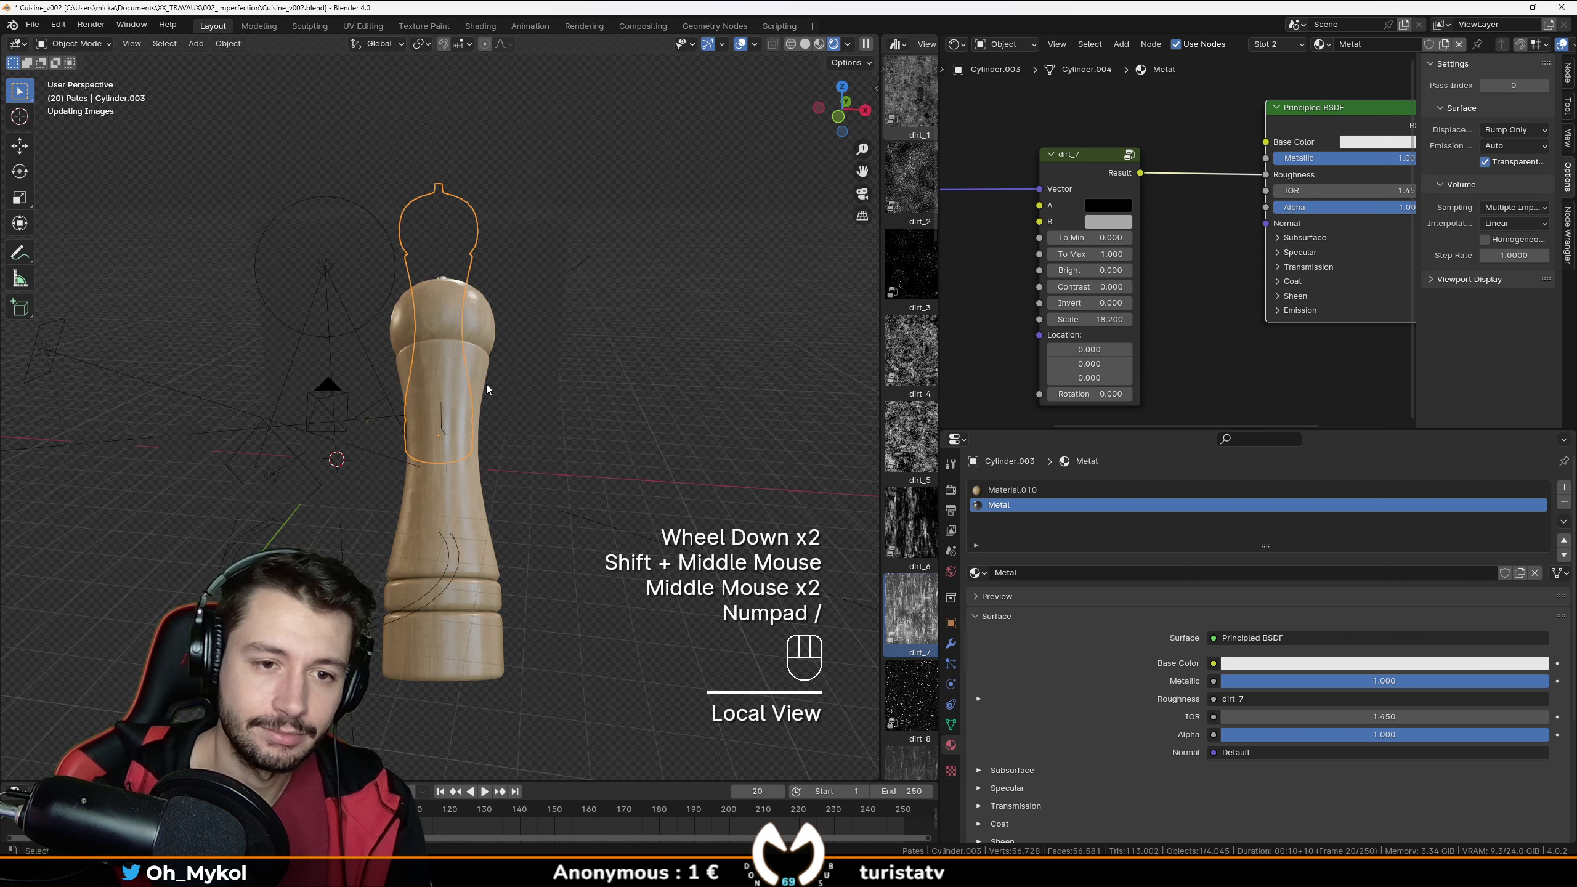
{"action": "scroll", "coordinate": [465, 416], "scroll_direction": "up", "scroll_amount": 1}
{"action": "scroll", "coordinate": [465, 416], "scroll_direction": "up", "scroll_amount": 1}
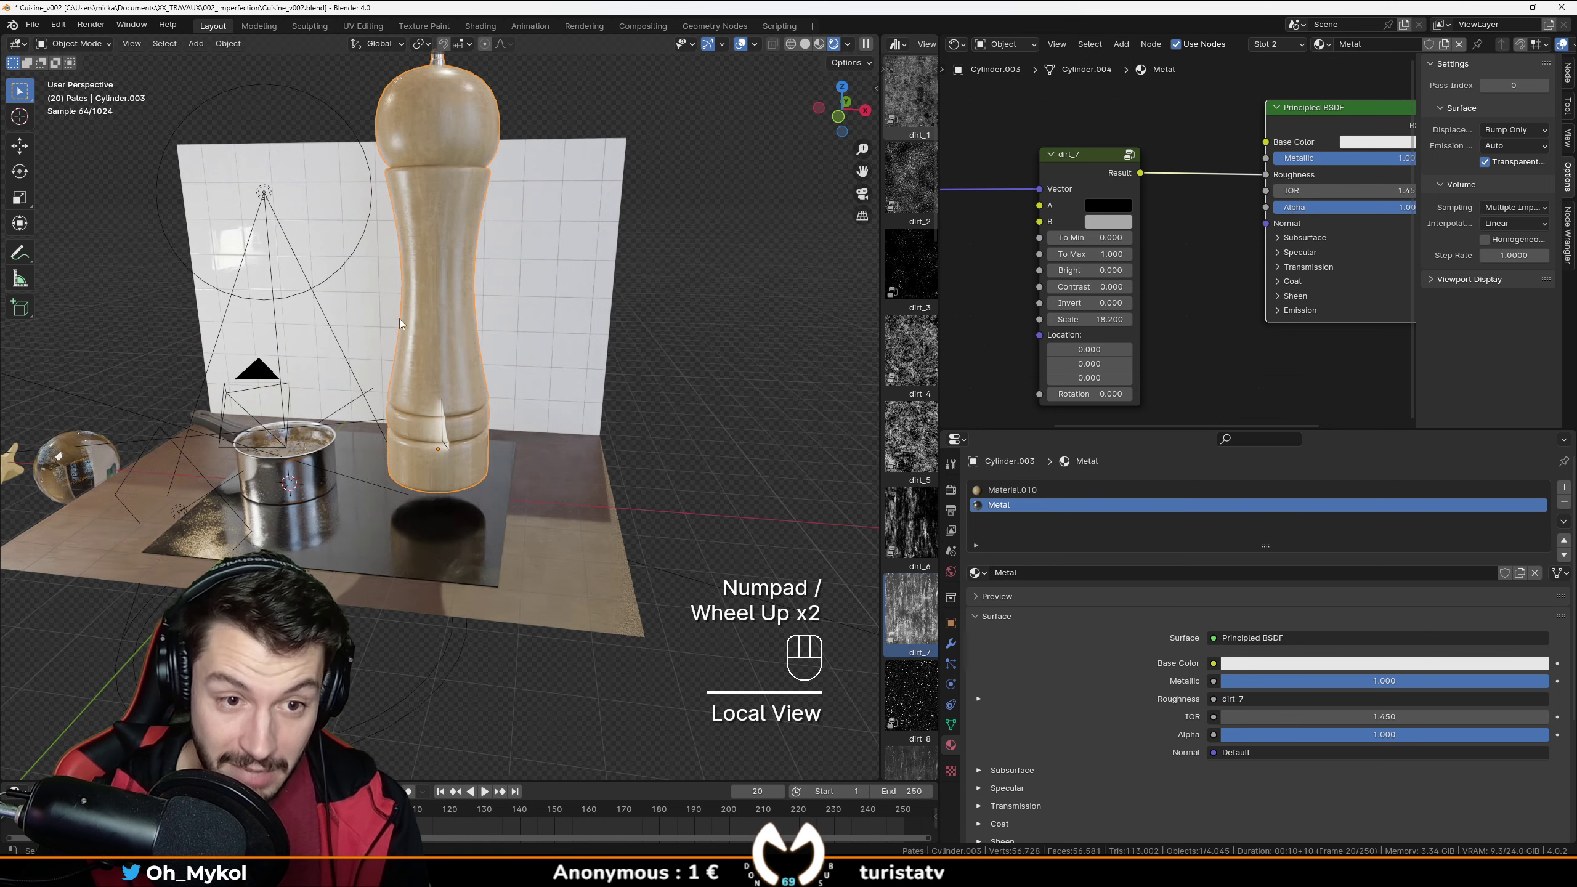
Move the pepper mill toward the pot, then view it front-on in solid shading.
{"action": "key", "text": "g"}
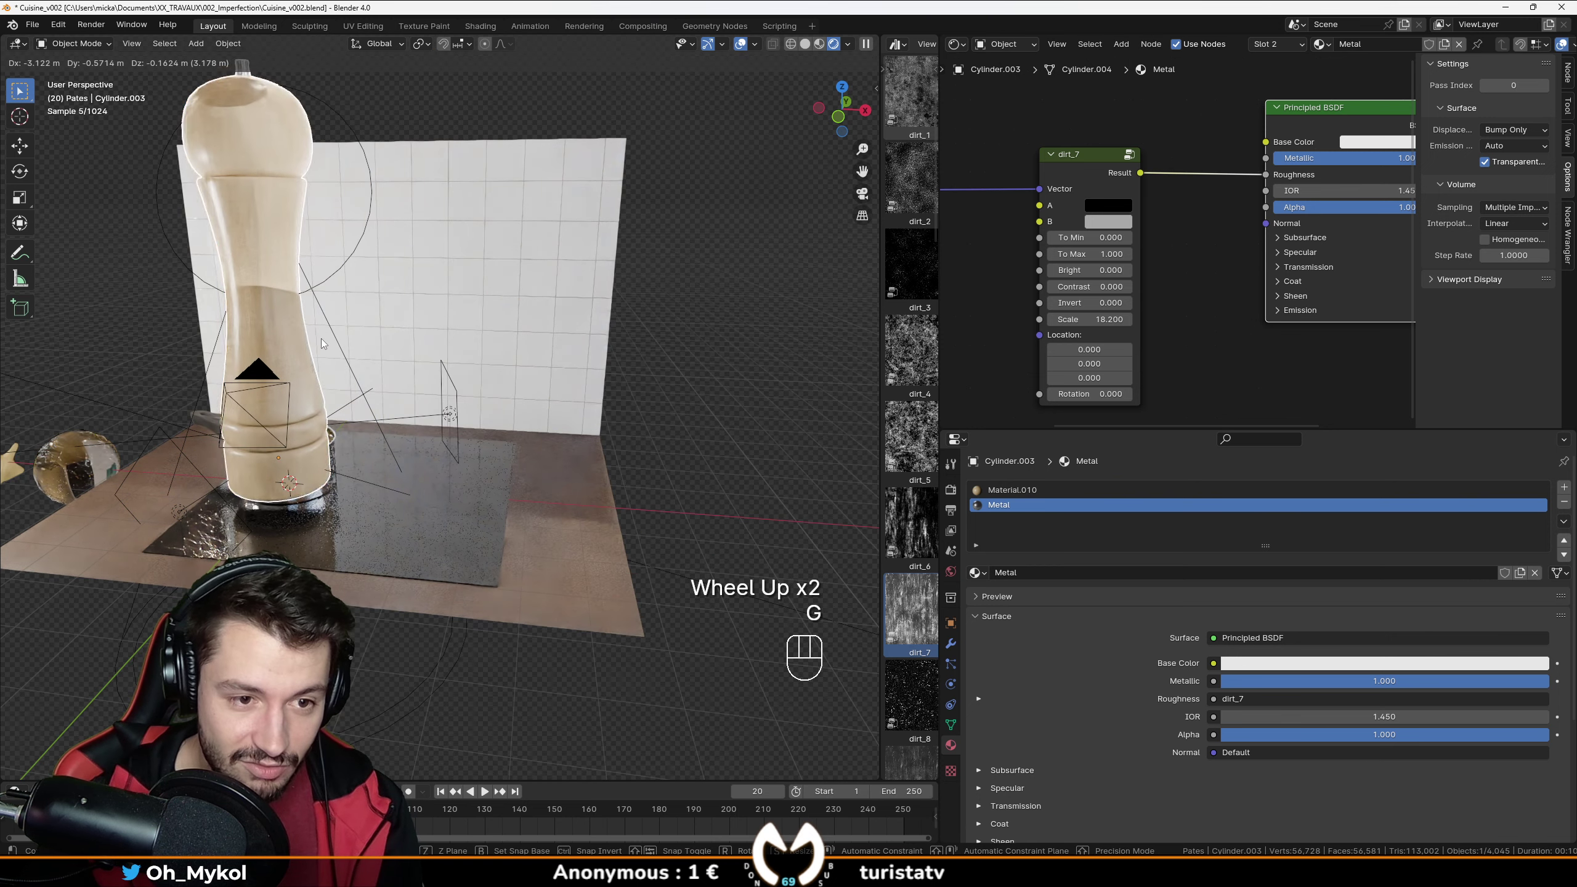
{"action": "left_click", "coordinate": [320, 339]}
{"action": "middle_click_drag", "start_coordinate": [305, 405], "coordinate": [417, 417]}
{"action": "key", "text": "g"}
{"action": "key", "text": "s"}
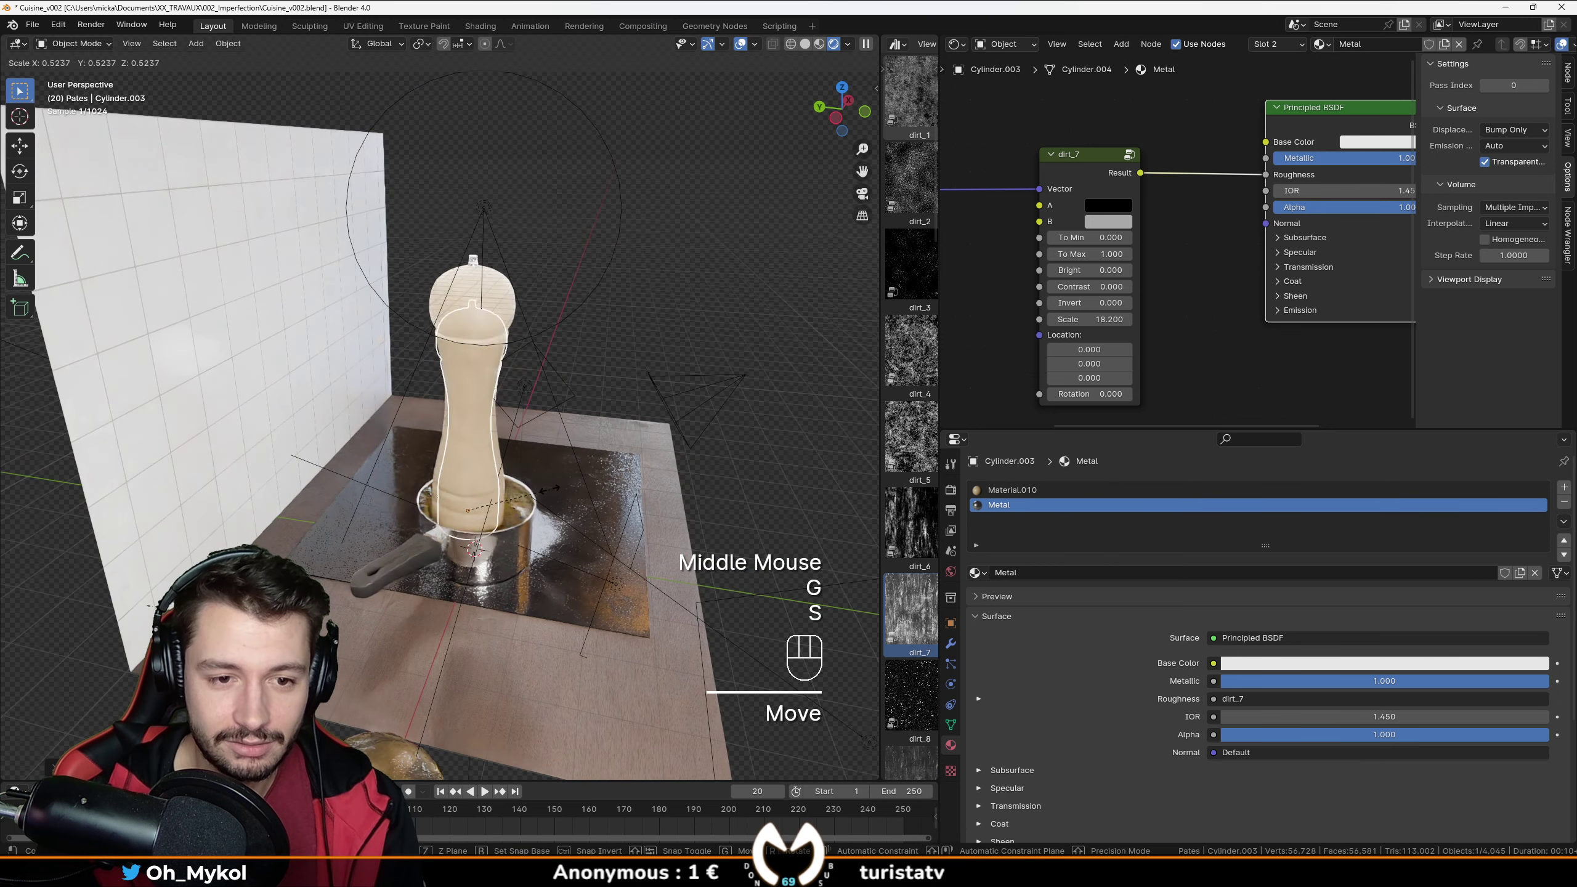
{"action": "scroll", "coordinate": [503, 567], "scroll_direction": "up", "scroll_amount": 2}
{"action": "scroll", "coordinate": [503, 568], "scroll_direction": "down", "scroll_amount": 1}
{"action": "middle_click_drag", "start_coordinate": [503, 568], "coordinate": [431, 532]}
{"action": "key", "text": "KP_1"}
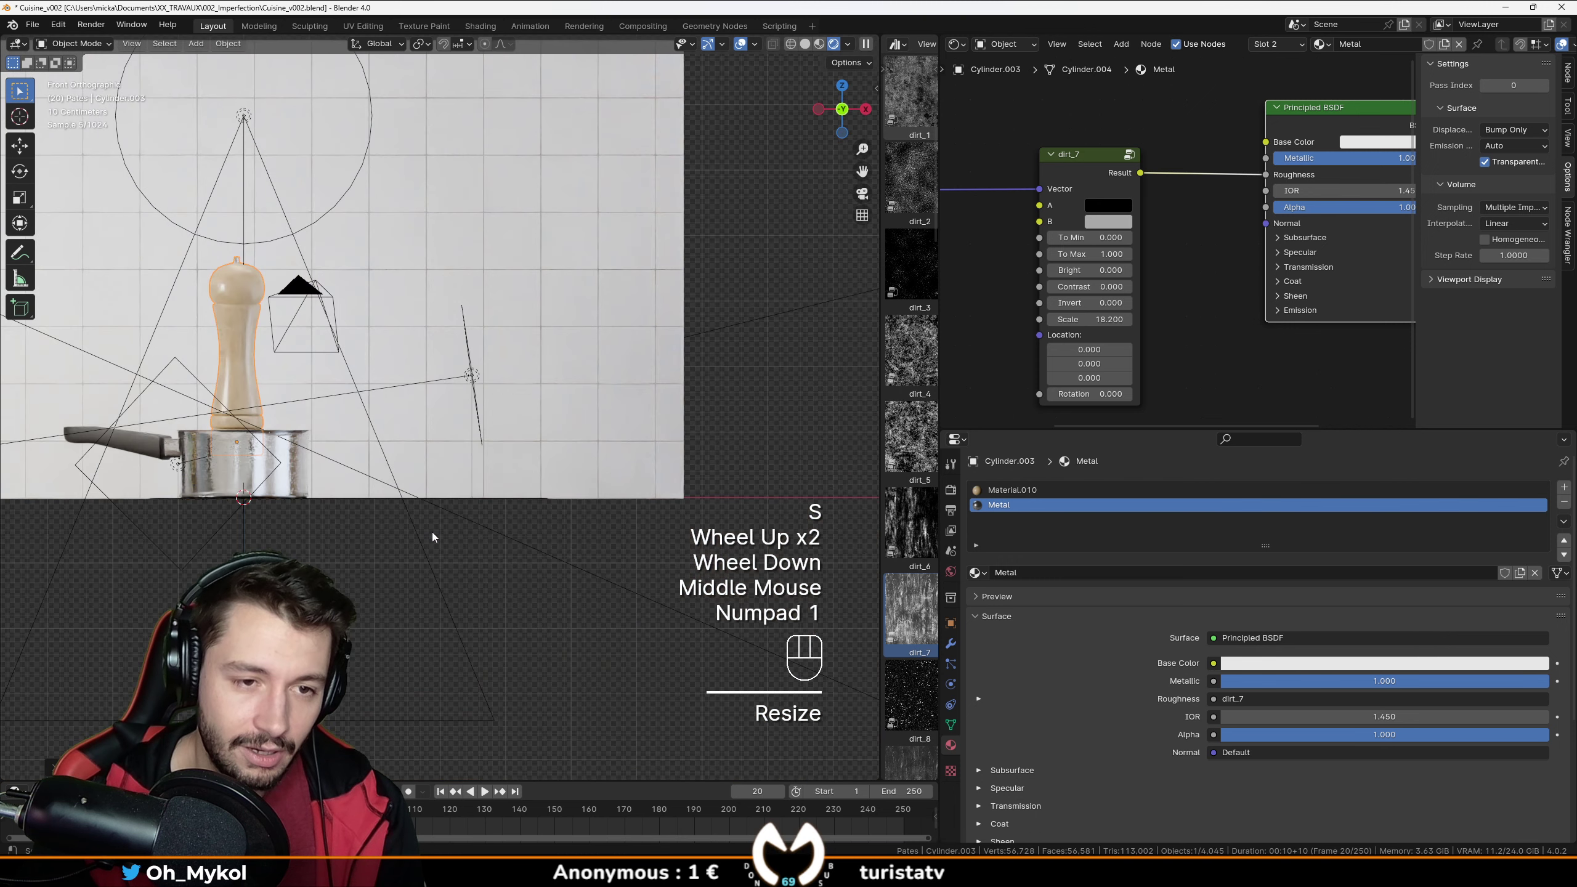
{"action": "left_click", "coordinate": [805, 43]}
{"action": "scroll", "coordinate": [481, 451], "scroll_direction": "up", "scroll_amount": 2}
{"action": "middle_click_drag", "start_coordinate": [481, 451], "coordinate": [692, 452], "text": "shift"}
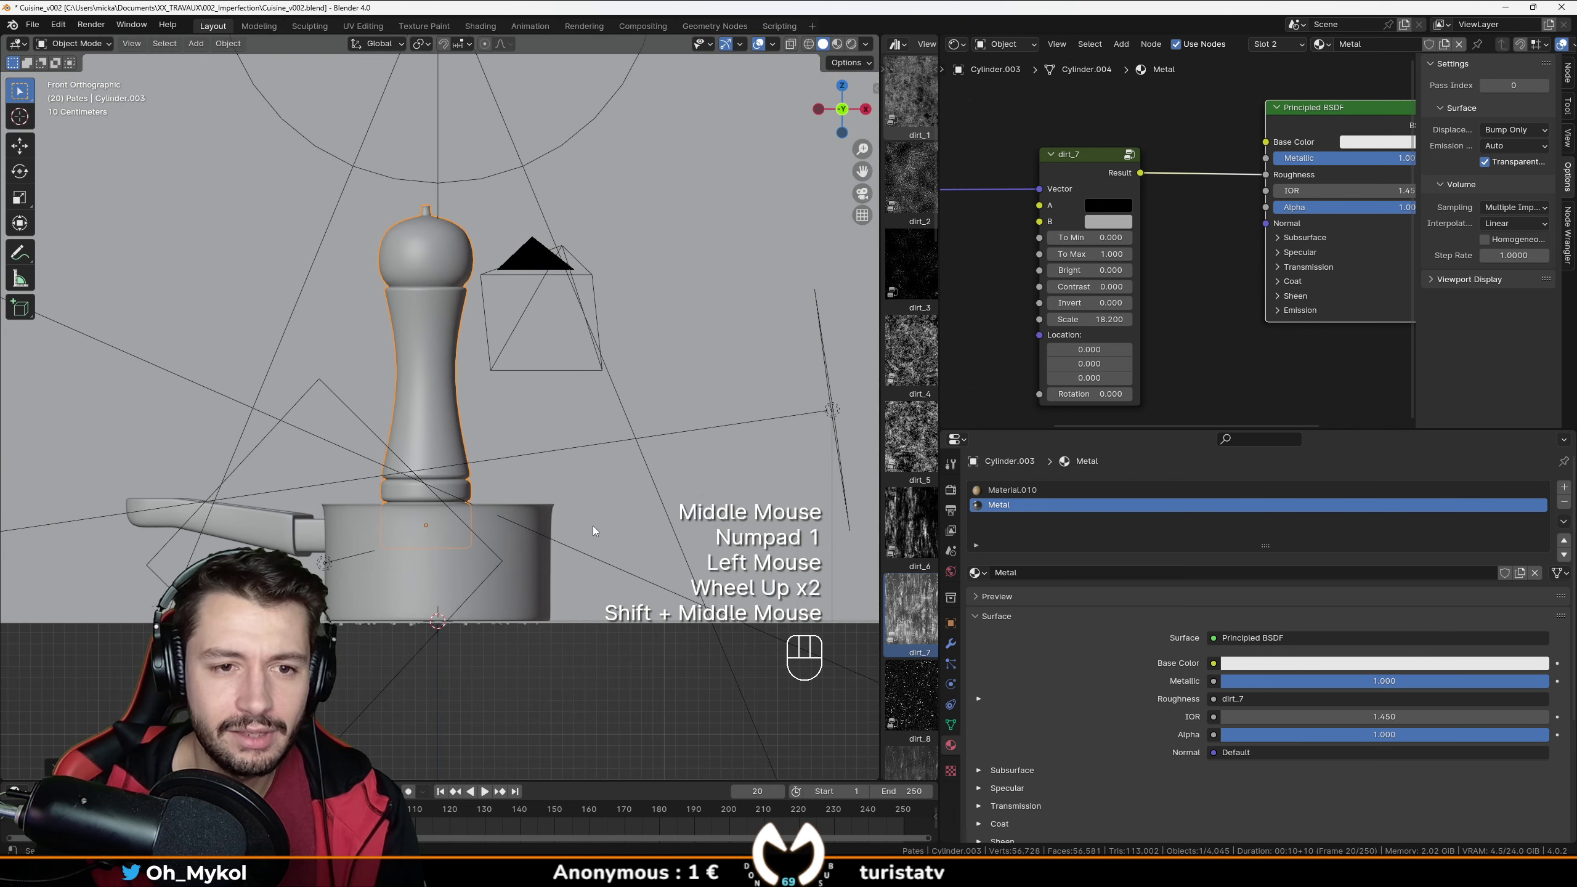
Show the kitchen reference photo in the right-hand area instead of the node editor.
{"action": "key", "text": "s"}
{"action": "left_click", "coordinate": [958, 45]}
{"action": "left_click", "coordinate": [994, 87]}
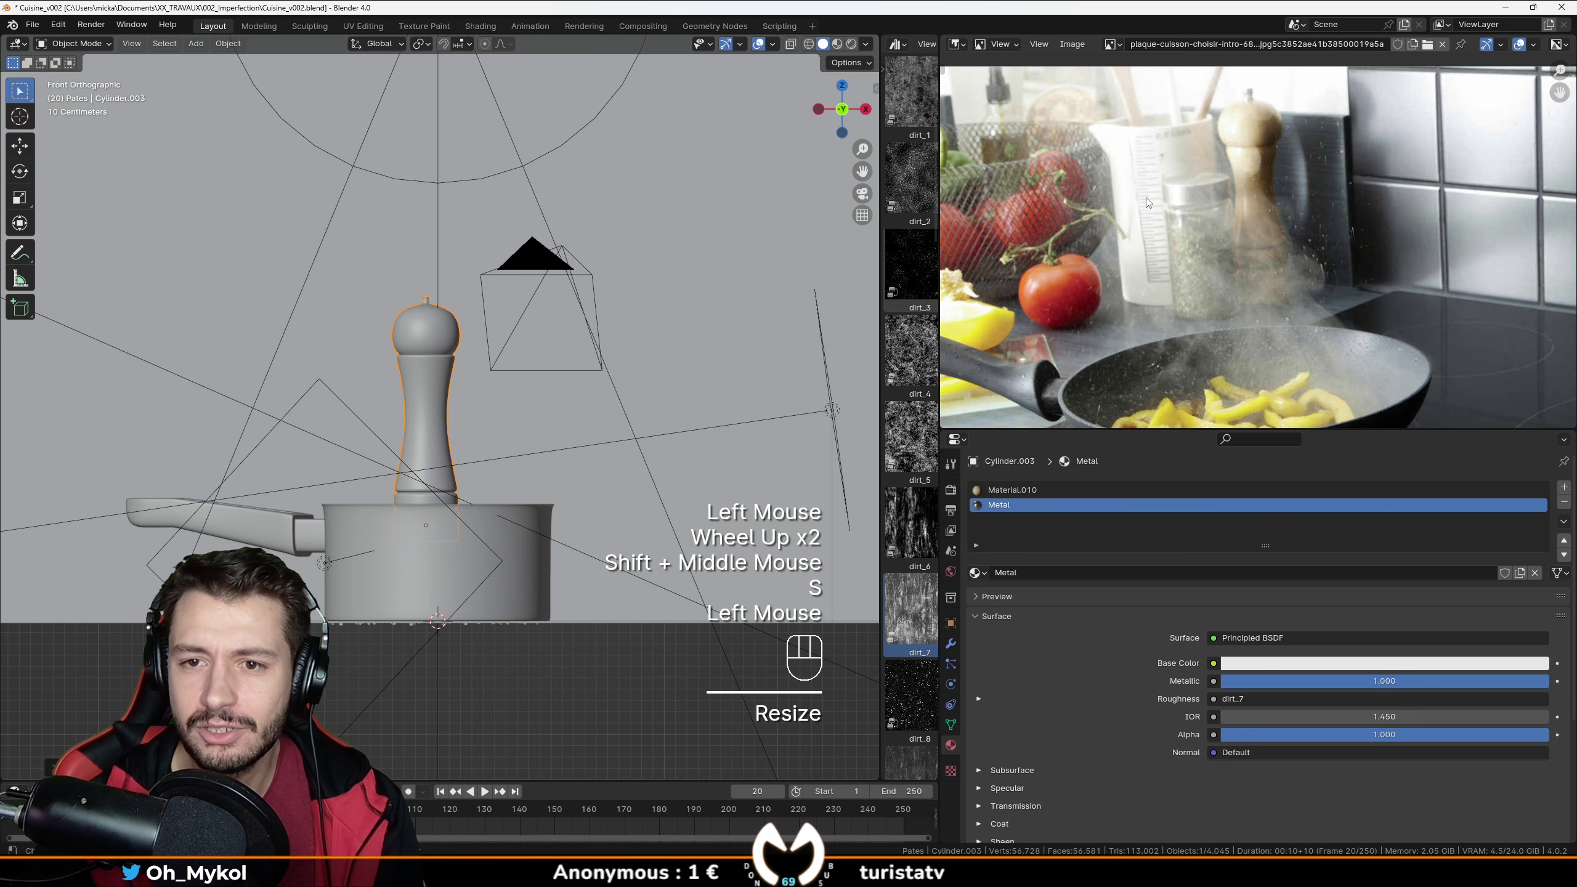
{"action": "scroll", "coordinate": [1242, 248], "scroll_direction": "down", "scroll_amount": 1}
Scale the pepper mill to about 0.85 and place it left of the pot.
{"action": "key", "text": "s"}
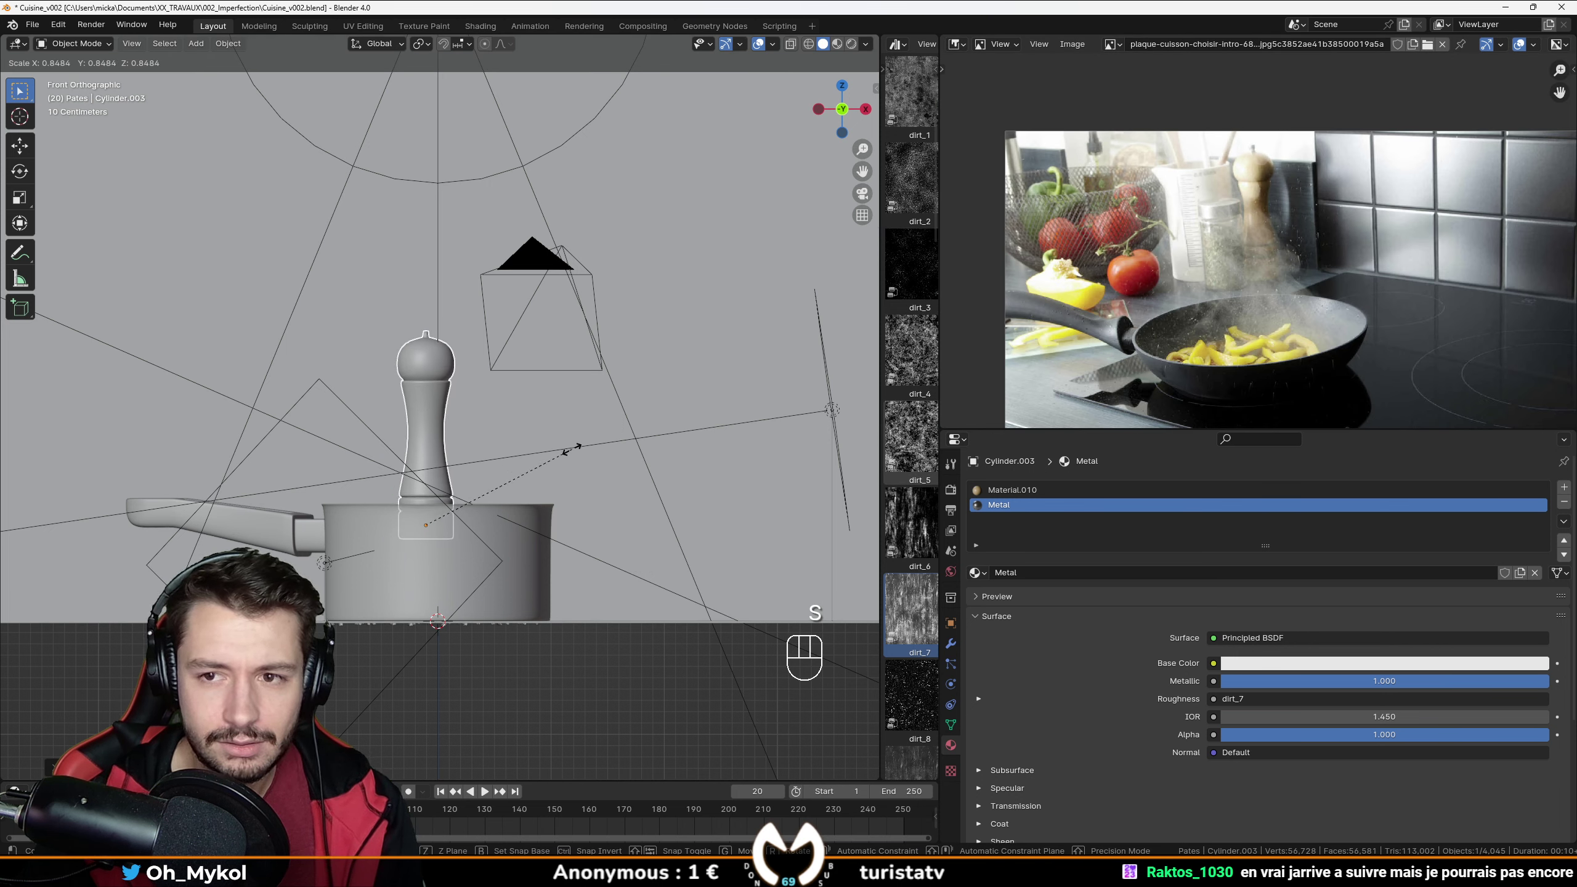
{"action": "left_click", "coordinate": [571, 450]}
{"action": "key", "text": "g"}
{"action": "left_click", "coordinate": [426, 502]}
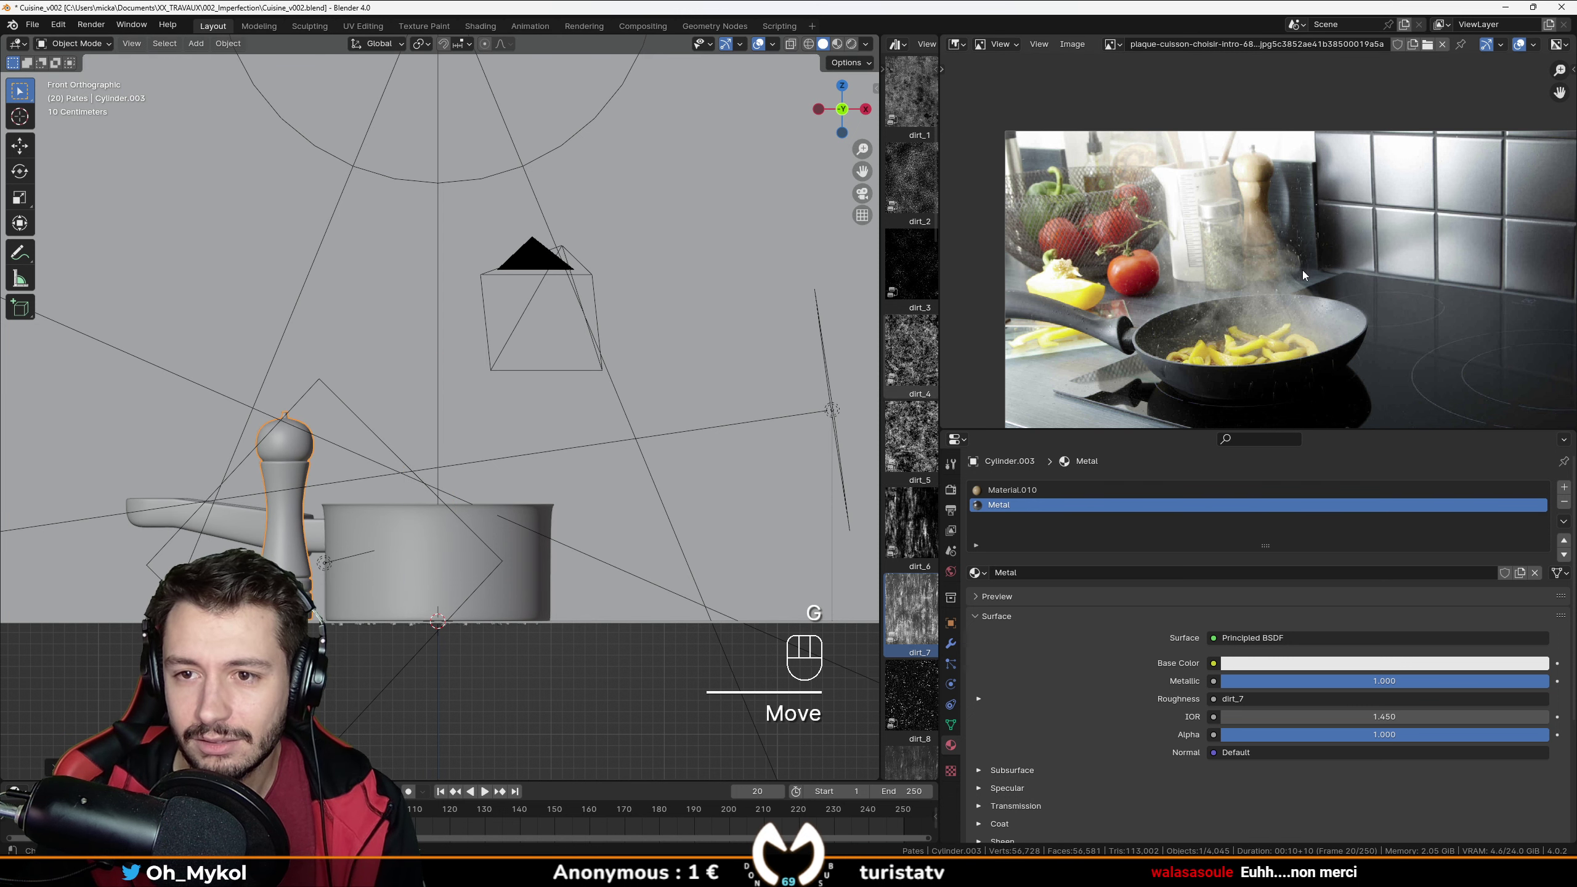
Reposition the pepper mill behind the pot using the top and camera views.
{"action": "middle_click_drag", "start_coordinate": [472, 596], "coordinate": [542, 621]}
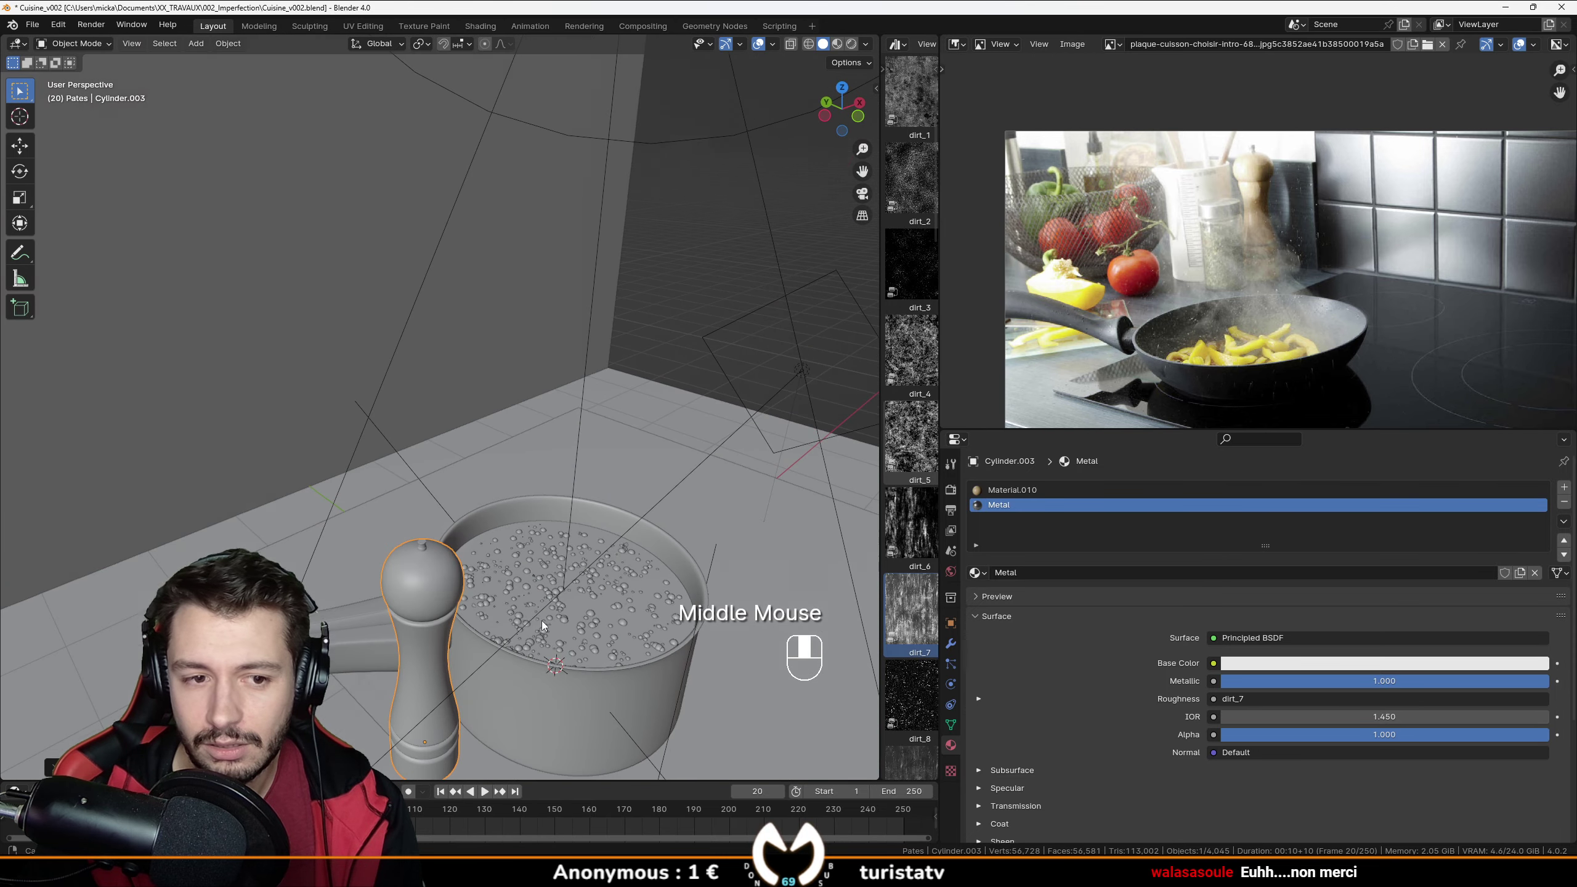
{"action": "scroll", "coordinate": [305, 516], "scroll_direction": "down", "scroll_amount": 2}
{"action": "middle_click_drag", "start_coordinate": [547, 462], "coordinate": [593, 478]}
{"action": "key", "text": "KP_7"}
{"action": "key", "text": "g"}
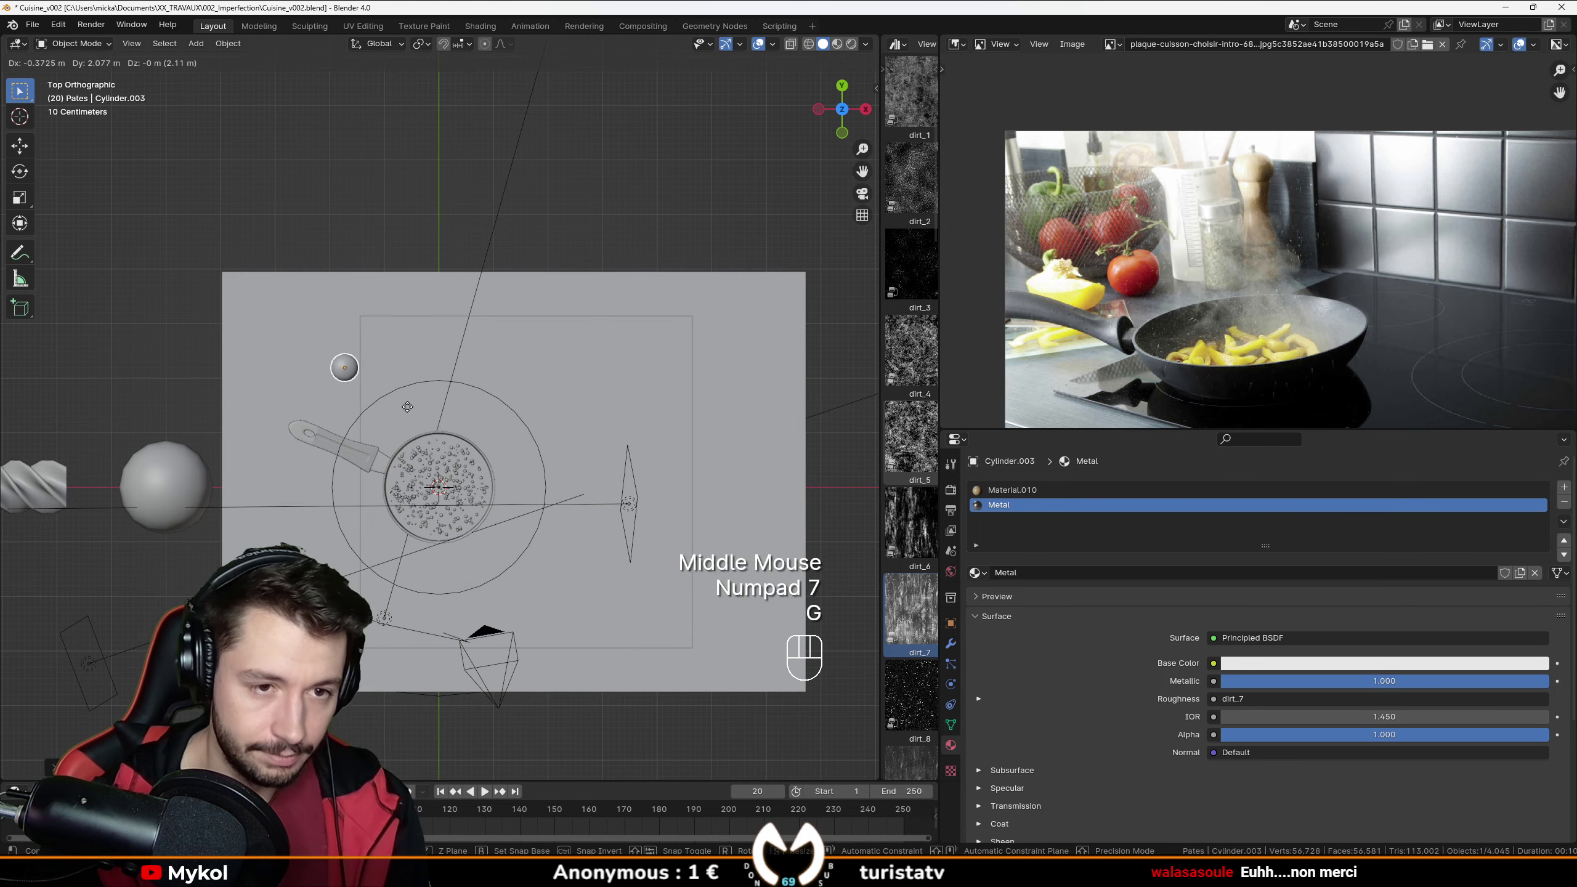
{"action": "middle_click_drag", "start_coordinate": [400, 340], "coordinate": [462, 419]}
{"action": "key", "text": "KP_0"}
{"action": "scroll", "coordinate": [404, 347], "scroll_direction": "up", "scroll_amount": 4}
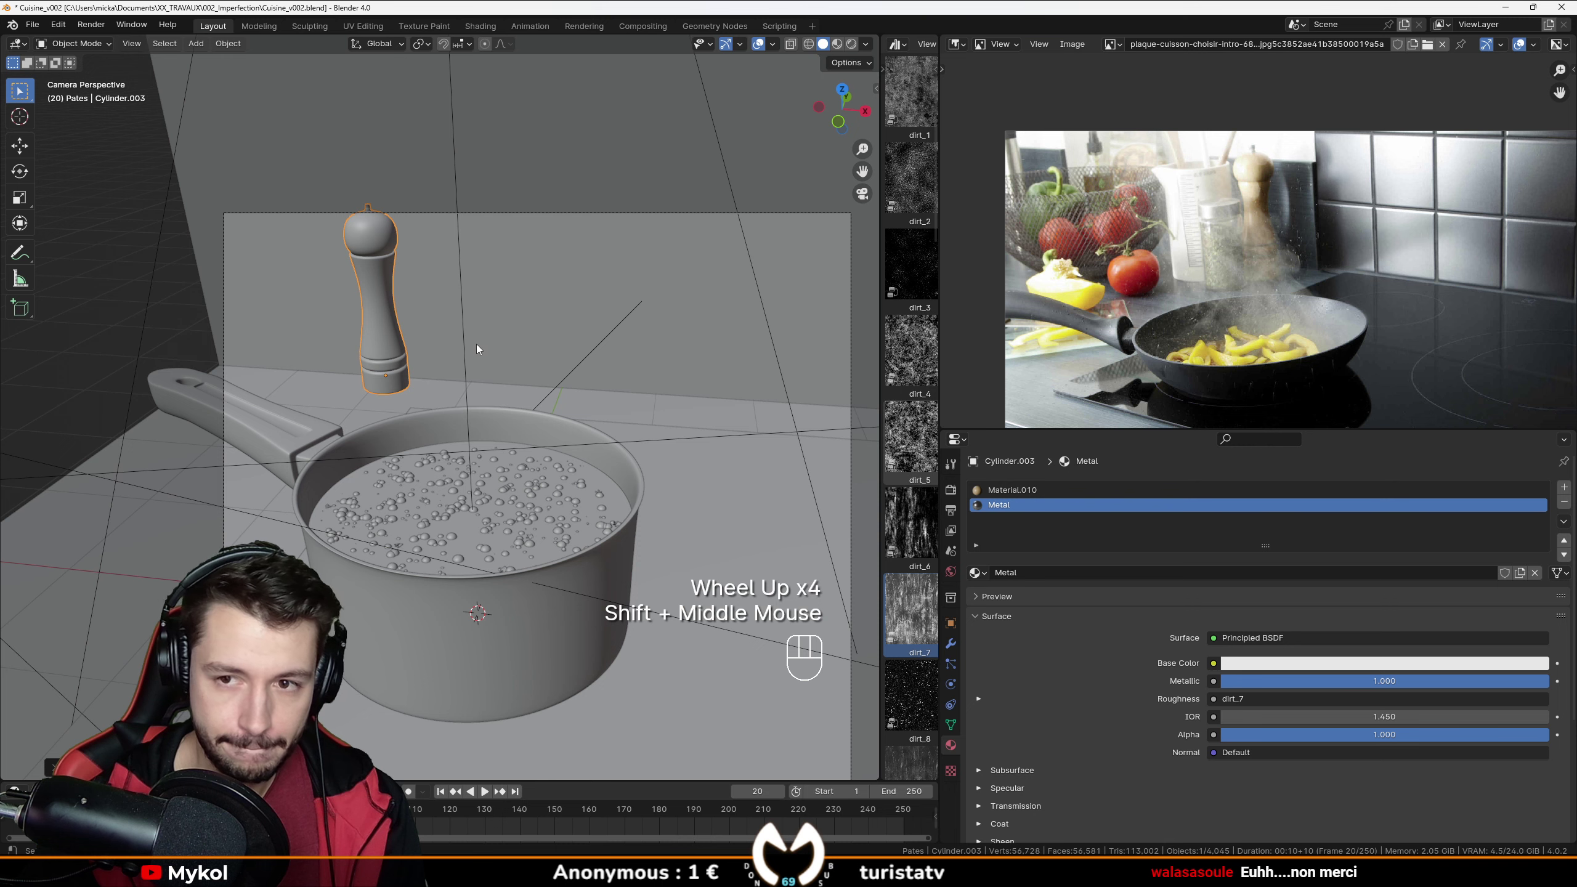
{"action": "key", "text": "g"}
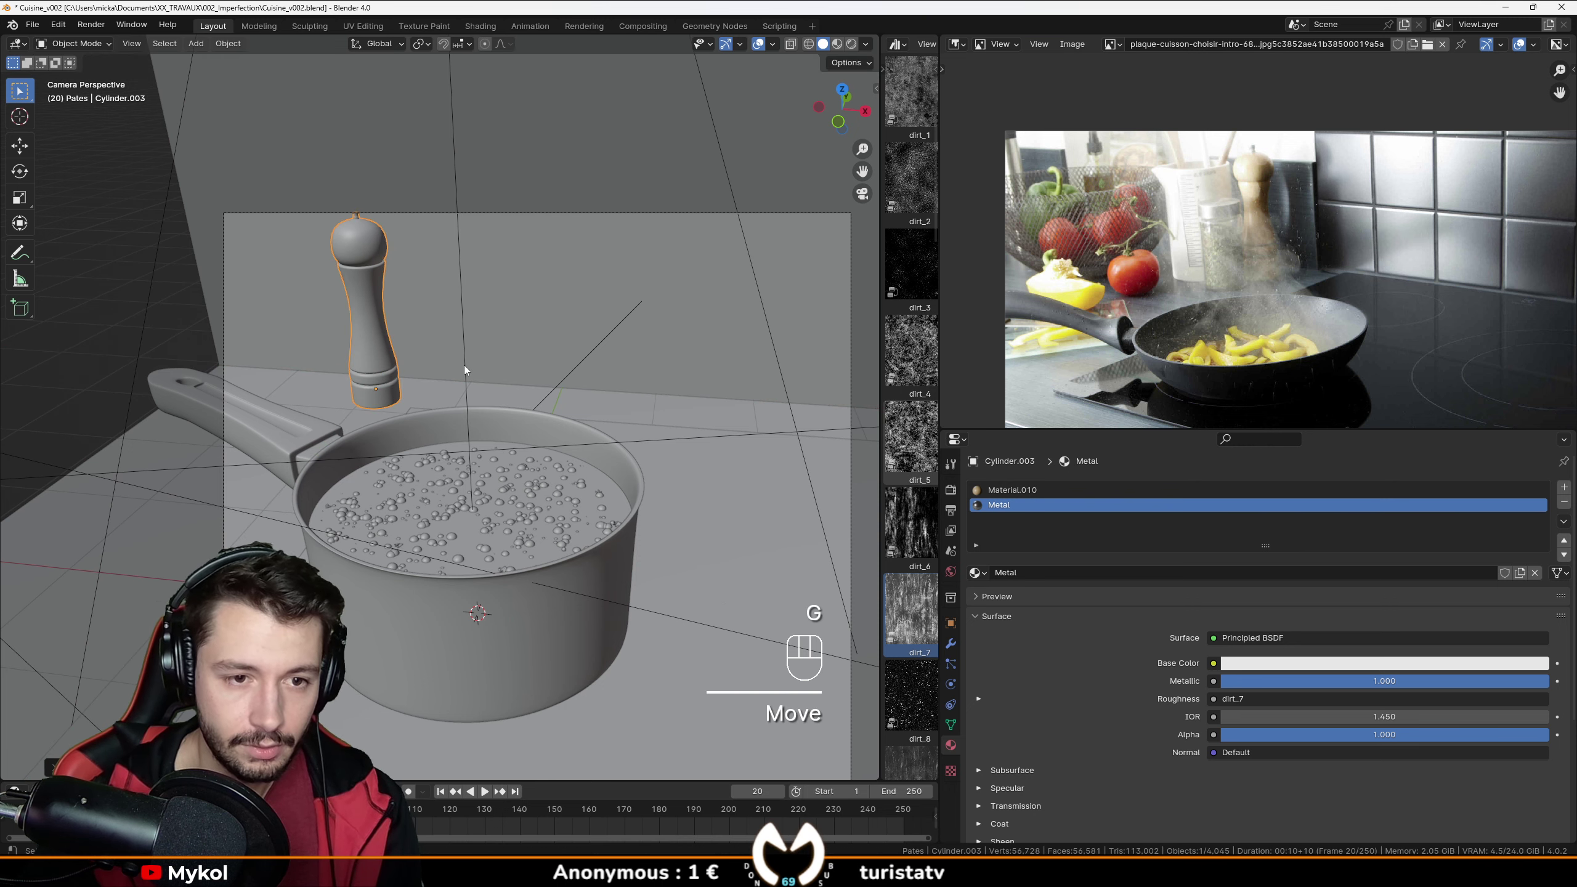
Lower the pepper mill along Z so it sits on the counter.
{"action": "key", "text": "KP_1"}
{"action": "scroll", "coordinate": [472, 385], "scroll_direction": "up", "scroll_amount": 2}
{"action": "middle_click_drag", "start_coordinate": [472, 385], "coordinate": [556, 563], "text": "shift"}
{"action": "scroll", "coordinate": [556, 563], "scroll_direction": "up", "scroll_amount": 2}
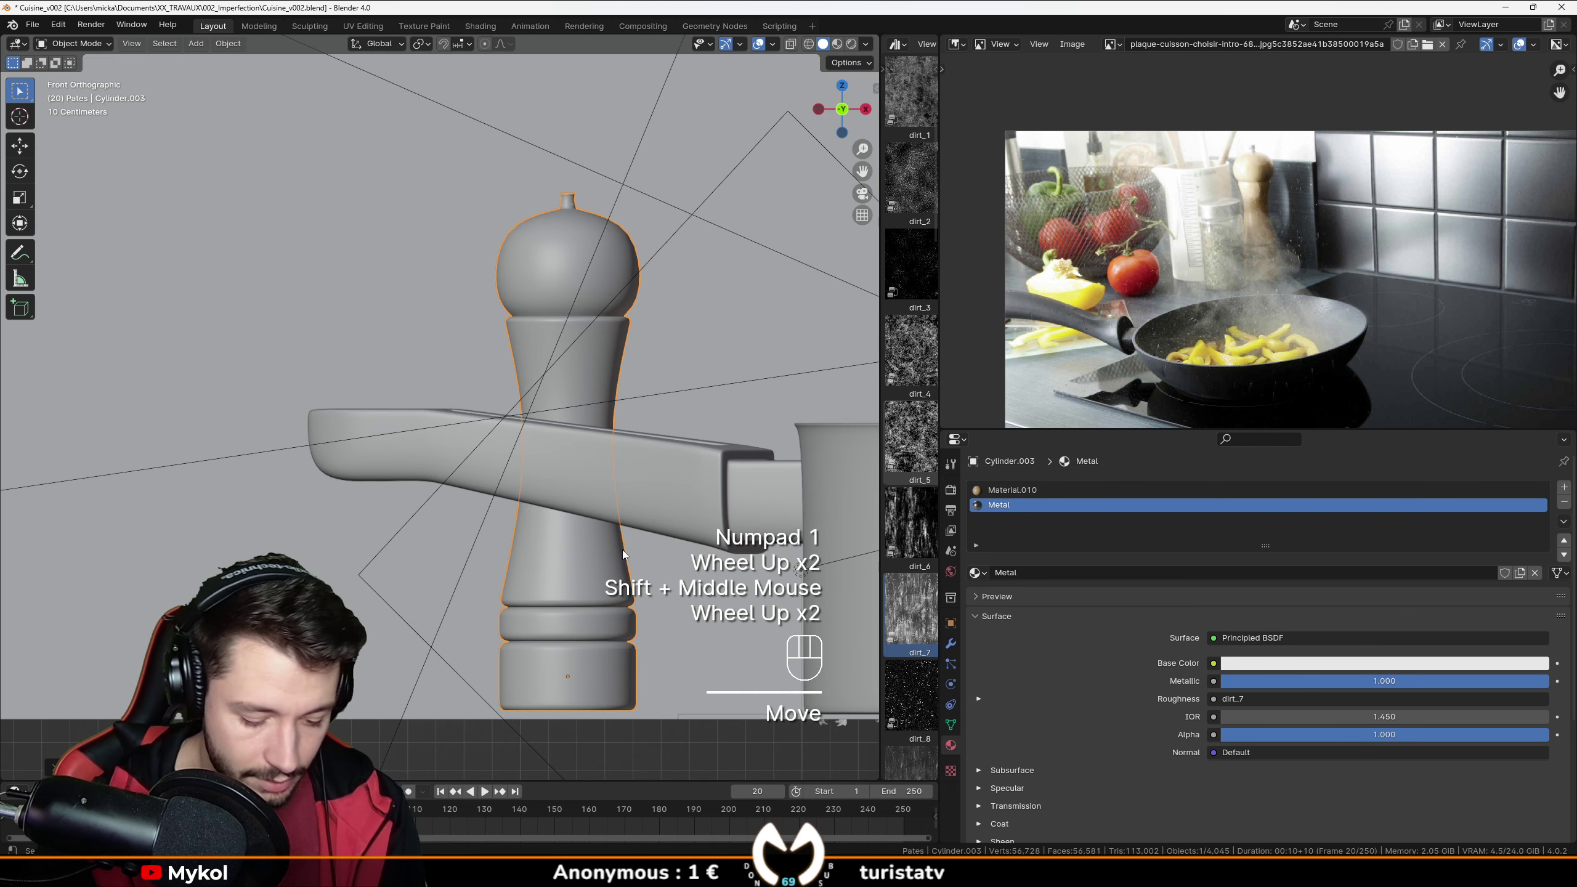
{"action": "key", "text": "g"}
{"action": "key", "text": "z"}
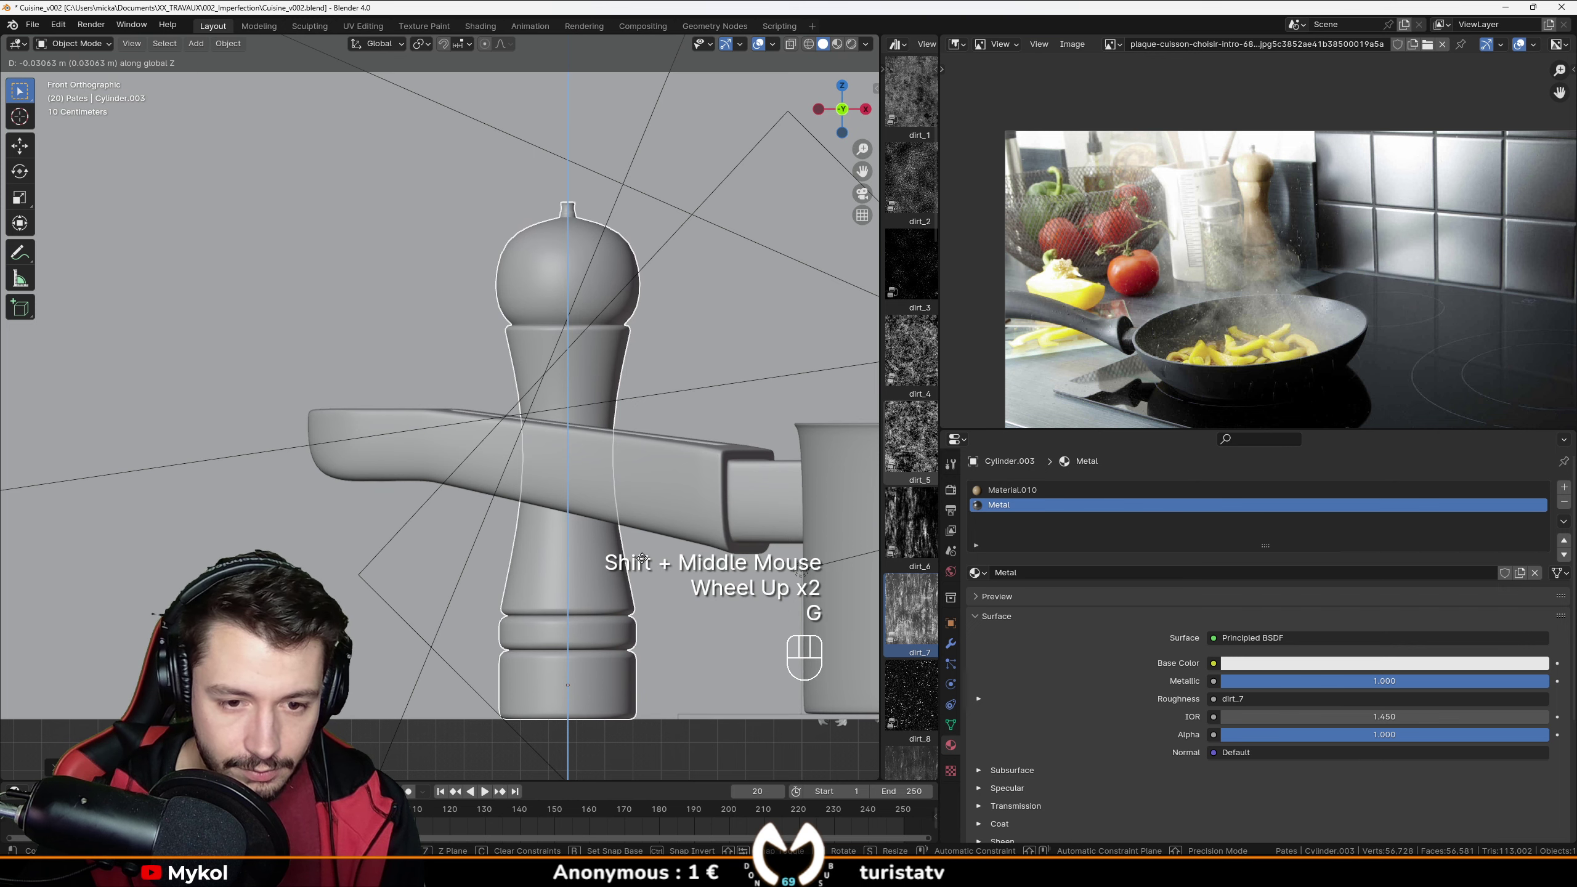
{"action": "left_click", "coordinate": [642, 559]}
Check the scene from a low angle and save Cuisine_v002.blend.
{"action": "scroll", "coordinate": [634, 598], "scroll_direction": "down", "scroll_amount": 2}
{"action": "middle_click_drag", "start_coordinate": [635, 597], "coordinate": [627, 491]}
{"action": "middle_click_drag", "start_coordinate": [627, 491], "coordinate": [411, 416]}
{"action": "key", "text": "shift+a"}
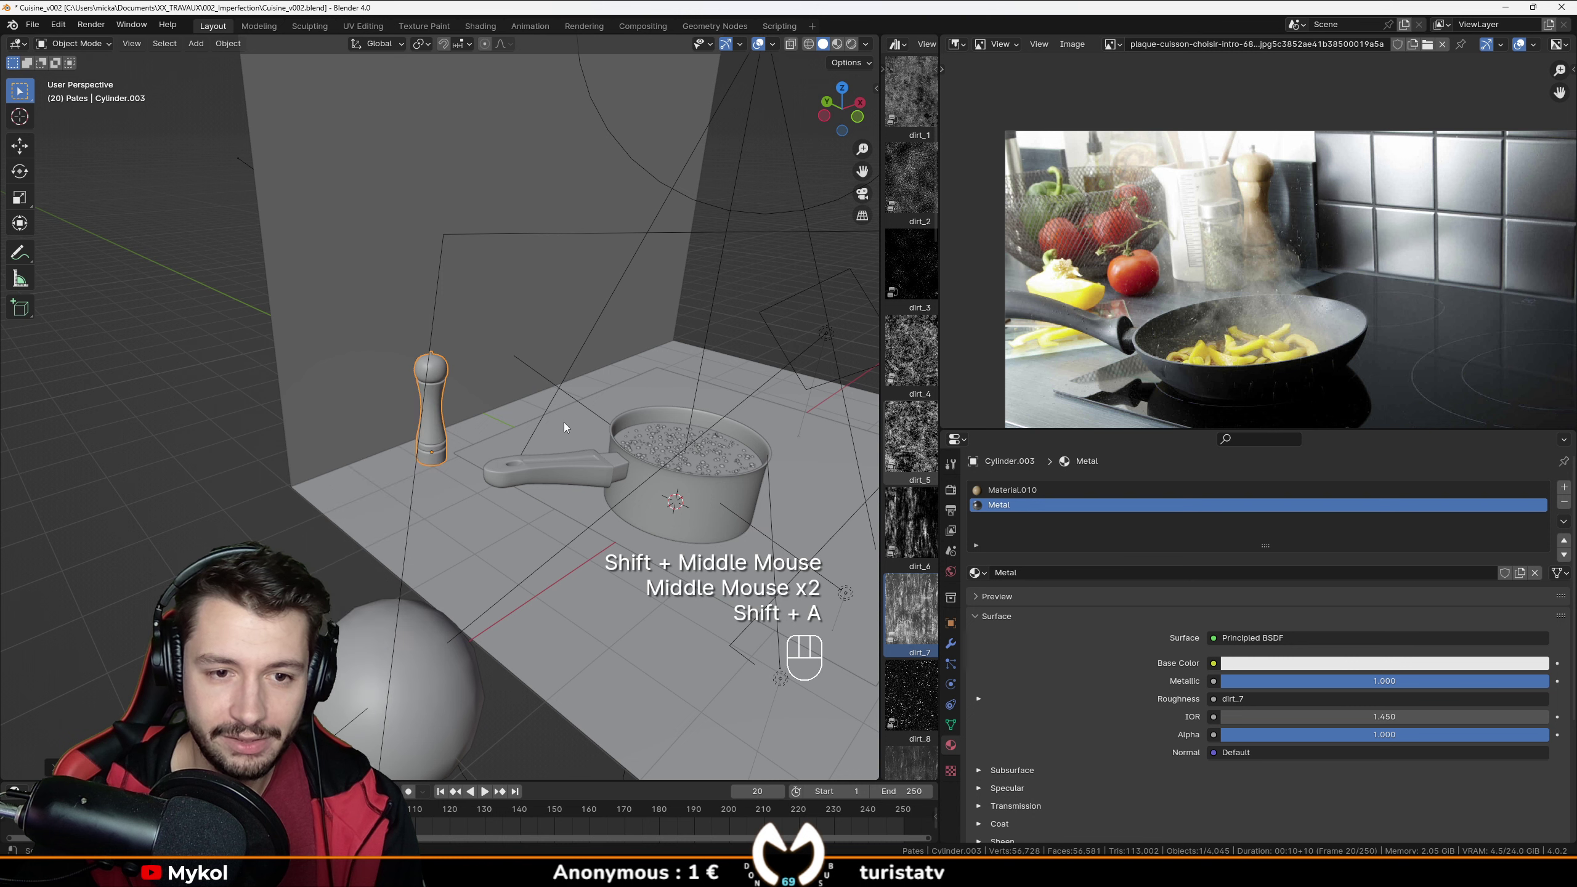
{"action": "key", "text": "ctrl+s"}
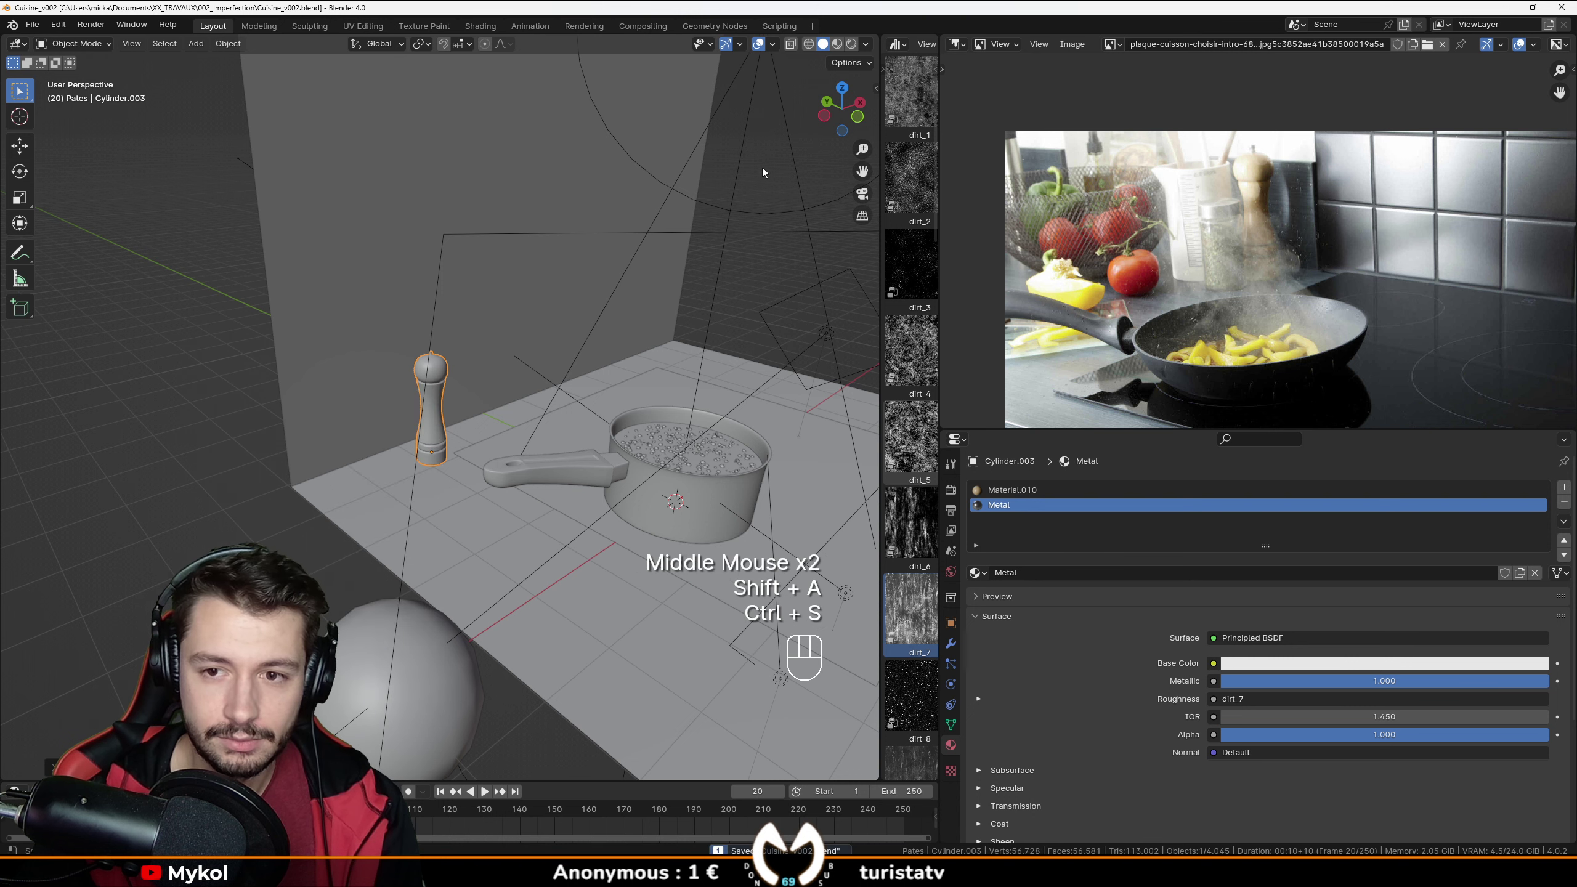
Switch to rendered shading, select floor plane Plane.001, and open the photo area's editor-type list.
{"action": "left_click", "coordinate": [849, 46]}
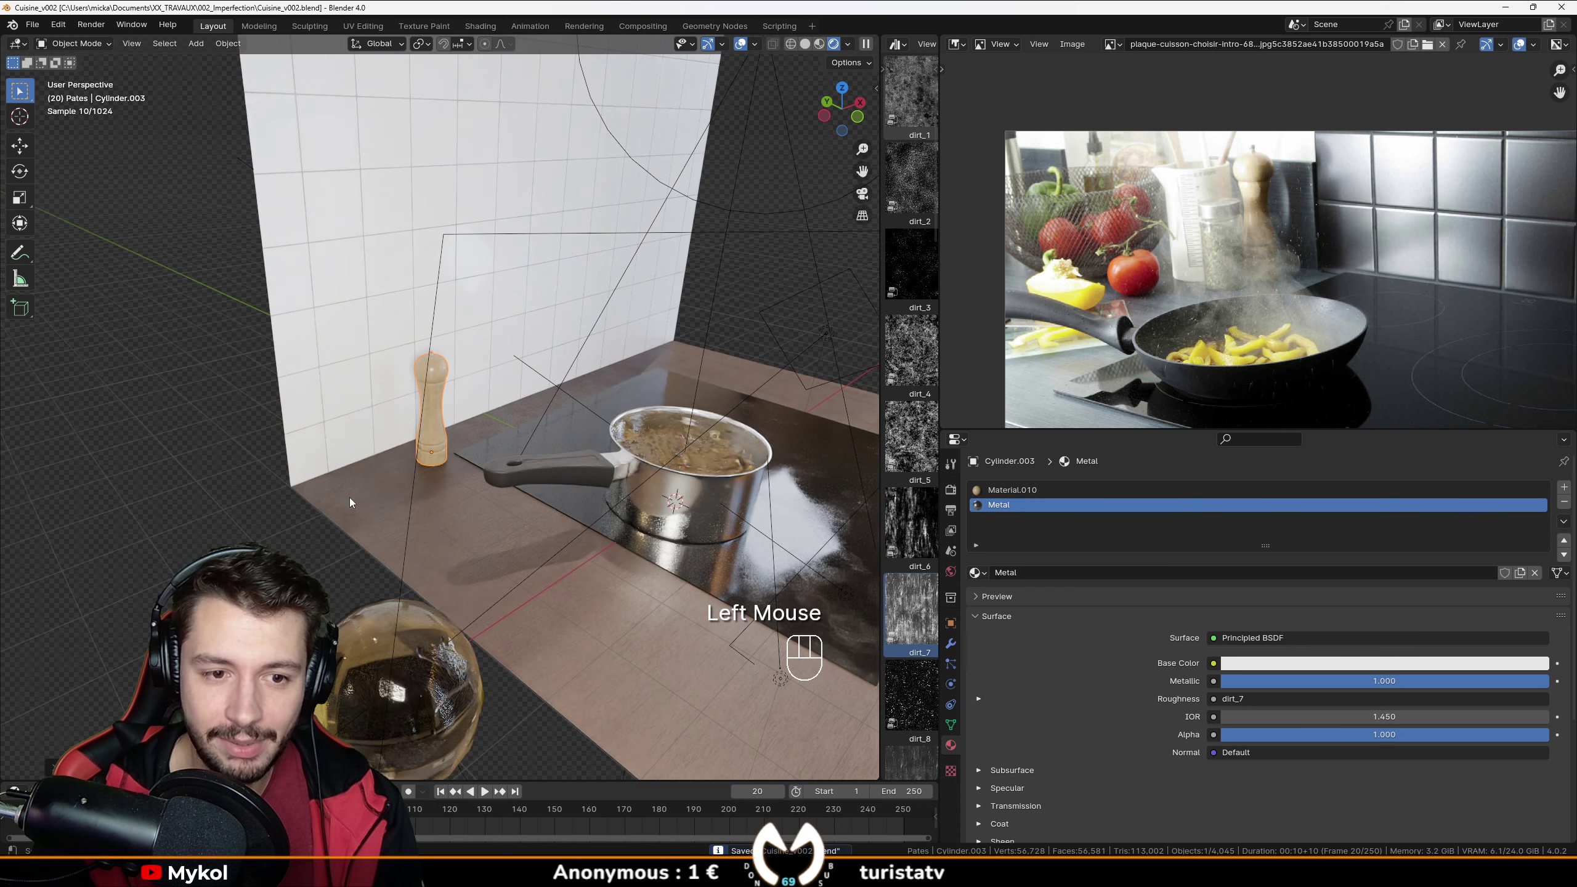
{"action": "left_click", "coordinate": [357, 501]}
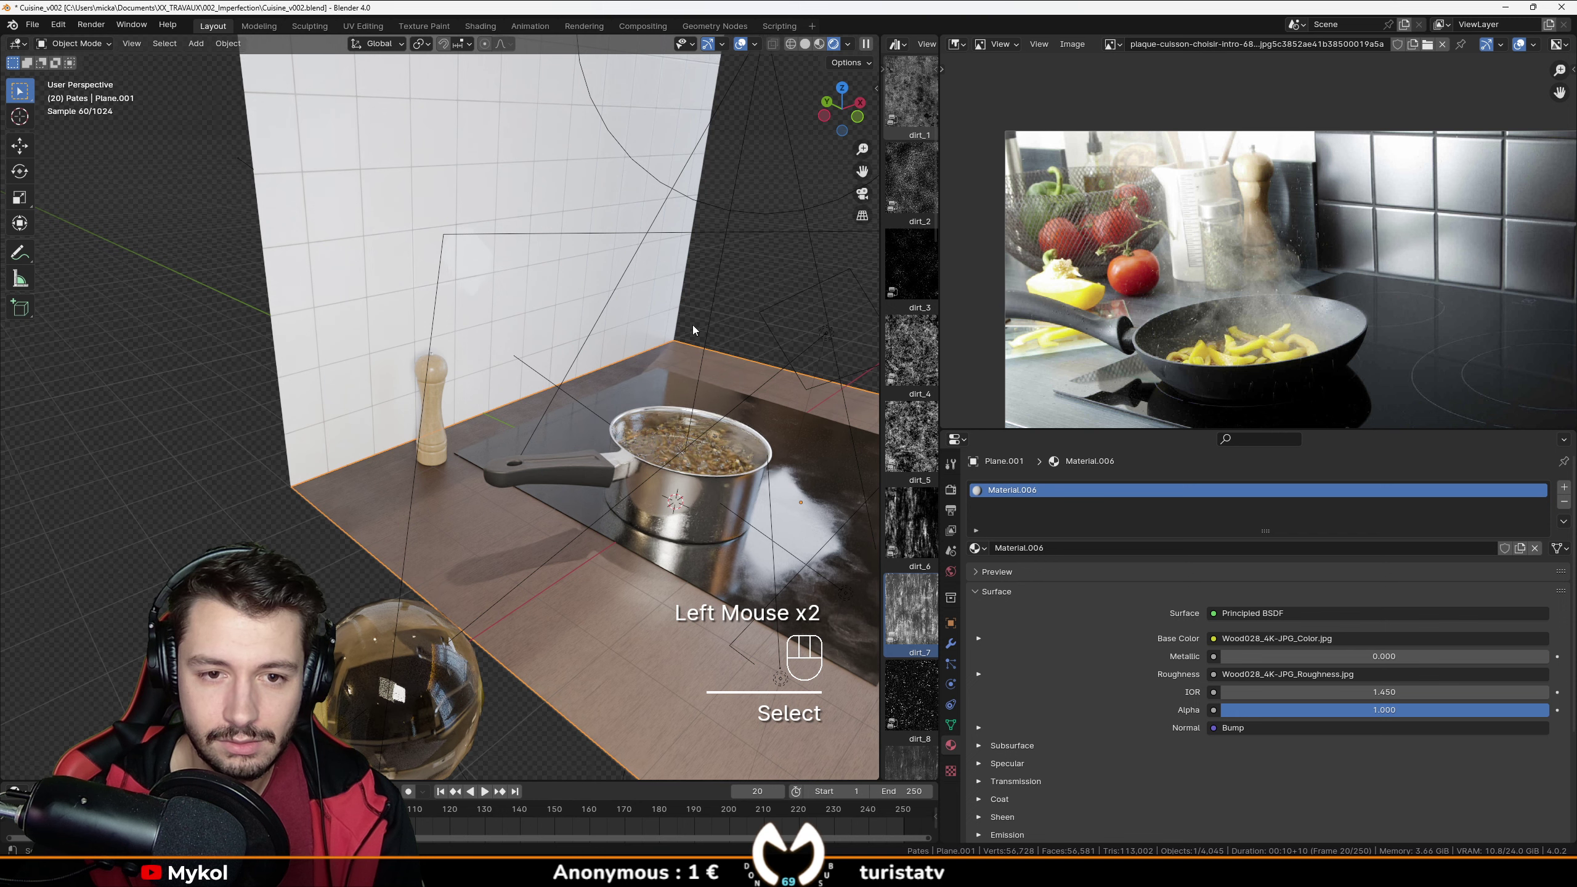
{"action": "scroll", "coordinate": [394, 501], "scroll_direction": "up", "scroll_amount": 3}
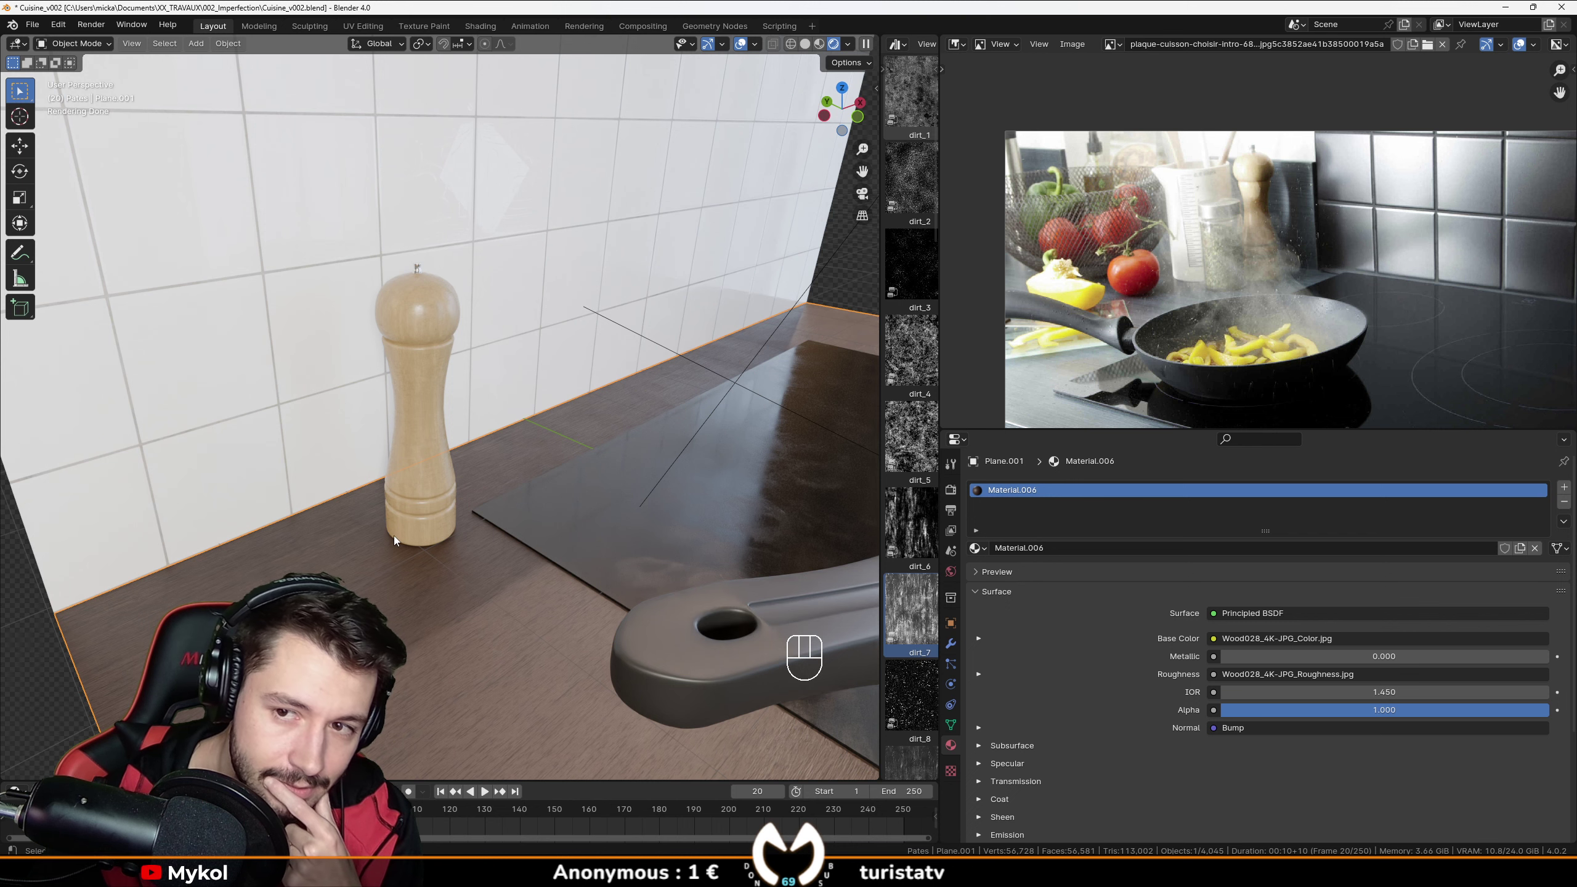
{"action": "scroll", "coordinate": [390, 534], "scroll_direction": "down", "scroll_amount": 2}
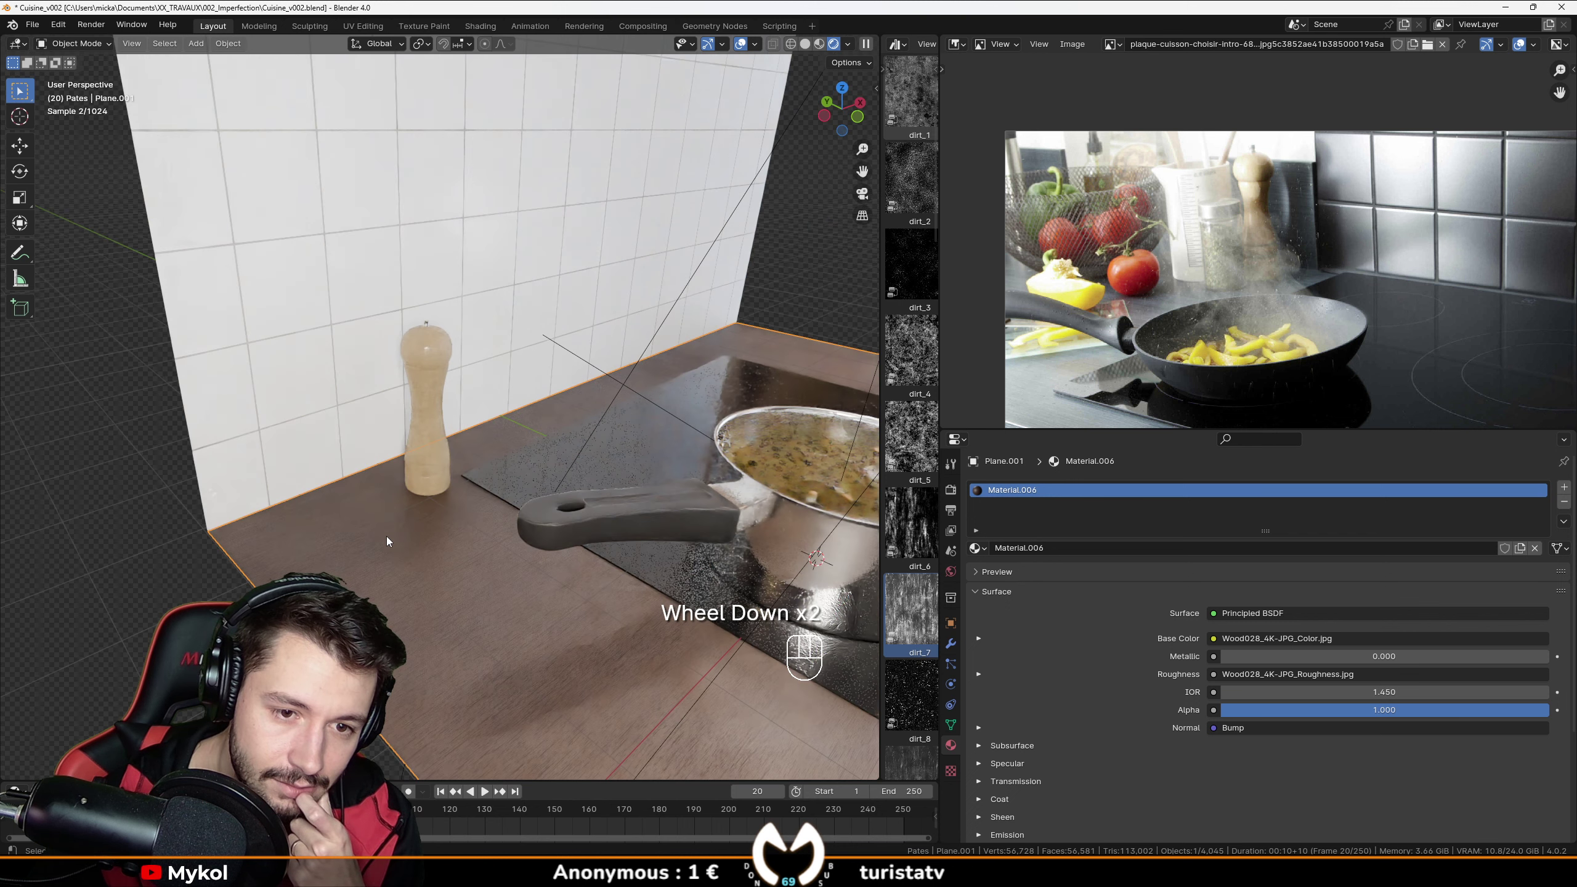
{"action": "left_click", "coordinate": [956, 45]}
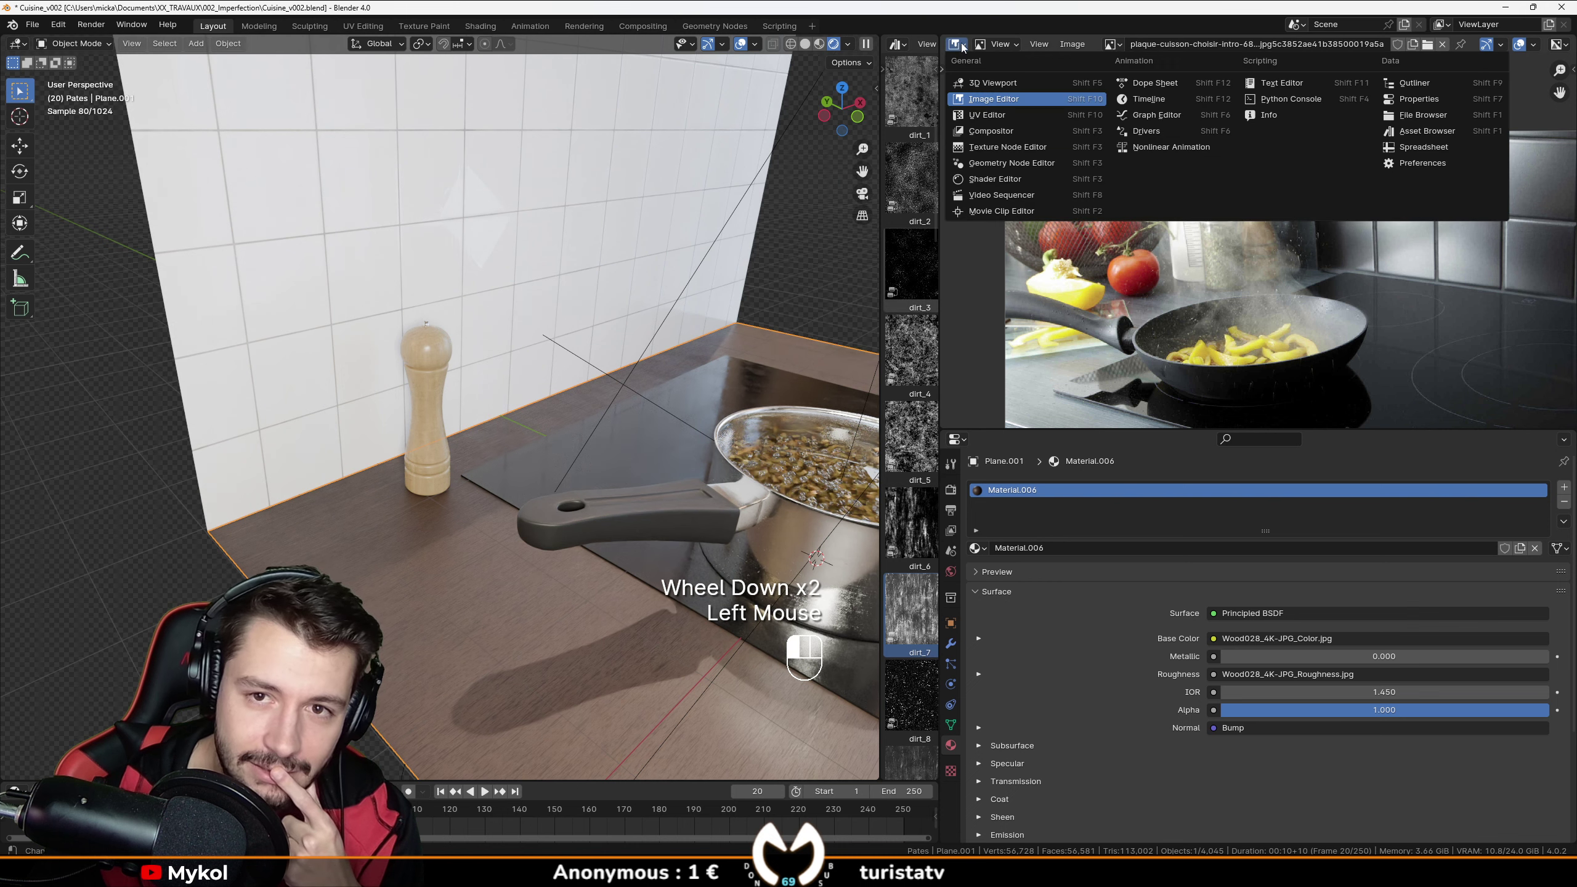
Insert a Hue/Saturation/Value node between the wood texture and Base Color, with Saturation 0.
{"action": "left_click", "coordinate": [994, 178]}
{"action": "scroll", "coordinate": [1118, 322], "scroll_direction": "down", "scroll_amount": 2}
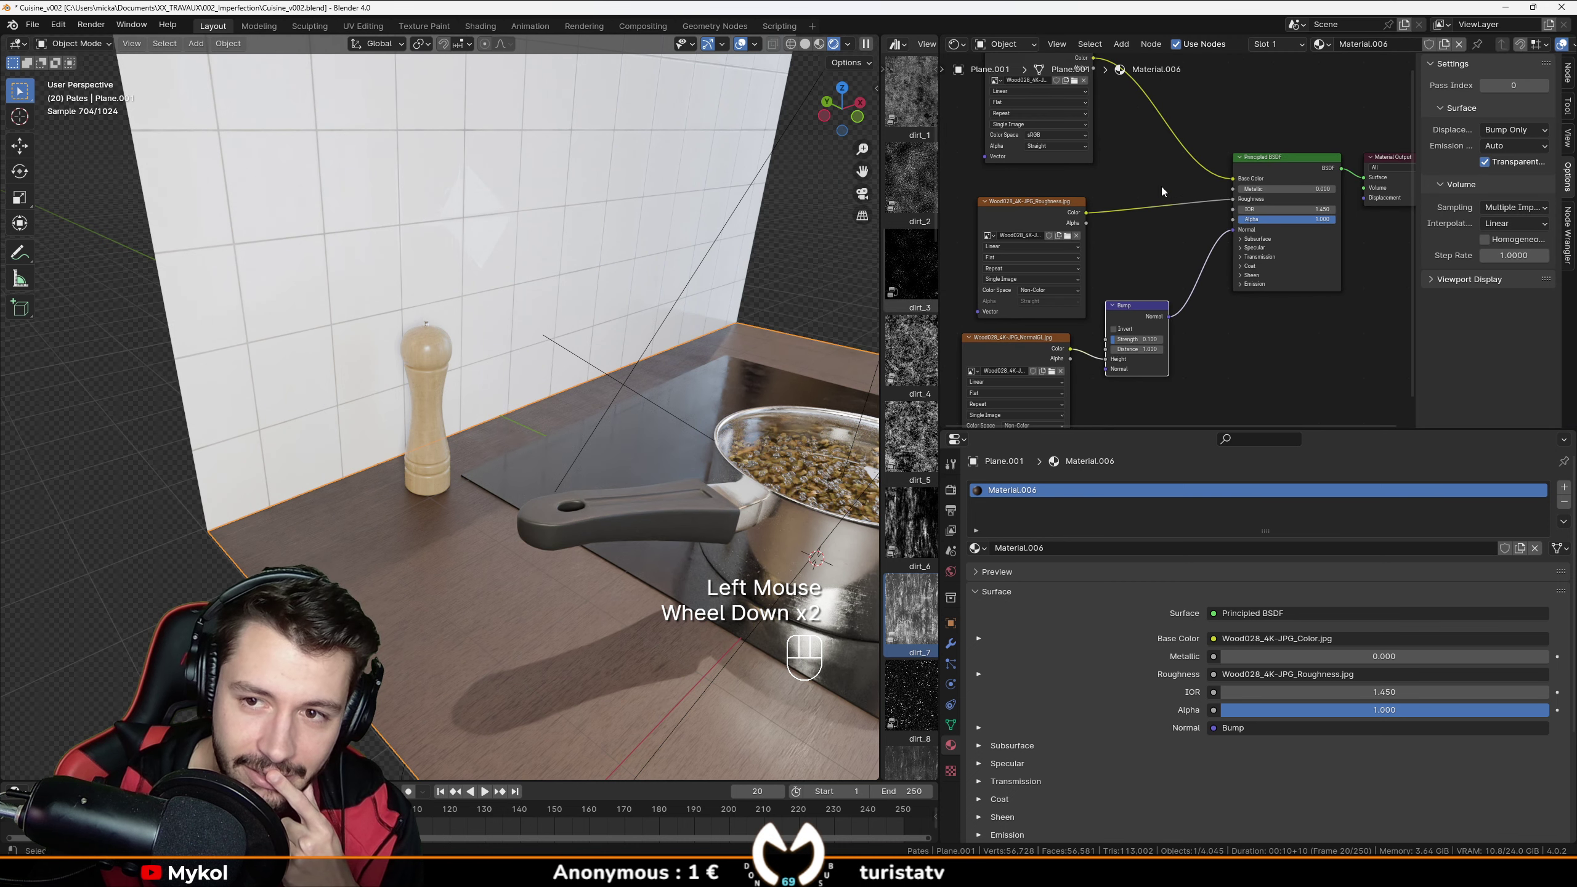
{"action": "middle_click_drag", "start_coordinate": [1118, 322], "coordinate": [1223, 286]}
{"action": "key", "text": "shift+a"}
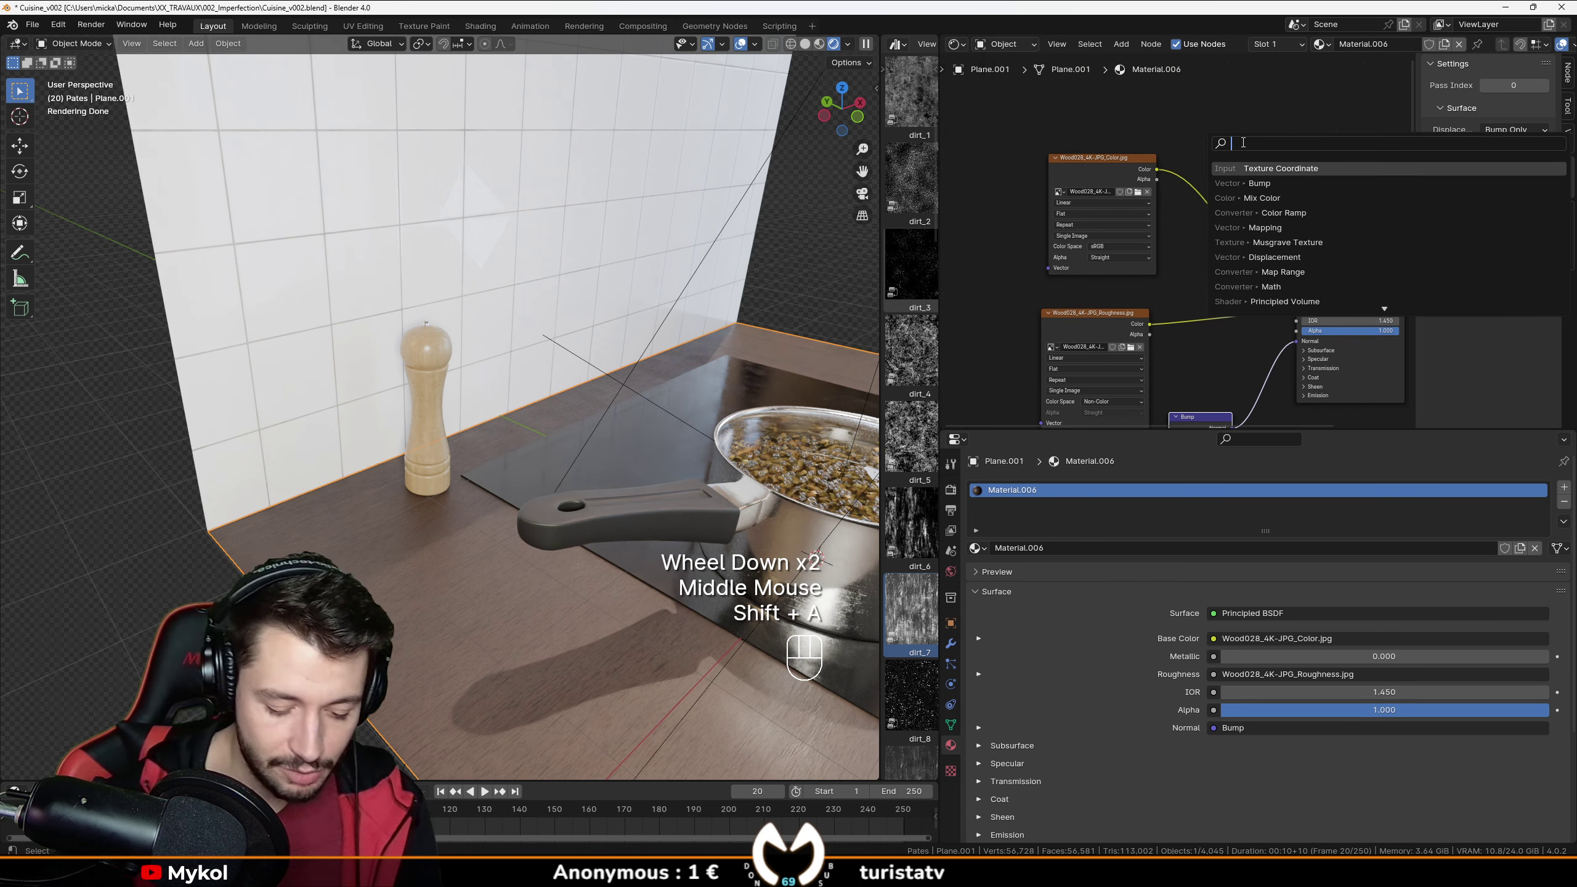
{"action": "type", "text": "hue"}
{"action": "left_click", "coordinate": [1304, 167]}
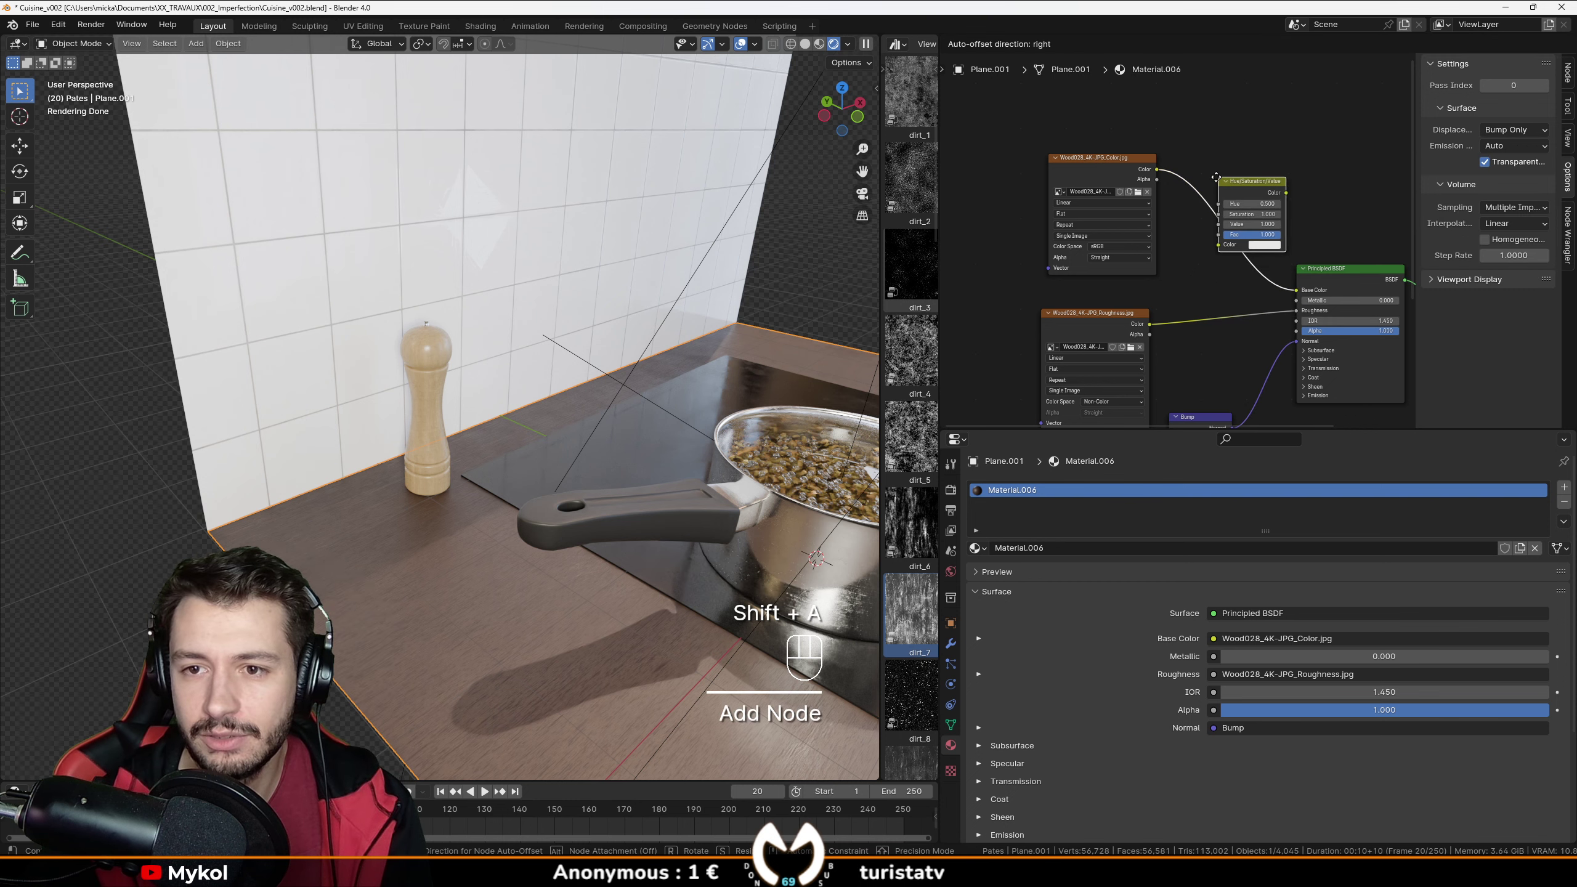
{"action": "left_click", "coordinate": [1237, 207]}
{"action": "left_click_drag", "start_coordinate": [1239, 214], "coordinate": [1211, 222]}
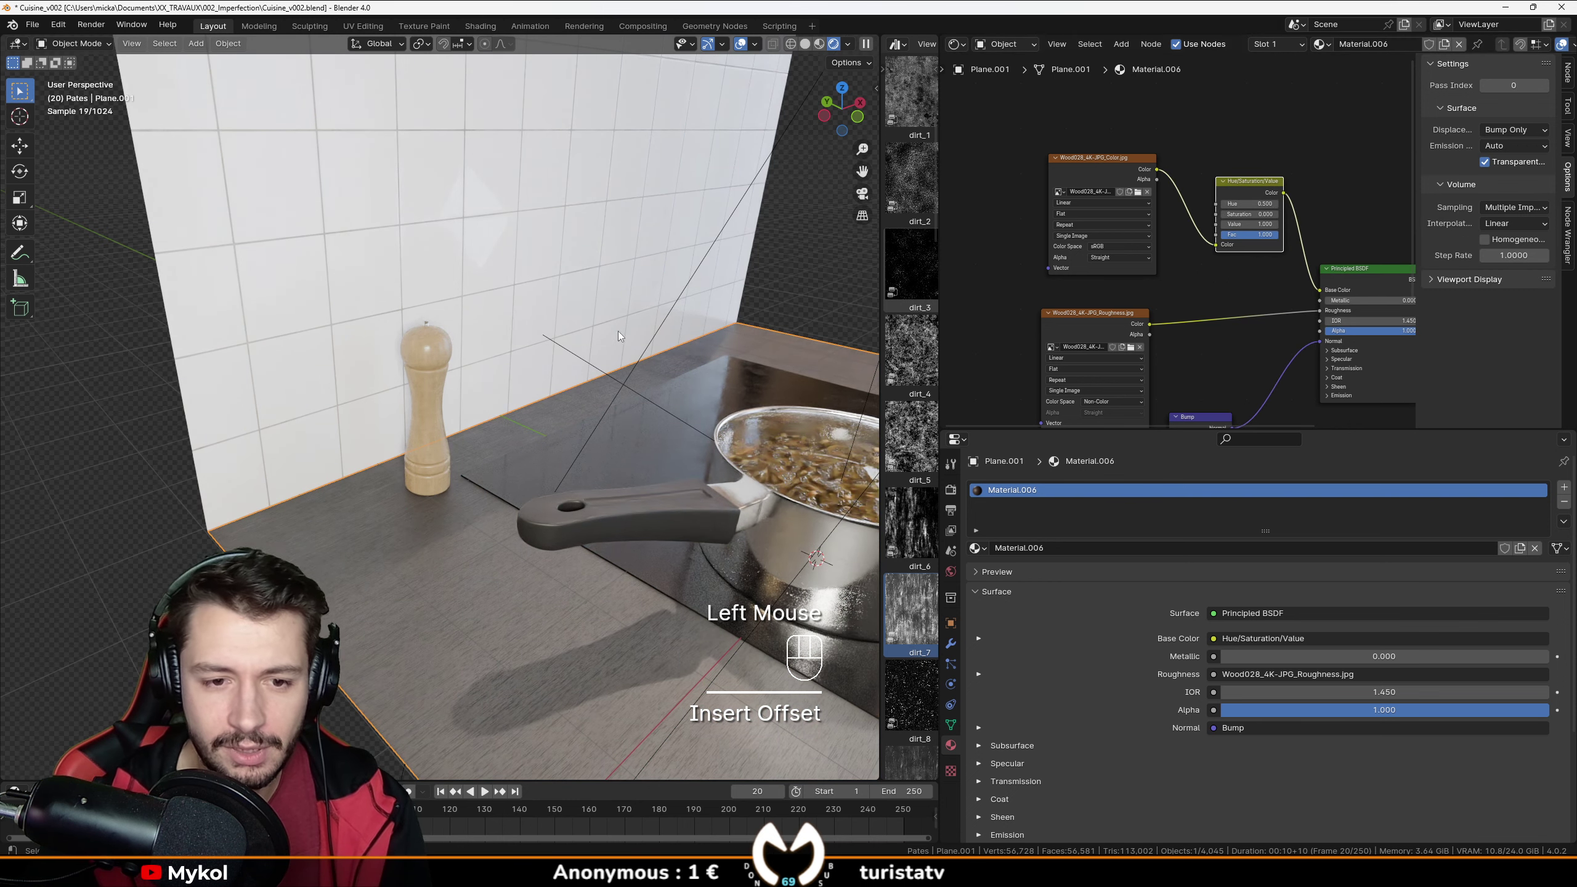
Reset the wood saturation to 0 after an undo and bring back the reference photo.
{"action": "middle_click_drag", "start_coordinate": [578, 361], "coordinate": [536, 369]}
{"action": "key", "text": "KP_0"}
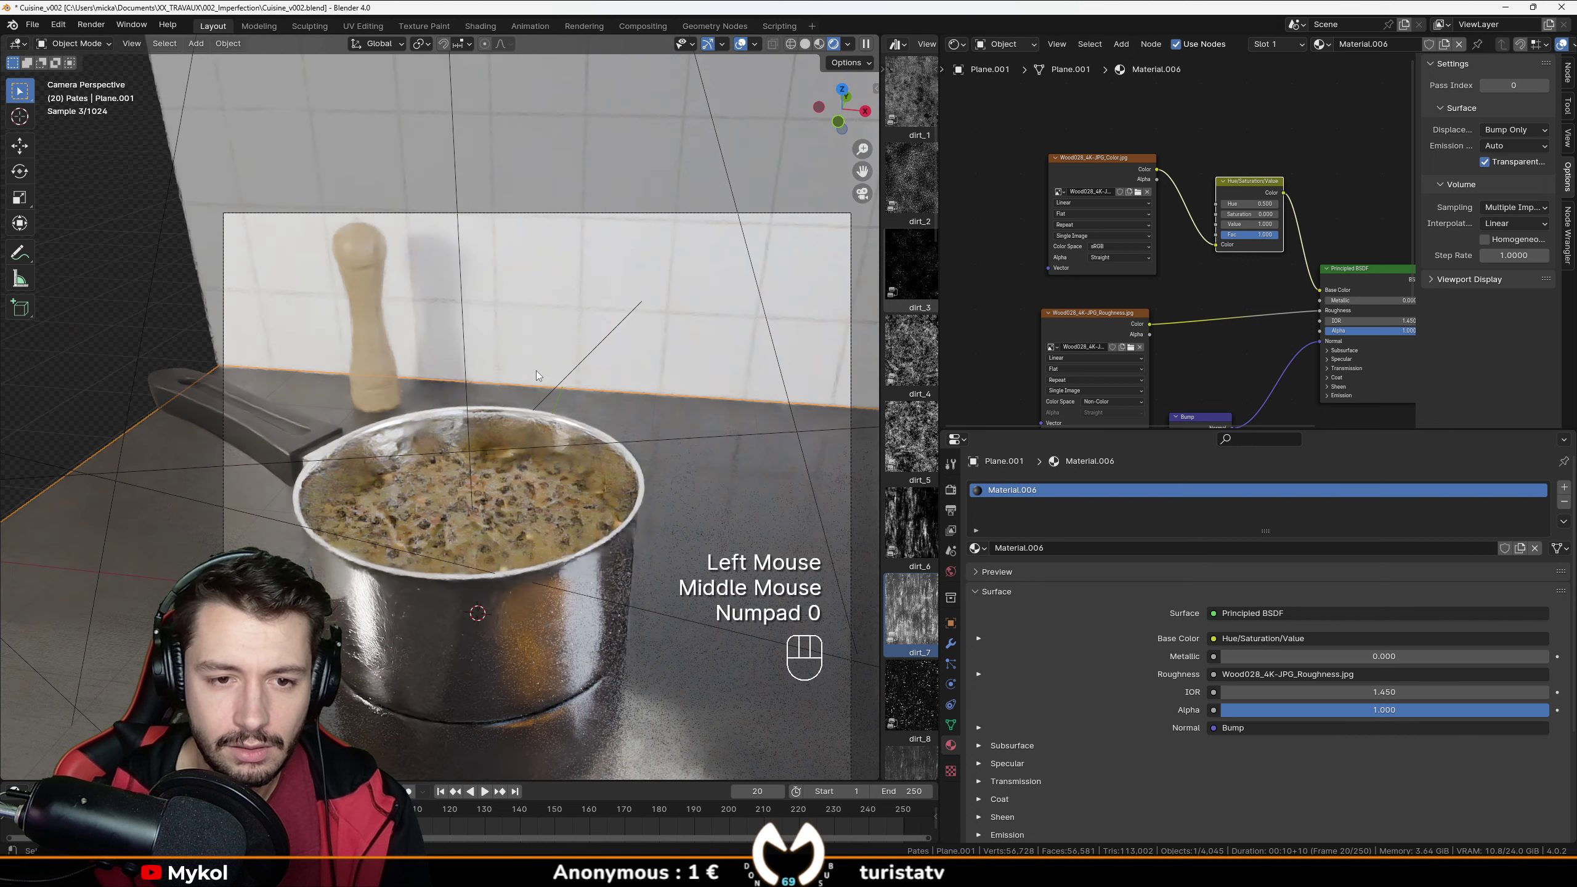
{"action": "key", "text": "ctrl"}
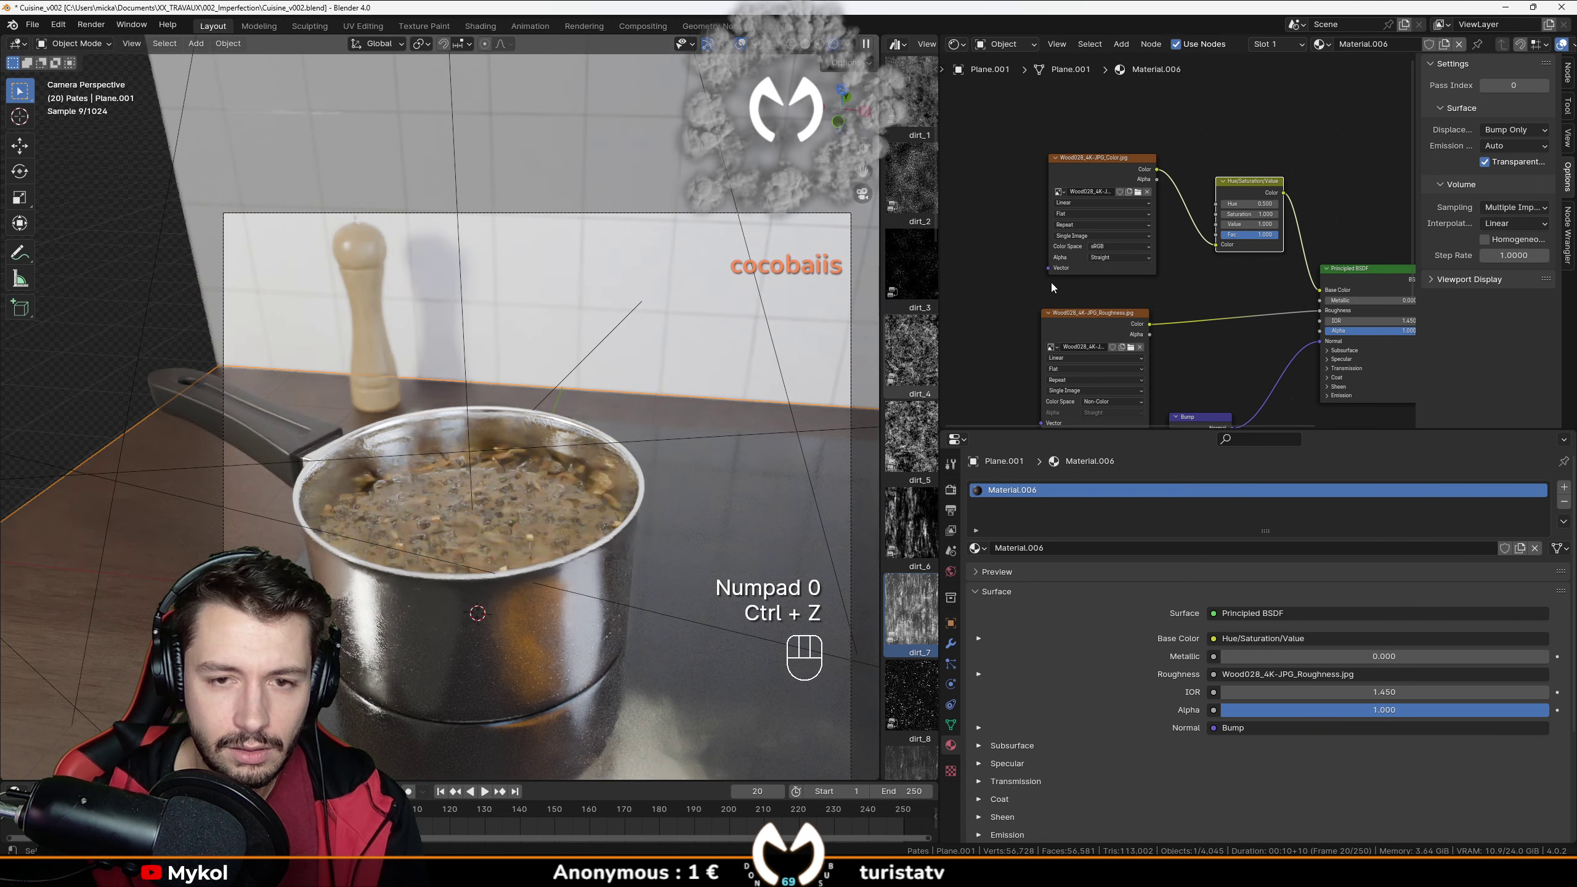
{"action": "left_click_drag", "start_coordinate": [1249, 214], "coordinate": [1065, 214]}
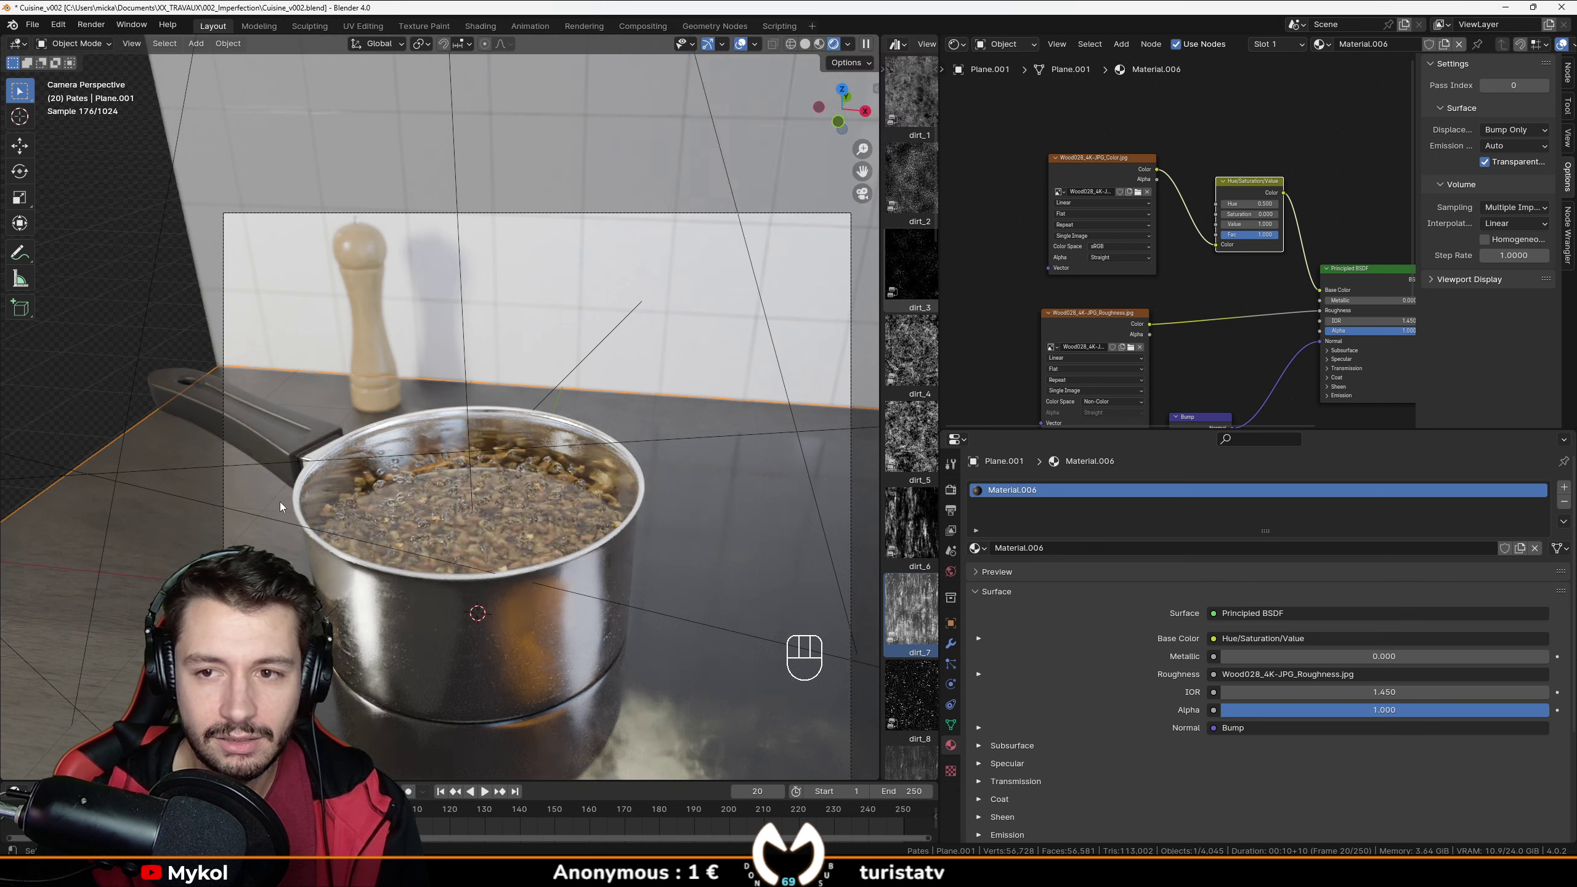
{"action": "left_click", "coordinate": [957, 45]}
{"action": "left_click", "coordinate": [990, 101]}
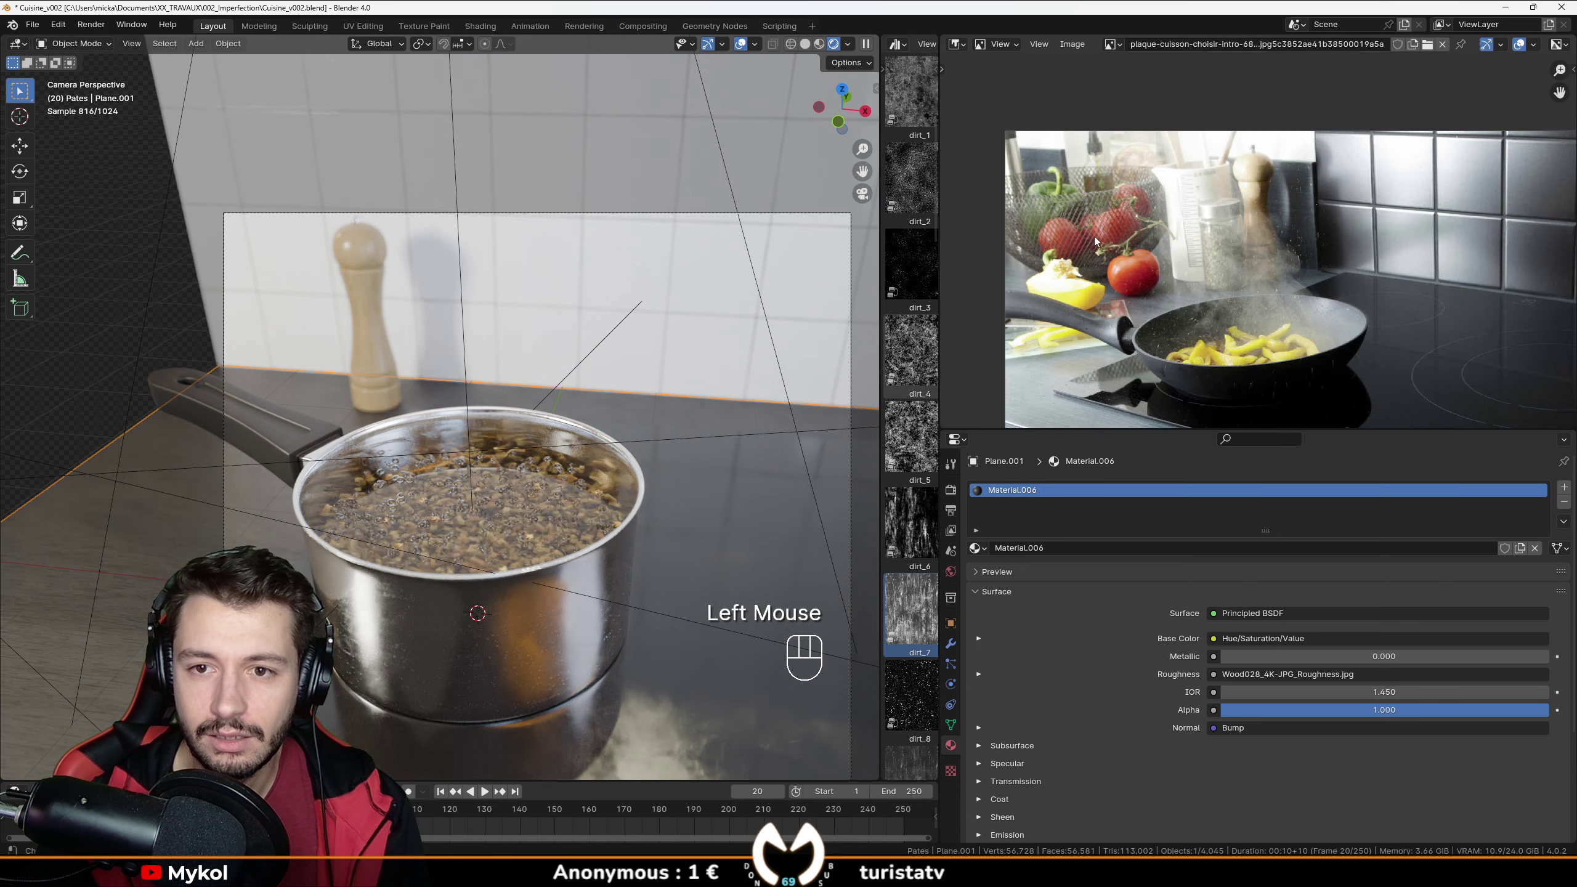
Select the tiled wall, switch to solid shading and save the scene.
{"action": "left_click", "coordinate": [565, 293]}
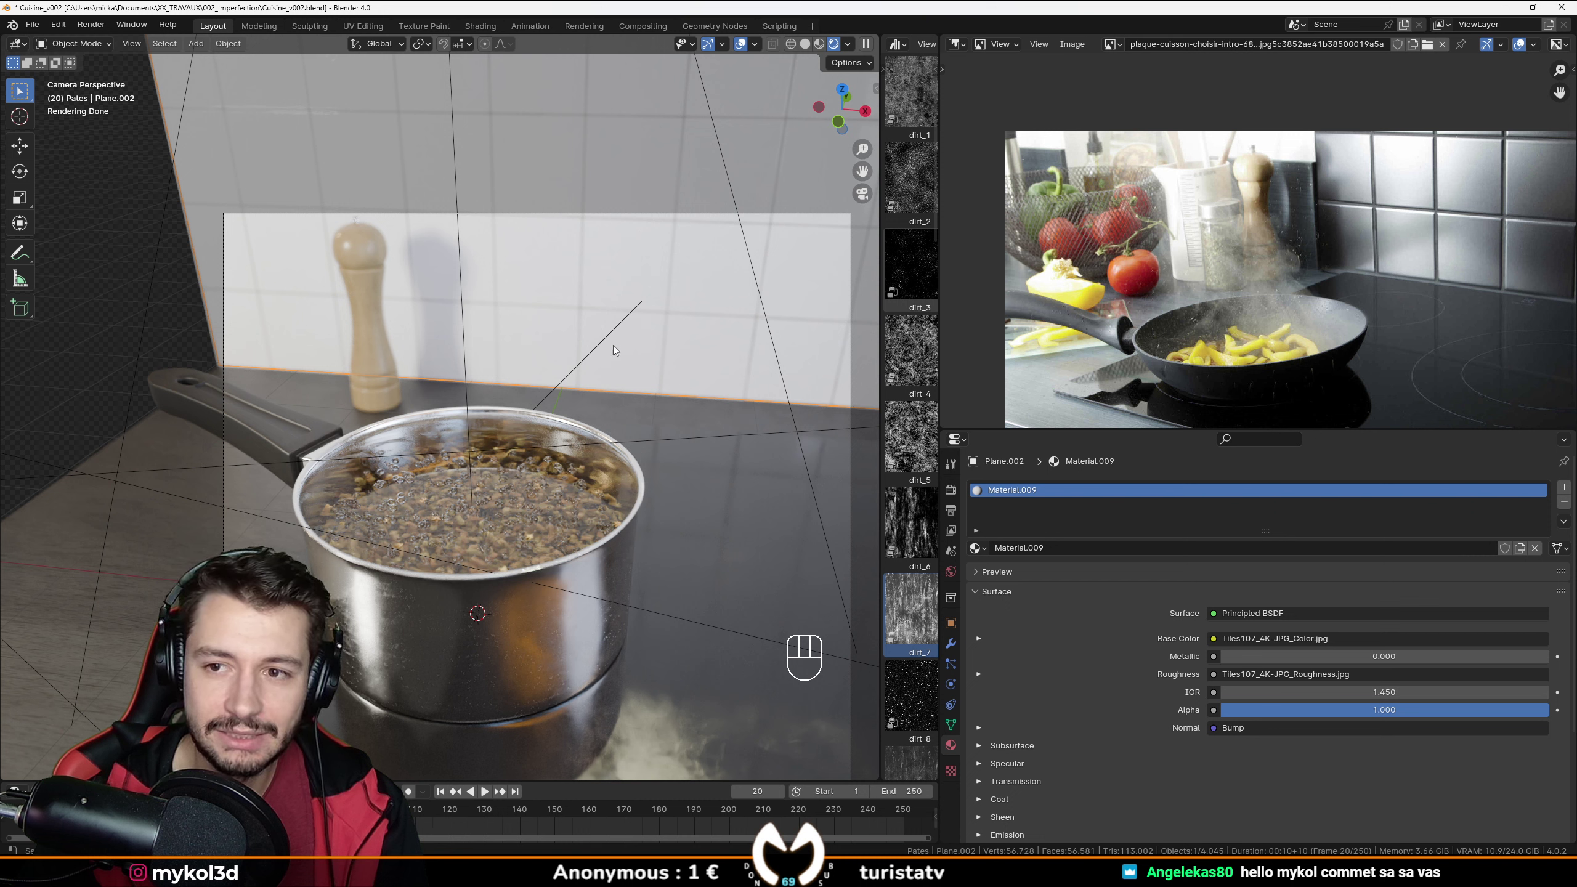
{"action": "key", "text": "z"}
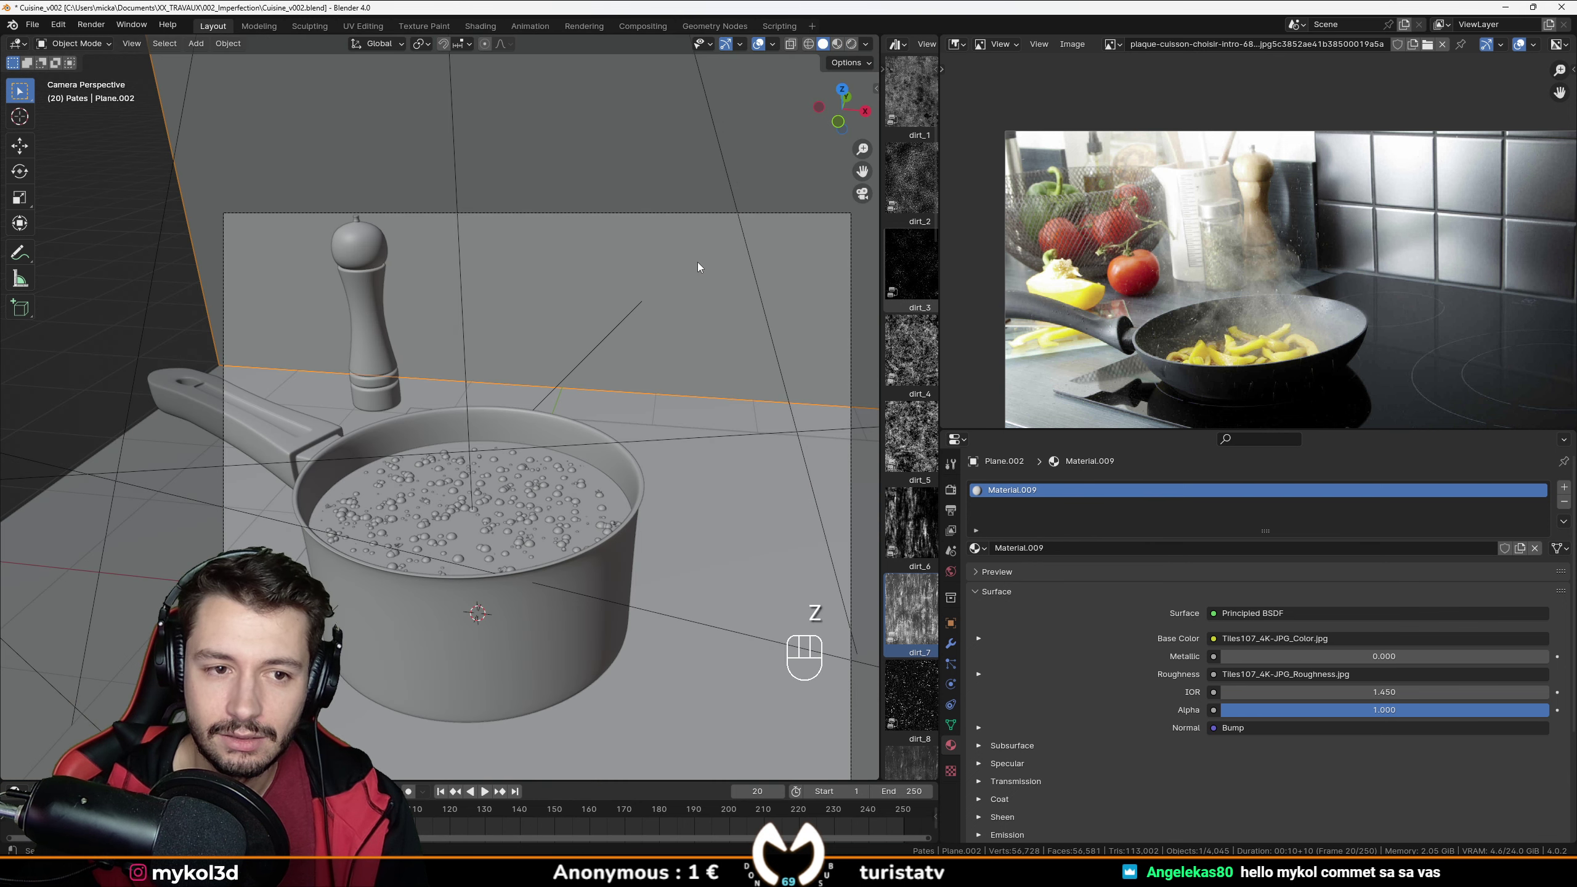
{"action": "key", "text": "ctrl+s"}
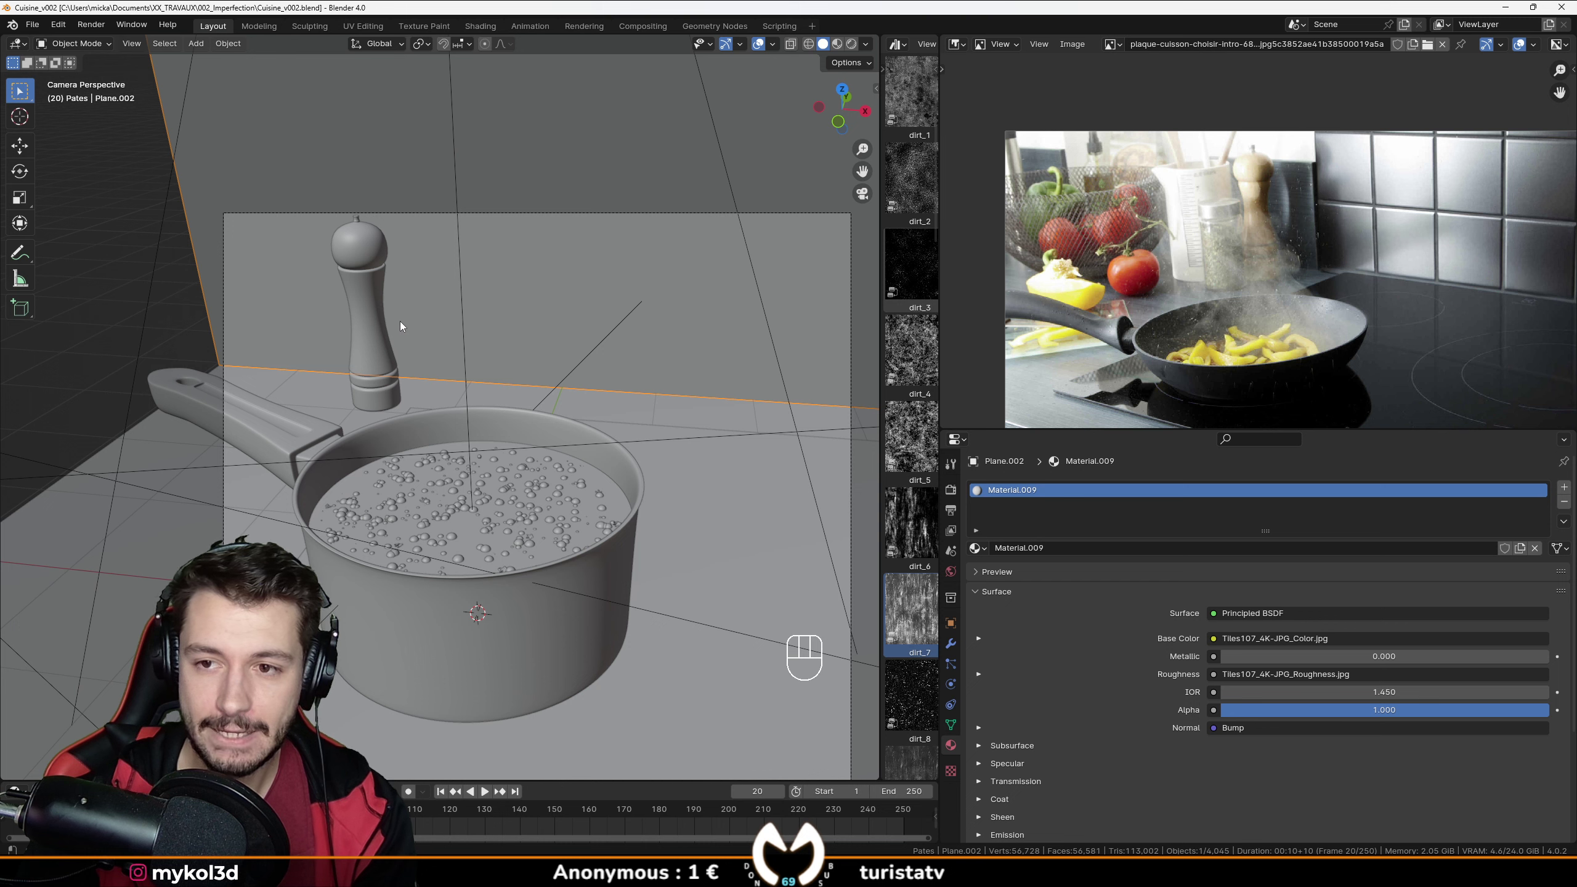
Return to the camera view, select the floor plane and orbit to see it from above.
{"action": "scroll", "coordinate": [401, 326], "scroll_direction": "down", "scroll_amount": 4}
{"action": "scroll", "coordinate": [437, 327], "scroll_direction": "down", "scroll_amount": 2}
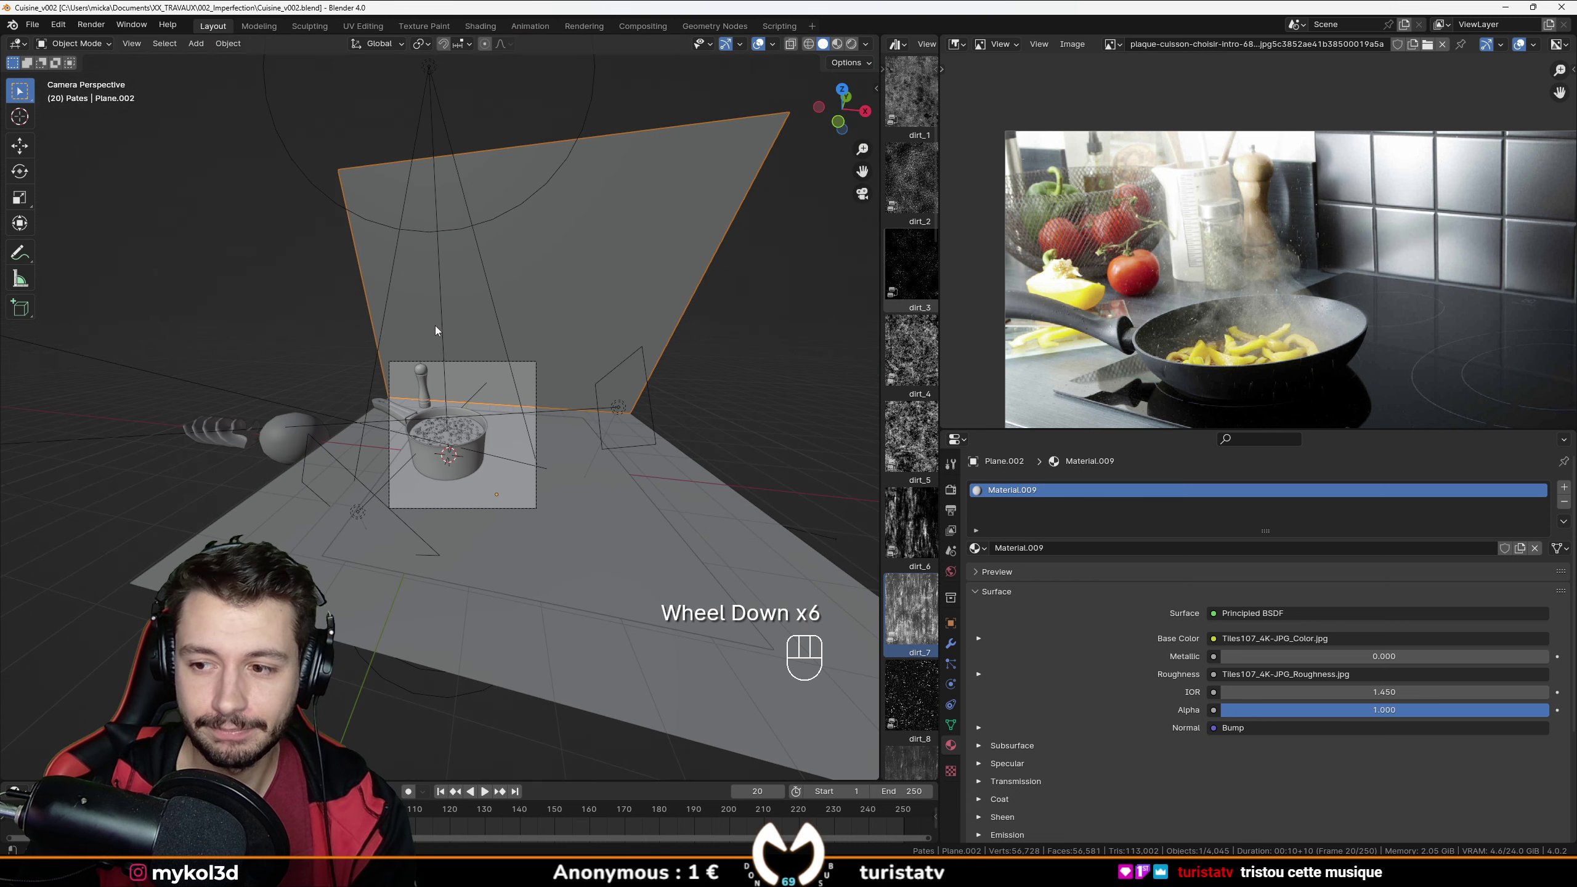
{"action": "scroll", "coordinate": [489, 441], "scroll_direction": "up", "scroll_amount": 3}
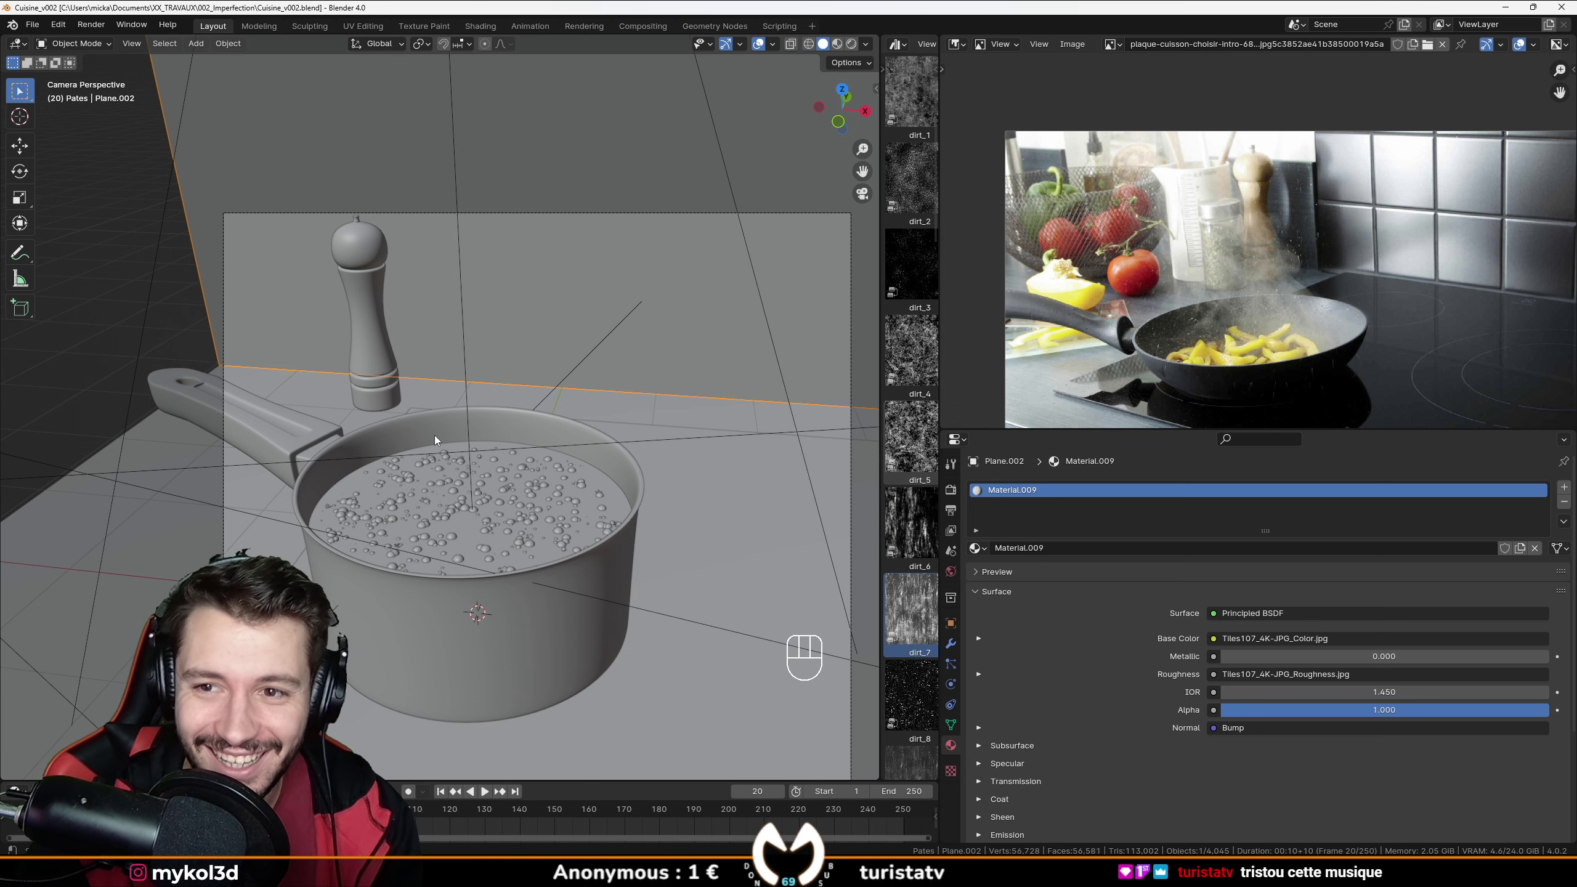
{"action": "mouse_move", "coordinate": [358, 401]}
{"action": "middle_mouse_down"}
{"action": "mouse_move", "coordinate": [481, 386]}
{"action": "mouse_move", "coordinate": [380, 402]}
{"action": "mouse_move", "coordinate": [459, 404]}
{"action": "mouse_move", "coordinate": [288, 415]}
{"action": "mouse_move", "coordinate": [357, 386]}
{"action": "mouse_move", "coordinate": [344, 395]}
{"action": "middle_mouse_up"}
{"action": "scroll", "coordinate": [435, 394], "scroll_direction": "up", "scroll_amount": 1}
{"action": "scroll", "coordinate": [422, 398], "scroll_direction": "down", "scroll_amount": 2}
{"action": "key", "text": "KP_0"}
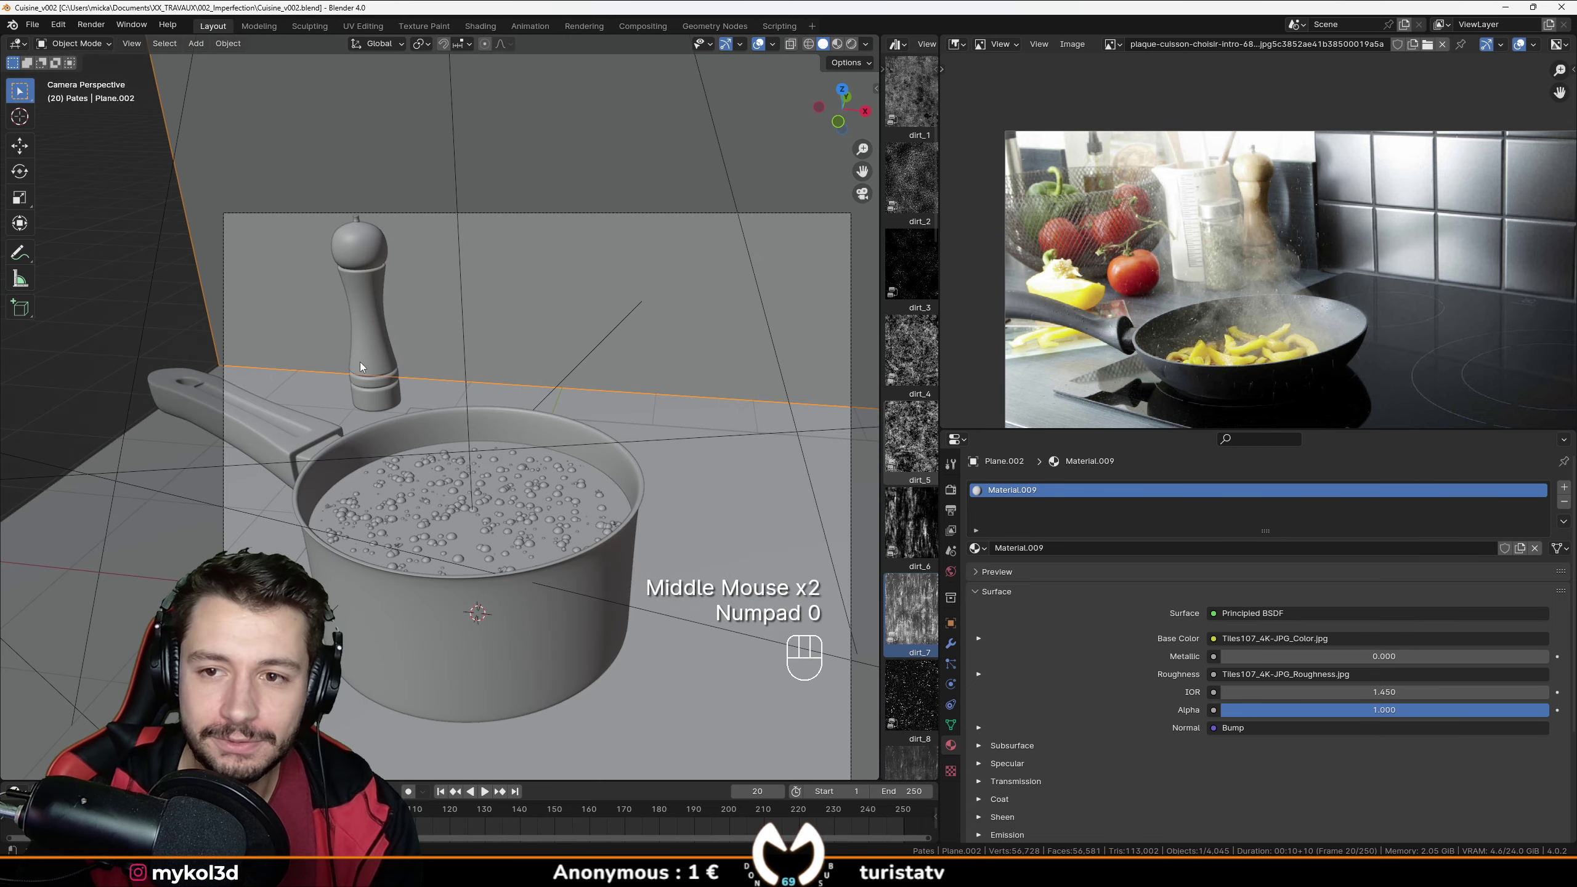
{"action": "left_click", "coordinate": [150, 460]}
{"action": "scroll", "coordinate": [150, 458], "scroll_direction": "down", "scroll_amount": 1}
{"action": "scroll", "coordinate": [151, 458], "scroll_direction": "down", "scroll_amount": 1}
{"action": "middle_click_drag", "start_coordinate": [150, 459], "coordinate": [316, 463]}
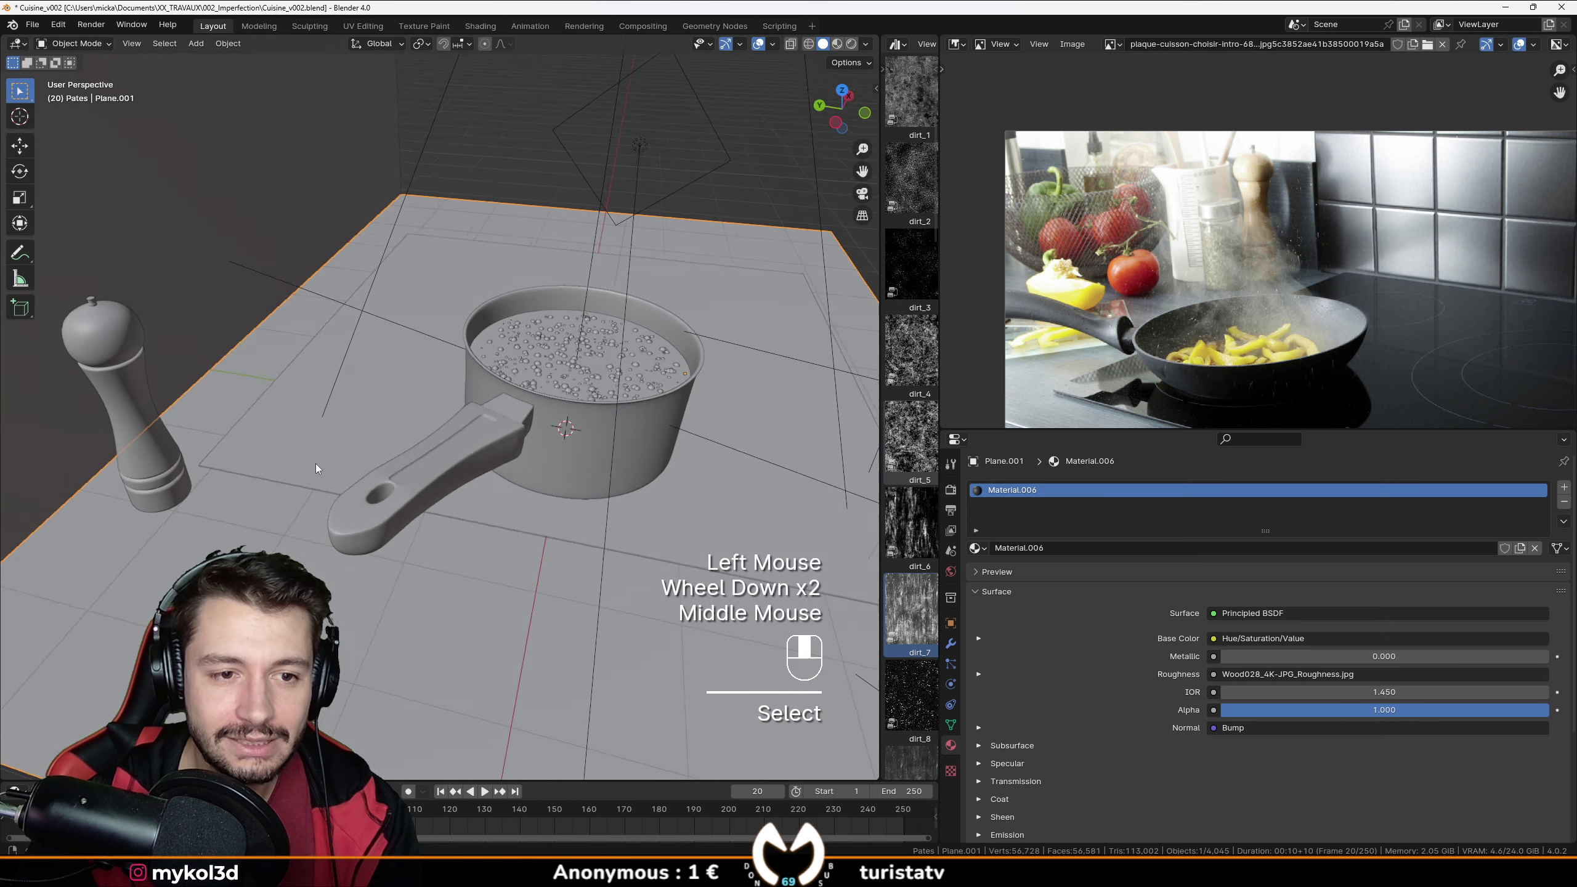
Duplicate the floor plane and rotate the copy 90° to stand upright.
{"action": "scroll", "coordinate": [388, 514], "scroll_direction": "down", "scroll_amount": 2}
{"action": "key", "text": "shift+d"}
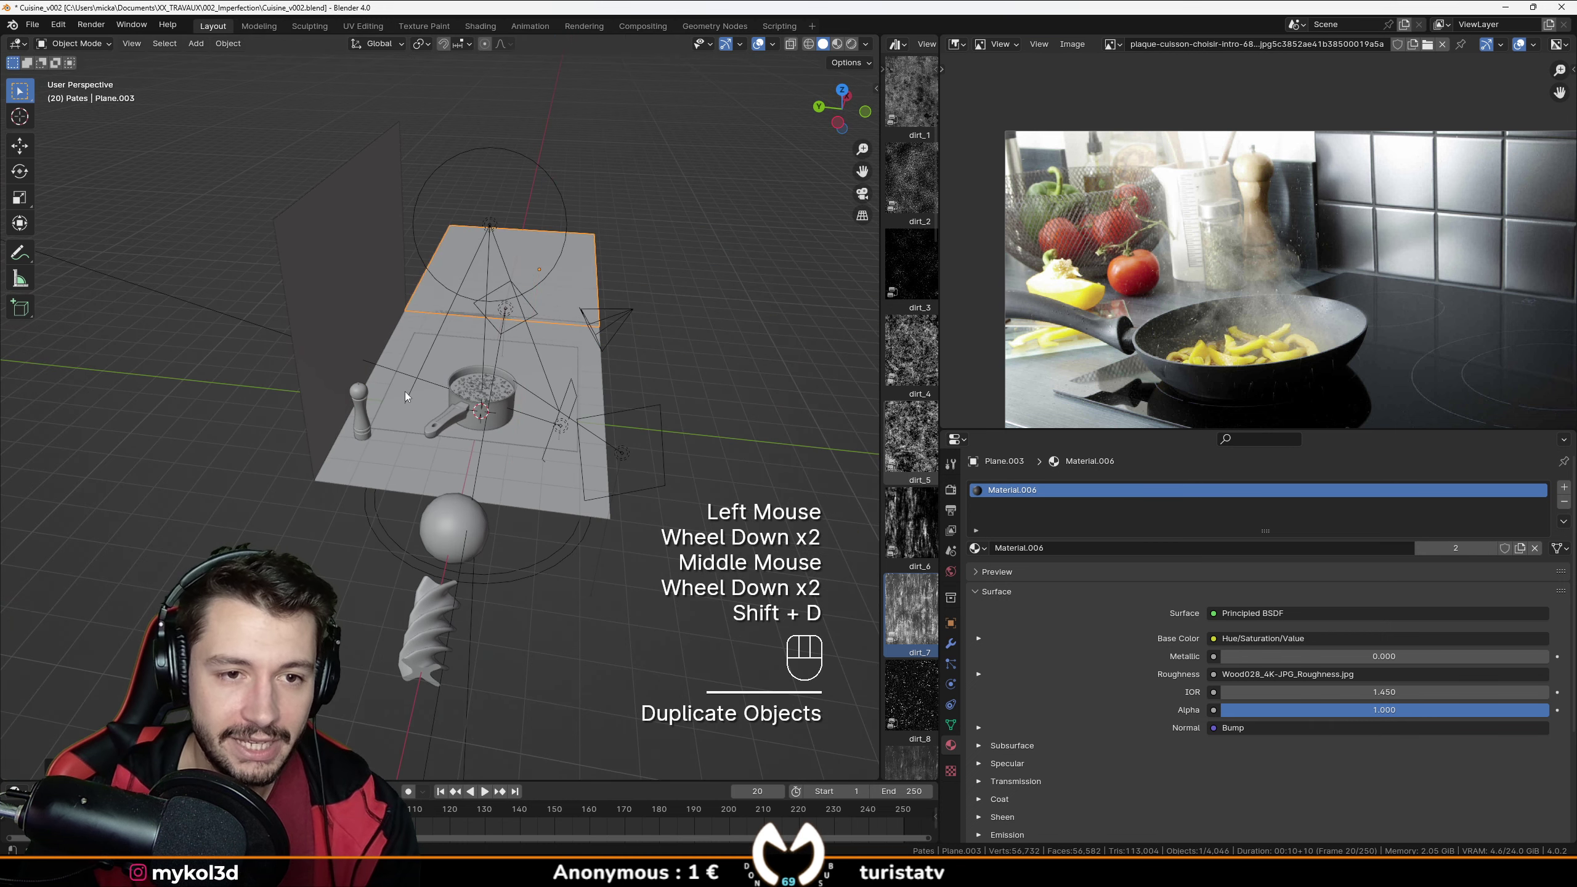
{"action": "key", "text": "ctrl+z"}
{"action": "key", "text": "g"}
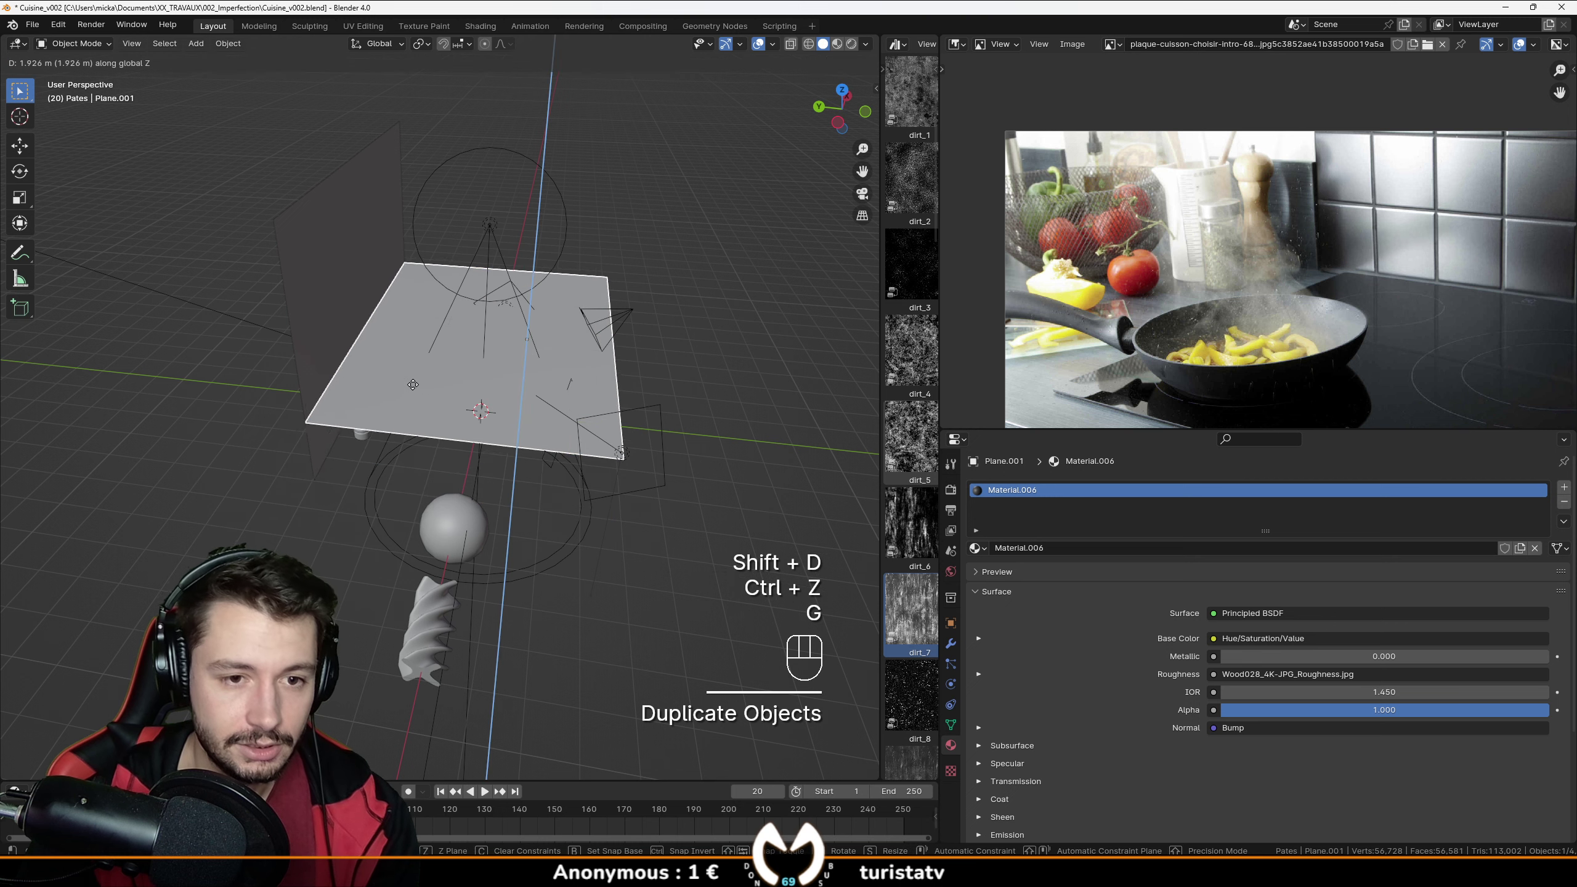
{"action": "key", "text": "ctrl+z"}
{"action": "key", "text": "shift+d"}
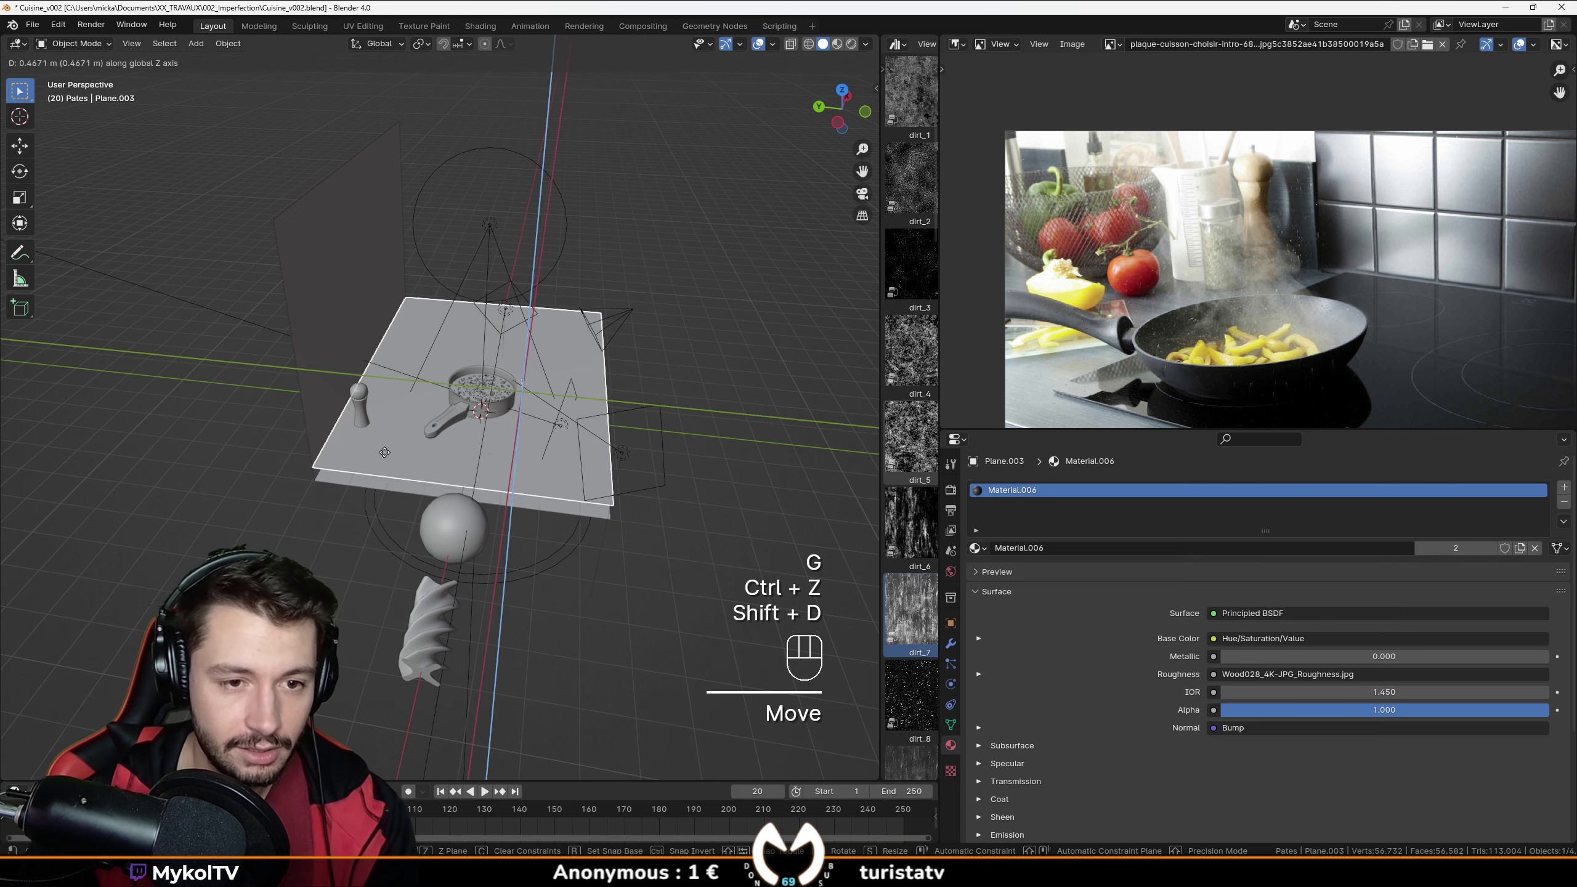
{"action": "key", "text": "r"}
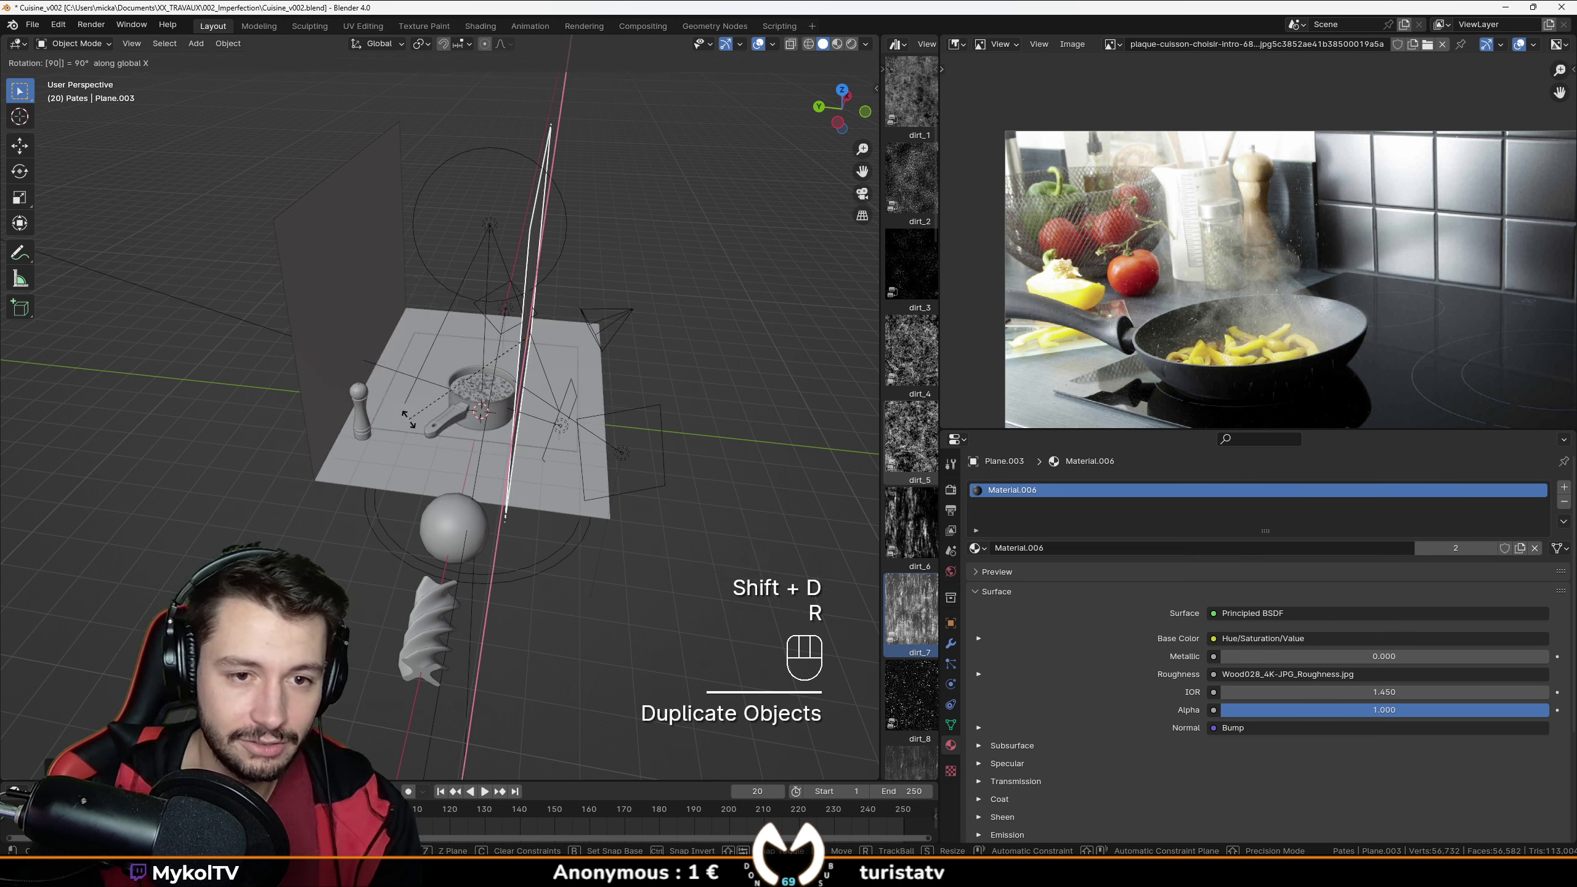
{"action": "middle_click", "coordinate": [540, 391]}
Extrude the upright plane's face in Edit Mode to give it thickness.
{"action": "key", "text": "Tab"}
{"action": "middle_click_drag", "start_coordinate": [540, 391], "coordinate": [555, 402]}
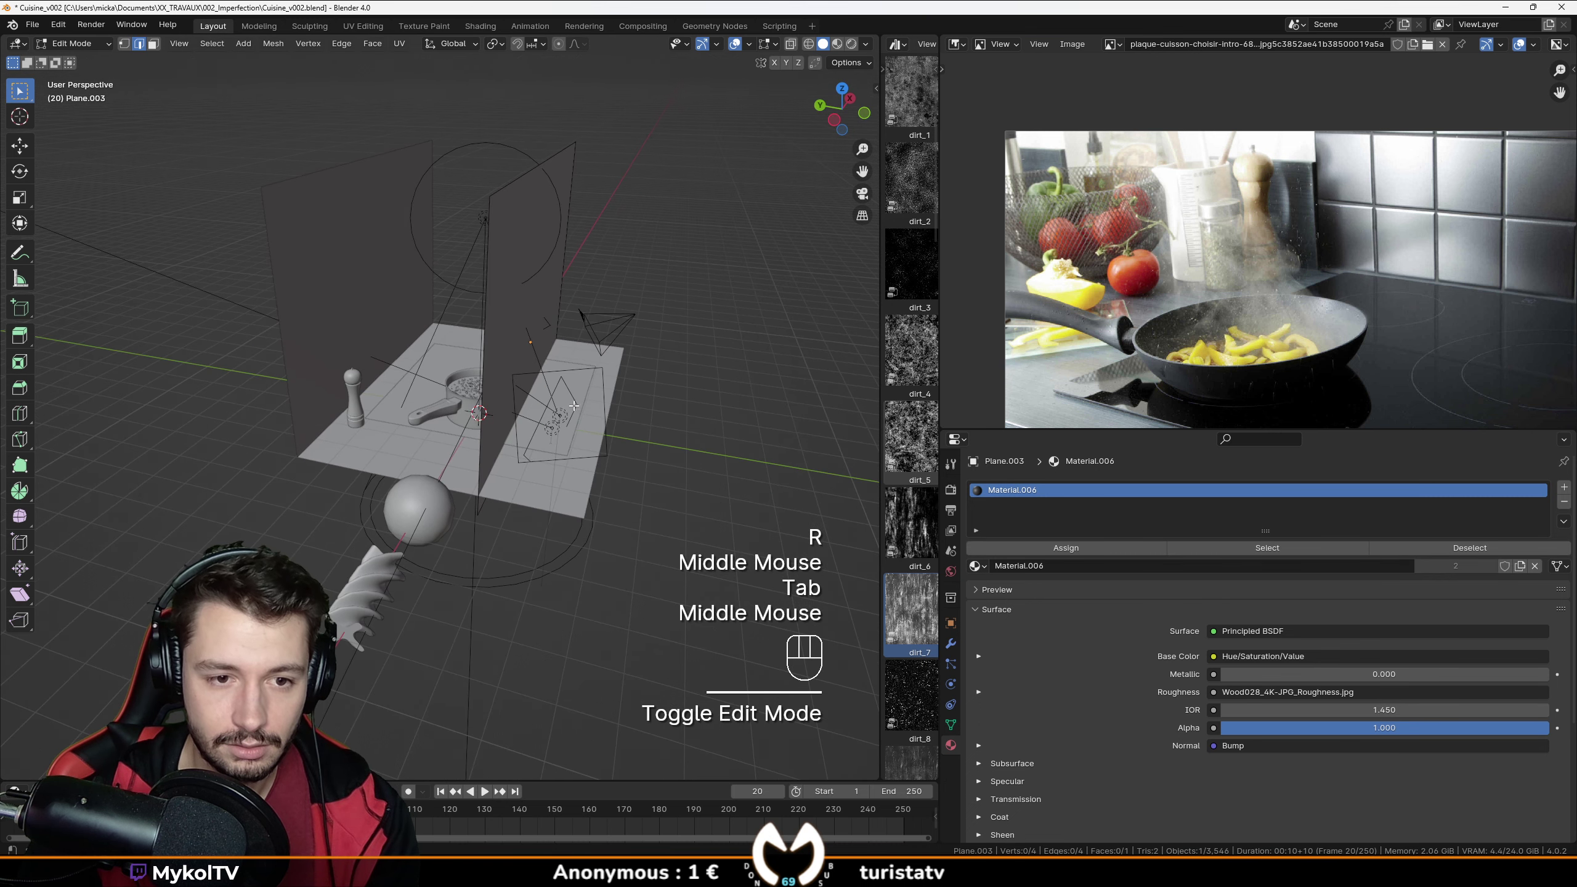
{"action": "key", "text": "a"}
{"action": "key", "text": "e"}
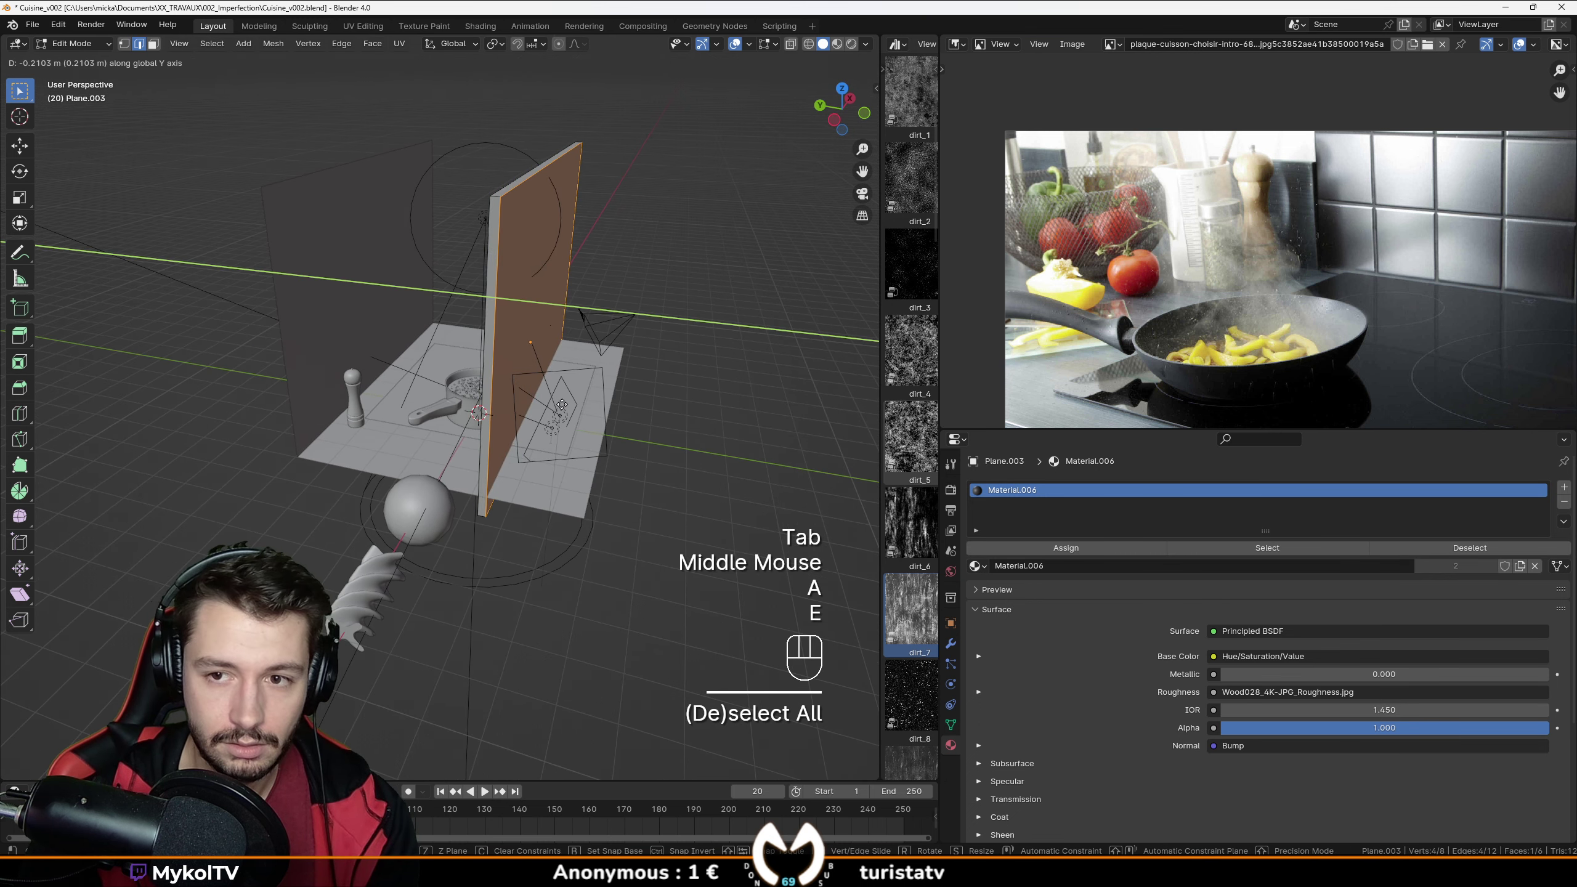
{"action": "key", "text": "Tab"}
{"action": "middle_click_drag", "start_coordinate": [561, 409], "coordinate": [614, 468]}
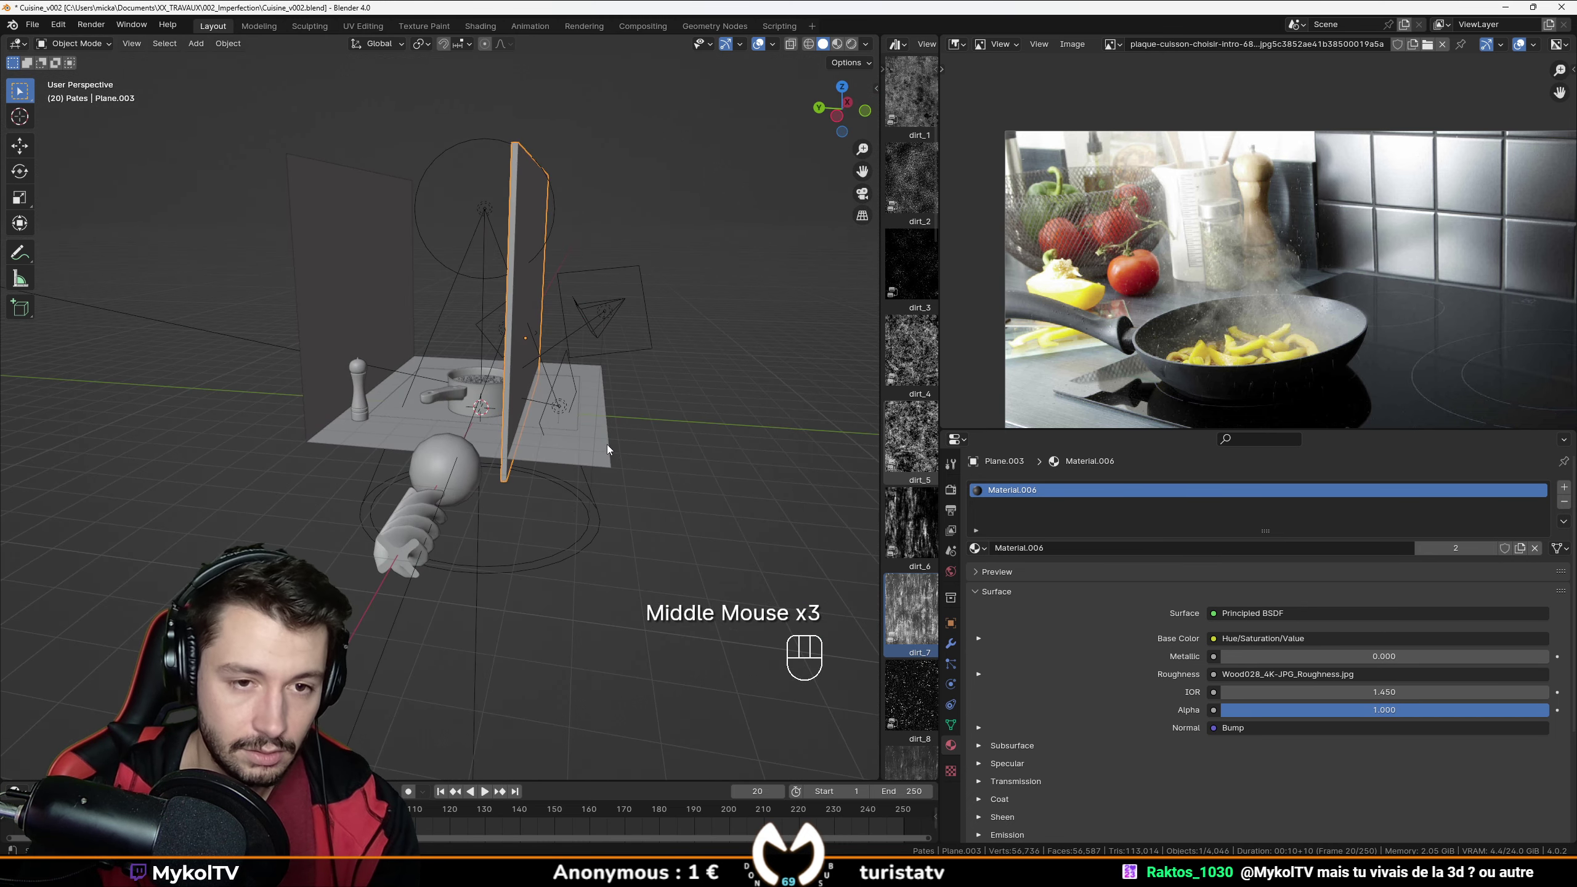
Move the thickened panel along Z and Y to the counter's left edge.
{"action": "key", "text": "g"}
{"action": "key", "text": "y"}
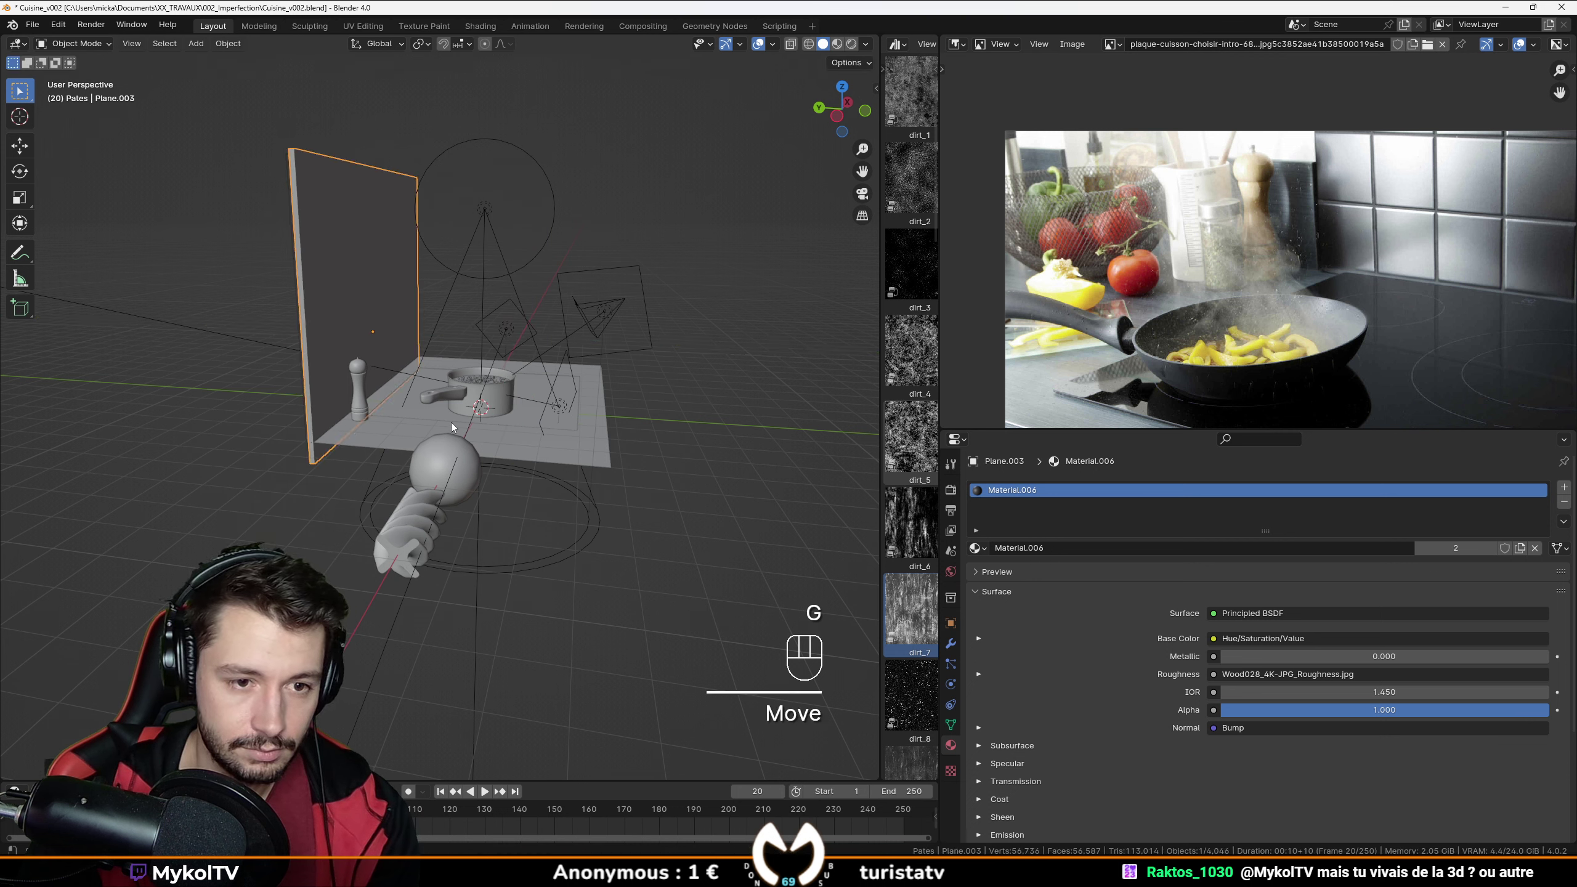
{"action": "key", "text": "z"}
{"action": "left_click", "coordinate": [385, 560]}
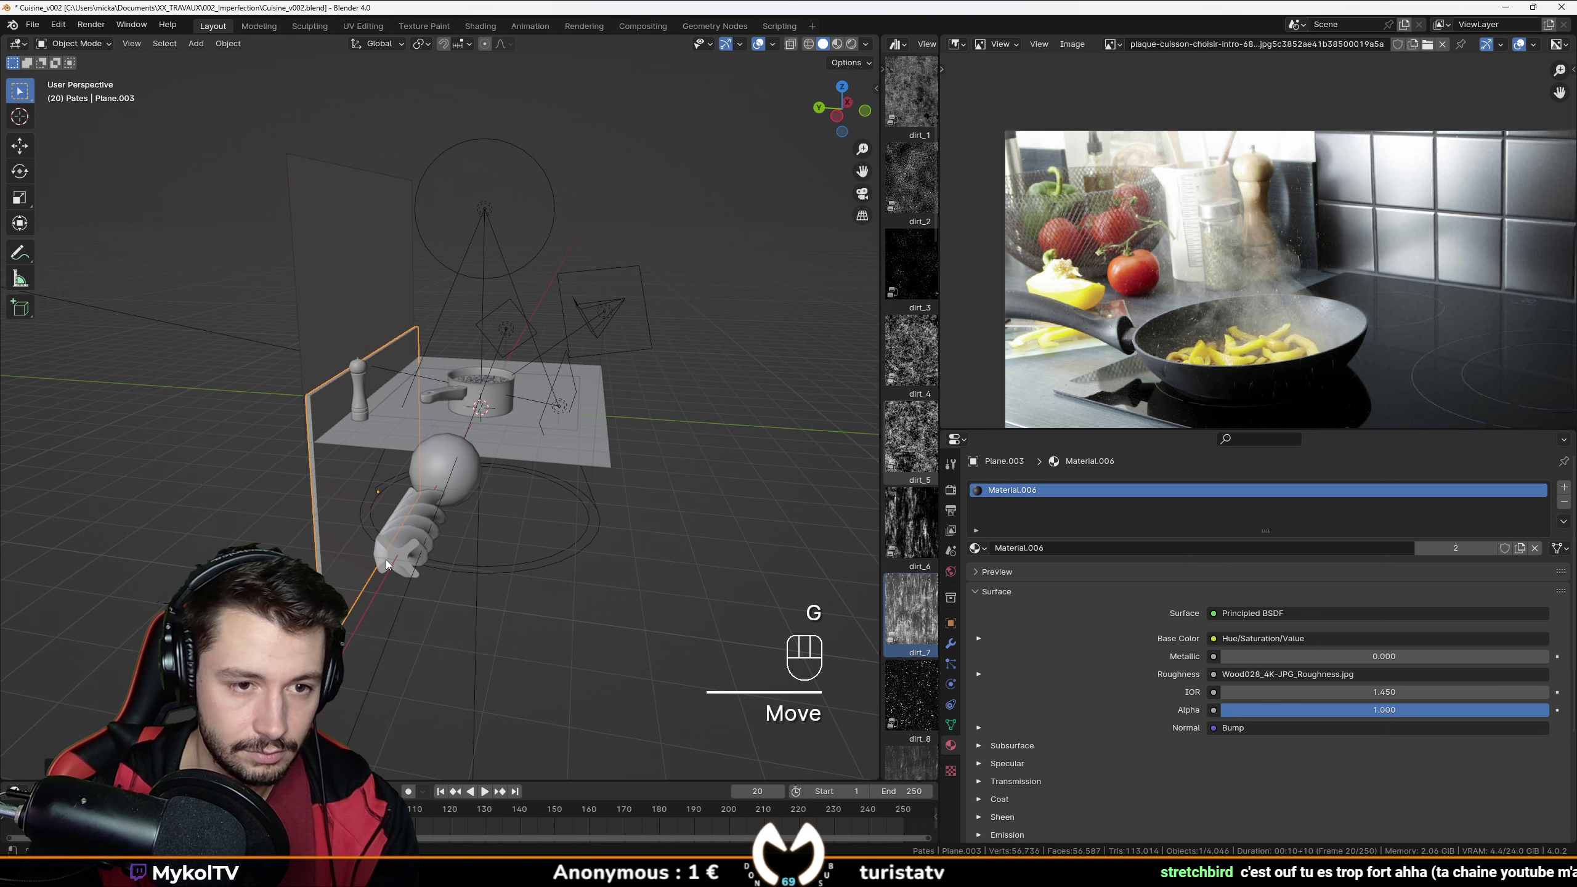
{"action": "scroll", "coordinate": [380, 546], "scroll_direction": "up", "scroll_amount": 3}
{"action": "key", "text": "g"}
{"action": "key", "text": "y"}
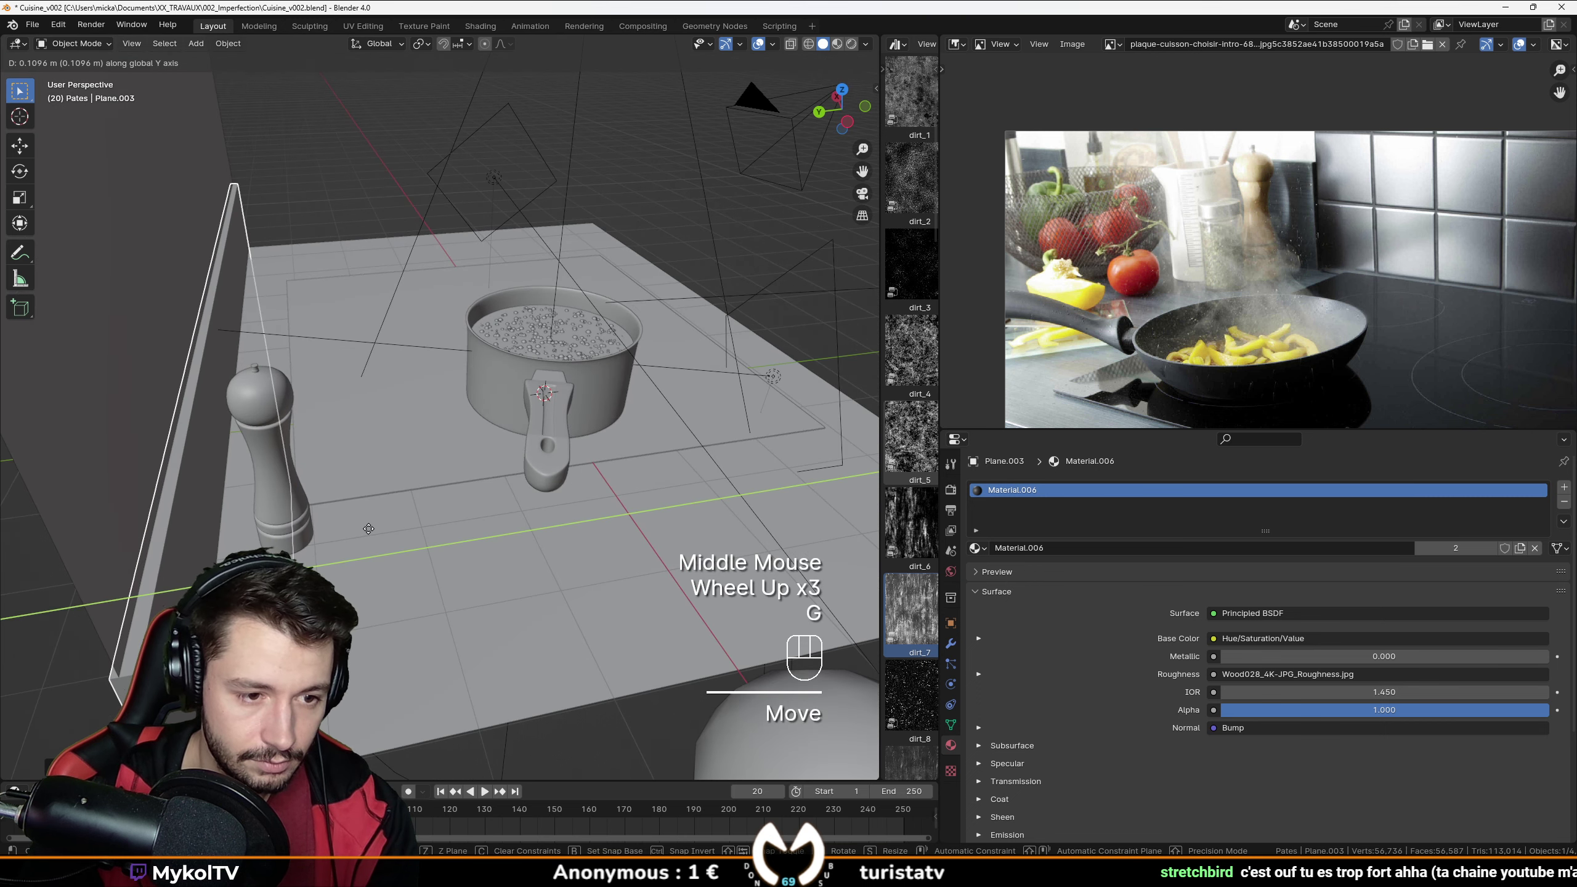
{"action": "left_click", "coordinate": [364, 525]}
{"action": "scroll", "coordinate": [362, 518], "scroll_direction": "down", "scroll_amount": 3}
{"action": "middle_click_drag", "start_coordinate": [362, 517], "coordinate": [192, 481]}
{"action": "key", "text": "KP_0"}
{"action": "scroll", "coordinate": [296, 392], "scroll_direction": "up", "scroll_amount": 1}
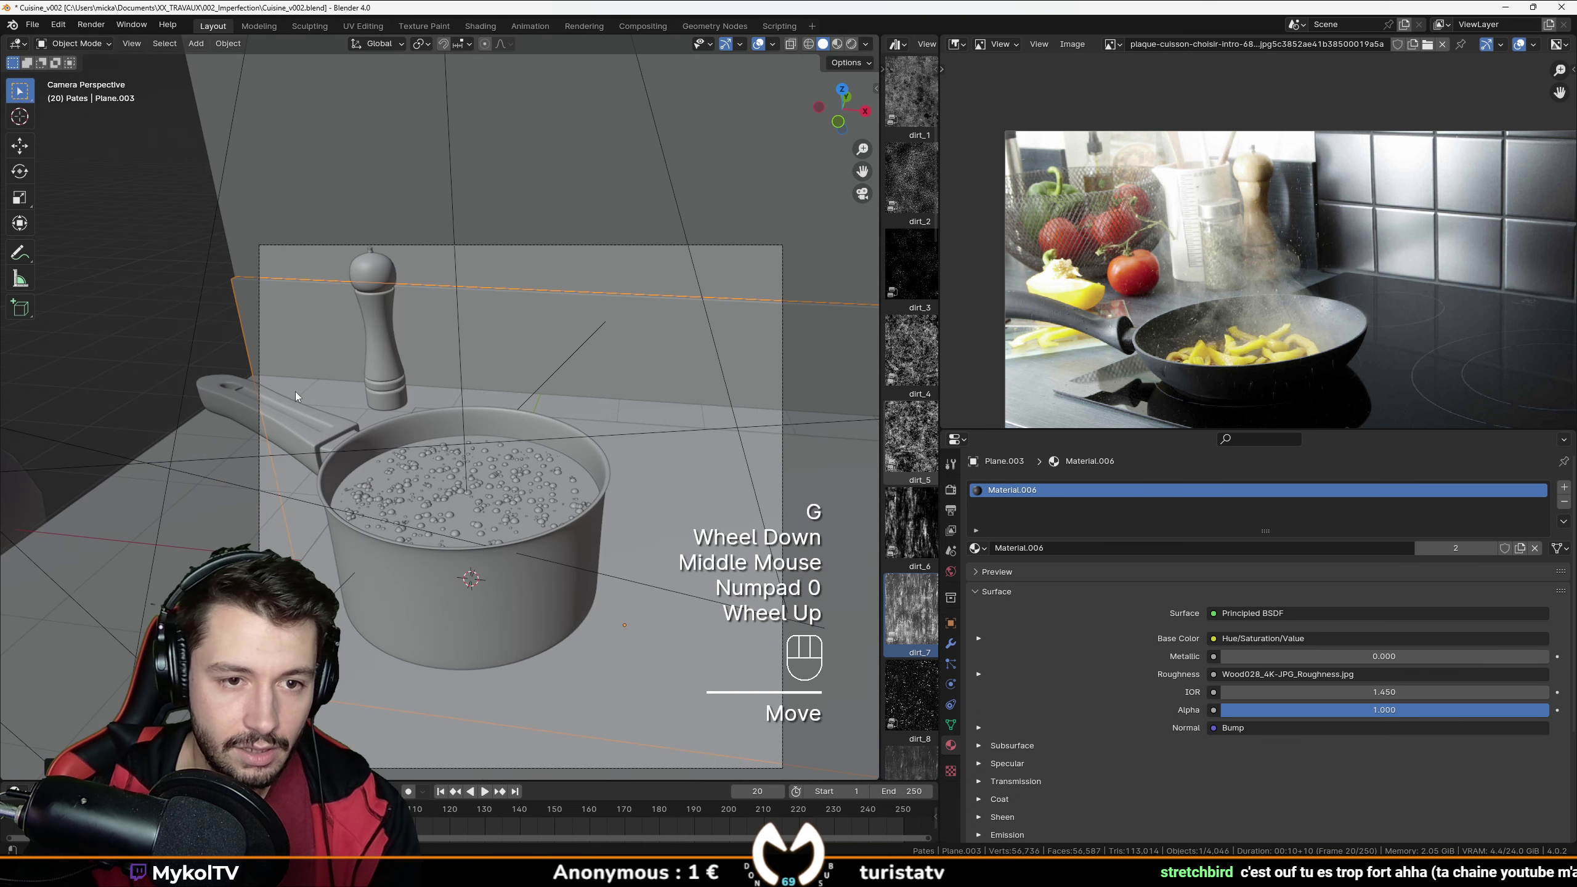
Switch to rendered shading and isolate the new Plane.003 in local view.
{"action": "left_click", "coordinate": [852, 50]}
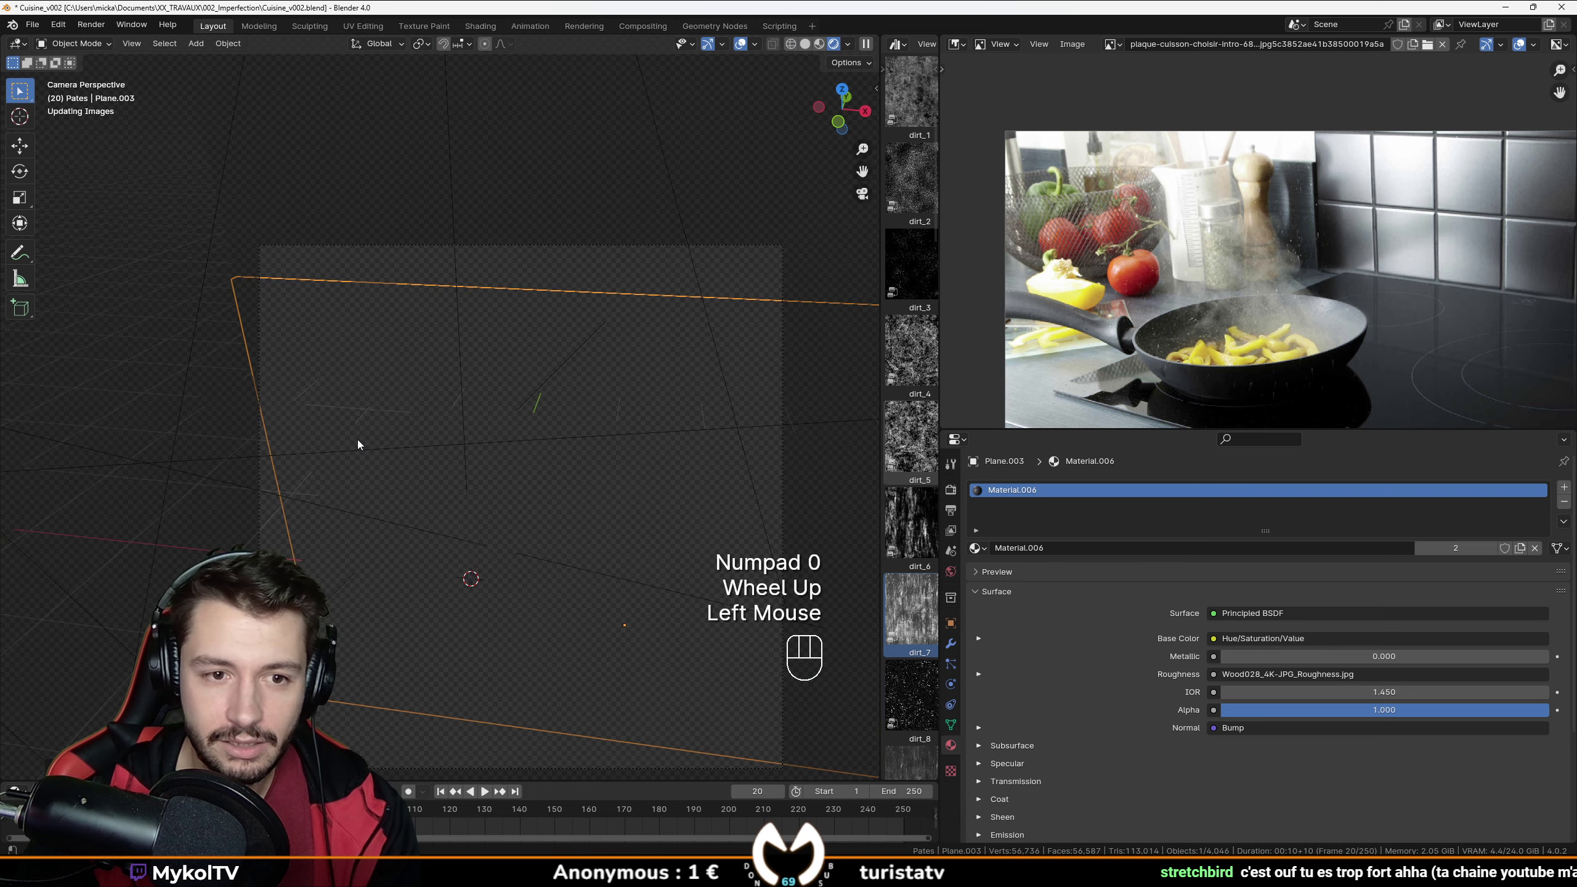
{"action": "left_click", "coordinate": [20, 279]}
{"action": "key", "text": "KP_Decimal"}
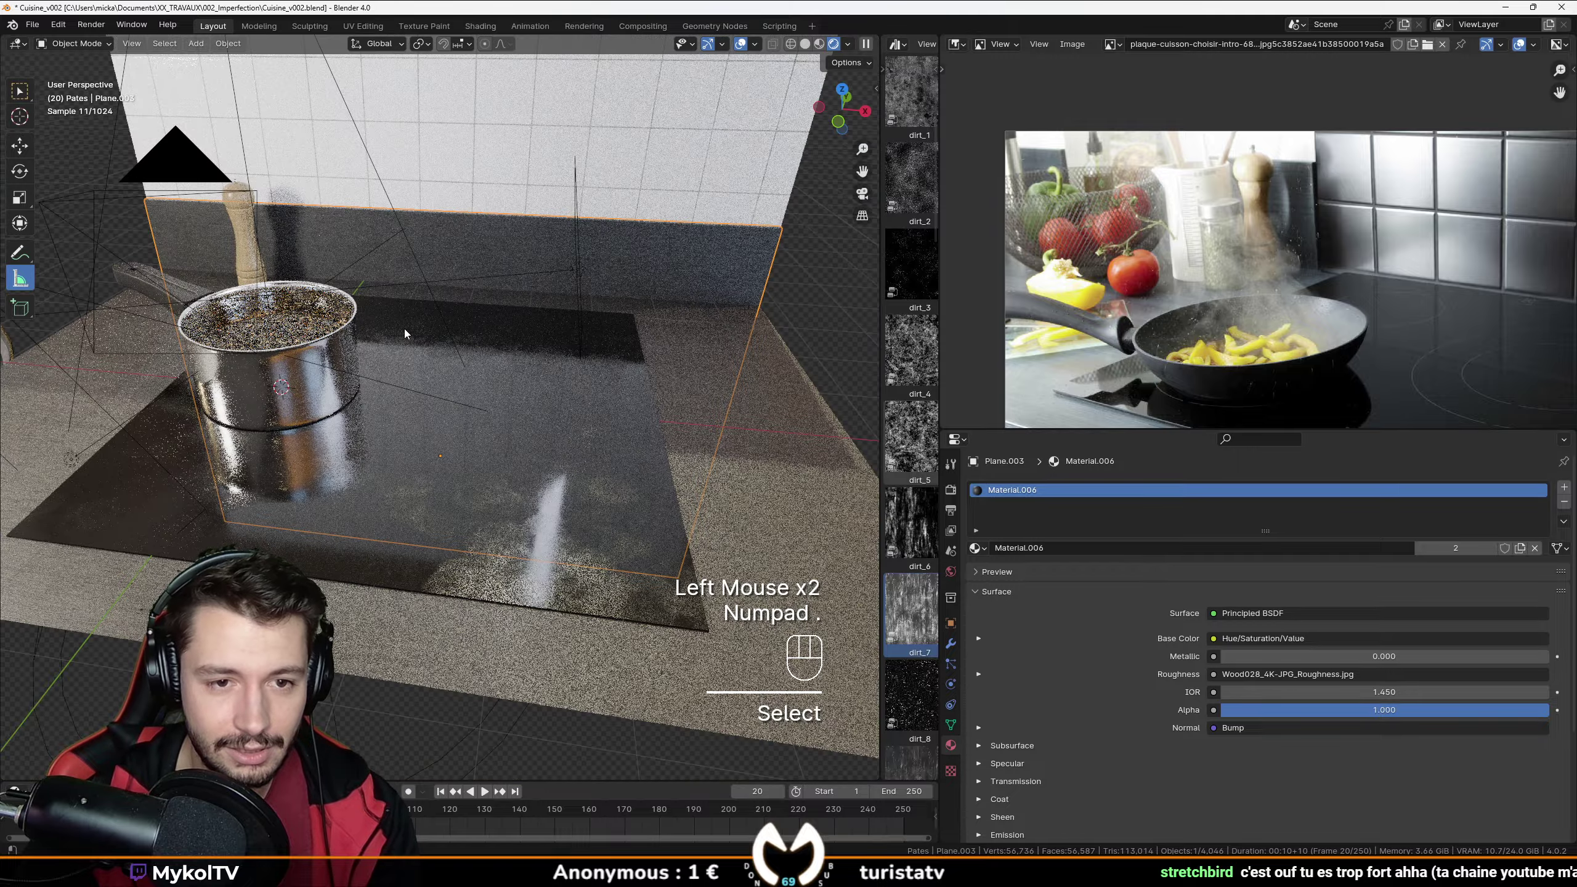
{"action": "key", "text": "KP_Divide"}
Orbit, pan and zoom around Plane.003 to inspect its surface.
{"action": "middle_click_drag", "start_coordinate": [475, 313], "coordinate": [457, 398]}
{"action": "scroll", "coordinate": [211, 377], "scroll_direction": "up", "scroll_amount": 2}
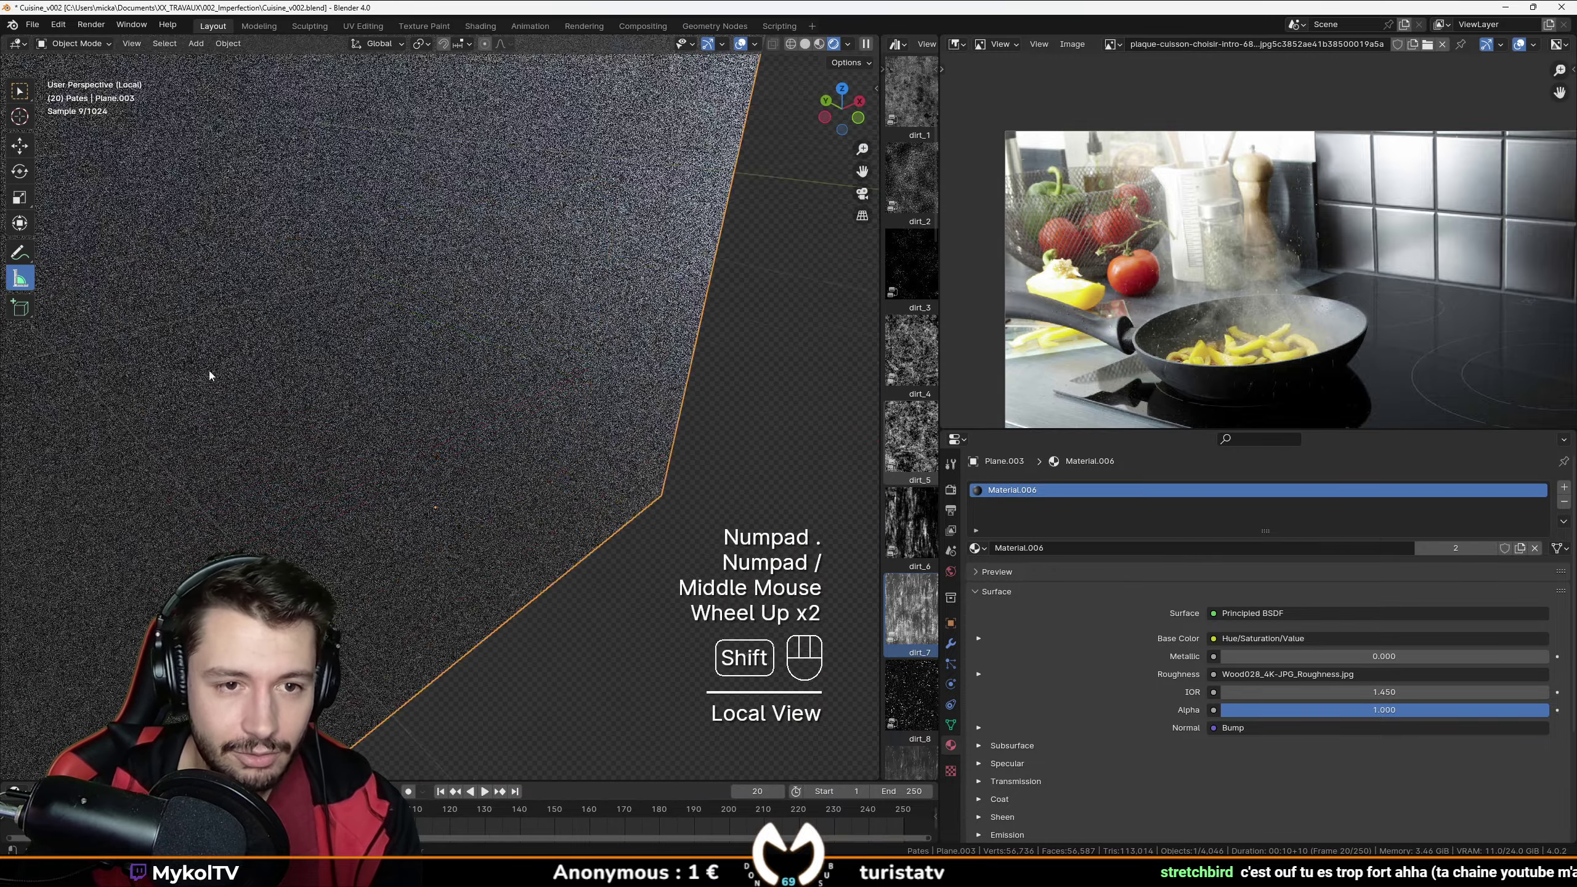
{"action": "mouse_move", "coordinate": [211, 377]}
{"action": "middle_mouse_down", "text": "shift"}
{"action": "mouse_move", "coordinate": [387, 421]}
{"action": "mouse_move", "coordinate": [435, 451]}
{"action": "middle_mouse_up", "text": "shift"}
{"action": "middle_click_drag", "start_coordinate": [435, 451], "coordinate": [491, 436], "text": "shift"}
{"action": "scroll", "coordinate": [663, 385], "scroll_direction": "up", "scroll_amount": 2}
{"action": "scroll", "coordinate": [663, 385], "scroll_direction": "down", "scroll_amount": 1}
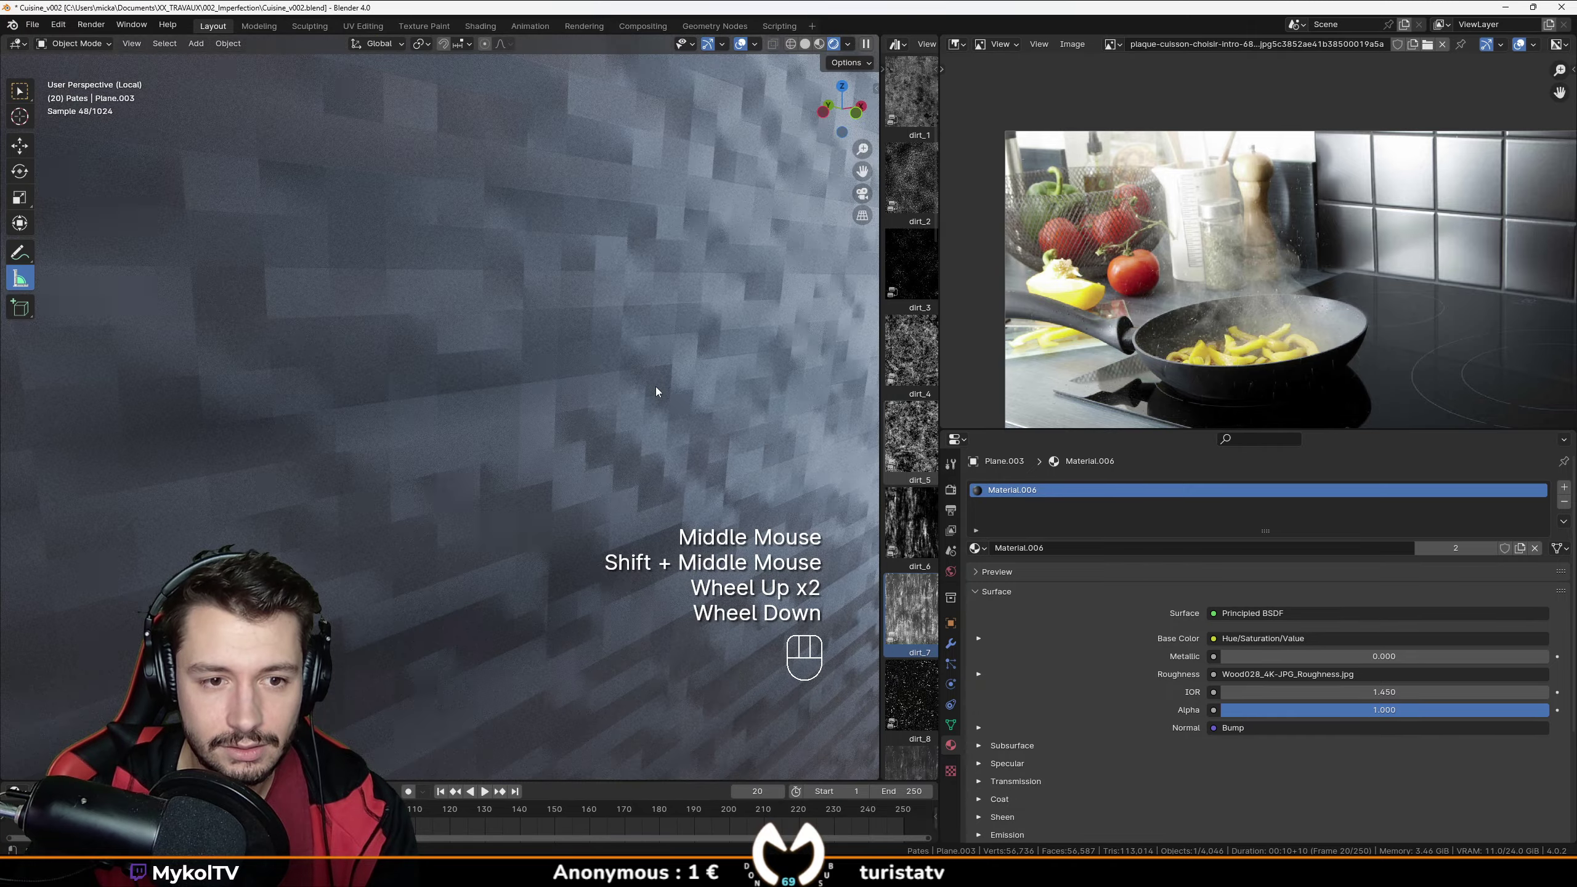
{"action": "scroll", "coordinate": [653, 387], "scroll_direction": "down", "scroll_amount": 1}
{"action": "scroll", "coordinate": [642, 389], "scroll_direction": "up", "scroll_amount": 1}
{"action": "middle_click_drag", "start_coordinate": [618, 411], "coordinate": [559, 435]}
{"action": "left_click", "coordinate": [542, 388]}
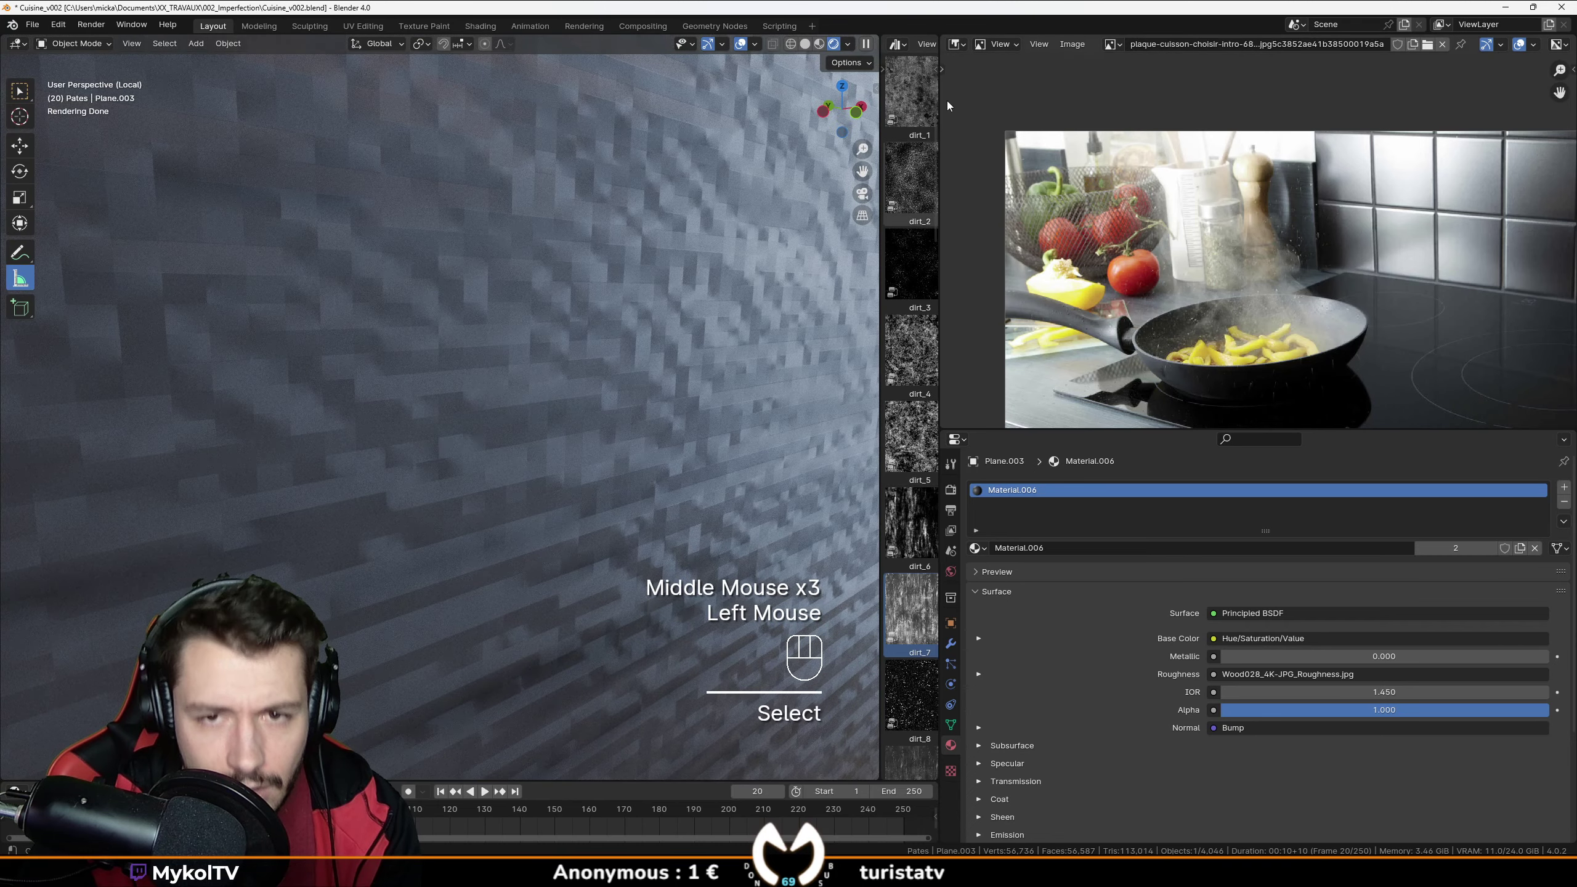
Show Plane.003's Material.006 nodes in the photo area, framed on the Wood028 Bump node.
{"action": "left_click", "coordinate": [946, 44]}
{"action": "left_click", "coordinate": [1024, 180]}
{"action": "scroll", "coordinate": [1092, 216], "scroll_direction": "down", "scroll_amount": 2}
{"action": "middle_click_drag", "start_coordinate": [1091, 217], "coordinate": [1256, 120]}
{"action": "scroll", "coordinate": [1150, 283], "scroll_direction": "up", "scroll_amount": 2}
{"action": "scroll", "coordinate": [1146, 280], "scroll_direction": "up", "scroll_amount": 2}
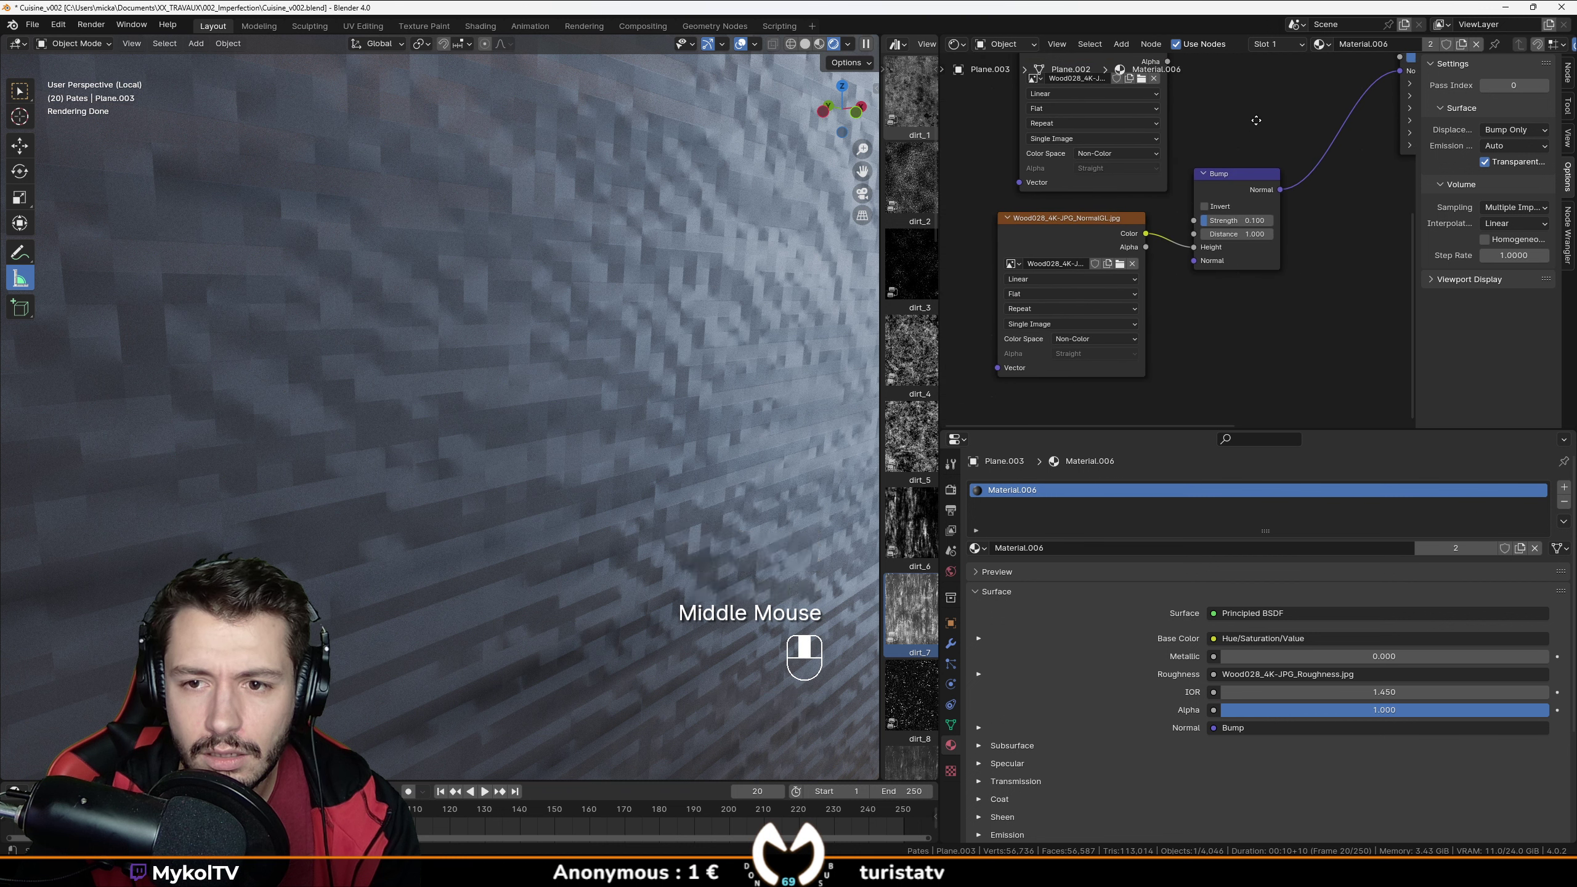
Replace the Bump node with a Normal Map node fed by NormalGL Color, driving the Principled BSDF Normal.
{"action": "middle_click_drag", "start_coordinate": [1256, 120], "coordinate": [1185, 136]}
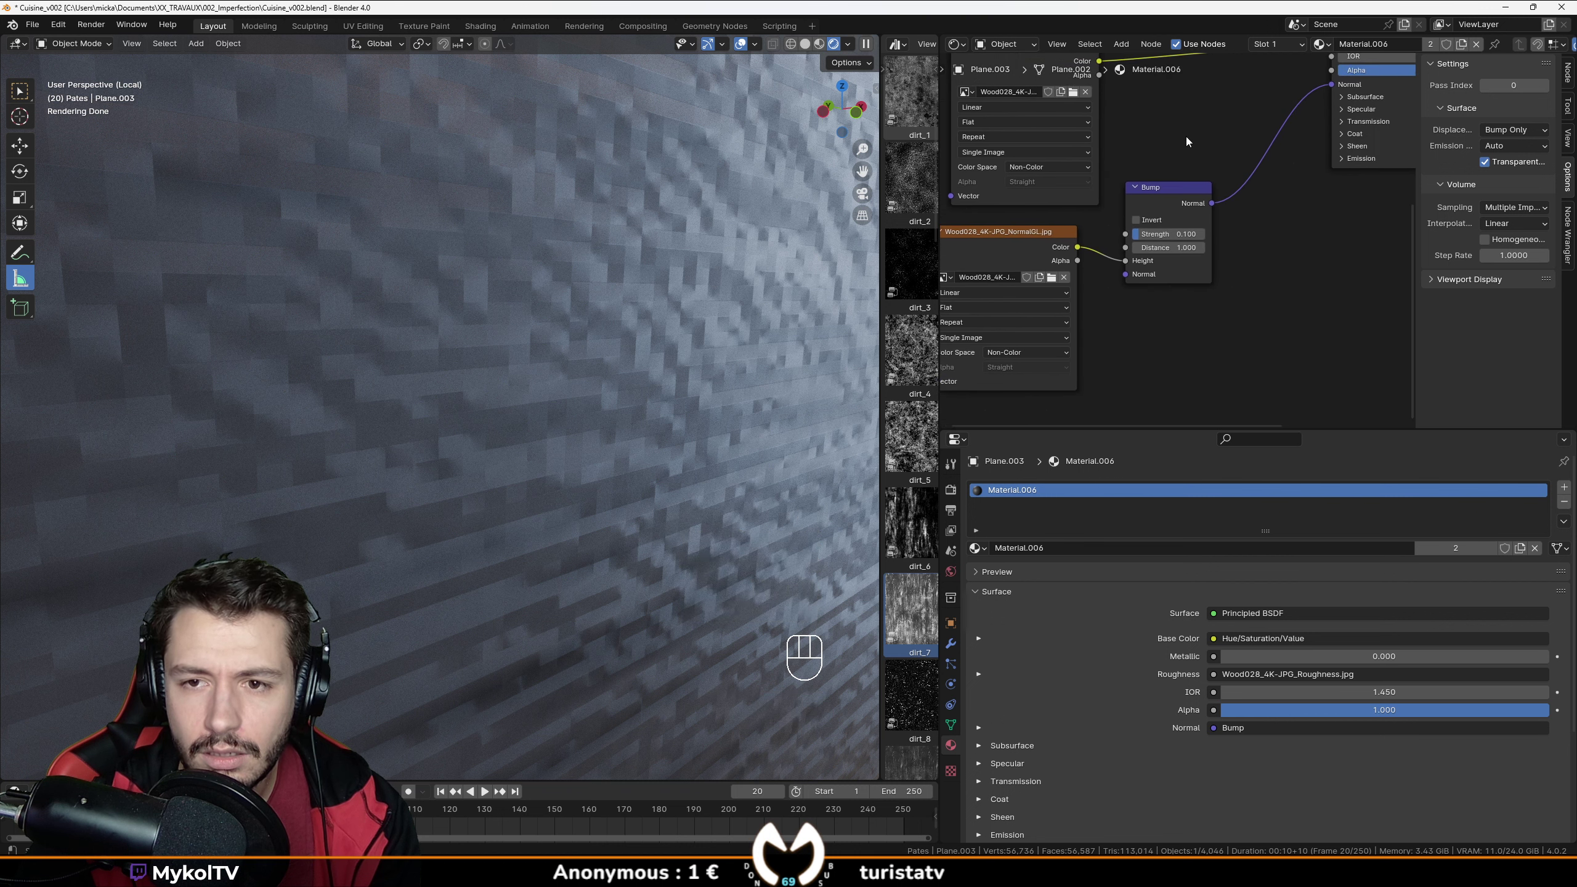
{"action": "left_click", "coordinate": [1152, 190]}
{"action": "scroll", "coordinate": [1165, 177], "scroll_direction": "down", "scroll_amount": 1}
{"action": "key", "text": "Delete"}
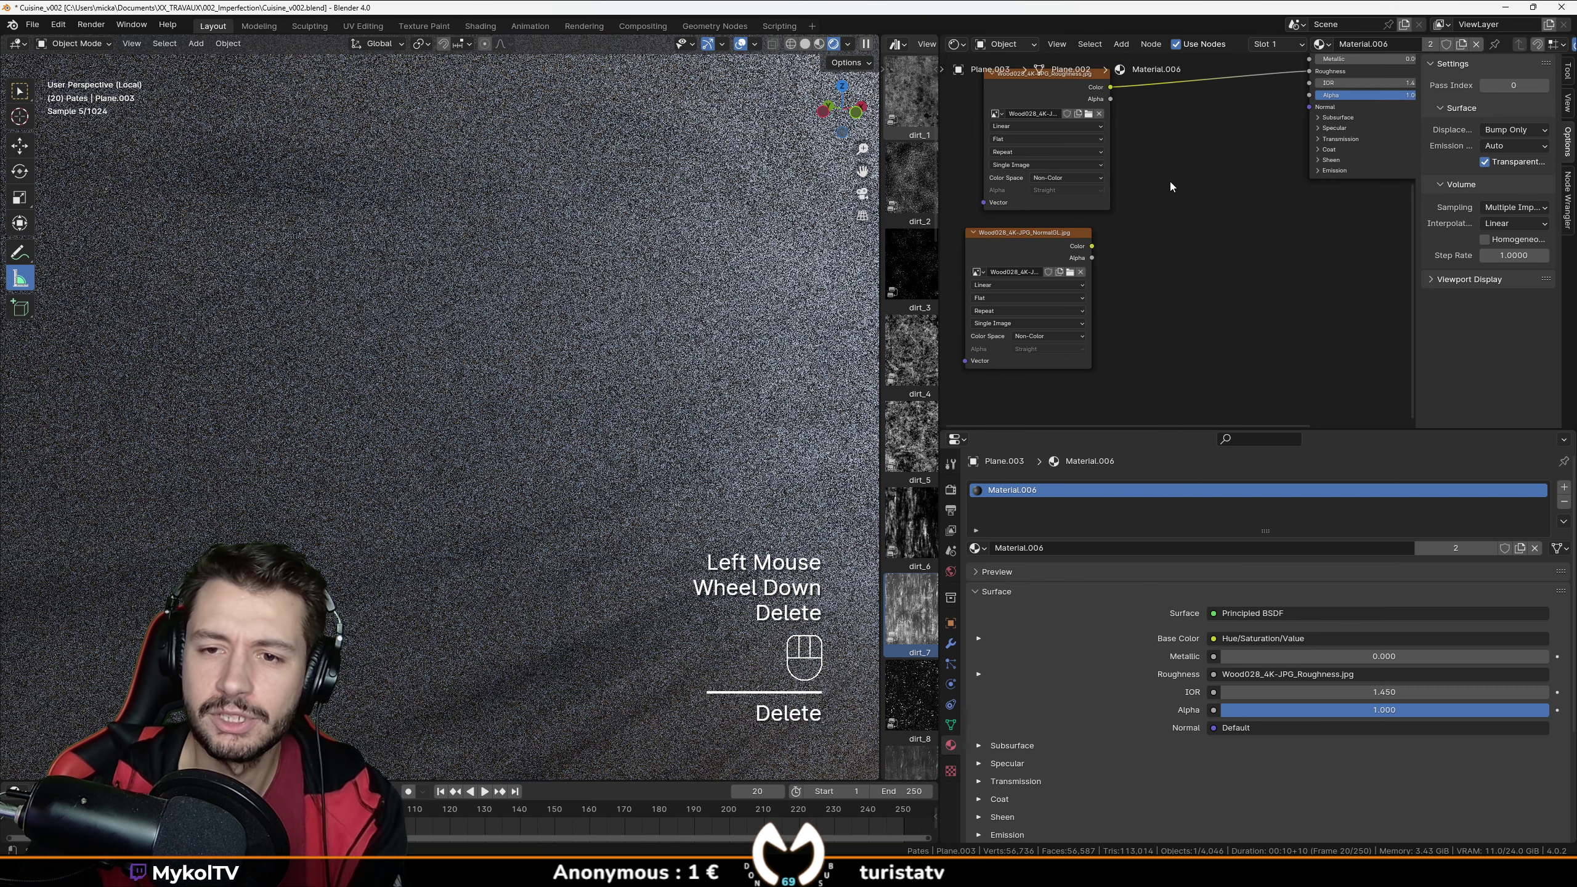
{"action": "key", "text": "shift+a"}
{"action": "type", "text": "nora"}
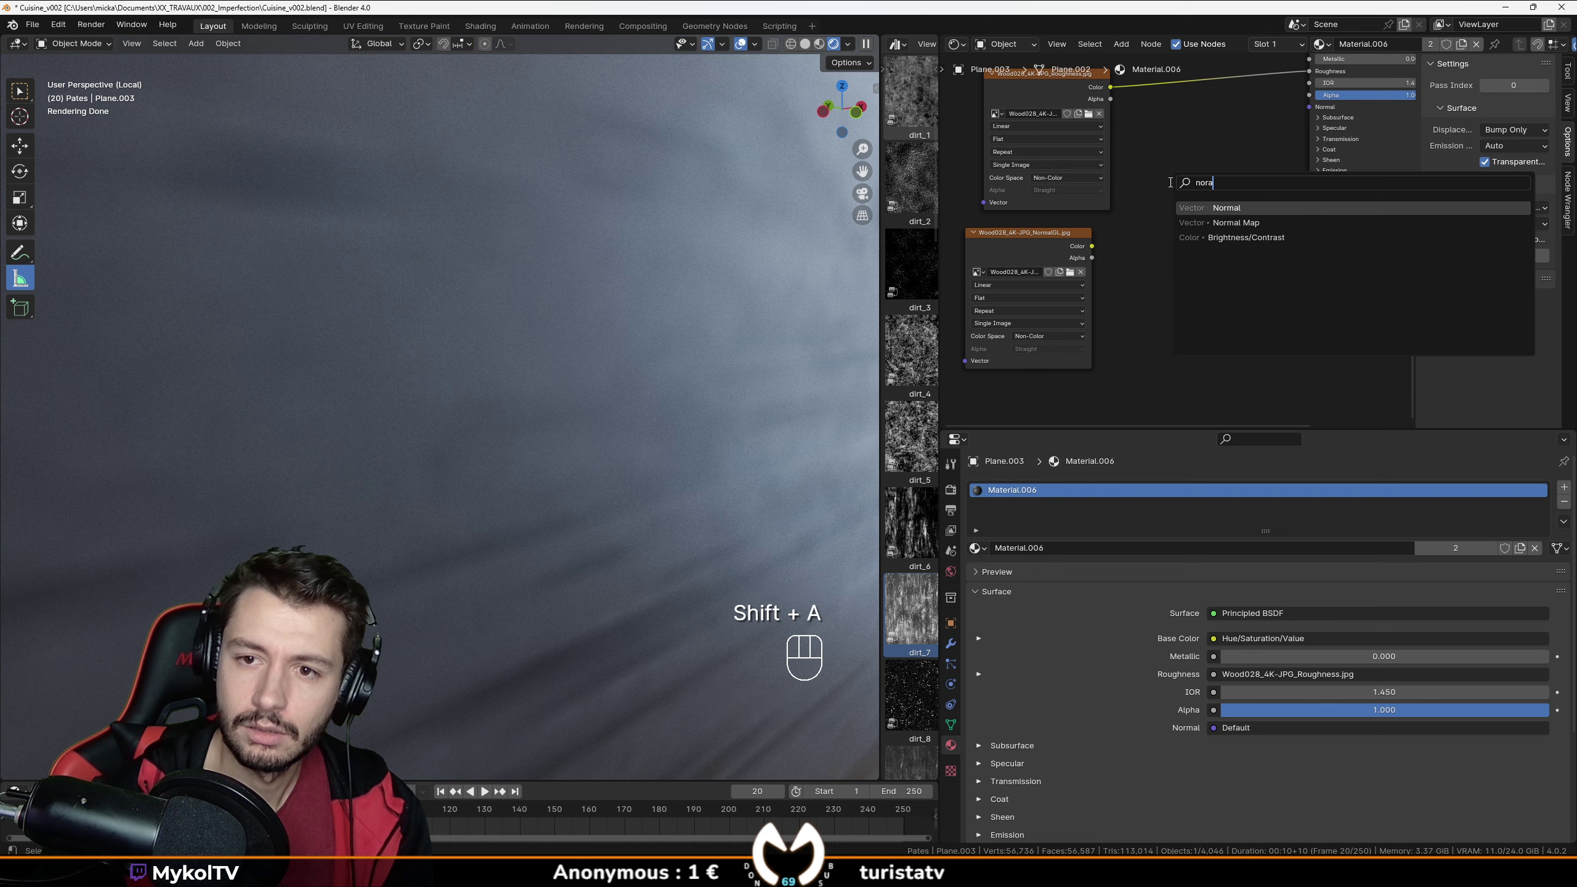
{"action": "key", "text": "Down"}
{"action": "key", "text": "Return"}
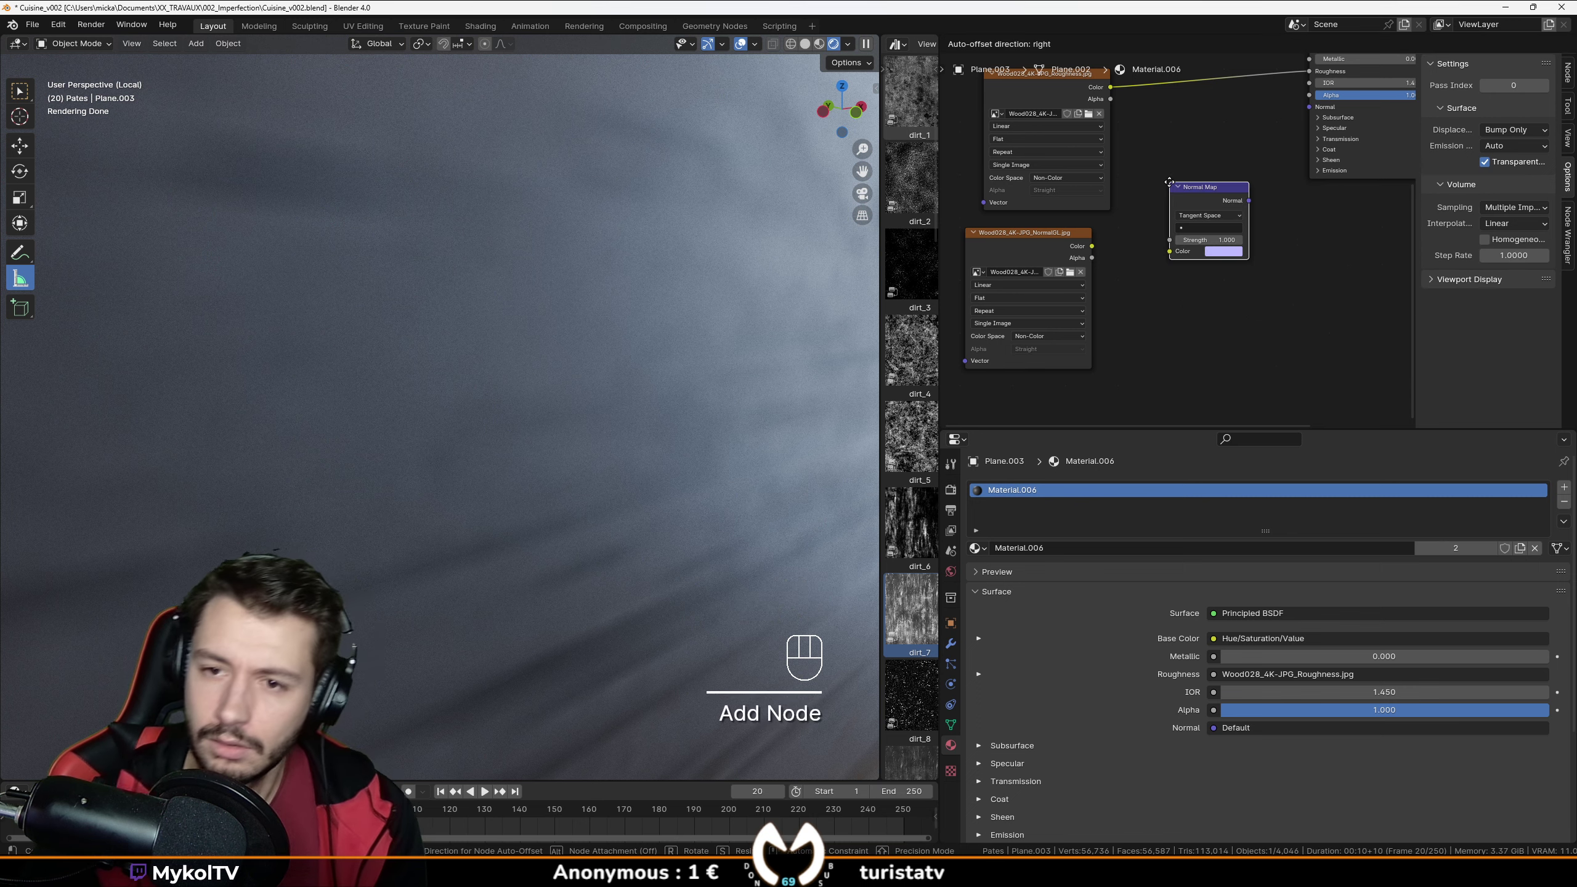
{"action": "left_click", "coordinate": [1170, 182]}
{"action": "left_click_drag", "start_coordinate": [1092, 247], "coordinate": [1147, 251]}
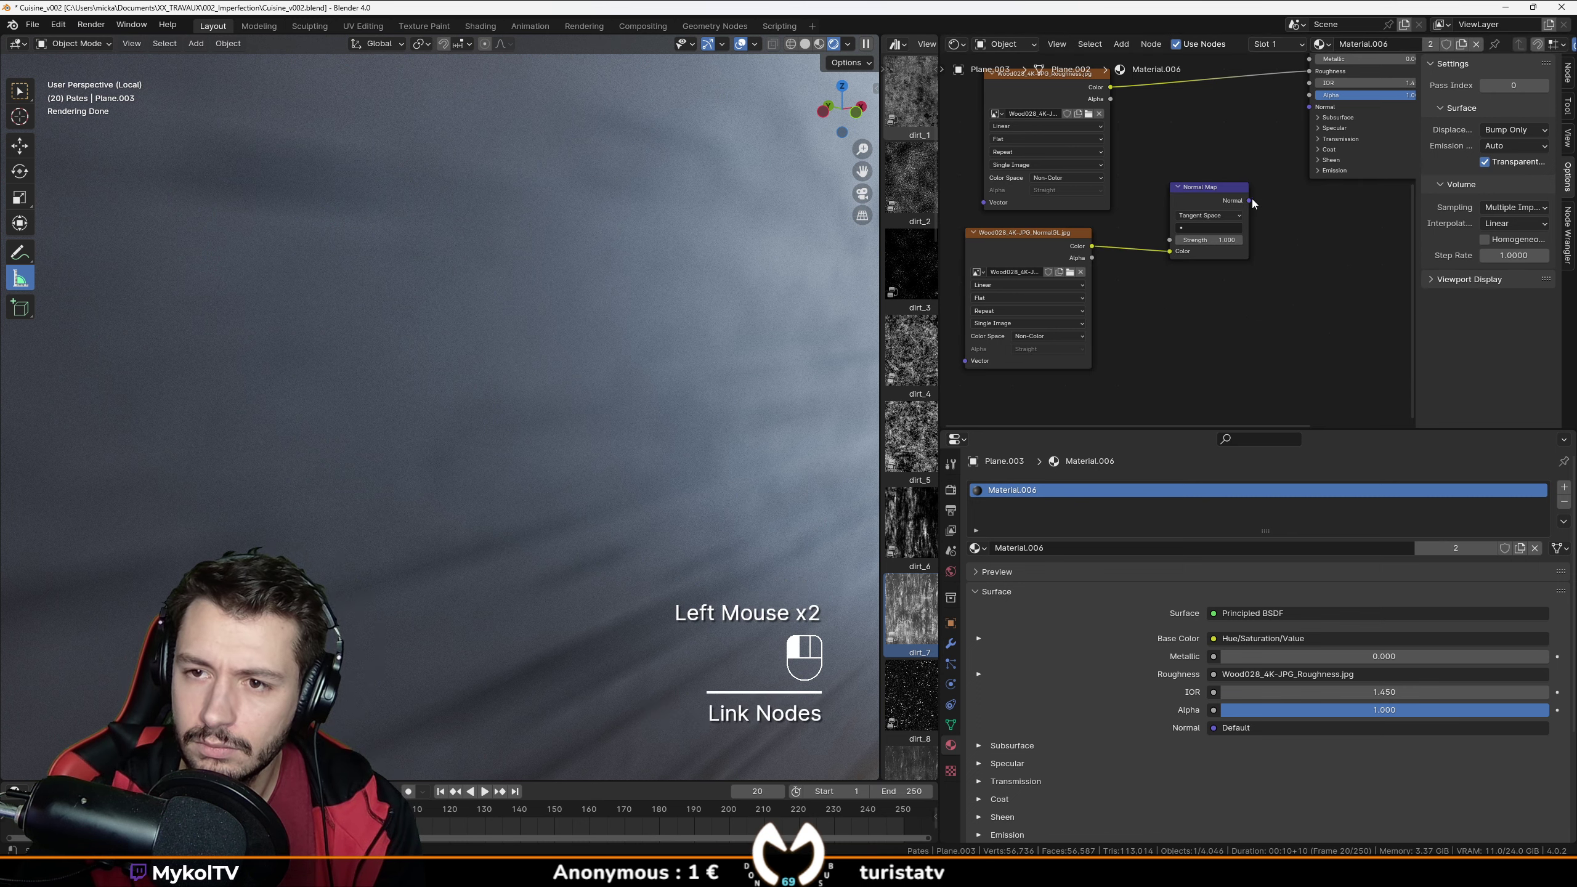
{"action": "left_click_drag", "start_coordinate": [1252, 199], "coordinate": [1309, 106]}
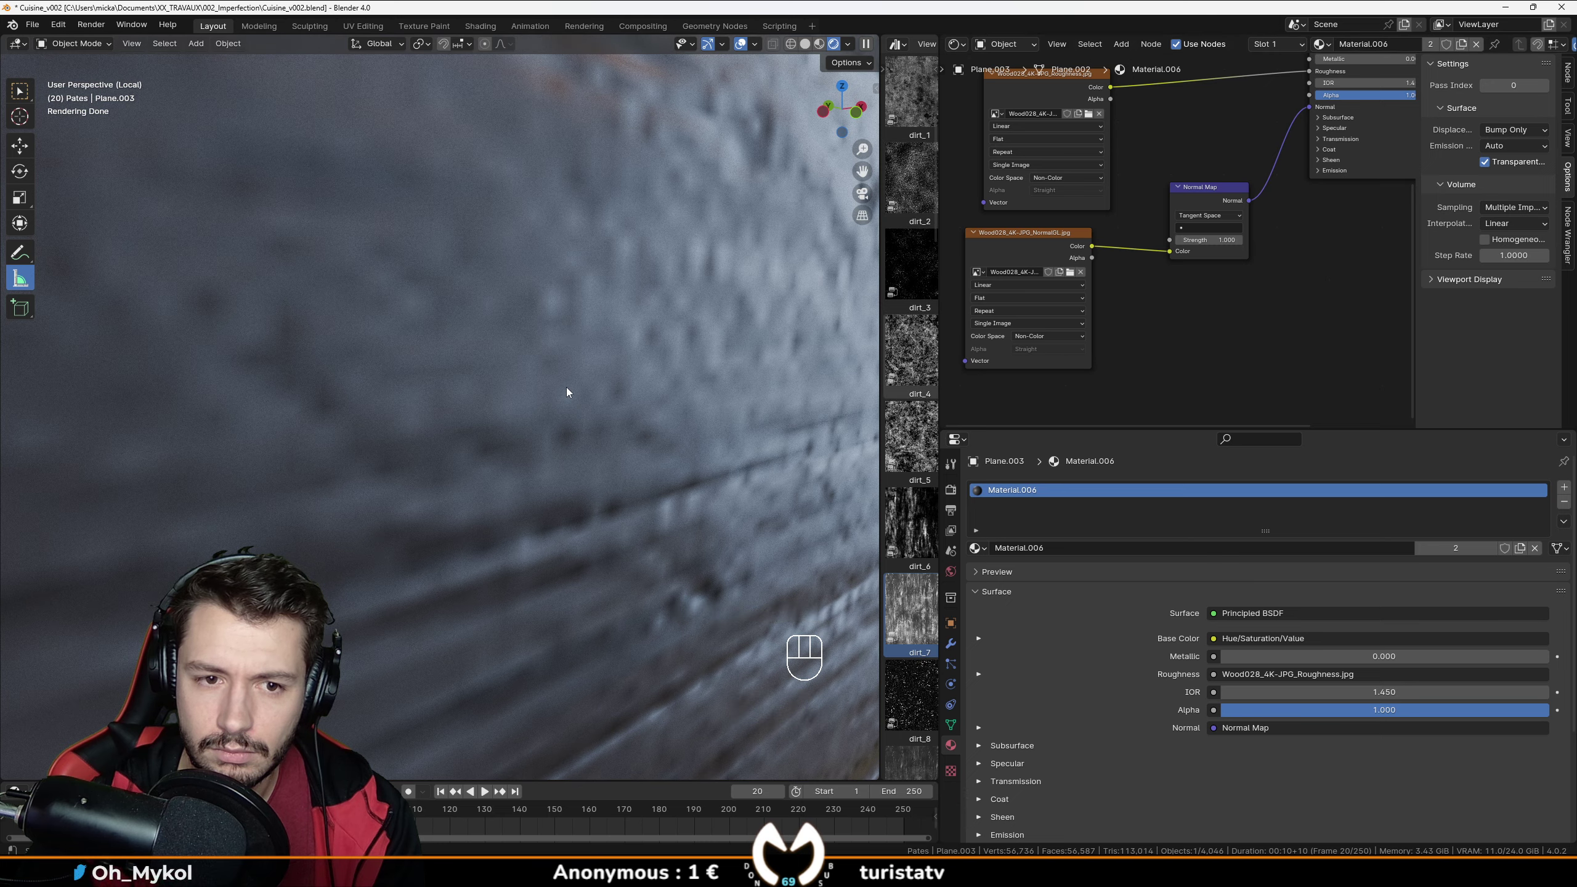
Inspect the wood surface up close and open the NormalGL image's colour space options.
{"action": "scroll", "coordinate": [567, 393], "scroll_direction": "down", "scroll_amount": 2}
{"action": "scroll", "coordinate": [1072, 282], "scroll_direction": "up", "scroll_amount": 2}
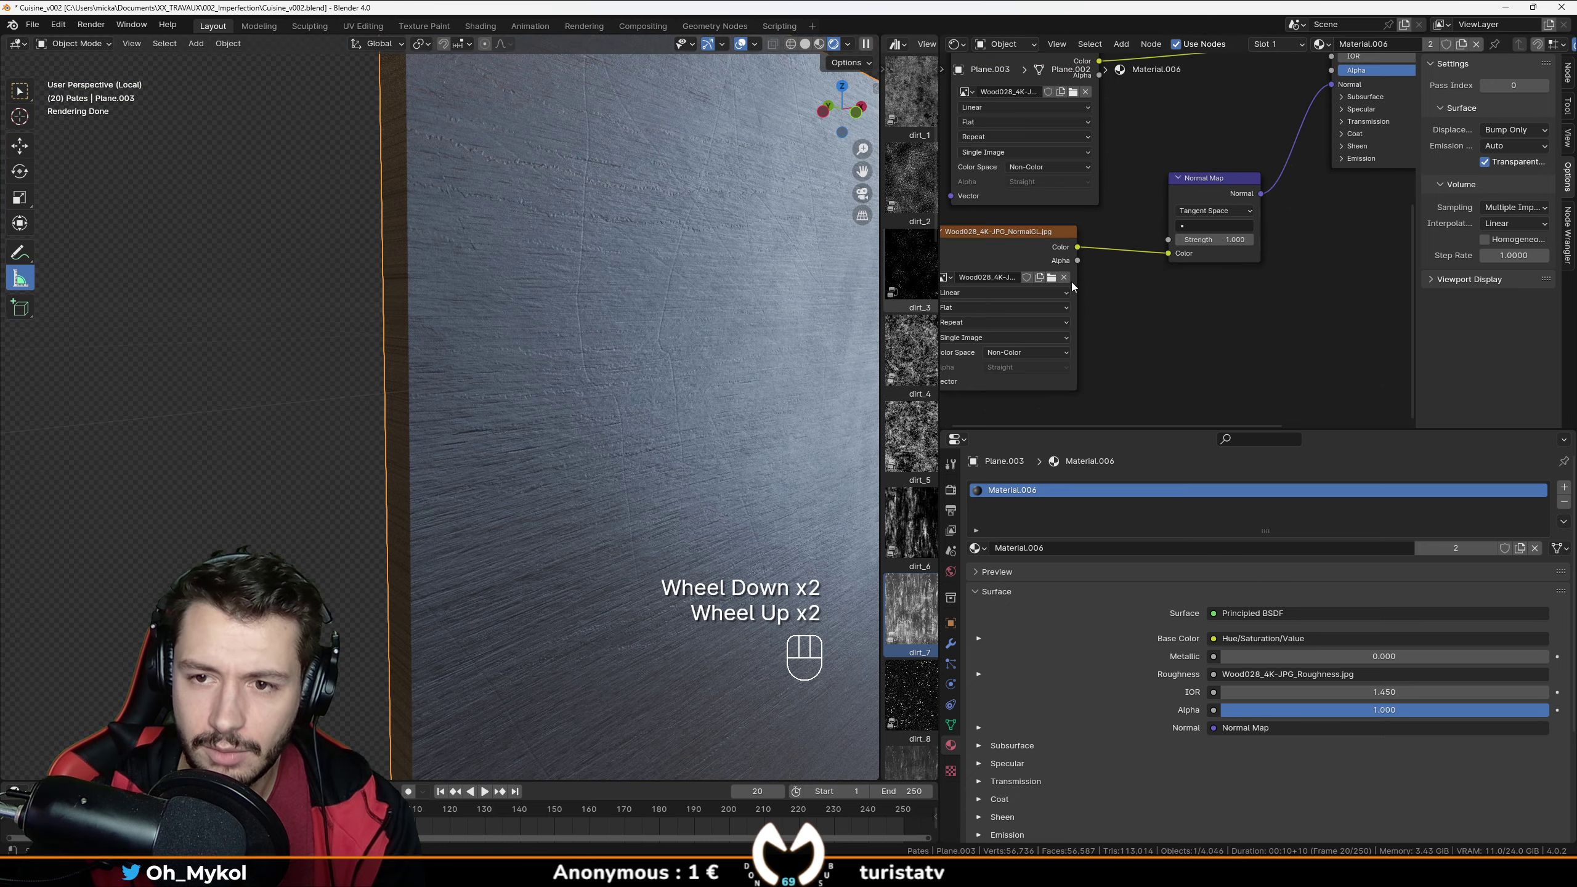
{"action": "scroll", "coordinate": [569, 356], "scroll_direction": "up", "scroll_amount": 1}
{"action": "scroll", "coordinate": [637, 352], "scroll_direction": "down", "scroll_amount": 2}
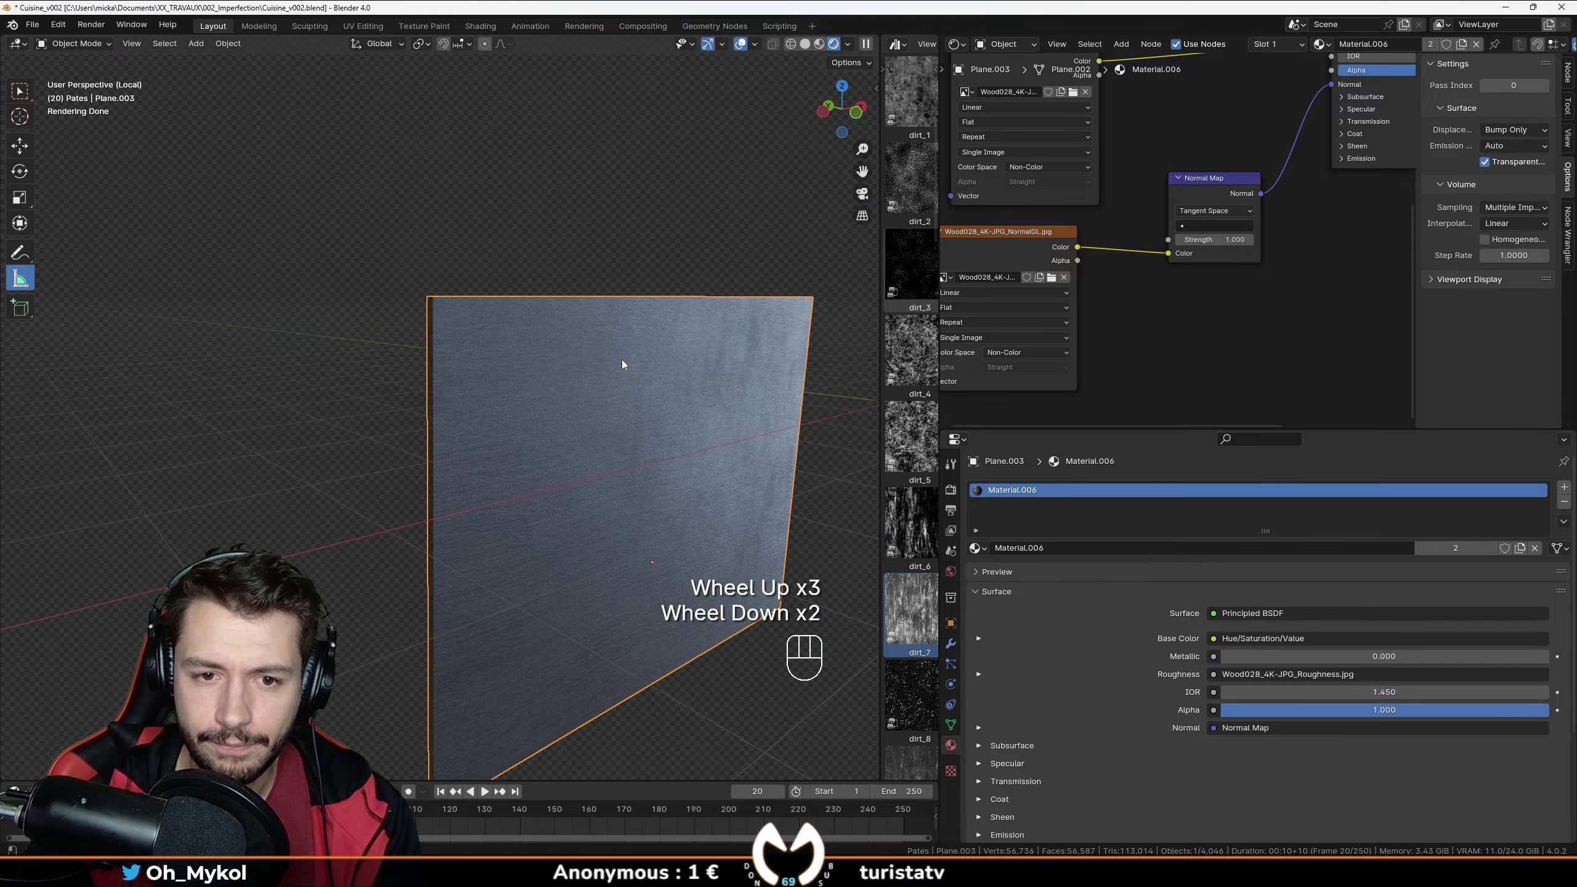
{"action": "middle_click_drag", "start_coordinate": [623, 364], "coordinate": [683, 413]}
{"action": "scroll", "coordinate": [745, 415], "scroll_direction": "up", "scroll_amount": 2}
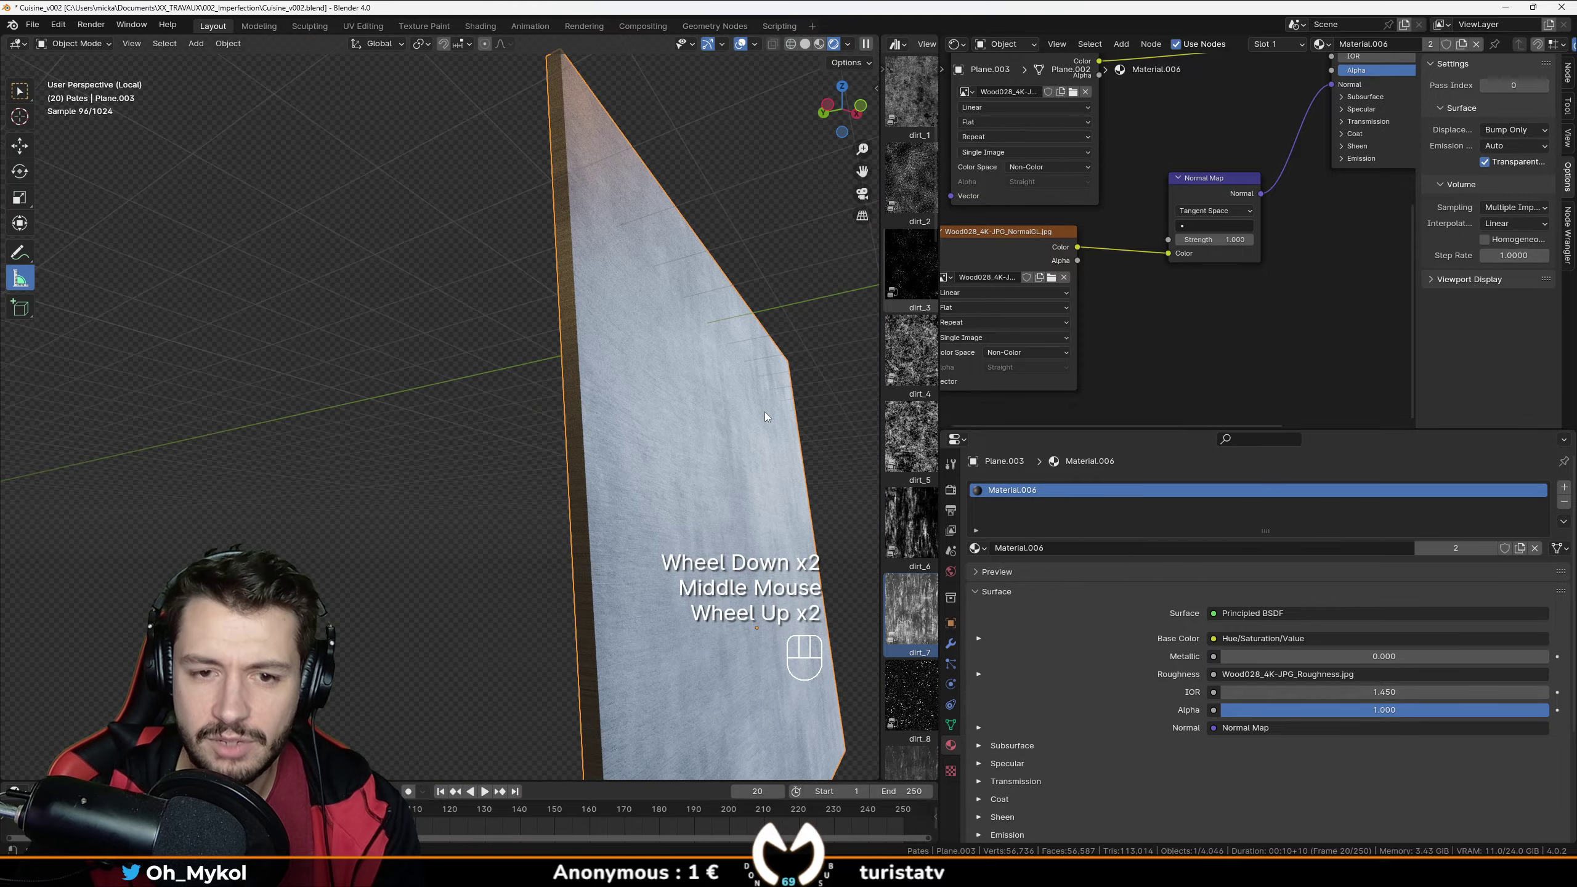
{"action": "middle_click_drag", "start_coordinate": [1104, 259], "coordinate": [1043, 271], "text": "shift"}
{"action": "middle_click_drag", "start_coordinate": [952, 325], "coordinate": [1047, 316]}
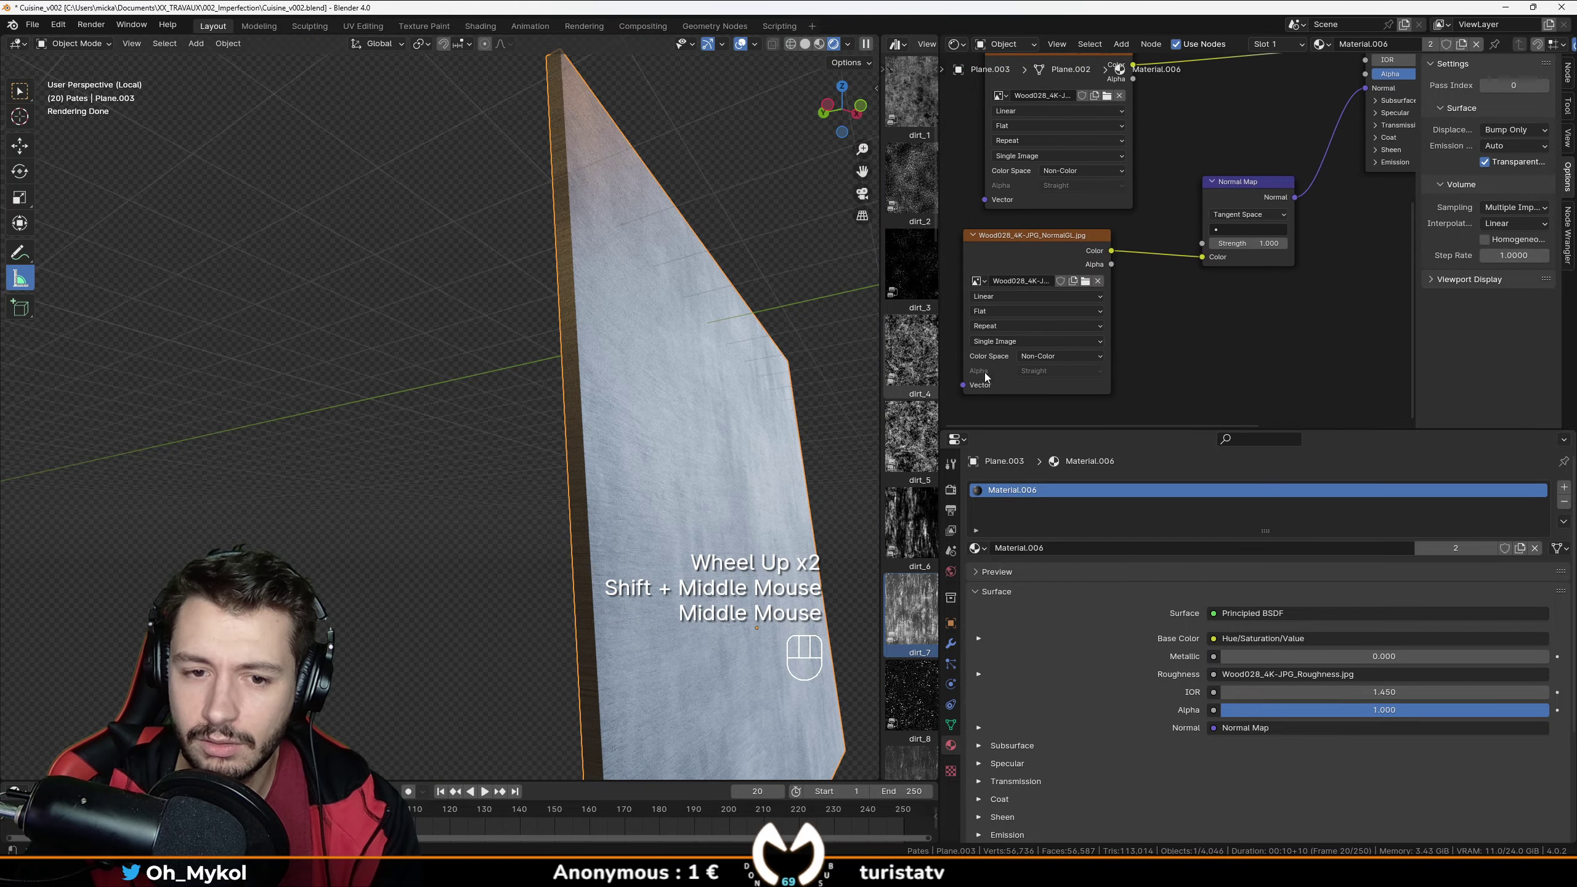
{"action": "middle_click_drag", "start_coordinate": [714, 422], "coordinate": [680, 440]}
{"action": "scroll", "coordinate": [680, 440], "scroll_direction": "up", "scroll_amount": 2}
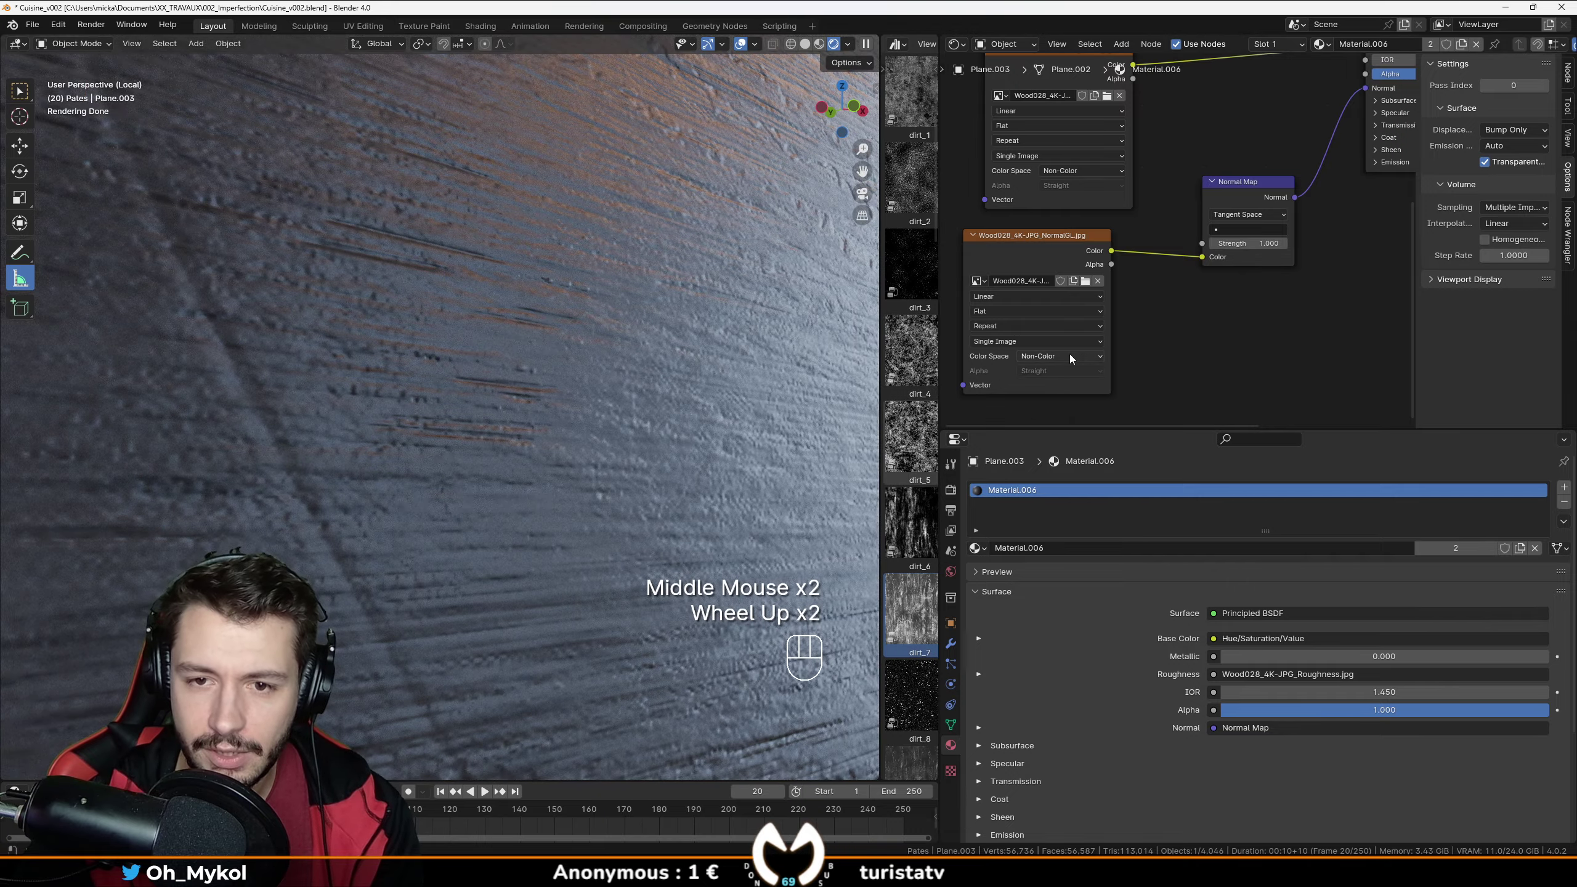
{"action": "left_click", "coordinate": [1056, 356]}
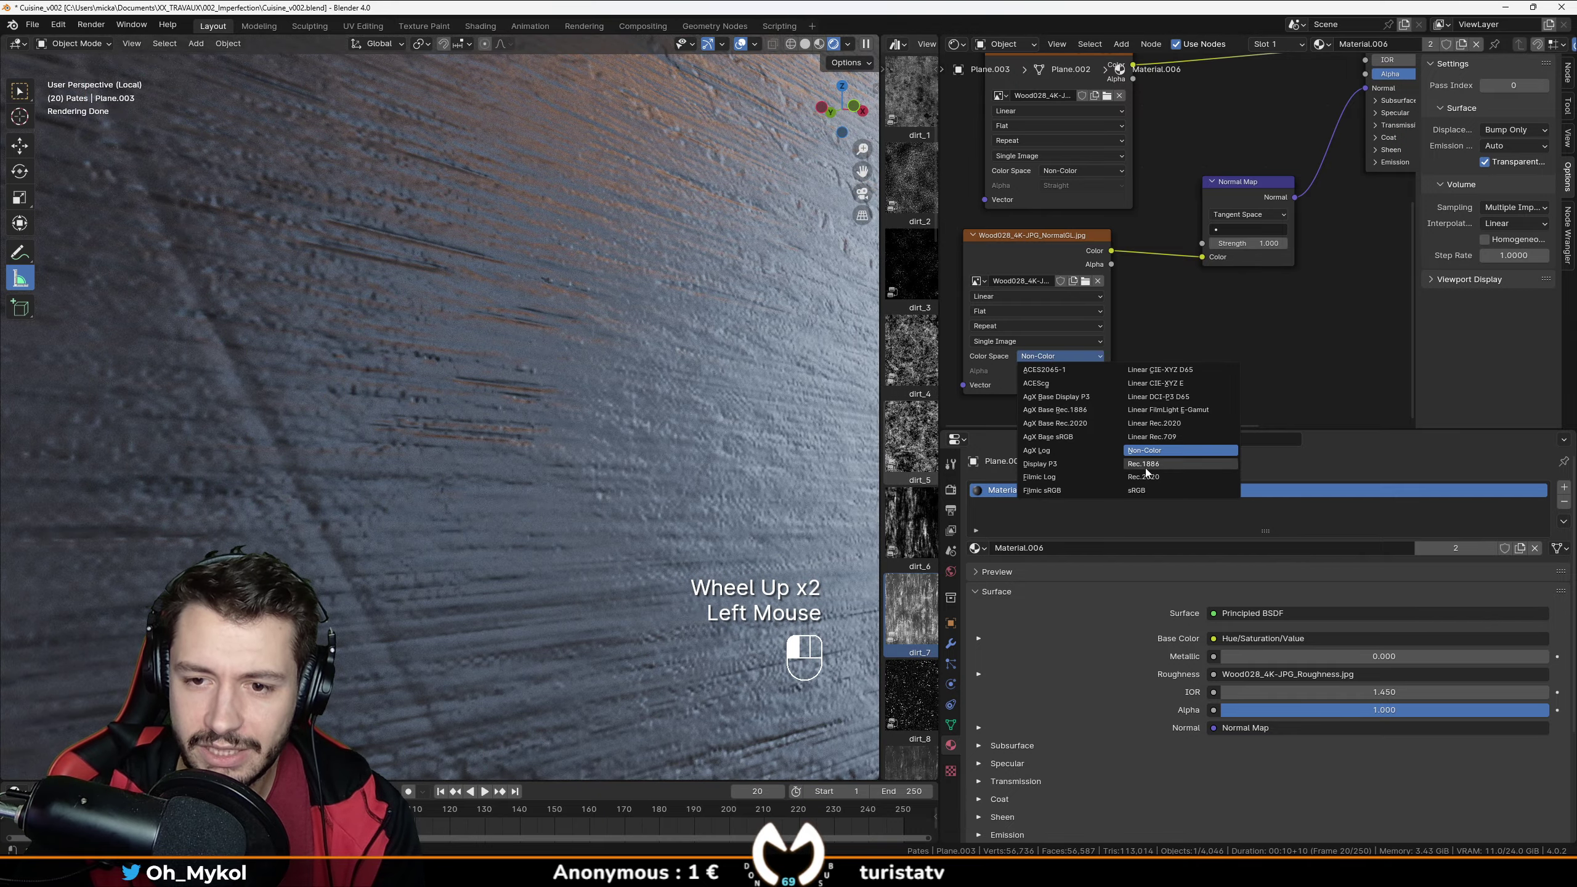
{"action": "left_click", "coordinate": [1136, 490]}
{"action": "scroll", "coordinate": [674, 439], "scroll_direction": "down", "scroll_amount": 1}
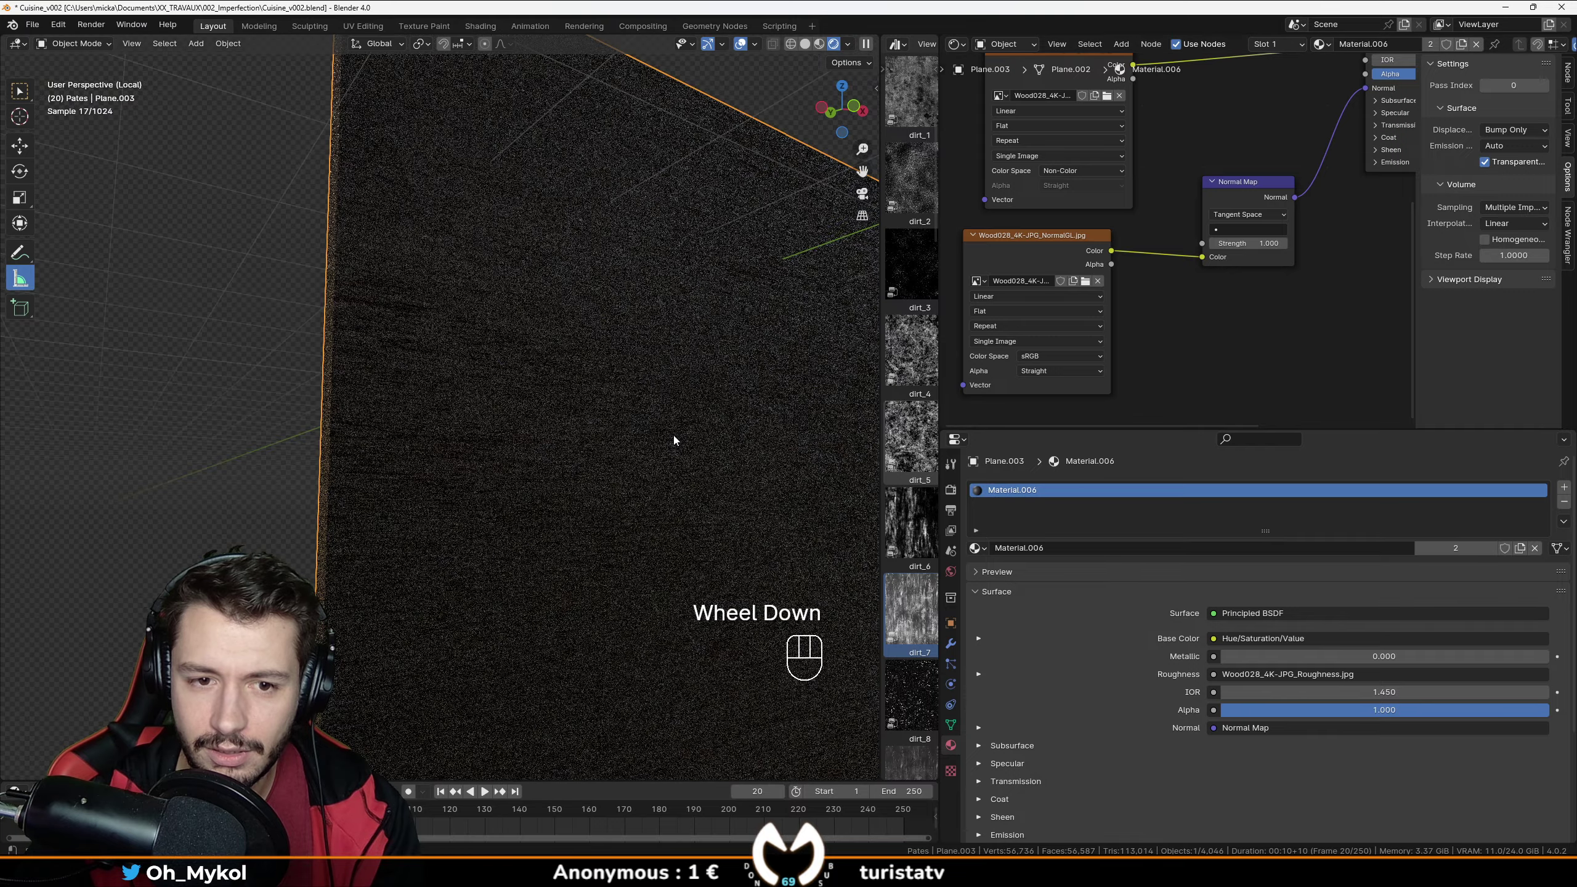
{"action": "scroll", "coordinate": [710, 450], "scroll_direction": "down", "scroll_amount": 2}
{"action": "middle_click_drag", "start_coordinate": [709, 450], "coordinate": [602, 461]}
{"action": "scroll", "coordinate": [702, 463], "scroll_direction": "up", "scroll_amount": 2}
{"action": "scroll", "coordinate": [567, 476], "scroll_direction": "up", "scroll_amount": 1}
{"action": "left_click", "coordinate": [563, 473]}
{"action": "scroll", "coordinate": [589, 446], "scroll_direction": "down", "scroll_amount": 2}
{"action": "scroll", "coordinate": [595, 439], "scroll_direction": "up", "scroll_amount": 2}
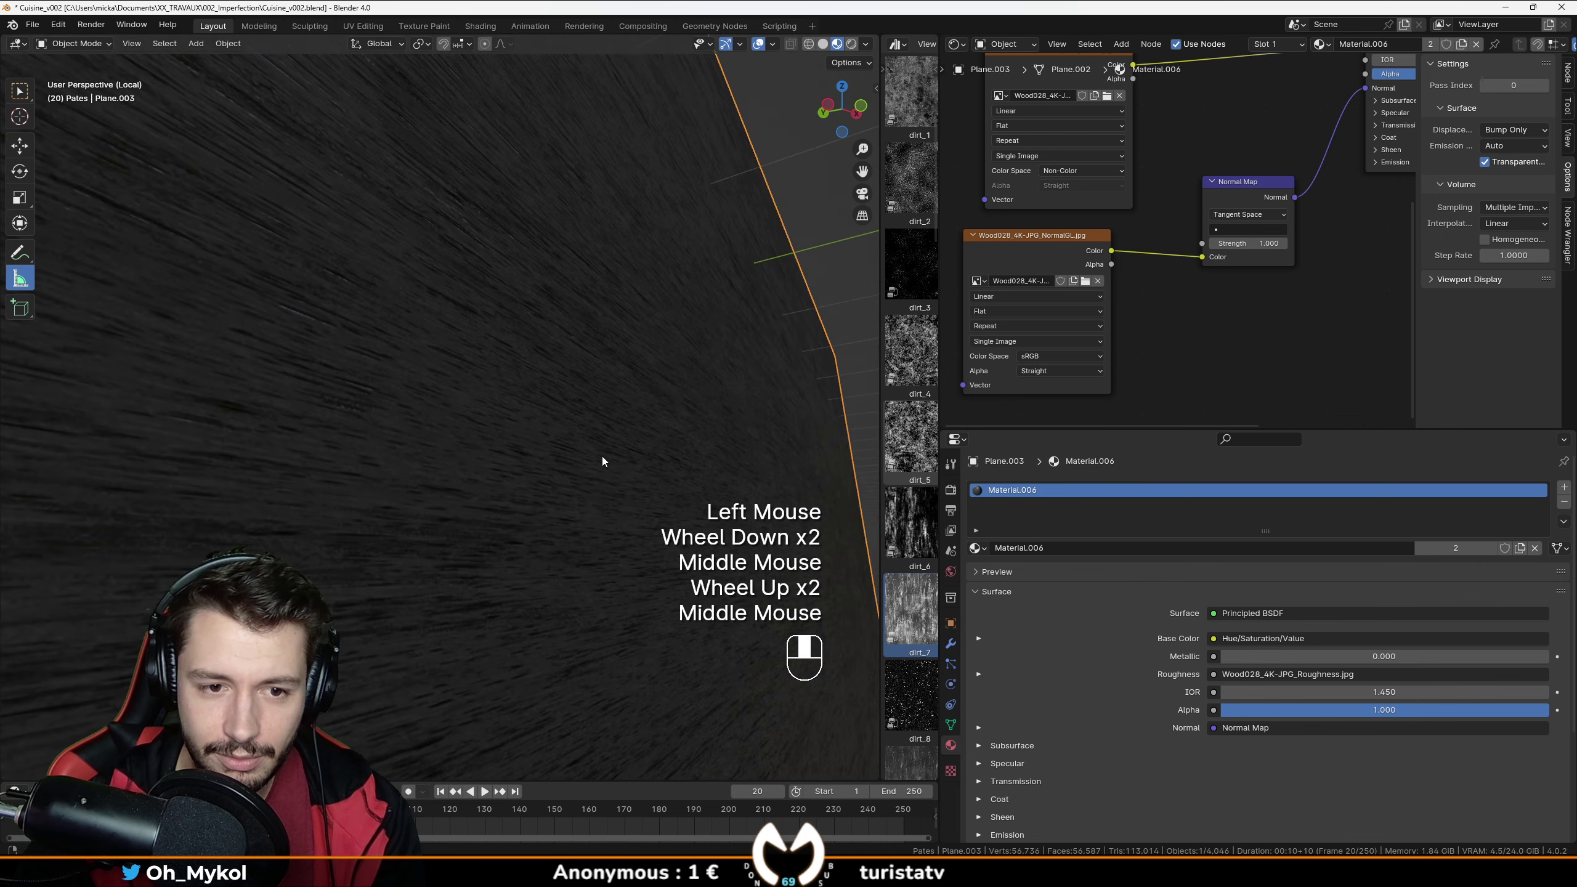
{"action": "middle_click_drag", "start_coordinate": [831, 427], "coordinate": [510, 401]}
{"action": "left_click", "coordinate": [1062, 371]}
{"action": "left_click", "coordinate": [1064, 356]}
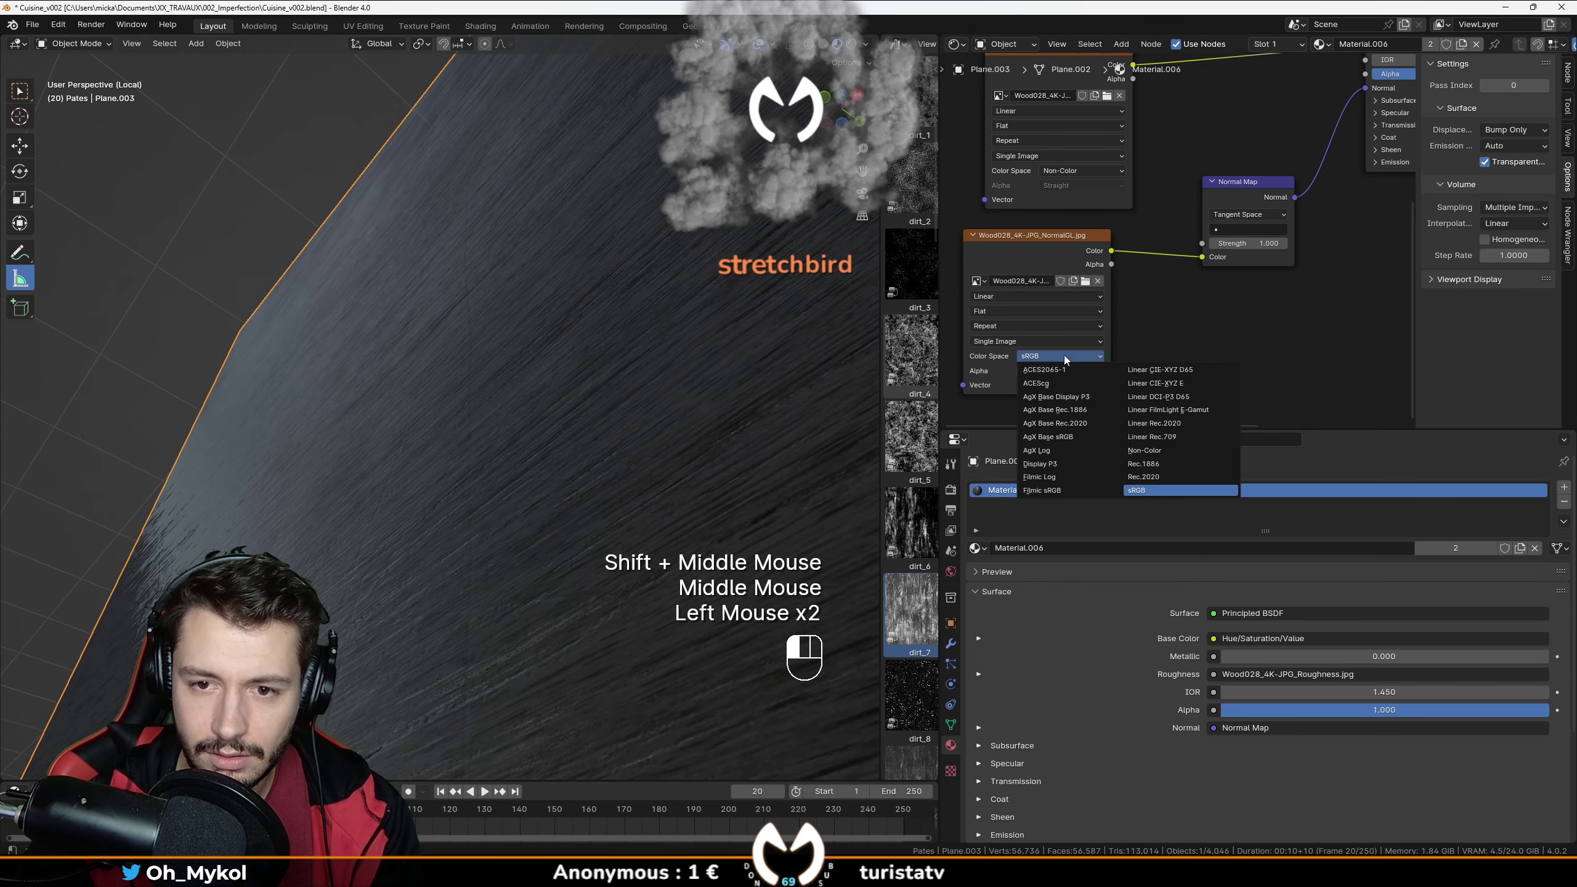
{"action": "left_click", "coordinate": [1152, 450]}
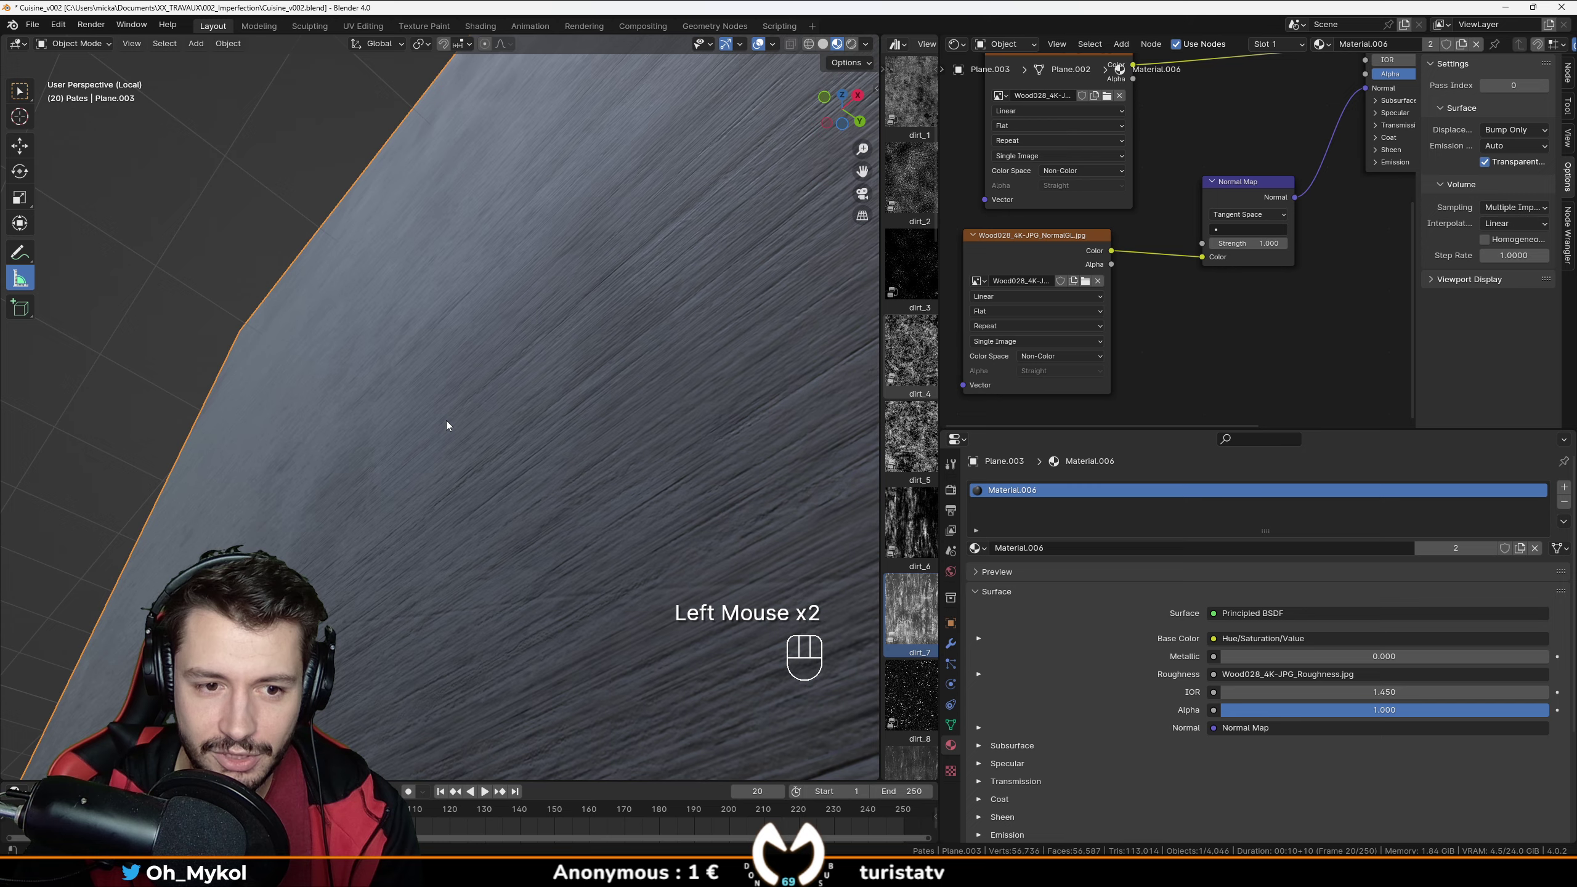
{"action": "middle_click_drag", "start_coordinate": [446, 420], "coordinate": [539, 515]}
{"action": "scroll", "coordinate": [618, 448], "scroll_direction": "down", "scroll_amount": 2}
{"action": "scroll", "coordinate": [532, 513], "scroll_direction": "down", "scroll_amount": 1}
{"action": "scroll", "coordinate": [540, 515], "scroll_direction": "up", "scroll_amount": 4}
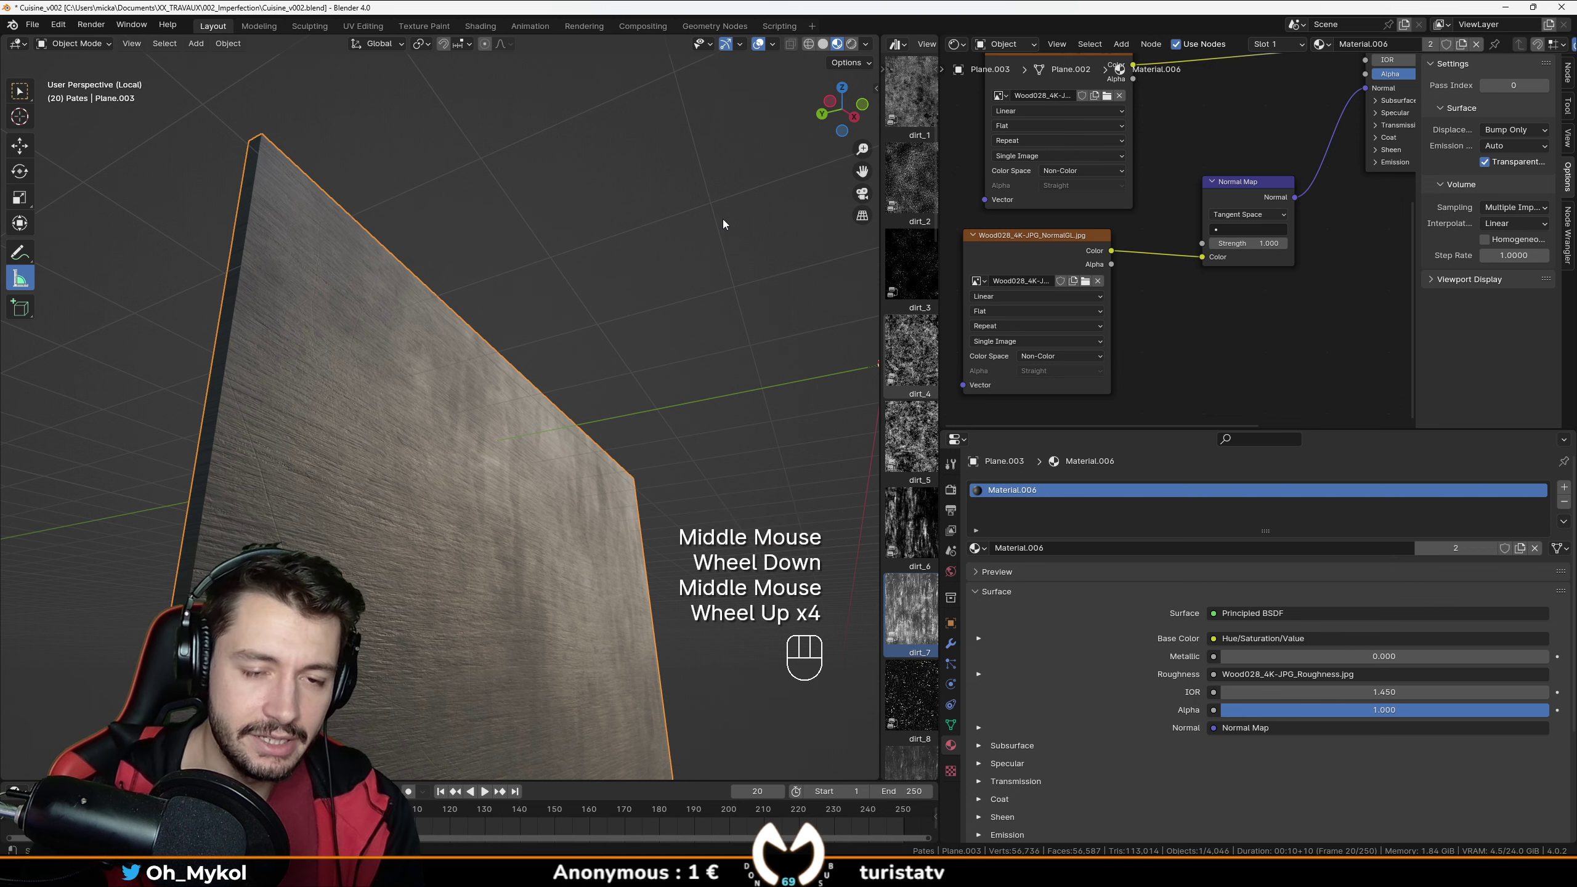
{"action": "key", "text": "KP_0"}
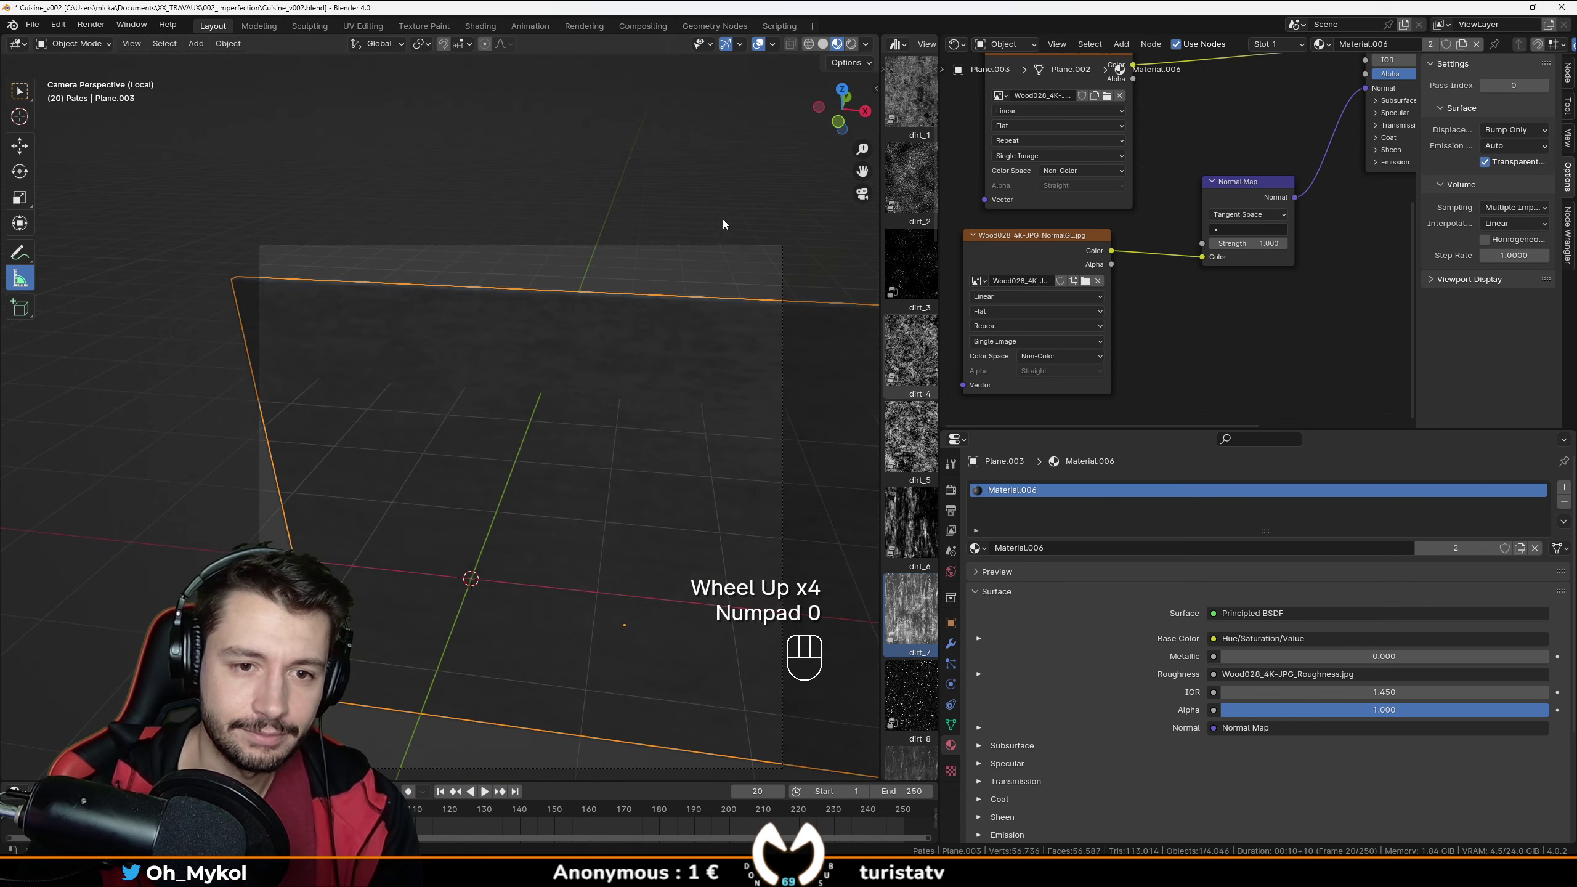
Switch to Solid shading, exit Local View to restore the scene, and save the file.
{"action": "left_click", "coordinate": [822, 44]}
{"action": "key", "text": "KP_Divide"}
{"action": "scroll", "coordinate": [389, 320], "scroll_direction": "down", "scroll_amount": 1, "text": "shift"}
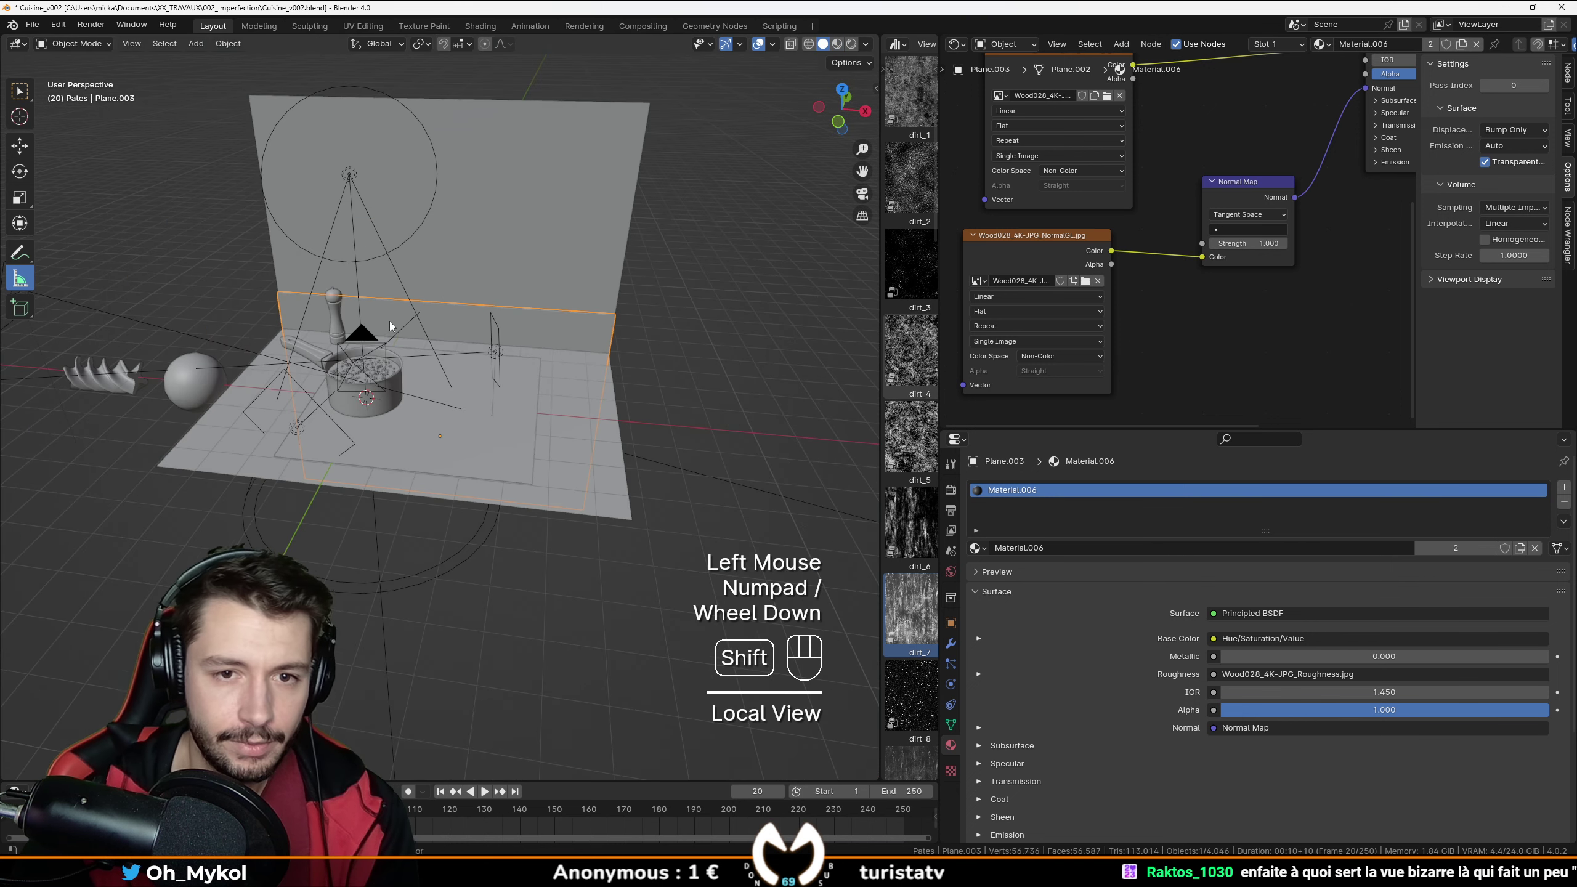
{"action": "middle_click_drag", "start_coordinate": [390, 321], "coordinate": [476, 418], "text": "shift"}
{"action": "key", "text": "ctrl+s"}
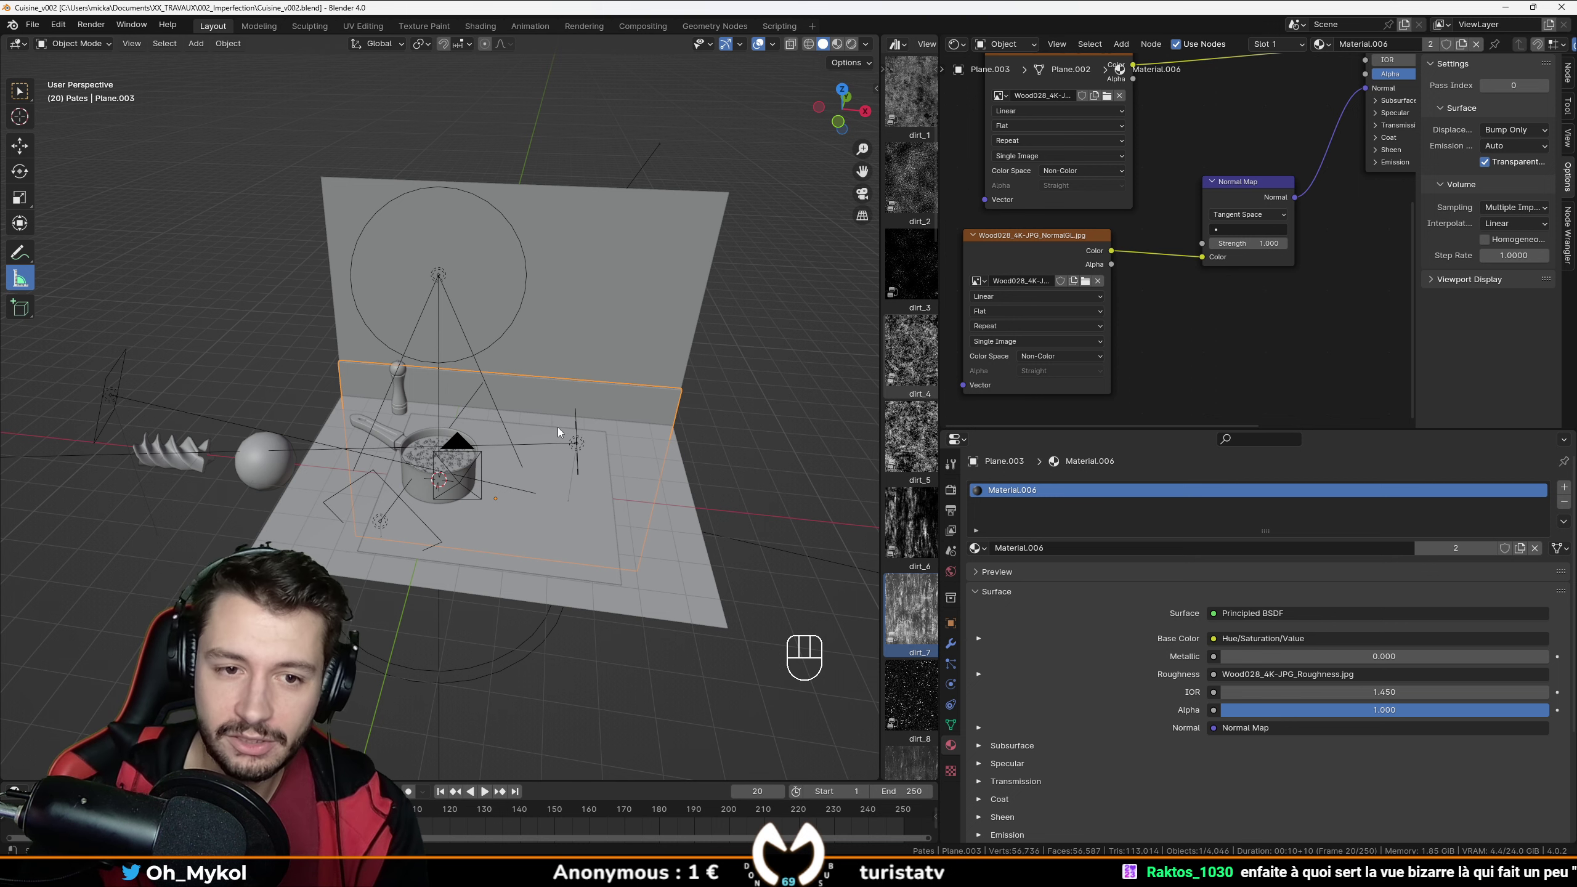
From the front view, put the Plane.003 wall strip into Edit Mode.
{"action": "mouse_move", "coordinate": [557, 427]}
{"action": "middle_mouse_down"}
{"action": "mouse_move", "coordinate": [580, 361]}
{"action": "mouse_move", "coordinate": [580, 389]}
{"action": "mouse_move", "coordinate": [507, 432]}
{"action": "mouse_move", "coordinate": [573, 430]}
{"action": "mouse_move", "coordinate": [500, 471]}
{"action": "mouse_move", "coordinate": [532, 510]}
{"action": "mouse_move", "coordinate": [531, 438]}
{"action": "middle_mouse_up"}
{"action": "key", "text": "KP_1"}
{"action": "scroll", "coordinate": [579, 387], "scroll_direction": "up", "scroll_amount": 2}
{"action": "scroll", "coordinate": [537, 411], "scroll_direction": "down", "scroll_amount": 1}
{"action": "key", "text": "Tab"}
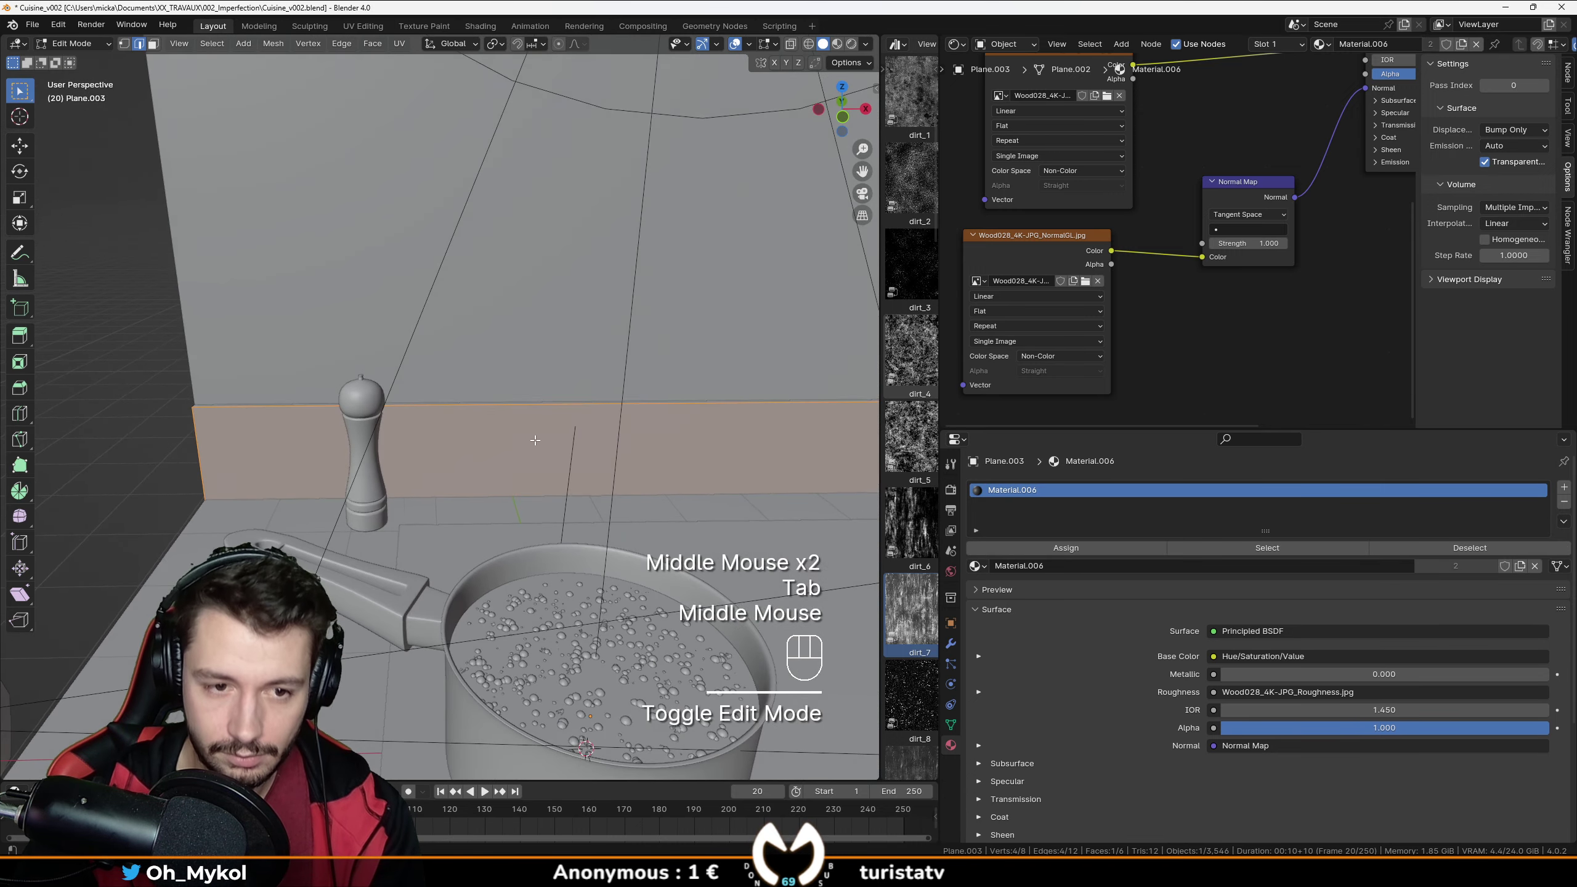
Add two centred loop cuts across the wall strip.
{"action": "scroll", "coordinate": [522, 431], "scroll_direction": "down", "scroll_amount": 1}
{"action": "scroll", "coordinate": [522, 432], "scroll_direction": "up", "scroll_amount": 1}
{"action": "scroll", "coordinate": [521, 432], "scroll_direction": "down", "scroll_amount": 1}
{"action": "key", "text": "ctrl+r"}
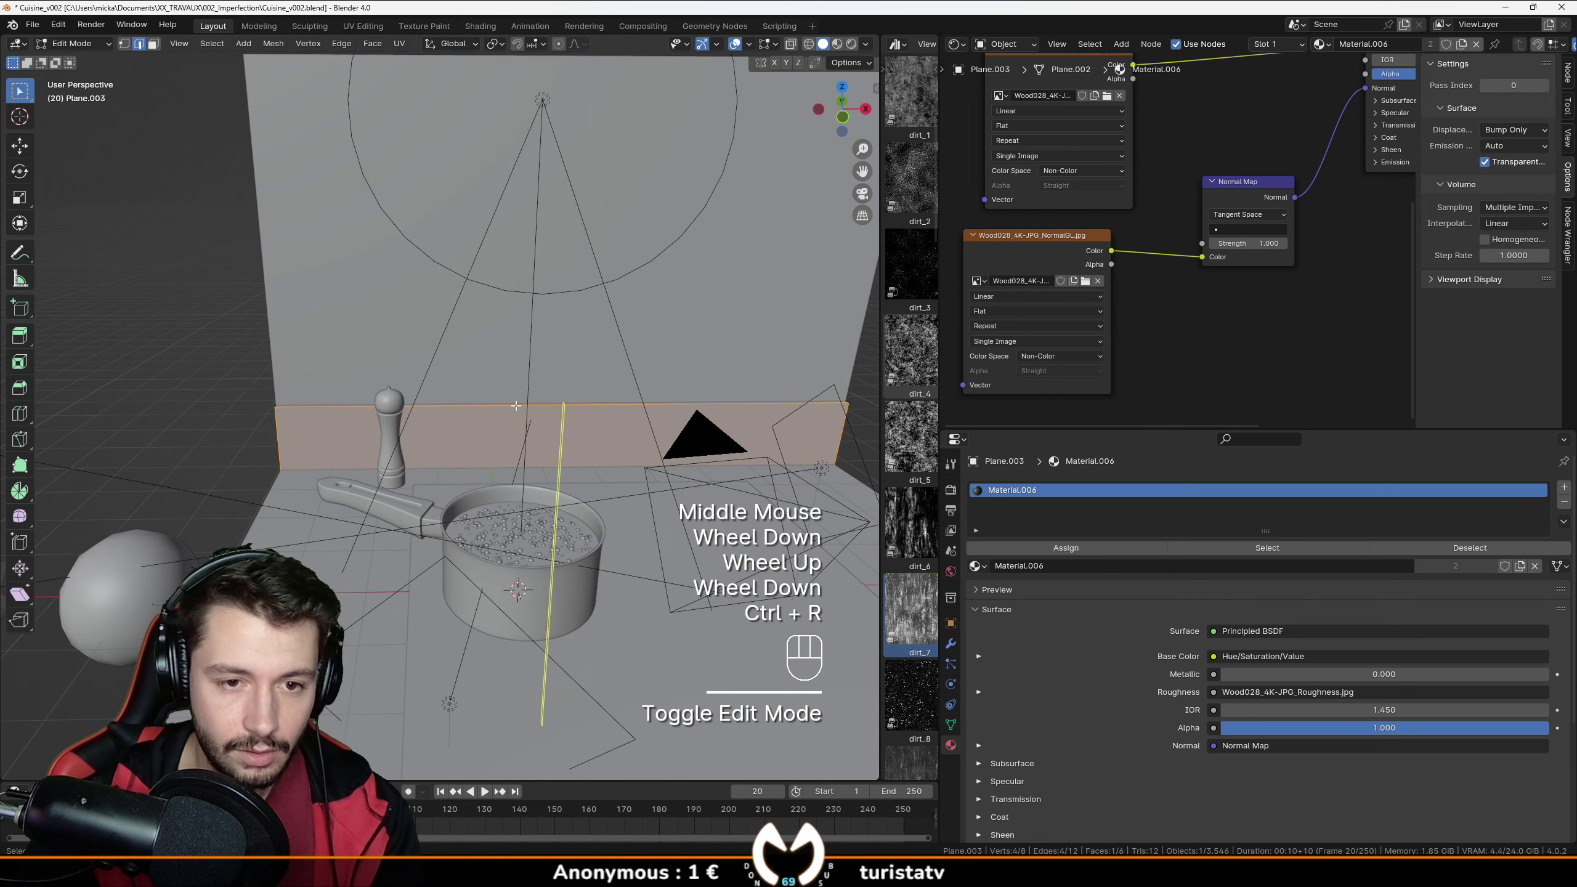
{"action": "scroll", "coordinate": [517, 407], "scroll_direction": "up", "scroll_amount": 1}
{"action": "left_click", "coordinate": [518, 406]}
{"action": "right_click", "coordinate": [518, 405]}
{"action": "middle_click_drag", "start_coordinate": [735, 428], "coordinate": [729, 447]}
Scale the two new edge loops further apart along the X axis, checking through the camera.
{"action": "key", "text": "s"}
{"action": "key", "text": "x"}
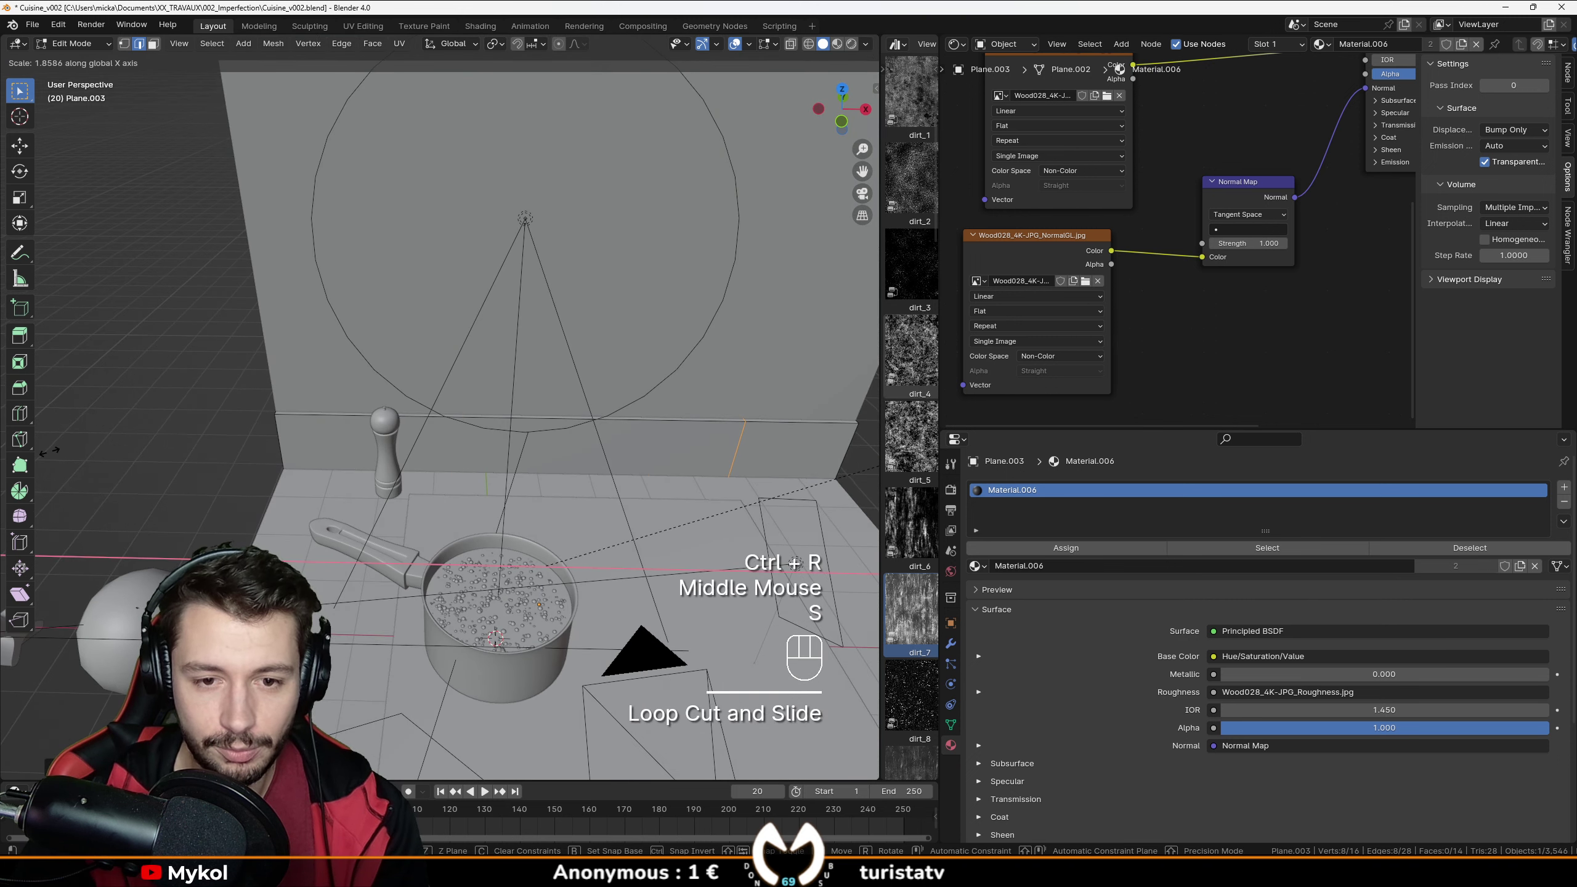
{"action": "middle_click_drag", "start_coordinate": [323, 528], "coordinate": [627, 532]}
{"action": "key", "text": "KP_0"}
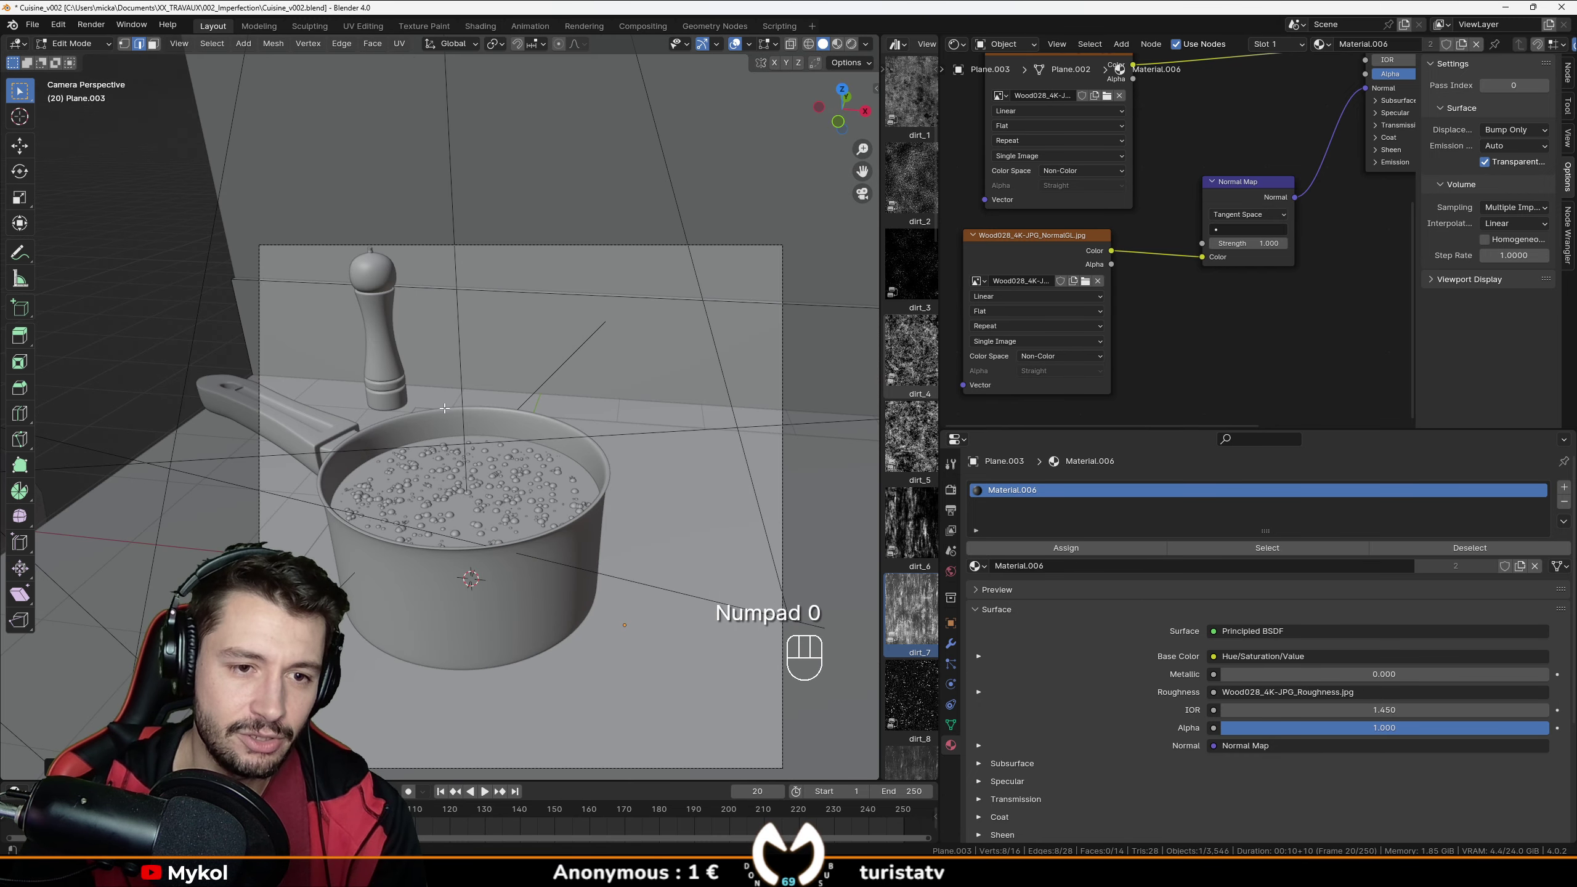
{"action": "key", "text": "s"}
{"action": "key", "text": "x"}
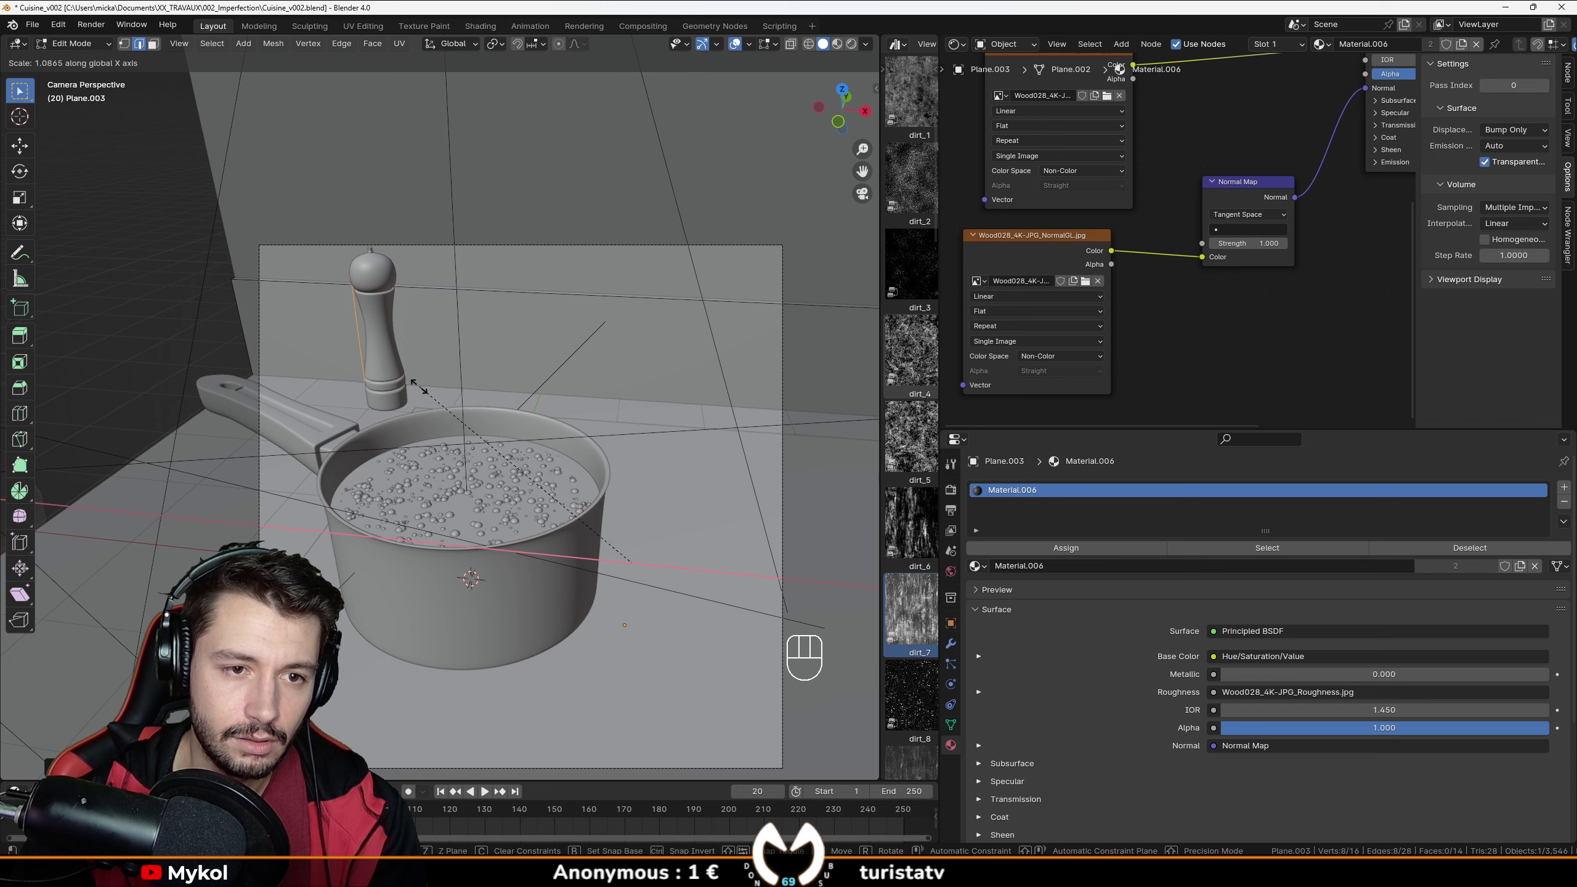
{"action": "left_click", "coordinate": [456, 395]}
Move the pepper mill slightly further left.
{"action": "key", "text": "Tab"}
{"action": "left_click", "coordinate": [388, 361]}
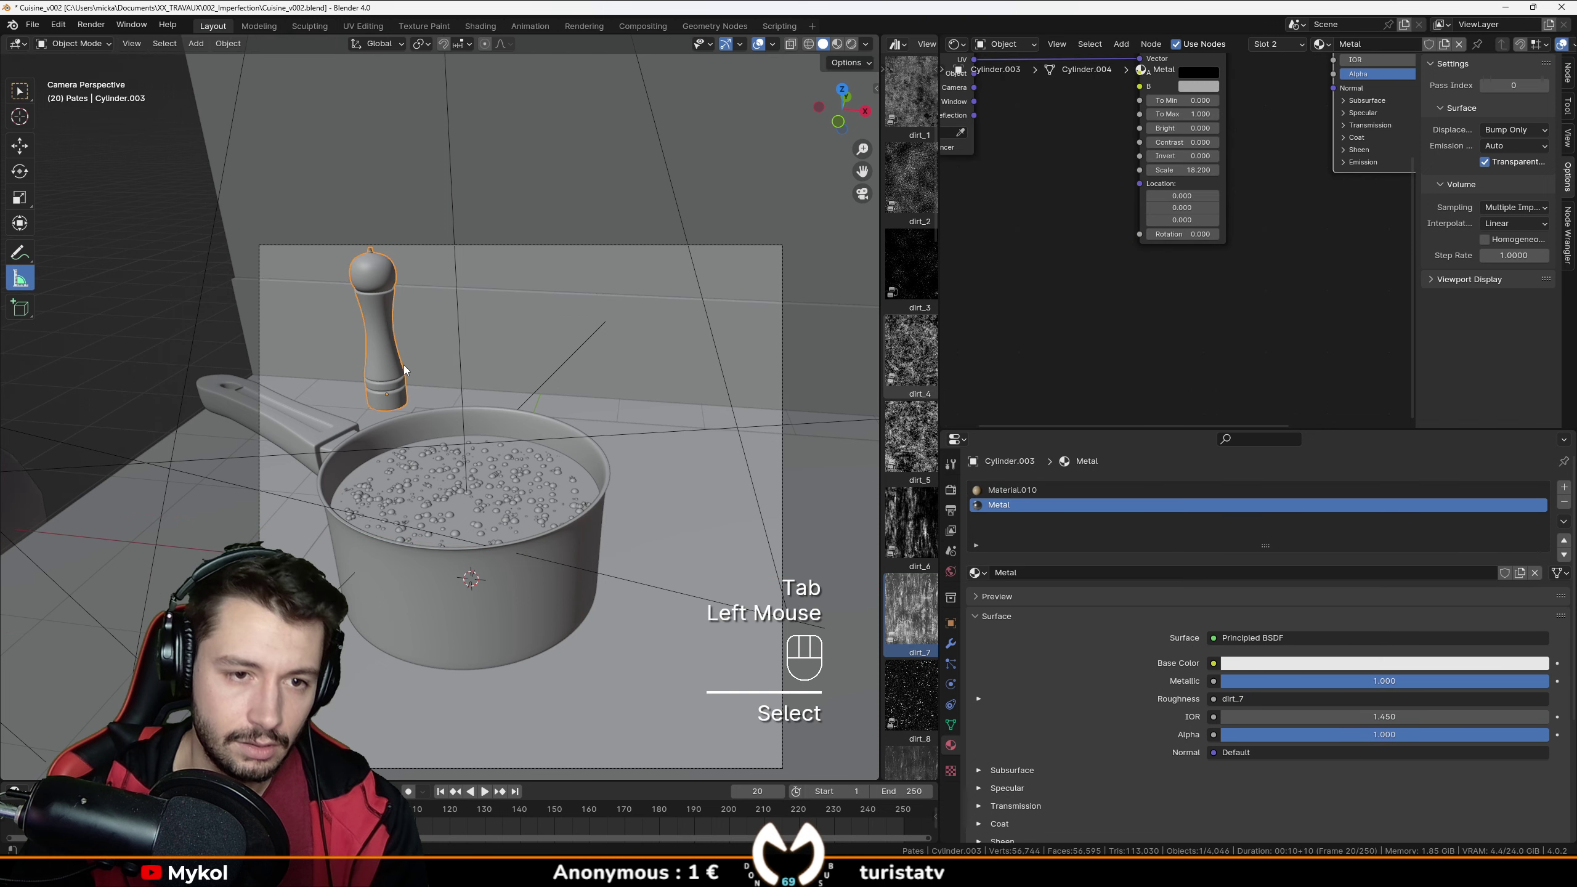
{"action": "key", "text": "g"}
{"action": "left_click", "coordinate": [381, 371]}
In face mode on the wall strip, select the two wall faces and bridge them.
{"action": "left_click", "coordinate": [415, 348]}
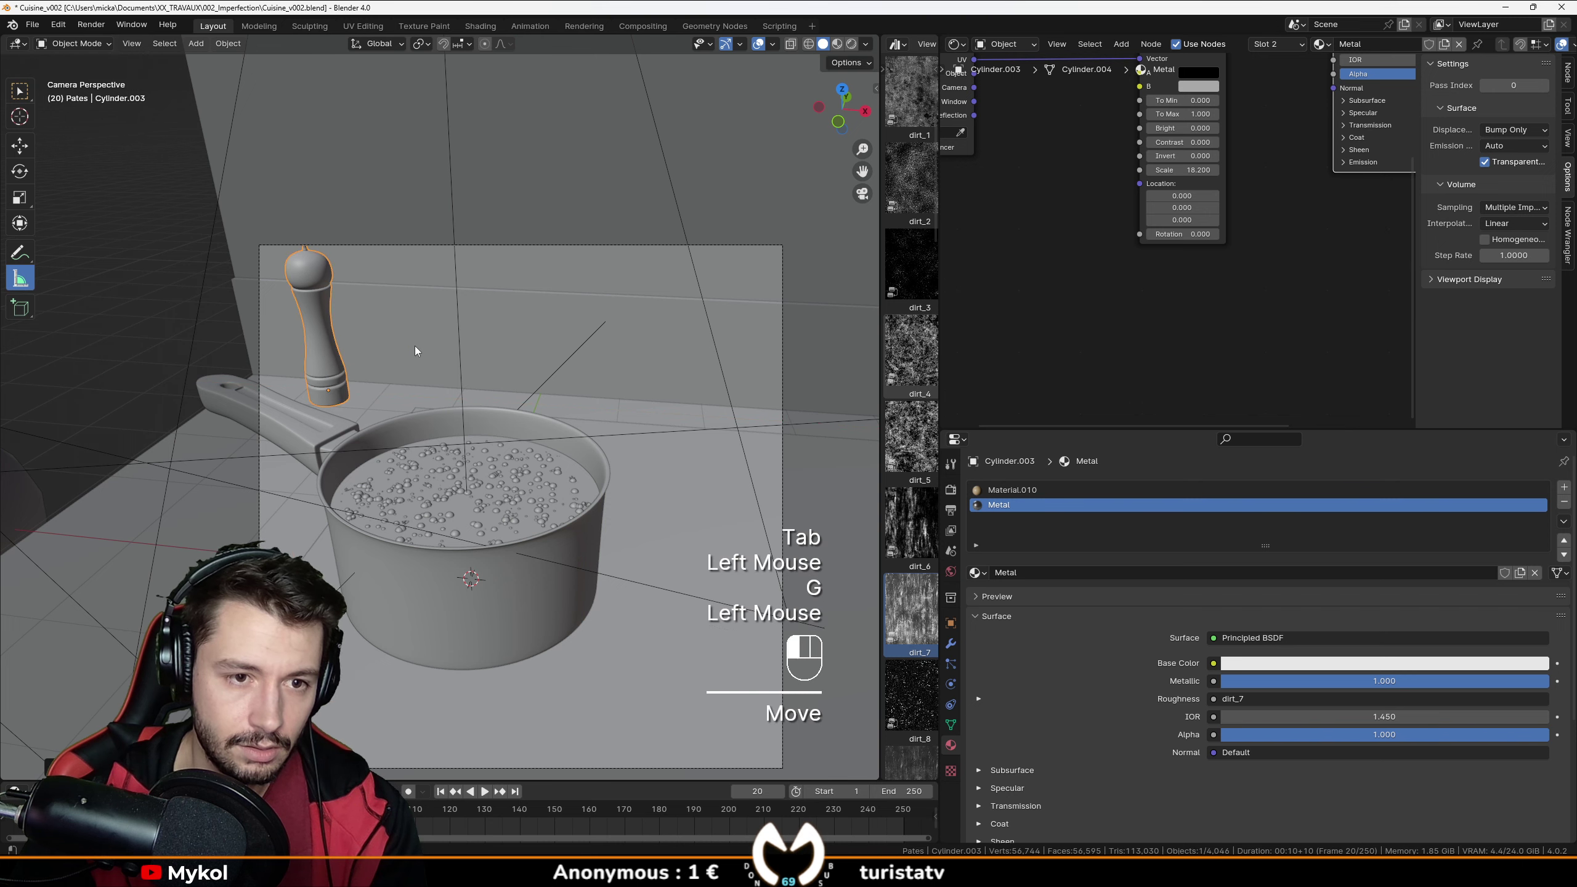
{"action": "key", "text": "Tab"}
{"action": "middle_click_drag", "start_coordinate": [415, 348], "coordinate": [565, 472]}
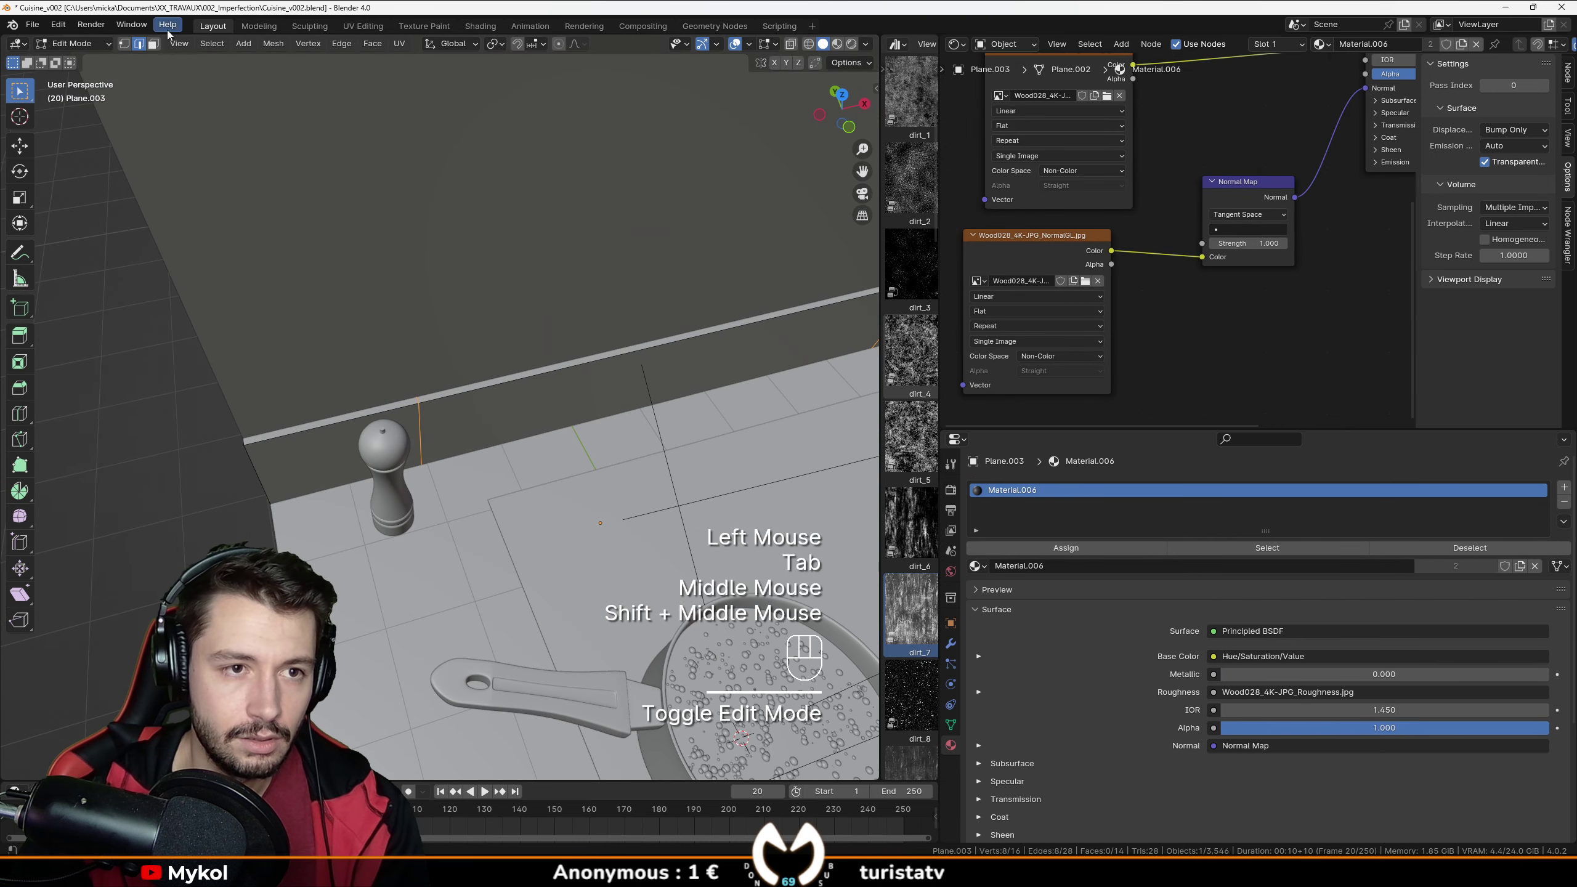
{"action": "left_click", "coordinate": [154, 43]}
{"action": "middle_click_drag", "start_coordinate": [504, 412], "coordinate": [490, 282]}
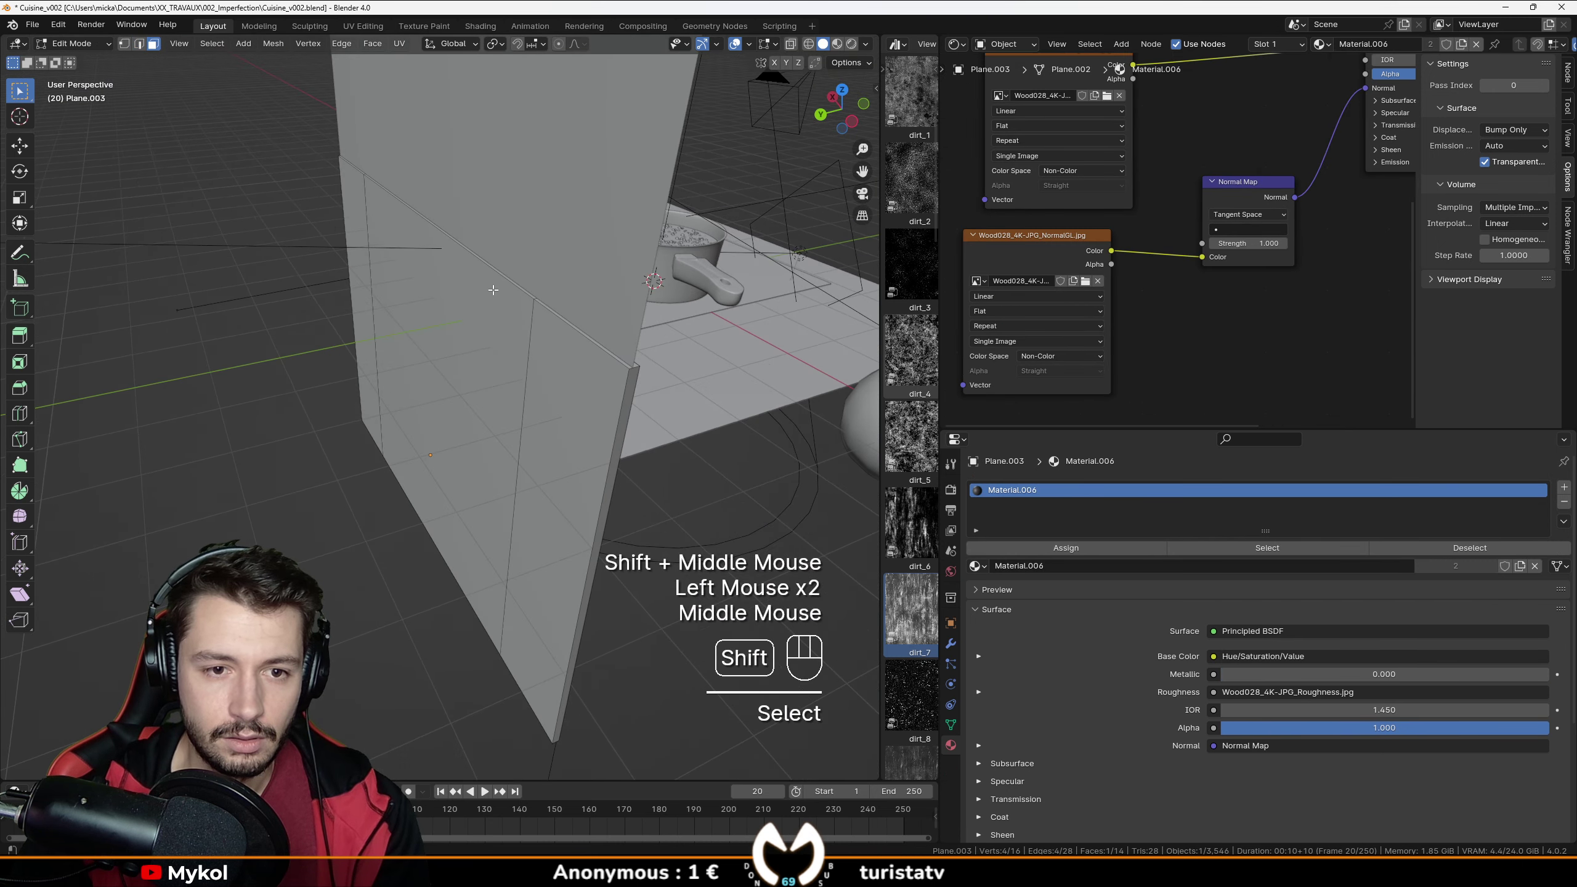
{"action": "left_click", "coordinate": [546, 327], "text": "shift"}
{"action": "middle_click_drag", "start_coordinate": [546, 327], "coordinate": [562, 348]}
{"action": "right_click", "coordinate": [563, 348]}
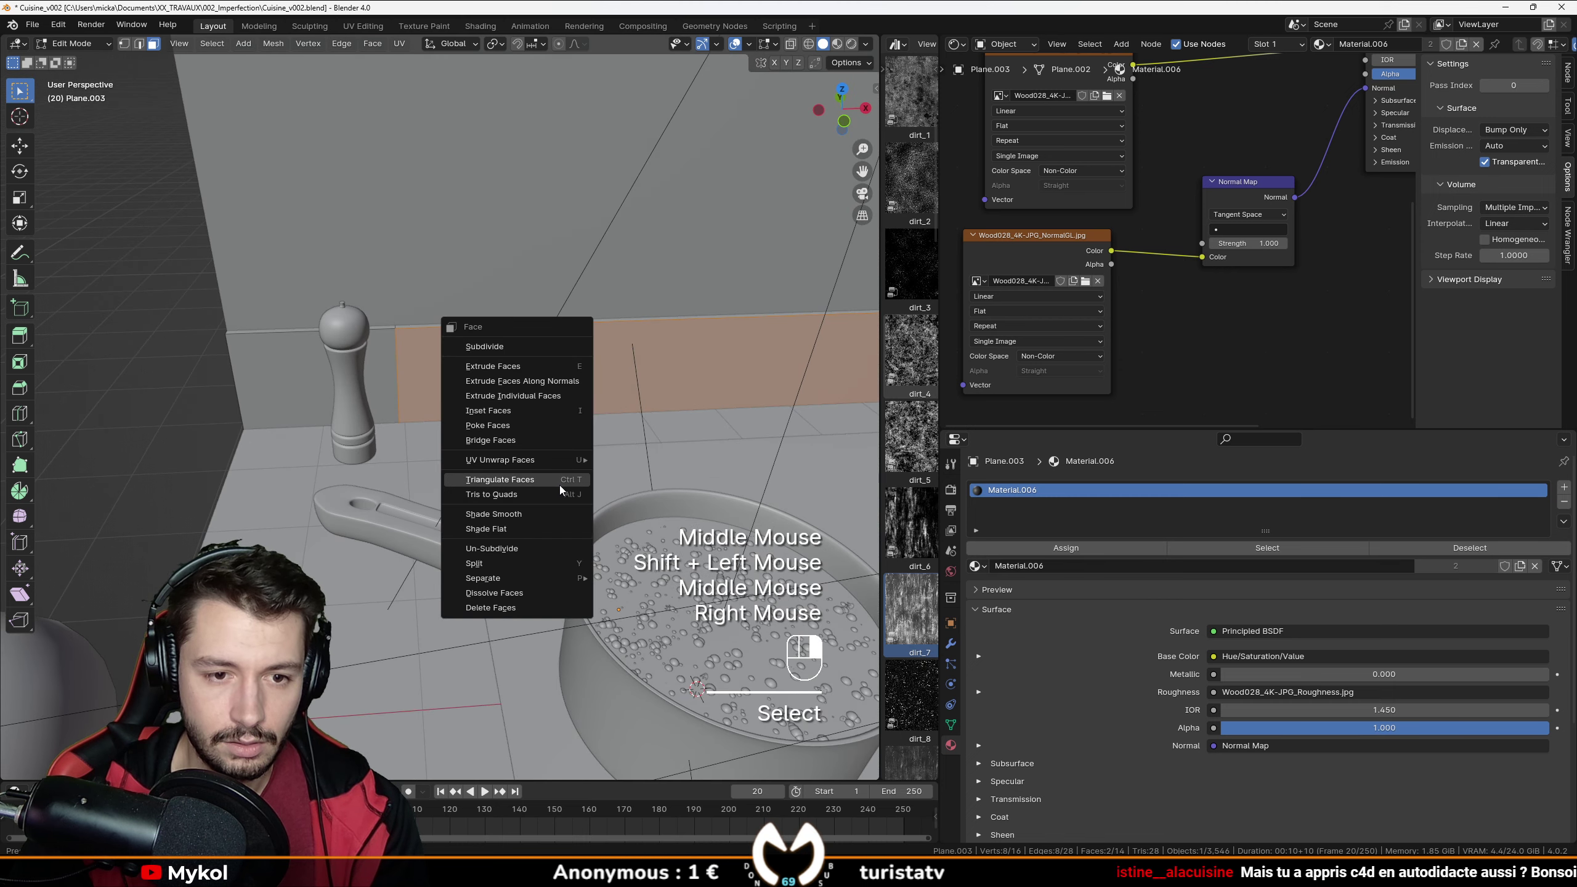
{"action": "left_click", "coordinate": [490, 440]}
Delete the thin top face and another stray face left on the wall.
{"action": "scroll", "coordinate": [510, 377], "scroll_direction": "up", "scroll_amount": 2}
{"action": "middle_click_drag", "start_coordinate": [510, 373], "coordinate": [482, 356]}
{"action": "left_click", "coordinate": [445, 440]}
{"action": "key", "text": "x"}
{"action": "left_click", "coordinate": [438, 457]}
{"action": "scroll", "coordinate": [438, 457], "scroll_direction": "down", "scroll_amount": 1}
{"action": "left_click", "coordinate": [486, 694]}
{"action": "key", "text": "x"}
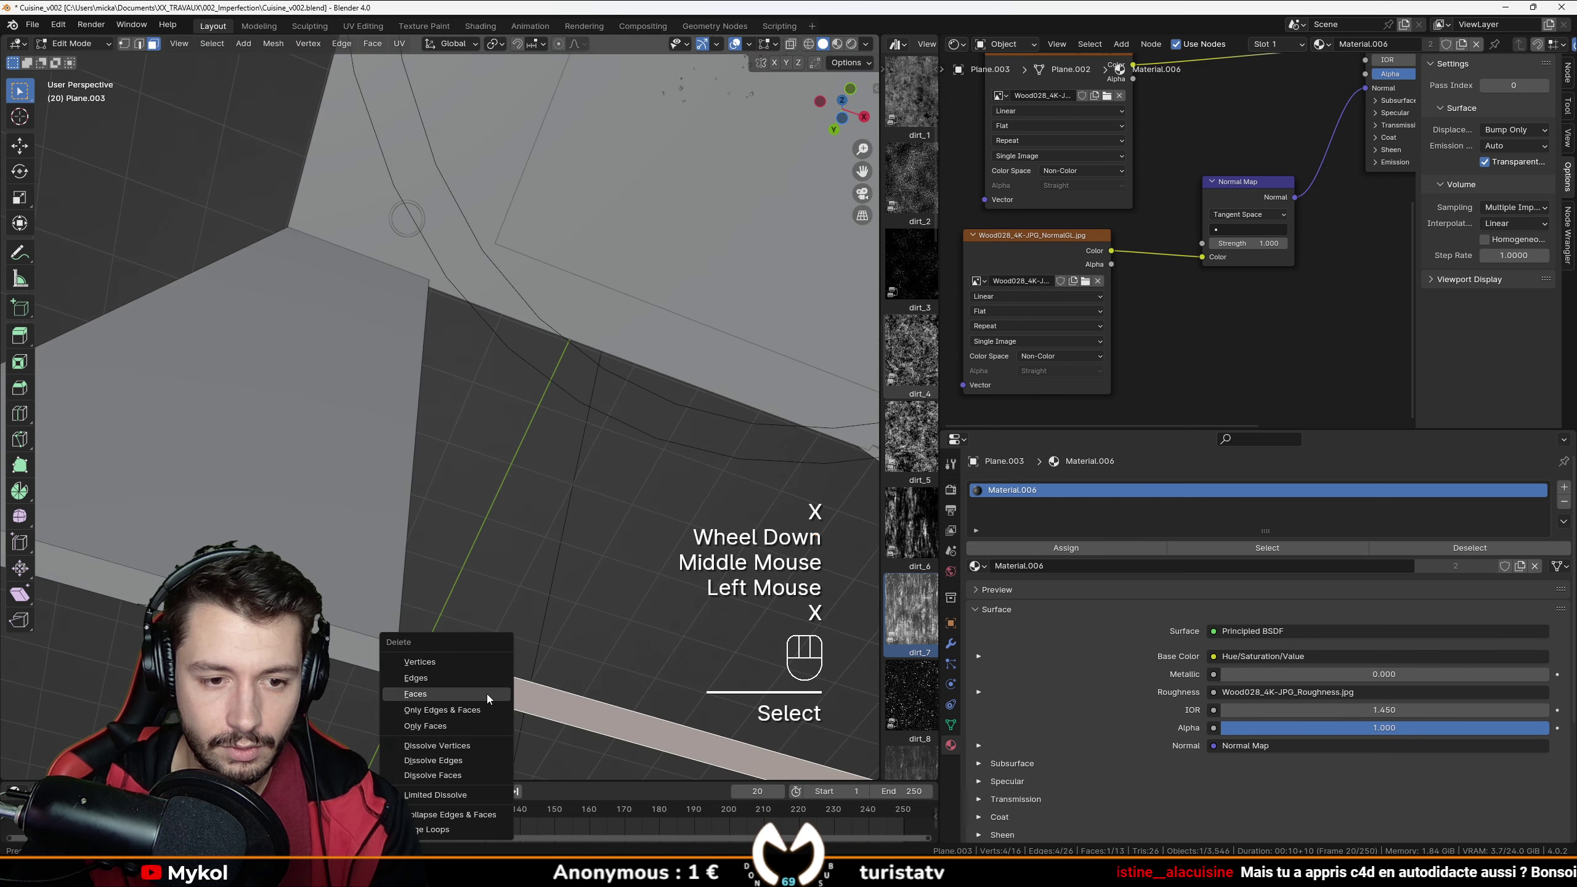
{"action": "left_click", "coordinate": [490, 704]}
{"action": "scroll", "coordinate": [502, 459], "scroll_direction": "down", "scroll_amount": 2}
Return to Object Mode, deselect all, and switch the node area to the Image Editor reference photo.
{"action": "key", "text": "Tab"}
{"action": "middle_click_drag", "start_coordinate": [503, 459], "coordinate": [677, 438]}
{"action": "left_click", "coordinate": [677, 438]}
{"action": "scroll", "coordinate": [677, 438], "scroll_direction": "up", "scroll_amount": 2}
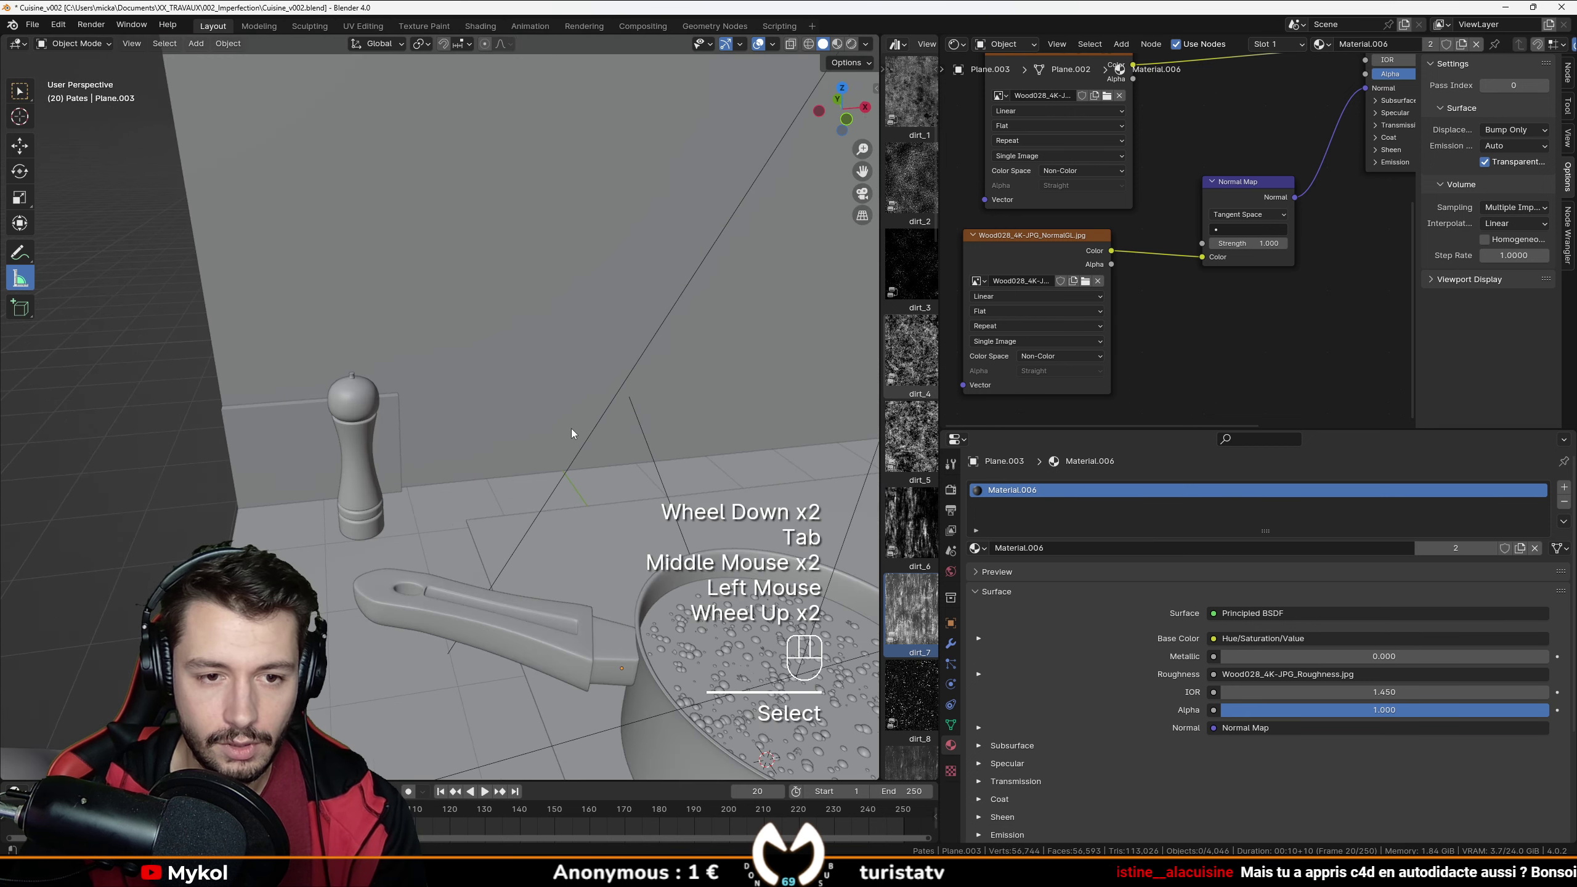
{"action": "scroll", "coordinate": [510, 423], "scroll_direction": "down", "scroll_amount": 1}
{"action": "middle_click_drag", "start_coordinate": [510, 423], "coordinate": [857, 218]}
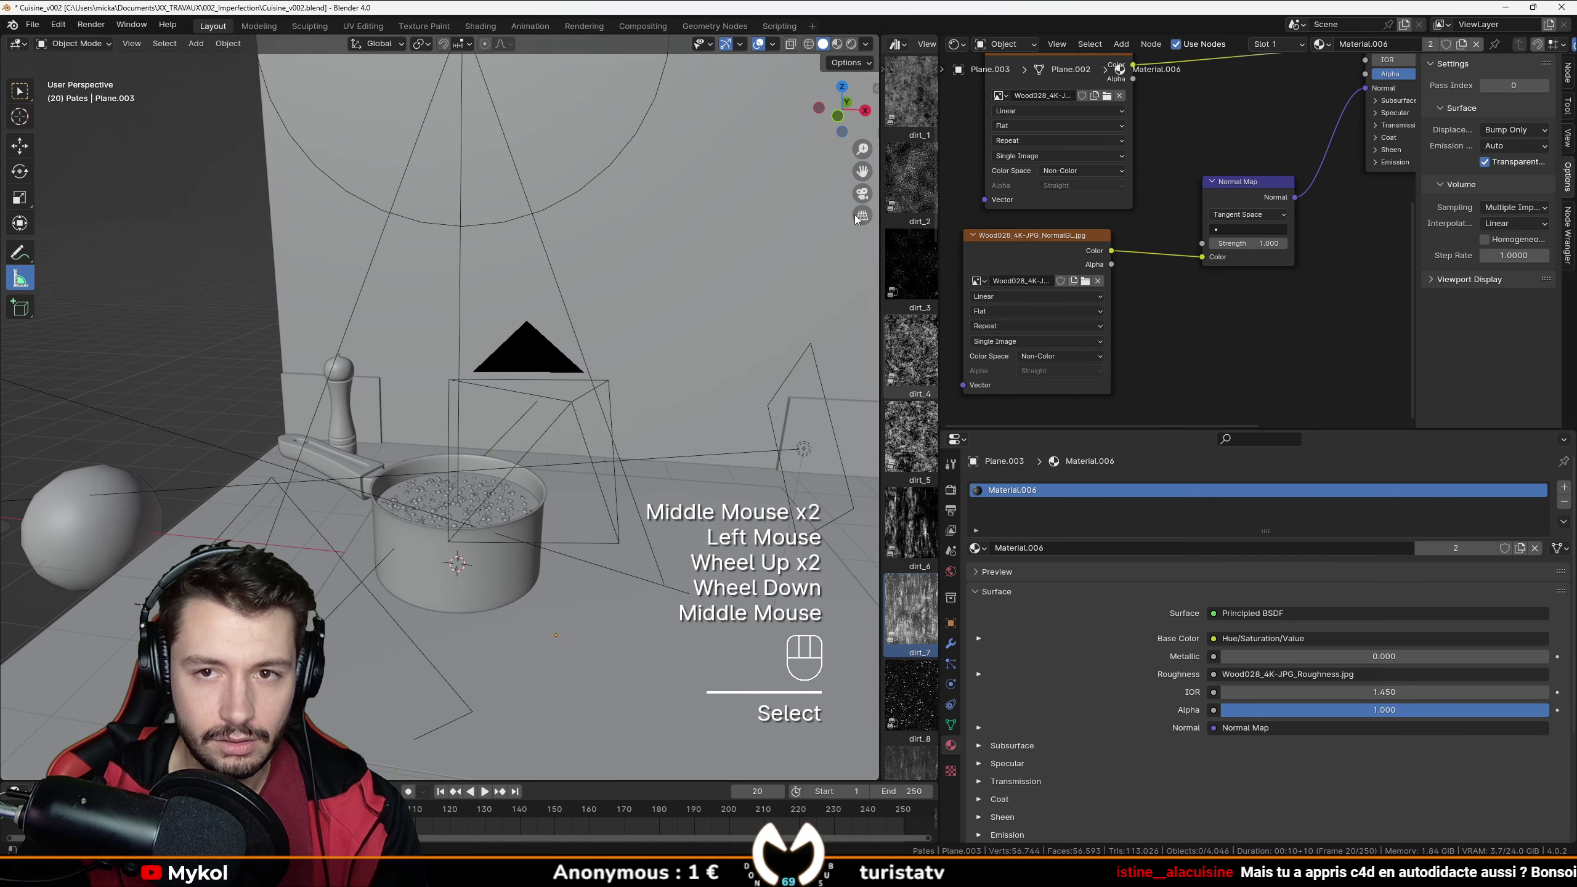
{"action": "left_click", "coordinate": [956, 44]}
{"action": "left_click", "coordinate": [993, 101]}
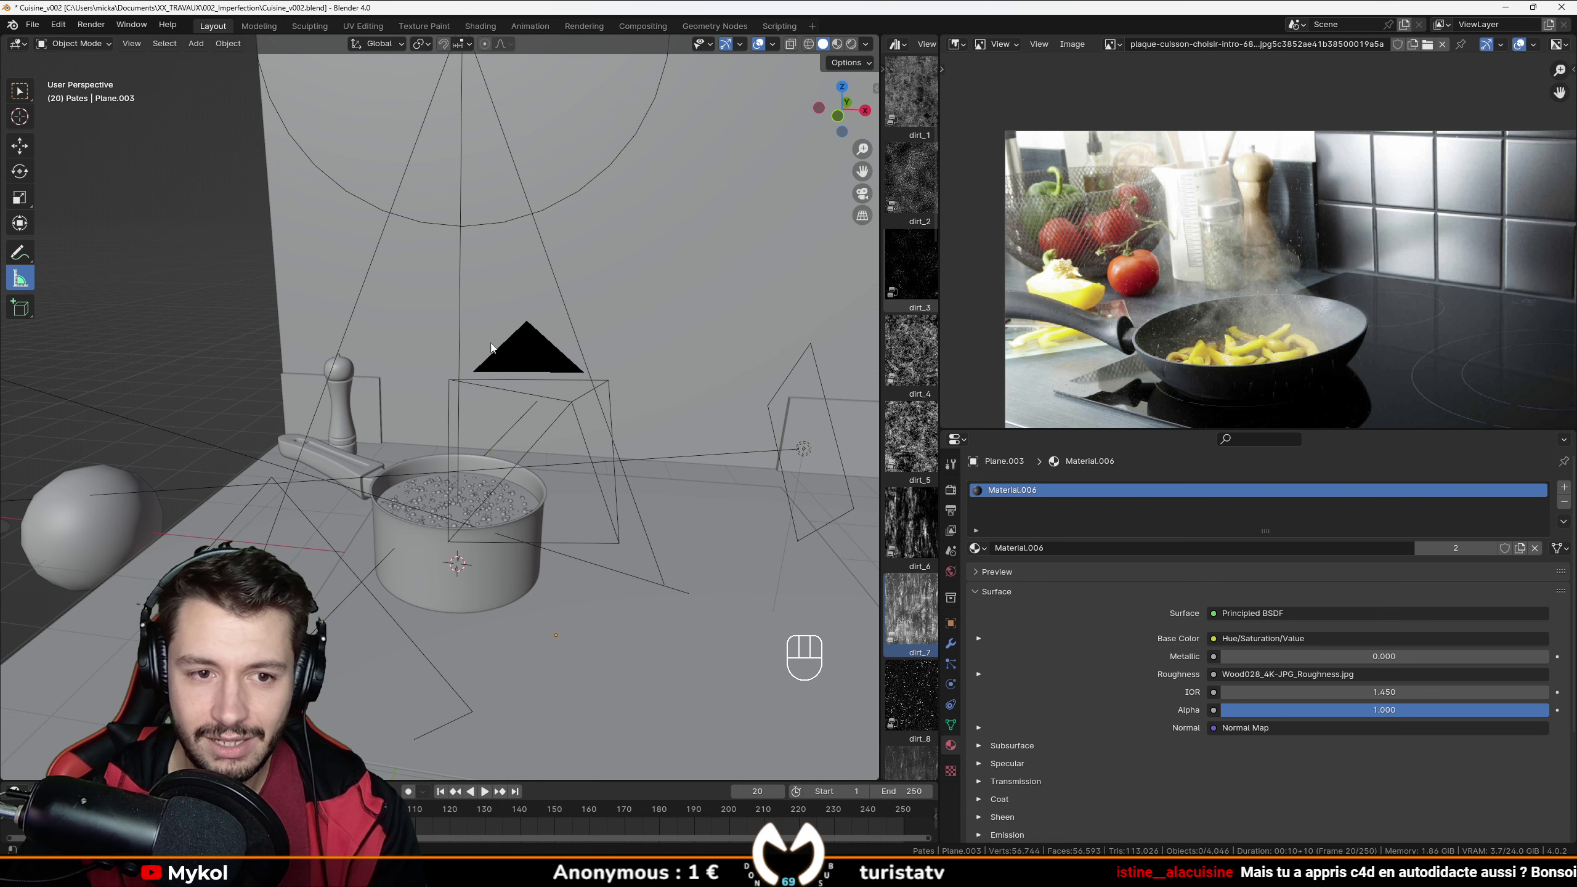
Edit the Plane.002 wall and add two centred vertical loop cuts.
{"action": "middle_click_drag", "start_coordinate": [490, 346], "coordinate": [473, 418], "text": "shift"}
{"action": "key", "text": "Tab"}
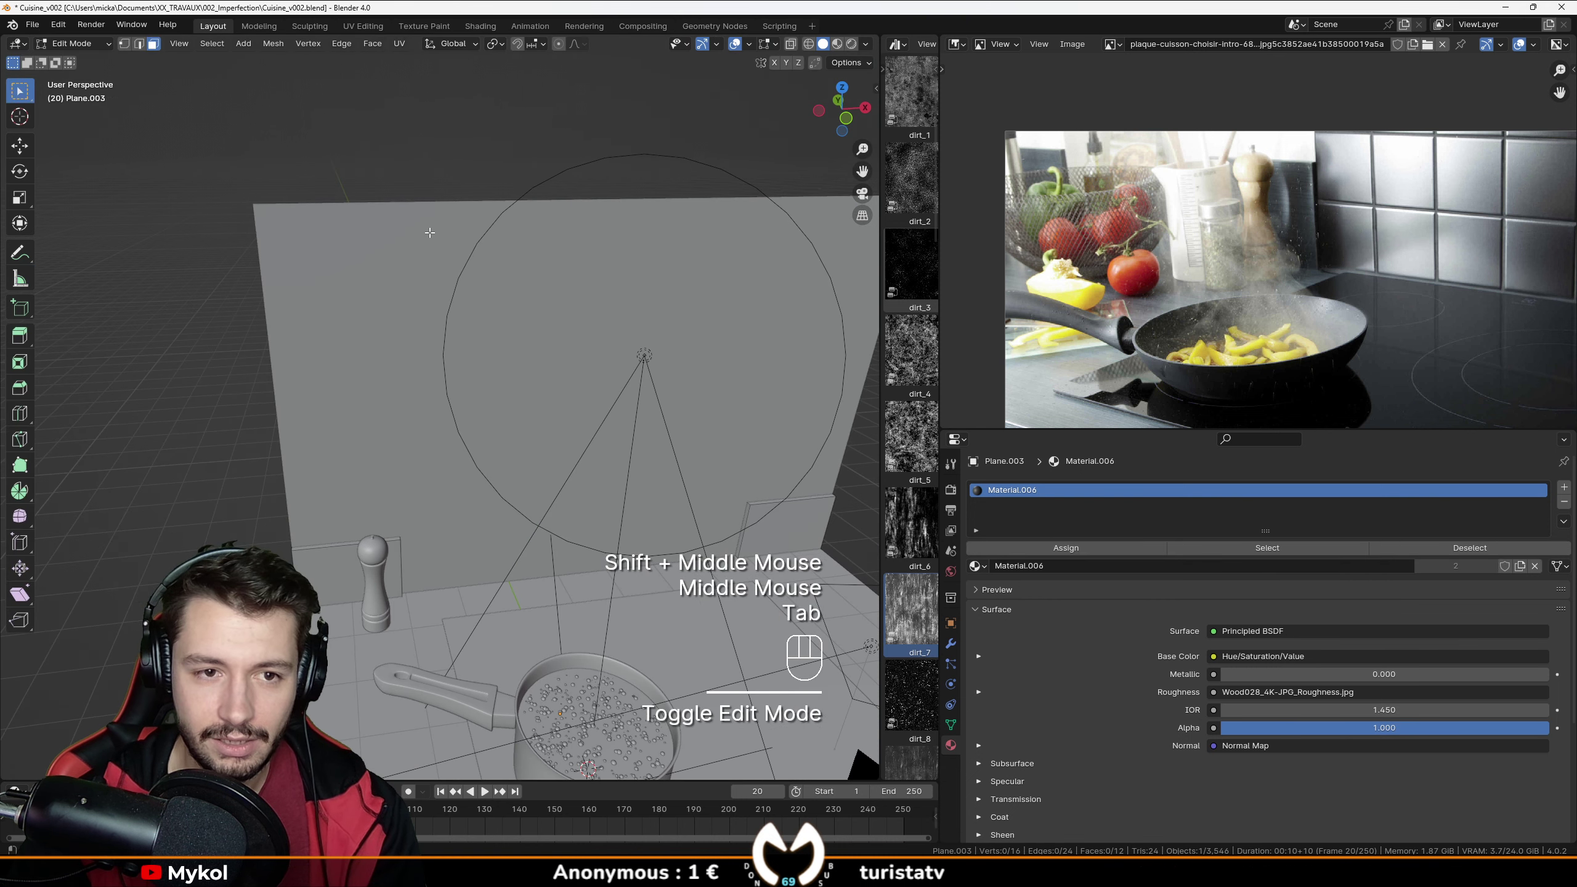
{"action": "key", "text": "Tab"}
{"action": "left_click", "coordinate": [380, 320]}
{"action": "key", "text": "Tab"}
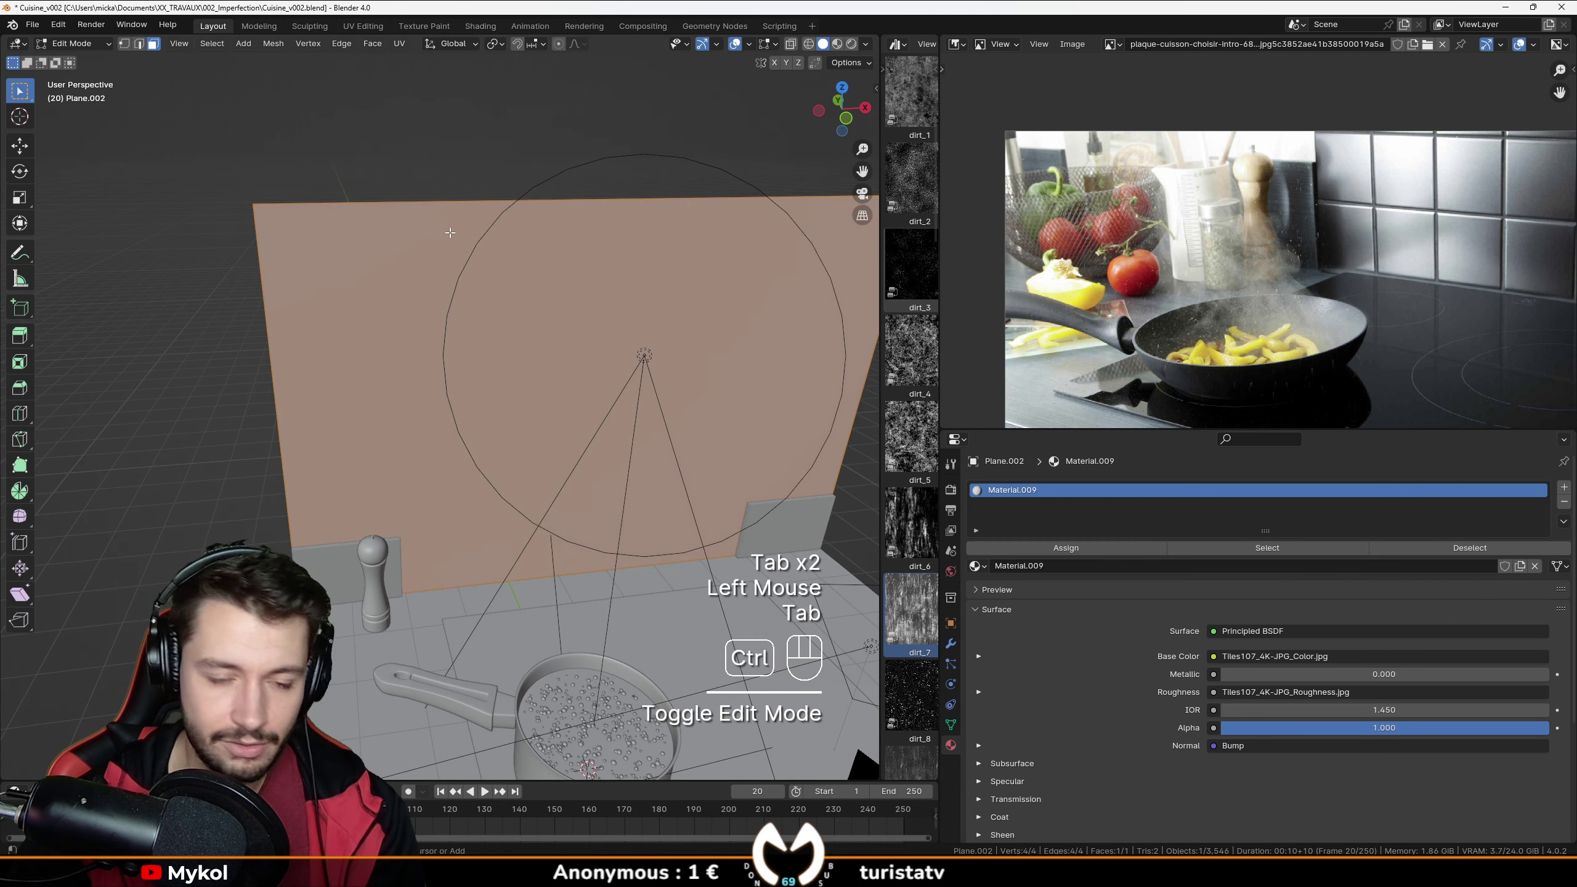
{"action": "key", "text": "ctrl+r"}
{"action": "scroll", "coordinate": [482, 199], "scroll_direction": "up", "scroll_amount": 1}
{"action": "left_click", "coordinate": [483, 199]}
{"action": "right_click", "coordinate": [484, 199]}
Scale the two new loops outward along the X axis.
{"action": "middle_click_drag", "start_coordinate": [652, 292], "coordinate": [690, 303]}
{"action": "middle_click_drag", "start_coordinate": [860, 407], "coordinate": [747, 364], "text": "shift"}
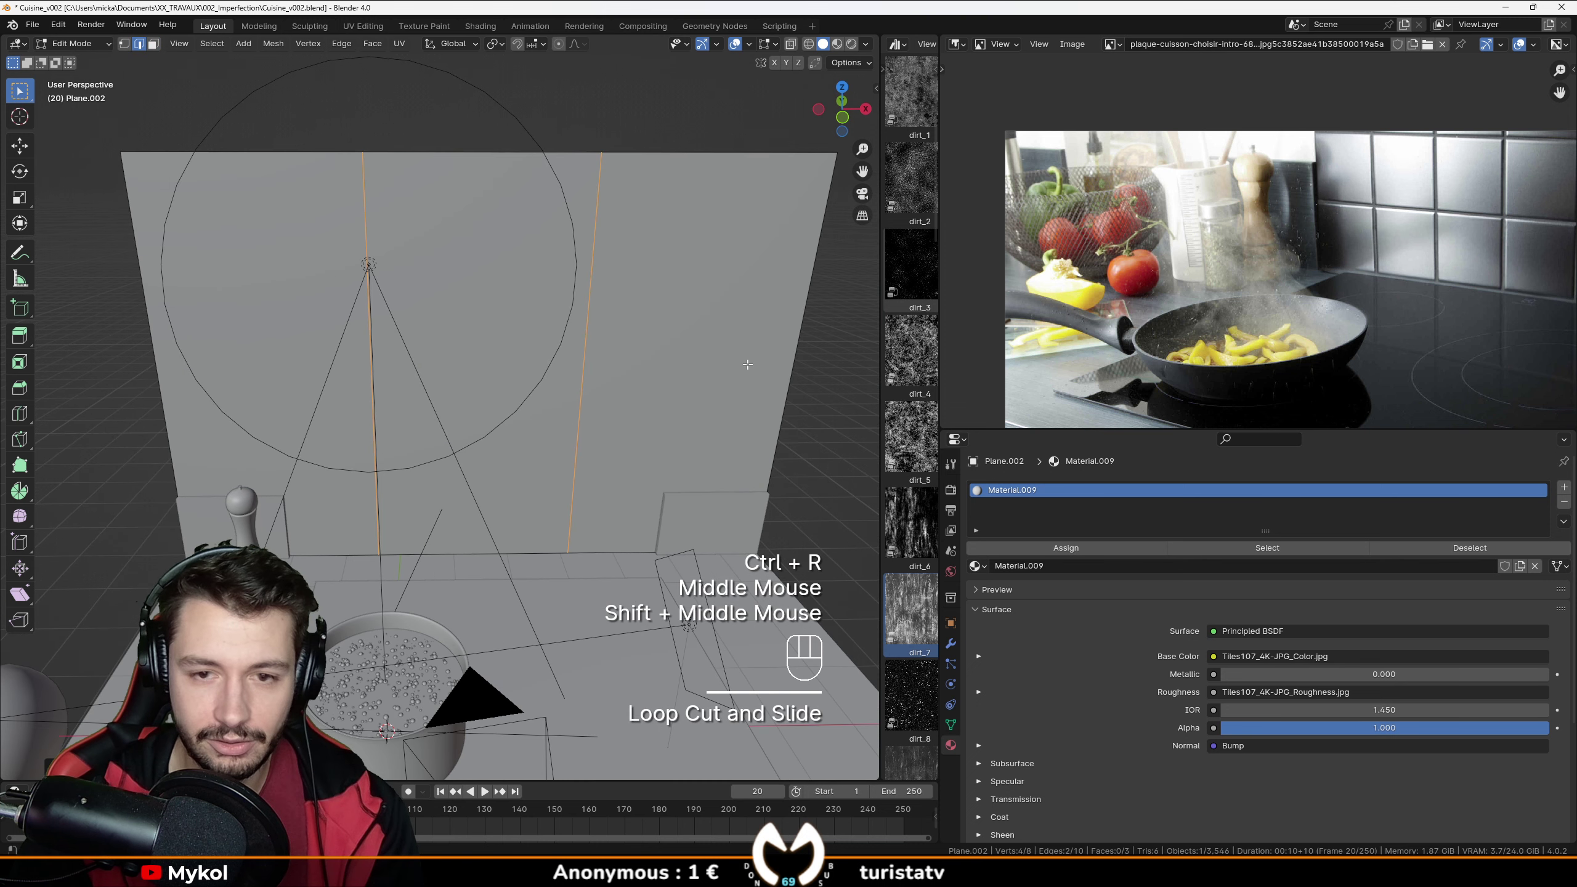
{"action": "key", "text": "s"}
{"action": "key", "text": "x"}
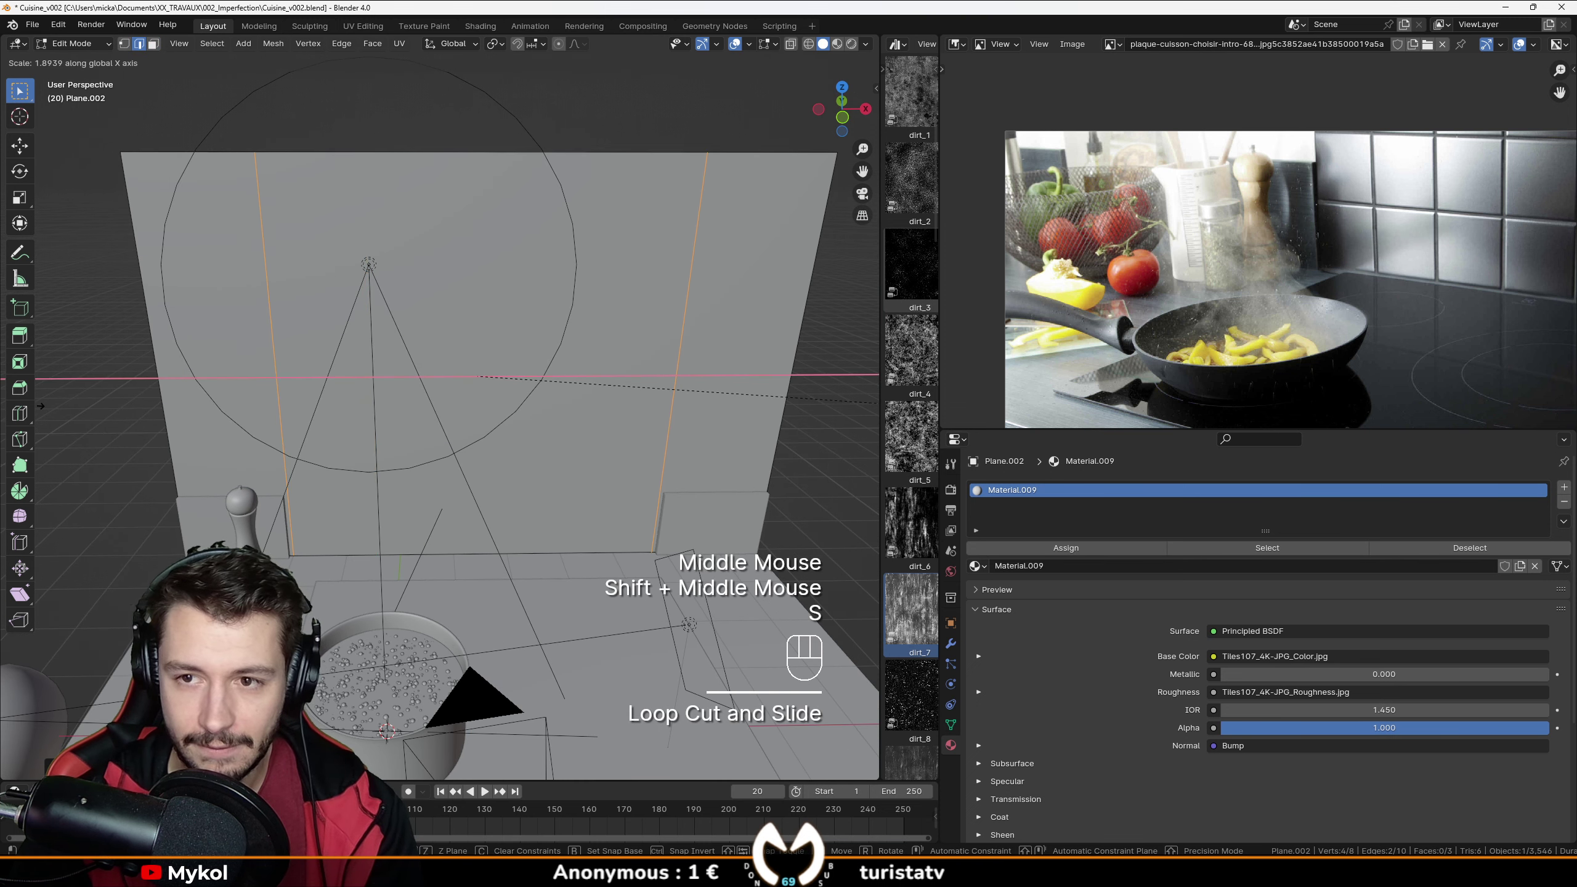
{"action": "left_click", "coordinate": [85, 439]}
From the front view, rescale the loops along X to refine their spacing.
{"action": "key", "text": "KP_1"}
{"action": "scroll", "coordinate": [186, 423], "scroll_direction": "up", "scroll_amount": 2}
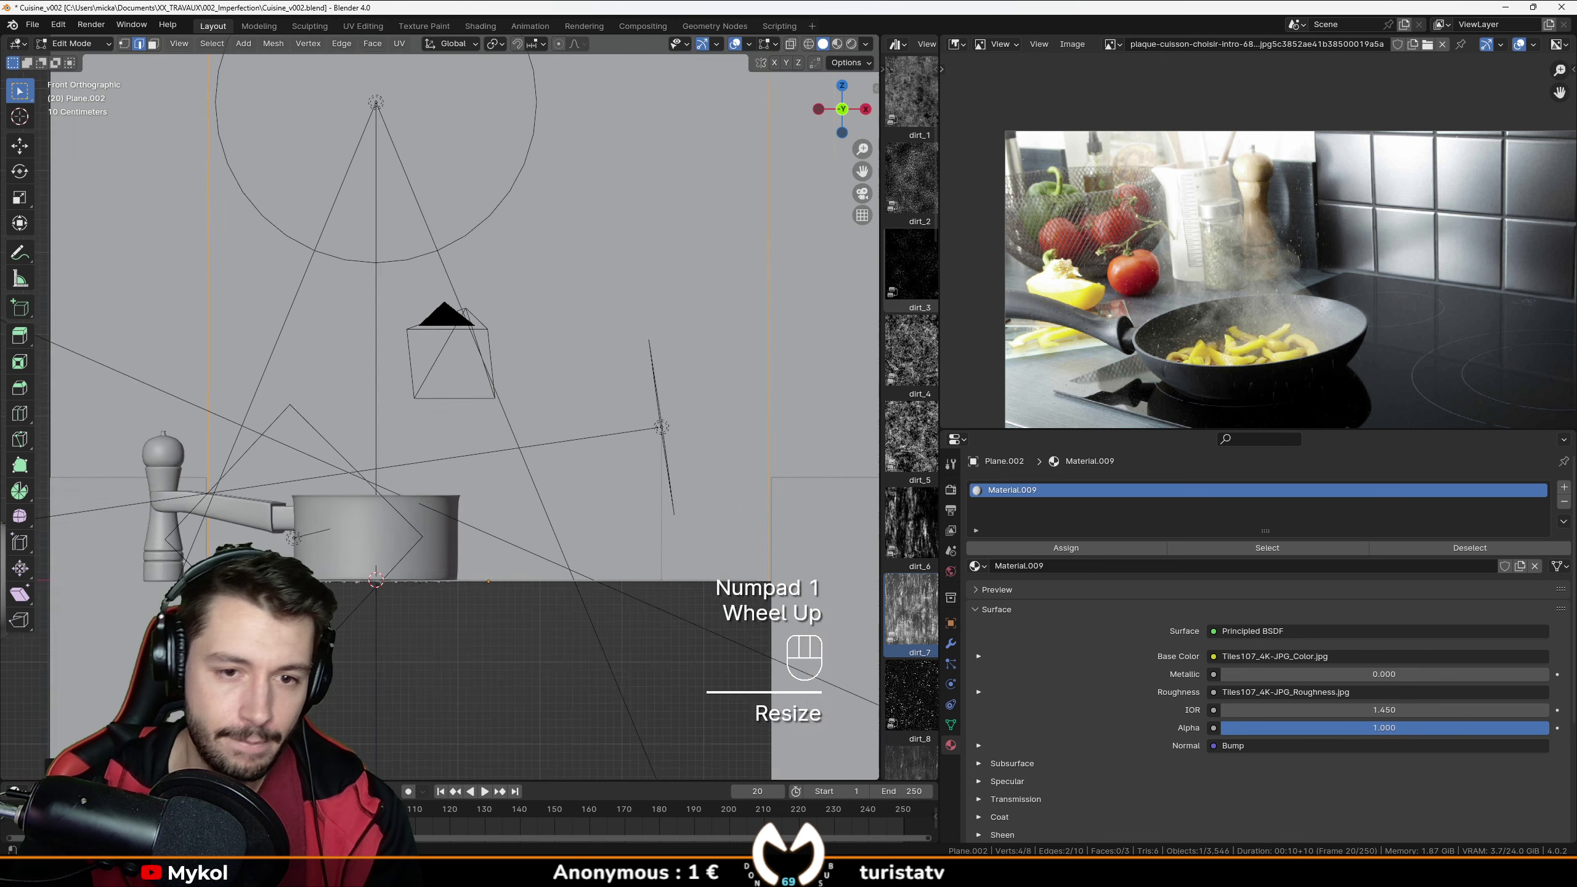
{"action": "middle_click_drag", "start_coordinate": [186, 423], "coordinate": [509, 320], "text": "shift"}
{"action": "scroll", "coordinate": [348, 397], "scroll_direction": "up", "scroll_amount": 5}
{"action": "key", "text": "s"}
{"action": "key", "text": "x"}
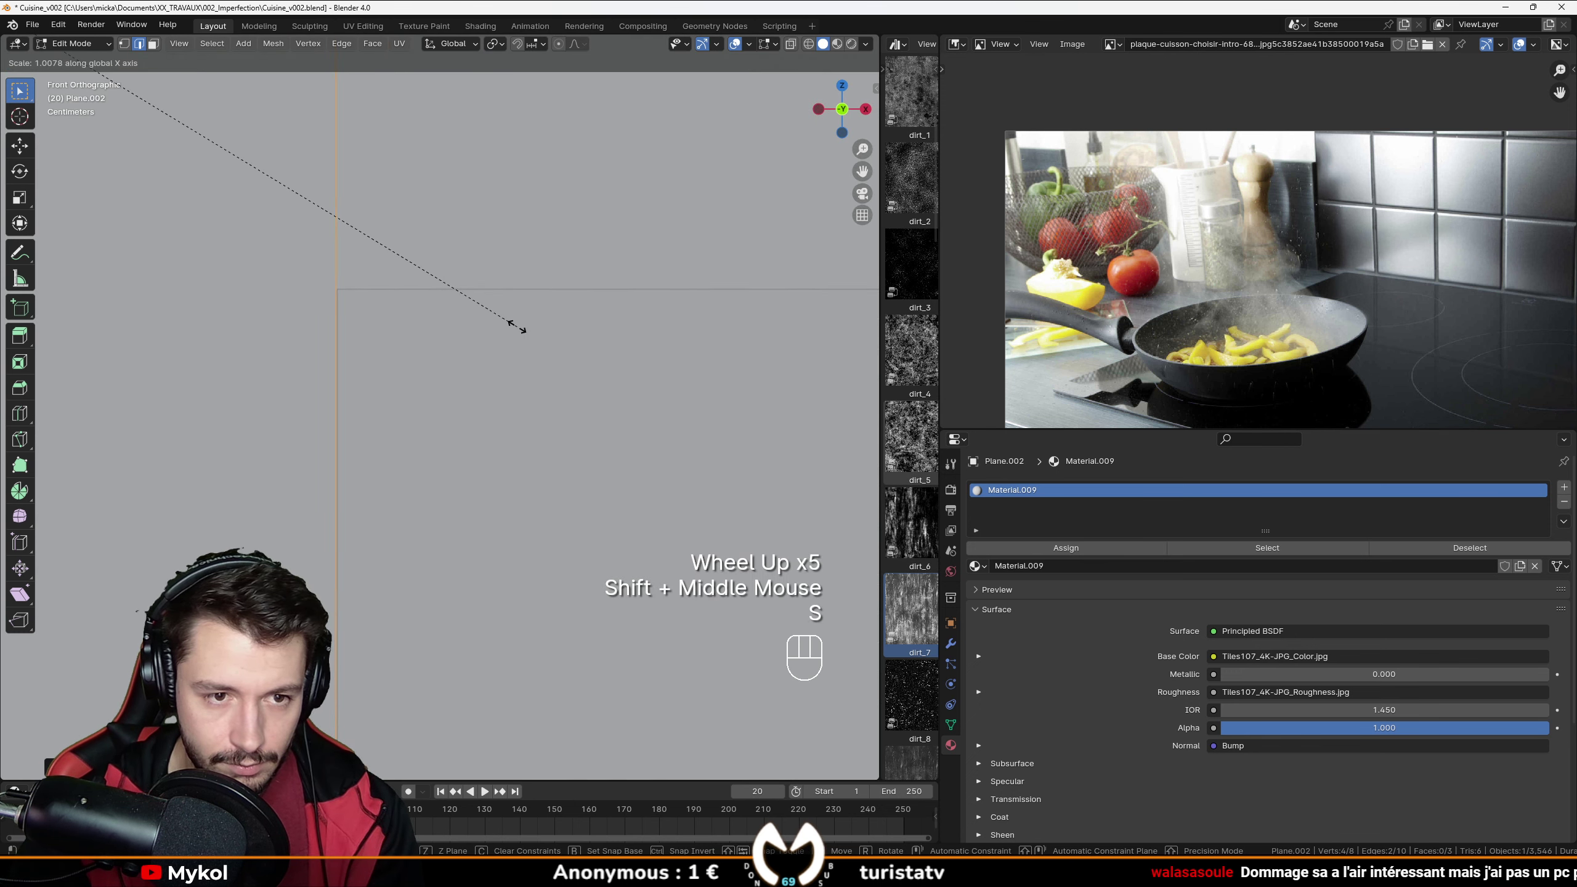
{"action": "left_click", "coordinate": [517, 326]}
{"action": "scroll", "coordinate": [517, 326], "scroll_direction": "down", "scroll_amount": 2}
{"action": "middle_click_drag", "start_coordinate": [518, 326], "coordinate": [428, 413]}
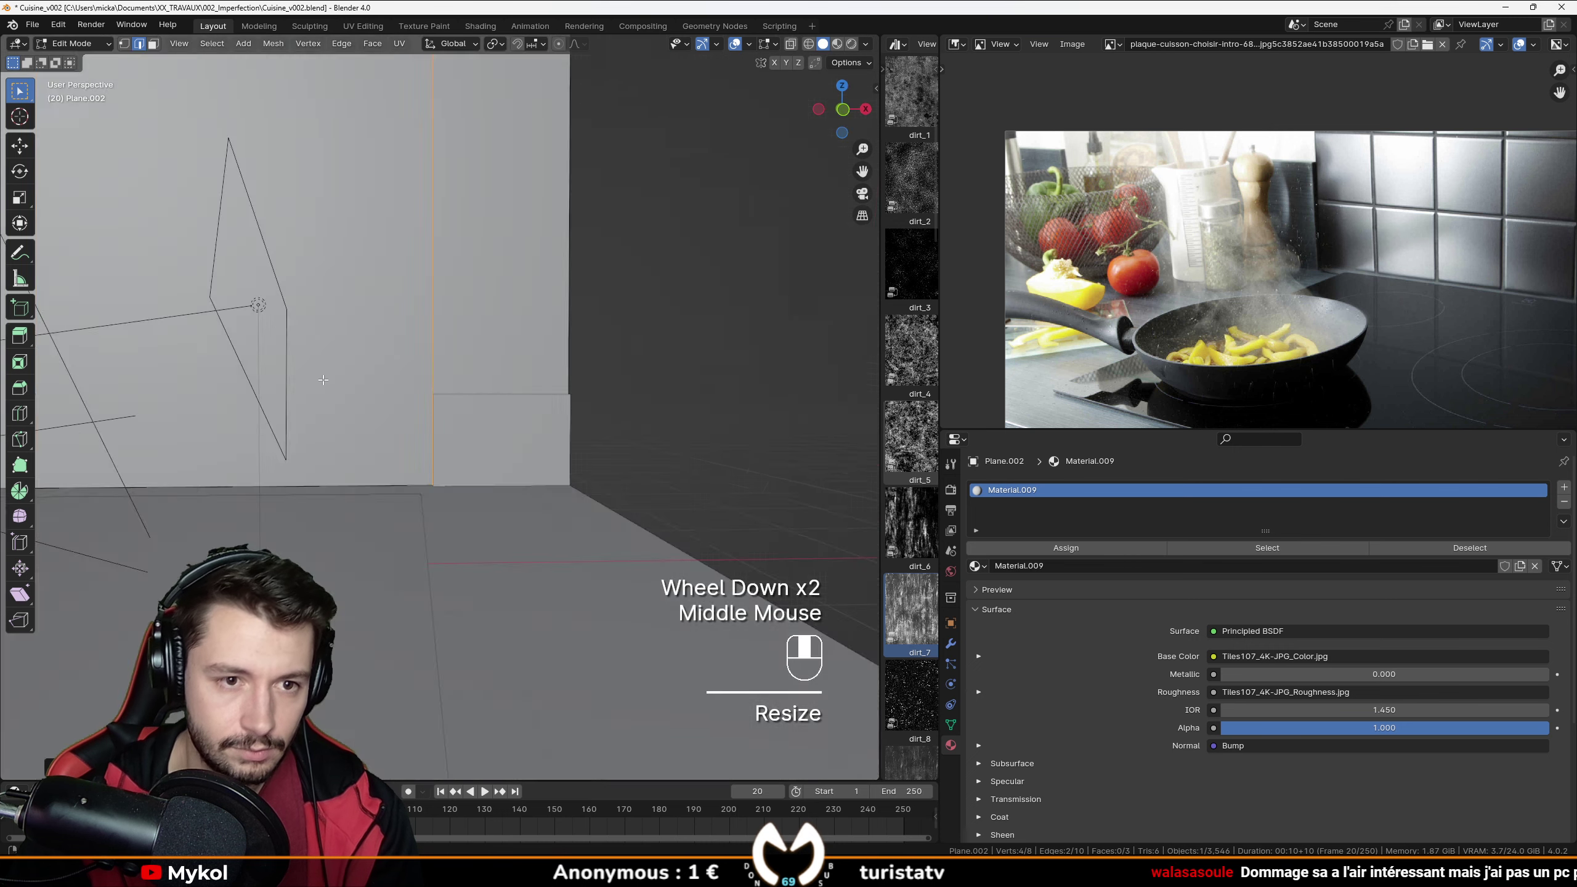
{"action": "scroll", "coordinate": [427, 412], "scroll_direction": "down", "scroll_amount": 2}
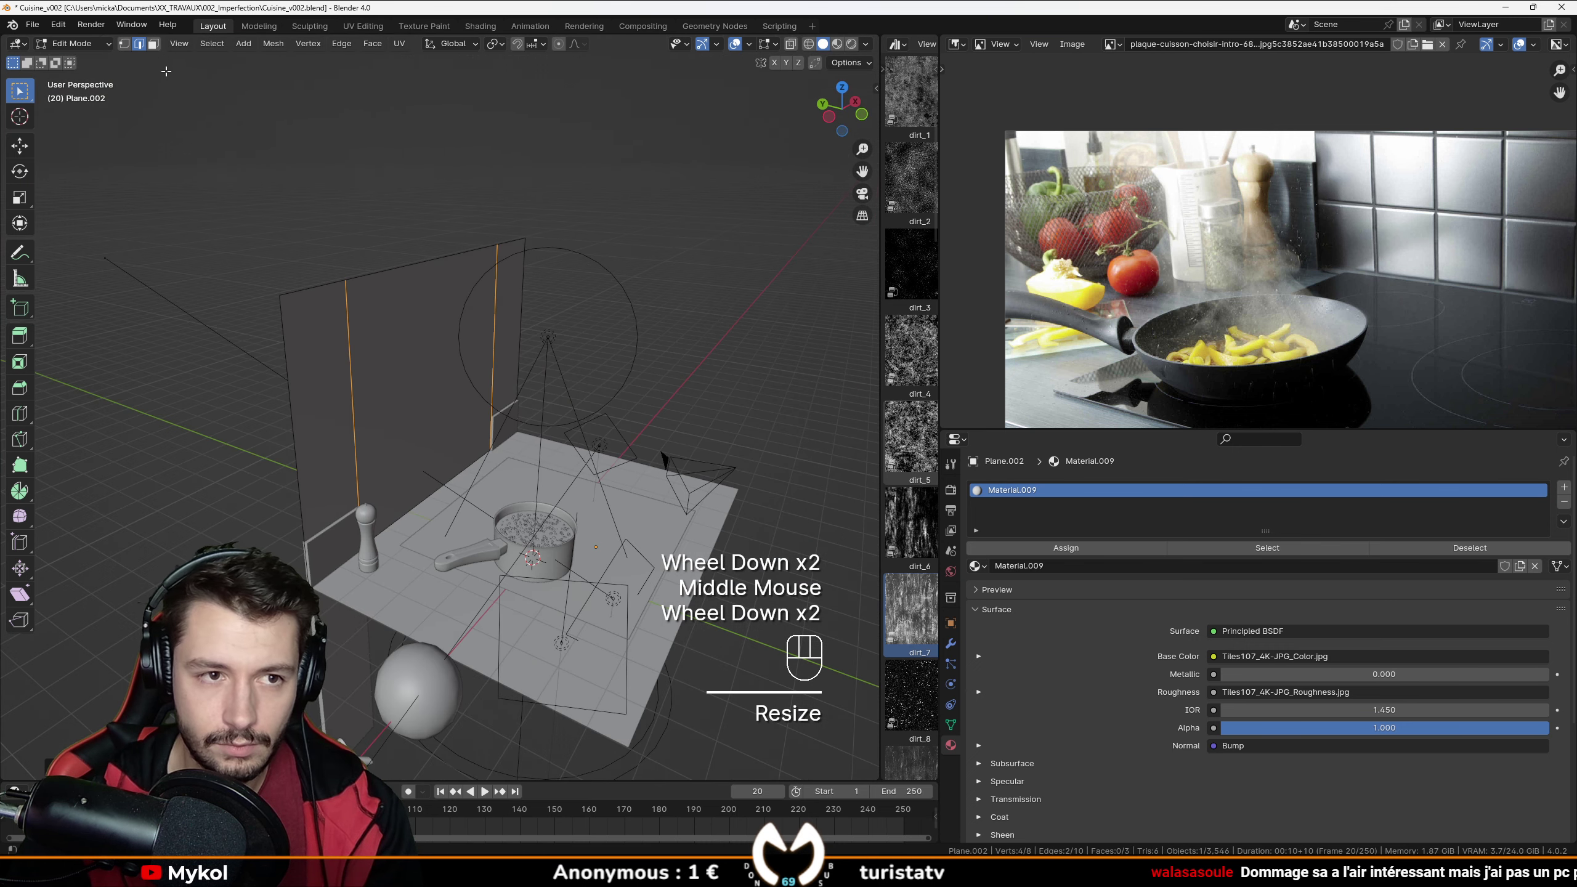
Select the back wall face and extrude it outward.
{"action": "left_click", "coordinate": [154, 44]}
{"action": "left_click", "coordinate": [422, 385]}
{"action": "scroll", "coordinate": [422, 386], "scroll_direction": "up", "scroll_amount": 1}
{"action": "middle_click_drag", "start_coordinate": [422, 385], "coordinate": [488, 360], "text": "shift"}
{"action": "scroll", "coordinate": [486, 501], "scroll_direction": "up", "scroll_amount": 1}
{"action": "key", "text": "e"}
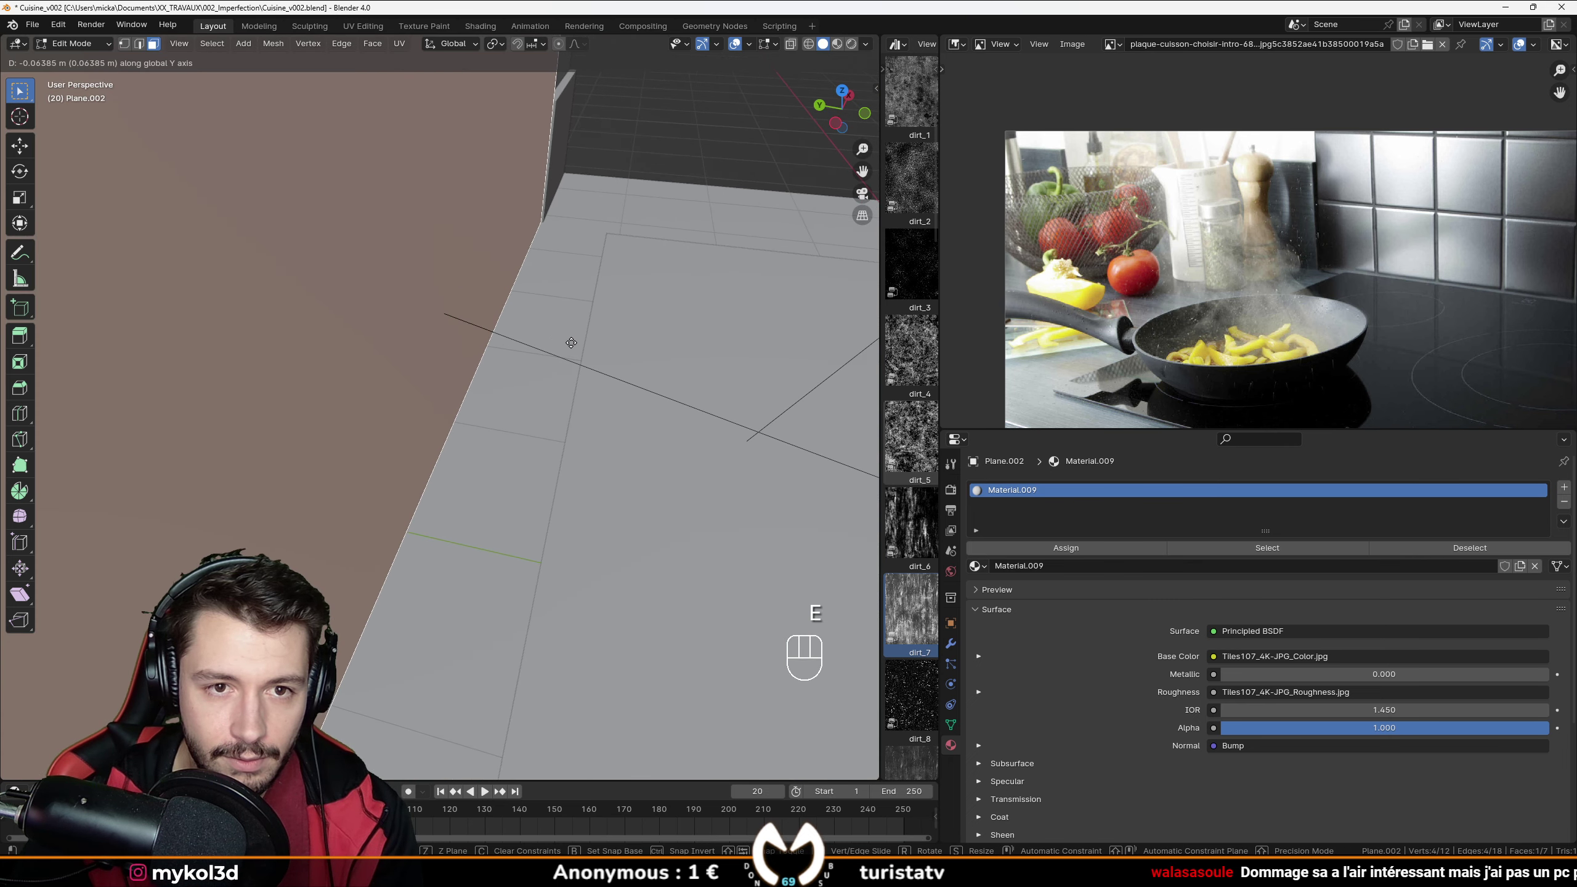
{"action": "left_click", "coordinate": [571, 343]}
Return to Object Mode and show the wall's Material.009 nodes in the Shader Editor.
{"action": "scroll", "coordinate": [557, 381], "scroll_direction": "down", "scroll_amount": 2}
{"action": "key", "text": "Tab"}
{"action": "middle_click_drag", "start_coordinate": [557, 381], "coordinate": [854, 178]}
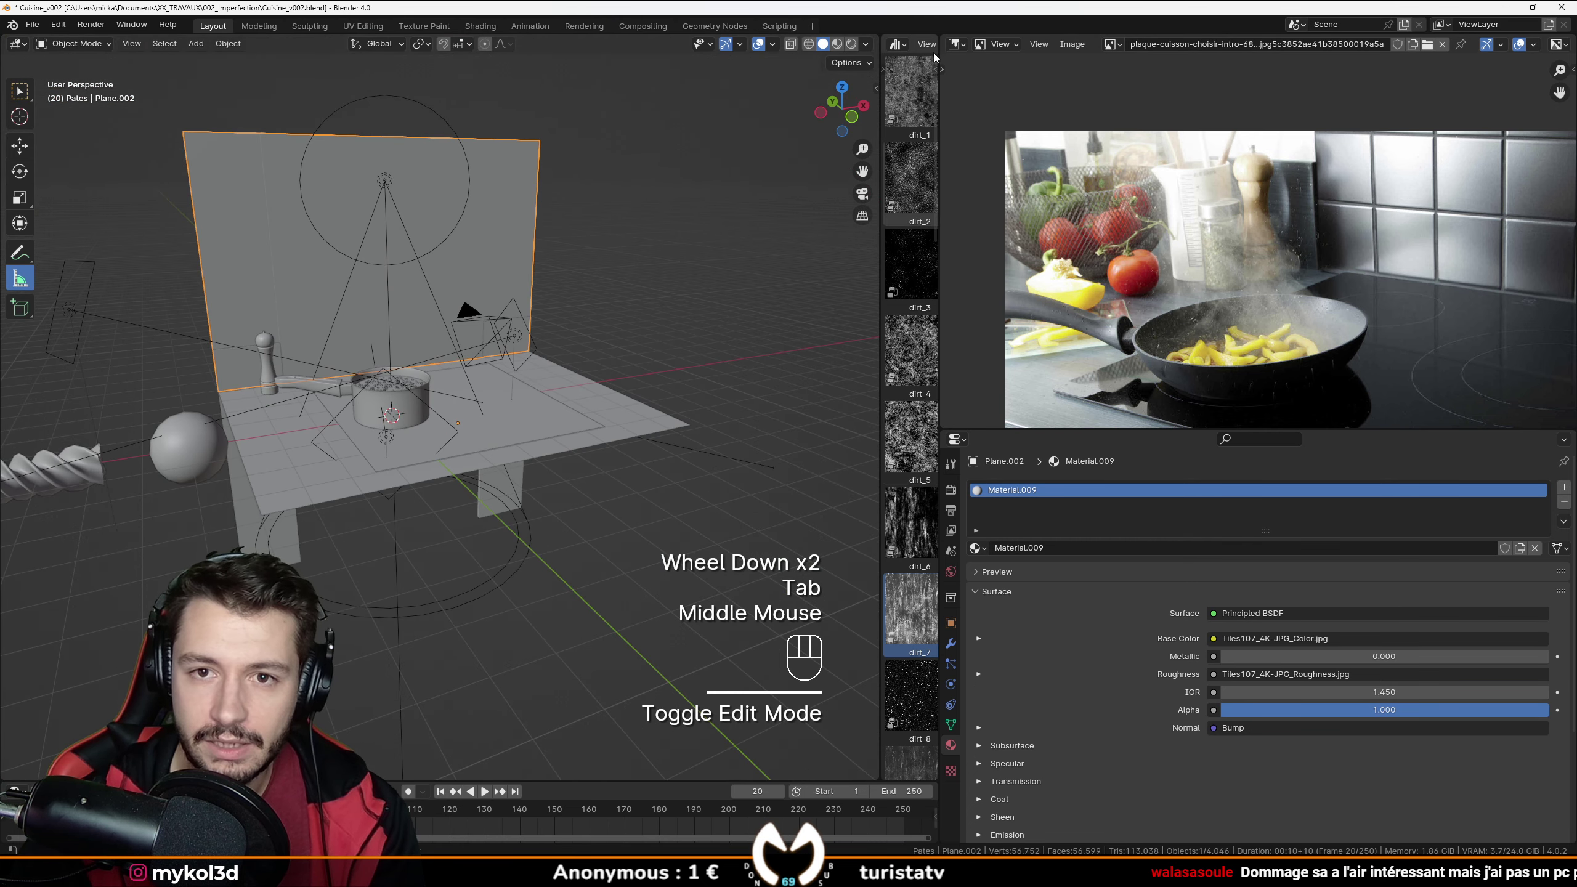
{"action": "left_click", "coordinate": [955, 45]}
{"action": "left_click", "coordinate": [992, 184]}
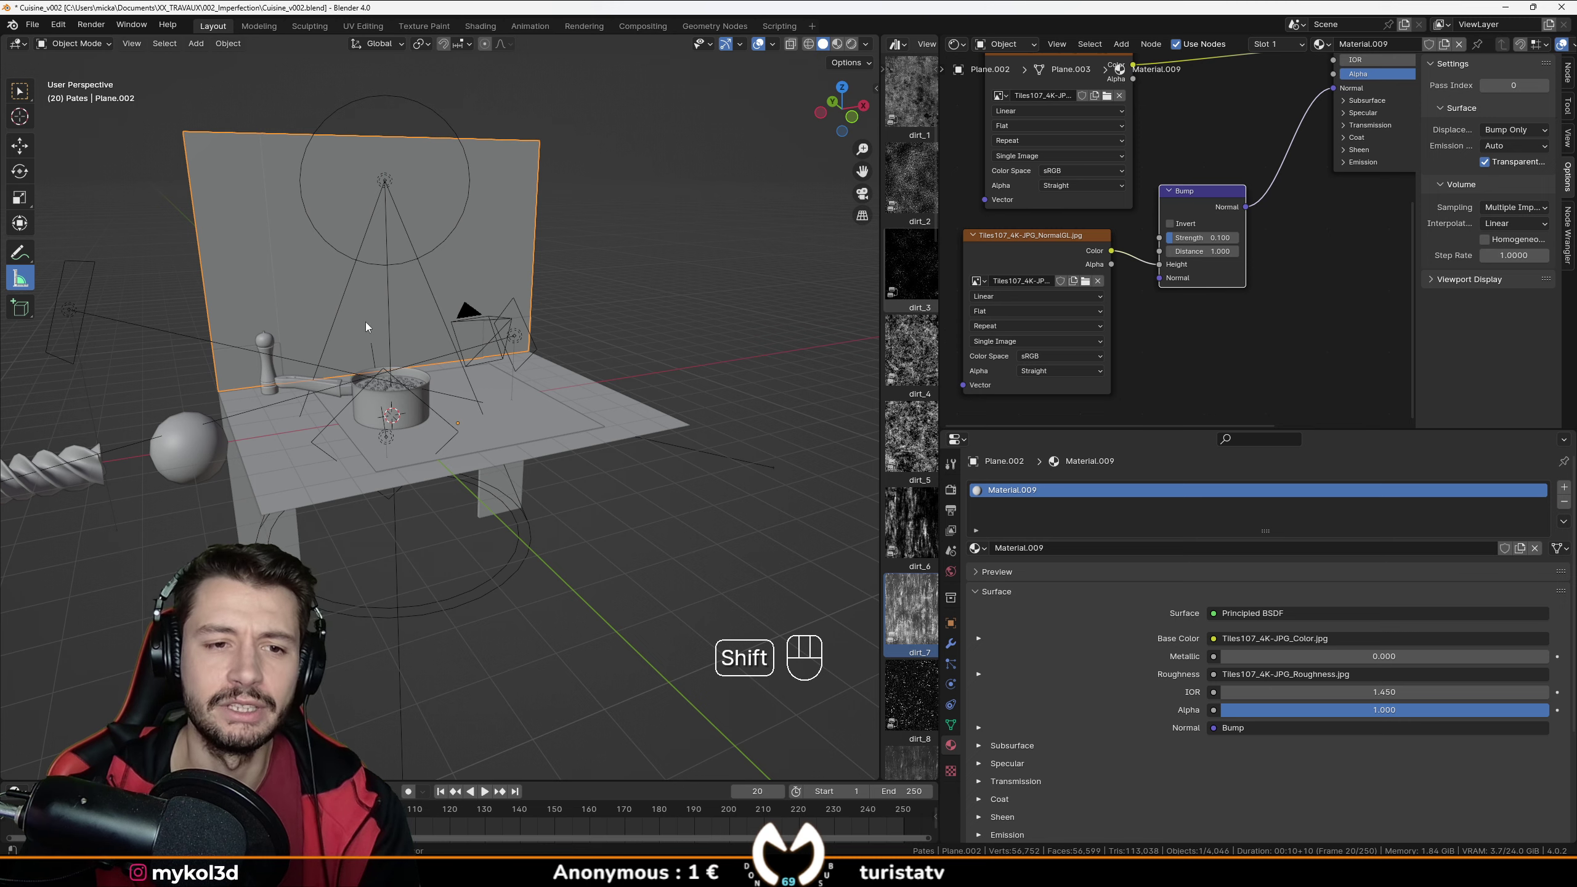
Save the scene file with Ctrl+S.
{"action": "scroll", "coordinate": [550, 475], "scroll_direction": "up", "scroll_amount": 2}
{"action": "middle_click_drag", "start_coordinate": [366, 326], "coordinate": [512, 467], "text": "shift"}
{"action": "key", "text": "ctrl+s"}
{"action": "scroll", "coordinate": [546, 447], "scroll_direction": "down", "scroll_amount": 2}
{"action": "key", "text": "ctrl+s"}
{"action": "scroll", "coordinate": [531, 460], "scroll_direction": "up", "scroll_amount": 2}
{"action": "mouse_move", "coordinate": [512, 467]}
{"action": "middle_mouse_down"}
{"action": "mouse_move", "coordinate": [455, 491]}
{"action": "mouse_move", "coordinate": [508, 477]}
{"action": "middle_mouse_up"}
{"action": "scroll", "coordinate": [456, 491], "scroll_direction": "up", "scroll_amount": 1}
Isolate the wall in Local View with Material Preview, then unwrap all its faces.
{"action": "key", "text": "KP_Divide"}
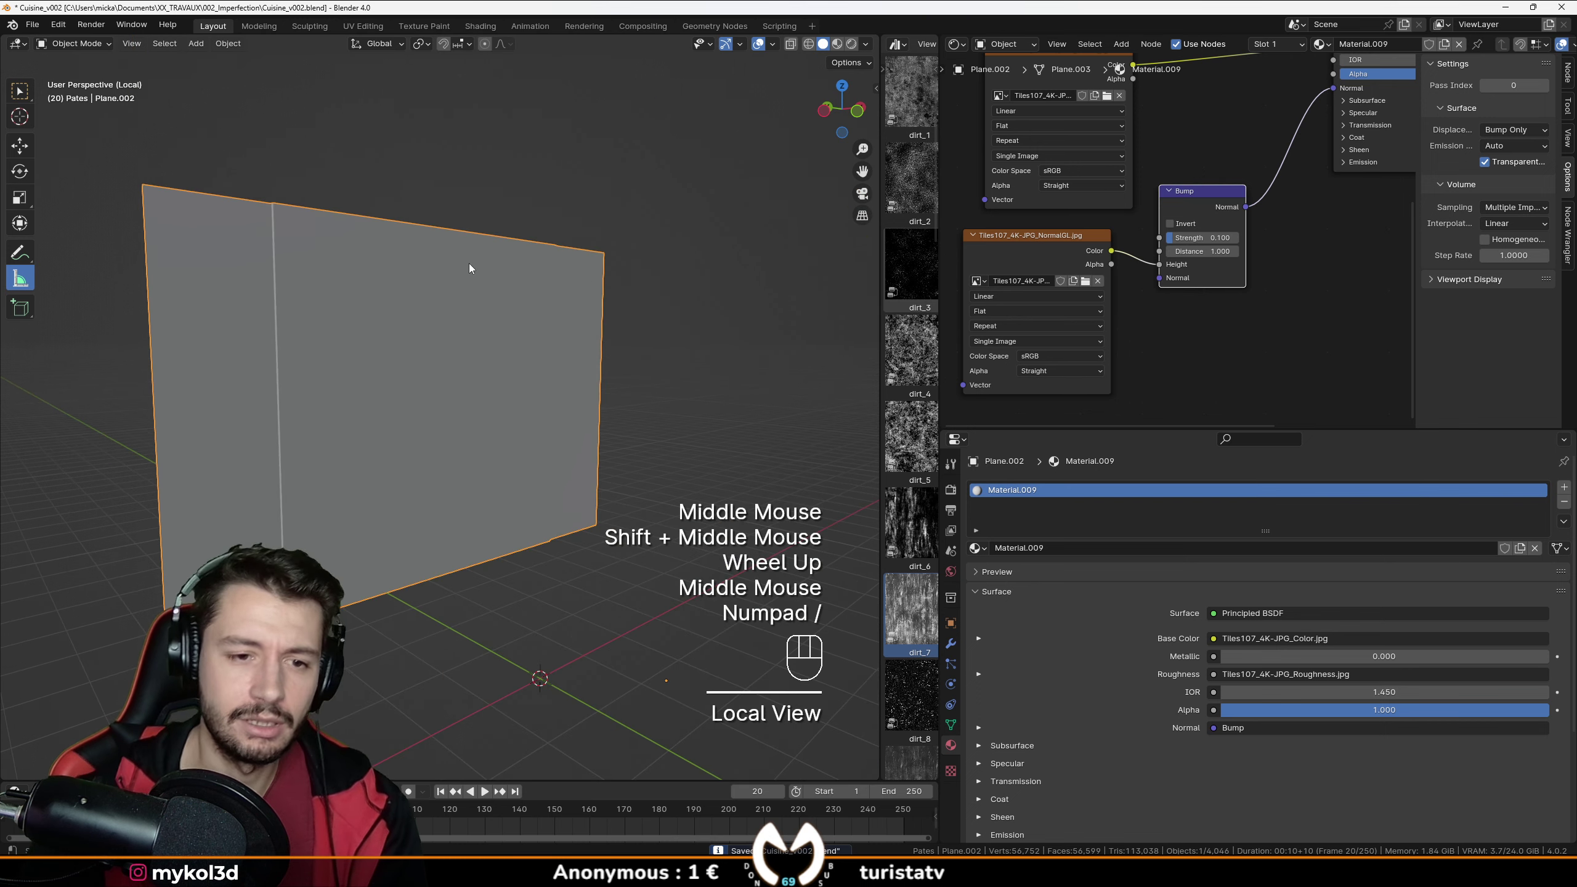
{"action": "scroll", "coordinate": [471, 264], "scroll_direction": "up", "scroll_amount": 2}
{"action": "left_click", "coordinate": [843, 48]}
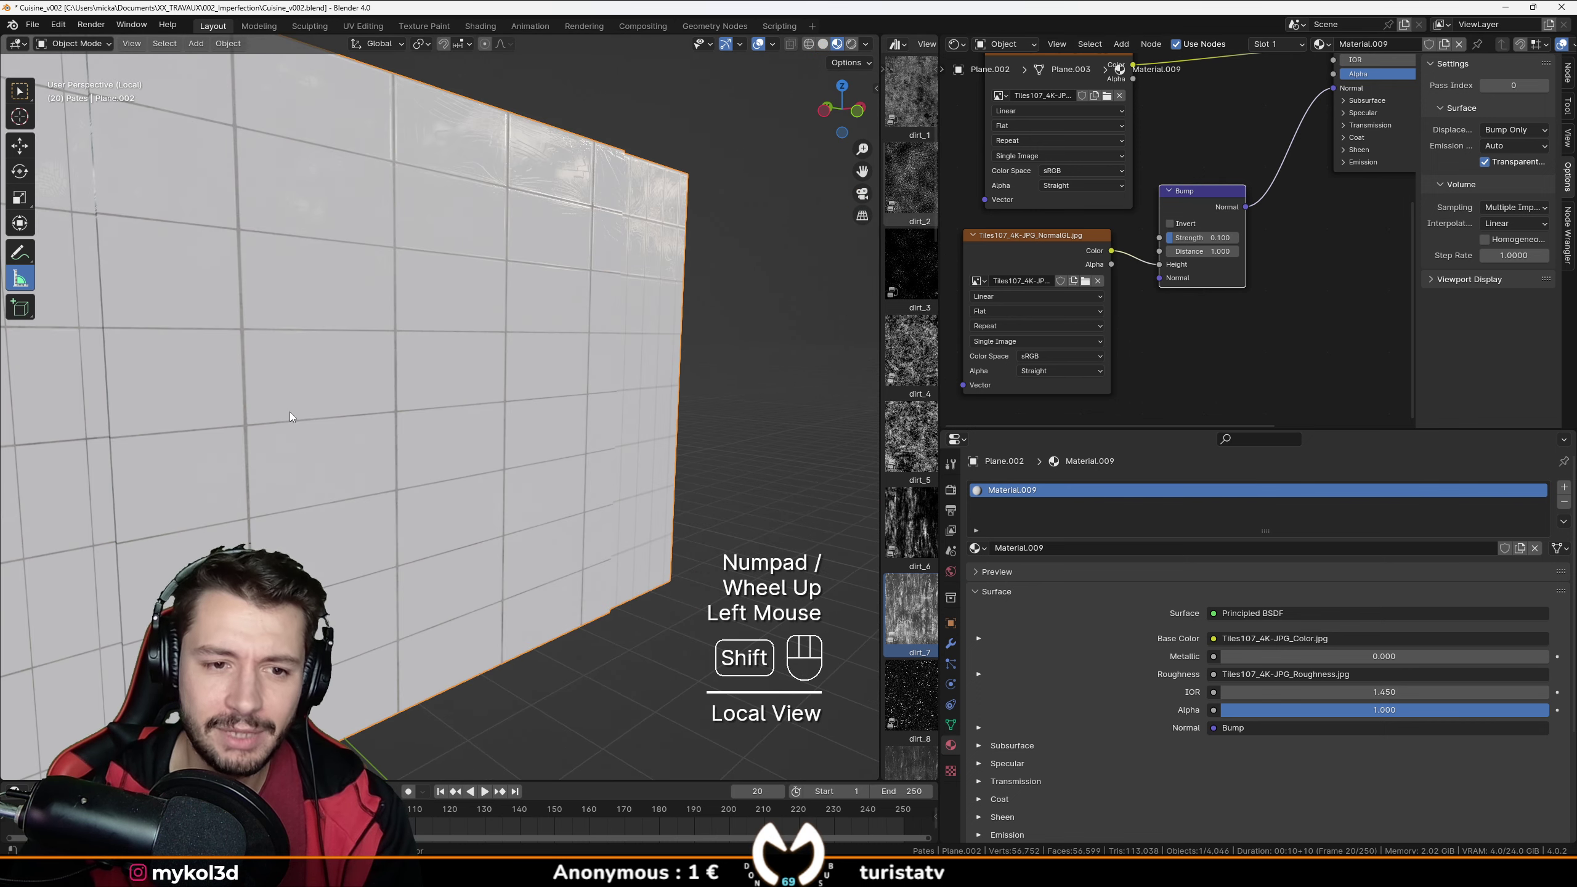
{"action": "middle_click_drag", "start_coordinate": [700, 289], "coordinate": [583, 366], "text": "shift"}
{"action": "mouse_move", "coordinate": [583, 366]}
{"action": "middle_mouse_down"}
{"action": "mouse_move", "coordinate": [467, 440]}
{"action": "mouse_move", "coordinate": [347, 425]}
{"action": "mouse_move", "coordinate": [419, 433]}
{"action": "mouse_move", "coordinate": [417, 458]}
{"action": "mouse_move", "coordinate": [440, 403]}
{"action": "middle_mouse_up"}
{"action": "scroll", "coordinate": [362, 427], "scroll_direction": "down", "scroll_amount": 2}
{"action": "key", "text": "Tab"}
{"action": "key", "text": "a"}
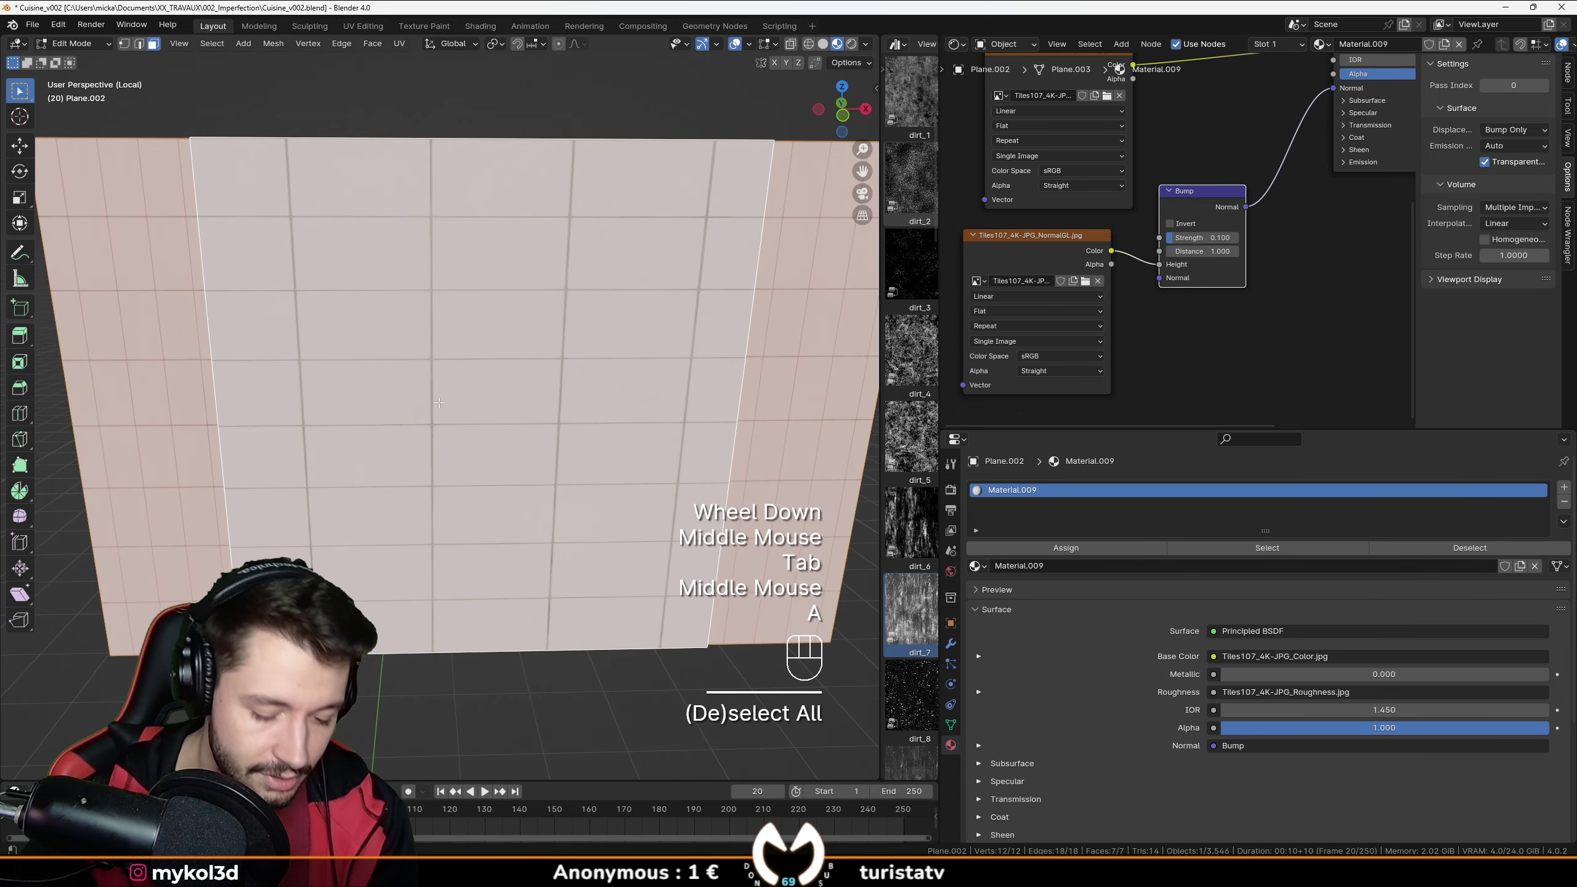
{"action": "key", "text": "u"}
{"action": "left_click", "coordinate": [439, 402]}
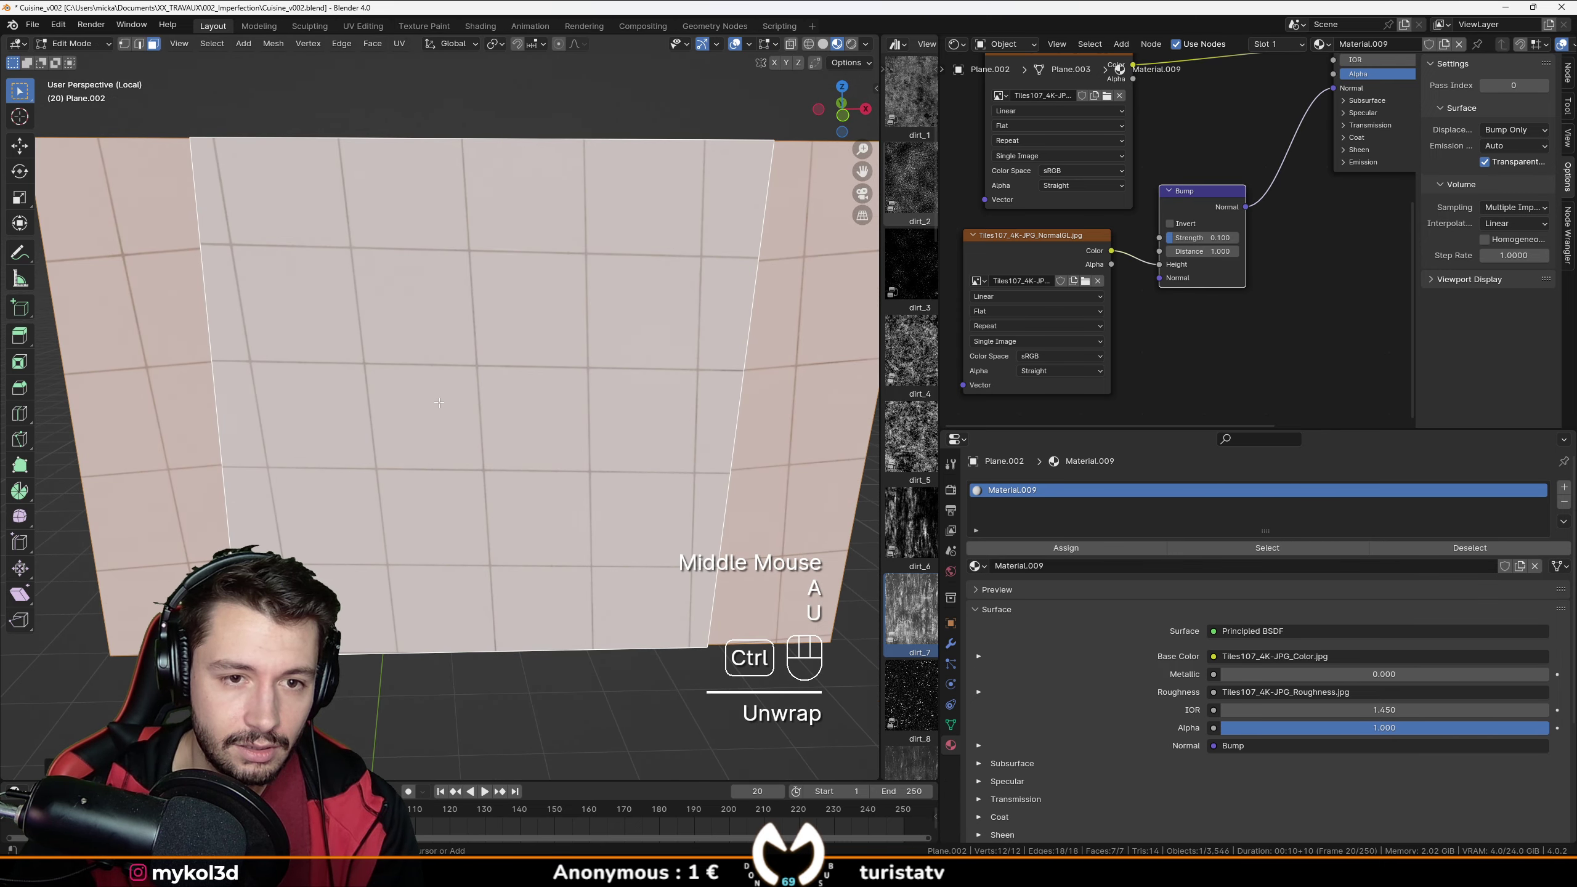
Project the wall's UVs from the front view so the tiles run straight, then leave Edit Mode.
{"action": "key", "text": "KP_1"}
{"action": "key", "text": "u"}
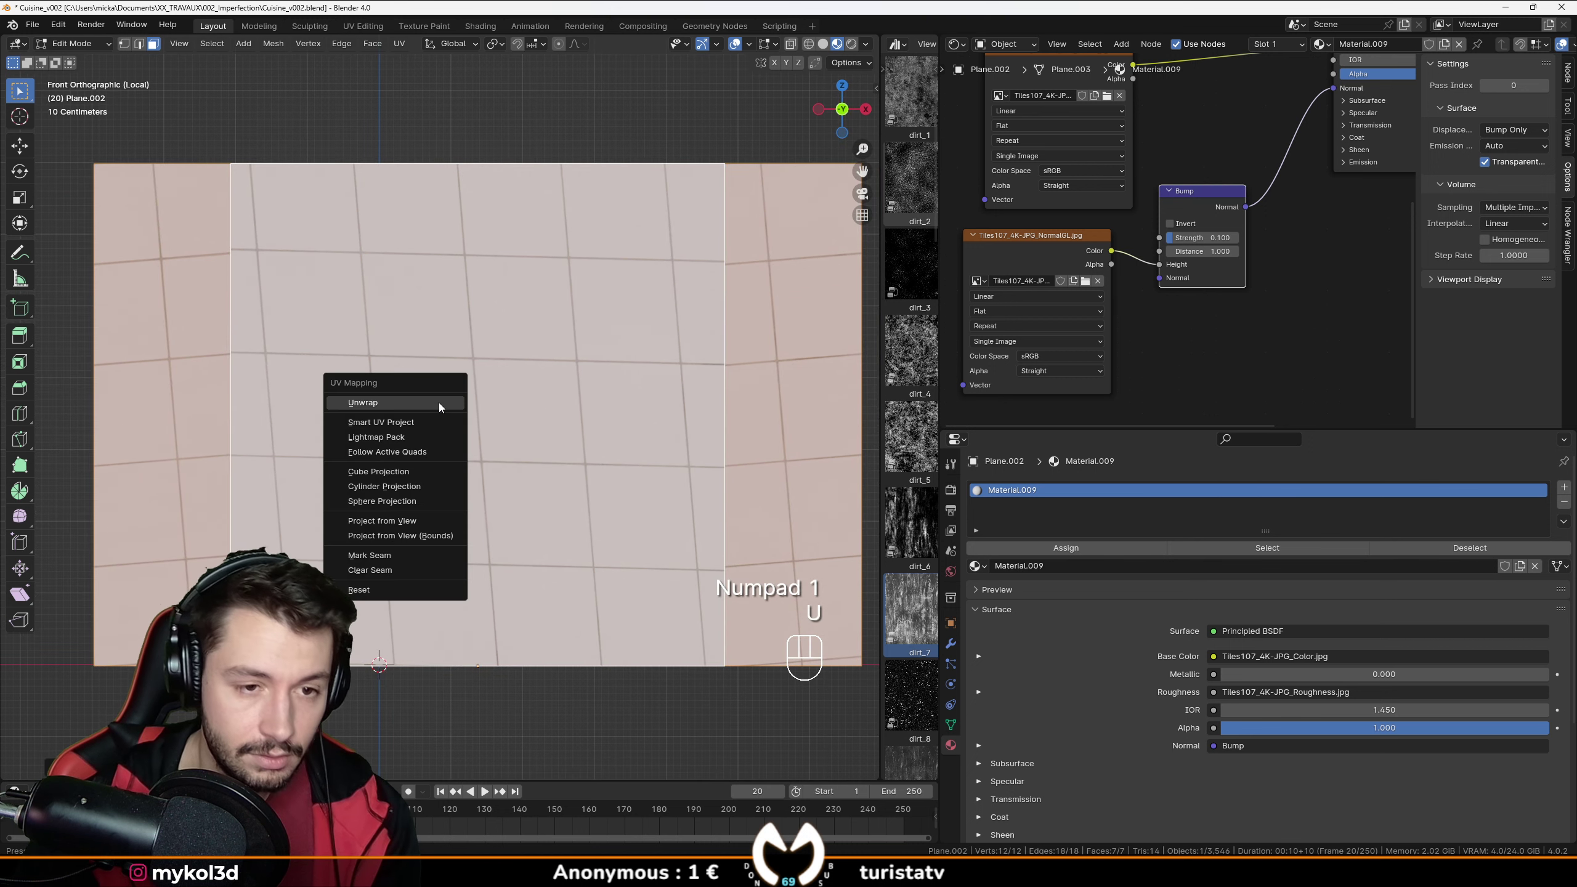
{"action": "left_click", "coordinate": [430, 520]}
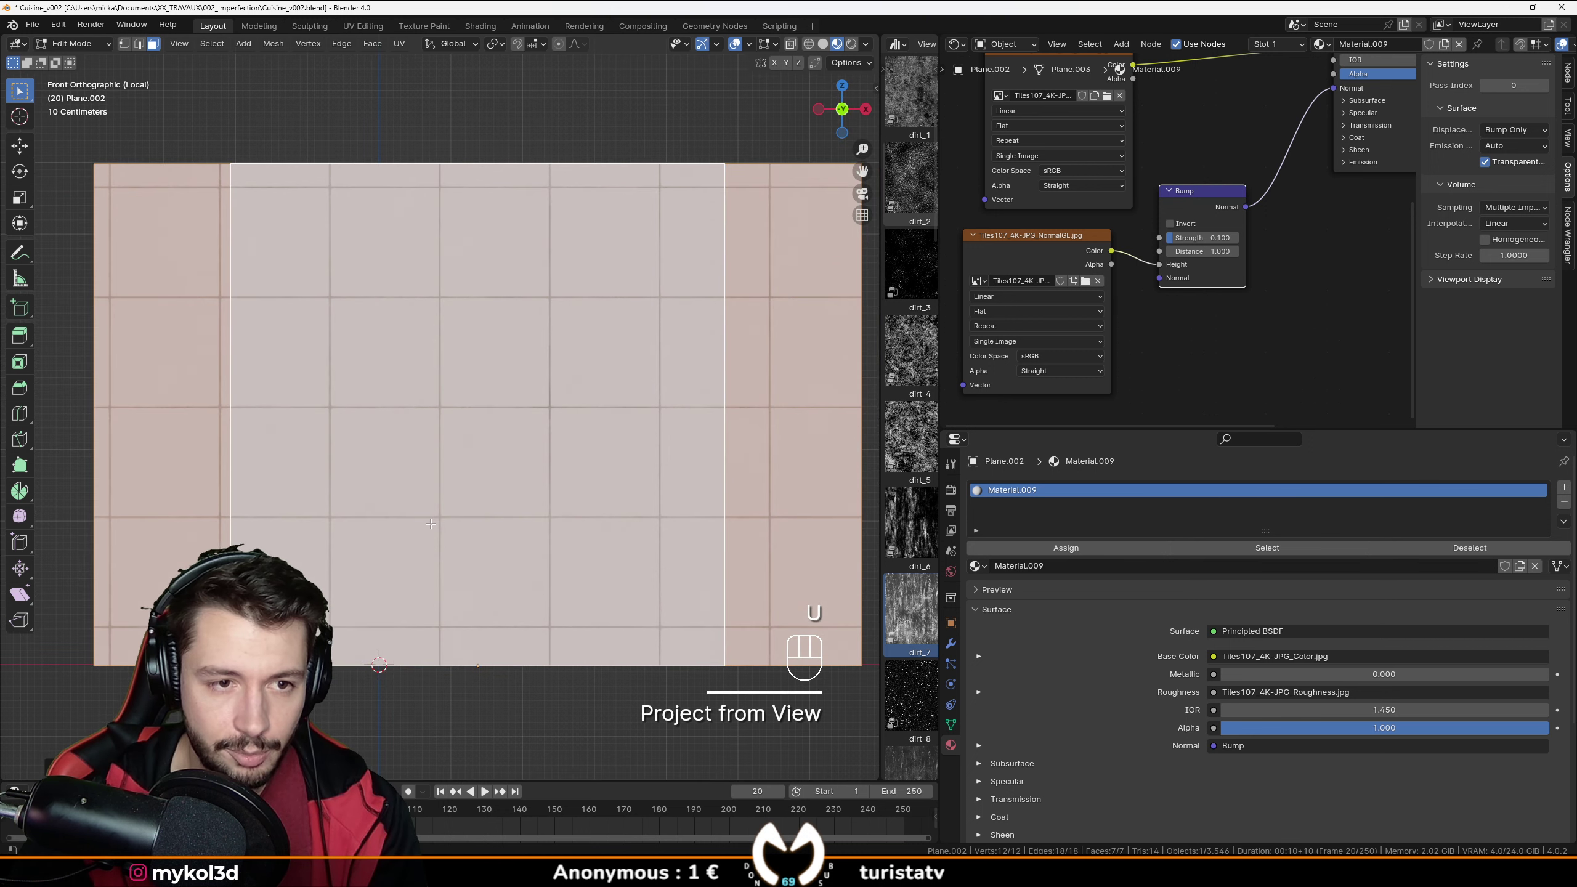
{"action": "key", "text": "Tab"}
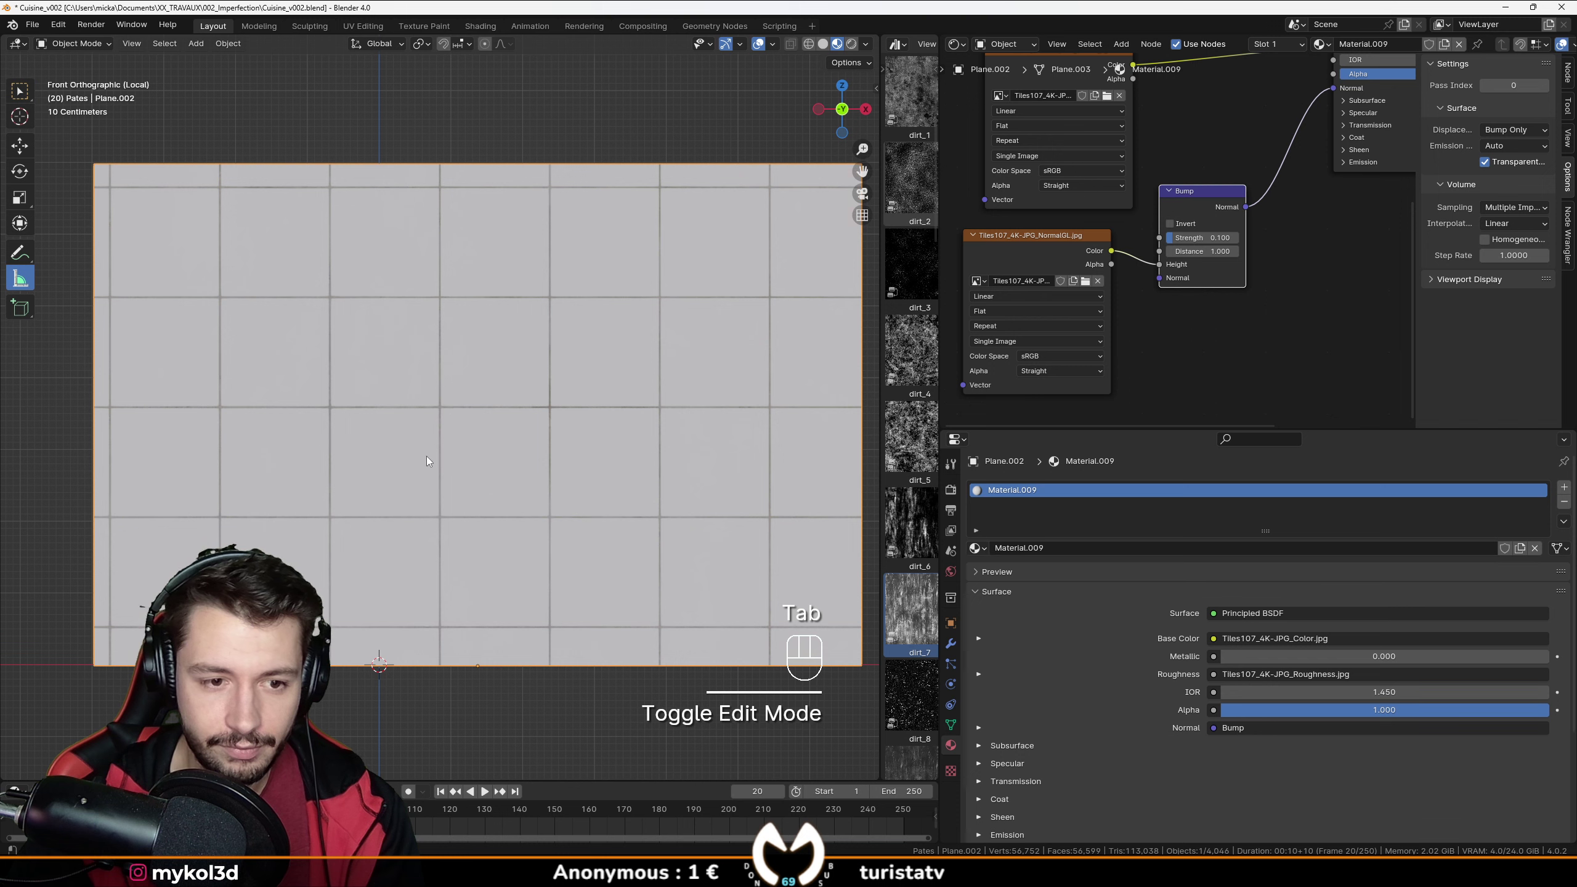
{"action": "middle_click_drag", "start_coordinate": [427, 456], "coordinate": [529, 410]}
{"action": "scroll", "coordinate": [516, 447], "scroll_direction": "up", "scroll_amount": 3}
{"action": "middle_click_drag", "start_coordinate": [501, 488], "coordinate": [509, 336]}
{"action": "scroll", "coordinate": [456, 286], "scroll_direction": "up", "scroll_amount": 2}
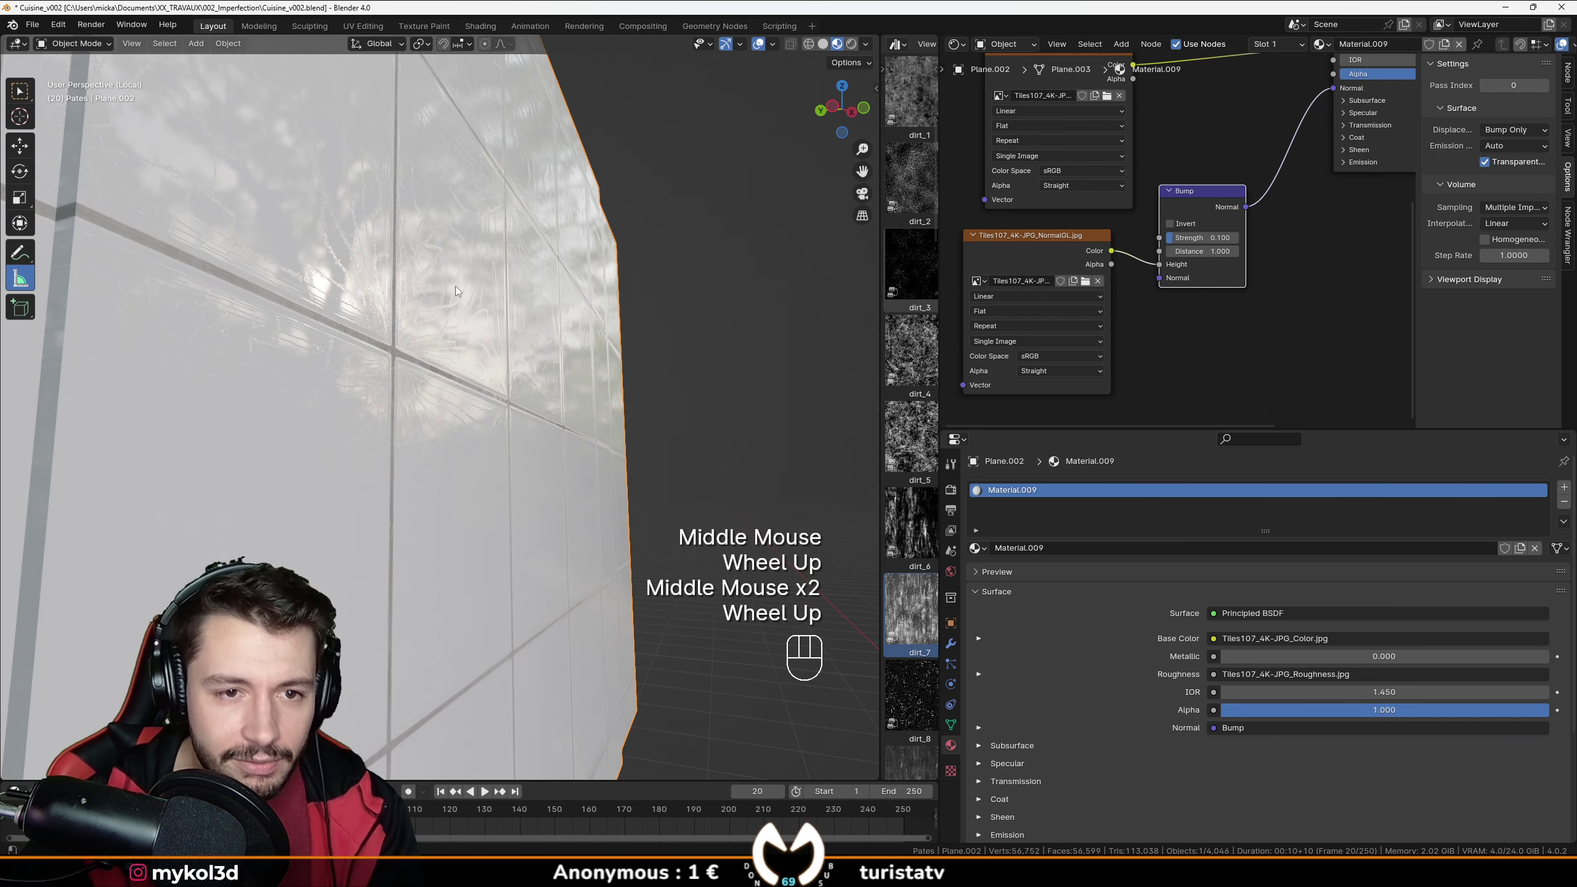
Delete the wall's Bump node and add a Normal Map node in its place.
{"action": "left_click", "coordinate": [1205, 198]}
{"action": "key", "text": "Delete"}
{"action": "key", "text": "shift+a"}
{"action": "type", "text": "norm"}
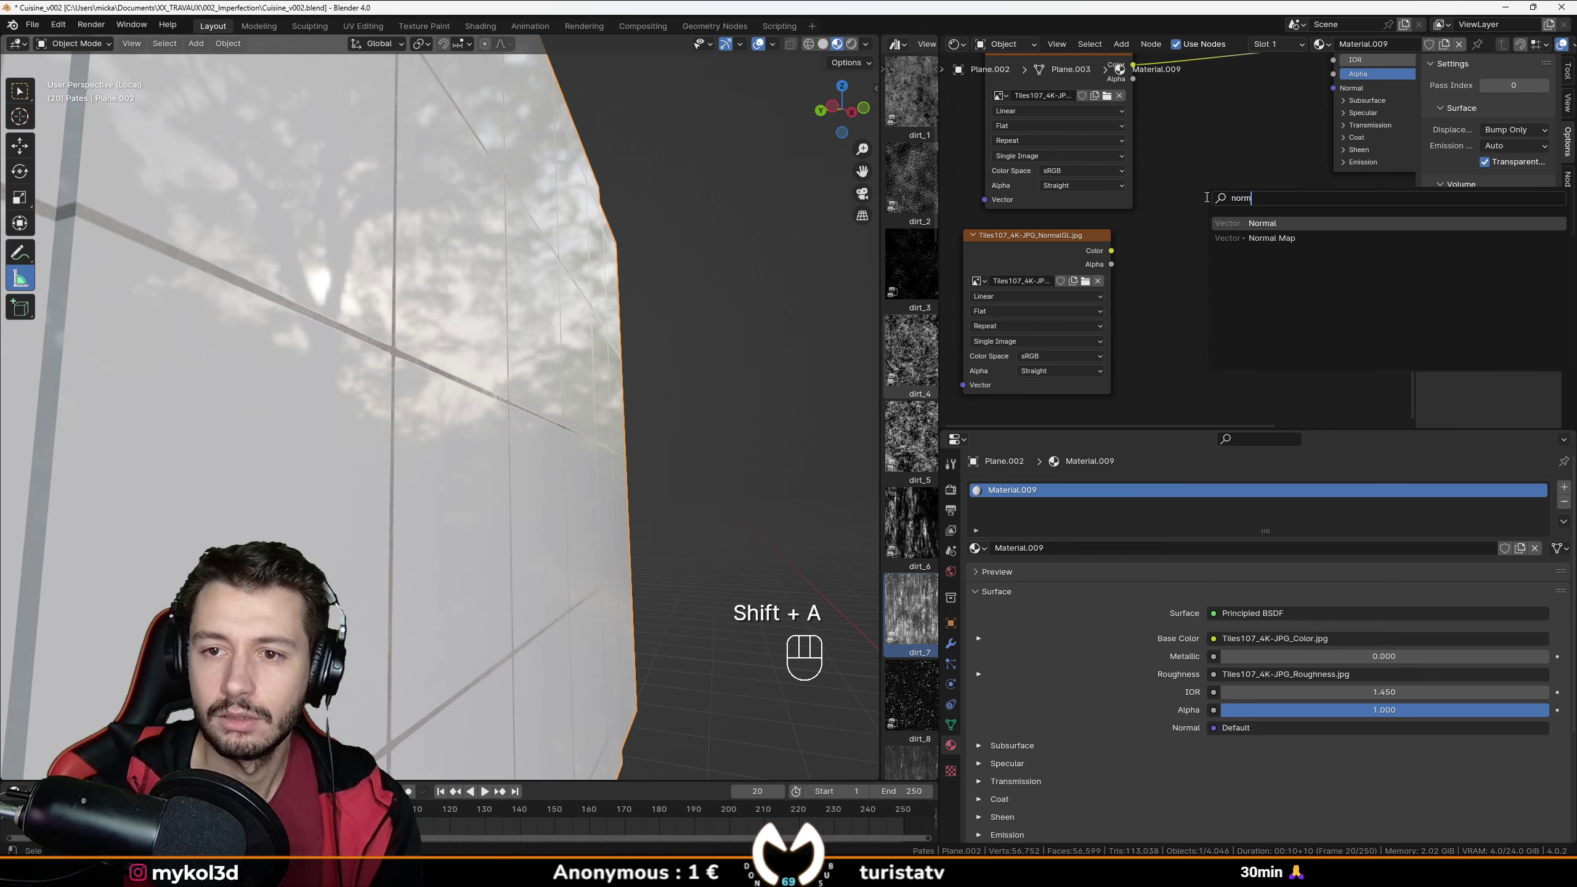
{"action": "key", "text": "Down"}
{"action": "key", "text": "Return"}
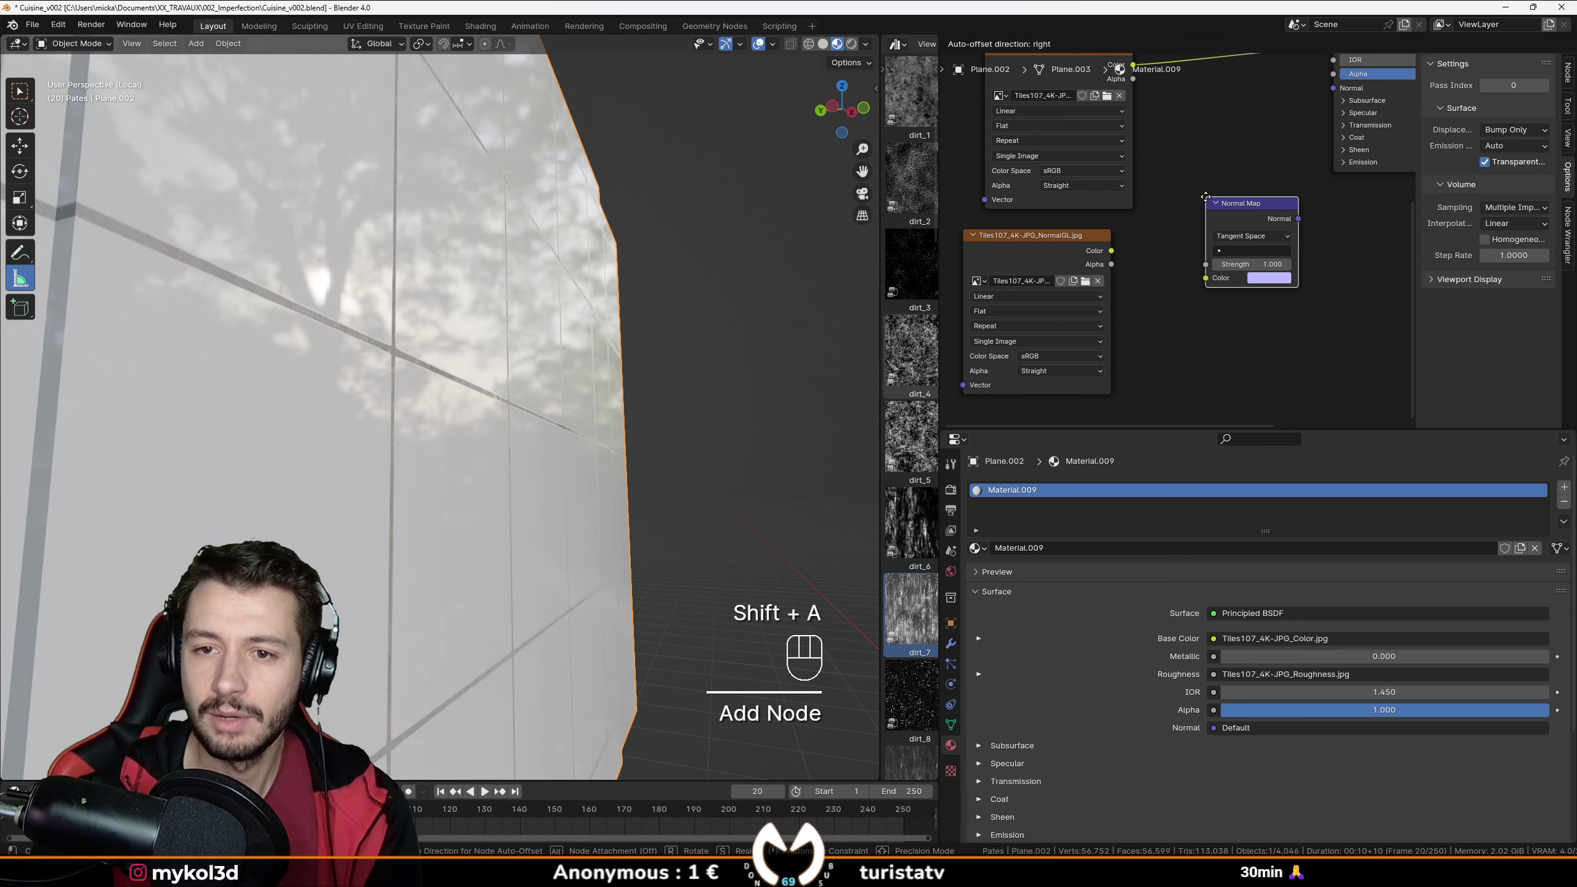
{"action": "left_click", "coordinate": [1202, 203]}
Set the NormalGL texture to Non-Color and route it through Normal Map into the BSDF Normal.
{"action": "left_click", "coordinate": [1056, 357]}
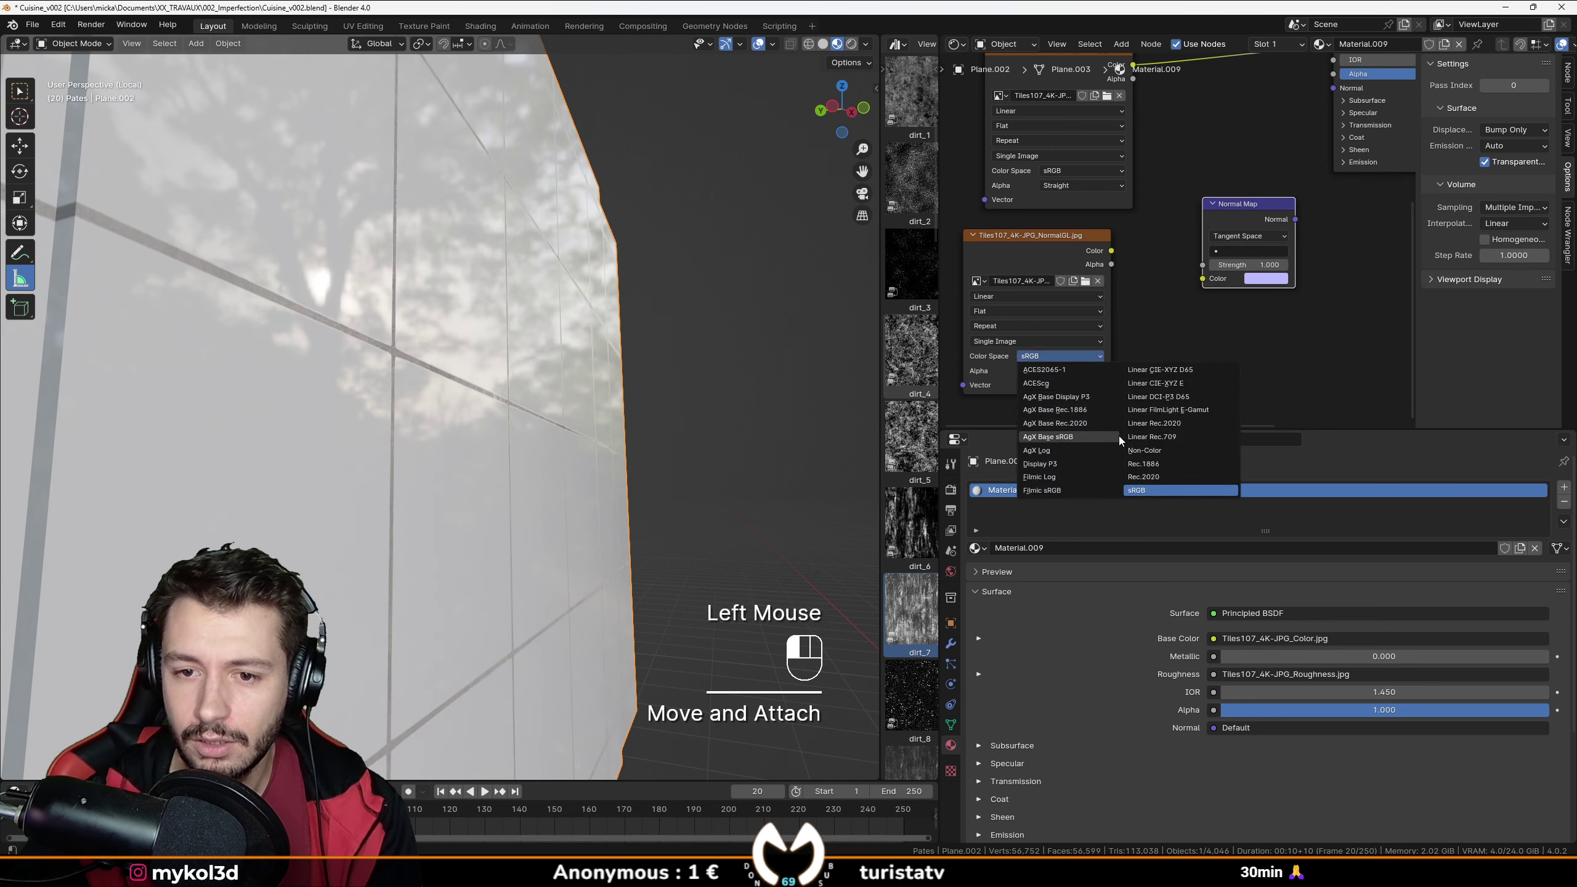
{"action": "left_click", "coordinate": [1144, 450]}
{"action": "left_click_drag", "start_coordinate": [1111, 250], "coordinate": [1203, 280]}
{"action": "left_click_drag", "start_coordinate": [1295, 219], "coordinate": [1334, 88]}
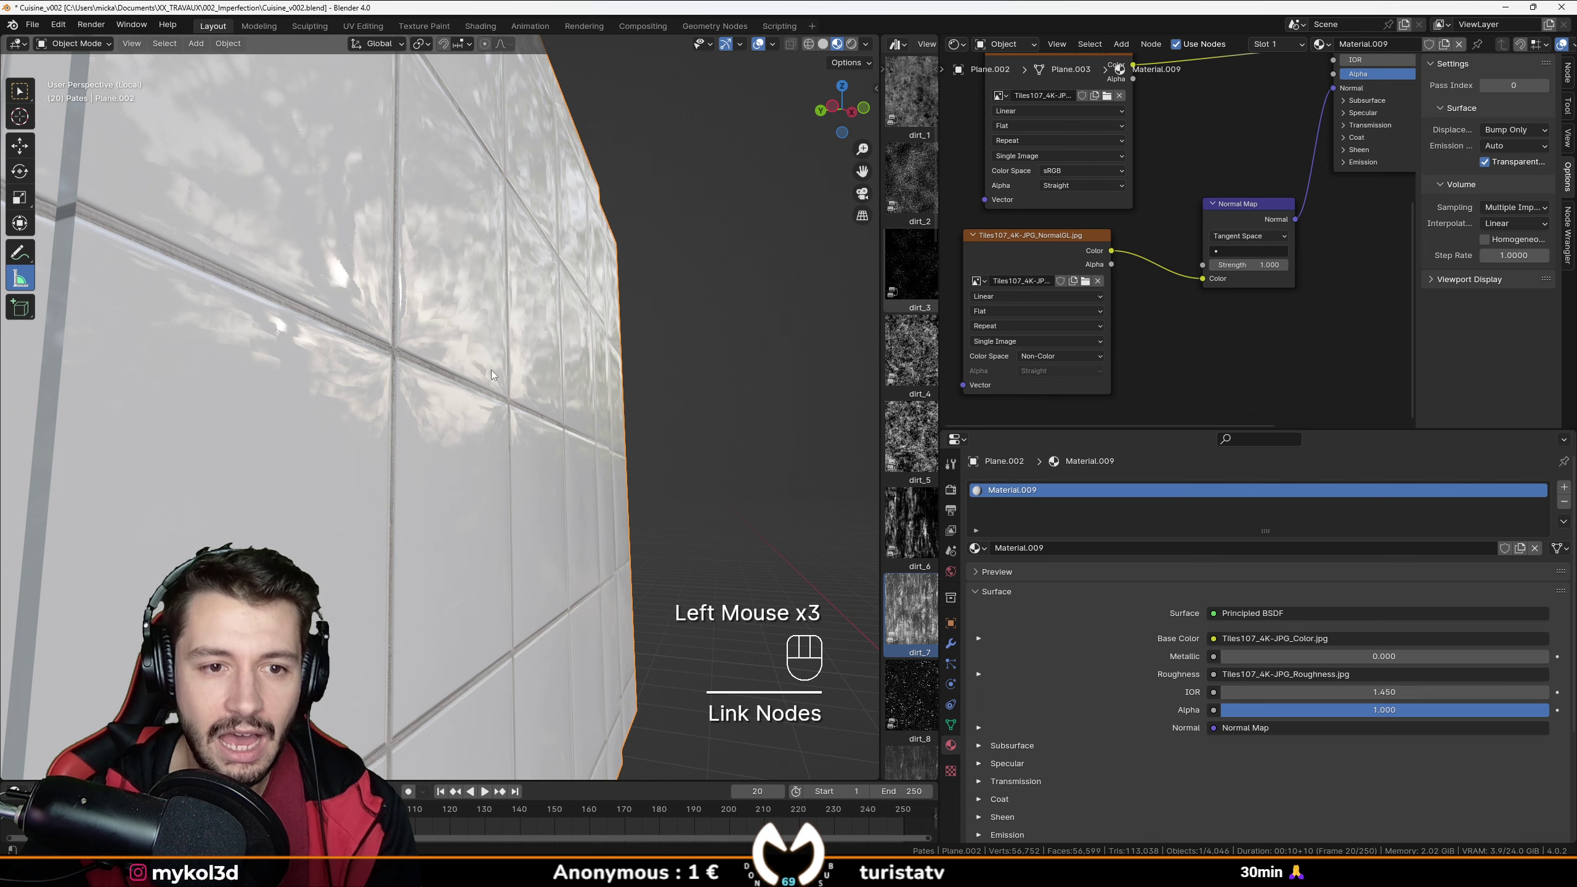
{"action": "middle_click_drag", "start_coordinate": [567, 364], "coordinate": [410, 418]}
{"action": "scroll", "coordinate": [568, 347], "scroll_direction": "down", "scroll_amount": 1}
{"action": "scroll", "coordinate": [508, 392], "scroll_direction": "up", "scroll_amount": 2}
{"action": "left_click", "coordinate": [515, 385]}
{"action": "scroll", "coordinate": [515, 385], "scroll_direction": "down", "scroll_amount": 1}
{"action": "key", "text": "KP_1"}
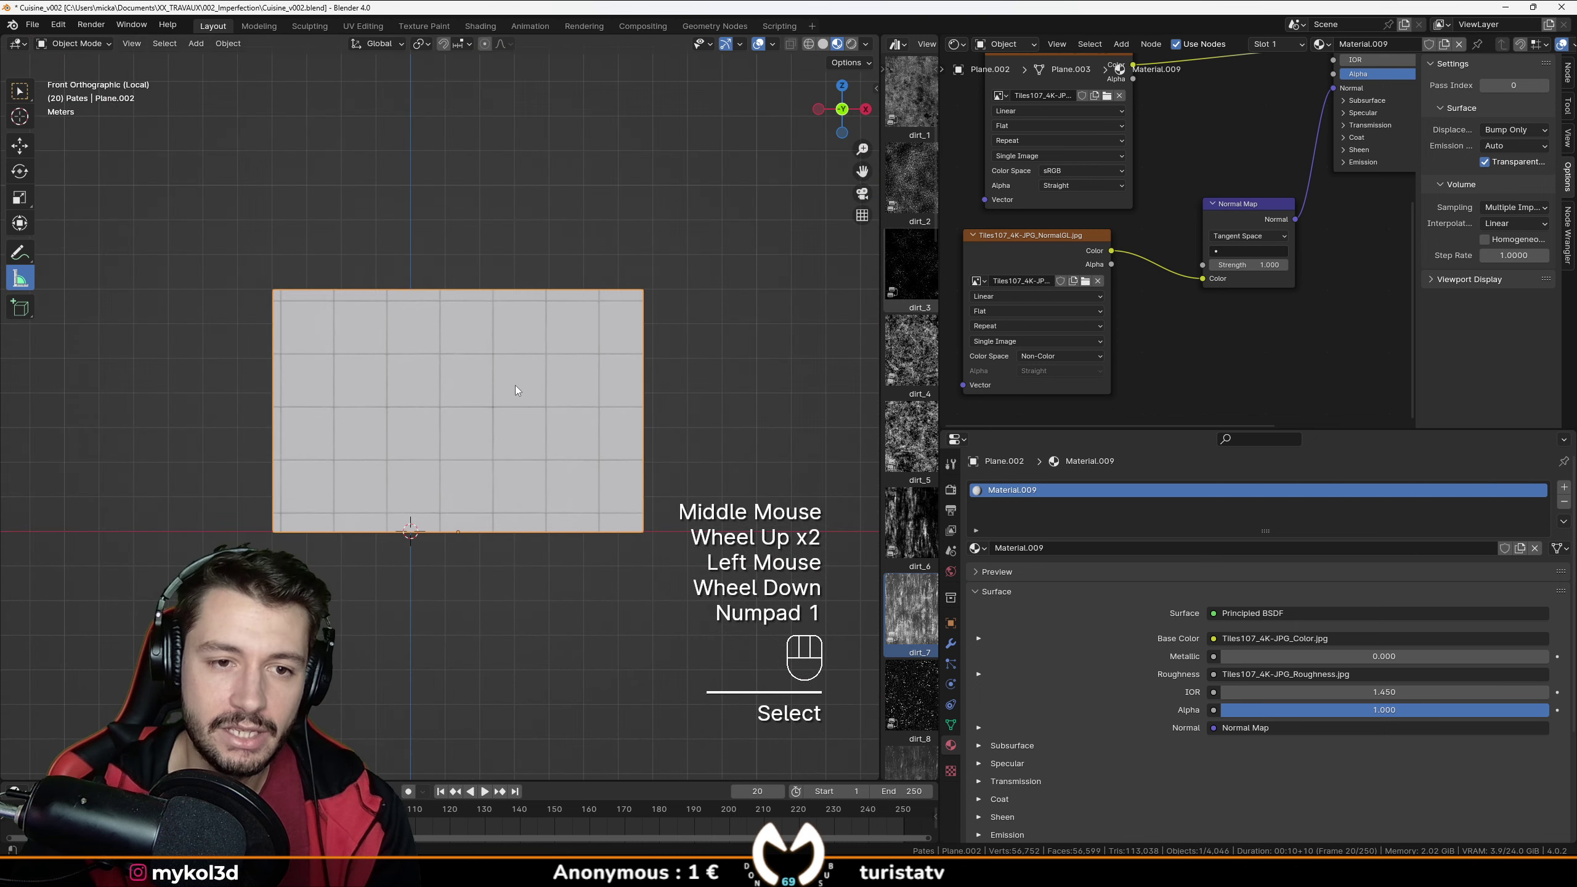
Switch the image panel to the UV Editor and scale the wall plane's UVs down.
{"action": "left_click_drag", "start_coordinate": [956, 44], "coordinate": [1068, 99]}
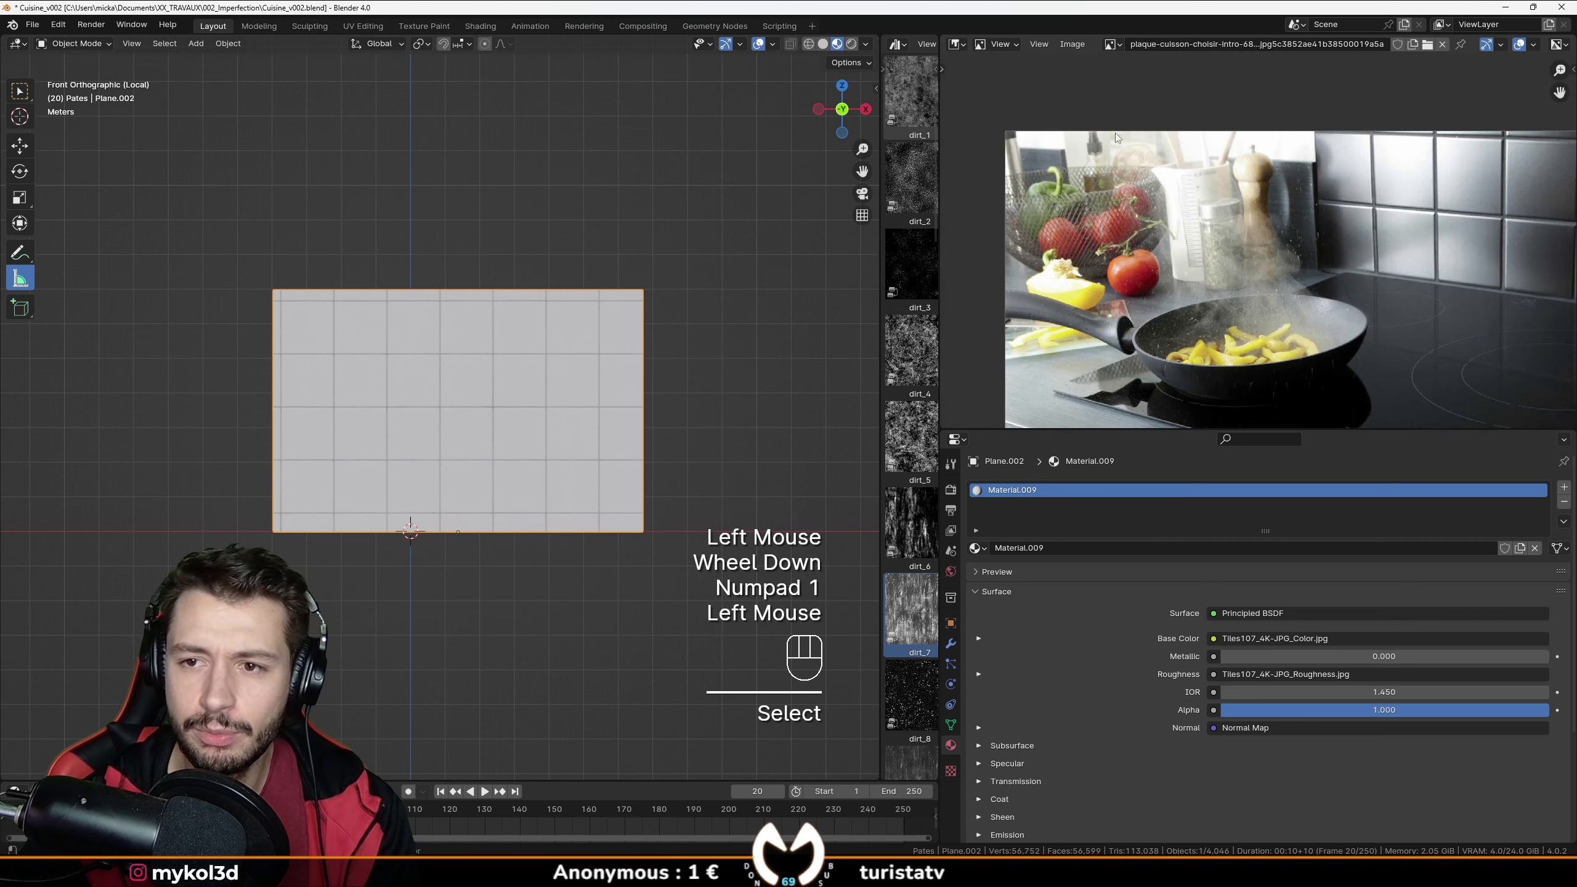
{"action": "left_click", "coordinate": [956, 44]}
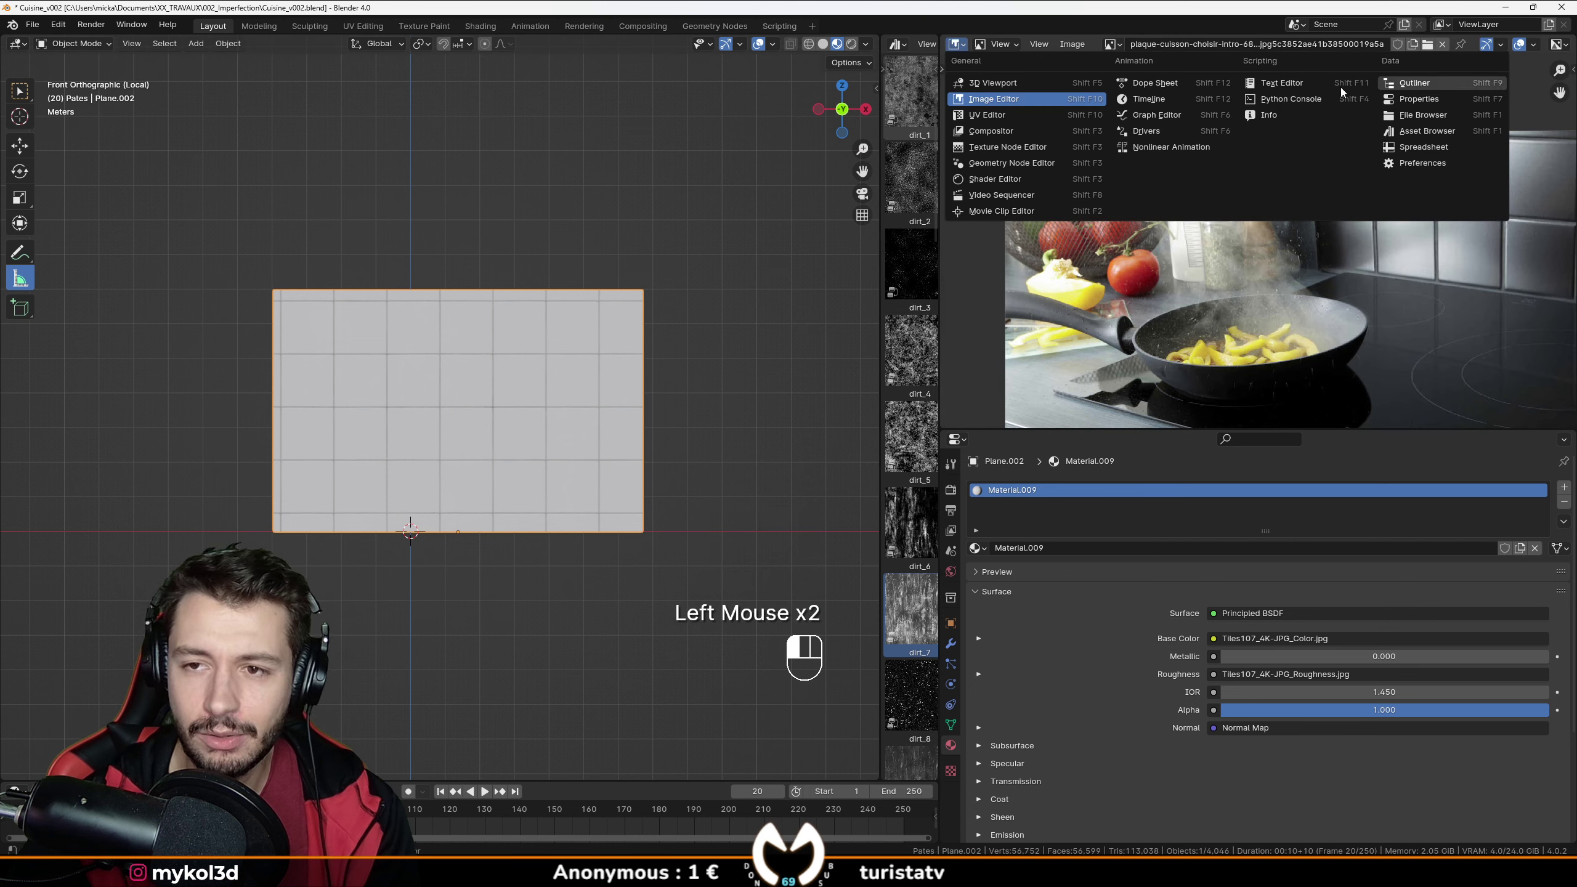
{"action": "left_click", "coordinate": [1010, 114]}
{"action": "key", "text": "Tab"}
{"action": "key", "text": "a"}
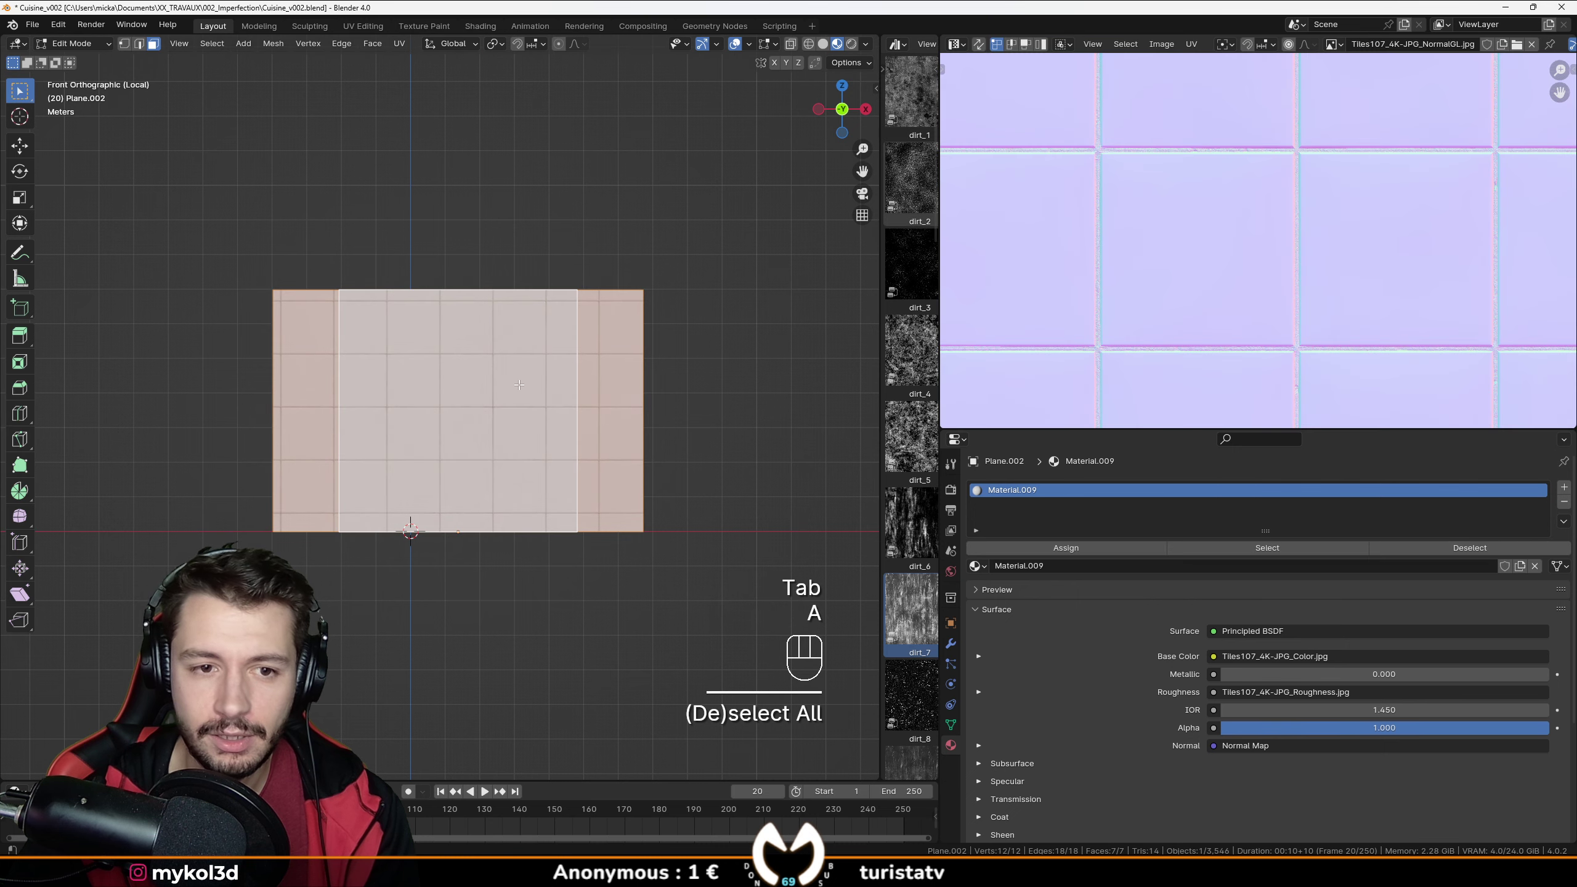
{"action": "scroll", "coordinate": [1210, 310], "scroll_direction": "down", "scroll_amount": 2}
{"action": "scroll", "coordinate": [1312, 321], "scroll_direction": "up", "scroll_amount": 2}
{"action": "key", "text": "s"}
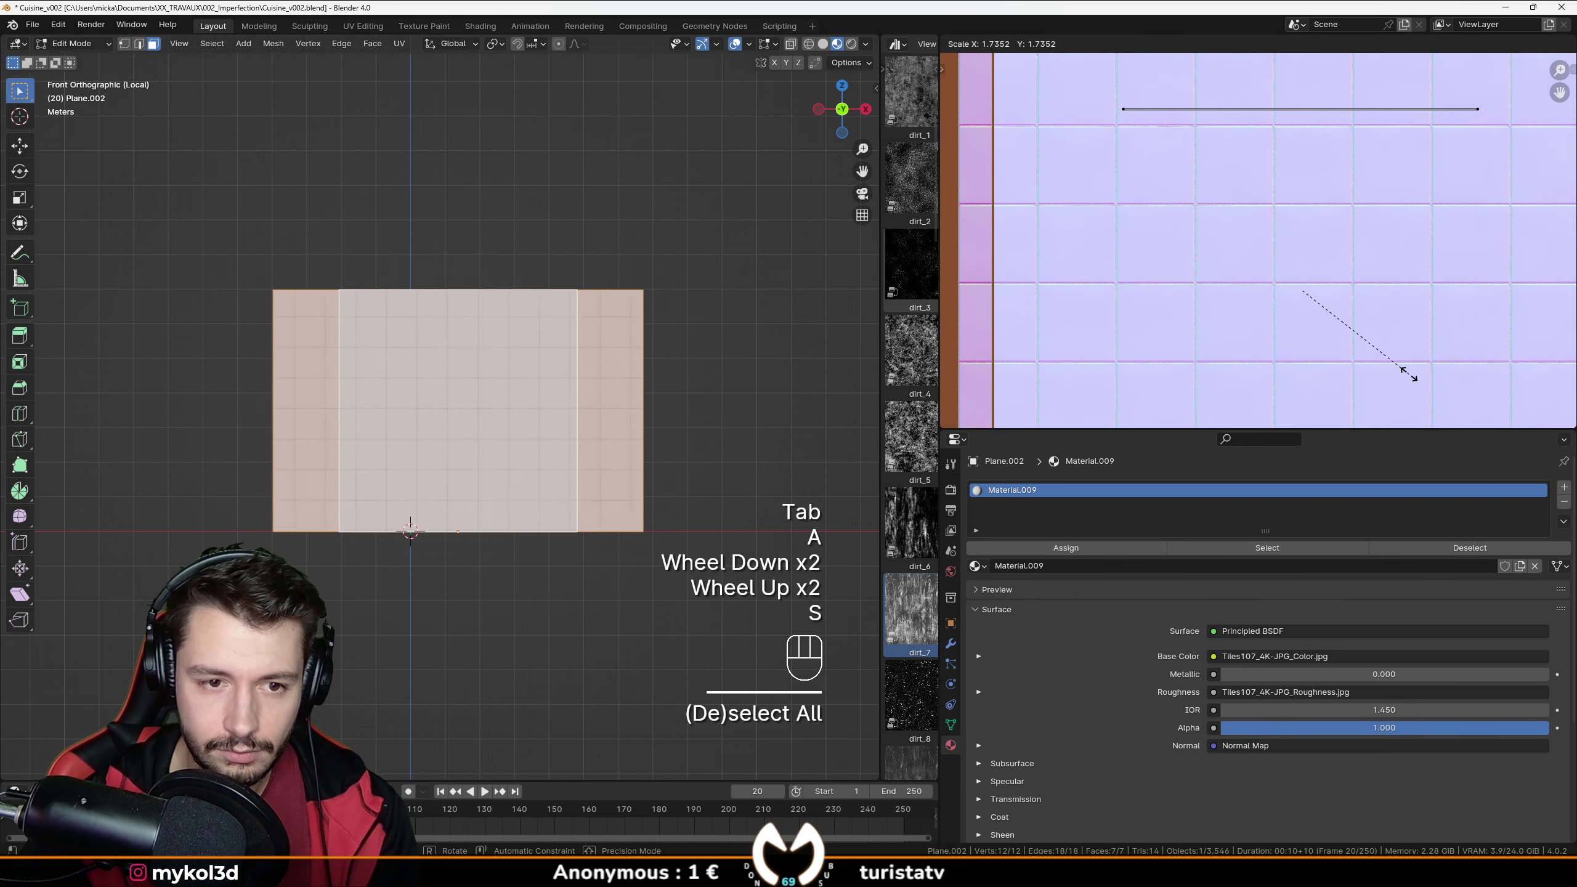
{"action": "left_click", "coordinate": [1408, 377]}
Fine-tune the UV scale so the tiles are sized correctly on the wall.
{"action": "scroll", "coordinate": [456, 408], "scroll_direction": "up", "scroll_amount": 5}
{"action": "scroll", "coordinate": [500, 416], "scroll_direction": "up", "scroll_amount": 1}
{"action": "middle_click_drag", "start_coordinate": [475, 538], "coordinate": [526, 425], "text": "shift"}
{"action": "scroll", "coordinate": [516, 421], "scroll_direction": "down", "scroll_amount": 1}
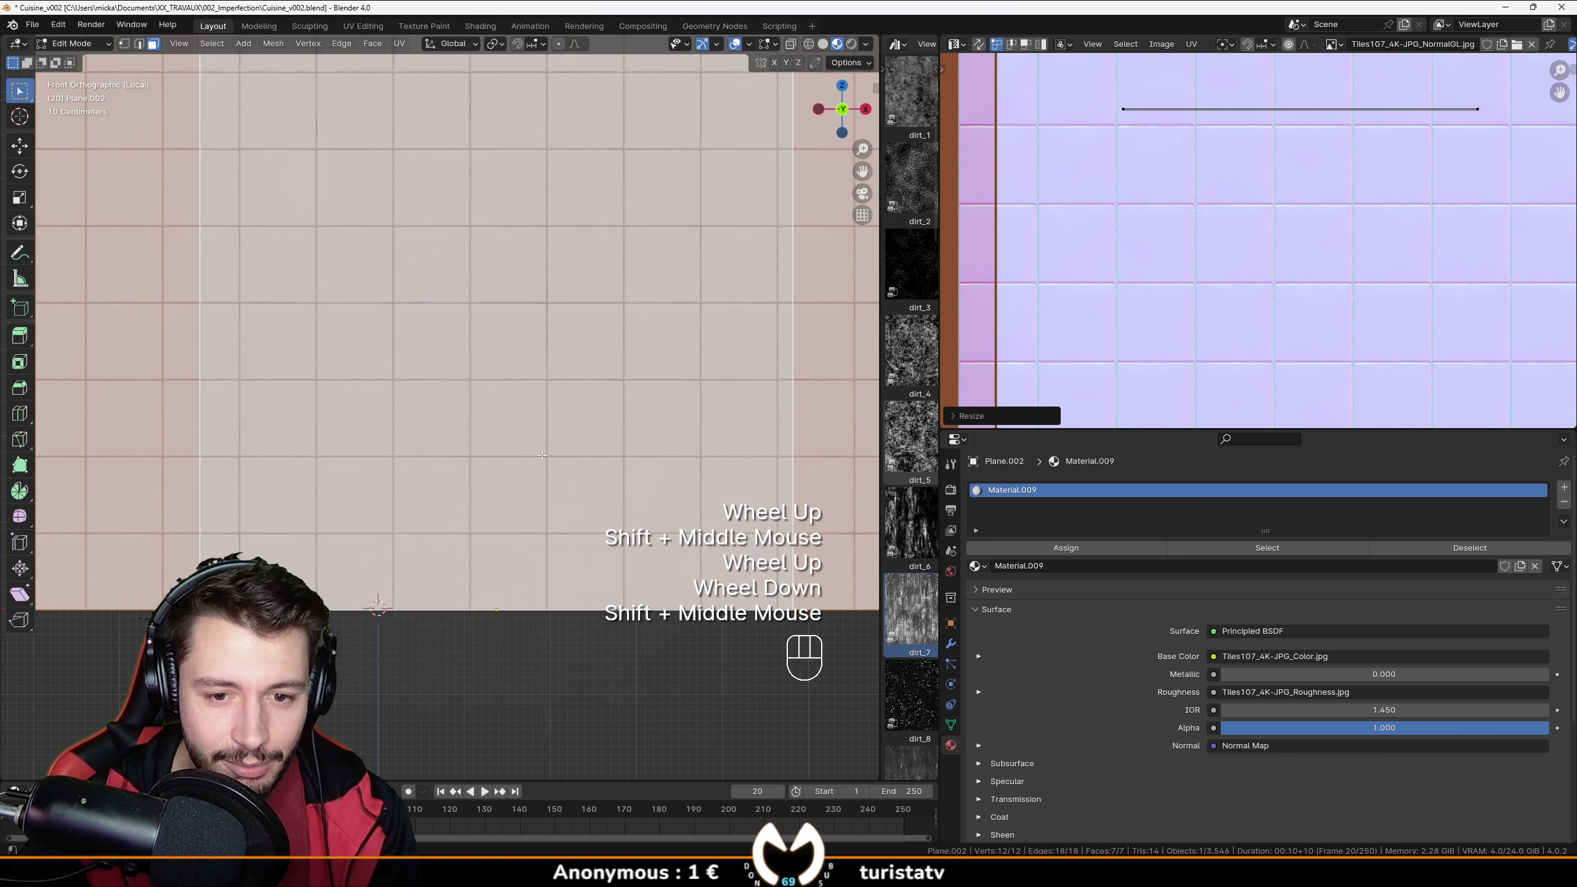
{"action": "scroll", "coordinate": [544, 456], "scroll_direction": "up", "scroll_amount": 1}
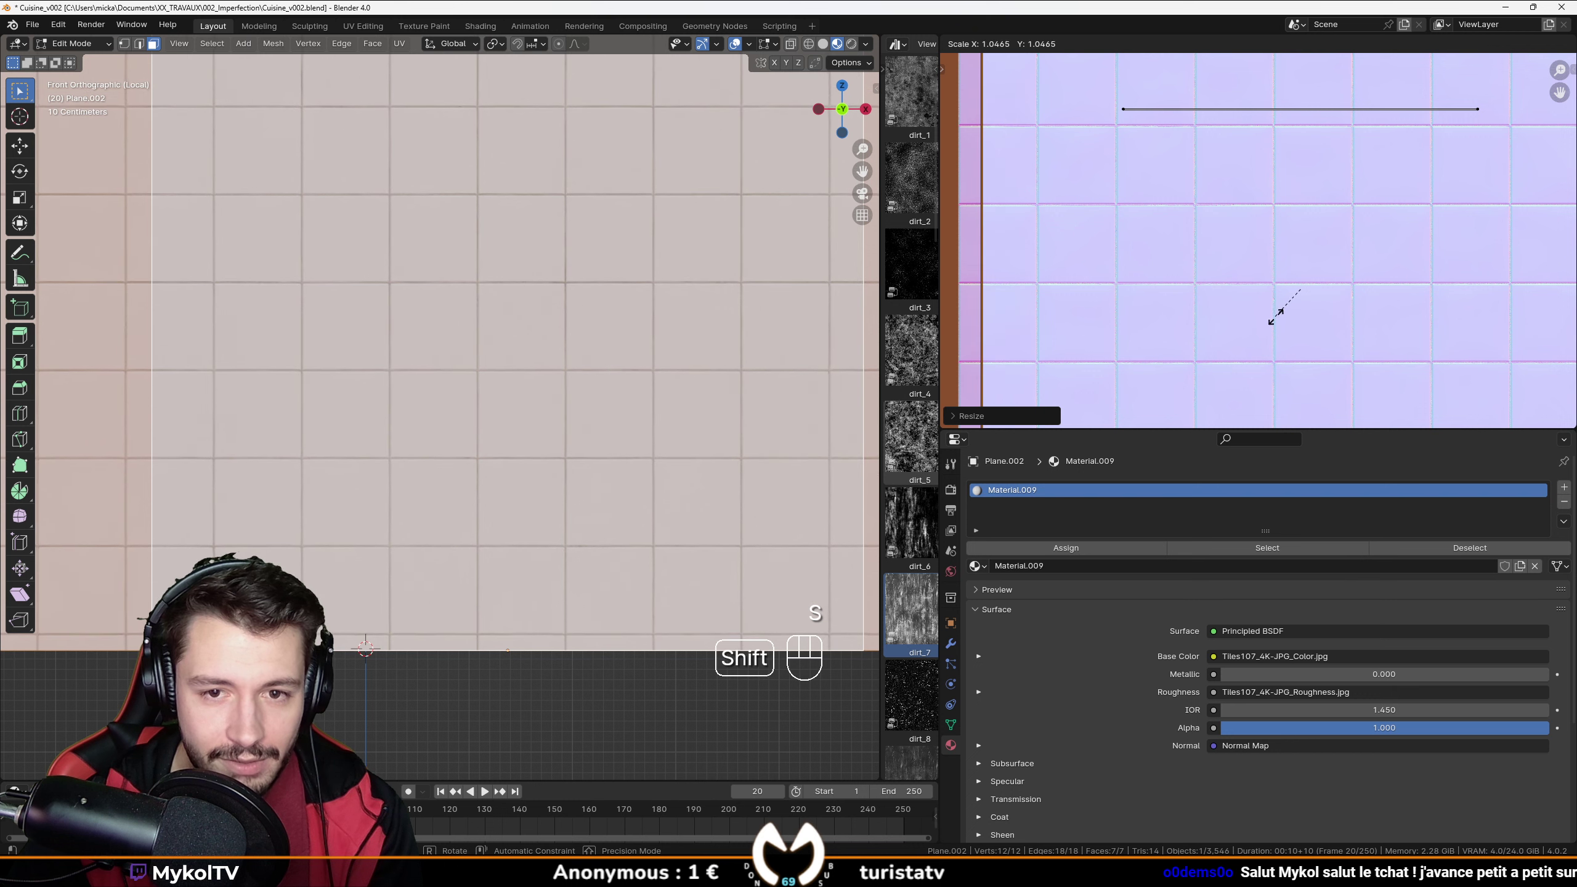
{"action": "key", "text": "s"}
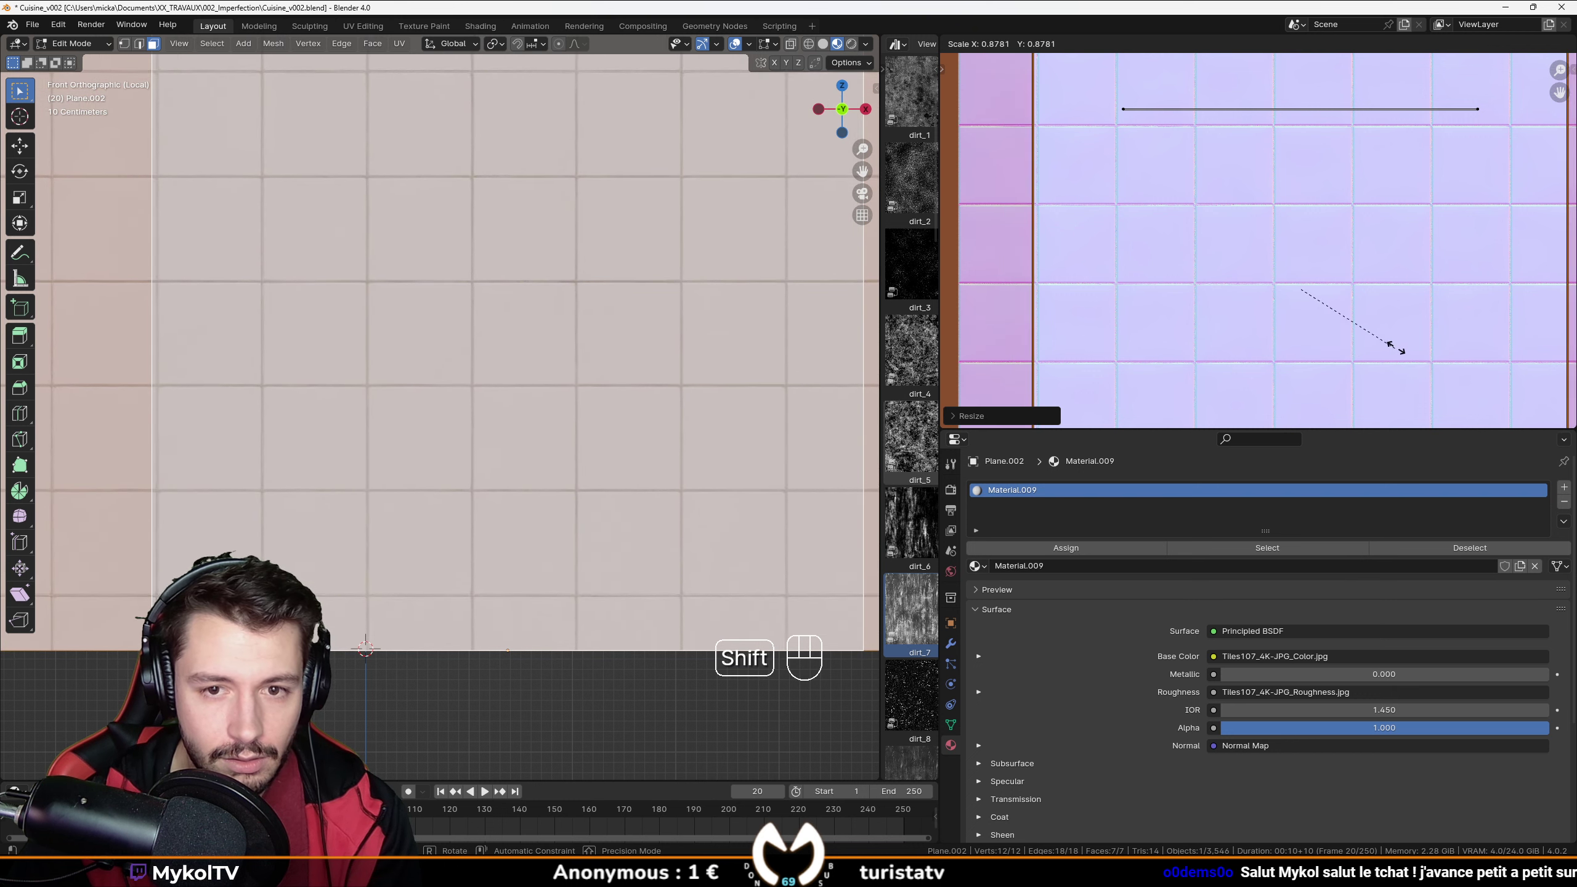
{"action": "left_click", "coordinate": [1358, 335]}
Shift the UVs along X and then Y to align the tile grid, returning to Object Mode.
{"action": "key", "text": "g"}
{"action": "key", "text": "x"}
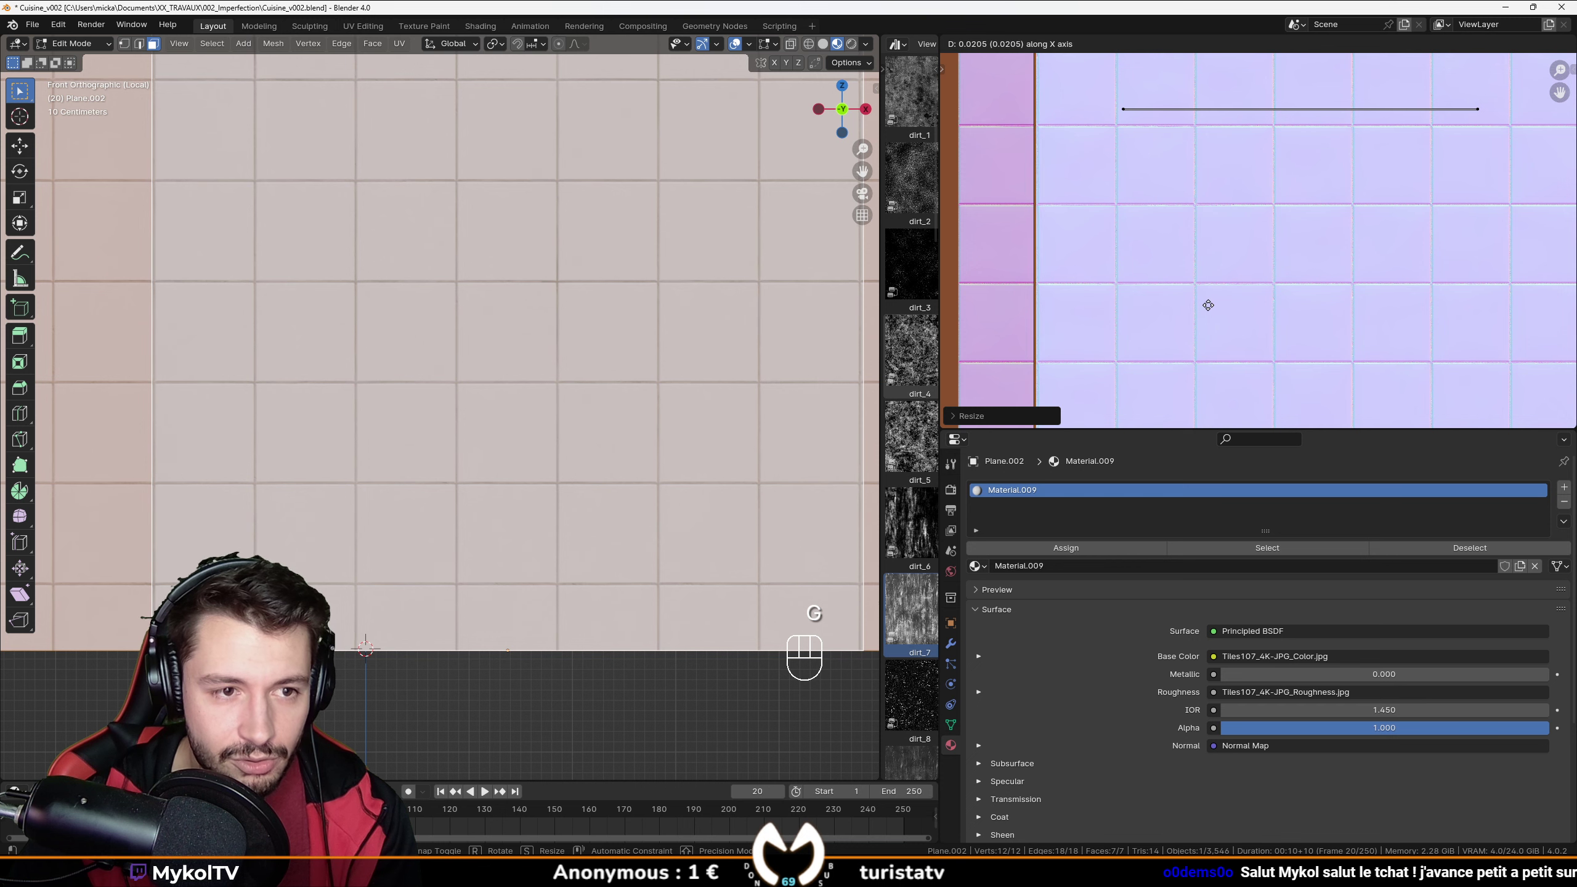
{"action": "left_click", "coordinate": [1174, 296]}
{"action": "key", "text": "g"}
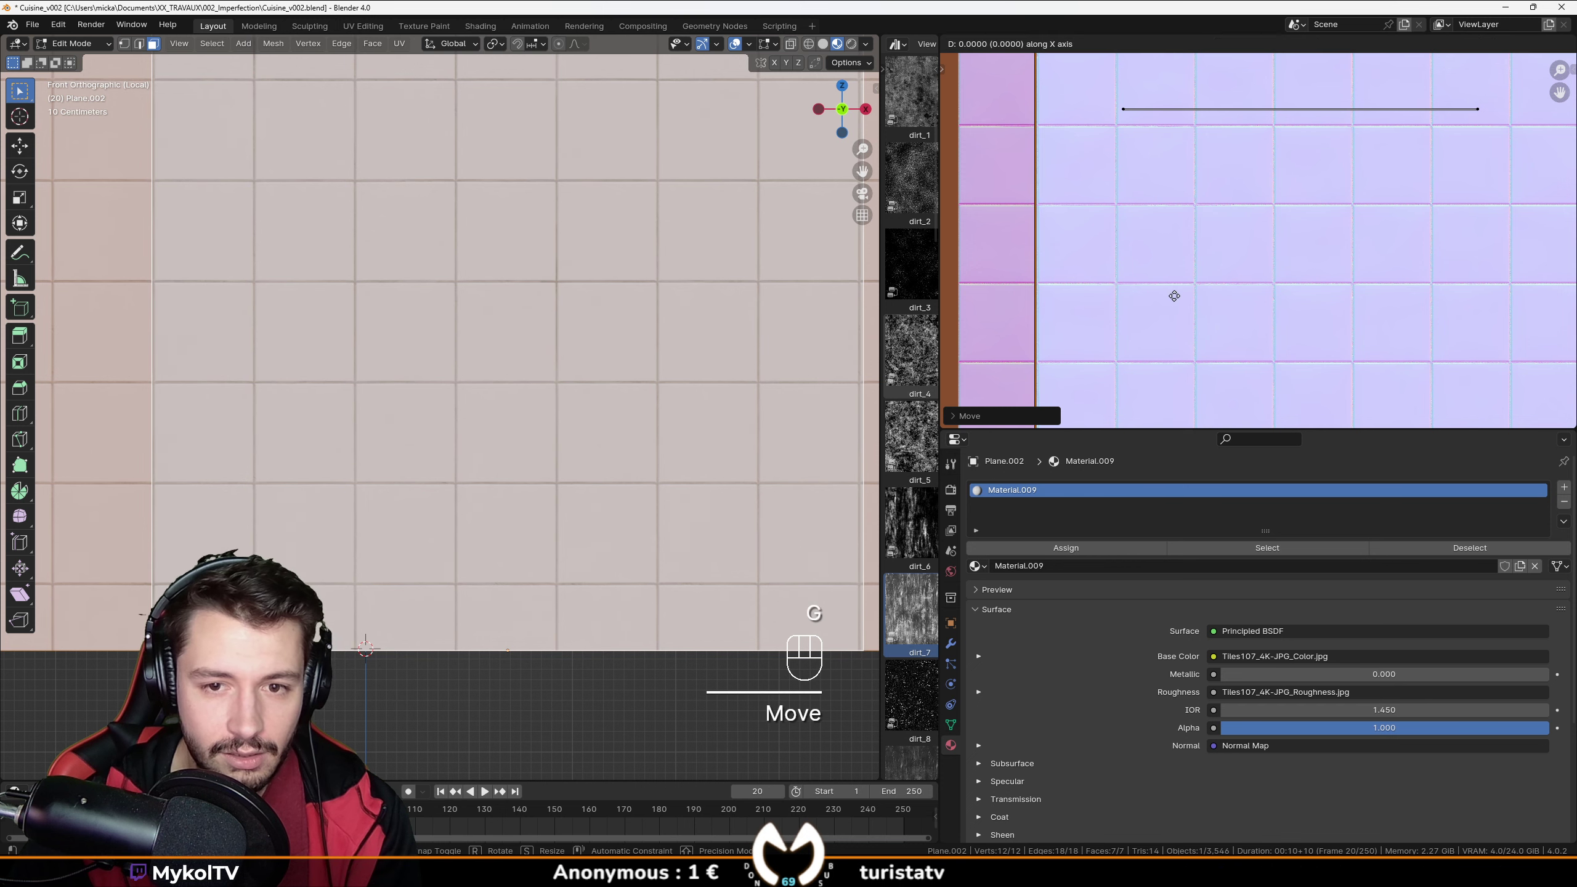
{"action": "key", "text": "y"}
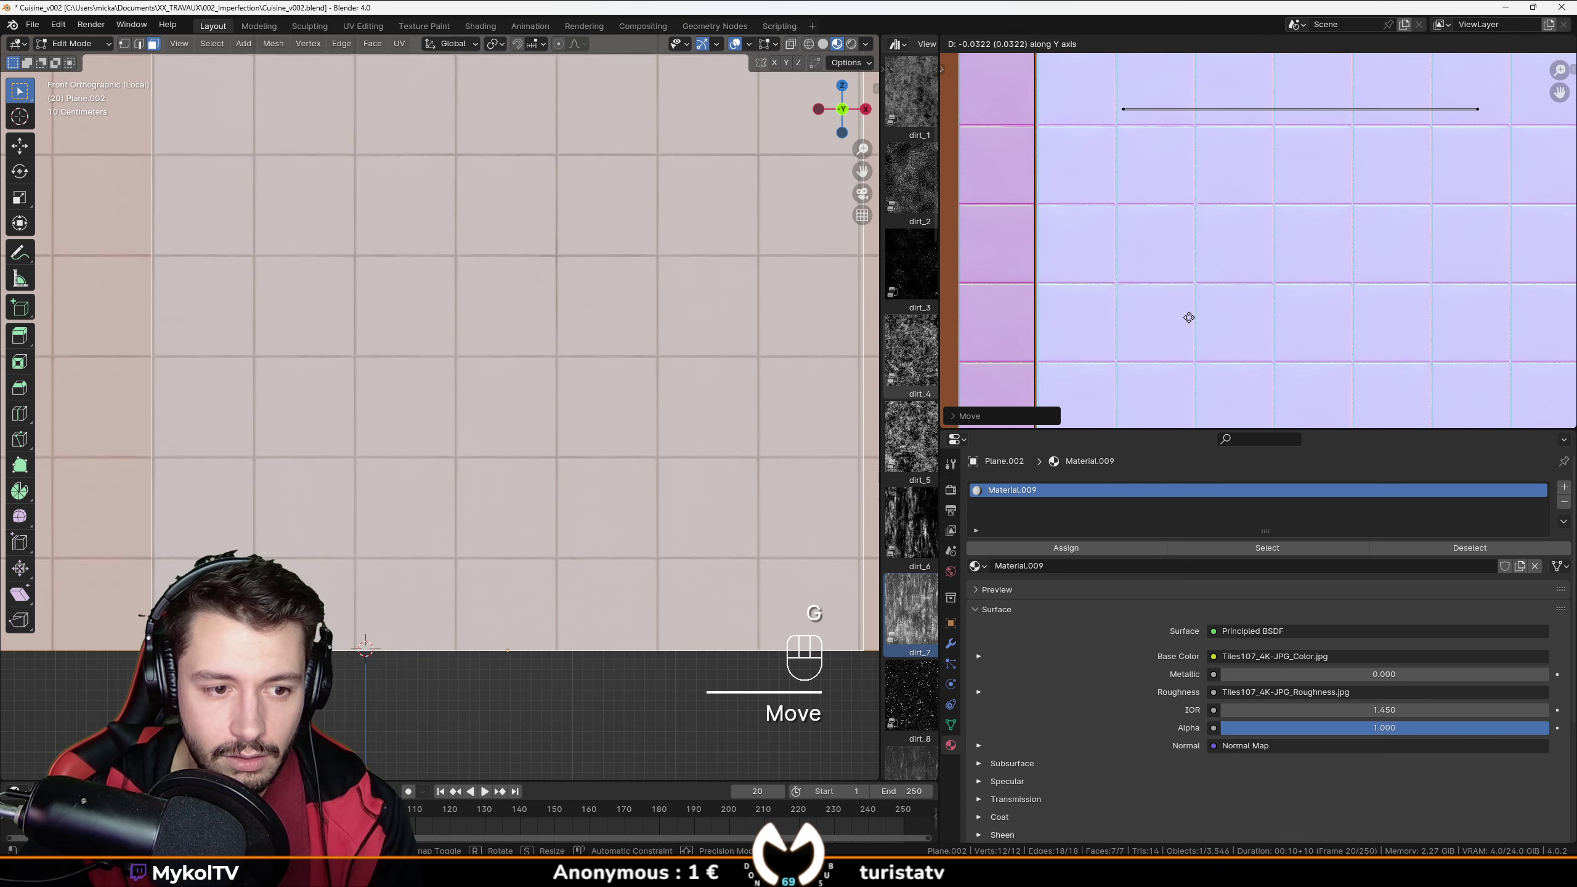
{"action": "left_click", "coordinate": [1187, 322]}
{"action": "key", "text": "Tab"}
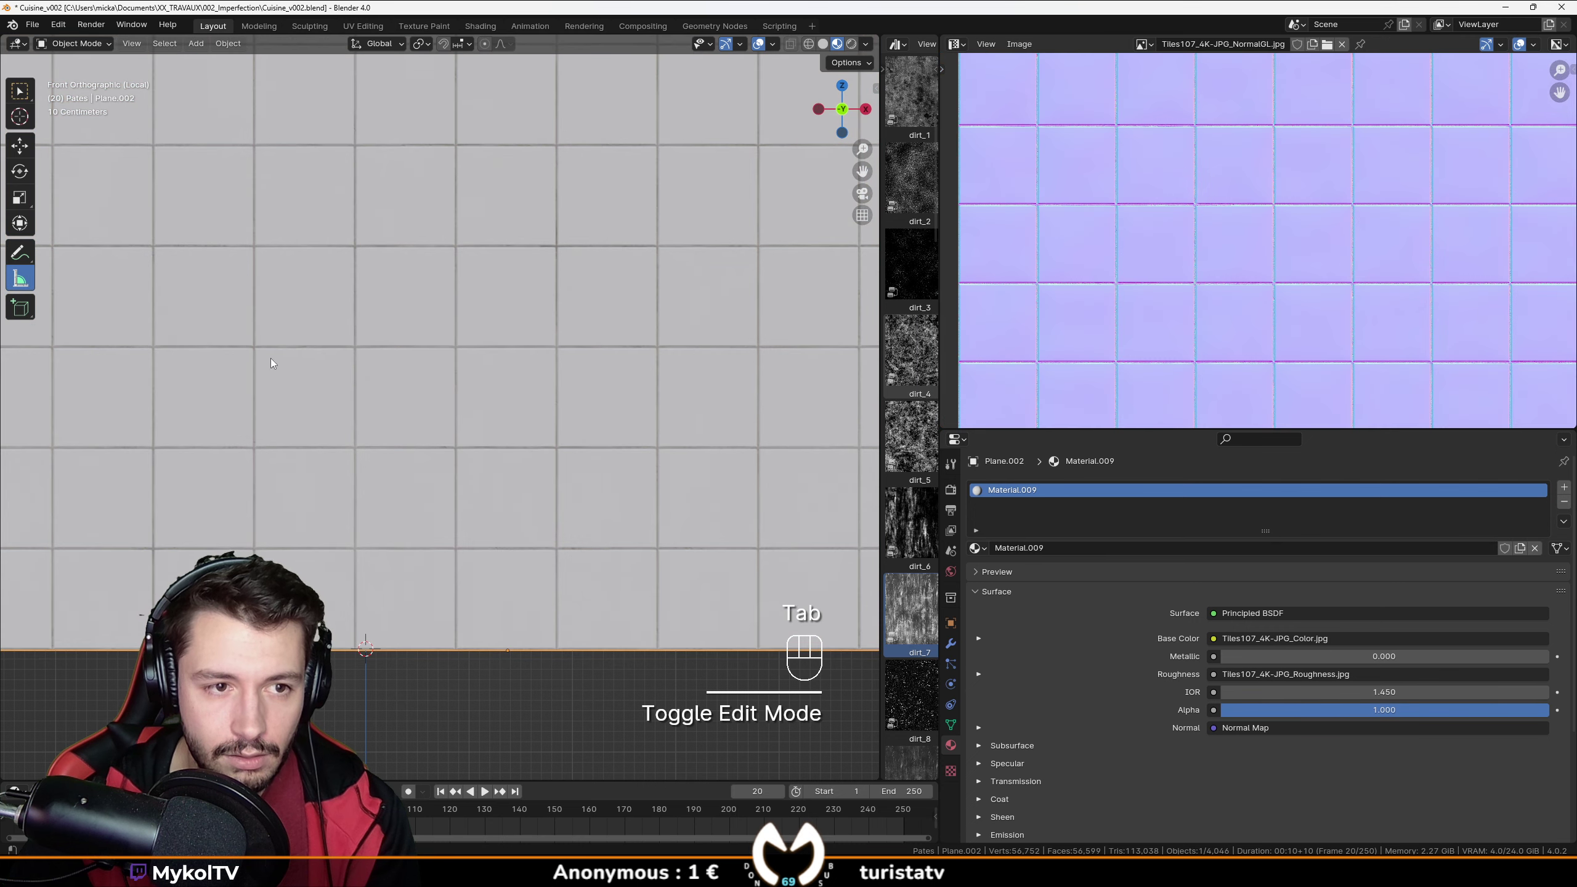
Turn the image panel into the Shader Editor showing the wall material's nodes.
{"action": "scroll", "coordinate": [264, 356], "scroll_direction": "down", "scroll_amount": 2}
{"action": "middle_click_drag", "start_coordinate": [254, 355], "coordinate": [385, 364]}
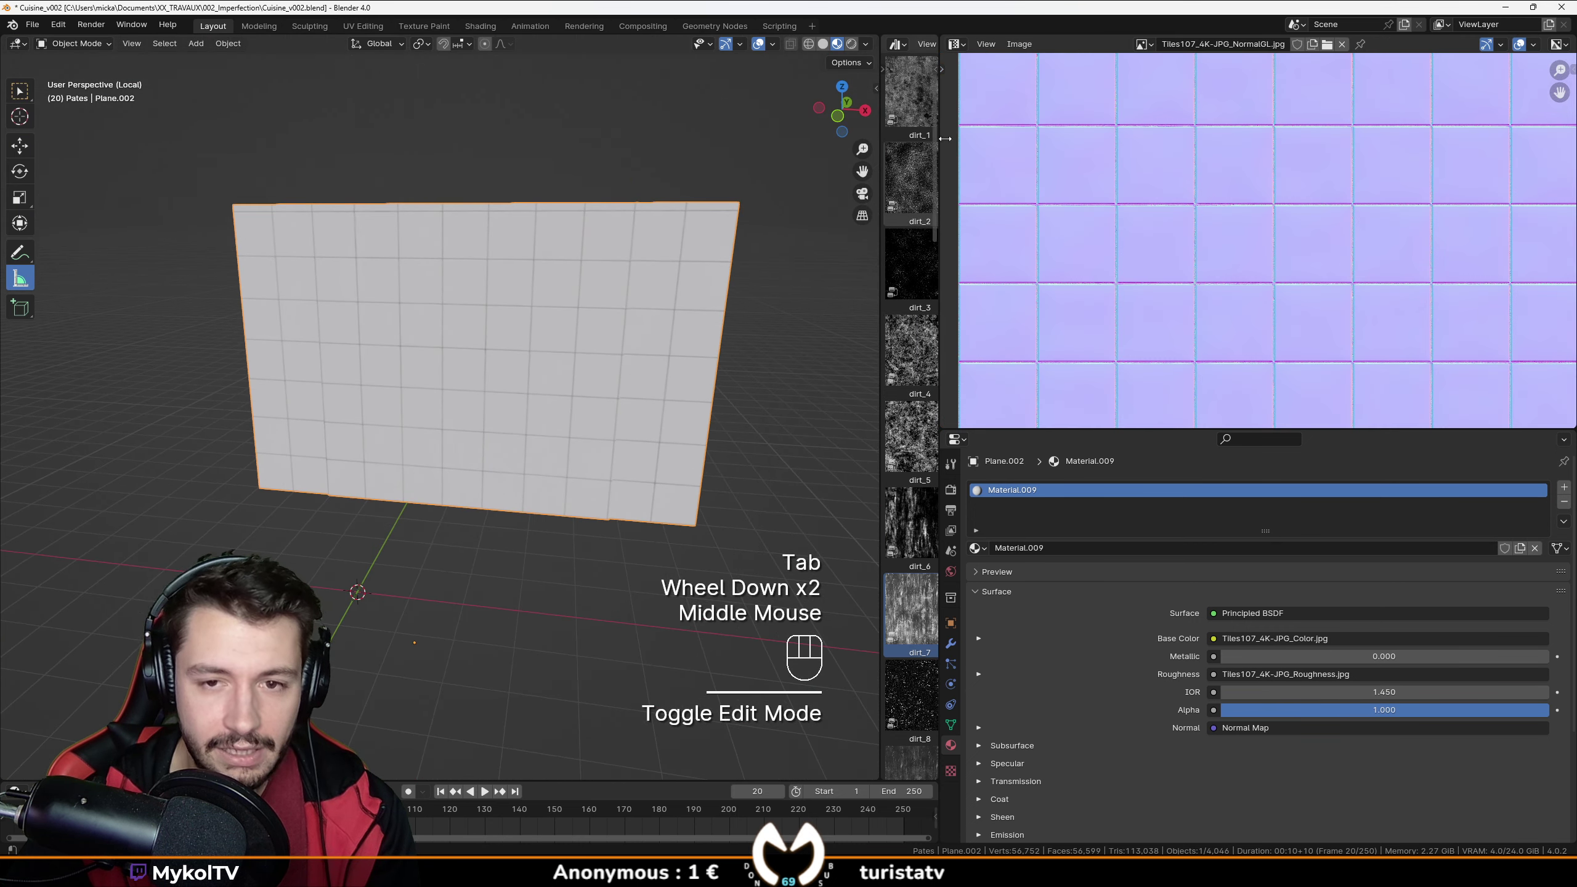
{"action": "left_click", "coordinate": [956, 47]}
{"action": "left_click", "coordinate": [998, 180]}
{"action": "scroll", "coordinate": [1205, 193], "scroll_direction": "down", "scroll_amount": 2}
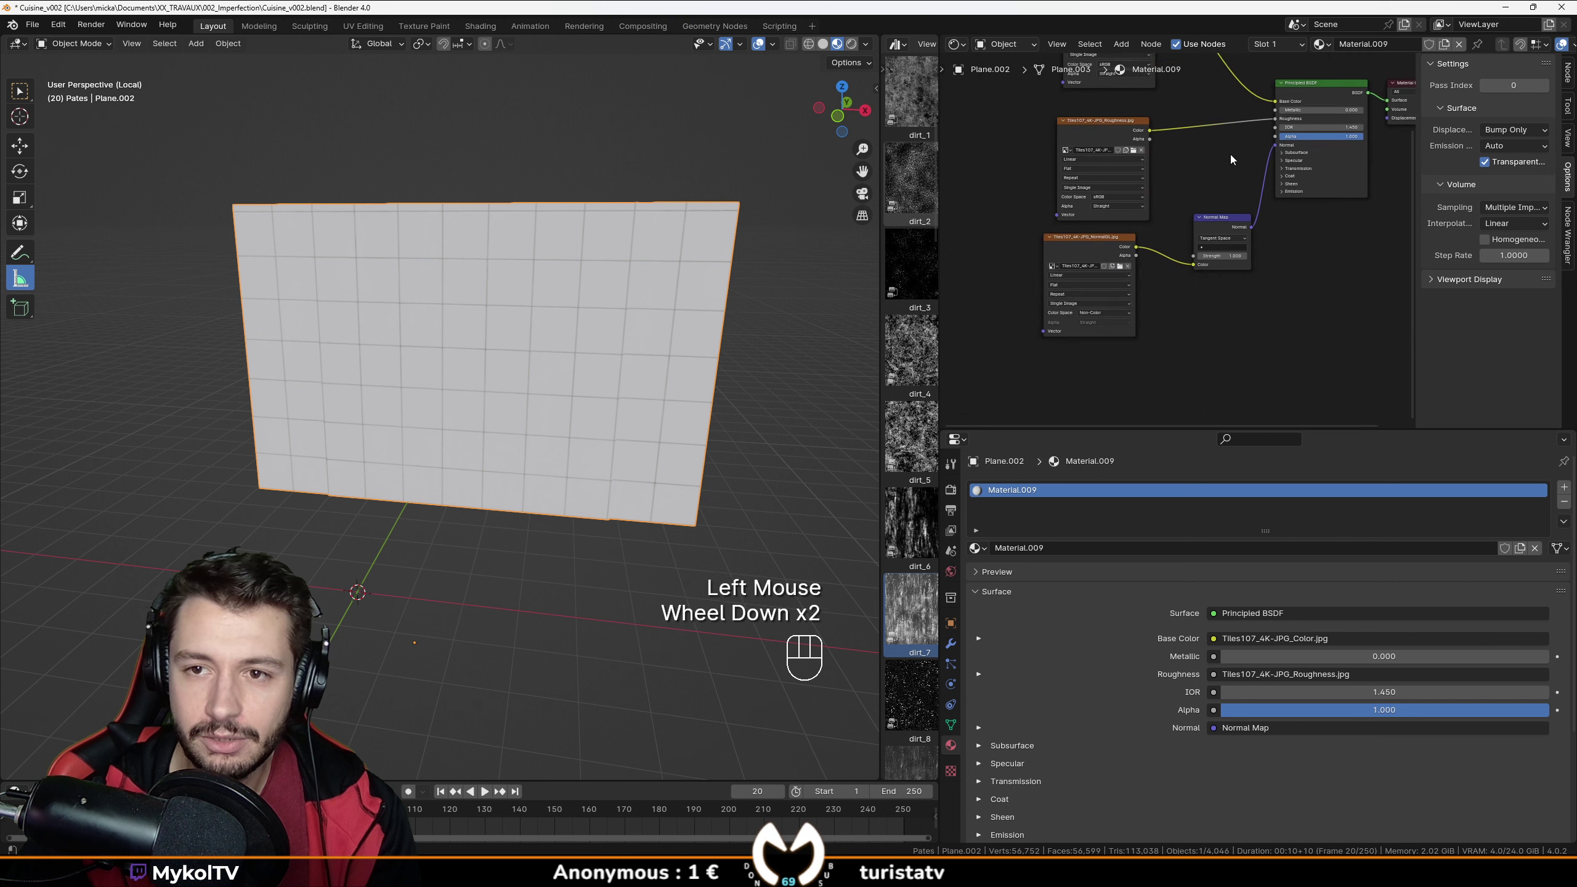
{"action": "middle_click_drag", "start_coordinate": [1232, 159], "coordinate": [1225, 325]}
{"action": "scroll", "coordinate": [1230, 159], "scroll_direction": "up", "scroll_amount": 1}
Insert a Mix Color node on the Base Color link with black B and Multiply mode.
{"action": "key", "text": "shift+a"}
{"action": "type", "text": "mix"}
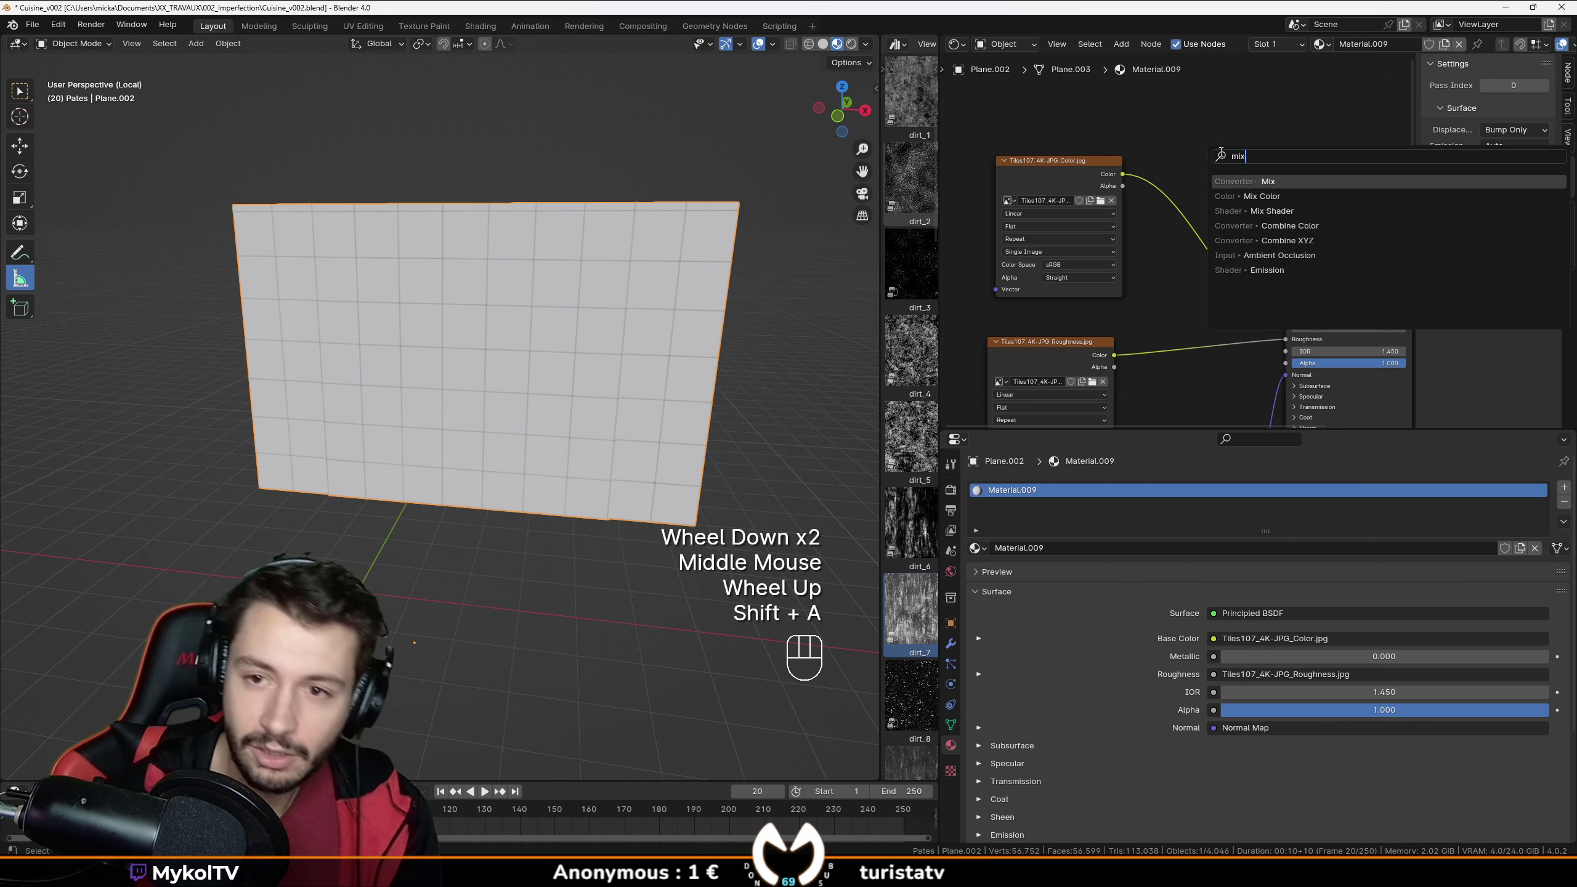
{"action": "left_click", "coordinate": [1279, 196]}
{"action": "left_click", "coordinate": [1204, 187]}
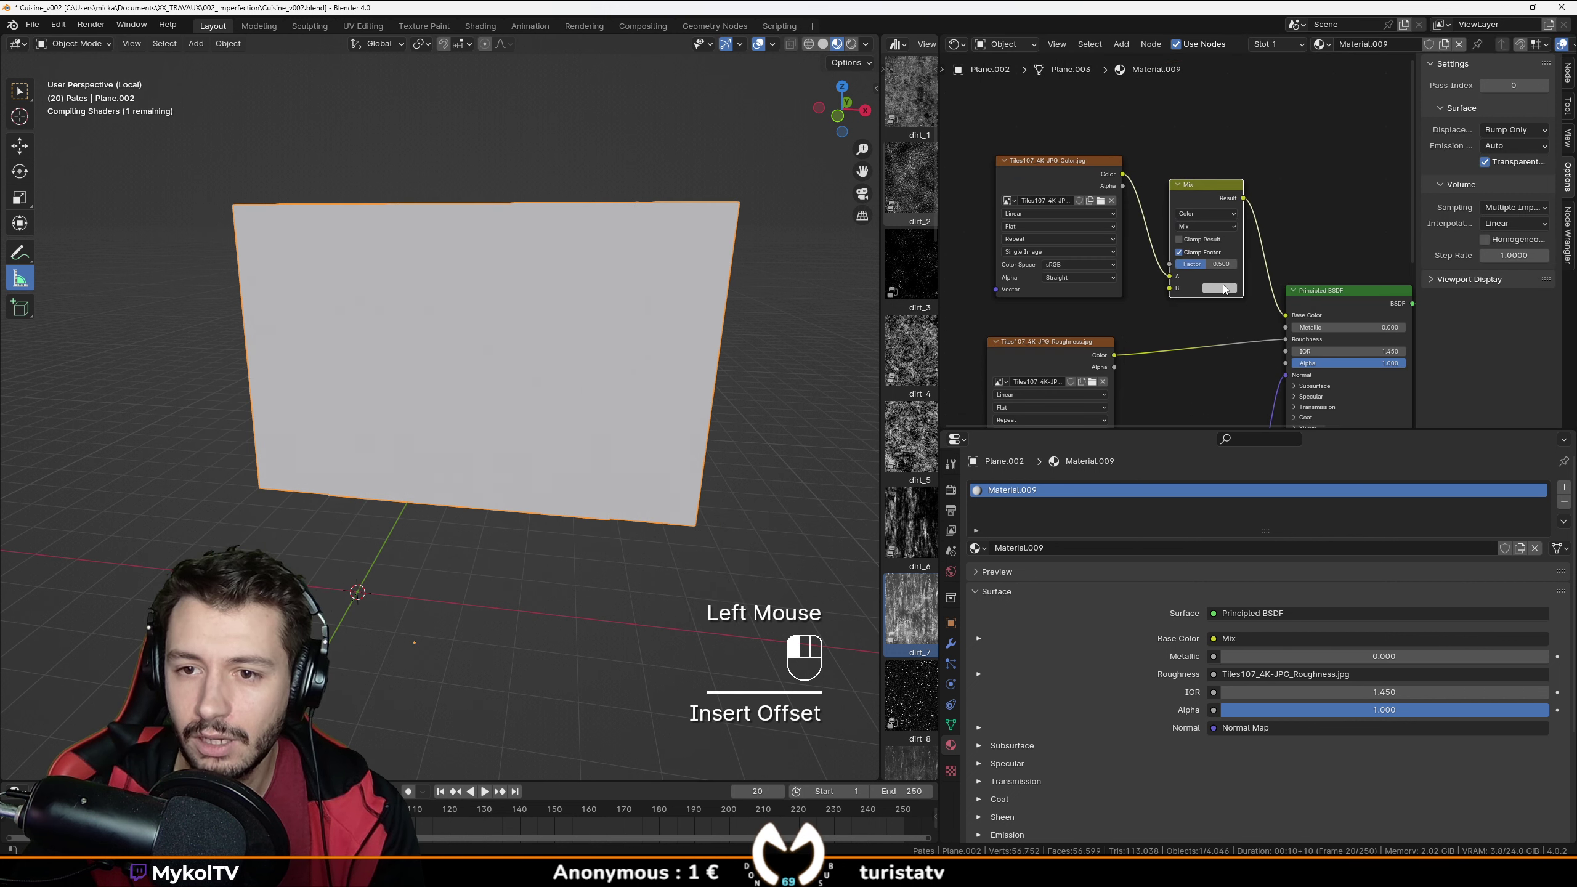
{"action": "left_click", "coordinate": [1220, 288]}
{"action": "left_click_drag", "start_coordinate": [1310, 178], "coordinate": [1307, 225]}
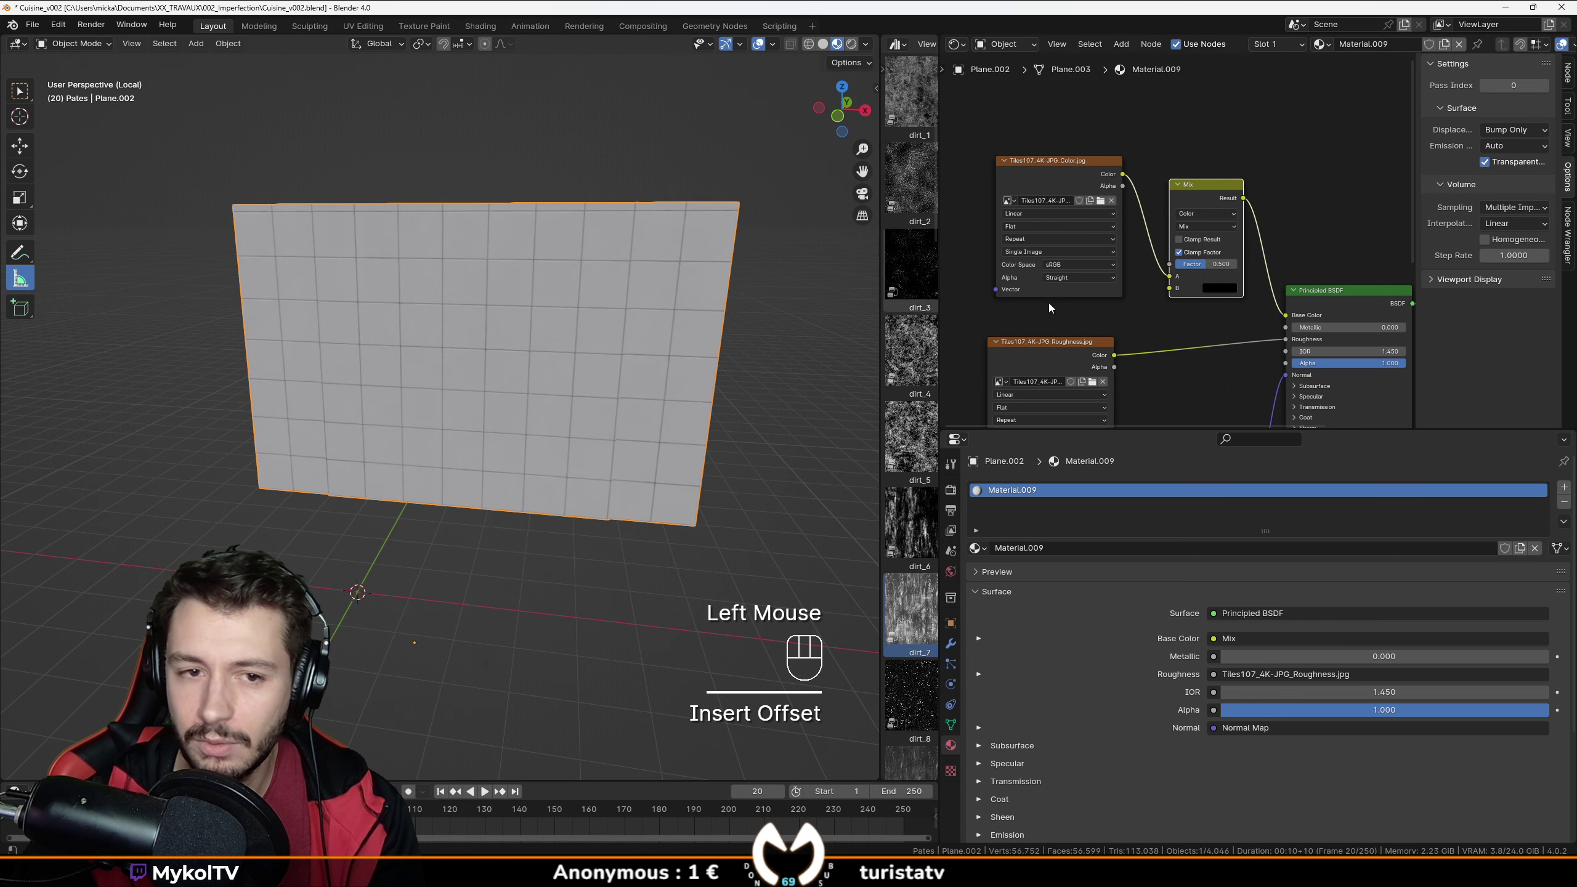
{"action": "left_click", "coordinate": [1208, 227]}
{"action": "left_click", "coordinate": [1203, 228]}
{"action": "left_click", "coordinate": [1205, 281]}
Set the Multiply factor to 1.000 for black tiles and check the wall from the camera.
{"action": "scroll", "coordinate": [519, 372], "scroll_direction": "up", "scroll_amount": 2}
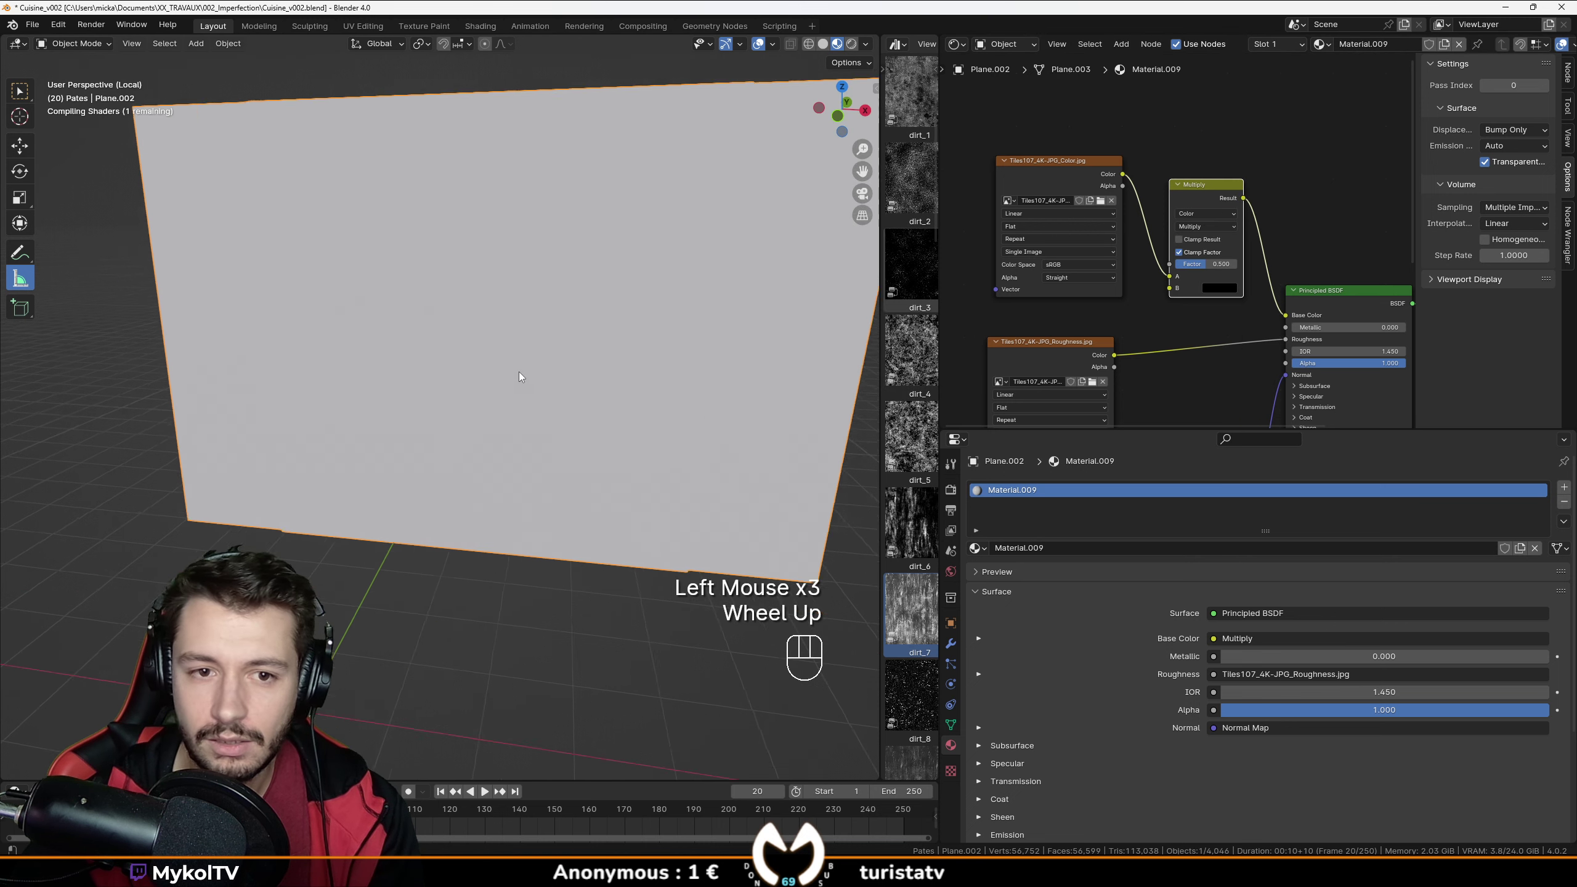
{"action": "middle_click_drag", "start_coordinate": [519, 372], "coordinate": [530, 364]}
{"action": "left_click_drag", "start_coordinate": [1203, 264], "coordinate": [1237, 264]}
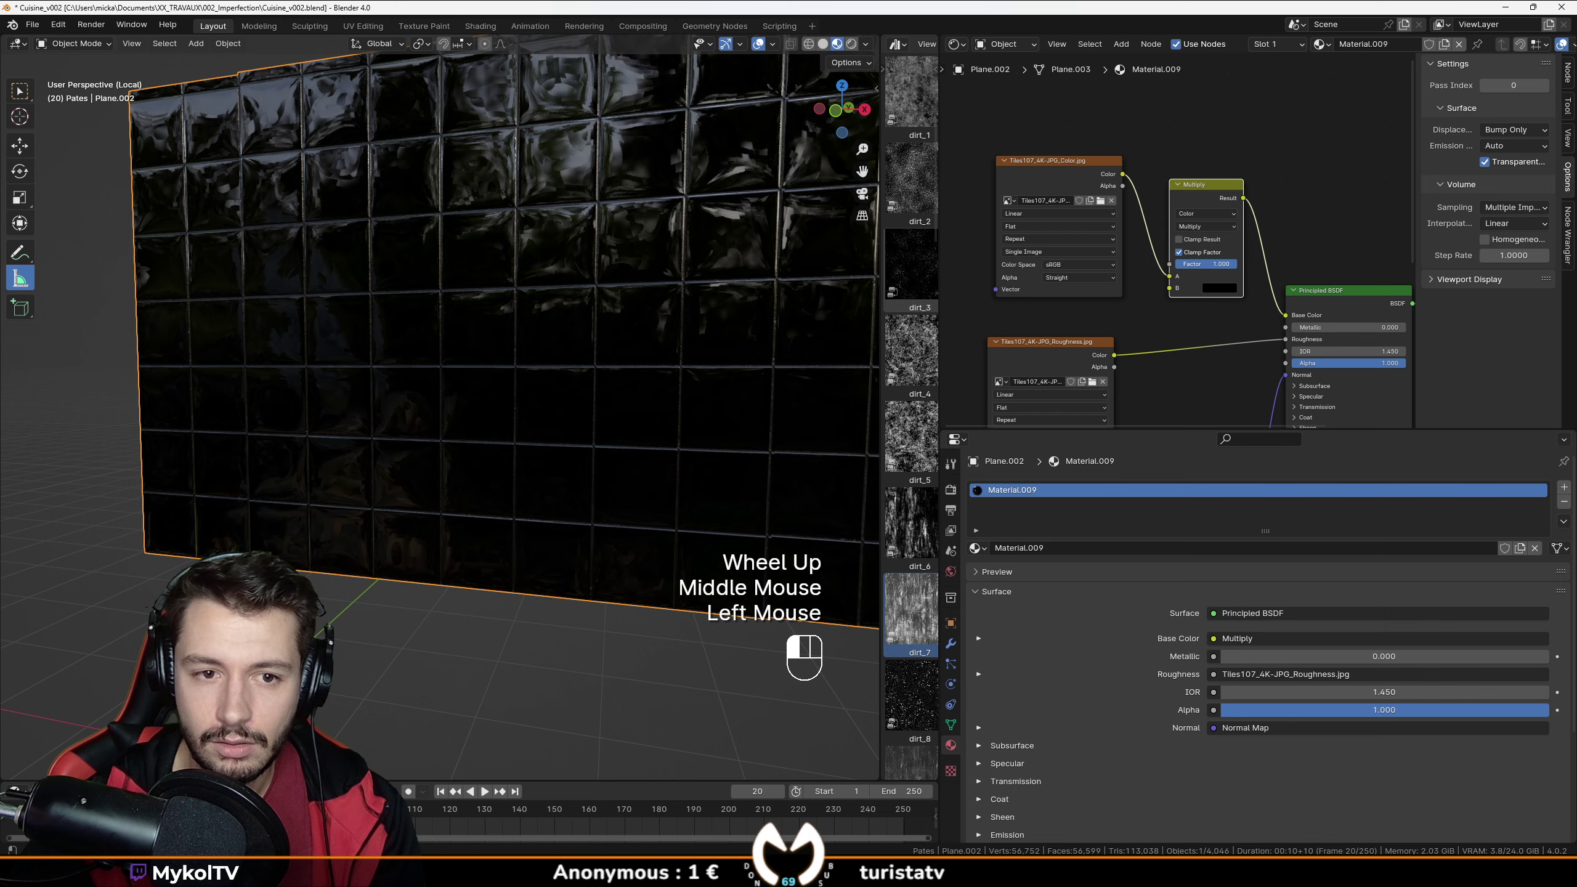
{"action": "scroll", "coordinate": [415, 414], "scroll_direction": "down", "scroll_amount": 2}
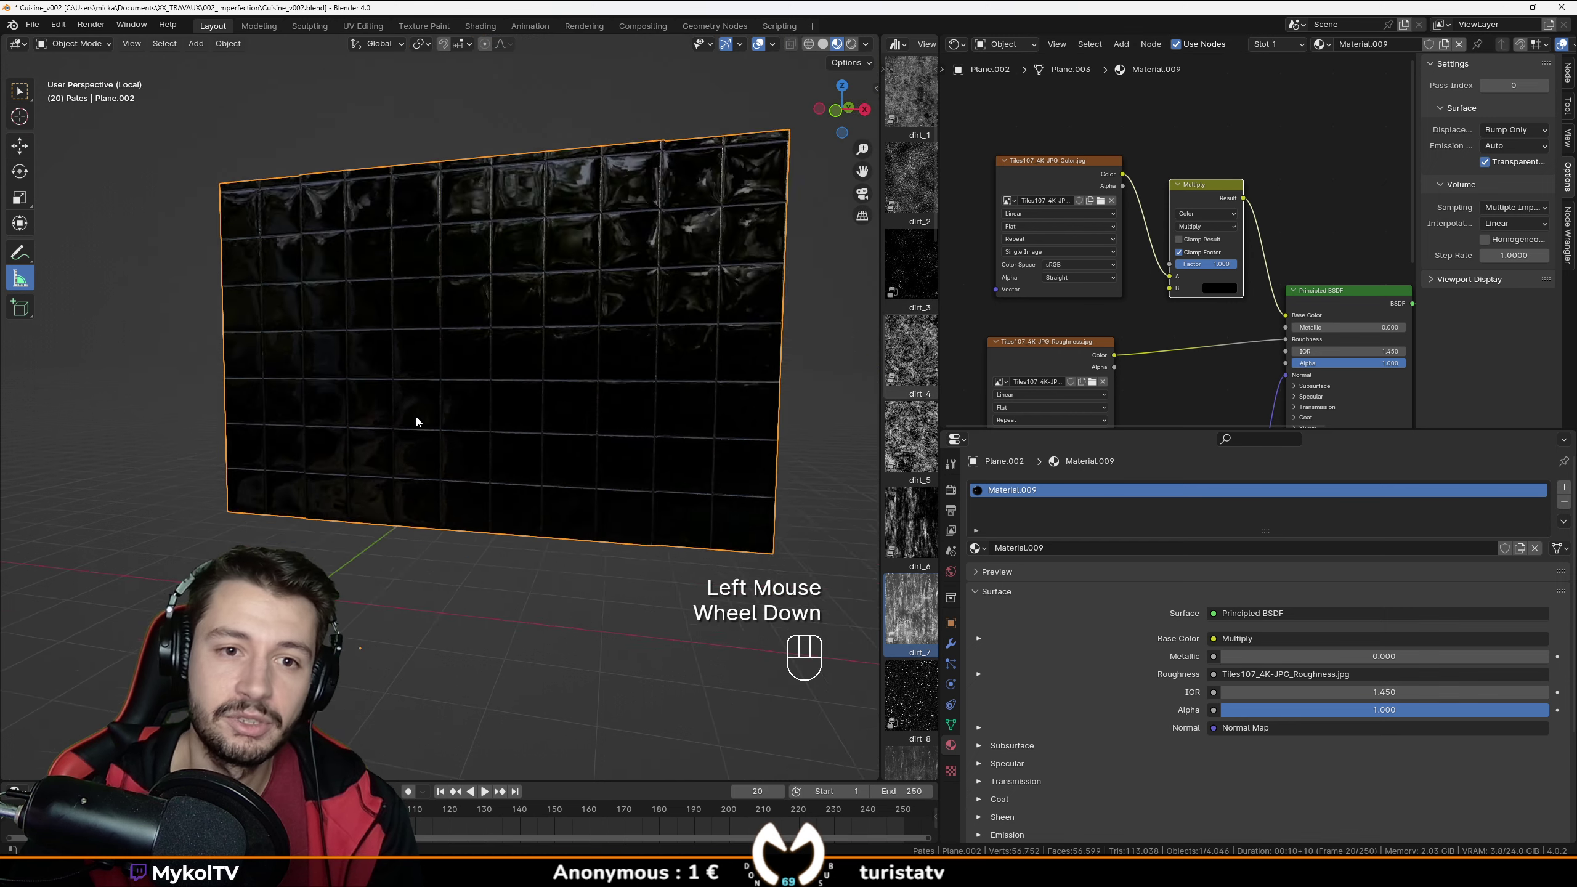
{"action": "middle_click_drag", "start_coordinate": [415, 415], "coordinate": [525, 386]}
{"action": "scroll", "coordinate": [459, 379], "scroll_direction": "up", "scroll_amount": 2}
{"action": "scroll", "coordinate": [525, 385], "scroll_direction": "down", "scroll_amount": 2}
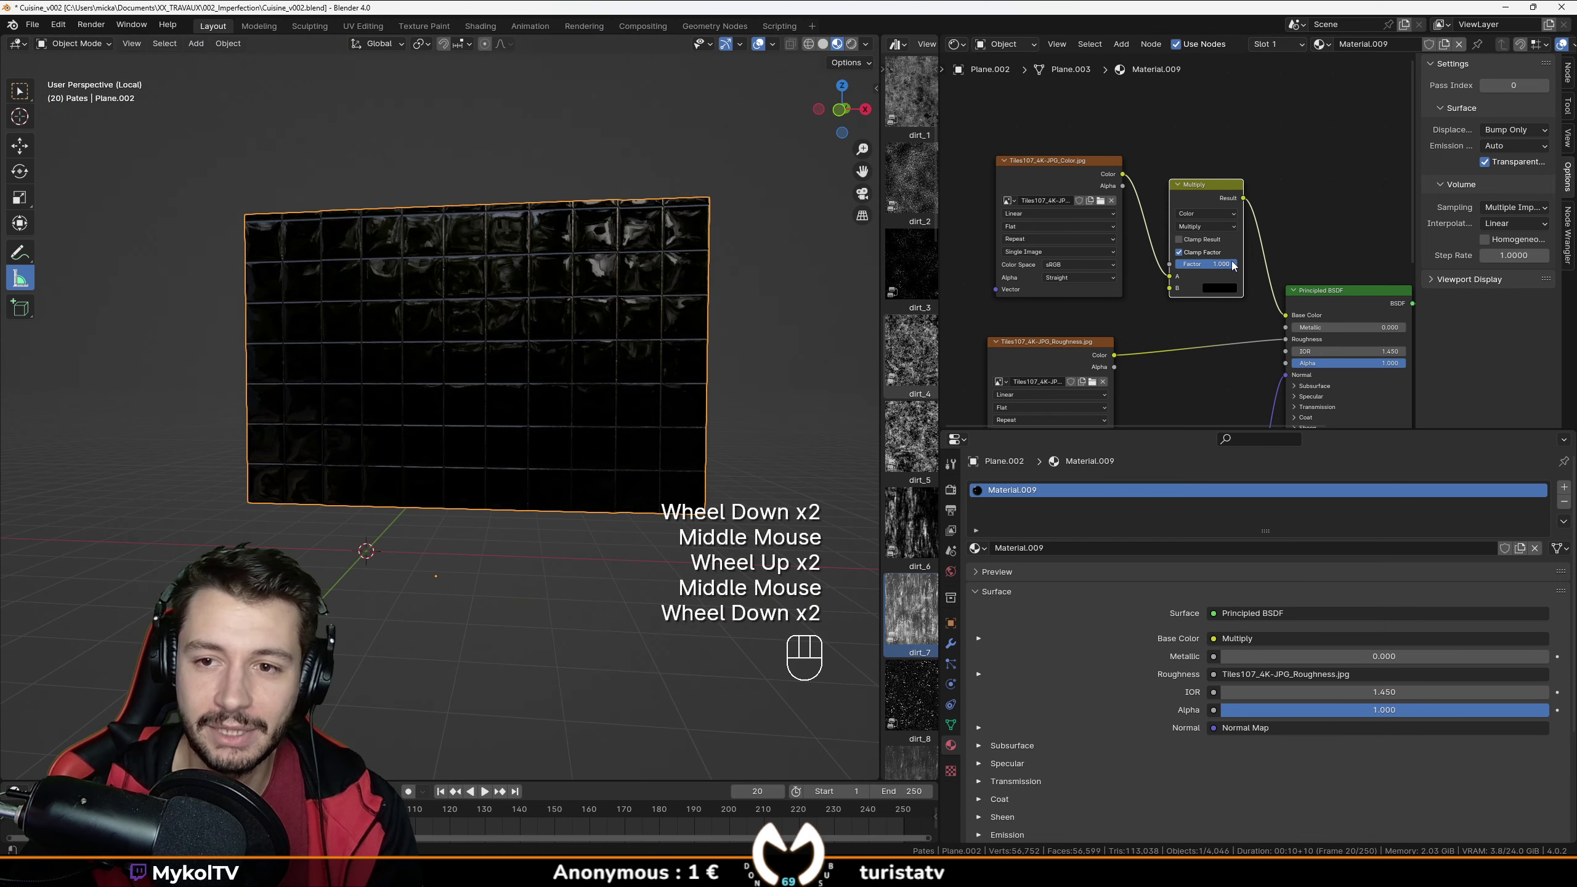
{"action": "scroll", "coordinate": [764, 329], "scroll_direction": "up", "scroll_amount": 2}
{"action": "mouse_move", "coordinate": [1221, 264]}
{"action": "left_mouse_down"}
{"action": "mouse_move", "coordinate": [1195, 264]}
{"action": "mouse_move", "coordinate": [1226, 265]}
{"action": "left_mouse_up"}
{"action": "scroll", "coordinate": [446, 330], "scroll_direction": "down", "scroll_amount": 1}
{"action": "scroll", "coordinate": [445, 320], "scroll_direction": "up", "scroll_amount": 3}
{"action": "middle_click_drag", "start_coordinate": [446, 330], "coordinate": [519, 411]}
{"action": "scroll", "coordinate": [510, 373], "scroll_direction": "up", "scroll_amount": 1}
{"action": "scroll", "coordinate": [510, 372], "scroll_direction": "down", "scroll_amount": 1}
{"action": "scroll", "coordinate": [399, 396], "scroll_direction": "up", "scroll_amount": 1}
{"action": "scroll", "coordinate": [399, 396], "scroll_direction": "down", "scroll_amount": 1}
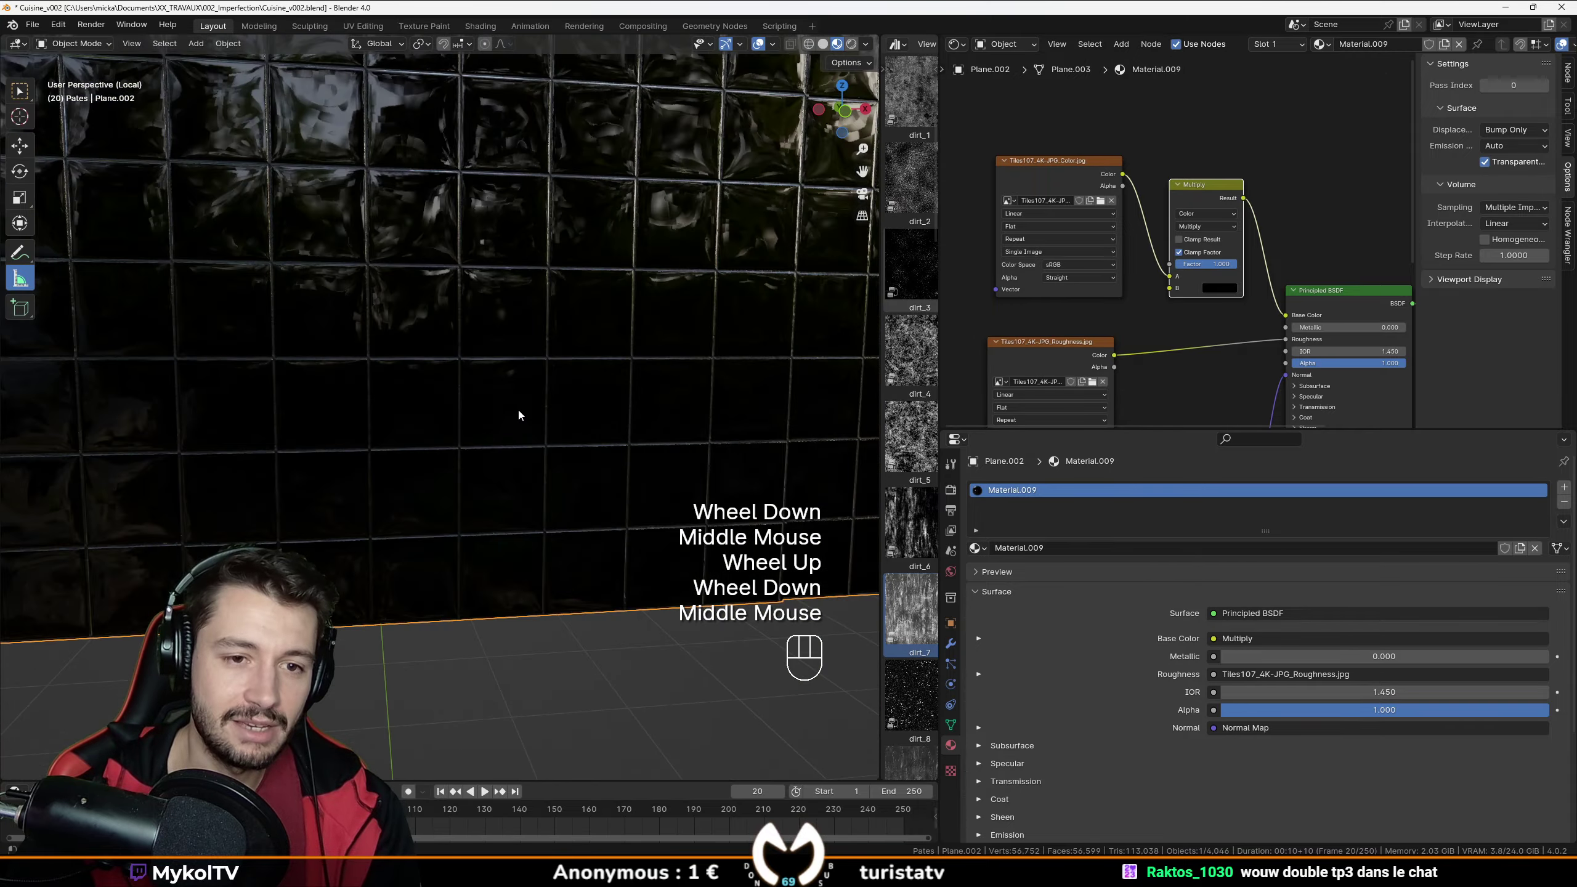
{"action": "key", "text": "KP_0"}
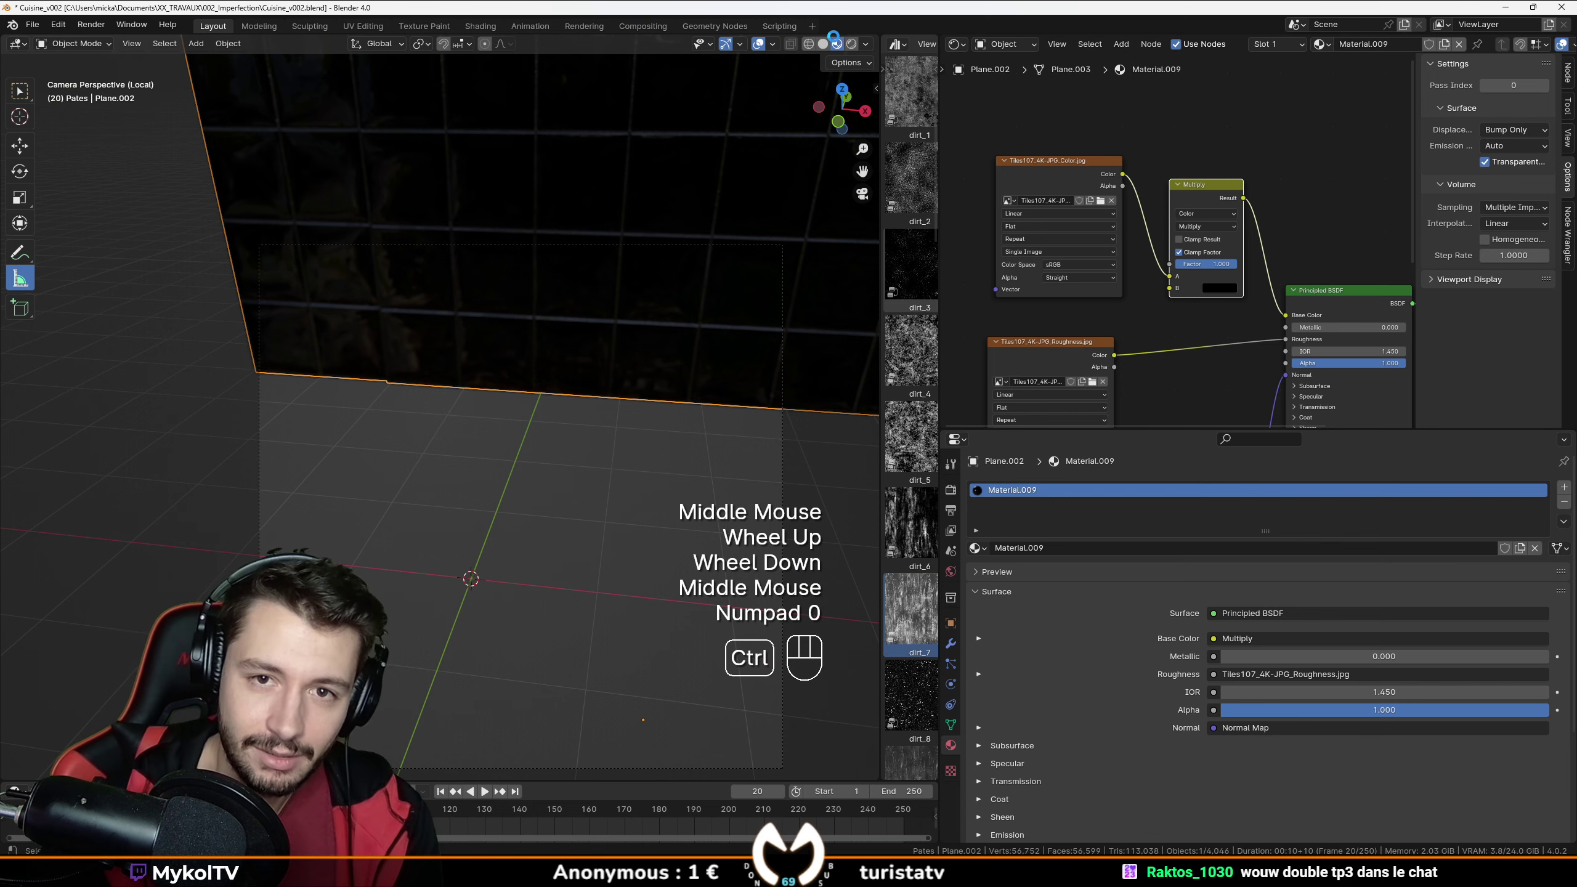
Save the file and exit Local View to see the whole kitchen through the camera.
{"action": "key", "text": "ctrl+s"}
{"action": "left_click", "coordinate": [572, 318]}
{"action": "key", "text": "KP_Divide"}
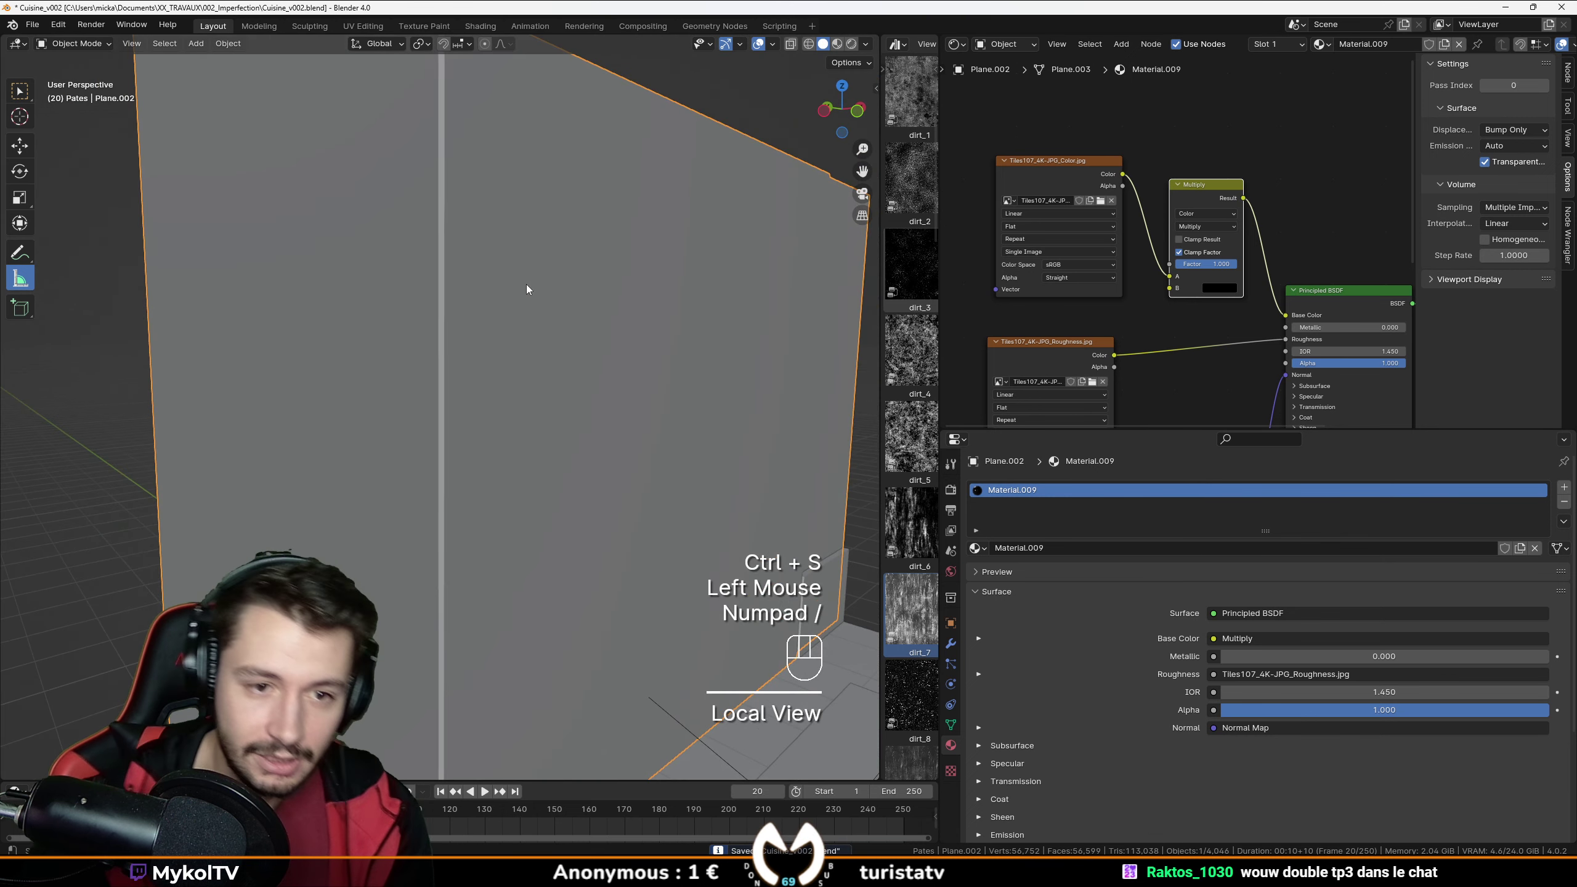
{"action": "scroll", "coordinate": [527, 370], "scroll_direction": "down", "scroll_amount": 2}
{"action": "key", "text": "KP_0"}
{"action": "scroll", "coordinate": [528, 369], "scroll_direction": "up", "scroll_amount": 1}
Preview in Rendered shading, try factor 0.930, undo back to 1.000, then return to Solid shading.
{"action": "left_click", "coordinate": [852, 44]}
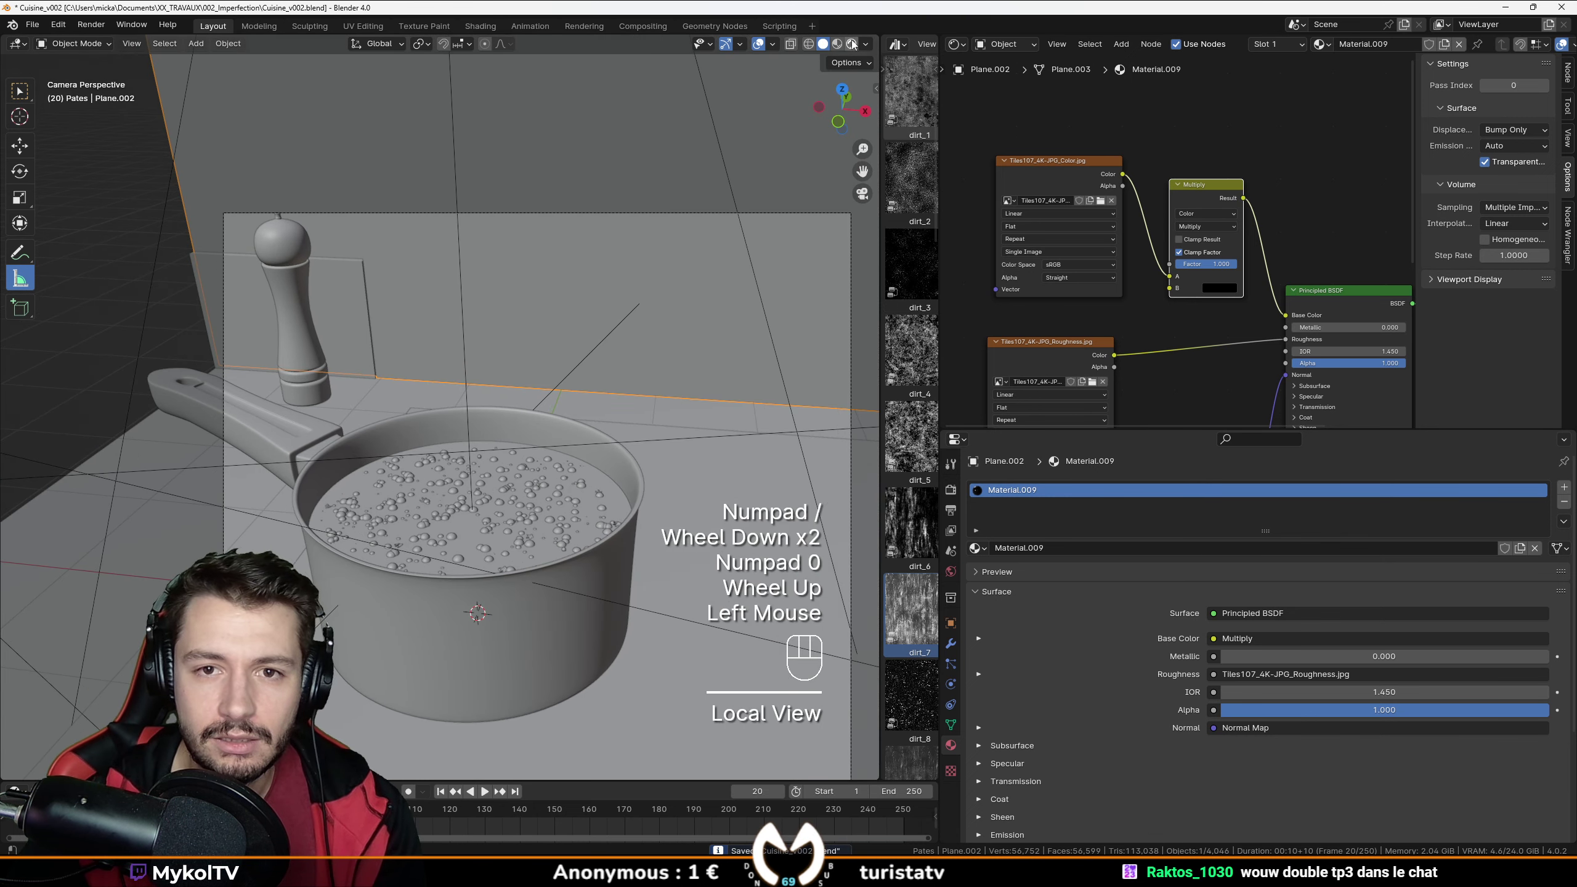
{"action": "left_click", "coordinate": [487, 335]}
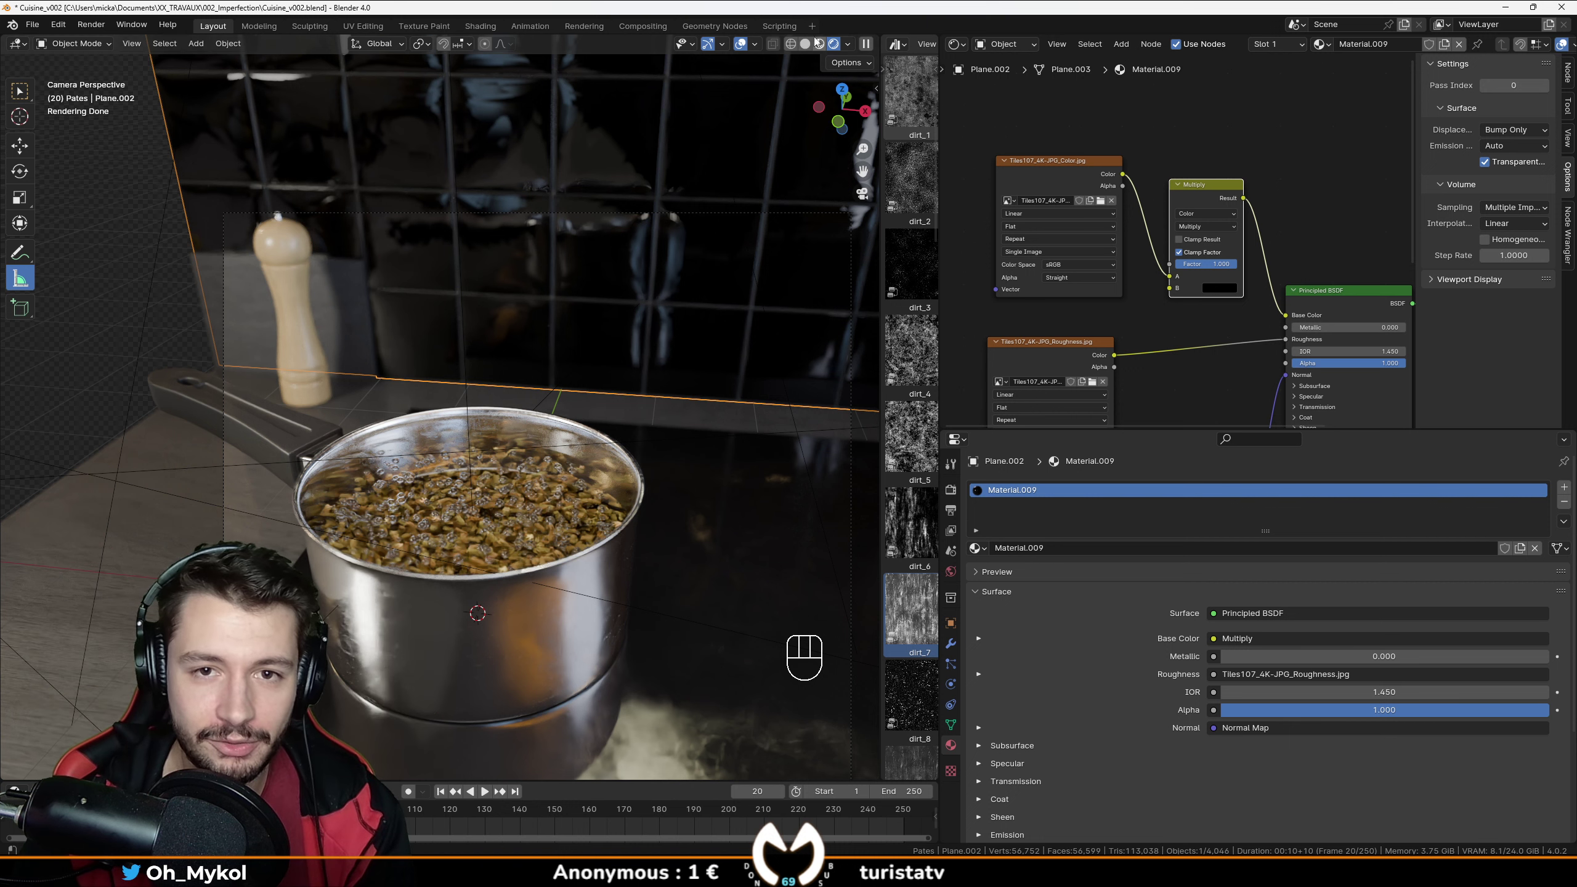
{"action": "mouse_move", "coordinate": [1227, 269]}
{"action": "left_mouse_down"}
{"action": "mouse_move", "coordinate": [1202, 268]}
{"action": "mouse_move", "coordinate": [1234, 269]}
{"action": "left_mouse_up"}
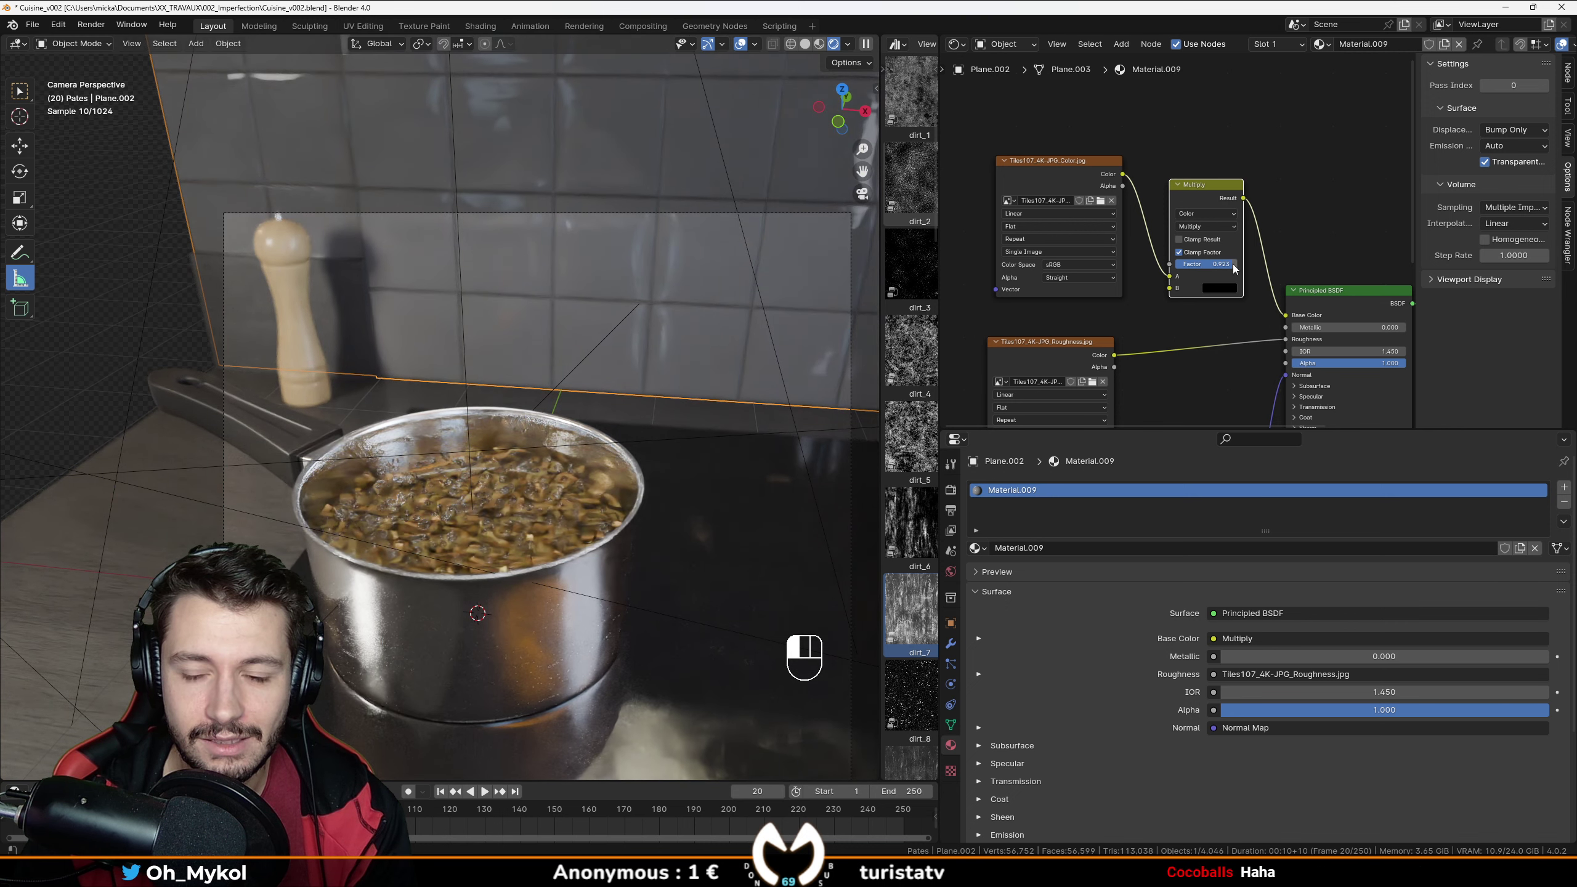
{"action": "key", "text": "ctrl+z"}
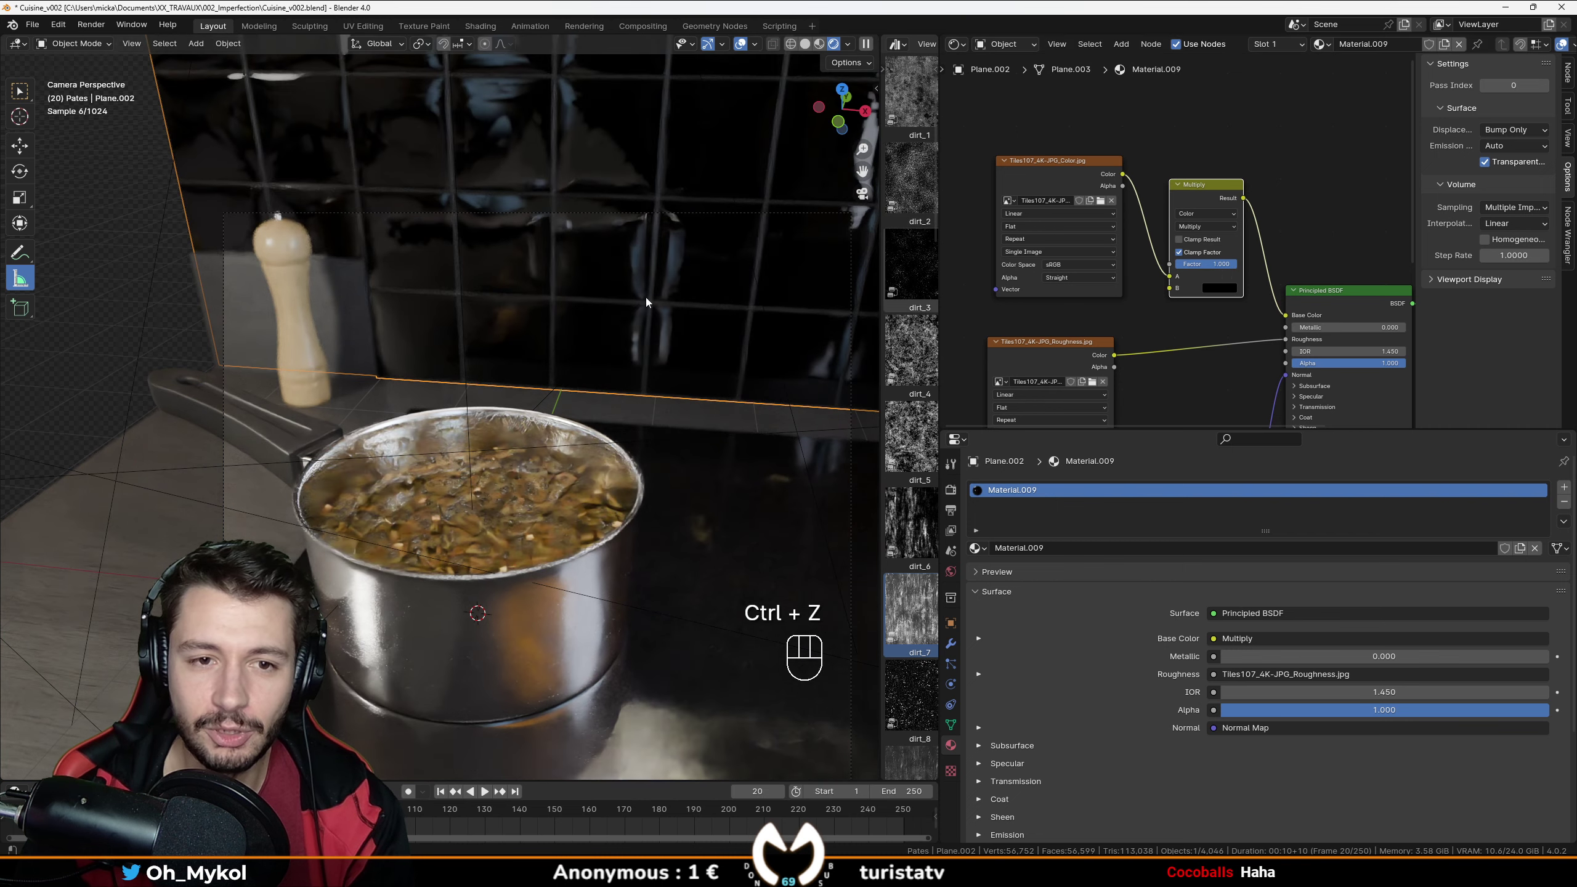
{"action": "scroll", "coordinate": [380, 340], "scroll_direction": "down", "scroll_amount": 2}
{"action": "key", "text": "z"}
{"action": "scroll", "coordinate": [496, 343], "scroll_direction": "down", "scroll_amount": 3}
{"action": "mouse_move", "coordinate": [495, 344]}
{"action": "middle_mouse_down"}
{"action": "mouse_move", "coordinate": [336, 214]}
{"action": "mouse_move", "coordinate": [498, 346]}
{"action": "middle_mouse_up"}
{"action": "scroll", "coordinate": [337, 215], "scroll_direction": "down", "scroll_amount": 2}
{"action": "scroll", "coordinate": [377, 98], "scroll_direction": "up", "scroll_amount": 1}
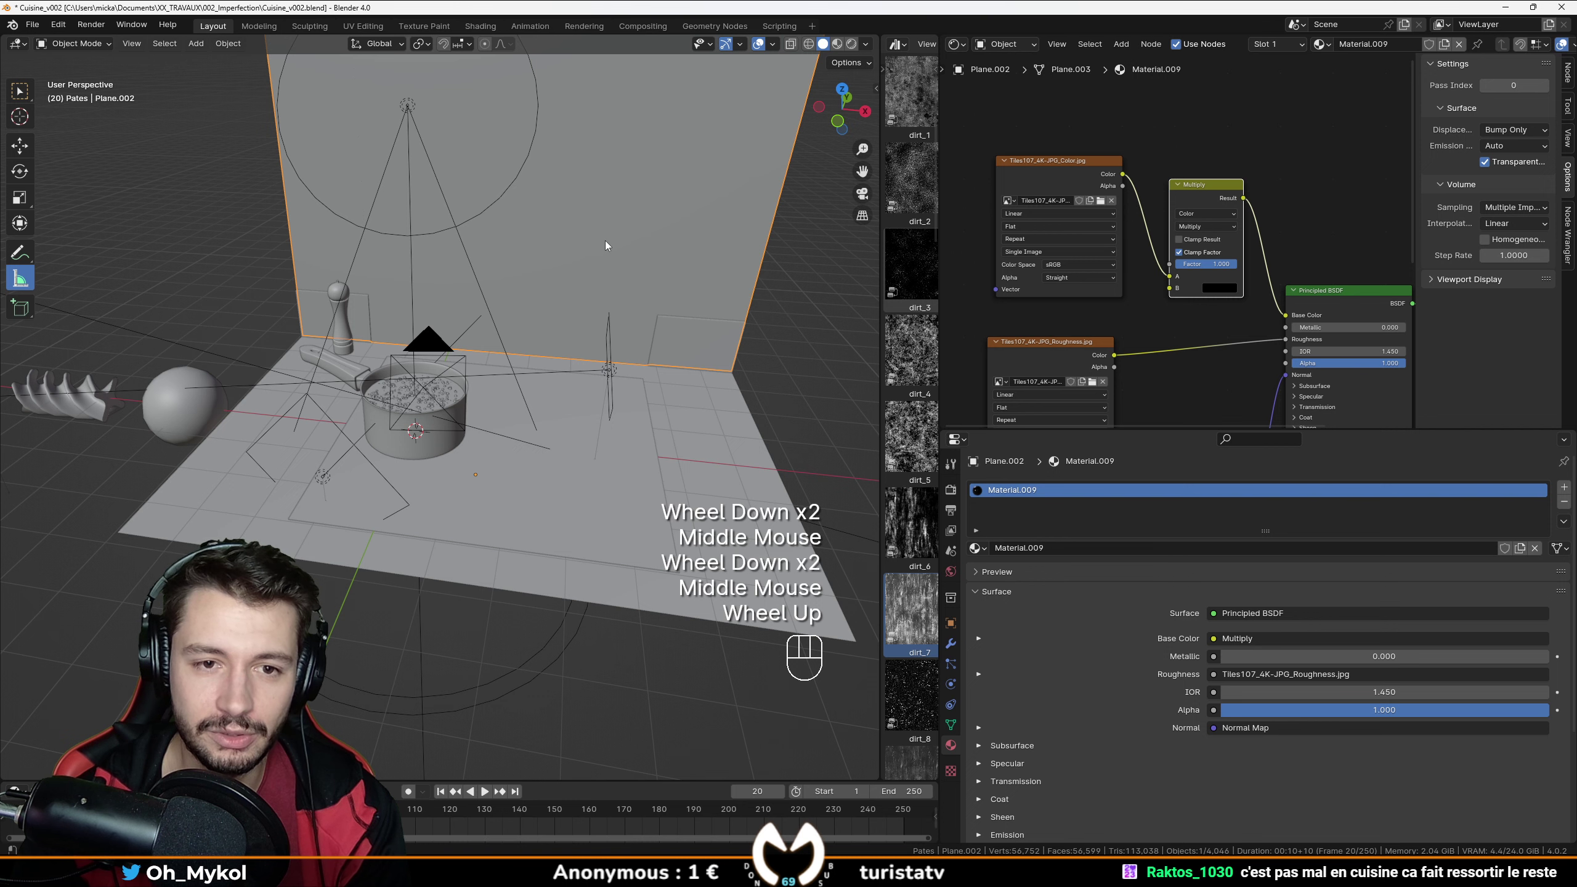
Select the wall's two side faces and create a new material in a new slot.
{"action": "key", "text": "Tab"}
{"action": "scroll", "coordinate": [435, 310], "scroll_direction": "down", "scroll_amount": 1}
{"action": "left_click", "coordinate": [443, 403]}
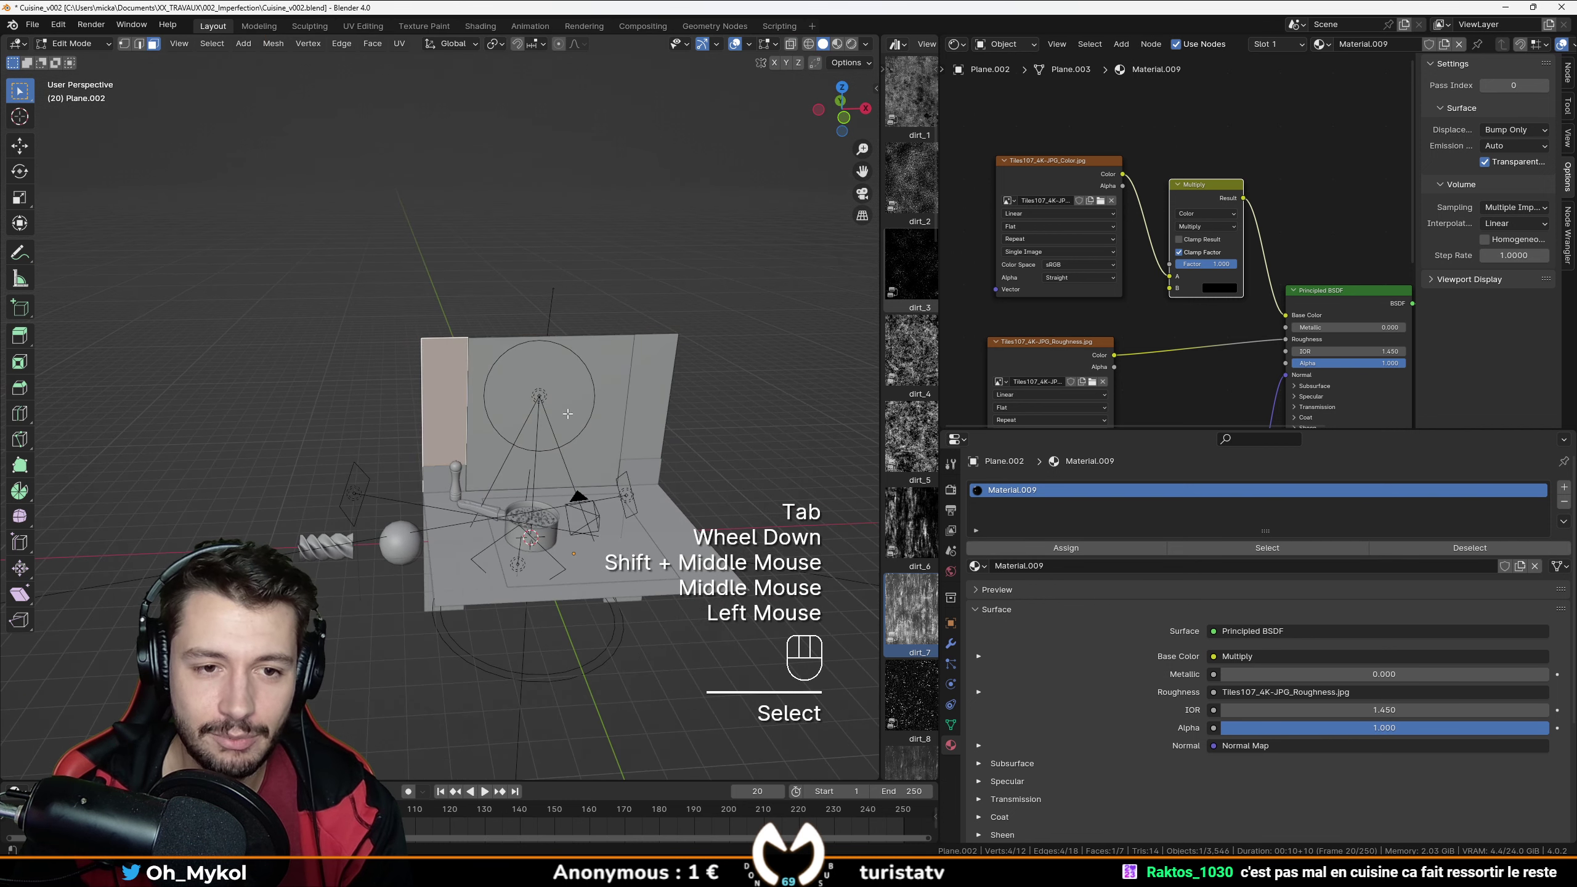
{"action": "left_click", "coordinate": [652, 398], "text": "shift"}
{"action": "left_click", "coordinate": [1565, 487]}
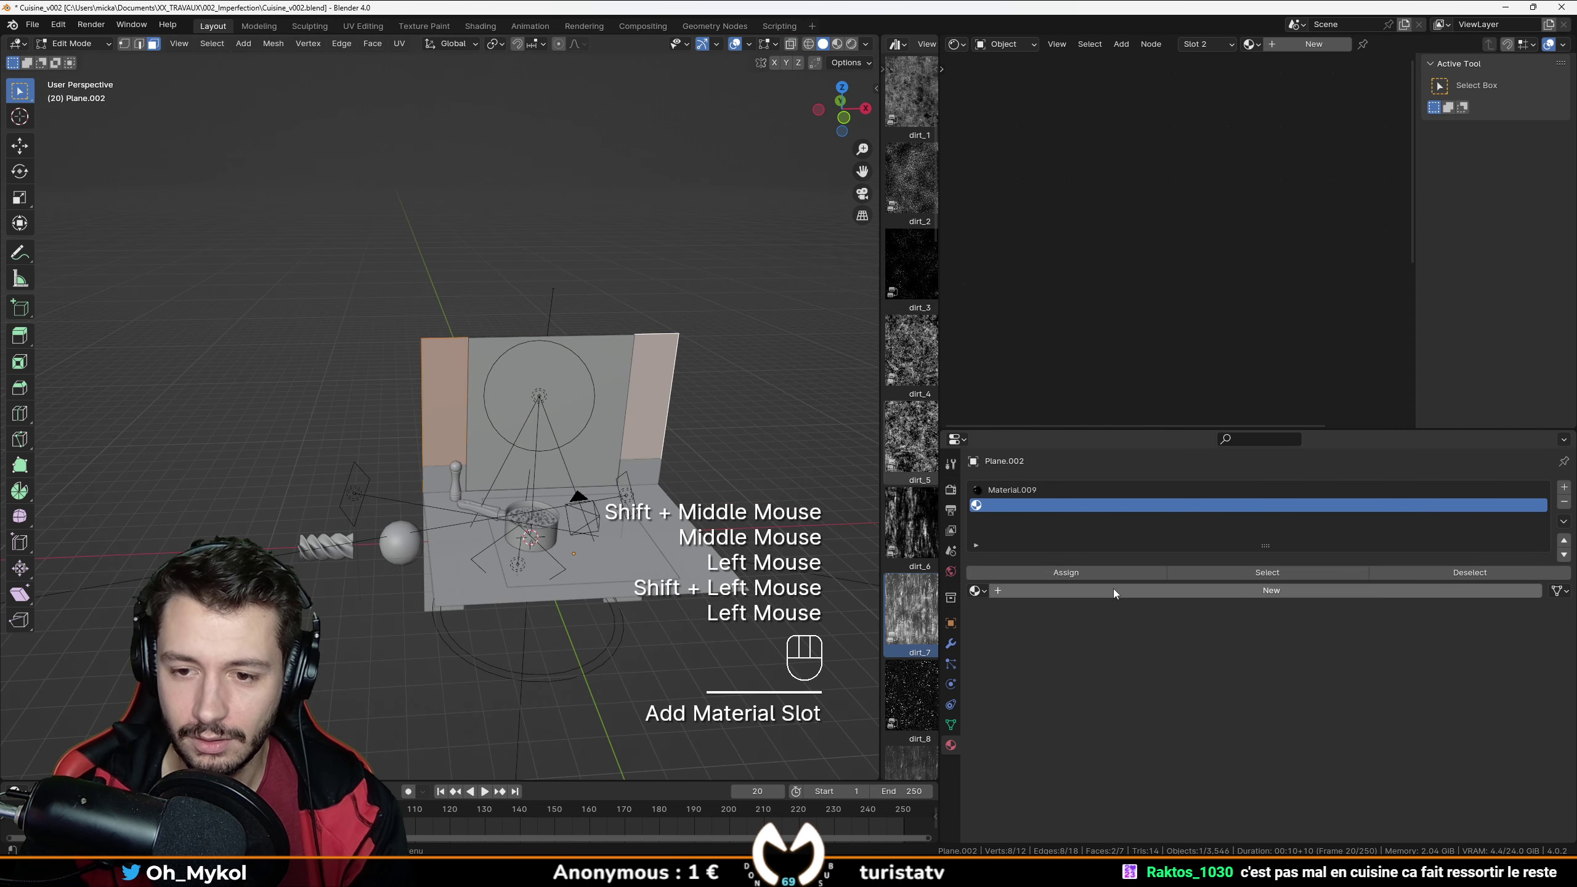
{"action": "left_click", "coordinate": [1117, 589]}
{"action": "key", "text": "Tab"}
{"action": "scroll", "coordinate": [528, 435], "scroll_direction": "up", "scroll_amount": 4}
{"action": "left_click", "coordinate": [852, 45]}
{"action": "scroll", "coordinate": [472, 338], "scroll_direction": "down", "scroll_amount": 2}
{"action": "mouse_move", "coordinate": [528, 348]}
{"action": "middle_mouse_down"}
{"action": "mouse_move", "coordinate": [472, 338]}
{"action": "mouse_move", "coordinate": [466, 426]}
{"action": "mouse_move", "coordinate": [506, 407]}
{"action": "mouse_move", "coordinate": [481, 475]}
{"action": "mouse_move", "coordinate": [467, 435]}
{"action": "middle_mouse_up"}
Assign the new white material to the side faces and view through the camera.
{"action": "key", "text": "Tab"}
{"action": "left_click", "coordinate": [1088, 568]}
{"action": "key", "text": "Tab"}
{"action": "scroll", "coordinate": [481, 474], "scroll_direction": "up", "scroll_amount": 2}
{"action": "scroll", "coordinate": [467, 433], "scroll_direction": "down", "scroll_amount": 2}
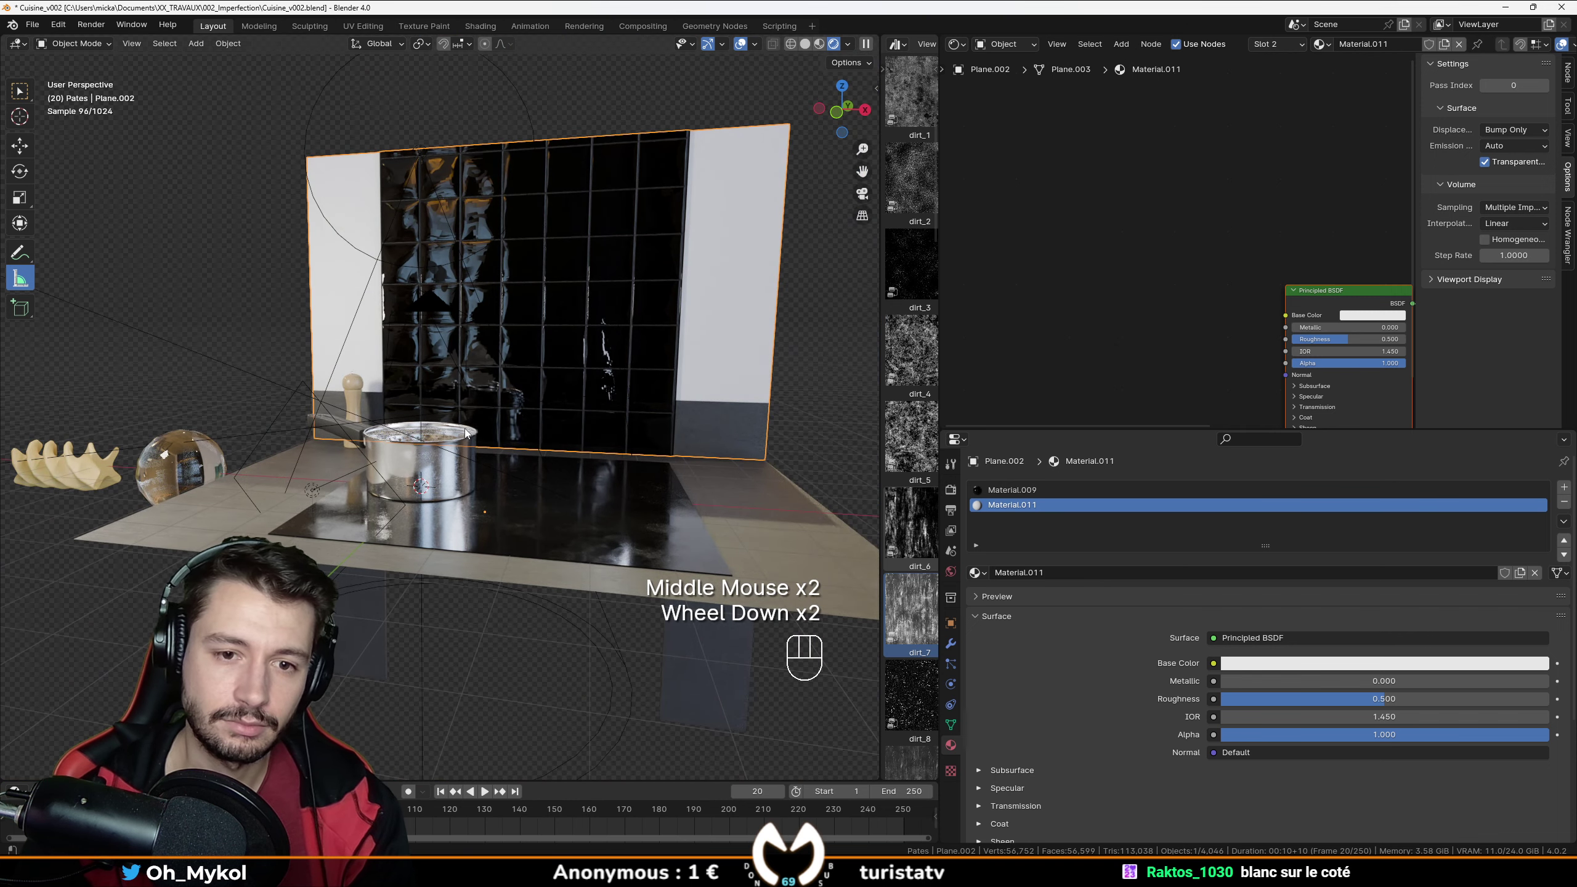
{"action": "key", "text": "KP_0"}
{"action": "scroll", "coordinate": [453, 422], "scroll_direction": "up", "scroll_amount": 2}
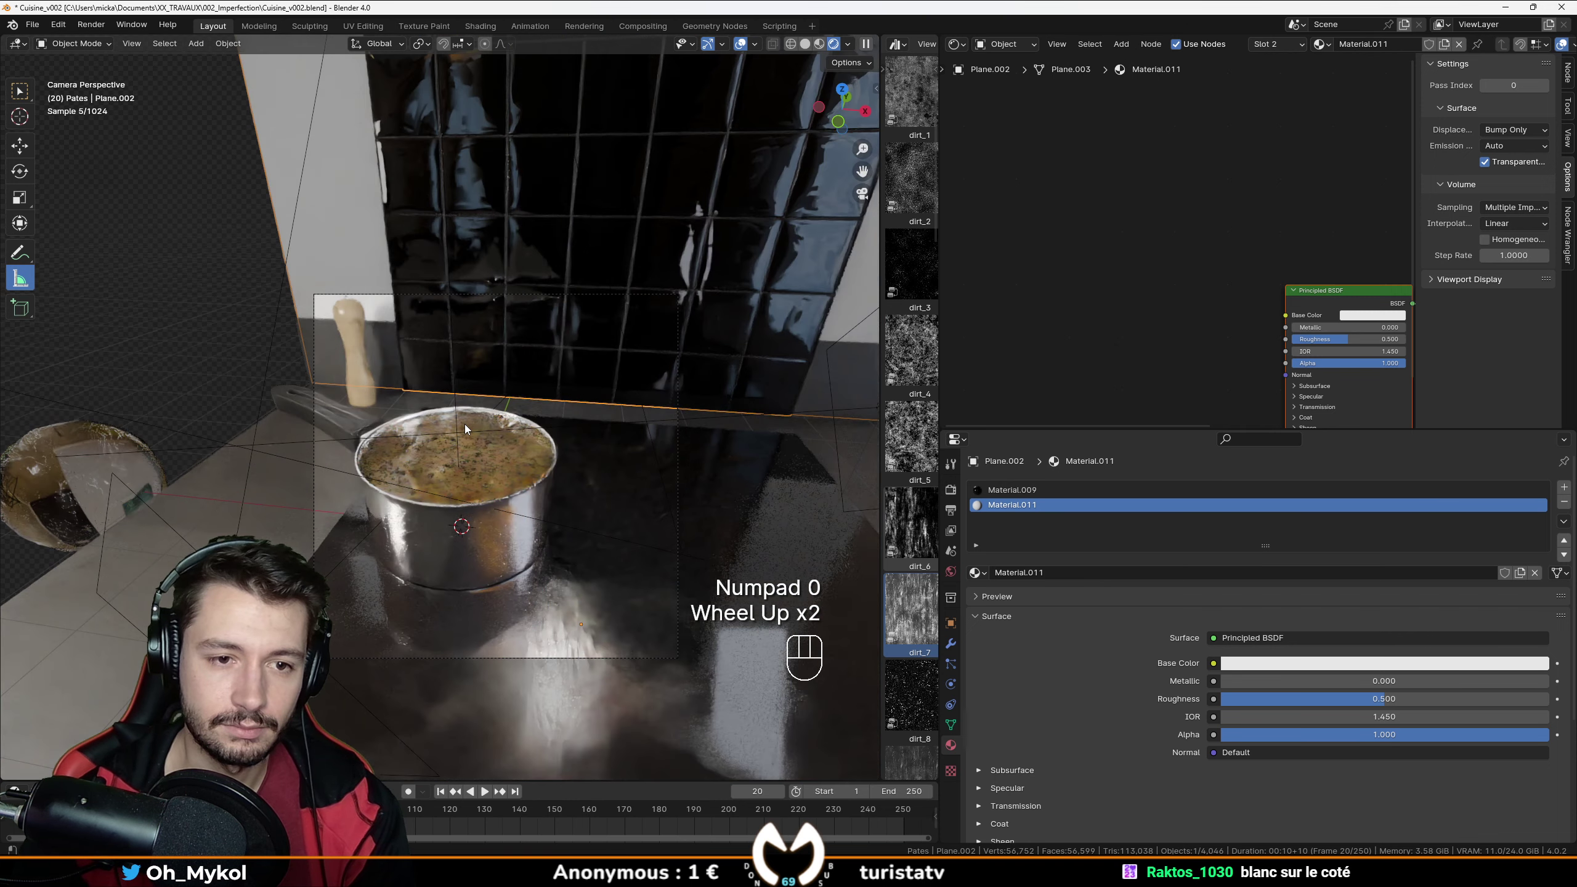
{"action": "scroll", "coordinate": [462, 373], "scroll_direction": "up", "scroll_amount": 2}
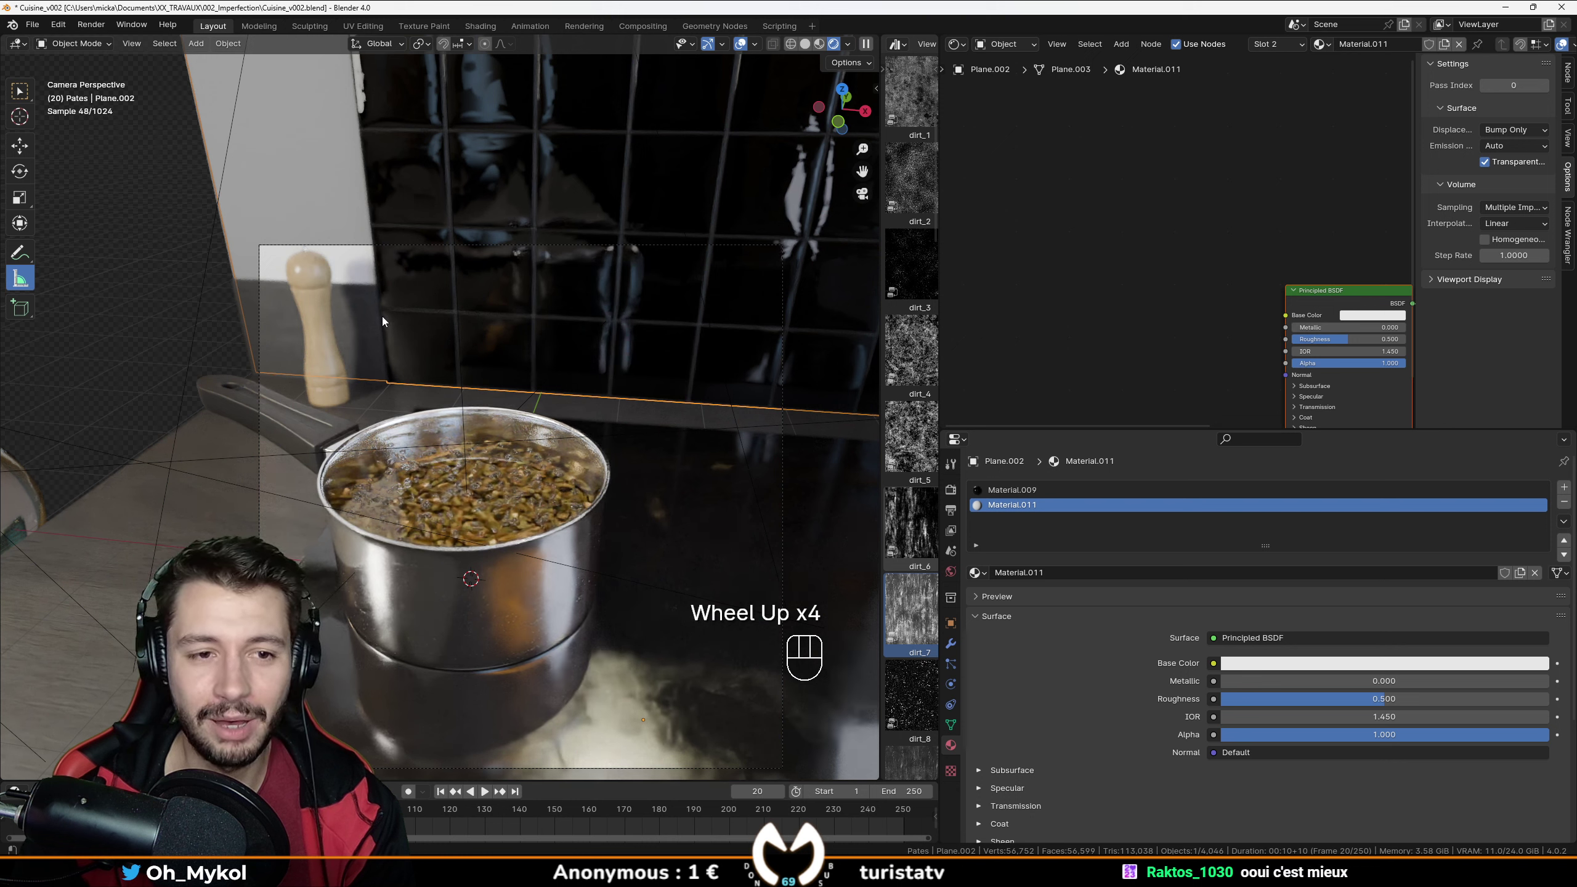
Turn the node panel into the Image Editor and open the loaded-images list.
{"action": "left_click", "coordinate": [956, 45]}
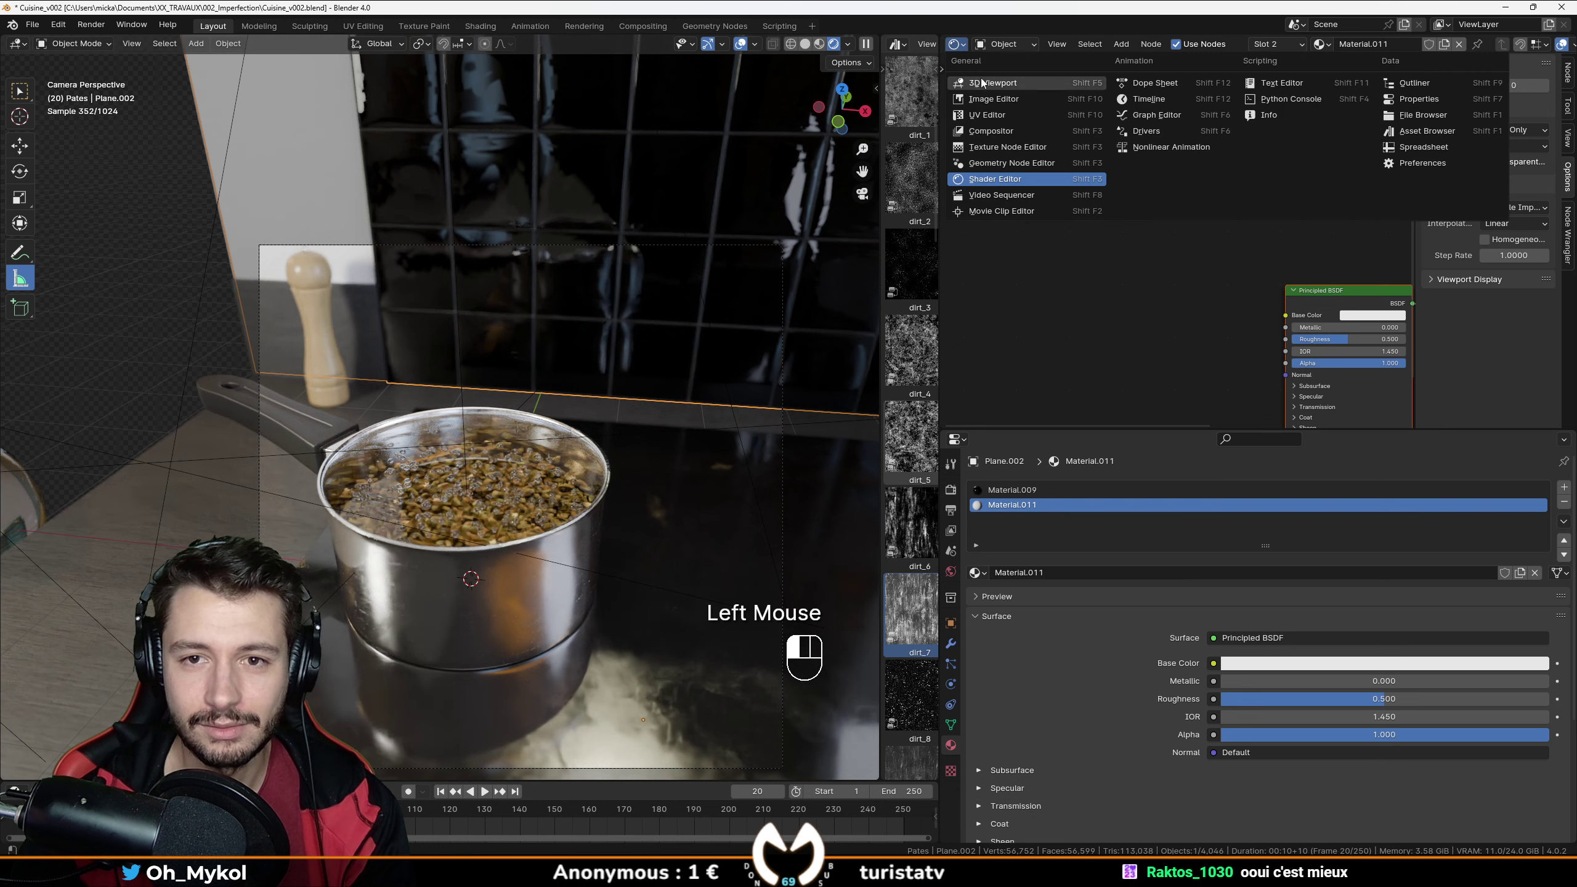
{"action": "left_click", "coordinate": [1020, 100]}
{"action": "left_click", "coordinate": [1138, 47]}
{"action": "scroll", "coordinate": [1201, 160], "scroll_direction": "up", "scroll_amount": 6}
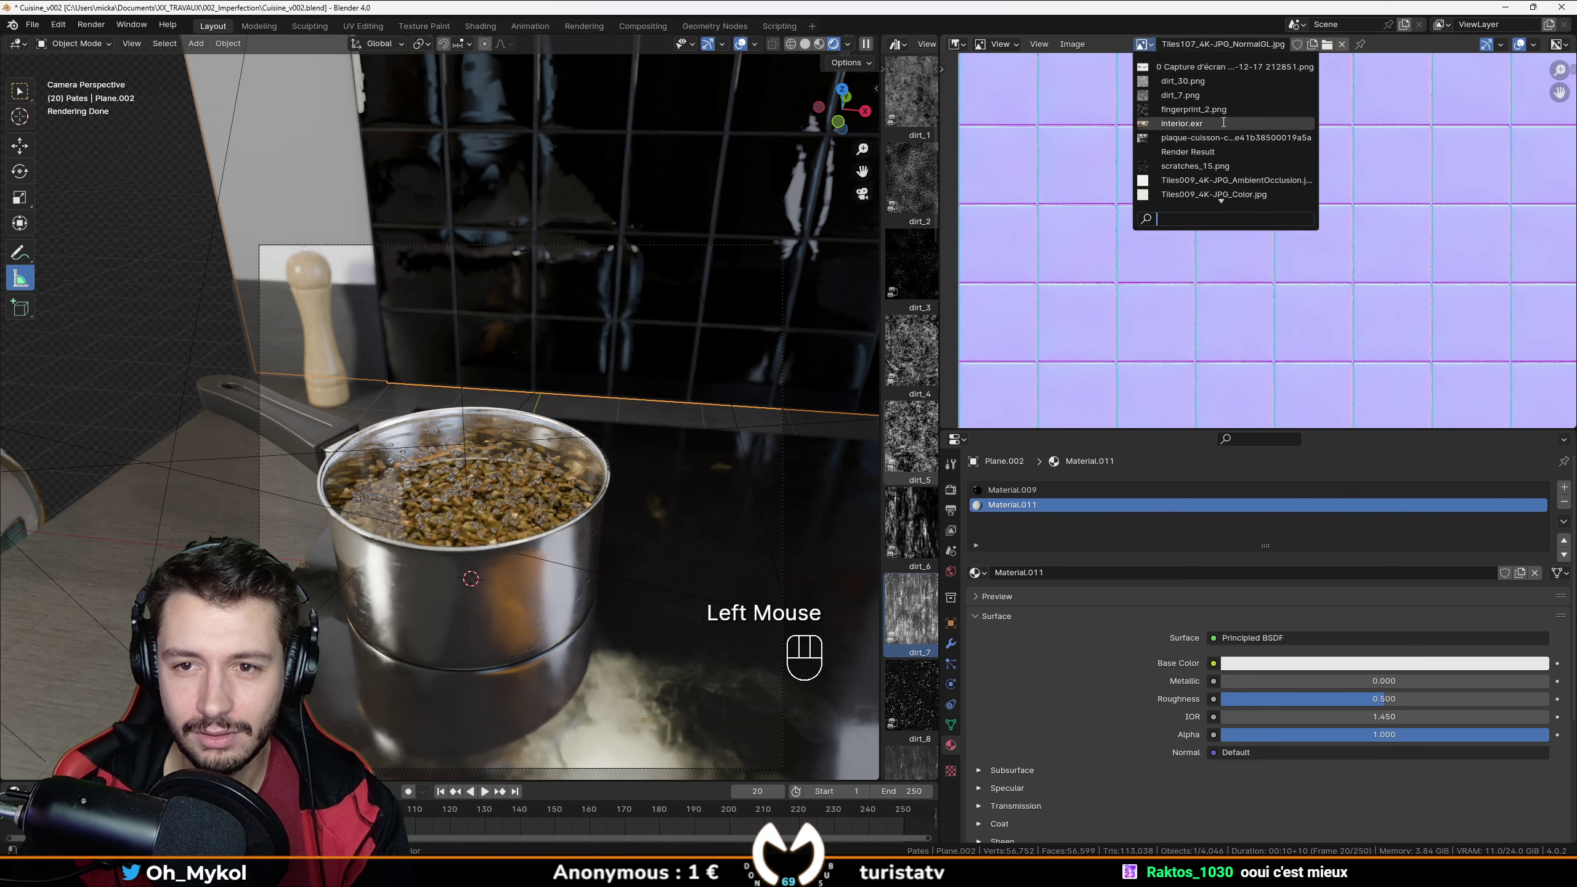
Show the plaque-cuisson cooktop photo and drag the World Strength down to 0.
{"action": "left_click", "coordinate": [1222, 124]}
{"action": "scroll", "coordinate": [1250, 212], "scroll_direction": "up", "scroll_amount": 2}
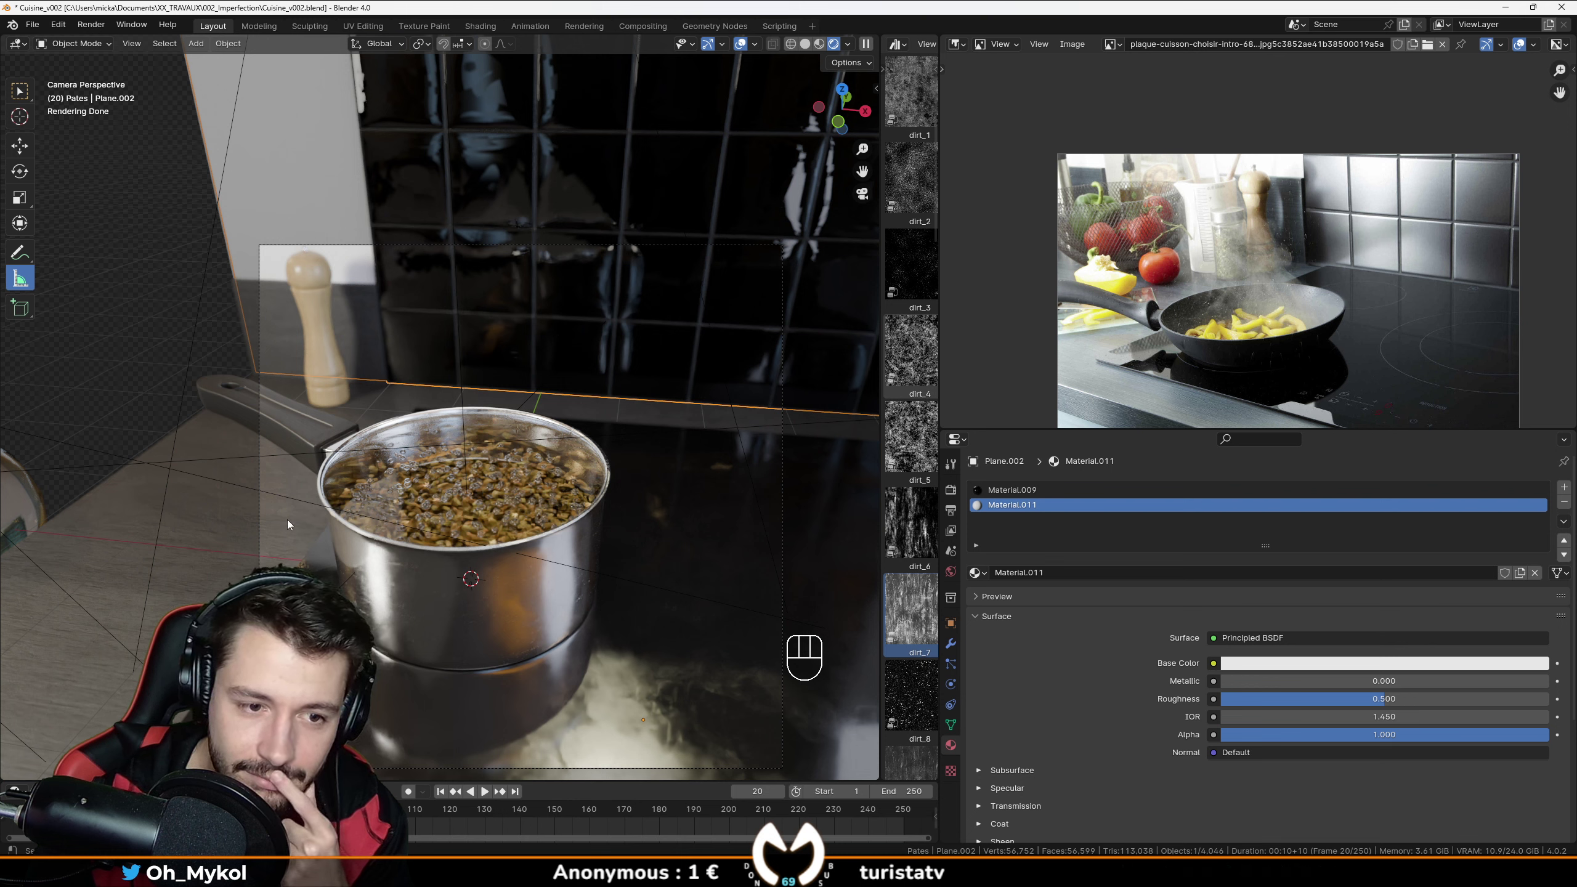
{"action": "left_click", "coordinate": [951, 571]}
{"action": "left_click_drag", "start_coordinate": [1385, 721], "coordinate": [1317, 721]}
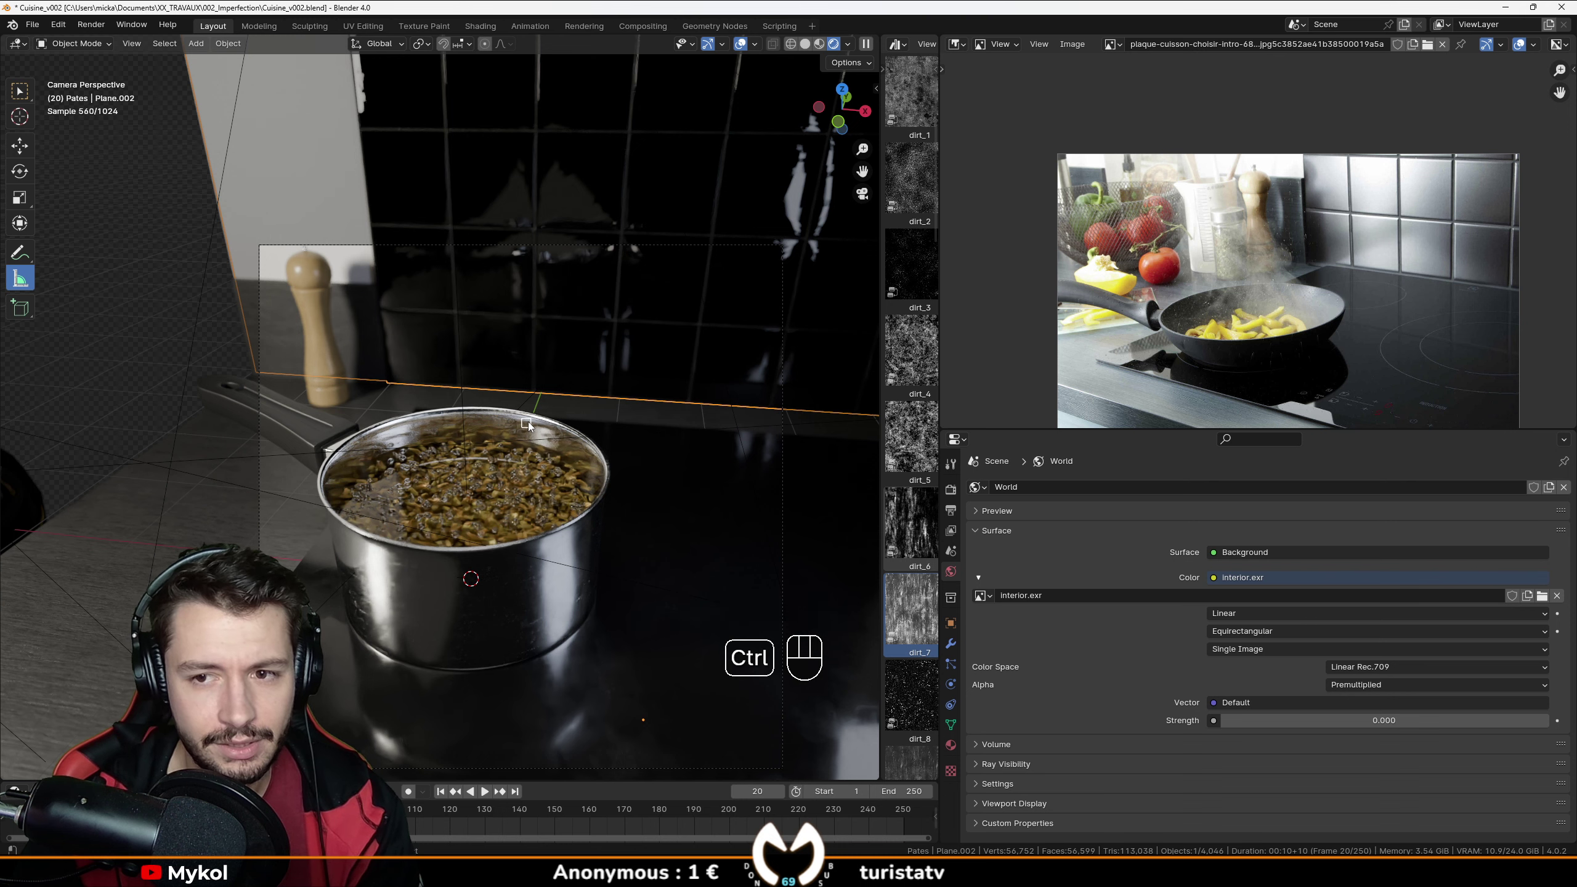
Undo the previous change and set the World Strength to 0.2.
{"action": "key", "text": "ctrl+z"}
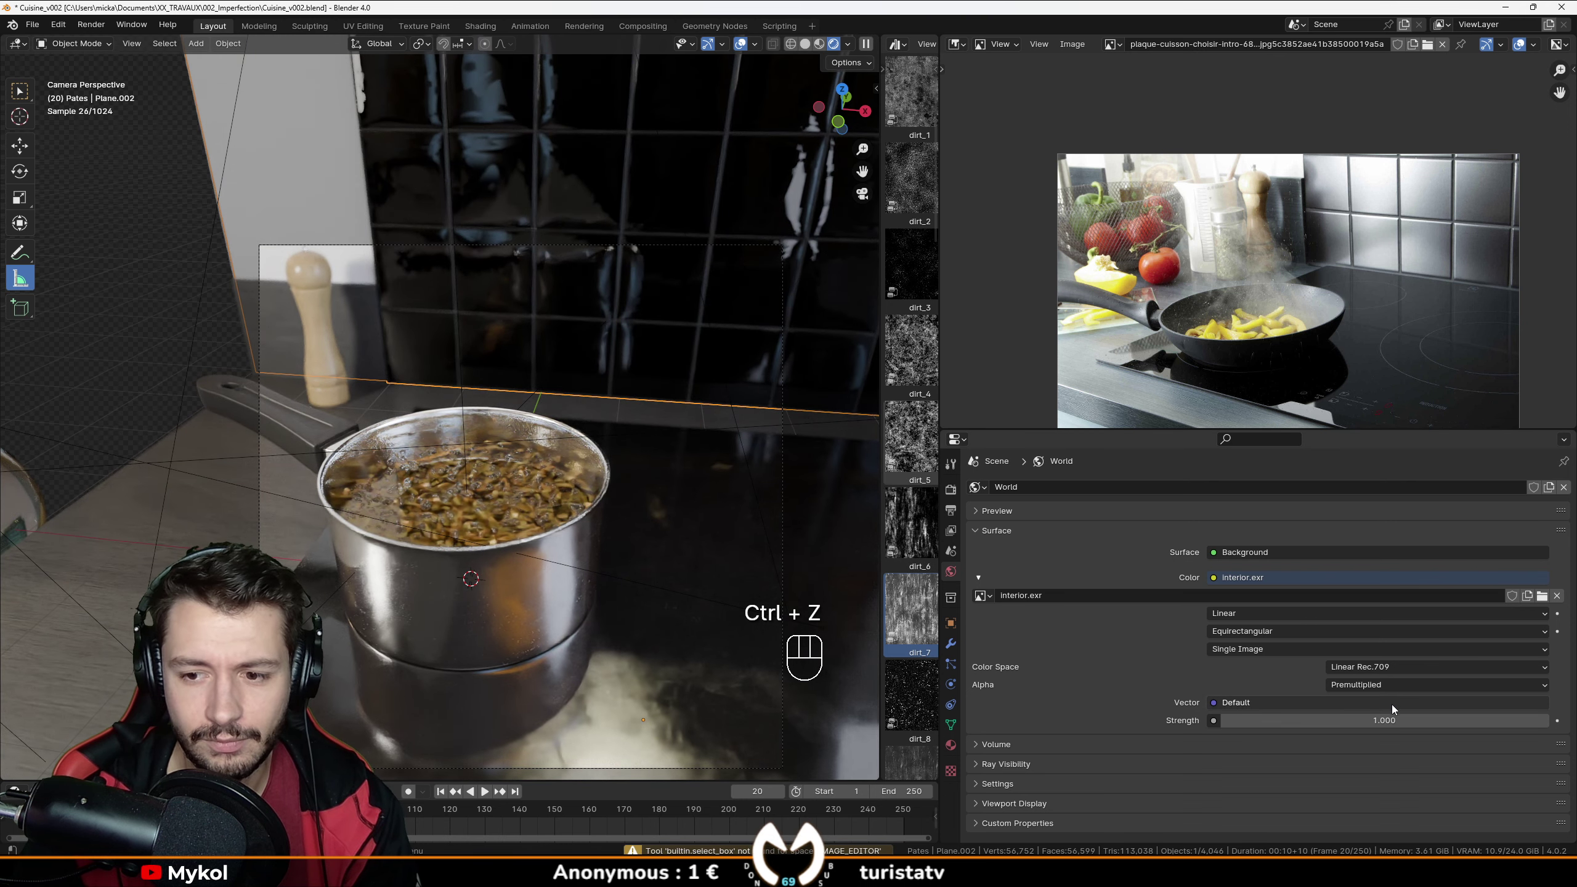
{"action": "left_click", "coordinate": [1407, 719]}
{"action": "type", "text": "0.2"}
{"action": "key", "text": "Return"}
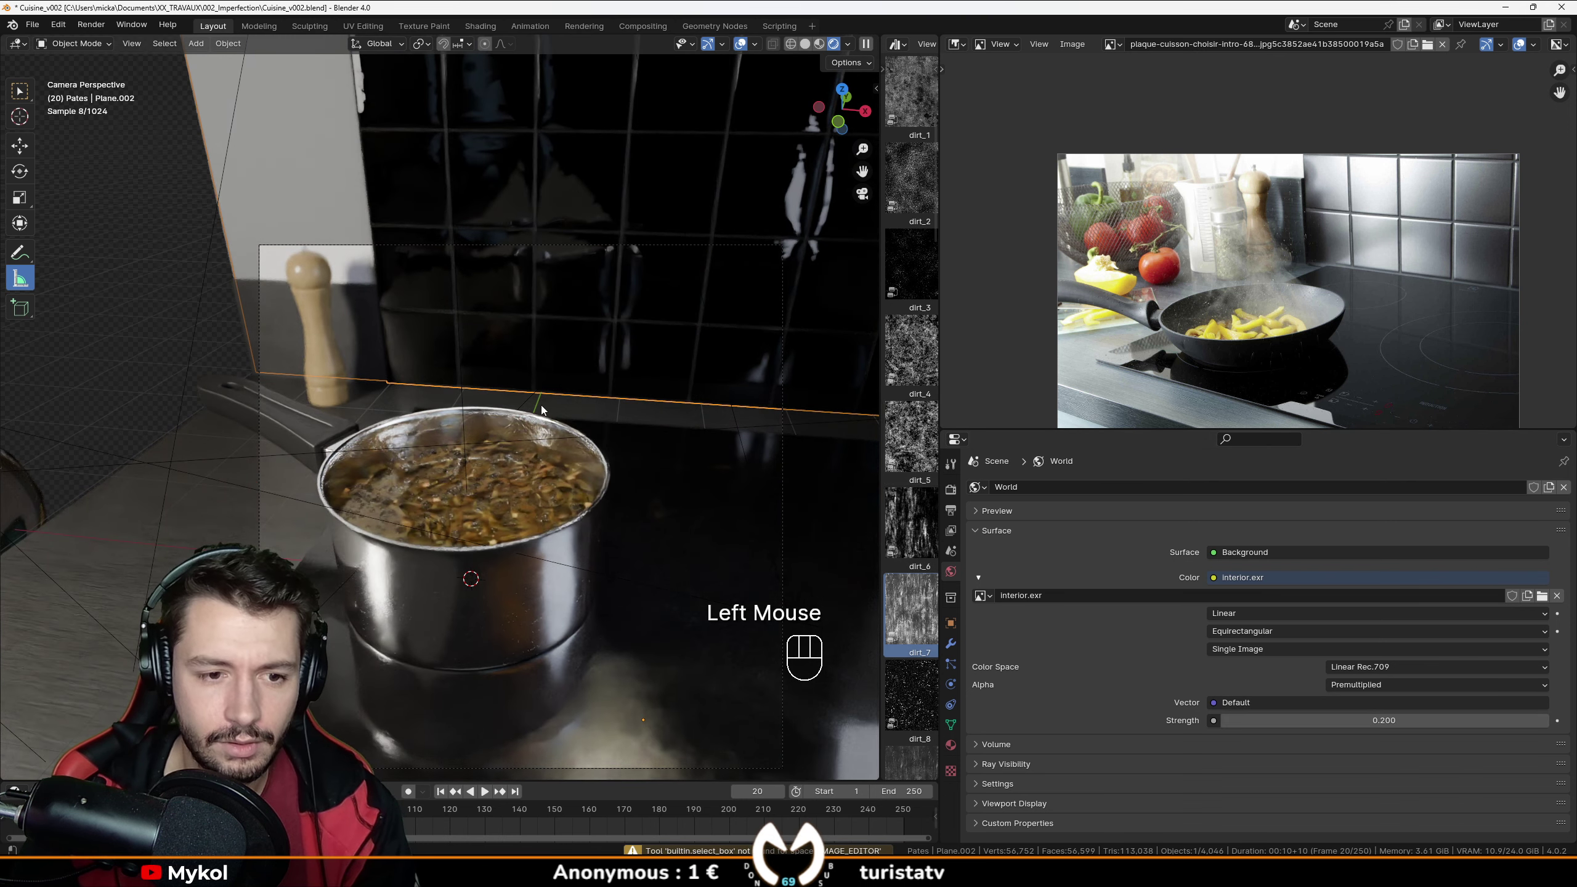
Replace the reference photo with the Shader Editor centred on Material.011's nodes.
{"action": "left_click", "coordinate": [558, 348]}
{"action": "left_click", "coordinate": [957, 44]}
{"action": "left_click", "coordinate": [994, 190]}
{"action": "scroll", "coordinate": [1232, 256], "scroll_direction": "down", "scroll_amount": 2}
{"action": "middle_click_drag", "start_coordinate": [1245, 199], "coordinate": [1147, 138]}
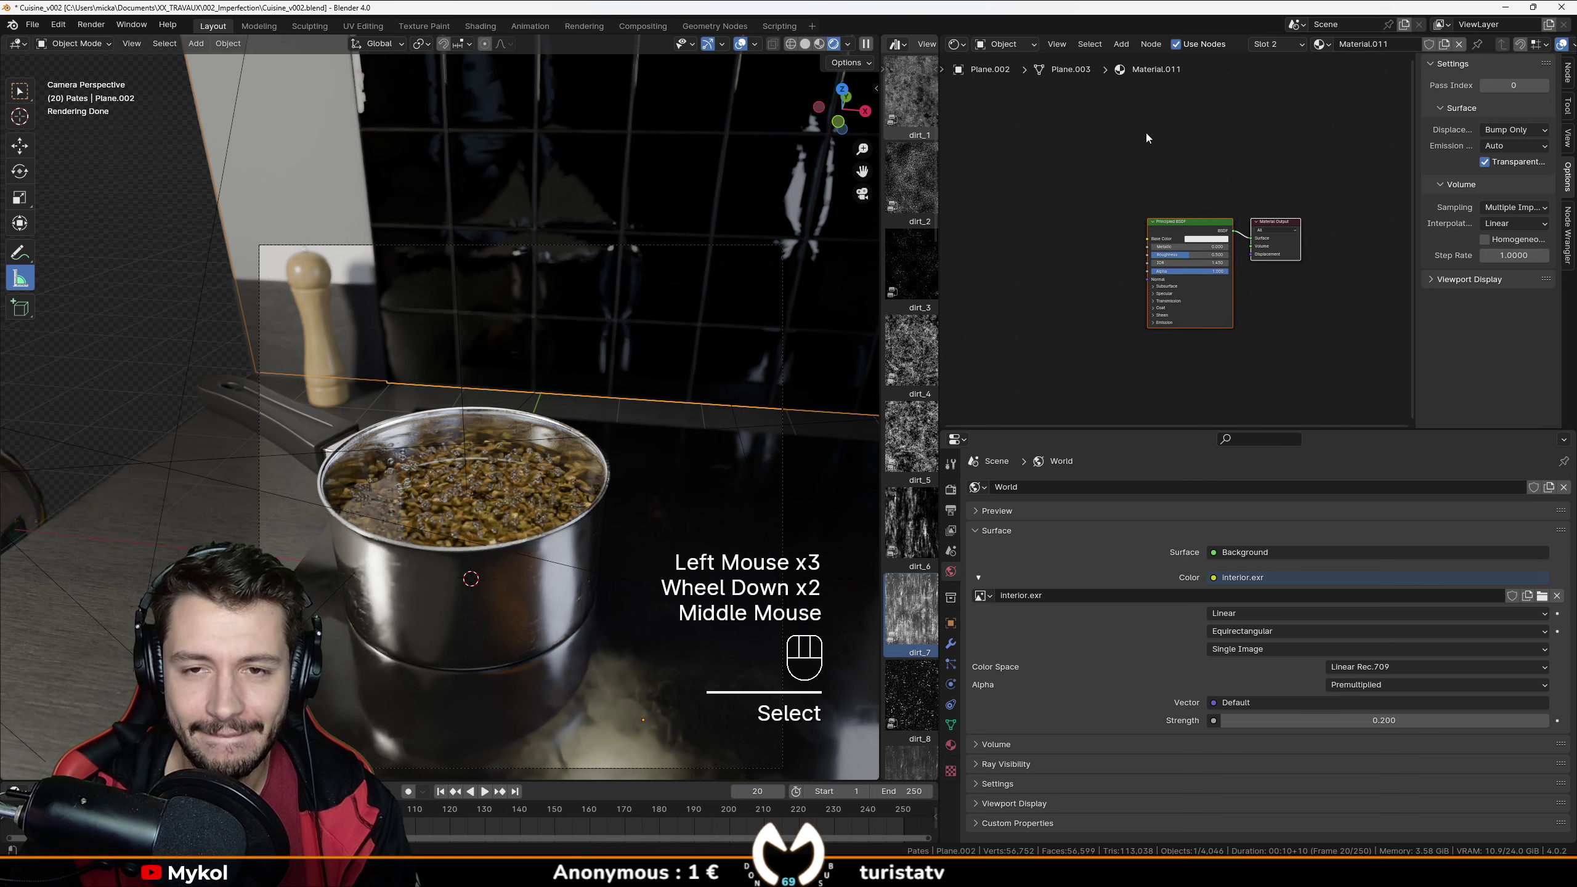
Show material settings and move the wood-textured Plane.003 vertically along Z.
{"action": "left_click", "coordinate": [958, 748]}
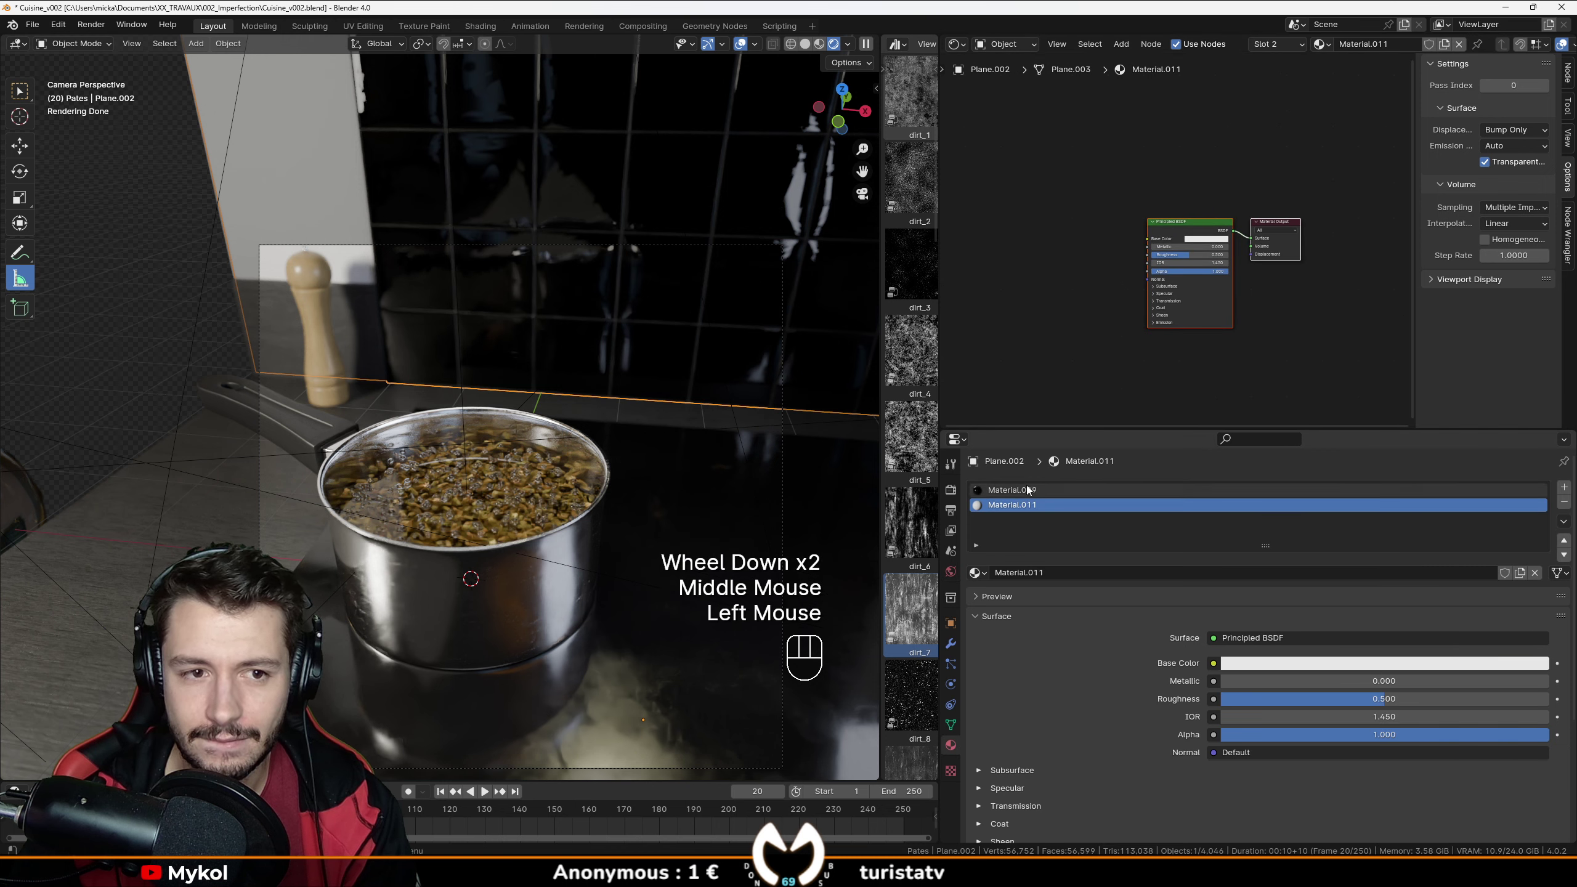
{"action": "left_click", "coordinate": [363, 324]}
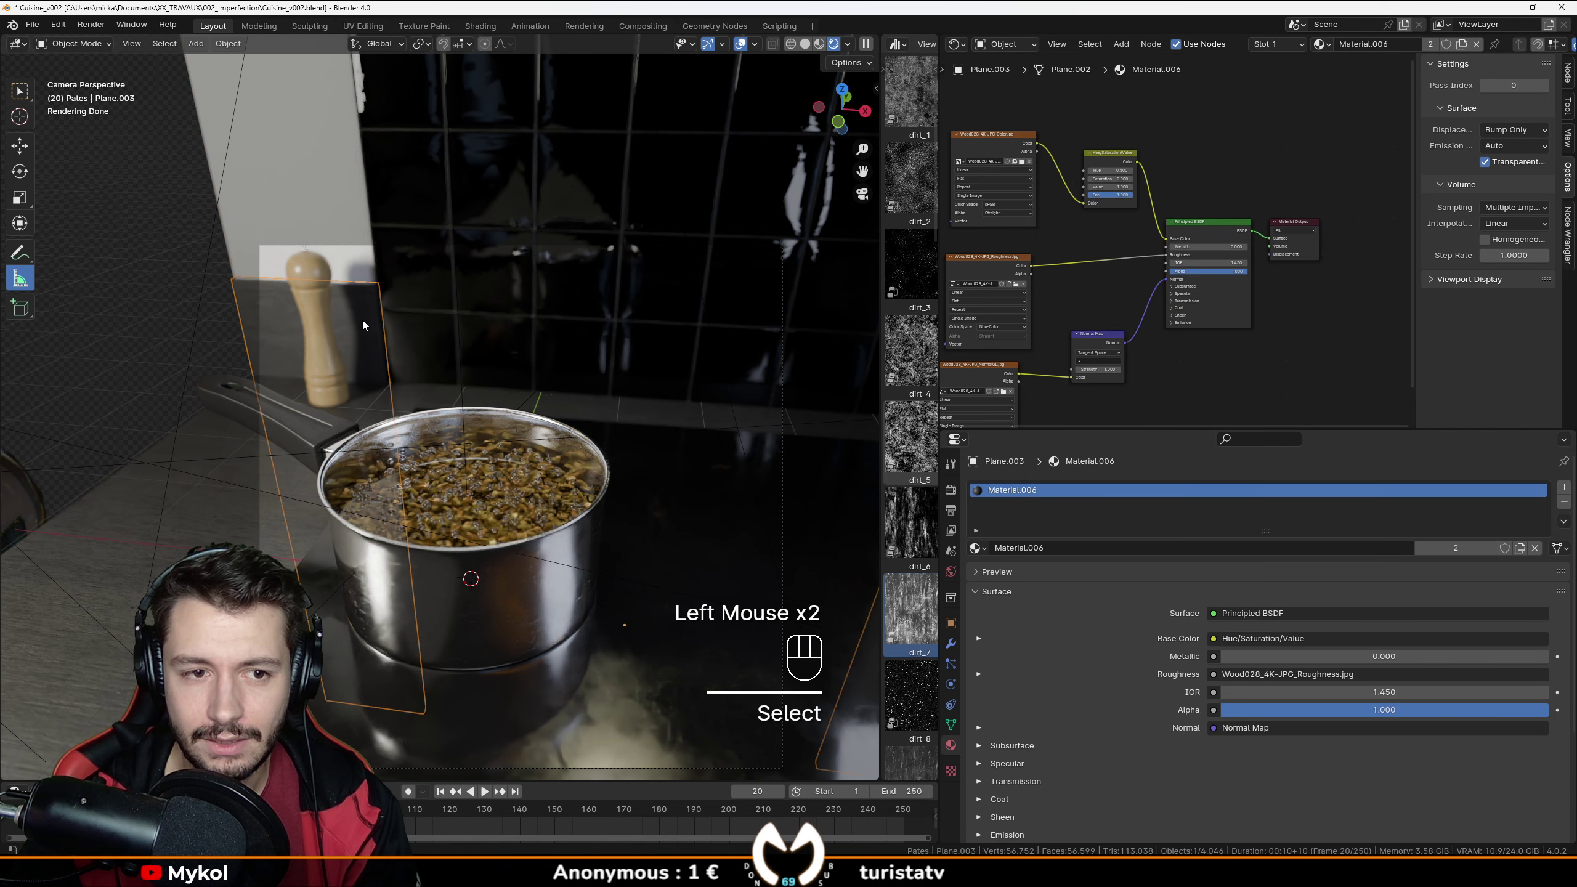
{"action": "key", "text": "g"}
{"action": "key", "text": "z"}
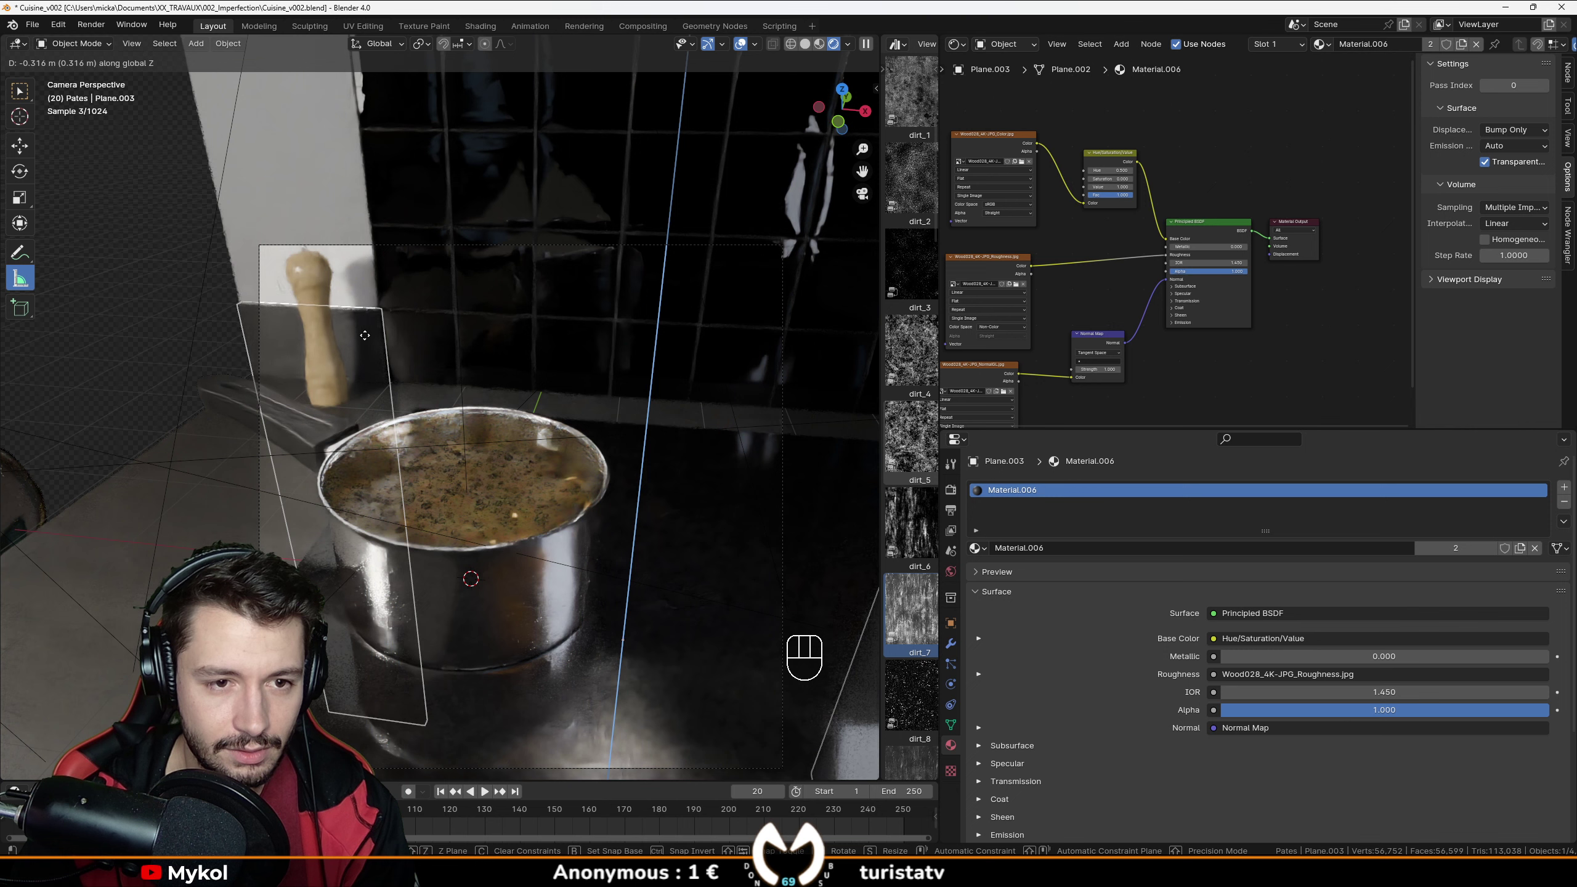
{"action": "left_click", "coordinate": [364, 335]}
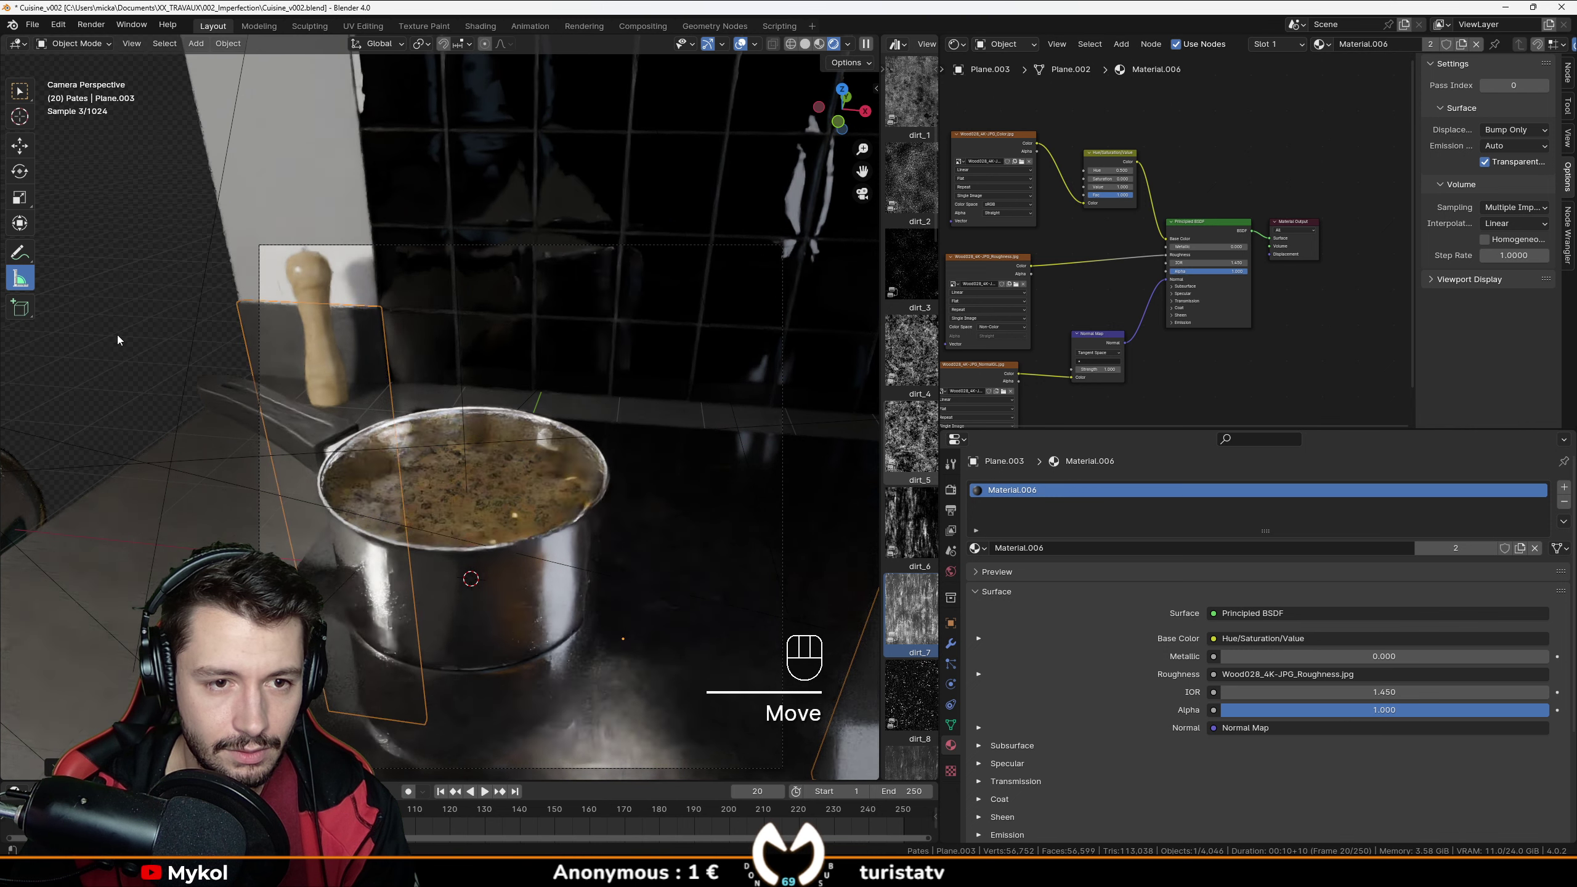
Select and inspect the plane beside the pepper mill, then return to the camera view.
{"action": "left_click", "coordinate": [100, 325]}
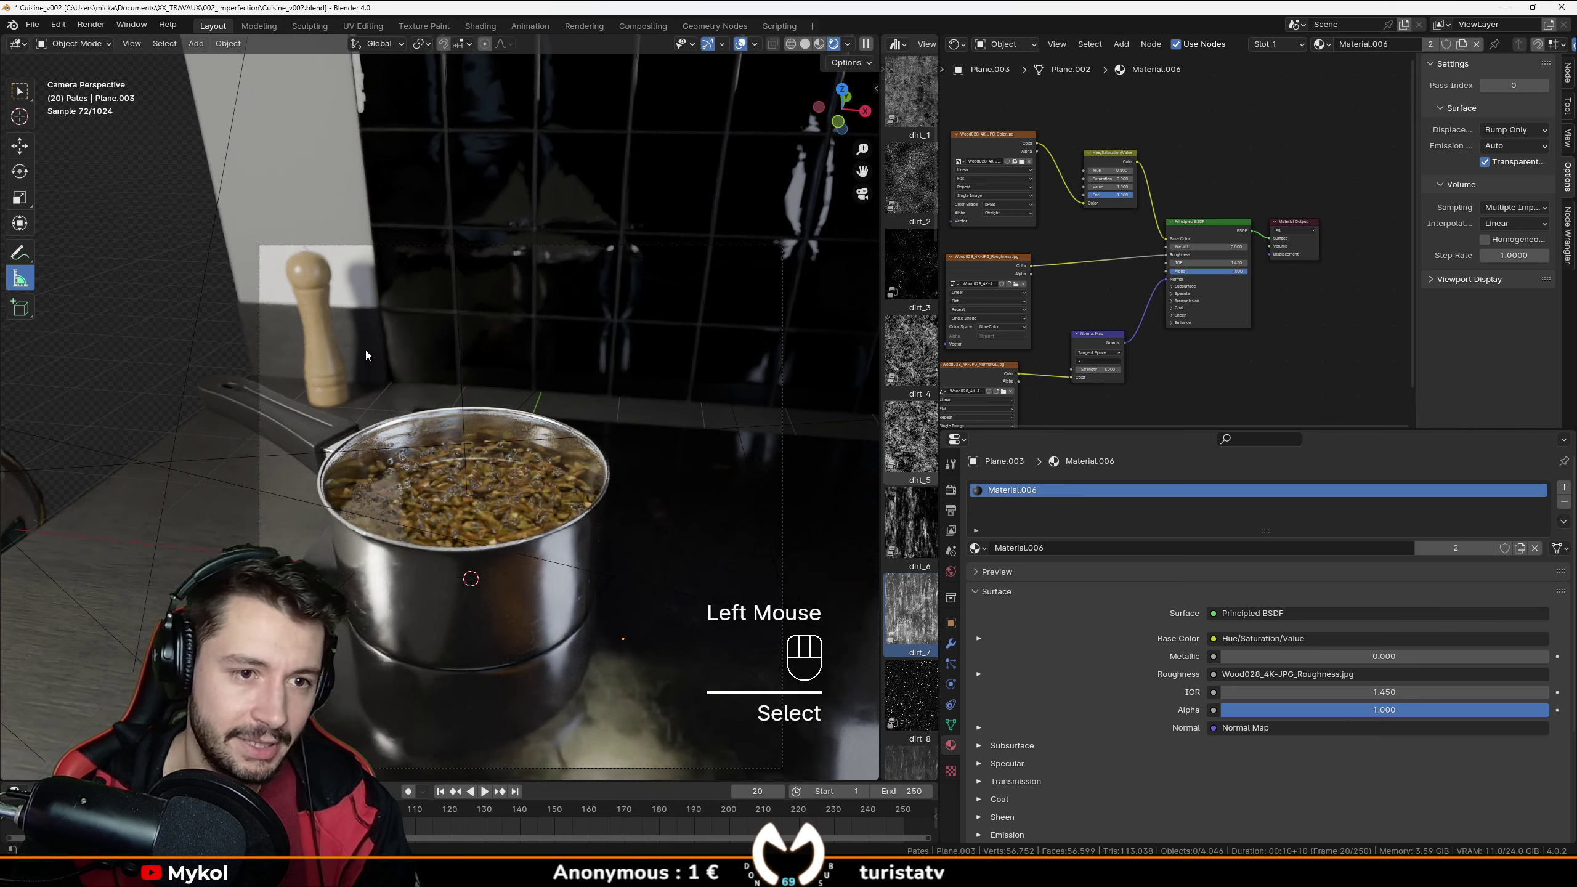
{"action": "left_click", "coordinate": [428, 366]}
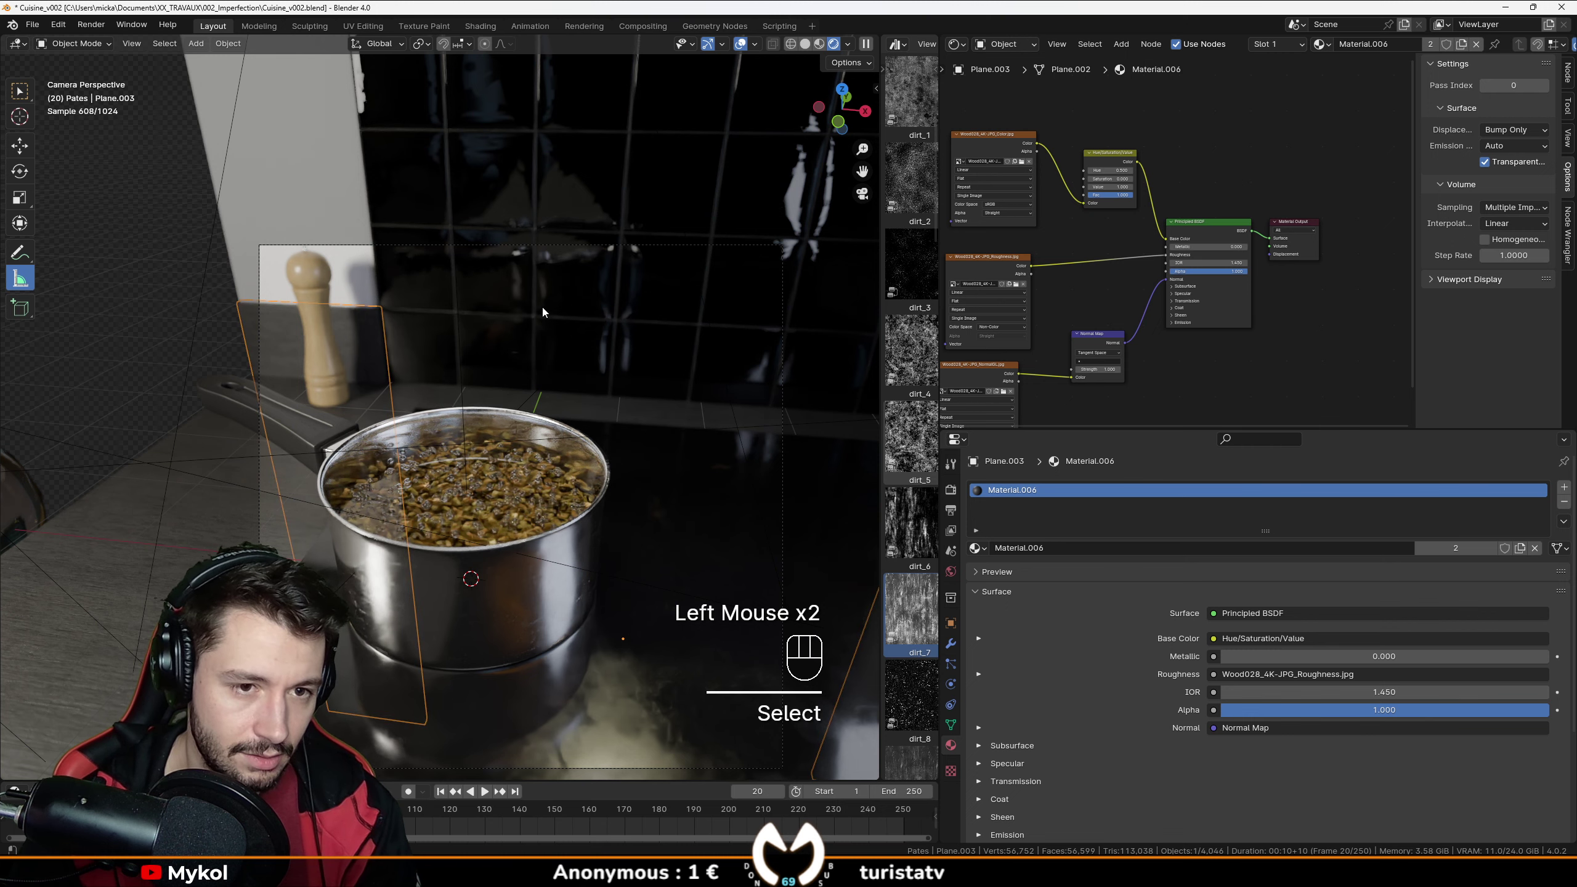
{"action": "middle_click_drag", "start_coordinate": [461, 328], "coordinate": [394, 491]}
{"action": "scroll", "coordinate": [442, 433], "scroll_direction": "up", "scroll_amount": 1}
{"action": "key", "text": "s"}
{"action": "left_click", "coordinate": [491, 491]}
{"action": "scroll", "coordinate": [491, 491], "scroll_direction": "down", "scroll_amount": 1}
{"action": "key", "text": "KP_0"}
{"action": "left_click", "coordinate": [83, 294]}
Slide the plane beside the pepper mill along Y, then make tiled wall Plane.002 active.
{"action": "left_click", "coordinate": [390, 480]}
{"action": "scroll", "coordinate": [390, 479], "scroll_direction": "up", "scroll_amount": 1}
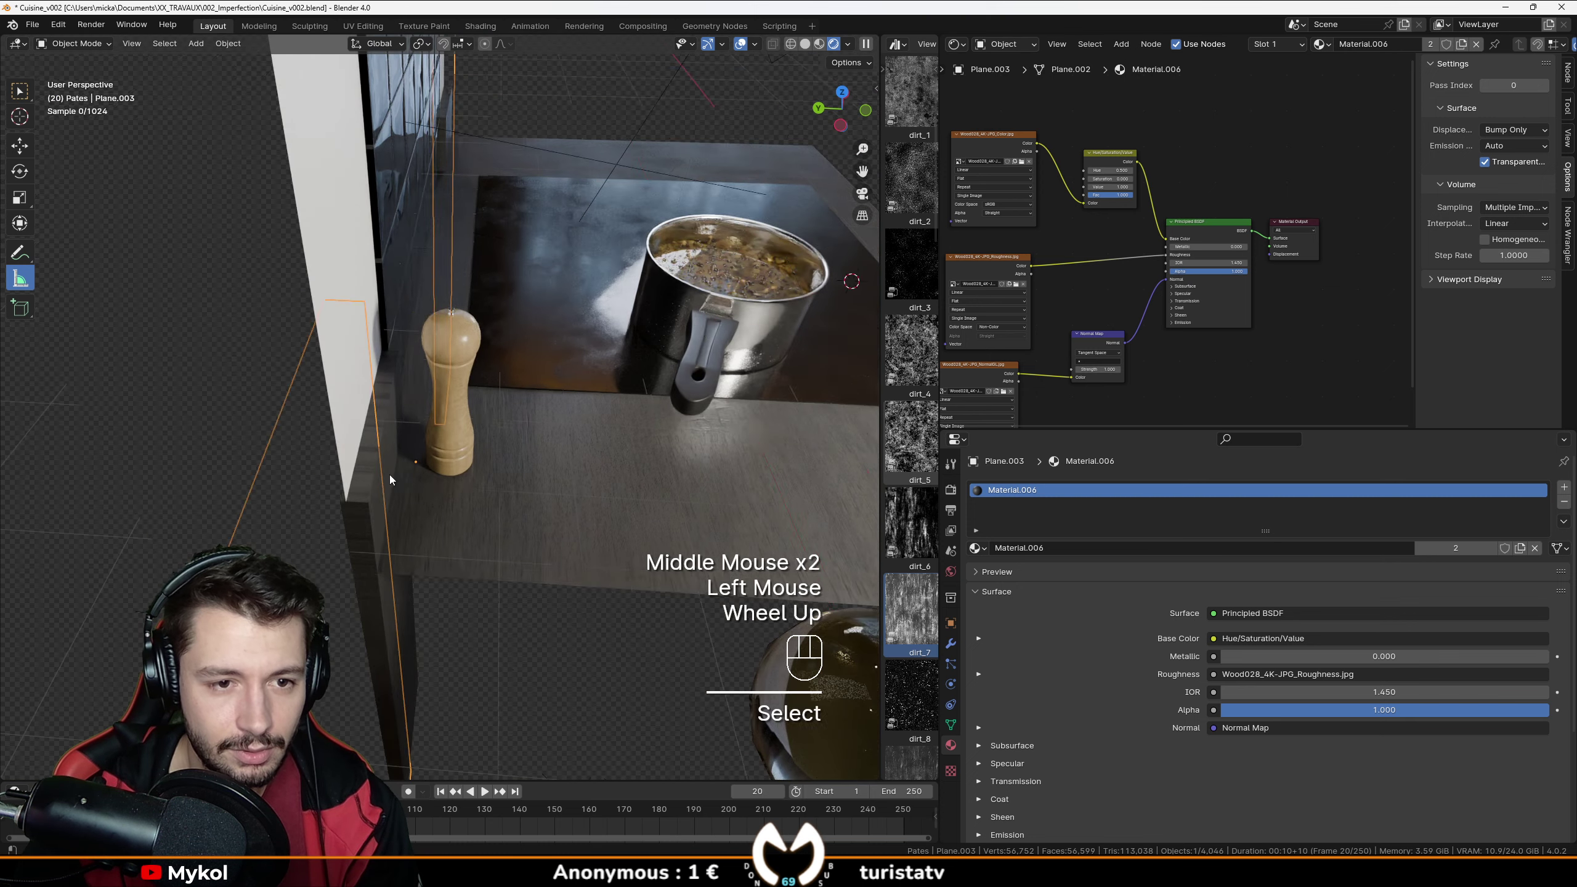
{"action": "key", "text": "g"}
{"action": "key", "text": "y"}
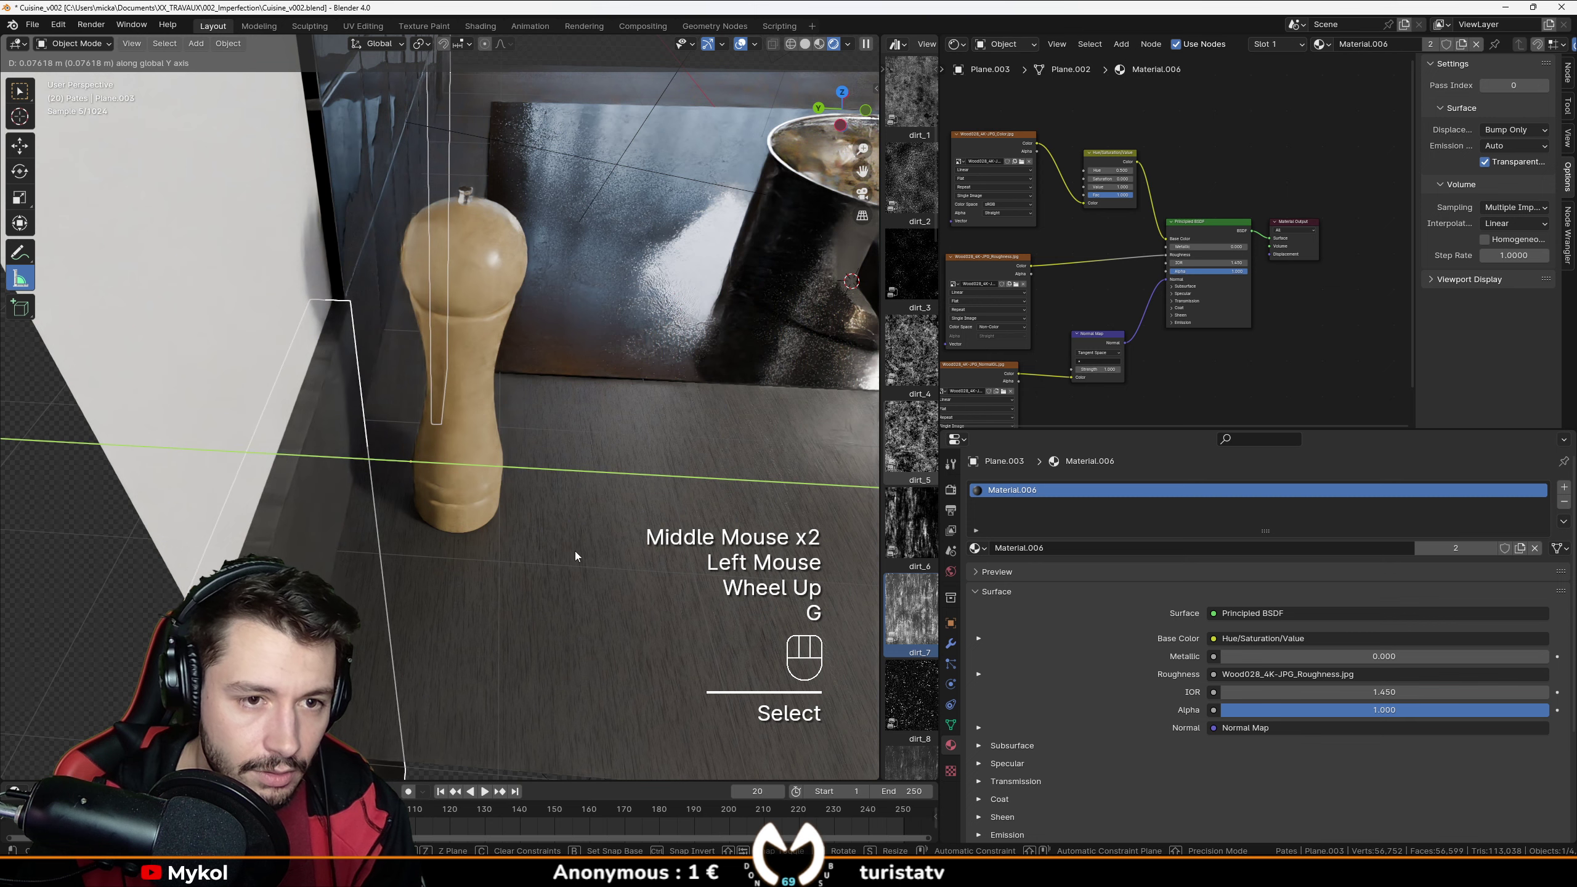
{"action": "scroll", "coordinate": [574, 551], "scroll_direction": "down", "scroll_amount": 1}
{"action": "middle_click_drag", "start_coordinate": [574, 550], "coordinate": [316, 484]}
{"action": "key", "text": "KP_0"}
{"action": "left_click", "coordinate": [456, 282]}
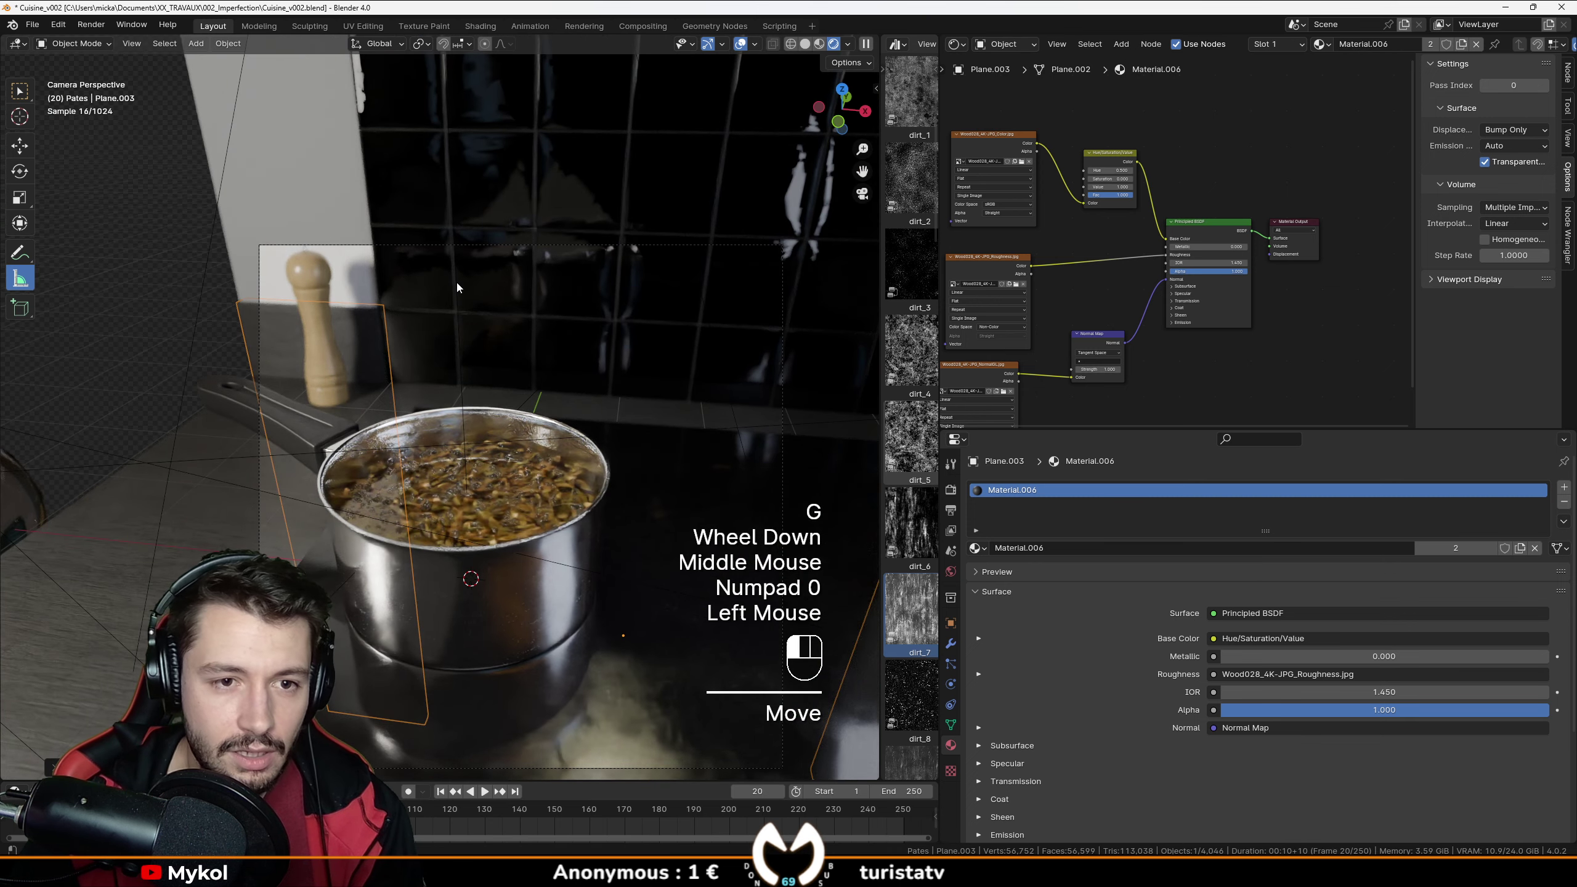
{"action": "left_click", "coordinate": [546, 205]}
{"action": "left_click", "coordinate": [546, 204]}
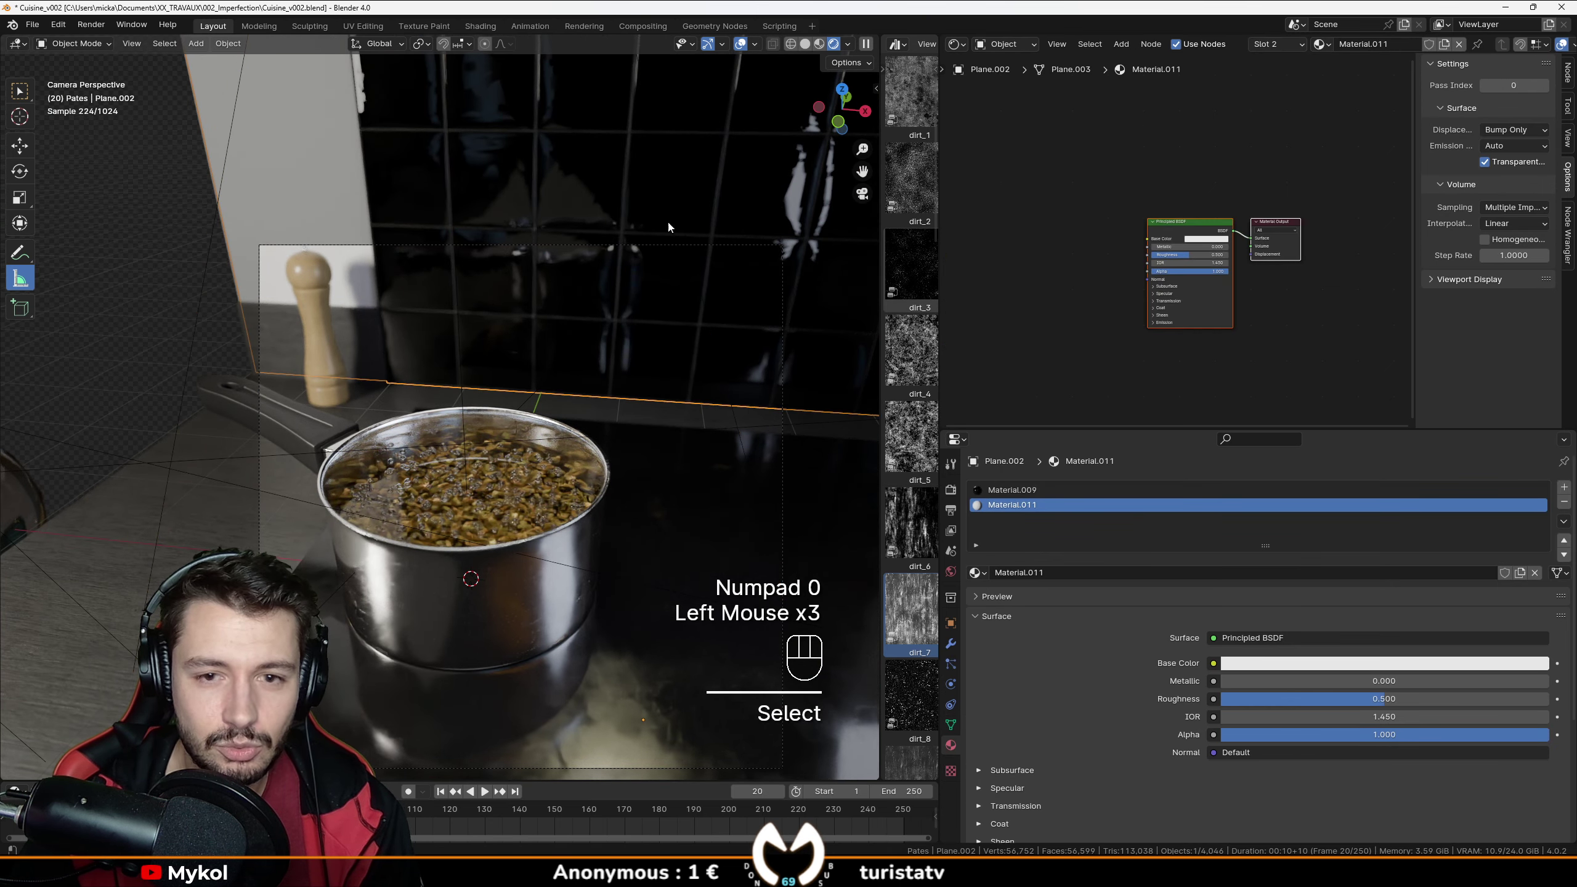
Open the wall's Material.009 nodes and test disconnecting the roughness map, then restore it.
{"action": "left_click", "coordinate": [1031, 490]}
{"action": "middle_click_drag", "start_coordinate": [1077, 268], "coordinate": [1123, 271]}
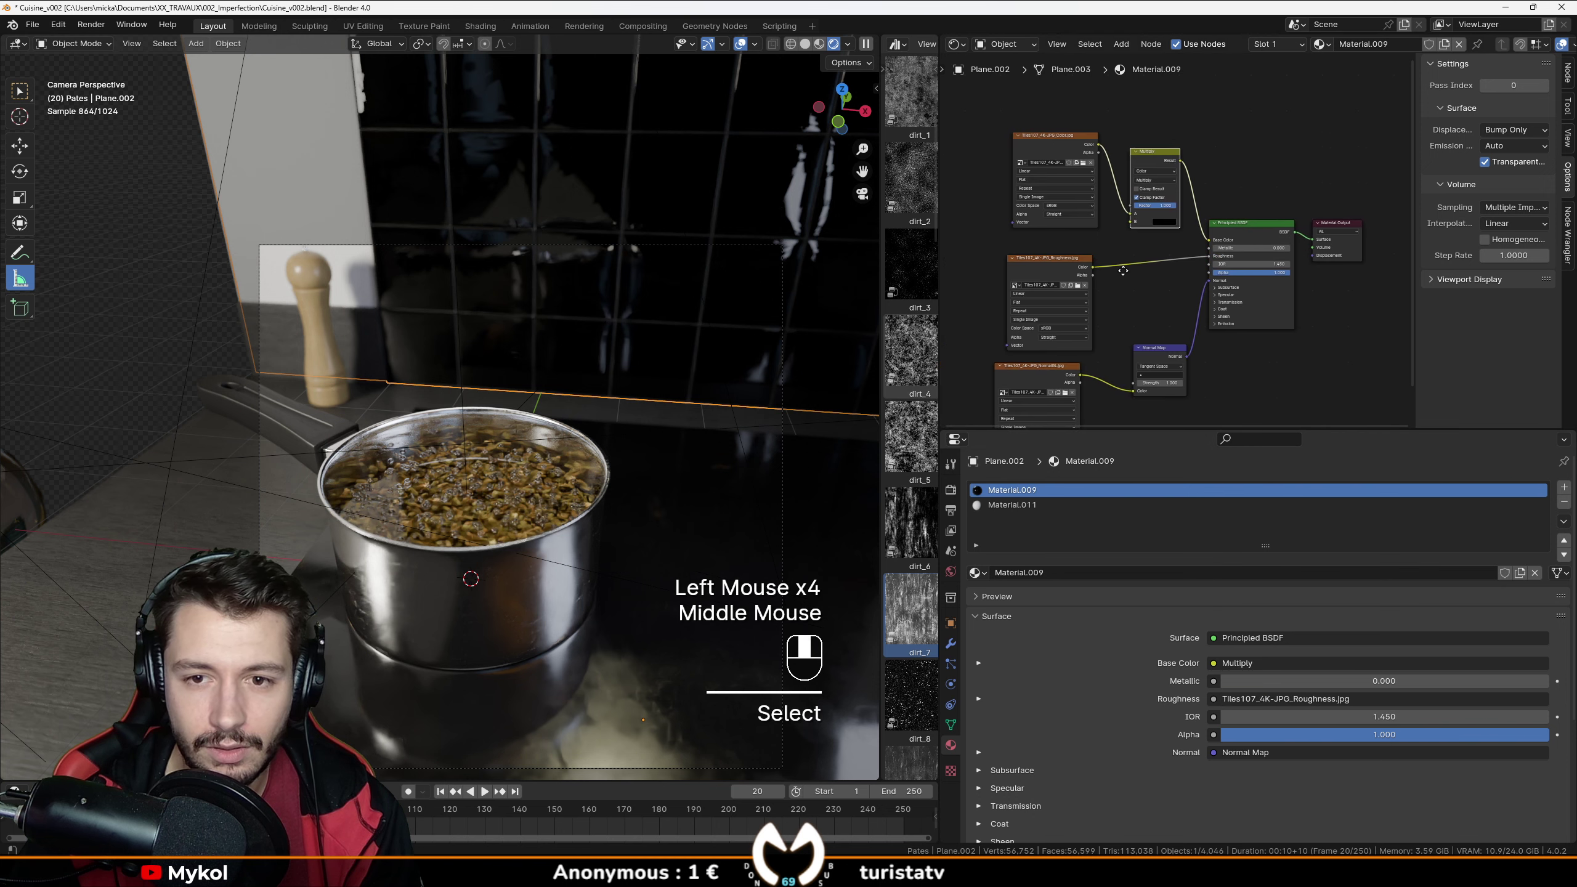
{"action": "scroll", "coordinate": [1123, 271], "scroll_direction": "up", "scroll_amount": 2}
{"action": "mouse_move", "coordinate": [1245, 261]}
{"action": "left_mouse_down"}
{"action": "mouse_move", "coordinate": [1227, 276]}
{"action": "mouse_move", "coordinate": [1267, 266]}
{"action": "mouse_move", "coordinate": [1247, 266]}
{"action": "left_mouse_up"}
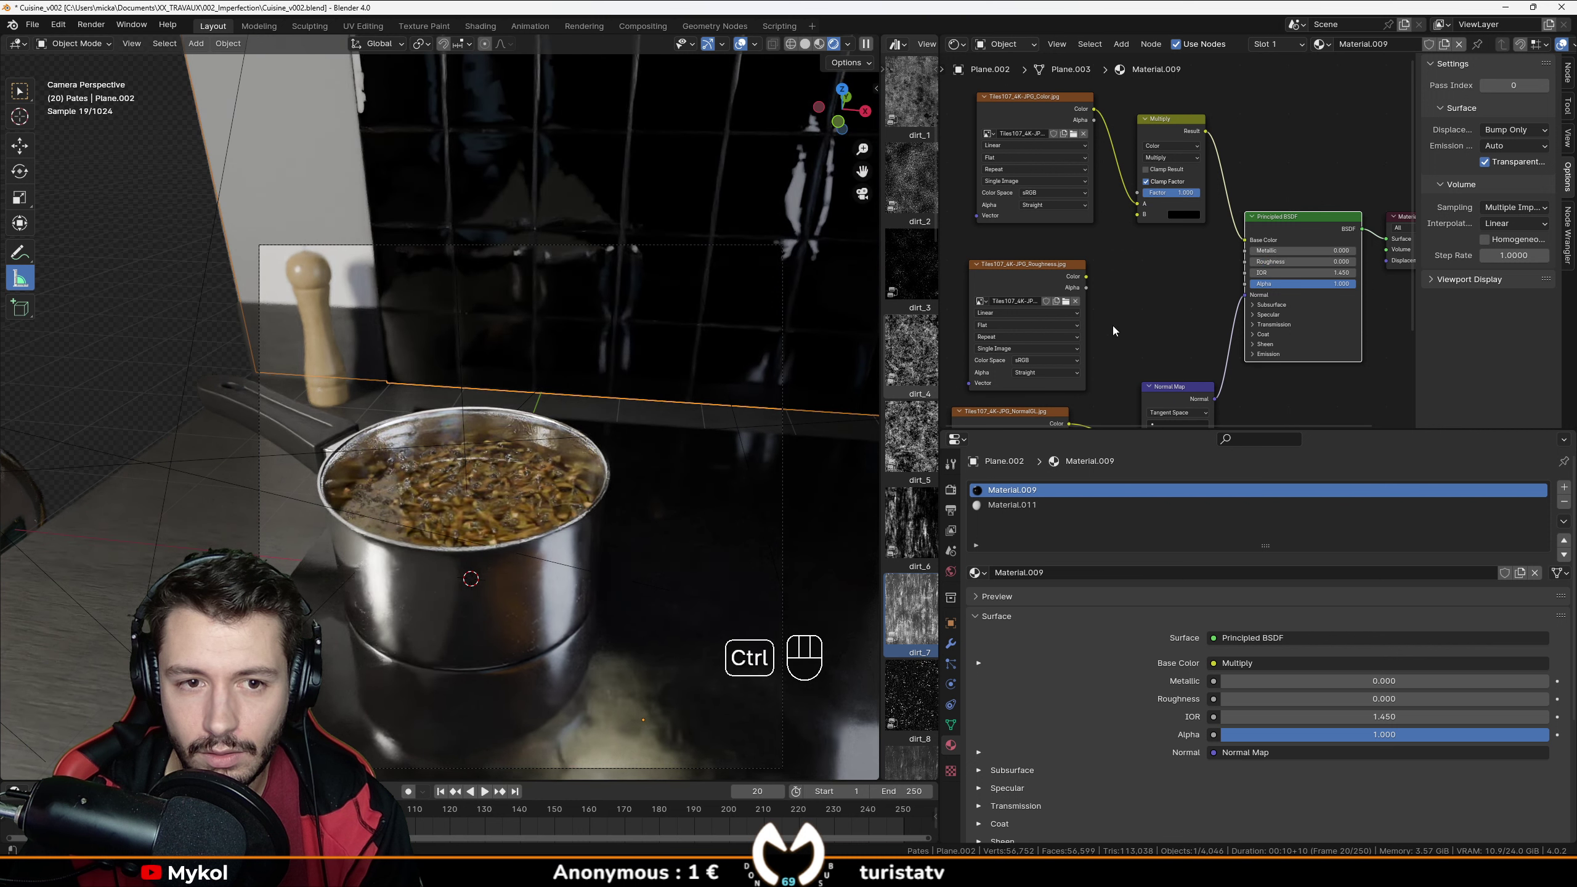
{"action": "key", "text": "ctrl+z"}
{"action": "left_click_drag", "start_coordinate": [1086, 276], "coordinate": [1249, 265]}
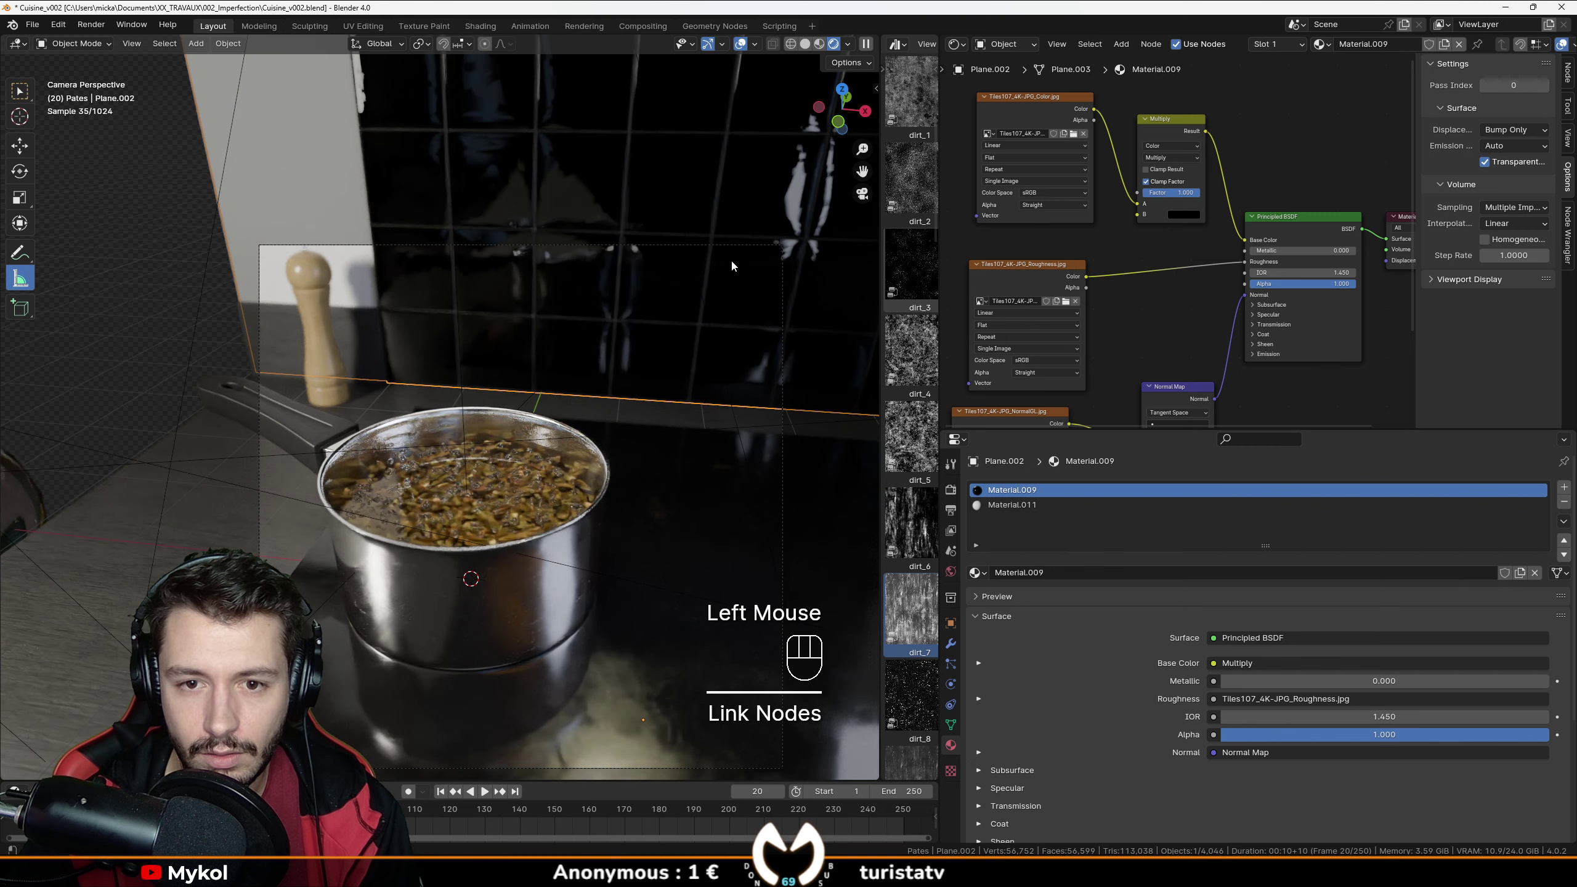
Disconnect the roughness map and set the wall's fixed Roughness to 0.29.
{"action": "middle_click_drag", "start_coordinate": [731, 266], "coordinate": [563, 410]}
{"action": "scroll", "coordinate": [571, 390], "scroll_direction": "up", "scroll_amount": 2}
{"action": "scroll", "coordinate": [487, 364], "scroll_direction": "up", "scroll_amount": 2}
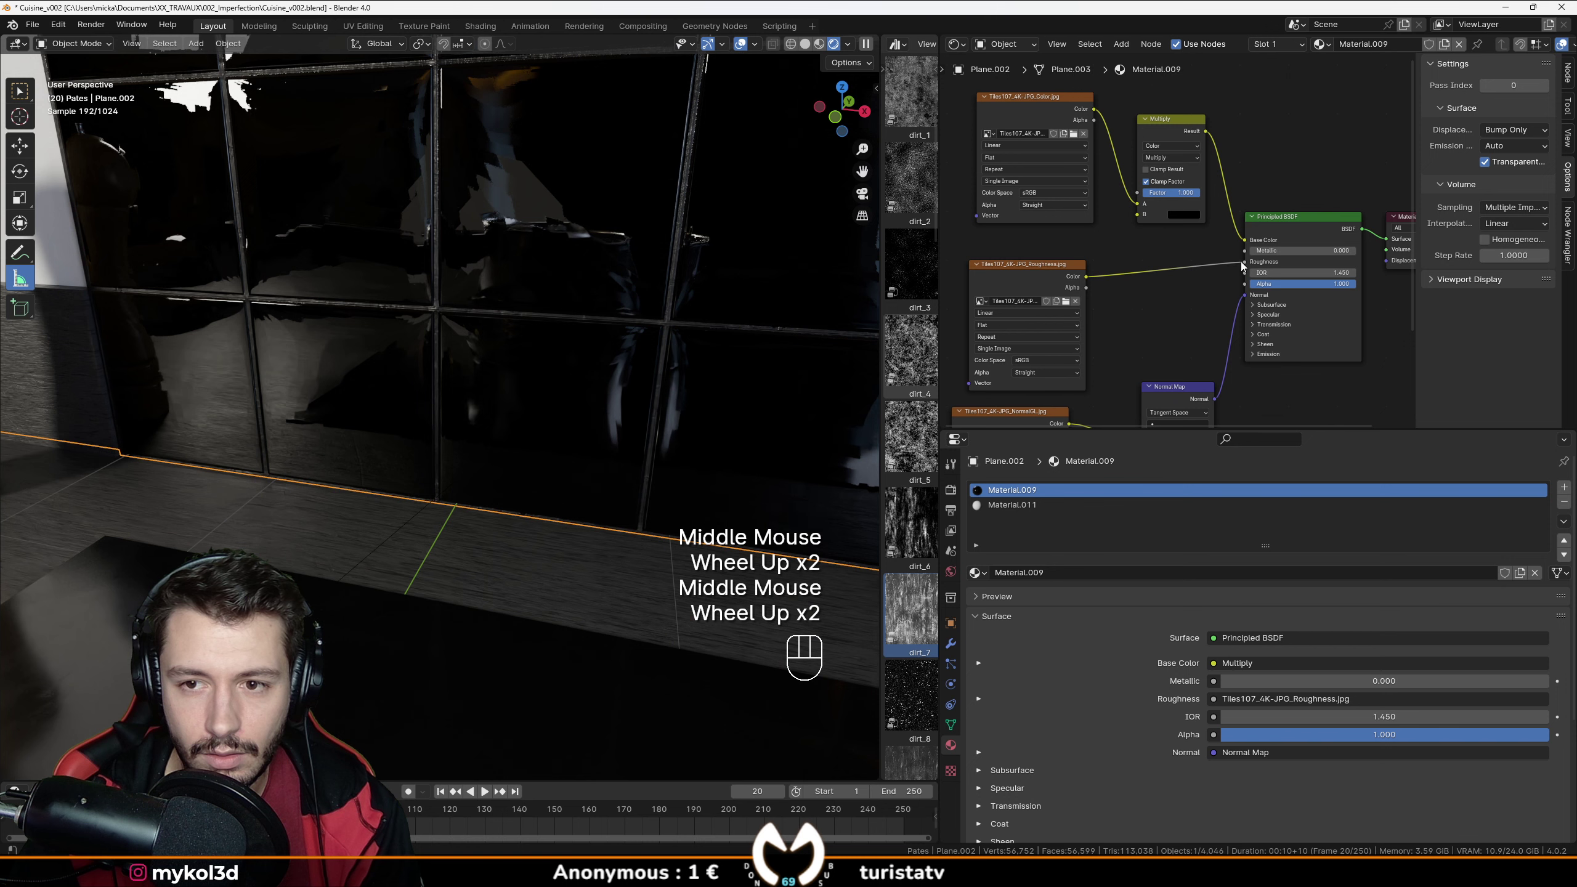
{"action": "left_click_drag", "start_coordinate": [1243, 264], "coordinate": [1299, 262]}
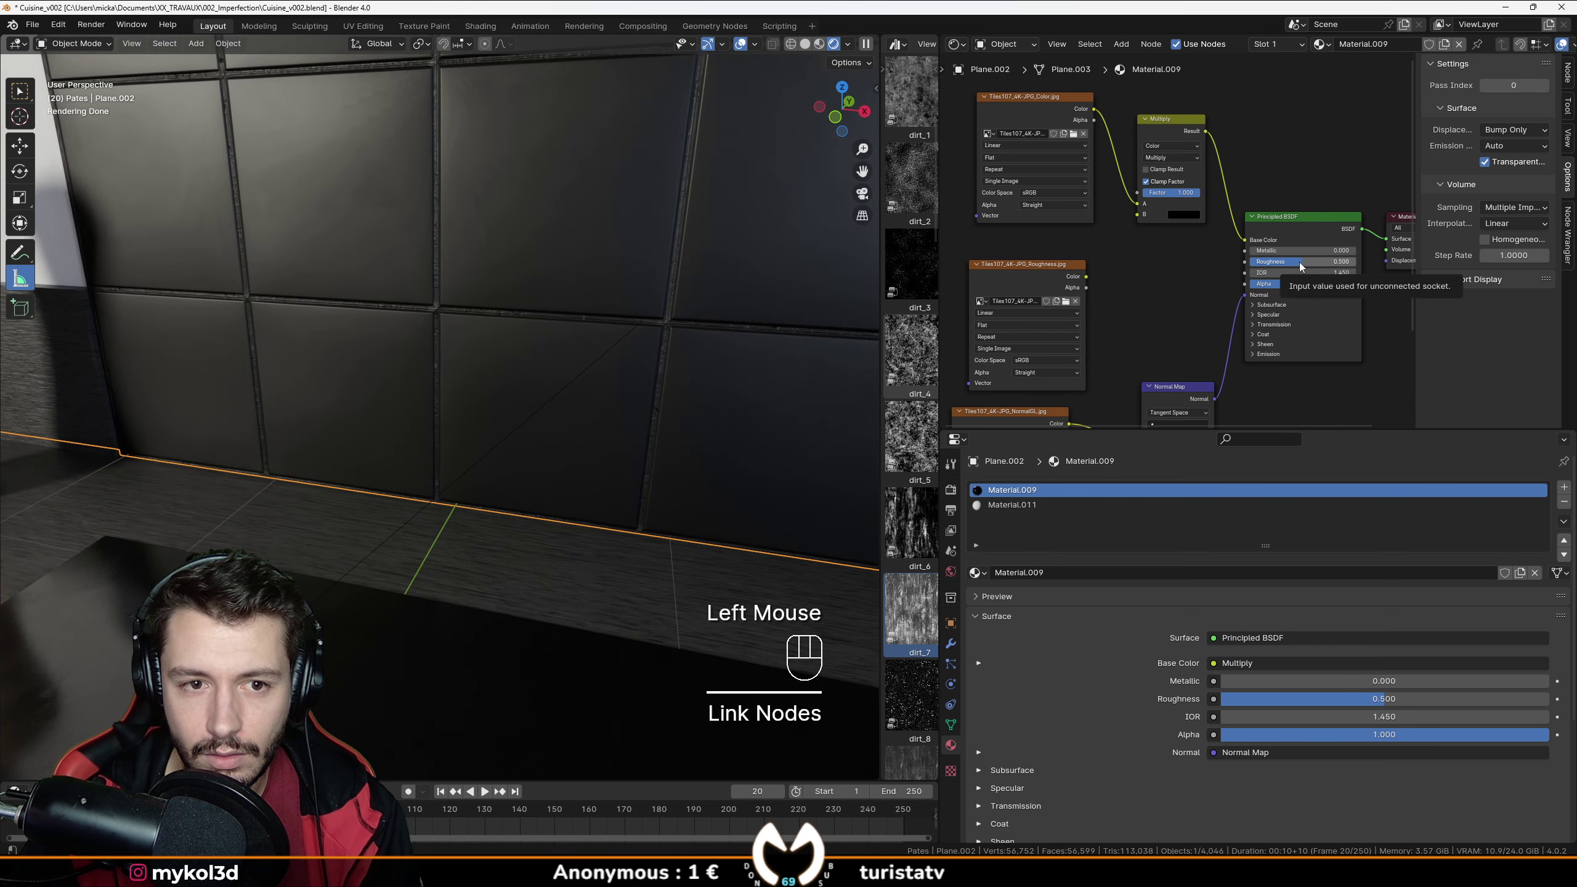
{"action": "scroll", "coordinate": [540, 331], "scroll_direction": "down", "scroll_amount": 2}
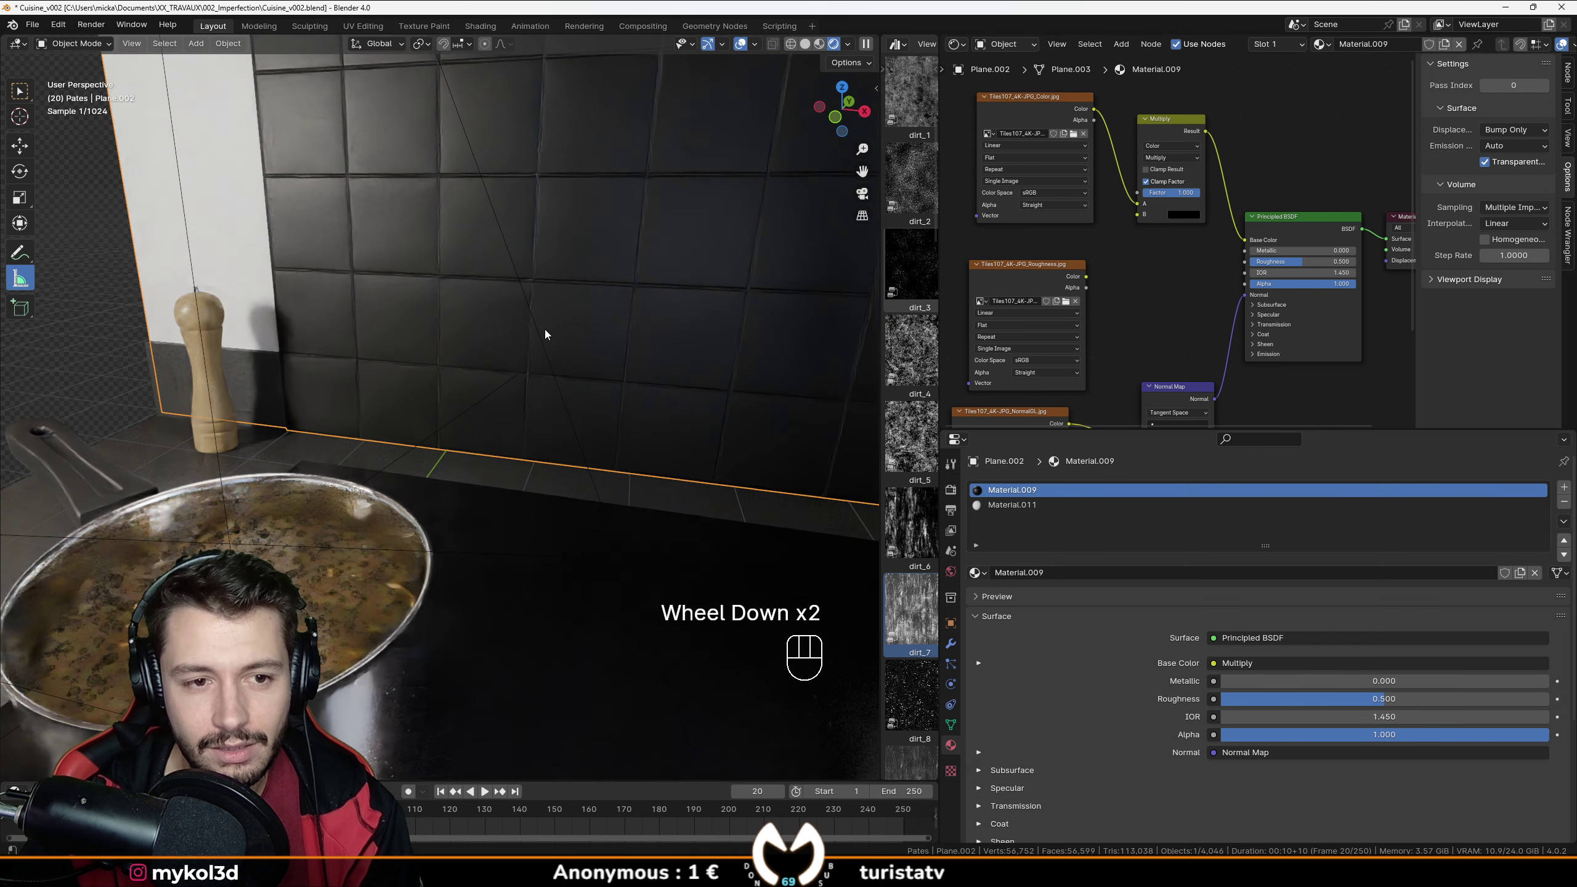
{"action": "middle_click_drag", "start_coordinate": [545, 329], "coordinate": [446, 310]}
{"action": "scroll", "coordinate": [435, 318], "scroll_direction": "up", "scroll_amount": 1}
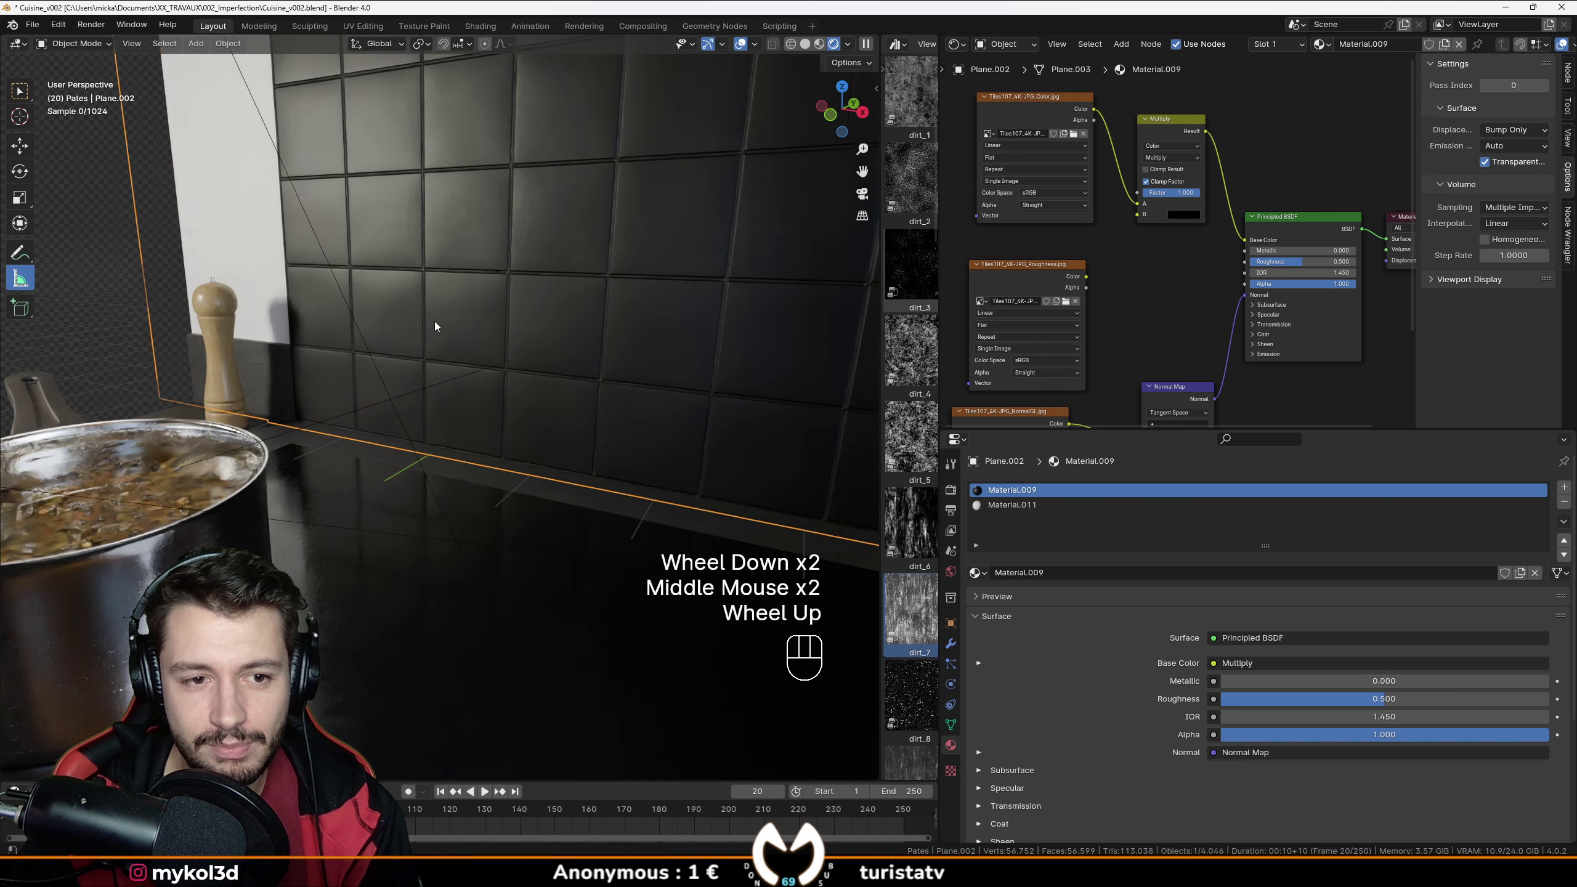
{"action": "left_click_drag", "start_coordinate": [1288, 266], "coordinate": [1279, 266]}
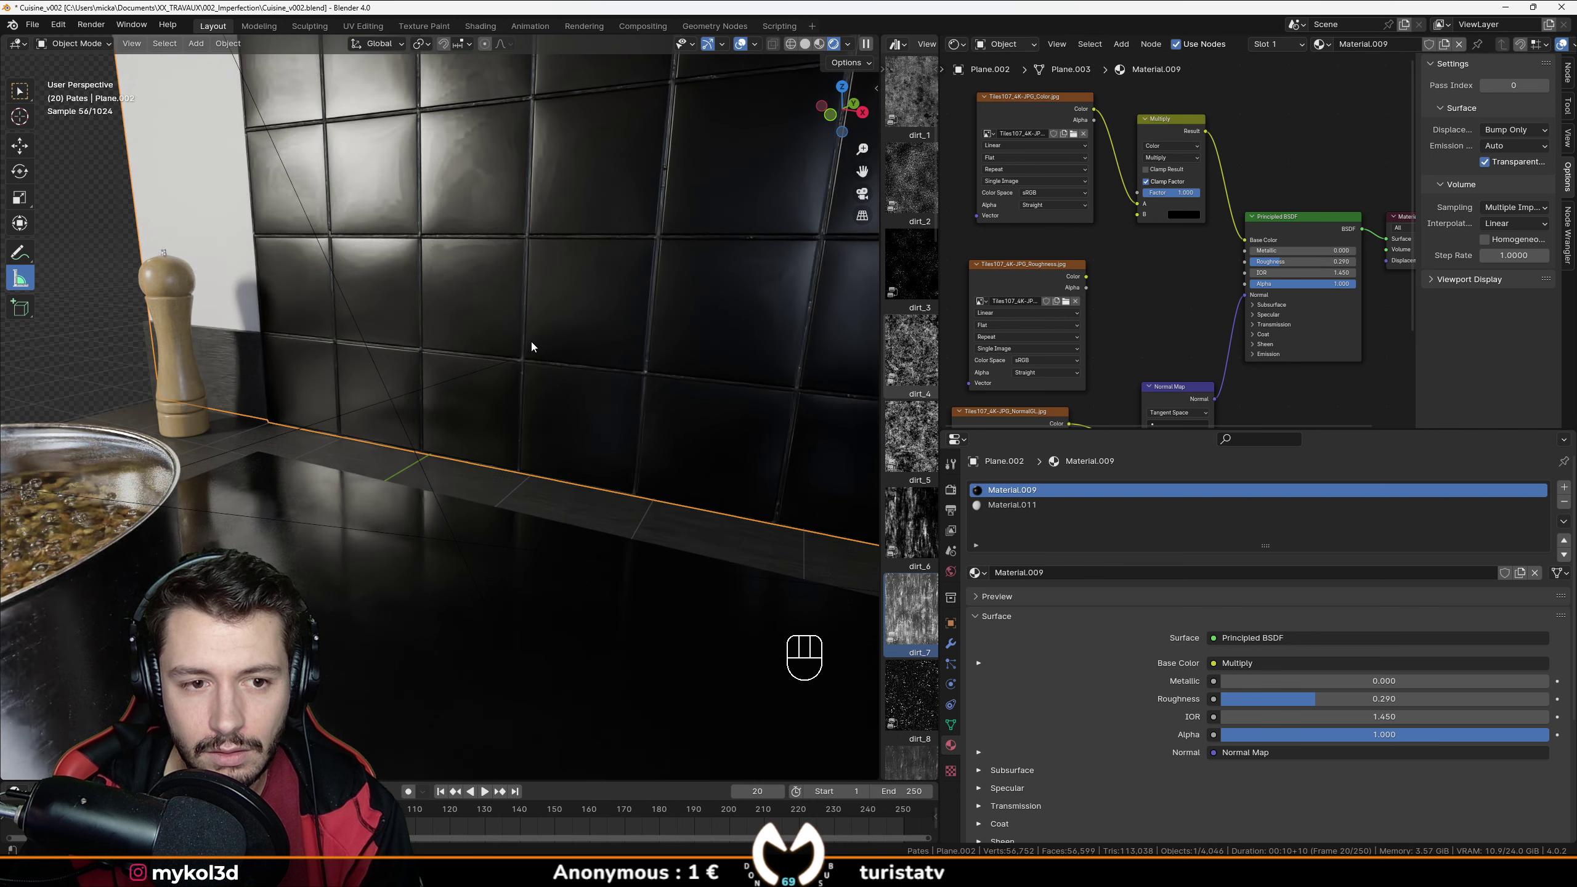
Reconnect the roughness texture Color to BSDF Roughness and shift the texture node left.
{"action": "middle_click_drag", "start_coordinate": [530, 340], "coordinate": [532, 332]}
{"action": "scroll", "coordinate": [525, 326], "scroll_direction": "down", "scroll_amount": 2}
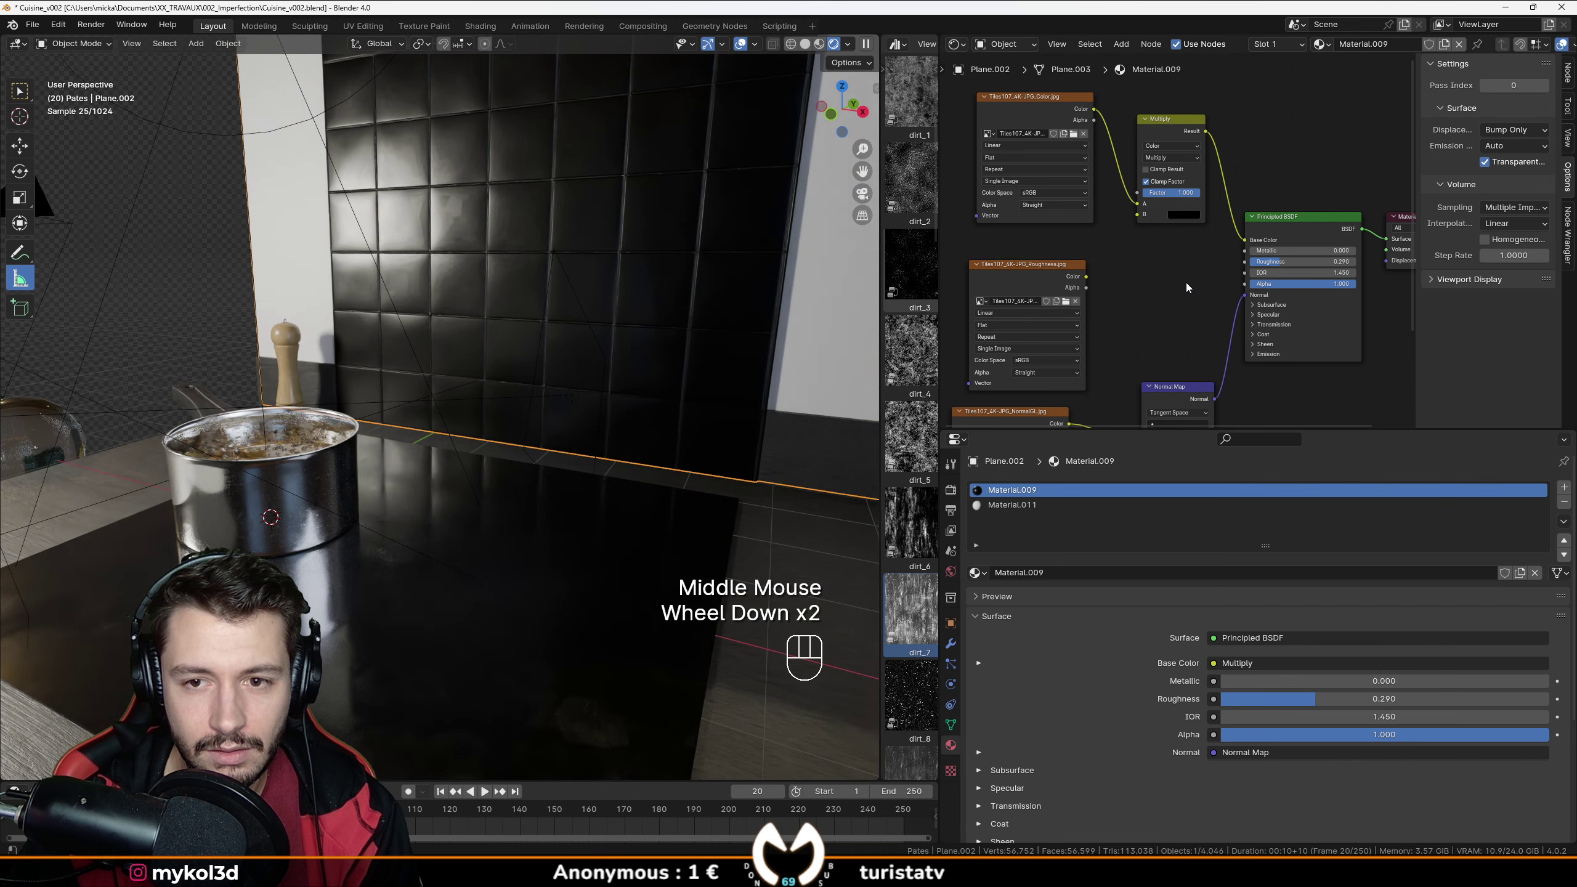
{"action": "left_click_drag", "start_coordinate": [1086, 276], "coordinate": [1256, 265]}
{"action": "left_click_drag", "start_coordinate": [1036, 269], "coordinate": [999, 268]}
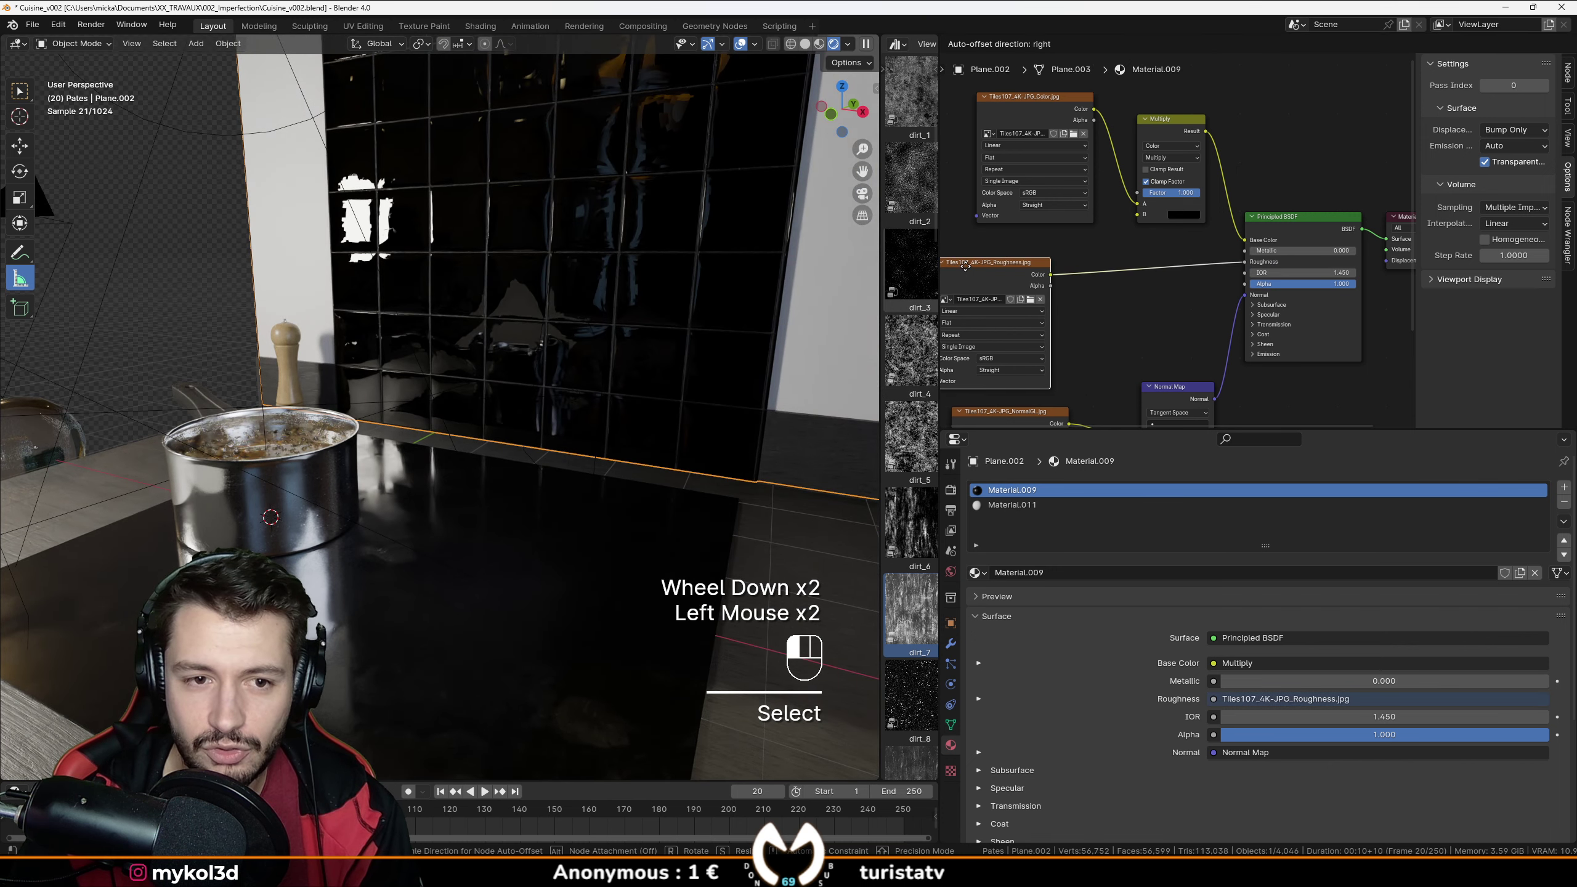
Preview the roughness map on the wall, then disconnect it to keep Roughness at 0.29.
{"action": "left_click", "coordinate": [999, 268], "text": "ctrl+shift"}
{"action": "scroll", "coordinate": [620, 318], "scroll_direction": "up", "scroll_amount": 4}
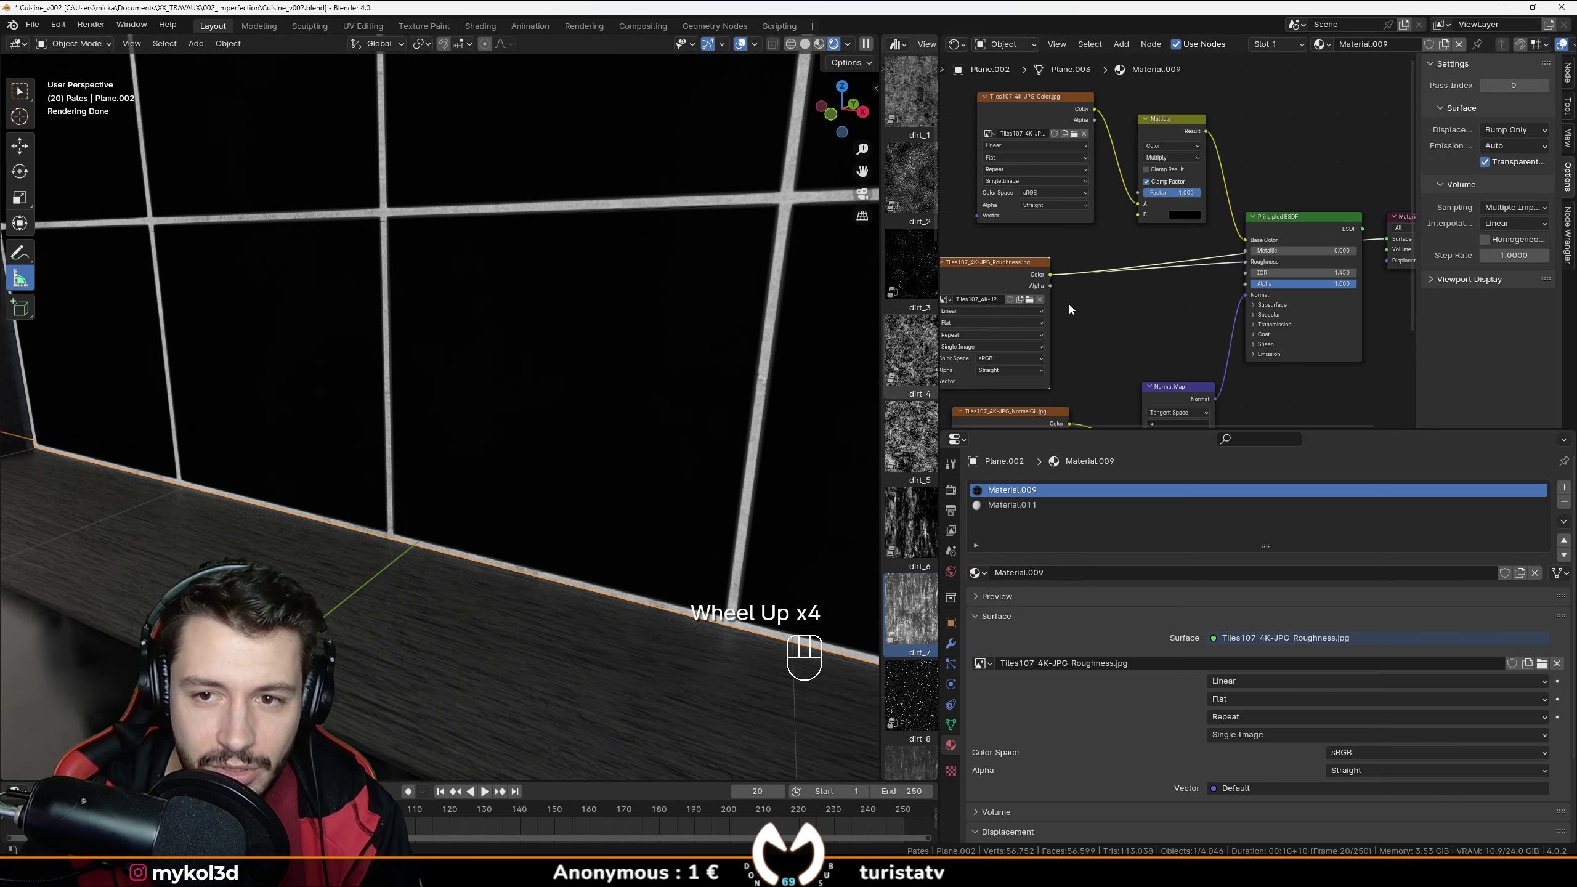
{"action": "key", "text": "ctrl+z"}
{"action": "scroll", "coordinate": [1098, 301], "scroll_direction": "down", "scroll_amount": 1}
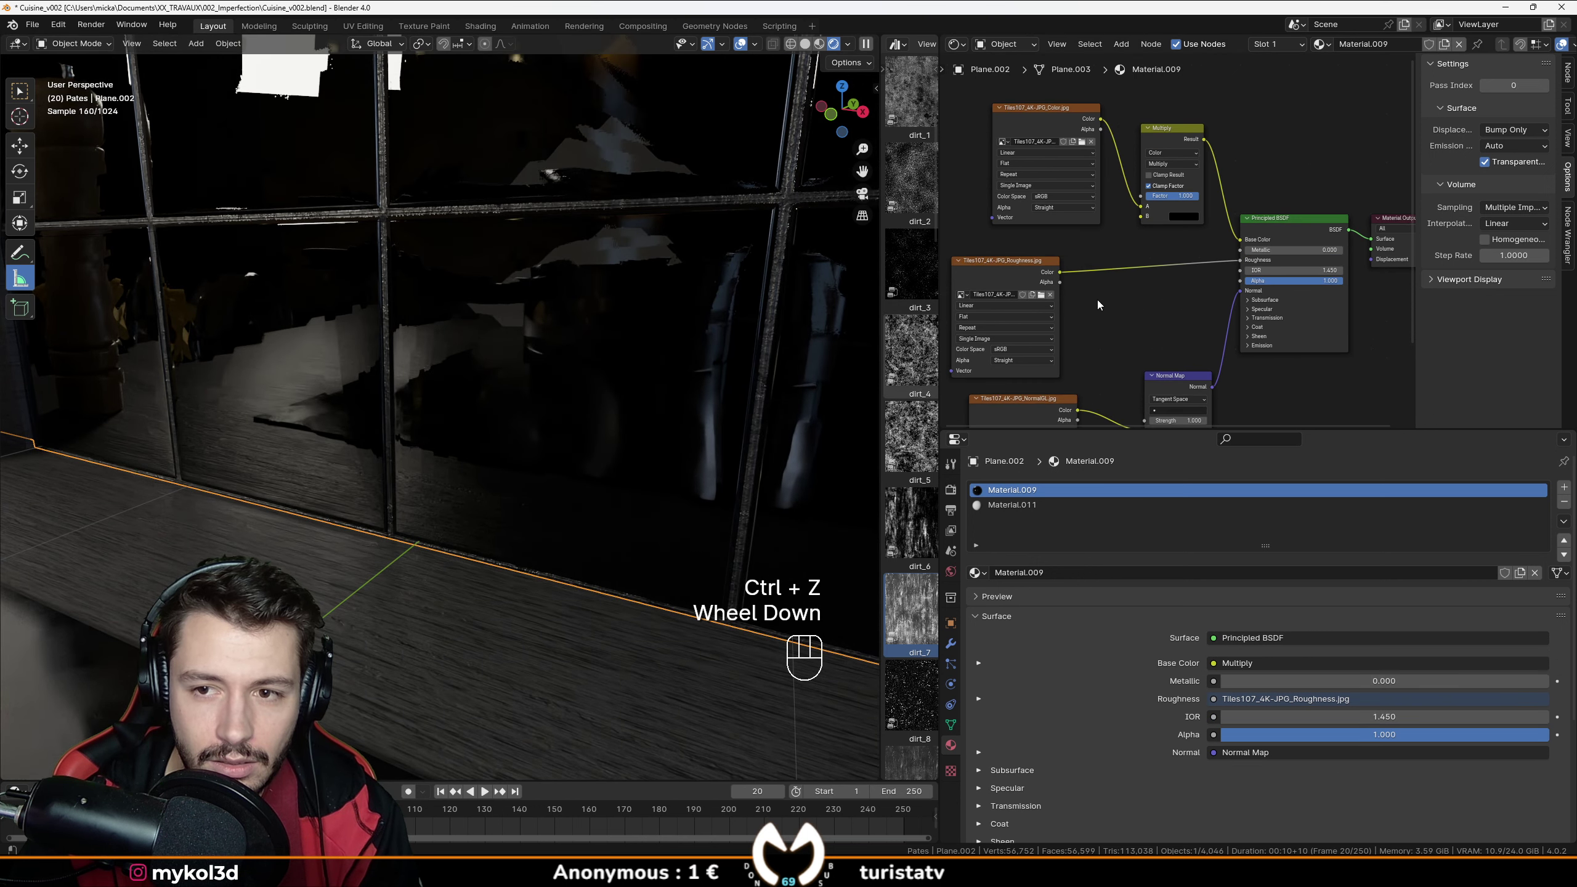
{"action": "left_click_drag", "start_coordinate": [1233, 268], "coordinate": [1207, 270]}
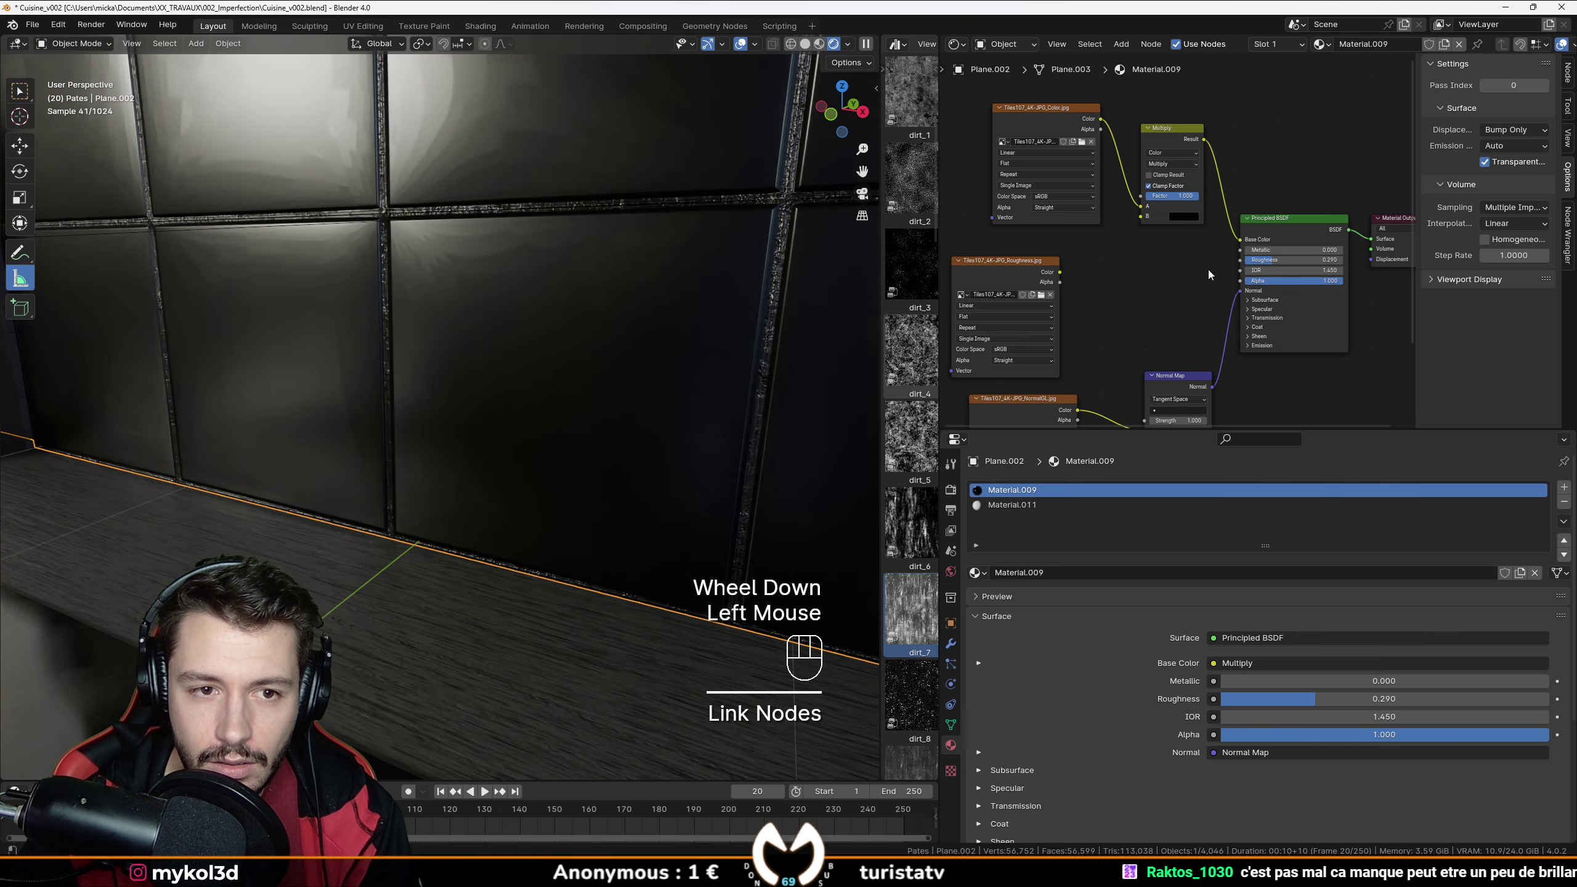
{"action": "scroll", "coordinate": [1207, 269], "scroll_direction": "down", "scroll_amount": 1}
{"action": "scroll", "coordinate": [535, 336], "scroll_direction": "down", "scroll_amount": 3}
Delete the roughness image node, undoing an accidental deletion of the wall plane.
{"action": "left_click", "coordinate": [1033, 263]}
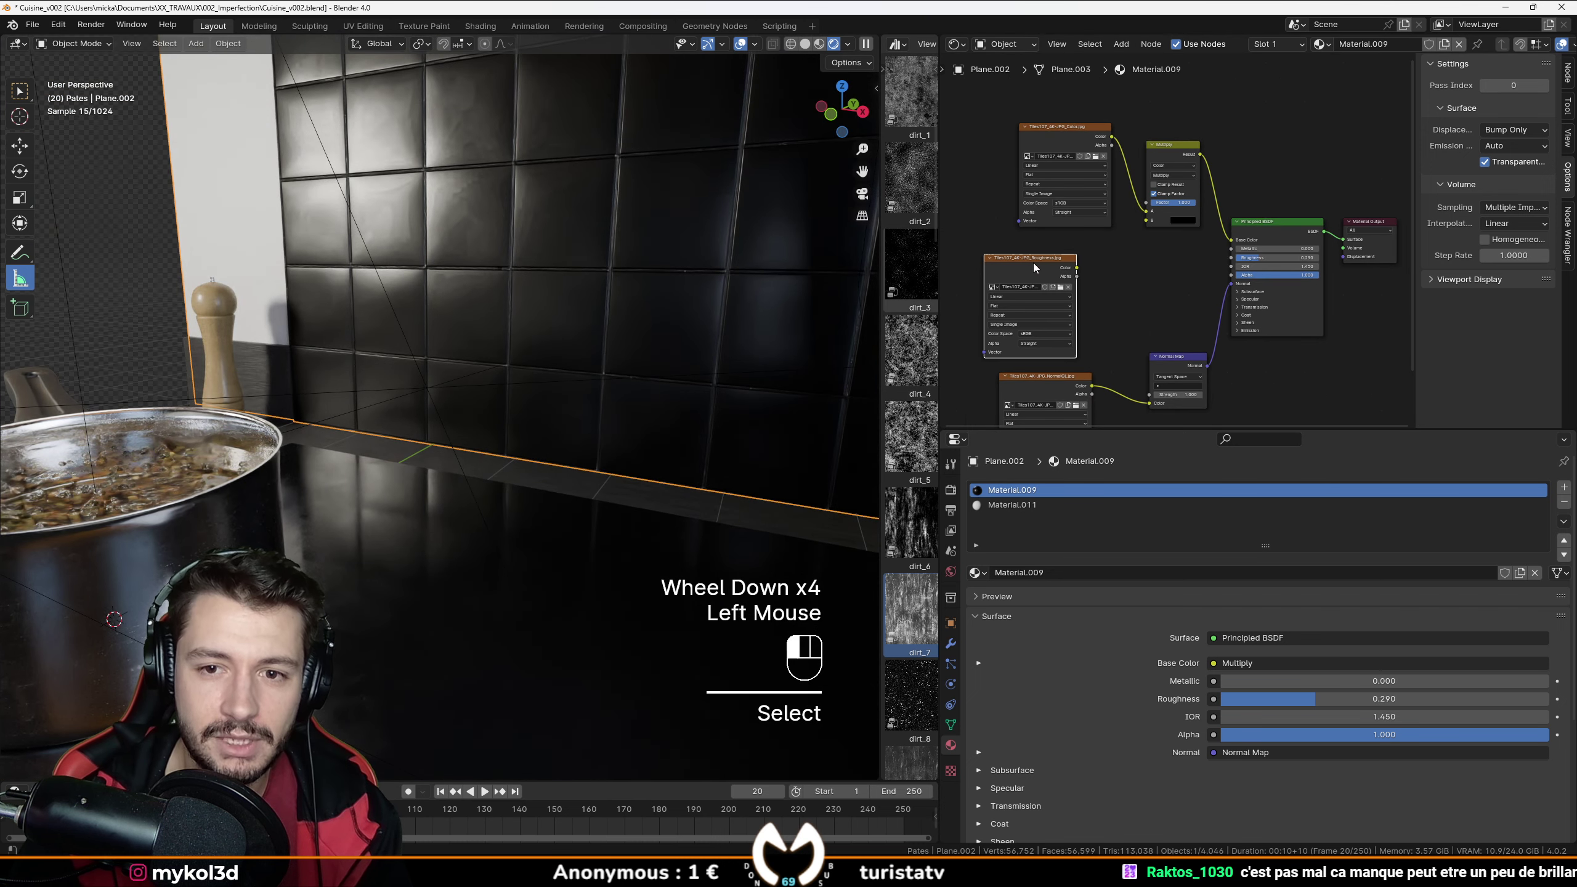
{"action": "key", "text": "Delete"}
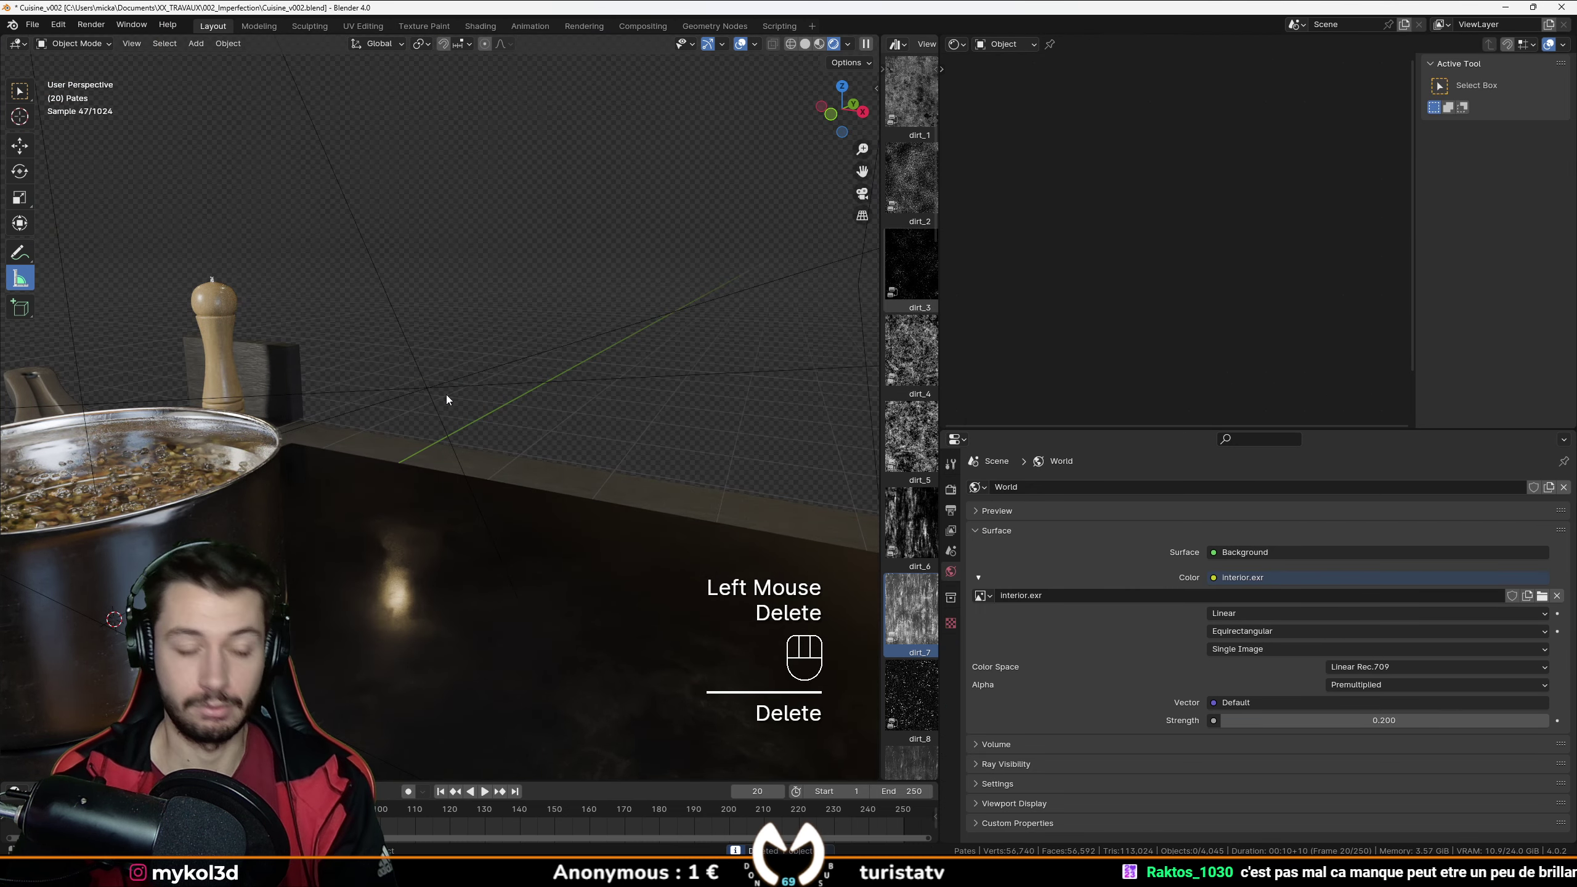
{"action": "key", "text": "ctrl+z"}
{"action": "left_click", "coordinate": [1039, 253]}
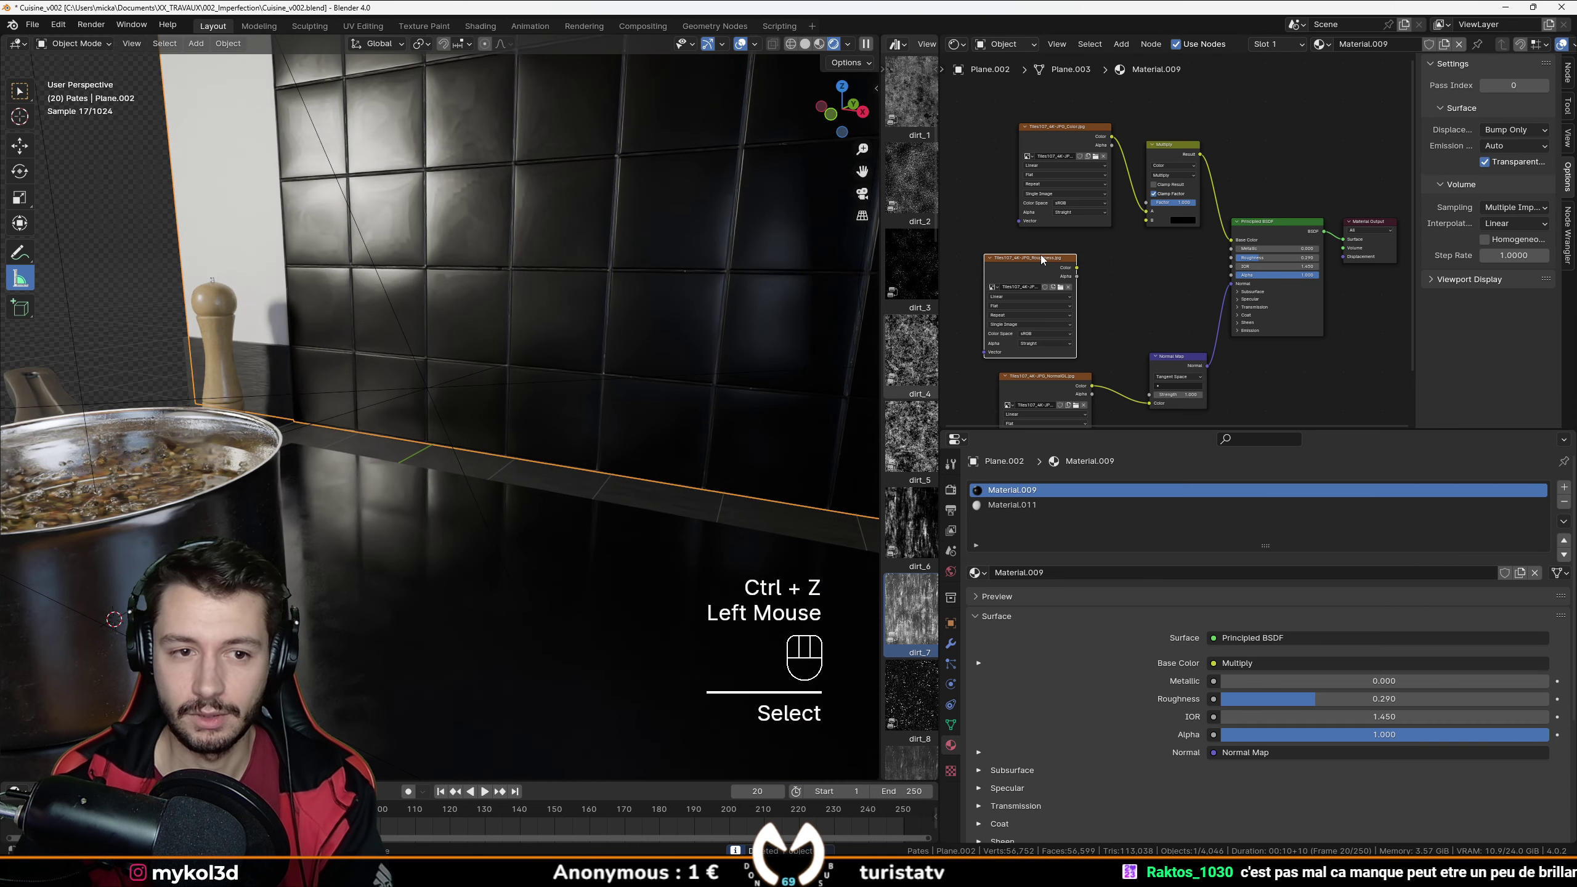
{"action": "left_click", "coordinate": [1136, 260]}
{"action": "double_click", "coordinate": [1028, 259]}
{"action": "key", "text": "Delete"}
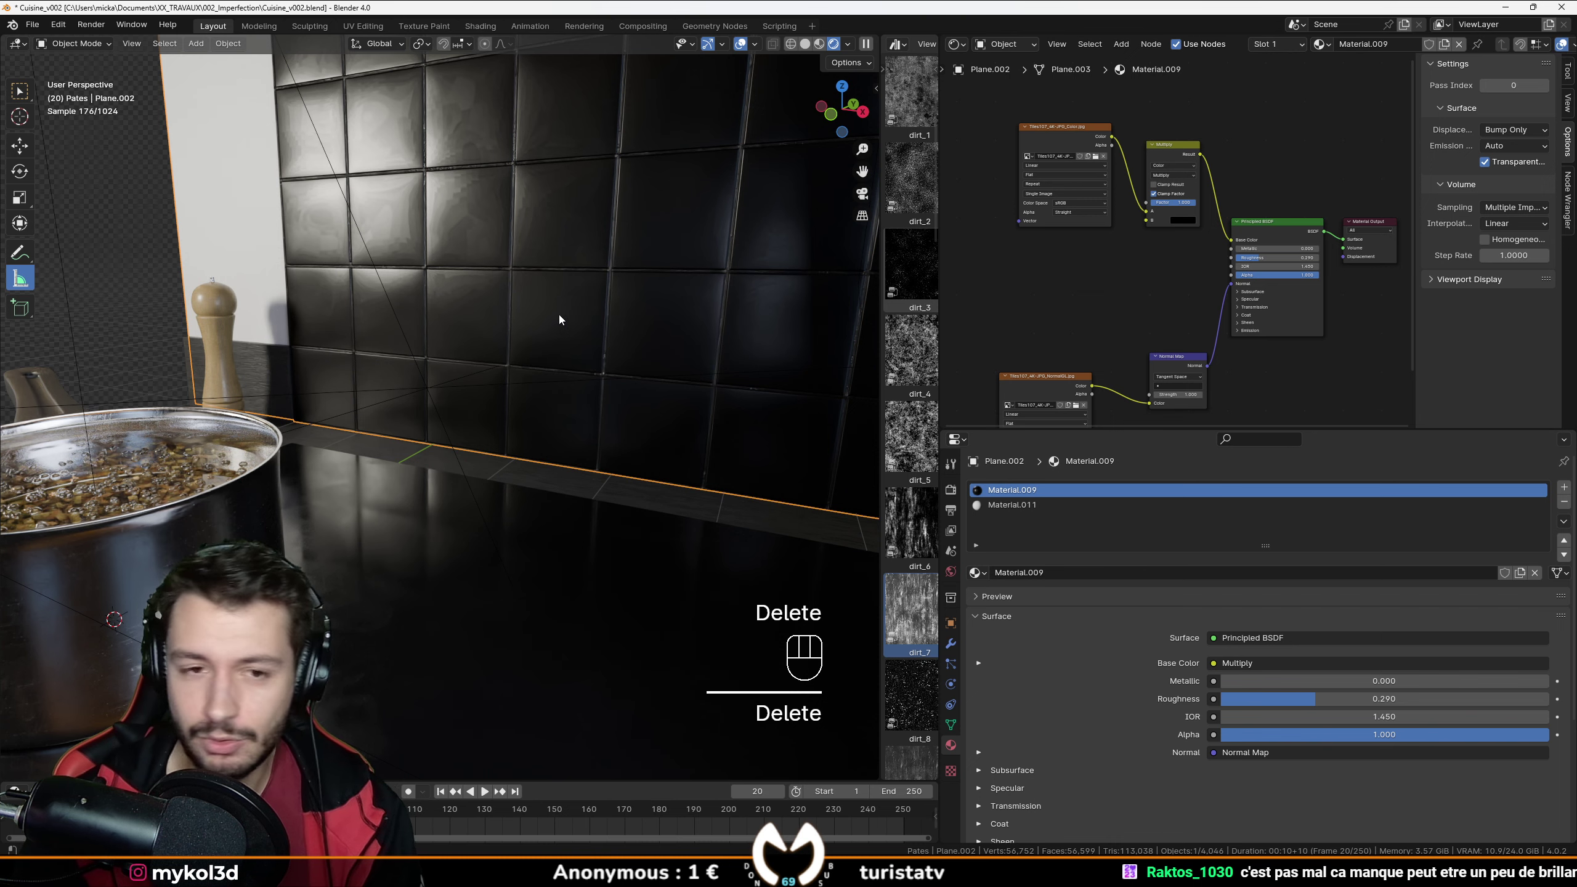
{"action": "mouse_move", "coordinate": [559, 314]}
{"action": "middle_mouse_down"}
{"action": "mouse_move", "coordinate": [545, 309]}
{"action": "mouse_move", "coordinate": [633, 308]}
{"action": "mouse_move", "coordinate": [575, 308]}
{"action": "middle_mouse_up"}
{"action": "scroll", "coordinate": [574, 308], "scroll_direction": "down", "scroll_amount": 1}
{"action": "key", "text": "KP_0"}
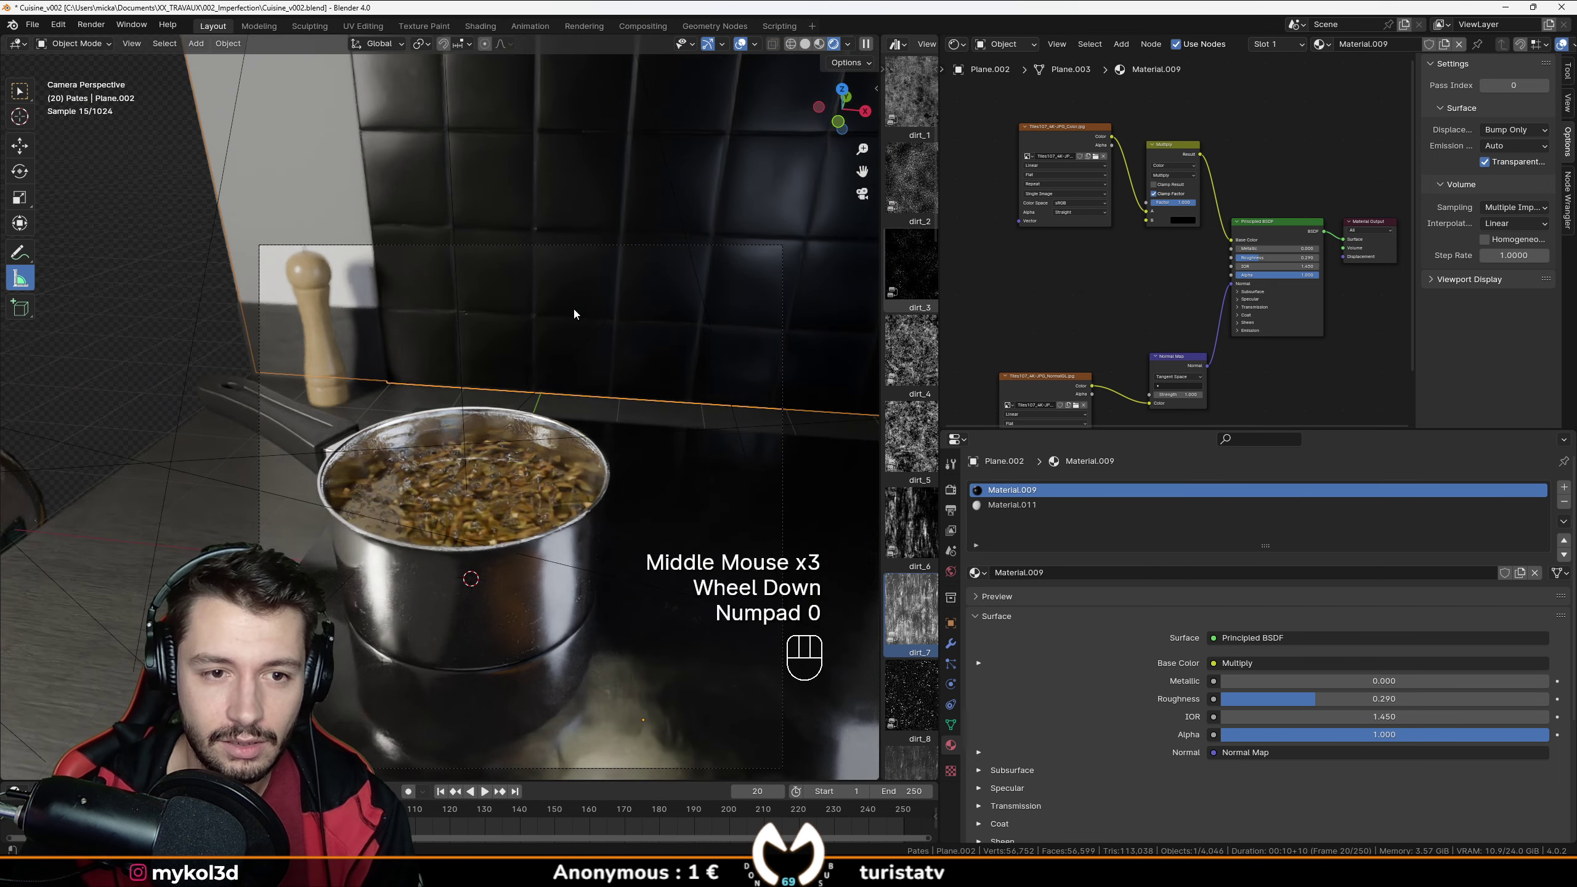
Raise the Multiply node's B colour Value to about 0.016, then select the scene camera.
{"action": "left_click", "coordinate": [1180, 236]}
{"action": "scroll", "coordinate": [1180, 236], "scroll_direction": "up", "scroll_amount": 4}
{"action": "left_click", "coordinate": [1195, 201]}
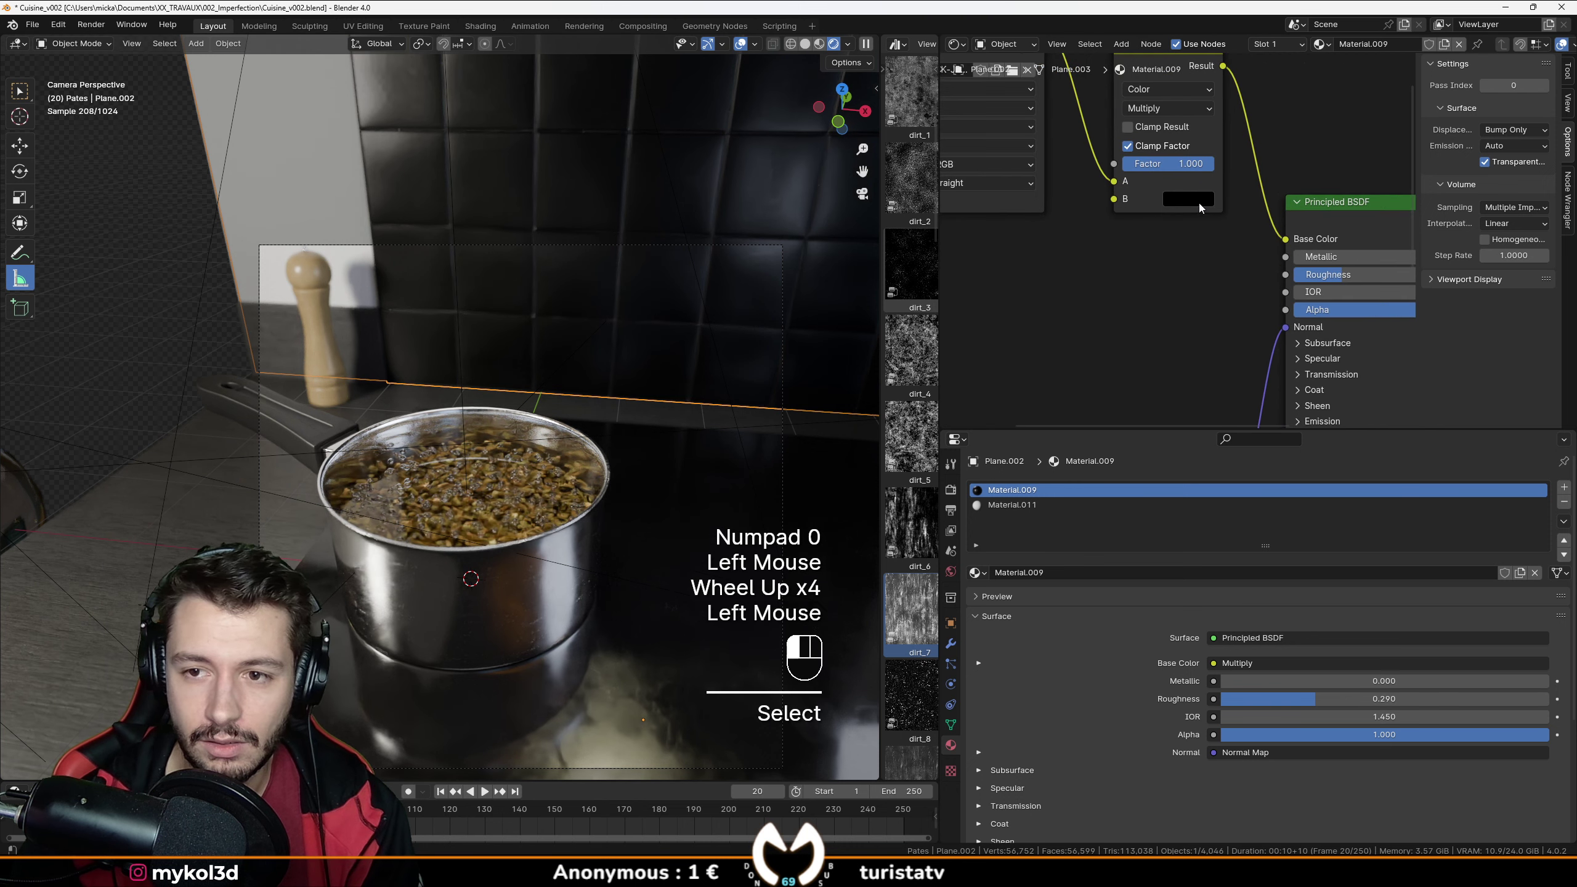
{"action": "mouse_move", "coordinate": [1324, 344]}
{"action": "left_mouse_down"}
{"action": "mouse_move", "coordinate": [1320, 314]}
{"action": "mouse_move", "coordinate": [1321, 332]}
{"action": "left_mouse_up"}
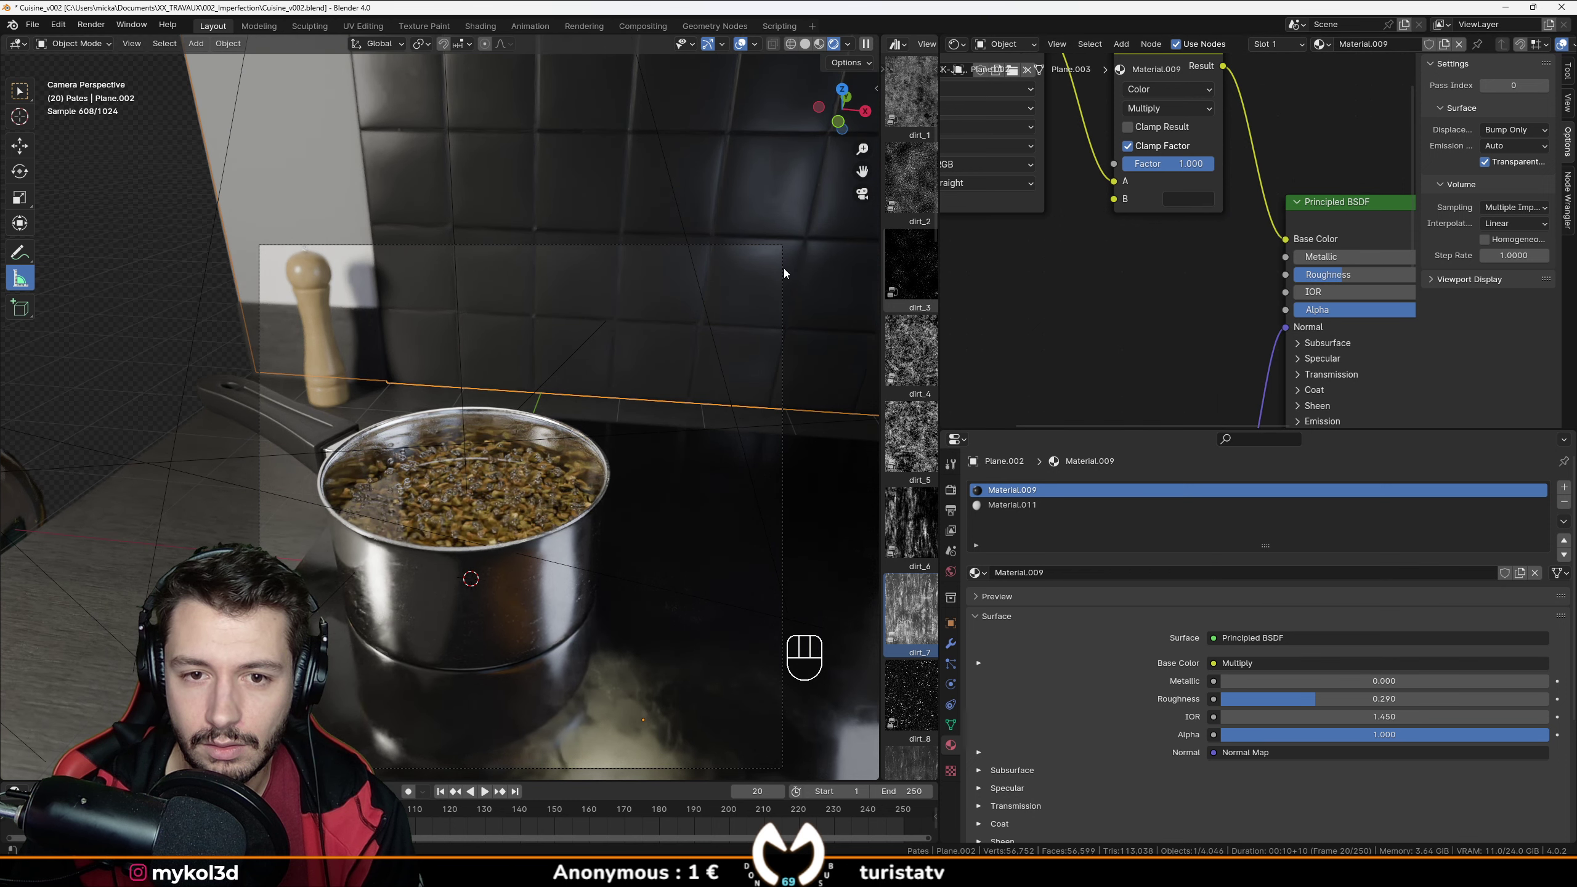
{"action": "left_click", "coordinate": [783, 269]}
{"action": "scroll", "coordinate": [1149, 743], "scroll_direction": "down", "scroll_amount": 2}
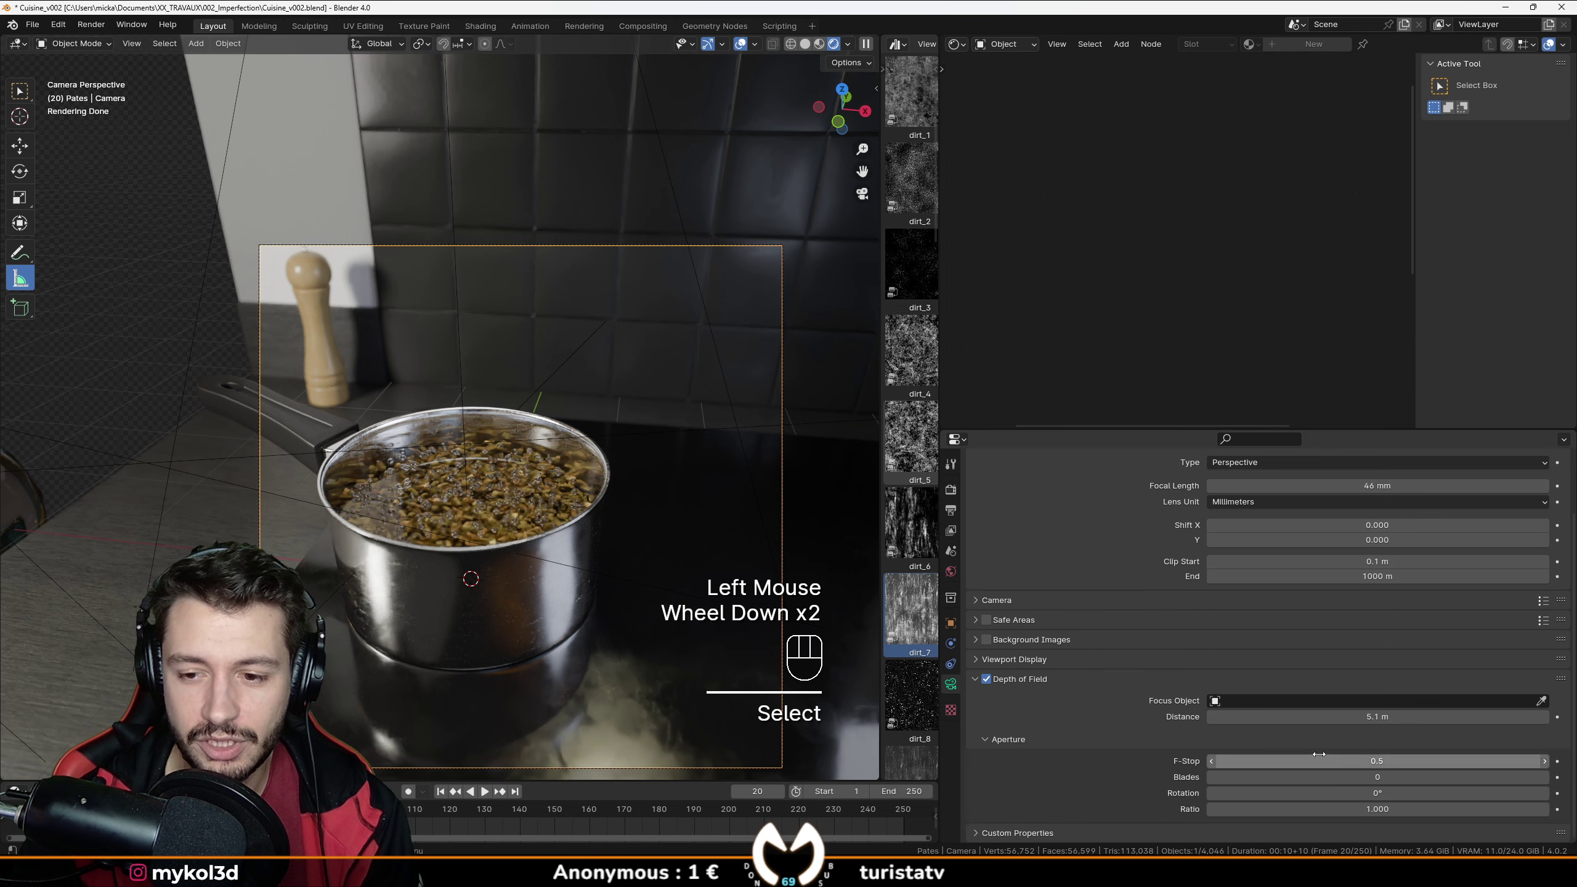
Change the camera's F-Stop to 1.0 and reselect the tiled wall to show Material.009.
{"action": "left_click", "coordinate": [1359, 759]}
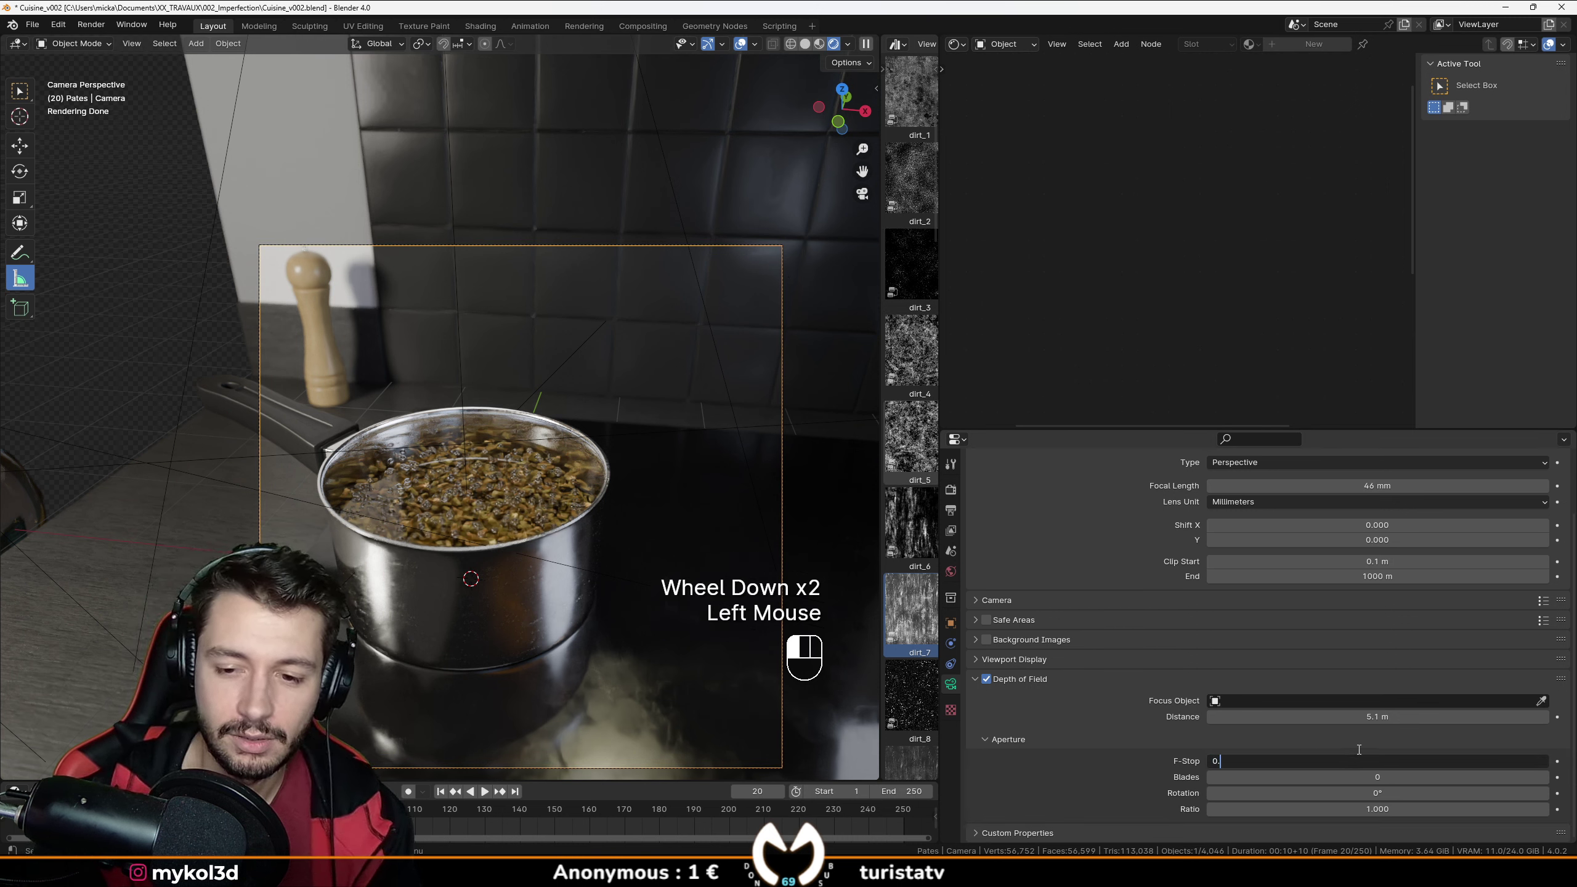
{"action": "key", "text": "BackSpace"}
{"action": "type", "text": "1"}
{"action": "key", "text": "Return"}
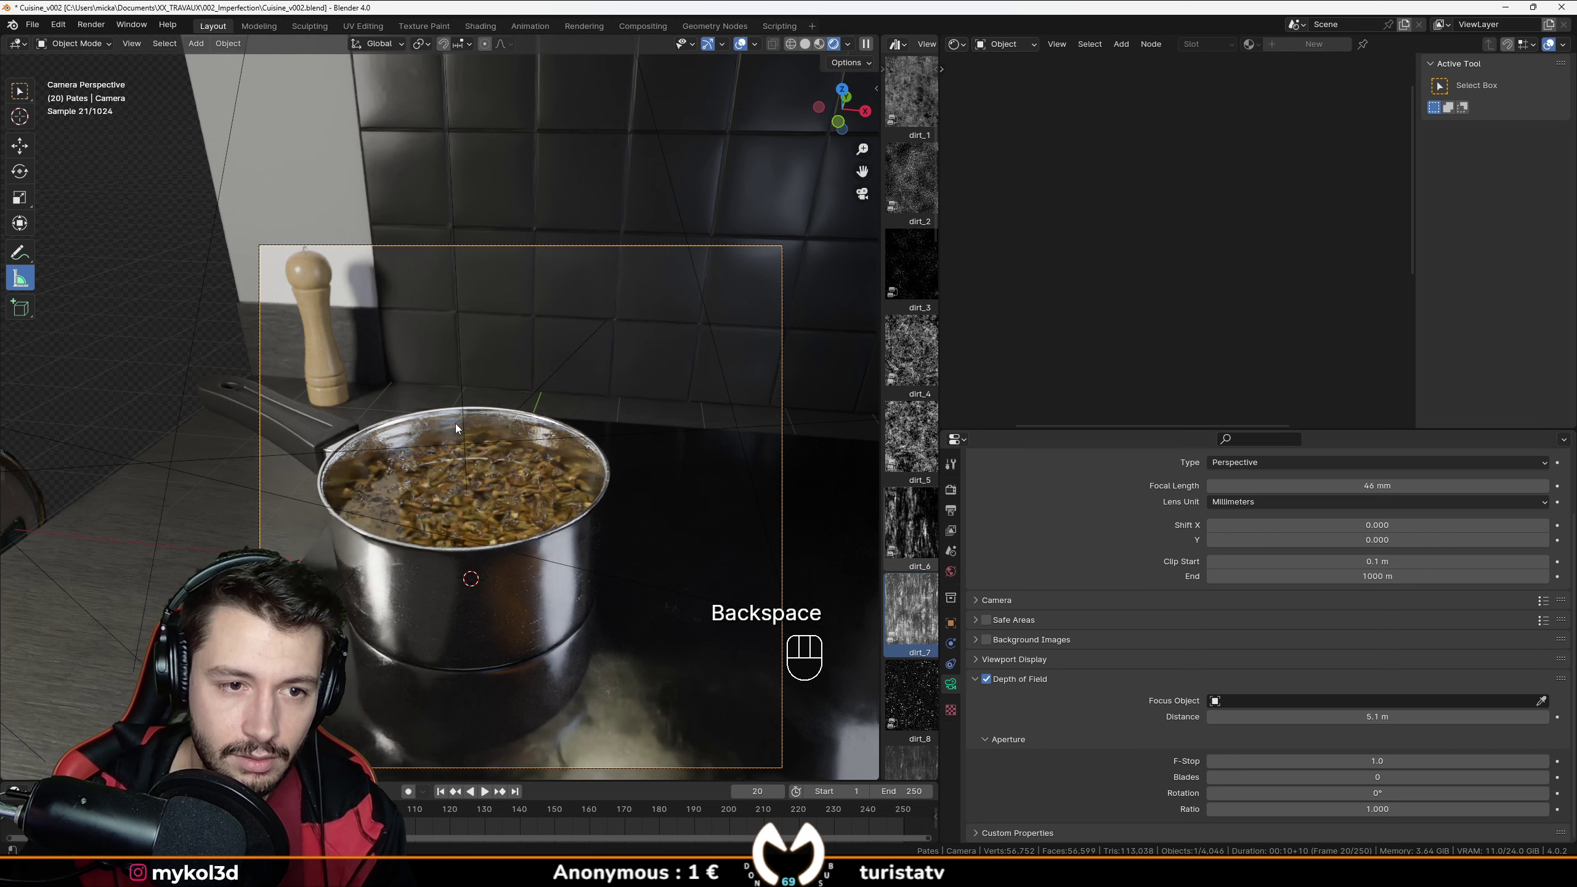
{"action": "left_click", "coordinate": [747, 297]}
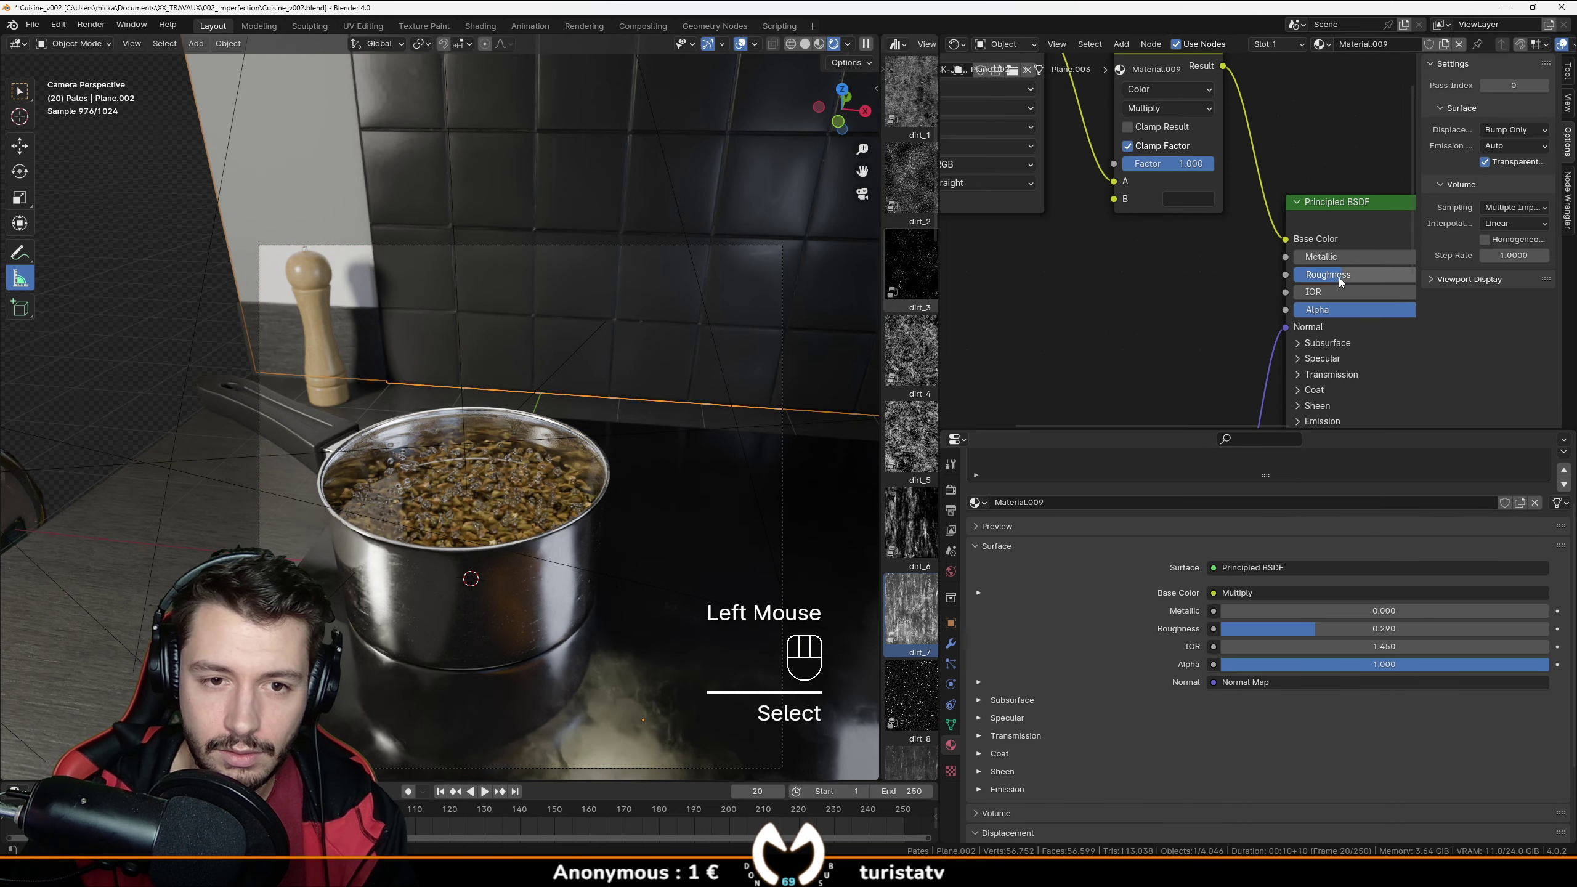
Undo the roughness experiments and wire Tiles107_4K-JPG_Roughness.jpg back into the BSDF Roughness.
{"action": "left_click_drag", "start_coordinate": [1332, 278], "coordinate": [1293, 276]}
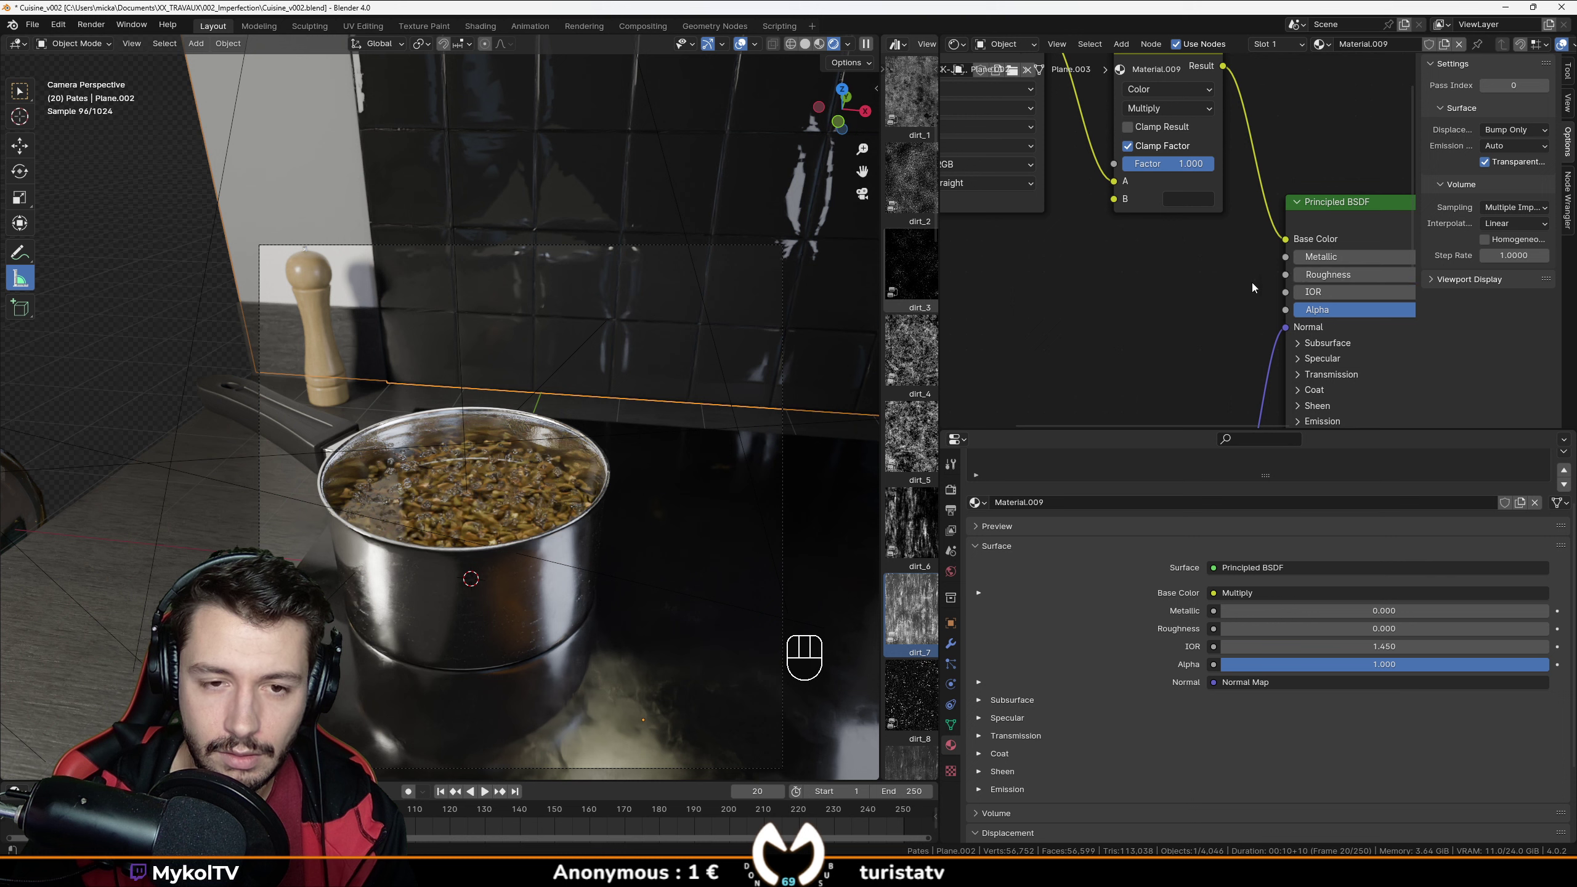
{"action": "left_click", "coordinate": [363, 271]}
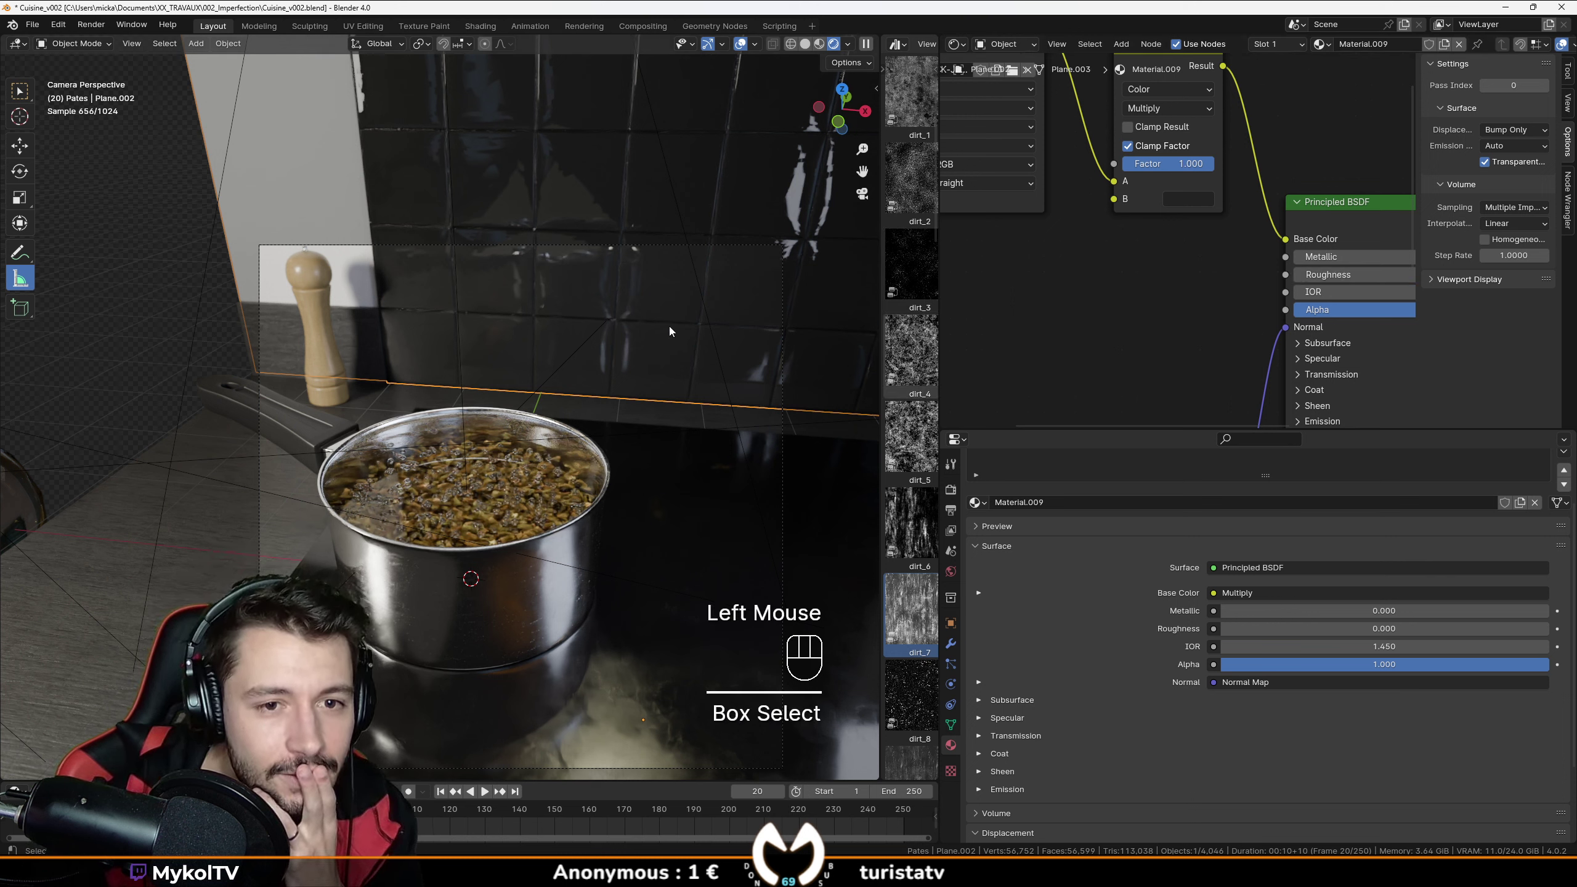
{"action": "left_click", "coordinate": [138, 320]}
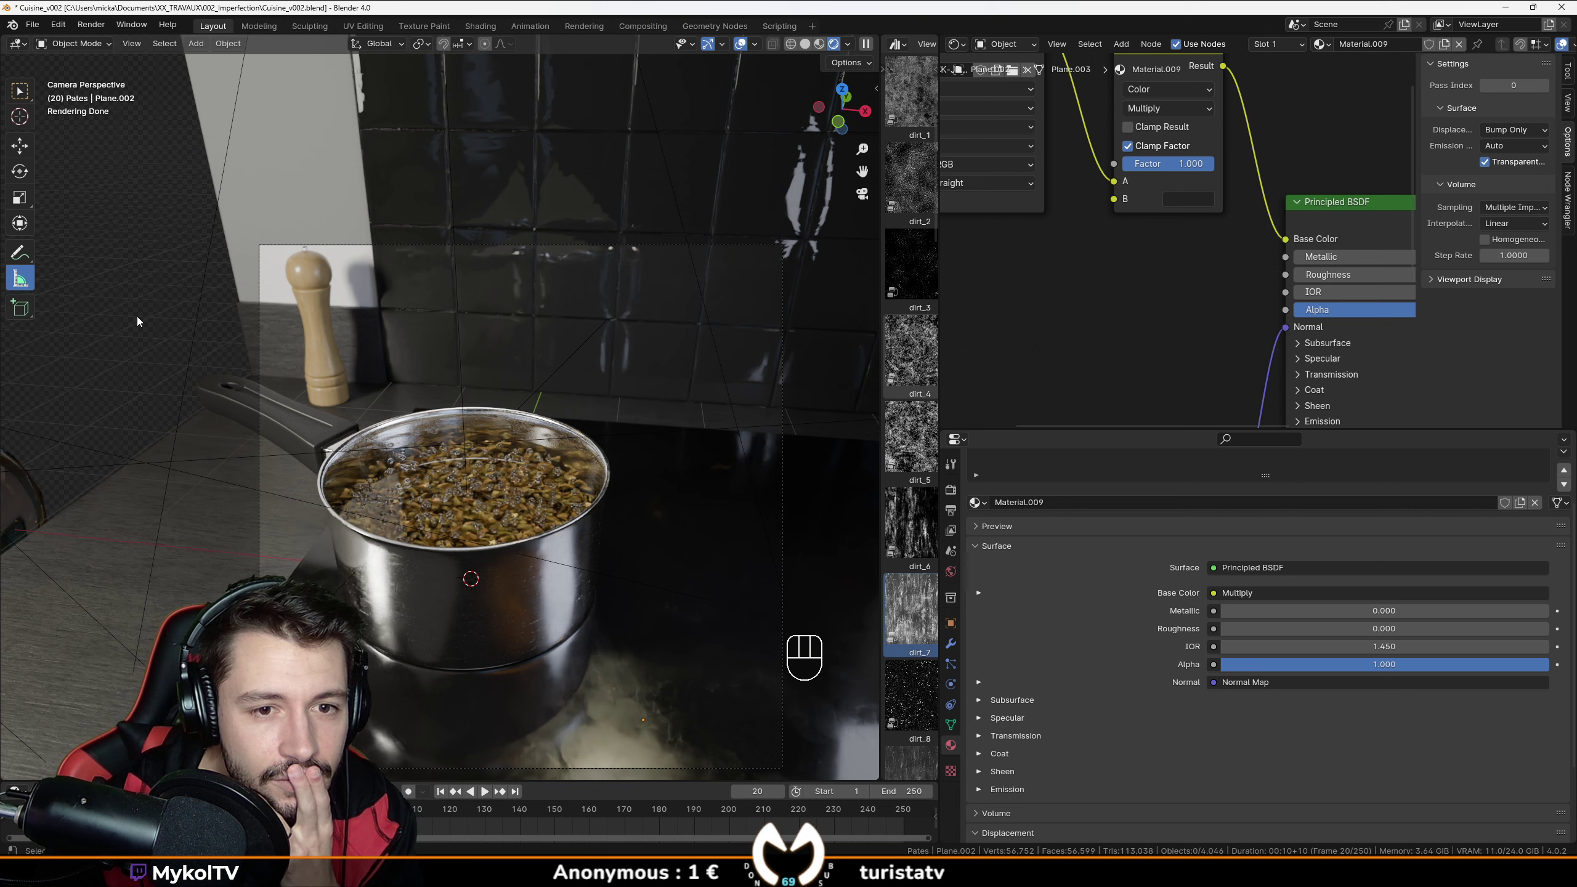
{"action": "left_click", "coordinate": [1144, 315]}
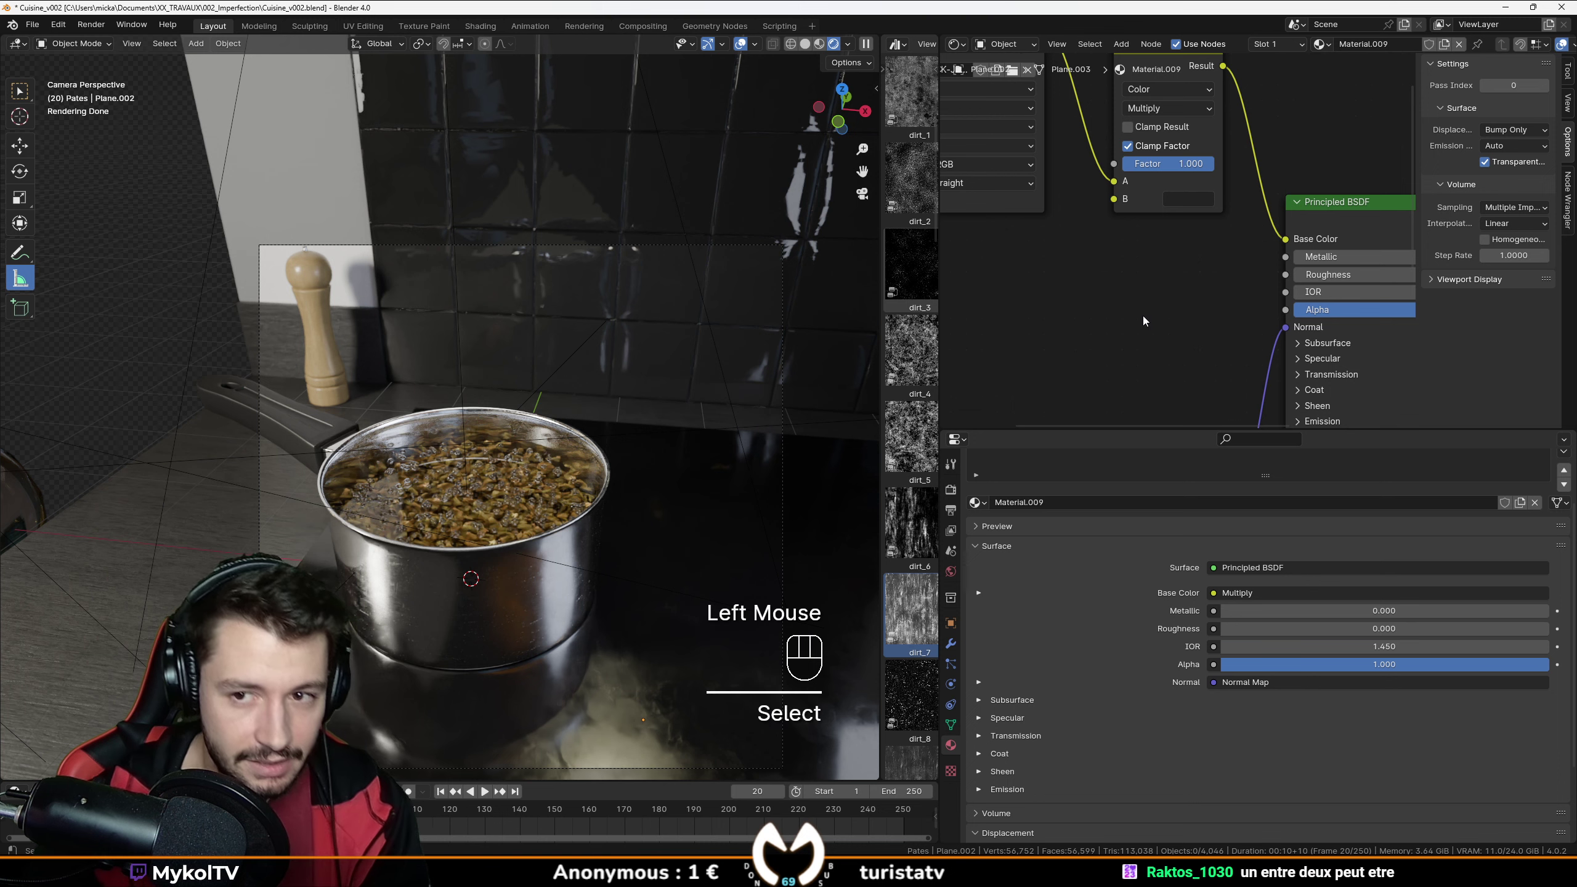
{"action": "key", "text": "ctrl+z"}
{"action": "key", "text": "ctrl+z"}
{"action": "key", "text": "ctrl+z"}
{"action": "key", "text": "ctrl+z"}
{"action": "key", "text": "ctrl+z"}
{"action": "key", "text": "ctrl+z"}
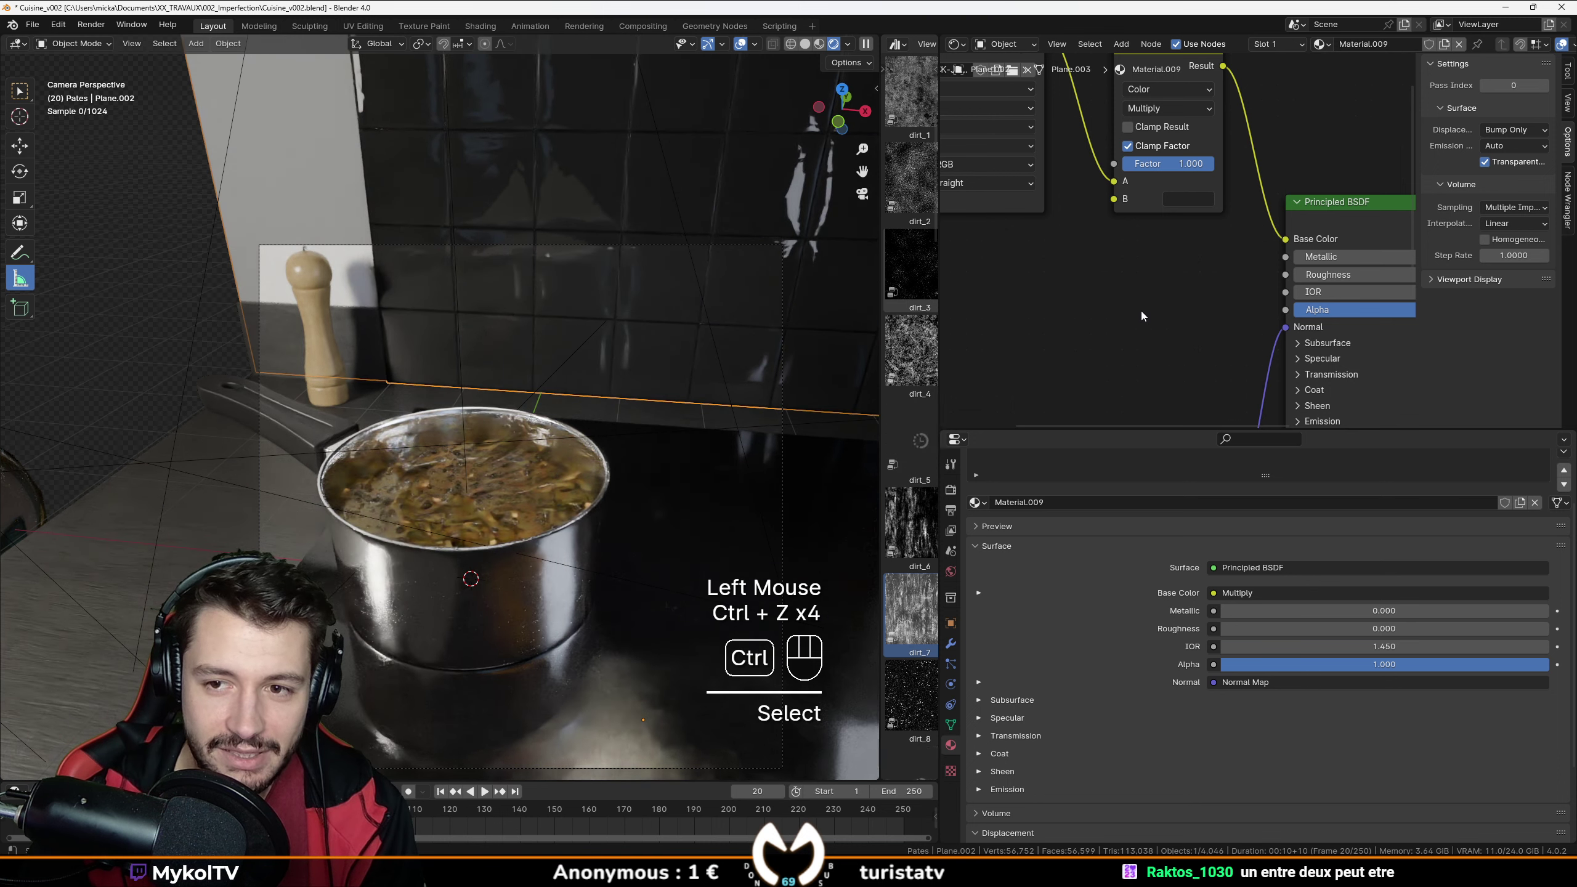
{"action": "key", "text": "ctrl+z"}
{"action": "key", "text": "ctrl+z"}
{"action": "key", "text": "ctrl+z"}
{"action": "key", "text": "ctrl+z"}
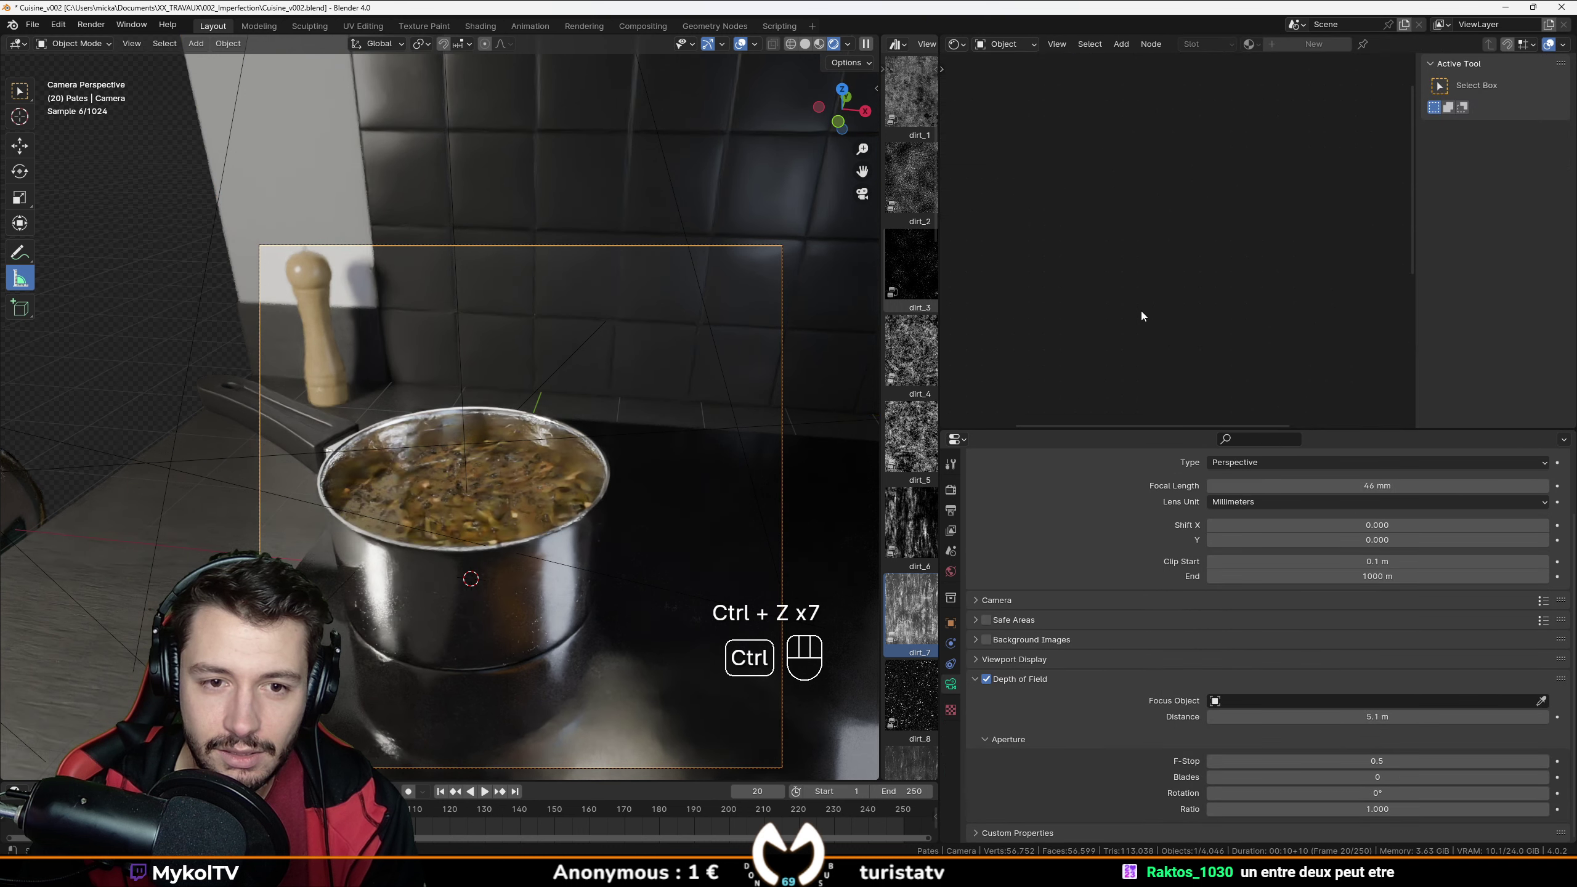
{"action": "key", "text": "ctrl+z"}
{"action": "key", "text": "ctrl+z"}
{"action": "key", "text": "ctrl+z"}
{"action": "key", "text": "ctrl+z"}
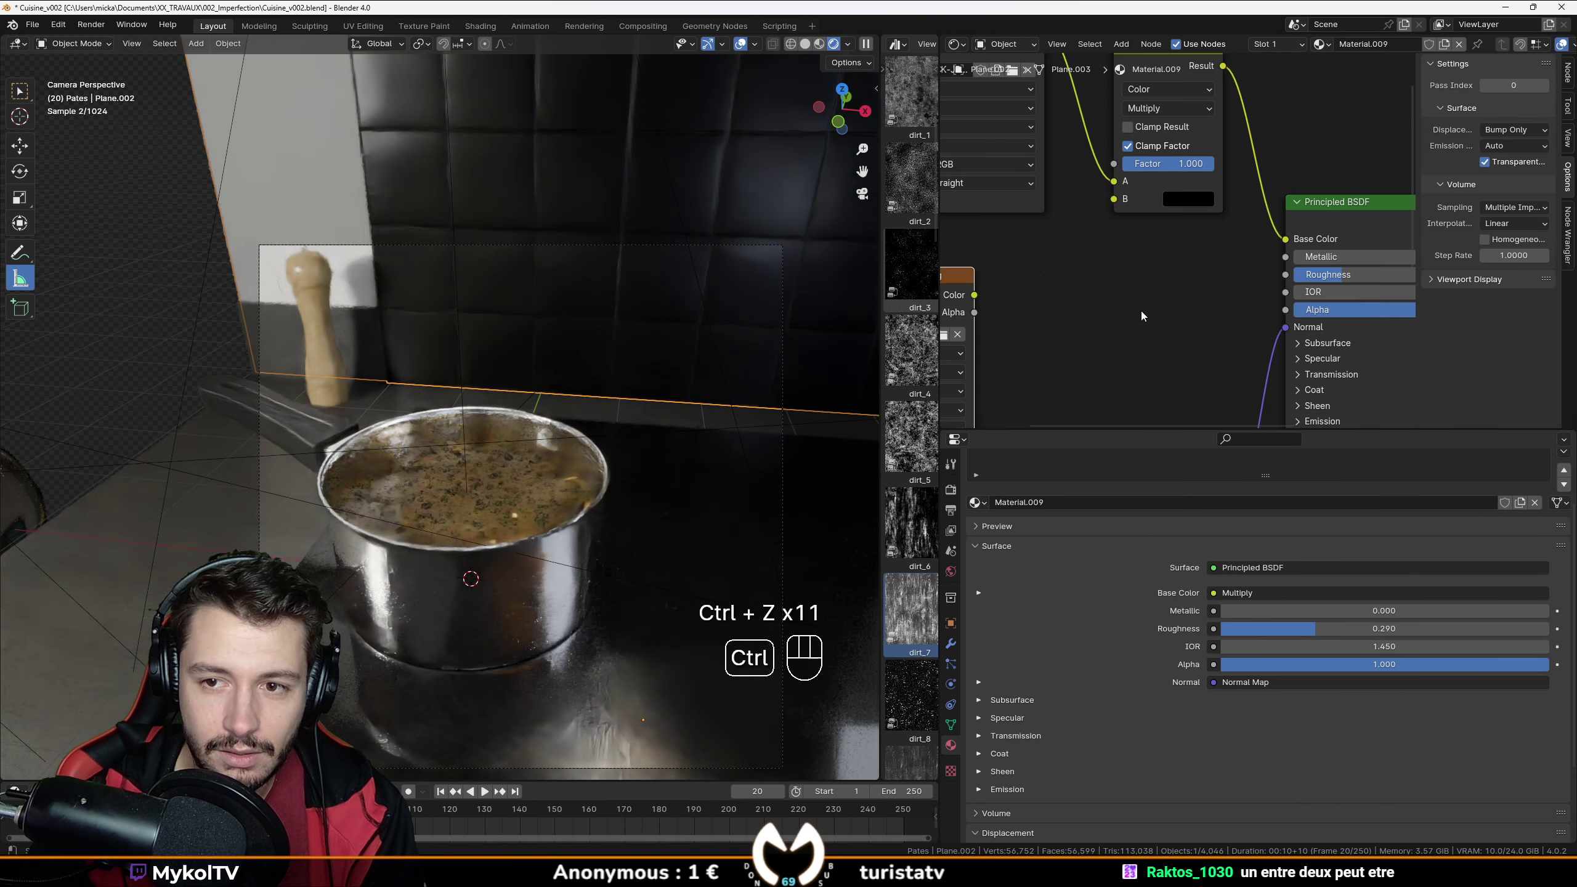
{"action": "key", "text": "ctrl+z"}
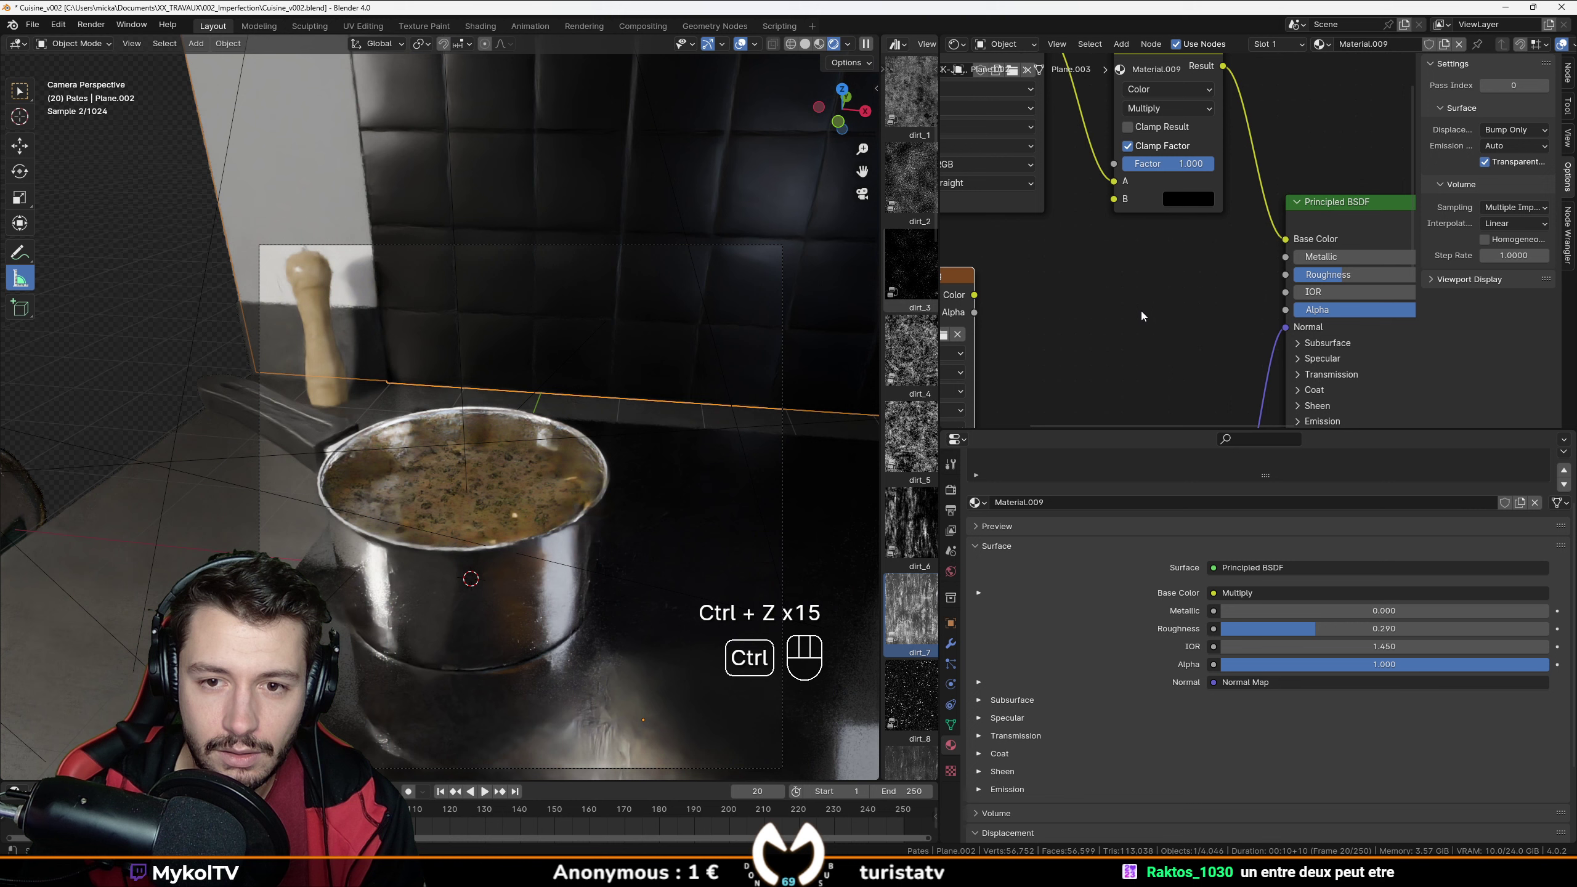
{"action": "left_click_drag", "start_coordinate": [974, 295], "coordinate": [1285, 275]}
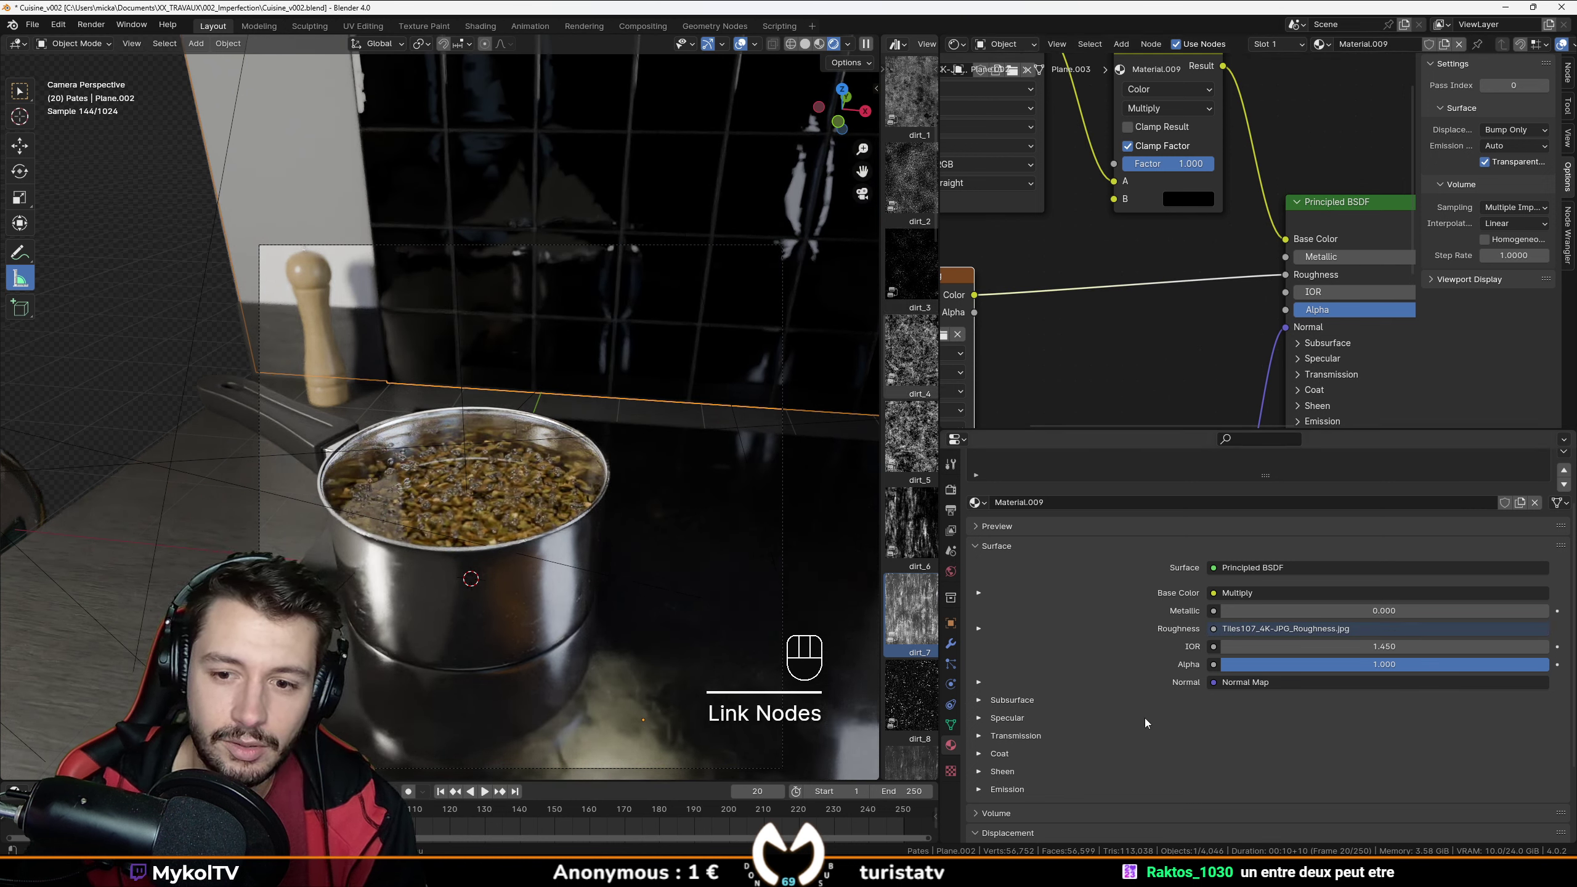
Re-enter the camera's F-Stop as 1, then reselect the wall and pan to its roughness node.
{"action": "left_click", "coordinate": [430, 242]}
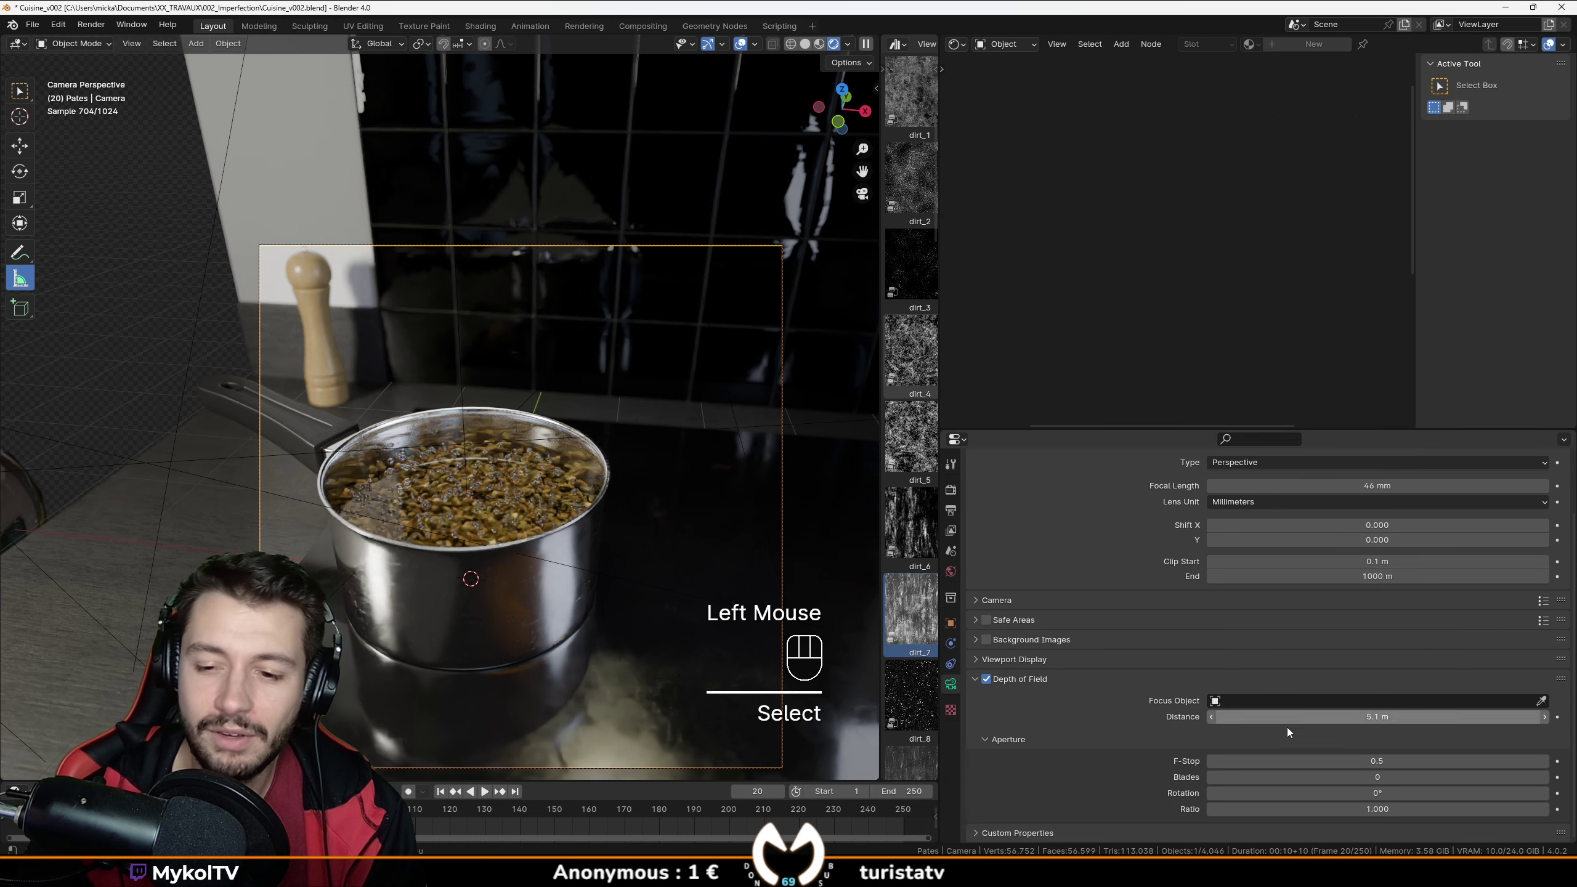
{"action": "double_click", "coordinate": [1359, 761]}
{"action": "type", "text": "1"}
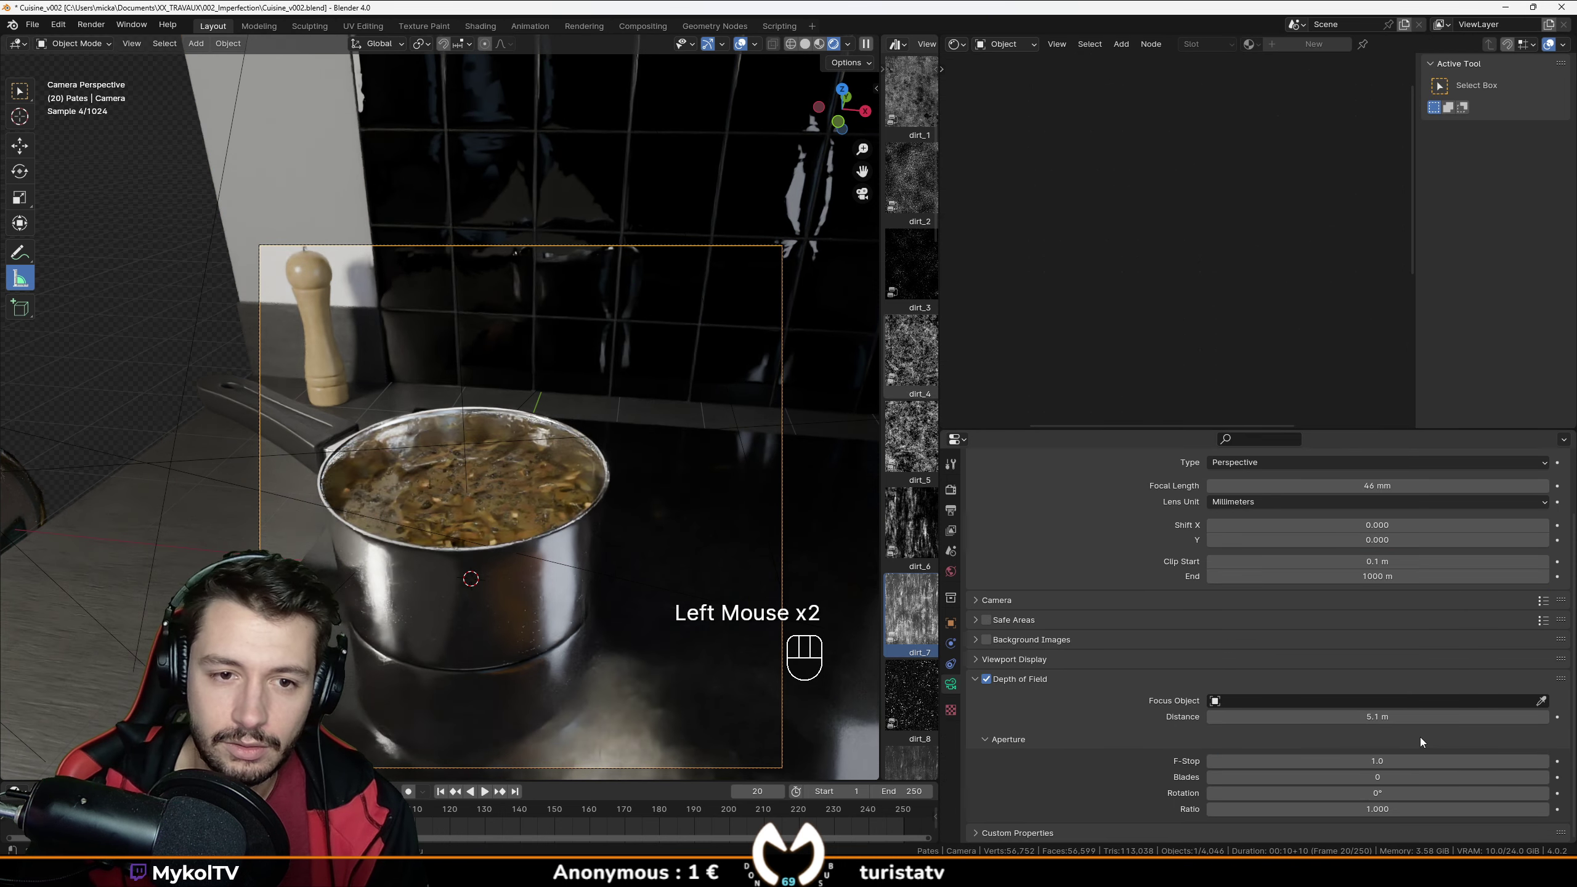
{"action": "left_click", "coordinate": [685, 317]}
{"action": "scroll", "coordinate": [1160, 293], "scroll_direction": "down", "scroll_amount": 2}
{"action": "middle_click_drag", "start_coordinate": [1160, 293], "coordinate": [1205, 274]}
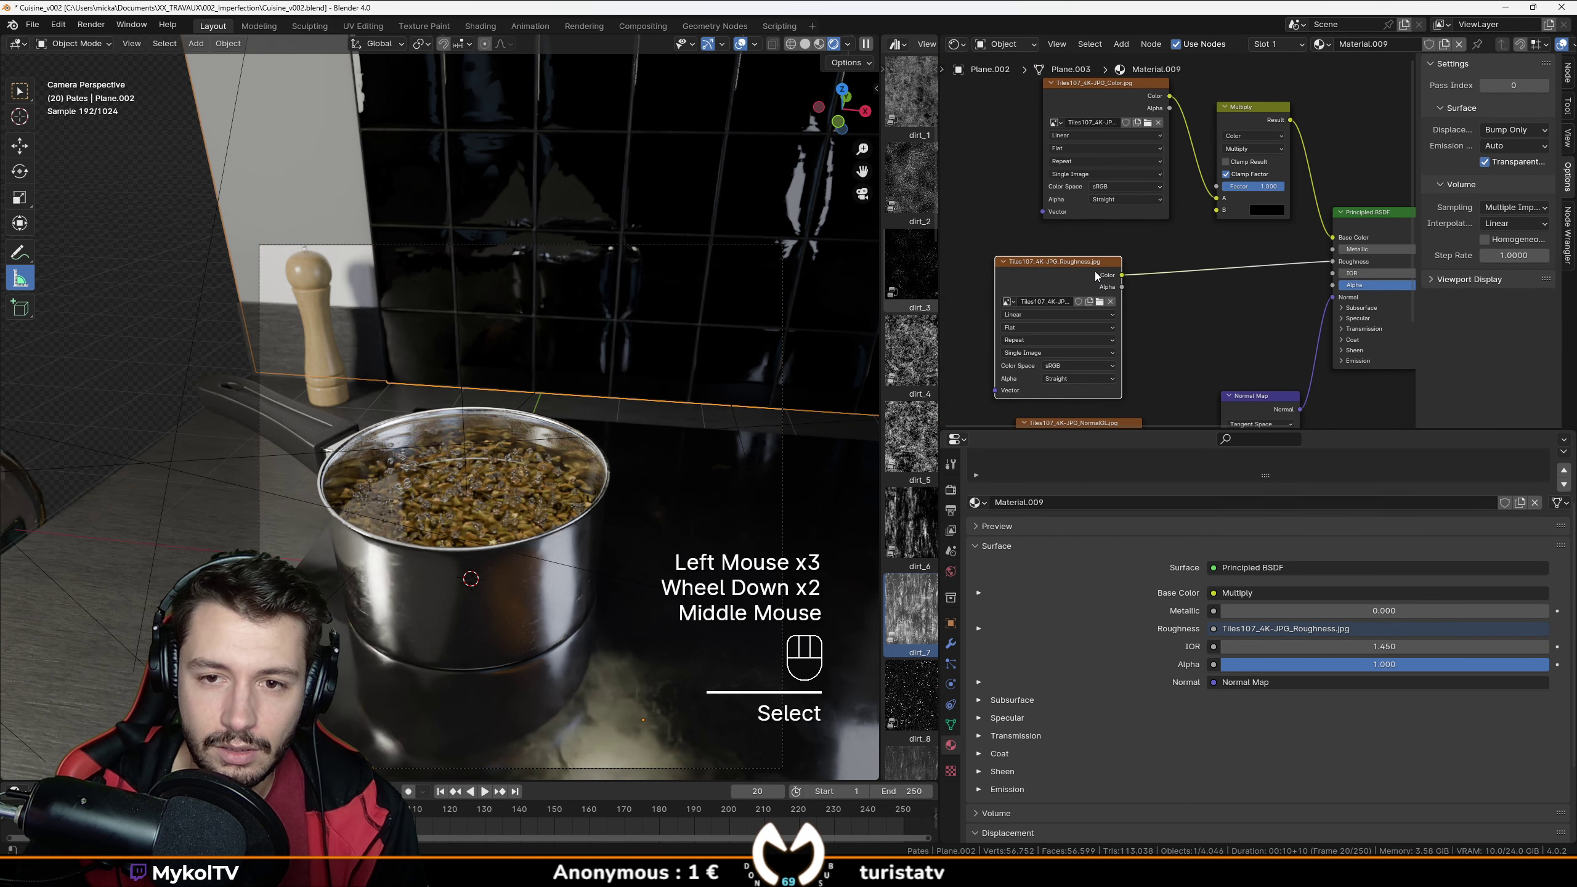
Insert a Math Add node on the roughness link and nudge the Multiply factor to 0.993.
{"action": "left_click_drag", "start_coordinate": [1094, 271], "coordinate": [1078, 271]}
{"action": "key", "text": "shift+a"}
{"action": "left_click", "coordinate": [1172, 256]}
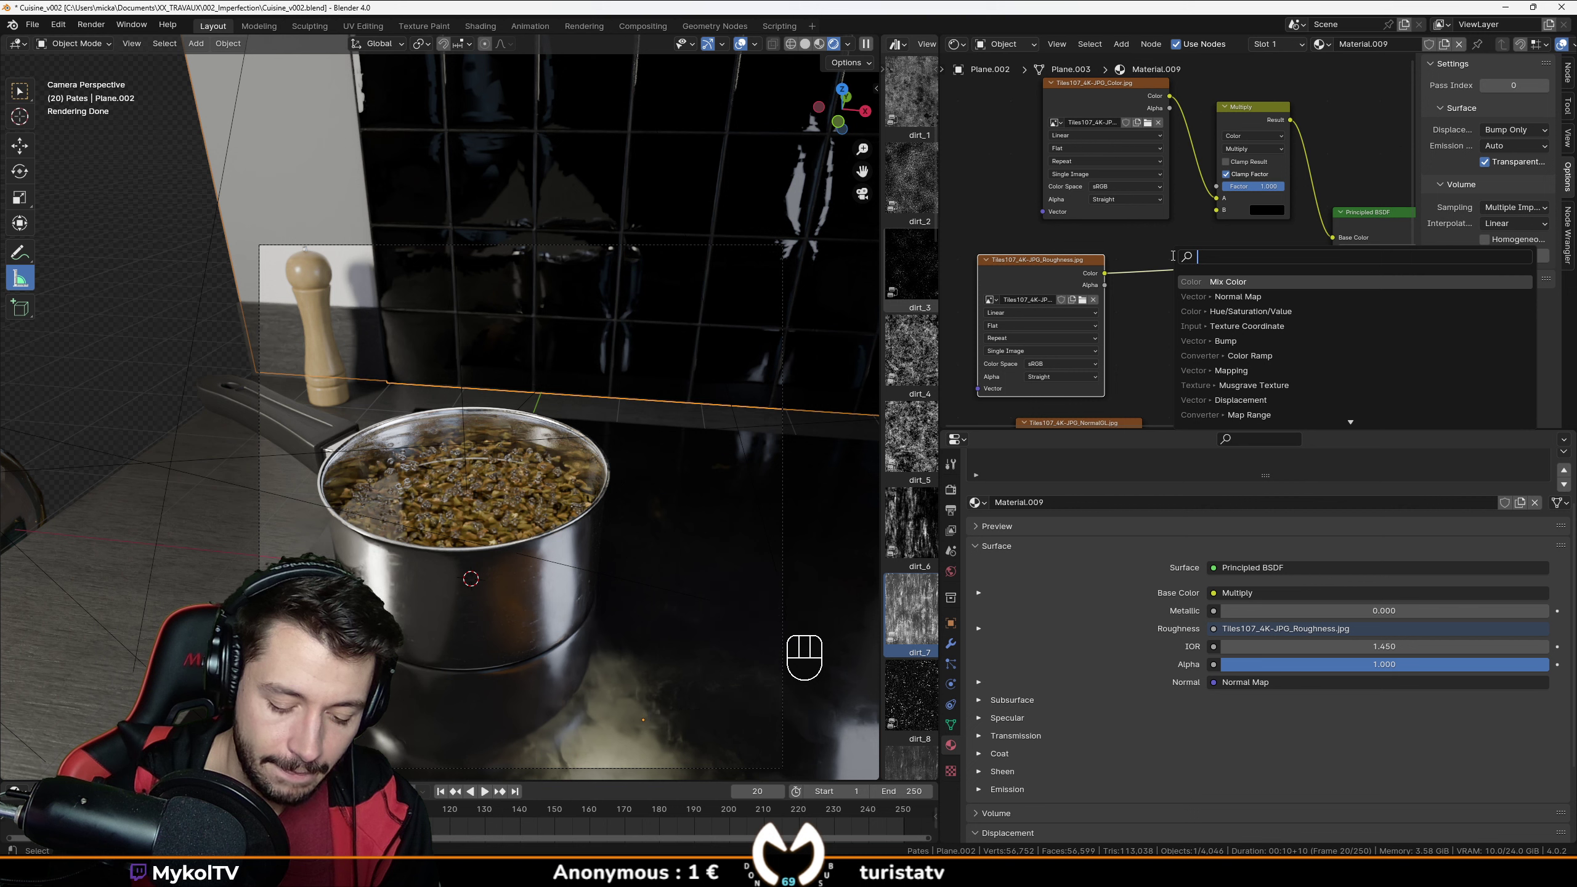
{"action": "type", "text": "add"}
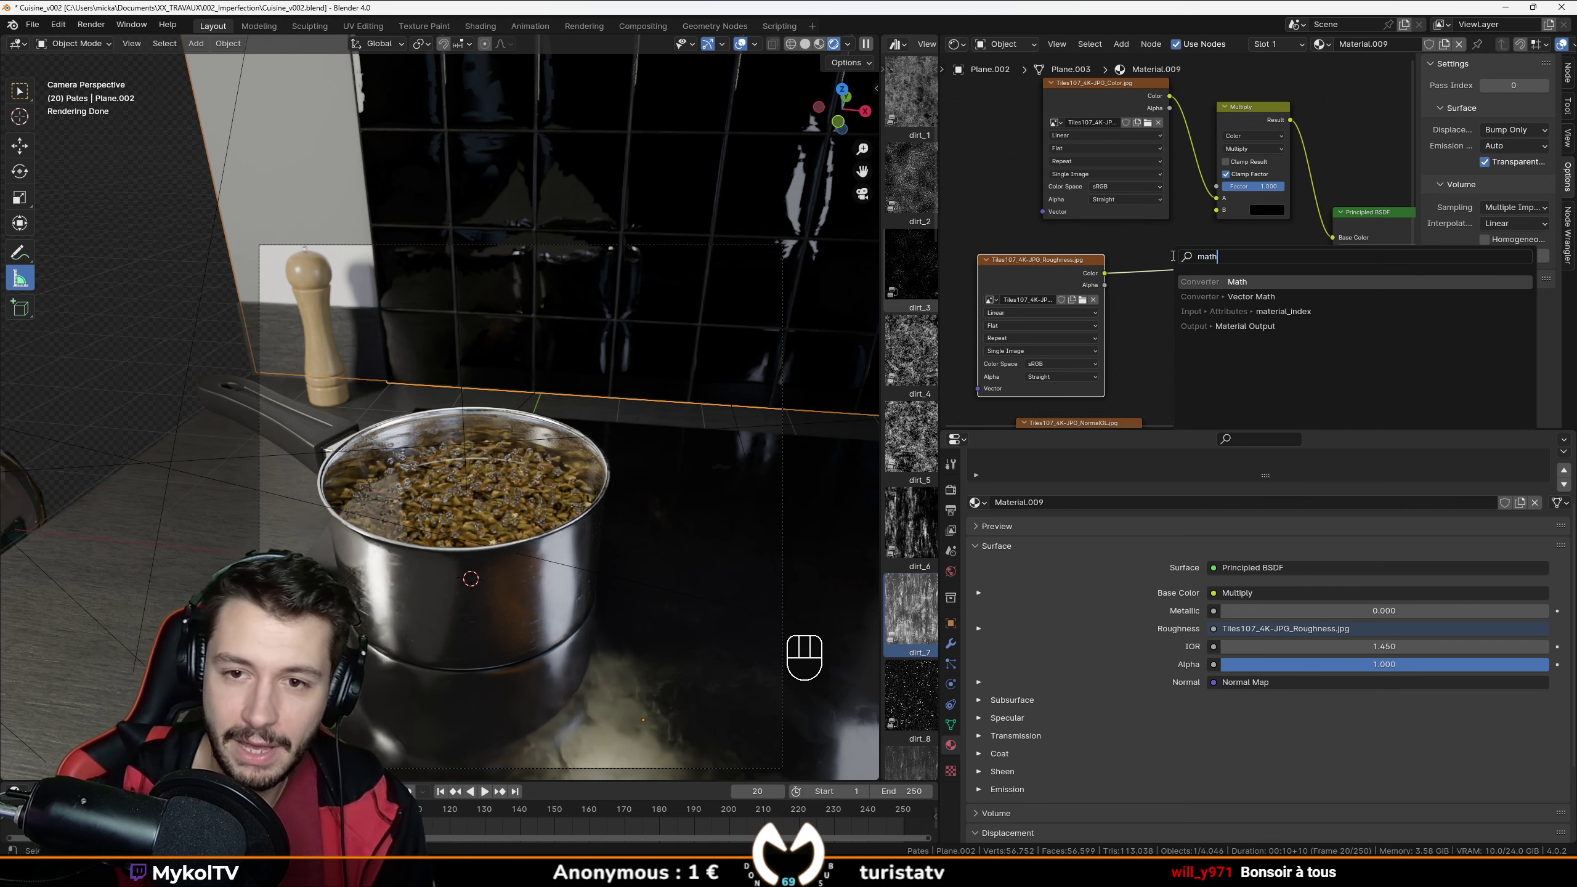
{"action": "key", "text": "Return"}
{"action": "left_click", "coordinate": [1168, 290]}
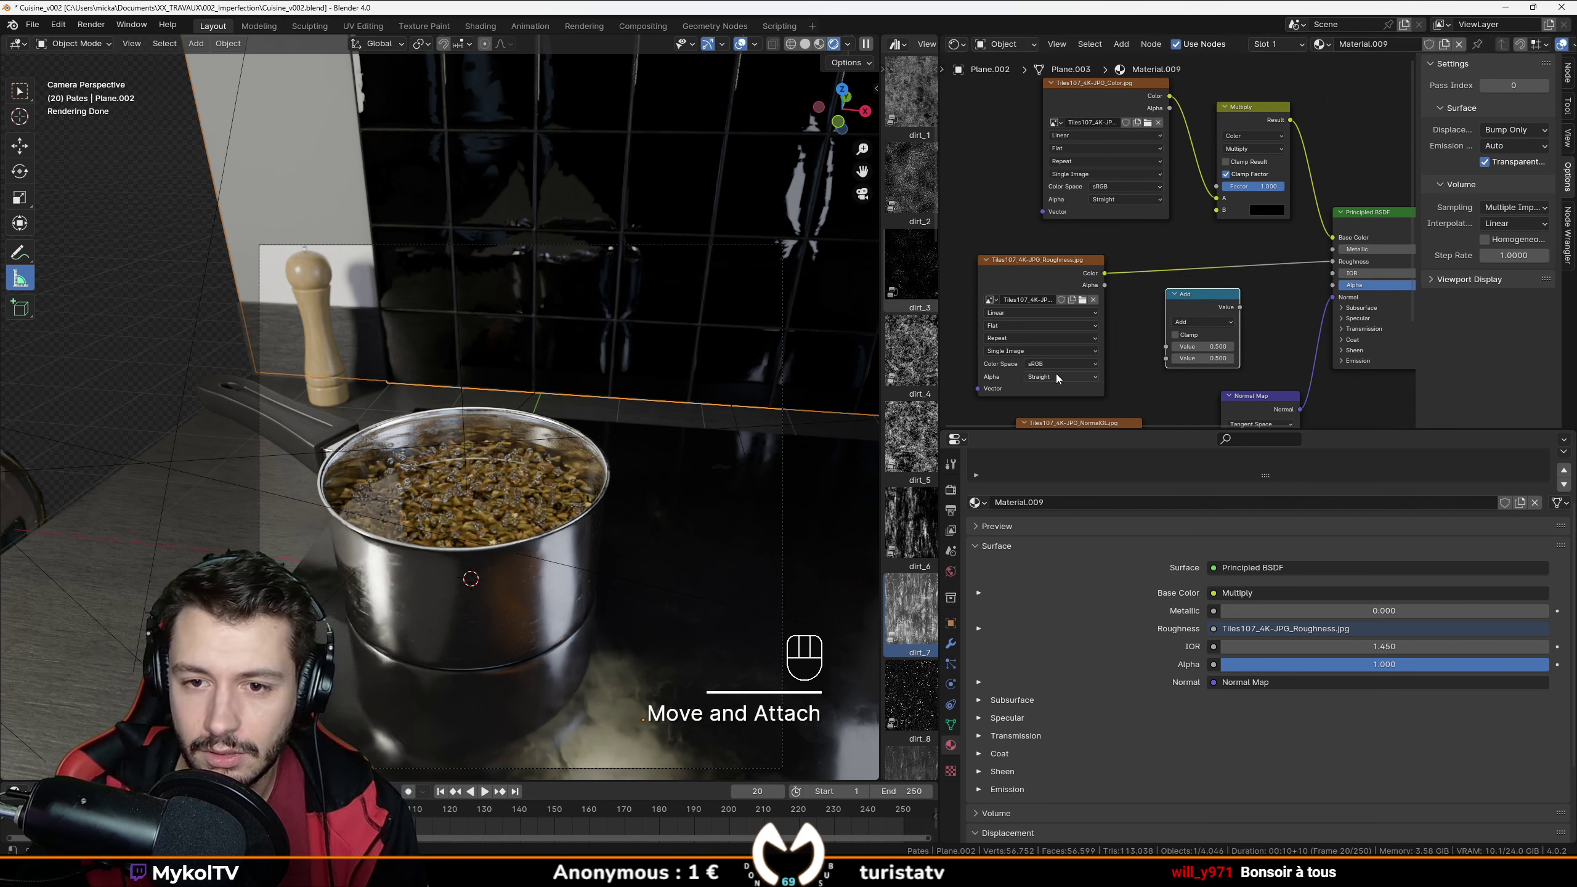
{"action": "left_click_drag", "start_coordinate": [1202, 293], "coordinate": [1202, 268]}
{"action": "scroll", "coordinate": [1202, 268], "scroll_direction": "up", "scroll_amount": 4}
{"action": "middle_click_drag", "start_coordinate": [1236, 248], "coordinate": [1149, 336]}
{"action": "left_click_drag", "start_coordinate": [1198, 243], "coordinate": [1196, 243]}
Save the blend file, then select the Spot.001 light above the pot.
{"action": "left_click", "coordinate": [1174, 318]}
{"action": "key", "text": "ctrl+s"}
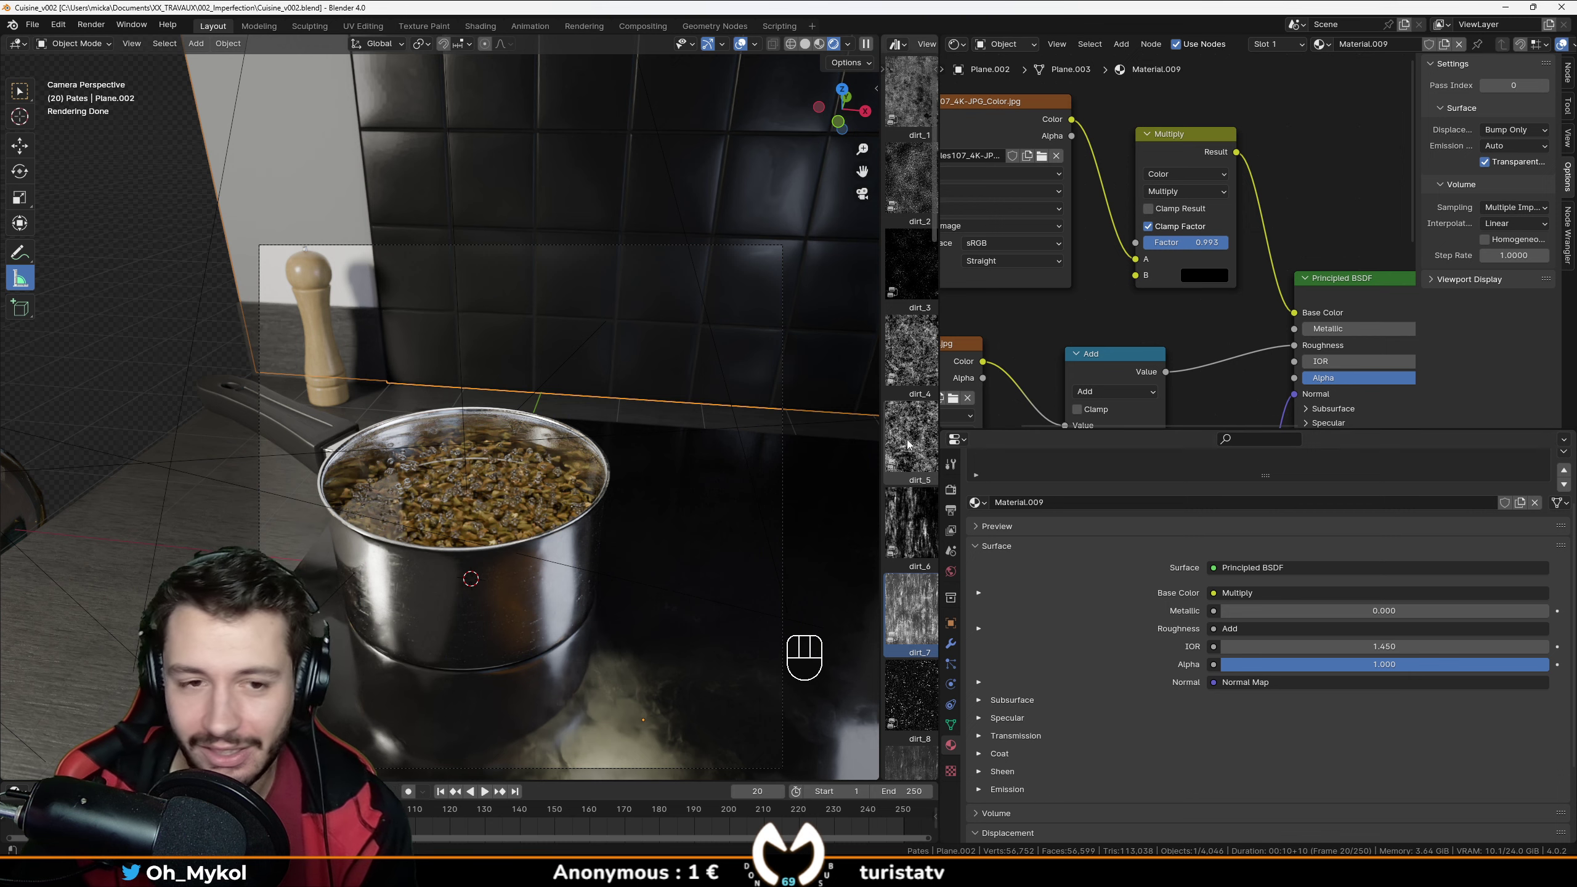
{"action": "left_click", "coordinate": [458, 360]}
{"action": "scroll", "coordinate": [469, 351], "scroll_direction": "down", "scroll_amount": 4}
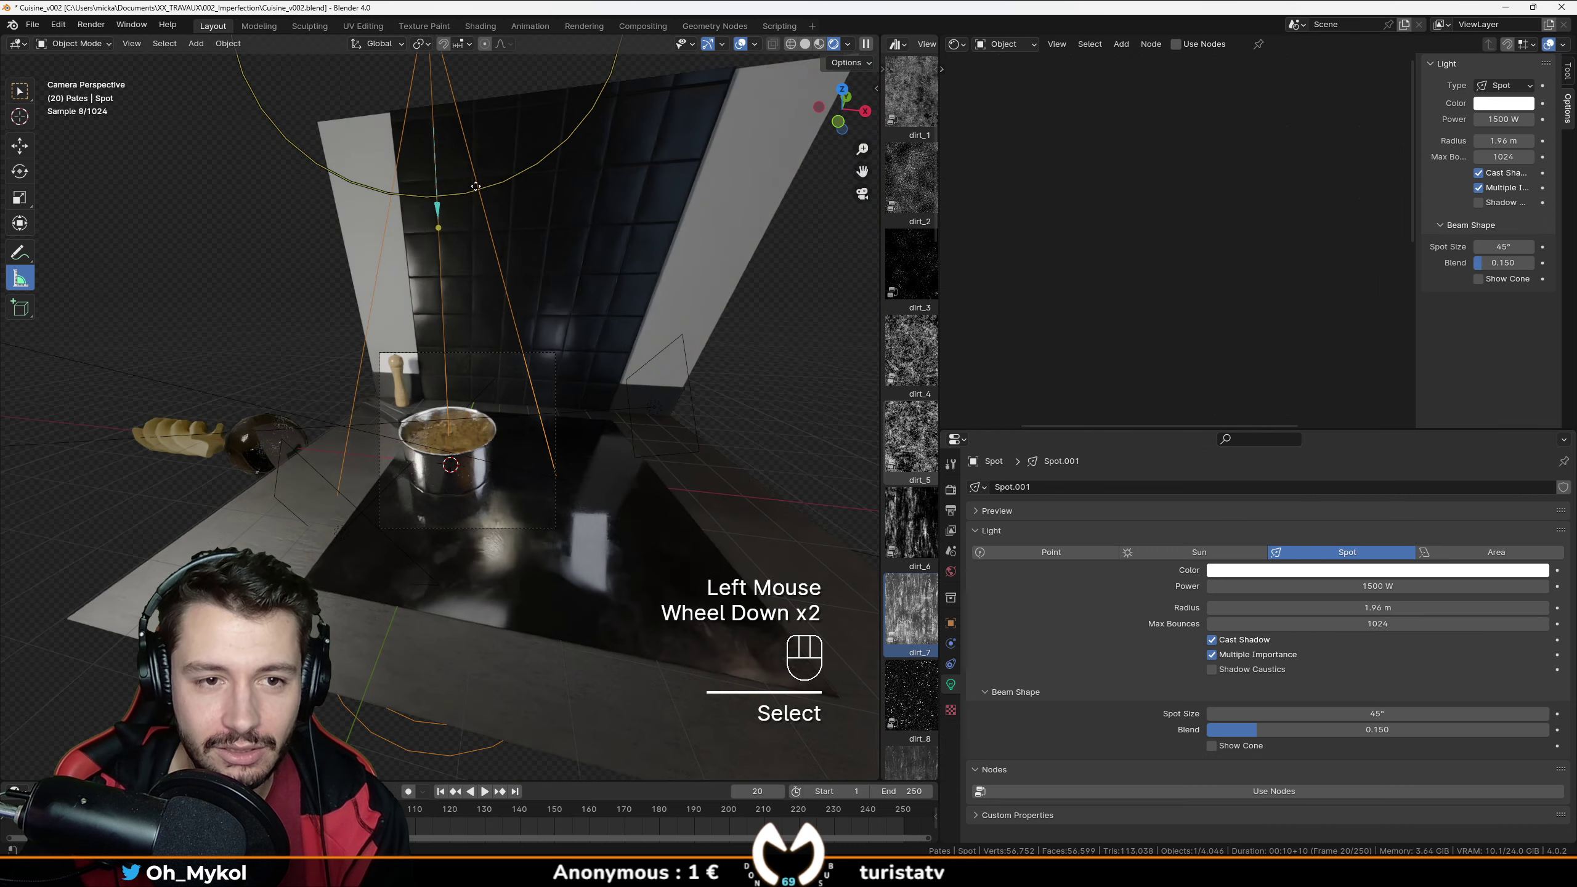
{"action": "middle_click_drag", "start_coordinate": [491, 305], "coordinate": [529, 288]}
{"action": "scroll", "coordinate": [533, 289], "scroll_direction": "down", "scroll_amount": 1}
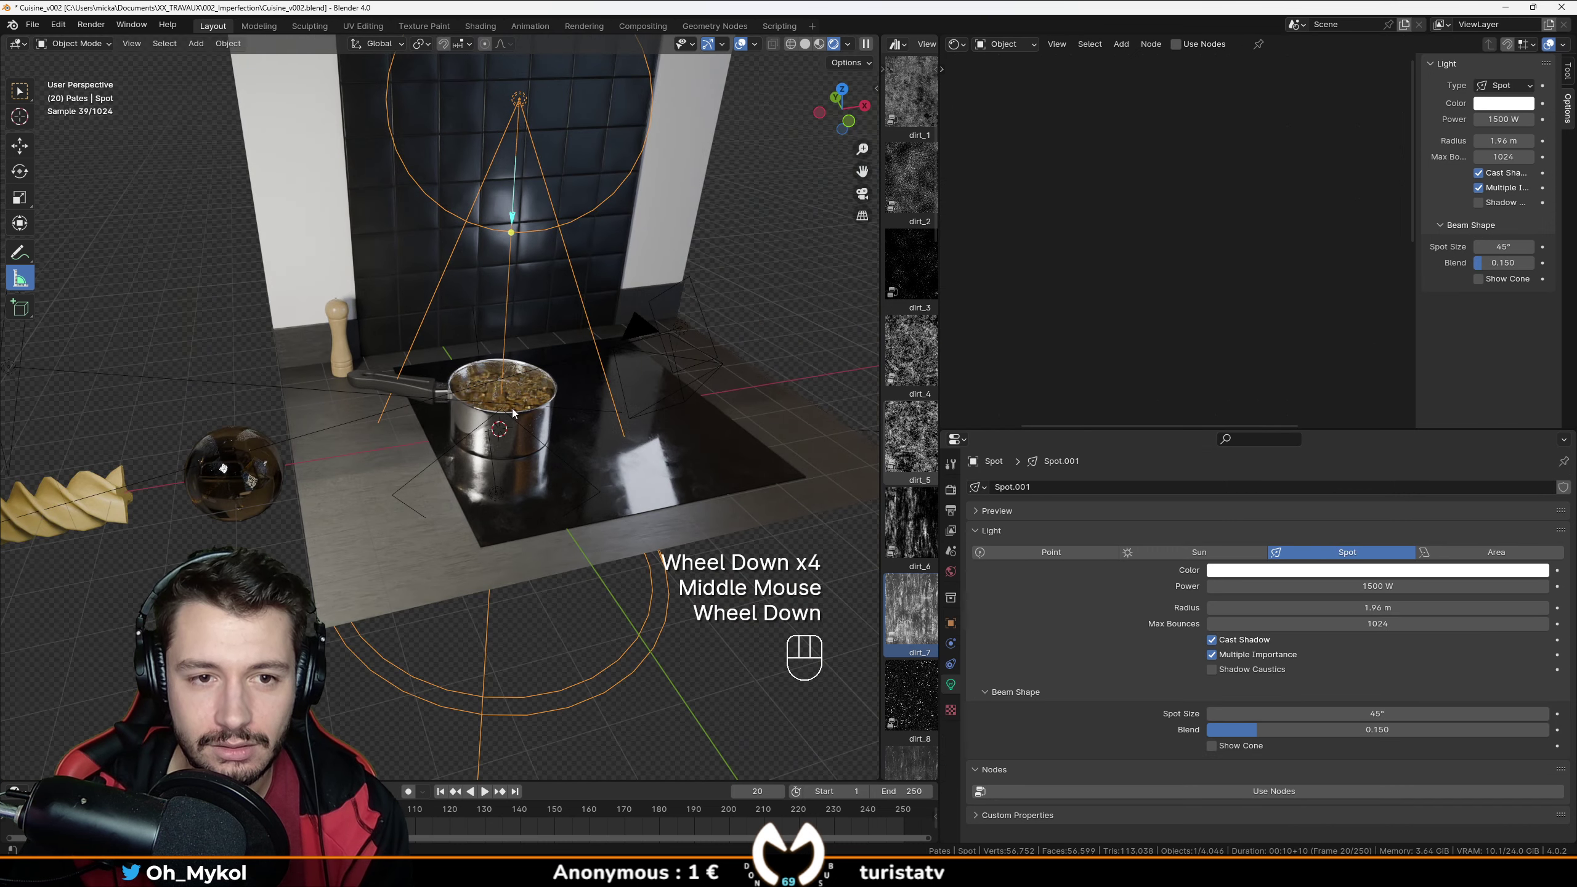
{"action": "middle_click_drag", "start_coordinate": [562, 363], "coordinate": [624, 398]}
{"action": "scroll", "coordinate": [621, 463], "scroll_direction": "up", "scroll_amount": 2}
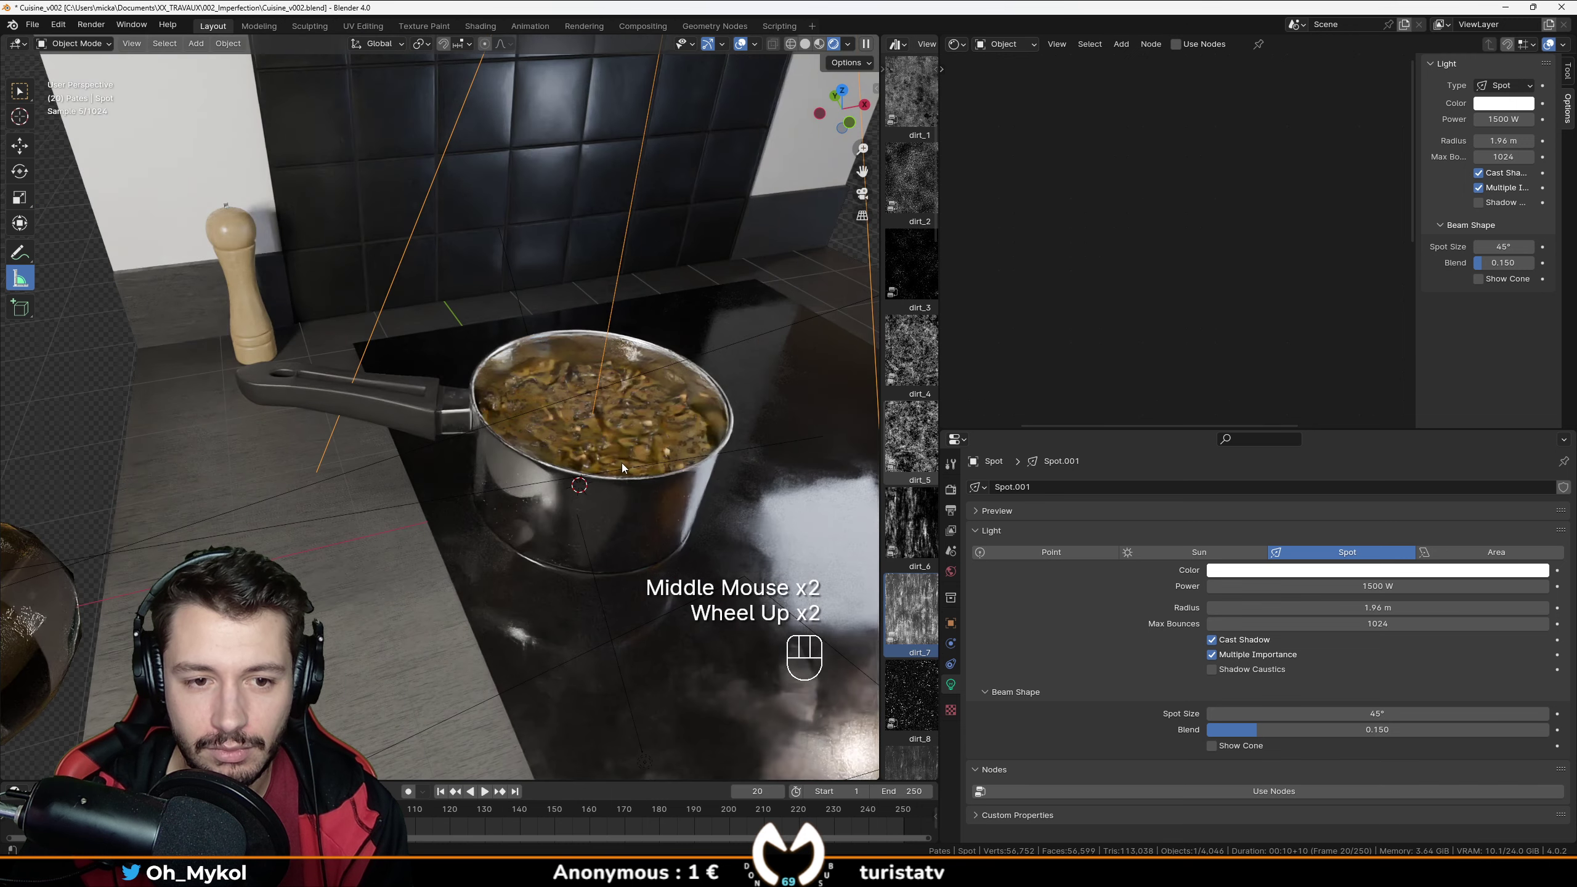
{"action": "middle_click_drag", "start_coordinate": [621, 463], "coordinate": [515, 502]}
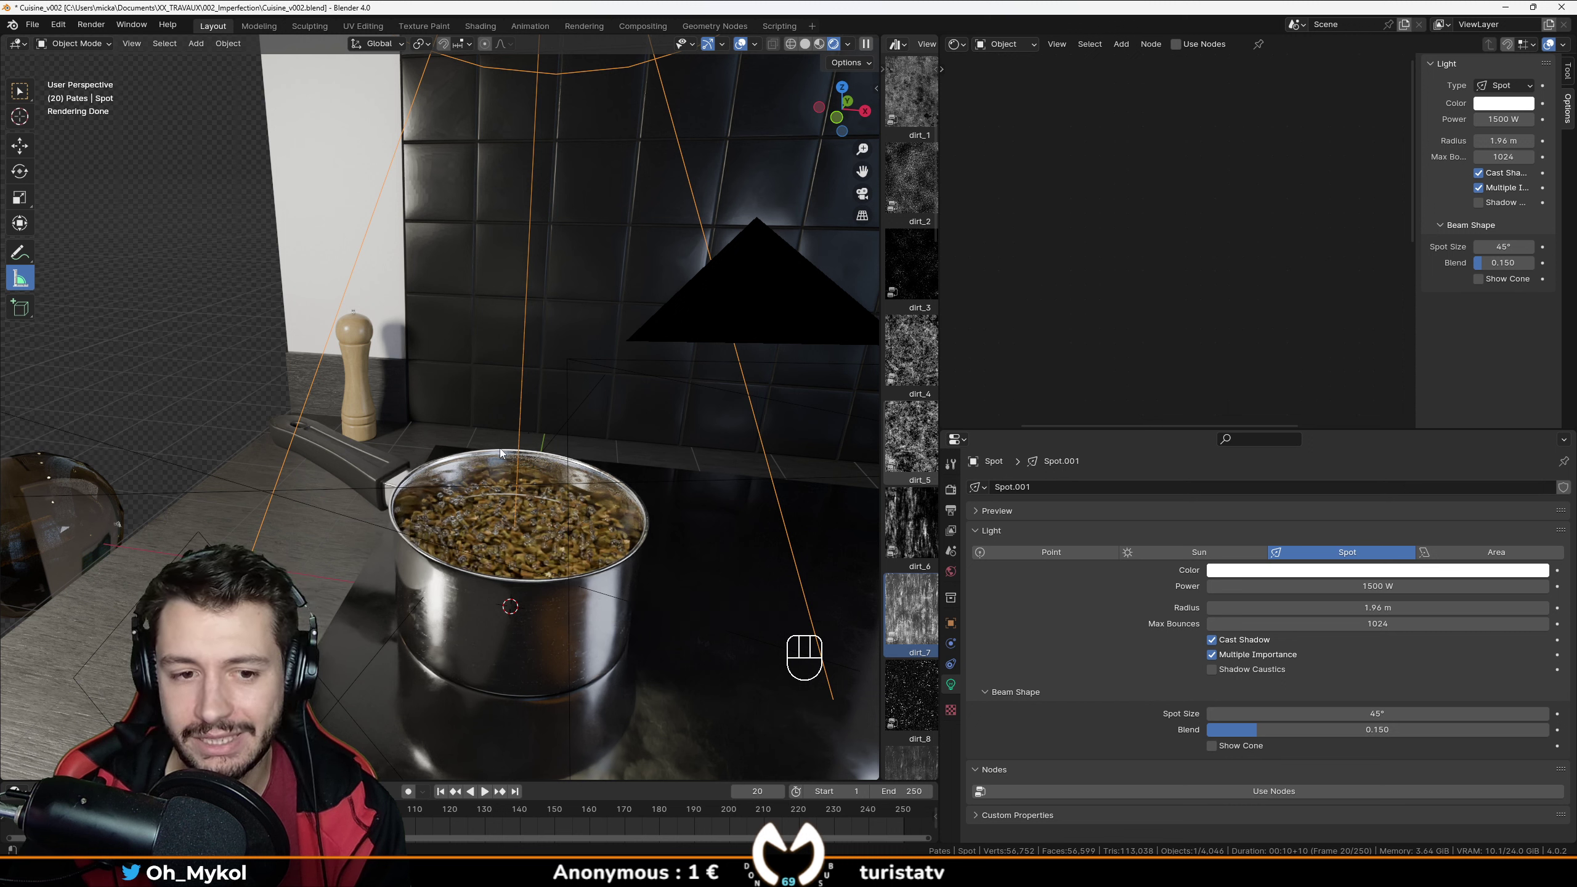
{"action": "middle_click_drag", "start_coordinate": [444, 417], "coordinate": [397, 399], "text": "shift"}
{"action": "scroll", "coordinate": [471, 408], "scroll_direction": "down", "scroll_amount": 2}
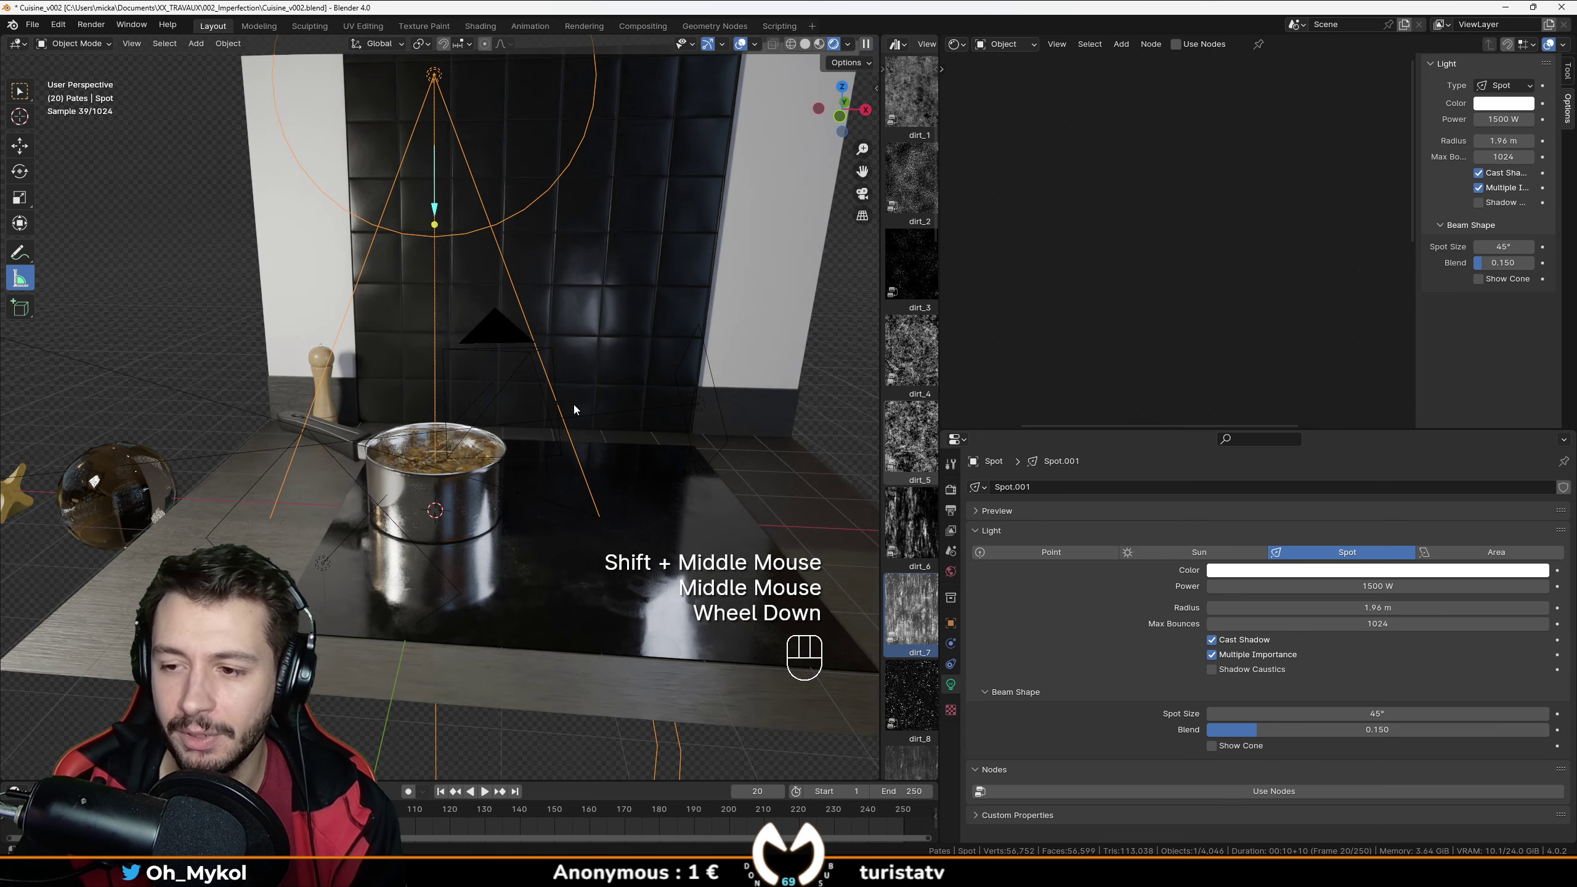
{"action": "scroll", "coordinate": [535, 440], "scroll_direction": "up", "scroll_amount": 2}
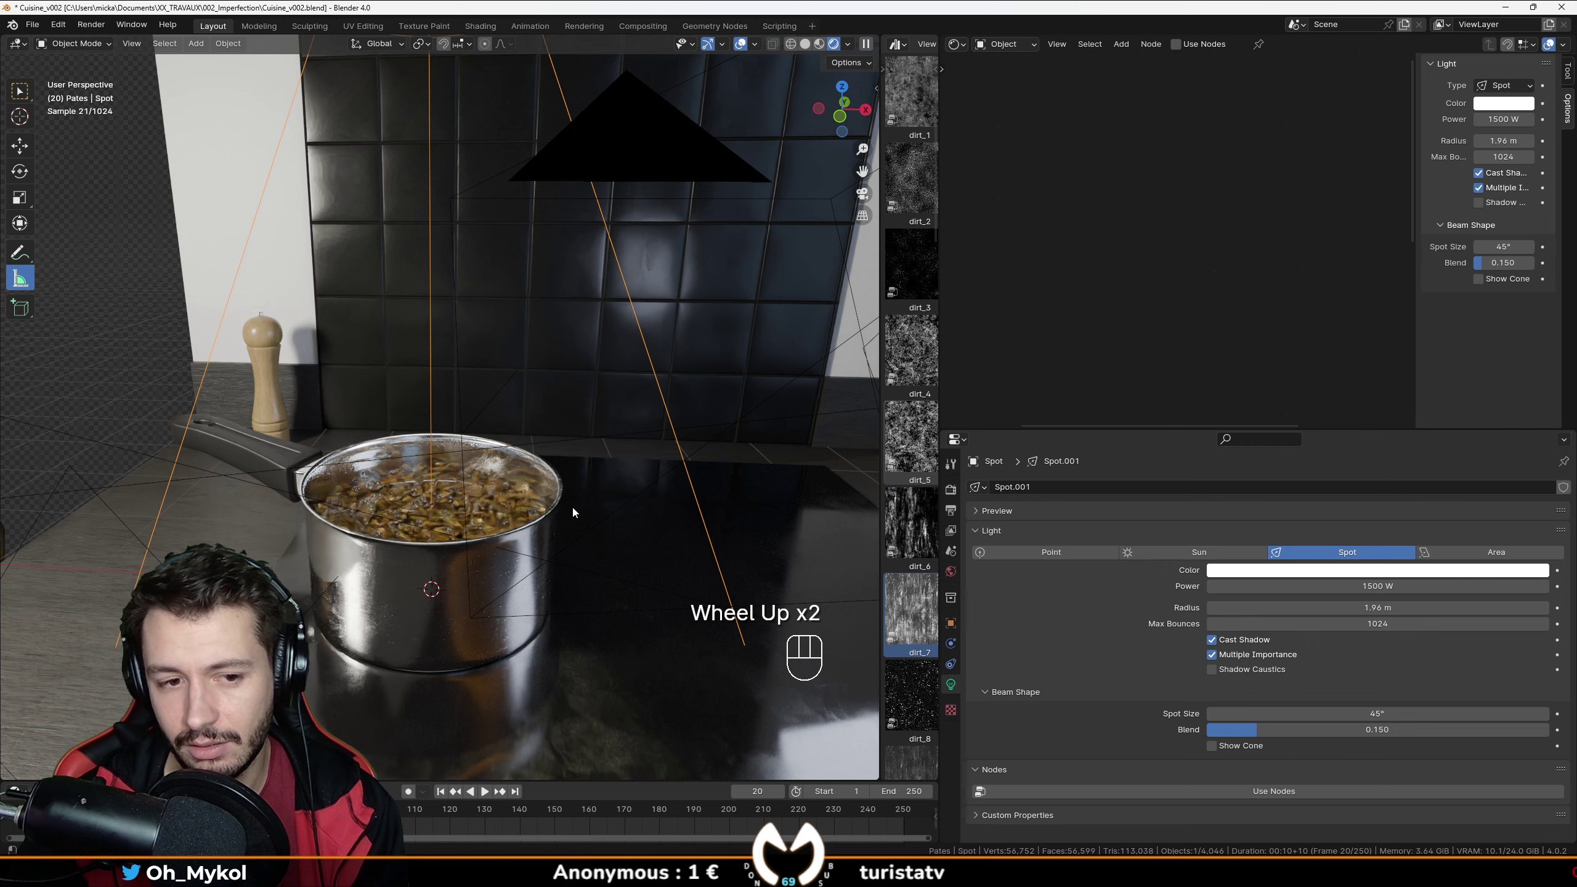
{"action": "scroll", "coordinate": [586, 503], "scroll_direction": "down", "scroll_amount": 1}
{"action": "scroll", "coordinate": [586, 503], "scroll_direction": "up", "scroll_amount": 1}
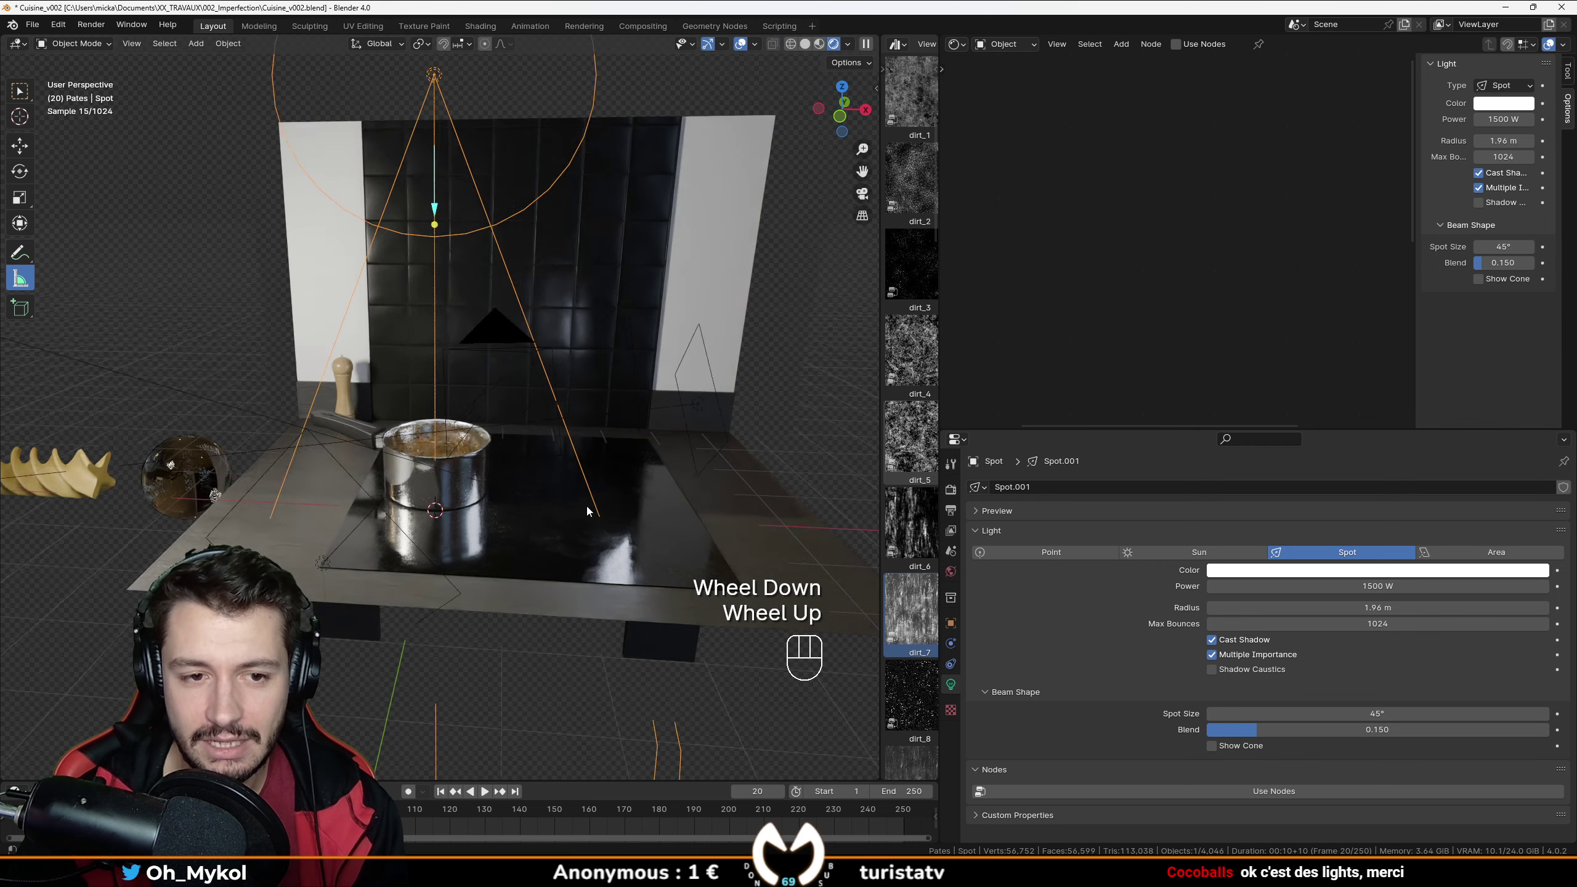
{"action": "scroll", "coordinate": [561, 522], "scroll_direction": "up", "scroll_amount": 1}
{"action": "mouse_move", "coordinate": [562, 522]}
{"action": "middle_mouse_down", "text": "shift"}
{"action": "mouse_move", "coordinate": [538, 535]}
{"action": "mouse_move", "coordinate": [538, 570]}
{"action": "mouse_move", "coordinate": [562, 501]}
{"action": "middle_mouse_up", "text": "shift"}
{"action": "scroll", "coordinate": [467, 581], "scroll_direction": "up", "scroll_amount": 1}
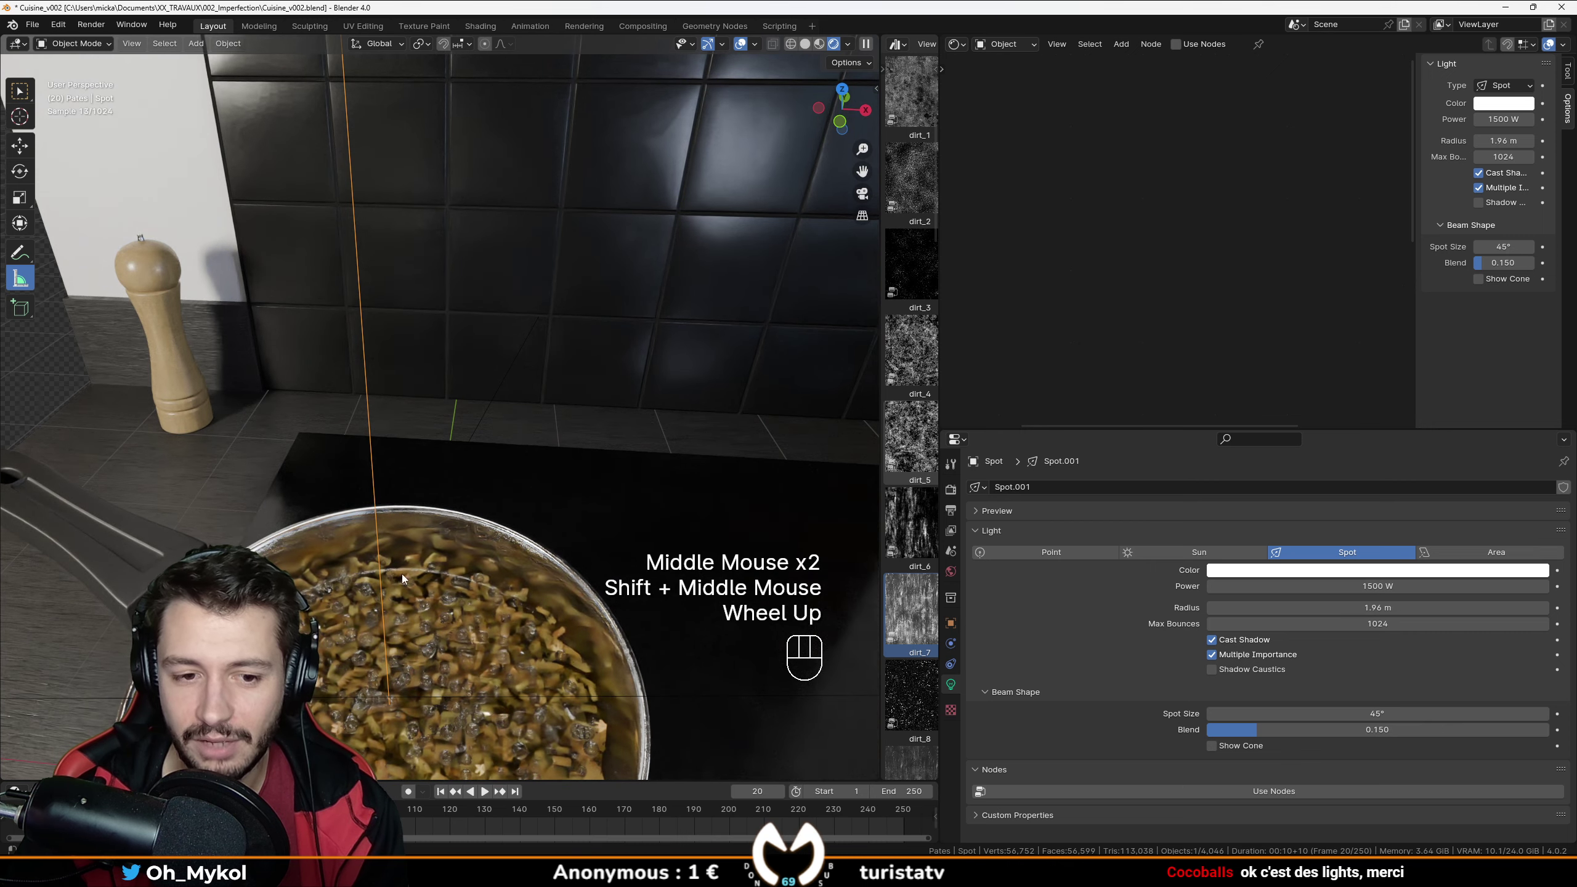
{"action": "scroll", "coordinate": [460, 584], "scroll_direction": "down", "scroll_amount": 2}
{"action": "middle_click_drag", "start_coordinate": [459, 584], "coordinate": [510, 598]}
{"action": "scroll", "coordinate": [515, 605], "scroll_direction": "up", "scroll_amount": 1}
{"action": "scroll", "coordinate": [503, 589], "scroll_direction": "up", "scroll_amount": 1}
{"action": "scroll", "coordinate": [539, 577], "scroll_direction": "down", "scroll_amount": 1}
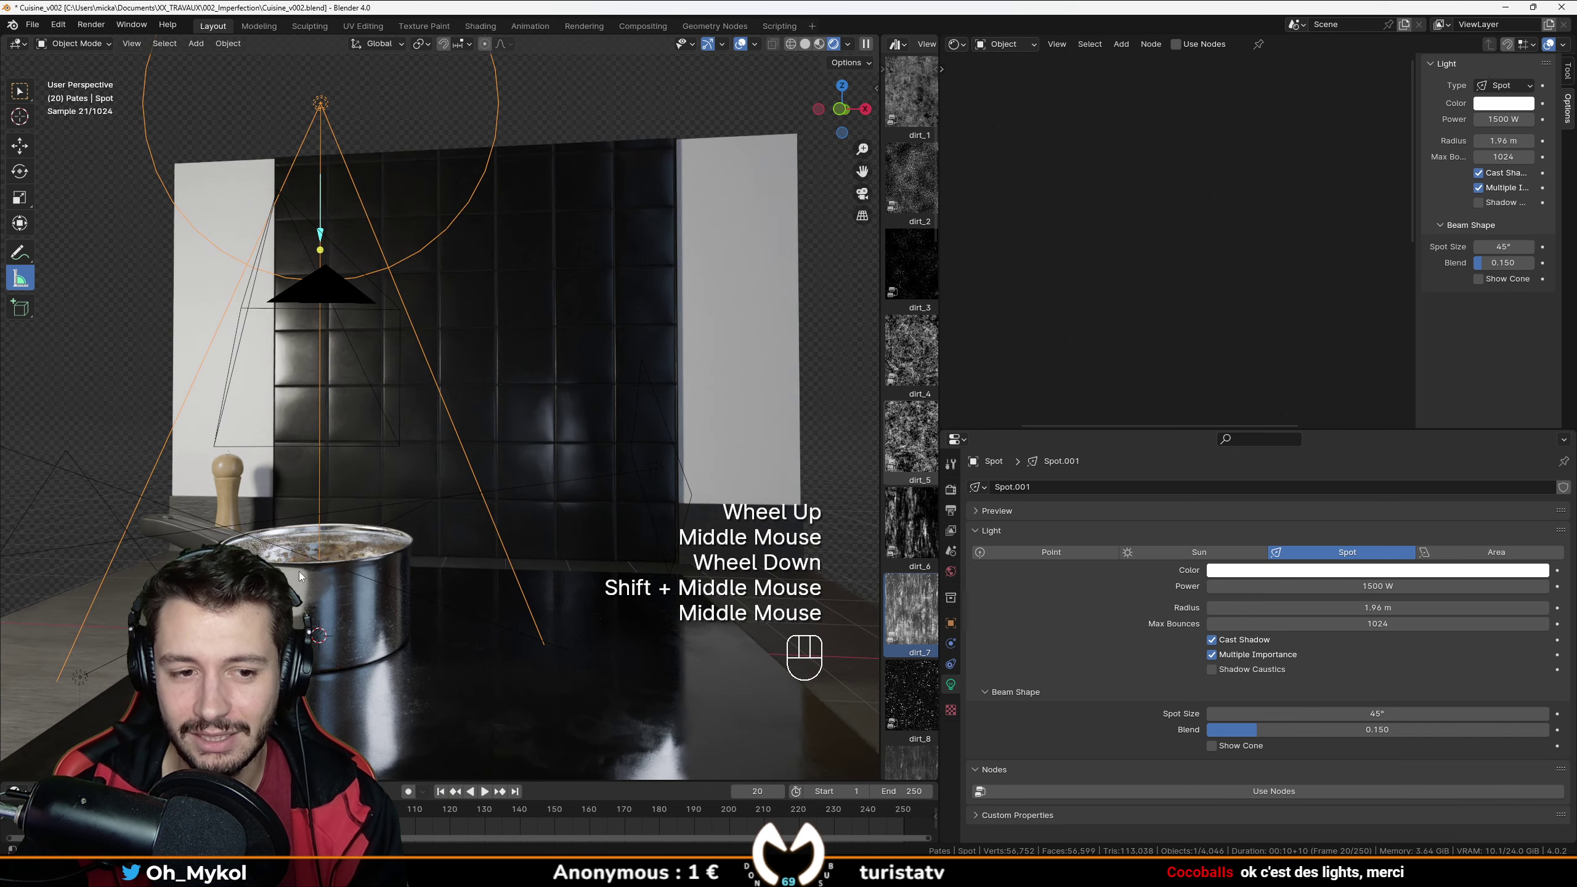
{"action": "middle_click_drag", "start_coordinate": [318, 562], "coordinate": [354, 608]}
{"action": "middle_click_drag", "start_coordinate": [460, 592], "coordinate": [391, 535], "text": "shift"}
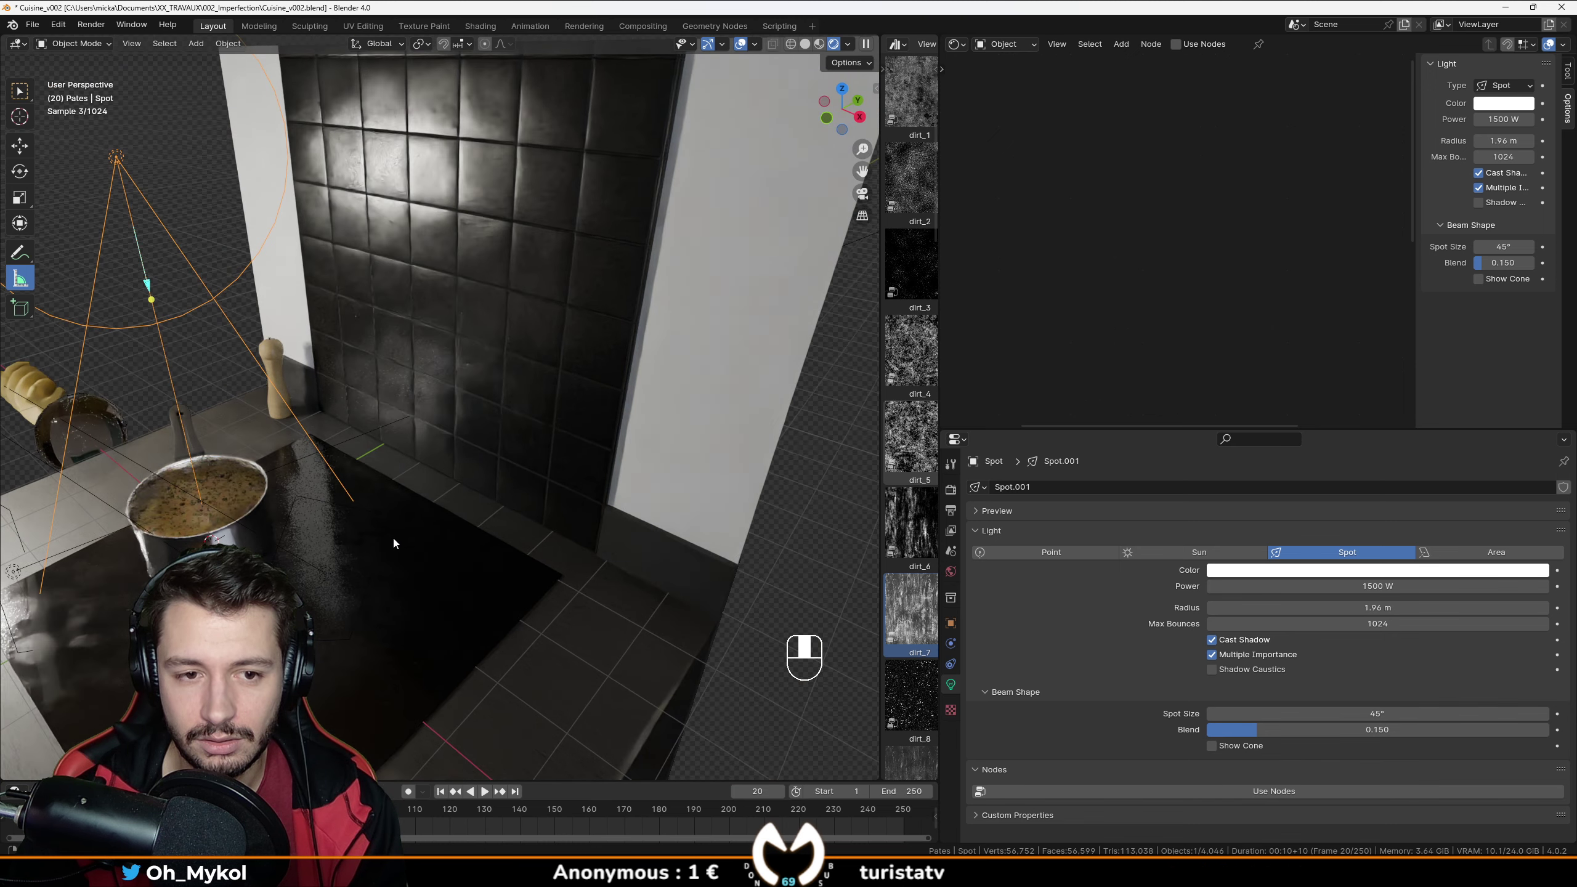
{"action": "mouse_move", "coordinate": [393, 544]}
{"action": "middle_mouse_down"}
{"action": "mouse_move", "coordinate": [542, 515]}
{"action": "mouse_move", "coordinate": [409, 524]}
{"action": "middle_mouse_up"}
{"action": "key", "text": "KP_0"}
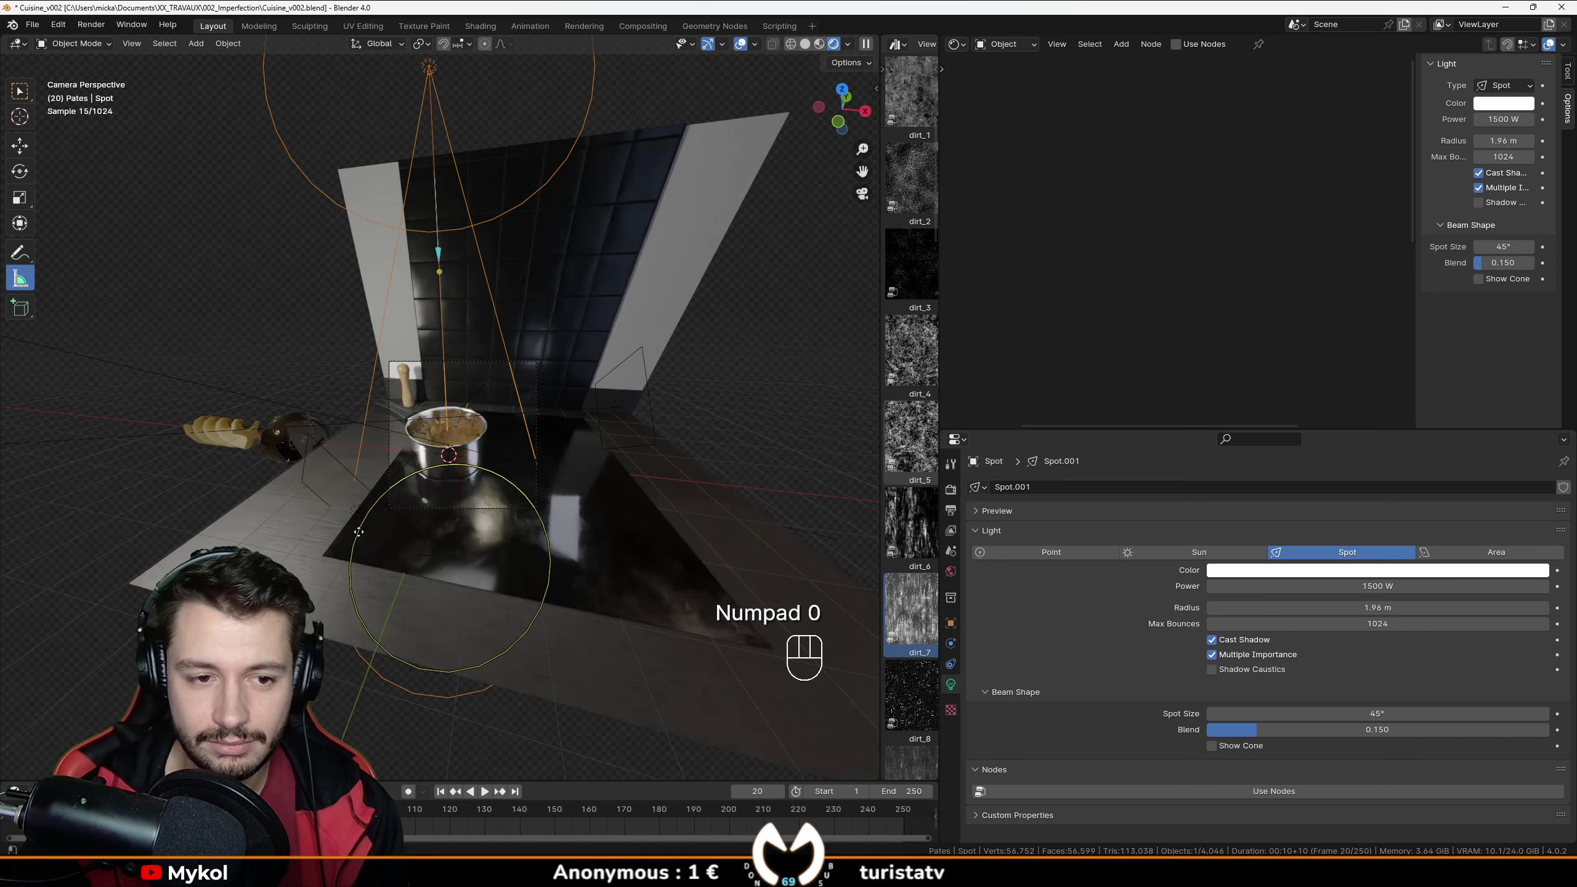
{"action": "scroll", "coordinate": [459, 404], "scroll_direction": "up", "scroll_amount": 2}
{"action": "middle_click_drag", "start_coordinate": [522, 458], "coordinate": [472, 449]}
{"action": "scroll", "coordinate": [515, 455], "scroll_direction": "down", "scroll_amount": 1}
{"action": "middle_click_drag", "start_coordinate": [472, 448], "coordinate": [433, 488]}
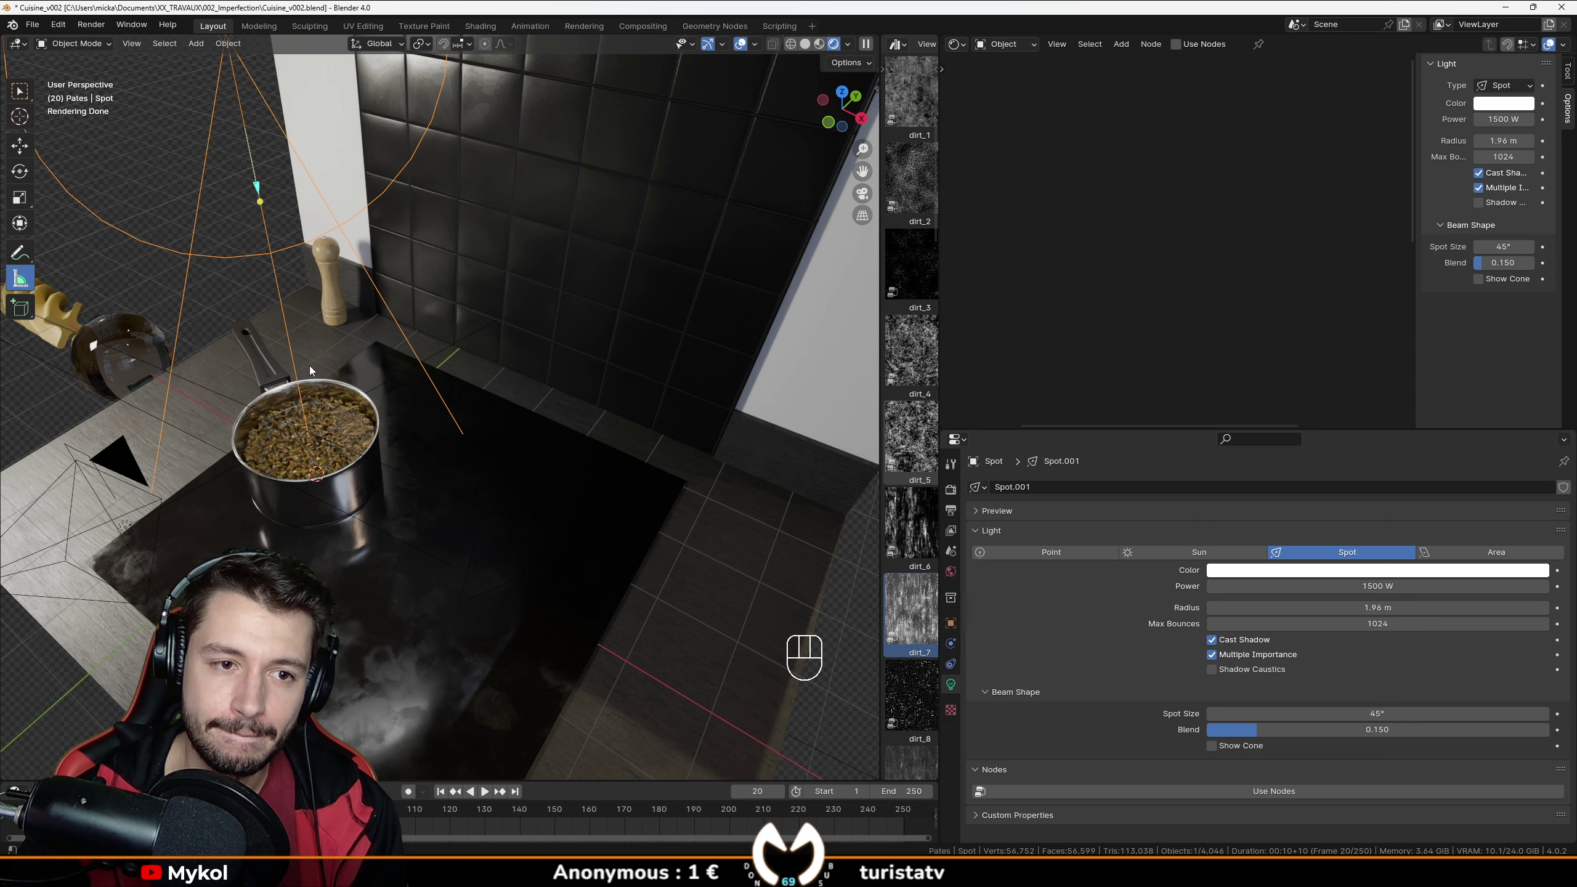
{"action": "middle_click_drag", "start_coordinate": [298, 323], "coordinate": [361, 317]}
Select the outer edge of Plane.002 in Edit Mode using edge select.
{"action": "left_click", "coordinate": [234, 274]}
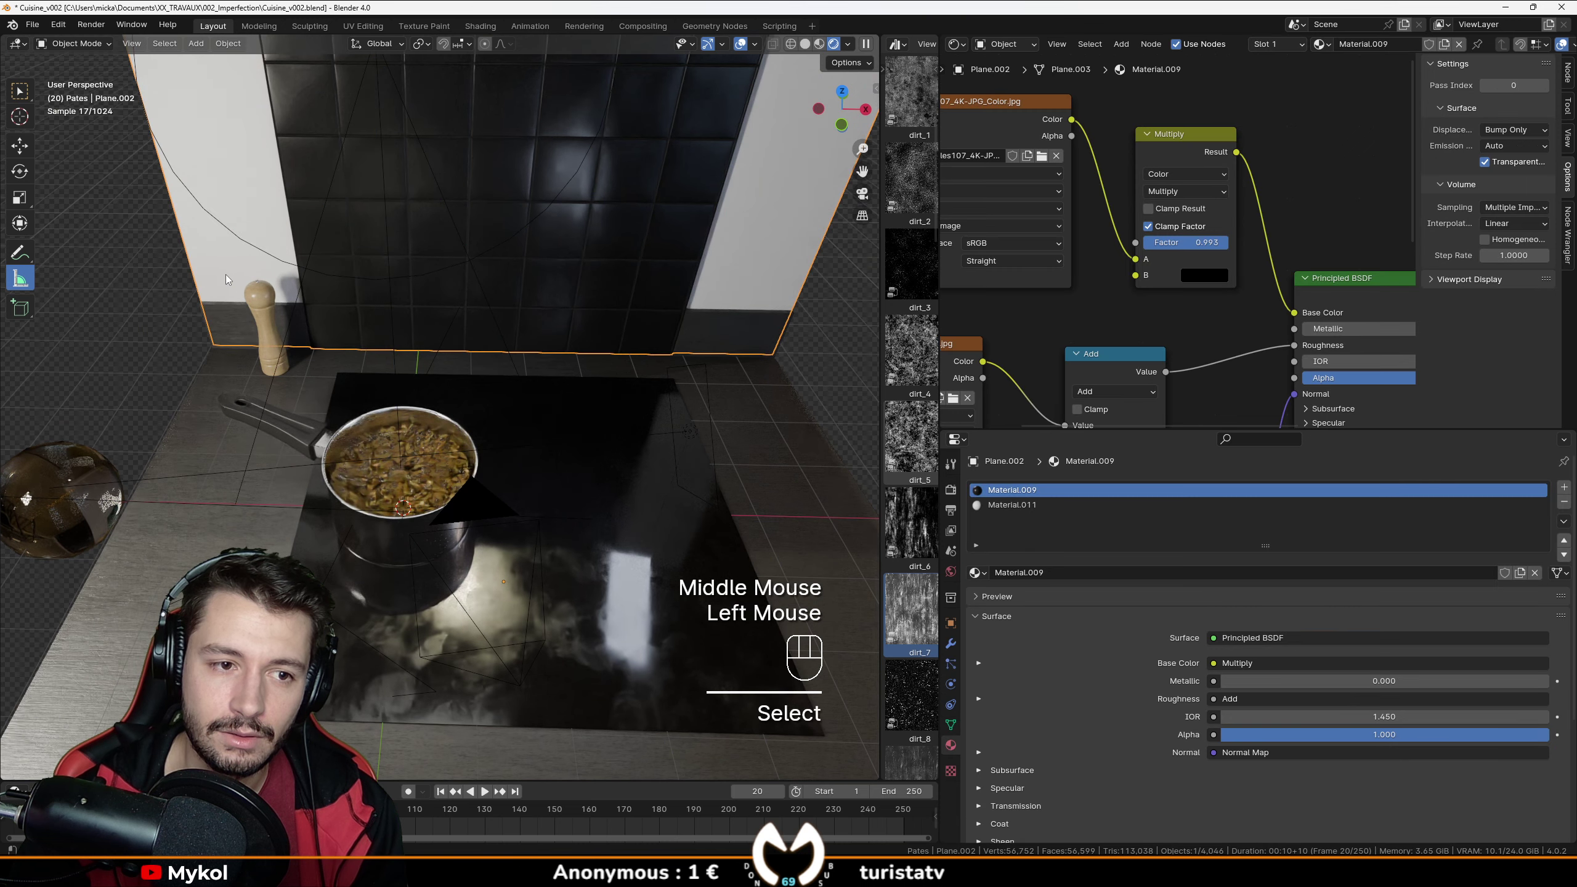
{"action": "key", "text": "Tab"}
{"action": "left_click", "coordinate": [170, 242]}
{"action": "left_click", "coordinate": [140, 44]}
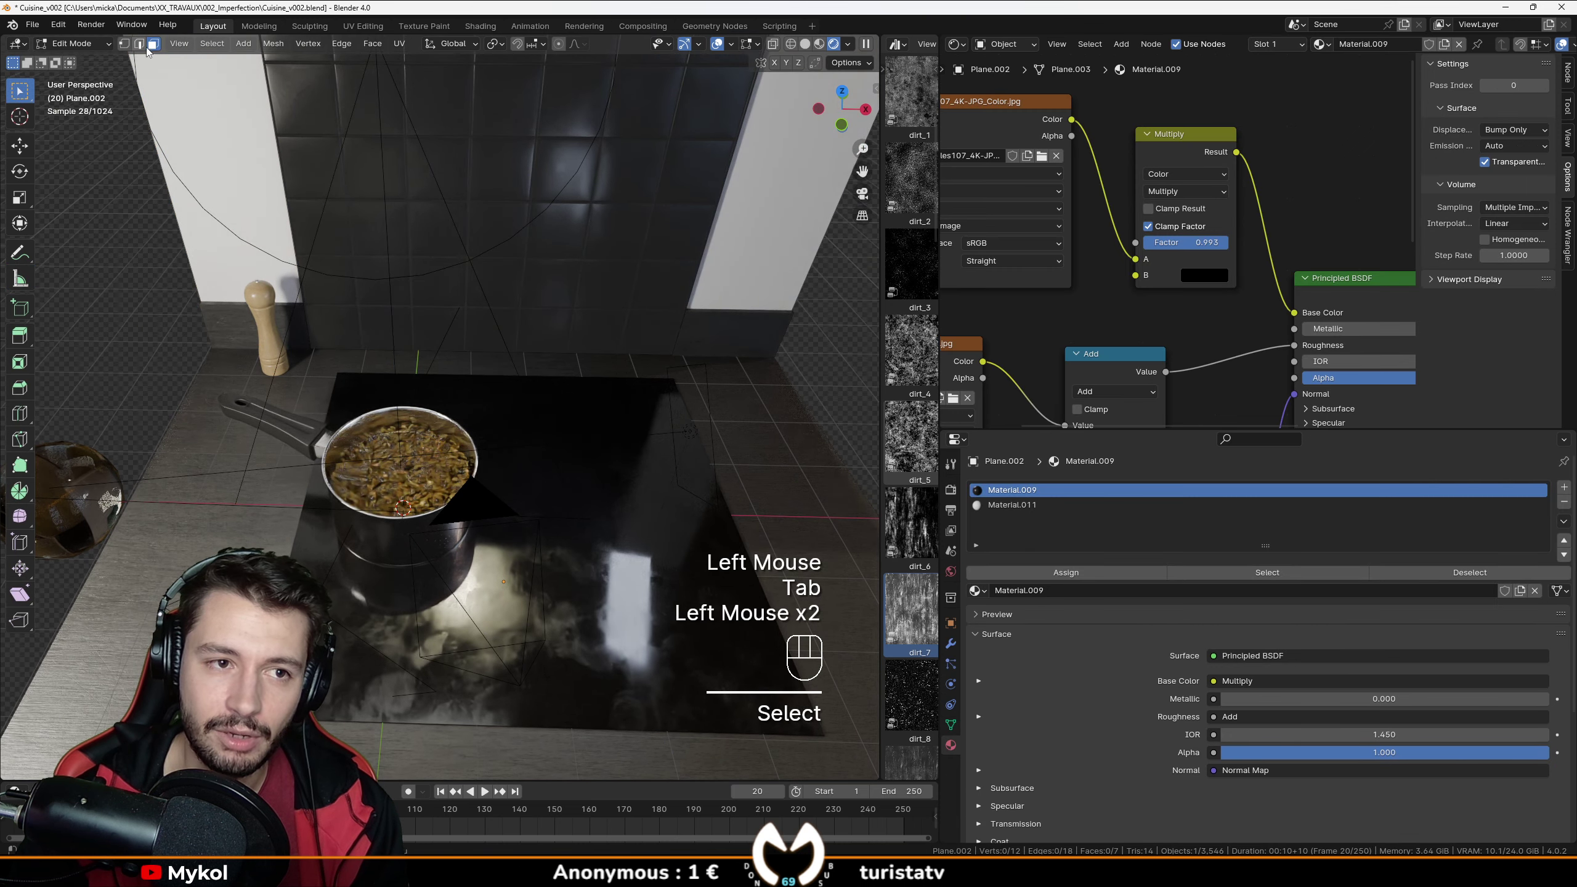
{"action": "left_click", "coordinate": [173, 214]}
{"action": "left_click", "coordinate": [173, 214]}
{"action": "middle_click_drag", "start_coordinate": [173, 214], "coordinate": [172, 311]}
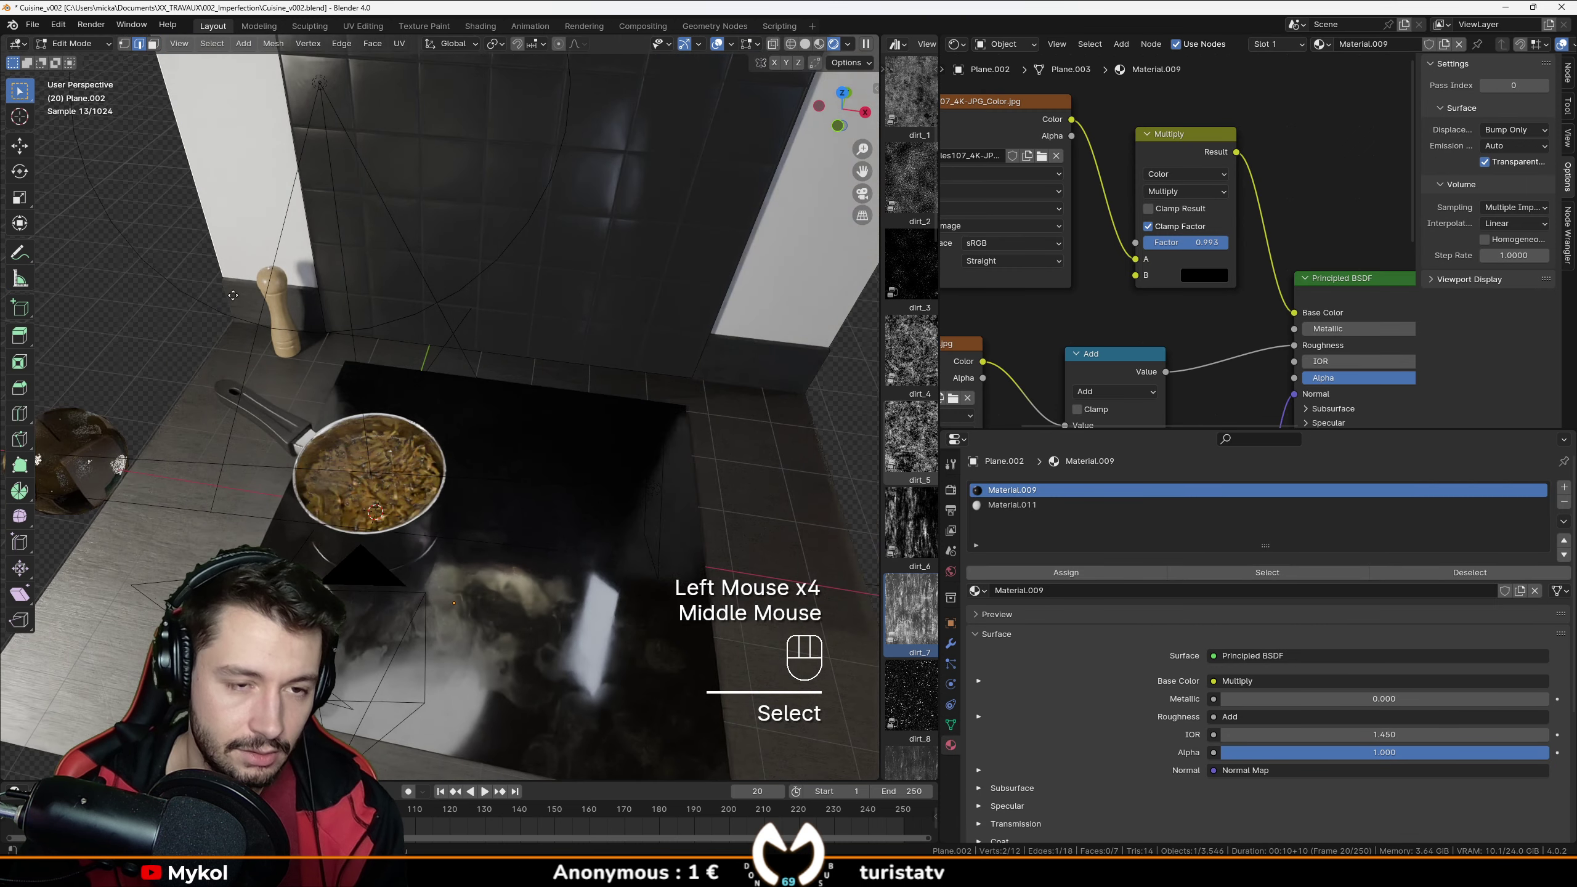
Extrude the wall edge to lengthen the side wall, then select area light Area.001.
{"action": "key", "text": "e"}
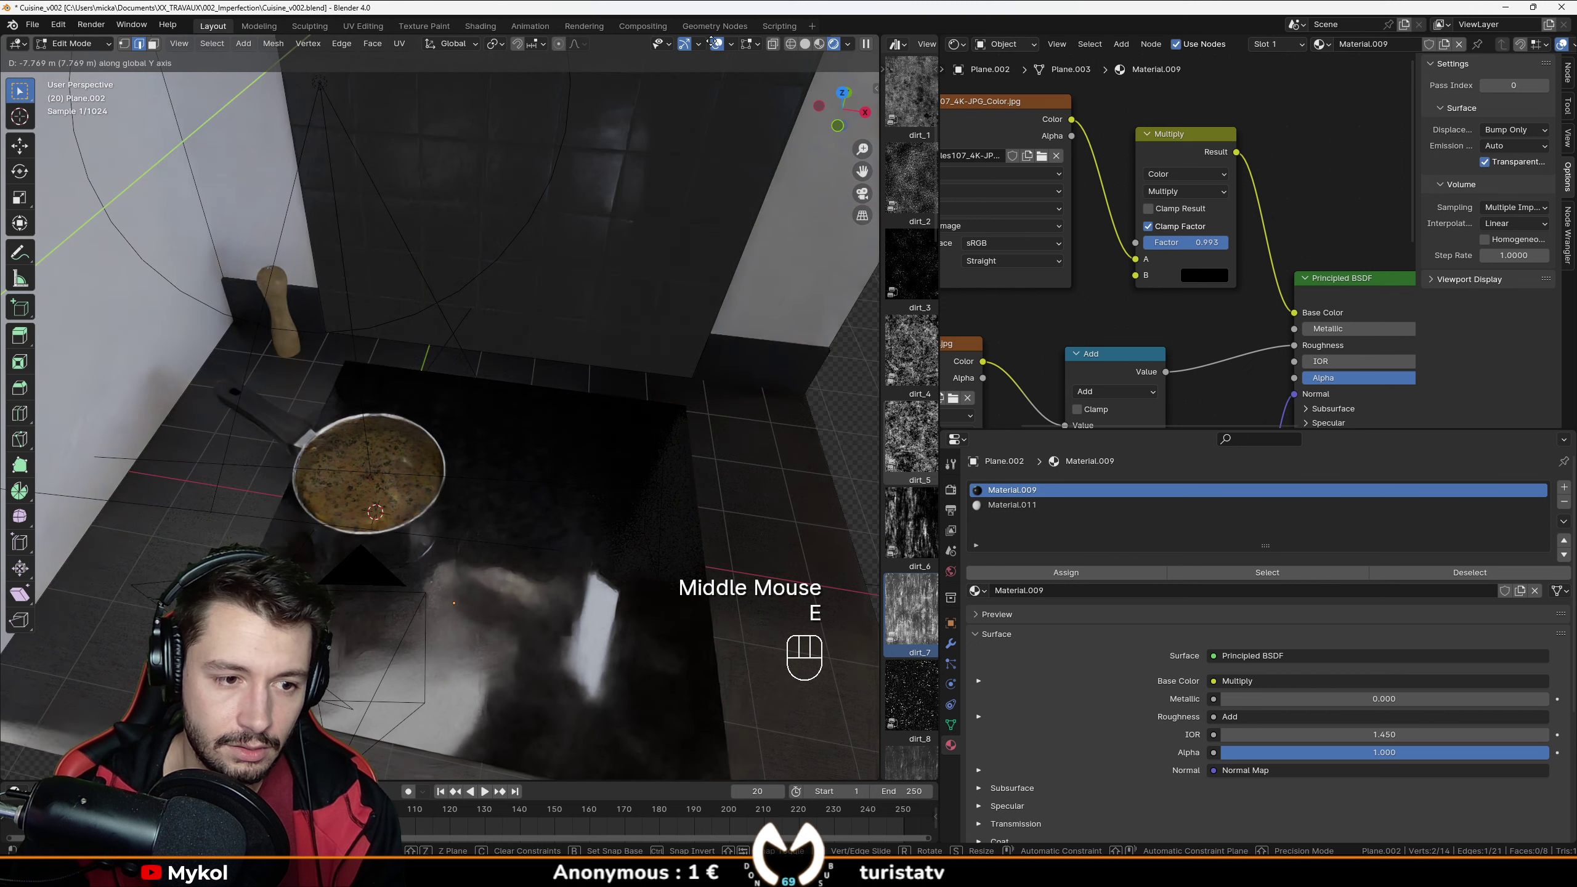
{"action": "left_click", "coordinate": [493, 484]}
{"action": "scroll", "coordinate": [493, 485], "scroll_direction": "down", "scroll_amount": 2}
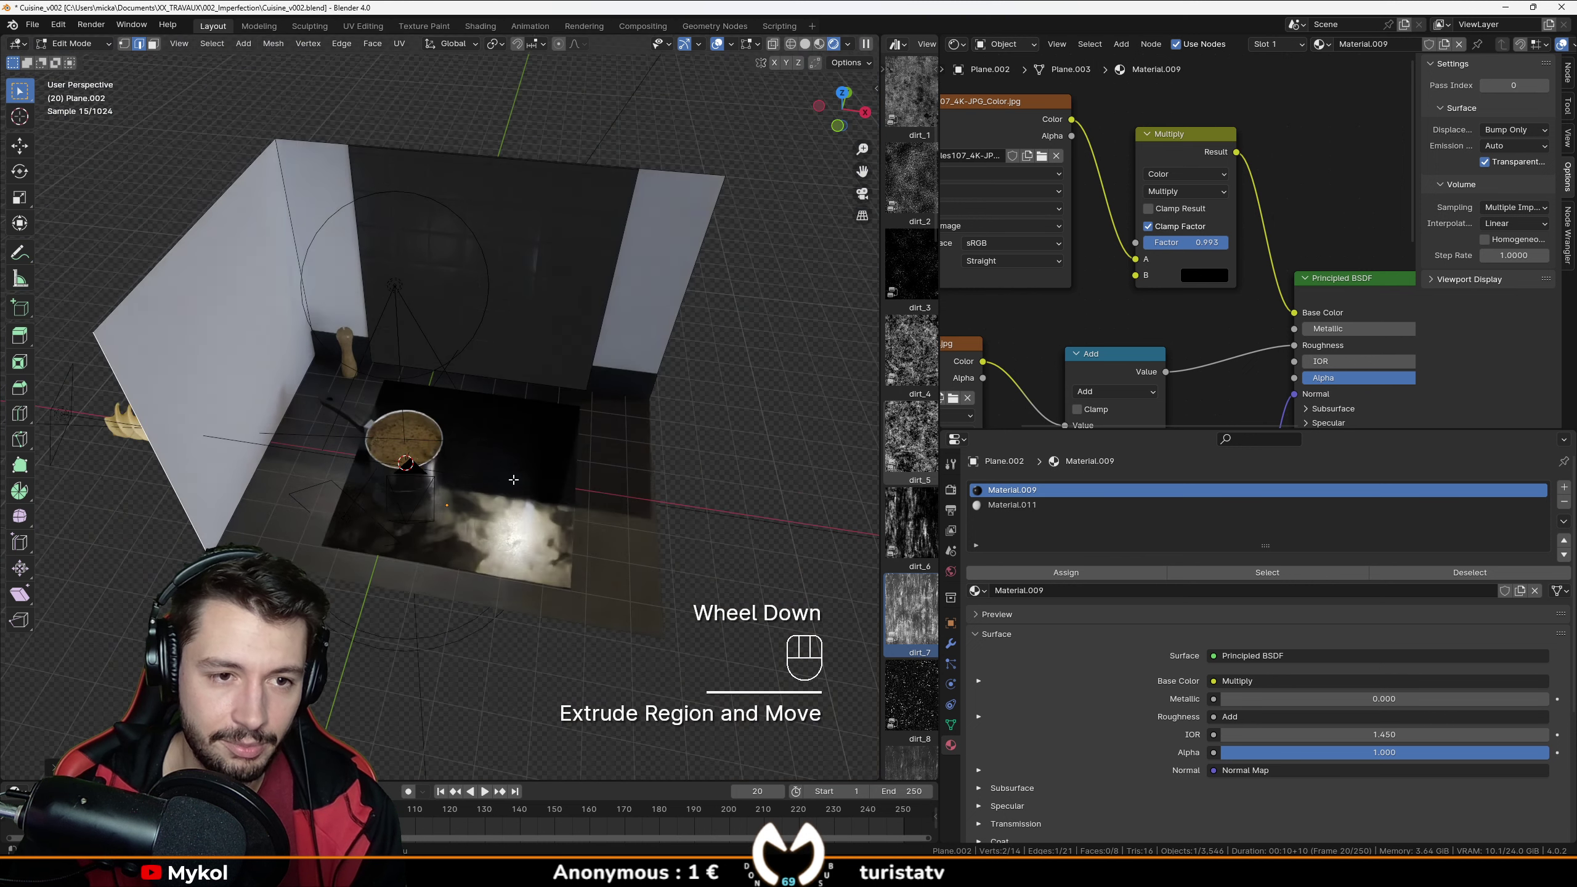
{"action": "middle_click_drag", "start_coordinate": [493, 485], "coordinate": [221, 395]}
{"action": "scroll", "coordinate": [260, 435], "scroll_direction": "up", "scroll_amount": 2}
{"action": "key", "text": "Tab"}
{"action": "left_click", "coordinate": [186, 327]}
Move the area light along X beside the wall and check it through the camera.
{"action": "key", "text": "g"}
{"action": "key", "text": "x"}
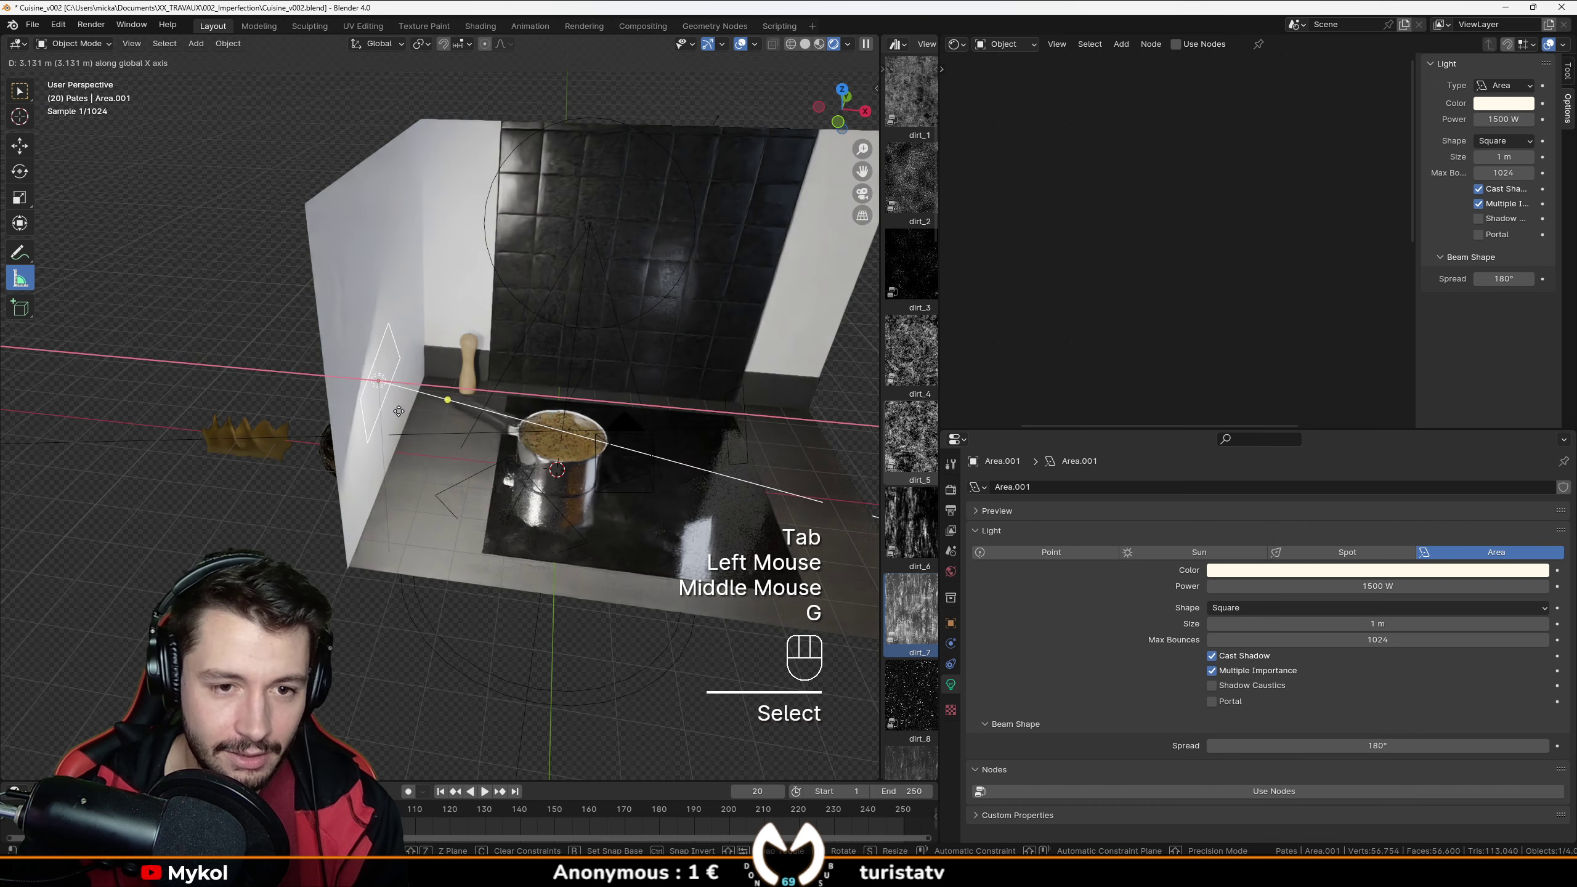
{"action": "left_click", "coordinate": [396, 411]}
{"action": "middle_click_drag", "start_coordinate": [520, 428], "coordinate": [608, 441]}
{"action": "scroll", "coordinate": [633, 446], "scroll_direction": "up", "scroll_amount": 2}
{"action": "middle_click_drag", "start_coordinate": [609, 441], "coordinate": [494, 427], "text": "shift"}
{"action": "scroll", "coordinate": [569, 431], "scroll_direction": "down", "scroll_amount": 1}
{"action": "scroll", "coordinate": [587, 429], "scroll_direction": "up", "scroll_amount": 1}
{"action": "scroll", "coordinate": [570, 452], "scroll_direction": "up", "scroll_amount": 3}
{"action": "scroll", "coordinate": [483, 471], "scroll_direction": "down", "scroll_amount": 2}
{"action": "key", "text": "KP_0"}
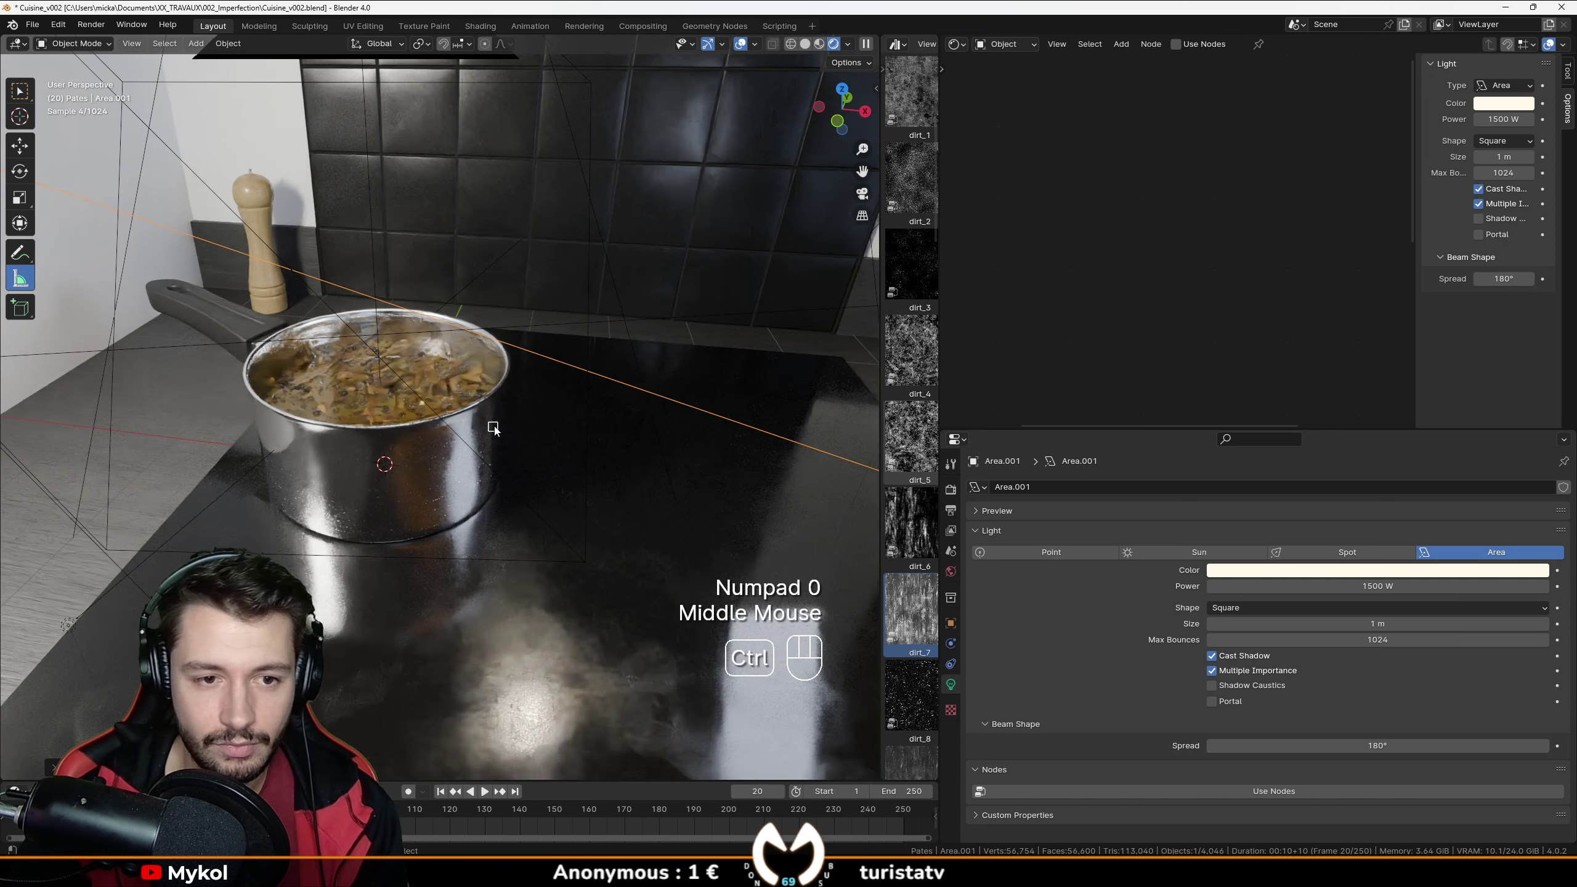
Save Cuisine_v002.blend and switch the viewport to Solid shading.
{"action": "key", "text": "ctrl+s"}
{"action": "key", "text": "ctrl+s"}
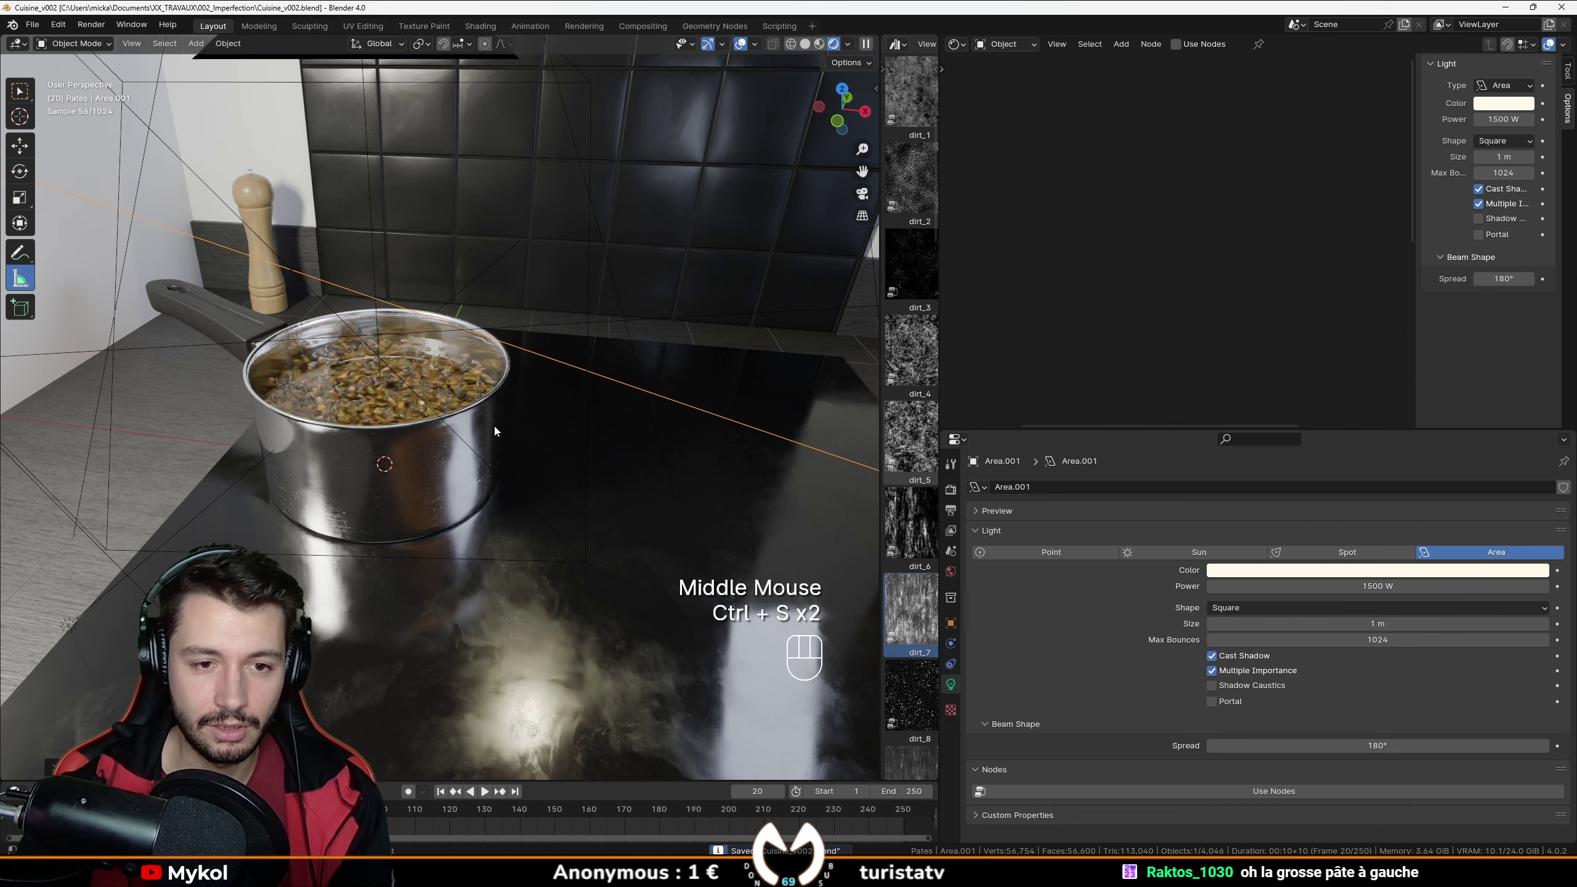
{"action": "mouse_move", "coordinate": [439, 357]}
{"action": "middle_mouse_down"}
{"action": "mouse_move", "coordinate": [601, 378]}
{"action": "mouse_move", "coordinate": [472, 372]}
{"action": "mouse_move", "coordinate": [449, 438]}
{"action": "mouse_move", "coordinate": [423, 370]}
{"action": "middle_mouse_up"}
{"action": "key", "text": "ctrl+s"}
{"action": "scroll", "coordinate": [602, 378], "scroll_direction": "down", "scroll_amount": 2}
{"action": "key", "text": "z"}
{"action": "left_click", "coordinate": [631, 375]}
{"action": "key", "text": "ctrl+s"}
{"action": "scroll", "coordinate": [387, 376], "scroll_direction": "up", "scroll_amount": 2}
{"action": "scroll", "coordinate": [448, 439], "scroll_direction": "up", "scroll_amount": 1}
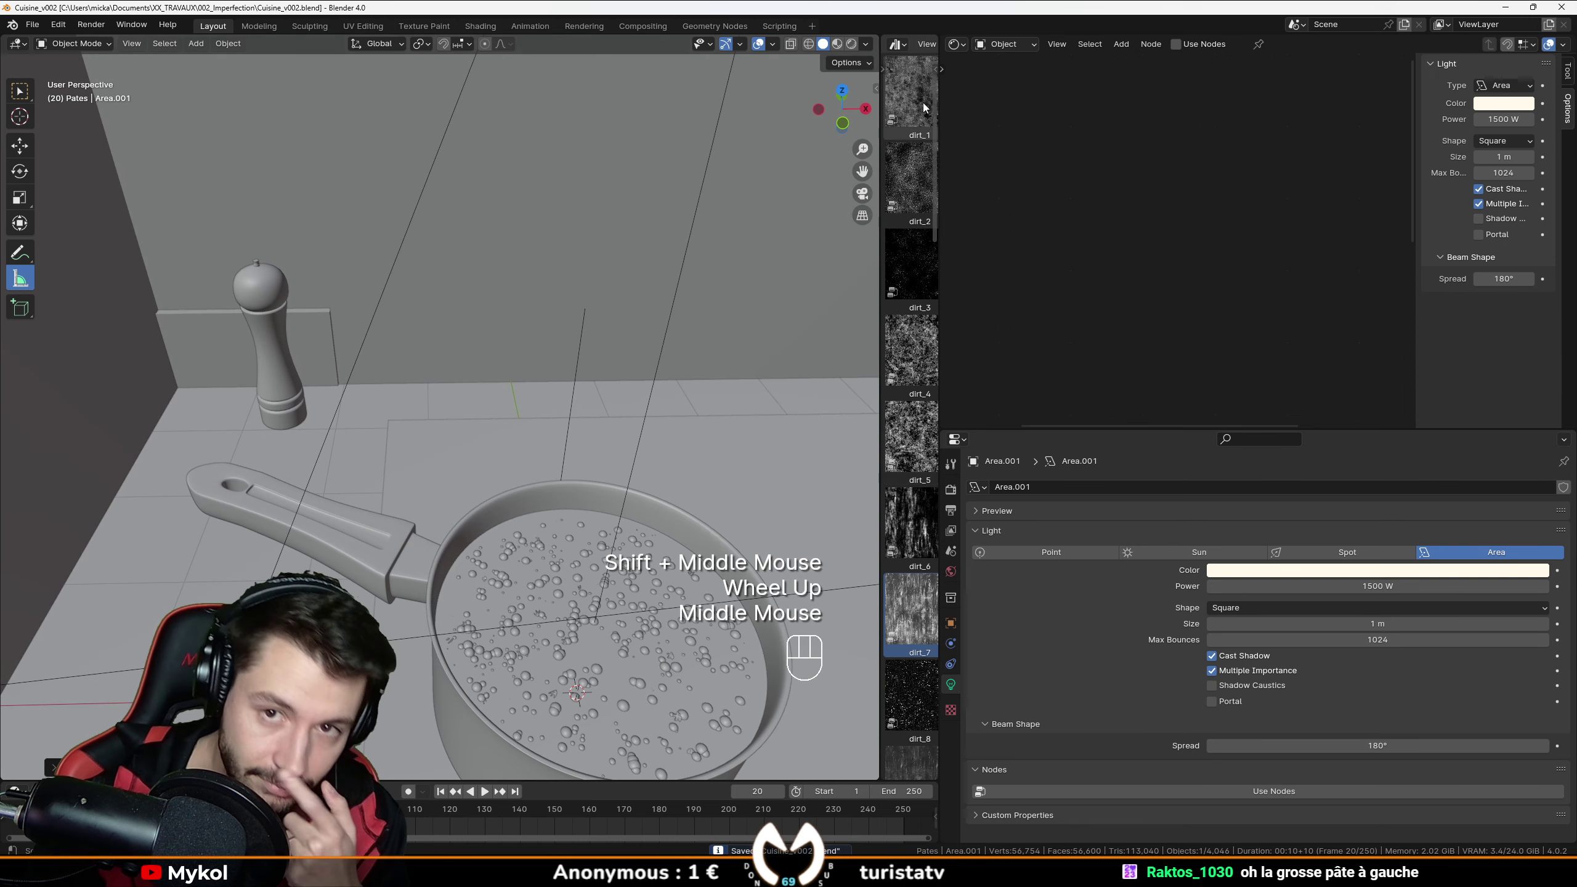
Turn the Shader Editor into an Image Editor showing the kitchen reference photo, framed to fit.
{"action": "left_click", "coordinate": [956, 43]}
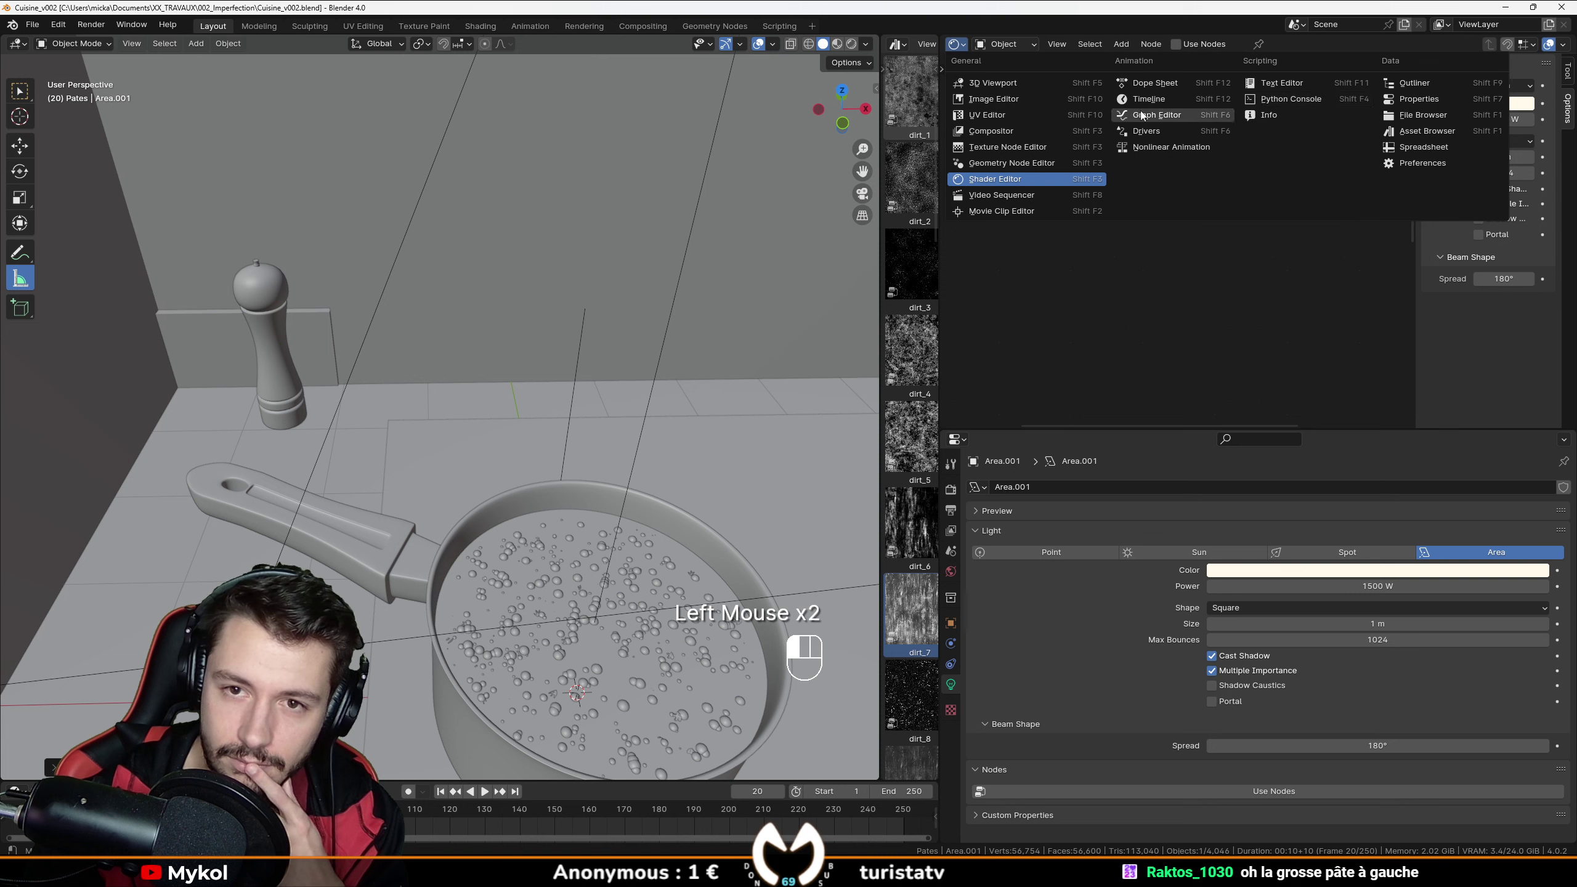
{"action": "left_click", "coordinate": [994, 98]}
{"action": "left_click", "coordinate": [1140, 44]}
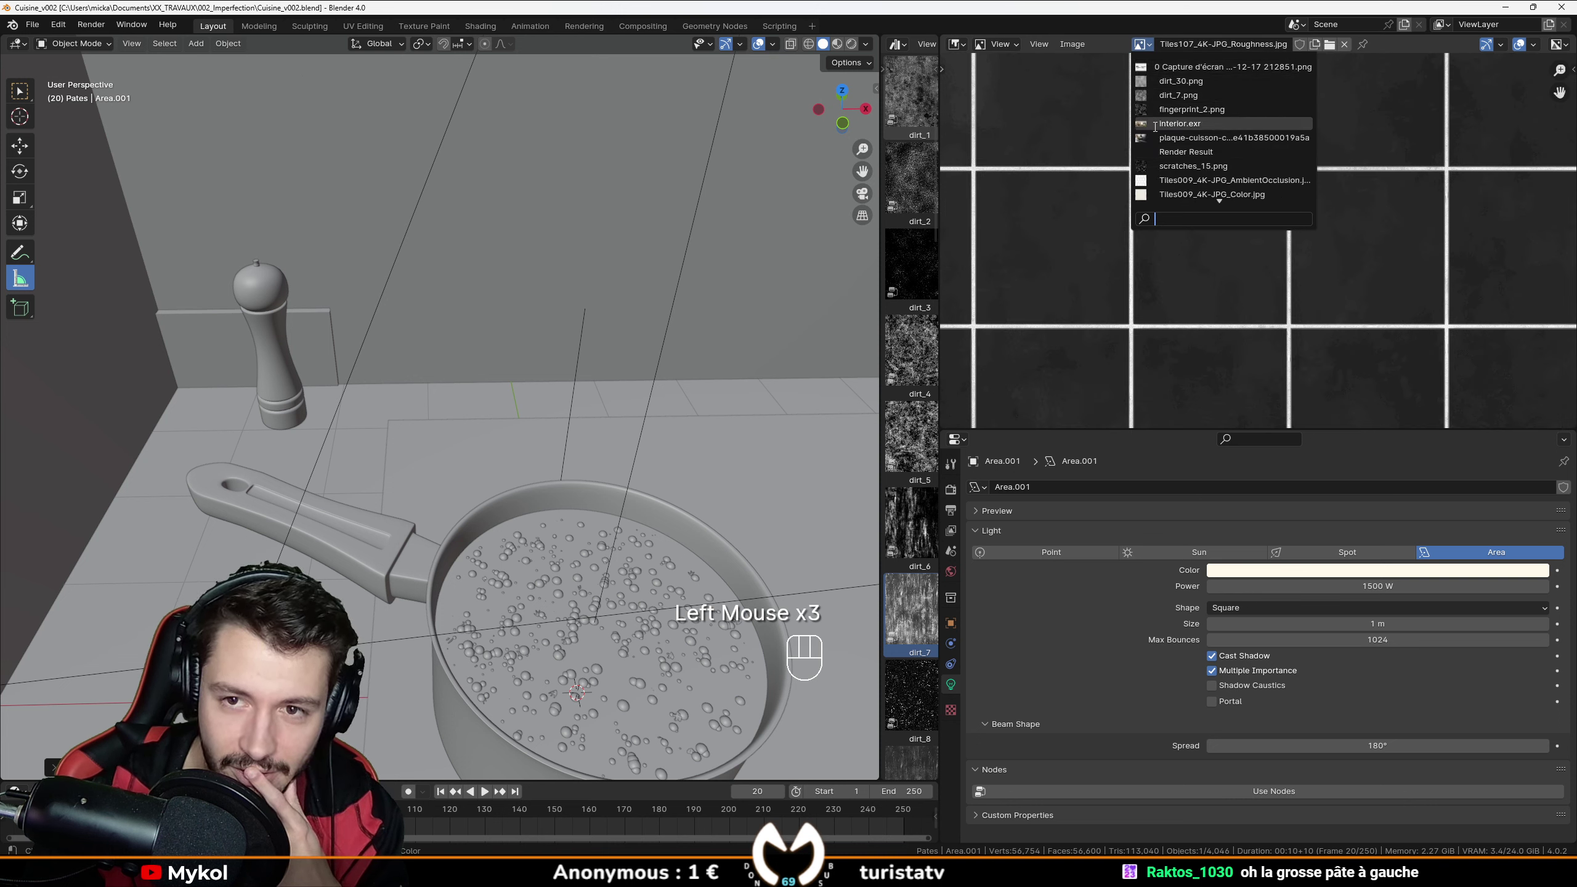
{"action": "left_click", "coordinate": [1168, 127]}
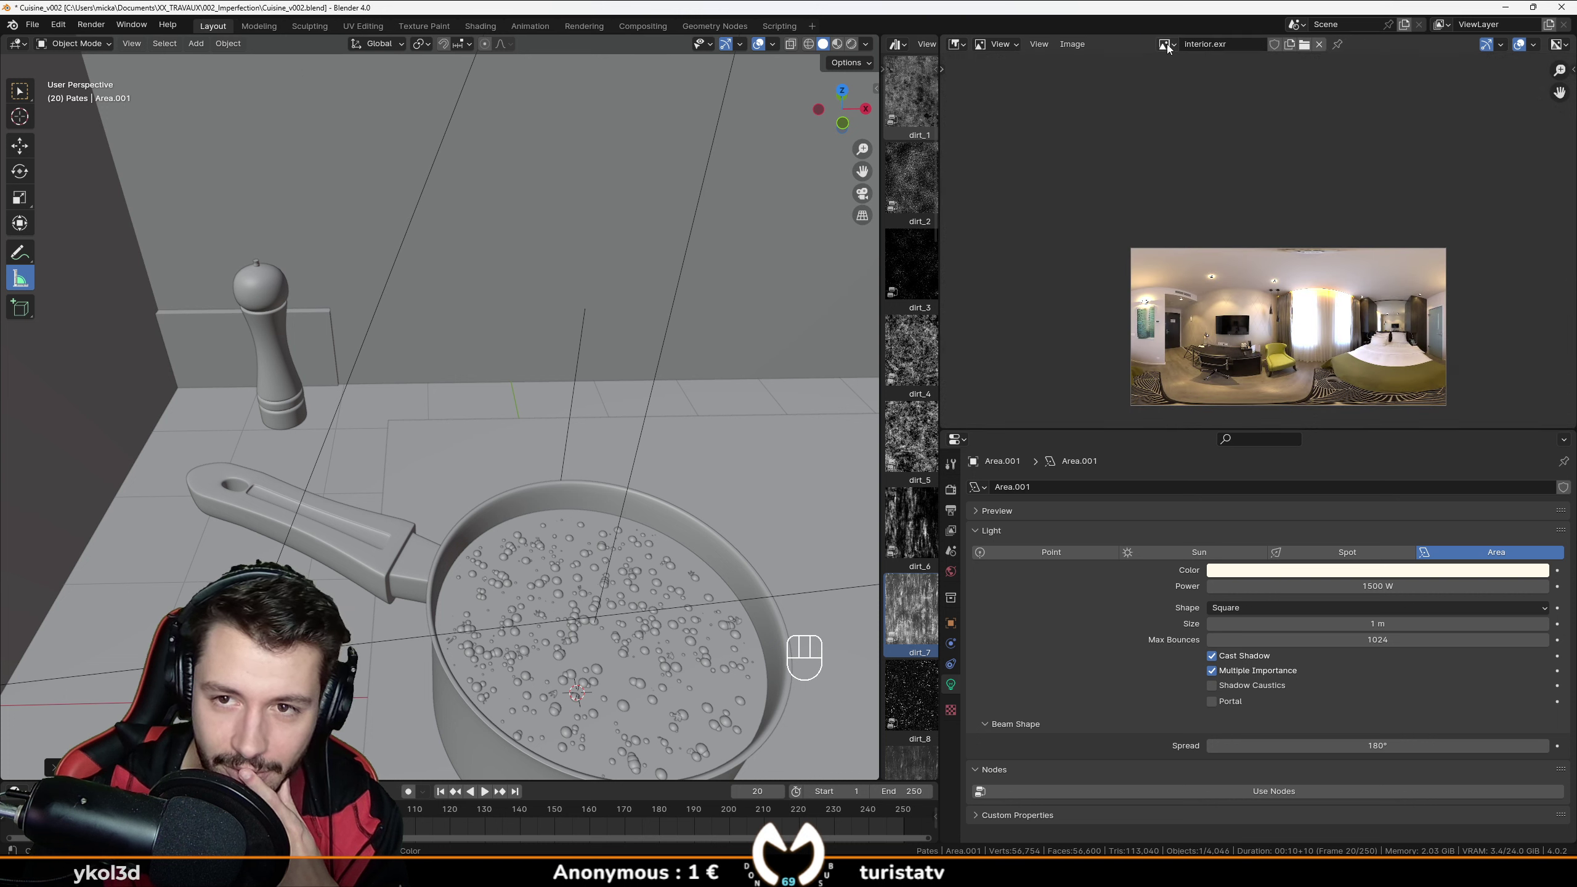
{"action": "left_click", "coordinate": [1166, 45]}
{"action": "left_click", "coordinate": [1192, 138]}
{"action": "mouse_move", "coordinate": [1237, 277]}
{"action": "middle_mouse_down"}
{"action": "mouse_move", "coordinate": [1191, 235]}
{"action": "mouse_move", "coordinate": [1220, 204]}
{"action": "mouse_move", "coordinate": [1175, 204]}
{"action": "mouse_move", "coordinate": [1217, 261]}
{"action": "middle_mouse_up"}
{"action": "scroll", "coordinate": [1191, 235], "scroll_direction": "up", "scroll_amount": 2}
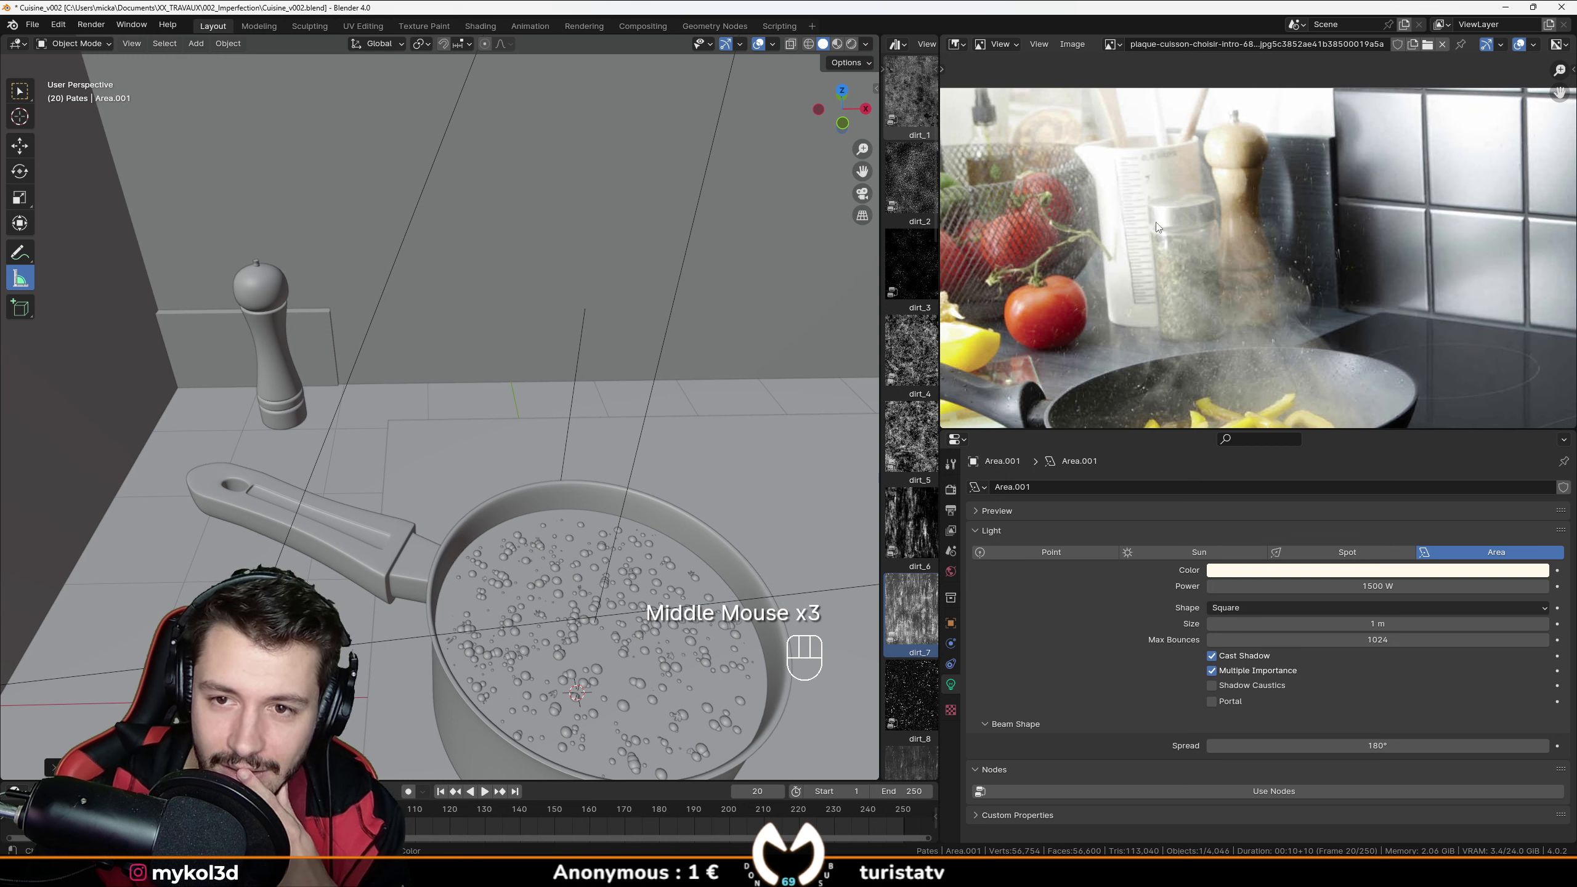
{"action": "middle_click_drag", "start_coordinate": [1211, 235], "coordinate": [1082, 217]}
{"action": "scroll", "coordinate": [1194, 246], "scroll_direction": "down", "scroll_amount": 1}
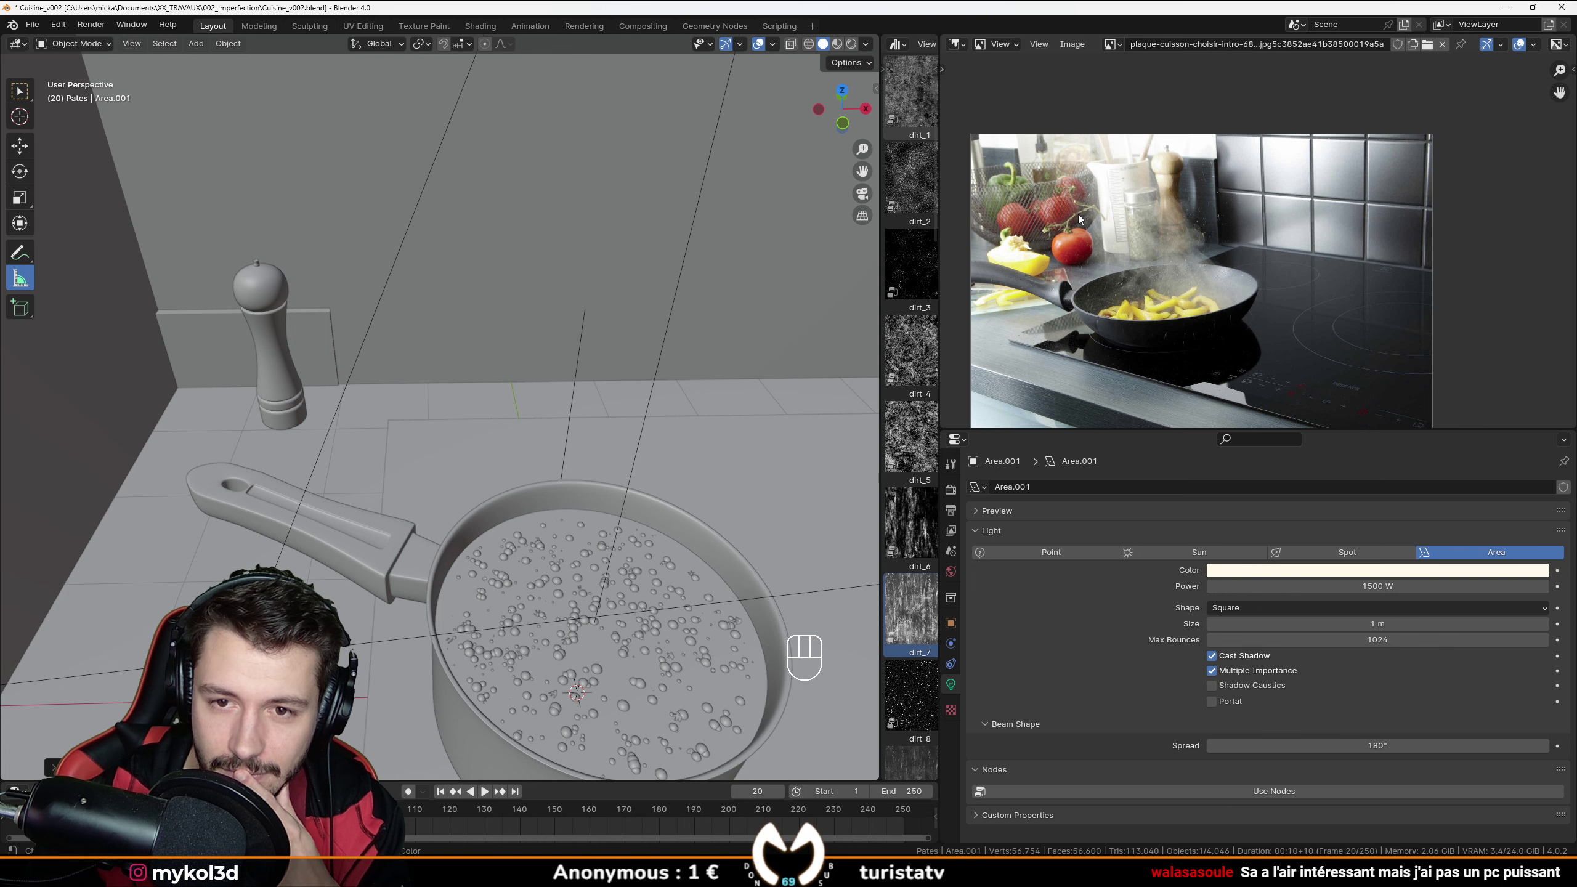
{"action": "middle_click_drag", "start_coordinate": [1080, 219], "coordinate": [1133, 231]}
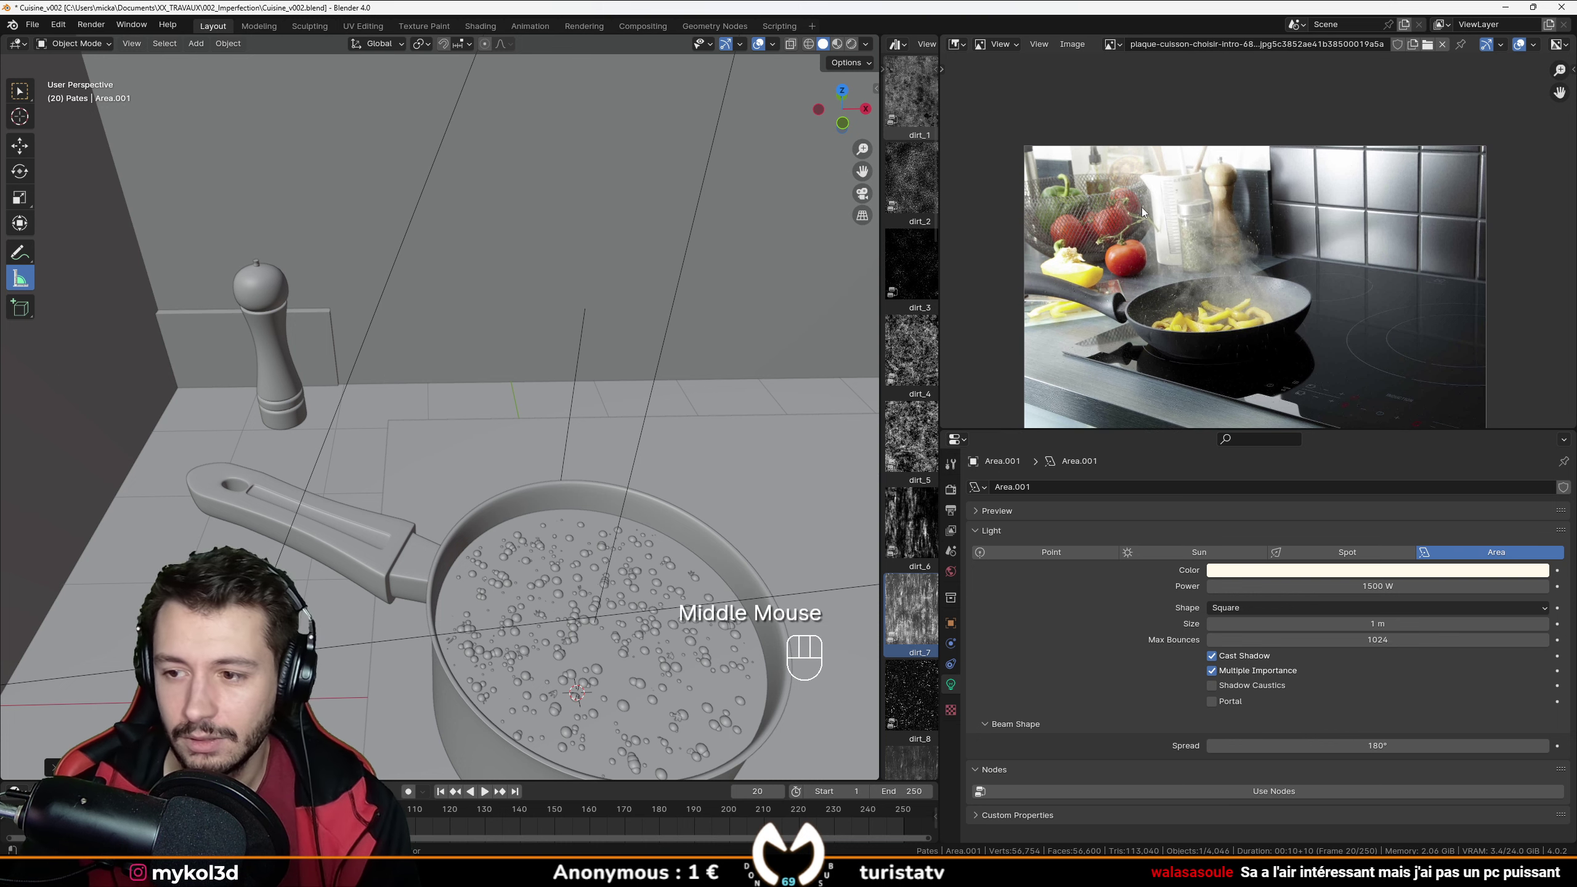
Frame a close-up of the pasta pot's bubbles in Rendered shading.
{"action": "scroll", "coordinate": [1144, 212], "scroll_direction": "up", "scroll_amount": 2}
{"action": "scroll", "coordinate": [411, 336], "scroll_direction": "down", "scroll_amount": 5}
{"action": "middle_click_drag", "start_coordinate": [411, 336], "coordinate": [392, 404]}
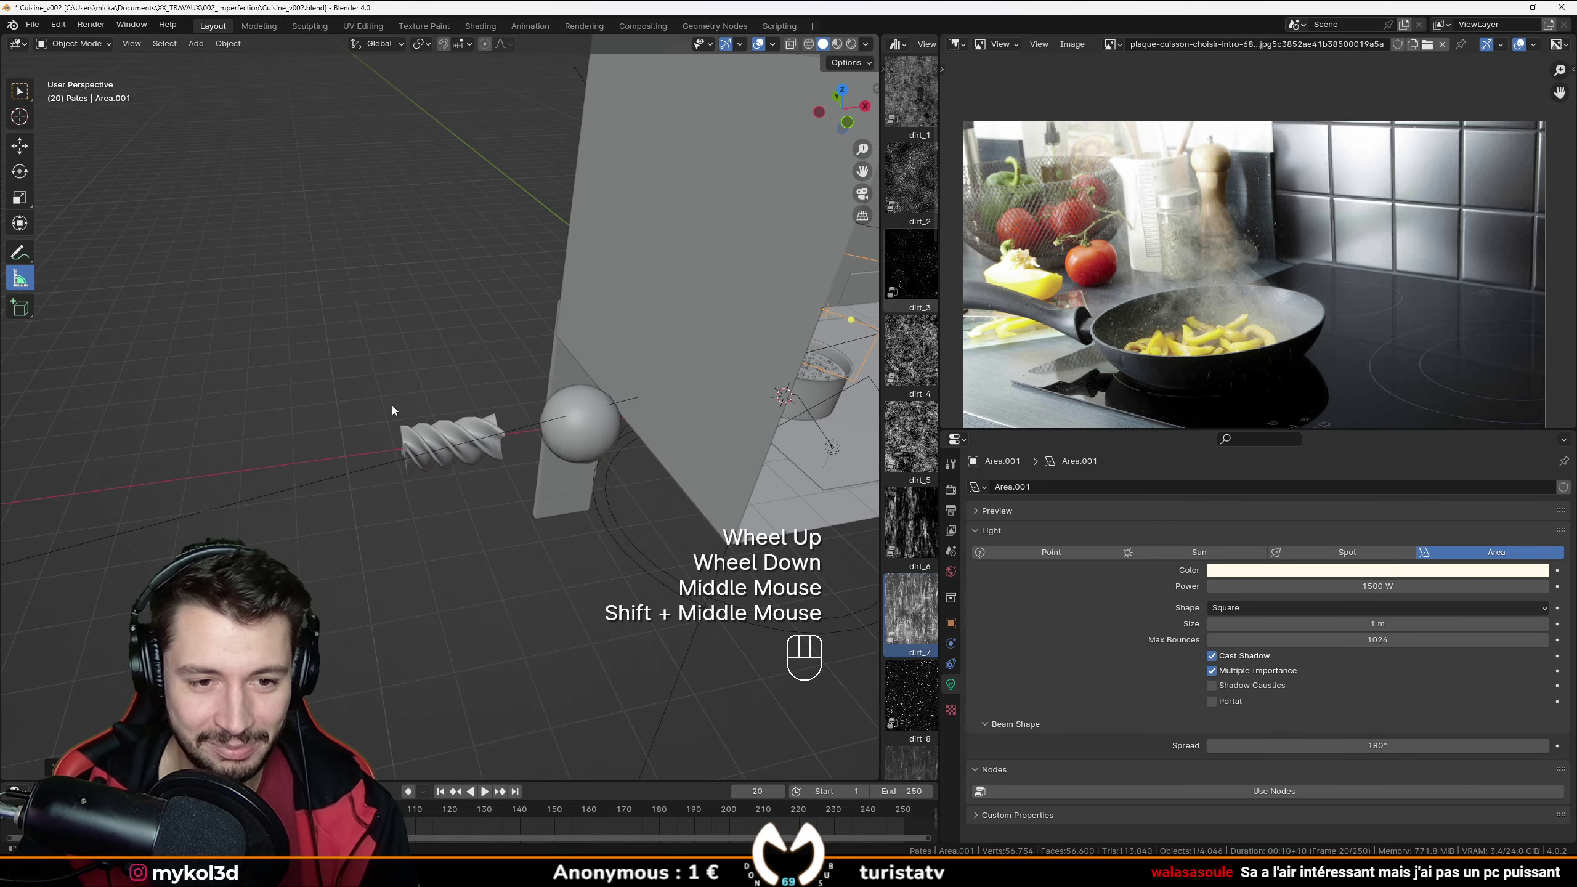
{"action": "scroll", "coordinate": [523, 433], "scroll_direction": "up", "scroll_amount": 1}
{"action": "middle_click_drag", "start_coordinate": [710, 385], "coordinate": [392, 441], "text": "shift"}
{"action": "scroll", "coordinate": [522, 433], "scroll_direction": "up", "scroll_amount": 1}
{"action": "scroll", "coordinate": [480, 516], "scroll_direction": "up", "scroll_amount": 2}
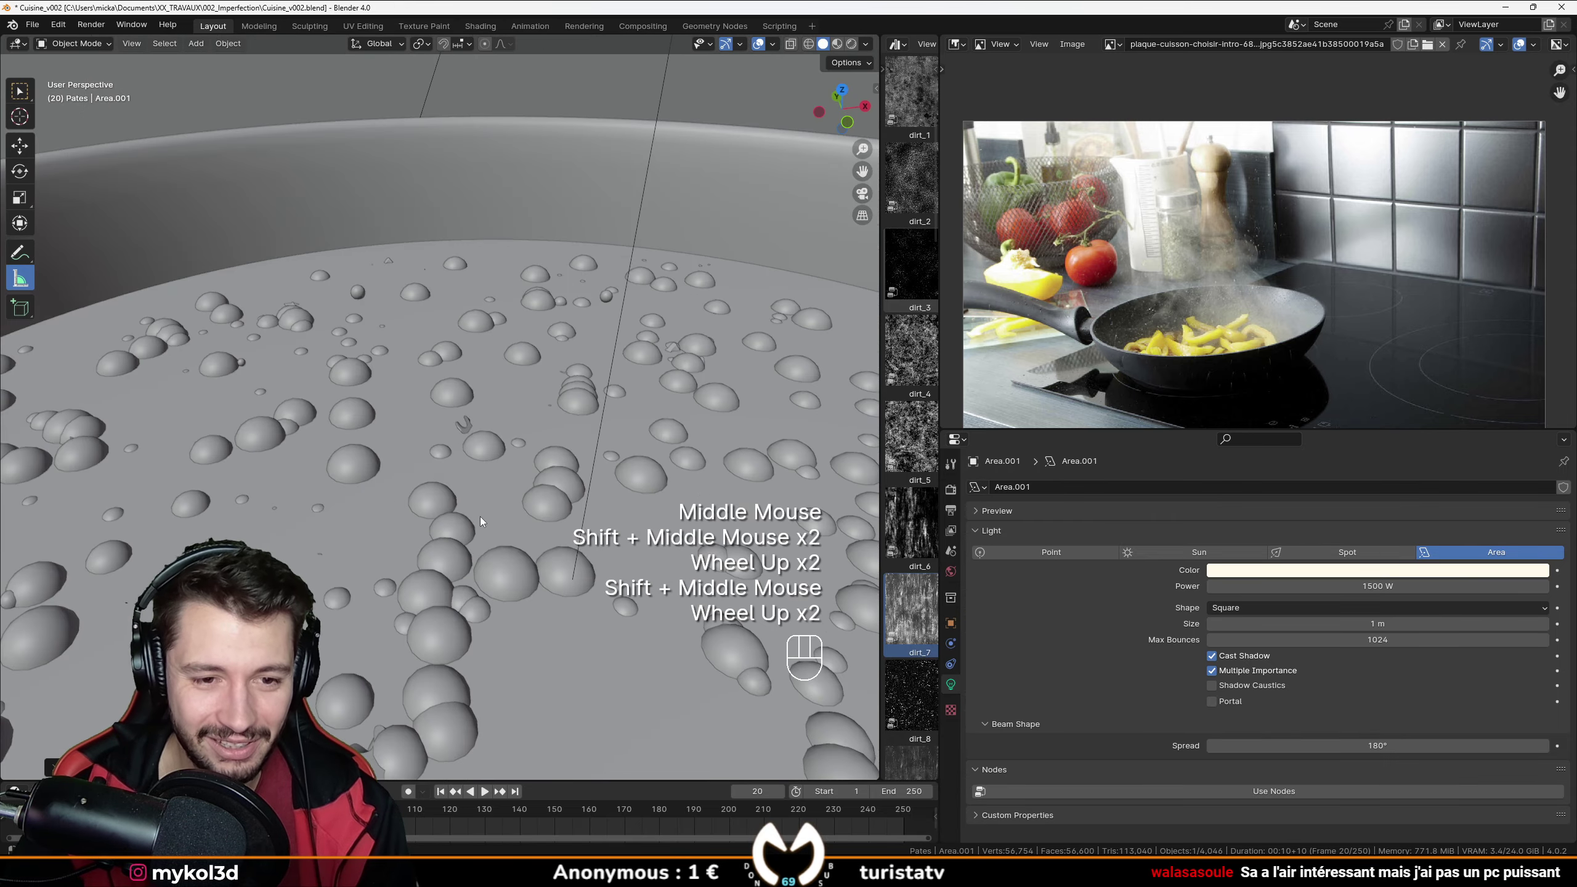
{"action": "scroll", "coordinate": [481, 516], "scroll_direction": "up", "scroll_amount": 1}
{"action": "mouse_move", "coordinate": [480, 517]}
{"action": "middle_mouse_down"}
{"action": "mouse_move", "coordinate": [488, 473]}
{"action": "mouse_move", "coordinate": [568, 422]}
{"action": "middle_mouse_up"}
{"action": "scroll", "coordinate": [491, 470], "scroll_direction": "down", "scroll_amount": 1}
{"action": "scroll", "coordinate": [491, 470], "scroll_direction": "up", "scroll_amount": 1}
{"action": "scroll", "coordinate": [491, 471], "scroll_direction": "down", "scroll_amount": 1}
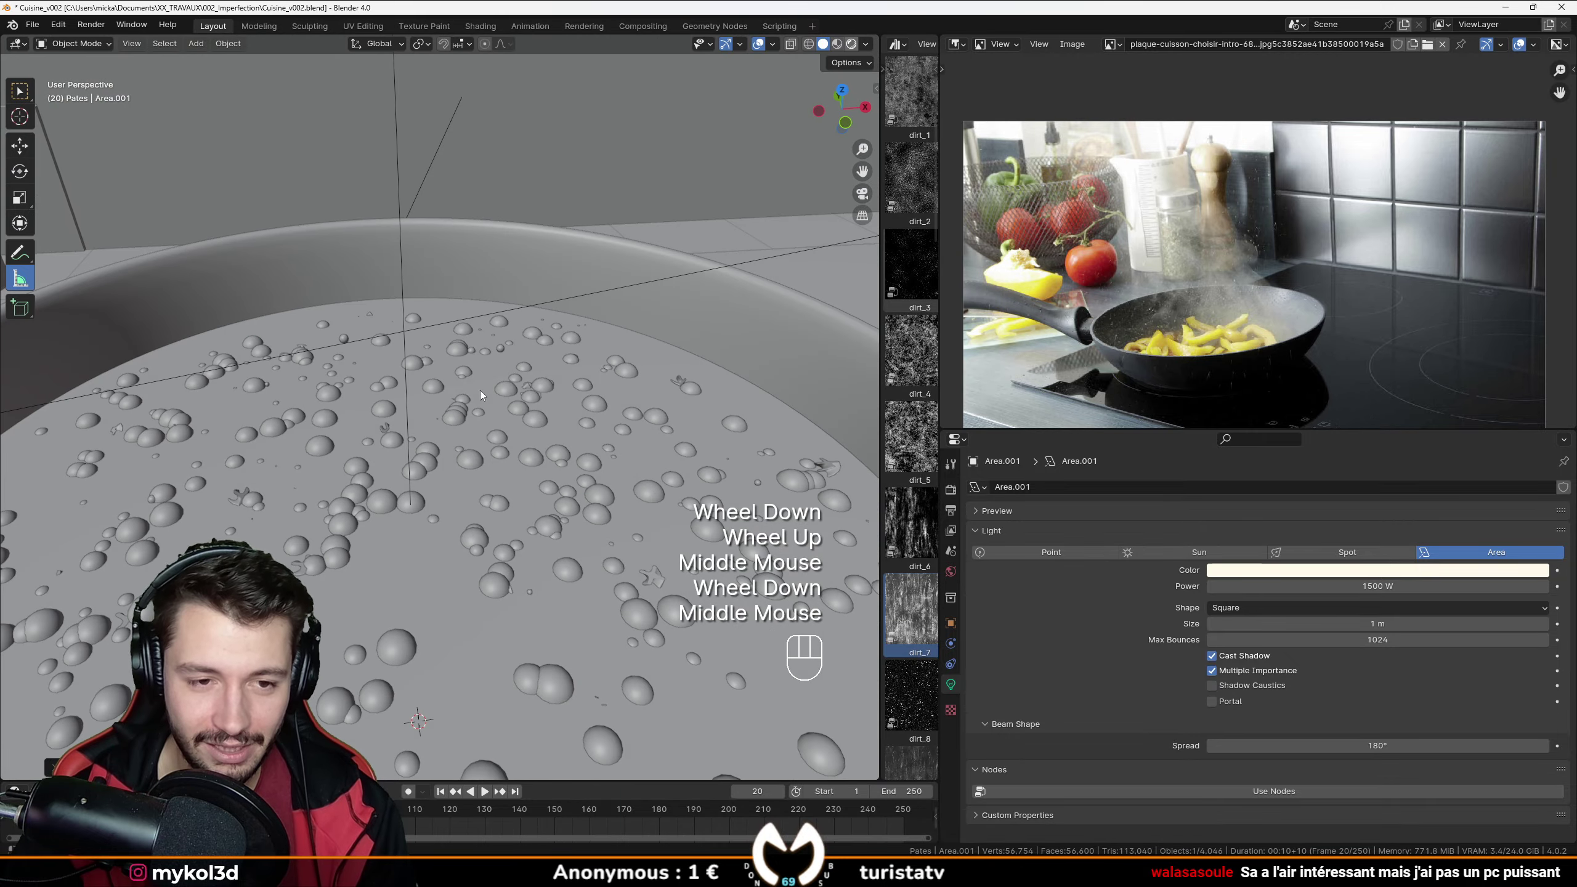
{"action": "left_click", "coordinate": [851, 45]}
{"action": "middle_click_drag", "start_coordinate": [502, 521], "coordinate": [512, 472], "text": "shift"}
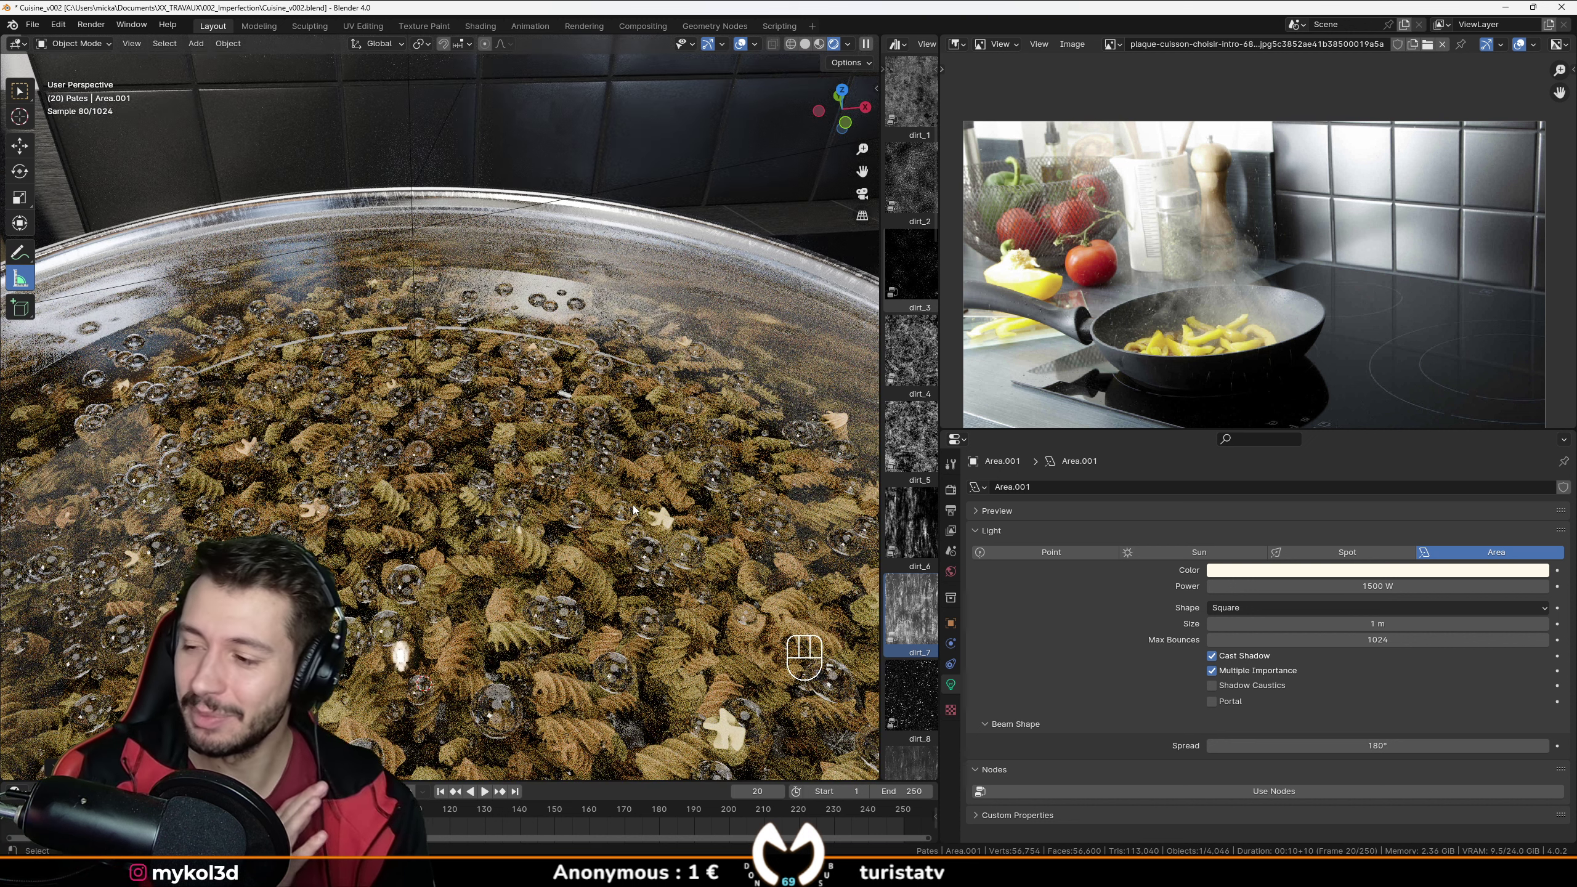
On bubble object Cube.001, try Transmission Weight 0.871, then restore it to 1.000.
{"action": "left_click", "coordinate": [408, 578]}
{"action": "scroll", "coordinate": [226, 465], "scroll_direction": "down", "scroll_amount": 4}
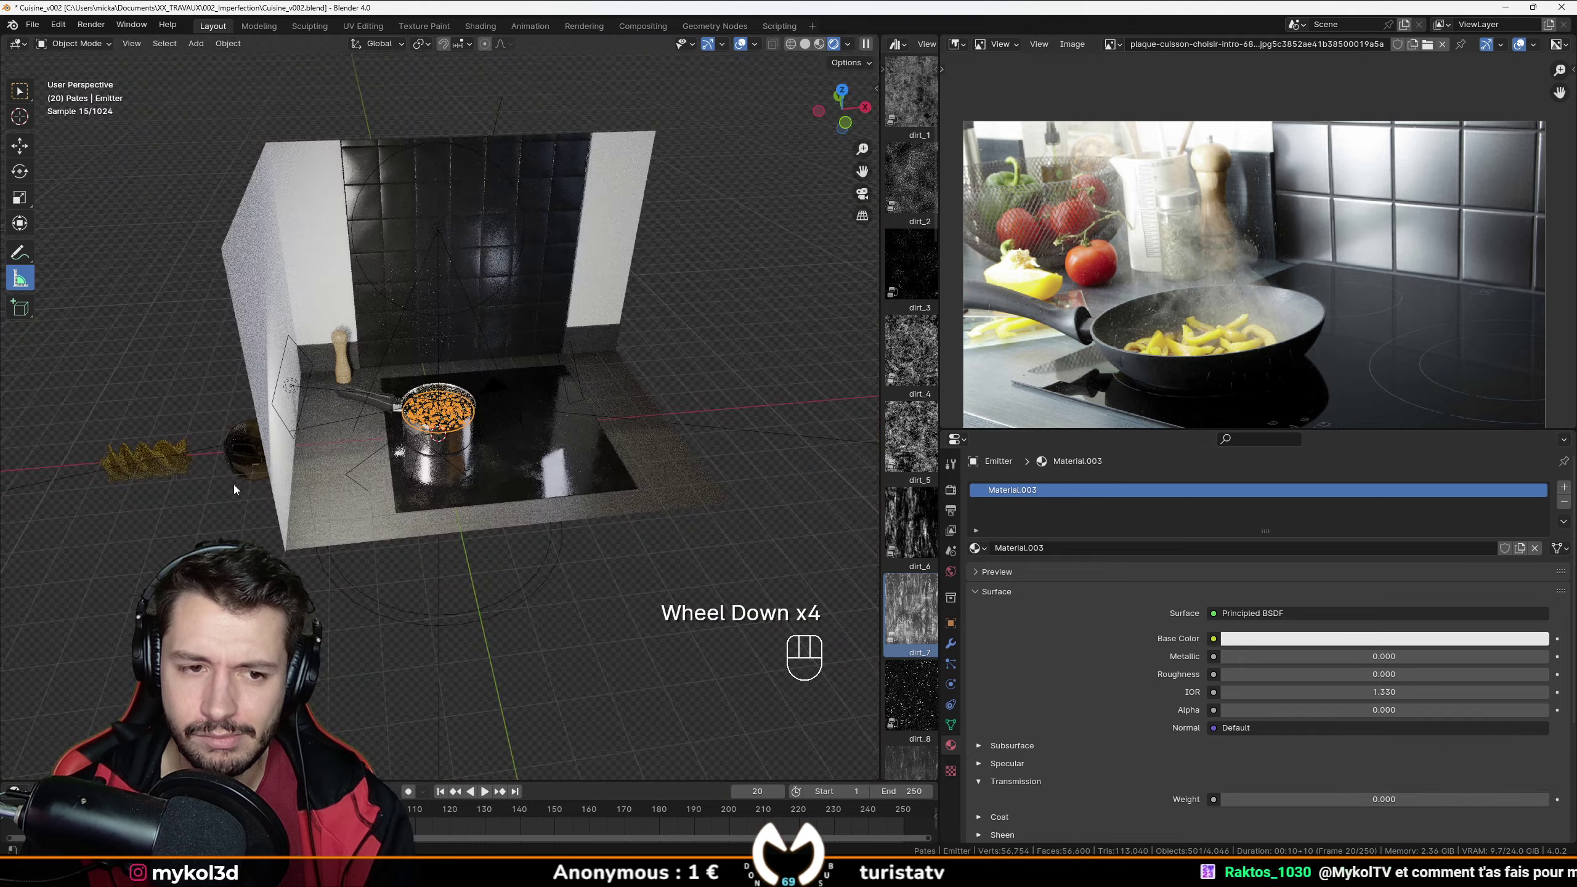
{"action": "left_click", "coordinate": [227, 465]}
{"action": "scroll", "coordinate": [226, 464], "scroll_direction": "up", "scroll_amount": 4}
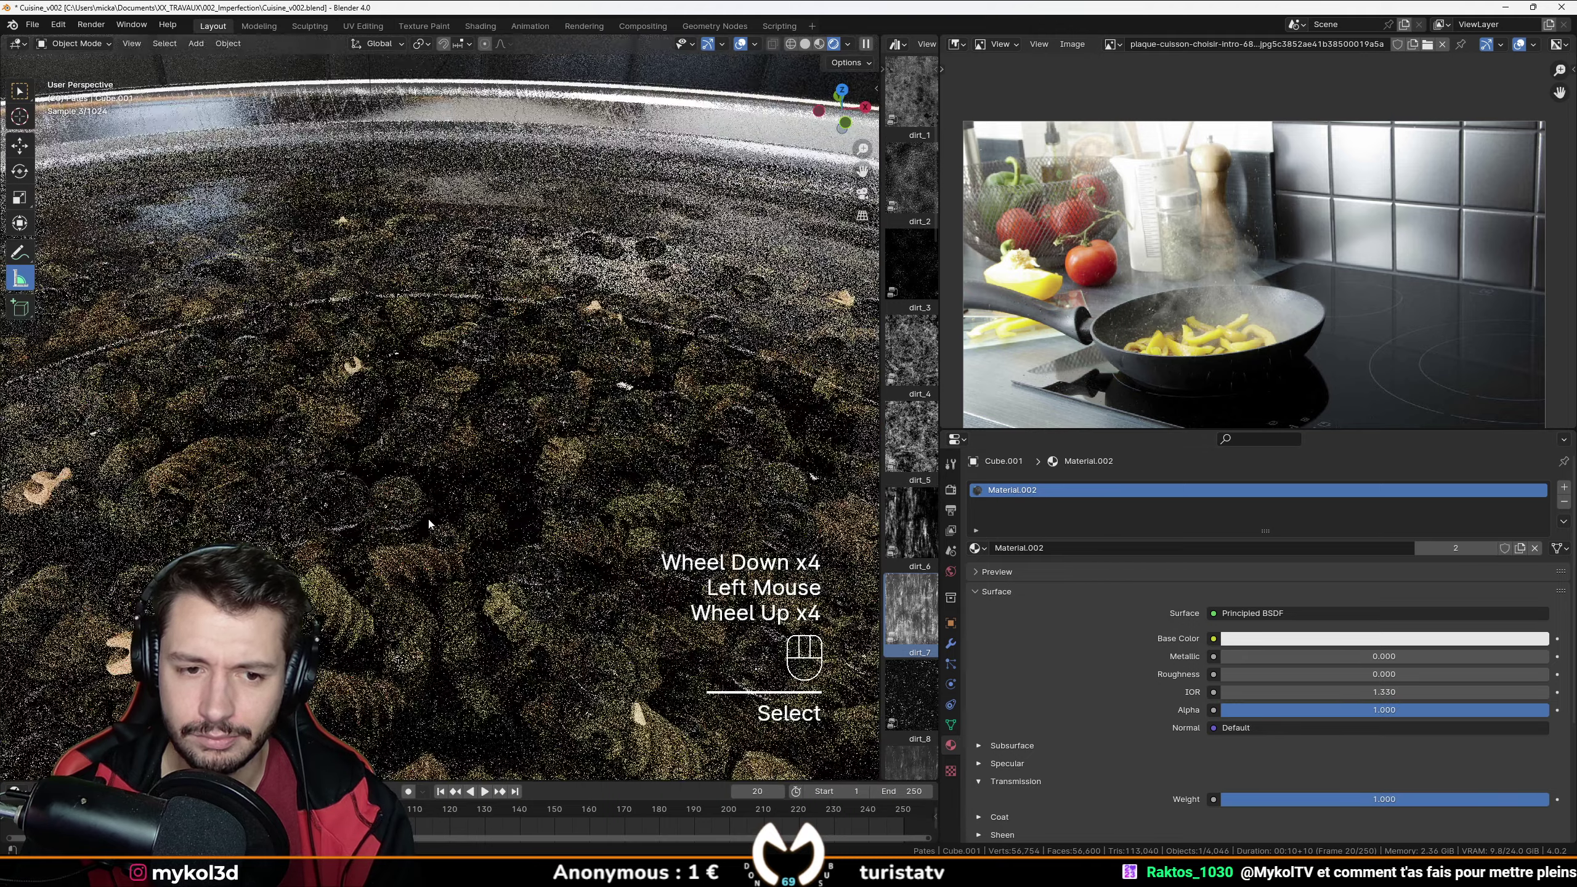
{"action": "left_click_drag", "start_coordinate": [1391, 800], "coordinate": [1348, 799]}
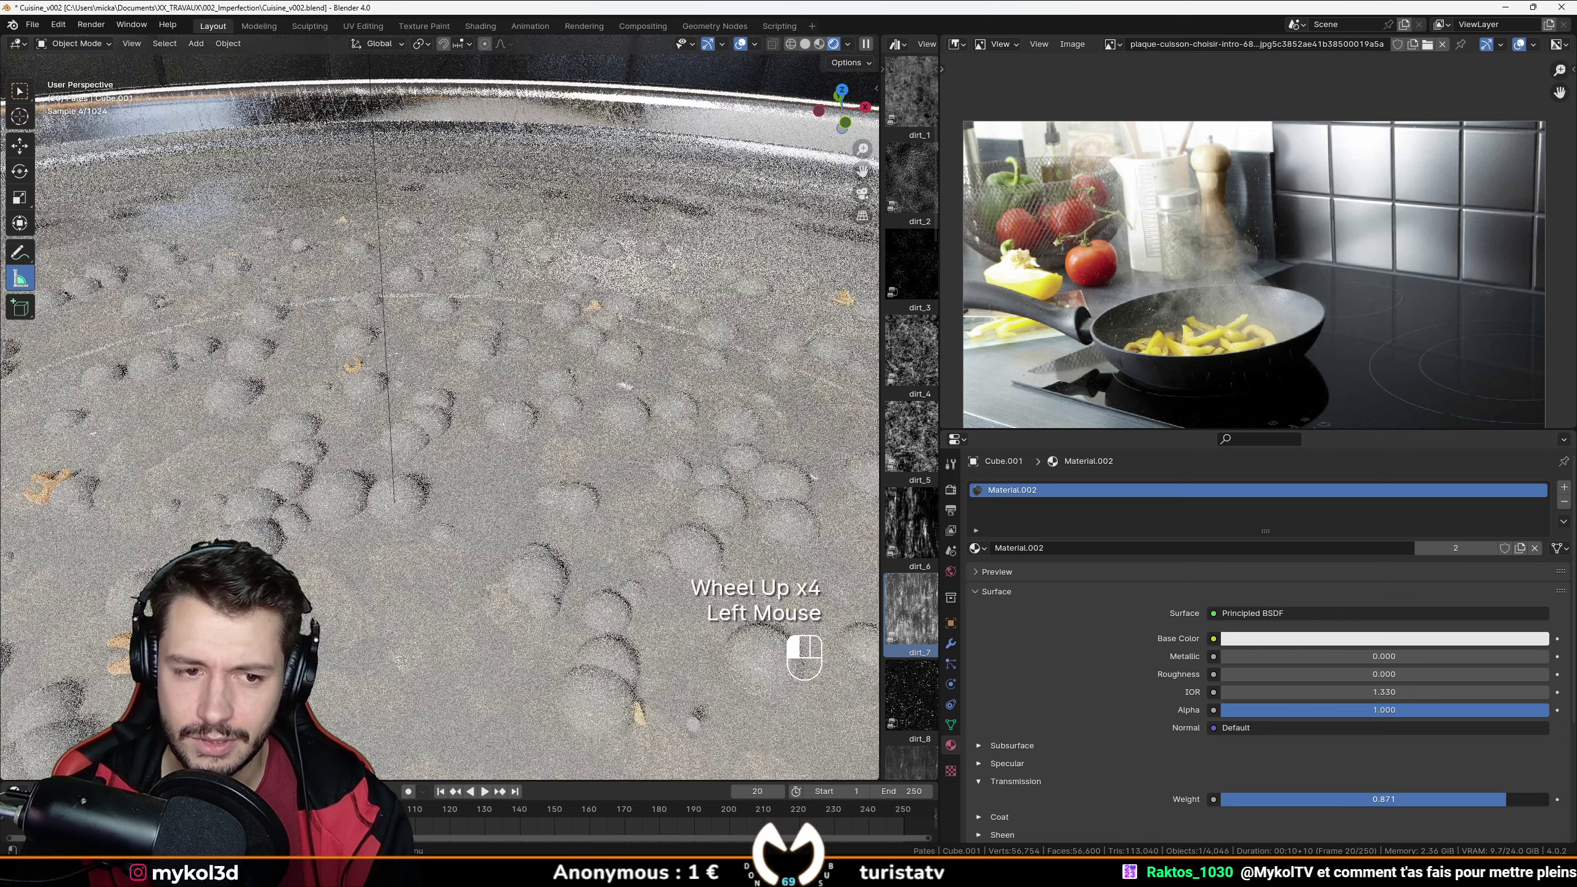
{"action": "left_click_drag", "start_coordinate": [1506, 799], "coordinate": [1550, 799]}
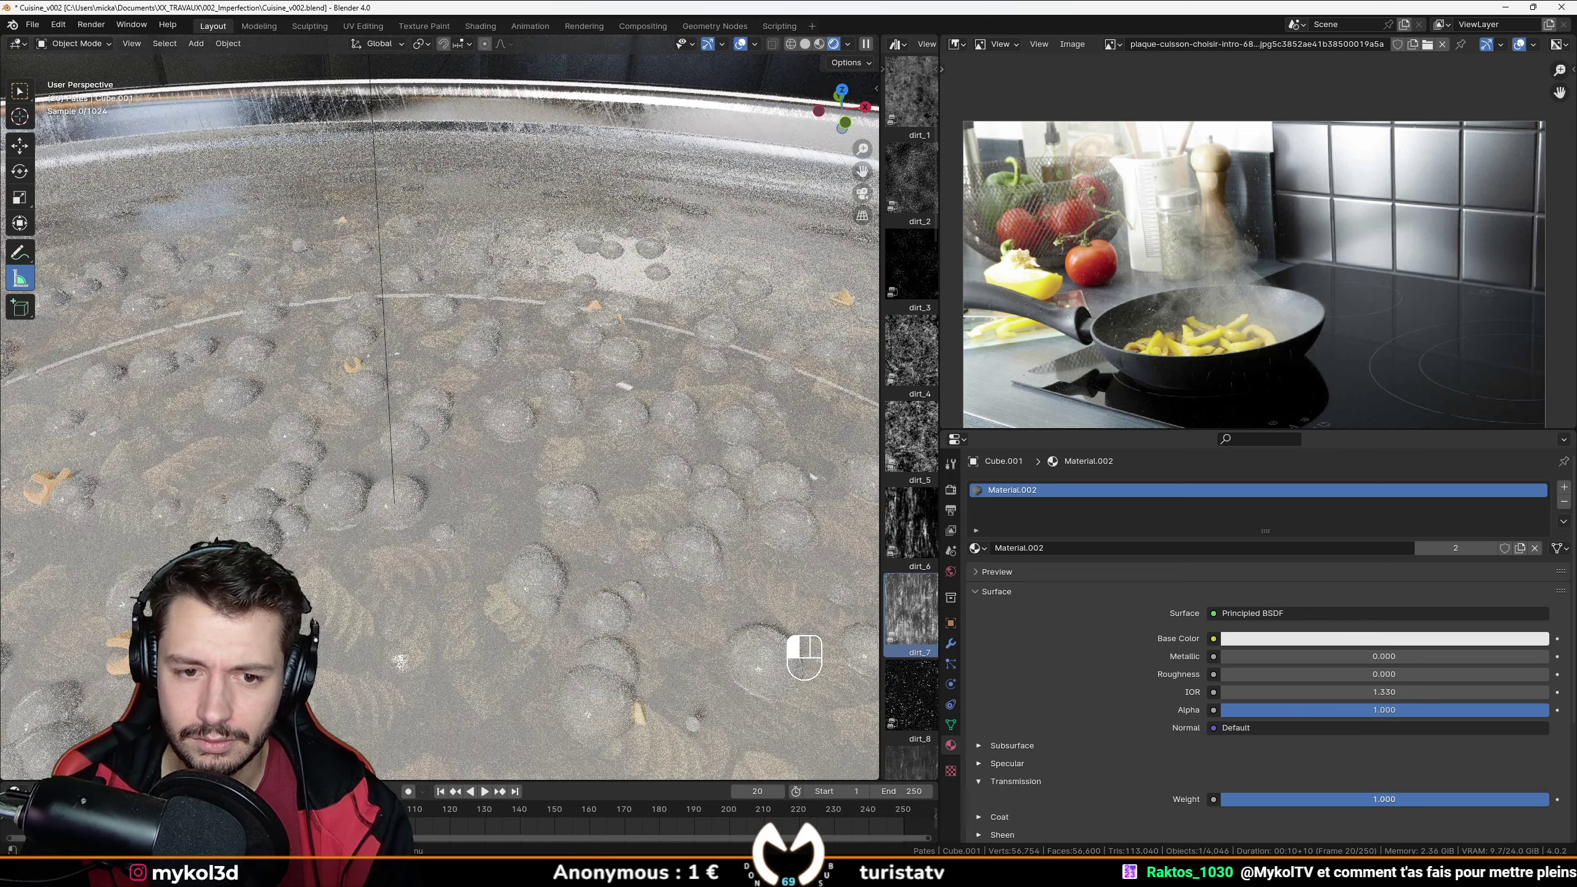
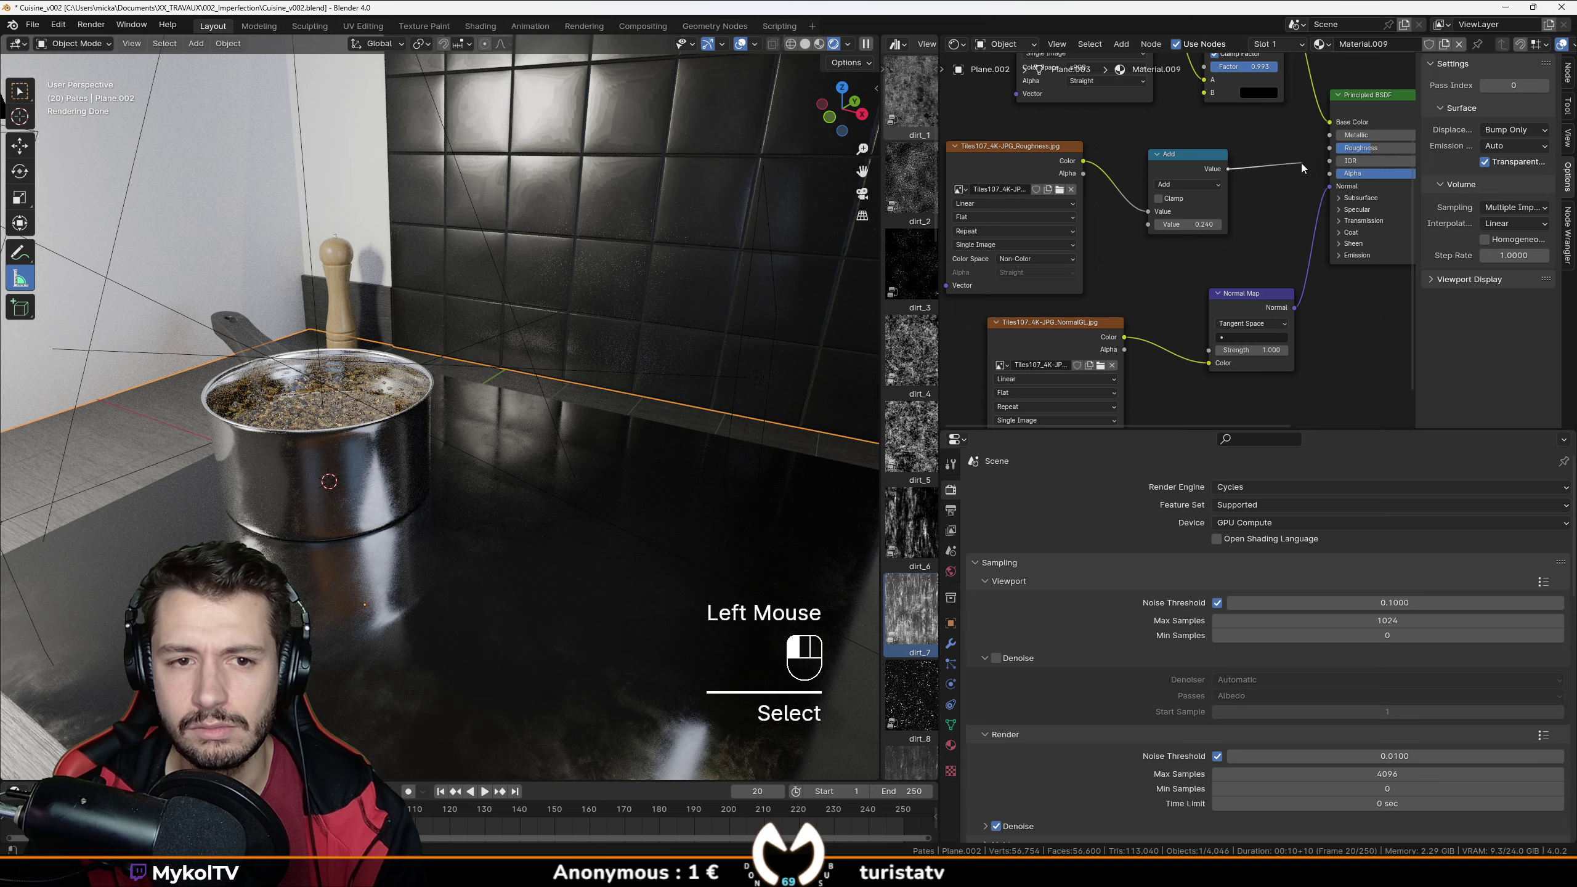
Link the Add node's Value to Roughness and the Normal Map's Normal to the Principled BSDF Normal.
{"action": "left_click", "coordinate": [1302, 163]}
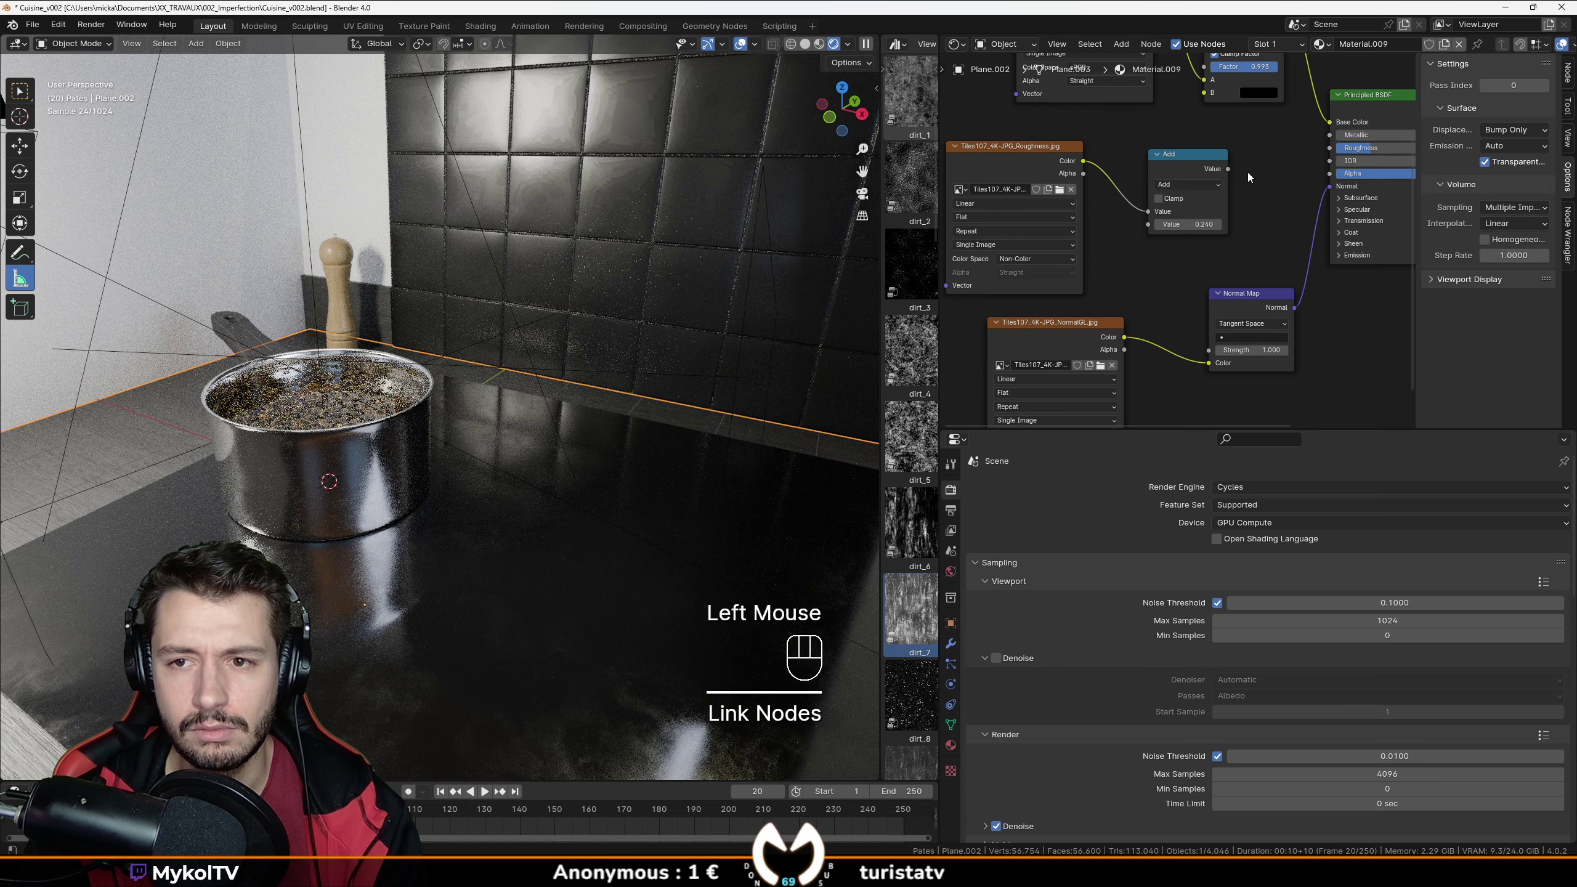
{"action": "double_click", "coordinate": [1249, 172]}
{"action": "left_click_drag", "start_coordinate": [1330, 150], "coordinate": [1326, 210]}
{"action": "left_click", "coordinate": [1330, 194]}
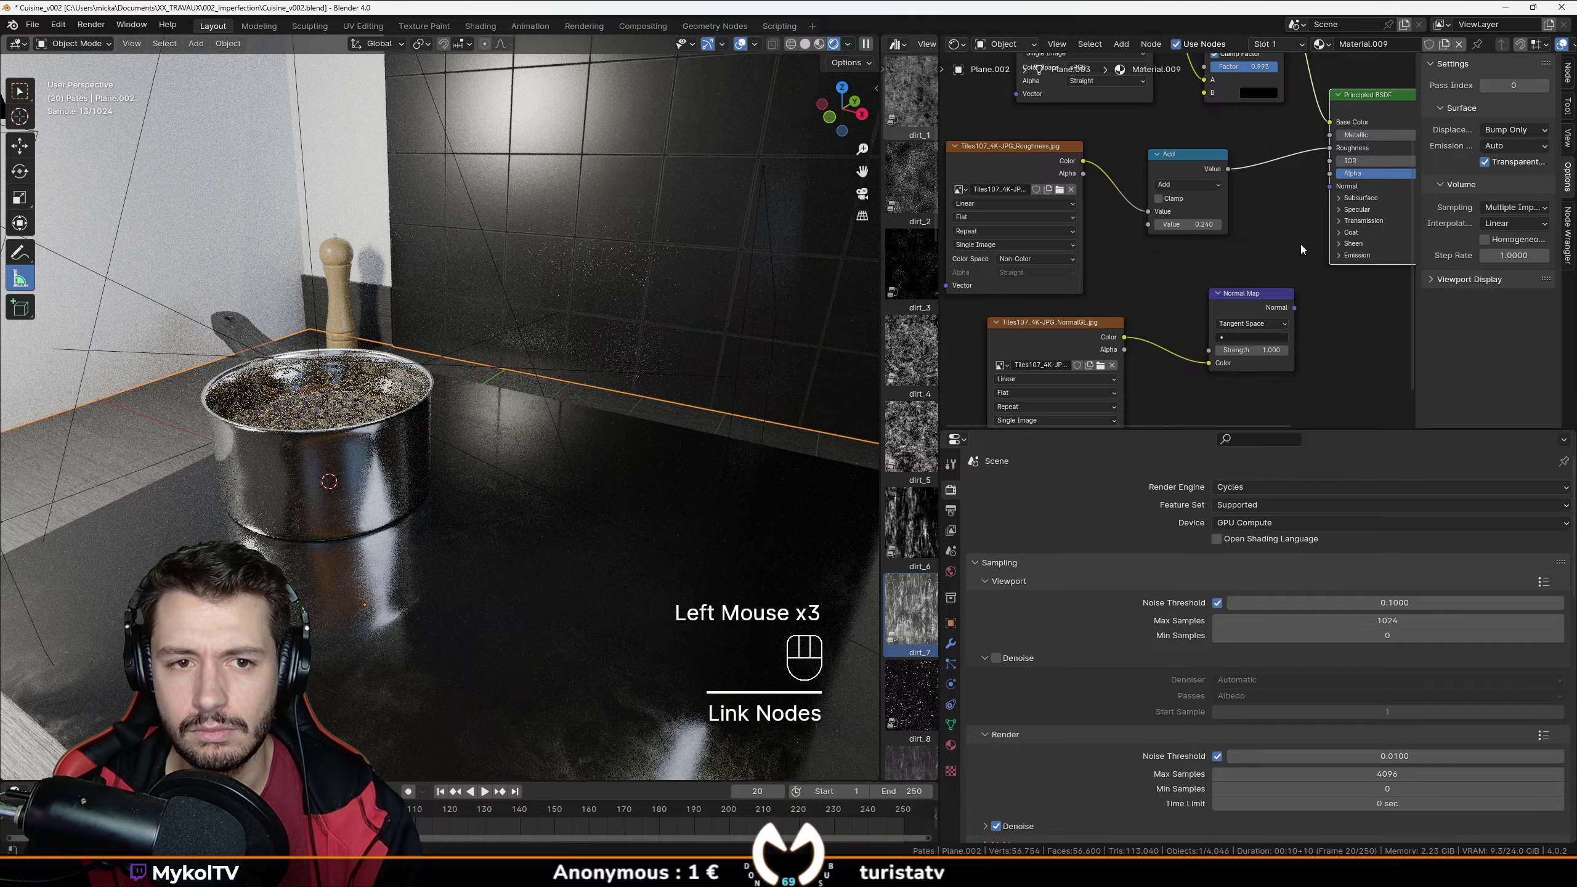
{"action": "left_click_drag", "start_coordinate": [1291, 302], "coordinate": [1312, 258]}
{"action": "left_click_drag", "start_coordinate": [1332, 190], "coordinate": [1329, 187]}
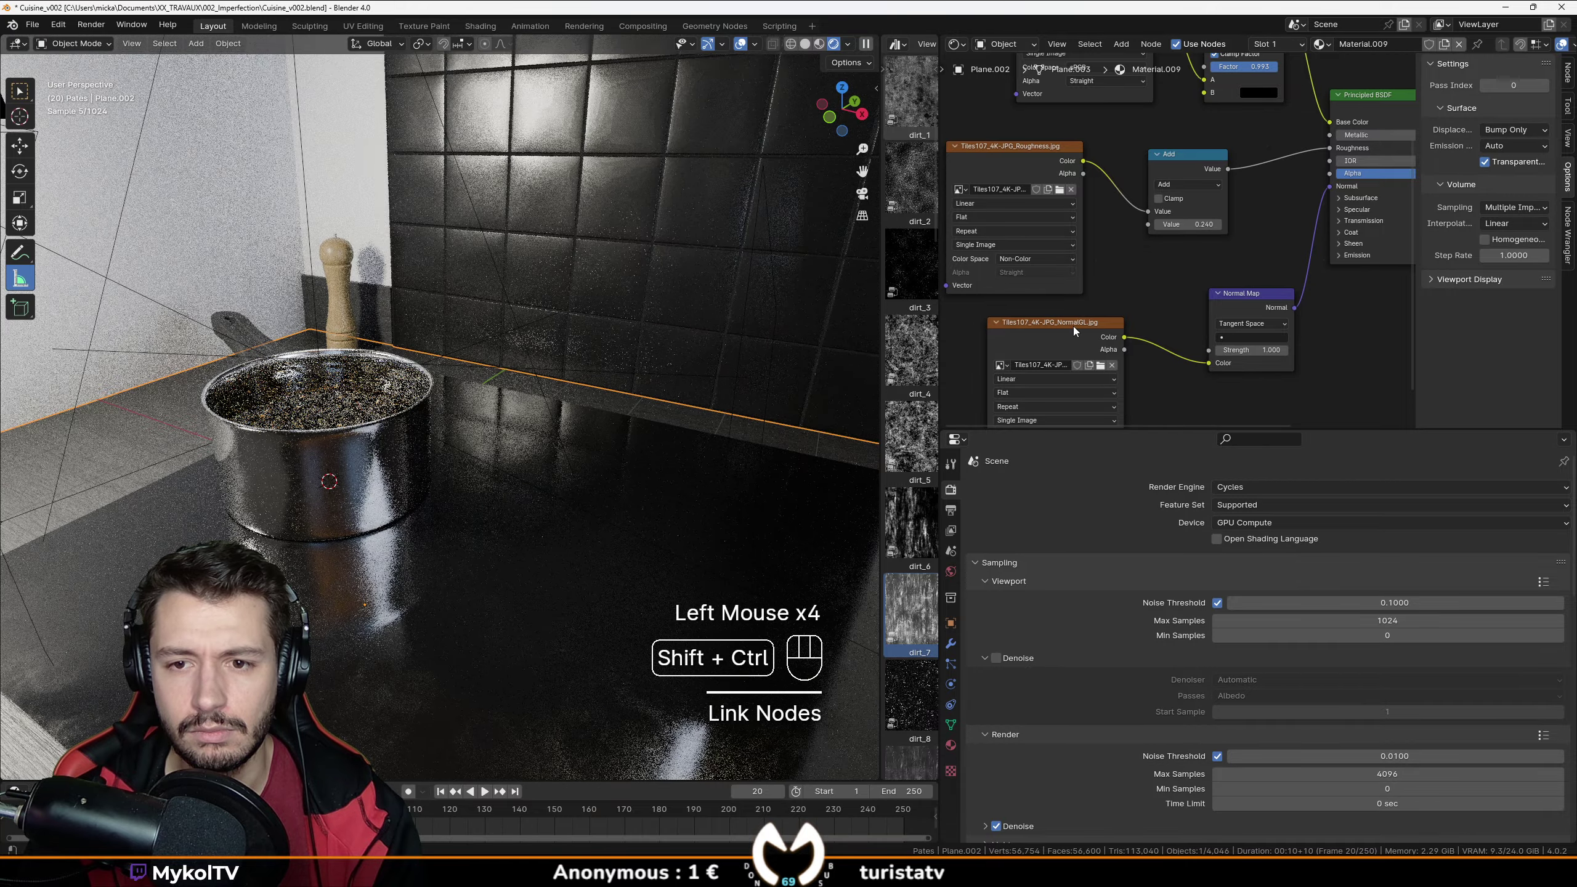
Preview the NormalGL image, then the full shader result, on the tiled wall.
{"action": "left_click", "coordinate": [1073, 325], "text": "ctrl+shift"}
{"action": "scroll", "coordinate": [611, 180], "scroll_direction": "up", "scroll_amount": 2}
{"action": "middle_click_drag", "start_coordinate": [612, 180], "coordinate": [444, 577], "text": "shift"}
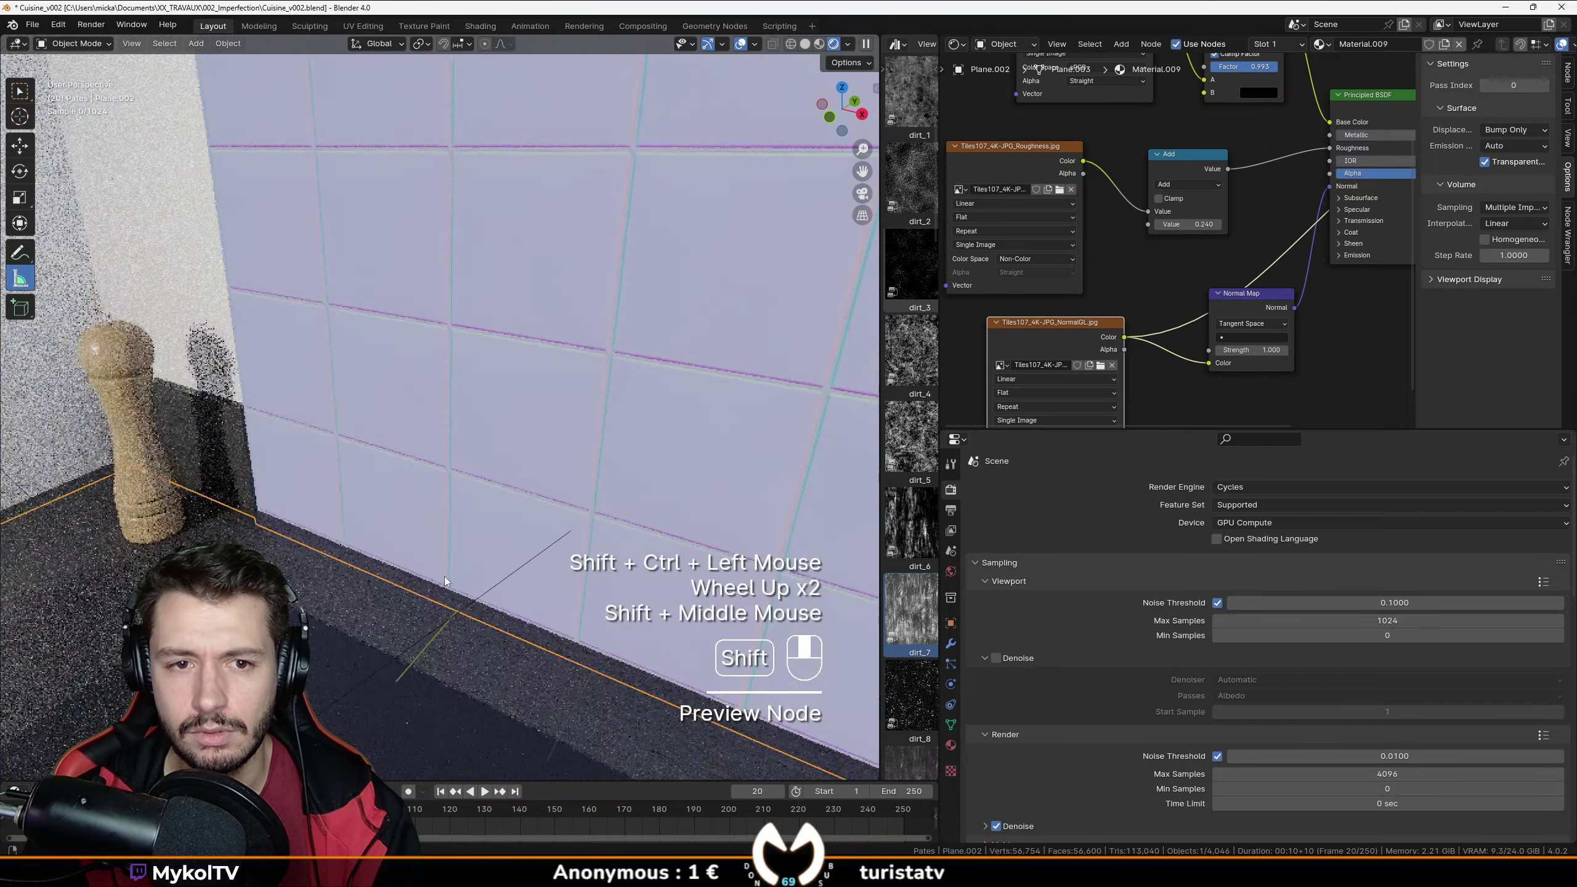
{"action": "middle_click_drag", "start_coordinate": [543, 407], "coordinate": [614, 379]}
{"action": "scroll", "coordinate": [1180, 267], "scroll_direction": "down", "scroll_amount": 5}
{"action": "middle_click_drag", "start_coordinate": [1279, 262], "coordinate": [1149, 295]}
{"action": "left_click", "coordinate": [1204, 179], "text": "ctrl+shift"}
{"action": "middle_click_drag", "start_coordinate": [613, 389], "coordinate": [428, 463]}
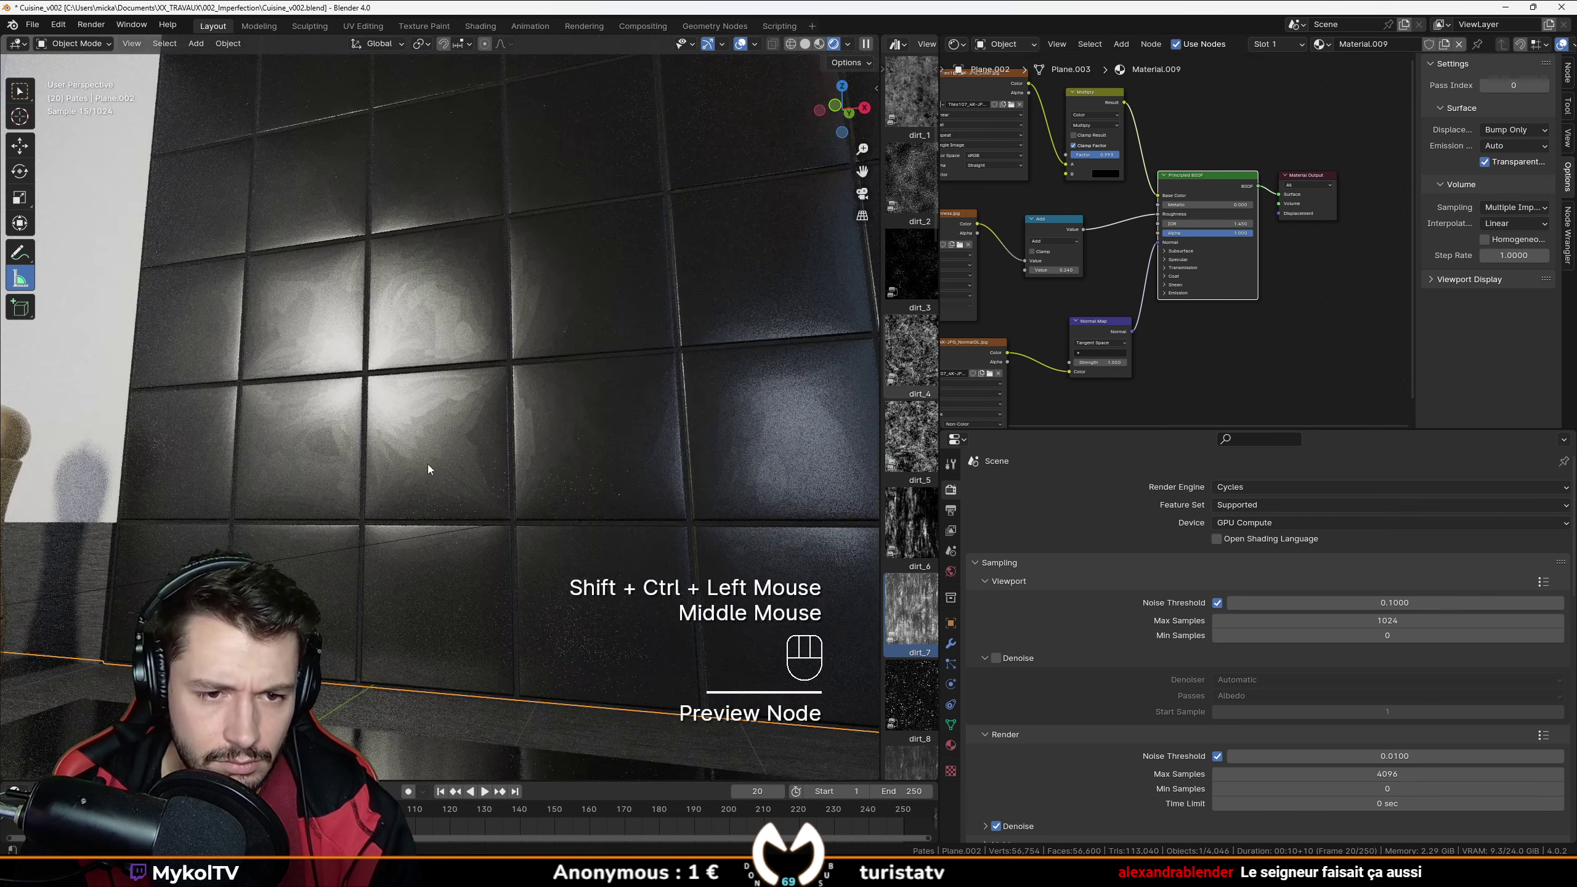
{"action": "scroll", "coordinate": [412, 466], "scroll_direction": "up", "scroll_amount": 2}
{"action": "middle_click_drag", "start_coordinate": [1098, 333], "coordinate": [1213, 251]}
{"action": "scroll", "coordinate": [1145, 329], "scroll_direction": "up", "scroll_amount": 4}
{"action": "left_click_drag", "start_coordinate": [1247, 316], "coordinate": [1214, 316]}
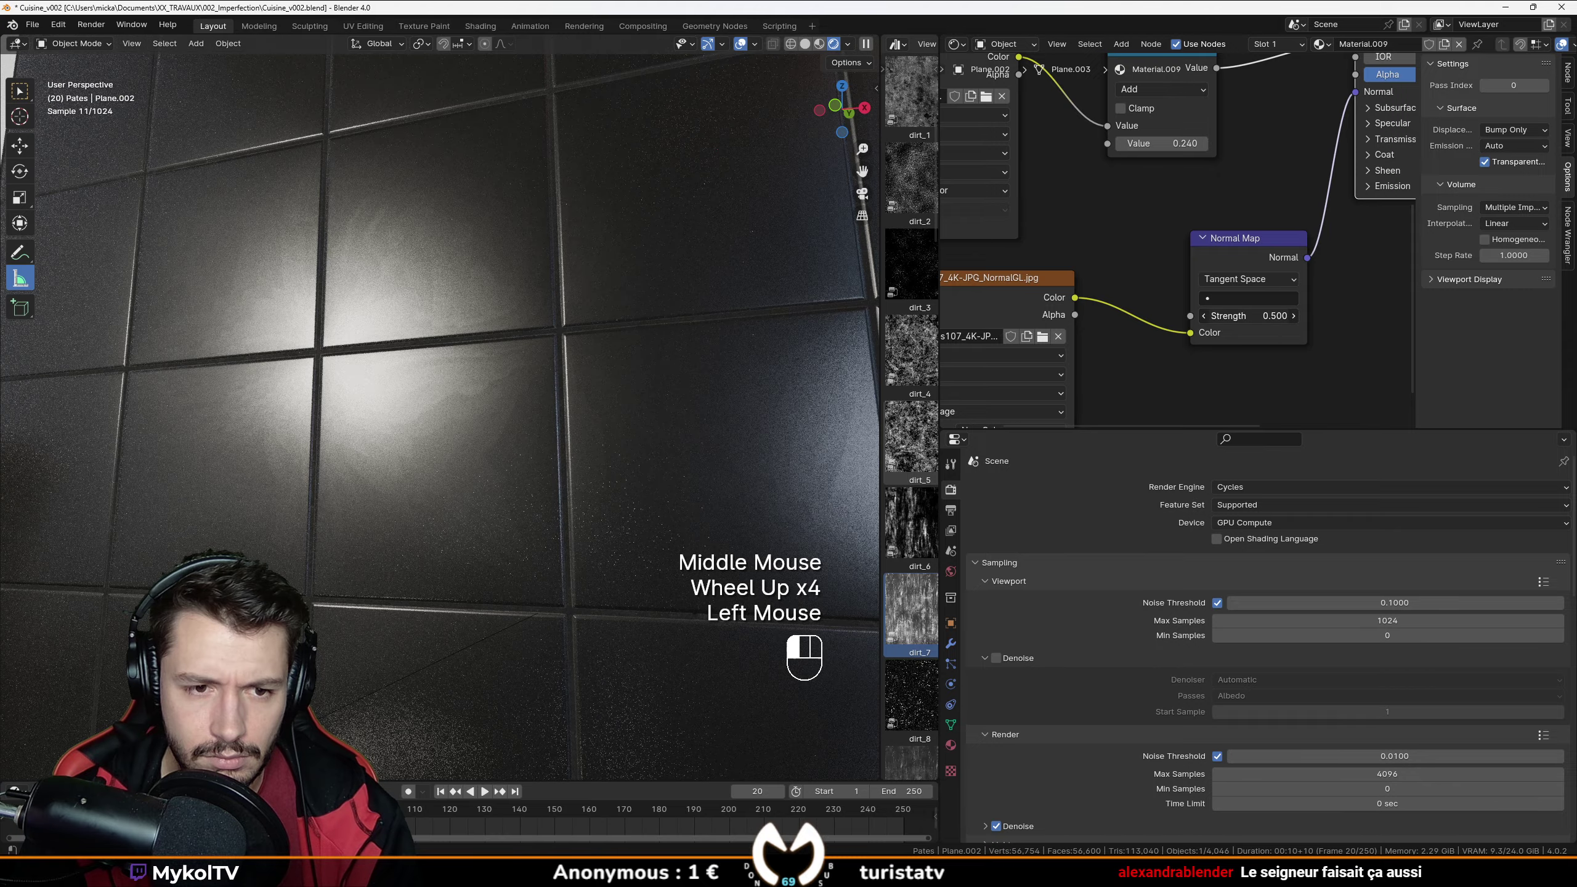
{"action": "key", "text": "ctrl+z"}
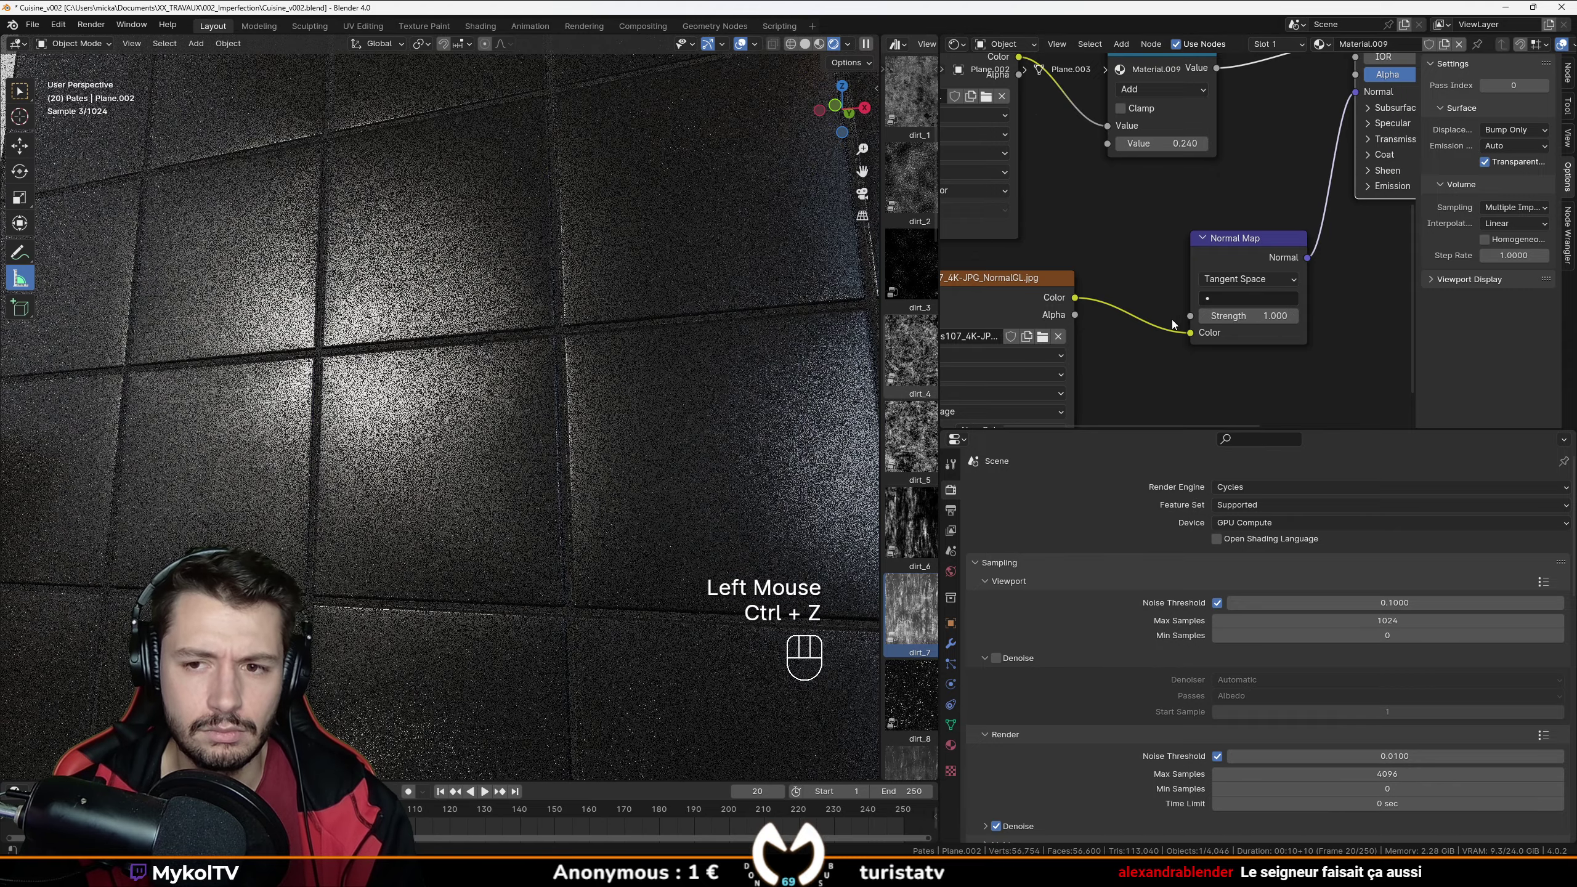
{"action": "middle_click_drag", "start_coordinate": [996, 429], "coordinate": [1091, 339]}
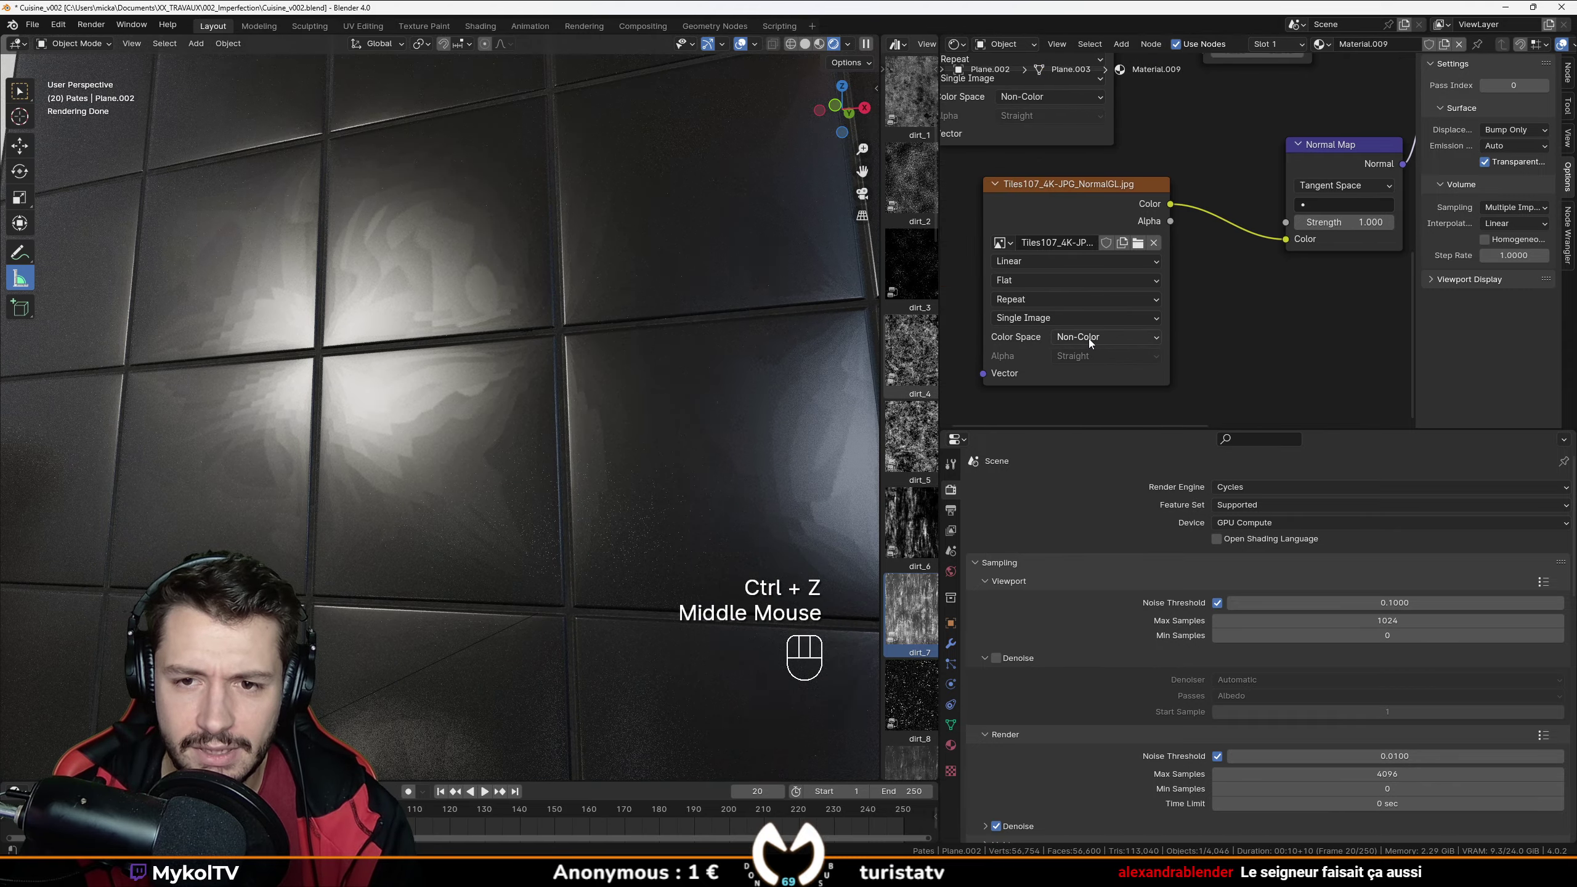
{"action": "scroll", "coordinate": [656, 424], "scroll_direction": "down", "scroll_amount": 2}
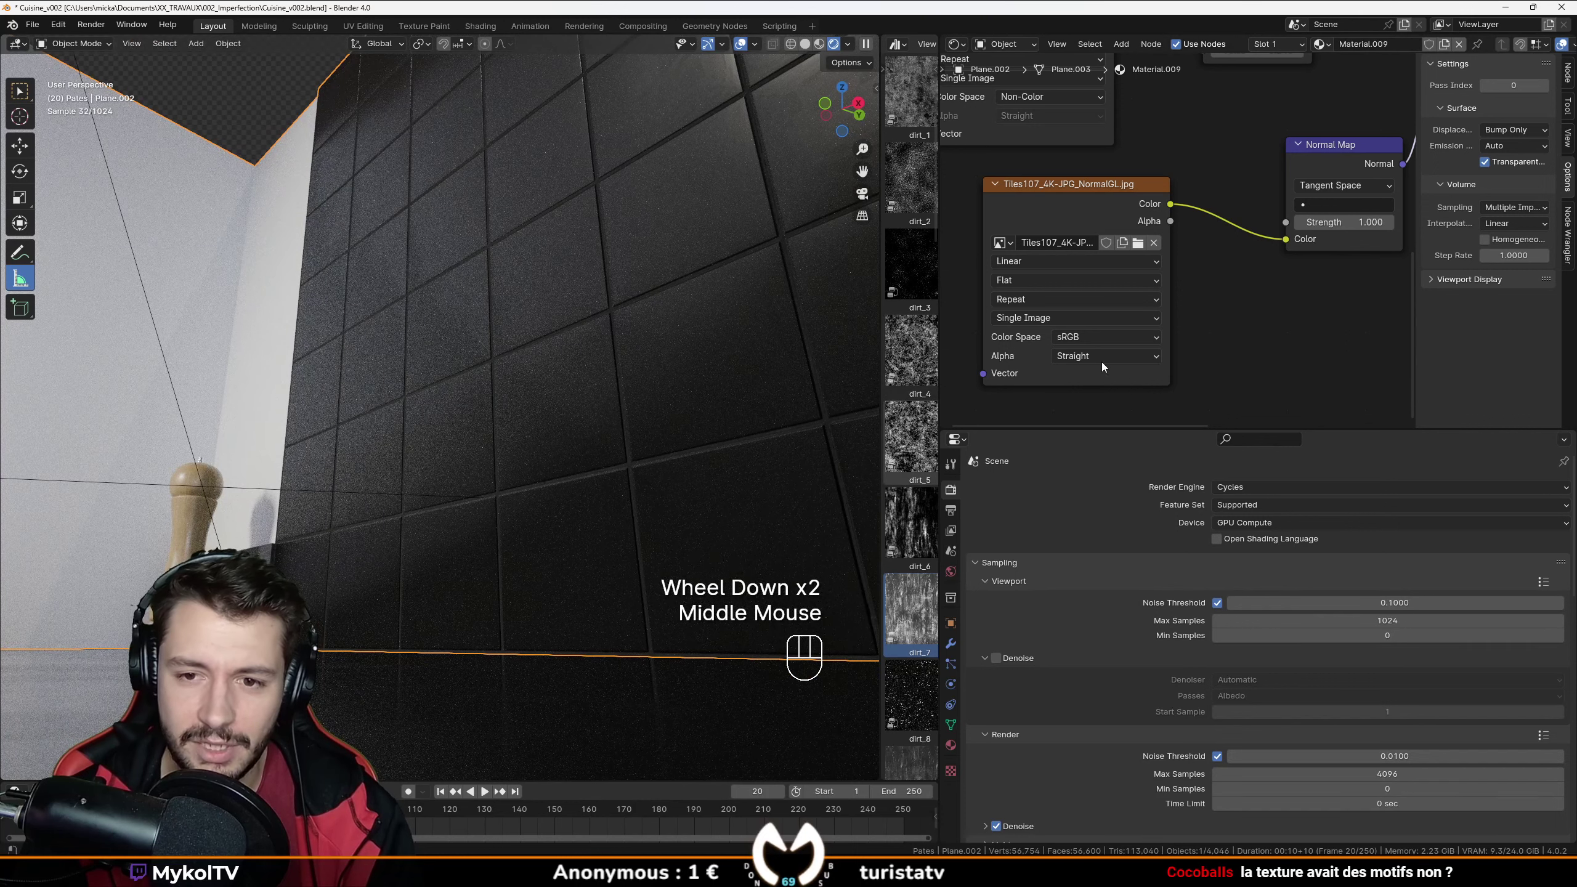
{"action": "left_click", "coordinate": [1102, 337]}
{"action": "left_click", "coordinate": [1096, 346]}
{"action": "left_click", "coordinate": [1097, 338]}
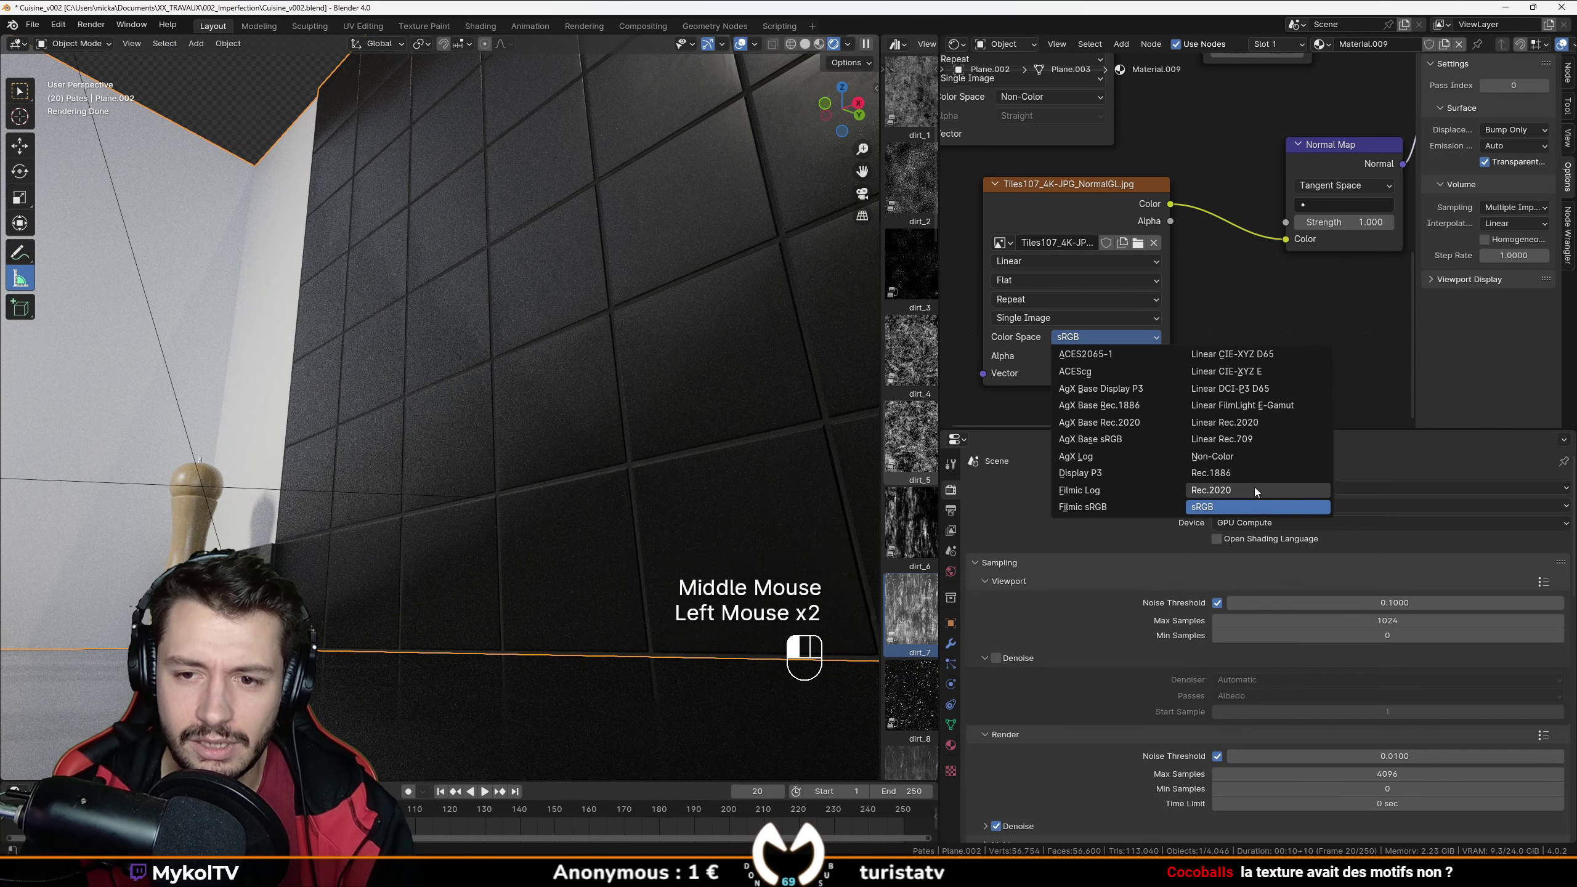
{"action": "left_click", "coordinate": [1230, 458]}
{"action": "left_click", "coordinate": [1079, 338]}
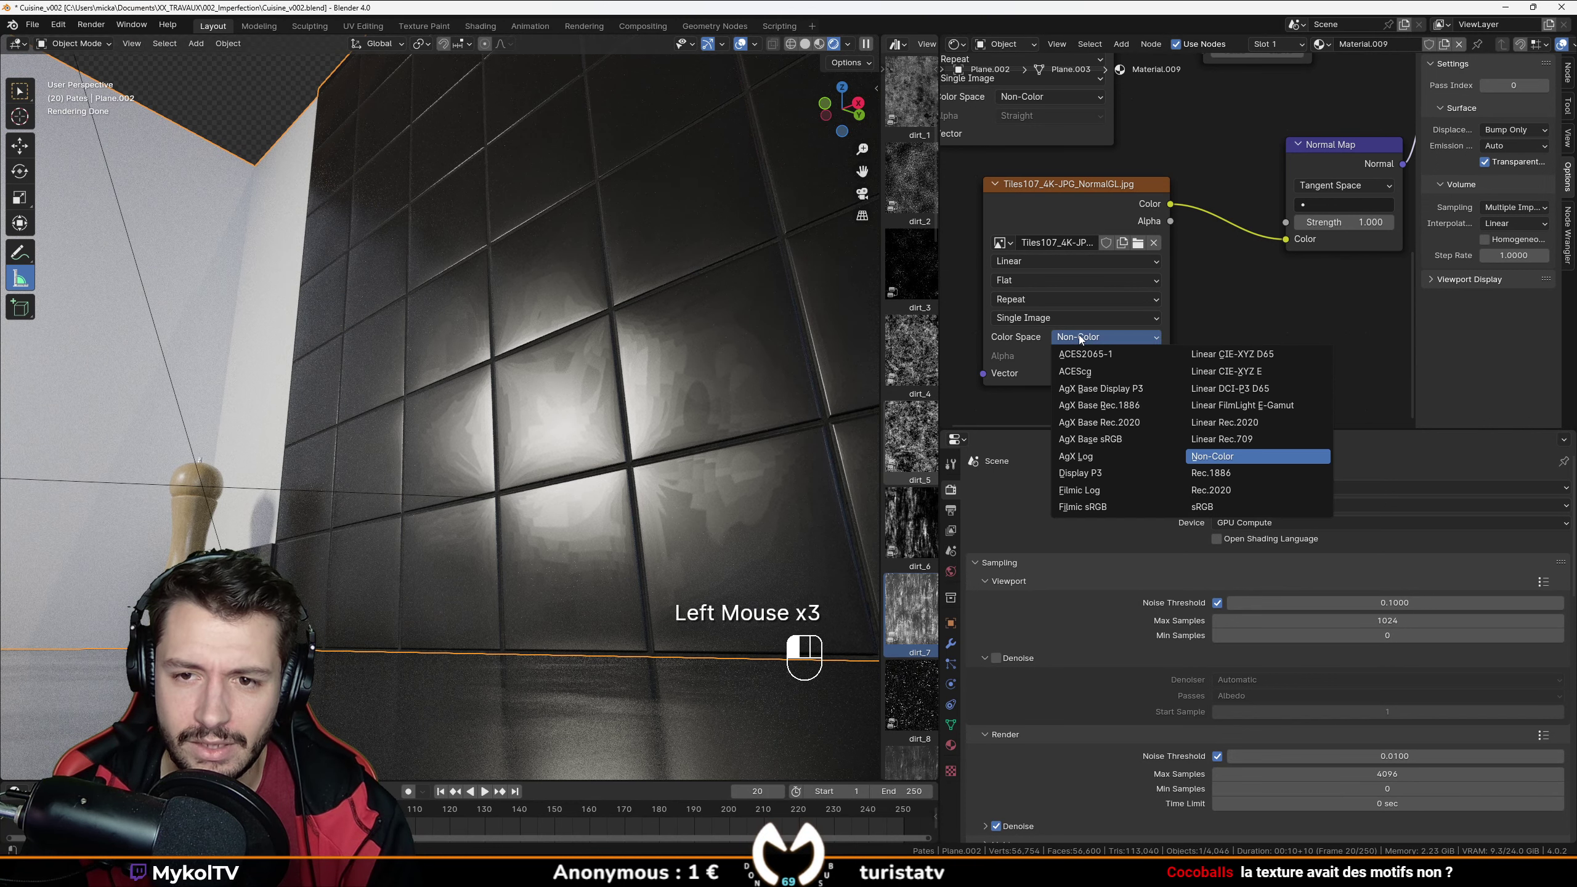
{"action": "left_click", "coordinate": [1079, 336]}
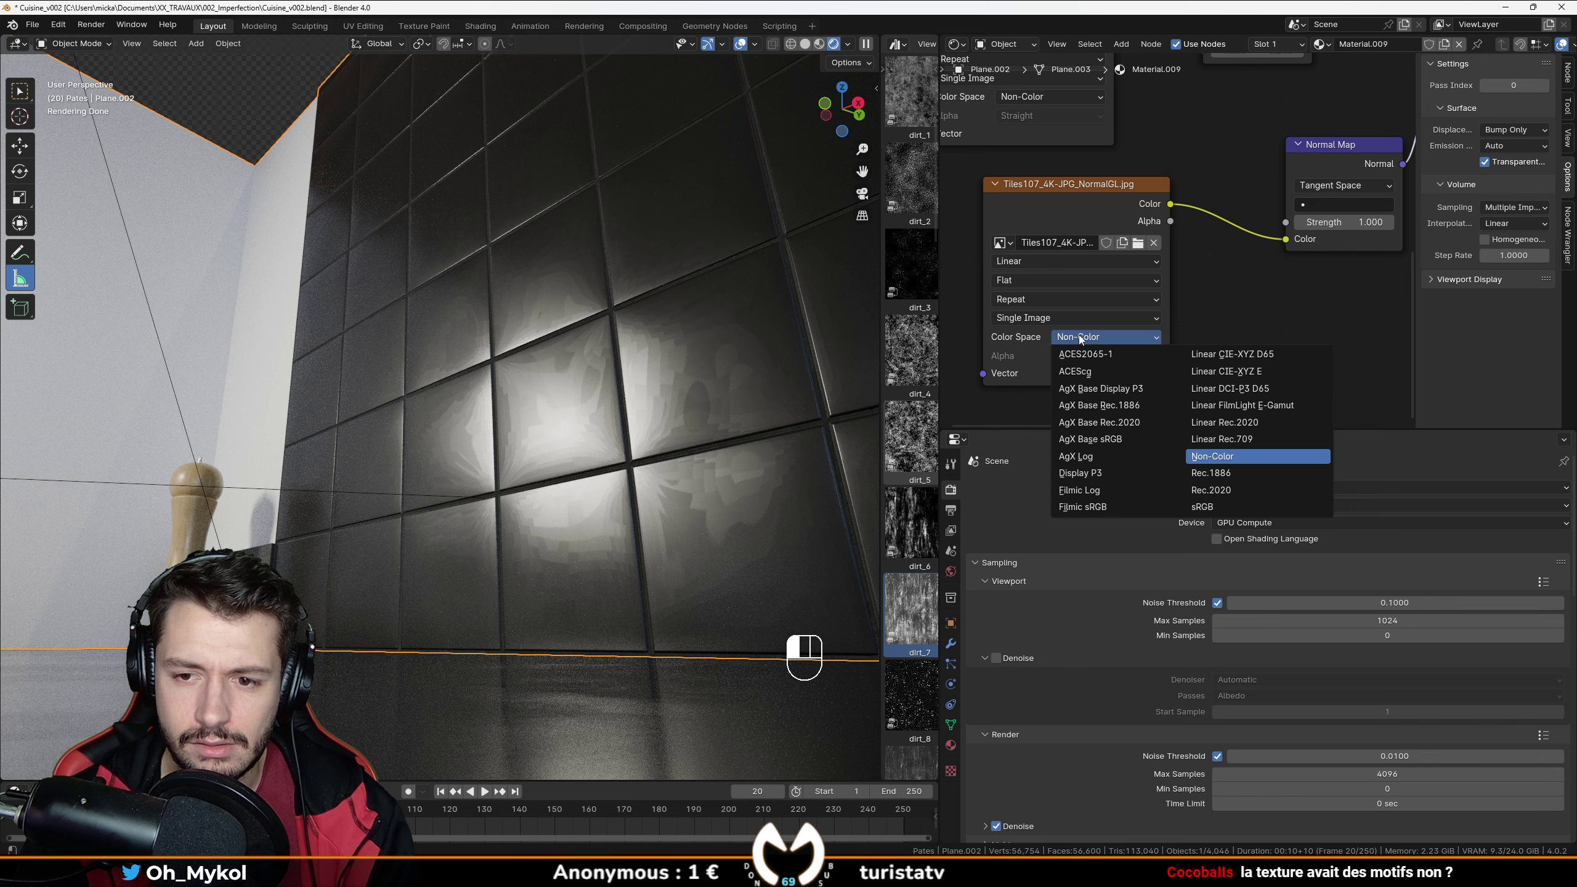
{"action": "scroll", "coordinate": [1079, 336], "scroll_direction": "down", "scroll_amount": 1}
{"action": "middle_click_drag", "start_coordinate": [1282, 254], "coordinate": [1111, 336]}
{"action": "scroll", "coordinate": [1123, 332], "scroll_direction": "up", "scroll_amount": 2}
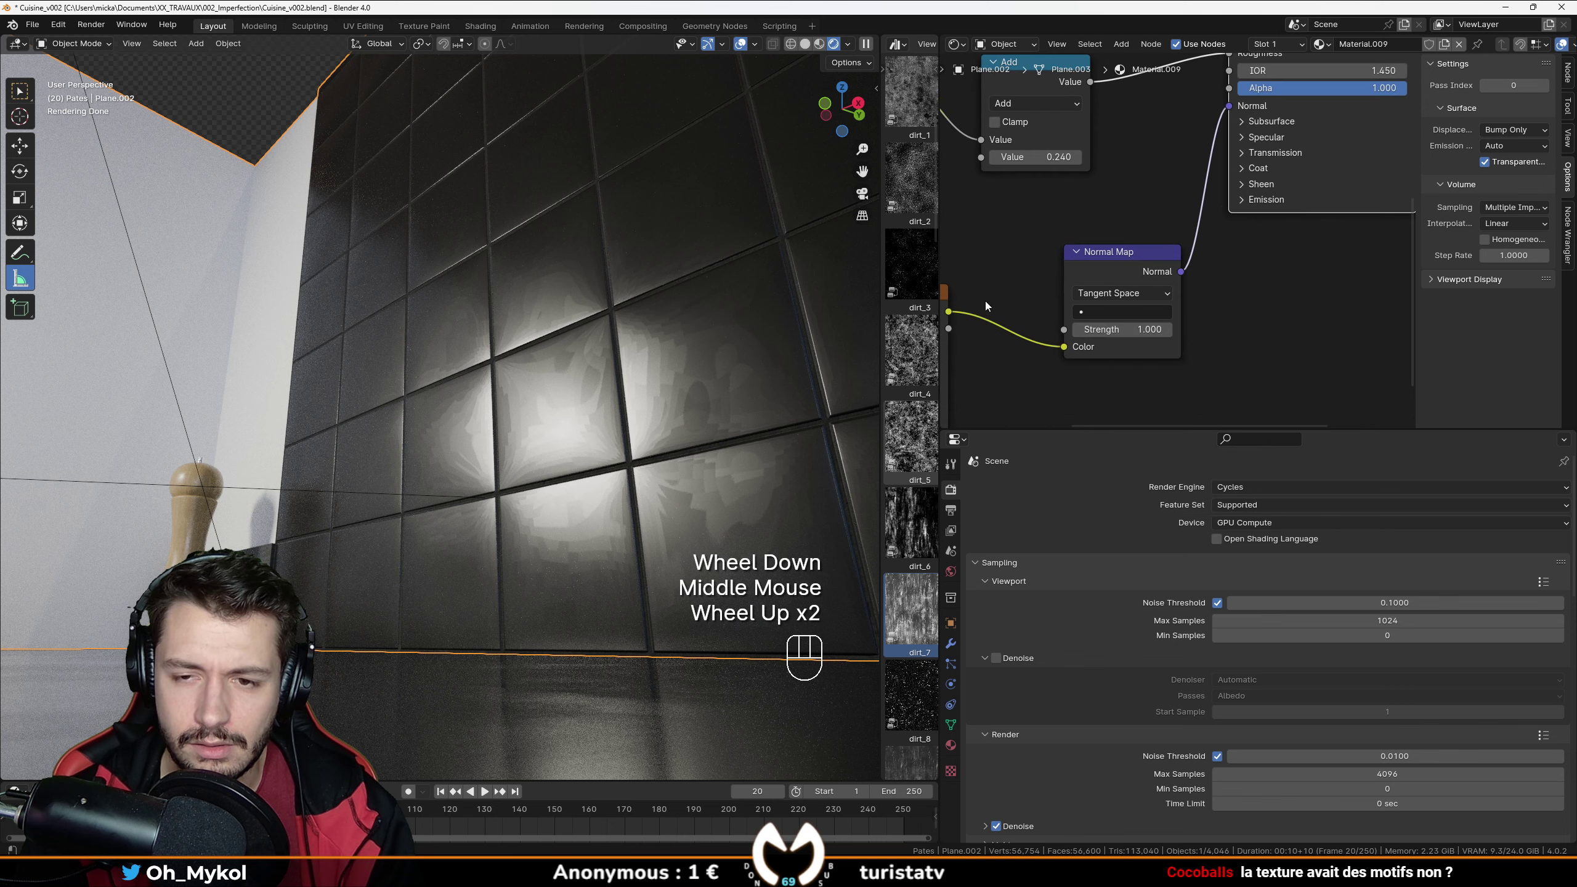
Nudge the Normal Map node, then select the tiled wall plane and isolate it in Local View.
{"action": "scroll", "coordinate": [986, 301], "scroll_direction": "down", "scroll_amount": 2}
{"action": "middle_click_drag", "start_coordinate": [1012, 273], "coordinate": [1089, 313]}
{"action": "left_click_drag", "start_coordinate": [1200, 297], "coordinate": [1176, 307]}
{"action": "scroll", "coordinate": [574, 369], "scroll_direction": "down", "scroll_amount": 1}
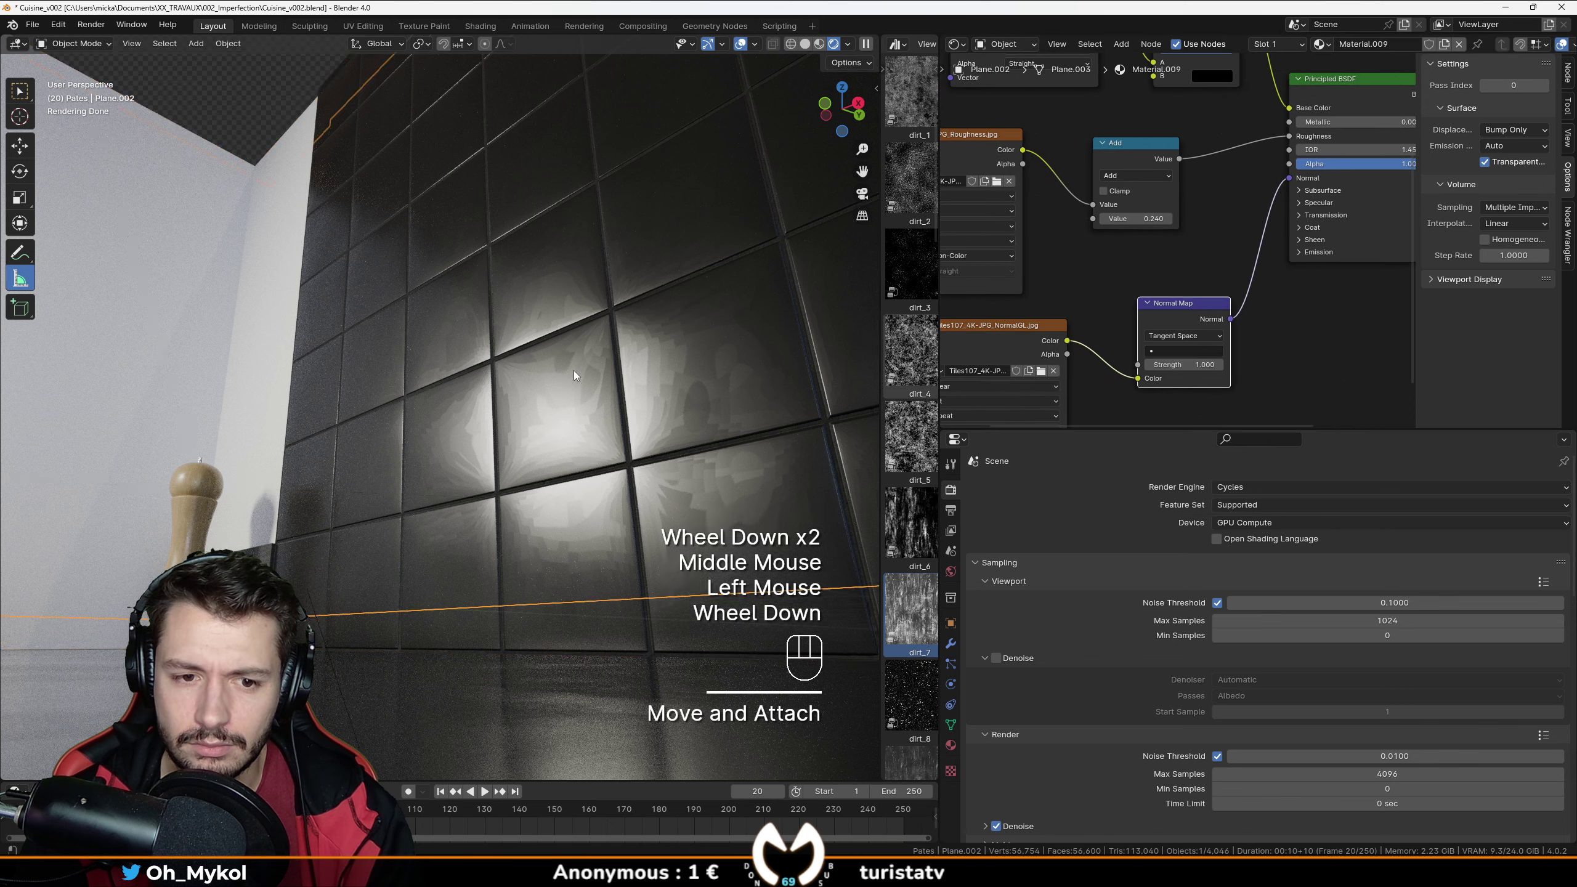
{"action": "scroll", "coordinate": [574, 370], "scroll_direction": "up", "scroll_amount": 1}
{"action": "middle_click_drag", "start_coordinate": [574, 369], "coordinate": [577, 429]}
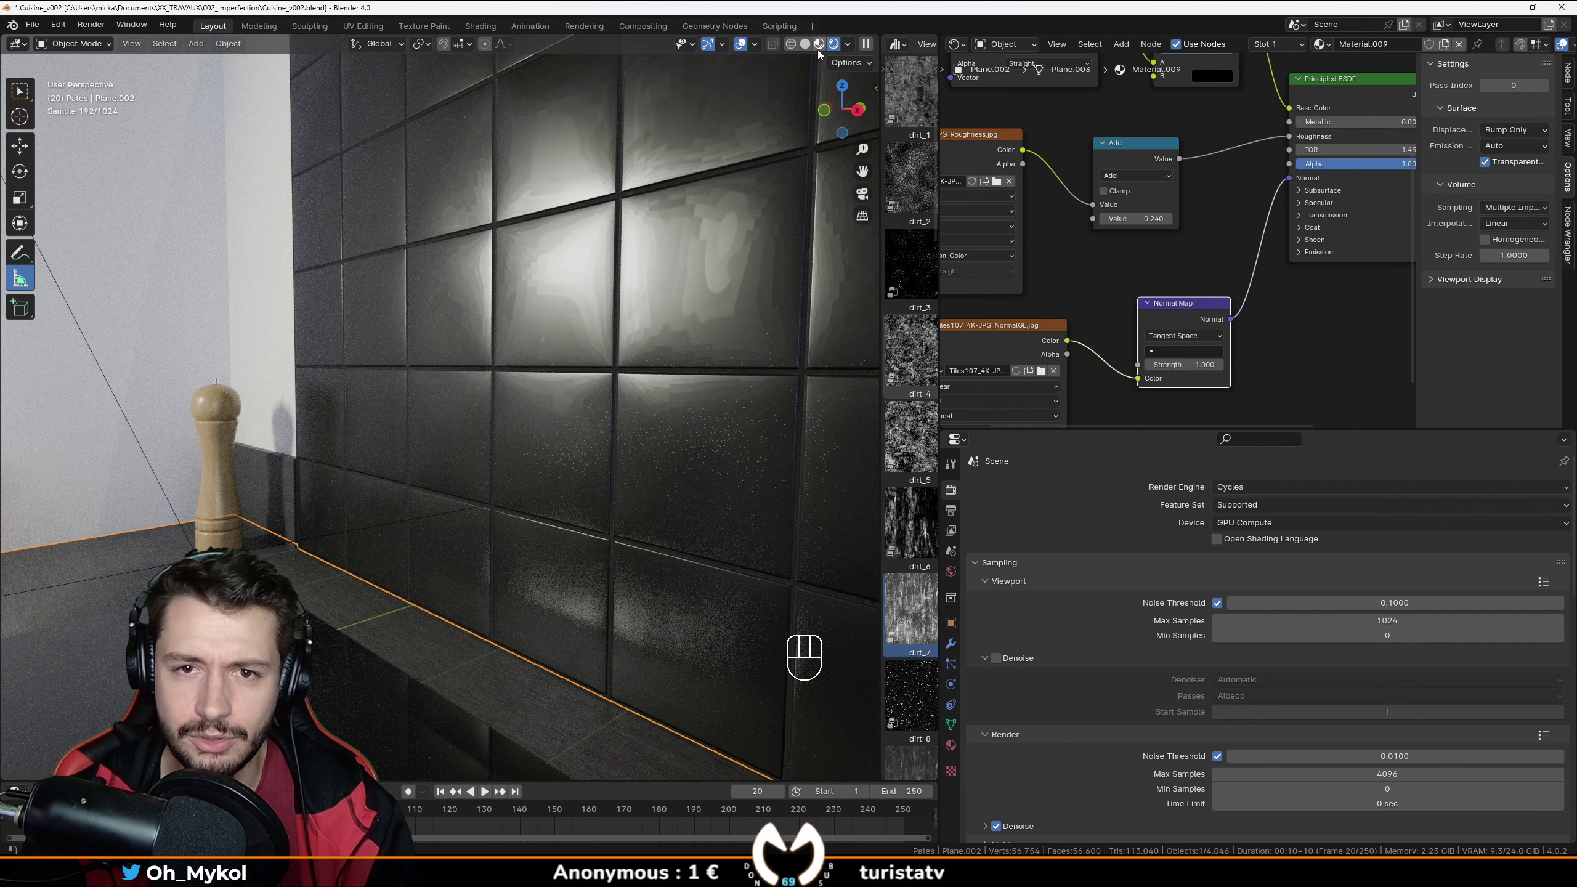
{"action": "left_click", "coordinate": [626, 329]}
{"action": "key", "text": "KP_Divide"}
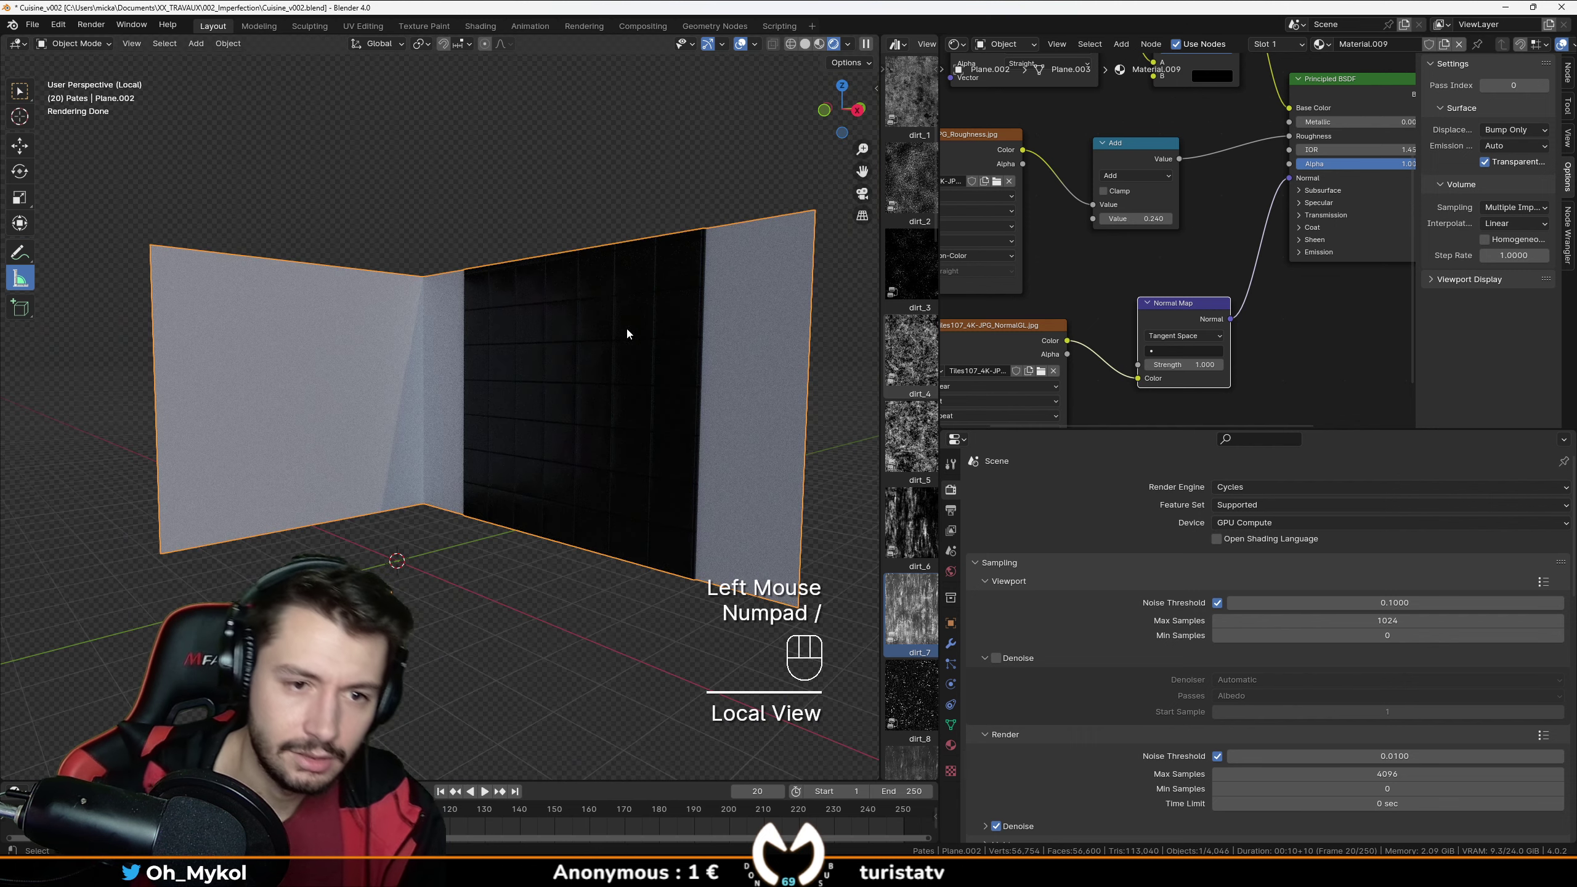
{"action": "left_click", "coordinate": [667, 437]}
{"action": "scroll", "coordinate": [668, 437], "scroll_direction": "up", "scroll_amount": 2}
{"action": "middle_click_drag", "start_coordinate": [668, 437], "coordinate": [68, 745], "text": "shift"}
{"action": "scroll", "coordinate": [451, 449], "scroll_direction": "up", "scroll_amount": 2}
{"action": "scroll", "coordinate": [451, 450], "scroll_direction": "up", "scroll_amount": 3}
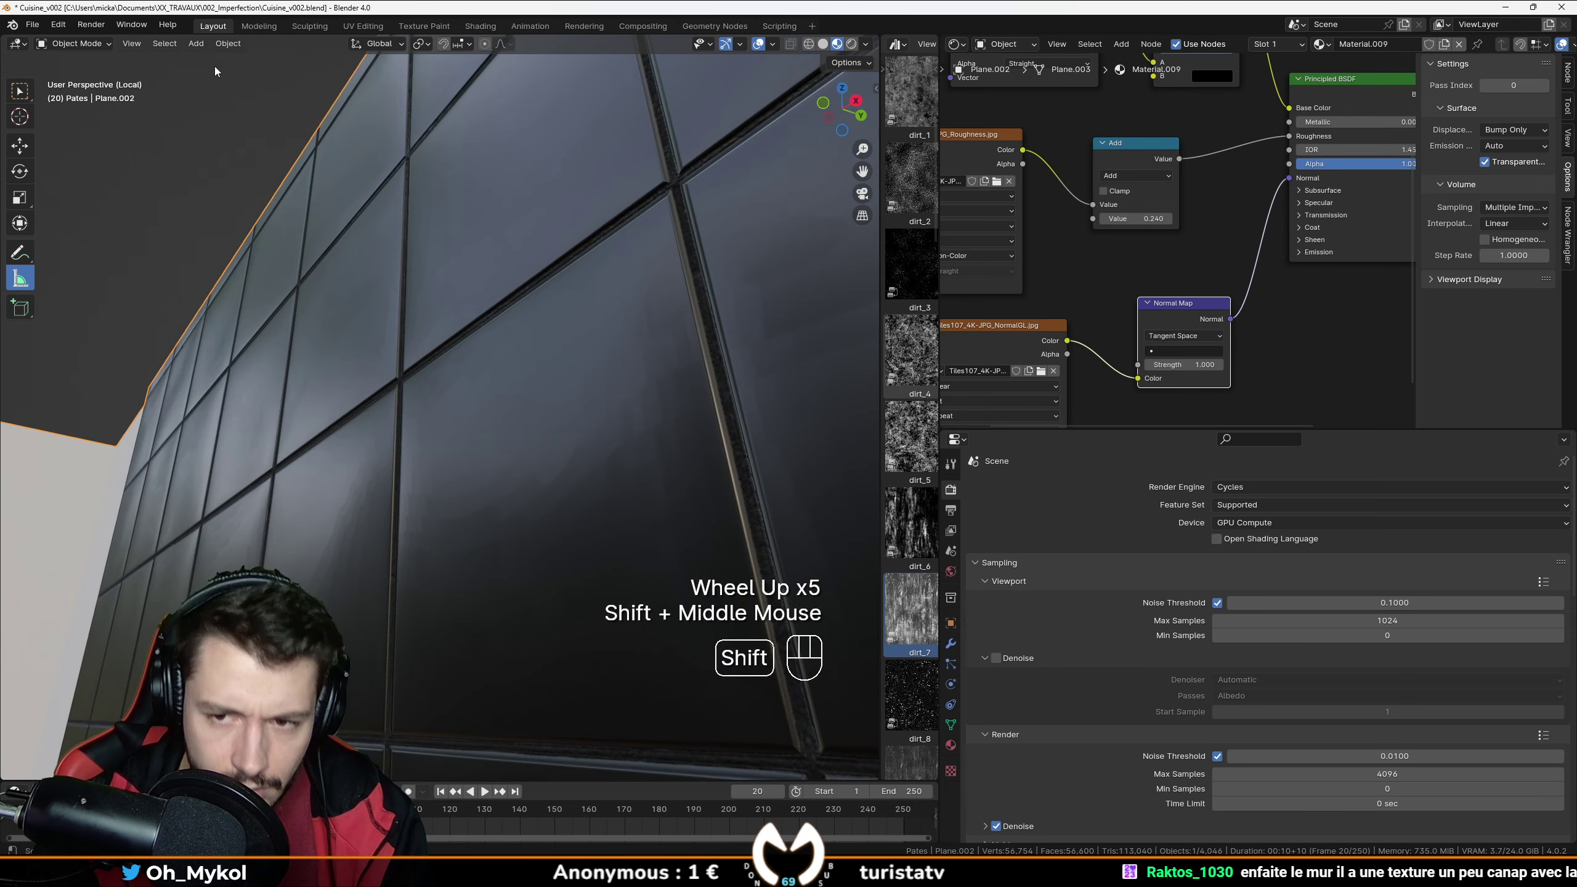
Try NormalDX as the normal map image, then undo back to NormalGL.
{"action": "left_click", "coordinate": [1041, 371]}
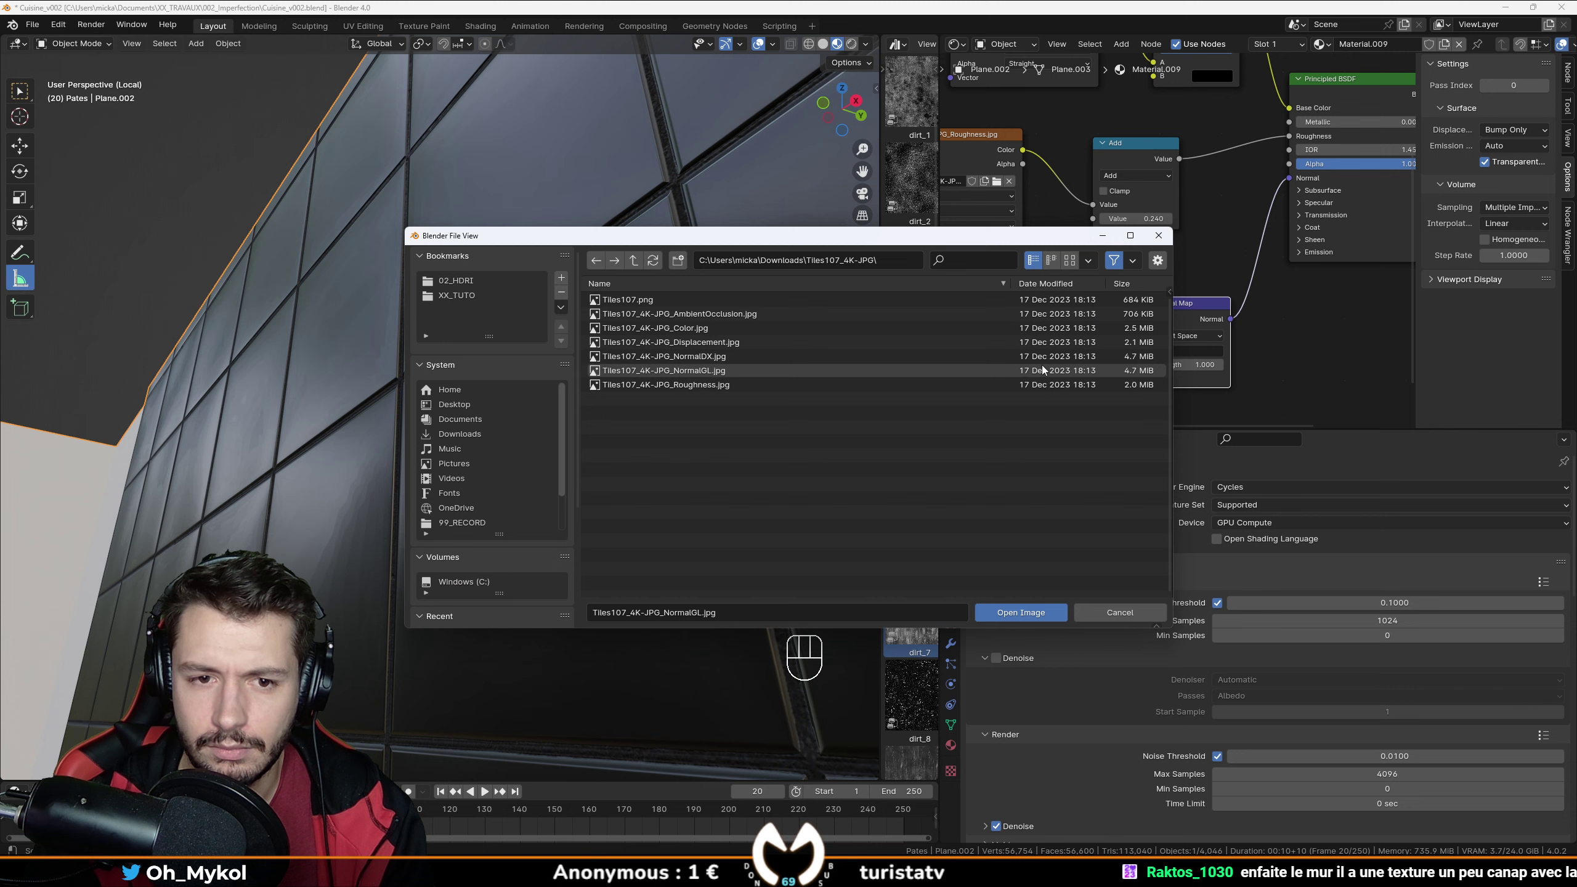
{"action": "left_click_drag", "start_coordinate": [858, 235], "coordinate": [548, 242]}
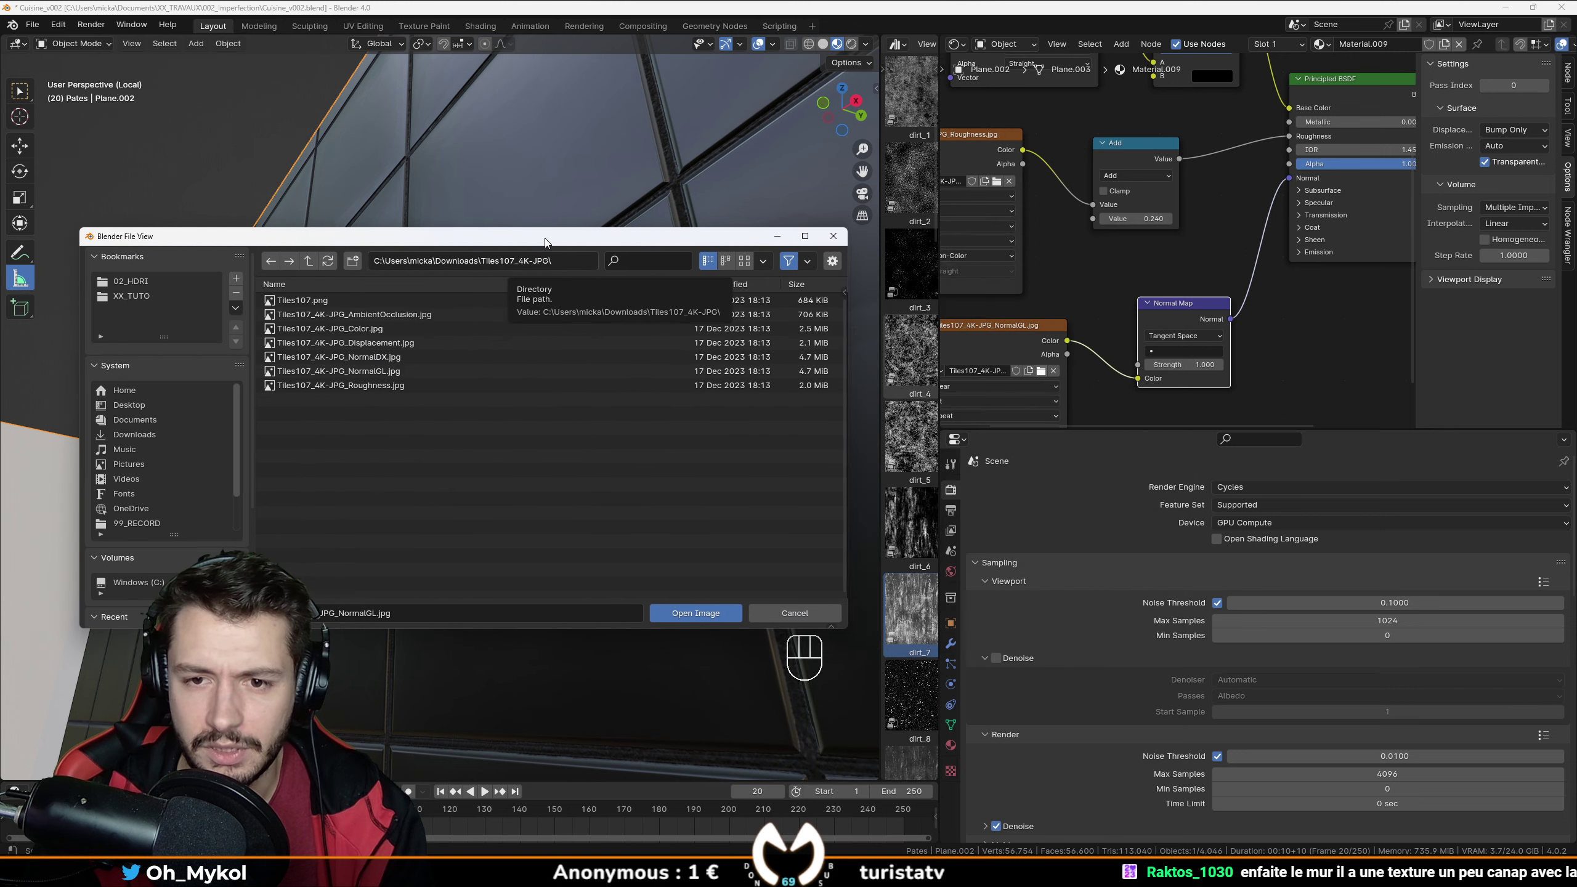
{"action": "double_click", "coordinate": [385, 356]}
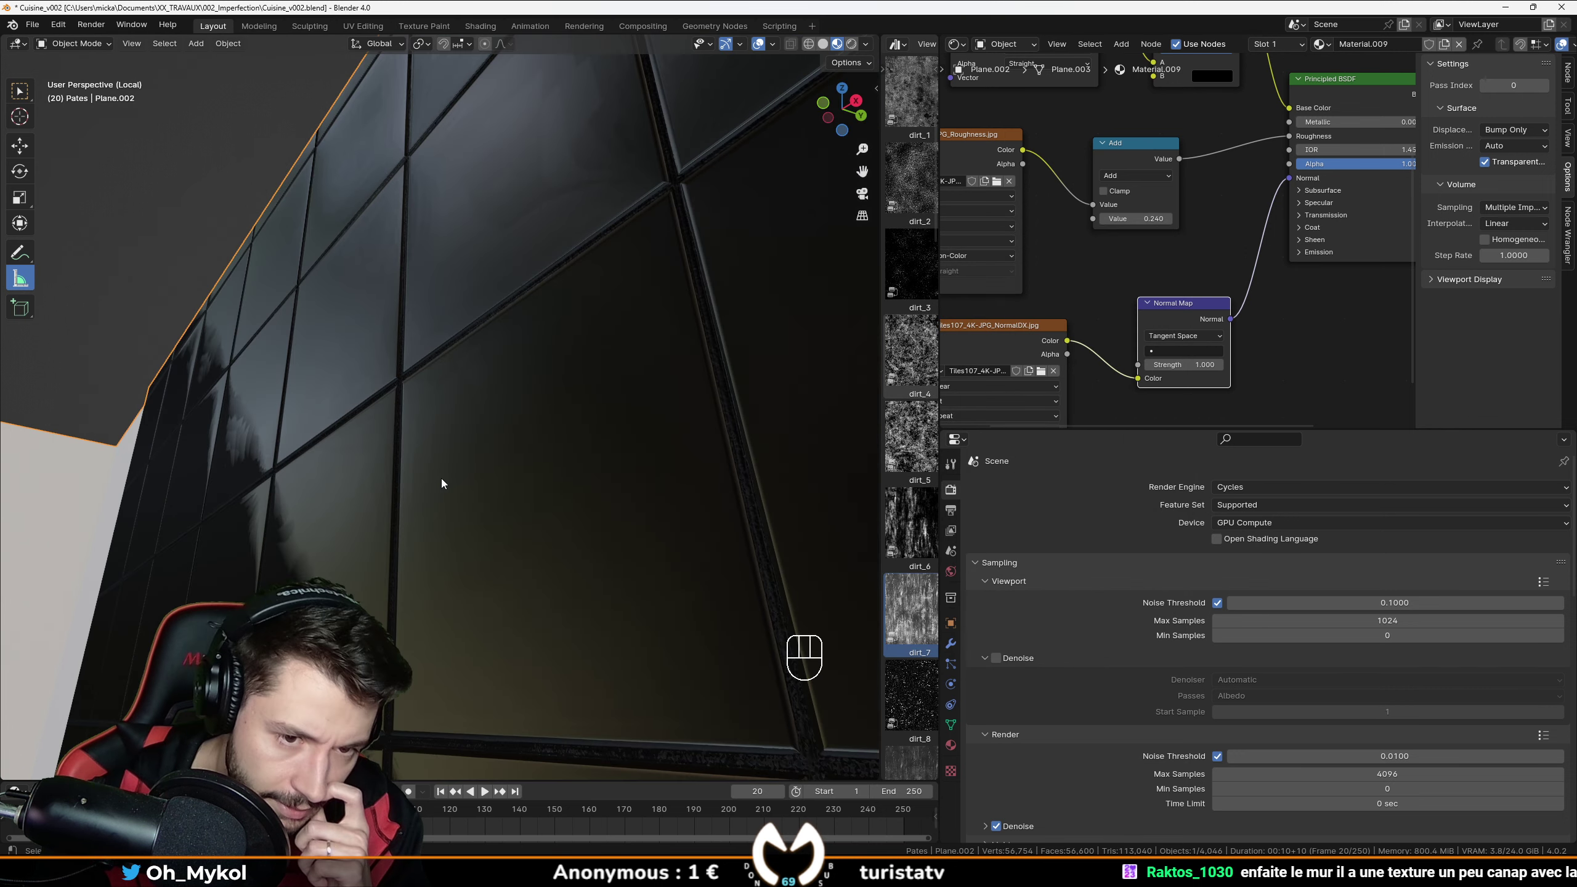
{"action": "scroll", "coordinate": [338, 485], "scroll_direction": "down", "scroll_amount": 1}
{"action": "middle_click_drag", "start_coordinate": [338, 485], "coordinate": [495, 409]}
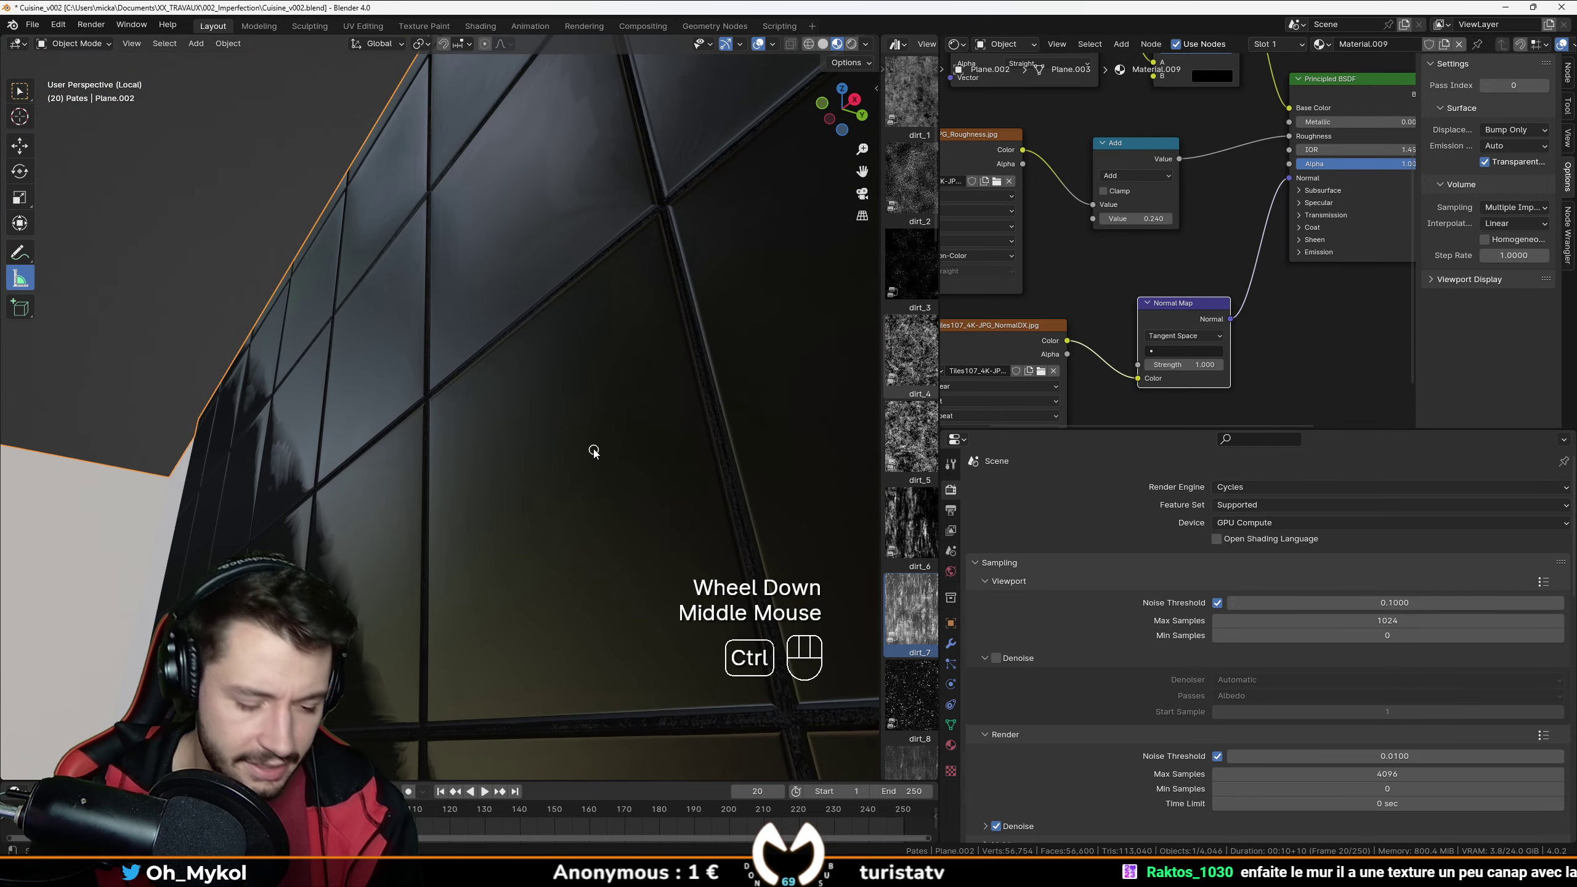
{"action": "key", "text": "ctrl+z"}
Face the tiled wall front-on and look through the scene camera.
{"action": "scroll", "coordinate": [397, 459], "scroll_direction": "down", "scroll_amount": 4}
{"action": "scroll", "coordinate": [404, 493], "scroll_direction": "down", "scroll_amount": 2}
{"action": "scroll", "coordinate": [605, 506], "scroll_direction": "up", "scroll_amount": 2}
{"action": "scroll", "coordinate": [564, 308], "scroll_direction": "down", "scroll_amount": 3}
{"action": "middle_click_drag", "start_coordinate": [565, 308], "coordinate": [602, 374]}
{"action": "scroll", "coordinate": [601, 374], "scroll_direction": "up", "scroll_amount": 2}
{"action": "scroll", "coordinate": [603, 382], "scroll_direction": "up", "scroll_amount": 1}
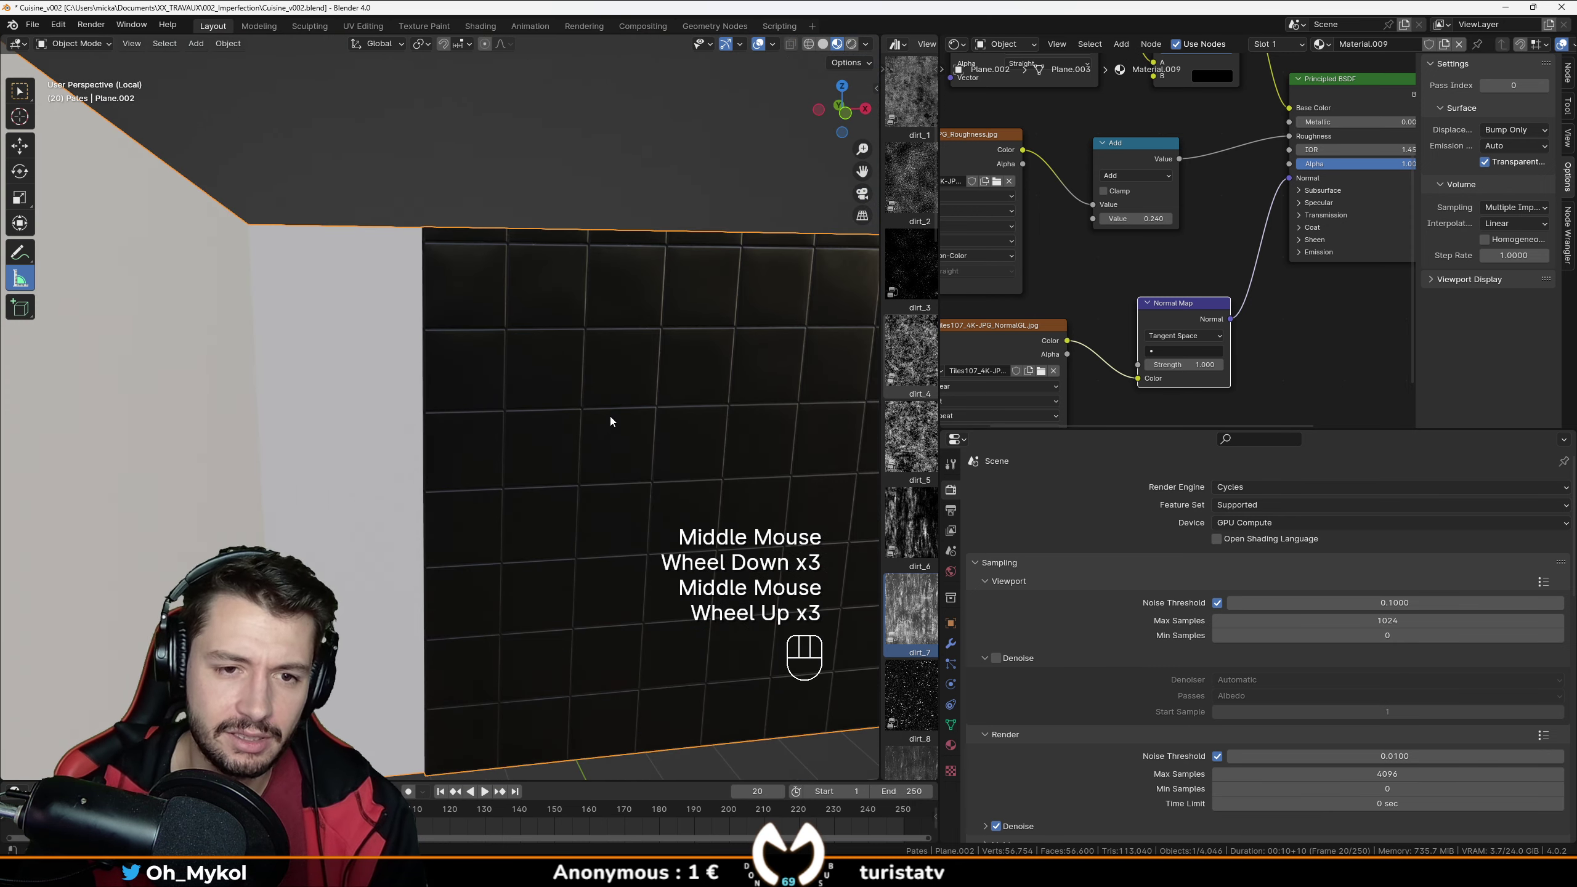
{"action": "key", "text": "KP_0"}
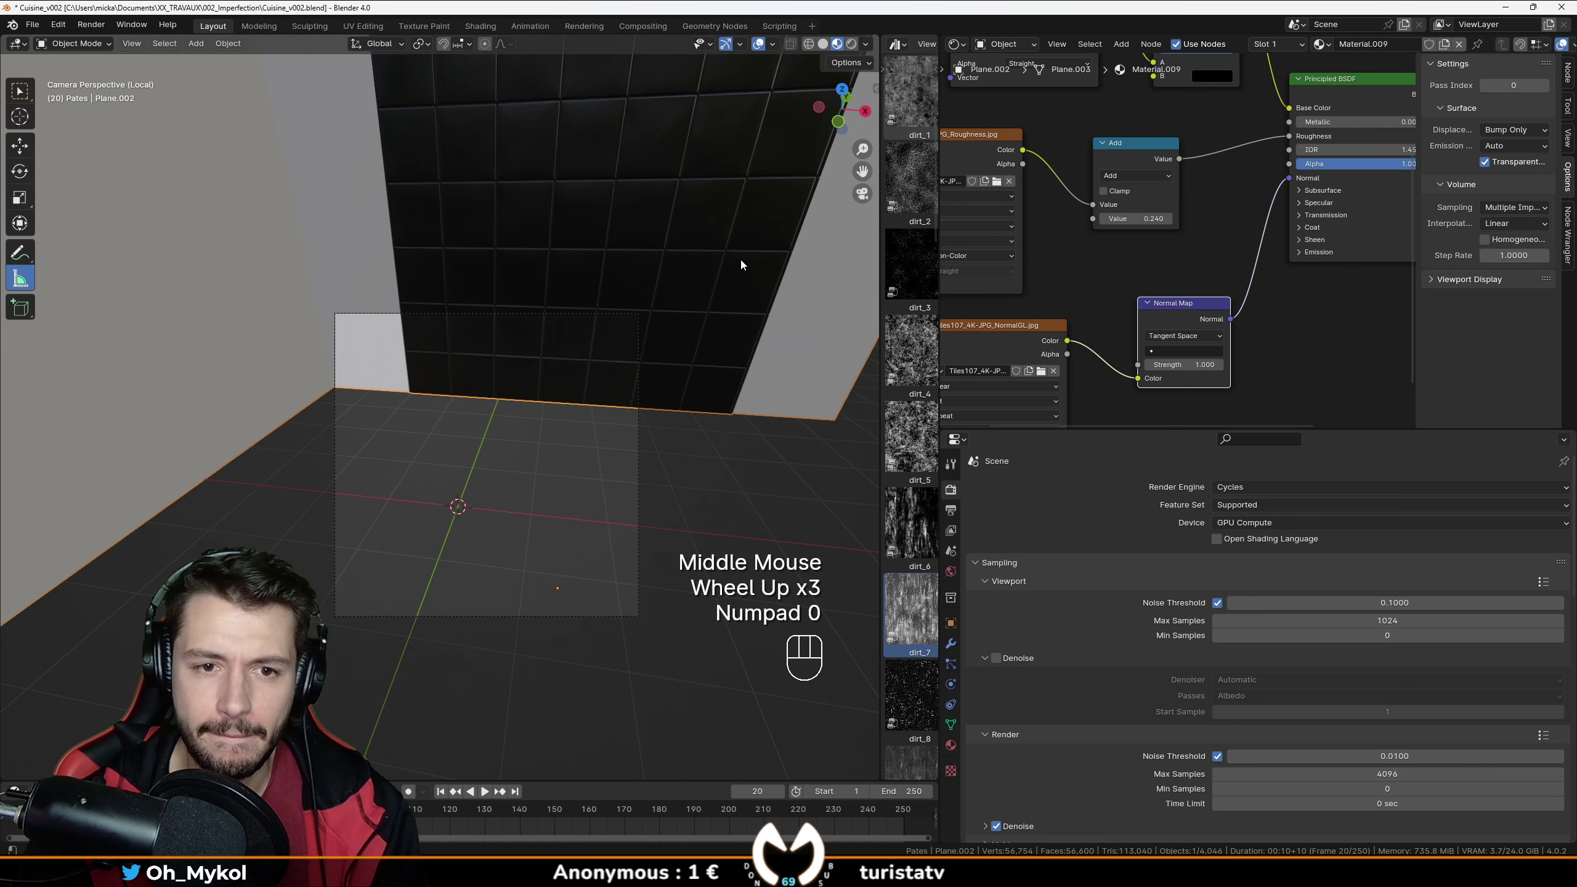
Switch to Solid shading, save, and leave Local View to return to the whole kitchen scene.
{"action": "left_click", "coordinate": [823, 45]}
{"action": "key", "text": "ctrl+s"}
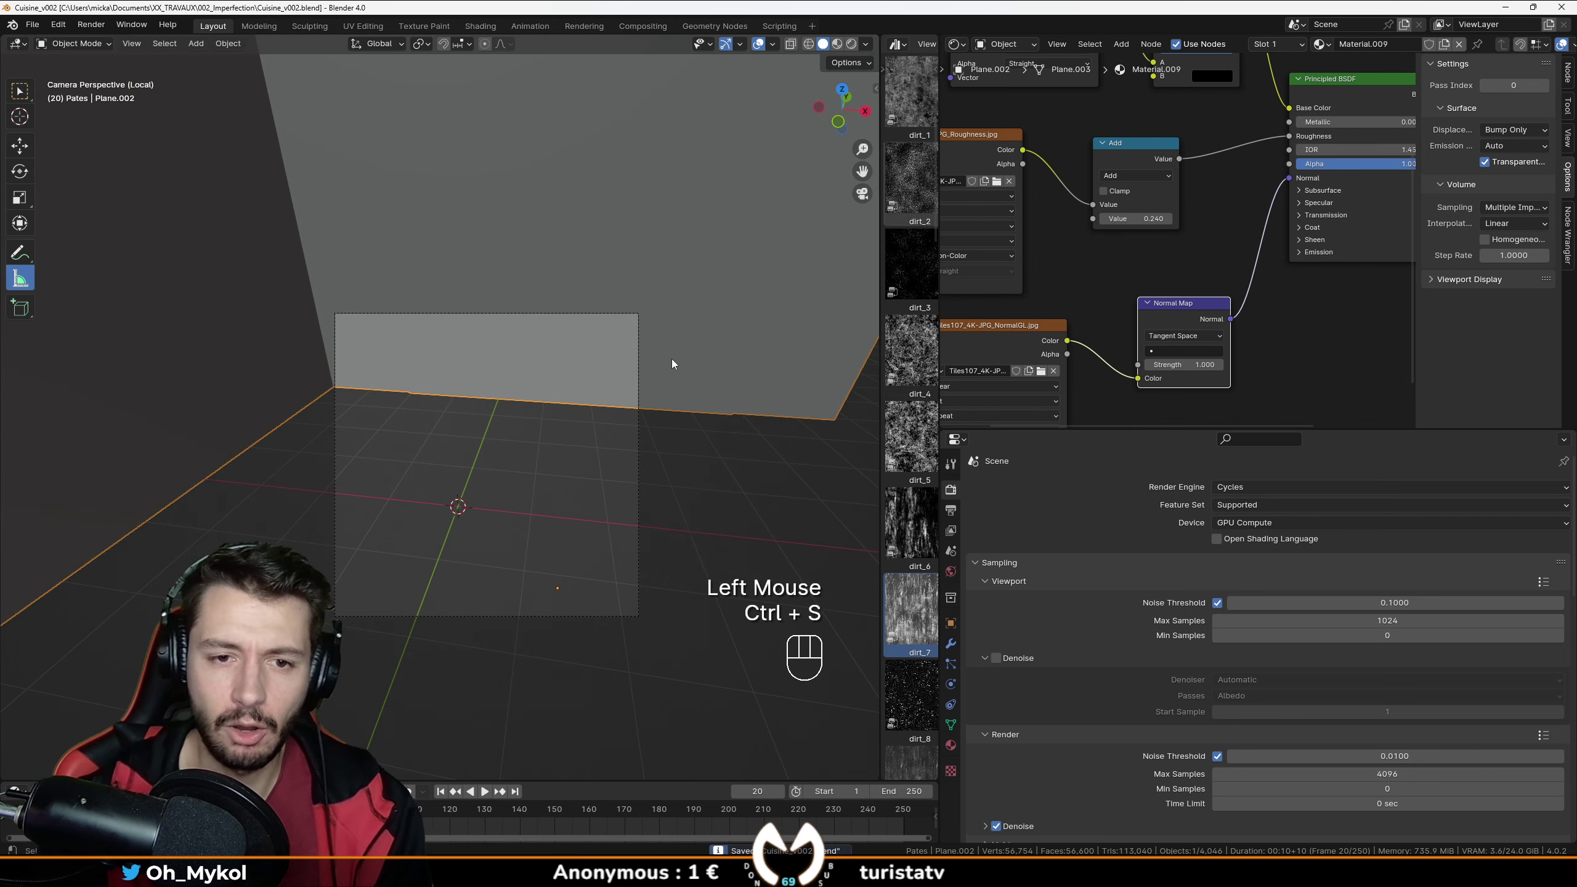
{"action": "key", "text": "KP_Divide"}
{"action": "scroll", "coordinate": [473, 359], "scroll_direction": "down", "scroll_amount": 2}
{"action": "middle_click_drag", "start_coordinate": [473, 357], "coordinate": [394, 427]}
{"action": "key", "text": "ctrl+s"}
Frame the pot, save the scene again, and check the camera view.
{"action": "scroll", "coordinate": [377, 429], "scroll_direction": "up", "scroll_amount": 2}
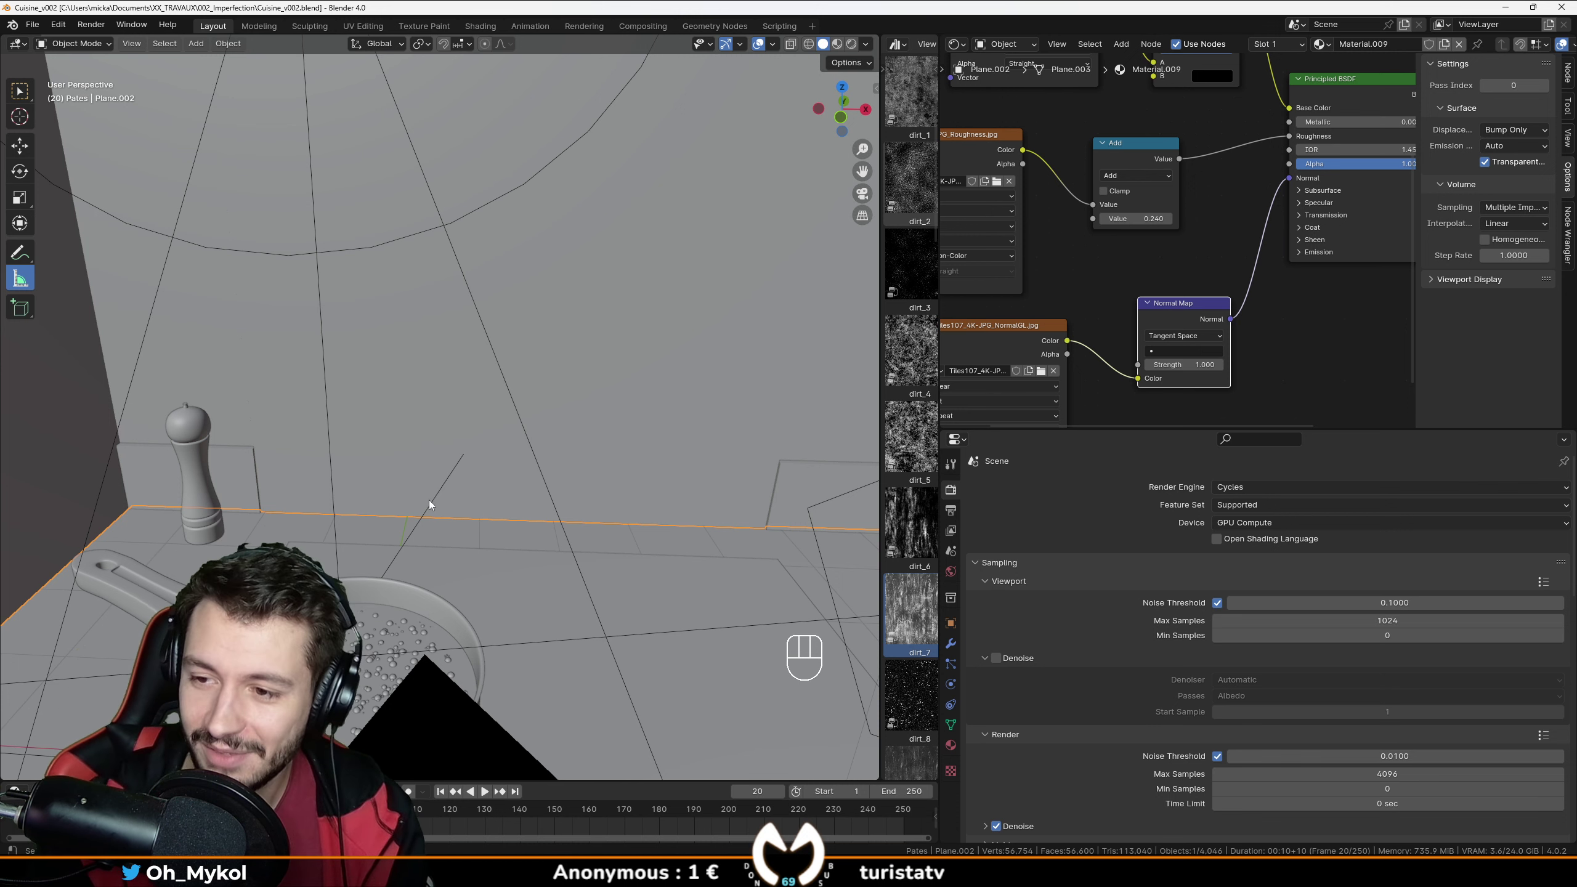
{"action": "scroll", "coordinate": [416, 528], "scroll_direction": "up", "scroll_amount": 2}
{"action": "middle_click_drag", "start_coordinate": [401, 557], "coordinate": [422, 353], "text": "shift"}
{"action": "key", "text": "ctrl+s"}
{"action": "scroll", "coordinate": [394, 391], "scroll_direction": "down", "scroll_amount": 2}
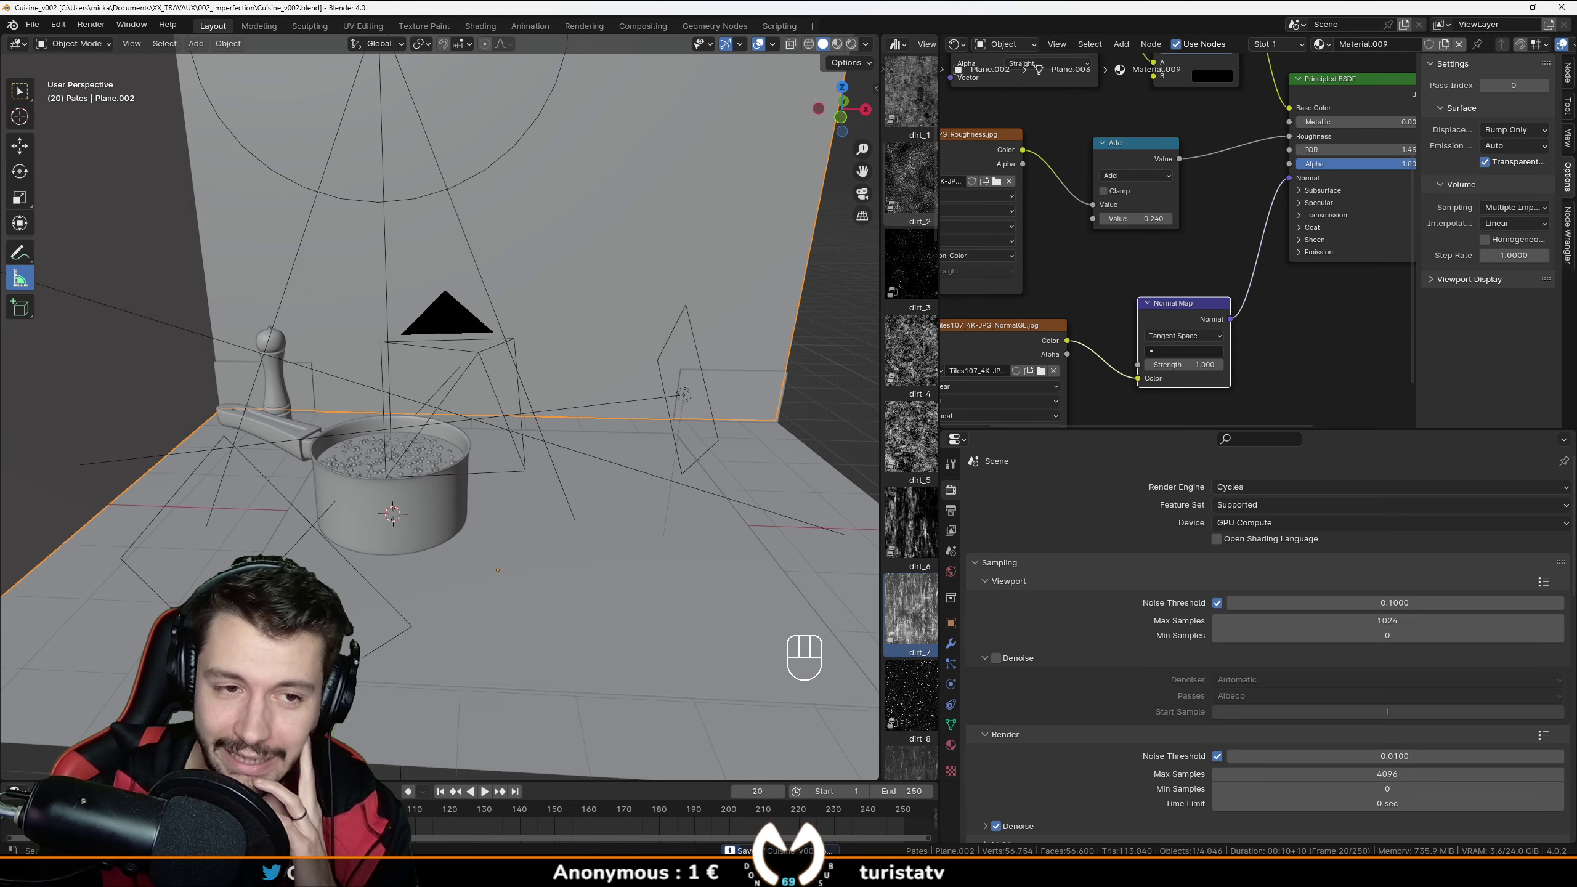
{"action": "middle_click_drag", "start_coordinate": [407, 550], "coordinate": [547, 596]}
{"action": "scroll", "coordinate": [311, 547], "scroll_direction": "up", "scroll_amount": 2}
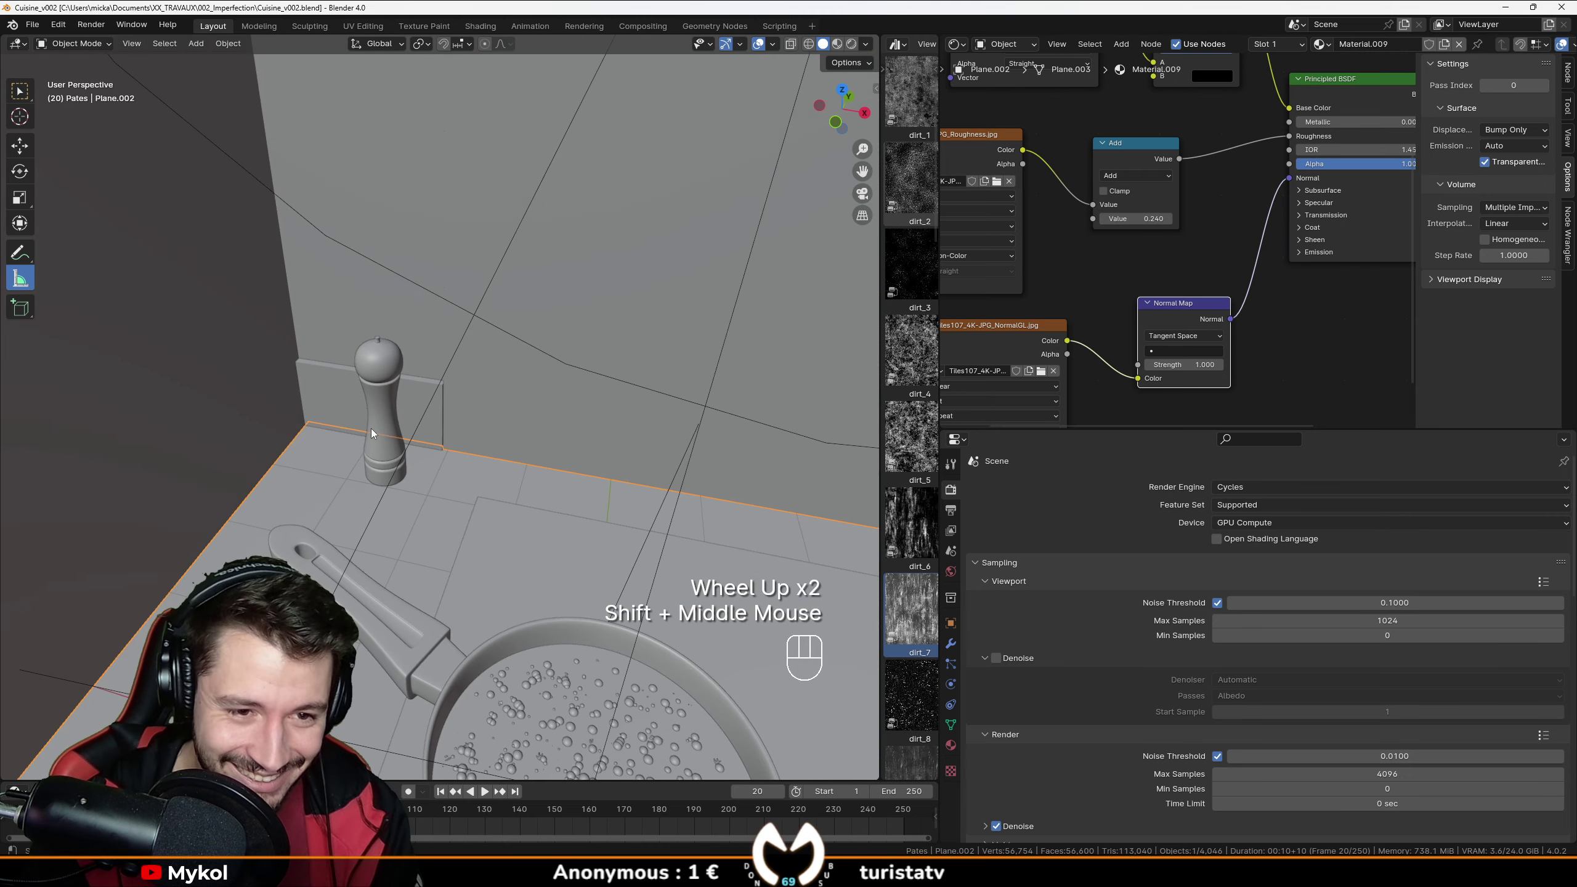
{"action": "key", "text": "KP_0"}
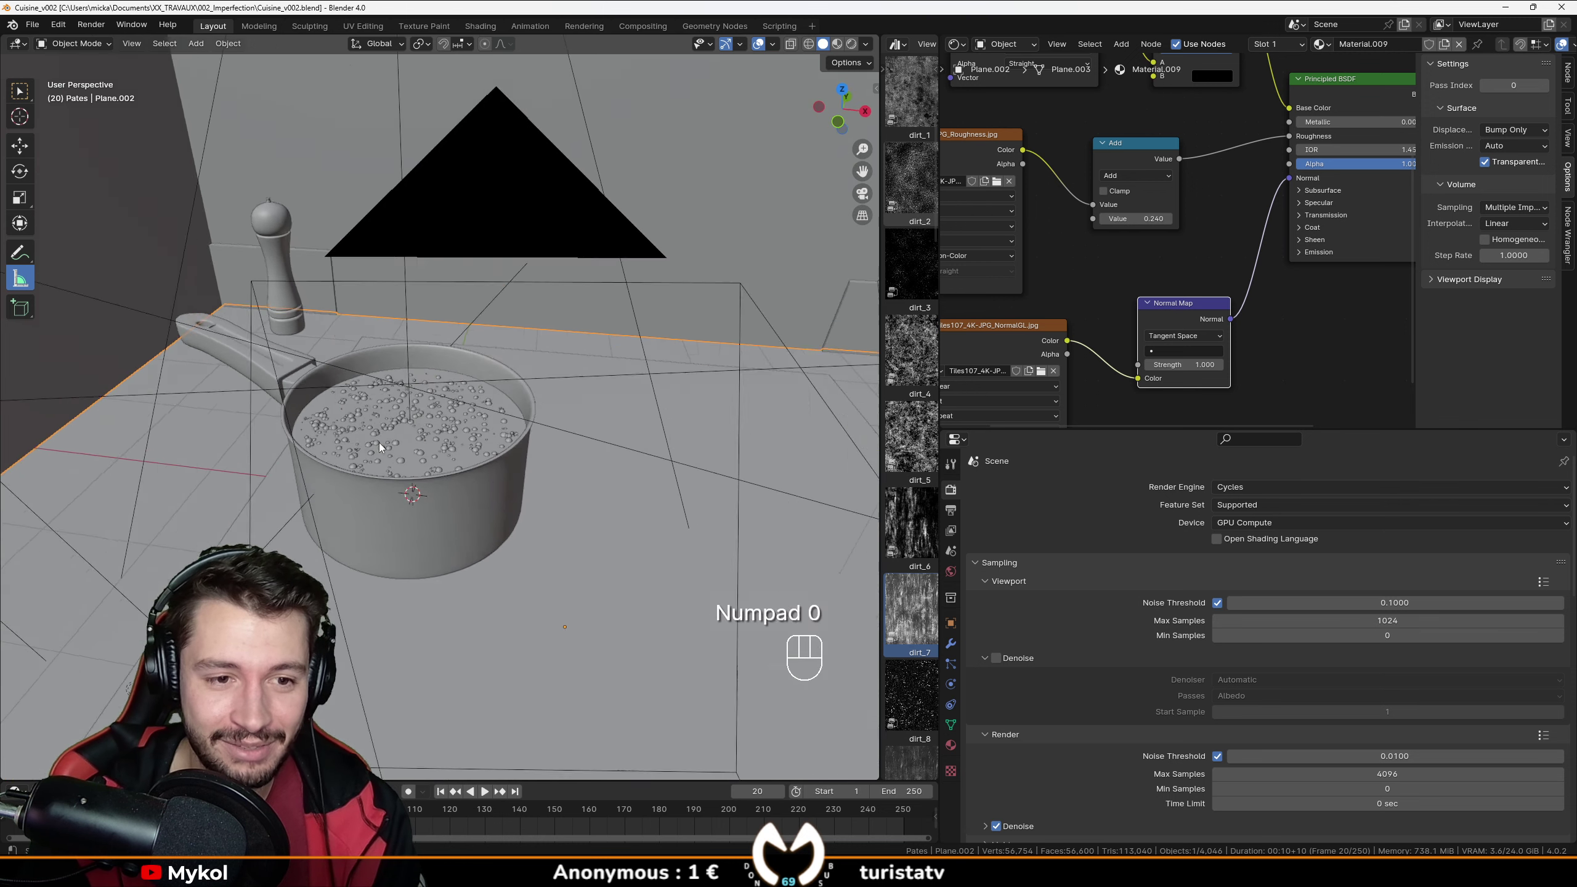
Orbit out of the camera framing and switch the viewport to Rendered shading.
{"action": "scroll", "coordinate": [396, 407], "scroll_direction": "up", "scroll_amount": 2}
{"action": "scroll", "coordinate": [397, 407], "scroll_direction": "down", "scroll_amount": 2}
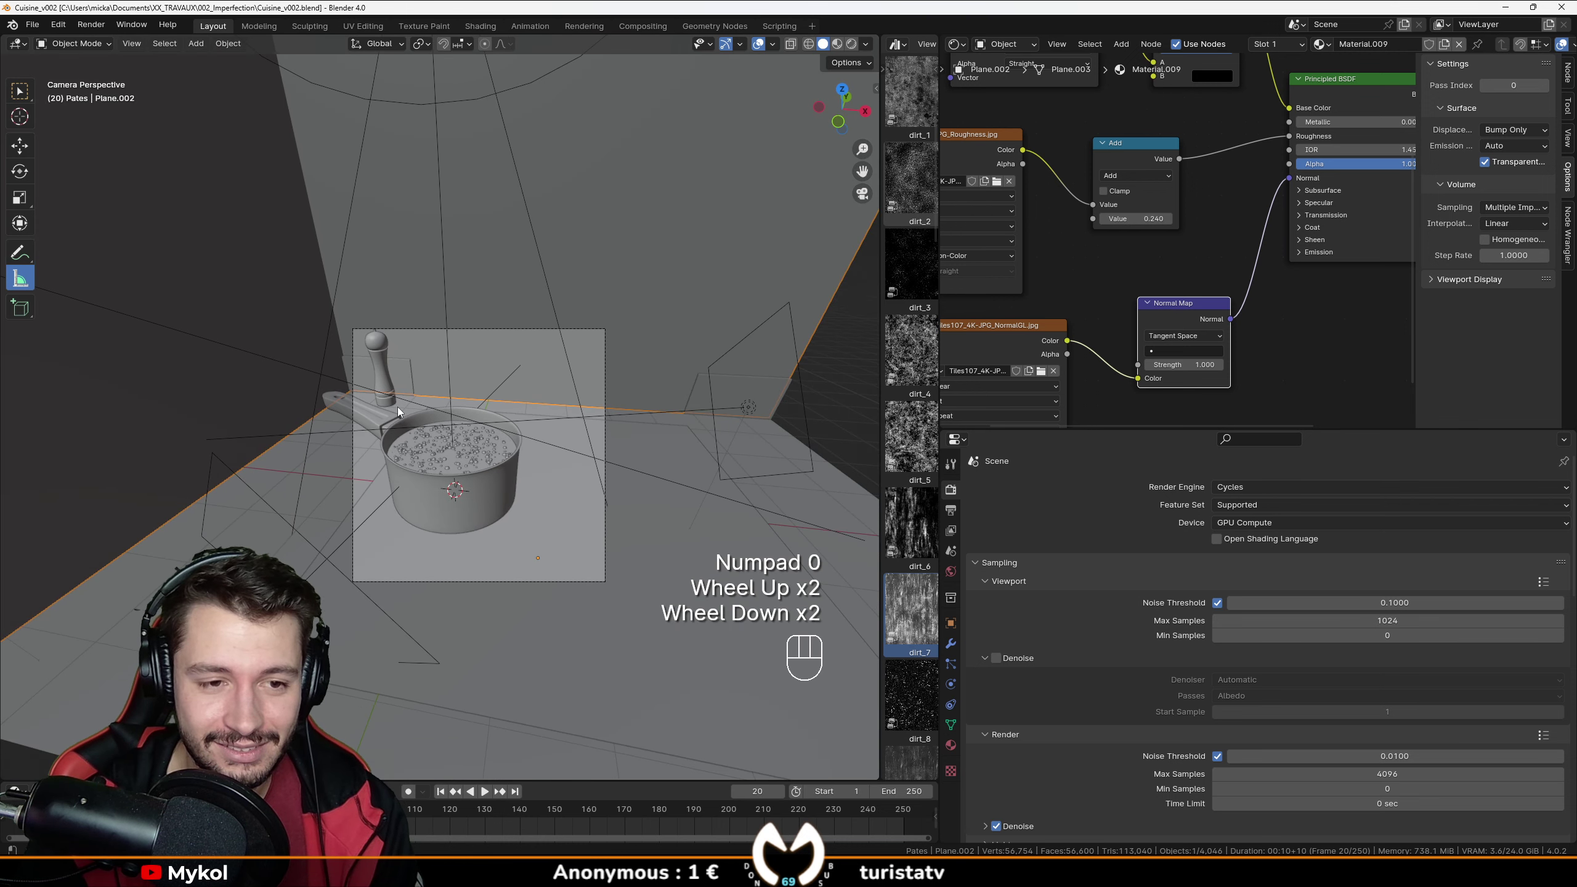
{"action": "scroll", "coordinate": [397, 408], "scroll_direction": "up", "scroll_amount": 3}
{"action": "scroll", "coordinate": [396, 407], "scroll_direction": "down", "scroll_amount": 2}
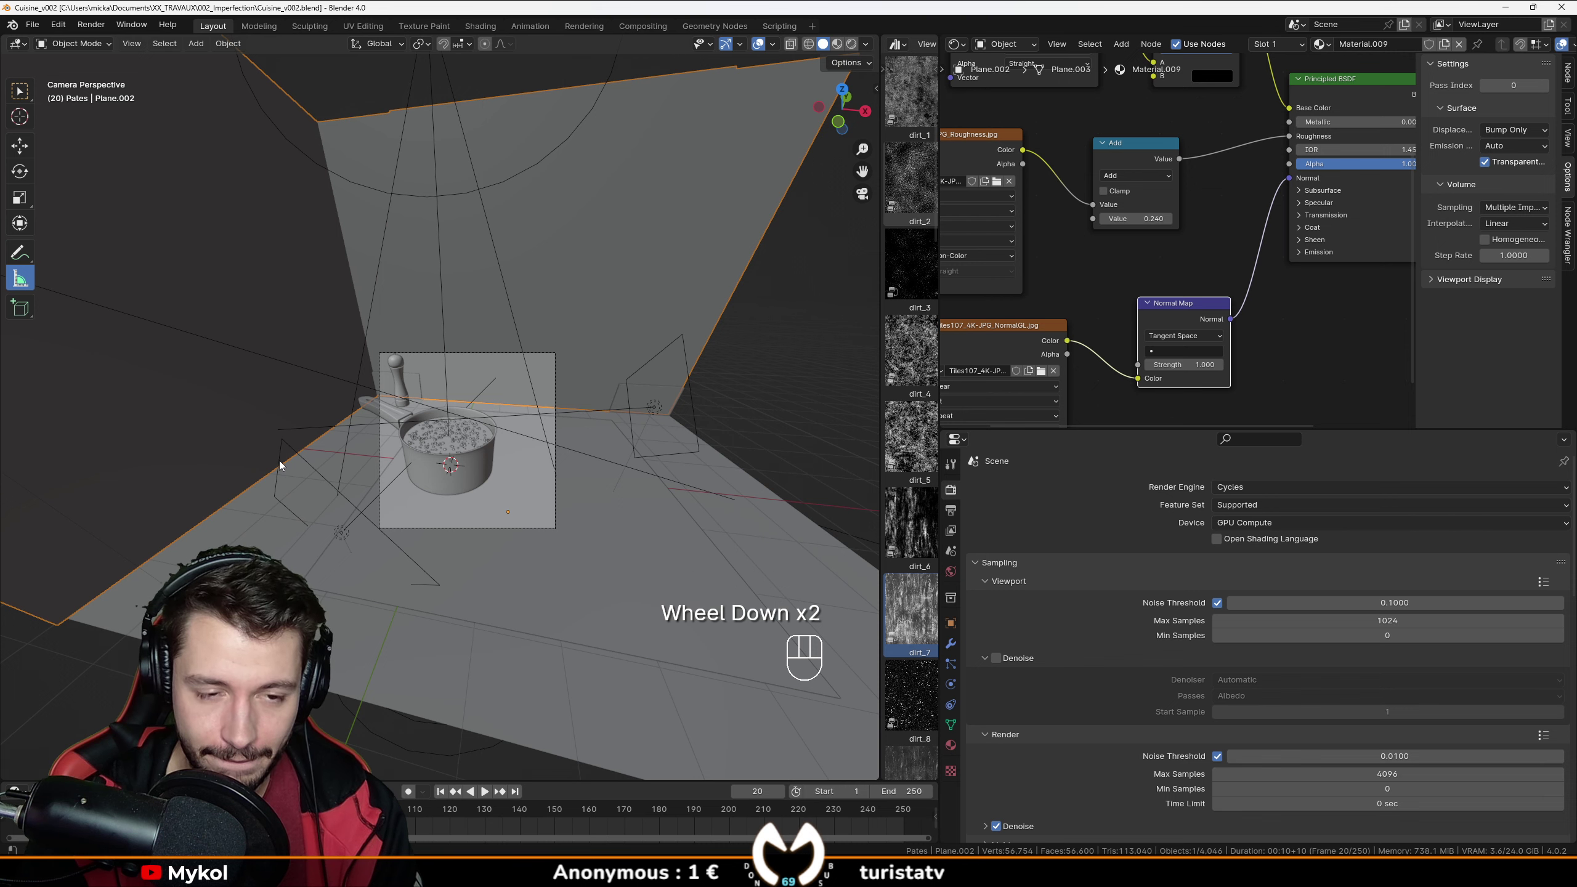
{"action": "scroll", "coordinate": [279, 465], "scroll_direction": "up", "scroll_amount": 2}
{"action": "middle_click_drag", "start_coordinate": [279, 465], "coordinate": [587, 599]}
{"action": "scroll", "coordinate": [587, 599], "scroll_direction": "down", "scroll_amount": 2}
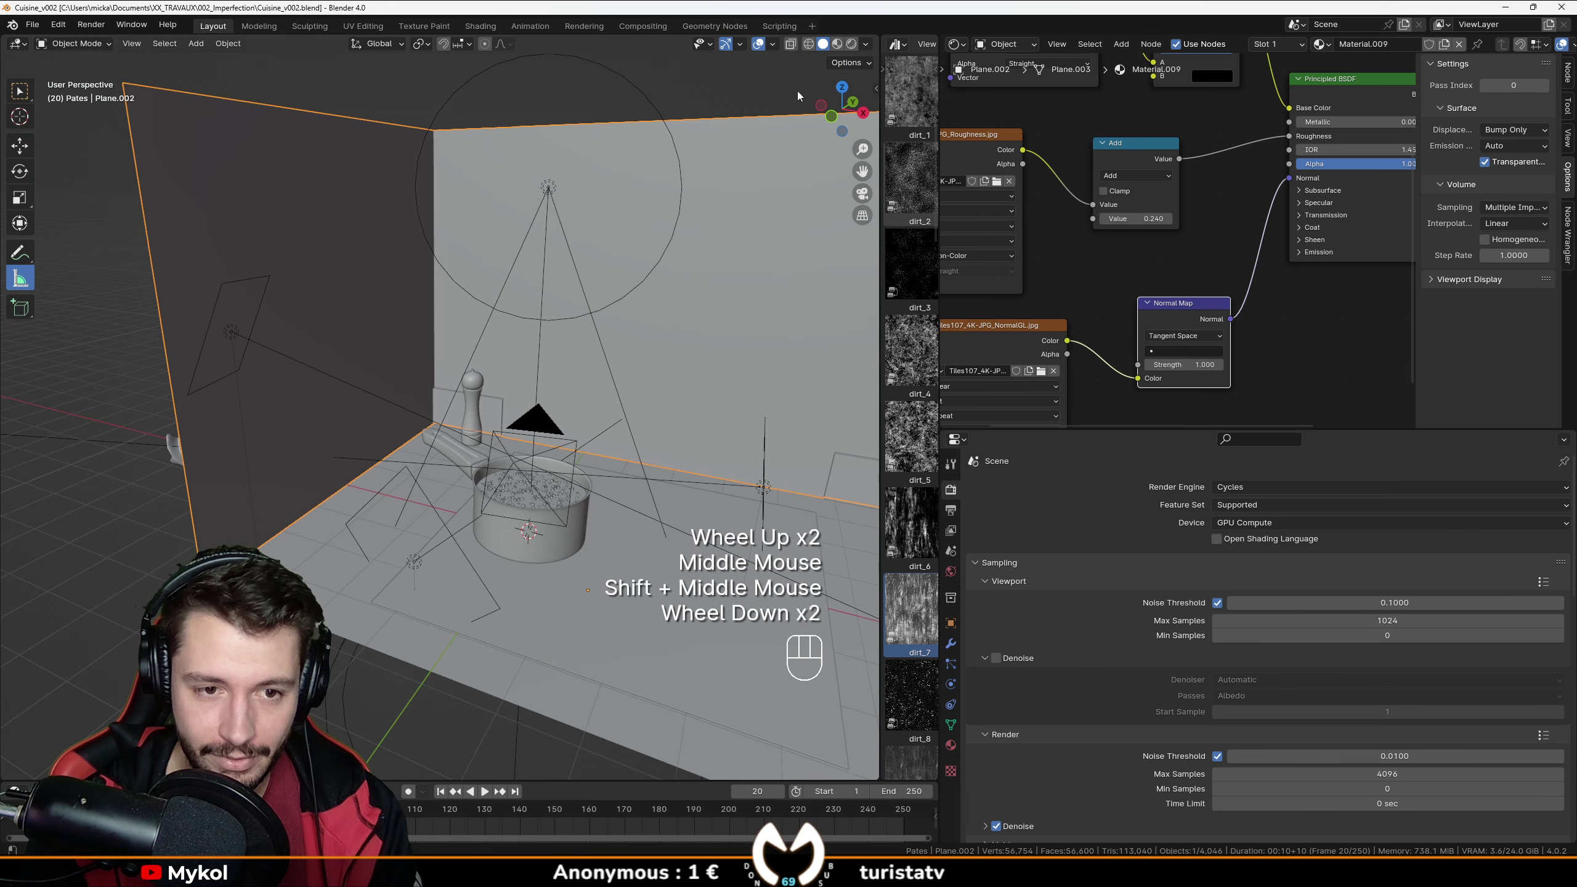
{"action": "left_click", "coordinate": [851, 45]}
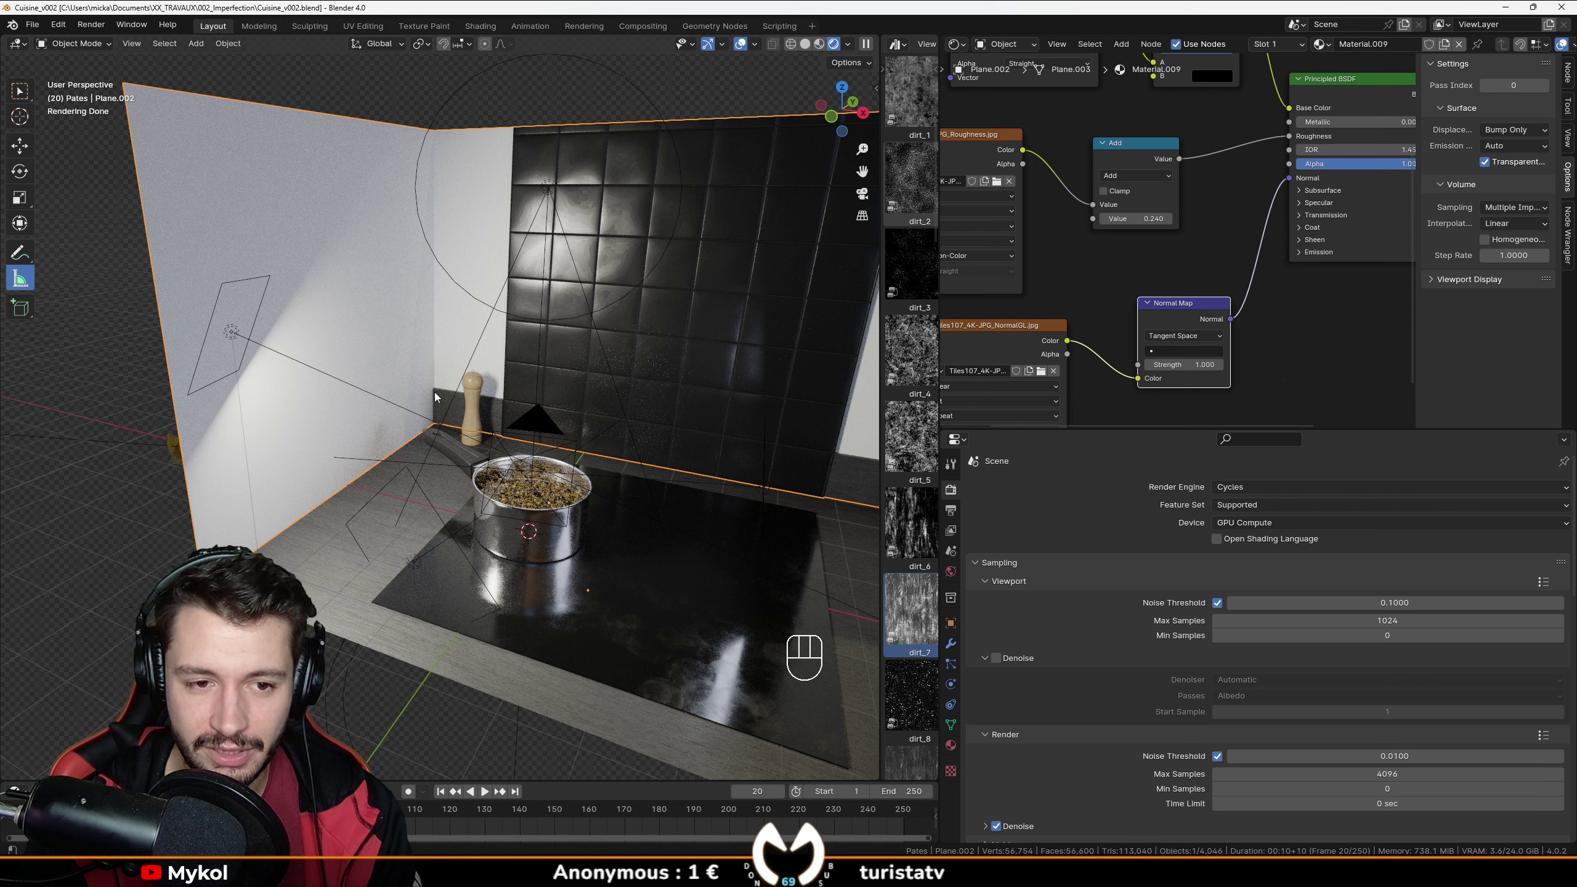
Select the wood-textured plane Plane.003 and orbit closer to the tiled wall and pot.
{"action": "left_click", "coordinate": [443, 398]}
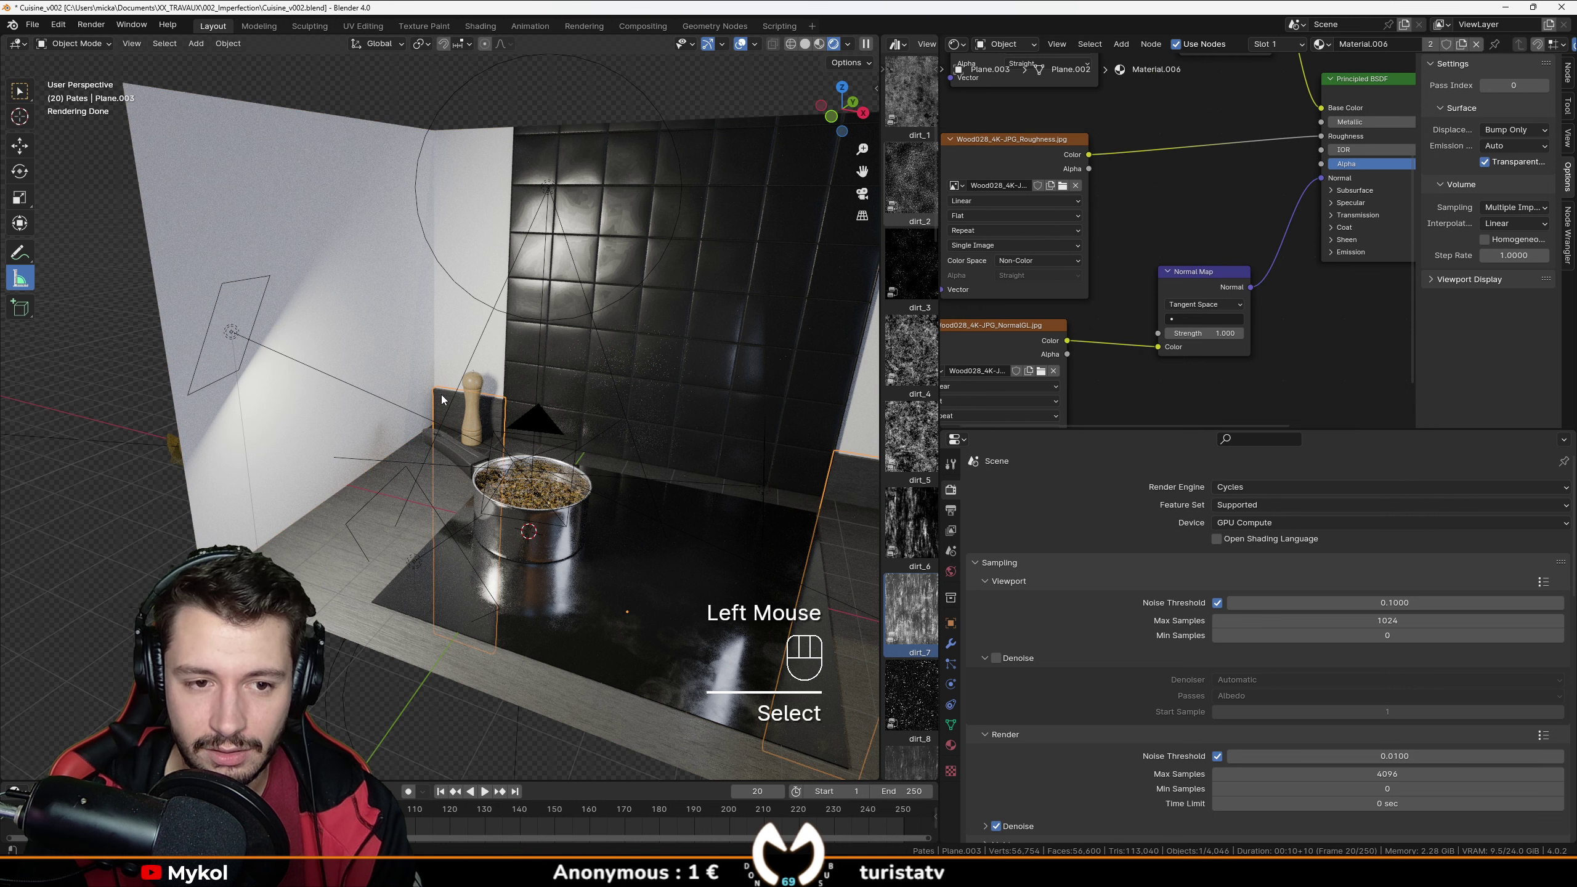
{"action": "middle_click_drag", "start_coordinate": [373, 415], "coordinate": [447, 496]}
{"action": "scroll", "coordinate": [418, 428], "scroll_direction": "up", "scroll_amount": 2}
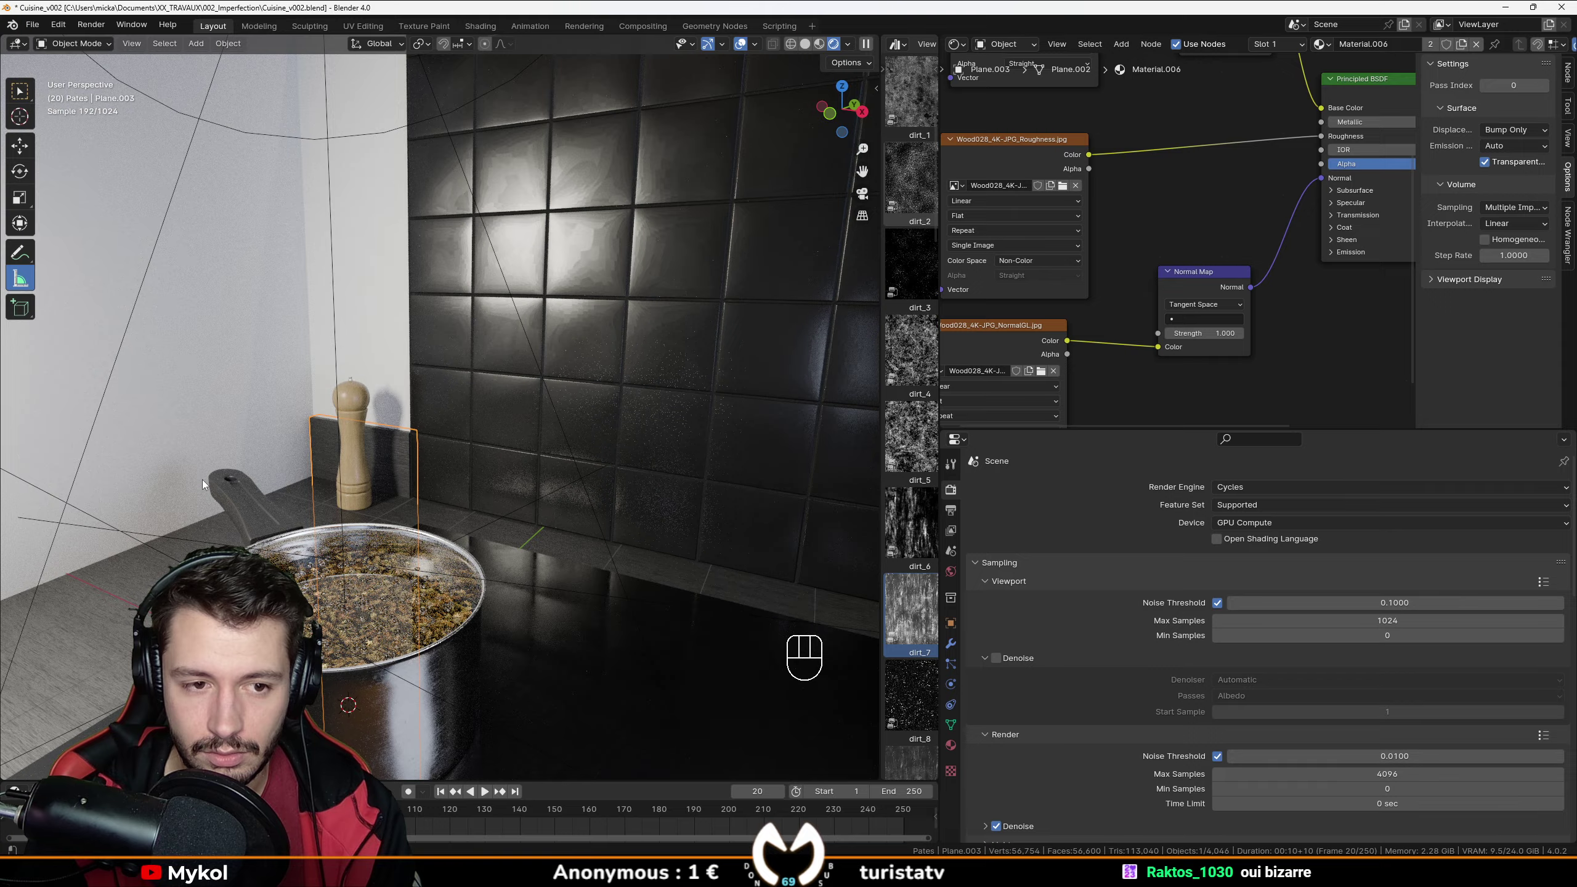
{"action": "scroll", "coordinate": [377, 481], "scroll_direction": "up", "scroll_amount": 2}
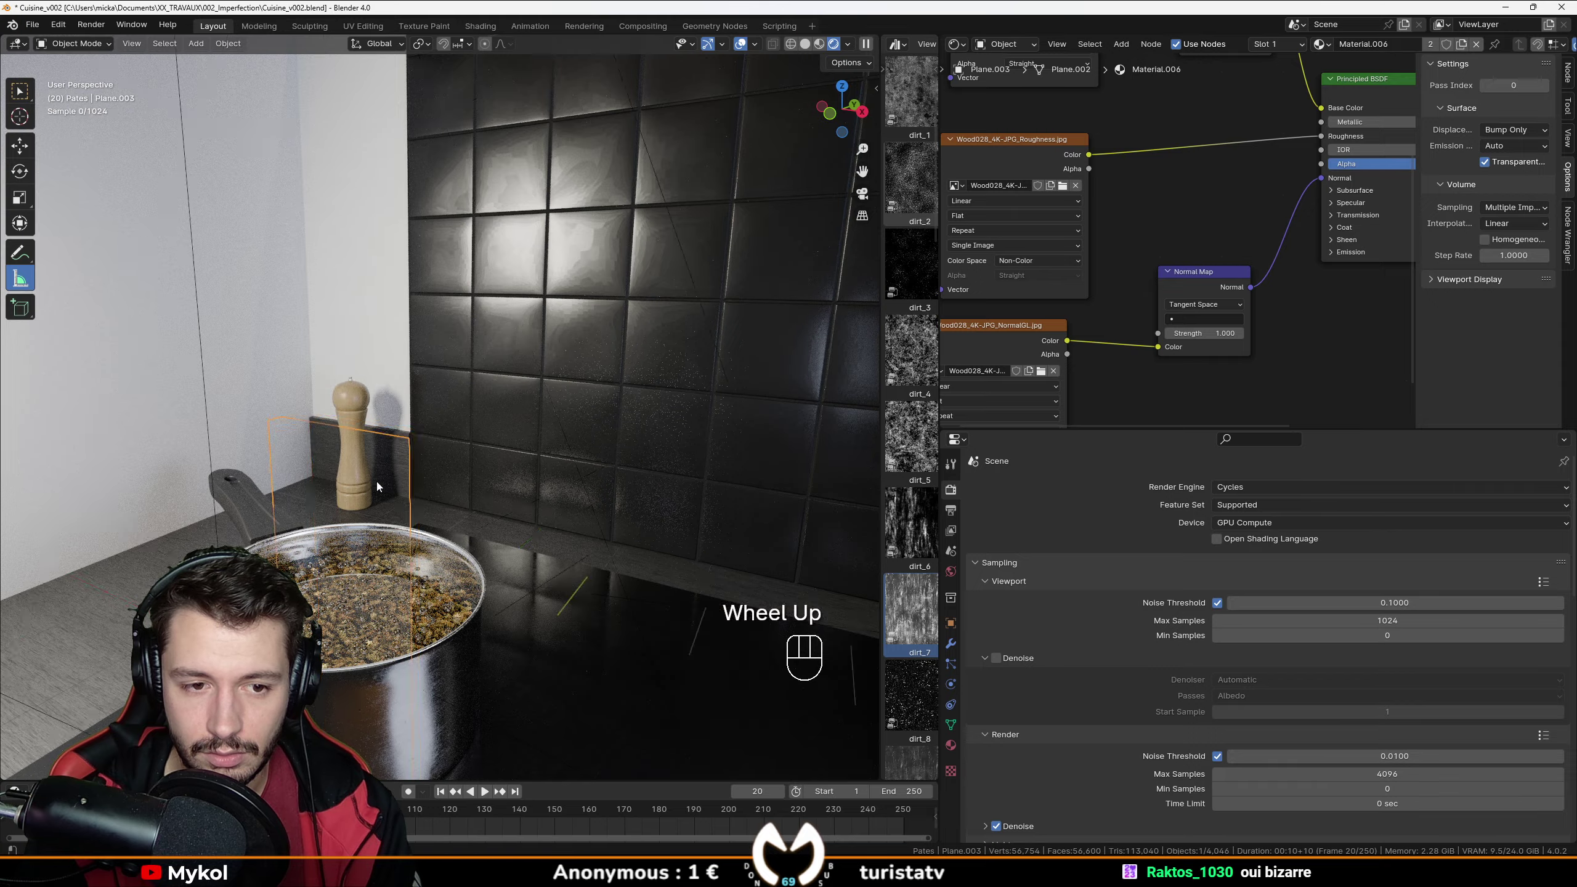
{"action": "scroll", "coordinate": [443, 482], "scroll_direction": "down", "scroll_amount": 4}
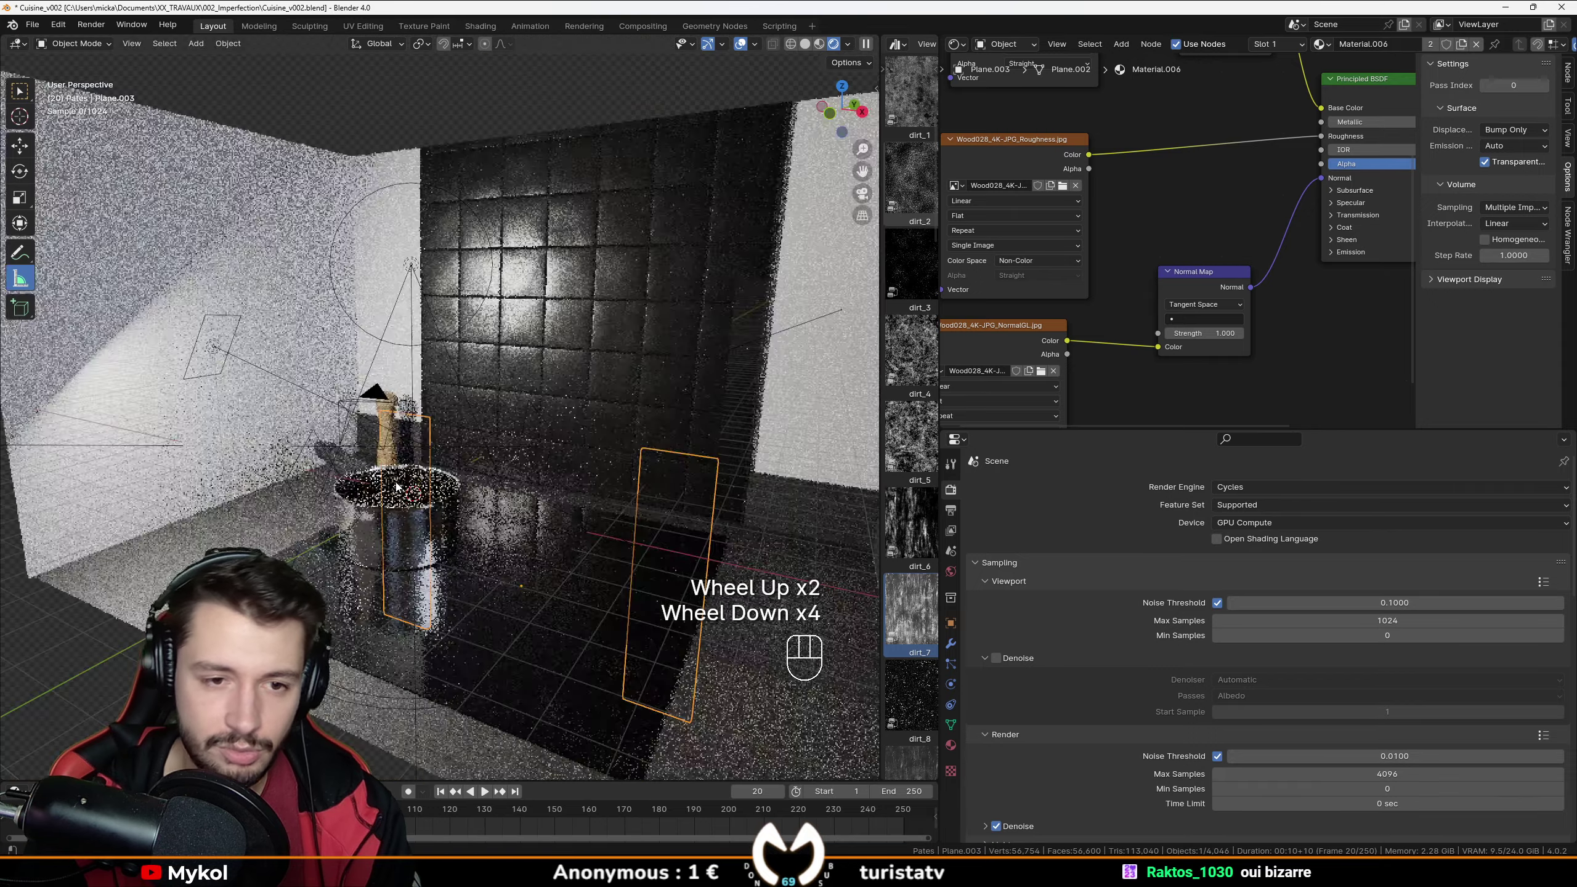
{"action": "scroll", "coordinate": [547, 447], "scroll_direction": "up", "scroll_amount": 1}
Deselect everything, orbit around the kitchen corner, and save the blend file.
{"action": "left_click", "coordinate": [839, 407]}
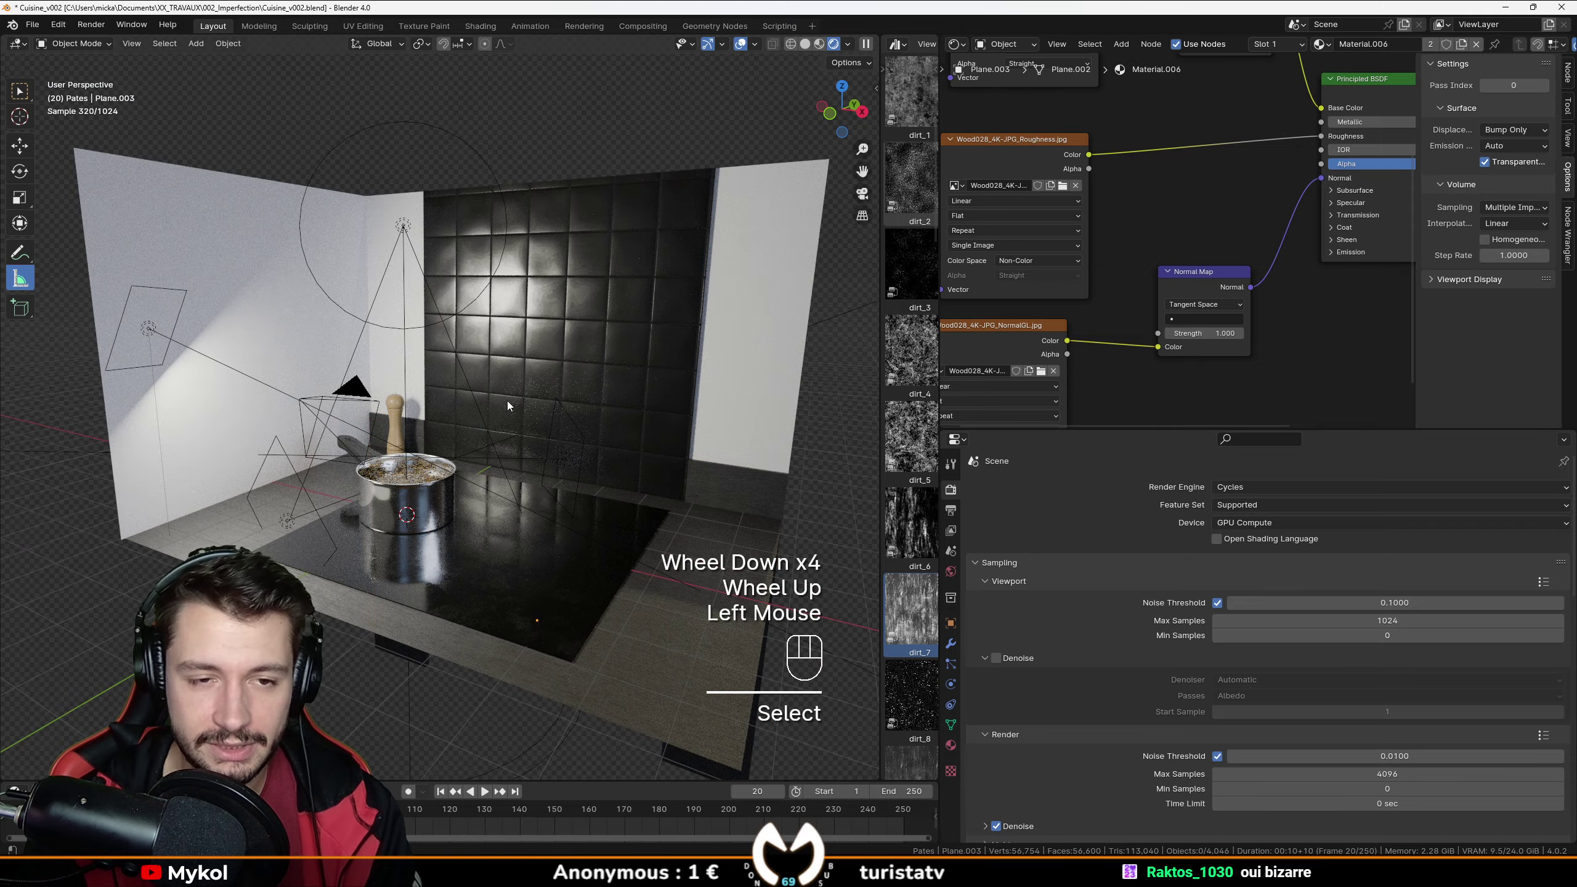
{"action": "mouse_move", "coordinate": [488, 385]}
{"action": "middle_mouse_down"}
{"action": "mouse_move", "coordinate": [500, 388]}
{"action": "mouse_move", "coordinate": [463, 404]}
{"action": "mouse_move", "coordinate": [451, 445]}
{"action": "mouse_move", "coordinate": [475, 517]}
{"action": "mouse_move", "coordinate": [513, 484]}
{"action": "mouse_move", "coordinate": [443, 399]}
{"action": "mouse_move", "coordinate": [450, 429]}
{"action": "mouse_move", "coordinate": [456, 446]}
{"action": "mouse_move", "coordinate": [472, 335]}
{"action": "mouse_move", "coordinate": [407, 444]}
{"action": "mouse_move", "coordinate": [447, 398]}
{"action": "mouse_move", "coordinate": [415, 384]}
{"action": "middle_mouse_up"}
{"action": "scroll", "coordinate": [506, 518], "scroll_direction": "up", "scroll_amount": 1}
{"action": "scroll", "coordinate": [505, 522], "scroll_direction": "up", "scroll_amount": 1}
{"action": "scroll", "coordinate": [444, 399], "scroll_direction": "up", "scroll_amount": 2}
{"action": "scroll", "coordinate": [435, 404], "scroll_direction": "down", "scroll_amount": 1}
{"action": "key", "text": "ctrl+s"}
{"action": "scroll", "coordinate": [461, 377], "scroll_direction": "down", "scroll_amount": 1}
Toggle Solid shading and save, return to Rendered, select the countertop, then show the hob image search.
{"action": "key", "text": "z"}
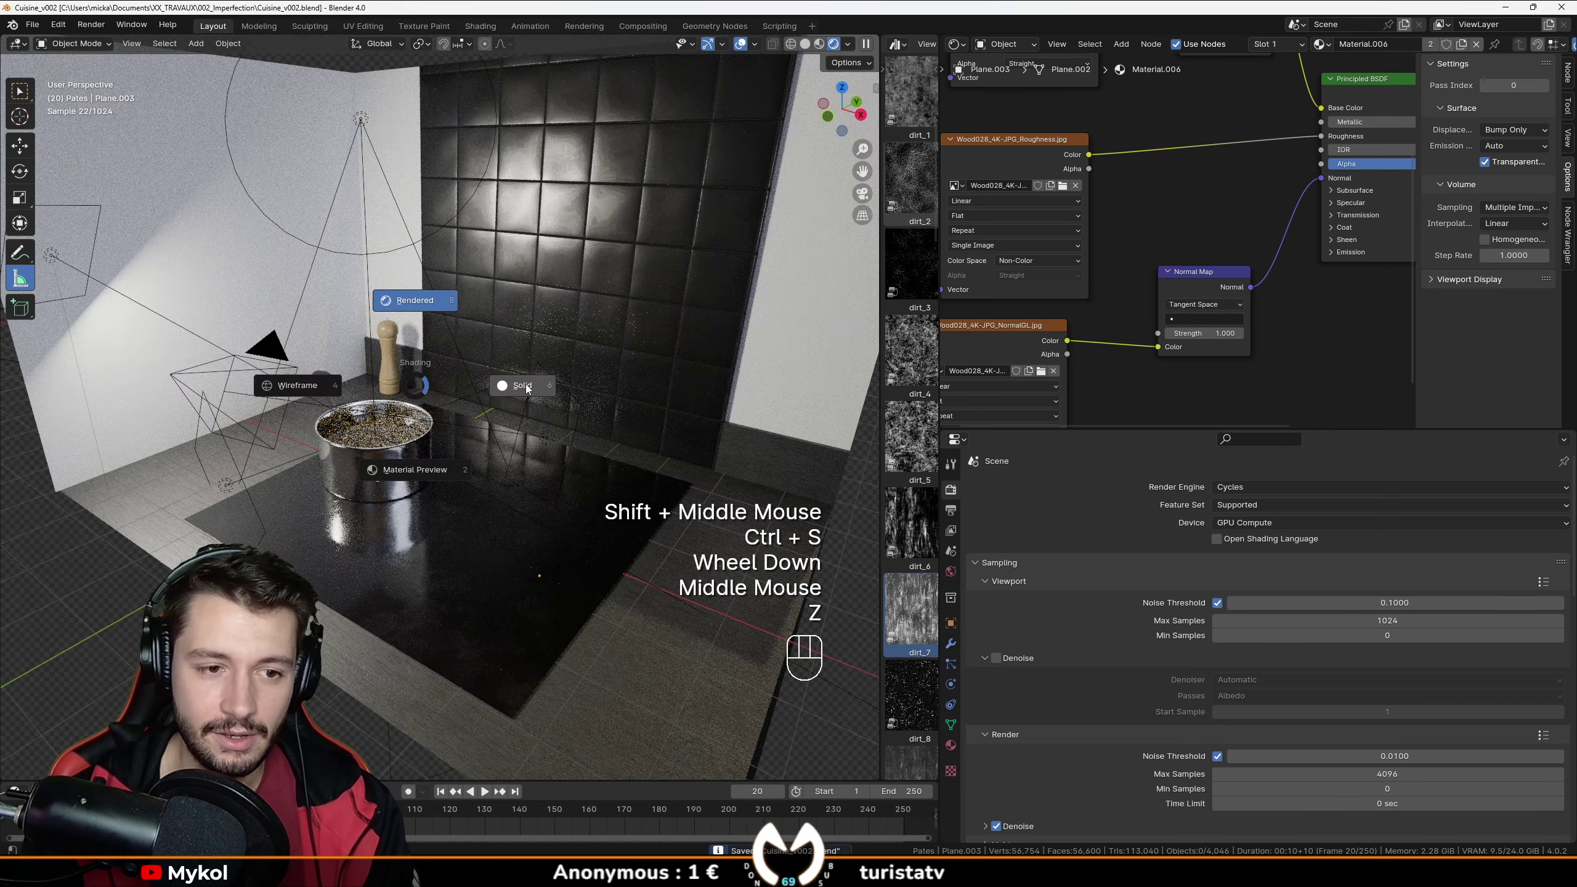
{"action": "left_click", "coordinate": [527, 389]}
{"action": "mouse_move", "coordinate": [527, 388]}
{"action": "middle_mouse_down"}
{"action": "mouse_move", "coordinate": [454, 385]}
{"action": "mouse_move", "coordinate": [500, 401]}
{"action": "middle_mouse_up"}
{"action": "key", "text": "ctrl+s"}
{"action": "left_click", "coordinate": [851, 44]}
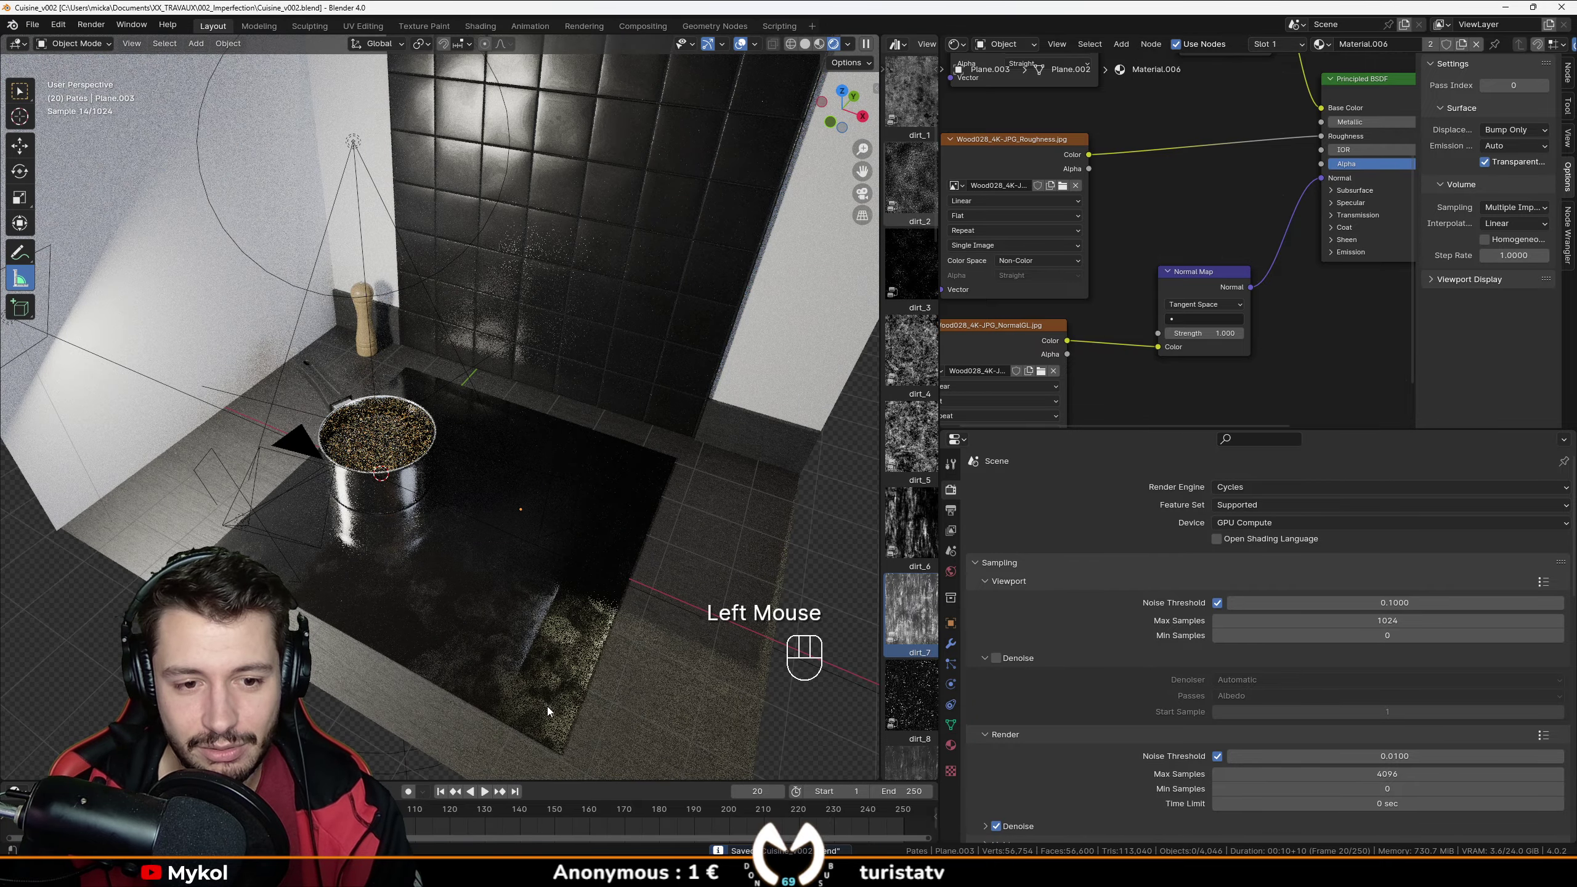
{"action": "middle_click_drag", "start_coordinate": [409, 663], "coordinate": [444, 624]}
{"action": "scroll", "coordinate": [569, 591], "scroll_direction": "up", "scroll_amount": 2}
{"action": "scroll", "coordinate": [569, 591], "scroll_direction": "up", "scroll_amount": 1}
{"action": "middle_click_drag", "start_coordinate": [569, 592], "coordinate": [561, 626]}
{"action": "scroll", "coordinate": [476, 506], "scroll_direction": "down", "scroll_amount": 2}
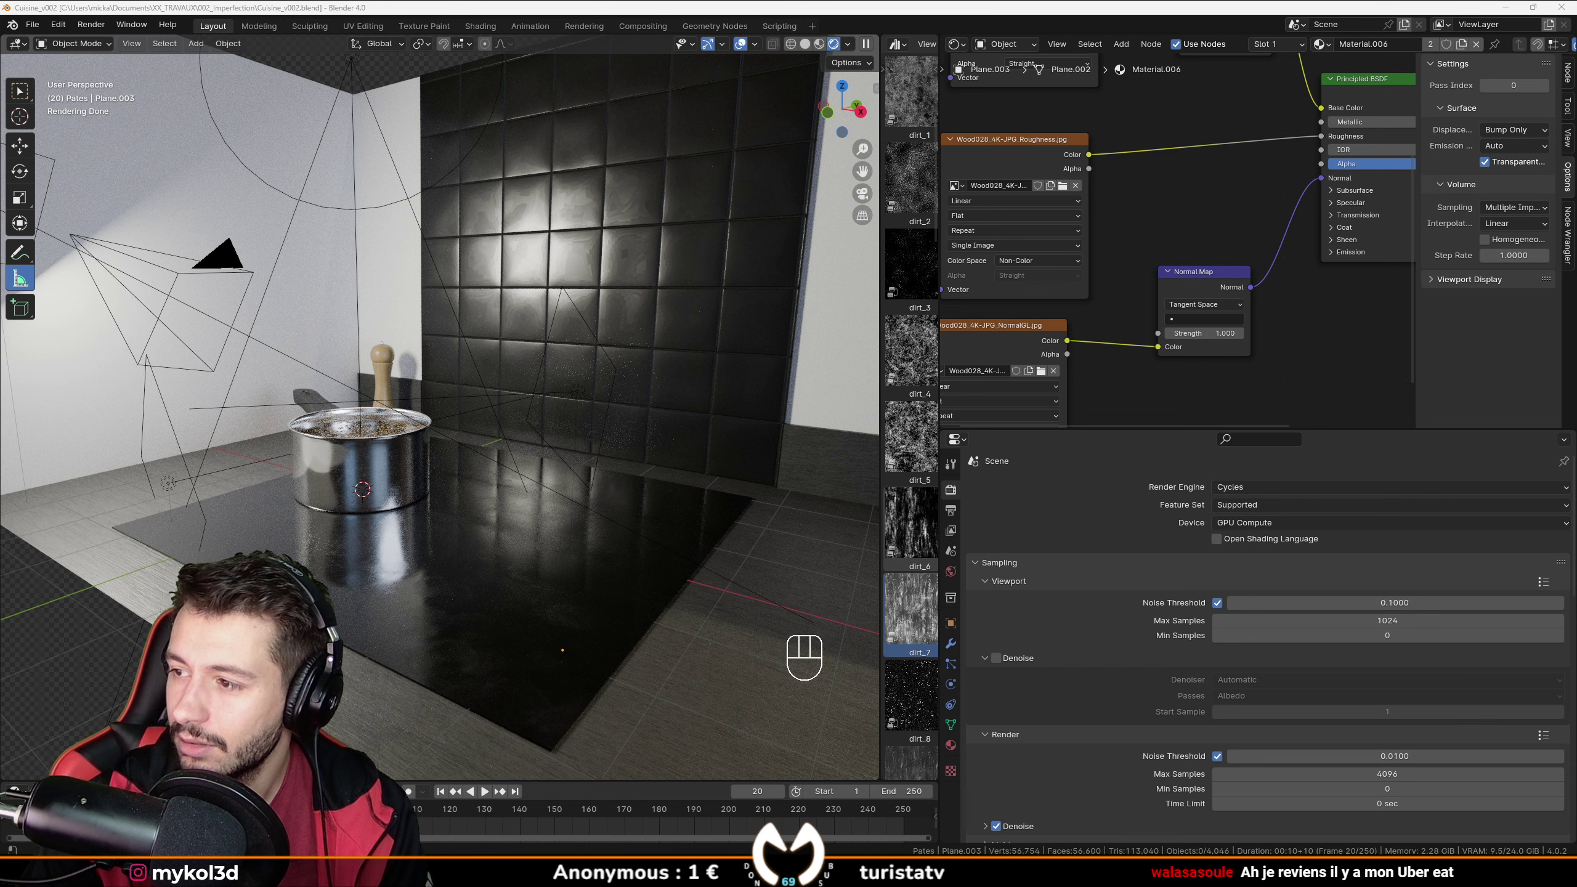
{"action": "left_click", "coordinate": [521, 550]}
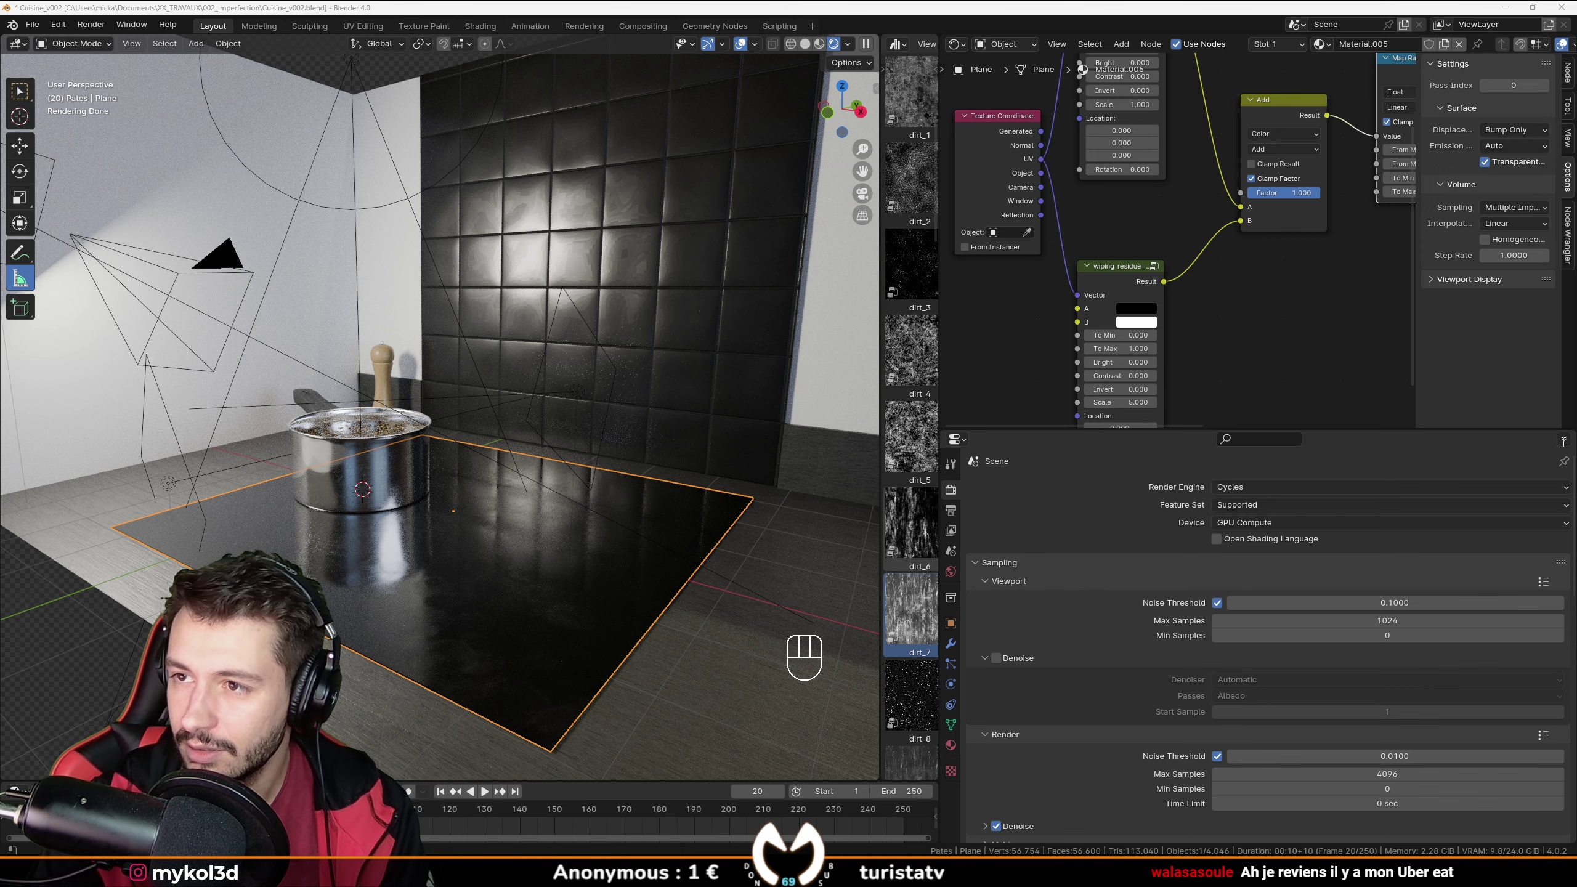
{"action": "left_click_drag", "start_coordinate": [559, 81], "coordinate": [559, 2]}
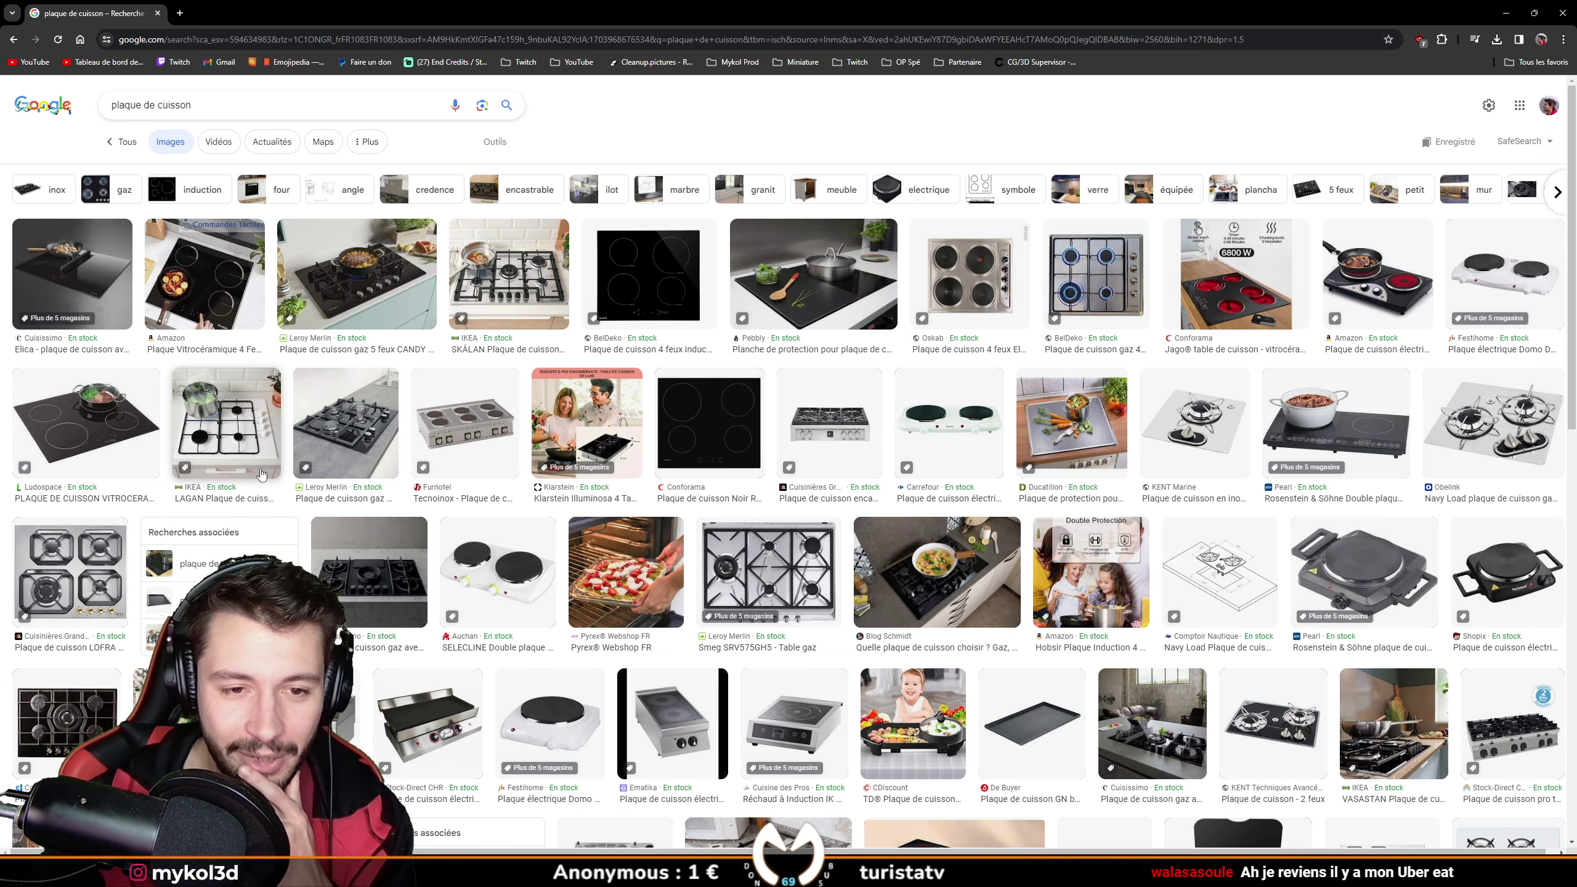
Preview the BelDeko, Blog Schmidt, Leroy Merlin and Conforama hob photos.
{"action": "left_click", "coordinate": [643, 289]}
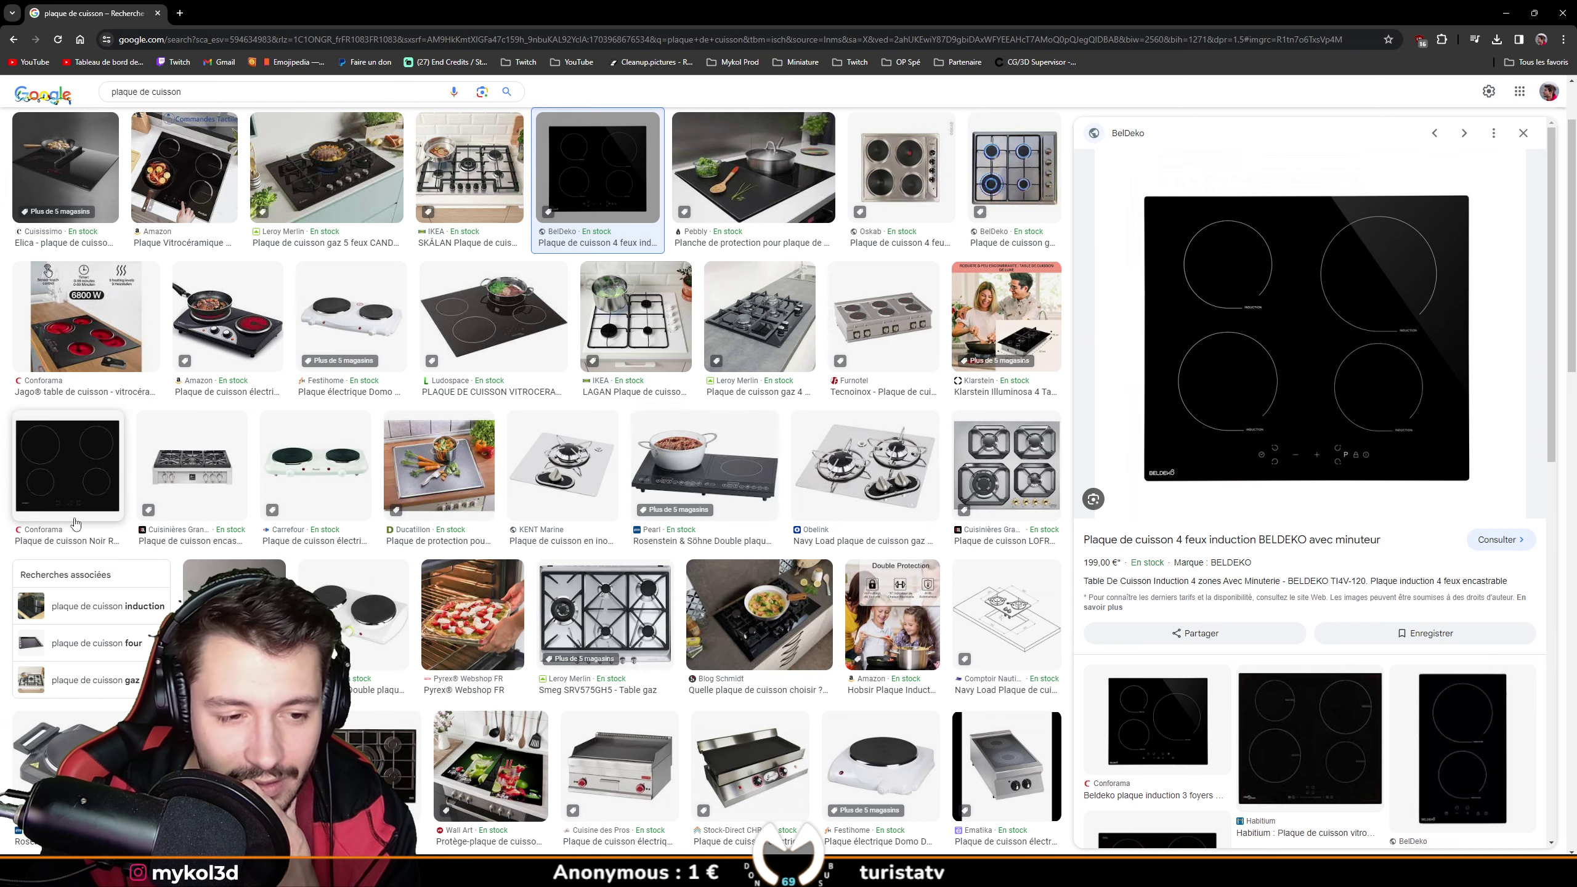
{"action": "left_click", "coordinate": [776, 612]}
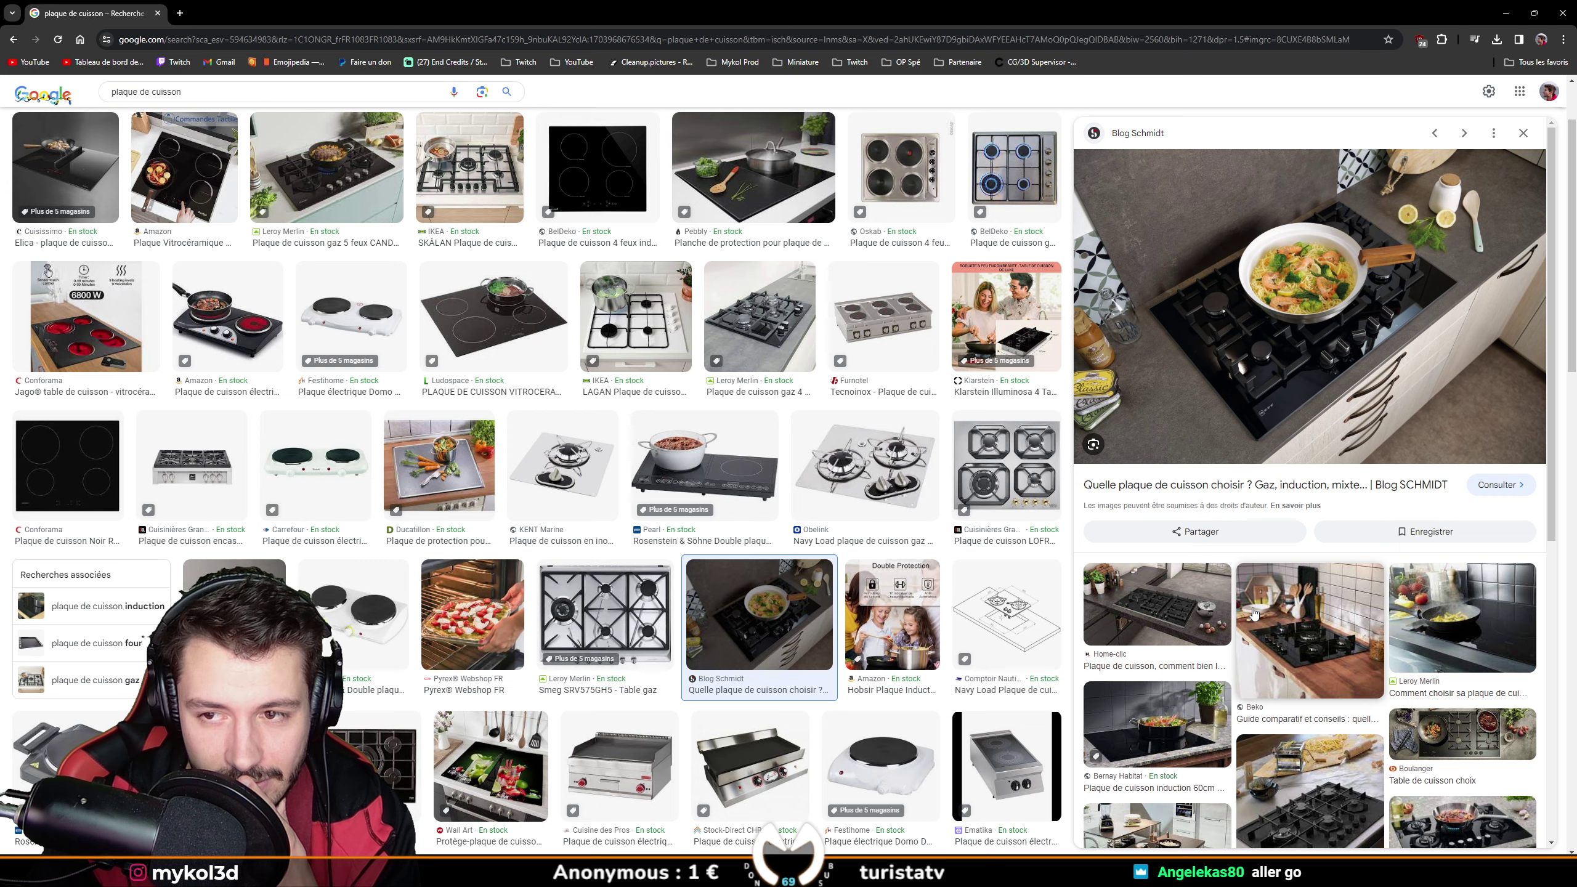
{"action": "left_click", "coordinate": [1489, 609]}
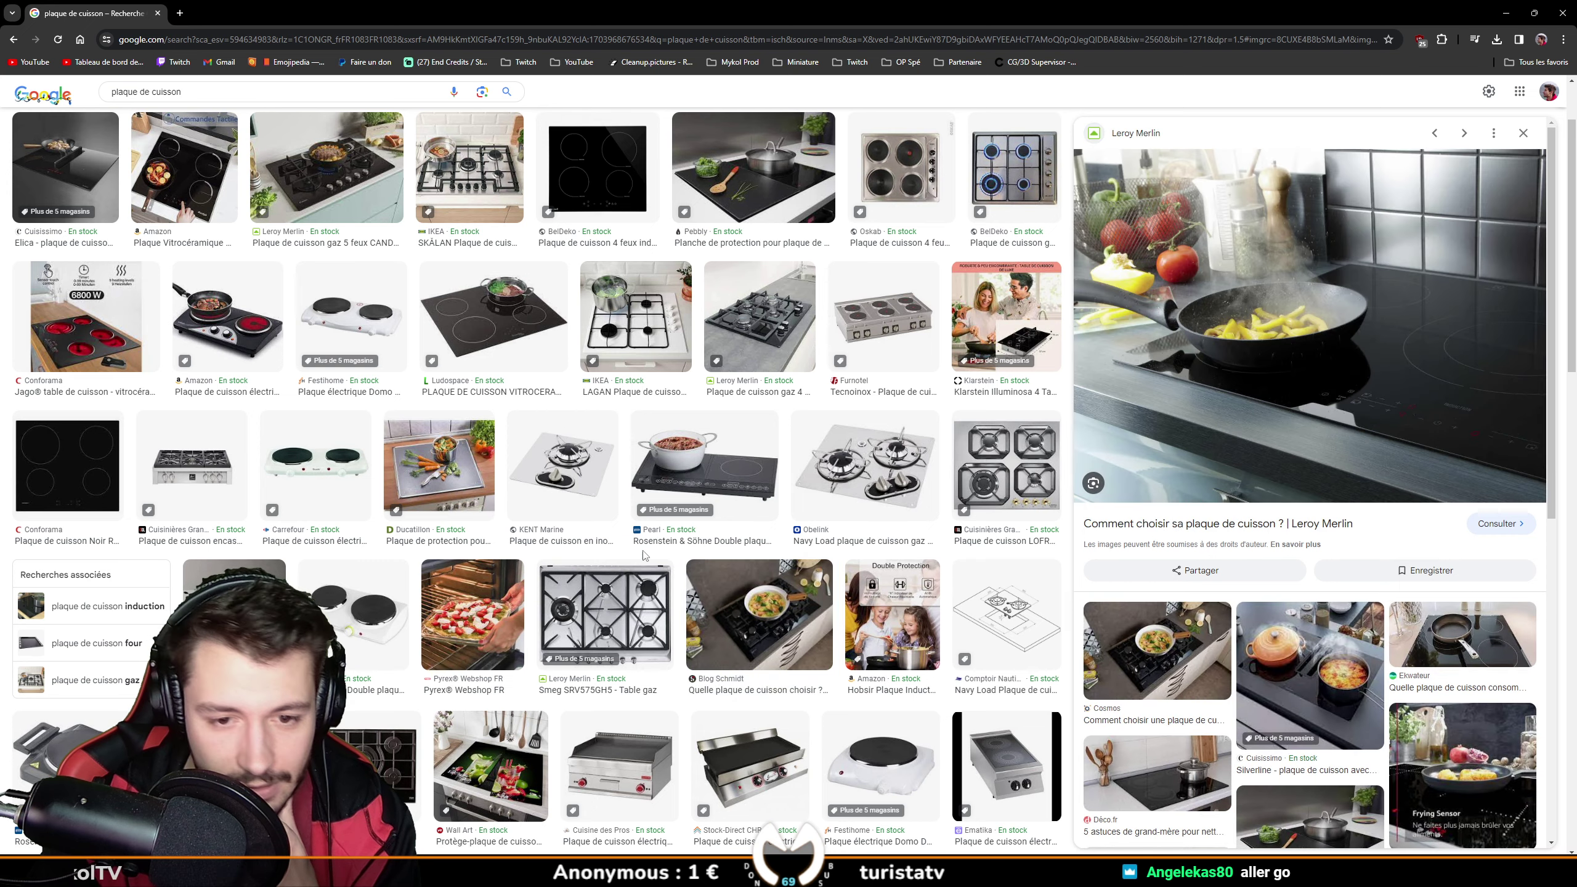
{"action": "scroll", "coordinate": [148, 578], "scroll_direction": "up", "scroll_amount": 2}
{"action": "left_click", "coordinate": [70, 594]}
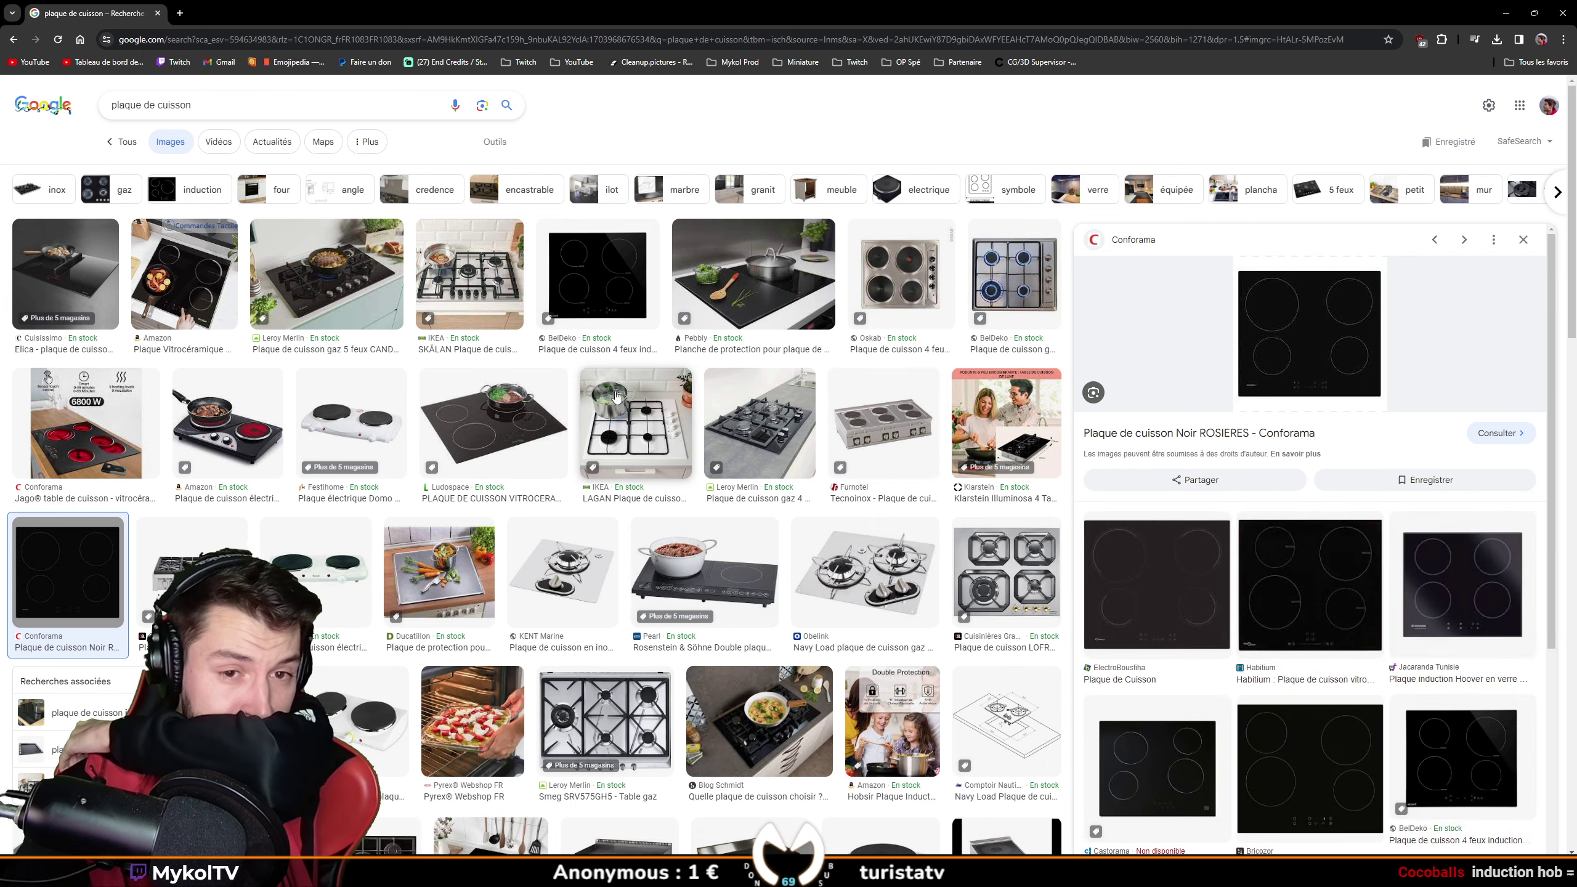
{"action": "left_click", "coordinate": [1301, 595]}
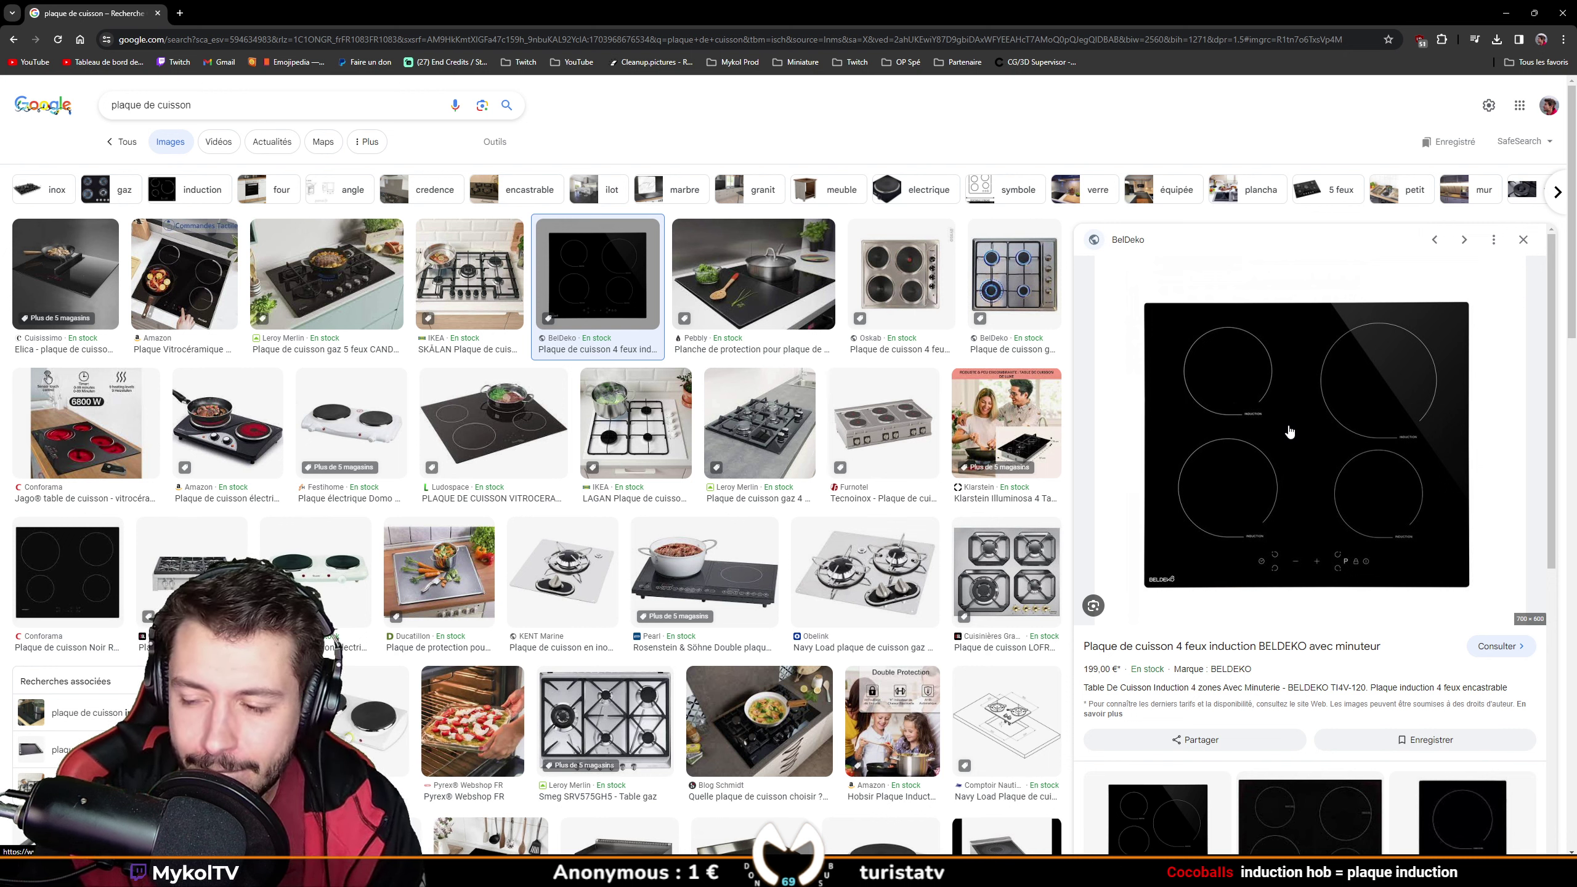
{"action": "scroll", "coordinate": [1289, 431], "scroll_direction": "down", "scroll_amount": 4}
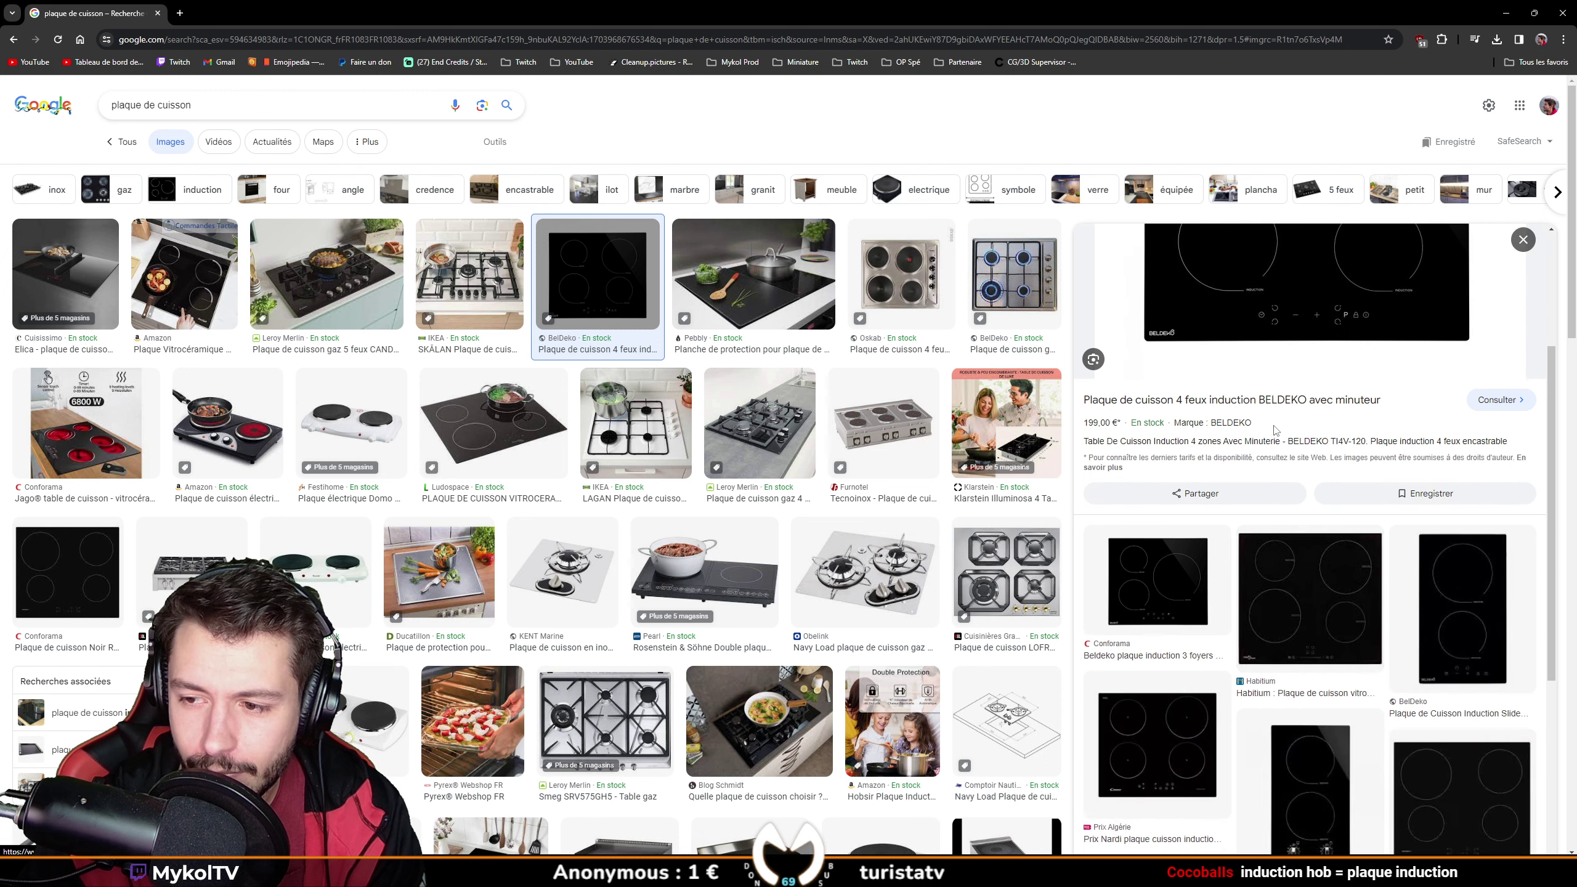
Search Google Images for 'induction hob' and open the electriQ 60cm hob page in a new tab.
{"action": "left_click_drag", "start_coordinate": [194, 107], "coordinate": [5, 117]}
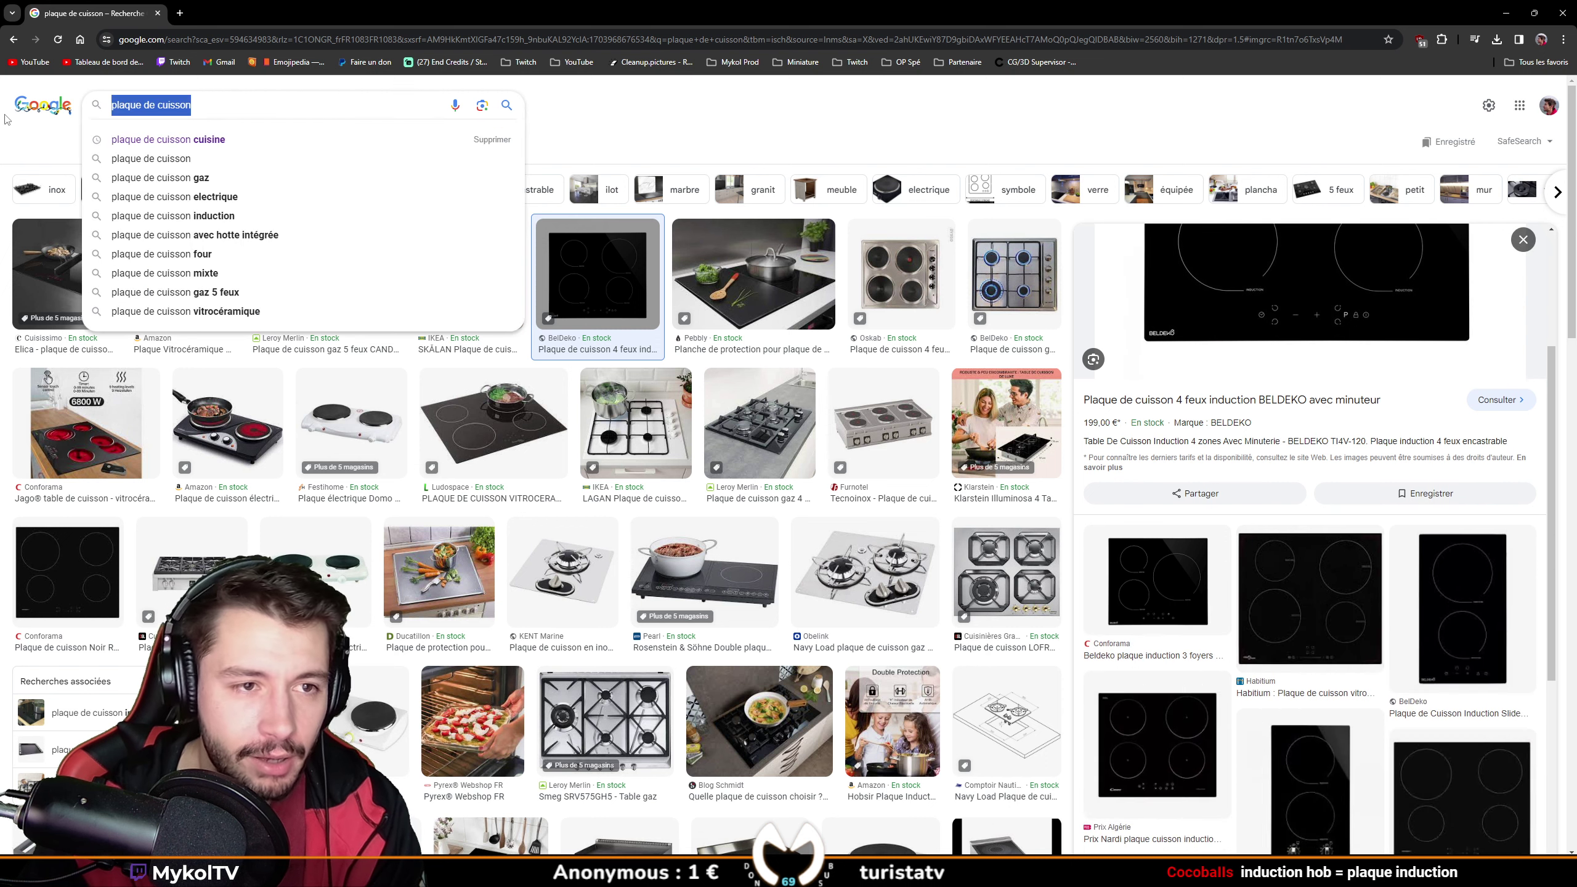
{"action": "type", "text": "induction ho"}
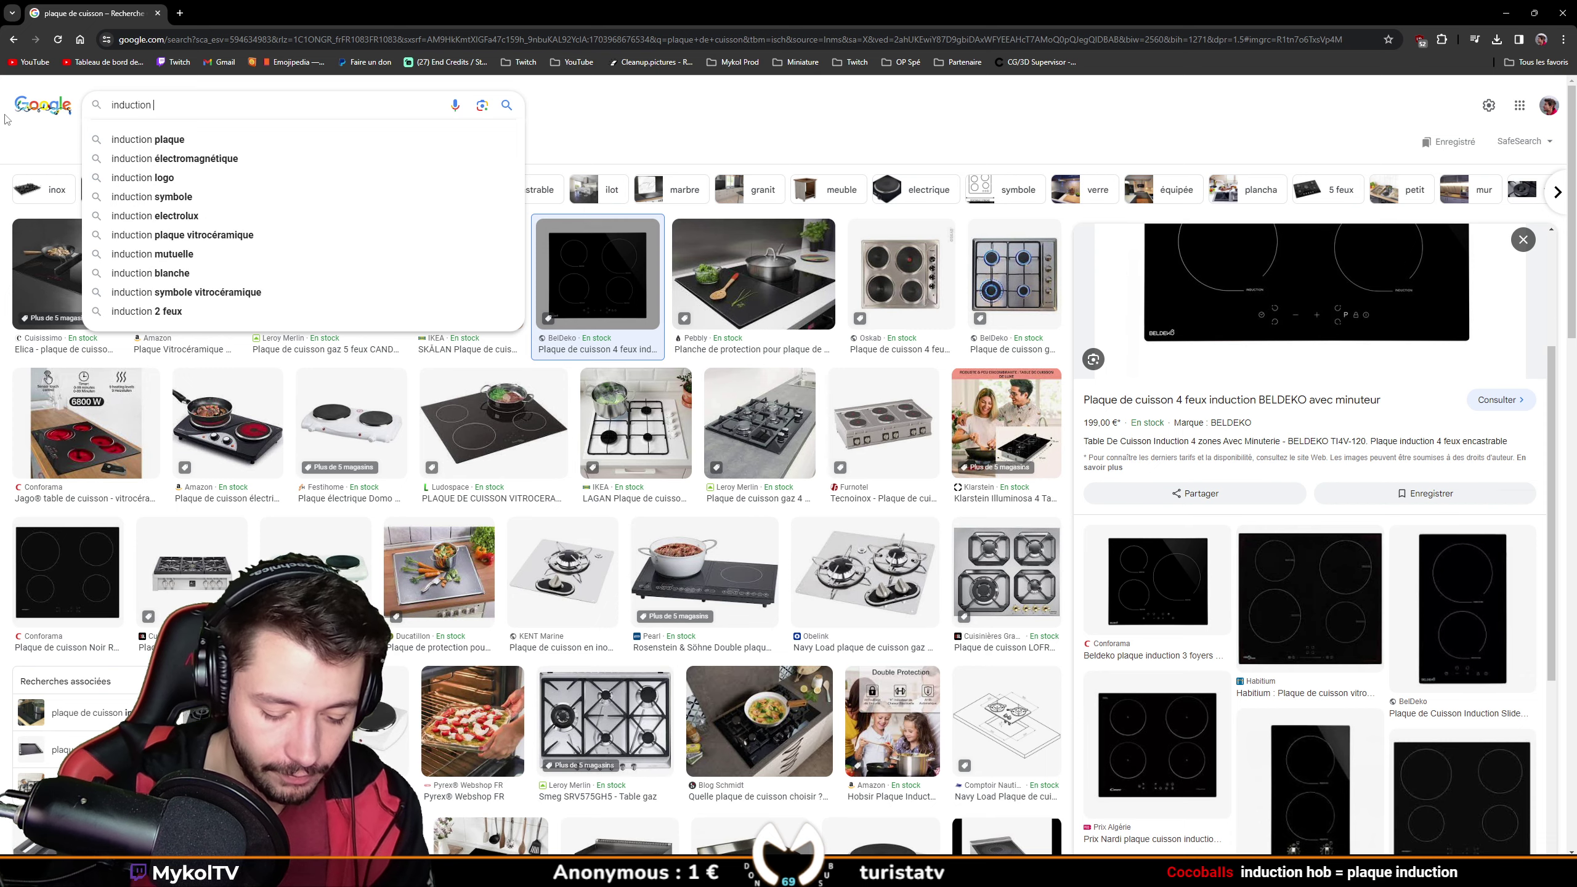
{"action": "type", "text": "b"}
{"action": "key", "text": "Return"}
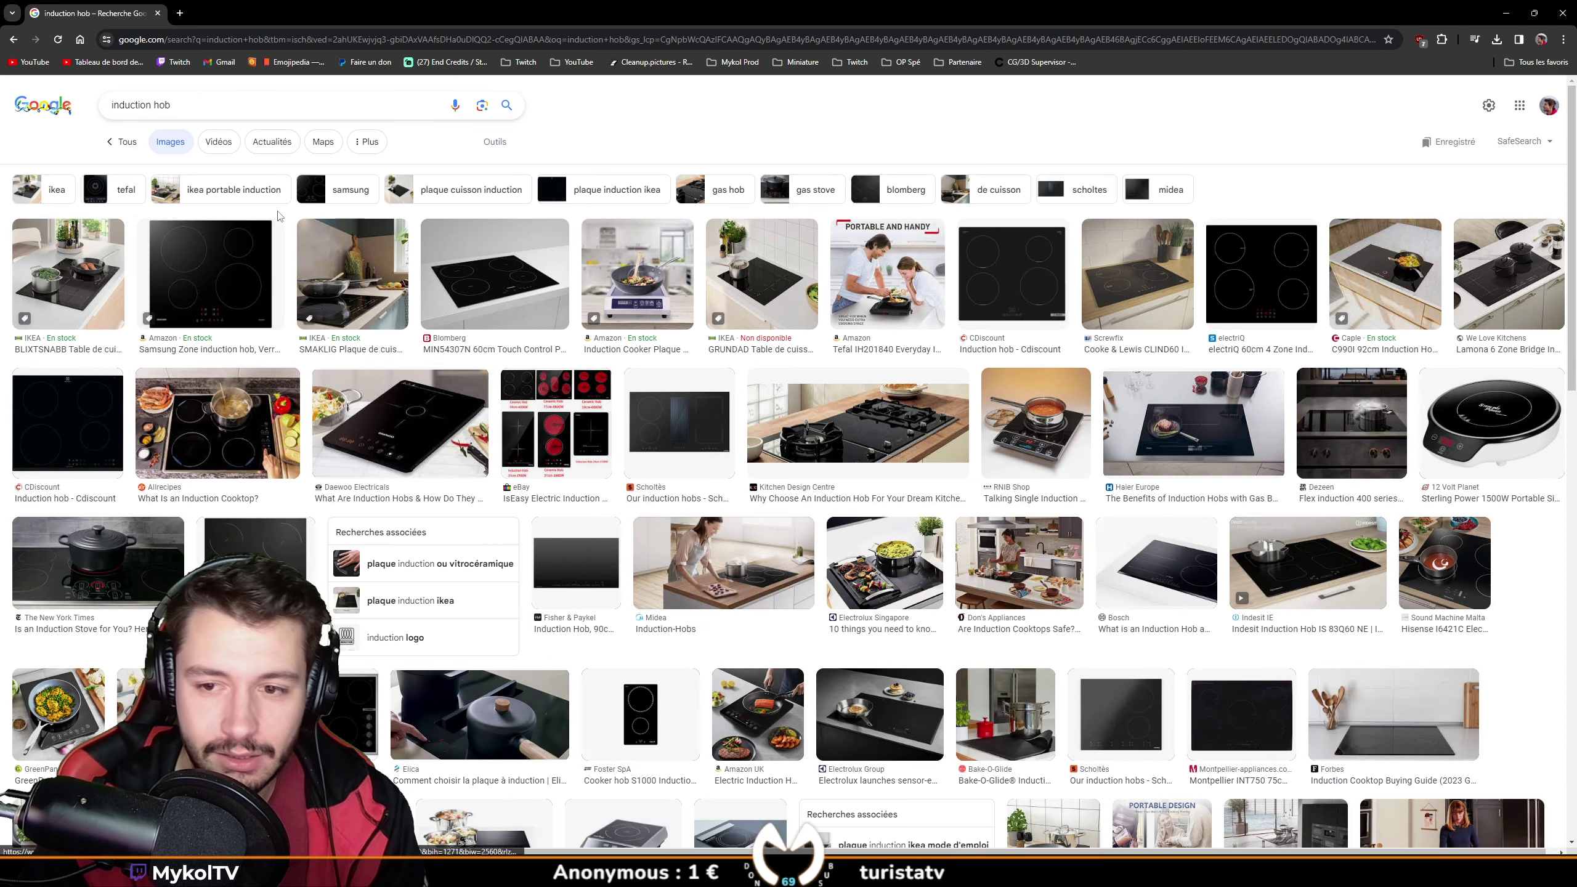
{"action": "left_click", "coordinate": [1276, 265]}
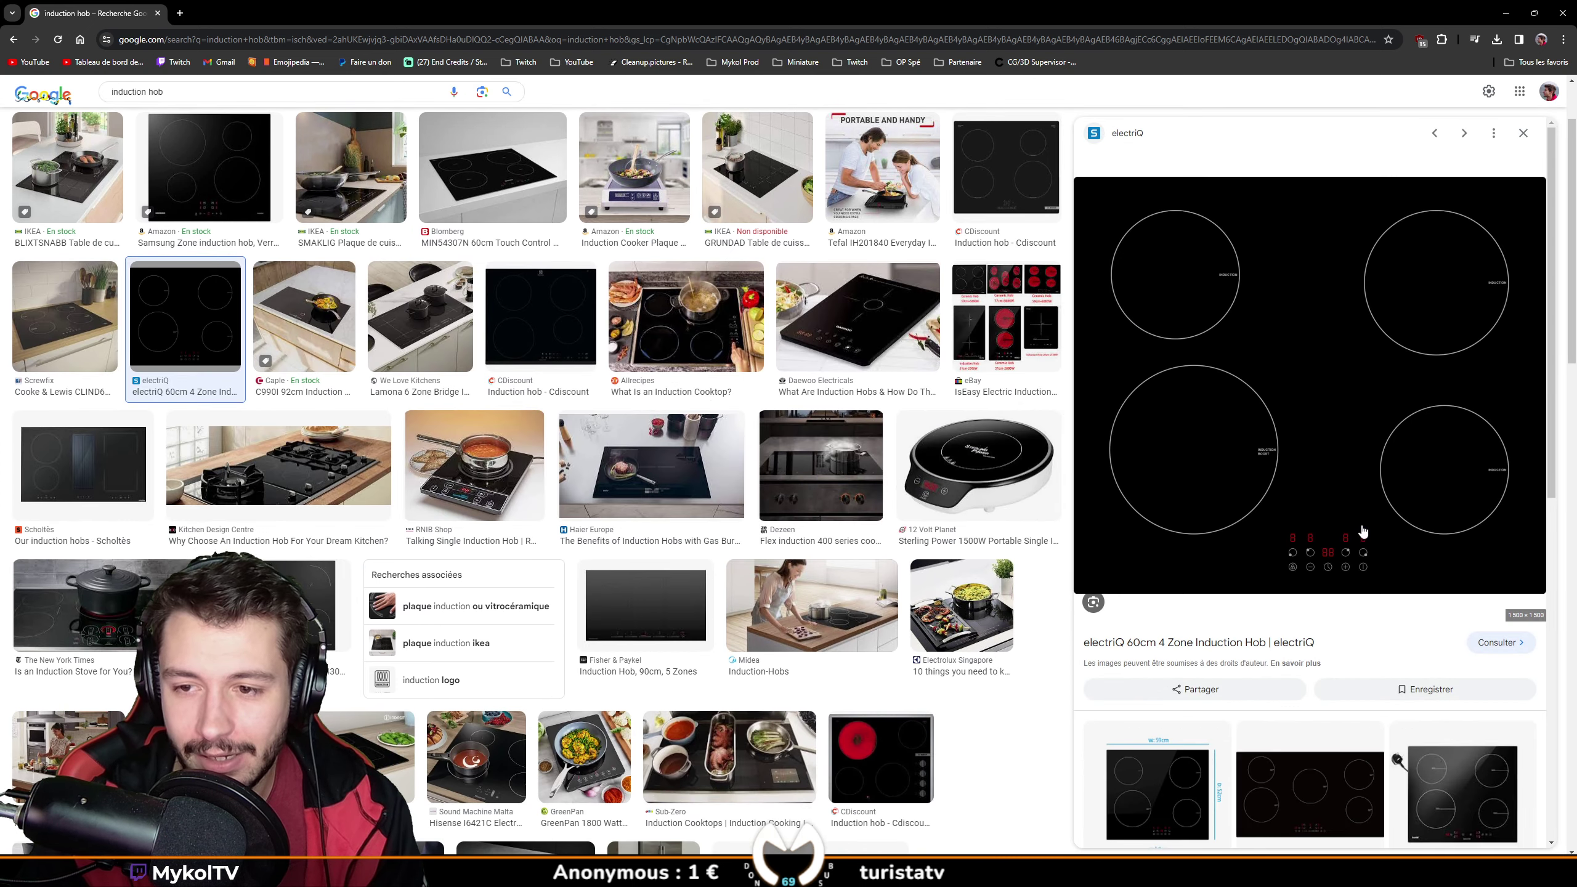
{"action": "right_click", "coordinate": [1273, 284]}
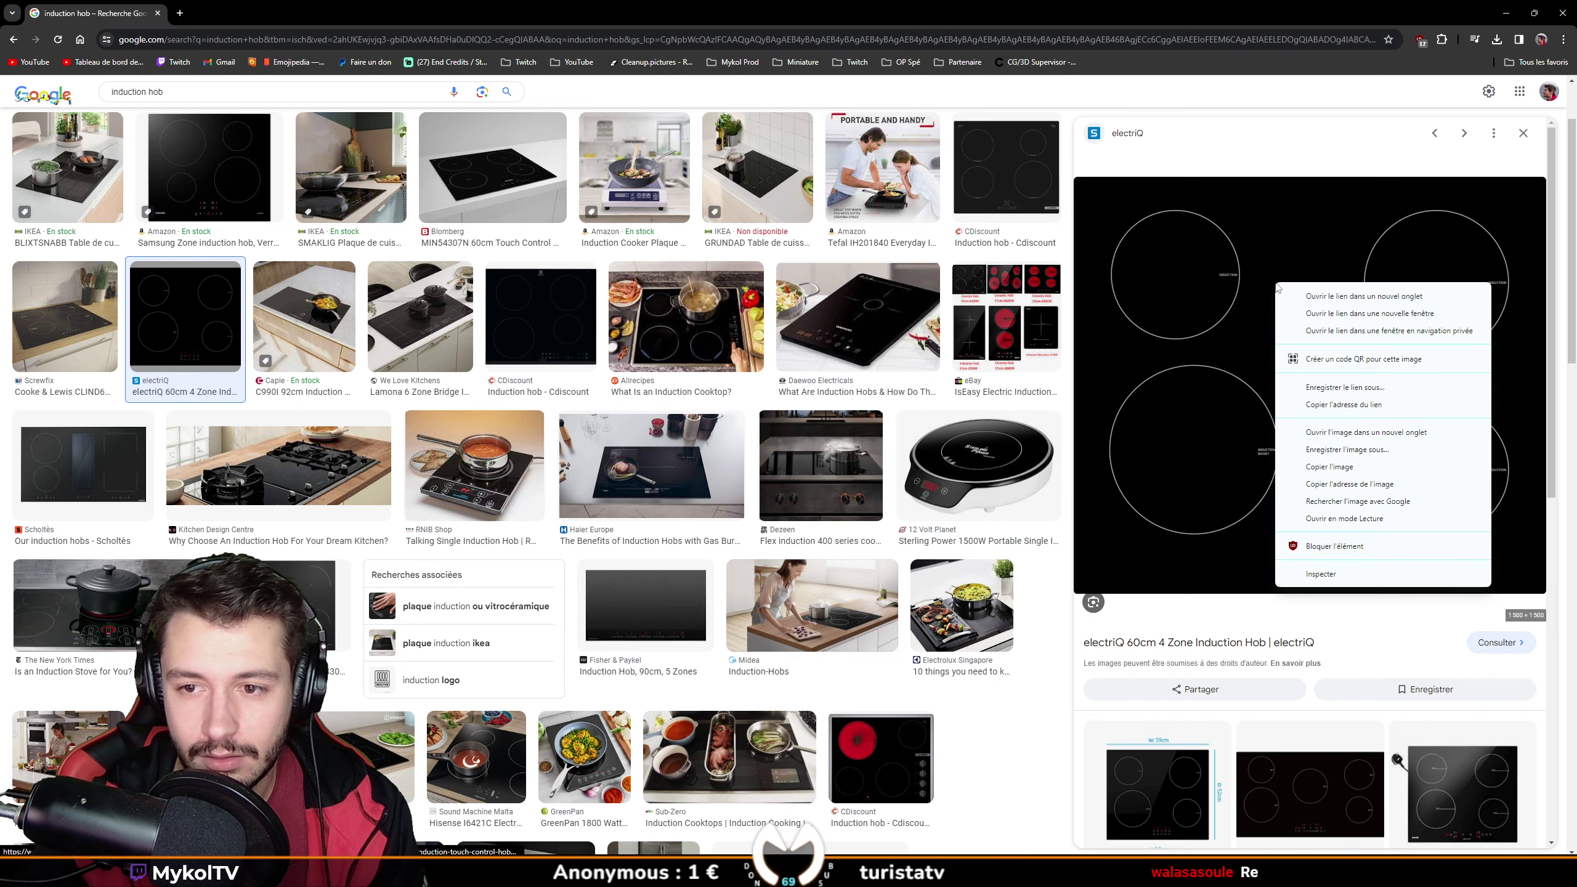
{"action": "middle_click", "coordinate": [1237, 287]}
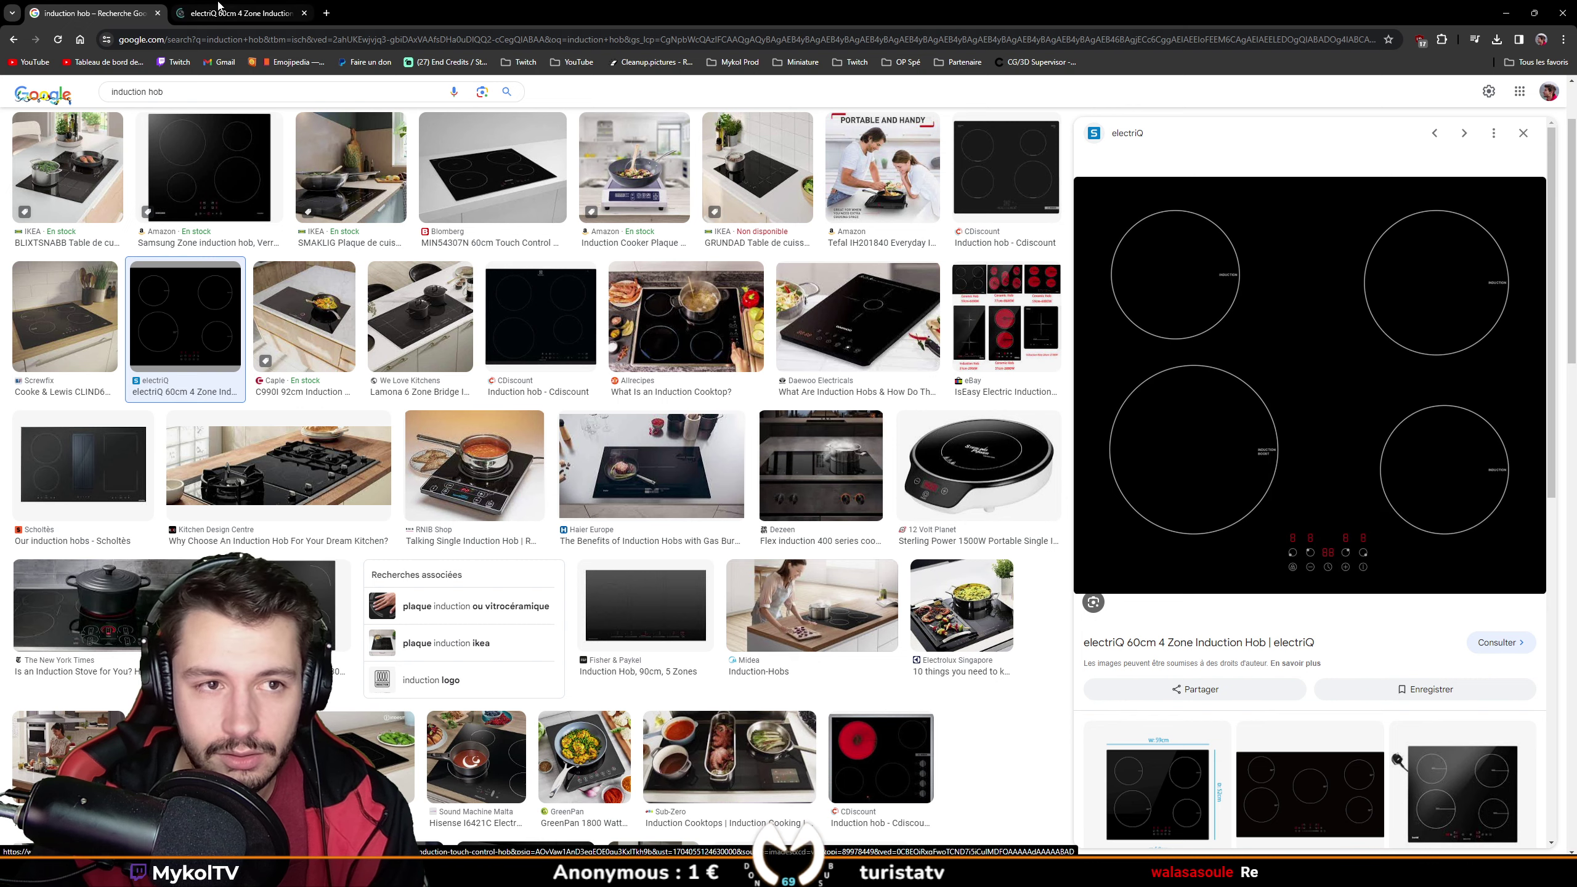
{"action": "left_click", "coordinate": [223, 8]}
{"action": "left_click", "coordinate": [107, 9]}
Append 'texture' to the query and run the search.
{"action": "left_click", "coordinate": [257, 88]}
{"action": "type", "text": "textur"}
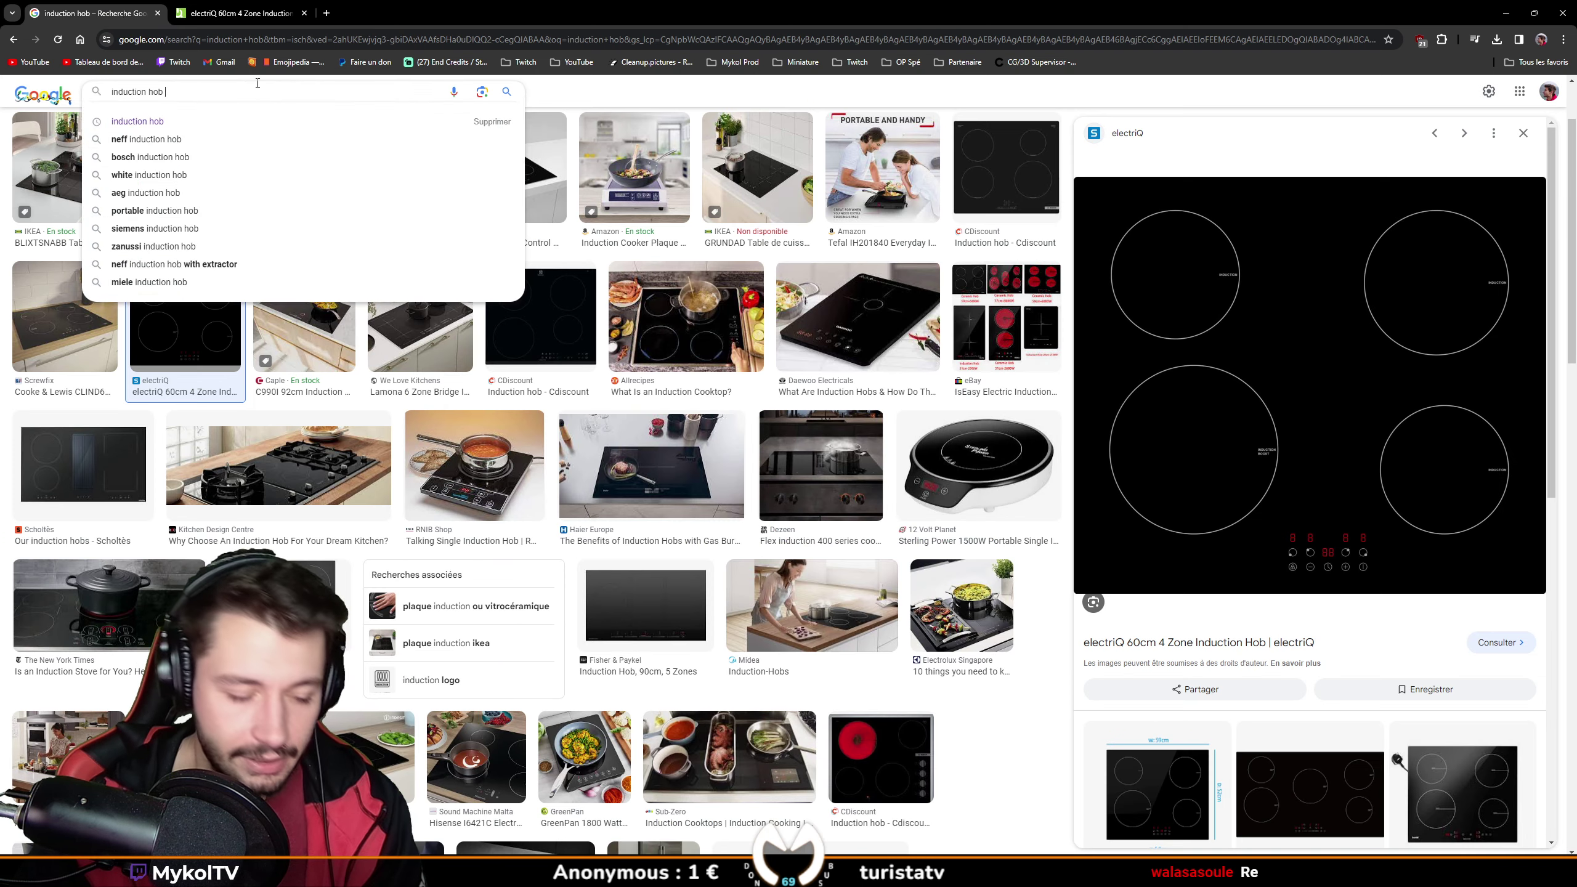
{"action": "type", "text": "e"}
{"action": "key", "text": "Return"}
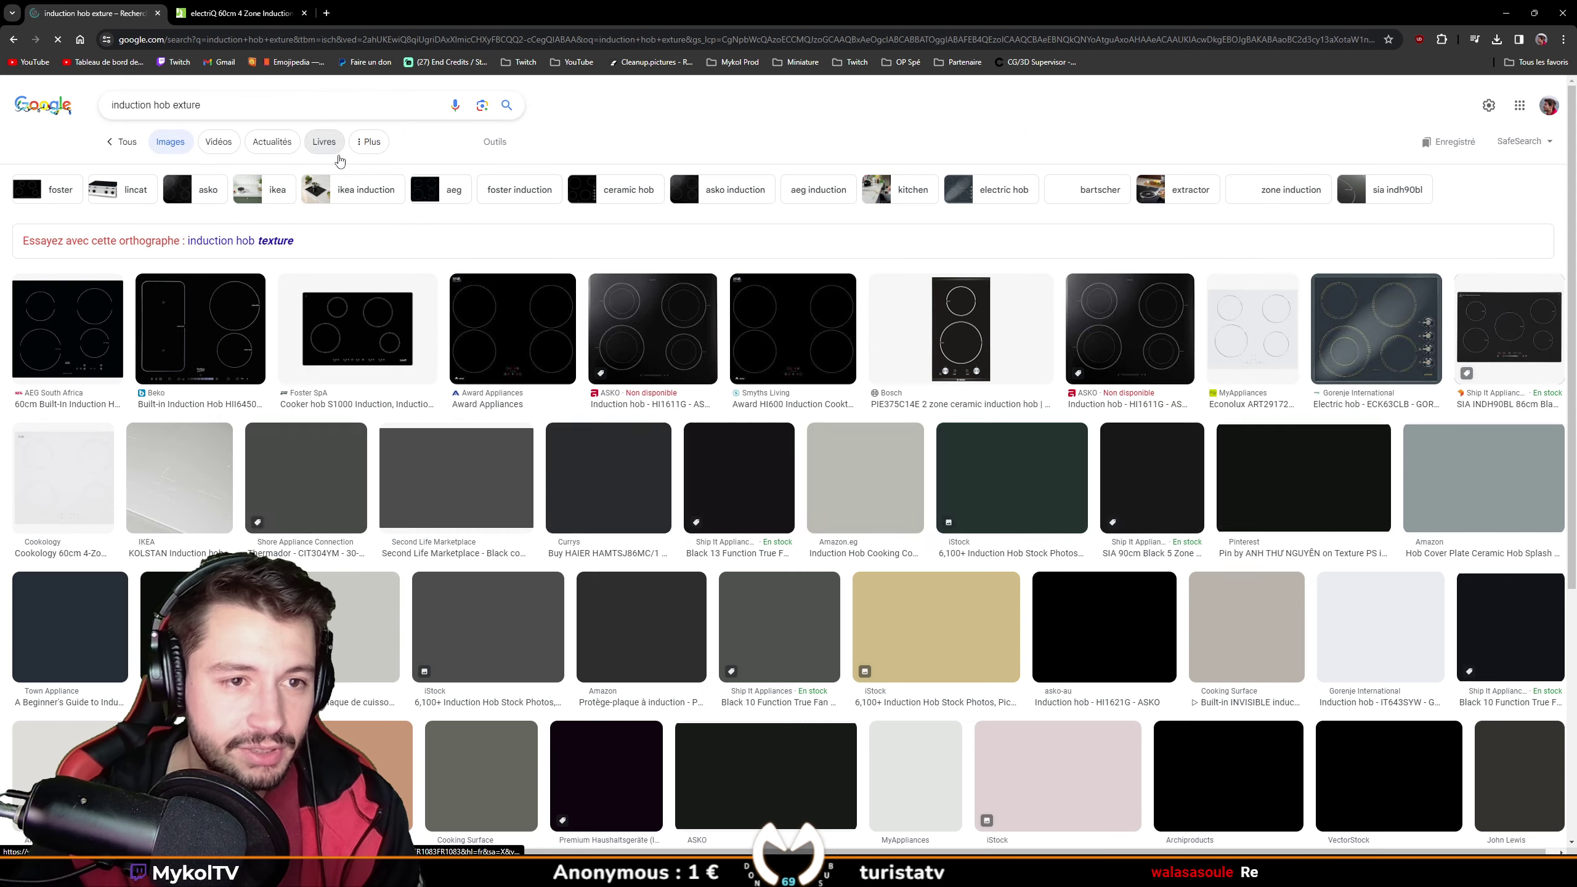
Accept the 'induction hob texture' correction, browse the results, and preview the Beko HII64500FT image.
{"action": "left_click", "coordinate": [278, 243]}
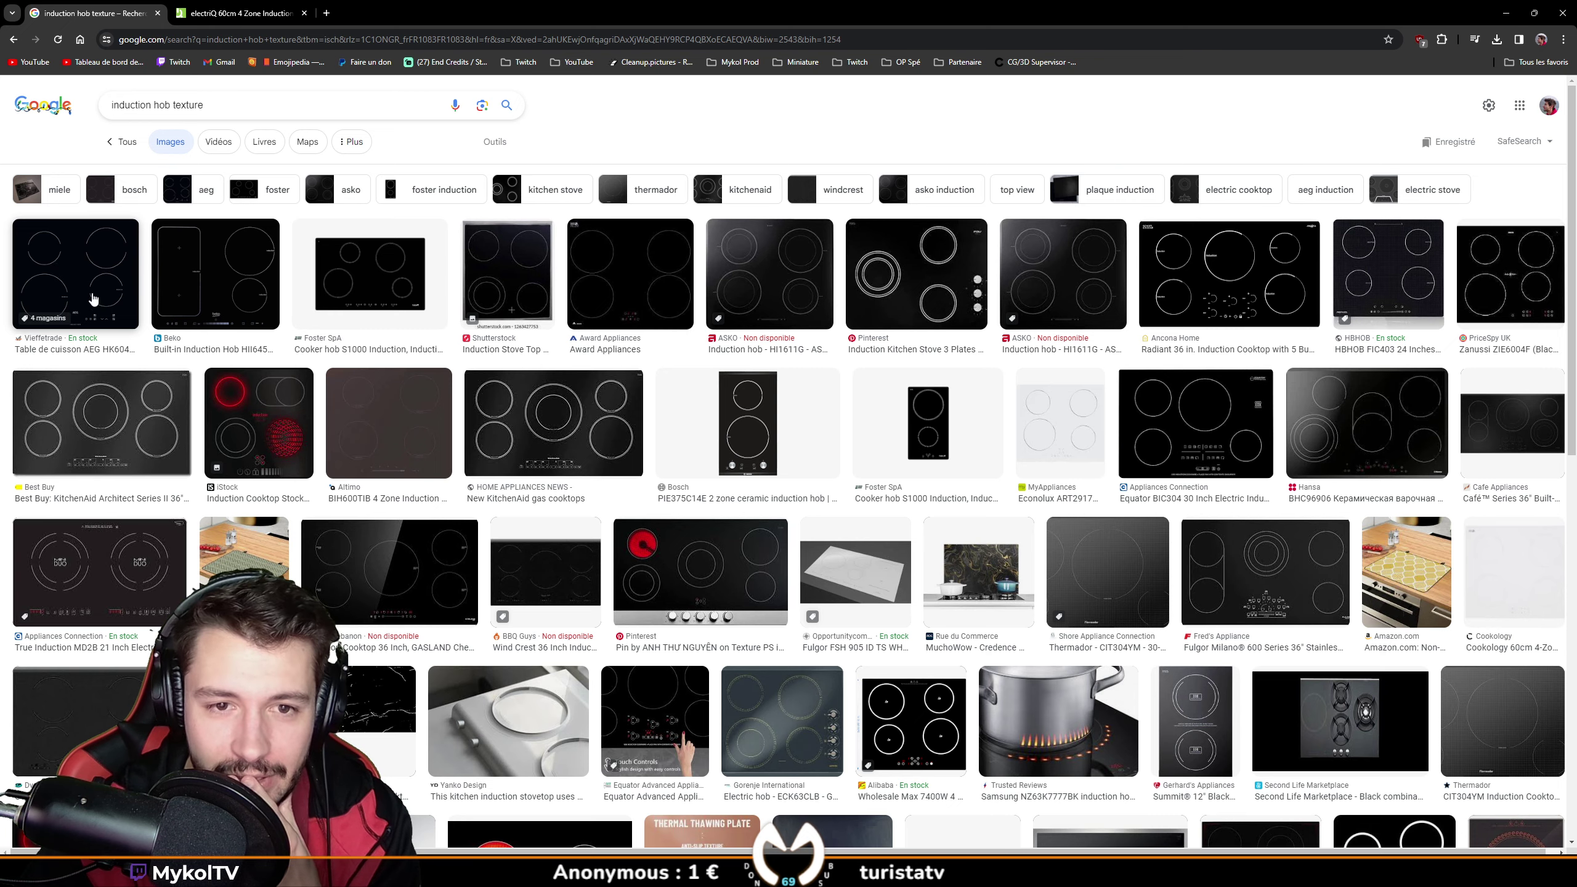
{"action": "left_click", "coordinate": [887, 277]}
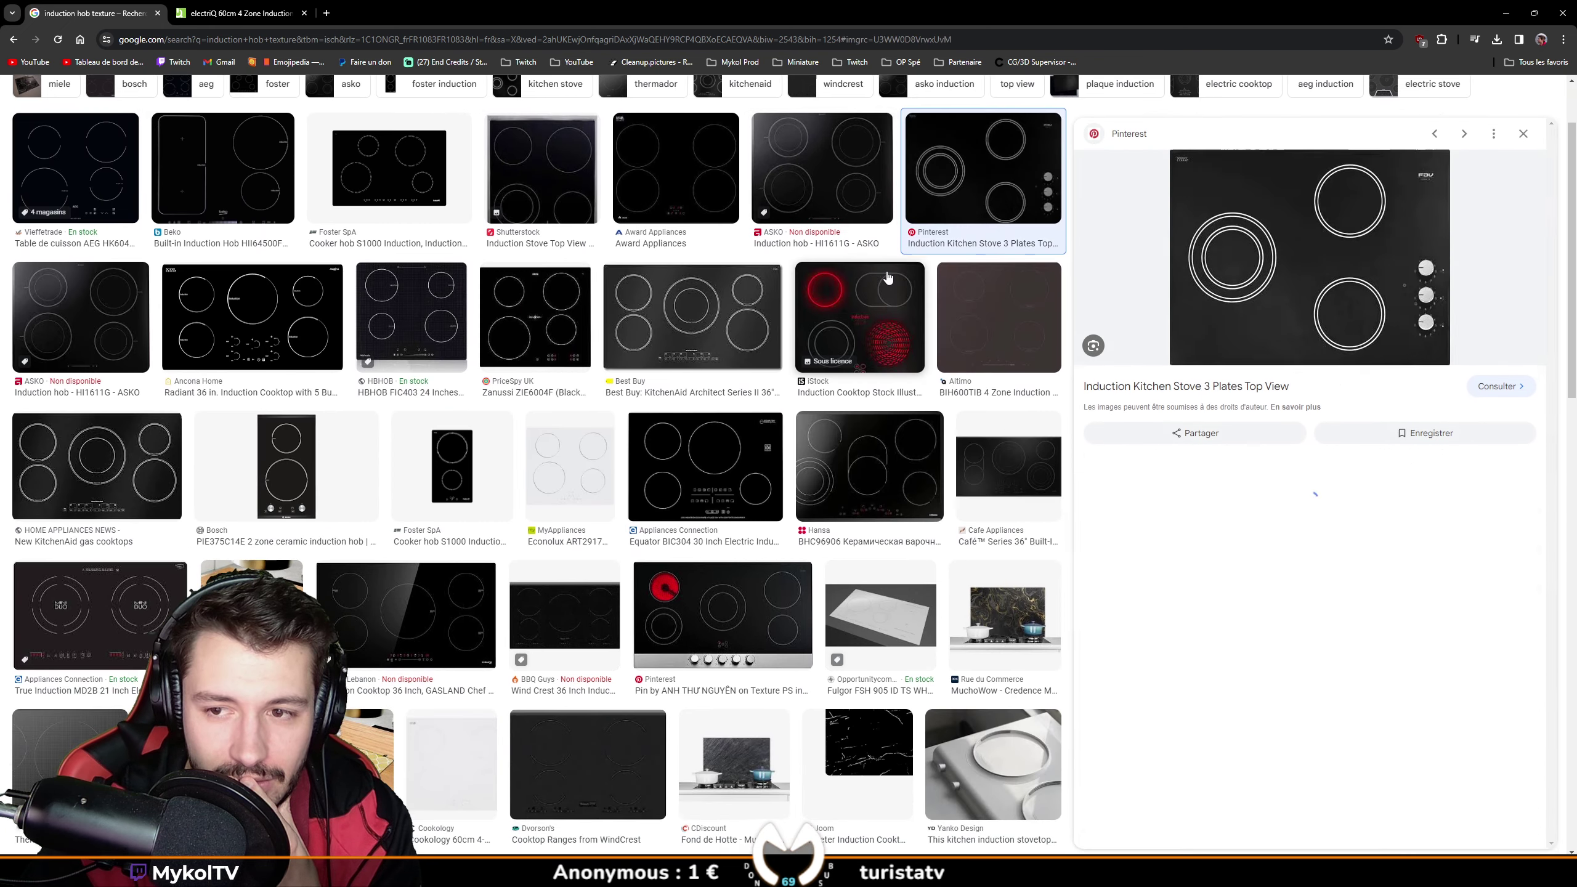
{"action": "scroll", "coordinate": [710, 420], "scroll_direction": "down", "scroll_amount": 5}
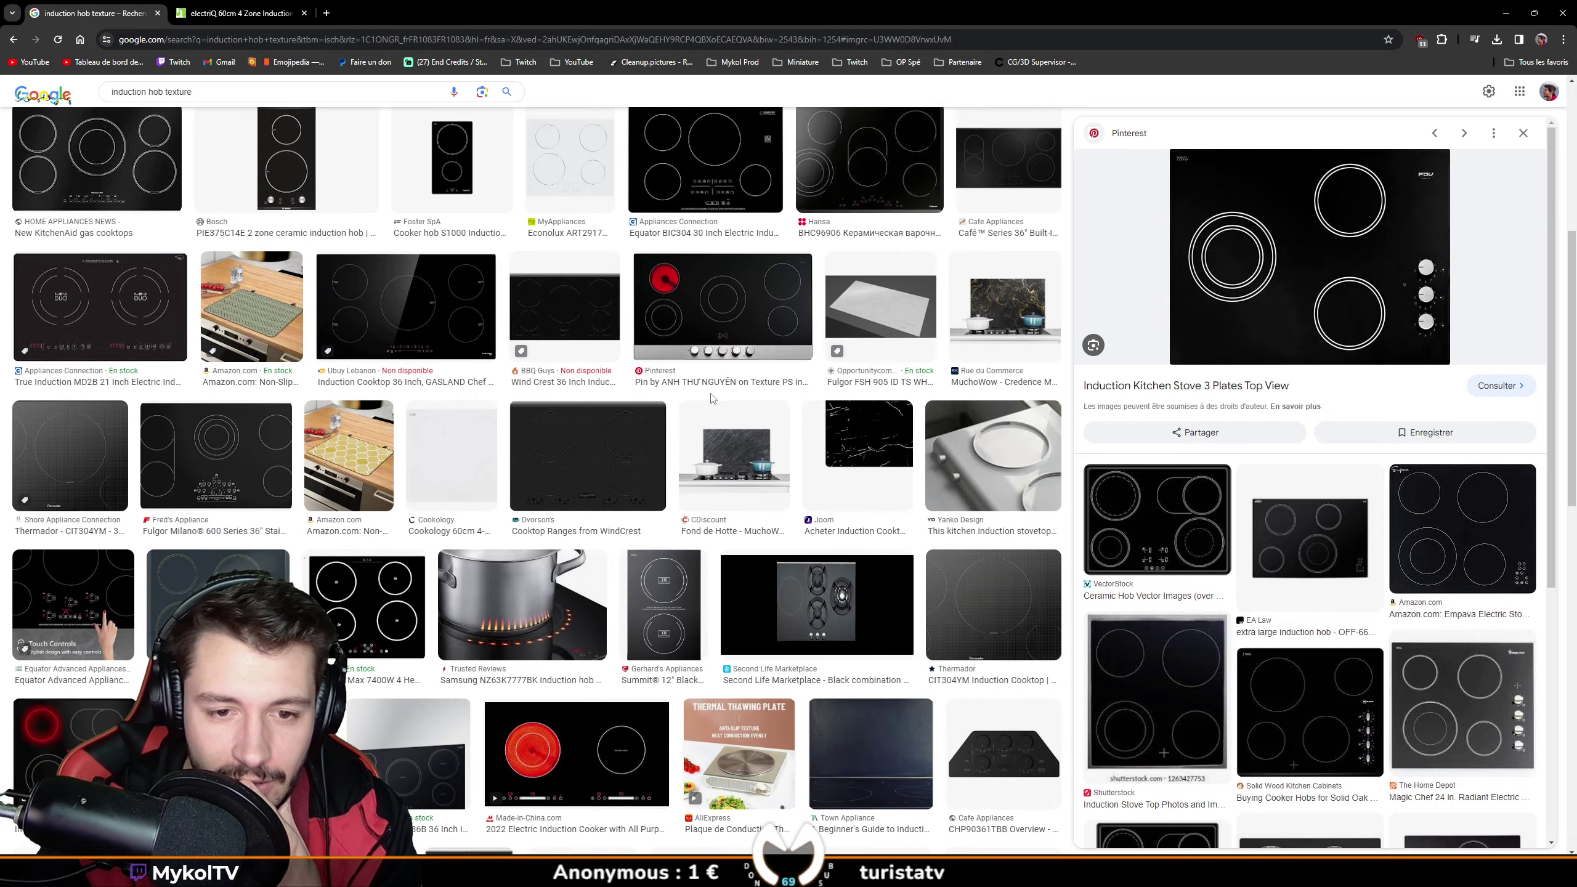
{"action": "scroll", "coordinate": [298, 348], "scroll_direction": "down", "scroll_amount": 4}
{"action": "scroll", "coordinate": [282, 333], "scroll_direction": "down", "scroll_amount": 3}
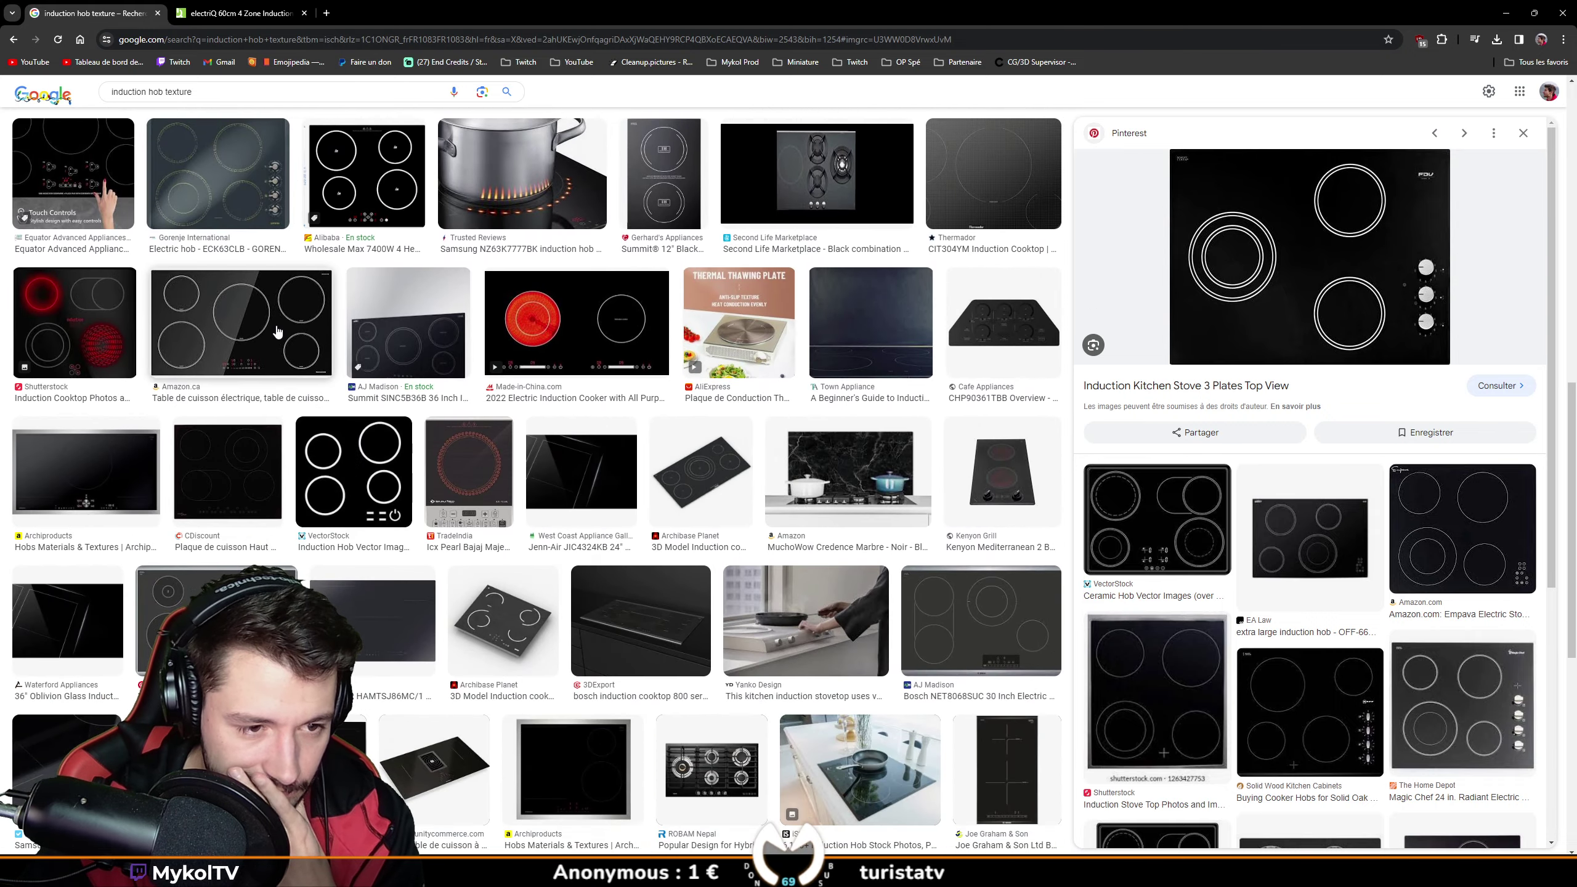
{"action": "scroll", "coordinate": [273, 326], "scroll_direction": "down", "scroll_amount": 6}
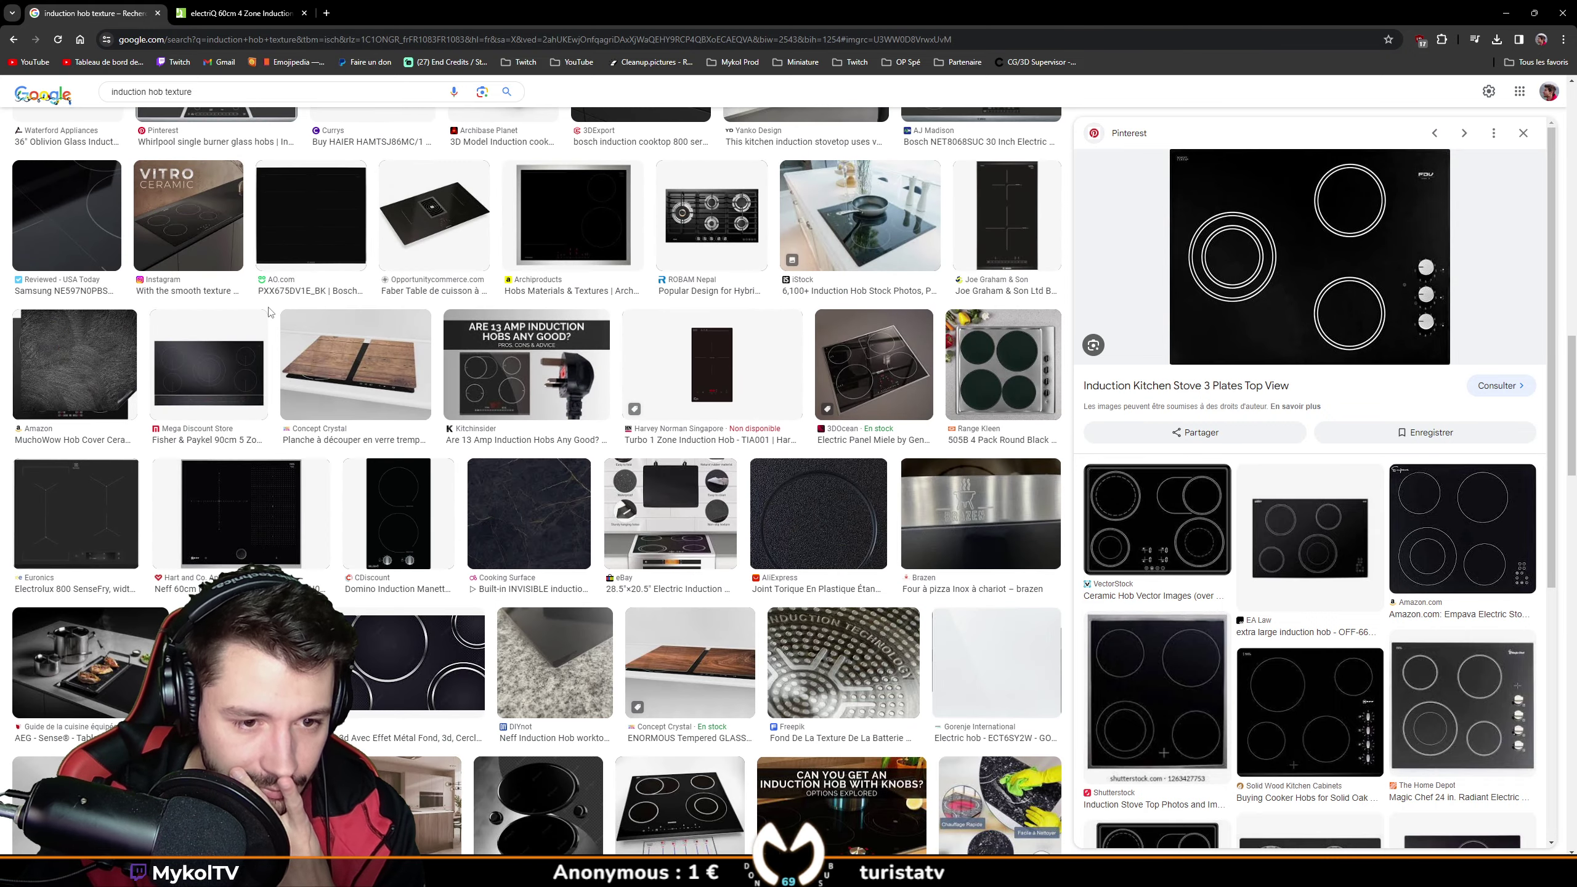
{"action": "scroll", "coordinate": [269, 311], "scroll_direction": "down", "scroll_amount": 5}
{"action": "scroll", "coordinate": [266, 312], "scroll_direction": "down", "scroll_amount": 6}
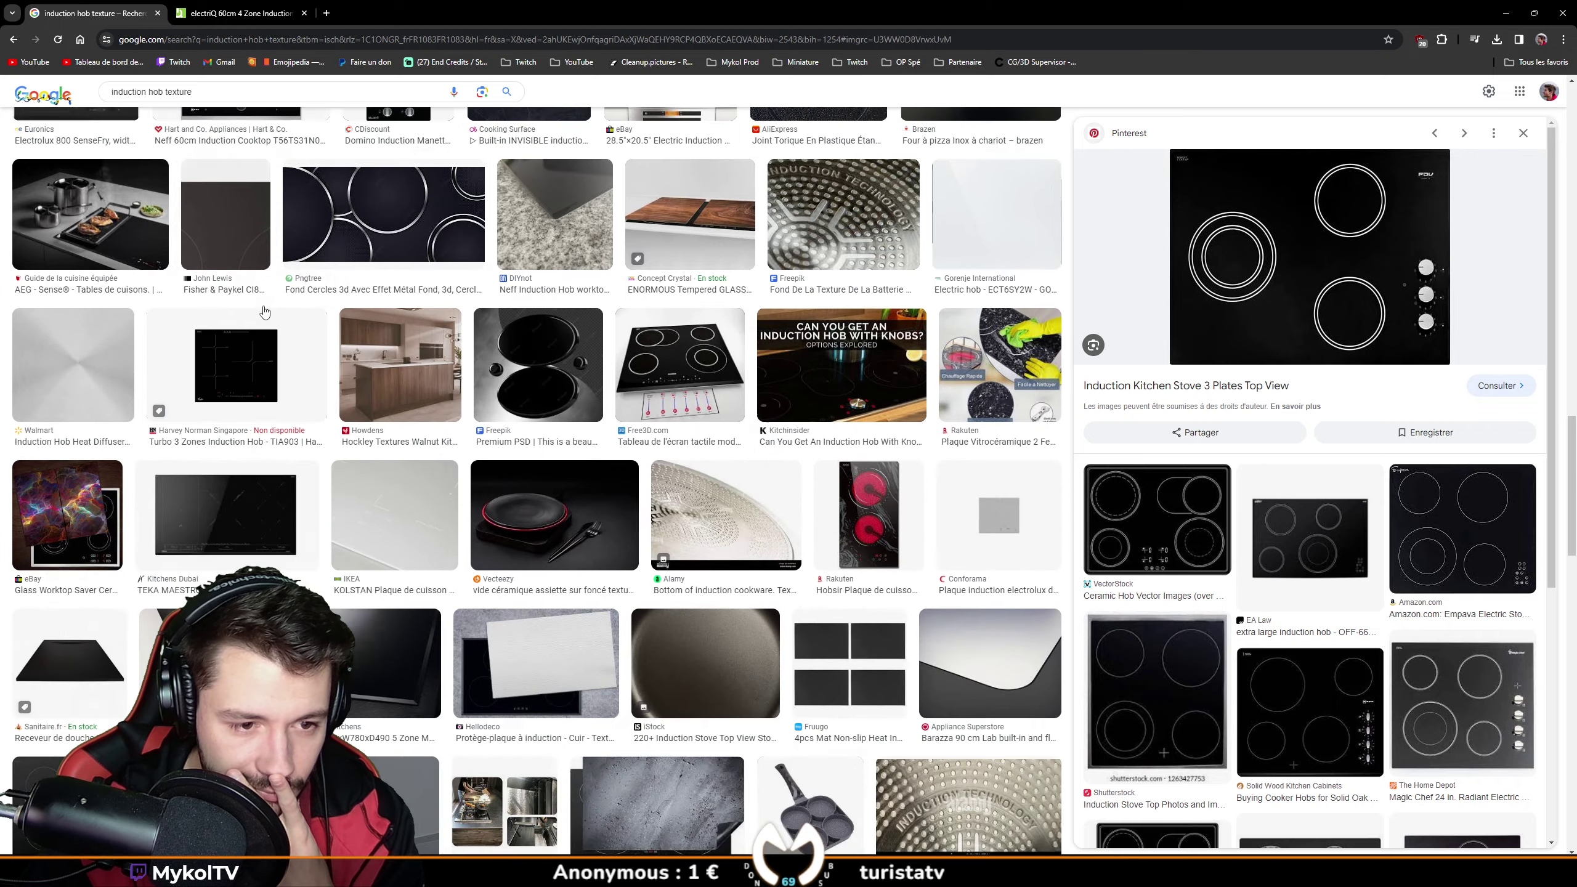
{"action": "scroll", "coordinate": [264, 312], "scroll_direction": "down", "scroll_amount": 6}
{"action": "scroll", "coordinate": [277, 542], "scroll_direction": "down", "scroll_amount": 4}
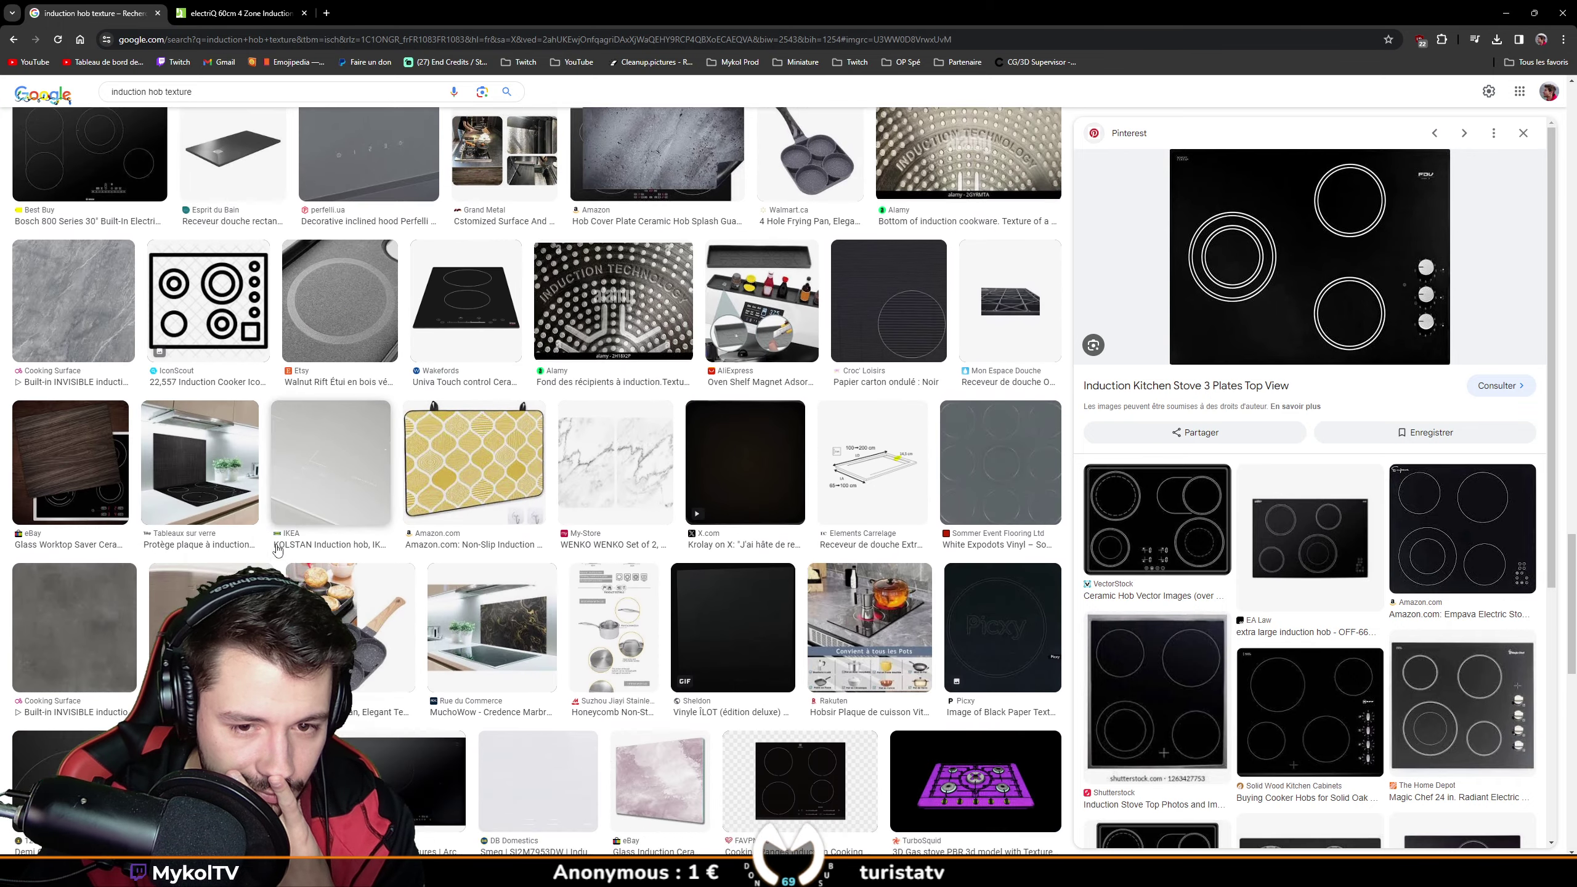
{"action": "scroll", "coordinate": [277, 542], "scroll_direction": "down", "scroll_amount": 5}
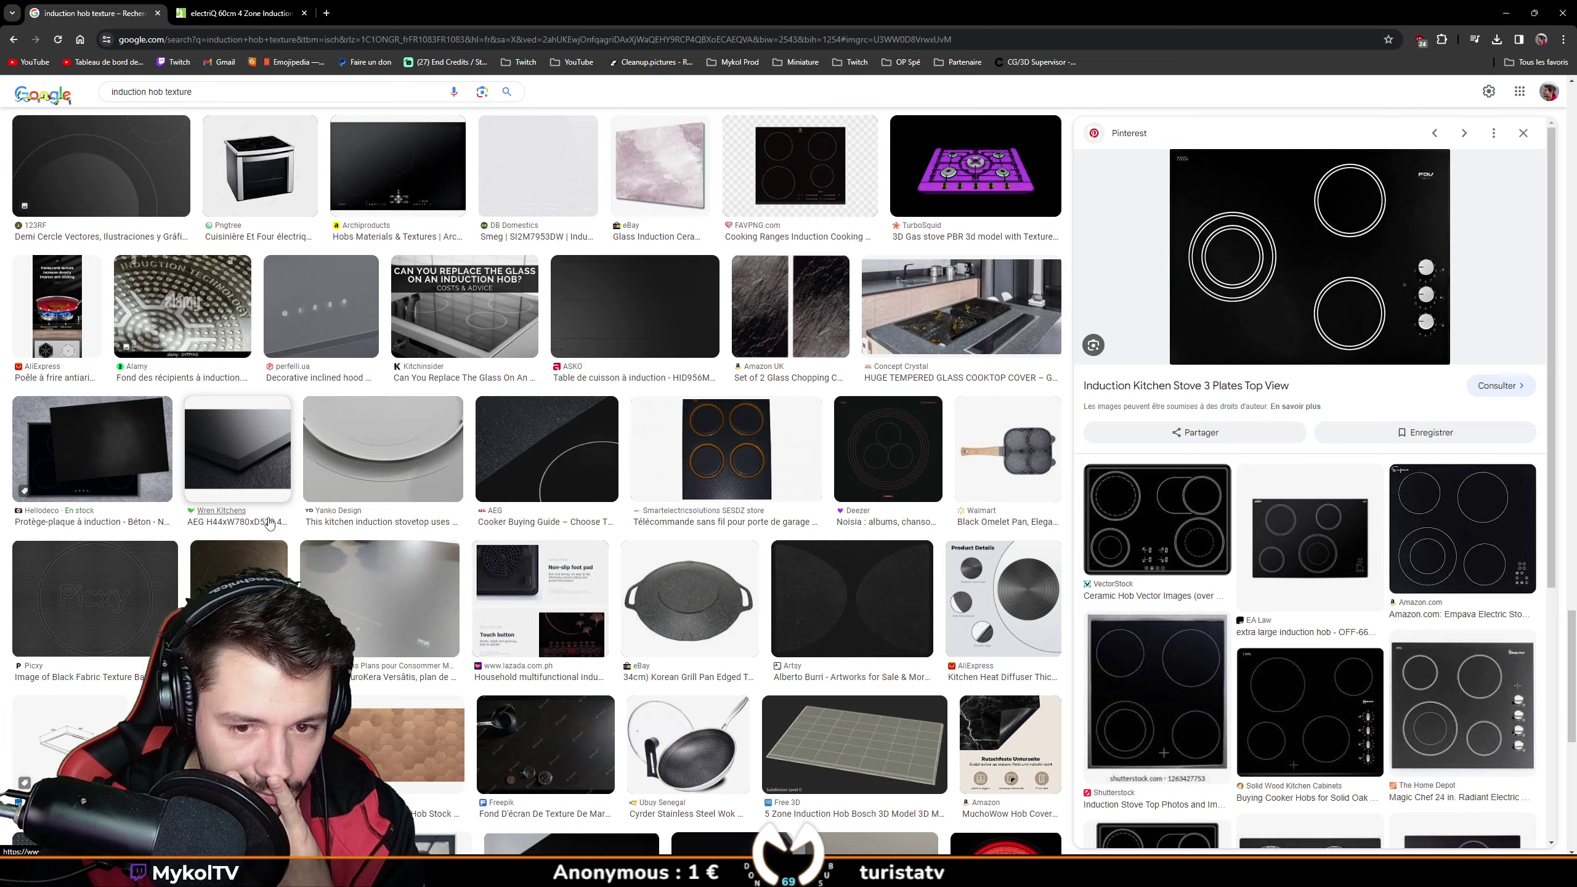
{"action": "scroll", "coordinate": [260, 522], "scroll_direction": "down", "scroll_amount": 5}
{"action": "scroll", "coordinate": [258, 517], "scroll_direction": "up", "scroll_amount": 20}
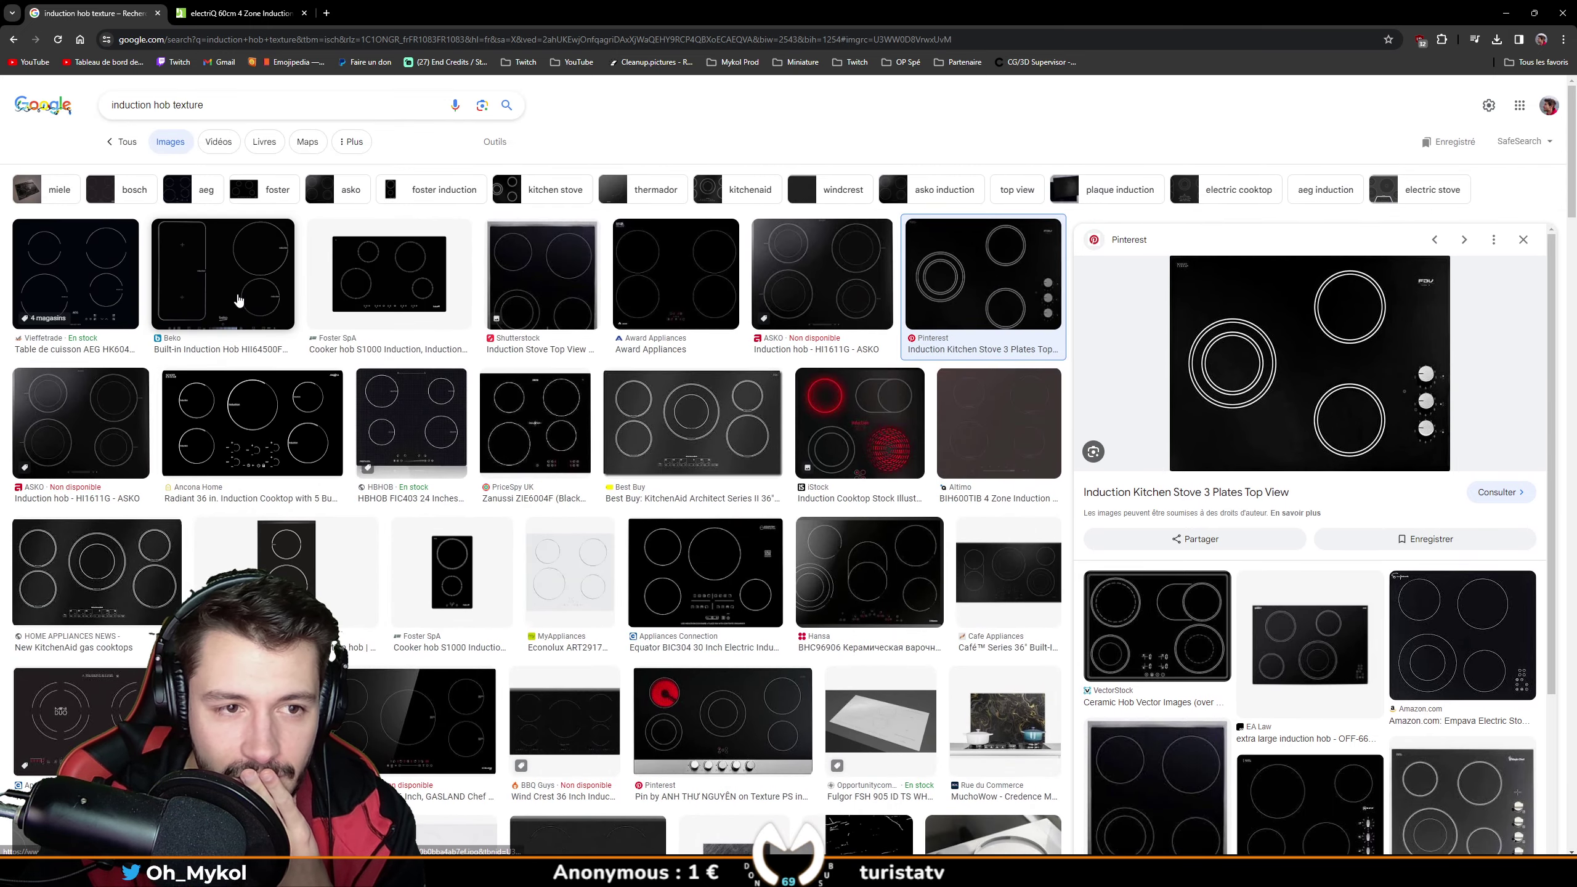
{"action": "left_click", "coordinate": [80, 292]}
{"action": "left_click", "coordinate": [218, 287]}
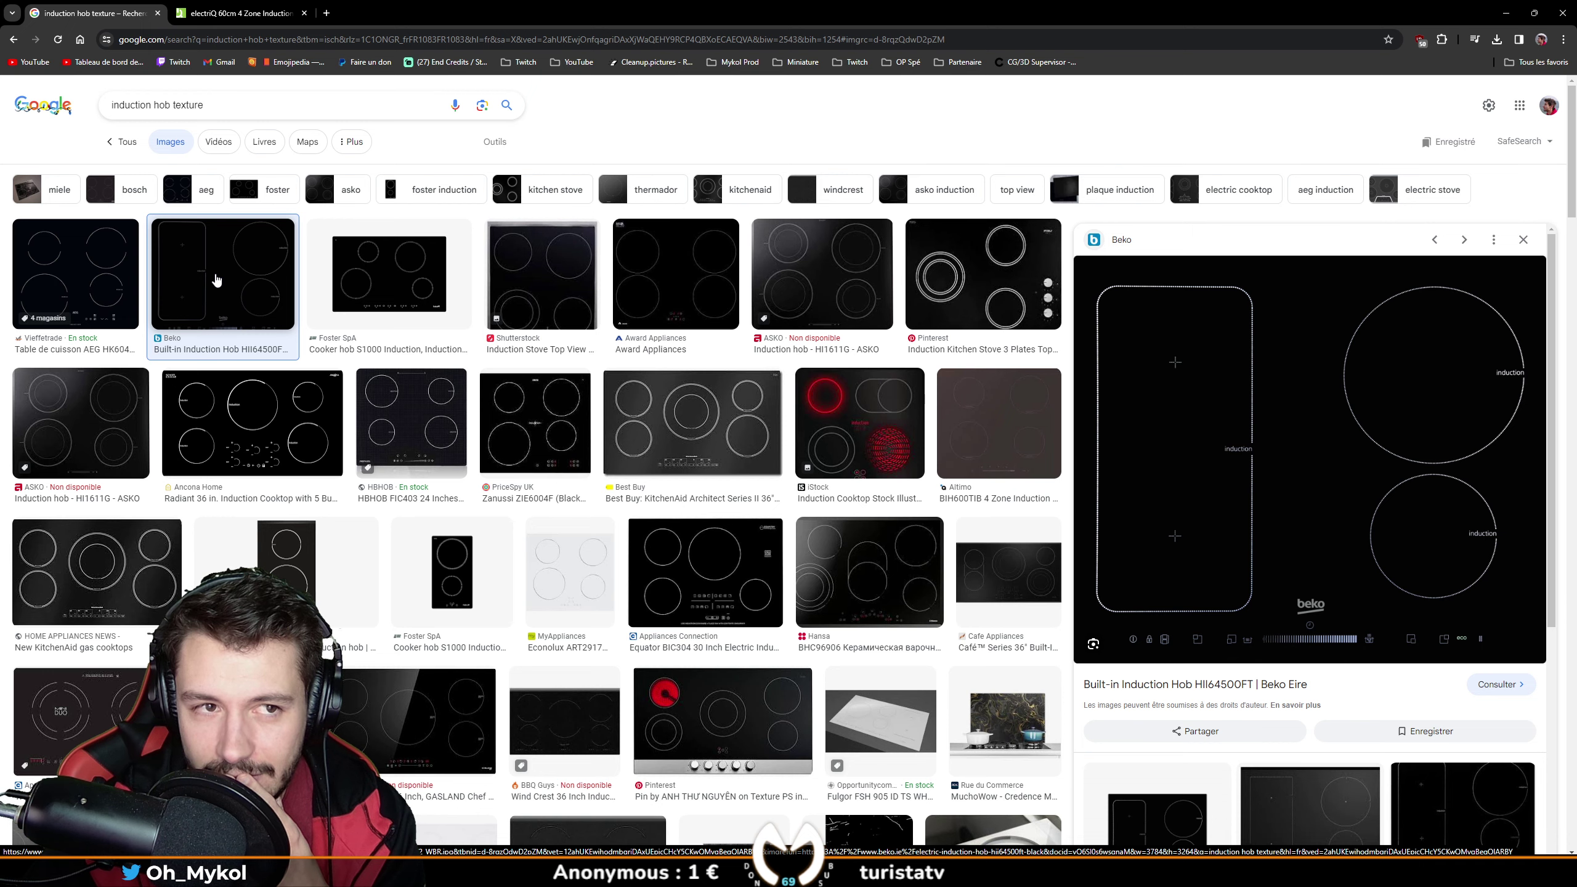
Return to the electriQ product page and open its hob image in a tab, then close it.
{"action": "left_click", "coordinate": [235, 13]}
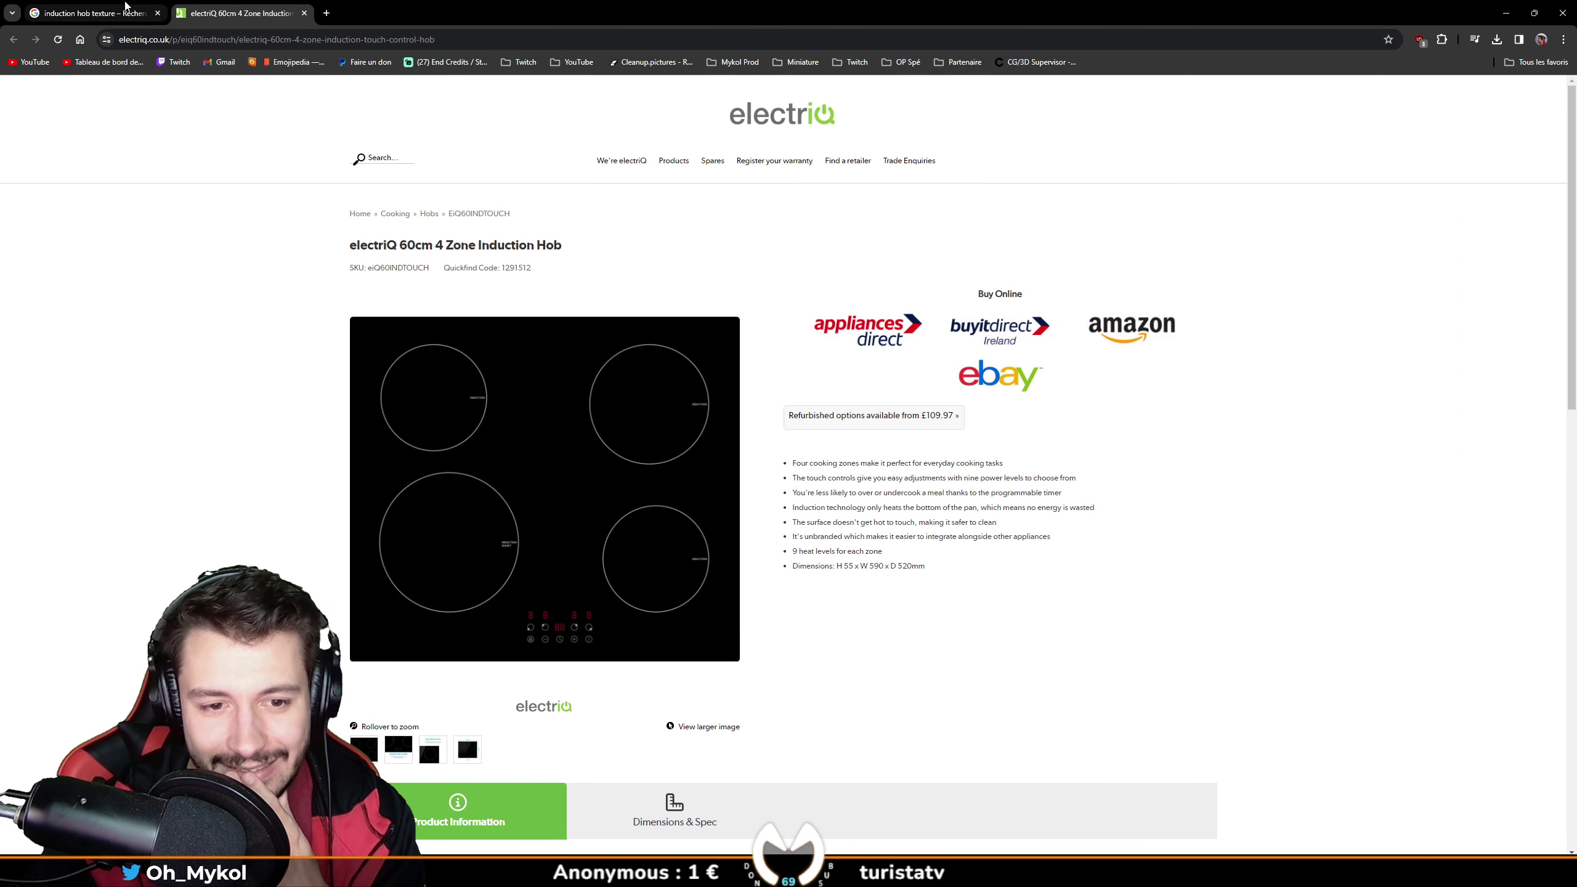
{"action": "mouse_move", "coordinate": [517, 494]}
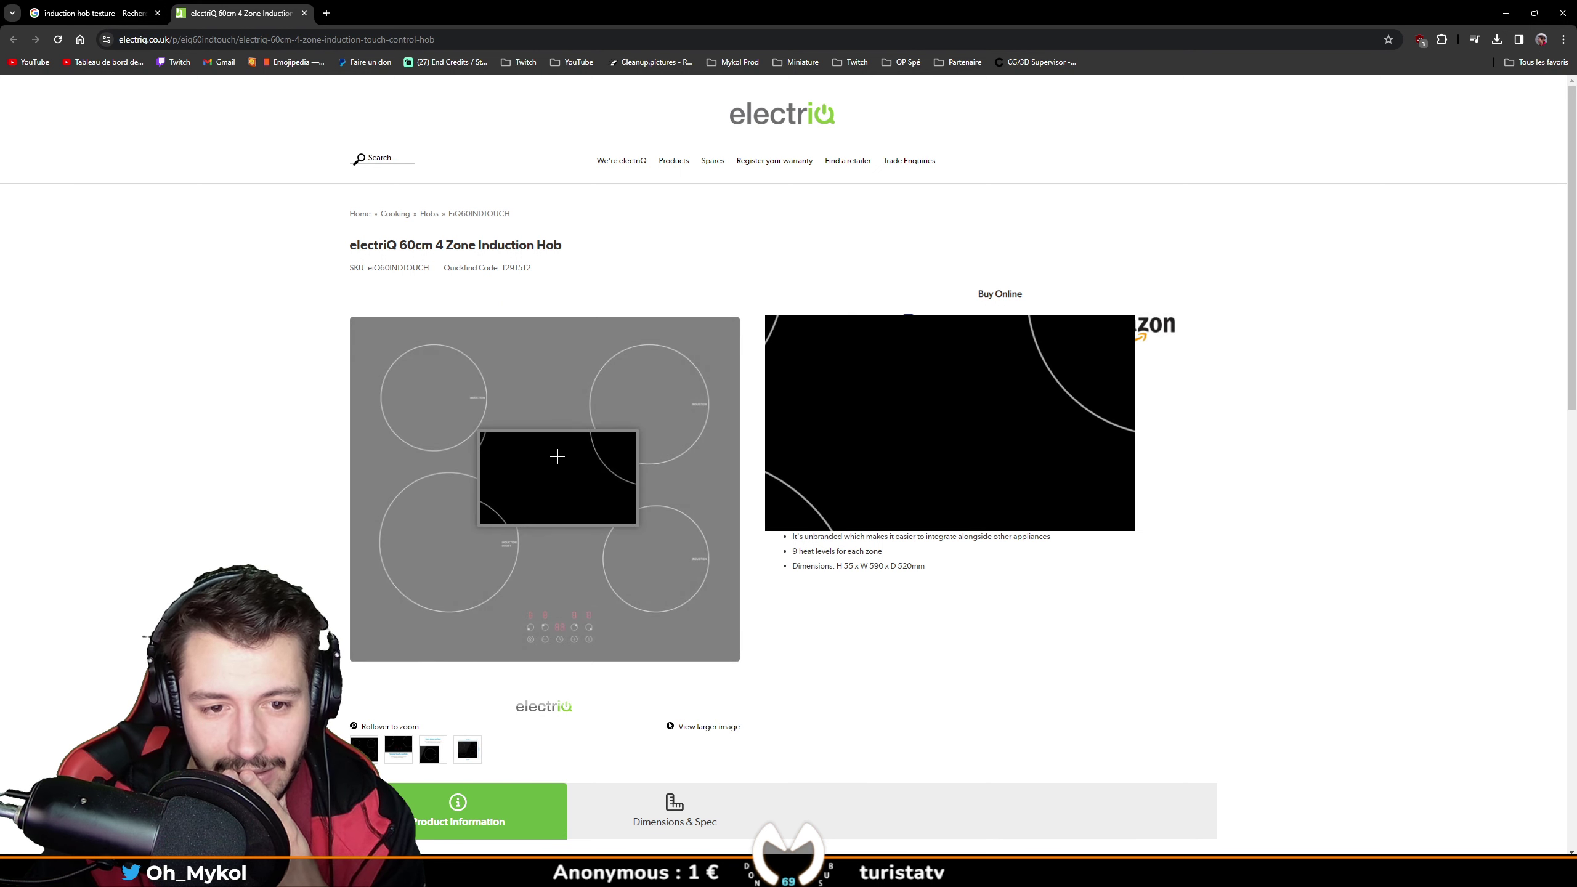
{"action": "right_click", "coordinate": [540, 446]}
{"action": "left_click", "coordinate": [596, 465]}
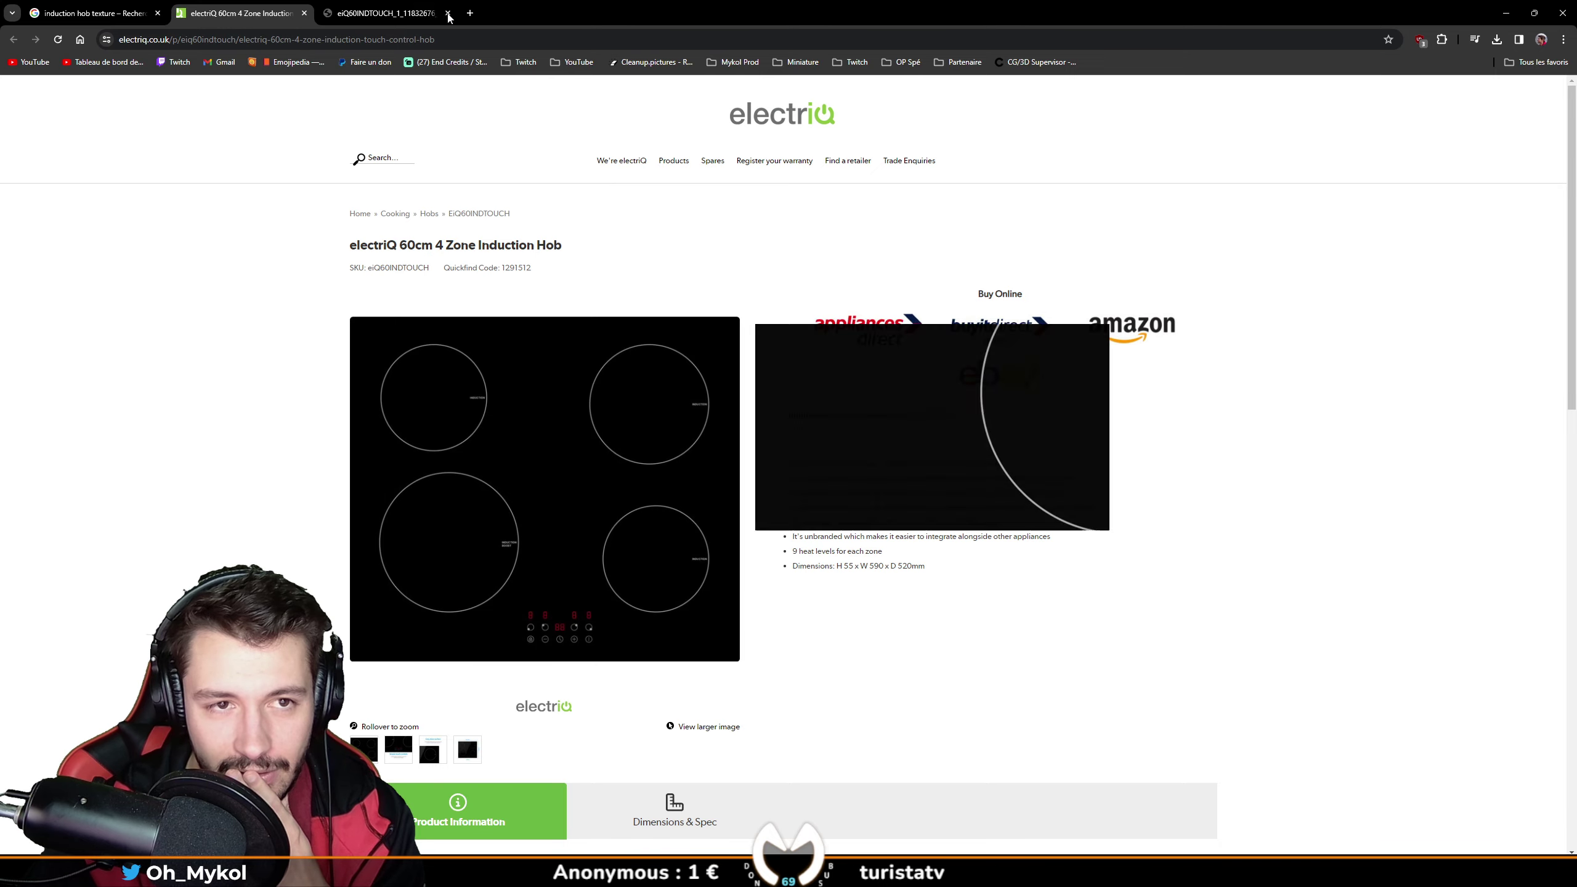
{"action": "left_click", "coordinate": [397, 13]}
{"action": "left_click", "coordinate": [448, 13]}
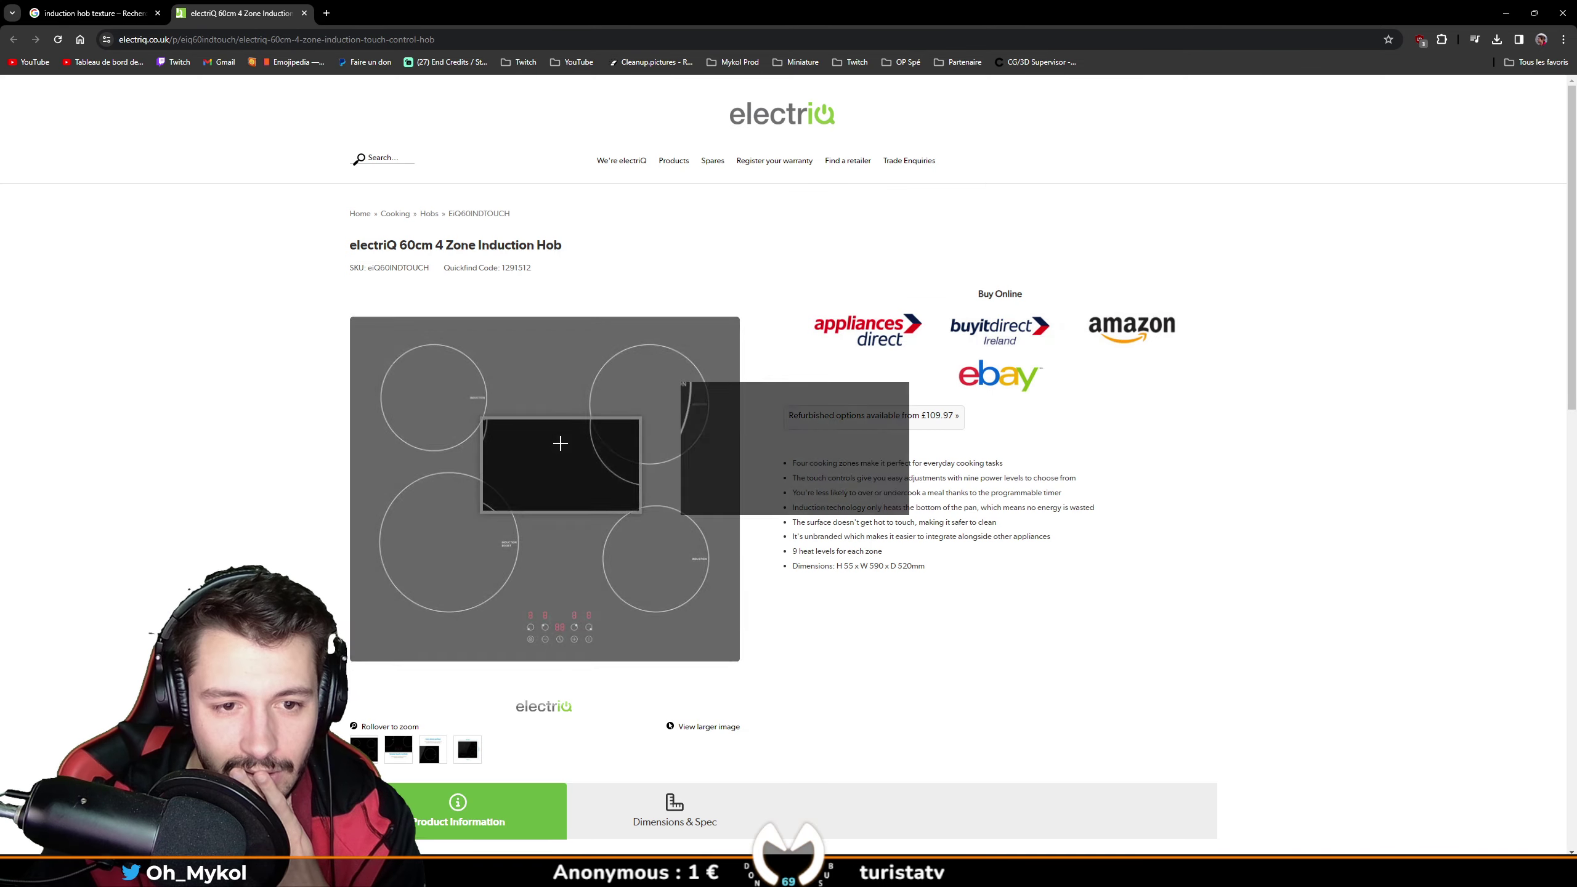
Save the full-size gallery photo as eiQ60INDTOUCH_1_11832676_Supersize.jpg, then return to Blender.
{"action": "left_click", "coordinate": [560, 443]}
{"action": "left_click", "coordinate": [697, 442]}
{"action": "left_click", "coordinate": [698, 441]}
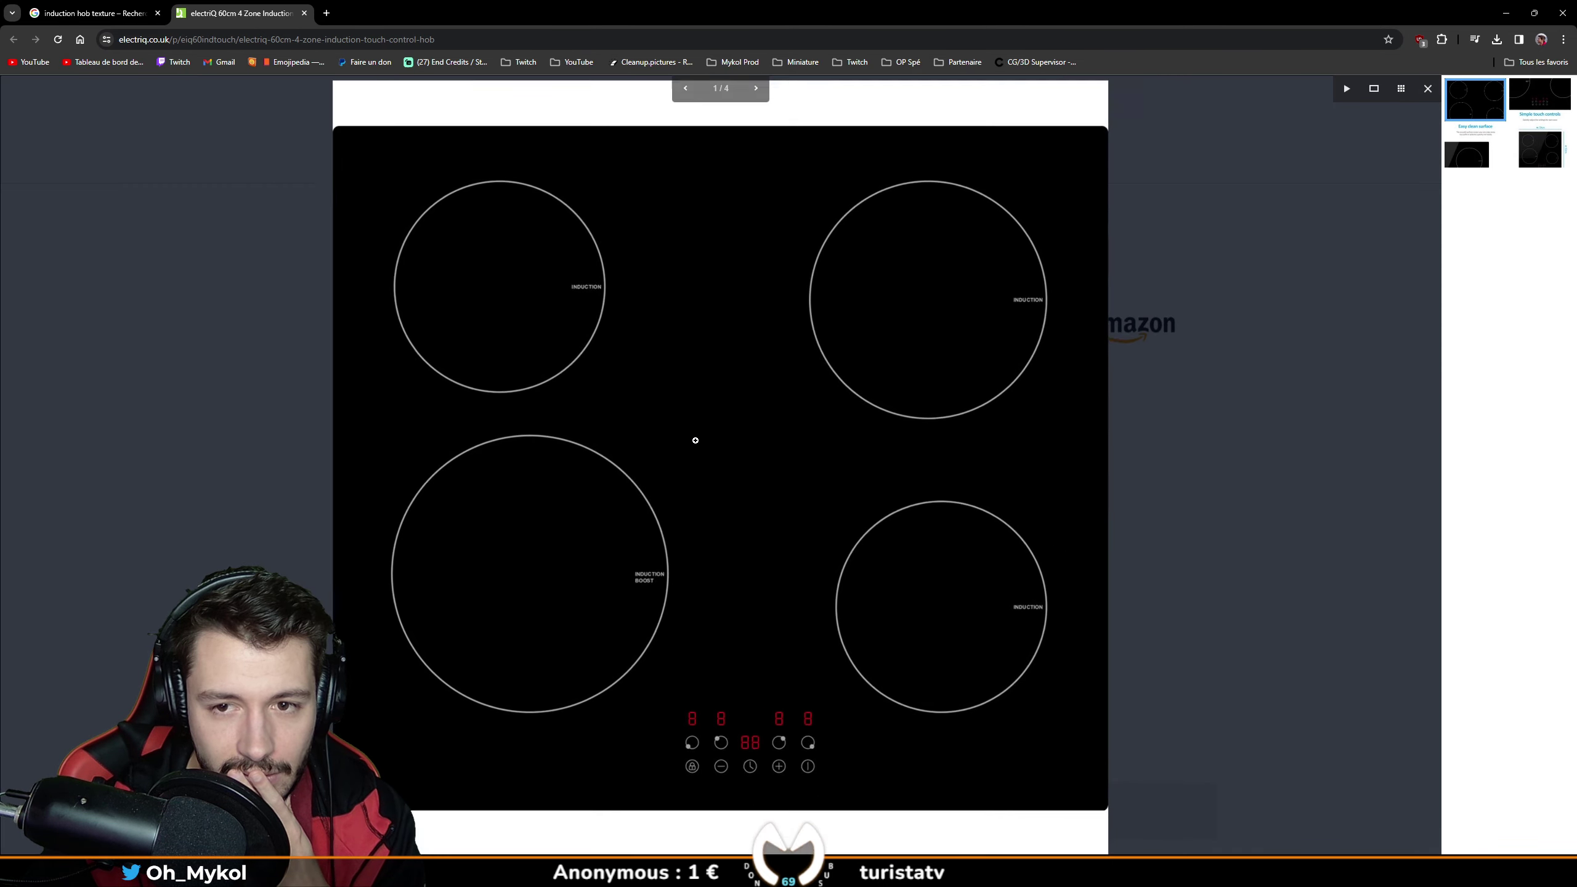
{"action": "left_click", "coordinate": [679, 431]}
{"action": "left_click", "coordinate": [680, 432]}
{"action": "right_click", "coordinate": [662, 413]}
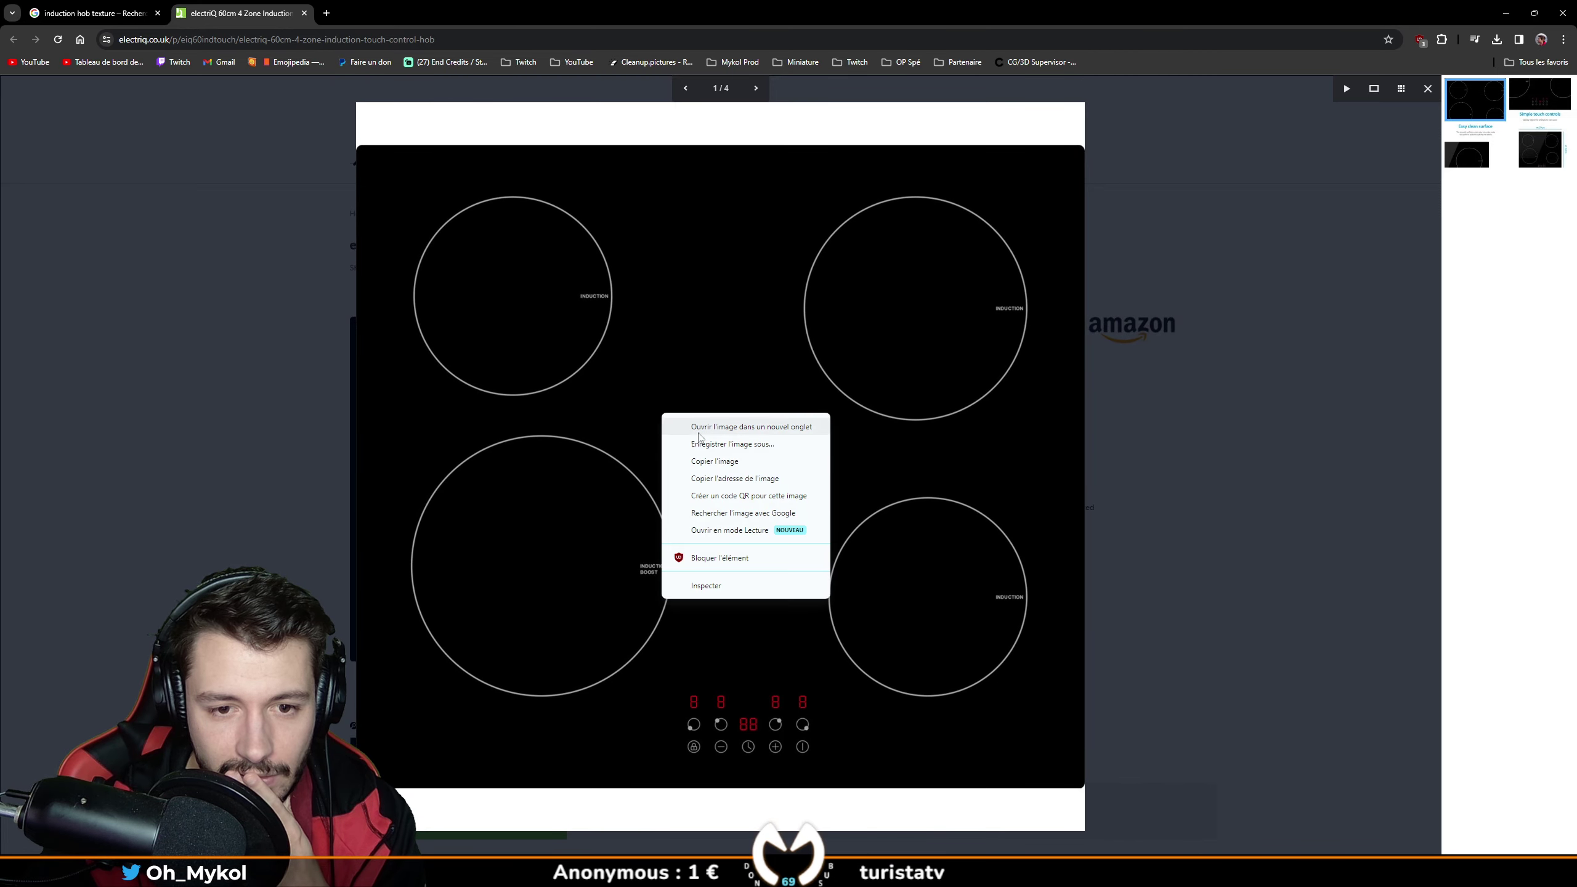
{"action": "left_click", "coordinate": [733, 444]}
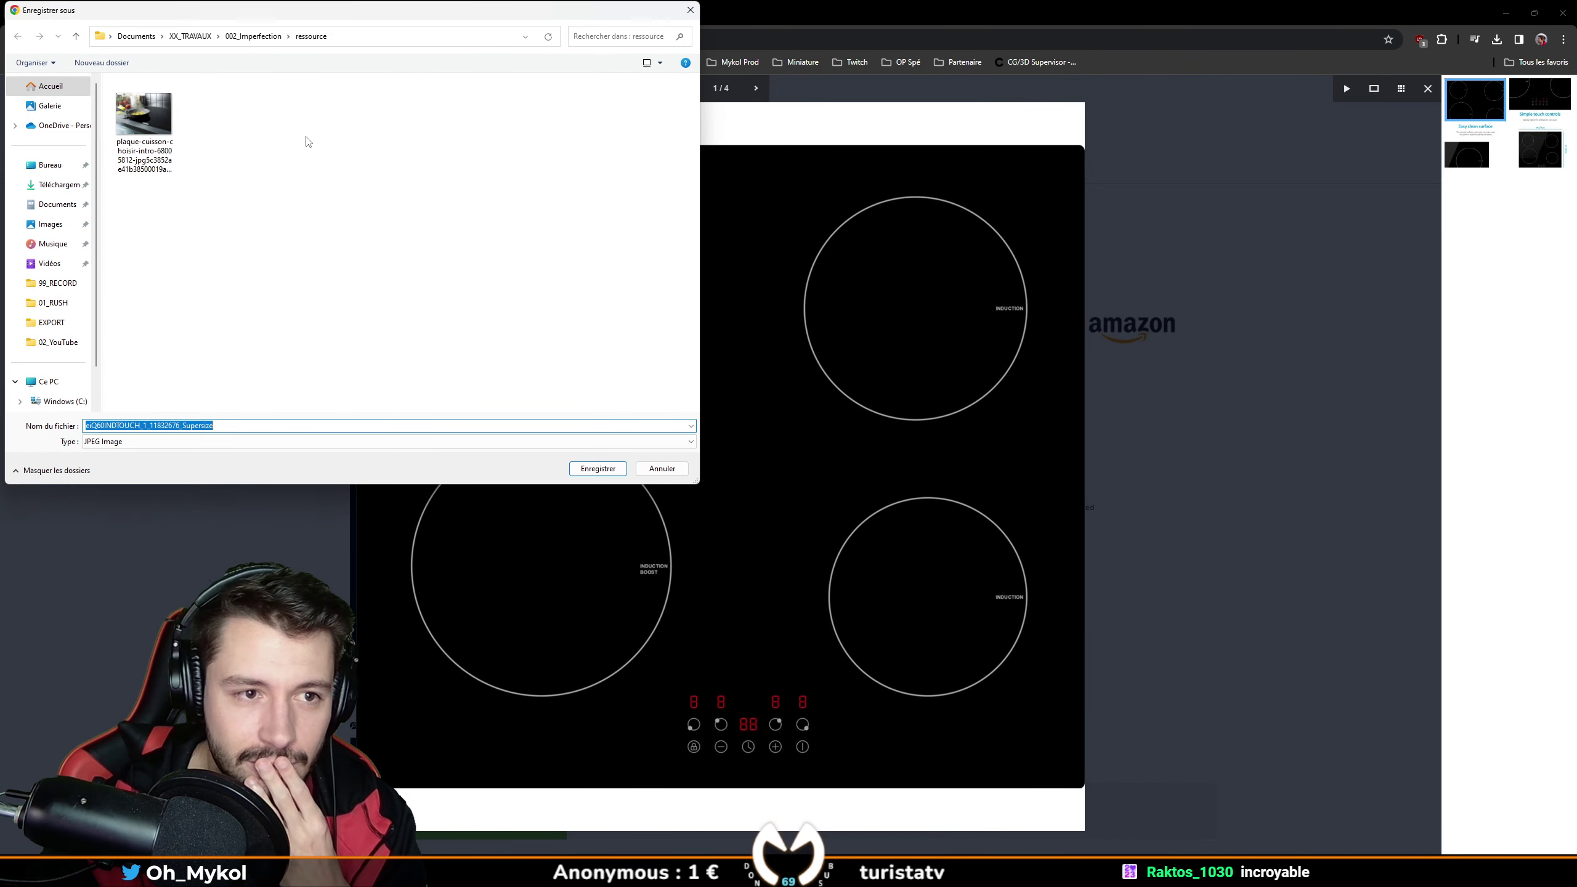
{"action": "left_click", "coordinate": [577, 468]}
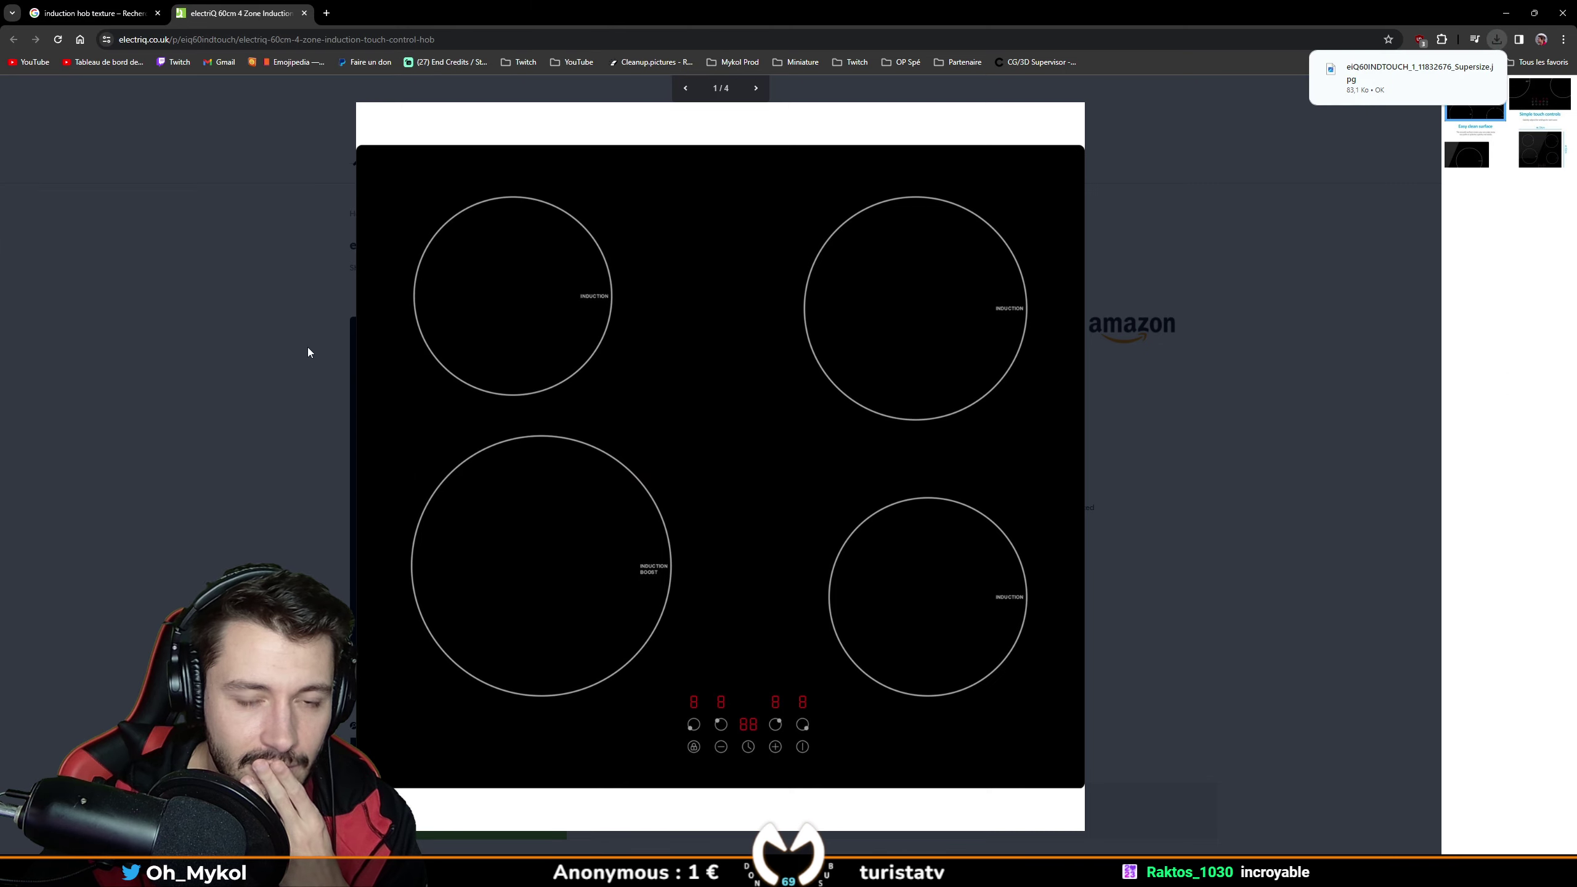
{"action": "key", "text": "alt+Tab"}
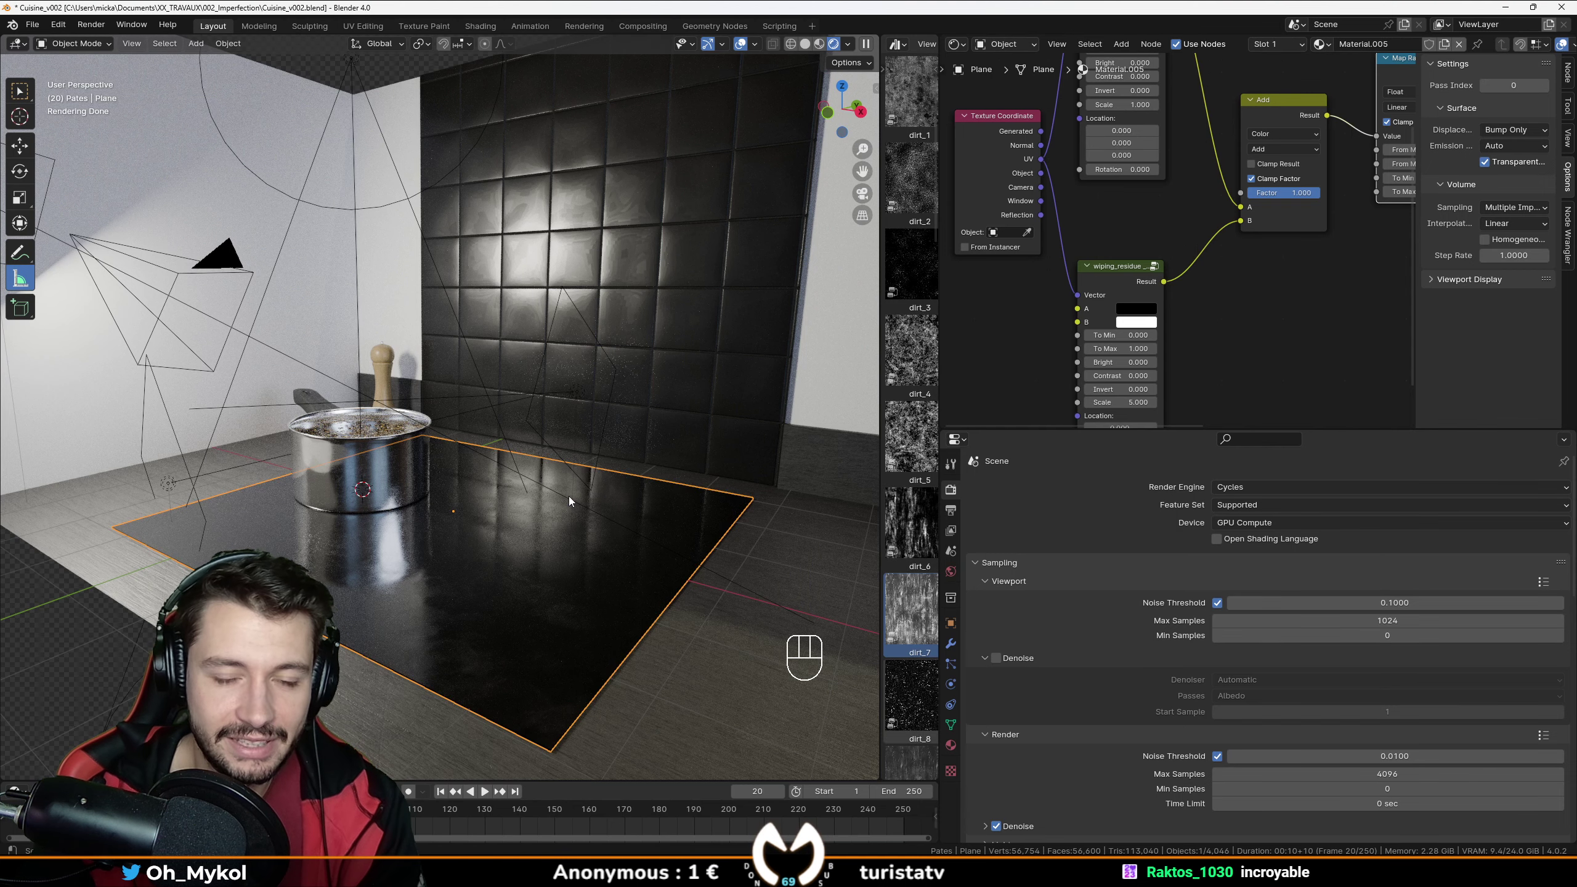
Isolate the plane in Local View, seen from top orthographic, in Material Preview shading.
{"action": "key", "text": "KP_Divide"}
{"action": "scroll", "coordinate": [543, 456], "scroll_direction": "down", "scroll_amount": 2}
{"action": "middle_click_drag", "start_coordinate": [513, 380], "coordinate": [568, 513]}
{"action": "scroll", "coordinate": [496, 412], "scroll_direction": "up", "scroll_amount": 2}
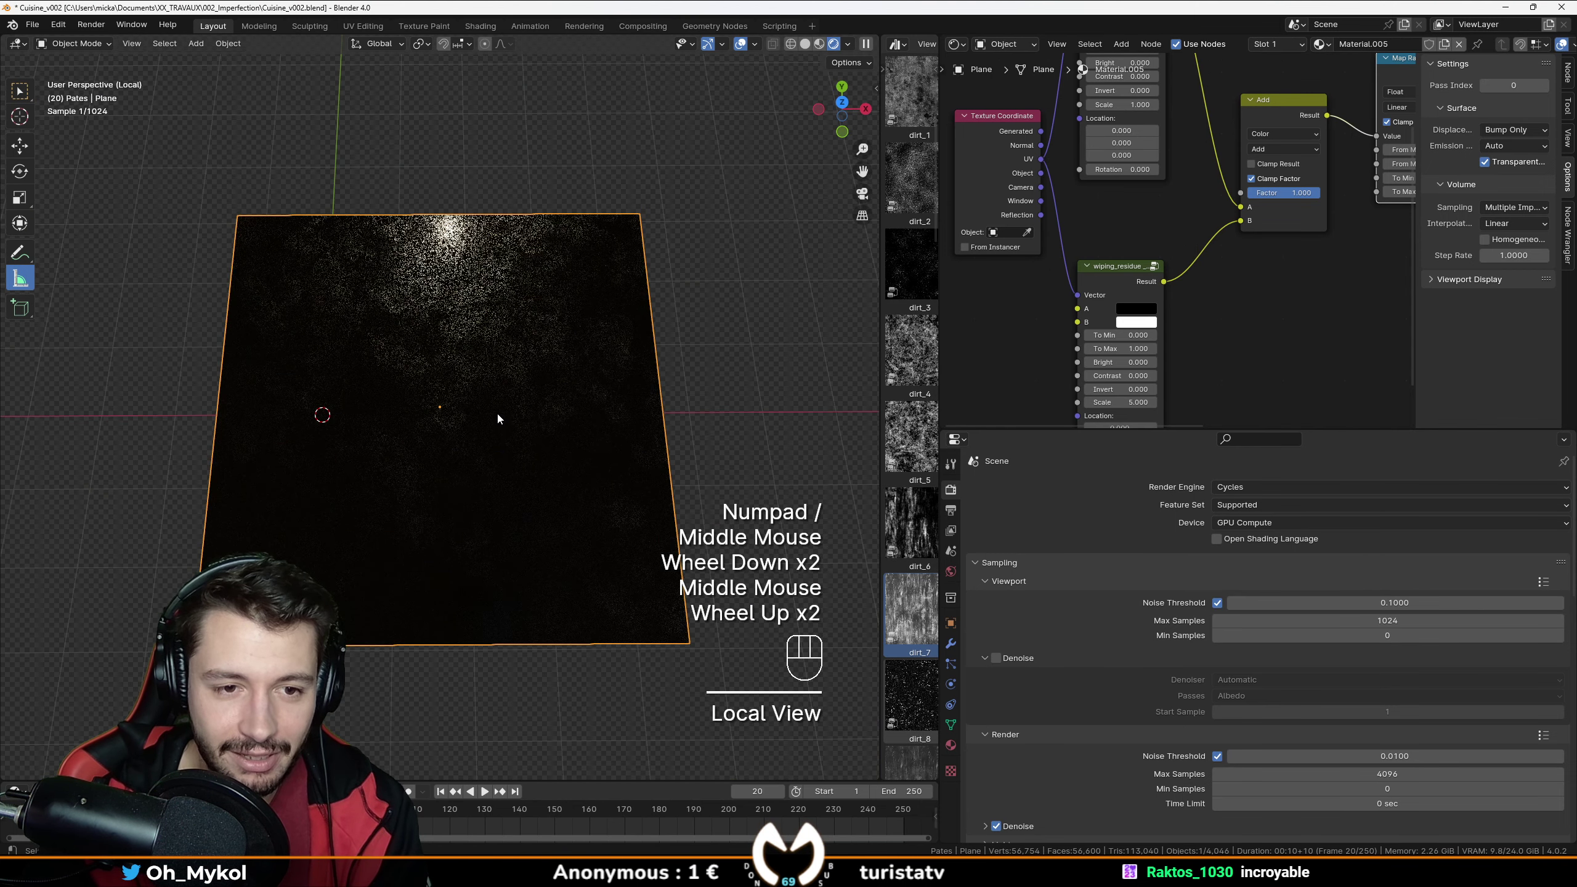
{"action": "key", "text": "KP_7"}
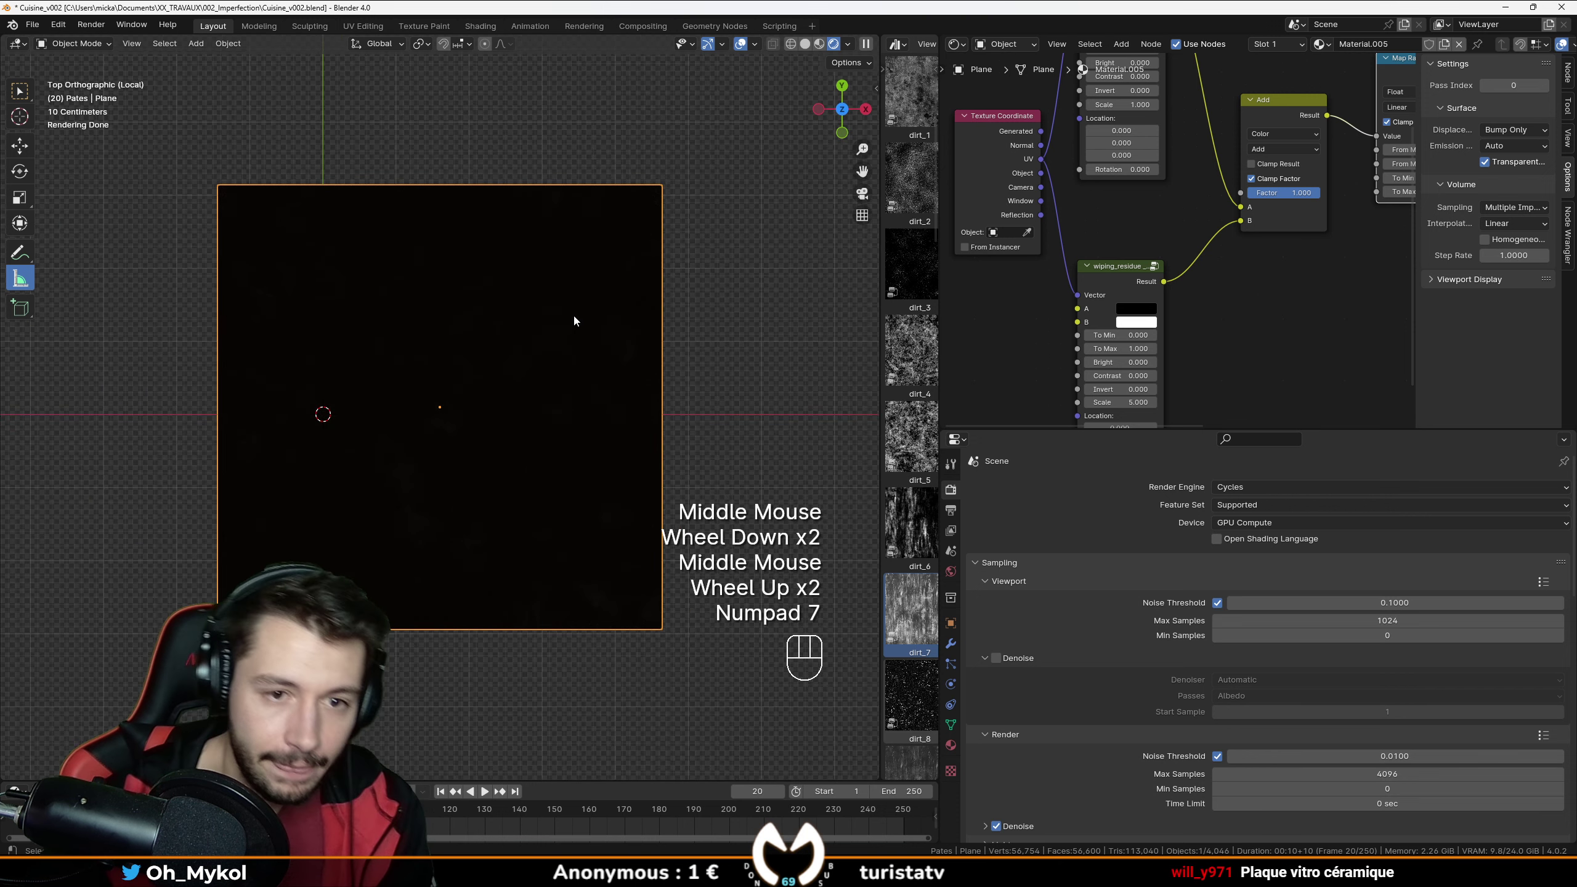
{"action": "key", "text": "z"}
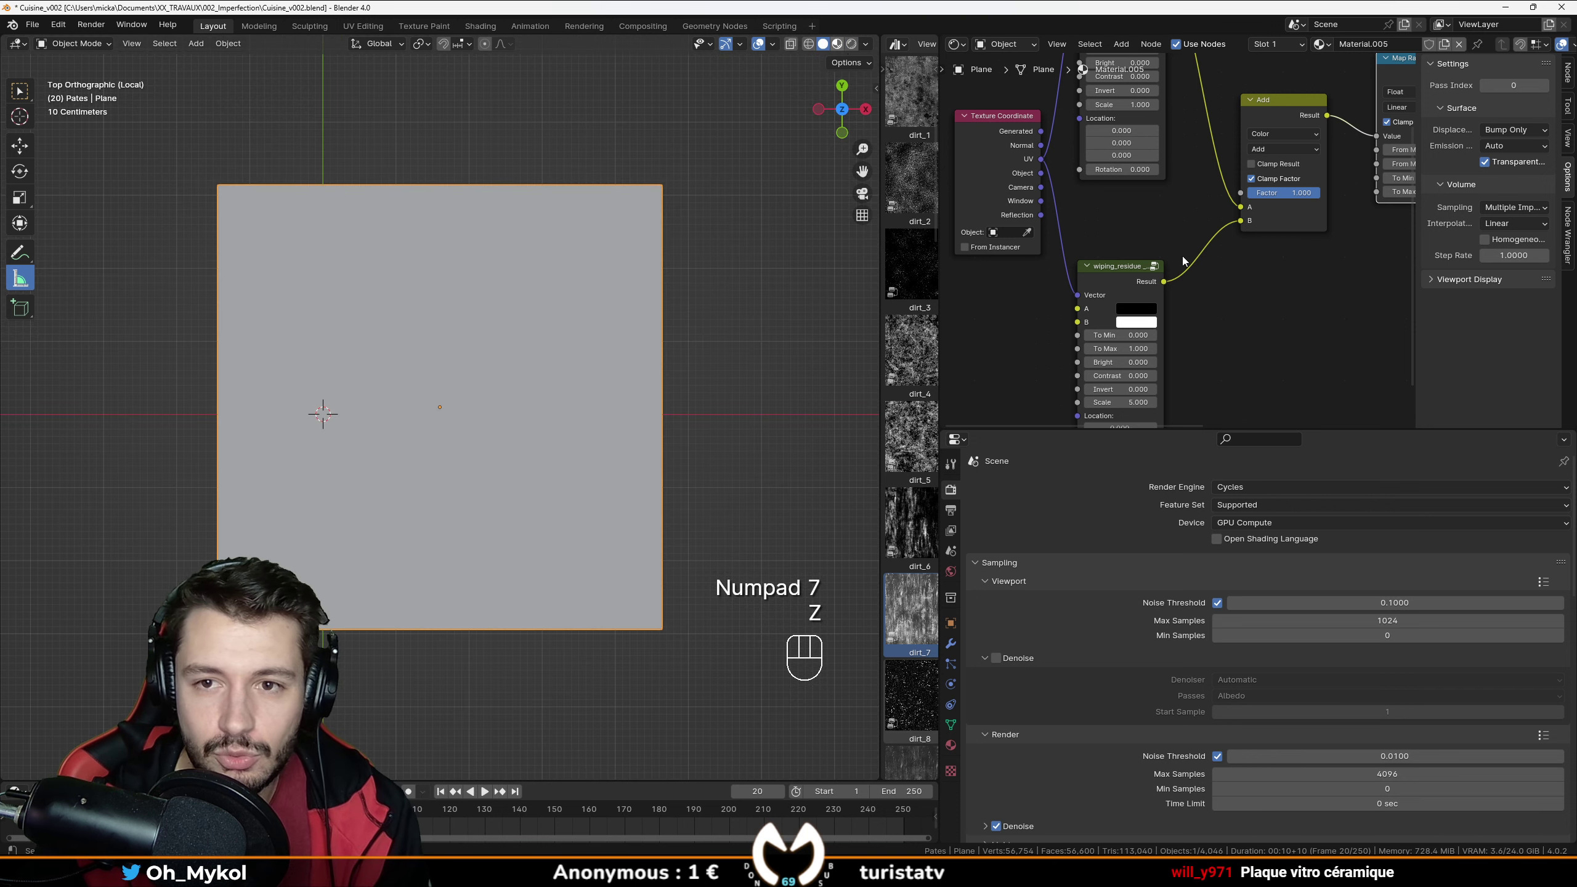
{"action": "left_click", "coordinate": [837, 44]}
Rearrange the material node tree, moving Material Output right of the Principled BSDF.
{"action": "scroll", "coordinate": [1117, 217], "scroll_direction": "down", "scroll_amount": 4}
{"action": "mouse_move", "coordinate": [1117, 187]}
{"action": "middle_mouse_down"}
{"action": "mouse_move", "coordinate": [1093, 235]}
{"action": "mouse_move", "coordinate": [1071, 215]}
{"action": "middle_mouse_up"}
{"action": "scroll", "coordinate": [1093, 236], "scroll_direction": "down", "scroll_amount": 1}
{"action": "scroll", "coordinate": [1181, 248], "scroll_direction": "up", "scroll_amount": 2}
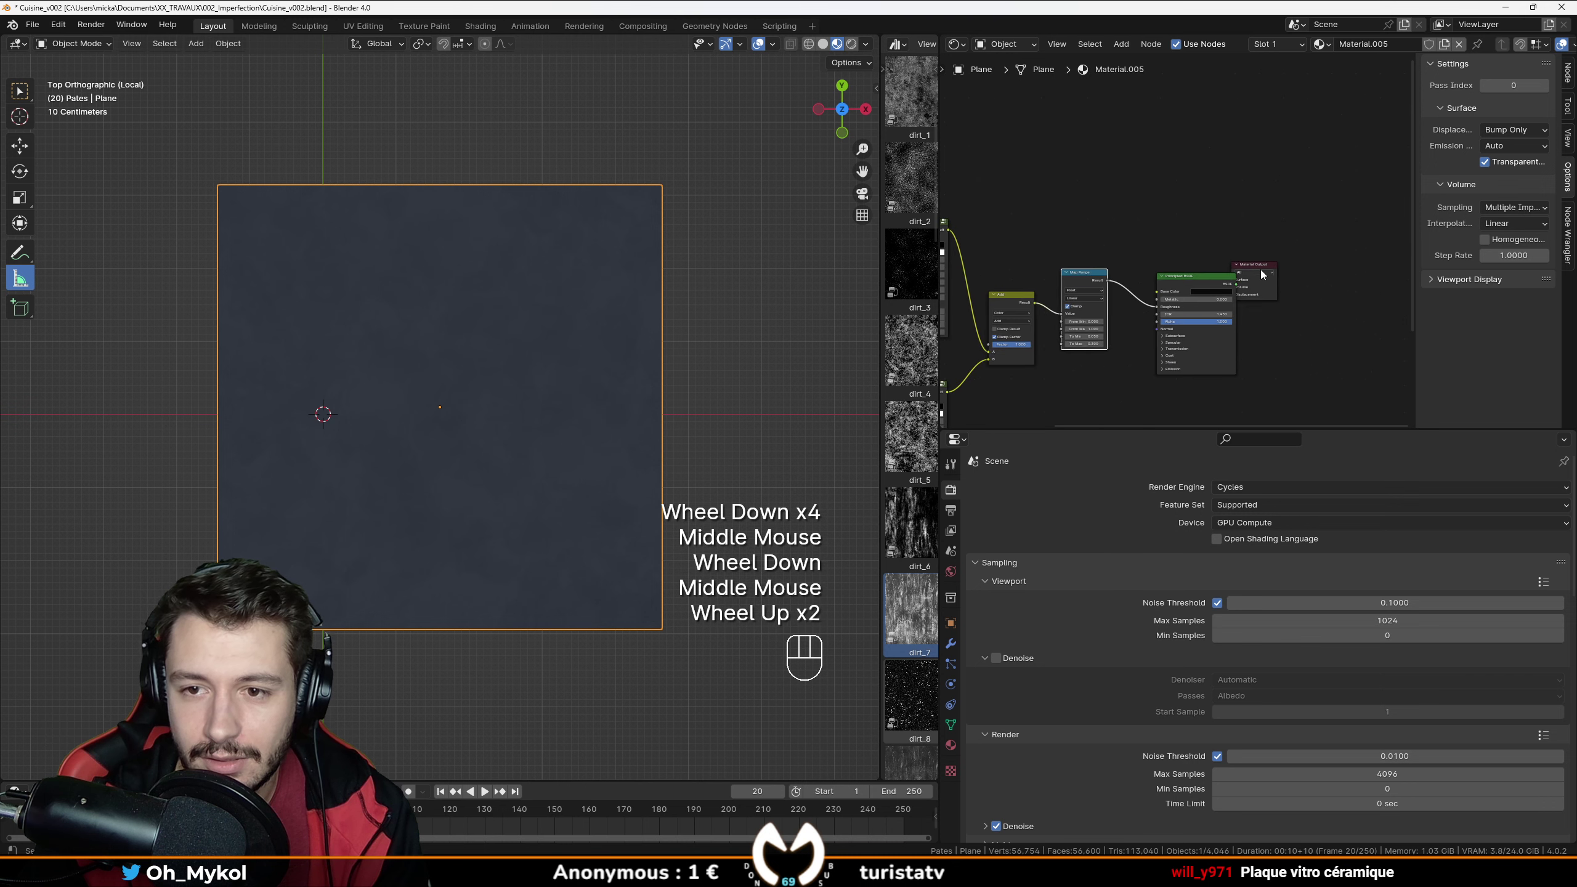
{"action": "left_click_drag", "start_coordinate": [1260, 267], "coordinate": [1359, 292]}
{"action": "middle_click_drag", "start_coordinate": [1194, 278], "coordinate": [1337, 344]}
{"action": "left_click", "coordinate": [1339, 349]}
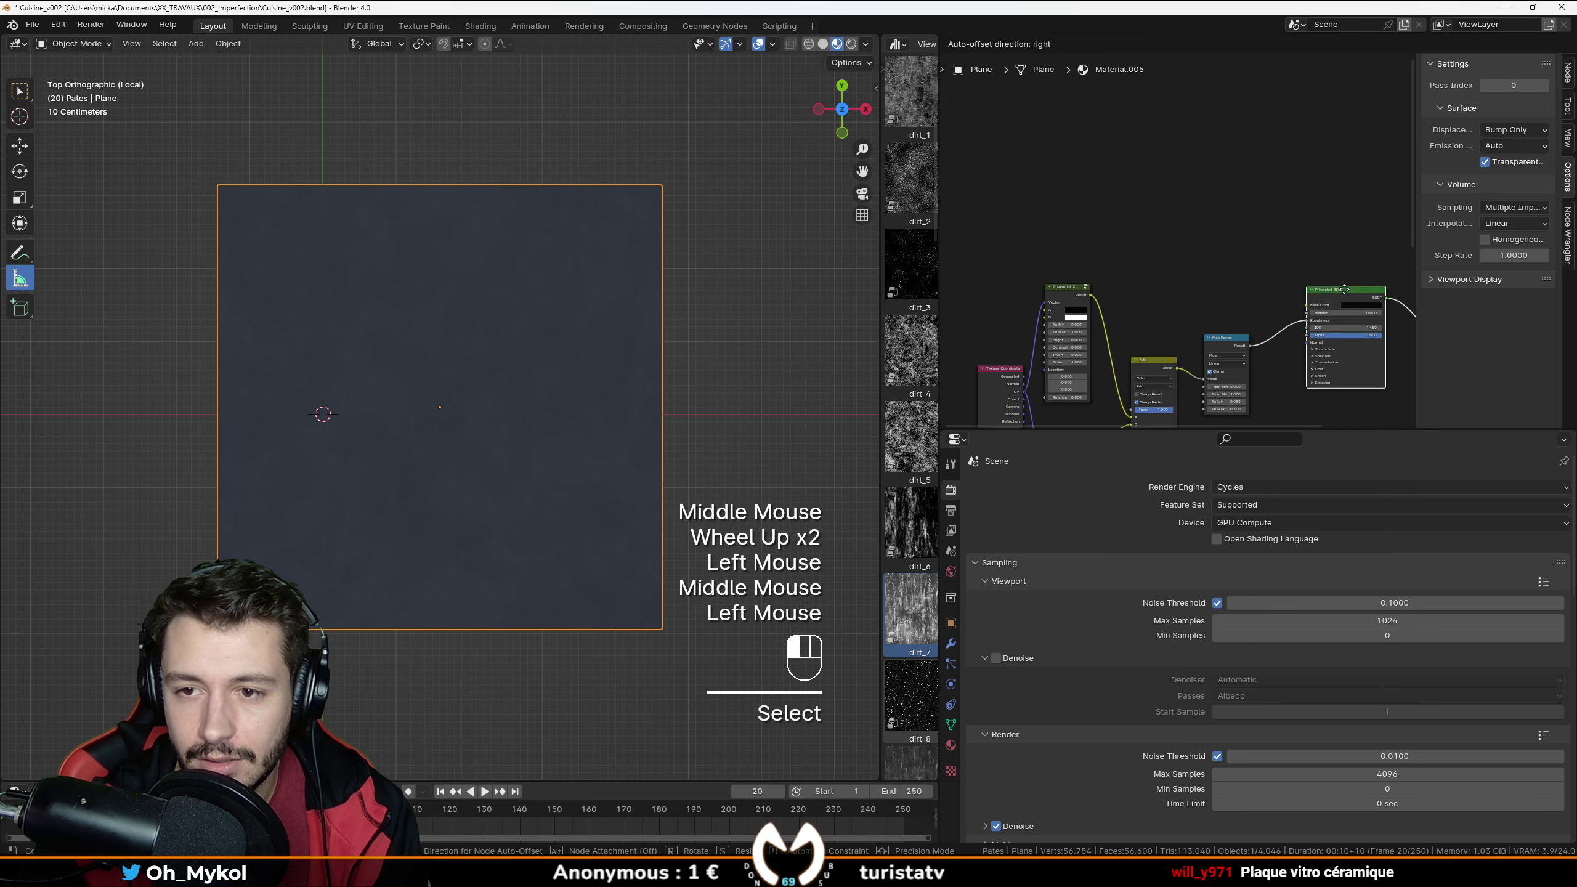
{"action": "middle_click_drag", "start_coordinate": [1168, 178], "coordinate": [1237, 186]}
Add an Image Texture node loaded with the induction hob jpg.
{"action": "key", "text": "shift+a"}
{"action": "type", "text": "image"}
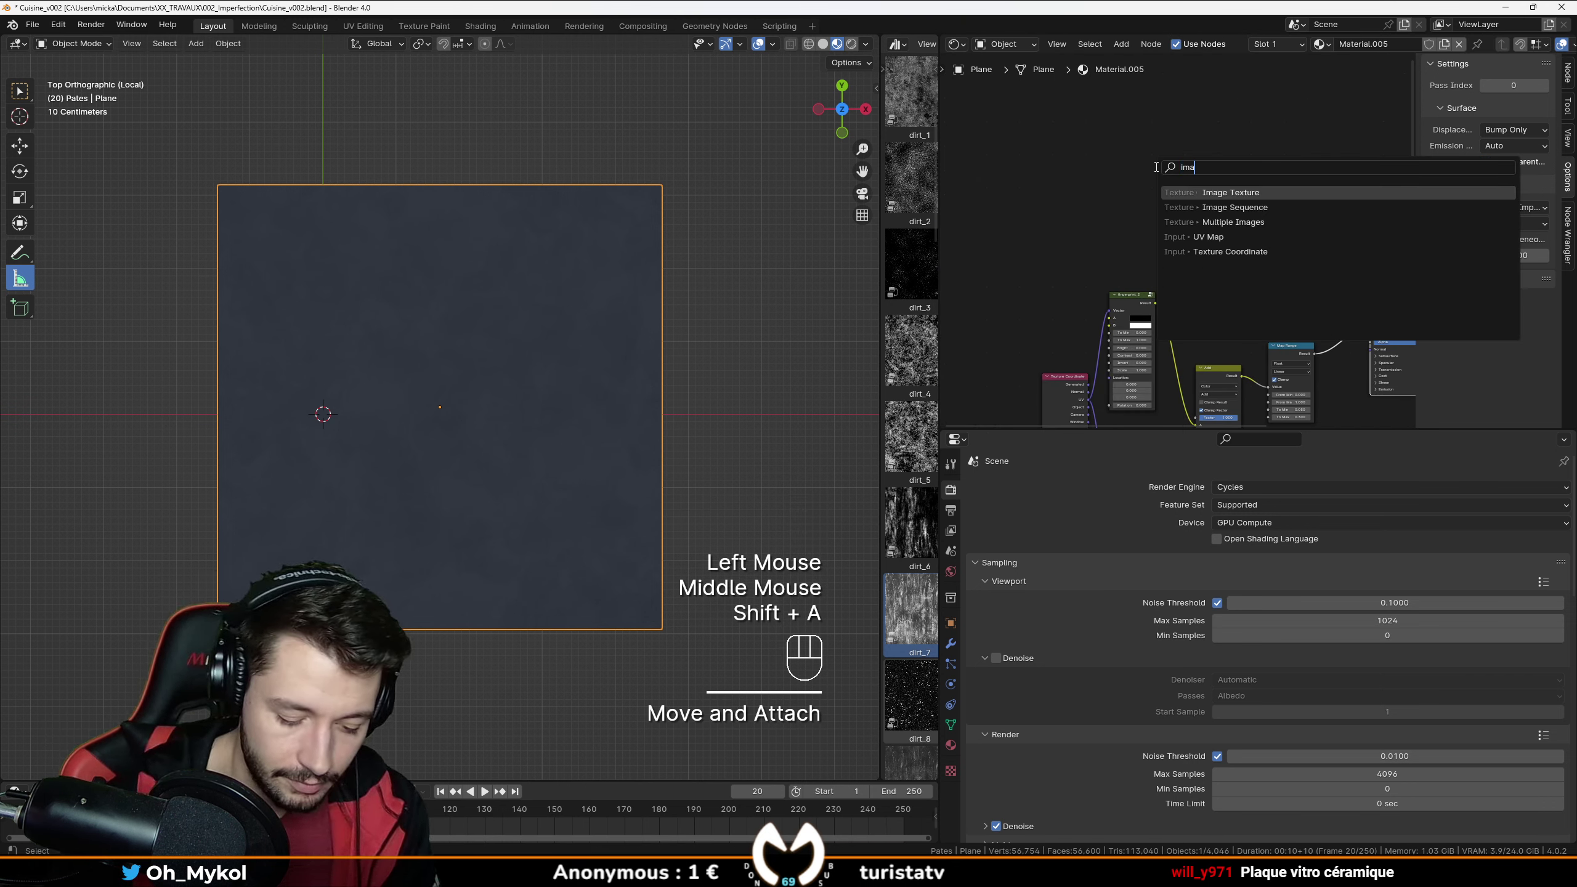
{"action": "left_click", "coordinate": [1218, 194]}
{"action": "left_click", "coordinate": [1217, 195]}
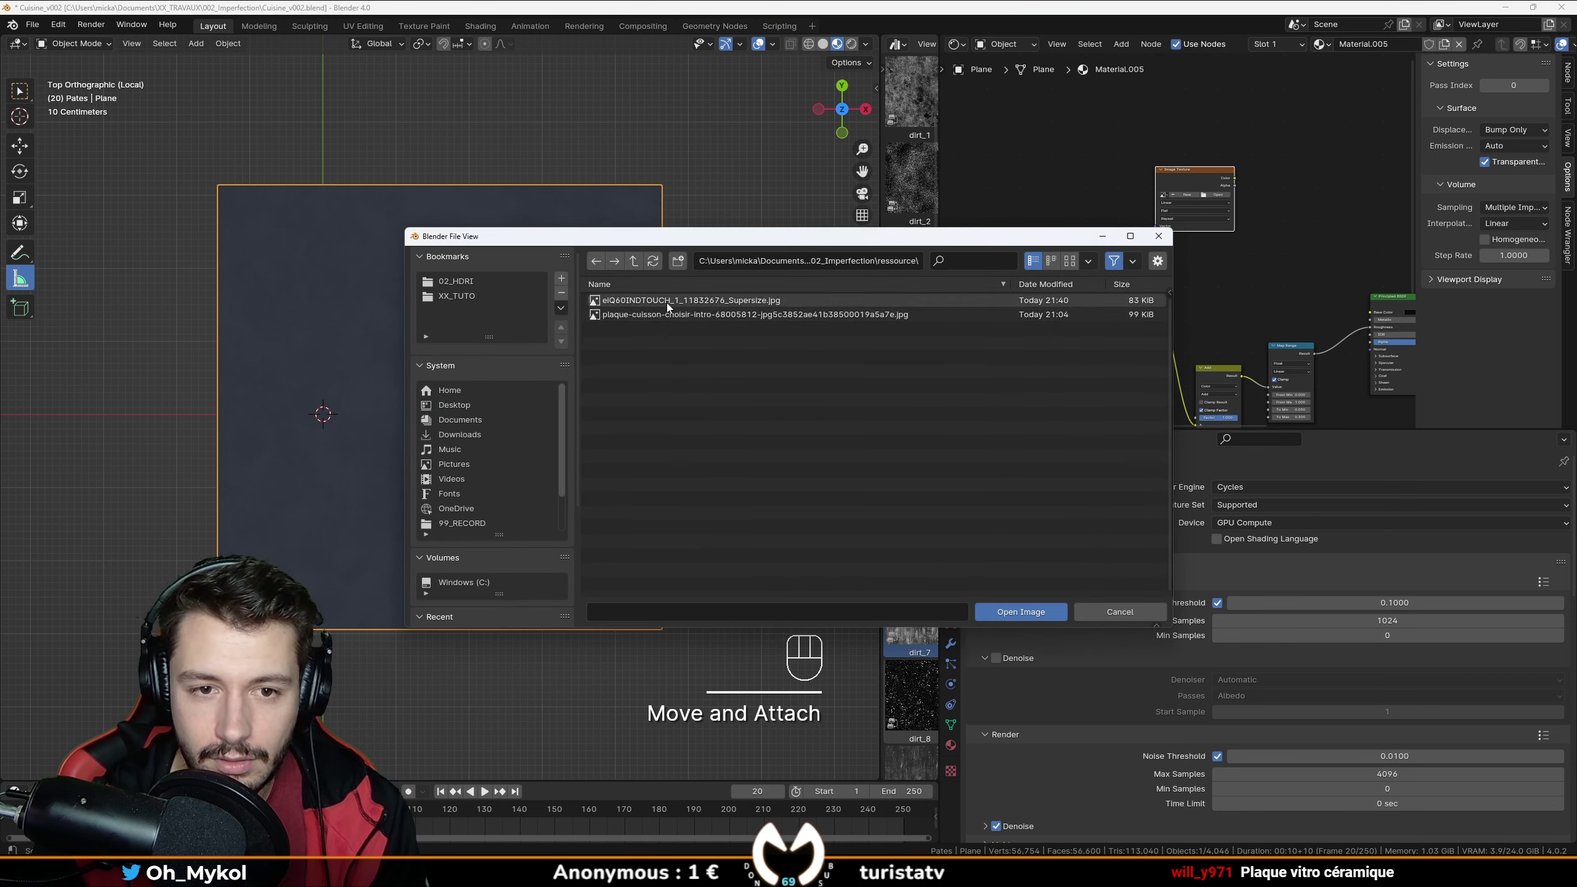
{"action": "double_click", "coordinate": [667, 300]}
{"action": "left_click_drag", "start_coordinate": [1170, 171], "coordinate": [1174, 169]}
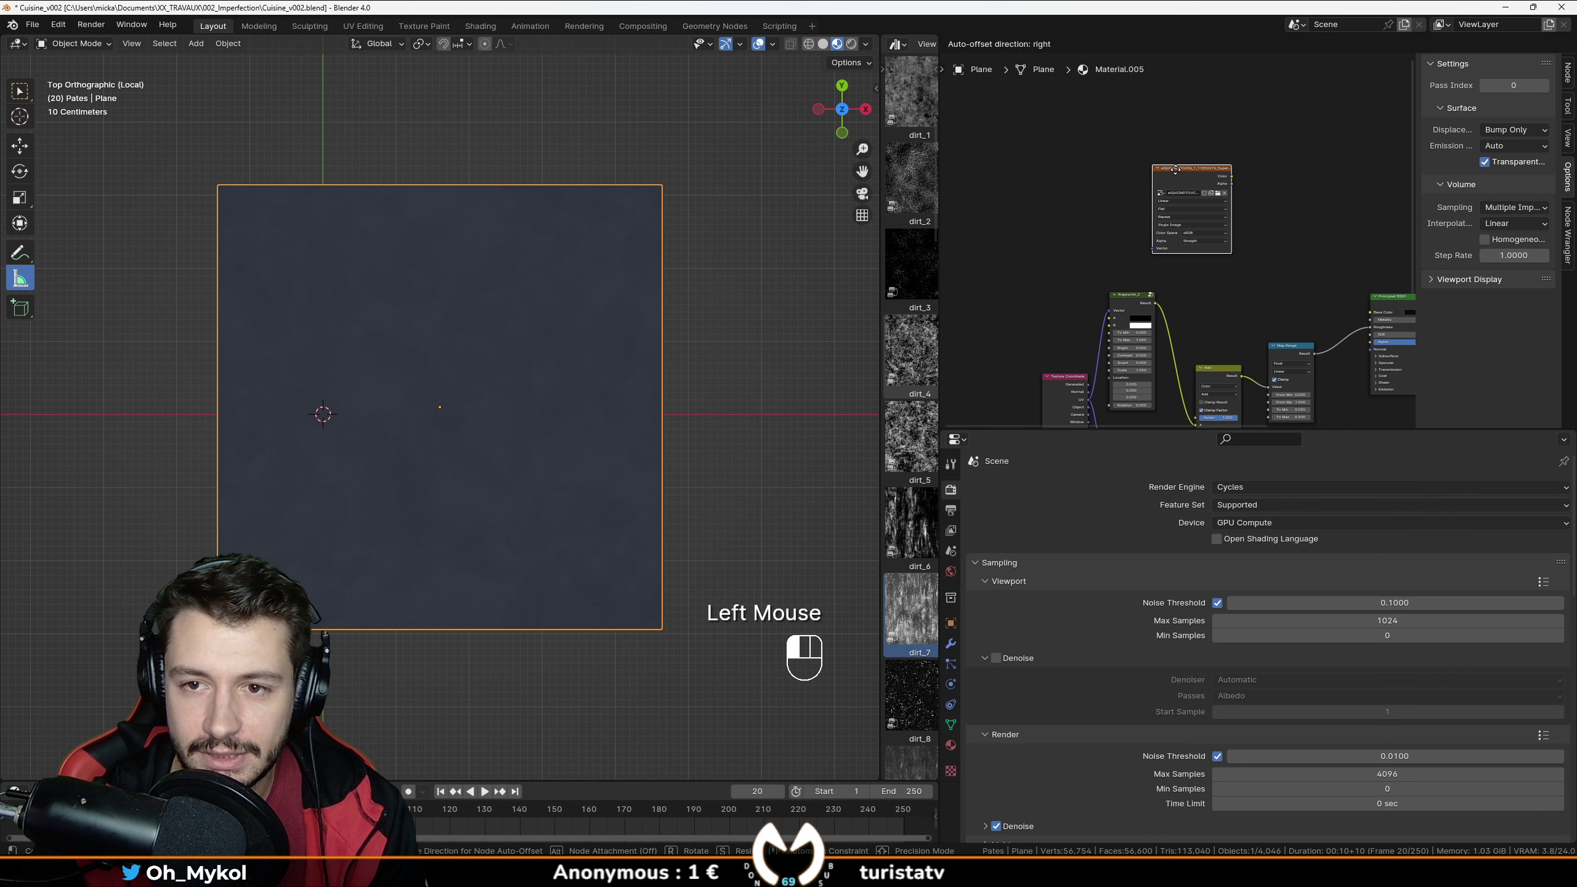
Connect a Texture Coordinate node's UV output to the image's Vector input and preview it on the plane.
{"action": "key", "text": "shift+a"}
{"action": "left_click", "coordinate": [1054, 178]}
{"action": "type", "text": "coo"}
{"action": "key", "text": "Return"}
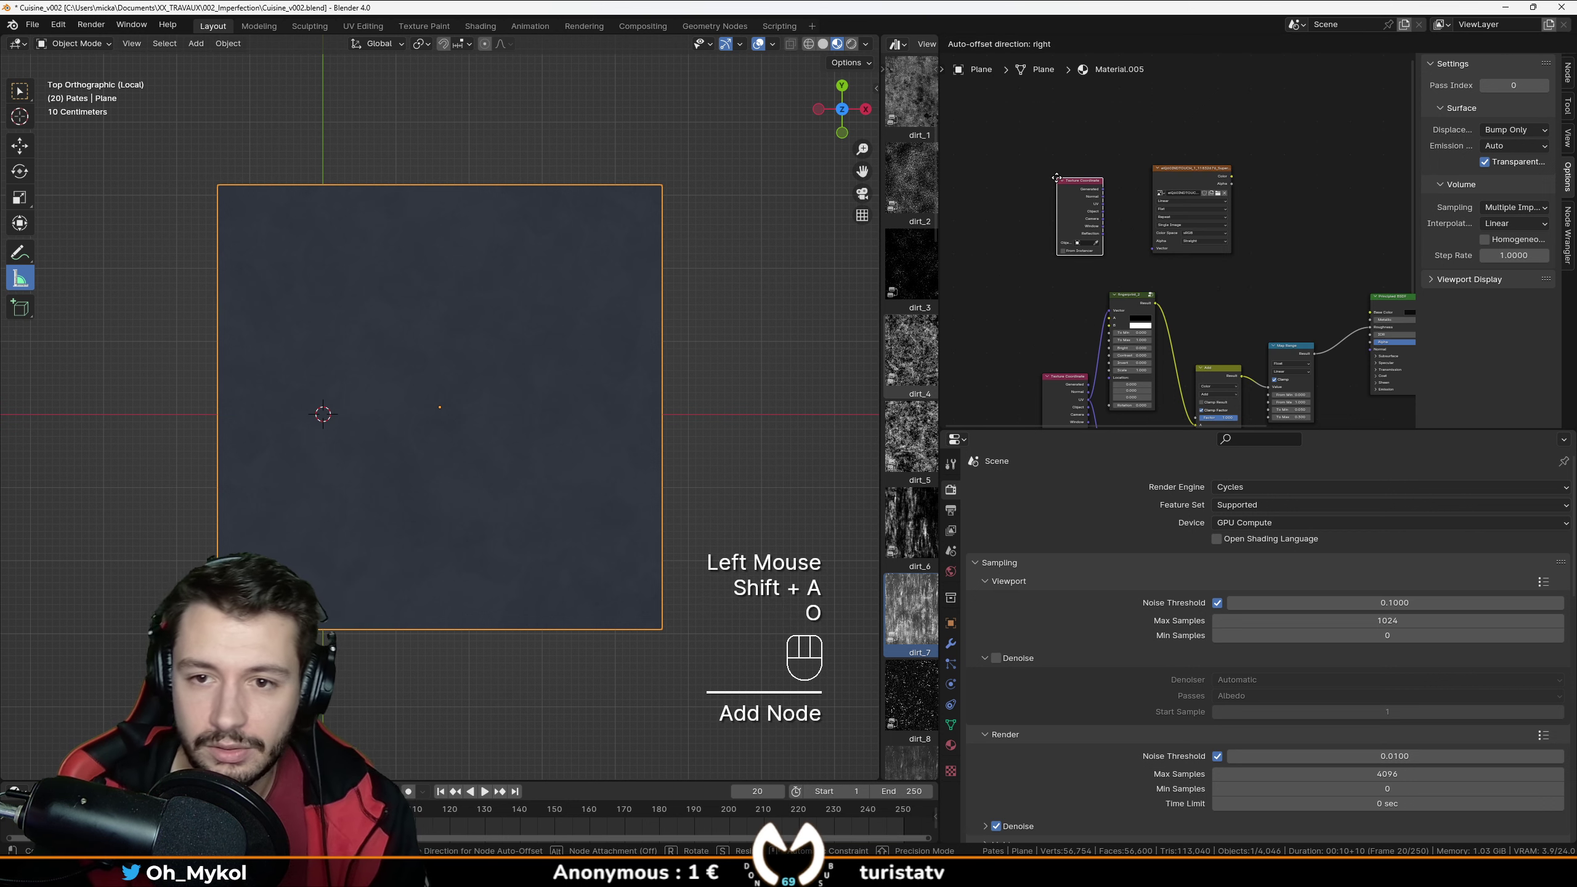
{"action": "scroll", "coordinate": [1118, 248], "scroll_direction": "up", "scroll_amount": 3}
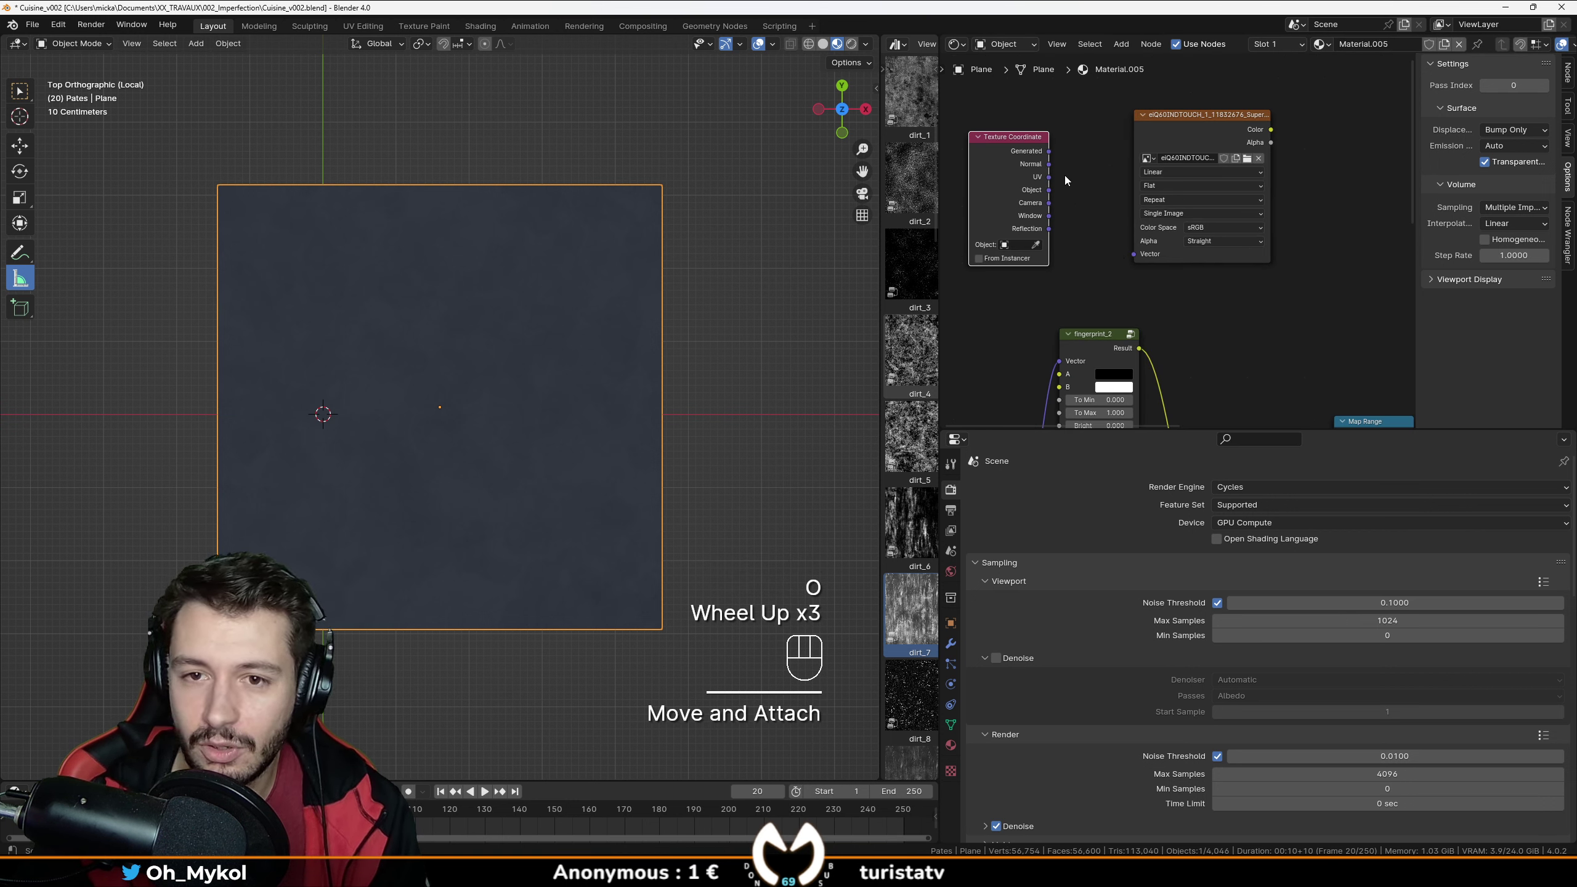
{"action": "left_click_drag", "start_coordinate": [1049, 178], "coordinate": [1134, 254]}
{"action": "middle_click_drag", "start_coordinate": [1133, 254], "coordinate": [1106, 262]}
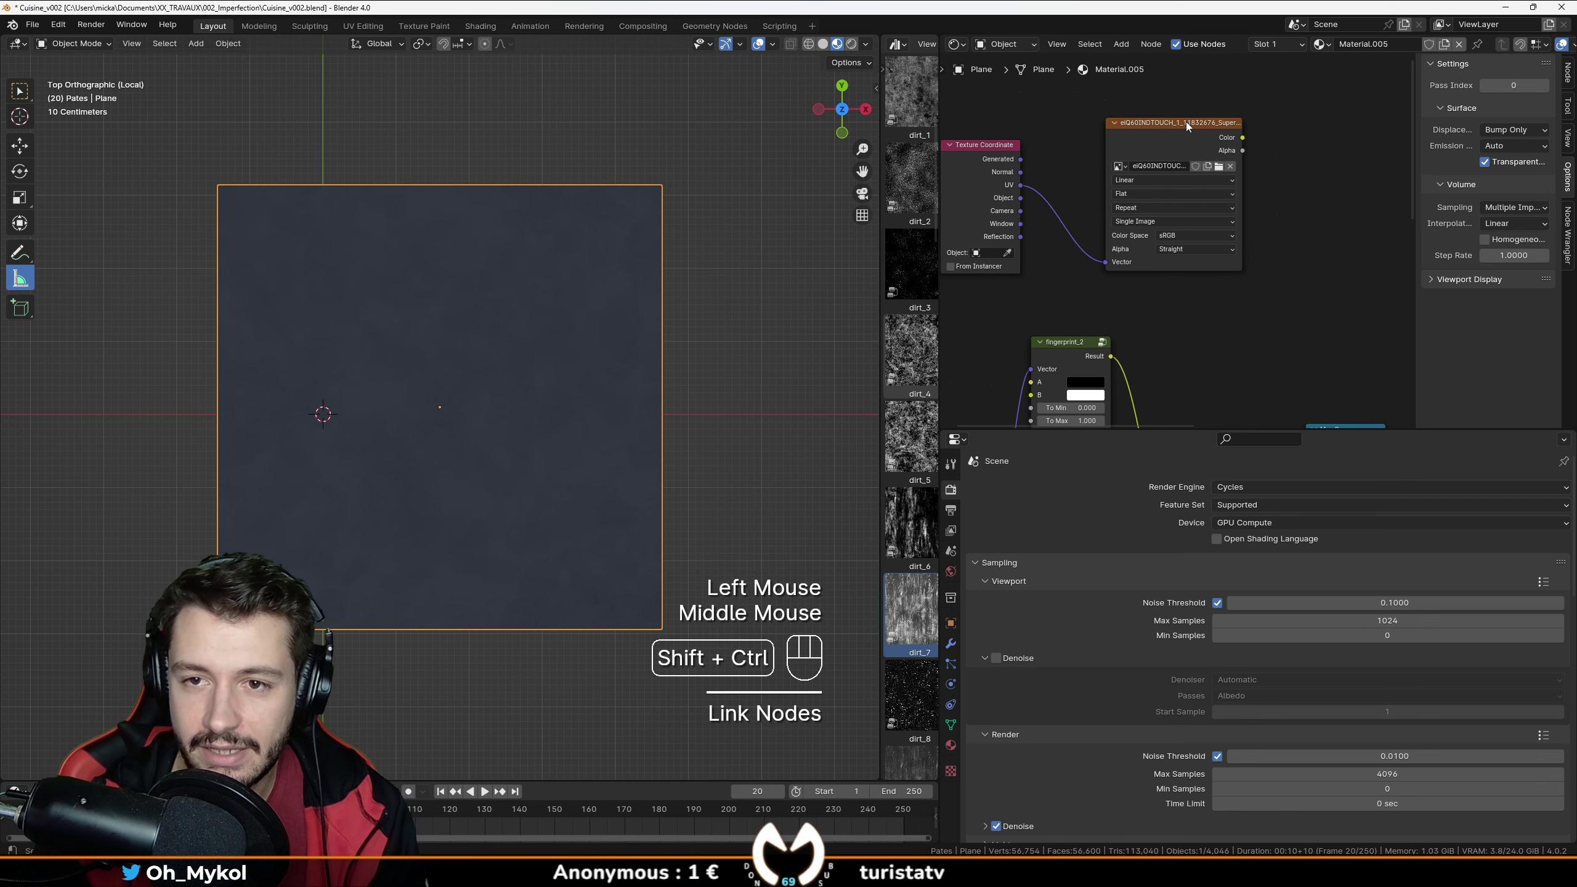
{"action": "left_click", "coordinate": [1136, 255], "text": "ctrl+shift"}
Turn the node panel into a UV Editor and inspect the plane's UVs in Edit Mode.
{"action": "scroll", "coordinate": [490, 410], "scroll_direction": "up", "scroll_amount": 2}
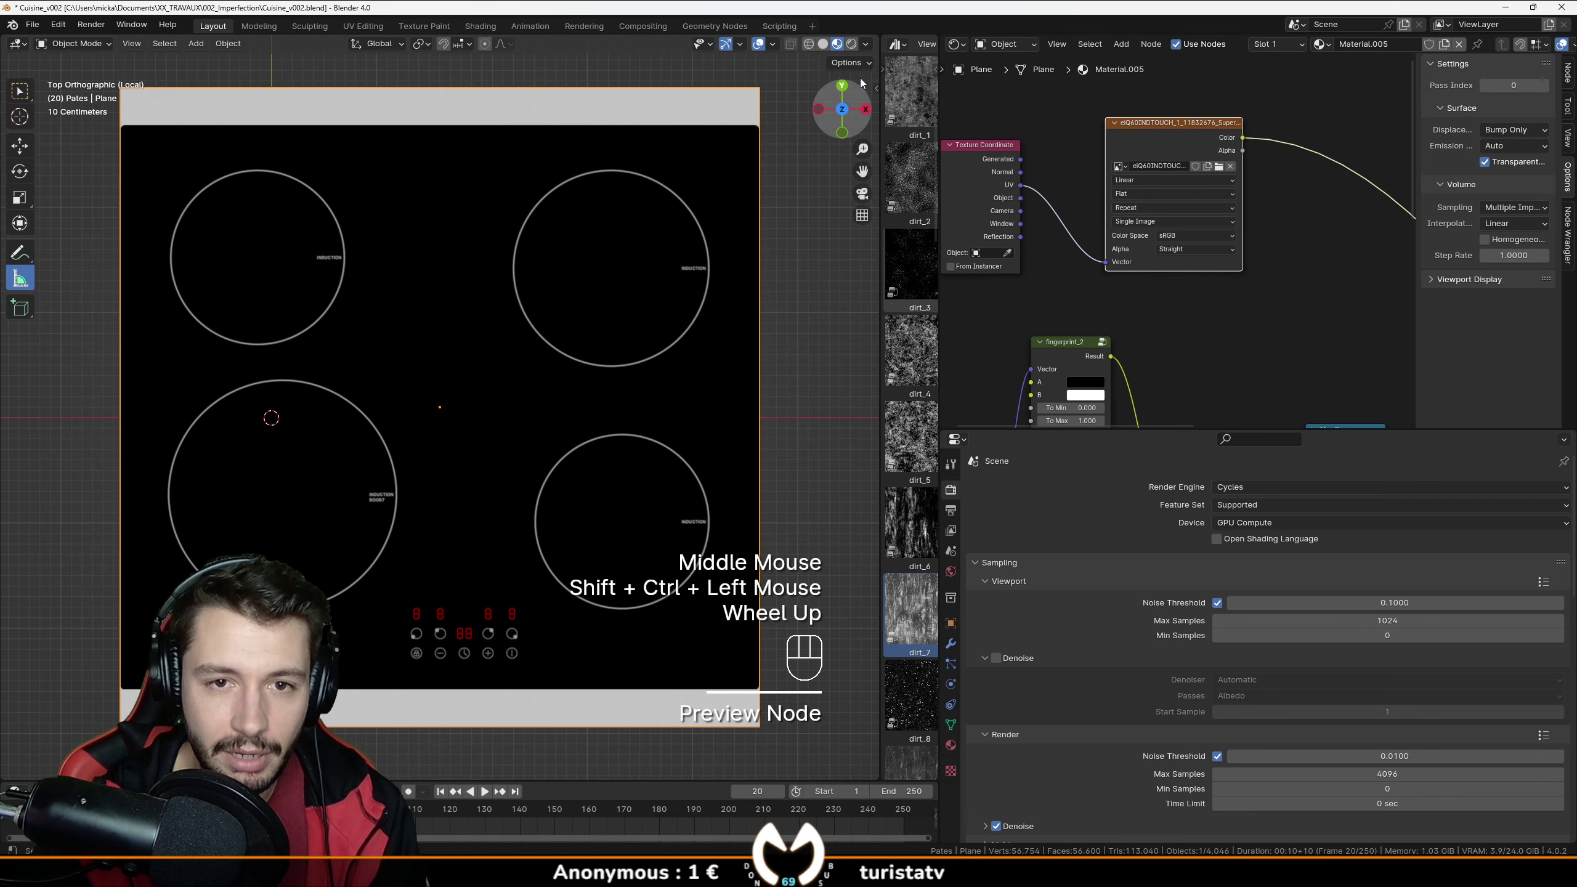
{"action": "left_click", "coordinate": [955, 45]}
{"action": "left_click", "coordinate": [1064, 168]}
{"action": "scroll", "coordinate": [1102, 239], "scroll_direction": "down", "scroll_amount": 2}
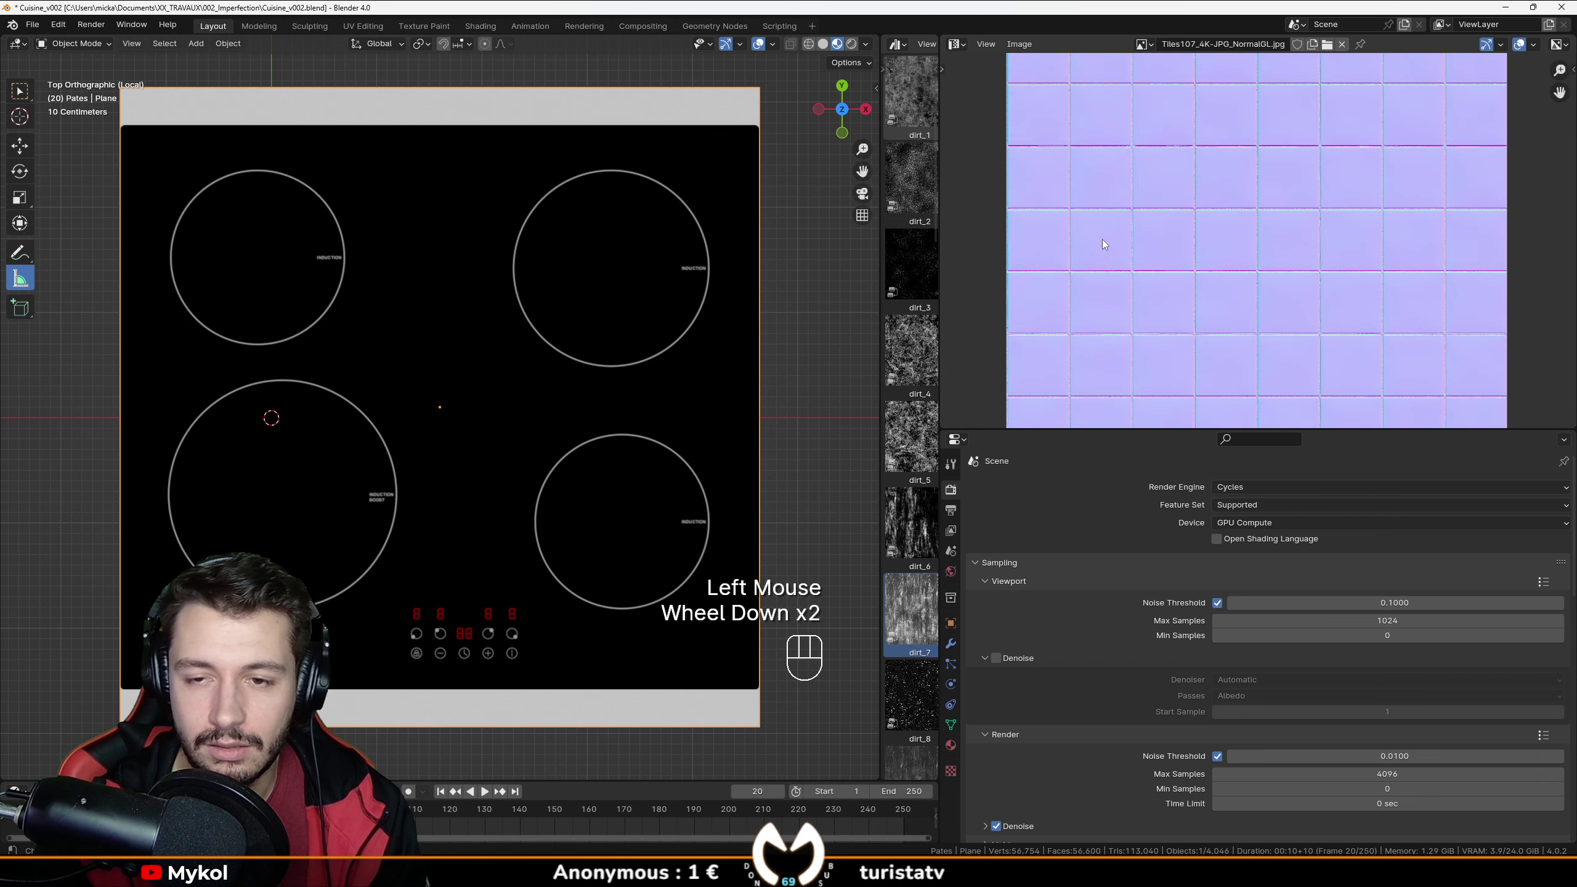
{"action": "key", "text": "Tab"}
{"action": "key", "text": "a"}
{"action": "key", "text": "s"}
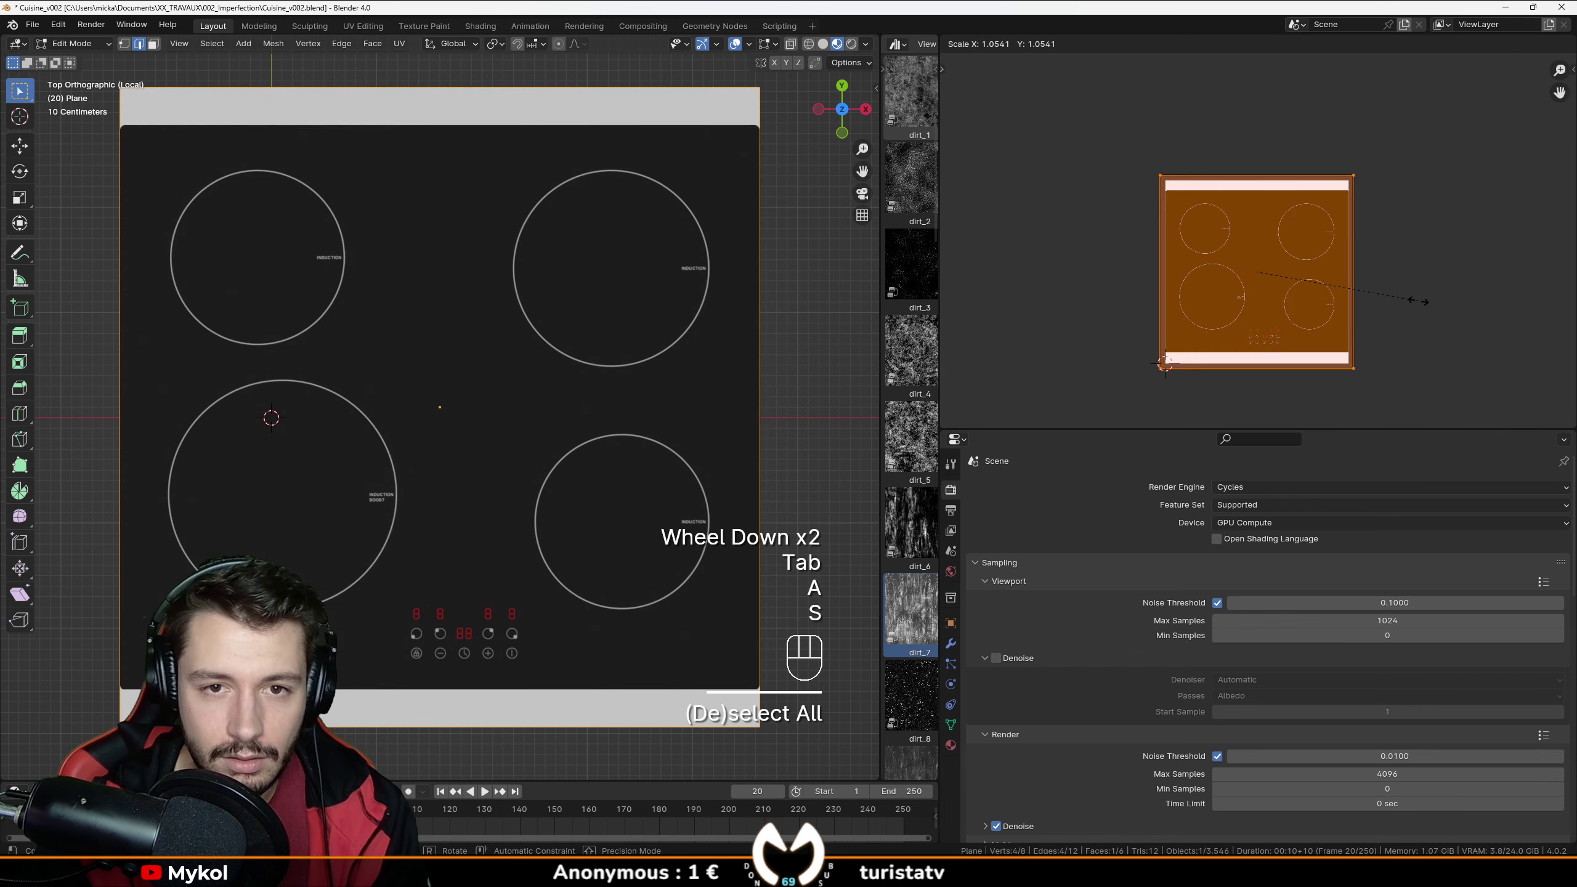
{"action": "right_click", "coordinate": [1385, 291]}
{"action": "key", "text": "Tab"}
{"action": "key", "text": "Tab"}
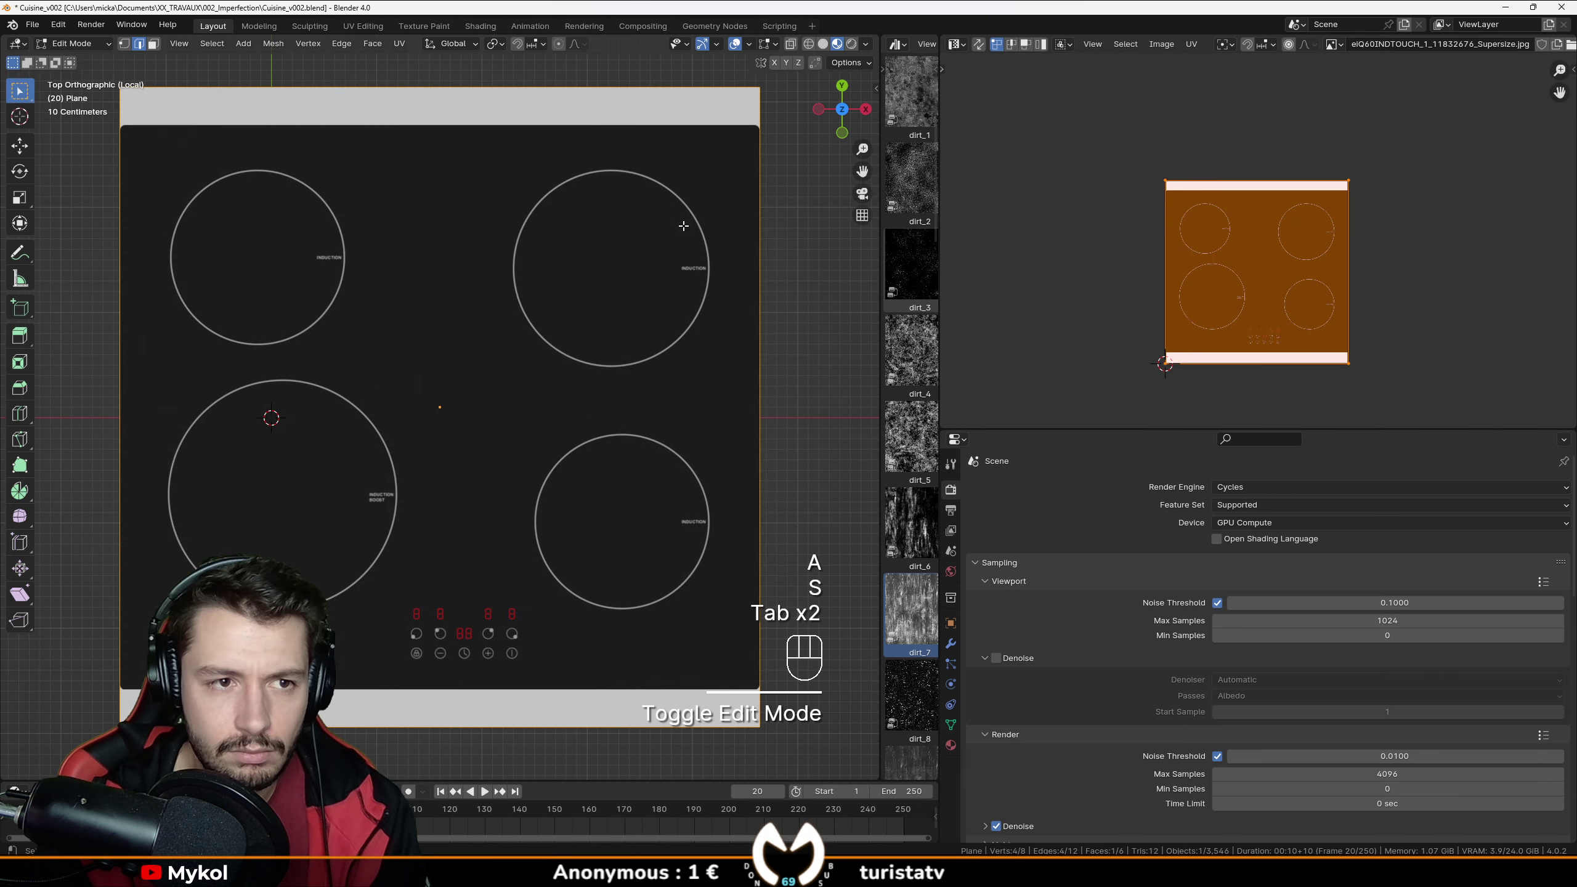
Select all the plane's UVs and shrink them to fit the hob image.
{"action": "key", "text": "a"}
{"action": "key", "text": "s"}
{"action": "right_click", "coordinate": [1373, 291]}
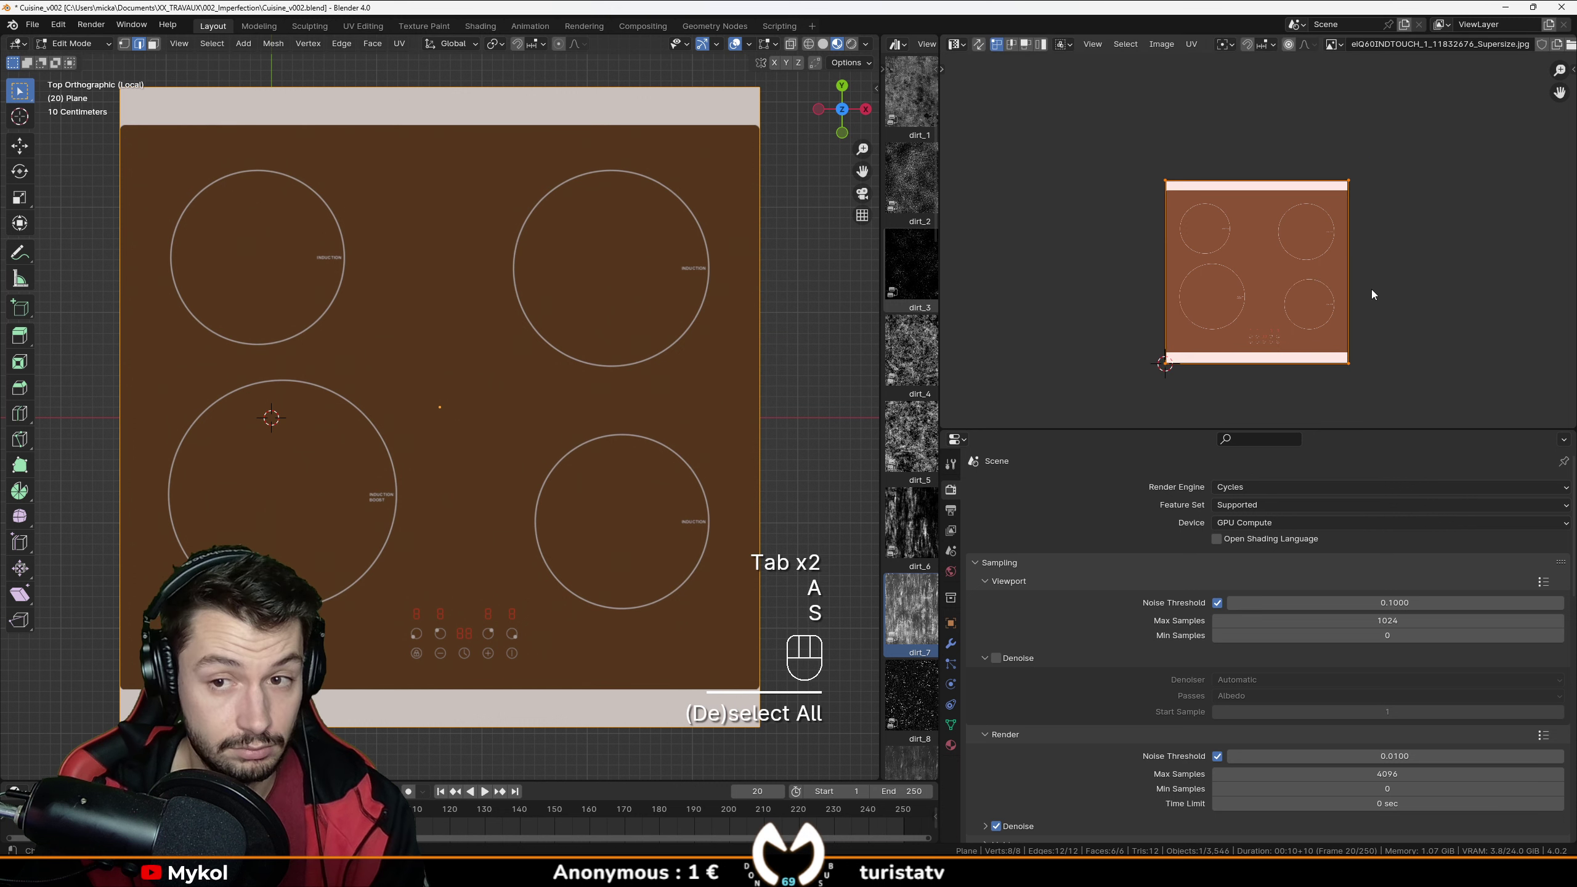
{"action": "key", "text": "a"}
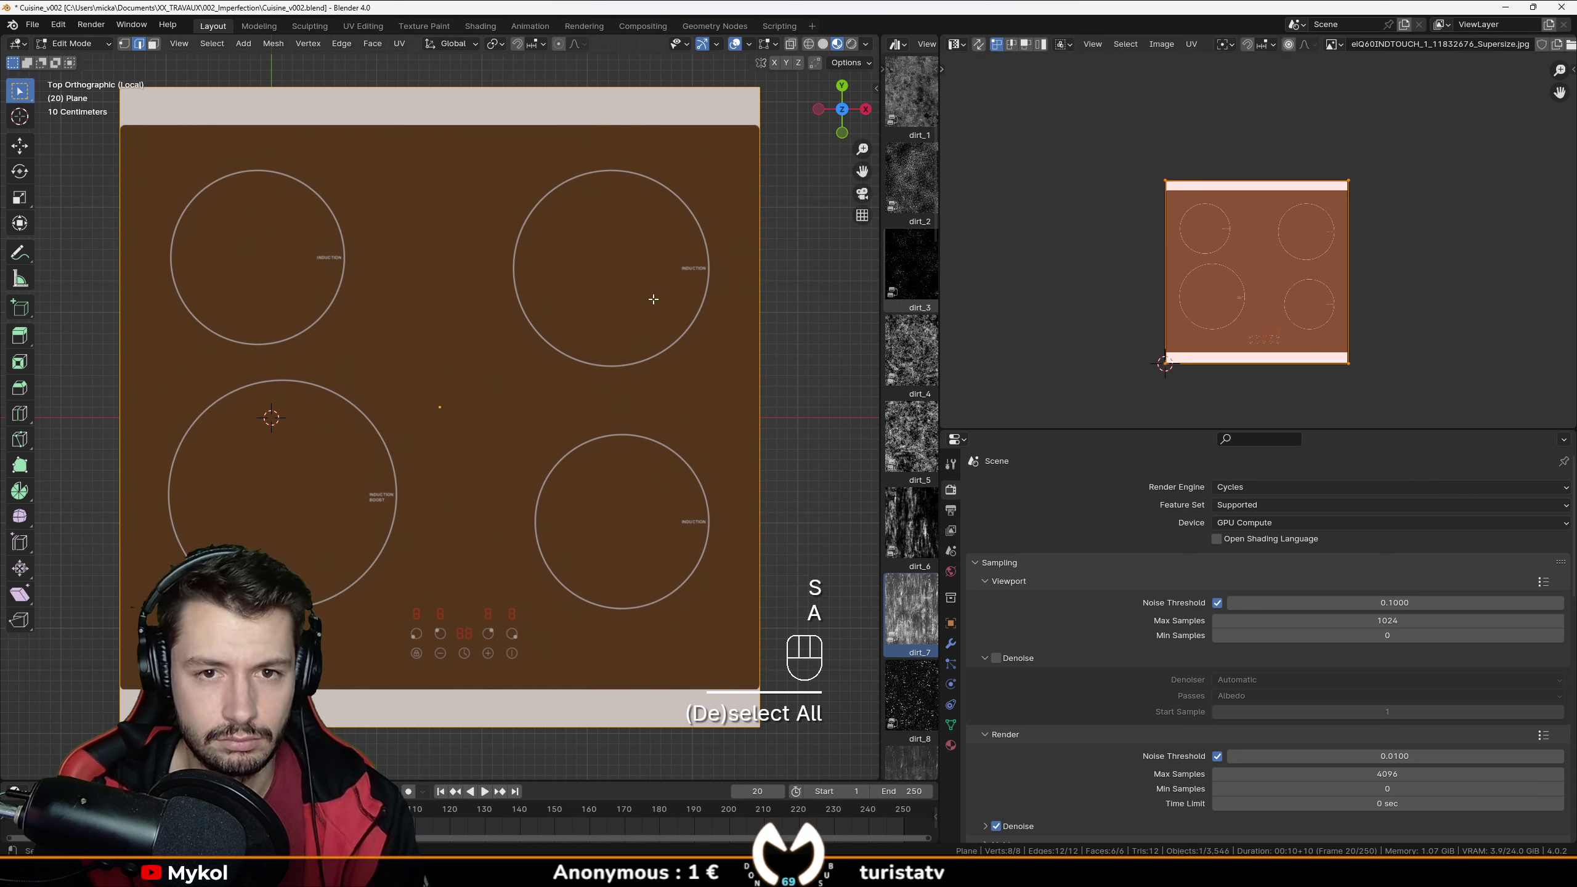
{"action": "key", "text": "s"}
{"action": "right_click", "coordinate": [1292, 290]}
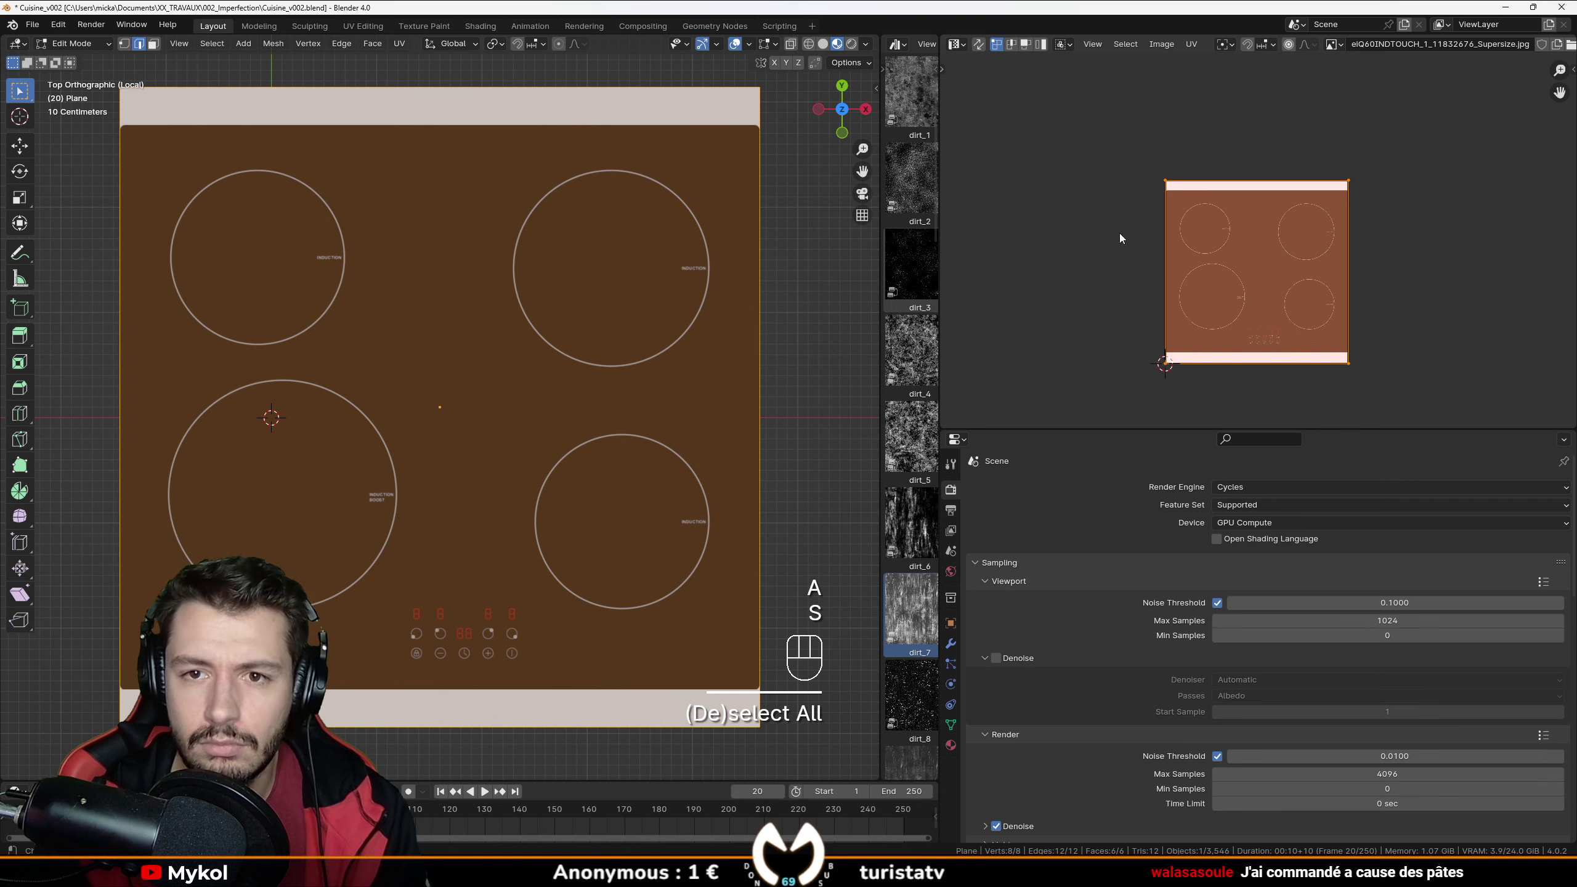
{"action": "key", "text": "a"}
{"action": "key", "text": "s"}
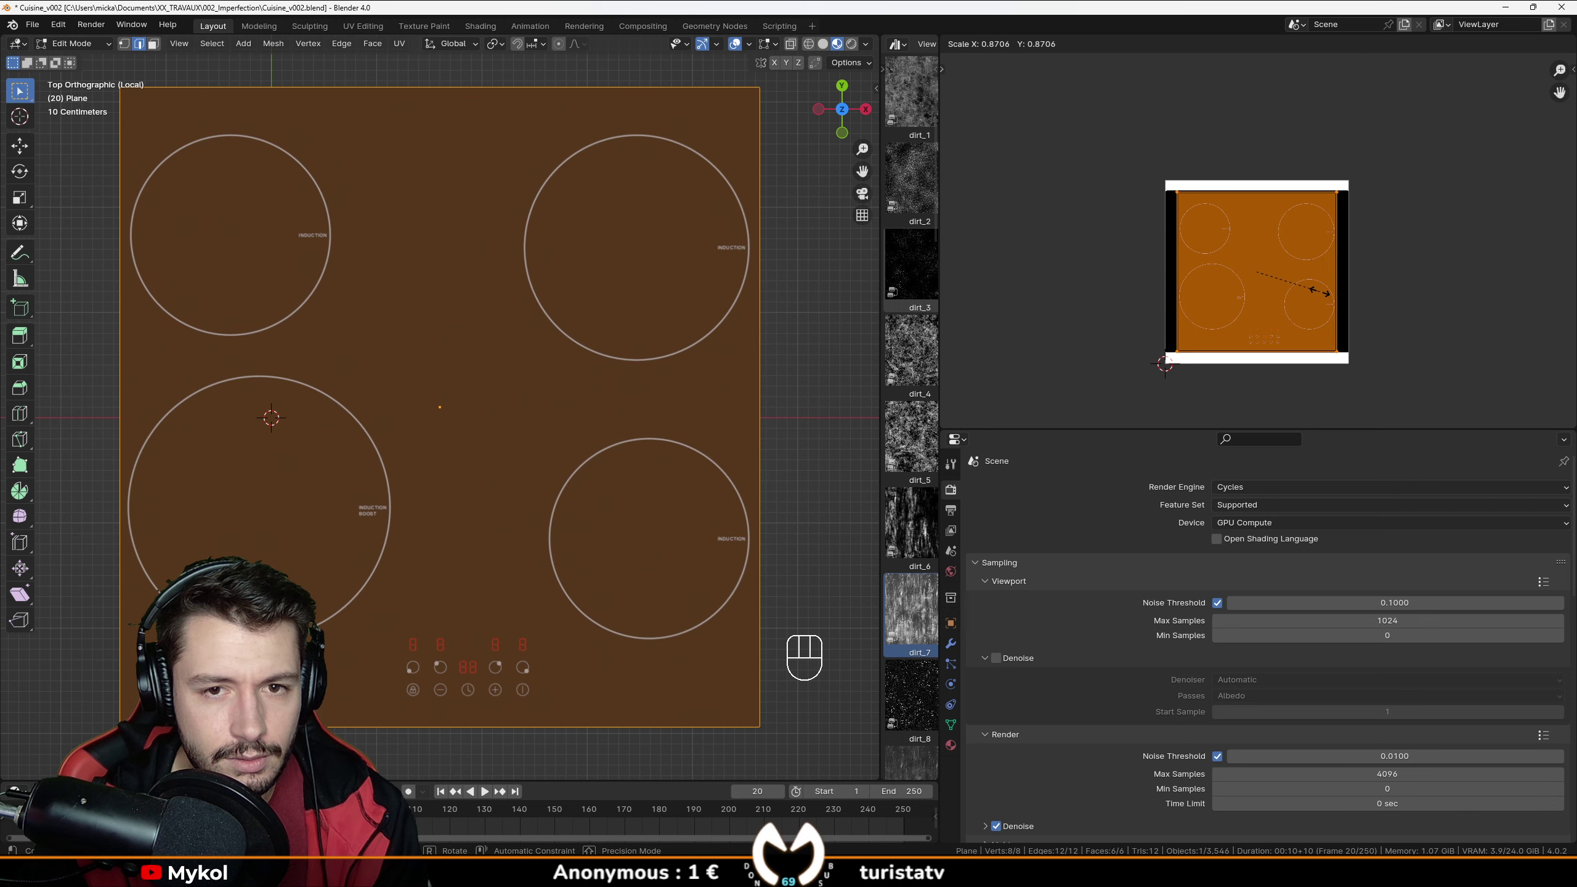
{"action": "left_click", "coordinate": [1321, 290]}
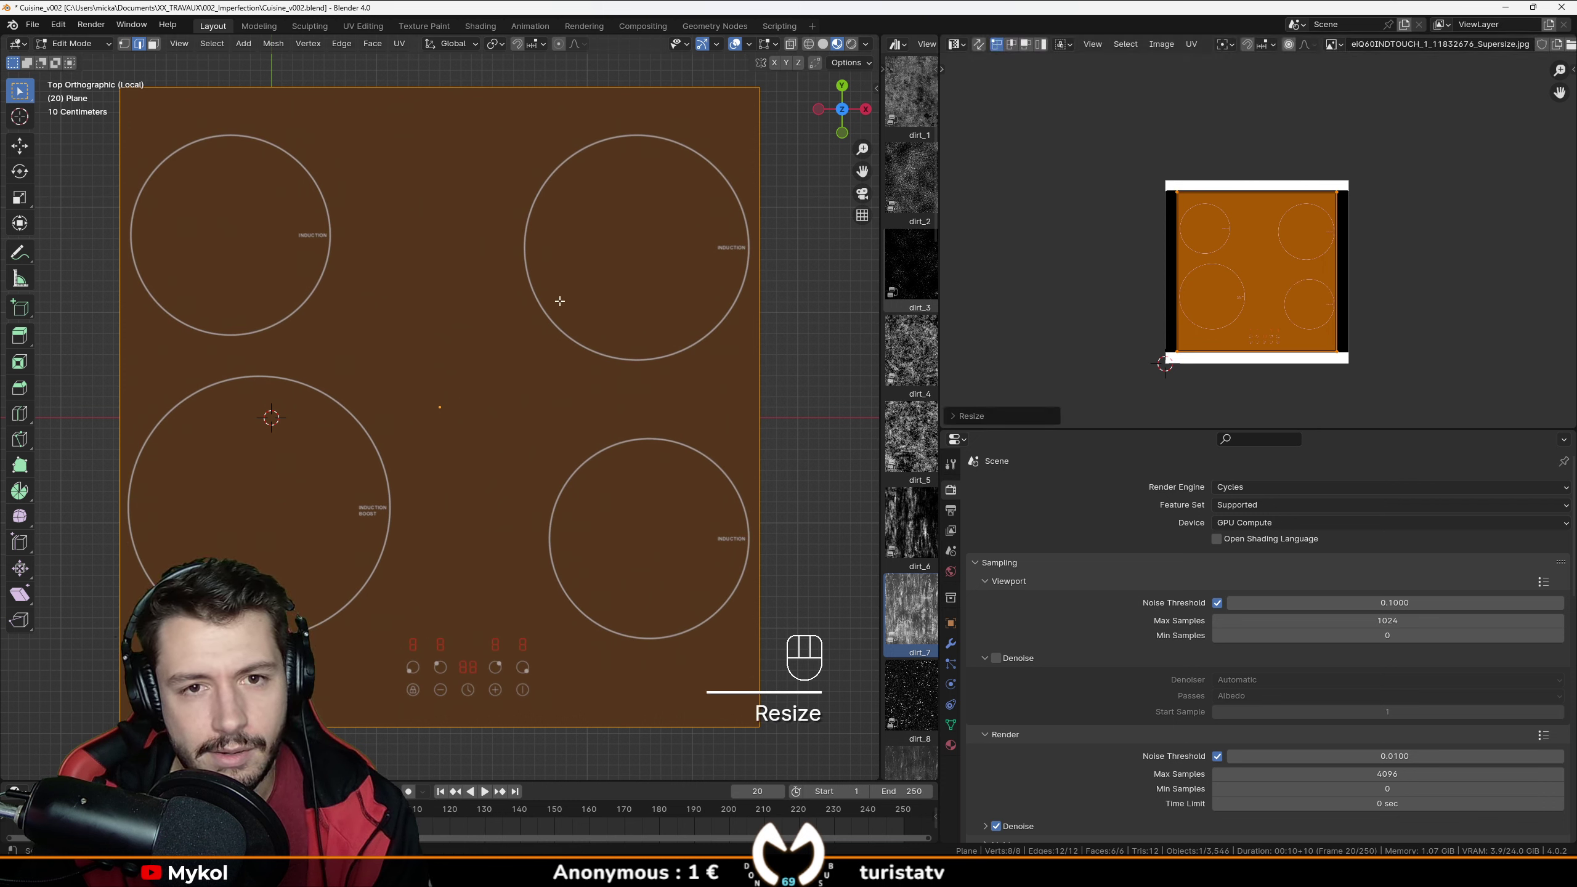
Select the plane's left and right edges and stretch them along X to widen the plane.
{"action": "scroll", "coordinate": [560, 301], "scroll_direction": "down", "scroll_amount": 2}
{"action": "key", "text": "z"}
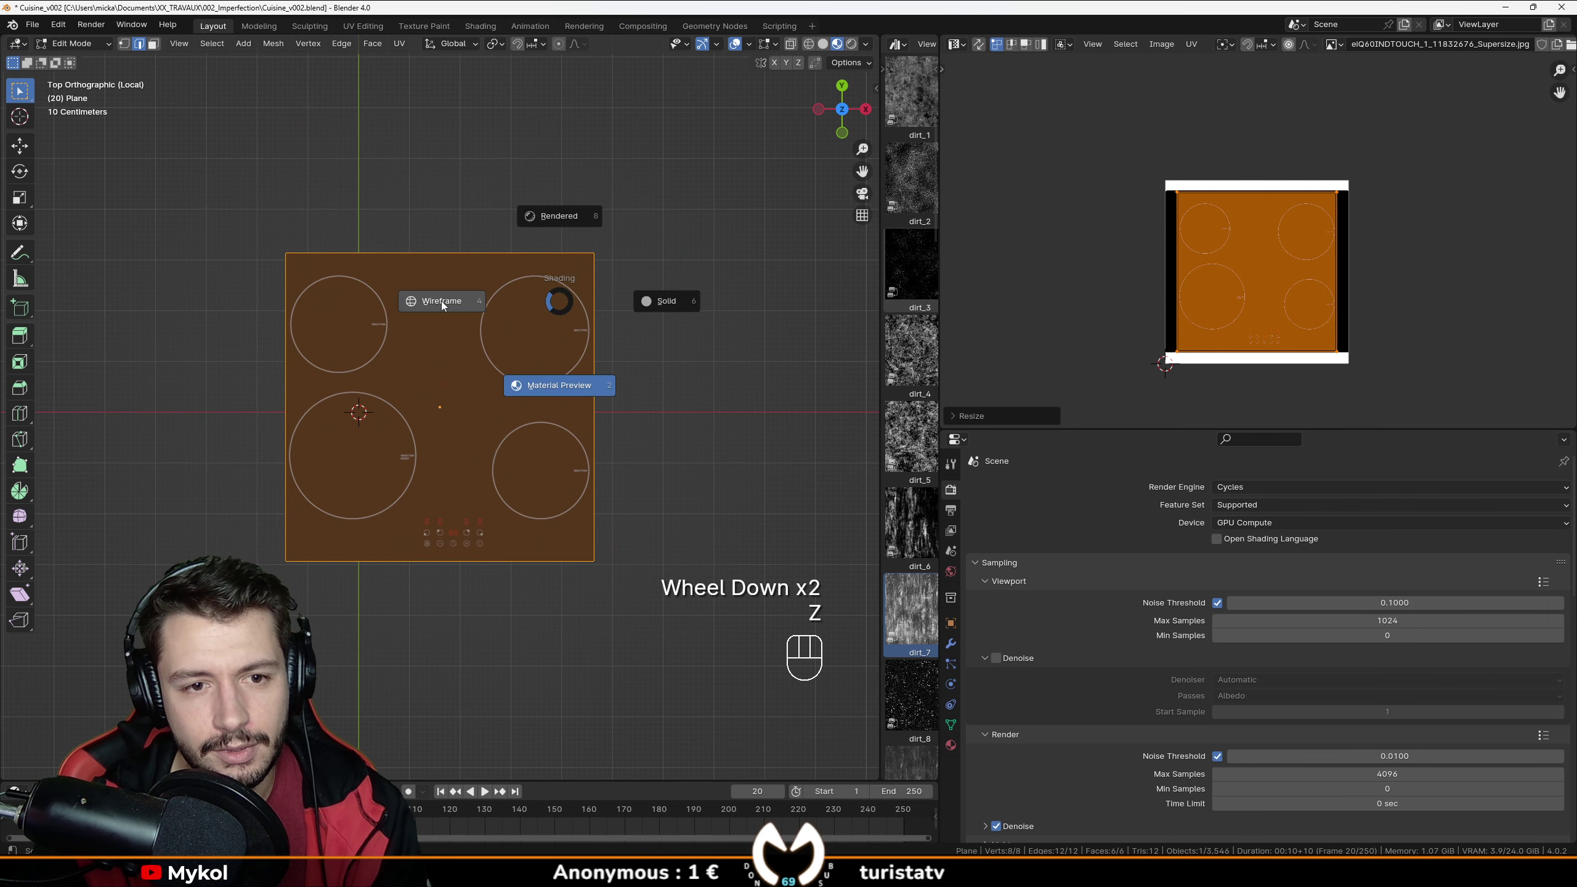
{"action": "left_click", "coordinate": [559, 385]}
{"action": "left_click", "coordinate": [213, 315]}
{"action": "left_click_drag", "start_coordinate": [213, 315], "coordinate": [213, 304]}
{"action": "left_click_drag", "start_coordinate": [636, 639], "coordinate": [561, 261], "text": "shift"}
{"action": "key", "text": "z"}
{"action": "left_click", "coordinate": [701, 298]}
{"action": "left_click", "coordinate": [838, 45]}
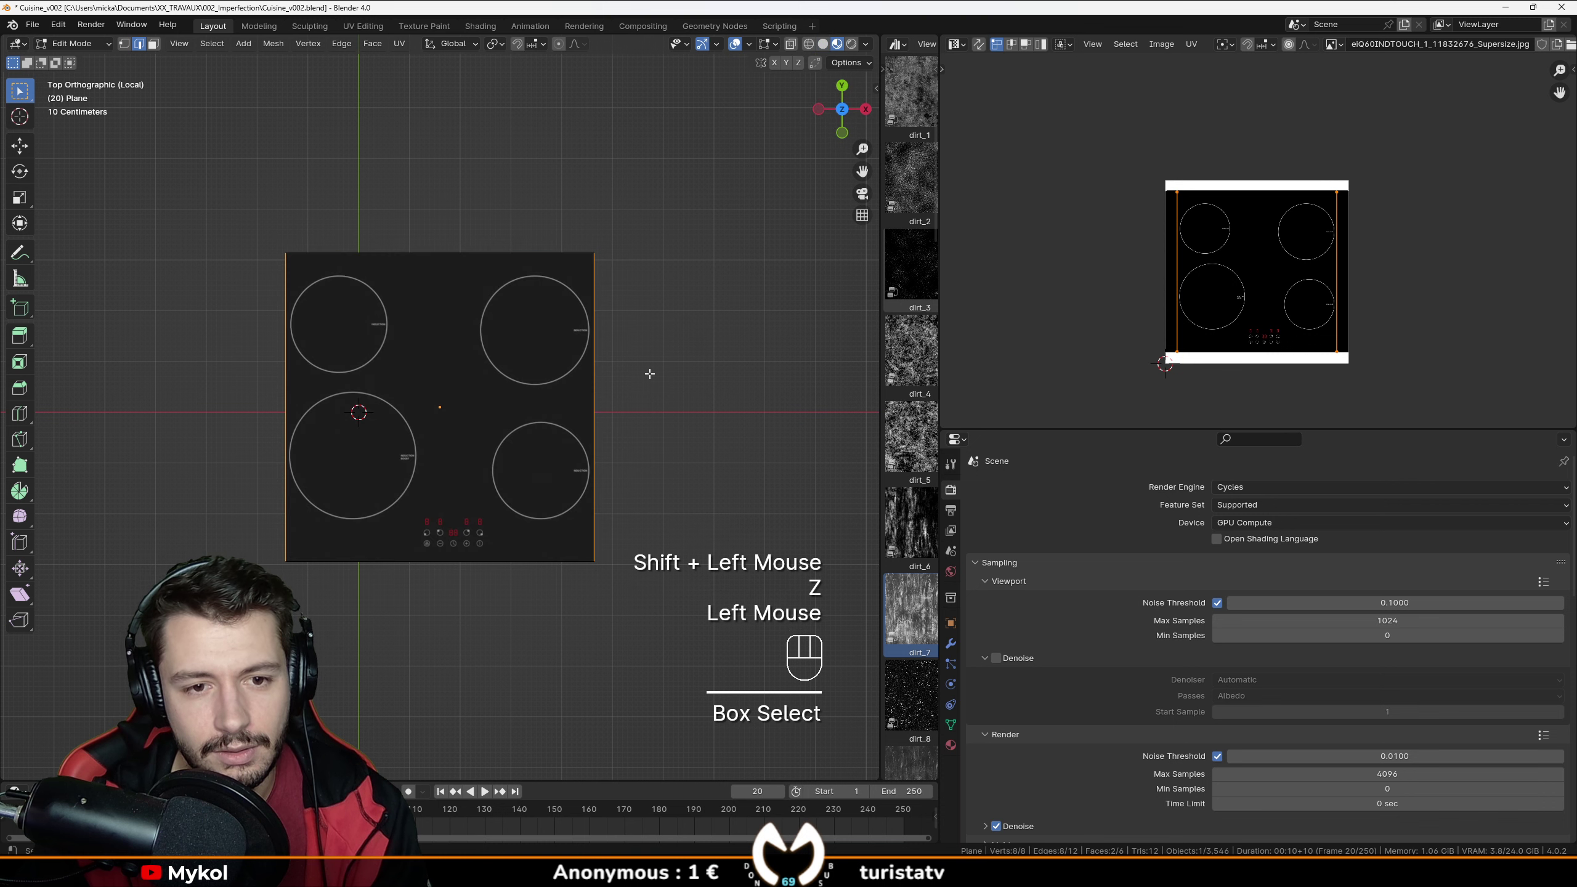
{"action": "key", "text": "s"}
{"action": "key", "text": "x"}
{"action": "left_click", "coordinate": [673, 377]}
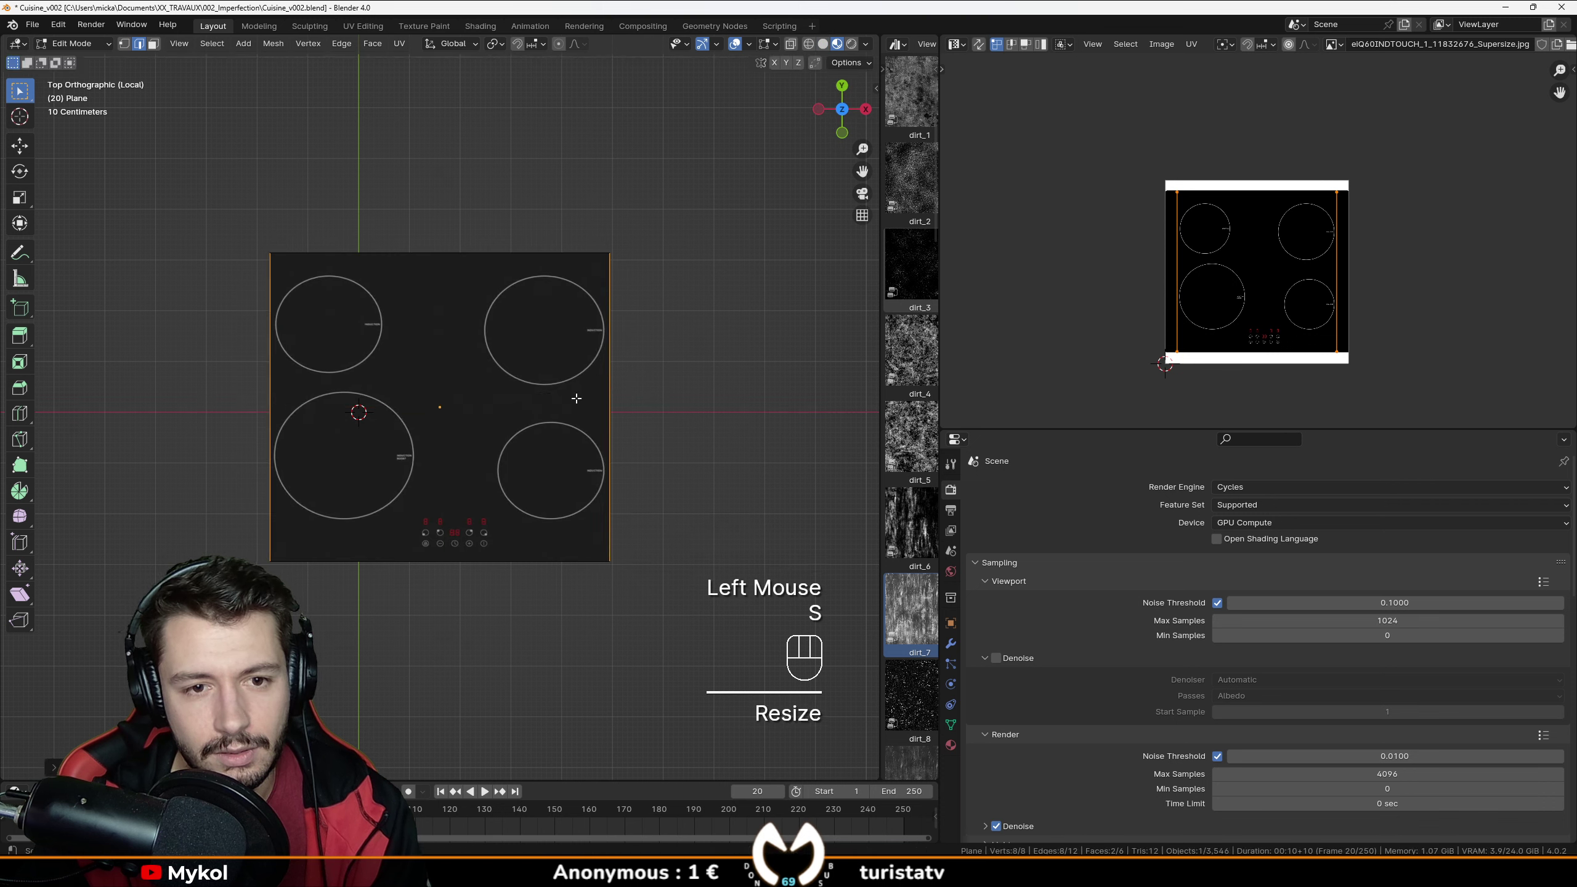
Re-unwrap the whole plane using Project from View from the top view.
{"action": "key", "text": "a"}
{"action": "key", "text": "u"}
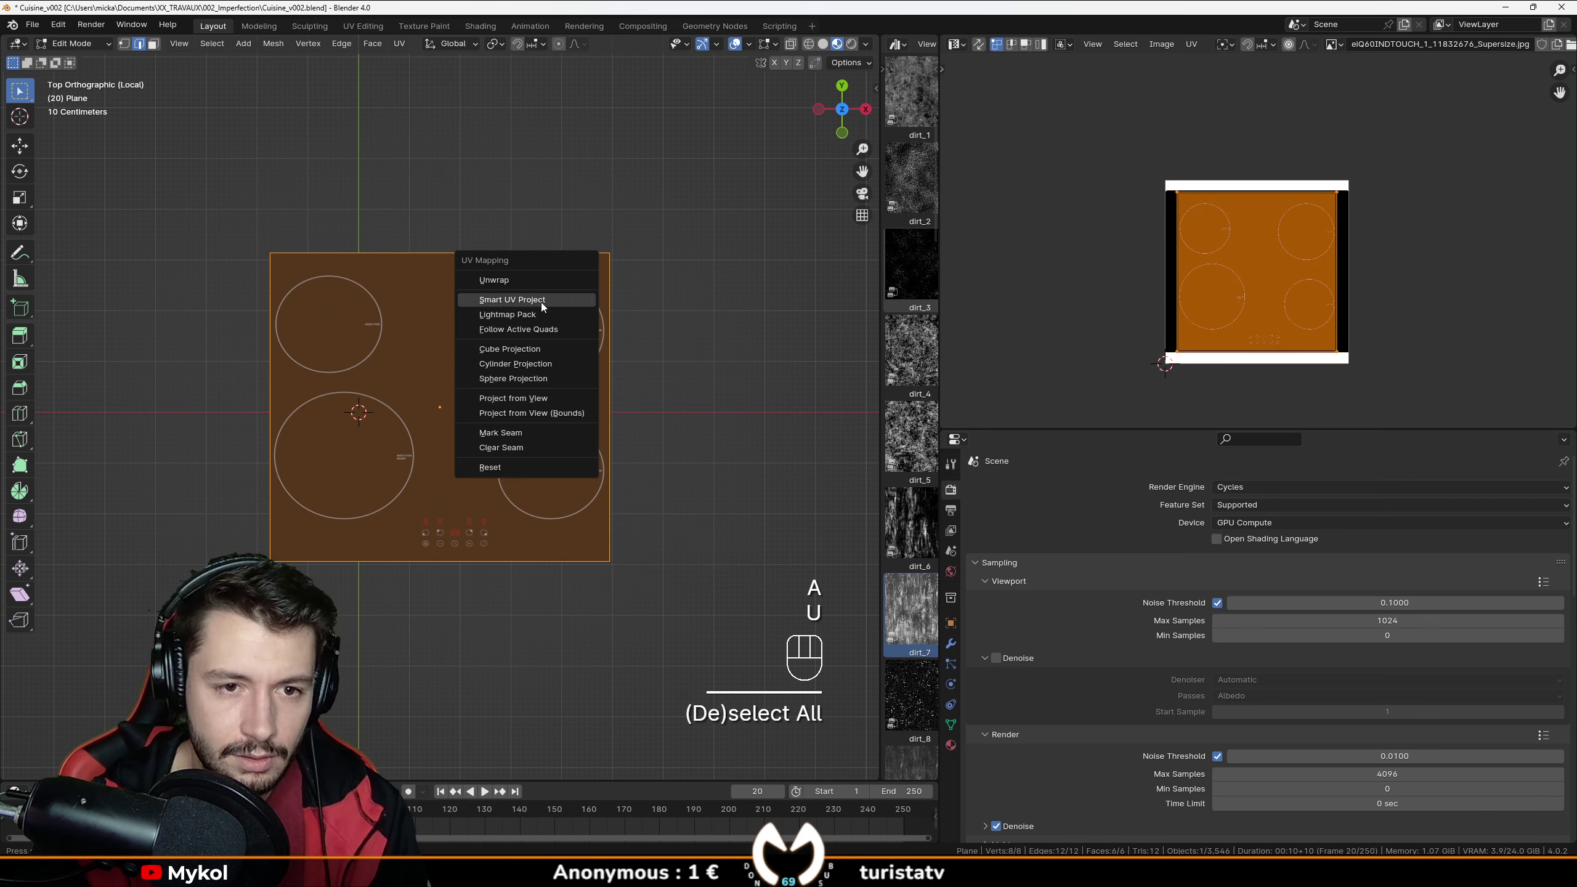
{"action": "left_click", "coordinate": [539, 283]}
{"action": "scroll", "coordinate": [587, 436], "scroll_direction": "up", "scroll_amount": 2}
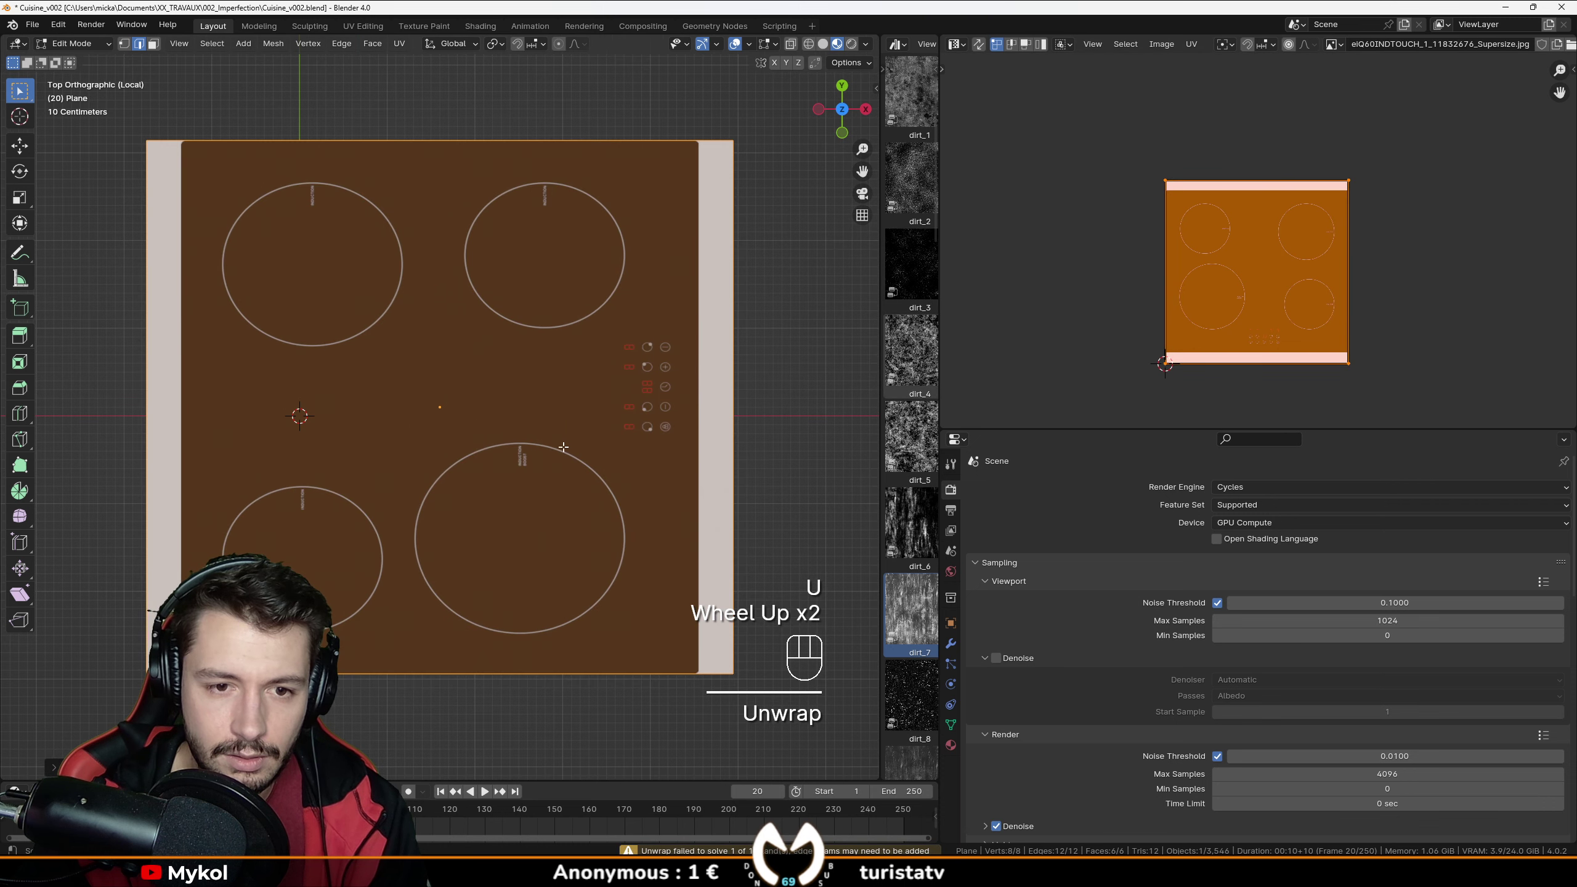
{"action": "scroll", "coordinate": [1189, 299], "scroll_direction": "up", "scroll_amount": 2}
{"action": "key", "text": "u"}
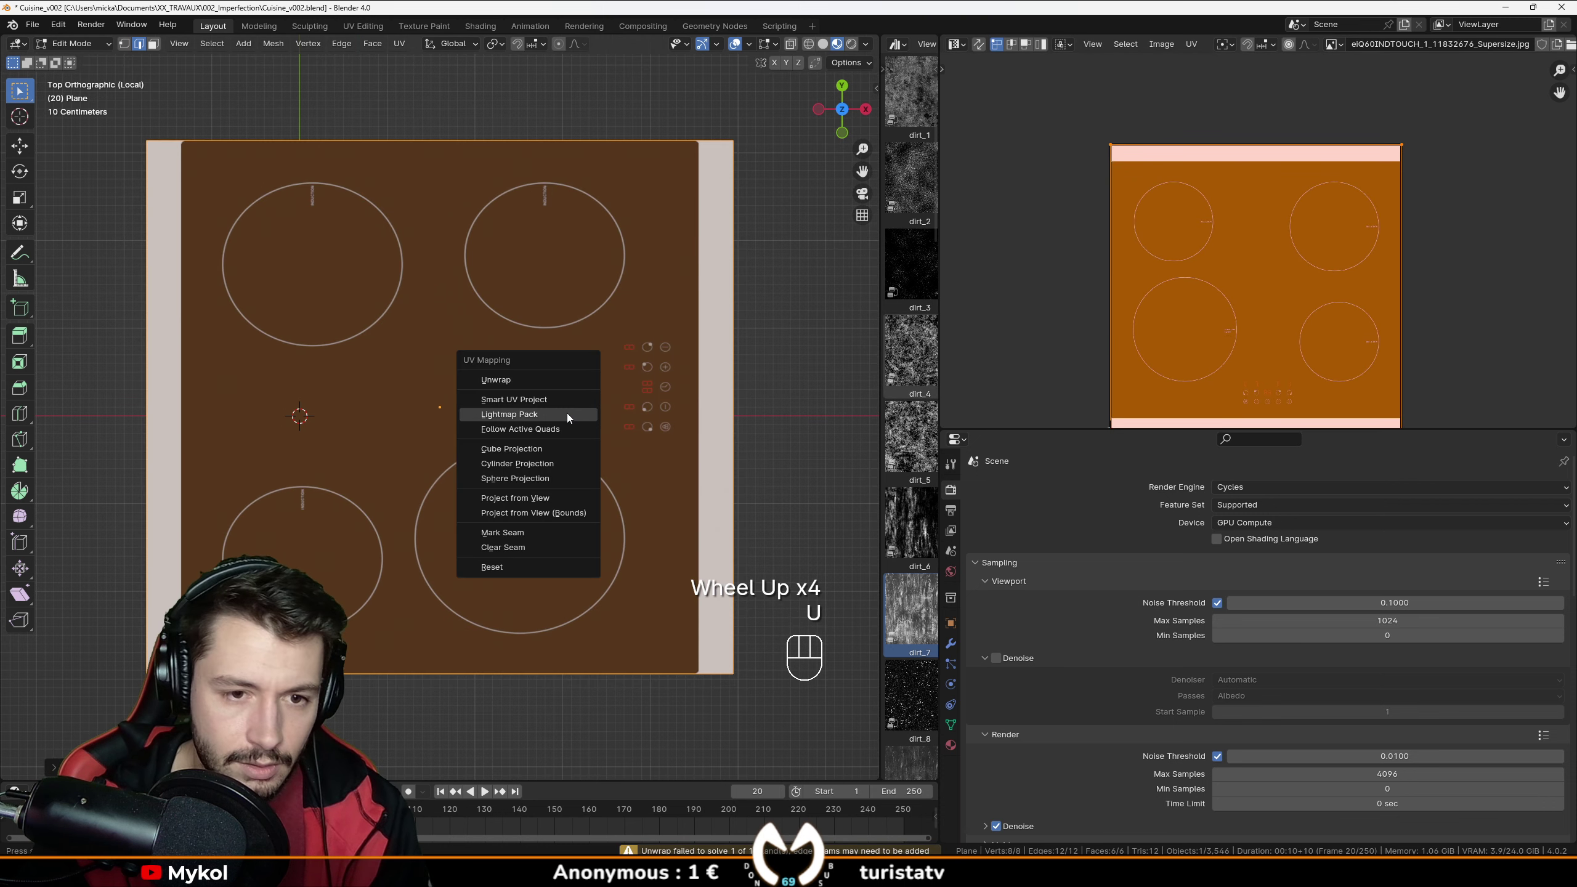
{"action": "left_click", "coordinate": [556, 496]}
Enlarge all UVs to fill the hob image and return to Object Mode.
{"action": "key", "text": "a"}
{"action": "key", "text": "s"}
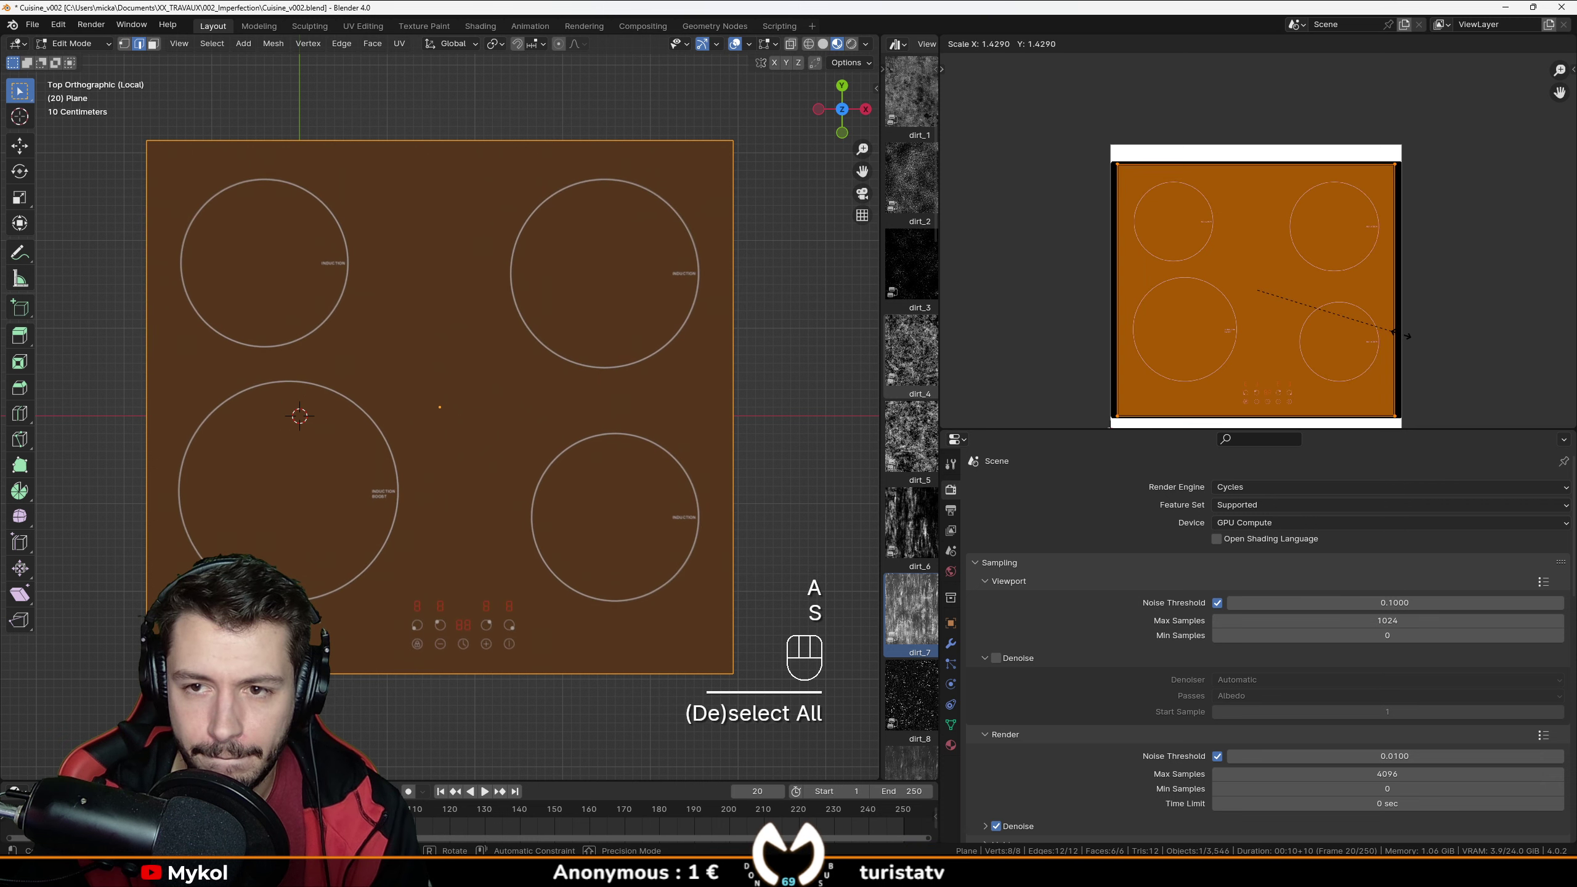
{"action": "left_click", "coordinate": [1412, 337]}
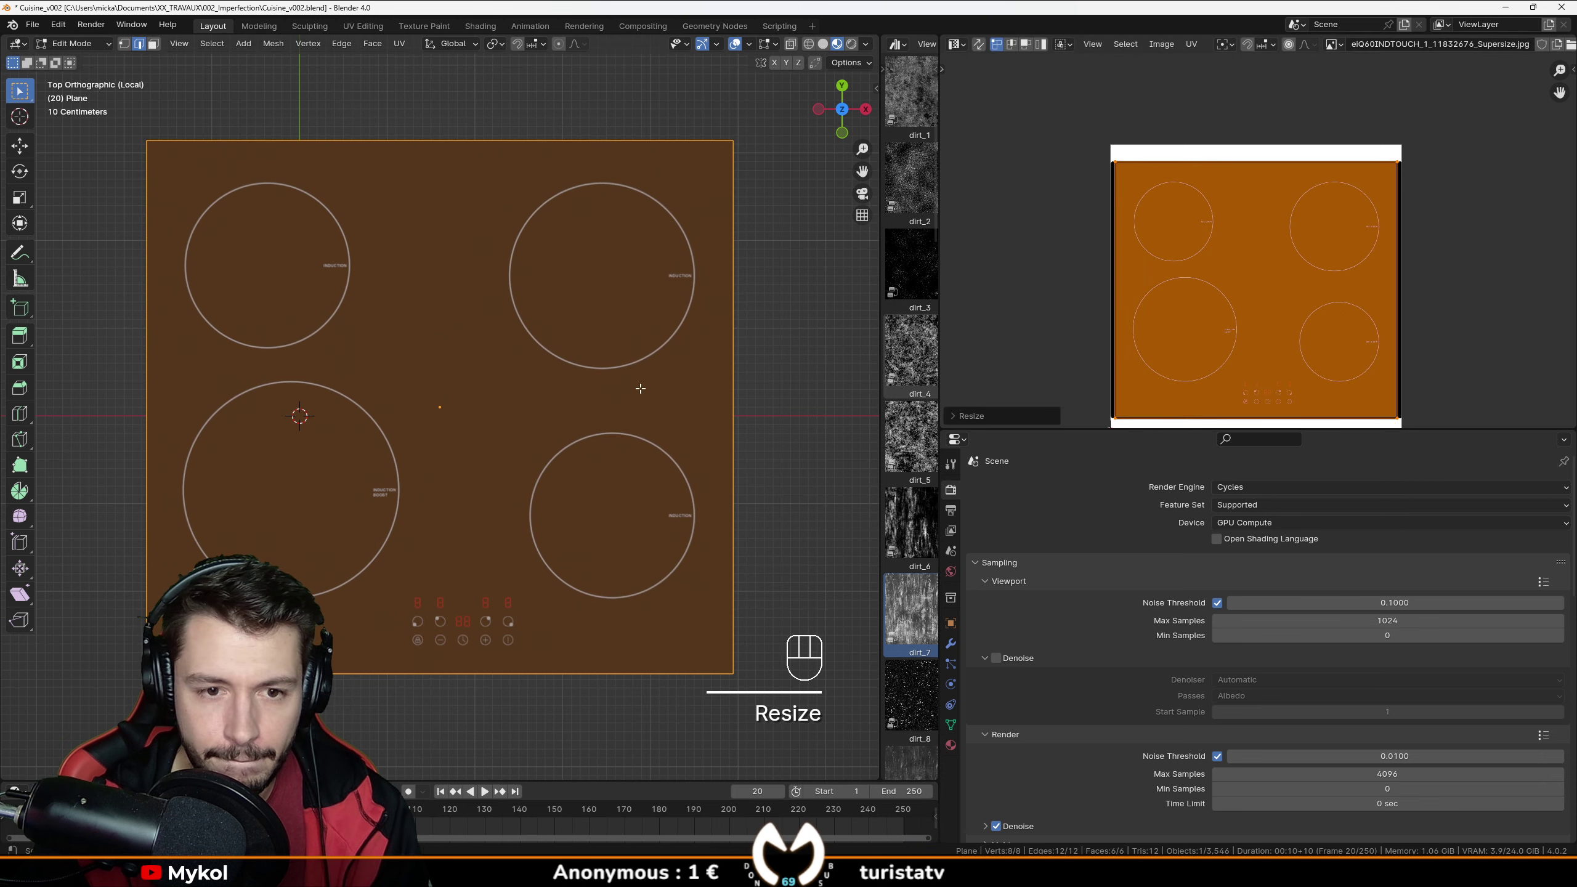
{"action": "key", "text": "Tab"}
{"action": "scroll", "coordinate": [573, 388], "scroll_direction": "down", "scroll_amount": 2}
{"action": "key", "text": "ctrl+a"}
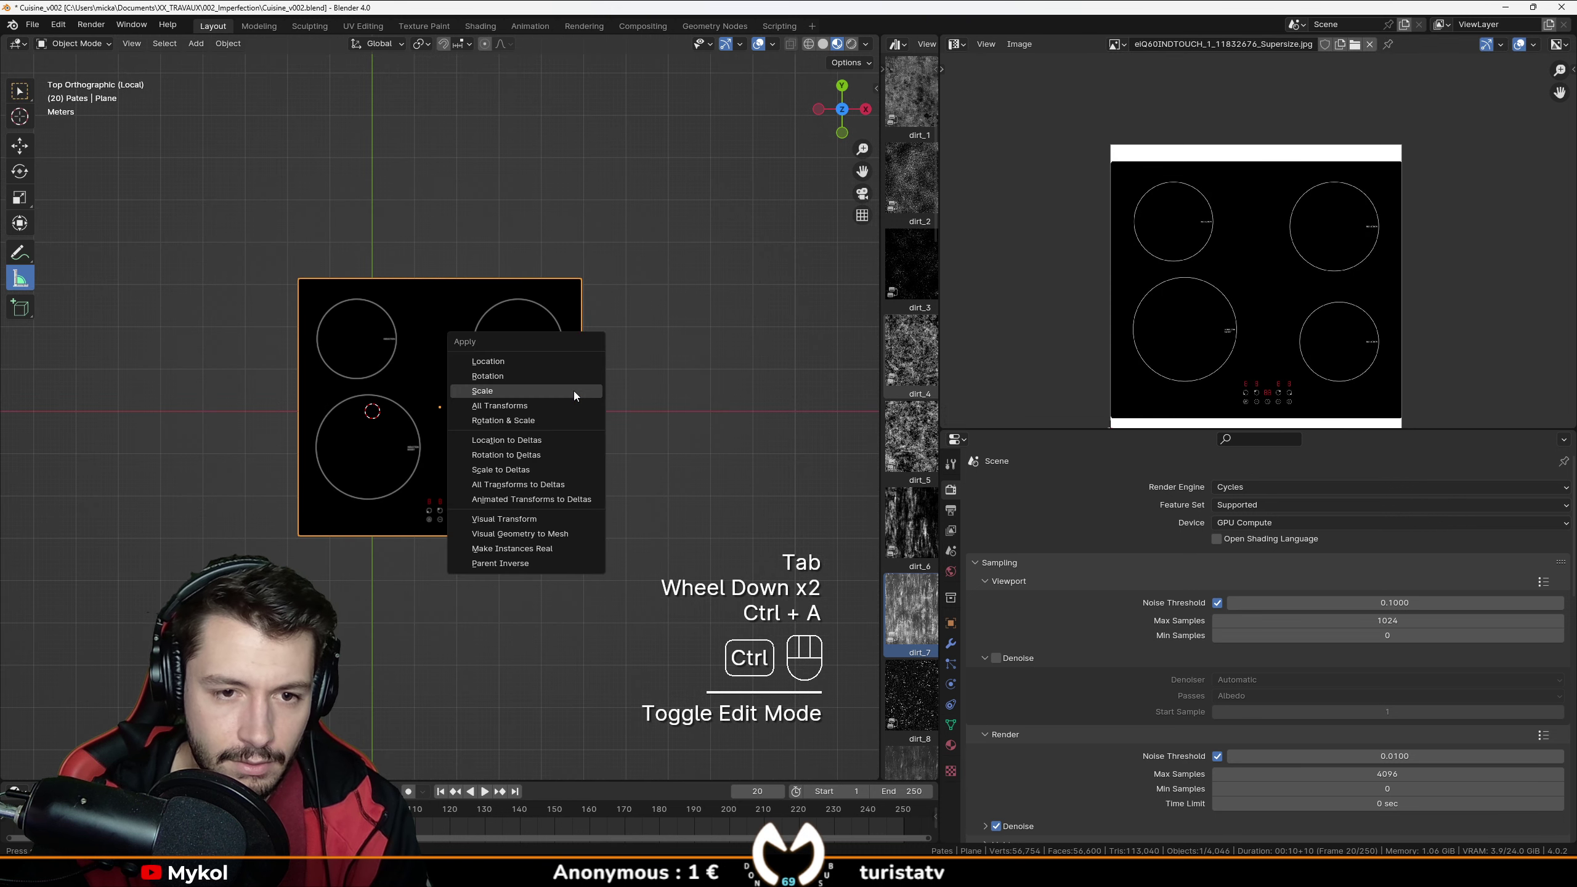
Apply the plane's scale and view the hob at a low perspective angle.
{"action": "left_click", "coordinate": [574, 391]}
{"action": "middle_click_drag", "start_coordinate": [575, 390], "coordinate": [810, 103]}
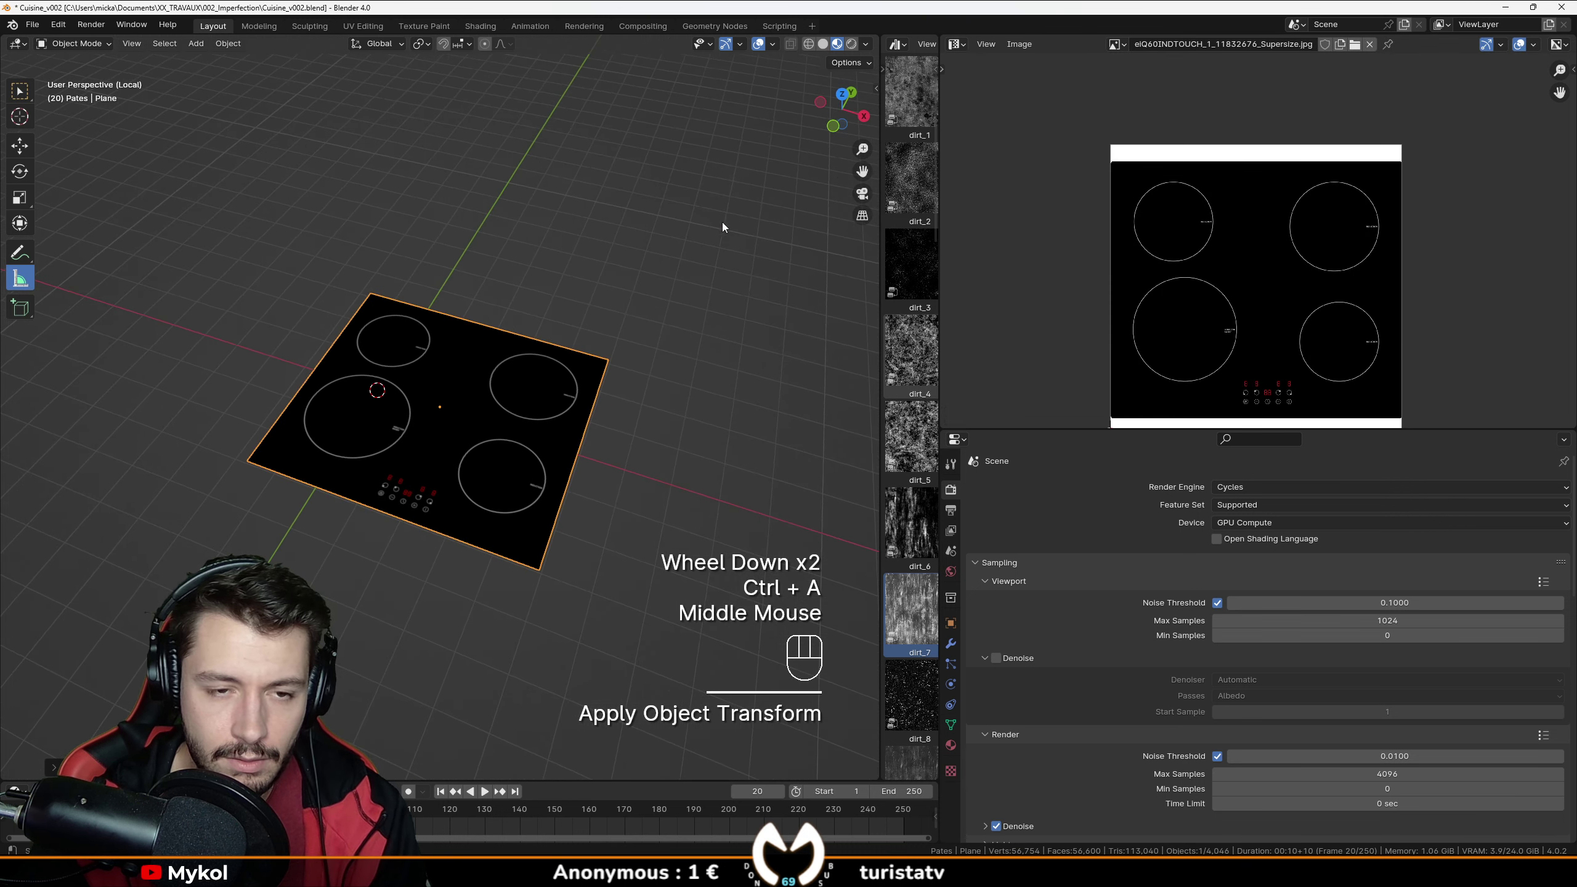
{"action": "scroll", "coordinate": [722, 222], "scroll_direction": "up", "scroll_amount": 2}
{"action": "middle_click_drag", "start_coordinate": [621, 373], "coordinate": [561, 399]}
Switch the image panel back to the Shader Editor and link the hob image into Principled BSDF Base Color.
{"action": "left_click", "coordinate": [956, 44]}
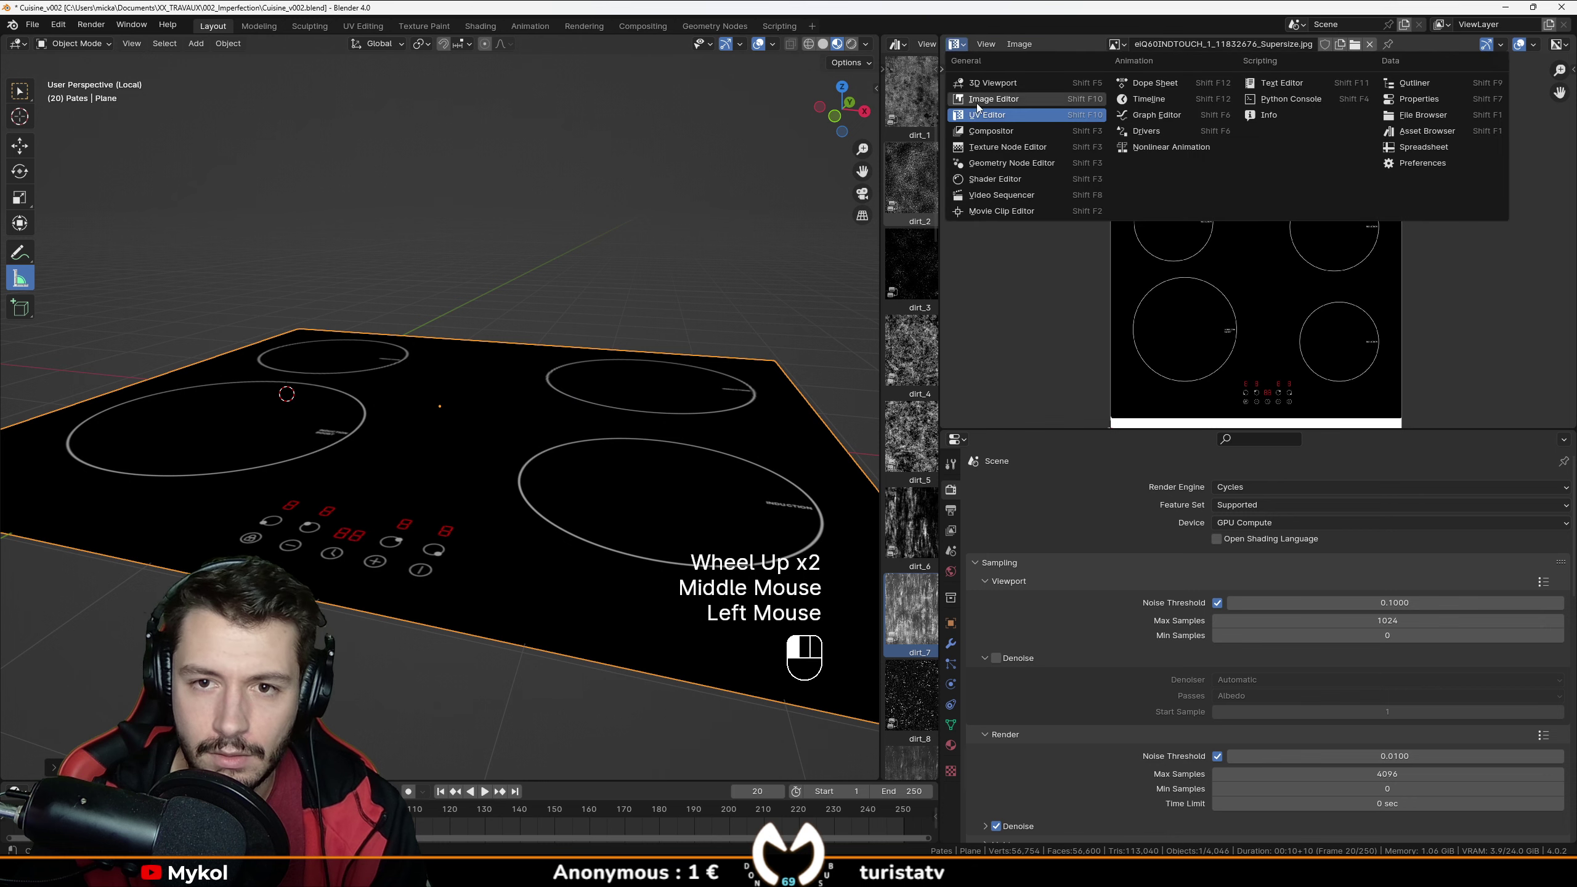
{"action": "left_click", "coordinate": [995, 179]}
{"action": "scroll", "coordinate": [1205, 224], "scroll_direction": "down", "scroll_amount": 3}
{"action": "middle_click_drag", "start_coordinate": [1205, 225], "coordinate": [1126, 177]}
{"action": "scroll", "coordinate": [1306, 197], "scroll_direction": "up", "scroll_amount": 2}
{"action": "left_click", "coordinate": [1182, 243], "text": "ctrl+shift"}
{"action": "middle_click_drag", "start_coordinate": [651, 323], "coordinate": [591, 341]}
{"action": "scroll", "coordinate": [1062, 183], "scroll_direction": "down", "scroll_amount": 1}
{"action": "middle_click_drag", "start_coordinate": [1062, 182], "coordinate": [1059, 140]}
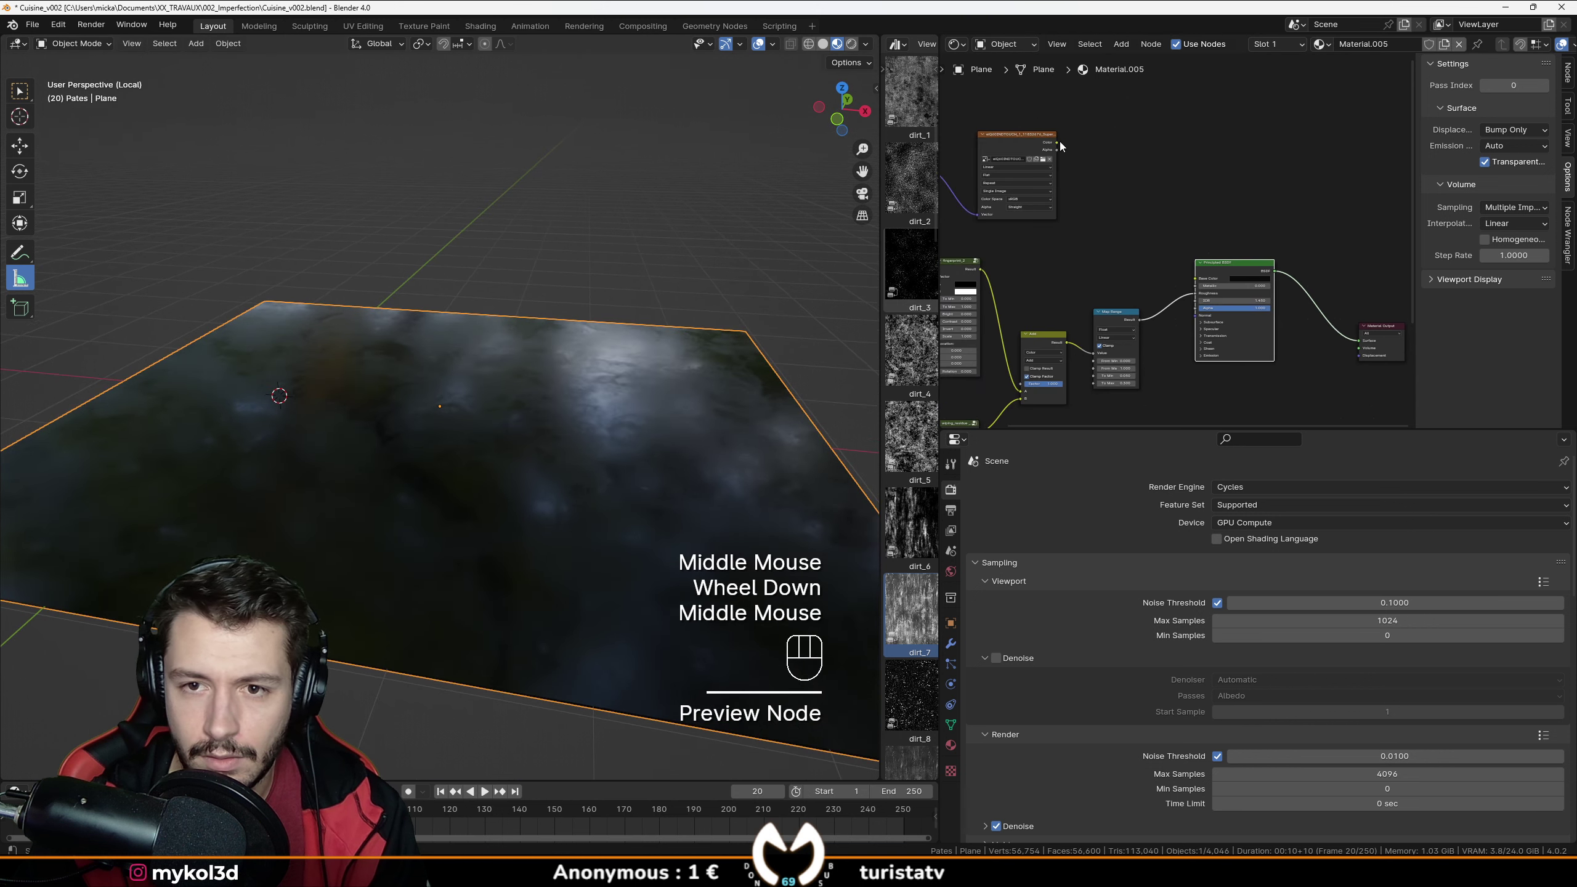
{"action": "left_click_drag", "start_coordinate": [1057, 143], "coordinate": [1196, 279]}
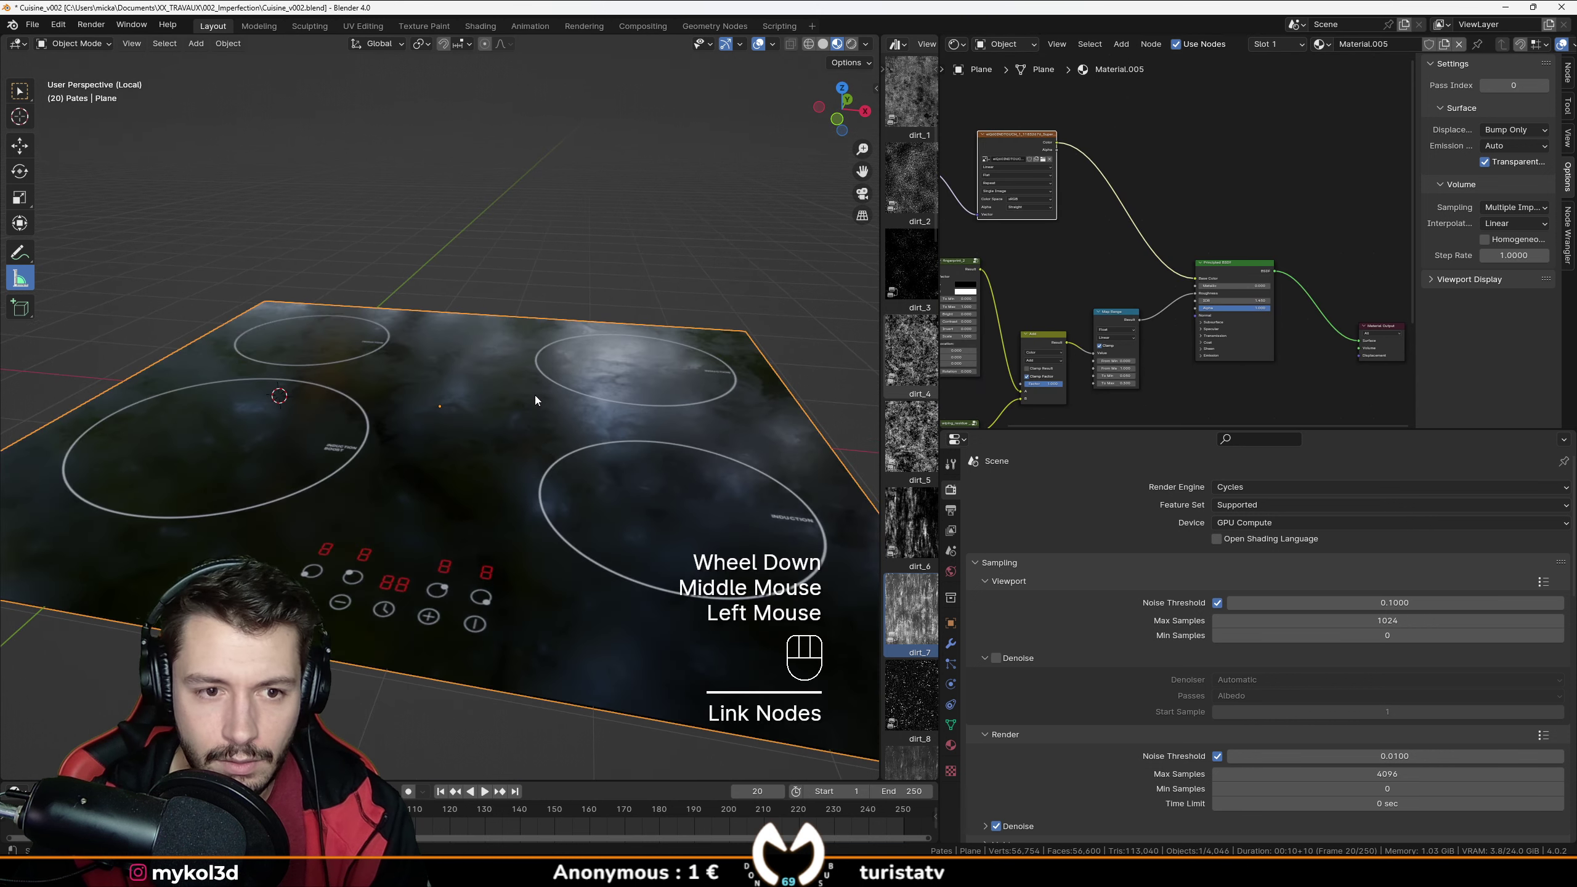
Expand the Emission settings and link the hob image Color to Emission Color.
{"action": "middle_click_drag", "start_coordinate": [534, 394], "coordinate": [534, 446]}
{"action": "scroll", "coordinate": [514, 476], "scroll_direction": "up", "scroll_amount": 2}
{"action": "scroll", "coordinate": [532, 499], "scroll_direction": "down", "scroll_amount": 1}
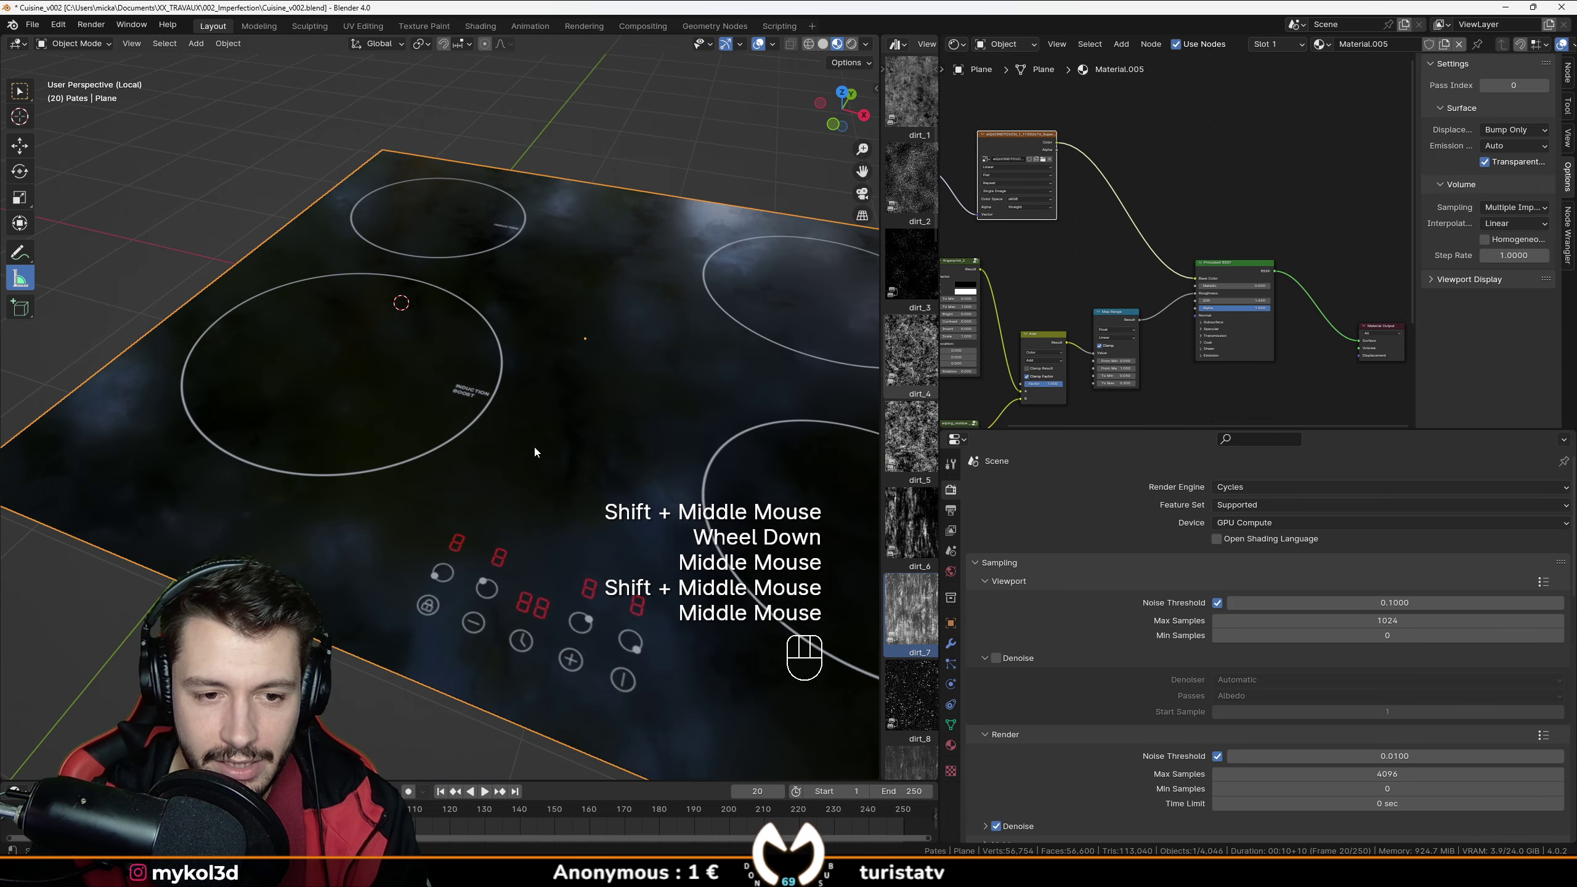
{"action": "scroll", "coordinate": [1094, 274], "scroll_direction": "down", "scroll_amount": 2}
{"action": "scroll", "coordinate": [1161, 211], "scroll_direction": "up", "scroll_amount": 3}
{"action": "scroll", "coordinate": [1099, 324], "scroll_direction": "down", "scroll_amount": 1}
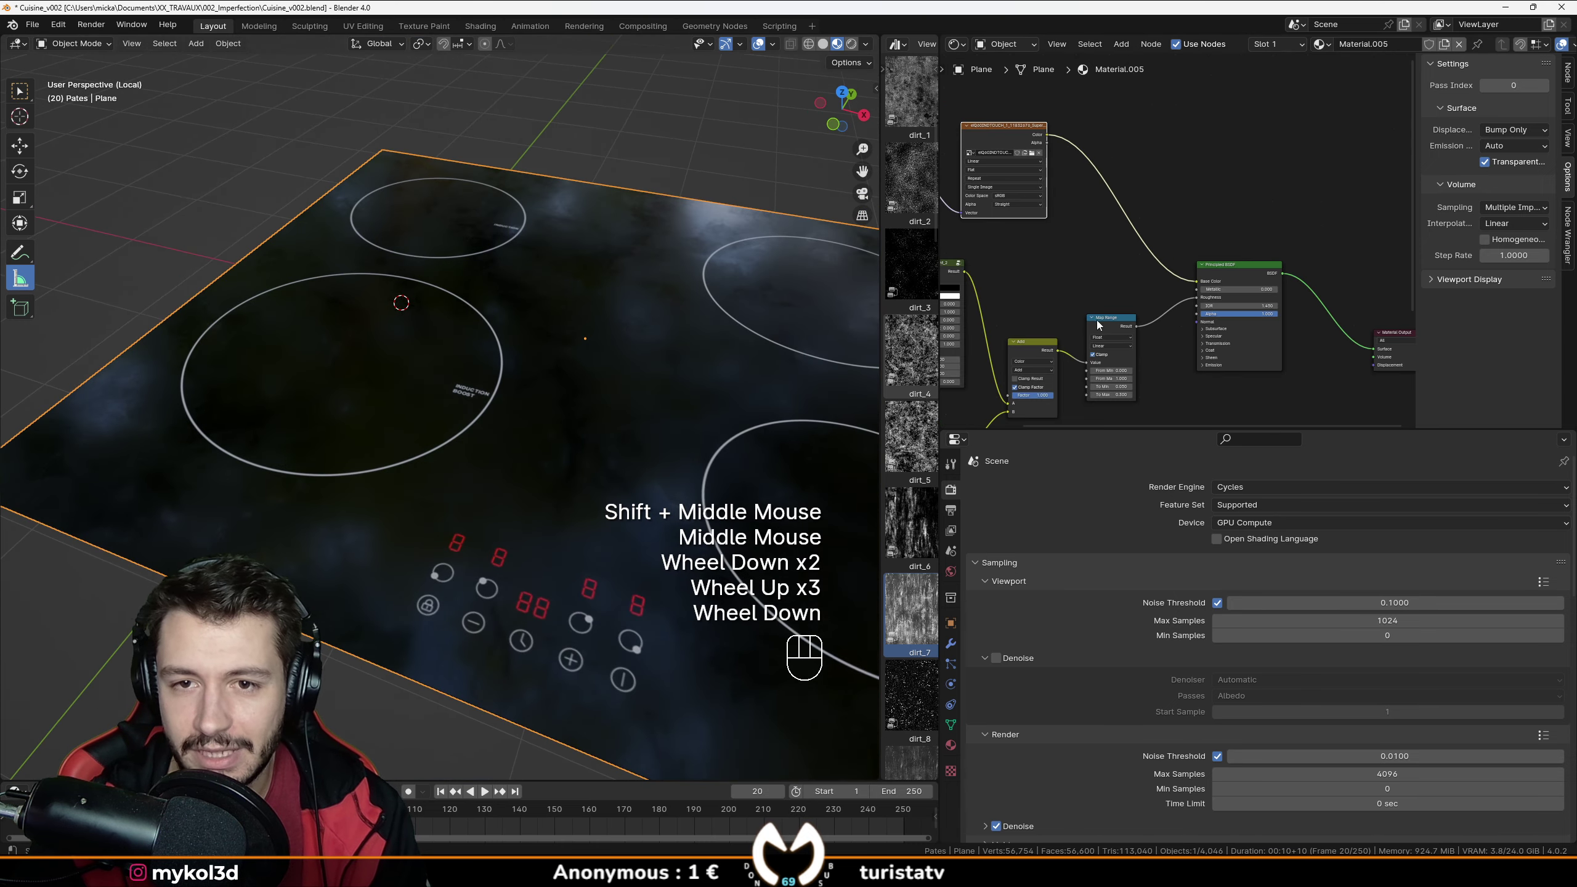
{"action": "middle_click_drag", "start_coordinate": [1099, 324], "coordinate": [1271, 251]}
{"action": "left_click", "coordinate": [1211, 293]}
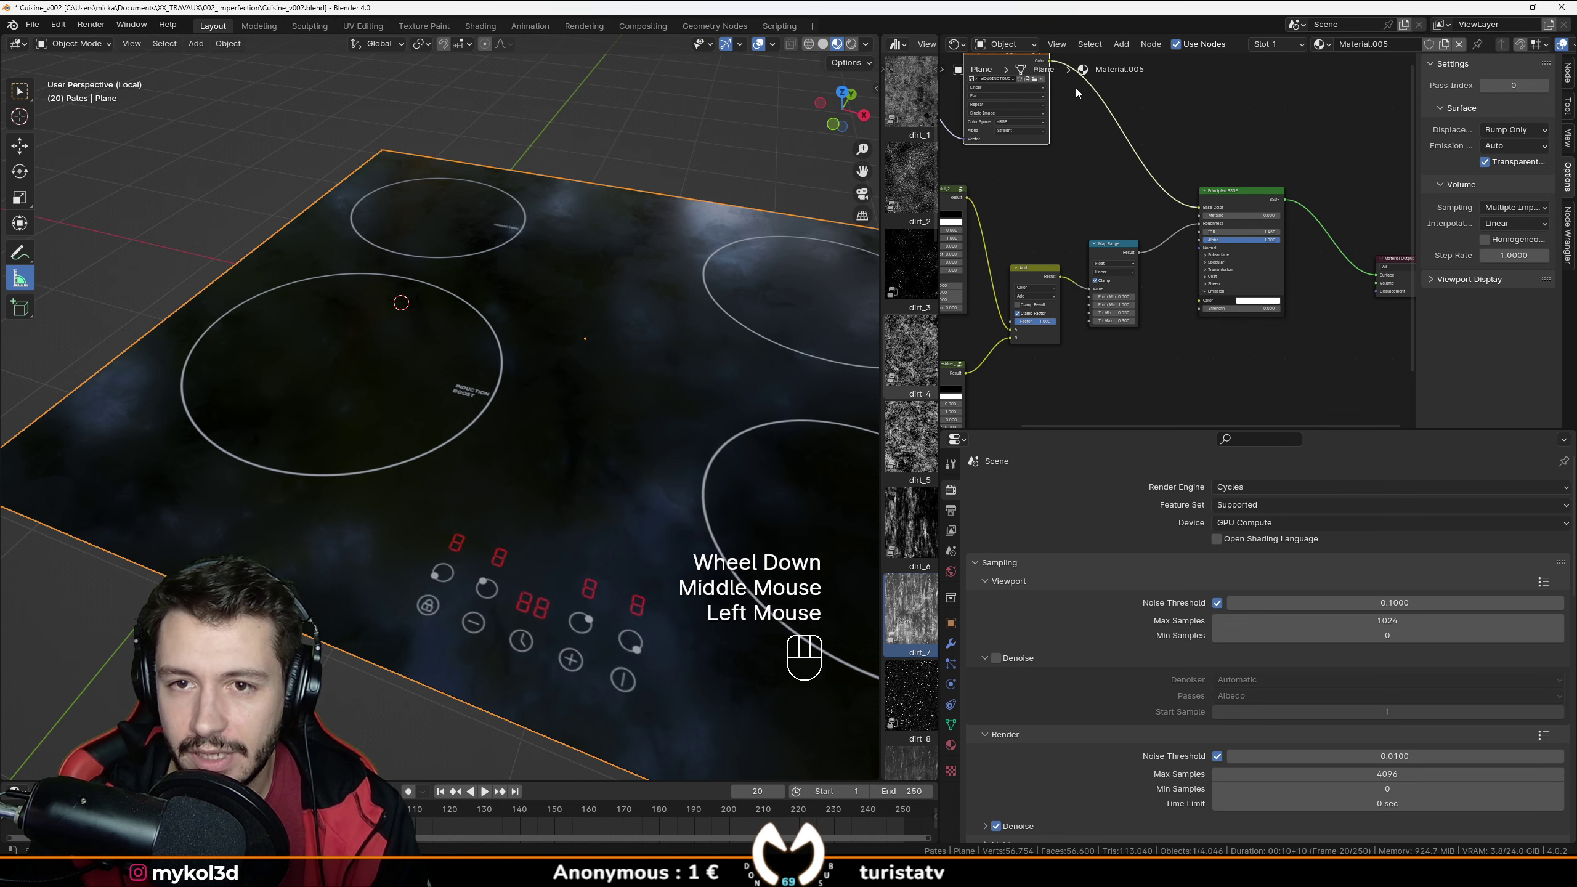
{"action": "left_click_drag", "start_coordinate": [1050, 61], "coordinate": [1198, 300]}
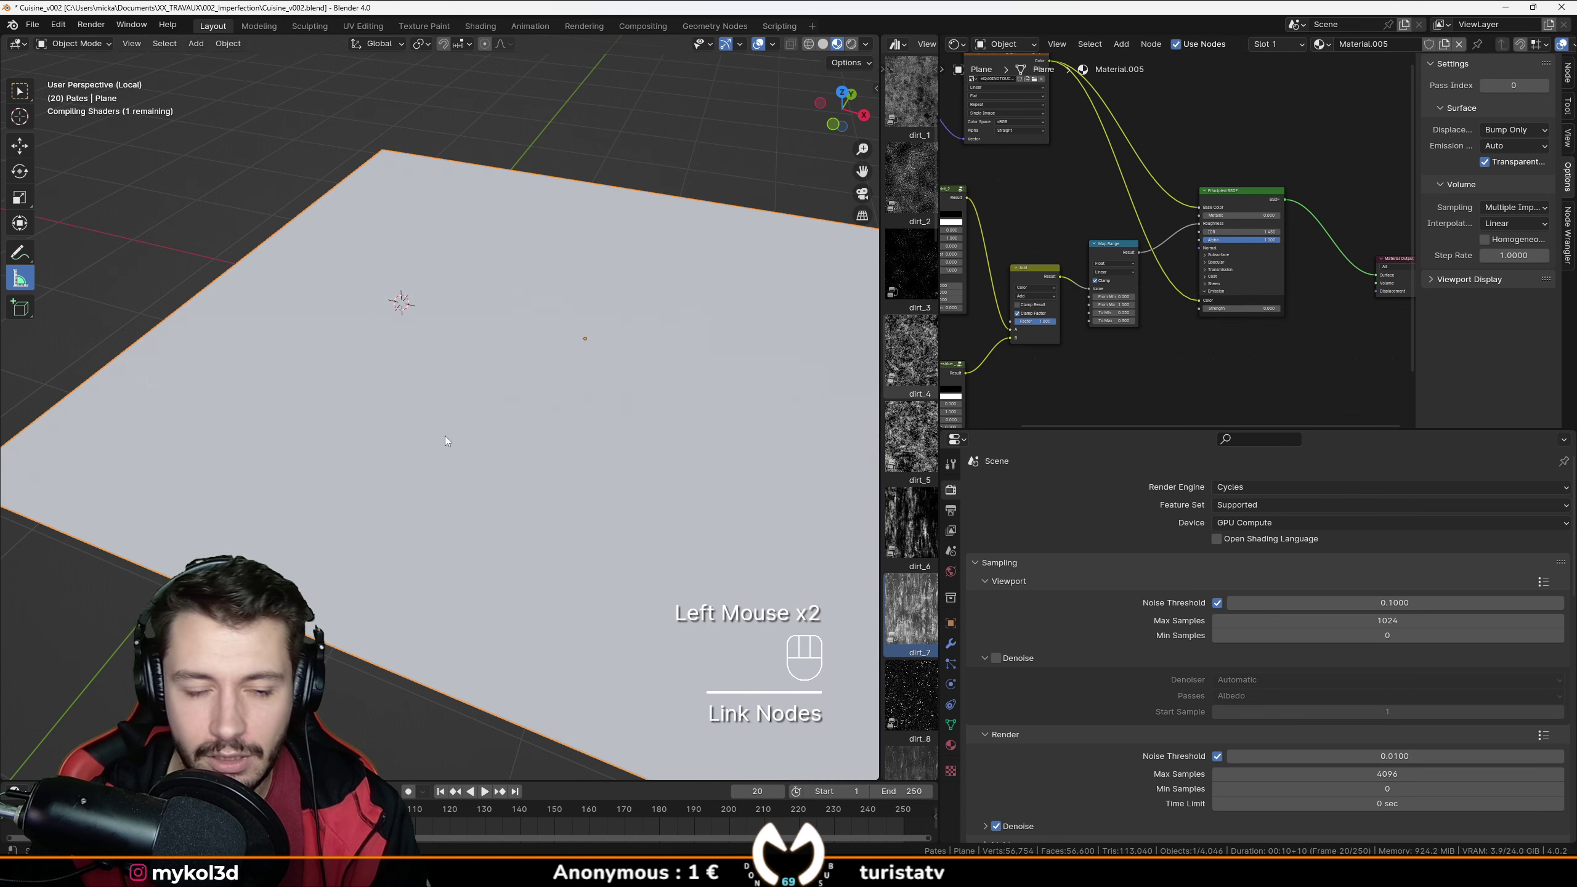
Drag the emission strength up so the white rings and markings glow.
{"action": "middle_click_drag", "start_coordinate": [462, 421], "coordinate": [483, 436]}
{"action": "scroll", "coordinate": [483, 436], "scroll_direction": "up", "scroll_amount": 2}
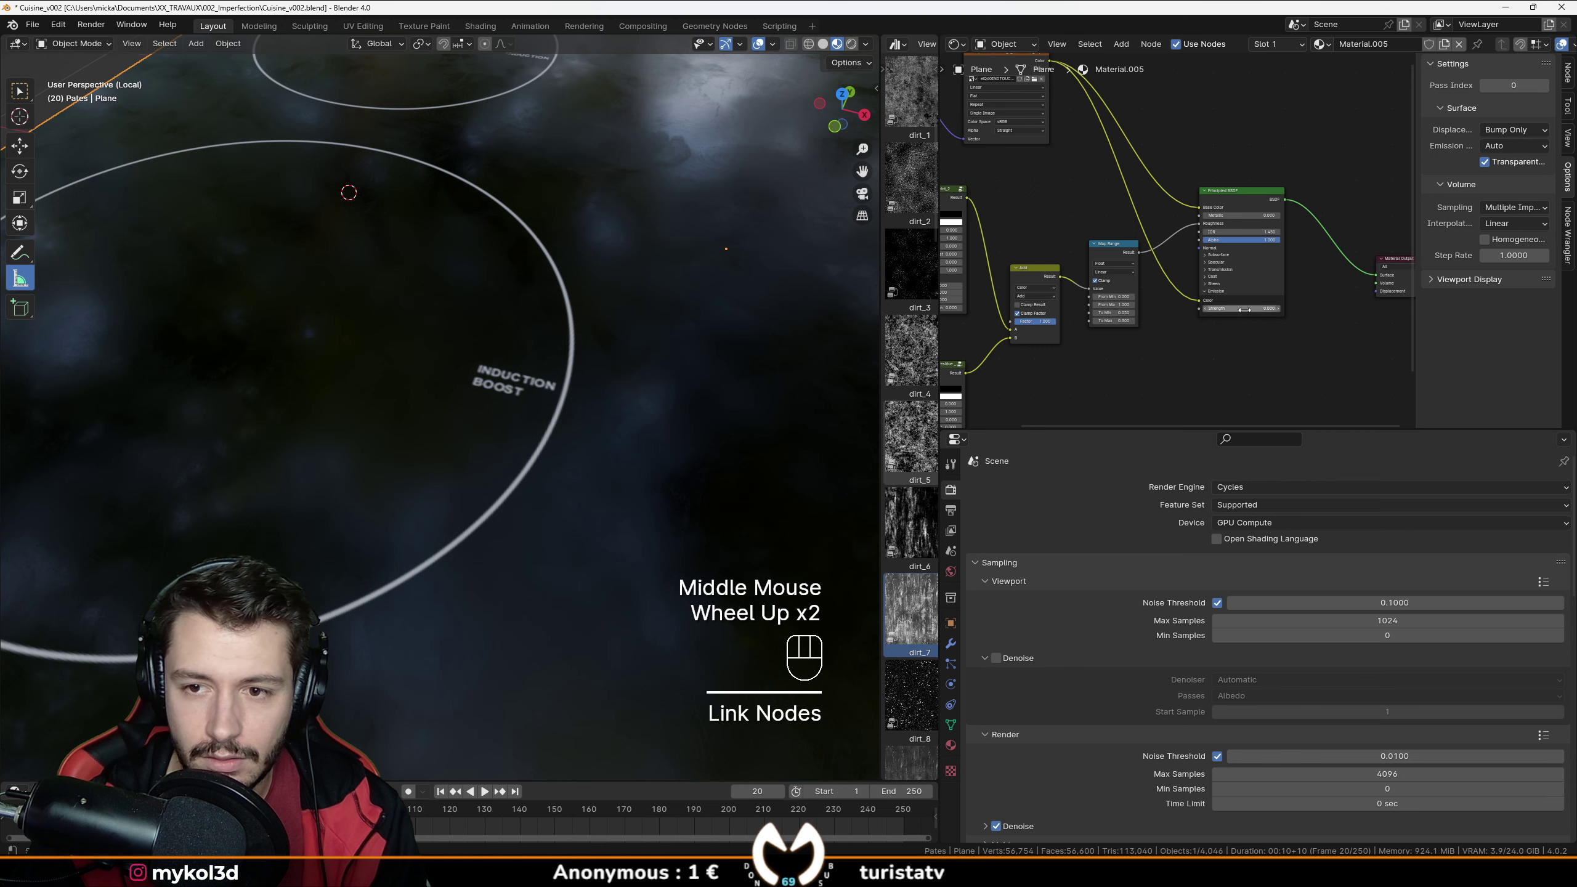
{"action": "left_click_drag", "start_coordinate": [1244, 309], "coordinate": [1391, 309]}
{"action": "scroll", "coordinate": [569, 547], "scroll_direction": "up", "scroll_amount": 2}
{"action": "middle_click_drag", "start_coordinate": [569, 576], "coordinate": [596, 498]}
{"action": "scroll", "coordinate": [574, 577], "scroll_direction": "down", "scroll_amount": 1}
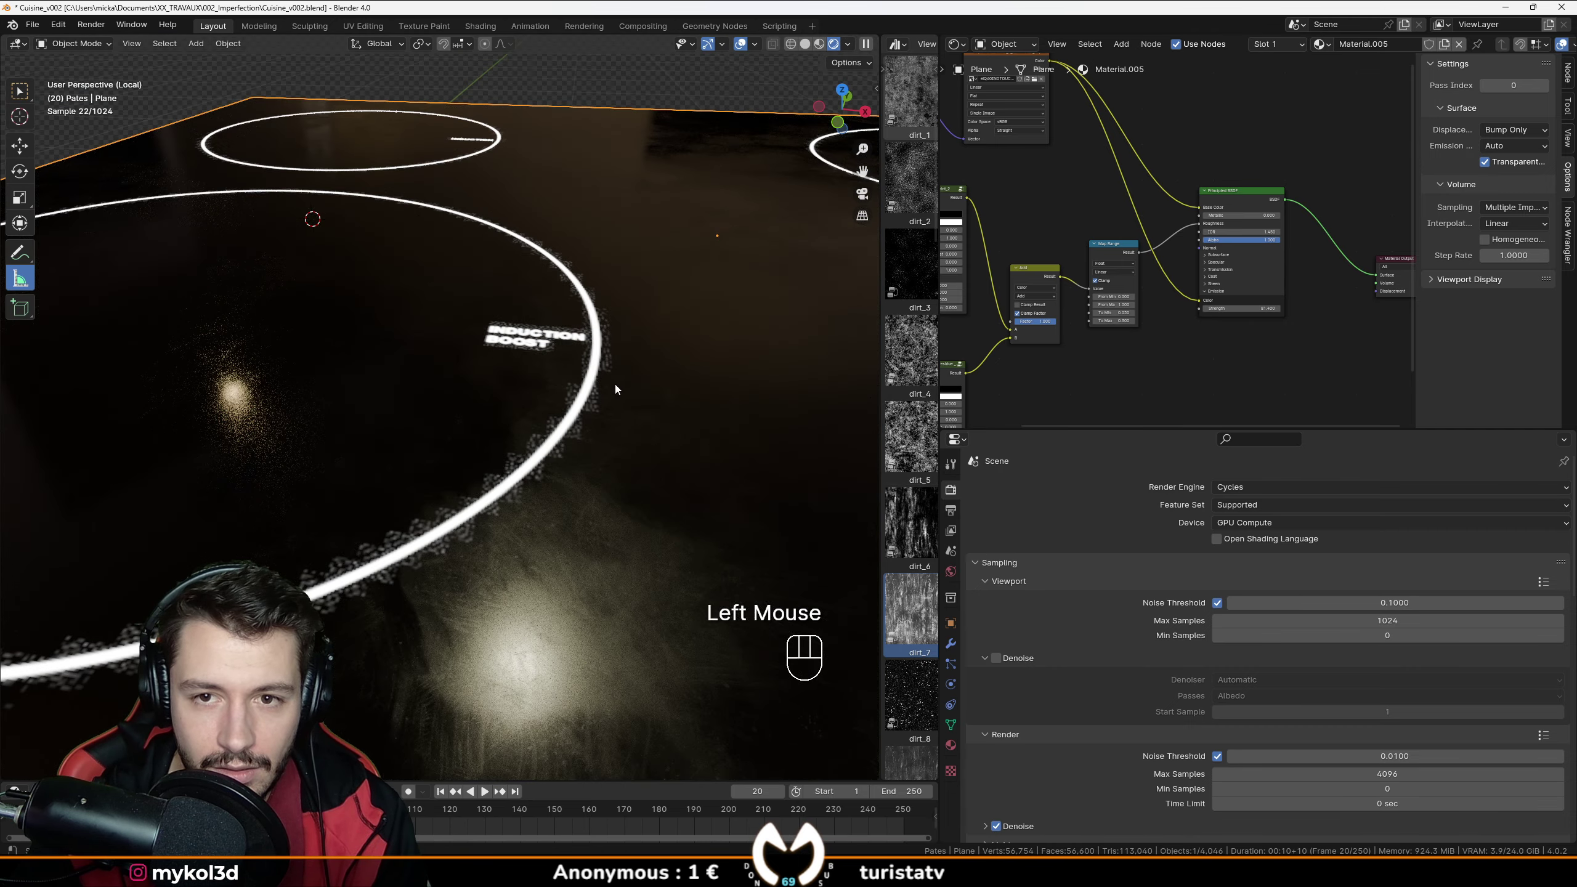
{"action": "mouse_move", "coordinate": [586, 283]}
{"action": "middle_mouse_down"}
{"action": "mouse_move", "coordinate": [584, 302]}
{"action": "mouse_move", "coordinate": [826, 421]}
{"action": "middle_mouse_up"}
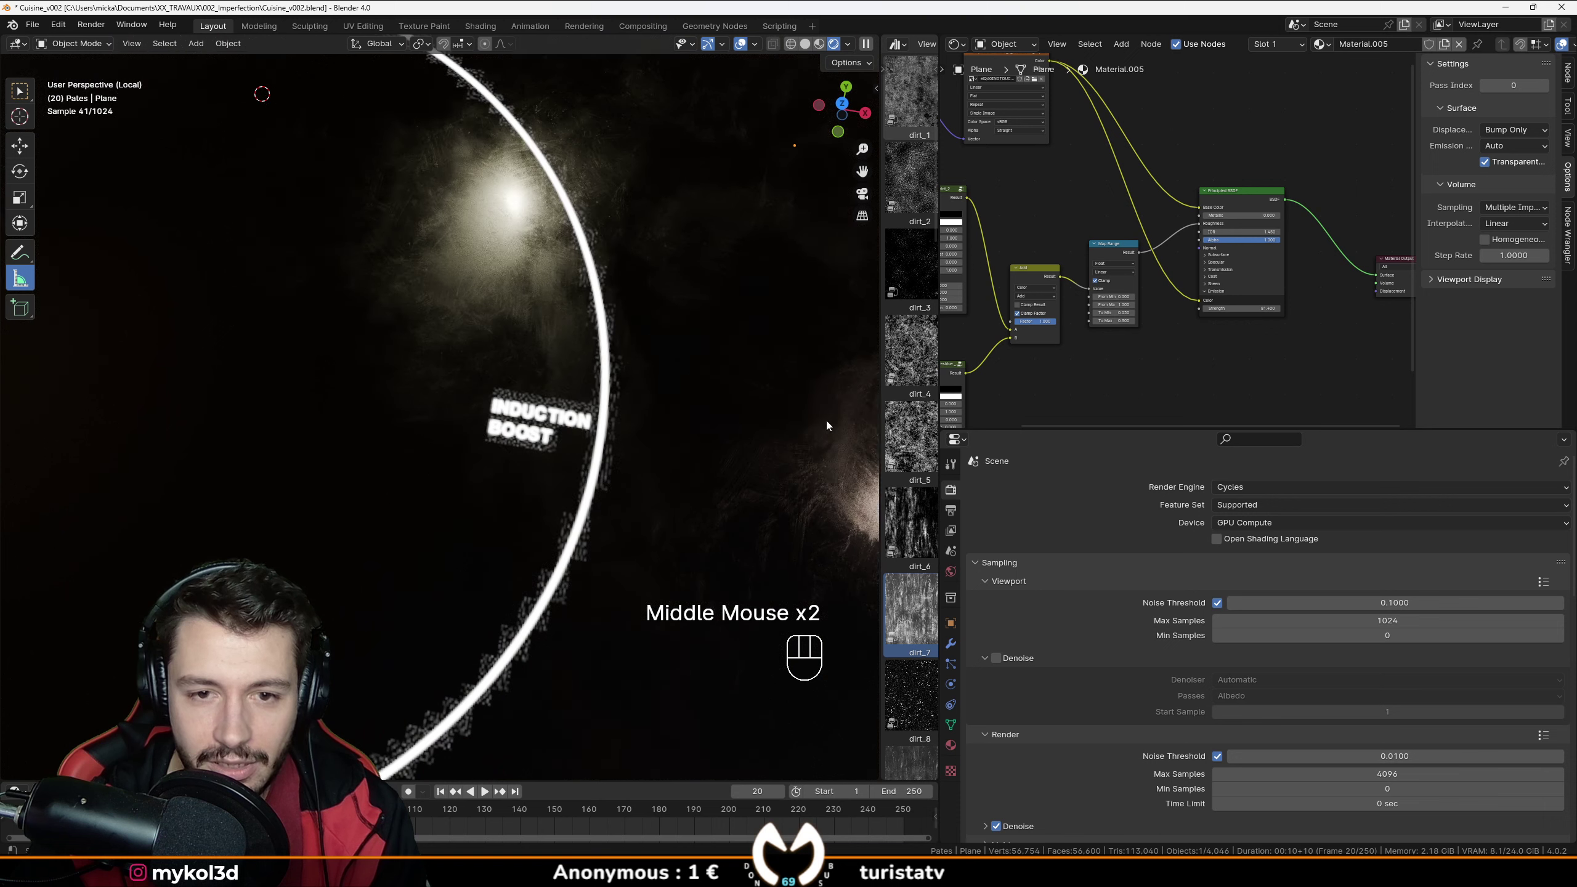
{"action": "scroll", "coordinate": [1227, 340], "scroll_direction": "up", "scroll_amount": 2}
Settle the emission strength at 14.4 after trying 50 and 1.
{"action": "left_click", "coordinate": [1281, 334]}
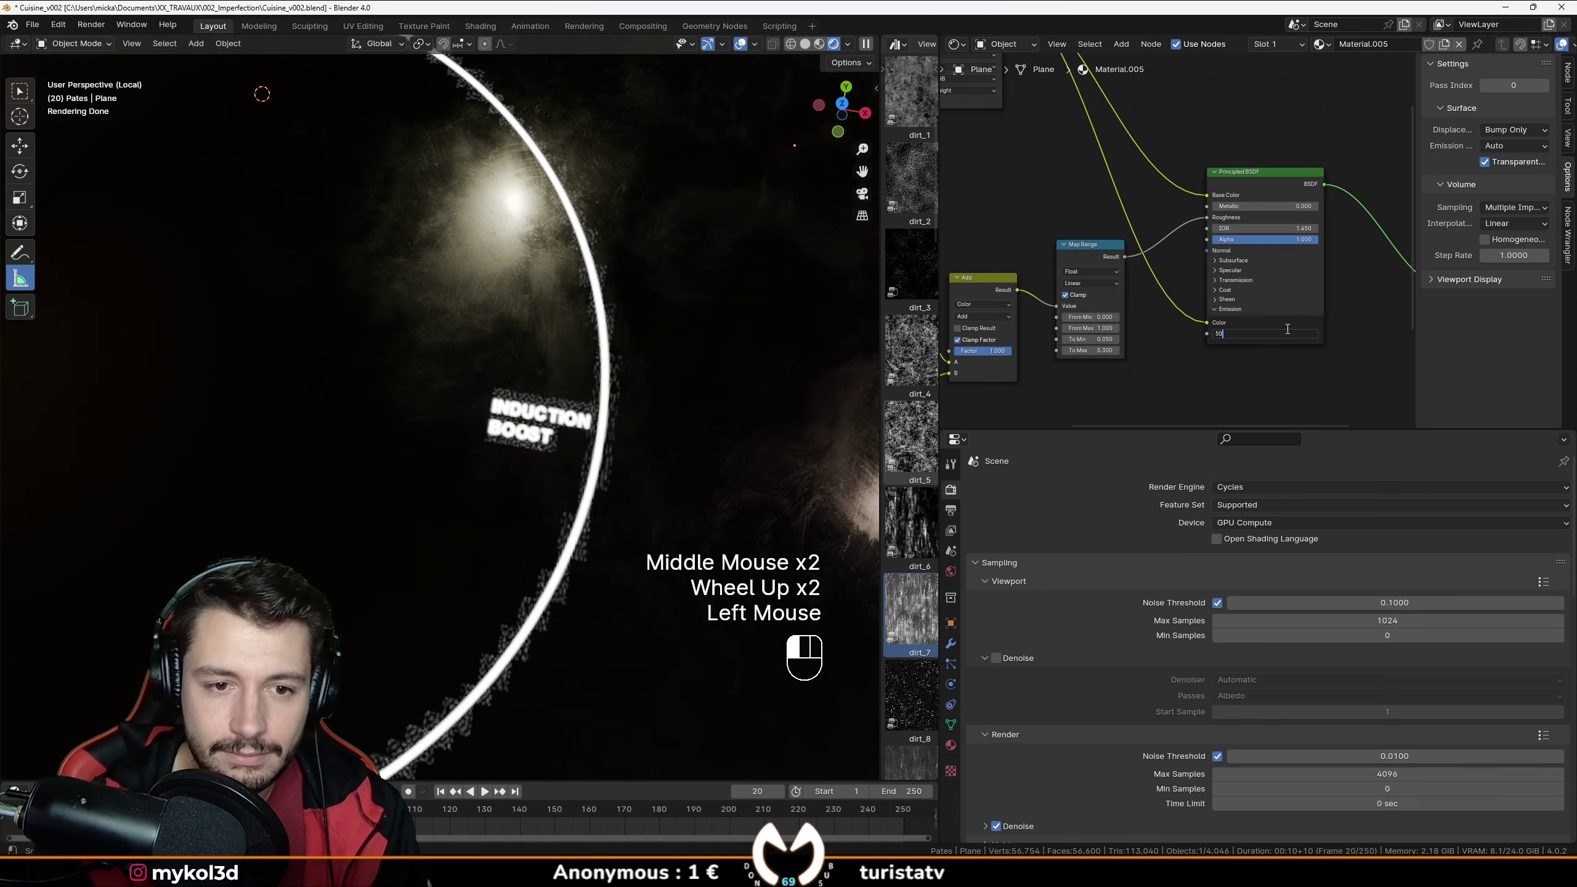
{"action": "type", "text": "50"}
{"action": "key", "text": "Return"}
{"action": "double_click", "coordinate": [1286, 328]}
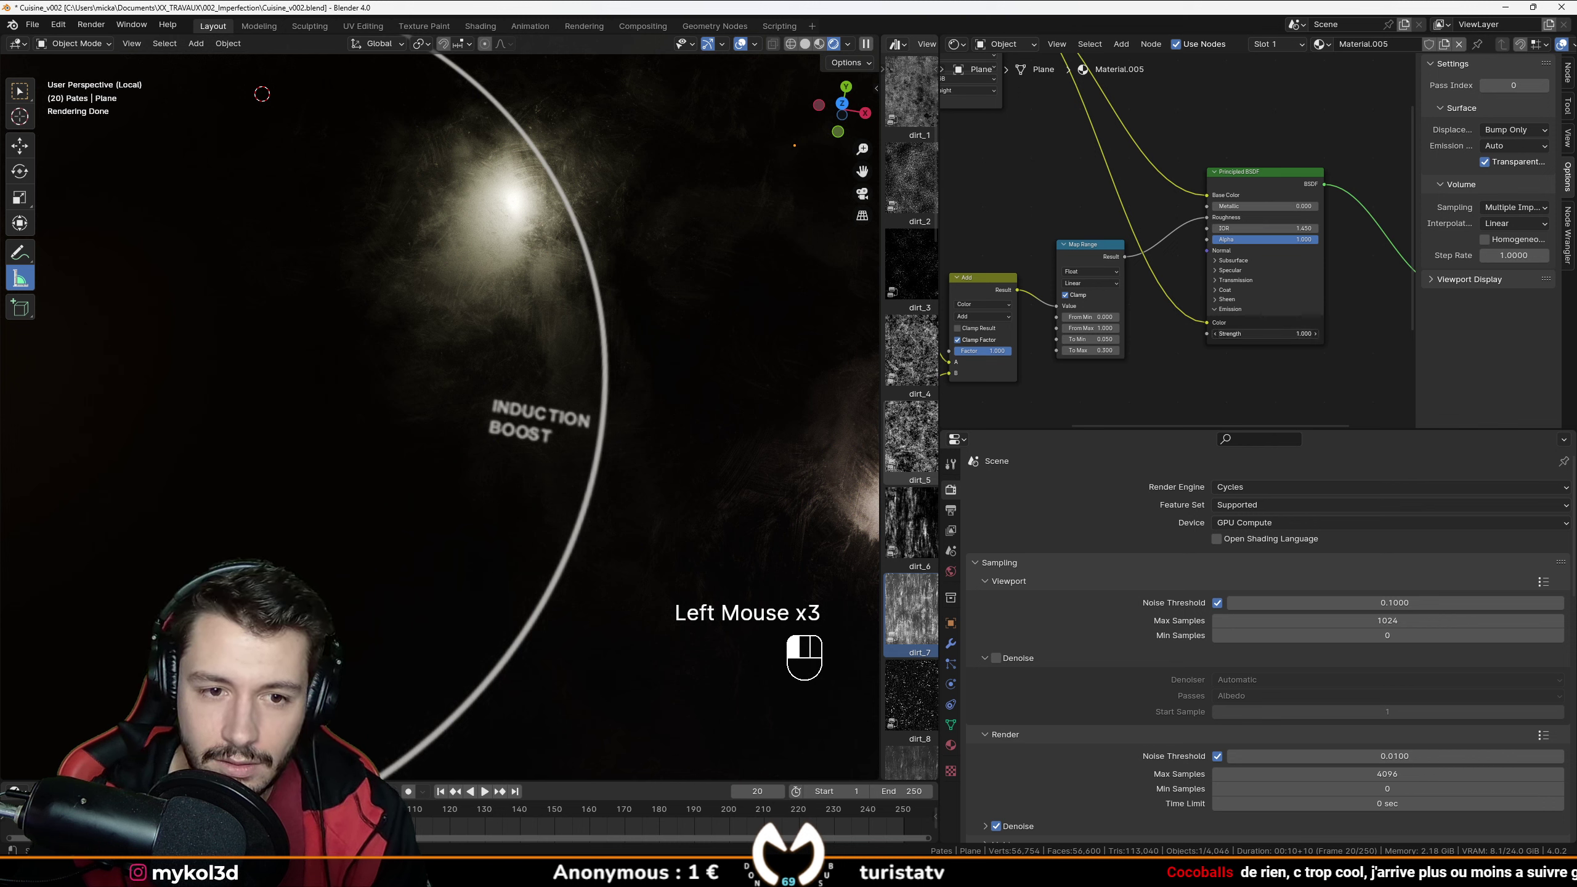
{"action": "mouse_move", "coordinate": [1280, 334]}
{"action": "left_mouse_down"}
{"action": "mouse_move", "coordinate": [1391, 334]}
{"action": "mouse_move", "coordinate": [1270, 334]}
{"action": "left_mouse_up"}
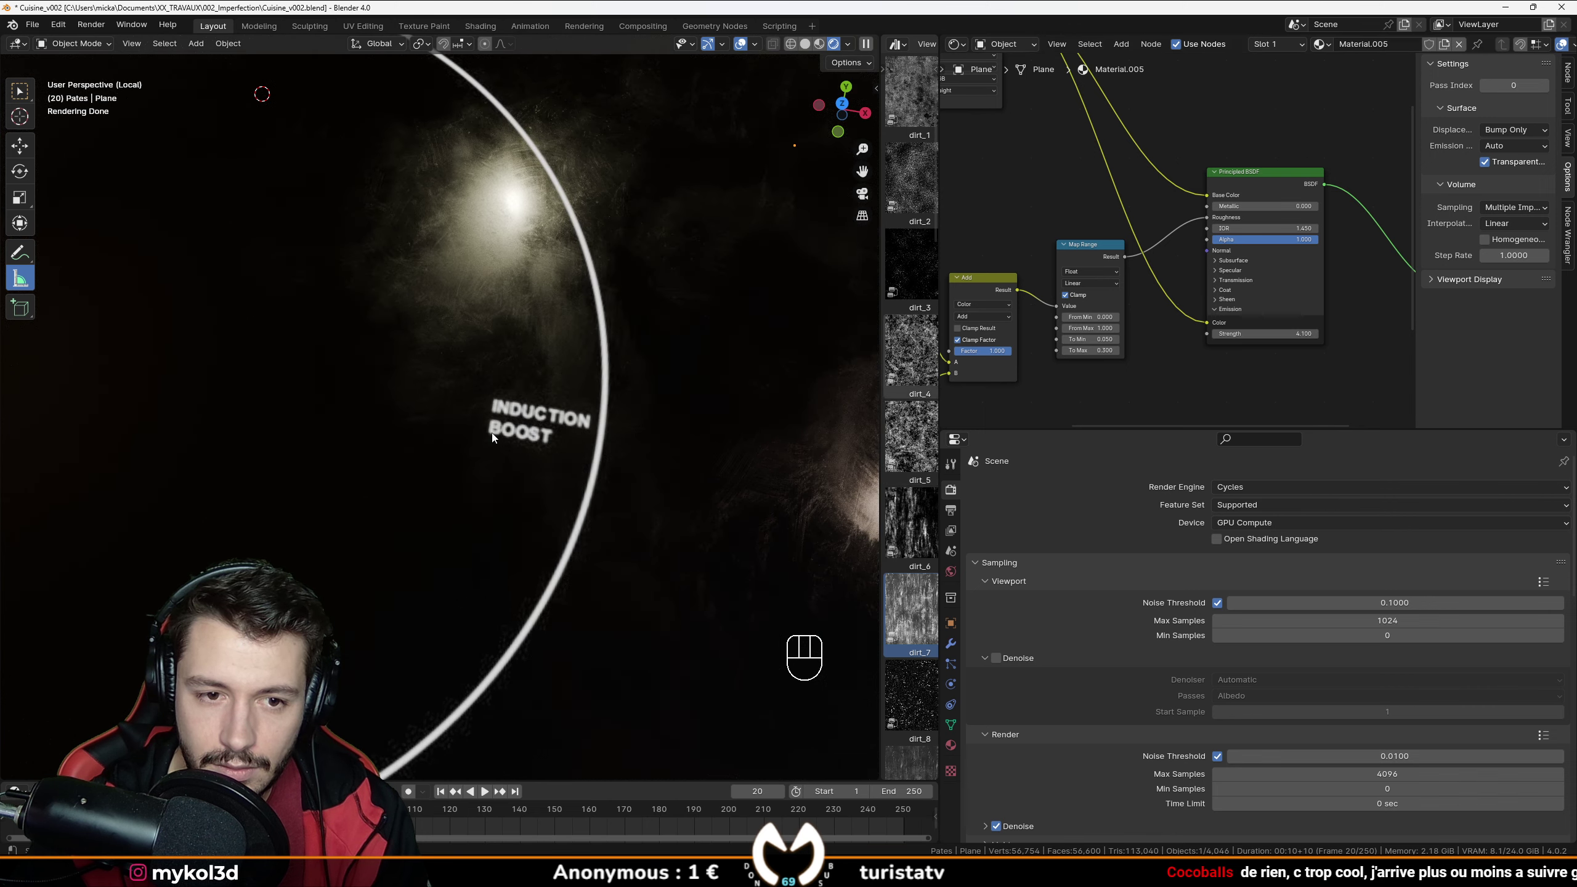
{"action": "scroll", "coordinate": [493, 437], "scroll_direction": "down", "scroll_amount": 2}
{"action": "middle_click_drag", "start_coordinate": [534, 486], "coordinate": [539, 434]}
{"action": "scroll", "coordinate": [539, 434], "scroll_direction": "down", "scroll_amount": 2}
{"action": "middle_click_drag", "start_coordinate": [547, 377], "coordinate": [569, 417]}
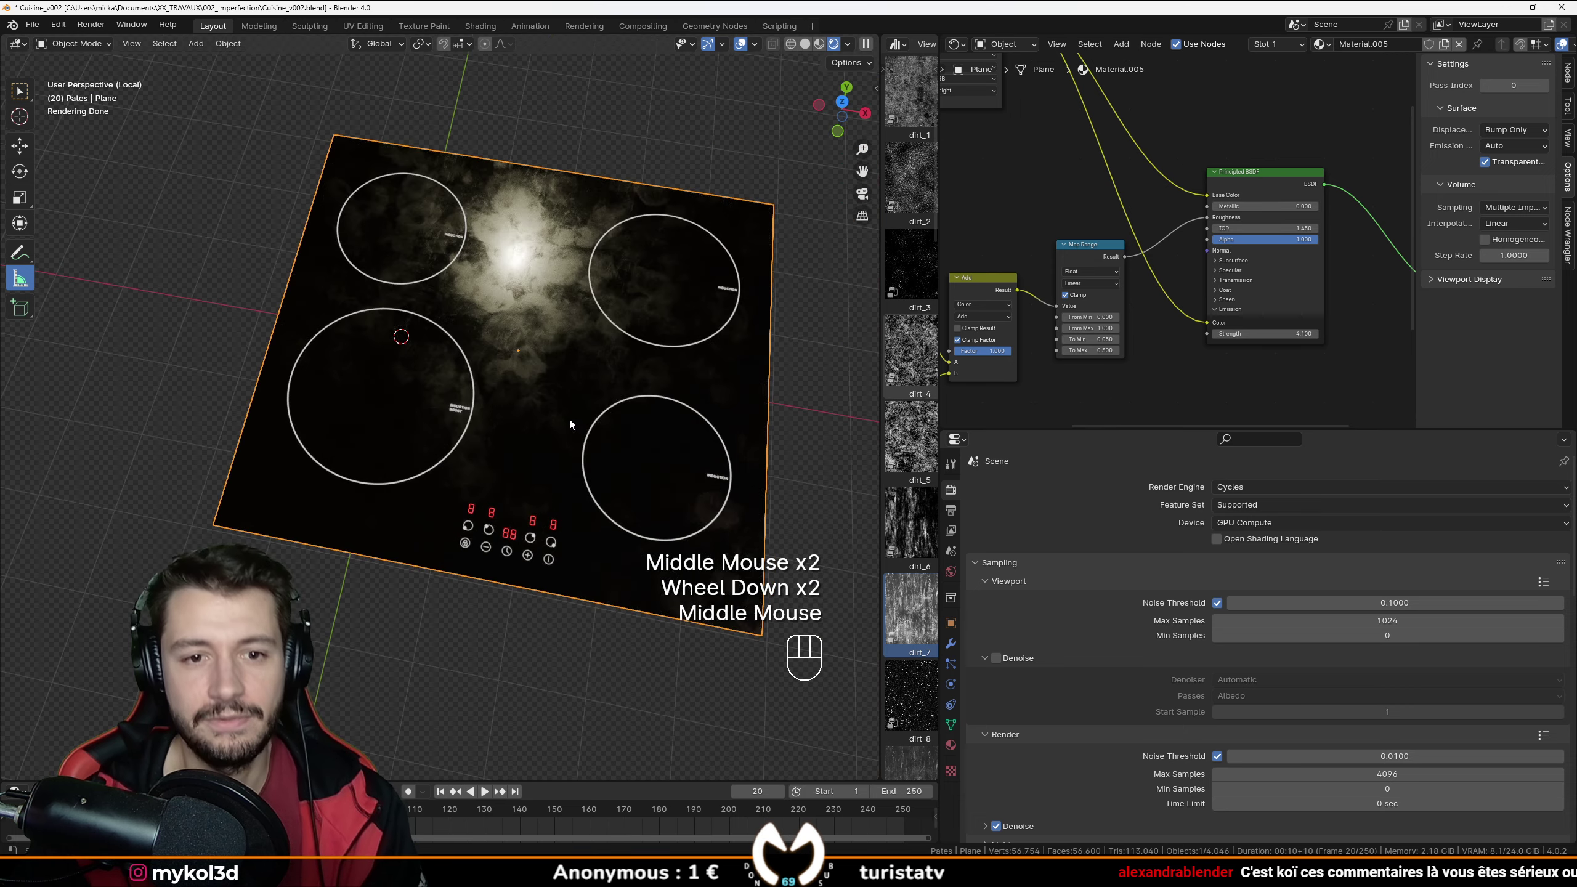
Switch to solid shading and exit Local View to show the whole kitchen.
{"action": "key", "text": "z"}
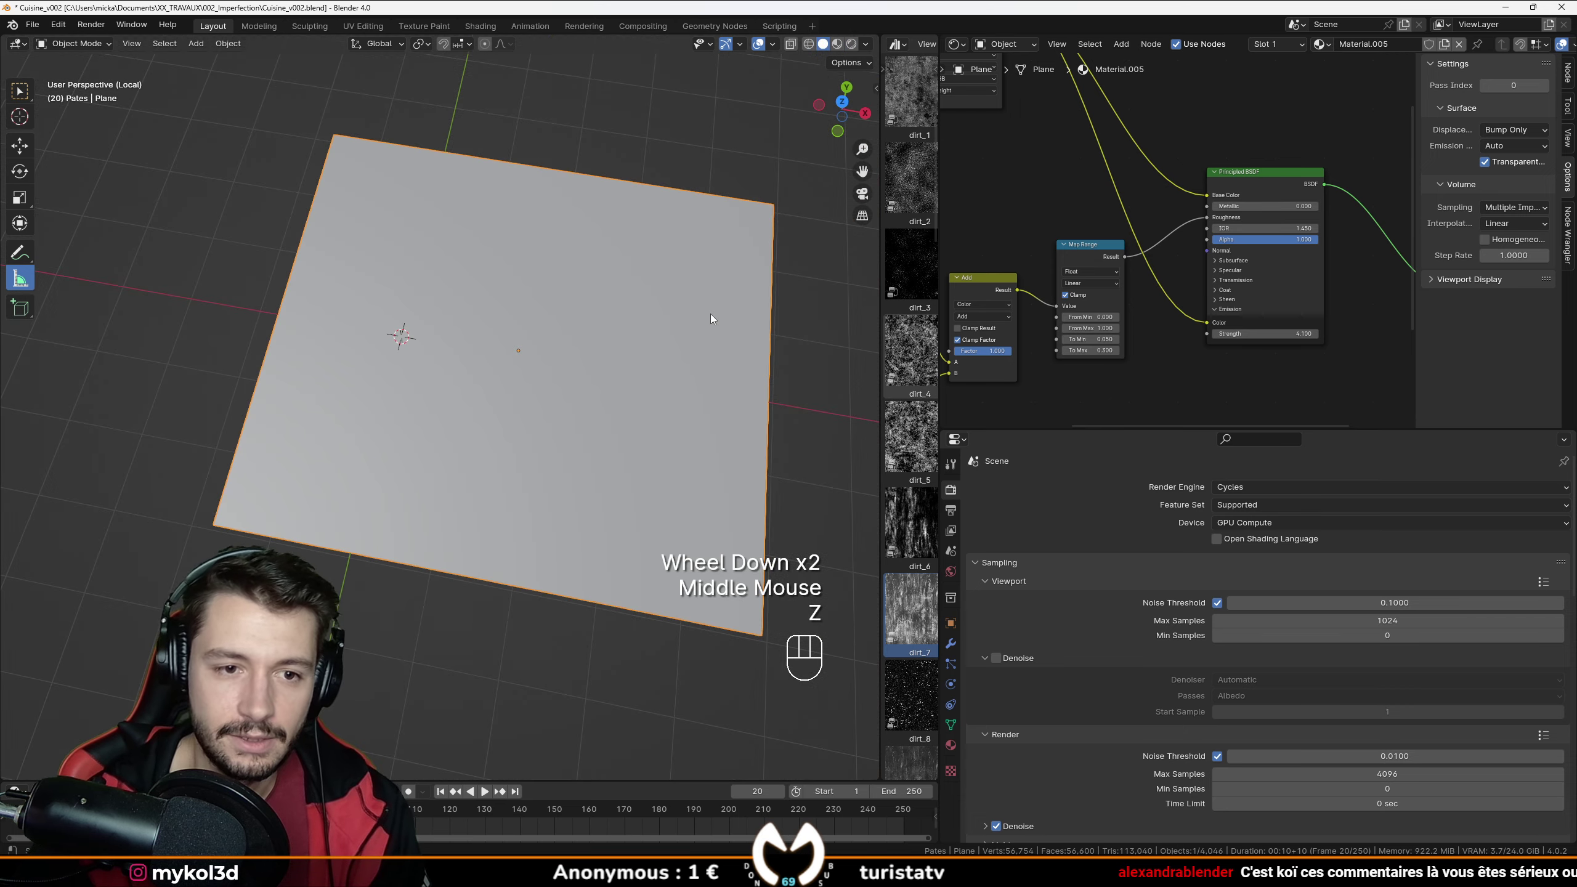
{"action": "key", "text": "KP_Divide"}
{"action": "middle_click_drag", "start_coordinate": [414, 296], "coordinate": [446, 436]}
{"action": "scroll", "coordinate": [385, 429], "scroll_direction": "down", "scroll_amount": 2}
{"action": "scroll", "coordinate": [385, 430], "scroll_direction": "up", "scroll_amount": 1}
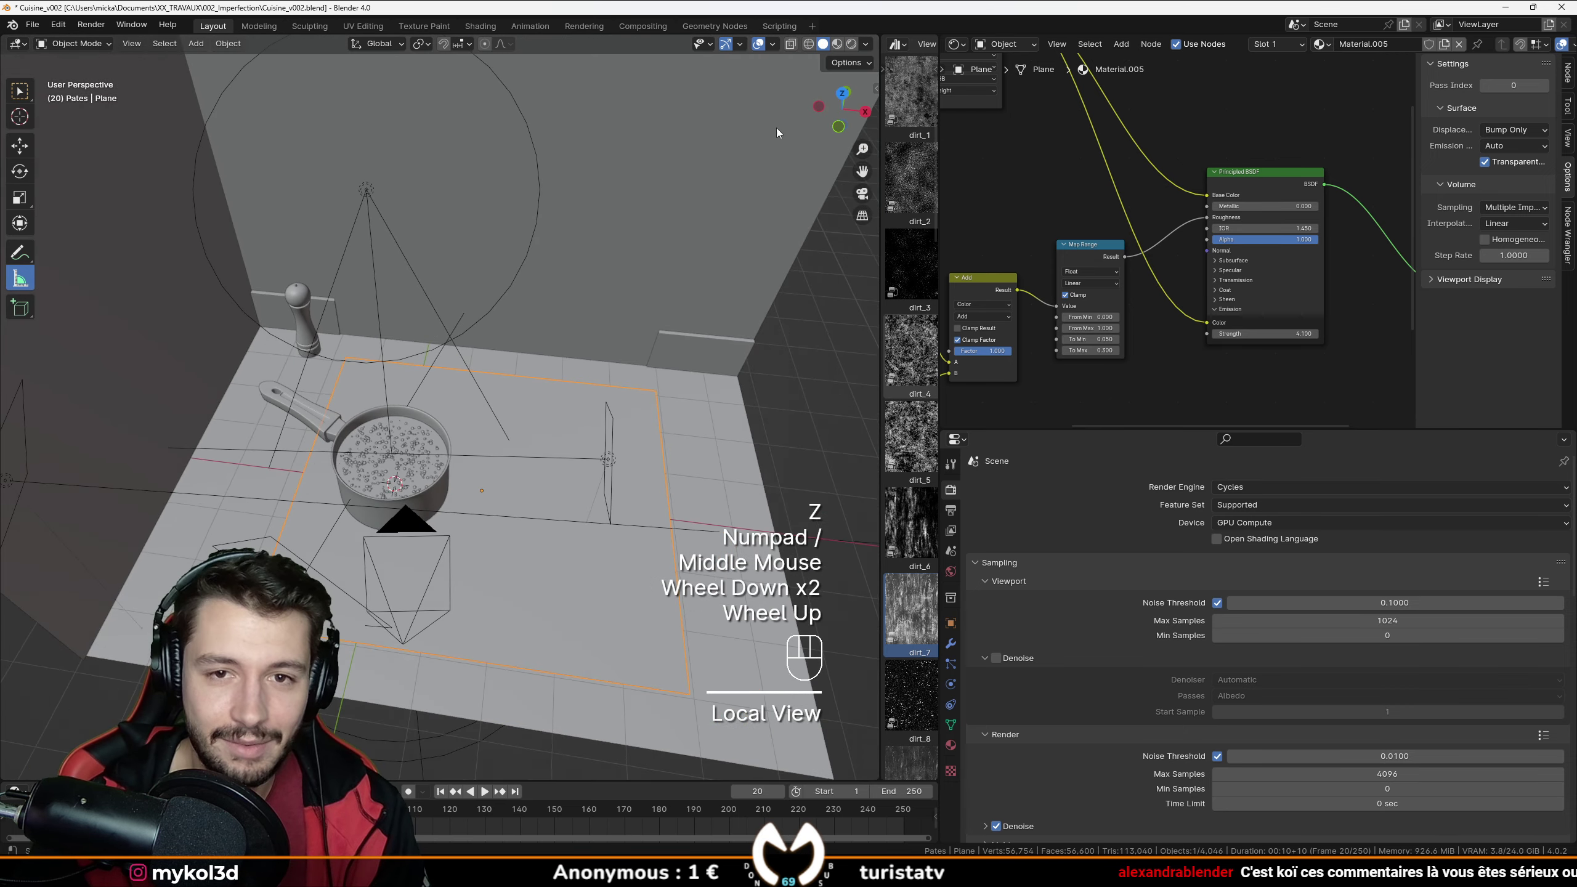
Preview the kitchen scene with rendered lighting from an overhead angle.
{"action": "left_click", "coordinate": [852, 44]}
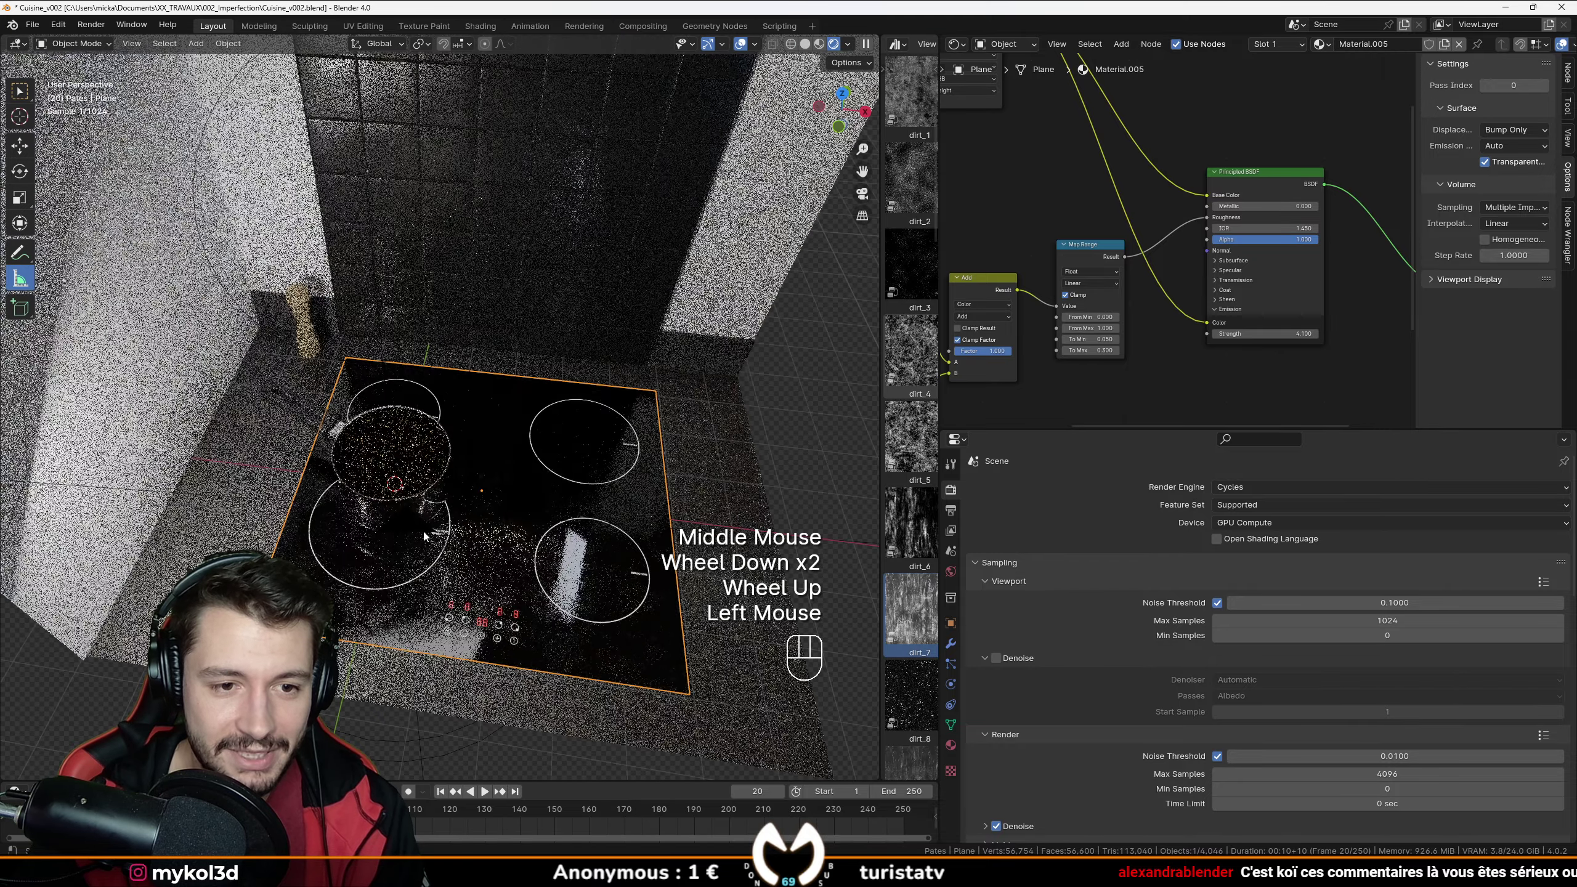
{"action": "scroll", "coordinate": [424, 531], "scroll_direction": "up", "scroll_amount": 3}
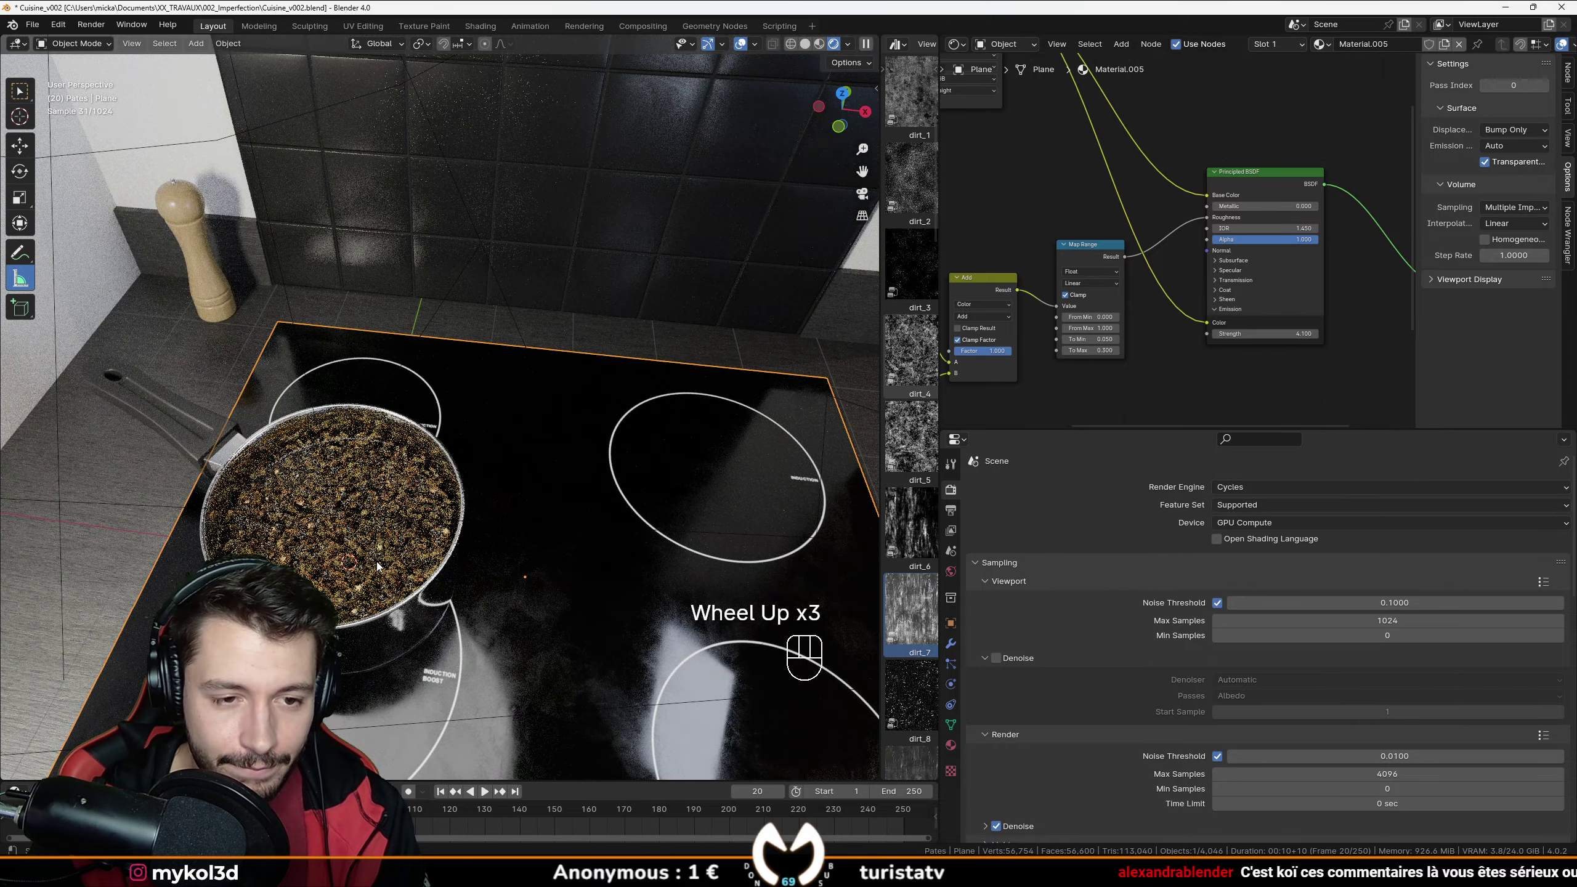
{"action": "scroll", "coordinate": [391, 584], "scroll_direction": "down", "scroll_amount": 1}
{"action": "middle_click_drag", "start_coordinate": [392, 584], "coordinate": [379, 541]}
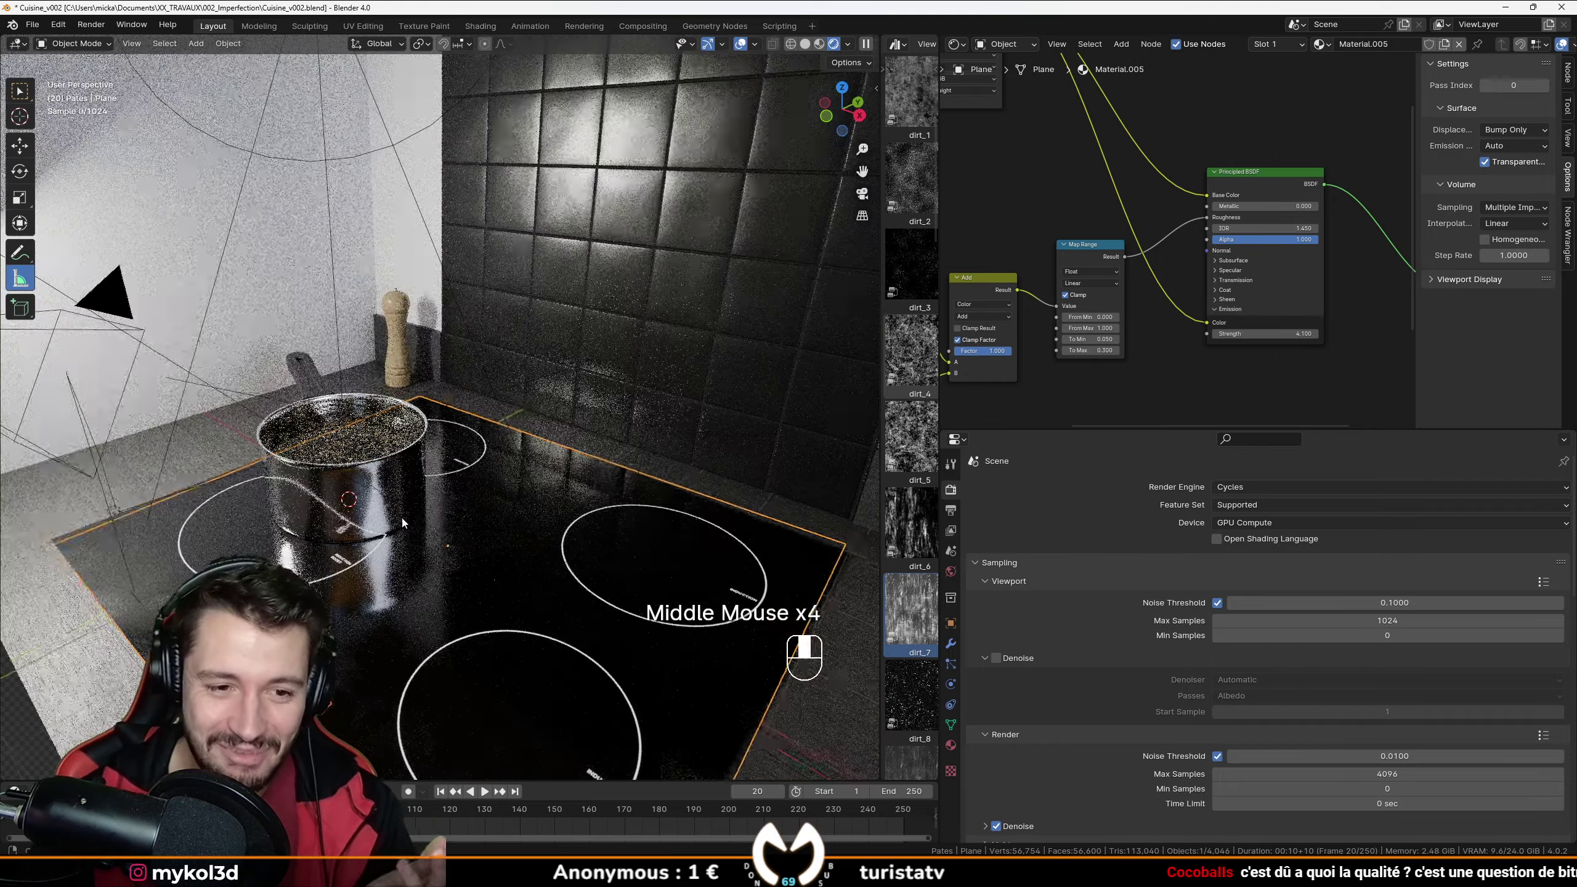
{"action": "scroll", "coordinate": [368, 552], "scroll_direction": "up", "scroll_amount": 1}
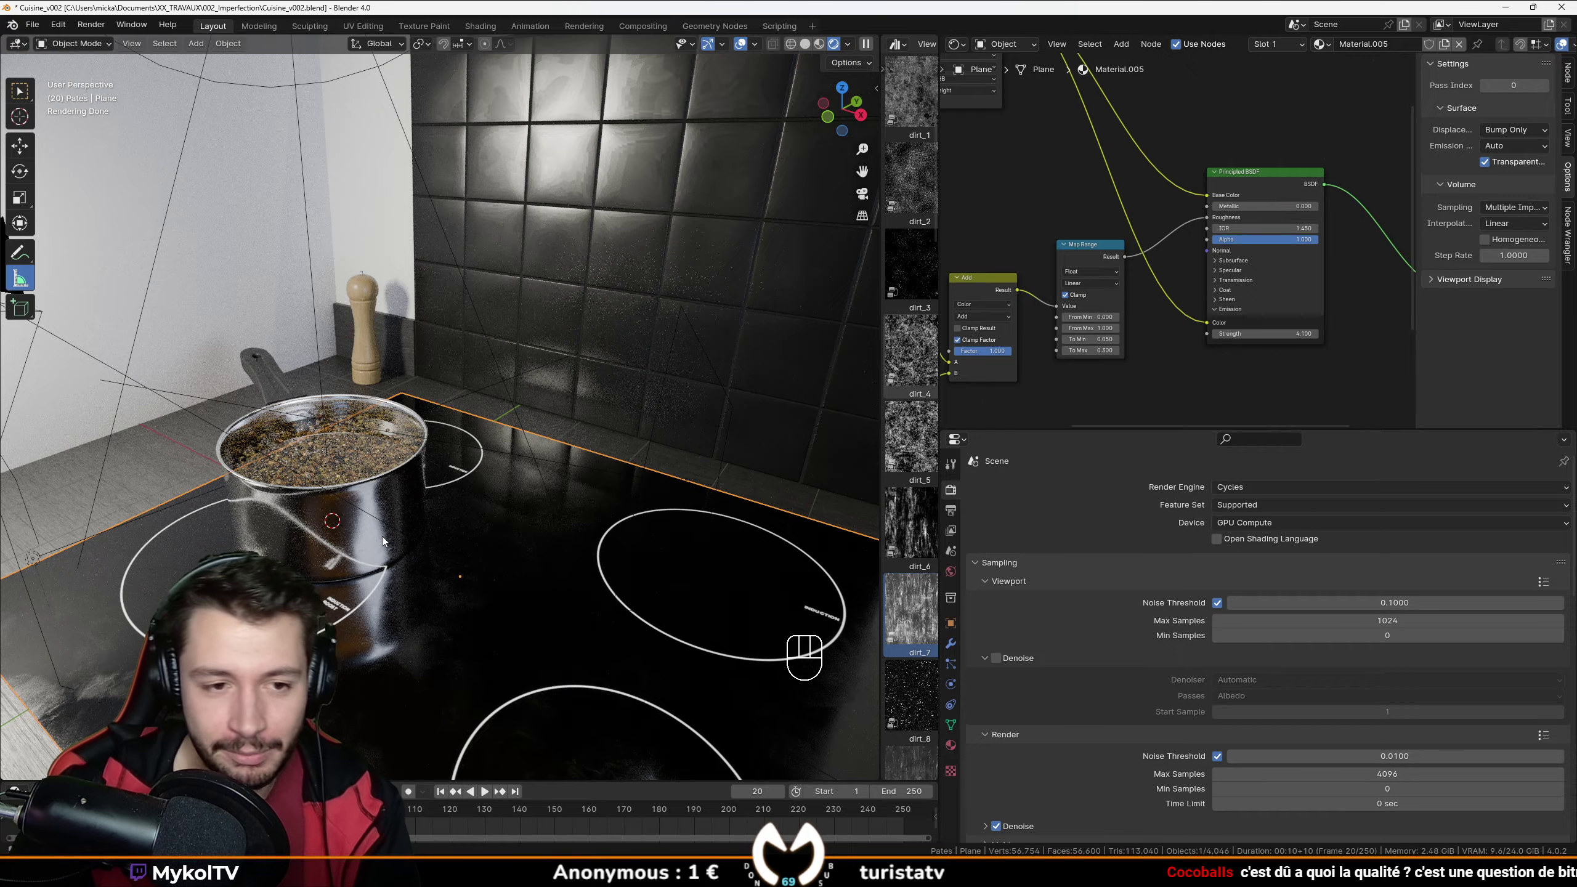
{"action": "middle_click_drag", "start_coordinate": [382, 536], "coordinate": [359, 490]}
{"action": "scroll", "coordinate": [359, 490], "scroll_direction": "down", "scroll_amount": 2}
In solid top view, measure two distances across the kitchen layout, then undo the rulers.
{"action": "key", "text": "z"}
{"action": "middle_click", "coordinate": [389, 542]}
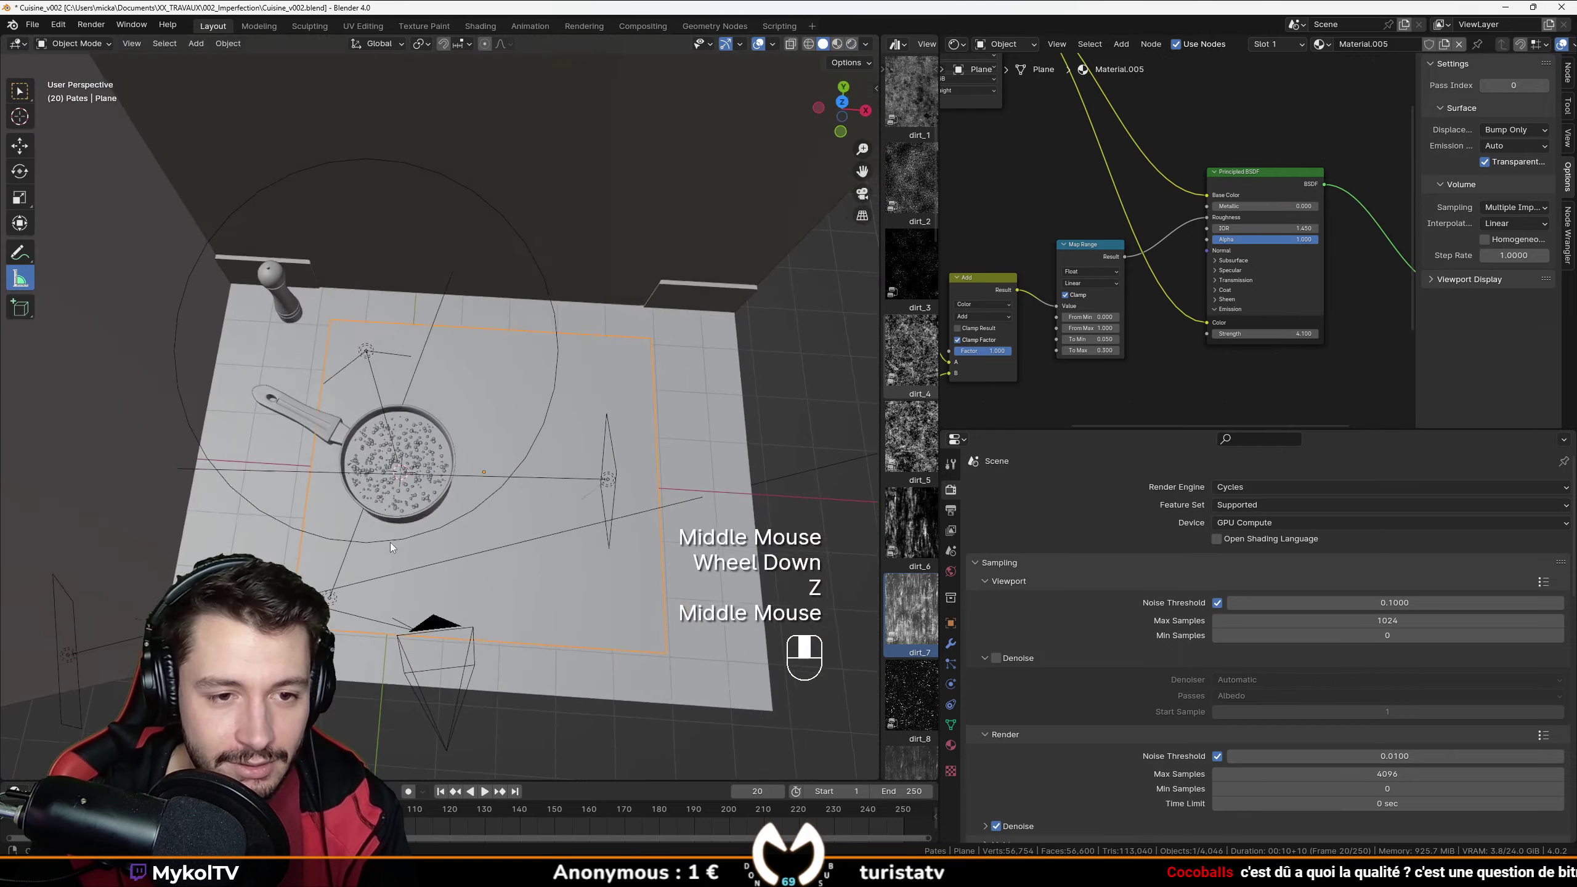
{"action": "key", "text": "KP_7"}
{"action": "left_click_drag", "start_coordinate": [458, 515], "coordinate": [625, 499]}
{"action": "left_click_drag", "start_coordinate": [554, 418], "coordinate": [495, 385]}
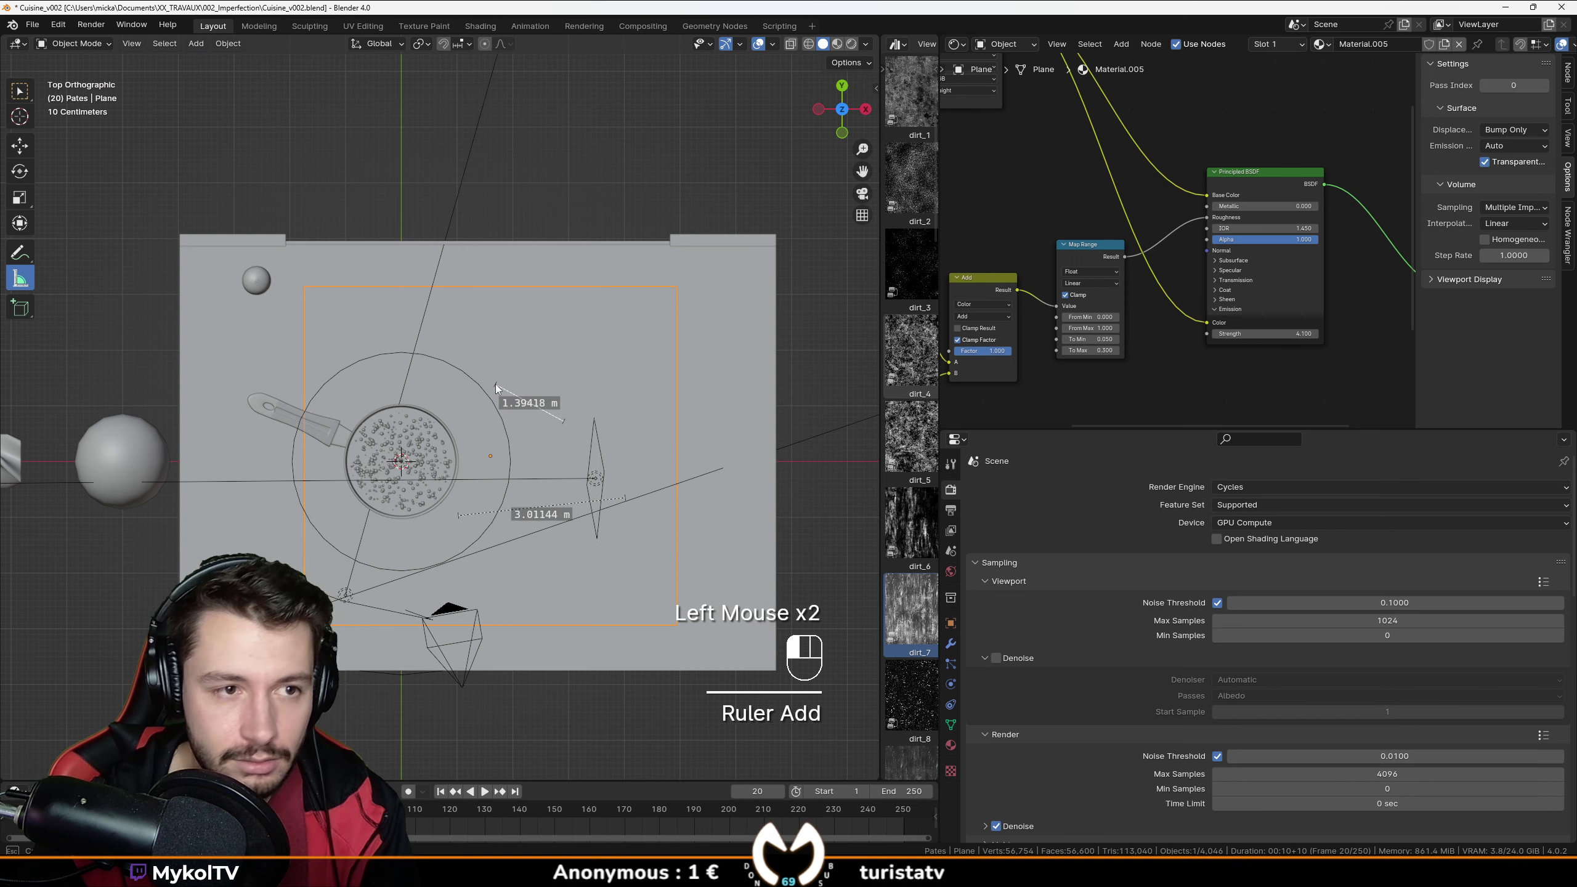
{"action": "key", "text": "ctrl+z"}
Box-select the pasta pan and its peas with rectangle selection.
{"action": "left_click", "coordinate": [20, 91]}
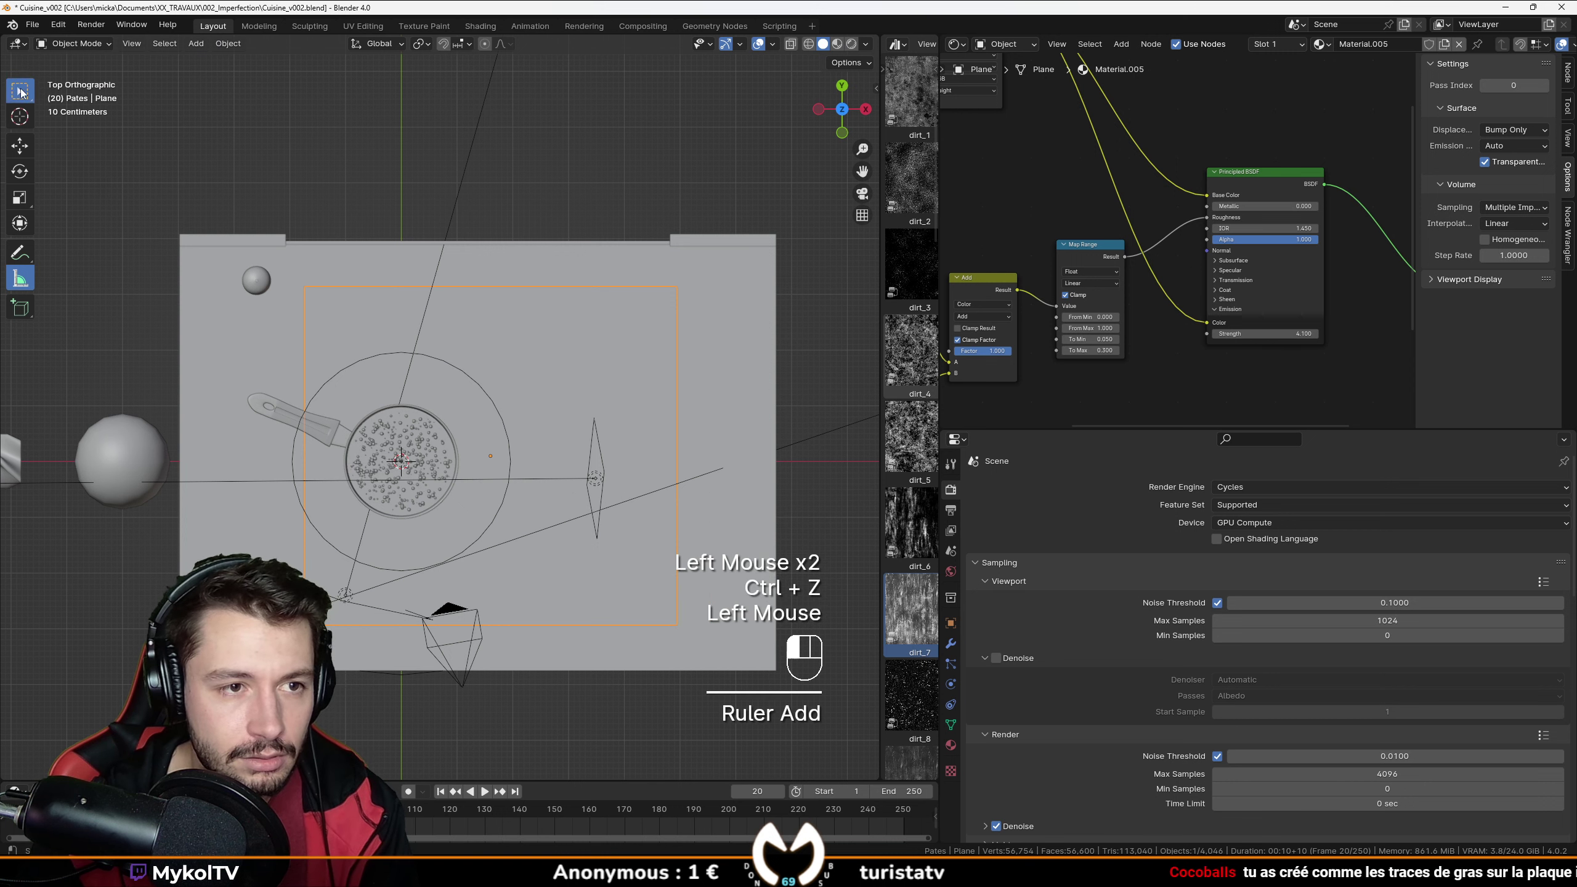
{"action": "scroll", "coordinate": [402, 494], "scroll_direction": "up", "scroll_amount": 2}
{"action": "left_click_drag", "start_coordinate": [426, 527], "coordinate": [219, 408]}
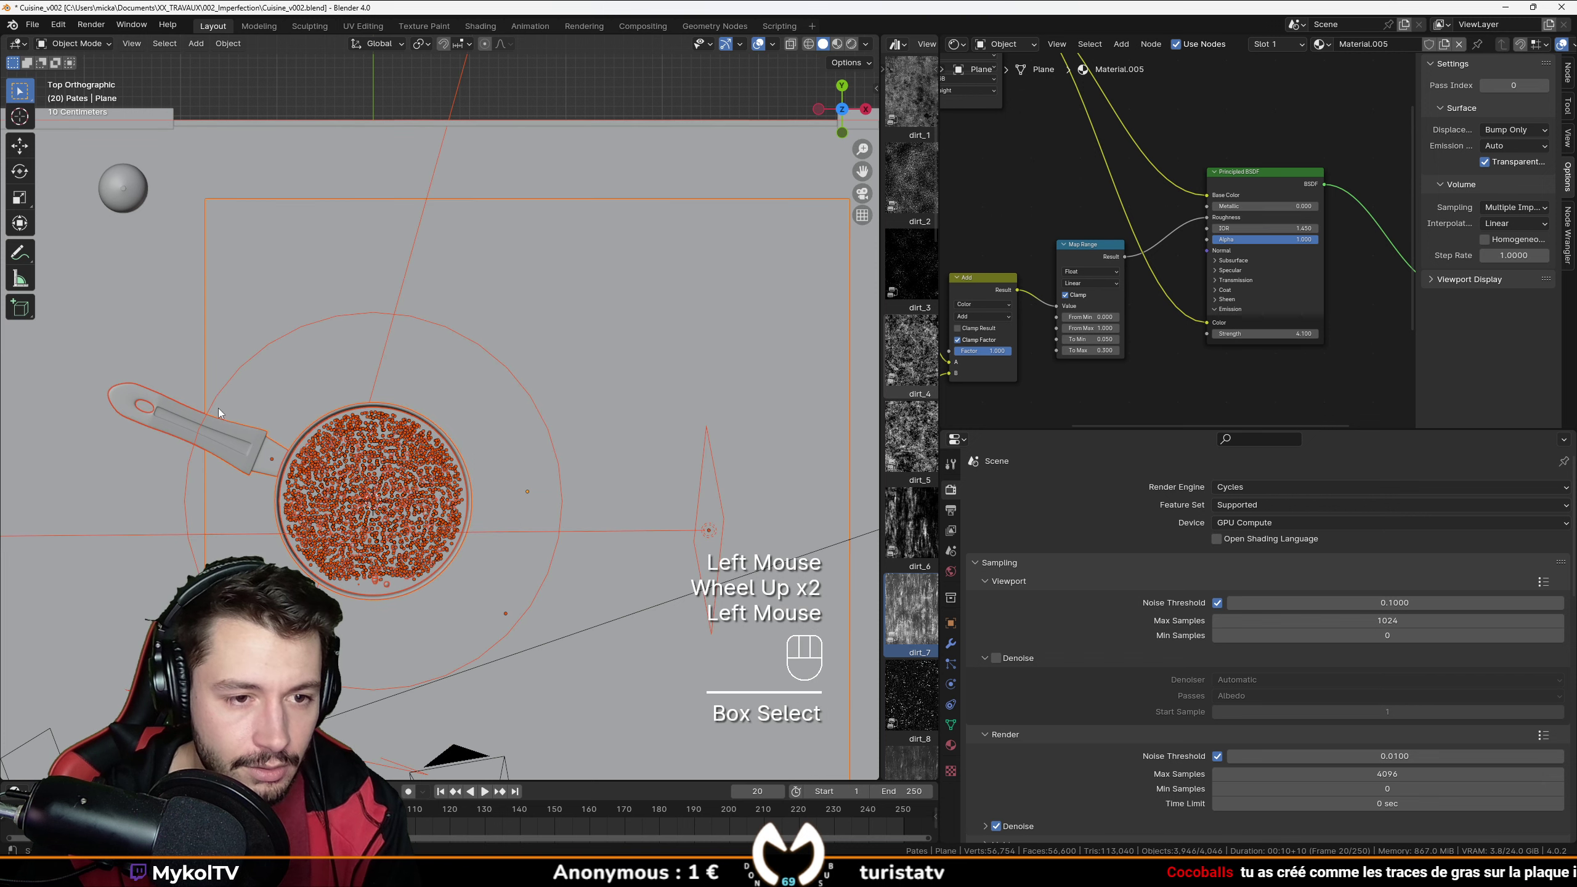
Box-select the pasta pan and hob plane and isolate them in Local View.
{"action": "scroll", "coordinate": [218, 408], "scroll_direction": "down", "scroll_amount": 1}
{"action": "middle_click_drag", "start_coordinate": [394, 460], "coordinate": [456, 401]}
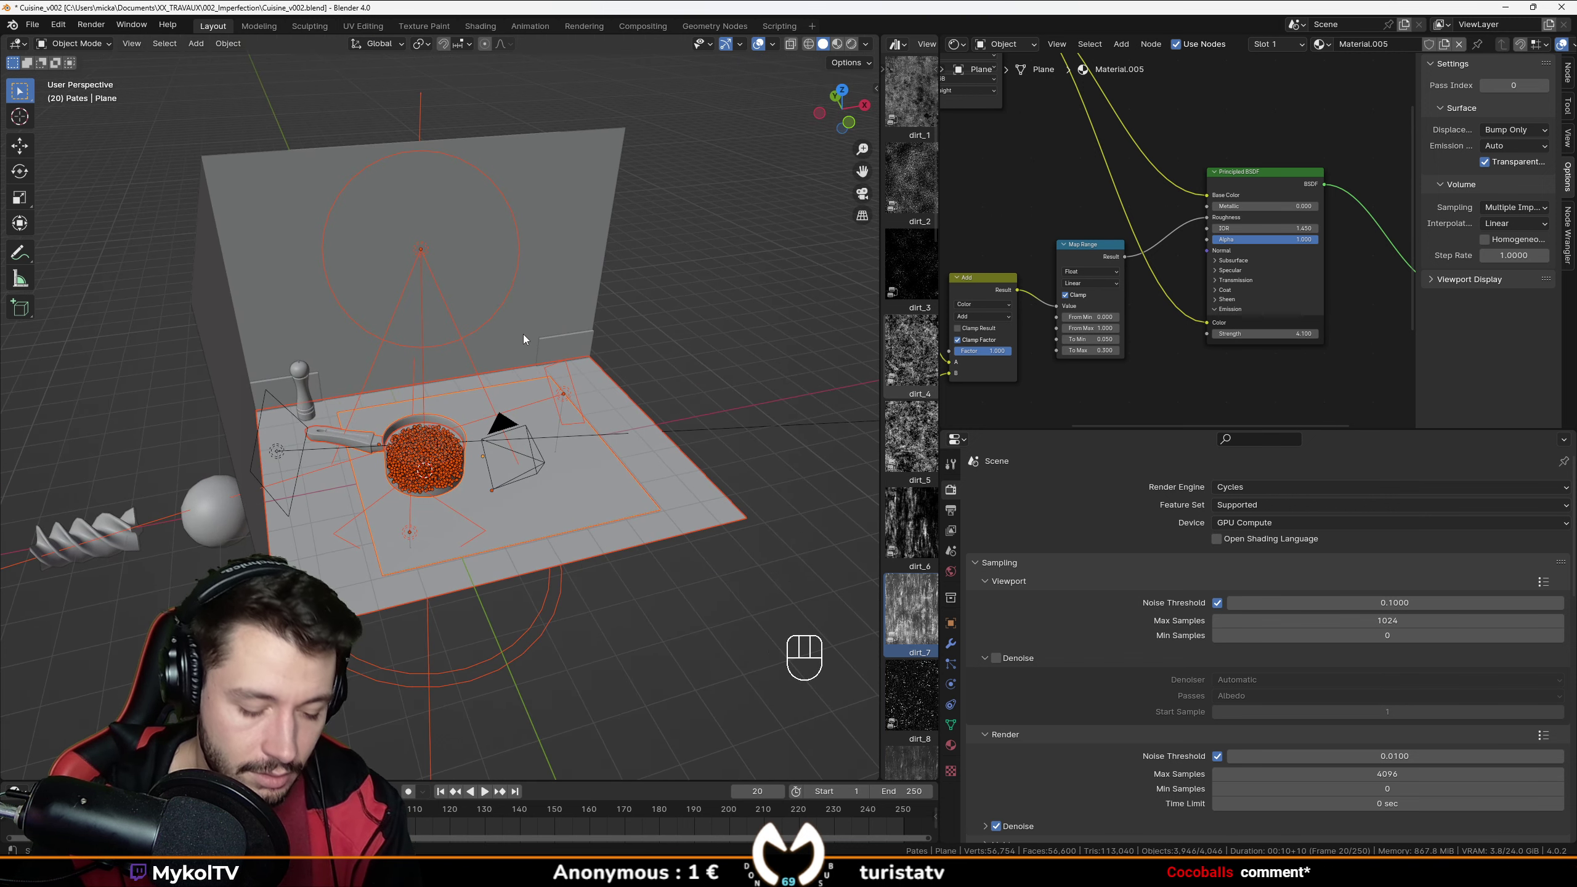
{"action": "key", "text": "b"}
{"action": "left_click_drag", "start_coordinate": [543, 338], "coordinate": [366, 516]}
{"action": "middle_click_drag", "start_coordinate": [472, 397], "coordinate": [528, 429]}
{"action": "key", "text": "KP_Divide"}
{"action": "key", "text": "b"}
{"action": "left_click_drag", "start_coordinate": [456, 311], "coordinate": [168, 516]}
From a top view, move the pasta pan over the hob's top-left burner.
{"action": "left_click", "coordinate": [837, 44]}
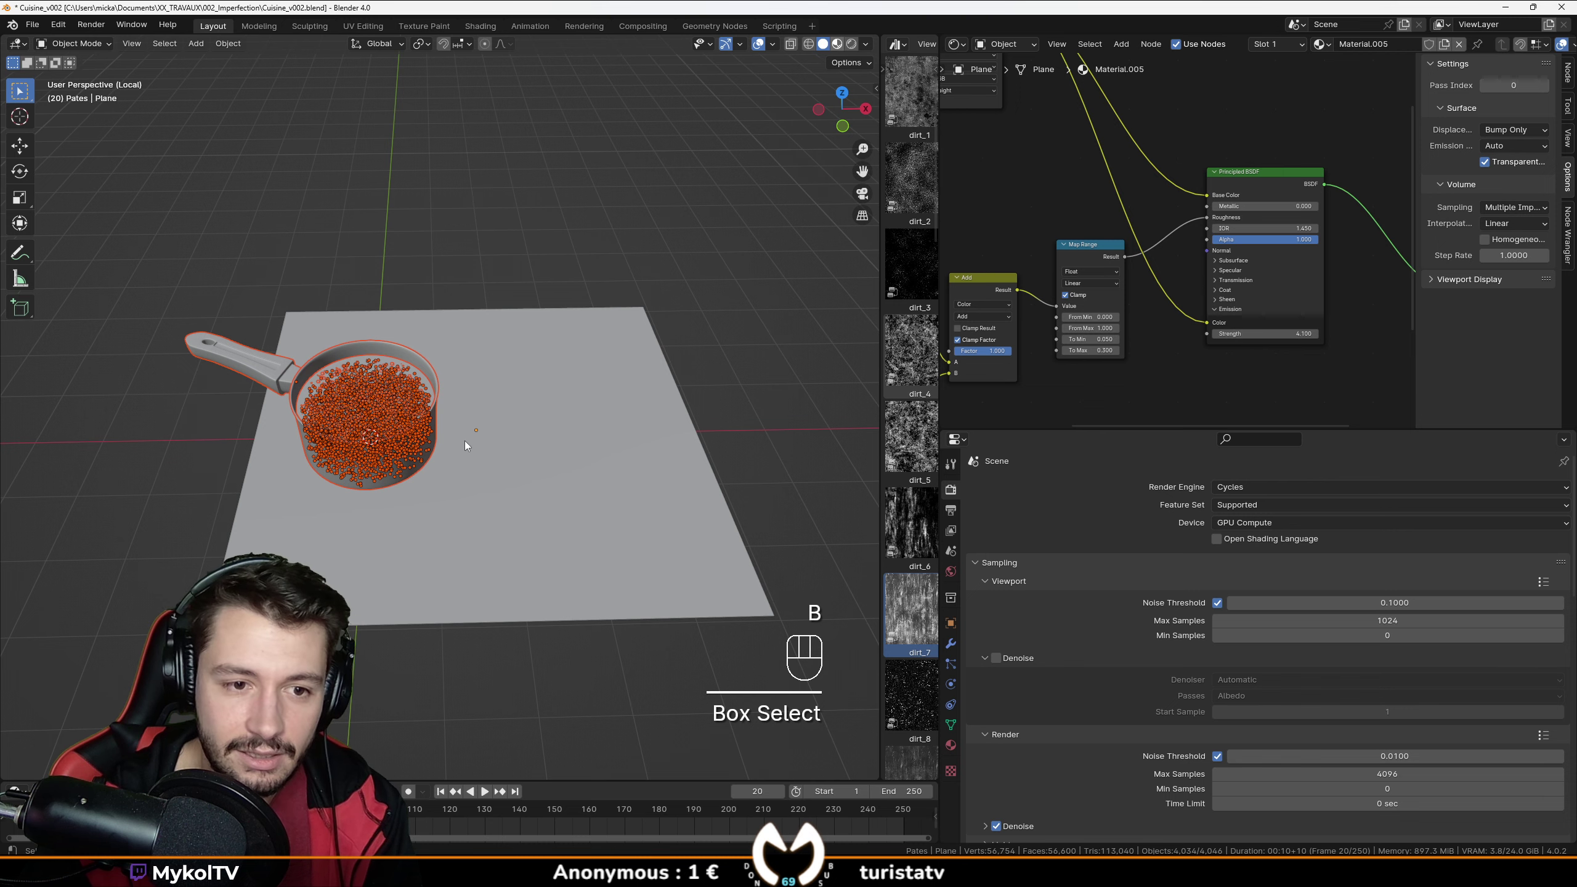
{"action": "middle_click_drag", "start_coordinate": [515, 451], "coordinate": [545, 519]}
{"action": "key", "text": "KP_7"}
{"action": "scroll", "coordinate": [490, 442], "scroll_direction": "up", "scroll_amount": 2}
{"action": "key", "text": "g"}
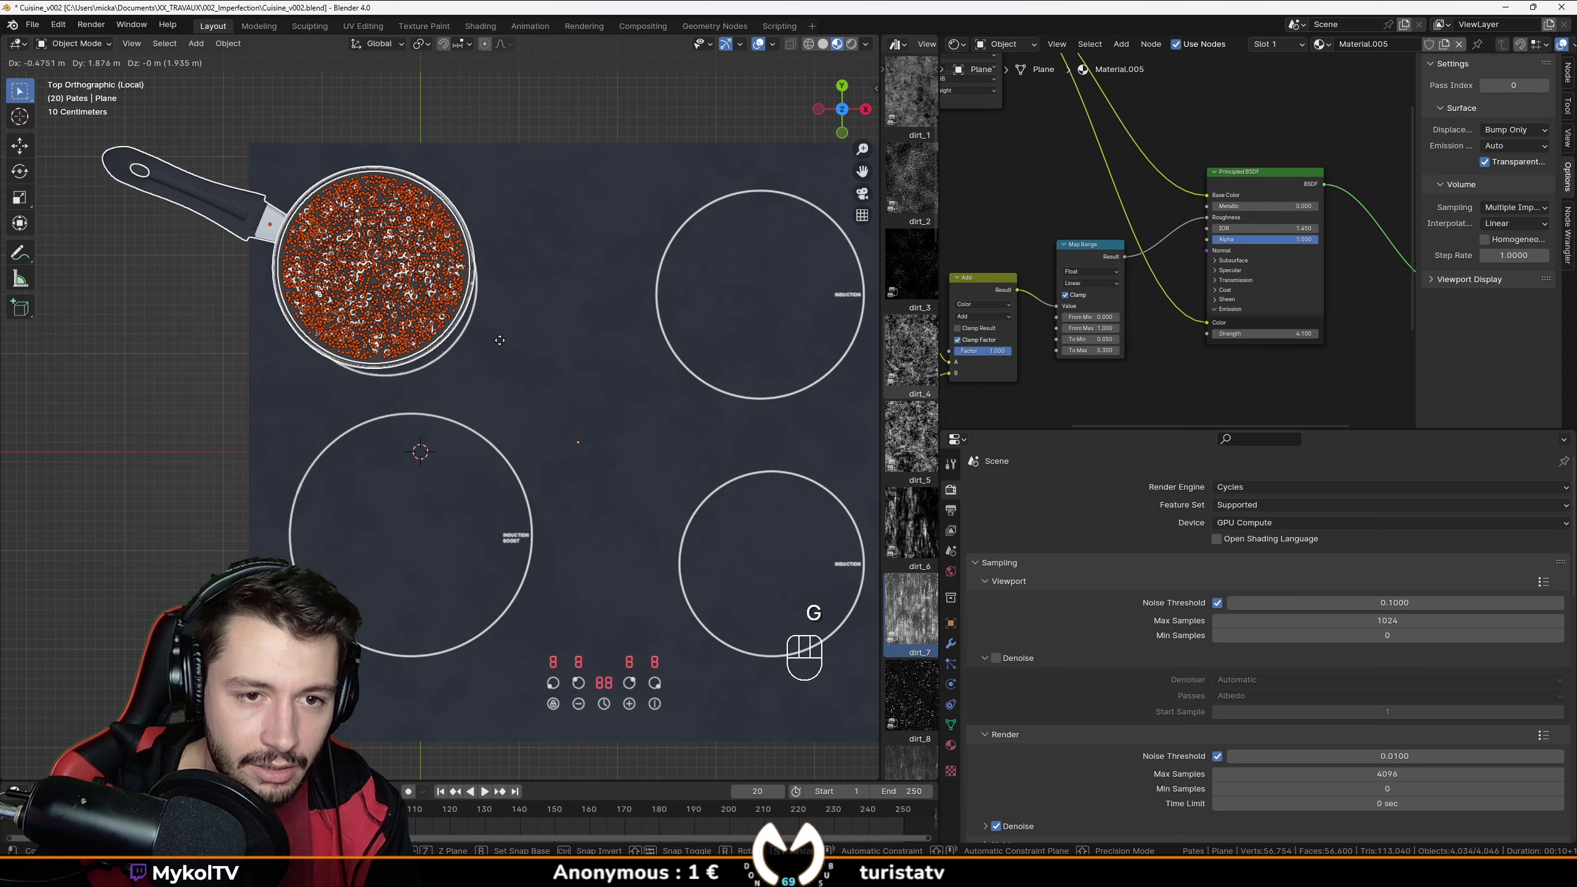
{"action": "left_click", "coordinate": [504, 351]}
Adjust the pan's height along Z so it rests on the hob surface.
{"action": "middle_click_drag", "start_coordinate": [490, 367], "coordinate": [504, 224]}
{"action": "scroll", "coordinate": [348, 454], "scroll_direction": "up", "scroll_amount": 2}
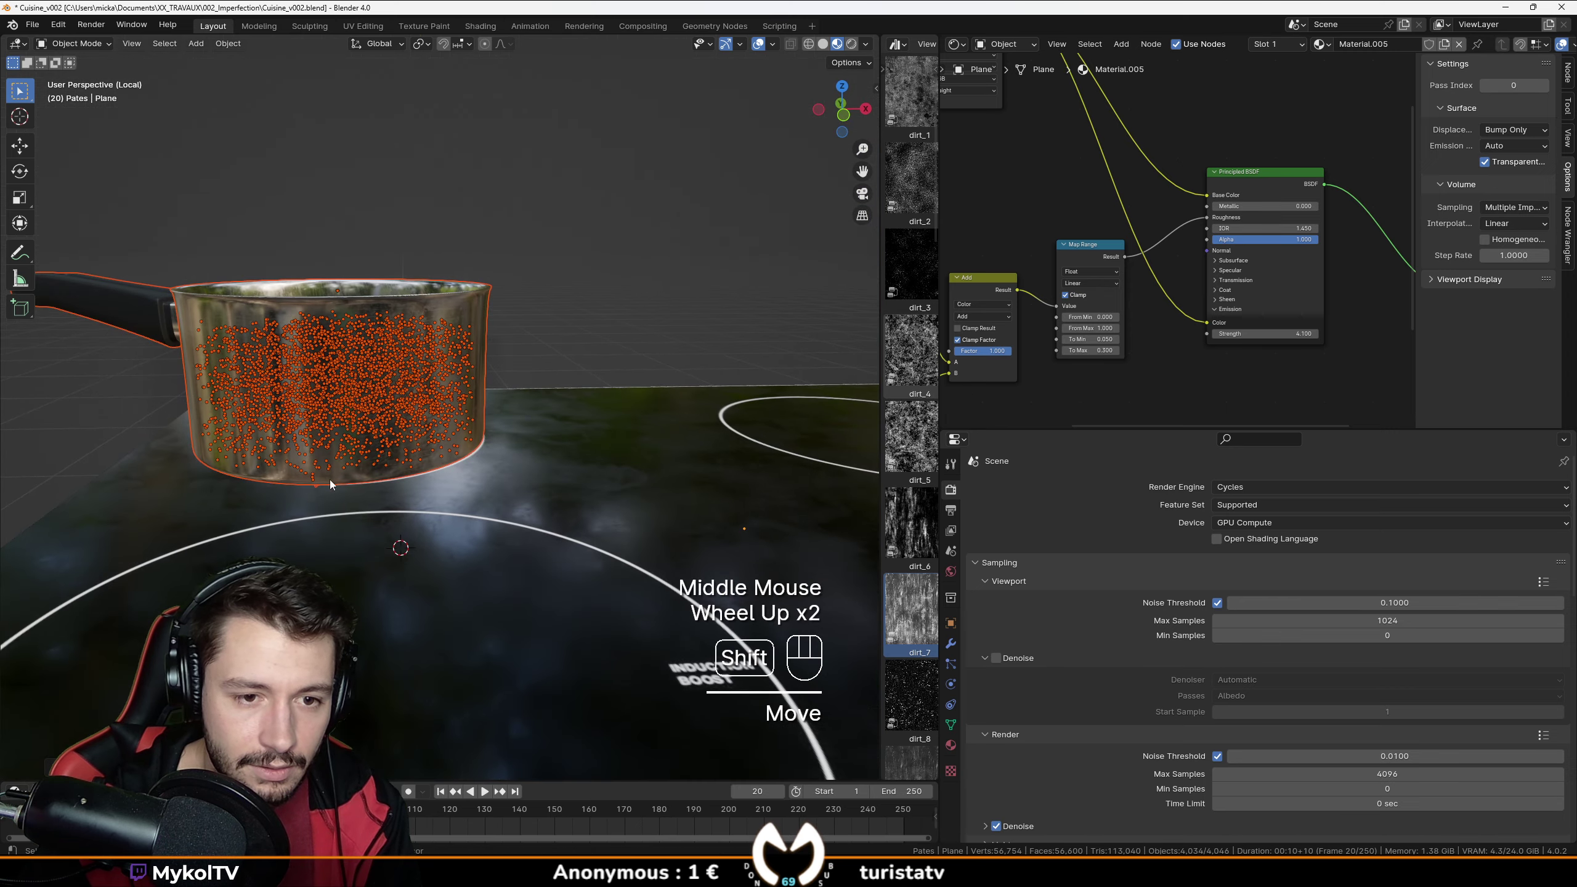
{"action": "middle_click_drag", "start_coordinate": [330, 481], "coordinate": [472, 578], "text": "shift"}
{"action": "middle_click_drag", "start_coordinate": [471, 577], "coordinate": [448, 646]}
{"action": "key", "text": "g"}
{"action": "middle_click", "coordinate": [475, 536], "text": "shift"}
{"action": "left_click", "coordinate": [475, 543]}
{"action": "scroll", "coordinate": [501, 574], "scroll_direction": "up", "scroll_amount": 2}
{"action": "middle_click_drag", "start_coordinate": [448, 646], "coordinate": [498, 523]}
Check the pan on the hob in rendered preview with nothing selected.
{"action": "scroll", "coordinate": [438, 668], "scroll_direction": "down", "scroll_amount": 1}
{"action": "scroll", "coordinate": [321, 439], "scroll_direction": "down", "scroll_amount": 1}
{"action": "scroll", "coordinate": [498, 458], "scroll_direction": "down", "scroll_amount": 2}
{"action": "left_click", "coordinate": [621, 217]}
{"action": "left_click", "coordinate": [852, 44]}
{"action": "mouse_move", "coordinate": [498, 458]}
{"action": "middle_mouse_down"}
{"action": "mouse_move", "coordinate": [574, 477]}
{"action": "mouse_move", "coordinate": [481, 423]}
{"action": "middle_mouse_up"}
{"action": "scroll", "coordinate": [574, 477], "scroll_direction": "down", "scroll_amount": 2}
Exit Local View and frame the pot, hob and black tiled wall.
{"action": "key", "text": "KP_Divide"}
{"action": "middle_click_drag", "start_coordinate": [439, 362], "coordinate": [413, 405]}
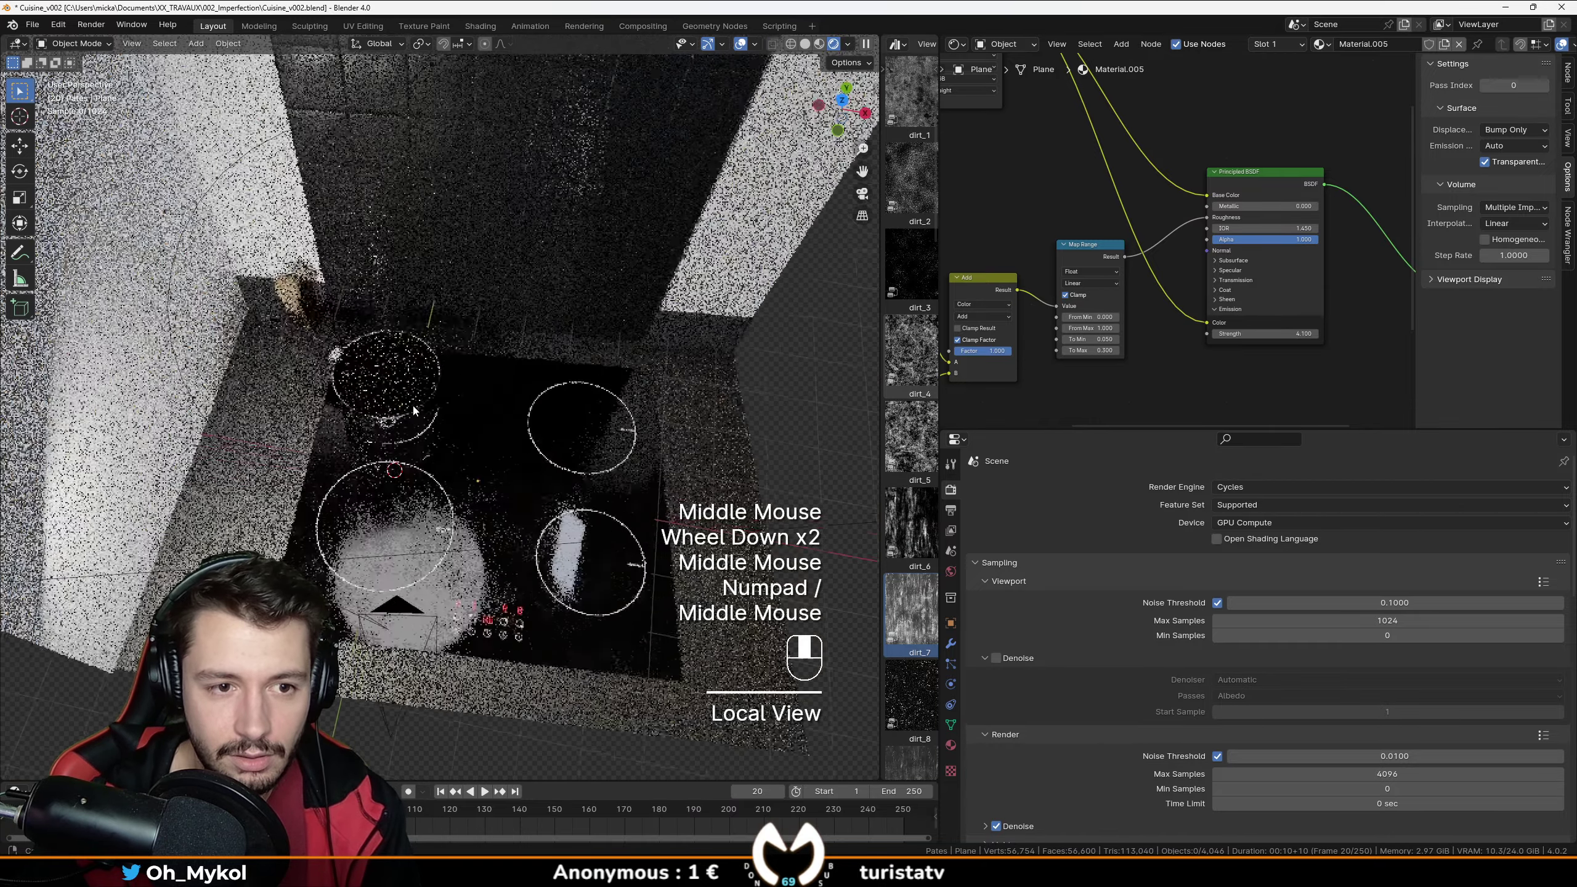
{"action": "scroll", "coordinate": [338, 317], "scroll_direction": "up", "scroll_amount": 2}
{"action": "mouse_move", "coordinate": [494, 434]}
{"action": "middle_mouse_down"}
{"action": "mouse_move", "coordinate": [460, 404]}
{"action": "mouse_move", "coordinate": [503, 463]}
{"action": "middle_mouse_up"}
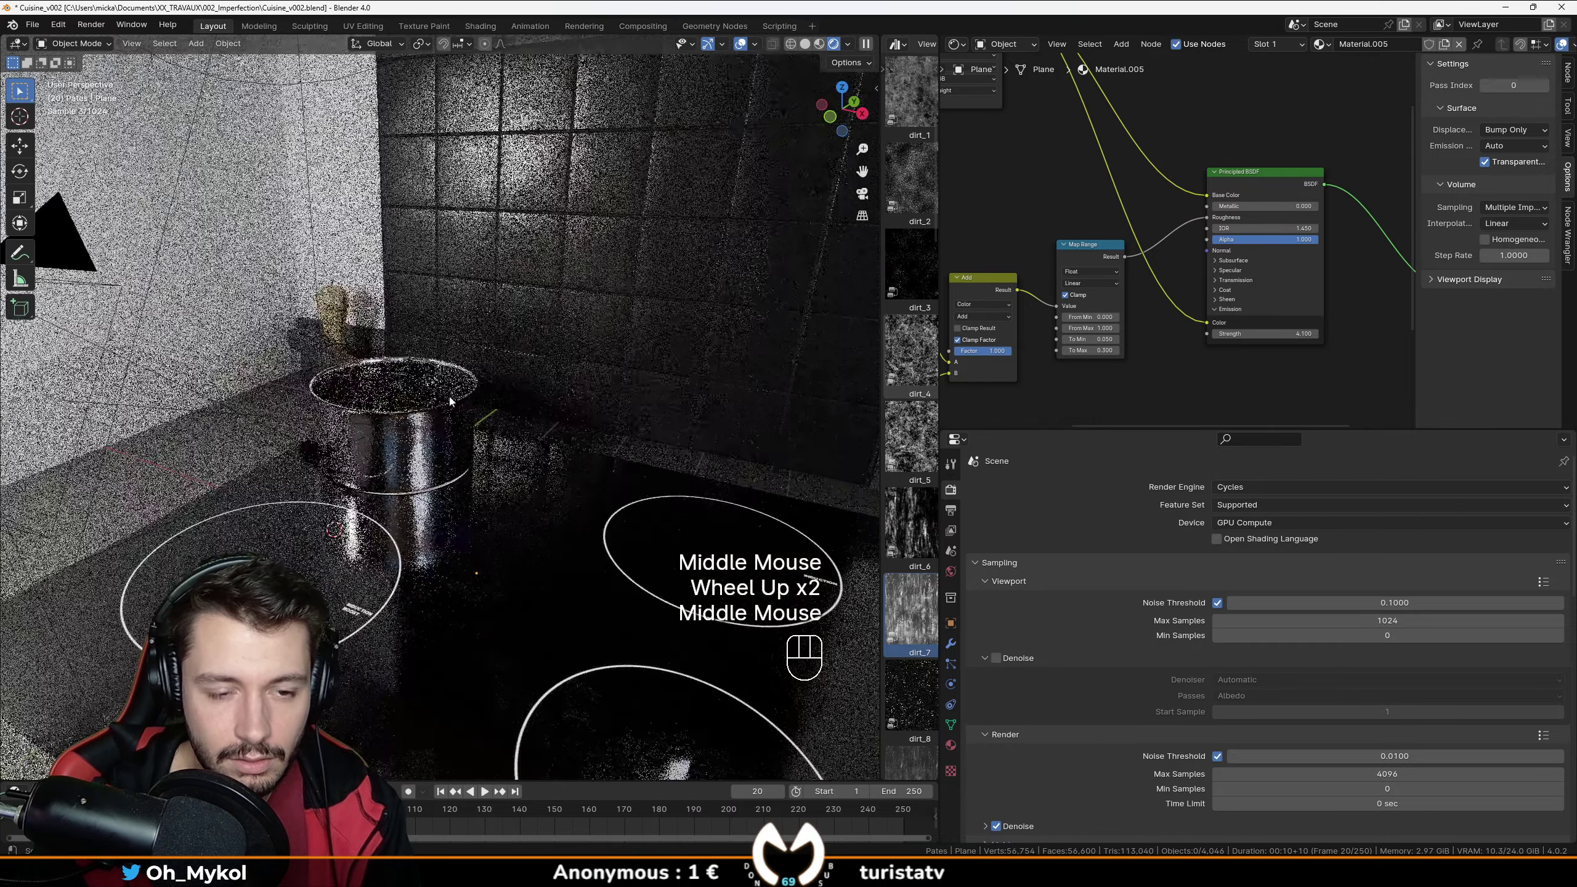
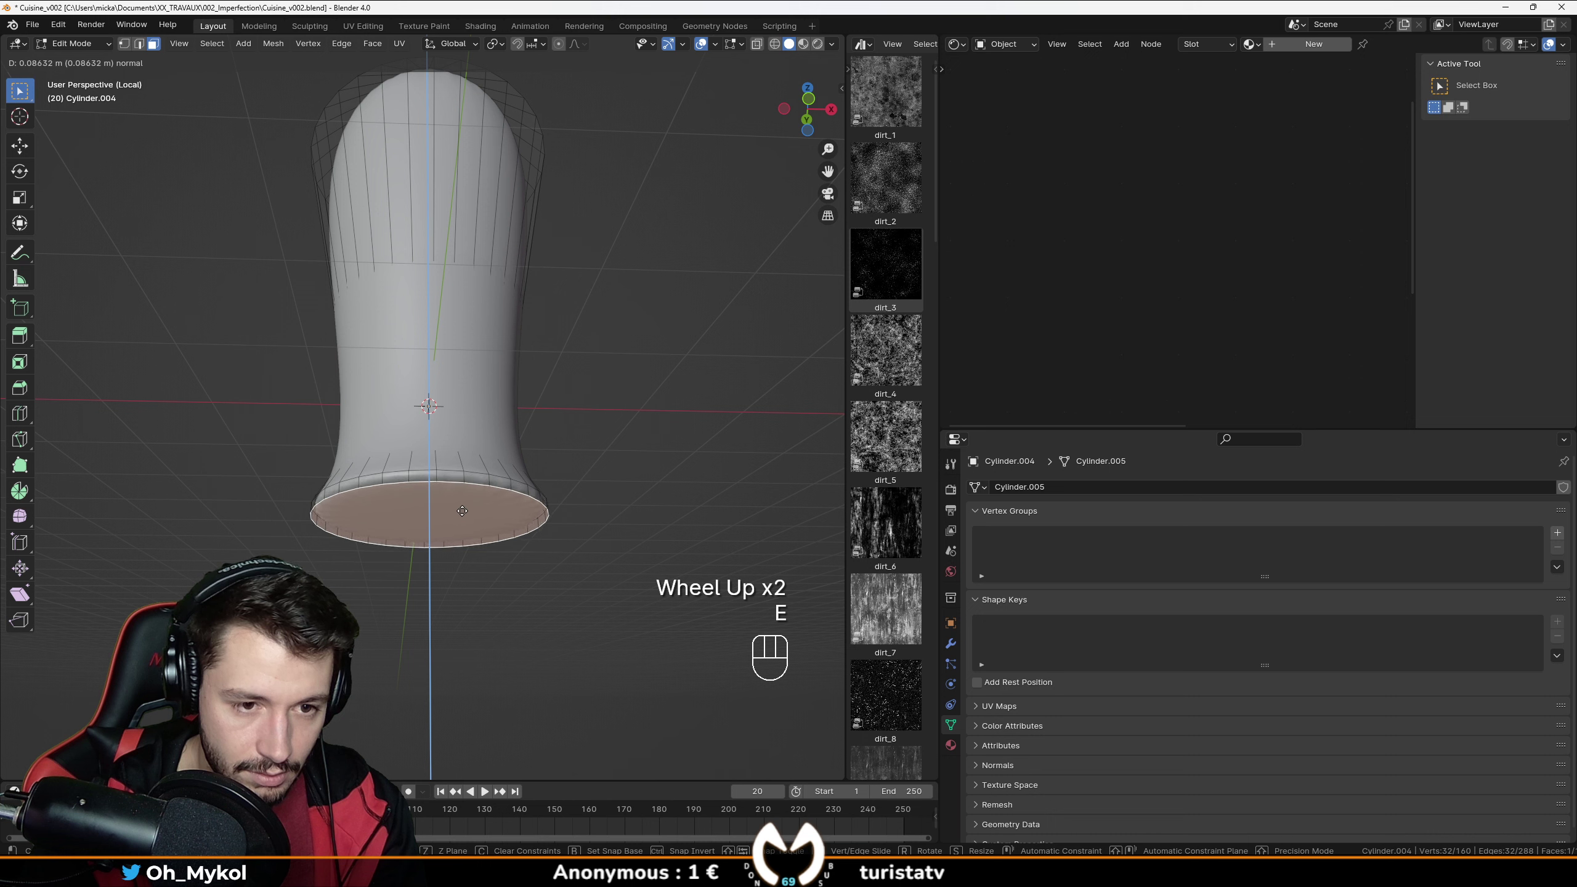
Undo the bottom face extrusion and cancel the attempted bevel, switching to wireframe.
{"action": "left_click", "coordinate": [462, 510]}
{"action": "key", "text": "ctrl+z"}
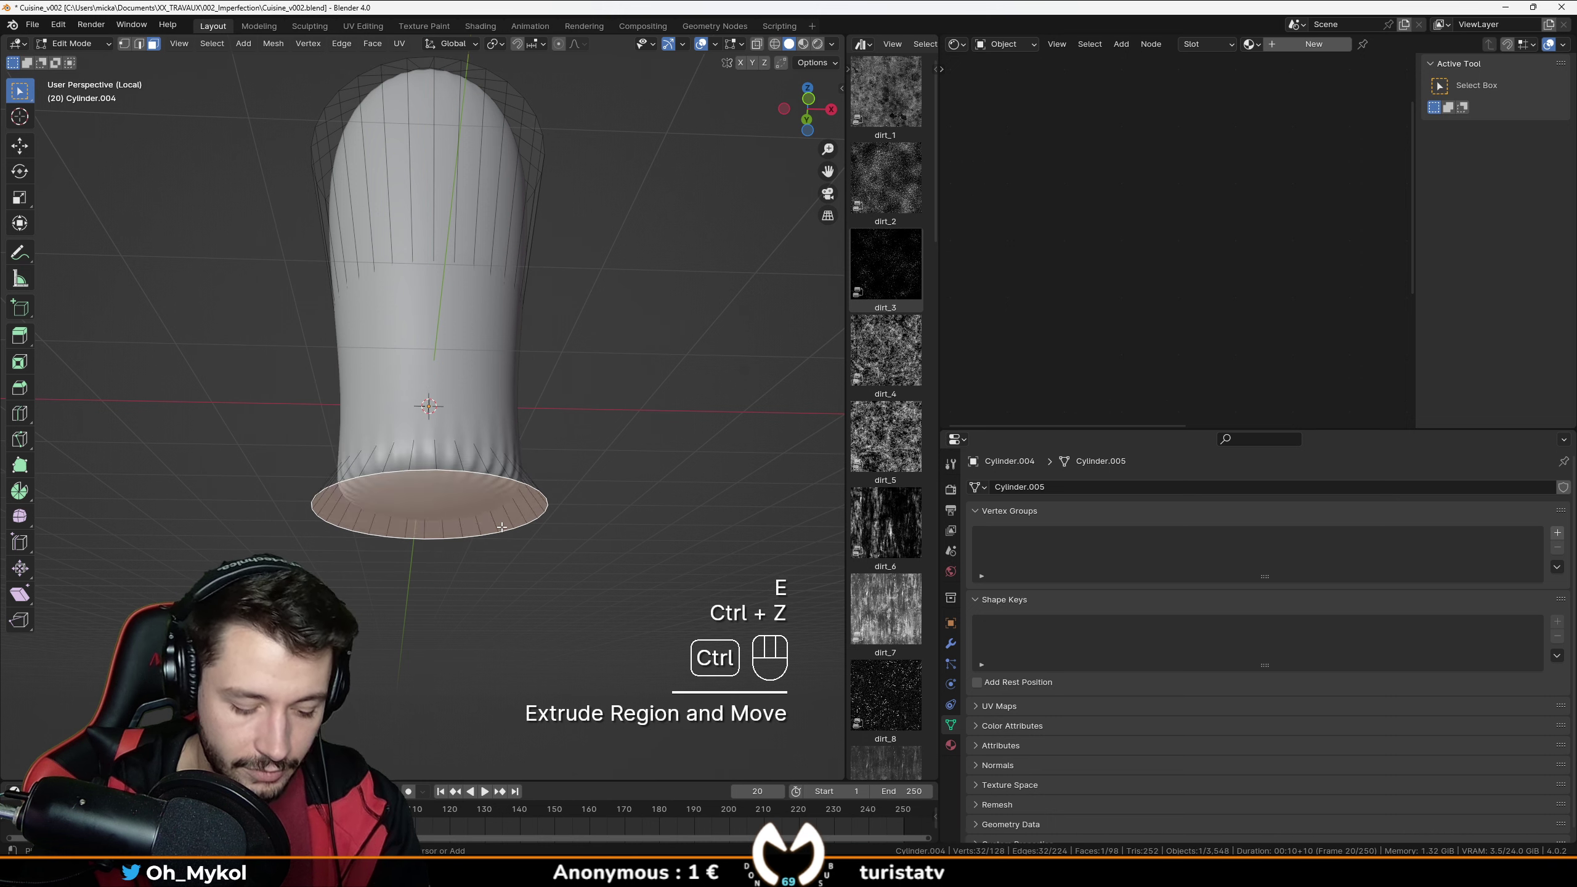
{"action": "key", "text": "ctrl+b"}
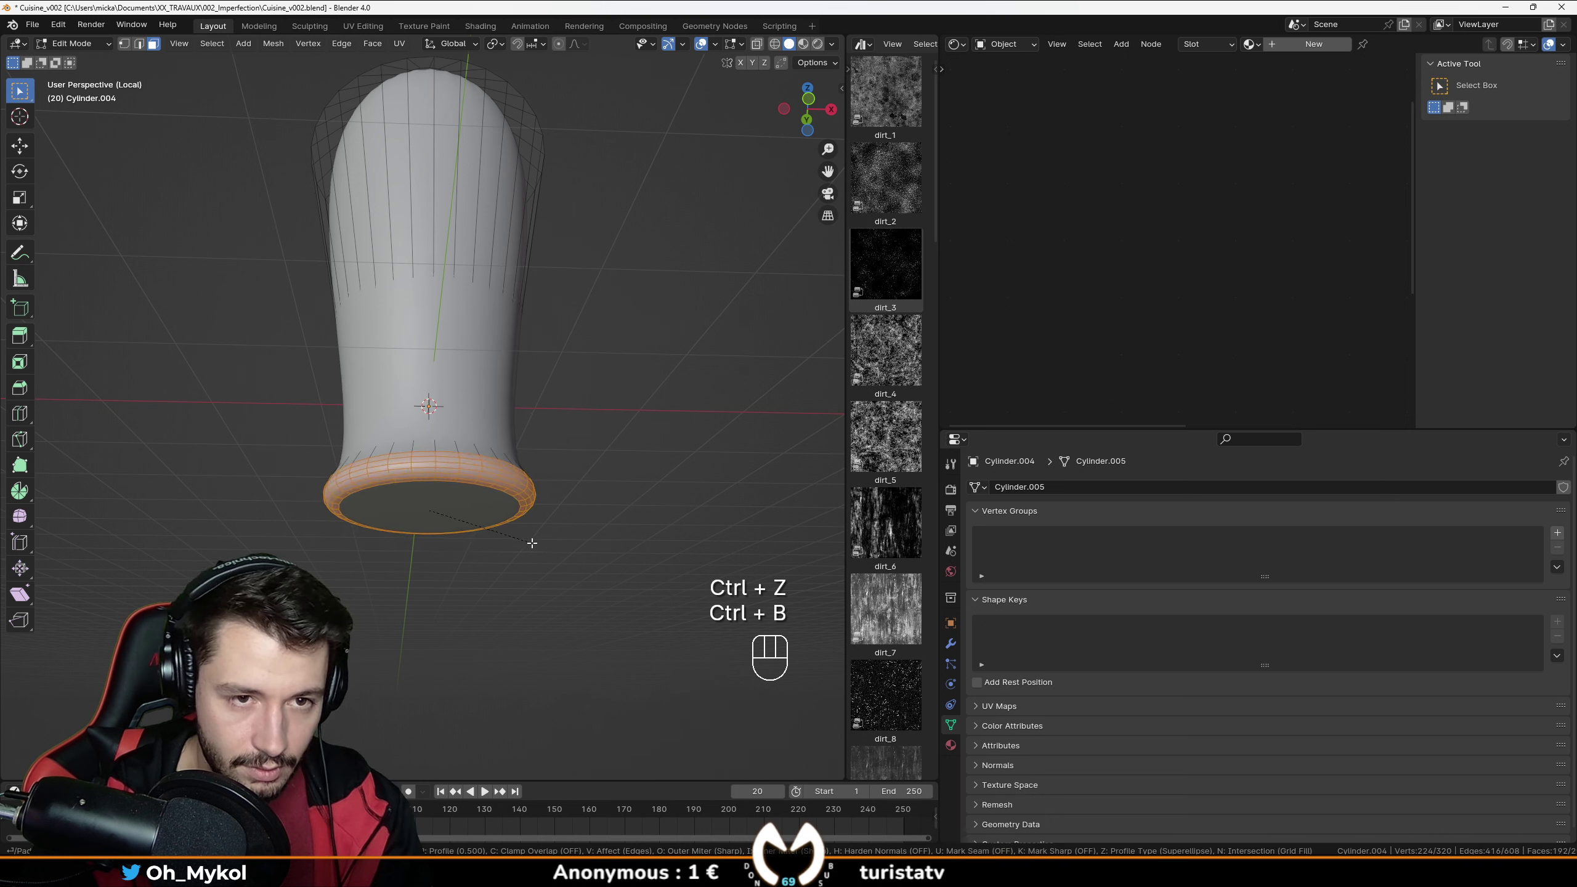
{"action": "right_click", "coordinate": [528, 535]}
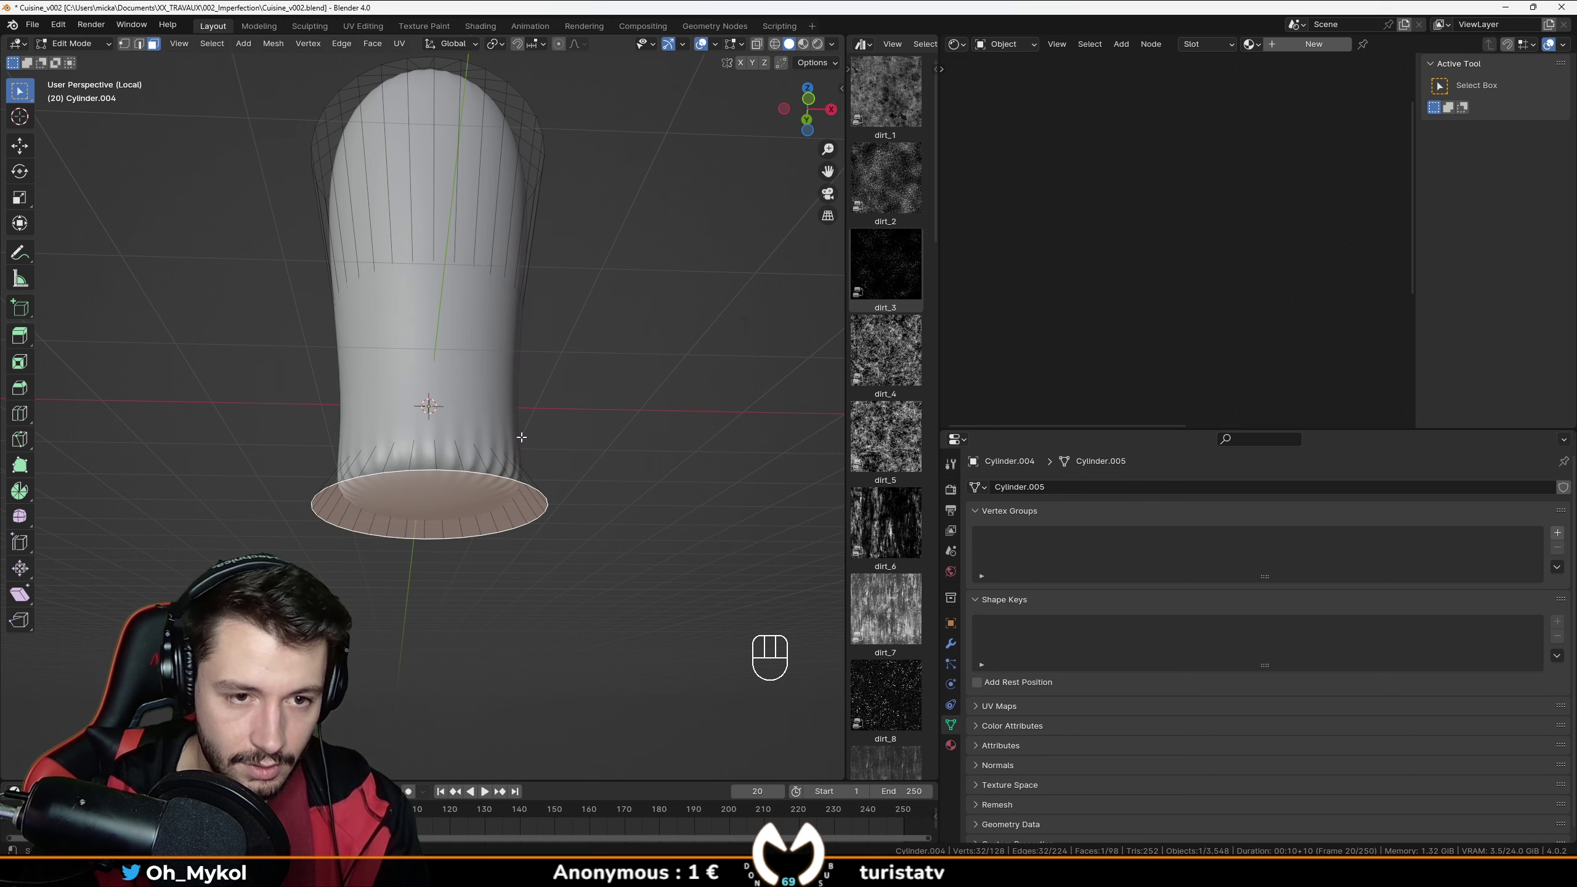
{"action": "key", "text": "z"}
{"action": "middle_click_drag", "start_coordinate": [528, 535], "coordinate": [490, 414]}
Raise a body edge loop straight up along Z to form the waist.
{"action": "left_click", "coordinate": [477, 381], "text": "alt"}
{"action": "left_click", "coordinate": [461, 379], "text": "alt"}
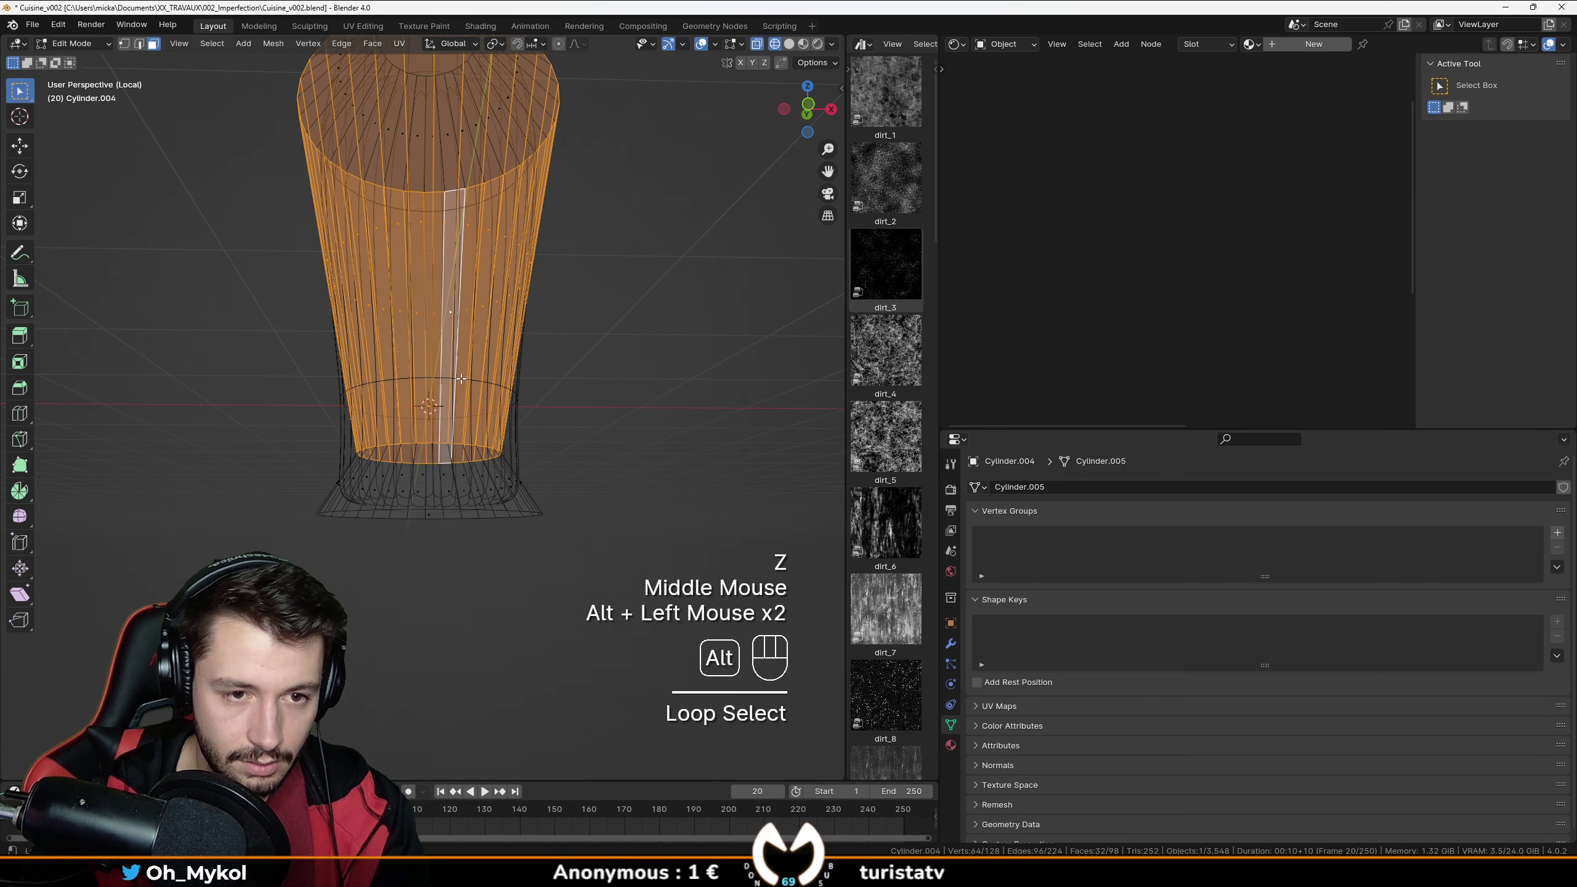
{"action": "left_click", "coordinate": [140, 44]}
{"action": "left_click", "coordinate": [399, 445], "text": "alt"}
{"action": "left_click", "coordinate": [403, 444], "text": "alt"}
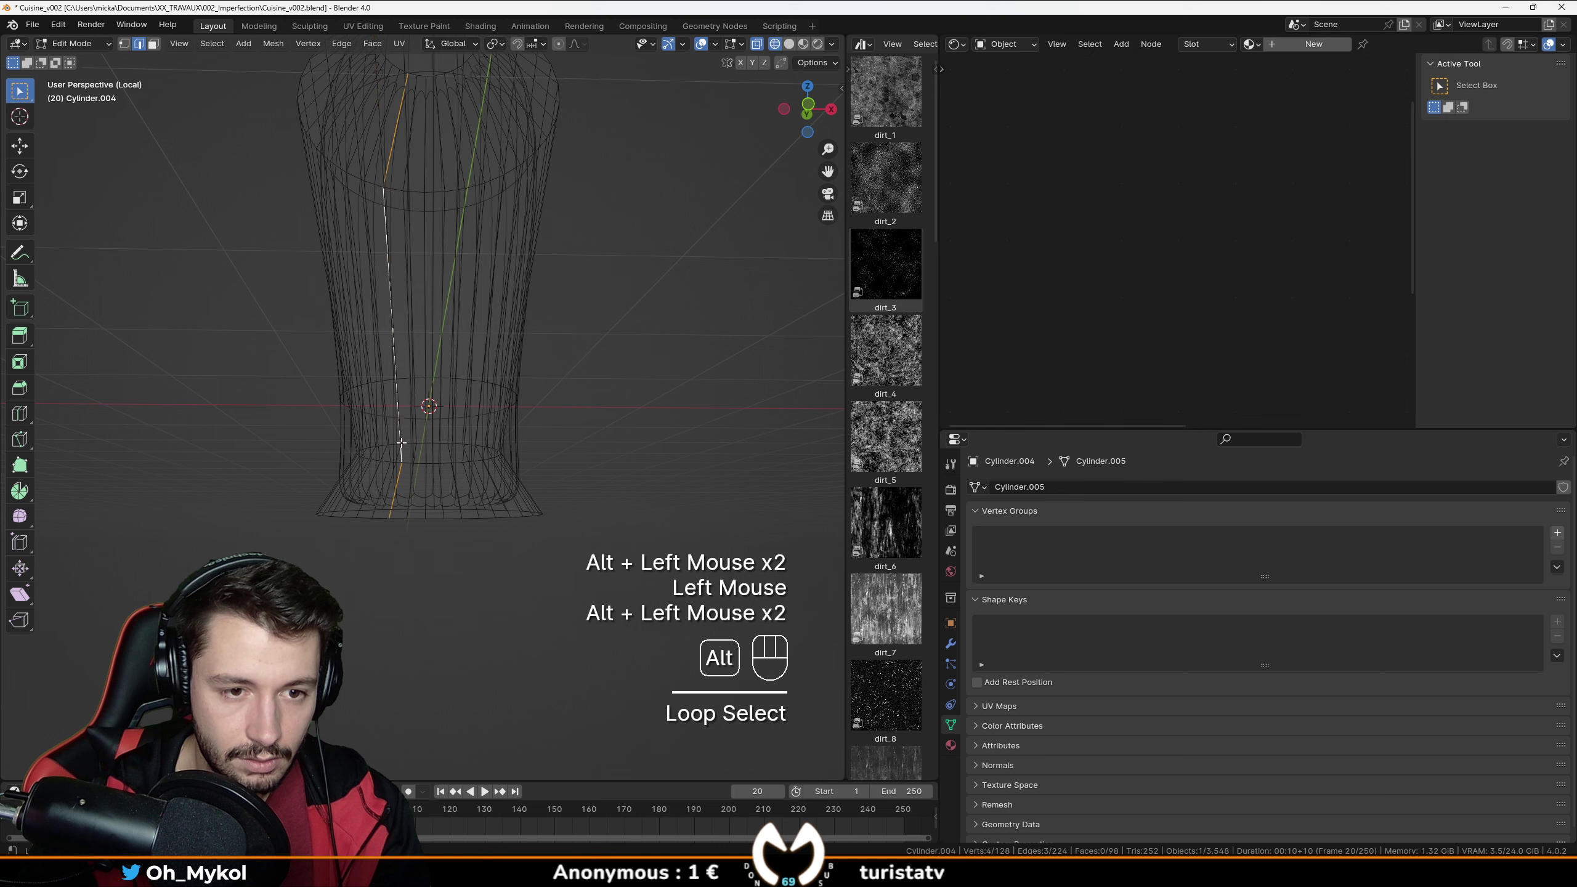
{"action": "left_click", "coordinate": [407, 443], "text": "alt"}
{"action": "key", "text": "g"}
{"action": "key", "text": "z"}
{"action": "left_click", "coordinate": [408, 274]}
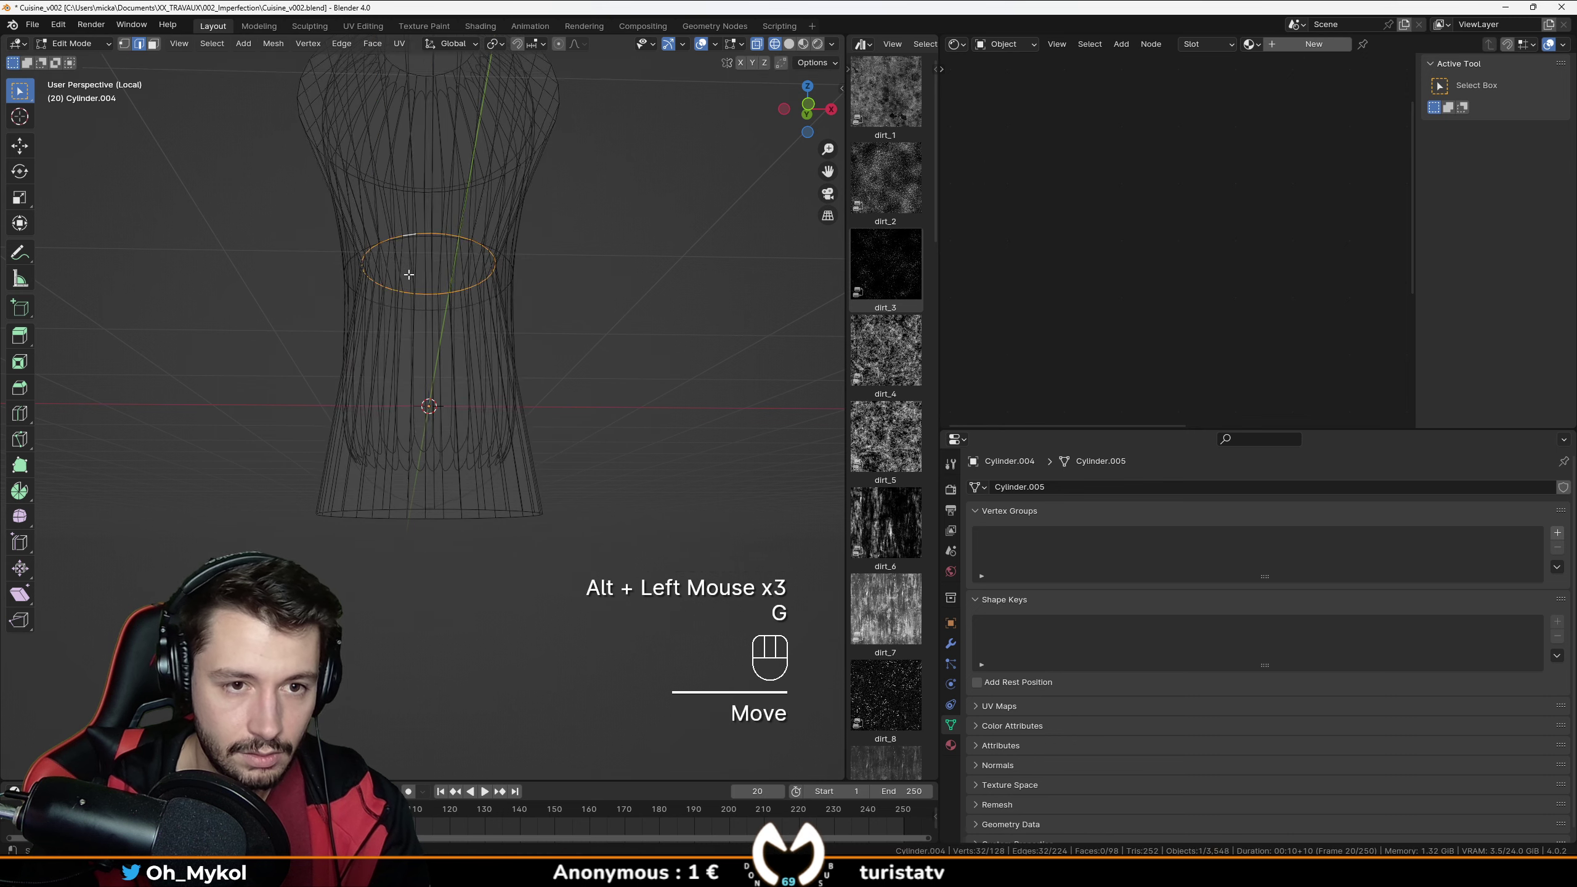
Bevel the bottle's bottom rim edge loop and inspect the result.
{"action": "key", "text": "Tab"}
{"action": "scroll", "coordinate": [410, 276], "scroll_direction": "down", "scroll_amount": 2}
{"action": "middle_click_drag", "start_coordinate": [411, 279], "coordinate": [420, 314]}
{"action": "key", "text": "Tab"}
{"action": "scroll", "coordinate": [428, 348], "scroll_direction": "up", "scroll_amount": 2}
{"action": "middle_click_drag", "start_coordinate": [438, 397], "coordinate": [450, 380]}
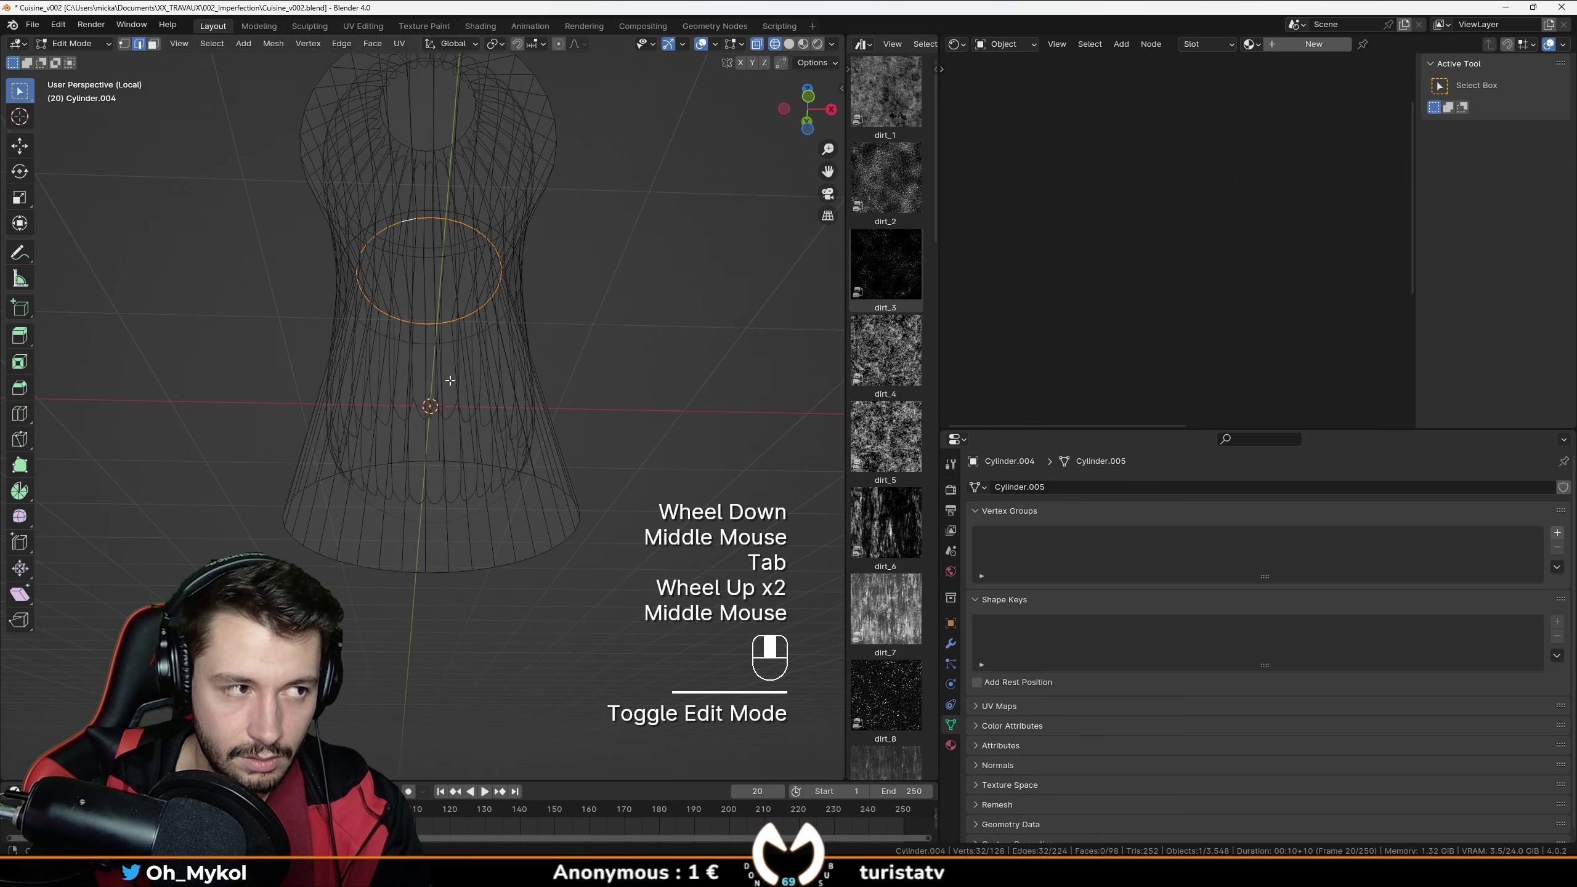
{"action": "left_click", "coordinate": [494, 567], "text": "alt"}
{"action": "key", "text": "ctrl+b"}
{"action": "key", "text": "Tab"}
{"action": "scroll", "coordinate": [496, 485], "scroll_direction": "down", "scroll_amount": 1}
{"action": "middle_click_drag", "start_coordinate": [494, 448], "coordinate": [487, 497]}
{"action": "middle_click_drag", "start_coordinate": [478, 460], "coordinate": [471, 522], "text": "shift"}
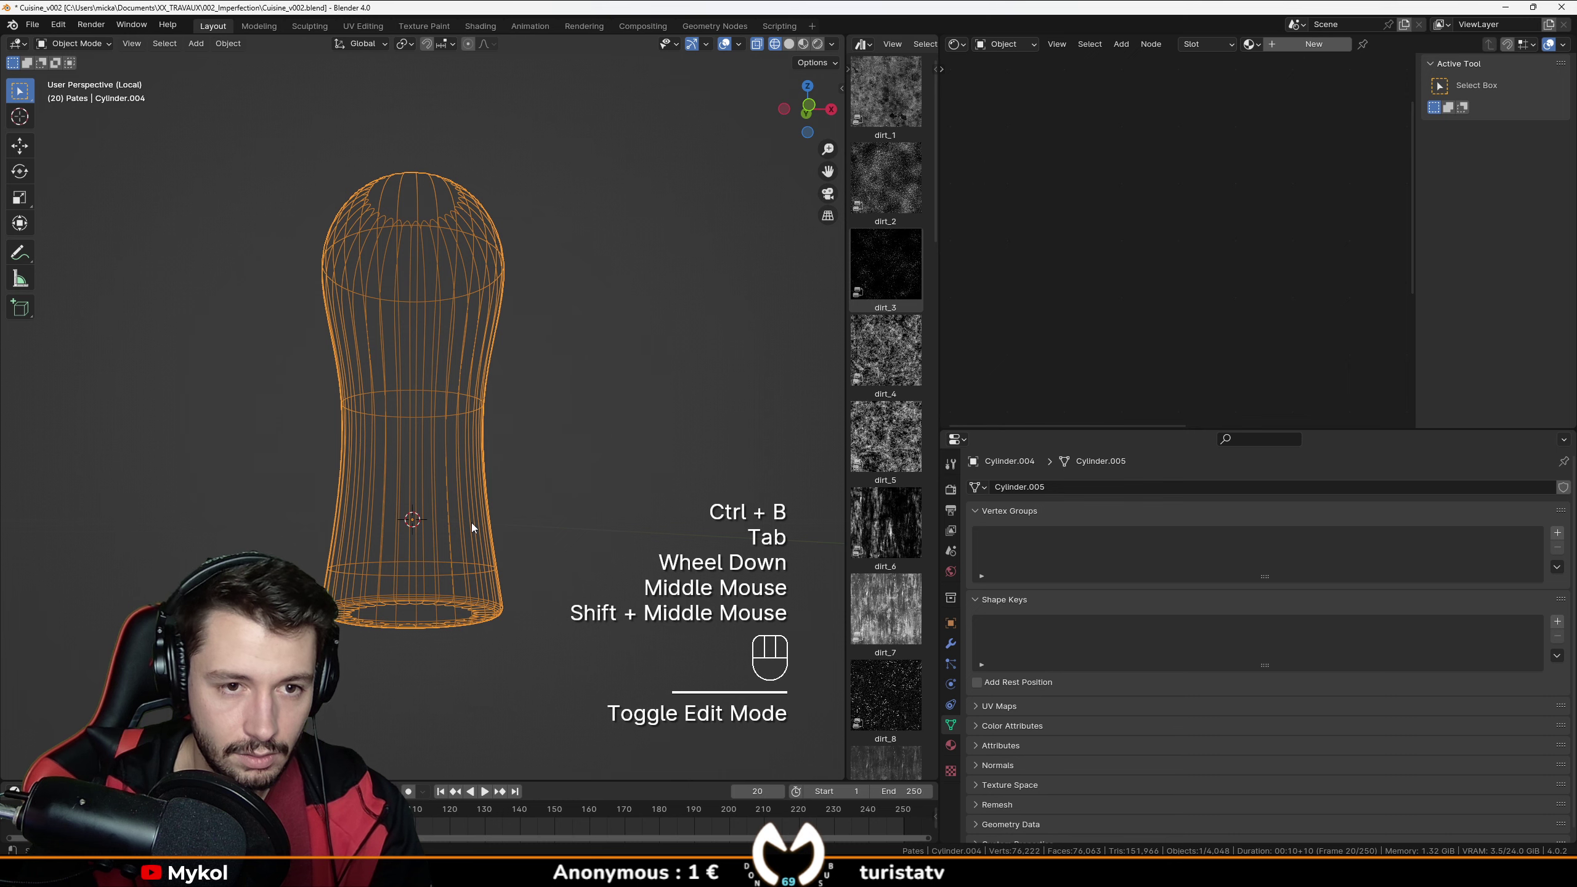
{"action": "middle_click_drag", "start_coordinate": [572, 311], "coordinate": [562, 450], "text": "shift"}
{"action": "middle_click_drag", "start_coordinate": [537, 360], "coordinate": [488, 389]}
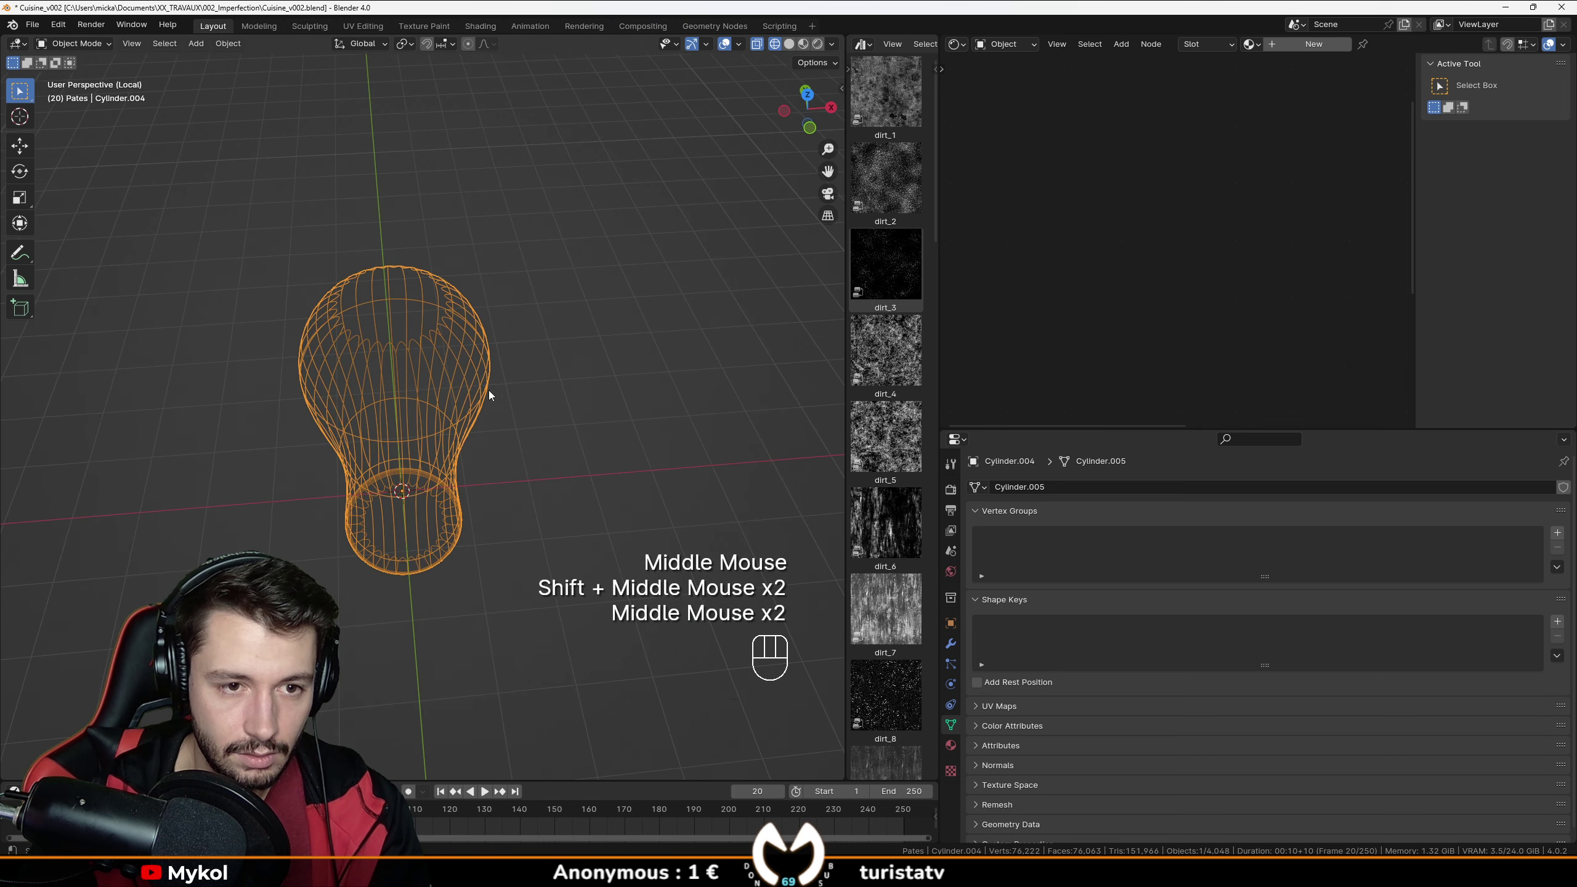
Move the bottle's top face to a new height in front view.
{"action": "key", "text": "Tab"}
{"action": "left_click", "coordinate": [410, 280]}
{"action": "middle_click_drag", "start_coordinate": [409, 279], "coordinate": [476, 446]}
{"action": "key", "text": "KP_1"}
{"action": "scroll", "coordinate": [438, 331], "scroll_direction": "up", "scroll_amount": 2}
{"action": "key", "text": "g"}
{"action": "scroll", "coordinate": [447, 387], "scroll_direction": "down", "scroll_amount": 2}
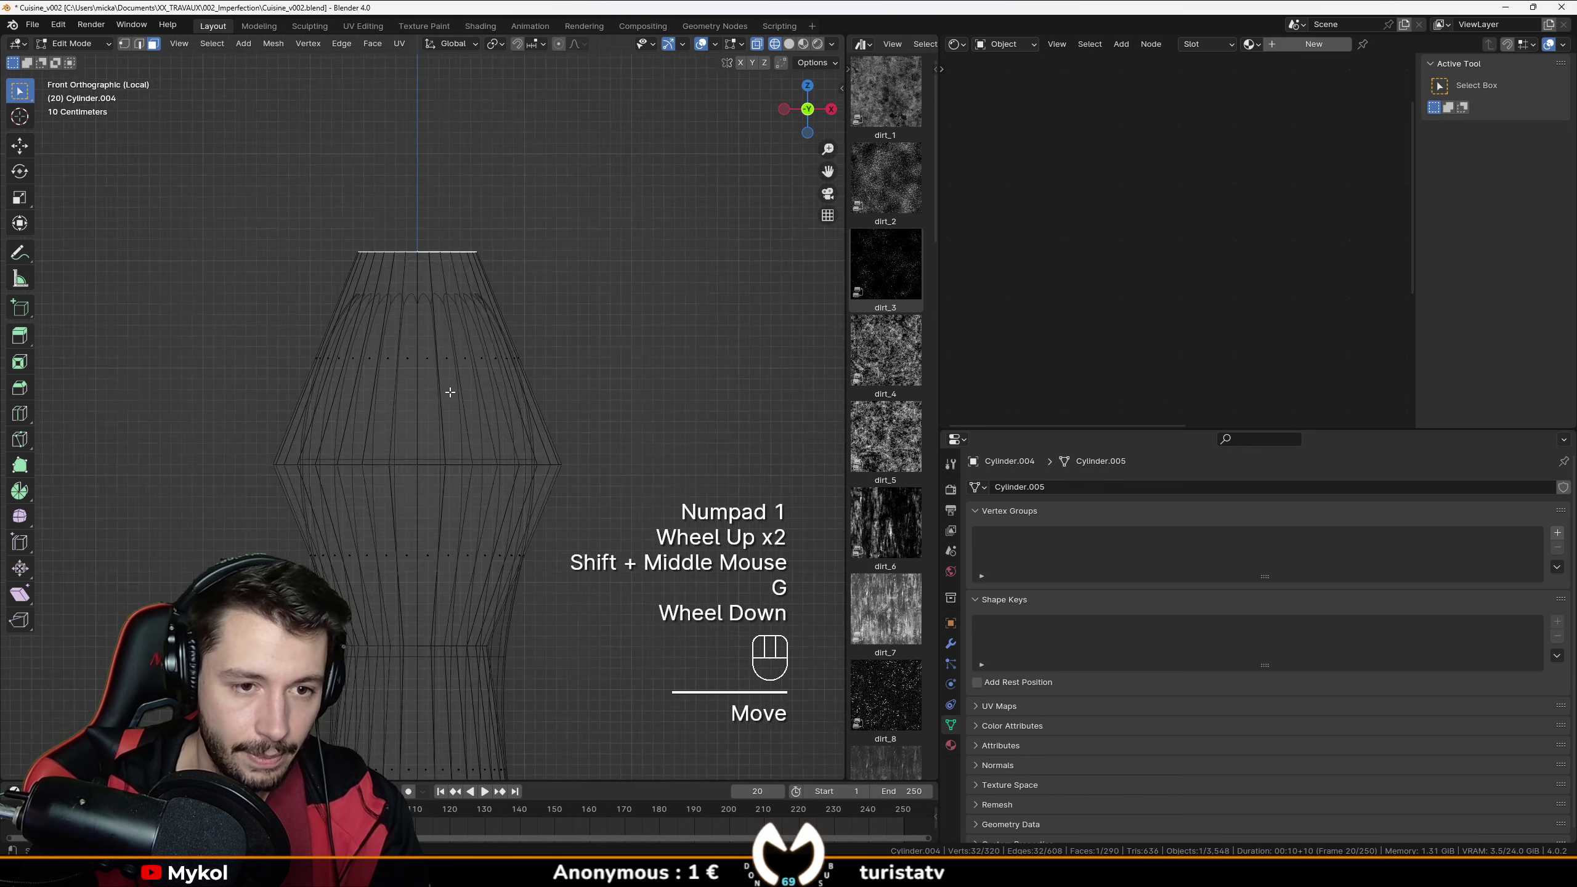
{"action": "key", "text": "Tab"}
{"action": "key", "text": "Tab"}
{"action": "middle_click_drag", "start_coordinate": [475, 380], "coordinate": [473, 435], "text": "shift"}
{"action": "scroll", "coordinate": [452, 422], "scroll_direction": "down", "scroll_amount": 2}
{"action": "left_click", "coordinate": [367, 424]}
Scale the middle and bottom edge loops of the body.
{"action": "left_click", "coordinate": [138, 45]}
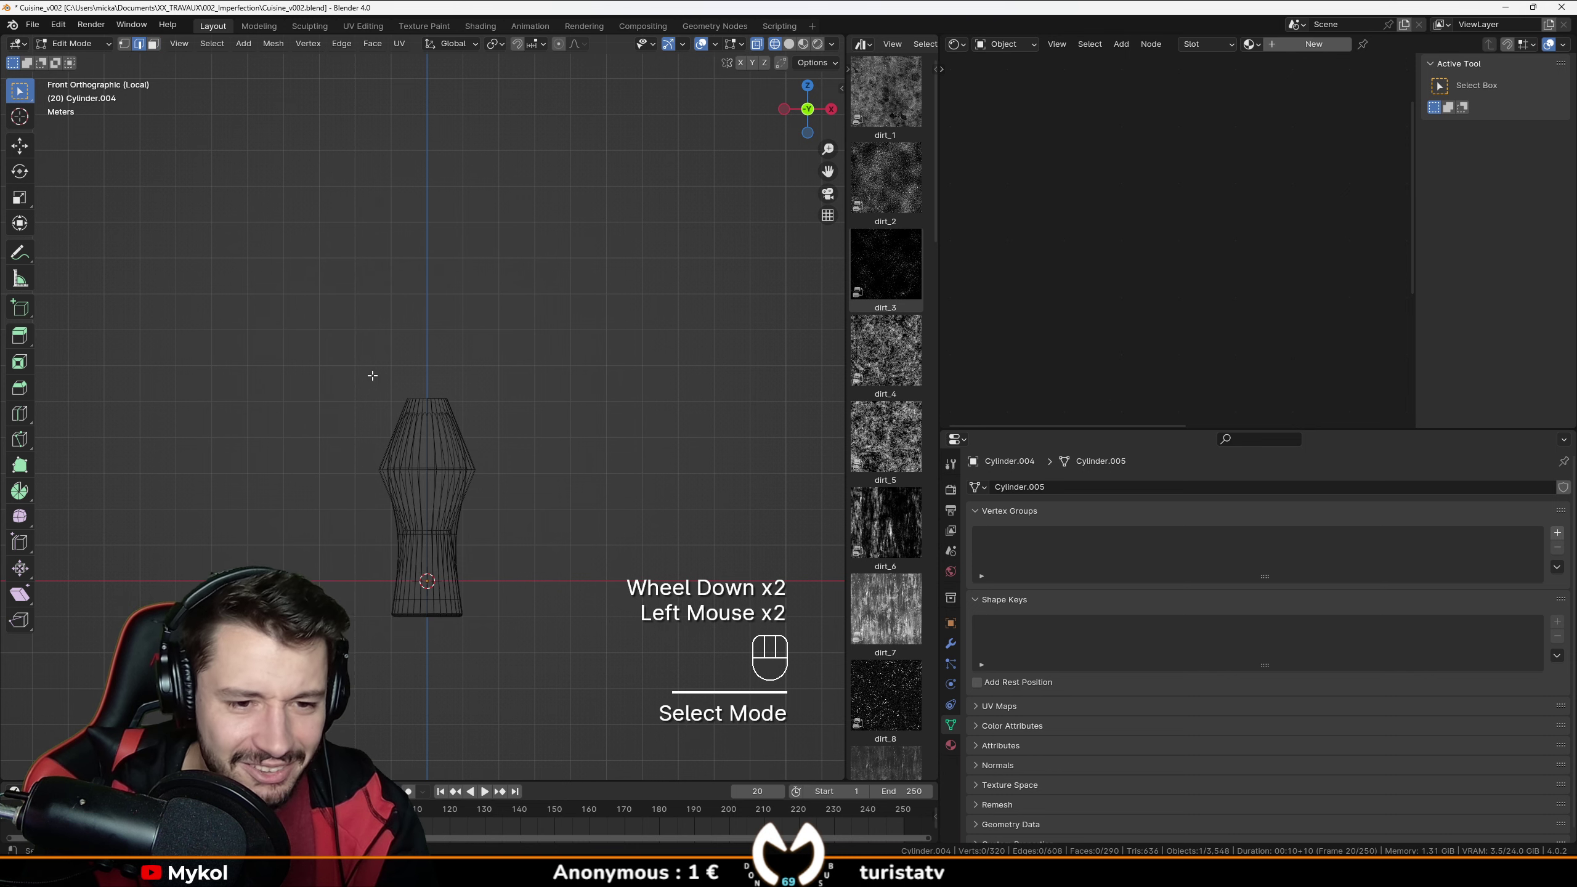
{"action": "left_click_drag", "start_coordinate": [205, 430], "coordinate": [514, 491]}
{"action": "key", "text": "s"}
{"action": "left_click", "coordinate": [565, 475]}
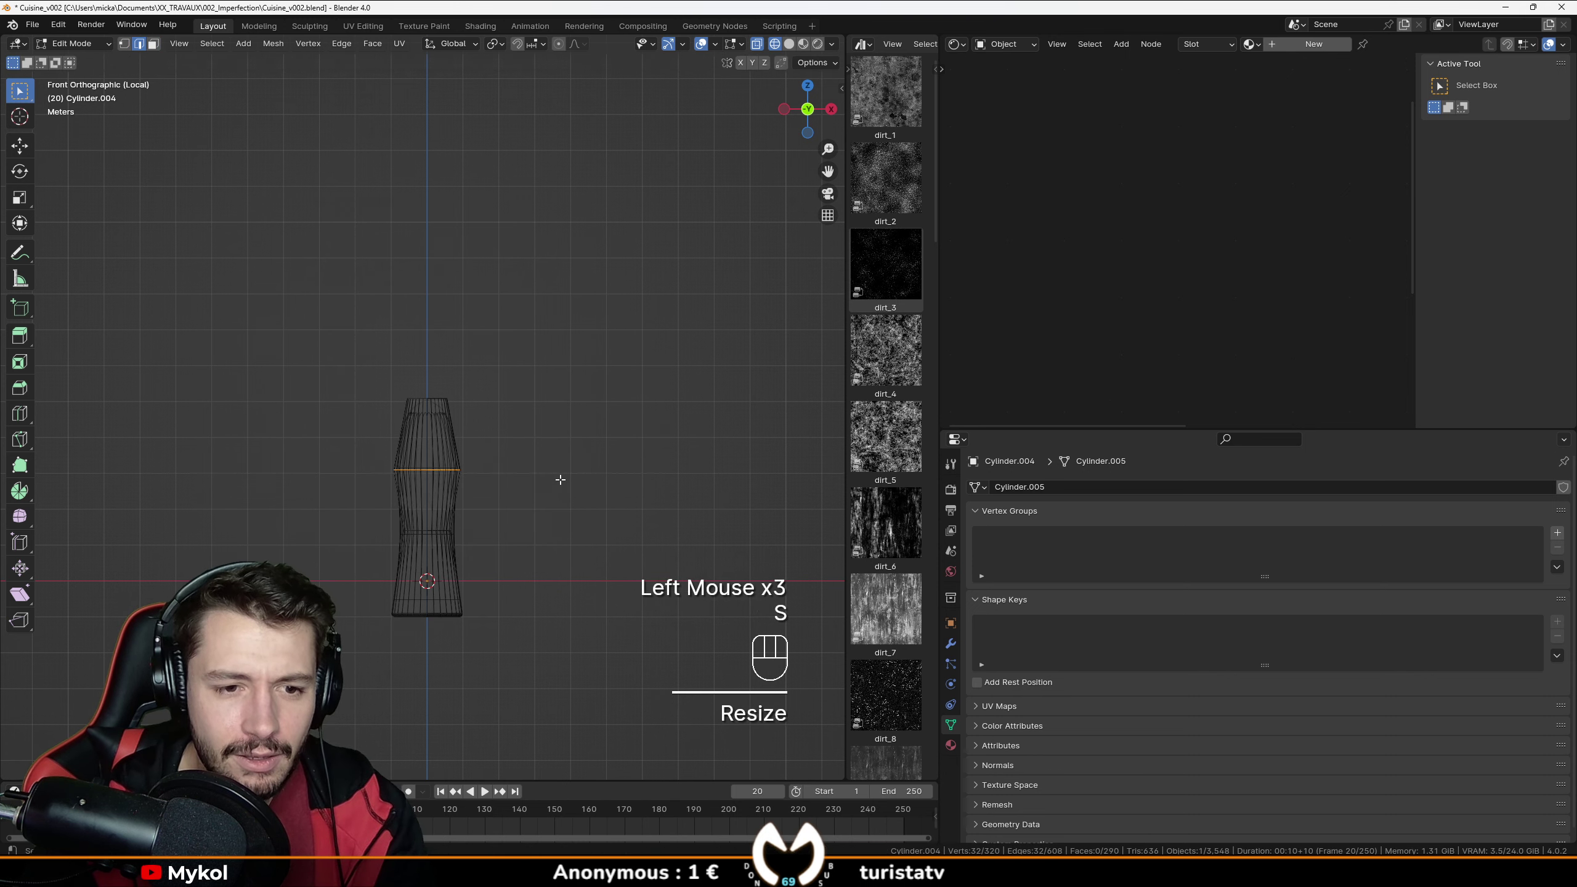
{"action": "scroll", "coordinate": [503, 643], "scroll_direction": "up", "scroll_amount": 1}
{"action": "left_click_drag", "start_coordinate": [535, 681], "coordinate": [395, 720]}
{"action": "key", "text": "s"}
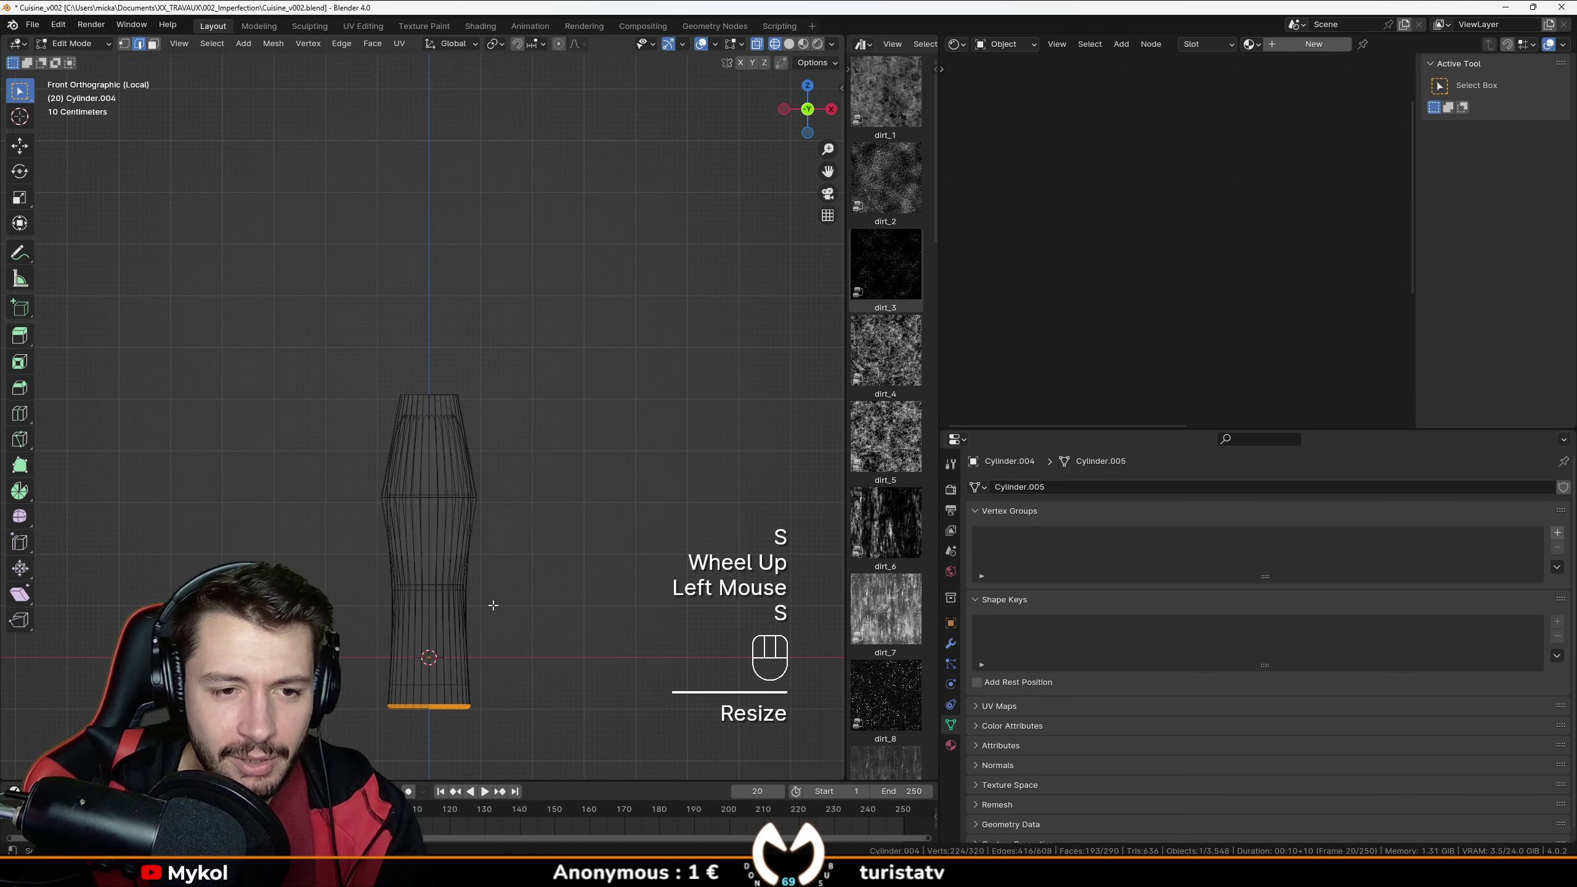
{"action": "left_click", "coordinate": [467, 579]}
Shrink the bottle's top edge loop to a smaller size.
{"action": "key", "text": "Tab"}
{"action": "key", "text": "Tab"}
{"action": "scroll", "coordinate": [472, 559], "scroll_direction": "up", "scroll_amount": 1}
{"action": "middle_click_drag", "start_coordinate": [488, 443], "coordinate": [489, 525], "text": "shift"}
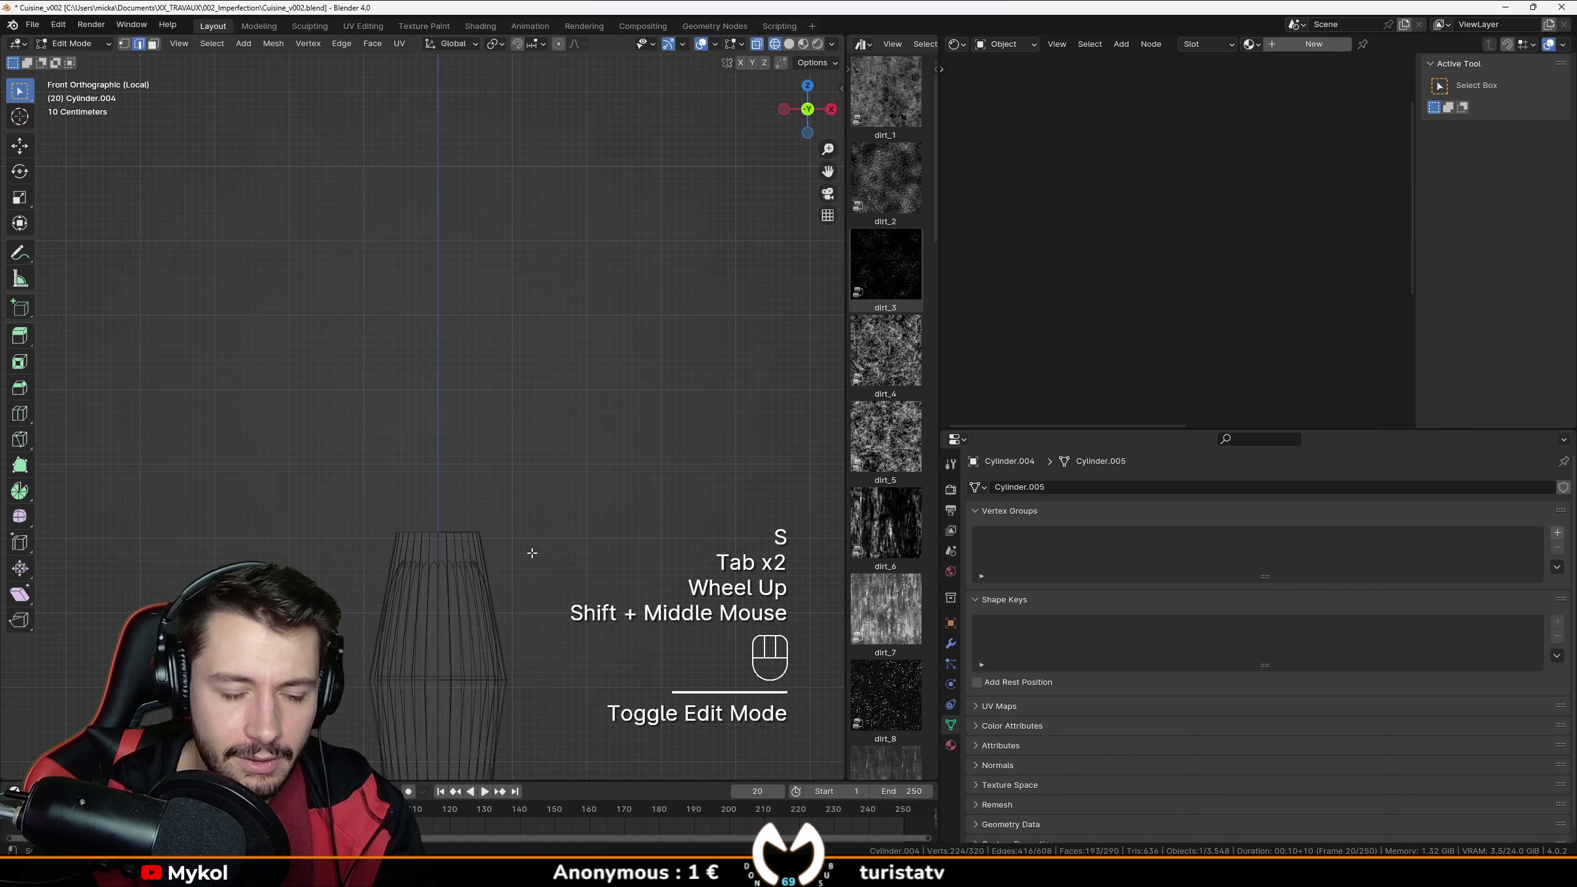
{"action": "left_click_drag", "start_coordinate": [532, 553], "coordinate": [374, 508]}
{"action": "middle_click_drag", "start_coordinate": [404, 489], "coordinate": [394, 427], "text": "shift"}
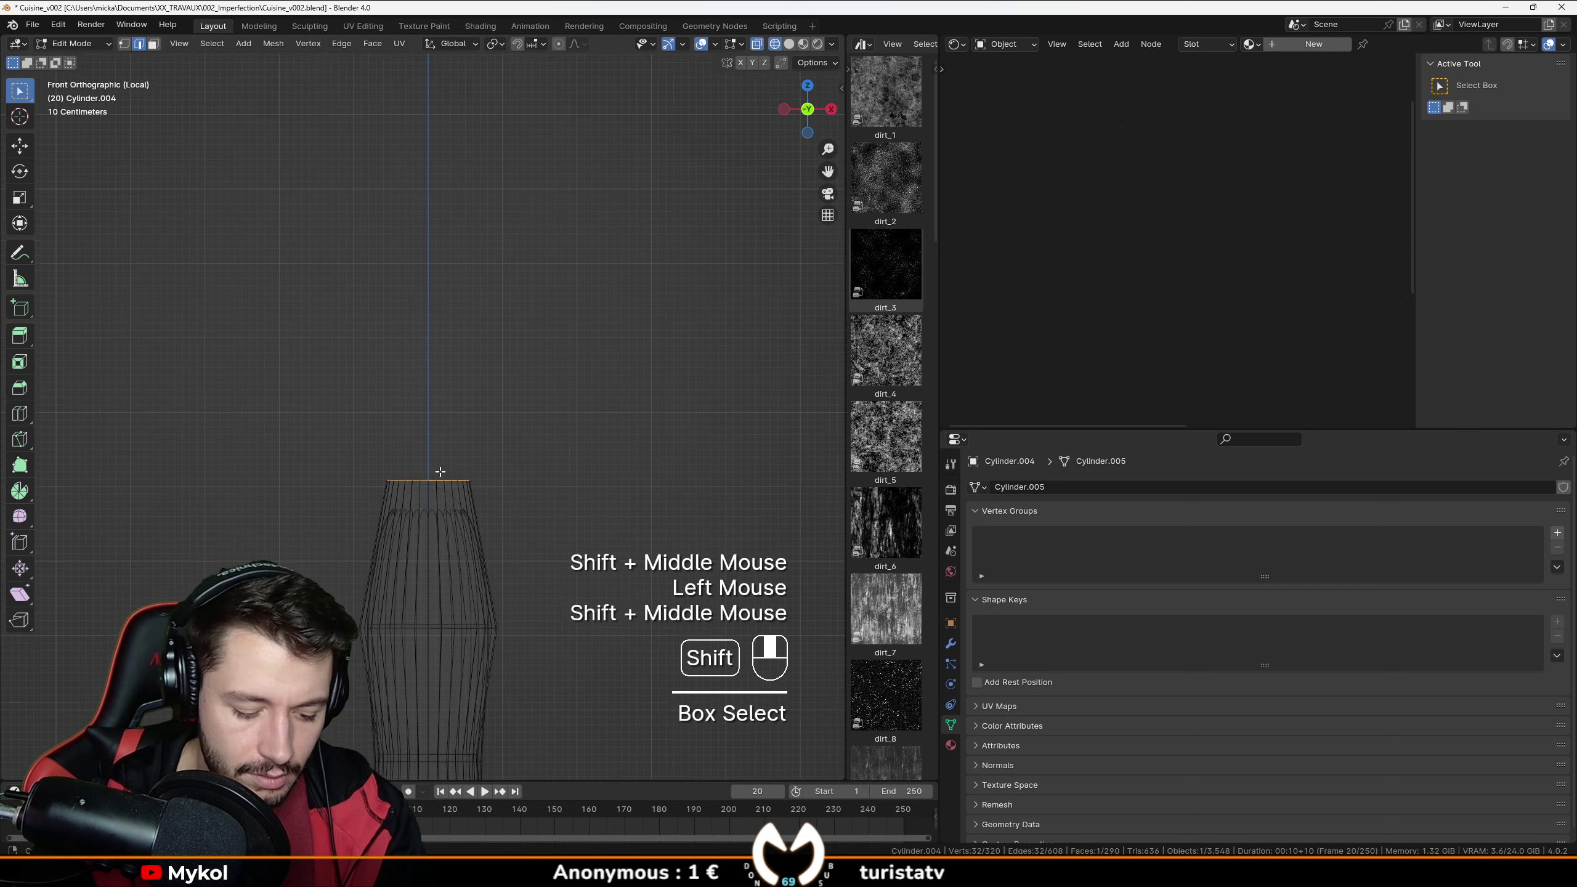
{"action": "key", "text": "s"}
{"action": "left_click", "coordinate": [507, 509]}
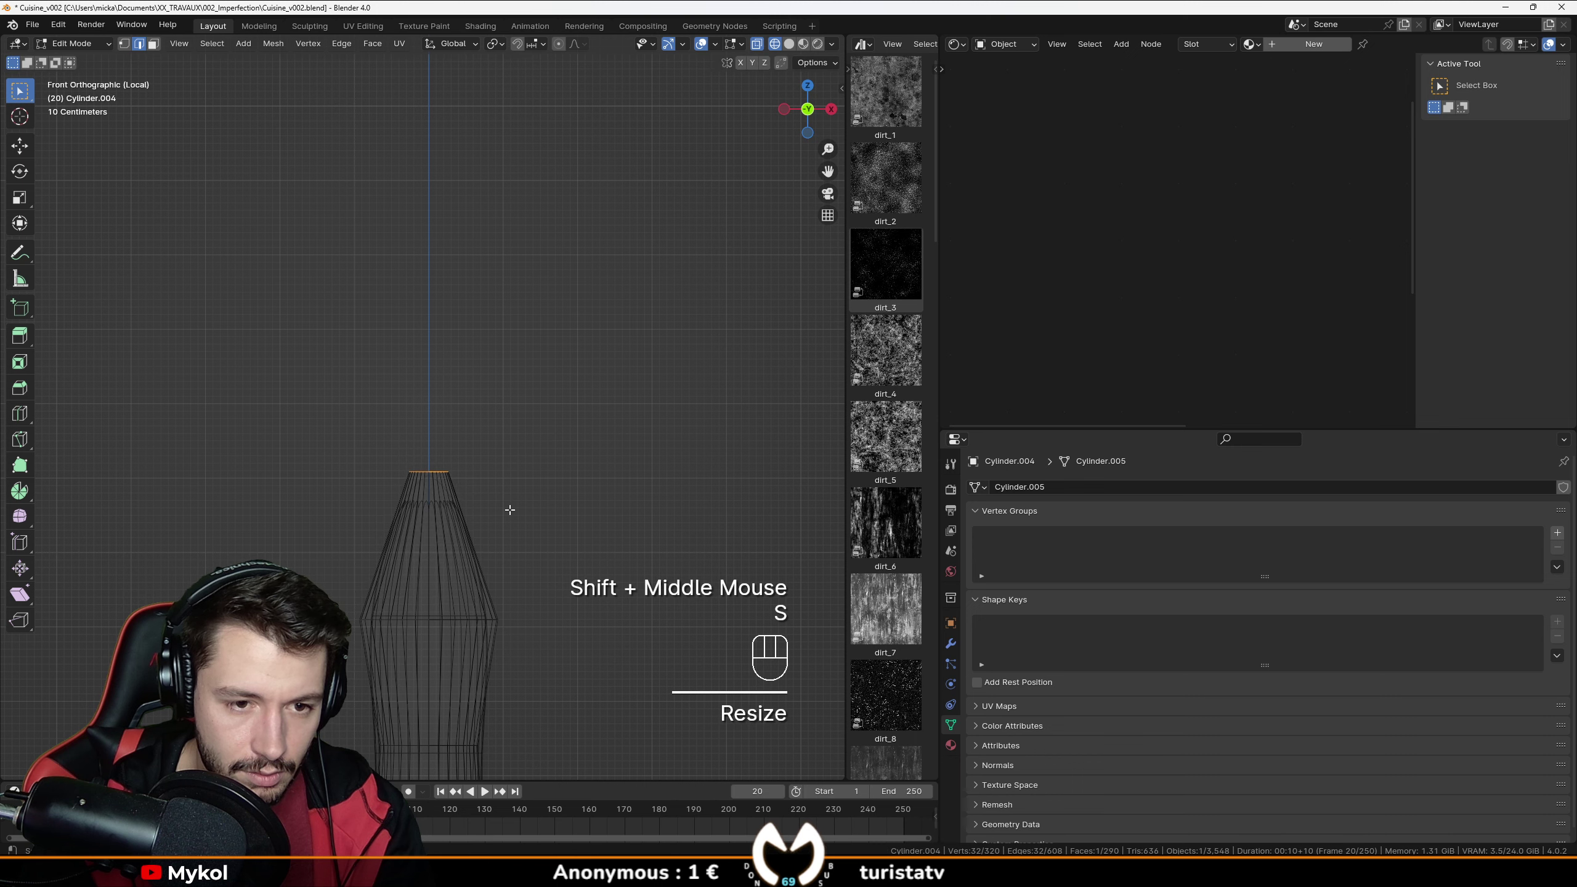
{"action": "middle_click_drag", "start_coordinate": [452, 499], "coordinate": [462, 529]}
{"action": "scroll", "coordinate": [462, 529], "scroll_direction": "up", "scroll_amount": 2}
Bevel the top edge loop, then frame the bottle in front view.
{"action": "key", "text": "ctrl+b"}
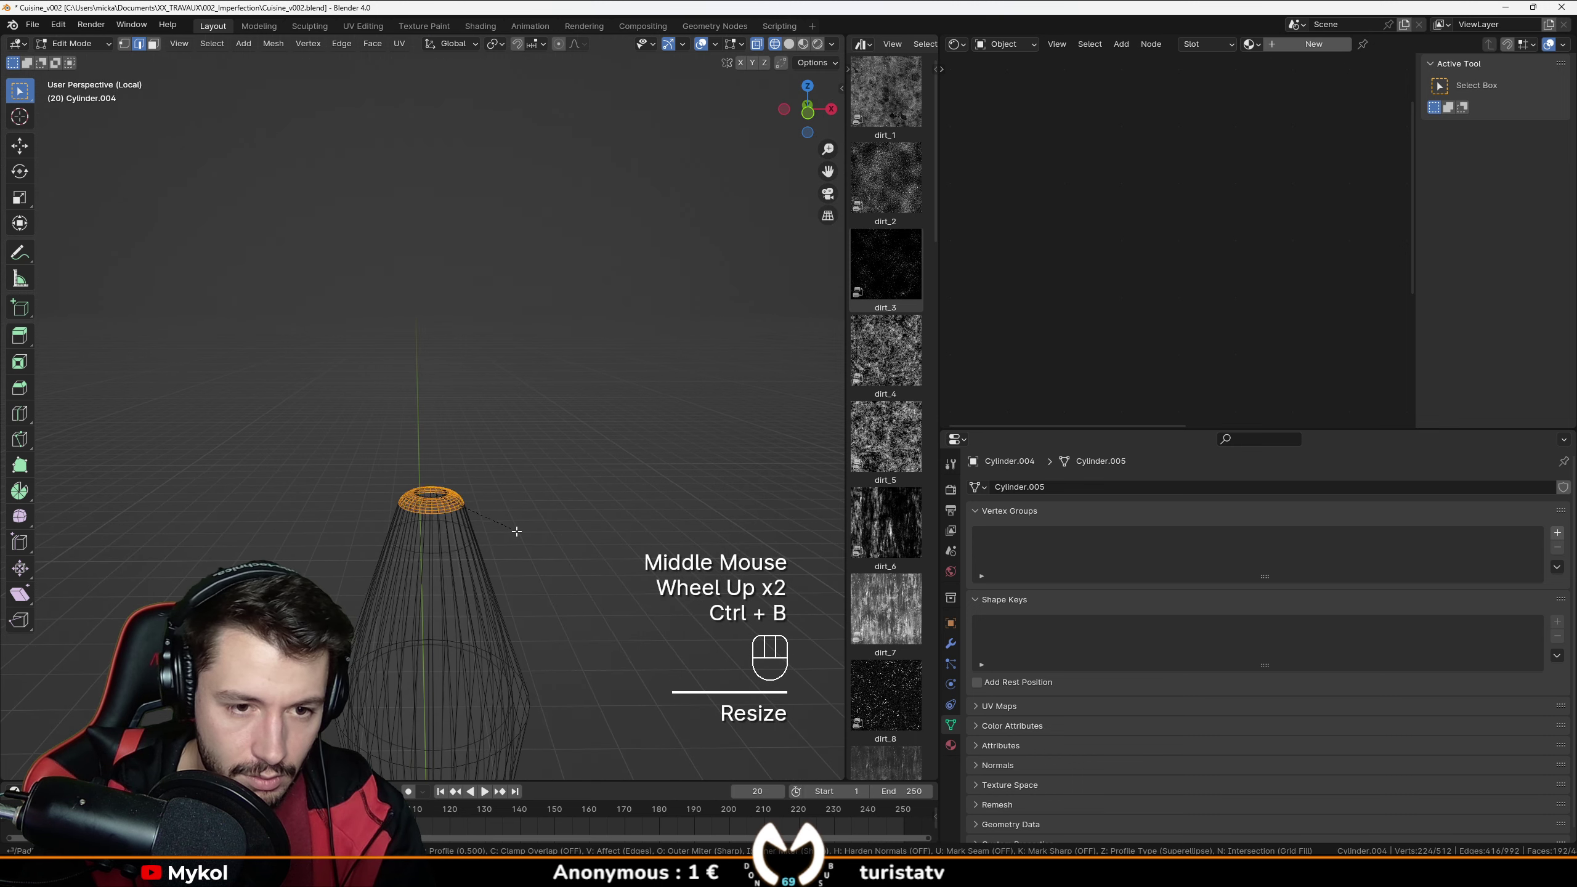
{"action": "key", "text": "Tab"}
{"action": "scroll", "coordinate": [483, 547], "scroll_direction": "down", "scroll_amount": 2}
{"action": "middle_click_drag", "start_coordinate": [483, 547], "coordinate": [480, 512]}
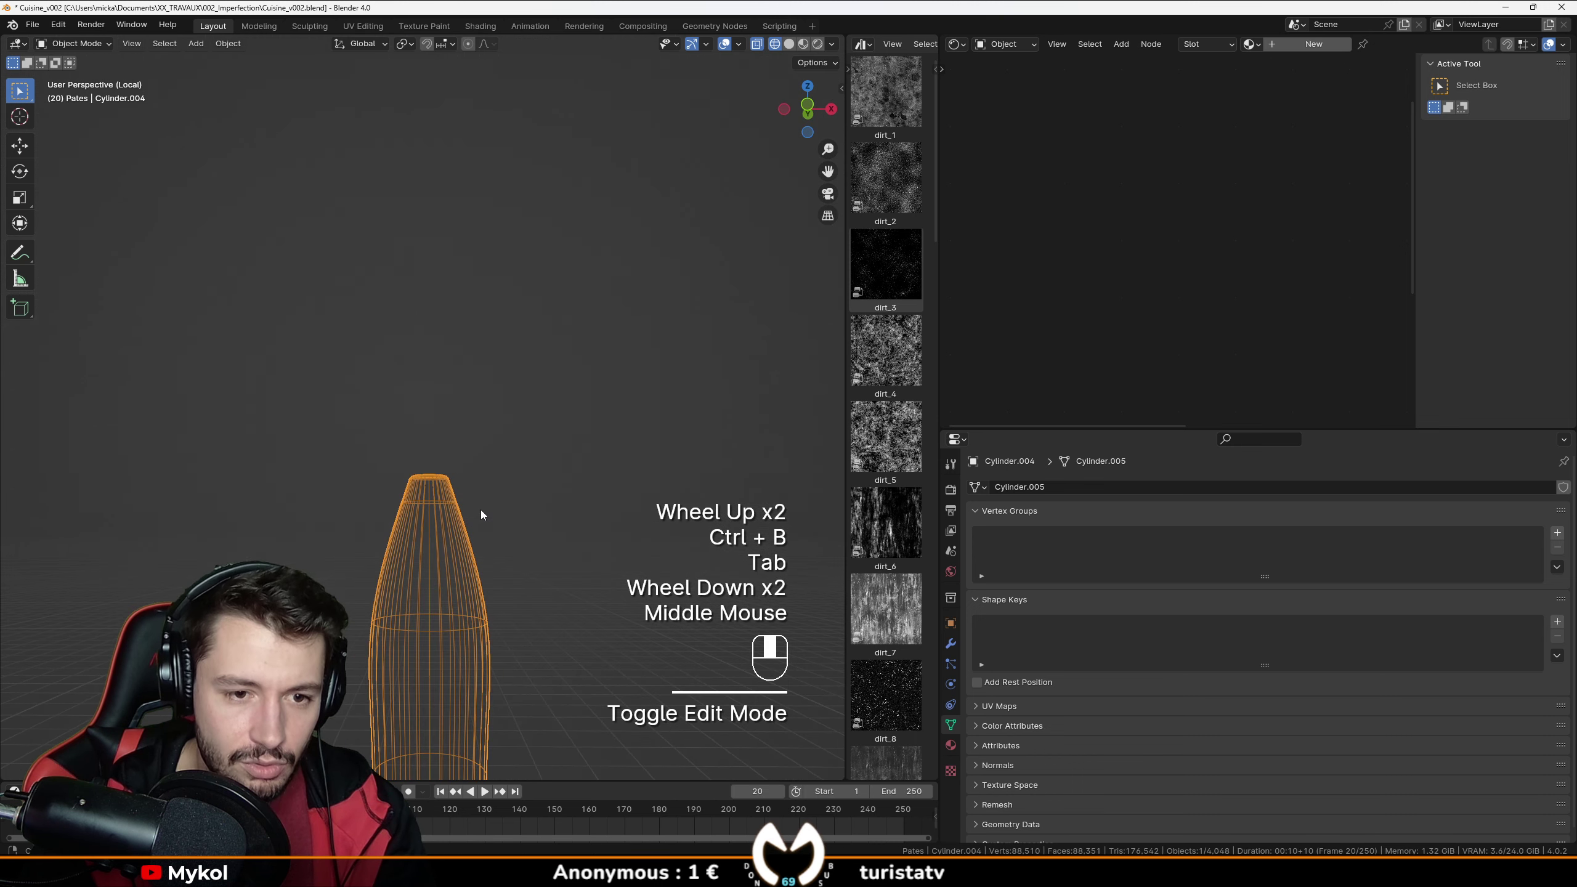
{"action": "scroll", "coordinate": [481, 513], "scroll_direction": "up", "scroll_amount": 1}
{"action": "scroll", "coordinate": [482, 513], "scroll_direction": "down", "scroll_amount": 1}
{"action": "key", "text": "KP_1"}
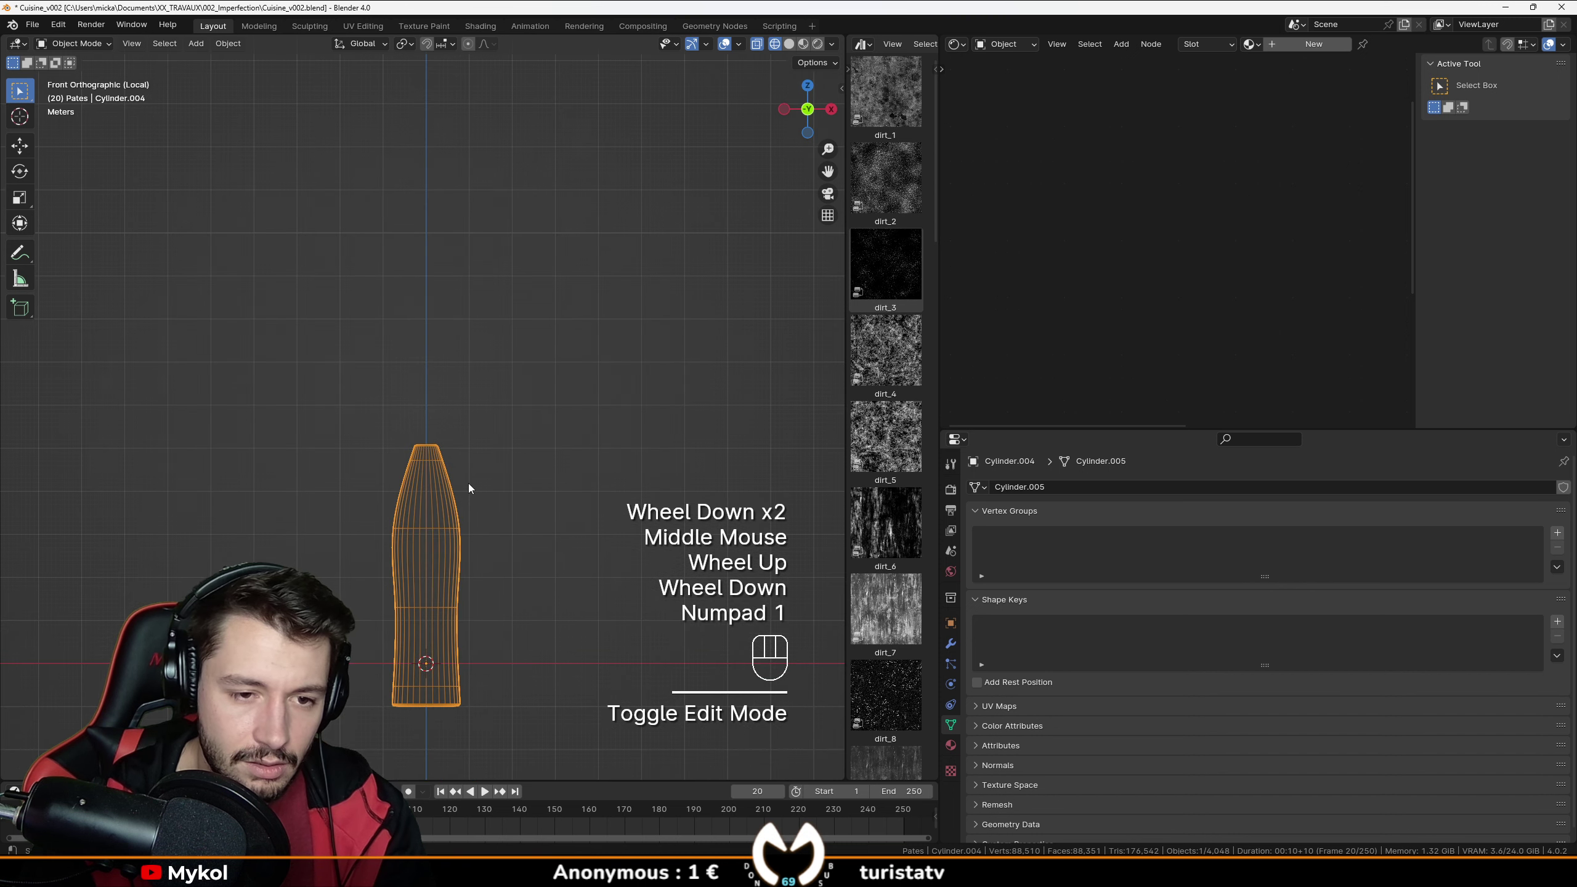
{"action": "scroll", "coordinate": [464, 518], "scroll_direction": "up", "scroll_amount": 1}
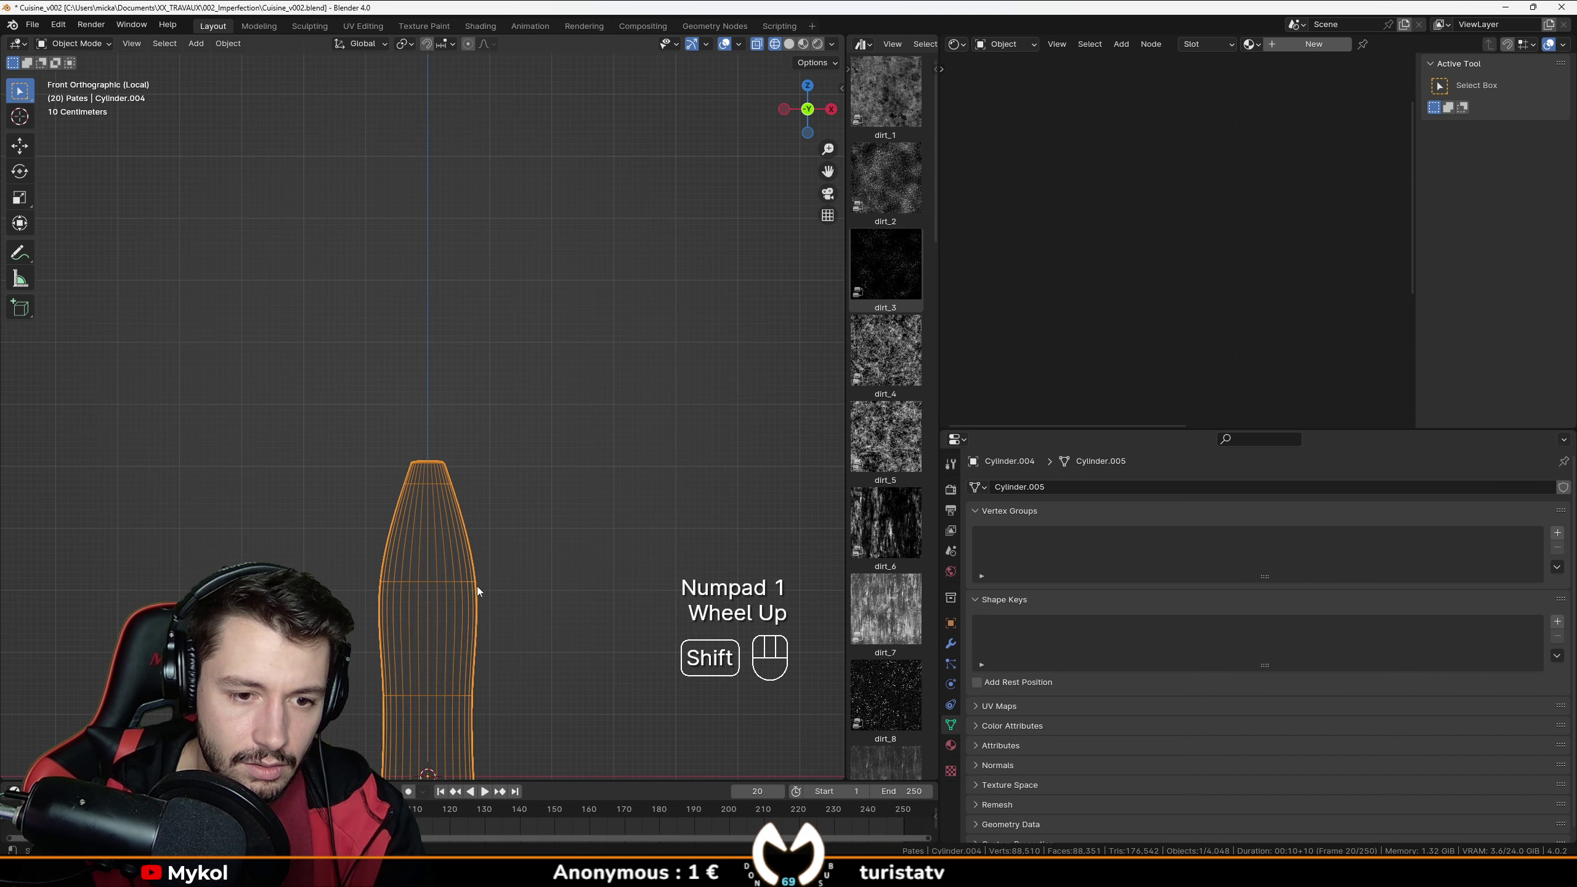
{"action": "middle_click_drag", "start_coordinate": [477, 587], "coordinate": [456, 427], "text": "shift"}
Scale the middle, bottom and lower-middle loops inward to slim the bottle.
{"action": "key", "text": "Tab"}
{"action": "key", "text": "Tab"}
{"action": "key", "text": "Tab"}
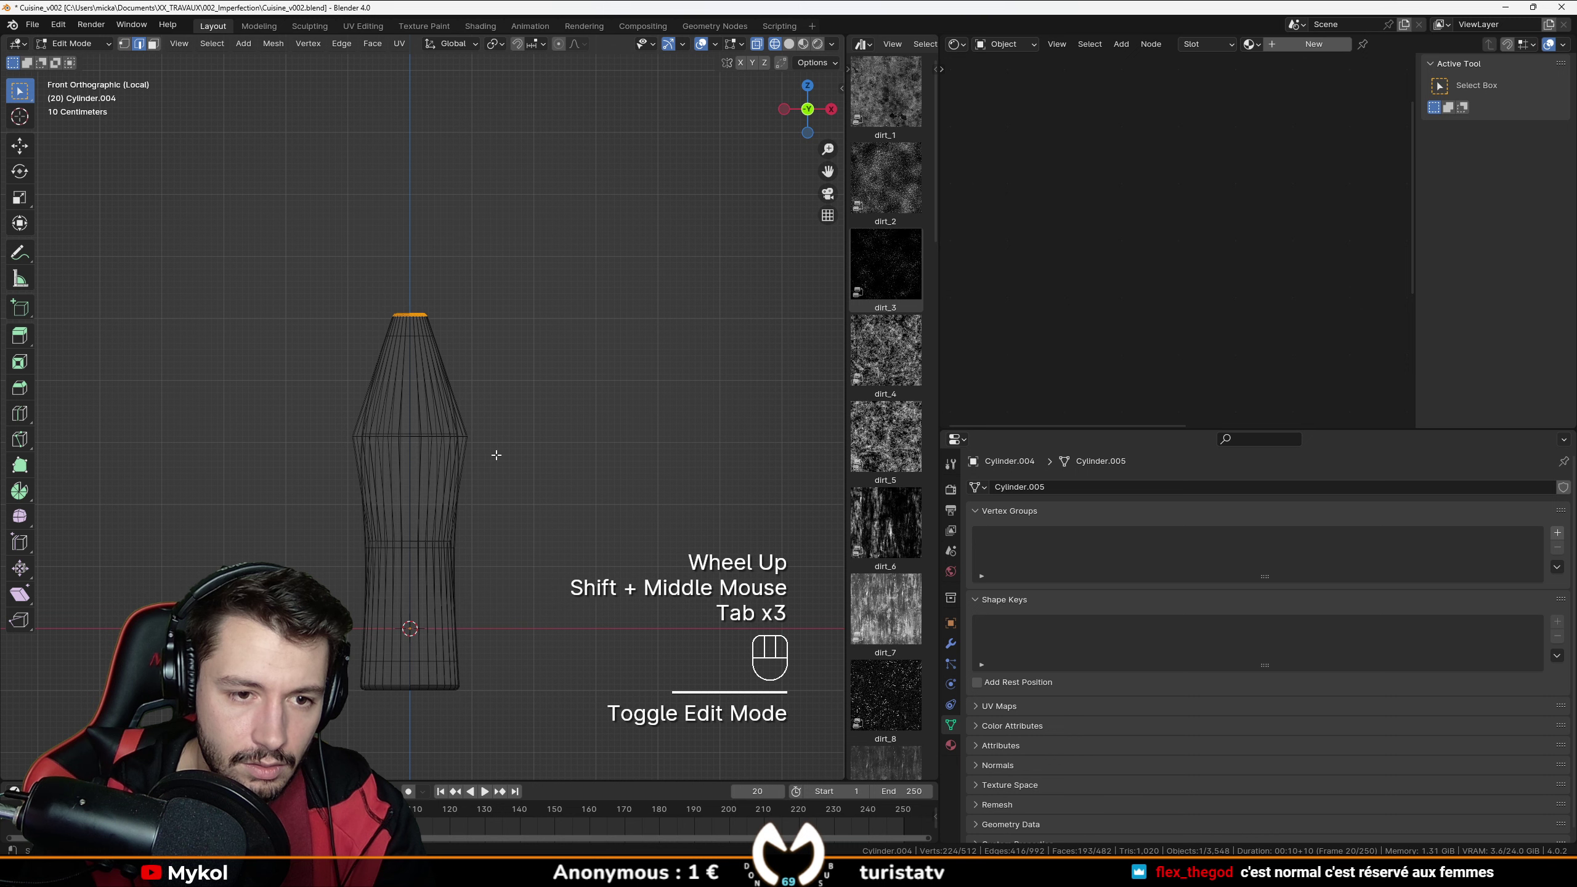
{"action": "key", "text": "z"}
{"action": "left_click_drag", "start_coordinate": [521, 465], "coordinate": [333, 412]}
{"action": "key", "text": "s"}
{"action": "left_click", "coordinate": [515, 445]}
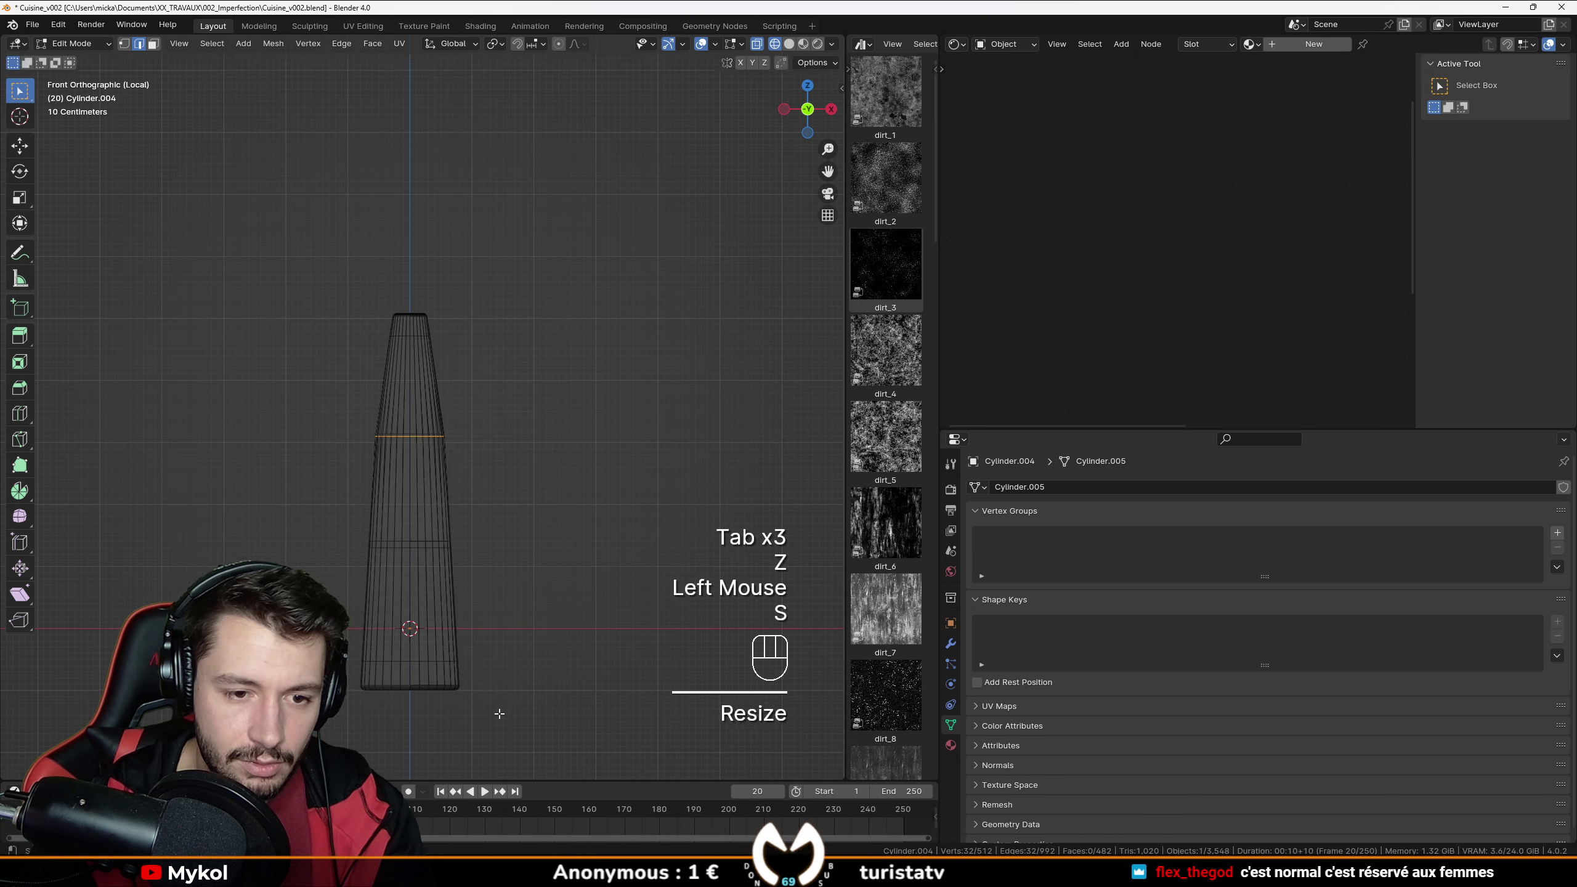
{"action": "left_click_drag", "start_coordinate": [505, 710], "coordinate": [340, 665]}
{"action": "key", "text": "s"}
{"action": "left_click", "coordinate": [494, 680]}
{"action": "left_click_drag", "start_coordinate": [497, 545], "coordinate": [337, 508]}
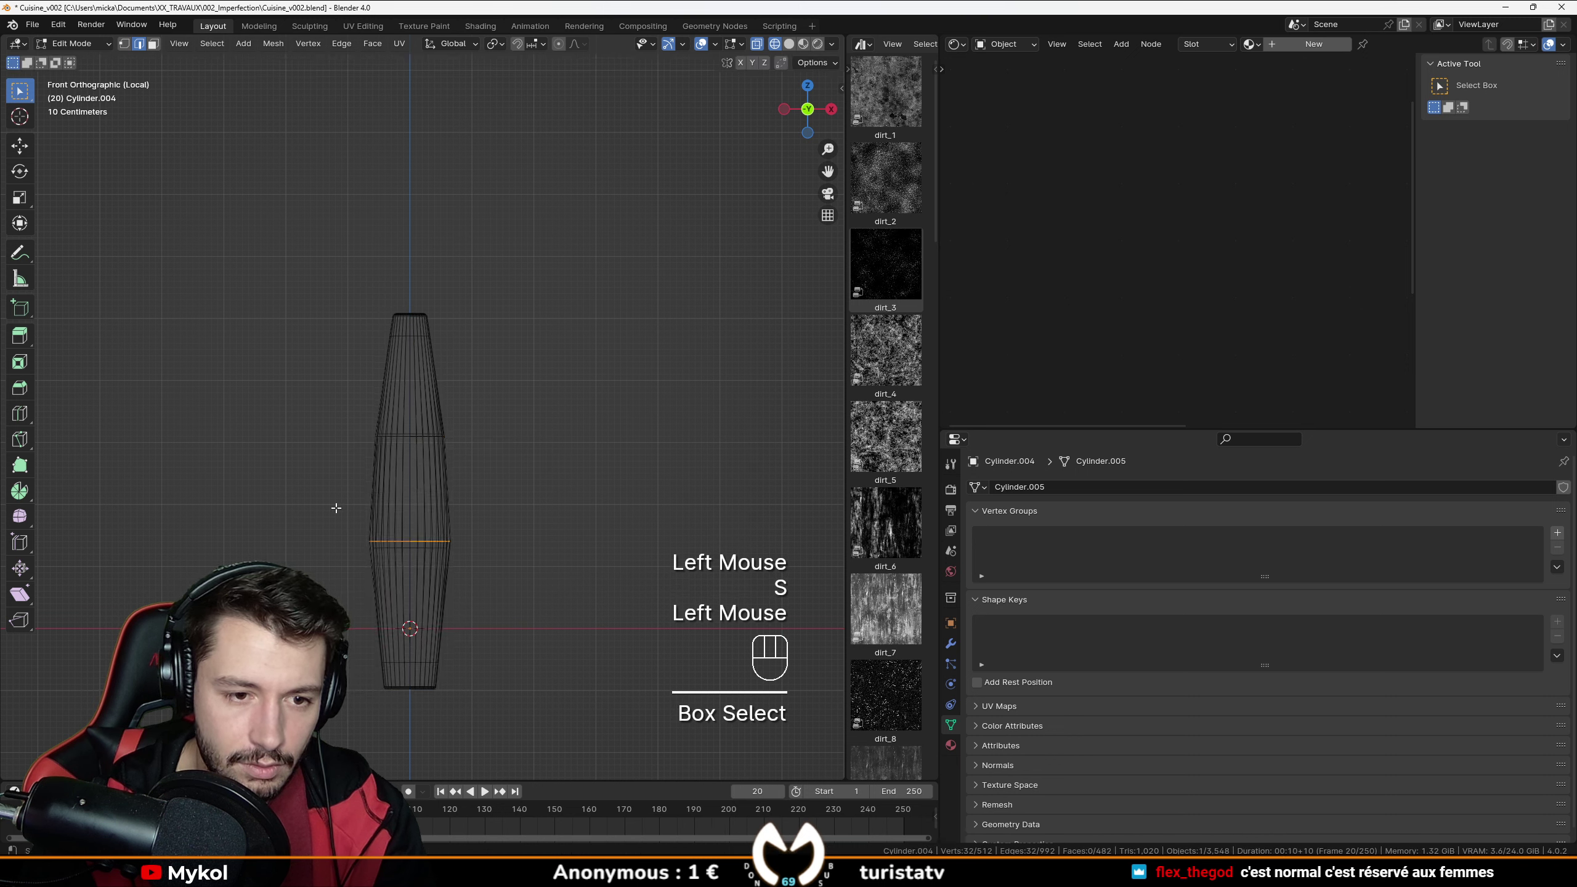
{"action": "key", "text": "s"}
{"action": "left_click", "coordinate": [493, 553]}
{"action": "key", "text": "Tab"}
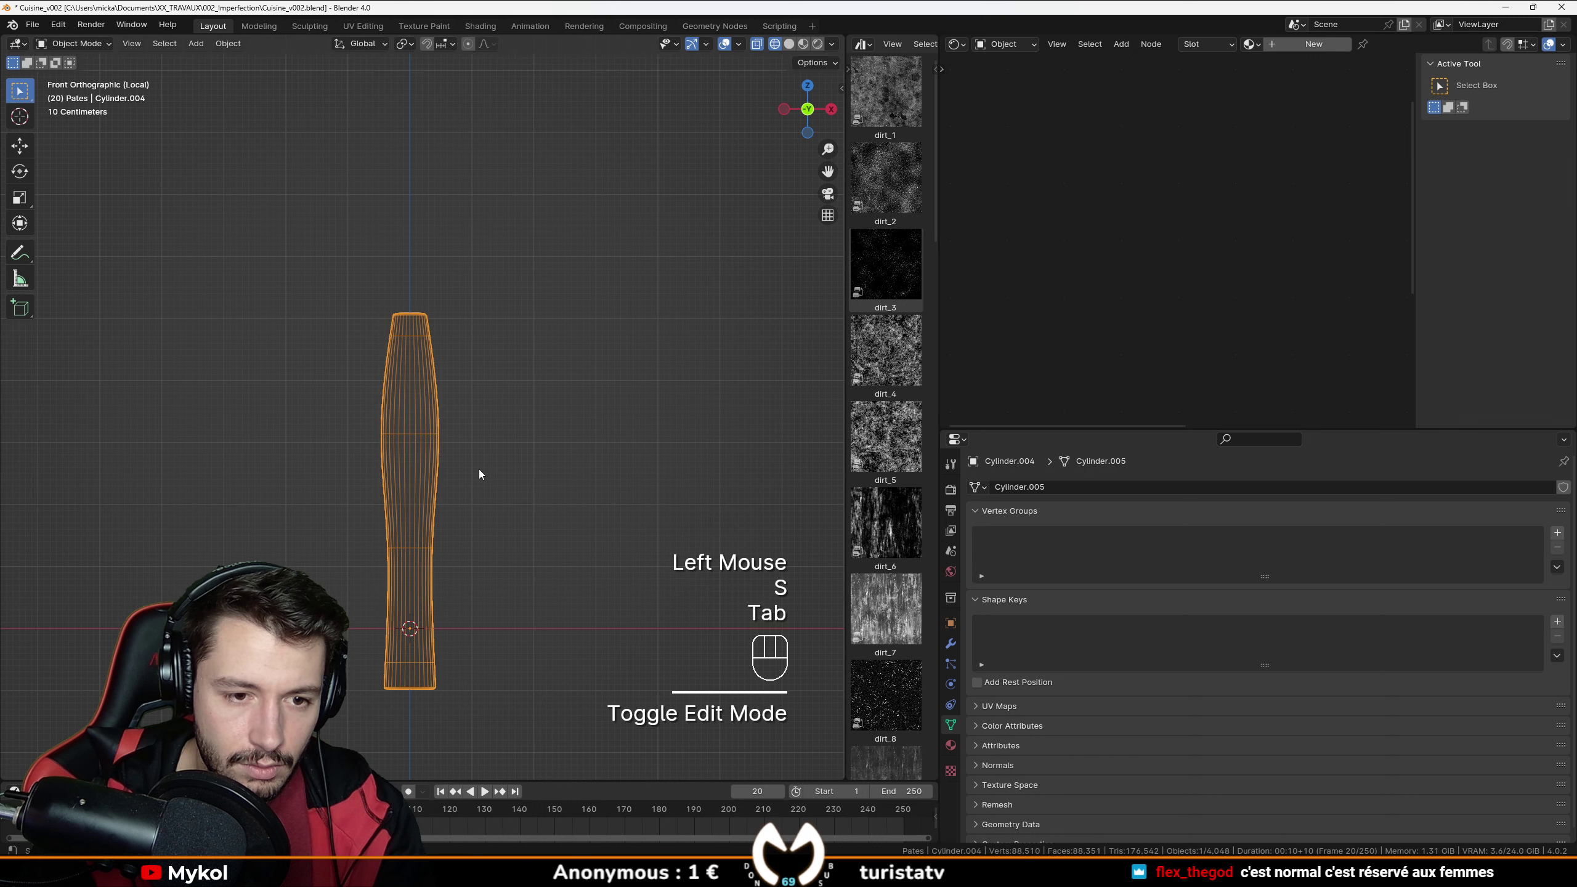
View the reshaped bottle in perspective with Solid shading.
{"action": "scroll", "coordinate": [472, 472], "scroll_direction": "down", "scroll_amount": 1}
{"action": "middle_click_drag", "start_coordinate": [472, 472], "coordinate": [366, 502]}
{"action": "scroll", "coordinate": [464, 355], "scroll_direction": "up", "scroll_amount": 2}
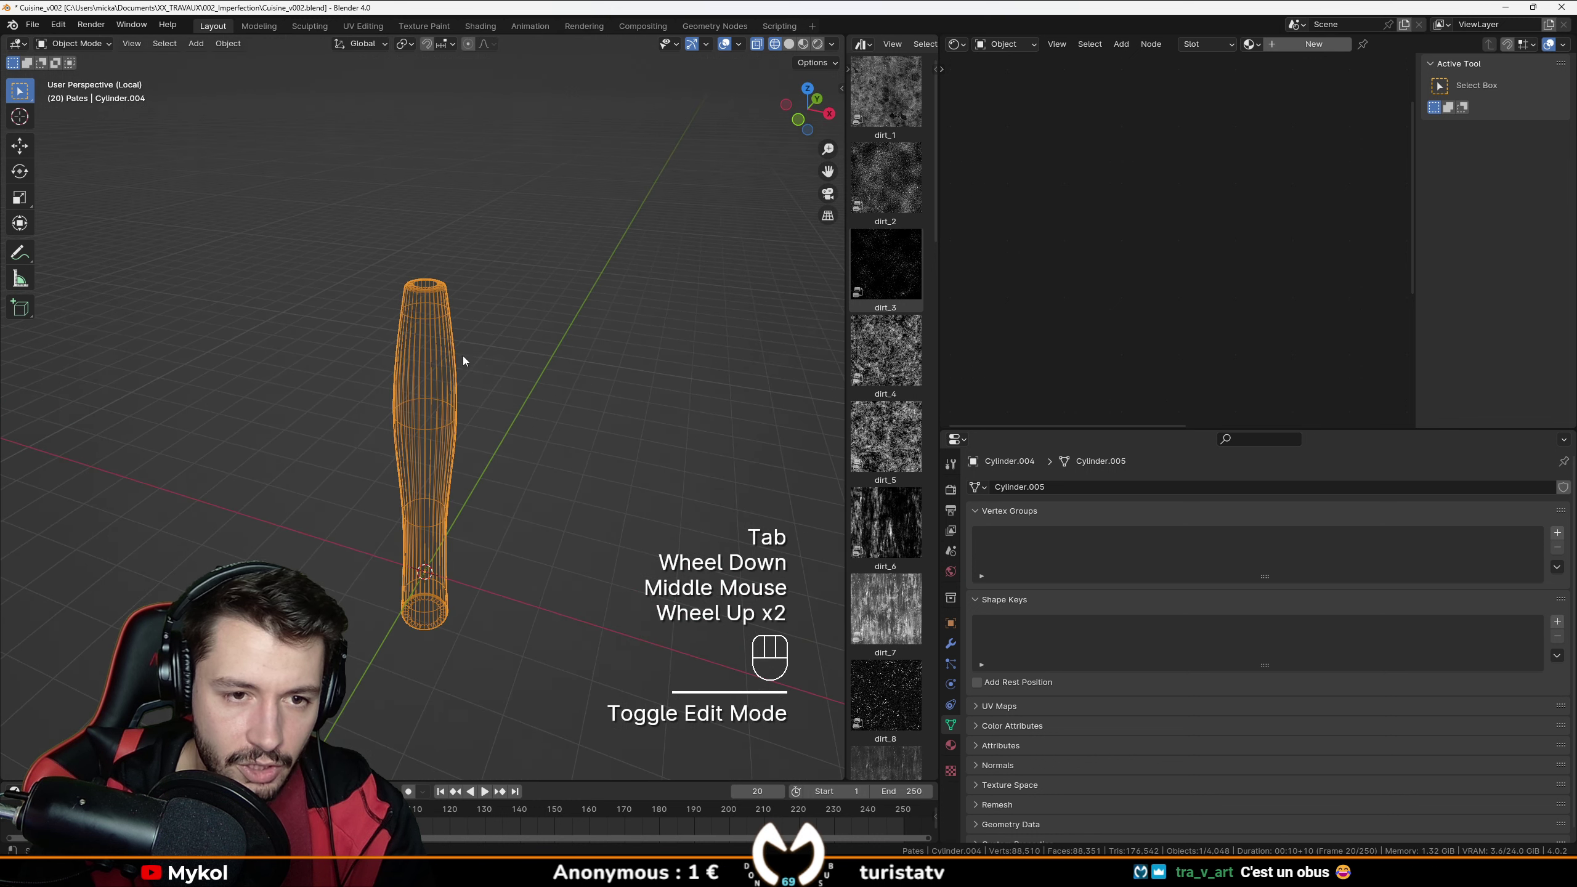
{"action": "key", "text": "z"}
{"action": "left_click", "coordinate": [487, 439]}
{"action": "middle_click_drag", "start_coordinate": [532, 434], "coordinate": [559, 407]}
Extrude the bottle's top face upward into a neck.
{"action": "key", "text": "Tab"}
{"action": "left_click", "coordinate": [153, 44]}
{"action": "left_click", "coordinate": [415, 290]}
{"action": "key", "text": "KP_1"}
{"action": "scroll", "coordinate": [553, 416], "scroll_direction": "up", "scroll_amount": 3}
{"action": "middle_click_drag", "start_coordinate": [547, 354], "coordinate": [539, 549], "text": "shift"}
{"action": "scroll", "coordinate": [540, 551], "scroll_direction": "down", "scroll_amount": 1}
{"action": "key", "text": "e"}
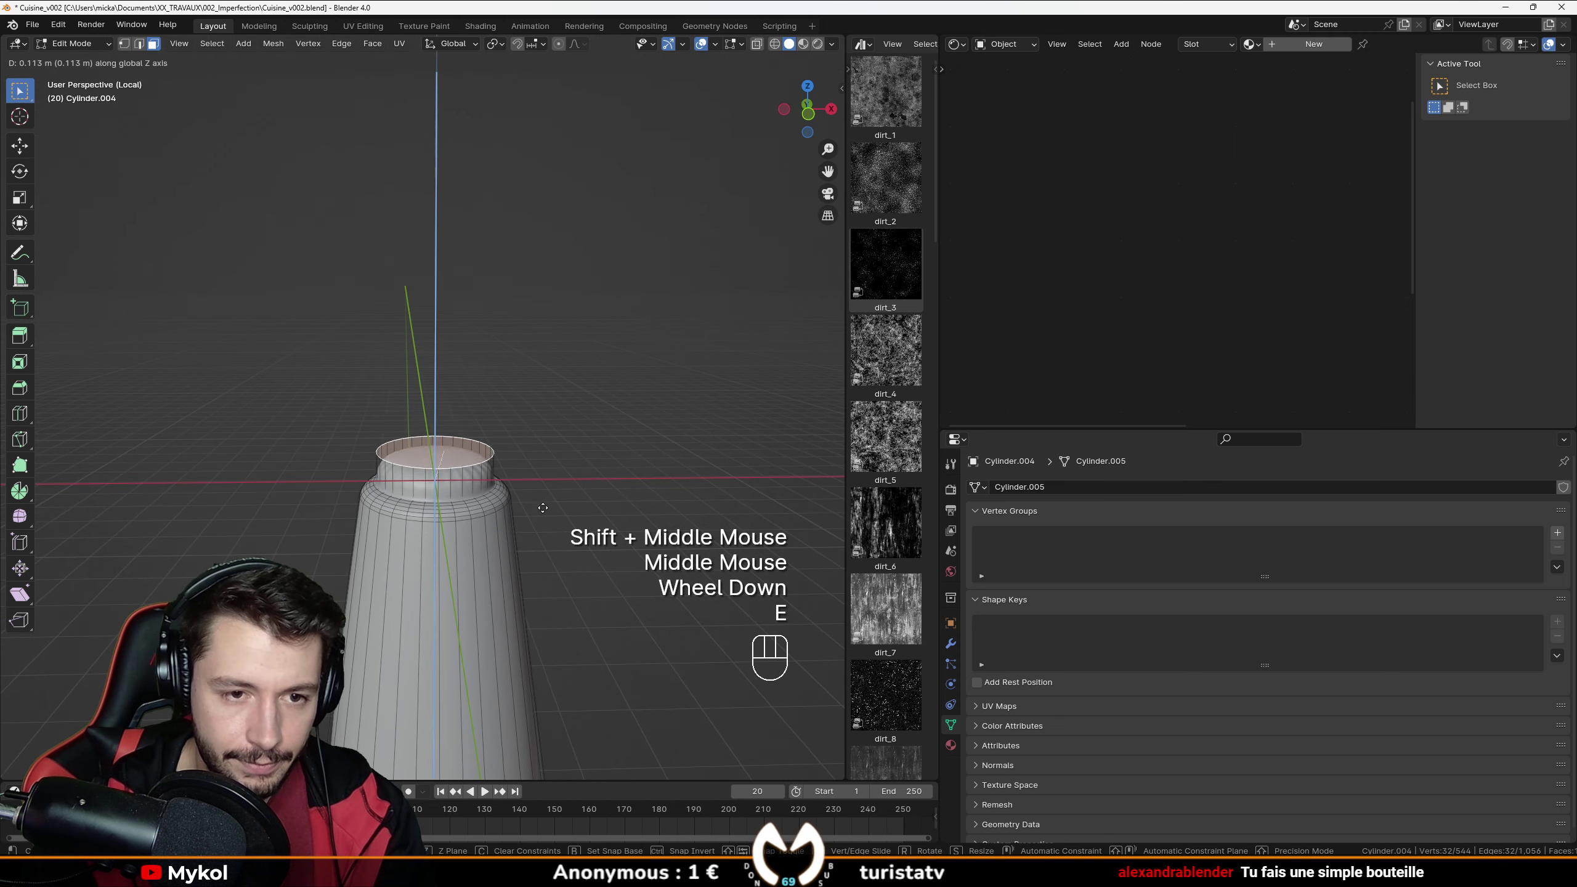
{"action": "left_click", "coordinate": [553, 373]}
Bevel the neck's top edges and inspect the rim.
{"action": "key", "text": "ctrl+b"}
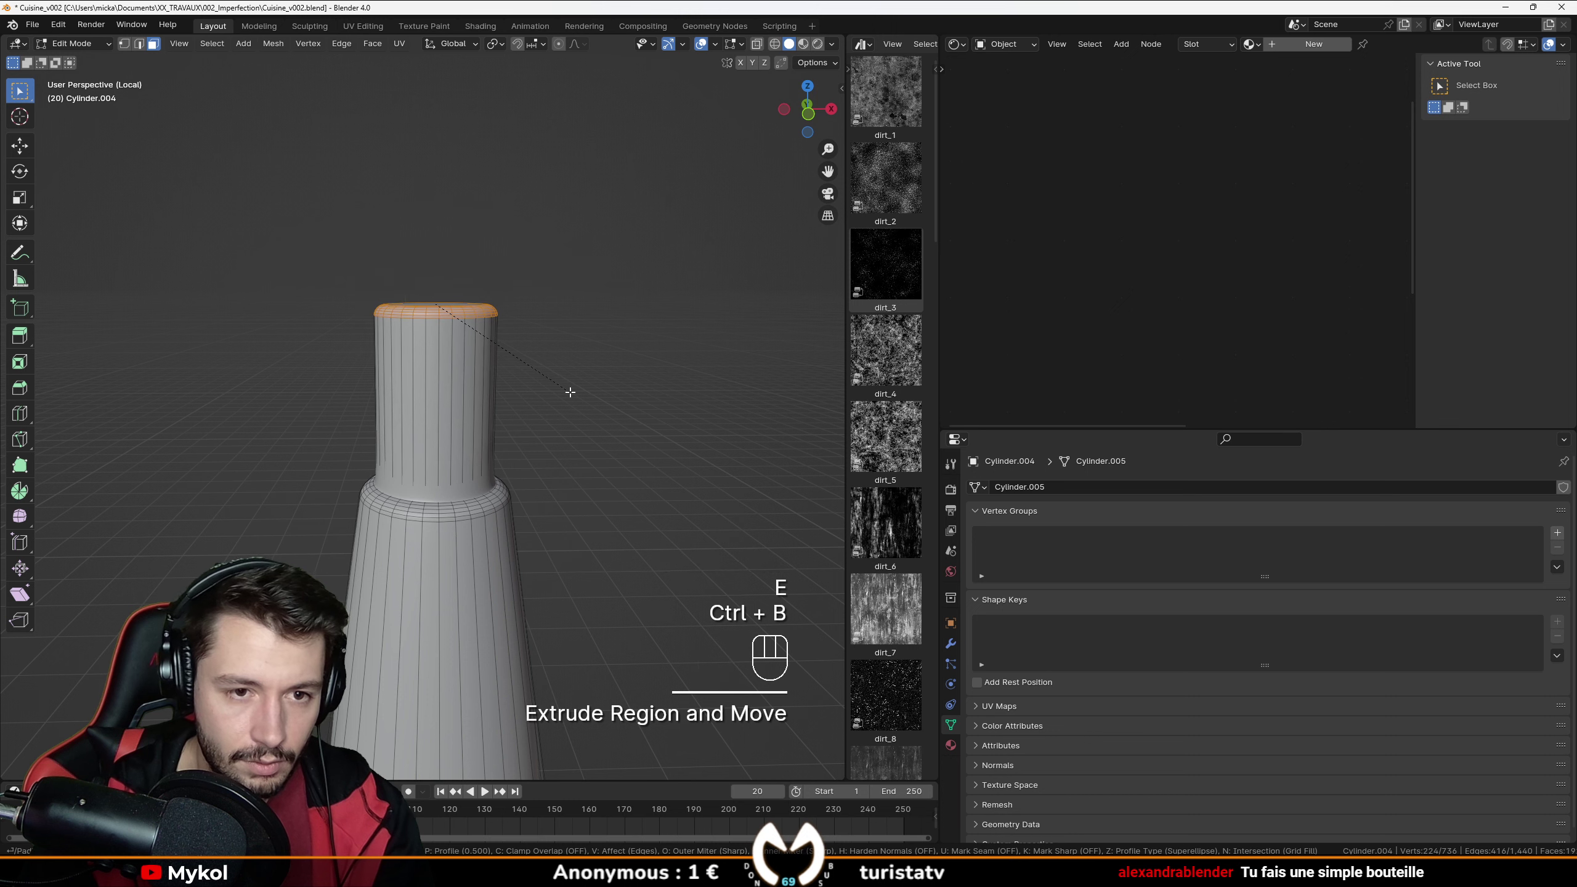
{"action": "key", "text": "Tab"}
{"action": "middle_click_drag", "start_coordinate": [525, 455], "coordinate": [470, 470]}
{"action": "scroll", "coordinate": [493, 497], "scroll_direction": "up", "scroll_amount": 2}
{"action": "scroll", "coordinate": [451, 377], "scroll_direction": "down", "scroll_amount": 1}
{"action": "scroll", "coordinate": [442, 397], "scroll_direction": "down", "scroll_amount": 3}
{"action": "scroll", "coordinate": [453, 436], "scroll_direction": "up", "scroll_amount": 2}
{"action": "scroll", "coordinate": [470, 470], "scroll_direction": "up", "scroll_amount": 7}
Select the neck's top cap face and grow the selection down the neck.
{"action": "key", "text": "Tab"}
{"action": "key", "text": "3"}
{"action": "left_click", "coordinate": [456, 202]}
{"action": "key", "text": "ctrl+KP_Add"}
{"action": "key", "text": "ctrl+KP_Add"}
{"action": "key", "text": "ctrl+KP_Add"}
{"action": "key", "text": "ctrl+KP_Add"}
{"action": "key", "text": "ctrl+KP_Add"}
{"action": "key", "text": "ctrl+KP_Add"}
{"action": "key", "text": "ctrl+KP_Add"}
{"action": "middle_click_drag", "start_coordinate": [484, 385], "coordinate": [472, 461]}
Separate the selected neck faces into their own object and lift it off the bottle.
{"action": "key", "text": "p"}
{"action": "left_click", "coordinate": [513, 407]}
{"action": "key", "text": "Tab"}
{"action": "scroll", "coordinate": [521, 341], "scroll_direction": "down", "scroll_amount": 1}
{"action": "left_click", "coordinate": [499, 343]}
{"action": "key", "text": "g"}
{"action": "scroll", "coordinate": [536, 451], "scroll_direction": "up", "scroll_amount": 1}
Loop-select the cap piece's bottom edge ring and view it upright.
{"action": "key", "text": "Tab"}
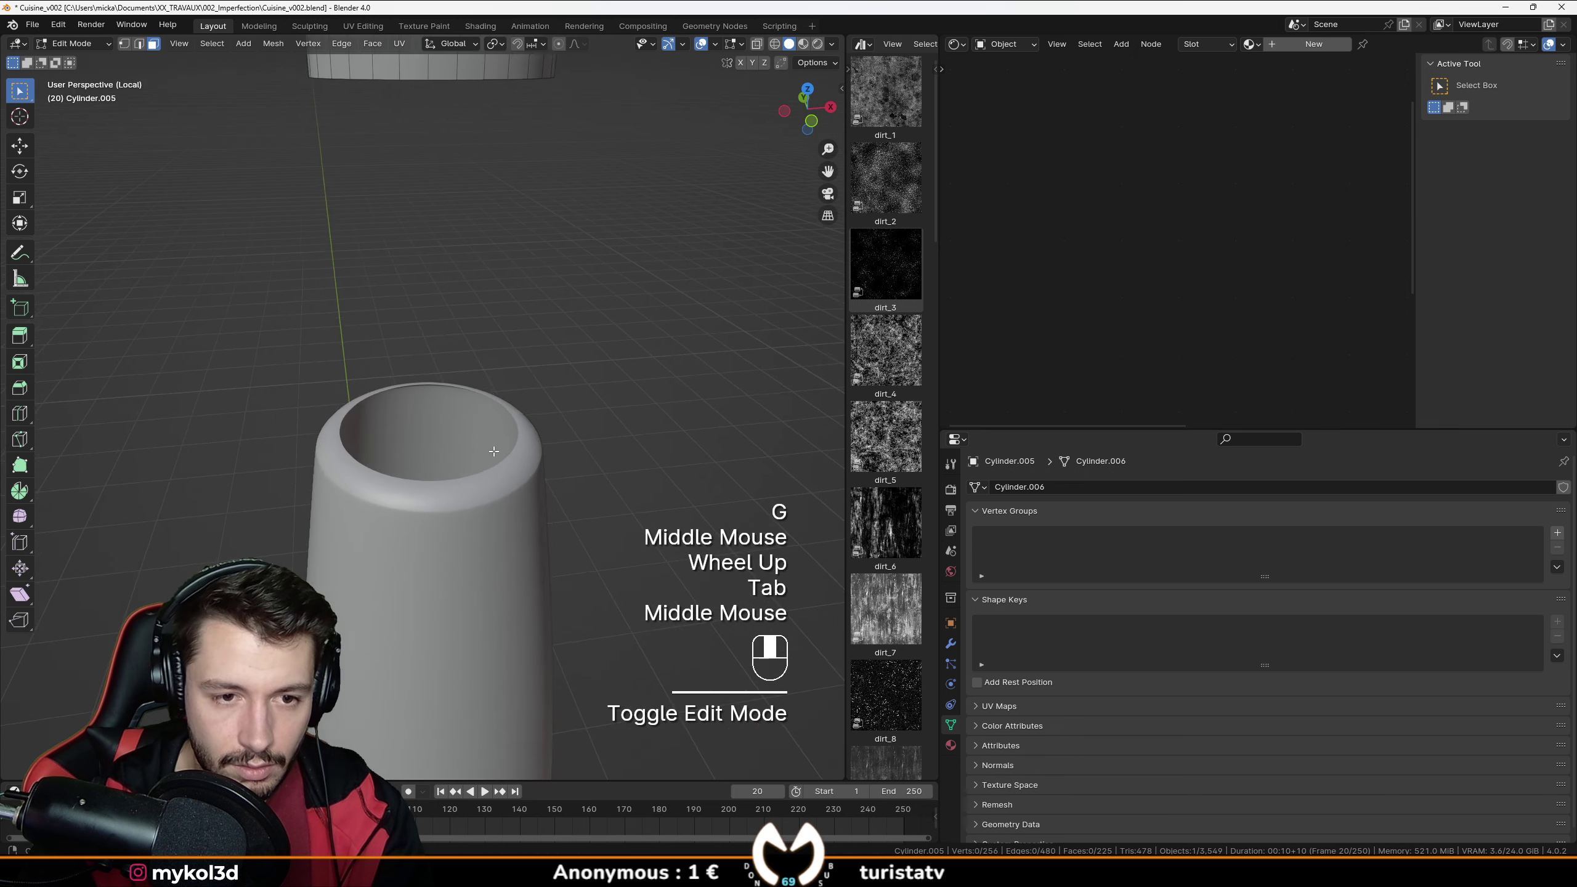
{"action": "key", "text": "Tab"}
{"action": "scroll", "coordinate": [448, 340], "scroll_direction": "down", "scroll_amount": 1}
{"action": "key", "text": "Tab"}
{"action": "middle_click_drag", "start_coordinate": [447, 341], "coordinate": [442, 460], "text": "shift"}
{"action": "middle_click_drag", "start_coordinate": [442, 460], "coordinate": [444, 372]}
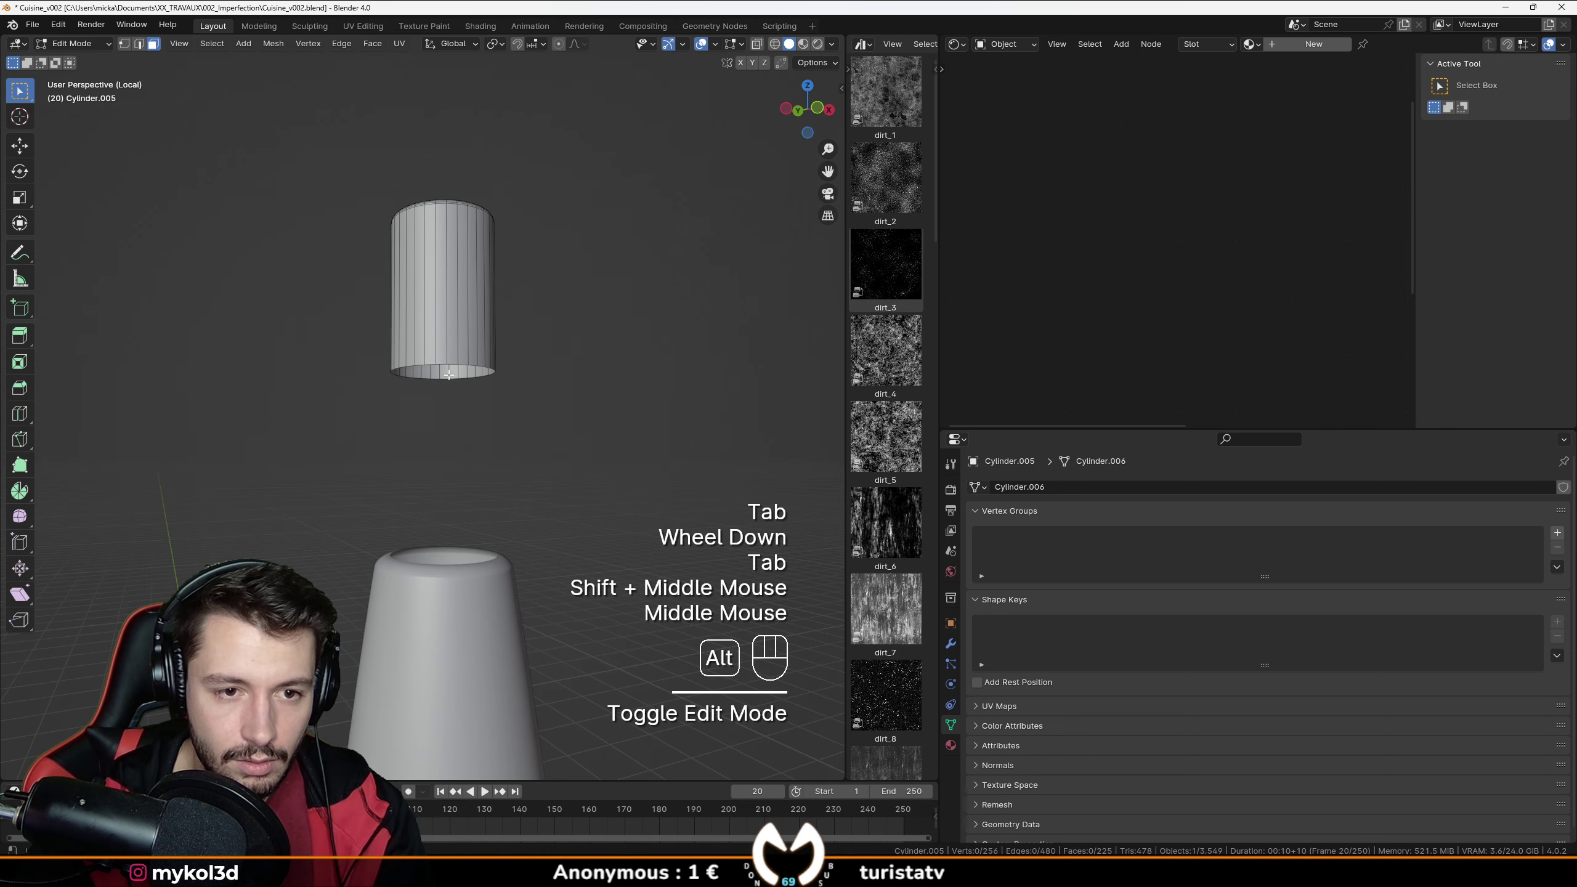
{"action": "left_click", "coordinate": [443, 368], "text": "alt"}
{"action": "left_click", "coordinate": [141, 45]}
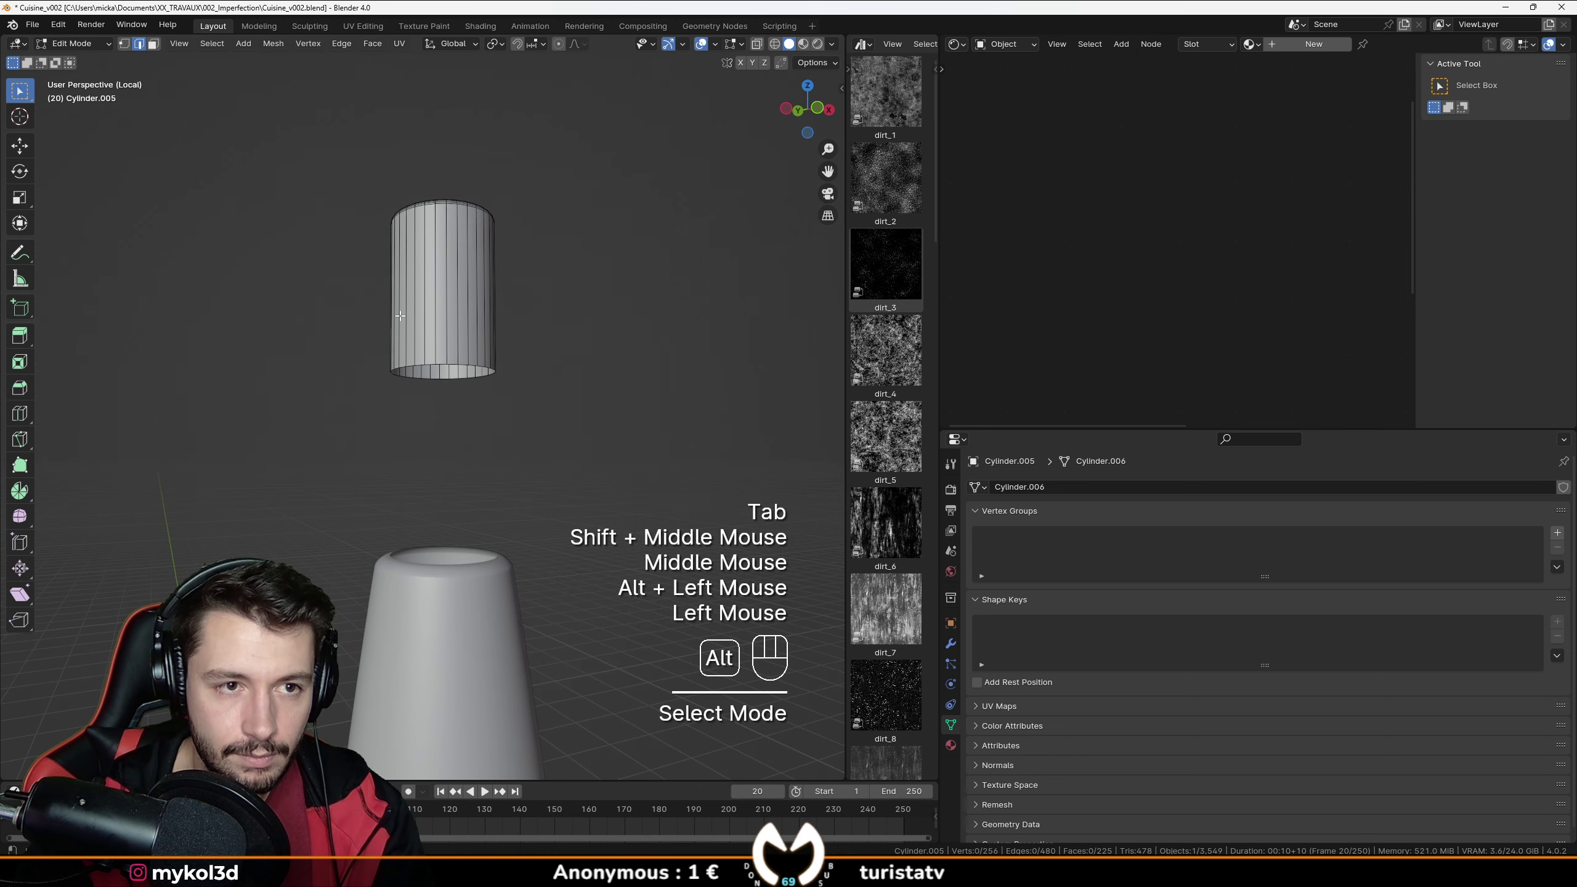
{"action": "left_click", "coordinate": [441, 367], "text": "alt"}
{"action": "middle_click_drag", "start_coordinate": [453, 384], "coordinate": [449, 445]}
{"action": "scroll", "coordinate": [500, 342], "scroll_direction": "up", "scroll_amount": 1}
{"action": "scroll", "coordinate": [475, 427], "scroll_direction": "down", "scroll_amount": 1}
{"action": "key", "text": "Tab"}
Add a level-3 Subdivision Surface to the cap and open the Add Modifier list.
{"action": "key", "text": "ctrl+3"}
{"action": "left_click", "coordinate": [951, 644]}
{"action": "left_click", "coordinate": [1013, 489]}
Give the cap a Solidify modifier 0.016 m thick and add an Edge Split modifier.
{"action": "mouse_move", "coordinate": [989, 473]}
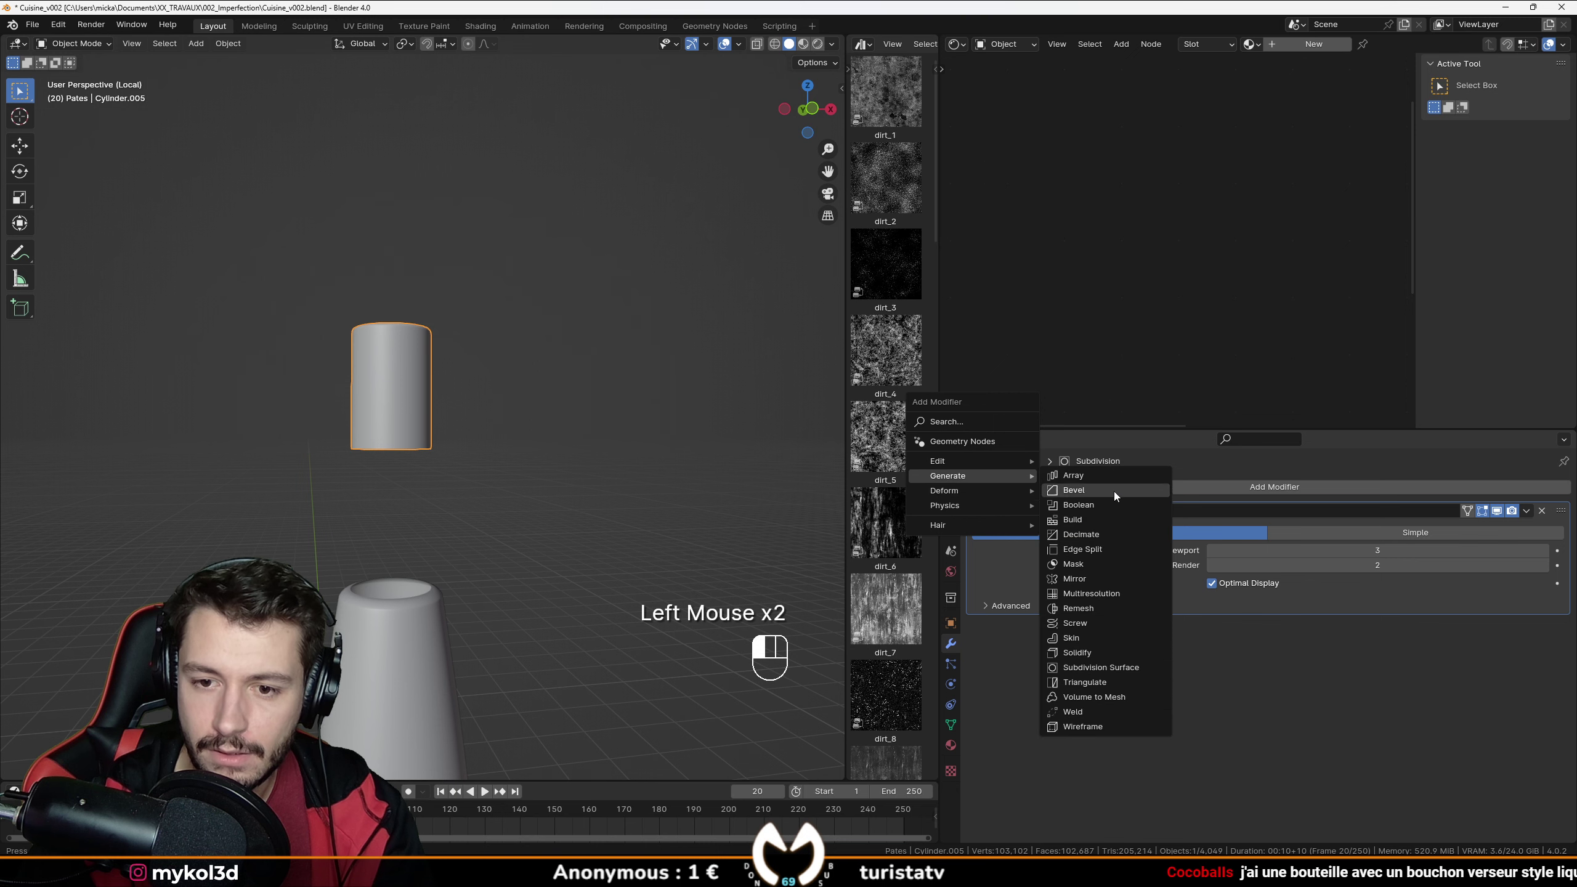
{"action": "left_click", "coordinate": [1101, 652]}
{"action": "middle_click_drag", "start_coordinate": [421, 517], "coordinate": [430, 481]}
{"action": "scroll", "coordinate": [432, 466], "scroll_direction": "up", "scroll_amount": 2}
{"action": "middle_click_drag", "start_coordinate": [440, 386], "coordinate": [463, 514], "text": "shift"}
{"action": "scroll", "coordinate": [463, 513], "scroll_direction": "up", "scroll_amount": 1}
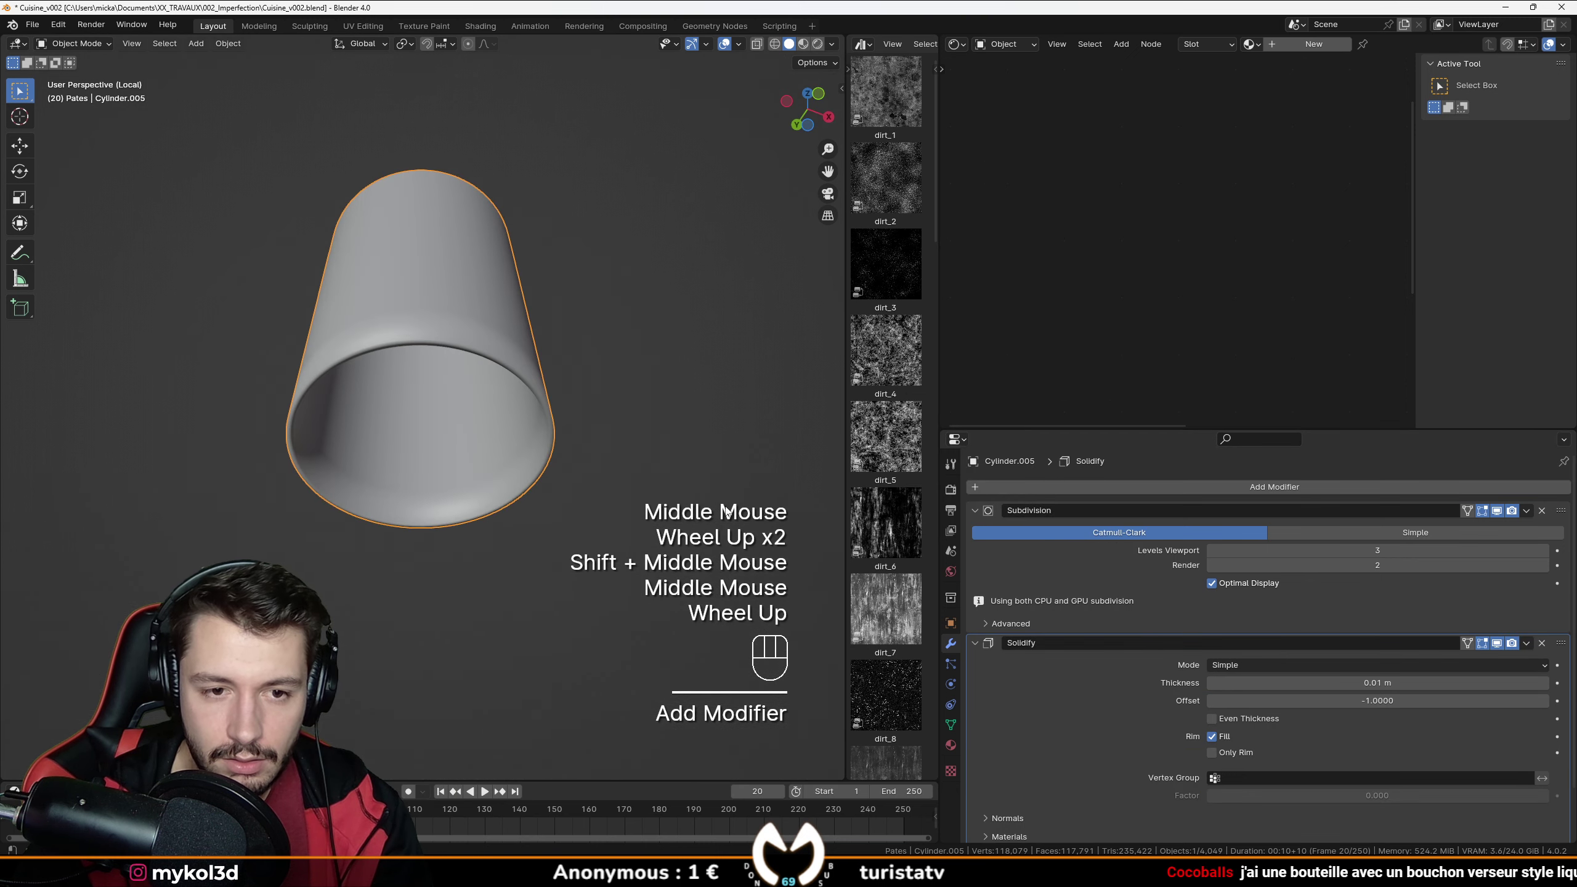
{"action": "left_click_drag", "start_coordinate": [1377, 683], "coordinate": [1403, 683]}
{"action": "left_click", "coordinate": [1013, 489]}
{"action": "left_click", "coordinate": [1102, 547]}
{"action": "left_click", "coordinate": [621, 435]}
Select the tall bottle body and add a Solidify modifier to it.
{"action": "scroll", "coordinate": [503, 624], "scroll_direction": "up", "scroll_amount": 2}
{"action": "middle_click_drag", "start_coordinate": [495, 456], "coordinate": [488, 498]}
{"action": "scroll", "coordinate": [488, 499], "scroll_direction": "up", "scroll_amount": 1}
{"action": "scroll", "coordinate": [488, 498], "scroll_direction": "up", "scroll_amount": 1}
{"action": "left_click", "coordinate": [491, 645]}
{"action": "scroll", "coordinate": [490, 645], "scroll_direction": "down", "scroll_amount": 1}
{"action": "middle_click_drag", "start_coordinate": [491, 645], "coordinate": [497, 546], "text": "shift"}
{"action": "left_click", "coordinate": [1112, 487]}
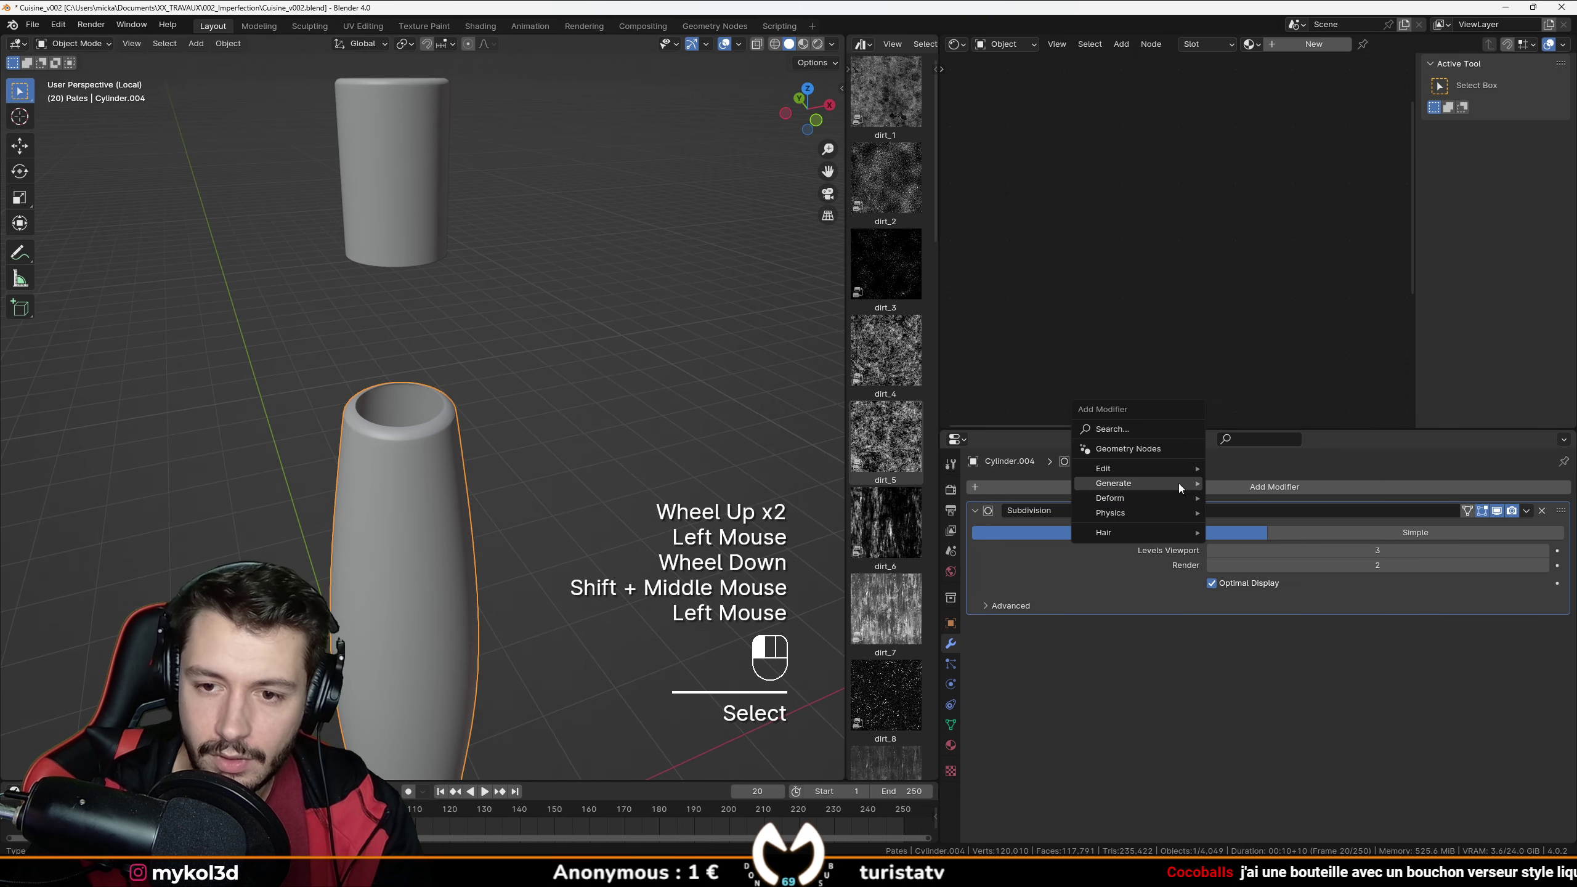
{"action": "mouse_move", "coordinate": [1129, 497]}
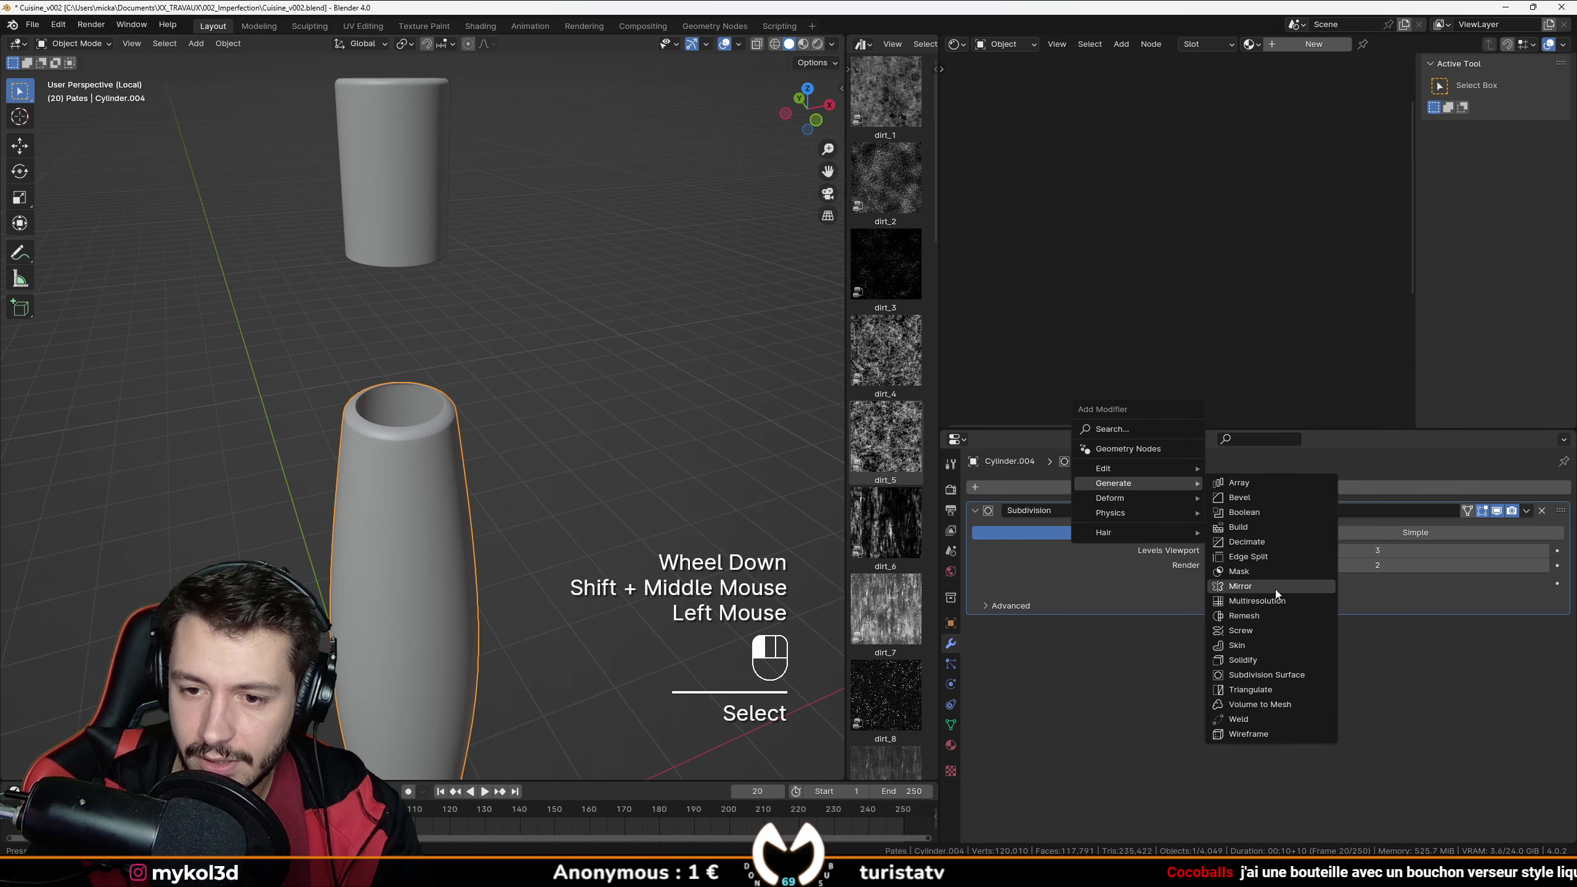
{"action": "left_click", "coordinate": [1269, 661]}
Add an Edge Split modifier to the bottle body.
{"action": "scroll", "coordinate": [560, 517], "scroll_direction": "up", "scroll_amount": 1}
{"action": "middle_click_drag", "start_coordinate": [714, 546], "coordinate": [510, 501]}
{"action": "scroll", "coordinate": [535, 509], "scroll_direction": "up", "scroll_amount": 3}
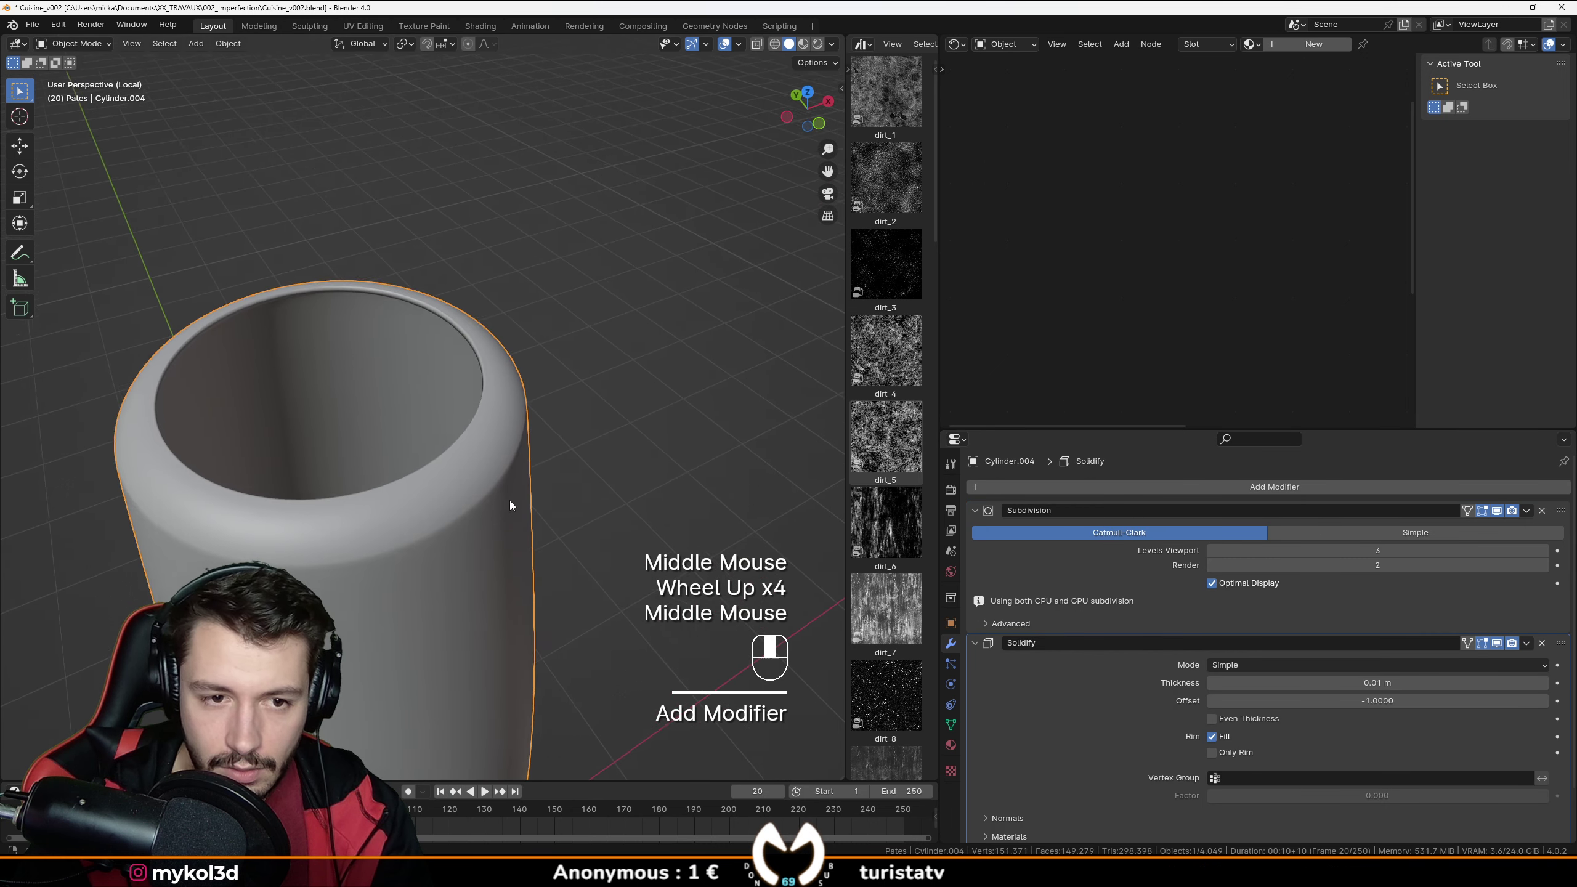
{"action": "scroll", "coordinate": [435, 513], "scroll_direction": "up", "scroll_amount": 2}
{"action": "scroll", "coordinate": [419, 520], "scroll_direction": "up", "scroll_amount": 1}
{"action": "left_click", "coordinate": [1007, 487]}
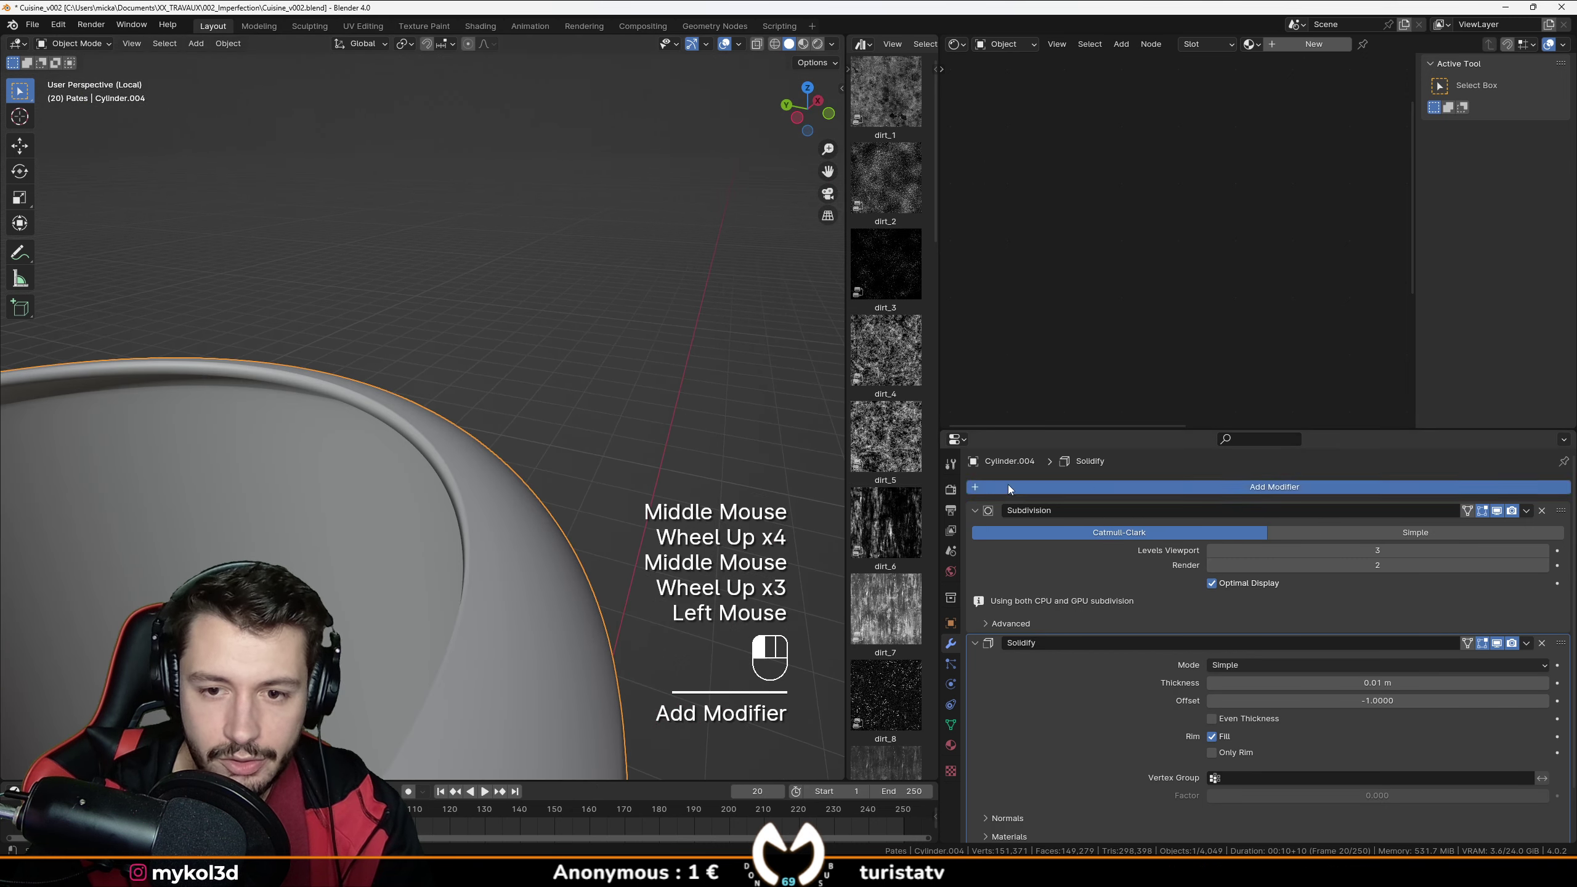
{"action": "mouse_move", "coordinate": [998, 486]}
{"action": "left_click", "coordinate": [1101, 558]}
In front view, move the cap vertically along Z to lower it onto the bottle.
{"action": "key", "text": "KP_1"}
{"action": "scroll", "coordinate": [559, 429], "scroll_direction": "up", "scroll_amount": 2}
{"action": "key", "text": "g"}
{"action": "key", "text": "z"}
Deselect everything, return to a perspective view and save the file.
{"action": "left_click", "coordinate": [594, 438]}
{"action": "left_click", "coordinate": [594, 439]}
{"action": "scroll", "coordinate": [513, 485], "scroll_direction": "down", "scroll_amount": 2}
{"action": "middle_click_drag", "start_coordinate": [481, 564], "coordinate": [468, 390], "text": "shift"}
{"action": "scroll", "coordinate": [506, 280], "scroll_direction": "down", "scroll_amount": 1}
{"action": "scroll", "coordinate": [440, 472], "scroll_direction": "up", "scroll_amount": 2}
{"action": "scroll", "coordinate": [441, 468], "scroll_direction": "down", "scroll_amount": 2}
{"action": "scroll", "coordinate": [458, 382], "scroll_direction": "down", "scroll_amount": 1}
{"action": "scroll", "coordinate": [458, 382], "scroll_direction": "up", "scroll_amount": 3}
{"action": "scroll", "coordinate": [453, 396], "scroll_direction": "down", "scroll_amount": 2}
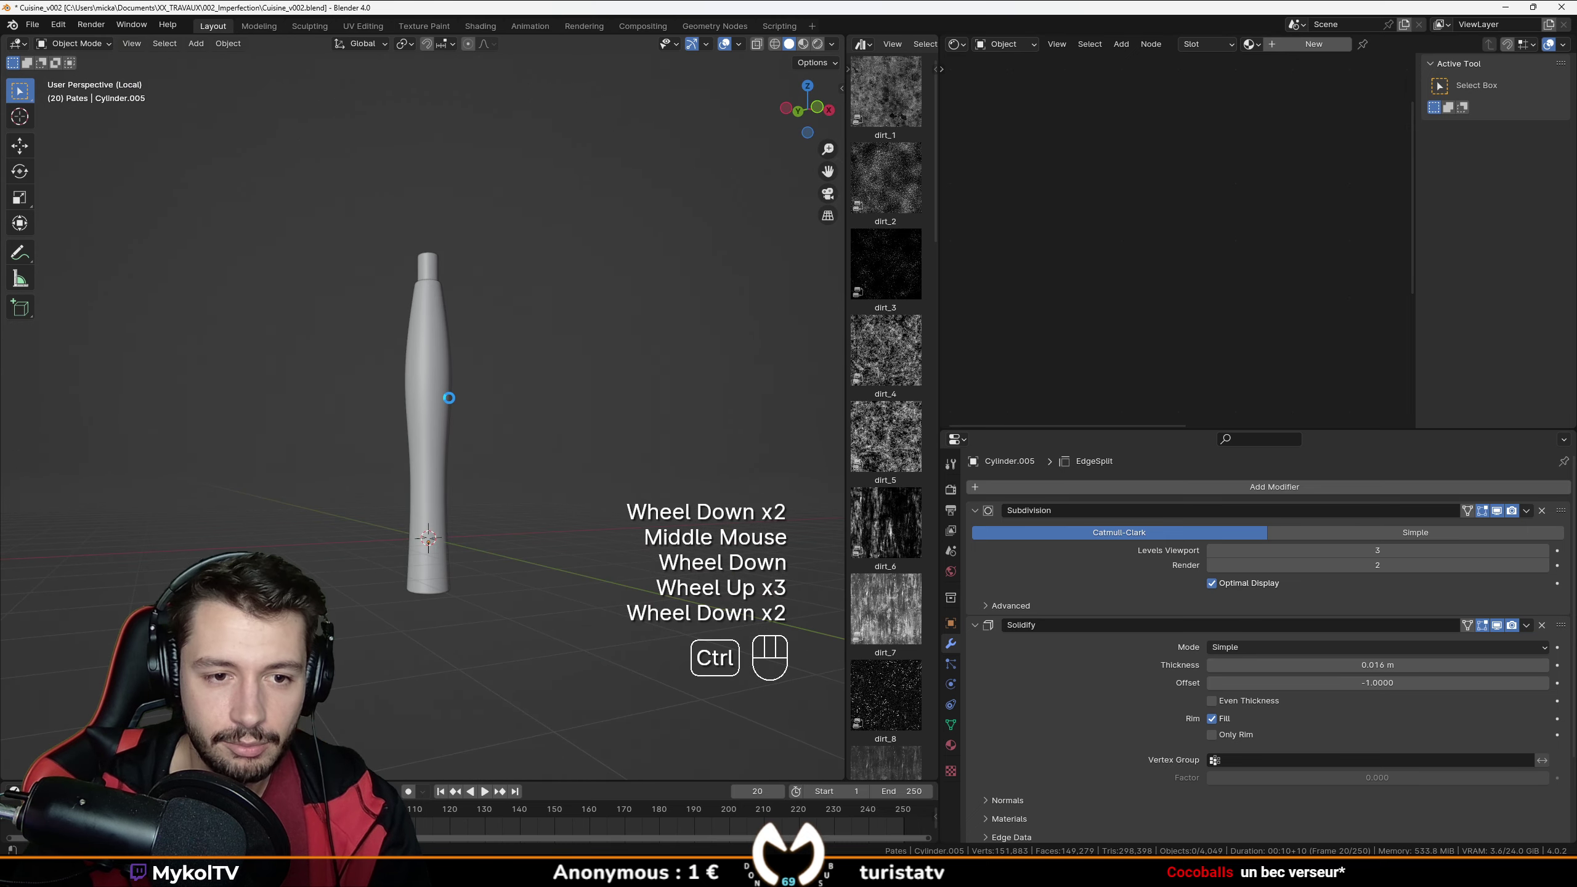
{"action": "key", "text": "ctrl+s"}
{"action": "scroll", "coordinate": [450, 385], "scroll_direction": "down", "scroll_amount": 1}
{"action": "scroll", "coordinate": [451, 370], "scroll_direction": "up", "scroll_amount": 2}
Switch to a straight front view and select the cap at the top of the bottle.
{"action": "left_click", "coordinate": [438, 373]}
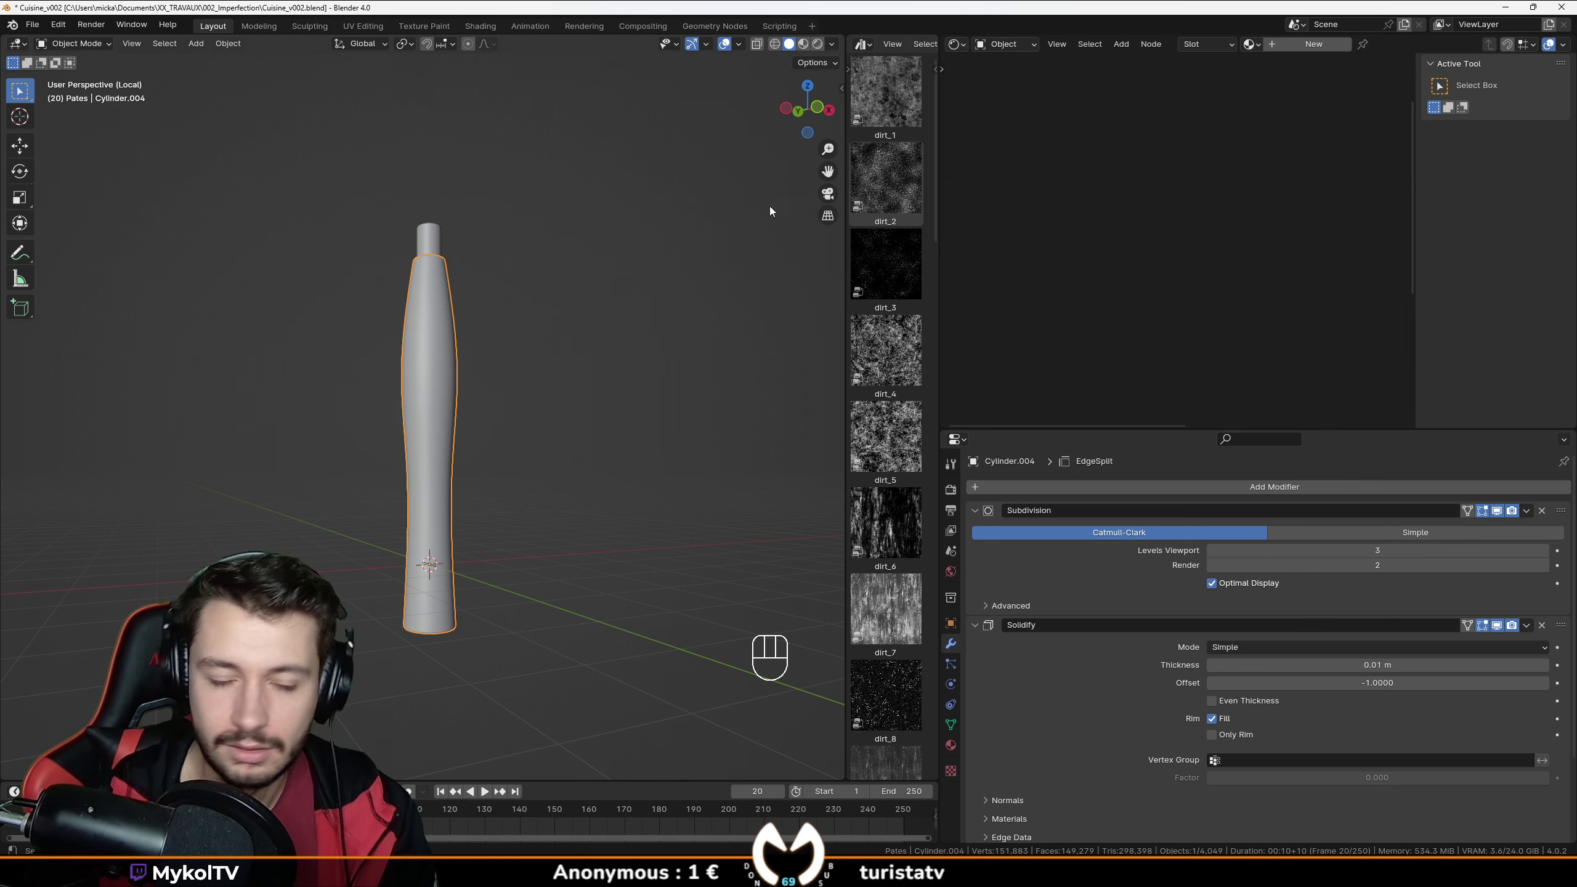
{"action": "middle_click_drag", "start_coordinate": [768, 206], "coordinate": [437, 407]}
{"action": "scroll", "coordinate": [610, 306], "scroll_direction": "up", "scroll_amount": 3}
{"action": "key", "text": "KP_1"}
{"action": "scroll", "coordinate": [606, 303], "scroll_direction": "up", "scroll_amount": 2}
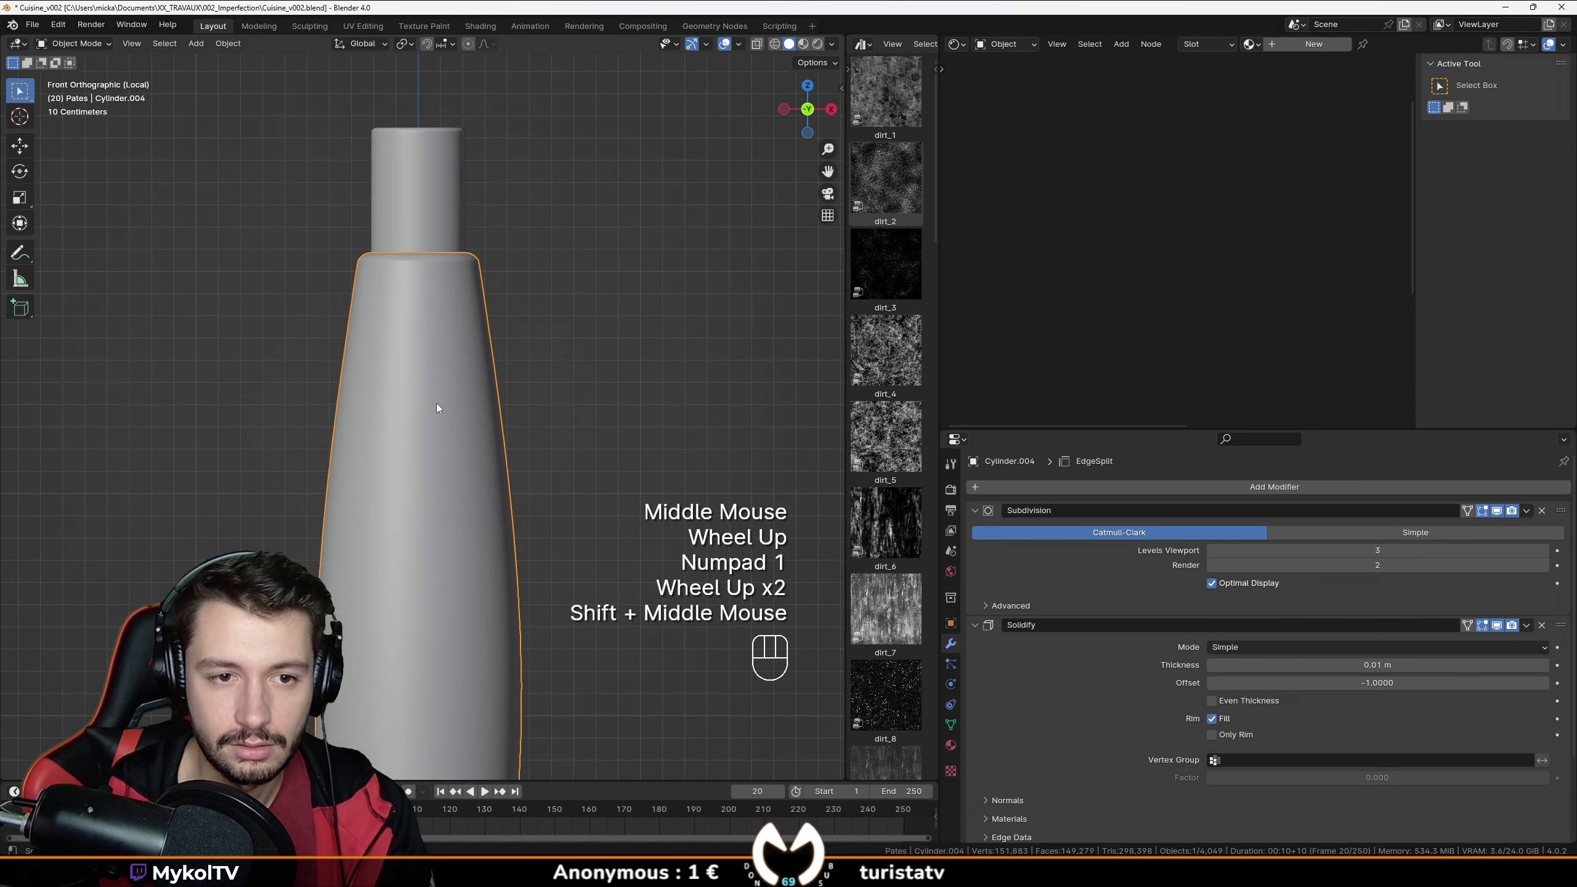
{"action": "left_click", "coordinate": [451, 218]}
Add a loop cut around the cap and scale it inward to pinch the cap.
{"action": "key", "text": "Tab"}
{"action": "key", "text": "ctrl+r"}
{"action": "left_click", "coordinate": [454, 211]}
{"action": "key", "text": "s"}
{"action": "left_click", "coordinate": [458, 214]}
{"action": "key", "text": "Tab"}
{"action": "scroll", "coordinate": [522, 505], "scroll_direction": "up", "scroll_amount": 4}
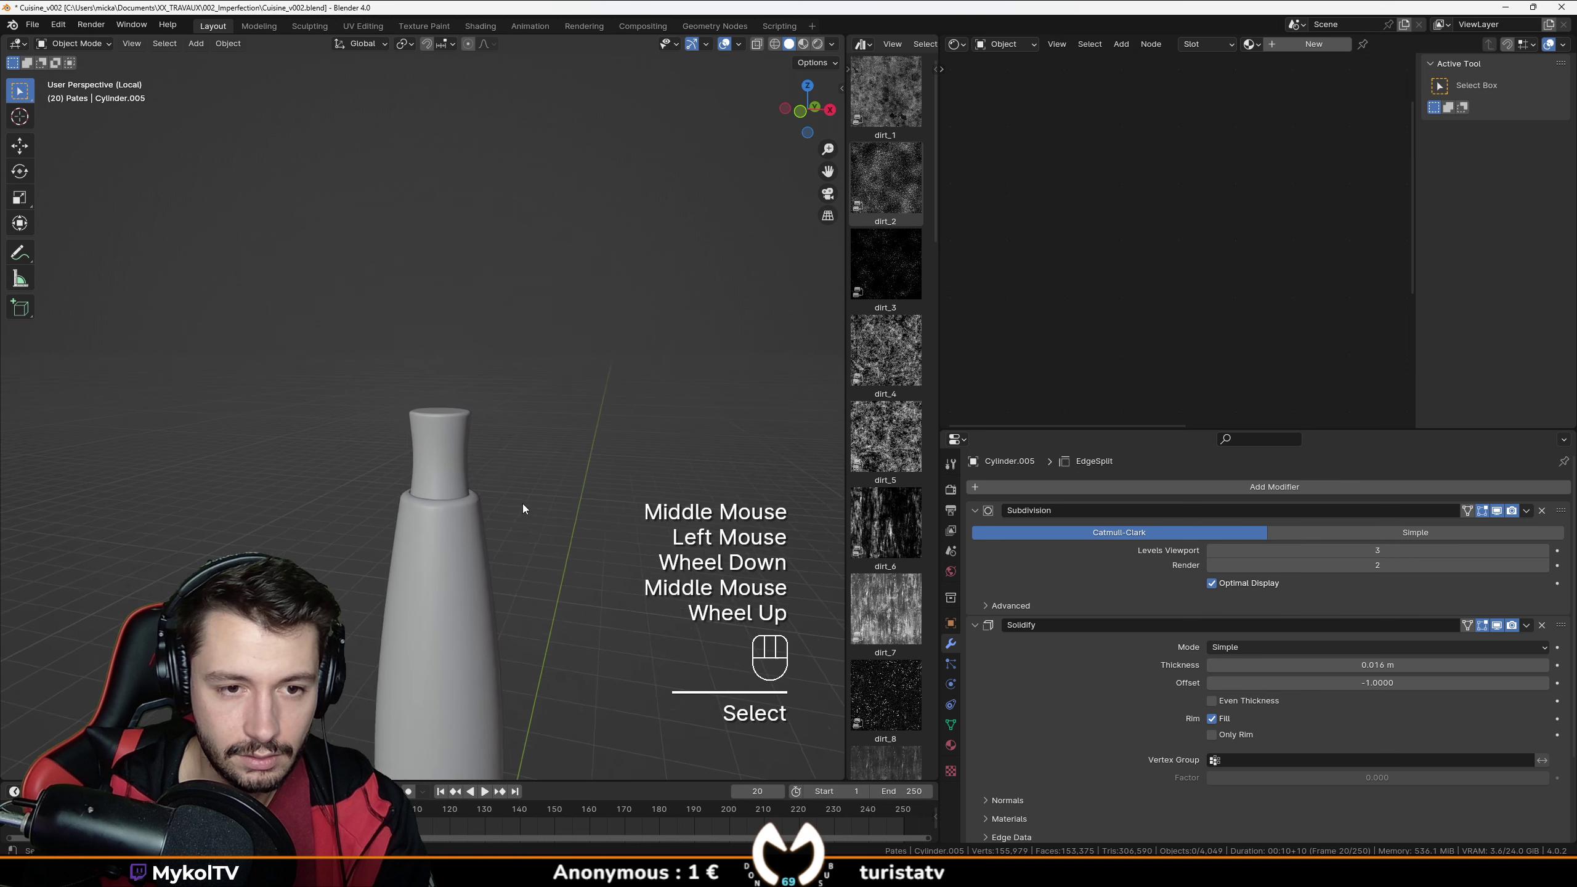
Move the cap's waist loop vertically with G Z to a new height.
{"action": "key", "text": "Tab"}
{"action": "middle_click_drag", "start_coordinate": [531, 531], "coordinate": [465, 547]}
{"action": "key", "text": "g"}
{"action": "key", "text": "z"}
{"action": "left_click", "coordinate": [455, 510]}
{"action": "key", "text": "Tab"}
{"action": "scroll", "coordinate": [469, 526], "scroll_direction": "down", "scroll_amount": 1}
{"action": "key", "text": "Tab"}
{"action": "key", "text": "g"}
{"action": "key", "text": "Tab"}
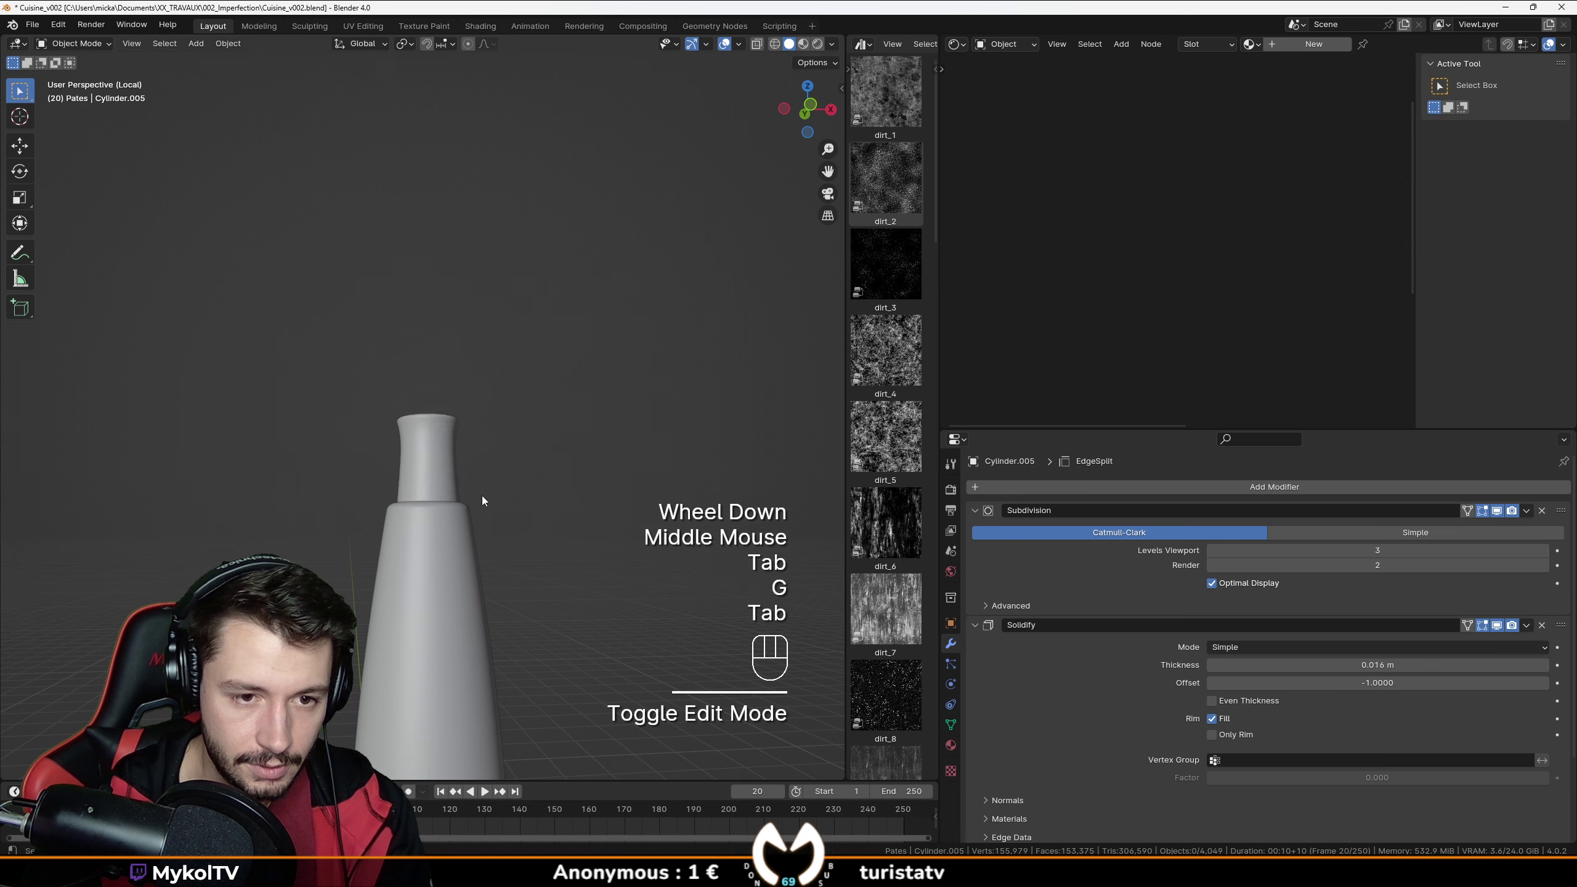
In wireframe front view, reposition the cap's top ring of vertices and save the file.
{"action": "scroll", "coordinate": [516, 490], "scroll_direction": "down", "scroll_amount": 1}
{"action": "middle_click_drag", "start_coordinate": [516, 490], "coordinate": [468, 502]}
{"action": "scroll", "coordinate": [480, 494], "scroll_direction": "down", "scroll_amount": 1}
{"action": "scroll", "coordinate": [469, 483], "scroll_direction": "up", "scroll_amount": 2}
{"action": "scroll", "coordinate": [476, 466], "scroll_direction": "up", "scroll_amount": 1}
{"action": "scroll", "coordinate": [483, 446], "scroll_direction": "down", "scroll_amount": 1}
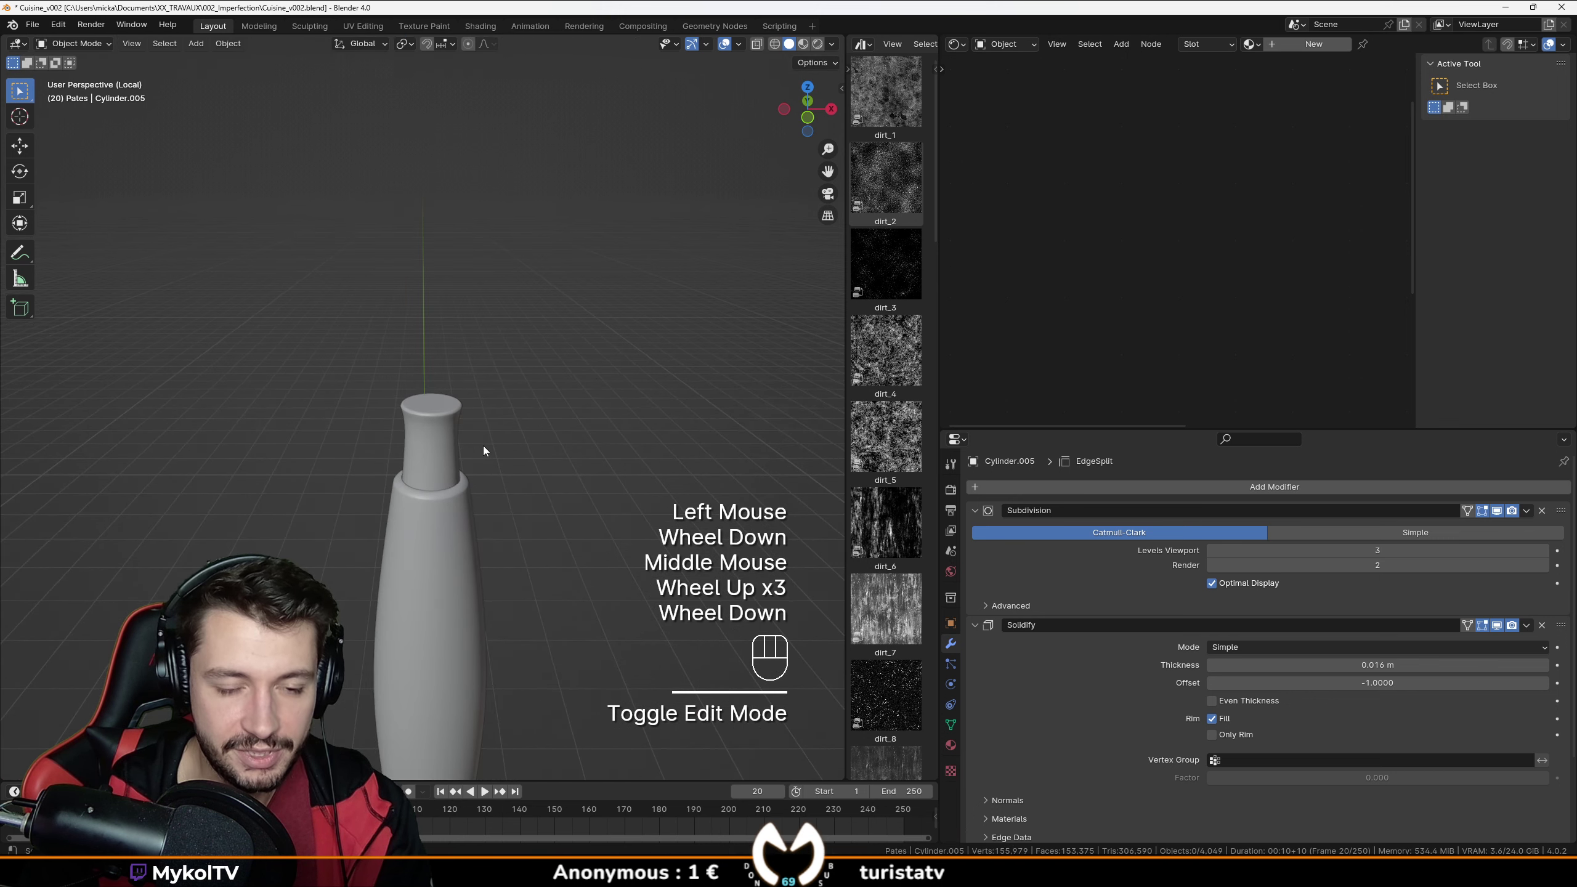
{"action": "middle_click_drag", "start_coordinate": [483, 446], "coordinate": [493, 407]}
{"action": "key", "text": "KP_1"}
{"action": "key", "text": "Tab"}
{"action": "key", "text": "z"}
{"action": "left_click_drag", "start_coordinate": [385, 396], "coordinate": [478, 443]}
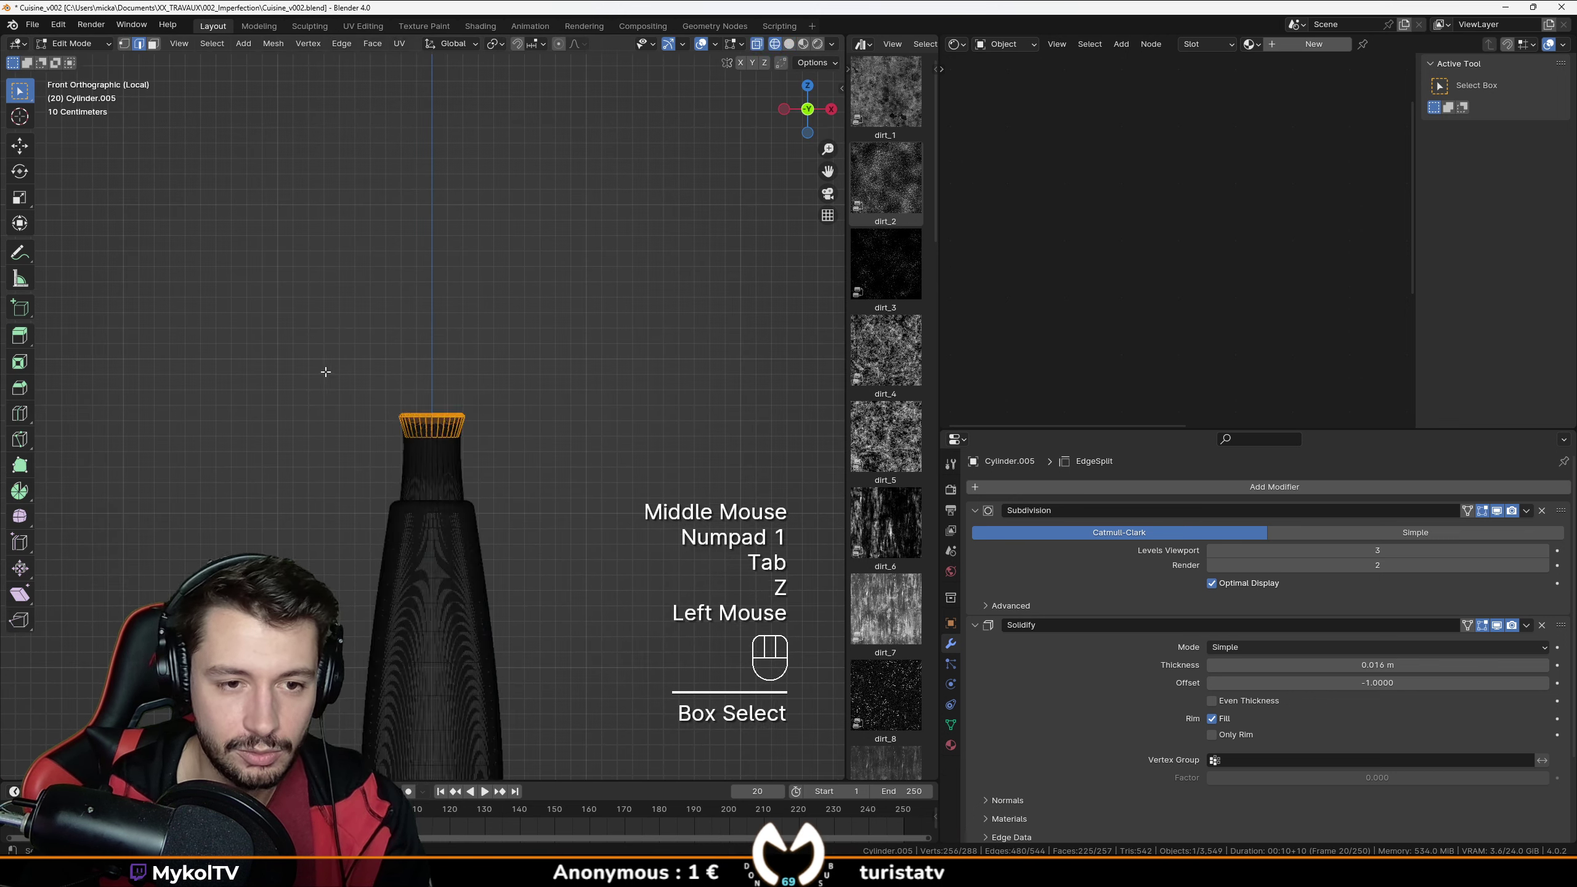
{"action": "key", "text": "g"}
{"action": "key", "text": "Tab"}
{"action": "left_click", "coordinate": [440, 498]}
{"action": "key", "text": "ctrl+s"}
{"action": "scroll", "coordinate": [440, 499], "scroll_direction": "down", "scroll_amount": 2}
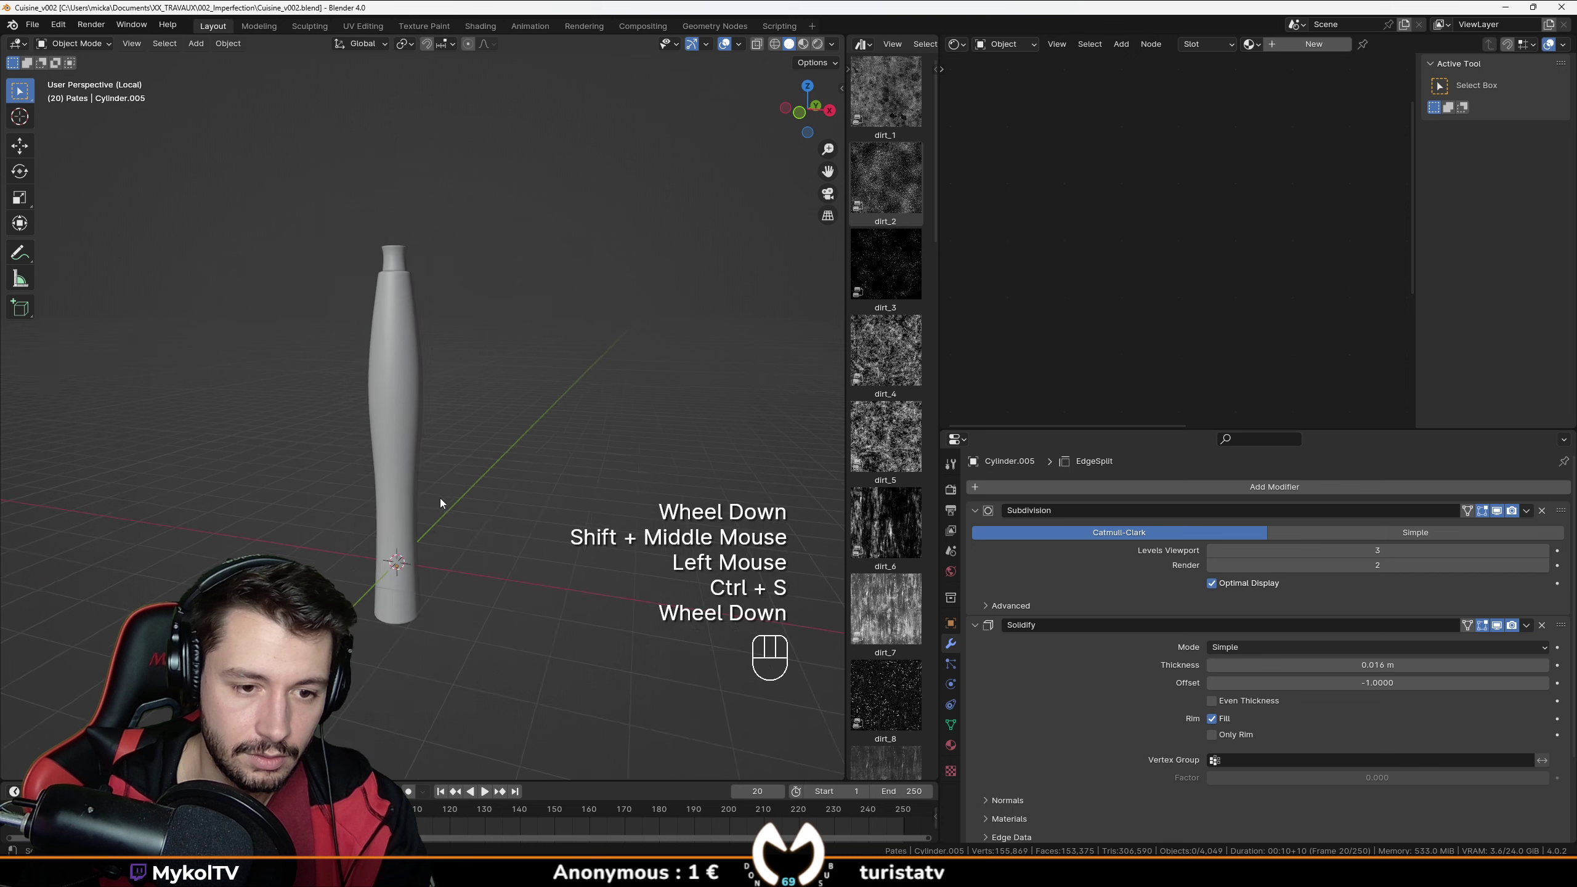
Switch Edit Mode over to the bottle body and view its base from below.
{"action": "mouse_move", "coordinate": [440, 499]}
{"action": "middle_mouse_down"}
{"action": "mouse_move", "coordinate": [471, 443]}
{"action": "mouse_move", "coordinate": [478, 355]}
{"action": "middle_mouse_up"}
{"action": "scroll", "coordinate": [471, 443], "scroll_direction": "up", "scroll_amount": 3}
{"action": "key", "text": "Tab"}
{"action": "left_click", "coordinate": [481, 458]}
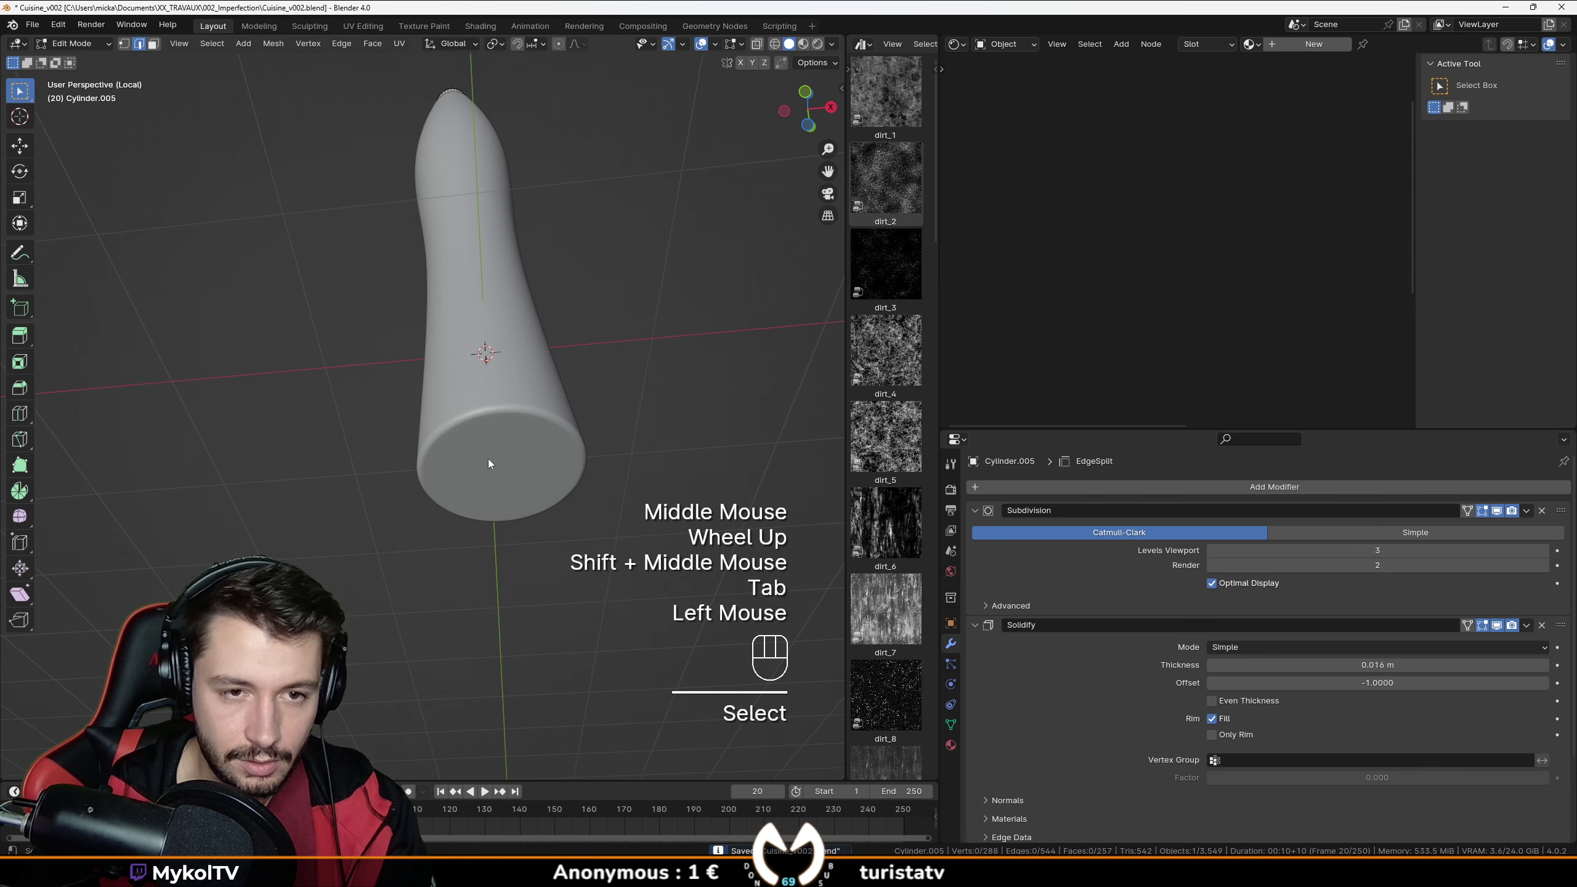
{"action": "key", "text": "Tab"}
{"action": "scroll", "coordinate": [488, 459], "scroll_direction": "up", "scroll_amount": 1}
{"action": "middle_click_drag", "start_coordinate": [488, 458], "coordinate": [510, 398]}
Extrude, scale and inset the bottle's bottom face into a shallow dished hollow.
{"action": "left_click", "coordinate": [153, 44]}
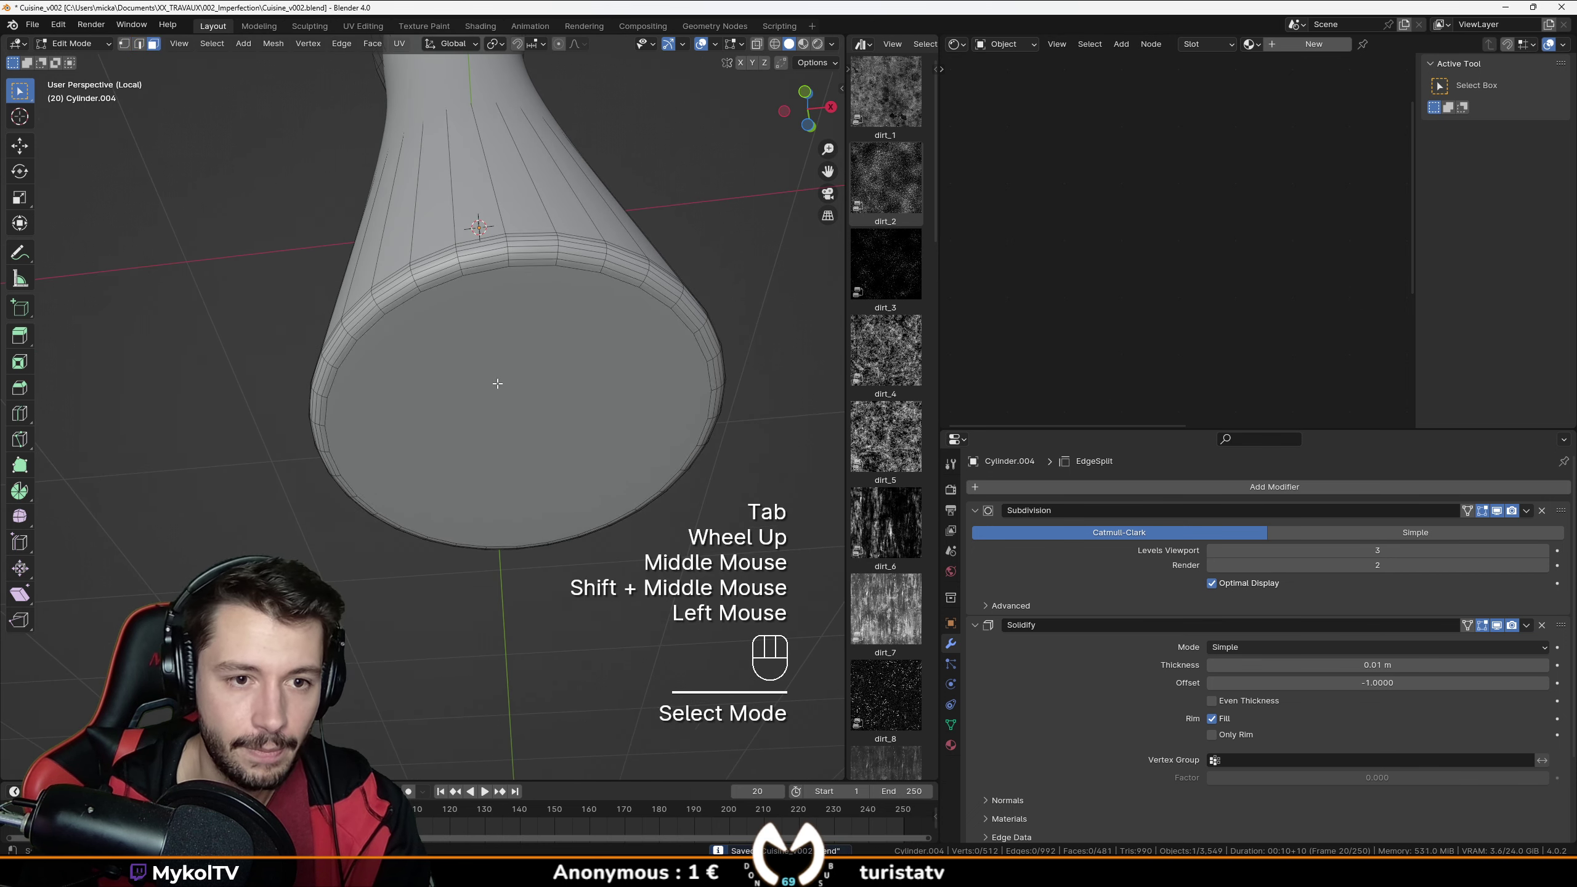
{"action": "double_click", "coordinate": [515, 403]}
{"action": "key", "text": "e"}
{"action": "key", "text": "s"}
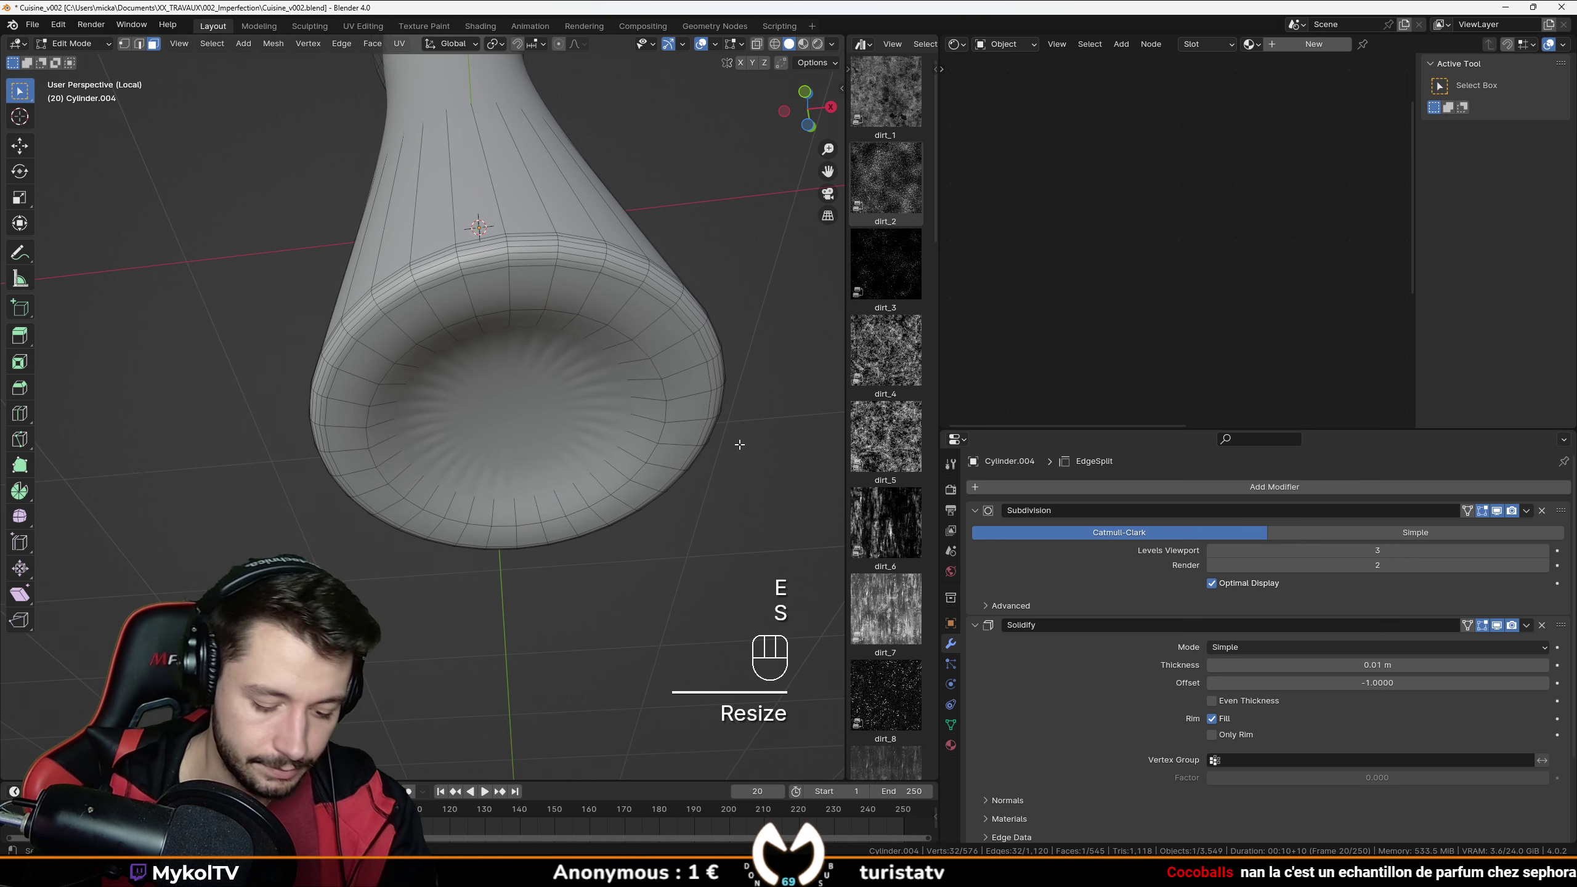
{"action": "key", "text": "i"}
{"action": "key", "text": "Tab"}
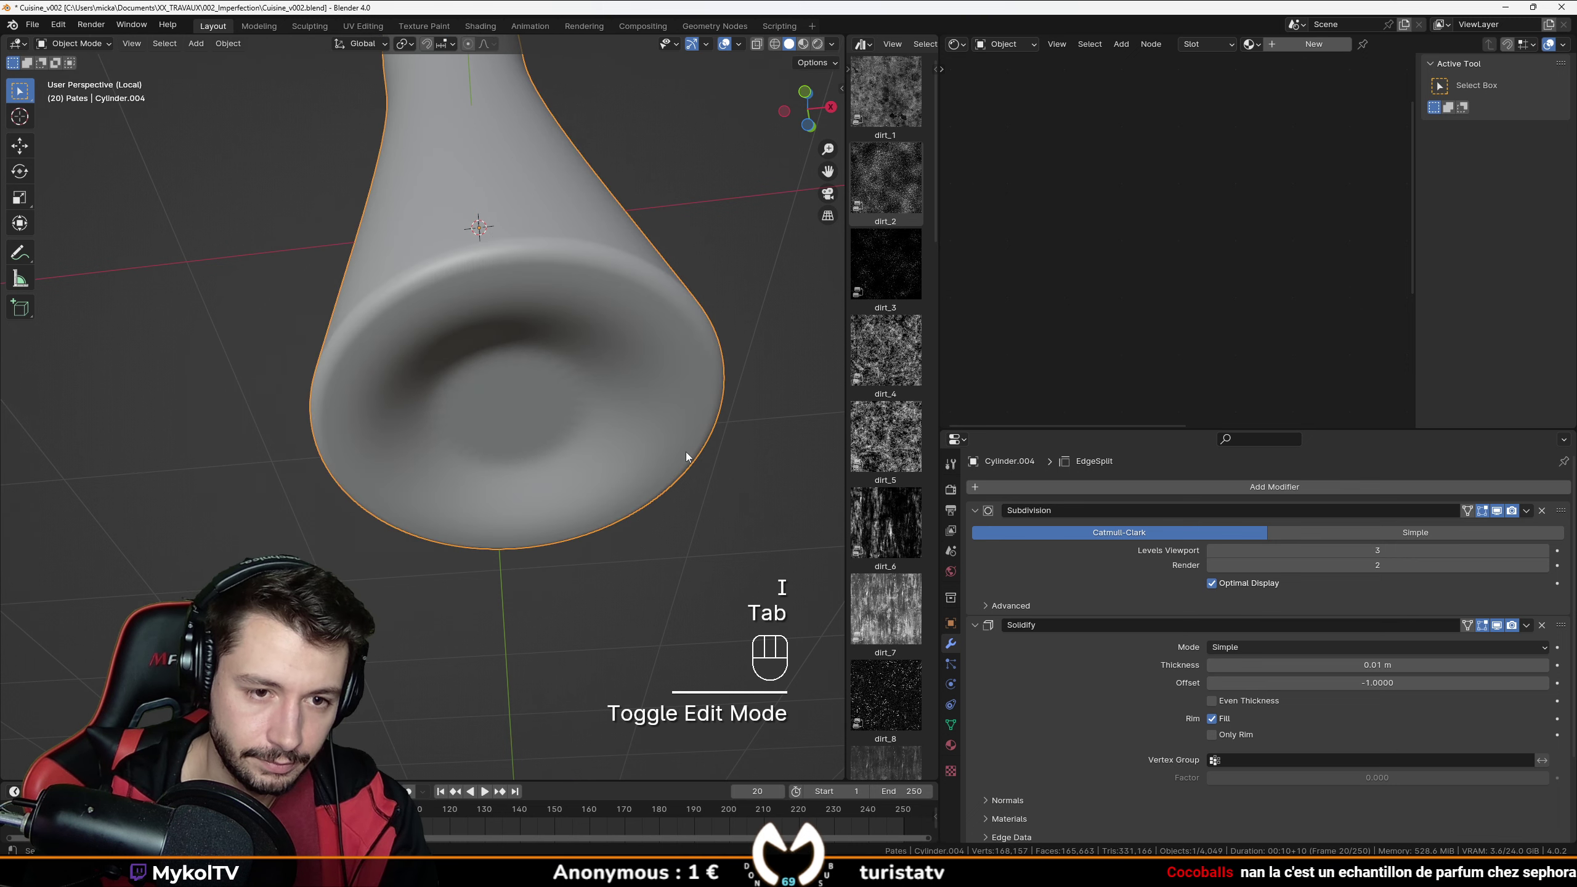
{"action": "middle_click_drag", "start_coordinate": [687, 456], "coordinate": [699, 457]}
{"action": "key", "text": "Tab"}
{"action": "key", "text": "i"}
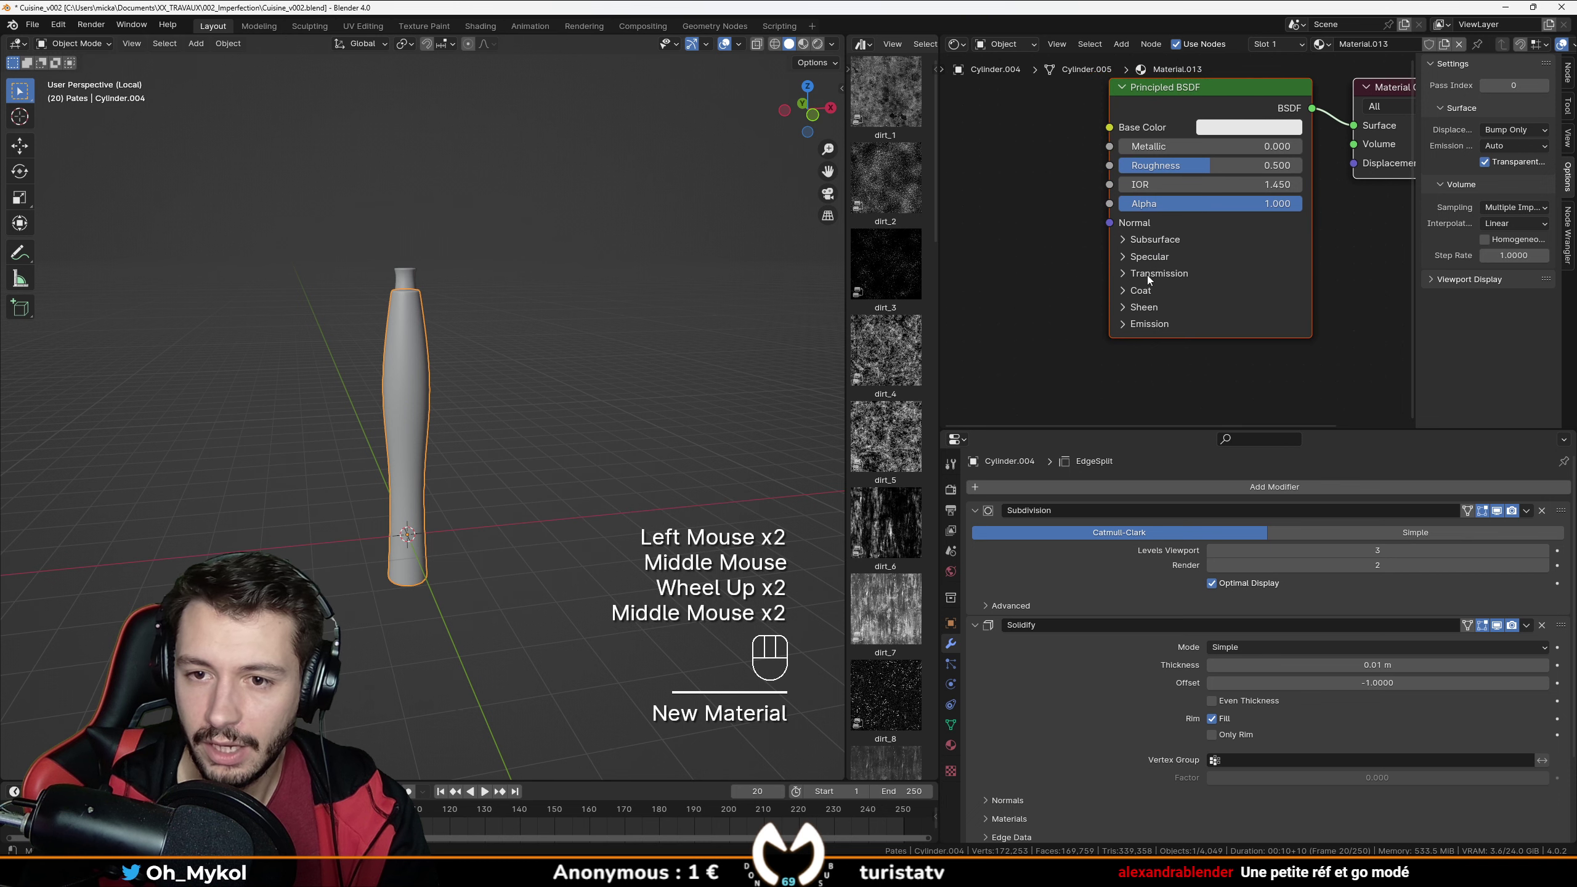
Set Material.013's Transmission weight to 1.000 and lower its Roughness.
{"action": "left_click", "coordinate": [1147, 275]}
{"action": "left_click_drag", "start_coordinate": [1202, 297], "coordinate": [656, 297]}
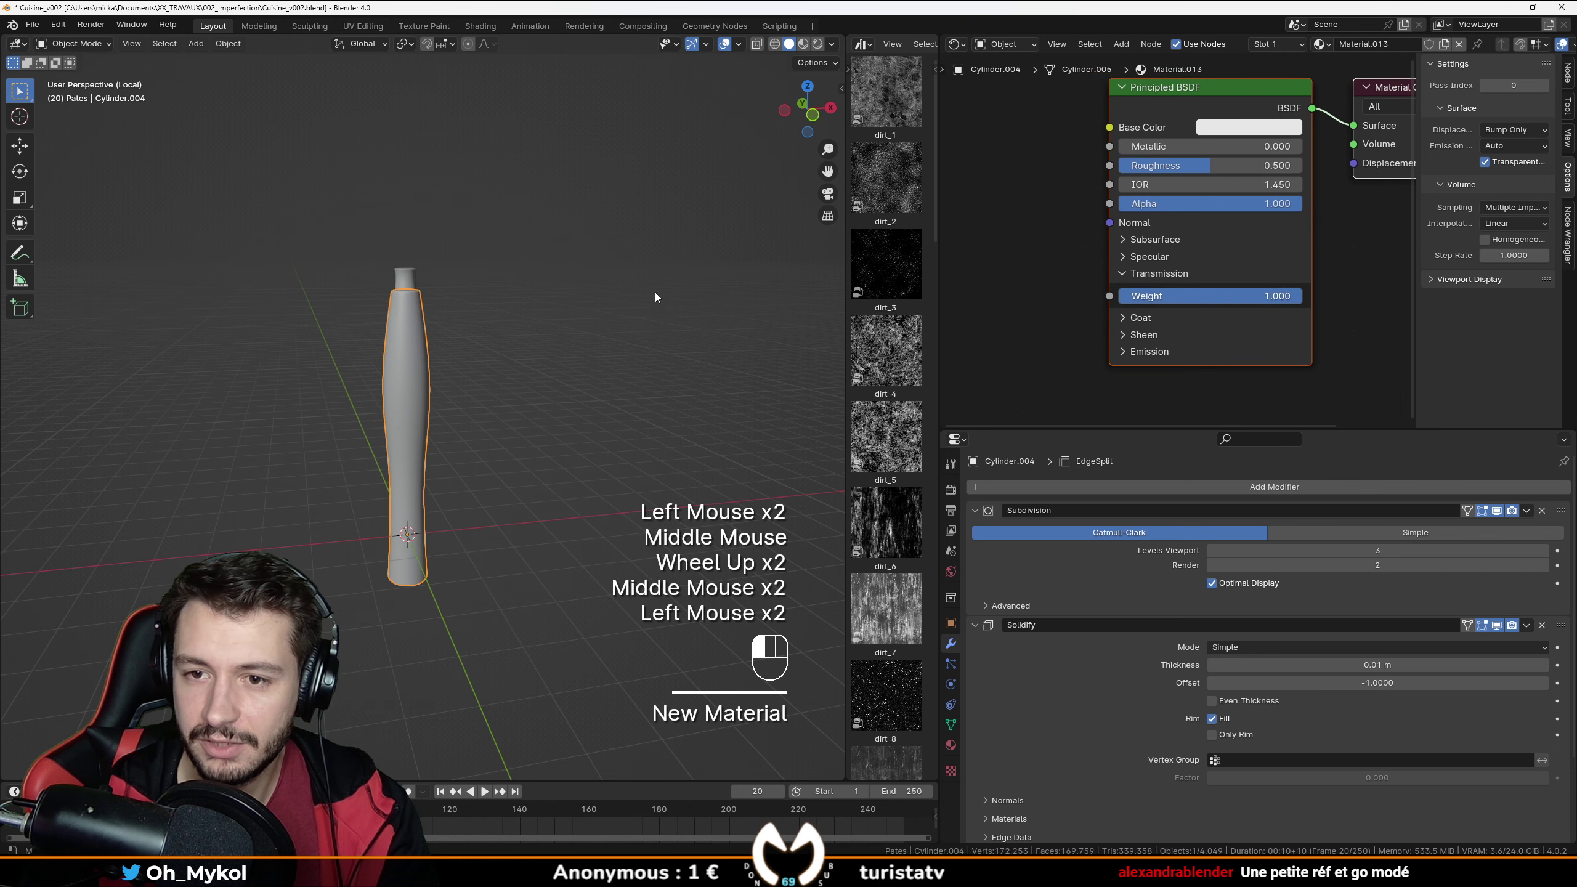
{"action": "left_click", "coordinate": [1184, 165]}
{"action": "type", "text": "0."}
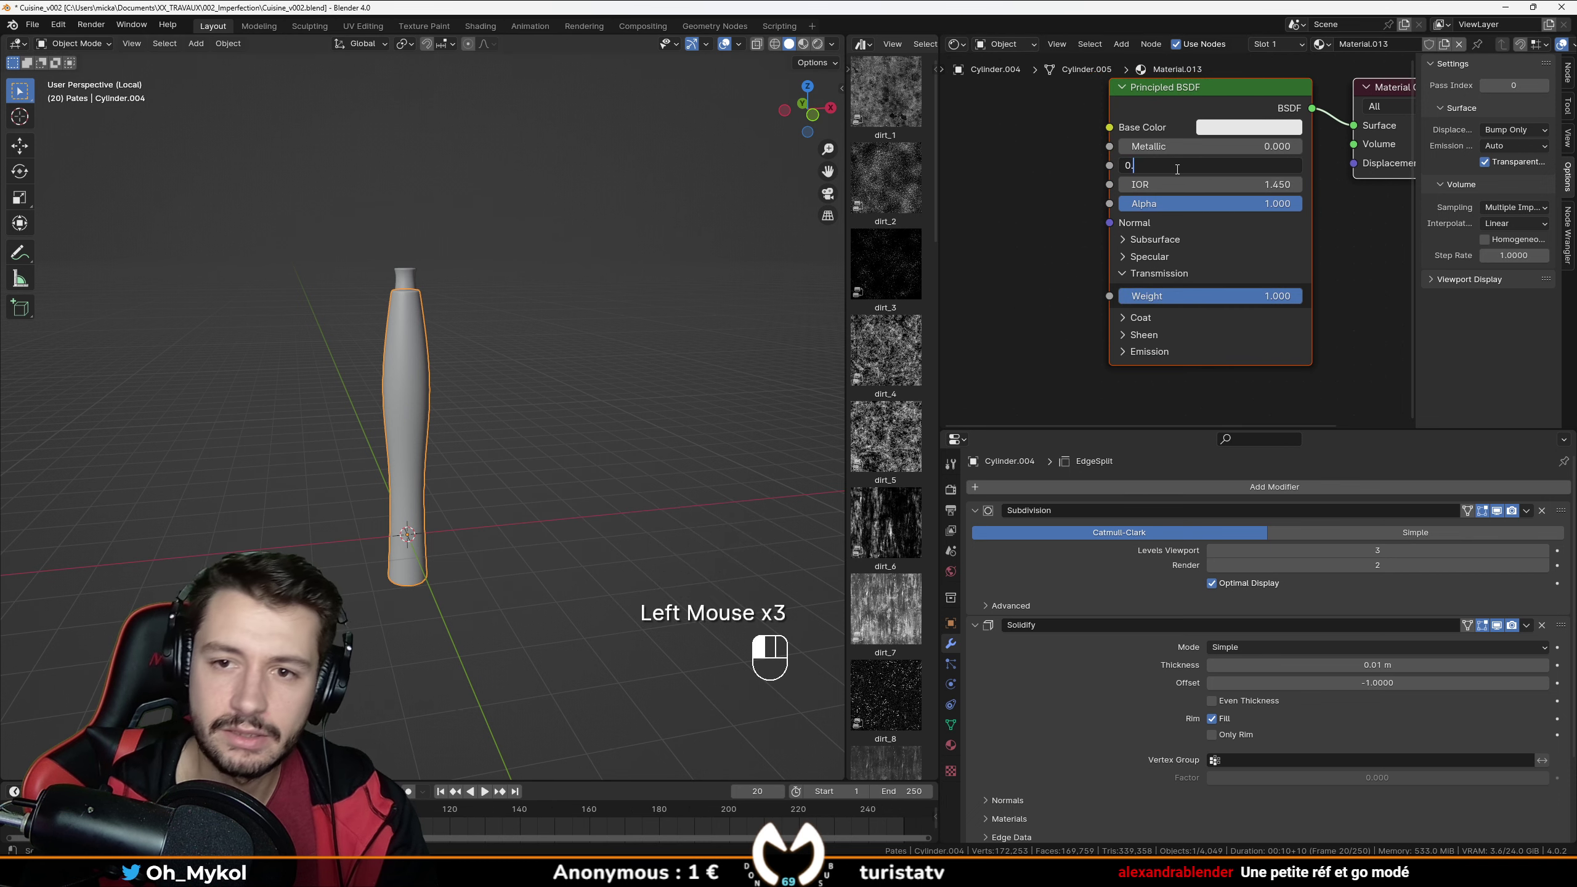
Select the bottle cap and assign it the existing Metal material.
{"action": "scroll", "coordinate": [485, 272], "scroll_direction": "up", "scroll_amount": 3}
{"action": "middle_click_drag", "start_coordinate": [486, 271], "coordinate": [504, 387], "text": "shift"}
{"action": "left_click", "coordinate": [471, 448]}
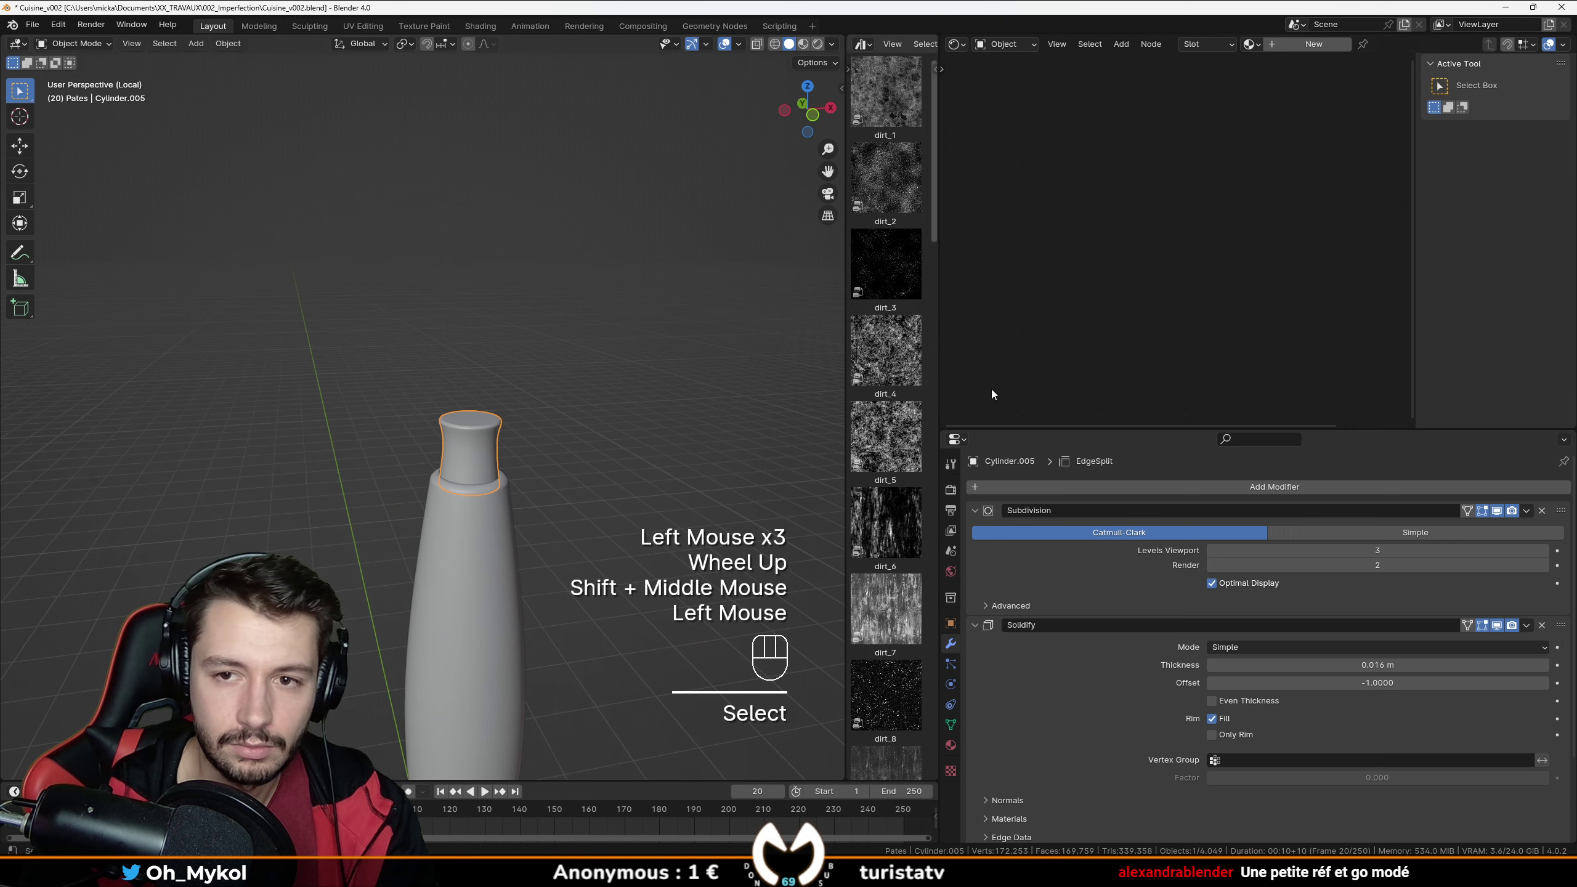
{"action": "left_click", "coordinate": [950, 745]}
{"action": "left_click", "coordinate": [976, 547]}
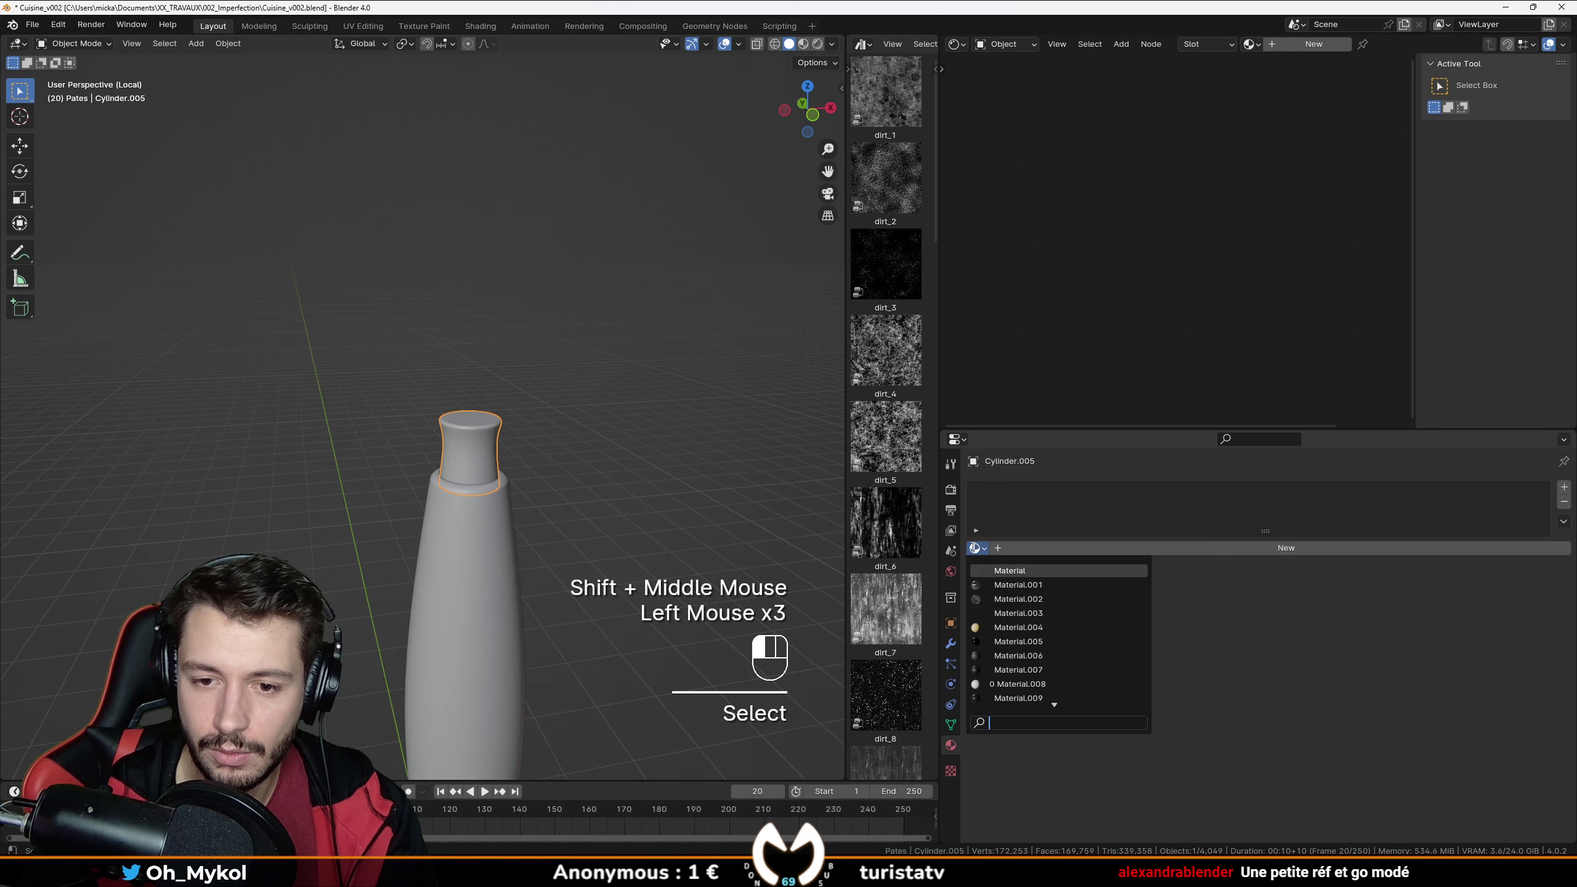
{"action": "key", "text": "BackSpace"}
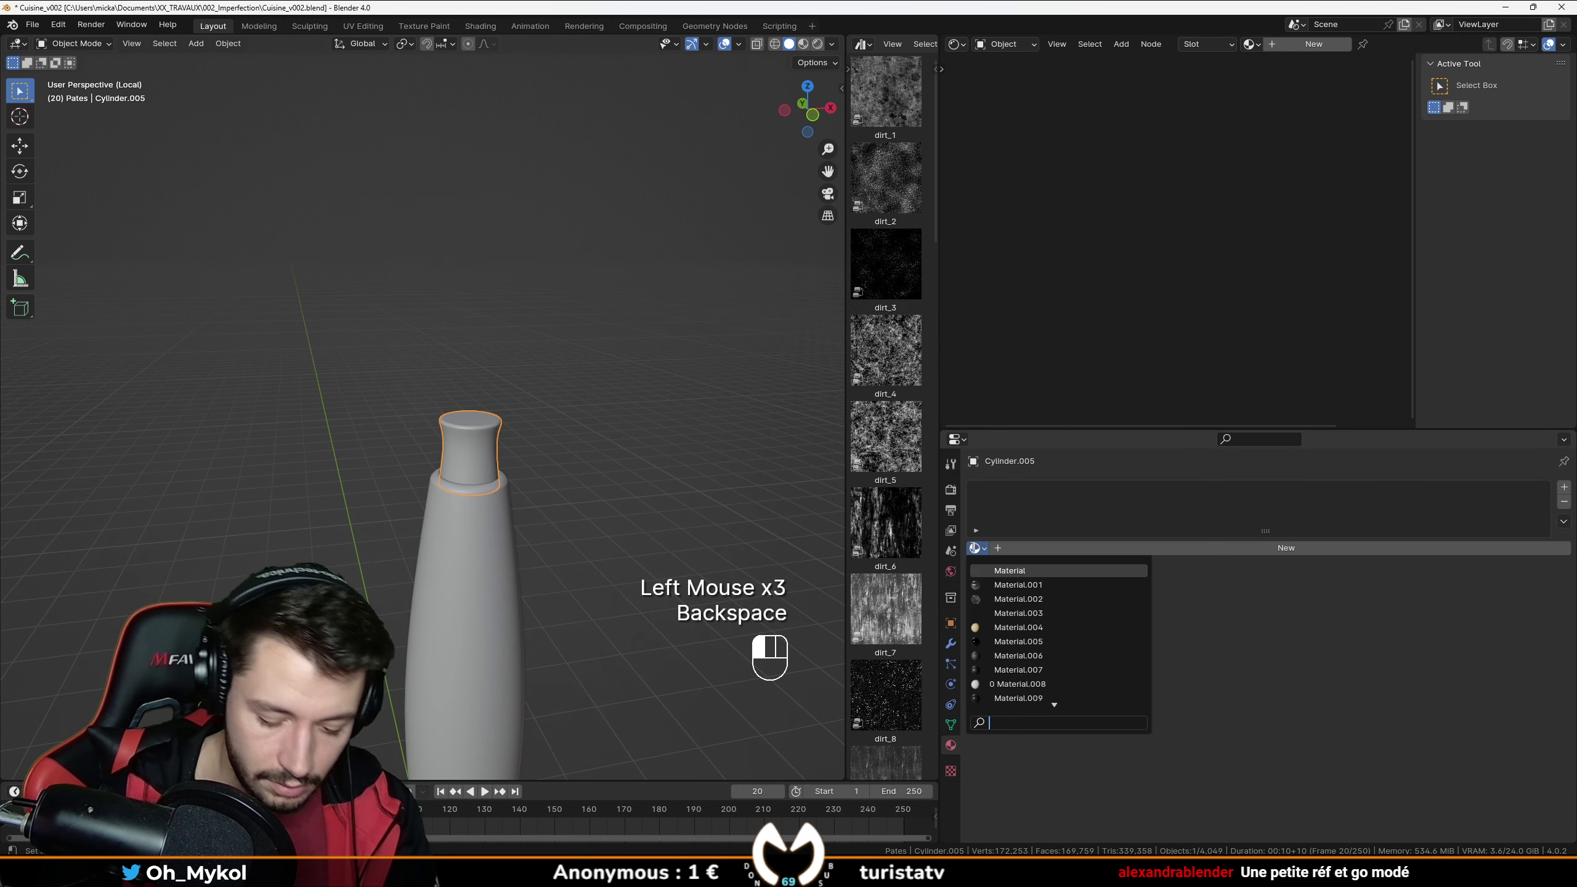
{"action": "type", "text": "met"}
{"action": "key", "text": "Return"}
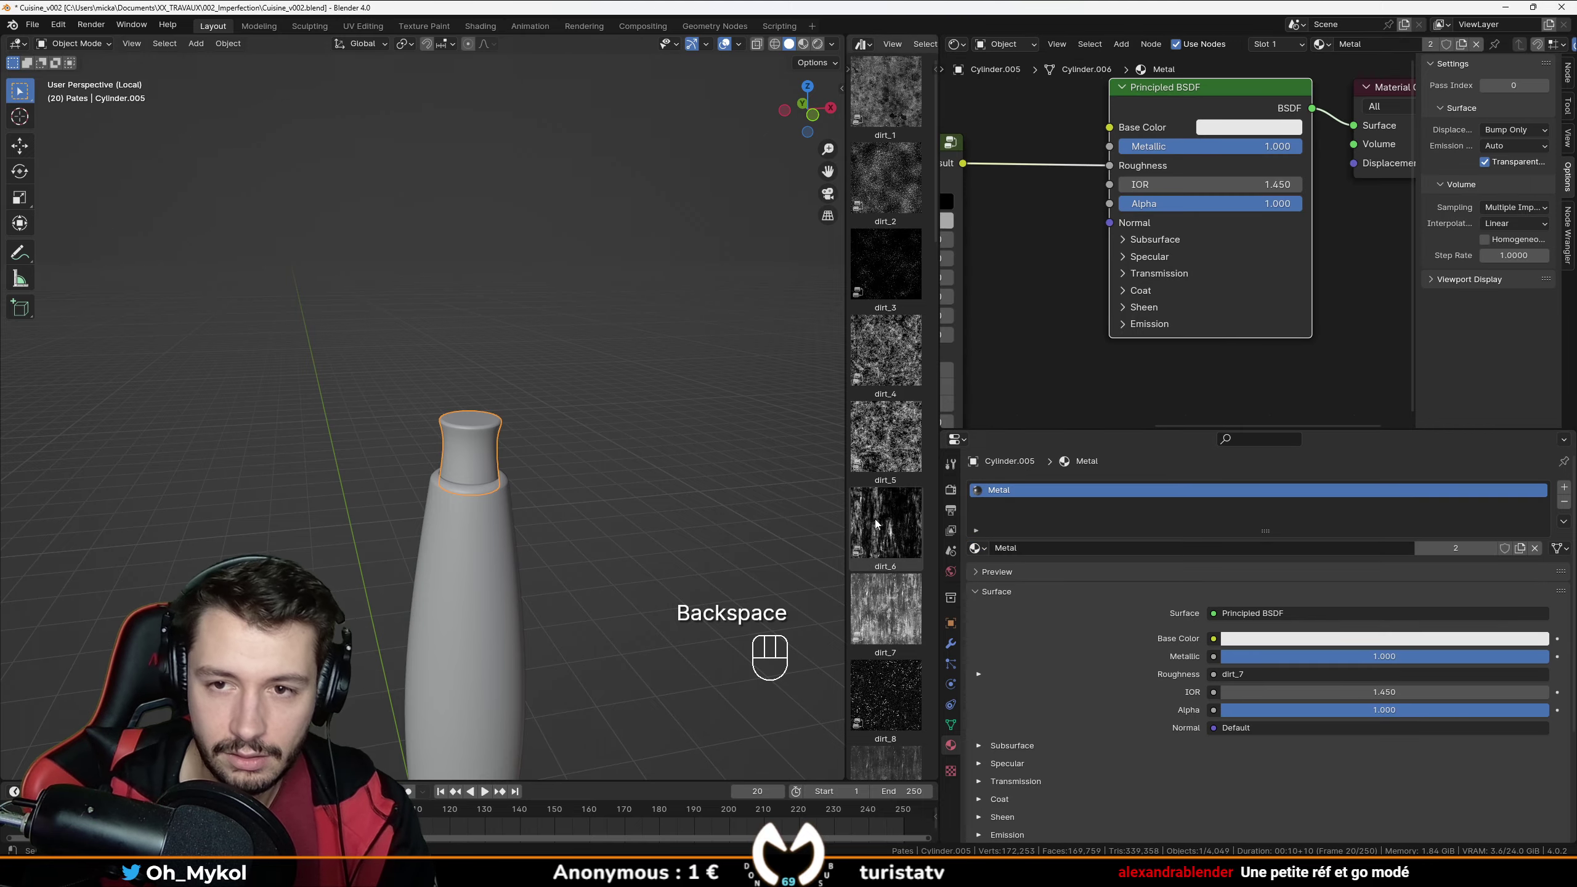
Check the metal cap in rendered view, then return to Material Preview with the cap selected.
{"action": "left_click", "coordinate": [817, 45]}
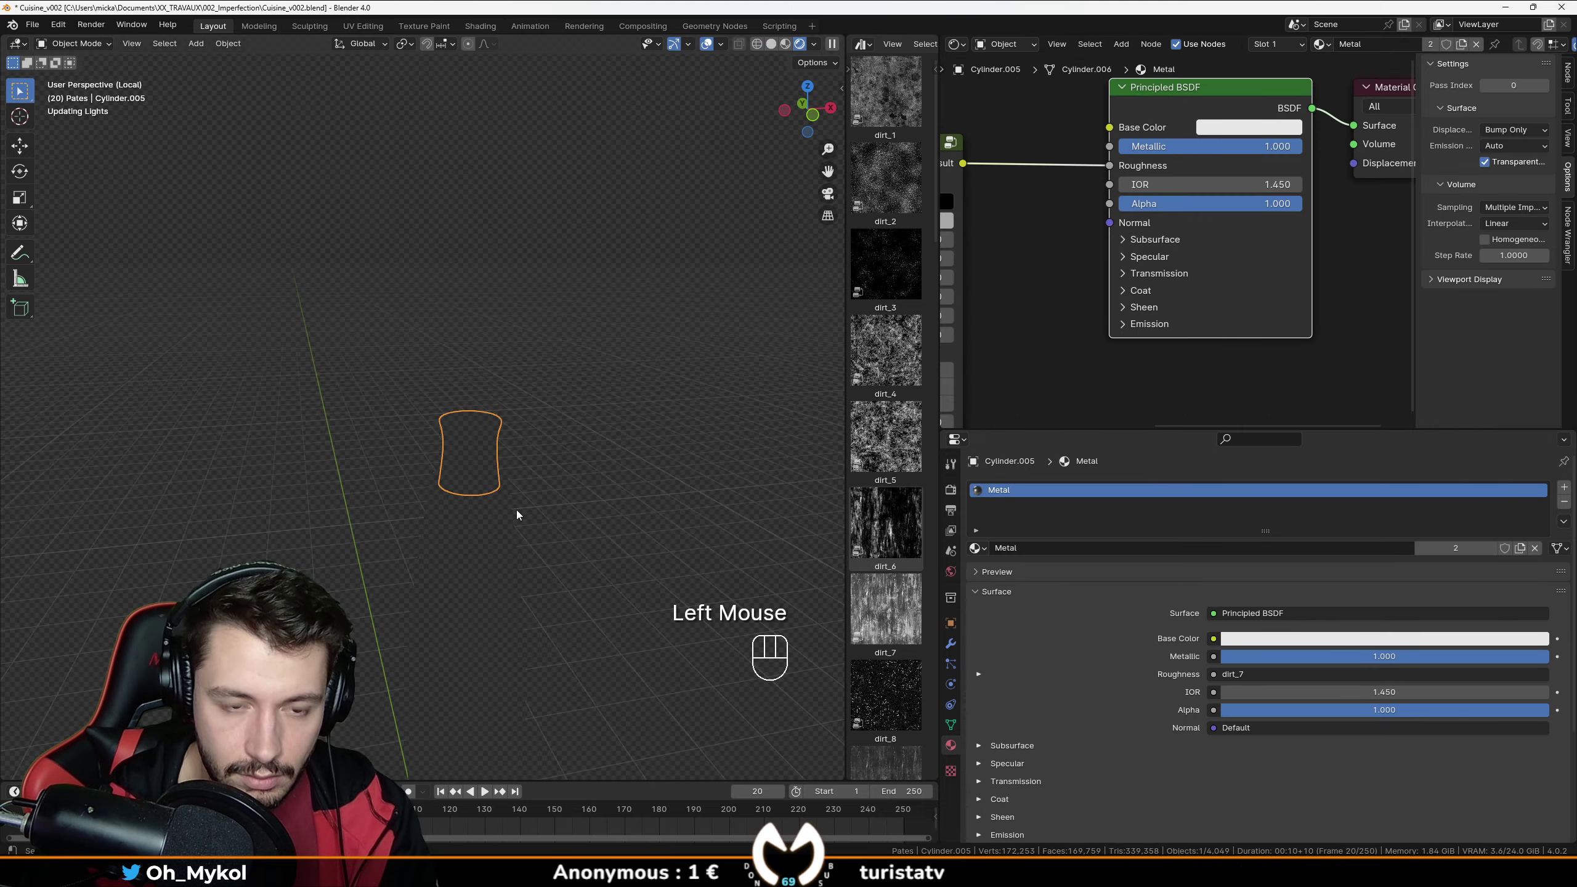
{"action": "scroll", "coordinate": [518, 514], "scroll_direction": "up", "scroll_amount": 2}
{"action": "middle_click_drag", "start_coordinate": [511, 493], "coordinate": [455, 442], "text": "shift"}
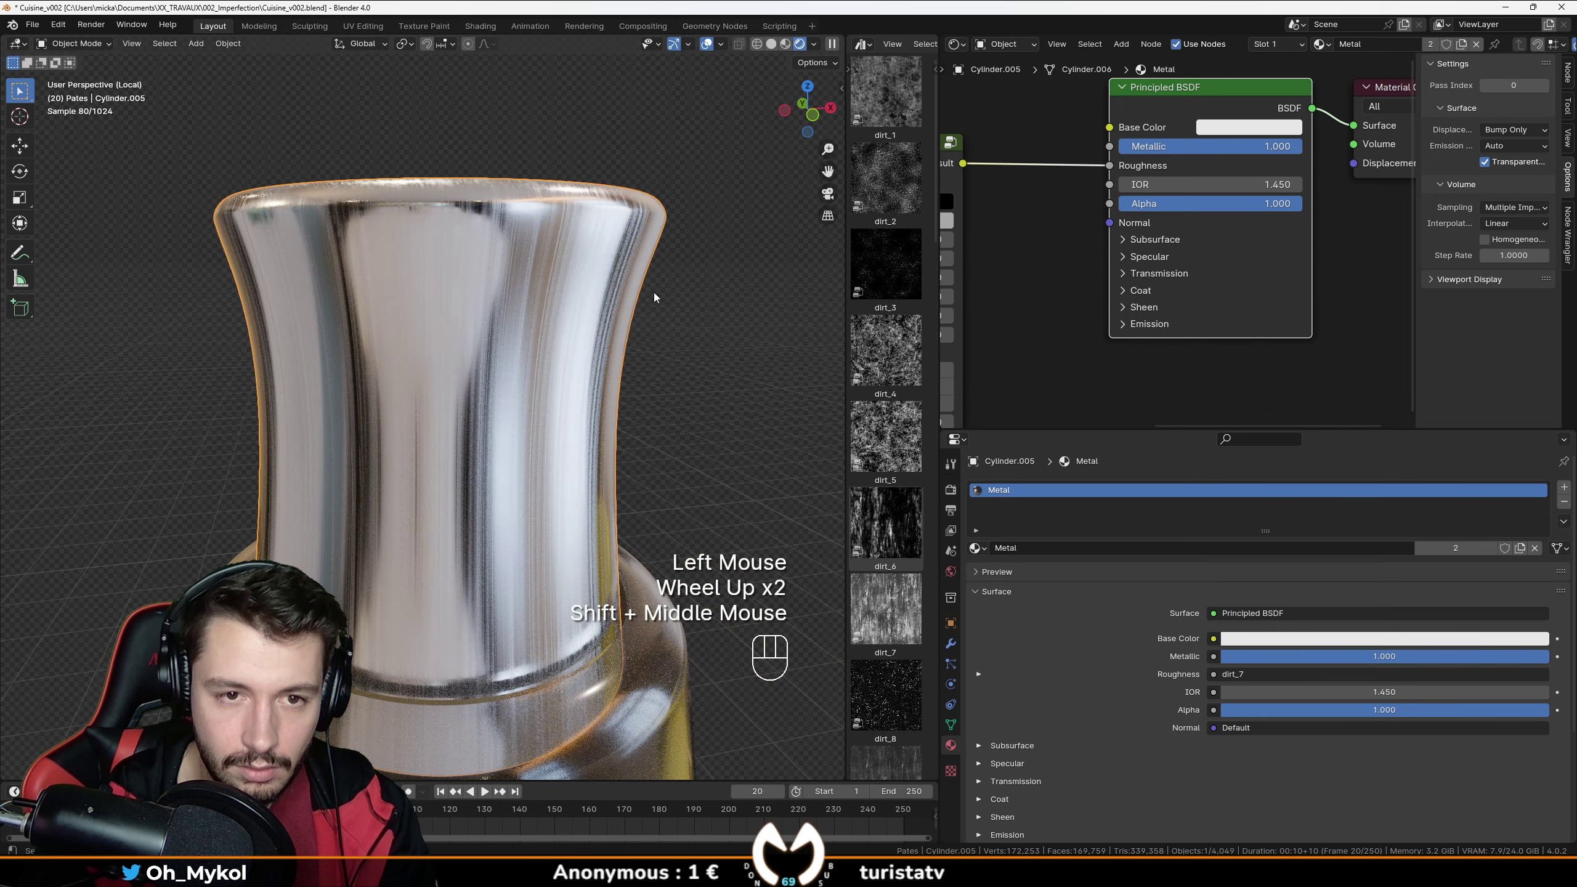
{"action": "scroll", "coordinate": [655, 299], "scroll_direction": "down", "scroll_amount": 1}
{"action": "left_click", "coordinate": [786, 44]}
{"action": "left_click", "coordinate": [437, 407]}
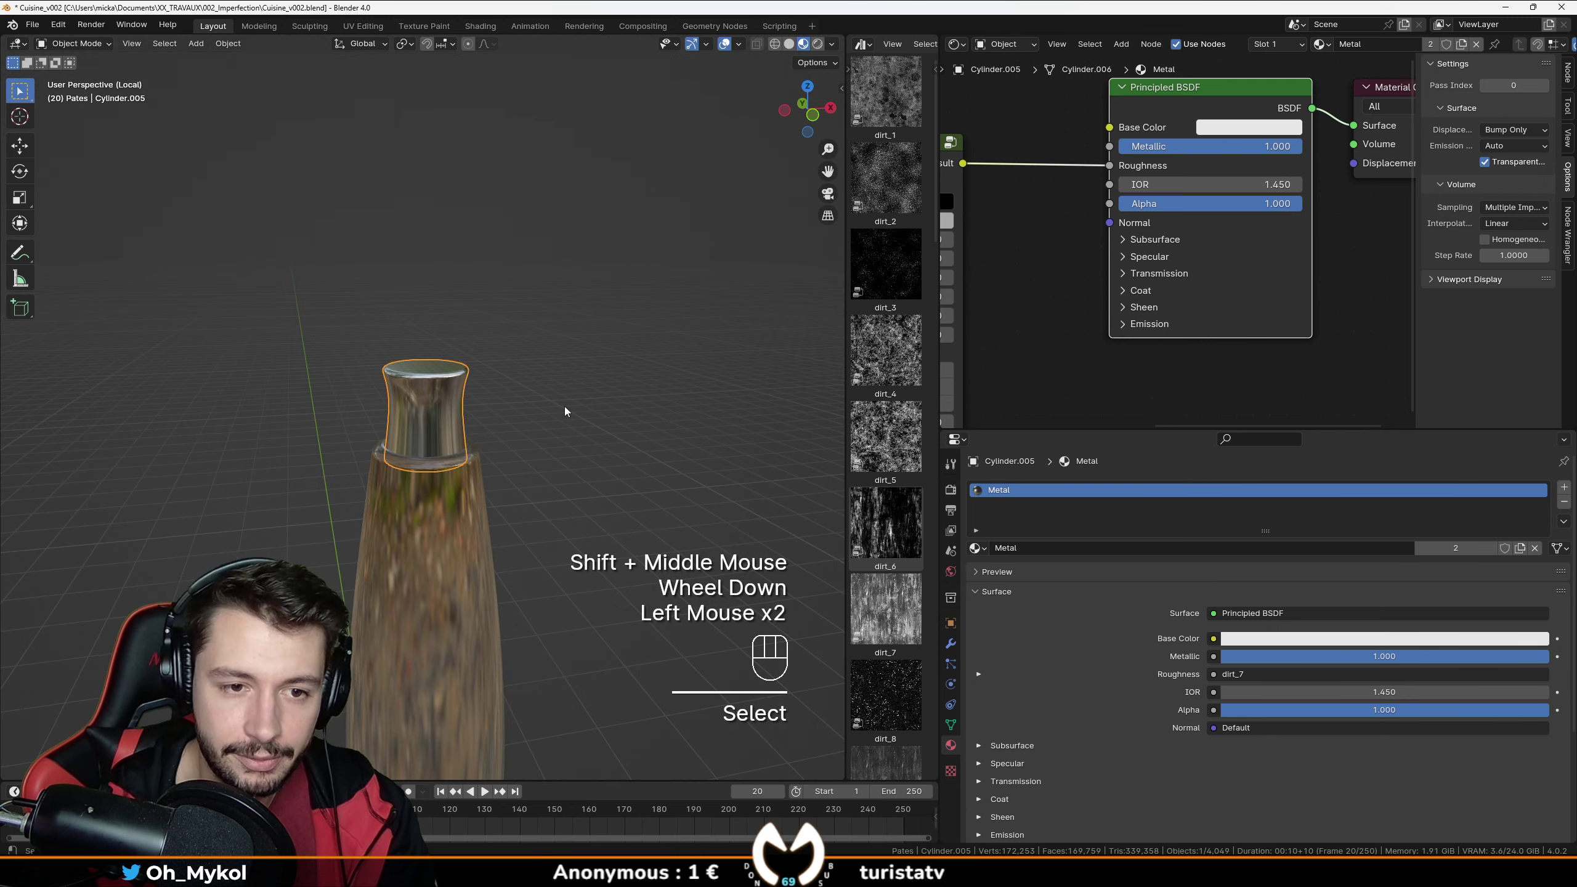
Select the cap's rim edge loops and mark them as seams.
{"action": "key", "text": "KP_Decimal"}
{"action": "middle_click_drag", "start_coordinate": [498, 414], "coordinate": [464, 434]}
{"action": "scroll", "coordinate": [354, 432], "scroll_direction": "down", "scroll_amount": 3}
{"action": "key", "text": "Tab"}
{"action": "key", "text": "a"}
{"action": "left_click", "coordinate": [464, 434], "text": "alt"}
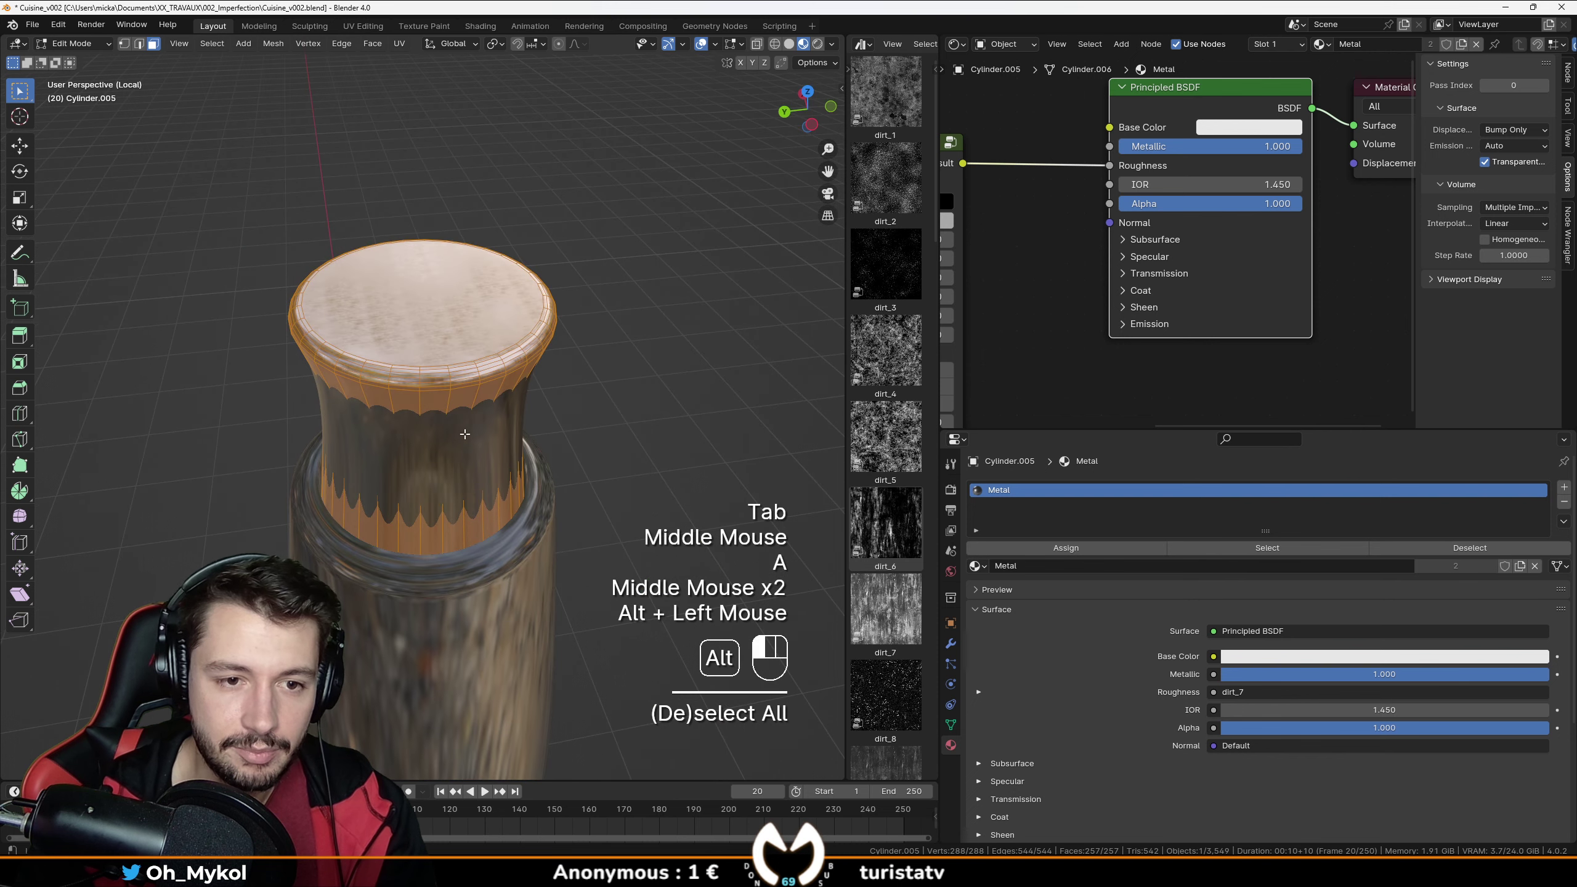
{"action": "left_click", "coordinate": [139, 44]}
{"action": "left_click", "coordinate": [441, 461], "text": "alt"}
{"action": "left_click", "coordinate": [442, 463], "text": "alt"}
{"action": "left_click", "coordinate": [456, 370], "text": "alt+shift"}
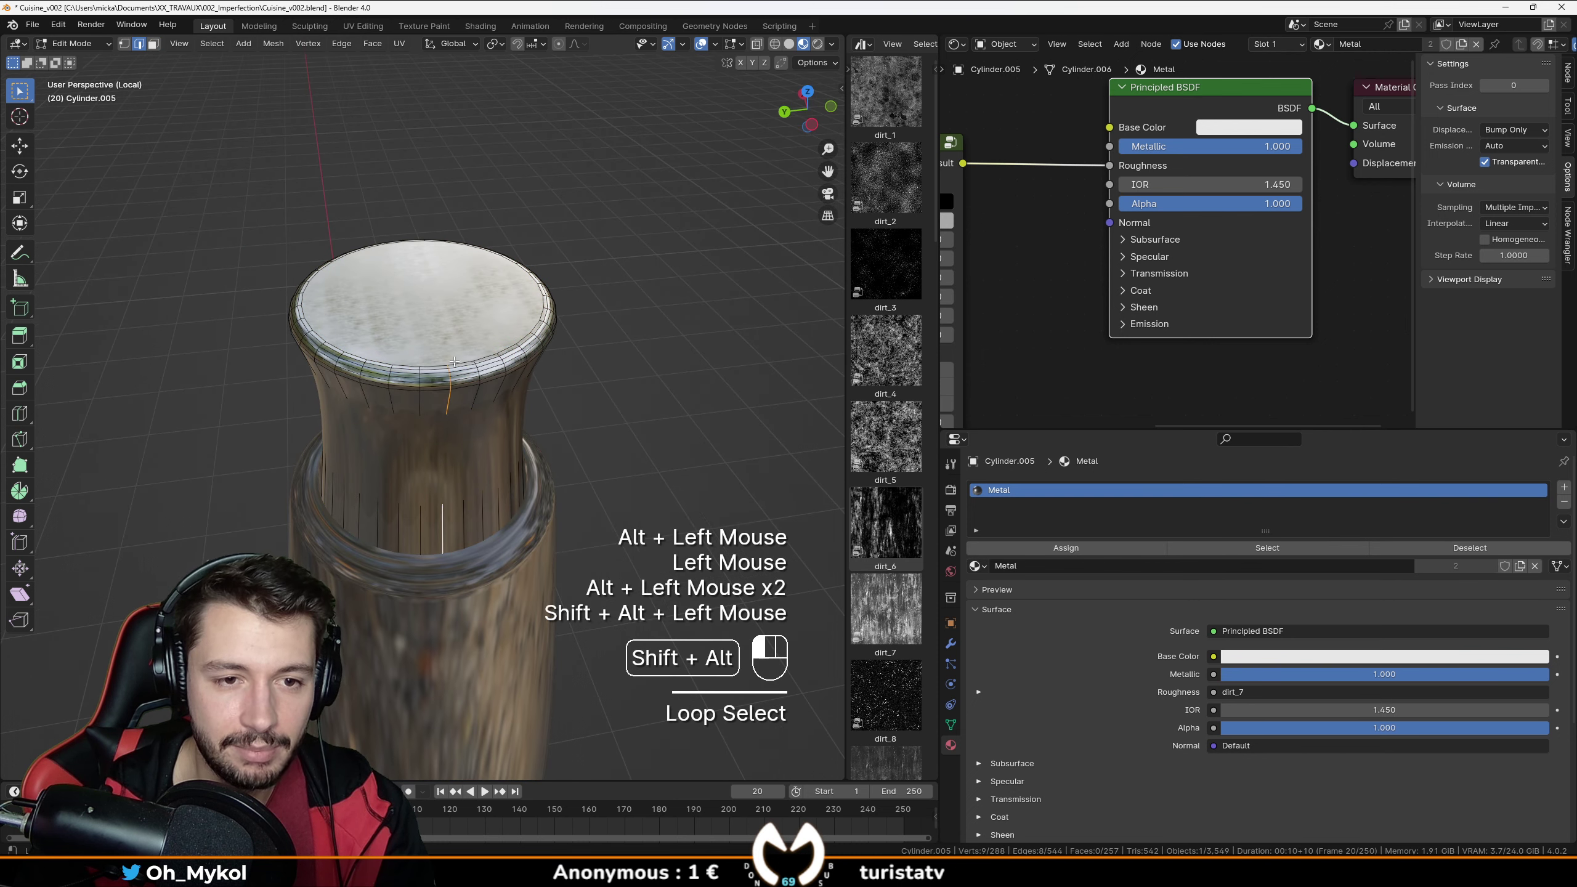
{"action": "key", "text": "ctrl+e"}
{"action": "left_click", "coordinate": [455, 367]}
Leave Edit Mode and orbit to inspect the dirt texture on the cap.
{"action": "key", "text": "Tab"}
{"action": "scroll", "coordinate": [547, 398], "scroll_direction": "down", "scroll_amount": 2}
{"action": "middle_click_drag", "start_coordinate": [546, 397], "coordinate": [555, 351]}
{"action": "scroll", "coordinate": [521, 435], "scroll_direction": "up", "scroll_amount": 2}
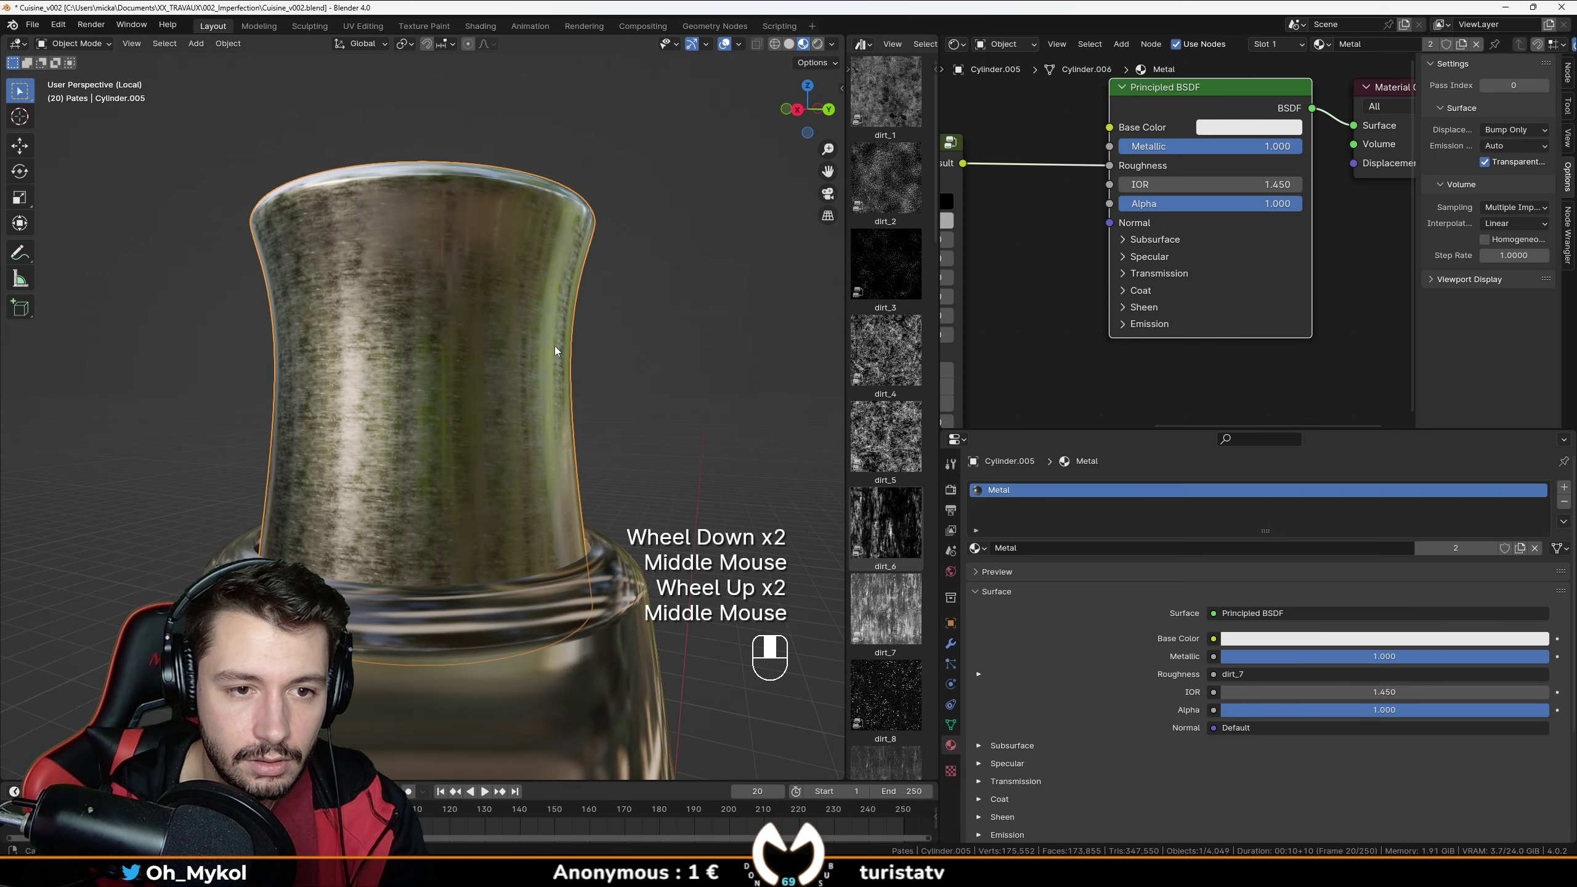
Select all of the cap's faces and switch the editor to the UV Editor.
{"action": "left_click", "coordinate": [461, 331]}
{"action": "key", "text": "Tab"}
{"action": "key", "text": "a"}
{"action": "left_click", "coordinate": [957, 44]}
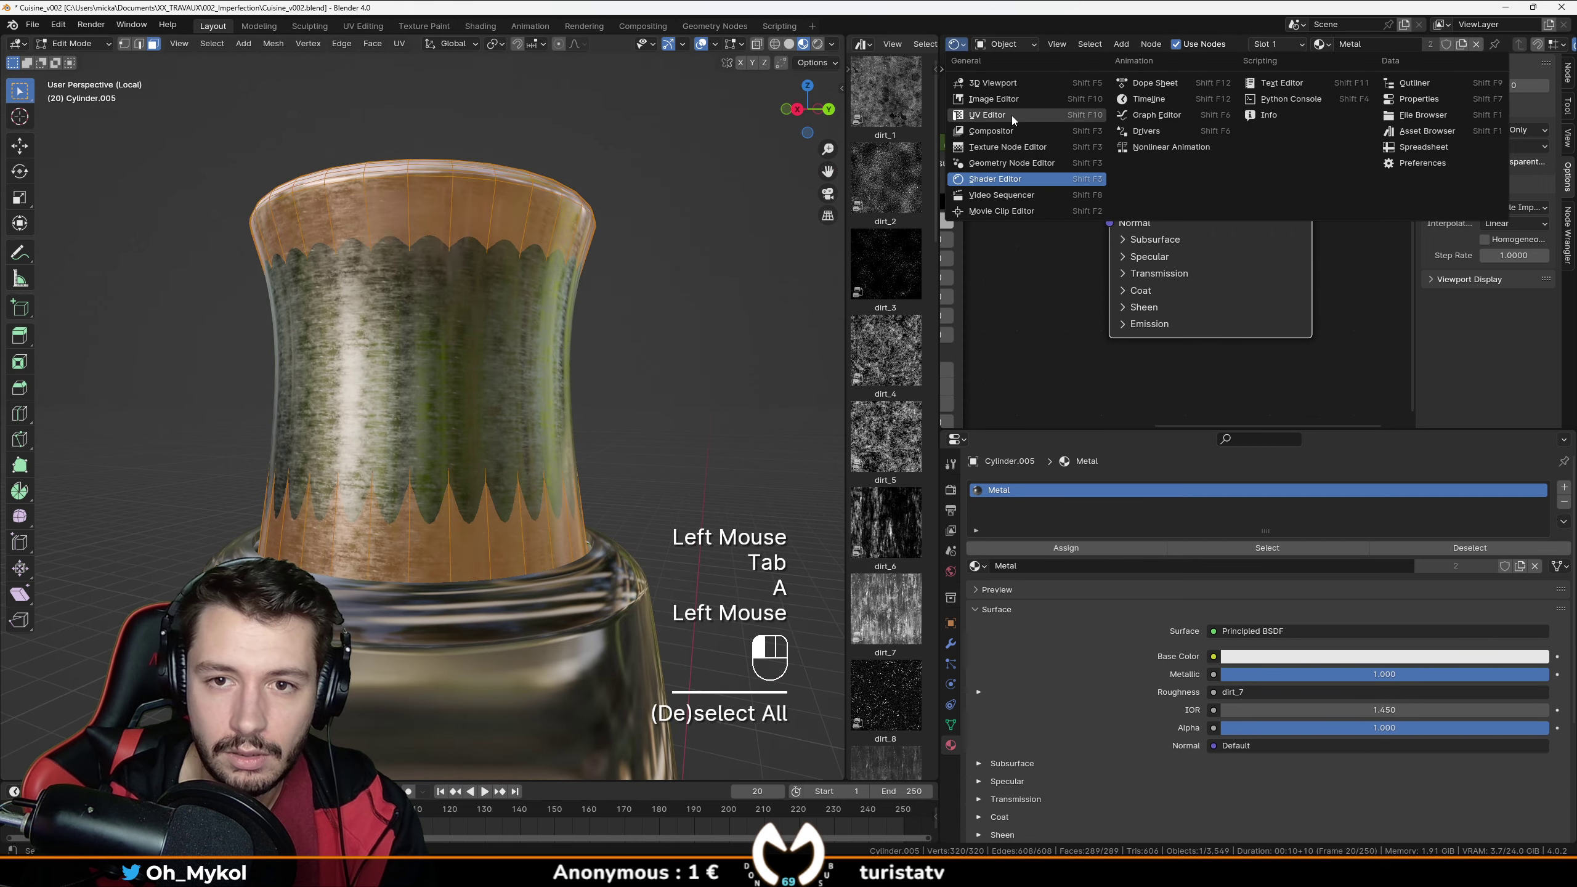
{"action": "left_click", "coordinate": [1011, 115]}
Exit Edit Mode, bring back the shader nodes, and select the bottle body.
{"action": "scroll", "coordinate": [1142, 275], "scroll_direction": "down", "scroll_amount": 2}
{"action": "key", "text": "Tab"}
{"action": "left_click", "coordinate": [956, 44]}
{"action": "left_click", "coordinate": [1011, 177]}
{"action": "scroll", "coordinate": [497, 435], "scroll_direction": "down", "scroll_amount": 5}
{"action": "left_click", "coordinate": [453, 509]}
{"action": "scroll", "coordinate": [496, 497], "scroll_direction": "down", "scroll_amount": 1}
{"action": "middle_click_drag", "start_coordinate": [596, 398], "coordinate": [575, 397]}
{"action": "left_click_drag", "start_coordinate": [846, 325], "coordinate": [641, 326]}
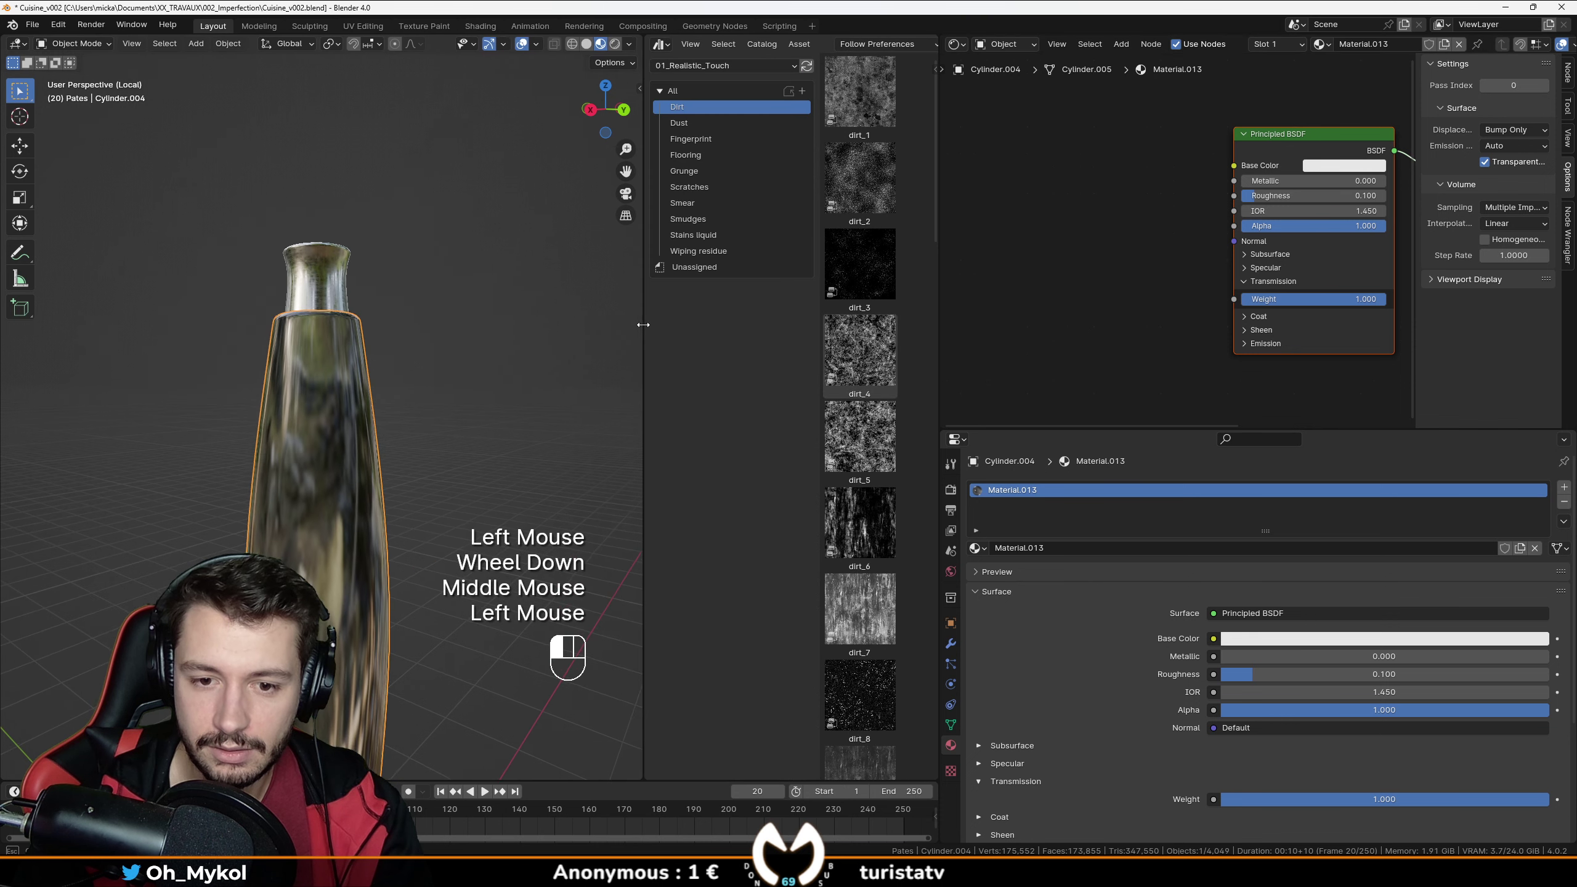
{"action": "scroll", "coordinate": [860, 645], "scroll_direction": "down", "scroll_amount": 1}
{"action": "scroll", "coordinate": [860, 645], "scroll_direction": "down", "scroll_amount": 6}
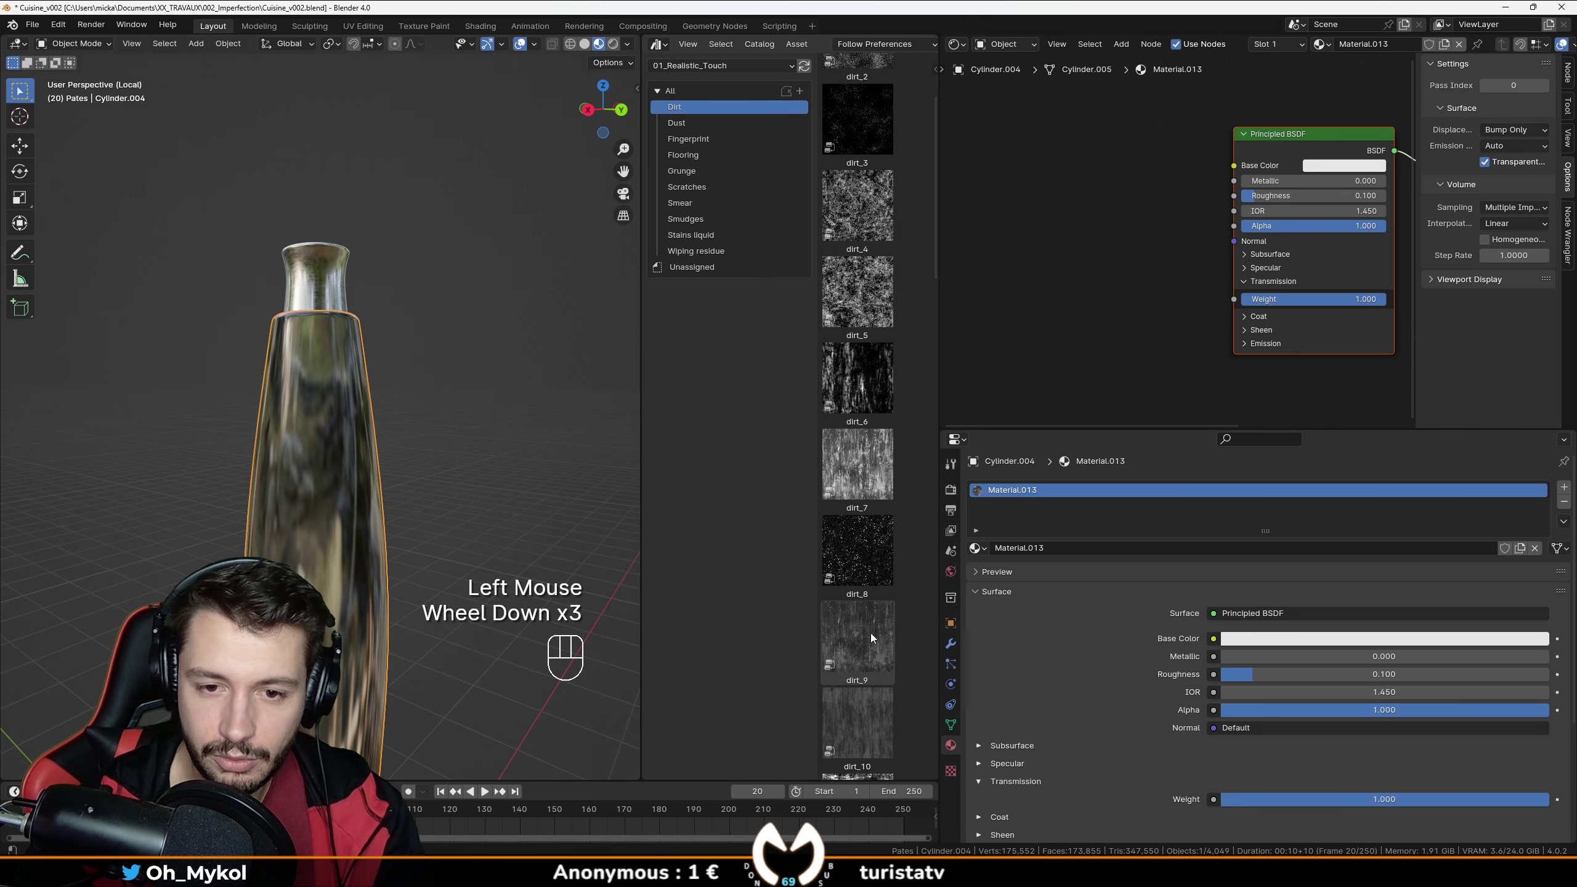
Drag the dirt_24 texture from the asset browser into the bottle's material.
{"action": "scroll", "coordinate": [874, 495], "scroll_direction": "down", "scroll_amount": 13}
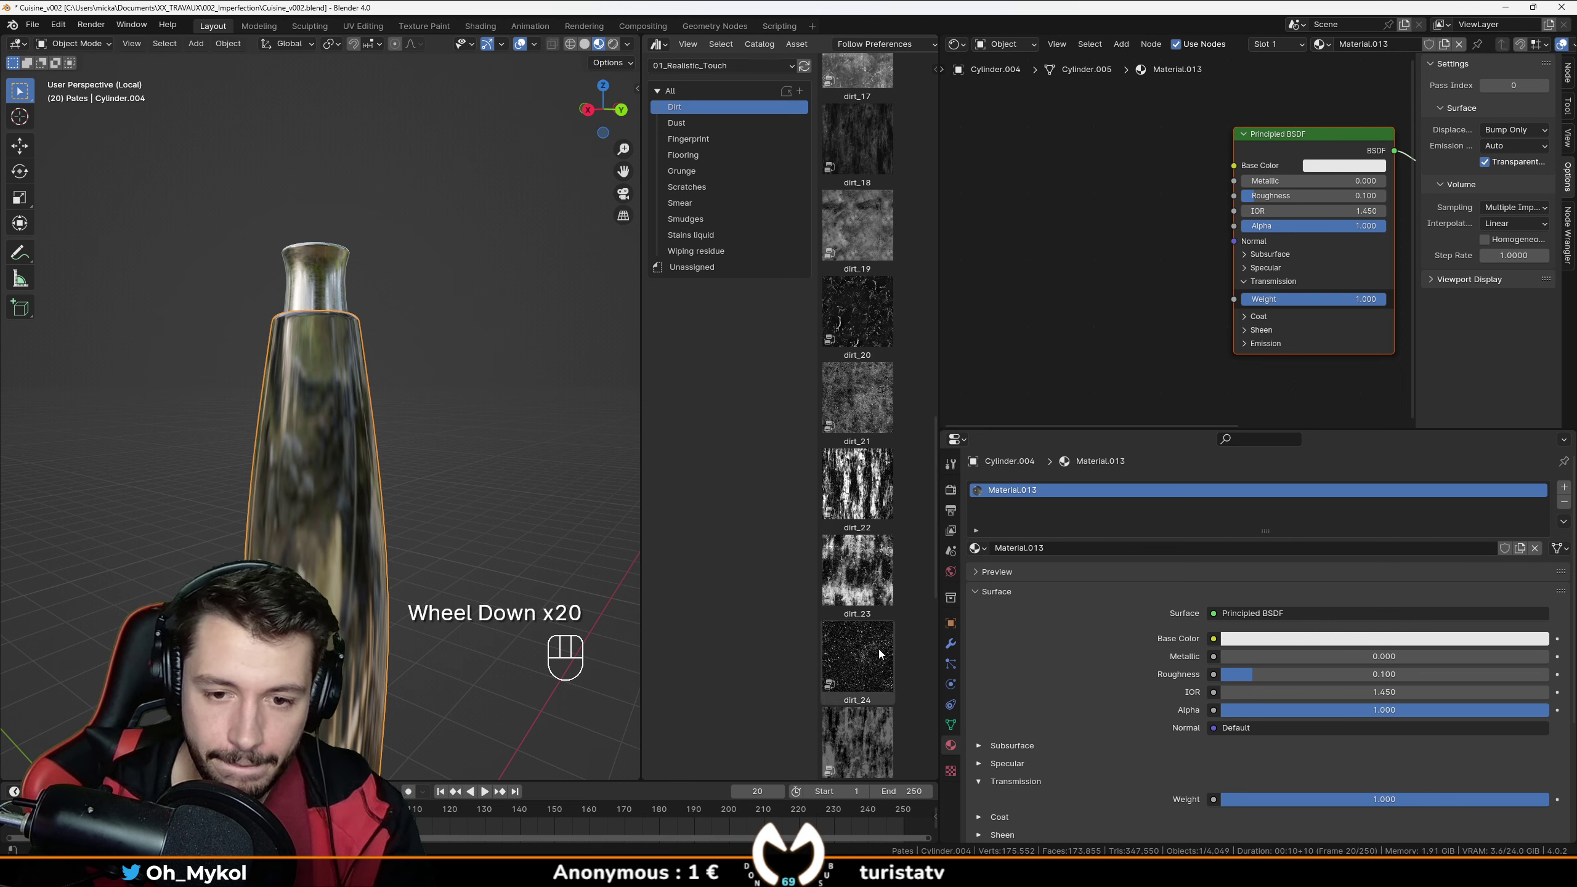
{"action": "left_click_drag", "start_coordinate": [860, 674], "coordinate": [1046, 199]}
{"action": "scroll", "coordinate": [1043, 200], "scroll_direction": "down", "scroll_amount": 1}
{"action": "scroll", "coordinate": [1043, 200], "scroll_direction": "up", "scroll_amount": 2}
{"action": "scroll", "coordinate": [1043, 200], "scroll_direction": "down", "scroll_amount": 2}
Add a Texture Coordinate node and connect its UV output to dirt_24's Vector input.
{"action": "middle_click_drag", "start_coordinate": [1043, 201], "coordinate": [1056, 140]}
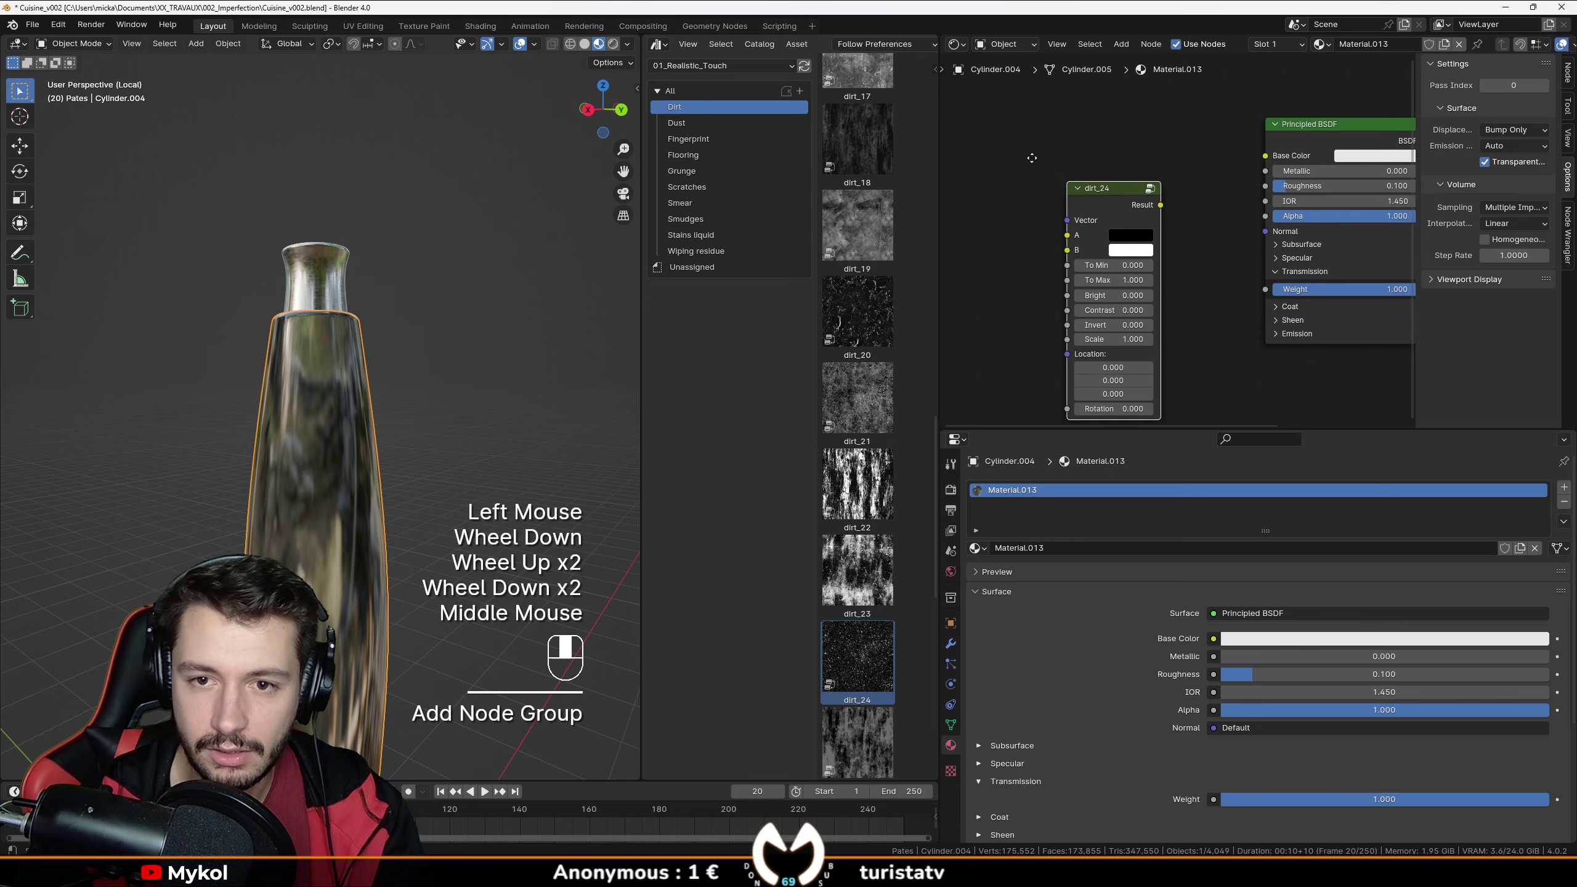
{"action": "key", "text": "shift+a"}
{"action": "type", "text": "o"}
{"action": "key", "text": "Return"}
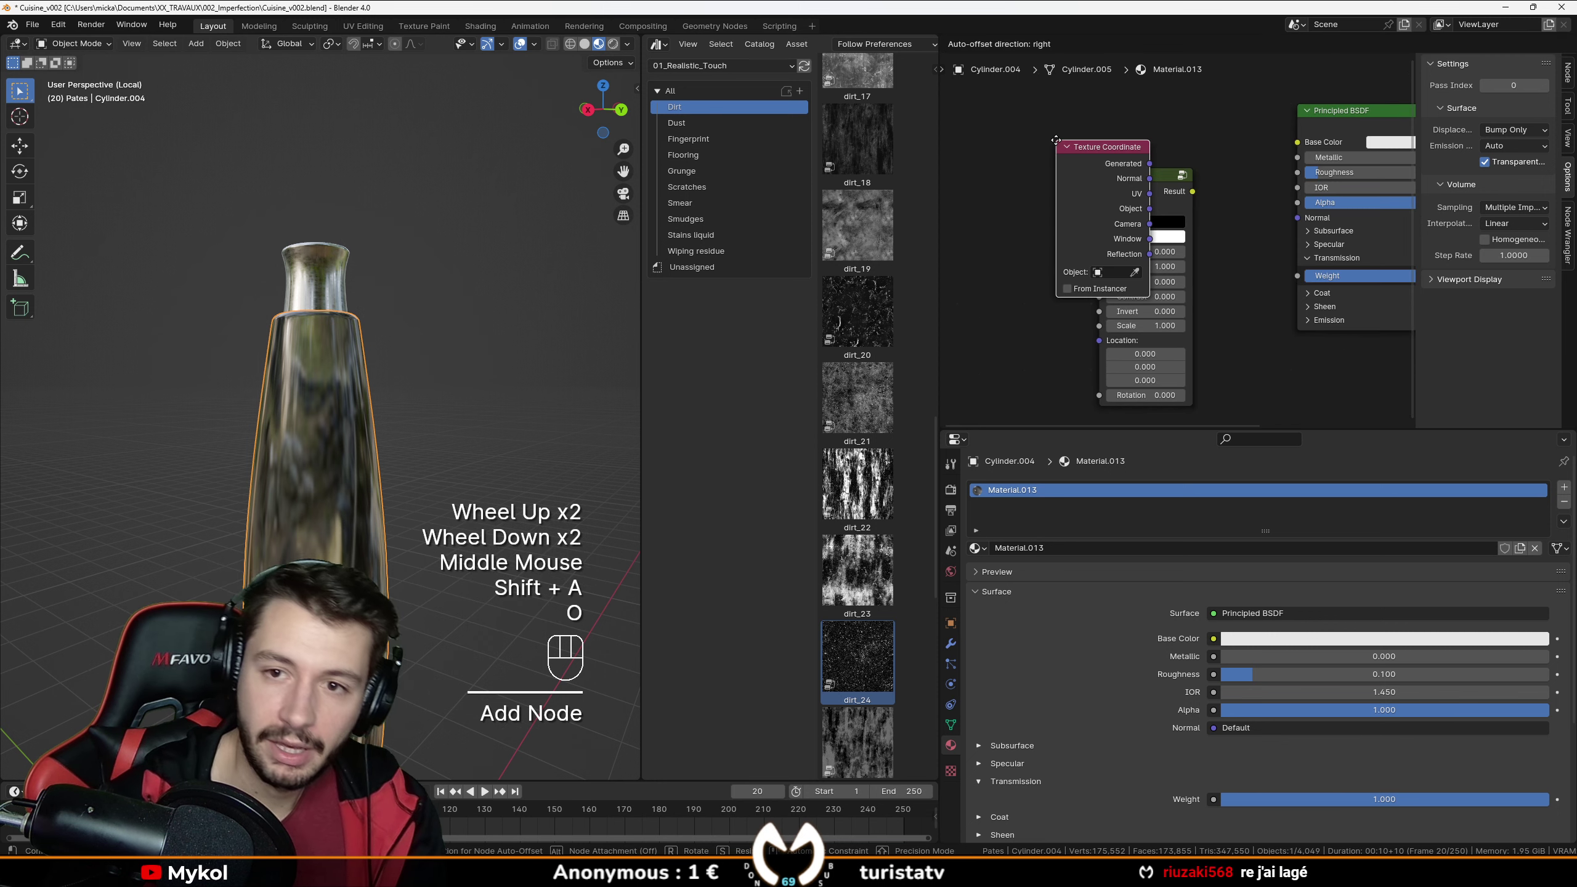
{"action": "left_click", "coordinate": [944, 172]}
{"action": "left_click_drag", "start_coordinate": [1036, 224], "coordinate": [1111, 209]}
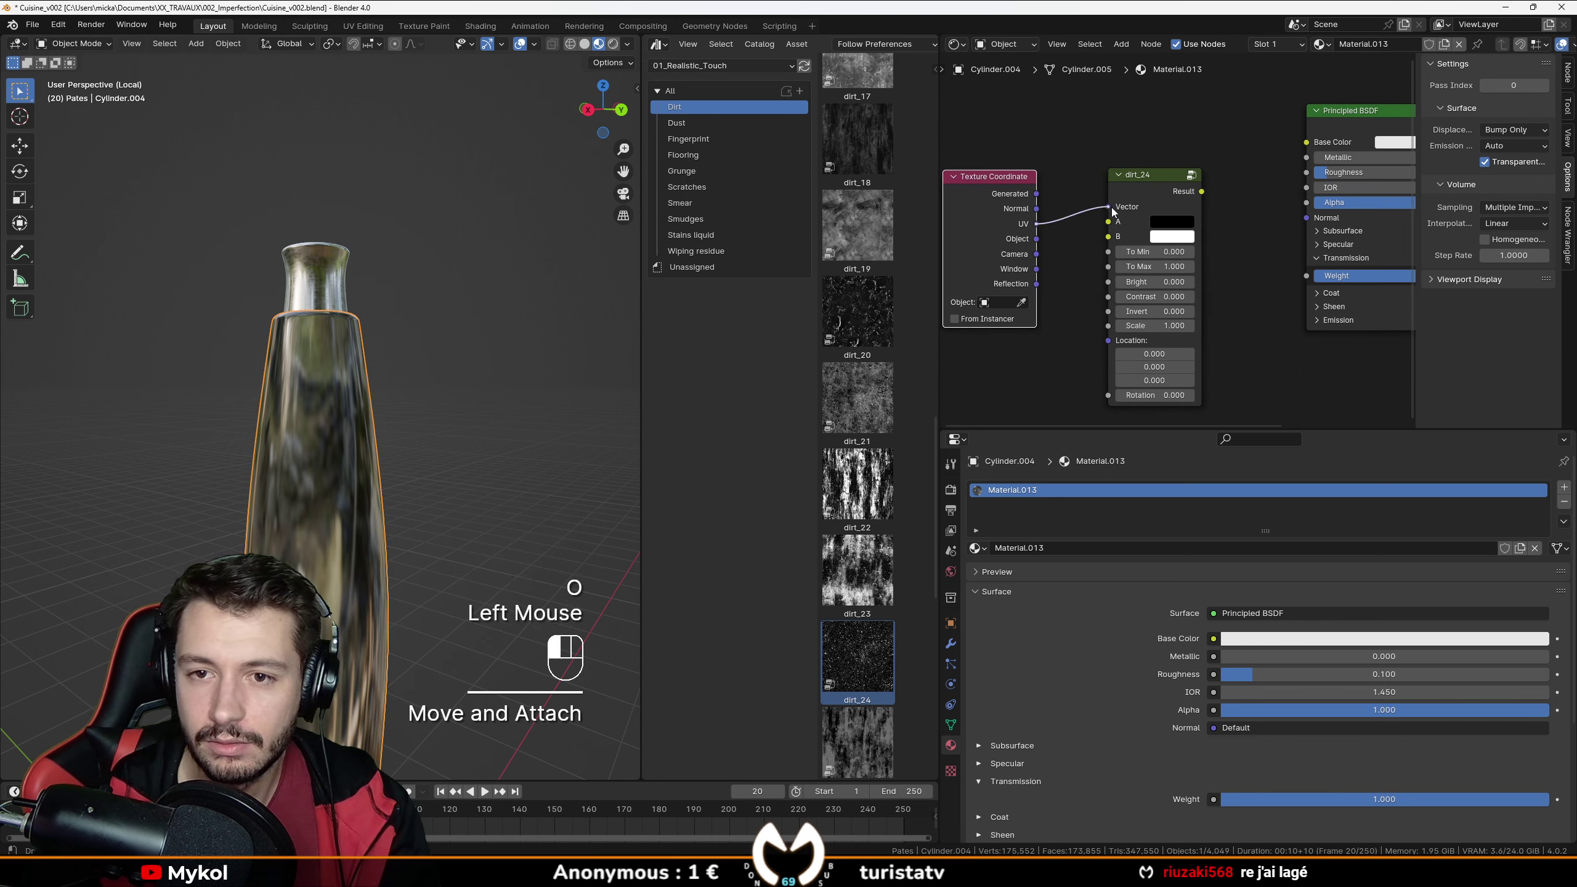
Preview dirt_24 on the bottle, then enter Edit Mode looking down the bottle.
{"action": "left_click", "coordinate": [1154, 176], "text": "ctrl+shift"}
{"action": "key", "text": "Tab"}
{"action": "middle_click_drag", "start_coordinate": [398, 348], "coordinate": [373, 472]}
{"action": "scroll", "coordinate": [360, 460], "scroll_direction": "up", "scroll_amount": 3}
{"action": "left_click", "coordinate": [360, 469], "text": "alt+shift"}
{"action": "key", "text": "ctrl+z"}
Mark the picked edge loop as a UV seam and unwrap the whole bottle mesh.
{"action": "left_click", "coordinate": [361, 469], "text": "alt+shift"}
{"action": "key", "text": "ctrl+e"}
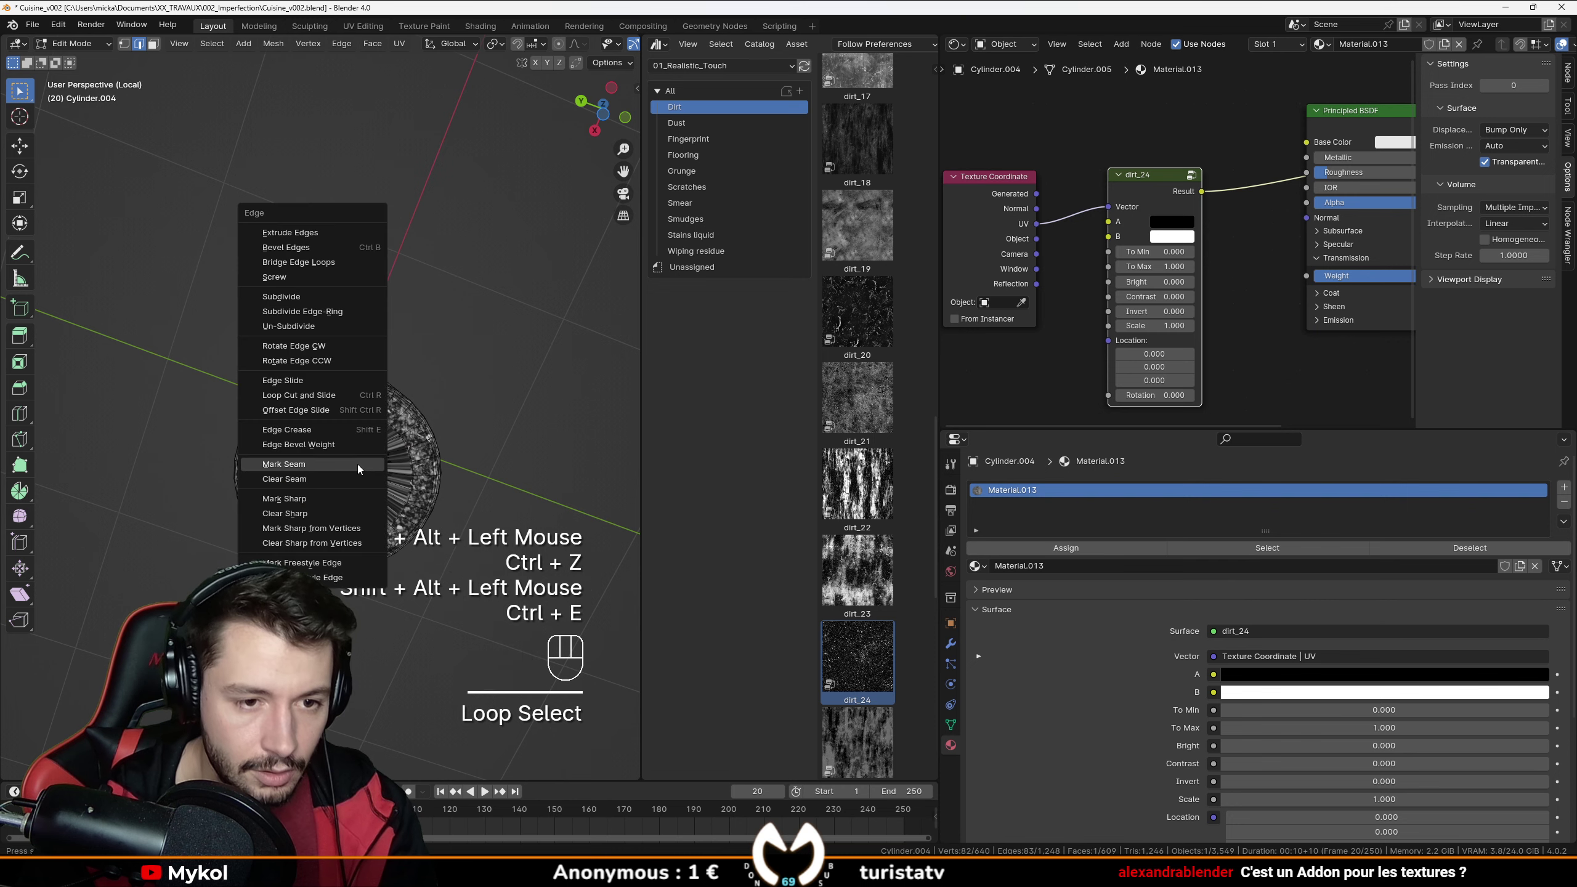
{"action": "left_click", "coordinate": [359, 464]}
{"action": "key", "text": "a"}
{"action": "key", "text": "u"}
{"action": "left_click", "coordinate": [363, 439]}
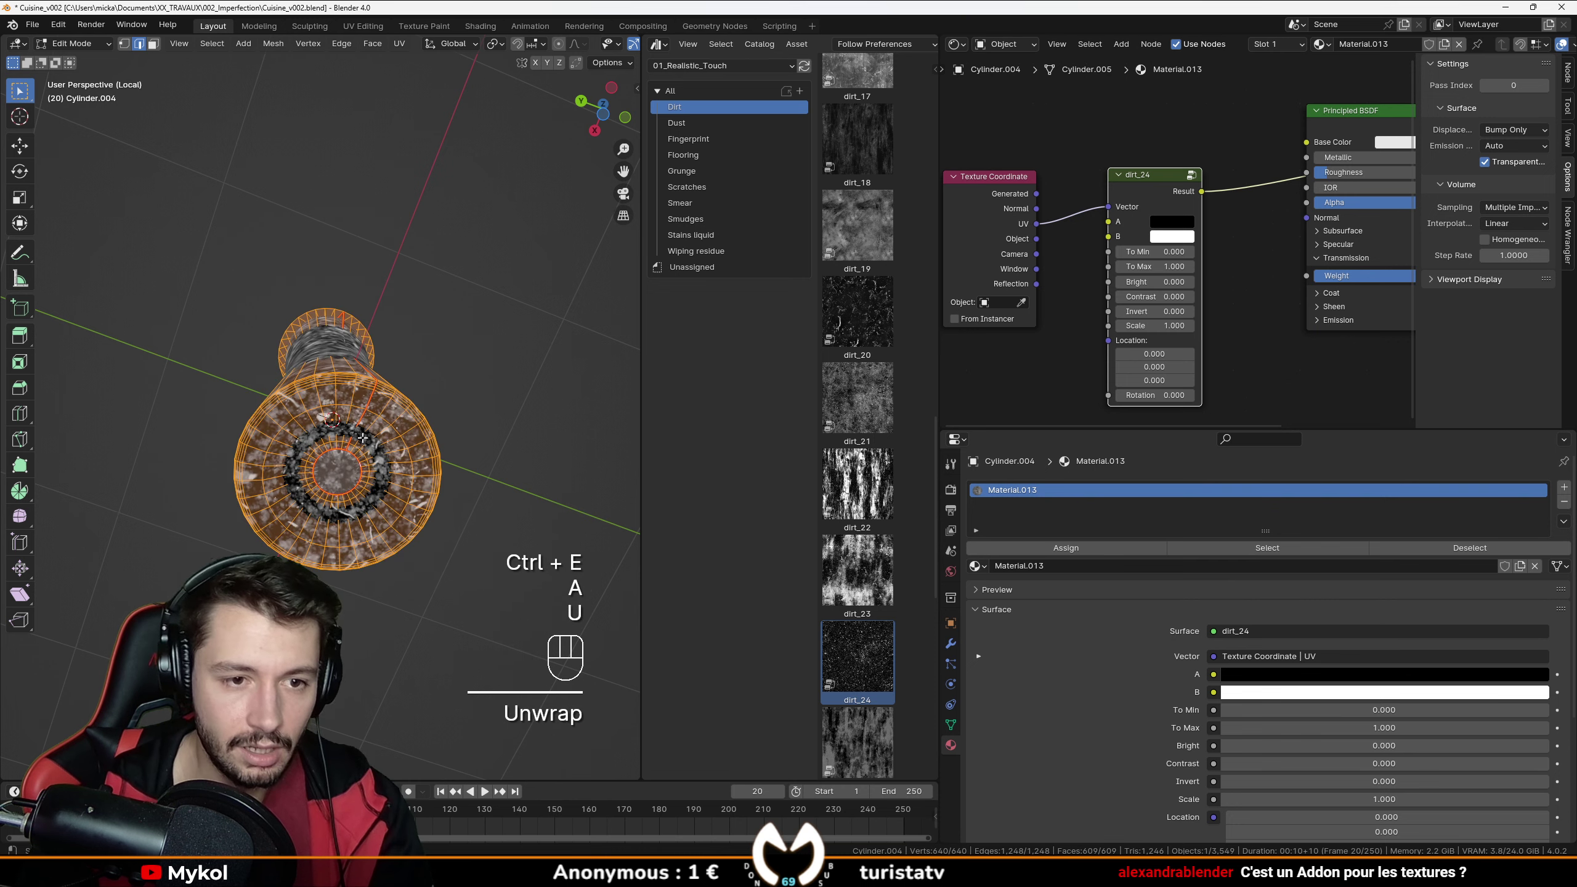
{"action": "middle_click_drag", "start_coordinate": [362, 438], "coordinate": [214, 420]}
{"action": "key", "text": "Tab"}
Orbit and zoom in to inspect the dirt texture around the seam.
{"action": "scroll", "coordinate": [348, 472], "scroll_direction": "down", "scroll_amount": 1}
{"action": "scroll", "coordinate": [335, 491], "scroll_direction": "up", "scroll_amount": 2}
{"action": "scroll", "coordinate": [323, 504], "scroll_direction": "up", "scroll_amount": 1}
{"action": "middle_click_drag", "start_coordinate": [214, 419], "coordinate": [312, 507], "text": "shift"}
{"action": "scroll", "coordinate": [312, 507], "scroll_direction": "up", "scroll_amount": 1}
{"action": "middle_click_drag", "start_coordinate": [397, 348], "coordinate": [253, 373]}
{"action": "scroll", "coordinate": [253, 374], "scroll_direction": "up", "scroll_amount": 2}
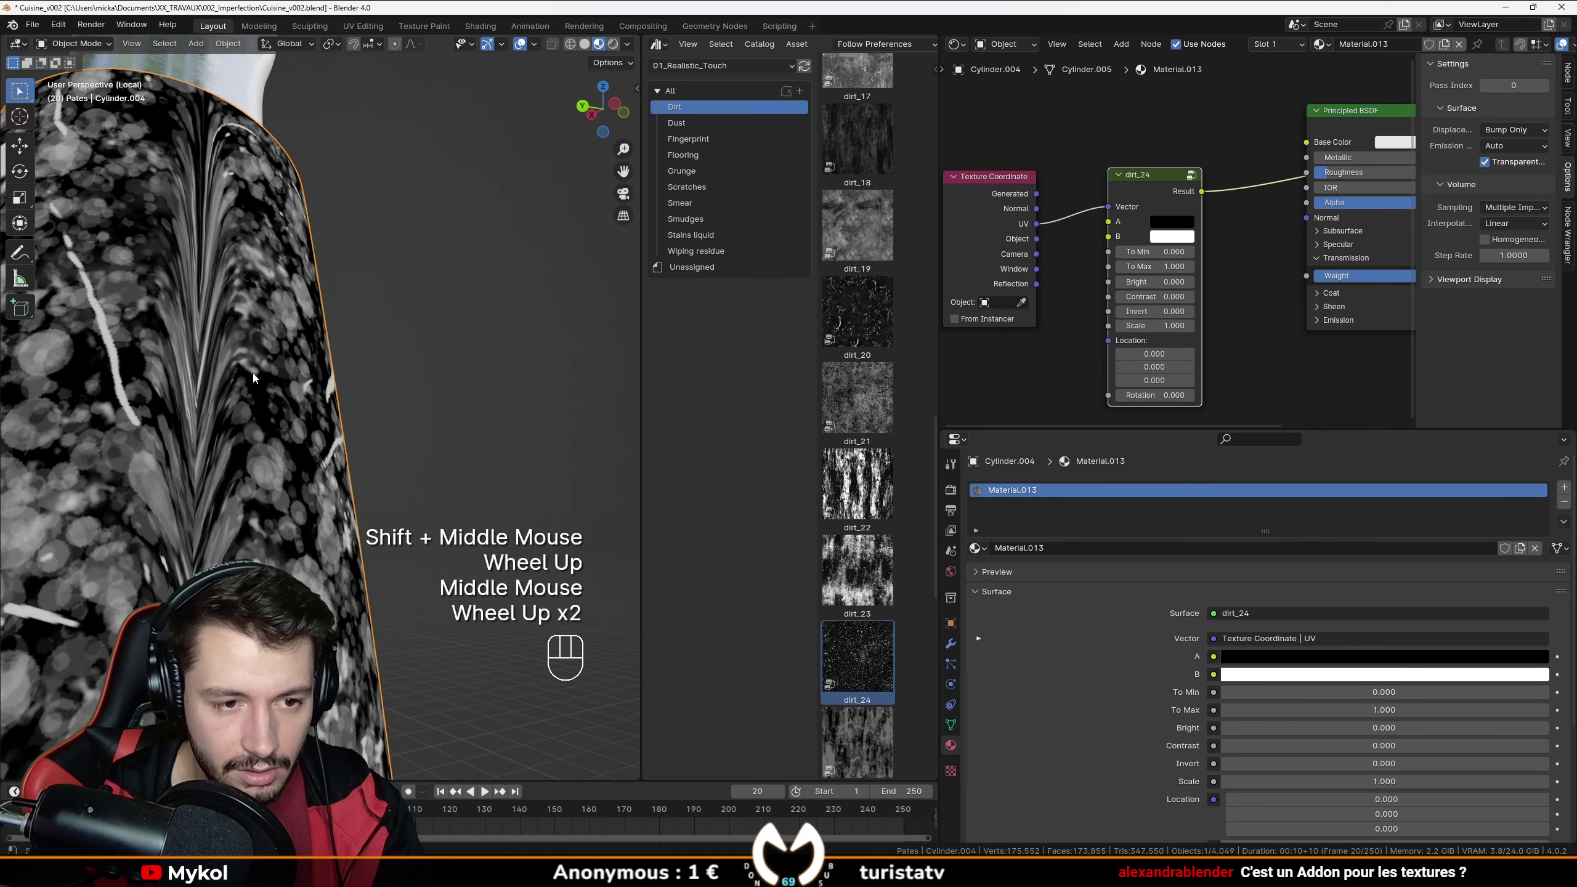
Set the Subdivision modifier's Advanced UV Smooth option to Keep Corners.
{"action": "left_click", "coordinate": [951, 644]}
{"action": "left_click", "coordinate": [1011, 544]}
{"action": "scroll", "coordinate": [1180, 578], "scroll_direction": "down", "scroll_amount": 1}
{"action": "left_click", "coordinate": [1245, 576]}
{"action": "left_click", "coordinate": [1241, 610]}
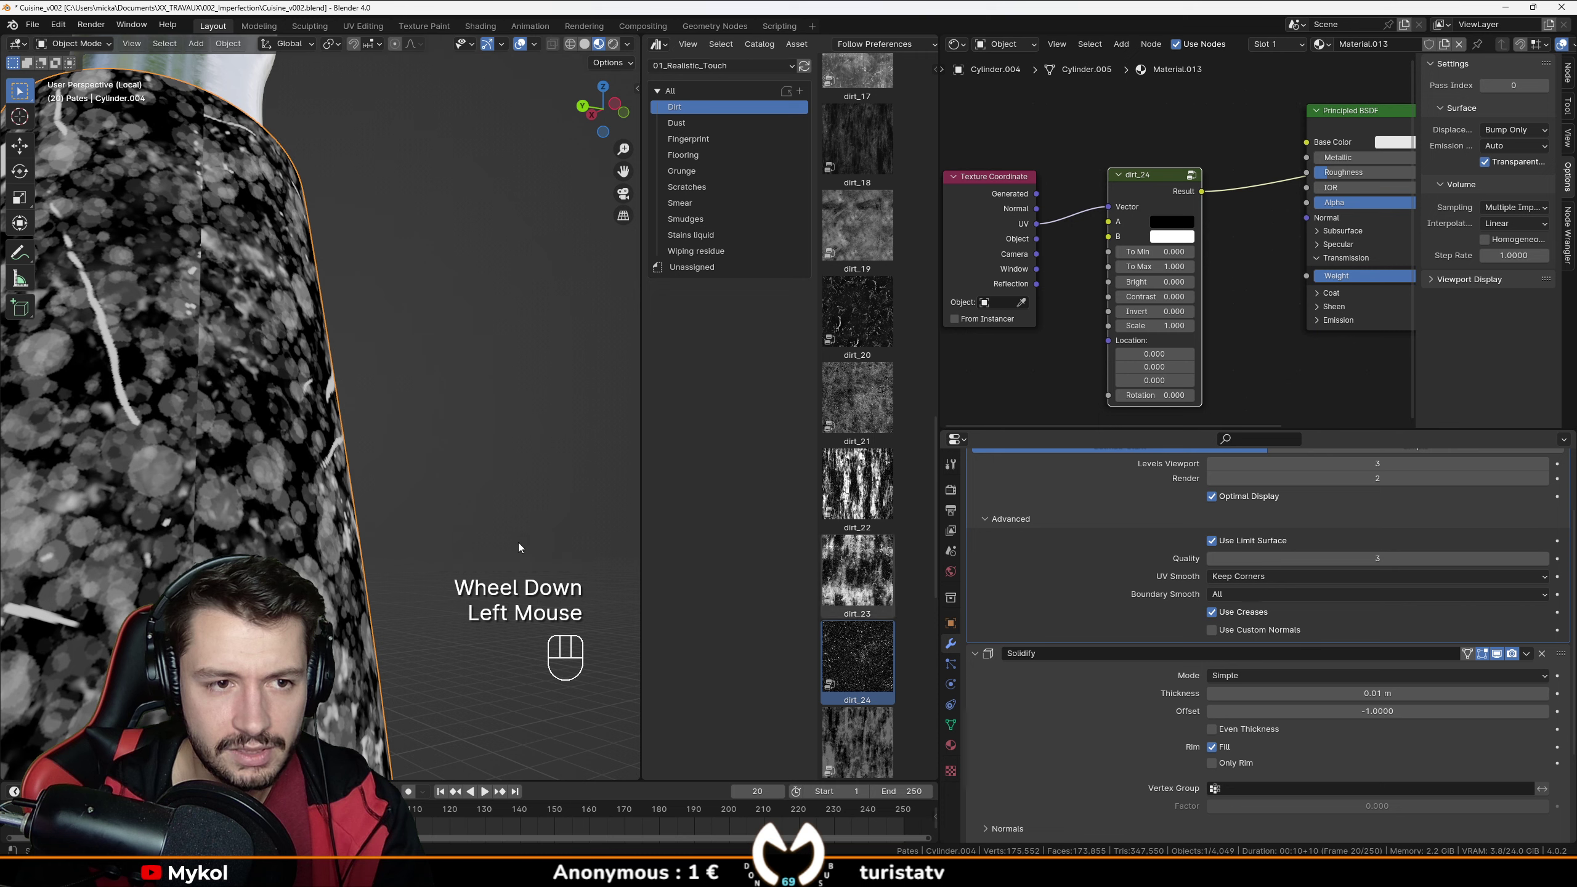
Connect dirt_24's Result to the Principled BSDF Roughness and preview the glass shader.
{"action": "scroll", "coordinate": [471, 560], "scroll_direction": "down", "scroll_amount": 2}
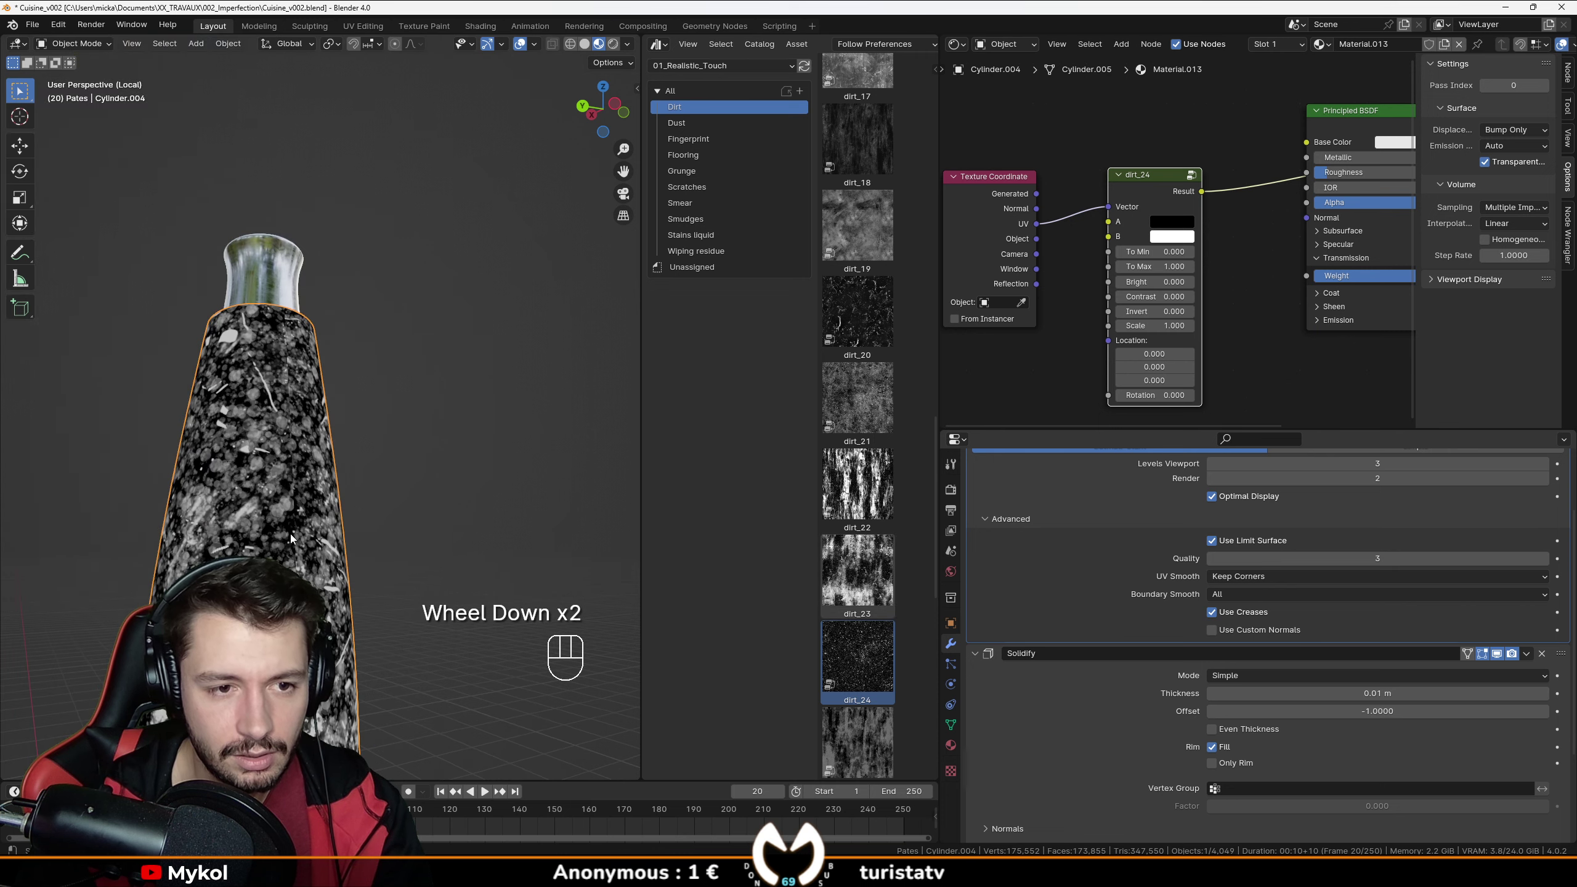
{"action": "middle_click_drag", "start_coordinate": [435, 572], "coordinate": [373, 357]}
{"action": "scroll", "coordinate": [348, 403], "scroll_direction": "down", "scroll_amount": 1}
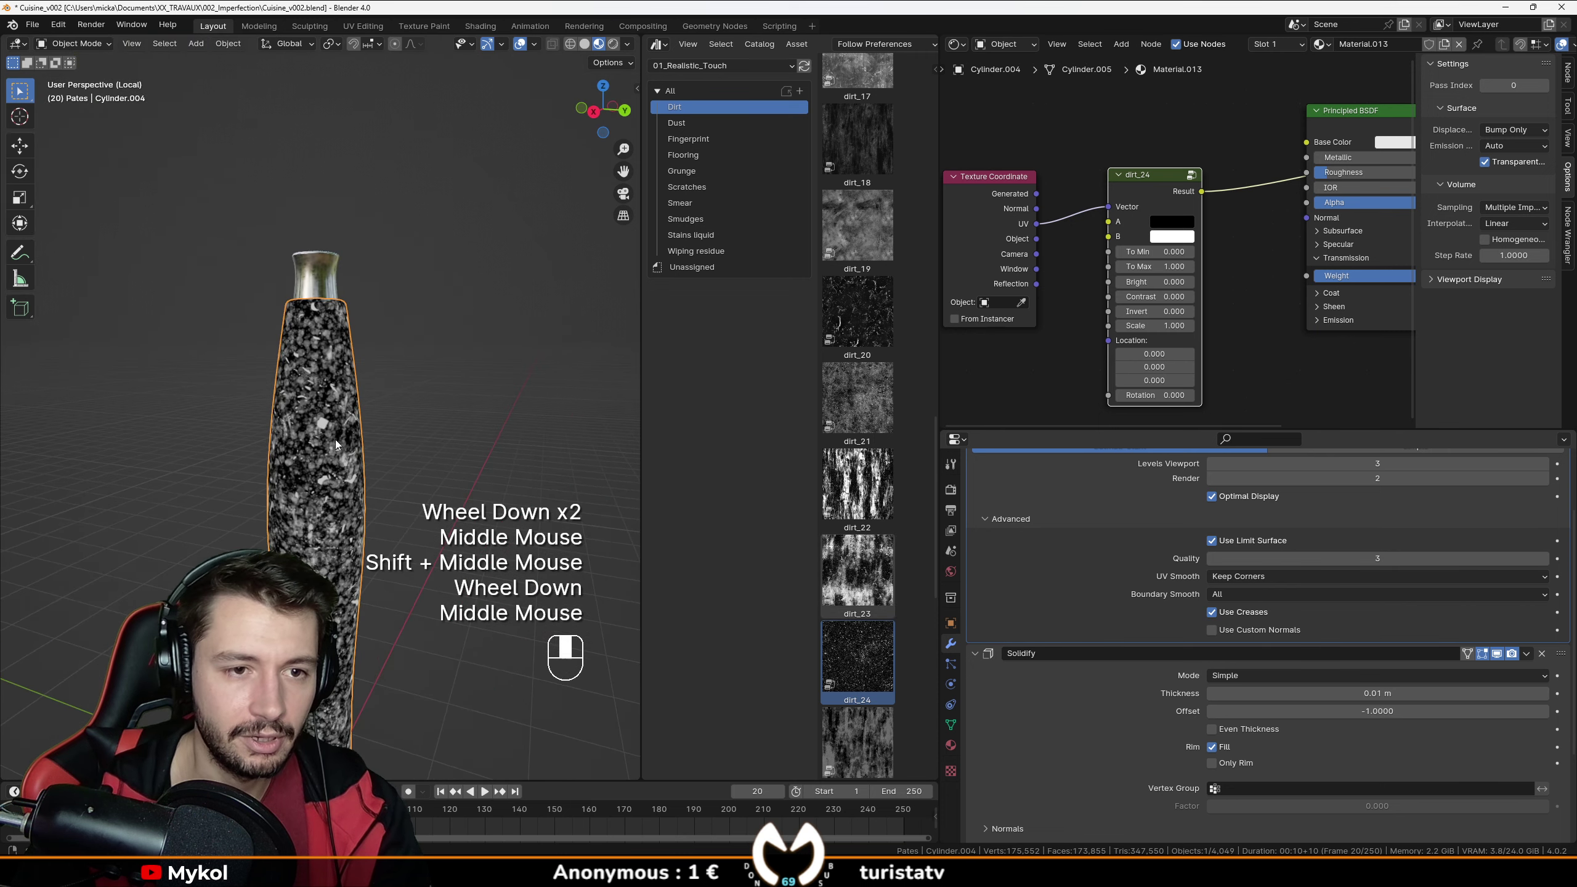
{"action": "scroll", "coordinate": [373, 357], "scroll_direction": "up", "scroll_amount": 3}
{"action": "scroll", "coordinate": [377, 354], "scroll_direction": "down", "scroll_amount": 1}
{"action": "scroll", "coordinate": [1149, 261], "scroll_direction": "down", "scroll_amount": 1}
{"action": "middle_click_drag", "start_coordinate": [1149, 261], "coordinate": [1113, 273]}
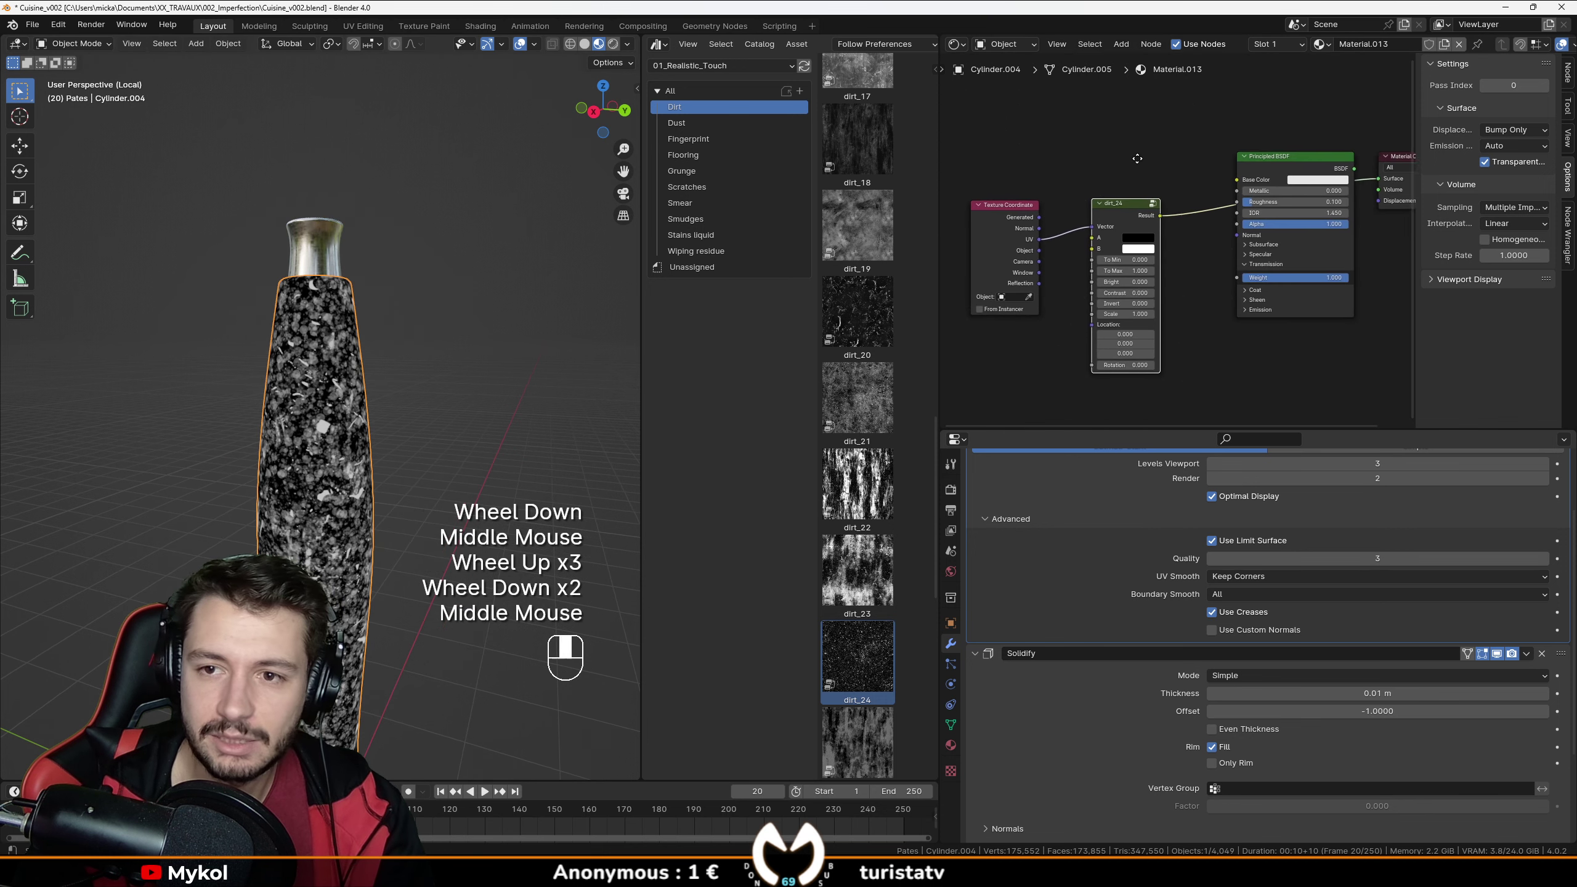
{"action": "scroll", "coordinate": [1114, 273], "scroll_direction": "up", "scroll_amount": 3}
{"action": "left_click_drag", "start_coordinate": [1086, 249], "coordinate": [1190, 233]}
{"action": "left_click", "coordinate": [1276, 173], "text": "ctrl+shift"}
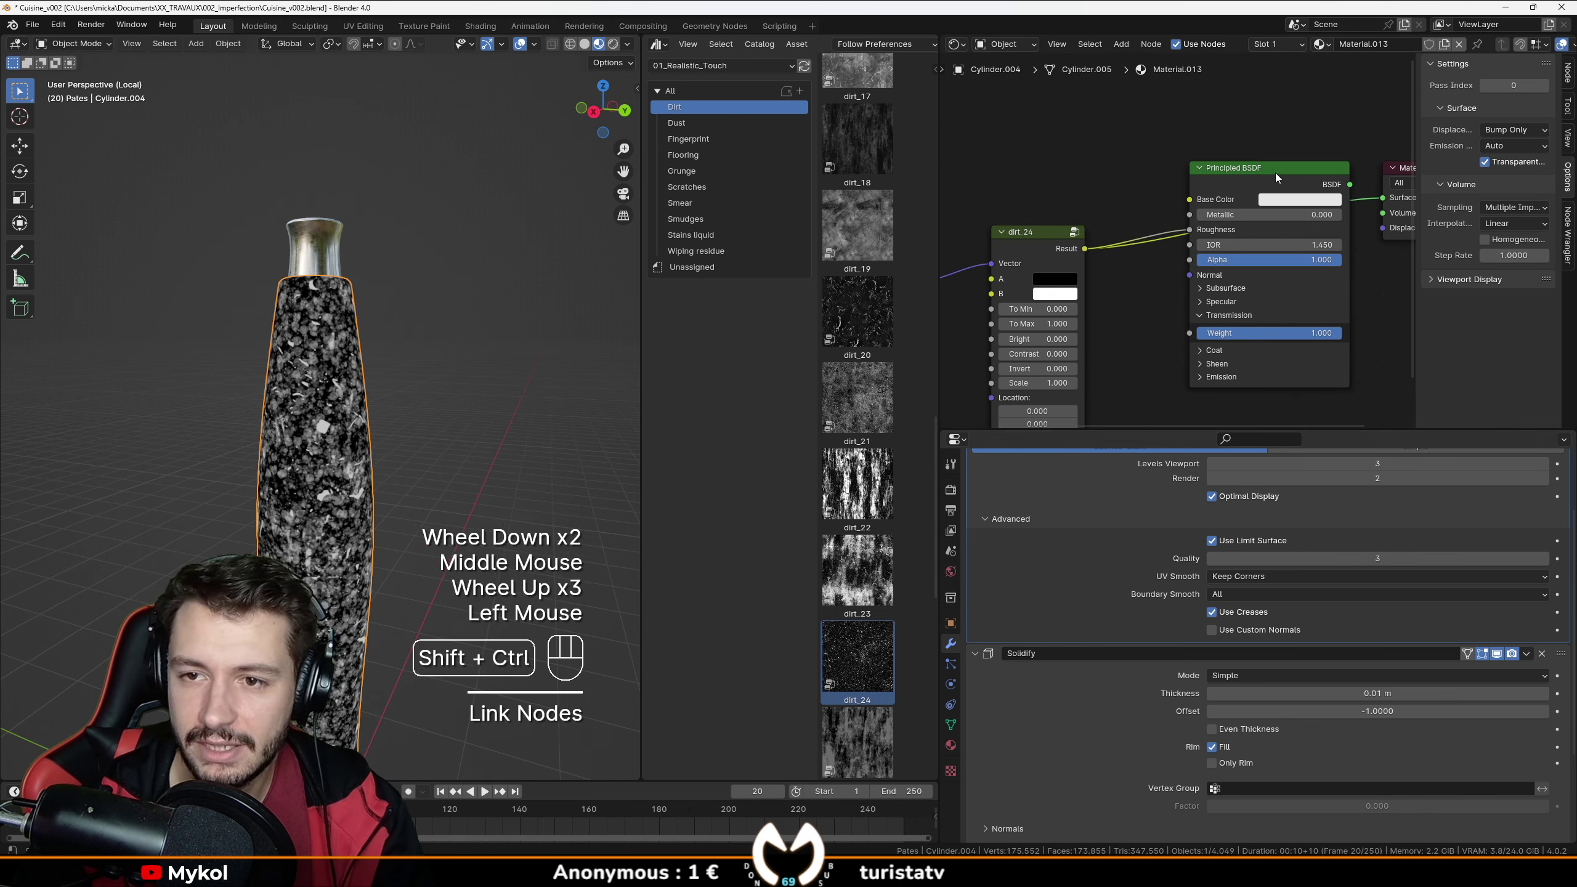
Switch the viewport to Rendered shading and orbit closer around the bottle.
{"action": "middle_click_drag", "start_coordinate": [403, 297], "coordinate": [412, 301]}
{"action": "scroll", "coordinate": [413, 301], "scroll_direction": "up", "scroll_amount": 2}
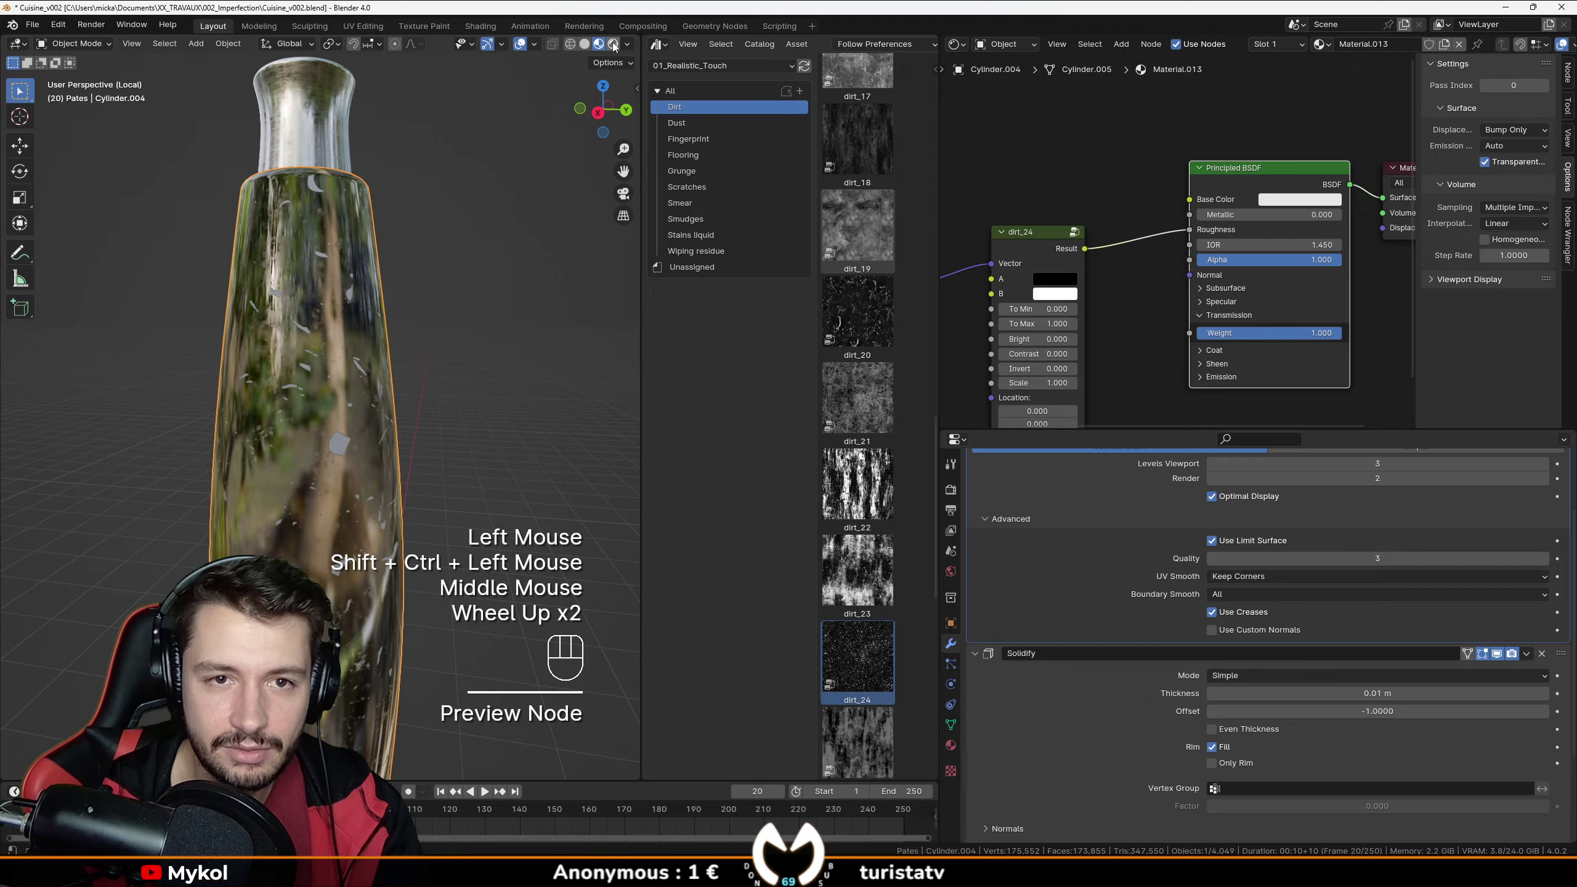
{"action": "left_click", "coordinate": [613, 45]}
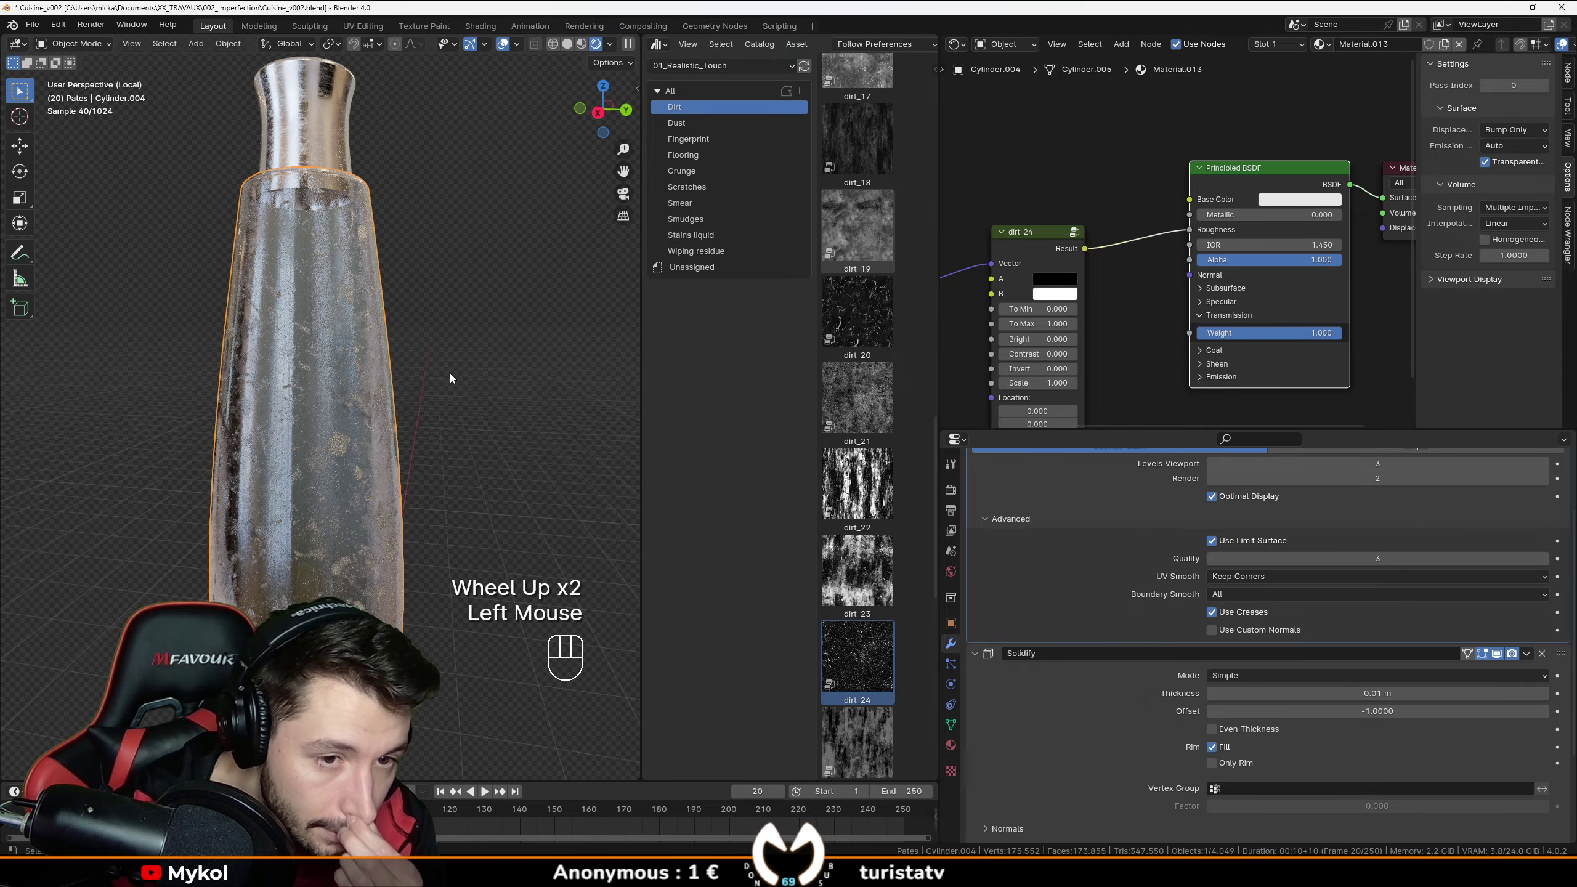
{"action": "scroll", "coordinate": [374, 382], "scroll_direction": "up", "scroll_amount": 2}
{"action": "middle_click_drag", "start_coordinate": [449, 372], "coordinate": [321, 353]}
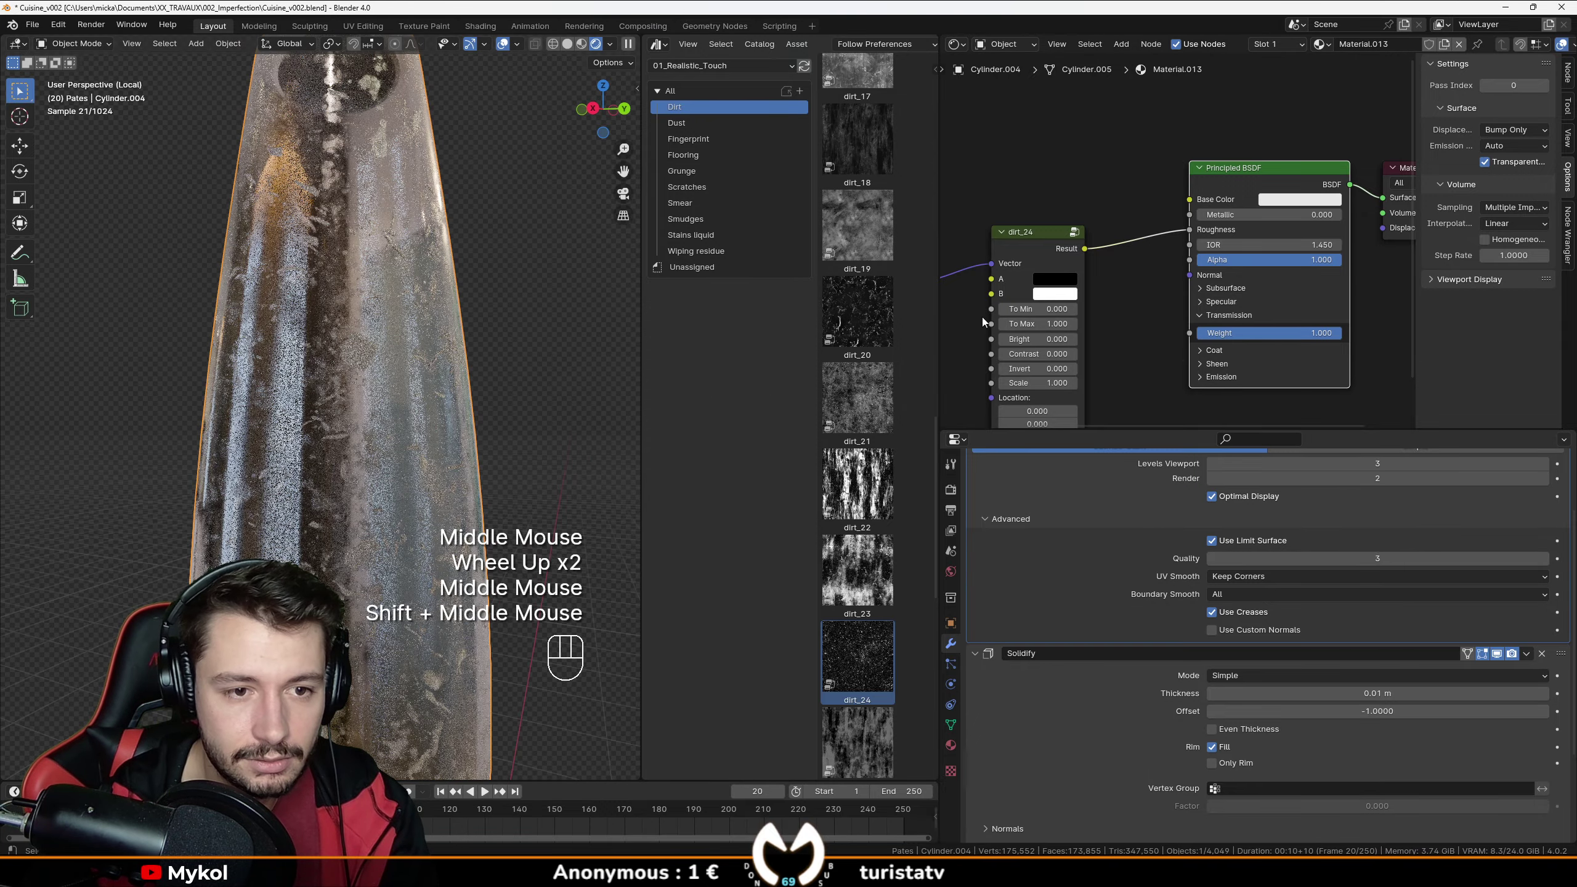
{"action": "scroll", "coordinate": [1148, 269], "scroll_direction": "up", "scroll_amount": 2}
Slightly brighten dirt_24's A colour in its colour picker.
{"action": "middle_click_drag", "start_coordinate": [982, 317], "coordinate": [1086, 261]}
{"action": "scroll", "coordinate": [1148, 269], "scroll_direction": "up", "scroll_amount": 1}
{"action": "scroll", "coordinate": [1147, 269], "scroll_direction": "down", "scroll_amount": 1}
{"action": "left_click", "coordinate": [1079, 245]}
{"action": "mouse_move", "coordinate": [1233, 436]}
{"action": "left_mouse_down"}
{"action": "mouse_move", "coordinate": [1234, 268]}
{"action": "mouse_move", "coordinate": [1234, 412]}
{"action": "left_mouse_up"}
Darken dirt_24's B colour from white to a dark grey.
{"action": "left_click", "coordinate": [1077, 244]}
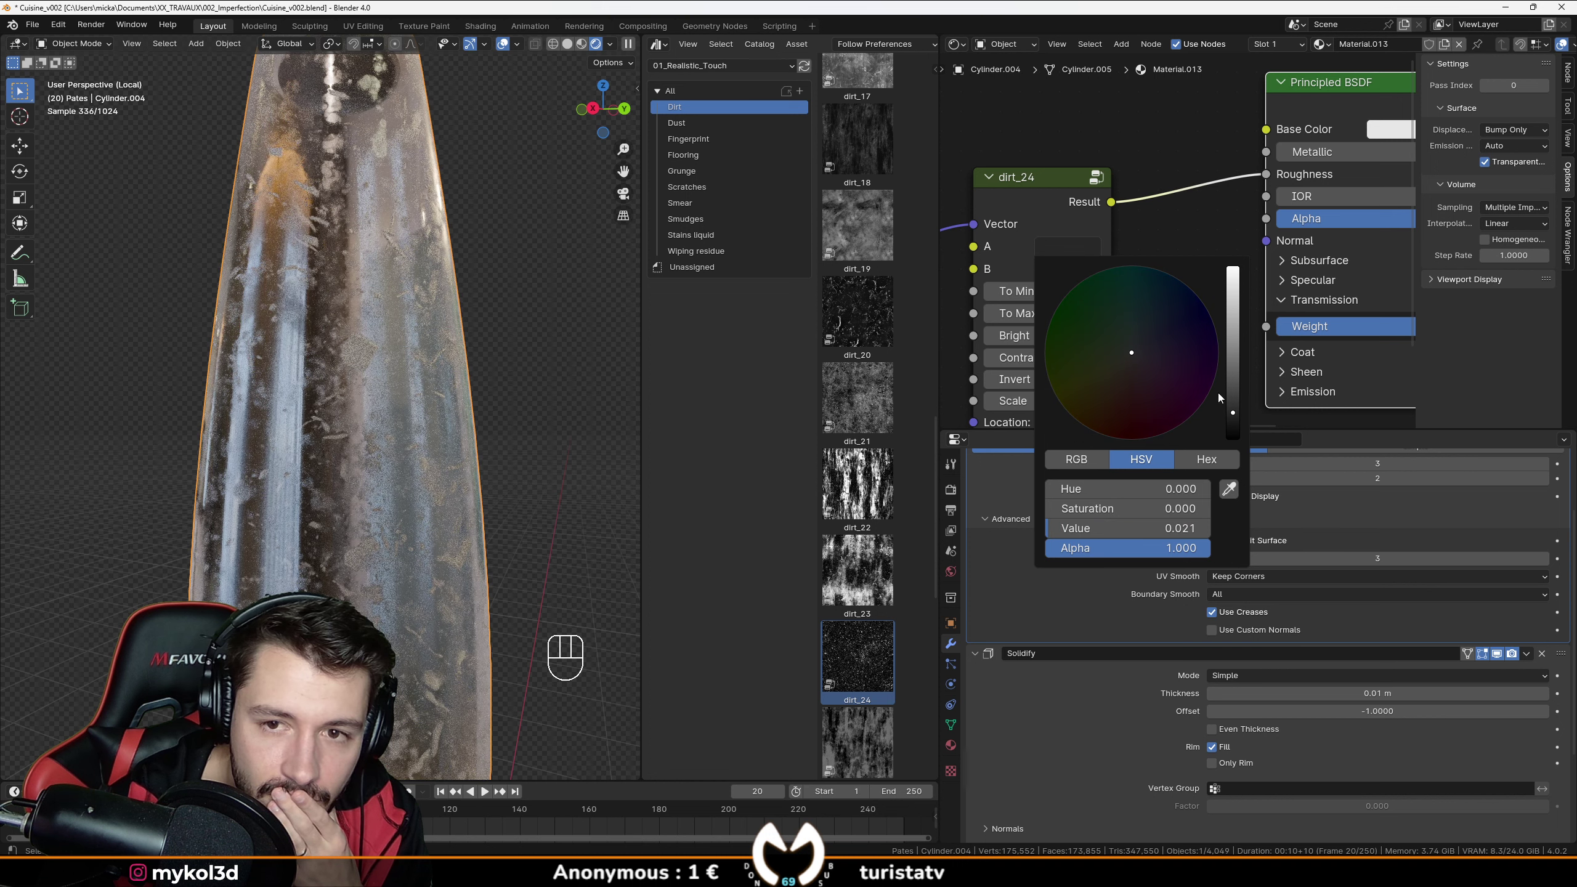
{"action": "left_click", "coordinate": [1068, 269]}
{"action": "mouse_move", "coordinate": [1237, 365]}
{"action": "left_mouse_down"}
{"action": "mouse_move", "coordinate": [1234, 388]}
{"action": "mouse_move", "coordinate": [1233, 375]}
{"action": "left_mouse_up"}
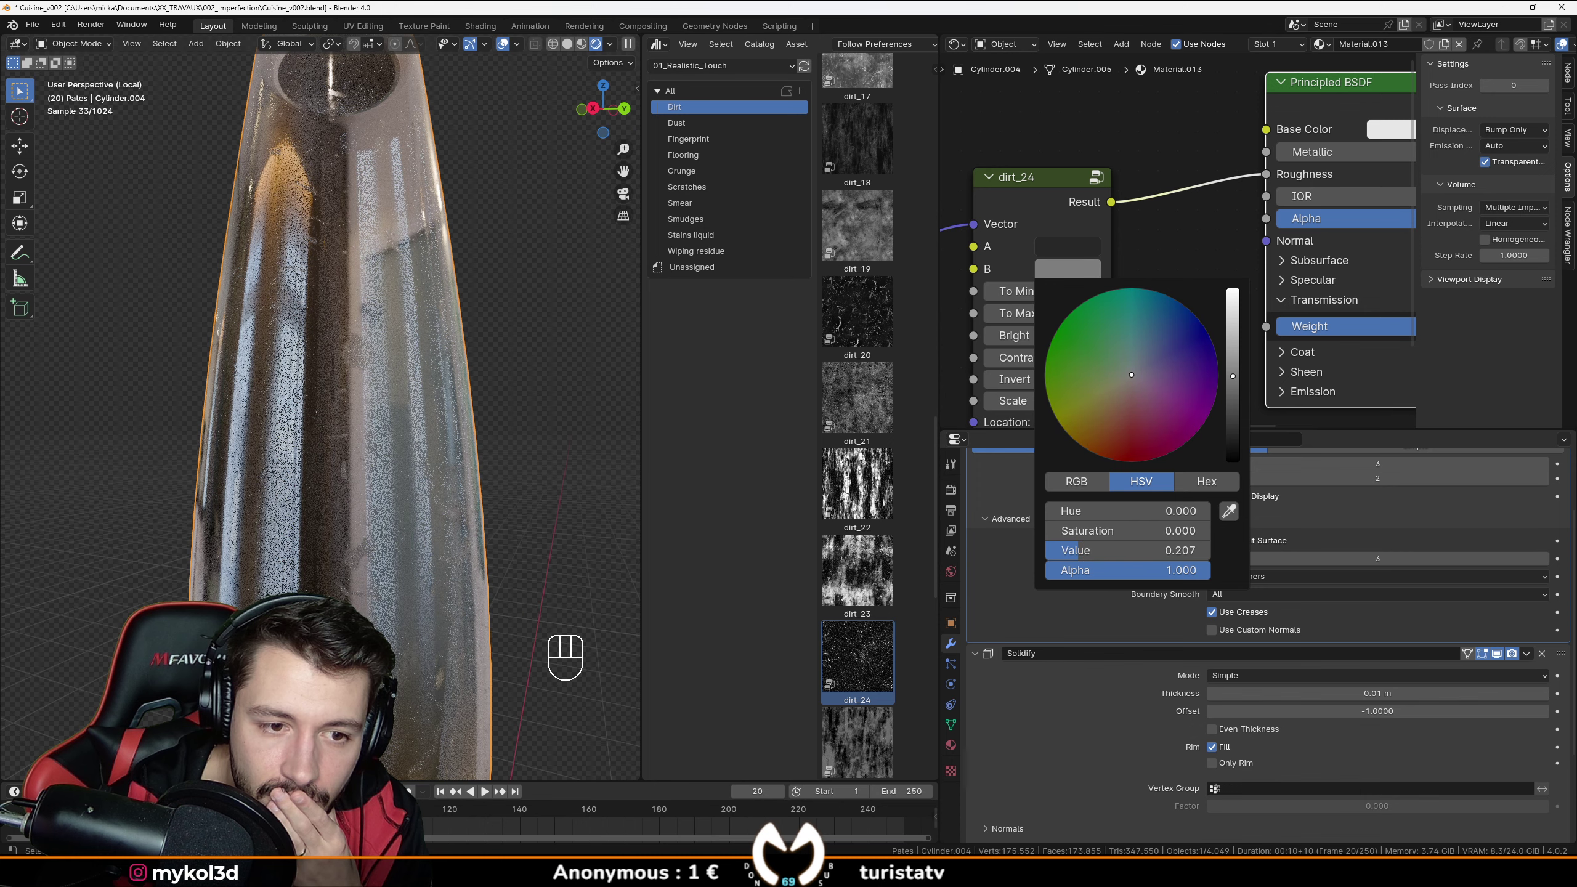
{"action": "scroll", "coordinate": [462, 385], "scroll_direction": "down", "scroll_amount": 2}
{"action": "mouse_move", "coordinate": [413, 458]}
{"action": "middle_mouse_down"}
{"action": "mouse_move", "coordinate": [458, 444]}
{"action": "mouse_move", "coordinate": [416, 444]}
{"action": "mouse_move", "coordinate": [441, 454]}
{"action": "middle_mouse_up"}
{"action": "scroll", "coordinate": [453, 428], "scroll_direction": "down", "scroll_amount": 1}
Deselect the bottle, view it from the front, and switch to Solid shading.
{"action": "left_click", "coordinate": [391, 427]}
{"action": "scroll", "coordinate": [390, 427], "scroll_direction": "down", "scroll_amount": 1}
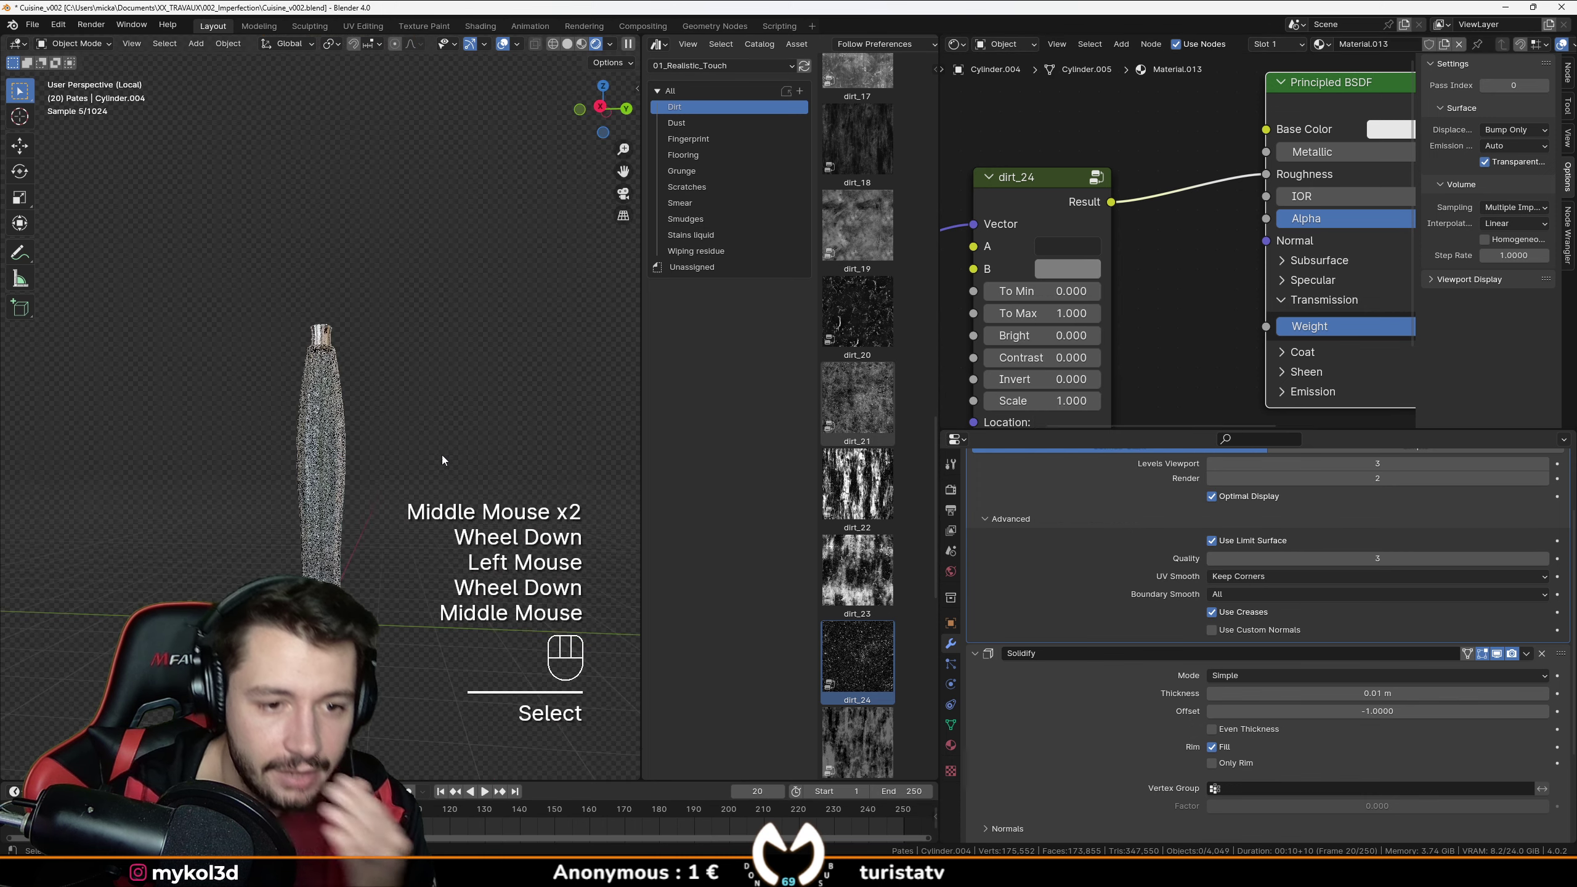
{"action": "key", "text": "KP_1"}
{"action": "scroll", "coordinate": [441, 454], "scroll_direction": "up", "scroll_amount": 1}
{"action": "mouse_move", "coordinate": [242, 329]}
{"action": "middle_mouse_down", "text": "shift"}
{"action": "mouse_move", "coordinate": [205, 413]}
{"action": "mouse_move", "coordinate": [278, 417]}
{"action": "mouse_move", "coordinate": [284, 487]}
{"action": "mouse_move", "coordinate": [297, 423]}
{"action": "middle_mouse_up", "text": "shift"}
{"action": "key", "text": "z"}
{"action": "scroll", "coordinate": [318, 425], "scroll_direction": "down", "scroll_amount": 3}
{"action": "scroll", "coordinate": [283, 488], "scroll_direction": "up", "scroll_amount": 1}
{"action": "middle_click_drag", "start_coordinate": [297, 422], "coordinate": [335, 393]}
{"action": "scroll", "coordinate": [318, 335], "scroll_direction": "down", "scroll_amount": 1}
Enter Edit Mode on the bottle body, Cylinder.004, in front view.
{"action": "key", "text": "Tab"}
{"action": "key", "text": "KP_1"}
{"action": "key", "text": "z"}
{"action": "left_click", "coordinate": [320, 362], "text": "alt"}
Select body edge loops and trial a move and a resize, cancelling both.
{"action": "left_click", "coordinate": [319, 361], "text": "alt"}
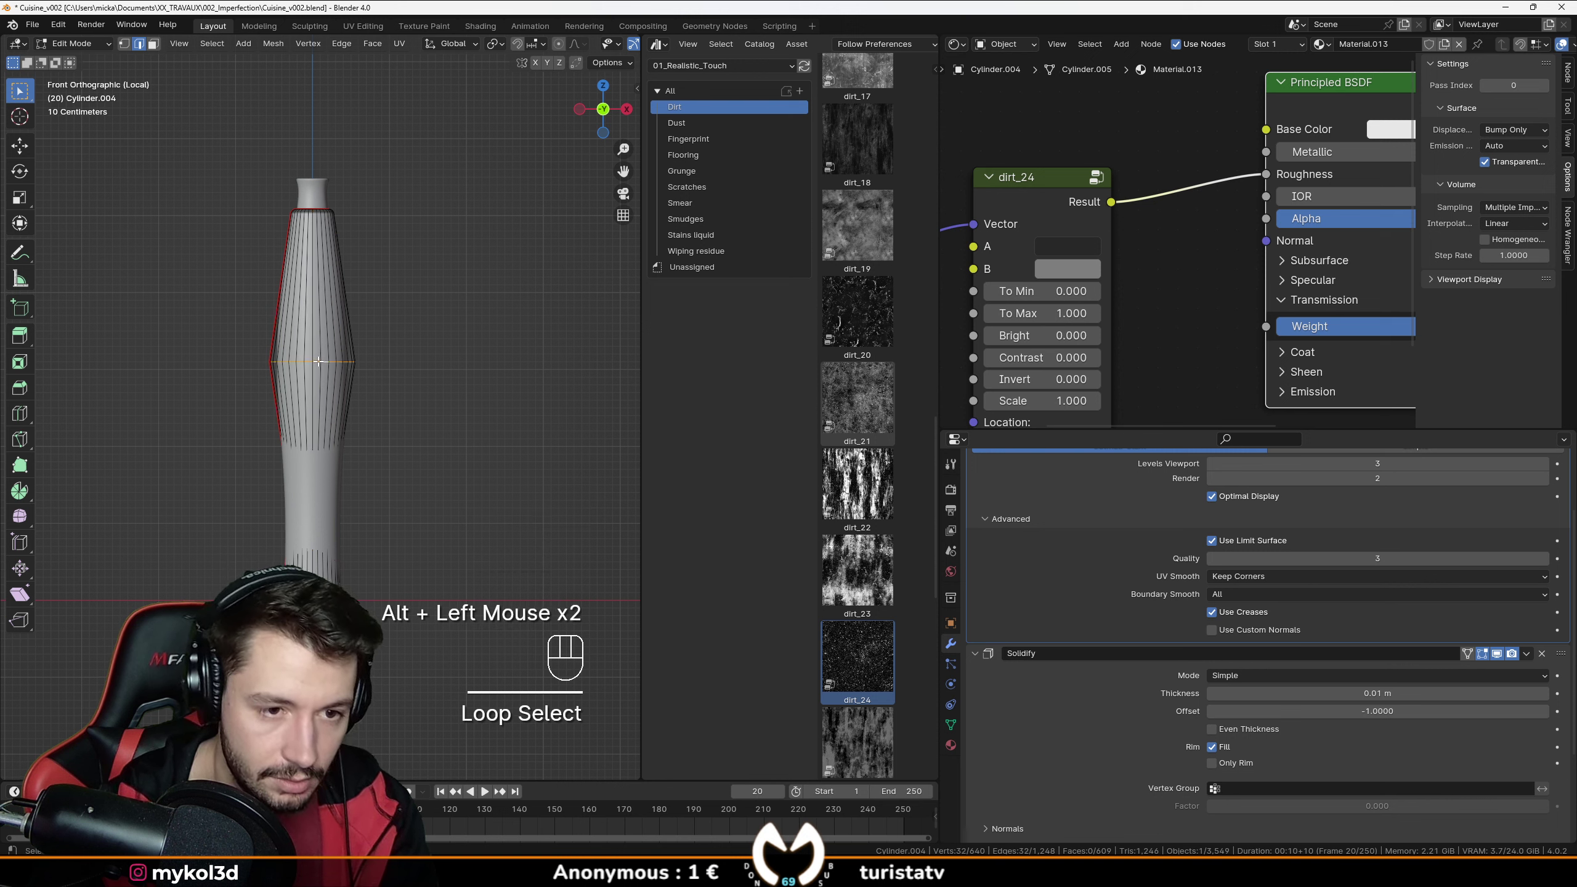
{"action": "key", "text": "g"}
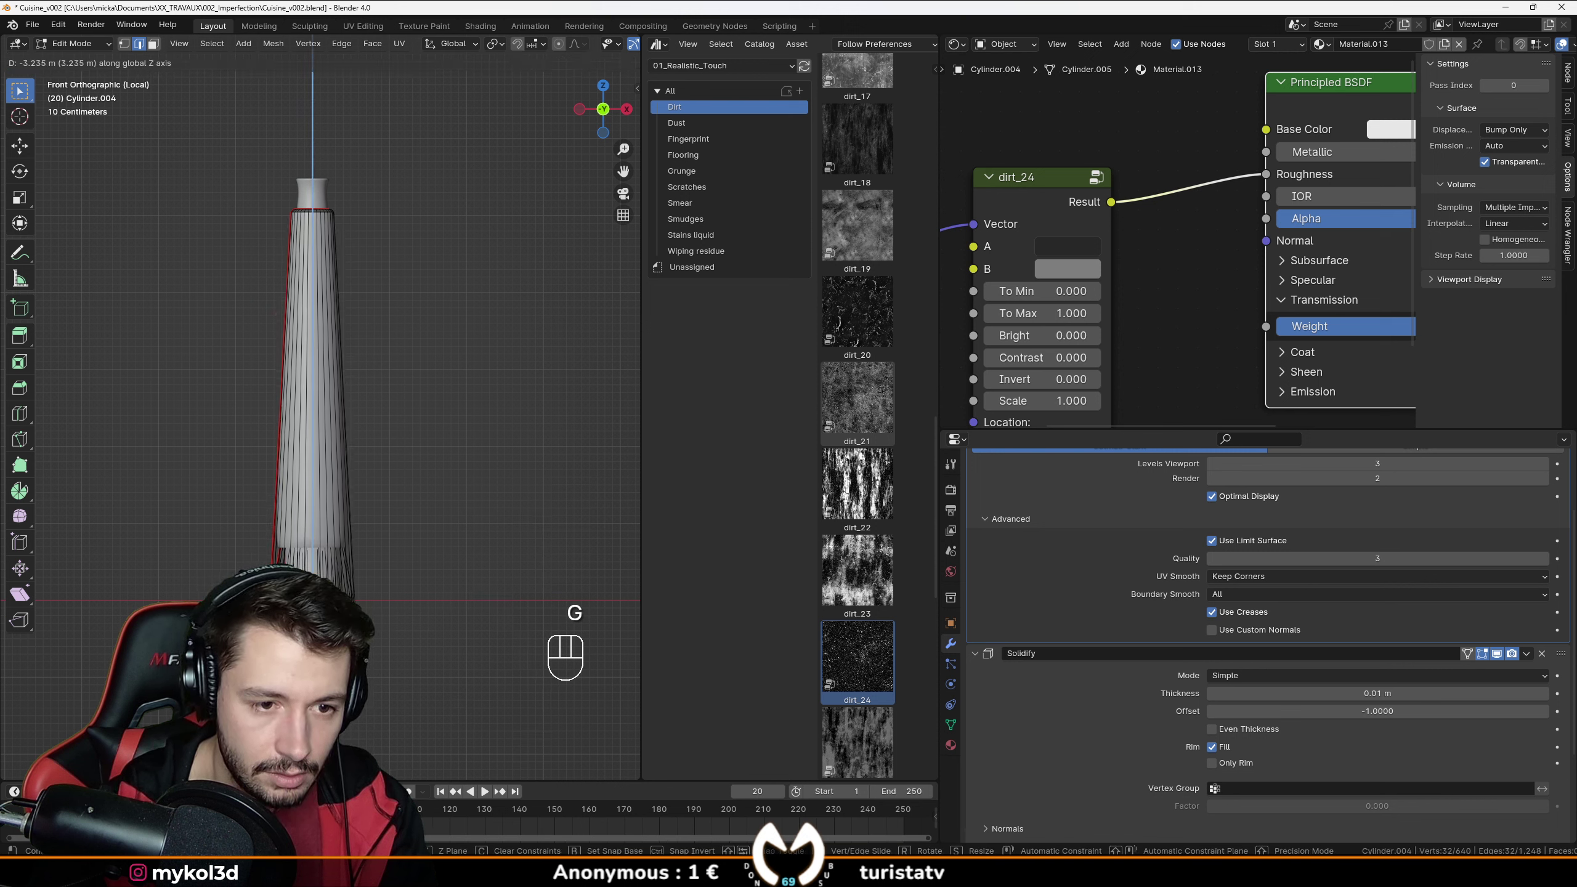
{"action": "right_click", "coordinate": [308, 430]}
{"action": "left_click_drag", "start_coordinate": [395, 559], "coordinate": [245, 612]}
{"action": "key", "text": "s"}
{"action": "left_click", "coordinate": [448, 546]}
{"action": "left_click_drag", "start_coordinate": [242, 339], "coordinate": [503, 404]}
{"action": "key", "text": "s"}
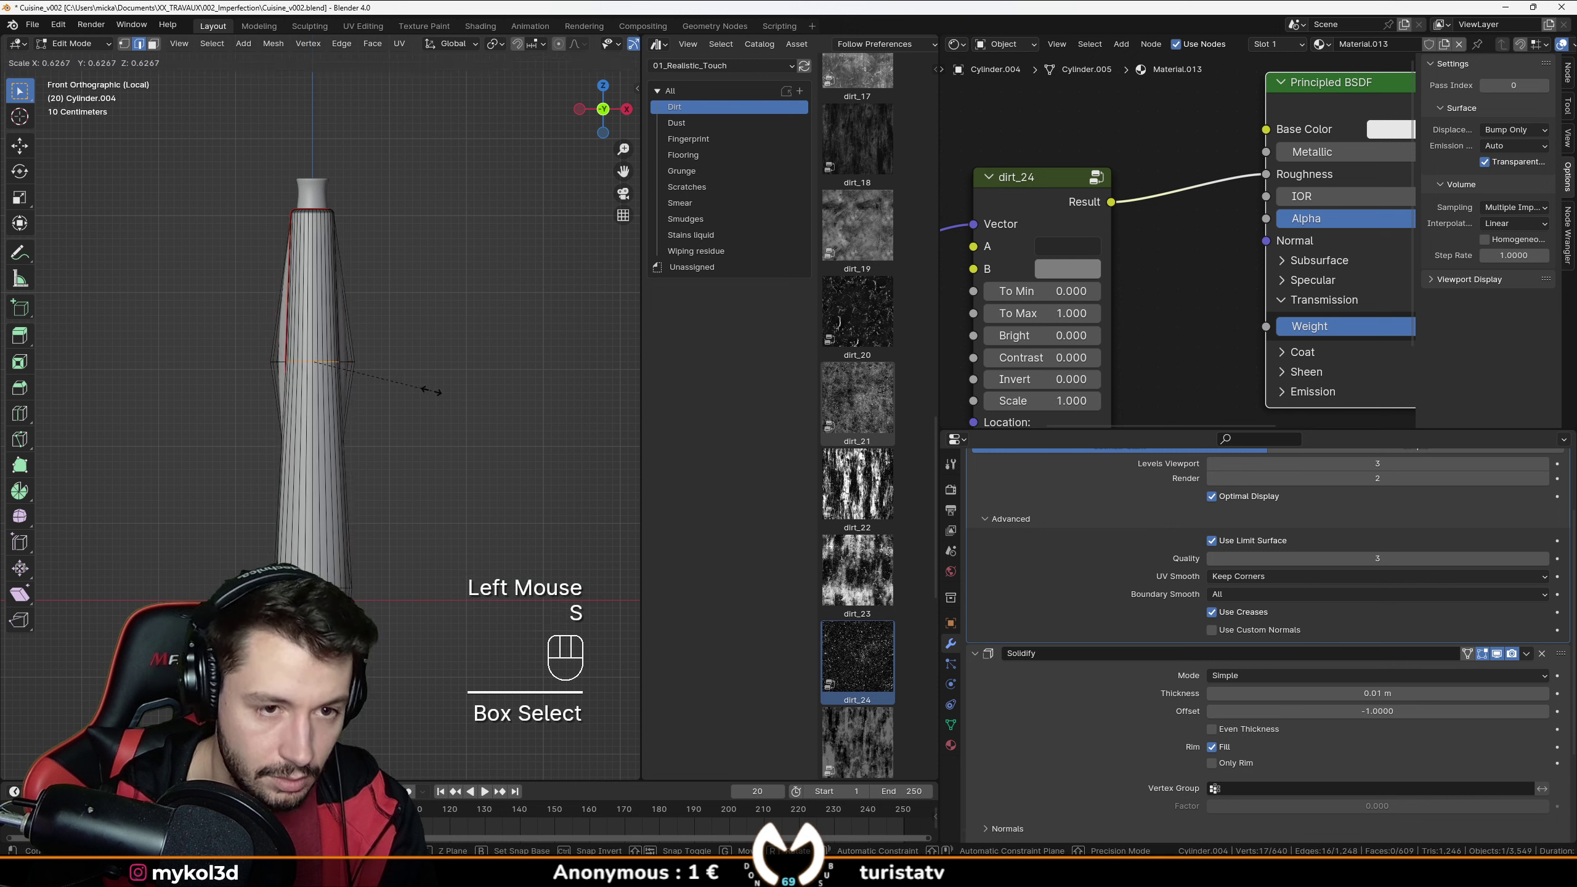
{"action": "right_click", "coordinate": [453, 390]}
Lower the middle edge loop in wireframe view, then undo the change.
{"action": "key", "text": "z"}
{"action": "left_click_drag", "start_coordinate": [398, 340], "coordinate": [235, 364]}
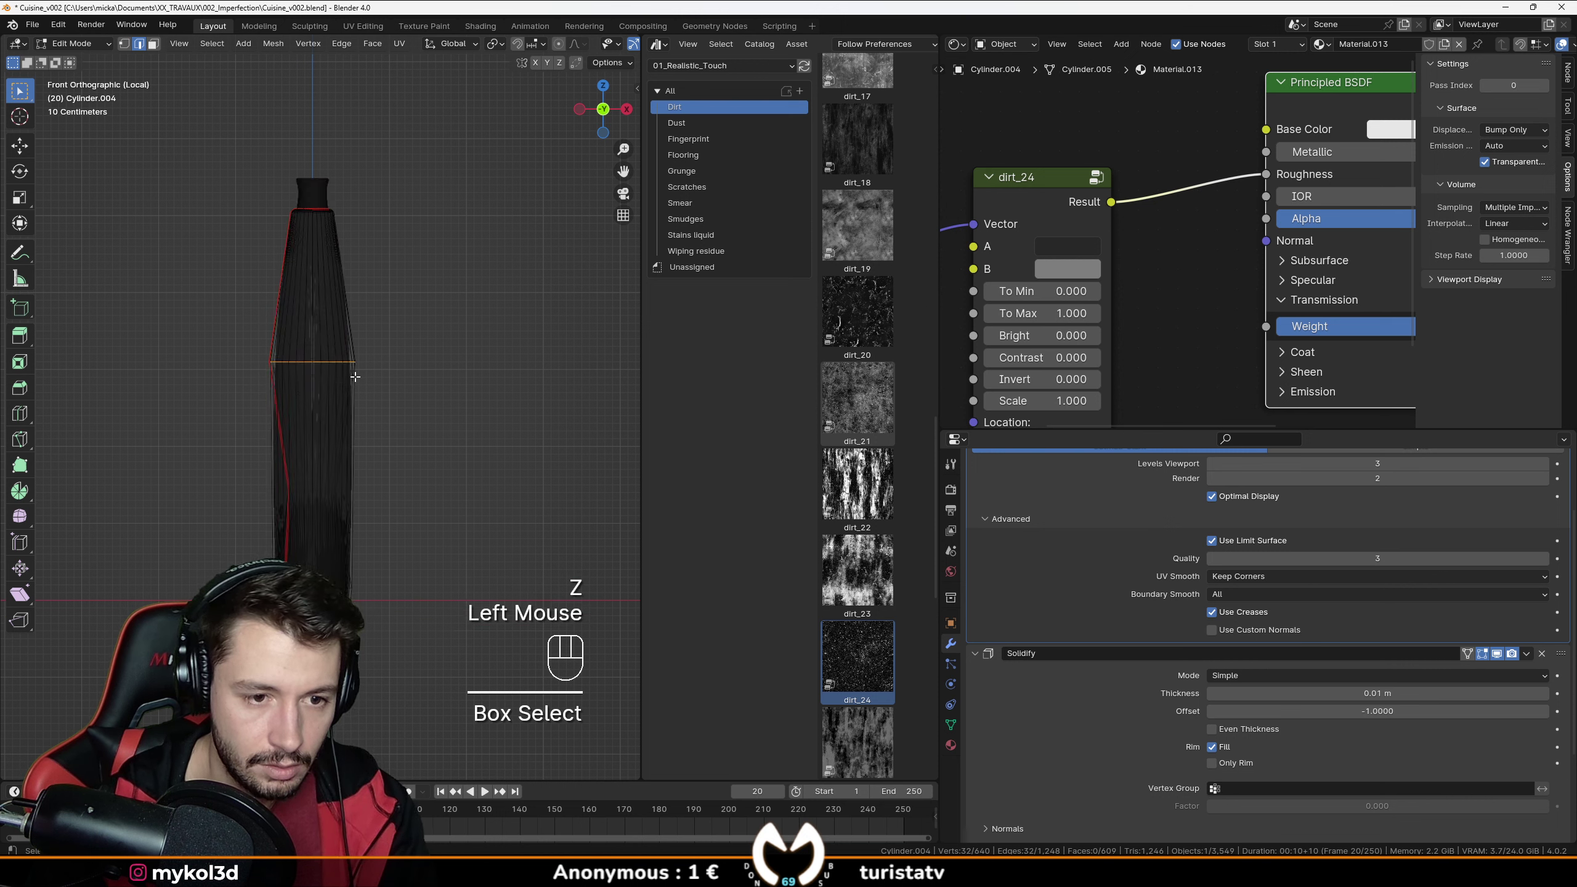
{"action": "key", "text": "z"}
{"action": "key", "text": "g"}
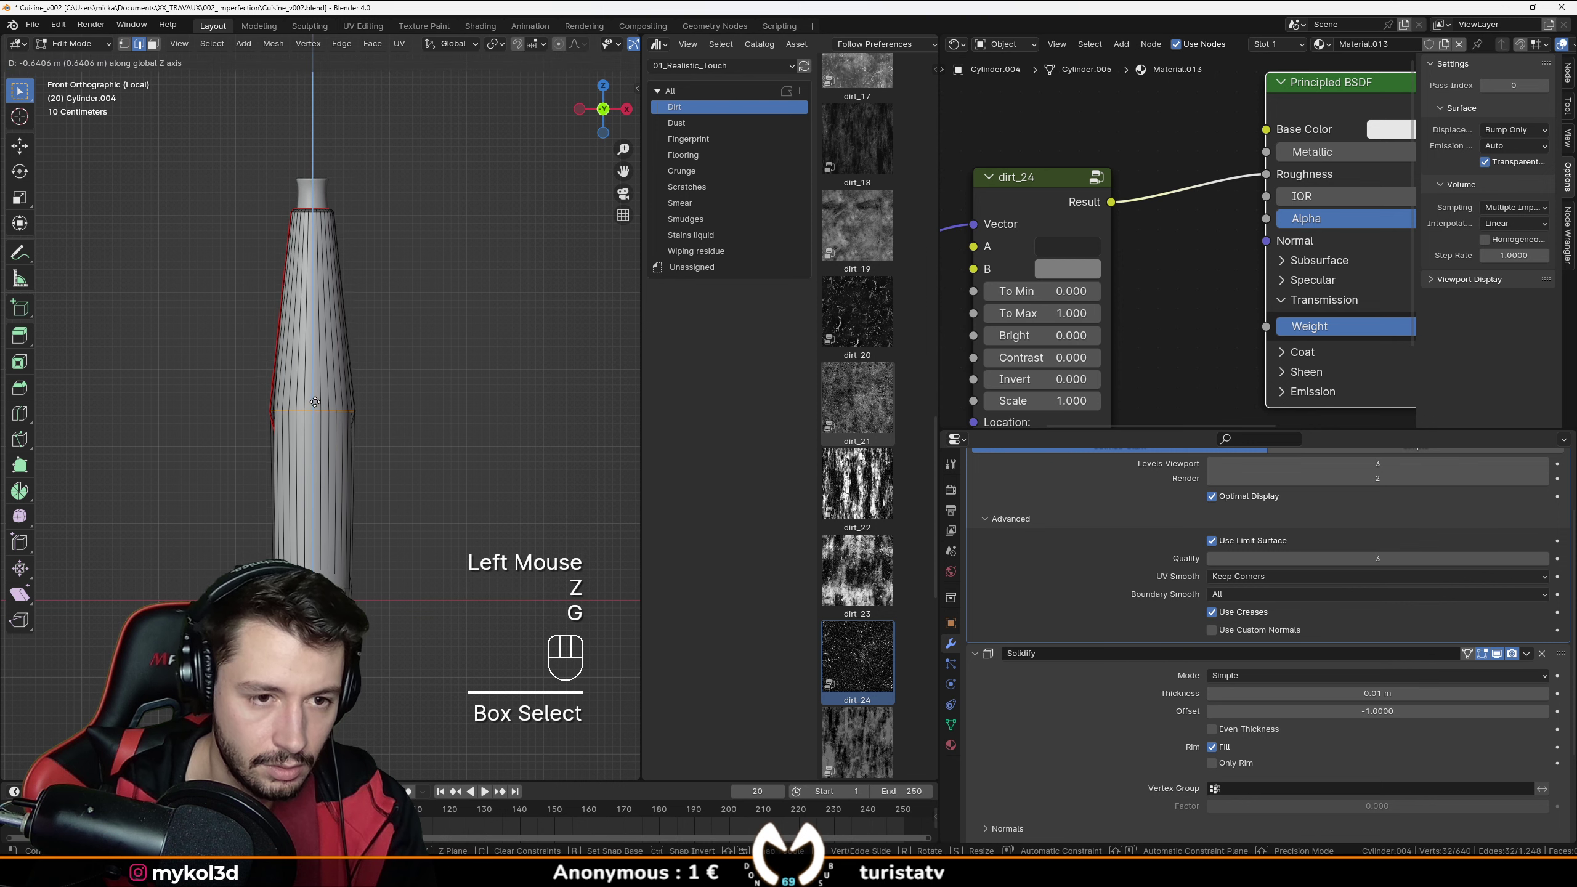
{"action": "left_click", "coordinate": [315, 404]}
{"action": "middle_click_drag", "start_coordinate": [315, 410], "coordinate": [194, 446]}
{"action": "key", "text": "ctrl+z"}
{"action": "key", "text": "ctrl+z"}
{"action": "key", "text": "ctrl+z"}
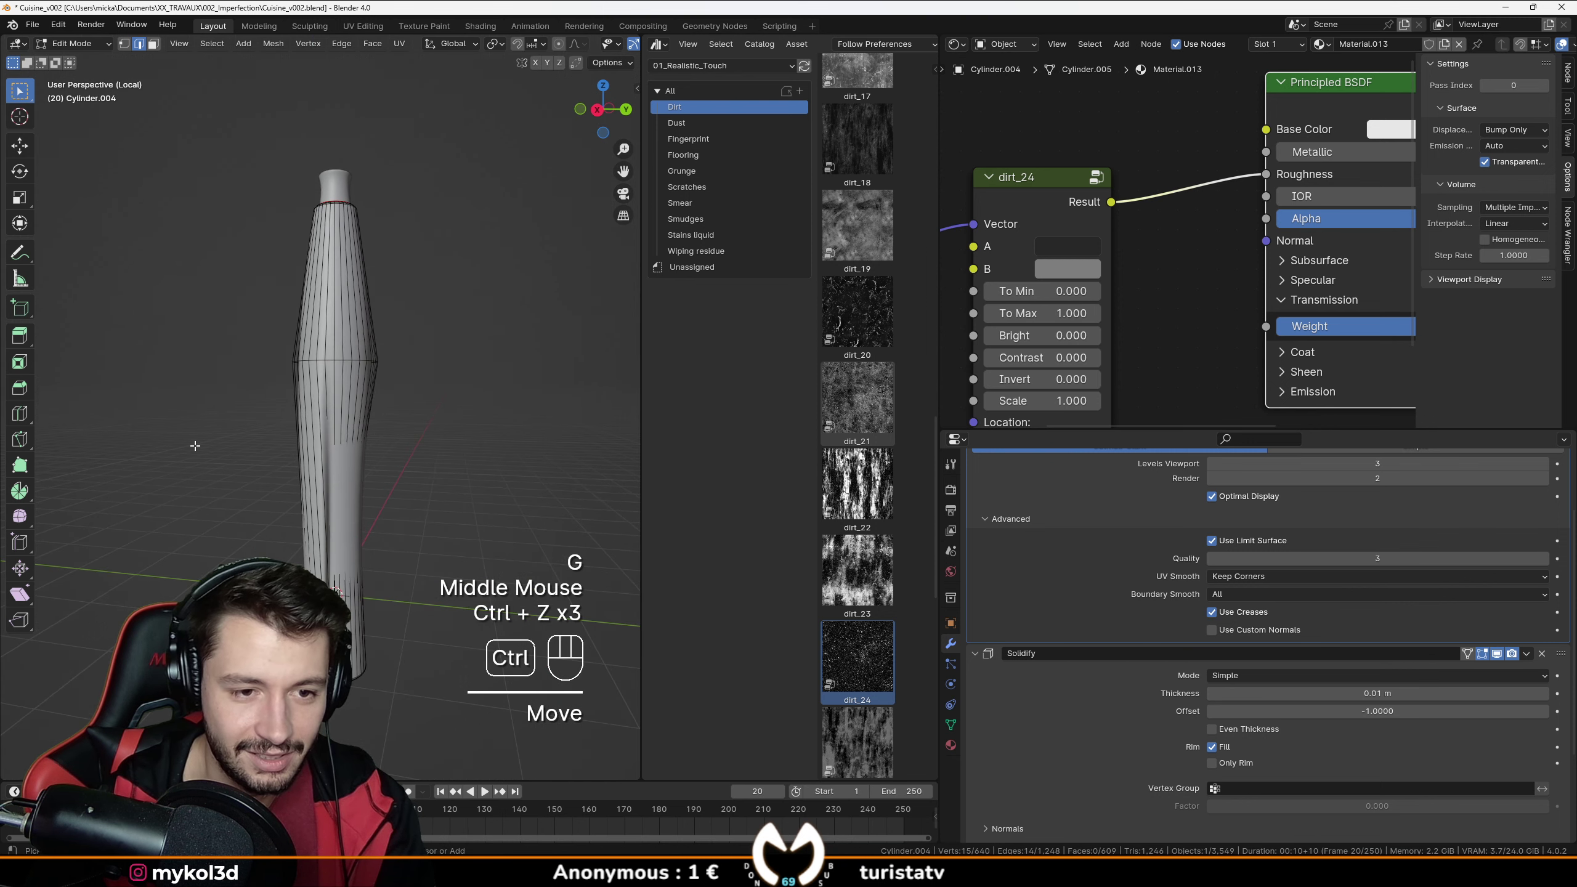
{"action": "key", "text": "ctrl+z"}
{"action": "key", "text": "ctrl+z"}
In front wireframe view, lower the bottom edge loop and widen it.
{"action": "key", "text": "KP_1"}
{"action": "key", "text": "z"}
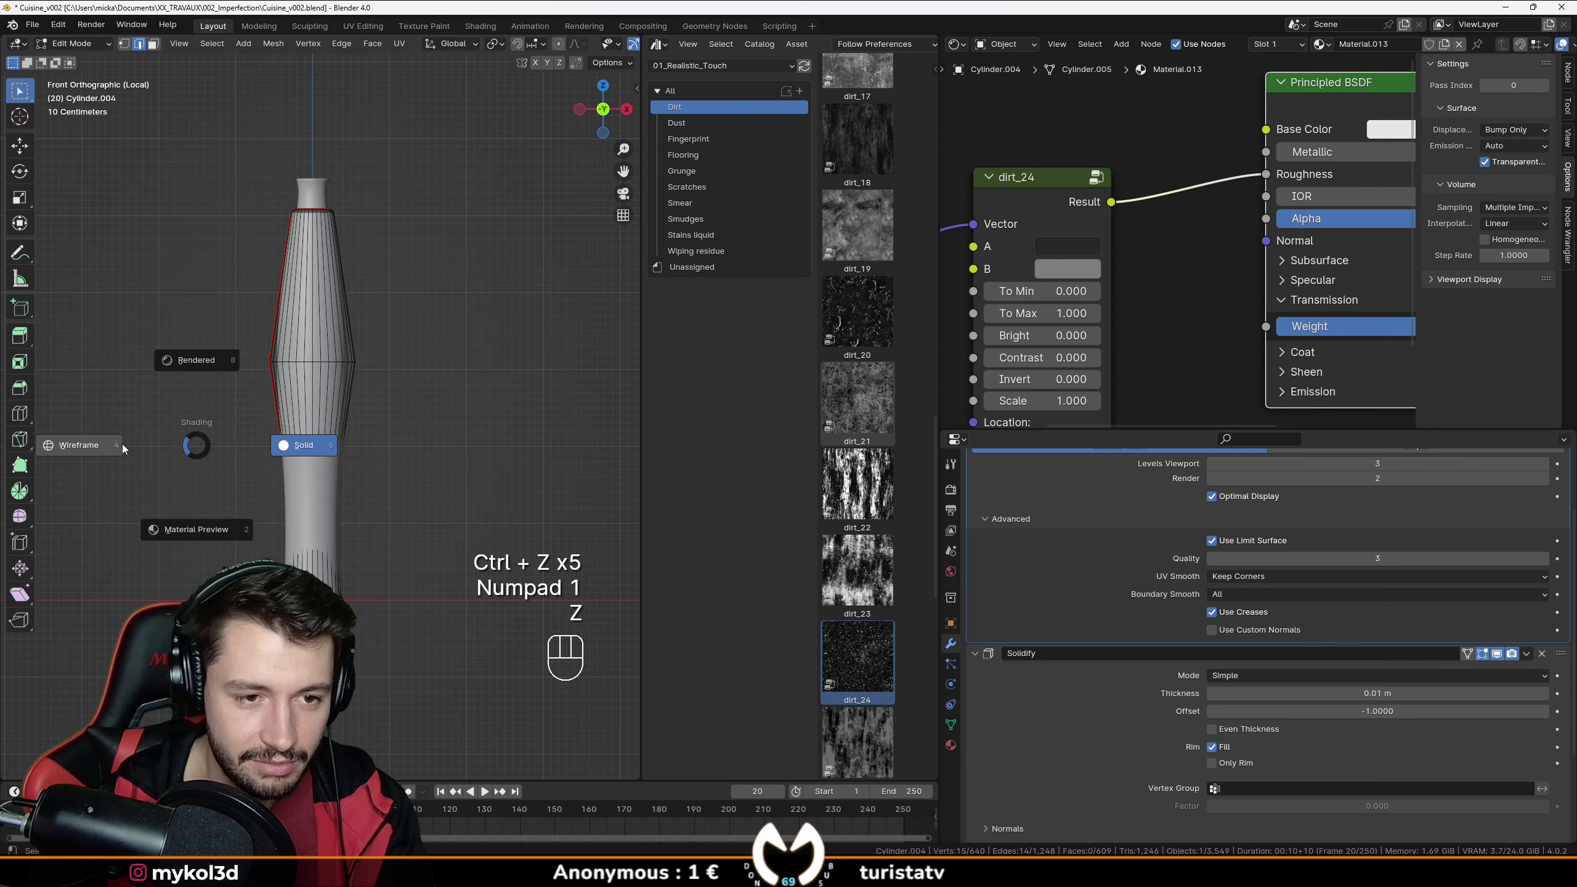
{"action": "left_click", "coordinate": [122, 445]}
{"action": "left_click_drag", "start_coordinate": [415, 514], "coordinate": [271, 489]}
{"action": "key", "text": "g"}
{"action": "middle_click_drag", "start_coordinate": [295, 498], "coordinate": [296, 536]}
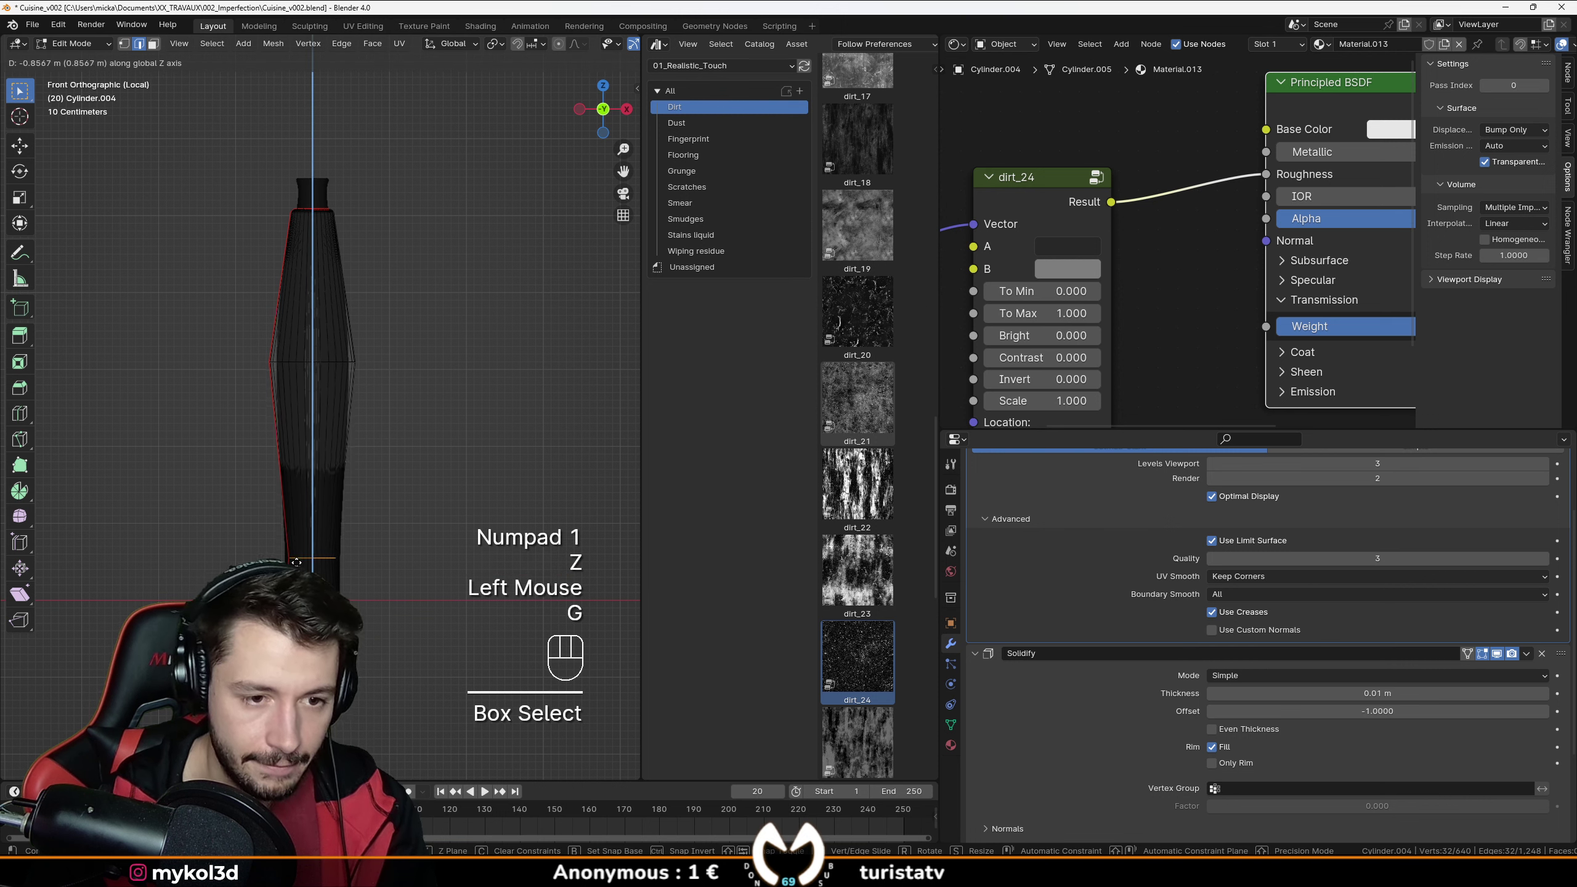
{"action": "left_click", "coordinate": [304, 574]}
{"action": "key", "text": "s"}
{"action": "left_click", "coordinate": [458, 599]}
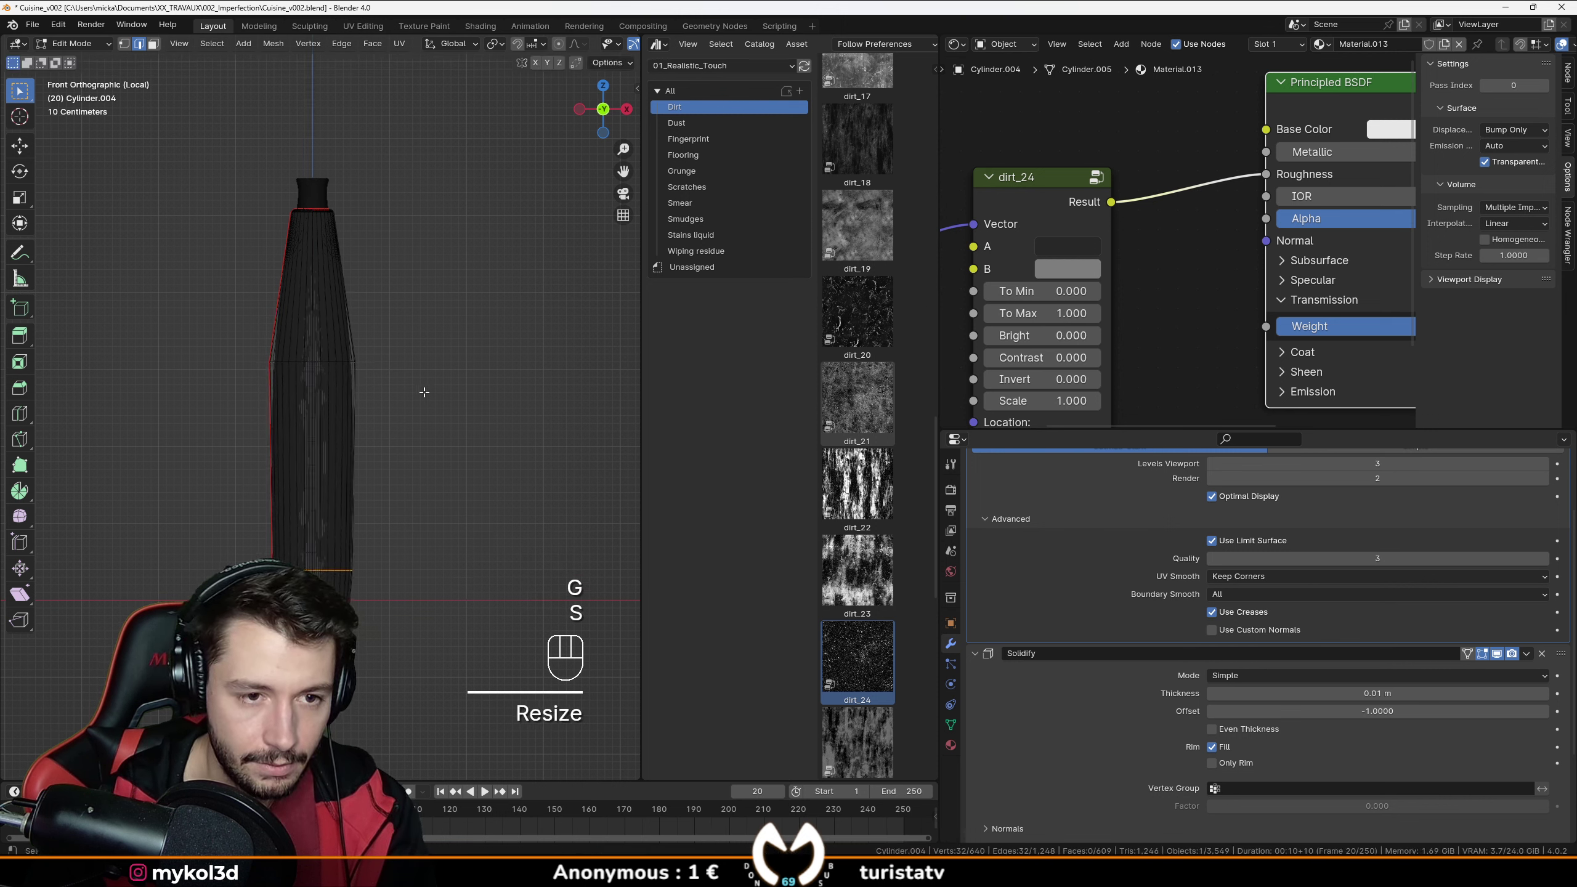
Move and resize another edge loop down the body, then leave Edit Mode in Solid shading.
{"action": "left_click_drag", "start_coordinate": [368, 357], "coordinate": [283, 362]}
{"action": "key", "text": "g"}
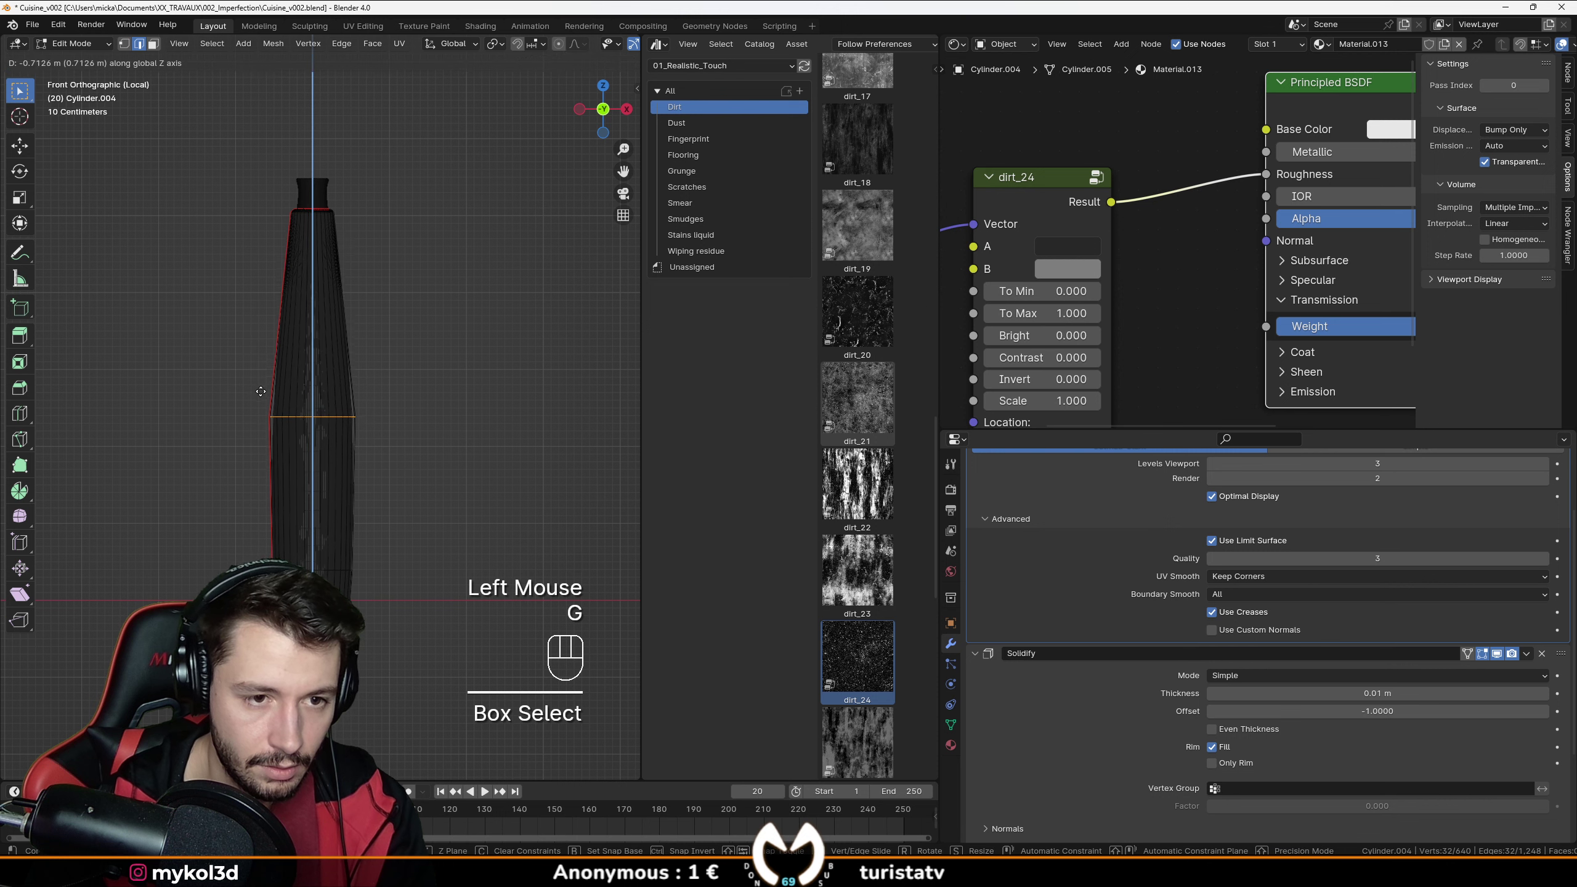
{"action": "key", "text": "s"}
{"action": "key", "text": "Tab"}
{"action": "key", "text": "z"}
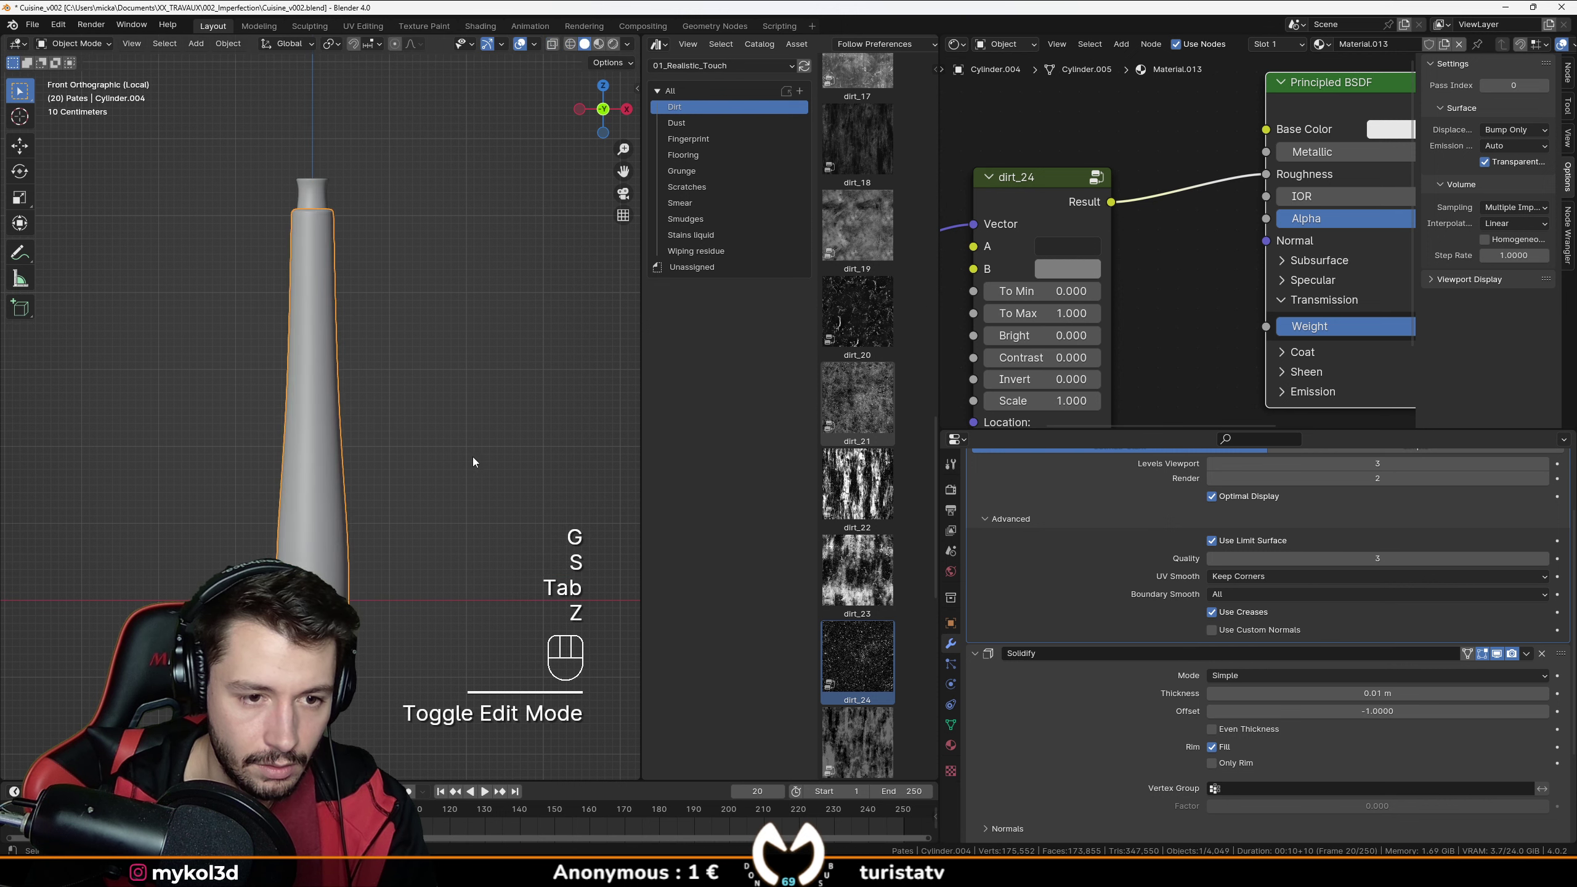
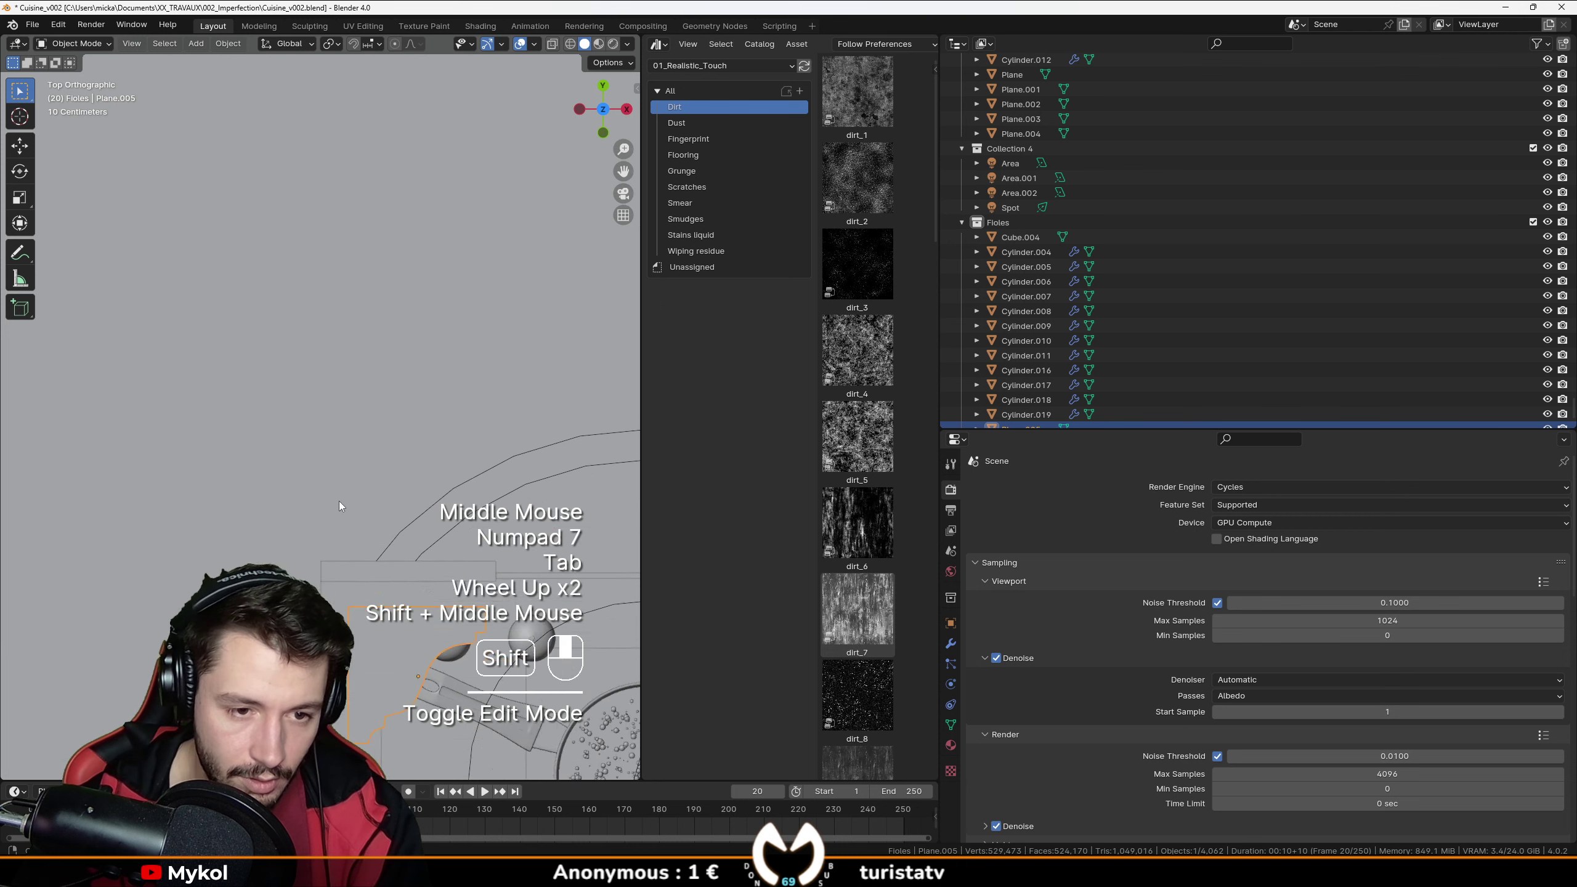
{"action": "scroll", "coordinate": [332, 506], "scroll_direction": "up", "scroll_amount": 1}
Move the selected wall shelf piece to a new position.
{"action": "key", "text": "g"}
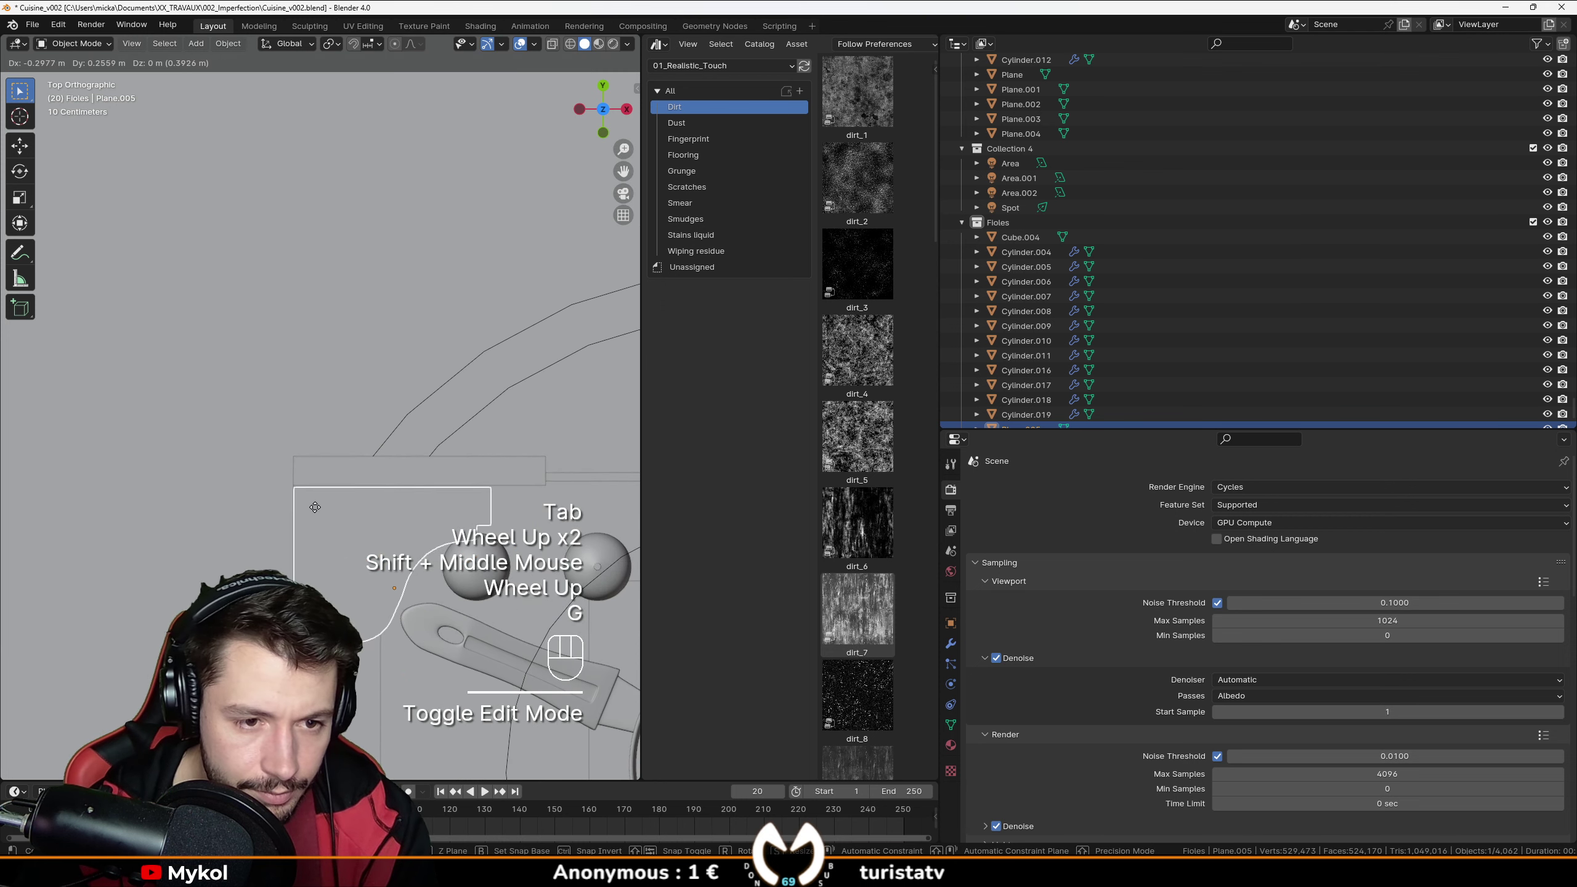
{"action": "left_click", "coordinate": [311, 513]}
Orbit into a perspective view and preview the kitchen in Rendered shading.
{"action": "scroll", "coordinate": [311, 513], "scroll_direction": "down", "scroll_amount": 1}
{"action": "middle_click_drag", "start_coordinate": [311, 513], "coordinate": [270, 528]}
{"action": "scroll", "coordinate": [247, 411], "scroll_direction": "down", "scroll_amount": 1}
{"action": "left_click", "coordinate": [613, 44]}
{"action": "middle_click_drag", "start_coordinate": [371, 161], "coordinate": [372, 143]}
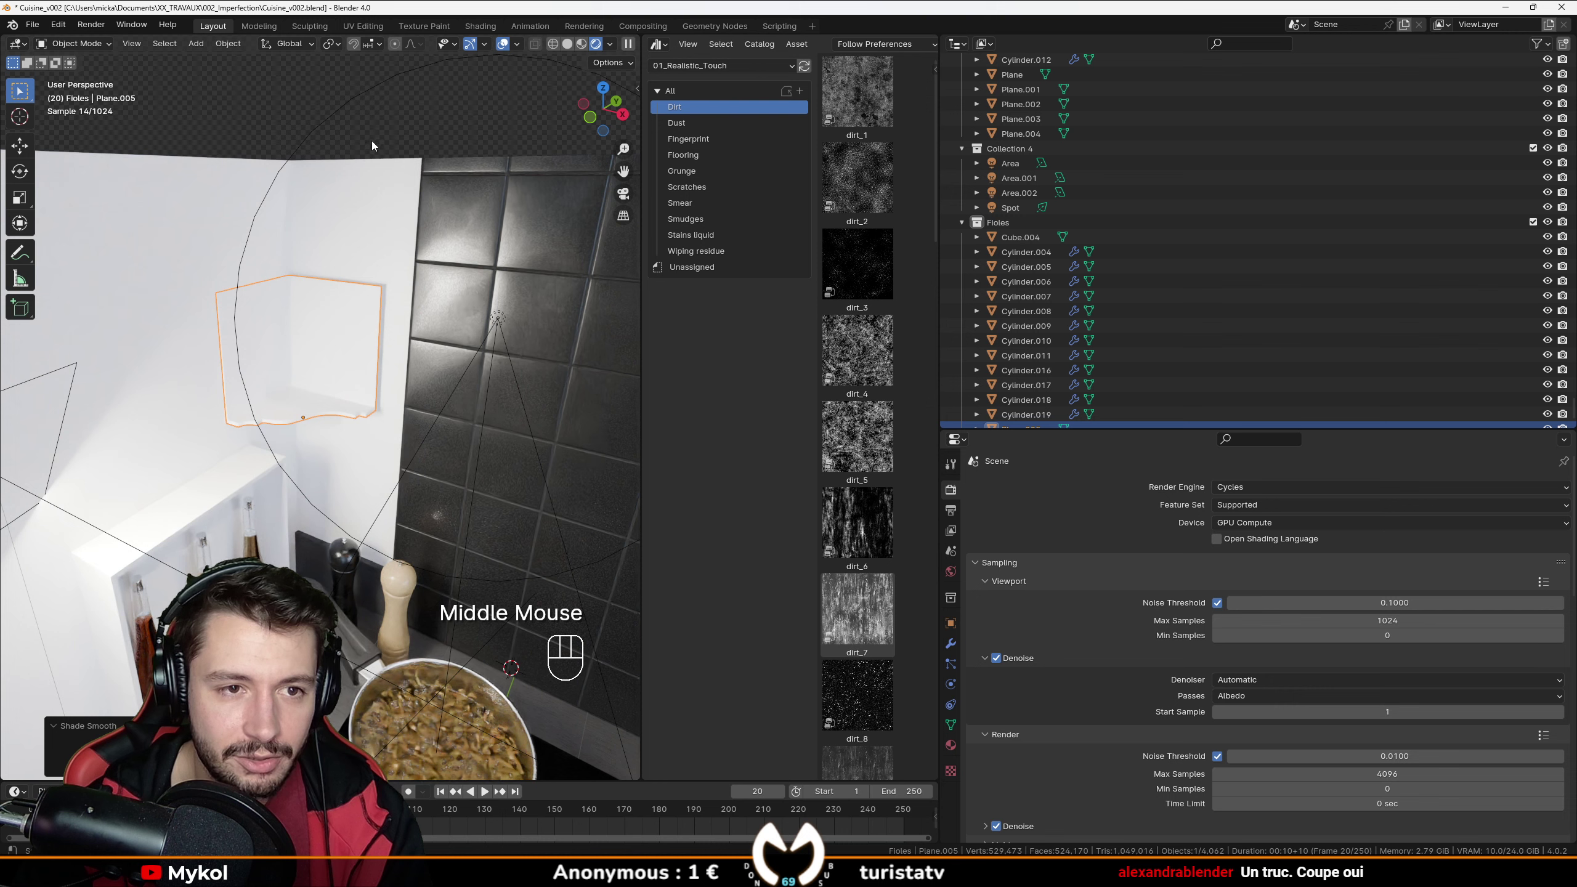
Select the shelf panel on the white wall and raise it higher.
{"action": "left_click", "coordinate": [372, 140]}
{"action": "left_click", "coordinate": [302, 339]}
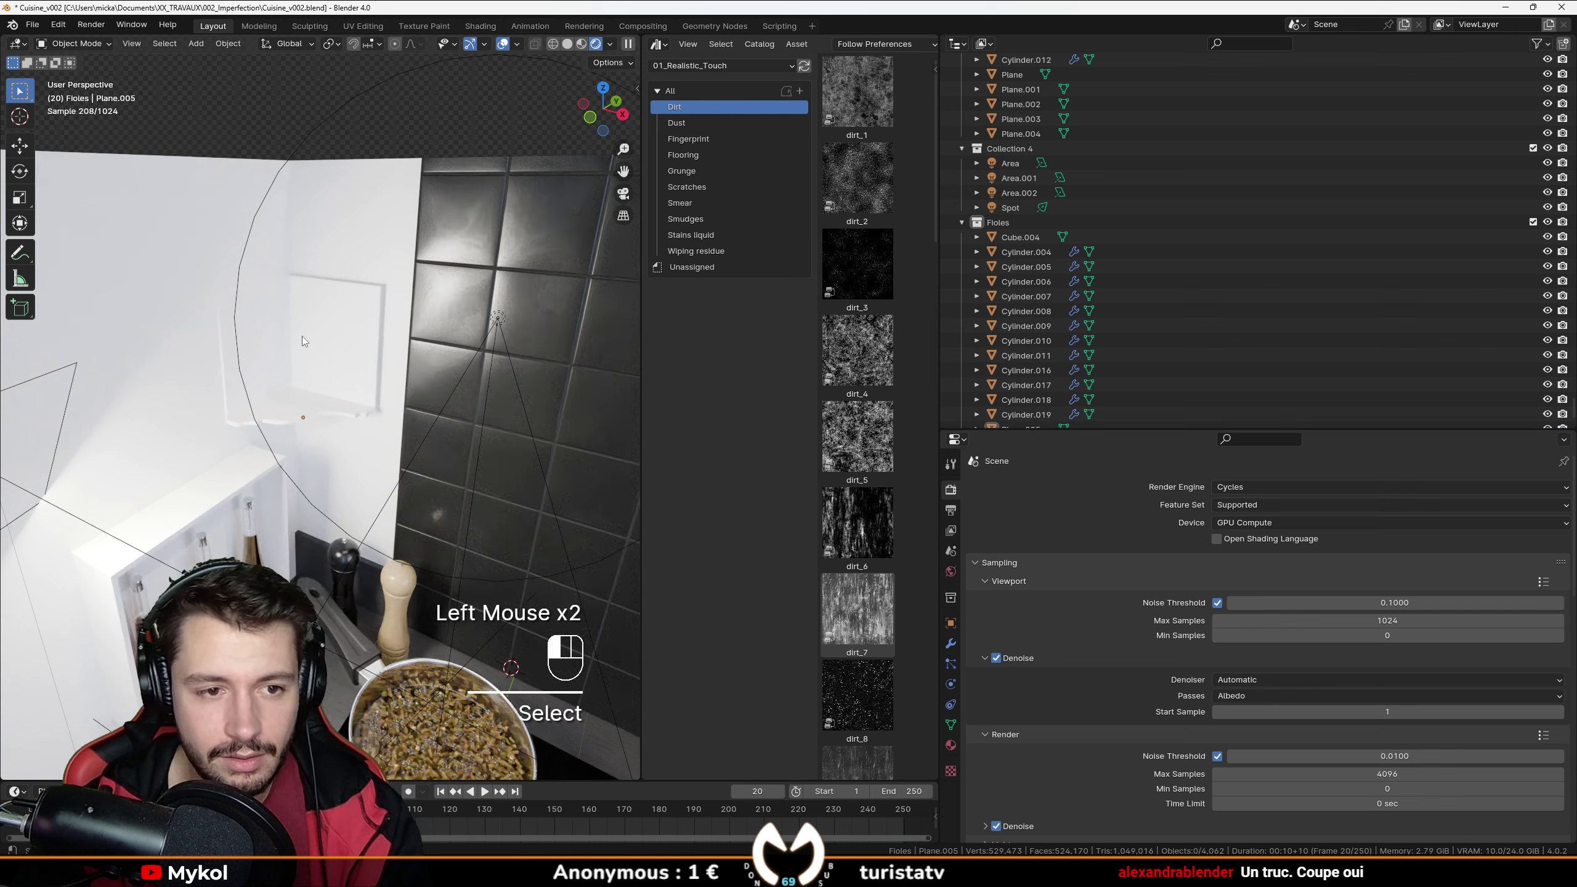
{"action": "key", "text": "g"}
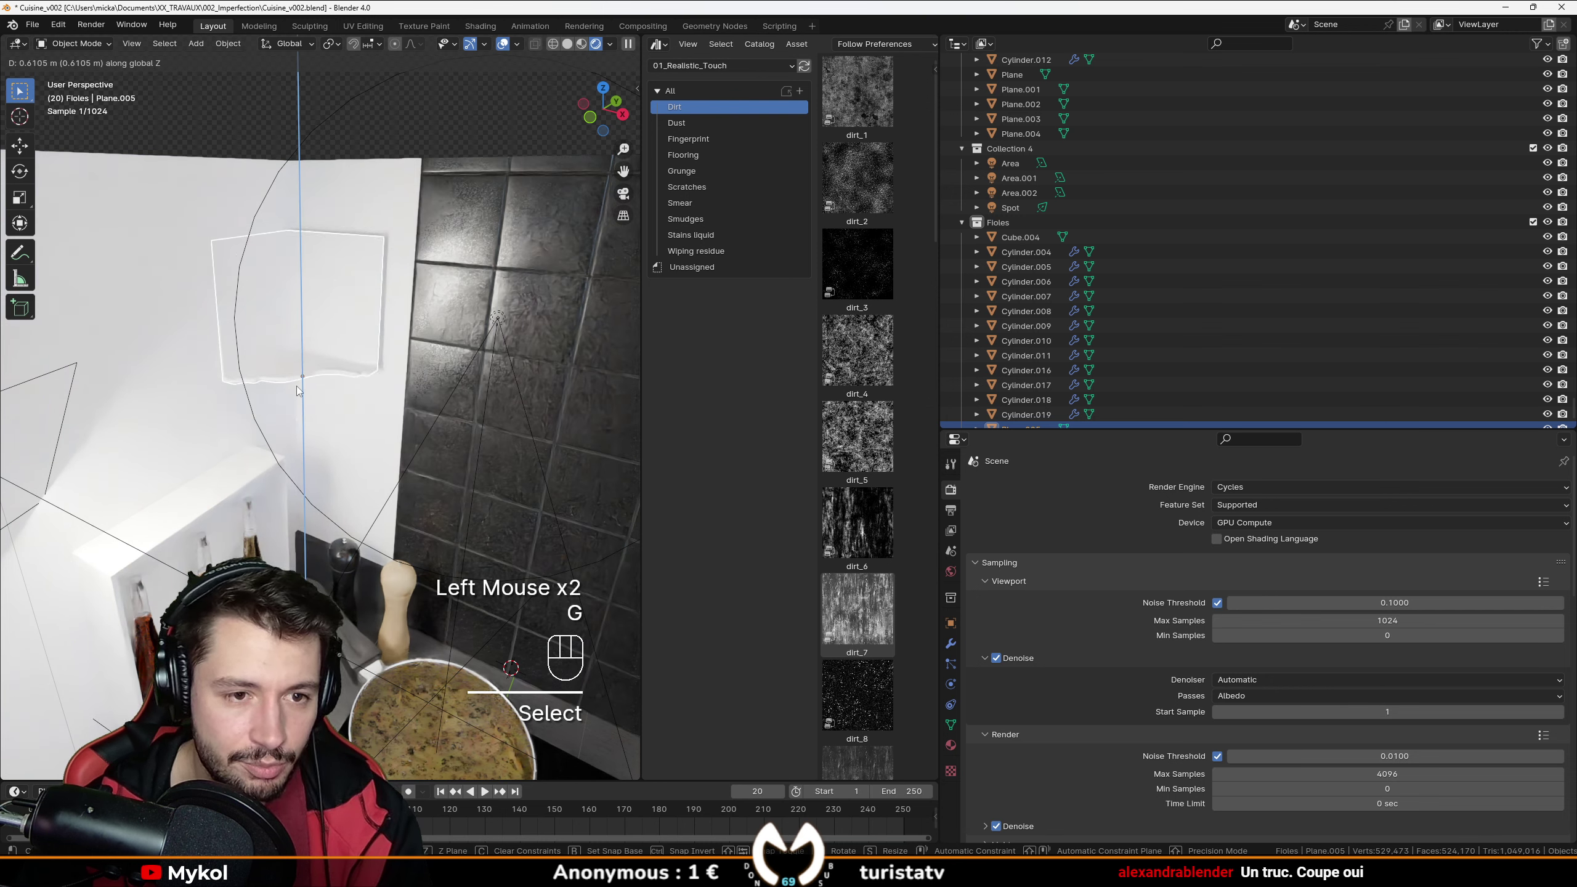
{"action": "left_click", "coordinate": [313, 395]}
{"action": "left_click", "coordinate": [362, 162]}
Orbit around the kitchen corner to check the raised shelf under rendered lighting.
{"action": "scroll", "coordinate": [424, 349], "scroll_direction": "down", "scroll_amount": 3}
{"action": "middle_click_drag", "start_coordinate": [424, 348], "coordinate": [413, 387]}
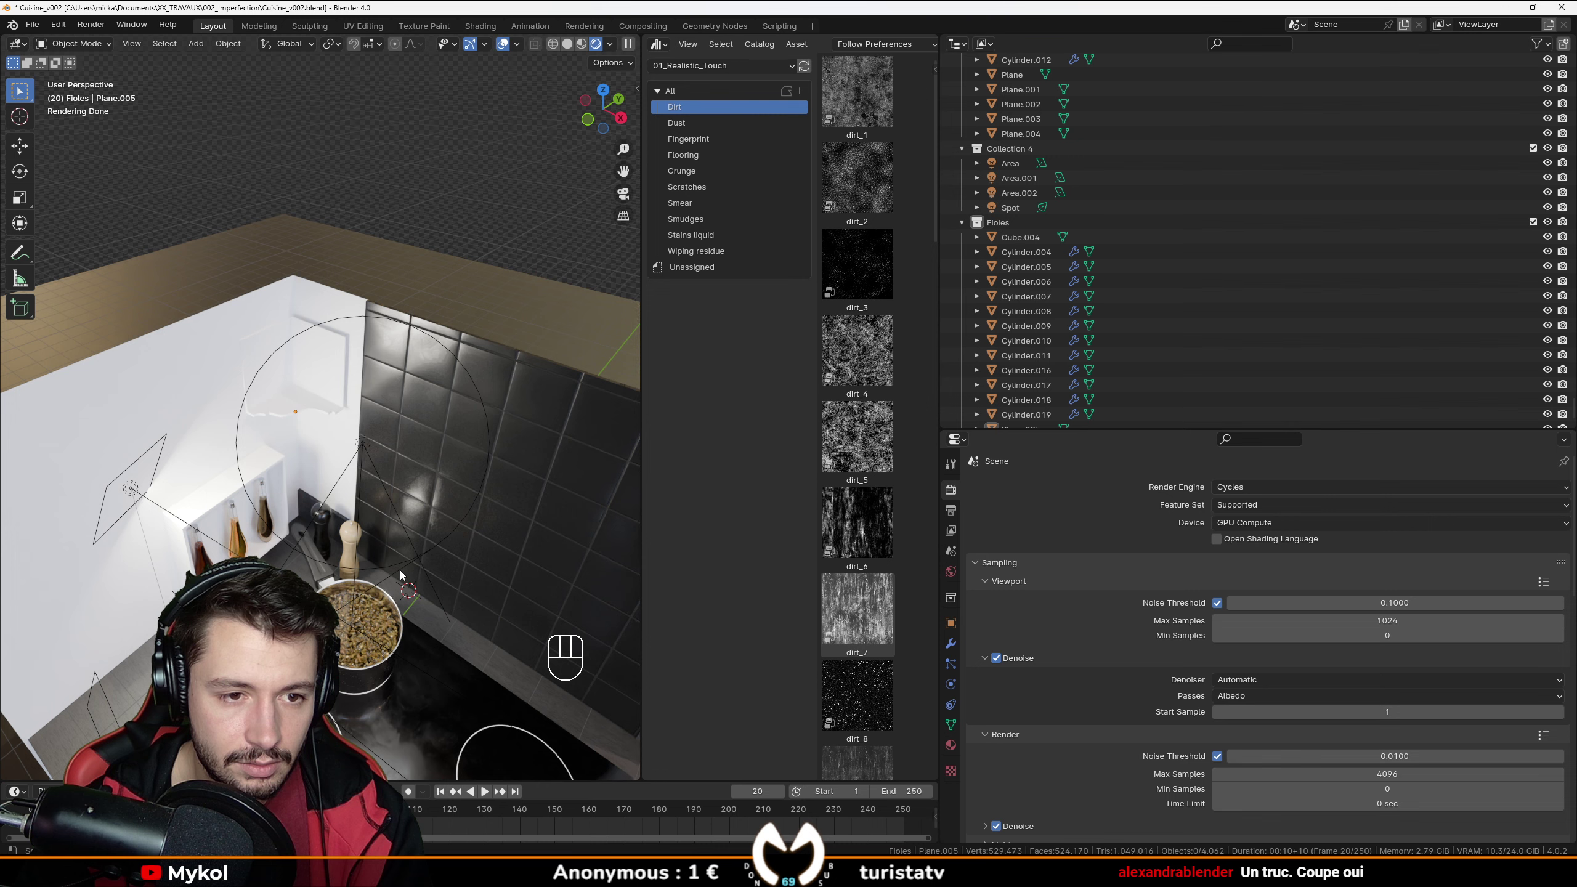
{"action": "scroll", "coordinate": [316, 560], "scroll_direction": "up", "scroll_amount": 2}
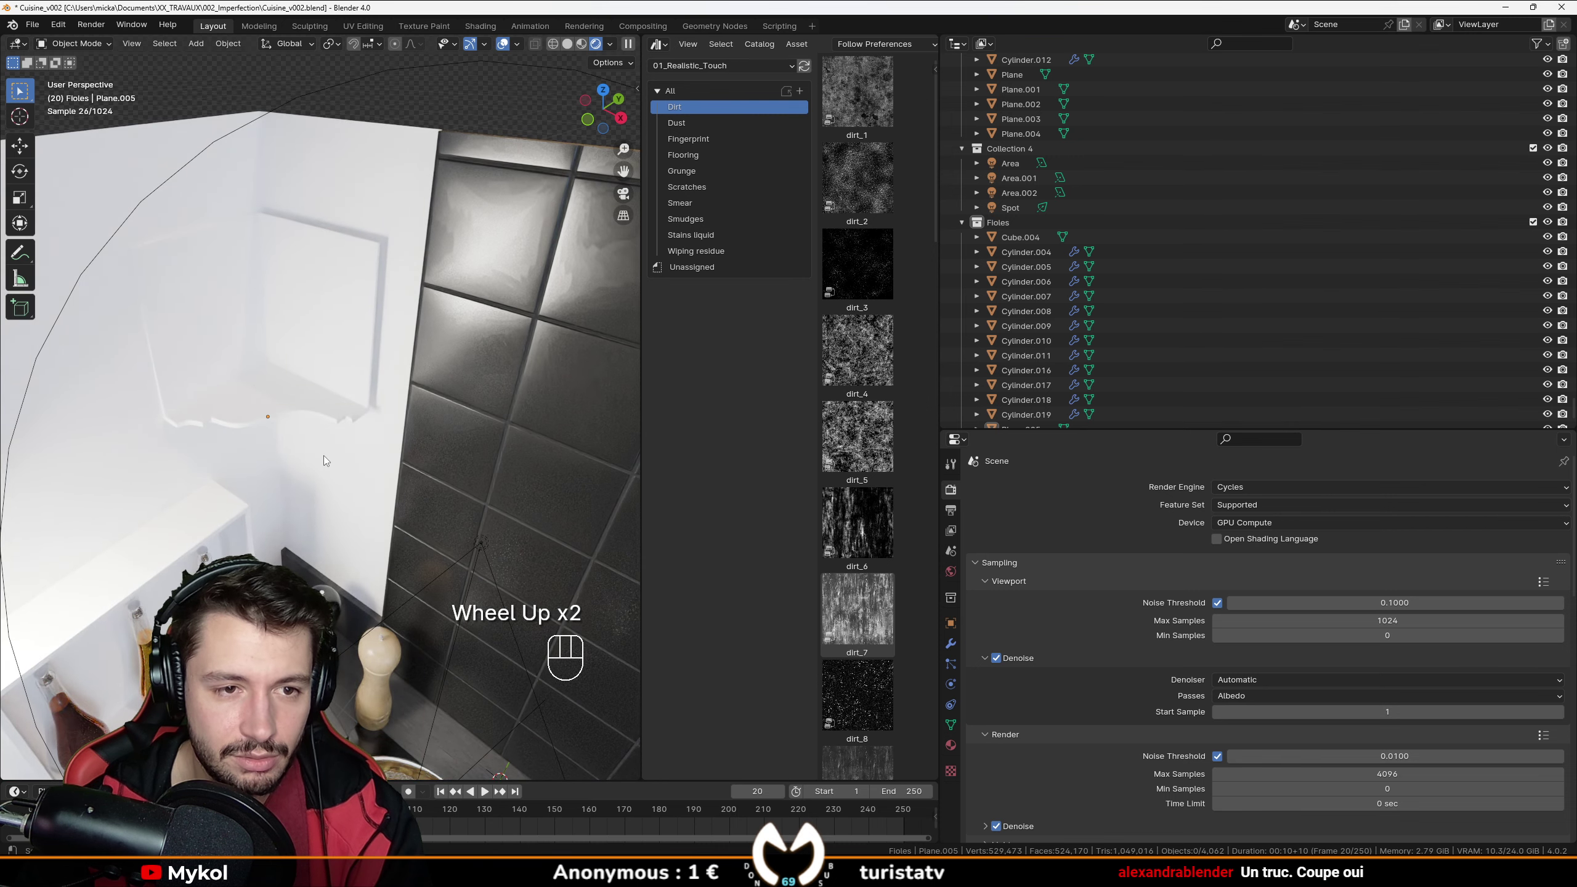
{"action": "middle_click_drag", "start_coordinate": [320, 459], "coordinate": [390, 288]}
{"action": "scroll", "coordinate": [321, 438], "scroll_direction": "down", "scroll_amount": 2}
{"action": "scroll", "coordinate": [320, 439], "scroll_direction": "up", "scroll_amount": 1}
{"action": "middle_click_drag", "start_coordinate": [301, 462], "coordinate": [258, 456]}
{"action": "scroll", "coordinate": [315, 473], "scroll_direction": "down", "scroll_amount": 1}
{"action": "scroll", "coordinate": [237, 446], "scroll_direction": "up", "scroll_amount": 1}
{"action": "scroll", "coordinate": [258, 456], "scroll_direction": "up", "scroll_amount": 2}
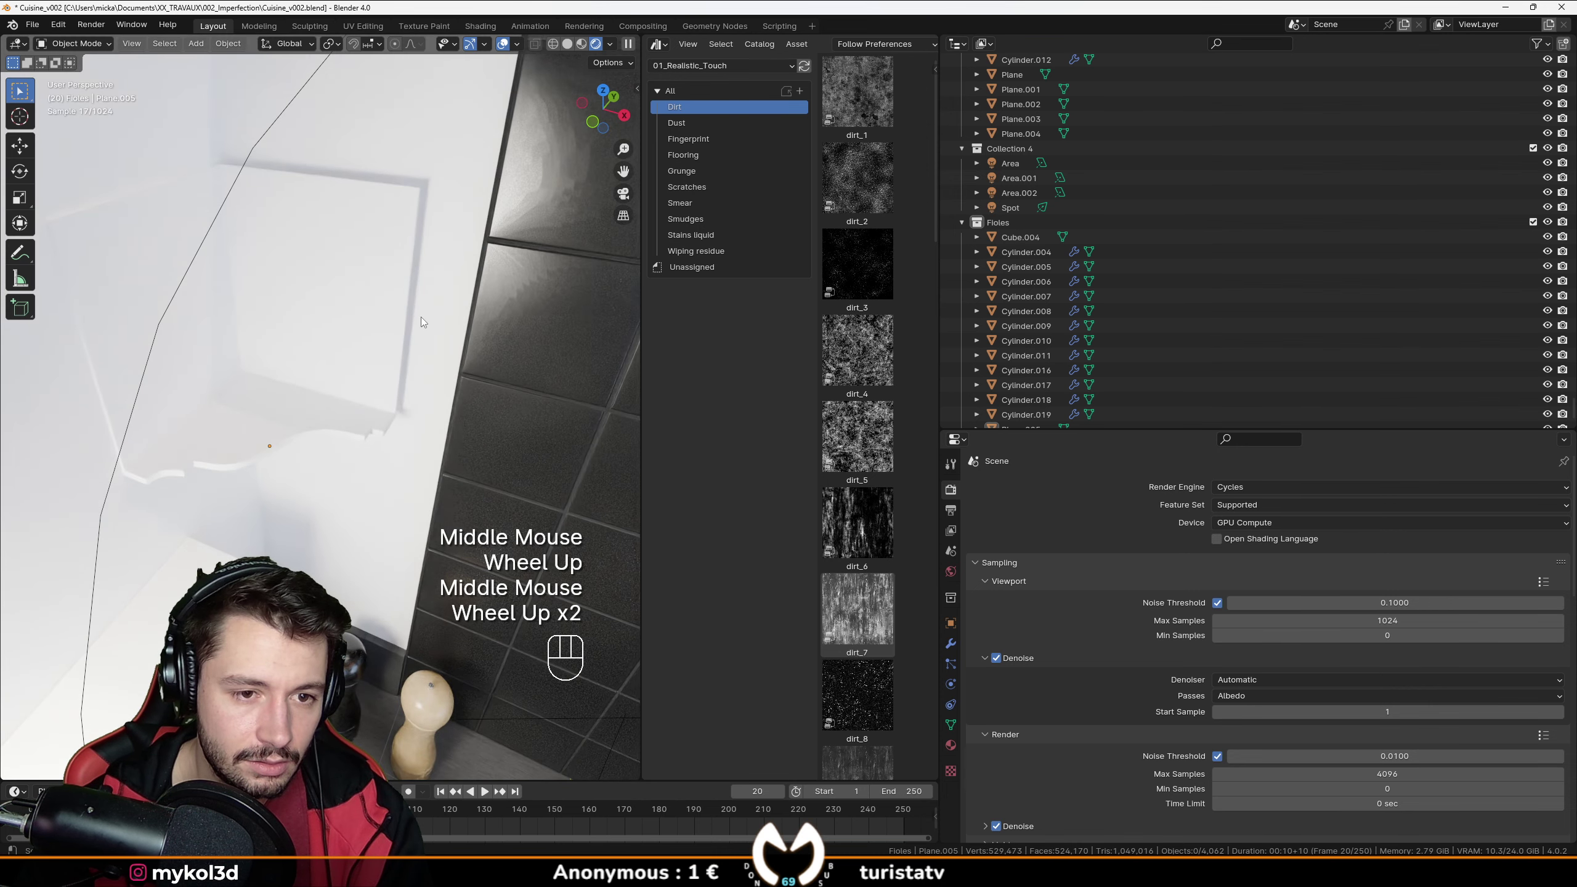
Return to solid shading, select the shelf panel, and view it from the front in wireframe.
{"action": "left_click", "coordinate": [567, 44]}
{"action": "left_click", "coordinate": [388, 364]}
{"action": "mouse_move", "coordinate": [442, 424]}
{"action": "middle_mouse_down"}
{"action": "mouse_move", "coordinate": [494, 377]}
{"action": "mouse_move", "coordinate": [460, 425]}
{"action": "middle_mouse_up"}
{"action": "key", "text": "KP_1"}
{"action": "middle_click_drag", "start_coordinate": [473, 346], "coordinate": [321, 453], "text": "shift"}
{"action": "key", "text": "z"}
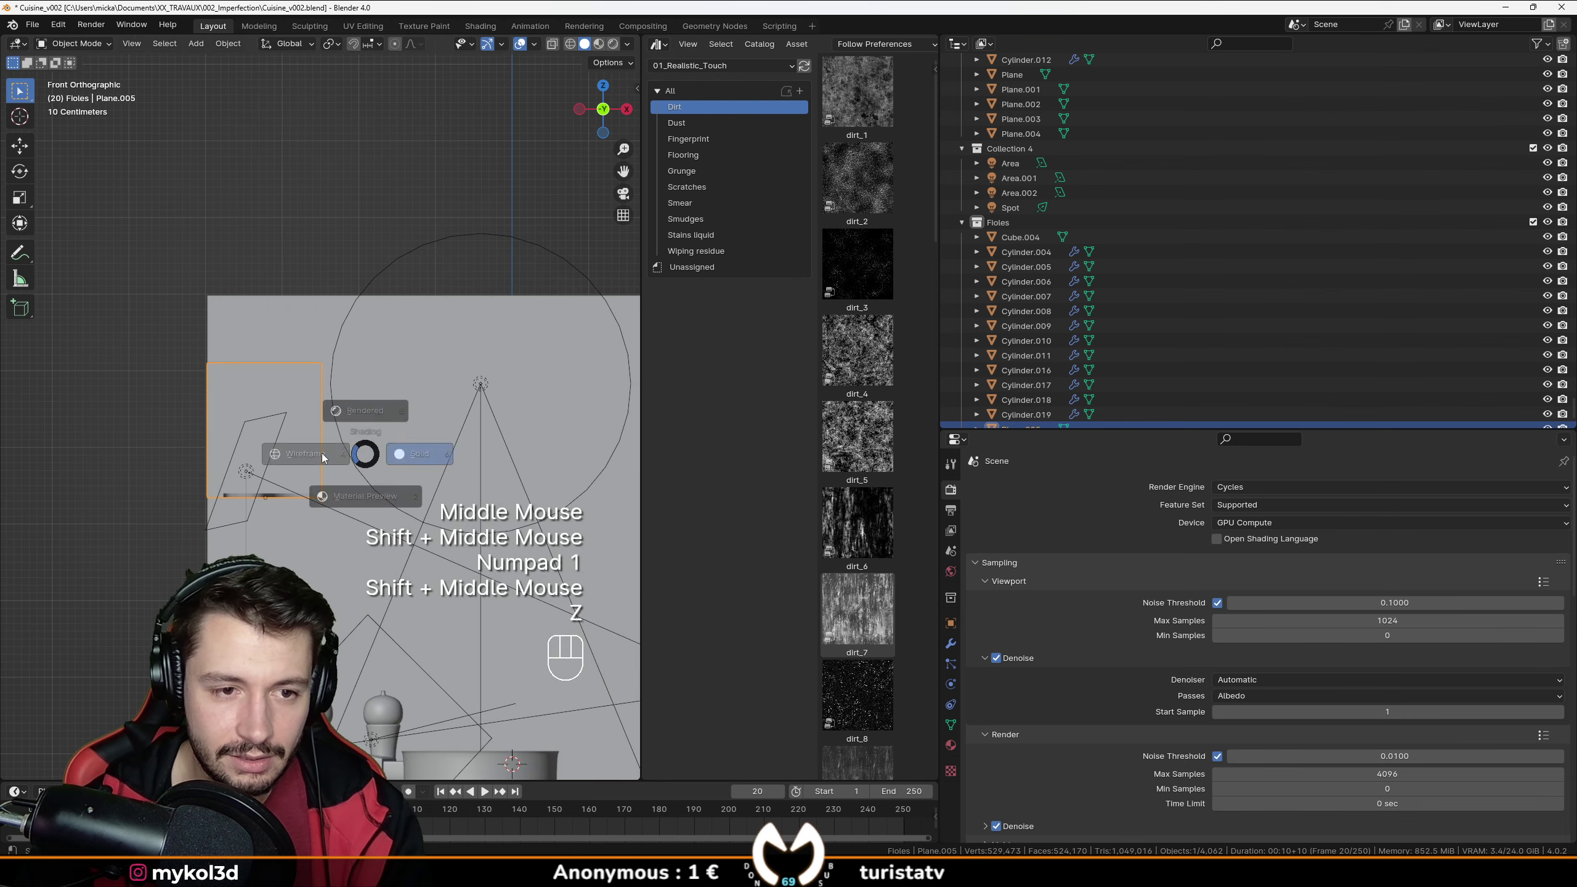
{"action": "scroll", "coordinate": [322, 537], "scroll_direction": "up", "scroll_amount": 2}
{"action": "scroll", "coordinate": [446, 498], "scroll_direction": "up", "scroll_amount": 2}
{"action": "scroll", "coordinate": [446, 498], "scroll_direction": "down", "scroll_amount": 1}
Enlarge the shelf panel and shift it horizontally along X.
{"action": "key", "text": "s"}
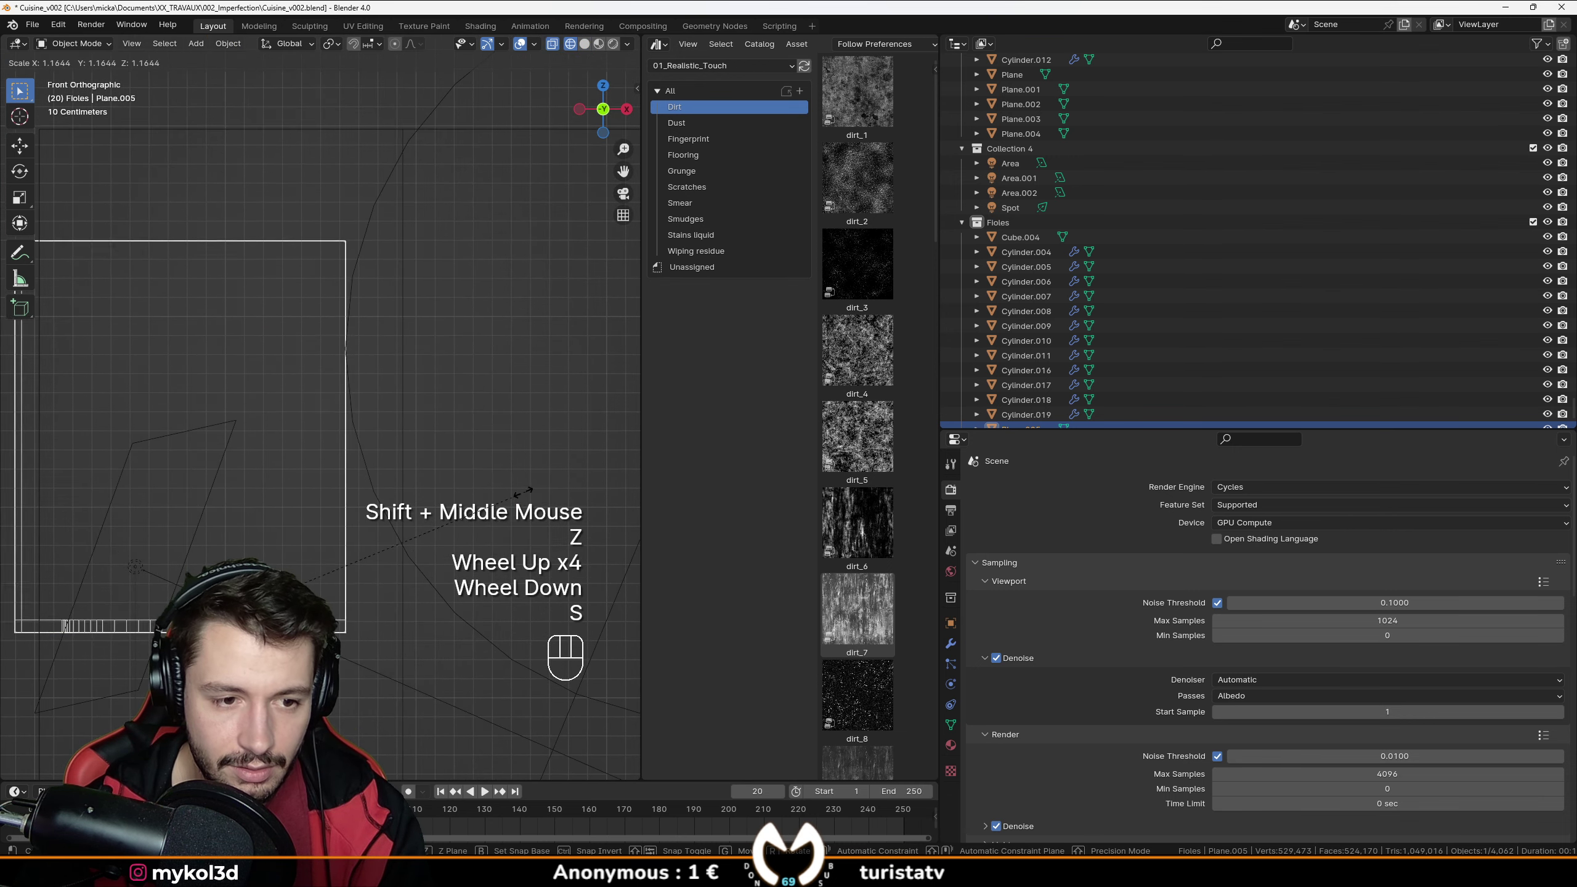
{"action": "left_click", "coordinate": [517, 496]}
{"action": "key", "text": "g"}
{"action": "key", "text": "x"}
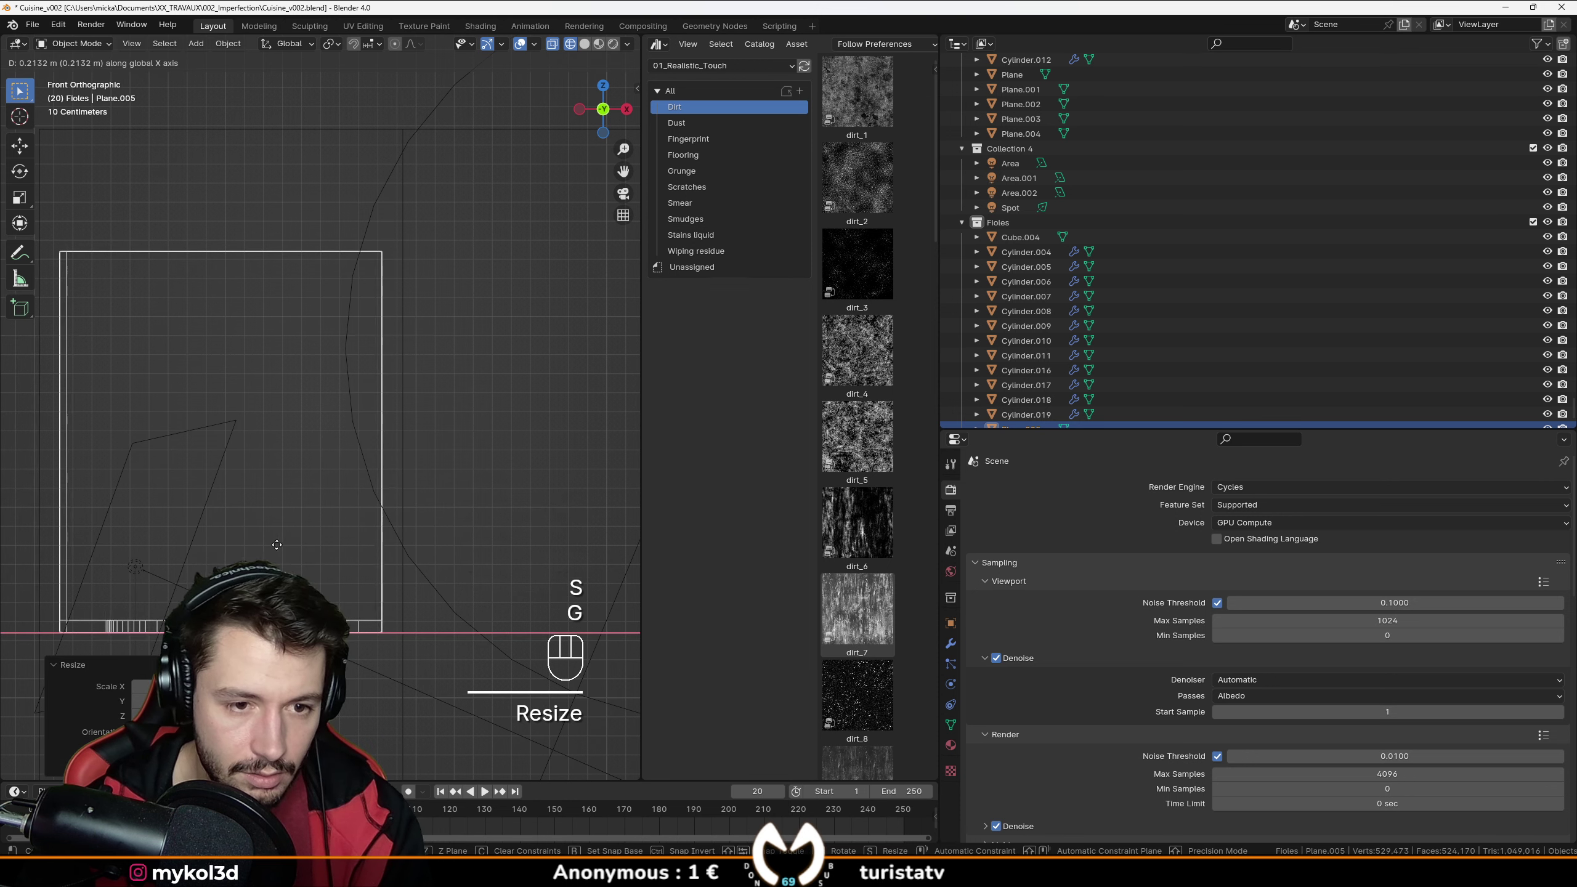
{"action": "left_click", "coordinate": [273, 542]}
Scale the shelf up further and slide it sideways along X again.
{"action": "key", "text": "s"}
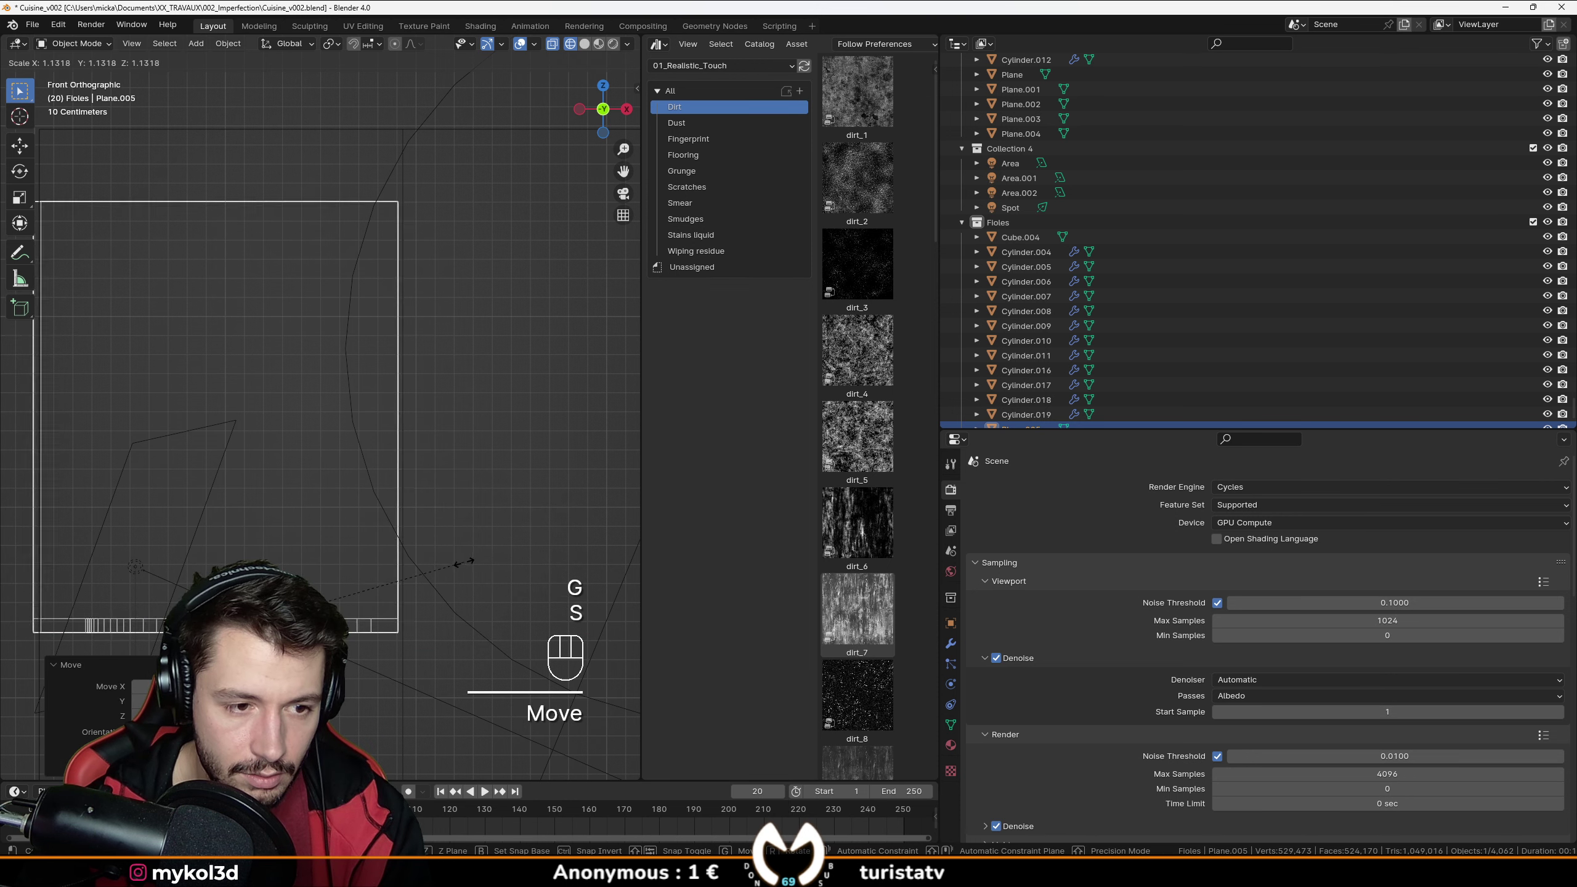
{"action": "left_click", "coordinate": [465, 562]}
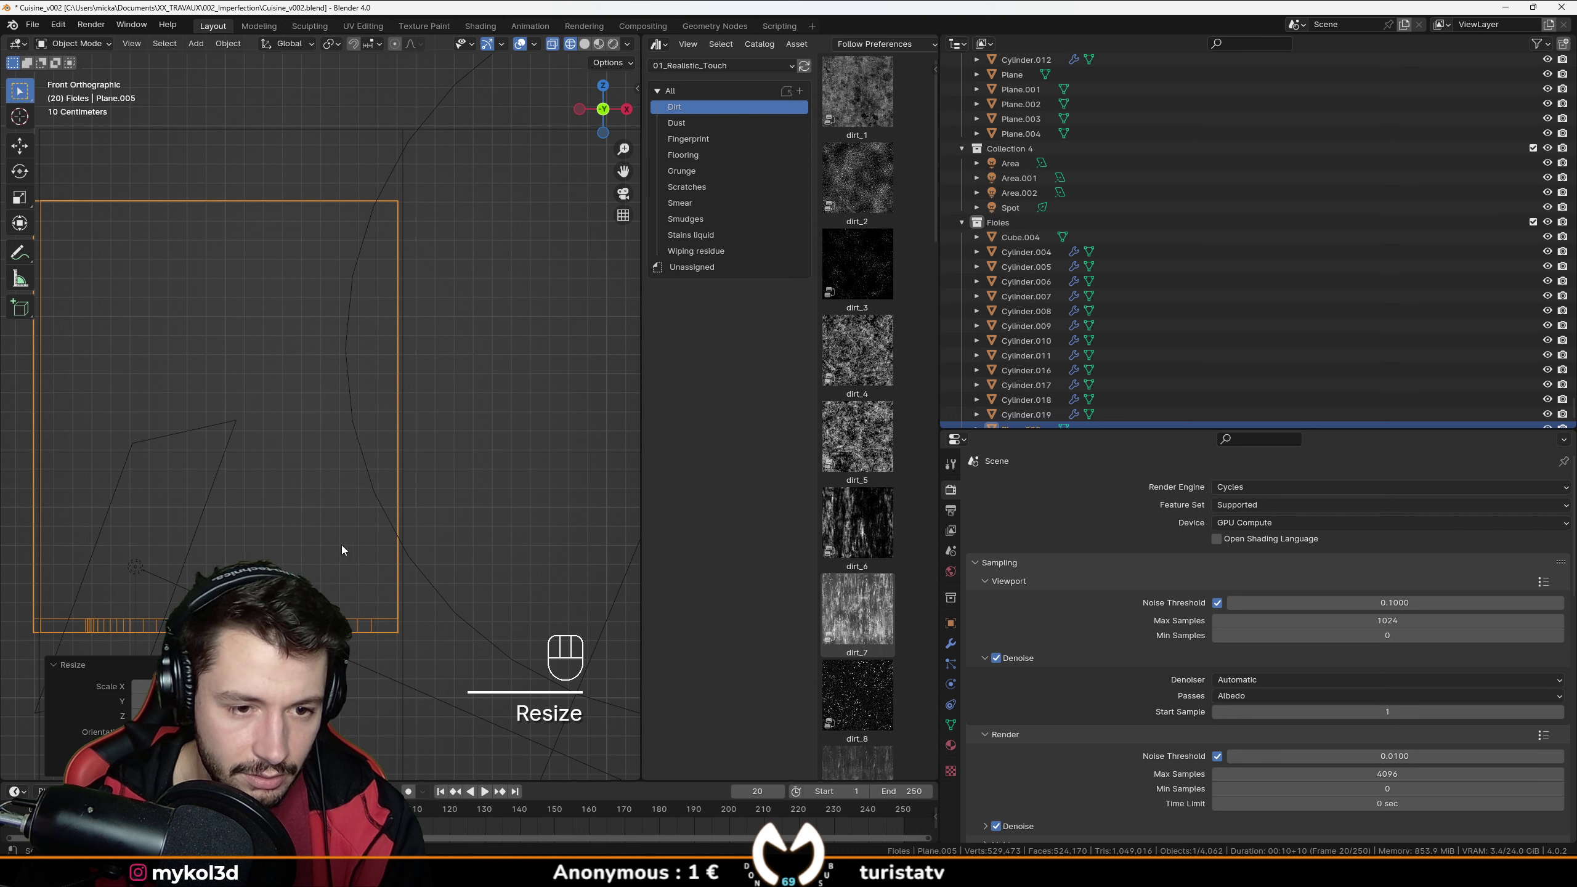
{"action": "key", "text": "g"}
{"action": "key", "text": "x"}
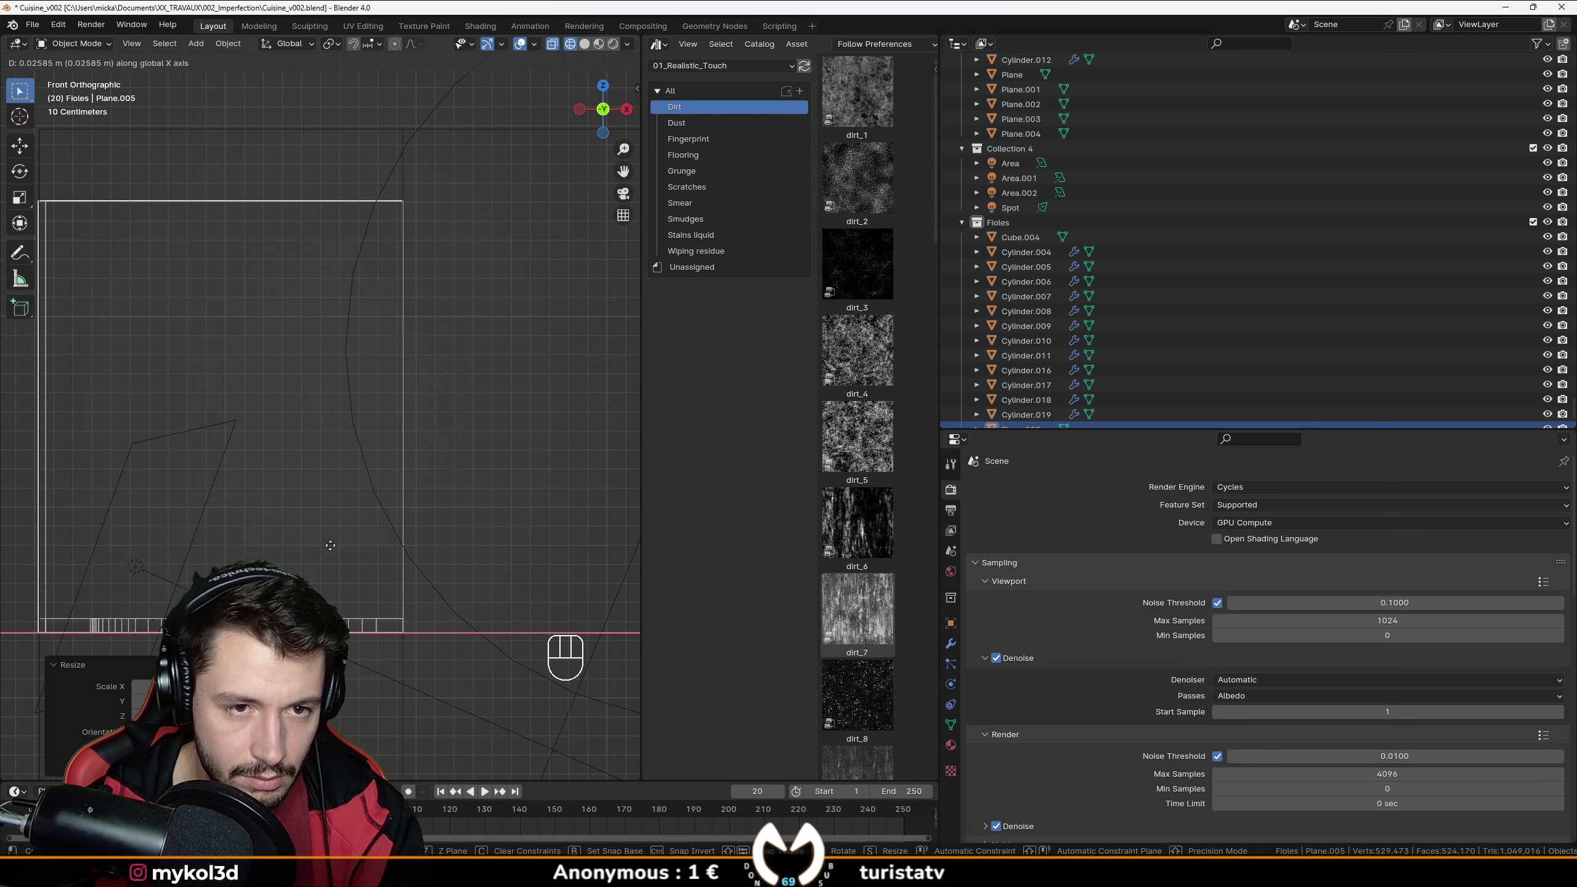
{"action": "left_click", "coordinate": [329, 546]}
Orbit back to a perspective view in solid shading to inspect the resized shelf.
{"action": "scroll", "coordinate": [330, 546], "scroll_direction": "down", "scroll_amount": 2}
{"action": "middle_click_drag", "start_coordinate": [330, 546], "coordinate": [478, 522]}
{"action": "scroll", "coordinate": [234, 550], "scroll_direction": "down", "scroll_amount": 4}
{"action": "key", "text": "z"}
{"action": "middle_click_drag", "start_coordinate": [478, 522], "coordinate": [509, 472]}
{"action": "scroll", "coordinate": [572, 402], "scroll_direction": "up", "scroll_amount": 2}
Nudge the shelf panel to a new spot.
{"action": "key", "text": "g"}
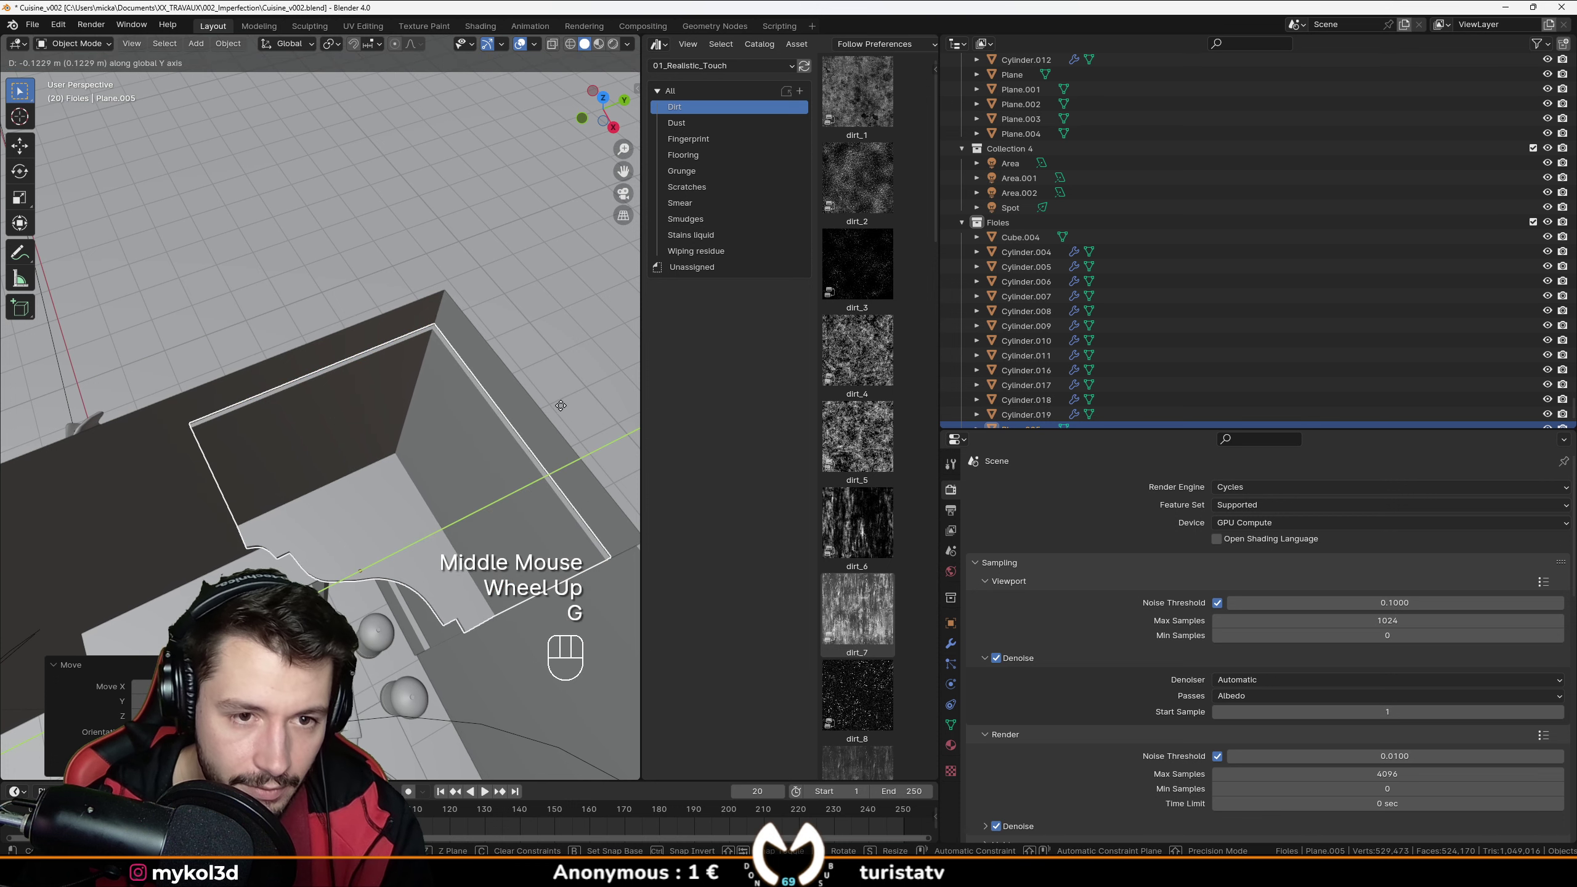
{"action": "left_click", "coordinate": [306, 486]}
{"action": "middle_click_drag", "start_coordinate": [306, 486], "coordinate": [310, 537]}
In Edit Mode, select two thin edge faces of the shelf and trial a Y move, then cancel.
{"action": "key", "text": "Tab"}
{"action": "scroll", "coordinate": [346, 544], "scroll_direction": "up", "scroll_amount": 1}
{"action": "left_click", "coordinate": [345, 548]}
{"action": "left_click", "coordinate": [344, 551], "text": "shift"}
{"action": "scroll", "coordinate": [344, 550], "scroll_direction": "down", "scroll_amount": 2}
{"action": "key", "text": "g"}
{"action": "key", "text": "y"}
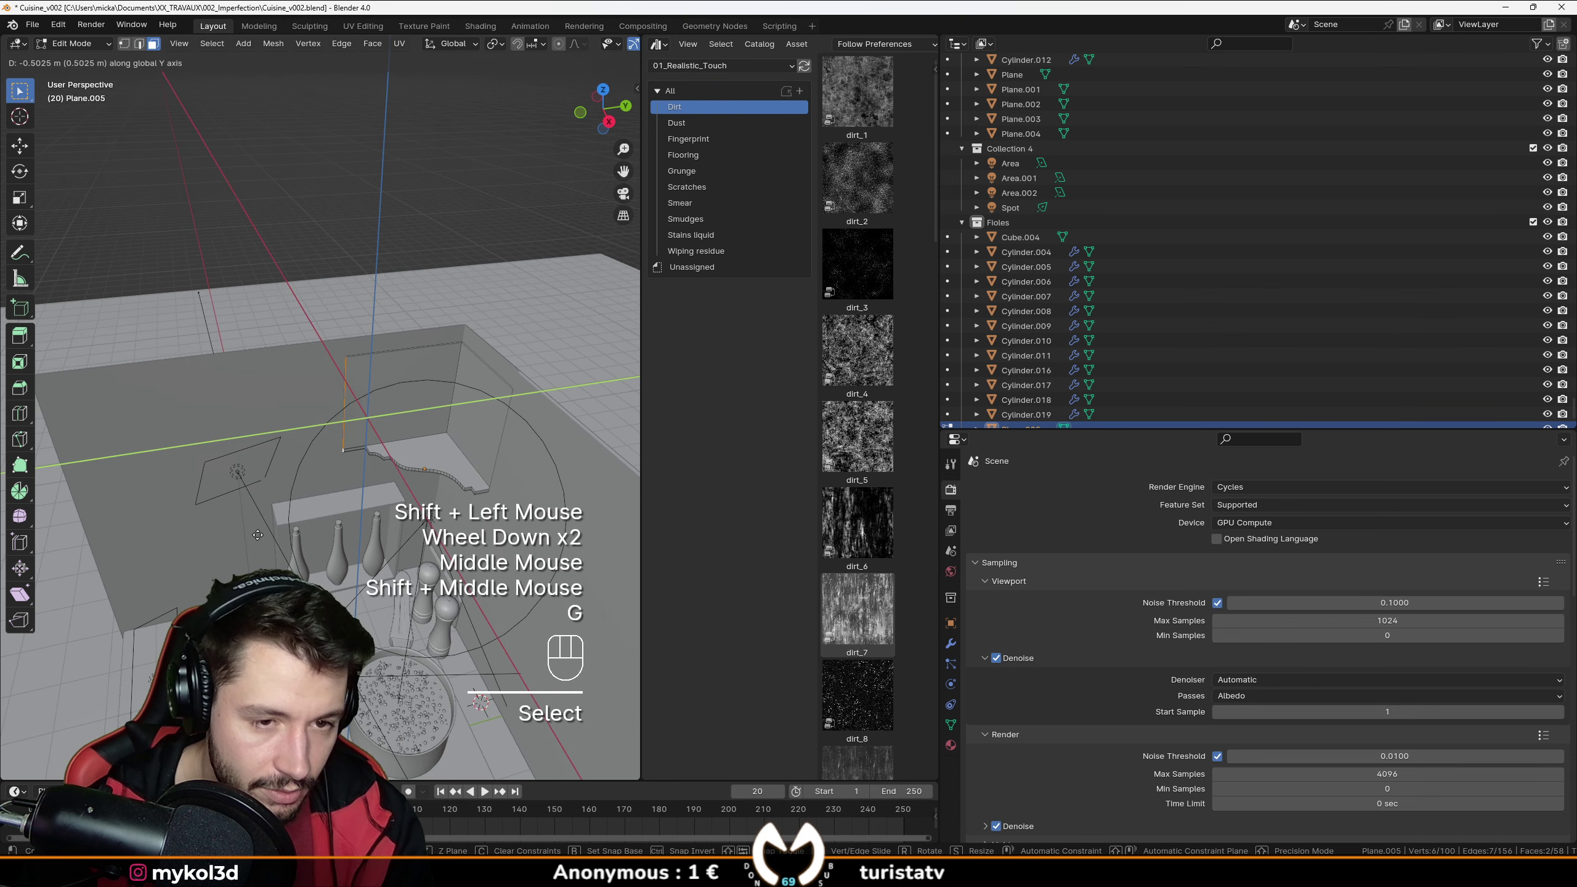
{"action": "right_click", "coordinate": [198, 545]}
Move the selected shelf faces along Y and leave Edit Mode.
{"action": "scroll", "coordinate": [199, 545], "scroll_direction": "up", "scroll_amount": 2}
{"action": "middle_click_drag", "start_coordinate": [198, 546], "coordinate": [261, 540]}
{"action": "key", "text": "g"}
{"action": "left_click", "coordinate": [149, 602]}
{"action": "key", "text": "Tab"}
{"action": "scroll", "coordinate": [400, 483], "scroll_direction": "up", "scroll_amount": 2}
{"action": "middle_click_drag", "start_coordinate": [260, 540], "coordinate": [358, 528]}
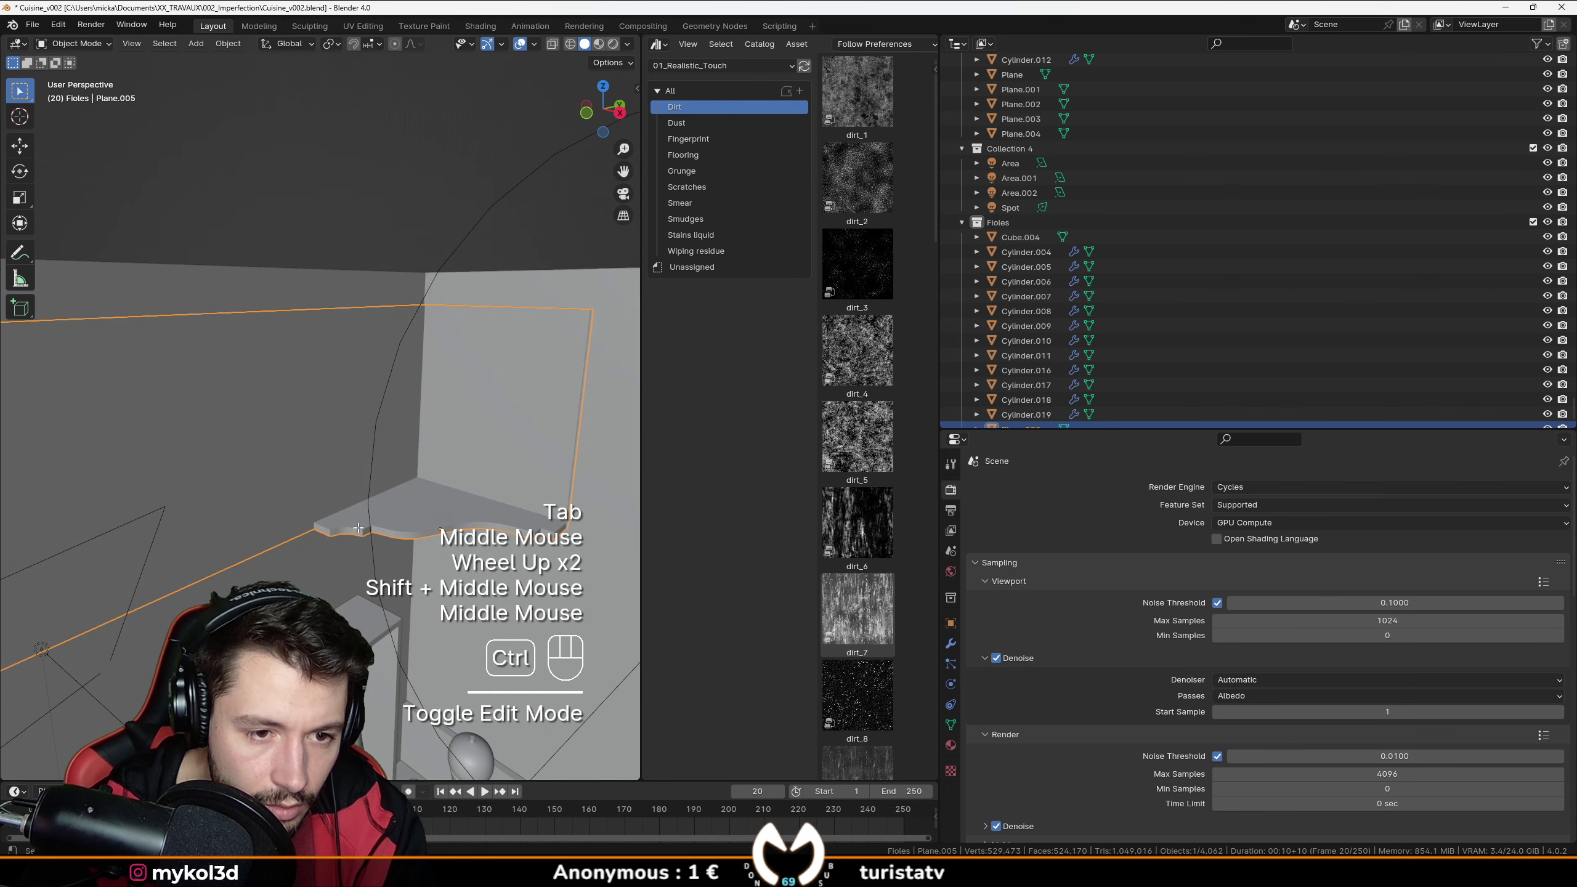
Undo back into Edit Mode, add the shelf's end face, and extrude the faces along Y.
{"action": "key", "text": "ctrl+z"}
{"action": "key", "text": "ctrl+z"}
{"action": "scroll", "coordinate": [353, 544], "scroll_direction": "up", "scroll_amount": 2}
{"action": "left_click", "coordinate": [366, 521], "text": "shift"}
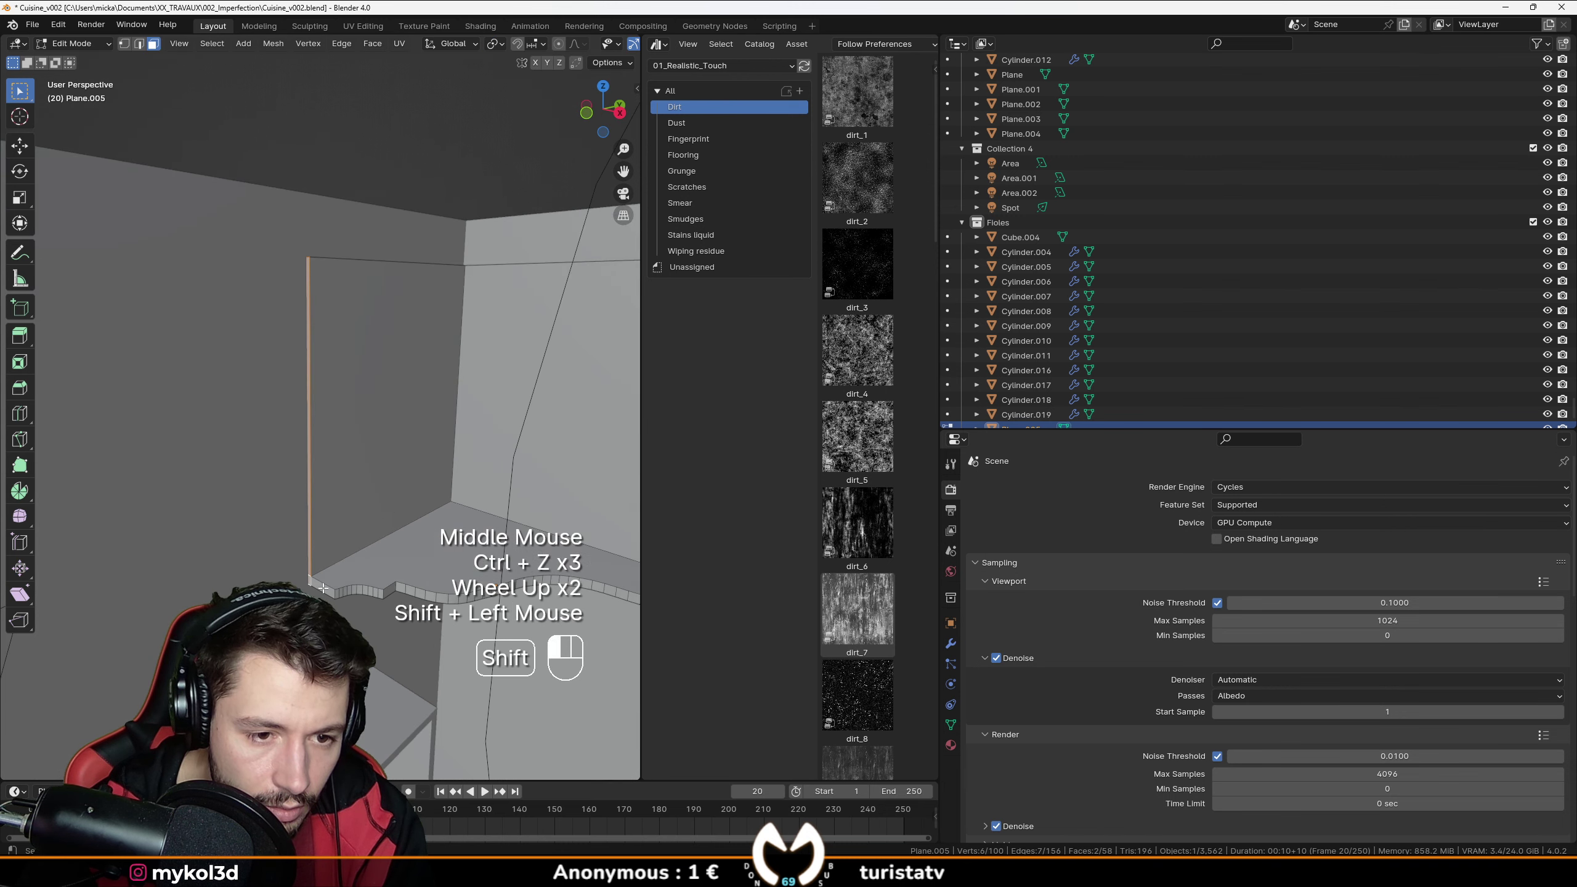
{"action": "scroll", "coordinate": [346, 571], "scroll_direction": "down", "scroll_amount": 2}
{"action": "middle_click_drag", "start_coordinate": [319, 552], "coordinate": [292, 569]}
{"action": "key", "text": "e"}
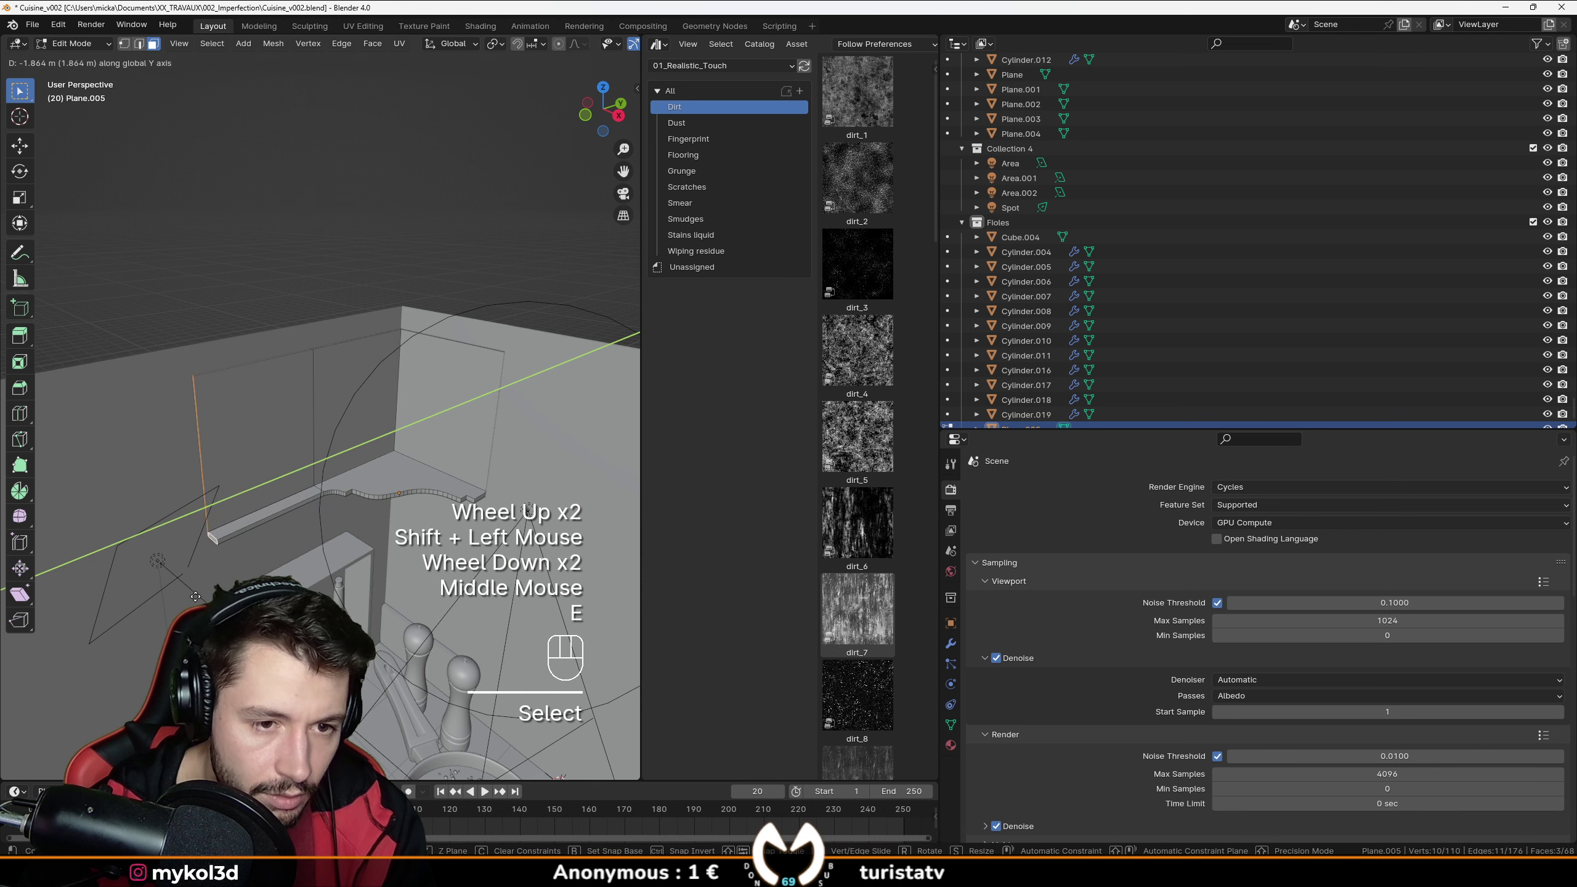
{"action": "left_click", "coordinate": [3, 635]}
Reposition the extruded faces along Y, exit Edit Mode, and relaunch Blender.
{"action": "scroll", "coordinate": [160, 558], "scroll_direction": "down", "scroll_amount": 2}
{"action": "middle_click_drag", "start_coordinate": [165, 557], "coordinate": [168, 574]}
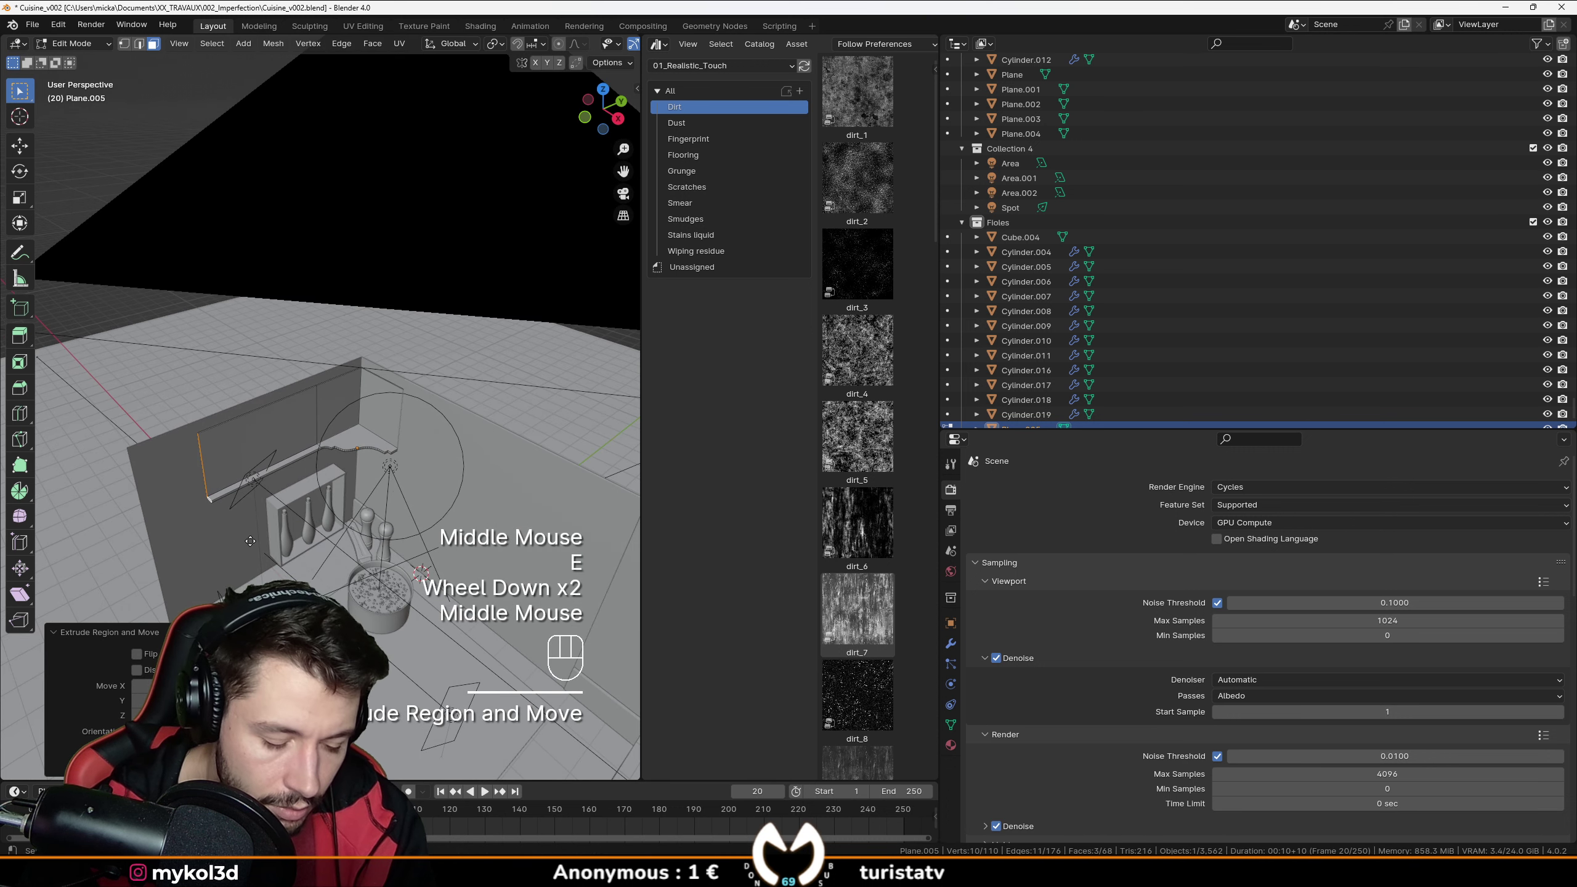
{"action": "key", "text": "g"}
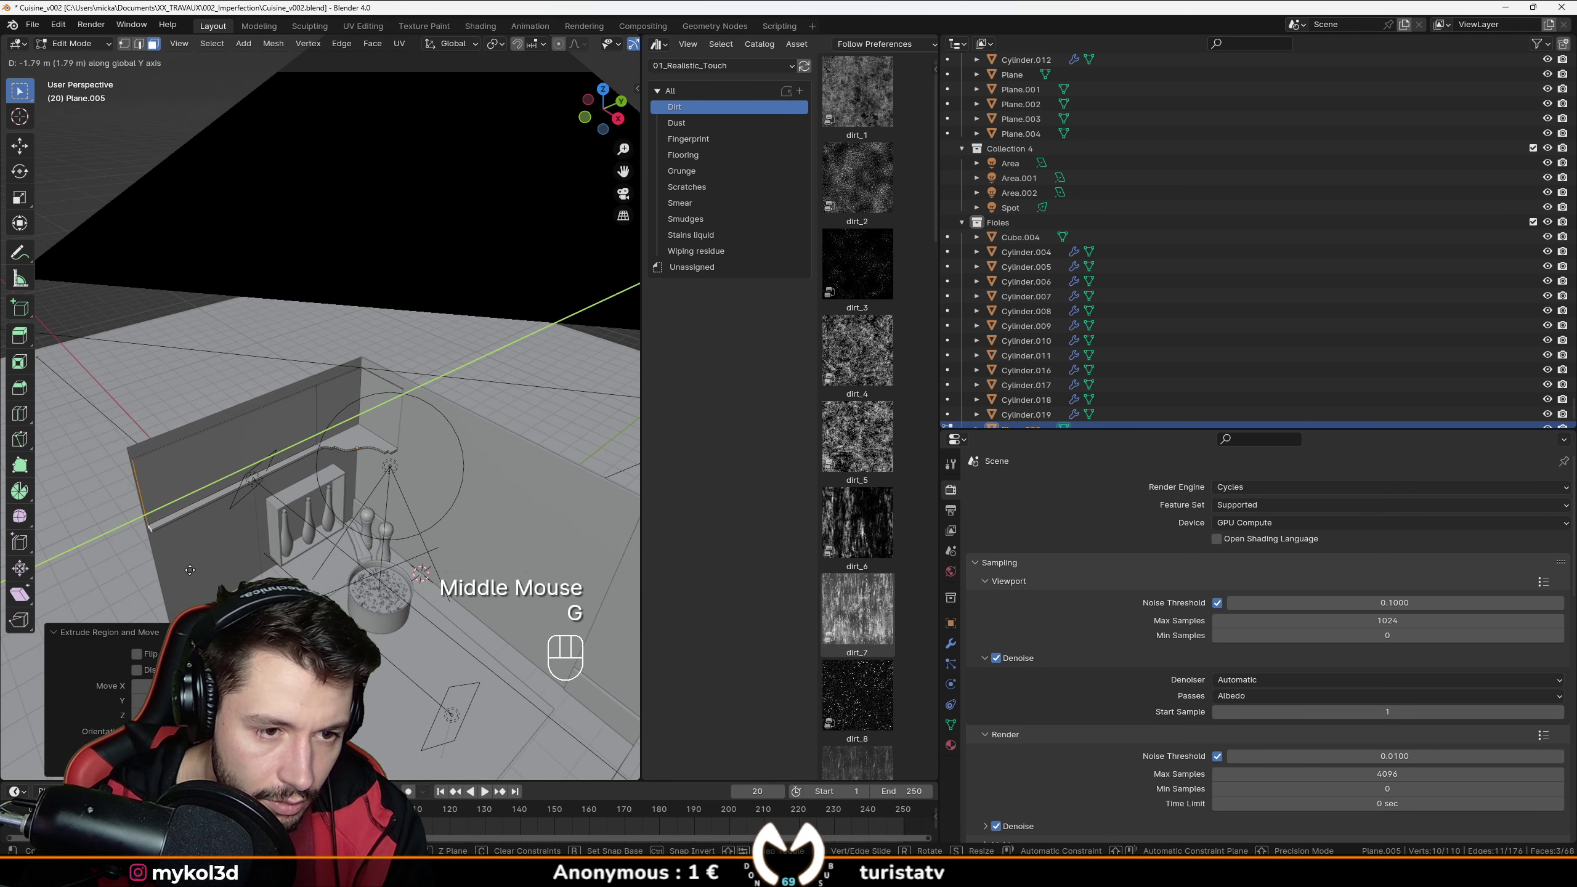
{"action": "left_click", "coordinate": [189, 570]}
{"action": "scroll", "coordinate": [189, 570], "scroll_direction": "up", "scroll_amount": 3}
{"action": "middle_click_drag", "start_coordinate": [190, 570], "coordinate": [299, 518]}
{"action": "key", "text": "Tab"}
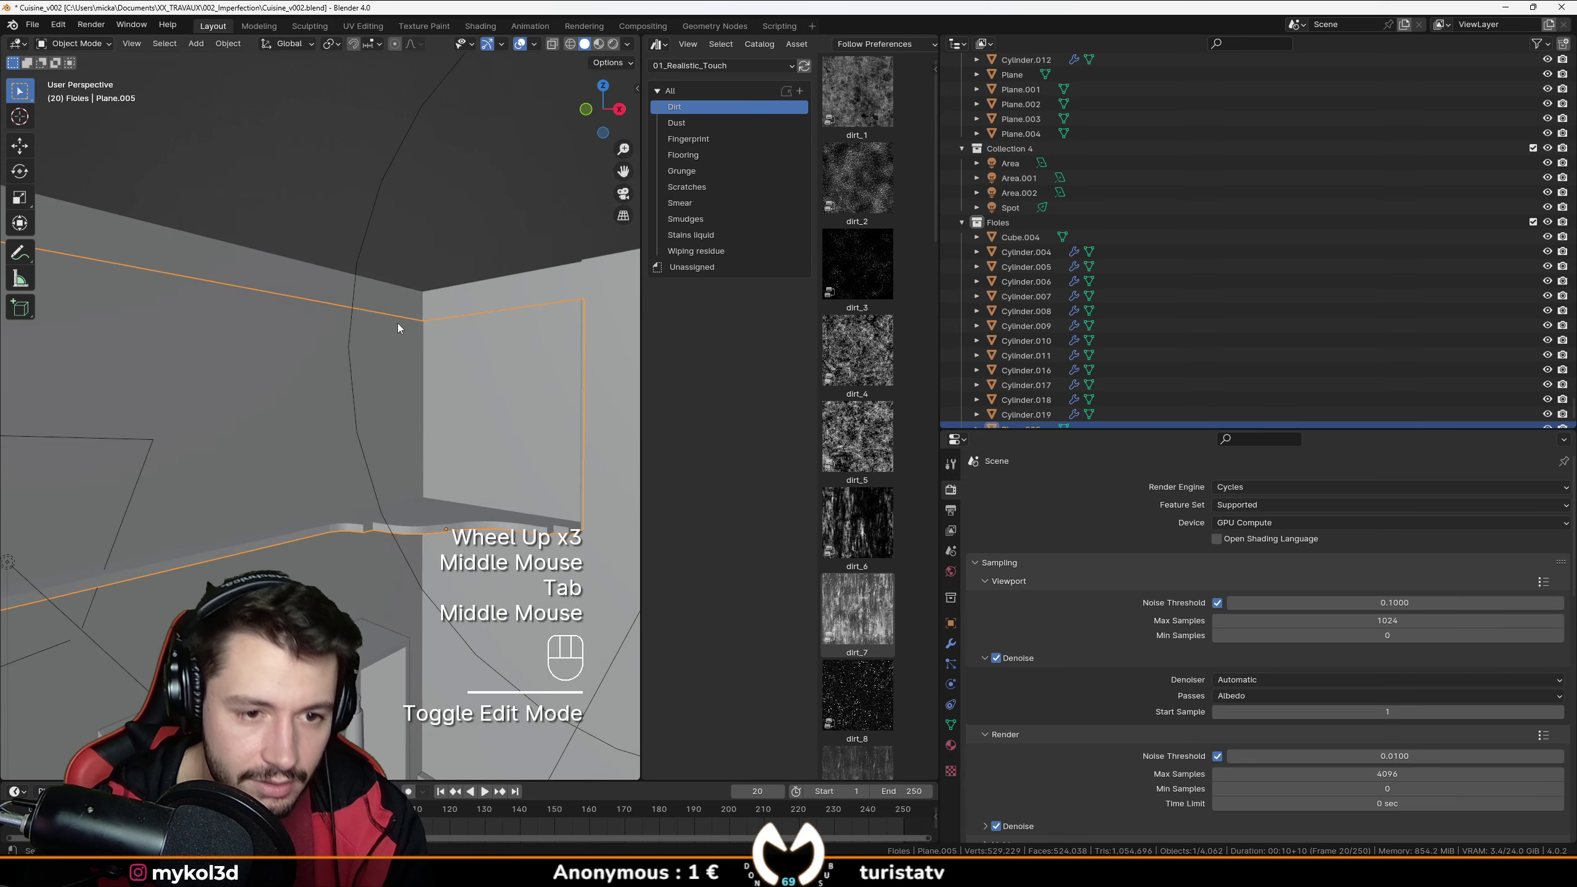
{"action": "key", "text": "alt+Tab"}
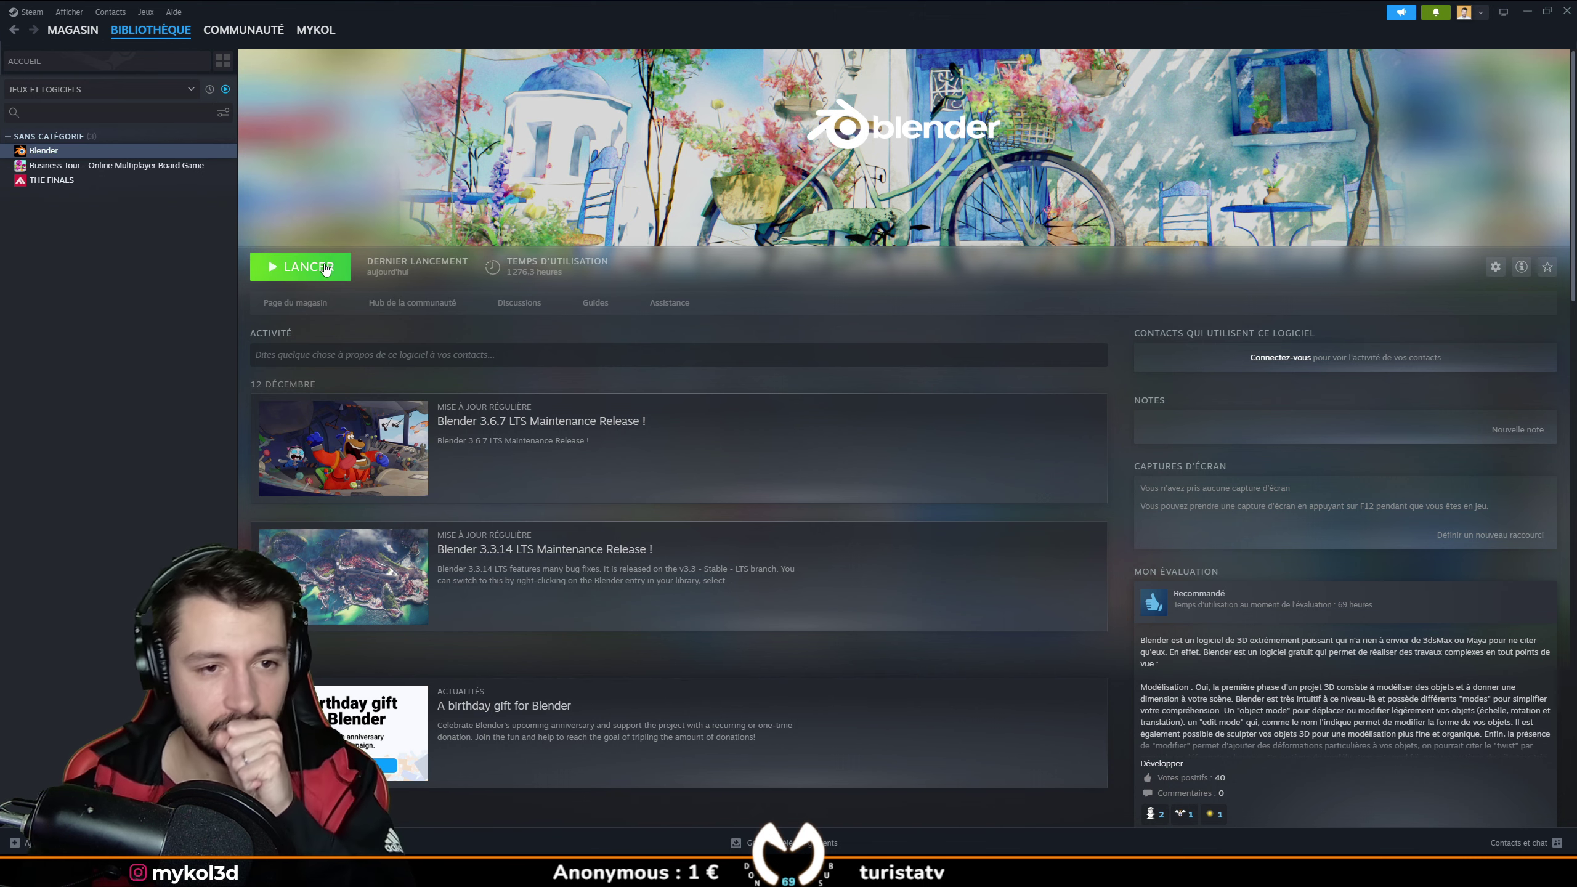
{"action": "left_click", "coordinate": [301, 266]}
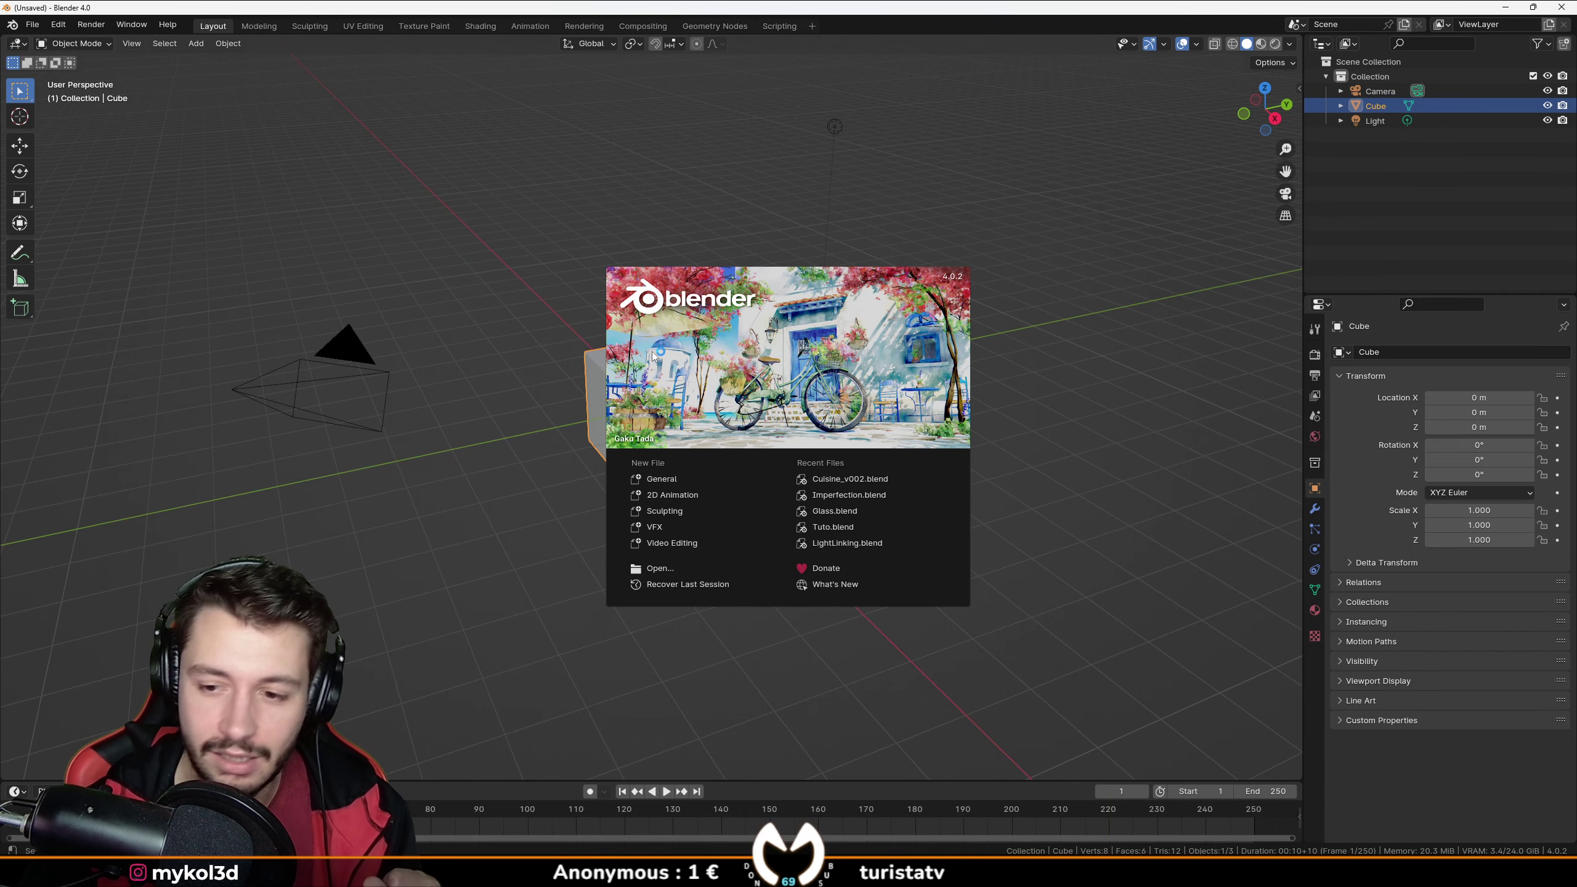
Try opening Cuisine_v002.blend from recent files, then return to the welcome screen.
{"action": "left_click", "coordinate": [889, 480]}
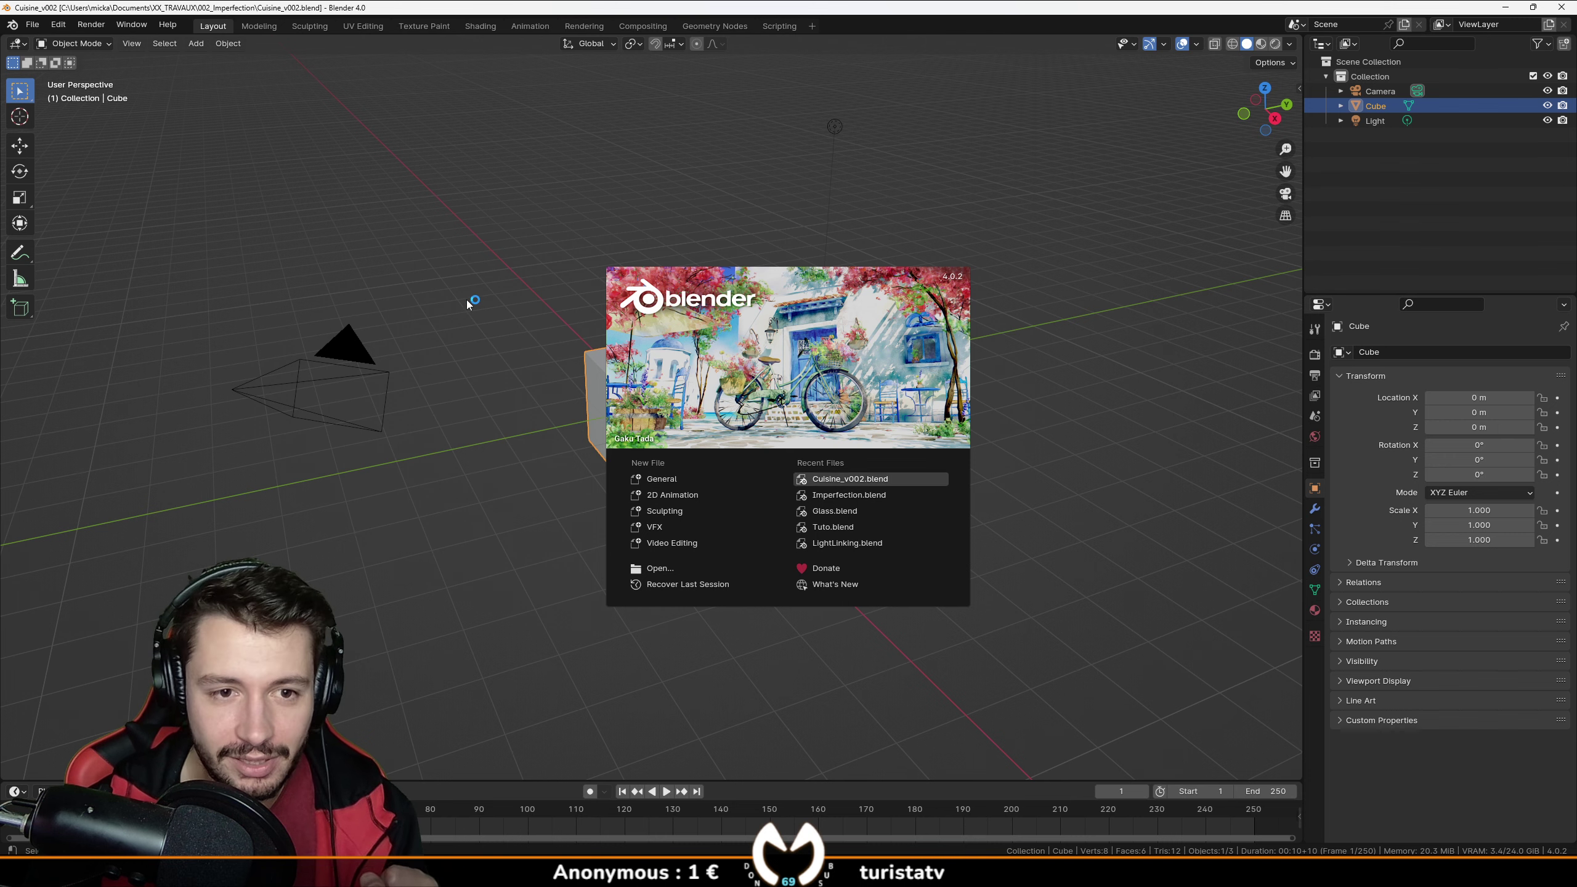
{"action": "scroll", "coordinate": [385, 291], "scroll_direction": "down", "scroll_amount": 4}
{"action": "scroll", "coordinate": [317, 238], "scroll_direction": "up", "scroll_amount": 3}
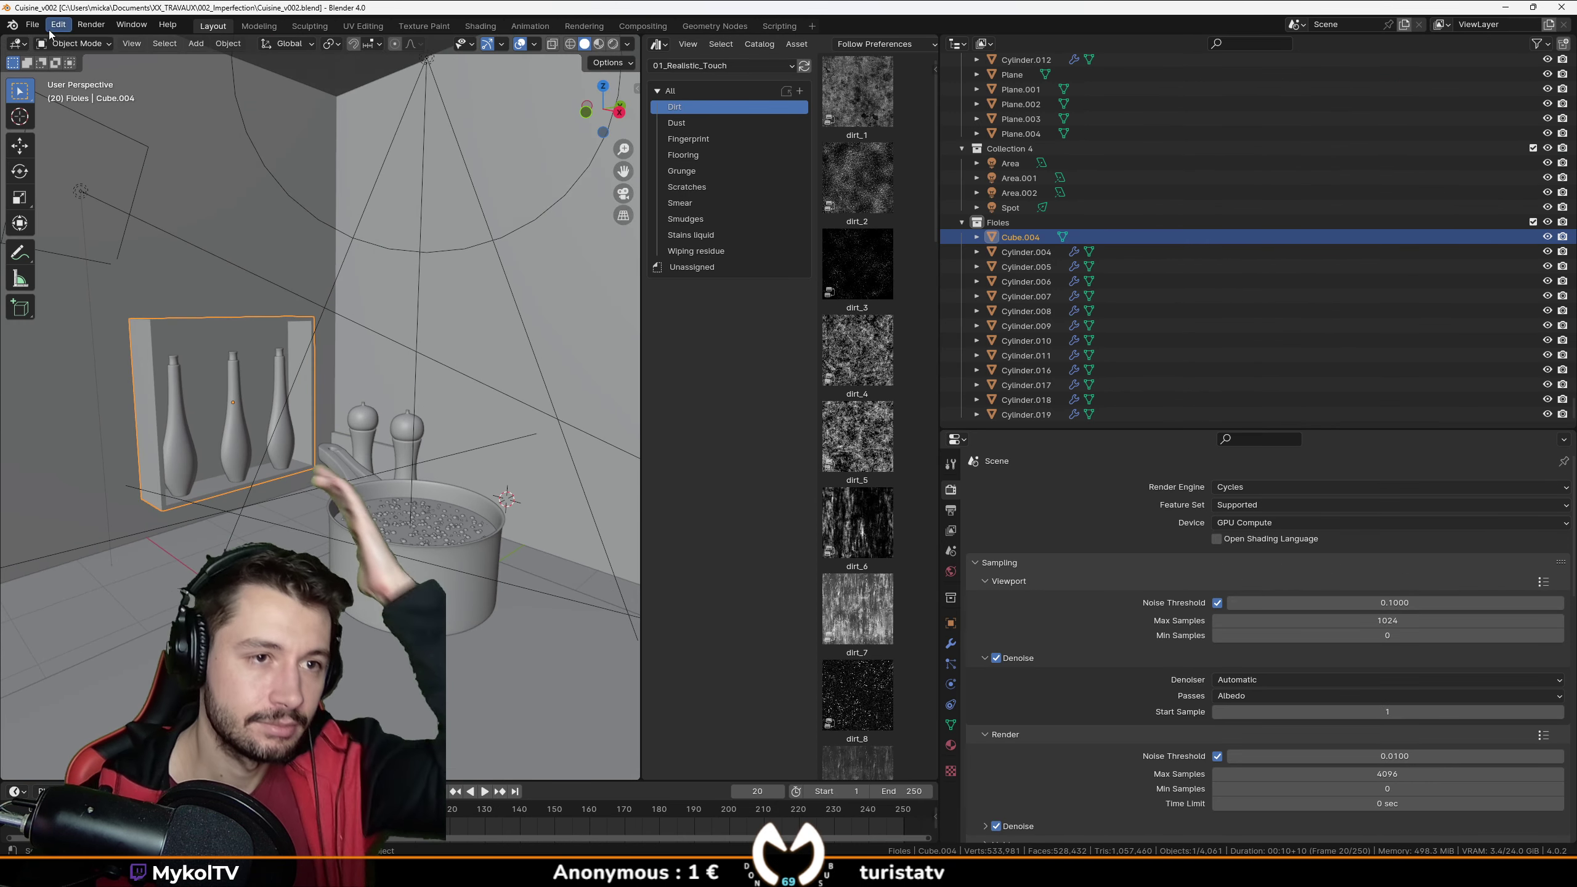
{"action": "left_click", "coordinate": [32, 24]}
{"action": "mouse_move", "coordinate": [97, 72]}
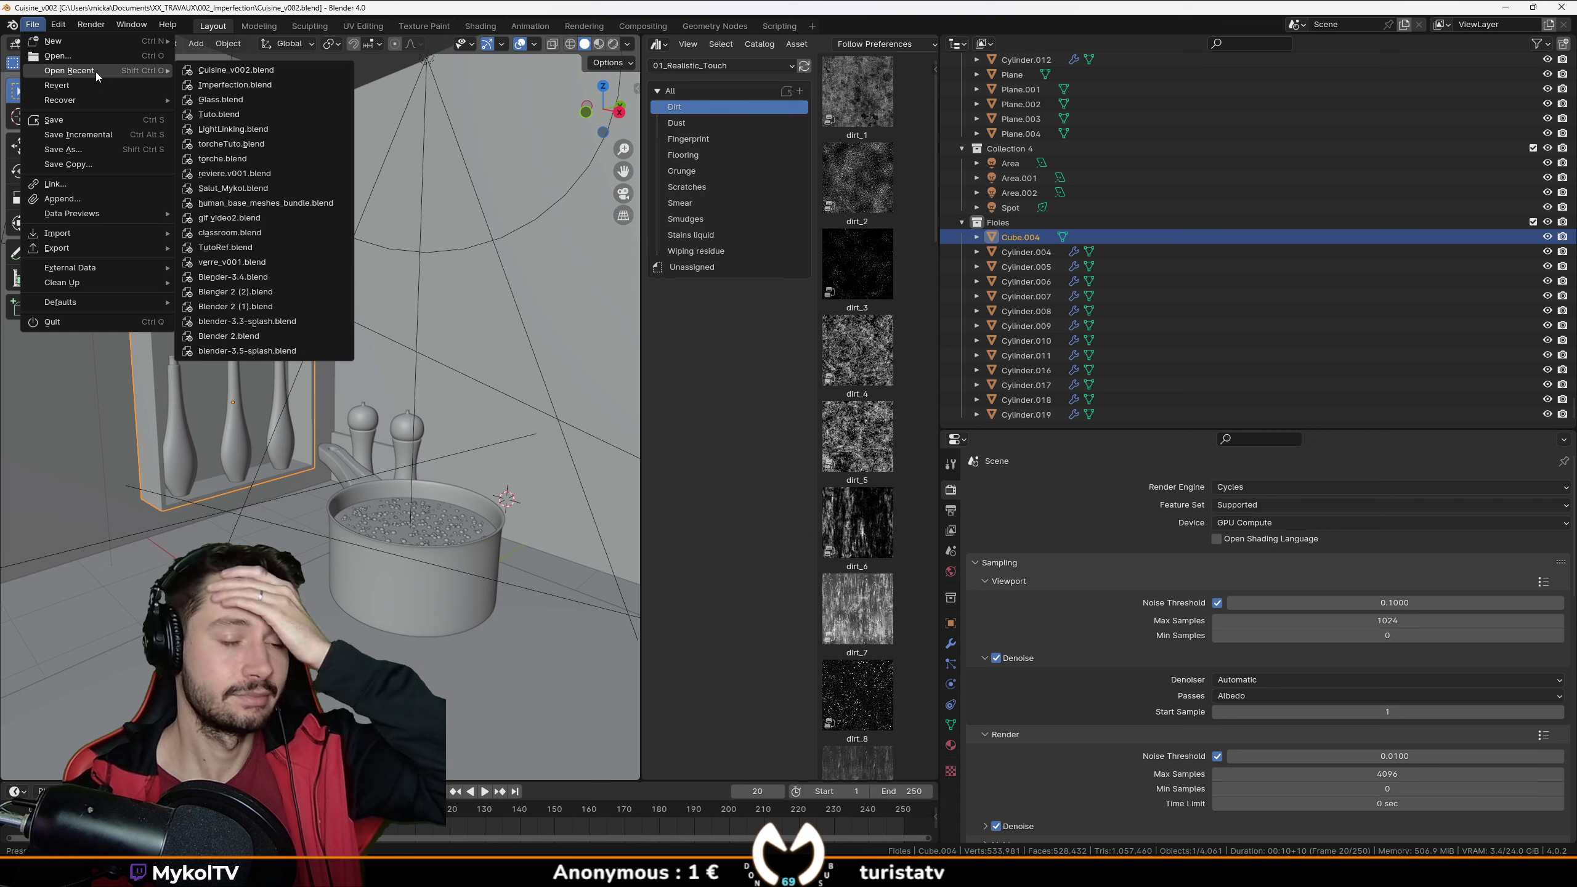
{"action": "mouse_move", "coordinate": [101, 101]}
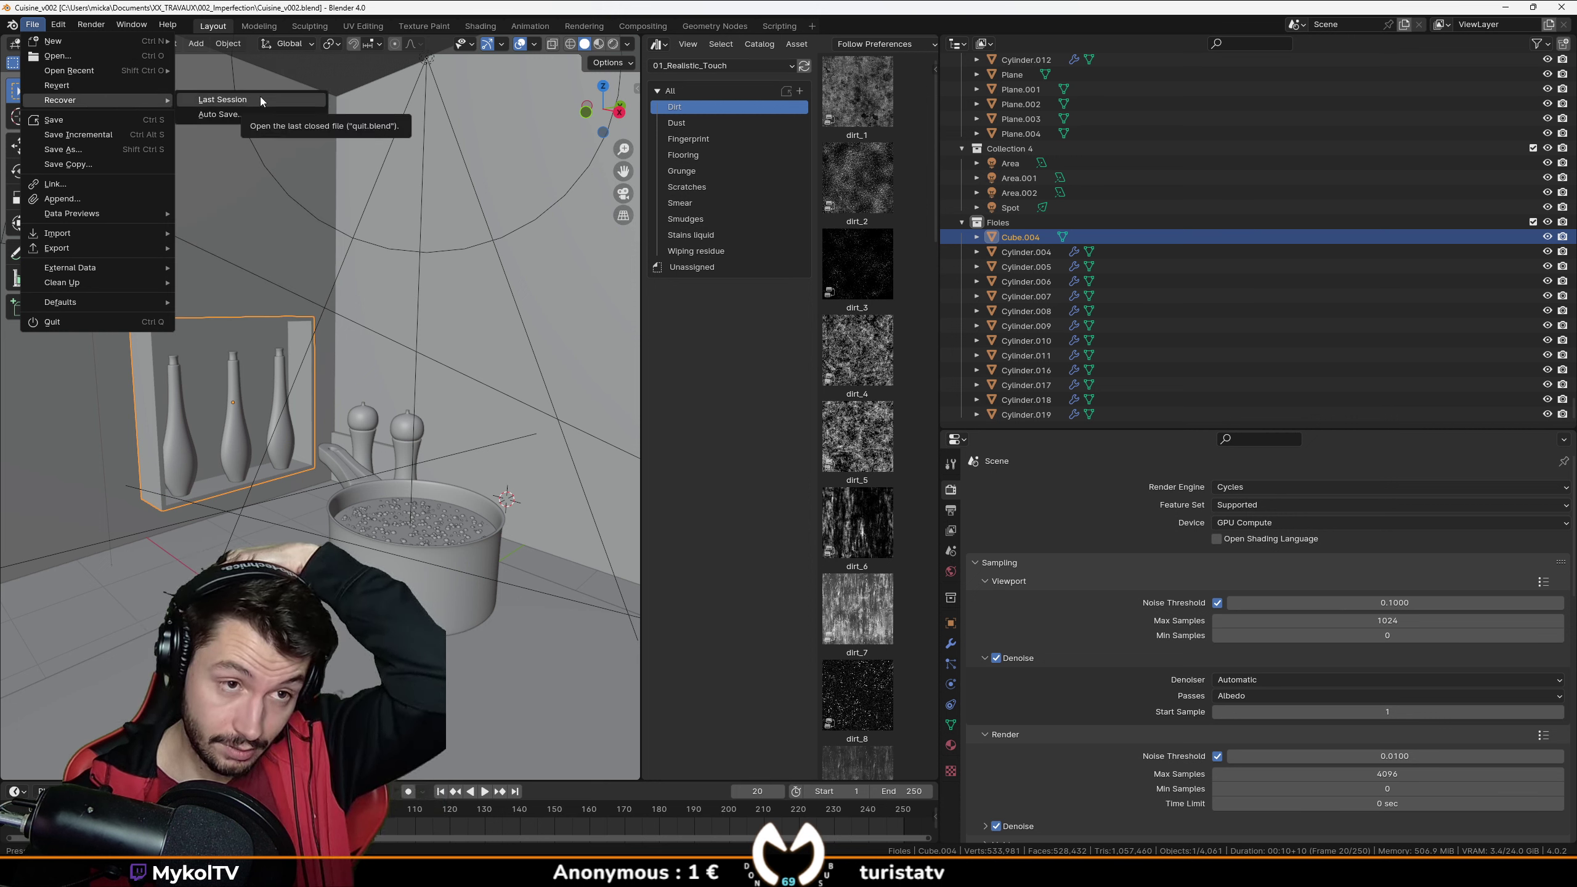
{"action": "mouse_move", "coordinate": [15, 25]}
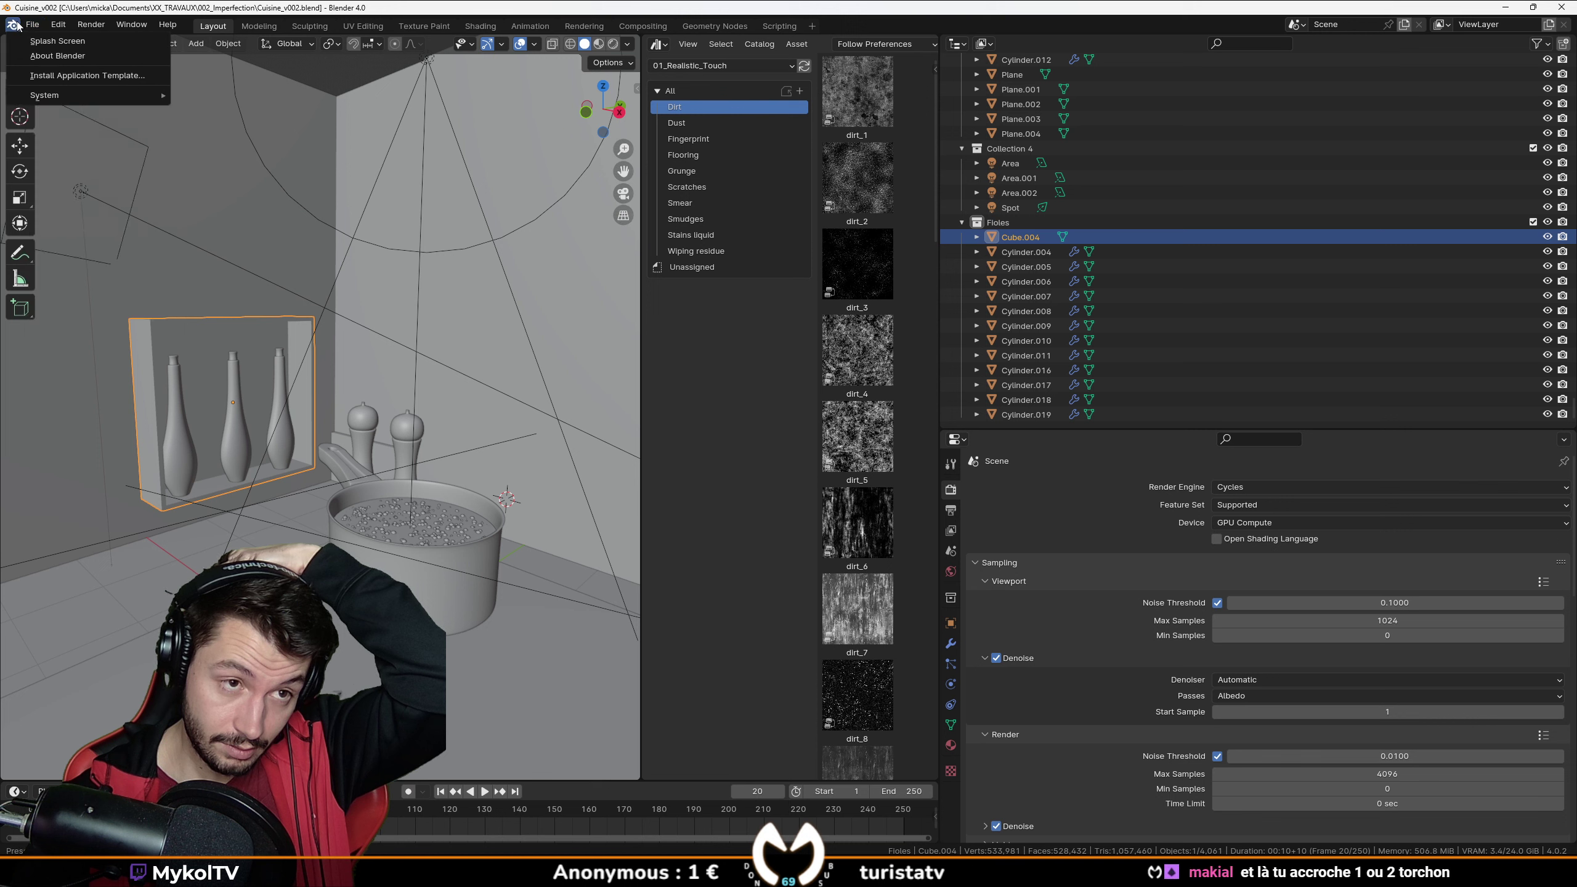
{"action": "left_click", "coordinate": [57, 40]}
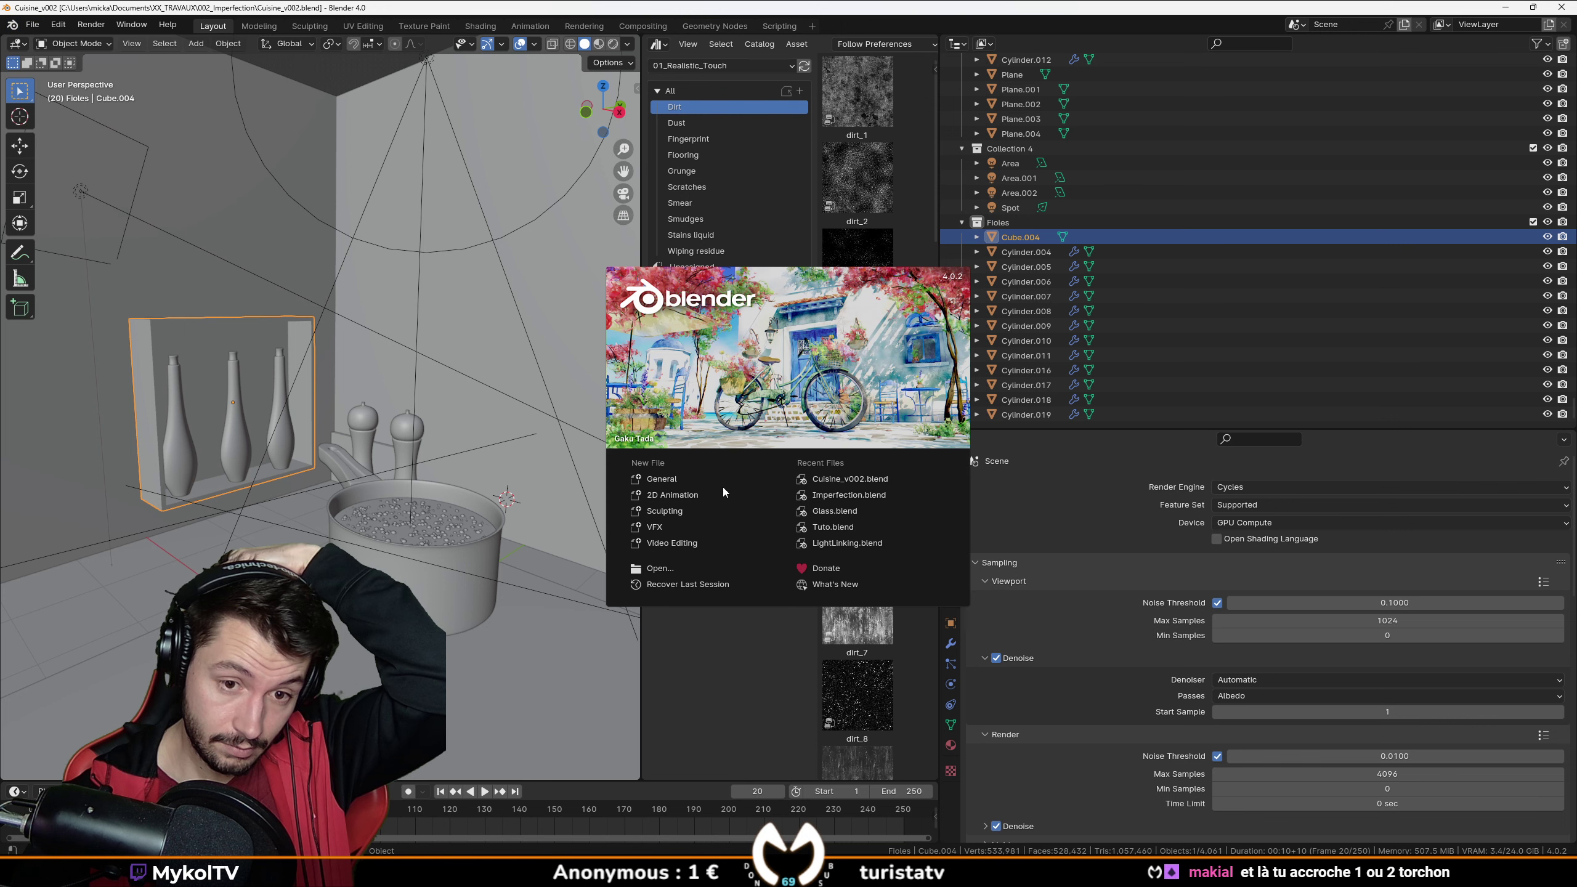
Load the latest Cuisine autosave through File > Recover > Auto Save.
{"action": "left_click", "coordinate": [32, 24]}
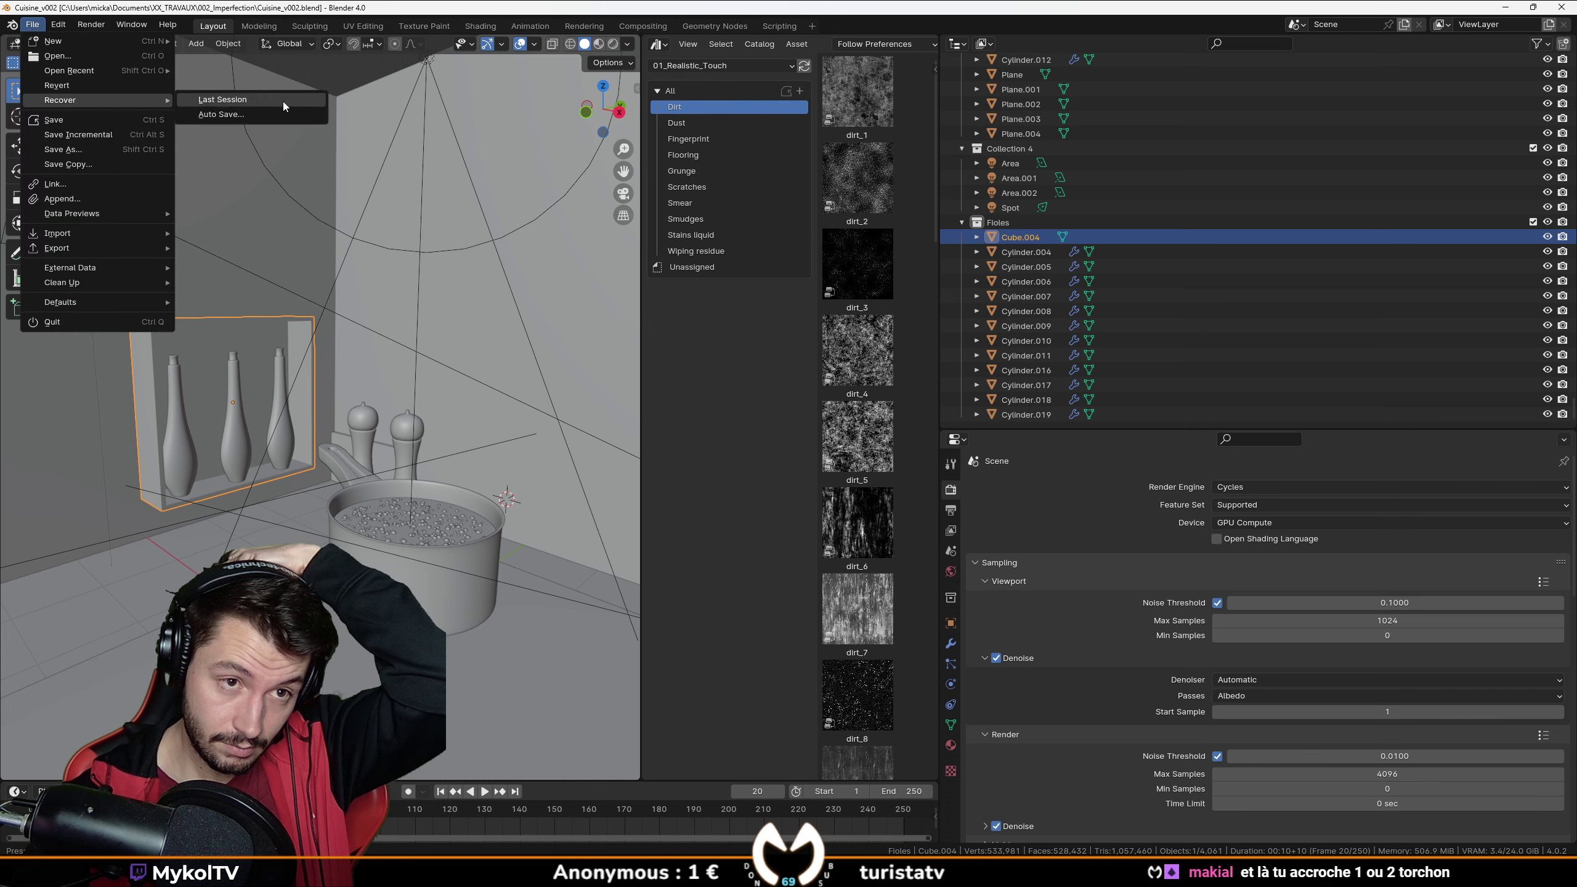
{"action": "left_click", "coordinate": [252, 114]}
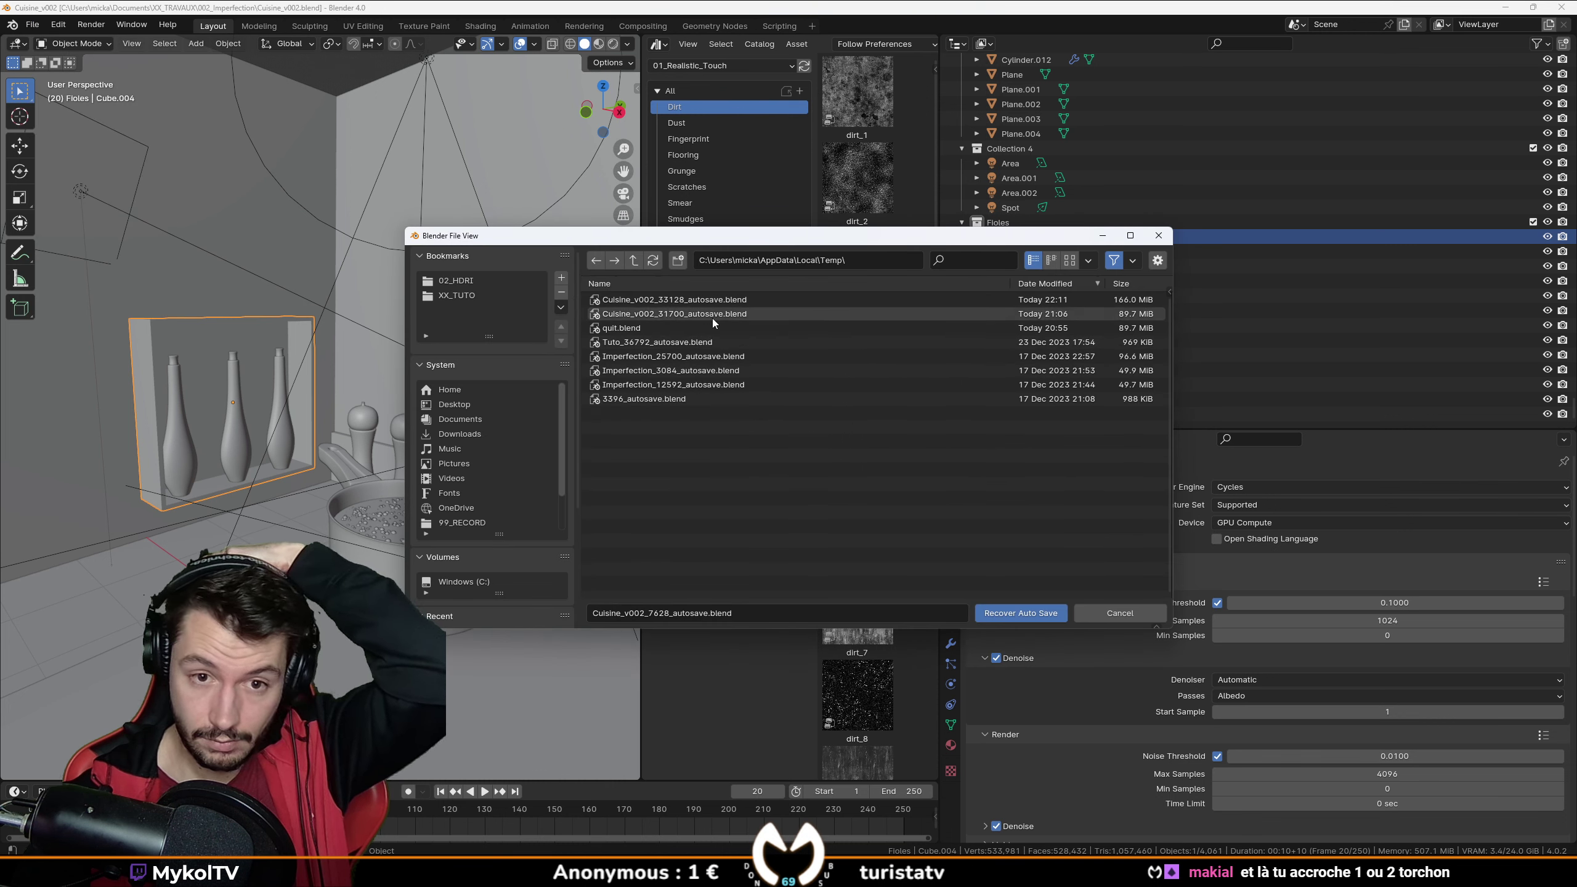
{"action": "double_click", "coordinate": [830, 313]}
{"action": "middle_click_drag", "start_coordinate": [263, 315], "coordinate": [345, 353]}
Save the recovered file, switch to top view, and add a new plane mesh.
{"action": "key", "text": "KP_1"}
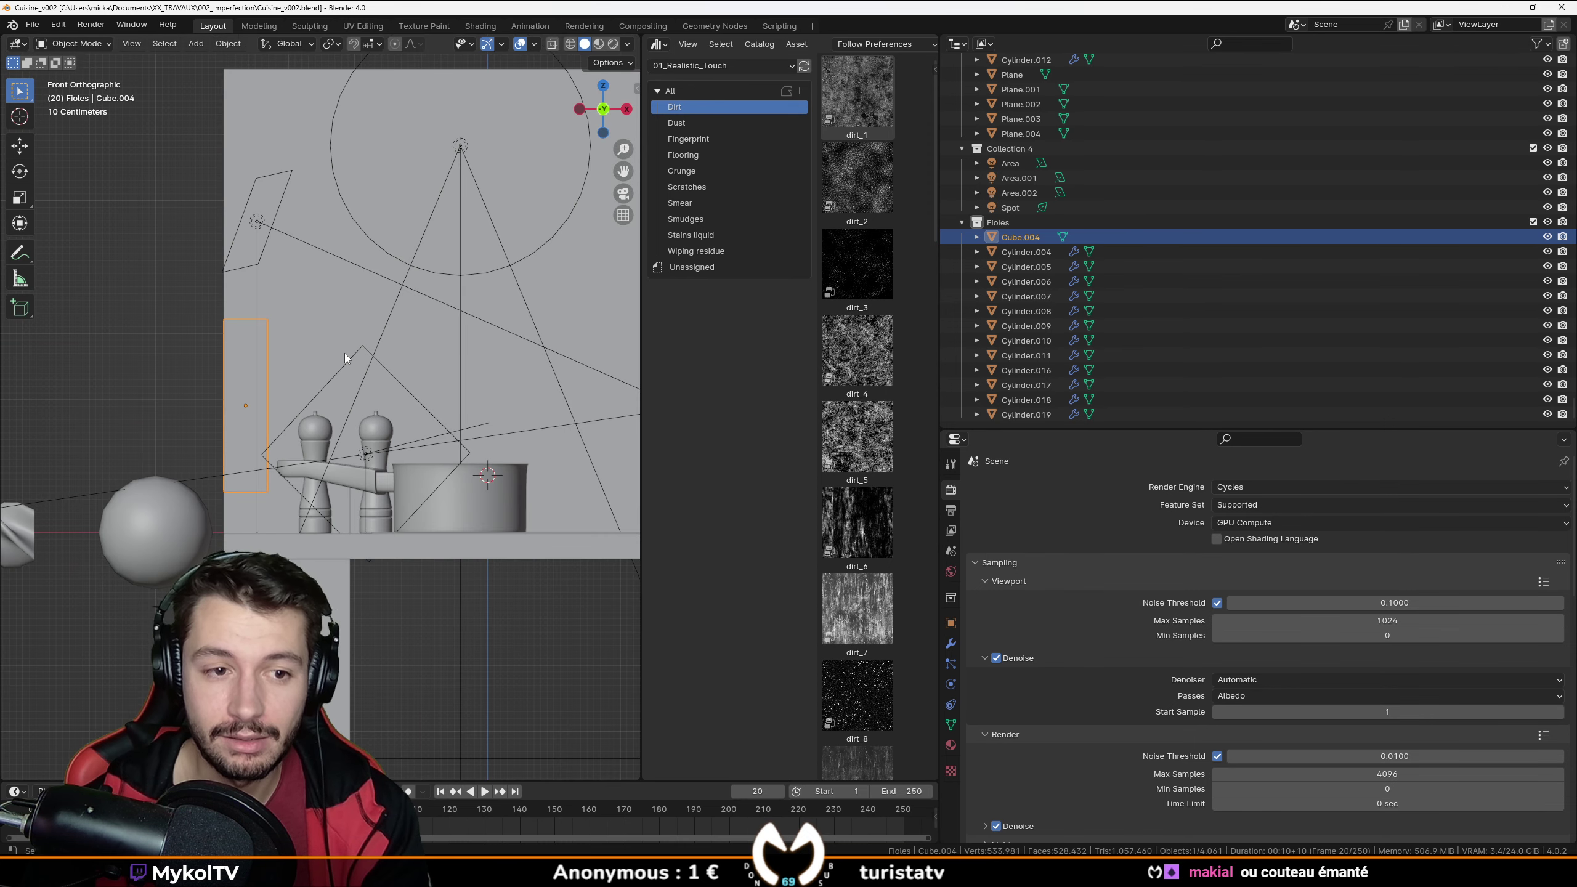
{"action": "key", "text": "ctrl+s"}
{"action": "key", "text": "KP_7"}
{"action": "key", "text": "shift+a"}
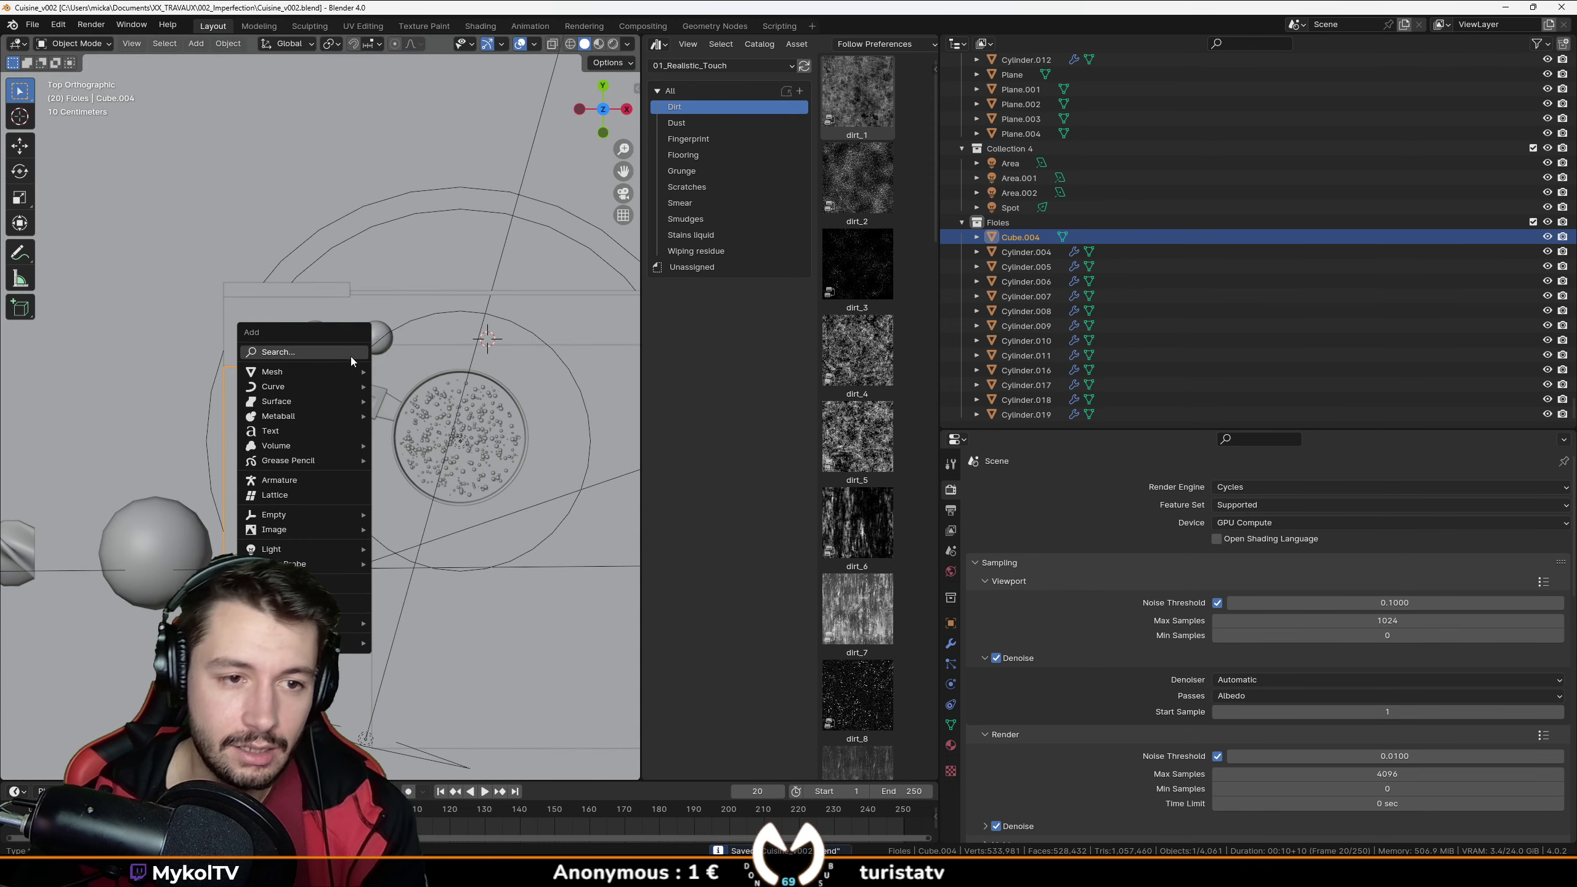
{"action": "mouse_move", "coordinate": [294, 373]}
{"action": "left_click", "coordinate": [403, 368]}
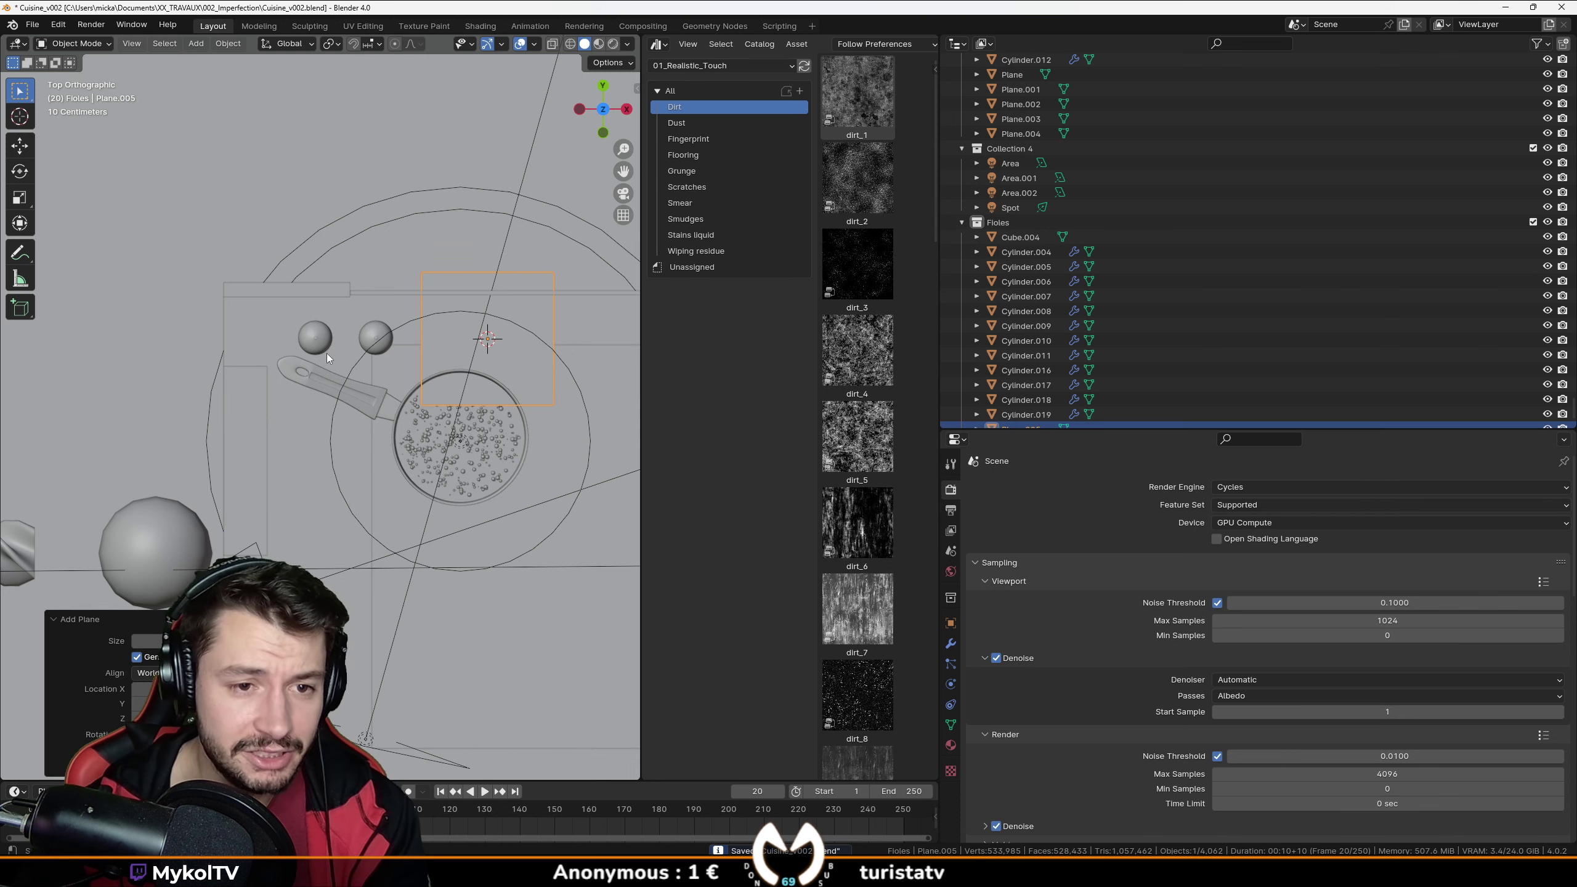
Bevel one corner vertex of the plane in Edit Mode.
{"action": "scroll", "coordinate": [326, 353], "scroll_direction": "up", "scroll_amount": 1}
{"action": "key", "text": "Tab"}
{"action": "middle_click_drag", "start_coordinate": [327, 353], "coordinate": [99, 451], "text": "shift"}
{"action": "scroll", "coordinate": [99, 451], "scroll_direction": "up", "scroll_amount": 4}
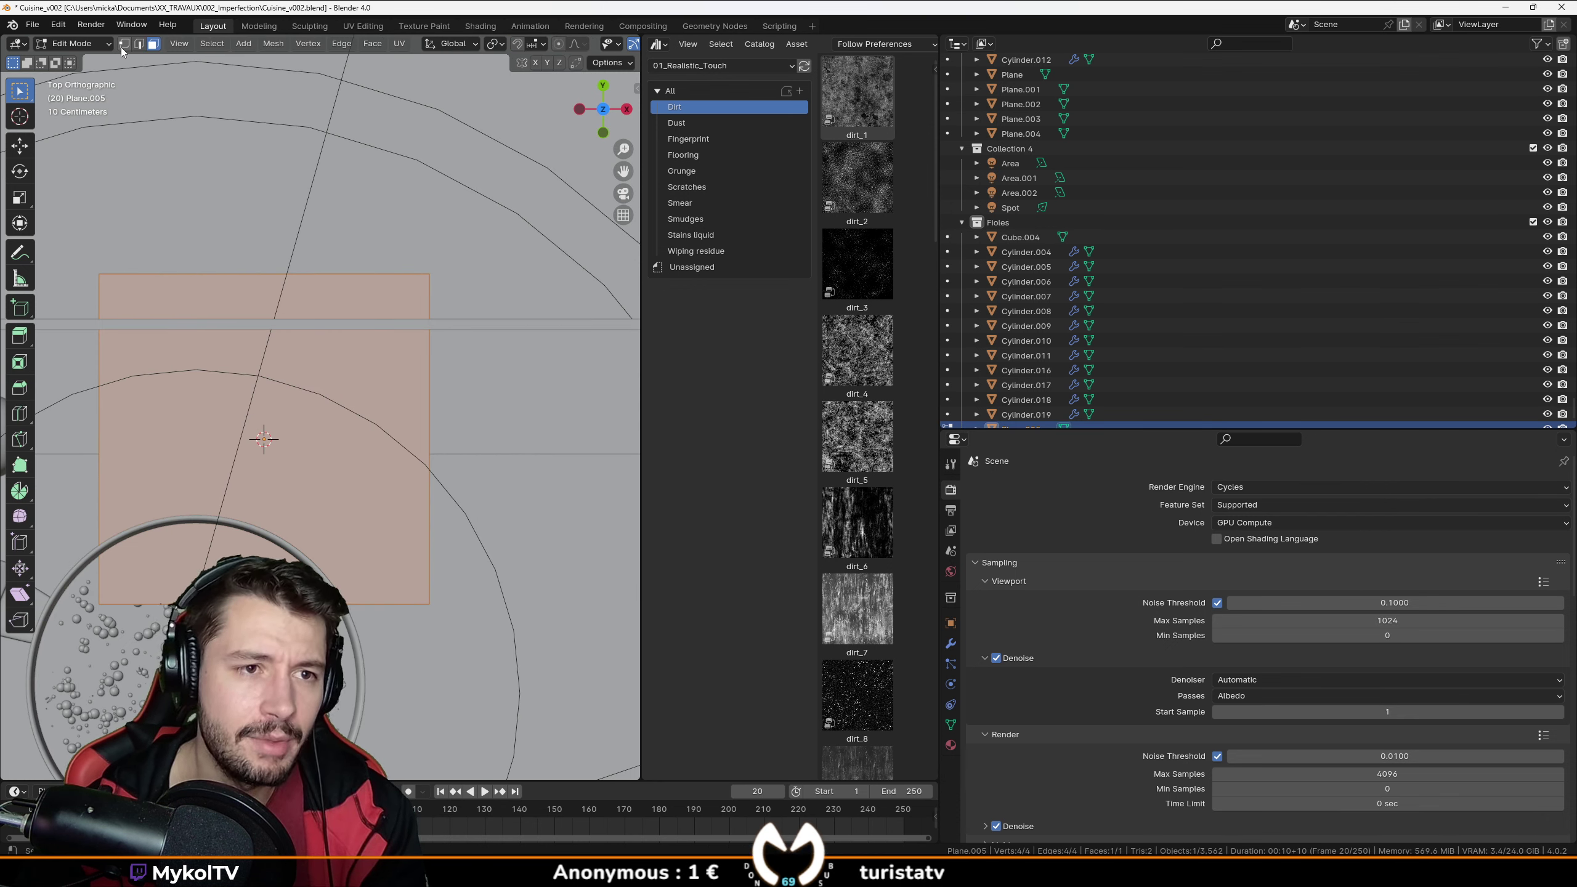
{"action": "key", "text": "ctrl+shift+b"}
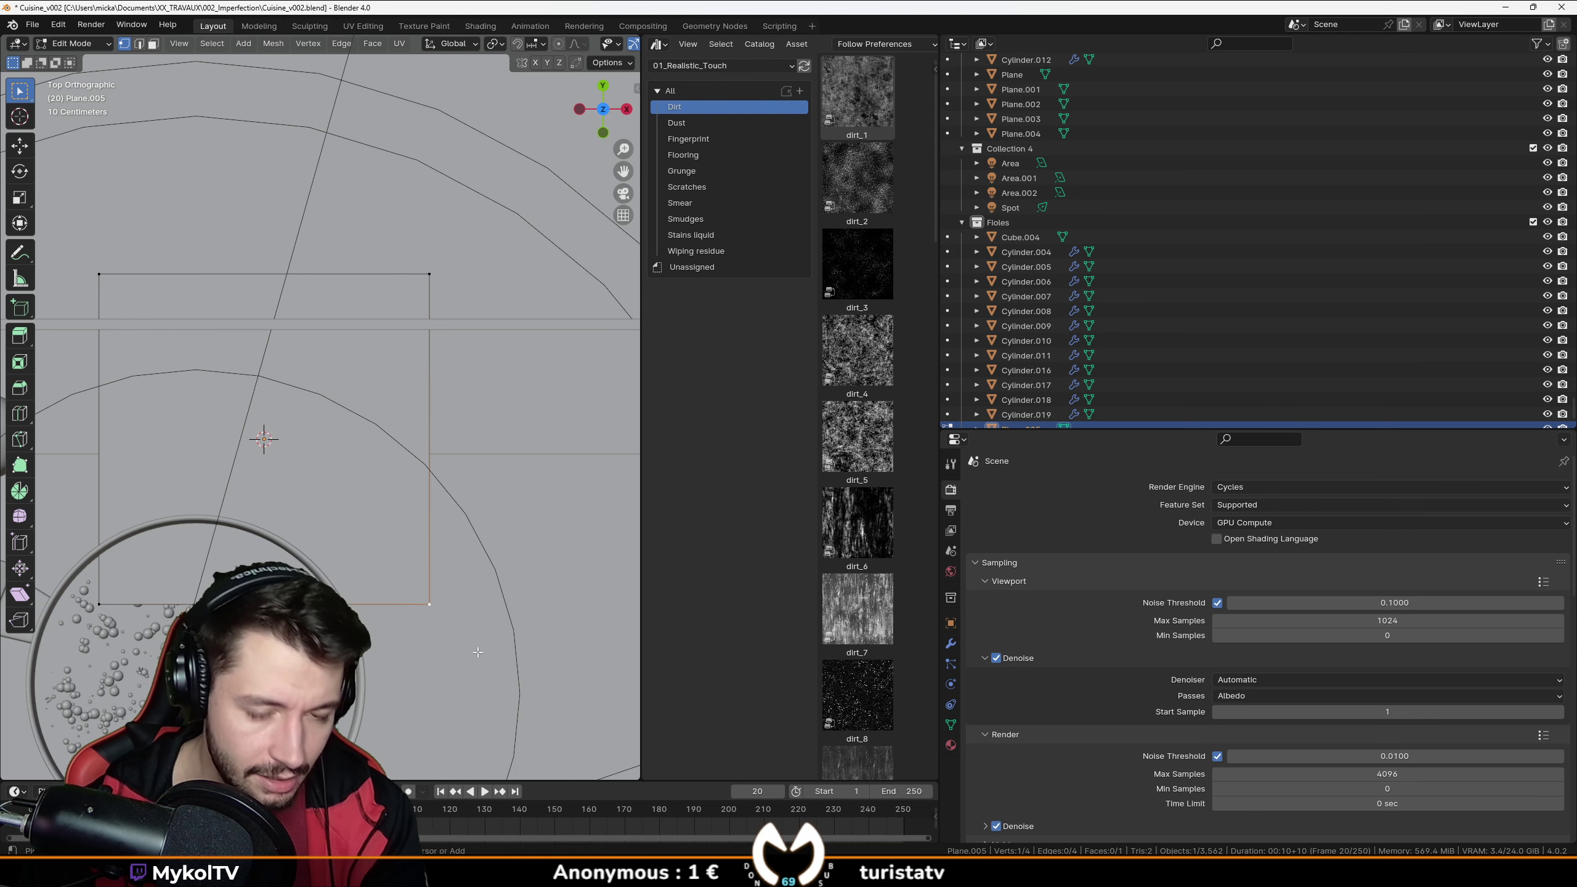
{"action": "scroll", "coordinate": [310, 314], "scroll_direction": "up", "scroll_amount": 6}
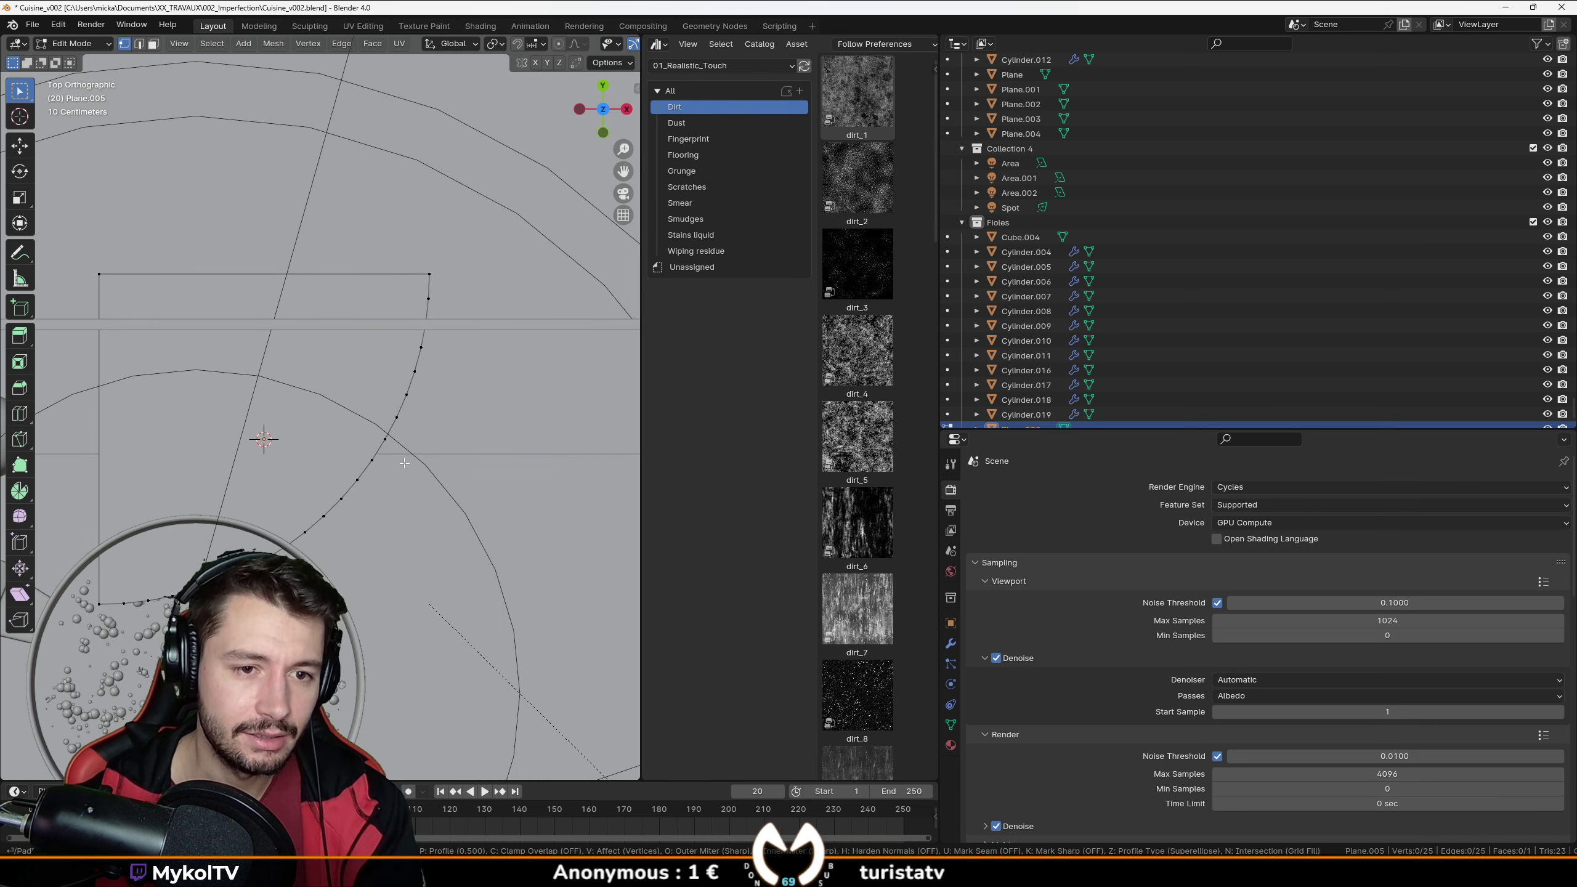
{"action": "scroll", "coordinate": [404, 463], "scroll_direction": "up", "scroll_amount": 16}
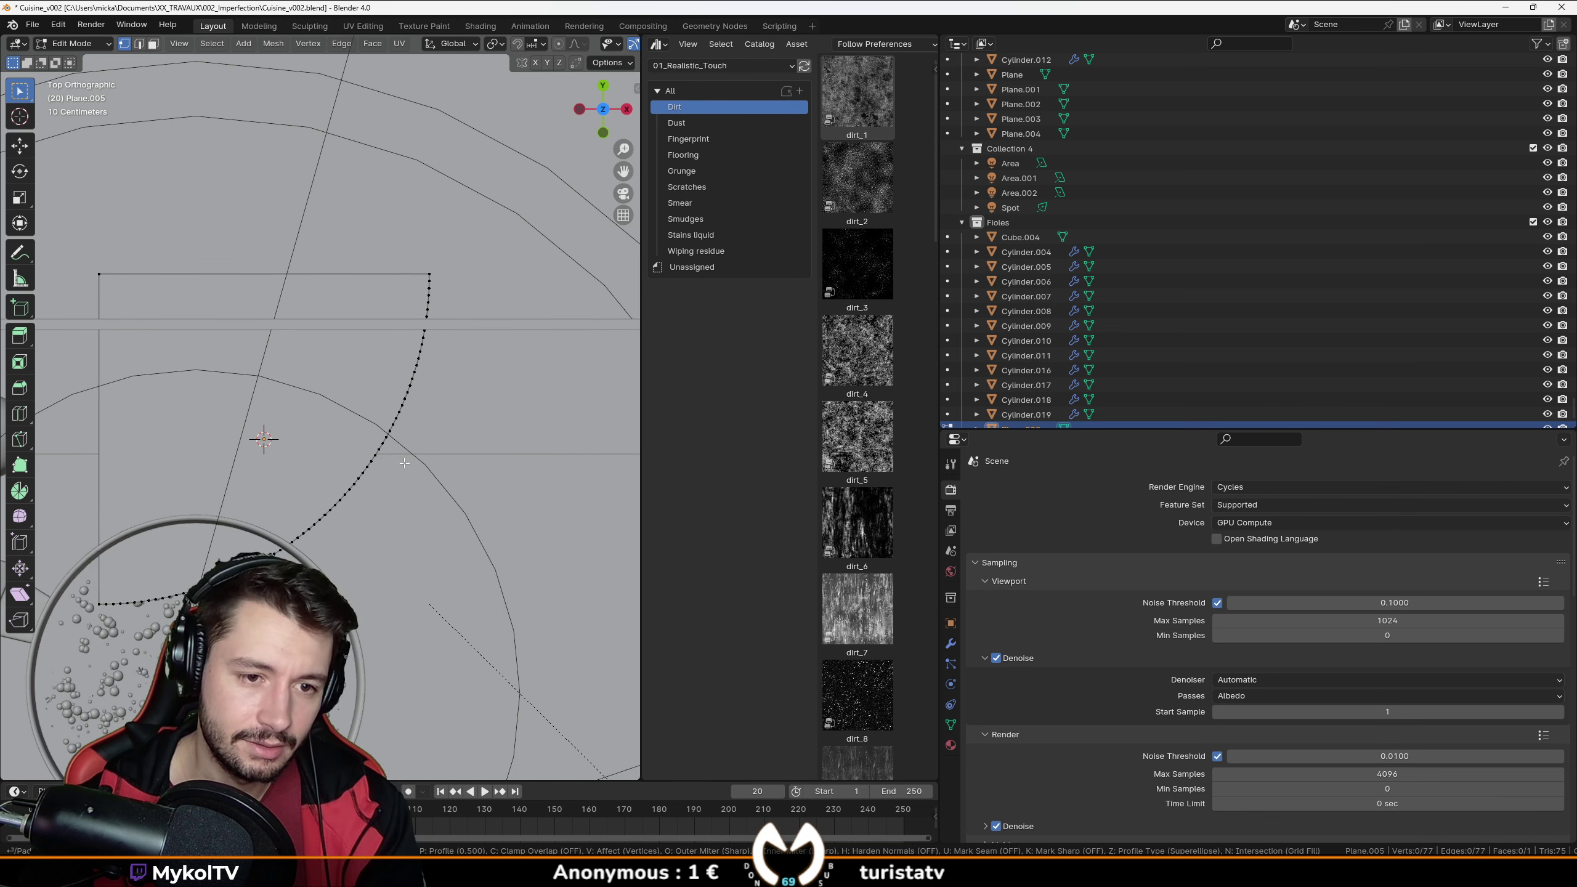
{"action": "left_click", "coordinate": [405, 463]}
Give the bevel a custom profile, testing presets before settling on a smooth 73-segment curve.
{"action": "left_click", "coordinate": [216, 763]}
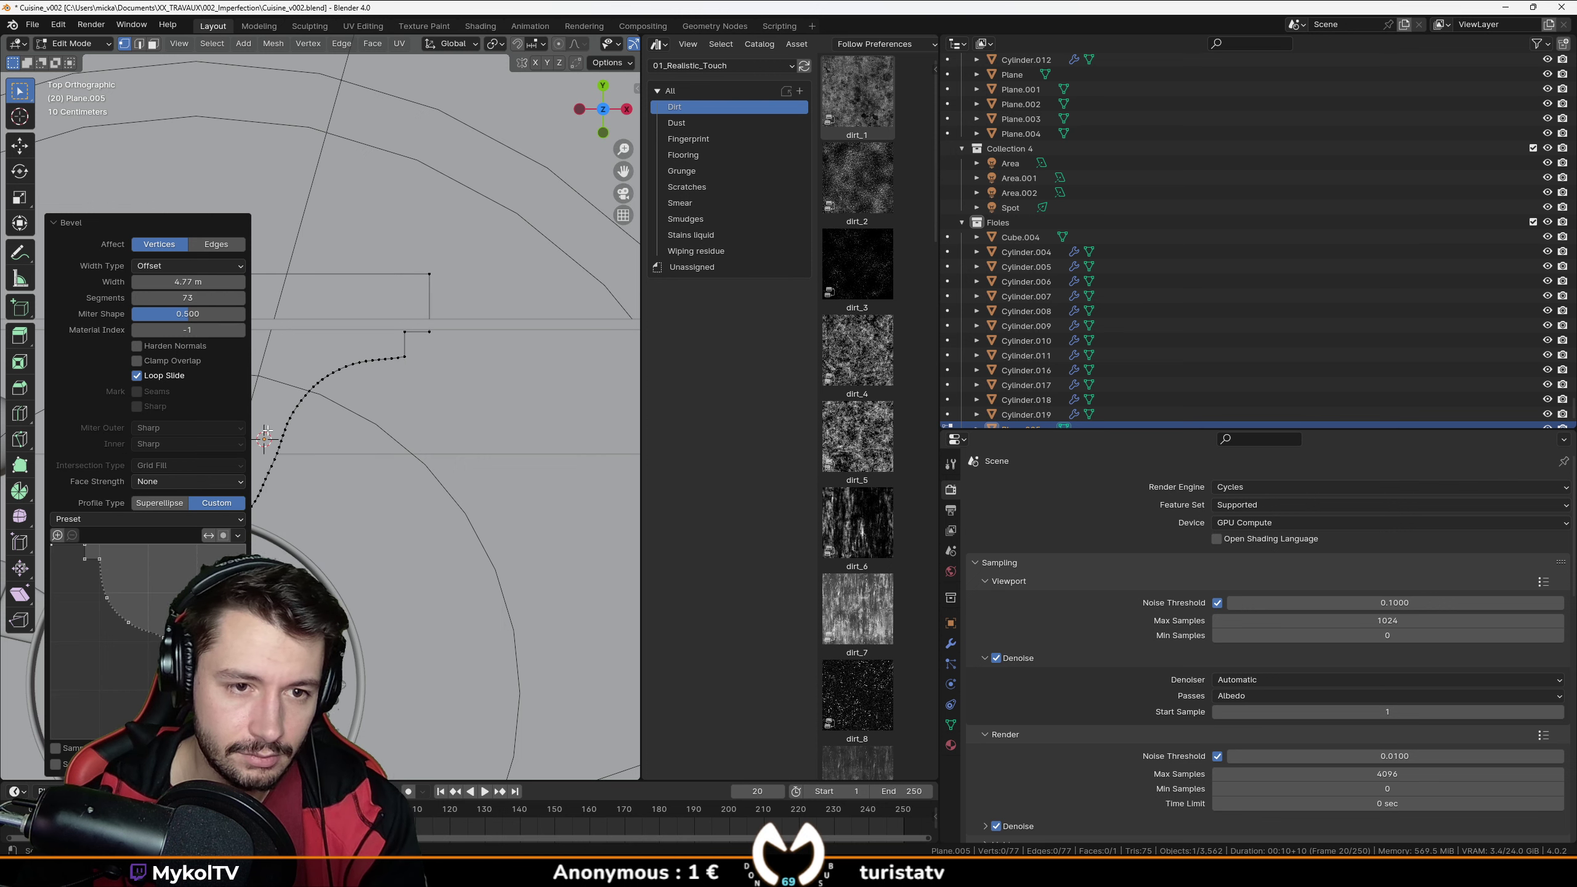
{"action": "left_click", "coordinate": [159, 518]}
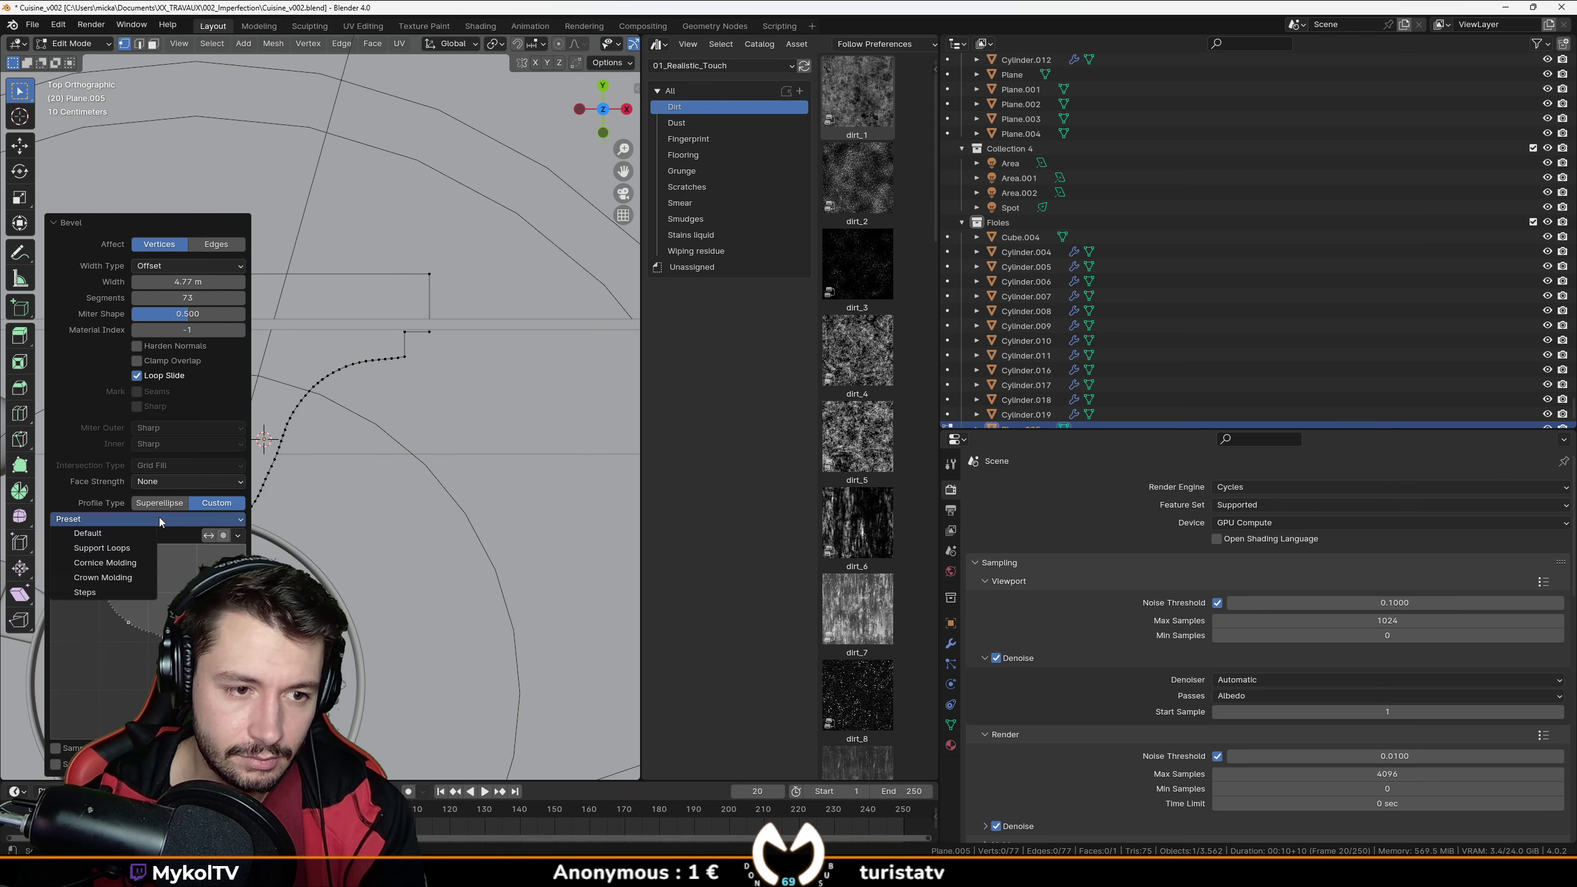
{"action": "left_click", "coordinate": [145, 544]}
{"action": "left_click", "coordinate": [126, 520]}
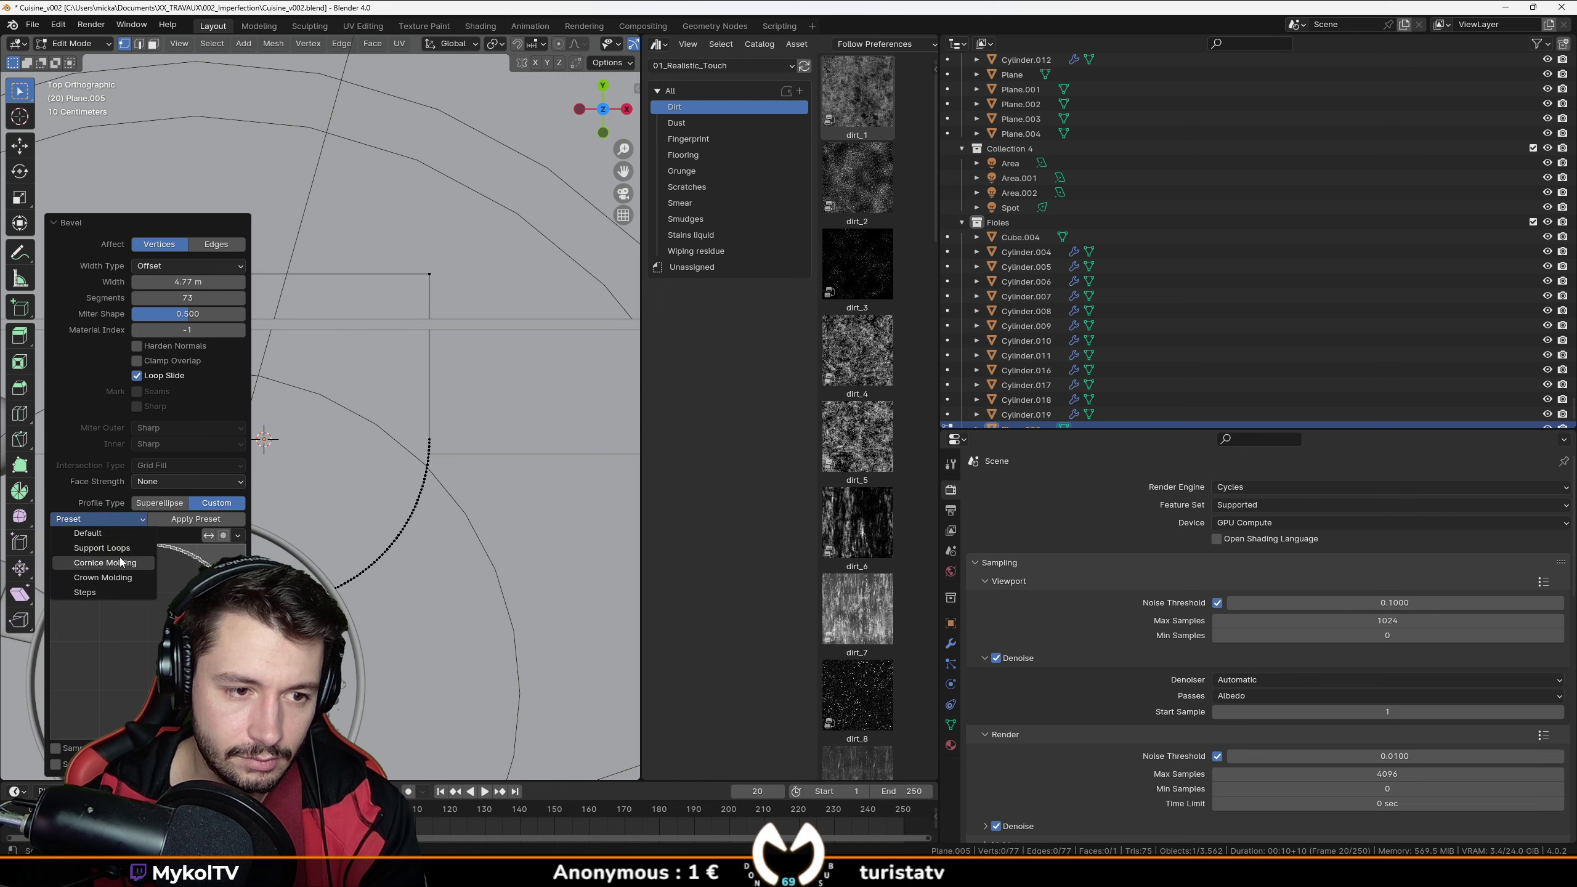
{"action": "left_click", "coordinate": [120, 561]}
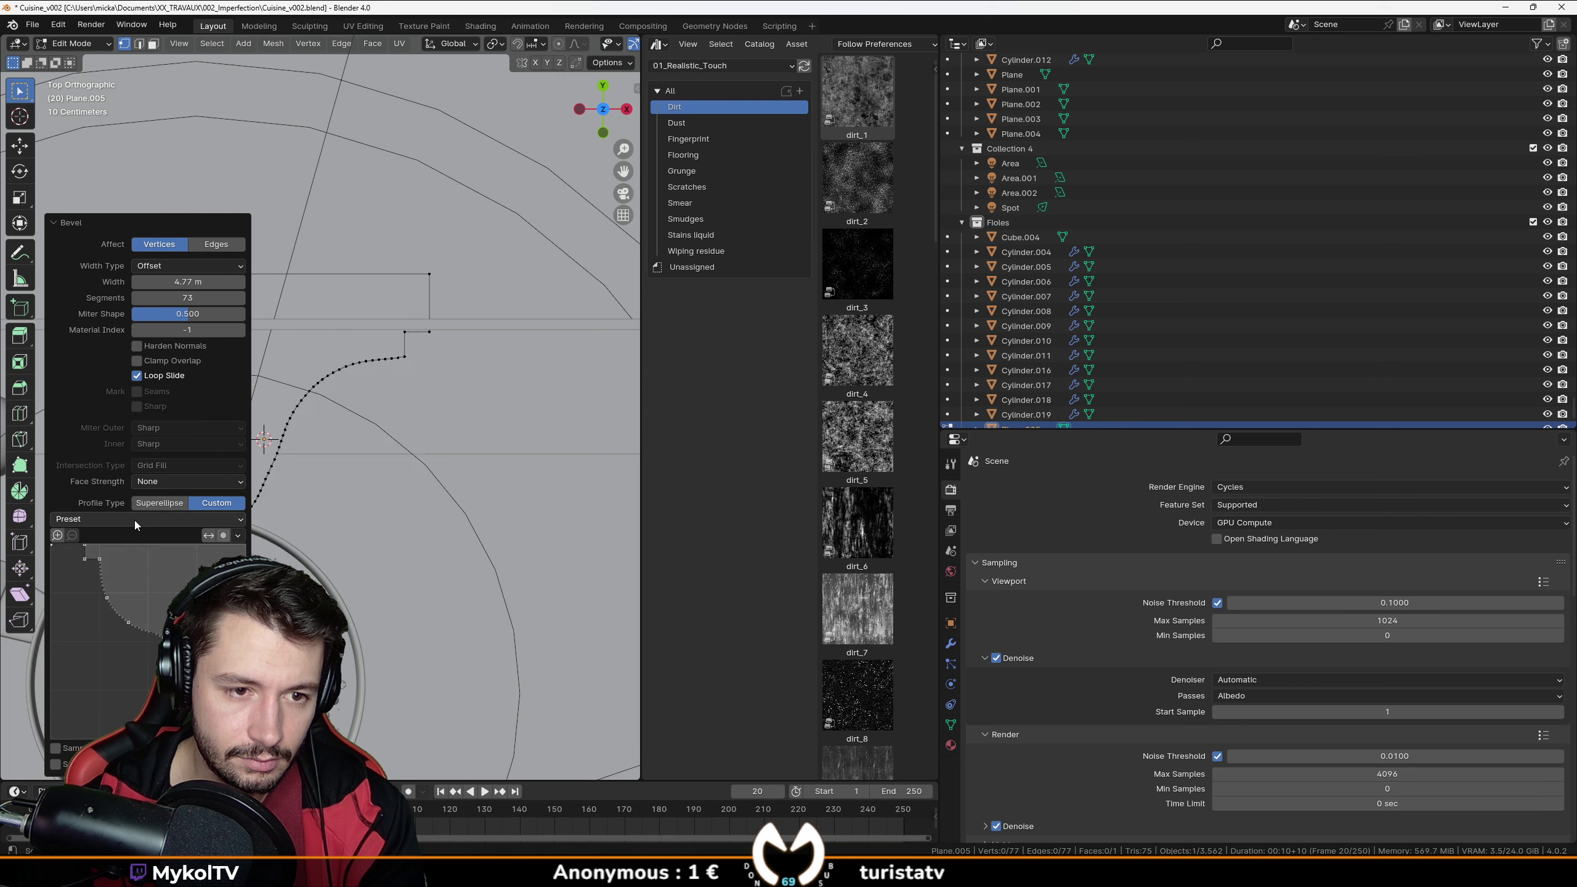
{"action": "left_click", "coordinate": [135, 520]}
{"action": "left_click", "coordinate": [121, 574]}
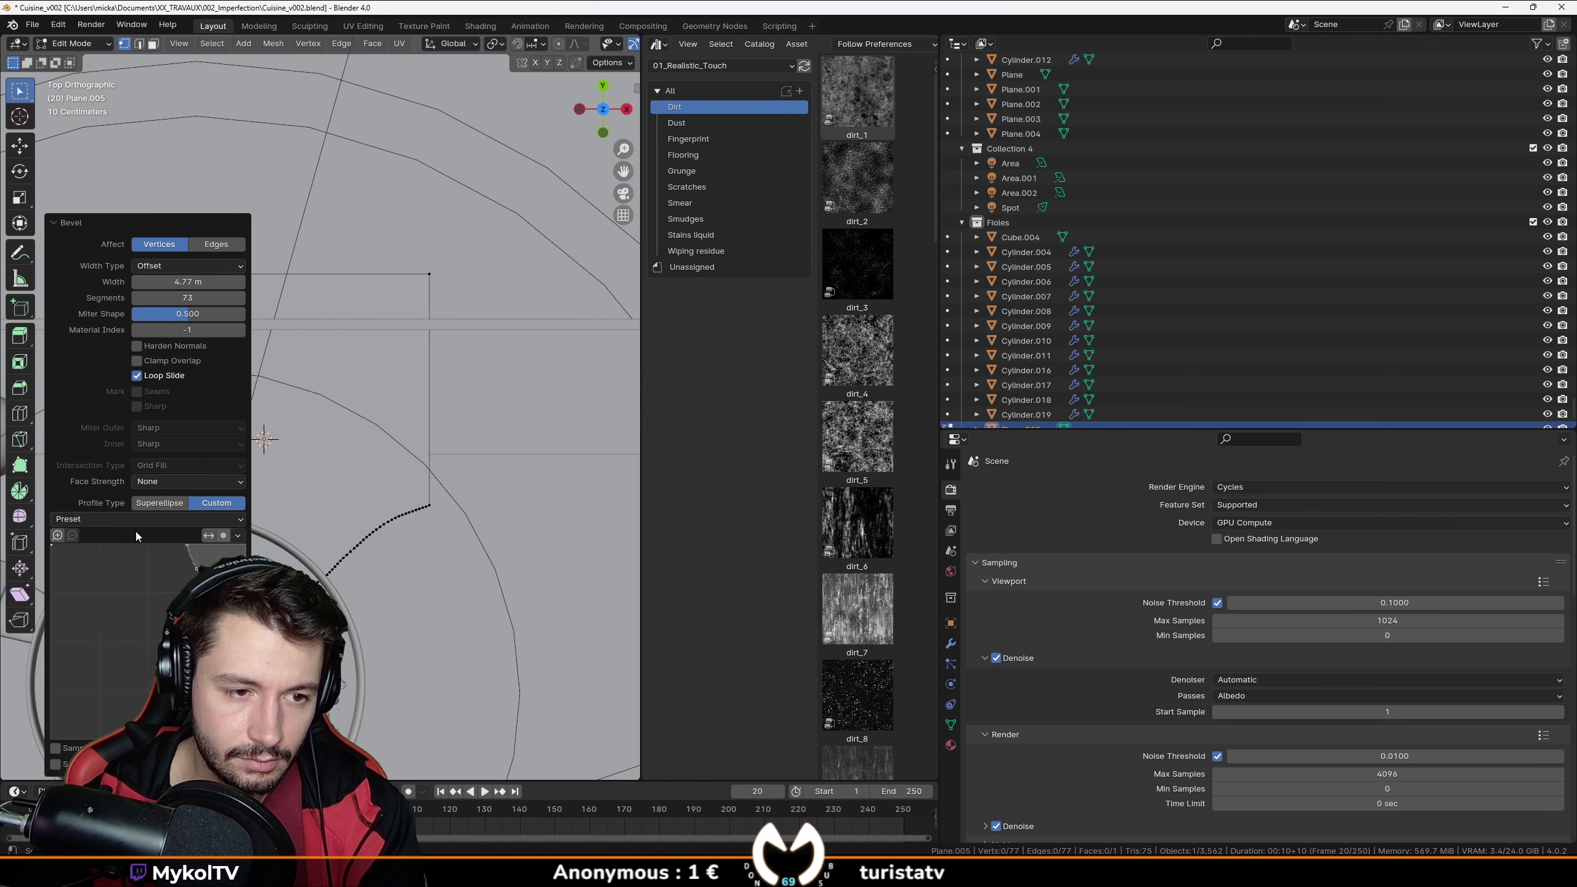
{"action": "left_click", "coordinate": [140, 520]}
{"action": "left_click", "coordinate": [131, 584]}
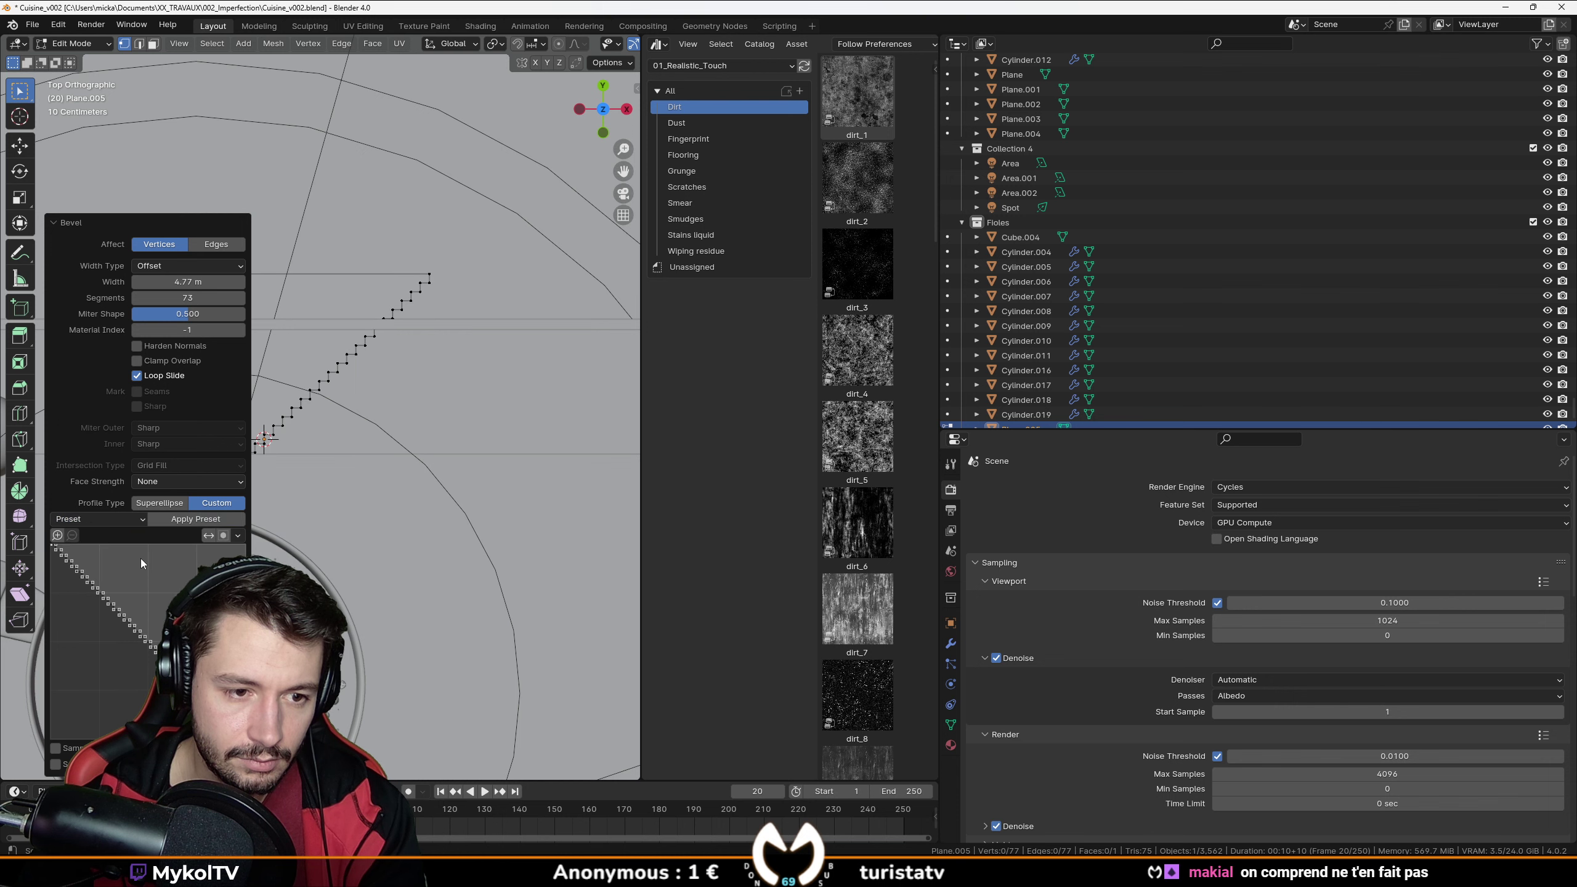
{"action": "left_click", "coordinate": [143, 522]}
{"action": "left_click", "coordinate": [135, 564]}
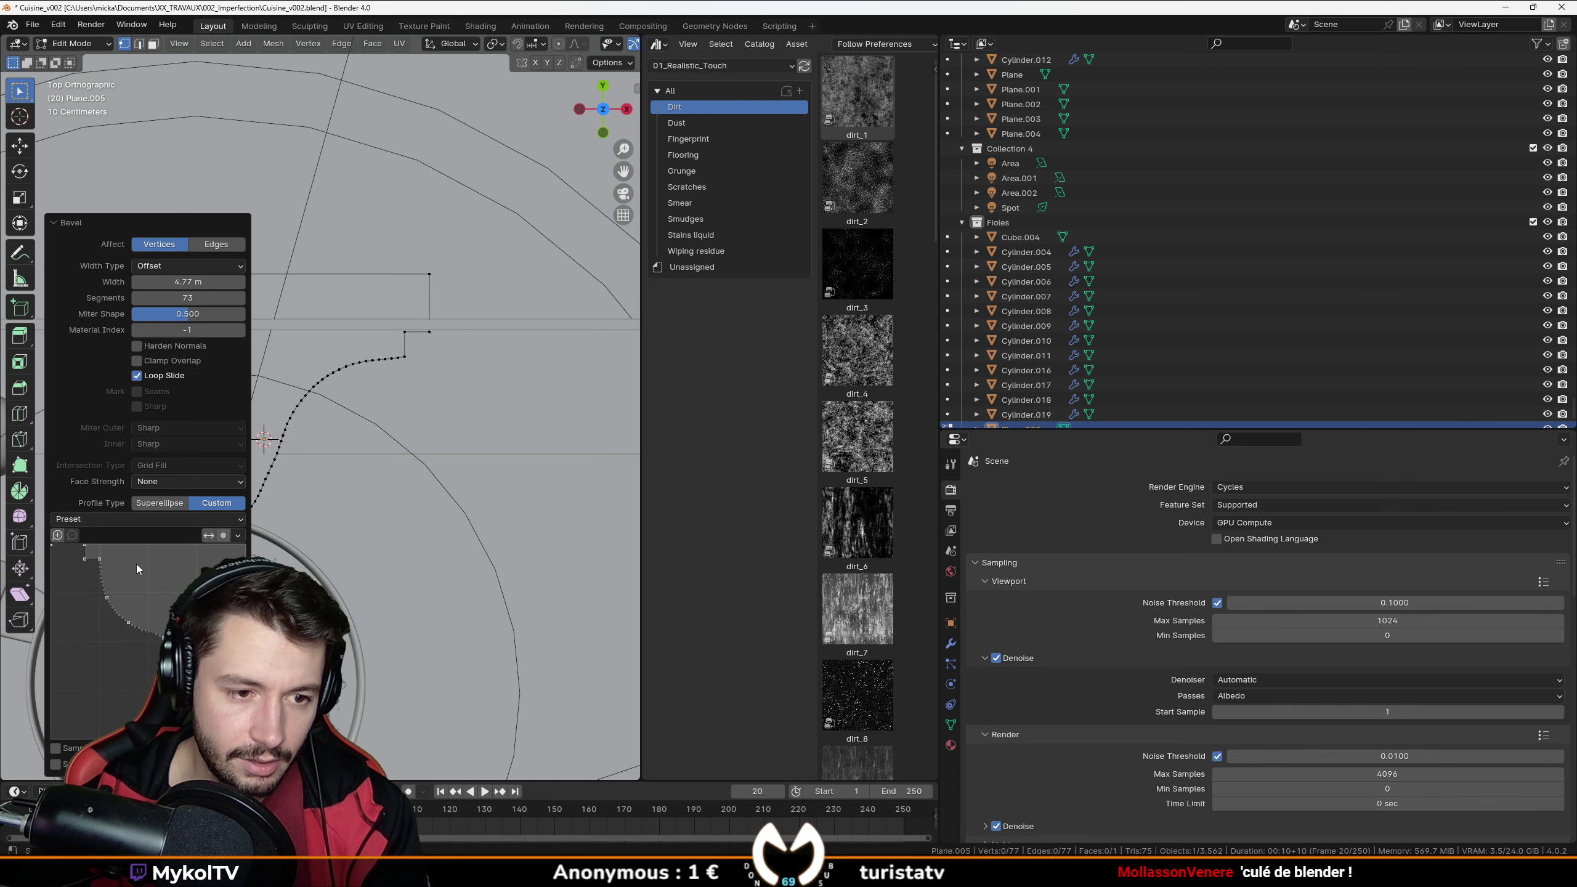
{"action": "scroll", "coordinate": [370, 430], "scroll_direction": "down", "scroll_amount": 3}
Select all of the curved plane's geometry and extrude it to give it thickness as a slab.
{"action": "key", "text": "Tab"}
{"action": "mouse_move", "coordinate": [363, 446]}
{"action": "middle_mouse_down"}
{"action": "mouse_move", "coordinate": [358, 433]}
{"action": "mouse_move", "coordinate": [361, 451]}
{"action": "middle_mouse_up"}
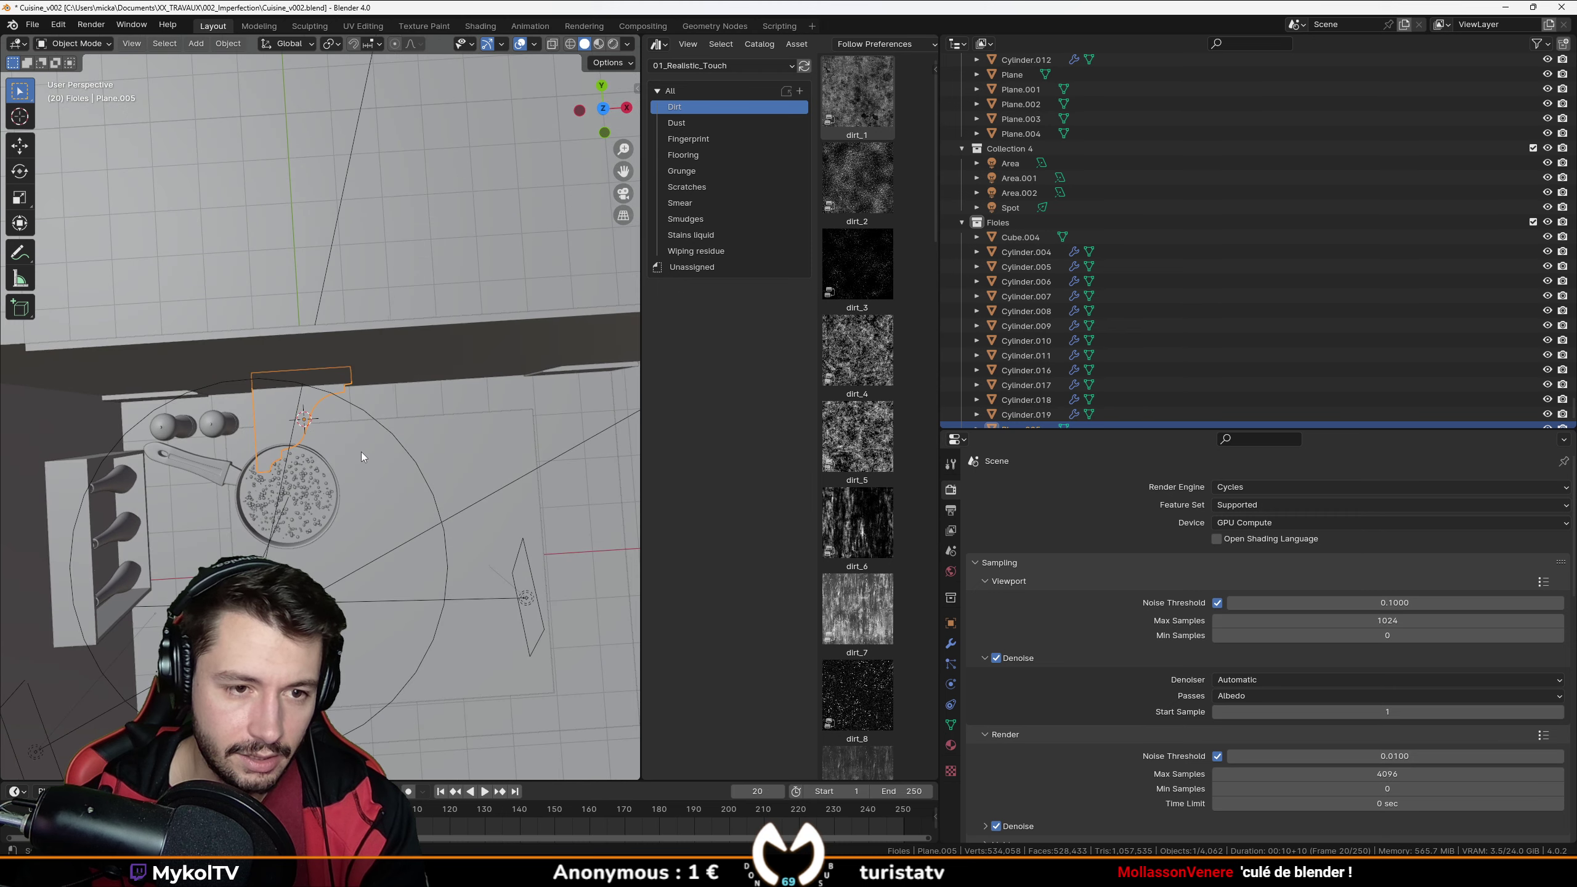
{"action": "key", "text": "KP_7"}
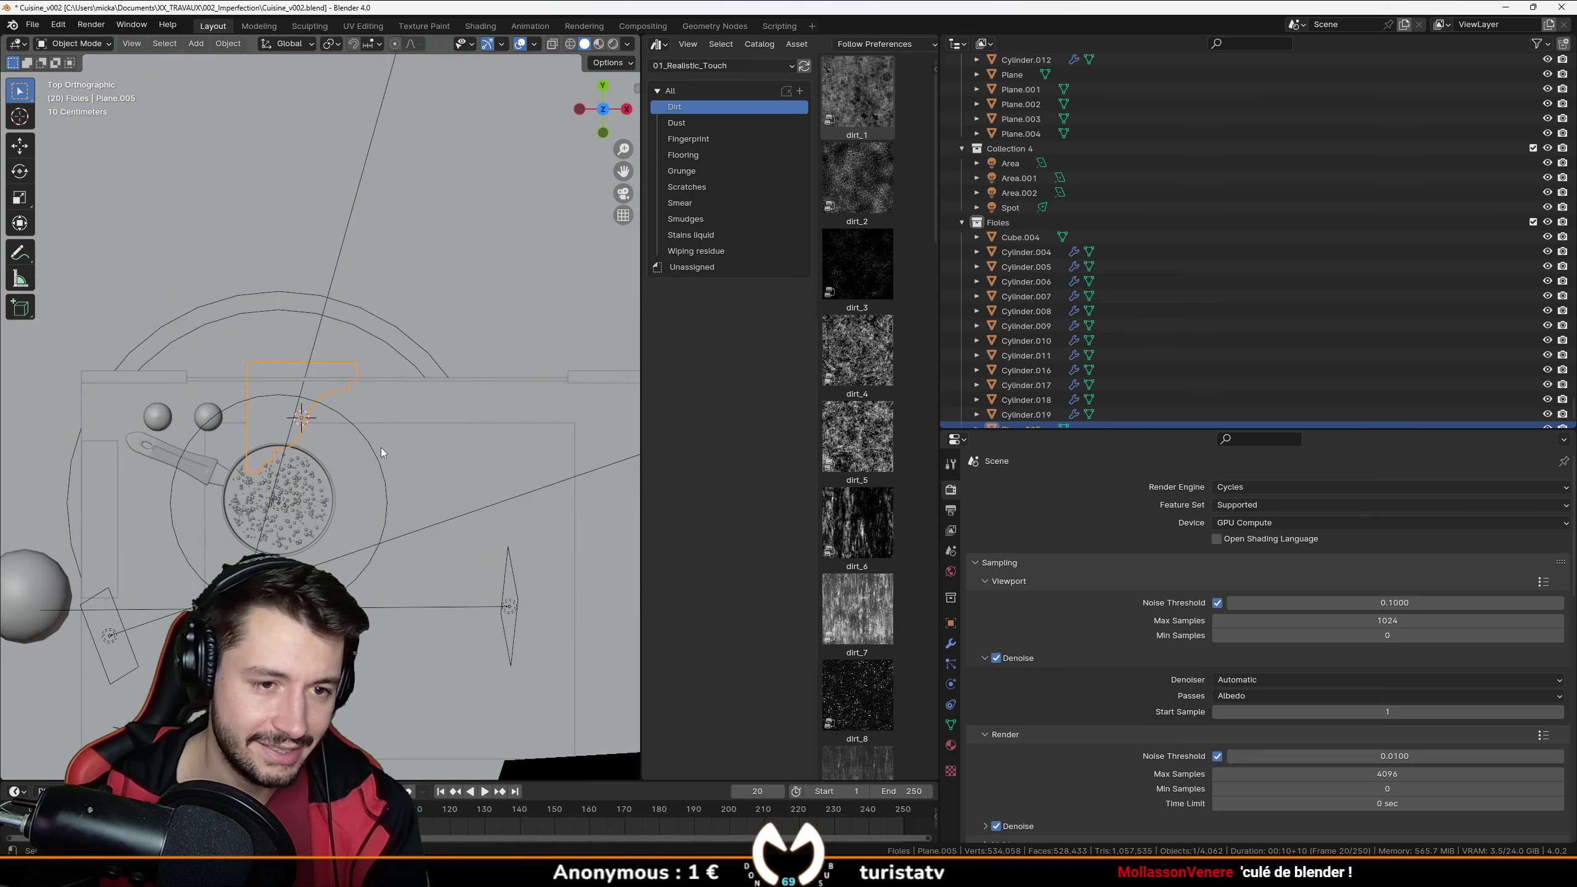
{"action": "scroll", "coordinate": [365, 398], "scroll_direction": "up", "scroll_amount": 2}
{"action": "key", "text": "Tab"}
{"action": "middle_click_drag", "start_coordinate": [365, 402], "coordinate": [405, 448]}
{"action": "key", "text": "2"}
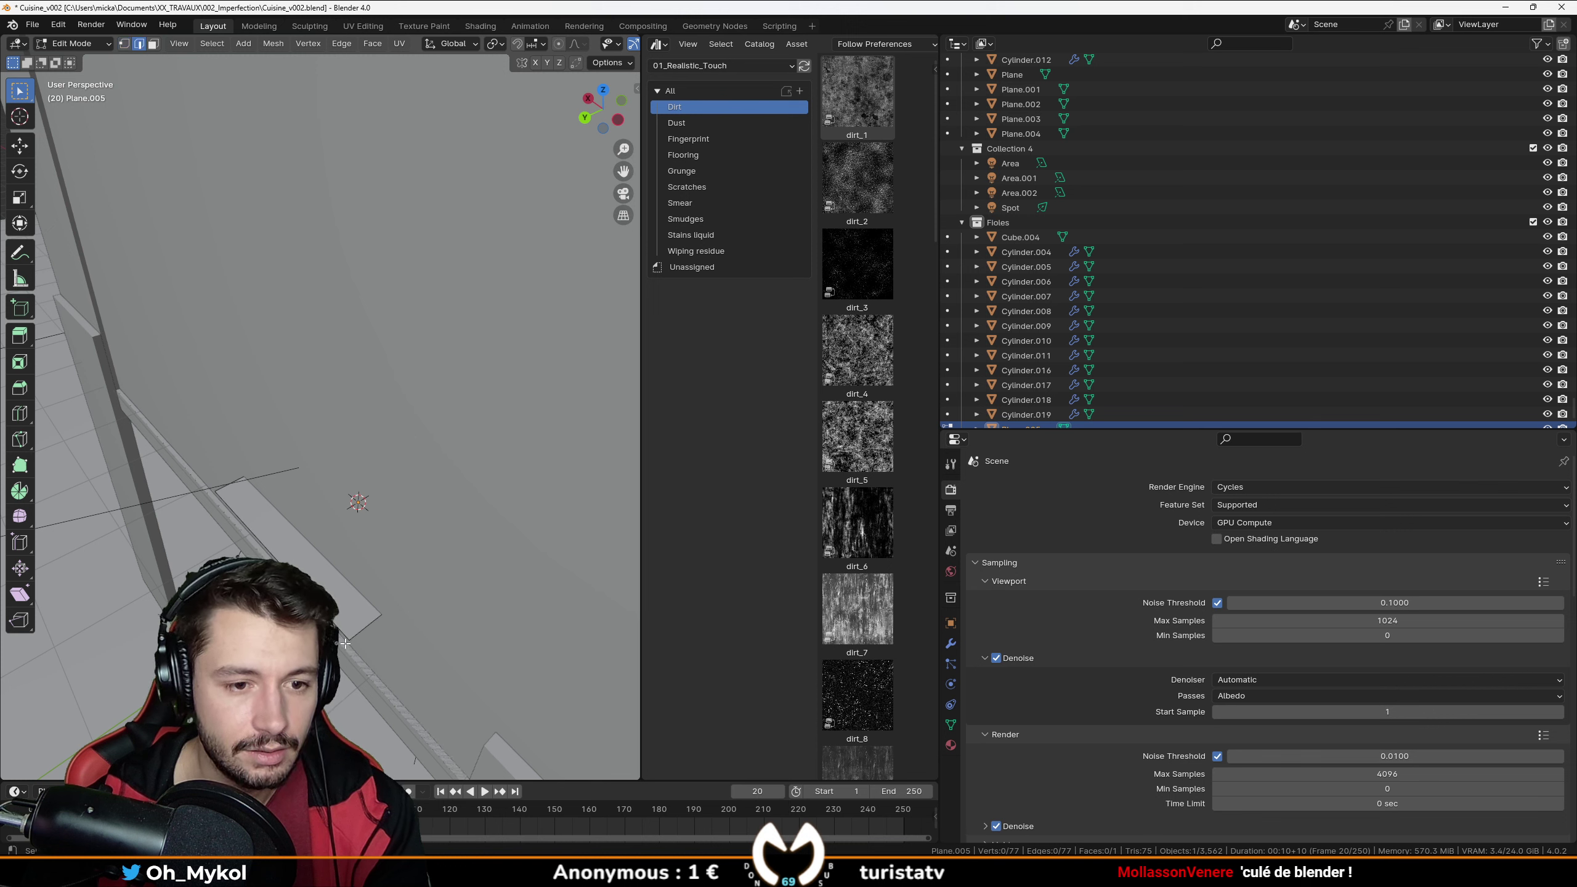
{"action": "key", "text": "alt+e"}
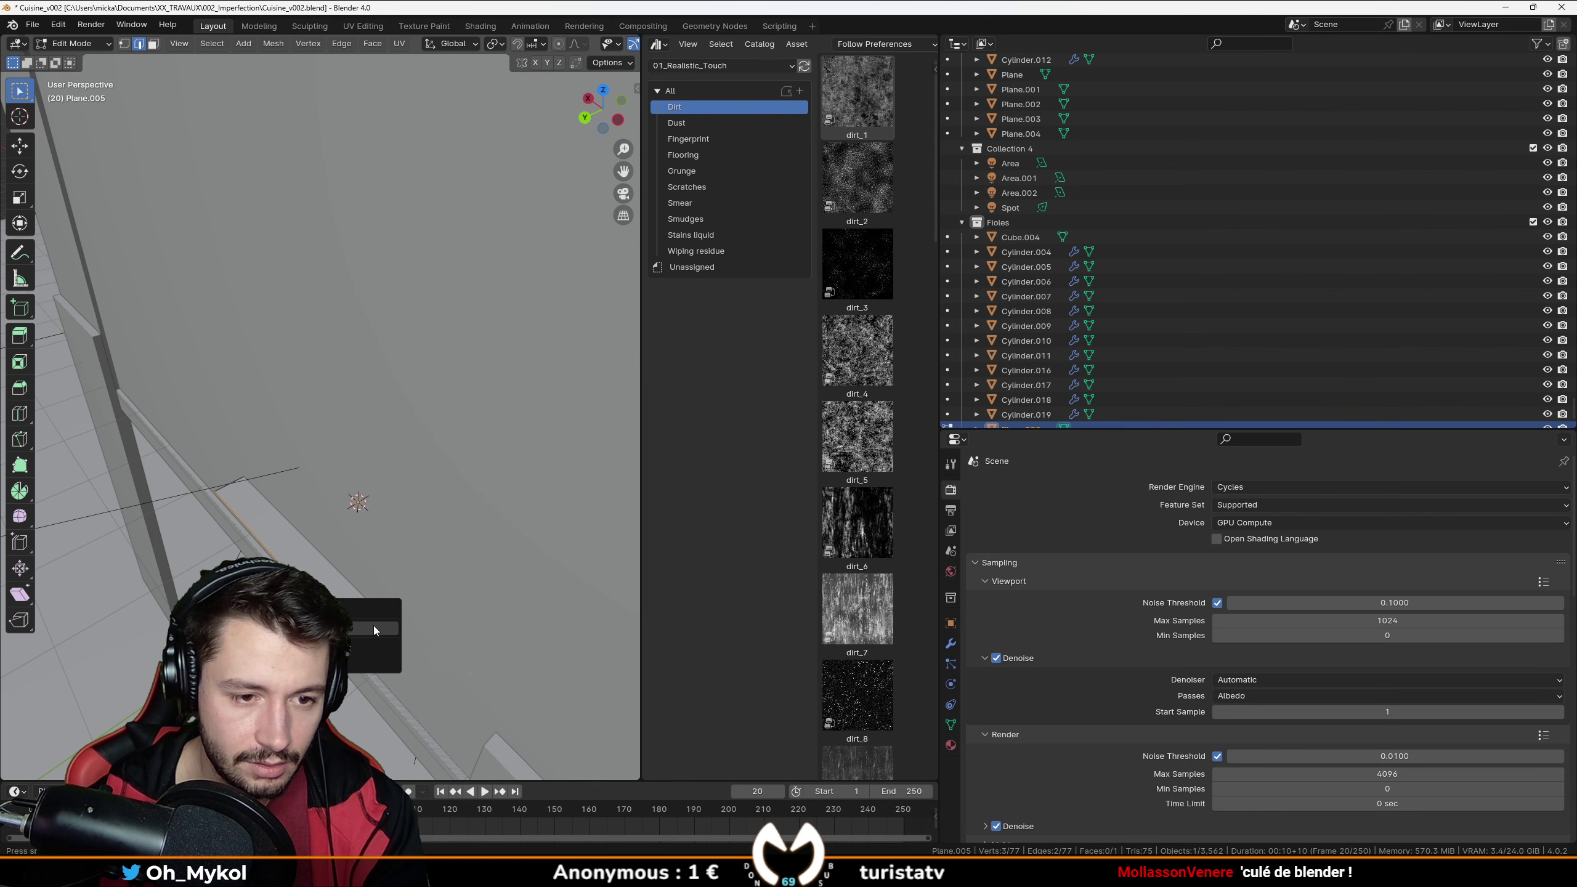
{"action": "middle_click_drag", "start_coordinate": [485, 533], "coordinate": [491, 495]}
{"action": "key", "text": "a"}
{"action": "key", "text": "e"}
{"action": "left_click", "coordinate": [345, 535]}
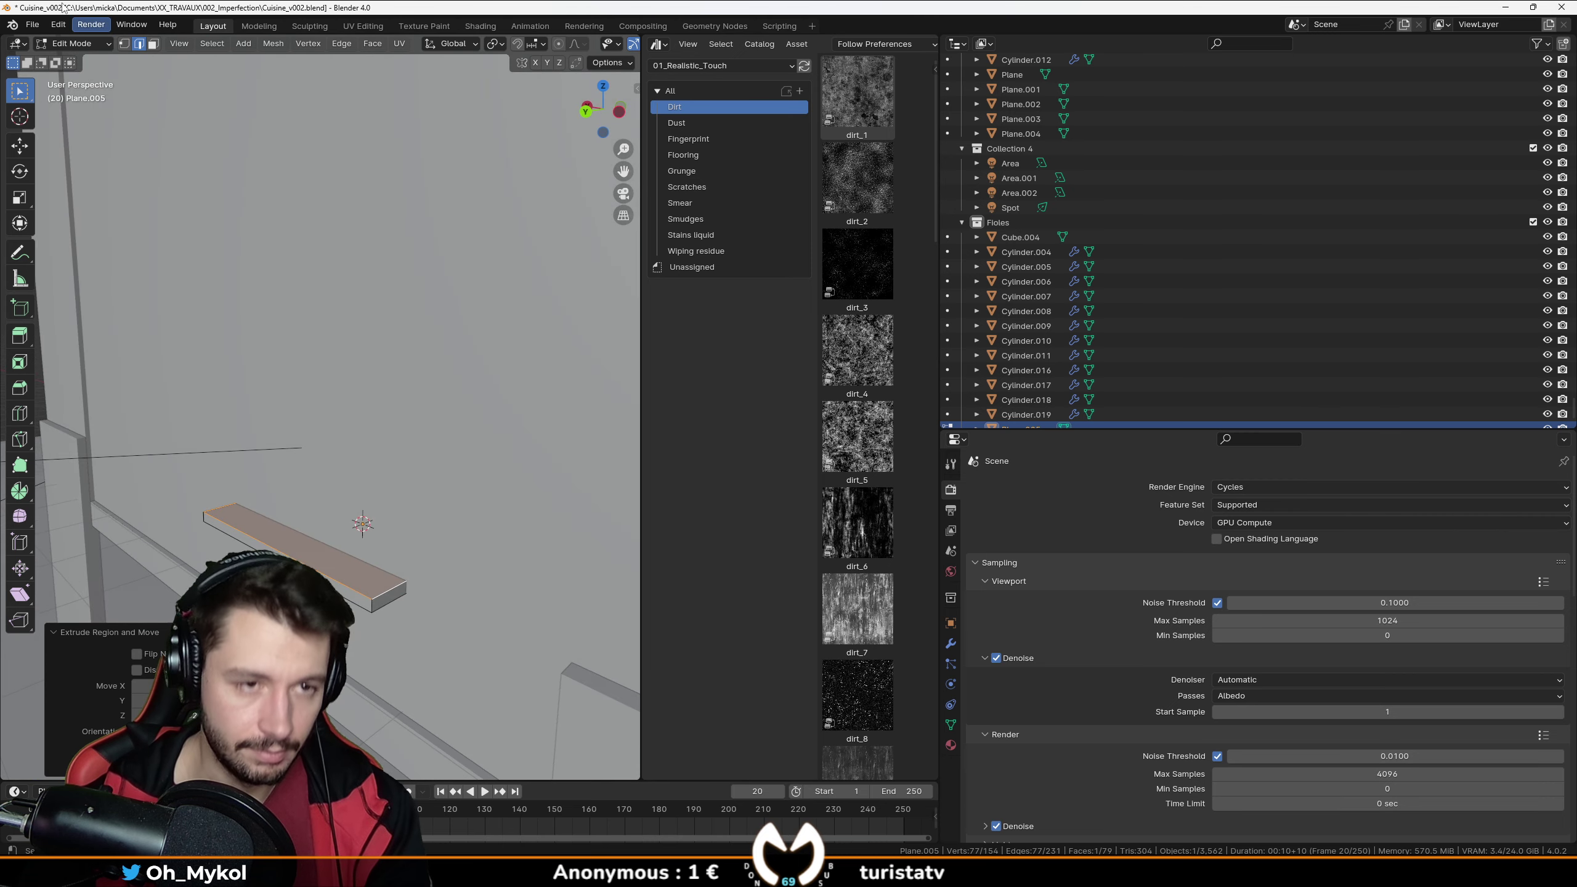
In face select, pick the front and end side faces and extrude them outward along their normals.
{"action": "left_click", "coordinate": [154, 44]}
{"action": "left_click", "coordinate": [358, 605]}
{"action": "left_click", "coordinate": [389, 598], "text": "shift"}
{"action": "mouse_move", "coordinate": [395, 598]}
{"action": "middle_mouse_down"}
{"action": "mouse_move", "coordinate": [429, 596]}
{"action": "mouse_move", "coordinate": [377, 611]}
{"action": "mouse_move", "coordinate": [399, 596]}
{"action": "middle_mouse_up"}
{"action": "key", "text": "alt+e"}
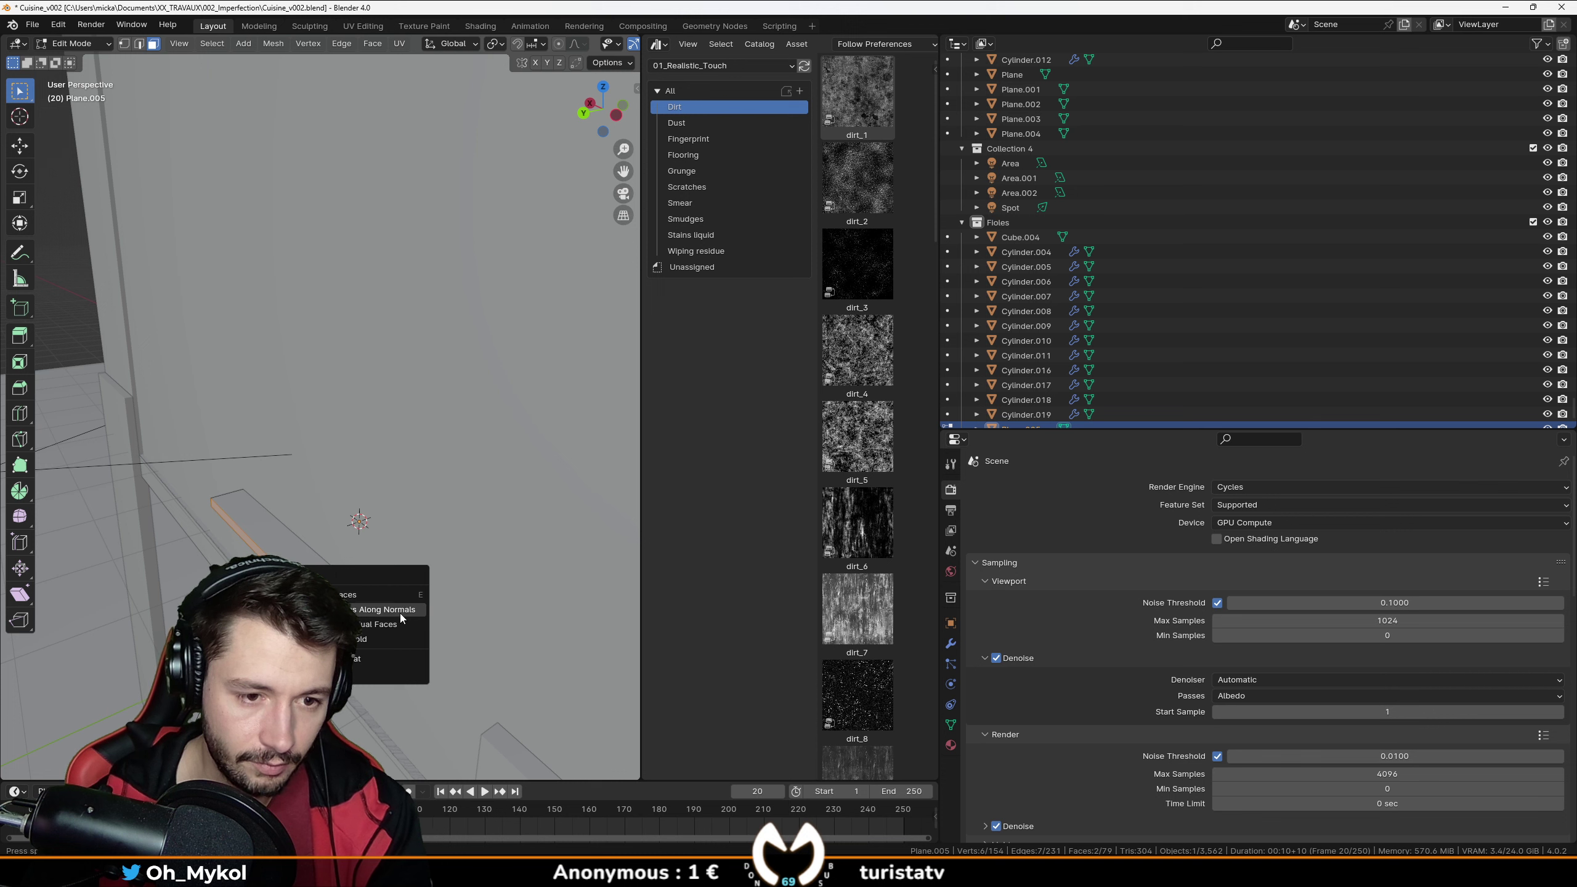
{"action": "left_click", "coordinate": [399, 613]}
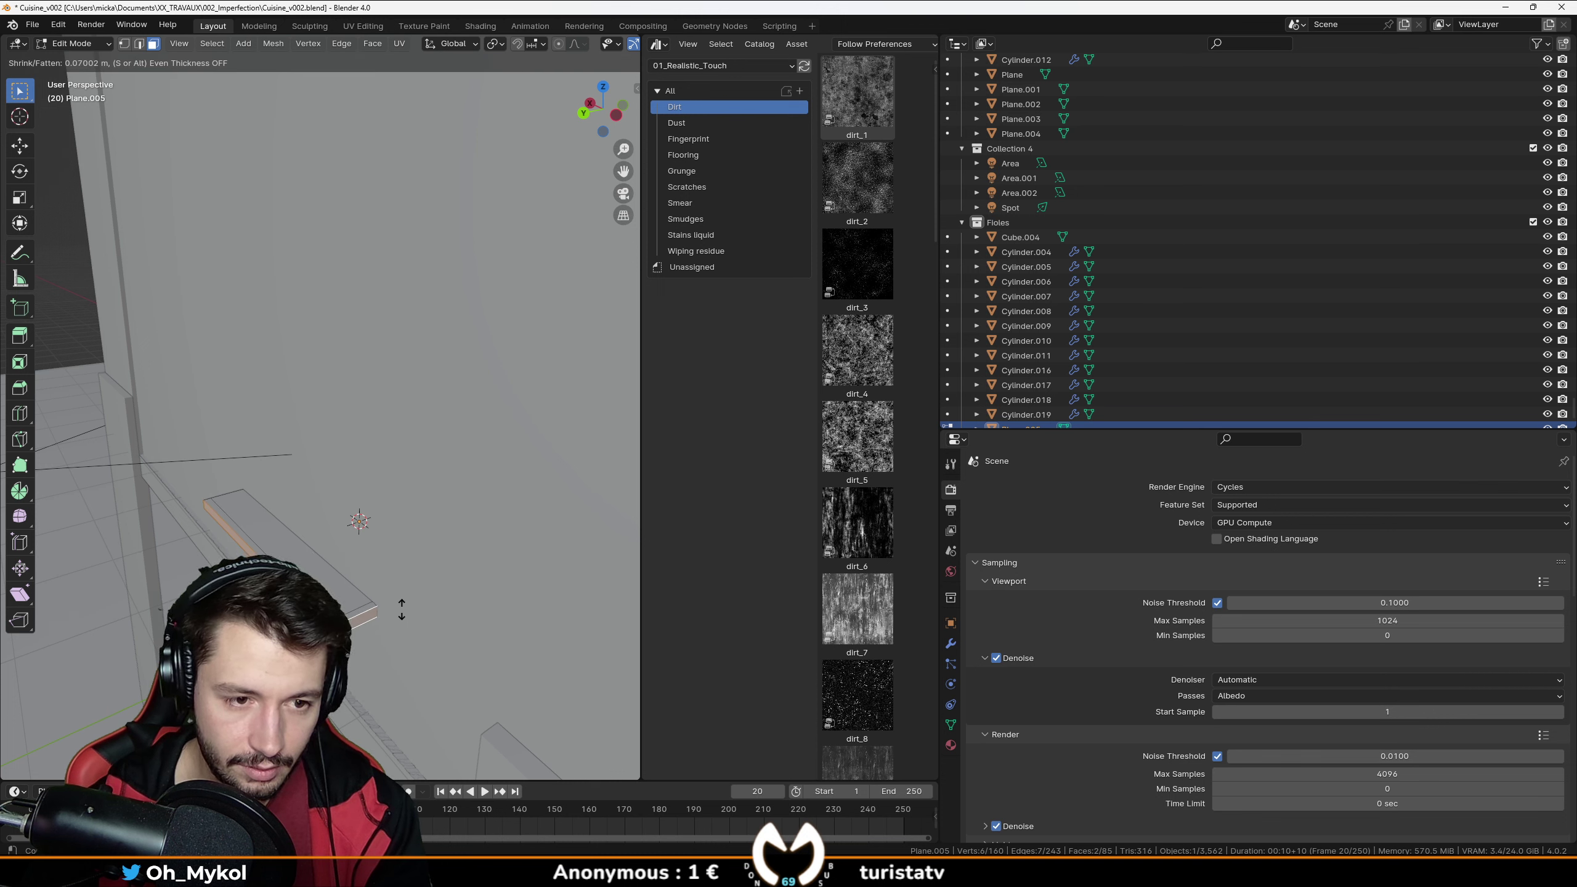
{"action": "left_click", "coordinate": [401, 610]}
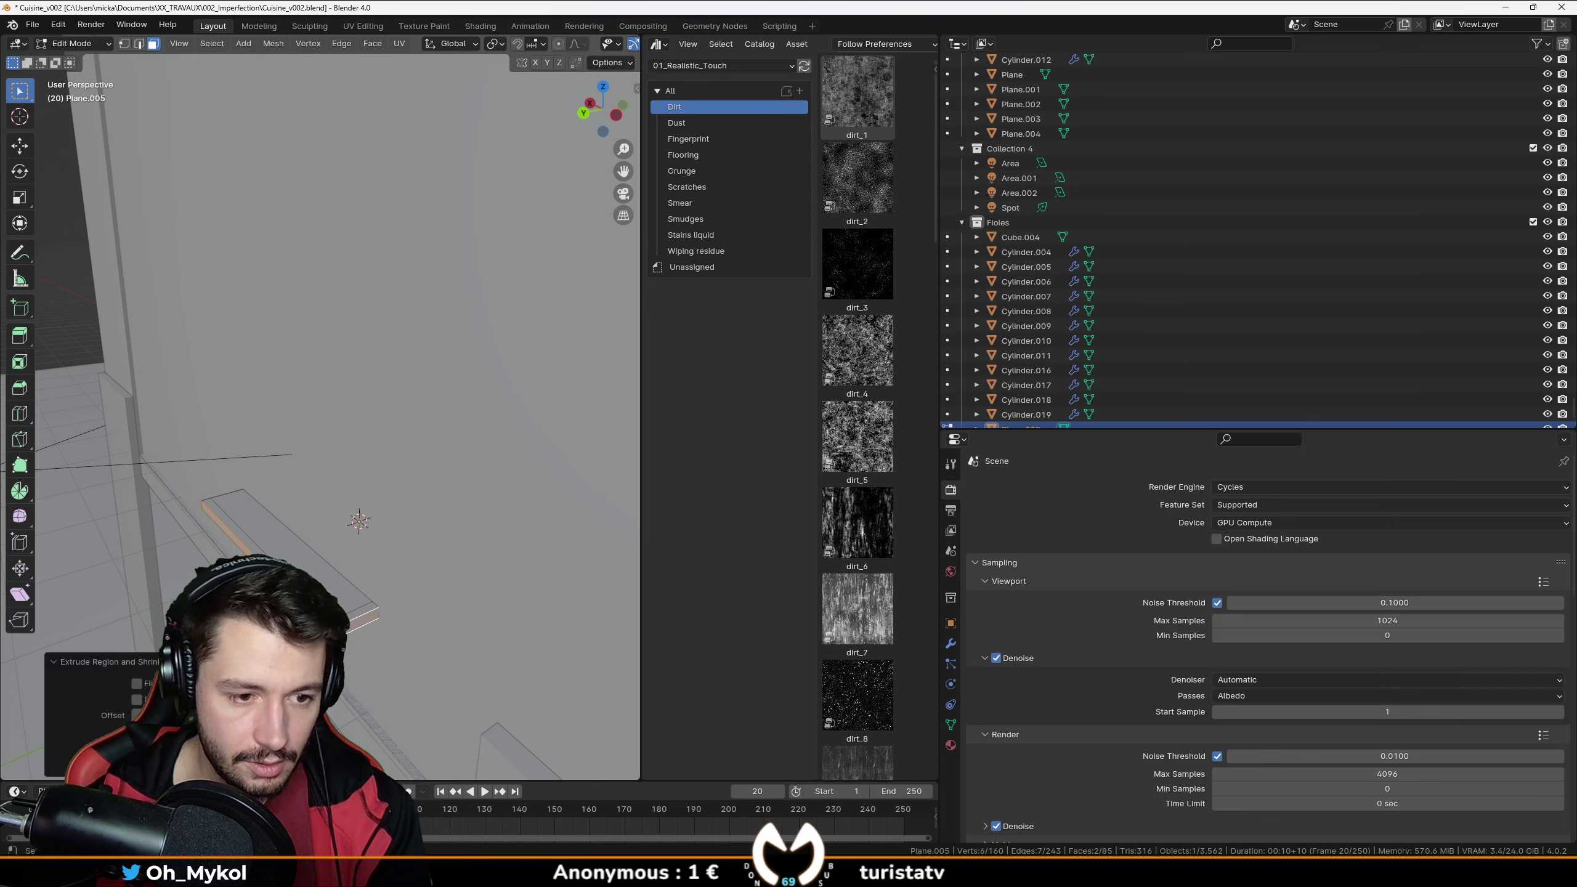
Select the slab's two top strips.
{"action": "left_click", "coordinate": [313, 608]}
{"action": "left_click", "coordinate": [358, 613], "text": "shift"}
{"action": "middle_click_drag", "start_coordinate": [358, 613], "coordinate": [164, 611]}
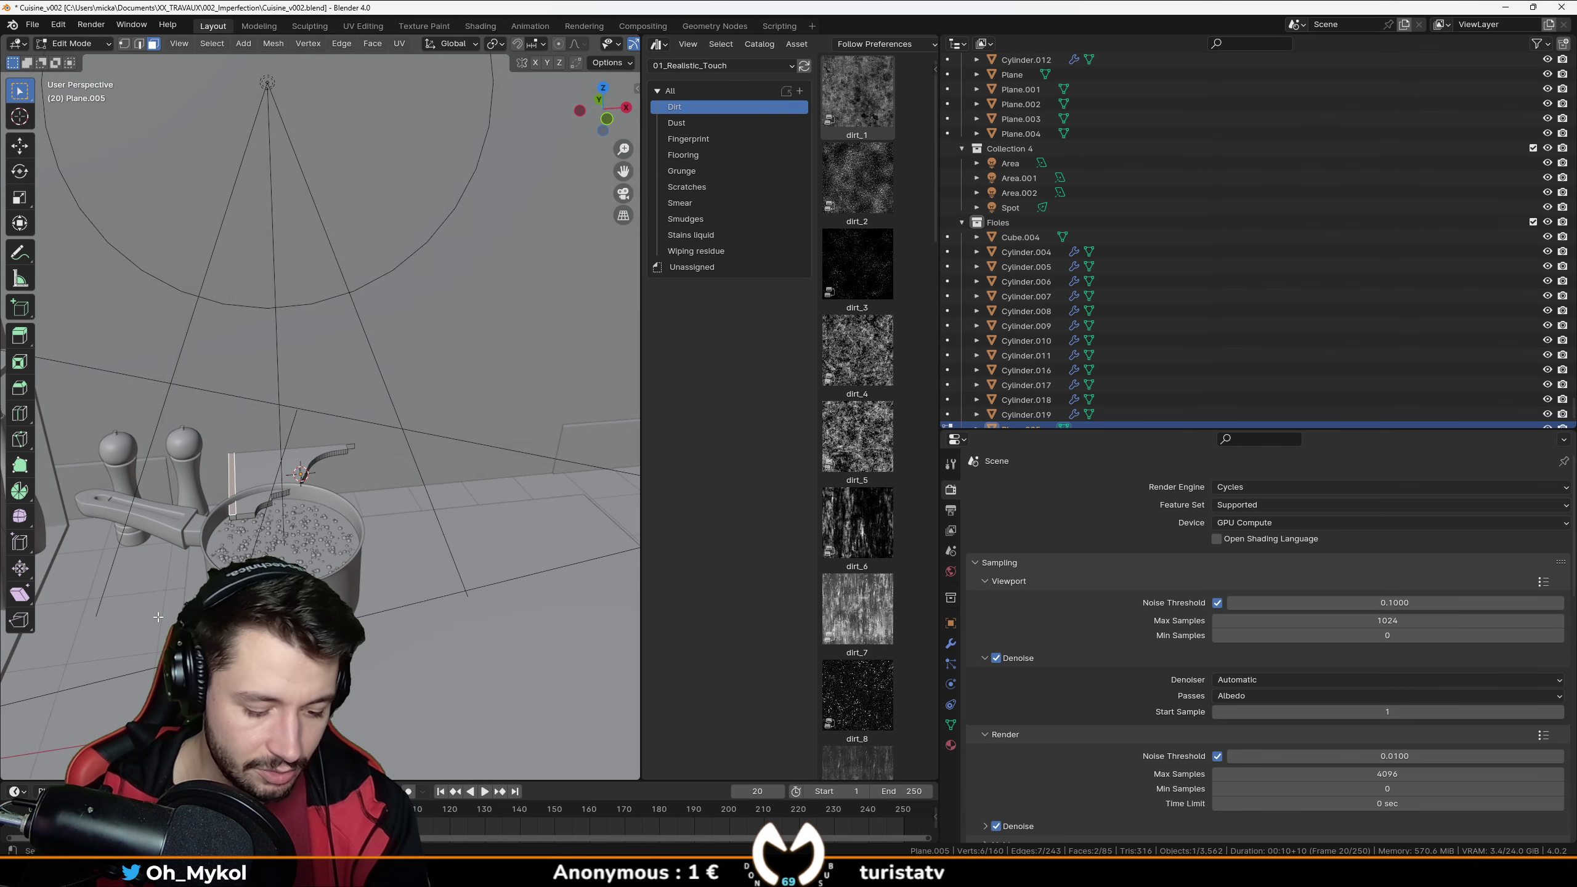
Extrude the top strips about 1.787 m up along Z into thin walls, then return to Object Mode.
{"action": "key", "text": "e"}
{"action": "key", "text": "z"}
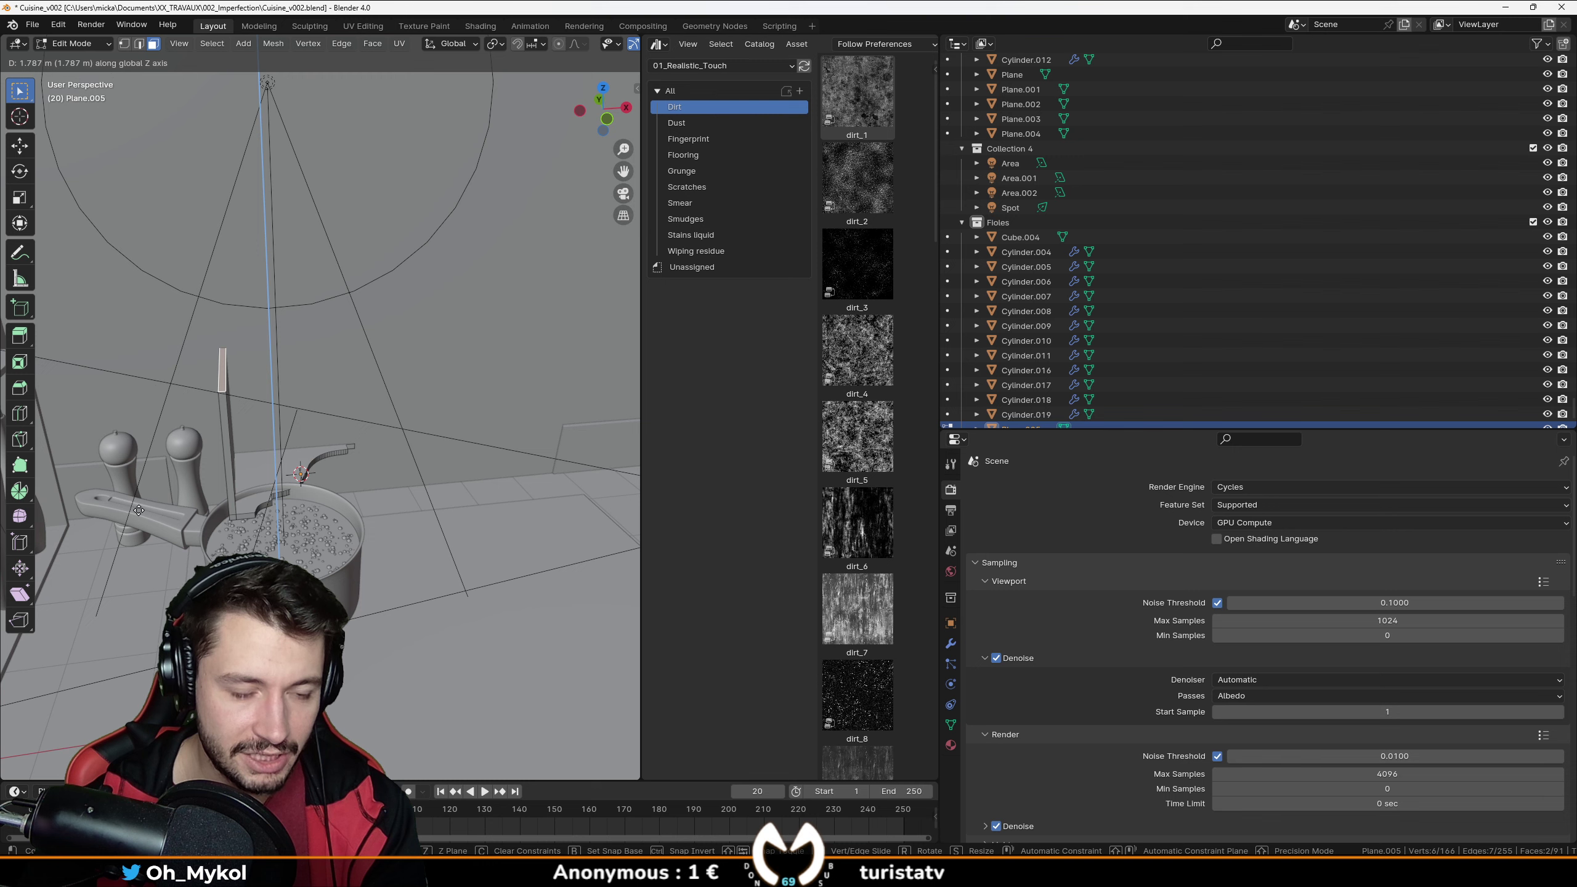
{"action": "left_click", "coordinate": [137, 508]}
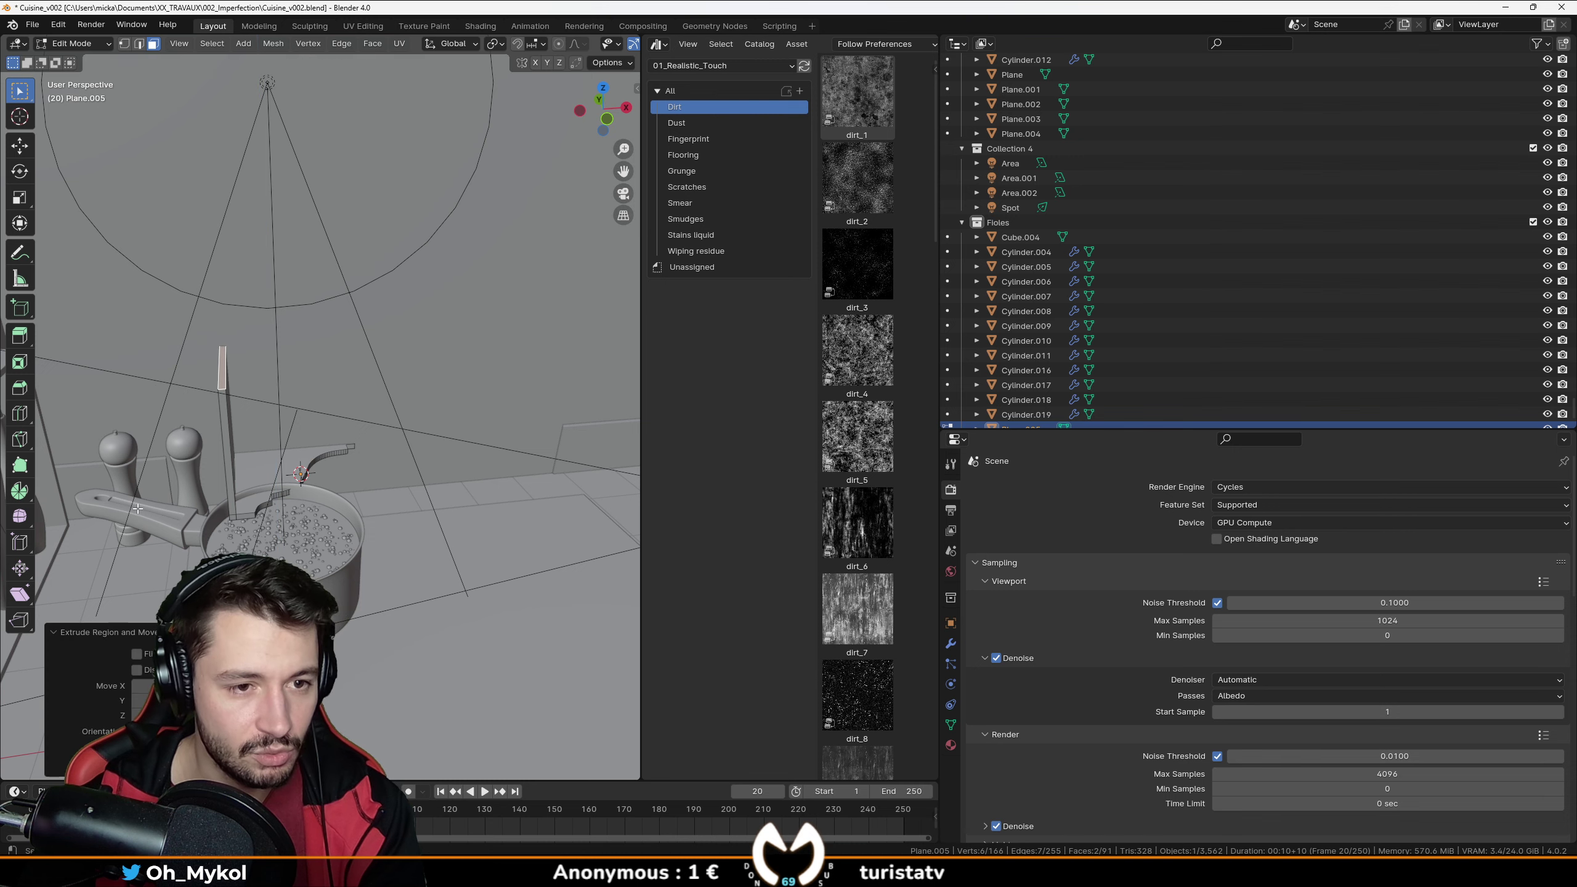
{"action": "scroll", "coordinate": [137, 509], "scroll_direction": "down", "scroll_amount": 4}
{"action": "mouse_move", "coordinate": [138, 508]}
{"action": "middle_mouse_down"}
{"action": "mouse_move", "coordinate": [157, 496]}
{"action": "mouse_move", "coordinate": [138, 518]}
{"action": "mouse_move", "coordinate": [177, 537]}
{"action": "middle_mouse_up"}
{"action": "key", "text": "Tab"}
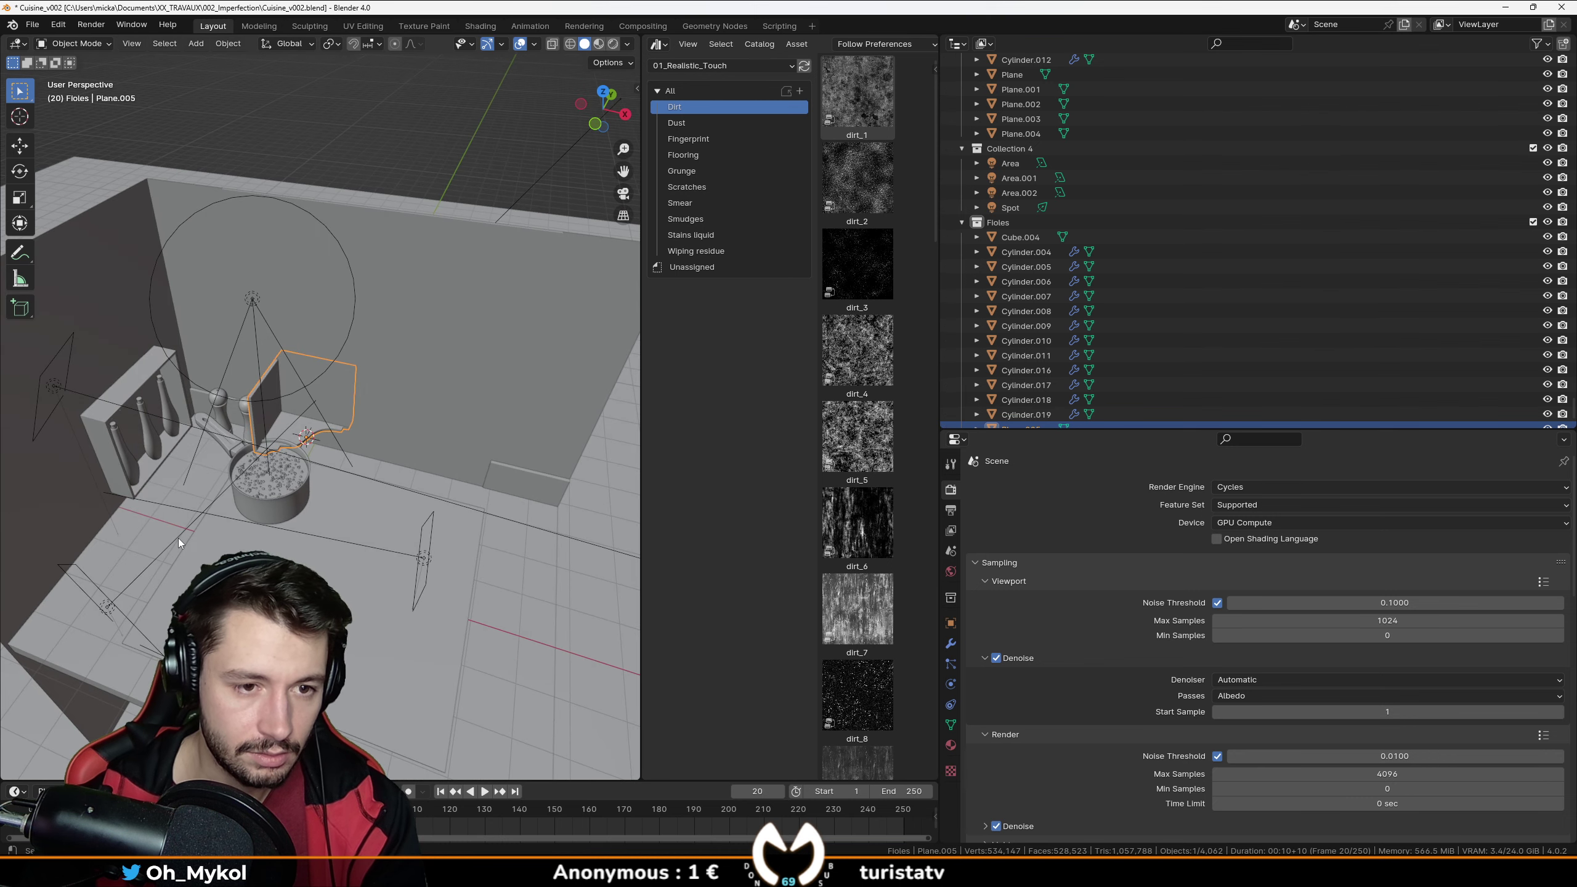
In front wireframe view, move Plane.005 toward its wall position and save the file.
{"action": "key", "text": "KP_1"}
{"action": "key", "text": "z"}
{"action": "left_click", "coordinate": [99, 547]}
{"action": "scroll", "coordinate": [145, 431], "scroll_direction": "up", "scroll_amount": 6}
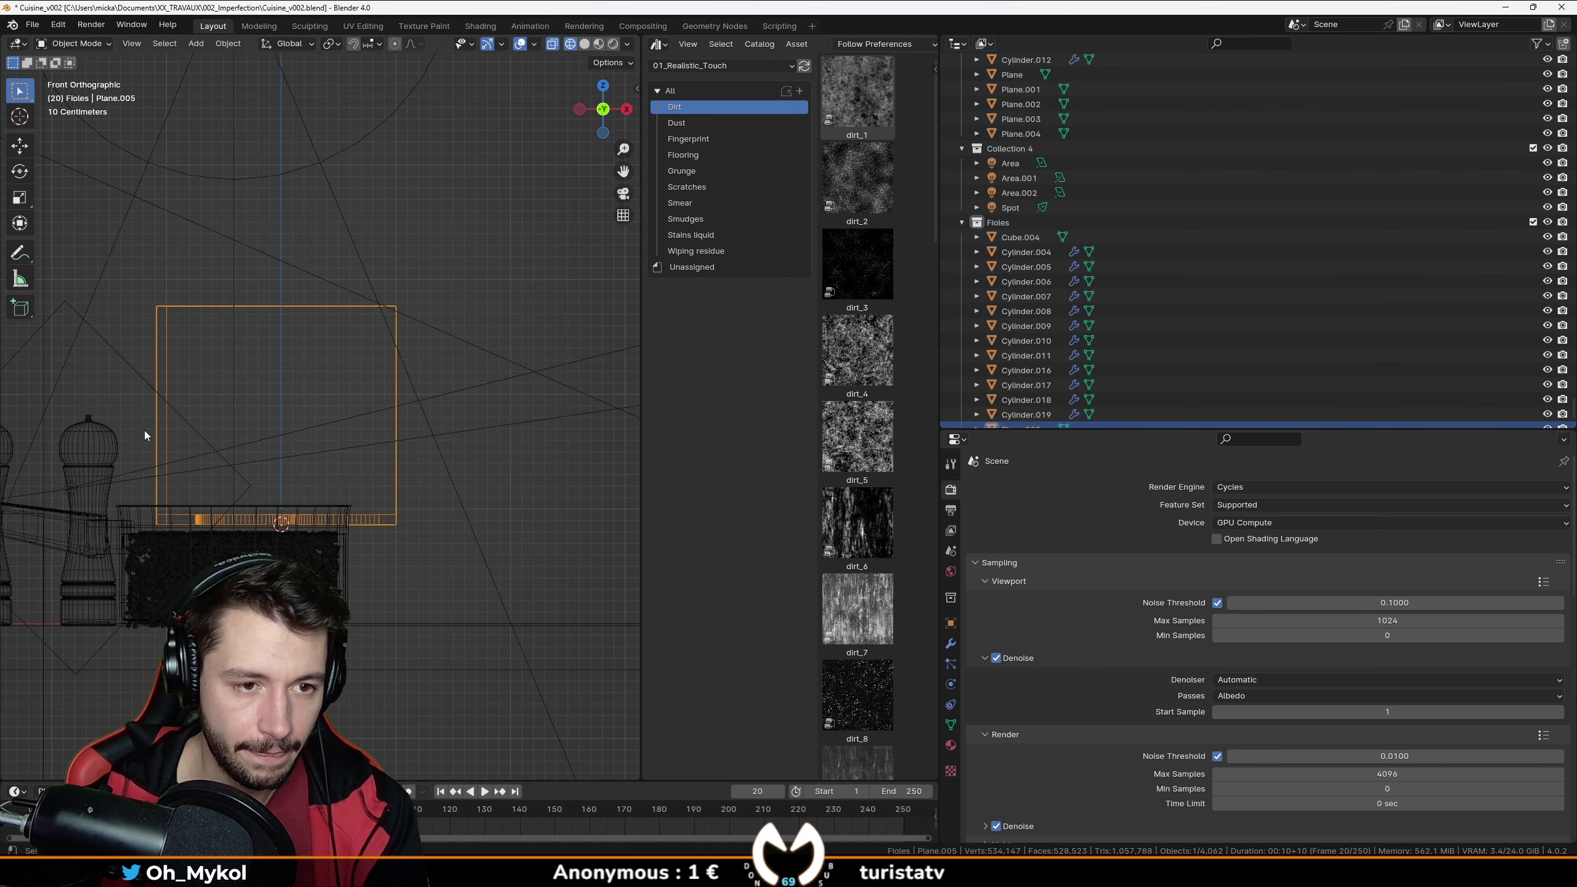
{"action": "middle_click_drag", "start_coordinate": [144, 430], "coordinate": [386, 572], "text": "shift"}
{"action": "scroll", "coordinate": [328, 501], "scroll_direction": "down", "scroll_amount": 2}
{"action": "key", "text": "g"}
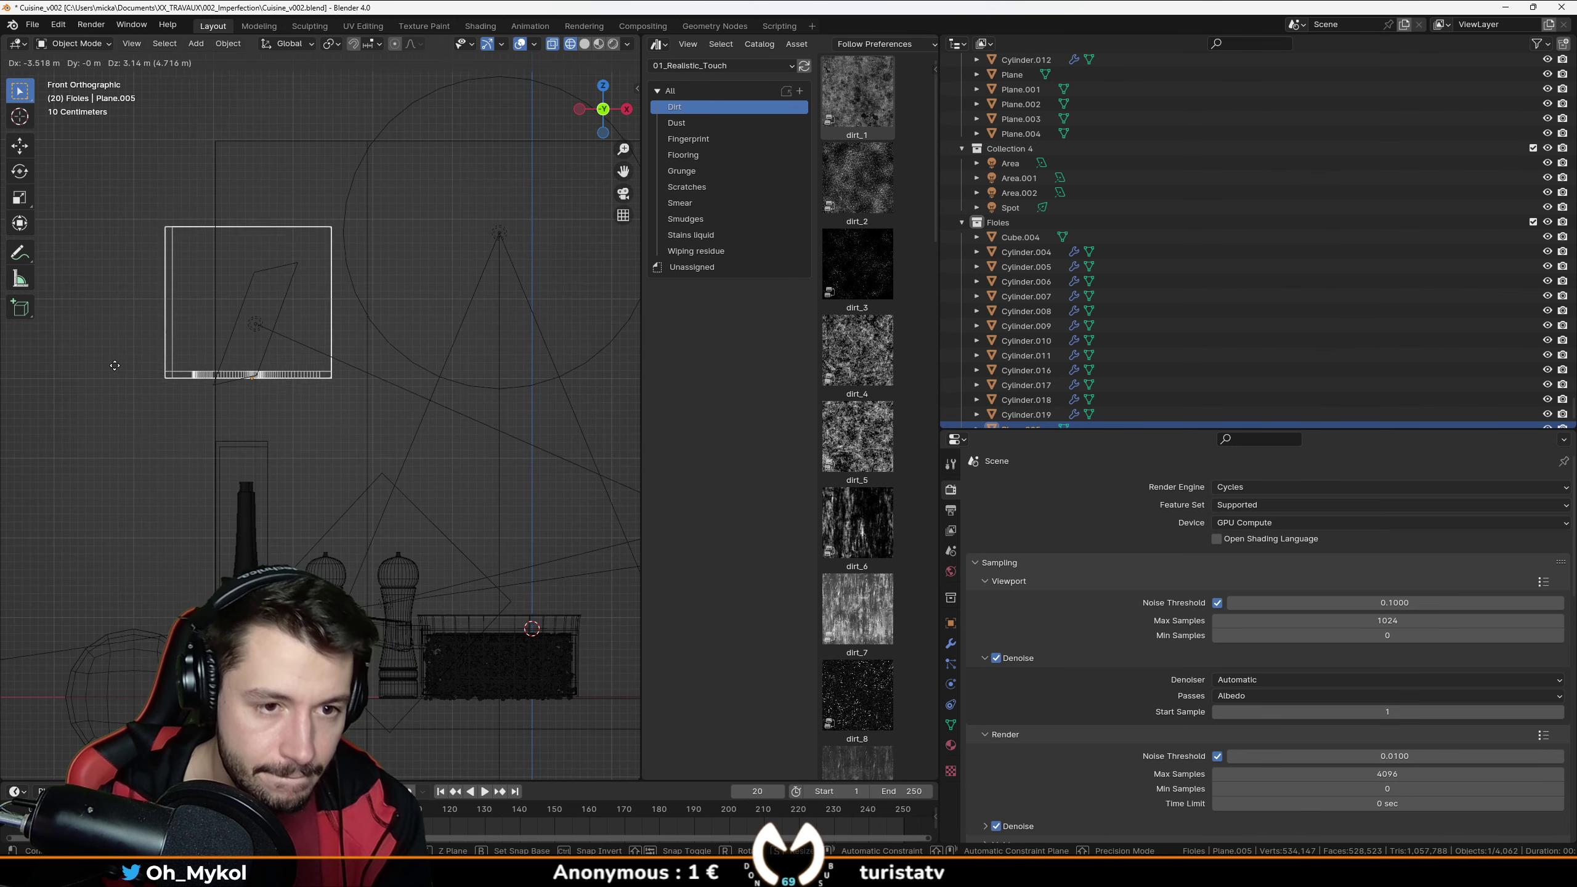
{"action": "left_click", "coordinate": [187, 418]}
{"action": "key", "text": "ctrl+s"}
Fine-tune the shelf's size and placement with repeated scale and move adjustments.
{"action": "scroll", "coordinate": [280, 439], "scroll_direction": "up", "scroll_amount": 2}
{"action": "key", "text": "s"}
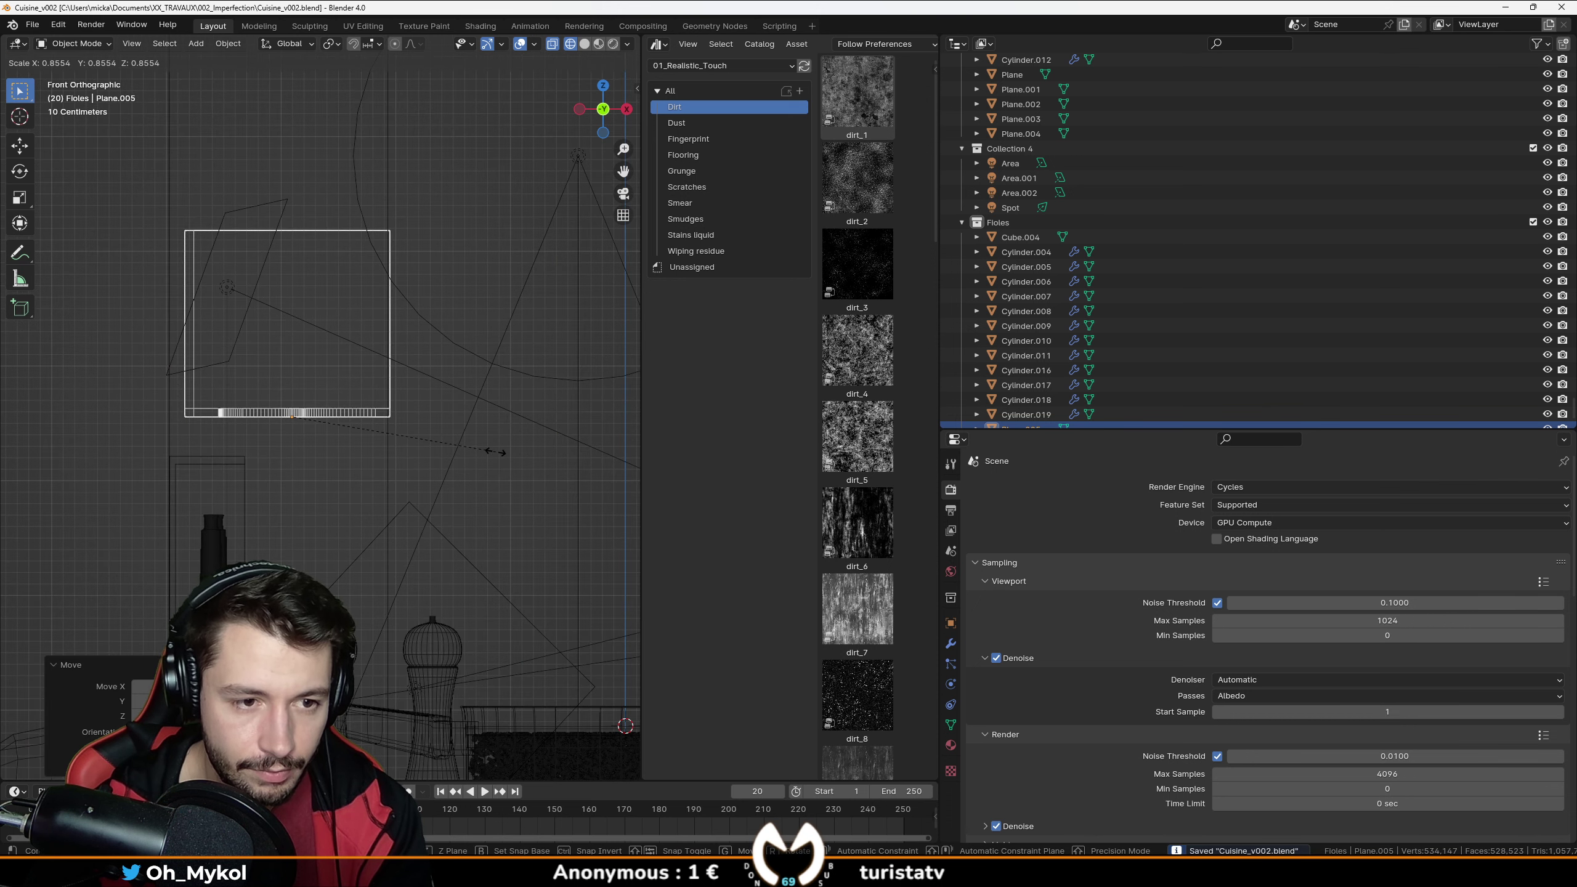
{"action": "left_click", "coordinate": [494, 453]}
{"action": "scroll", "coordinate": [372, 446], "scroll_direction": "up", "scroll_amount": 3}
{"action": "middle_click_drag", "start_coordinate": [372, 446], "coordinate": [393, 509], "text": "shift"}
{"action": "key", "text": "g"}
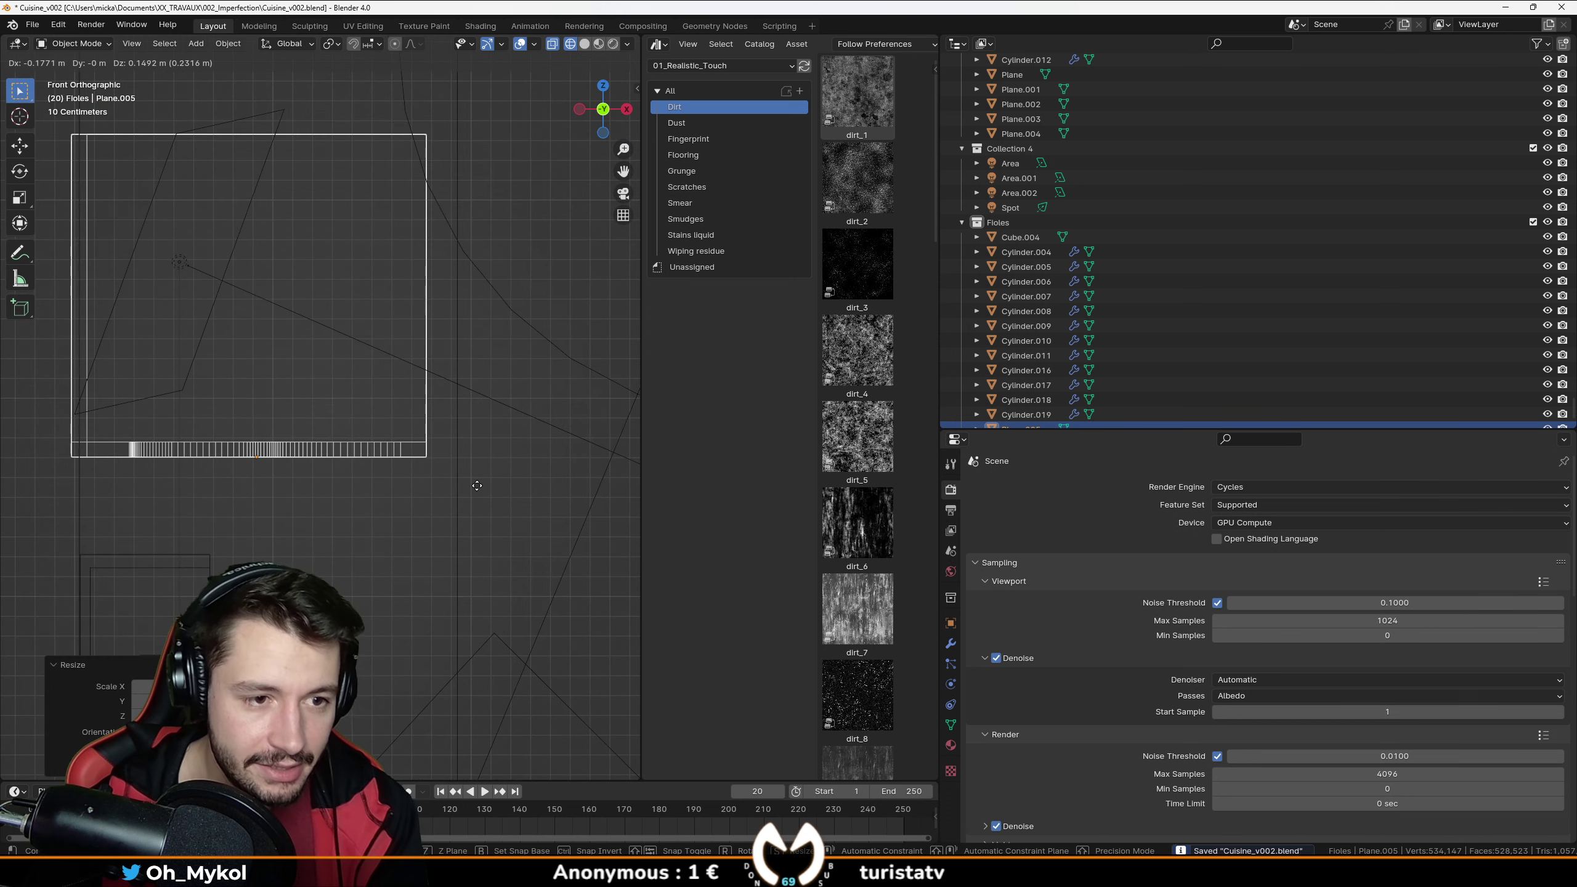
{"action": "left_click", "coordinate": [487, 478]}
{"action": "key", "text": "s"}
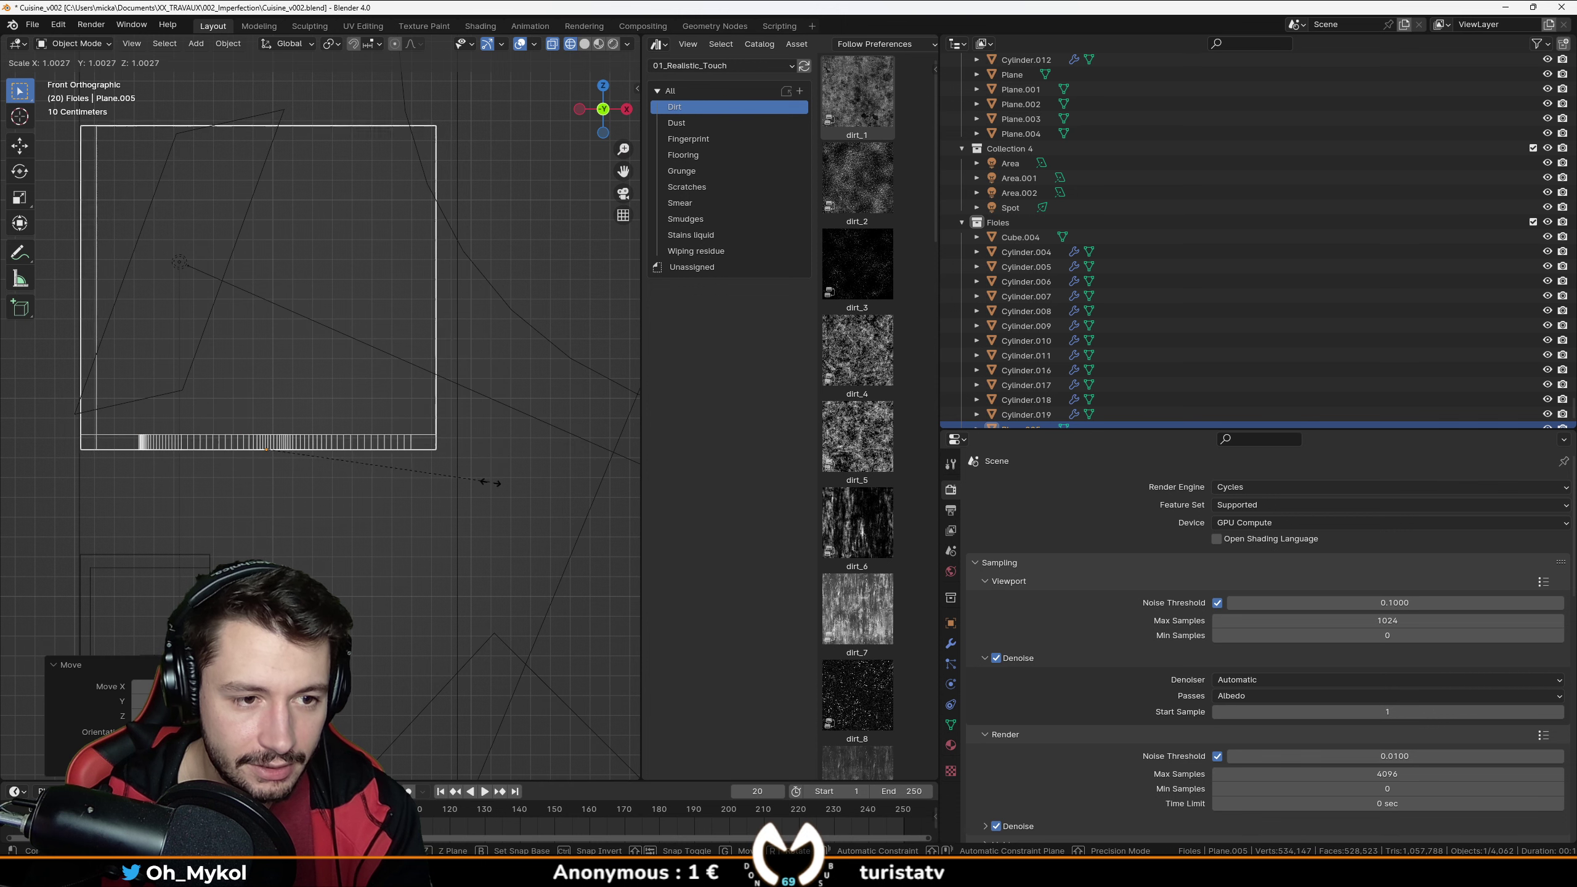
{"action": "left_click", "coordinate": [506, 488]}
{"action": "key", "text": "g"}
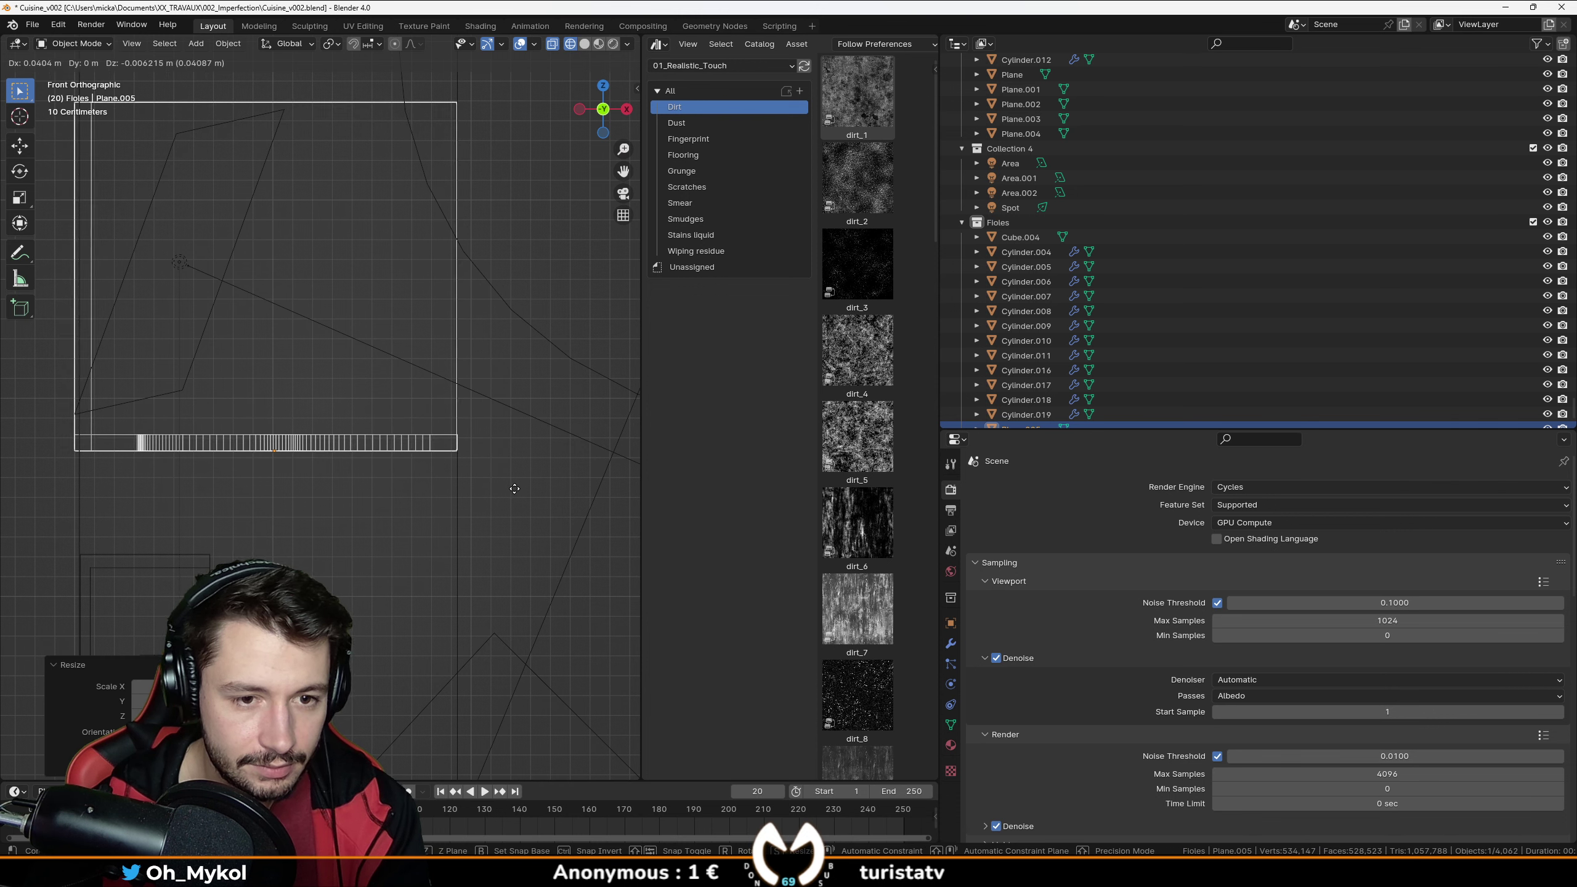
{"action": "left_click", "coordinate": [513, 489]}
{"action": "key", "text": "s"}
{"action": "left_click", "coordinate": [510, 489]}
{"action": "key", "text": "g"}
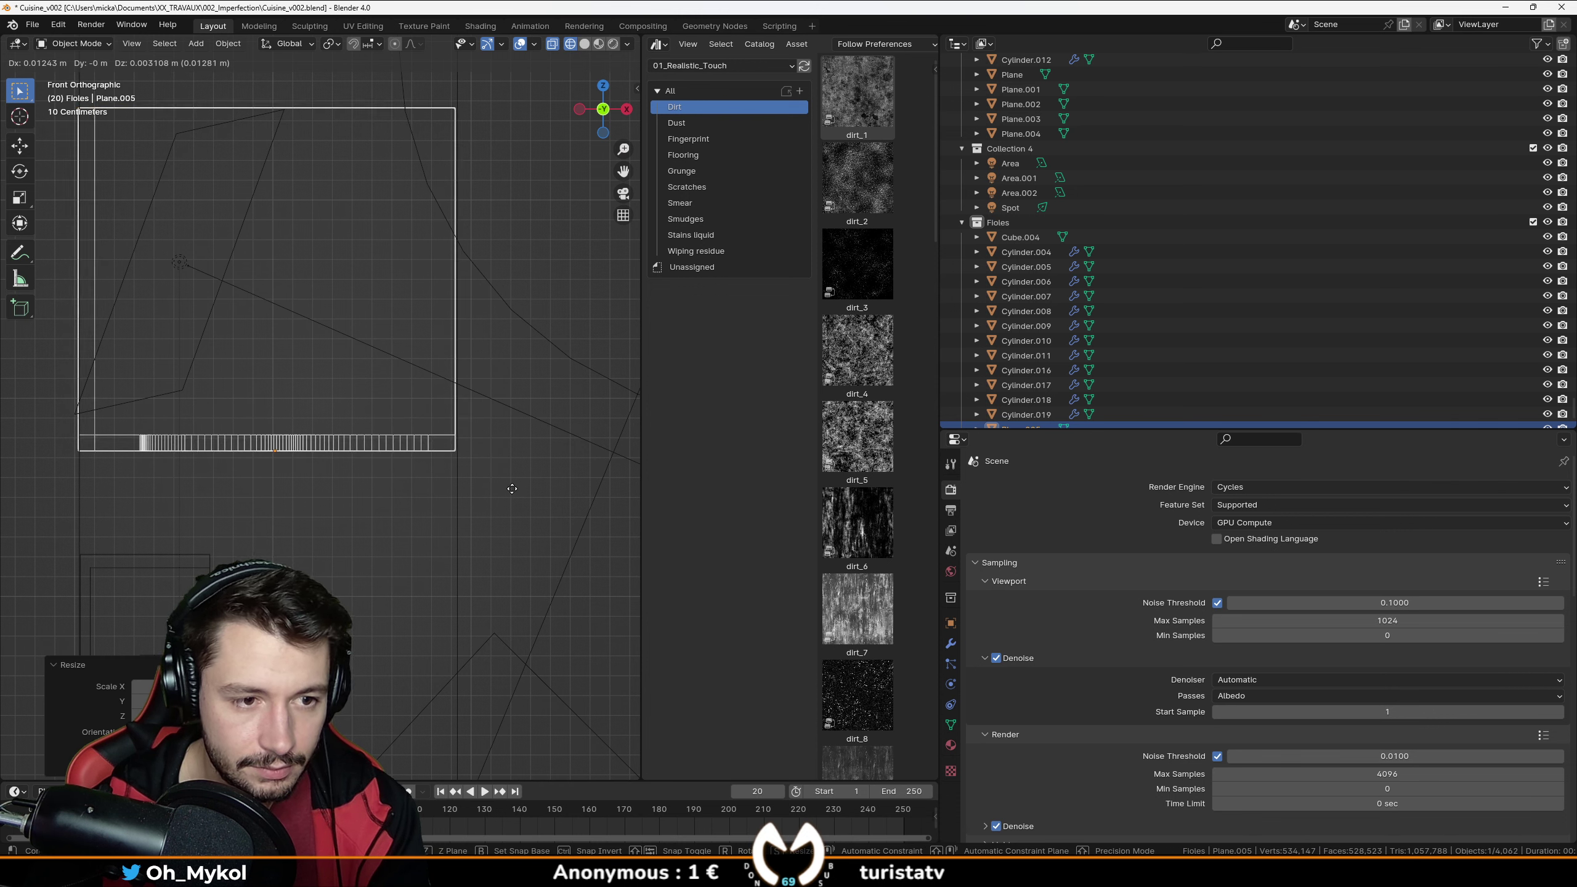
{"action": "left_click", "coordinate": [512, 489]}
Shift the shelf about 0.26 m along Y, restore solid shading, and enter Edit Mode.
{"action": "key", "text": "KP_7"}
{"action": "key", "text": "g"}
{"action": "key", "text": "y"}
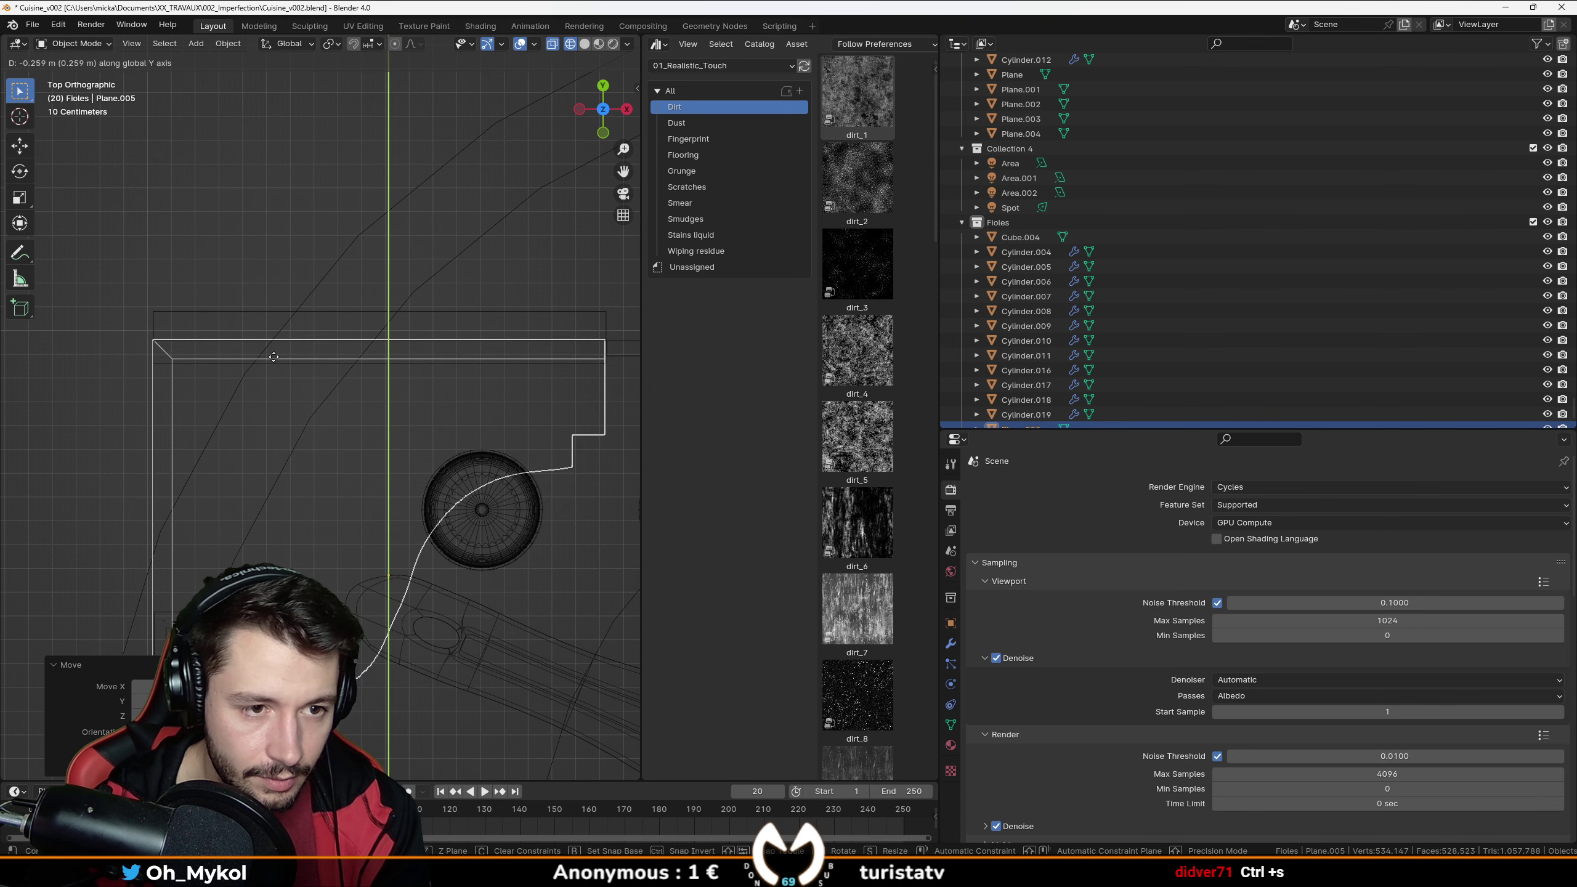
{"action": "left_click", "coordinate": [279, 356]}
{"action": "key", "text": "z"}
{"action": "left_click", "coordinate": [332, 359]}
{"action": "mouse_move", "coordinate": [354, 370]}
{"action": "middle_mouse_down"}
{"action": "mouse_move", "coordinate": [247, 272]}
{"action": "mouse_move", "coordinate": [313, 328]}
{"action": "mouse_move", "coordinate": [259, 402]}
{"action": "mouse_move", "coordinate": [403, 432]}
{"action": "mouse_move", "coordinate": [293, 427]}
{"action": "mouse_move", "coordinate": [283, 446]}
{"action": "middle_mouse_up"}
{"action": "key", "text": "g"}
{"action": "key", "text": "y"}
{"action": "left_click", "coordinate": [348, 359]}
{"action": "key", "text": "Tab"}
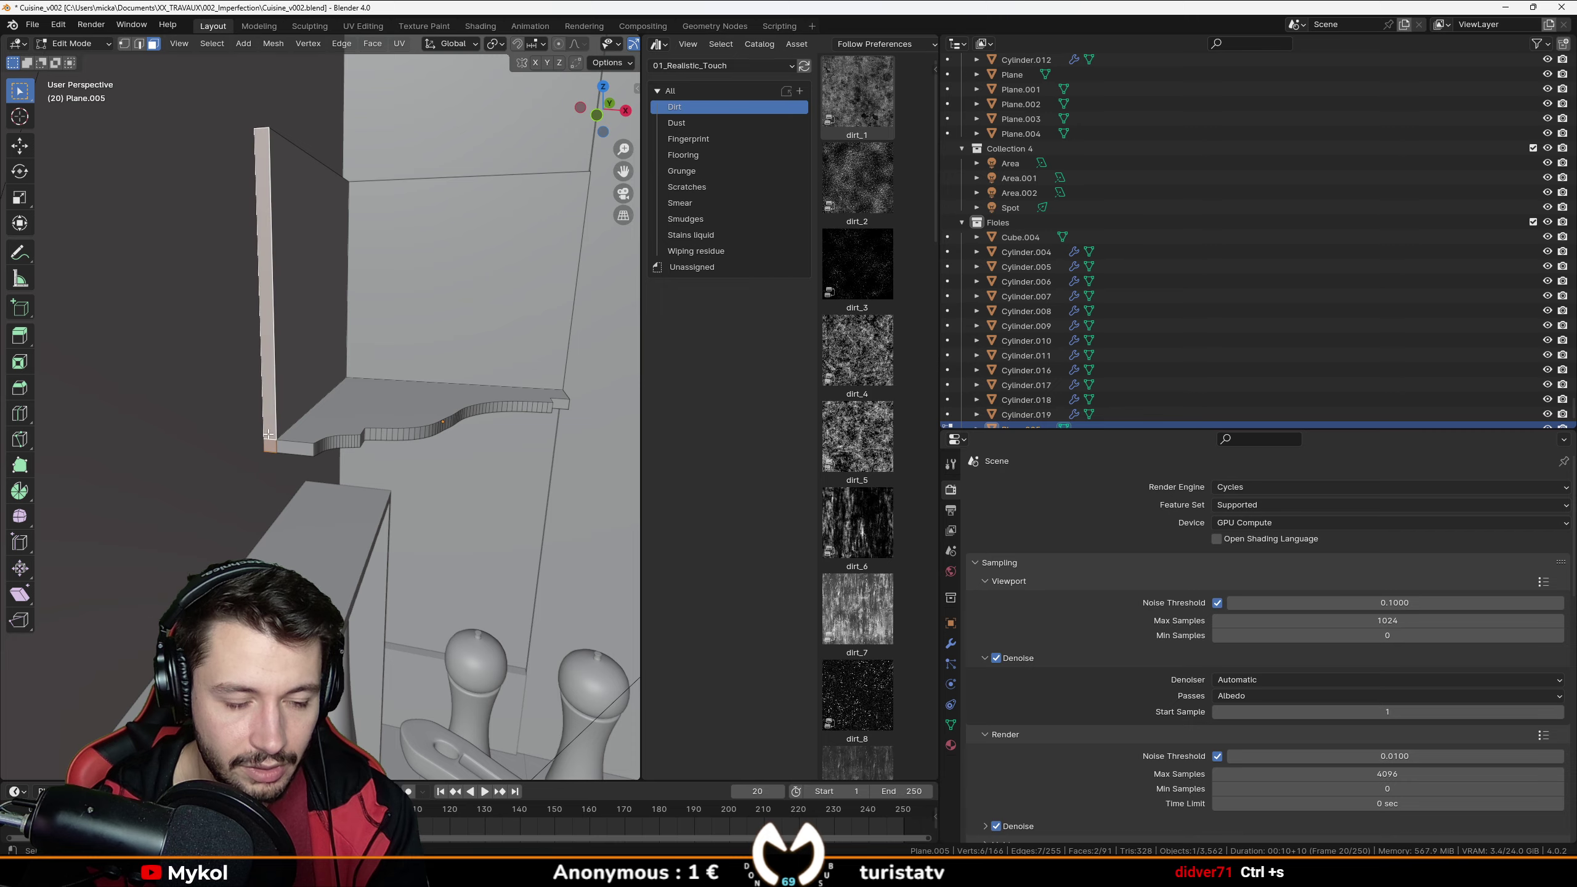
Select the small corner face and start a Y-axis extrusion, then cancel it.
{"action": "scroll", "coordinate": [268, 435], "scroll_direction": "down", "scroll_amount": 3}
{"action": "mouse_move", "coordinate": [267, 435]}
{"action": "middle_mouse_down"}
{"action": "mouse_move", "coordinate": [95, 451]}
{"action": "mouse_move", "coordinate": [232, 448]}
{"action": "mouse_move", "coordinate": [235, 420]}
{"action": "mouse_move", "coordinate": [215, 430]}
{"action": "mouse_move", "coordinate": [159, 405]}
{"action": "mouse_move", "coordinate": [254, 450]}
{"action": "middle_mouse_up"}
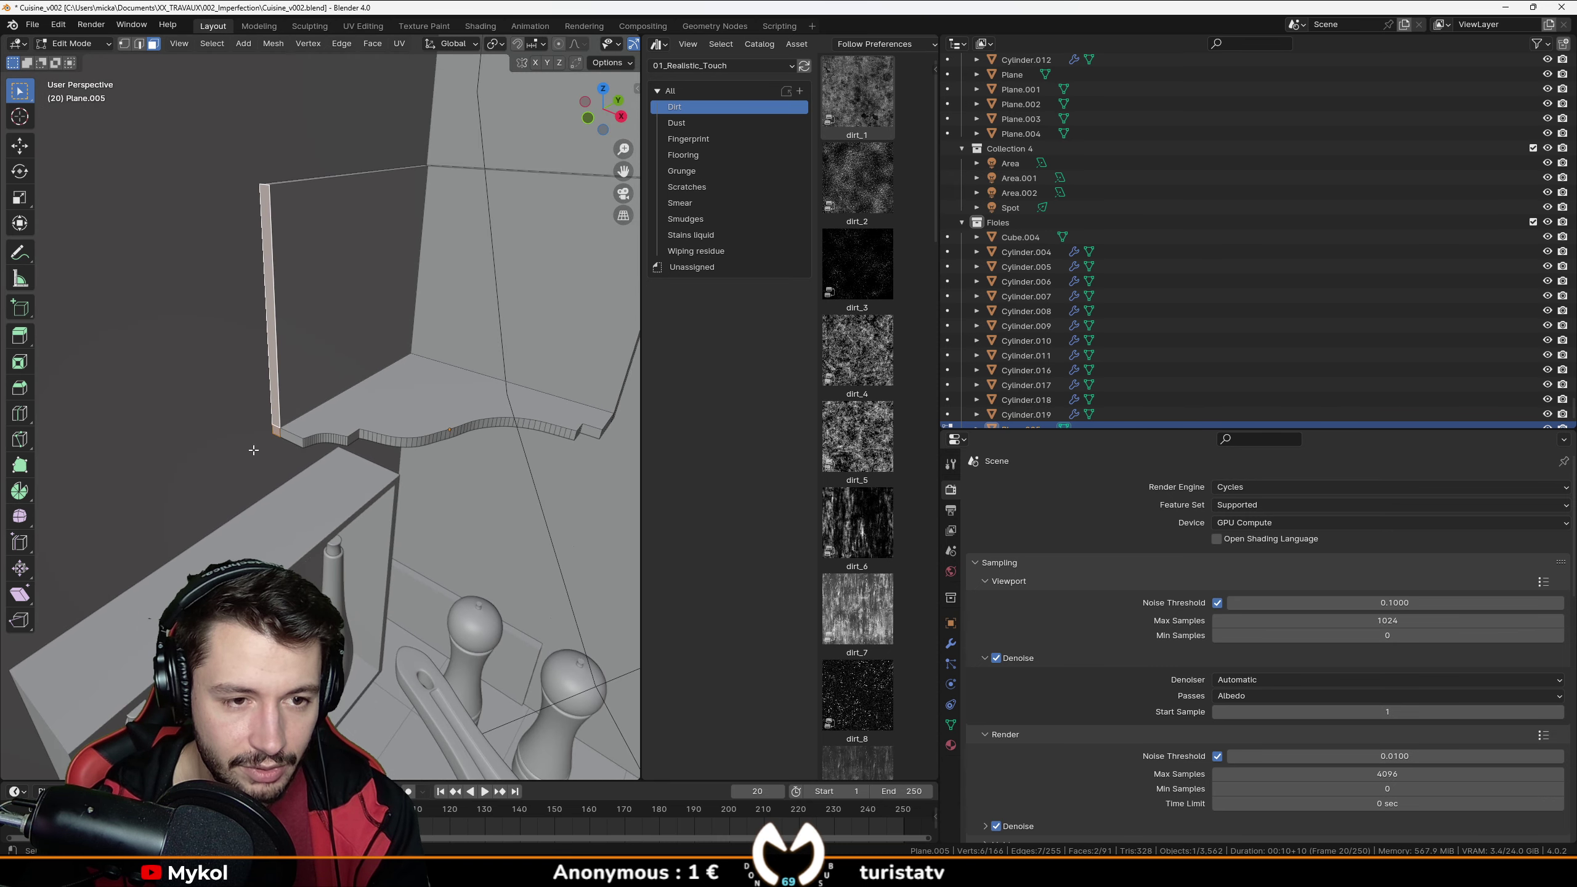
{"action": "left_click", "coordinate": [275, 432]}
{"action": "scroll", "coordinate": [267, 438], "scroll_direction": "down", "scroll_amount": 2}
{"action": "scroll", "coordinate": [264, 439], "scroll_direction": "up", "scroll_amount": 4}
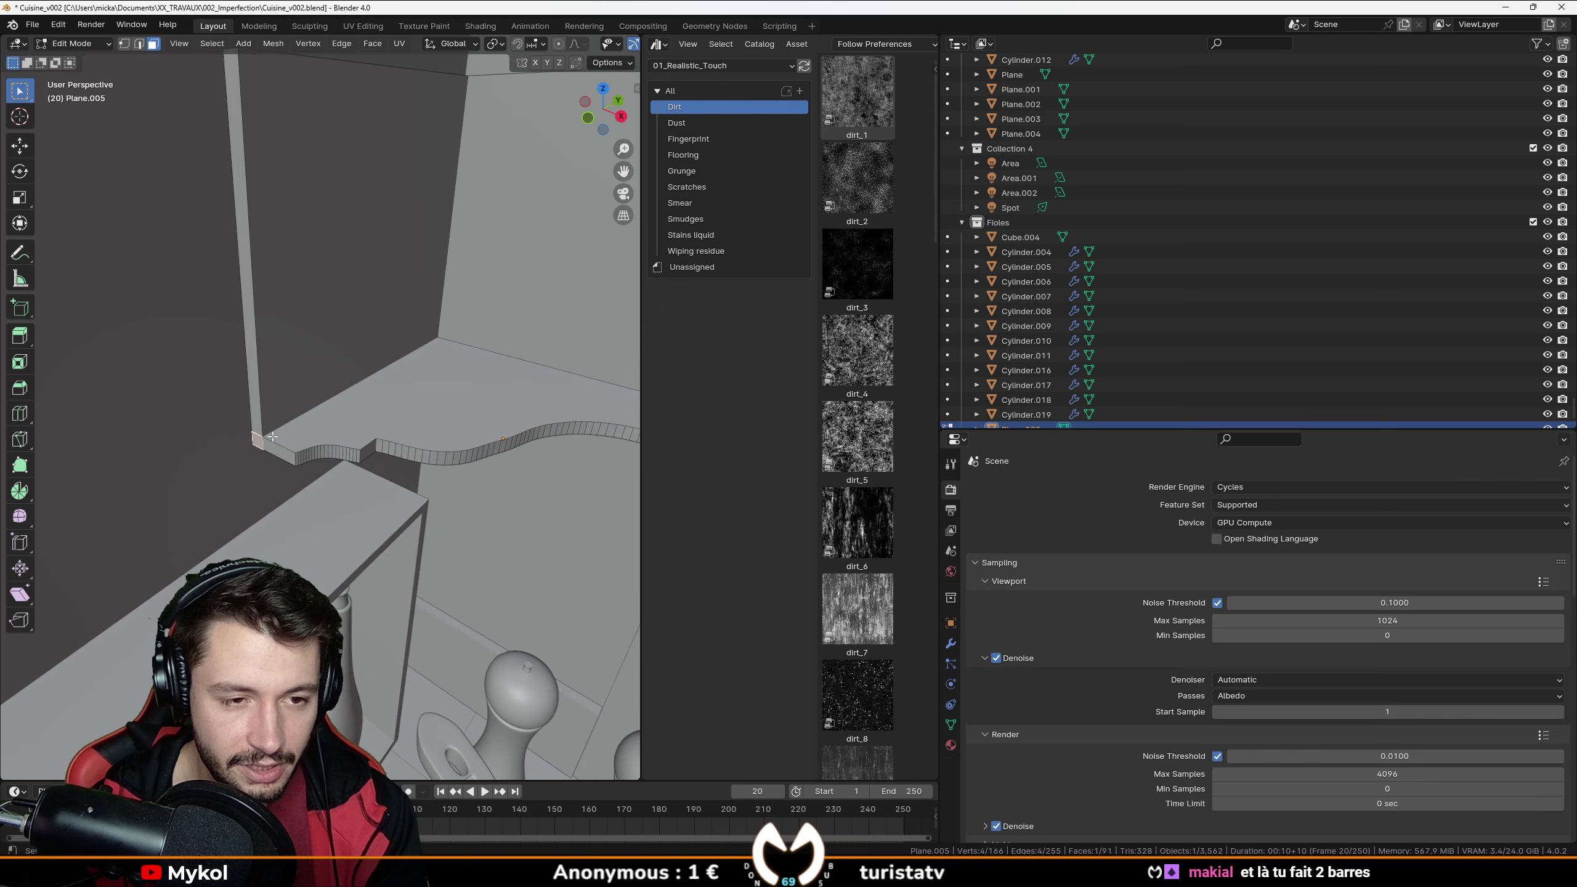
{"action": "scroll", "coordinate": [259, 439], "scroll_direction": "down", "scroll_amount": 2}
{"action": "middle_click_drag", "start_coordinate": [259, 438], "coordinate": [330, 412], "text": "shift"}
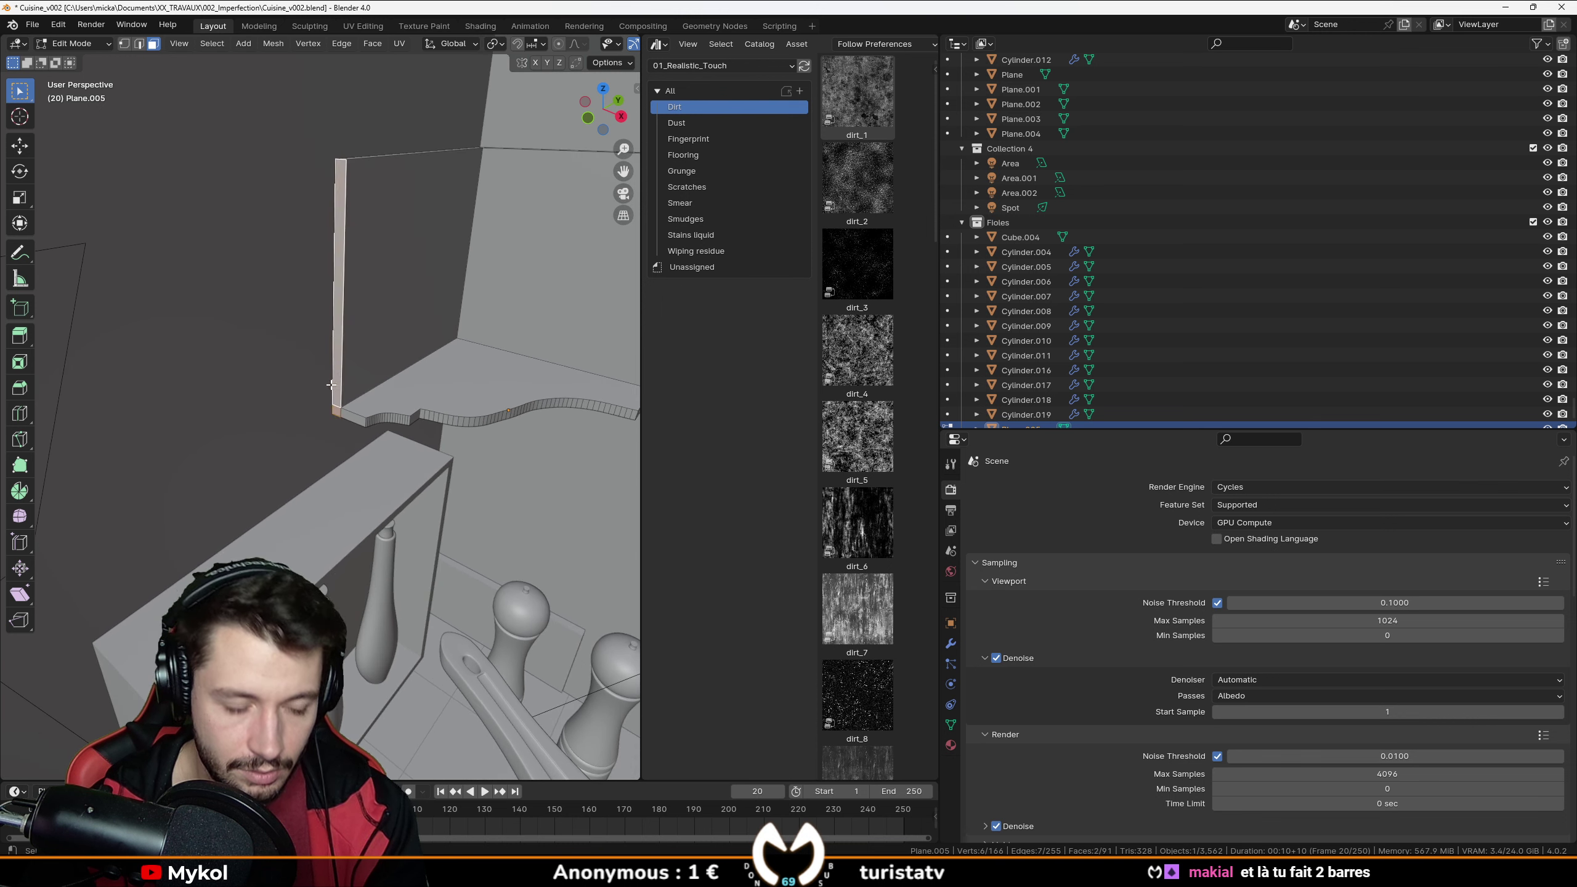
{"action": "key", "text": "e"}
{"action": "key", "text": "y"}
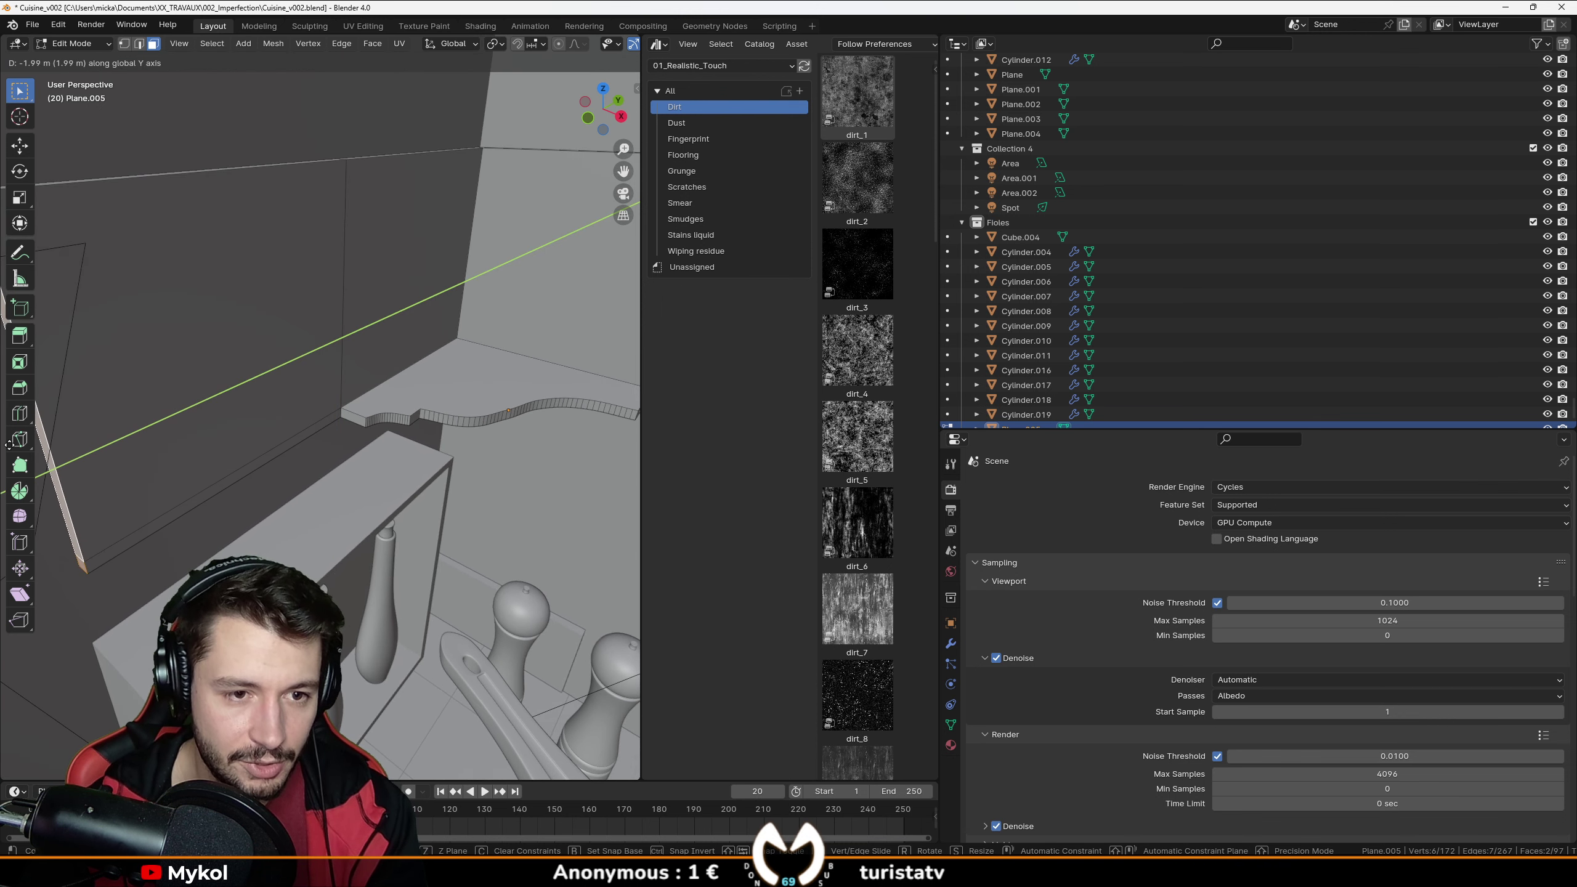
{"action": "right_click", "coordinate": [247, 430]}
Select the small bottom face and extrude it along Y, first briefly, then into a long bar.
{"action": "scroll", "coordinate": [310, 410], "scroll_direction": "up", "scroll_amount": 2}
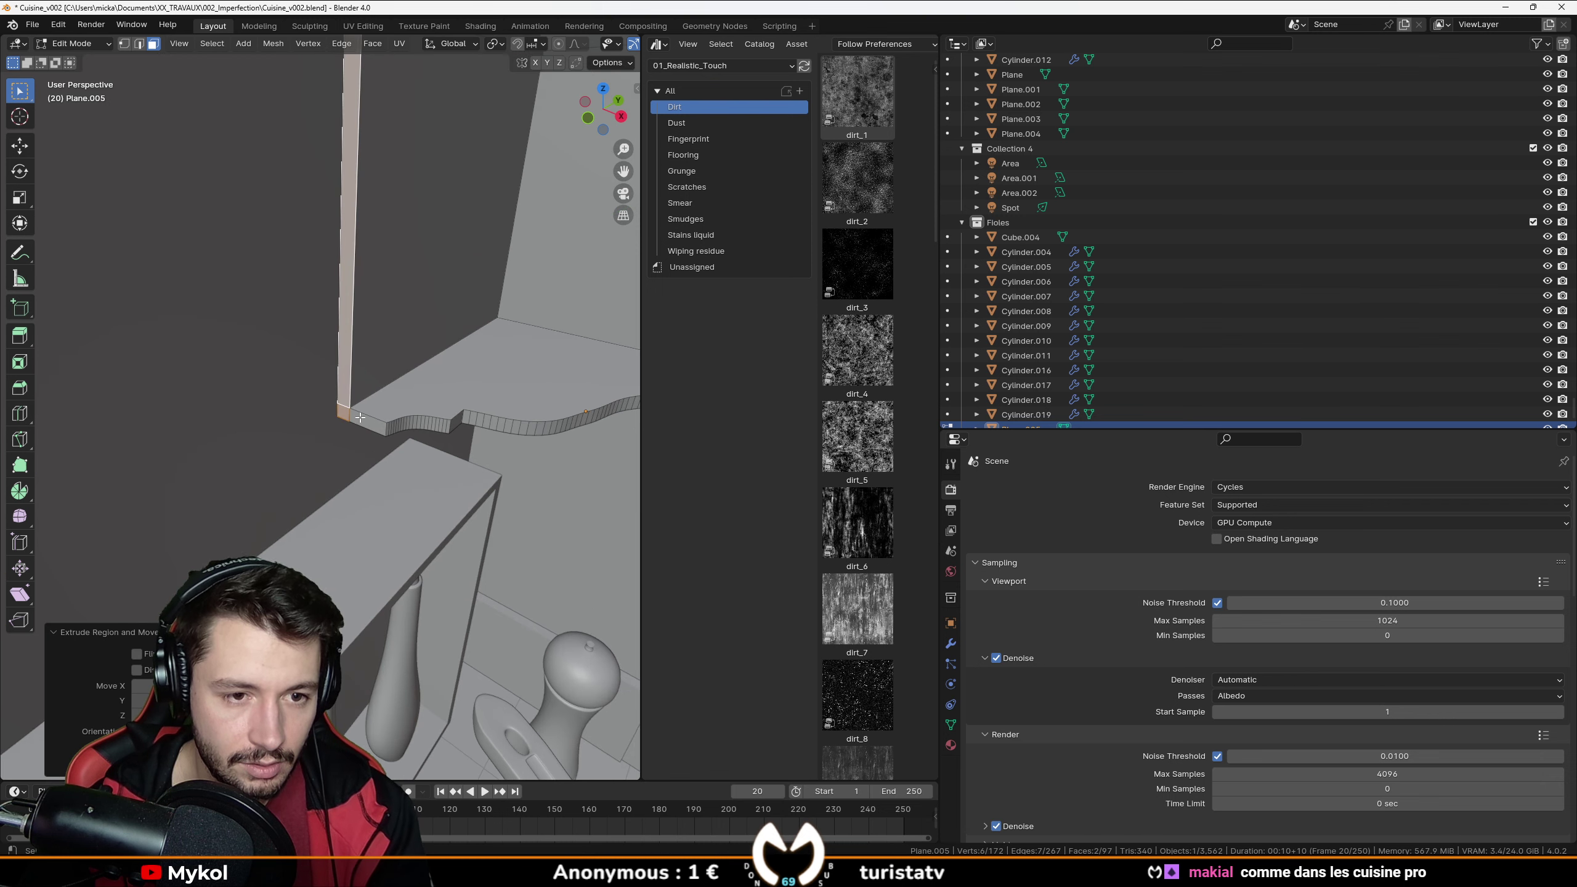
{"action": "left_click", "coordinate": [346, 417]}
{"action": "middle_click_drag", "start_coordinate": [352, 425], "coordinate": [328, 429]}
{"action": "scroll", "coordinate": [313, 430], "scroll_direction": "down", "scroll_amount": 3}
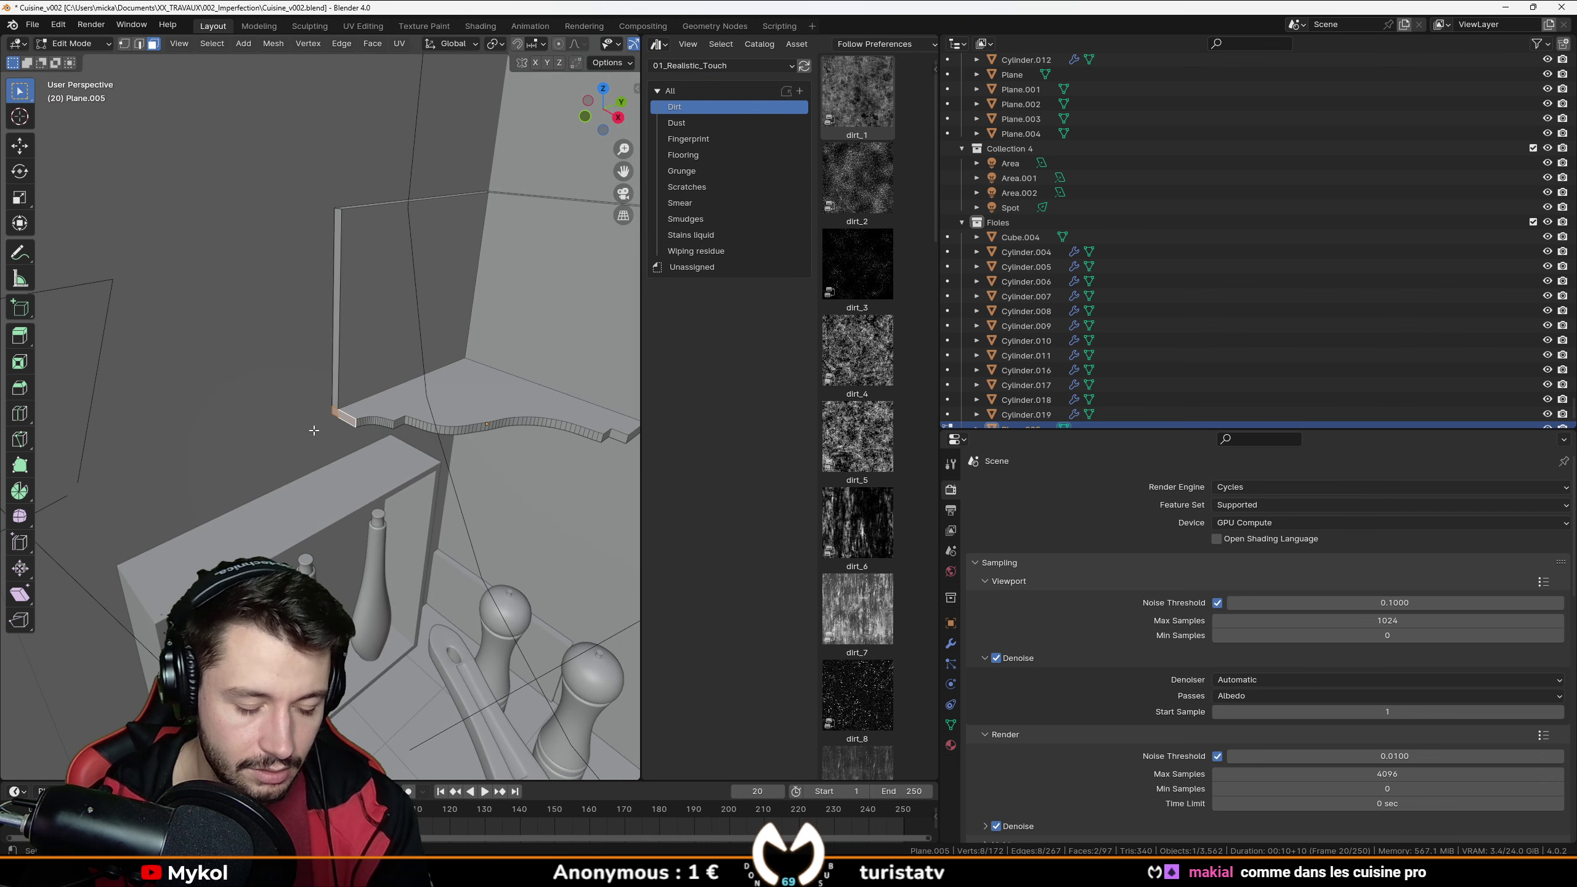
{"action": "key", "text": "e"}
{"action": "key", "text": "y"}
{"action": "left_click", "coordinate": [390, 419]}
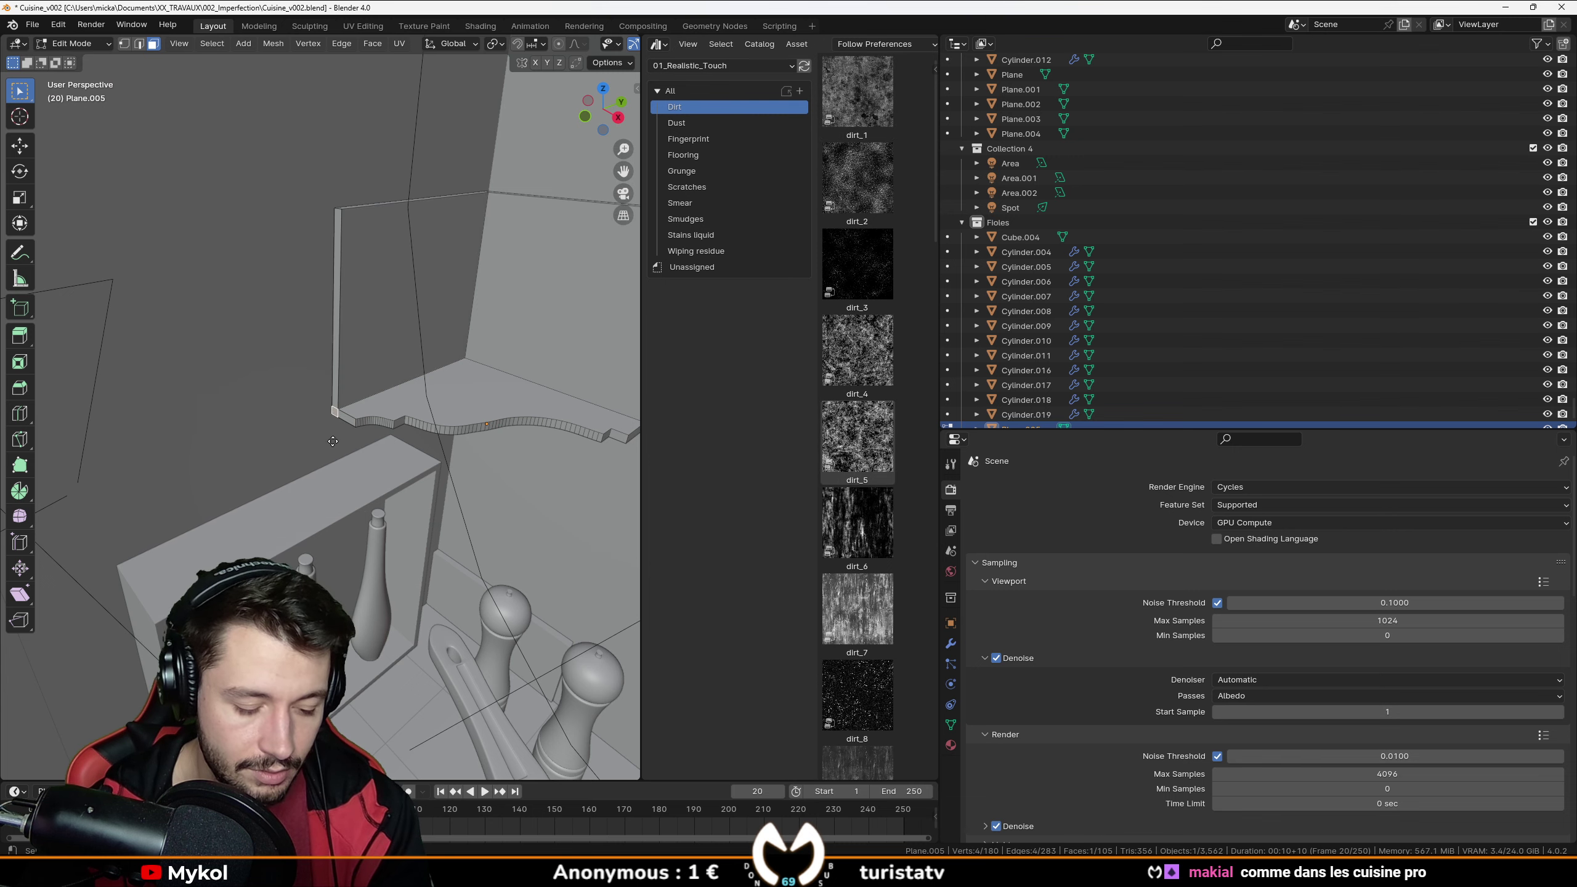
{"action": "key", "text": "e"}
{"action": "key", "text": "y"}
{"action": "left_click", "coordinate": [562, 546]}
Extrude the selected faces further along Y so the shelf spans about 3.77 m.
{"action": "scroll", "coordinate": [530, 546], "scroll_direction": "down", "scroll_amount": 3}
{"action": "middle_click_drag", "start_coordinate": [508, 543], "coordinate": [387, 499]}
{"action": "scroll", "coordinate": [491, 481], "scroll_direction": "down", "scroll_amount": 5}
{"action": "scroll", "coordinate": [317, 495], "scroll_direction": "up", "scroll_amount": 8}
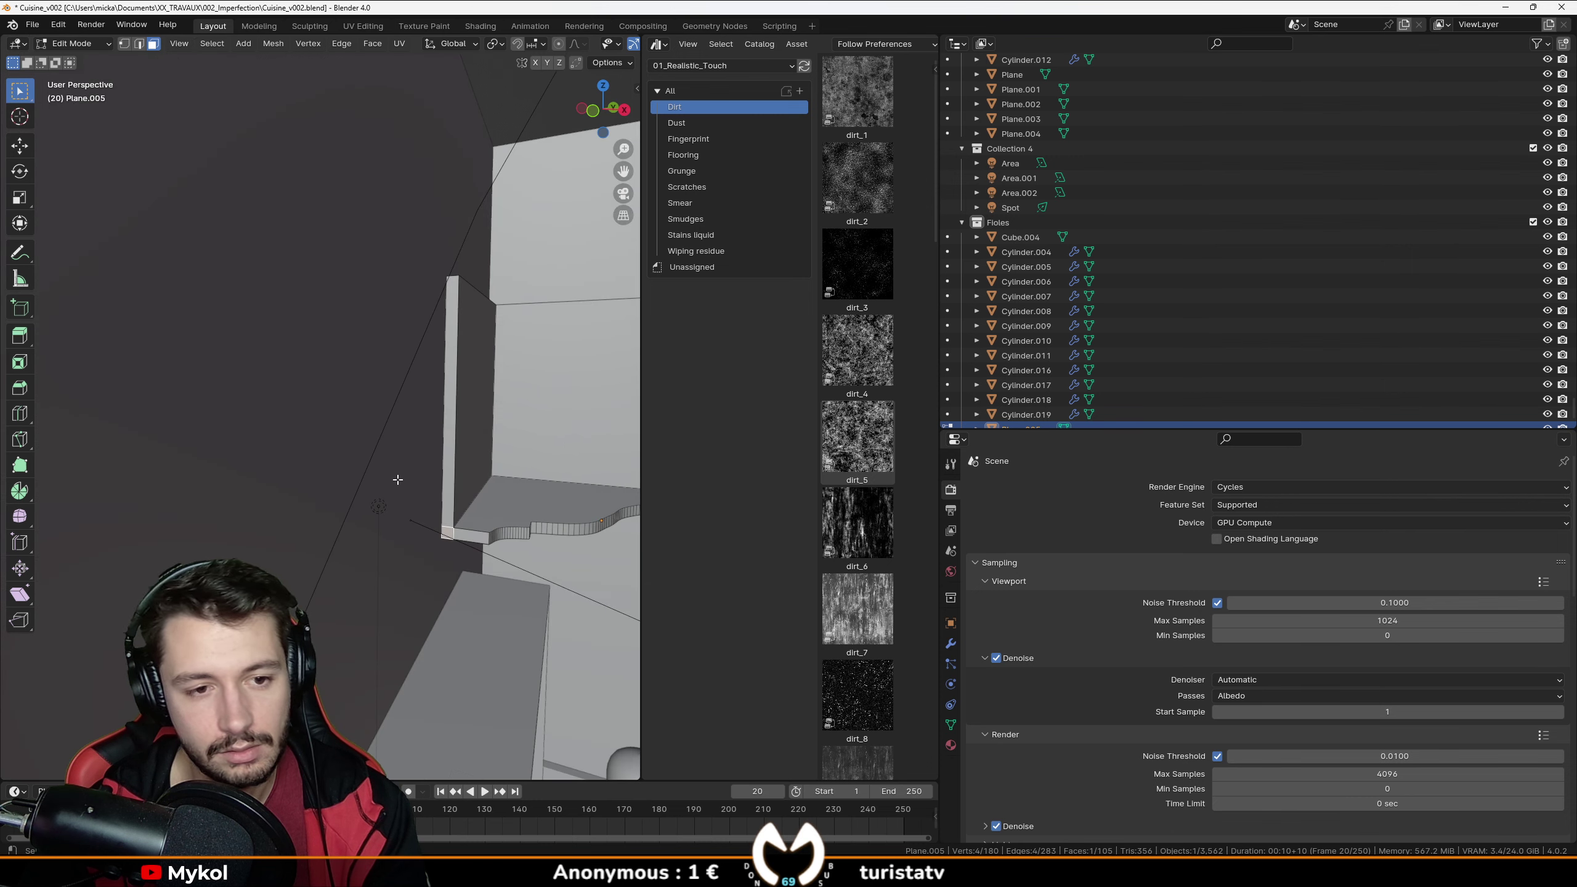
{"action": "scroll", "coordinate": [478, 542], "scroll_direction": "down", "scroll_amount": 6}
{"action": "middle_click_drag", "start_coordinate": [478, 542], "coordinate": [422, 566]}
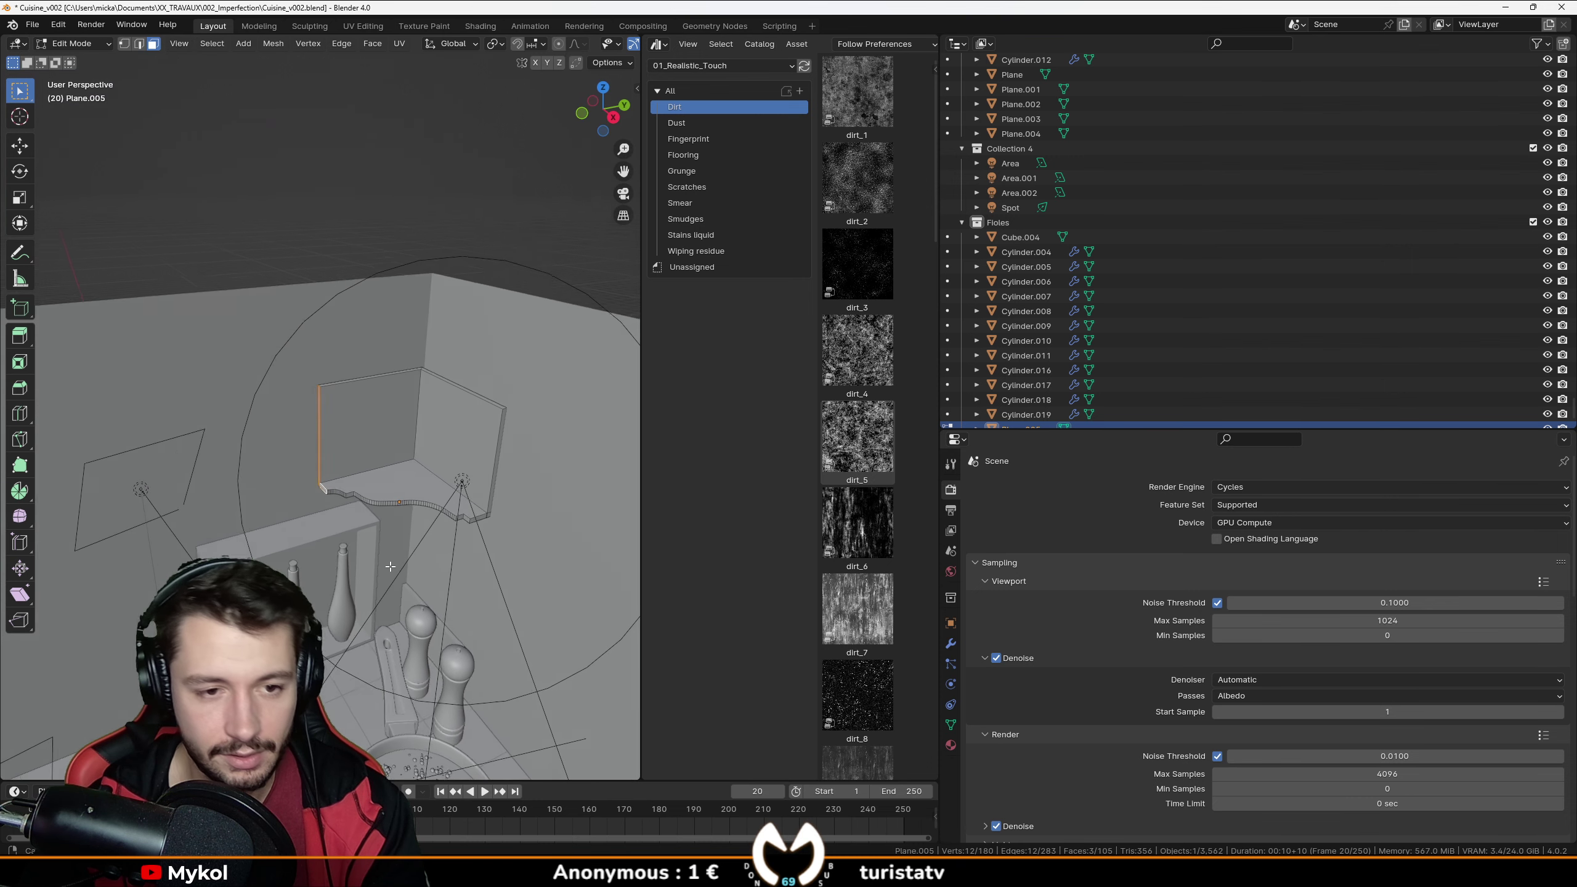
{"action": "key", "text": "e"}
{"action": "key", "text": "y"}
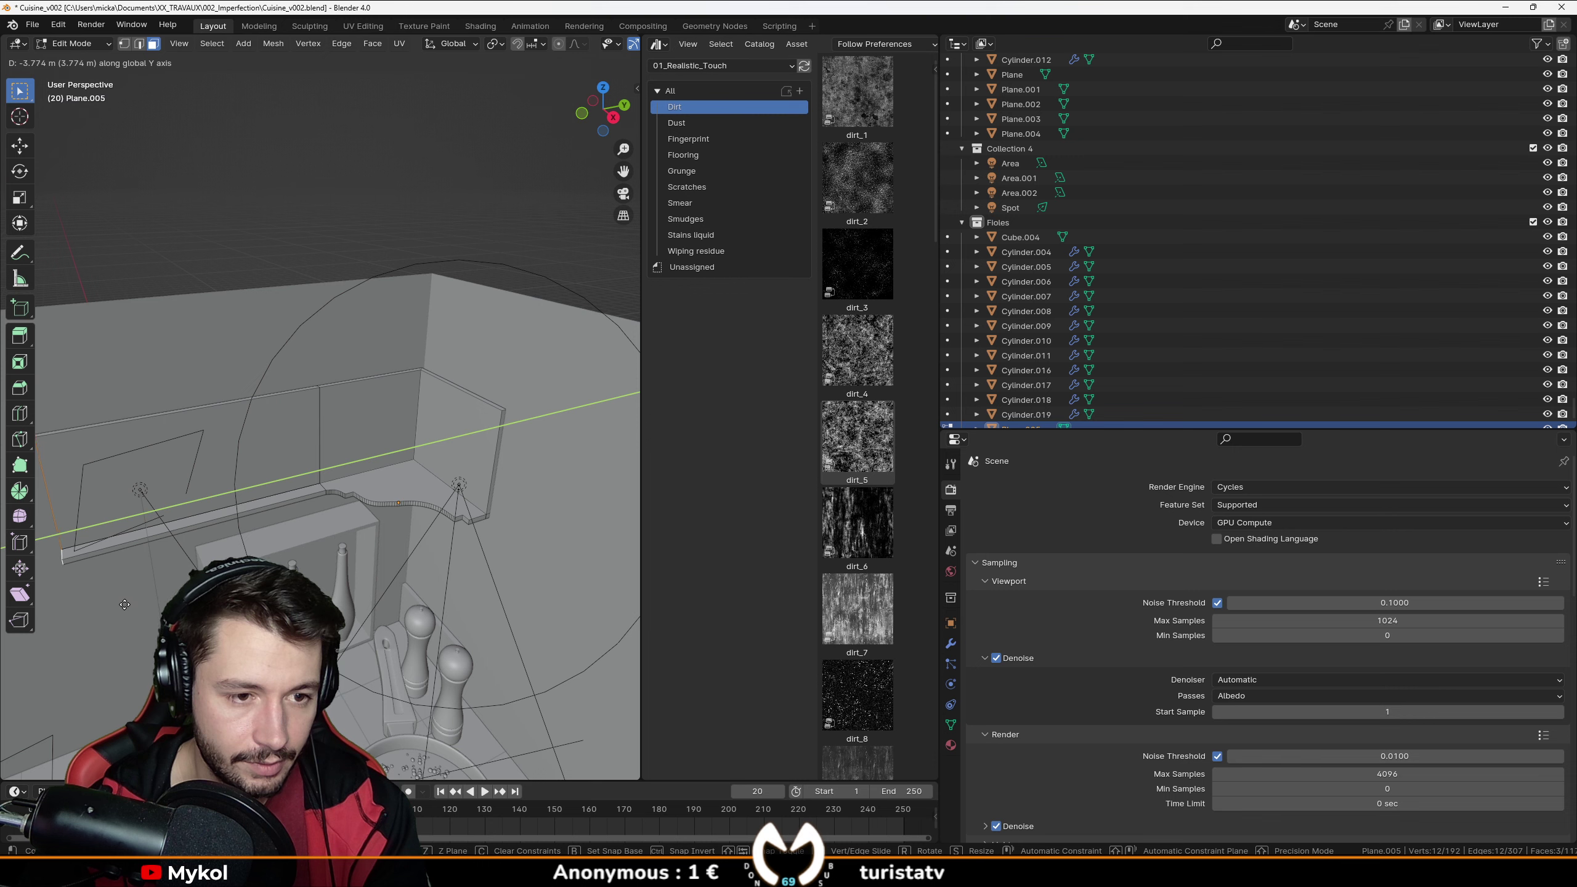
{"action": "left_click", "coordinate": [74, 616]}
{"action": "scroll", "coordinate": [74, 616], "scroll_direction": "down", "scroll_amount": 6}
{"action": "scroll", "coordinate": [409, 516], "scroll_direction": "up", "scroll_amount": 7}
Return to Object Mode and raise the whole shelf along Z.
{"action": "key", "text": "Tab"}
{"action": "mouse_move", "coordinate": [401, 510]}
{"action": "middle_mouse_down"}
{"action": "mouse_move", "coordinate": [421, 512]}
{"action": "mouse_move", "coordinate": [445, 458]}
{"action": "mouse_move", "coordinate": [415, 486]}
{"action": "middle_mouse_up"}
{"action": "key", "text": "g"}
{"action": "key", "text": "z"}
{"action": "left_click", "coordinate": [416, 477]}
{"action": "scroll", "coordinate": [373, 478], "scroll_direction": "down", "scroll_amount": 4}
{"action": "scroll", "coordinate": [415, 486], "scroll_direction": "down", "scroll_amount": 7}
{"action": "middle_click_drag", "start_coordinate": [312, 565], "coordinate": [264, 628]}
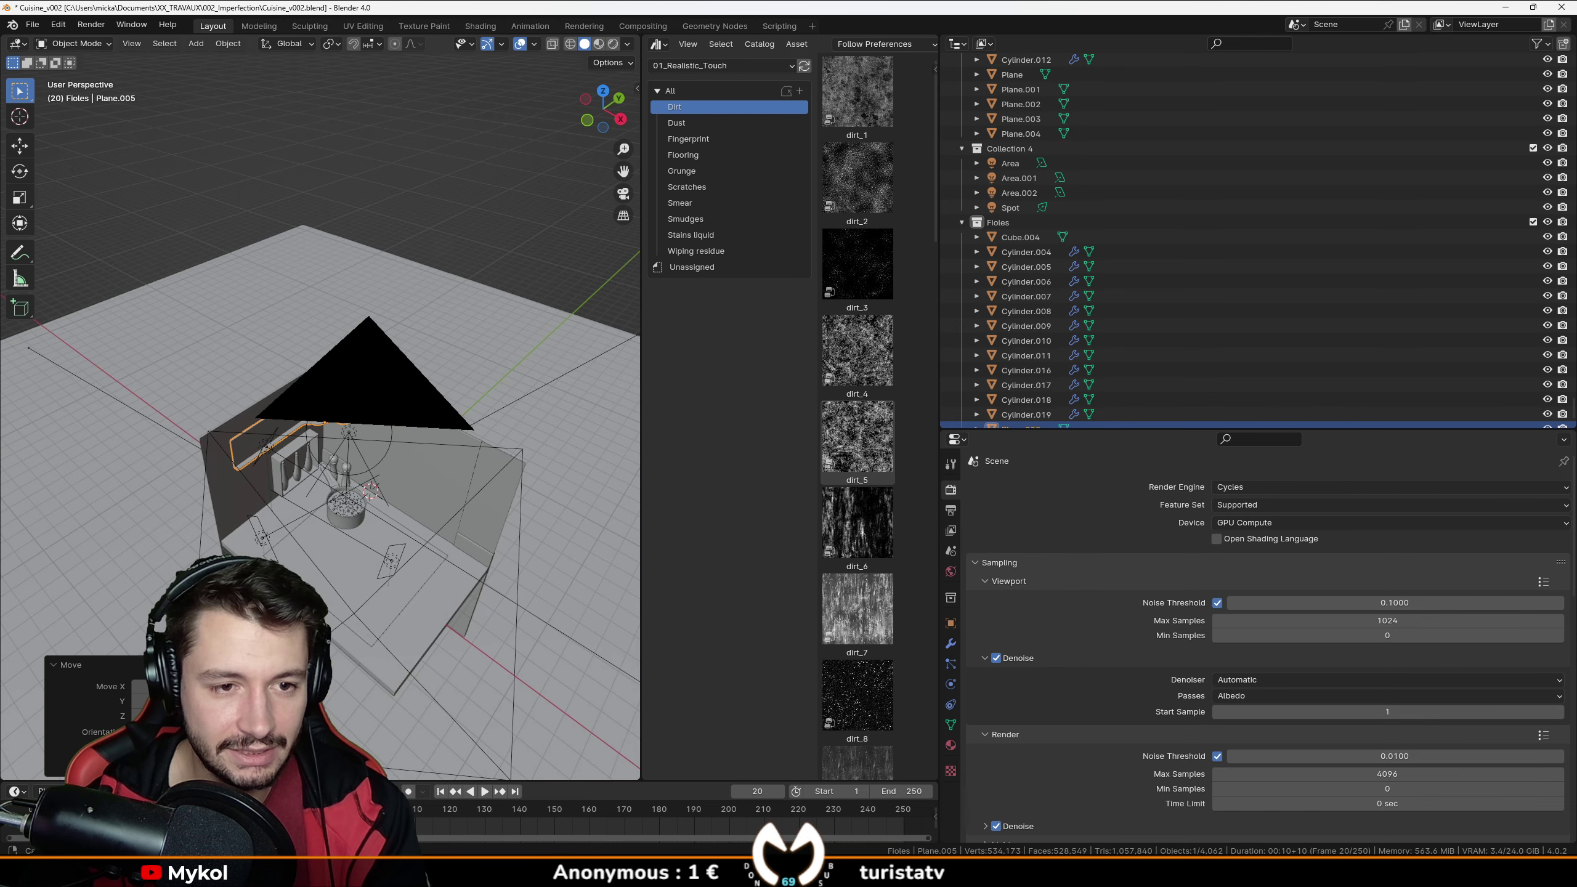
{"action": "middle_click_drag", "start_coordinate": [341, 423], "coordinate": [298, 377]}
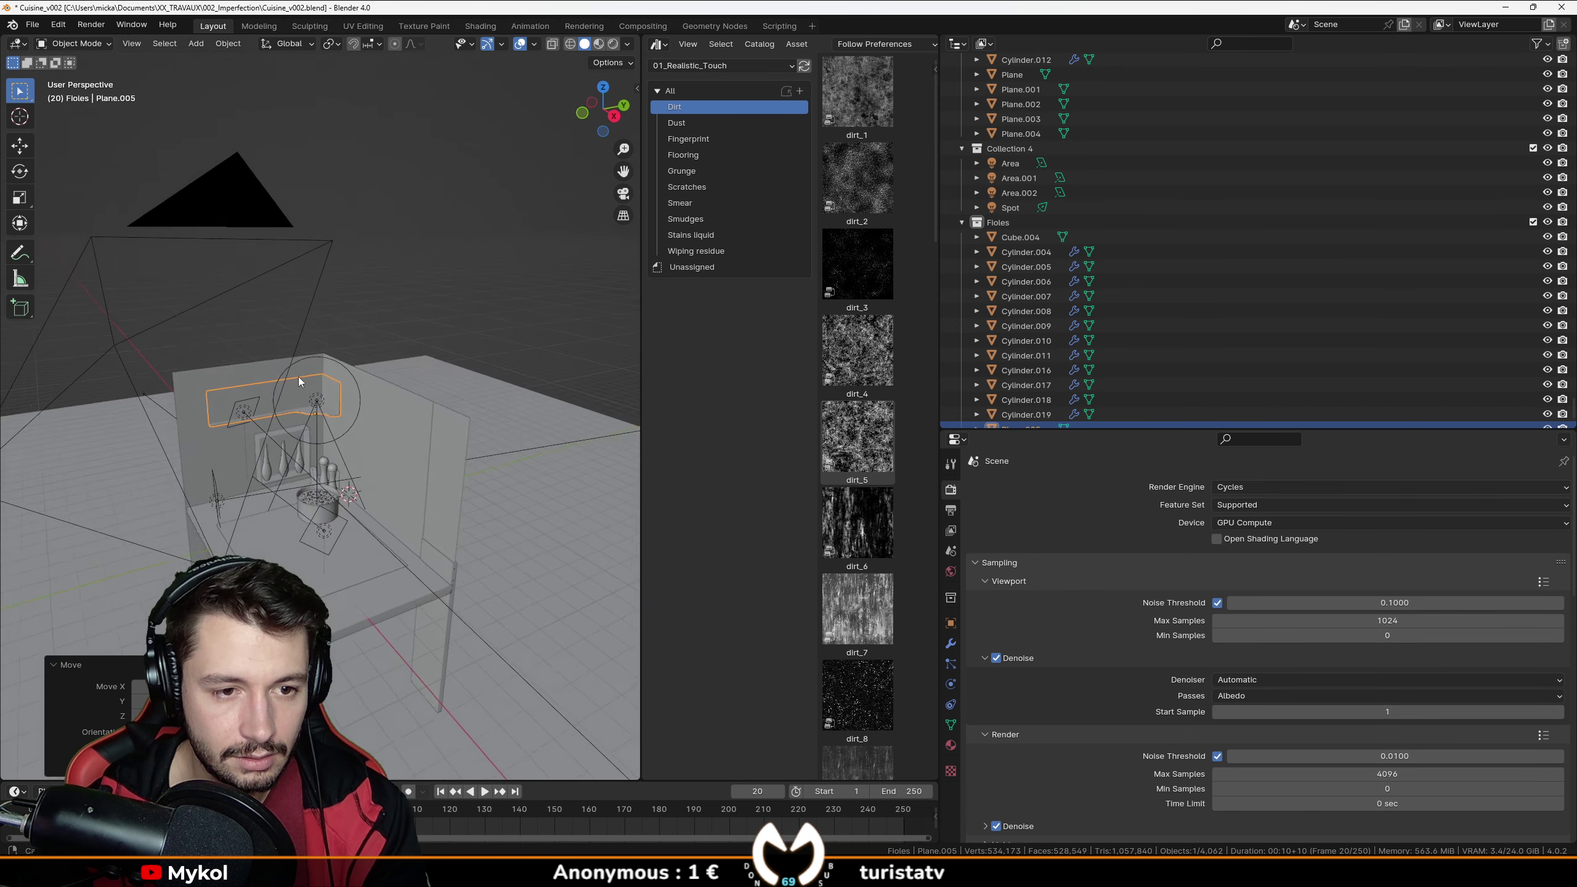
{"action": "scroll", "coordinate": [249, 454], "scroll_direction": "up", "scroll_amount": 5}
{"action": "scroll", "coordinate": [250, 453], "scroll_direction": "up", "scroll_amount": 2}
{"action": "middle_click_drag", "start_coordinate": [251, 451], "coordinate": [390, 327], "text": "shift"}
{"action": "scroll", "coordinate": [326, 411], "scroll_direction": "down", "scroll_amount": 3}
{"action": "middle_click_drag", "start_coordinate": [325, 411], "coordinate": [295, 422]}
{"action": "scroll", "coordinate": [343, 404], "scroll_direction": "up", "scroll_amount": 4}
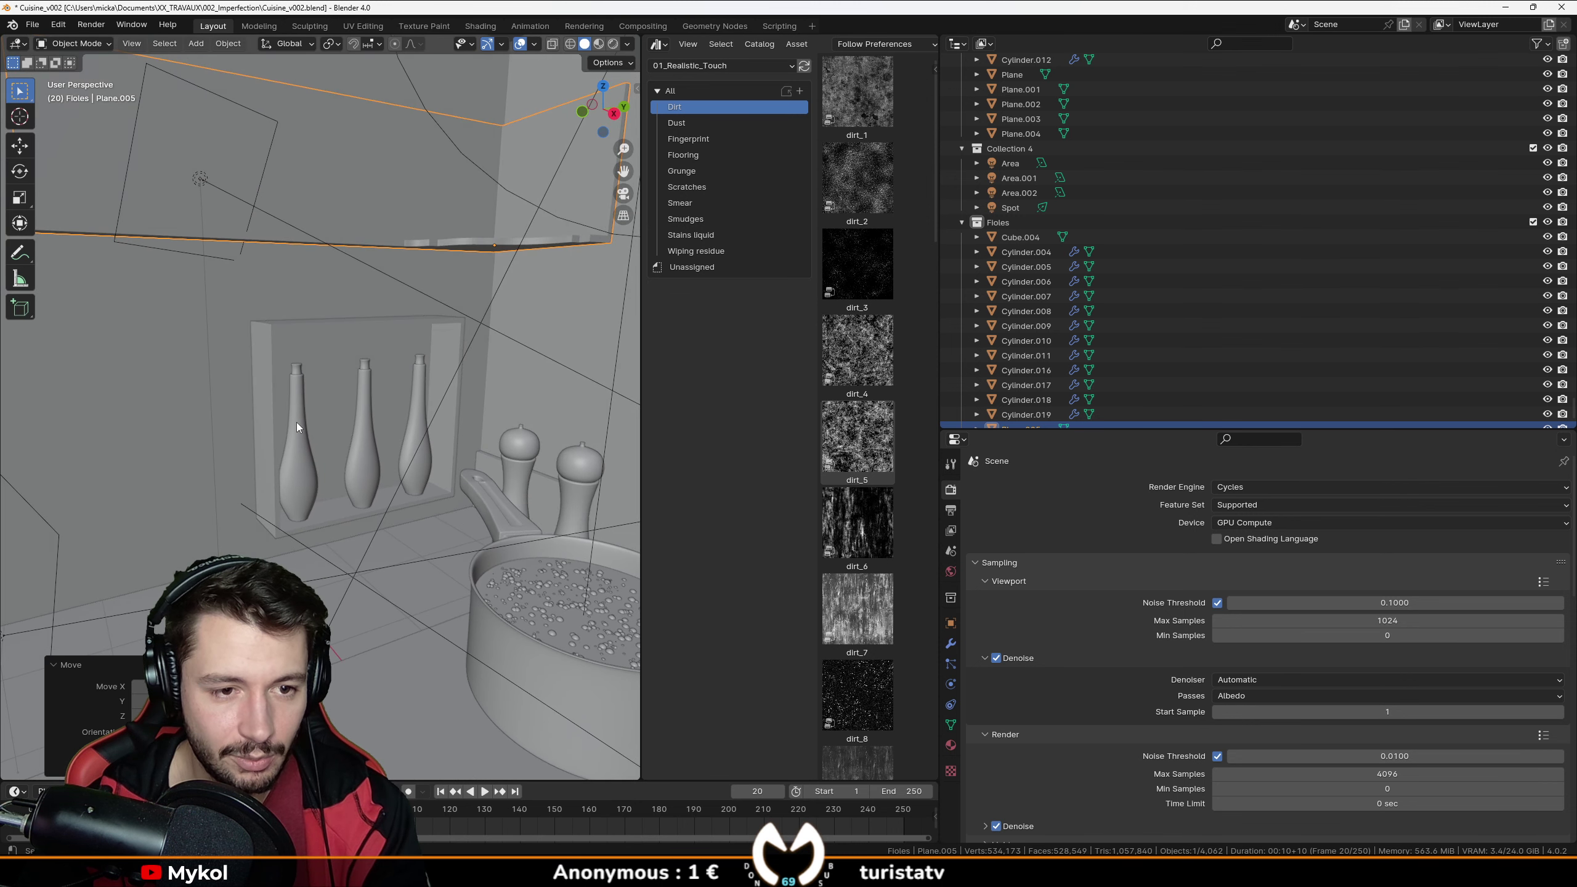
{"action": "double_click", "coordinate": [1016, 222]}
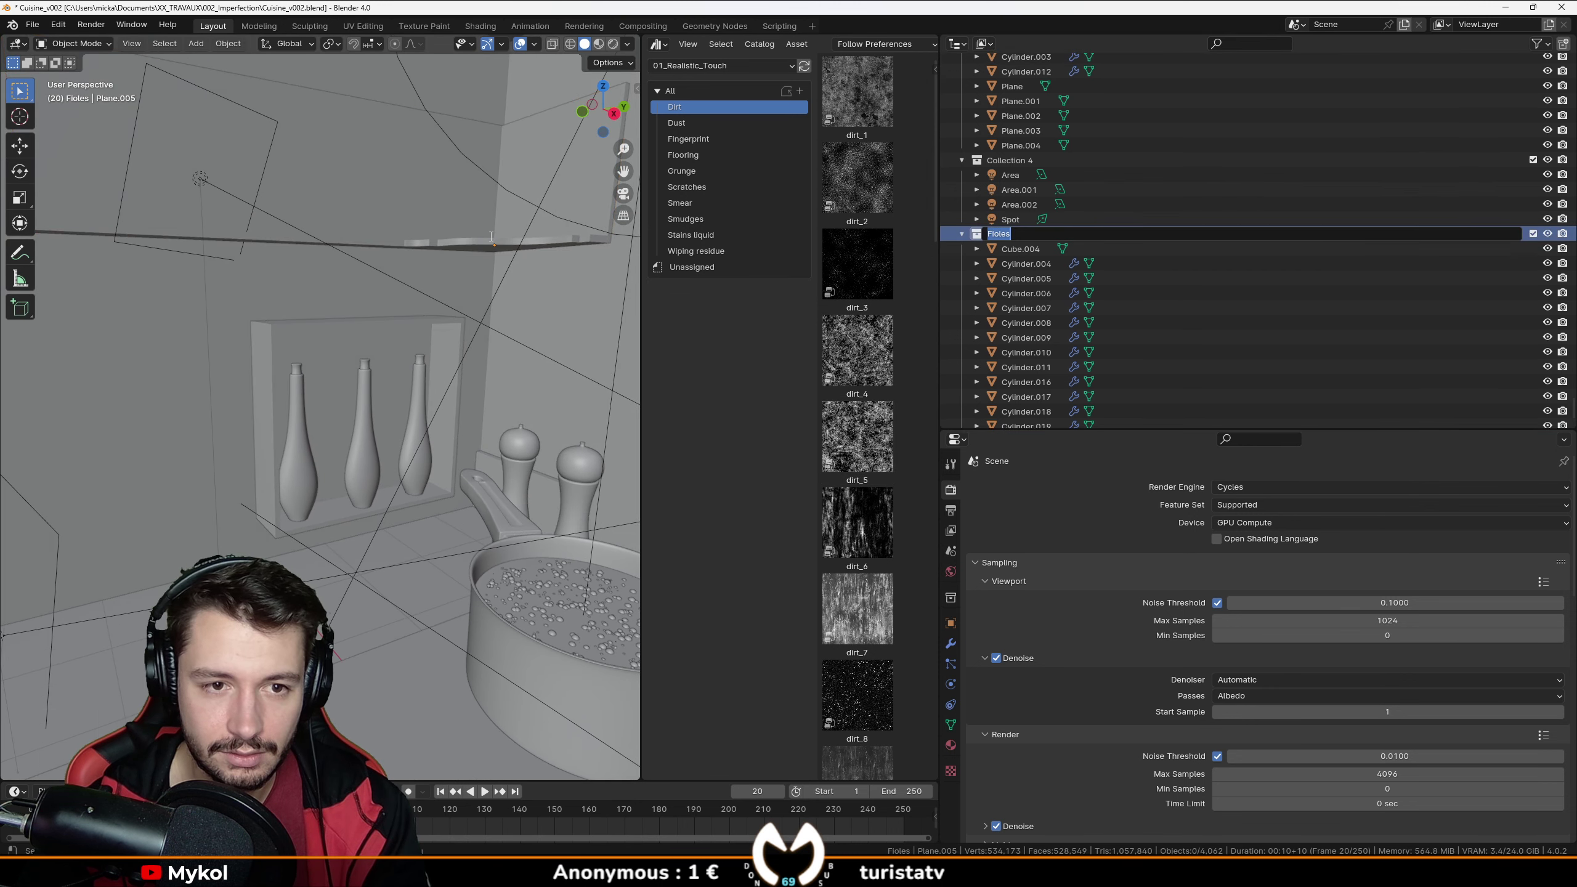
Select all Foles collection objects from the Outliner and move them about 1.5 m along Y.
{"action": "right_click", "coordinate": [1026, 233]}
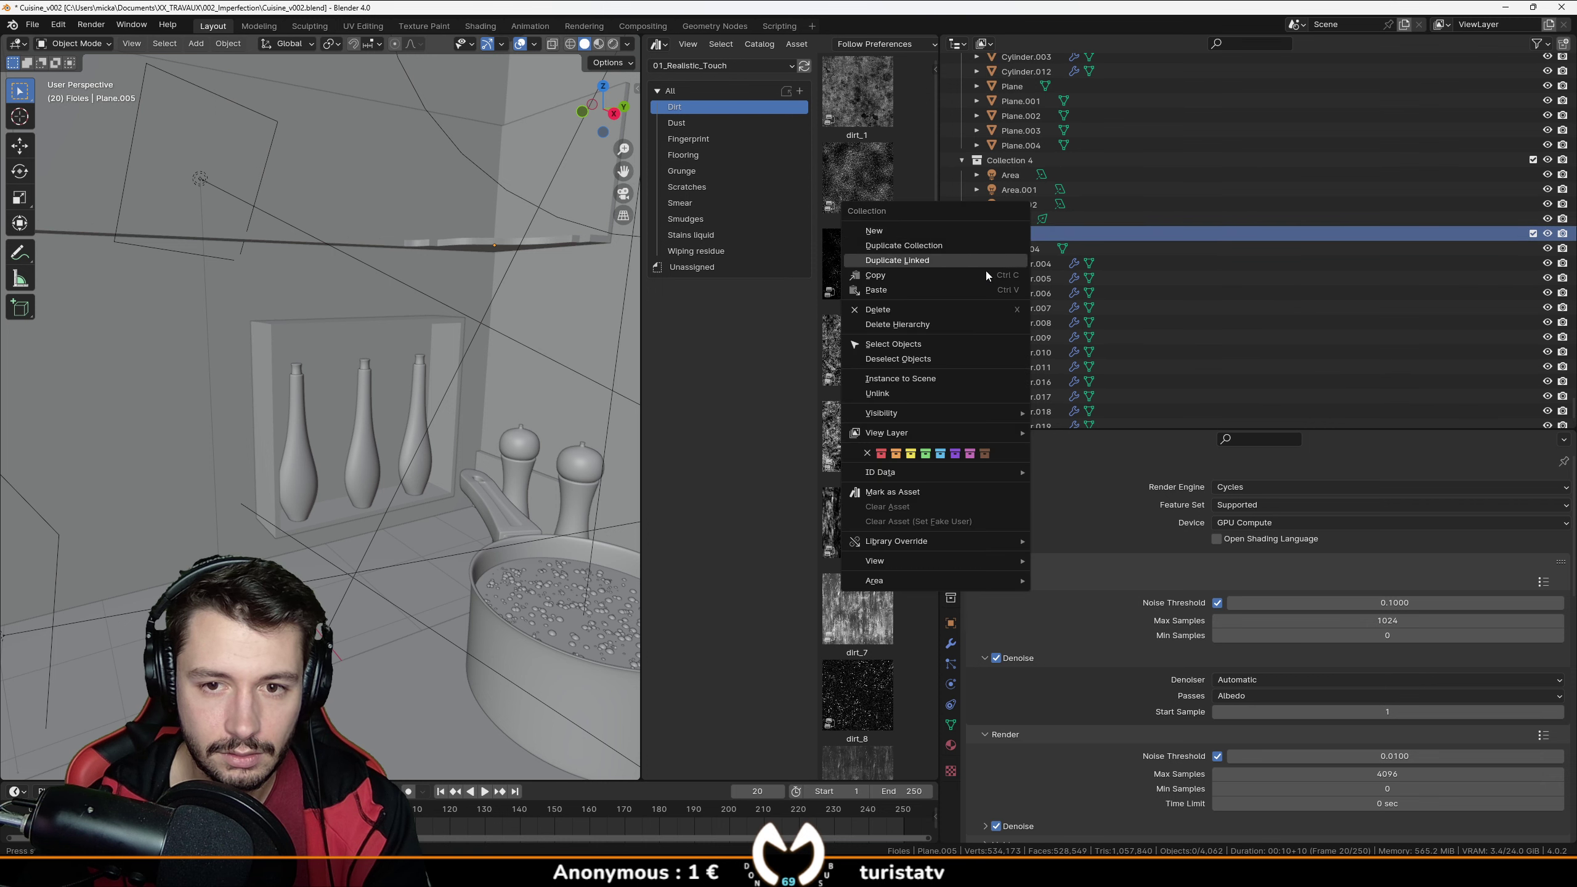
{"action": "left_click", "coordinate": [928, 346]}
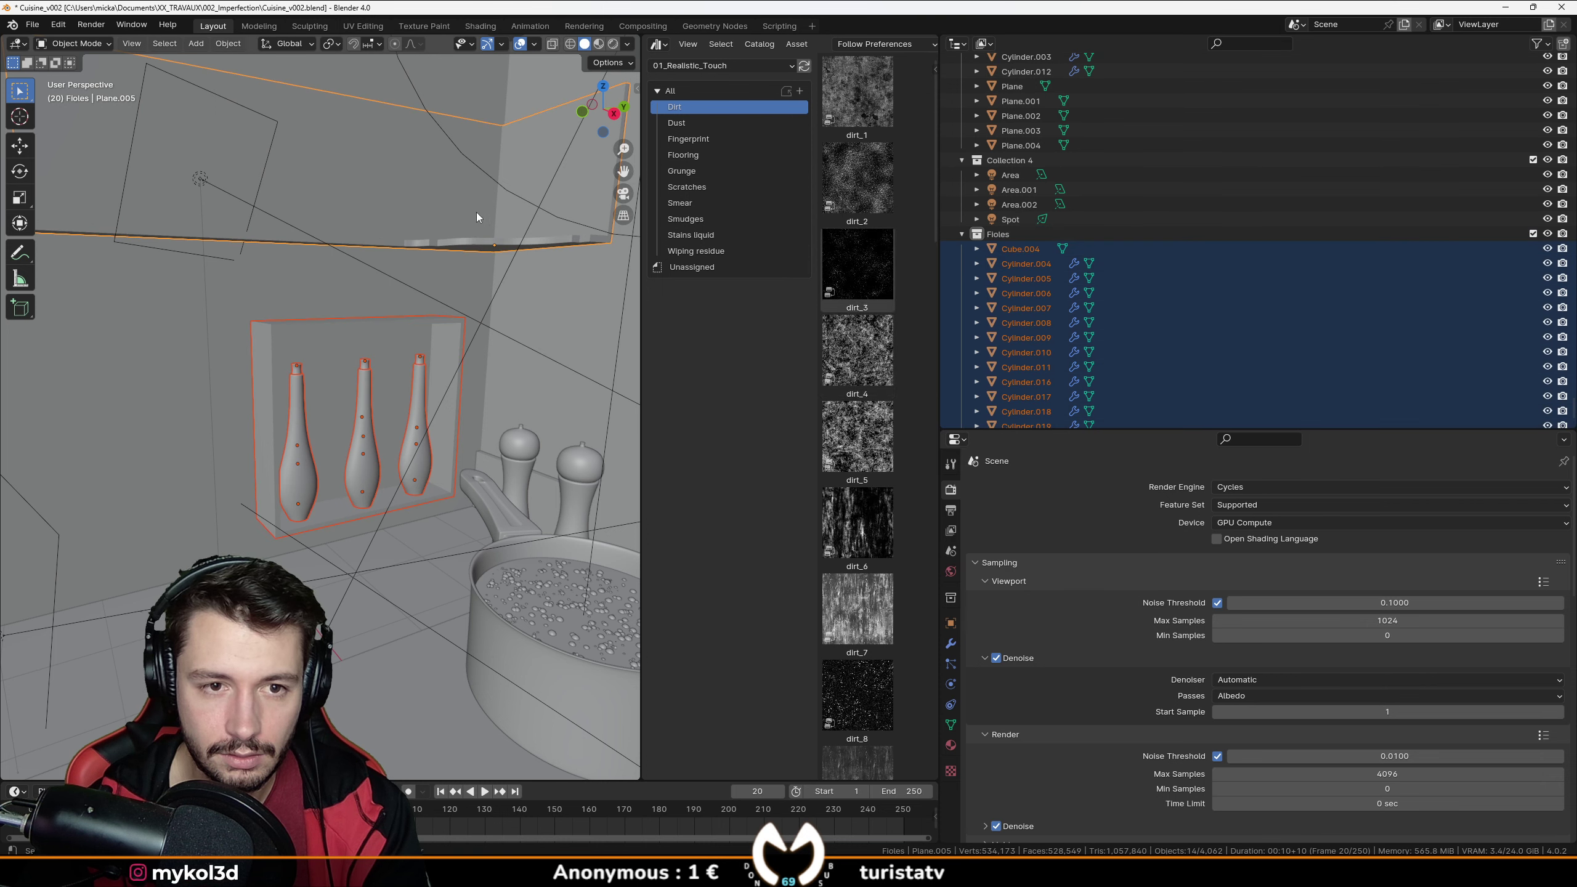
{"action": "scroll", "coordinate": [460, 248], "scroll_direction": "down", "scroll_amount": 5}
{"action": "key", "text": "g"}
{"action": "key", "text": "y"}
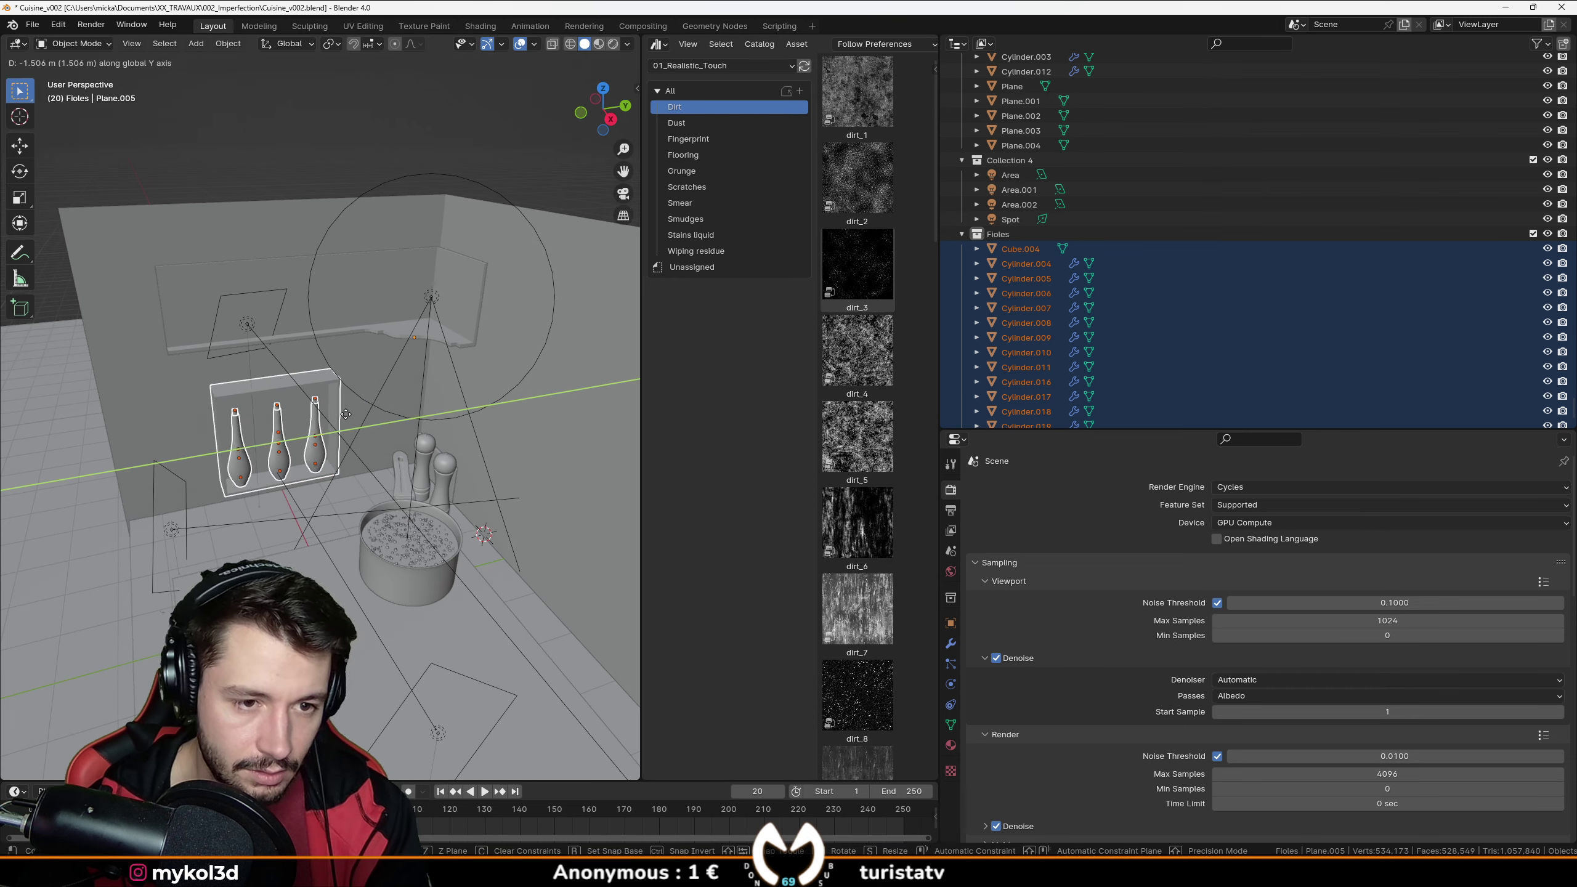
{"action": "left_click", "coordinate": [349, 412]}
{"action": "middle_click_drag", "start_coordinate": [349, 413], "coordinate": [380, 432]}
{"action": "scroll", "coordinate": [297, 481], "scroll_direction": "up", "scroll_amount": 5}
Switch the viewport to rendered preview and save Cuisine_v002.blend.
{"action": "scroll", "coordinate": [282, 453], "scroll_direction": "down", "scroll_amount": 3}
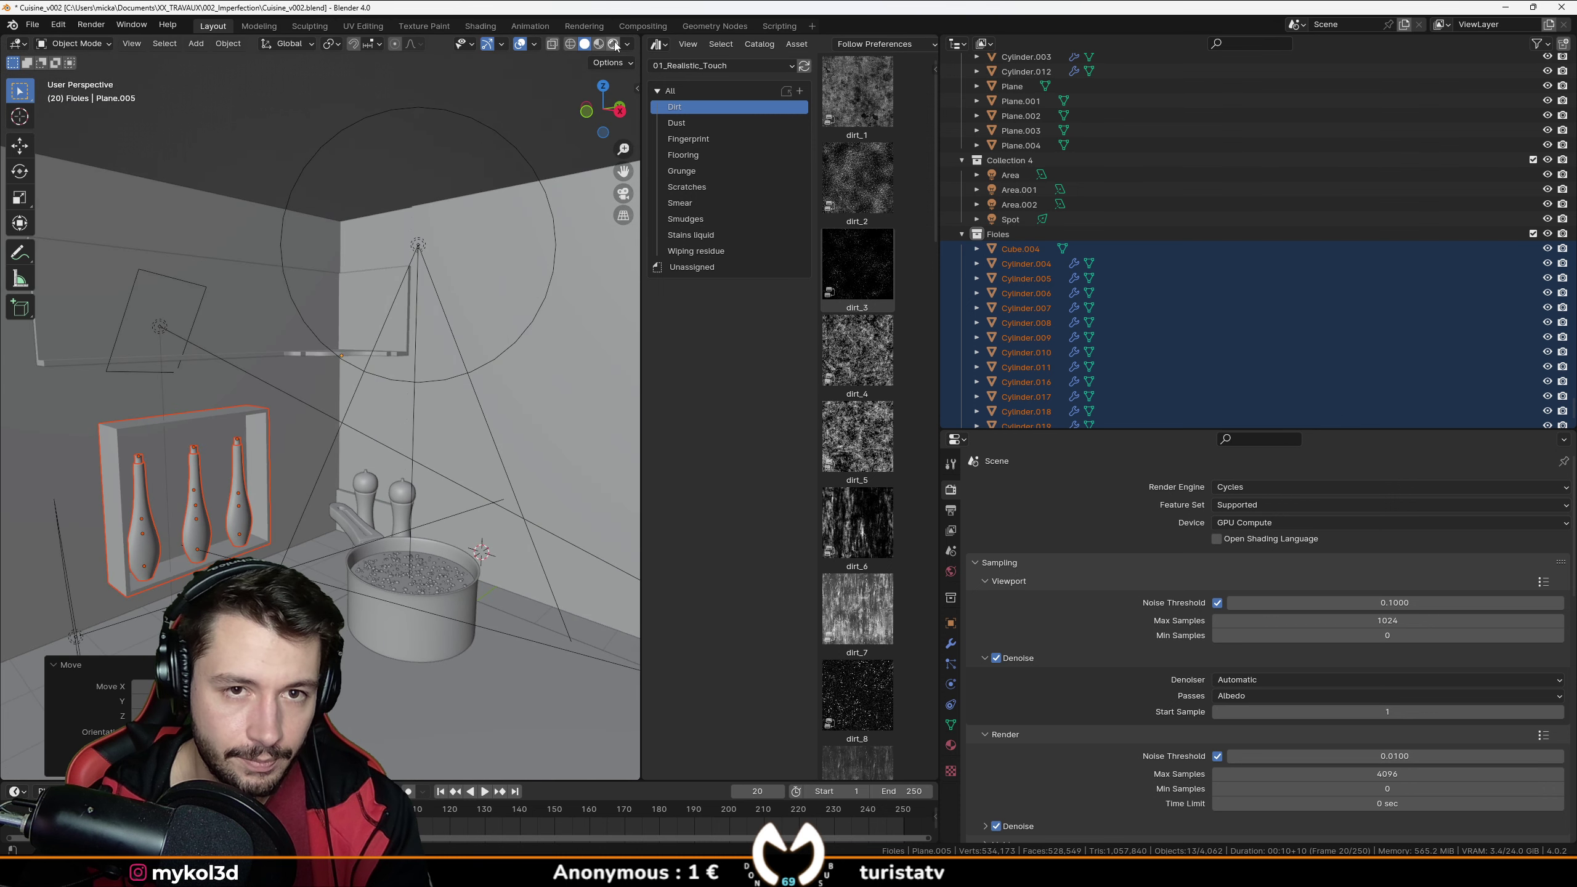
{"action": "key", "text": "z"}
{"action": "key", "text": "8"}
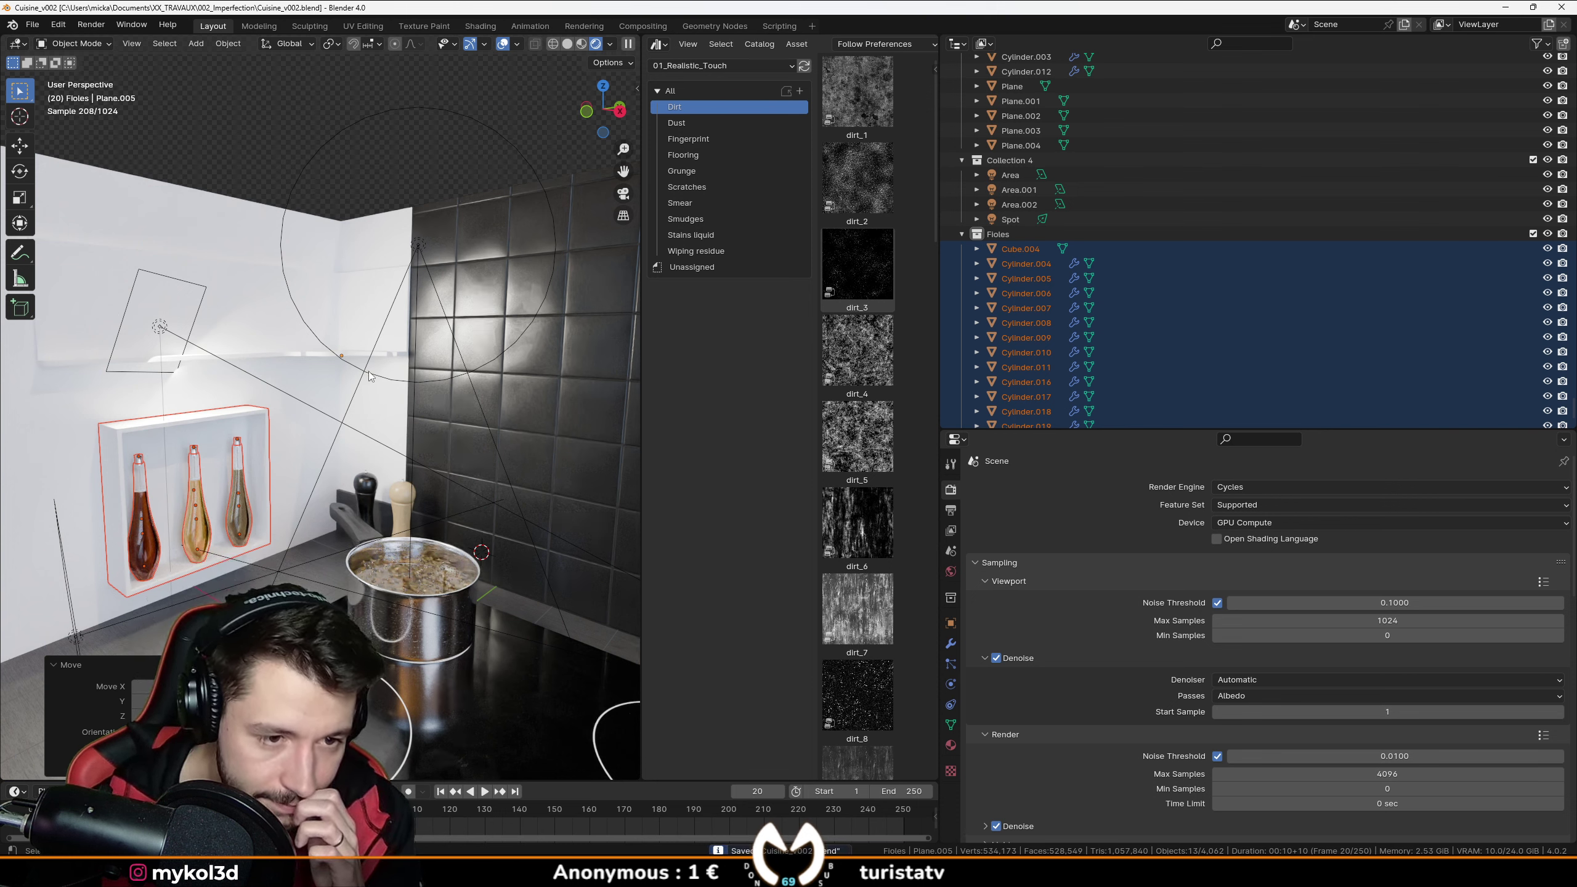
{"action": "key", "text": "ctrl+s"}
Select the black pepper mill together with the wooden pepper mill.
{"action": "middle_click_drag", "start_coordinate": [372, 383], "coordinate": [383, 448]}
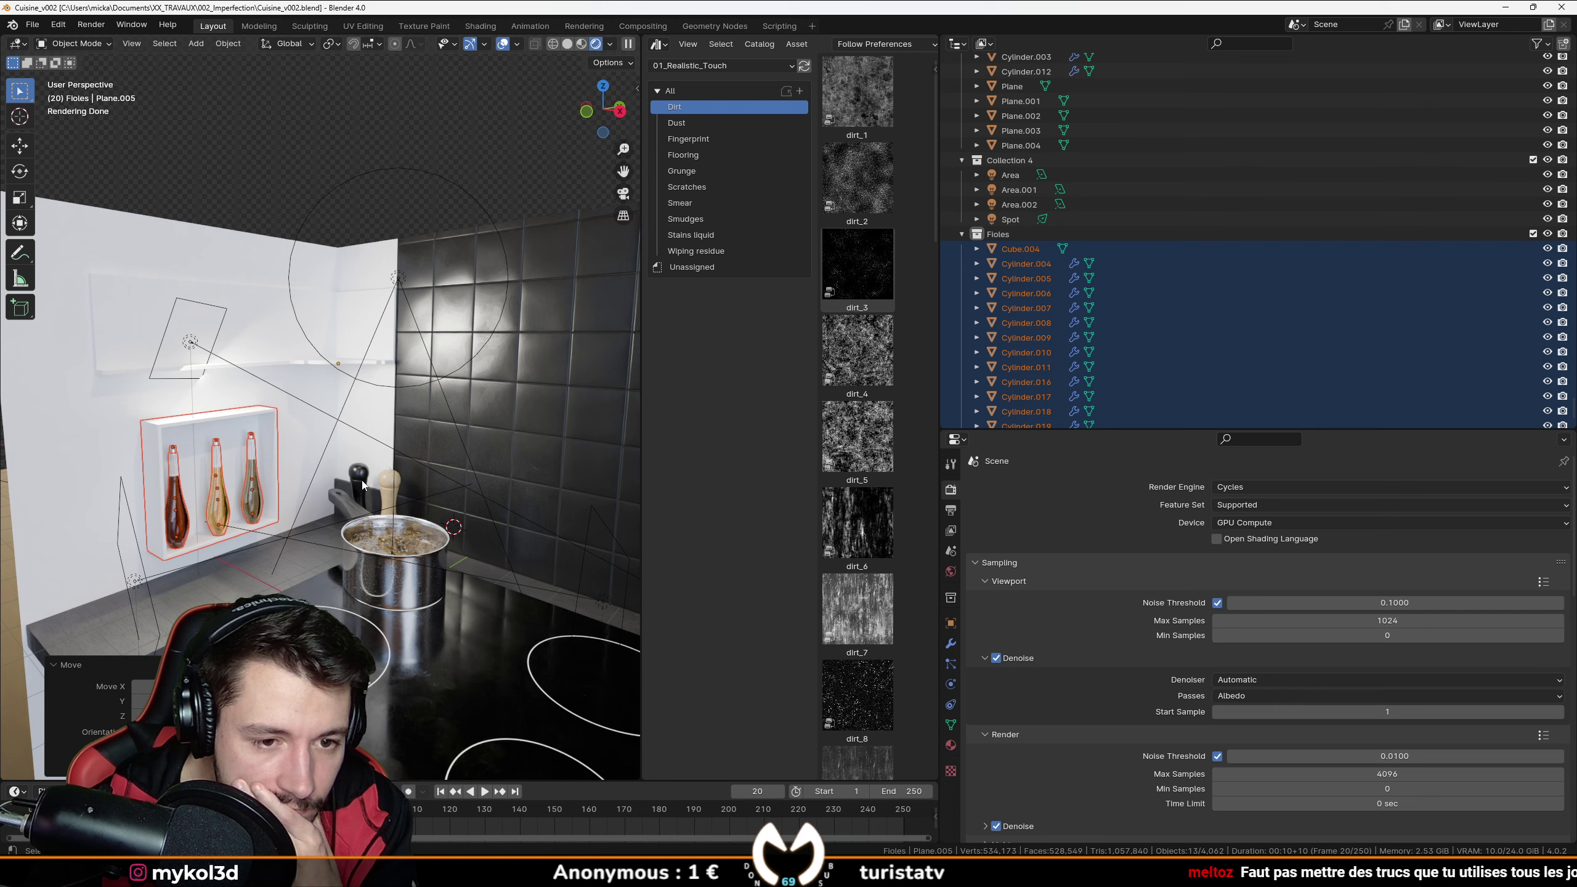
{"action": "middle_click_drag", "start_coordinate": [363, 485], "coordinate": [369, 508]}
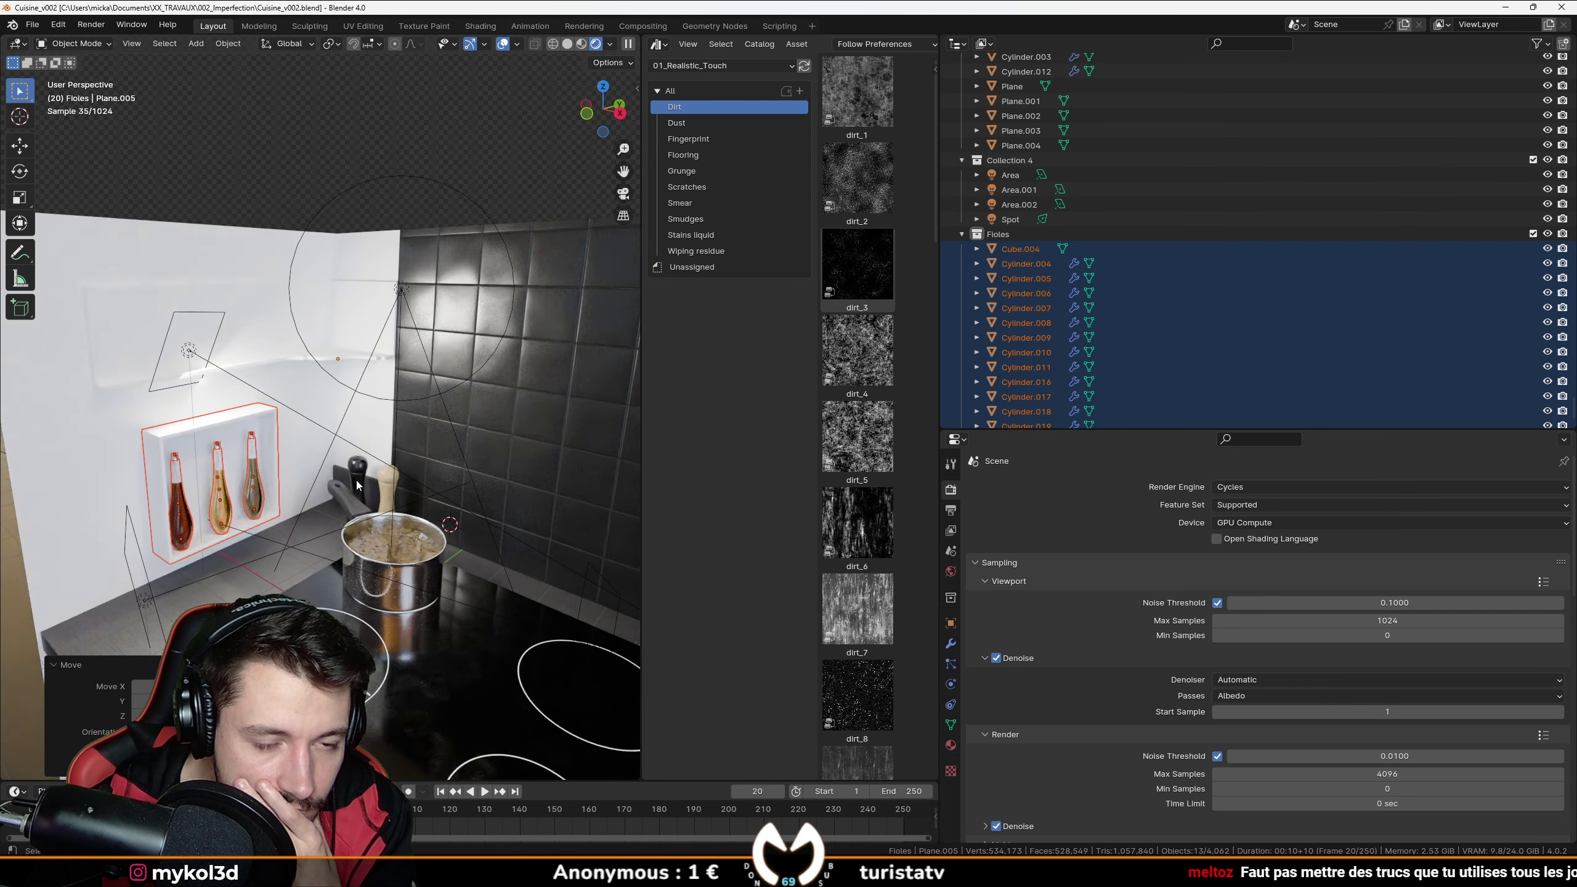
{"action": "left_click", "coordinate": [358, 483]}
{"action": "left_click", "coordinate": [387, 494], "text": "shift"}
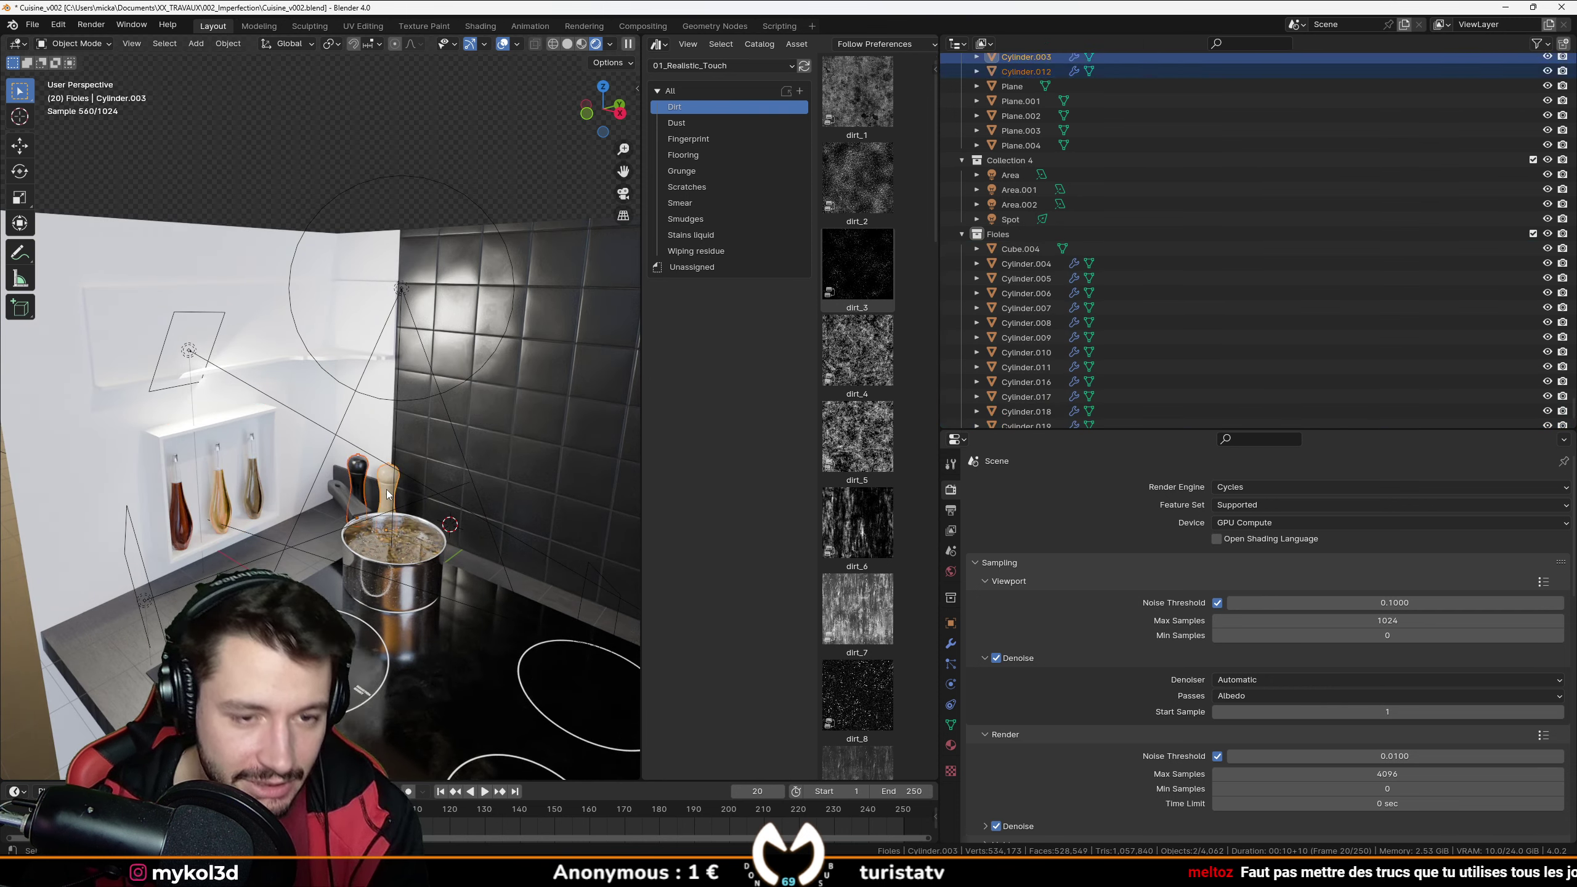
Move both pepper mills about 1.5 m across the counter, keeping their height, beside the steel pot.
{"action": "key", "text": "g"}
{"action": "key", "text": "shift+z"}
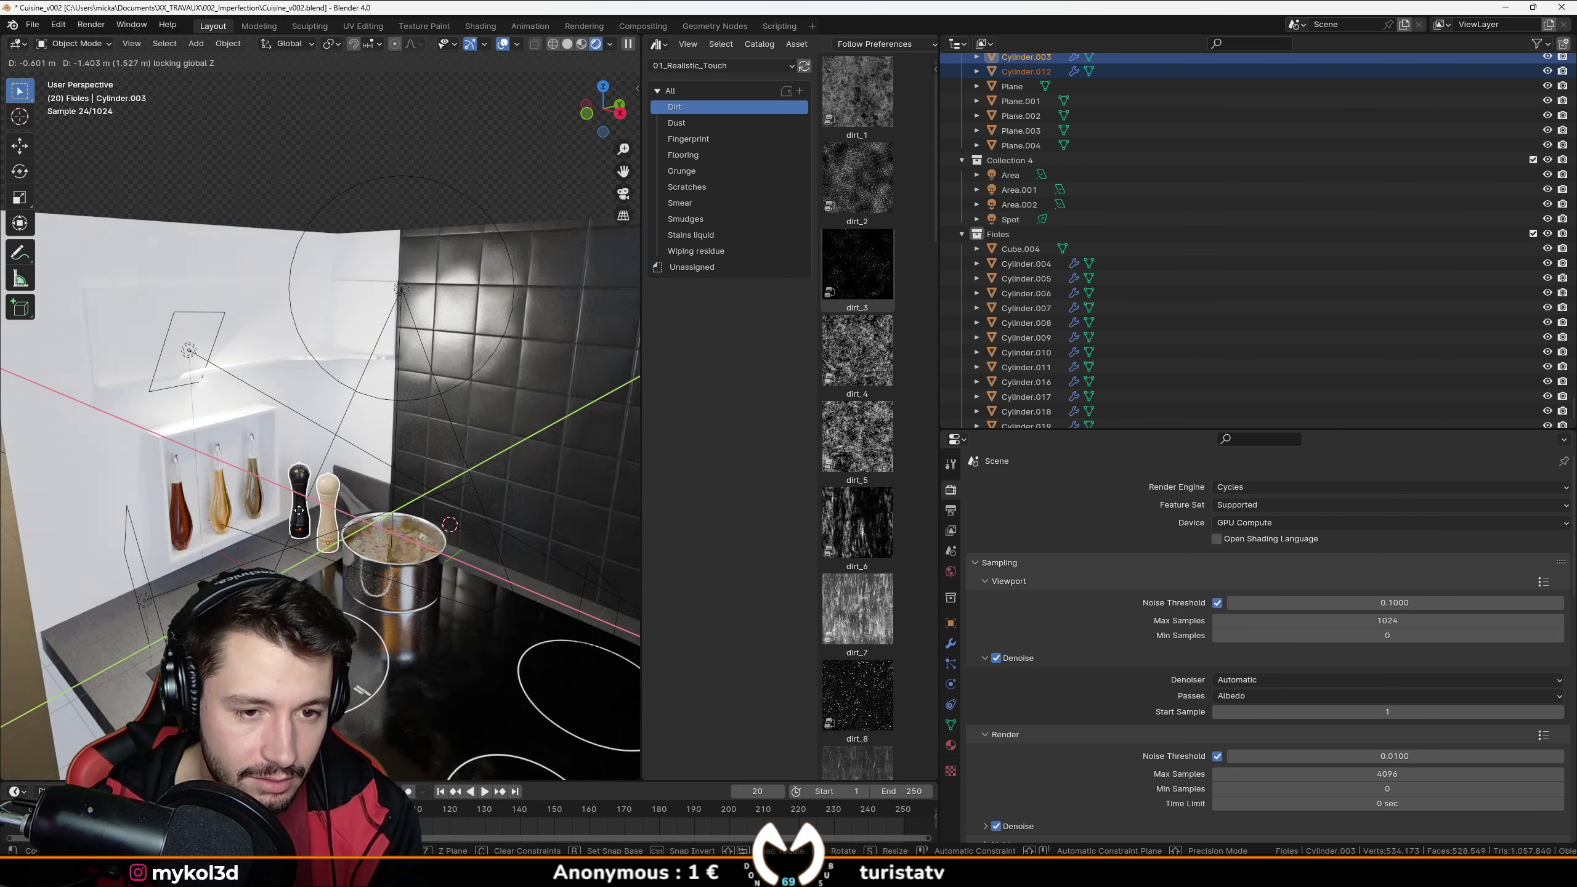
{"action": "left_click", "coordinate": [298, 510]}
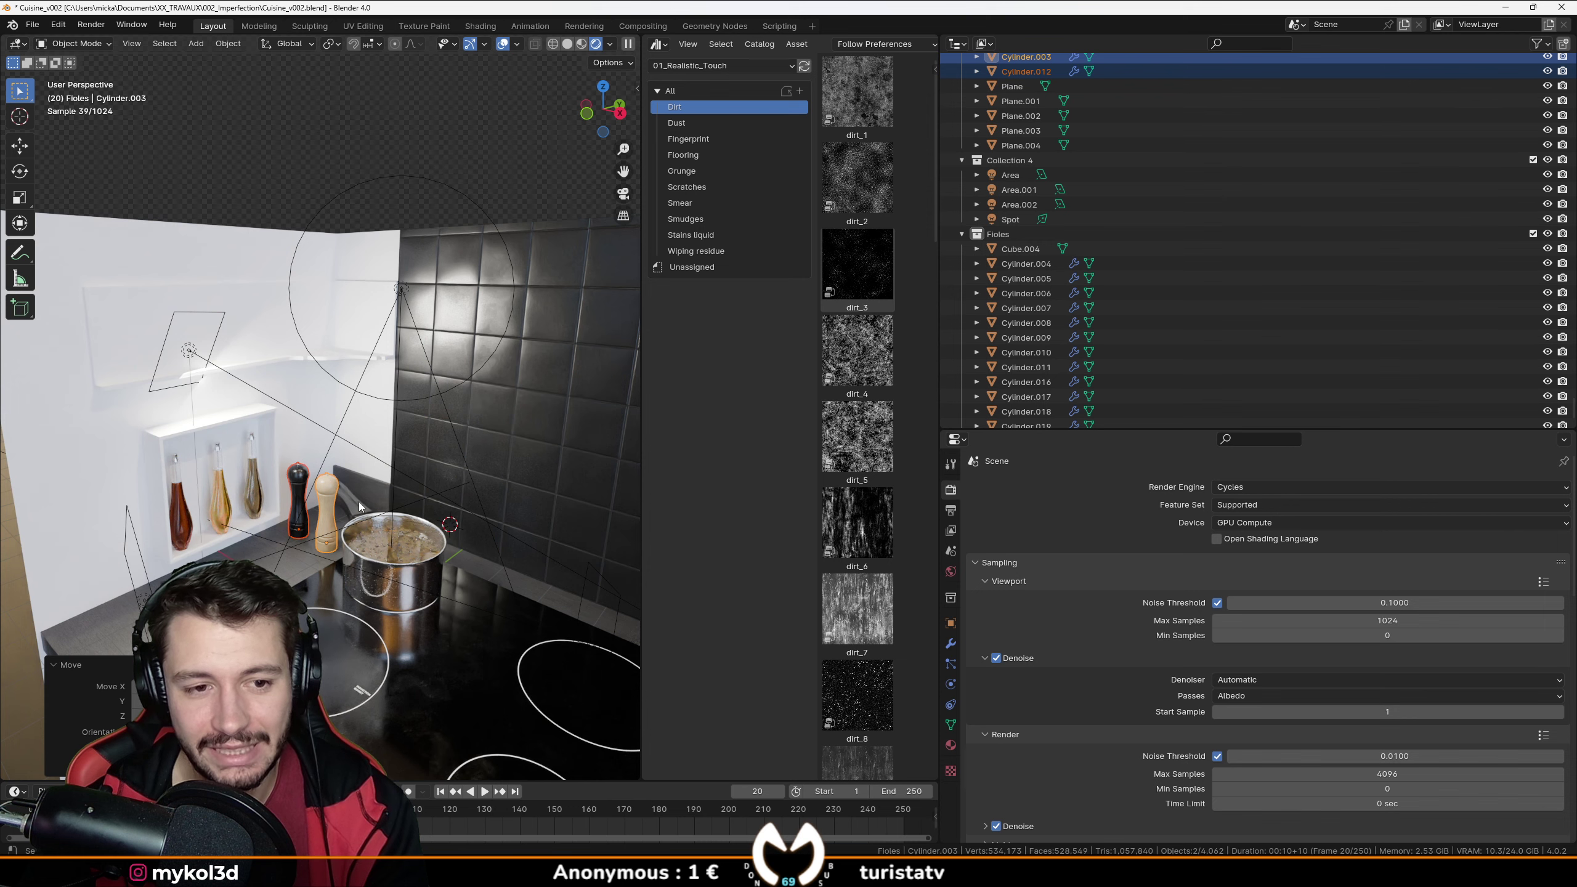
{"action": "middle_click_drag", "start_coordinate": [374, 513], "coordinate": [394, 538]}
{"action": "scroll", "coordinate": [393, 540], "scroll_direction": "up", "scroll_amount": 3}
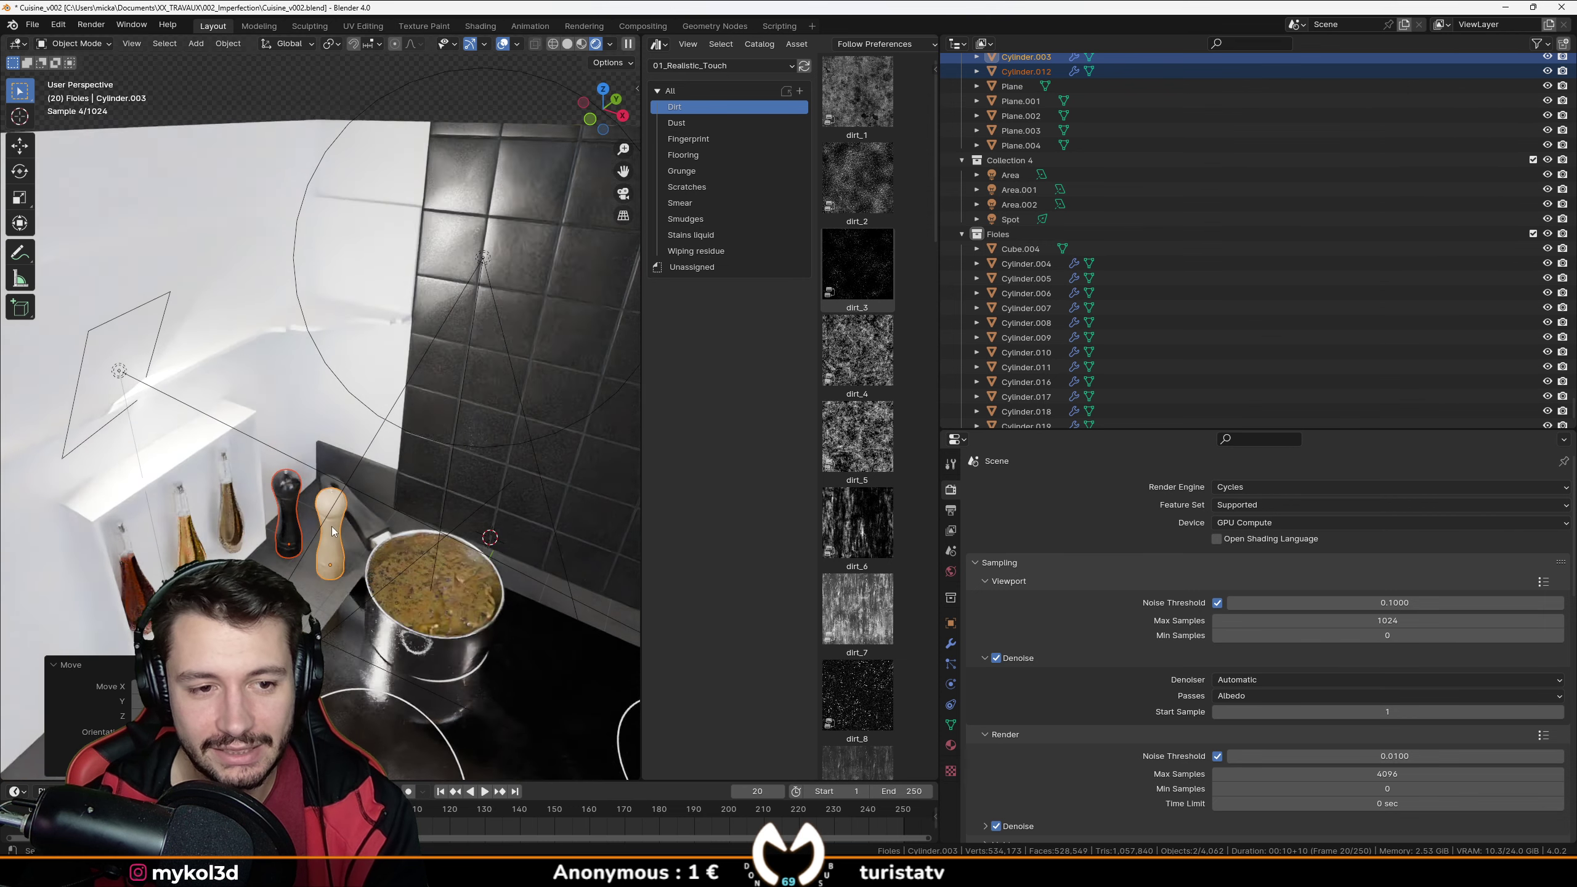
{"action": "middle_click_drag", "start_coordinate": [357, 612], "coordinate": [324, 591]}
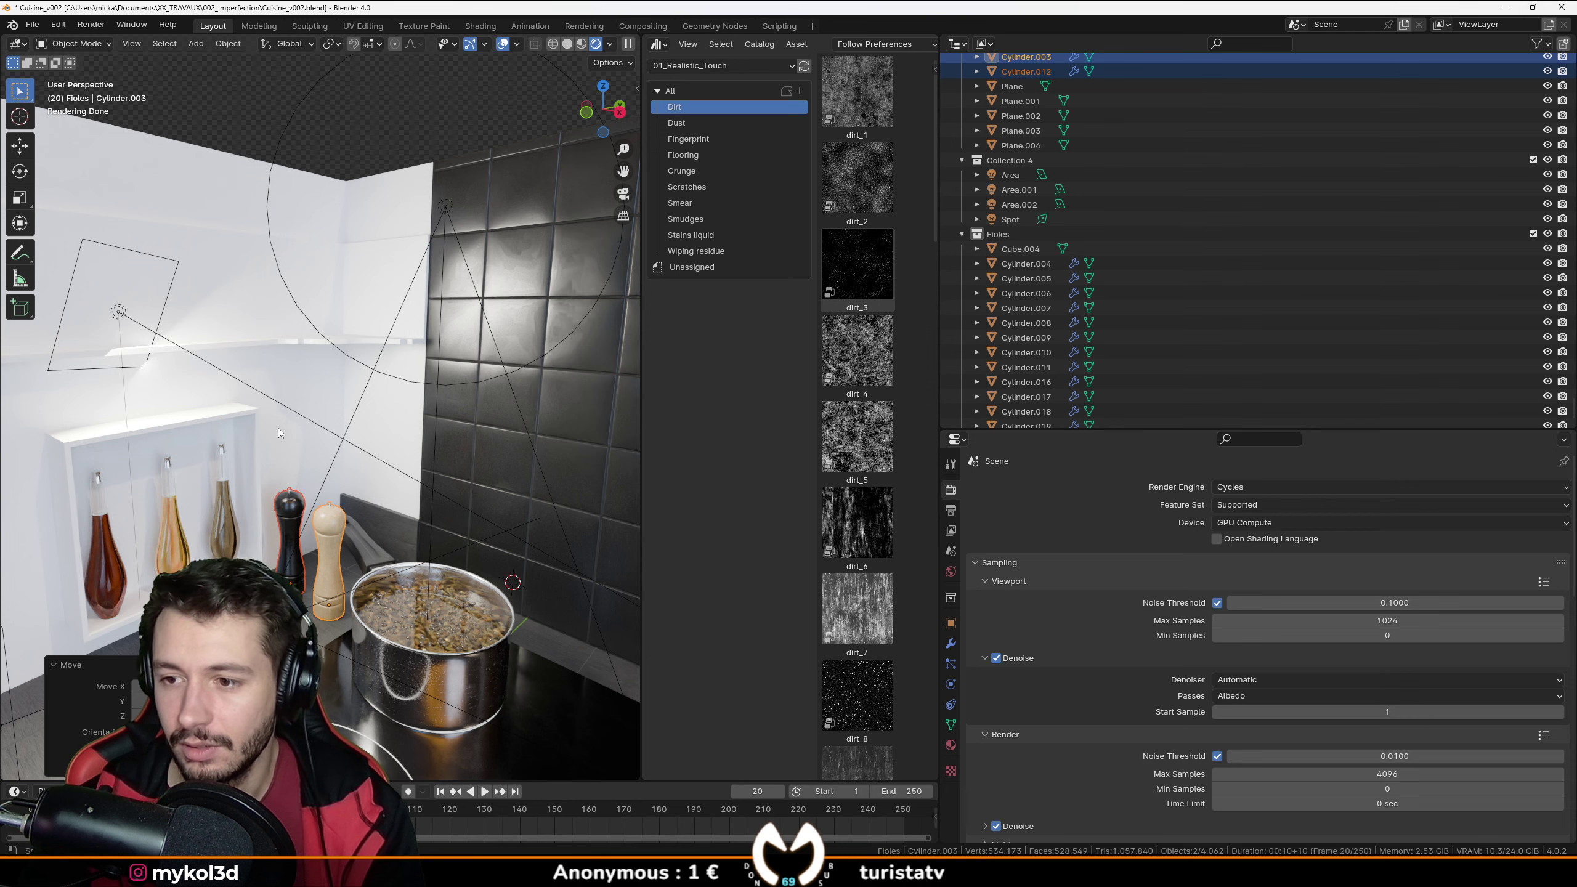
Switch to solid shading, save the kitchen file, and orbit around the shelf and mills.
{"action": "key", "text": "z"}
{"action": "left_click", "coordinate": [386, 430]}
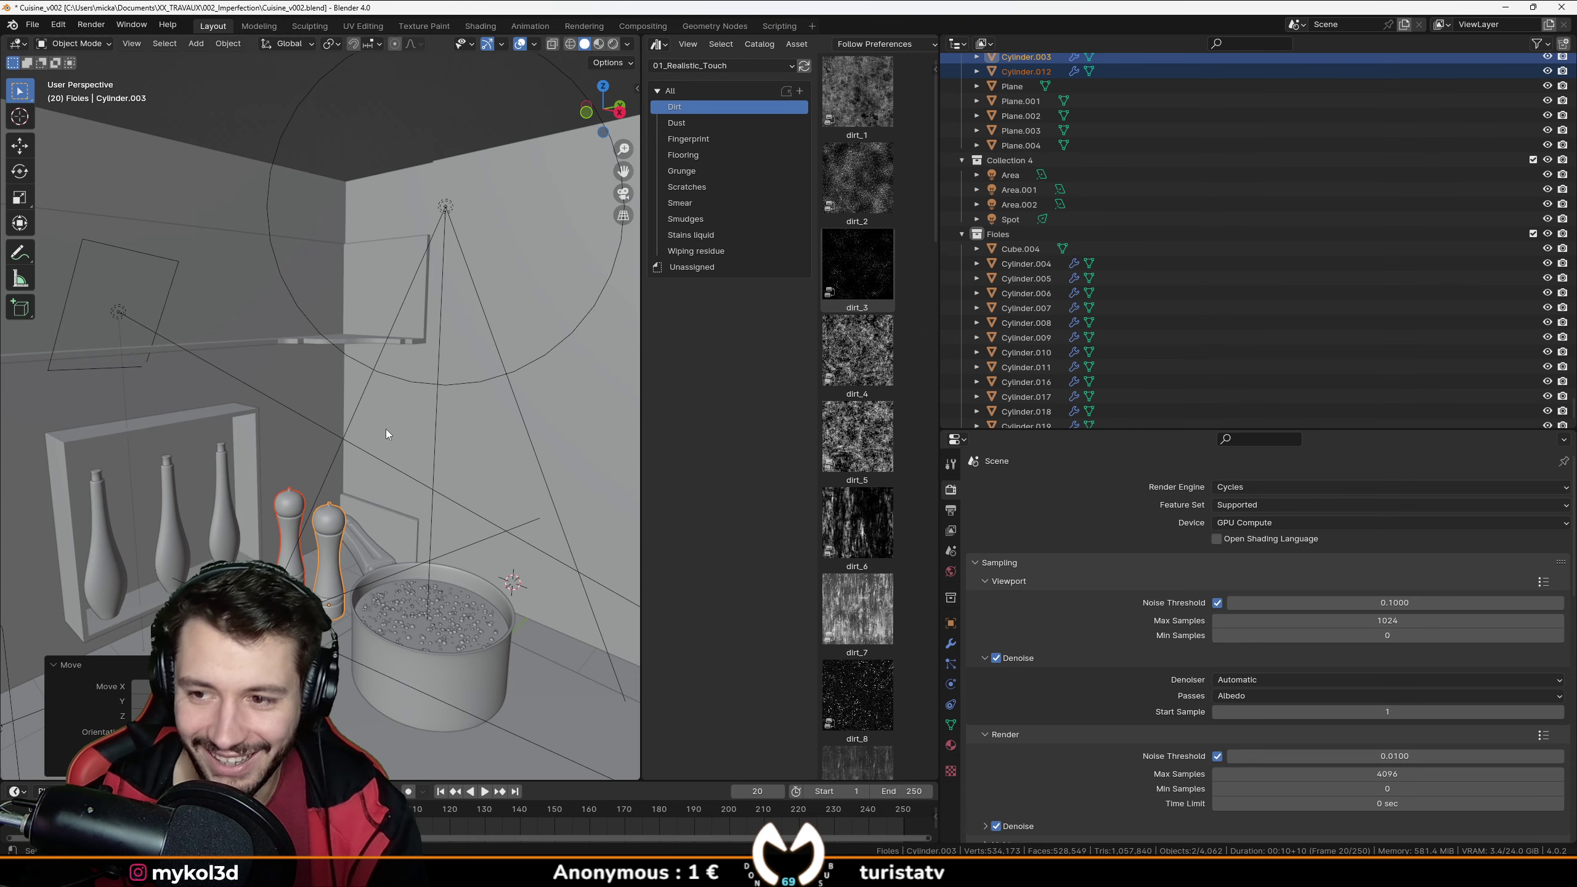
{"action": "key", "text": "ctrl+s"}
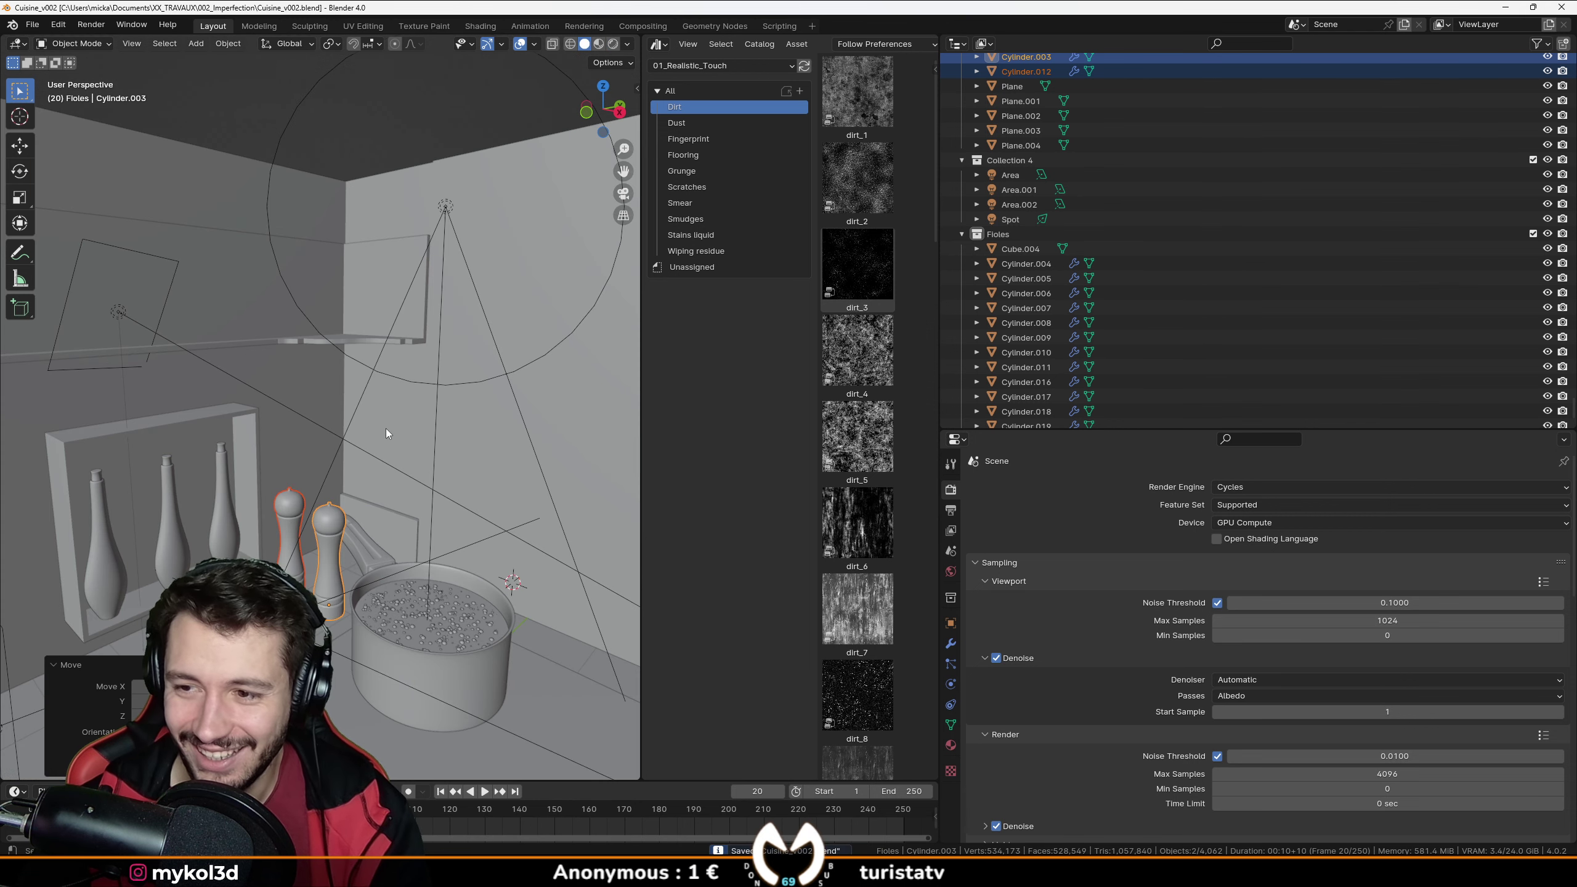
{"action": "middle_click_drag", "start_coordinate": [386, 429], "coordinate": [184, 407]}
{"action": "middle_click_drag", "start_coordinate": [277, 457], "coordinate": [190, 464]}
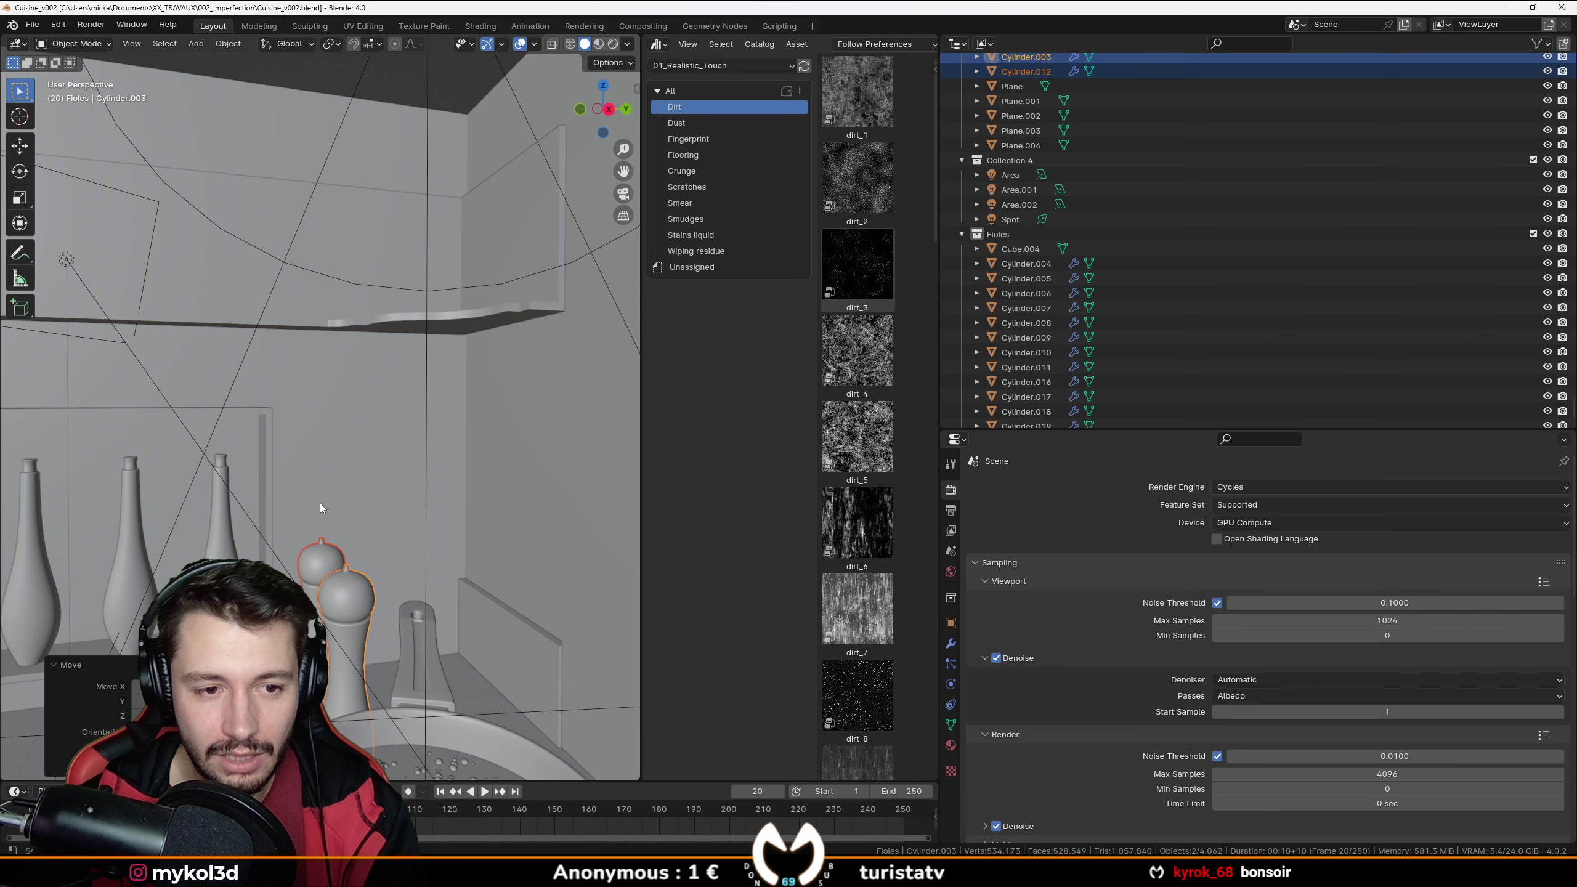
{"action": "middle_click_drag", "start_coordinate": [320, 505], "coordinate": [278, 416]}
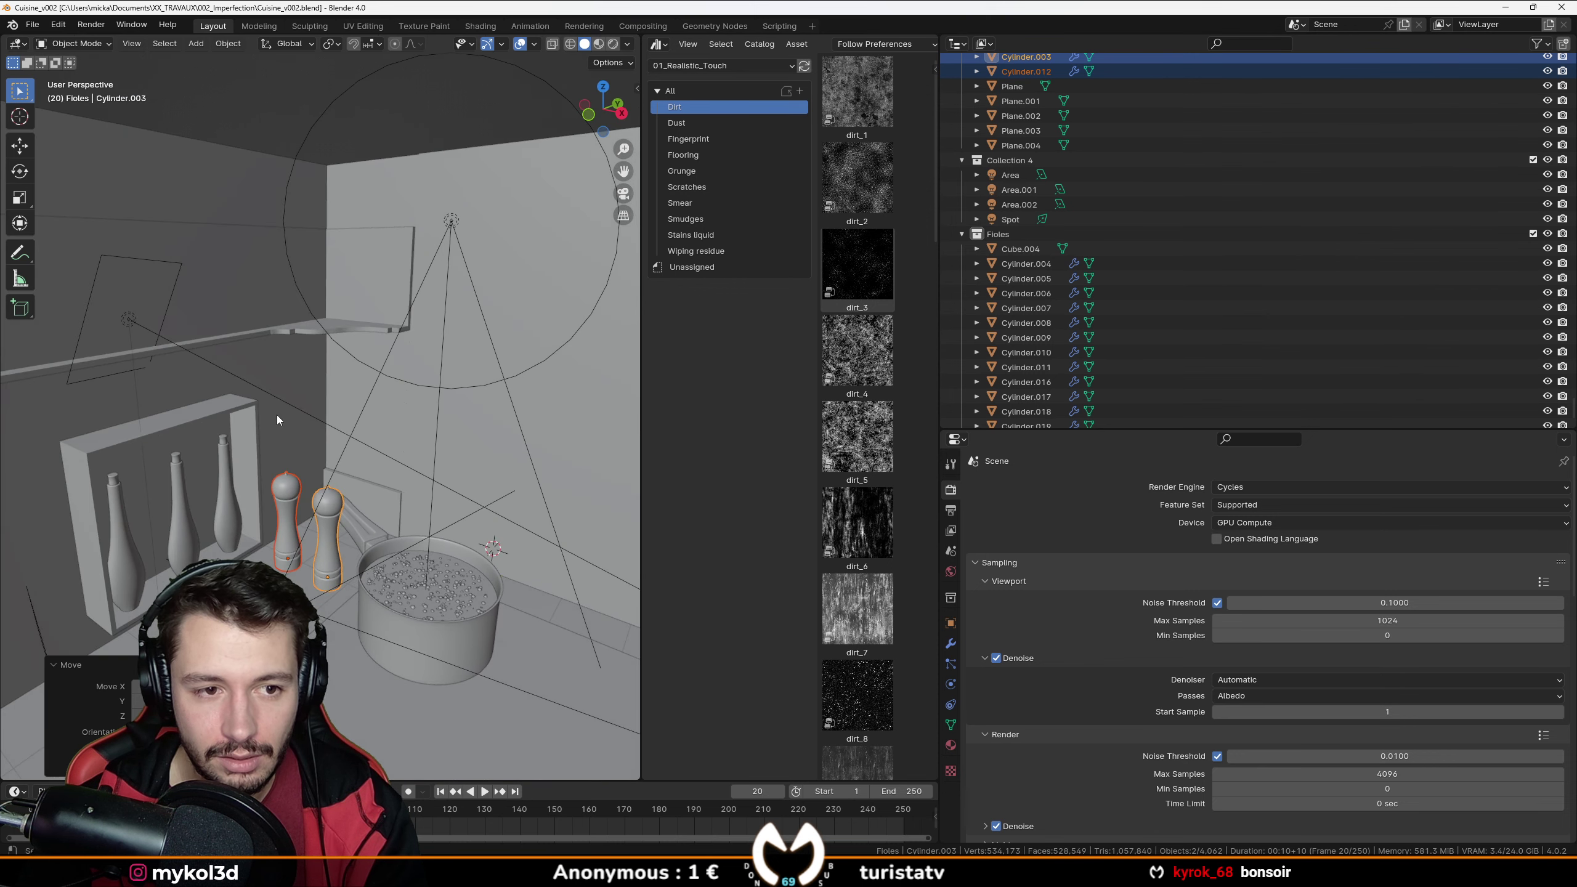
{"action": "middle_click_drag", "start_coordinate": [165, 368], "coordinate": [279, 425]}
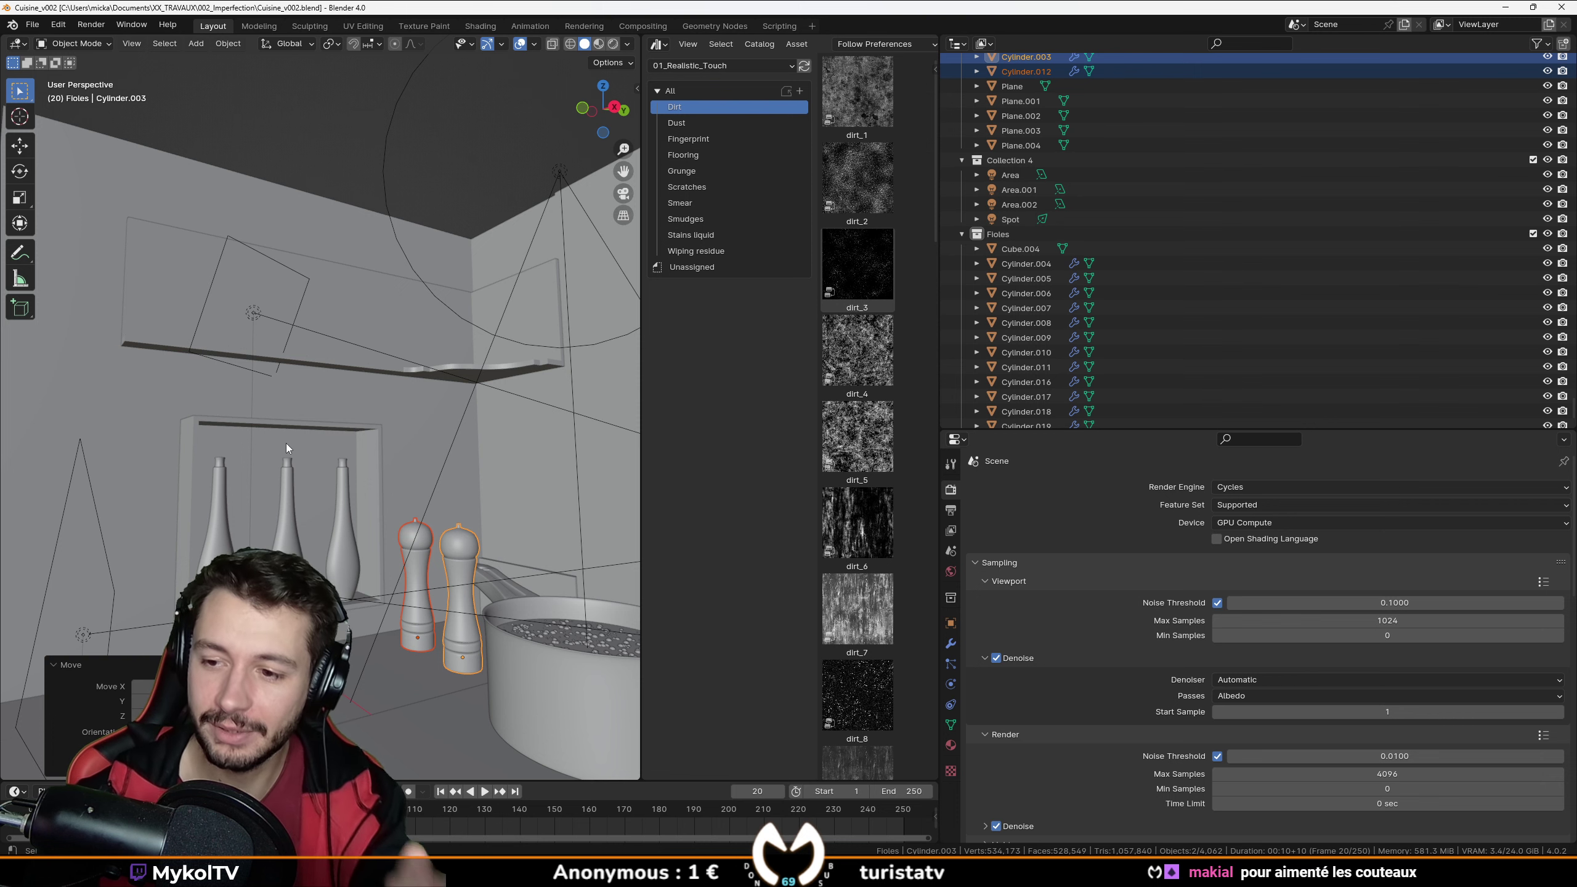
{"action": "middle_click_drag", "start_coordinate": [286, 443], "coordinate": [393, 427]}
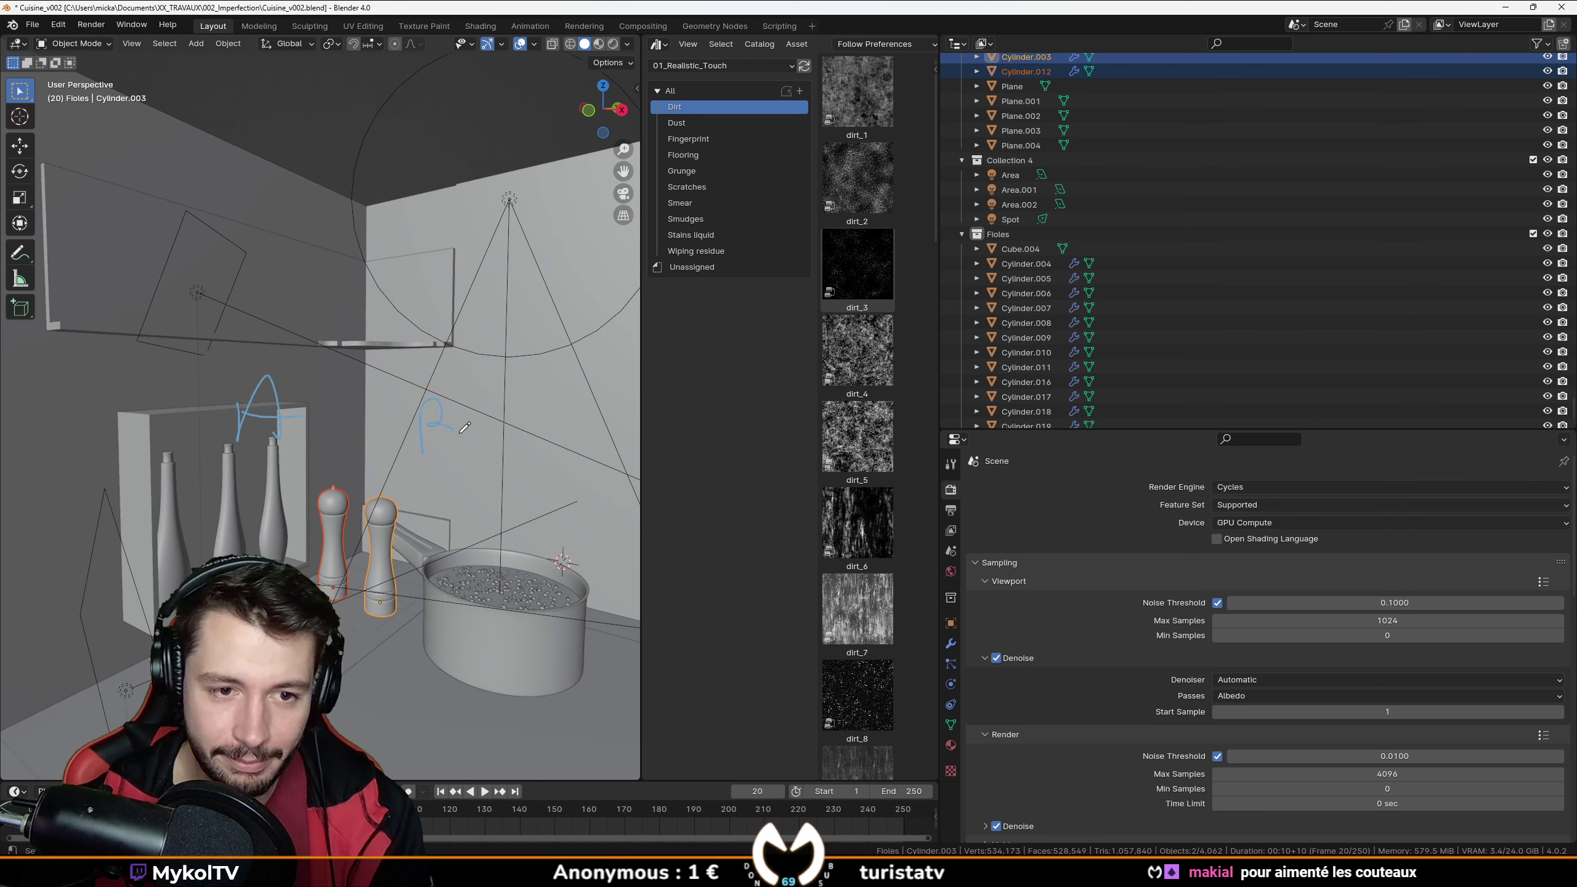
Turn the hand-drawn R annotation into a B and erase the A note.
{"action": "left_click_drag", "start_coordinate": [465, 428], "coordinate": [443, 456]}
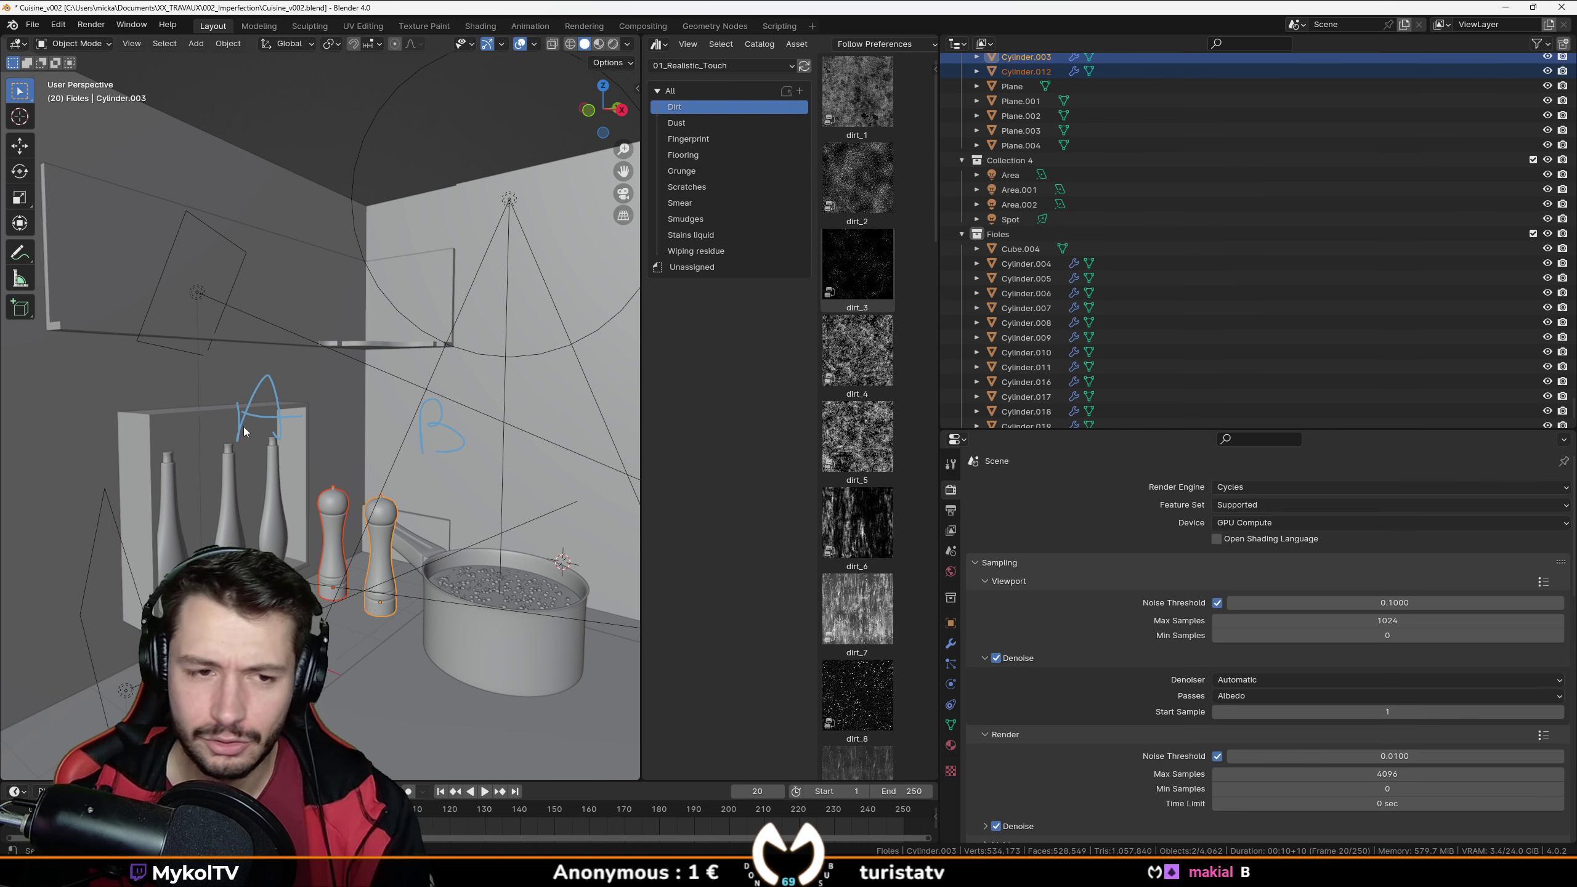
{"action": "right_click_drag", "start_coordinate": [247, 426], "coordinate": [283, 445]}
{"action": "middle_click_drag", "start_coordinate": [476, 415], "coordinate": [272, 404]}
{"action": "scroll", "coordinate": [273, 398], "scroll_direction": "down", "scroll_amount": 2}
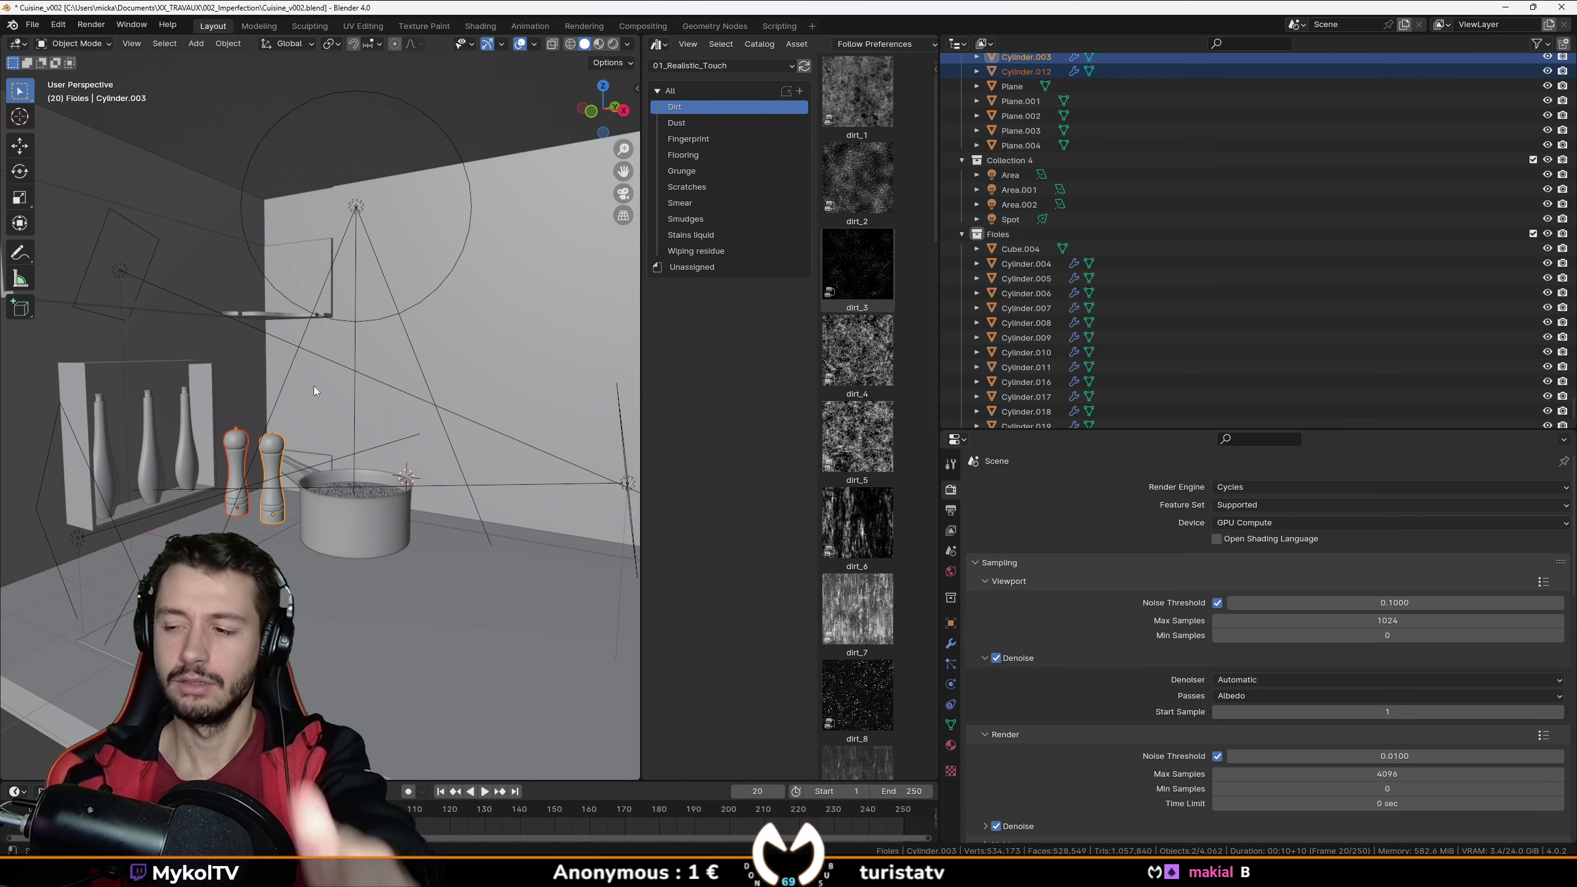
{"action": "middle_click_drag", "start_coordinate": [259, 387], "coordinate": [392, 421]}
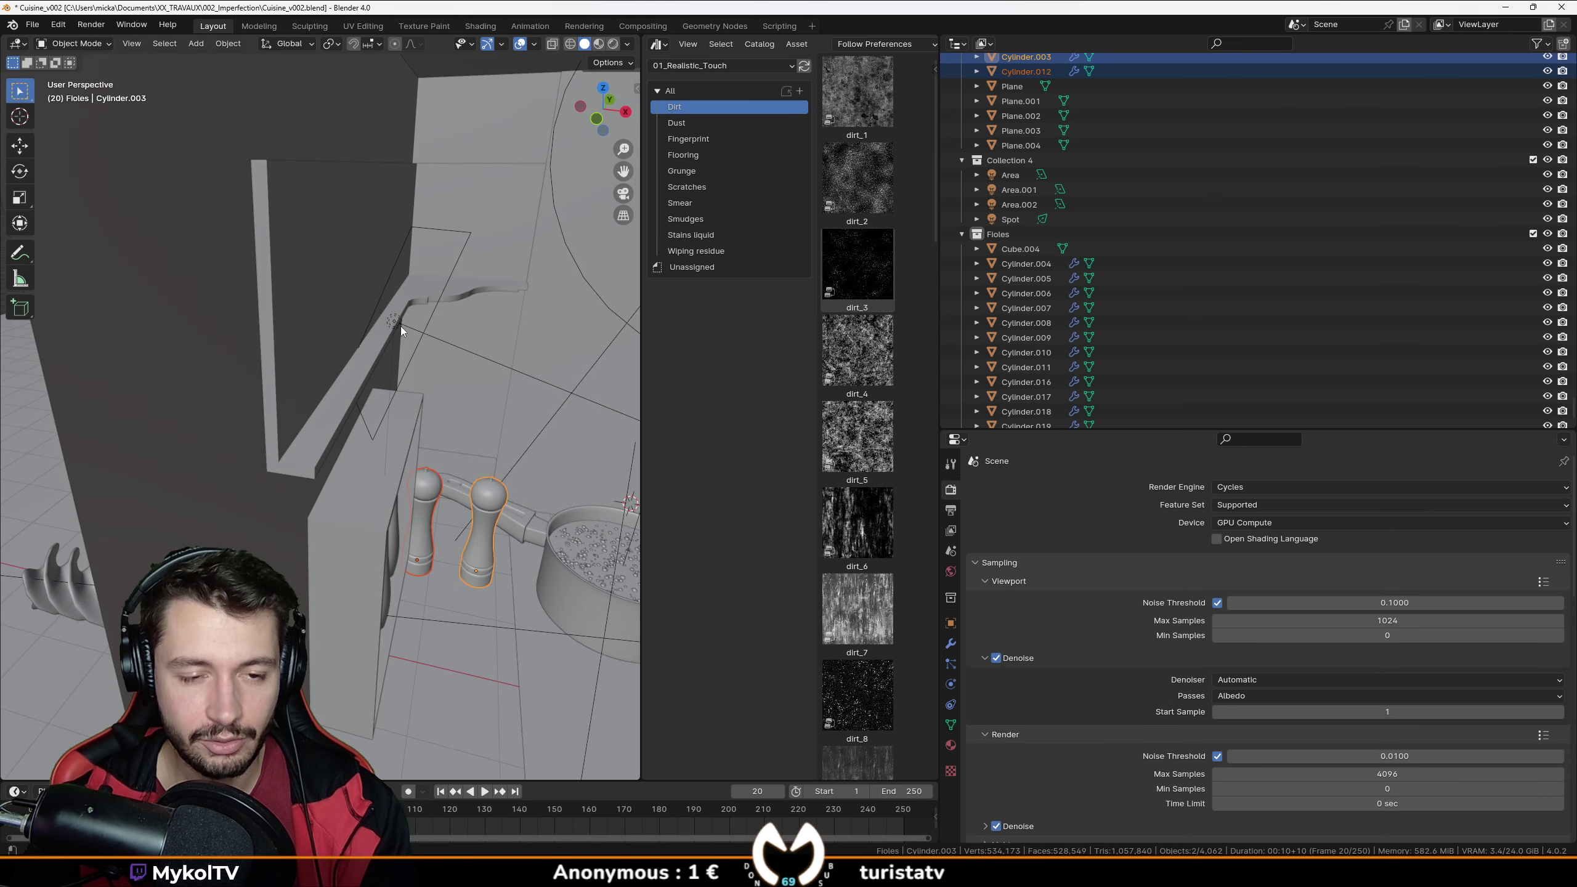
{"action": "middle_click_drag", "start_coordinate": [401, 325], "coordinate": [277, 321]}
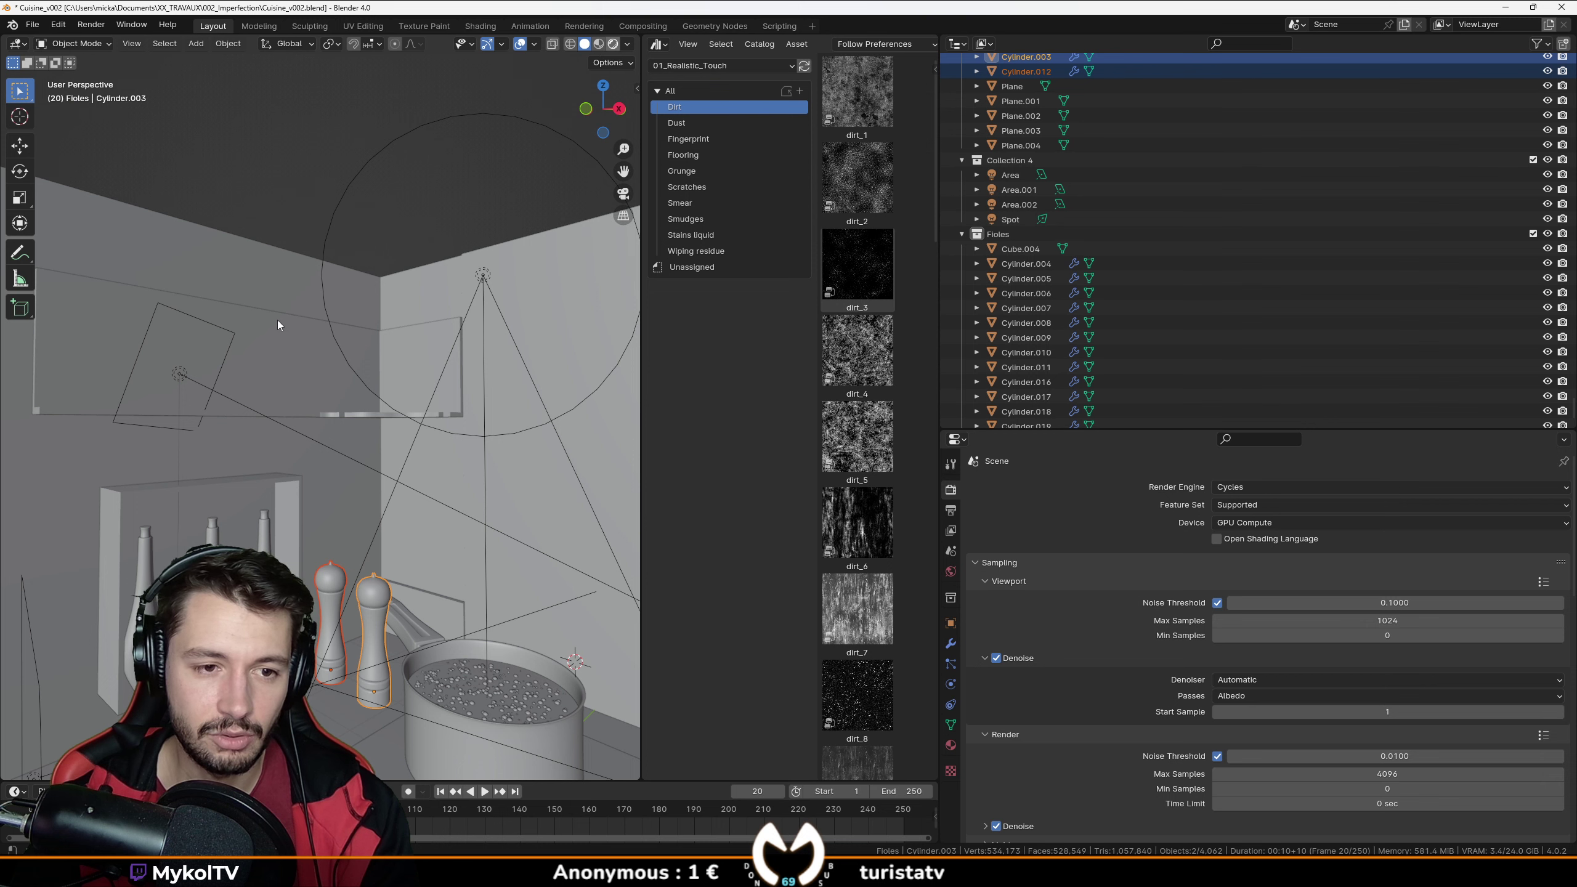
Switch to rendered shading, show a Shader Editor, and assign Material.006 to the long wall shelf.
{"action": "key", "text": "z"}
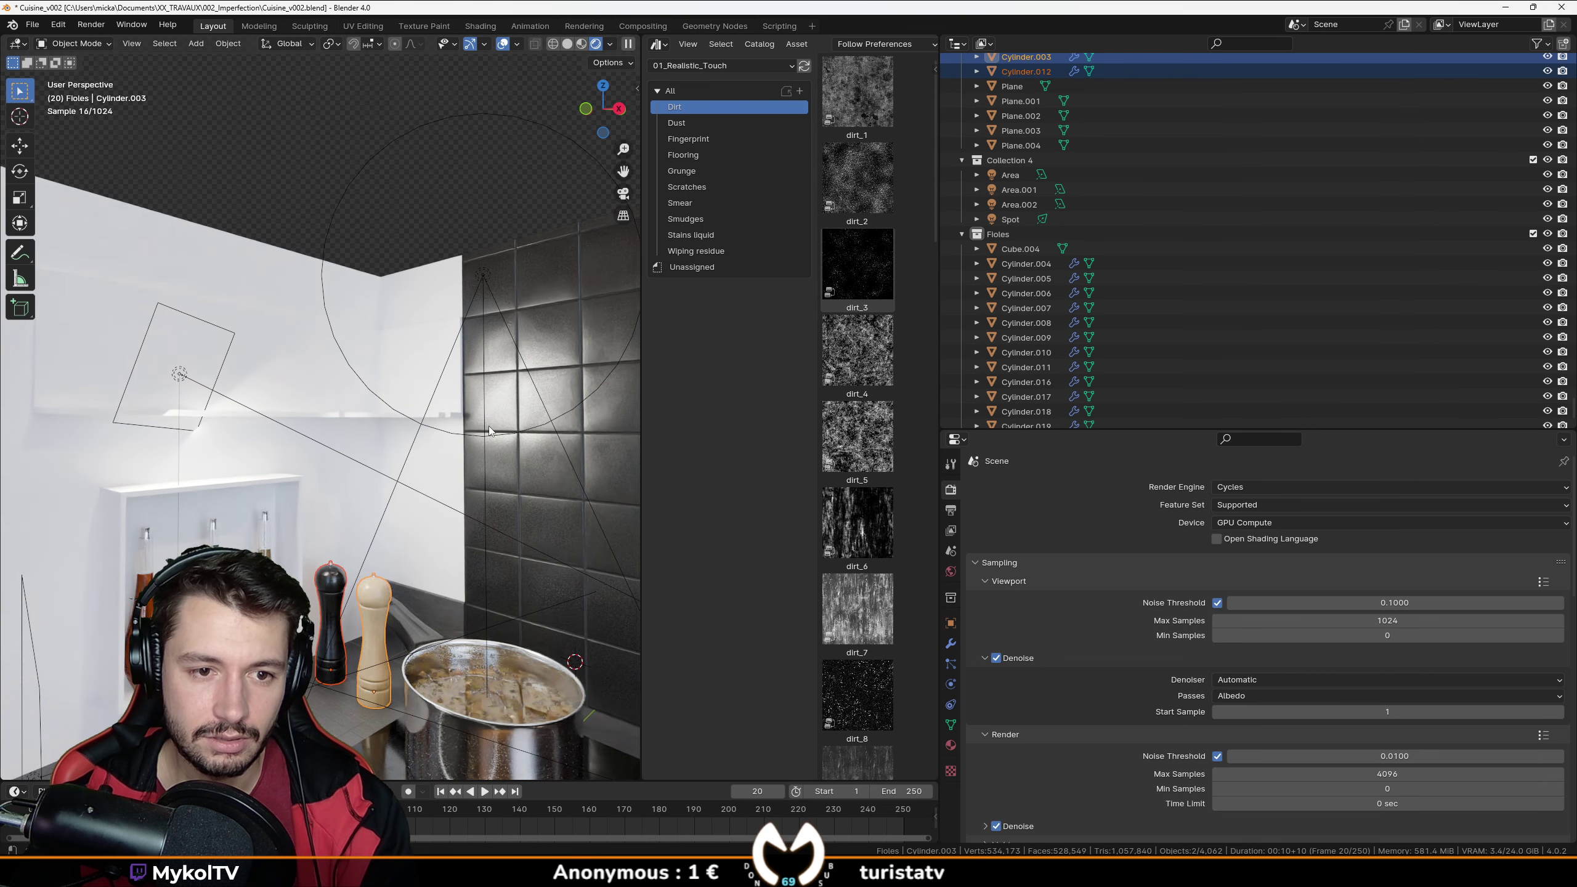
{"action": "left_click", "coordinate": [341, 394]}
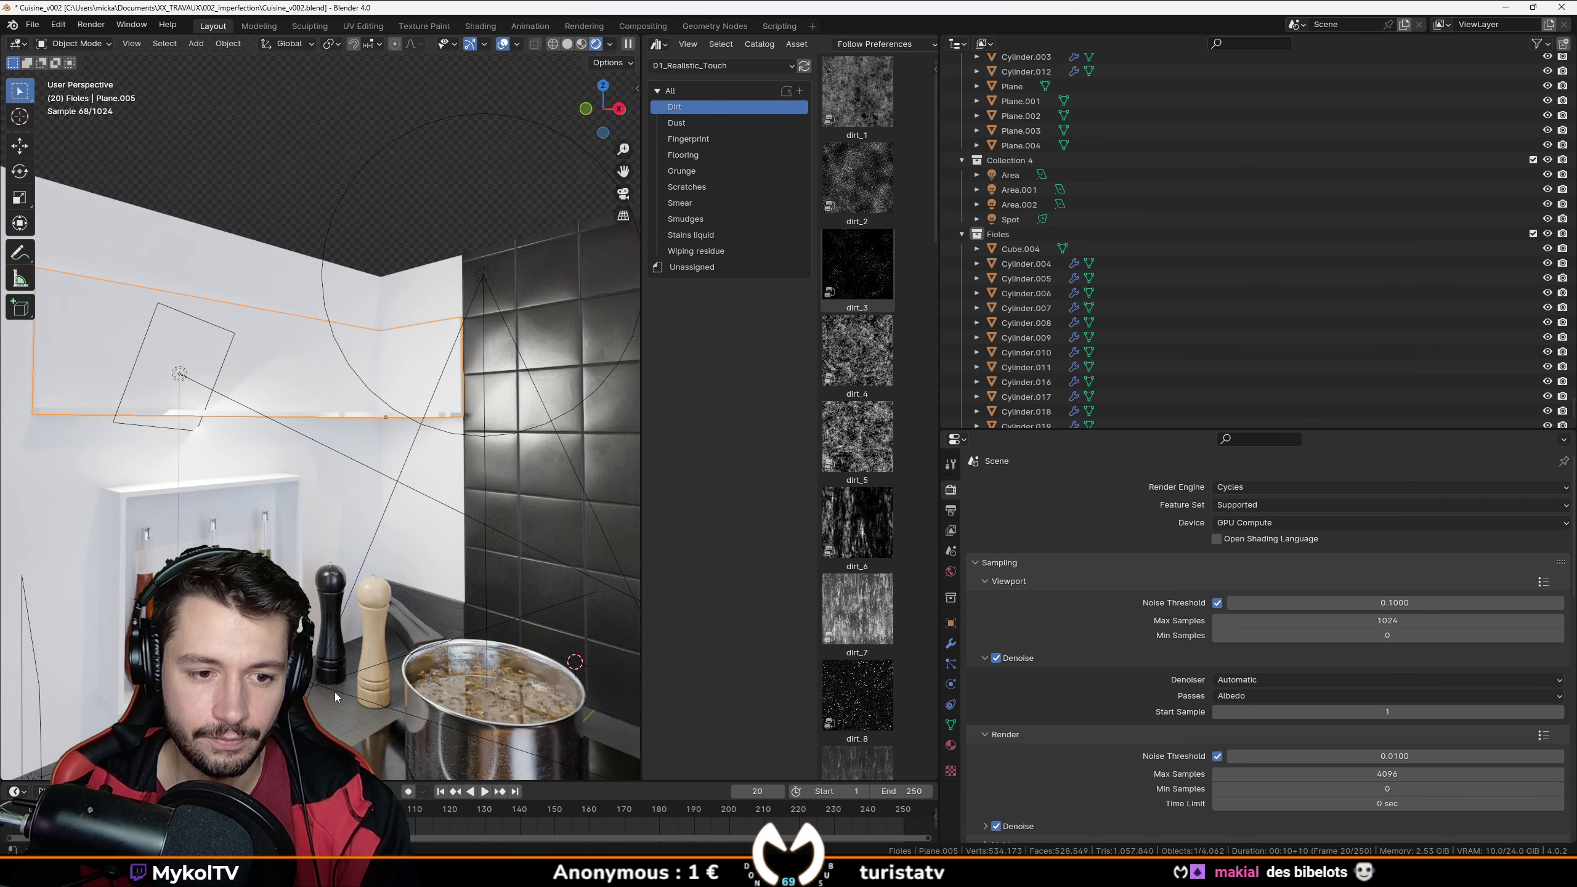
{"action": "left_click", "coordinate": [958, 42]}
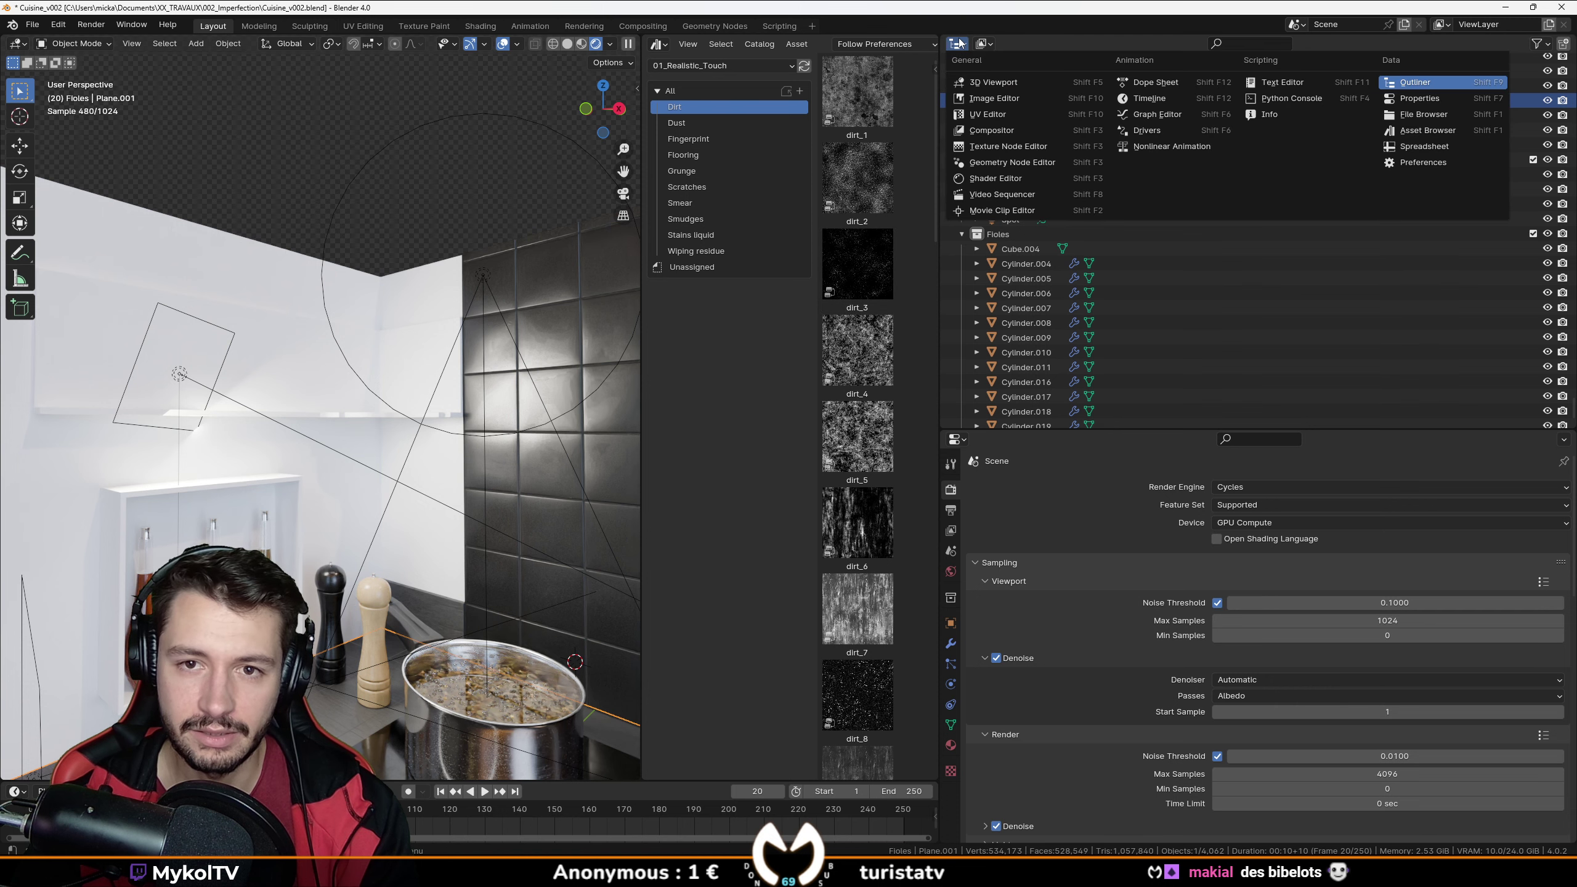
{"action": "left_click", "coordinate": [995, 178]}
{"action": "scroll", "coordinate": [1220, 161], "scroll_direction": "down", "scroll_amount": 3}
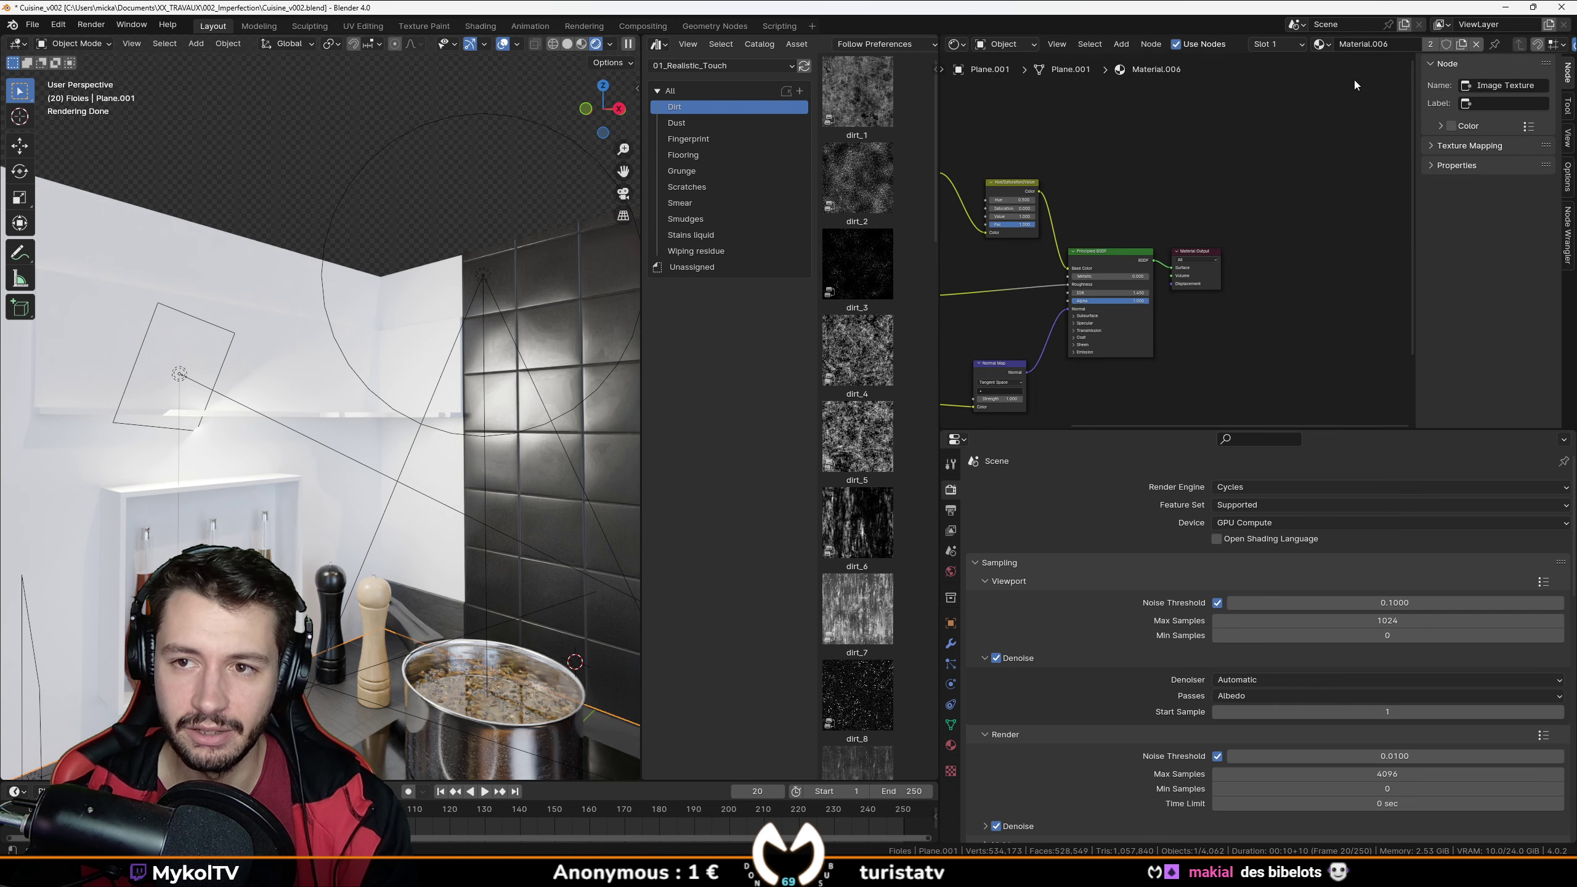
{"action": "left_click", "coordinate": [289, 325]}
{"action": "left_click", "coordinate": [1252, 45]}
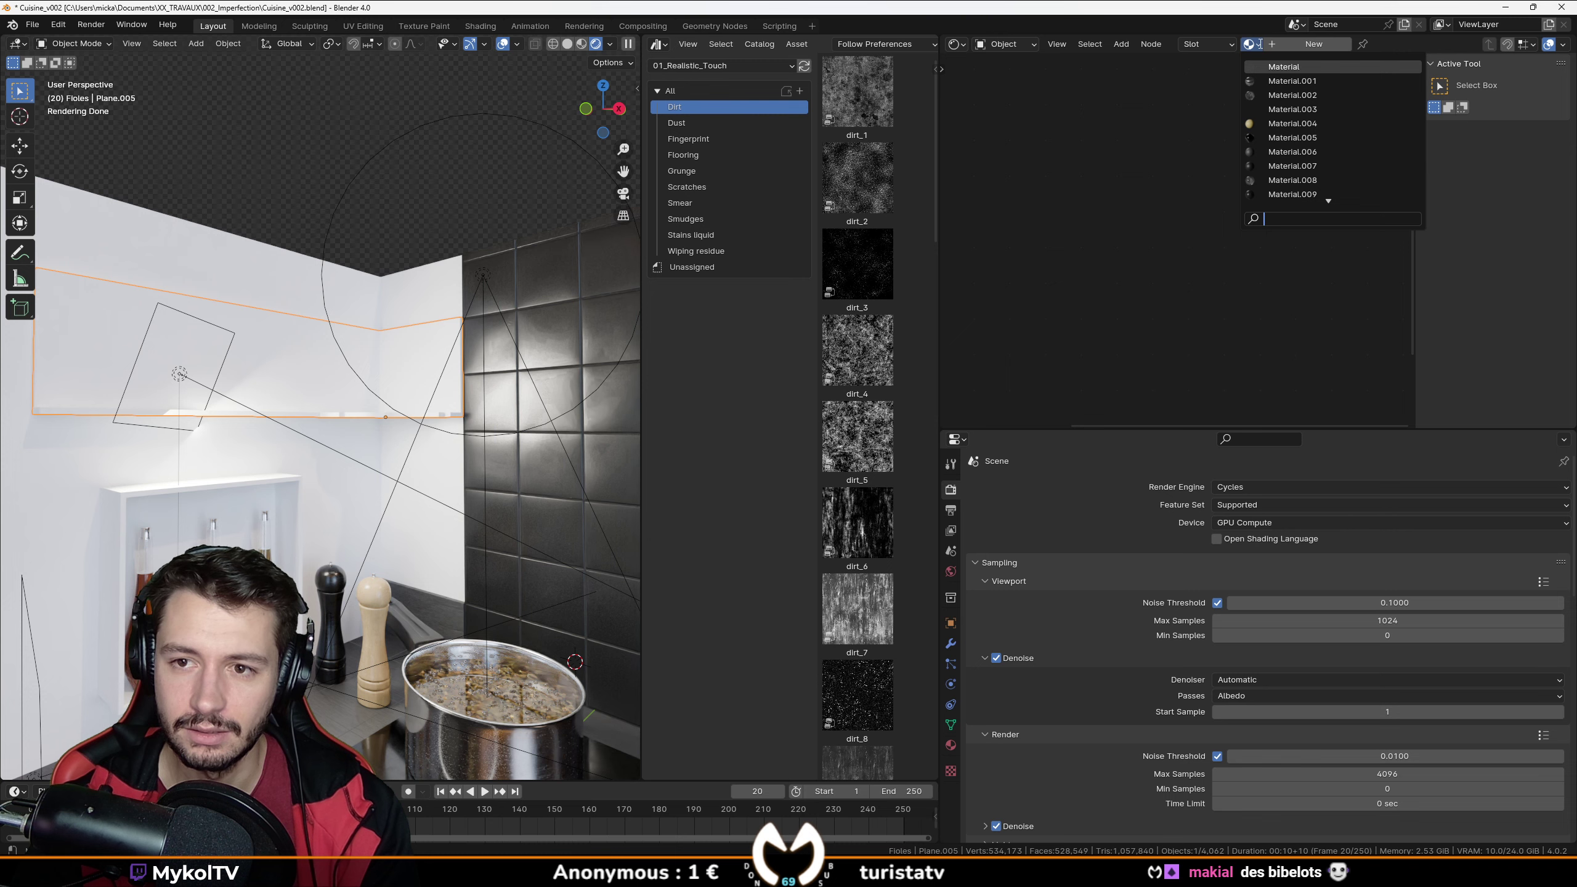
{"action": "left_click", "coordinate": [1288, 151]}
Apply the shelf's transforms and UV-unwrap its mesh in Edit Mode.
{"action": "scroll", "coordinate": [430, 366], "scroll_direction": "up", "scroll_amount": 5}
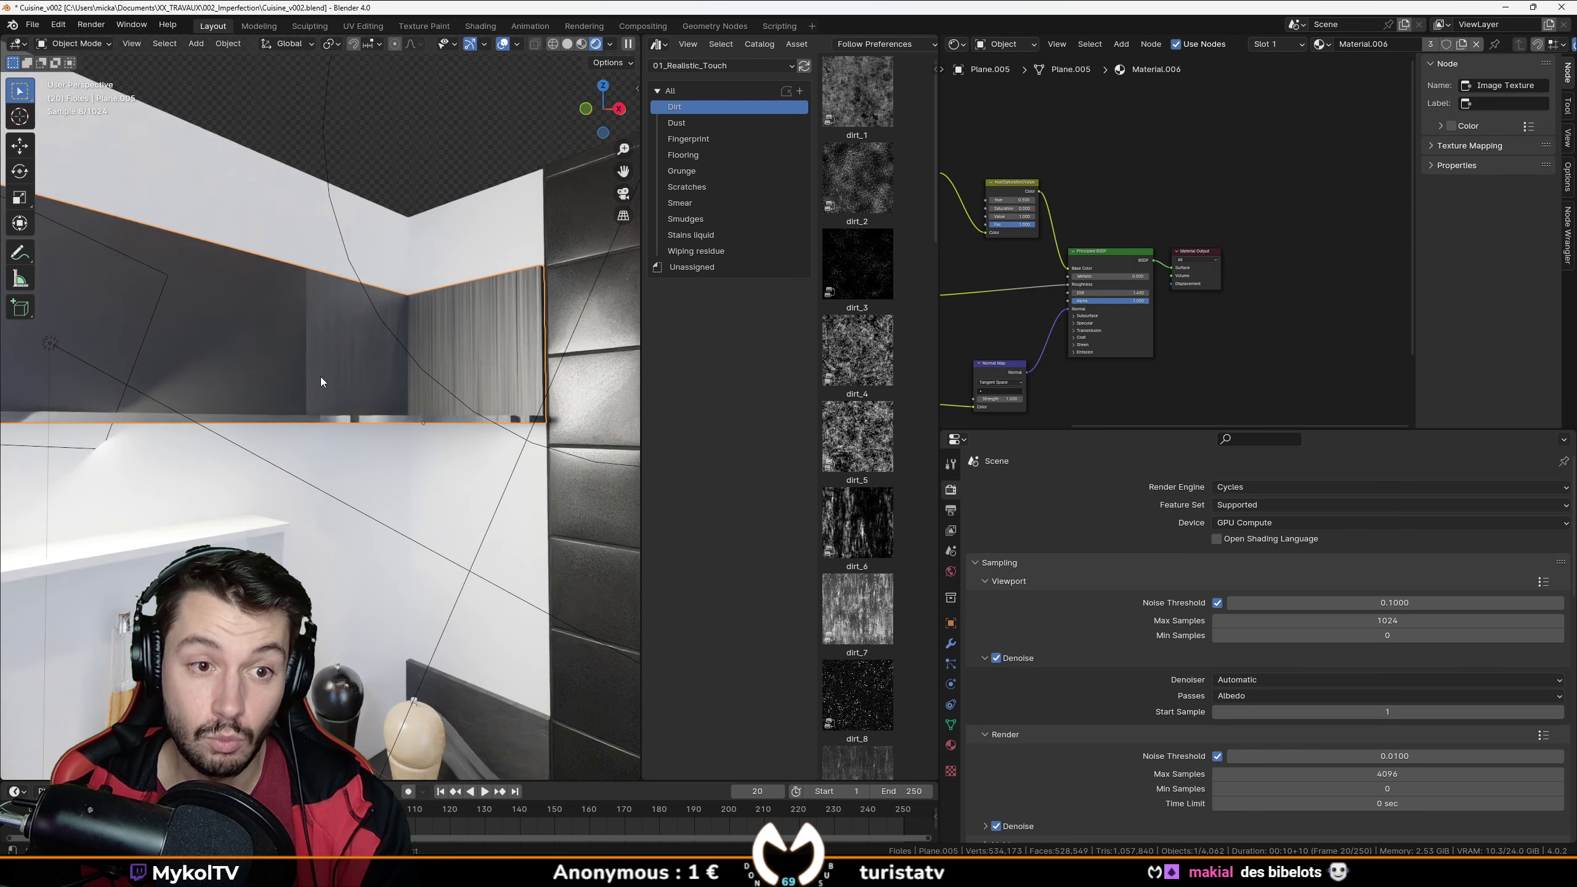
{"action": "key", "text": "ctrl+a"}
{"action": "left_click", "coordinate": [306, 403]}
{"action": "middle_click_drag", "start_coordinate": [1034, 315], "coordinate": [1267, 268]}
{"action": "middle_click_drag", "start_coordinate": [375, 340], "coordinate": [339, 370]}
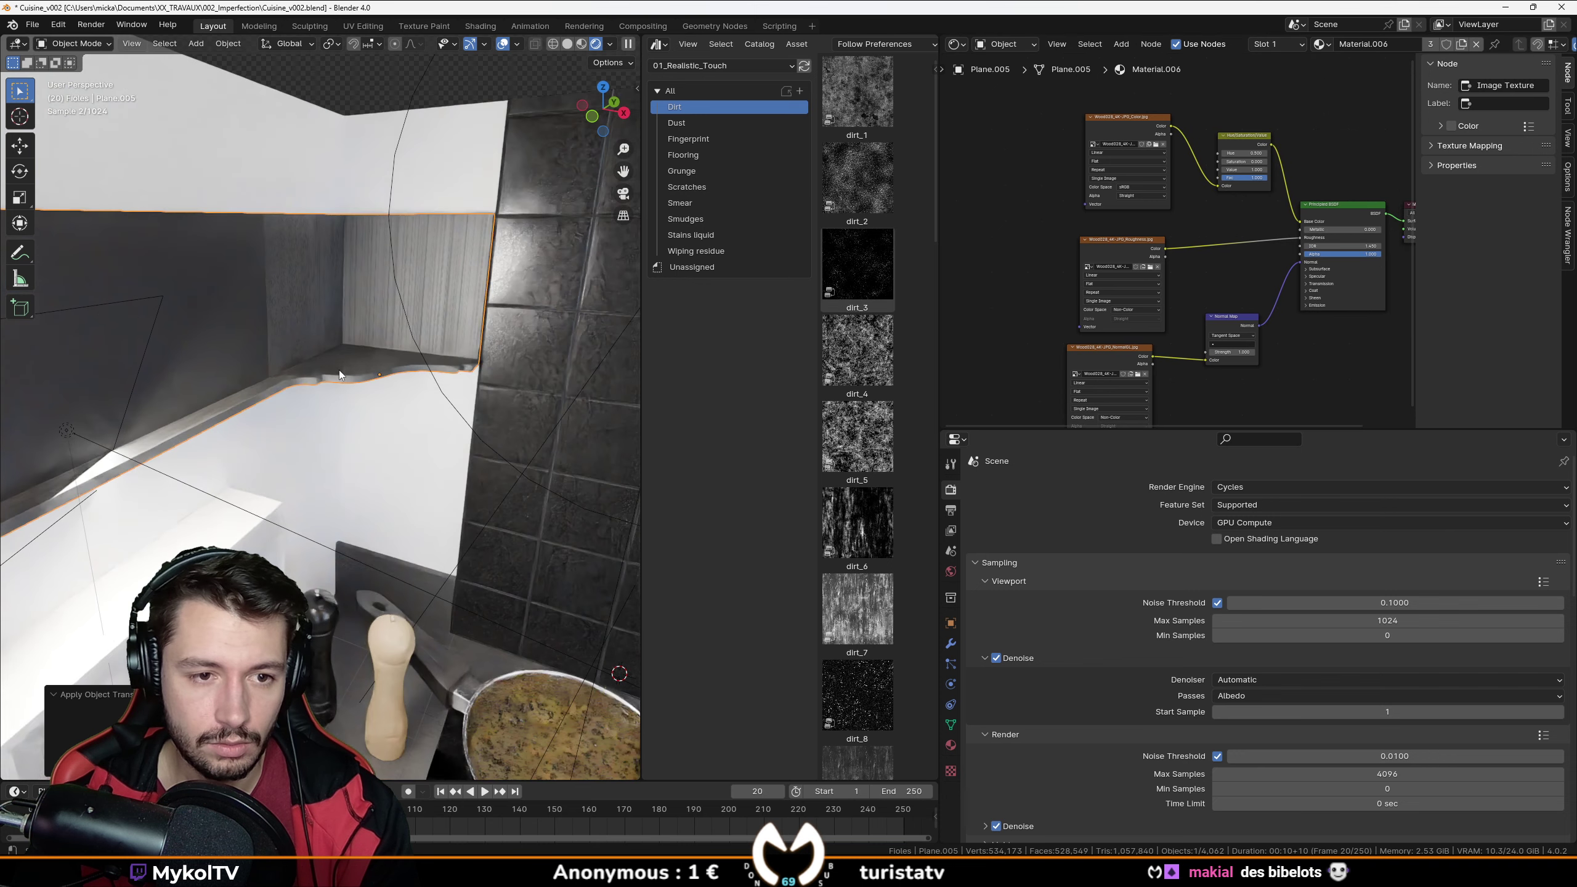
{"action": "key", "text": "Tab"}
{"action": "key", "text": "u"}
{"action": "left_click", "coordinate": [331, 370]}
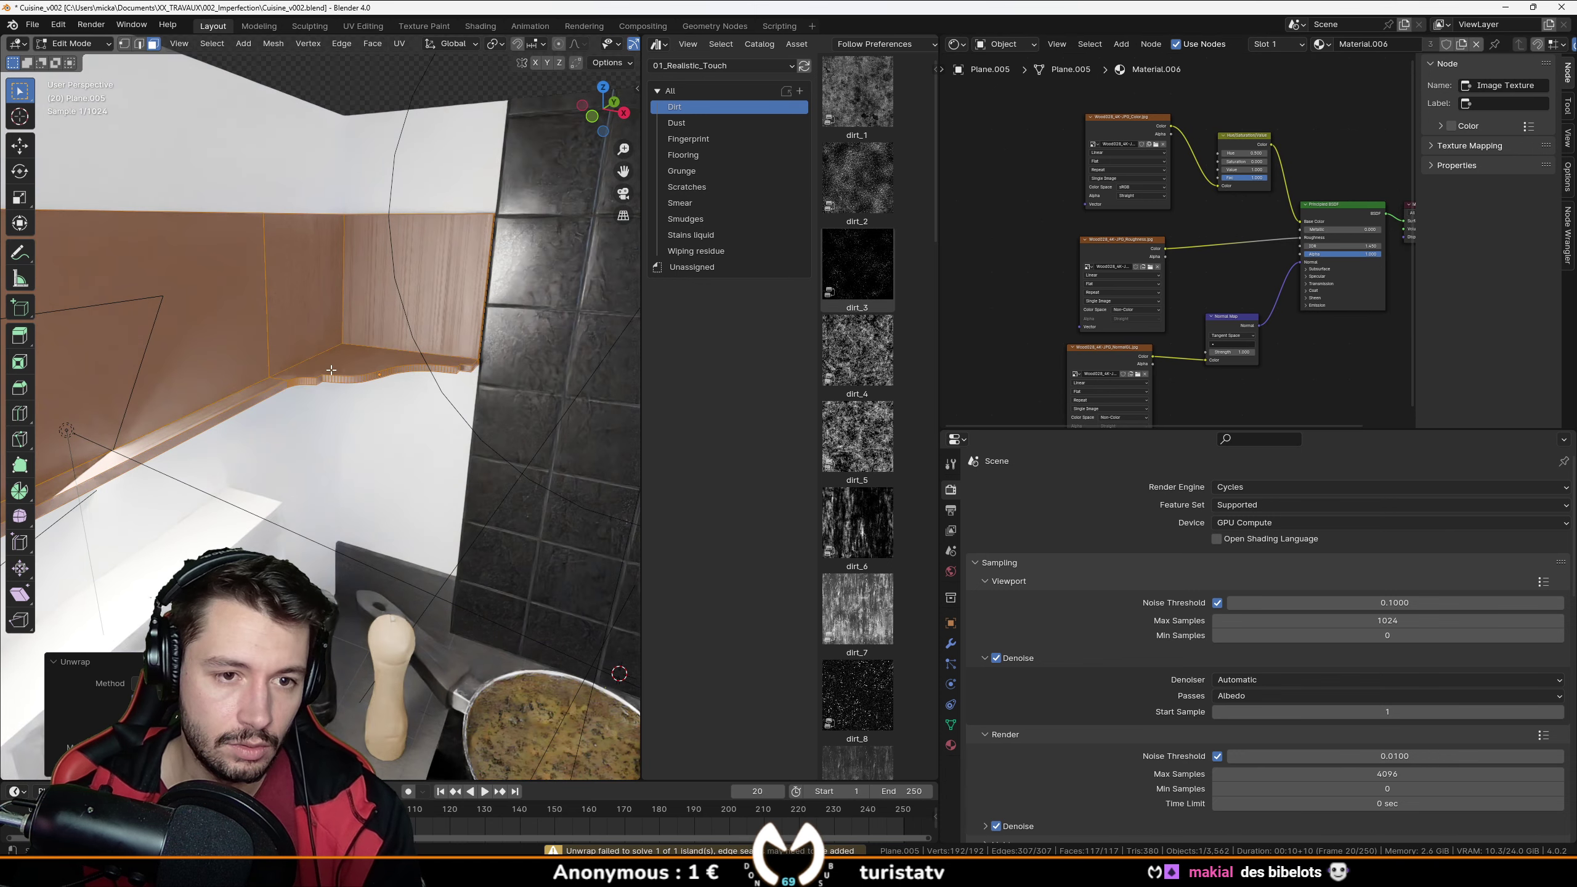
Mark the shelf's bottom edges as a UV seam and unwrap the whole mesh.
{"action": "left_click", "coordinate": [144, 46]}
{"action": "left_click", "coordinate": [261, 405], "text": "alt"}
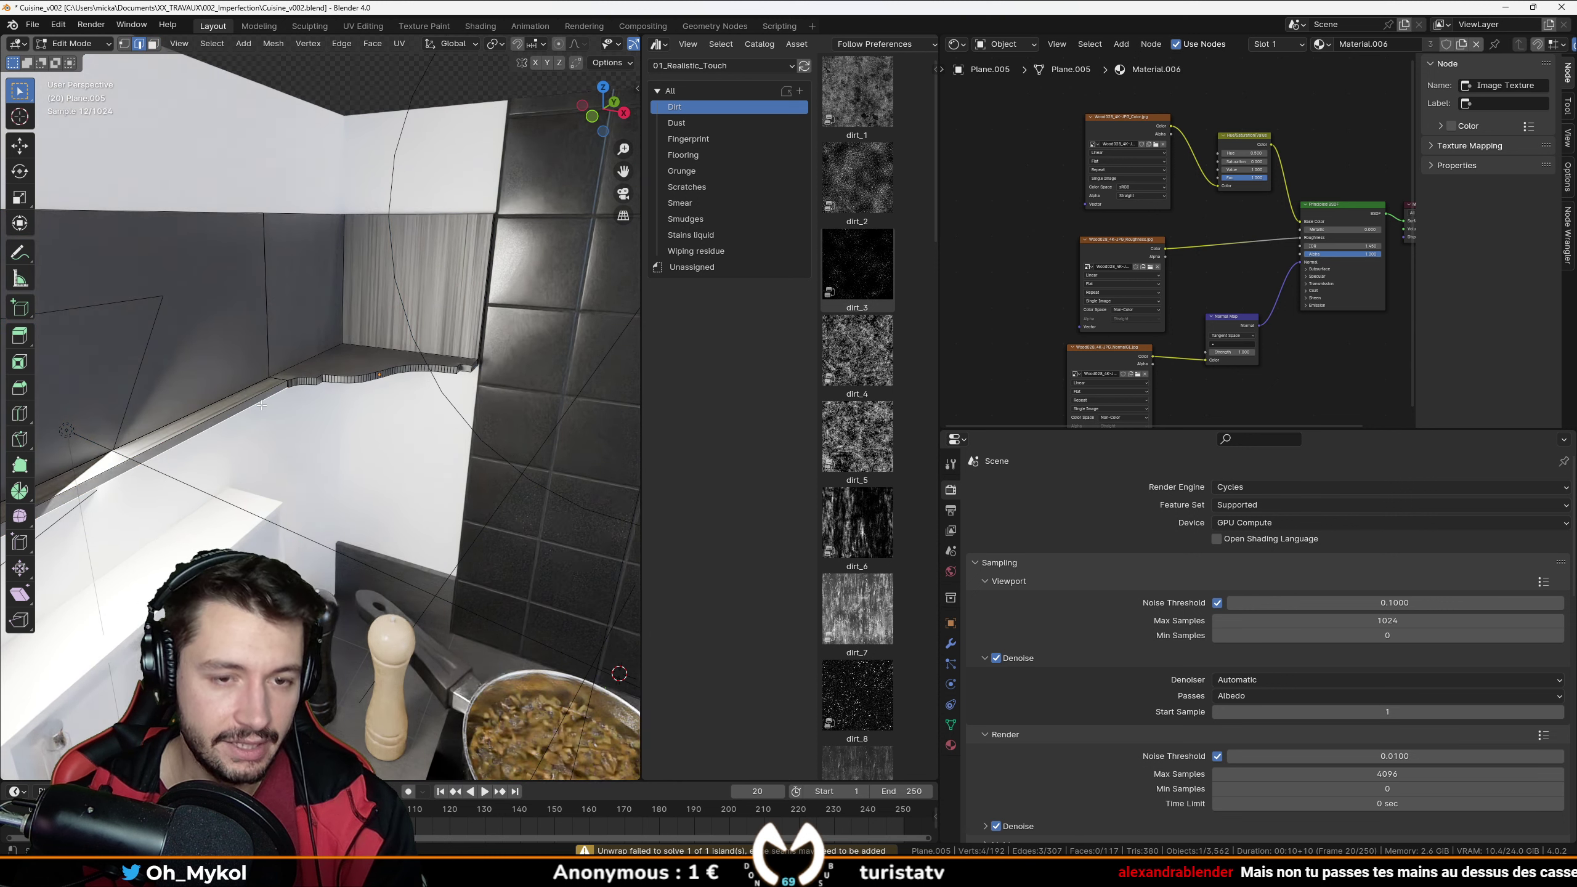
{"action": "right_click", "coordinate": [261, 405]}
{"action": "left_click", "coordinate": [261, 404]}
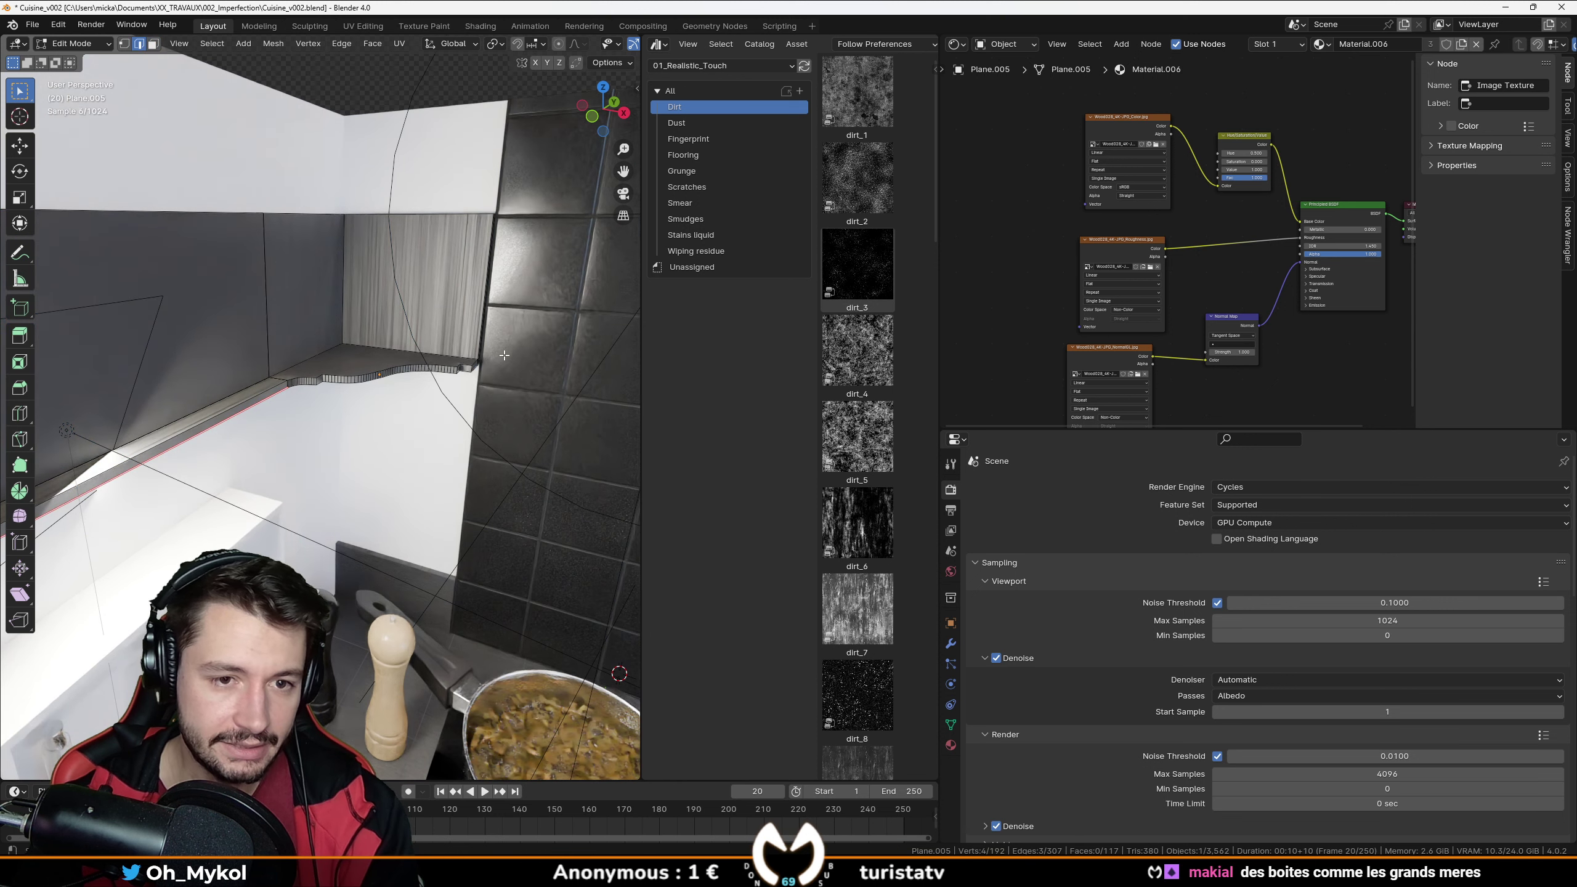
{"action": "left_click", "coordinate": [305, 388], "text": "alt"}
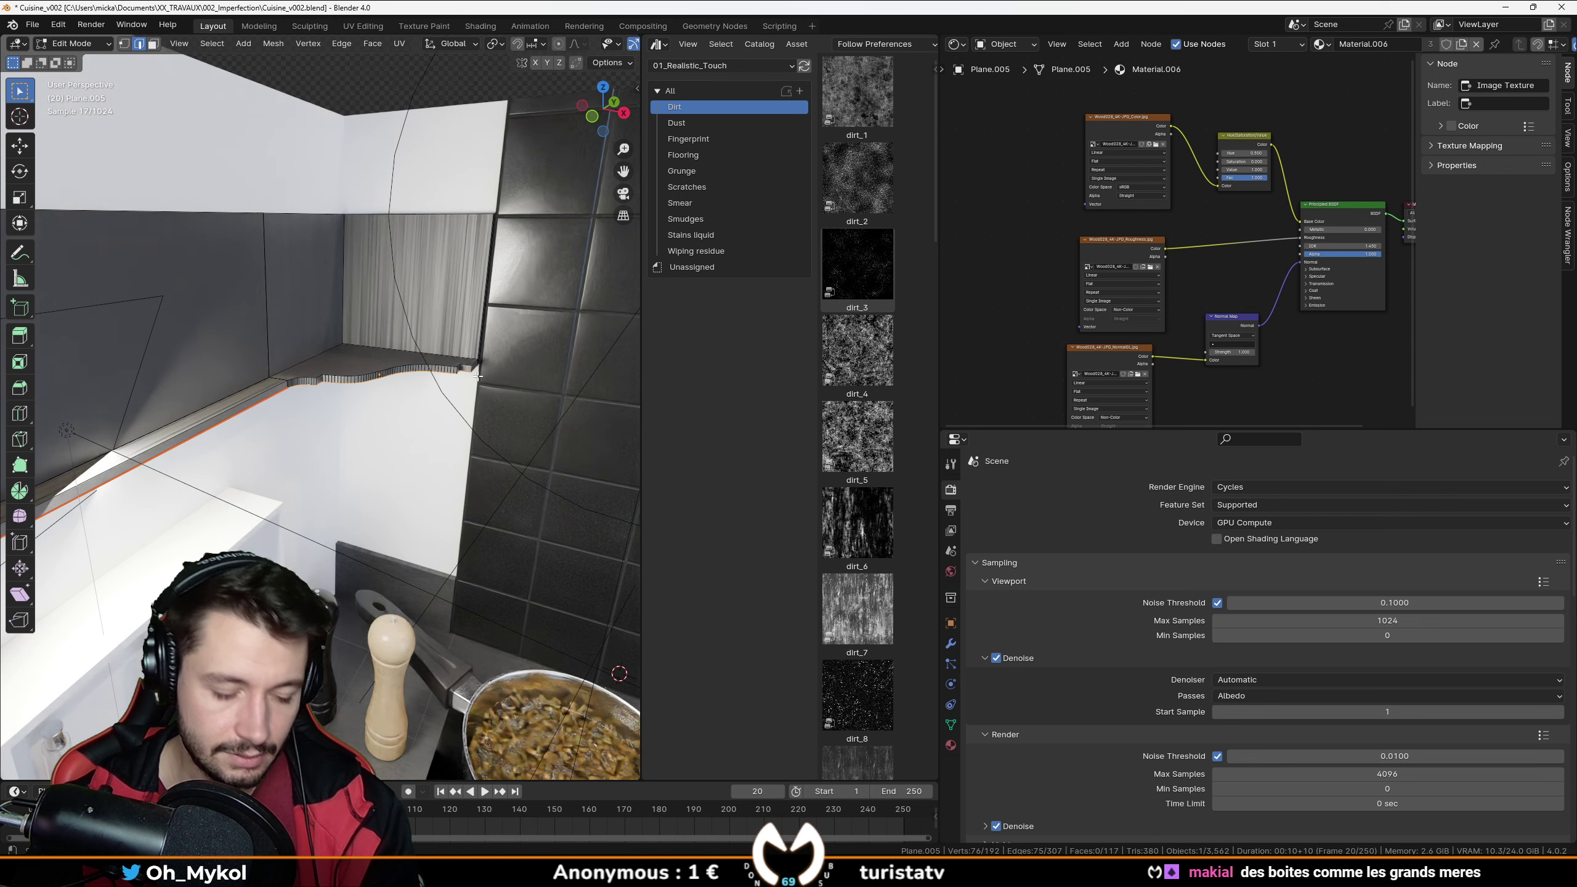
{"action": "middle_click_drag", "start_coordinate": [478, 376], "coordinate": [443, 405]}
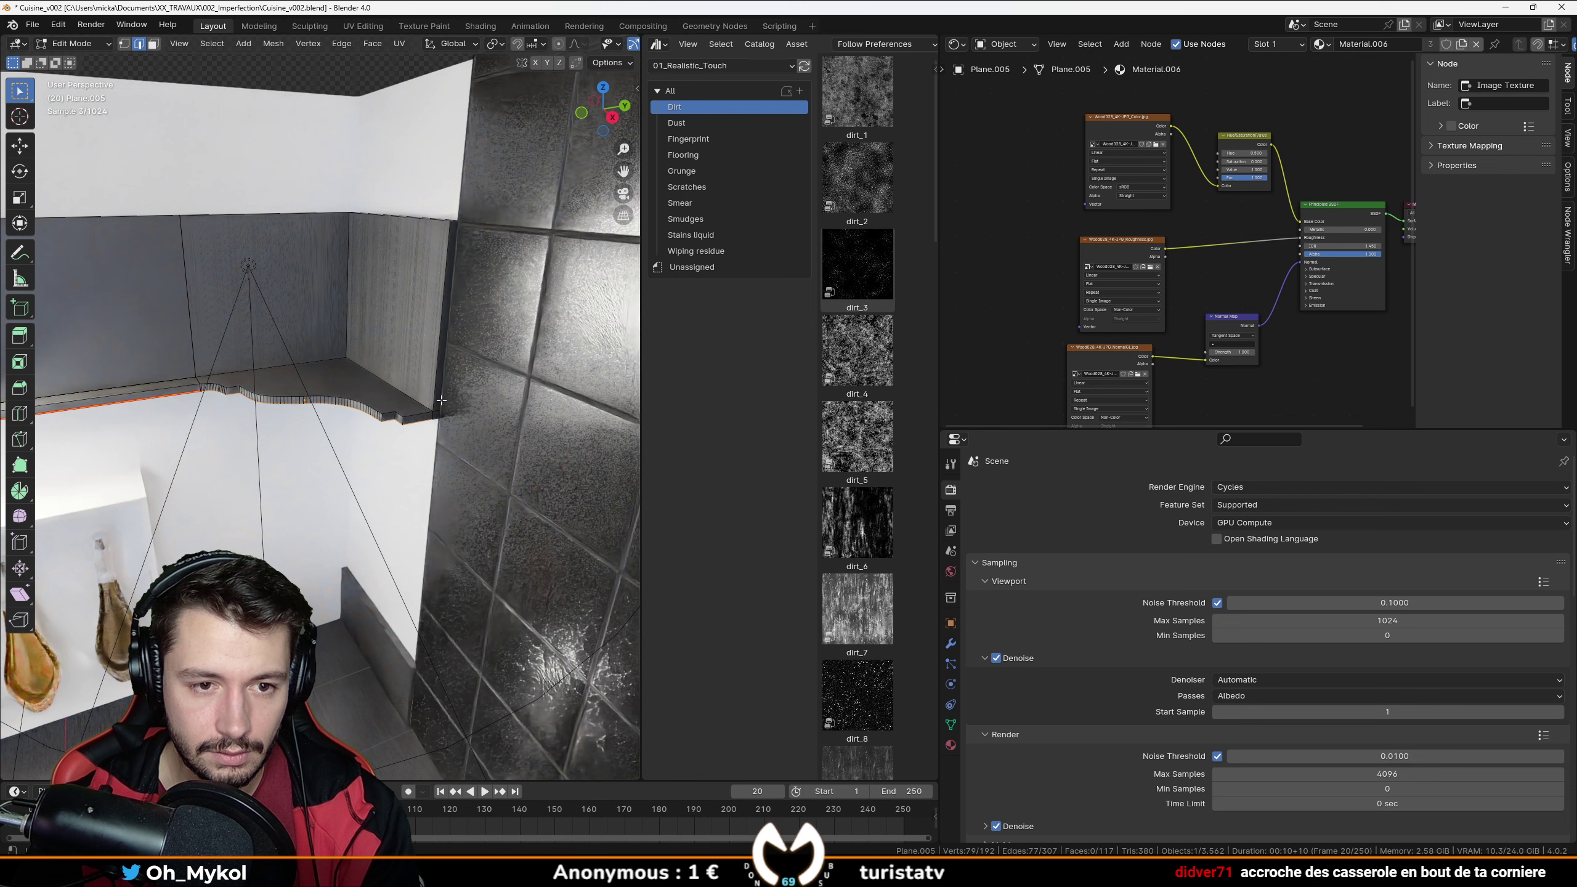
{"action": "scroll", "coordinate": [459, 443], "scroll_direction": "up", "scroll_amount": 6}
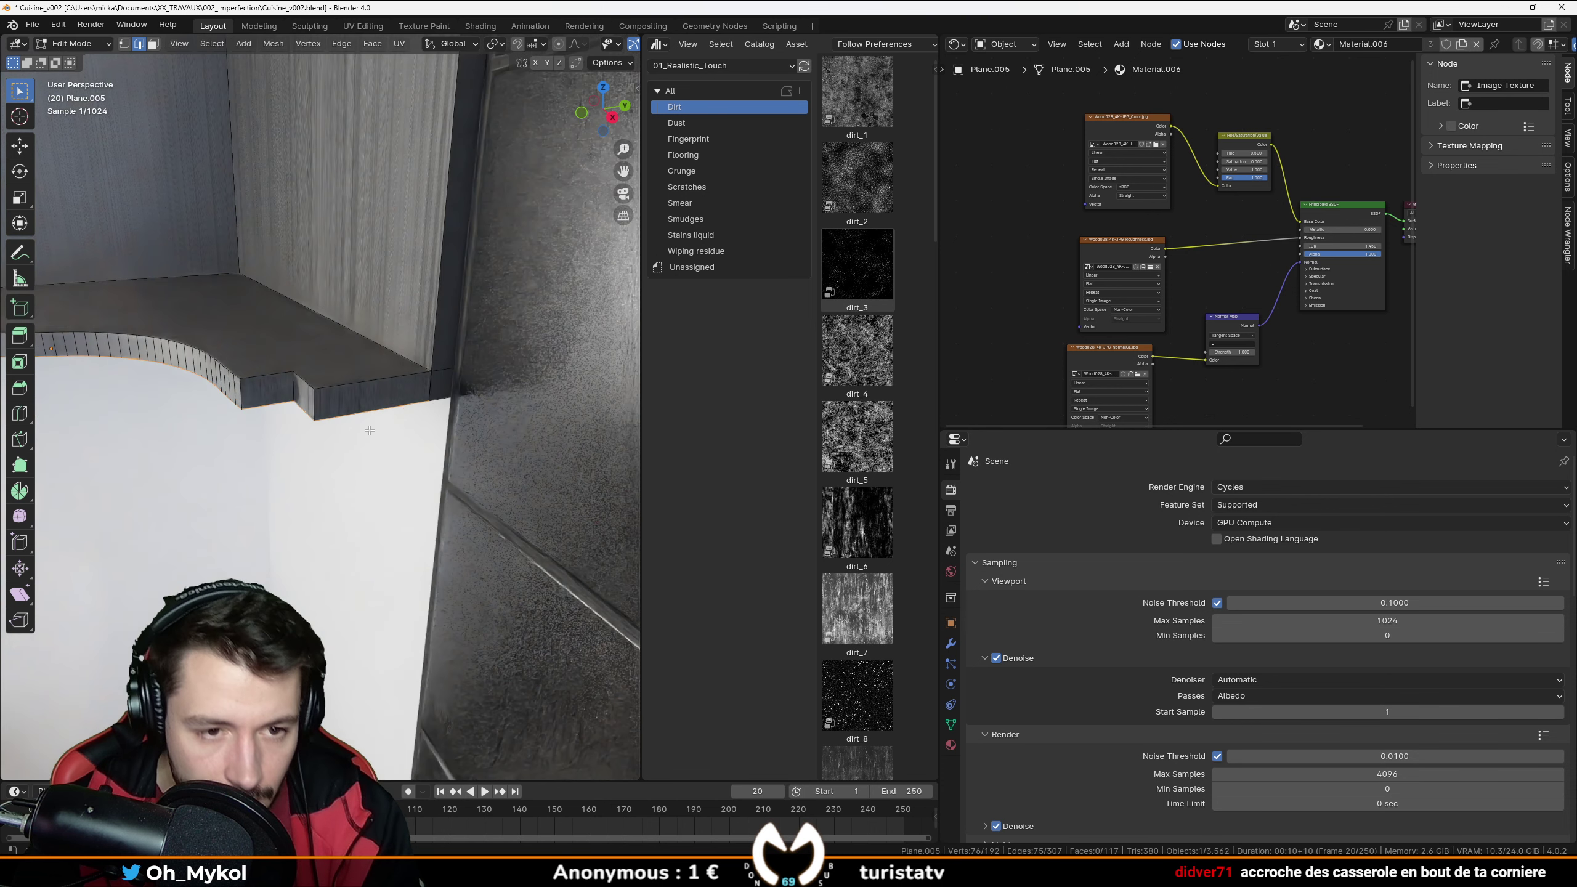
{"action": "key", "text": "ctrl+e"}
{"action": "left_click", "coordinate": [436, 403]}
{"action": "key", "text": "a"}
{"action": "key", "text": "u"}
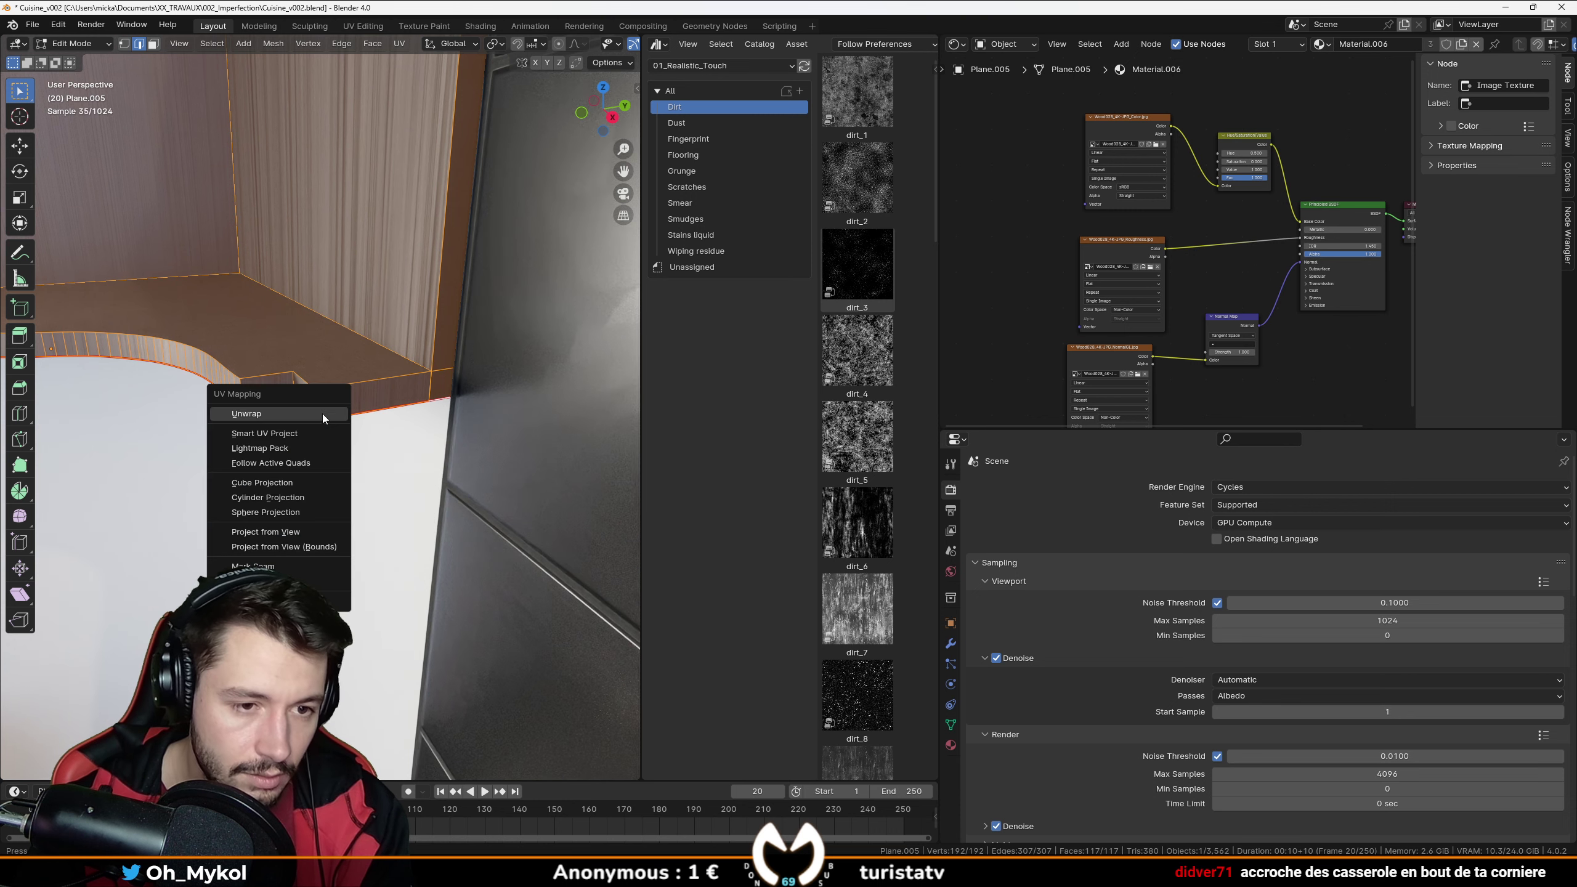
{"action": "left_click", "coordinate": [322, 414]}
{"action": "middle_click_drag", "start_coordinate": [322, 414], "coordinate": [460, 373]}
{"action": "scroll", "coordinate": [298, 565], "scroll_direction": "up", "scroll_amount": 3}
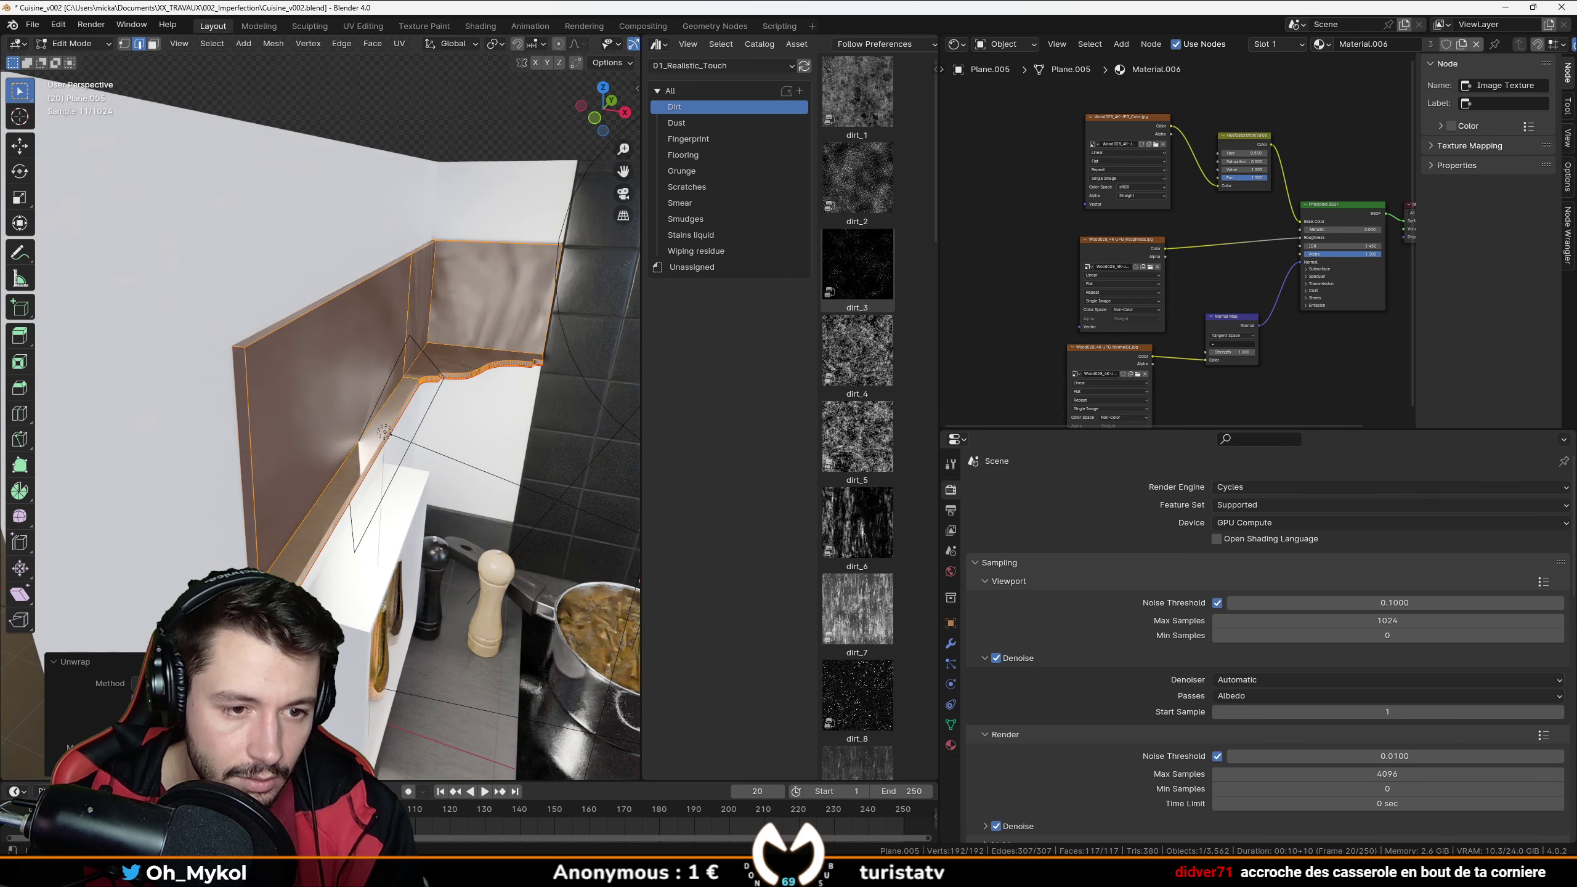
Mark the panel's lower edge loop as a seam, re-unwrap, and return to Object Mode.
{"action": "left_click", "coordinate": [478, 372]}
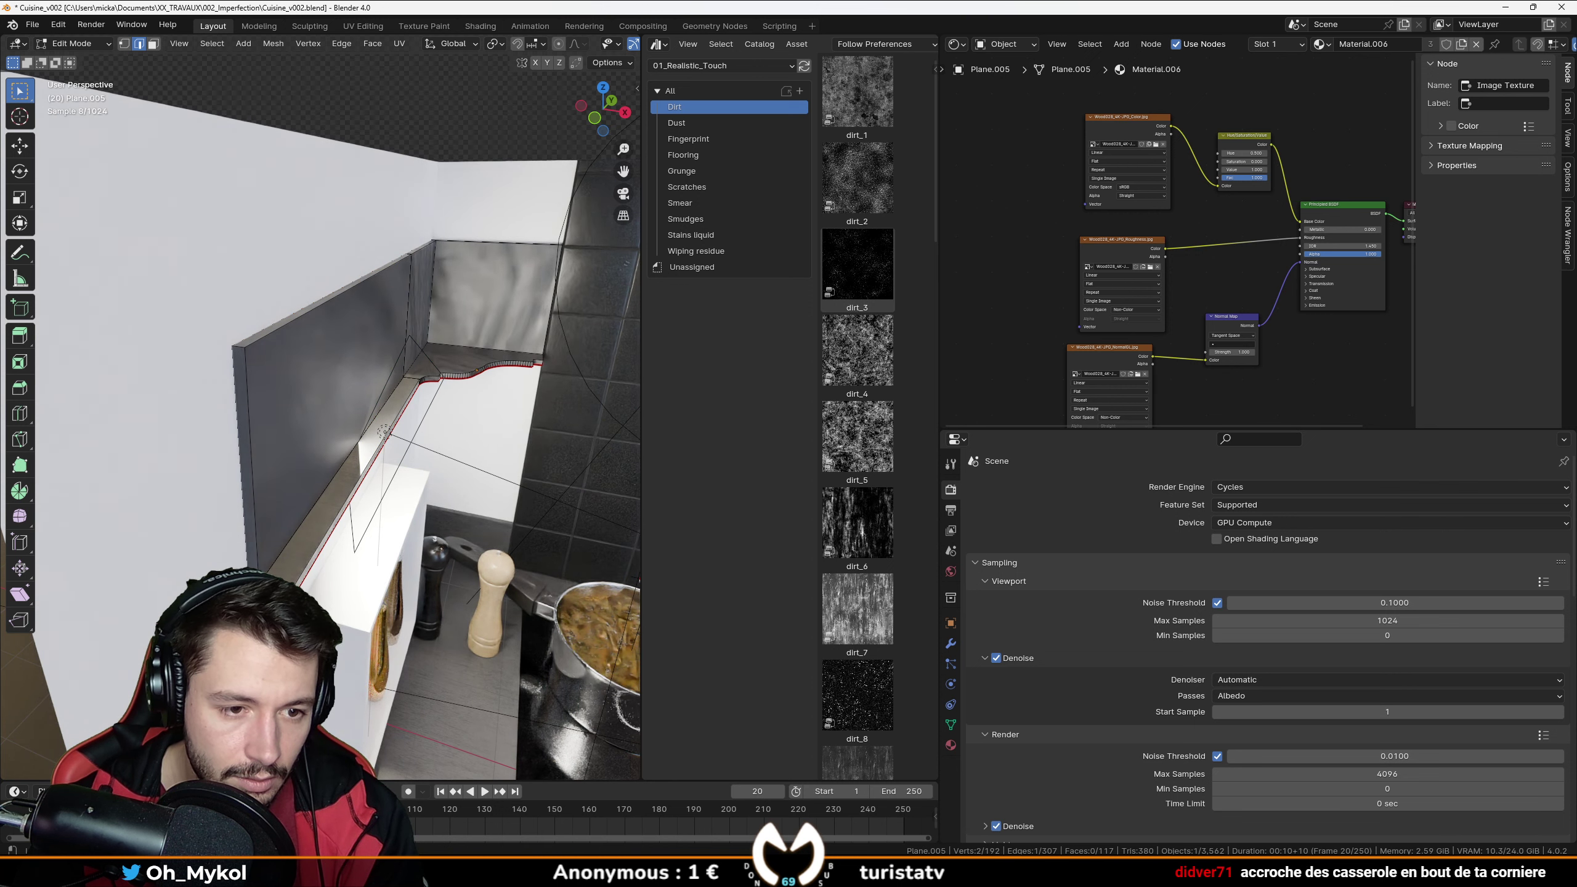
{"action": "left_click", "coordinate": [326, 481], "text": "shift"}
{"action": "middle_click_drag", "start_coordinate": [326, 482], "coordinate": [401, 466]}
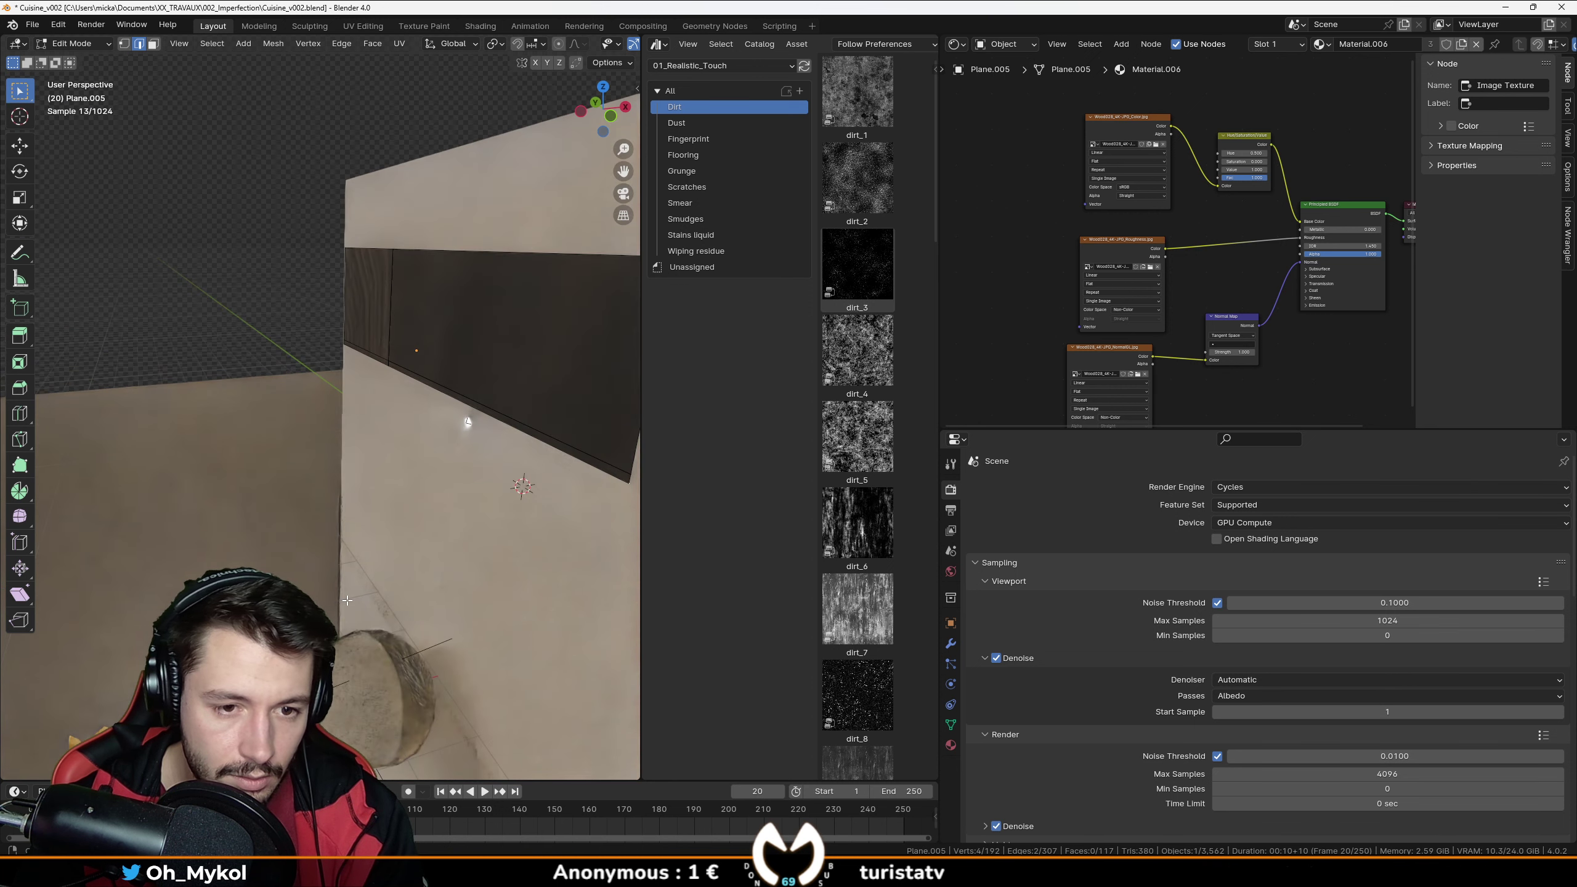
{"action": "left_click", "coordinate": [608, 475], "text": "alt+shift"}
{"action": "key", "text": "ctrl+e"}
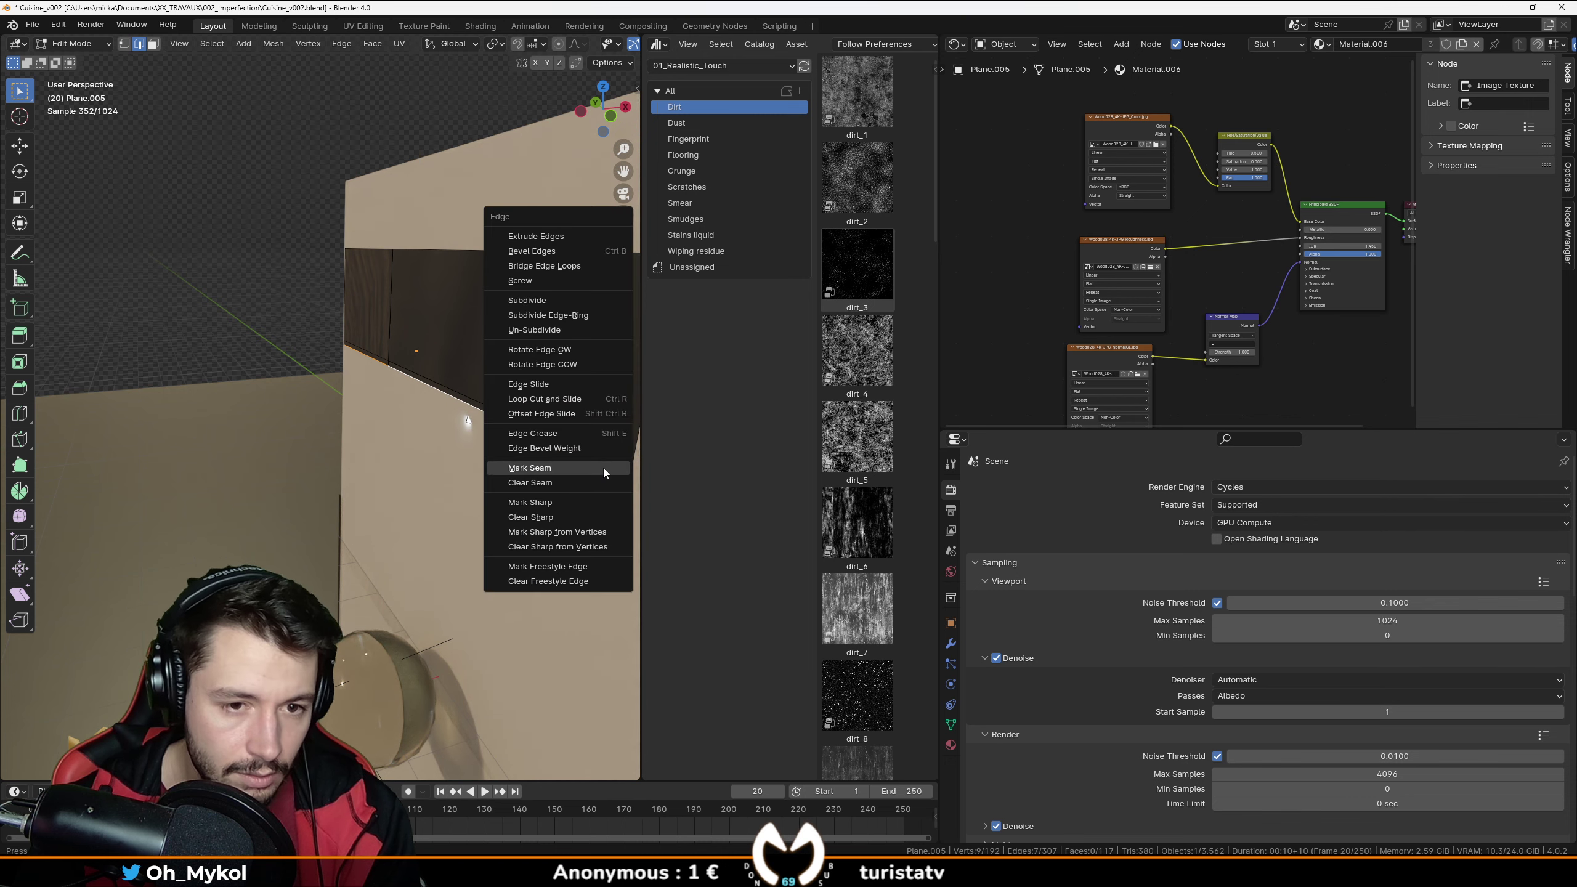
{"action": "left_click", "coordinate": [604, 468]}
{"action": "key", "text": "a"}
{"action": "key", "text": "u"}
{"action": "left_click", "coordinate": [601, 467]}
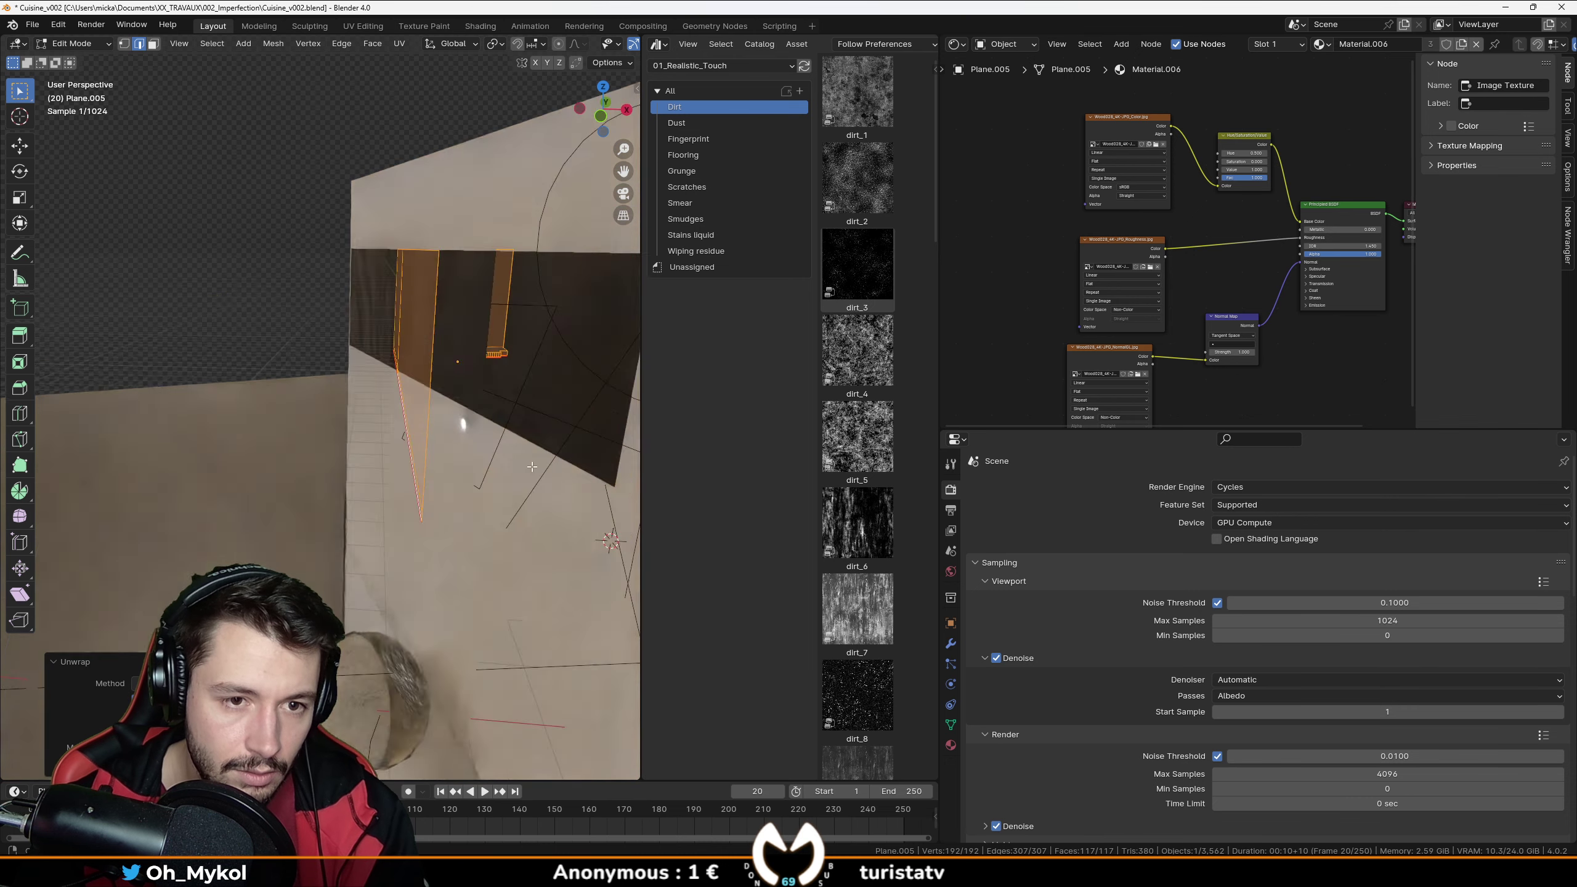
{"action": "middle_click_drag", "start_coordinate": [532, 467], "coordinate": [399, 465]}
{"action": "key", "text": "Tab"}
{"action": "scroll", "coordinate": [410, 442], "scroll_direction": "up", "scroll_amount": 2}
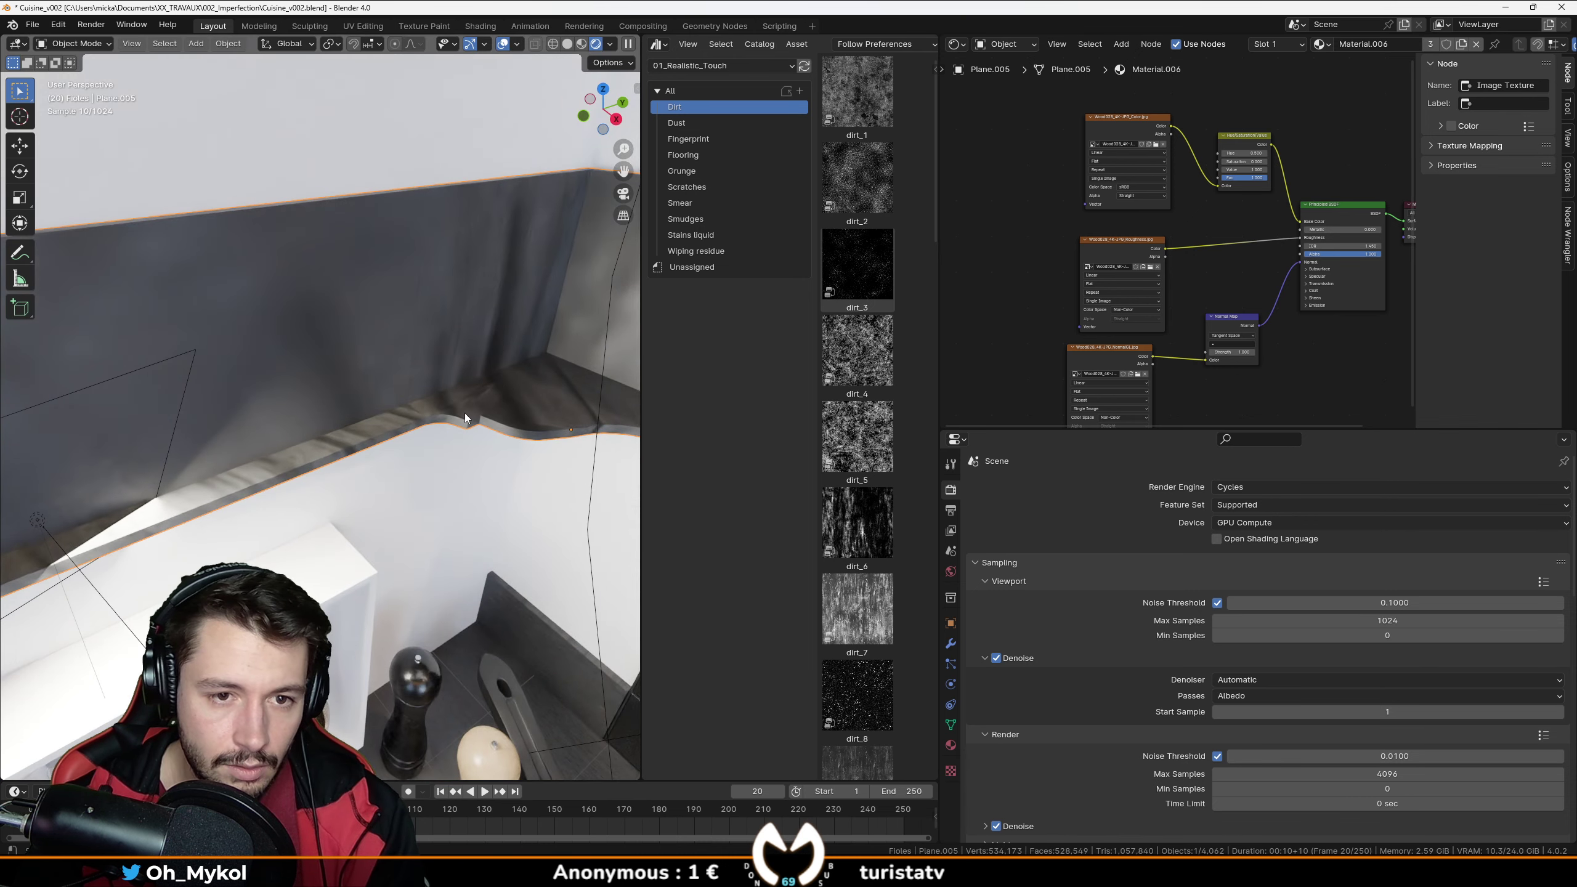
Isolate the wall panel in local view and re-unwrap it with Smart UV Project.
{"action": "key", "text": "KP_Divide"}
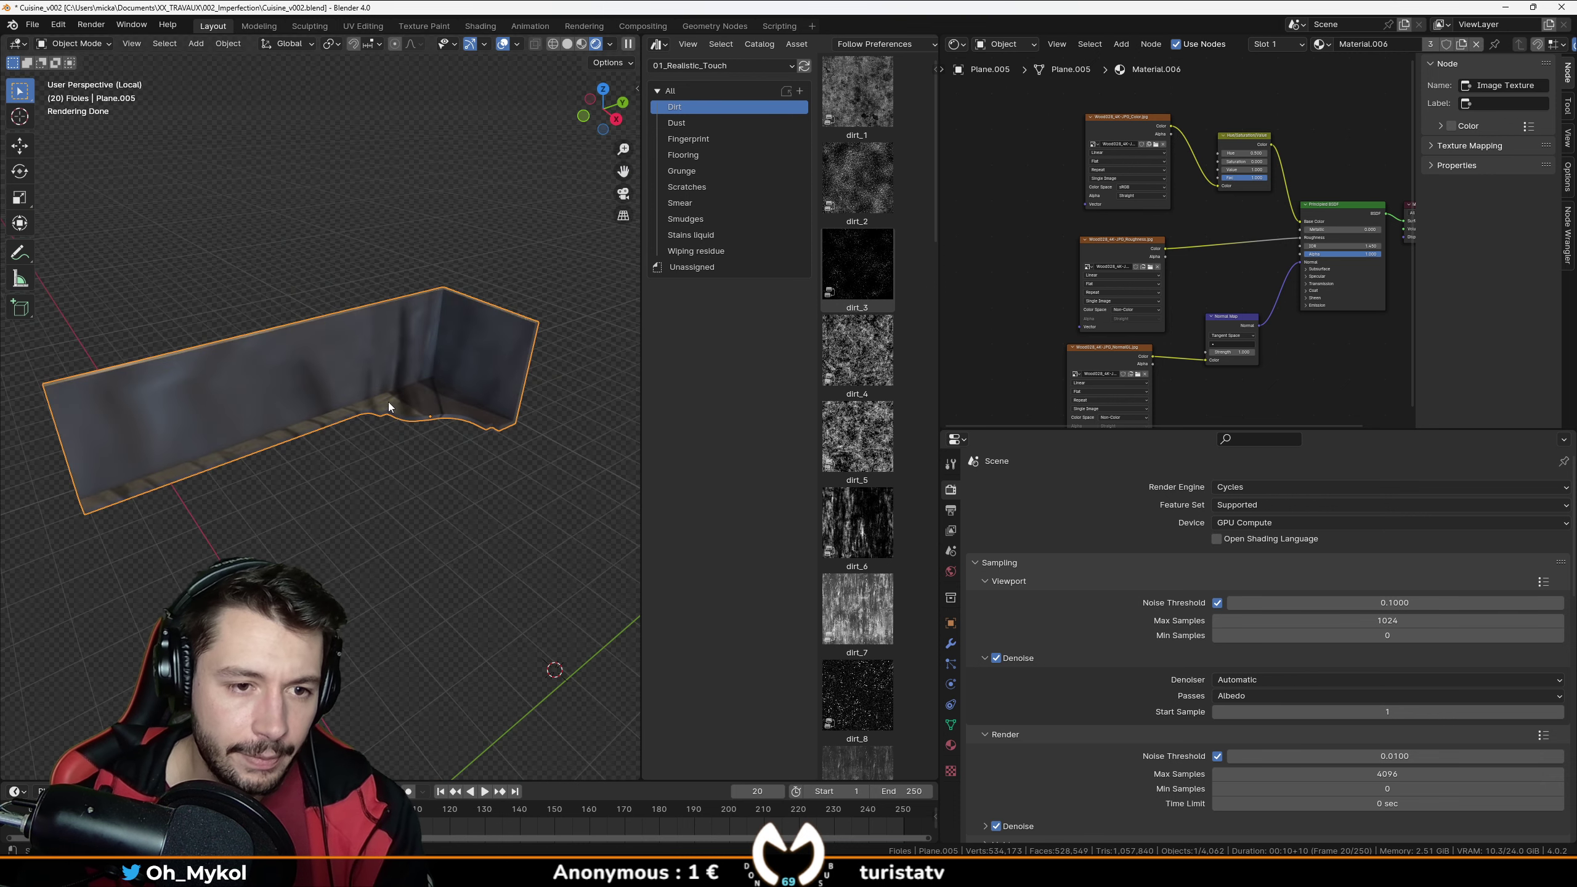
{"action": "key", "text": "Tab"}
{"action": "key", "text": "u"}
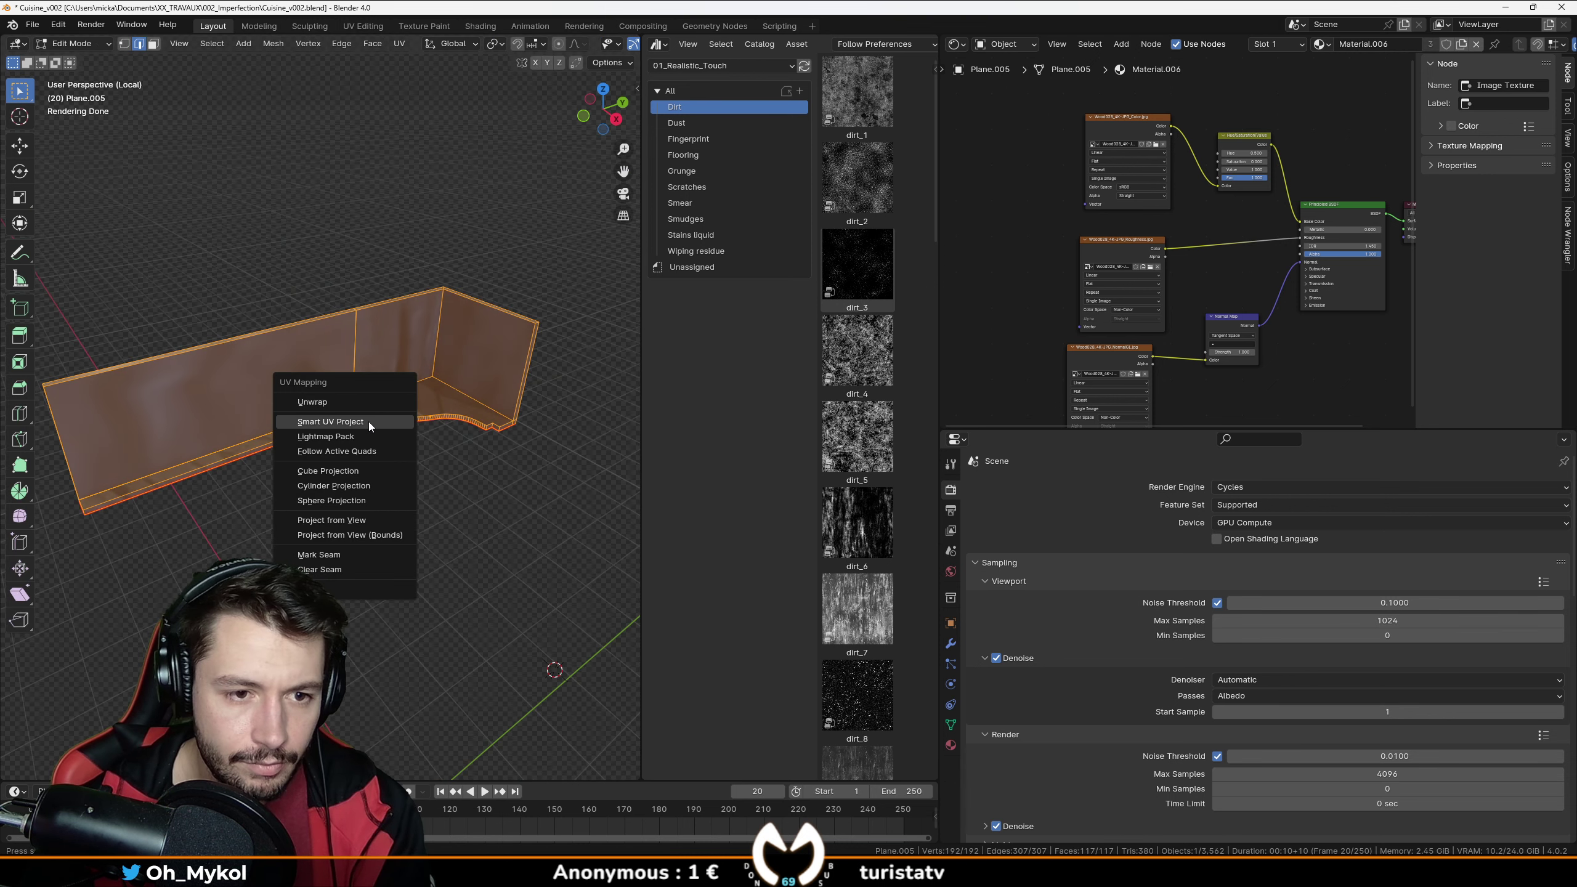
{"action": "left_click", "coordinate": [368, 422]}
{"action": "left_click", "coordinate": [388, 560]}
{"action": "key", "text": "Tab"}
{"action": "scroll", "coordinate": [385, 424], "scroll_direction": "up", "scroll_amount": 5}
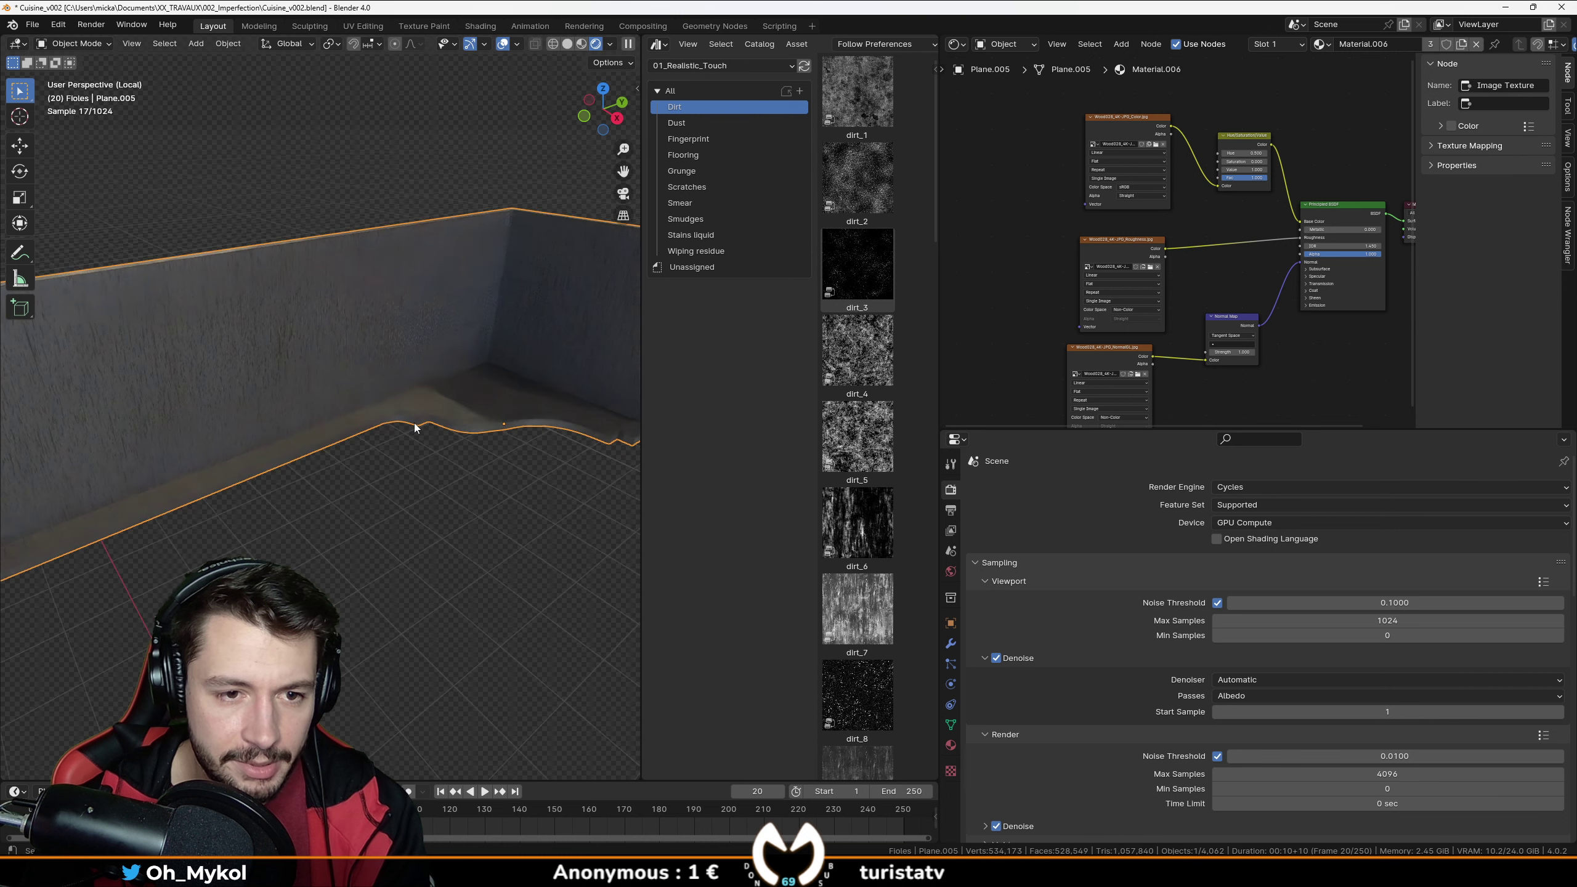
Inspect the texture along the ledge and wall corner, then re-enter Edit Mode.
{"action": "middle_click_drag", "start_coordinate": [457, 410], "coordinate": [149, 544]}
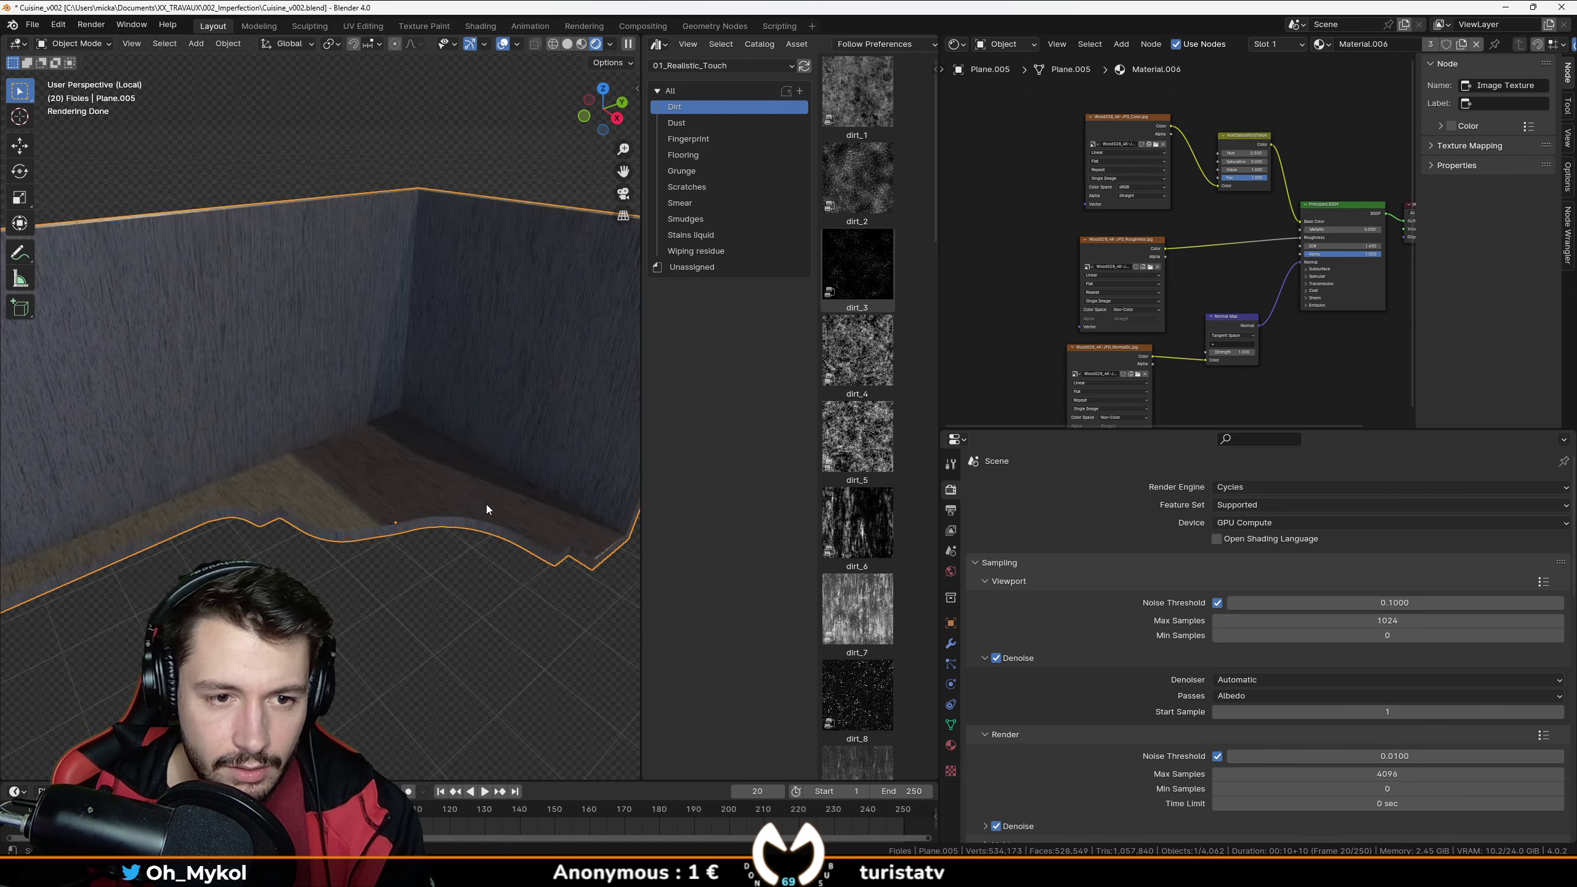
{"action": "middle_click_drag", "start_coordinate": [485, 505], "coordinate": [305, 513]}
{"action": "scroll", "coordinate": [329, 539], "scroll_direction": "down", "scroll_amount": 8}
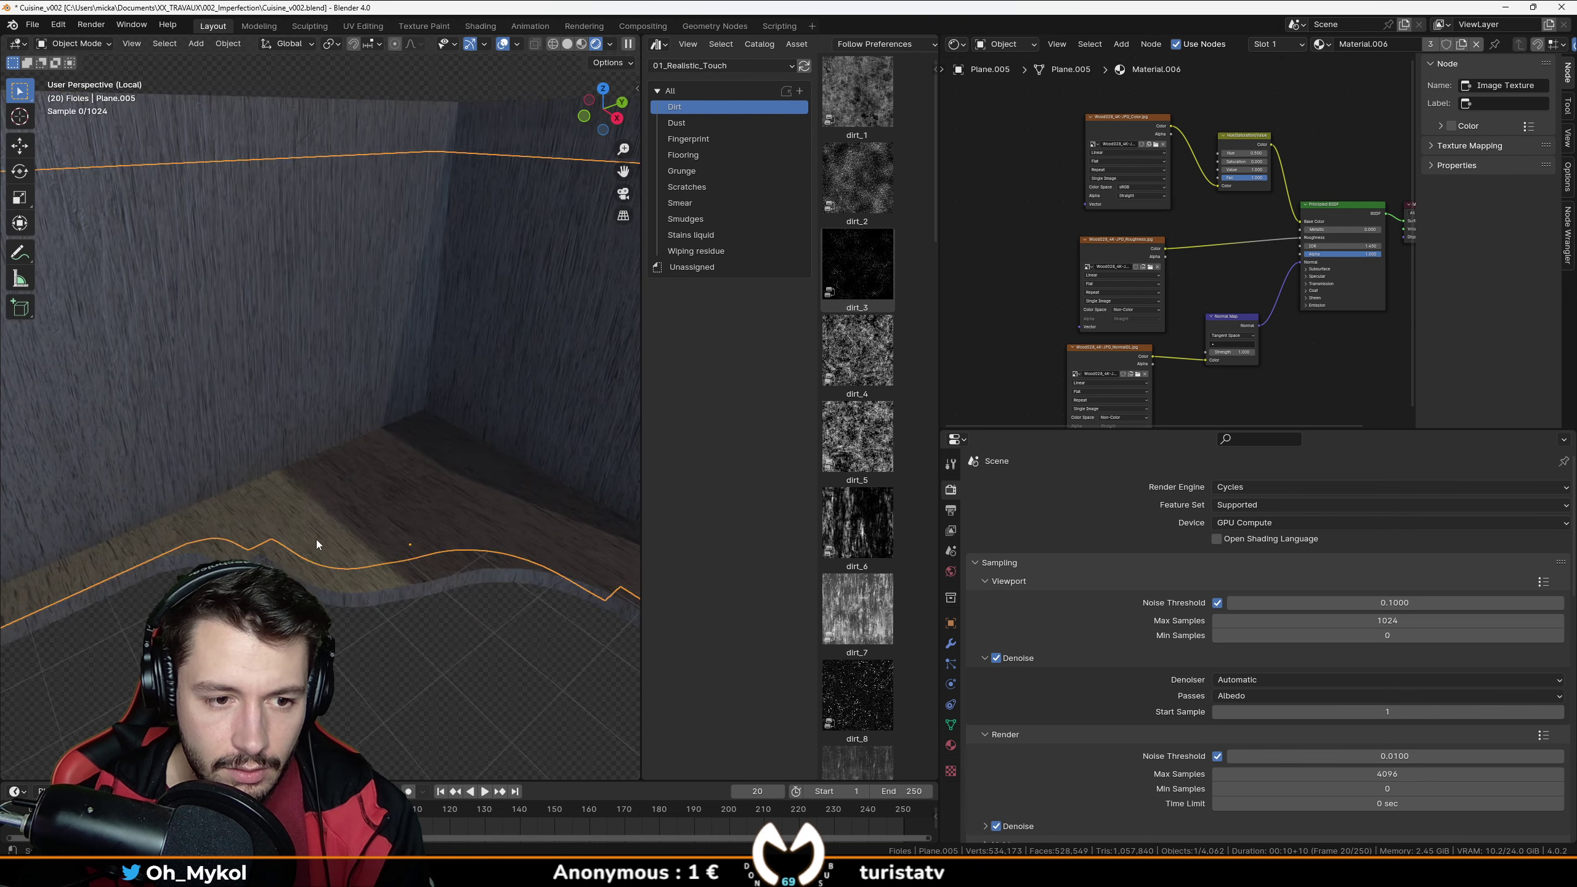
{"action": "middle_click_drag", "start_coordinate": [273, 482], "coordinate": [348, 455]}
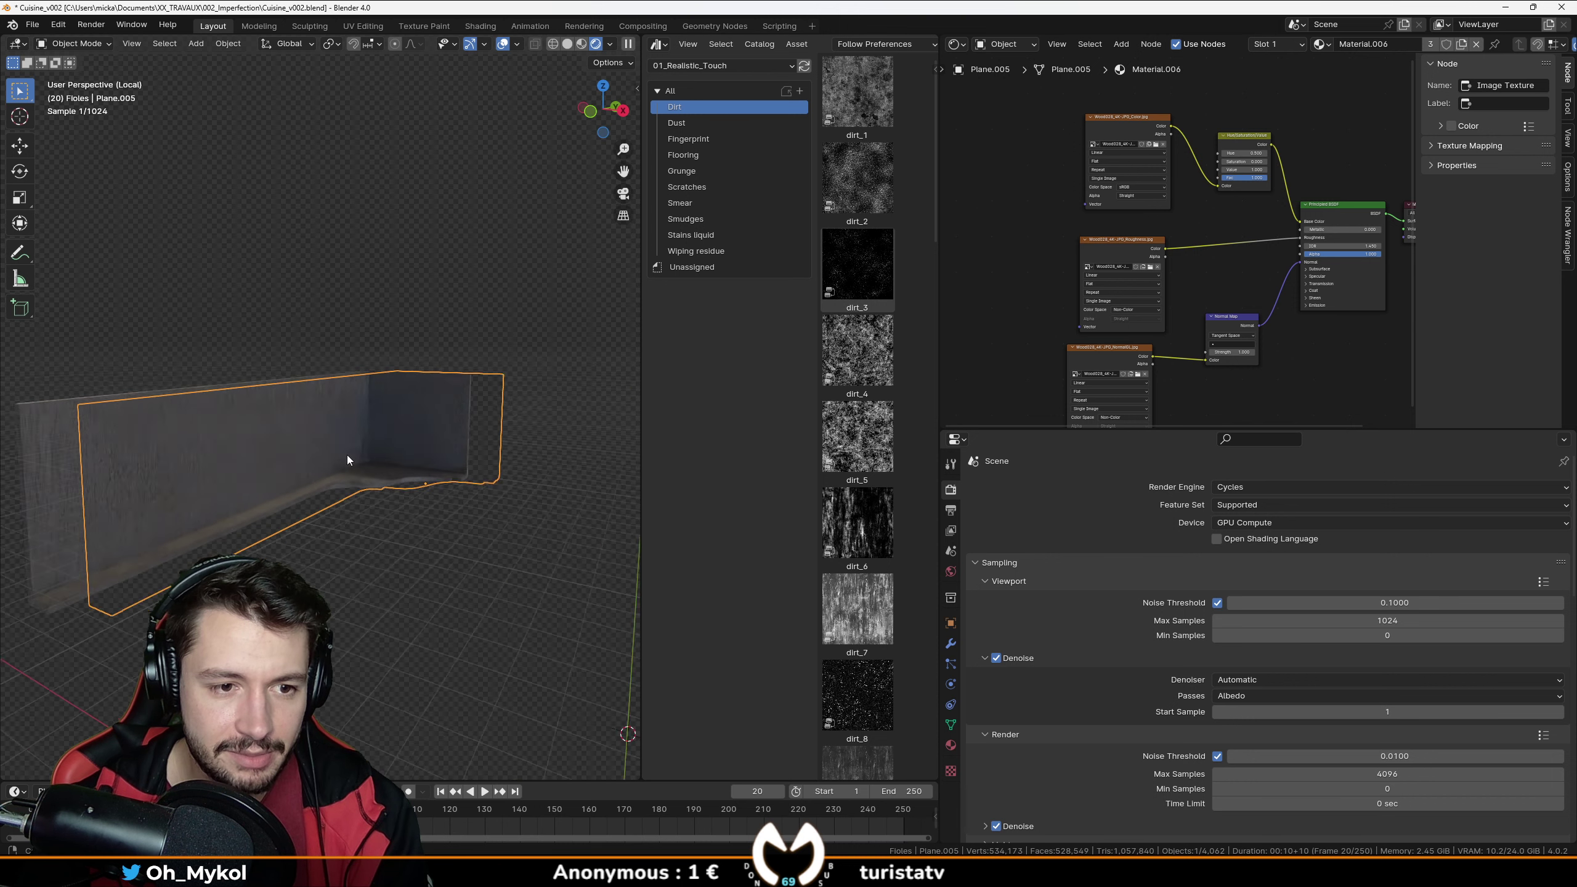
{"action": "scroll", "coordinate": [358, 530], "scroll_direction": "up", "scroll_amount": 6}
{"action": "key", "text": "Tab"}
{"action": "left_click", "coordinate": [956, 44]}
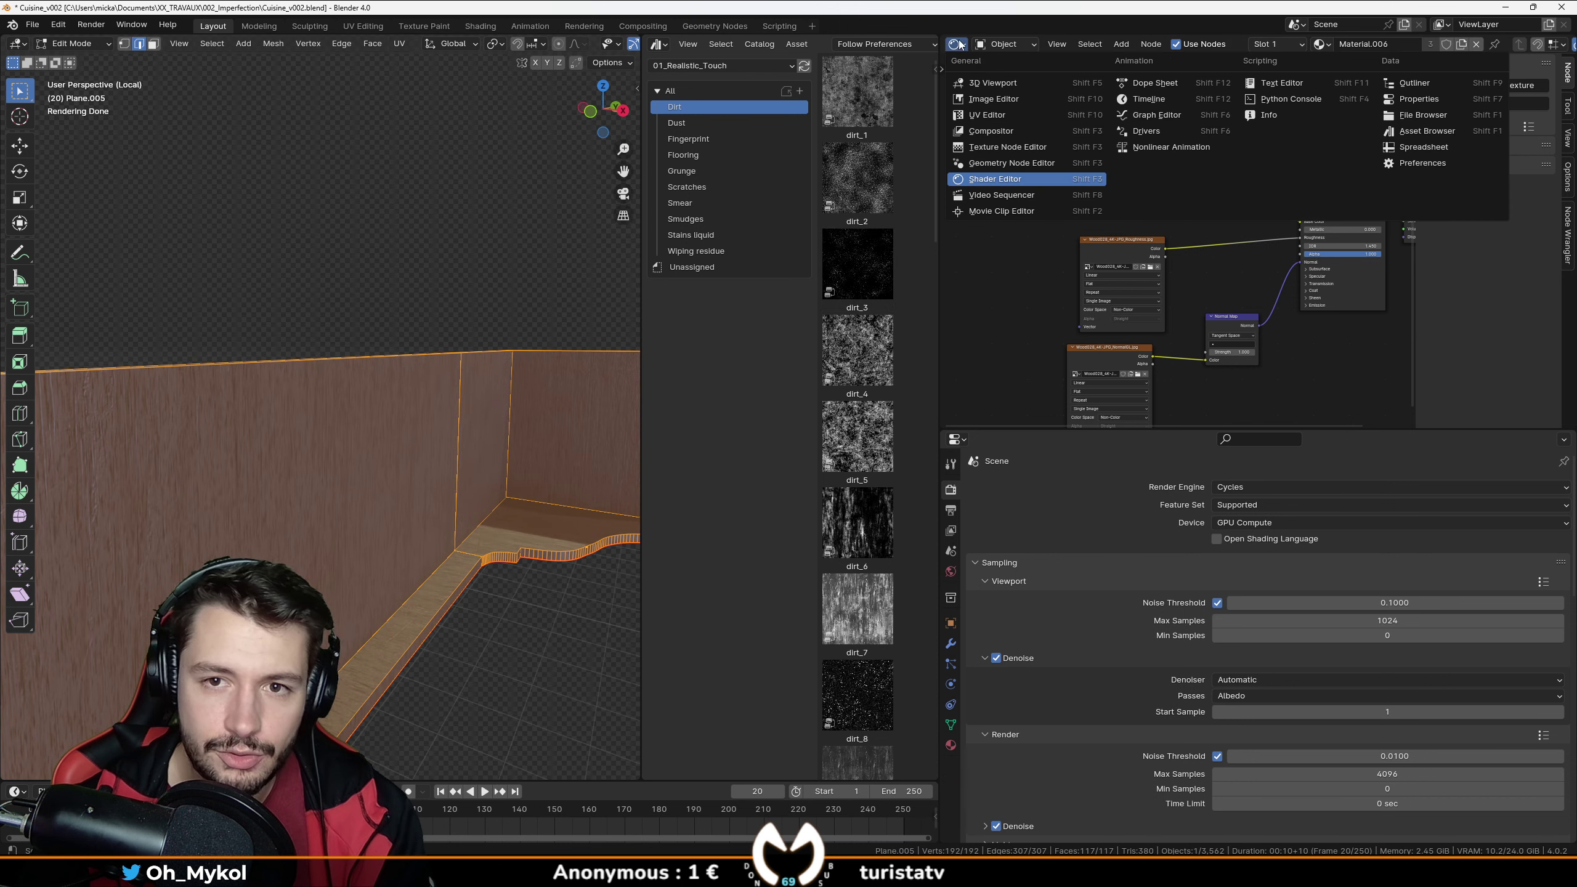
Show the UV Editor and scale the panel's UVs up about 2x.
{"action": "left_click", "coordinate": [1008, 113]}
{"action": "key", "text": "Tab"}
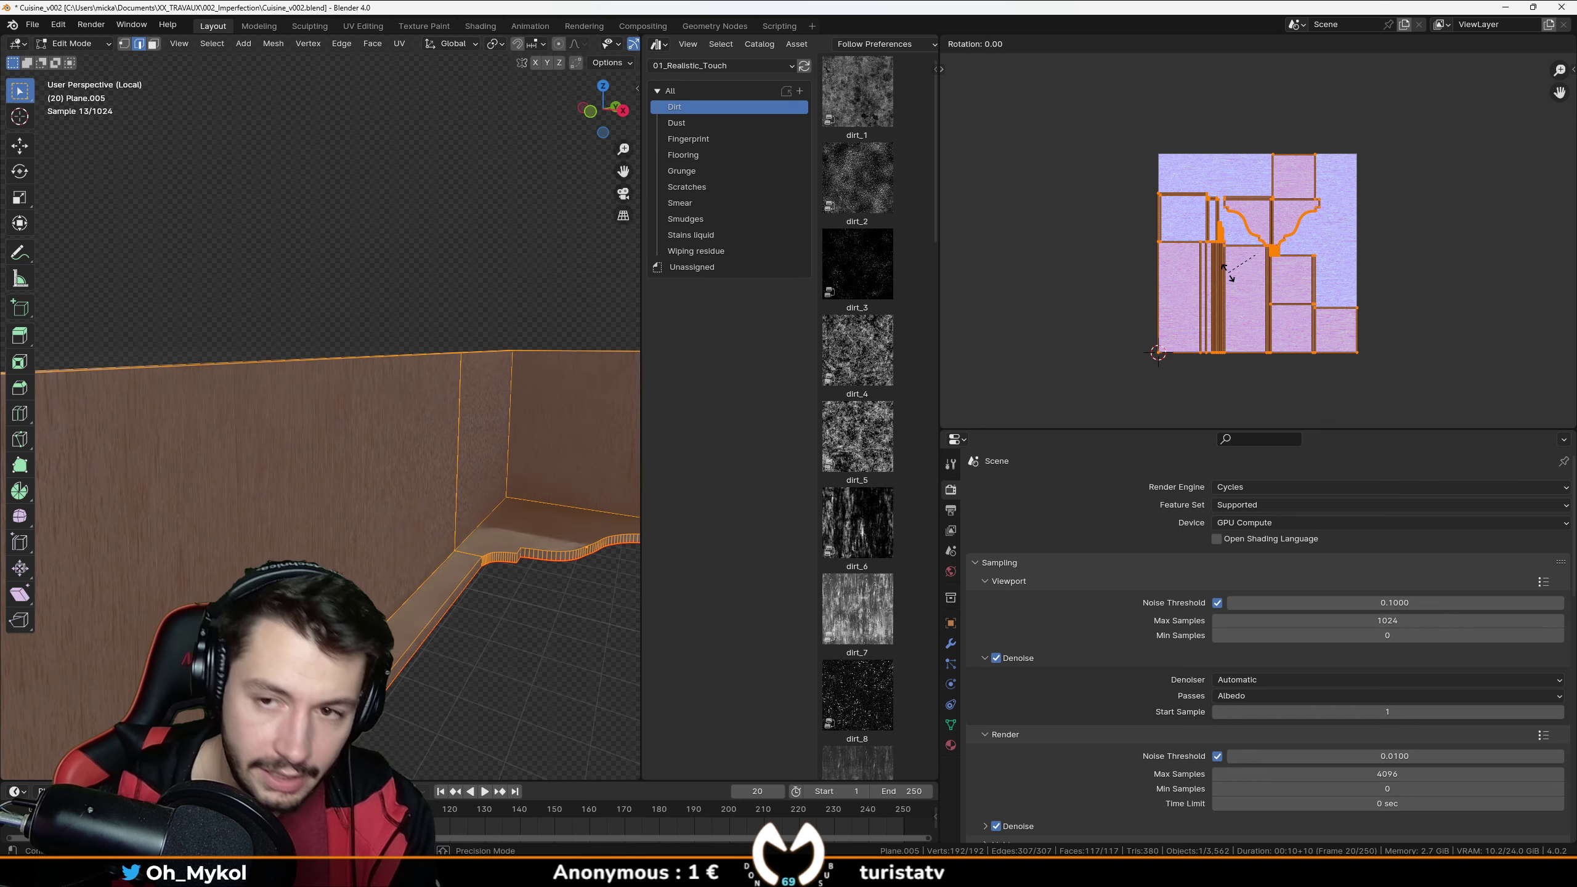
{"action": "scroll", "coordinate": [416, 436], "scroll_direction": "down", "scroll_amount": 5}
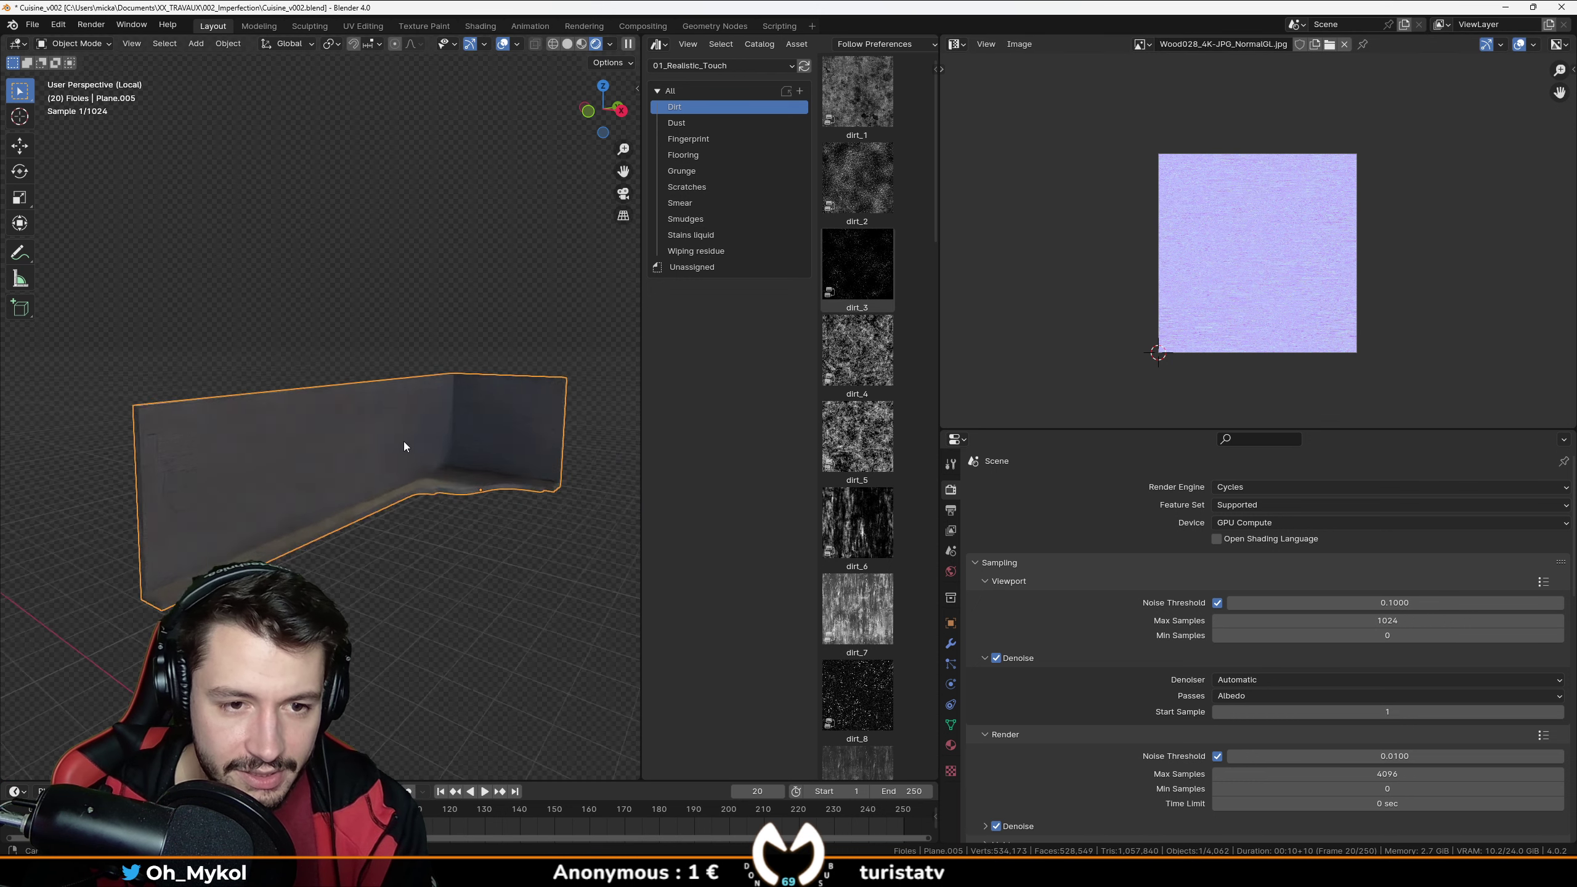
{"action": "scroll", "coordinate": [404, 441], "scroll_direction": "up", "scroll_amount": 5}
{"action": "scroll", "coordinate": [429, 444], "scroll_direction": "up", "scroll_amount": 3}
{"action": "key", "text": "Tab"}
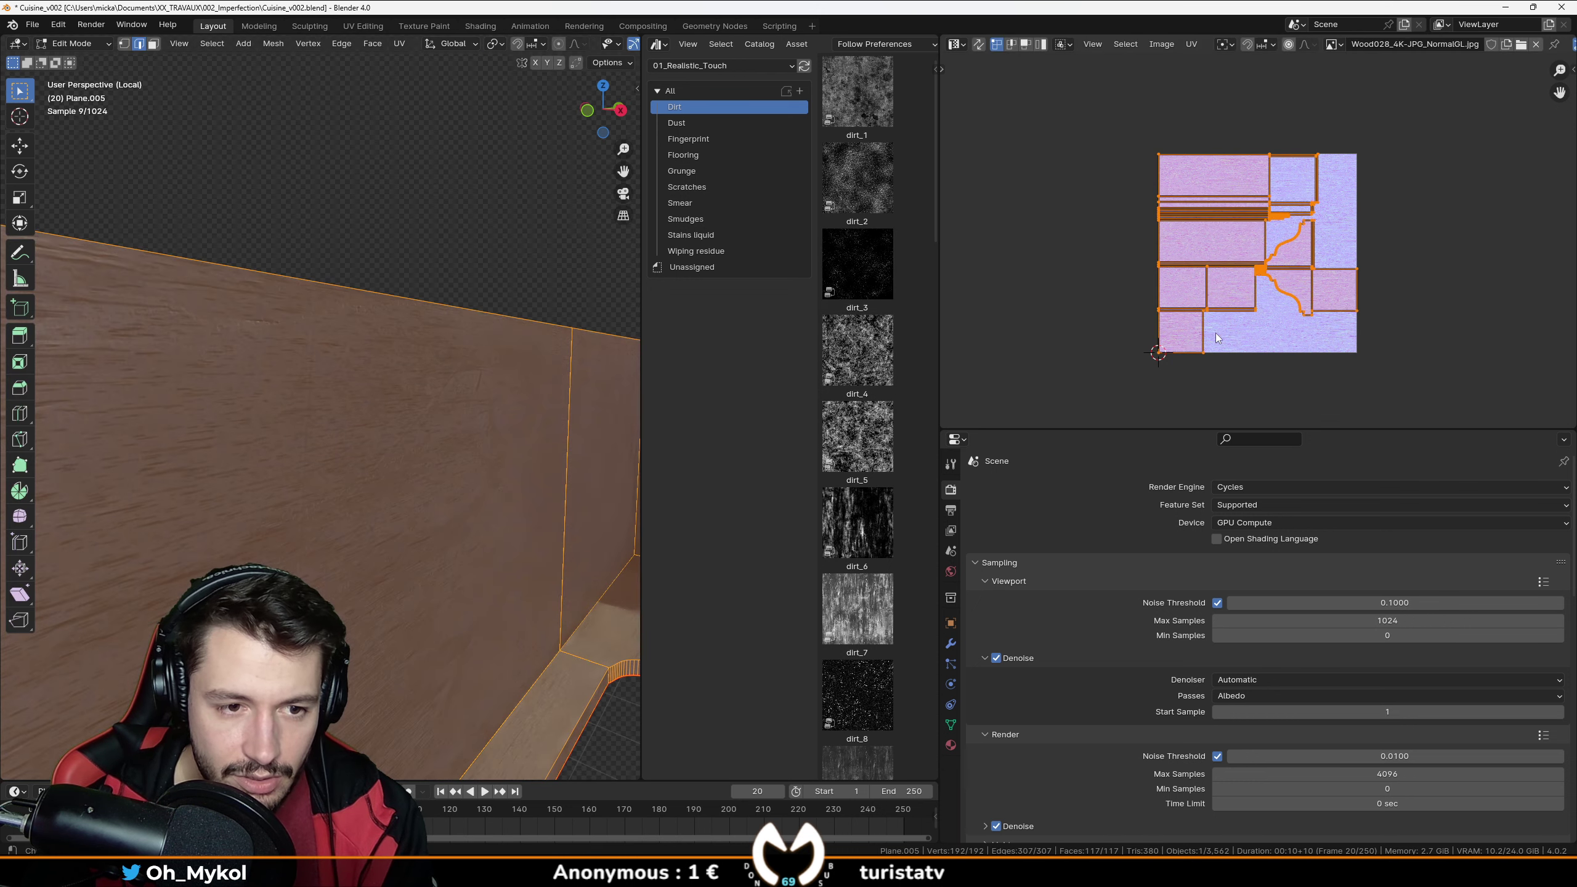
{"action": "key", "text": "s"}
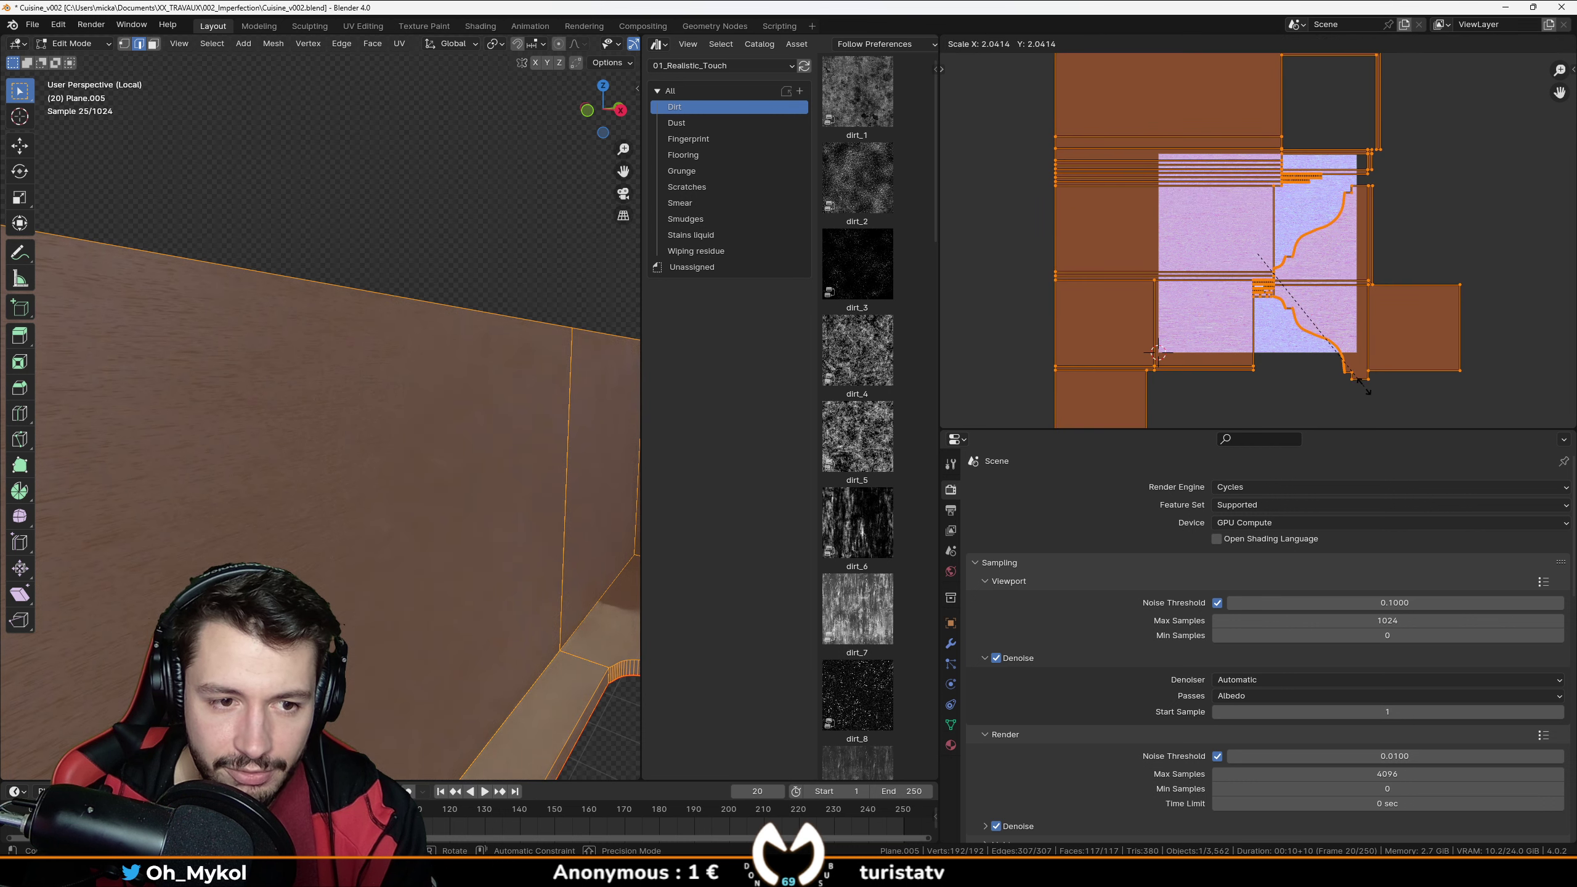
{"action": "left_click", "coordinate": [1359, 378]}
{"action": "key", "text": "Tab"}
Exit local view to show the whole kitchen and select the wall panel.
{"action": "scroll", "coordinate": [463, 590], "scroll_direction": "down", "scroll_amount": 5}
{"action": "scroll", "coordinate": [426, 567], "scroll_direction": "down", "scroll_amount": 4}
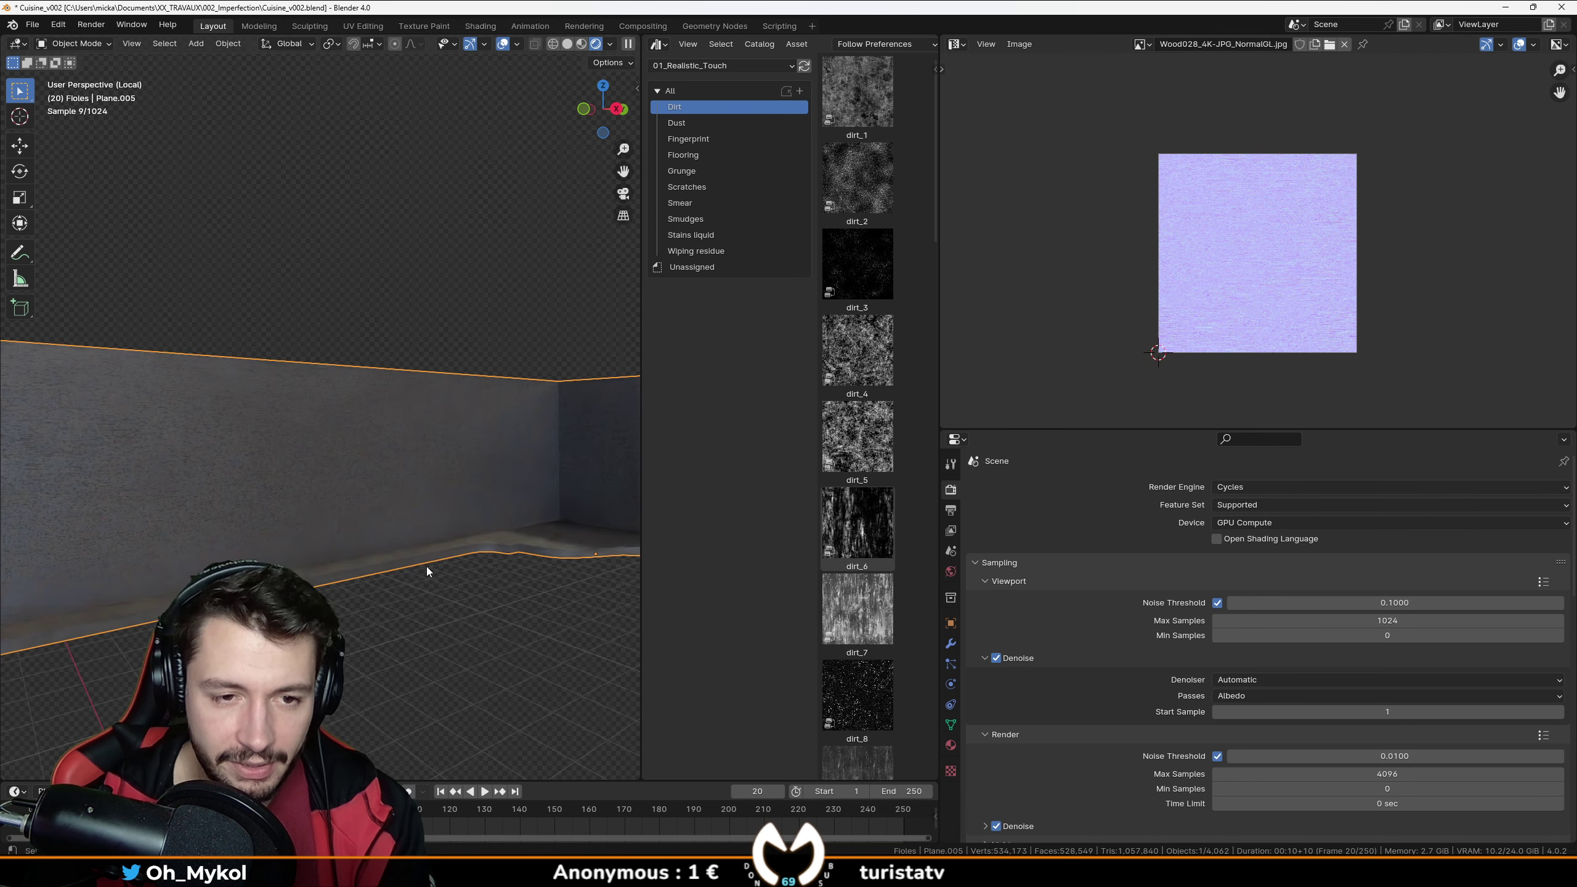
{"action": "key", "text": "slash"}
{"action": "scroll", "coordinate": [454, 565], "scroll_direction": "down", "scroll_amount": 5}
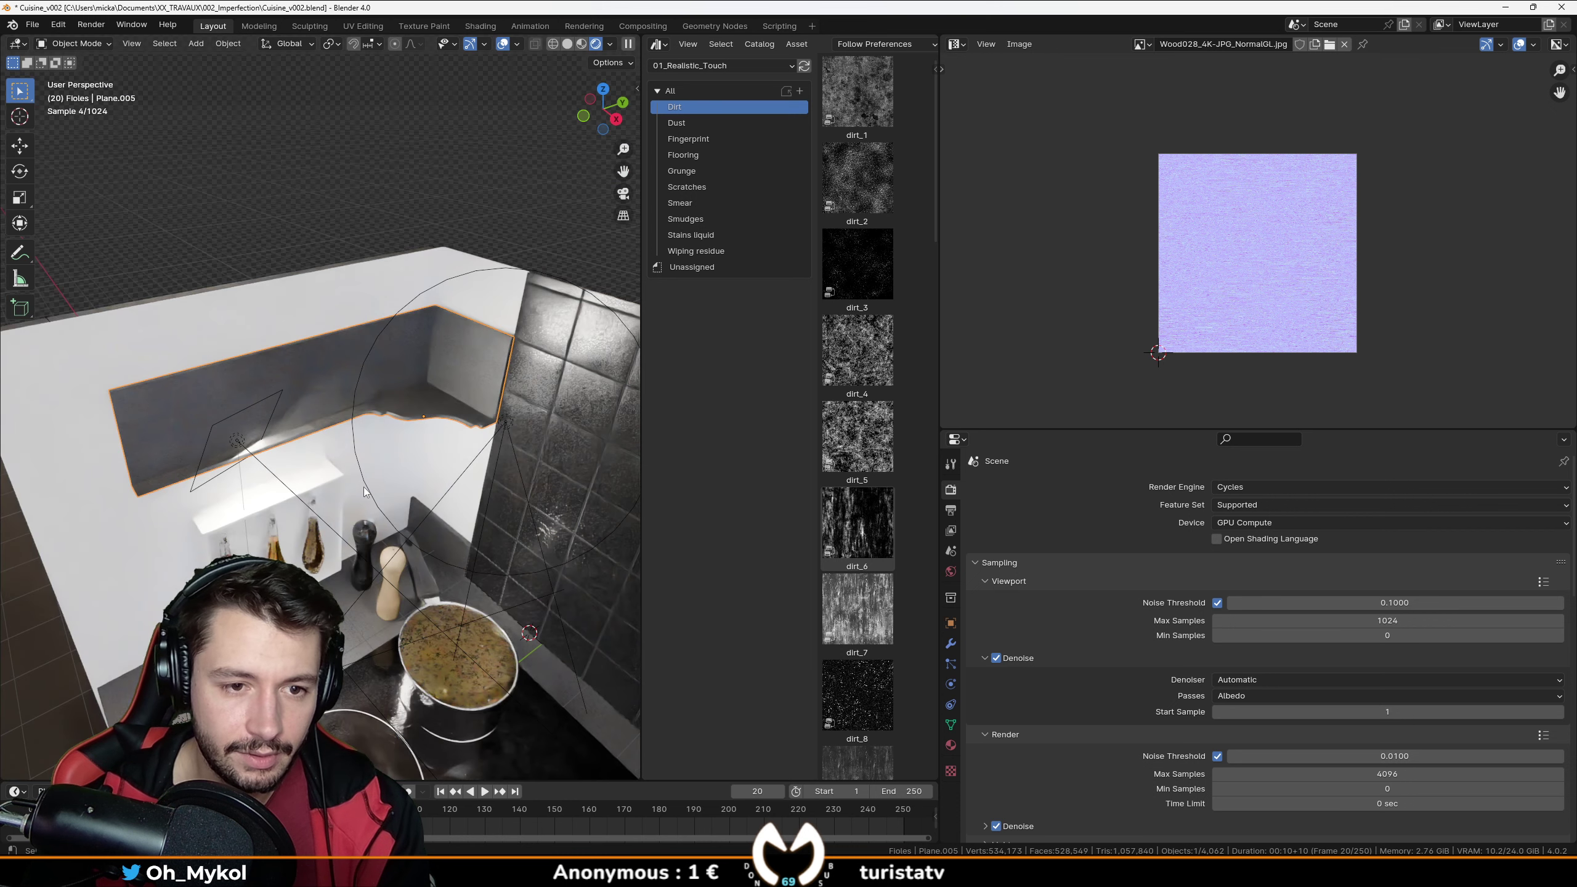
{"action": "middle_click_drag", "start_coordinate": [454, 565], "coordinate": [382, 429]}
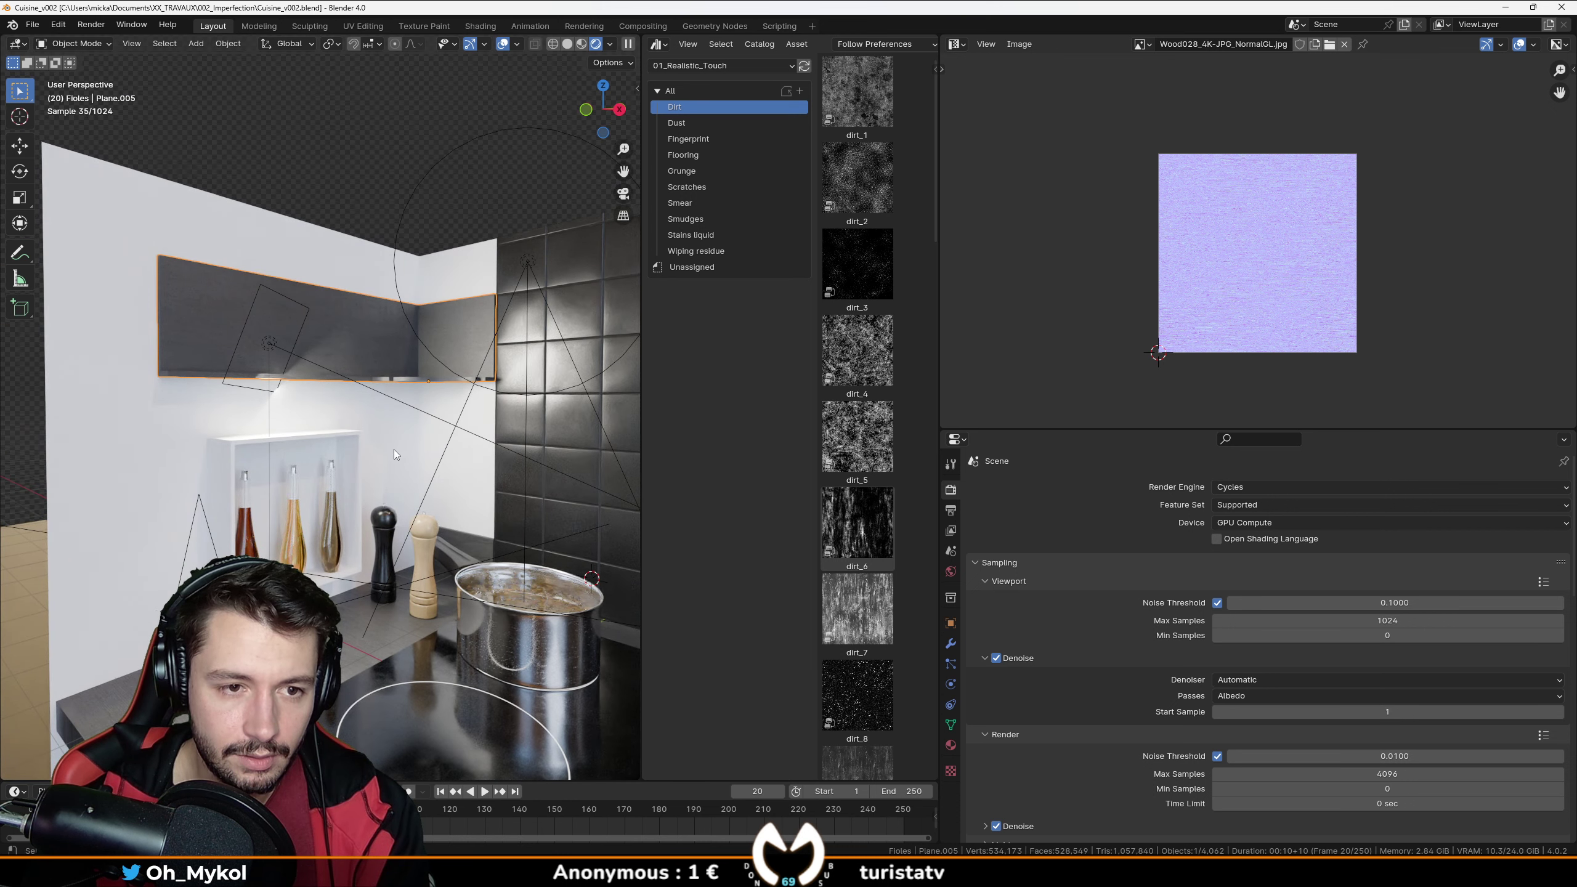
{"action": "scroll", "coordinate": [373, 308], "scroll_direction": "up", "scroll_amount": 3}
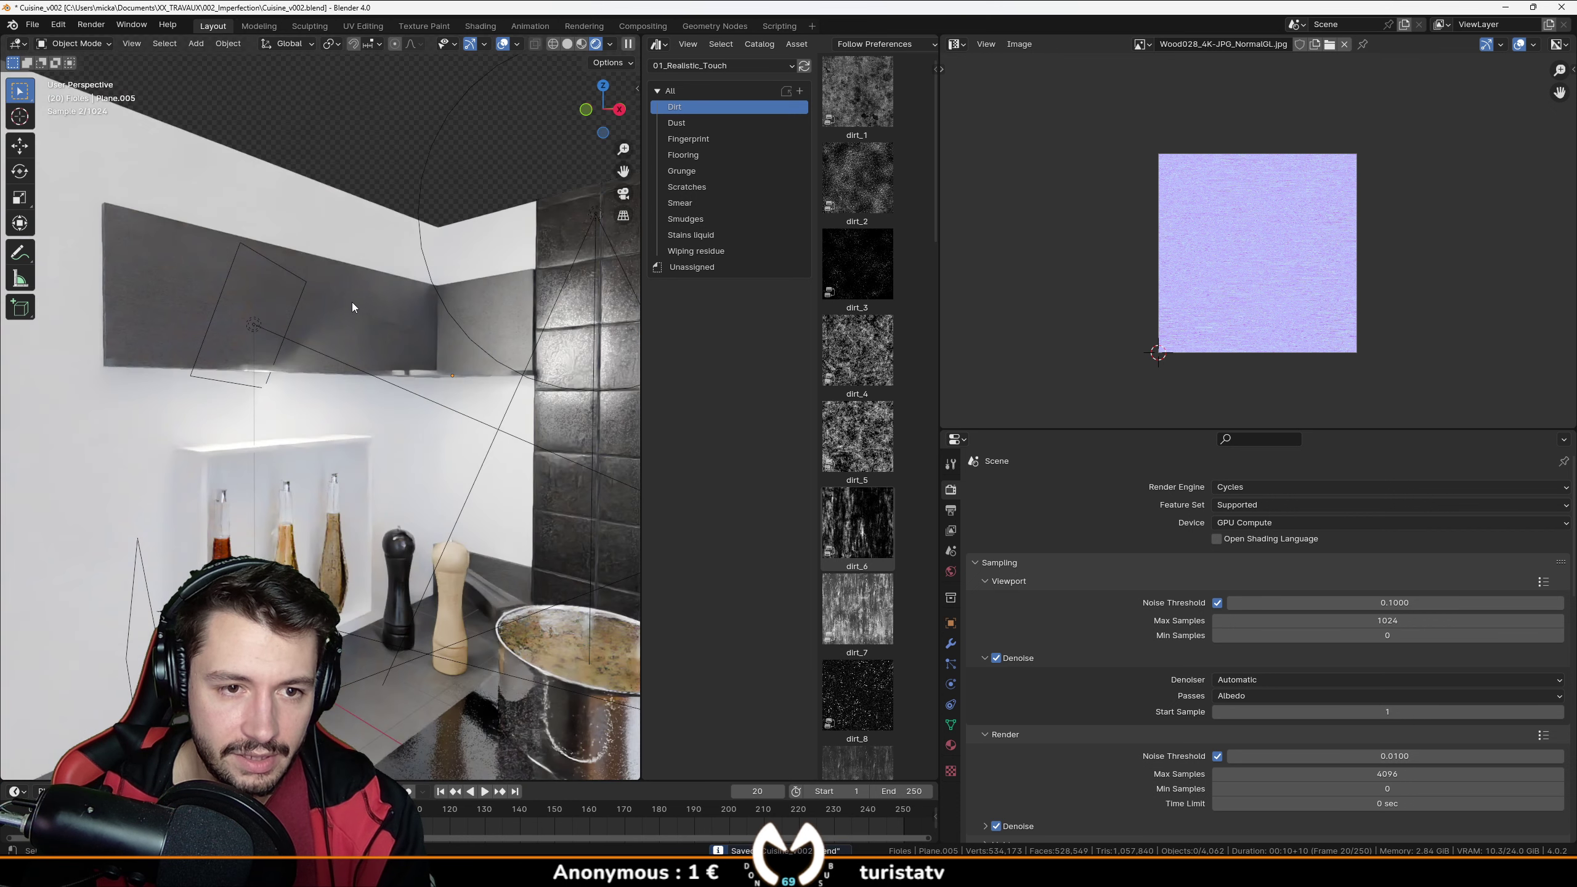
{"action": "left_click", "coordinate": [396, 329]}
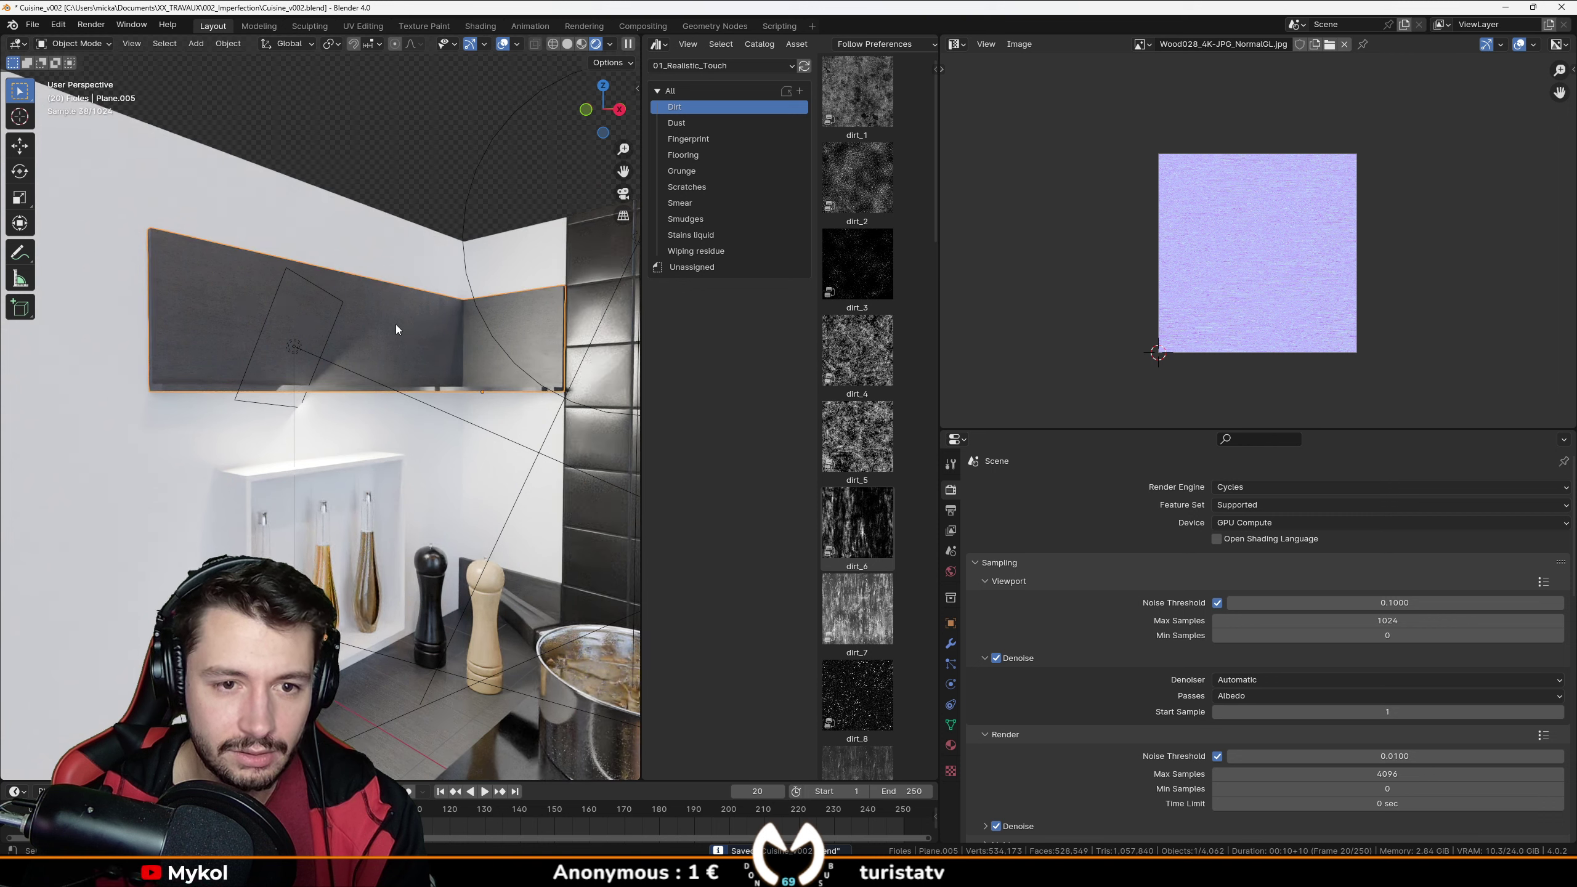
{"action": "middle_click_drag", "start_coordinate": [399, 323], "coordinate": [404, 358]}
Extrude the panel's top strip of faces straight up along Z.
{"action": "key", "text": "Tab"}
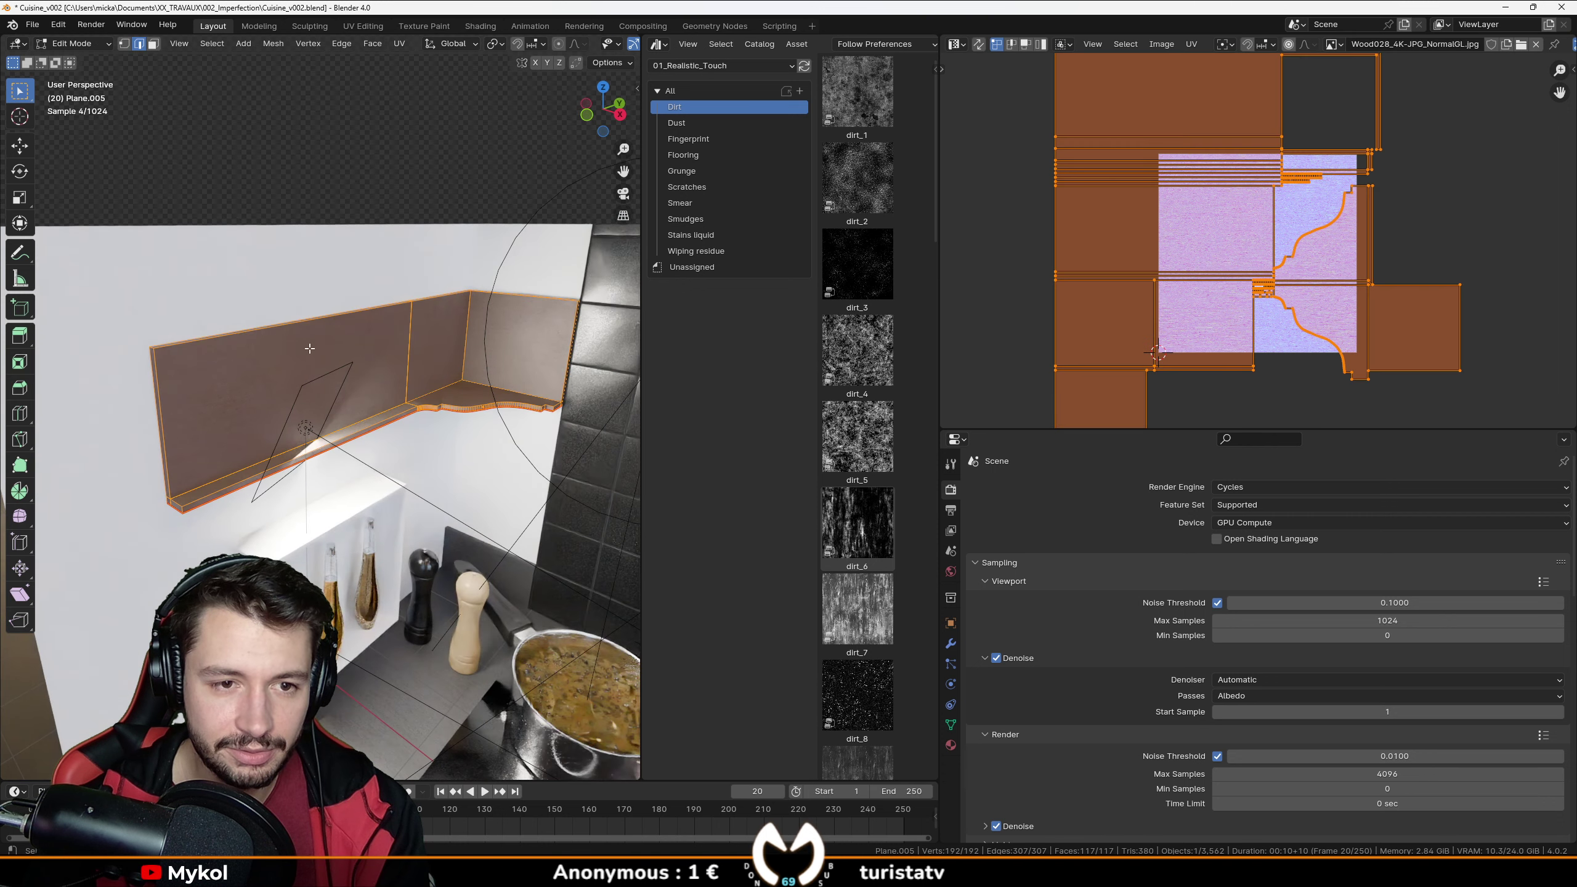
{"action": "middle_click_drag", "start_coordinate": [229, 361], "coordinate": [236, 180]}
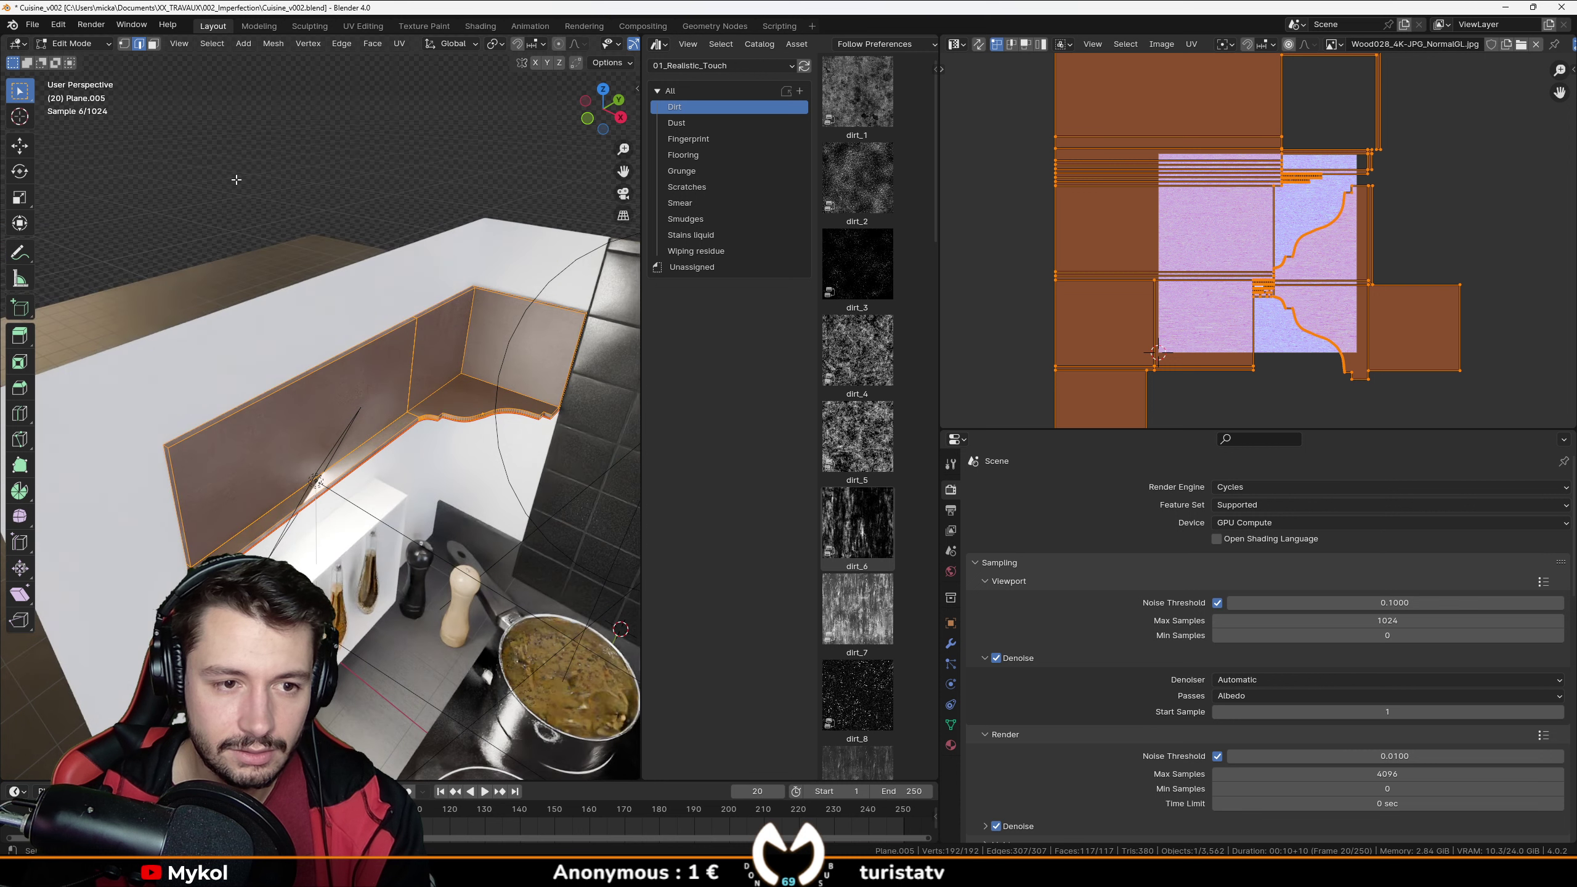
{"action": "left_click", "coordinate": [154, 44]}
{"action": "left_click", "coordinate": [393, 339]}
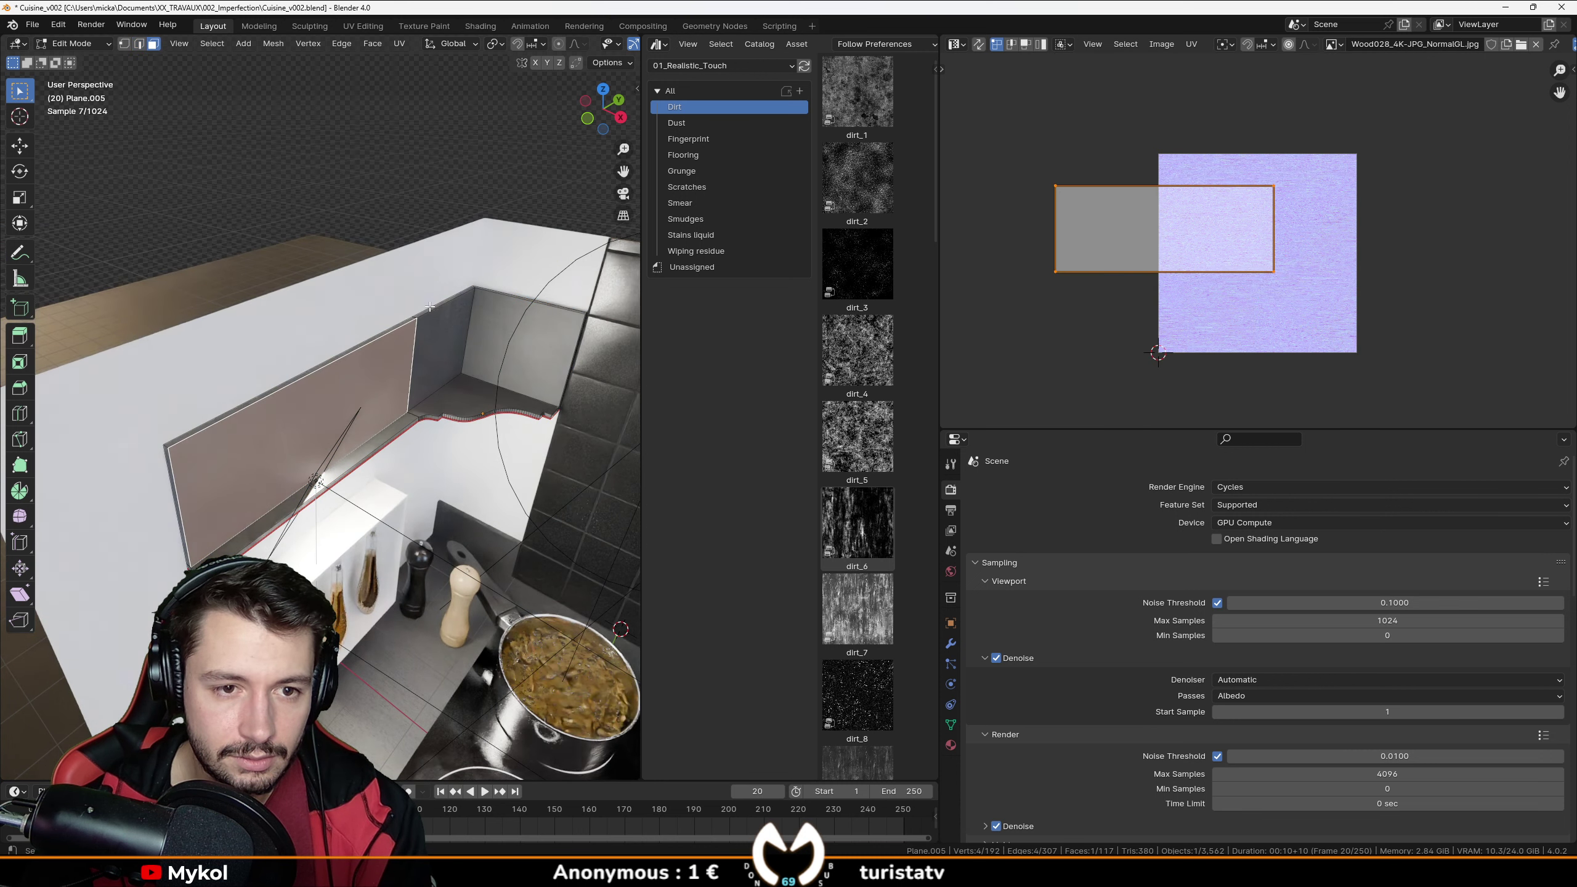
{"action": "left_click", "coordinate": [409, 320]}
{"action": "left_click", "coordinate": [454, 297], "text": "shift"}
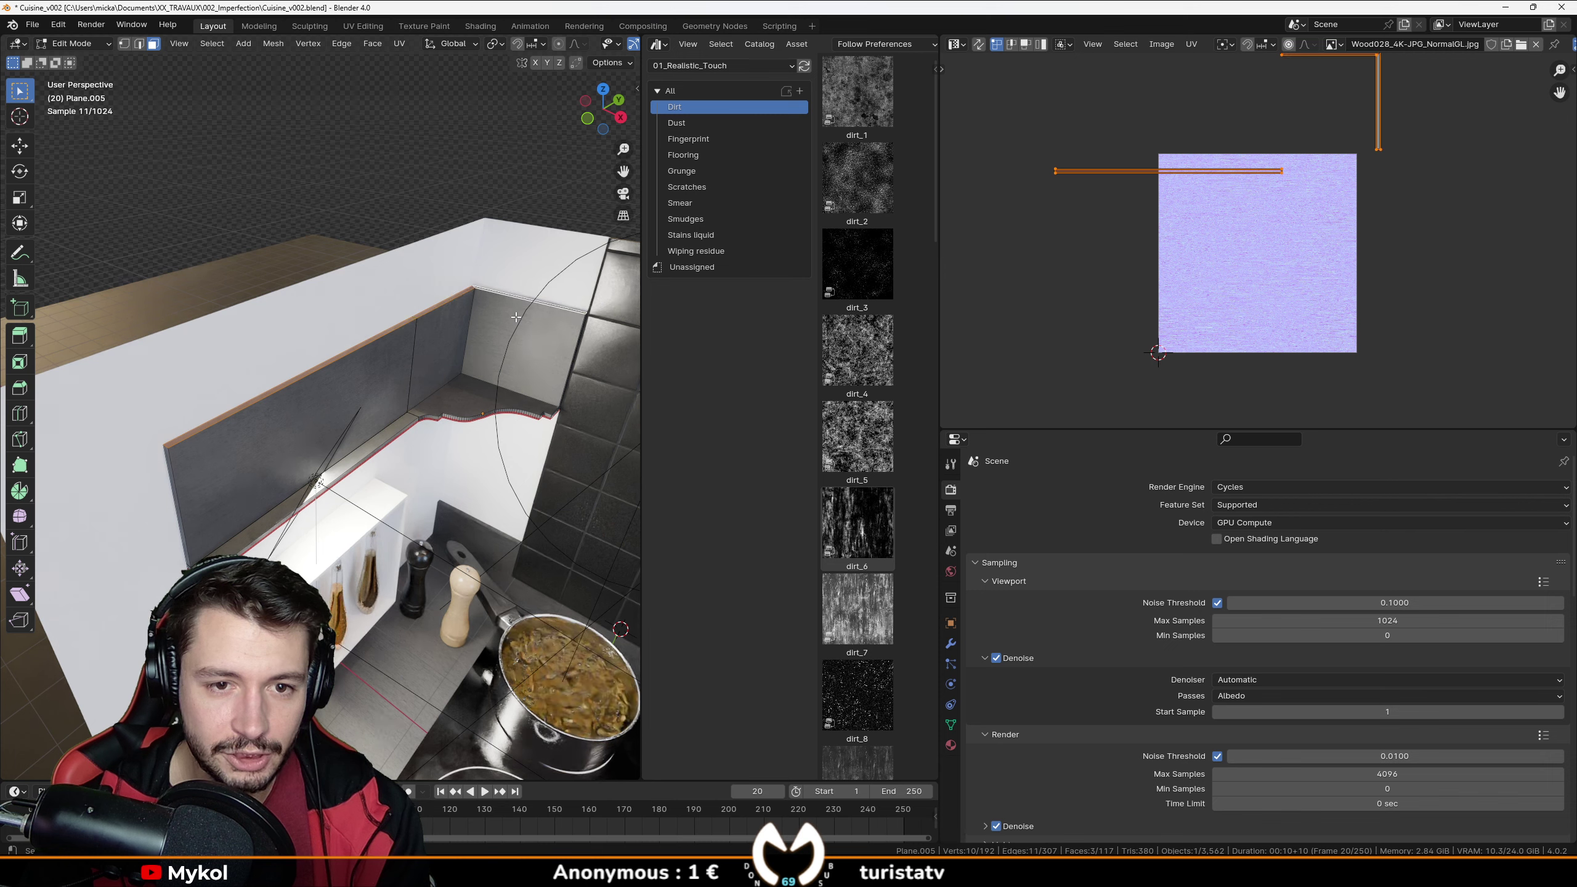
{"action": "key", "text": "e"}
{"action": "key", "text": "z"}
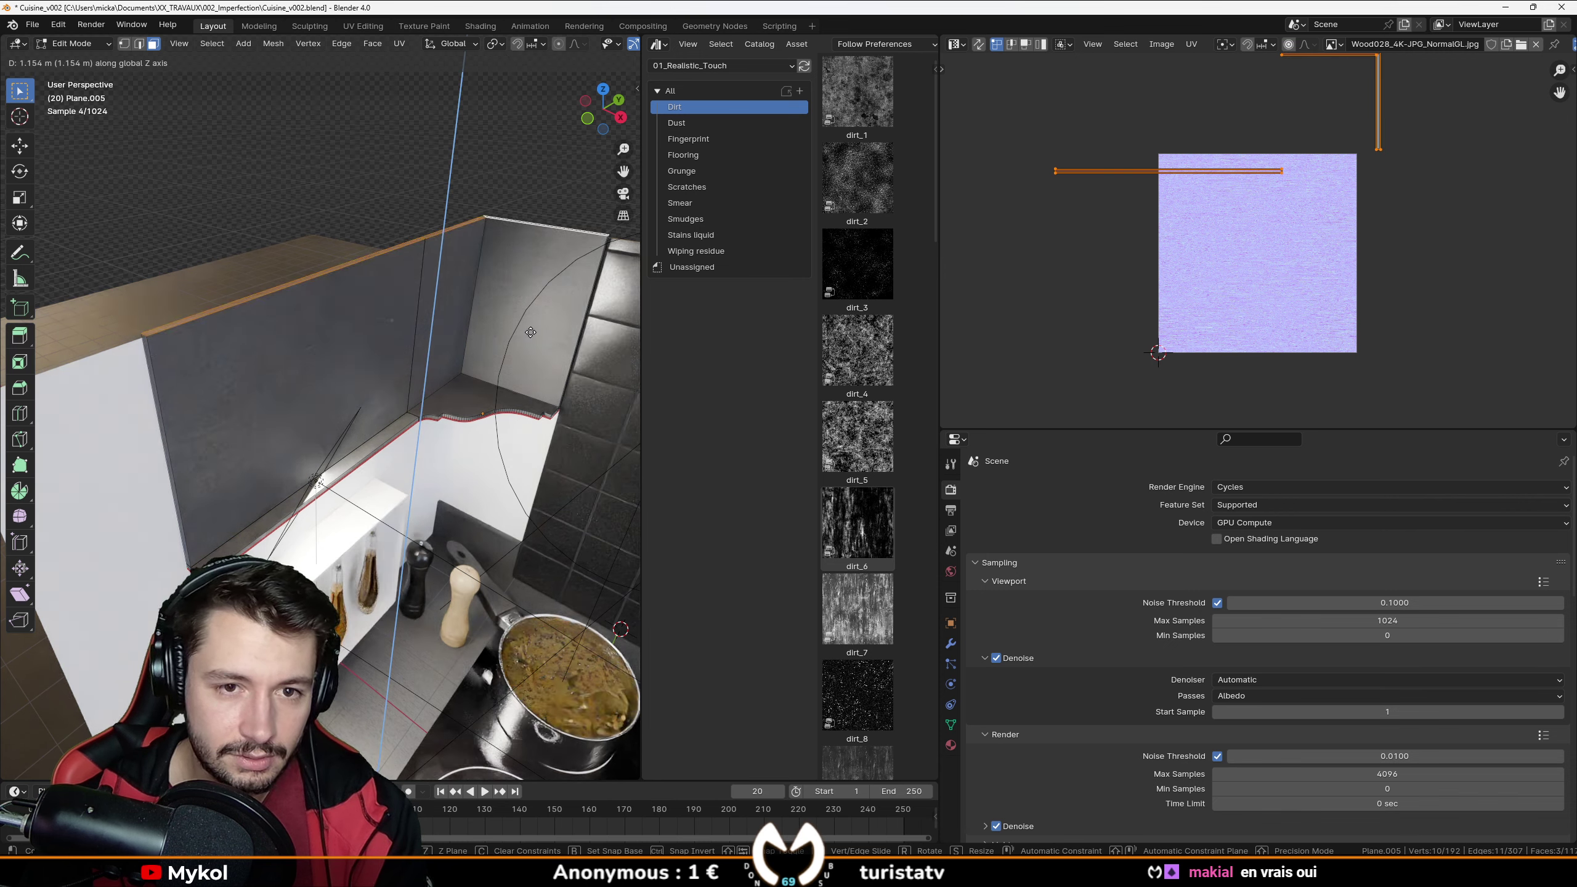
{"action": "left_click", "coordinate": [531, 335]}
{"action": "key", "text": "Tab"}
Move the panel's left vertical edge about 1.376 m along Y to change its length.
{"action": "scroll", "coordinate": [462, 459], "scroll_direction": "down", "scroll_amount": 4}
{"action": "middle_click_drag", "start_coordinate": [457, 488], "coordinate": [426, 476]}
{"action": "scroll", "coordinate": [452, 445], "scroll_direction": "up", "scroll_amount": 3}
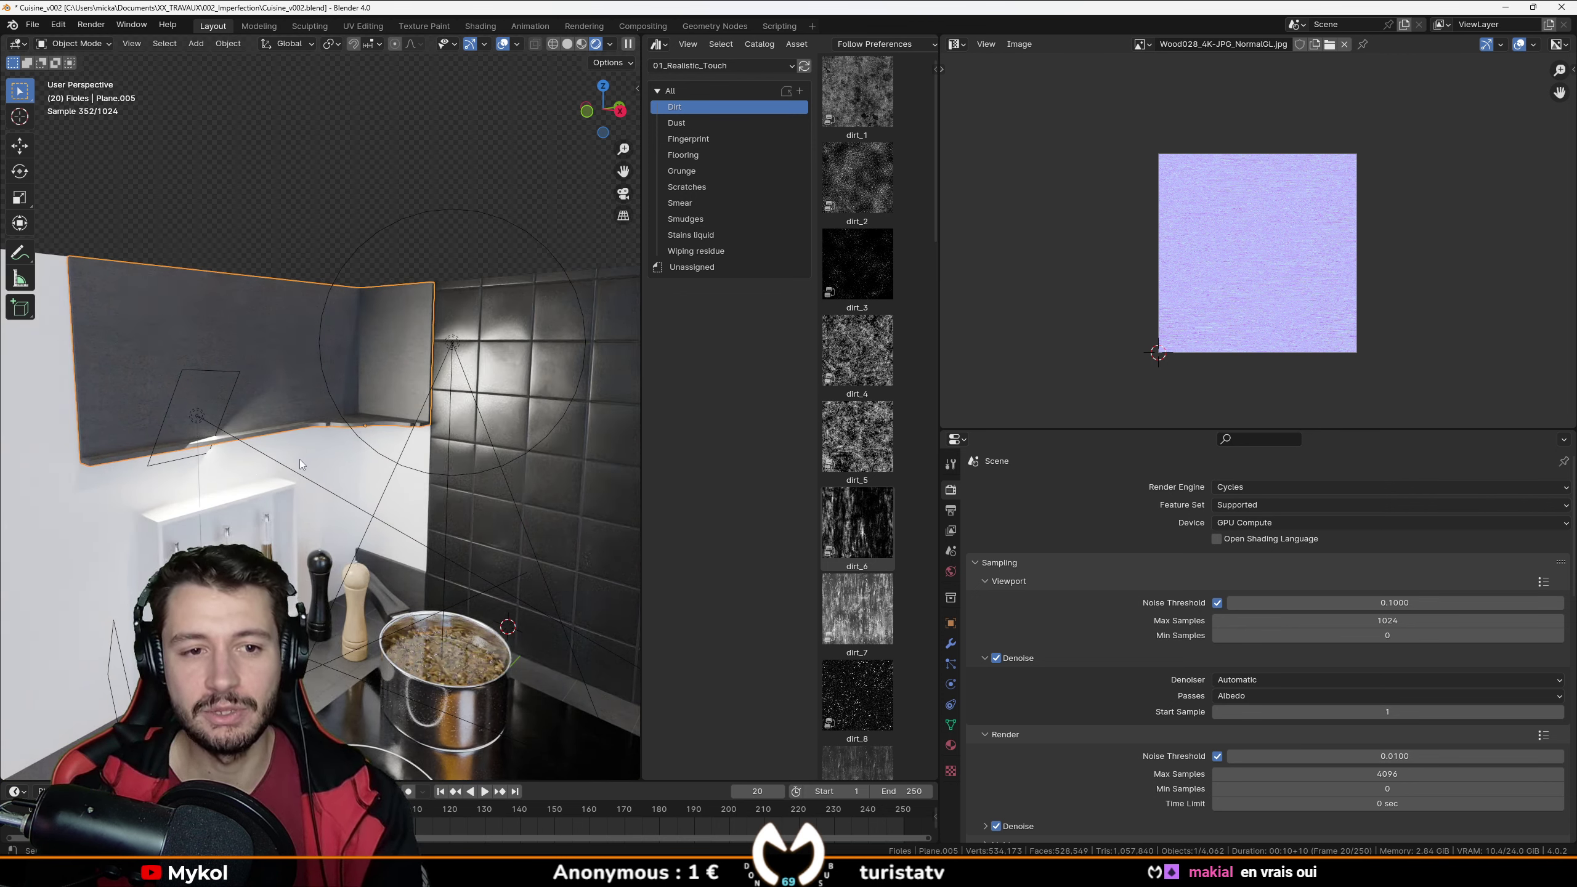
{"action": "mouse_move", "coordinate": [221, 445]}
{"action": "middle_mouse_down"}
{"action": "mouse_move", "coordinate": [258, 484]}
{"action": "mouse_move", "coordinate": [219, 426]}
{"action": "middle_mouse_up"}
{"action": "key", "text": "Tab"}
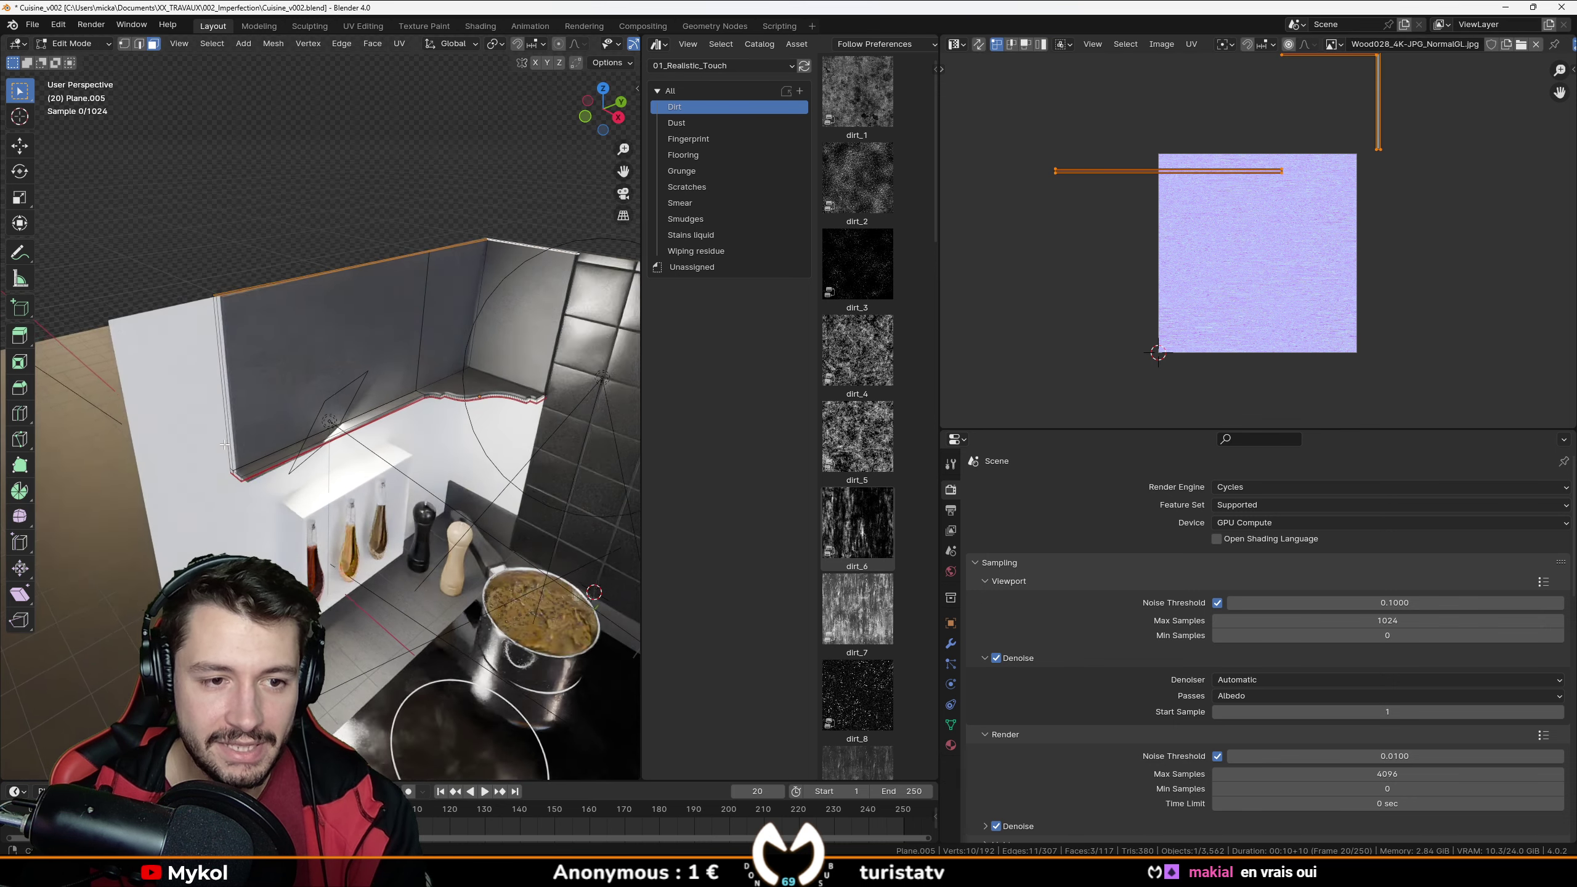
{"action": "key", "text": "shift+z"}
{"action": "left_click_drag", "start_coordinate": [258, 500], "coordinate": [200, 252]}
{"action": "key", "text": "z"}
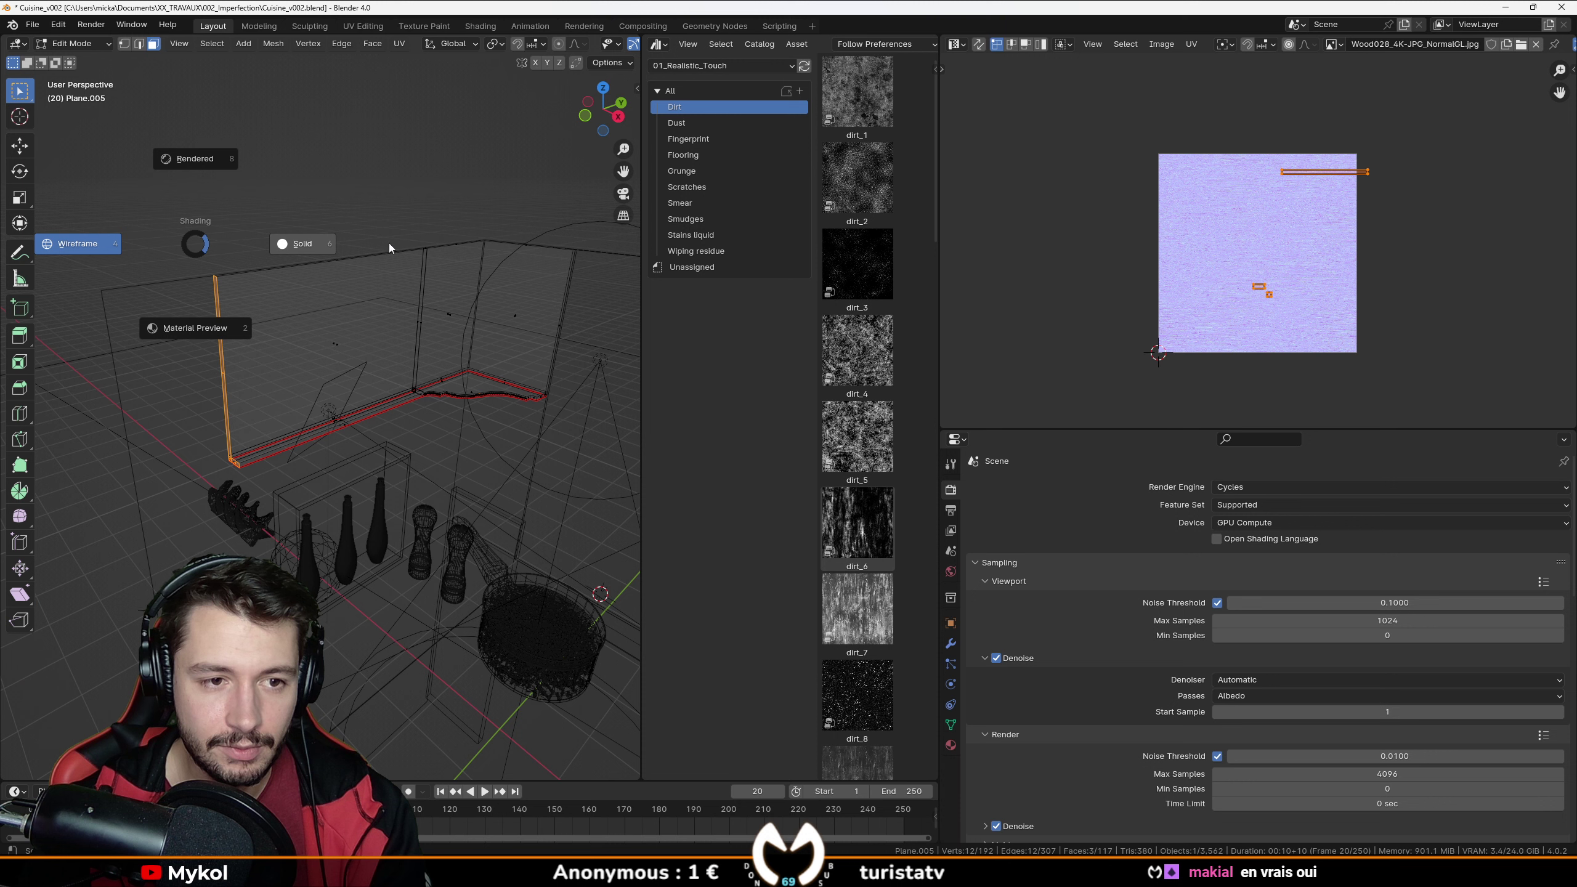
{"action": "left_click", "coordinate": [294, 330]}
{"action": "key", "text": "g"}
{"action": "key", "text": "y"}
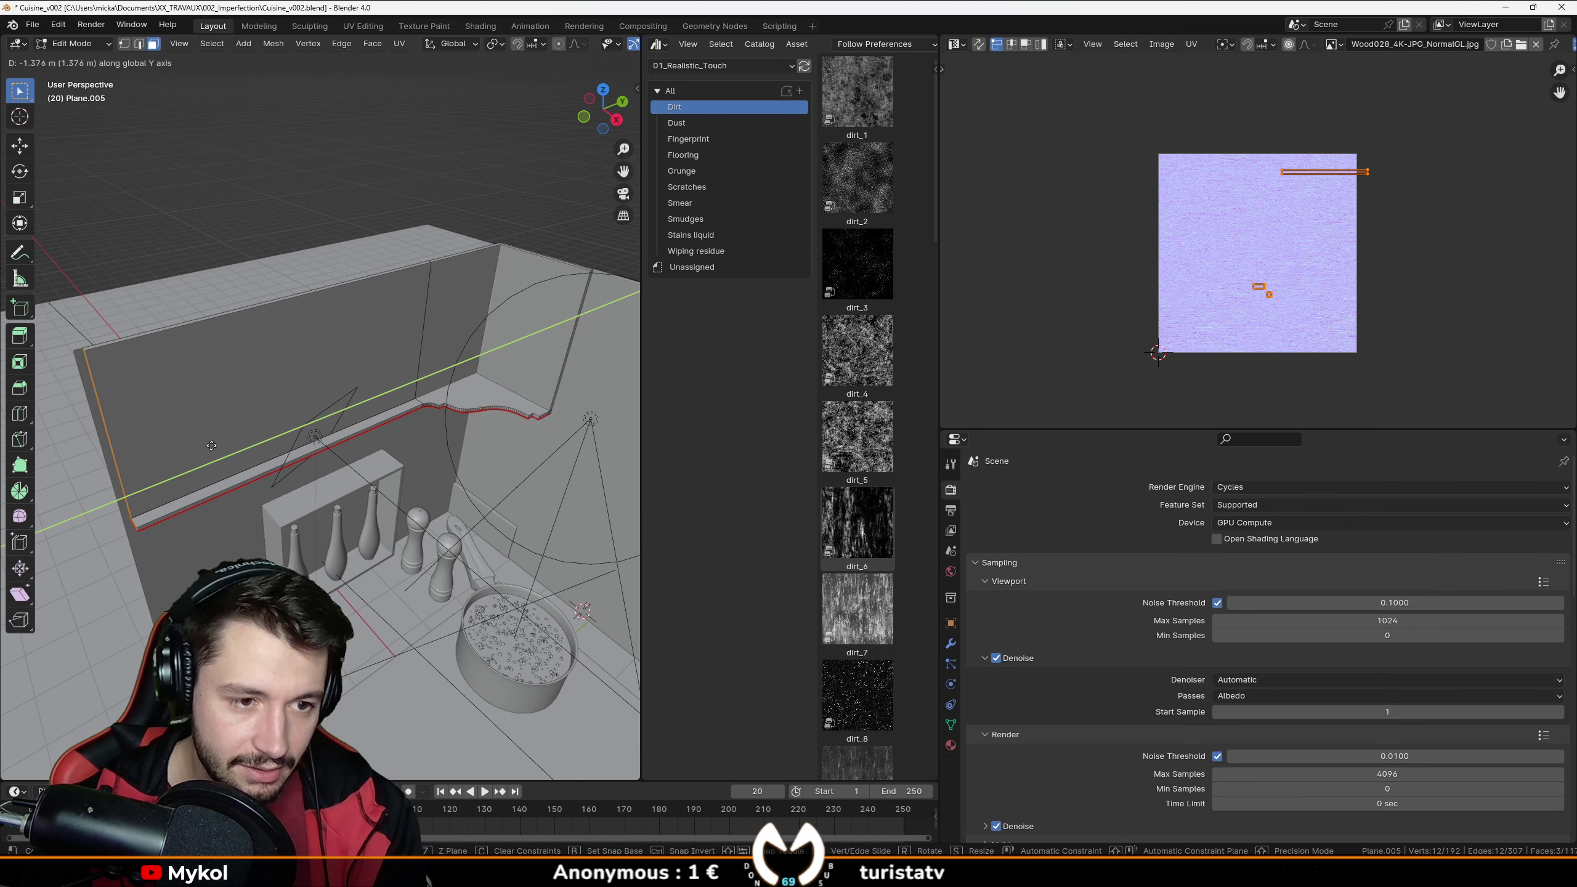
{"action": "left_click", "coordinate": [205, 451]}
{"action": "key", "text": "Tab"}
{"action": "mouse_move", "coordinate": [350, 470]}
{"action": "middle_mouse_down"}
{"action": "mouse_move", "coordinate": [451, 452]}
{"action": "mouse_move", "coordinate": [432, 409]}
{"action": "mouse_move", "coordinate": [332, 458]}
{"action": "mouse_move", "coordinate": [401, 450]}
{"action": "mouse_move", "coordinate": [429, 375]}
{"action": "middle_mouse_up"}
{"action": "scroll", "coordinate": [432, 409], "scroll_direction": "up", "scroll_amount": 3}
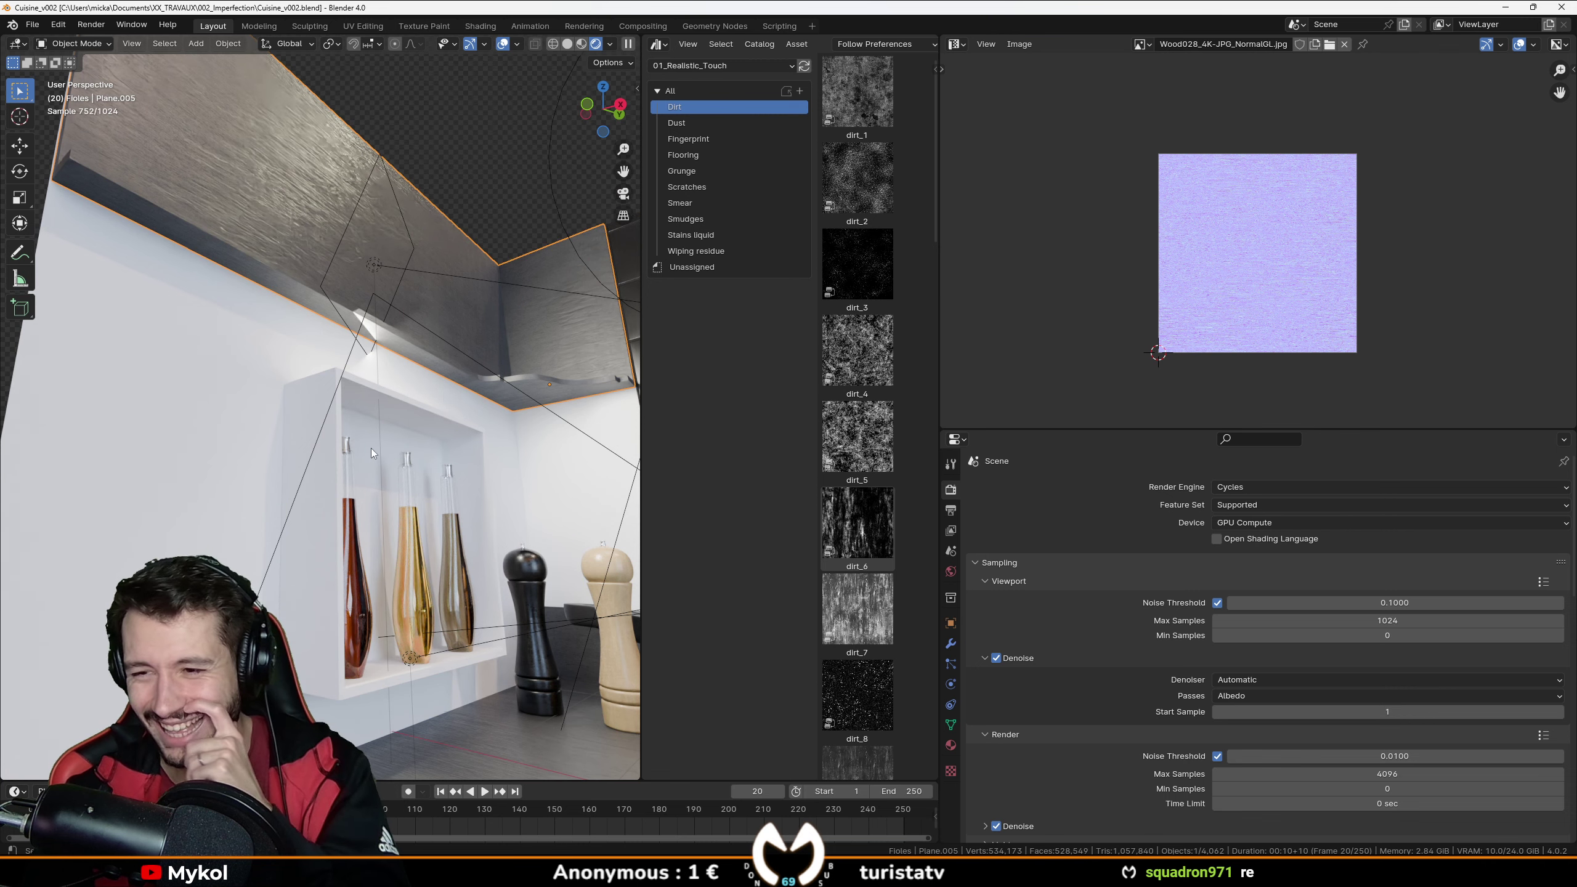
Orbit around the rendered shelf, lights and wall tiles, and save Cuisine_v002.blend.
{"action": "middle_click_drag", "start_coordinate": [316, 350], "coordinate": [385, 398]}
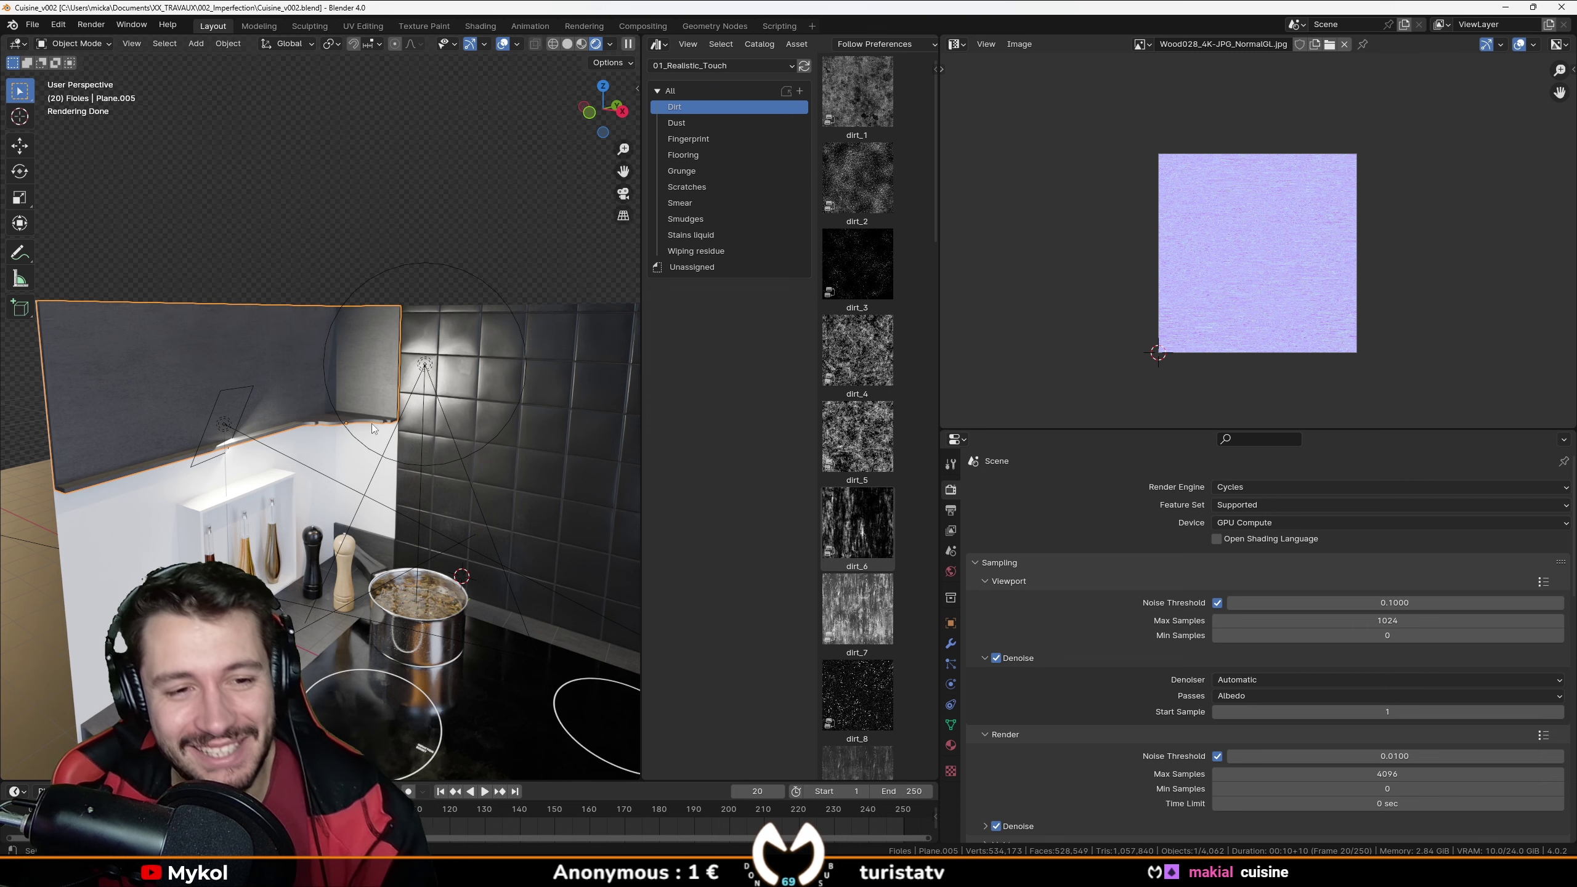
{"action": "middle_click_drag", "start_coordinate": [373, 429], "coordinate": [318, 522]}
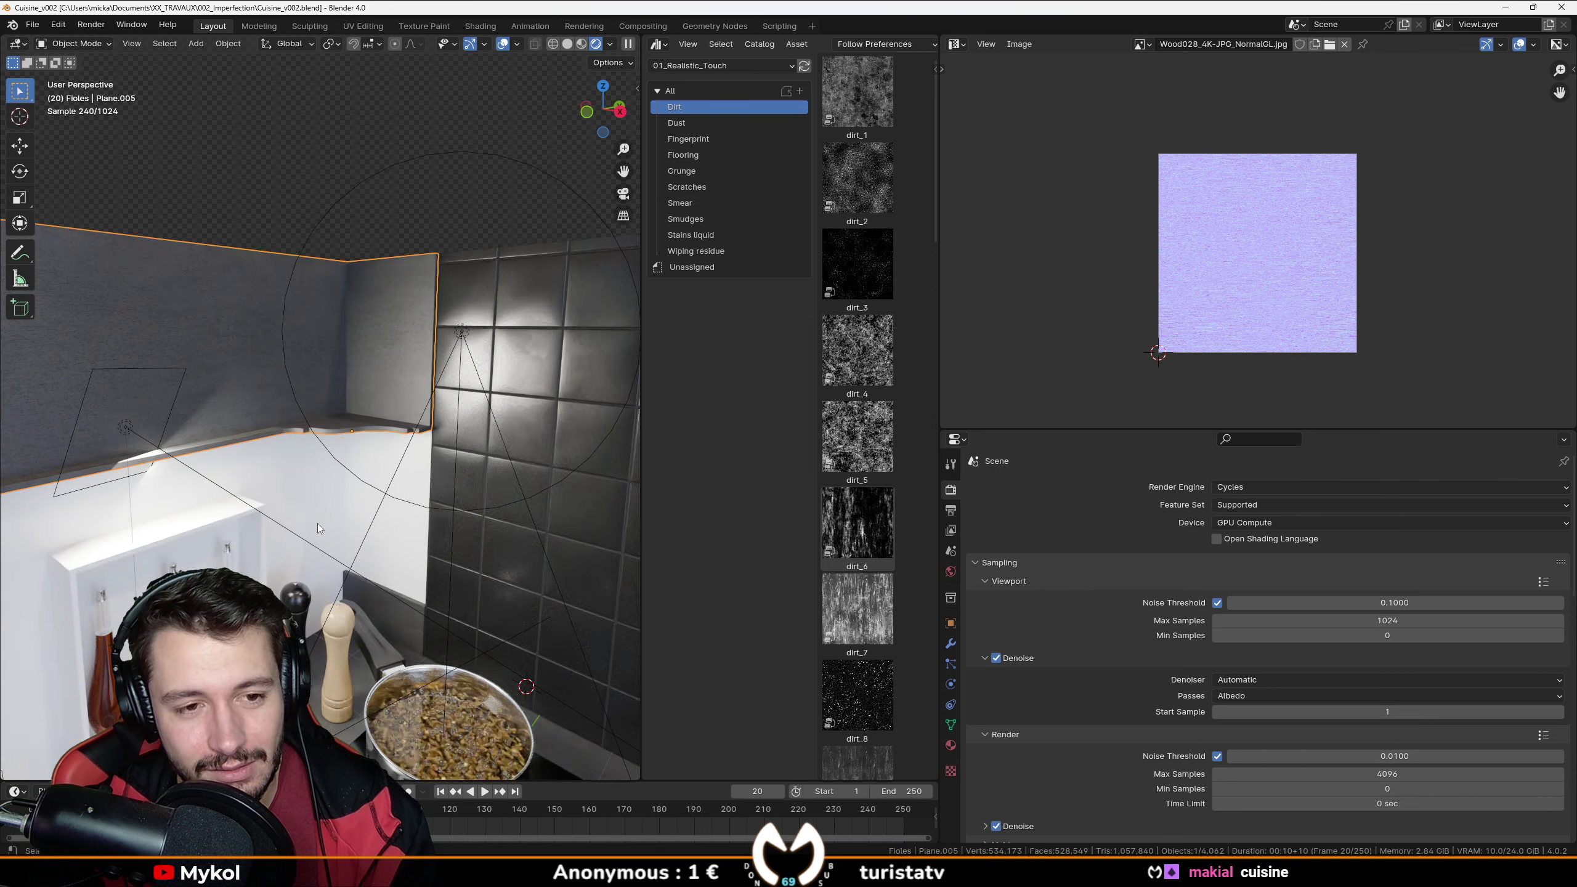
{"action": "middle_click_drag", "start_coordinate": [318, 522], "coordinate": [382, 468]}
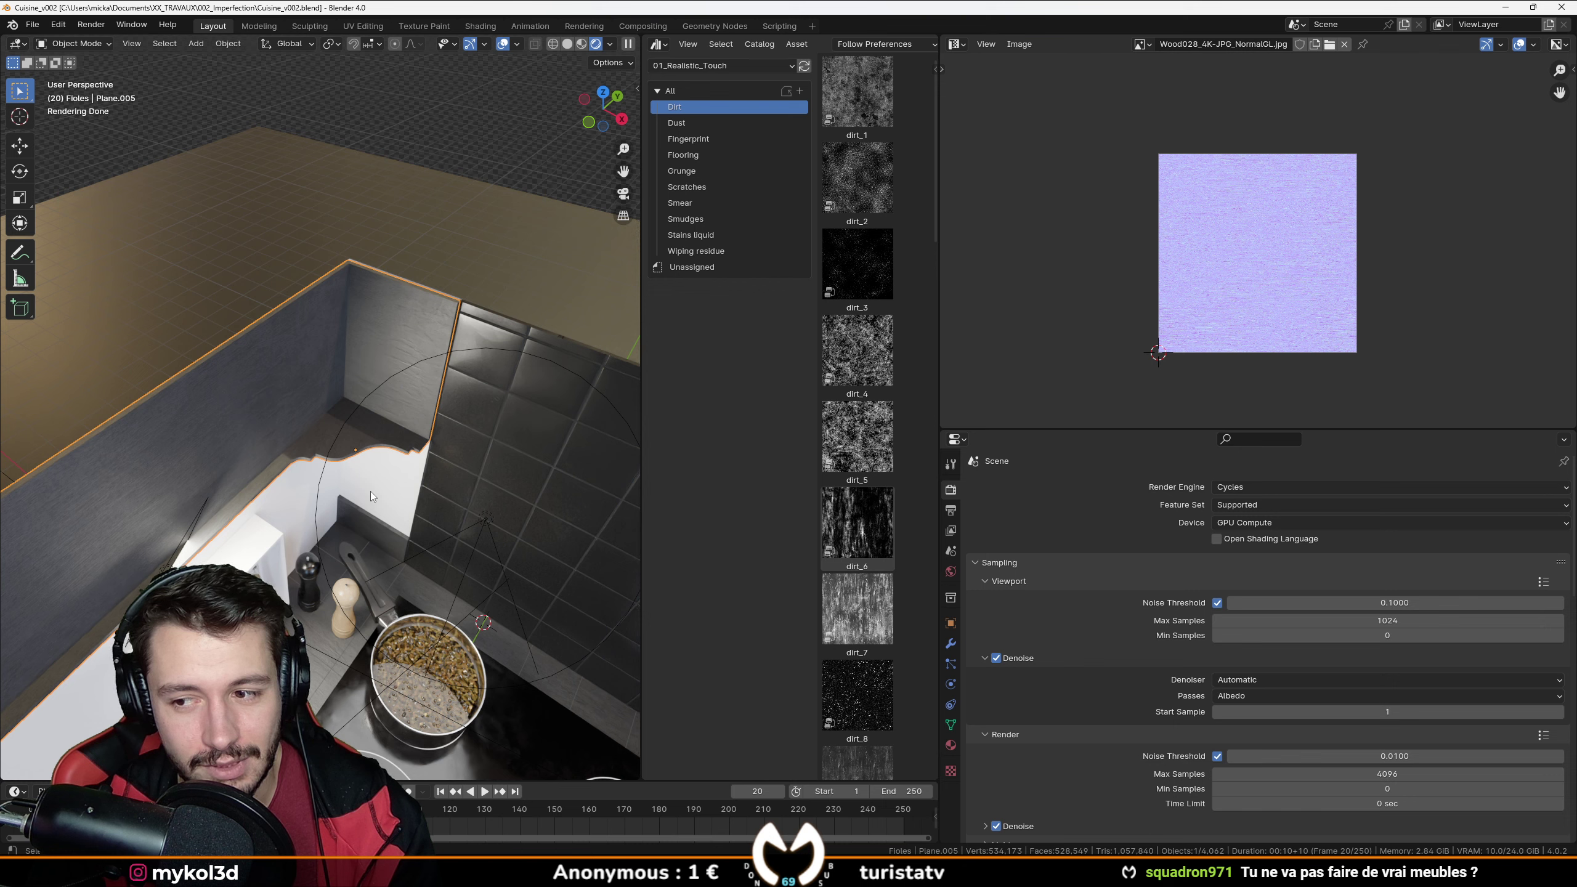
{"action": "middle_click_drag", "start_coordinate": [384, 550], "coordinate": [383, 500]}
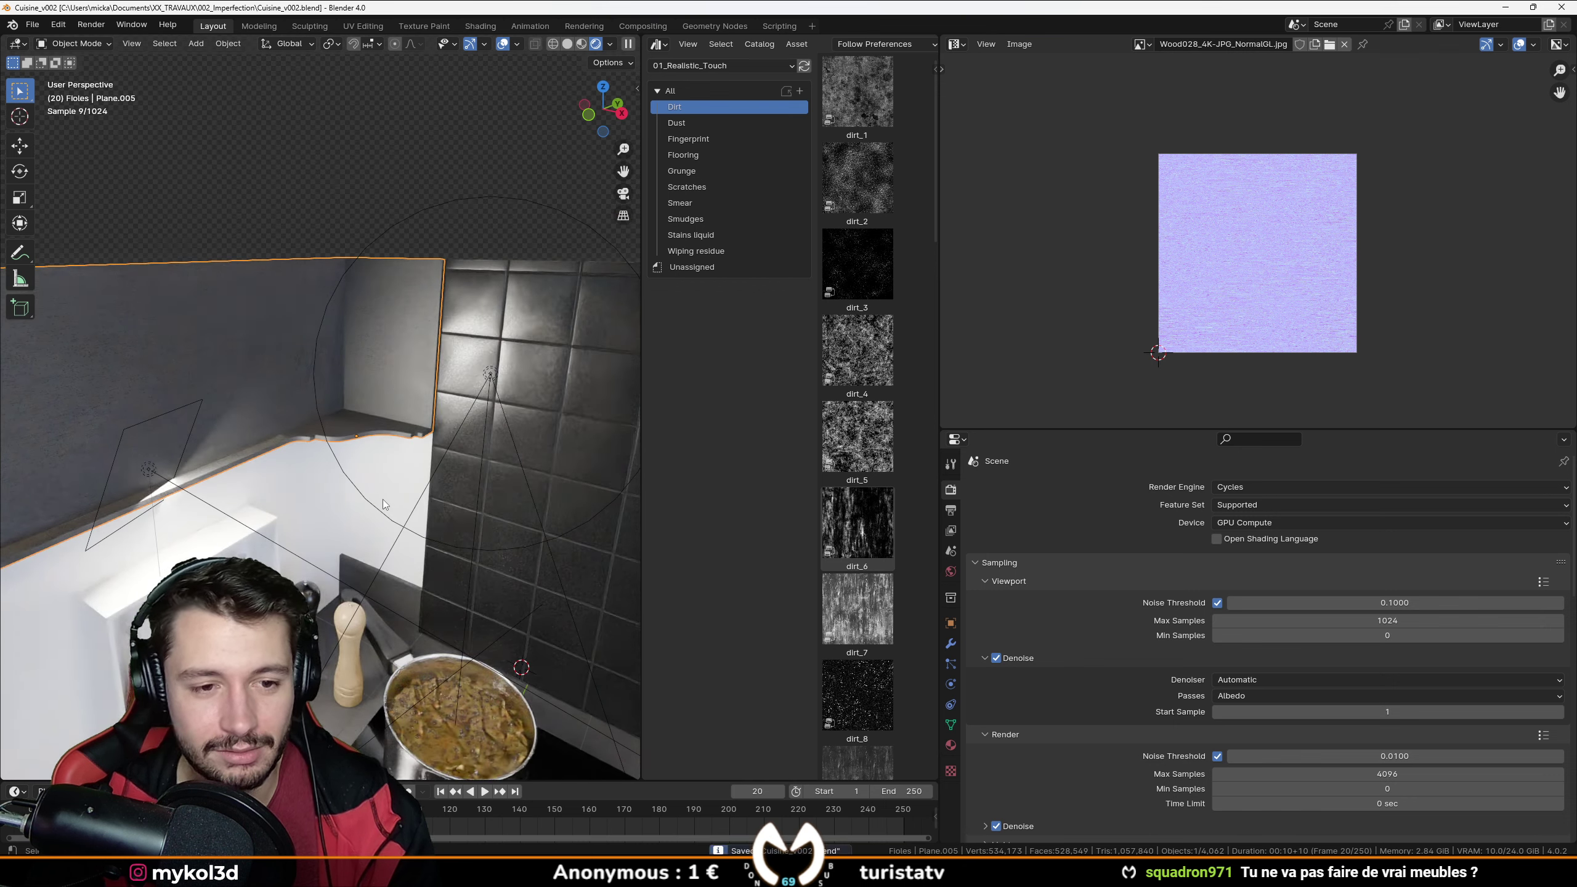
{"action": "scroll", "coordinate": [382, 499], "scroll_direction": "down", "scroll_amount": 5}
{"action": "key", "text": "ctrl+s"}
{"action": "middle_click_drag", "start_coordinate": [359, 596], "coordinate": [343, 650]}
{"action": "scroll", "coordinate": [362, 549], "scroll_direction": "down", "scroll_amount": 4}
{"action": "scroll", "coordinate": [329, 608], "scroll_direction": "up", "scroll_amount": 3}
{"action": "middle_click_drag", "start_coordinate": [316, 578], "coordinate": [378, 468]}
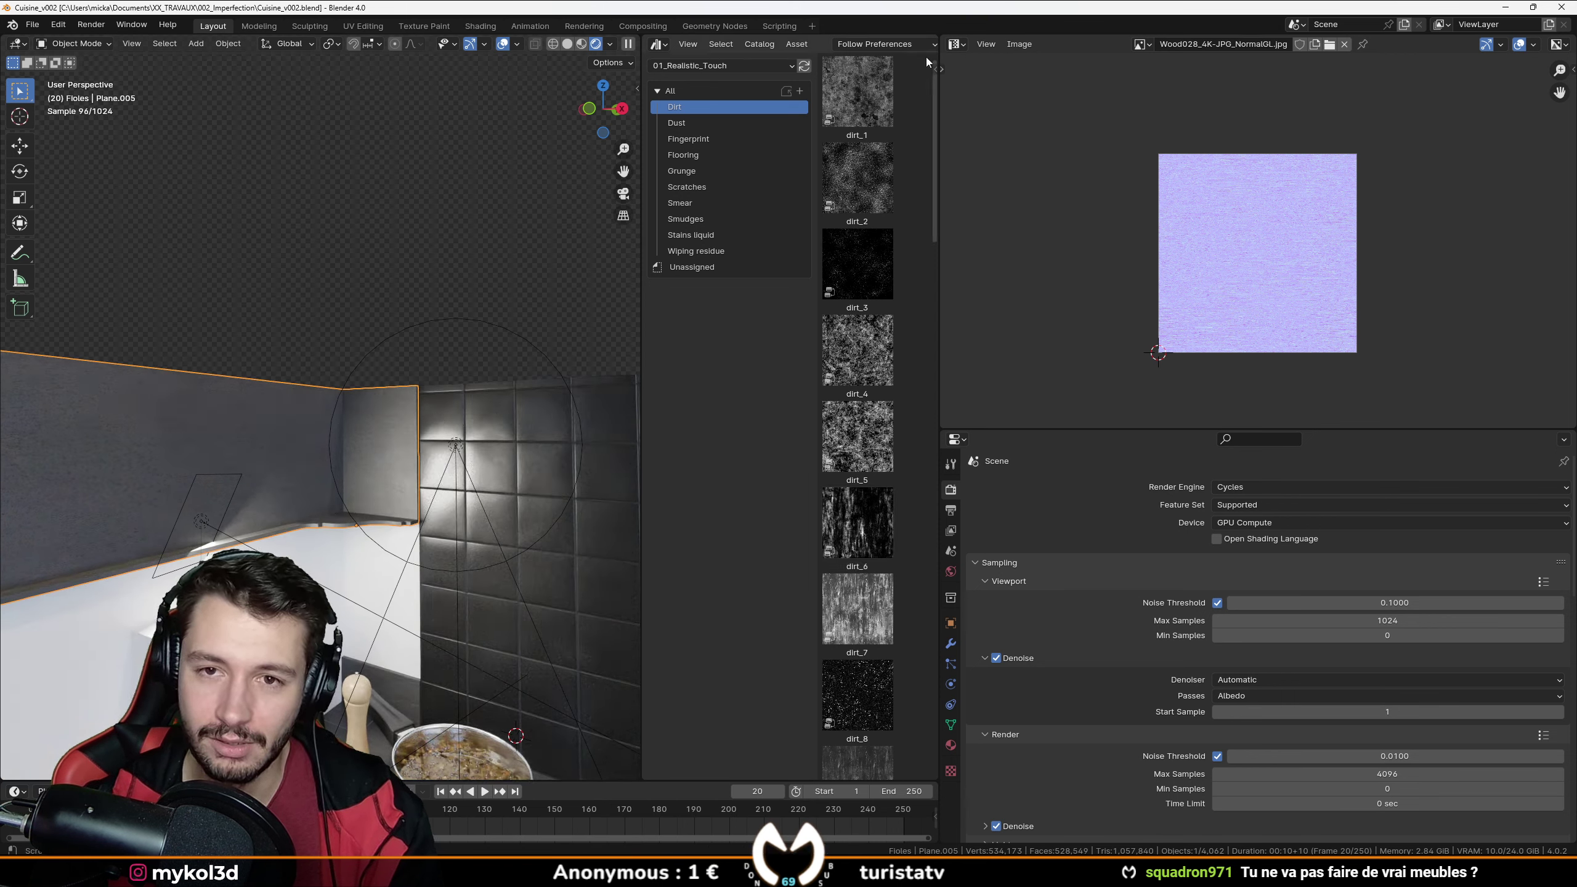
Display interior.exr in the Image Editor, then bring up the Open Image file browser.
{"action": "left_click", "coordinate": [956, 44]}
{"action": "left_click", "coordinate": [994, 99]}
{"action": "left_click", "coordinate": [1141, 44]}
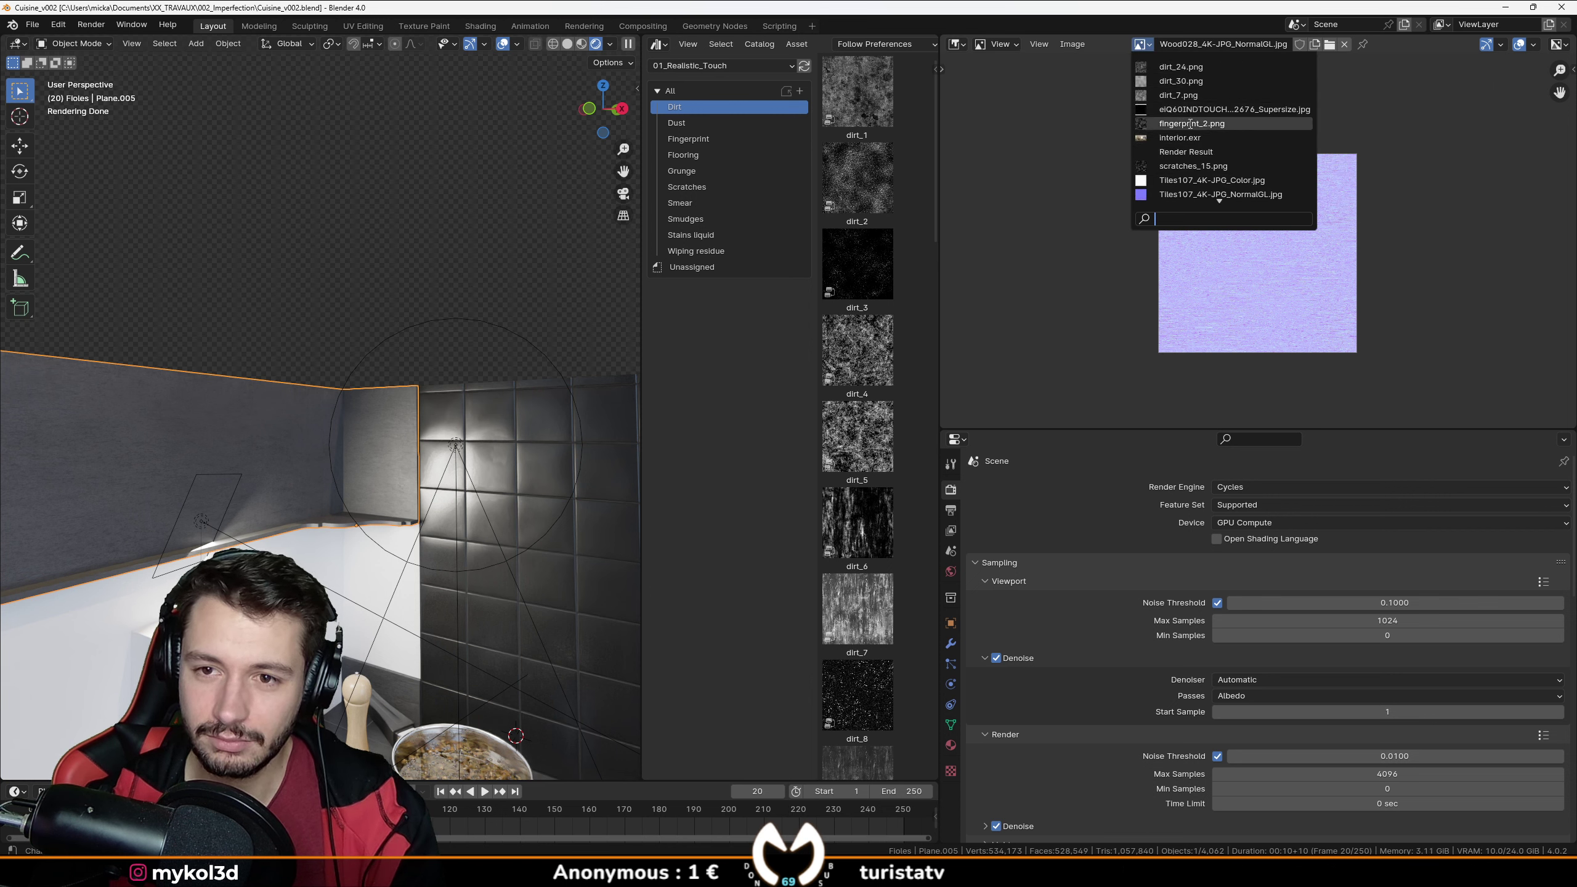
{"action": "scroll", "coordinate": [1196, 151], "scroll_direction": "down", "scroll_amount": 7}
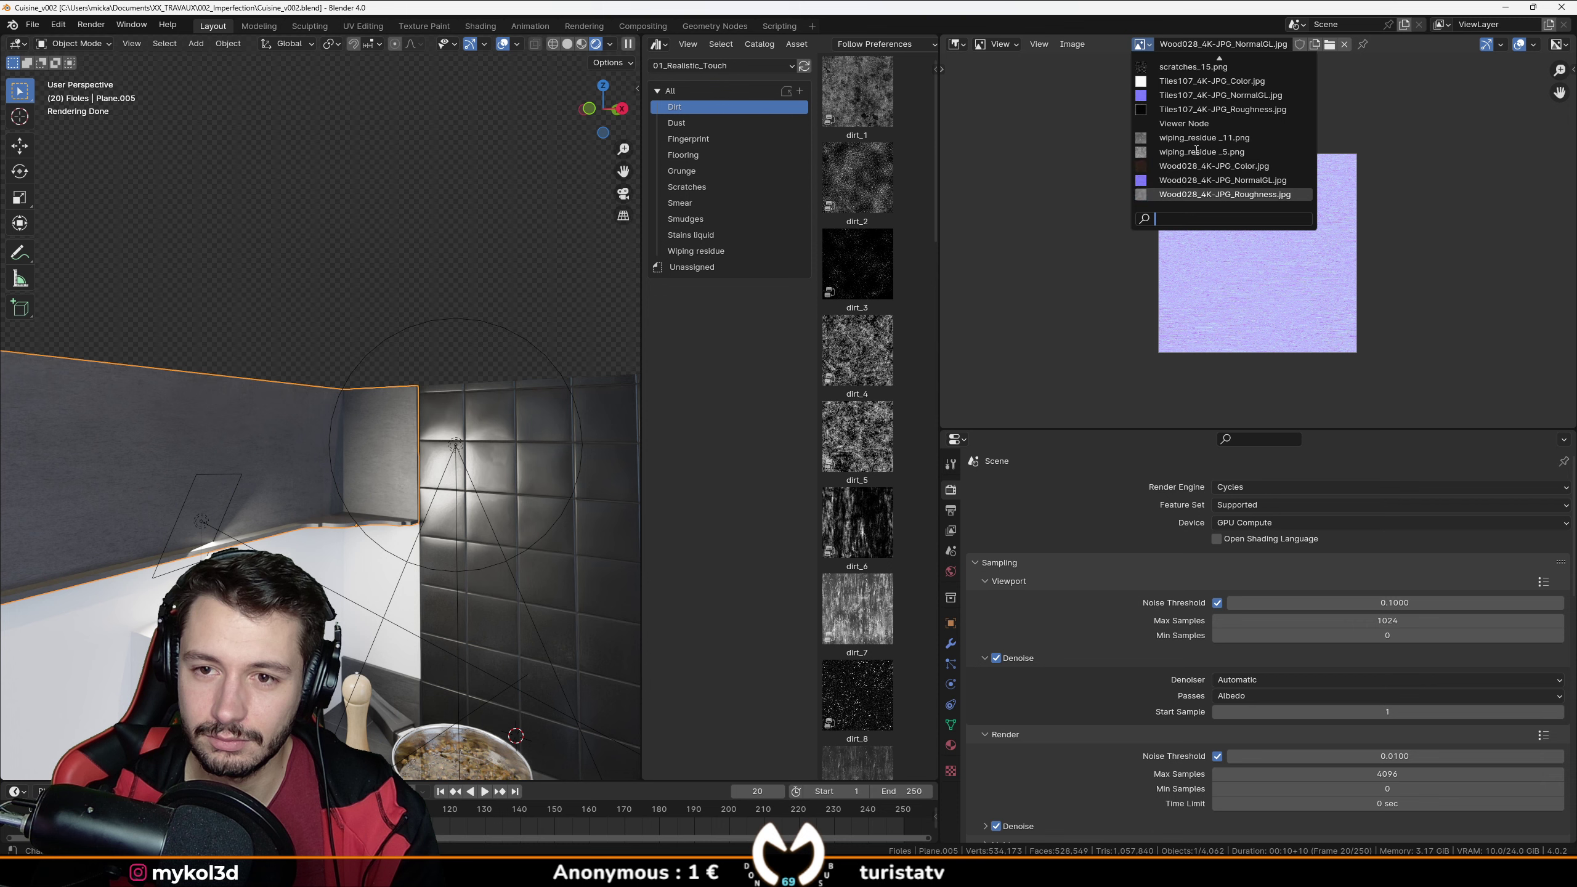
{"action": "scroll", "coordinate": [1196, 151], "scroll_direction": "up", "scroll_amount": 7}
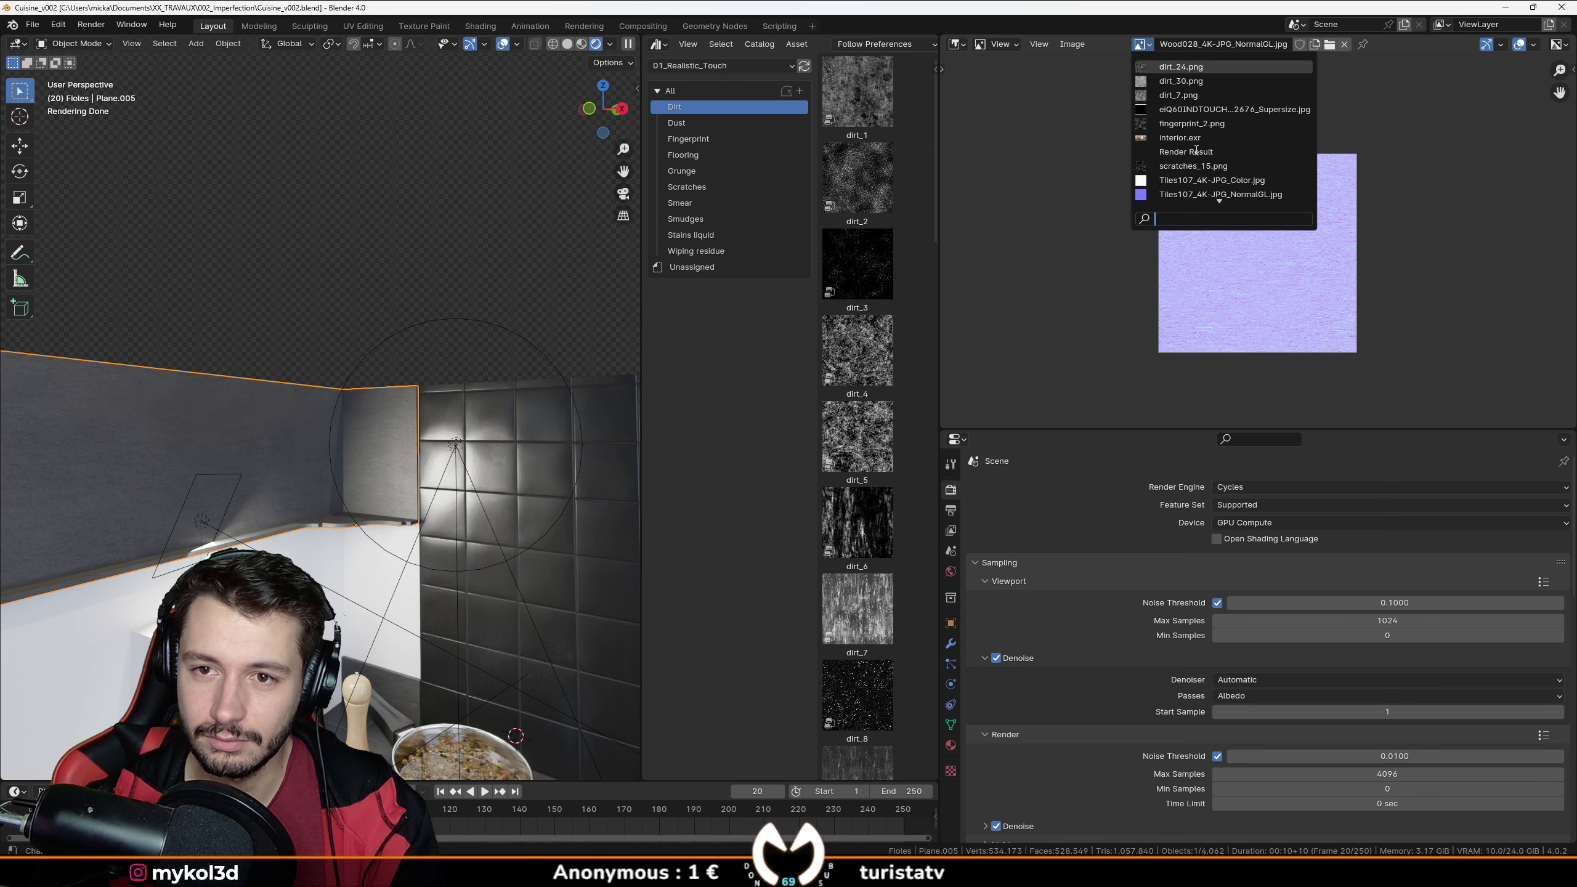
{"action": "left_click", "coordinate": [1183, 137]}
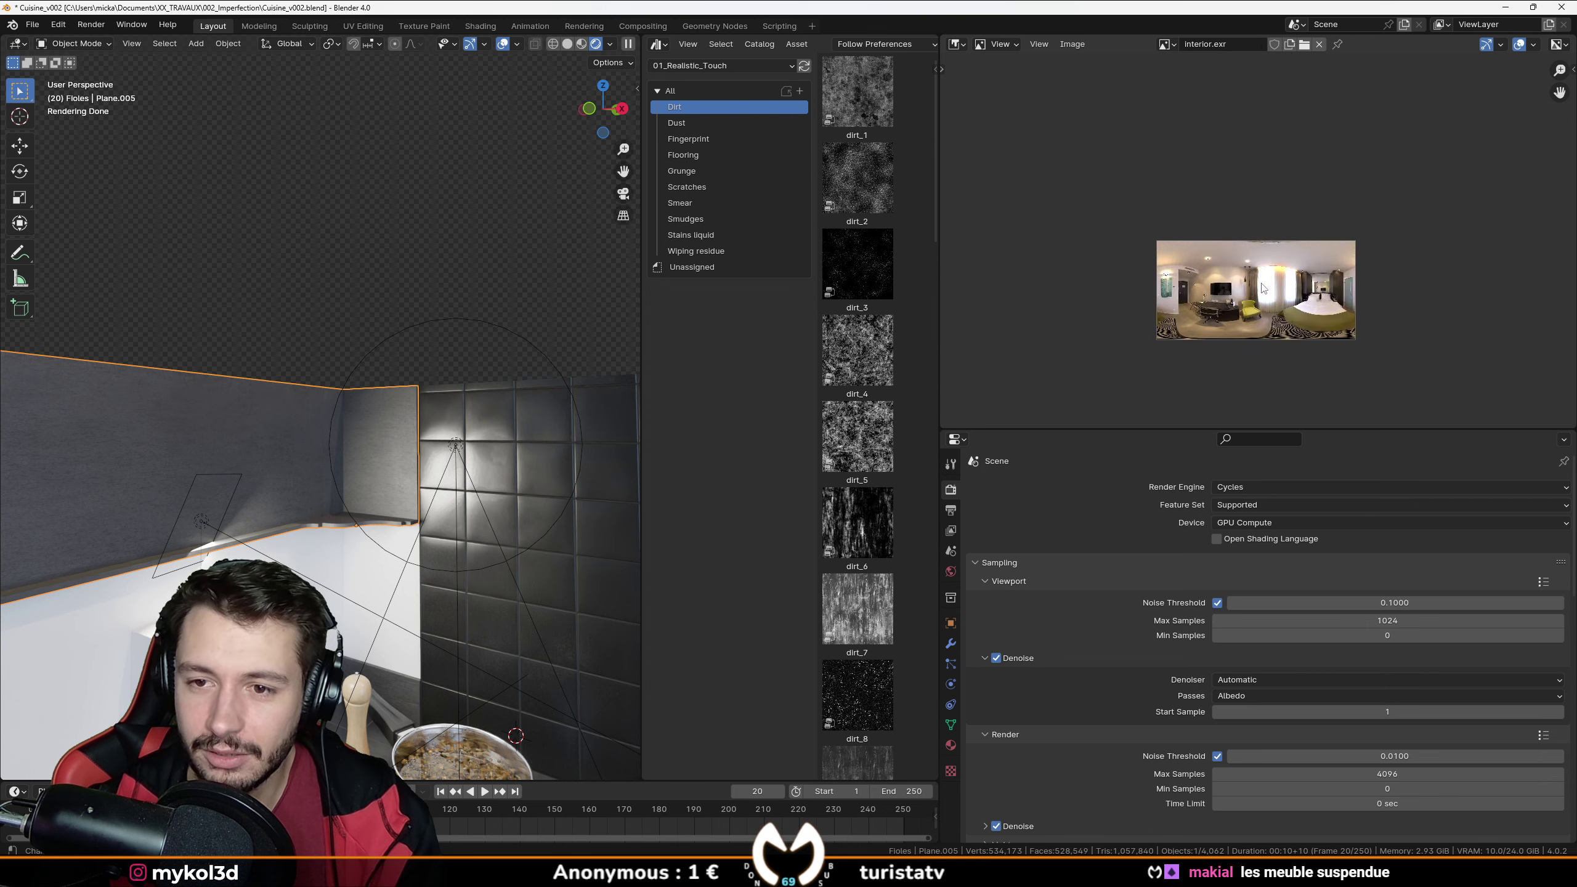
{"action": "left_click", "coordinate": [1167, 44]}
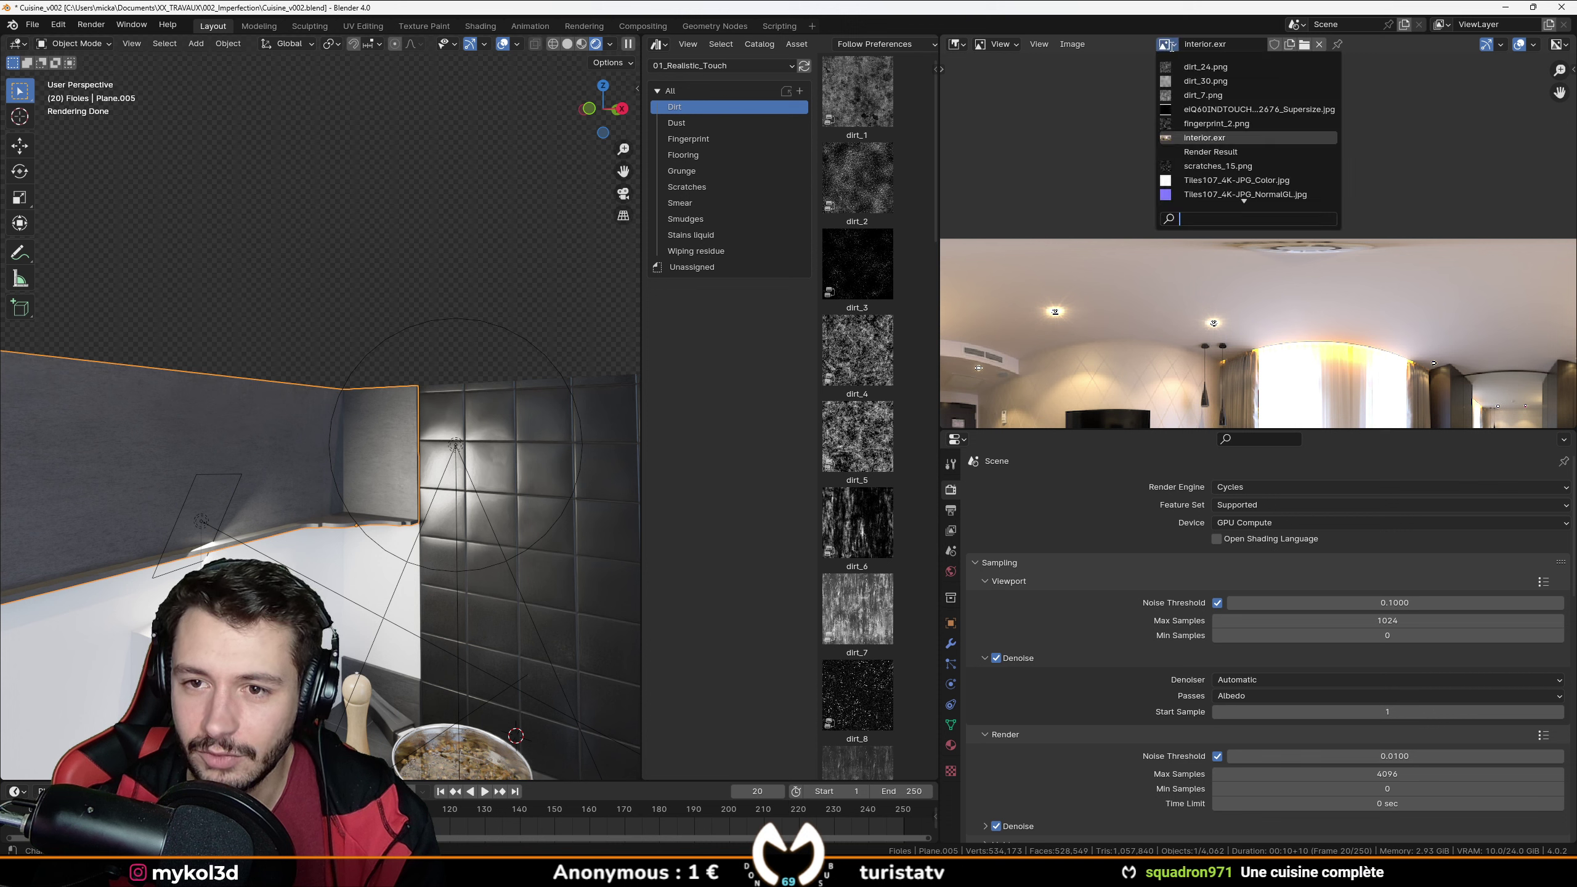
{"action": "left_click", "coordinate": [959, 44]}
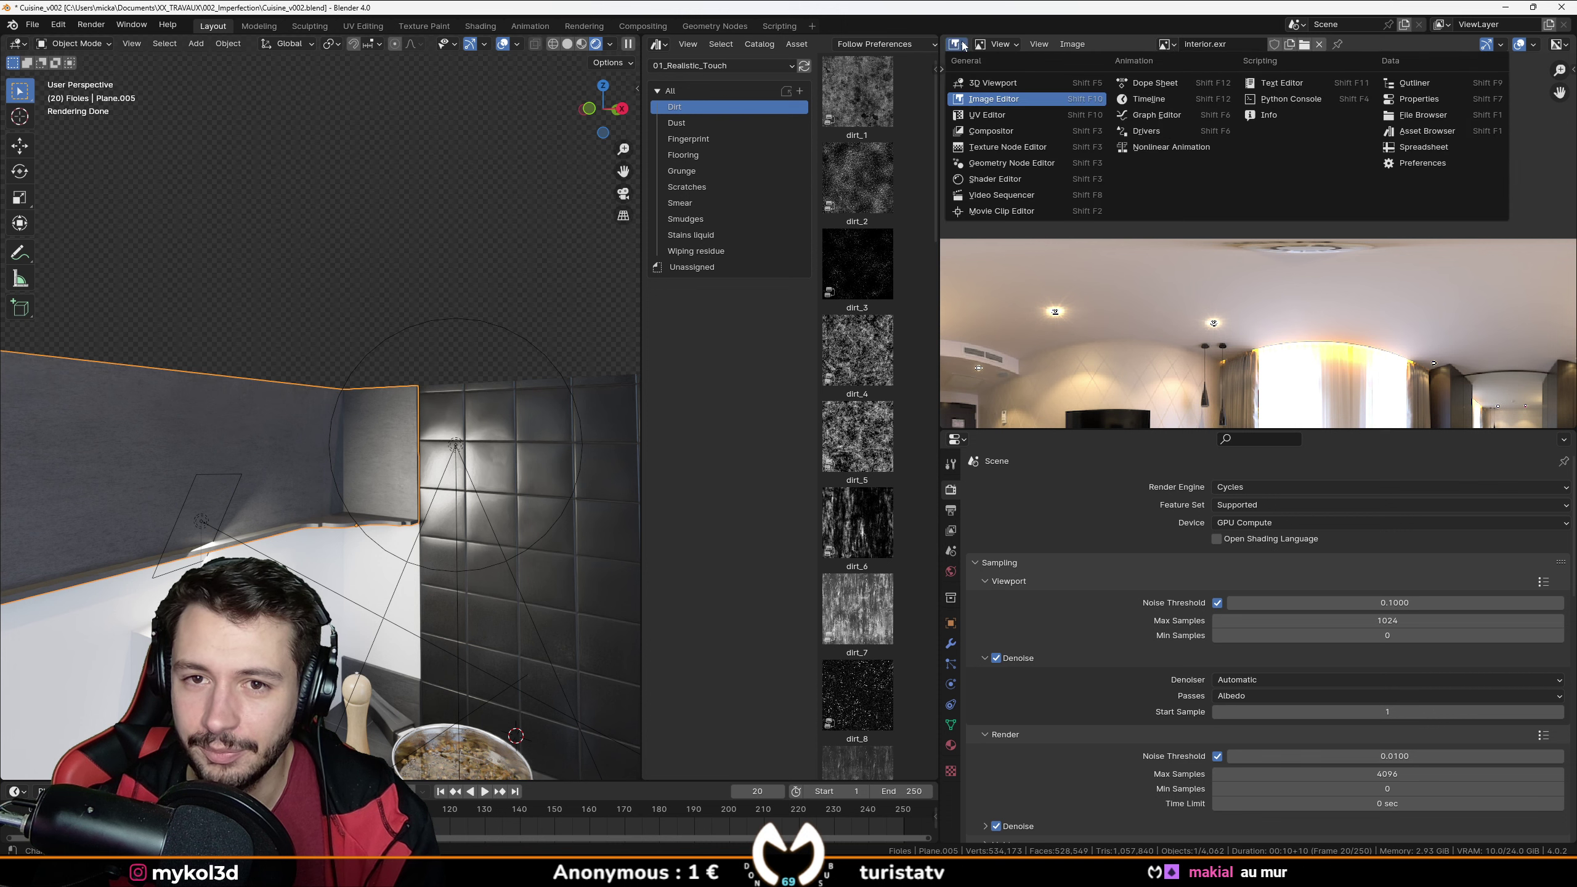
{"action": "left_click", "coordinate": [1304, 44]}
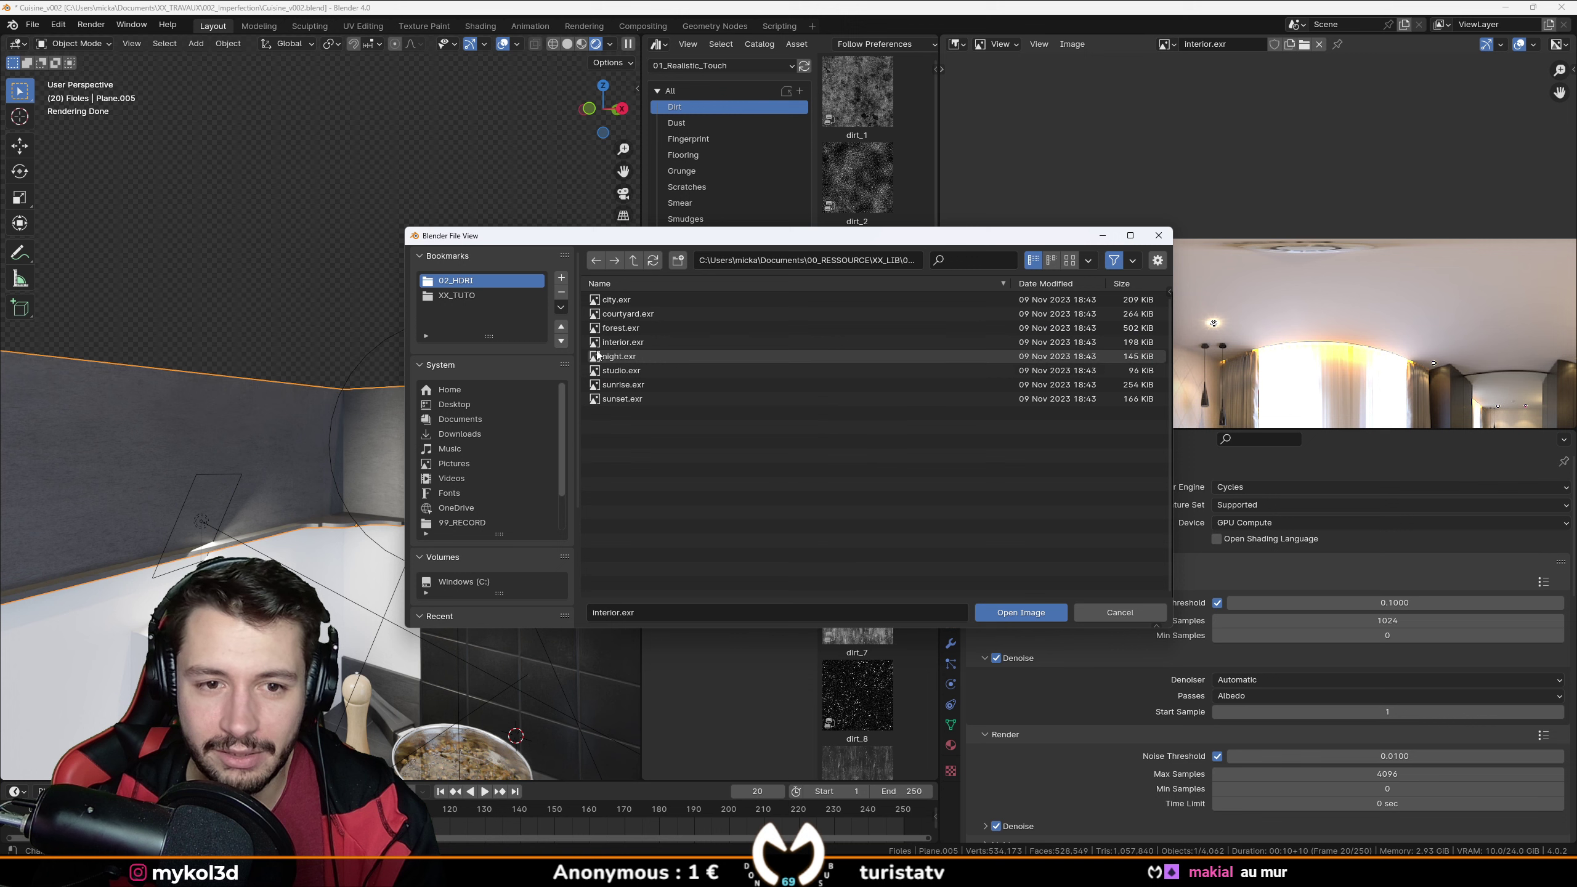
Browse to XX_TRAVAUX > 002_Imperfection > ressource and open the induction cooktop reference photo.
{"action": "left_click", "coordinate": [457, 295]}
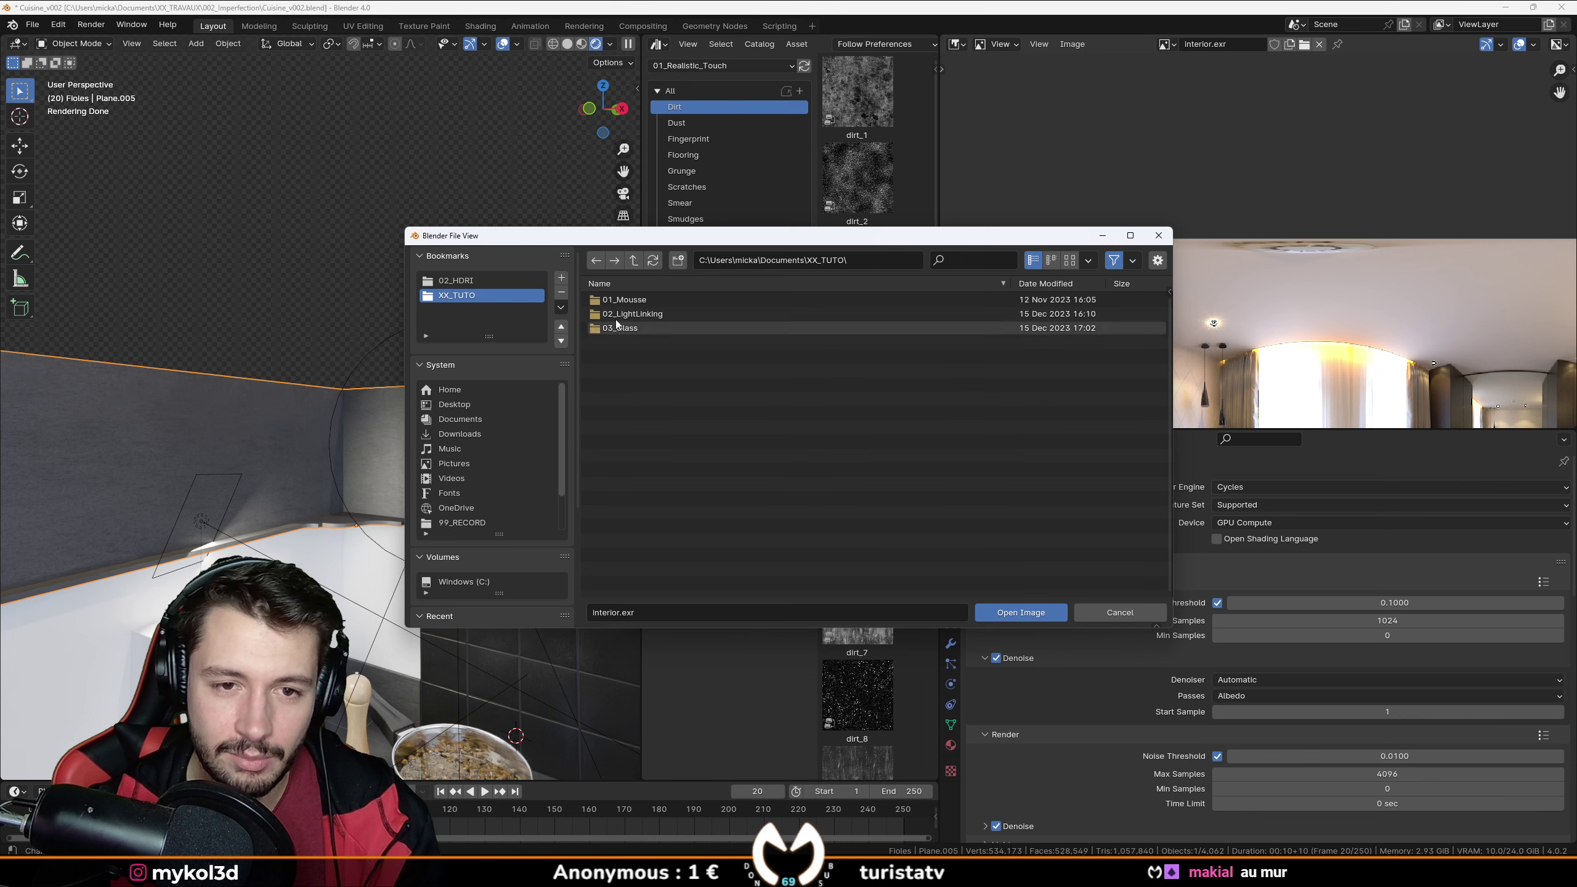
{"action": "left_click", "coordinate": [632, 261]}
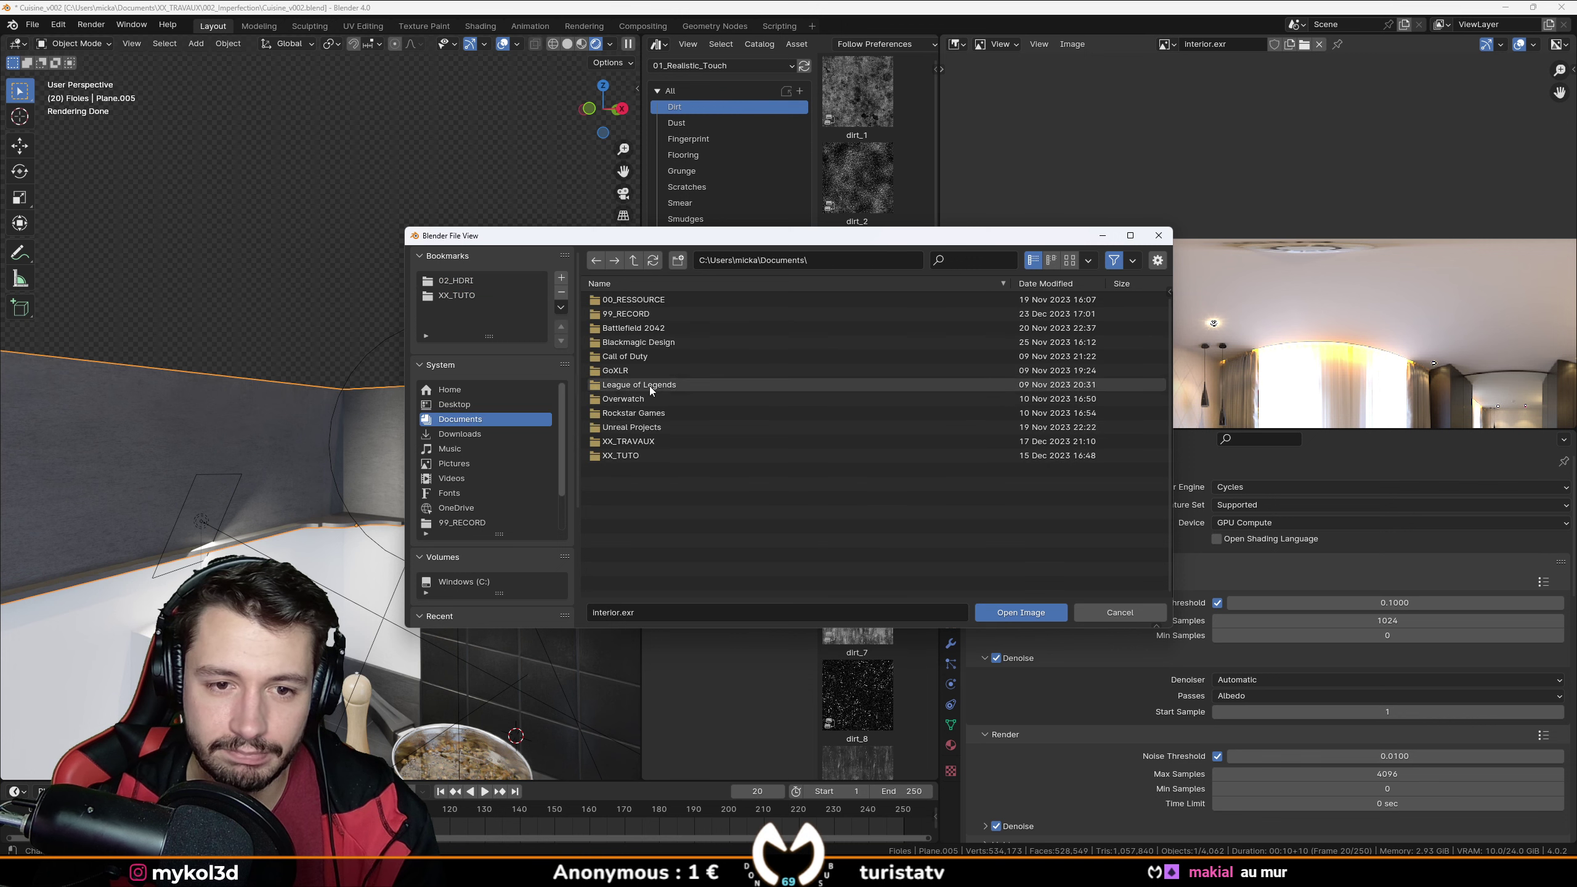
{"action": "double_click", "coordinate": [643, 441]}
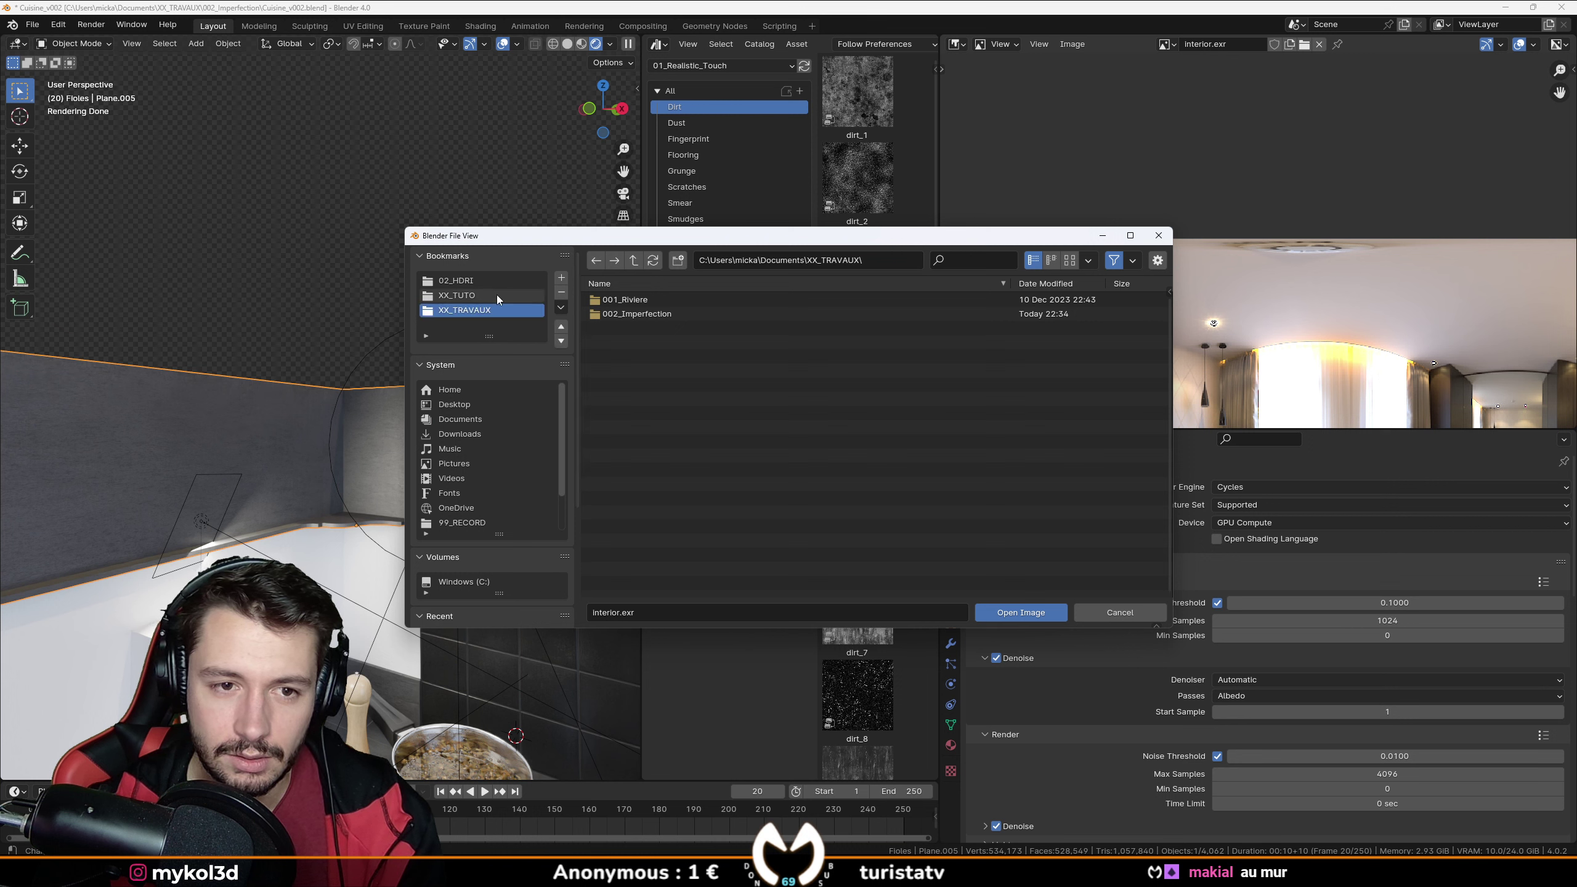
{"action": "left_click", "coordinate": [663, 316]}
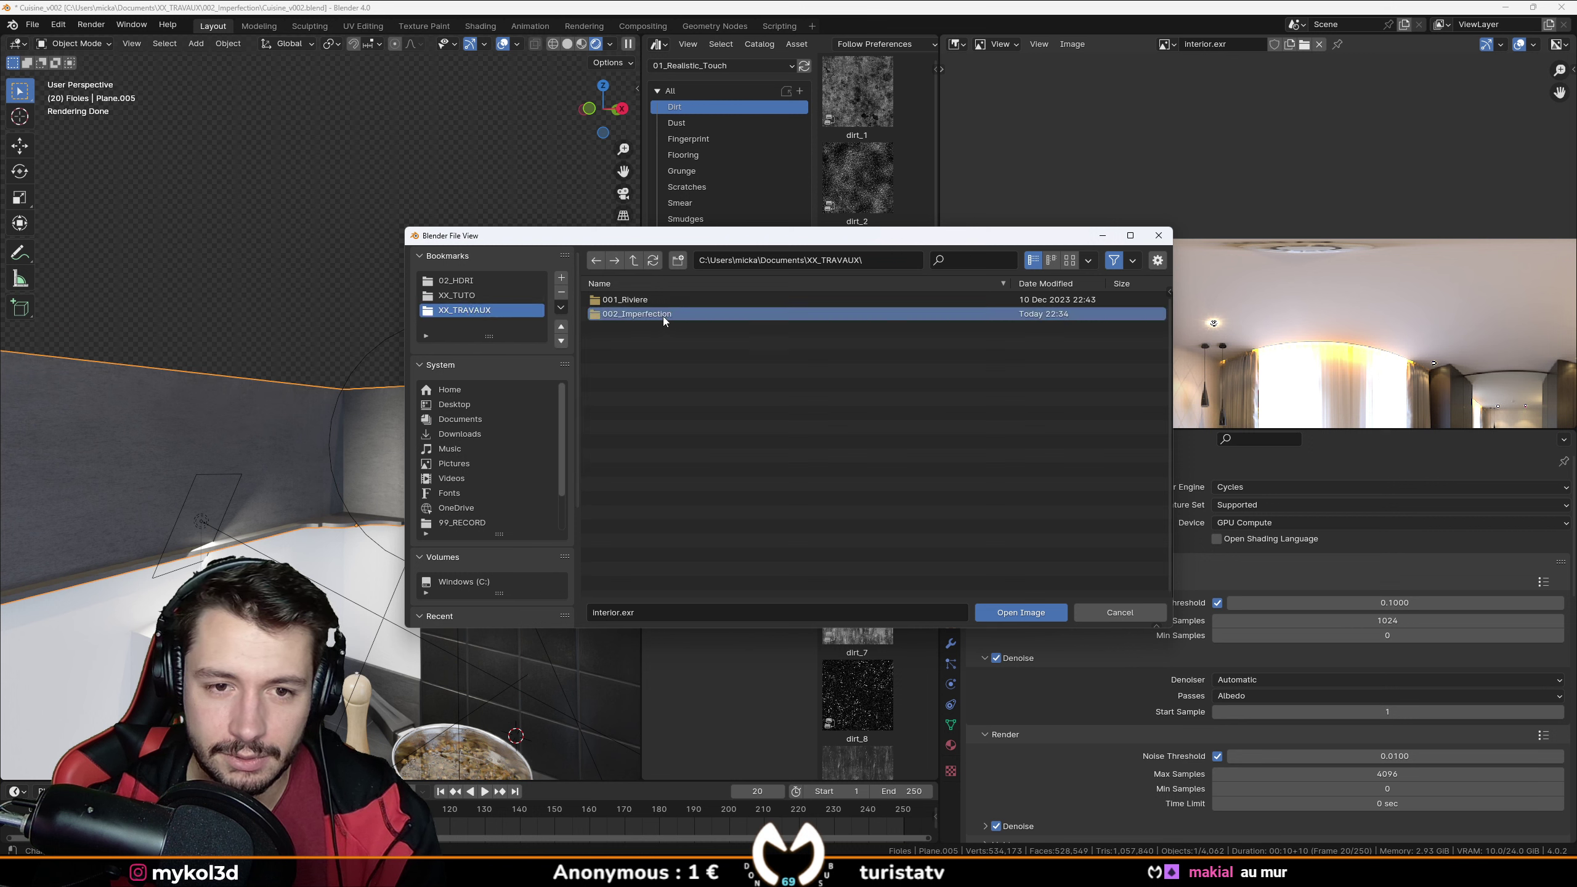
{"action": "double_click", "coordinate": [663, 315]}
{"action": "double_click", "coordinate": [632, 299]}
{"action": "left_click", "coordinate": [632, 300]}
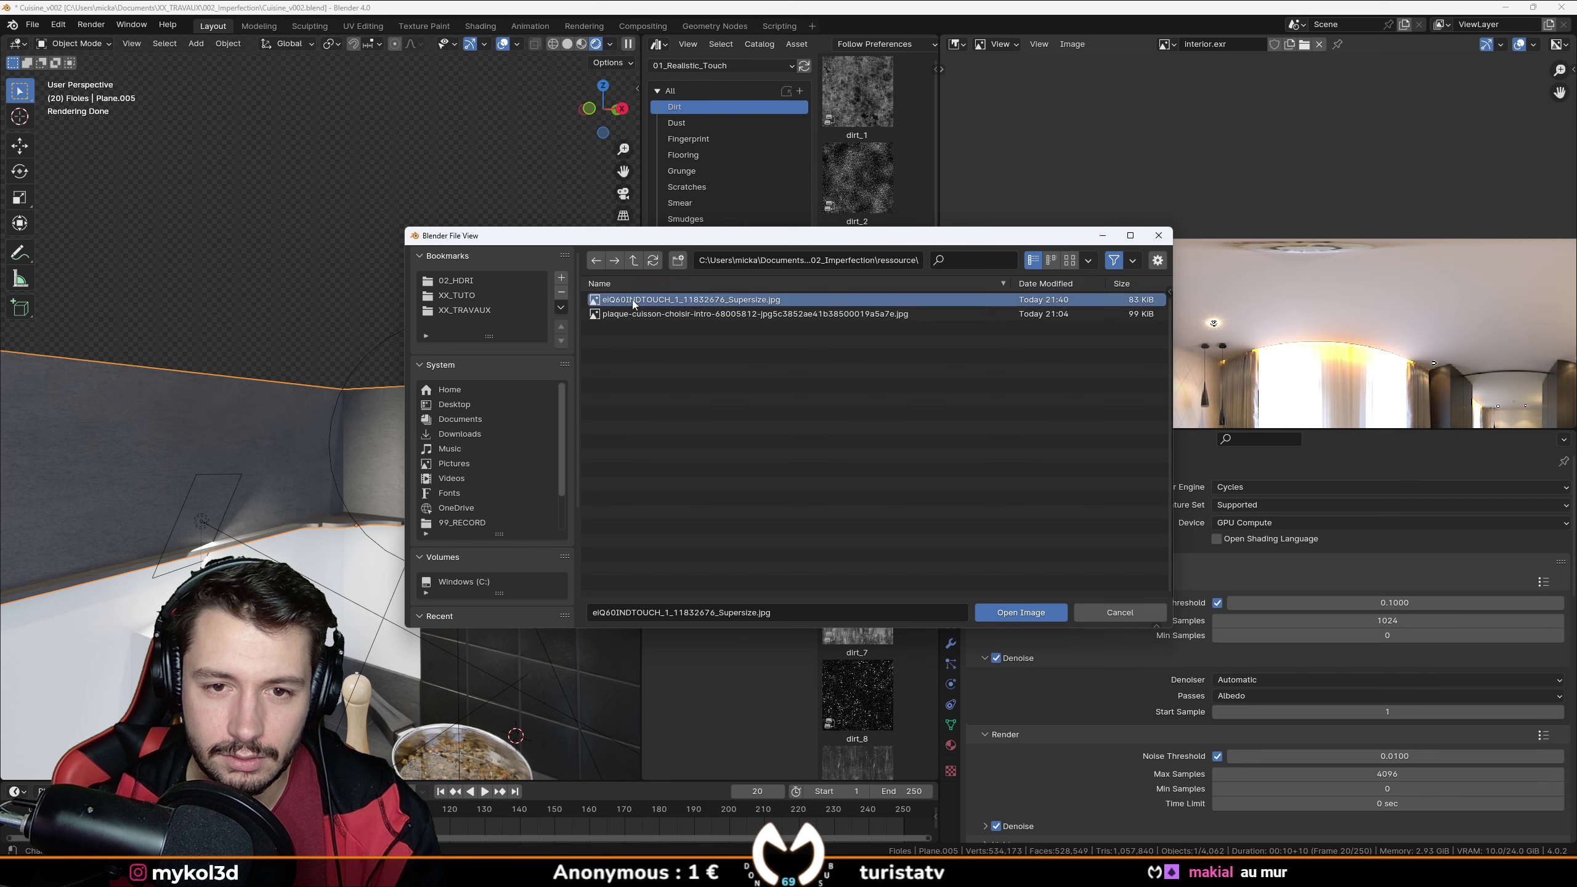
{"action": "double_click", "coordinate": [683, 315]}
{"action": "scroll", "coordinate": [1186, 278], "scroll_direction": "up", "scroll_amount": 1}
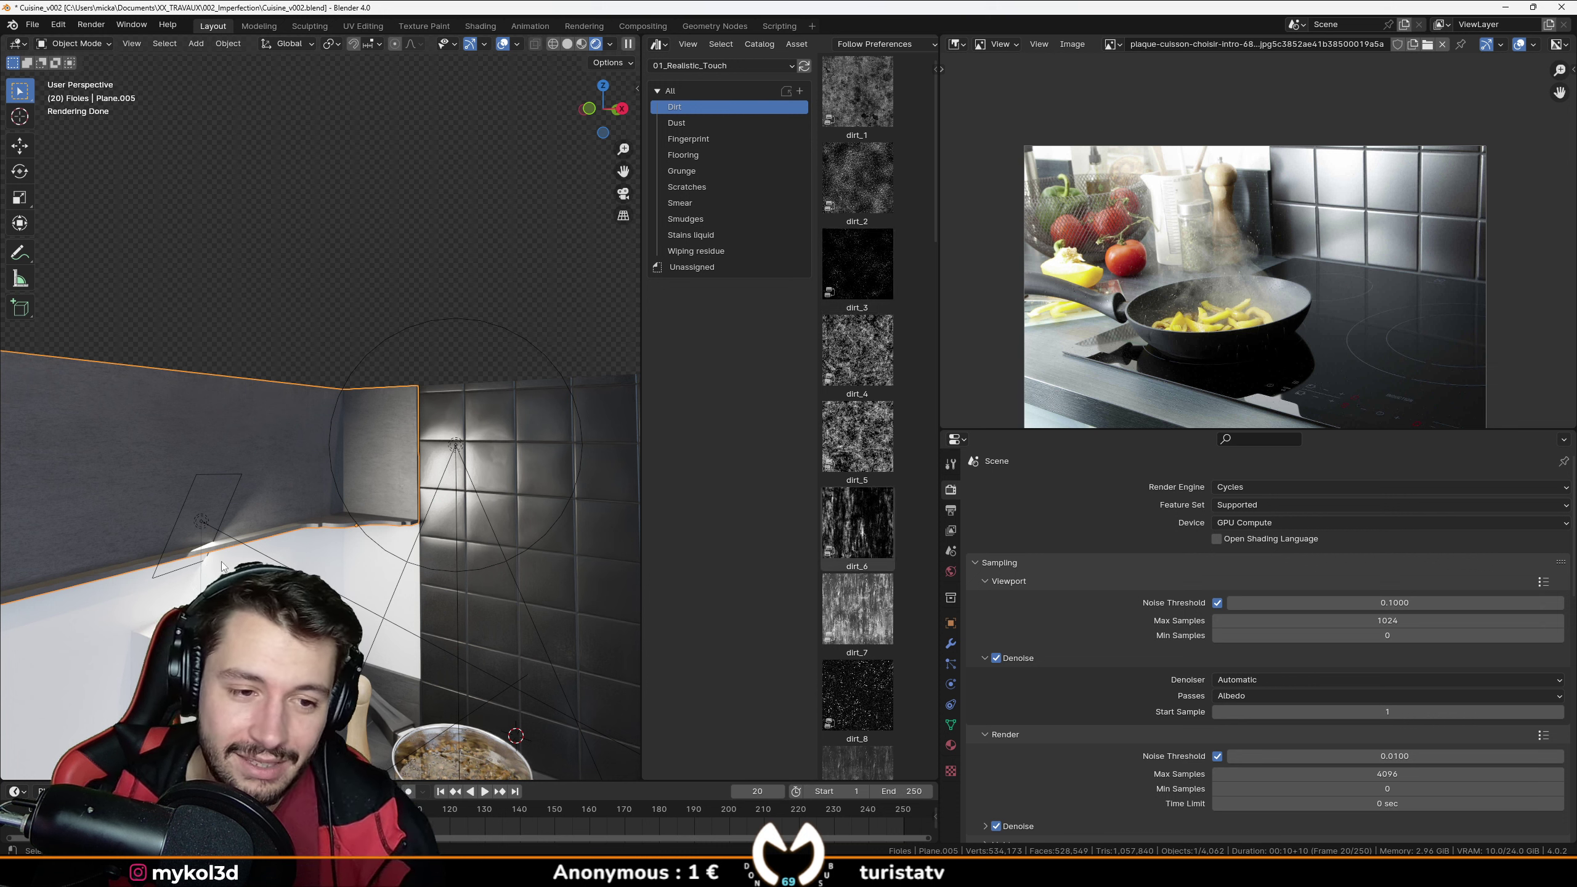
{"action": "scroll", "coordinate": [285, 601], "scroll_direction": "down", "scroll_amount": 2}
{"action": "scroll", "coordinate": [285, 600], "scroll_direction": "up", "scroll_amount": 1}
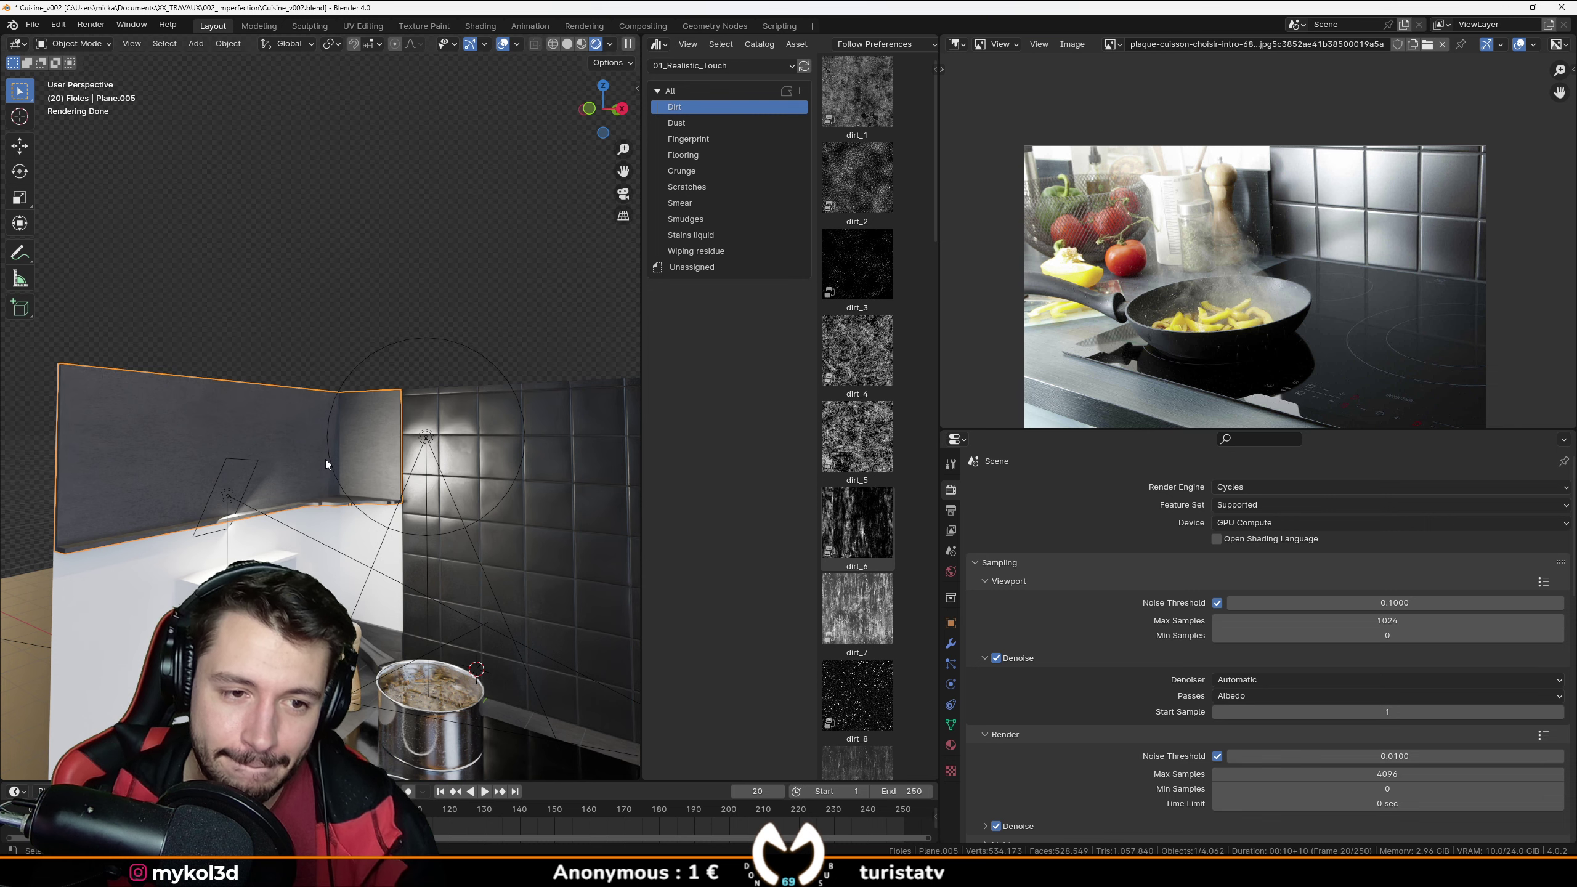
Delete the wall cabinet Plane.005 and bring the shelf and stove into view.
{"action": "key", "text": "Delete"}
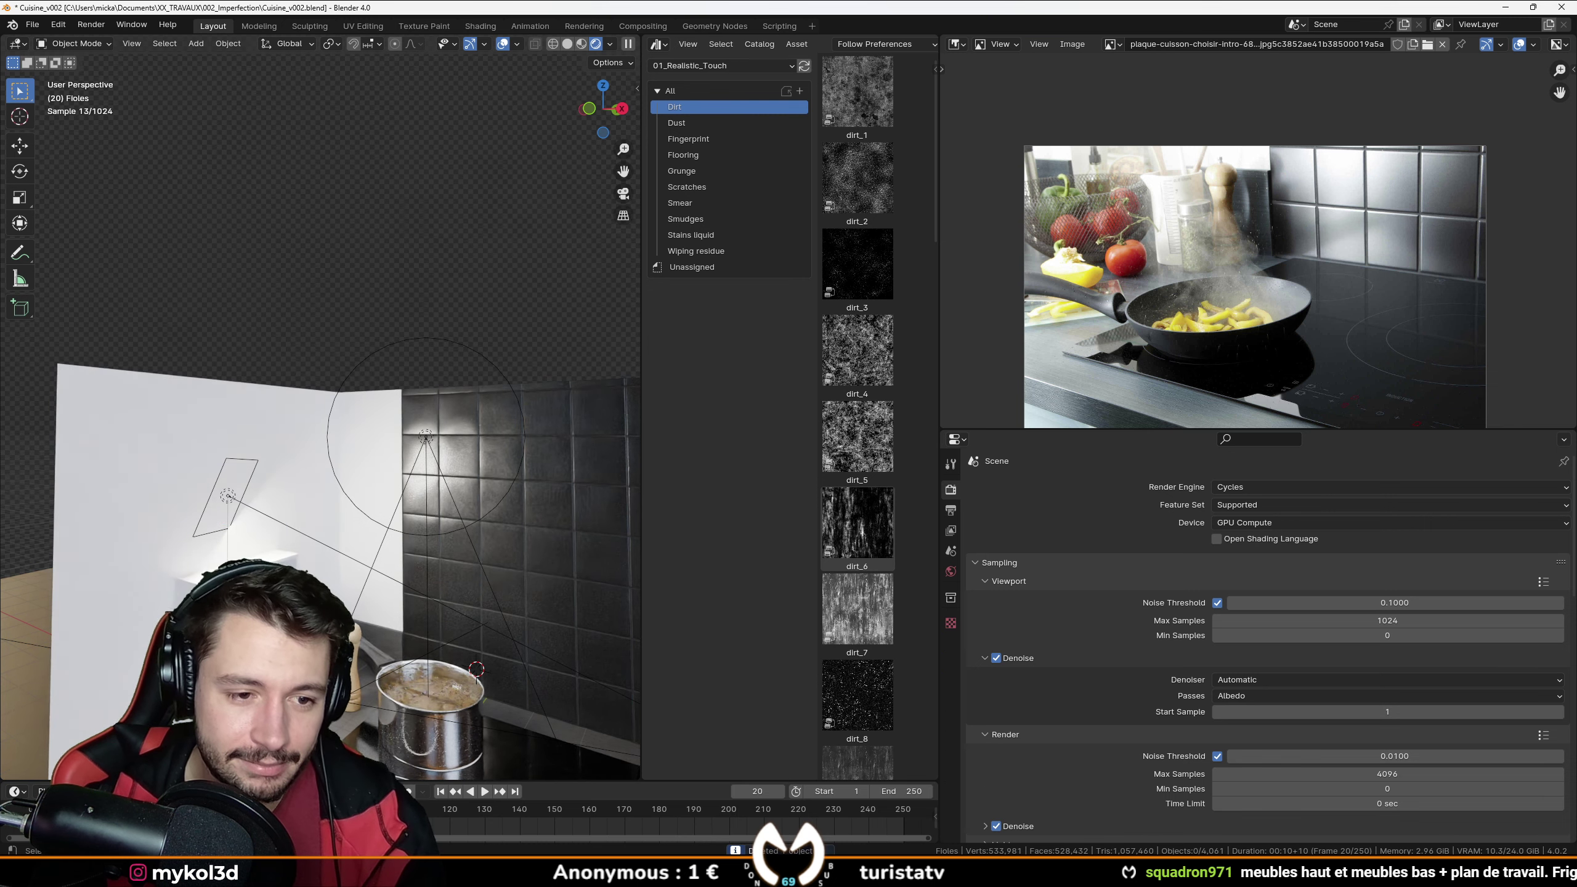
{"action": "middle_click_drag", "start_coordinate": [328, 542], "coordinate": [398, 317], "text": "shift"}
{"action": "scroll", "coordinate": [392, 335], "scroll_direction": "up", "scroll_amount": 3}
{"action": "middle_click_drag", "start_coordinate": [379, 410], "coordinate": [358, 504]}
{"action": "scroll", "coordinate": [330, 447], "scroll_direction": "down", "scroll_amount": 3}
{"action": "scroll", "coordinate": [327, 443], "scroll_direction": "up", "scroll_amount": 2}
Duplicate the wall niche and place the copy directly above the original.
{"action": "left_click", "coordinate": [308, 404]}
{"action": "key", "text": "shift+d"}
{"action": "key", "text": "z"}
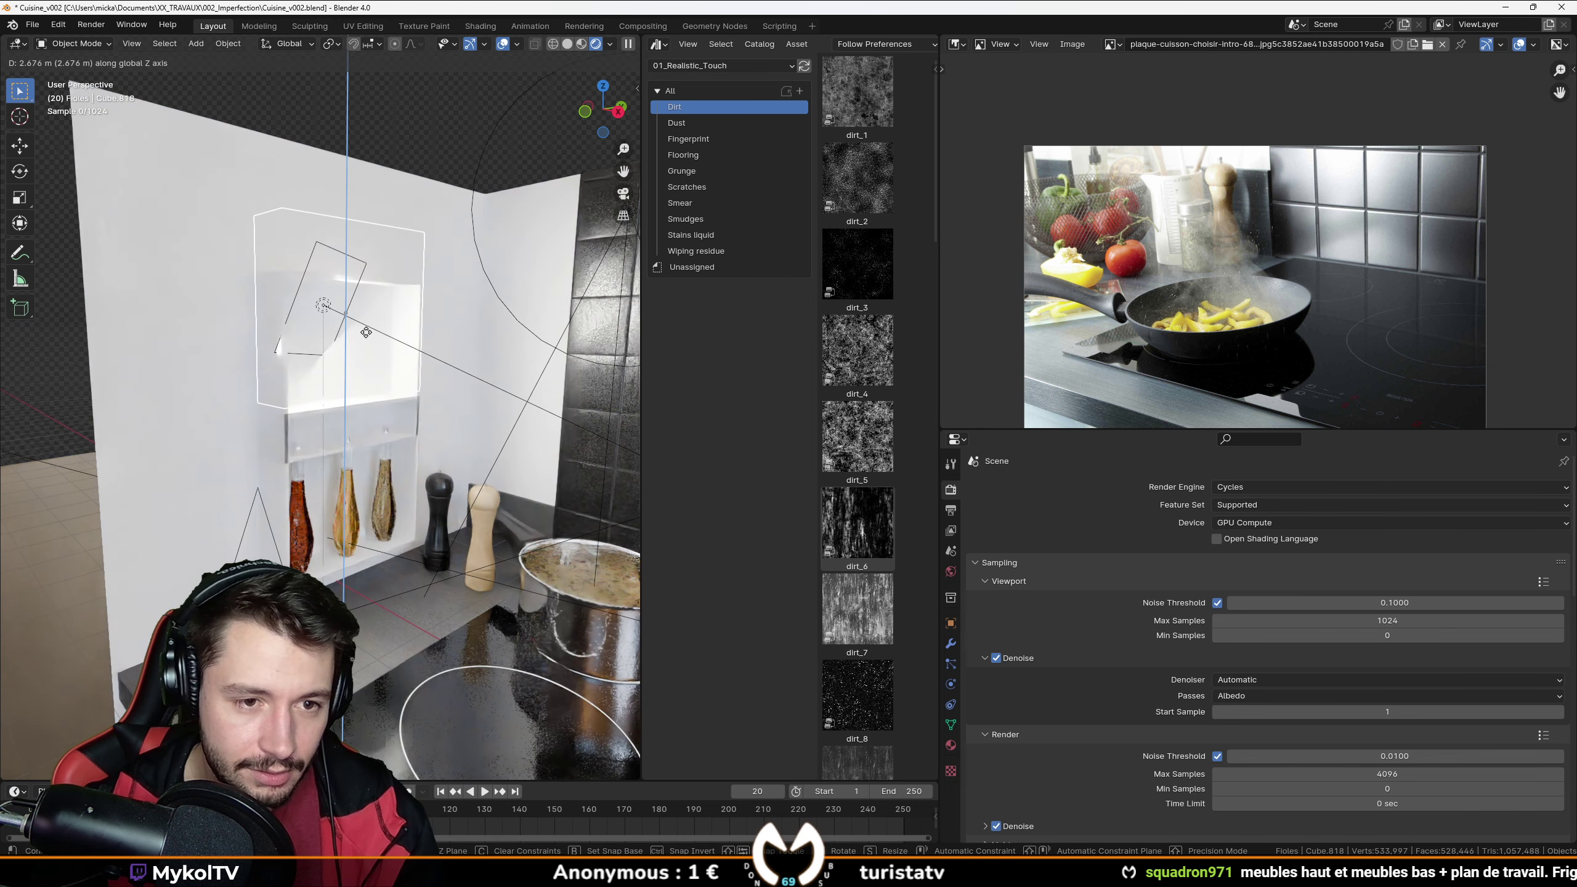
{"action": "left_click", "coordinate": [369, 320], "text": "ctrl"}
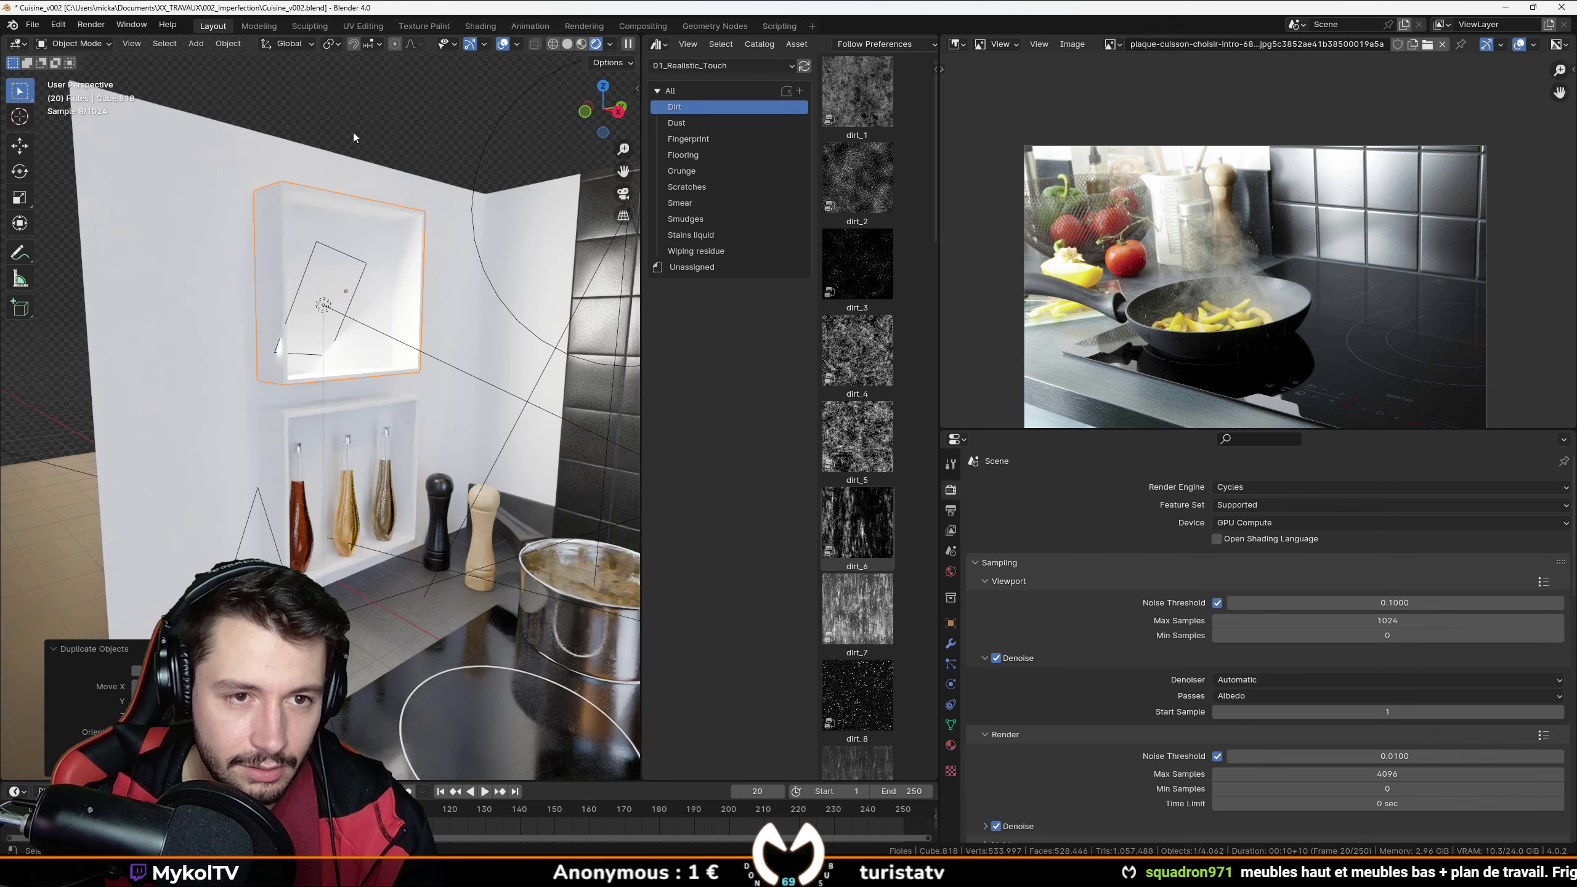
Reposition the niche's area light and aim it down toward the pot.
{"action": "left_click", "coordinate": [322, 316]}
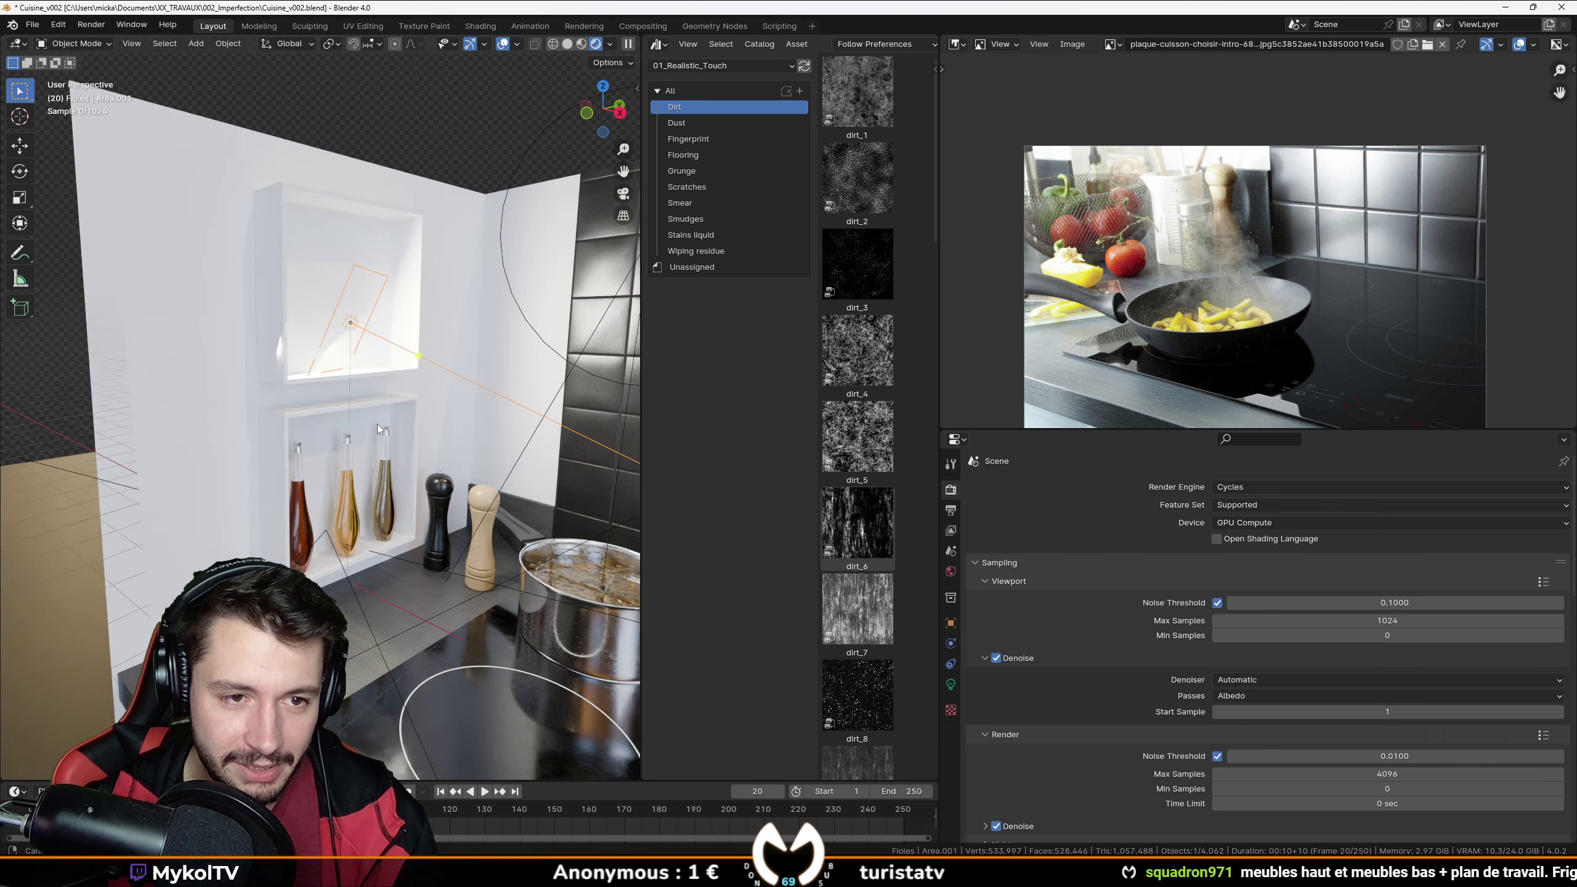
{"action": "middle_click_drag", "start_coordinate": [377, 424], "coordinate": [419, 456]}
{"action": "key", "text": "g"}
{"action": "left_click", "coordinate": [468, 466]}
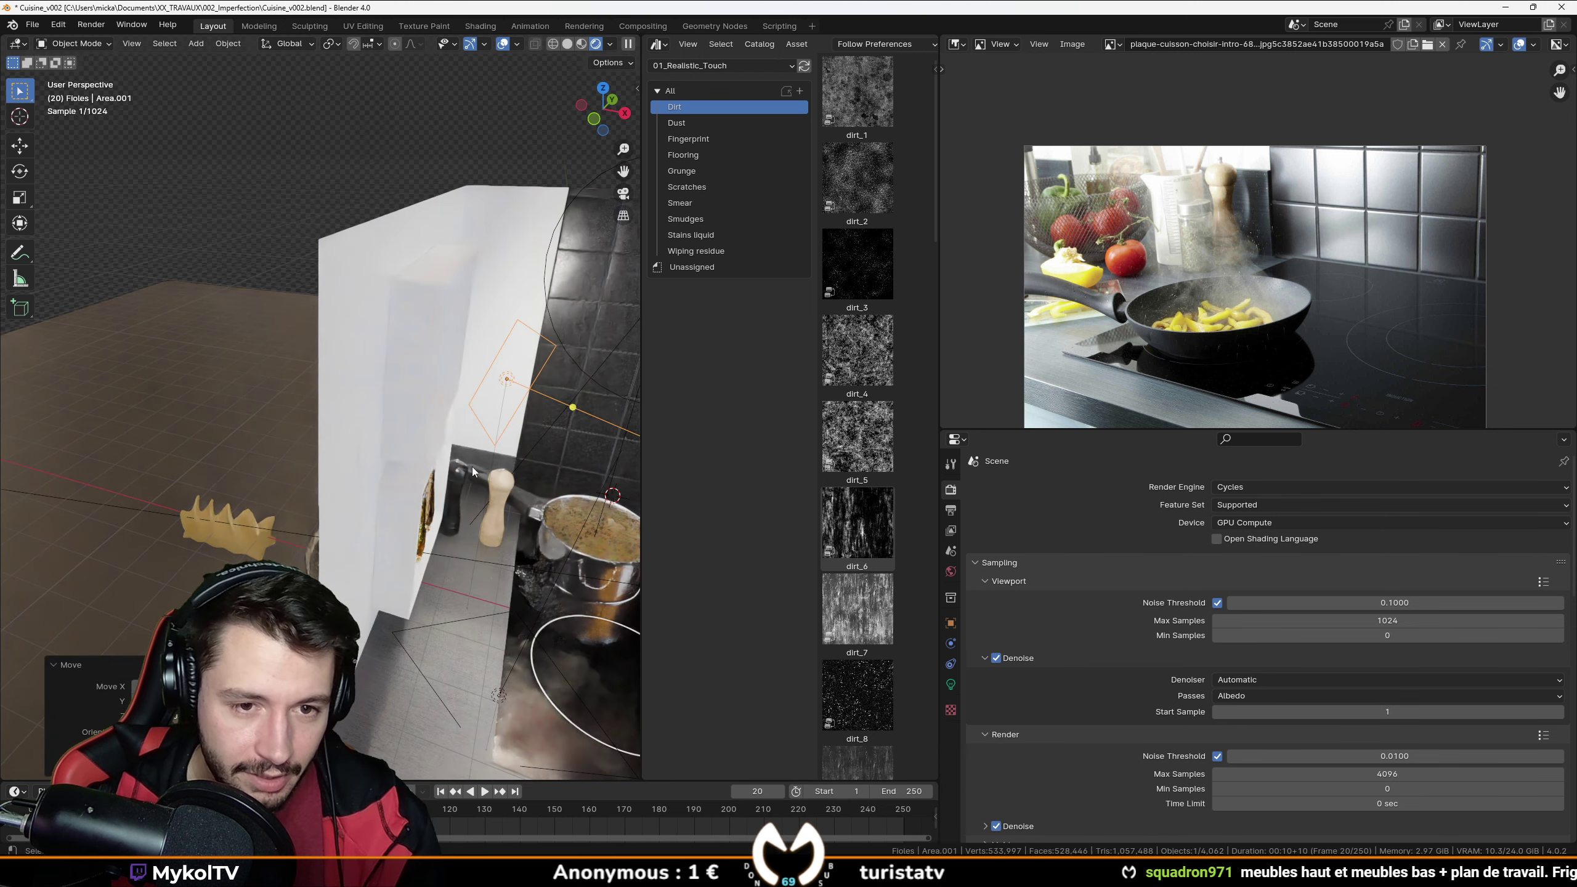
{"action": "left_click_drag", "start_coordinate": [572, 408], "coordinate": [600, 537]}
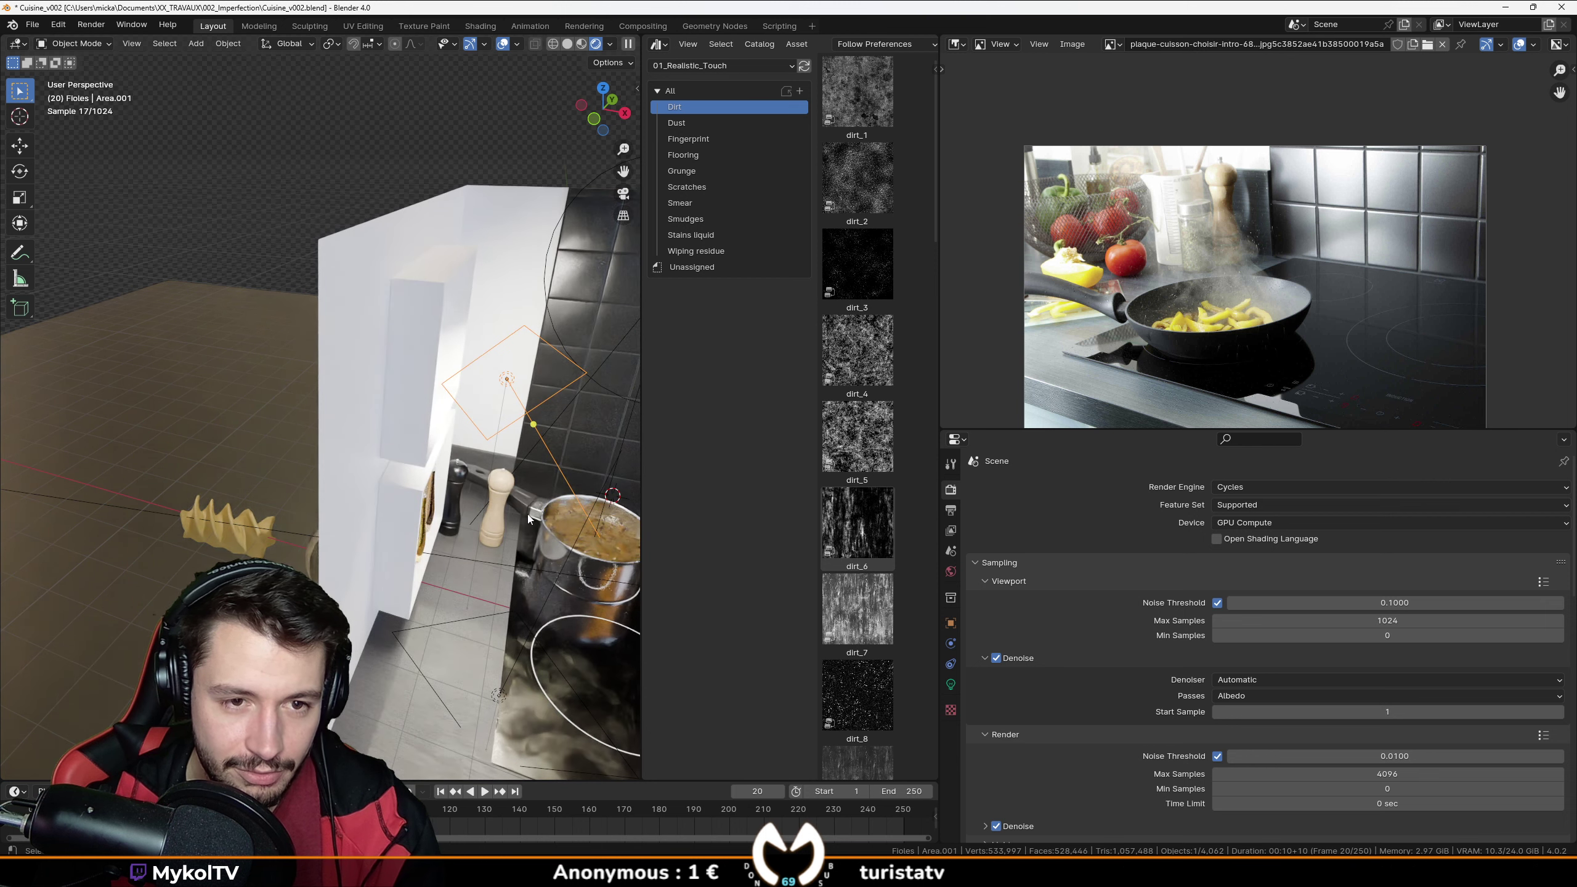
Orbit around the niches and save Cuisine_v002.blend.
{"action": "middle_click_drag", "start_coordinate": [528, 514], "coordinate": [405, 476]}
{"action": "scroll", "coordinate": [404, 473], "scroll_direction": "up", "scroll_amount": 2}
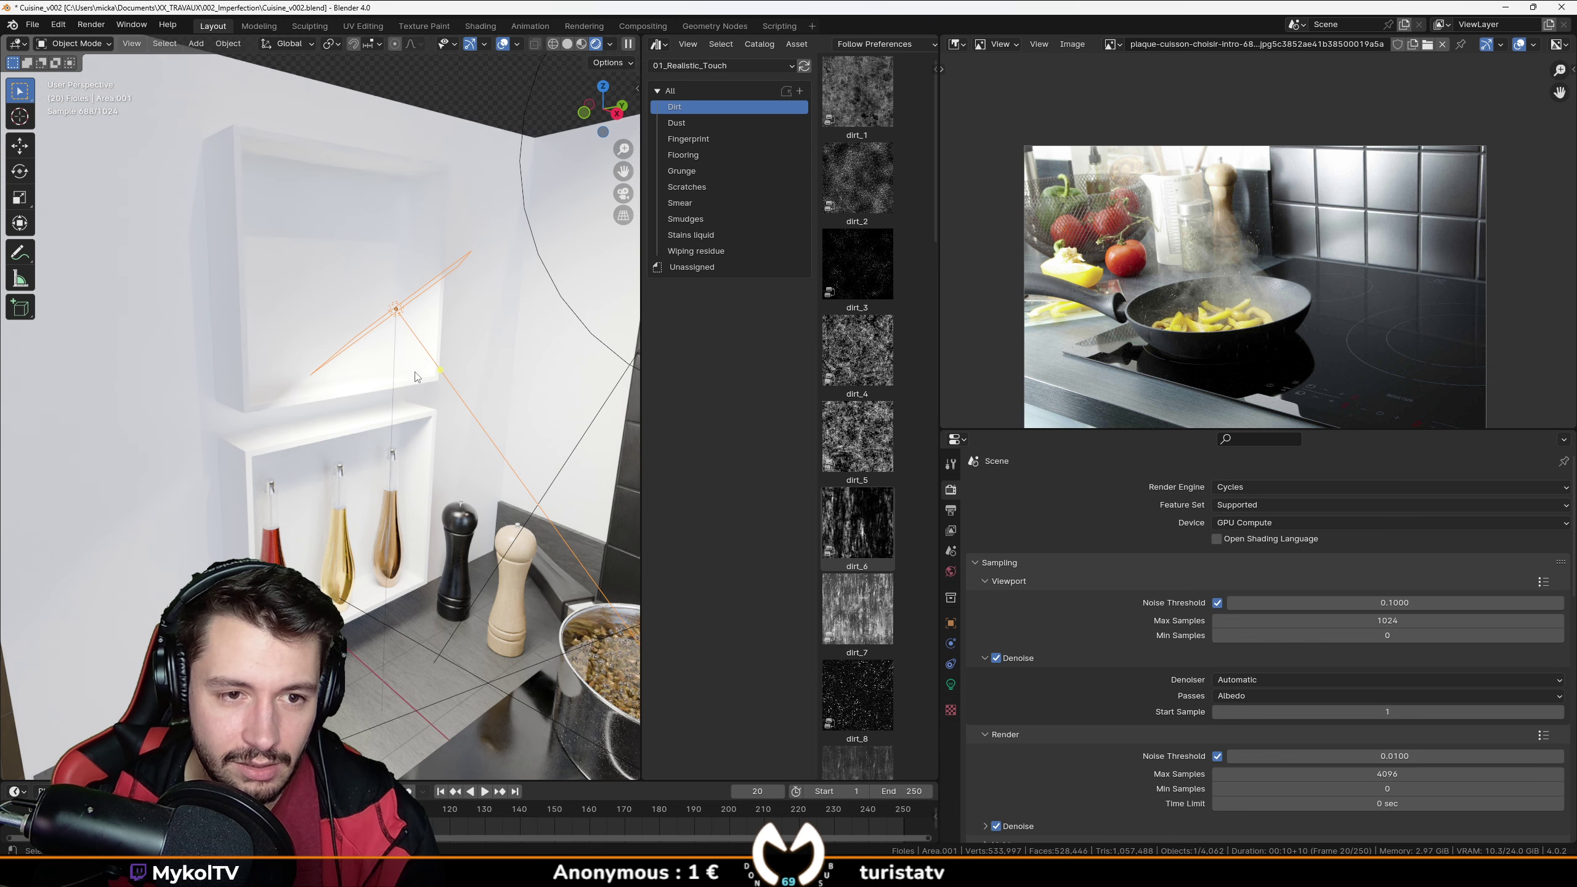
{"action": "middle_click_drag", "start_coordinate": [304, 377], "coordinate": [341, 434]}
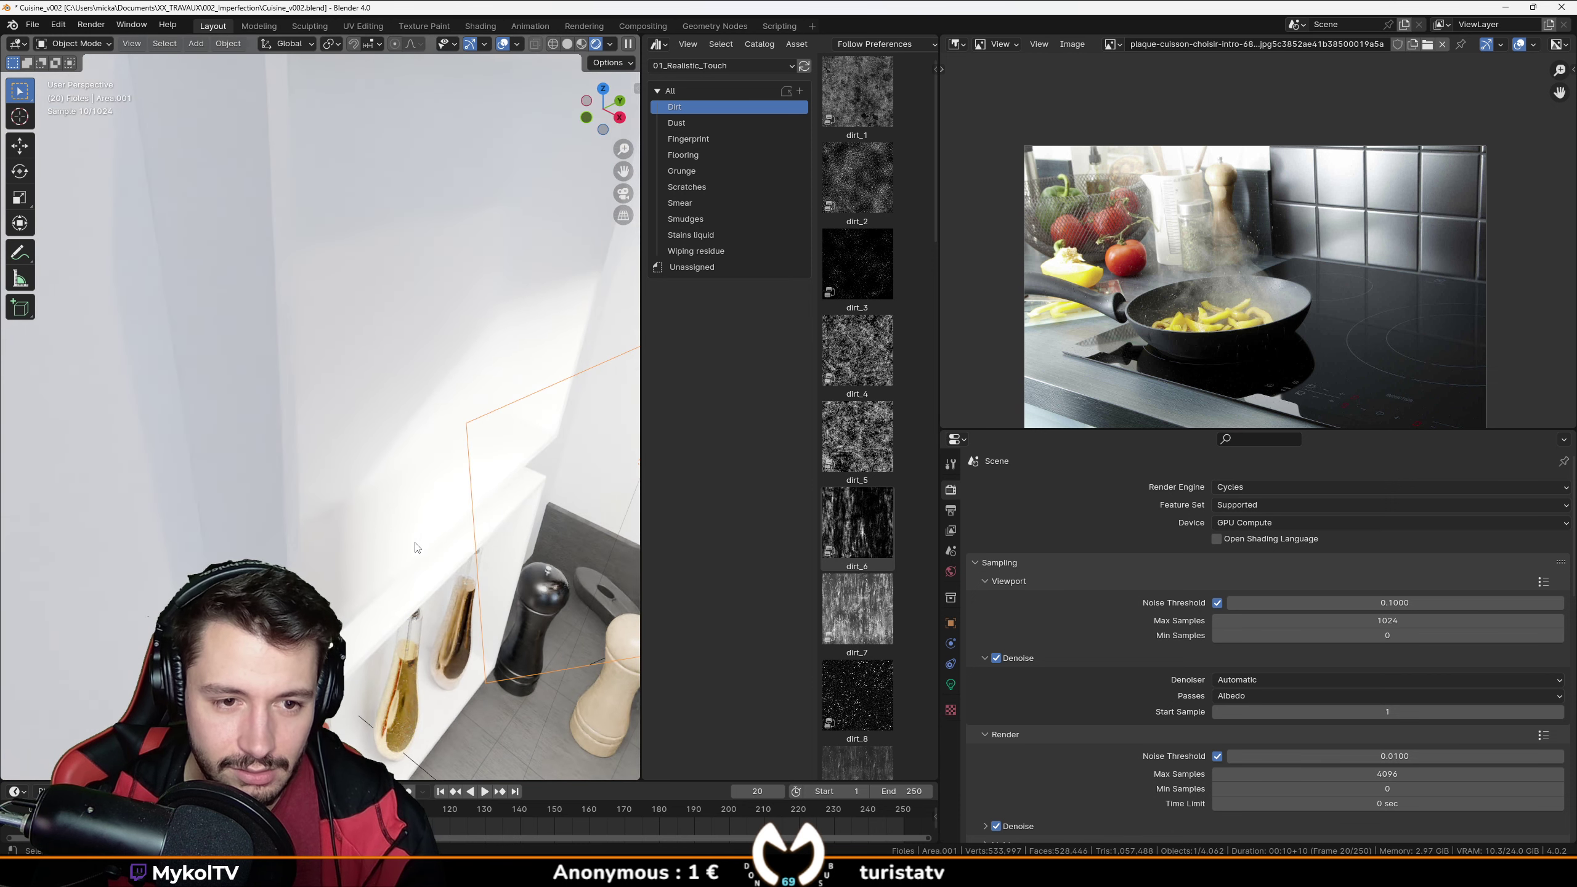
{"action": "scroll", "coordinate": [399, 538], "scroll_direction": "down", "scroll_amount": 2}
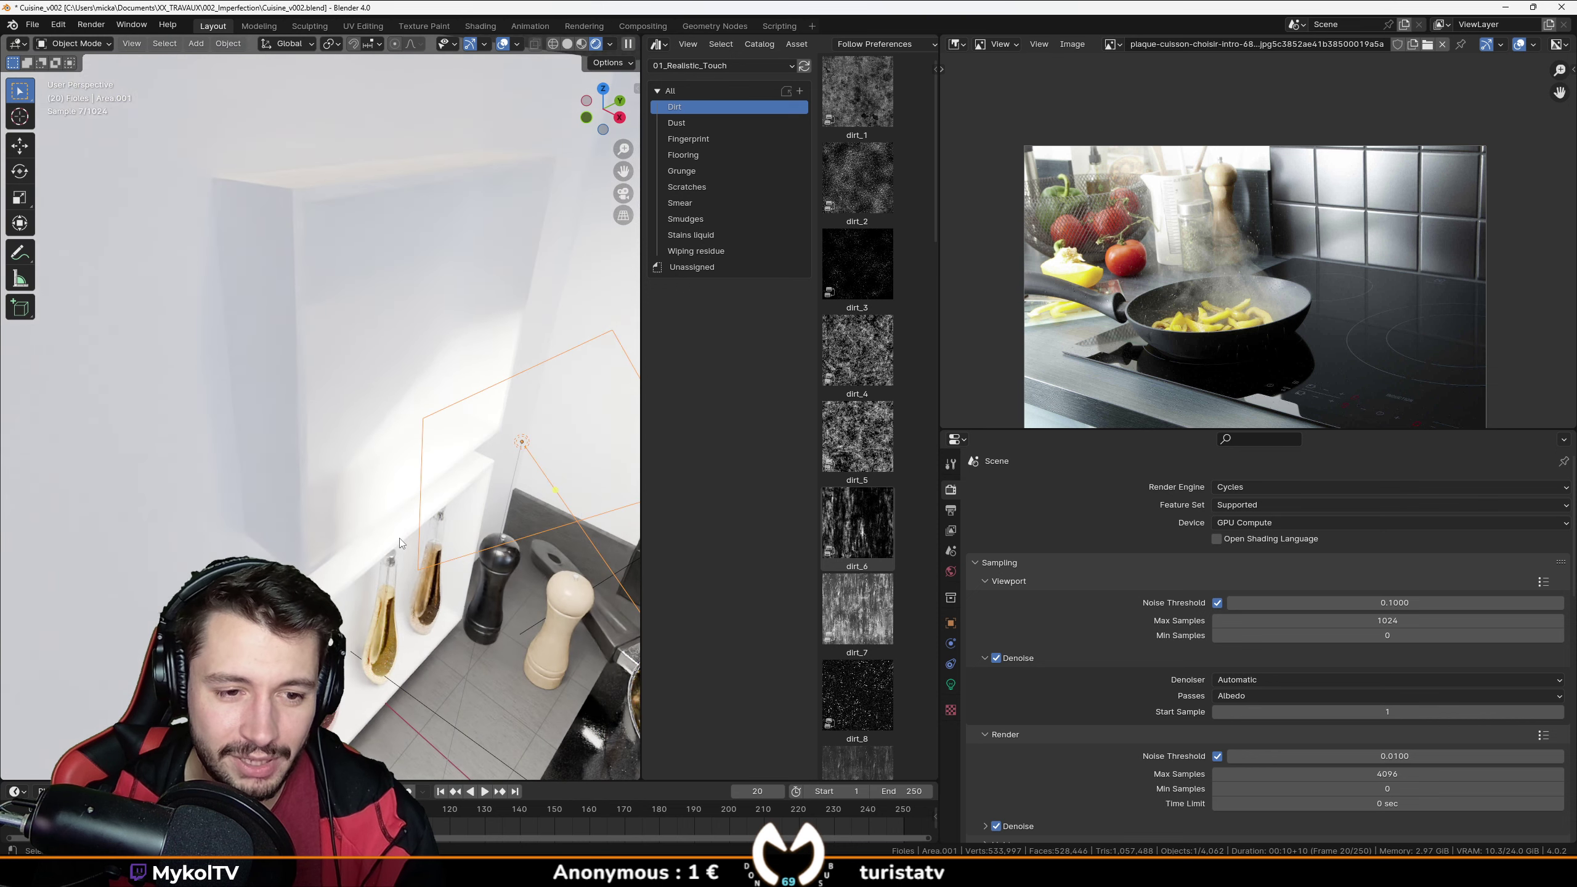
{"action": "middle_click_drag", "start_coordinate": [399, 537], "coordinate": [342, 524]}
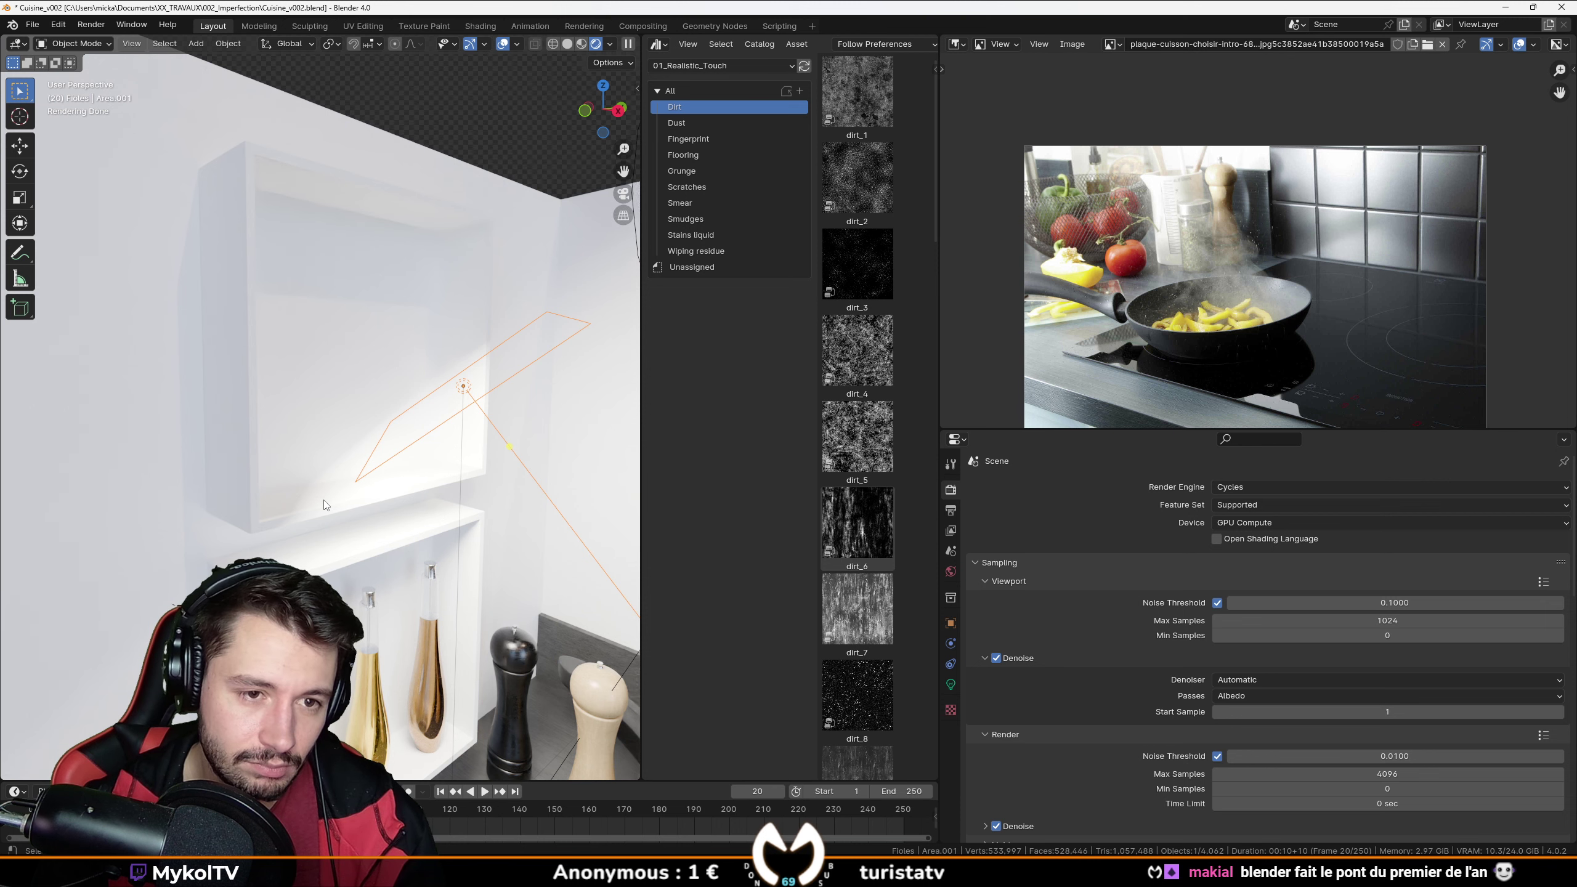
{"action": "key", "text": "ctrl+s"}
{"action": "scroll", "coordinate": [373, 510], "scroll_direction": "down", "scroll_amount": 6}
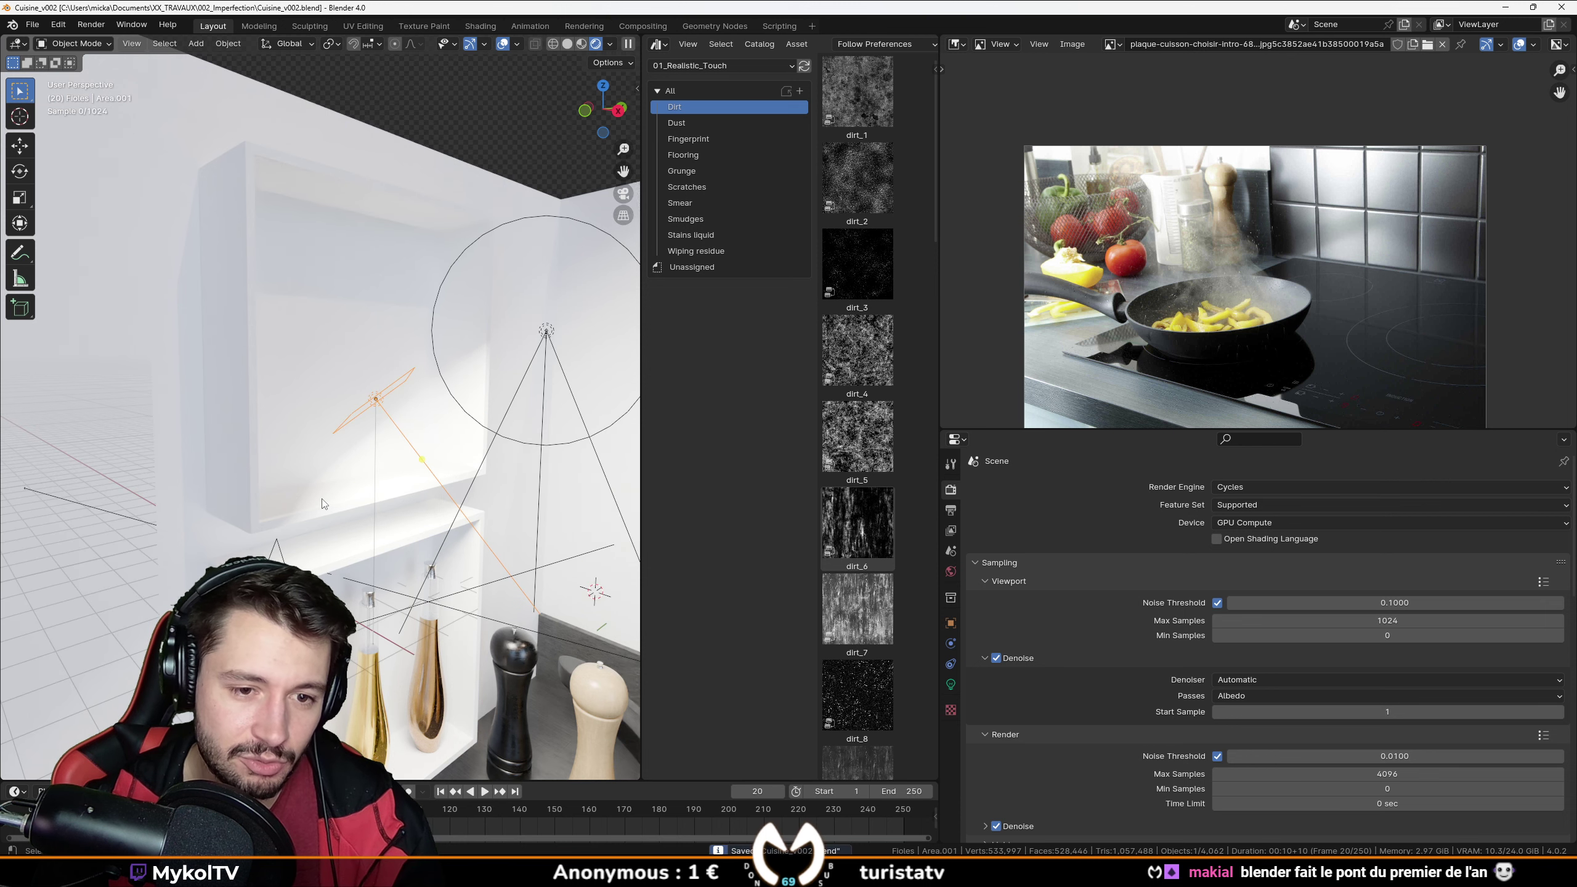
Scale both pepper mills up to about 1.4 times their size.
{"action": "scroll", "coordinate": [487, 518], "scroll_direction": "up", "scroll_amount": 8}
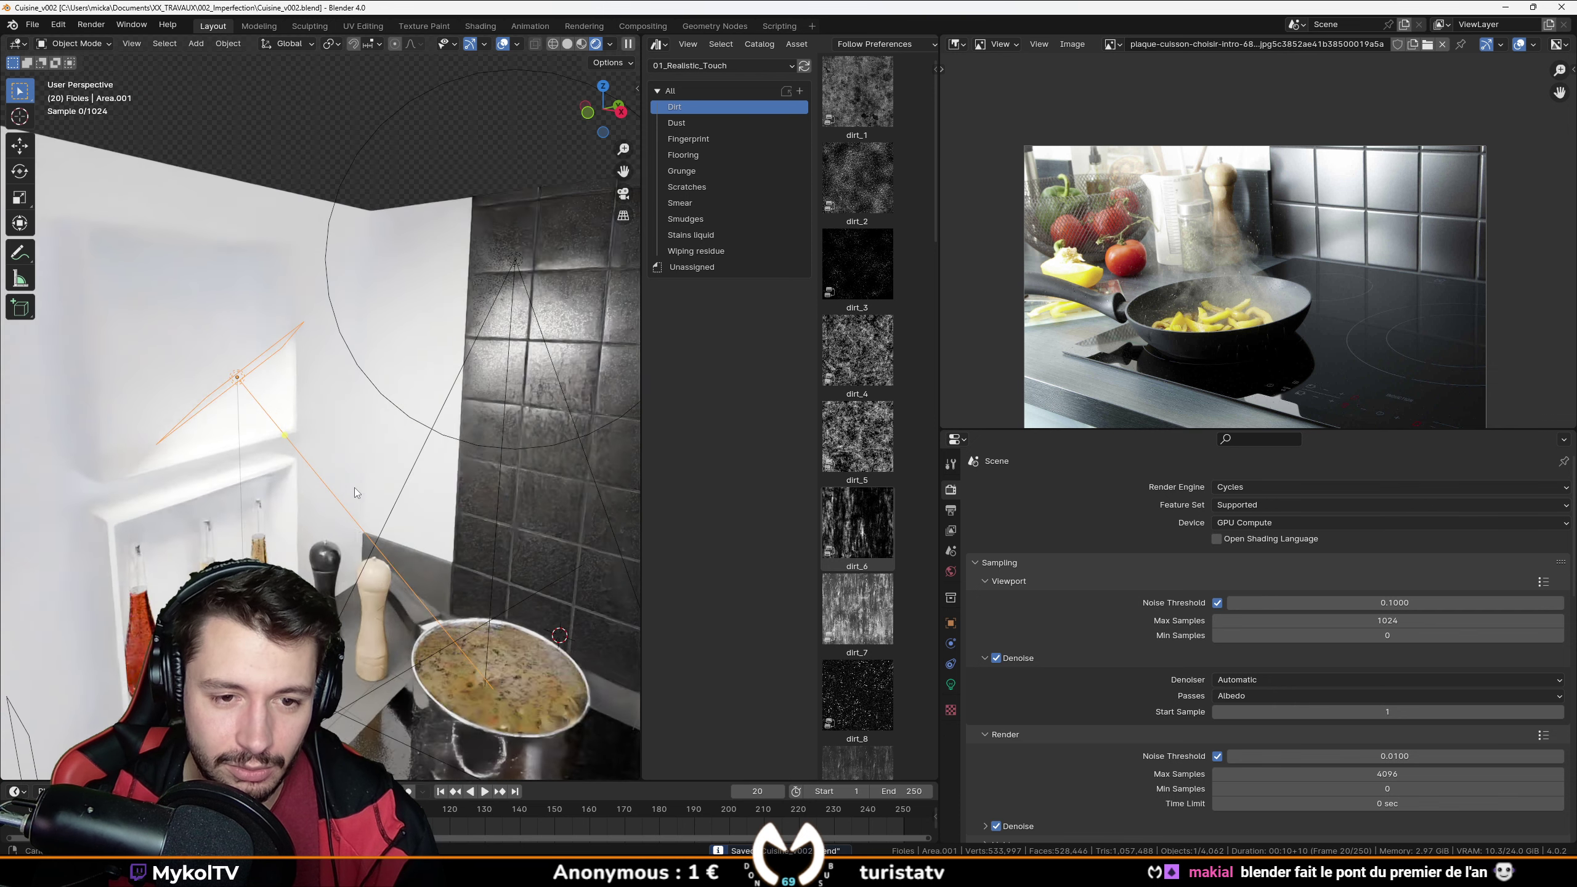
{"action": "scroll", "coordinate": [395, 503], "scroll_direction": "down", "scroll_amount": 3}
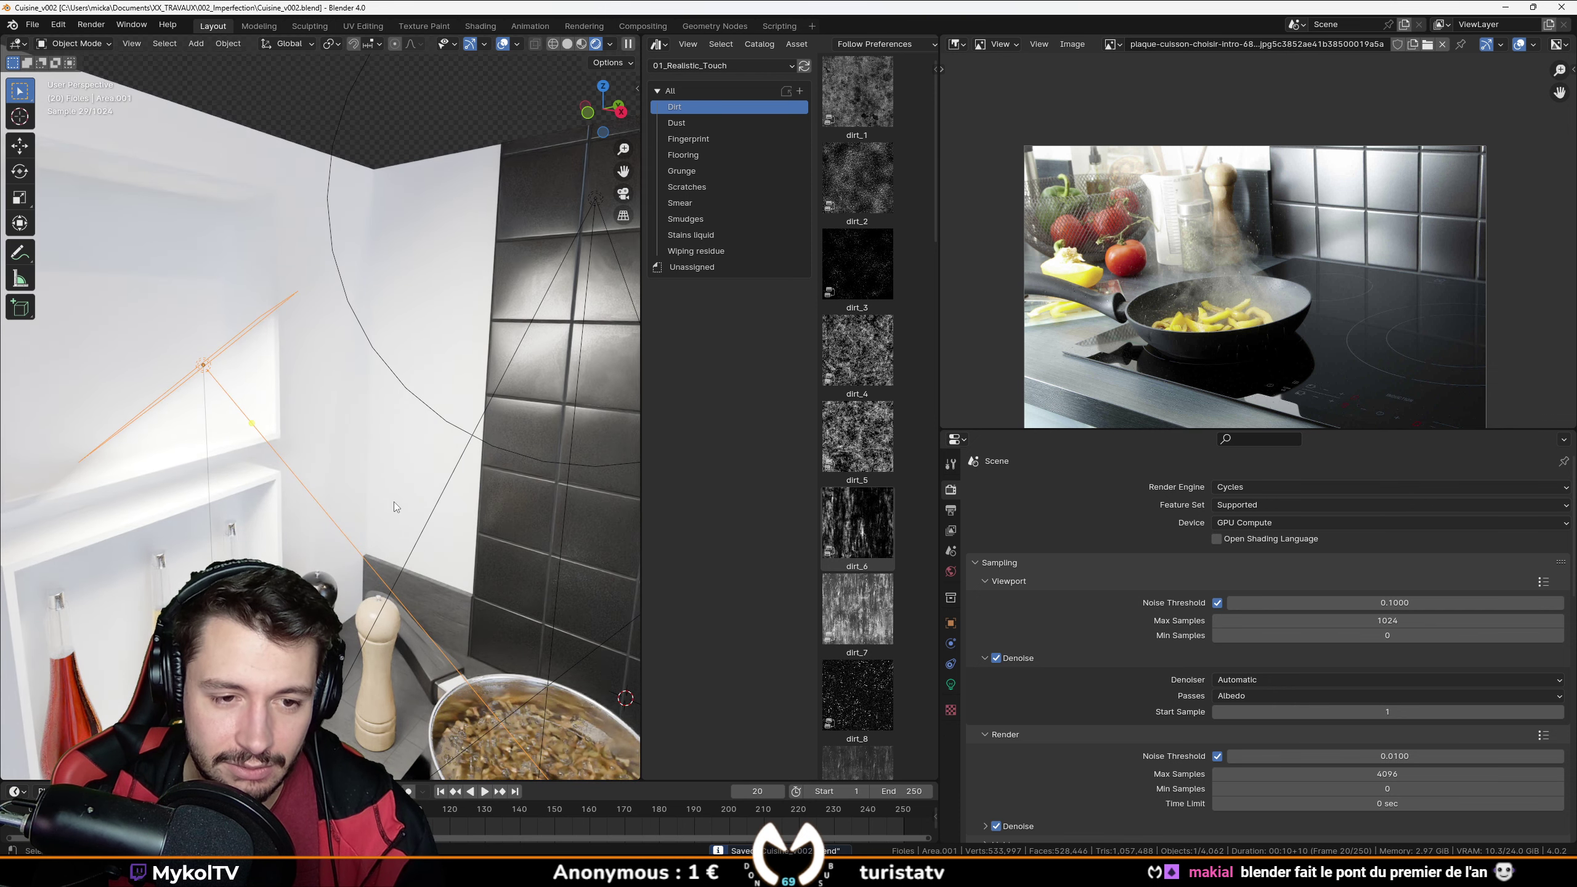
{"action": "scroll", "coordinate": [394, 502], "scroll_direction": "down", "scroll_amount": 3}
{"action": "scroll", "coordinate": [394, 502], "scroll_direction": "down", "scroll_amount": 2}
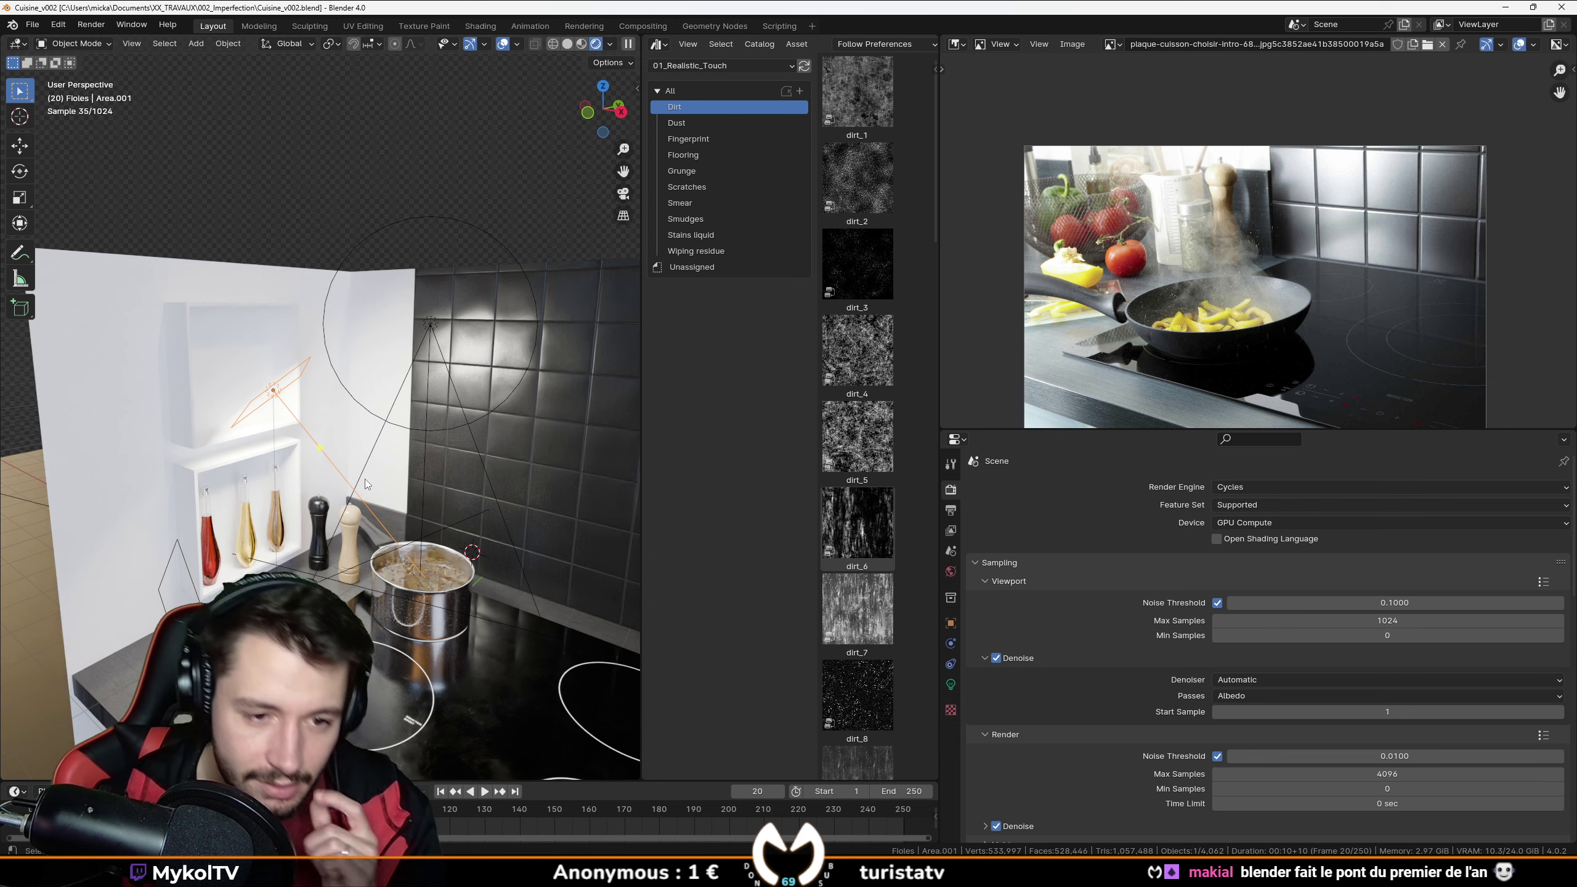
{"action": "scroll", "coordinate": [394, 503], "scroll_direction": "down", "scroll_amount": 3}
{"action": "middle_click_drag", "start_coordinate": [394, 502], "coordinate": [389, 560]}
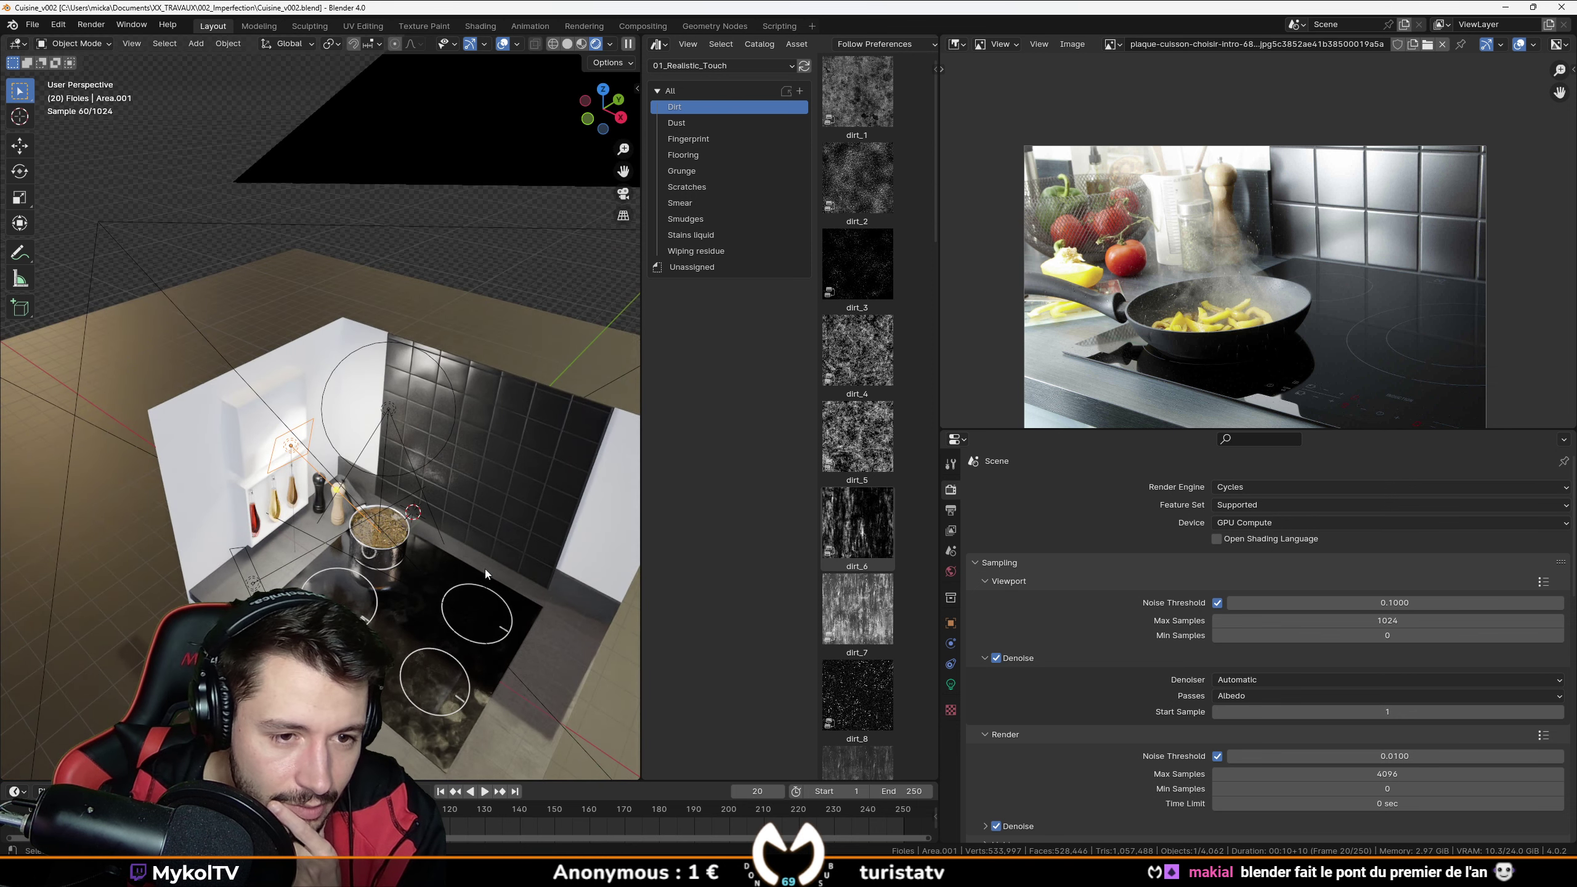
{"action": "middle_click_drag", "start_coordinate": [485, 570], "coordinate": [343, 520]}
{"action": "left_click", "coordinate": [356, 520]}
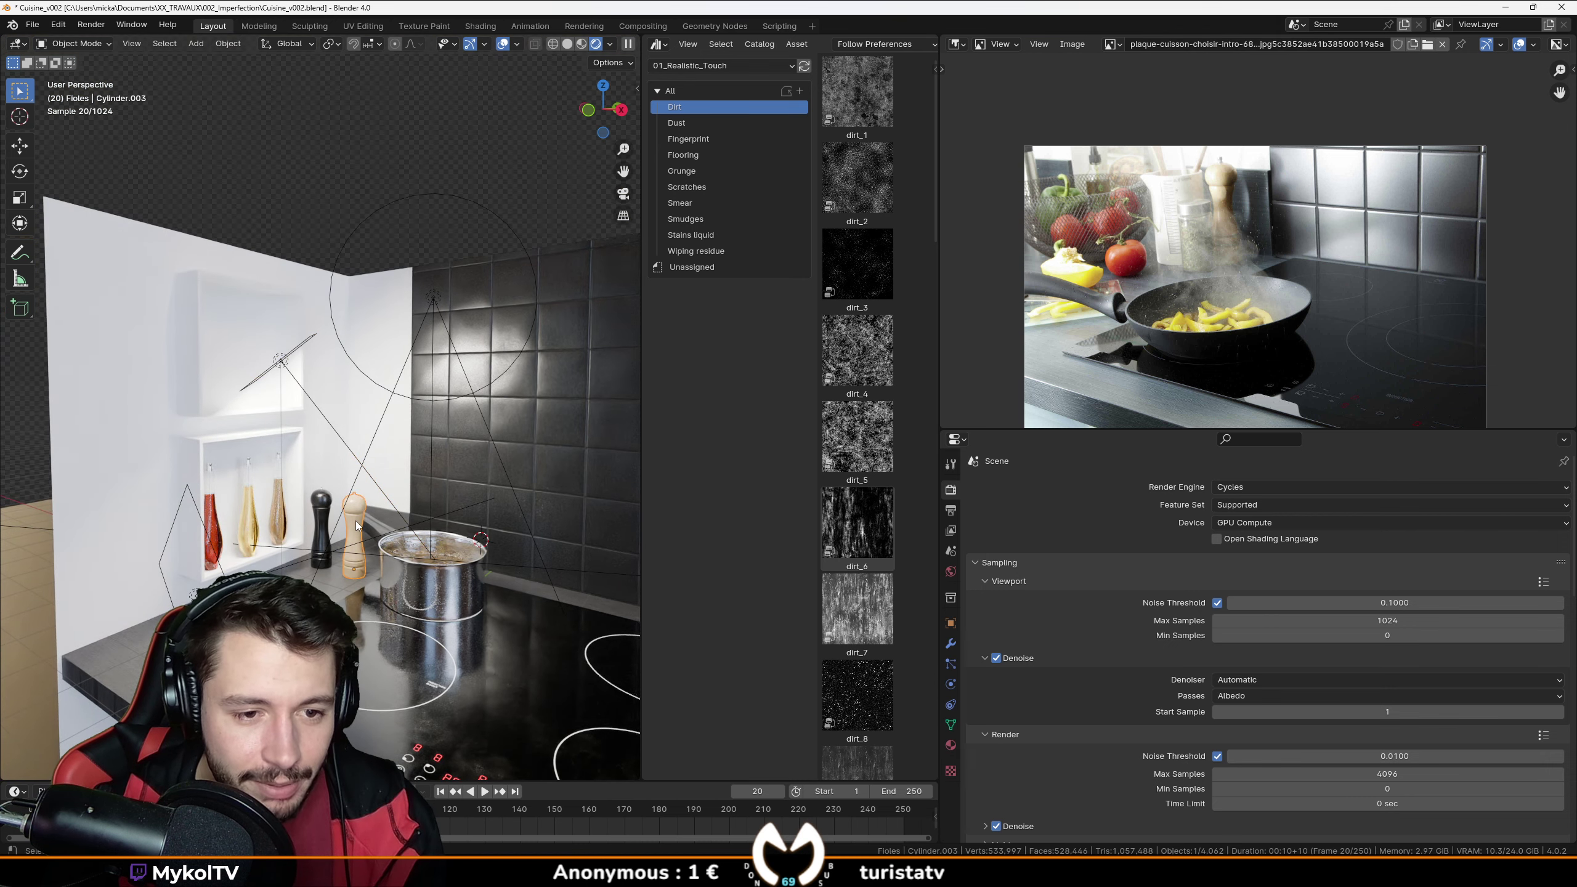
{"action": "left_click", "coordinate": [323, 526], "text": "shift"}
{"action": "key", "text": "s"}
{"action": "left_click", "coordinate": [535, 510]}
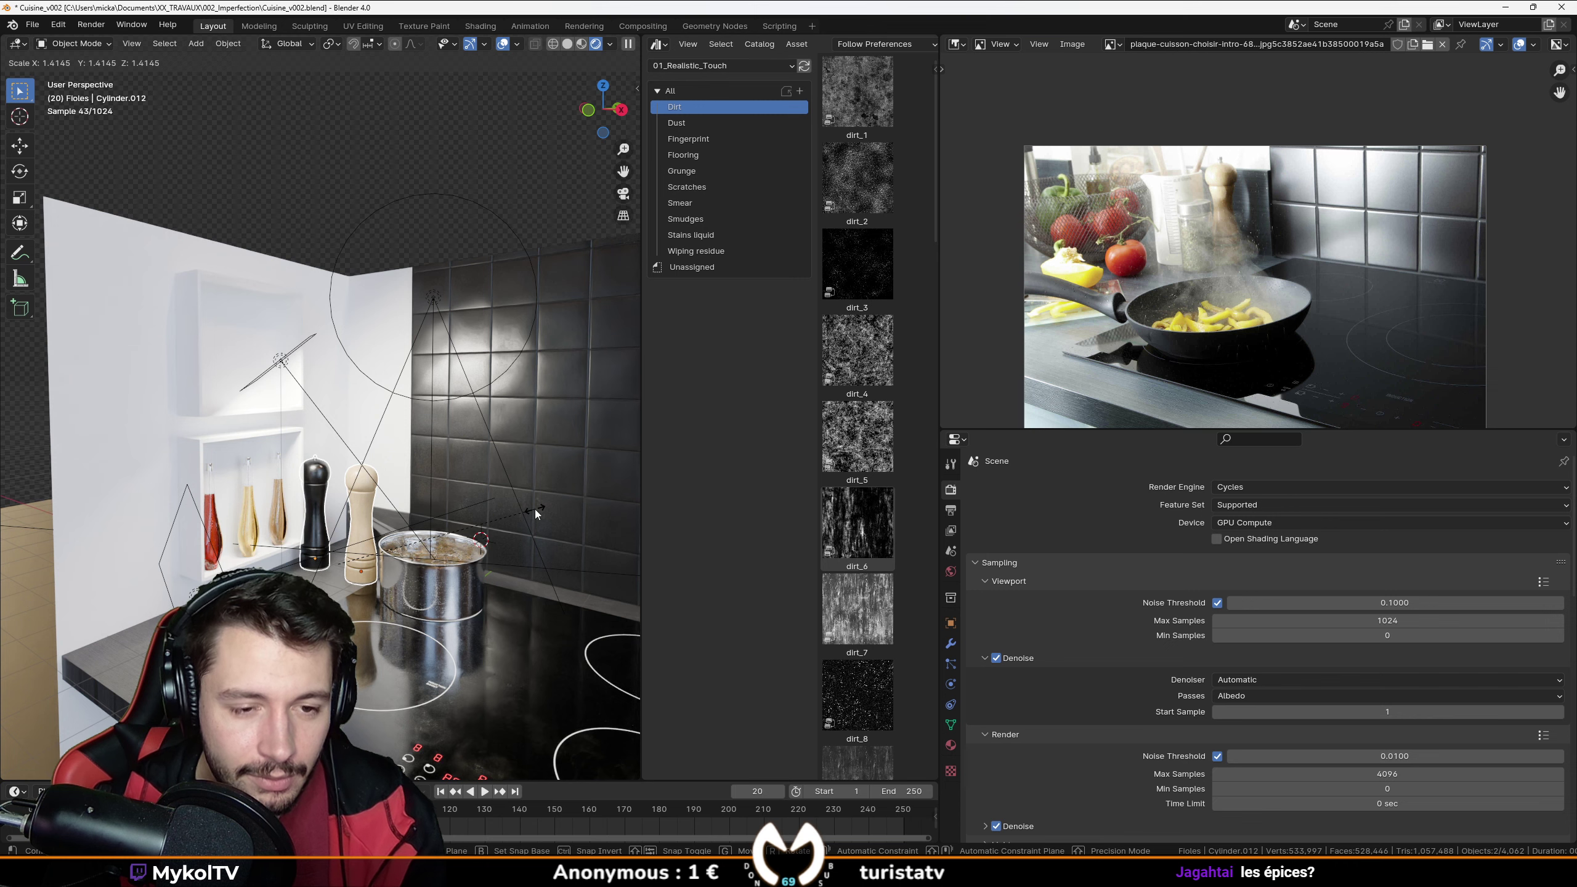
{"action": "scroll", "coordinate": [397, 637], "scroll_direction": "down", "scroll_amount": 4}
Snap the 3D cursor to the centre of the steel pot.
{"action": "middle_click_drag", "start_coordinate": [398, 615], "coordinate": [413, 657]}
{"action": "scroll", "coordinate": [412, 656], "scroll_direction": "up", "scroll_amount": 4}
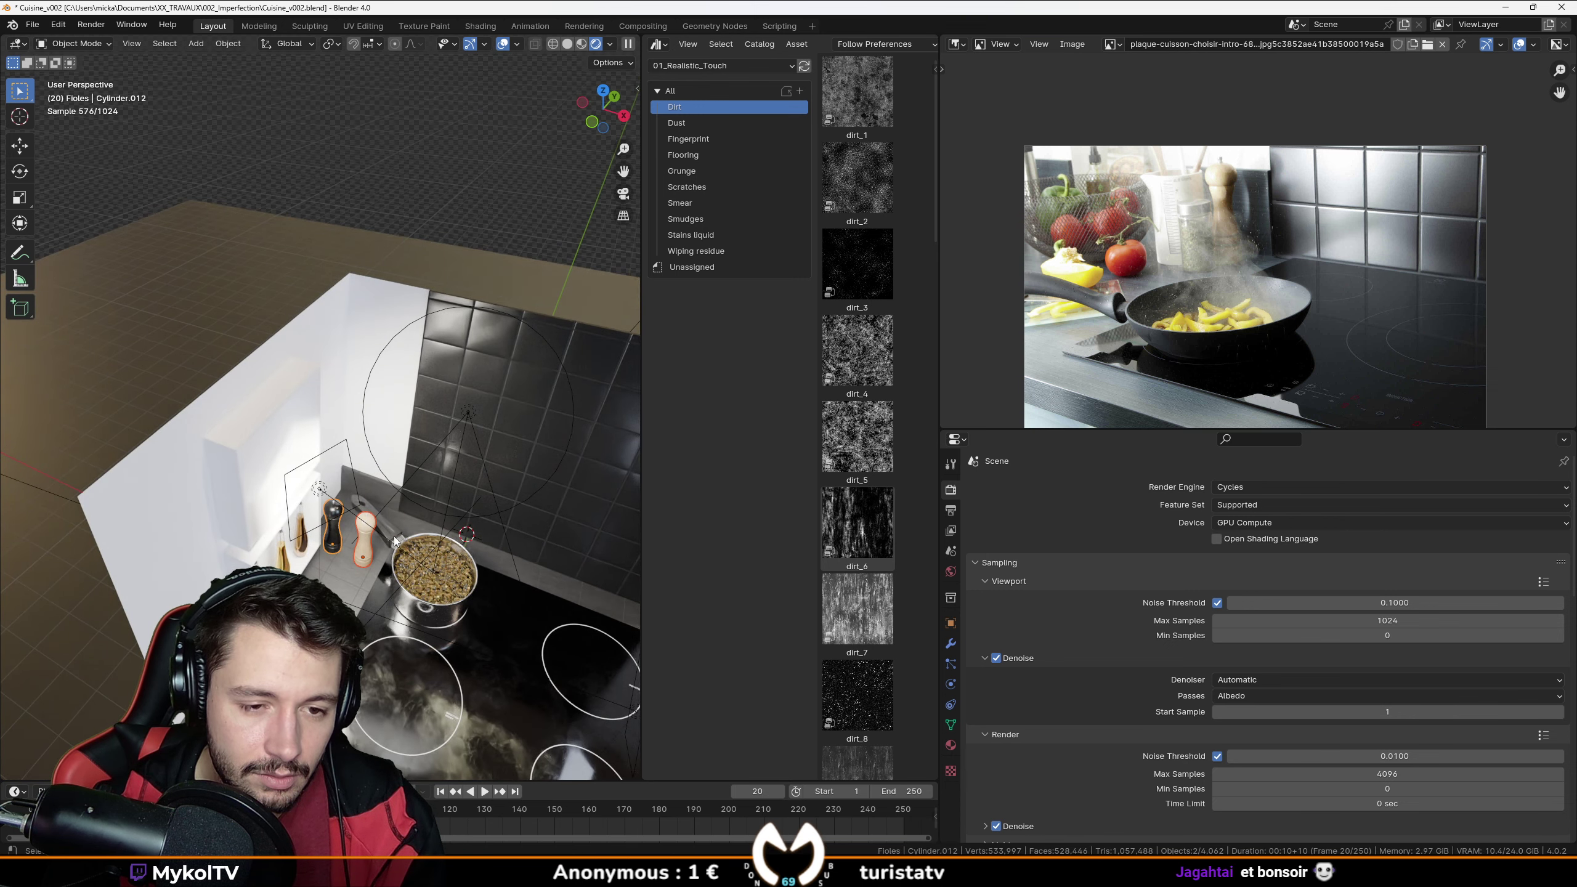
{"action": "left_click", "coordinate": [427, 558]}
{"action": "left_click", "coordinate": [433, 616]}
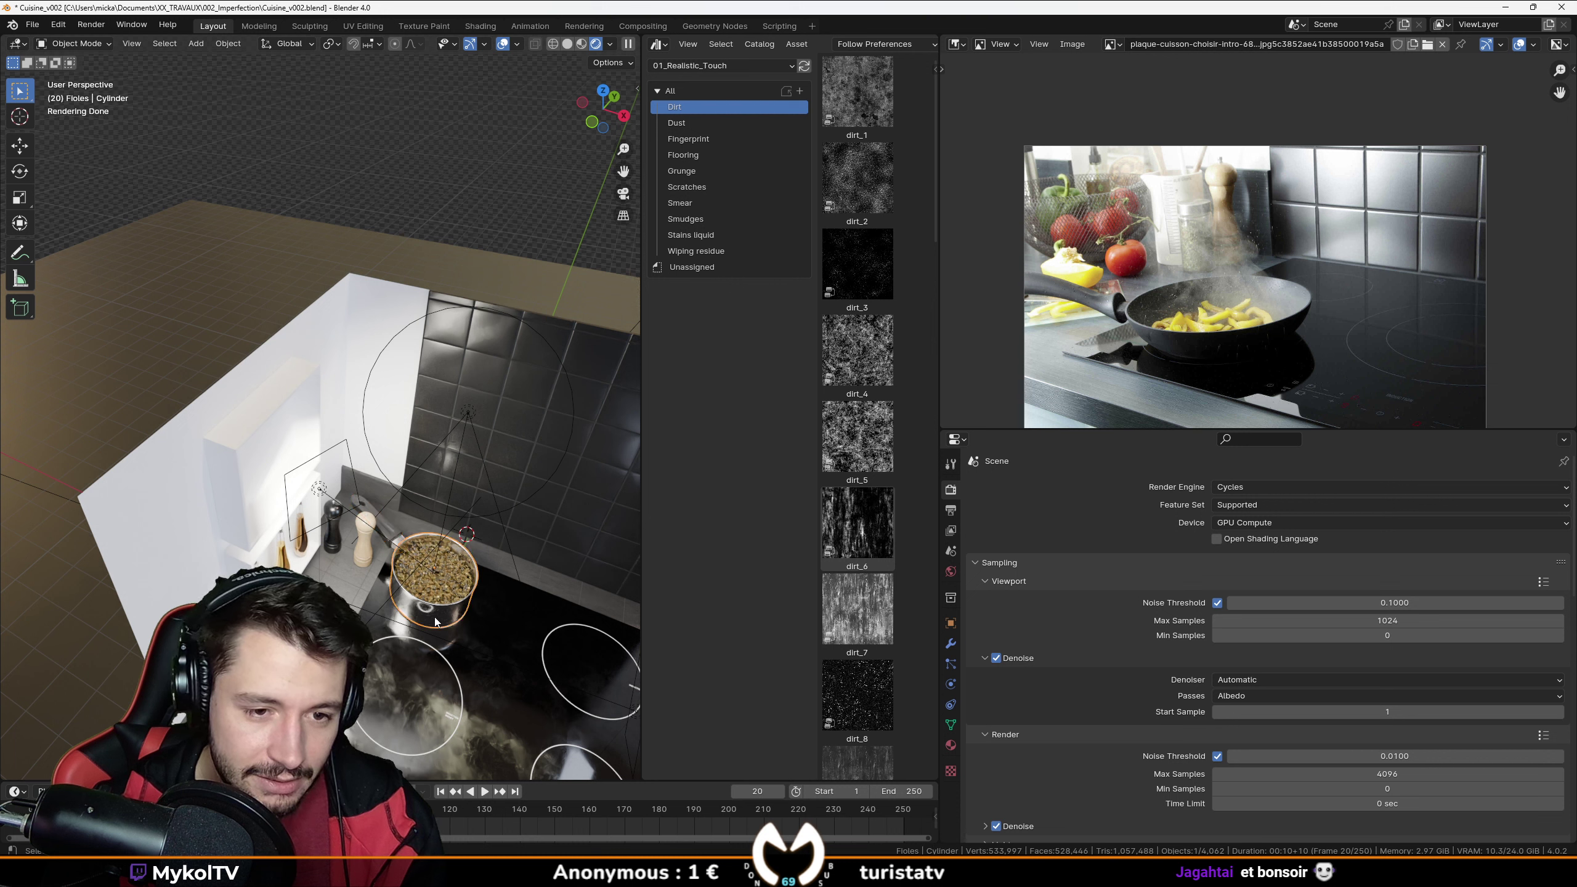
{"action": "key", "text": "shift+s"}
{"action": "left_click", "coordinate": [430, 708]}
Set the pivot to 3D Cursor and start rotating the pot's handle around Z.
{"action": "left_click", "coordinate": [402, 550]}
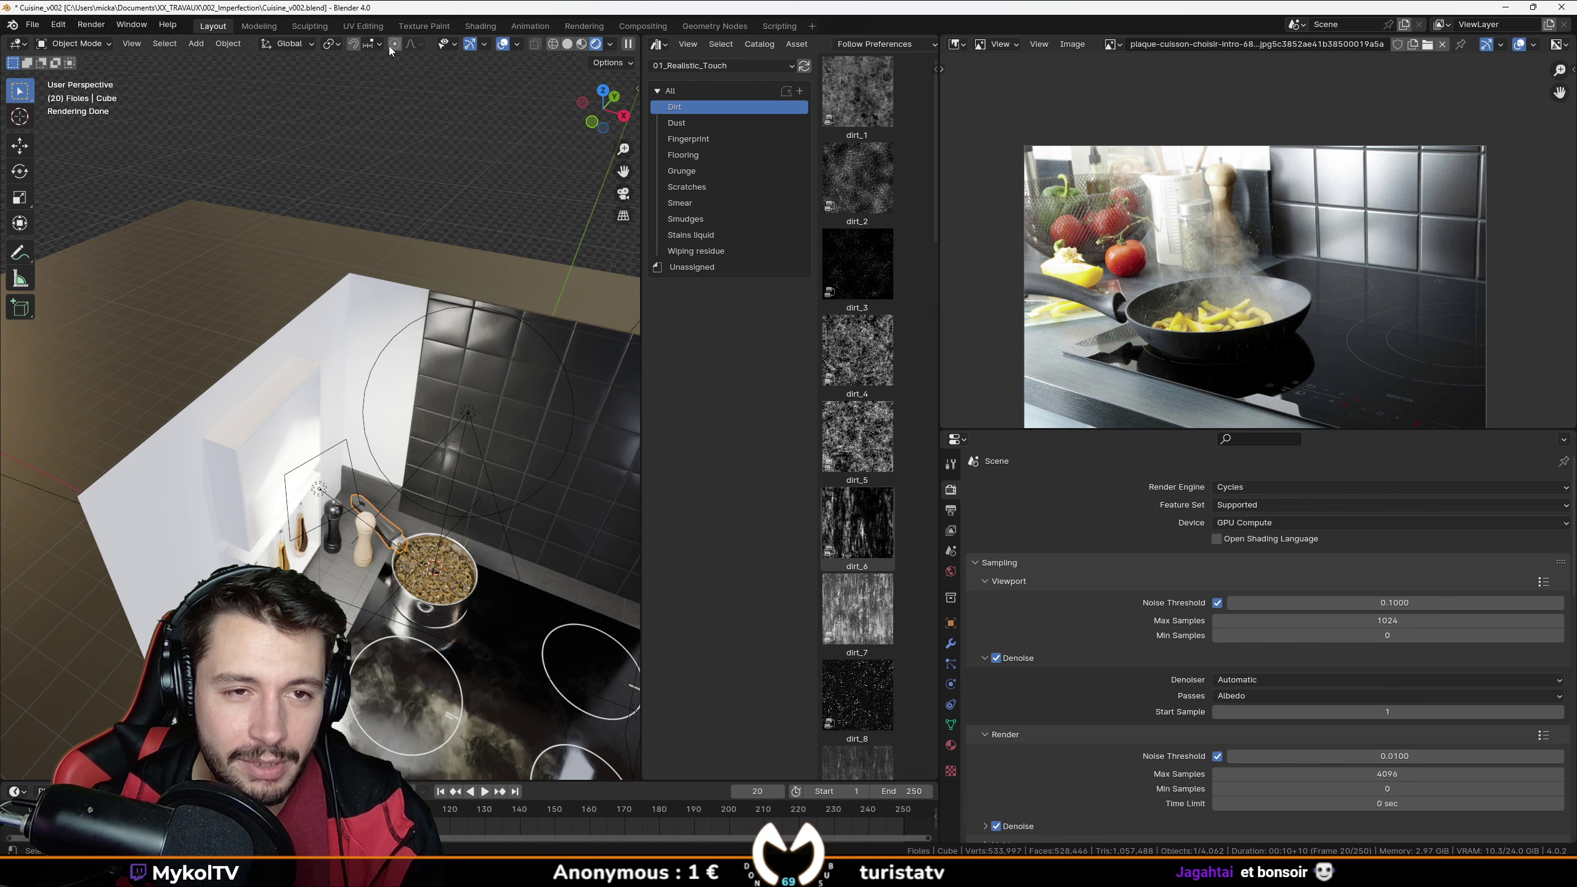
{"action": "left_click", "coordinate": [339, 46]}
{"action": "left_click", "coordinate": [373, 97]}
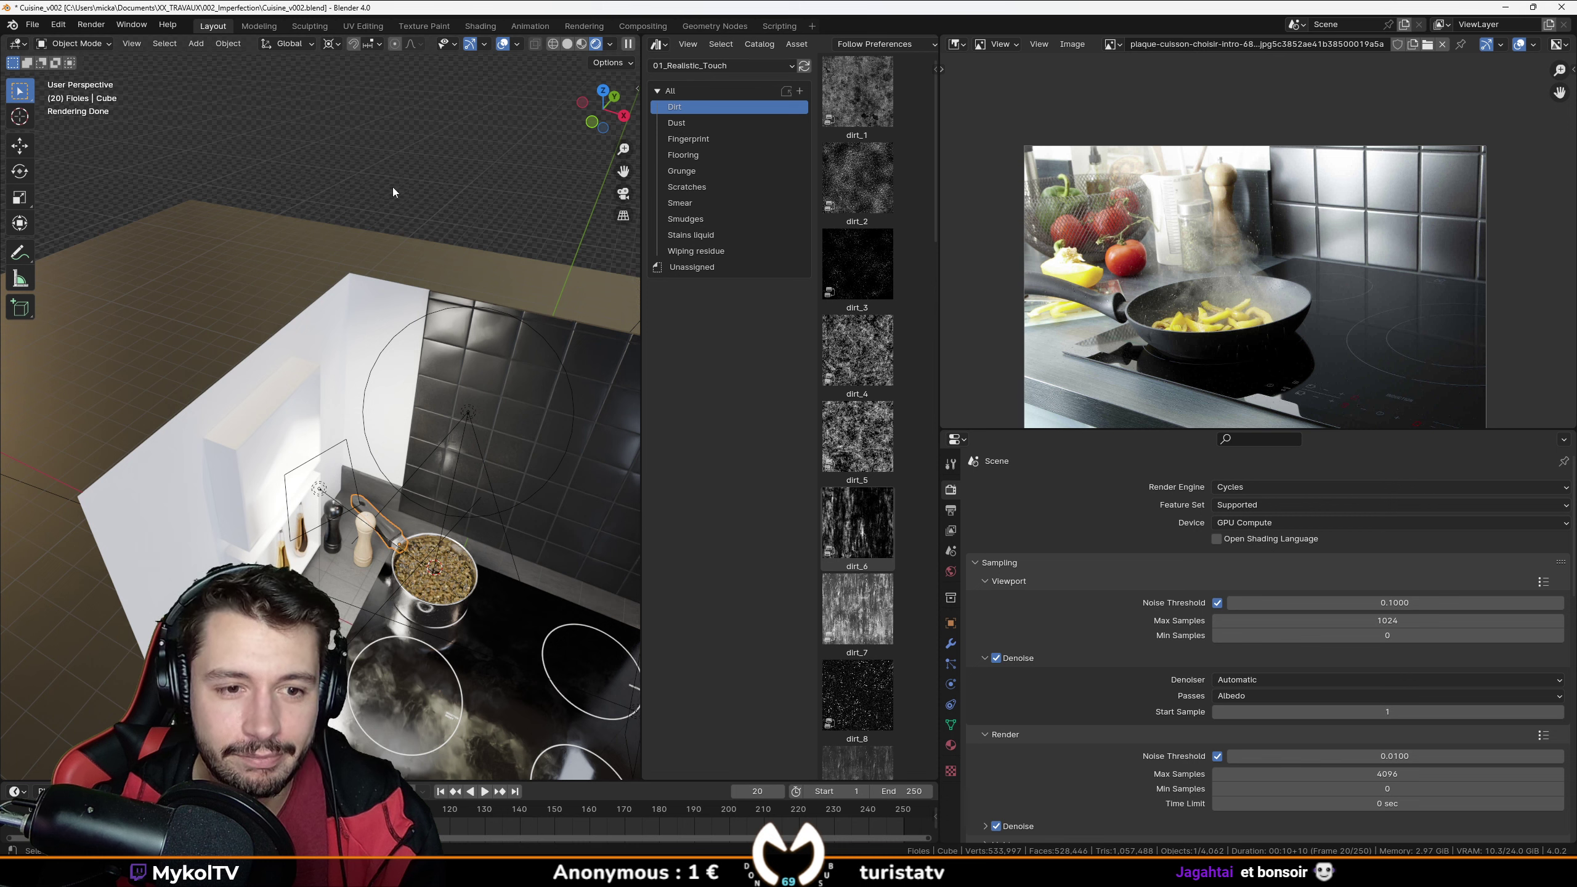
{"action": "key", "text": "r"}
{"action": "key", "text": "z"}
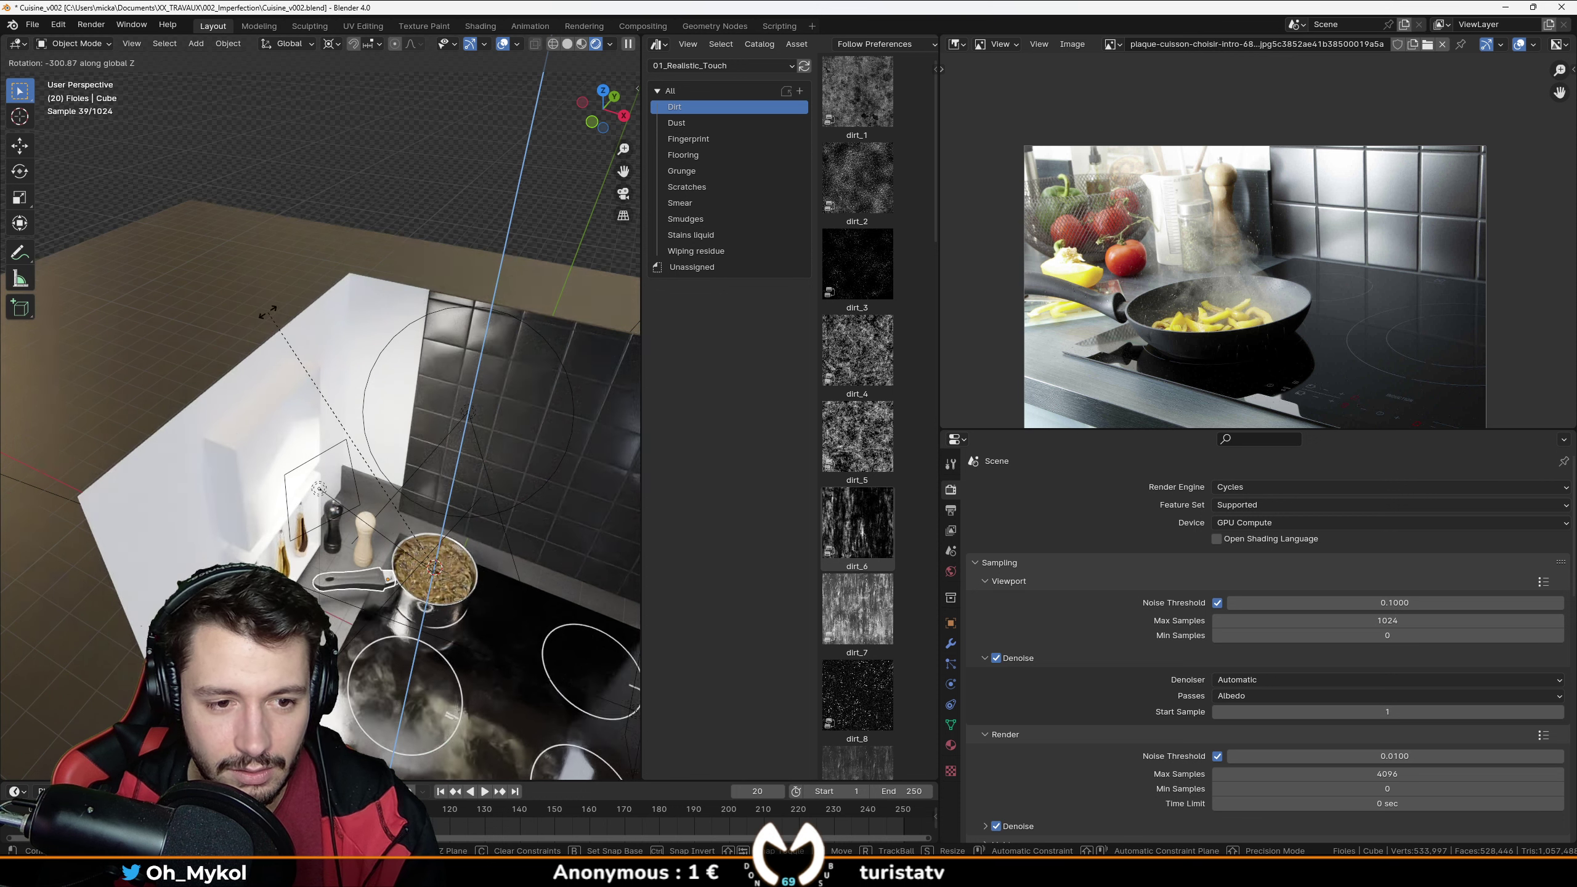
Rotate the pot's handle about Z until it points left toward the pepper mills.
{"action": "left_click", "coordinate": [187, 323]}
{"action": "middle_click_drag", "start_coordinate": [399, 612], "coordinate": [395, 577]}
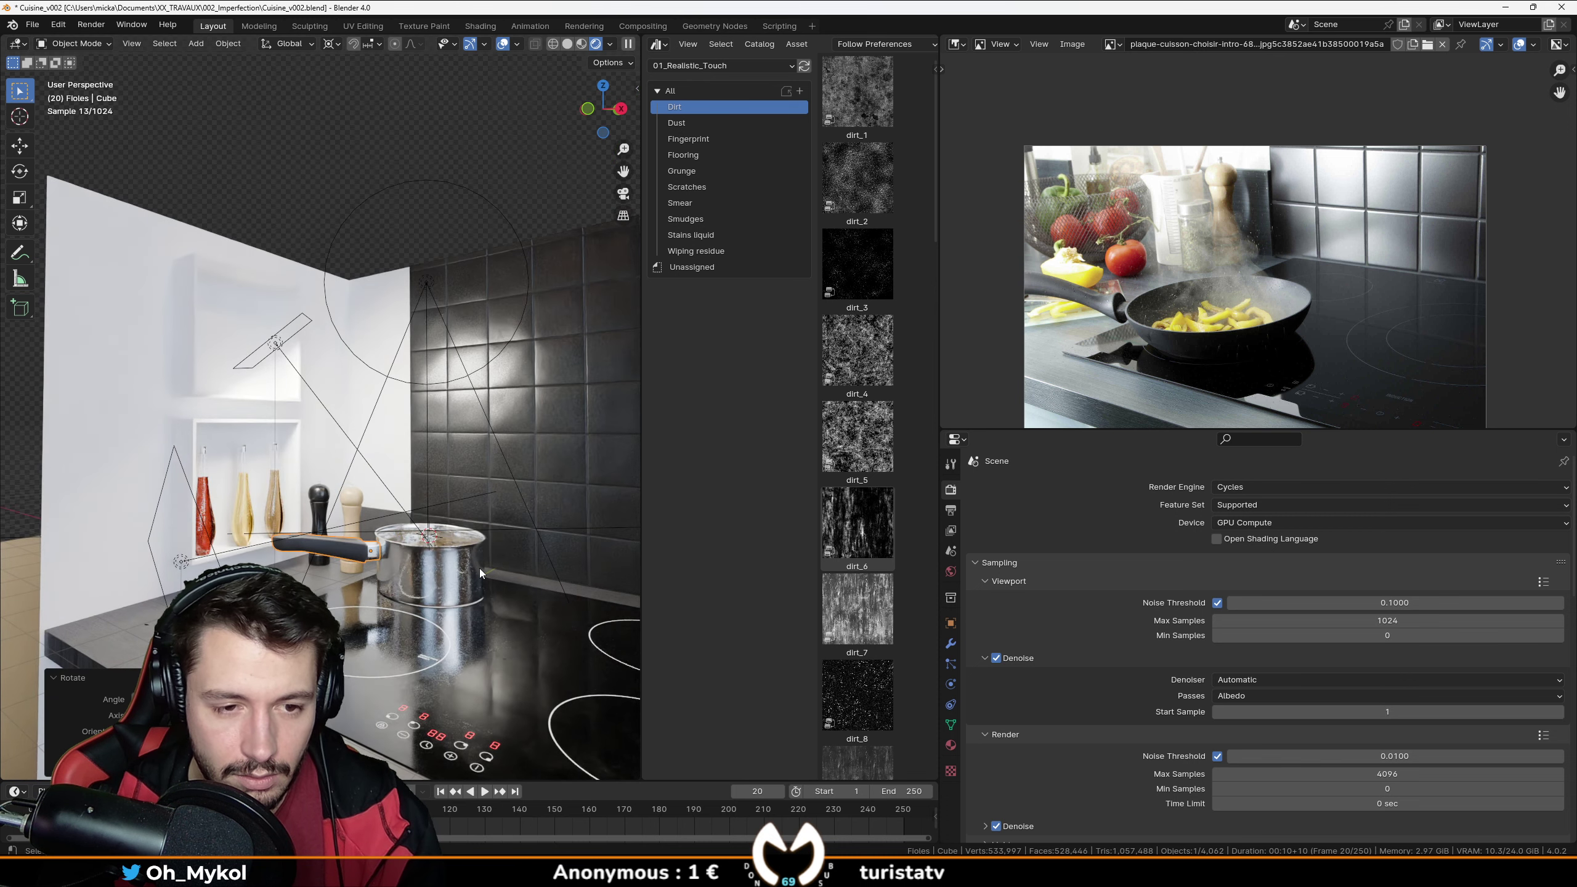
{"action": "key", "text": "r"}
{"action": "key", "text": "z"}
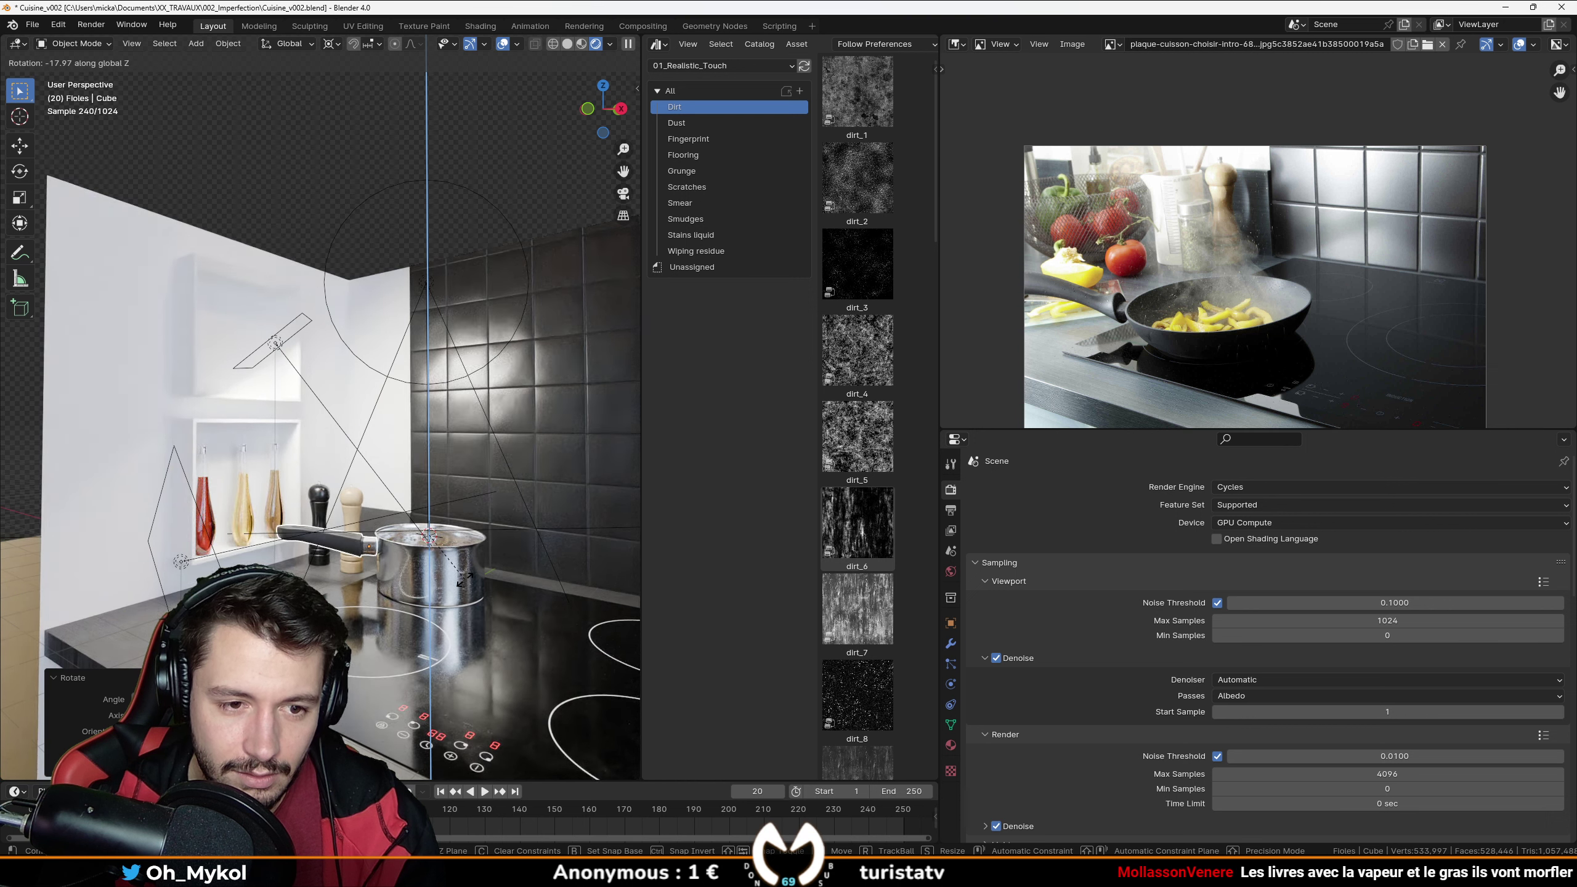
{"action": "left_click", "coordinate": [464, 580]}
{"action": "scroll", "coordinate": [433, 558], "scroll_direction": "up", "scroll_amount": 3}
{"action": "middle_click_drag", "start_coordinate": [433, 557], "coordinate": [436, 665]}
{"action": "key", "text": "r"}
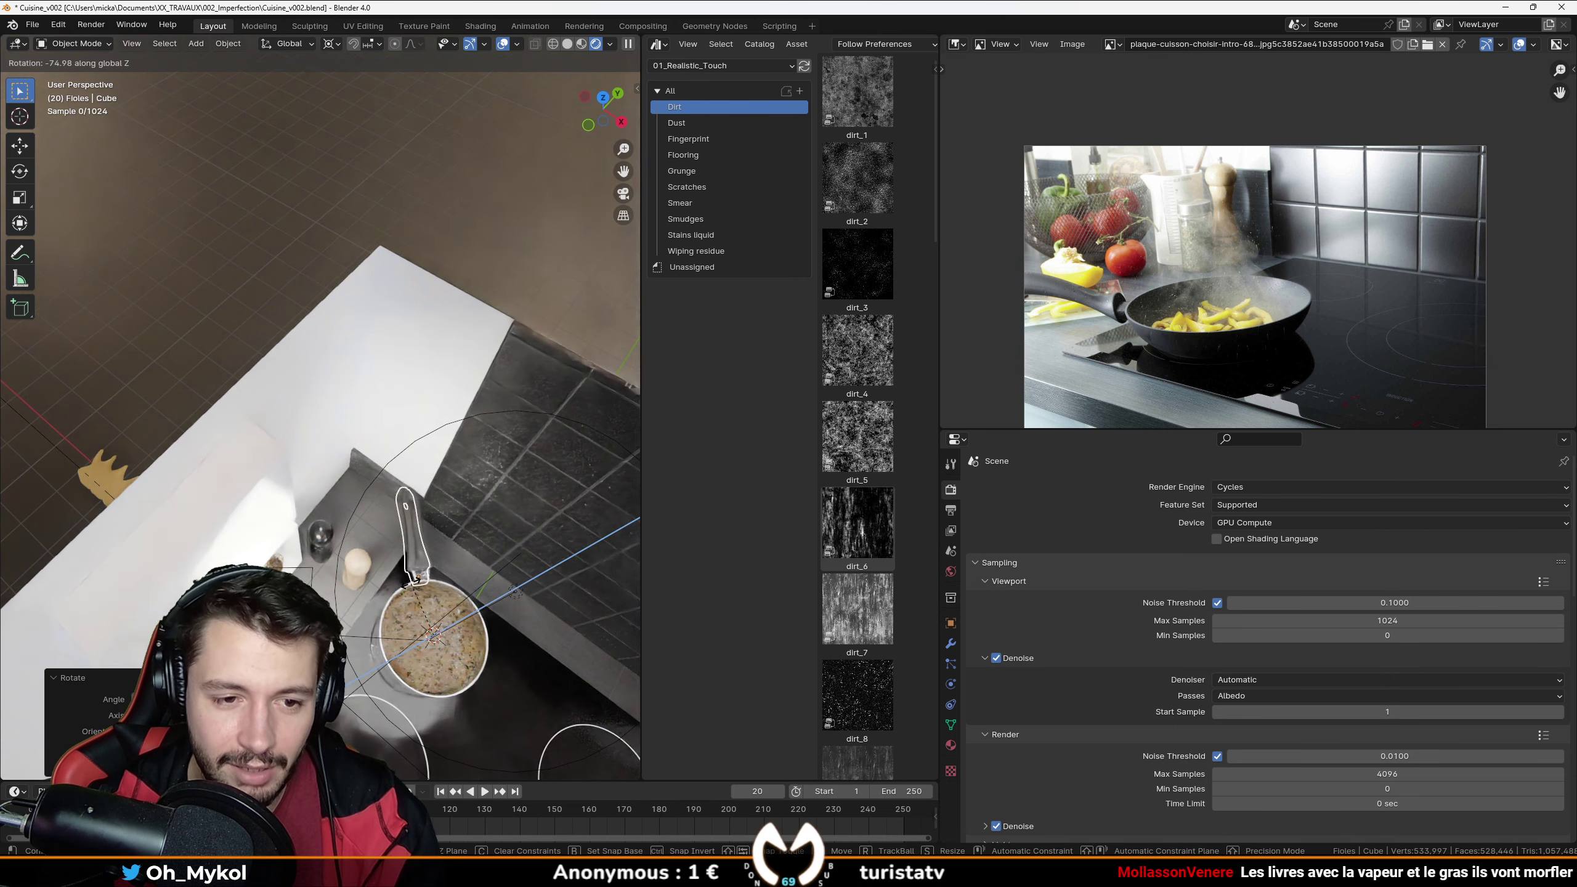
{"action": "left_click", "coordinate": [400, 582]}
Save the kitchen file with the new handle angle.
{"action": "middle_click_drag", "start_coordinate": [401, 582], "coordinate": [368, 501]}
{"action": "key", "text": "ctrl+s"}
{"action": "scroll", "coordinate": [398, 506], "scroll_direction": "down", "scroll_amount": 3}
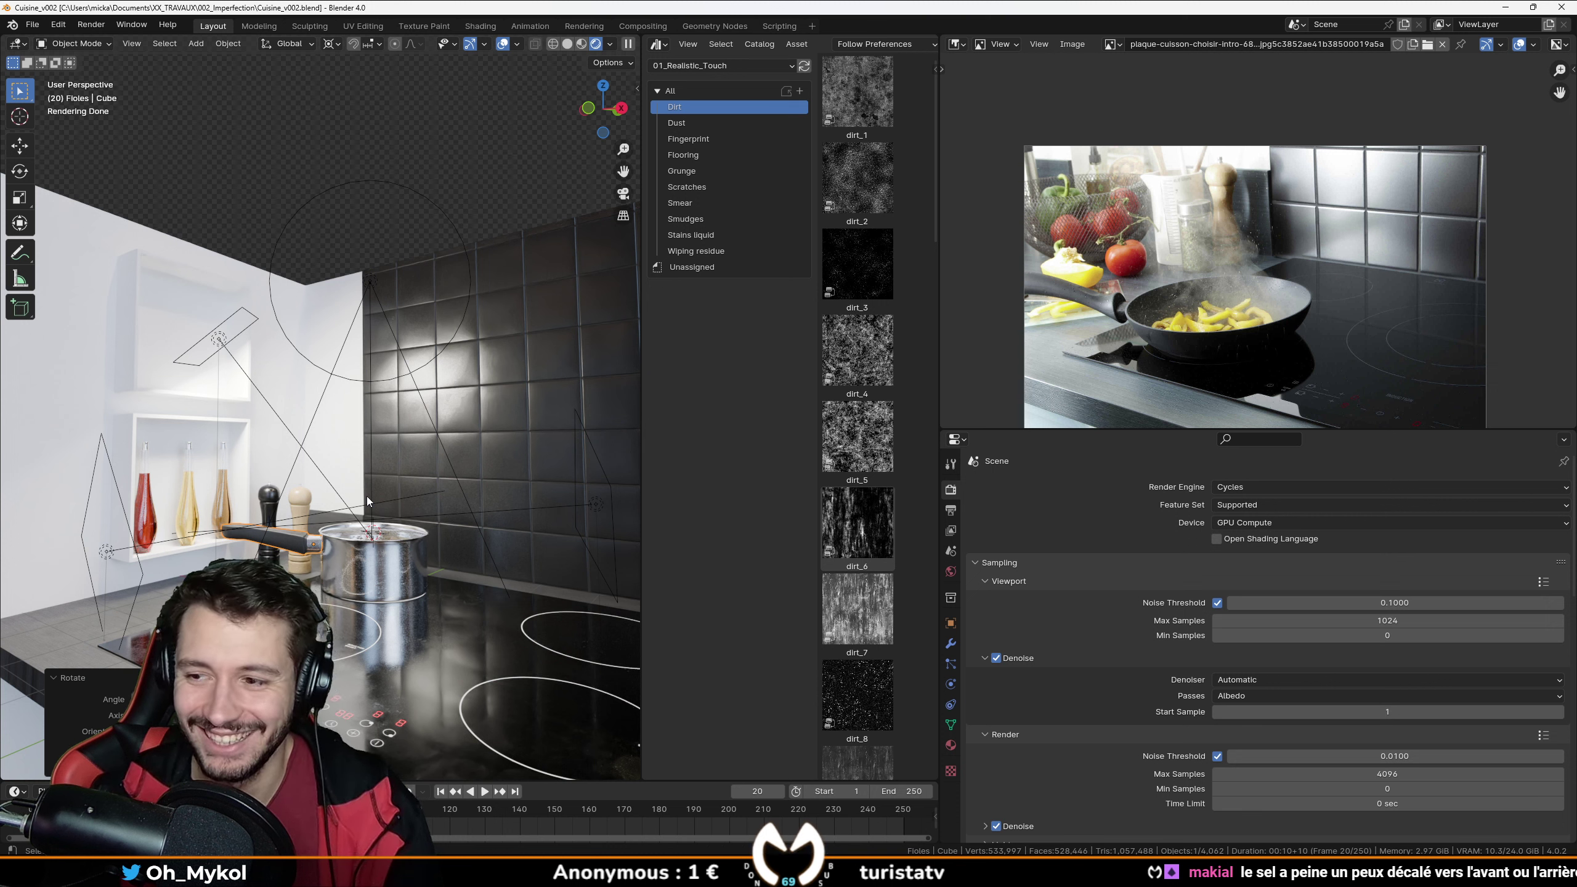
Look down on the pot, then switch to the scene camera's view.
{"action": "mouse_move", "coordinate": [367, 496]}
{"action": "middle_mouse_down"}
{"action": "mouse_move", "coordinate": [387, 480]}
{"action": "mouse_move", "coordinate": [386, 532]}
{"action": "mouse_move", "coordinate": [365, 493]}
{"action": "mouse_move", "coordinate": [388, 473]}
{"action": "middle_mouse_up"}
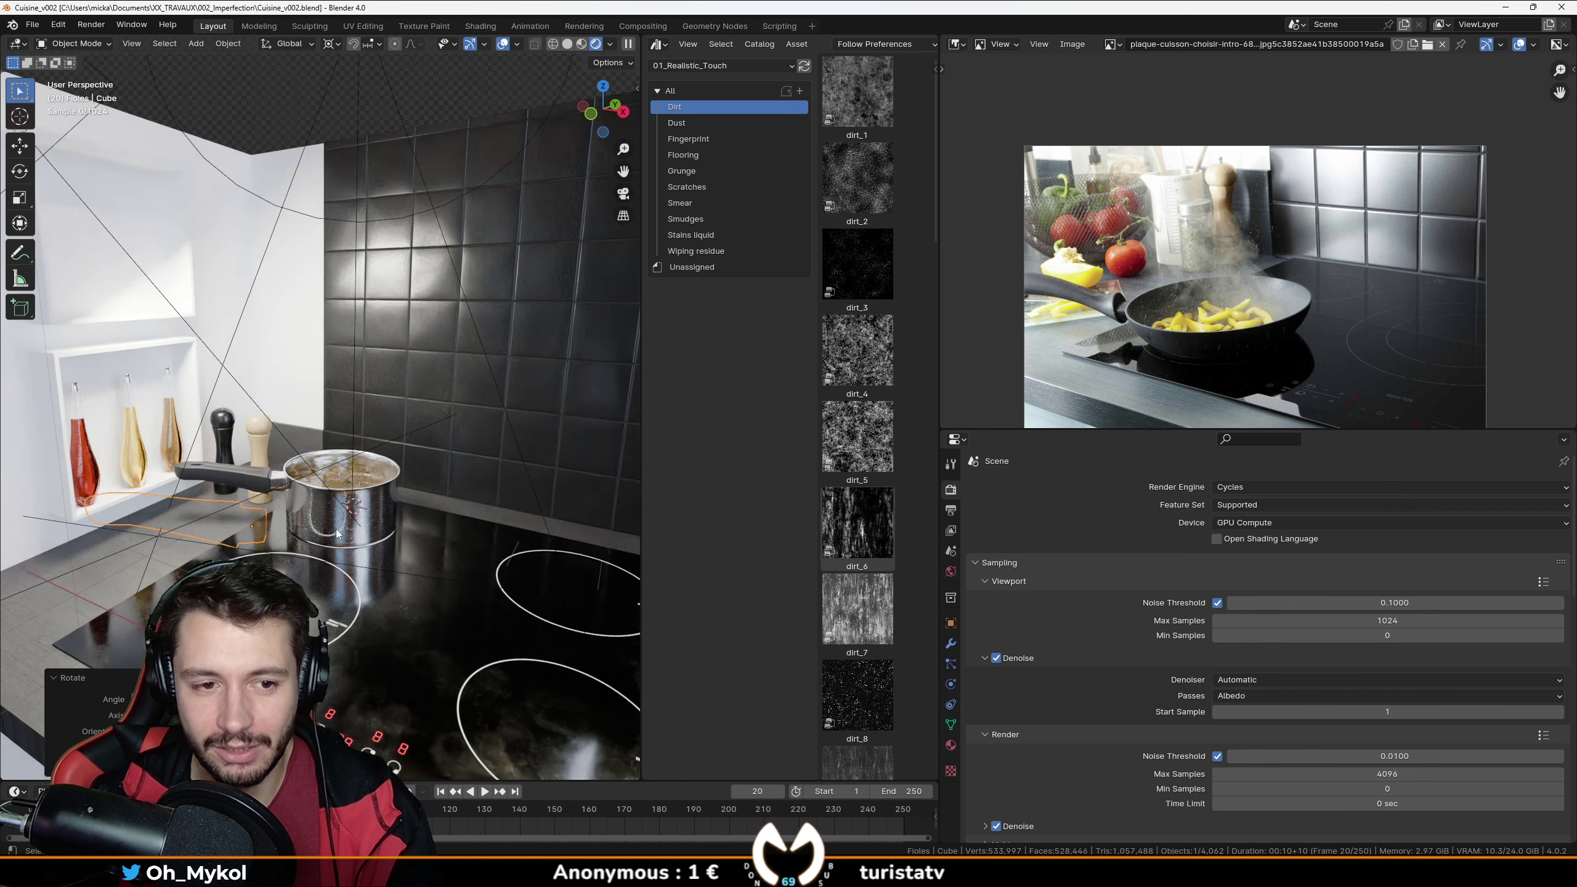
{"action": "scroll", "coordinate": [426, 565], "scroll_direction": "up", "scroll_amount": 4}
{"action": "middle_click_drag", "start_coordinate": [414, 556], "coordinate": [386, 609]}
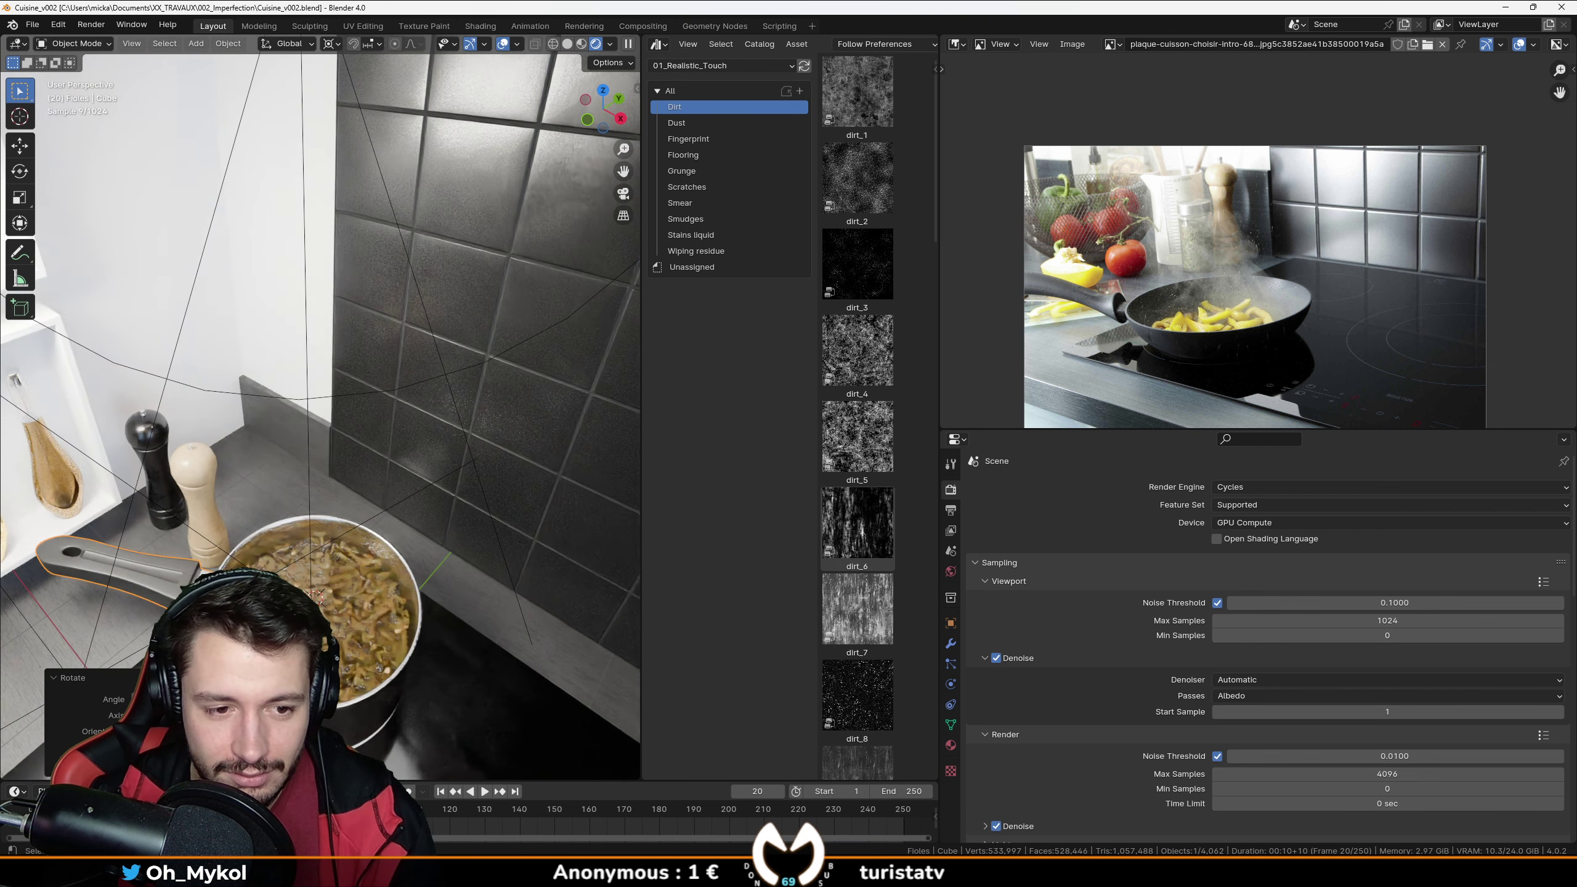
{"action": "middle_click_drag", "start_coordinate": [364, 743], "coordinate": [483, 455], "text": "shift"}
{"action": "scroll", "coordinate": [371, 626], "scroll_direction": "up", "scroll_amount": 4}
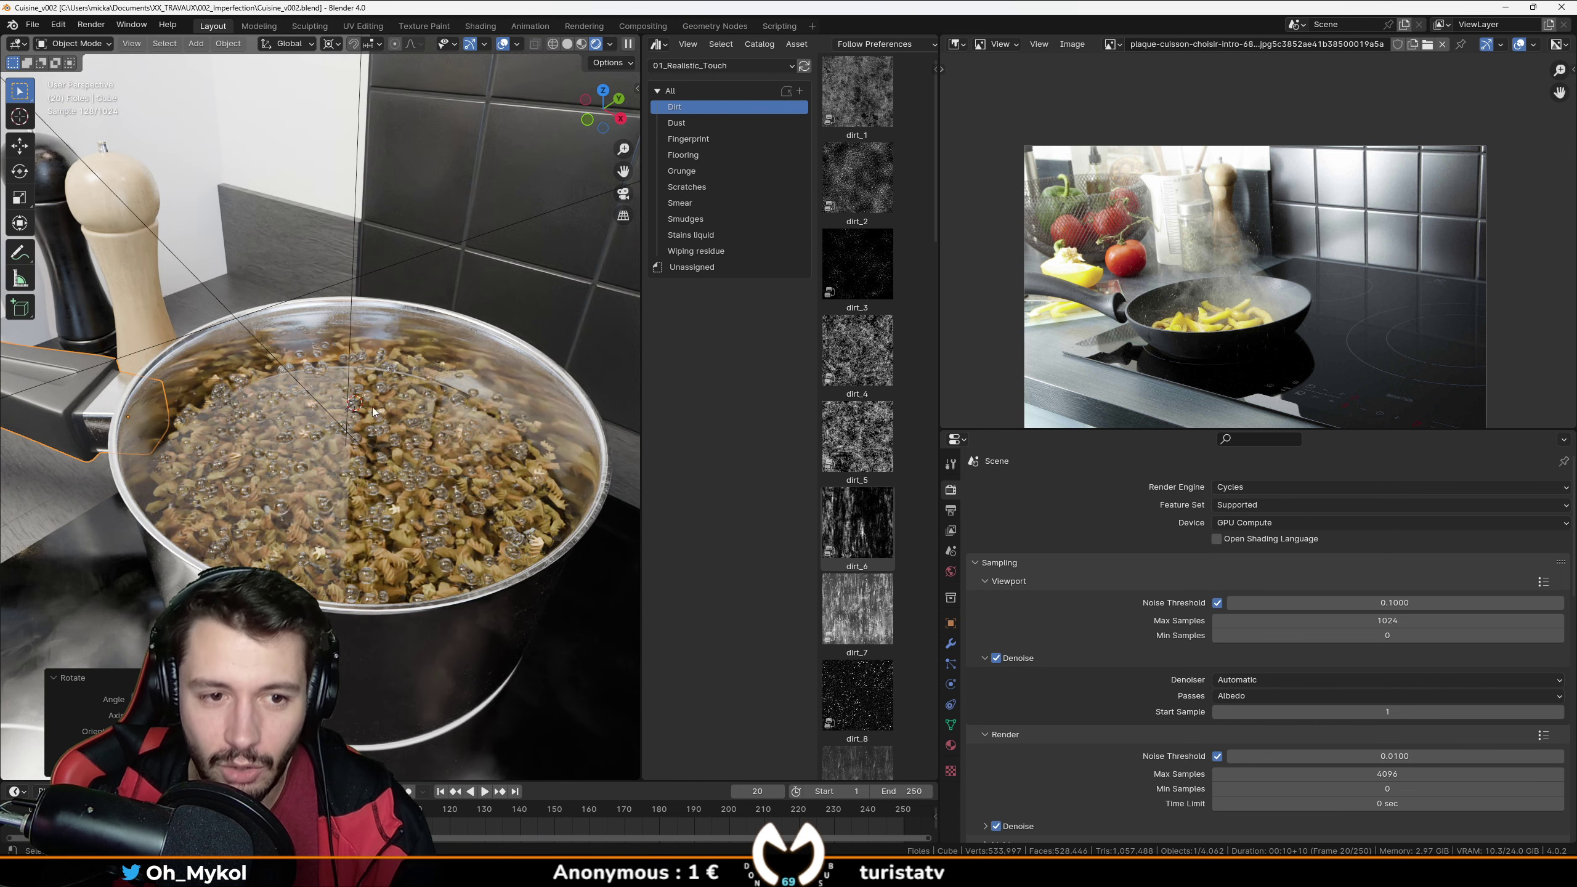
{"action": "scroll", "coordinate": [322, 508], "scroll_direction": "down", "scroll_amount": 4}
{"action": "scroll", "coordinate": [323, 508], "scroll_direction": "down", "scroll_amount": 3}
{"action": "scroll", "coordinate": [338, 491], "scroll_direction": "down", "scroll_amount": 1}
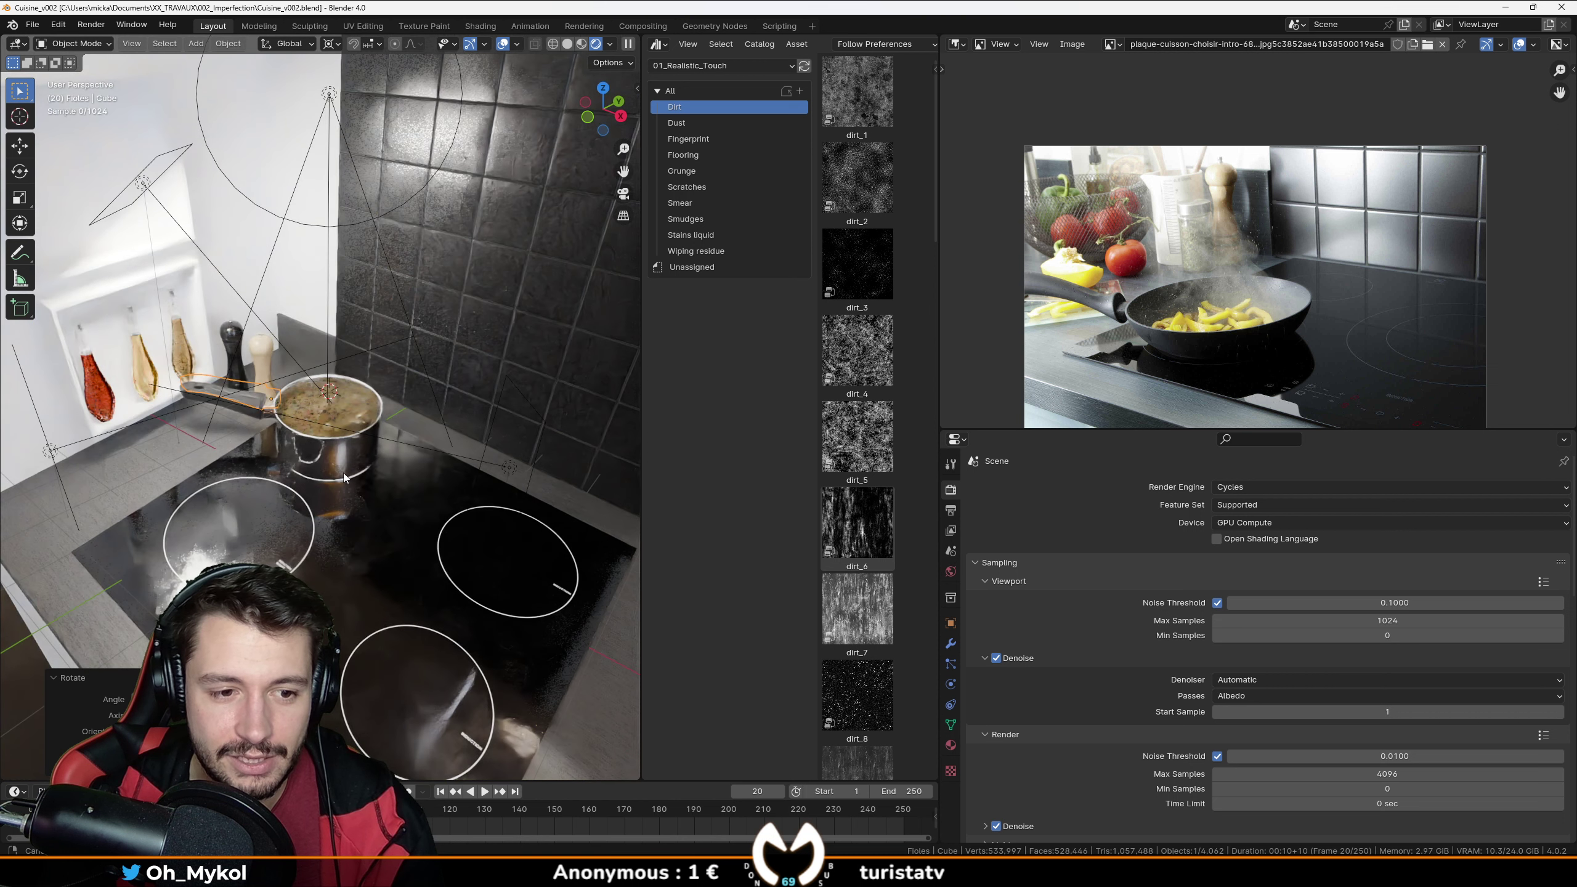
{"action": "key", "text": "KP_0"}
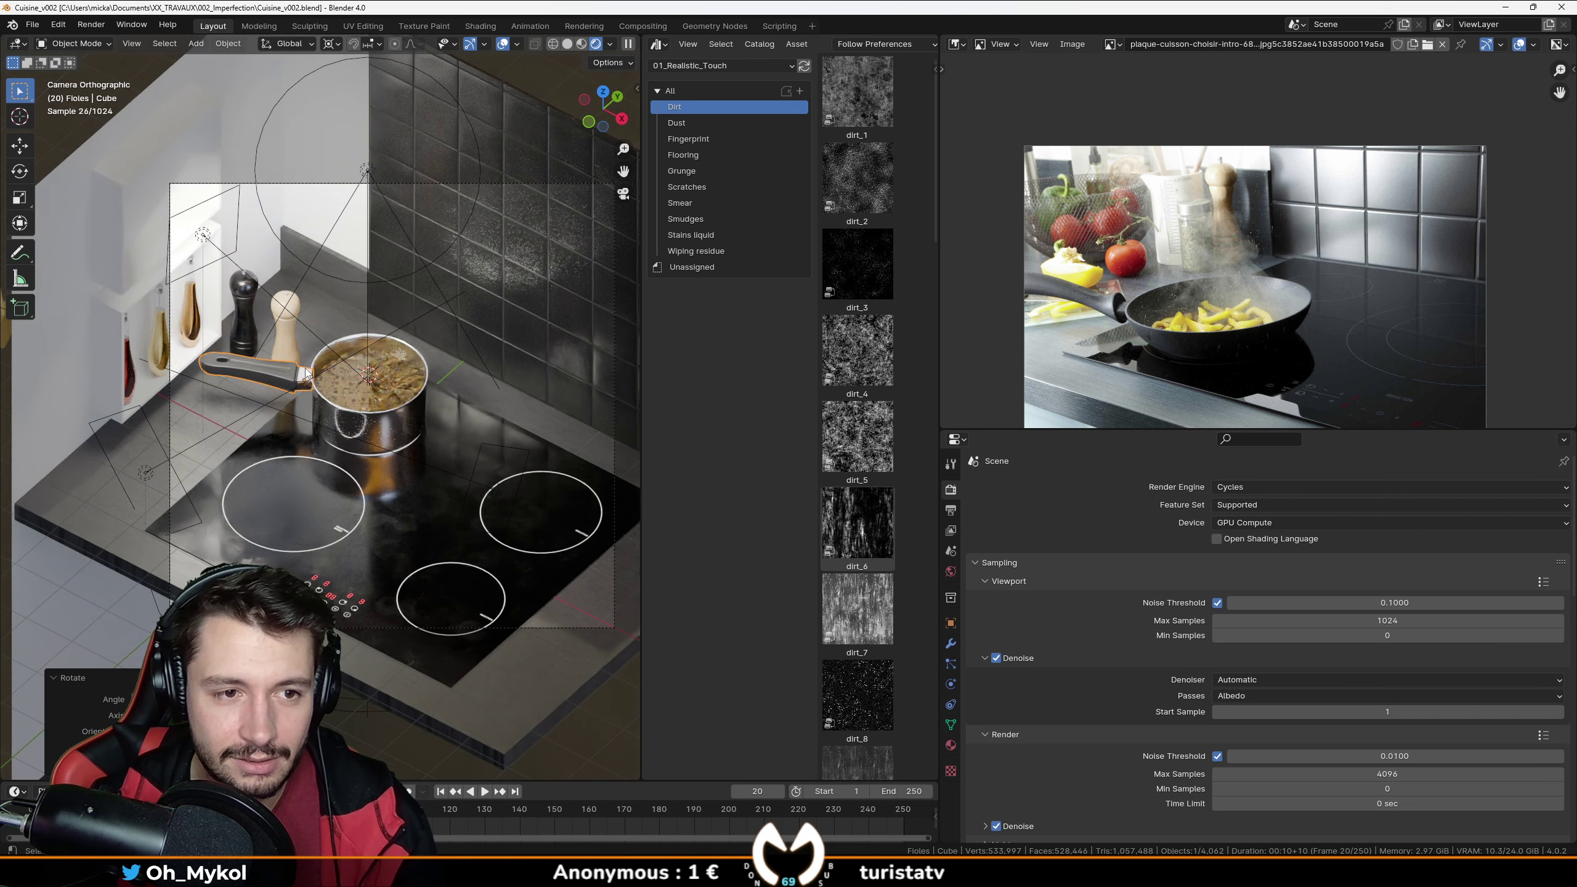
Tilt and move the camera to frame the pot and pepper mills, then use solid shading.
{"action": "left_click", "coordinate": [399, 184]}
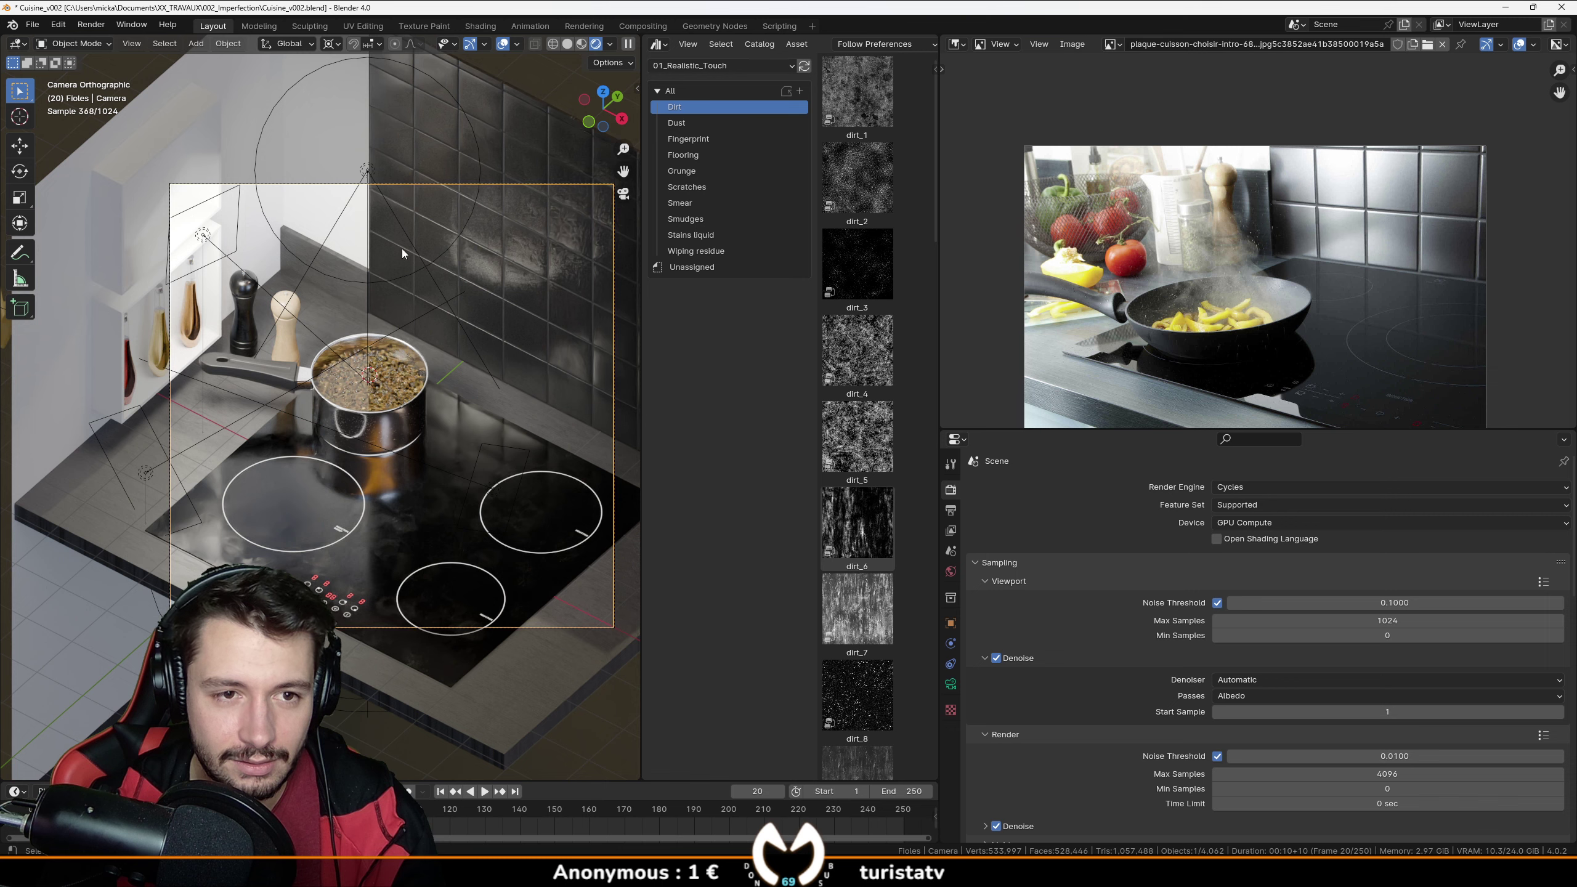
{"action": "key", "text": "r"}
{"action": "key", "text": "r"}
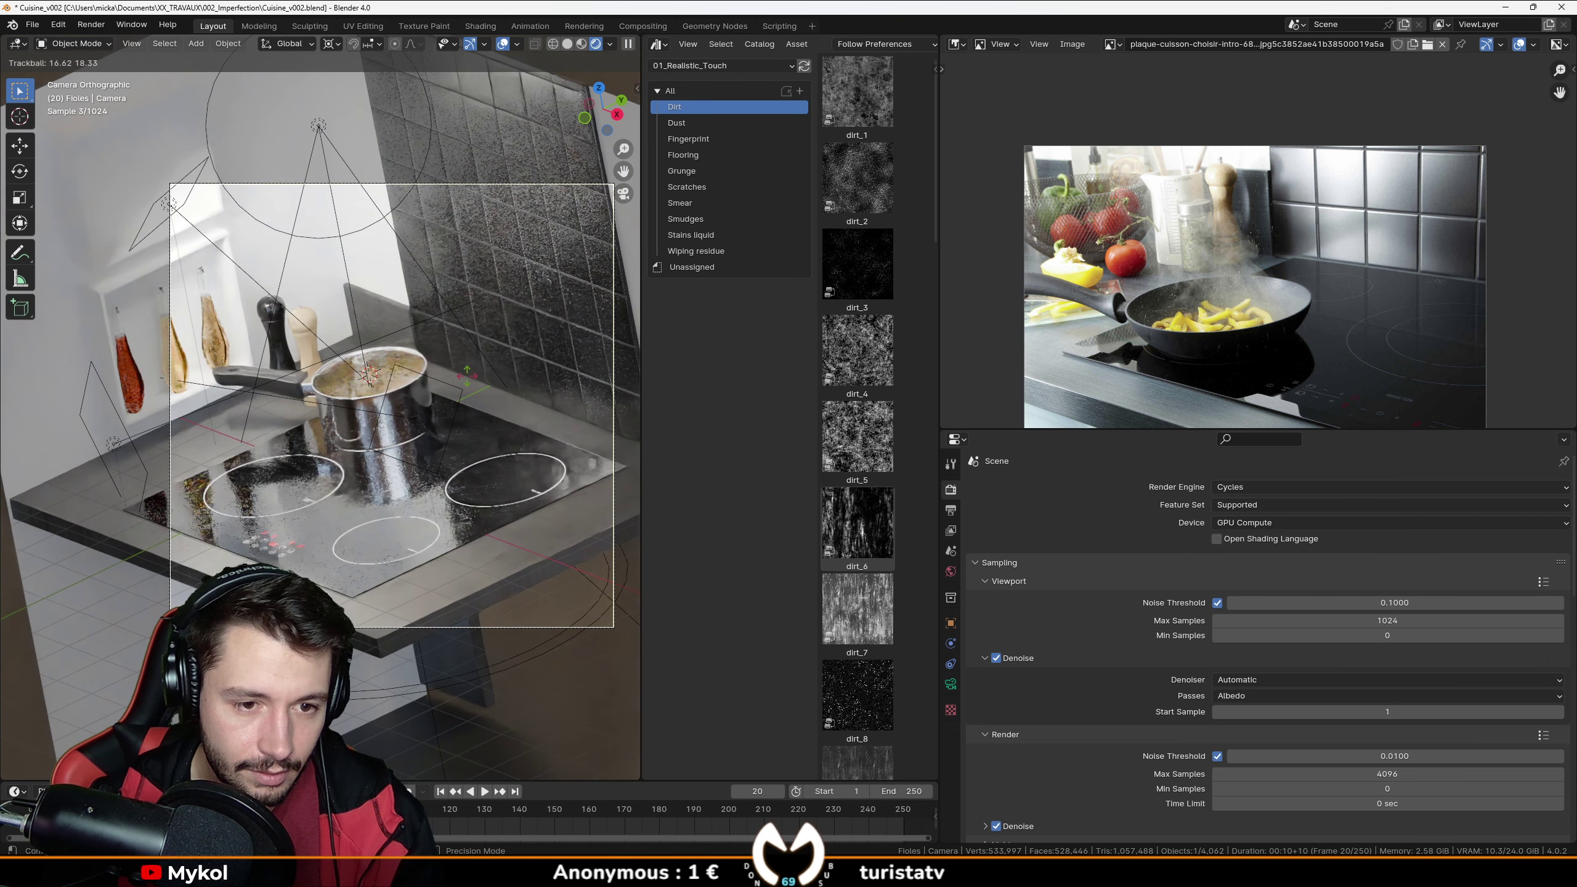
{"action": "left_click", "coordinate": [466, 390]}
{"action": "key", "text": "g"}
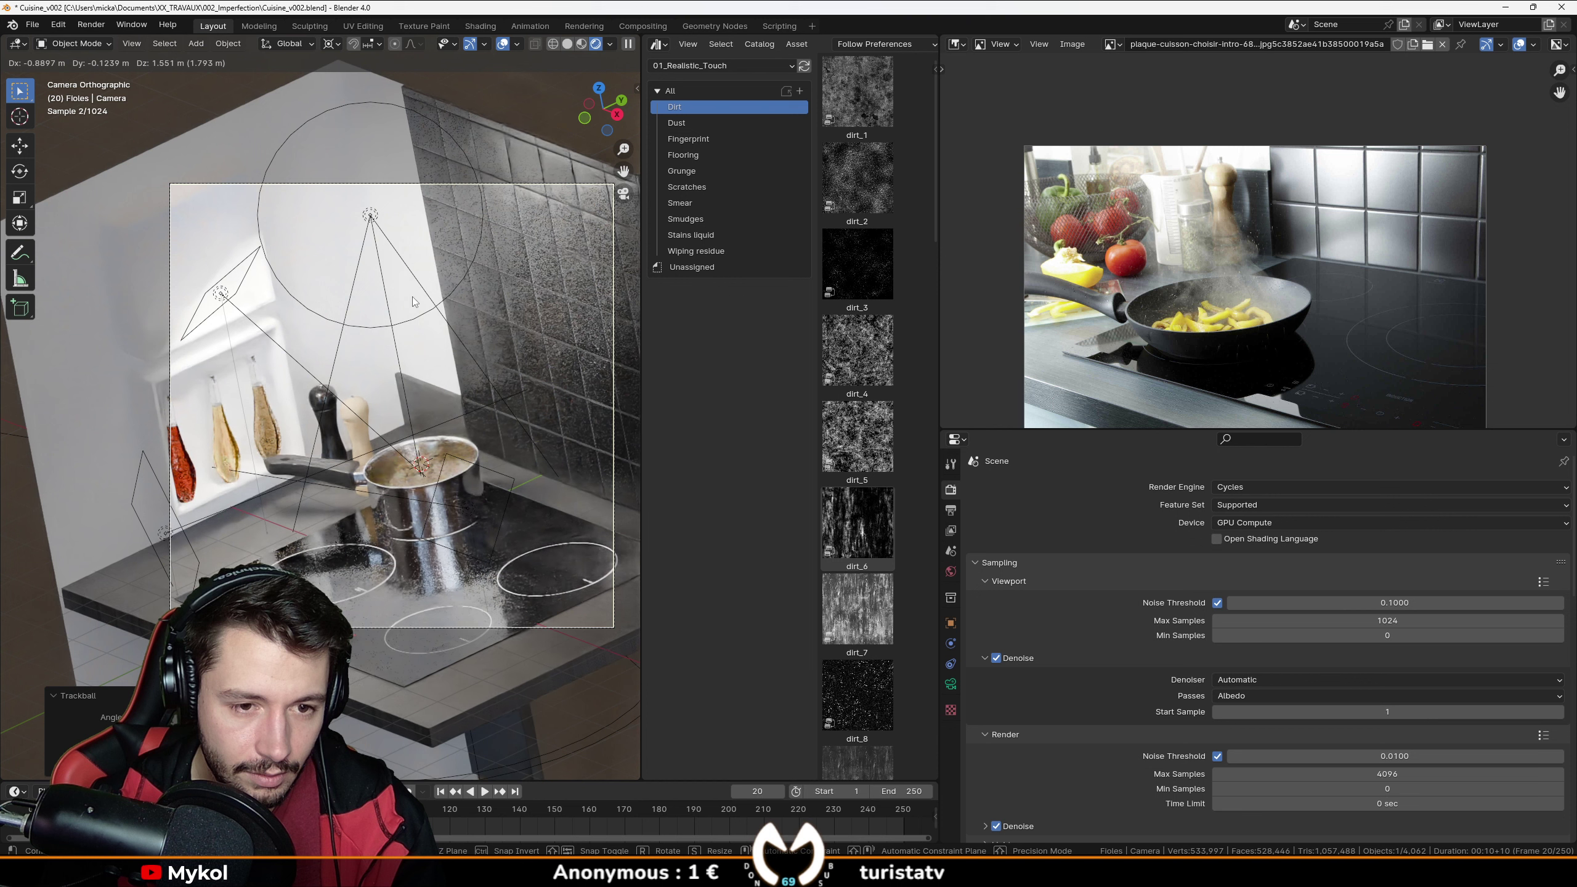
{"action": "left_click", "coordinate": [426, 452]}
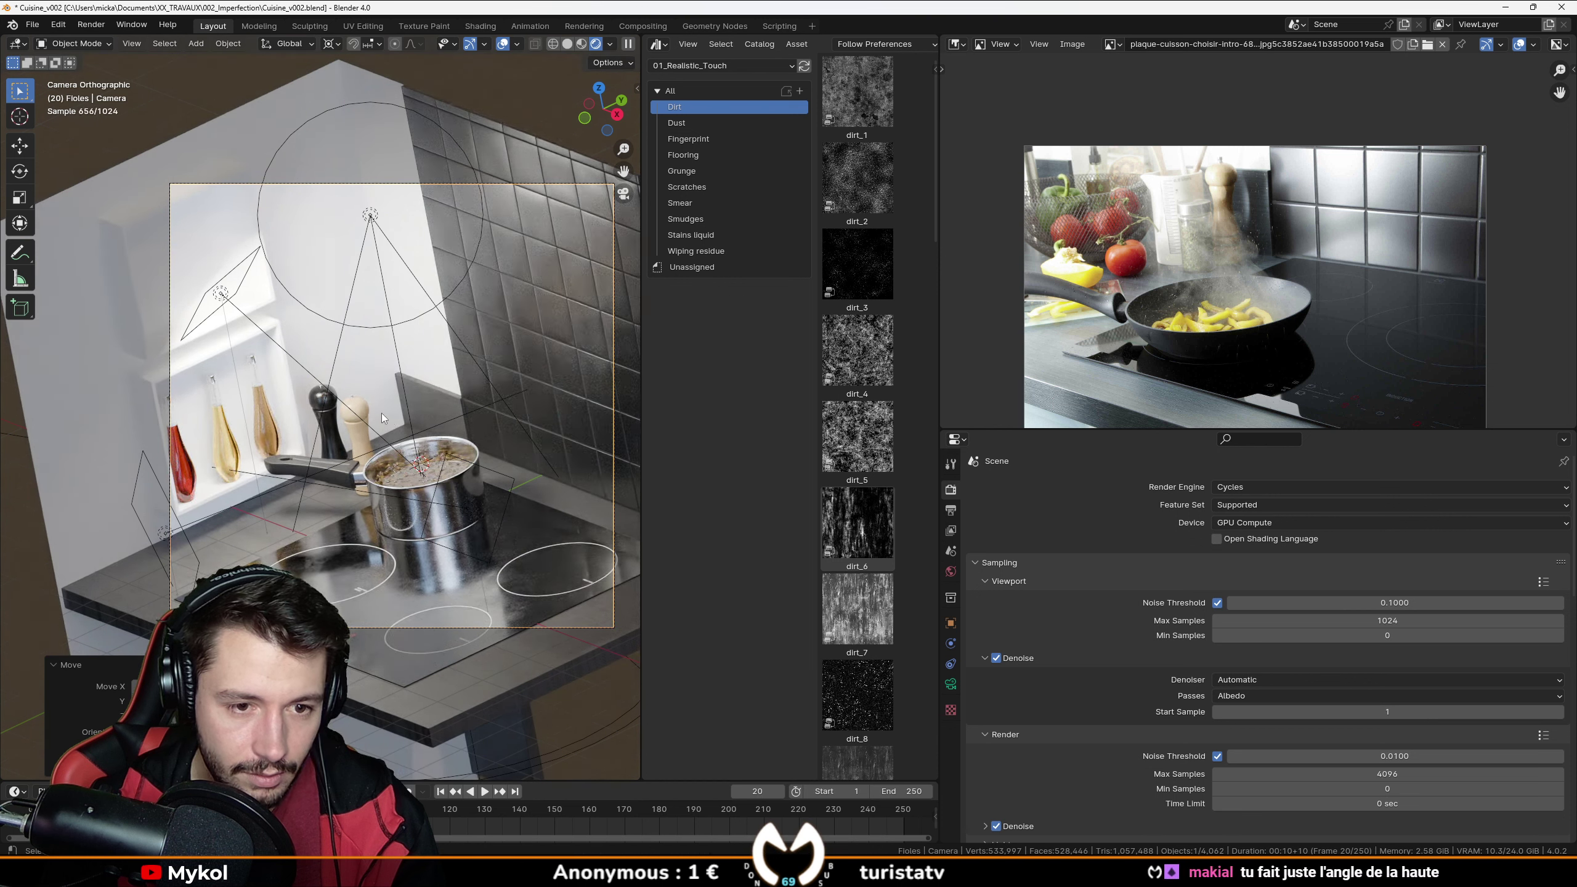
{"action": "key", "text": "z"}
{"action": "left_click", "coordinate": [485, 418]}
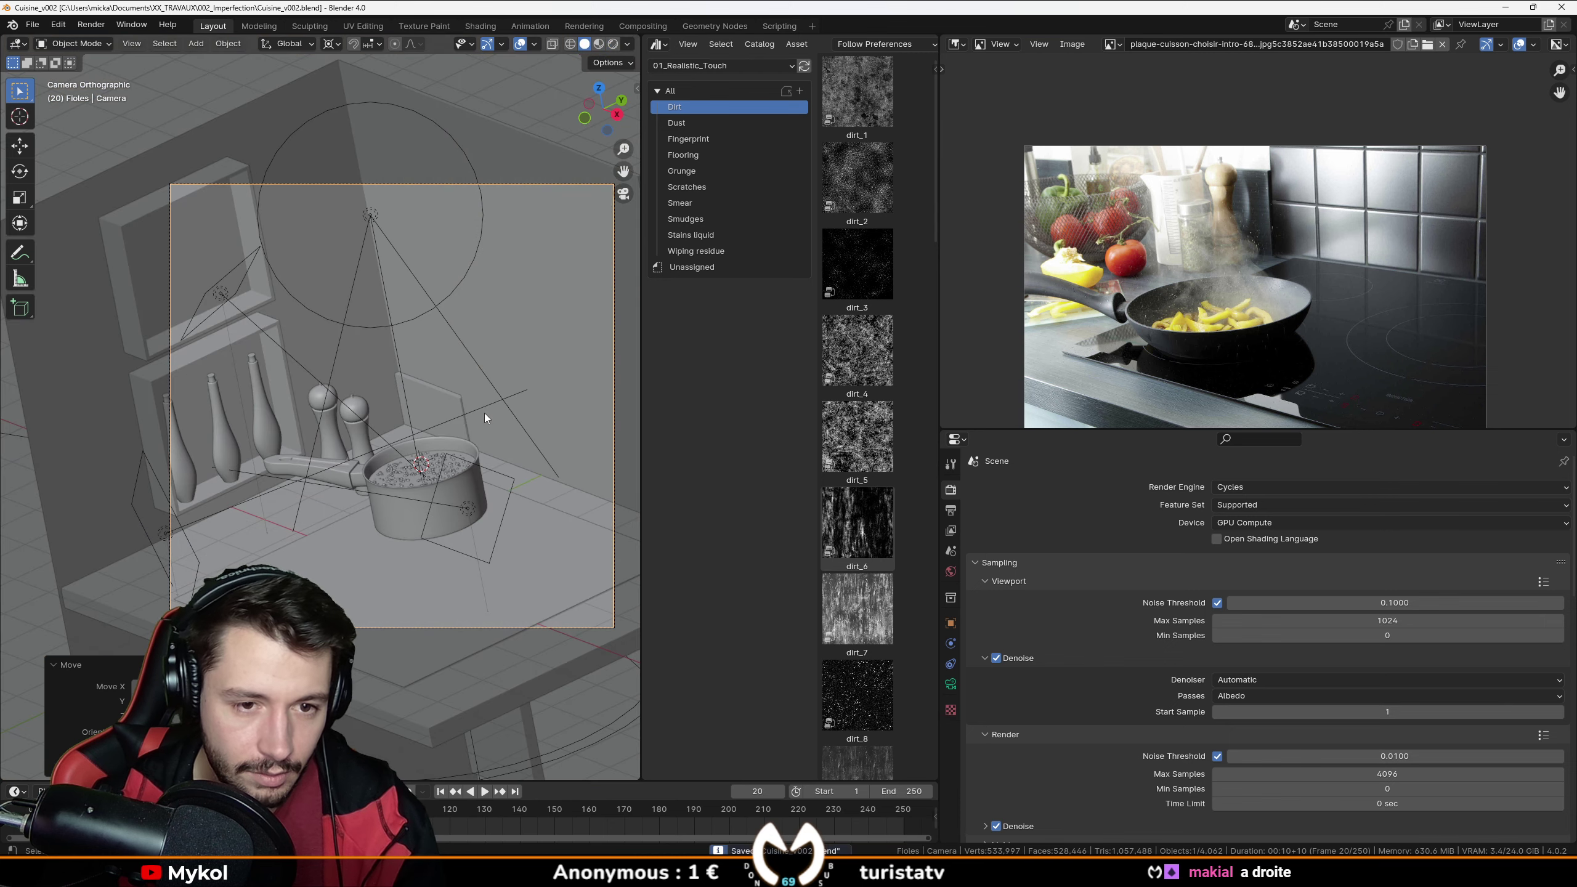
Render the kitchen shot with F12, then close the finished render window.
{"action": "key", "text": "F12"}
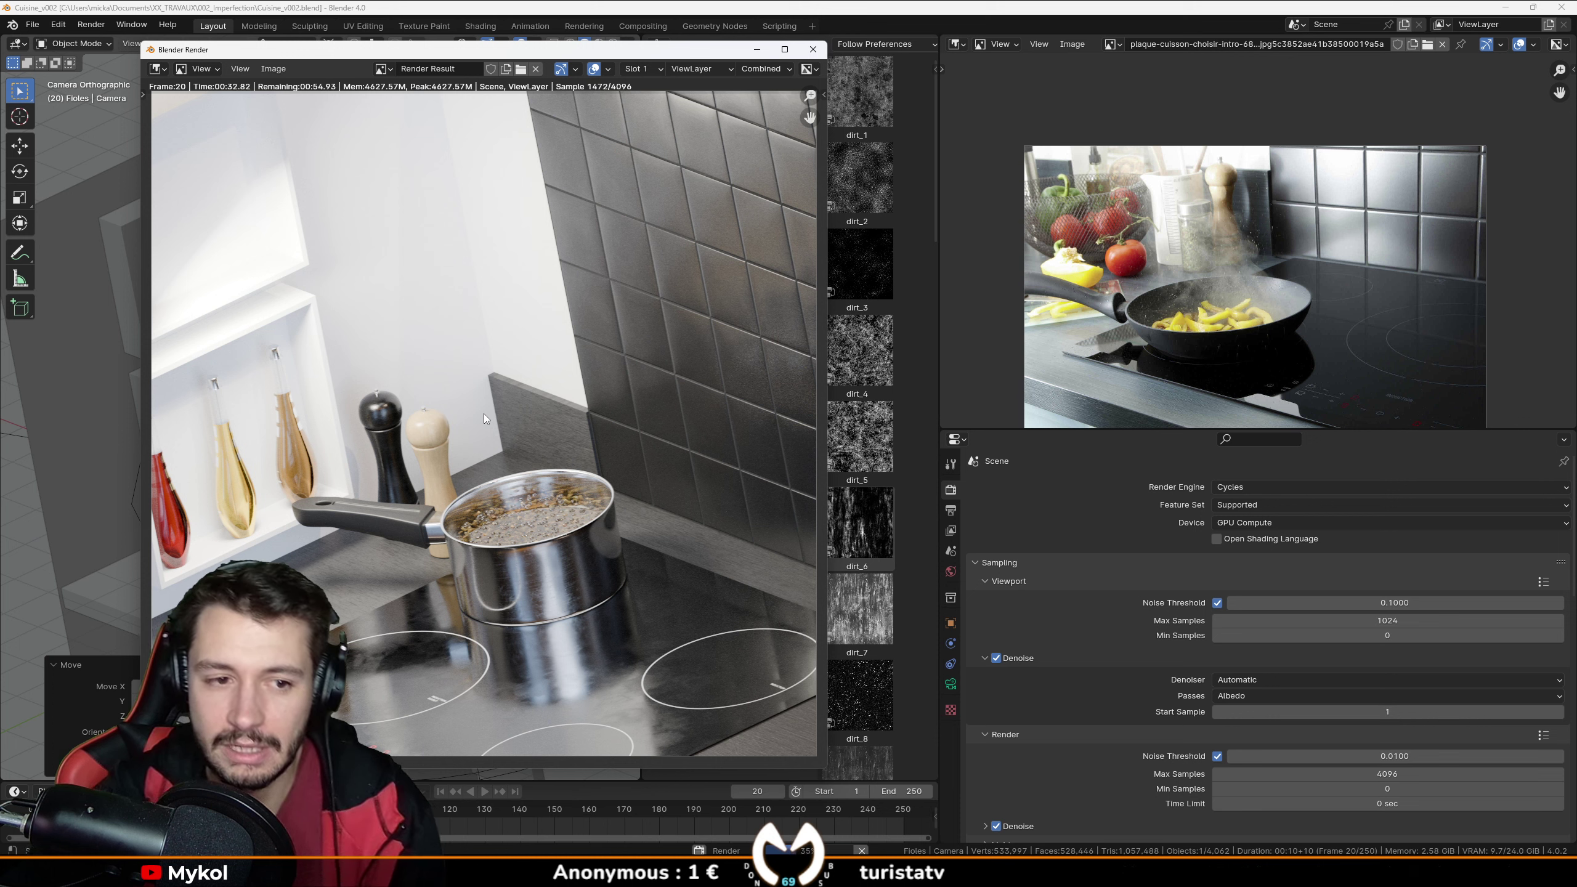
{"action": "key", "text": "Escape"}
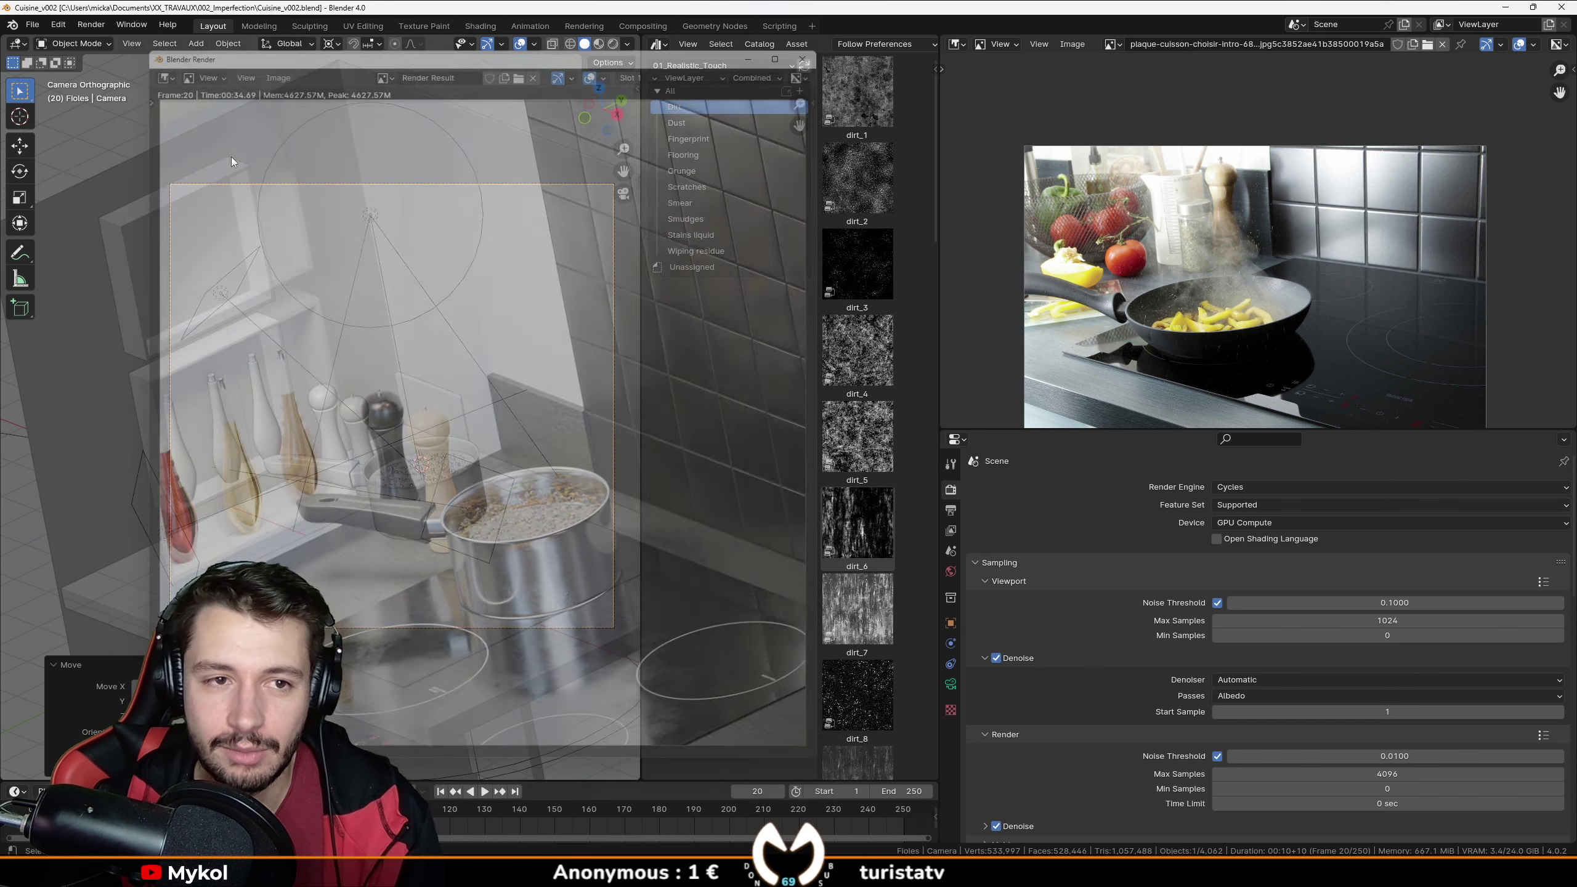
{"action": "left_click", "coordinate": [17, 44]}
Maximize the Compositor, frame all nodes and resize the kitchen render backdrop.
{"action": "left_click", "coordinate": [67, 103]}
{"action": "key", "text": "ctrl+space"}
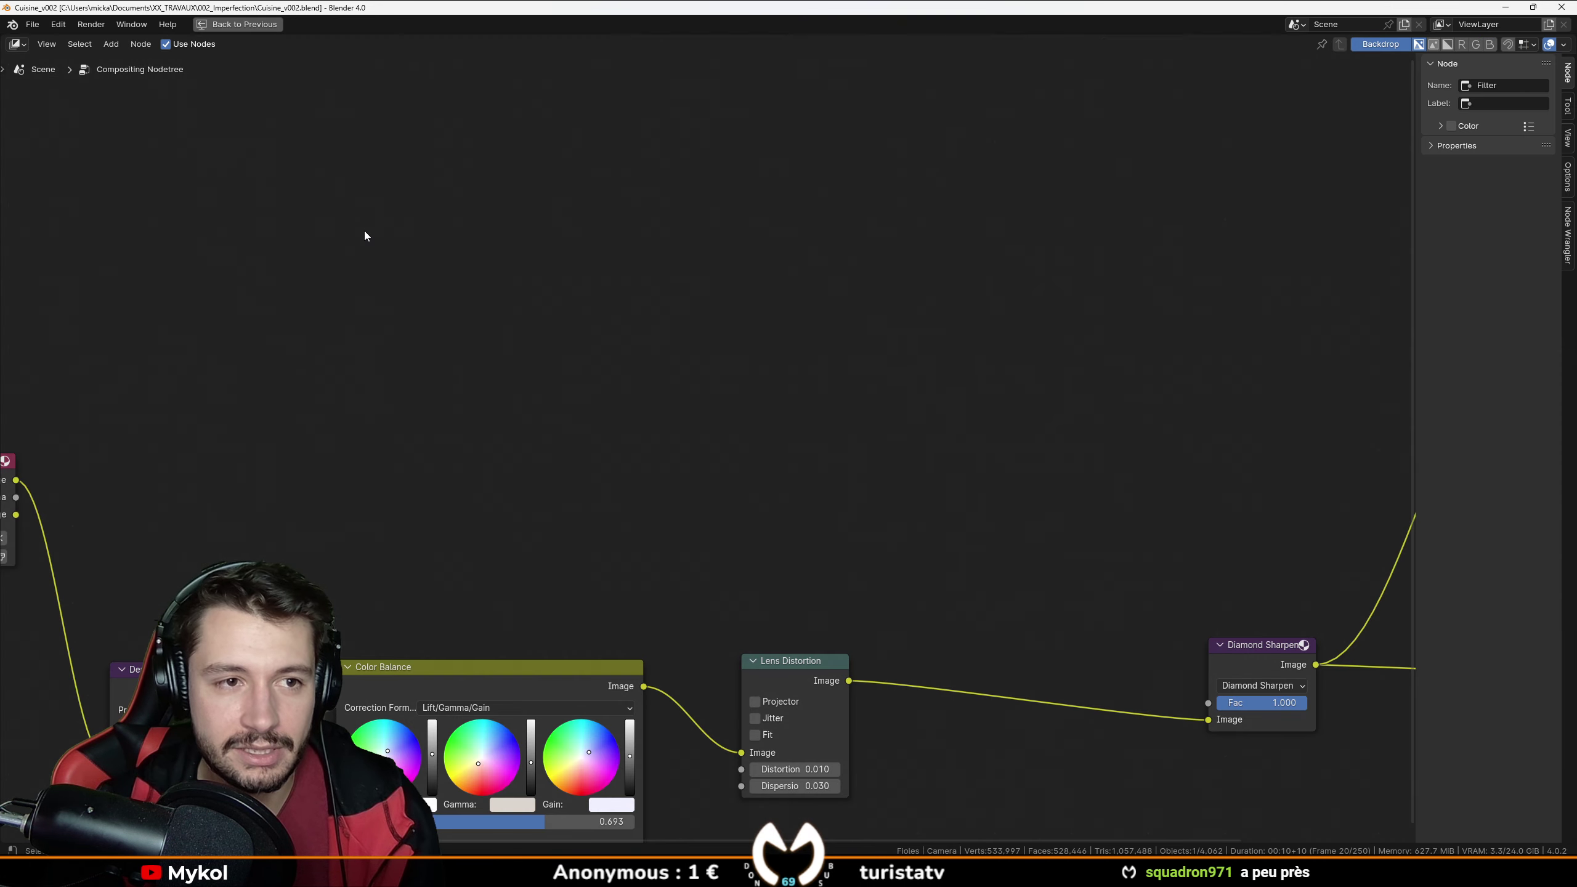
{"action": "key", "text": "Home"}
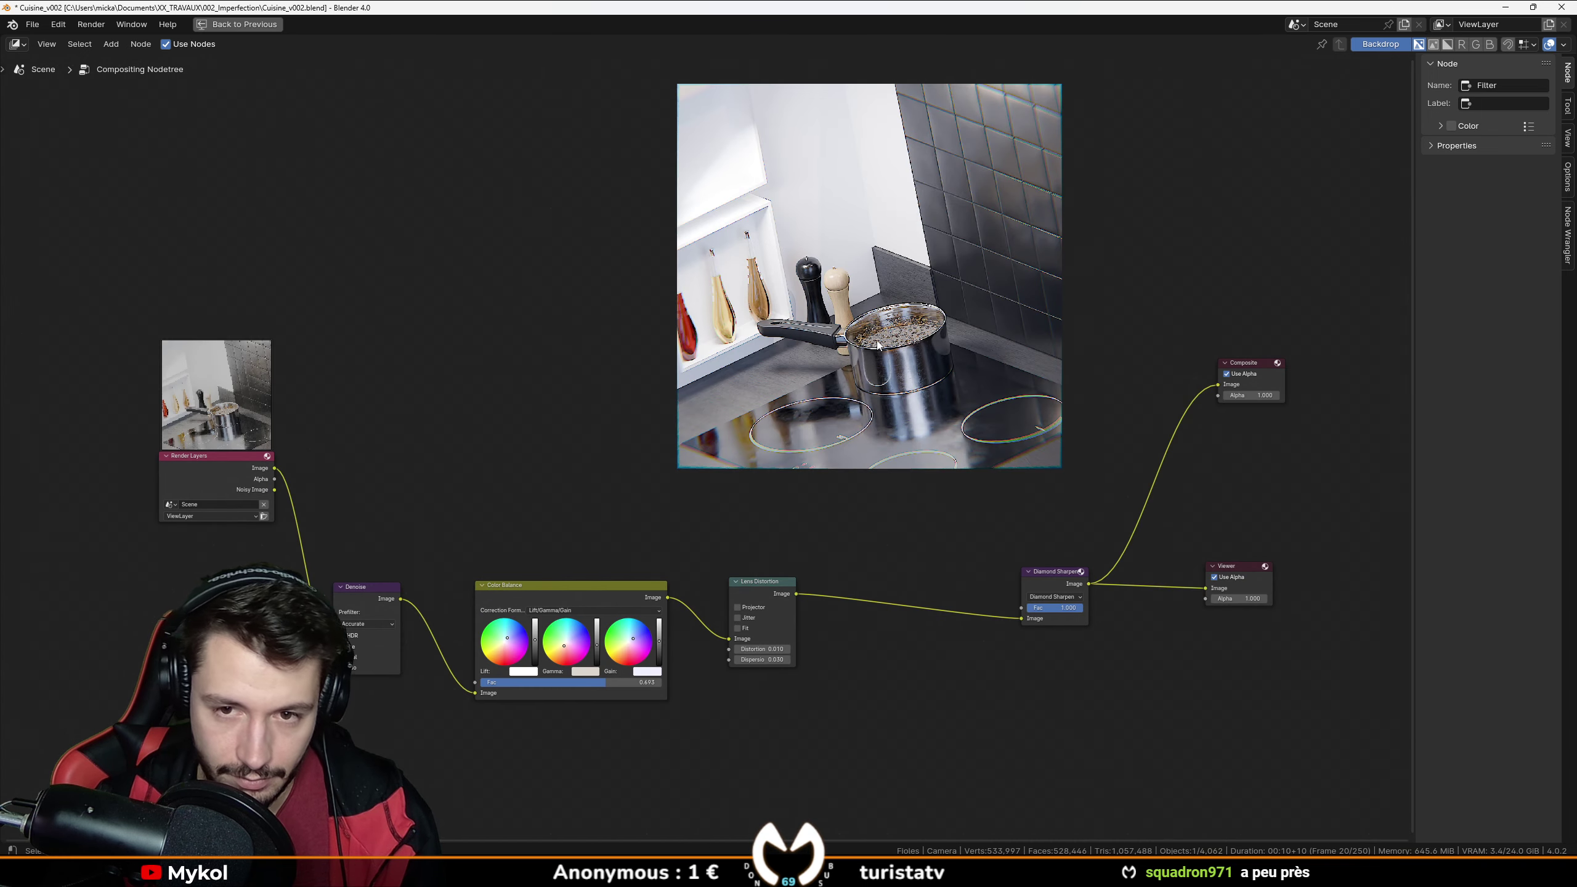
{"action": "scroll", "coordinate": [878, 345], "scroll_direction": "up", "scroll_amount": 1}
{"action": "key", "text": "v"}
{"action": "key", "text": "alt+v"}
{"action": "key", "text": "alt+v"}
{"action": "key", "text": "alt+v"}
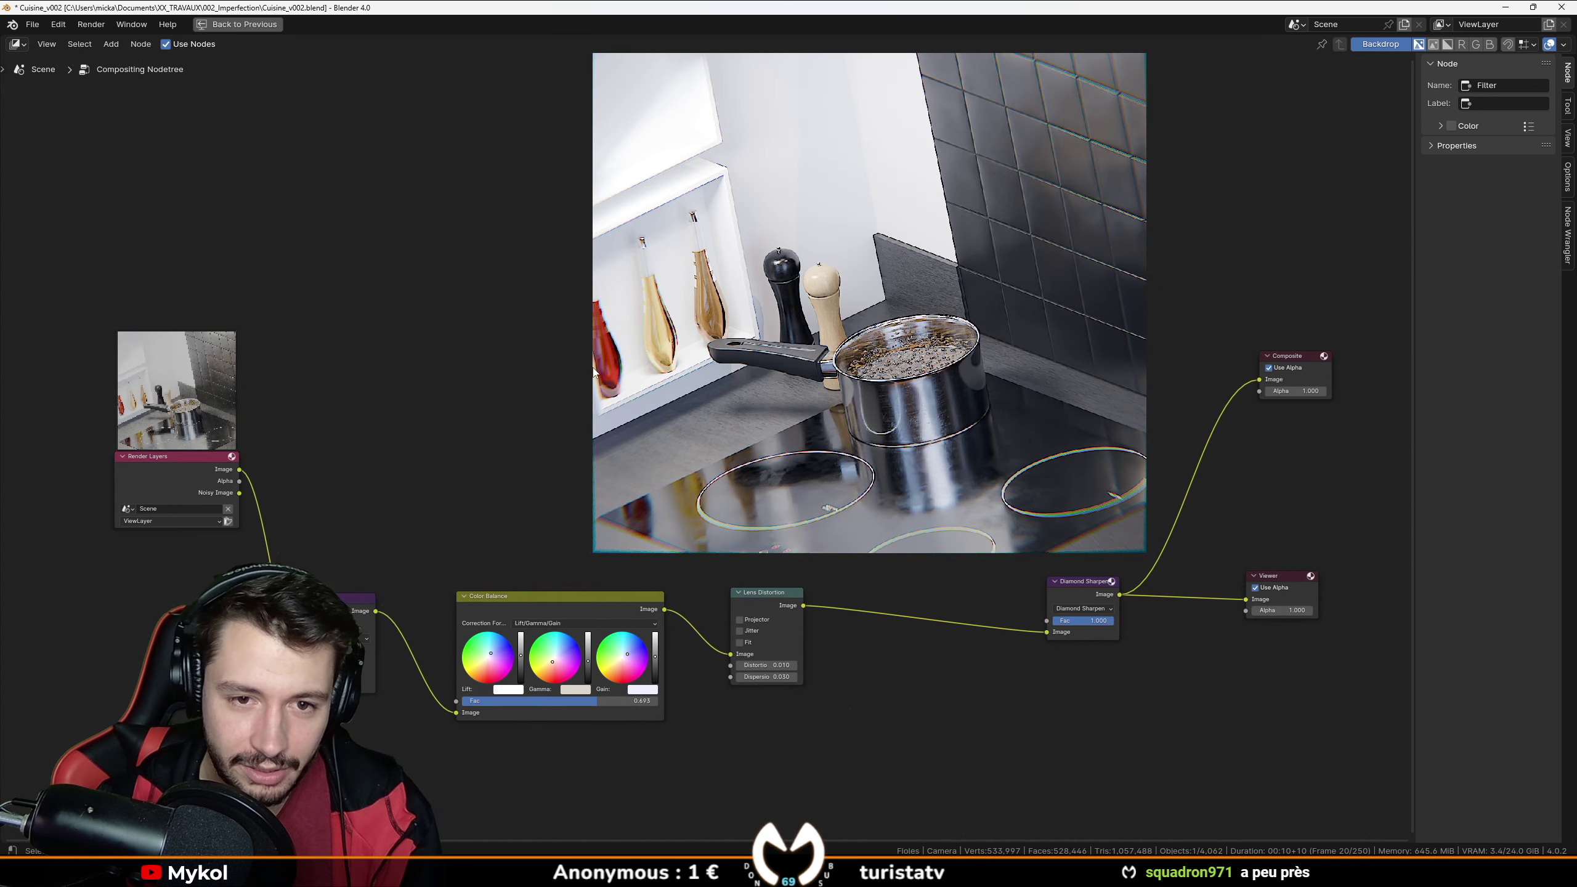
{"action": "key", "text": "v"}
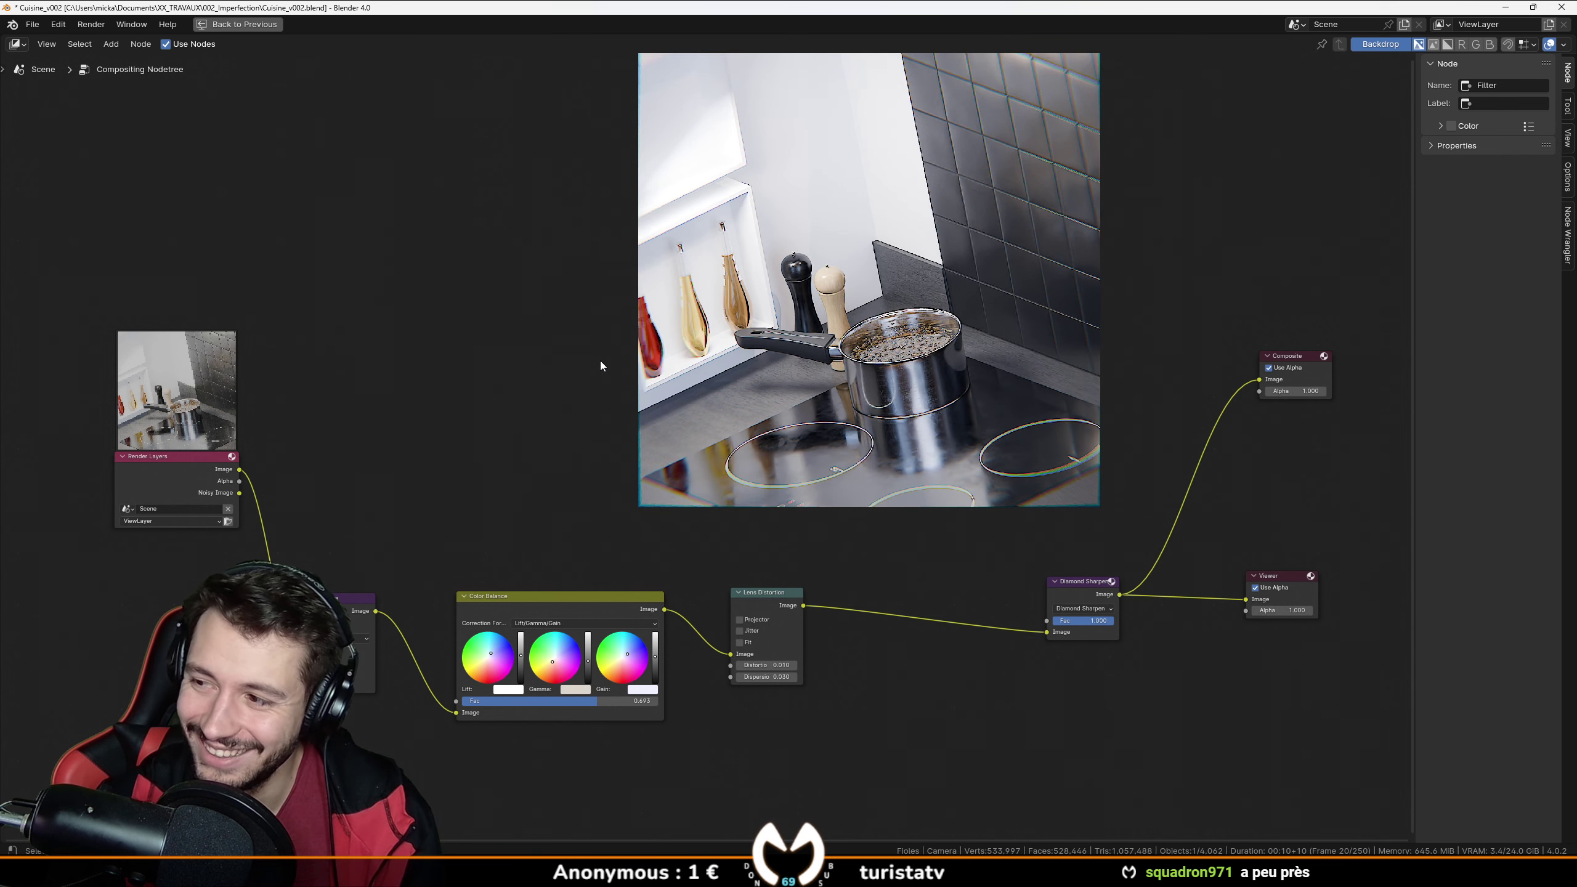
{"action": "key", "text": "alt+v"}
{"action": "key", "text": "alt+v"}
{"action": "key", "text": "alt+v"}
{"action": "key", "text": "v"}
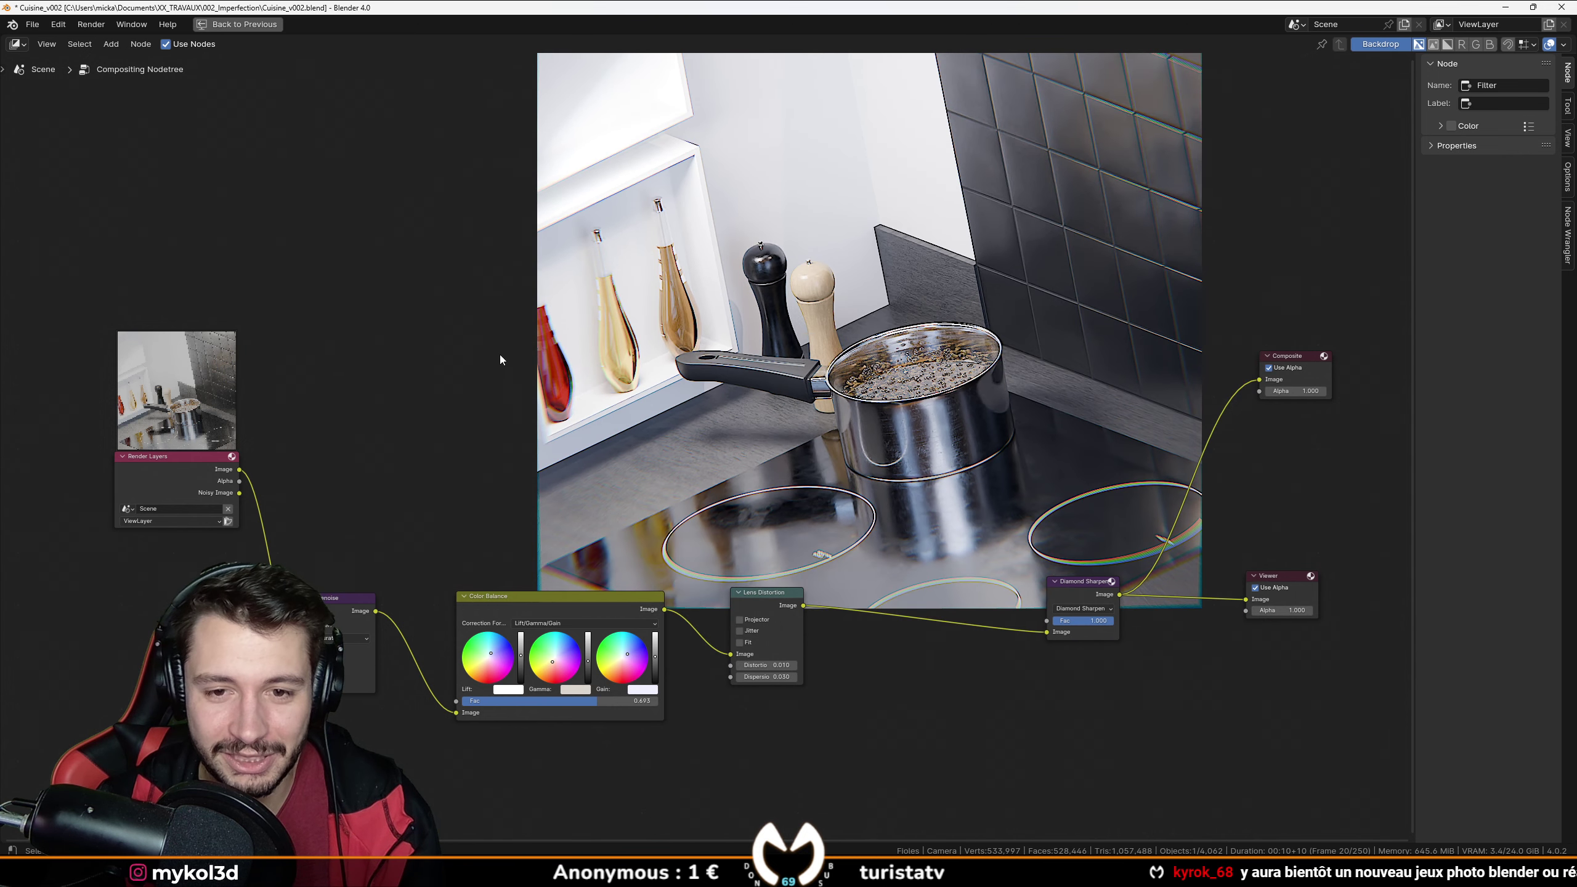
{"action": "key", "text": "v"}
{"action": "key", "text": "v"}
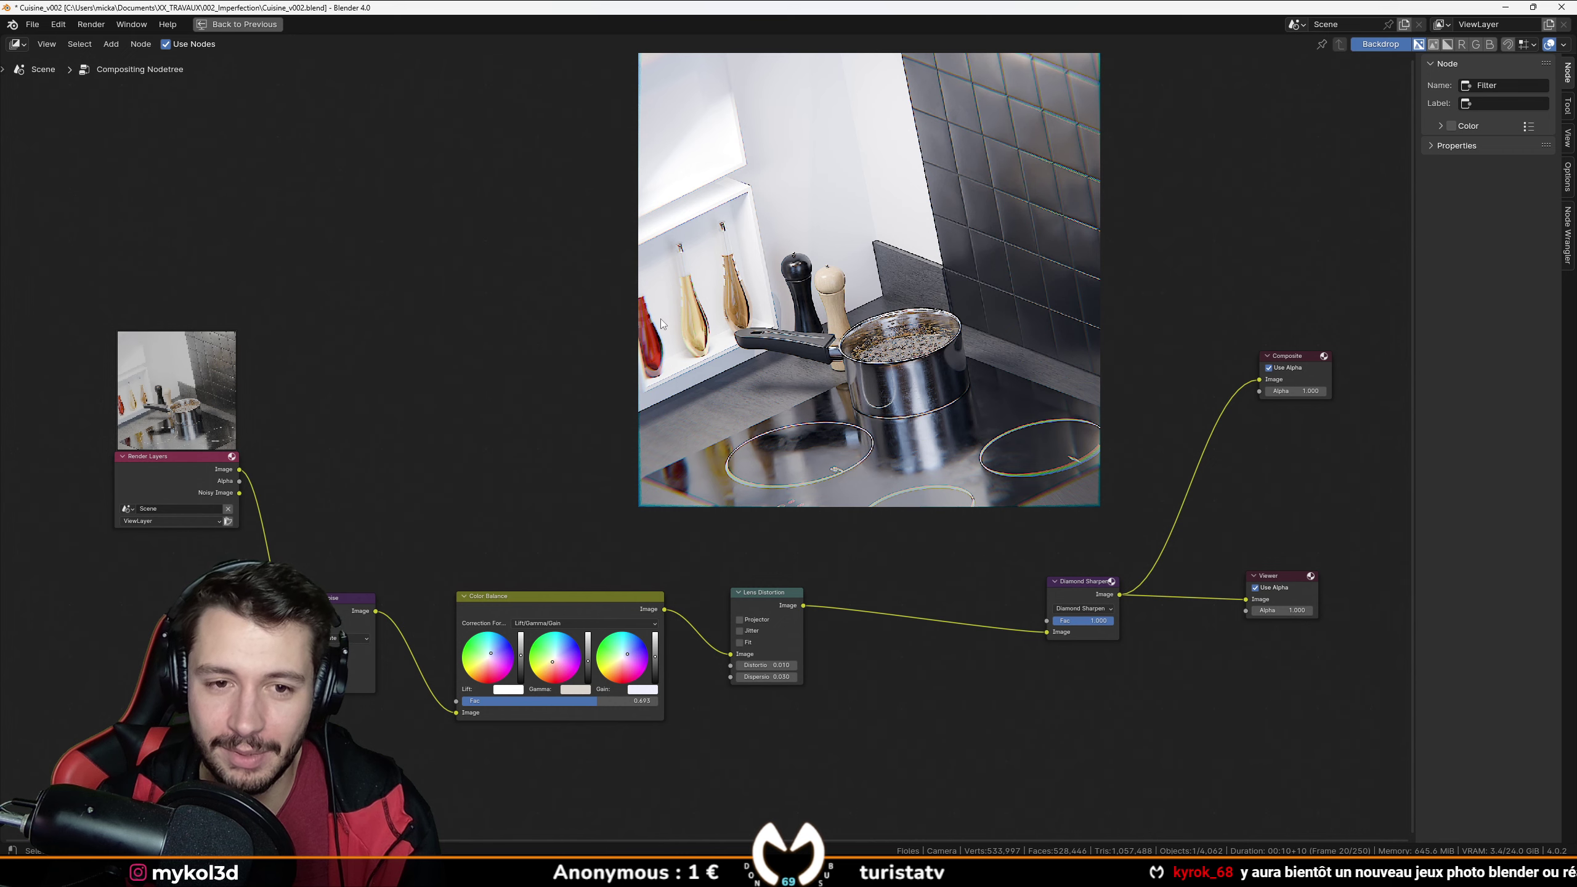
{"action": "key", "text": "alt+v"}
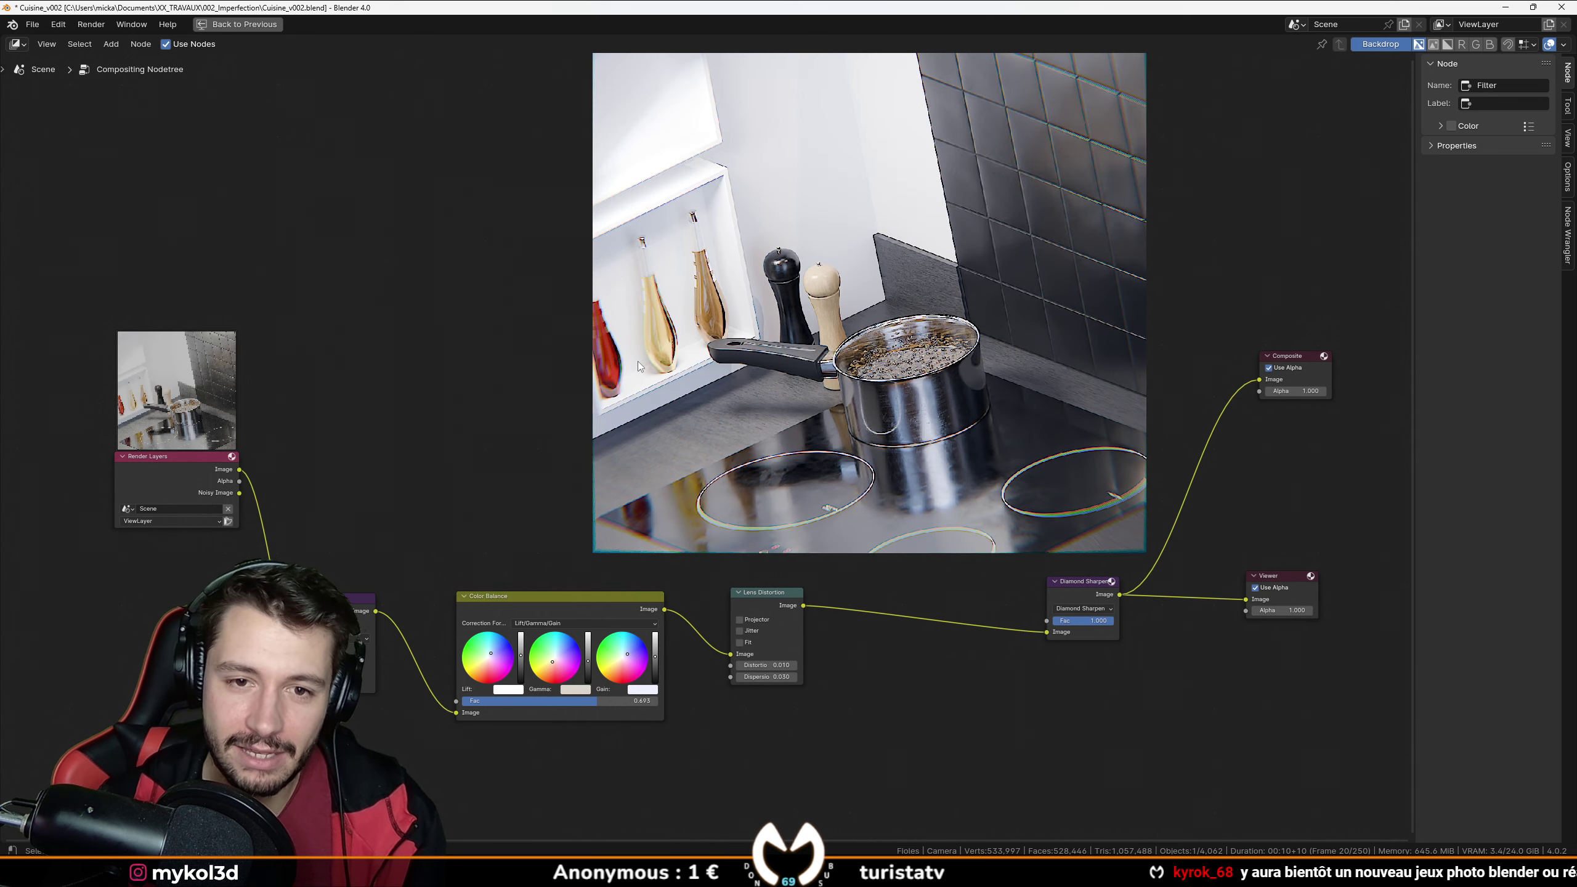
Return the area to the 3D Viewport and delete the old camera.
{"action": "left_click", "coordinate": [15, 45]}
{"action": "left_click", "coordinate": [47, 80]}
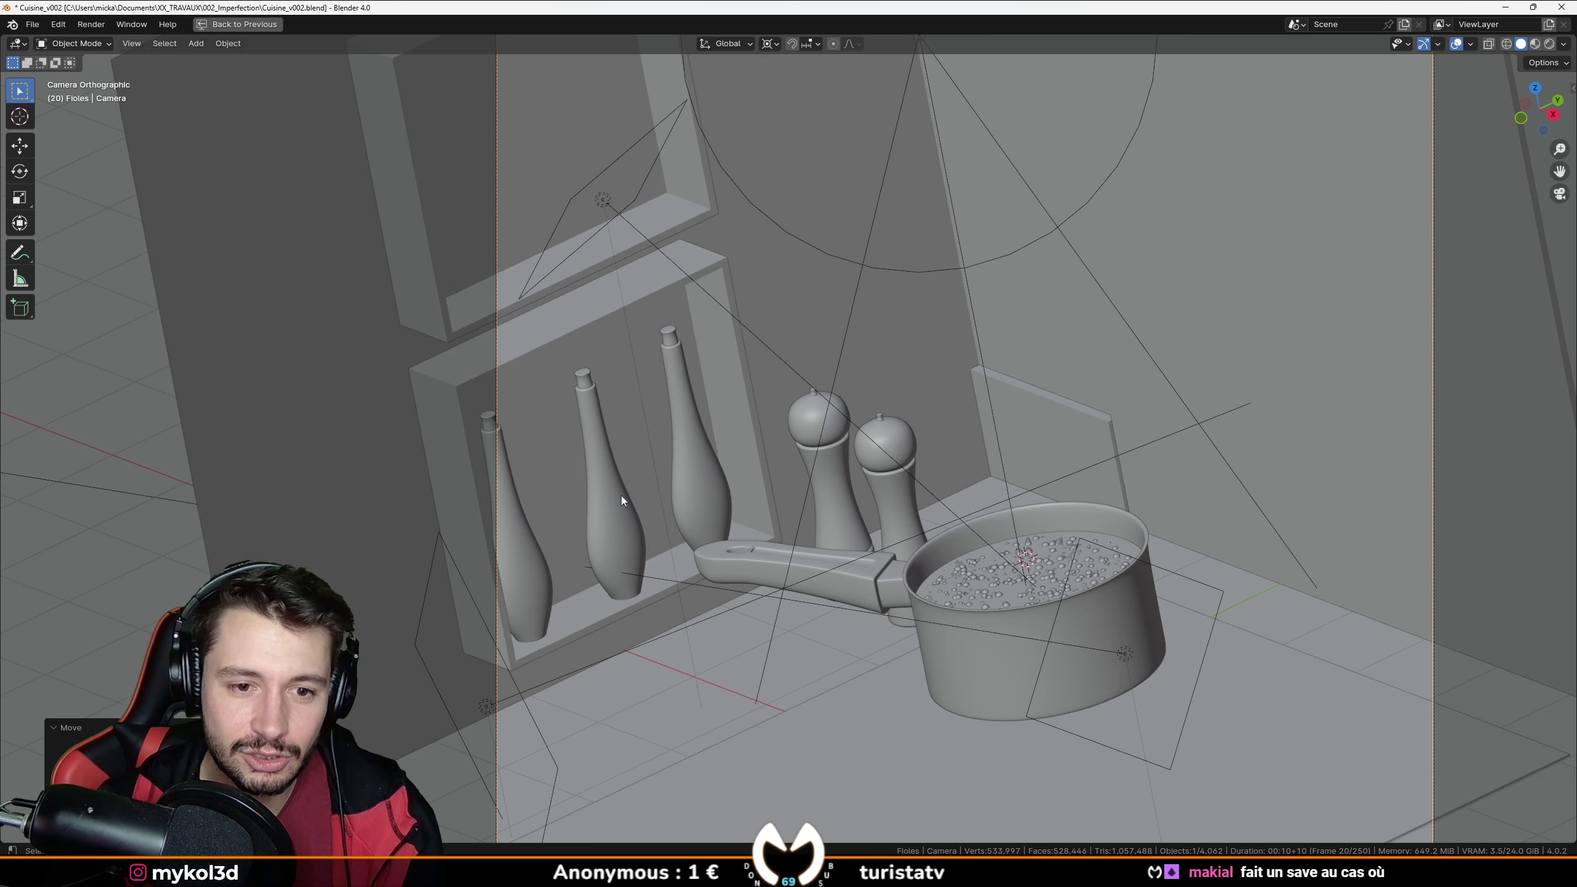
{"action": "middle_click_drag", "start_coordinate": [621, 496], "coordinate": [966, 471]}
{"action": "scroll", "coordinate": [709, 481], "scroll_direction": "down", "scroll_amount": 2}
{"action": "key", "text": "Delete"}
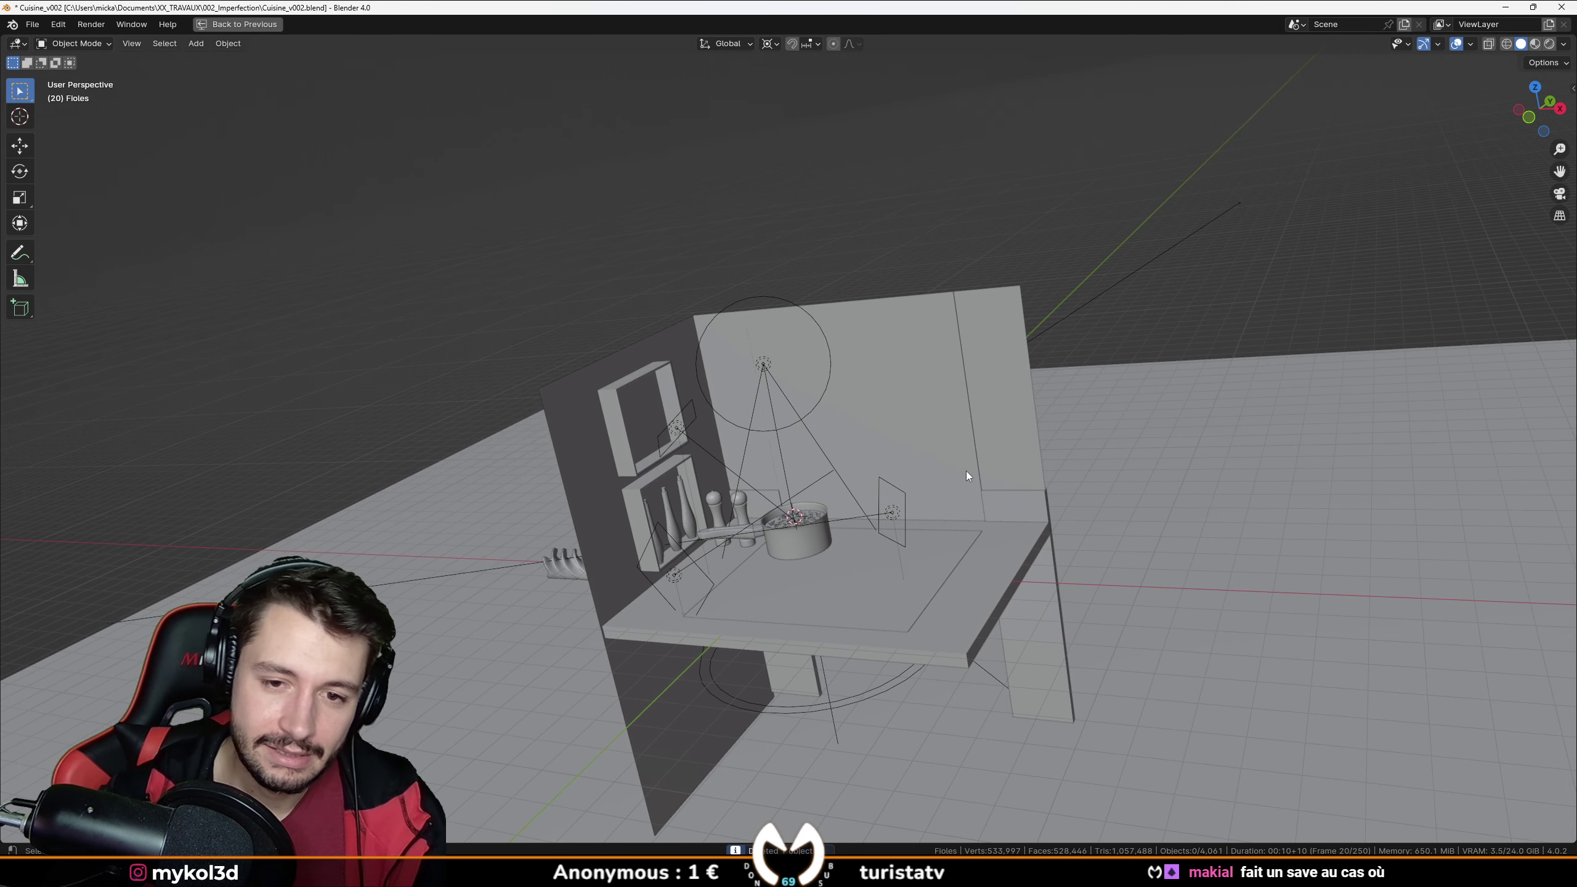
{"action": "key", "text": "KP_1"}
Add a new camera, look through it and move it back along Z.
{"action": "key", "text": "shift+a"}
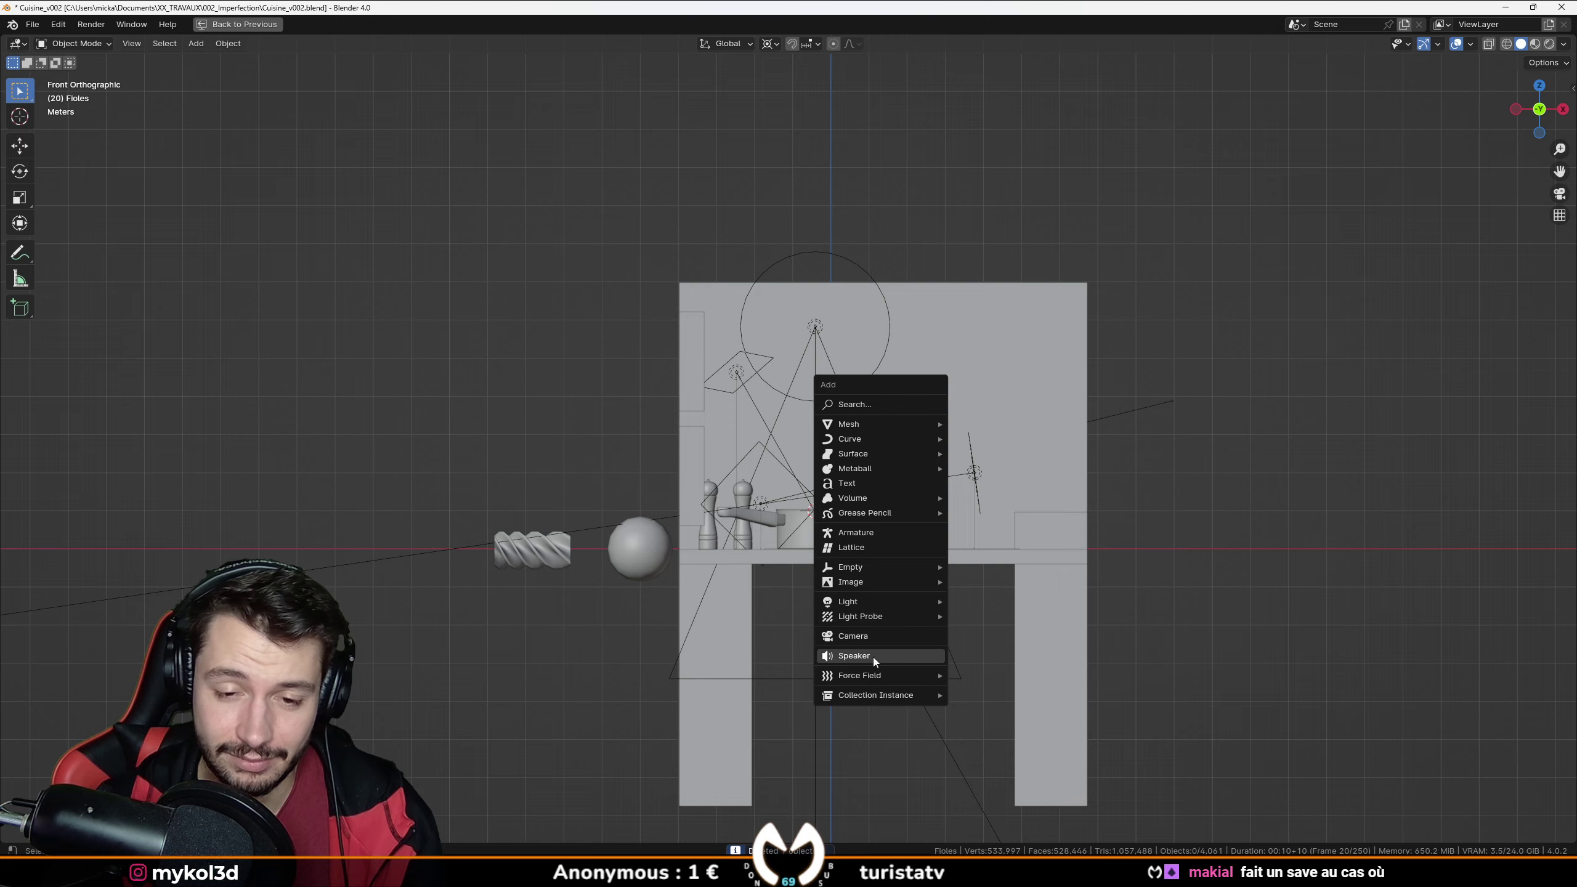
{"action": "left_click", "coordinate": [870, 636]}
{"action": "key", "text": "KP_0"}
{"action": "scroll", "coordinate": [830, 475], "scroll_direction": "up", "scroll_amount": 3}
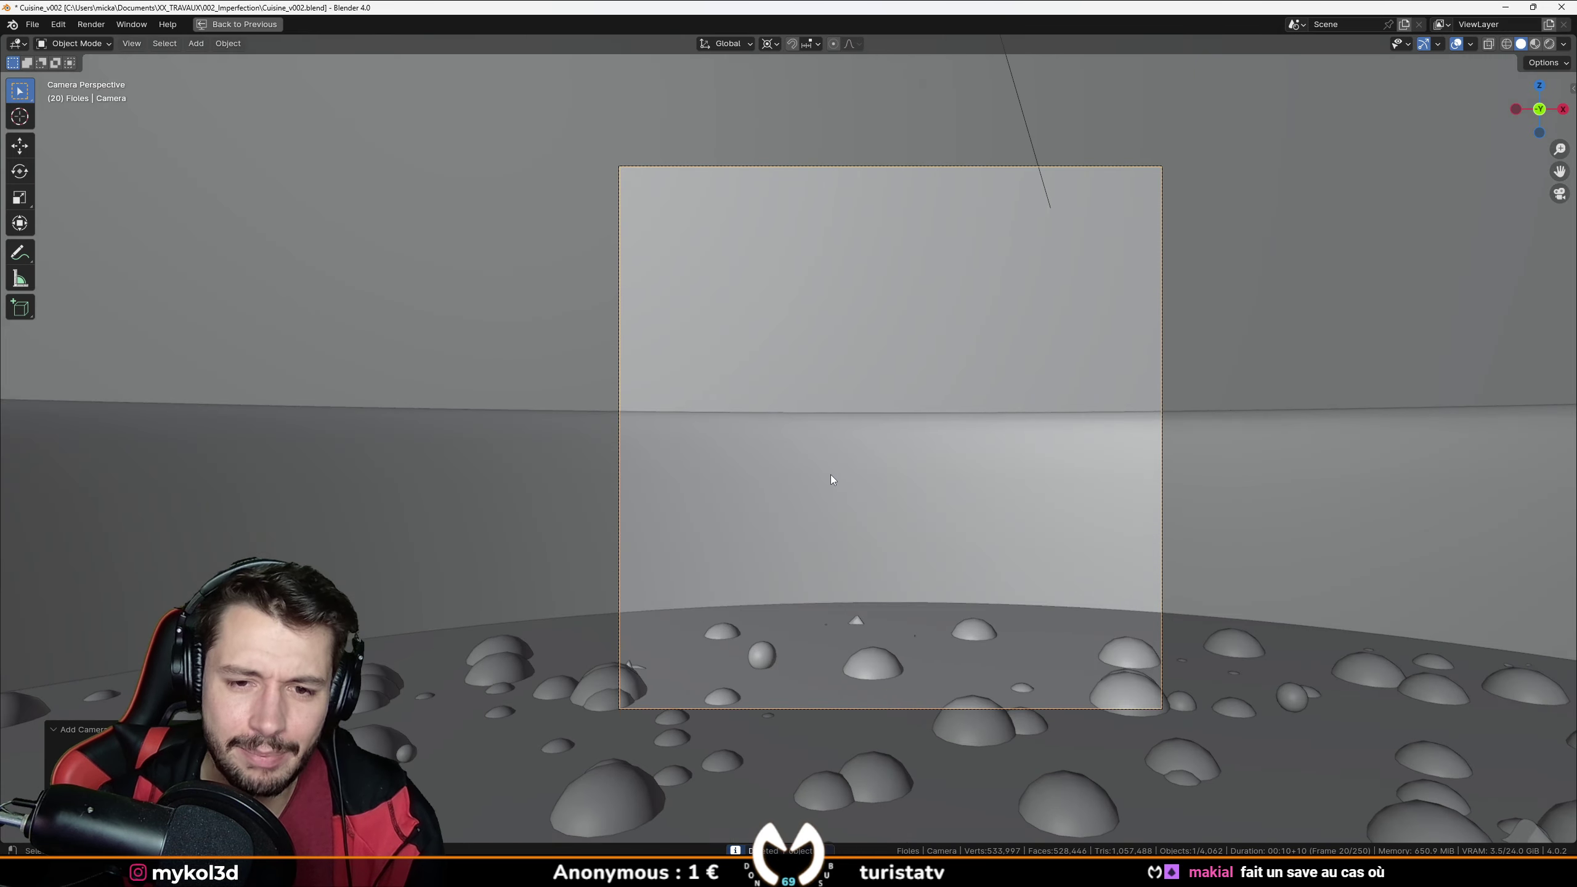
{"action": "scroll", "coordinate": [878, 451], "scroll_direction": "down", "scroll_amount": 3}
{"action": "scroll", "coordinate": [873, 459], "scroll_direction": "up", "scroll_amount": 4}
{"action": "key", "text": "g"}
{"action": "key", "text": "z"}
{"action": "key", "text": "z"}
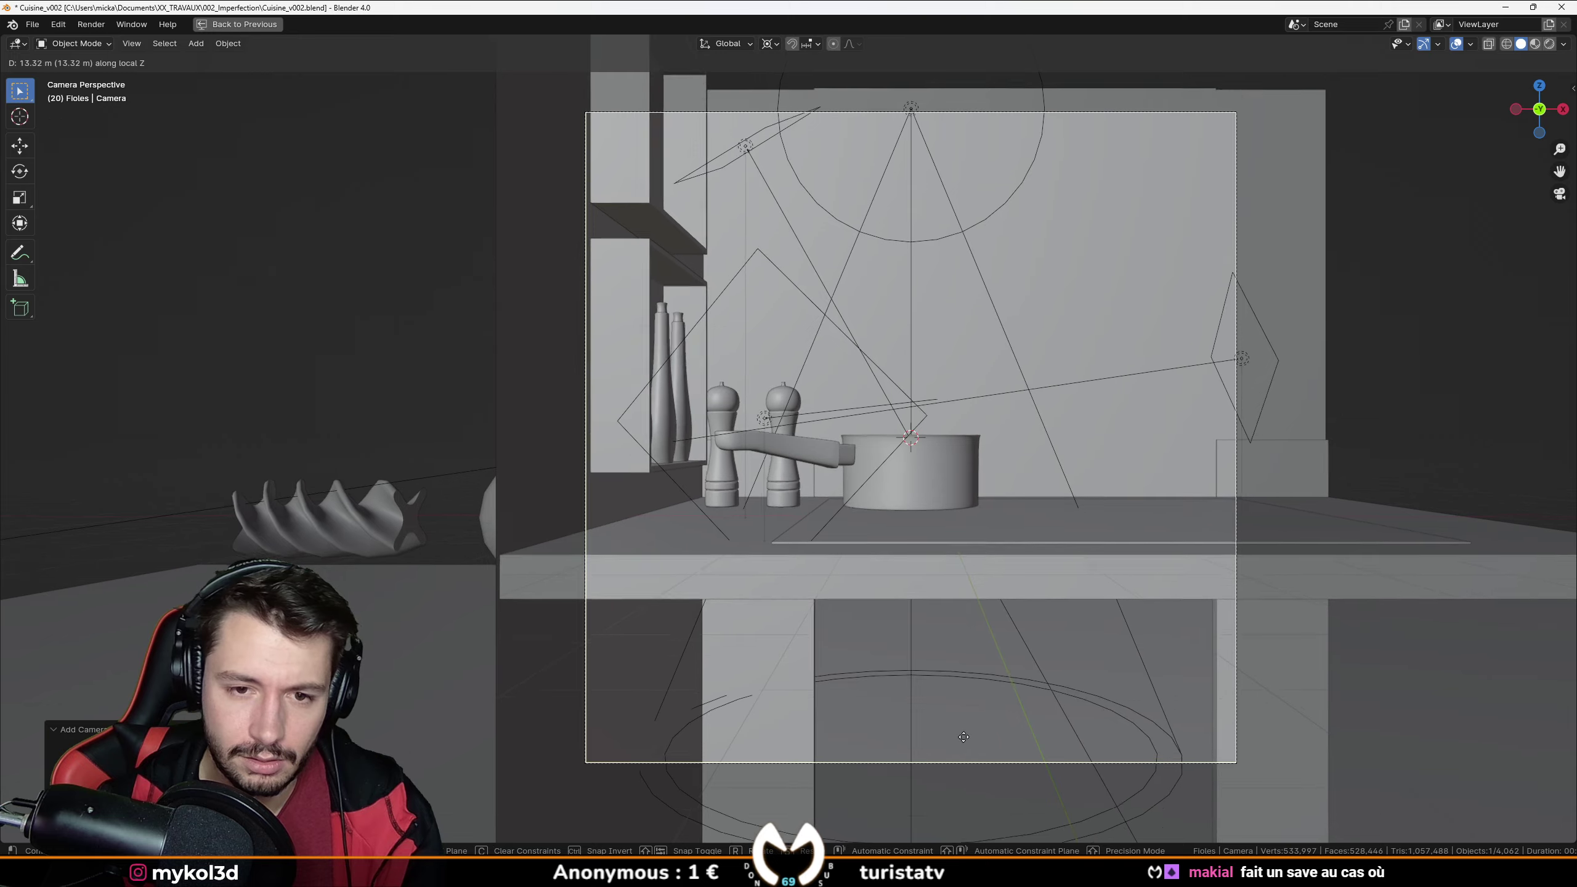
{"action": "left_click", "coordinate": [901, 689]}
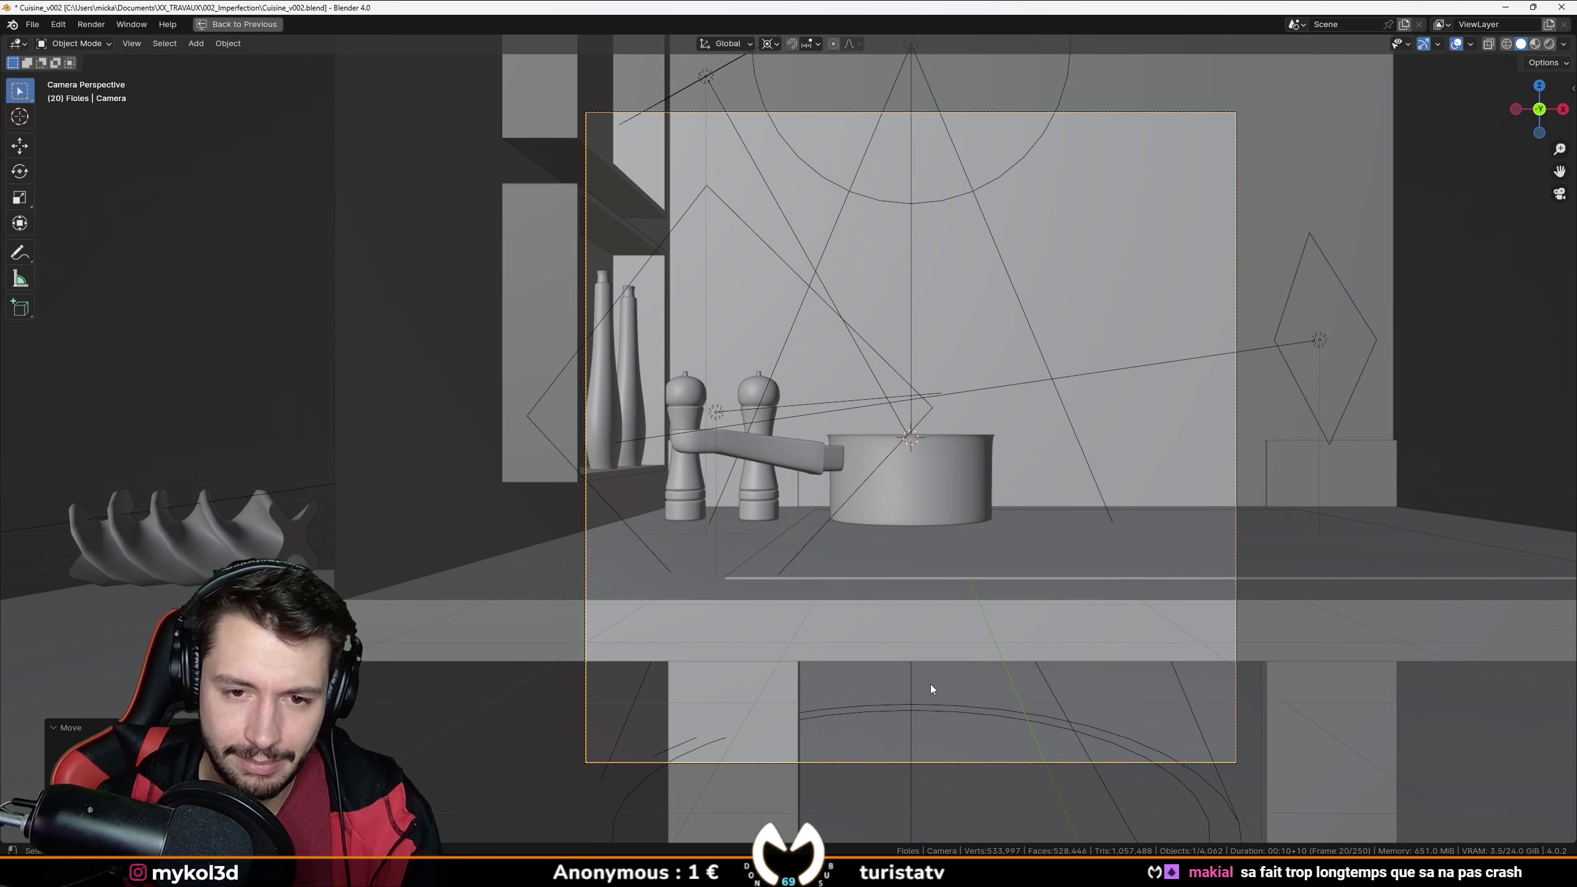
Turn the new camera around Z, adjust its height and tilt it around X.
{"action": "key", "text": "r"}
{"action": "key", "text": "z"}
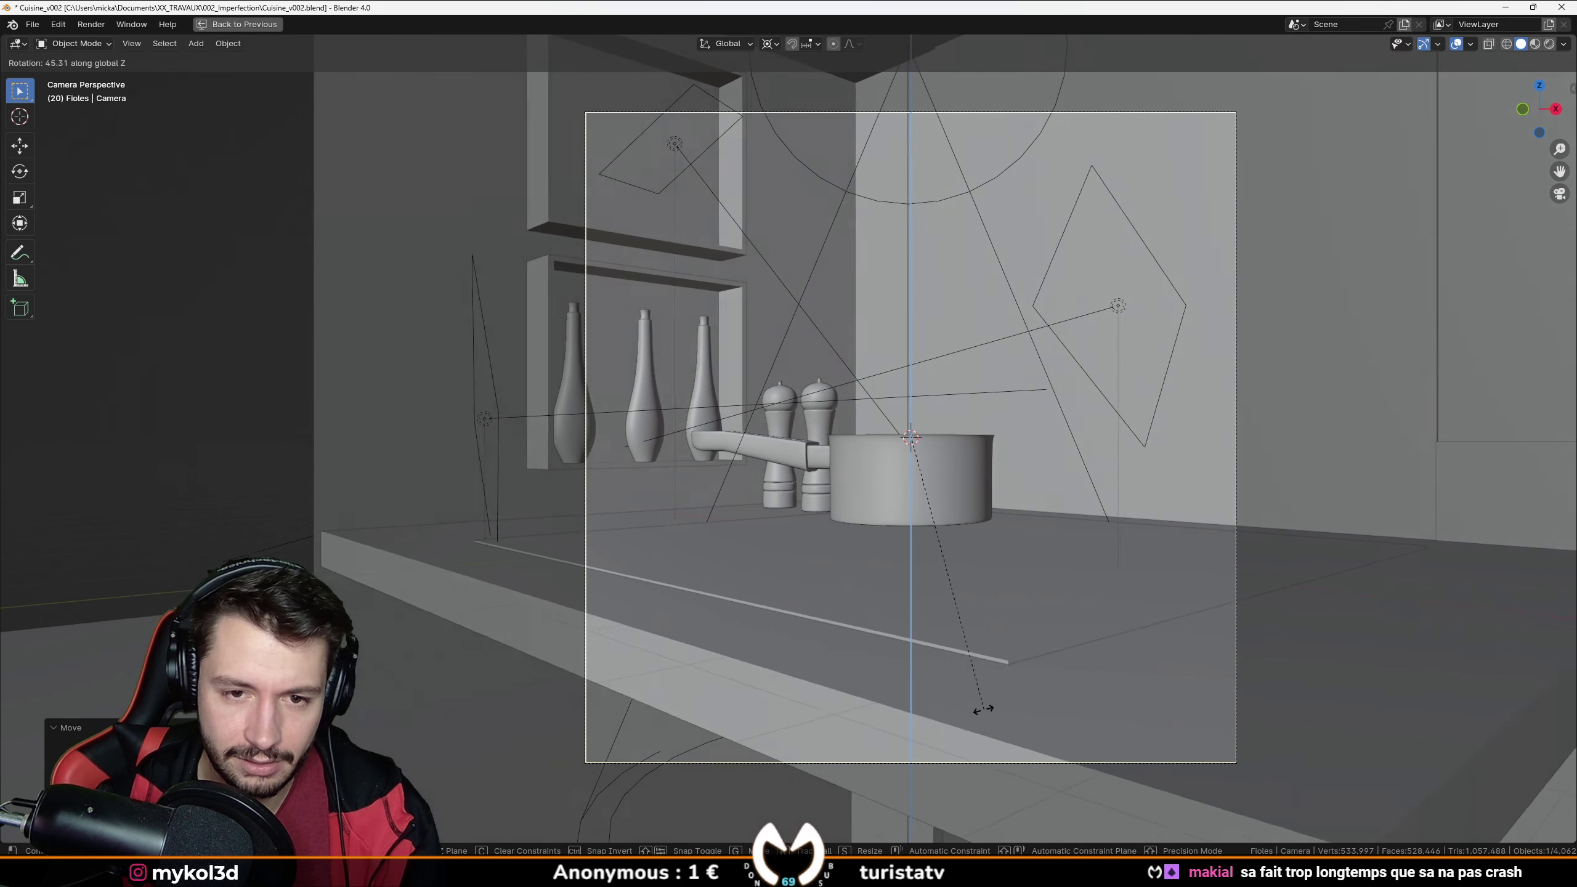
{"action": "left_click", "coordinate": [937, 728]}
{"action": "key", "text": "g"}
{"action": "key", "text": "z"}
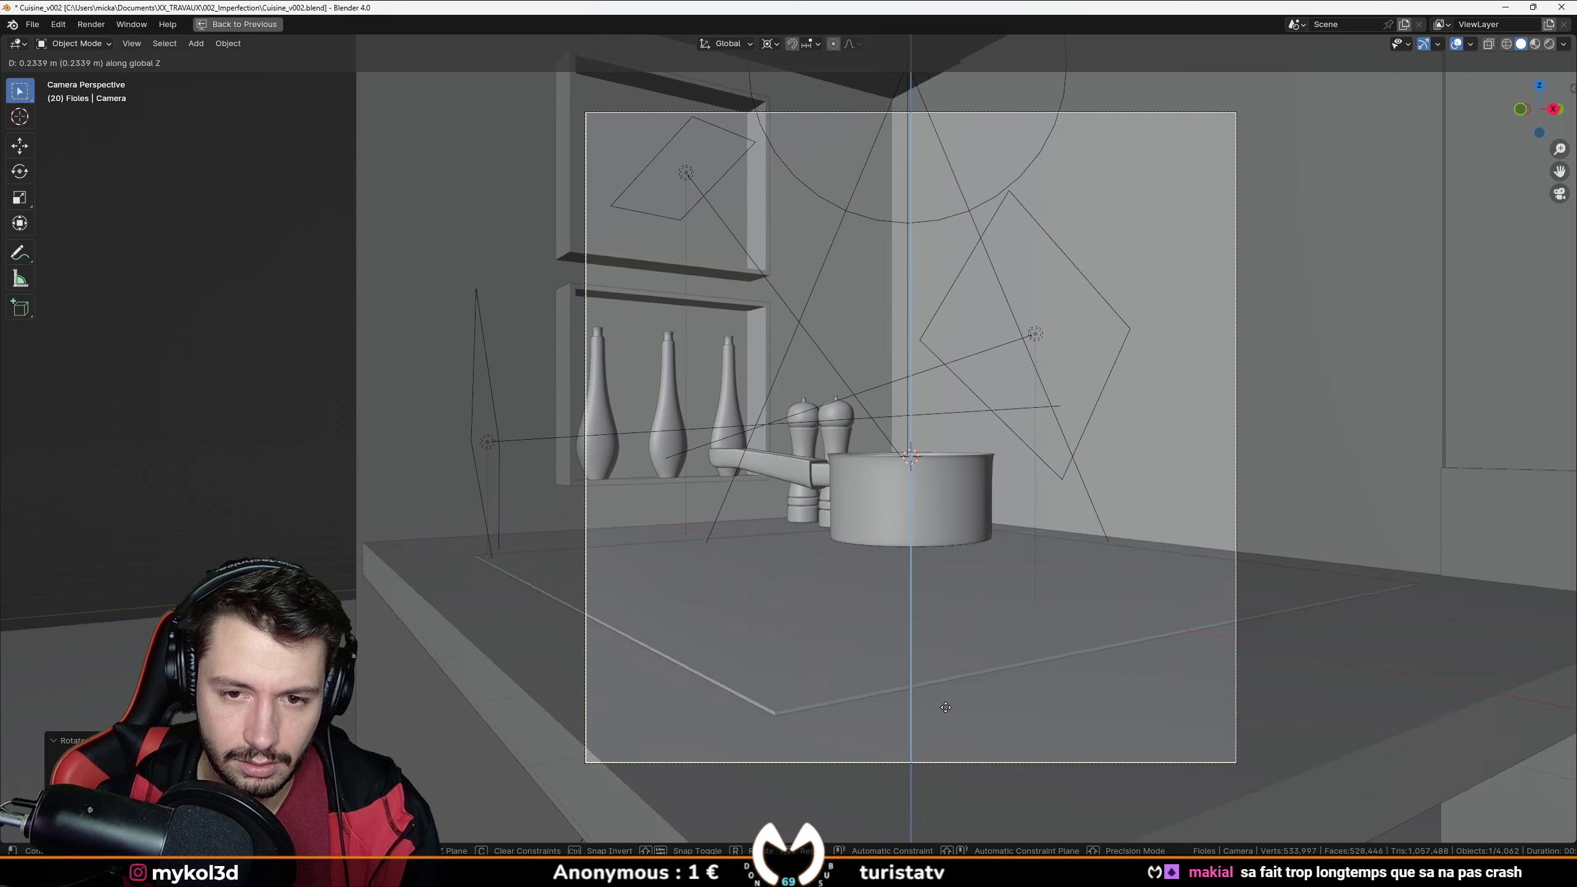
{"action": "left_click", "coordinate": [1137, 602]}
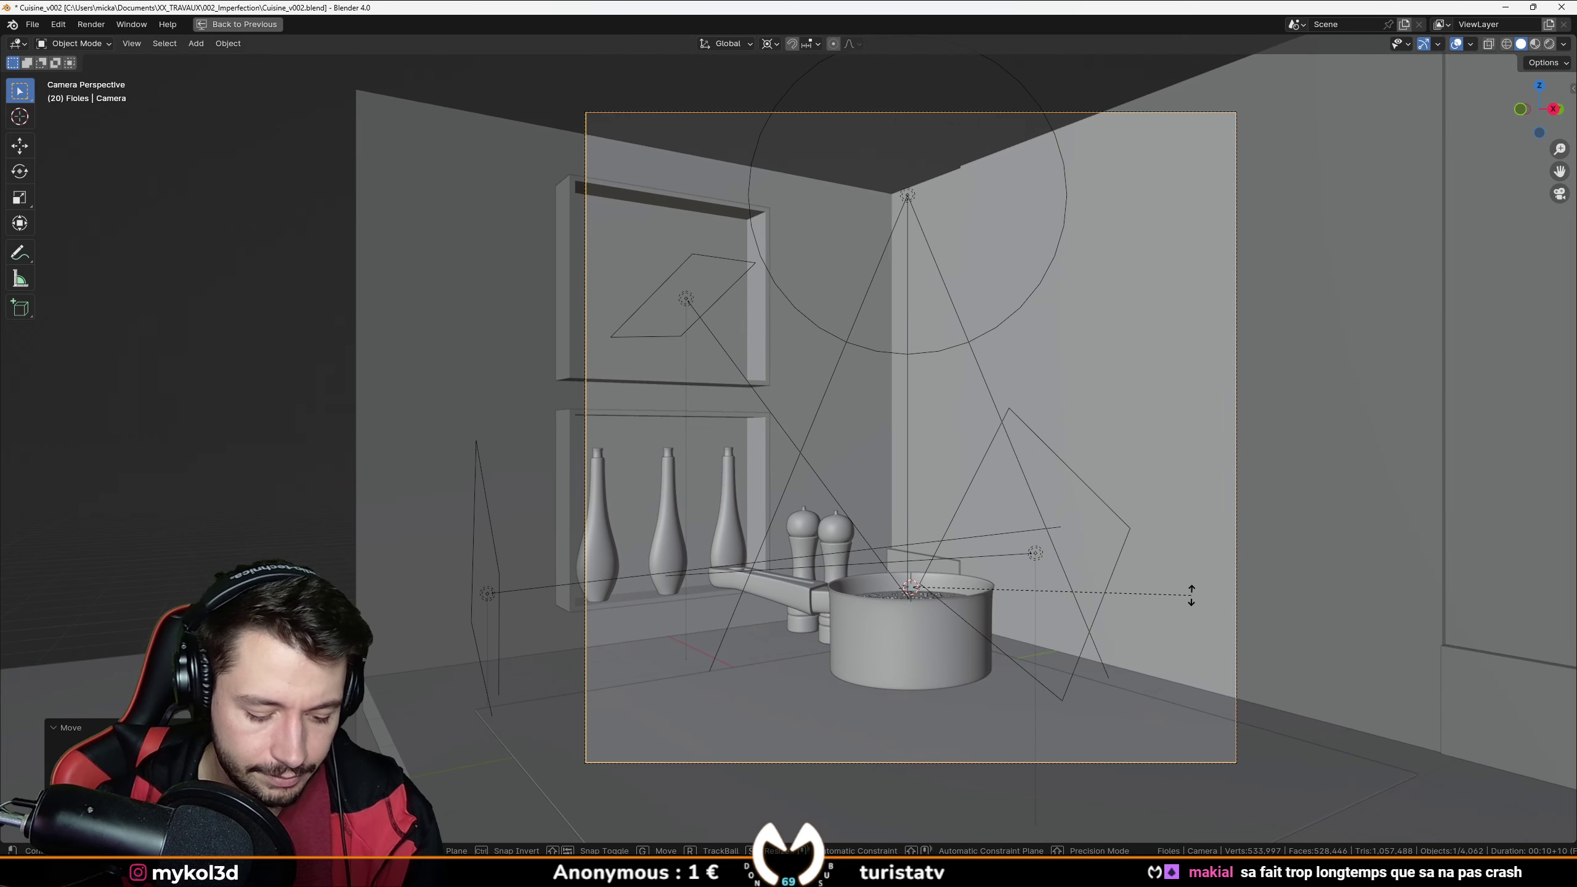
{"action": "key", "text": "r"}
{"action": "key", "text": "x"}
{"action": "key", "text": "x"}
{"action": "key", "text": "x"}
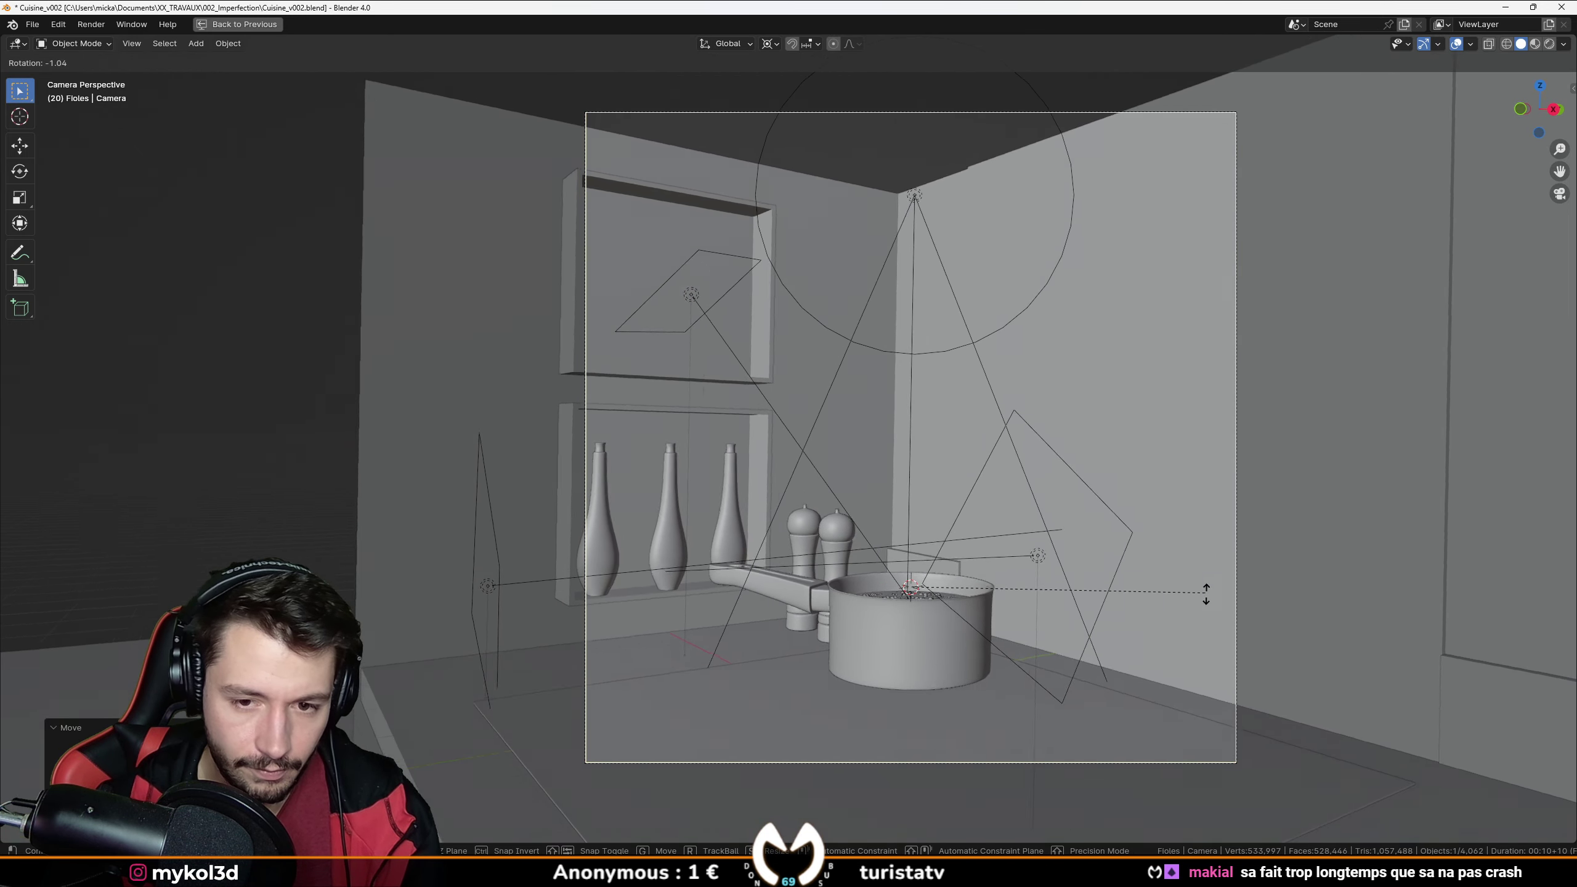
{"action": "key", "text": "x"}
{"action": "key", "text": "x"}
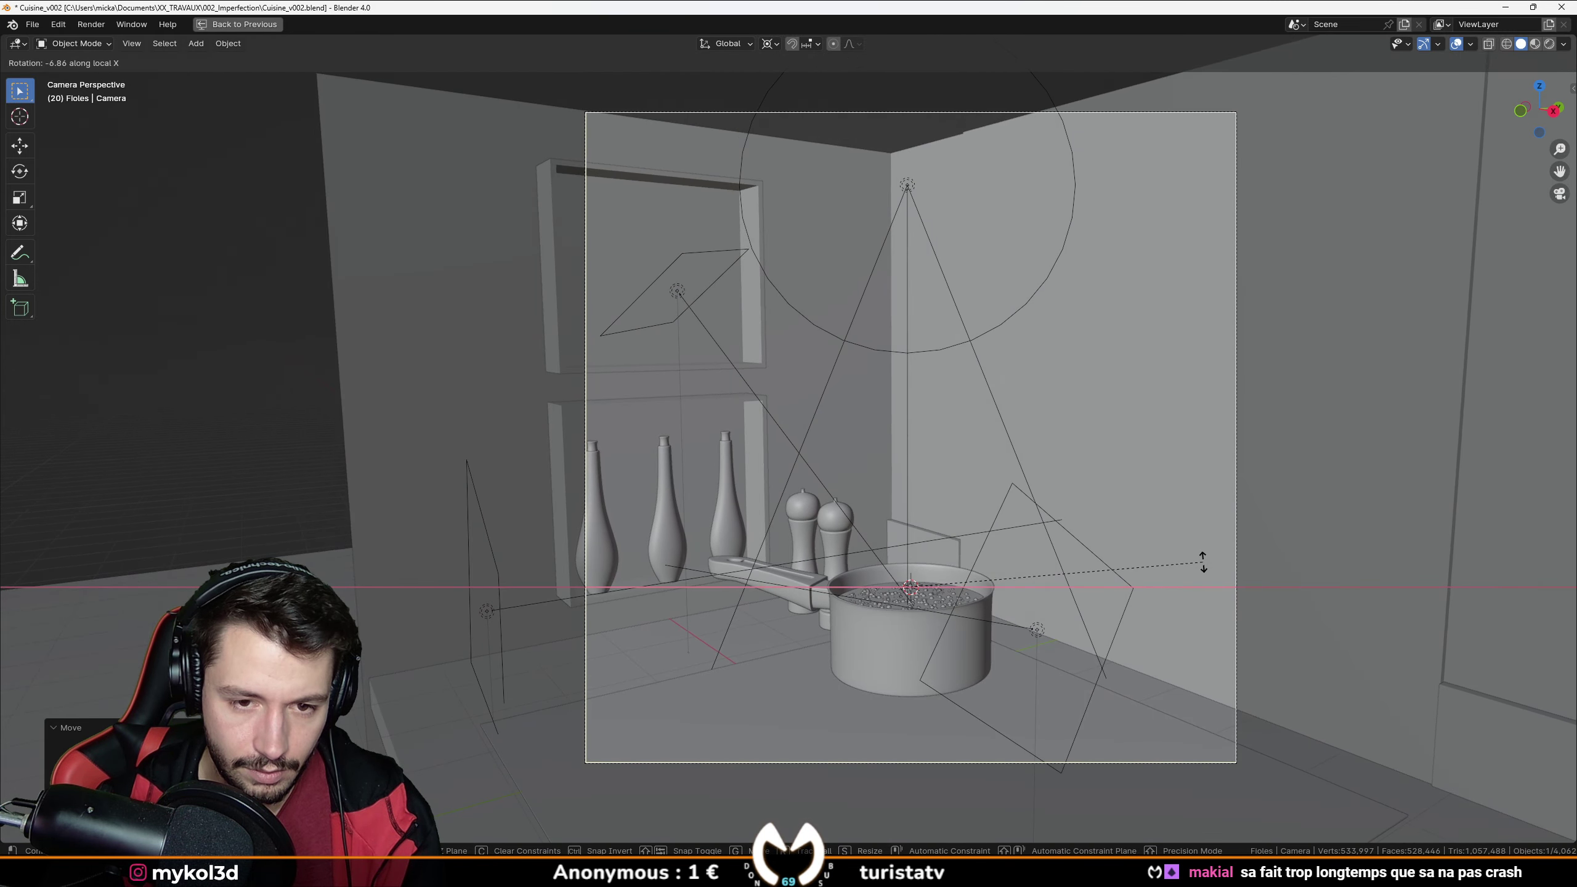
{"action": "left_click", "coordinate": [1200, 560]}
Fine-tune the camera's height along Z, then restore the normal layout and camera properties.
{"action": "key", "text": "g"}
{"action": "key", "text": "z"}
{"action": "key", "text": "z"}
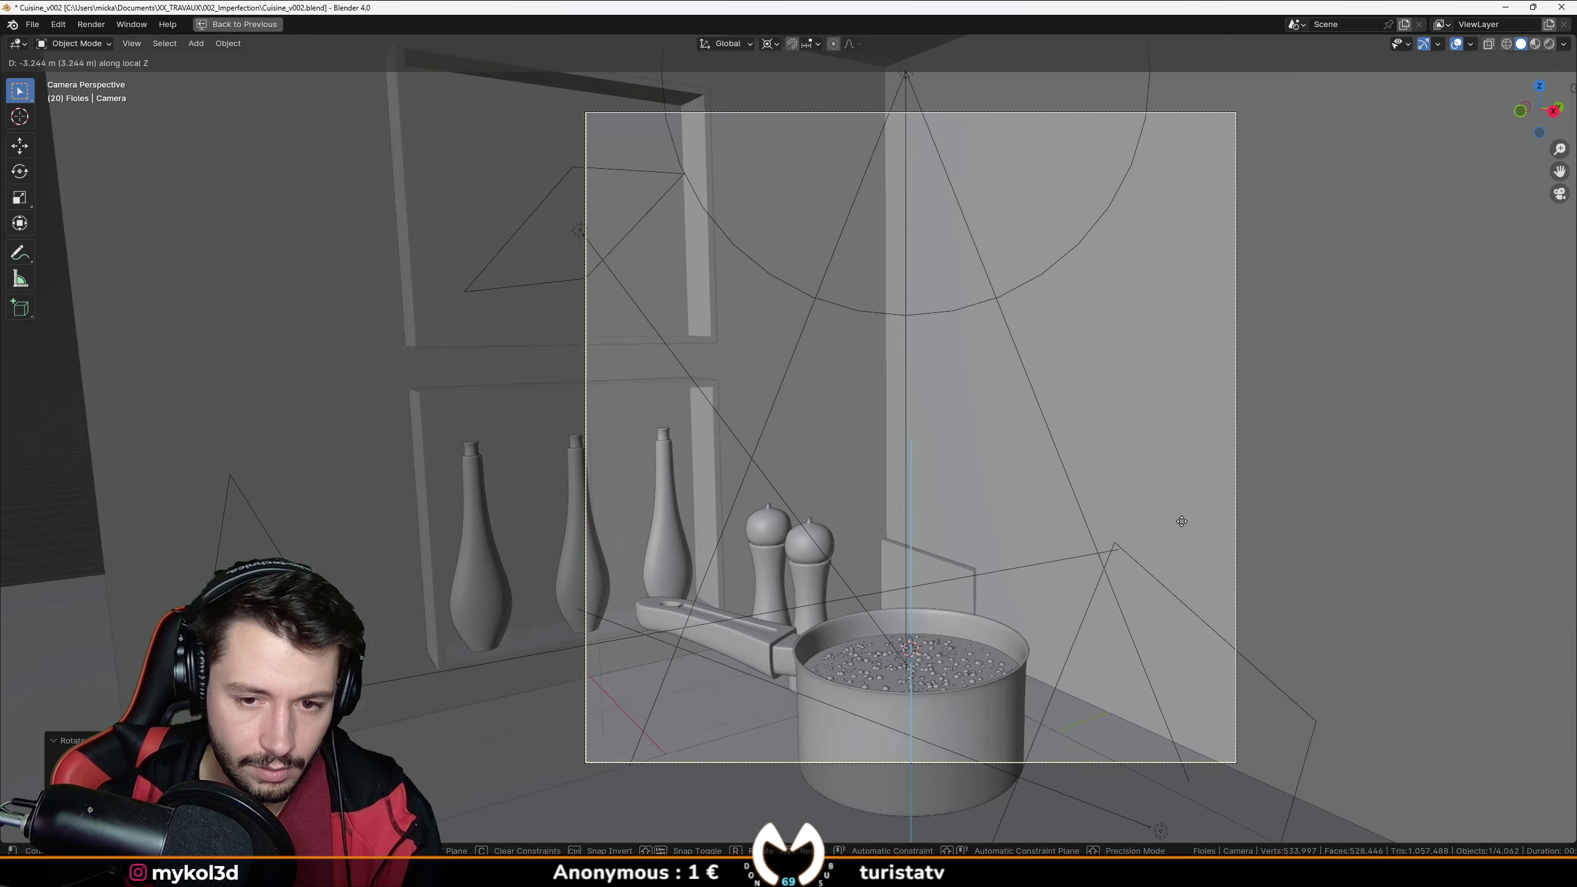
{"action": "left_click", "coordinate": [1199, 604]}
{"action": "key", "text": "g"}
{"action": "key", "text": "z"}
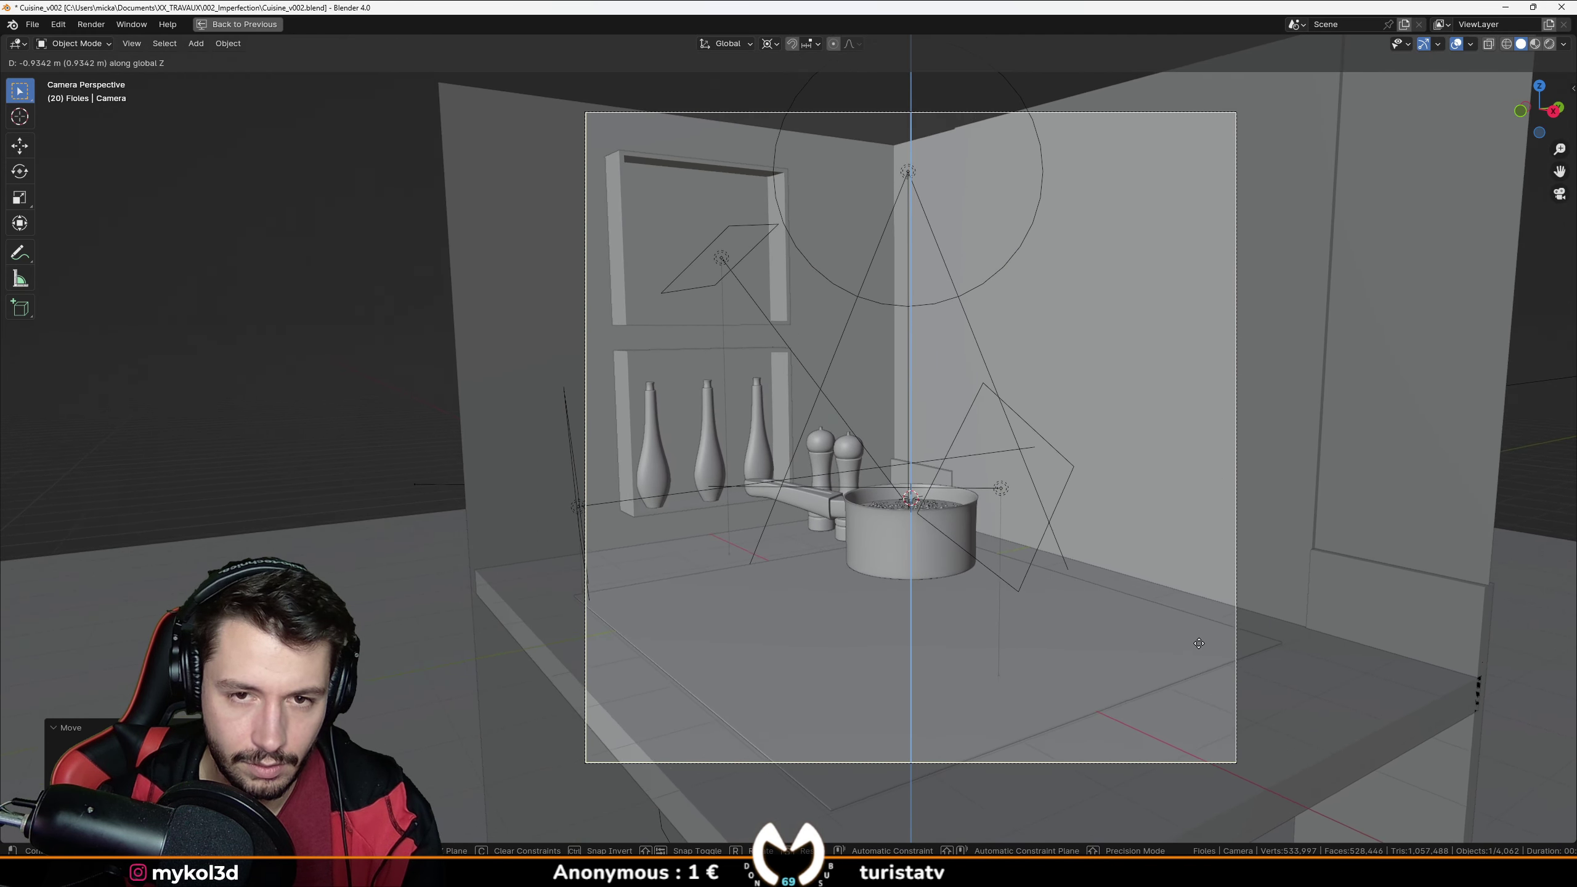
{"action": "left_click", "coordinate": [1199, 646]}
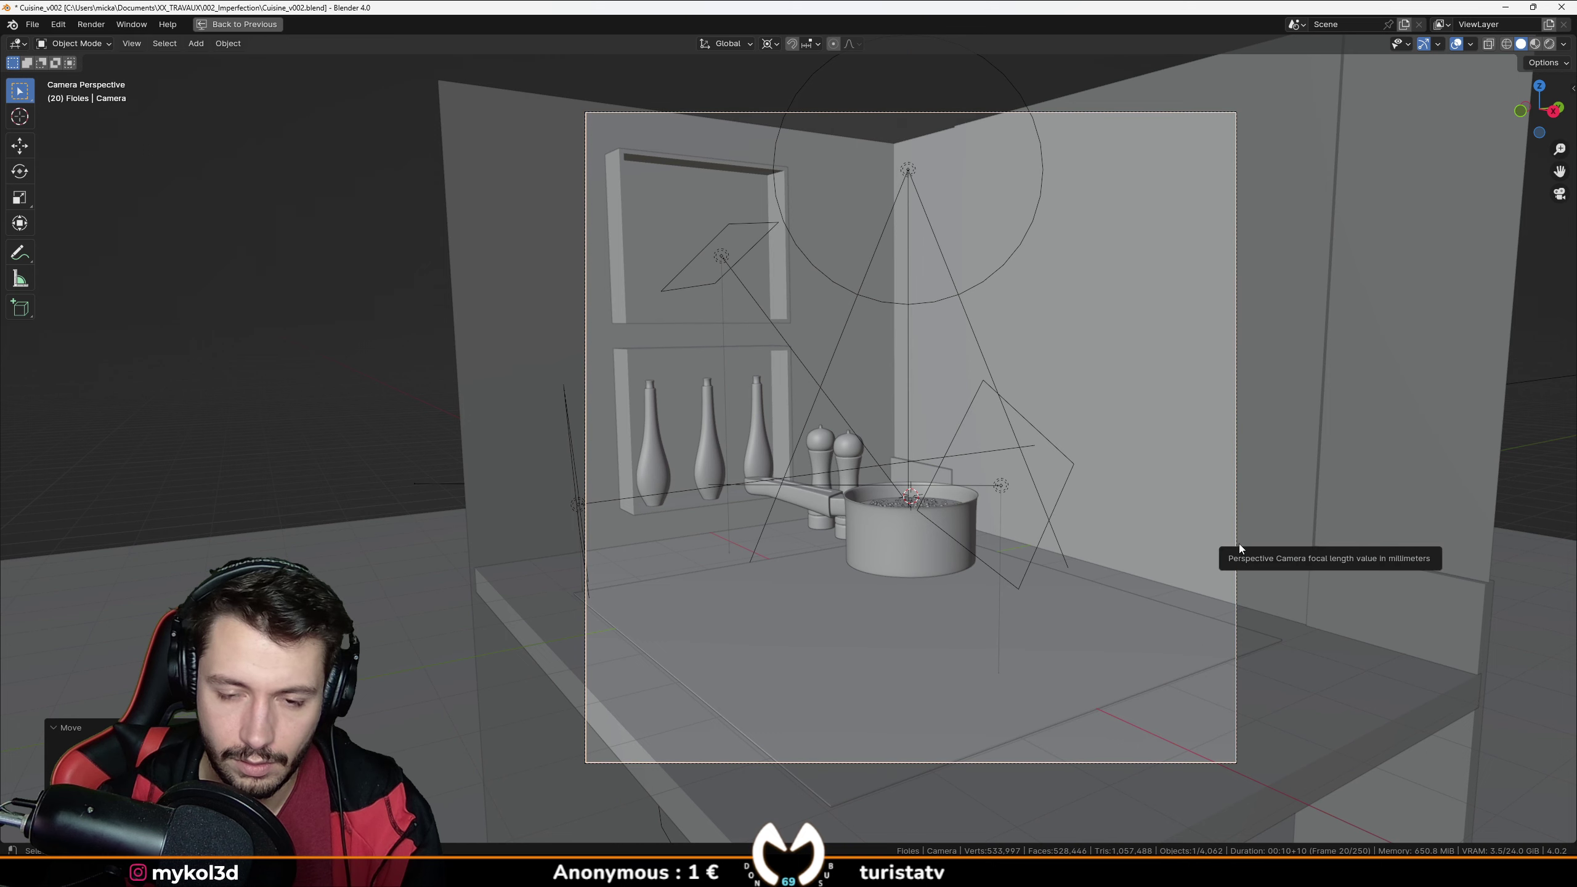
{"action": "key", "text": "ctrl+space"}
{"action": "left_click", "coordinate": [951, 684]}
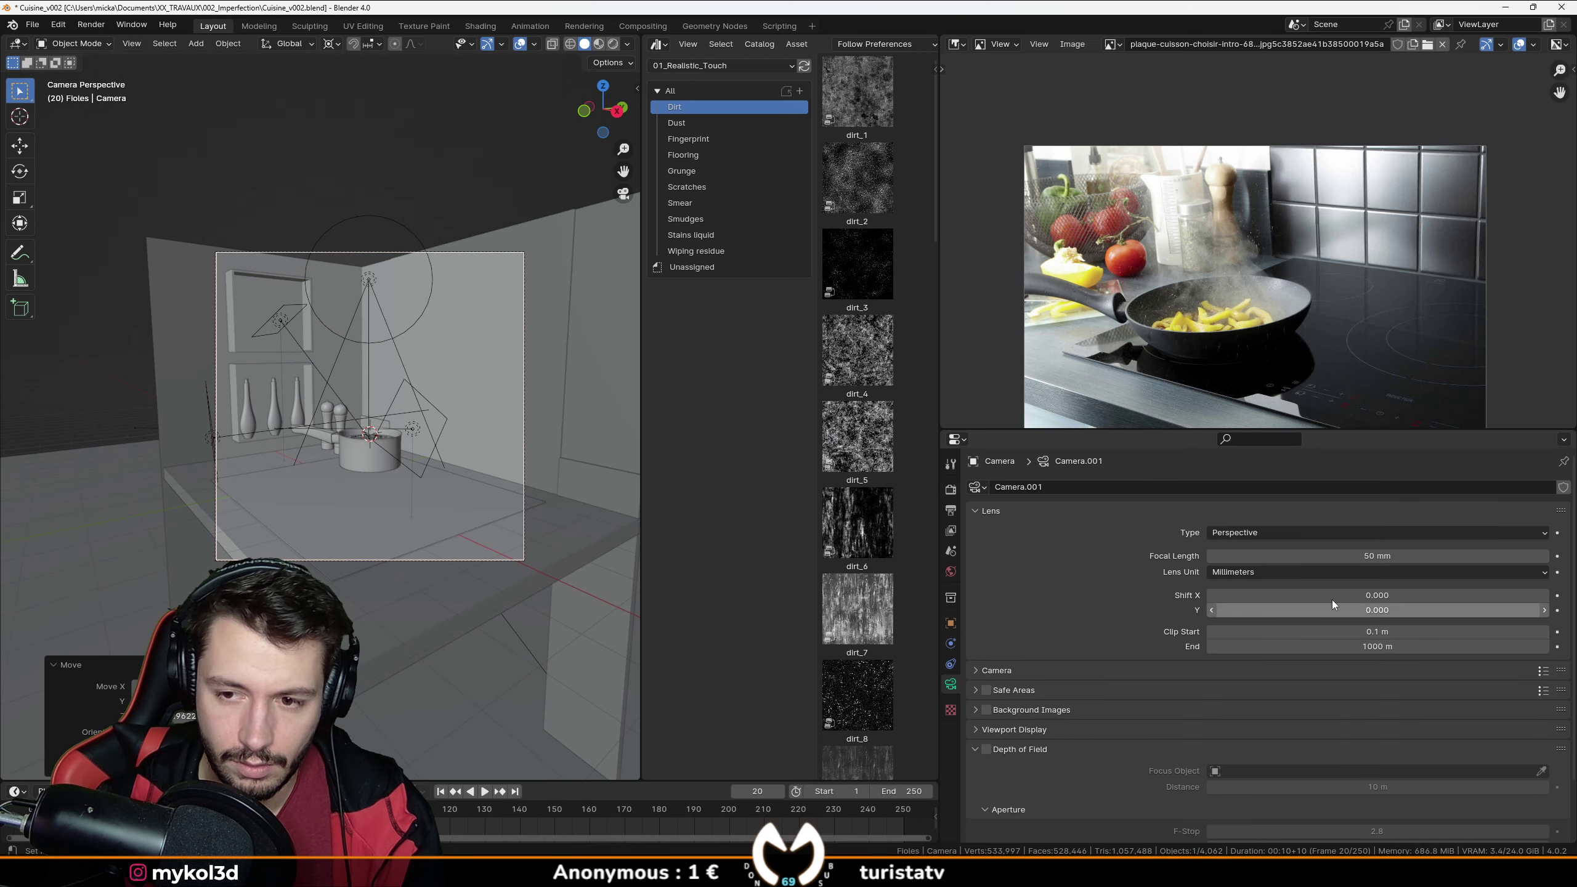
Set the camera focal length to 58 mm, then rotate and shift it for a closer framing.
{"action": "mouse_move", "coordinate": [1377, 556]}
{"action": "left_mouse_down"}
{"action": "mouse_move", "coordinate": [1436, 556]}
{"action": "mouse_move", "coordinate": [1353, 556]}
{"action": "left_mouse_up"}
{"action": "scroll", "coordinate": [357, 568], "scroll_direction": "up", "scroll_amount": 3}
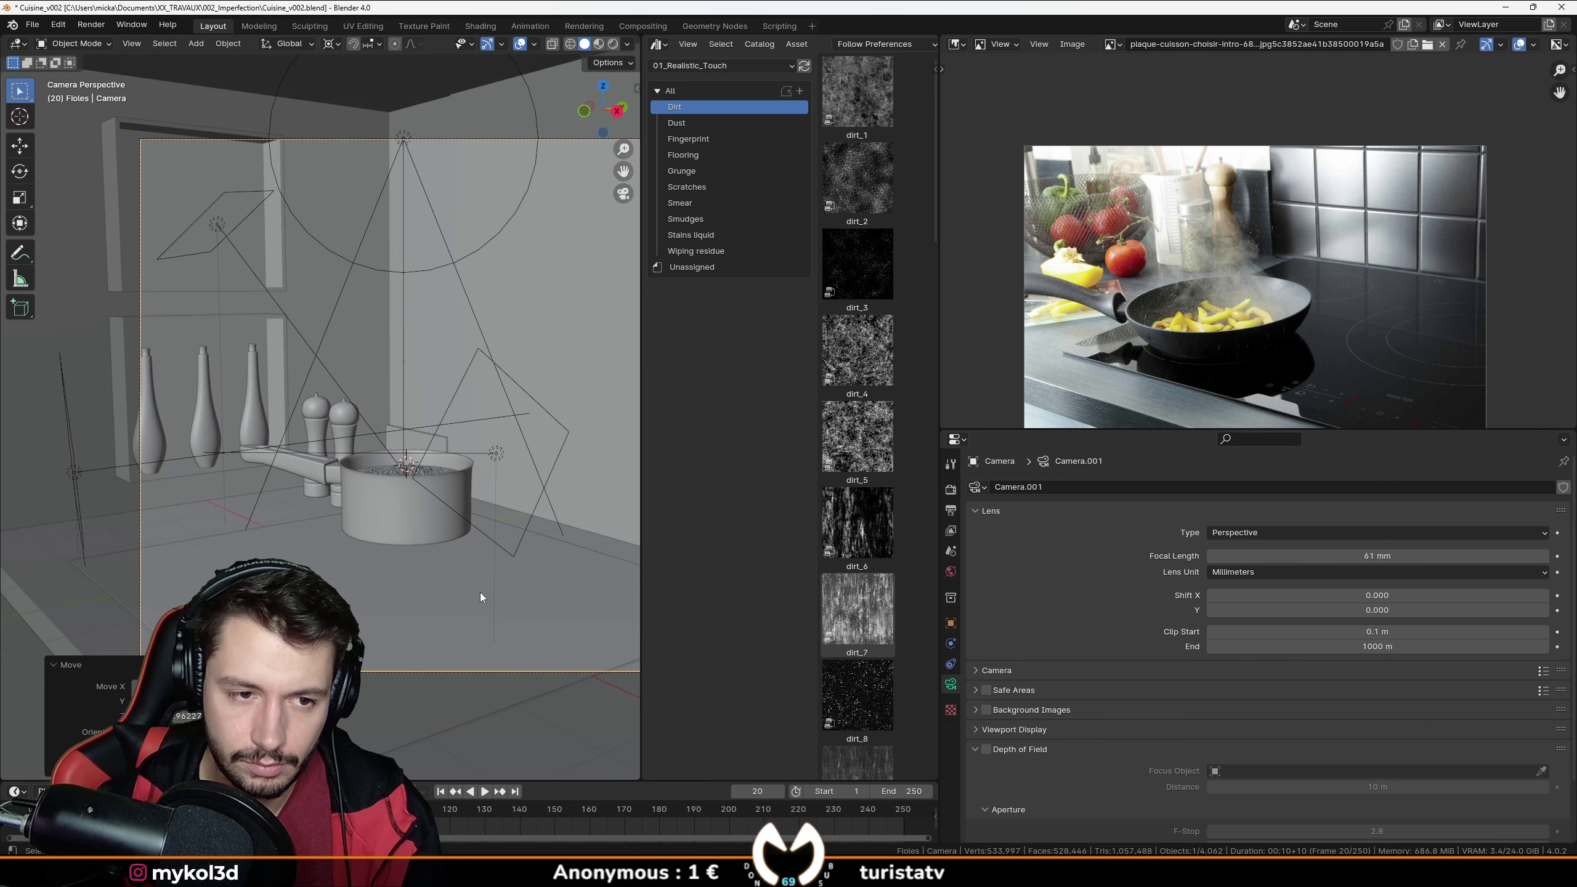
{"action": "key", "text": "r"}
{"action": "key", "text": "z"}
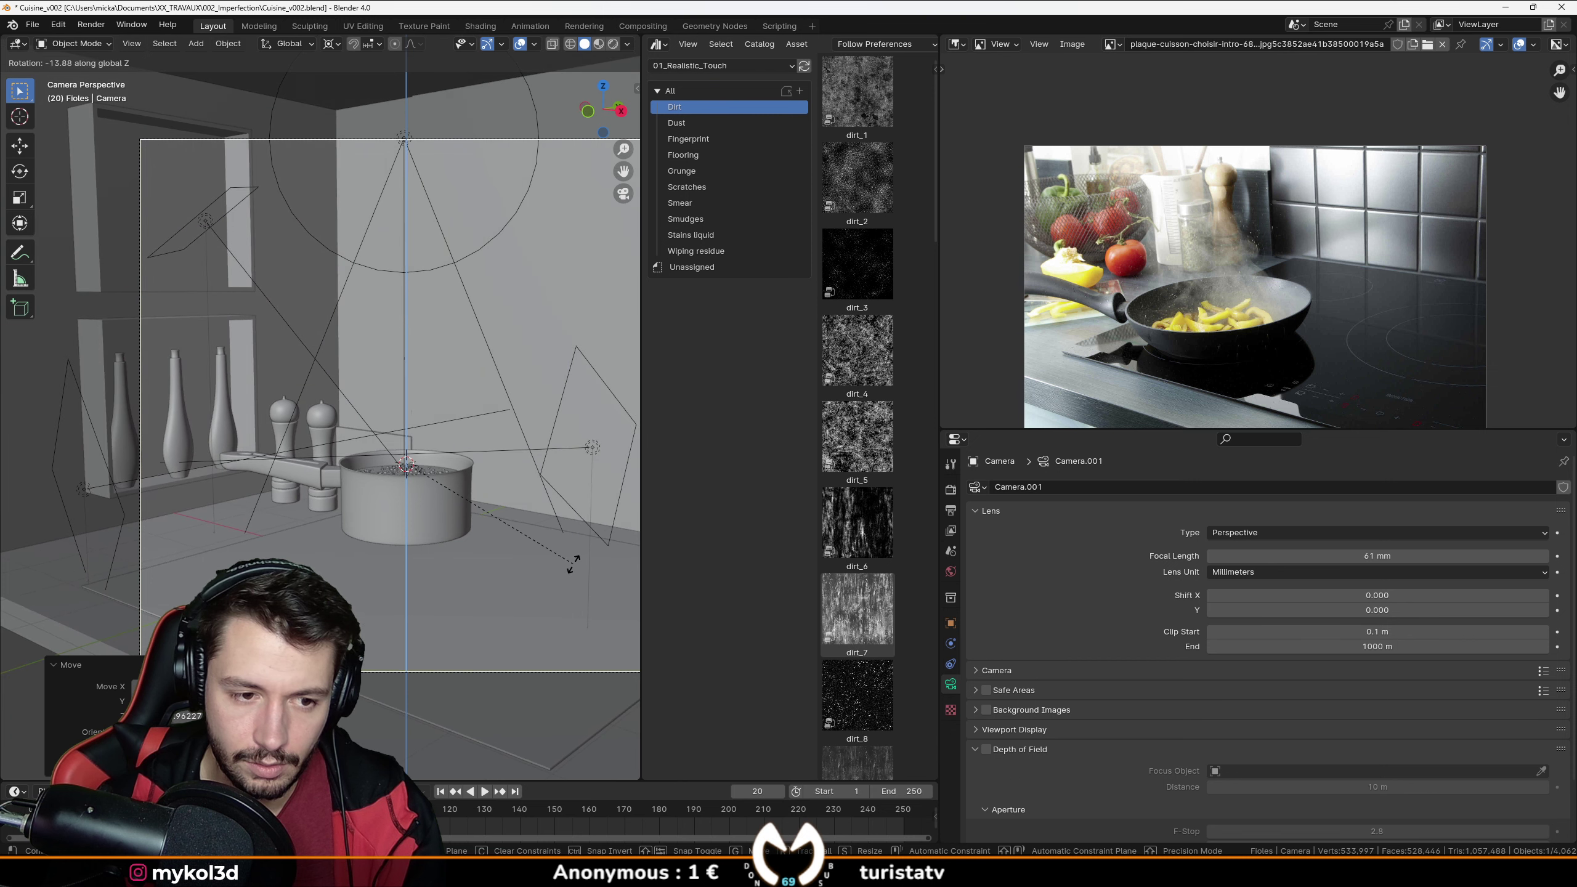
{"action": "left_click", "coordinate": [572, 569]}
{"action": "key", "text": "g"}
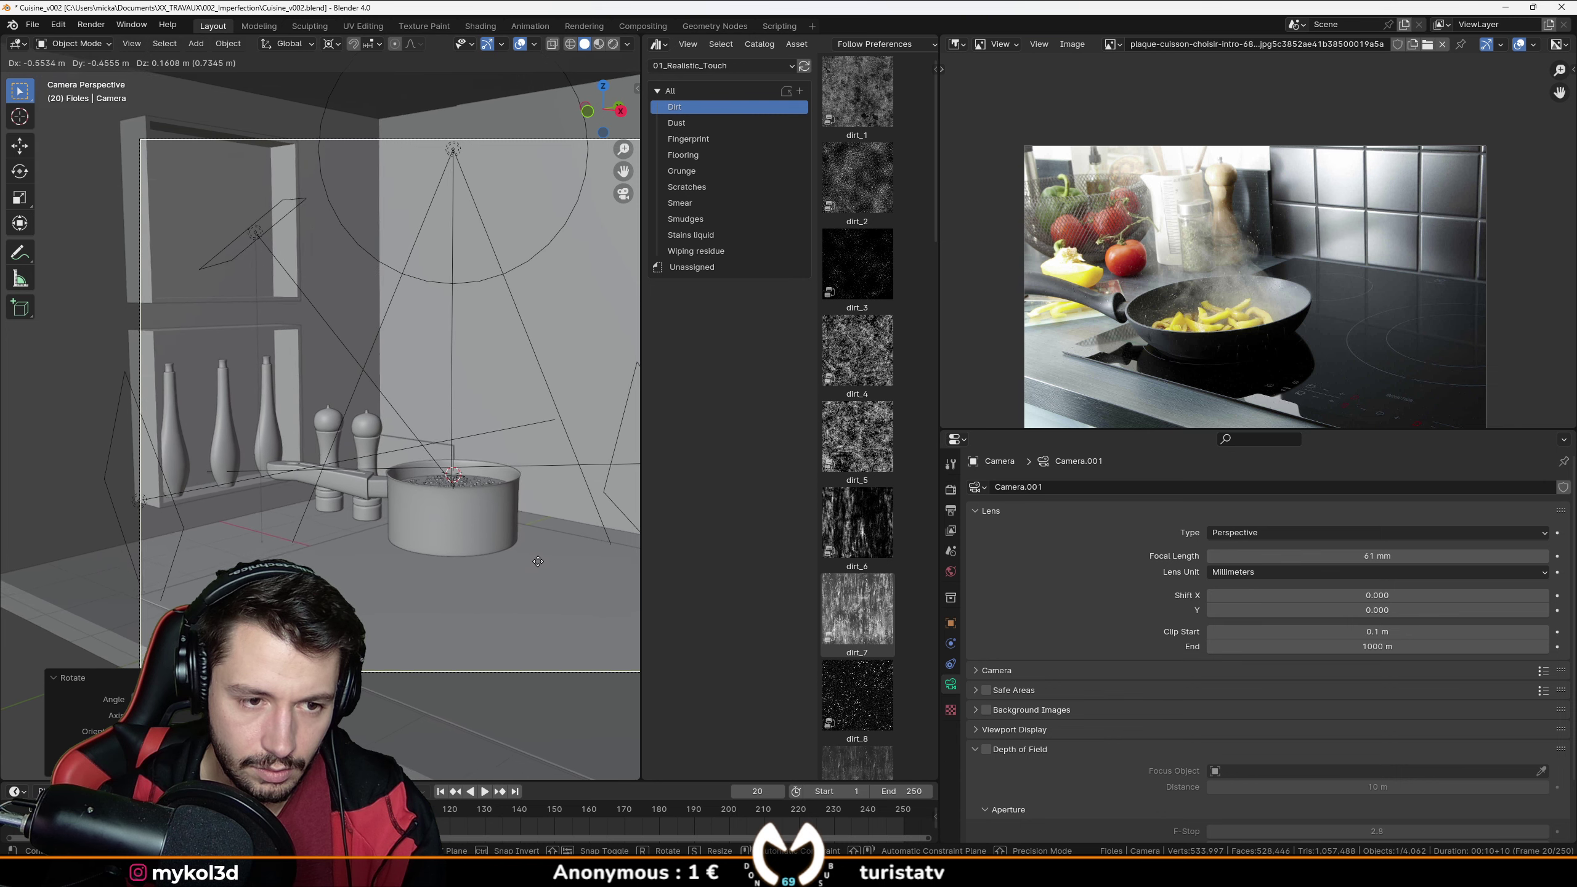
{"action": "left_click", "coordinate": [544, 562]}
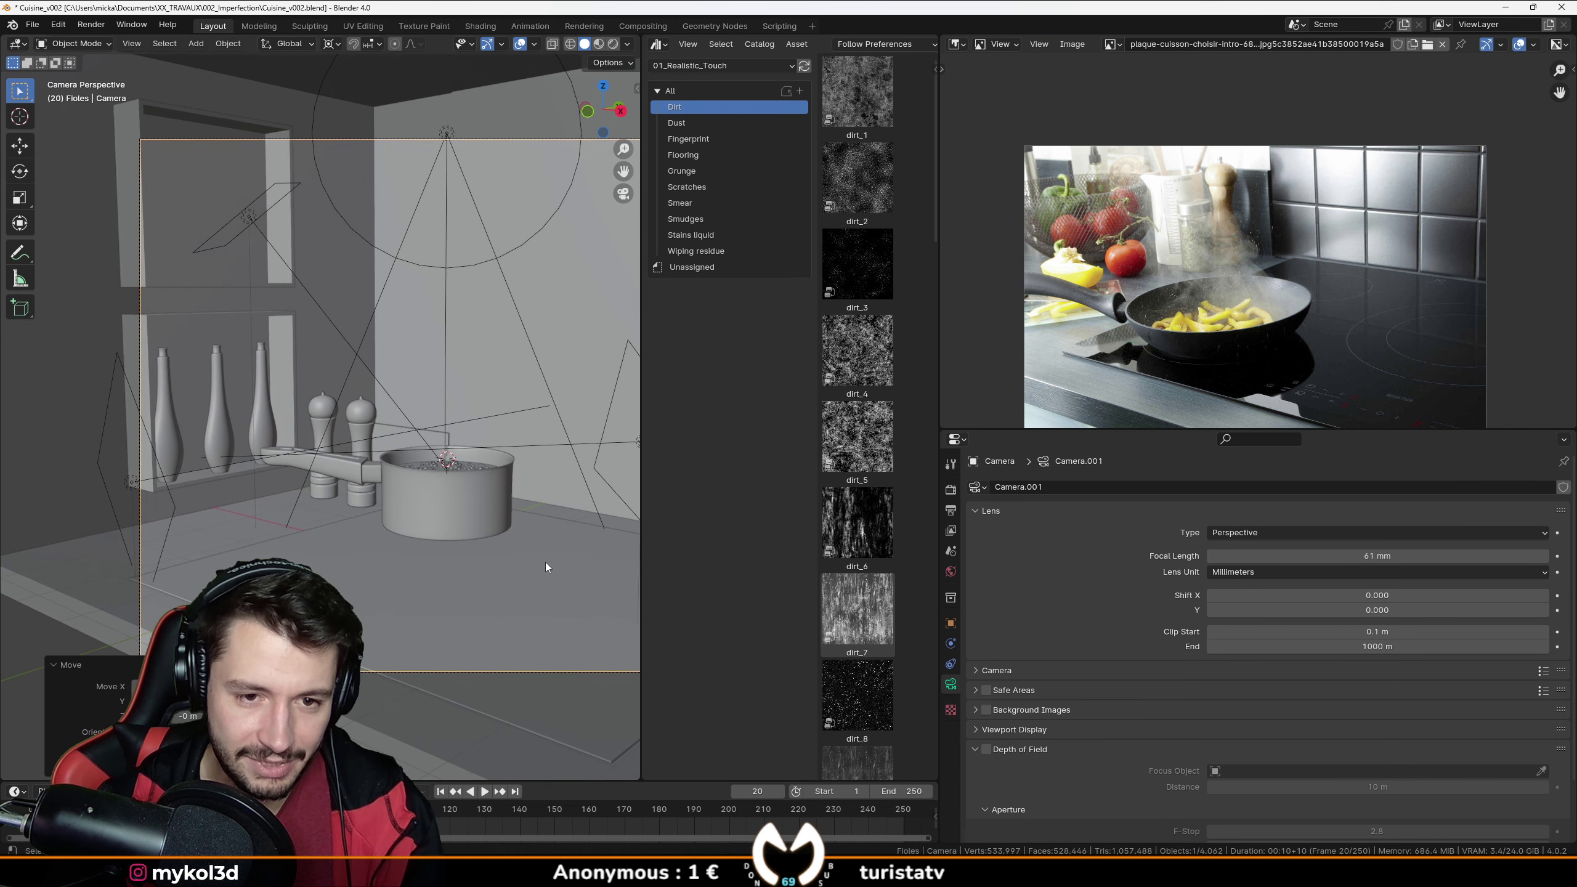
{"action": "scroll", "coordinate": [550, 530], "scroll_direction": "down", "scroll_amount": 3}
{"action": "scroll", "coordinate": [448, 286], "scroll_direction": "up", "scroll_amount": 2}
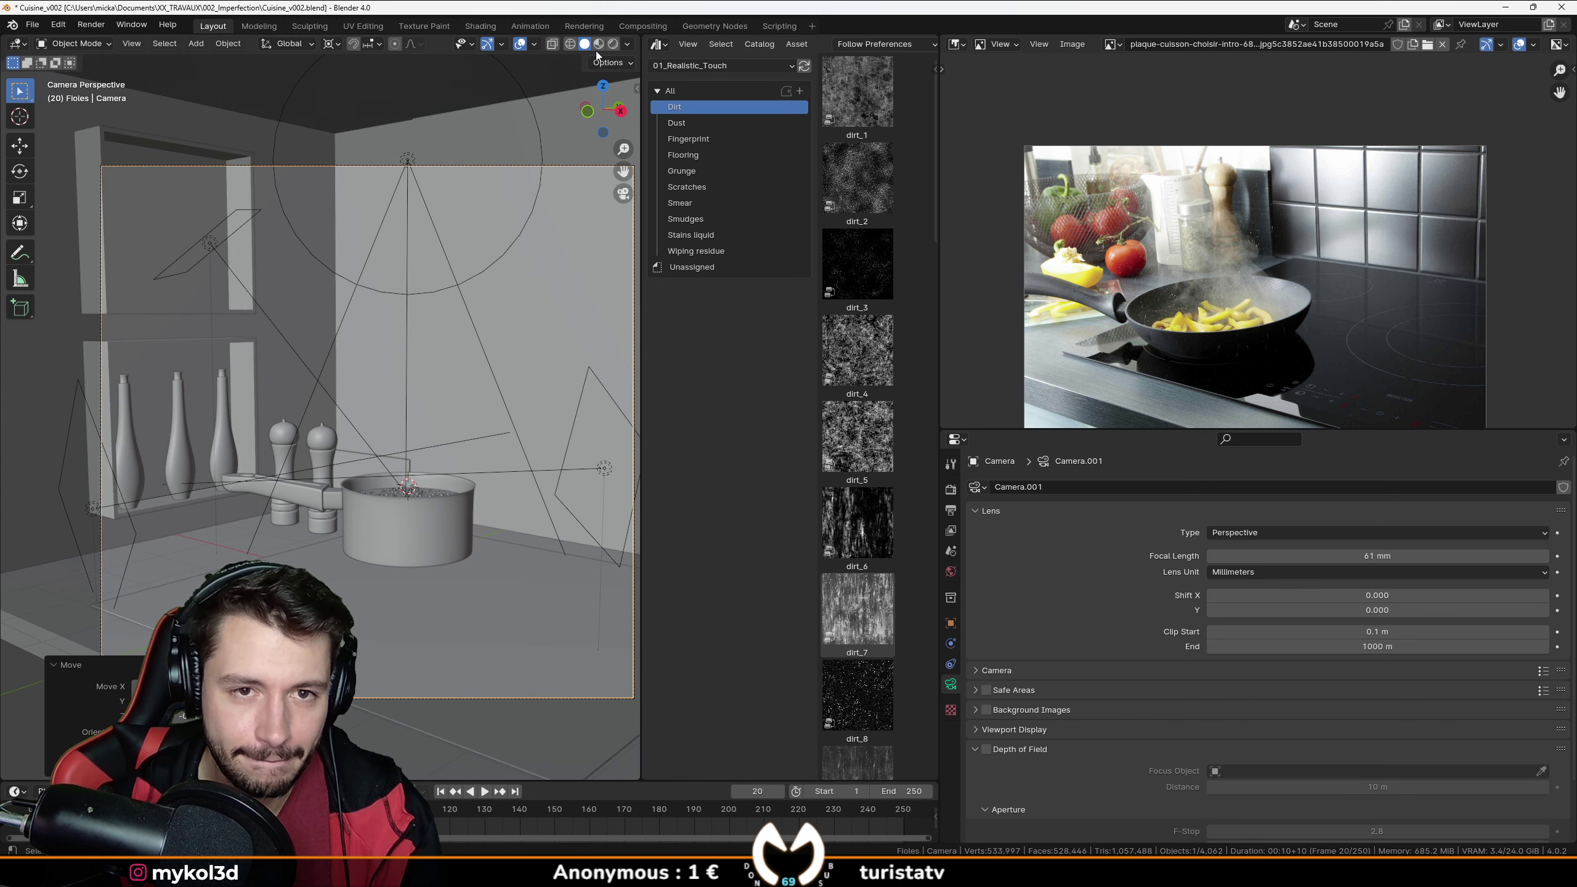
Show rendered shading in a wider 3D view, then try rotating the camera around Z and cancel.
{"action": "key", "text": "shift+z"}
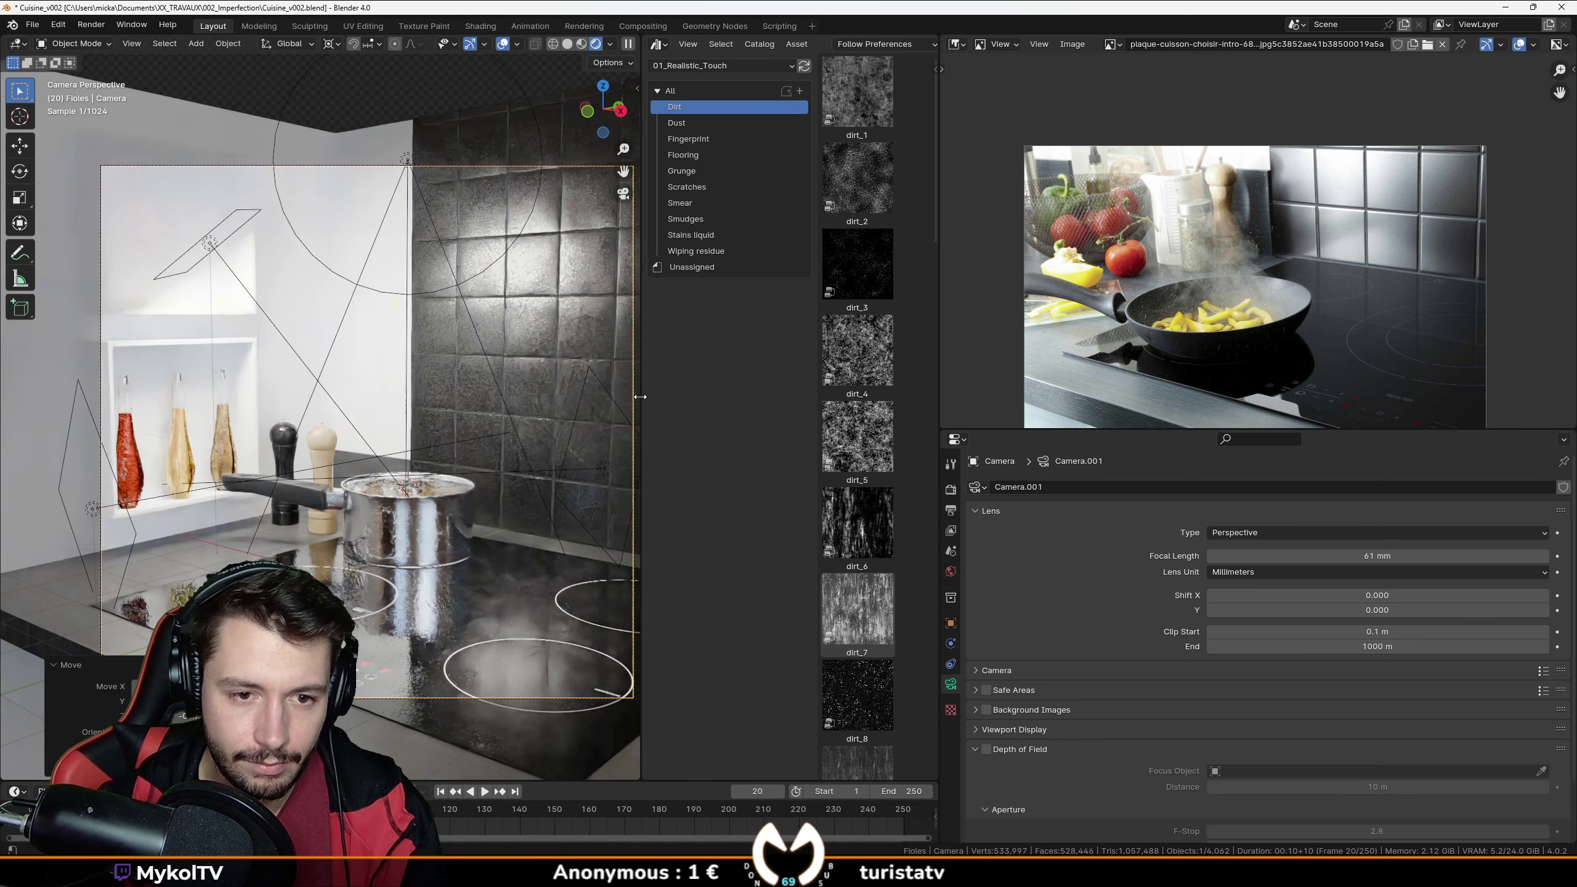
{"action": "left_click_drag", "start_coordinate": [640, 399], "coordinate": [726, 398]}
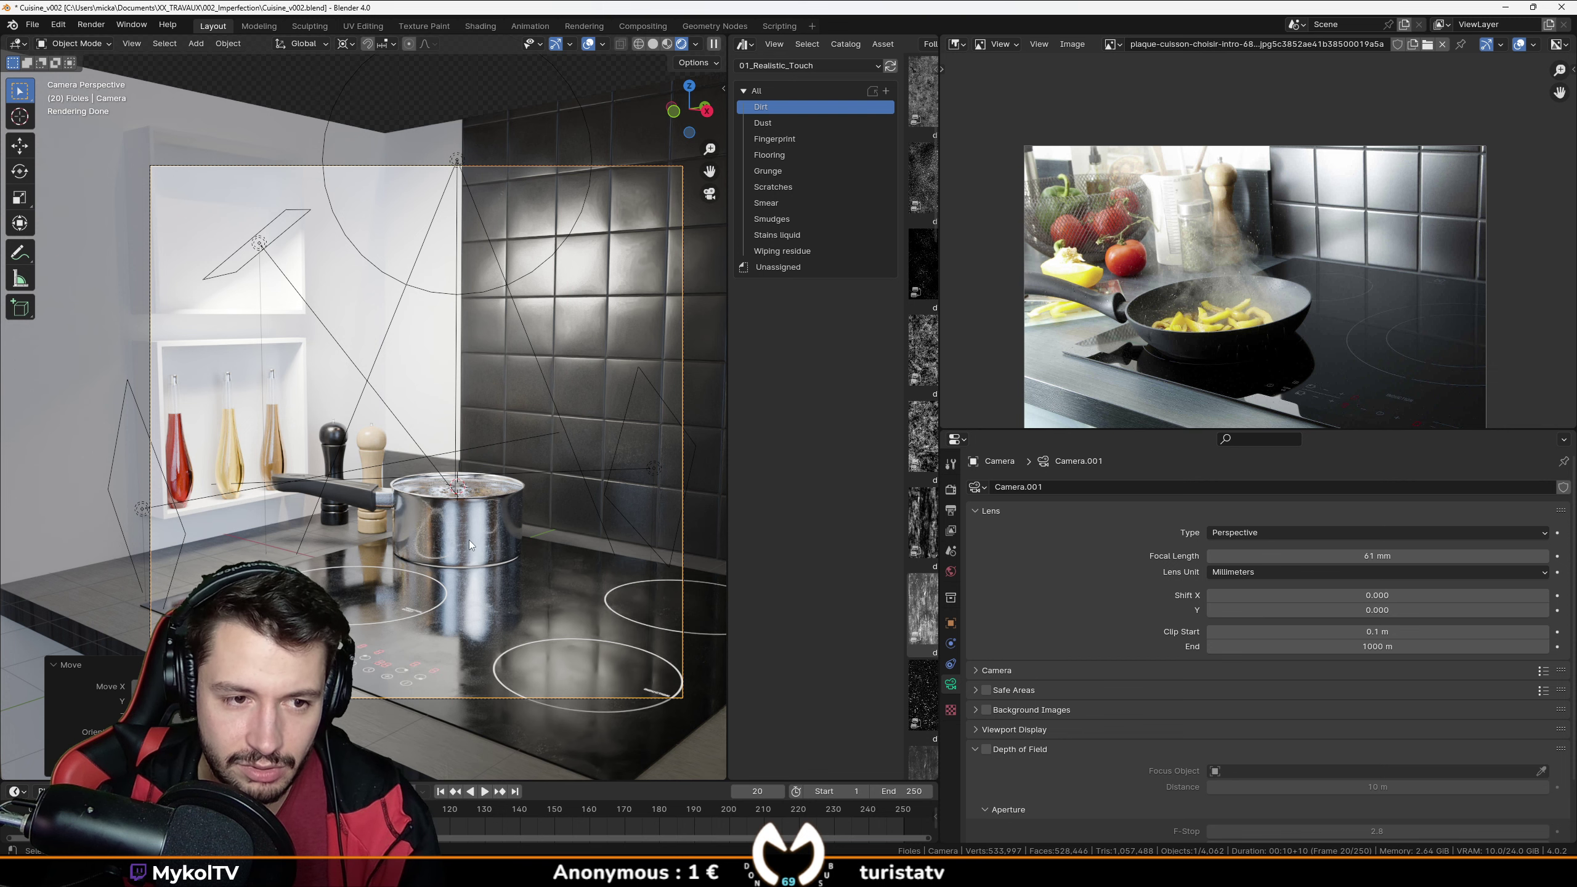
{"action": "key", "text": "r"}
{"action": "key", "text": "z"}
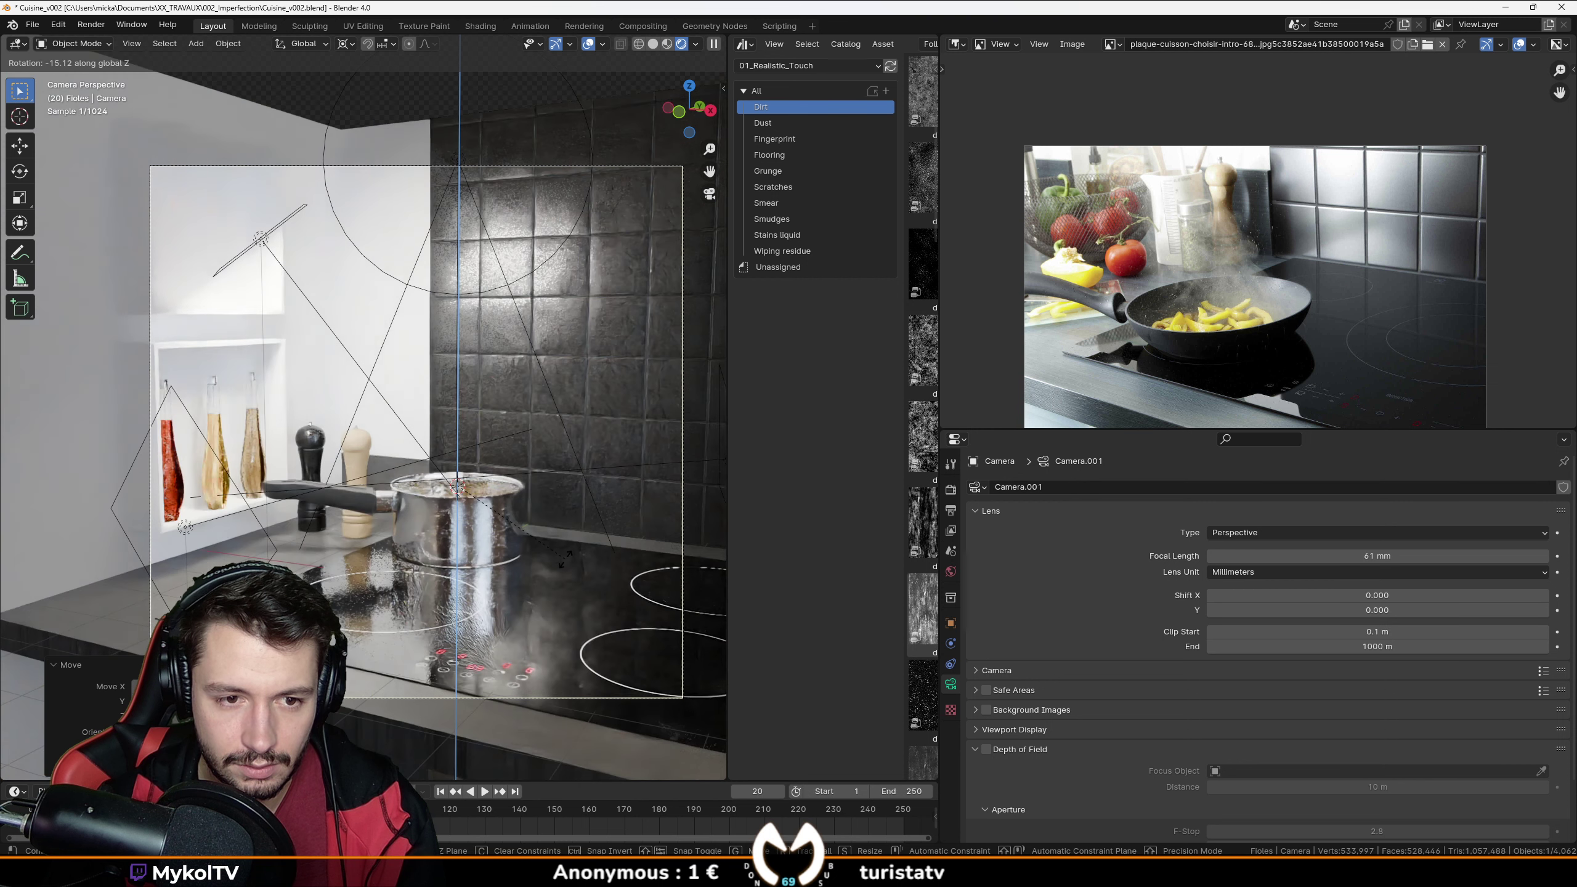
{"action": "right_click", "coordinate": [572, 557]}
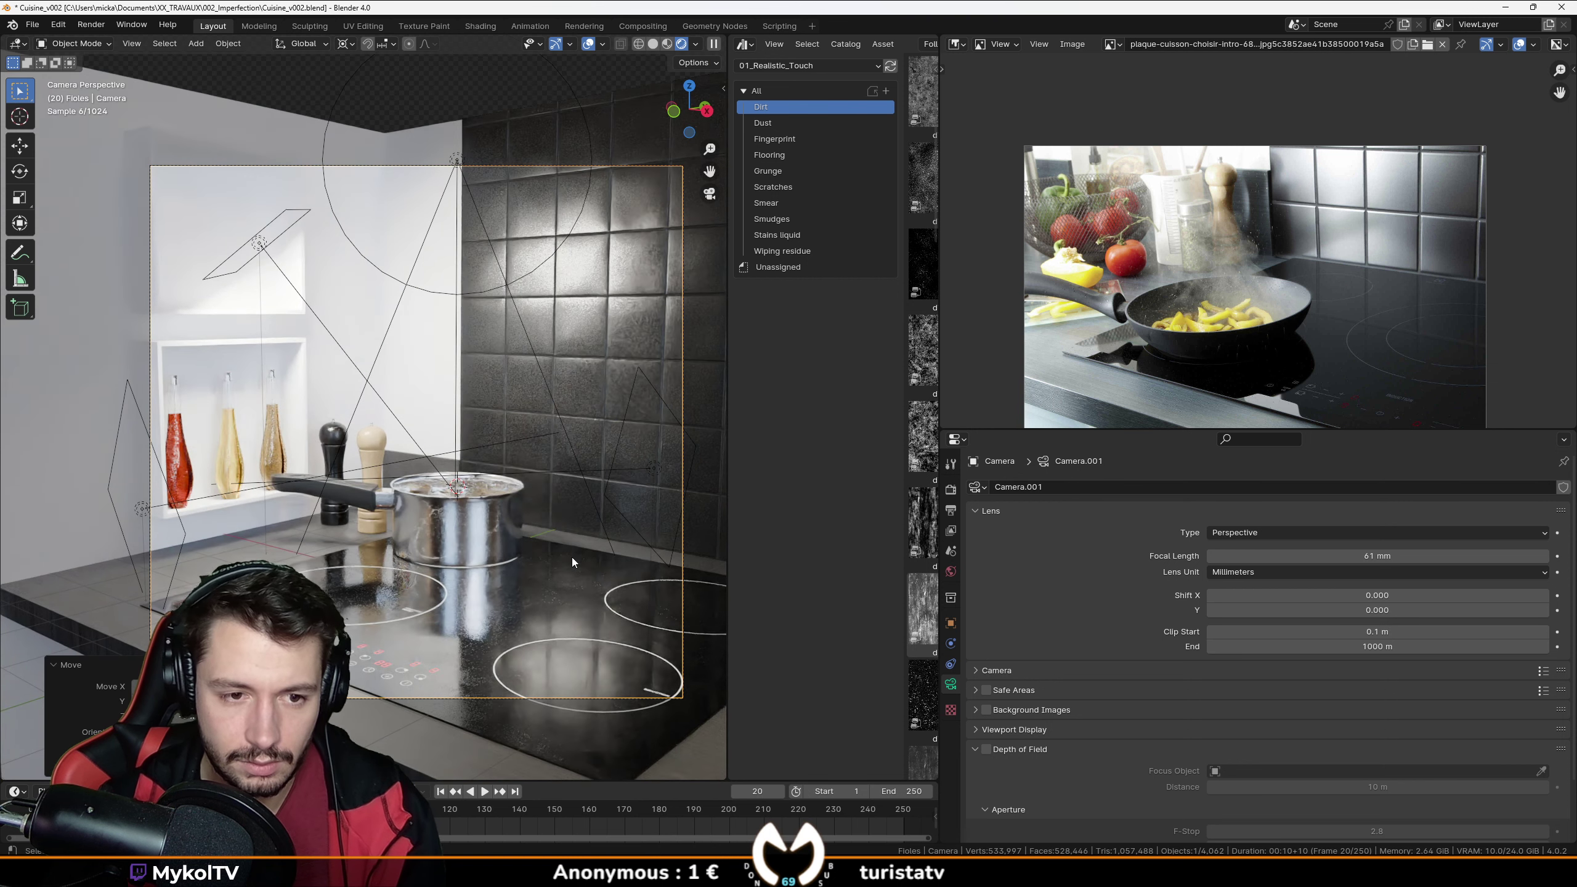
Try moving the camera along its local Z axis, cancel it, and orbit out of camera view.
{"action": "scroll", "coordinate": [558, 553], "scroll_direction": "down", "scroll_amount": 3}
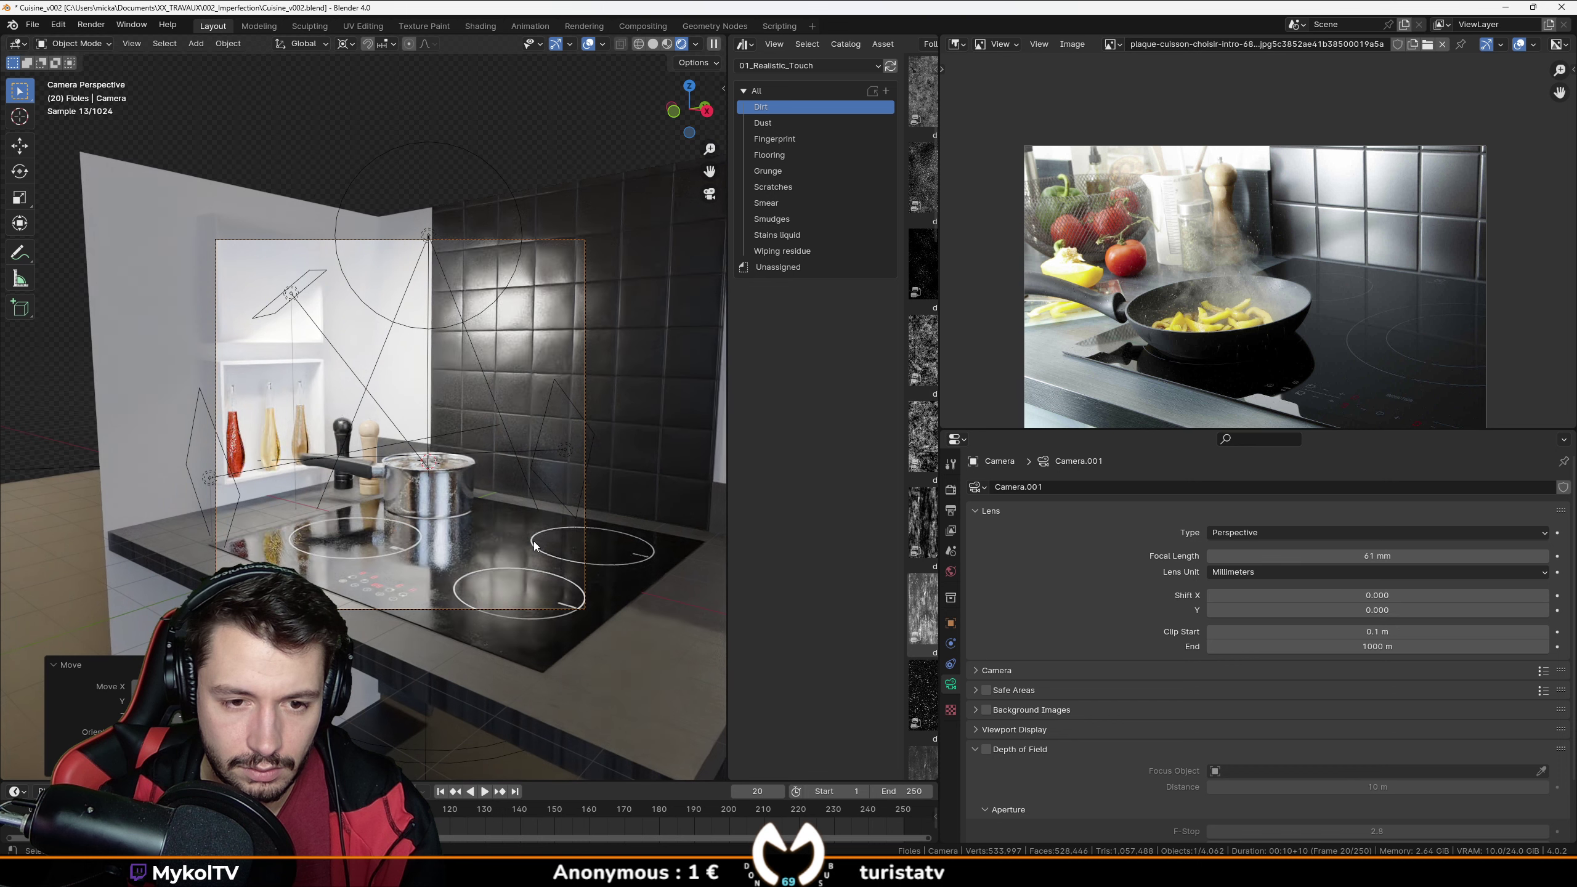
{"action": "scroll", "coordinate": [534, 544], "scroll_direction": "up", "scroll_amount": 2}
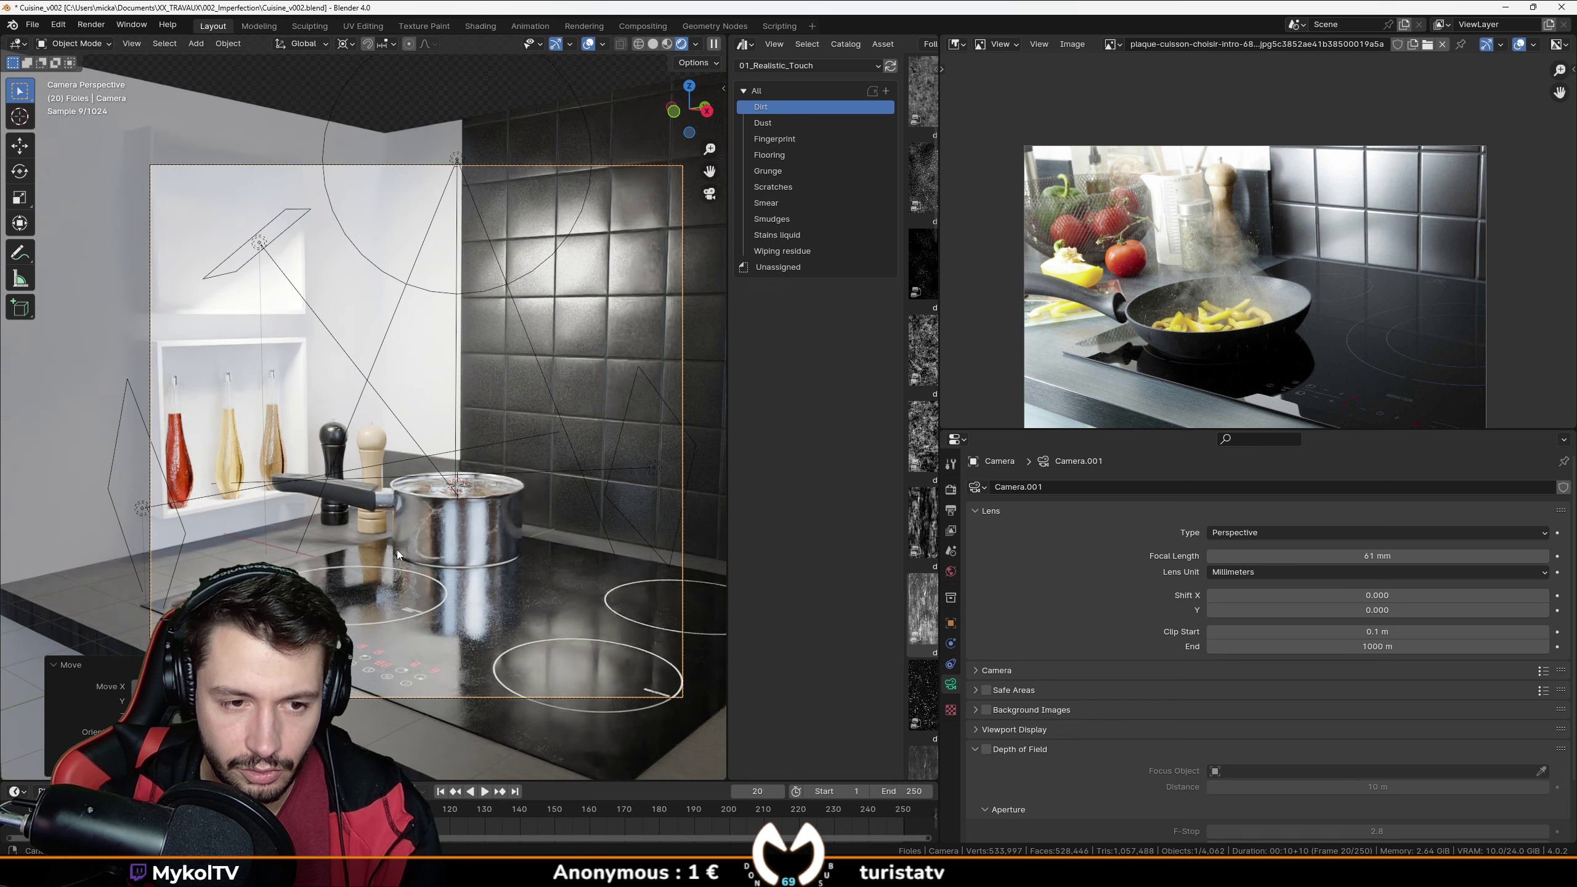
{"action": "scroll", "coordinate": [397, 549], "scroll_direction": "up", "scroll_amount": 2}
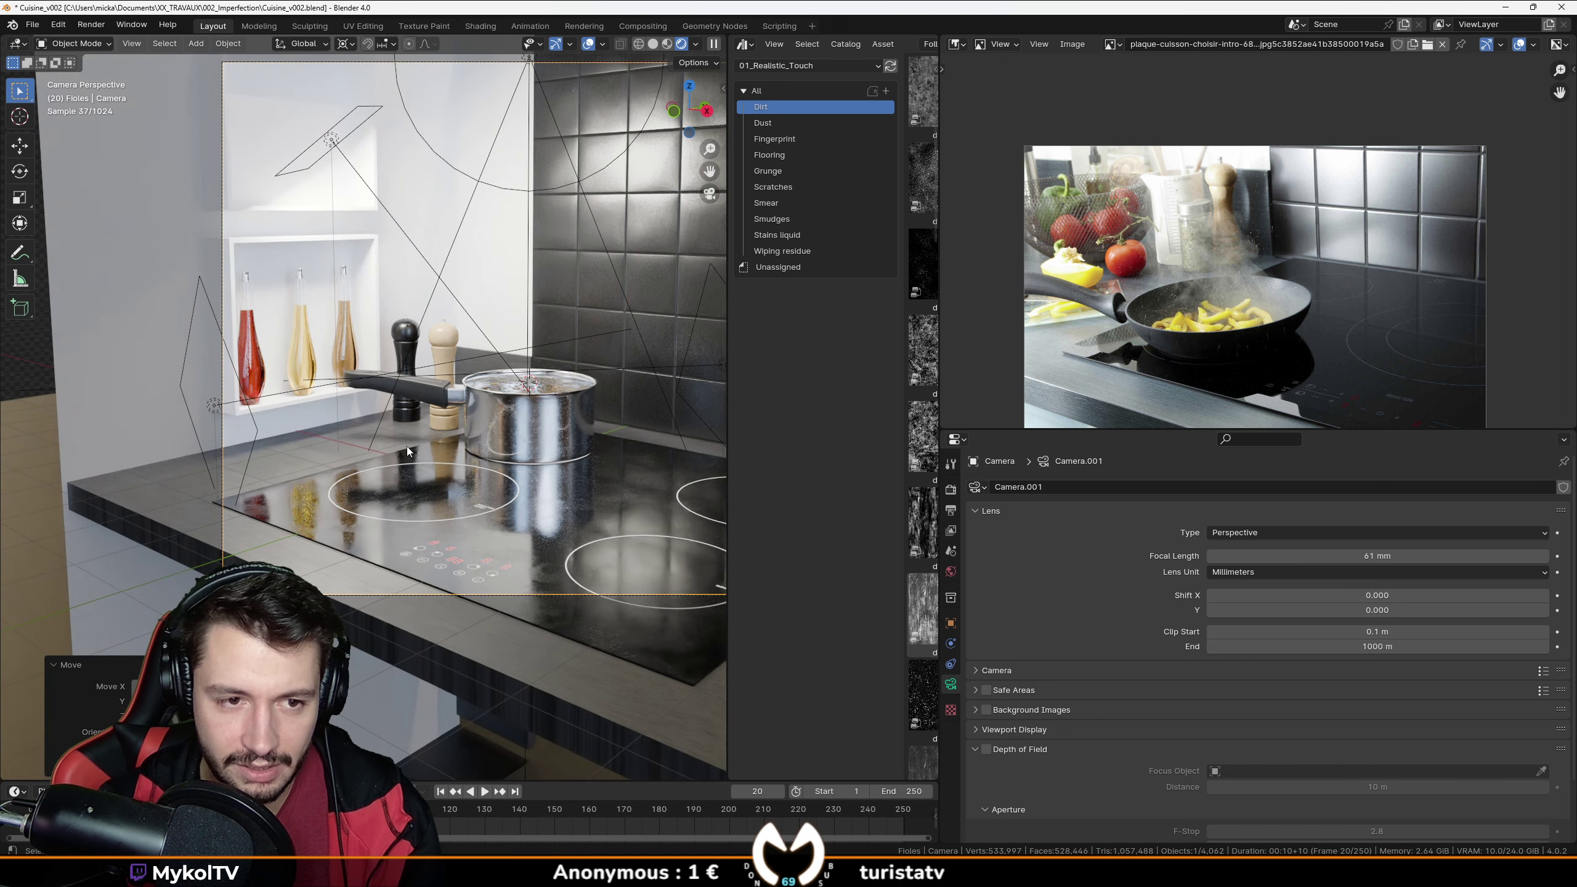
{"action": "middle_click_drag", "start_coordinate": [407, 446], "coordinate": [364, 565], "text": "shift"}
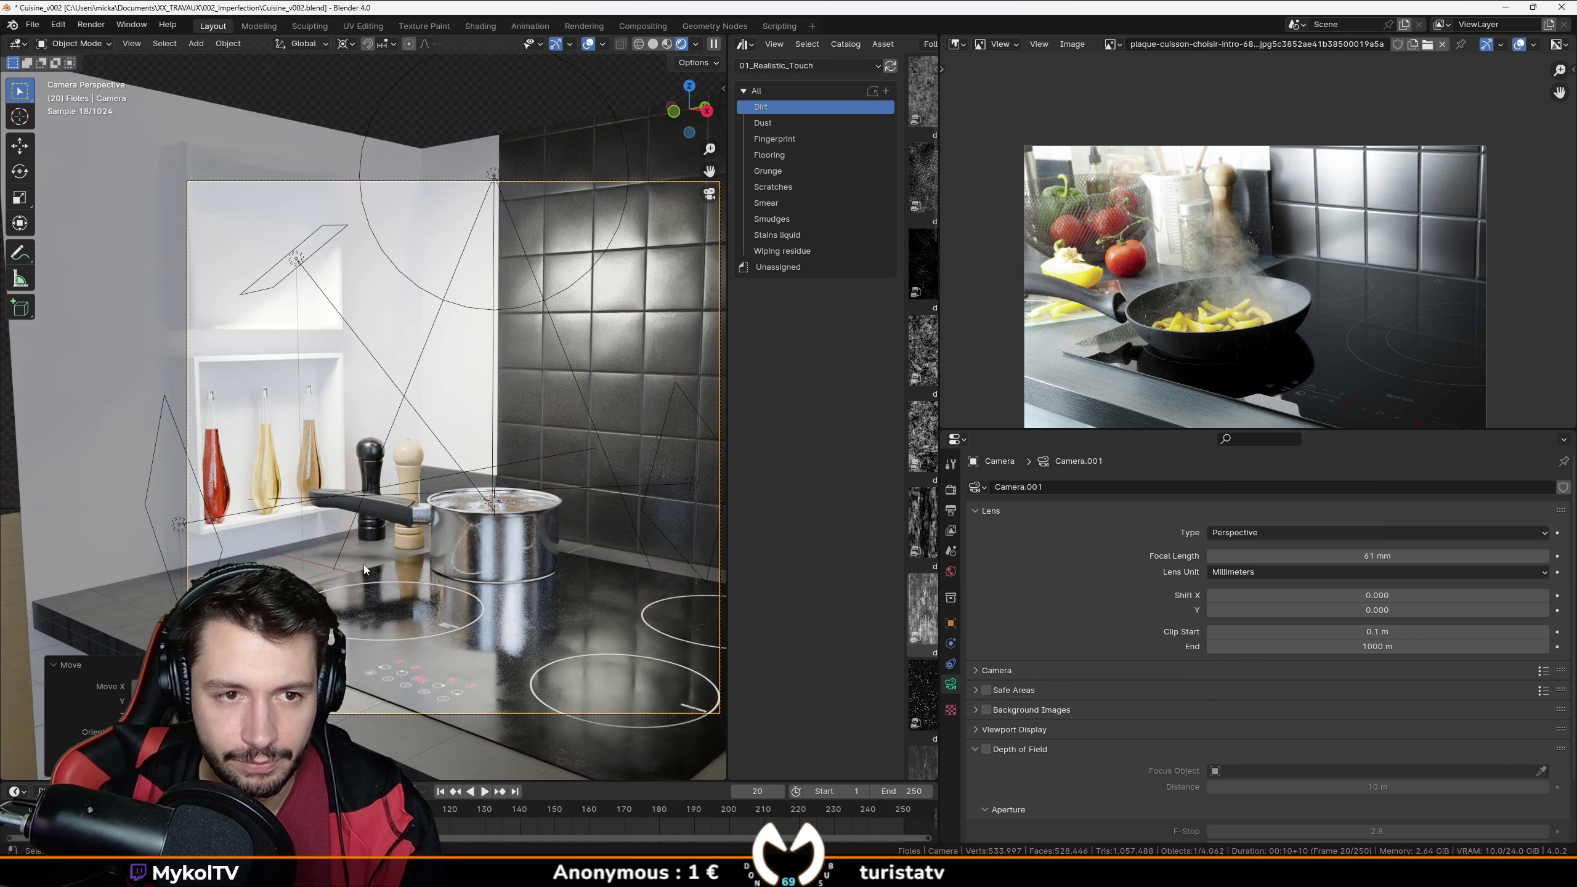
{"action": "key", "text": "g"}
{"action": "key", "text": "z"}
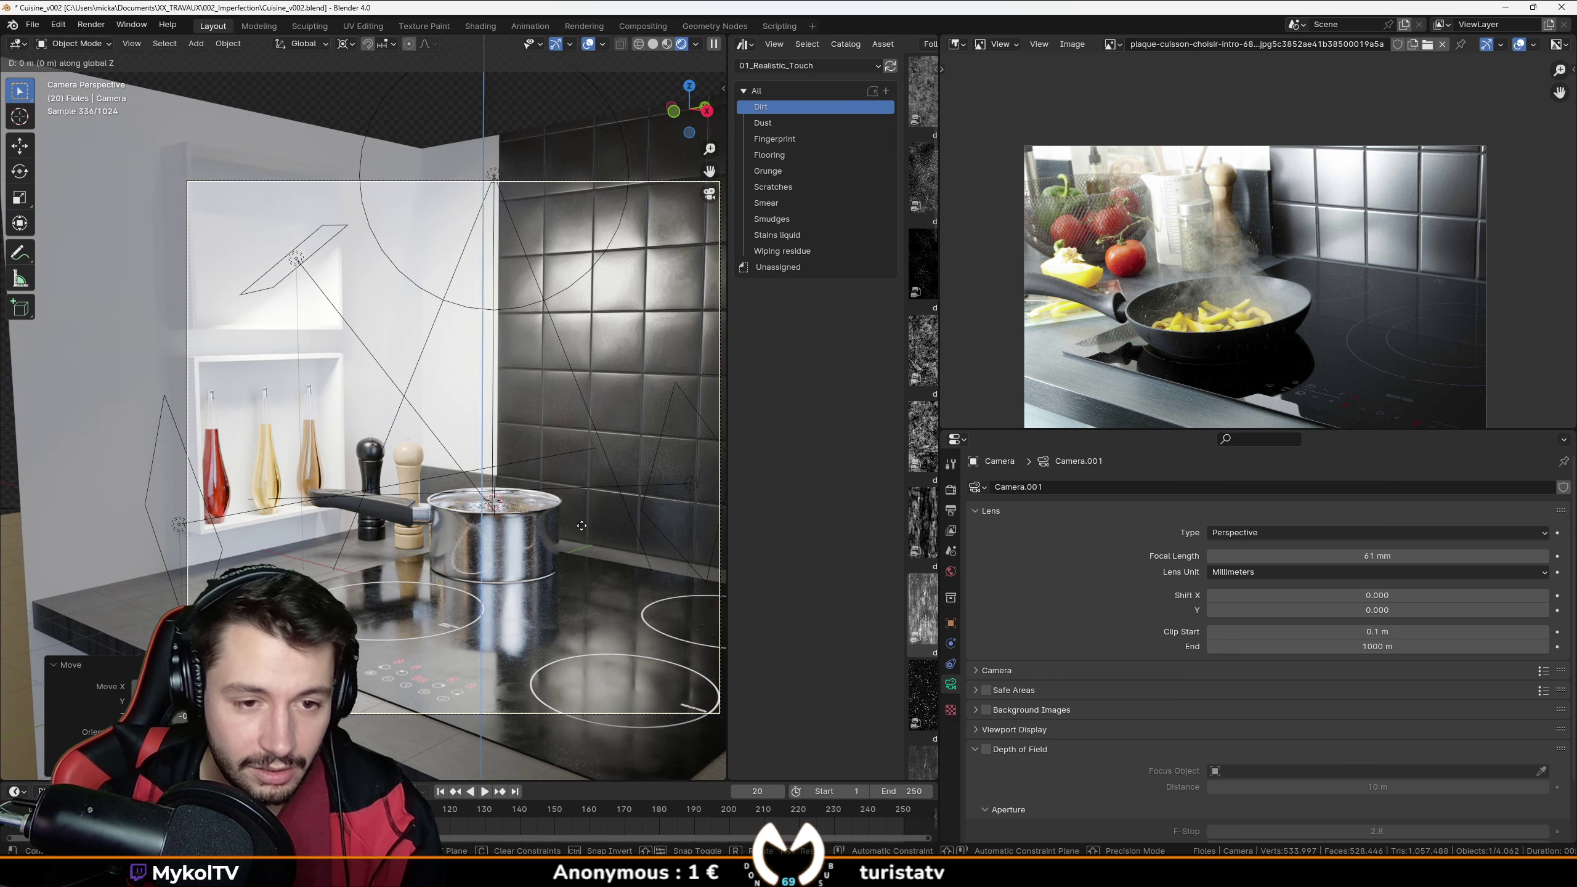
{"action": "key", "text": "z"}
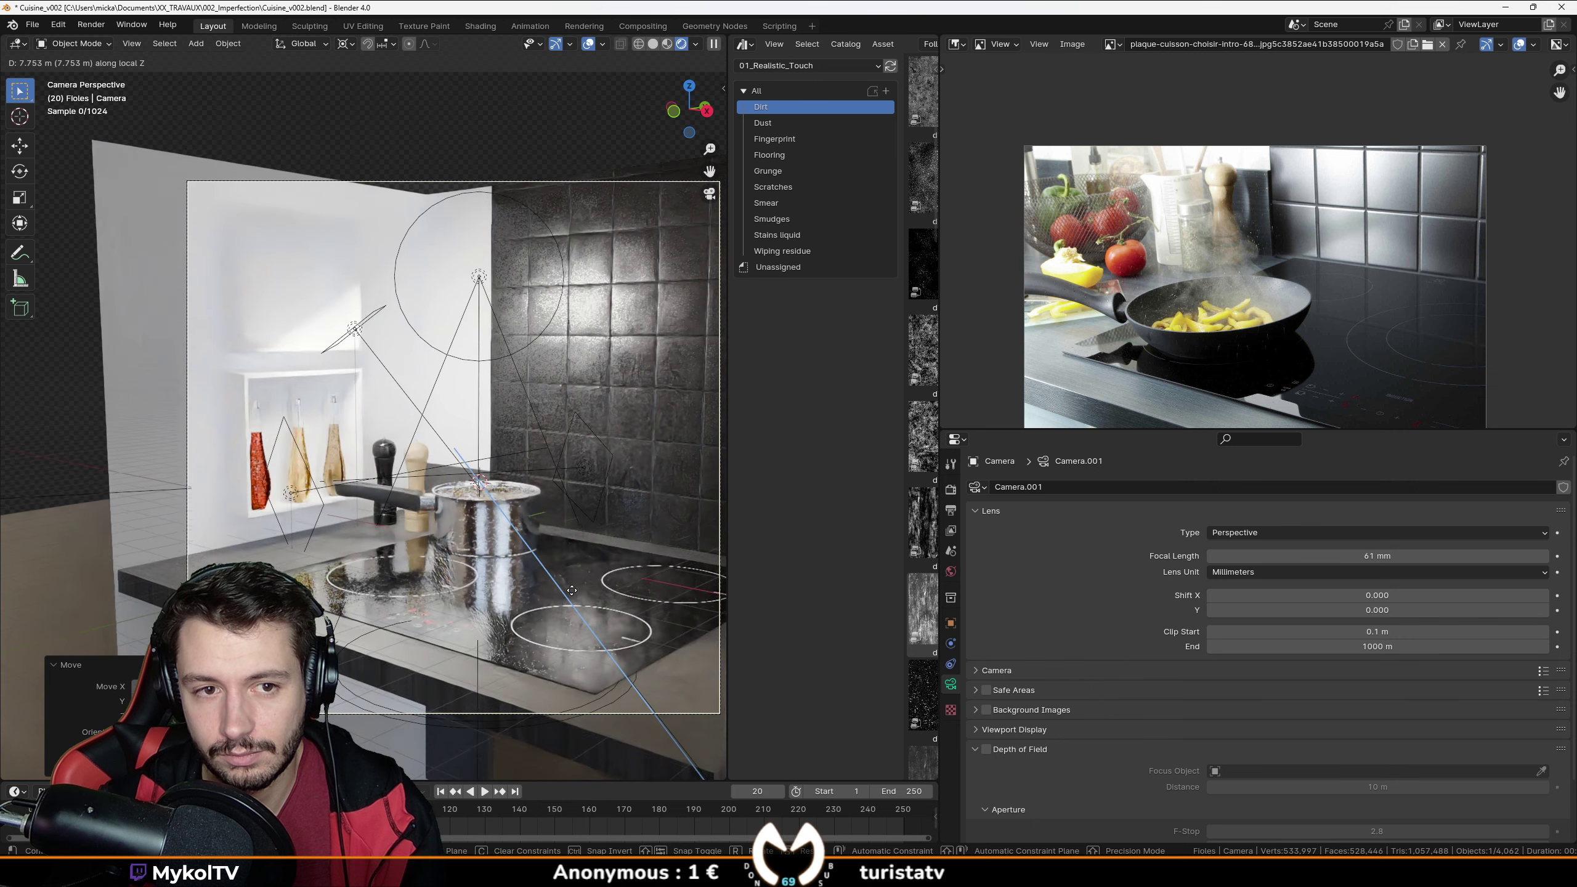
{"action": "right_click", "coordinate": [572, 590]}
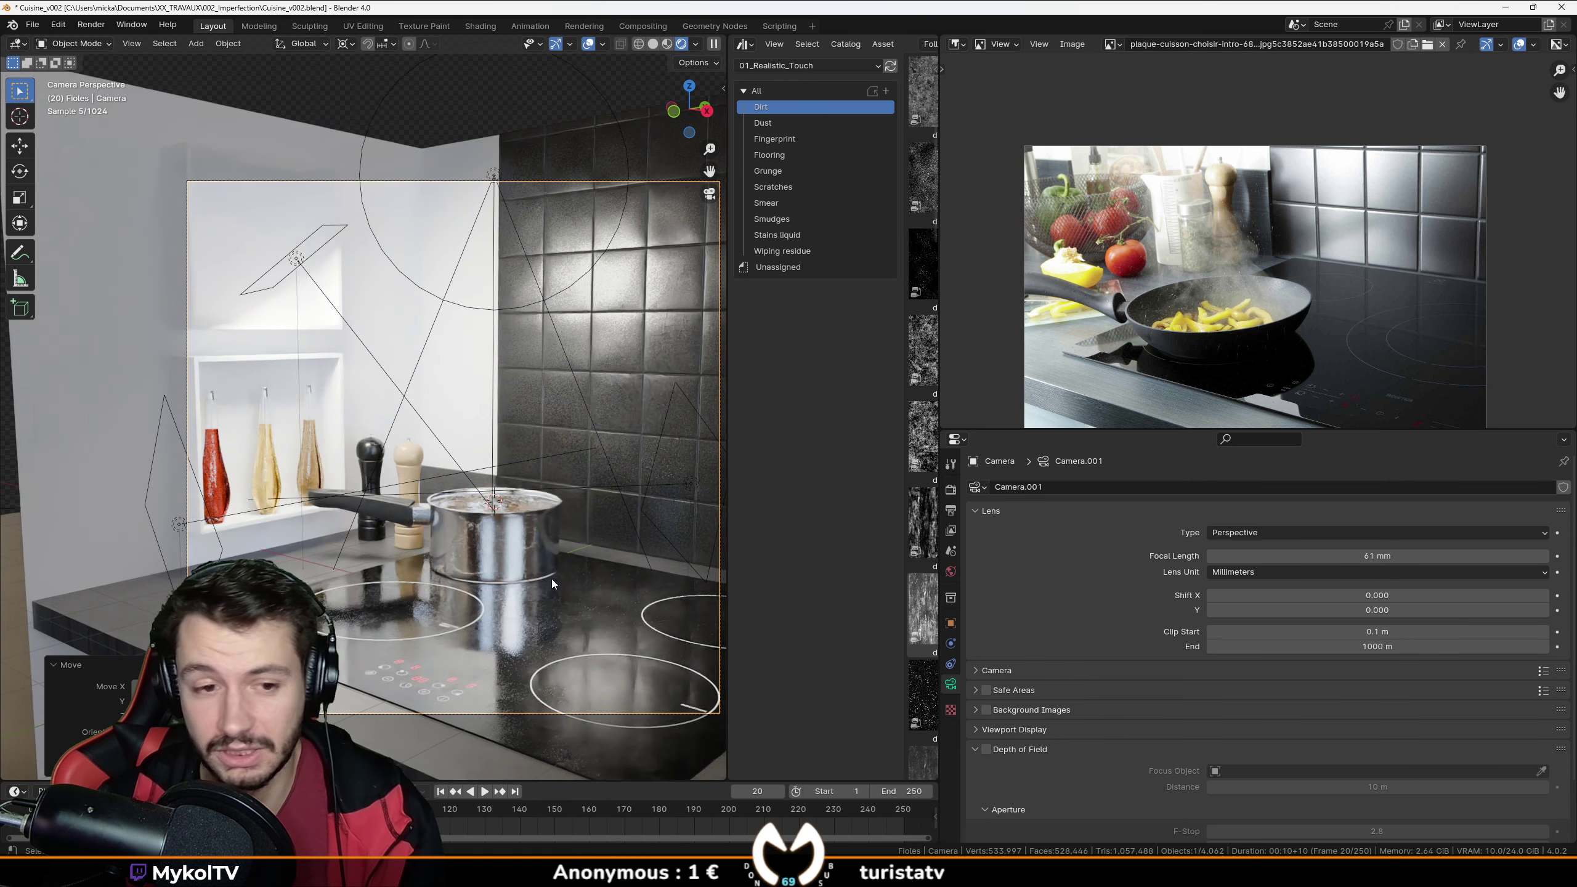
{"action": "middle_click_drag", "start_coordinate": [477, 563], "coordinate": [473, 566]}
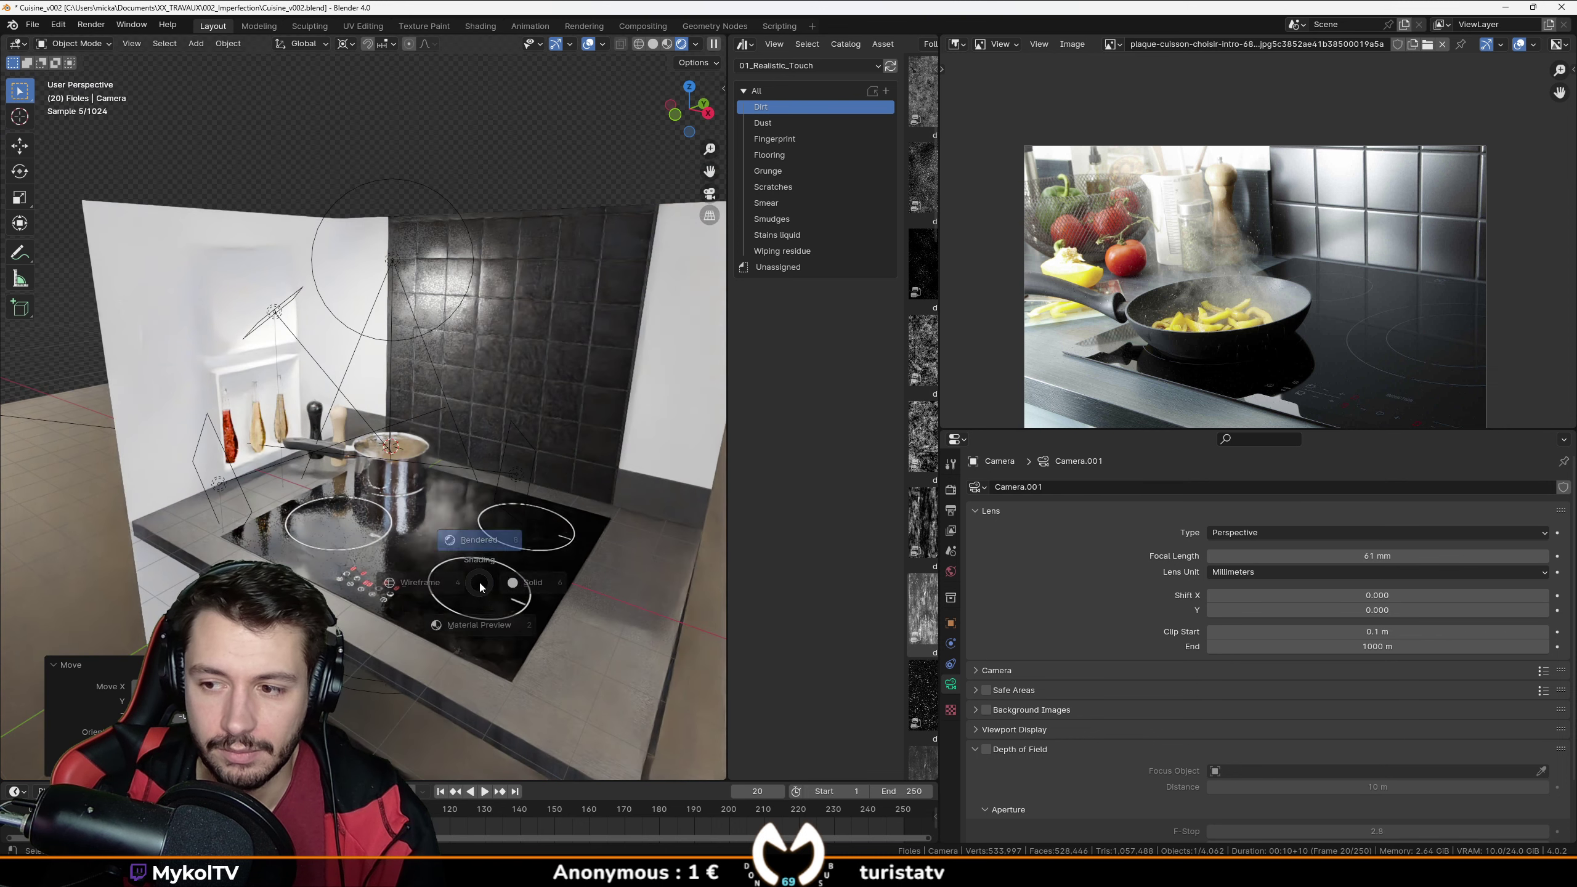
Switch the viewport to Solid shading and save the kitchen file.
{"action": "key", "text": "z"}
{"action": "left_click", "coordinate": [574, 575]}
{"action": "key", "text": "ctrl+s"}
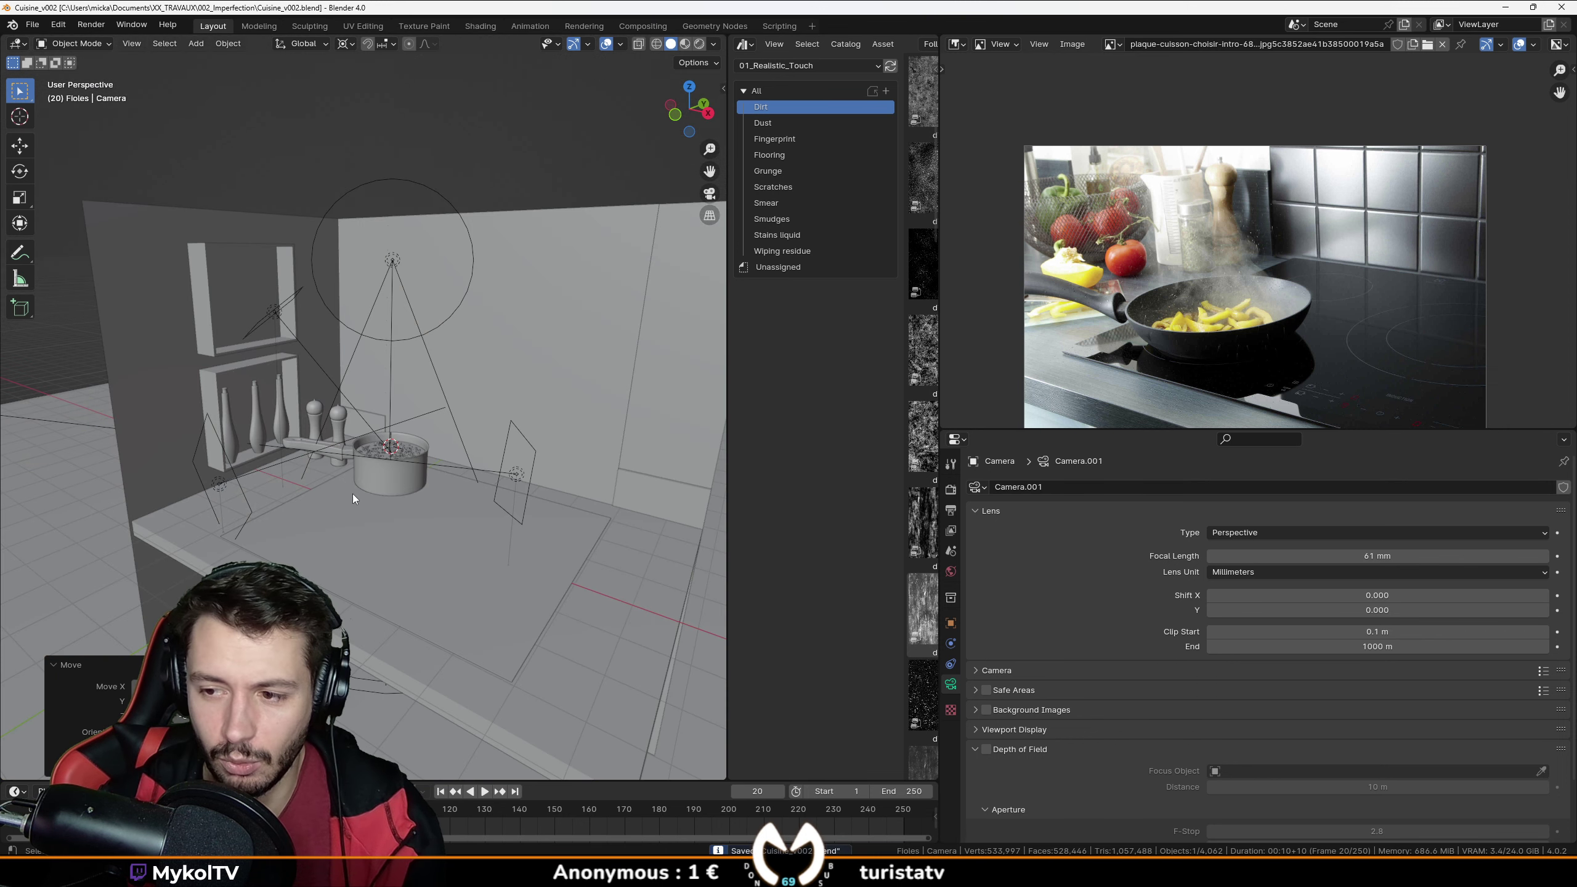
Orbit to a level view of the pot, then return to the camera view.
{"action": "scroll", "coordinate": [342, 491], "scroll_direction": "up", "scroll_amount": 3}
{"action": "scroll", "coordinate": [466, 634], "scroll_direction": "up", "scroll_amount": 2}
{"action": "middle_click_drag", "start_coordinate": [455, 613], "coordinate": [461, 545]}
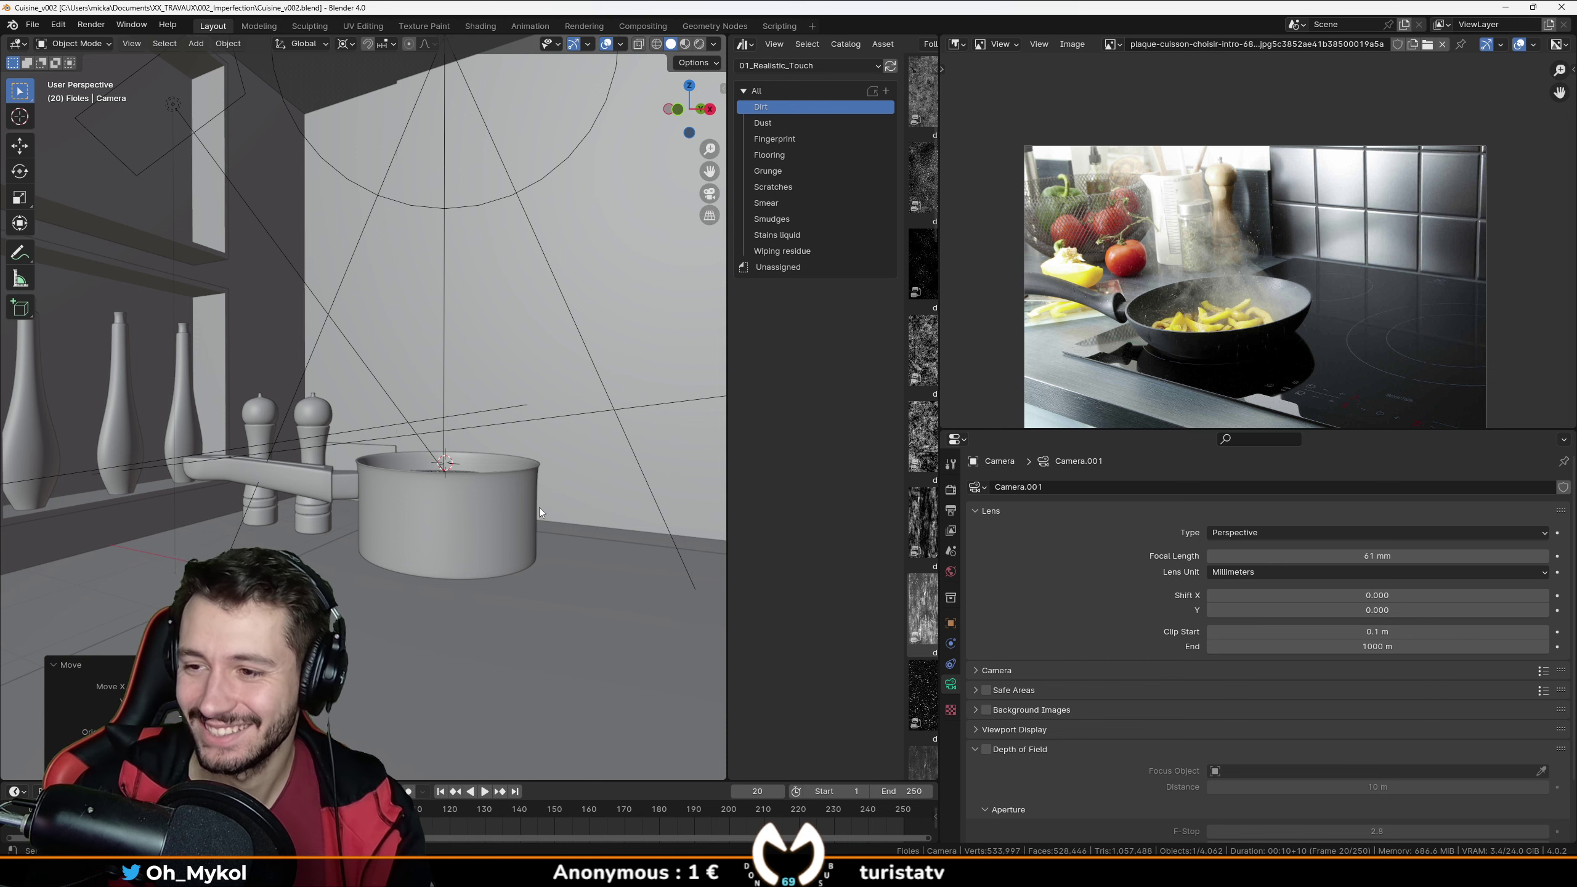
{"action": "key", "text": "KP_0"}
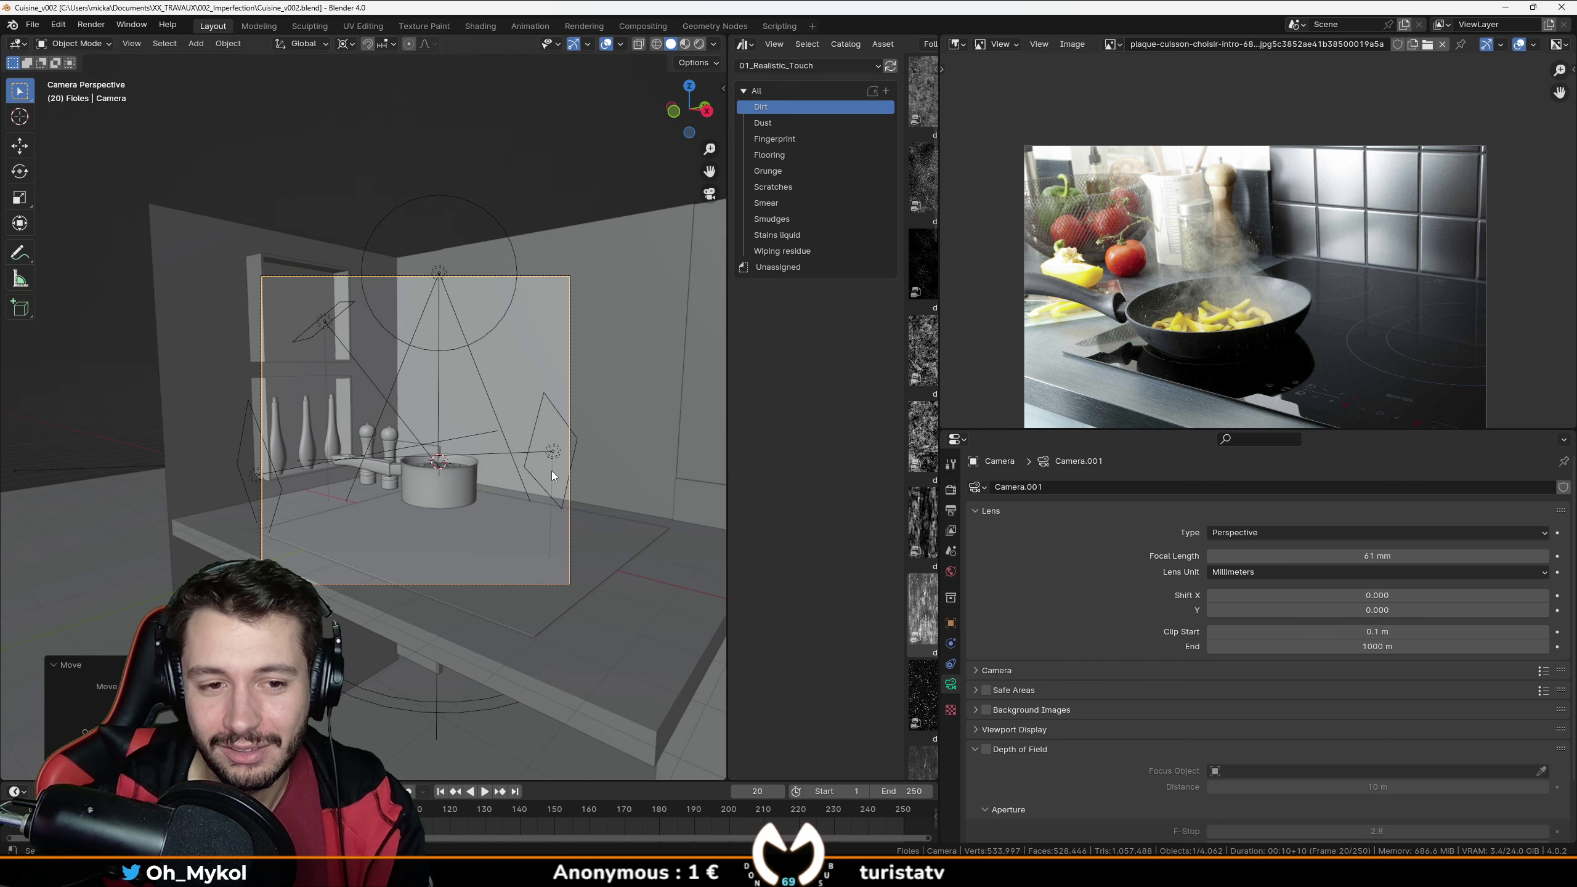
{"action": "middle_click_drag", "start_coordinate": [552, 470], "coordinate": [502, 505]}
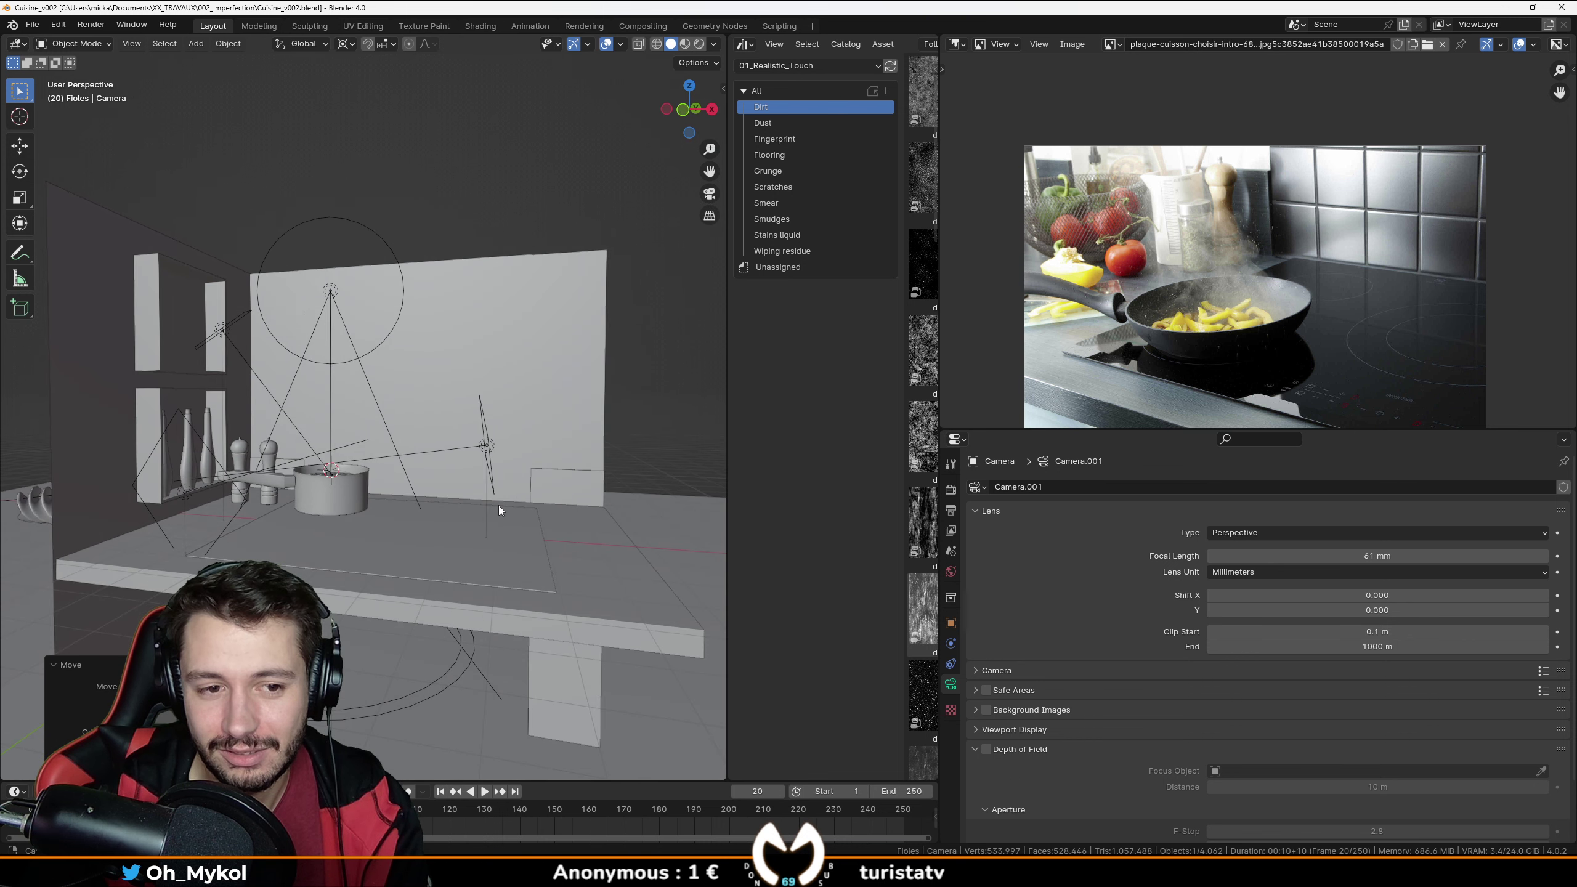
{"action": "key", "text": "KP_0"}
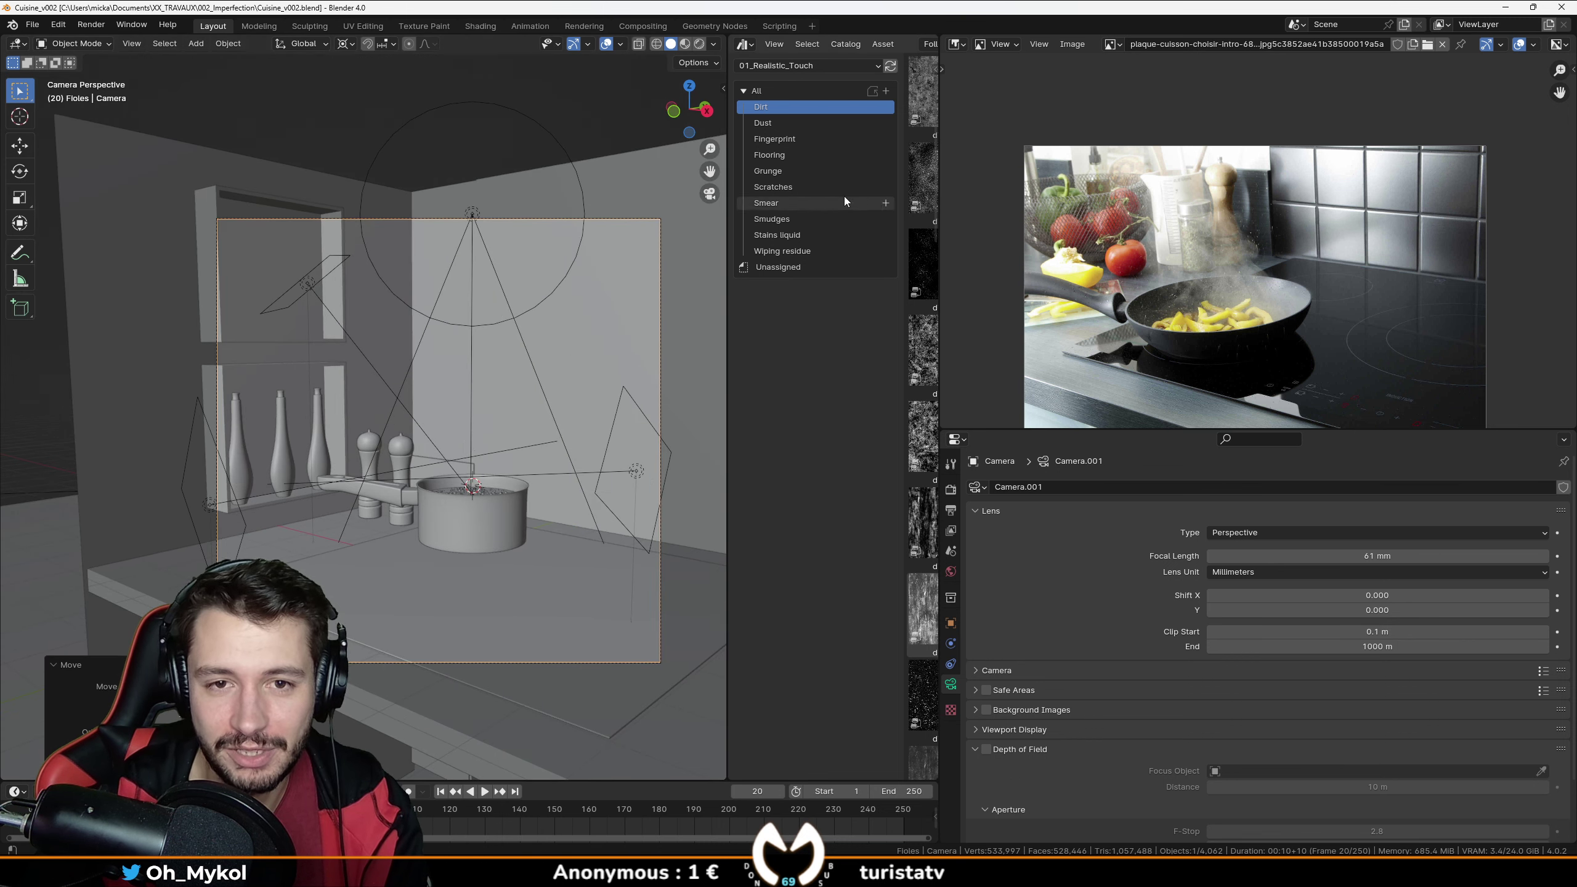
Check the sidebar's View lock settings, then re-aim the locked camera by orbiting.
{"action": "left_click", "coordinate": [723, 88]}
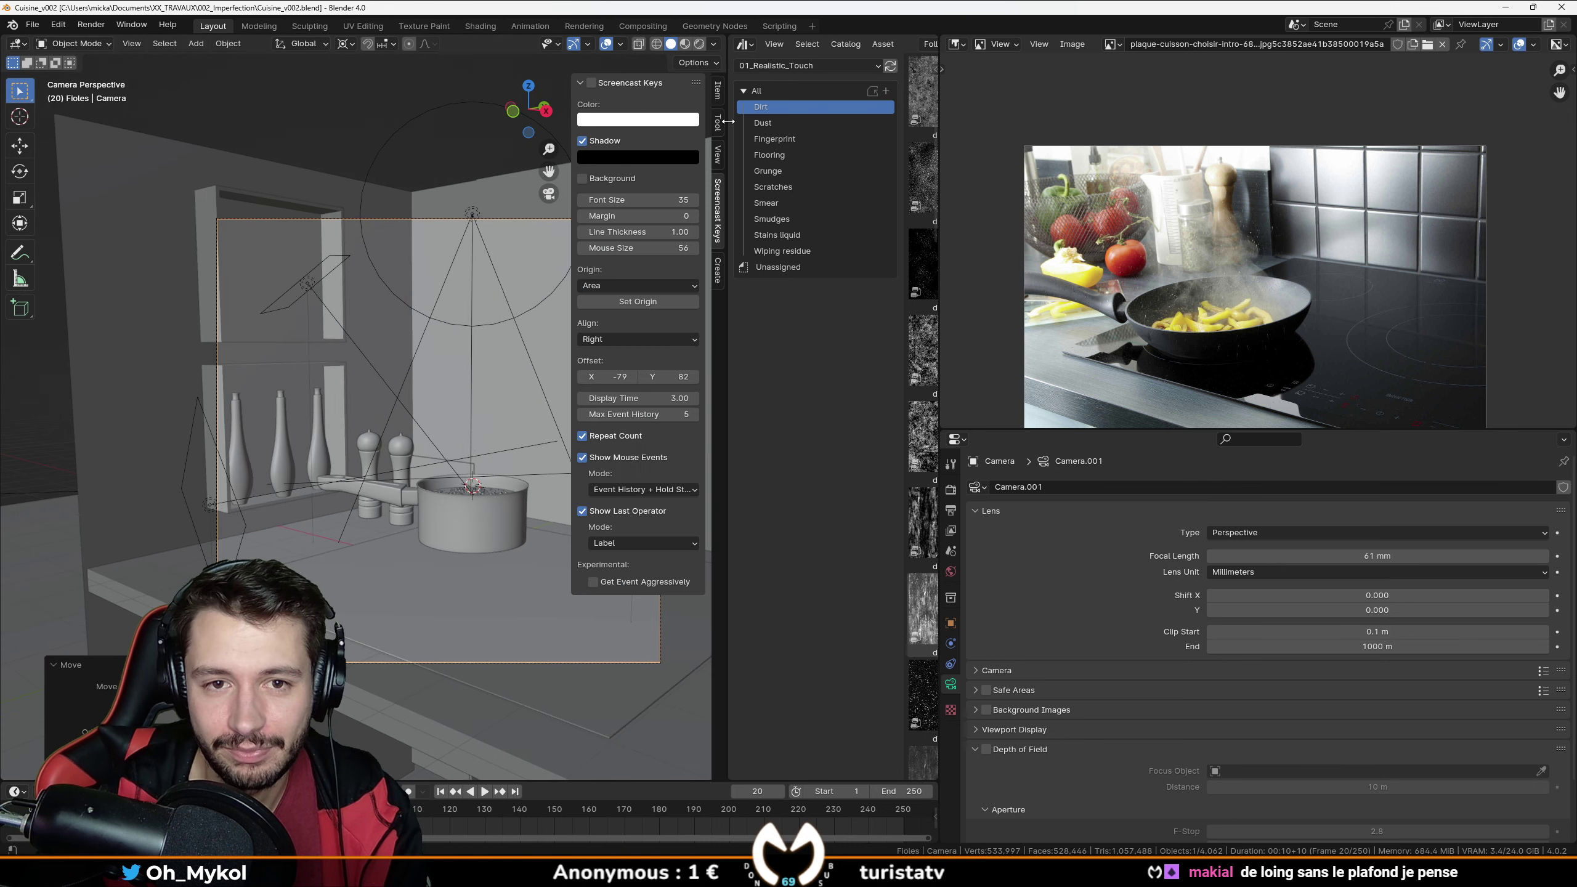
{"action": "left_click", "coordinate": [719, 155]}
{"action": "key", "text": "n"}
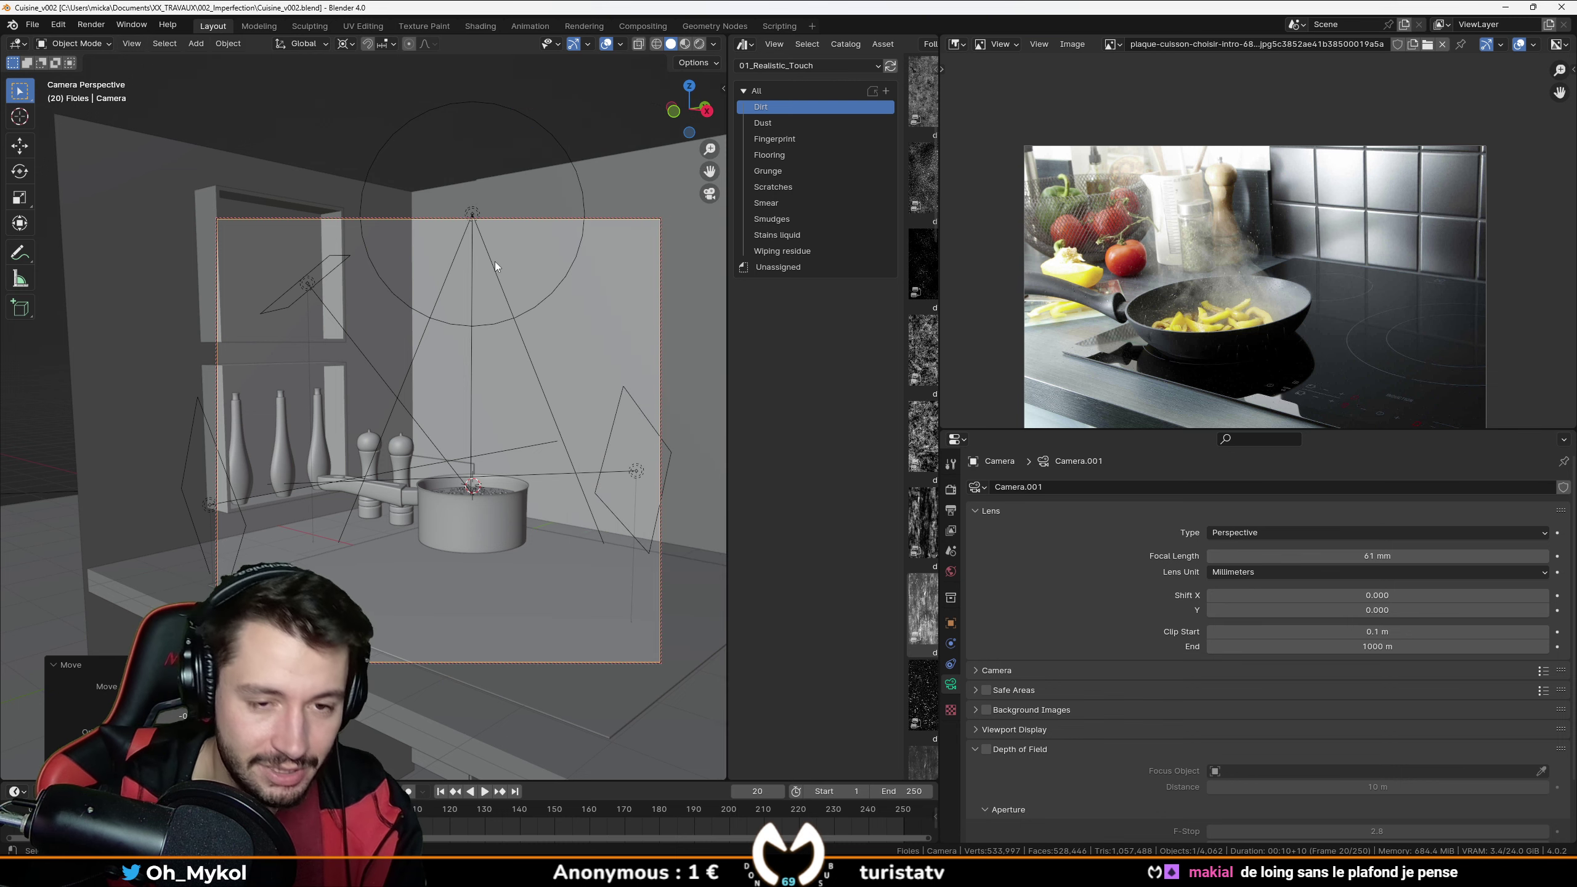
{"action": "mouse_move", "coordinate": [523, 370]}
{"action": "middle_mouse_down"}
{"action": "mouse_move", "coordinate": [584, 363]}
{"action": "mouse_move", "coordinate": [524, 390]}
{"action": "middle_mouse_up"}
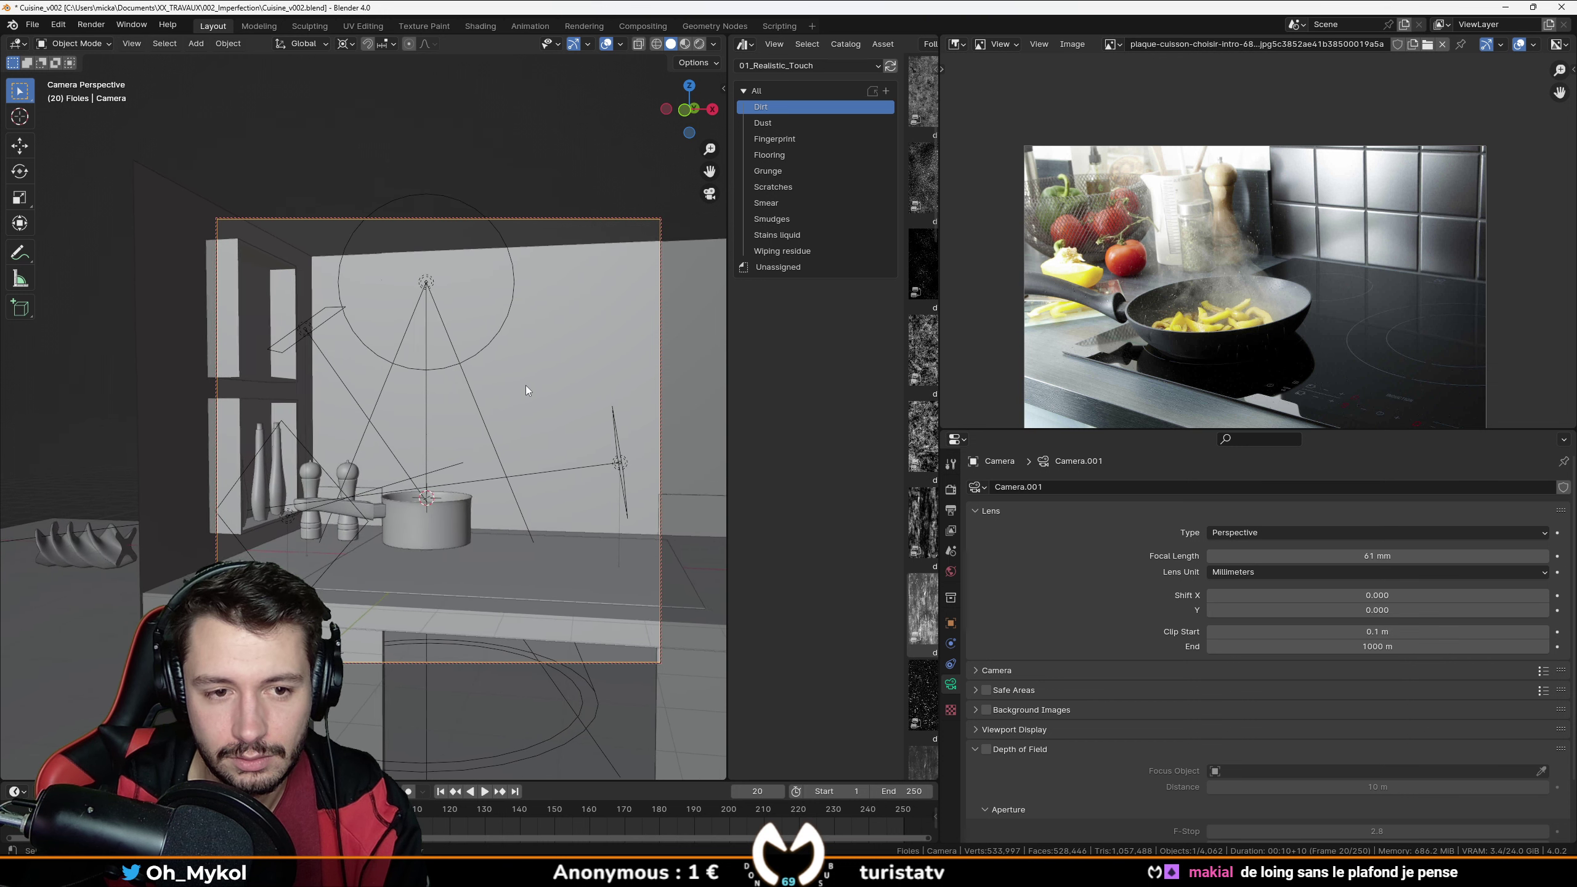
In Rendered shading, swing the locked camera to look down onto the cooktop and pot.
{"action": "left_click", "coordinate": [700, 45]}
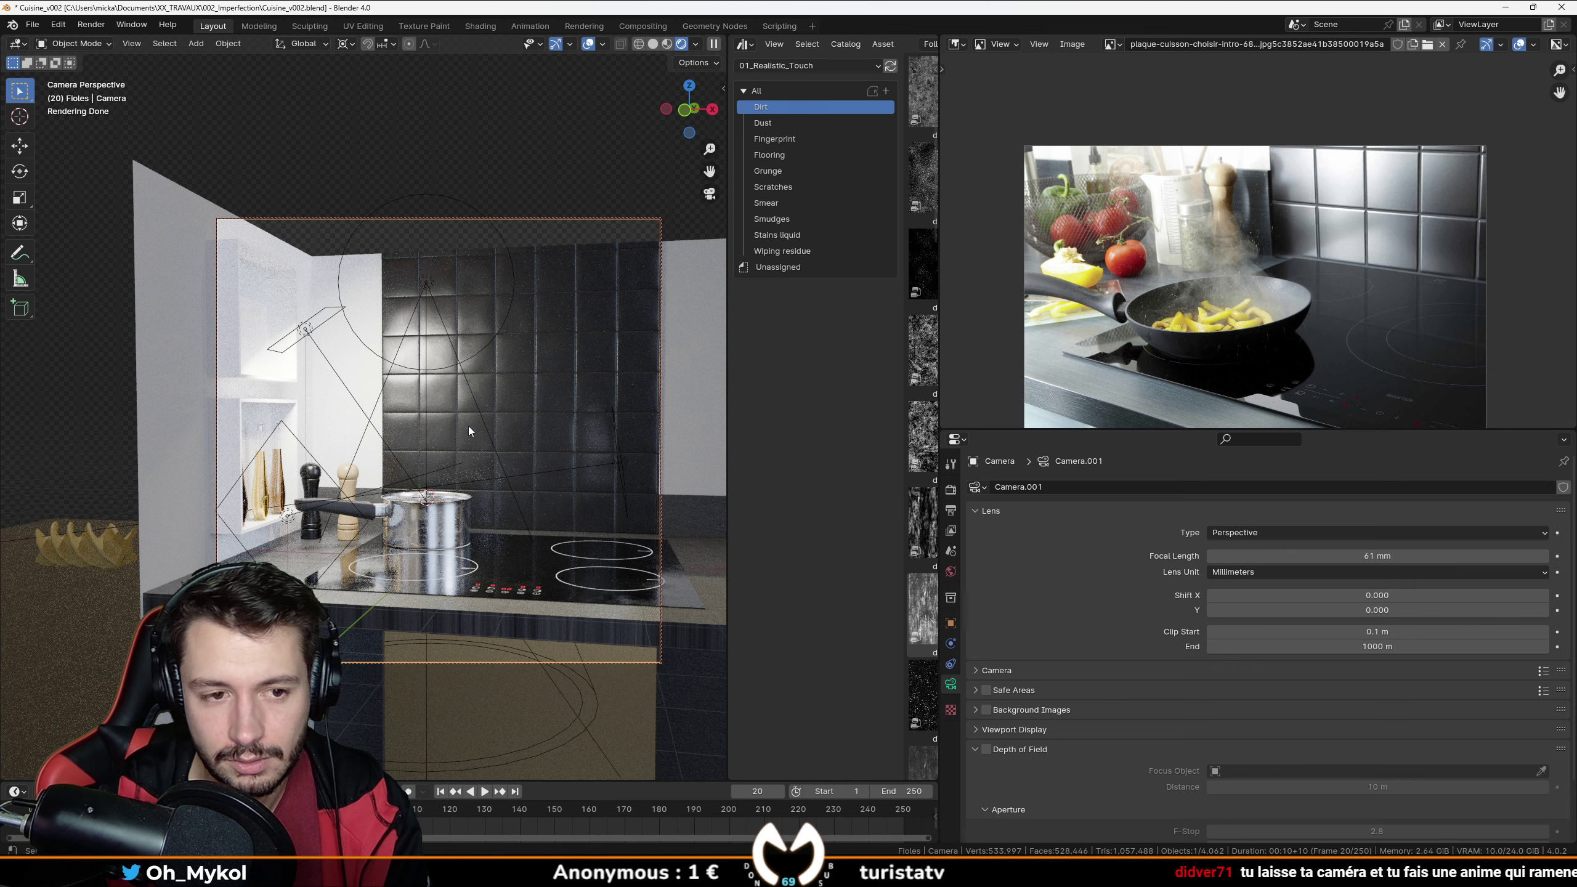
{"action": "middle_click_drag", "start_coordinate": [456, 436], "coordinate": [427, 489]}
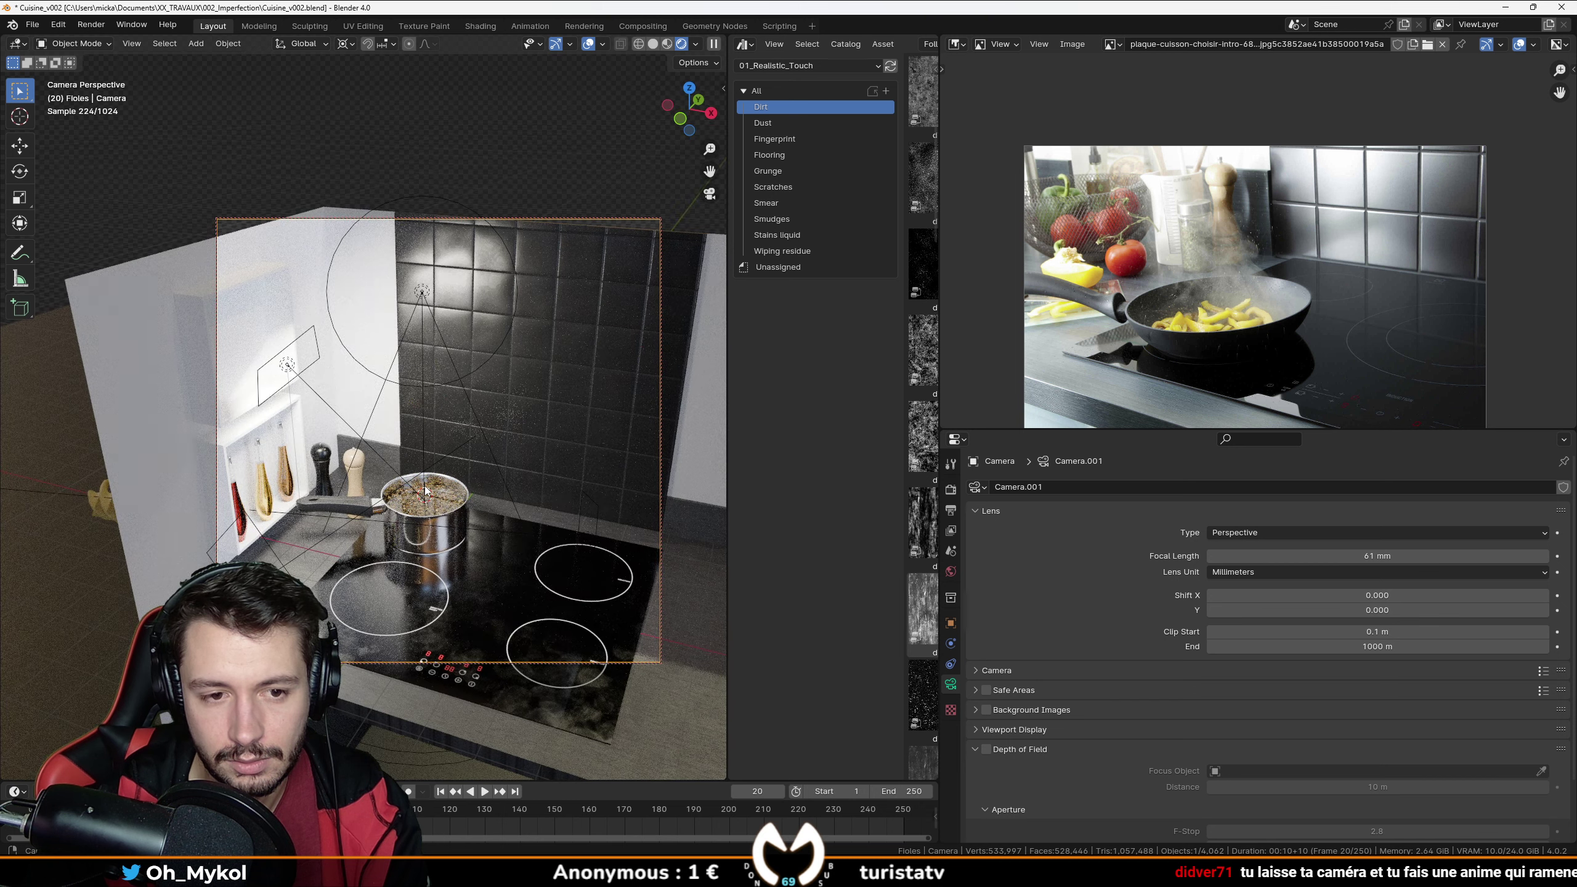
{"action": "middle_click_drag", "start_coordinate": [427, 491], "coordinate": [406, 455]}
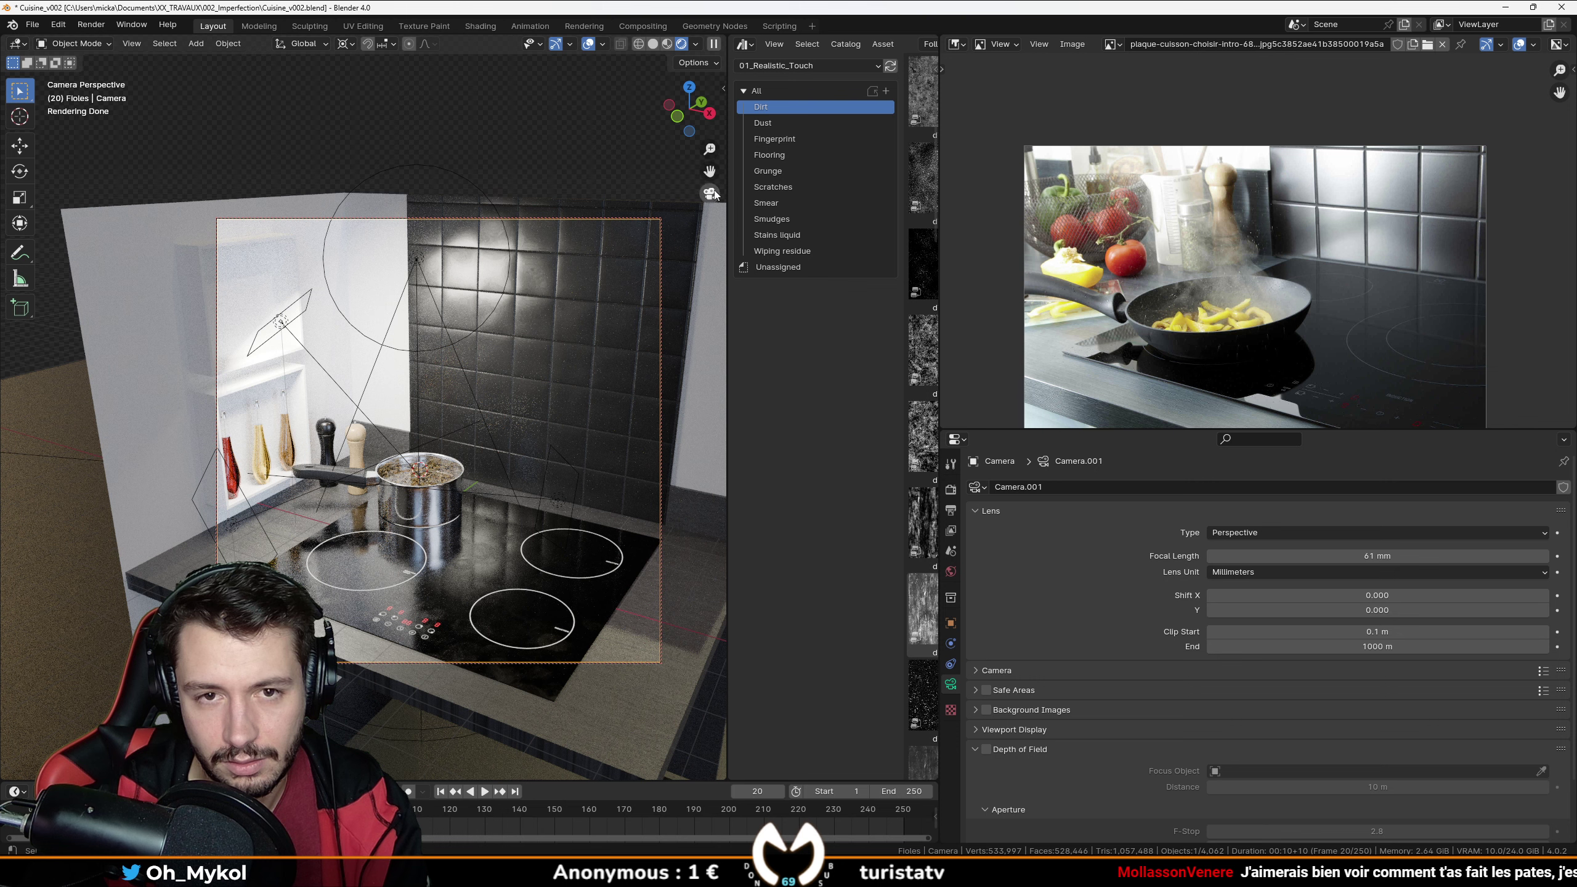
{"action": "left_click", "coordinate": [722, 87]}
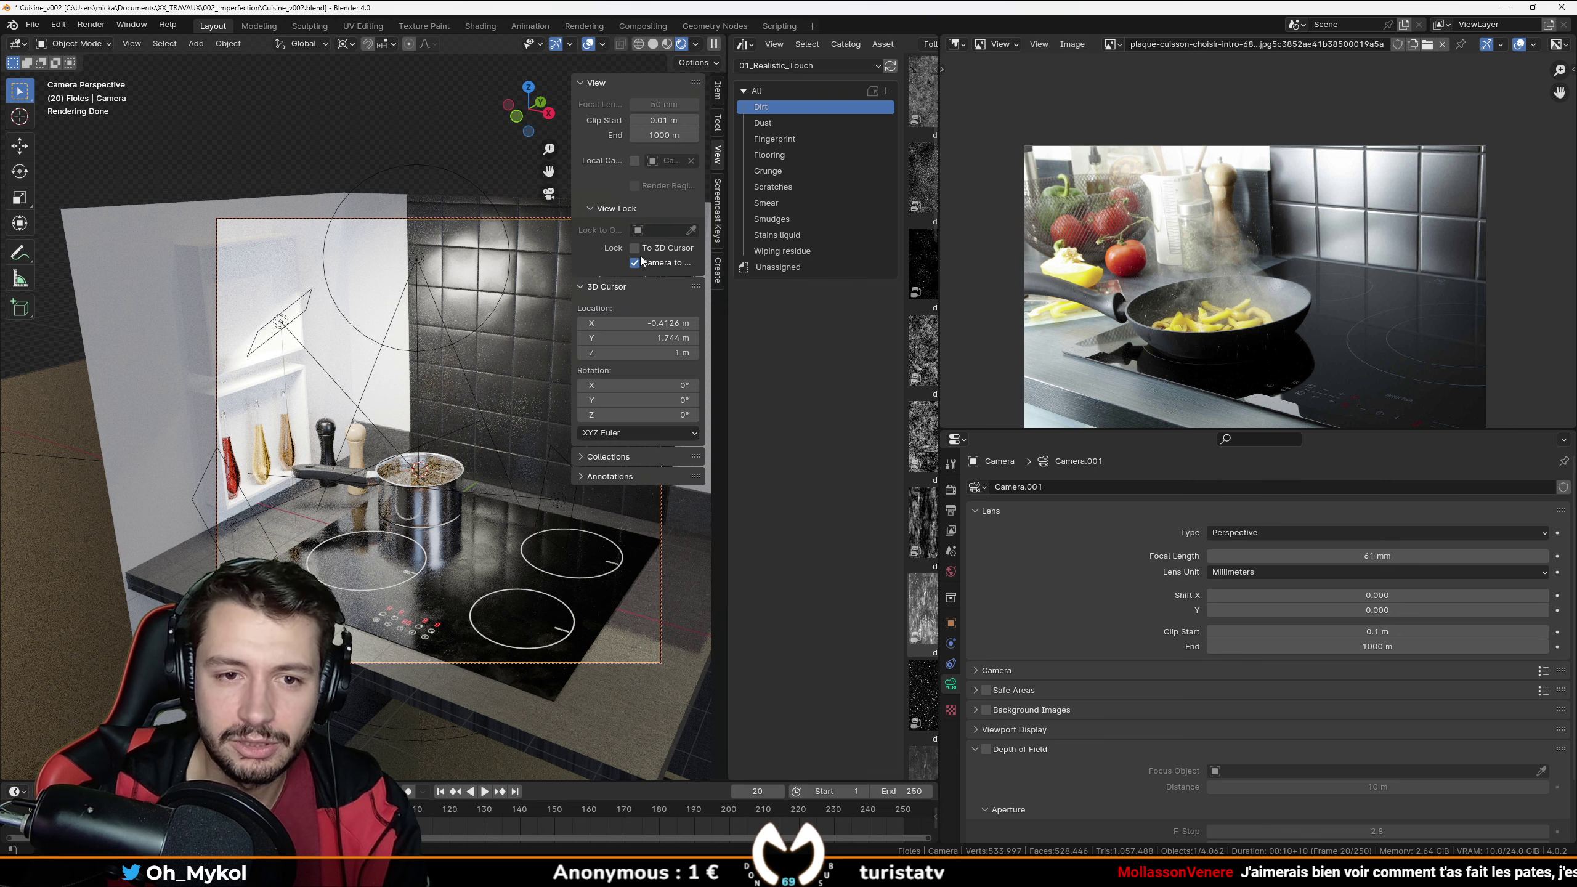
{"action": "key", "text": "n"}
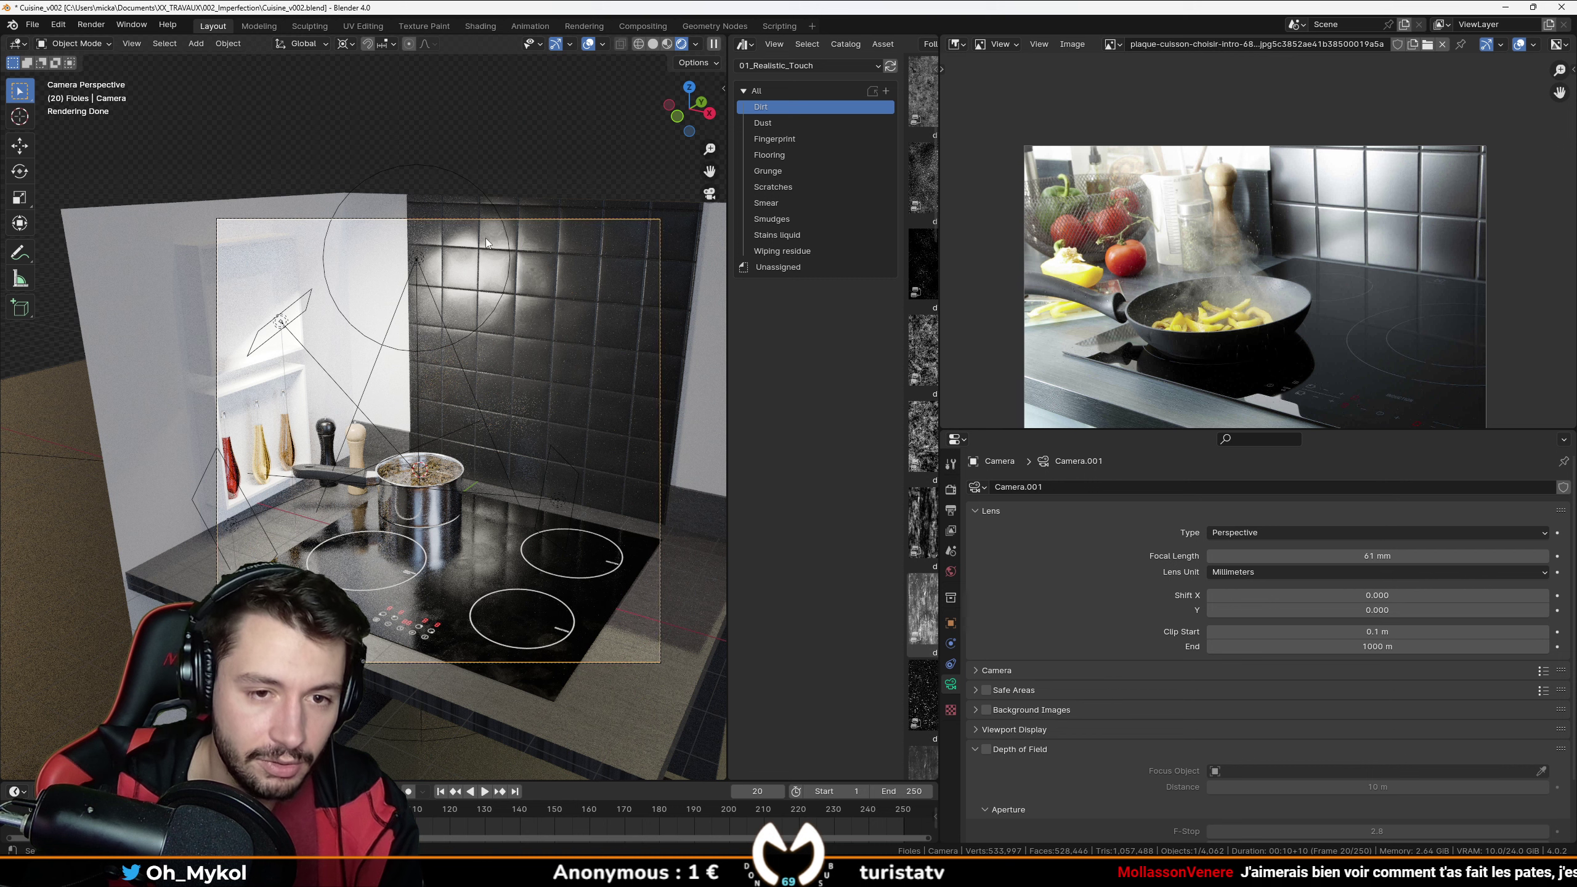
Save the file, return to Solid shading, and select the countertop slab.
{"action": "key", "text": "ctrl+s"}
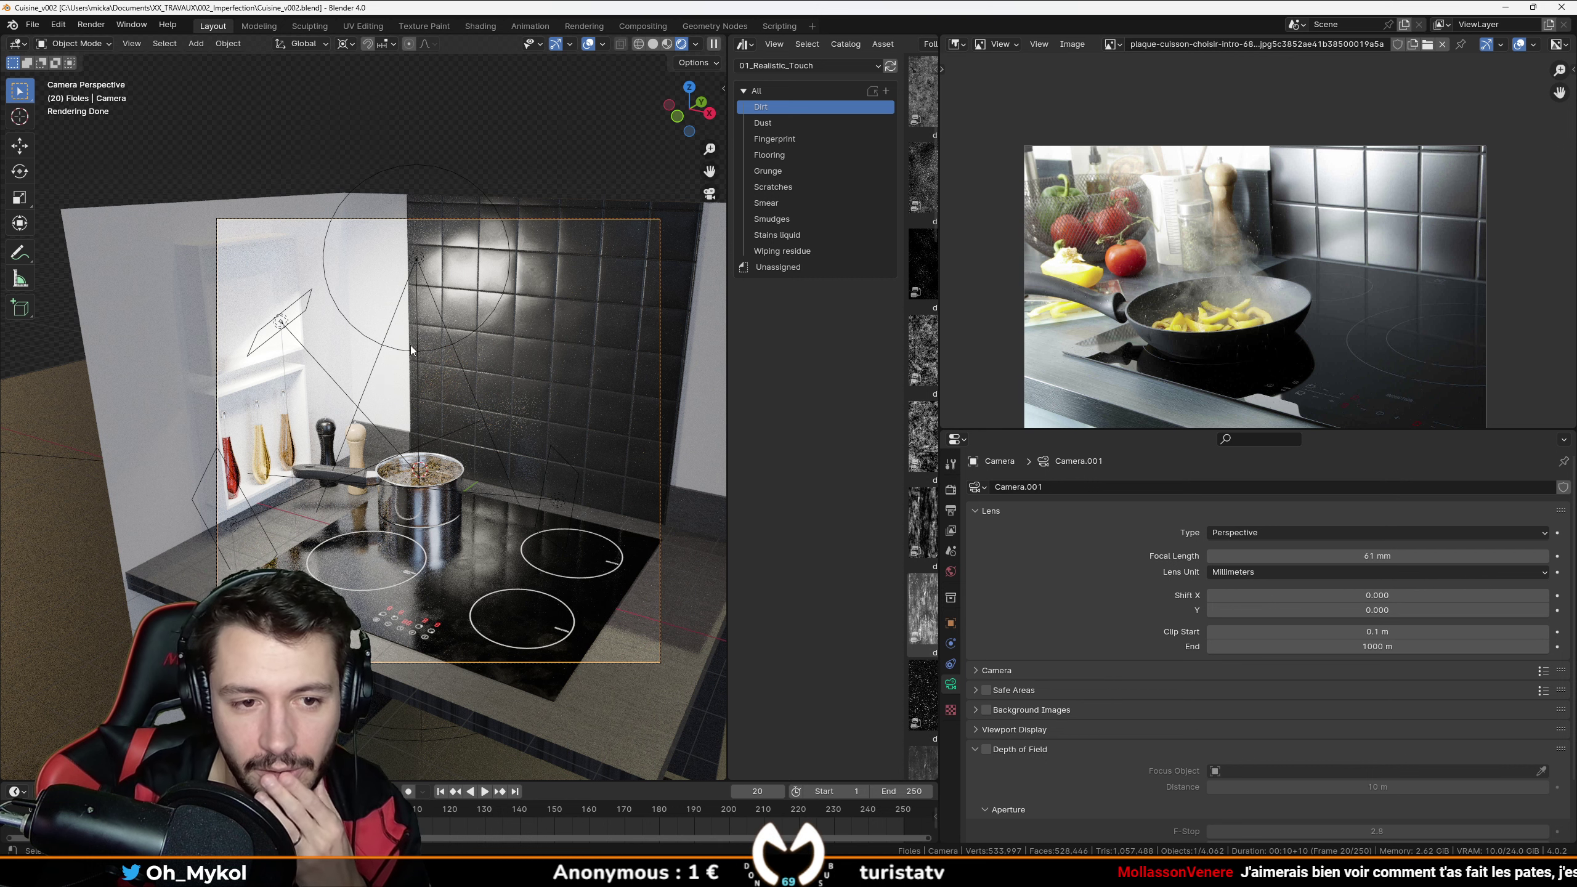
{"action": "key", "text": "z"}
{"action": "left_click", "coordinate": [519, 339]}
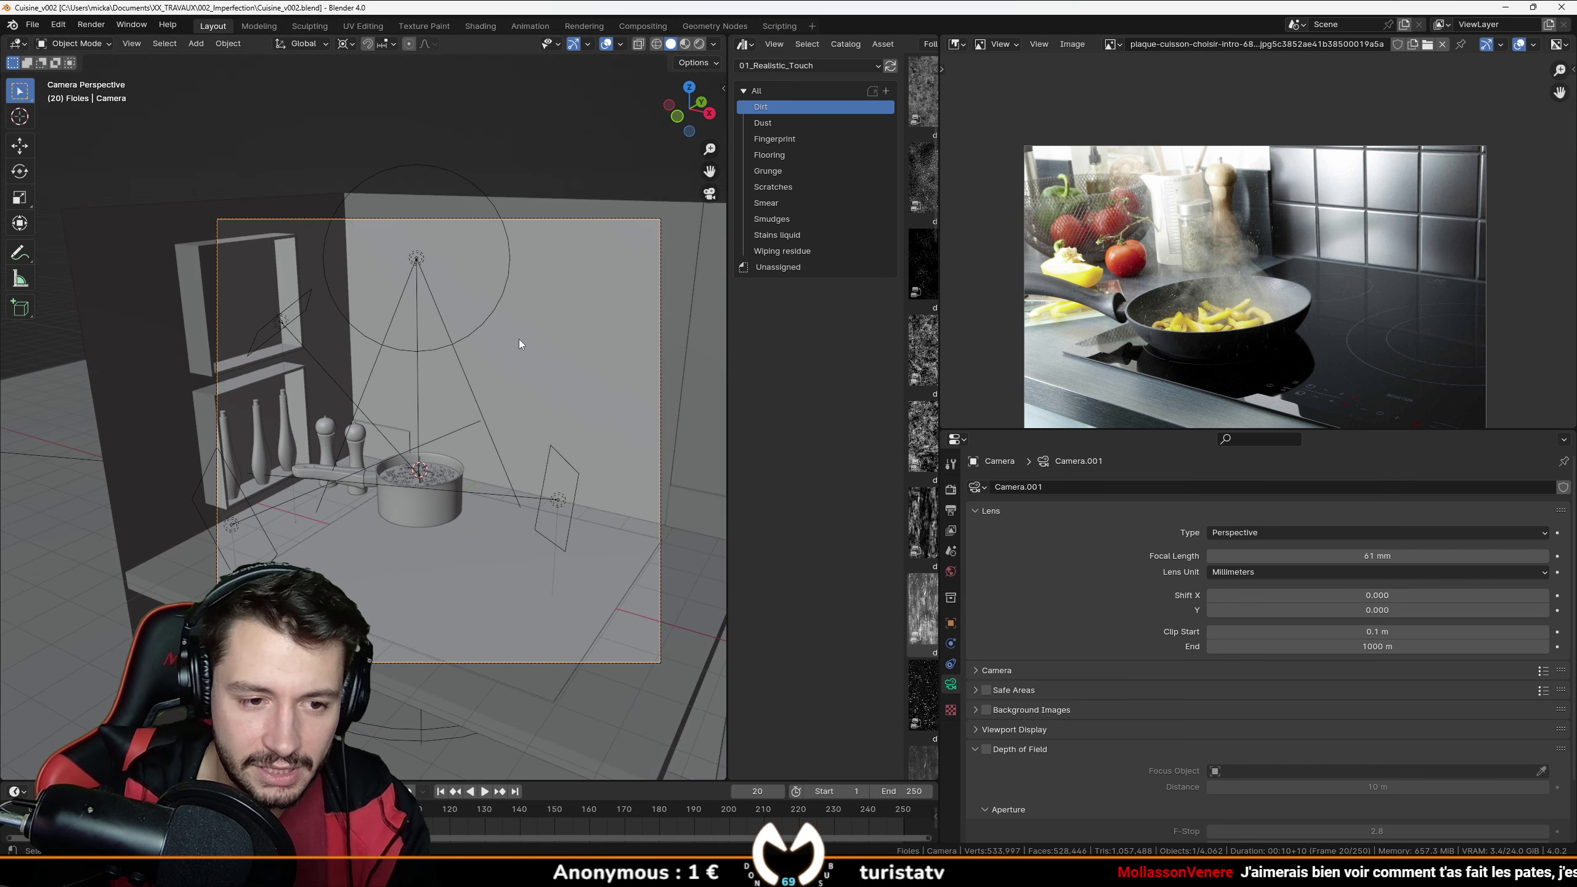
{"action": "key", "text": "ctrl+s"}
{"action": "left_click", "coordinate": [497, 578]}
Frame and isolate the countertop slab in Material Preview shading.
{"action": "key", "text": "KP_Decimal"}
{"action": "key", "text": "KP_Divide"}
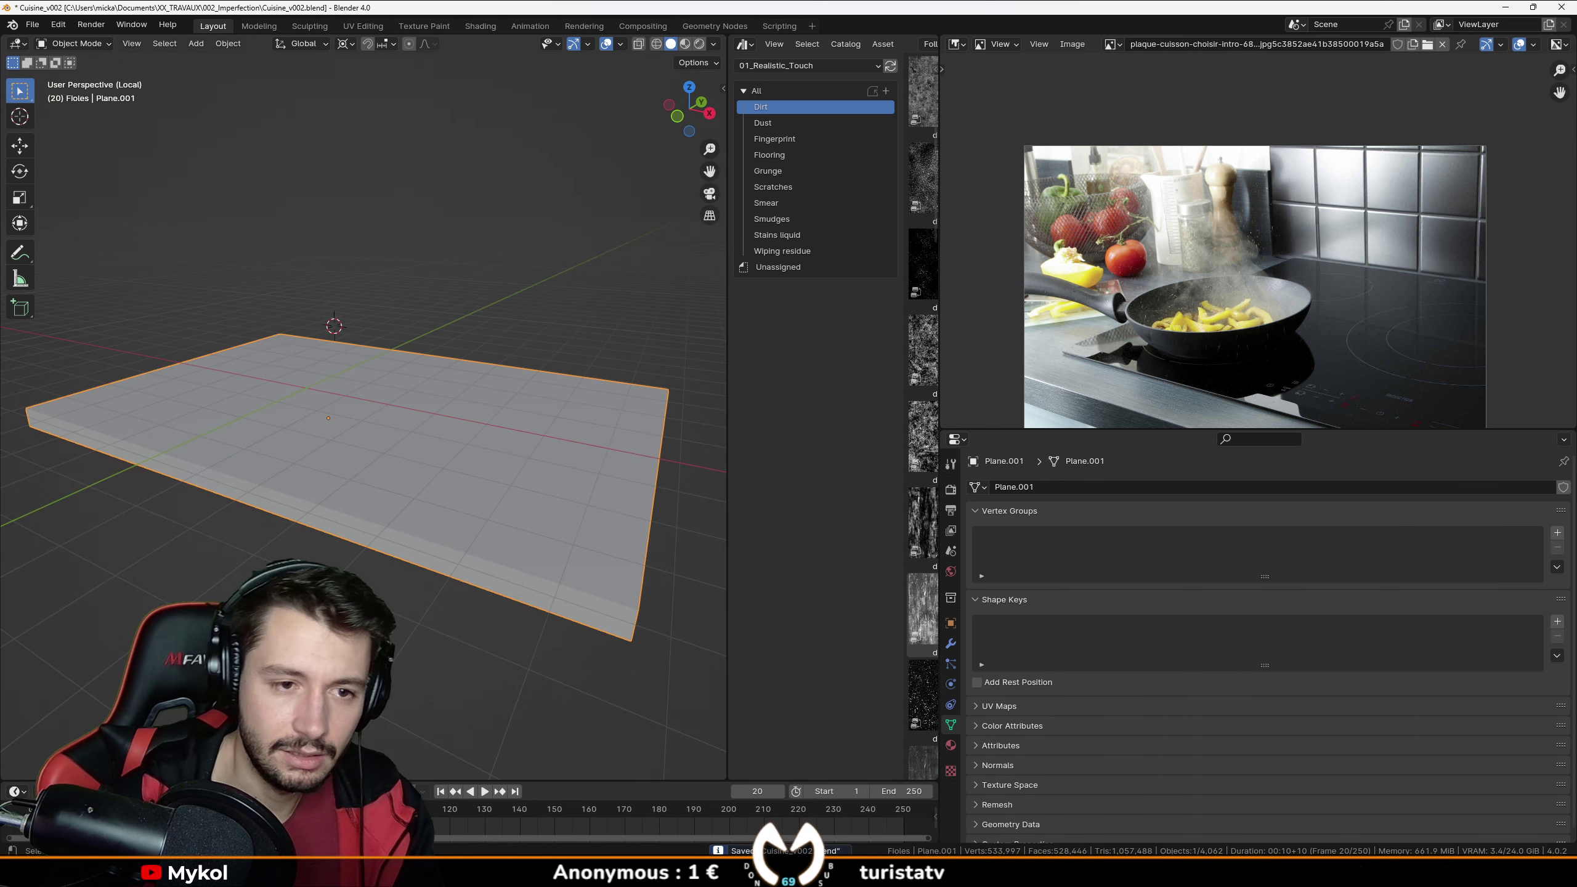
{"action": "left_click", "coordinate": [685, 44]}
{"action": "middle_click_drag", "start_coordinate": [373, 501], "coordinate": [397, 509]}
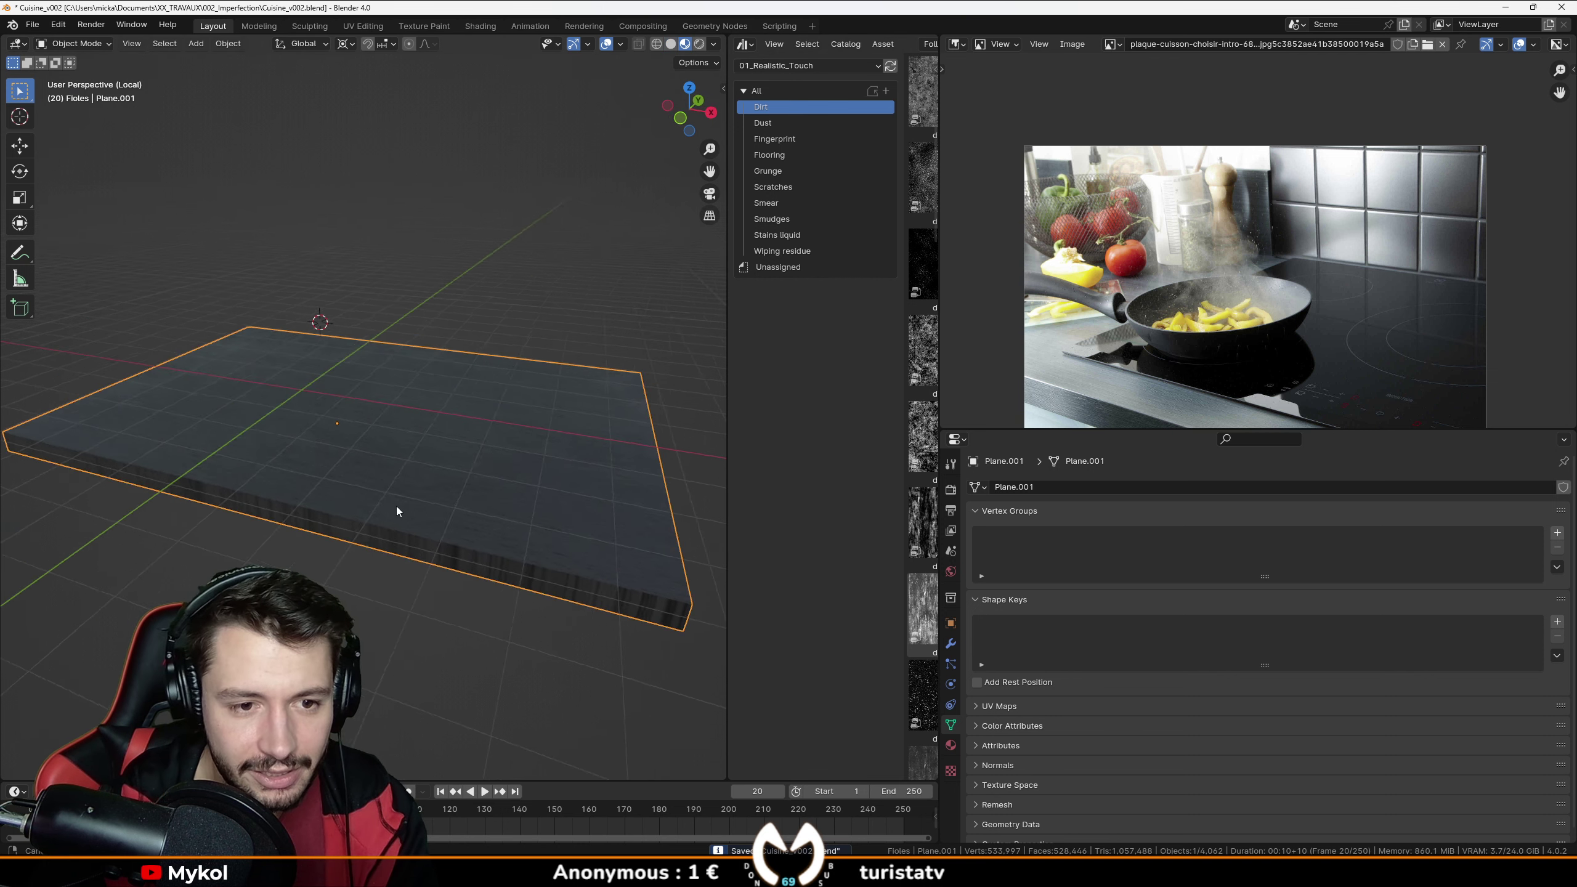
{"action": "scroll", "coordinate": [397, 508], "scroll_direction": "up", "scroll_amount": 3}
{"action": "middle_click_drag", "start_coordinate": [304, 556], "coordinate": [482, 530]}
Smart UV Project the slab and rotate its UVs 90° in the UV Editor.
{"action": "key", "text": "Tab"}
{"action": "key", "text": "u"}
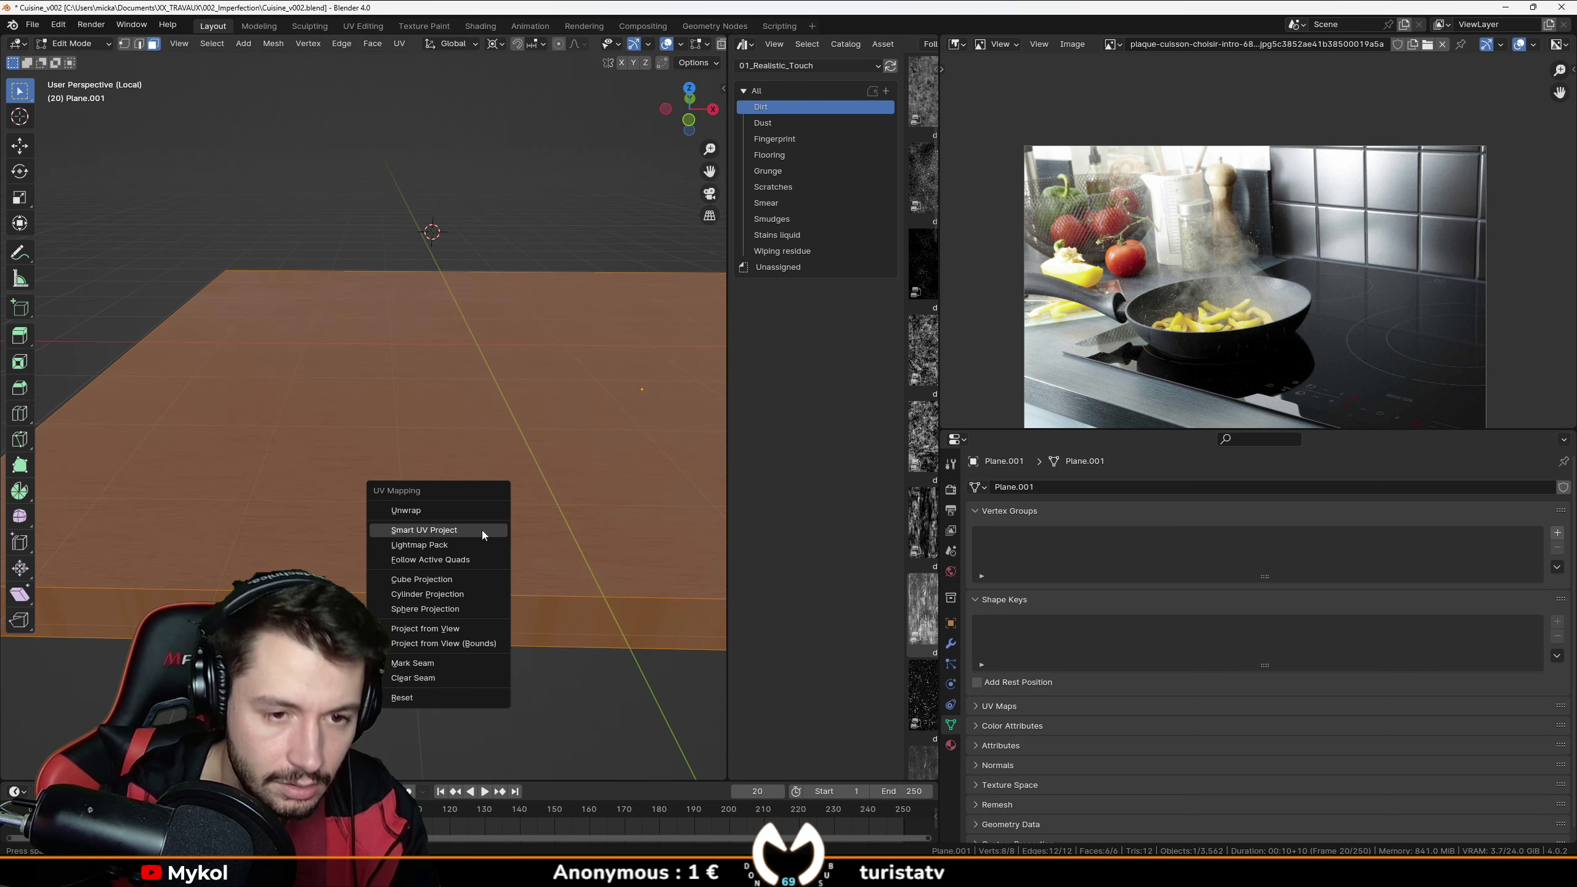
{"action": "left_click", "coordinate": [482, 530]}
{"action": "left_click", "coordinate": [512, 663]}
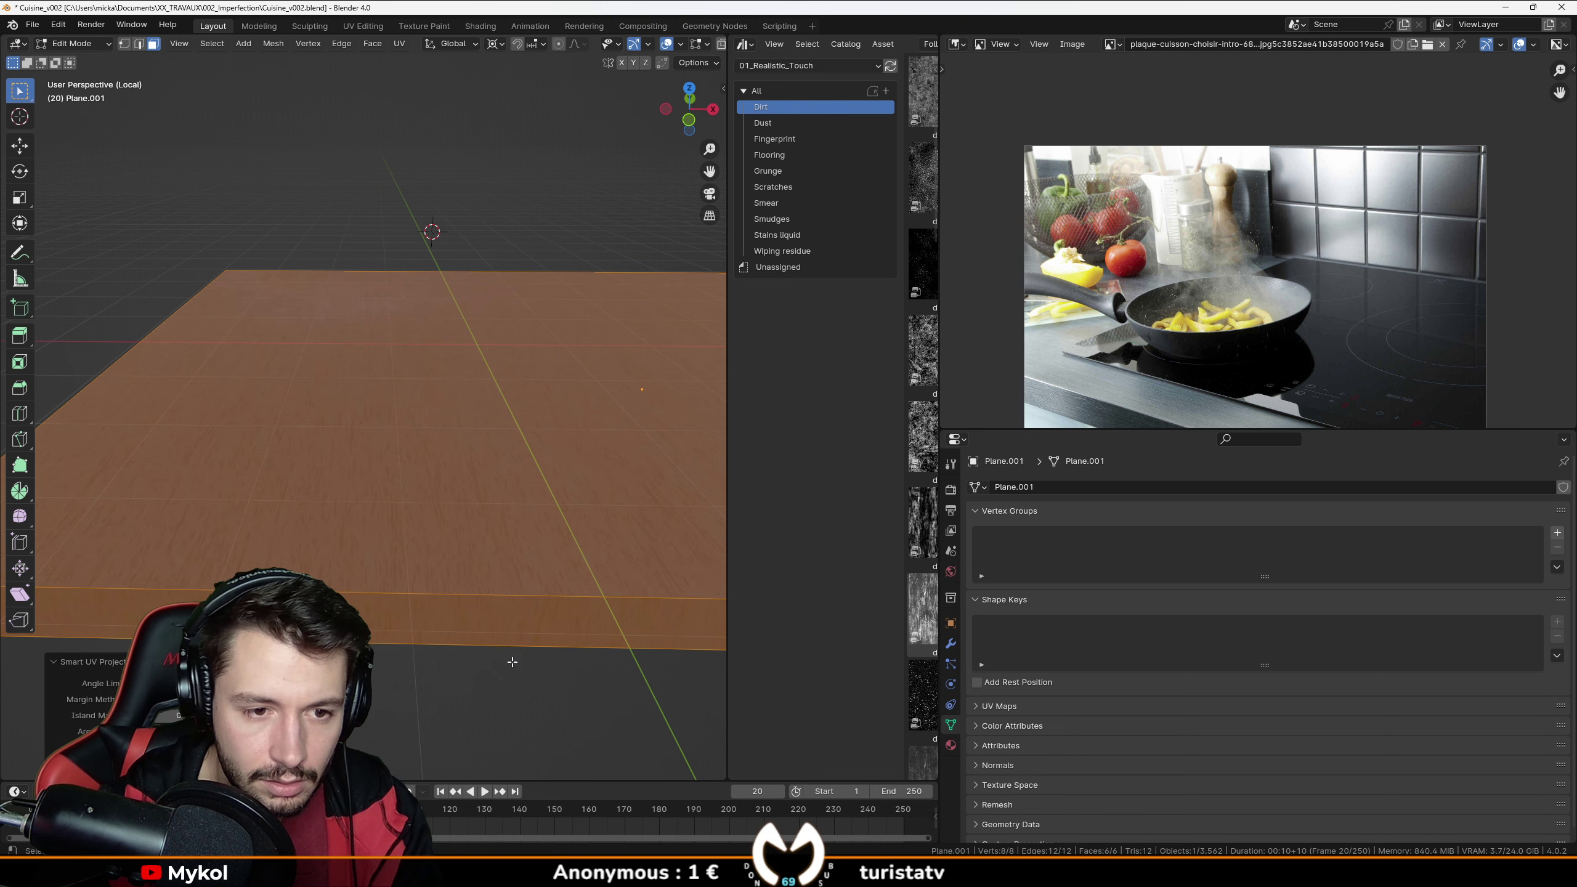
{"action": "left_click", "coordinate": [956, 43]}
{"action": "left_click", "coordinate": [994, 117]}
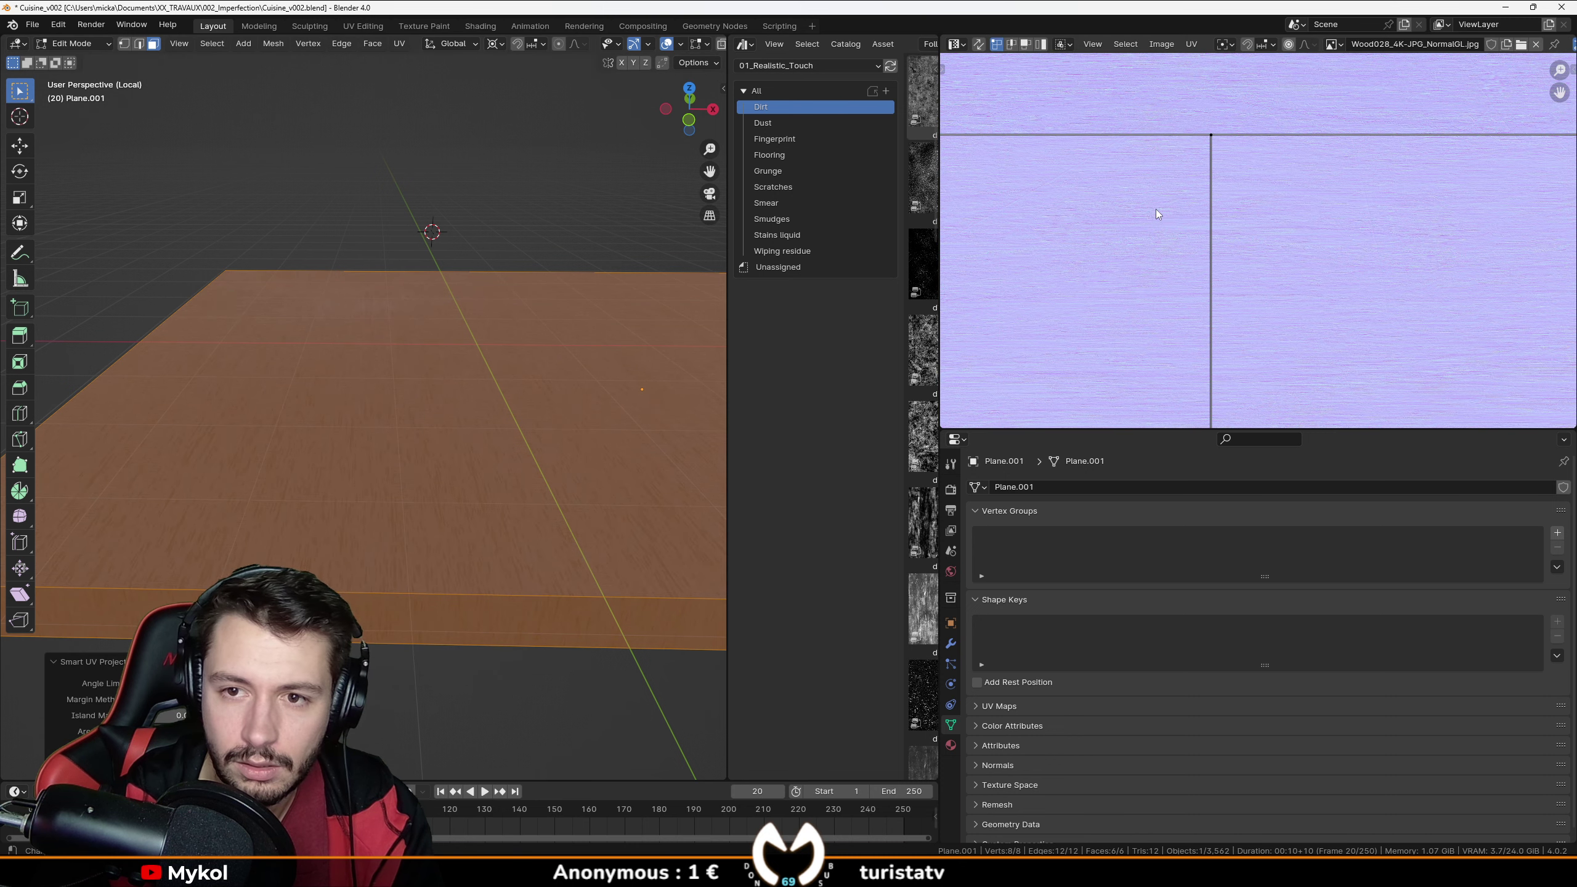
{"action": "type", "text": "ar90"}
{"action": "key", "text": "Return"}
{"action": "key", "text": "Tab"}
Bevel the slab's front edge with a Superellipse profile and 1 segment.
{"action": "scroll", "coordinate": [485, 282], "scroll_direction": "down", "scroll_amount": 5}
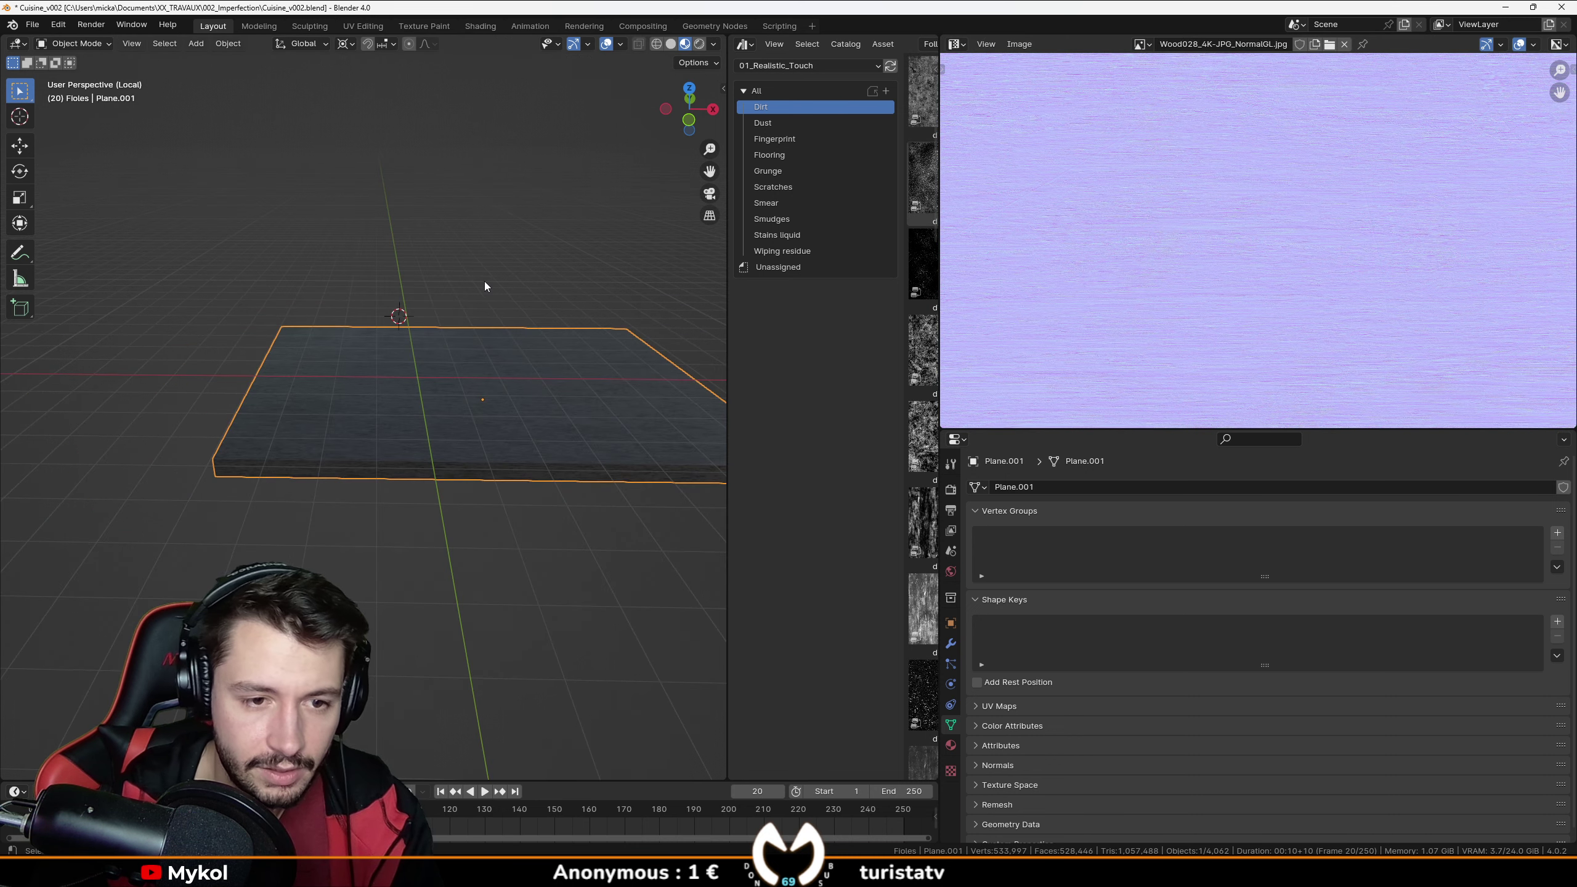
{"action": "middle_click_drag", "start_coordinate": [485, 286], "coordinate": [342, 563]}
{"action": "scroll", "coordinate": [341, 563], "scroll_direction": "up", "scroll_amount": 2}
{"action": "key", "text": "Tab"}
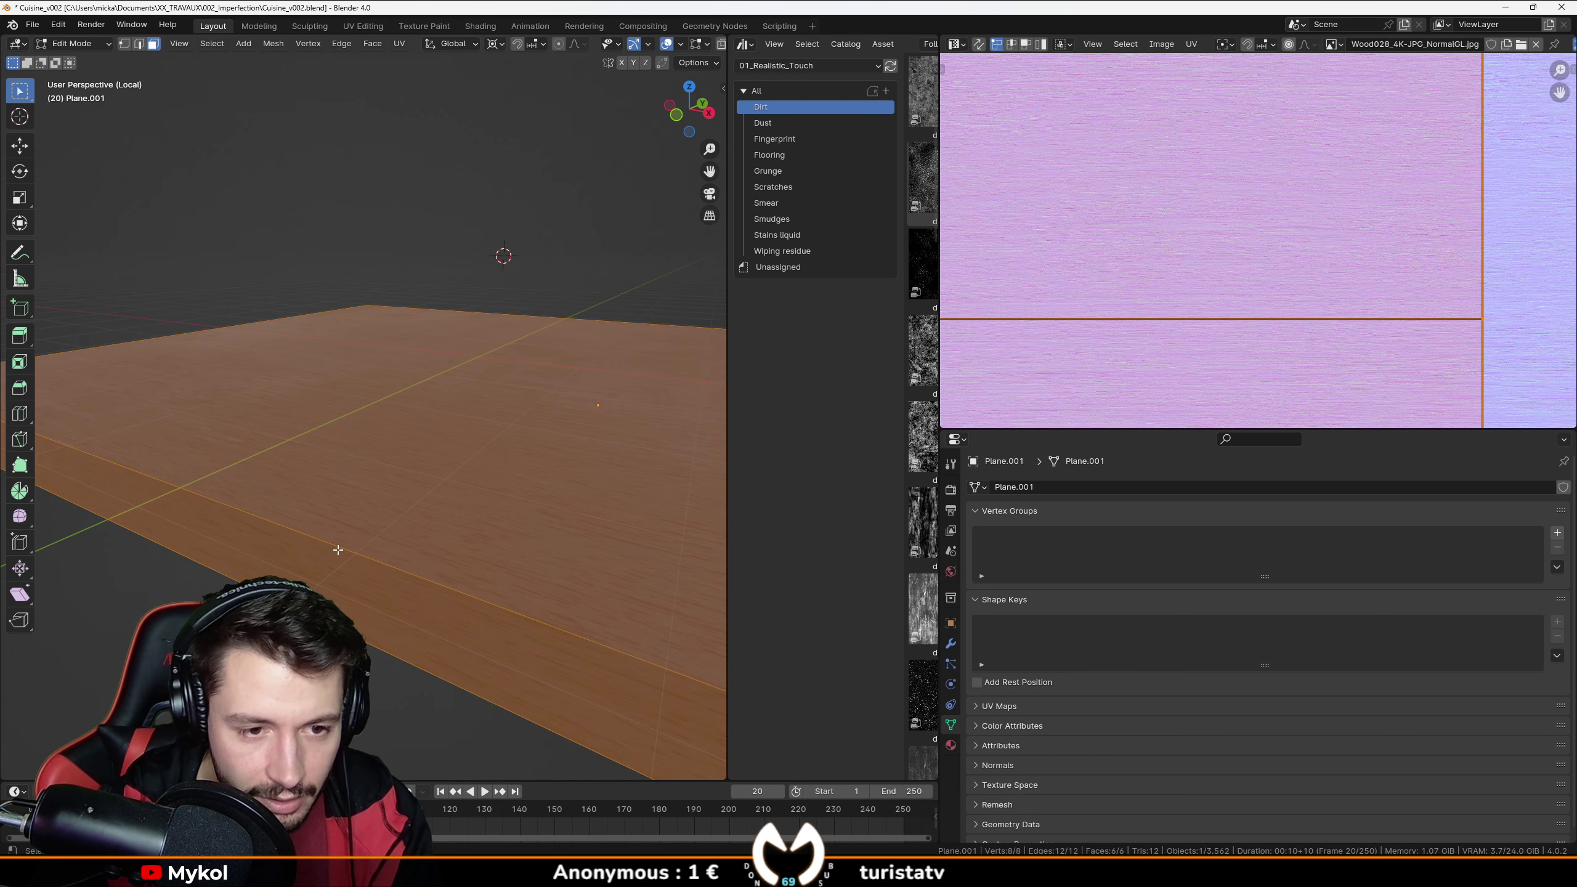
{"action": "left_click", "coordinate": [338, 549], "text": "shift"}
{"action": "left_click", "coordinate": [139, 44]}
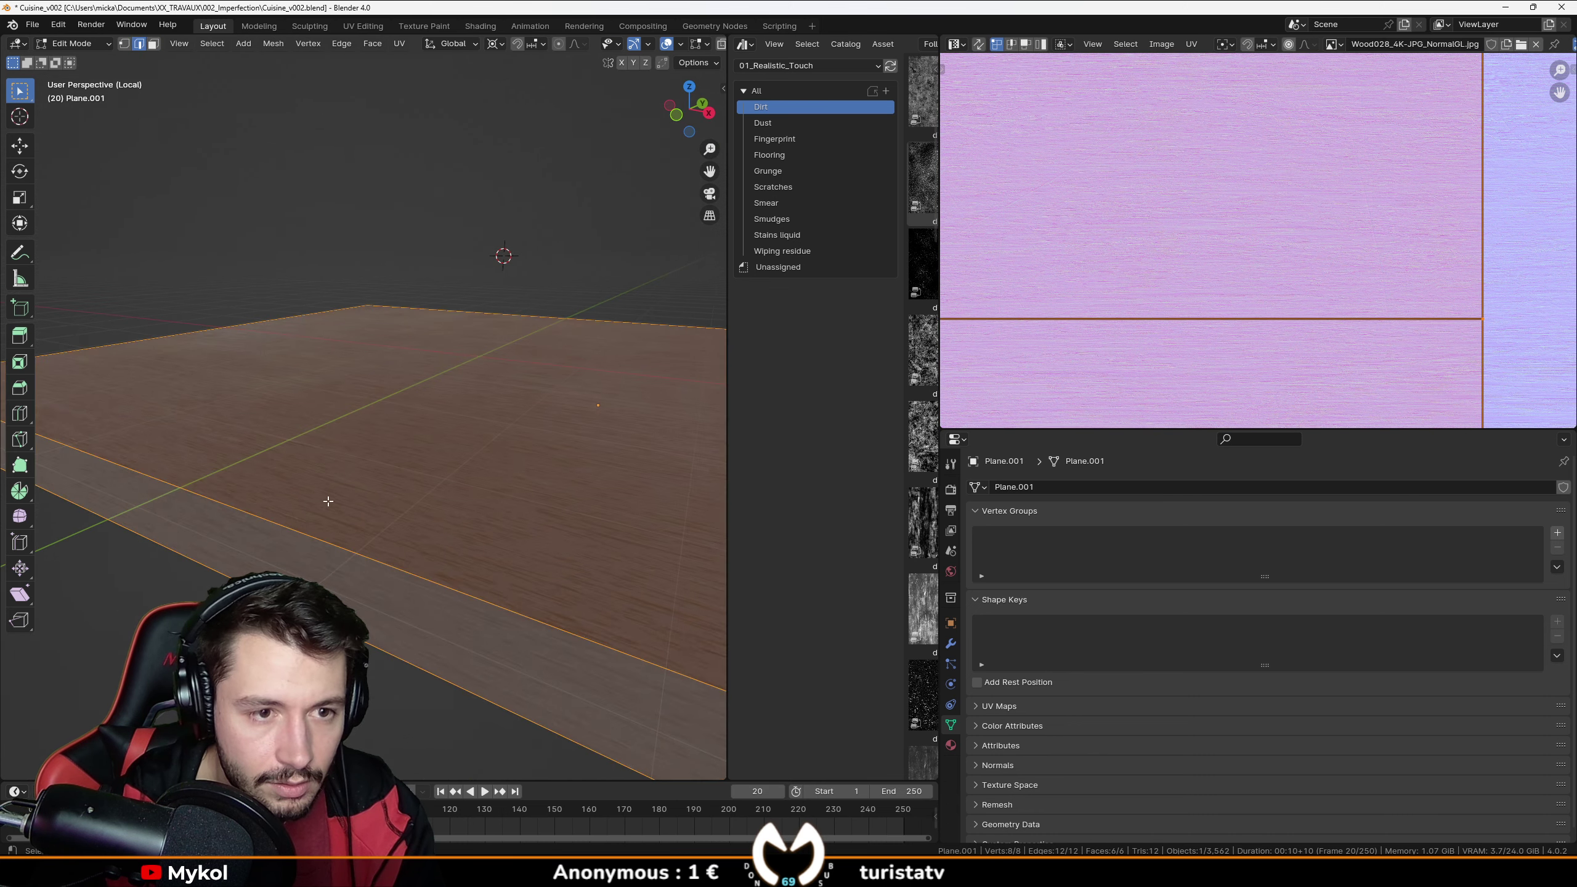
{"action": "left_click", "coordinate": [327, 501], "text": "alt"}
{"action": "key", "text": "ctrl+b"}
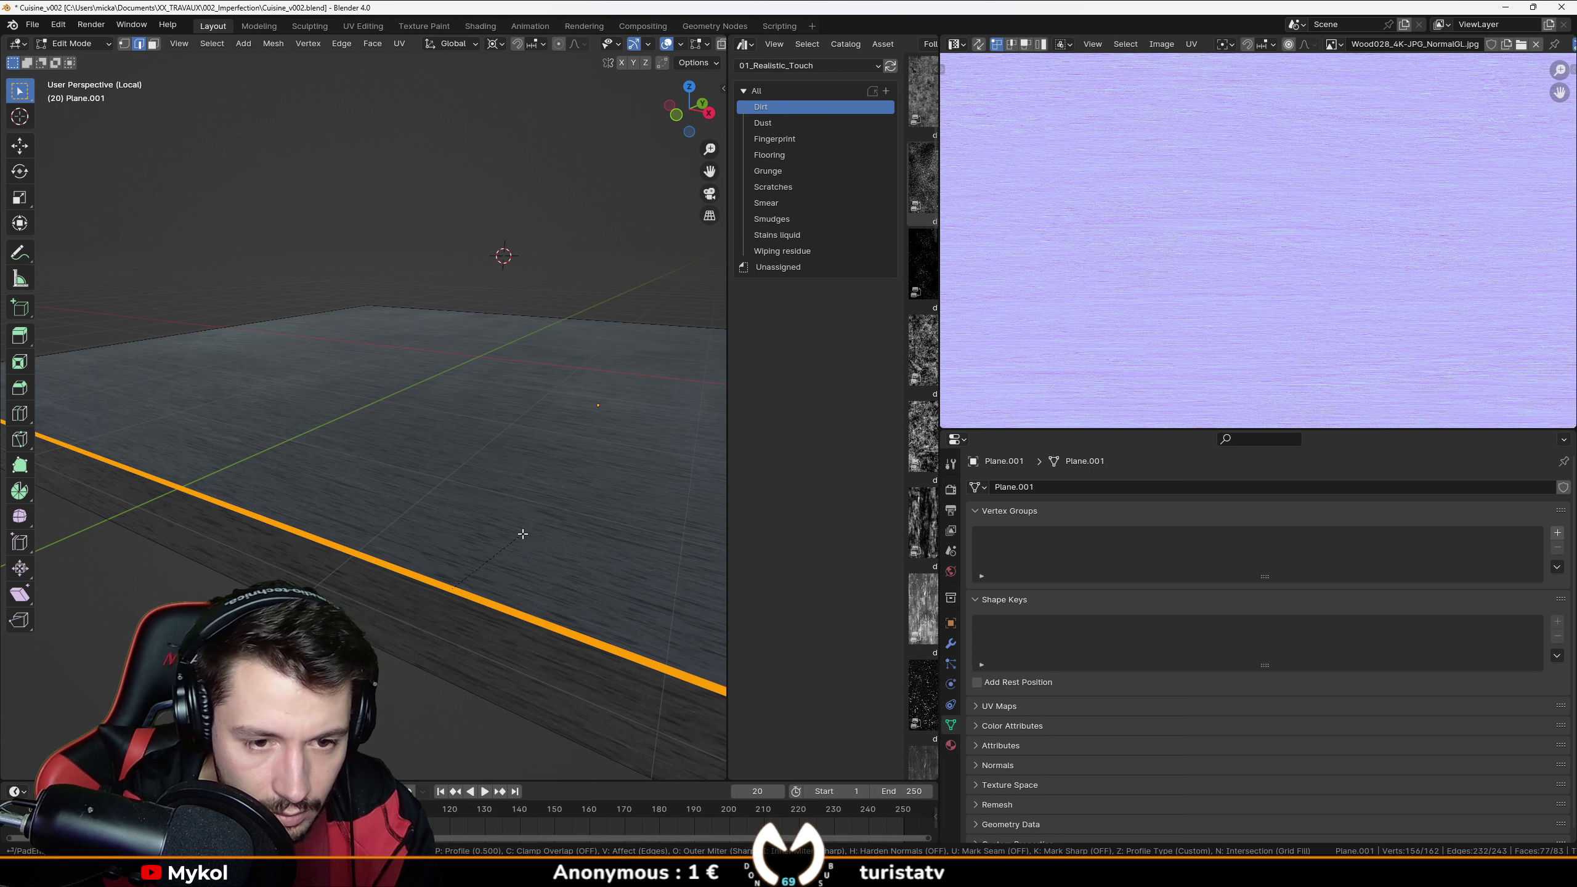
{"action": "left_click", "coordinate": [523, 534]}
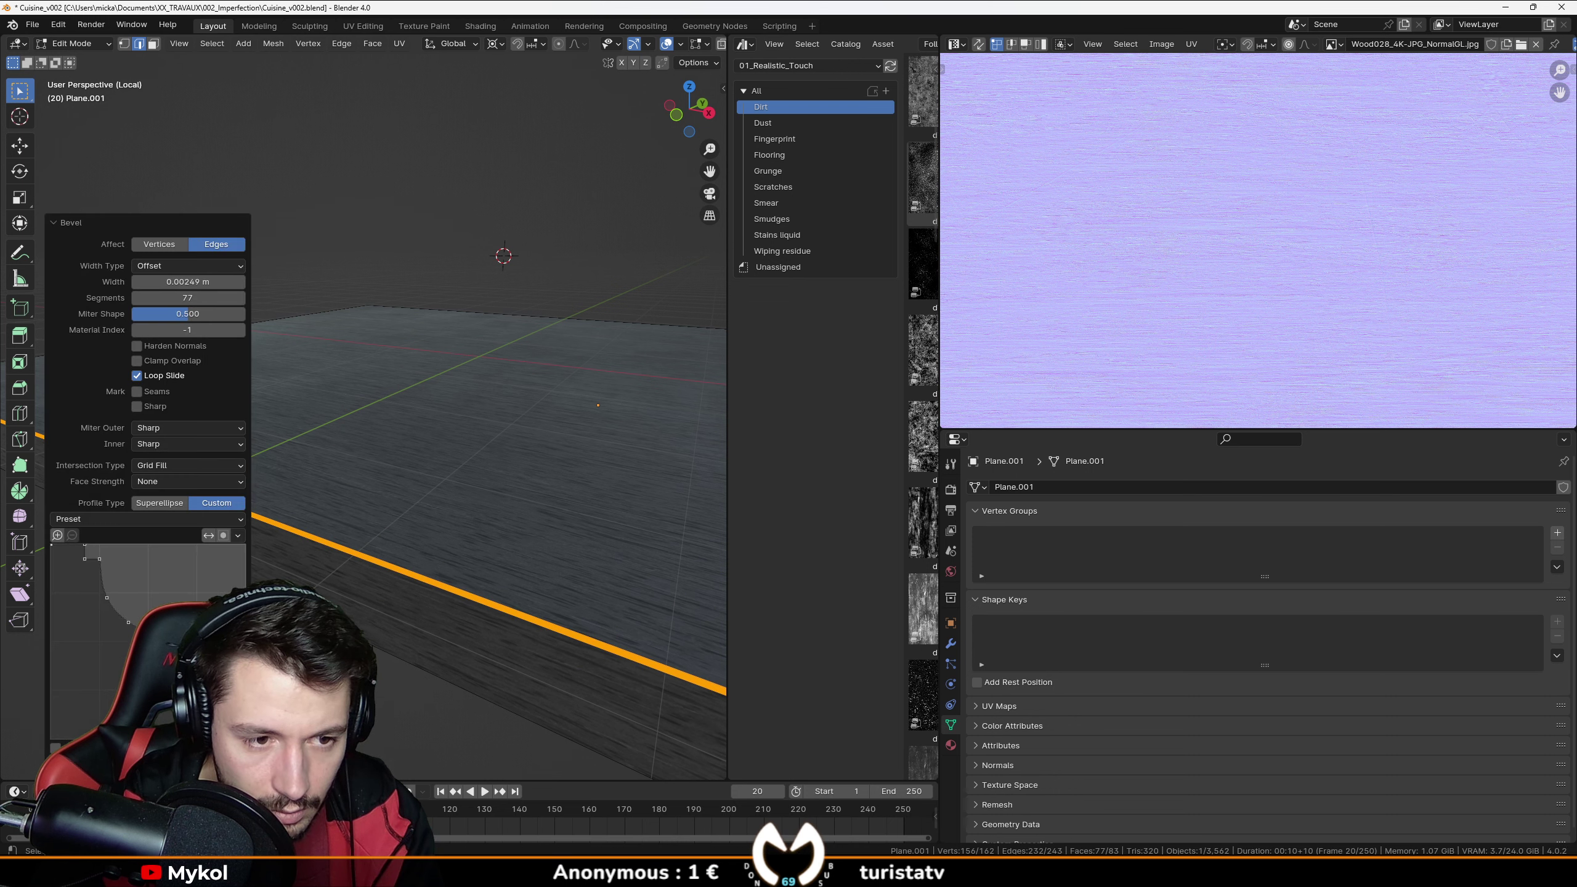
{"action": "left_click", "coordinate": [156, 503]}
{"action": "middle_click_drag", "start_coordinate": [391, 588], "coordinate": [349, 560]}
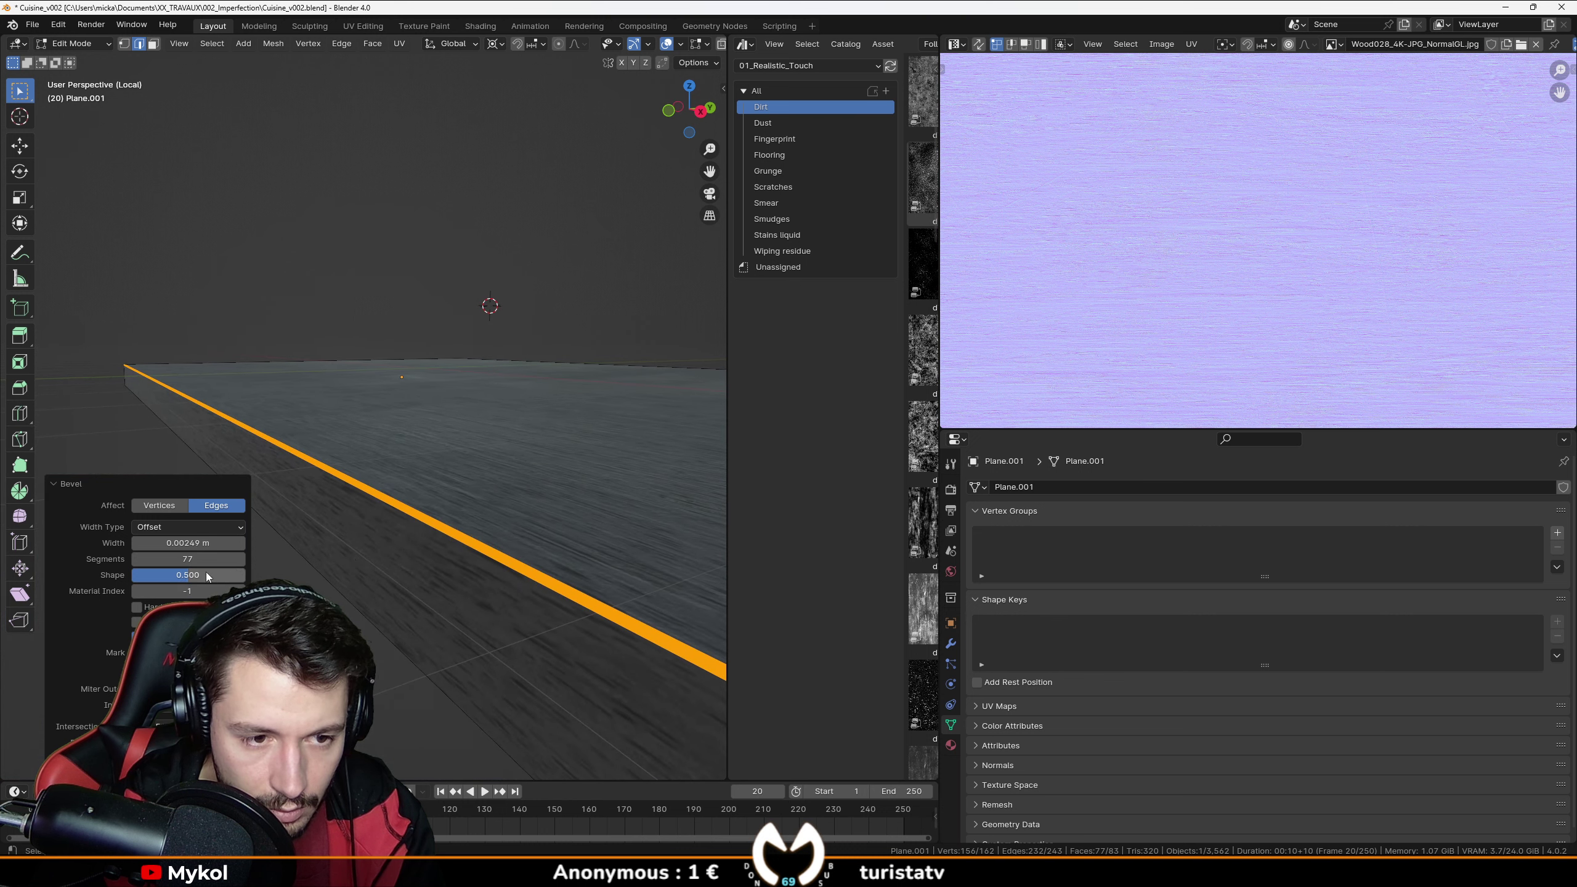
{"action": "left_click_drag", "start_coordinate": [187, 559], "coordinate": [94, 560]}
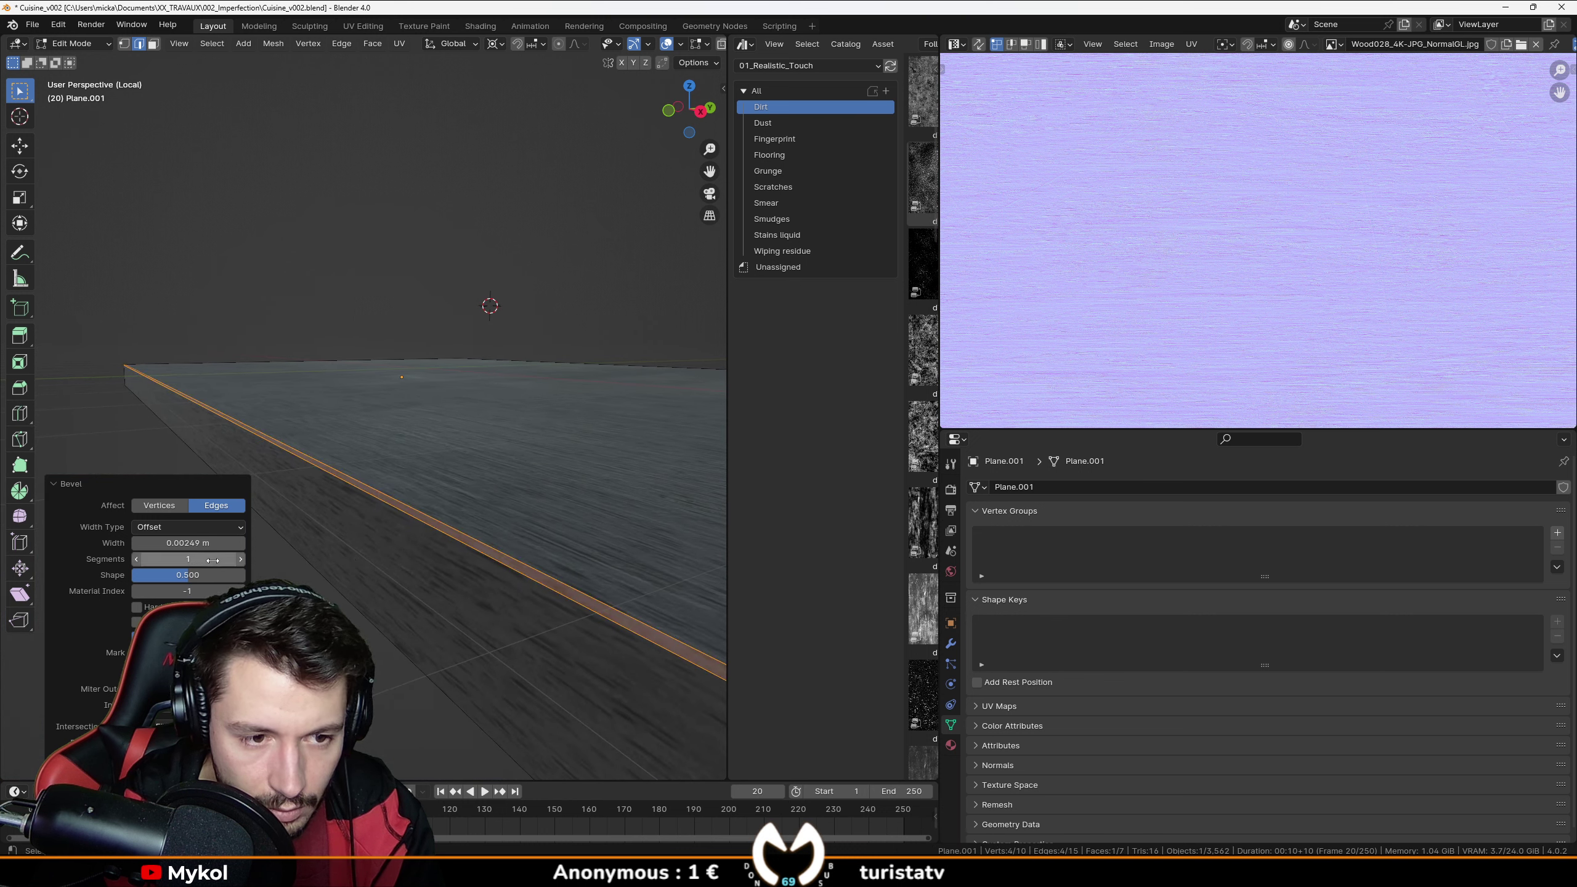
{"action": "key", "text": "Tab"}
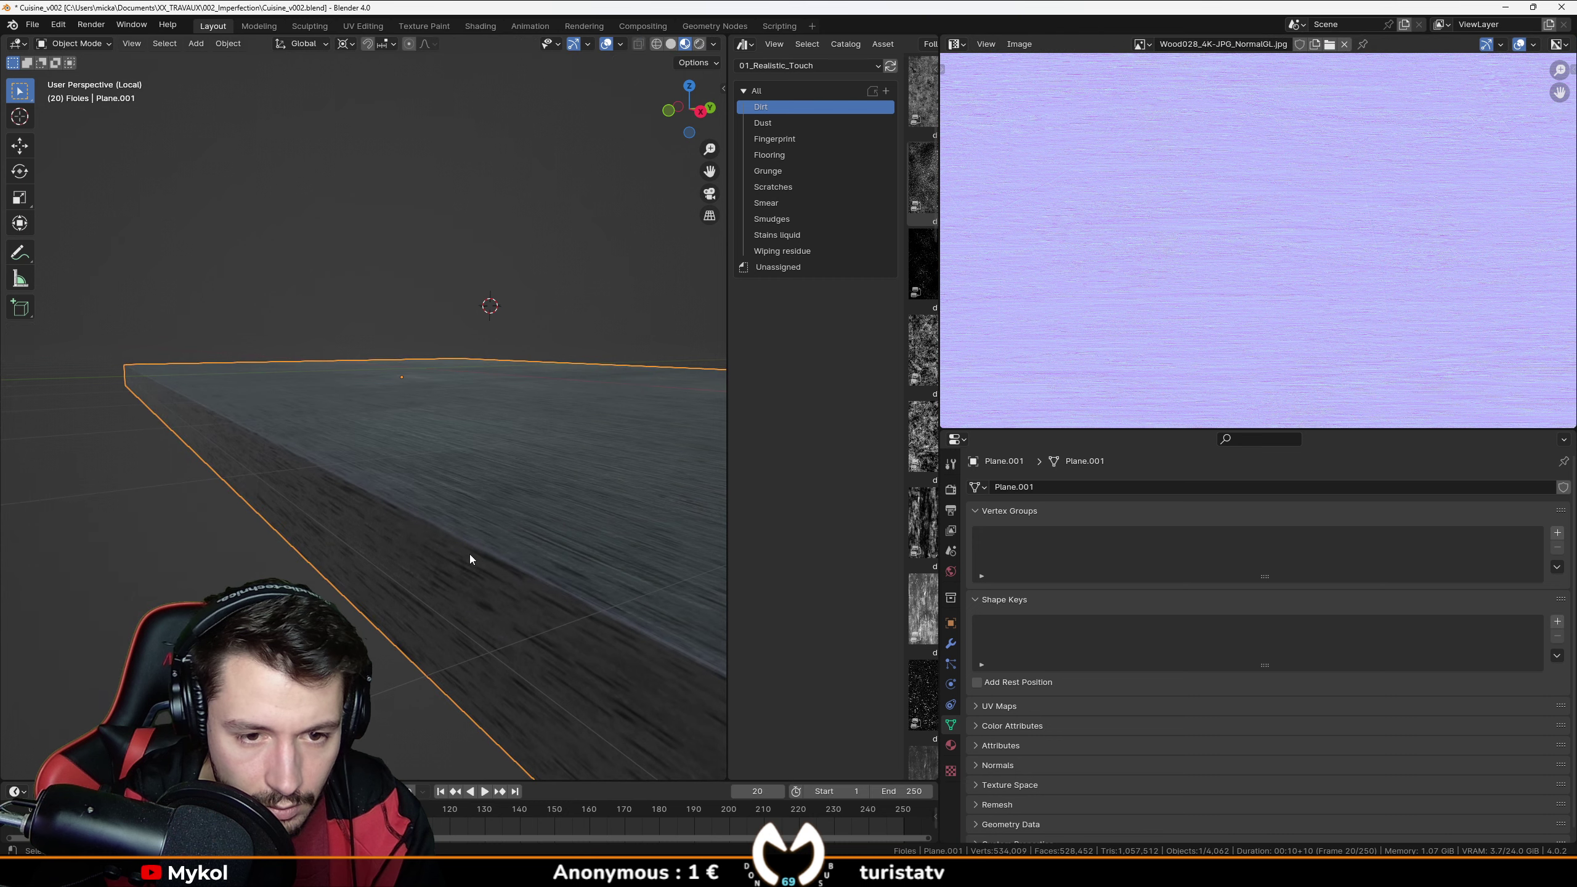
Apply Shade Auto Smooth to the countertop slab.
{"action": "right_click", "coordinate": [448, 551]}
{"action": "left_click", "coordinate": [440, 560]}
{"action": "scroll", "coordinate": [436, 555], "scroll_direction": "down", "scroll_amount": 5}
{"action": "middle_click_drag", "start_coordinate": [436, 555], "coordinate": [483, 513]}
{"action": "scroll", "coordinate": [464, 563], "scroll_direction": "up", "scroll_amount": 5}
Leave isolation, return to the camera view in Solid shading, and render with F12.
{"action": "key", "text": "KP_0"}
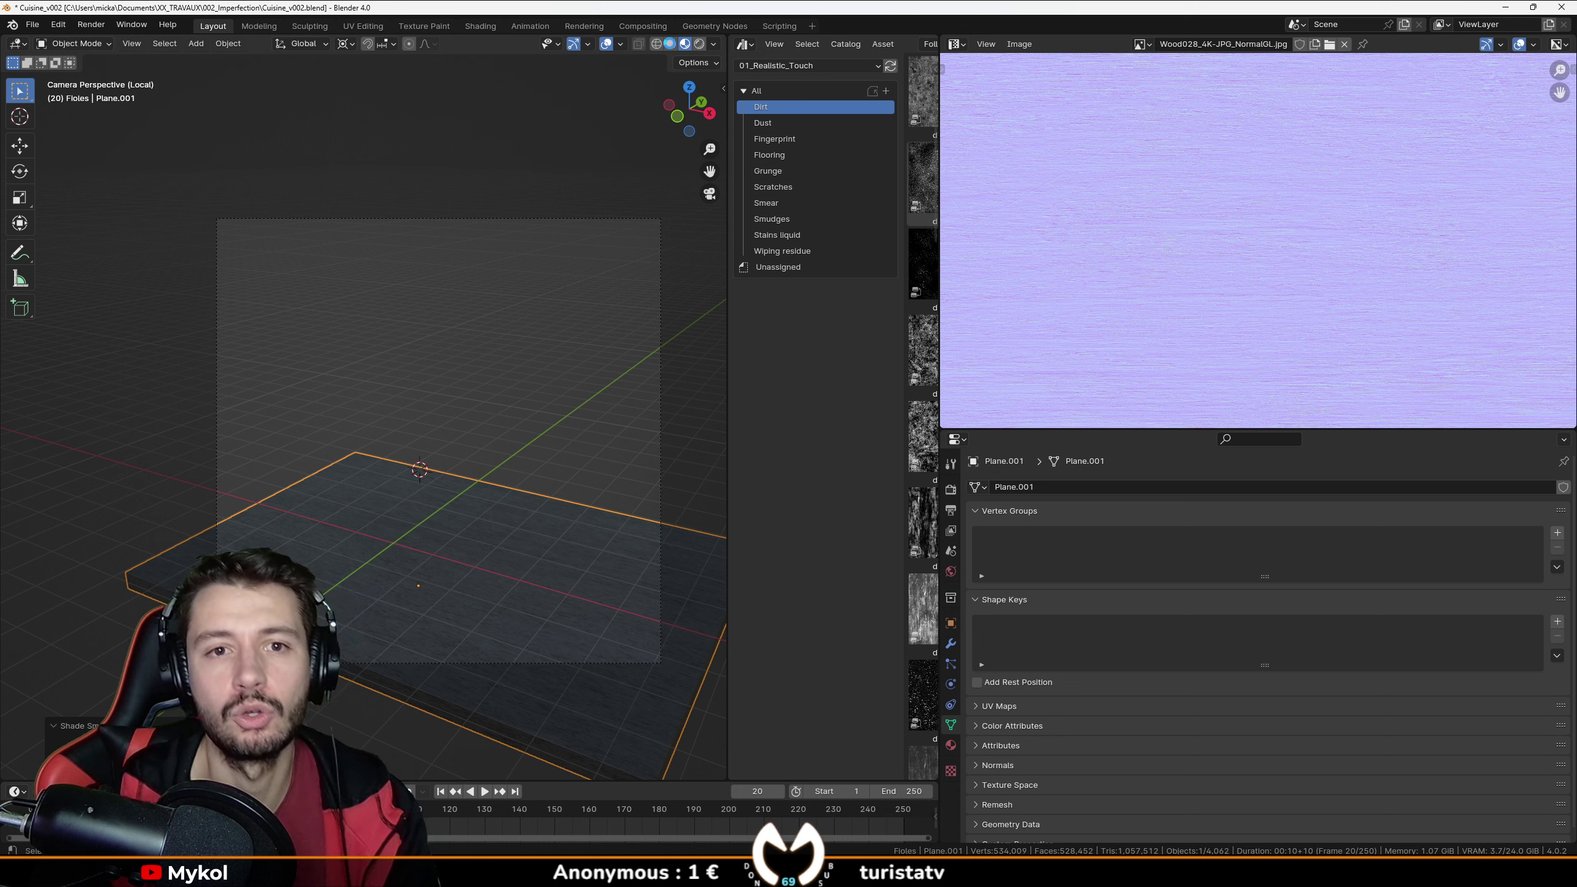
{"action": "left_click", "coordinate": [672, 45]}
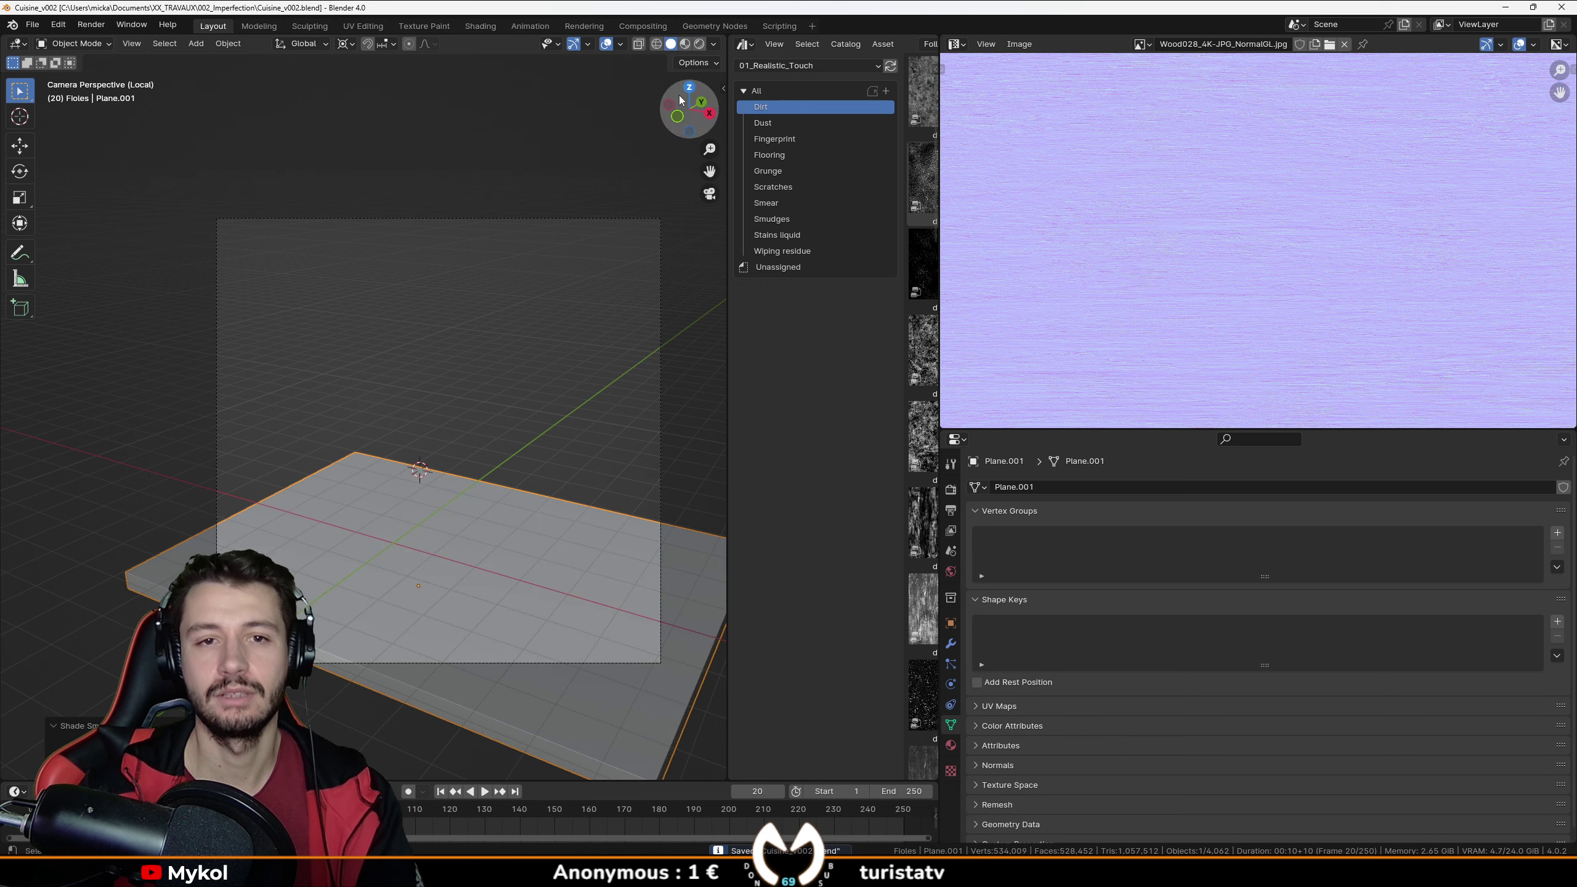
{"action": "key", "text": "KP_Divide"}
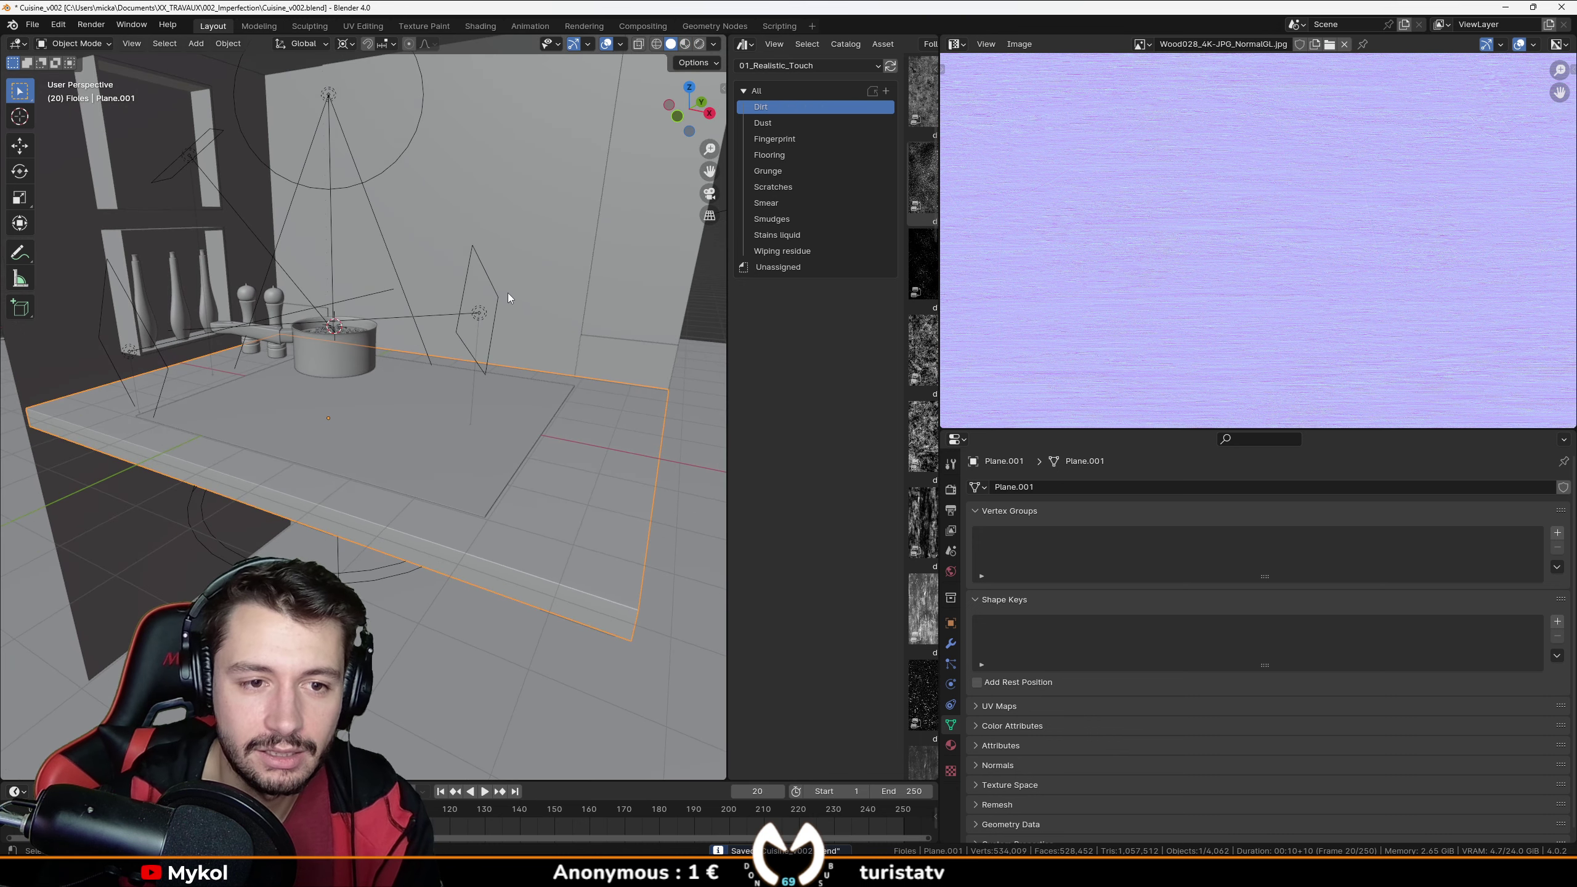
{"action": "key", "text": "KP_0"}
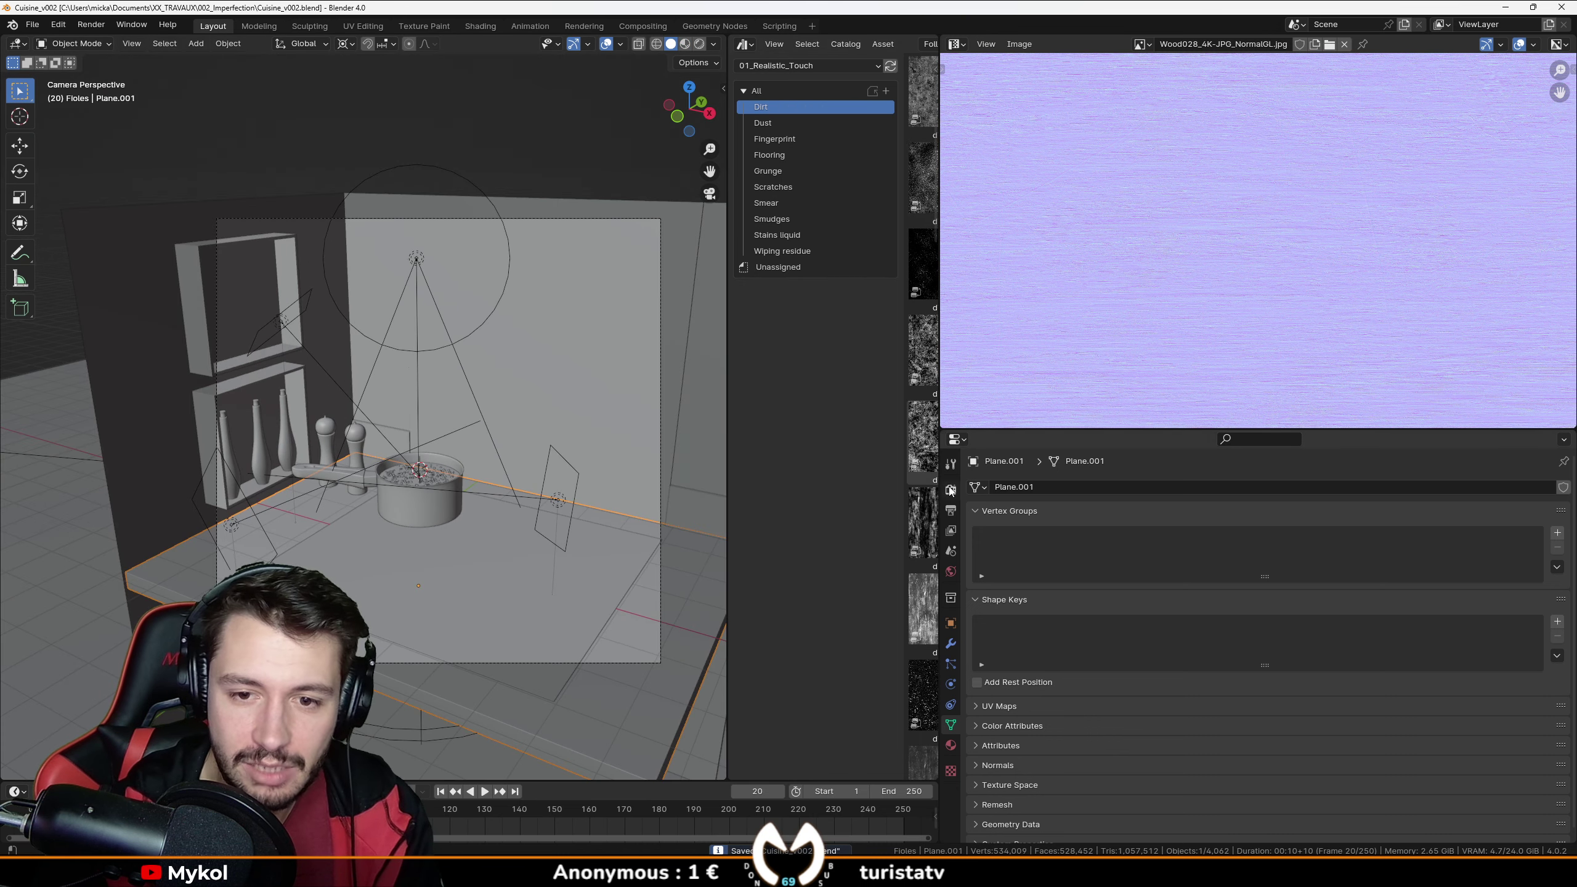
{"action": "key", "text": "F12"}
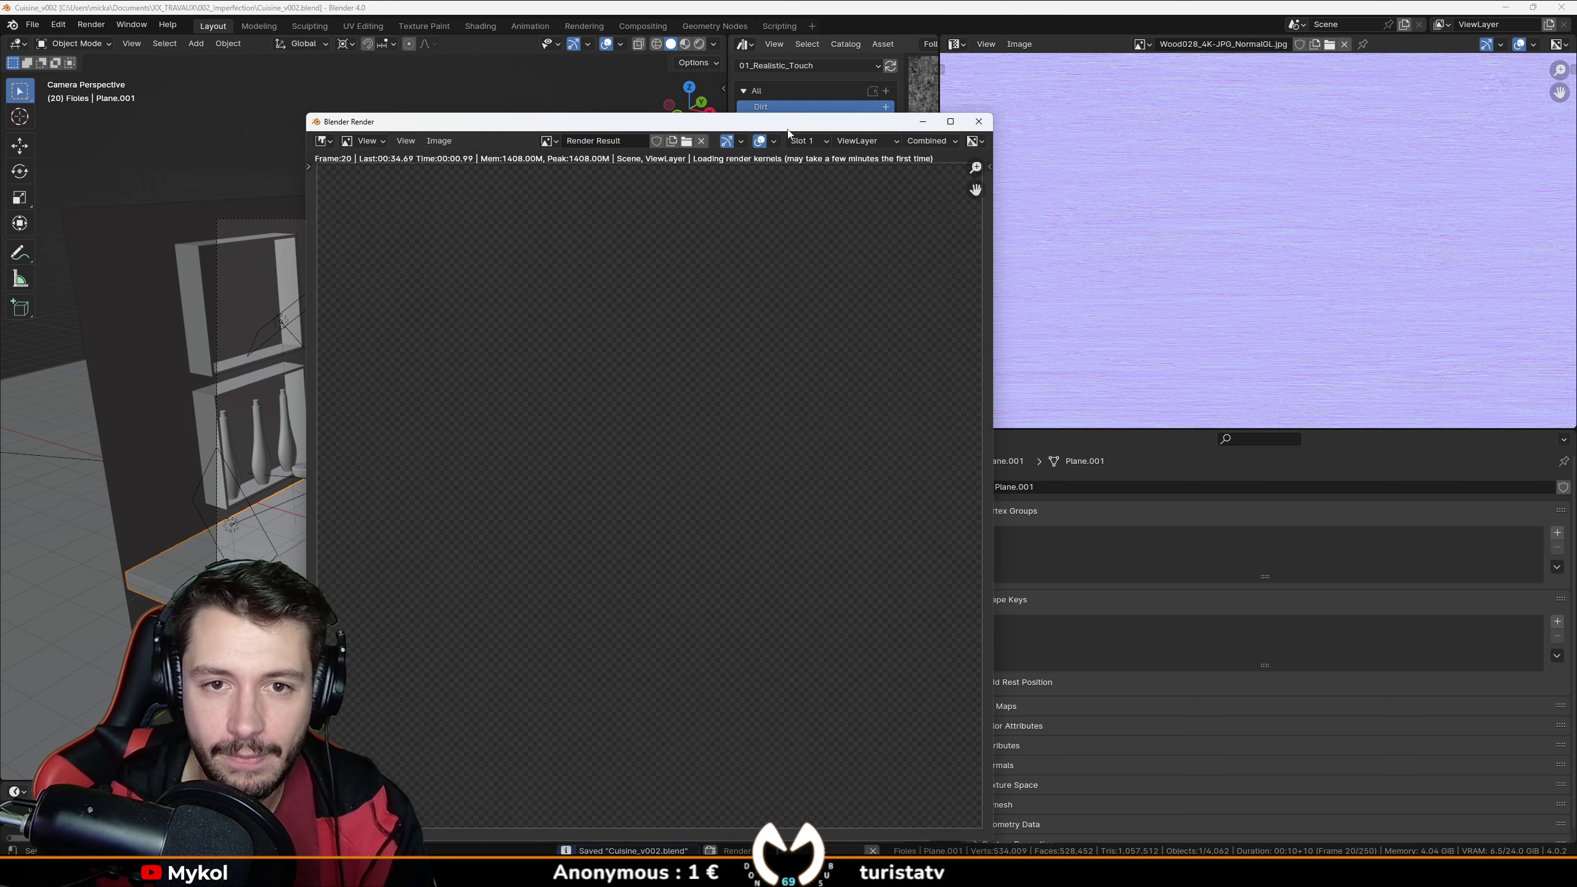
Zoom and pan around the frame 20 render to inspect the tiles, pot and cooktop.
{"action": "left_click_drag", "start_coordinate": [781, 121], "coordinate": [820, 85]}
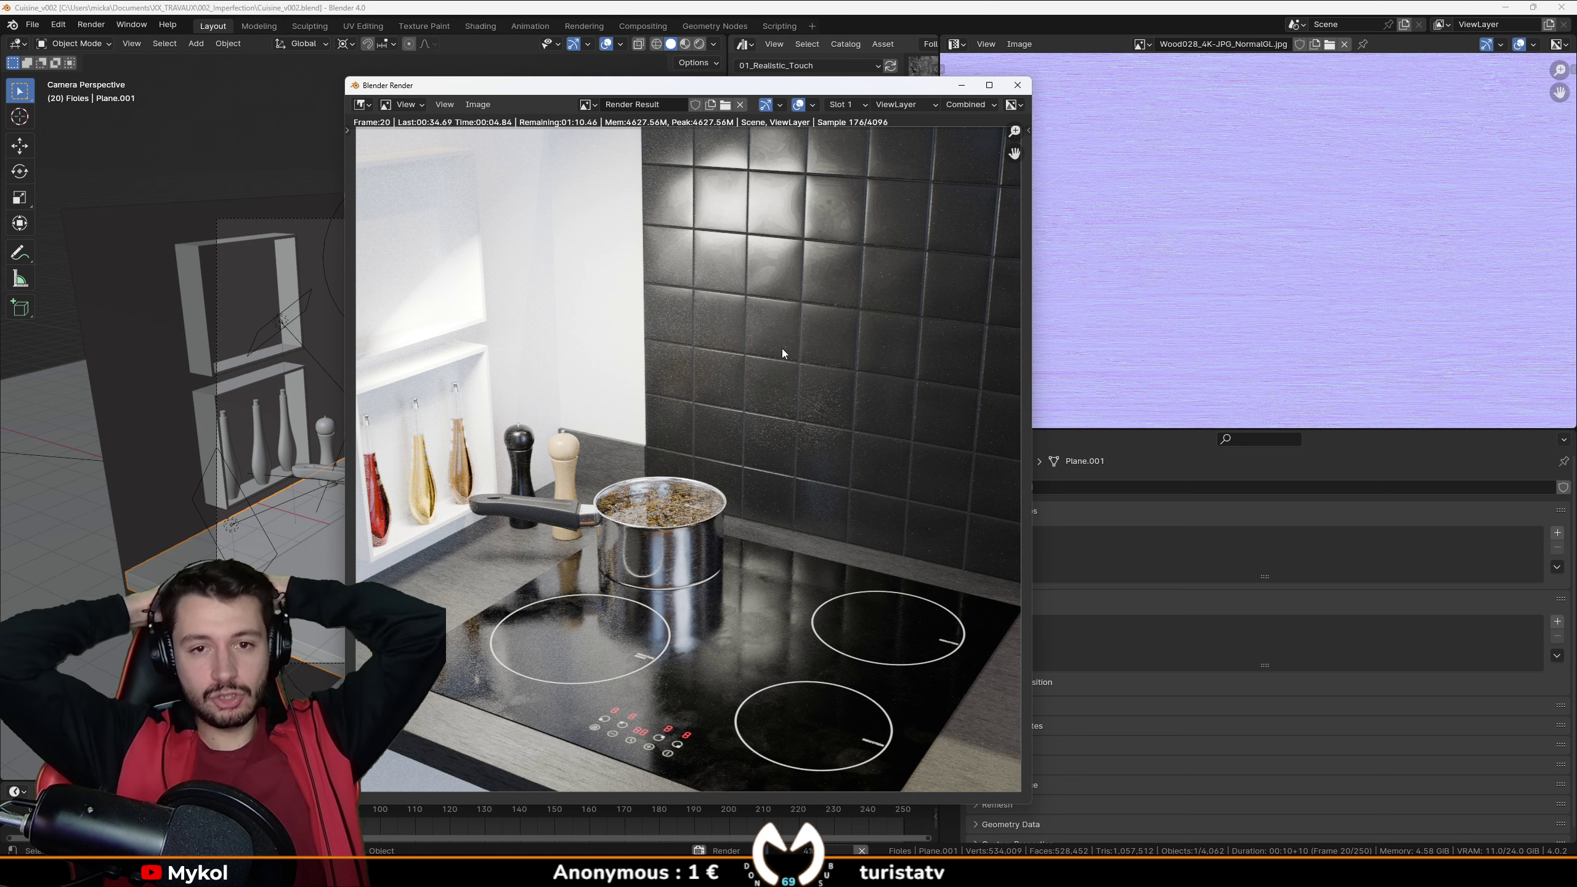
{"action": "middle_click_drag", "start_coordinate": [823, 180], "coordinate": [703, 471]}
{"action": "scroll", "coordinate": [703, 471], "scroll_direction": "up", "scroll_amount": 1}
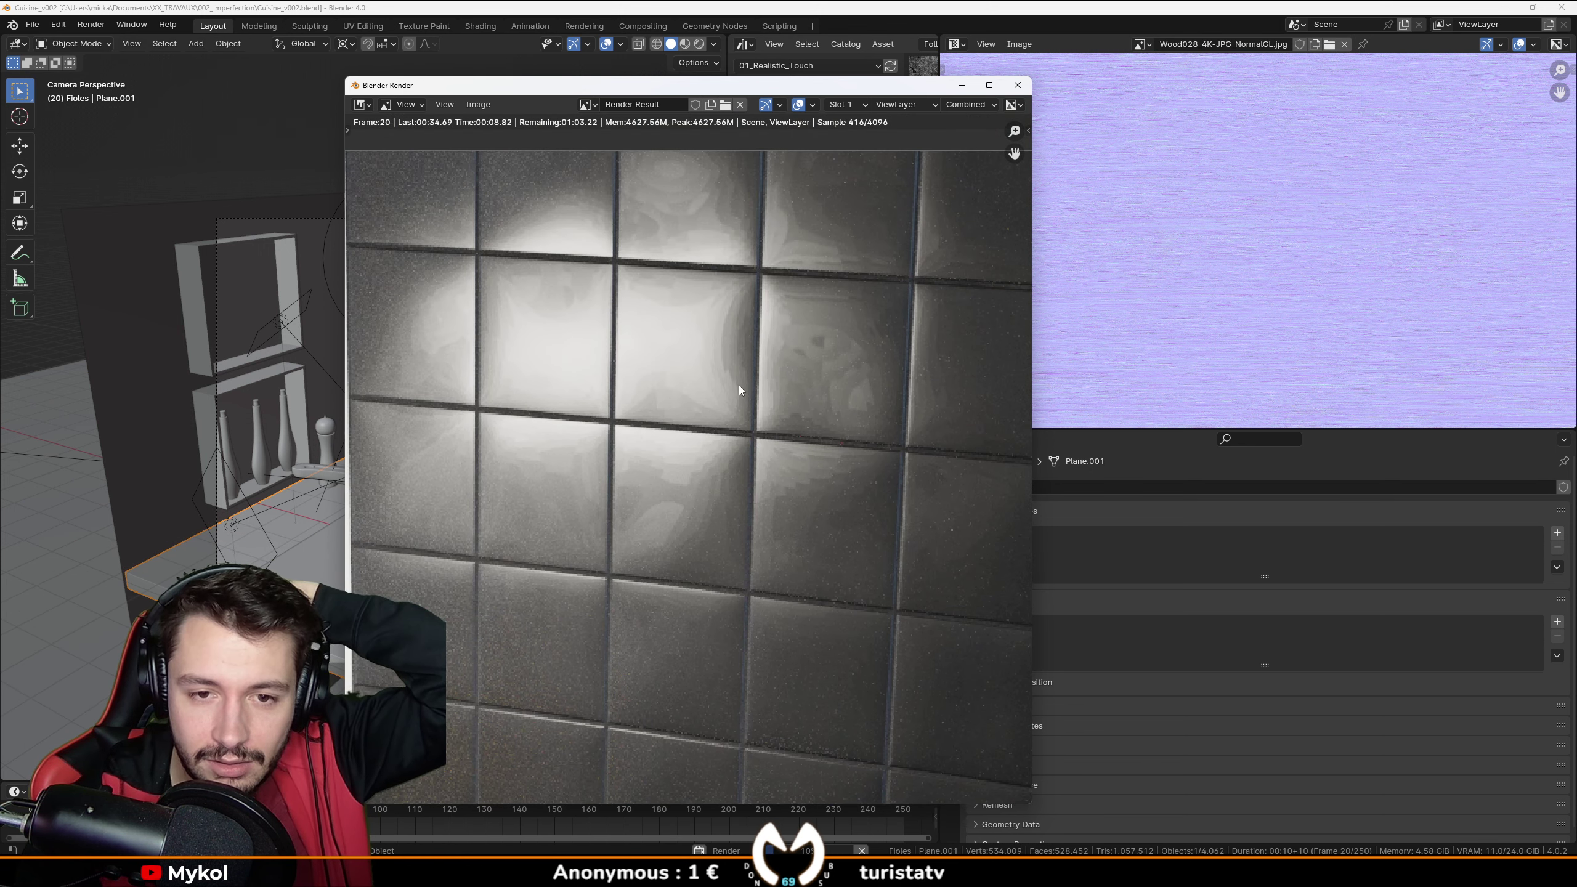
{"action": "scroll", "coordinate": [729, 320], "scroll_direction": "down", "scroll_amount": 3}
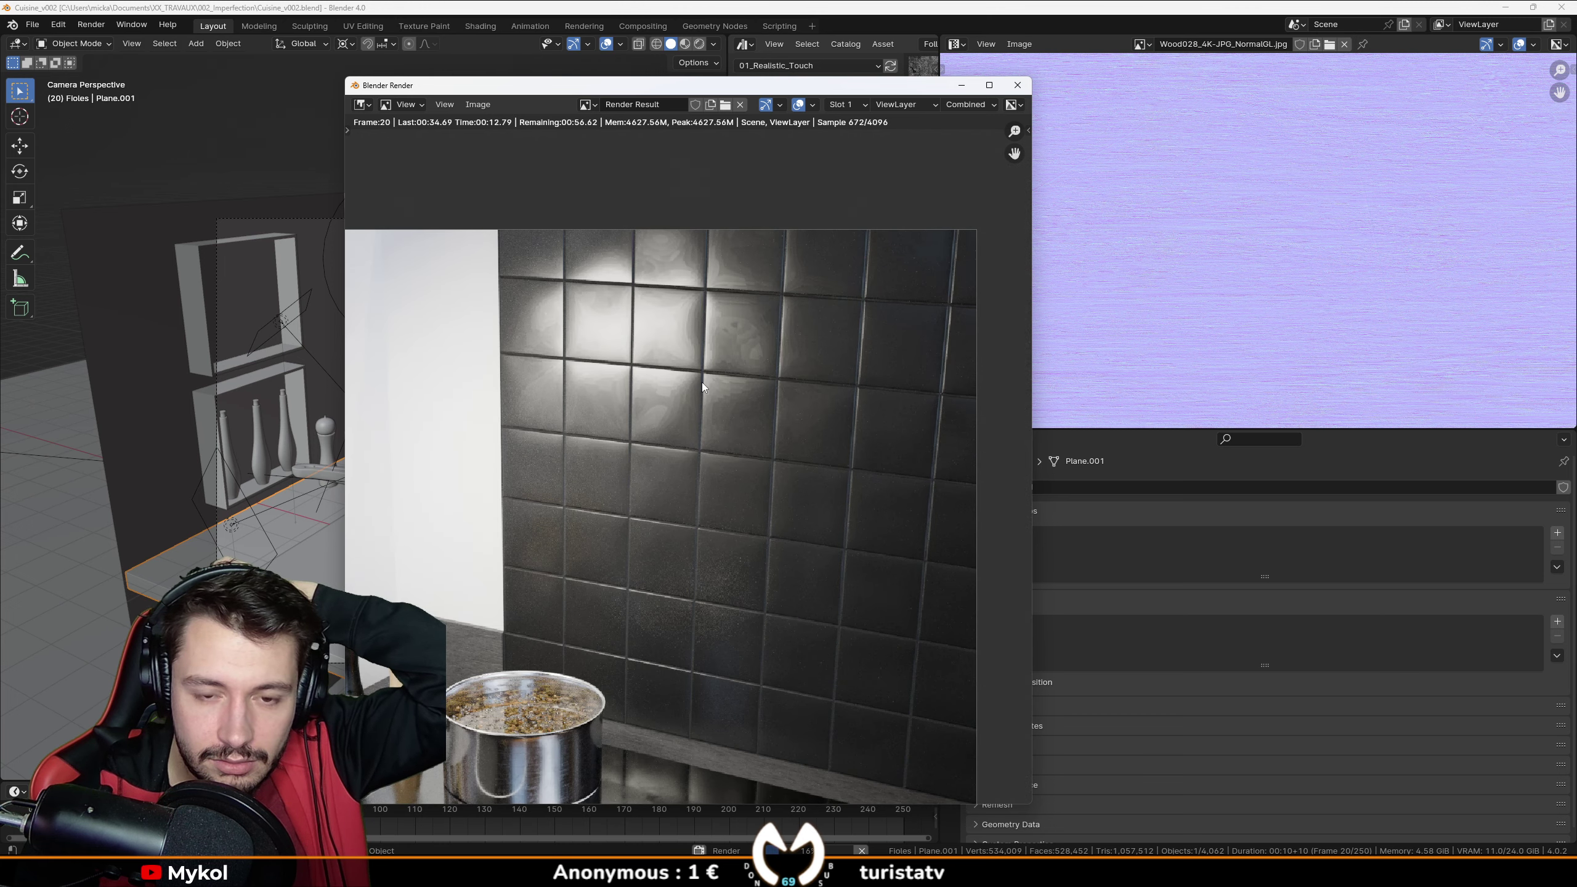
{"action": "scroll", "coordinate": [770, 408], "scroll_direction": "down", "scroll_amount": 3}
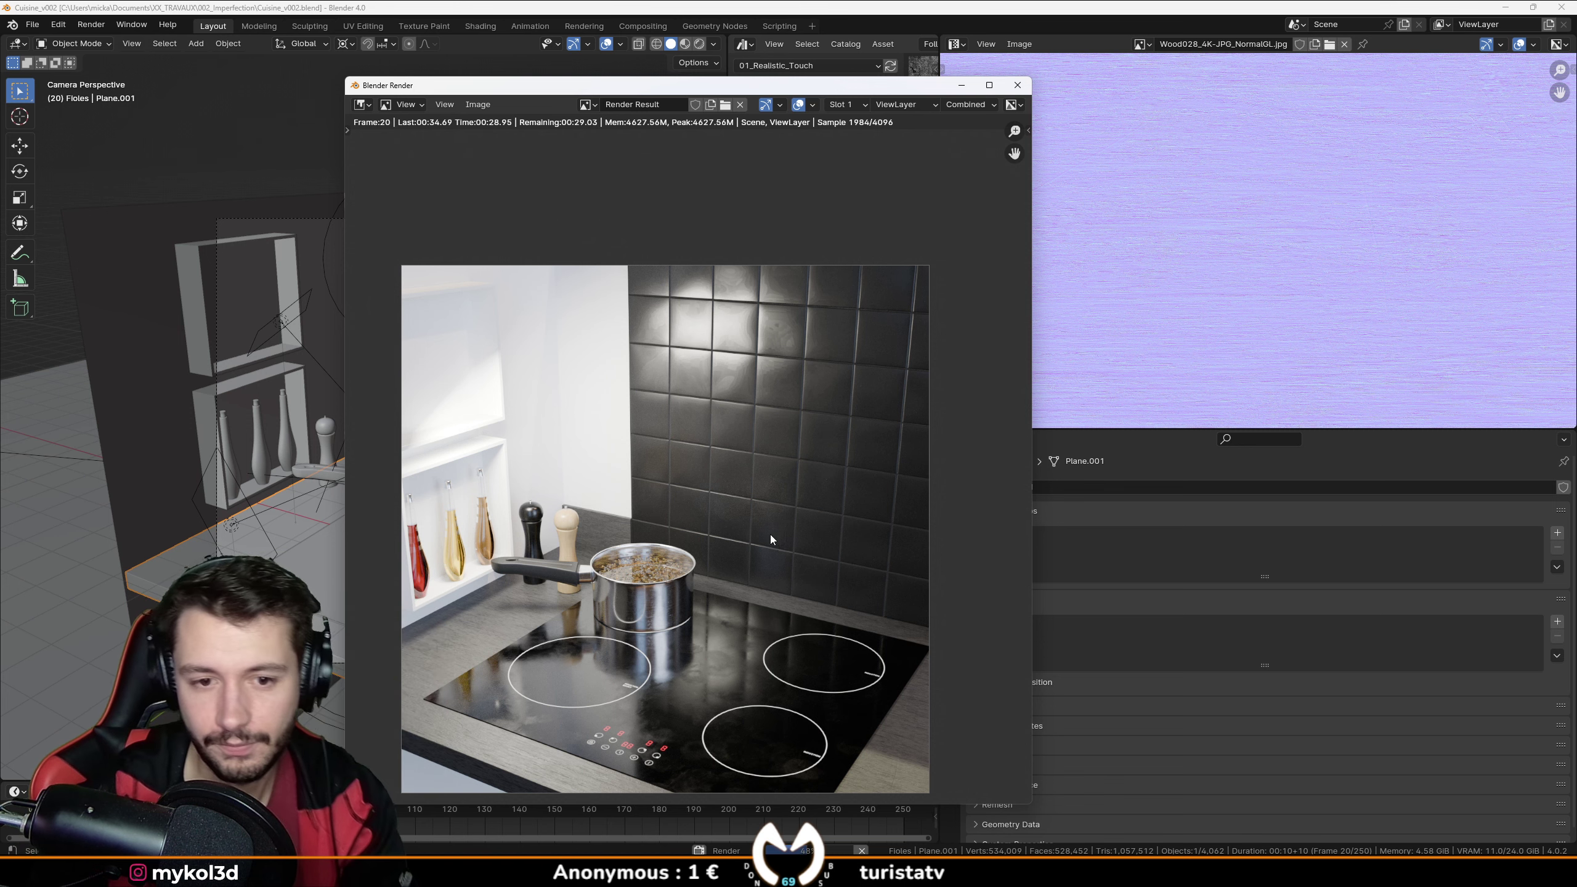
{"action": "scroll", "coordinate": [742, 417], "scroll_direction": "up", "scroll_amount": 3}
{"action": "scroll", "coordinate": [678, 321], "scroll_direction": "down", "scroll_amount": 1}
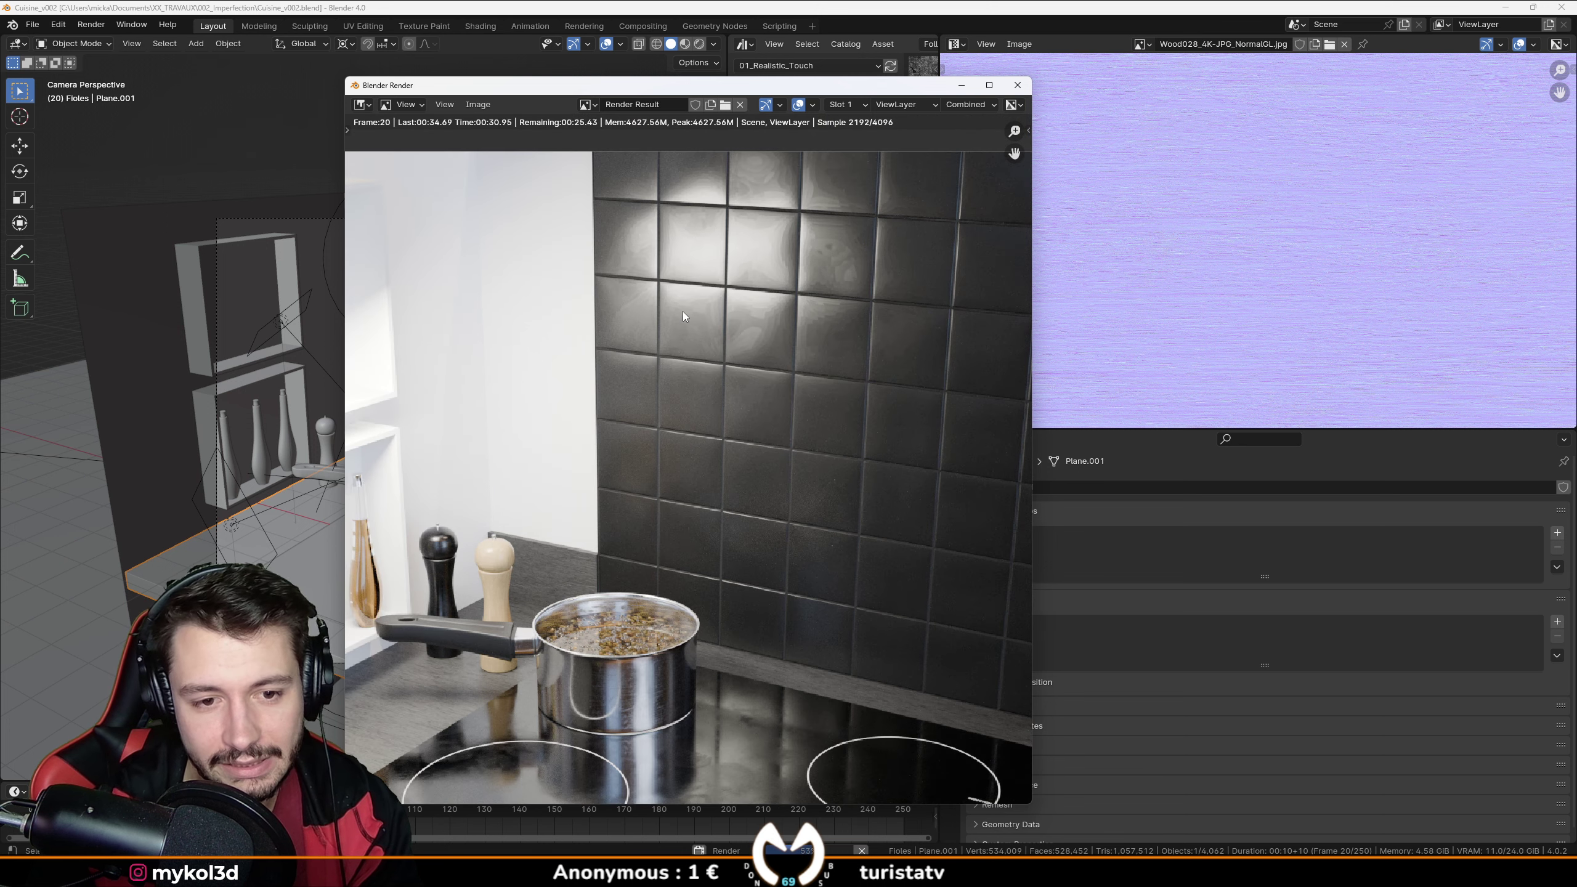
{"action": "scroll", "coordinate": [696, 435], "scroll_direction": "down", "scroll_amount": 2}
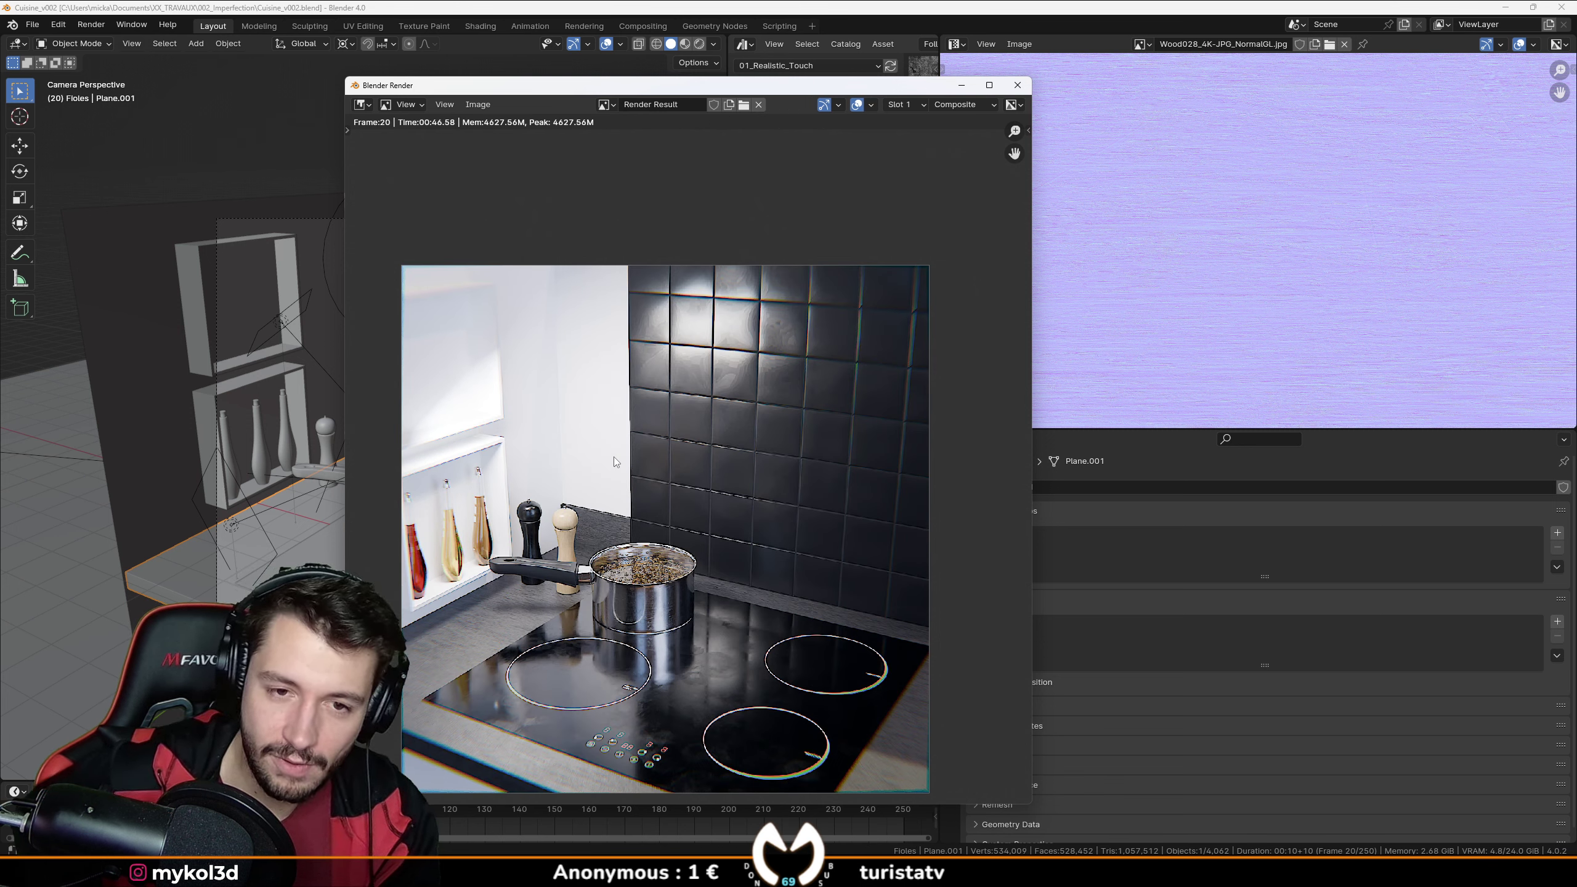
{"action": "scroll", "coordinate": [613, 456], "scroll_direction": "up", "scroll_amount": 1}
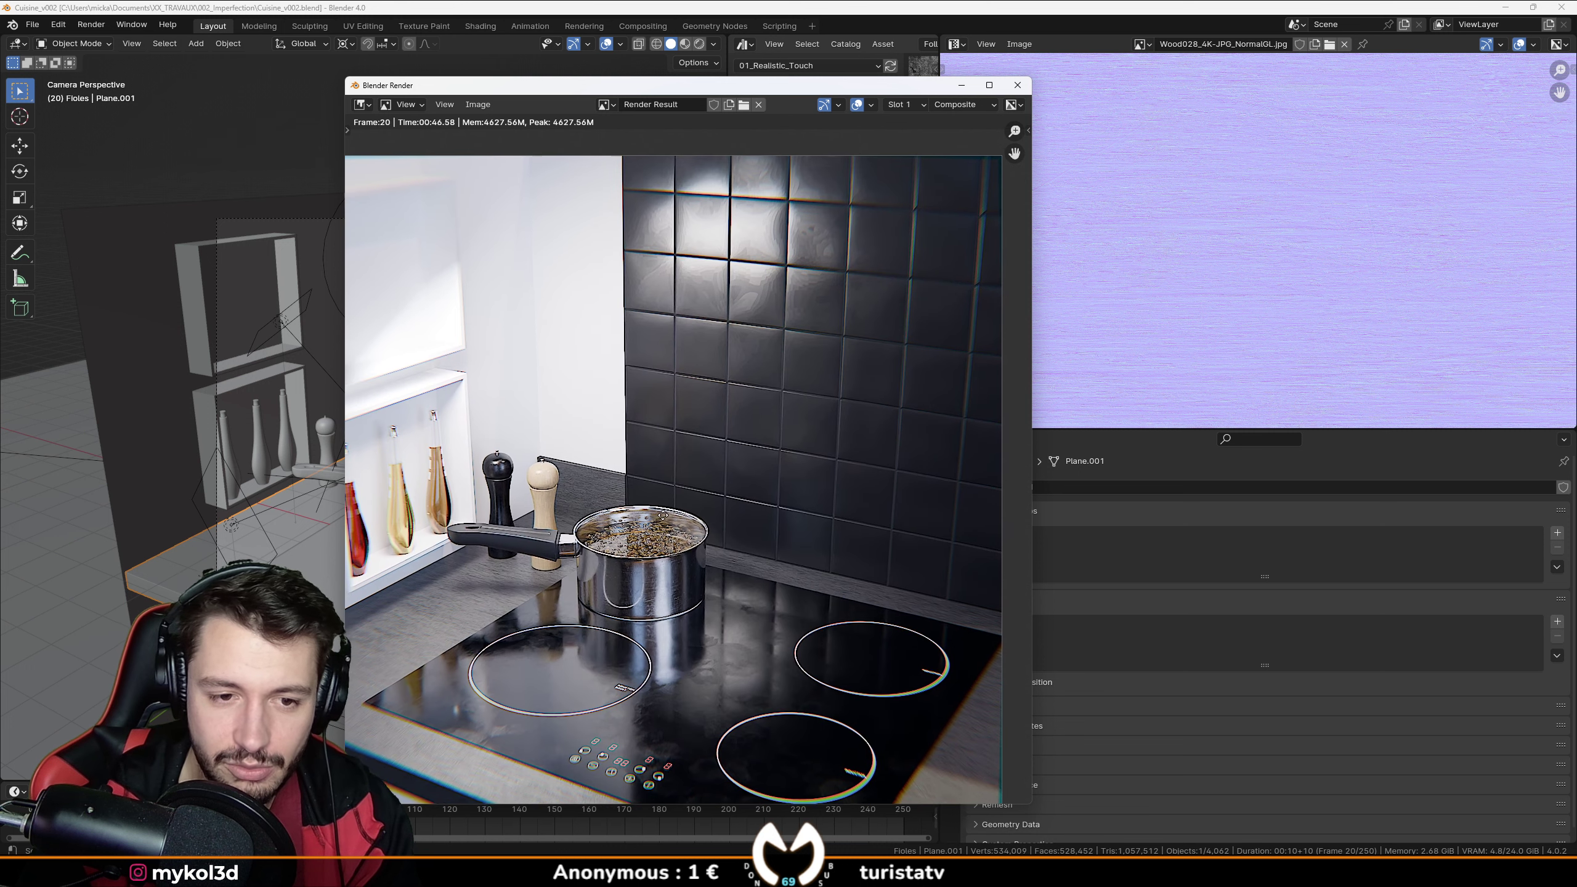
{"action": "scroll", "coordinate": [652, 525], "scroll_direction": "down", "scroll_amount": 1}
{"action": "scroll", "coordinate": [648, 530], "scroll_direction": "up", "scroll_amount": 1}
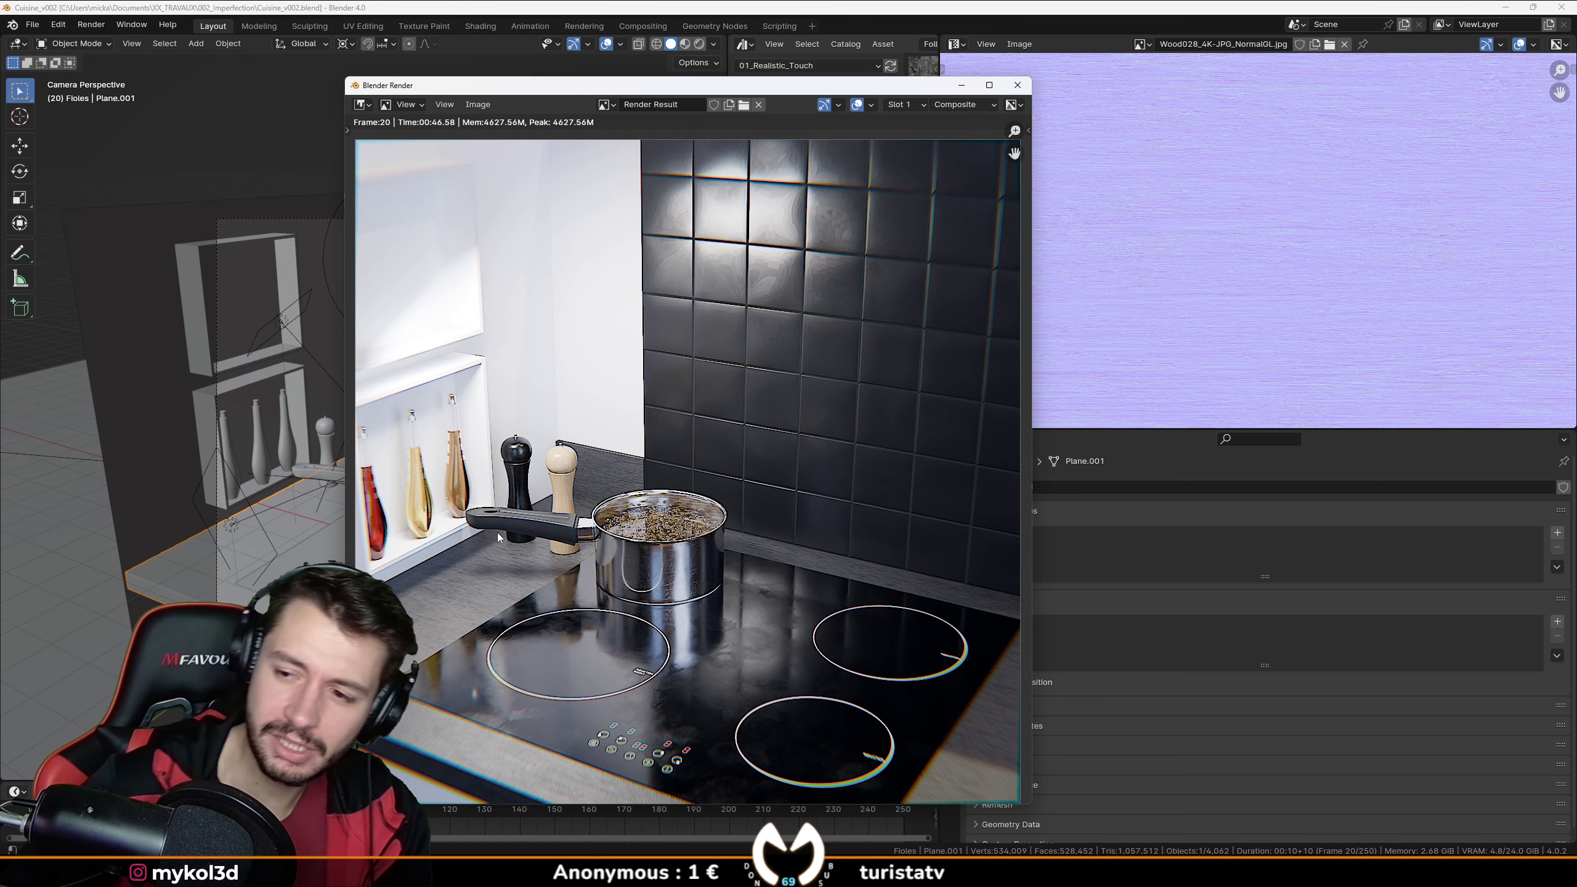
{"action": "scroll", "coordinate": [493, 530], "scroll_direction": "up", "scroll_amount": 1}
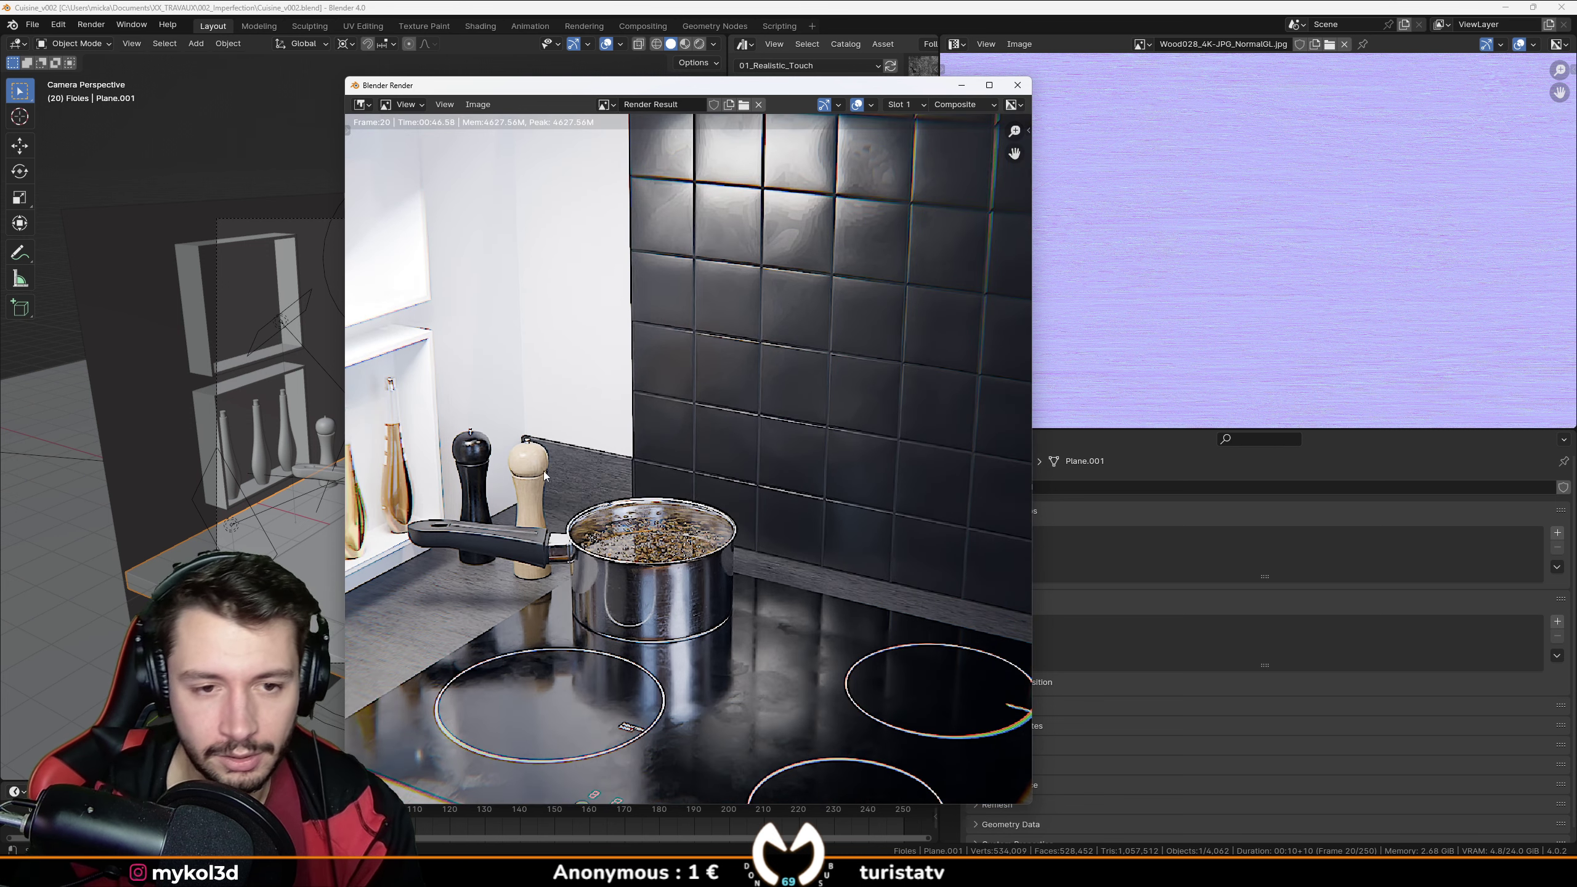
{"action": "scroll", "coordinate": [493, 530], "scroll_direction": "down", "scroll_amount": 1}
{"action": "middle_click_drag", "start_coordinate": [527, 492], "coordinate": [583, 477]}
{"action": "scroll", "coordinate": [720, 572], "scroll_direction": "up", "scroll_amount": 2}
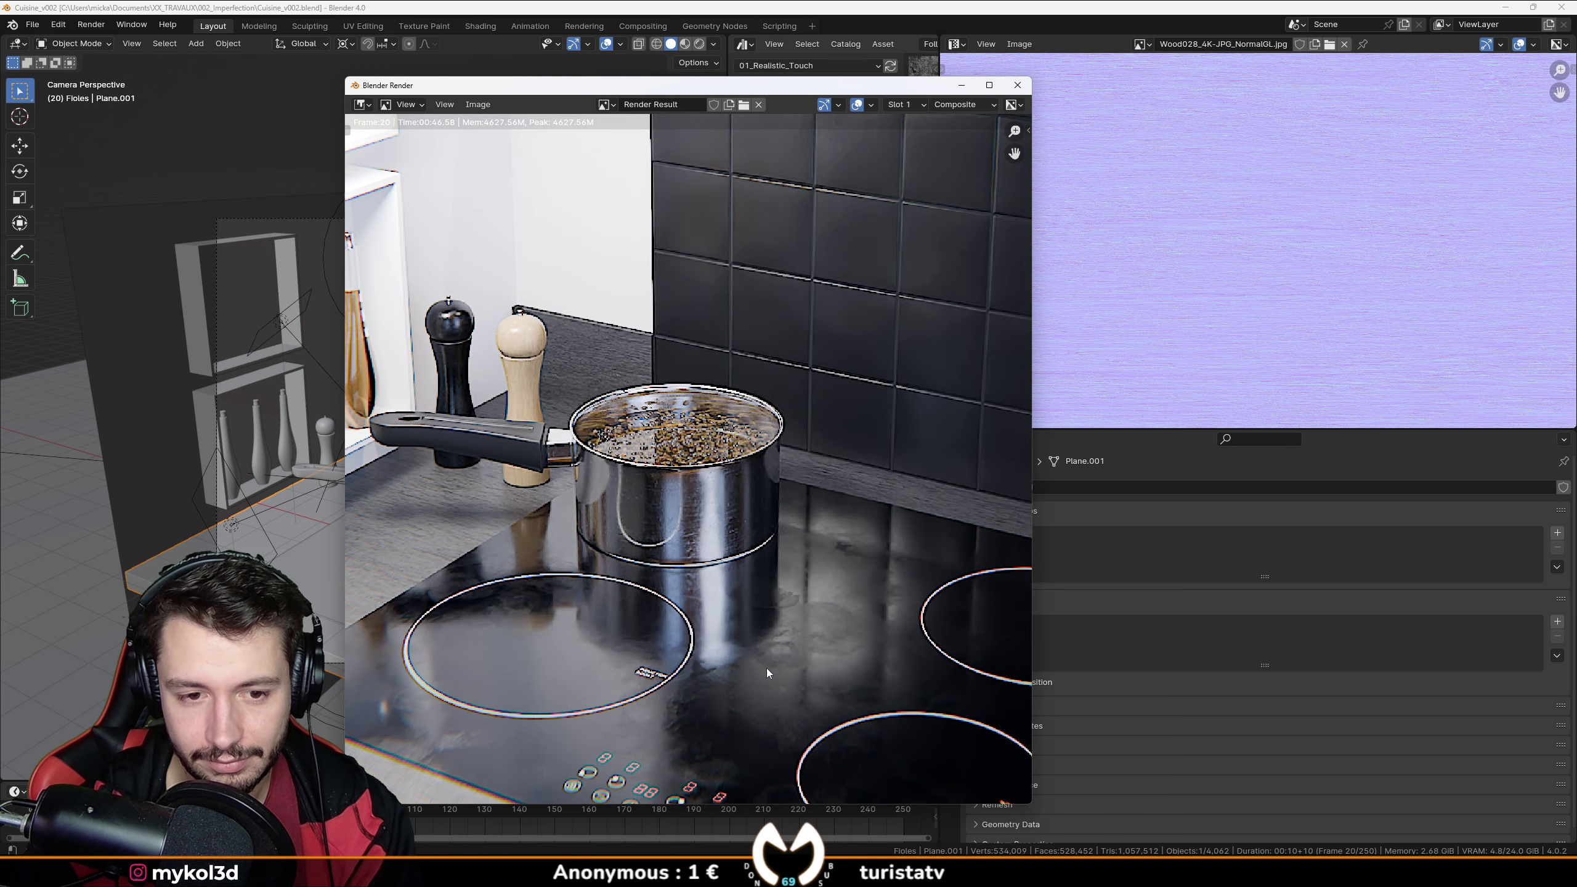
{"action": "scroll", "coordinate": [769, 627], "scroll_direction": "down", "scroll_amount": 2}
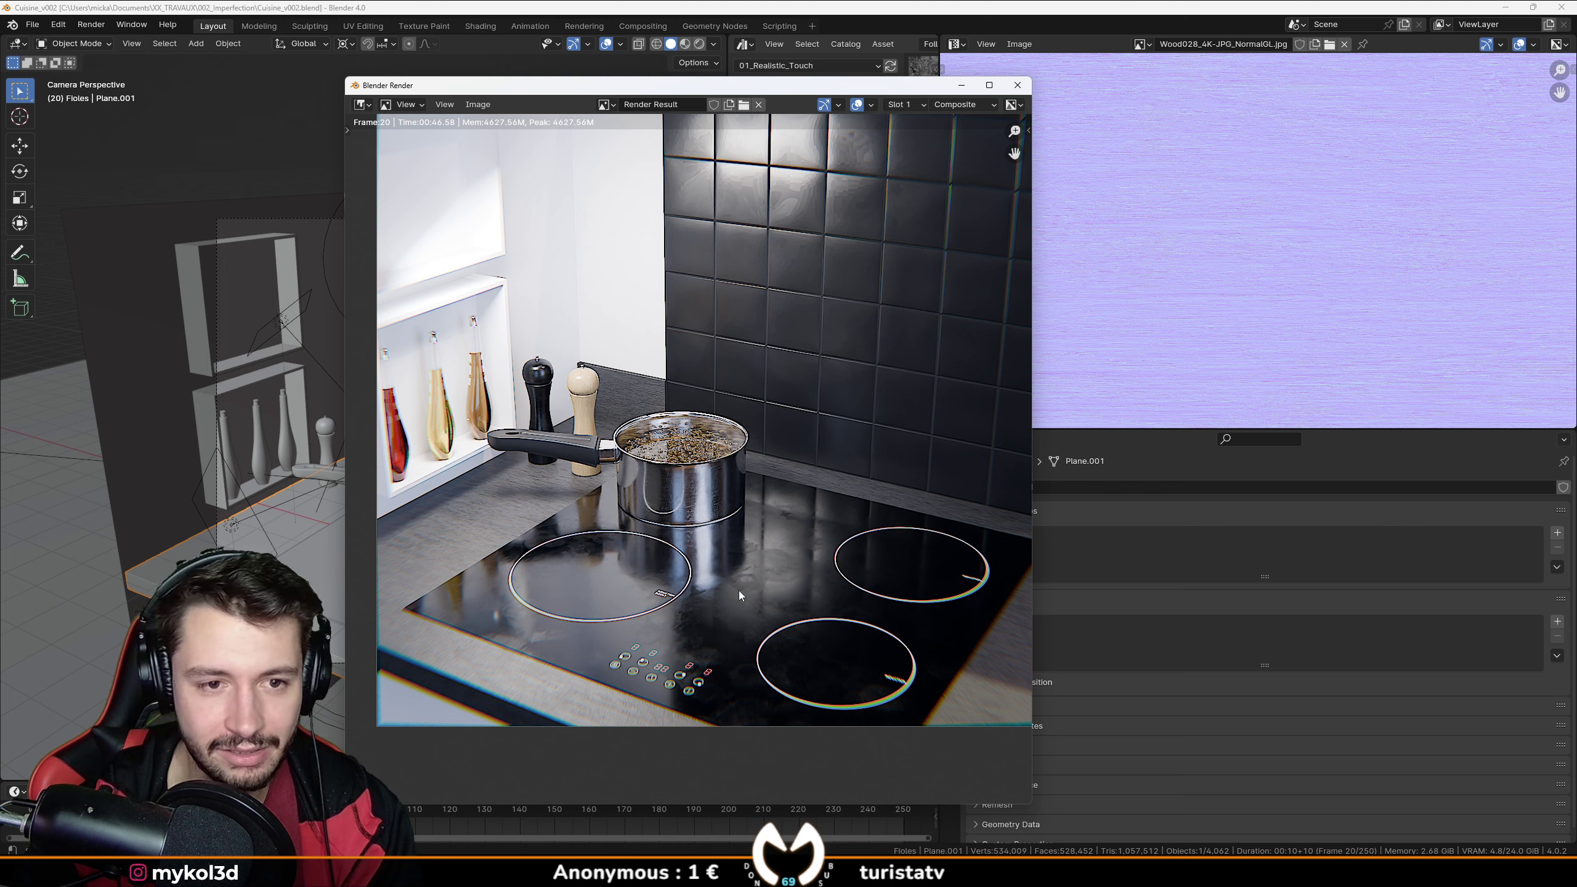
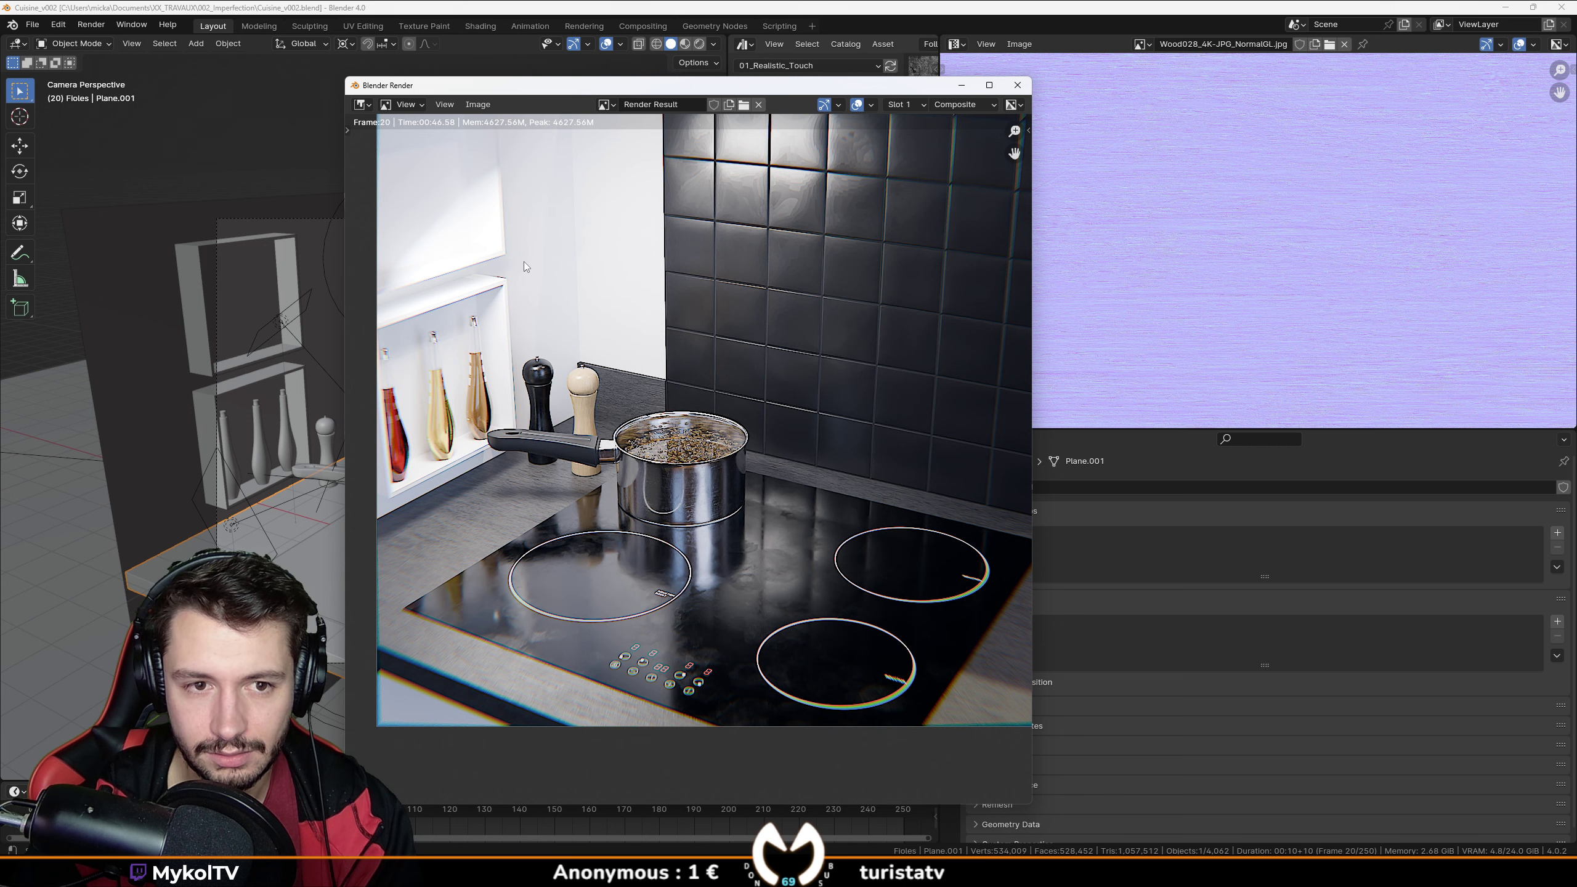
Close the render result and select the open wall shelf frame Cube.818.
{"action": "key", "text": "Escape"}
{"action": "middle_click_drag", "start_coordinate": [527, 262], "coordinate": [339, 504]}
{"action": "scroll", "coordinate": [351, 501], "scroll_direction": "up", "scroll_amount": 3}
{"action": "scroll", "coordinate": [371, 438], "scroll_direction": "down", "scroll_amount": 4}
{"action": "scroll", "coordinate": [379, 494], "scroll_direction": "up", "scroll_amount": 2}
{"action": "left_click", "coordinate": [343, 515]}
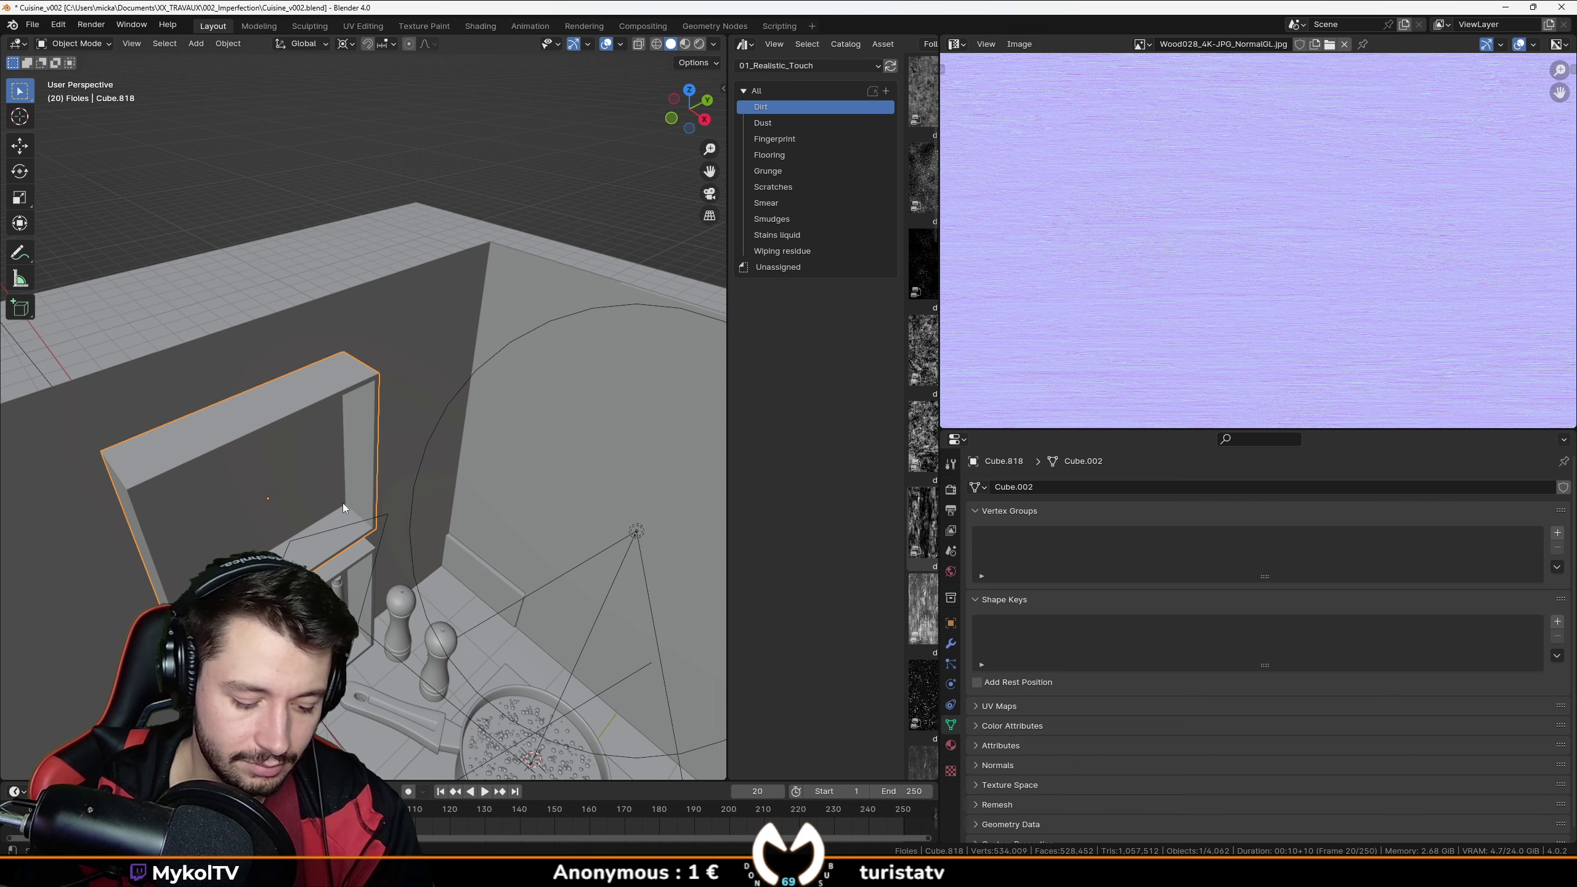
Duplicate the shelf frame, slide the copy along Y beside the original, and edit its mesh from top view.
{"action": "key", "text": "shift+d"}
{"action": "key", "text": "y"}
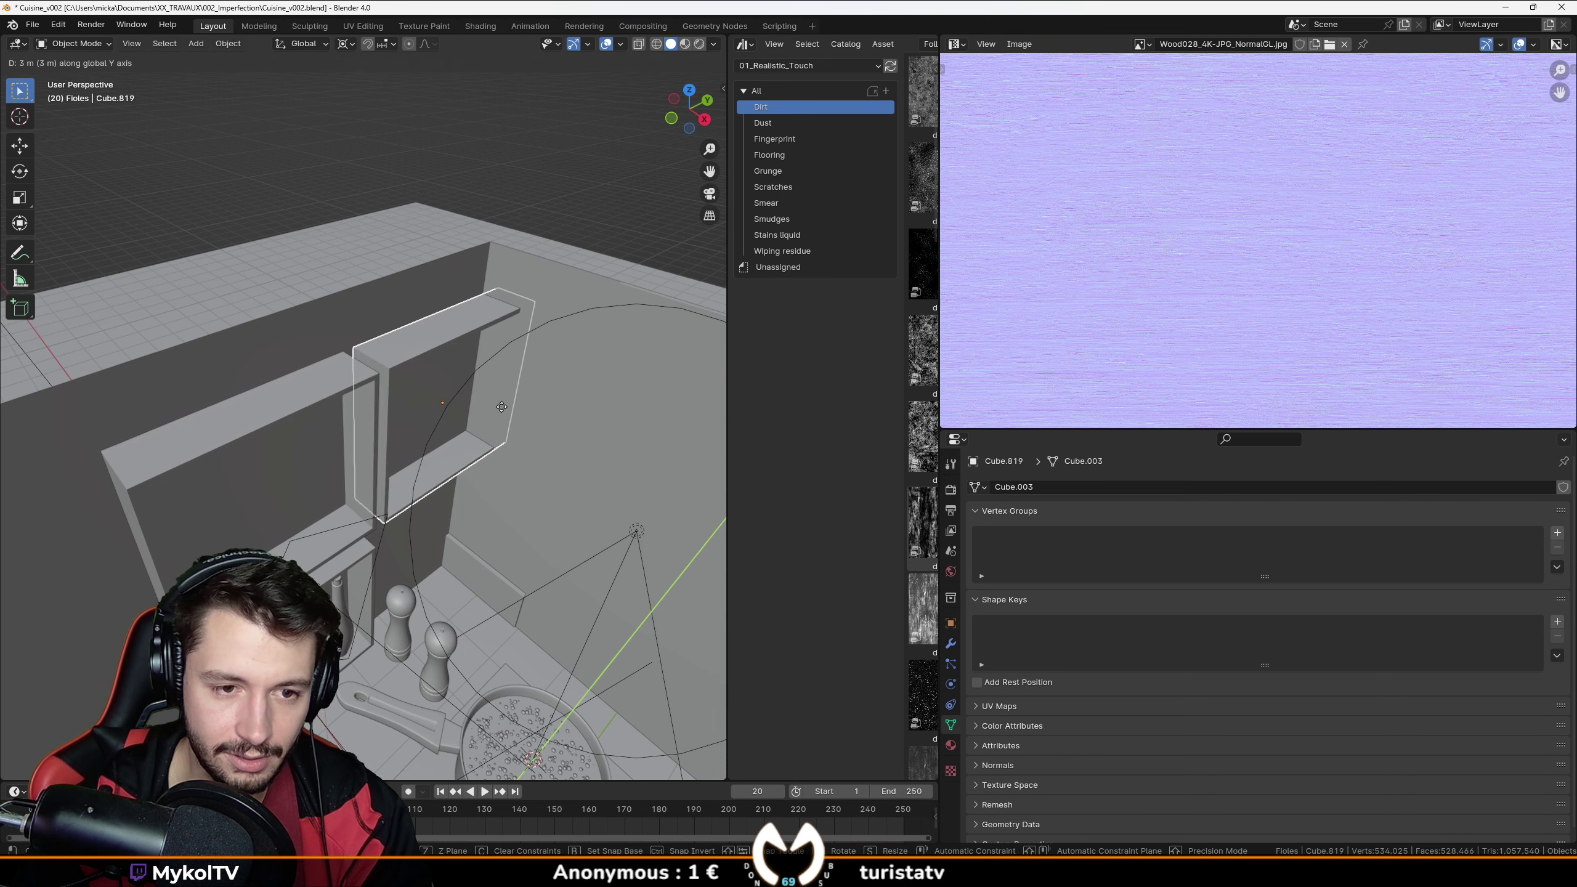
{"action": "left_click", "coordinate": [497, 380]}
{"action": "middle_click_drag", "start_coordinate": [497, 380], "coordinate": [393, 468]}
{"action": "key", "text": "g"}
{"action": "key", "text": "y"}
{"action": "left_click", "coordinate": [483, 492]}
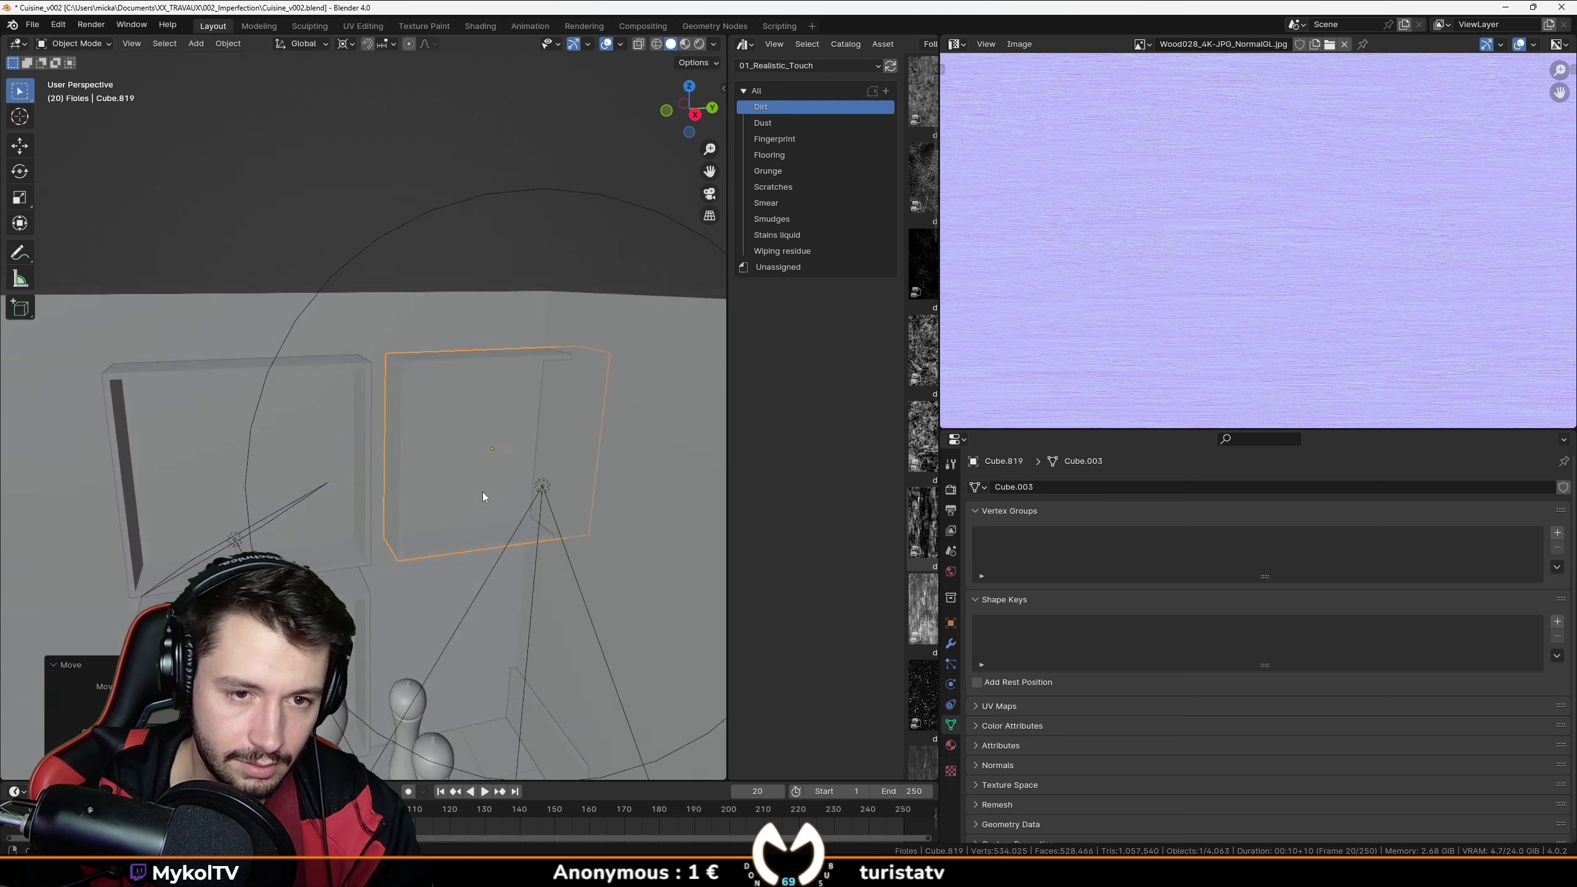
{"action": "middle_click_drag", "start_coordinate": [483, 493], "coordinate": [502, 552]}
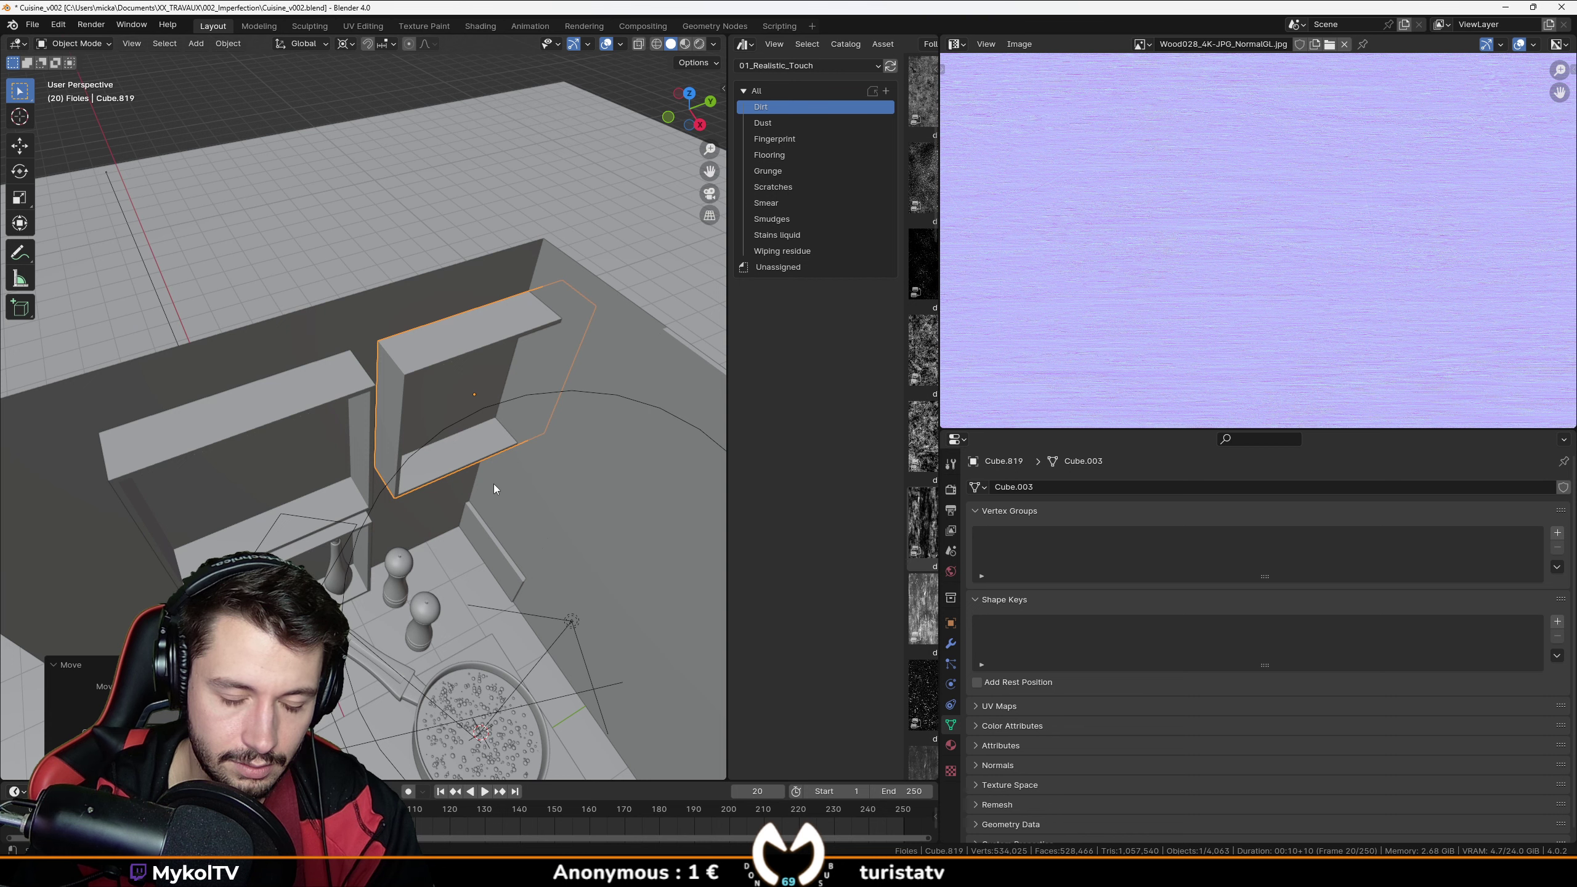
{"action": "key", "text": "KP_7"}
{"action": "key", "text": "Tab"}
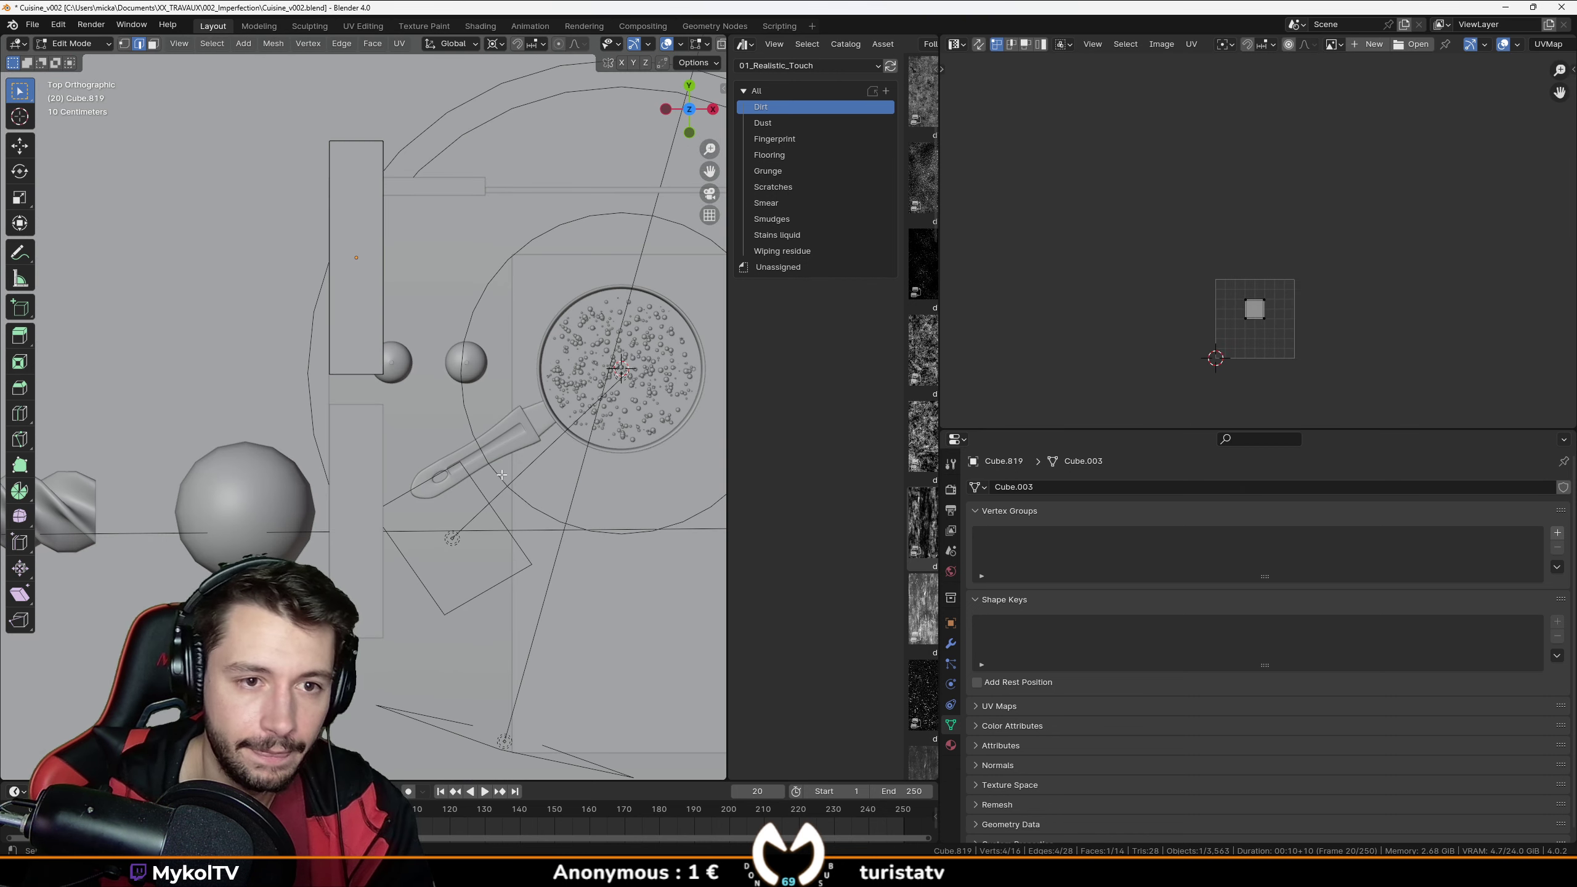
In wireframe, select the copied frame's top edges and move them along Y to shorten it.
{"action": "key", "text": "z"}
{"action": "left_click", "coordinate": [428, 474]}
{"action": "middle_click_drag", "start_coordinate": [405, 172], "coordinate": [391, 303], "text": "shift"}
{"action": "left_click_drag", "start_coordinate": [403, 304], "coordinate": [277, 241]}
{"action": "scroll", "coordinate": [303, 268], "scroll_direction": "up", "scroll_amount": 4}
{"action": "middle_click_drag", "start_coordinate": [316, 209], "coordinate": [338, 427], "text": "shift"}
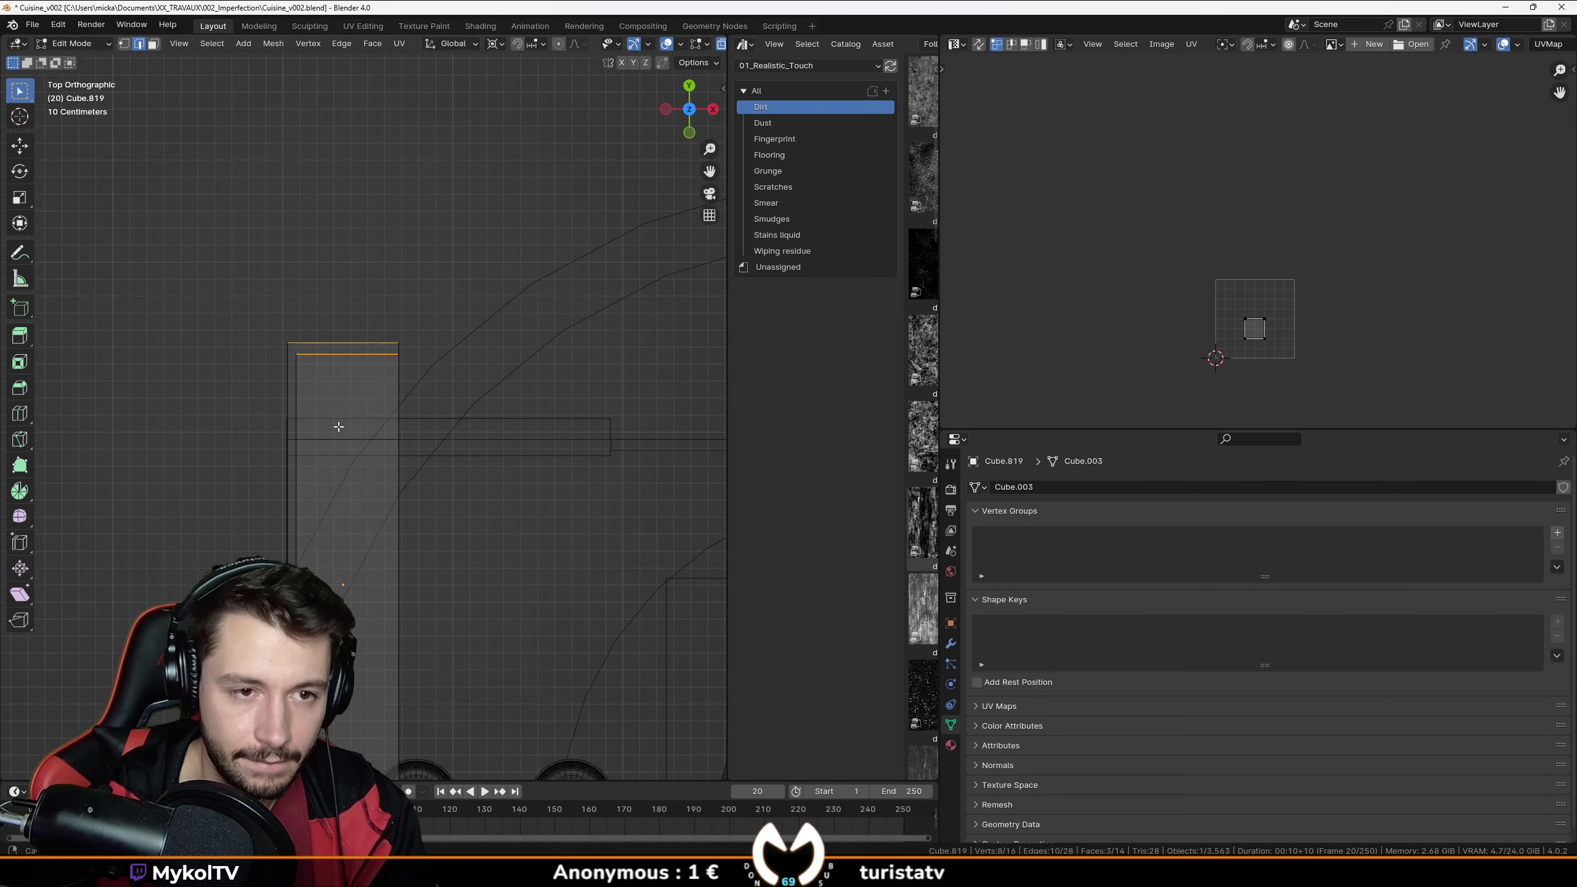
{"action": "scroll", "coordinate": [338, 427], "scroll_direction": "up", "scroll_amount": 2}
{"action": "key", "text": "g"}
{"action": "key", "text": "y"}
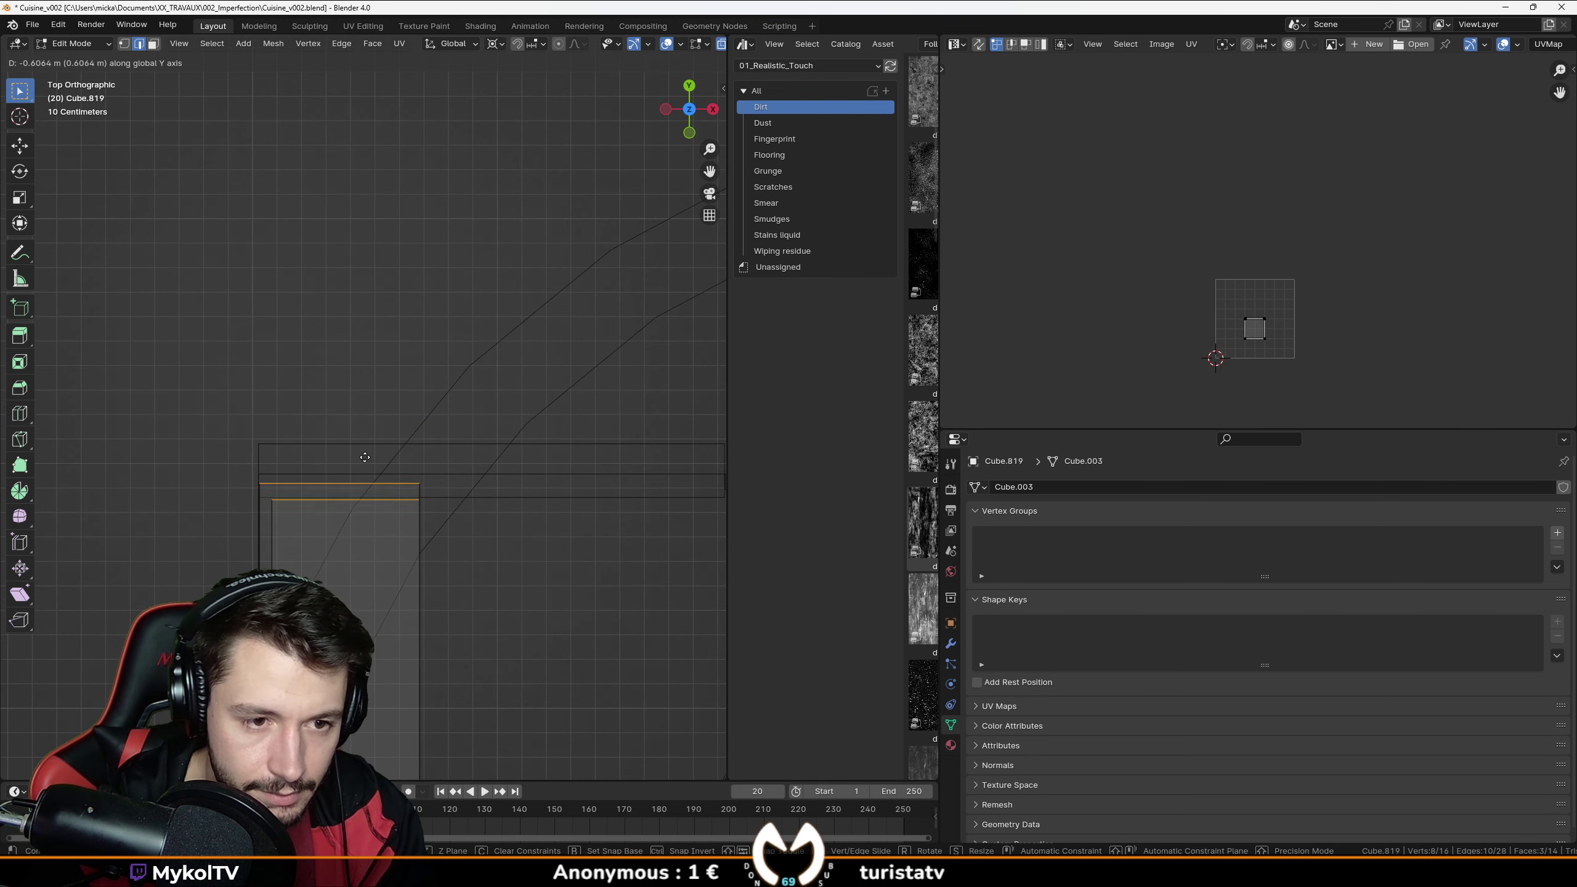
{"action": "left_click", "coordinate": [365, 455]}
{"action": "key", "text": "alt+z"}
{"action": "middle_click_drag", "start_coordinate": [372, 447], "coordinate": [337, 377]}
{"action": "scroll", "coordinate": [384, 380], "scroll_direction": "down", "scroll_amount": 4}
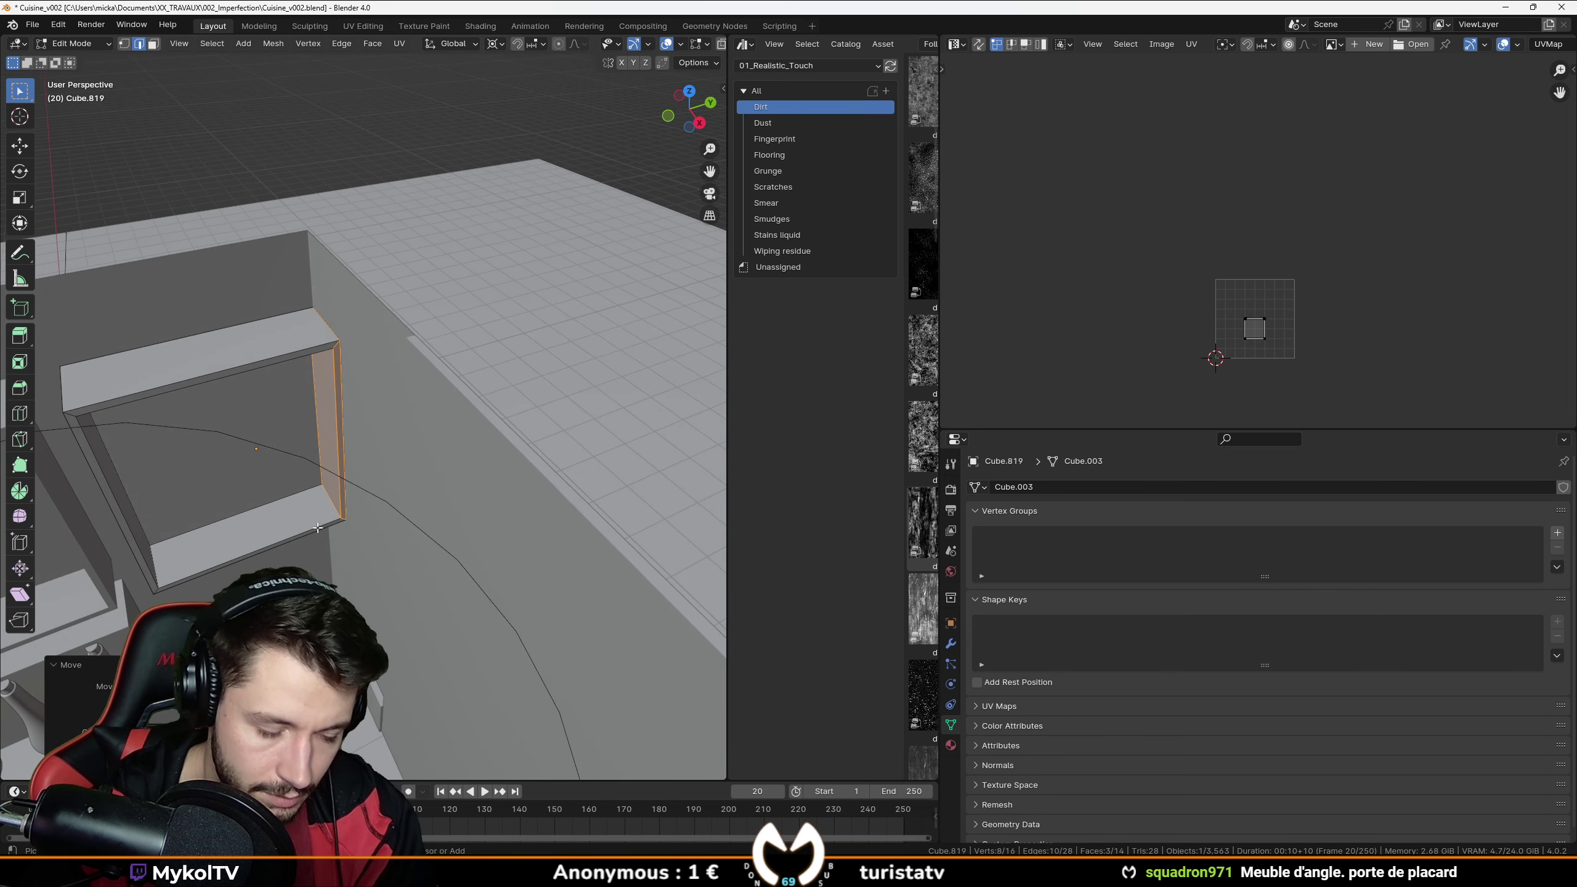
Add a loop cut across the frame and slide the new loop along Y.
{"action": "key", "text": "ctrl+r"}
{"action": "left_click", "coordinate": [319, 527]}
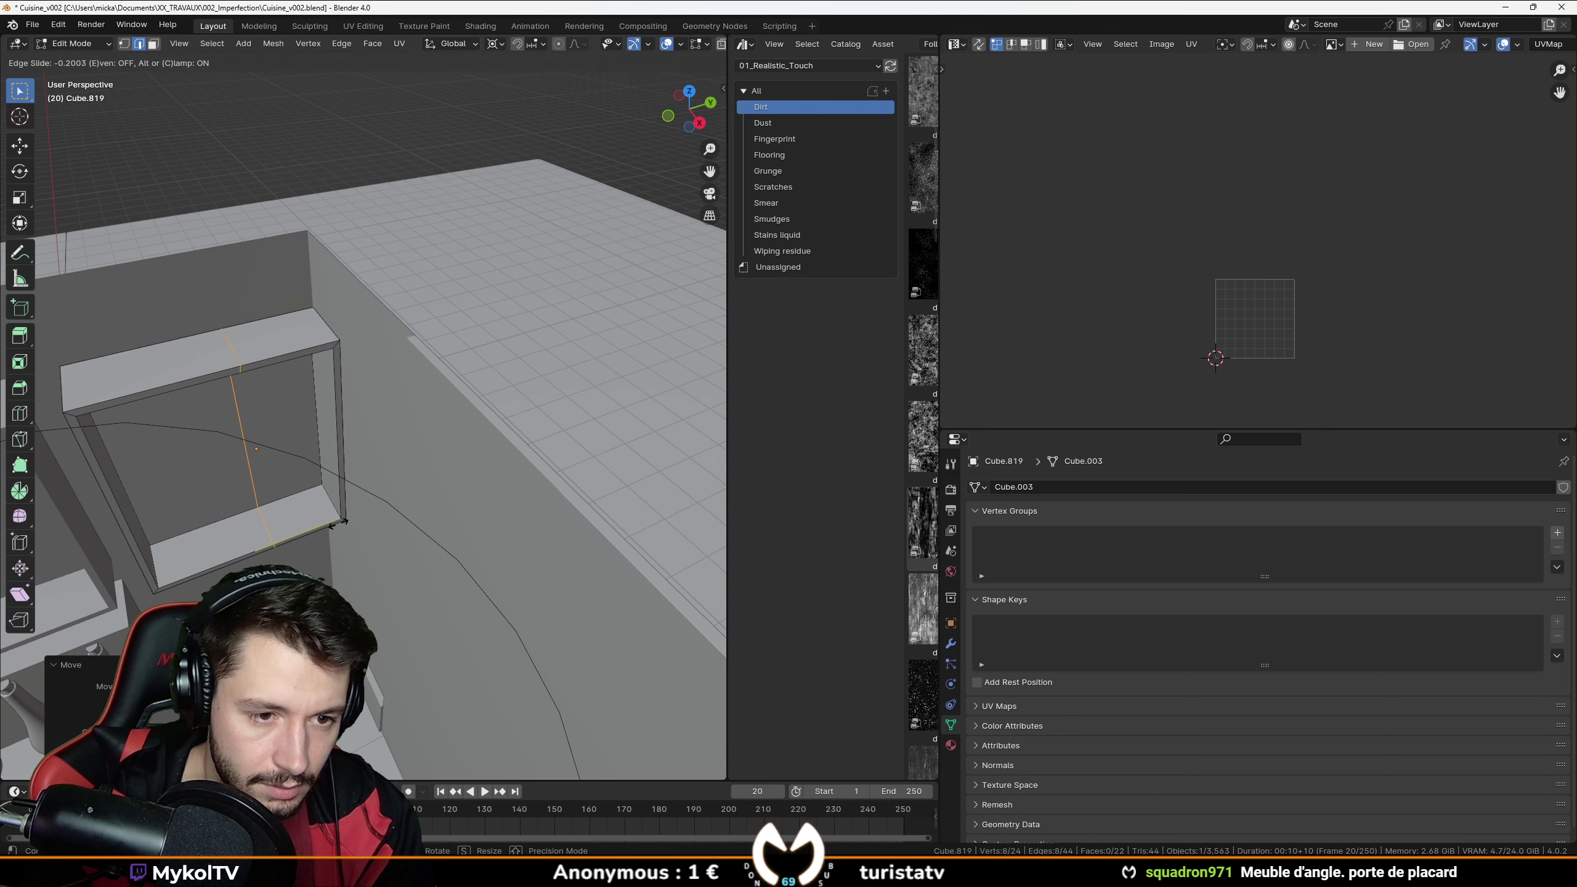
{"action": "left_click", "coordinate": [377, 524]}
{"action": "middle_click_drag", "start_coordinate": [377, 523], "coordinate": [475, 577]}
{"action": "key", "text": "KP_7"}
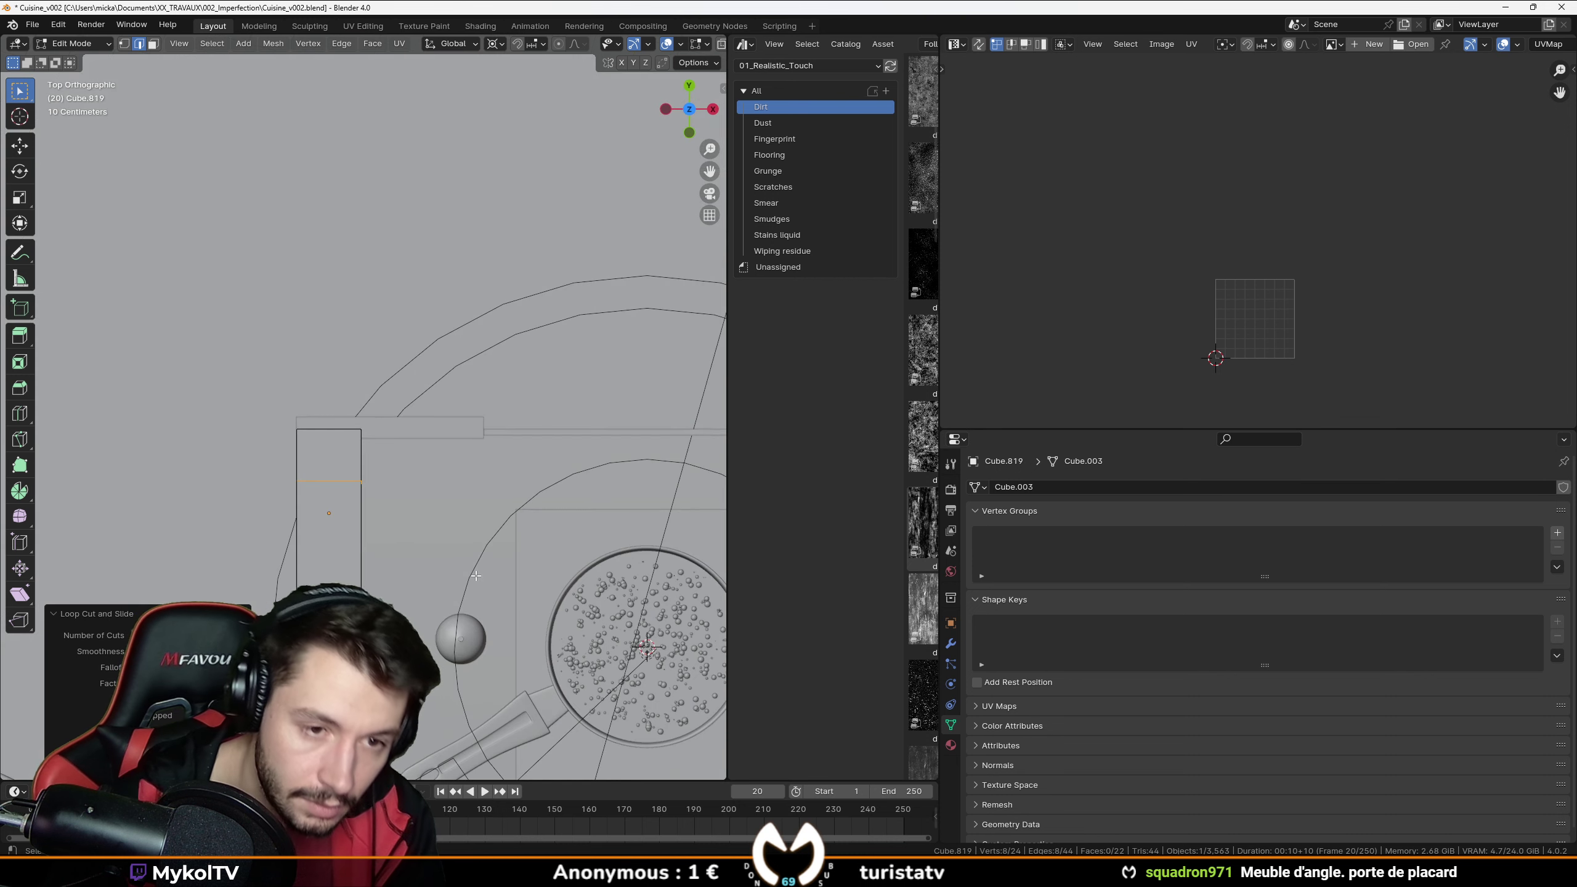
{"action": "scroll", "coordinate": [408, 553], "scroll_direction": "up", "scroll_amount": 7}
{"action": "middle_click_drag", "start_coordinate": [374, 481], "coordinate": [506, 233], "text": "shift"}
{"action": "key", "text": "g"}
{"action": "key", "text": "y"}
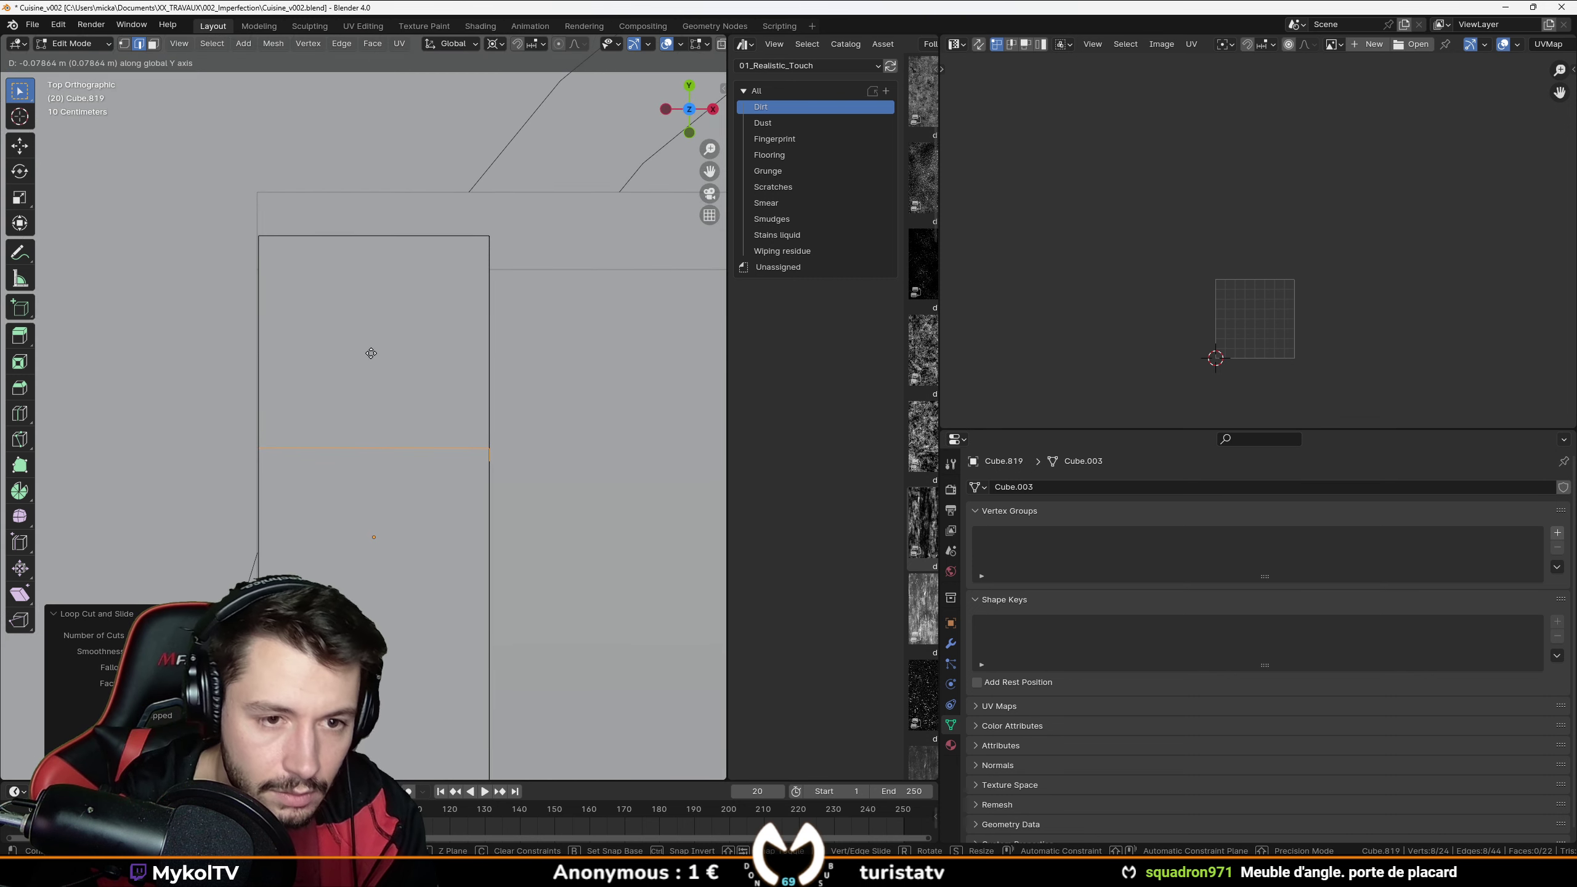
{"action": "left_click", "coordinate": [371, 357]}
{"action": "middle_click_drag", "start_coordinate": [371, 358], "coordinate": [342, 408]}
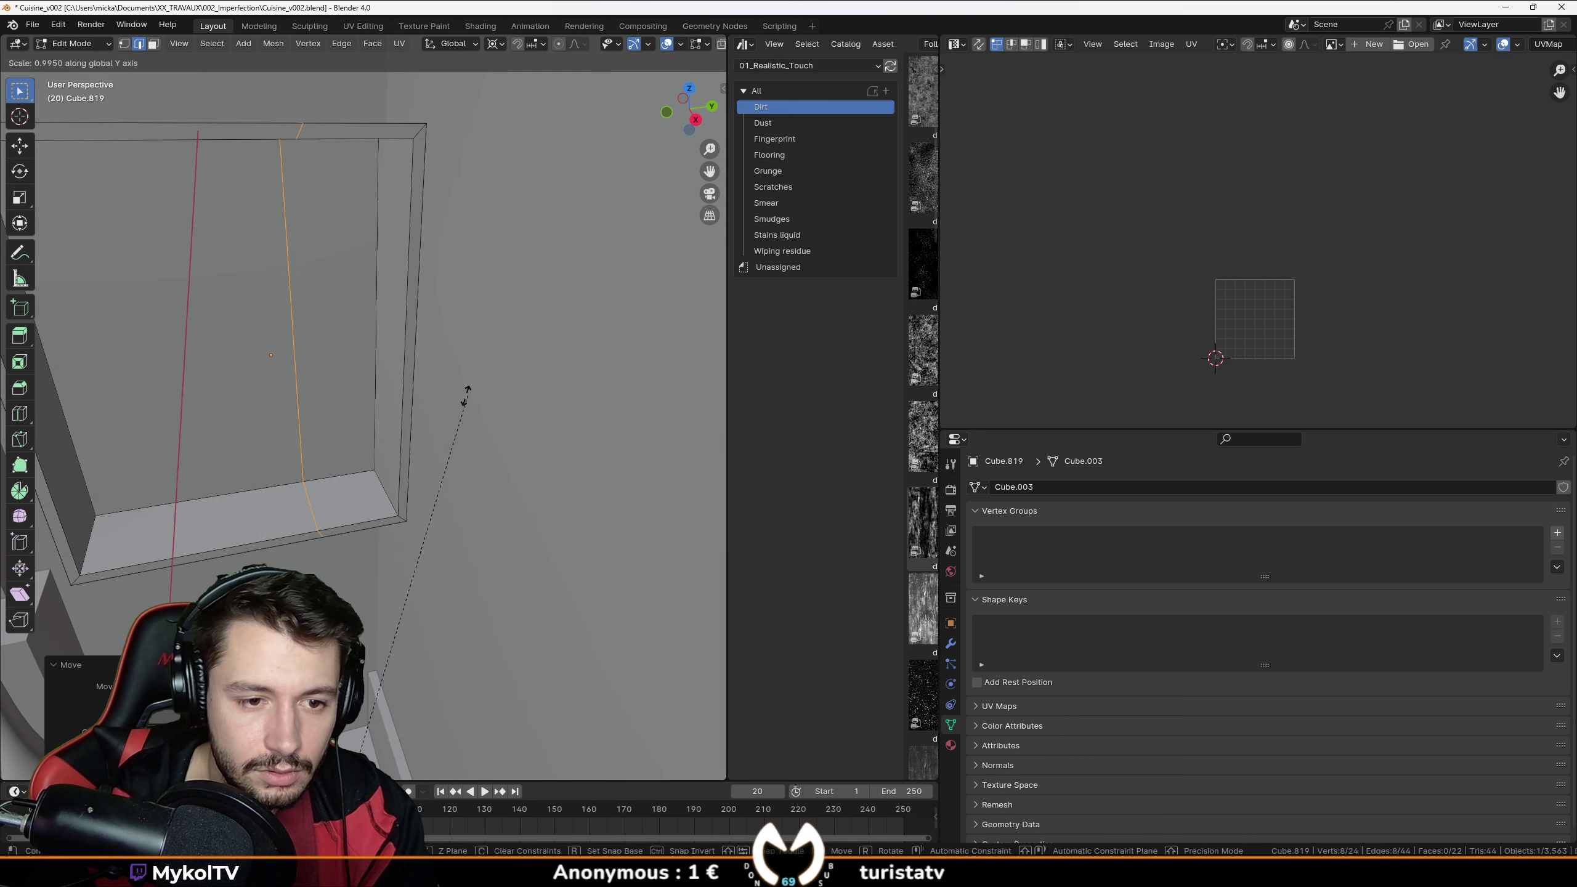
Set the pivot to Median Point and scale the new loop to 0 along Y to straighten it.
{"action": "left_click", "coordinate": [495, 42]}
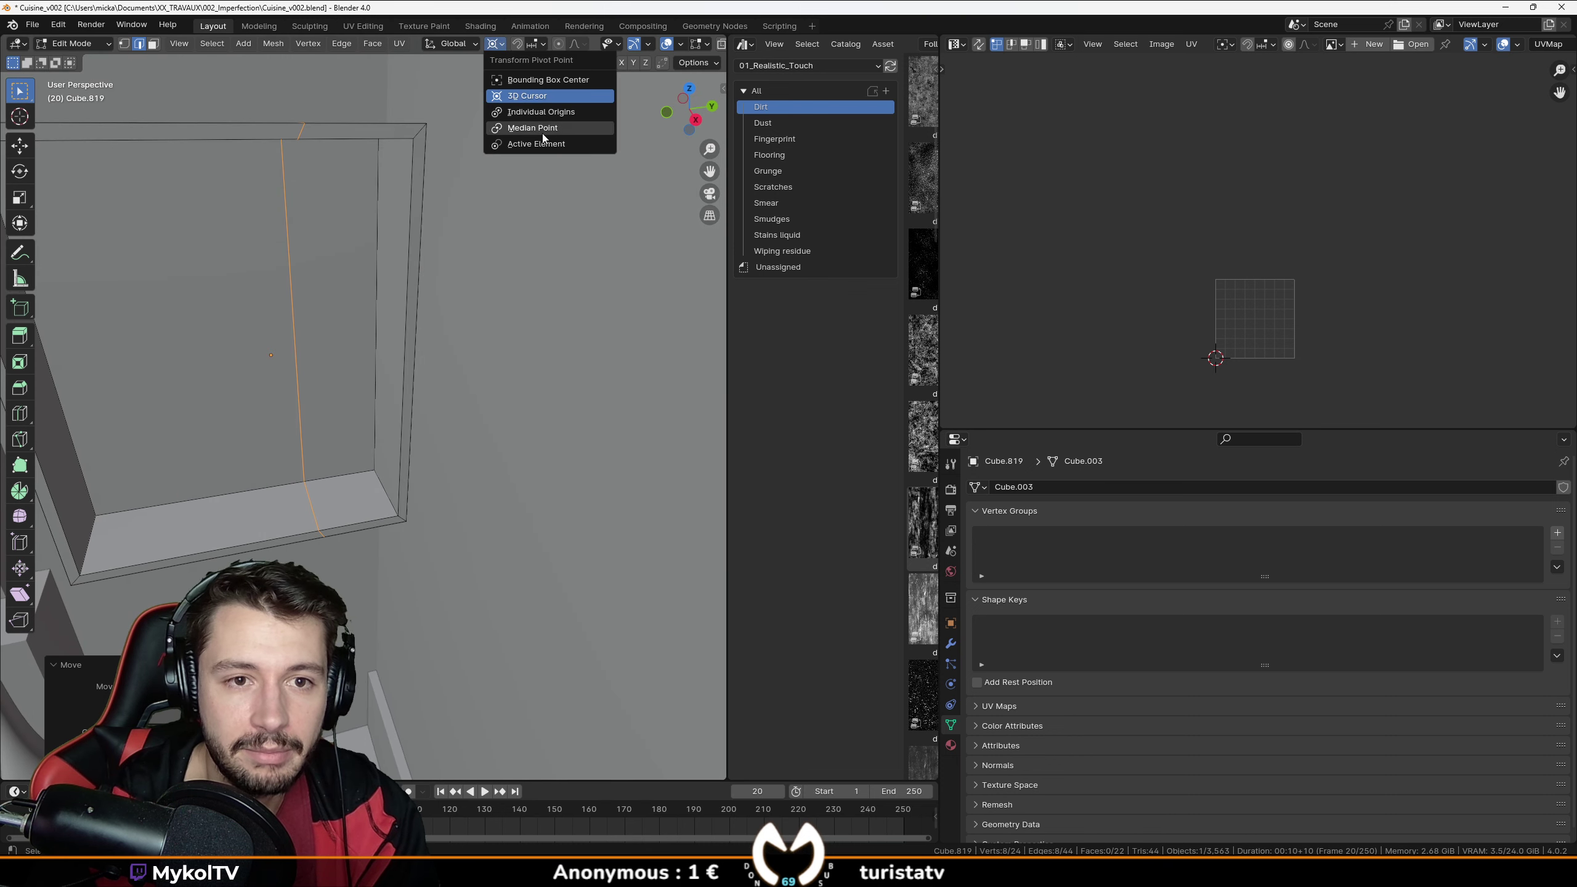
{"action": "left_click", "coordinate": [533, 133]}
{"action": "left_click", "coordinate": [503, 47]}
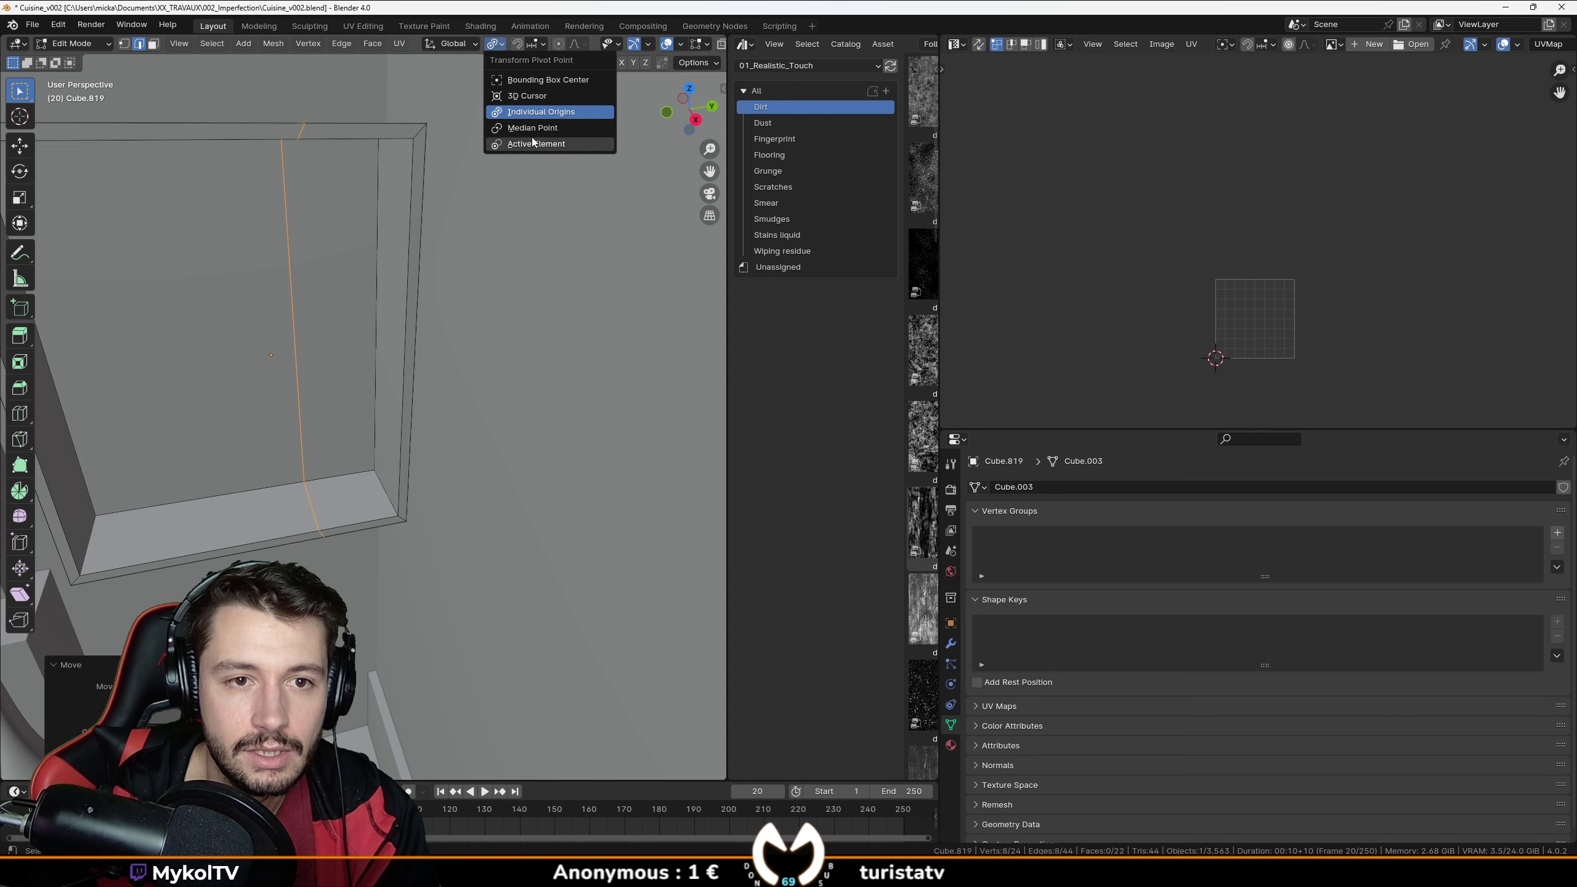
{"action": "left_click", "coordinate": [534, 129]}
{"action": "scroll", "coordinate": [429, 290], "scroll_direction": "down", "scroll_amount": 4}
{"action": "middle_click_drag", "start_coordinate": [449, 337], "coordinate": [481, 338]}
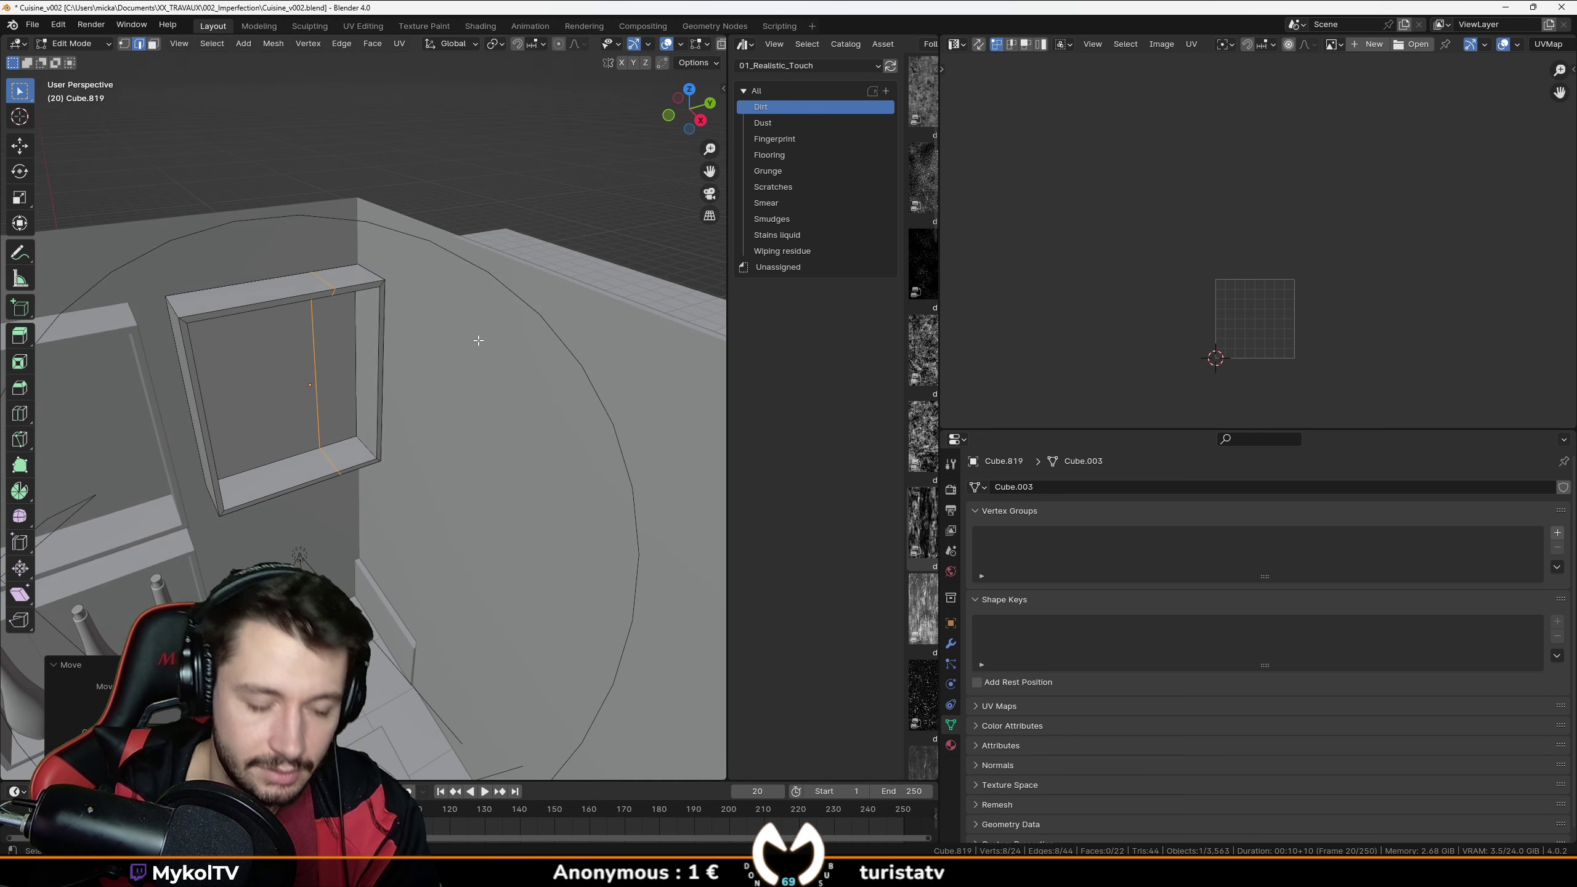
{"action": "key", "text": "s"}
{"action": "key", "text": "y"}
{"action": "key", "text": "0"}
{"action": "key", "text": "Return"}
{"action": "scroll", "coordinate": [428, 348], "scroll_direction": "up", "scroll_amount": 4}
{"action": "middle_click_drag", "start_coordinate": [374, 358], "coordinate": [327, 342]}
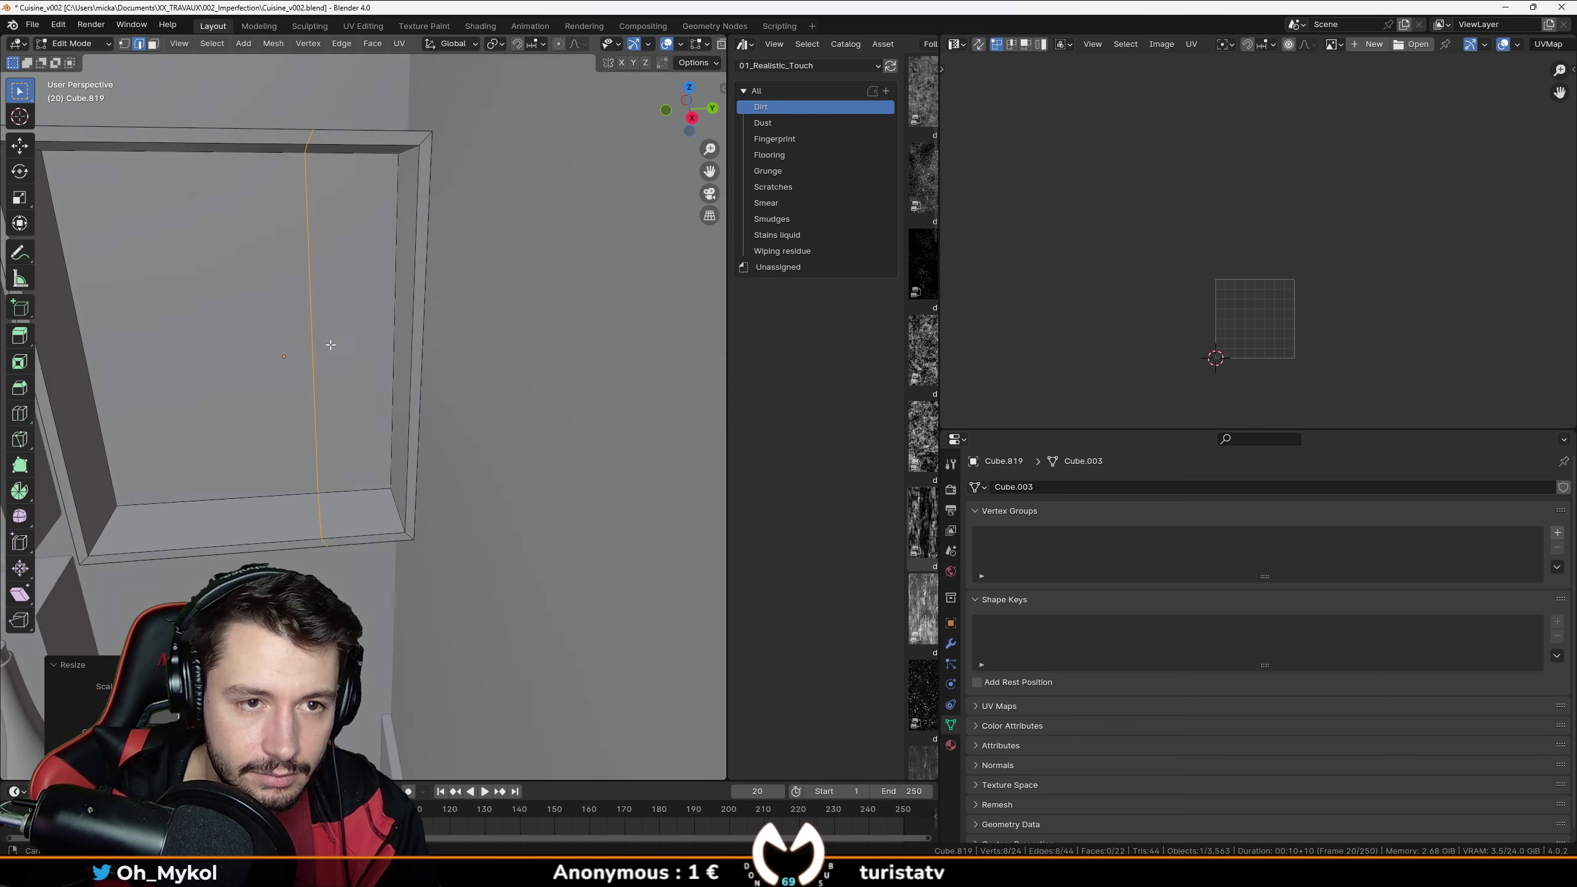
{"action": "key", "text": "s"}
{"action": "key", "text": "y"}
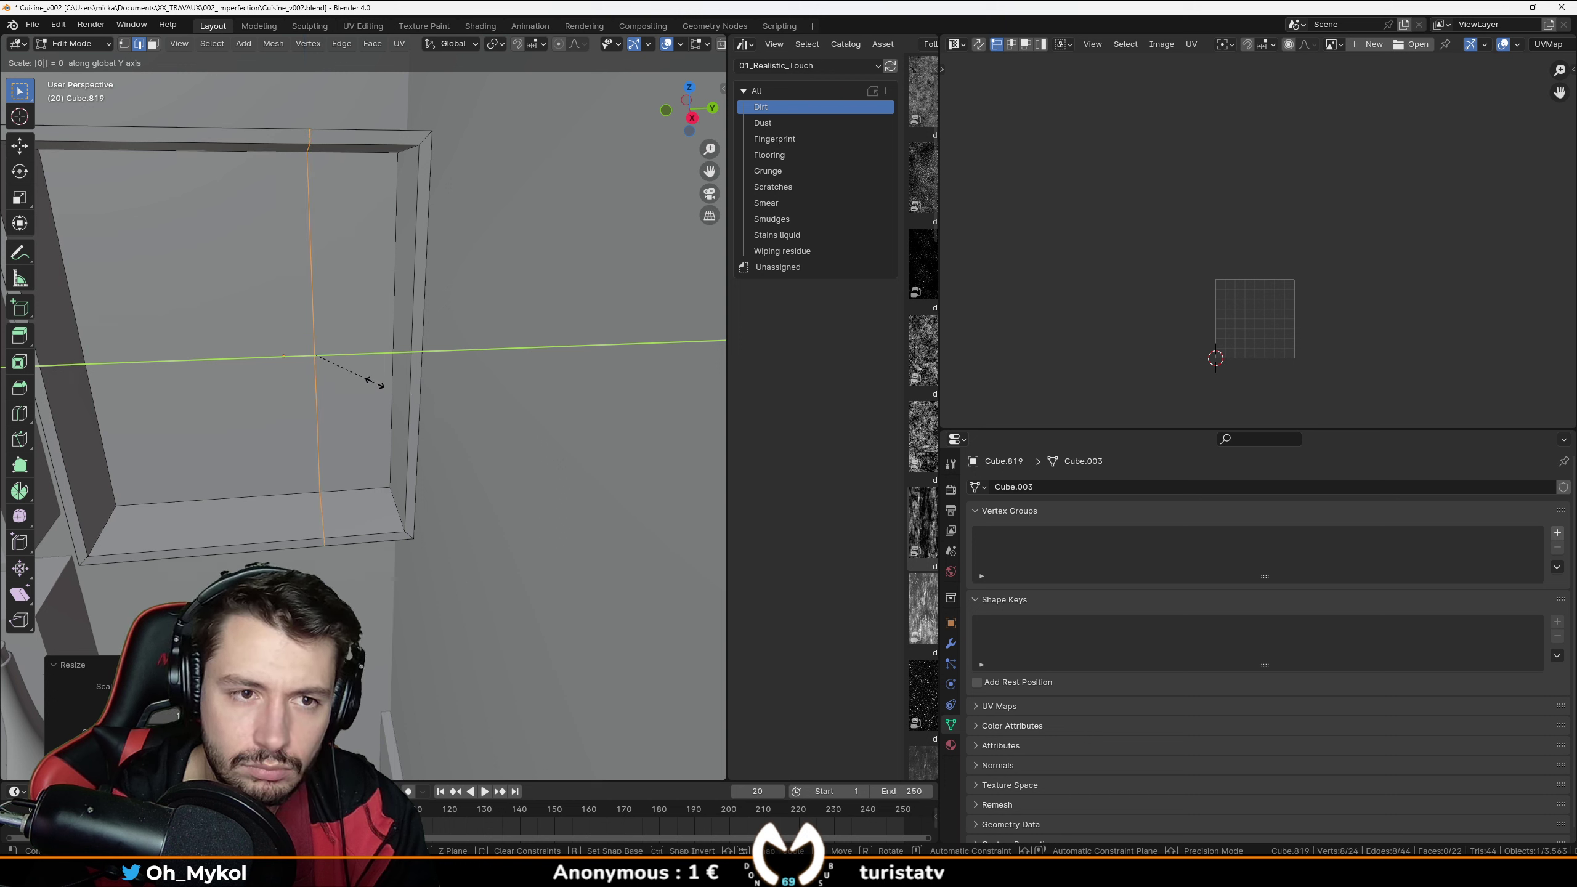
{"action": "key", "text": "Return"}
Switch to face select and select the right and top rim faces.
{"action": "key", "text": "3"}
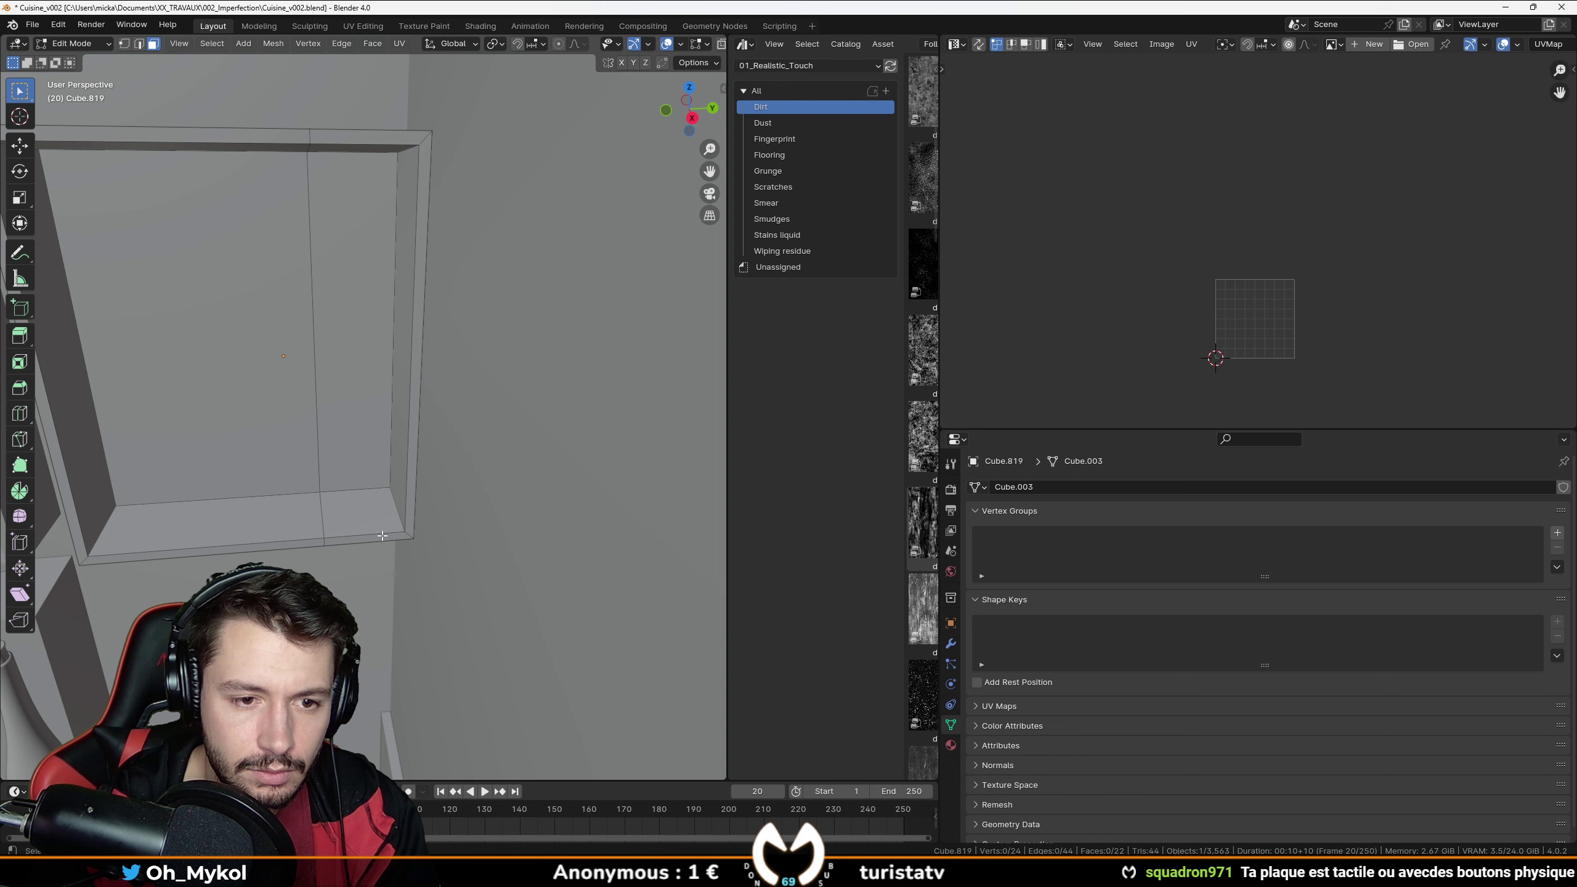
{"action": "left_click", "coordinate": [419, 308], "text": "shift"}
{"action": "left_click", "coordinate": [387, 140], "text": "shift"}
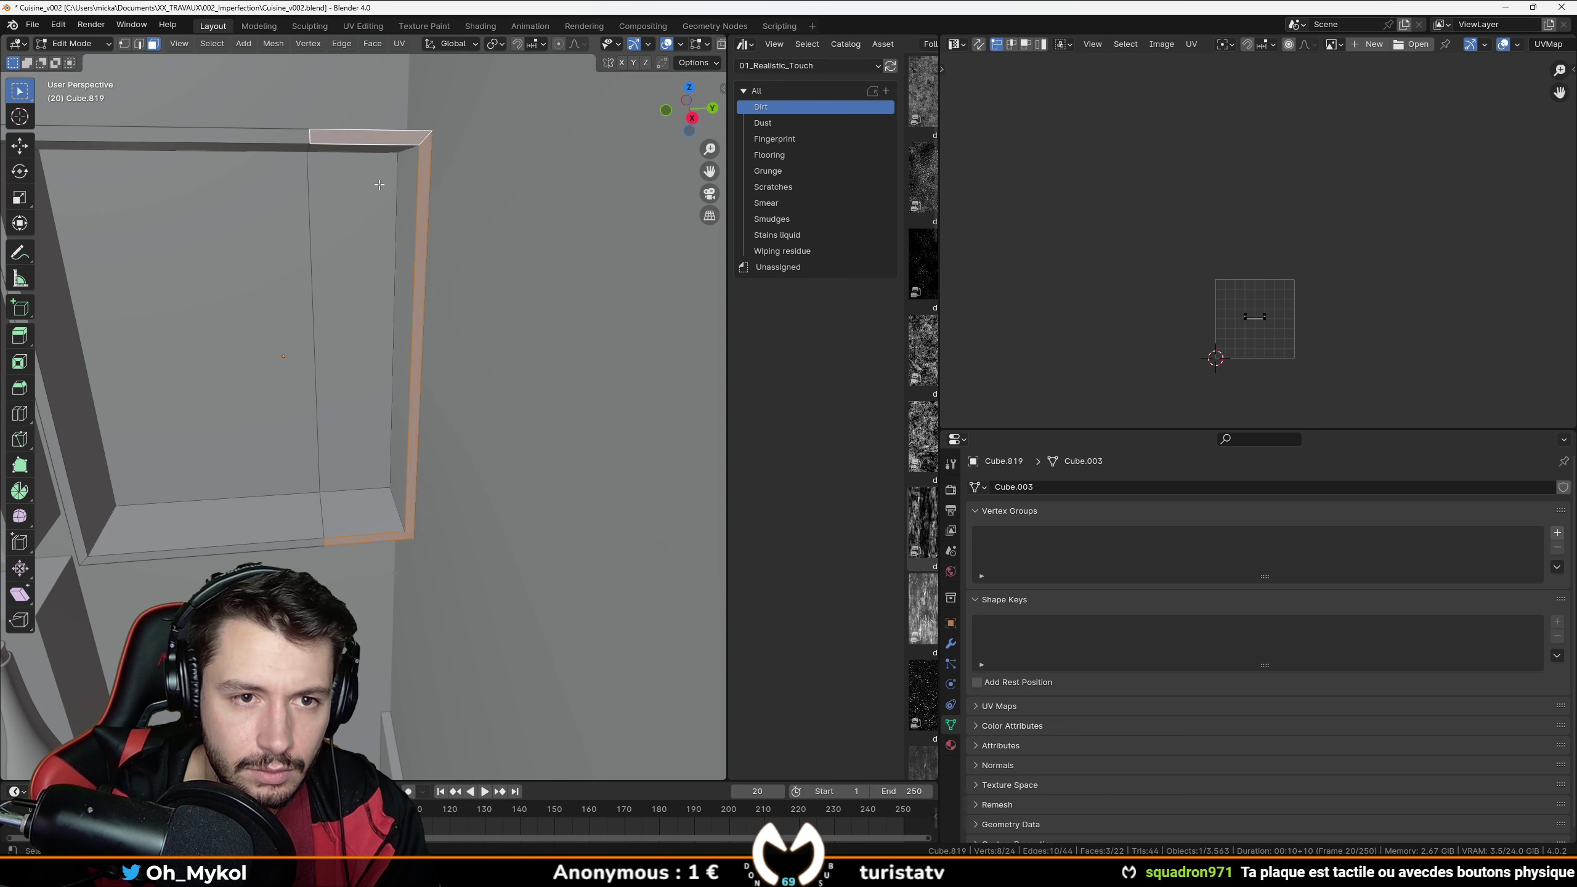
{"action": "middle_click_drag", "start_coordinate": [397, 373], "coordinate": [456, 426]}
{"action": "scroll", "coordinate": [412, 421], "scroll_direction": "down", "scroll_amount": 3}
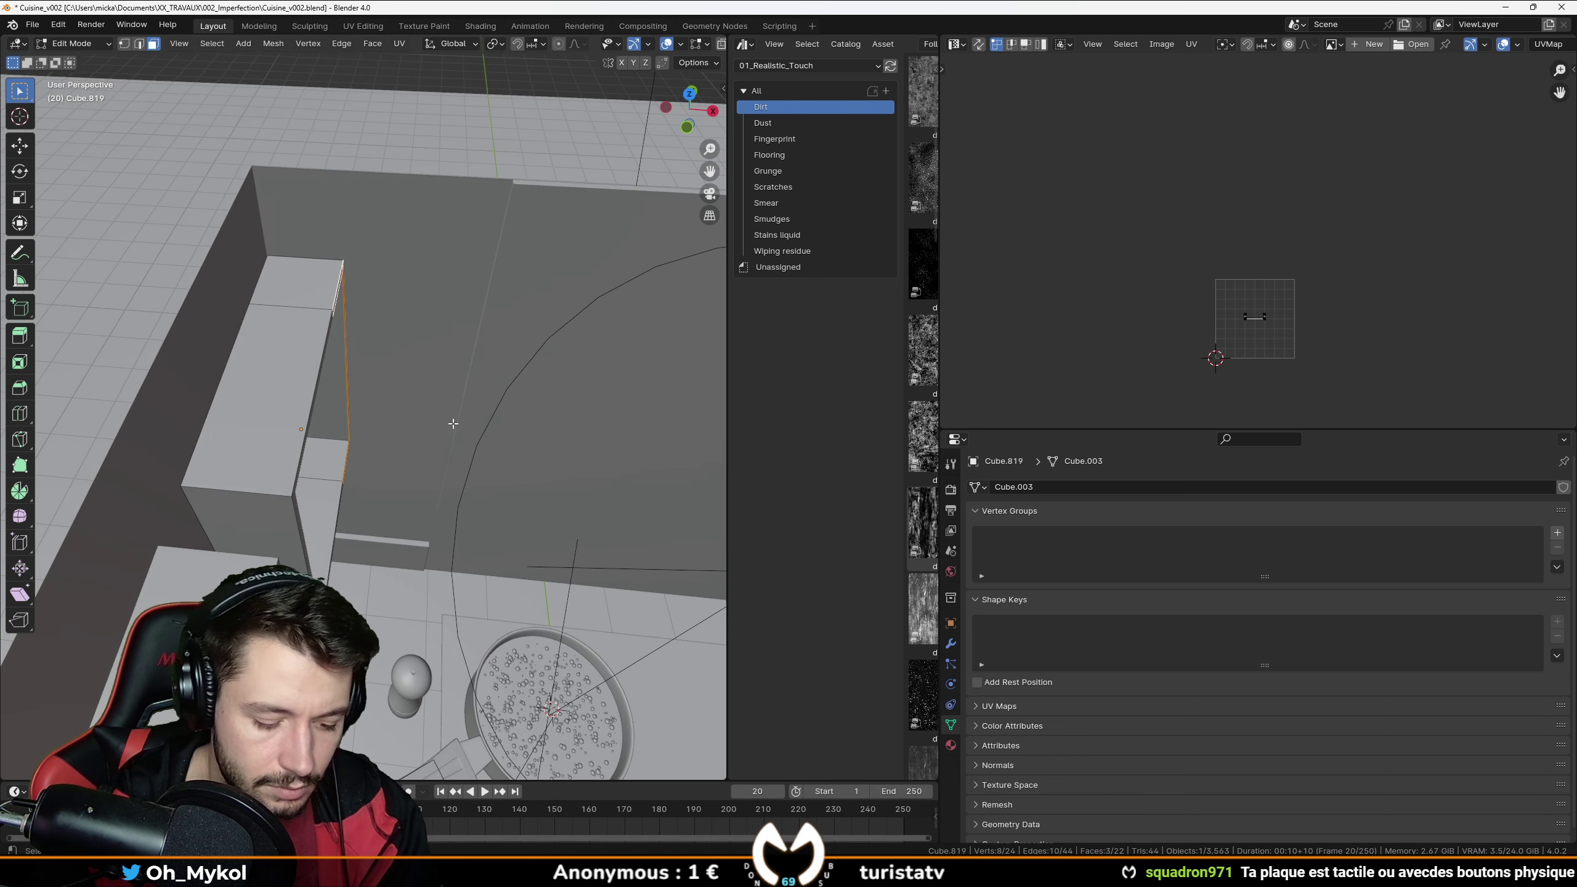
Extrude the rim faces along X twice, the second time by 0.6 m.
{"action": "key", "text": "e"}
{"action": "key", "text": "x"}
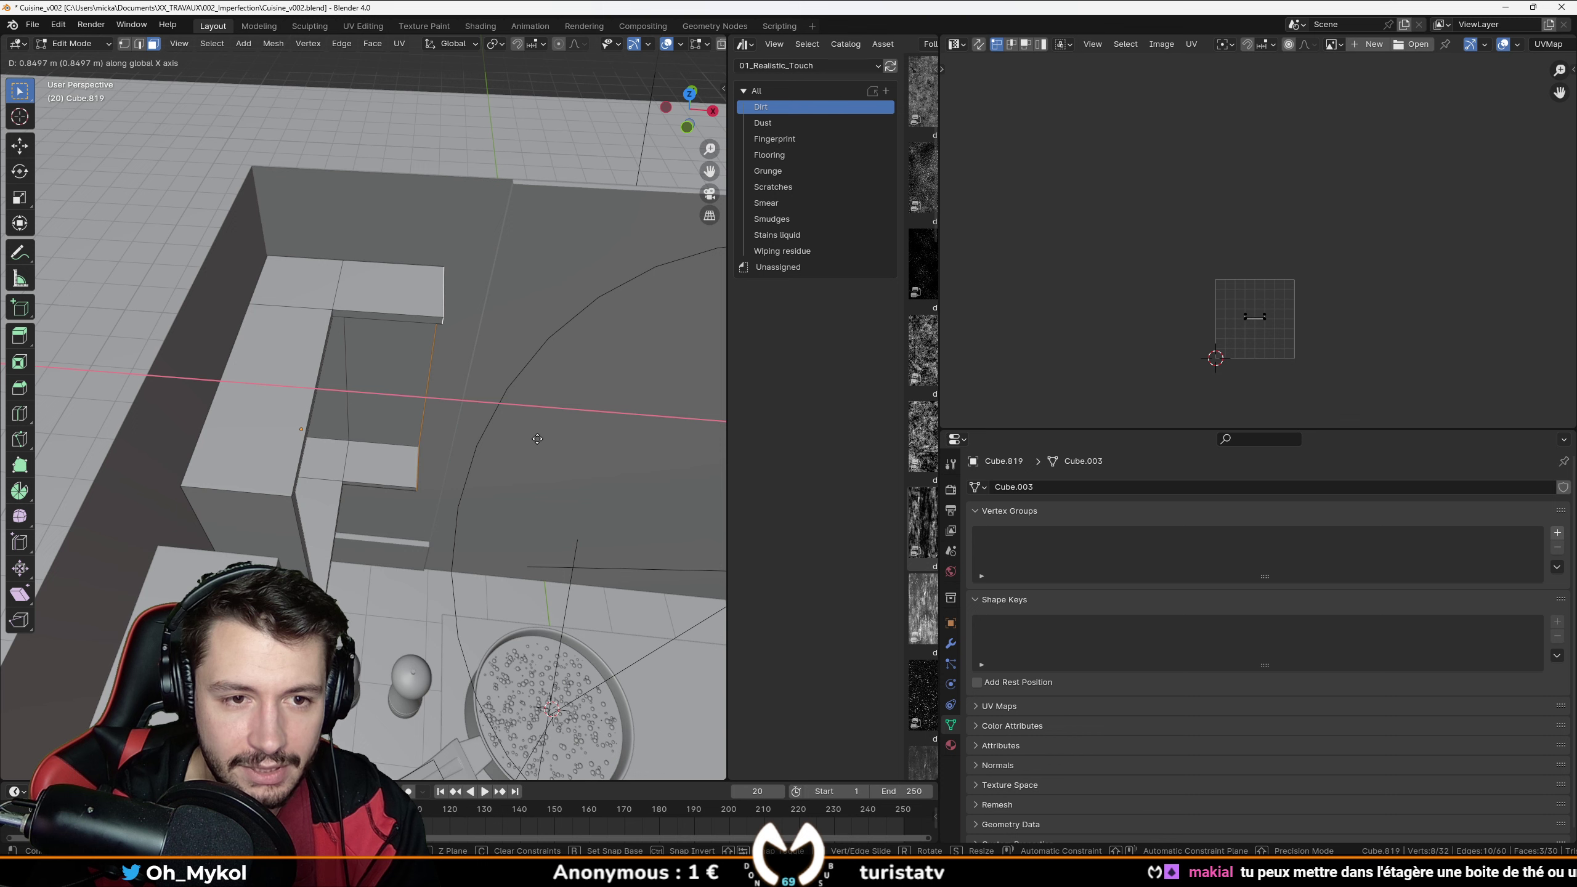
{"action": "left_click", "coordinate": [533, 400]}
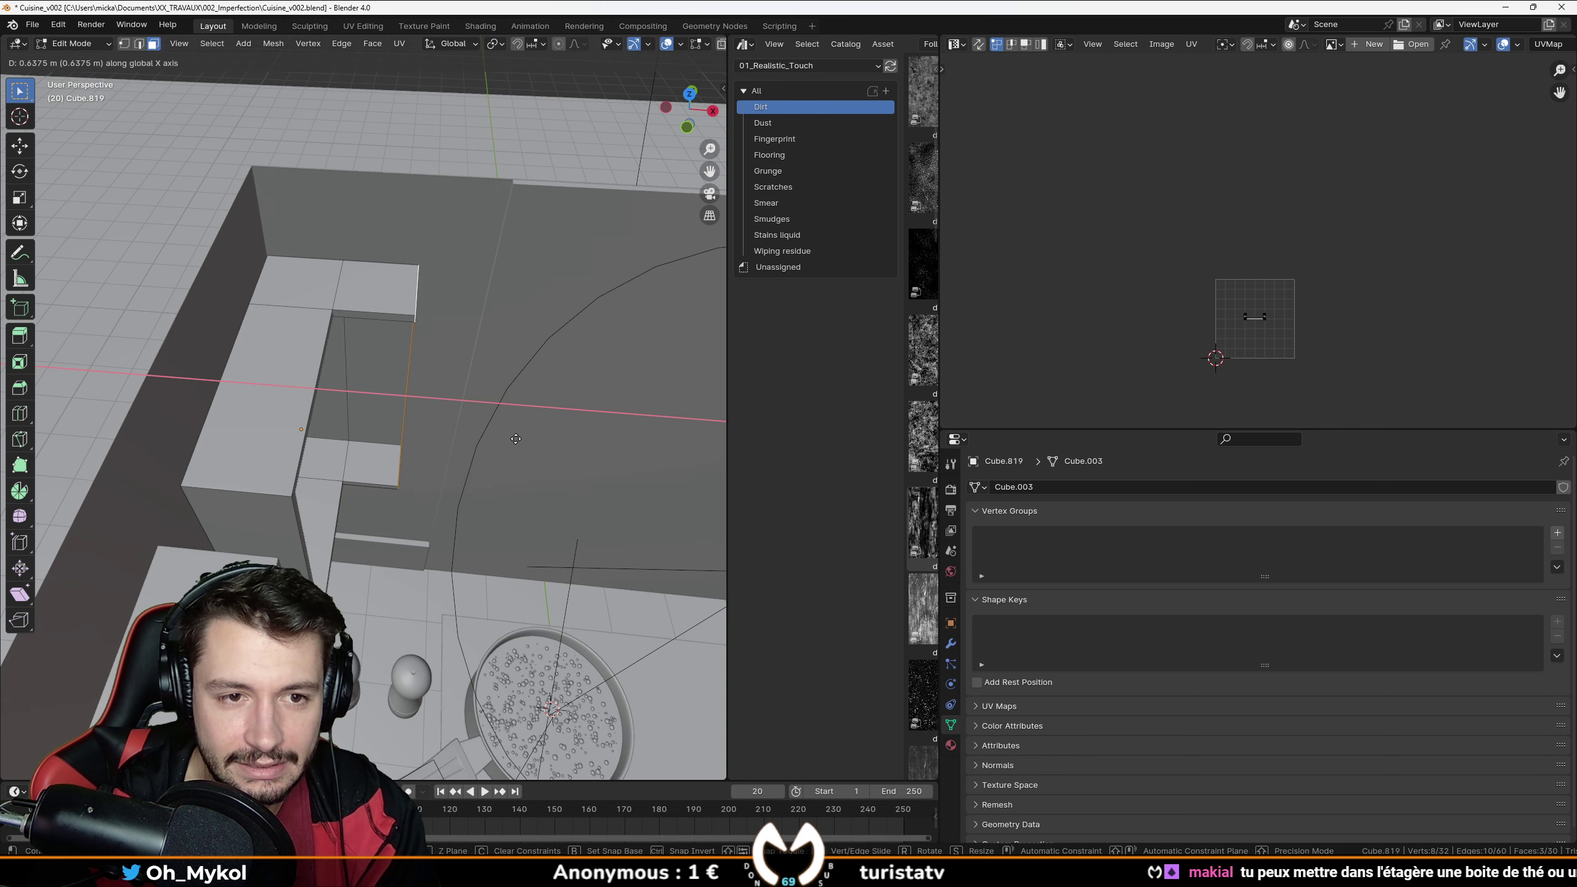
{"action": "key", "text": "KP_7"}
{"action": "scroll", "coordinate": [472, 416], "scroll_direction": "up", "scroll_amount": 6}
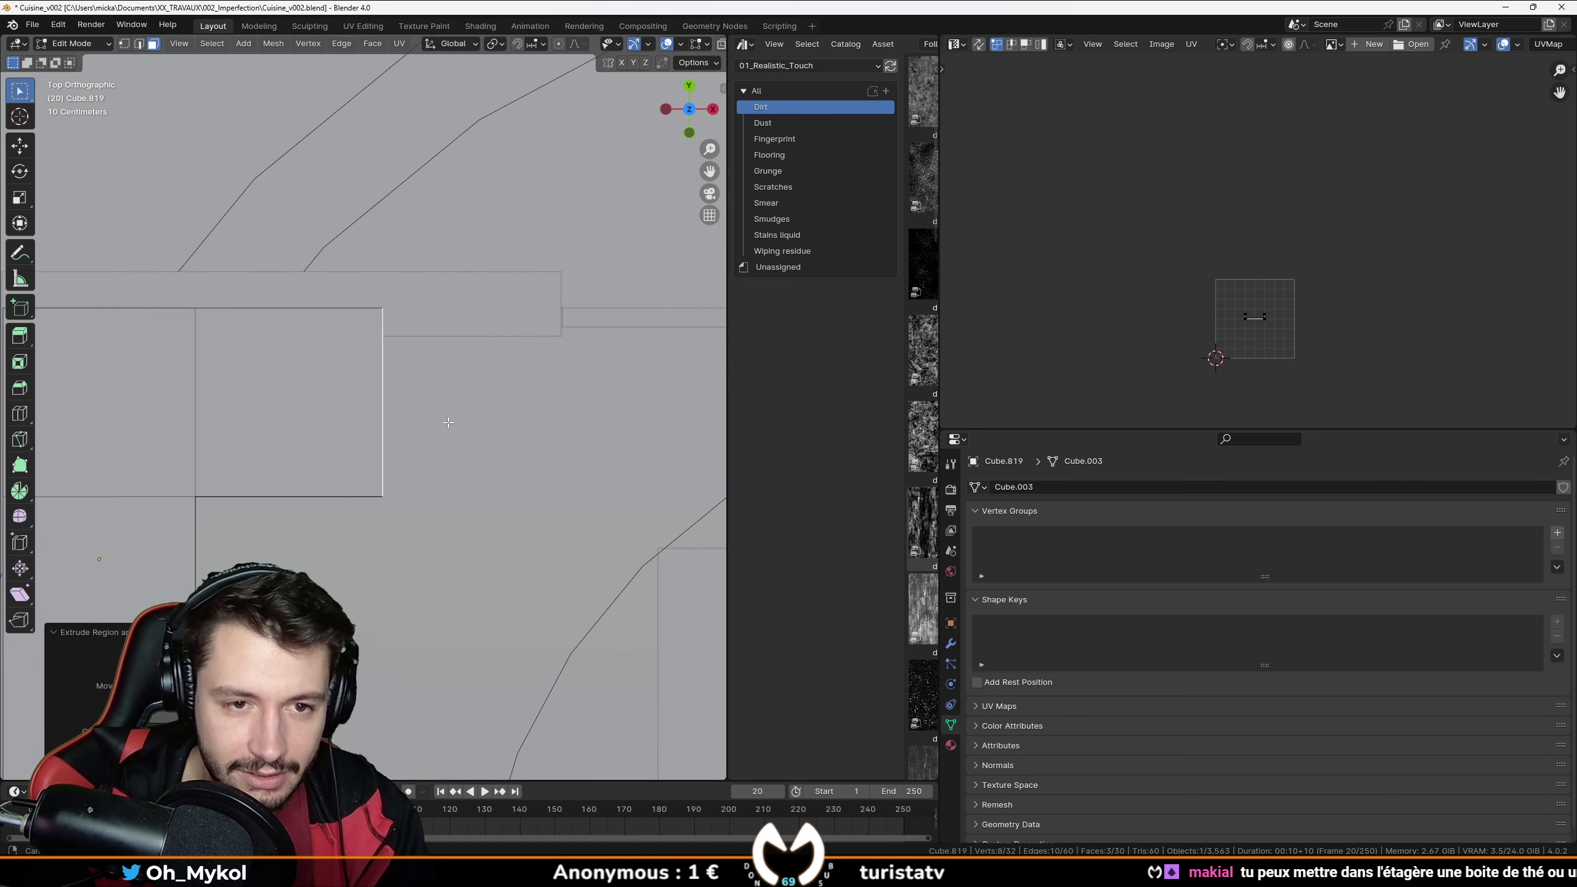
{"action": "key", "text": "e"}
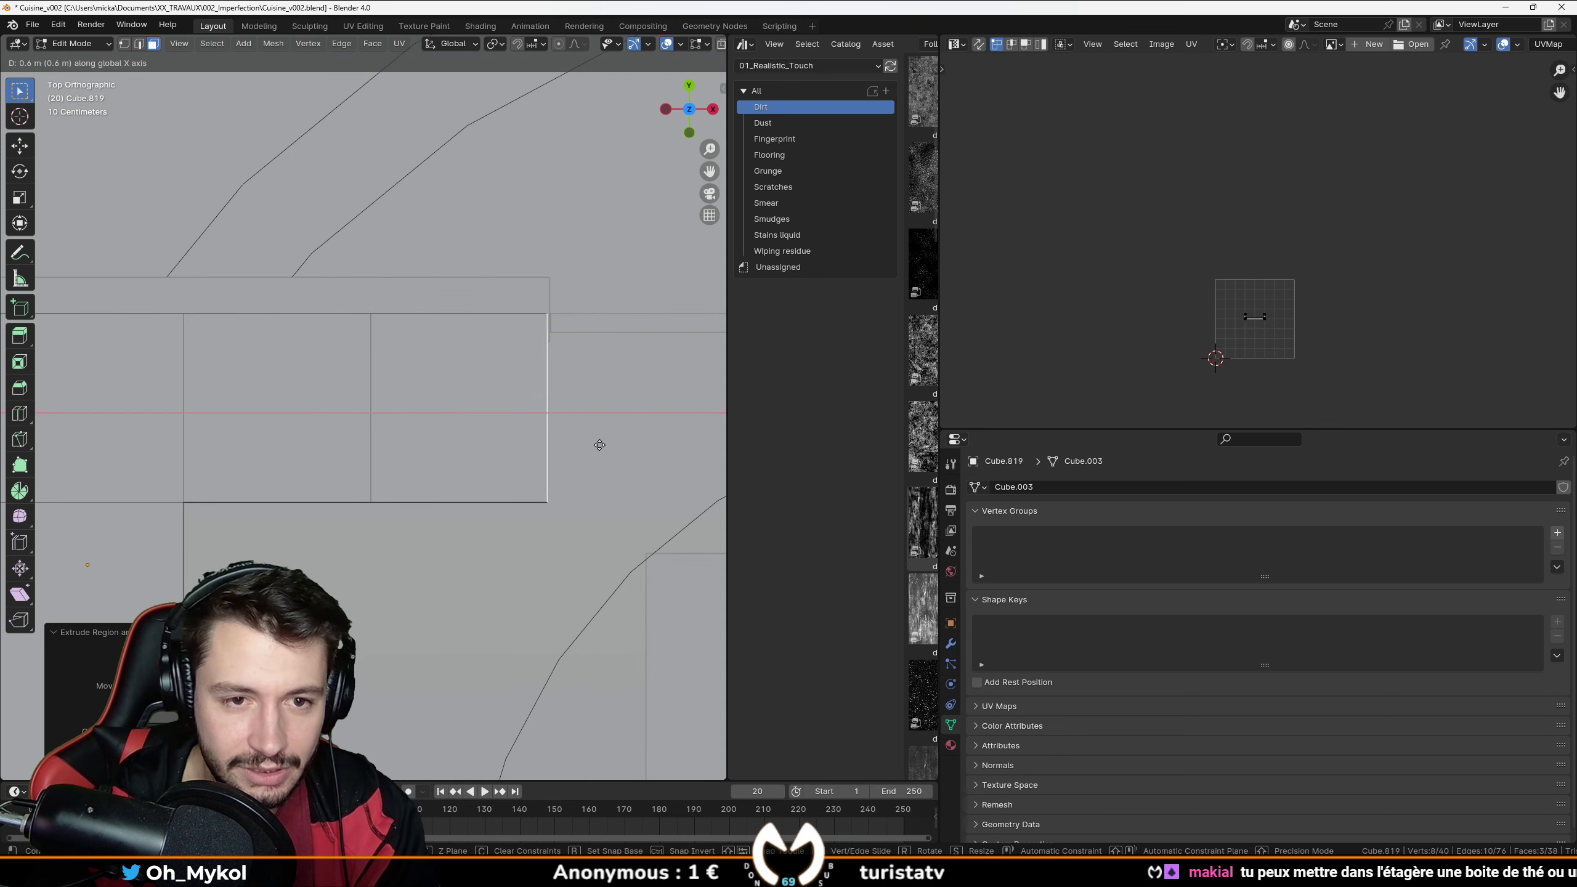
{"action": "left_click", "coordinate": [600, 445]}
{"action": "middle_click_drag", "start_coordinate": [600, 445], "coordinate": [528, 412]}
Add a loop cut across the newly extended part of the cabinet.
{"action": "key", "text": "KP_7"}
{"action": "scroll", "coordinate": [547, 404], "scroll_direction": "up", "scroll_amount": 5}
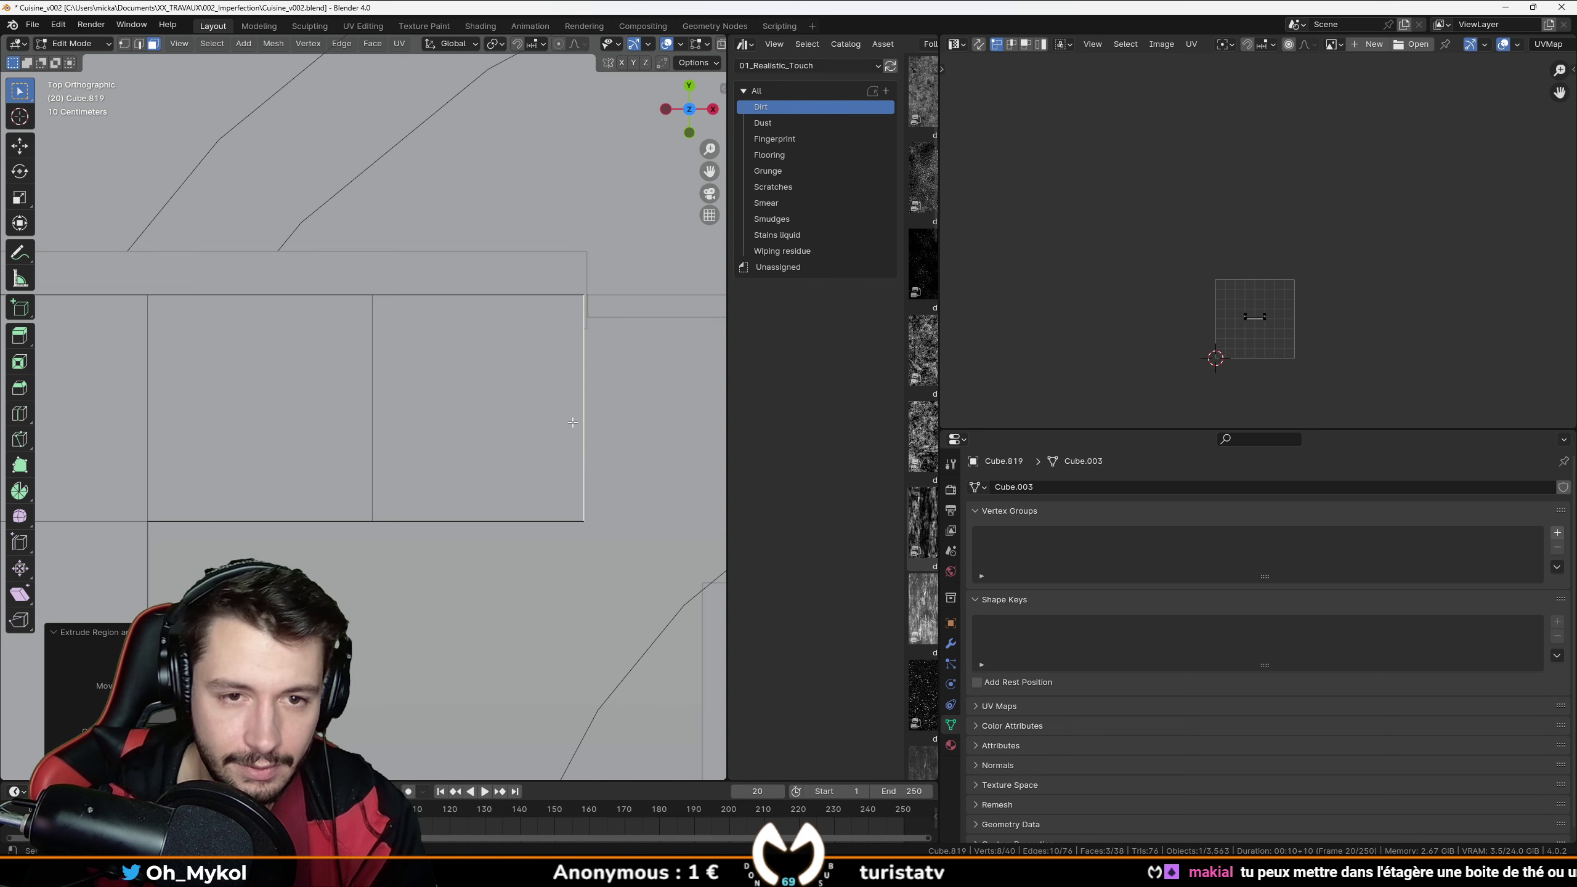
{"action": "key", "text": "ctrl+r"}
{"action": "left_click", "coordinate": [552, 362]}
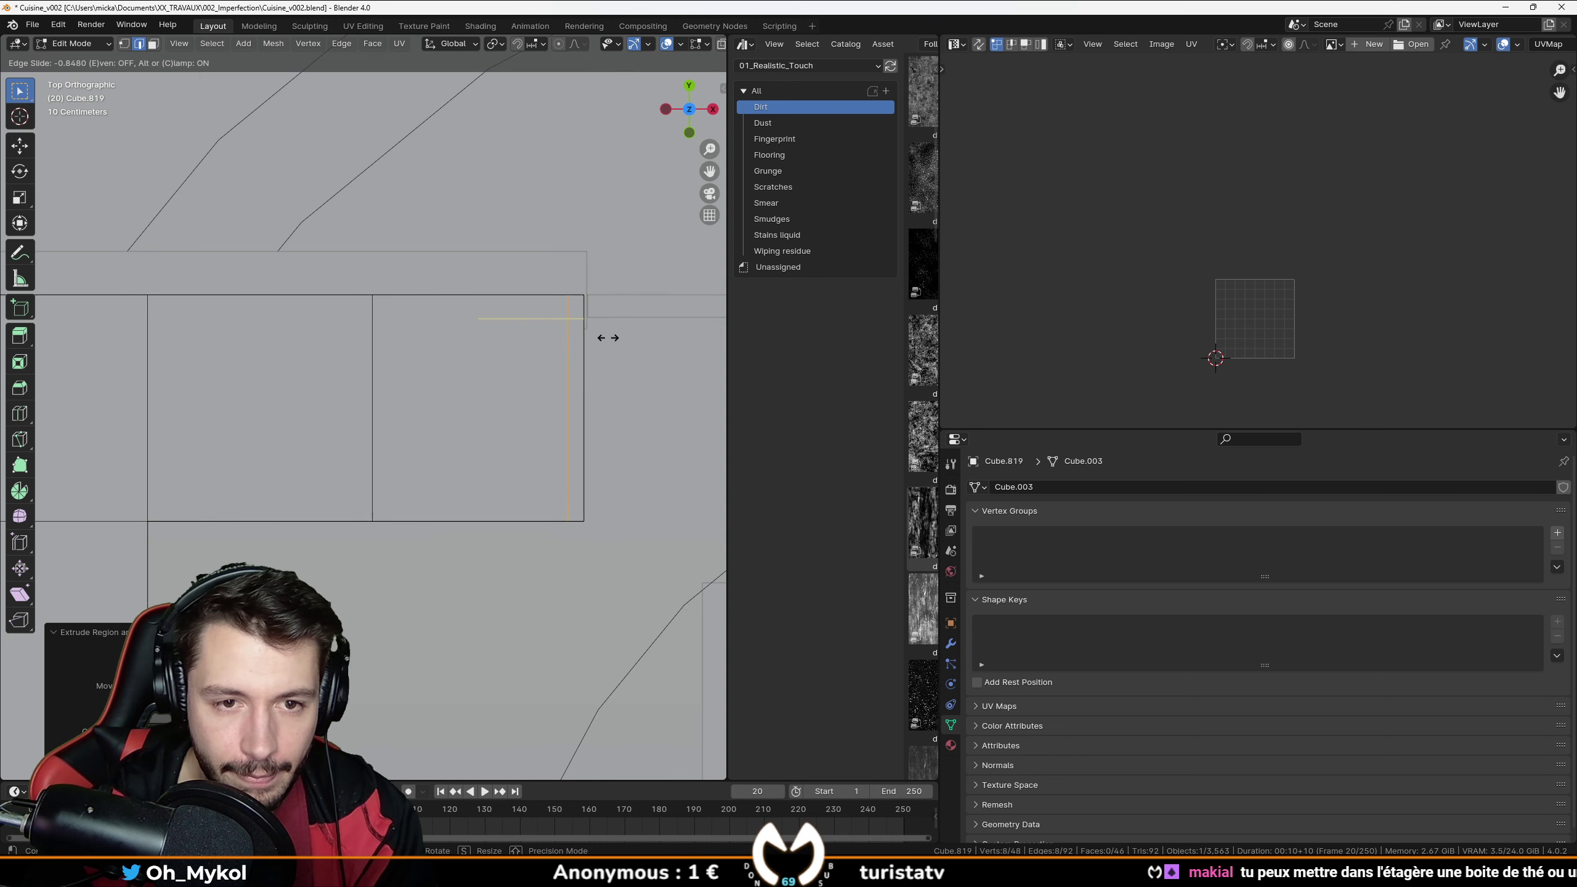
{"action": "left_click", "coordinate": [608, 338]}
{"action": "scroll", "coordinate": [533, 370], "scroll_direction": "down", "scroll_amount": 3}
{"action": "key", "text": "z"}
{"action": "left_click", "coordinate": [494, 369]}
{"action": "scroll", "coordinate": [548, 381], "scroll_direction": "up", "scroll_amount": 5}
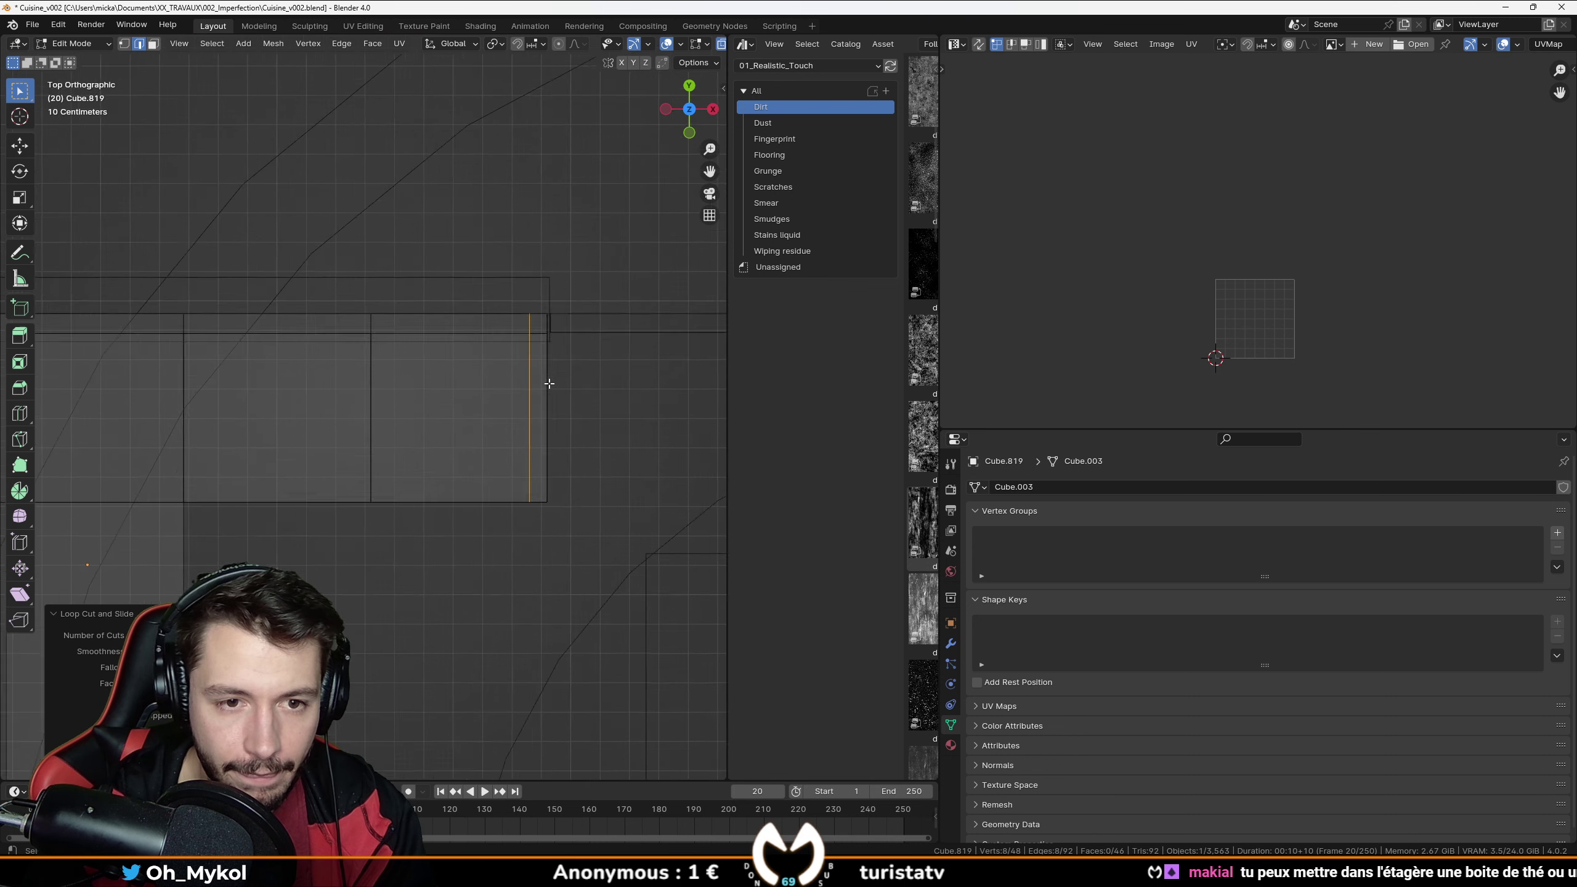
{"action": "mouse_move", "coordinate": [587, 397]}
{"action": "middle_mouse_down"}
{"action": "mouse_move", "coordinate": [482, 426]}
{"action": "mouse_move", "coordinate": [482, 356]}
{"action": "mouse_move", "coordinate": [517, 310]}
{"action": "mouse_move", "coordinate": [504, 297]}
{"action": "middle_mouse_up"}
{"action": "key", "text": "z"}
{"action": "left_click", "coordinate": [529, 375]}
{"action": "scroll", "coordinate": [517, 311], "scroll_direction": "down", "scroll_amount": 3}
Bridge the two corner faces to close the top gap, then return to Object Mode.
{"action": "key", "text": "3"}
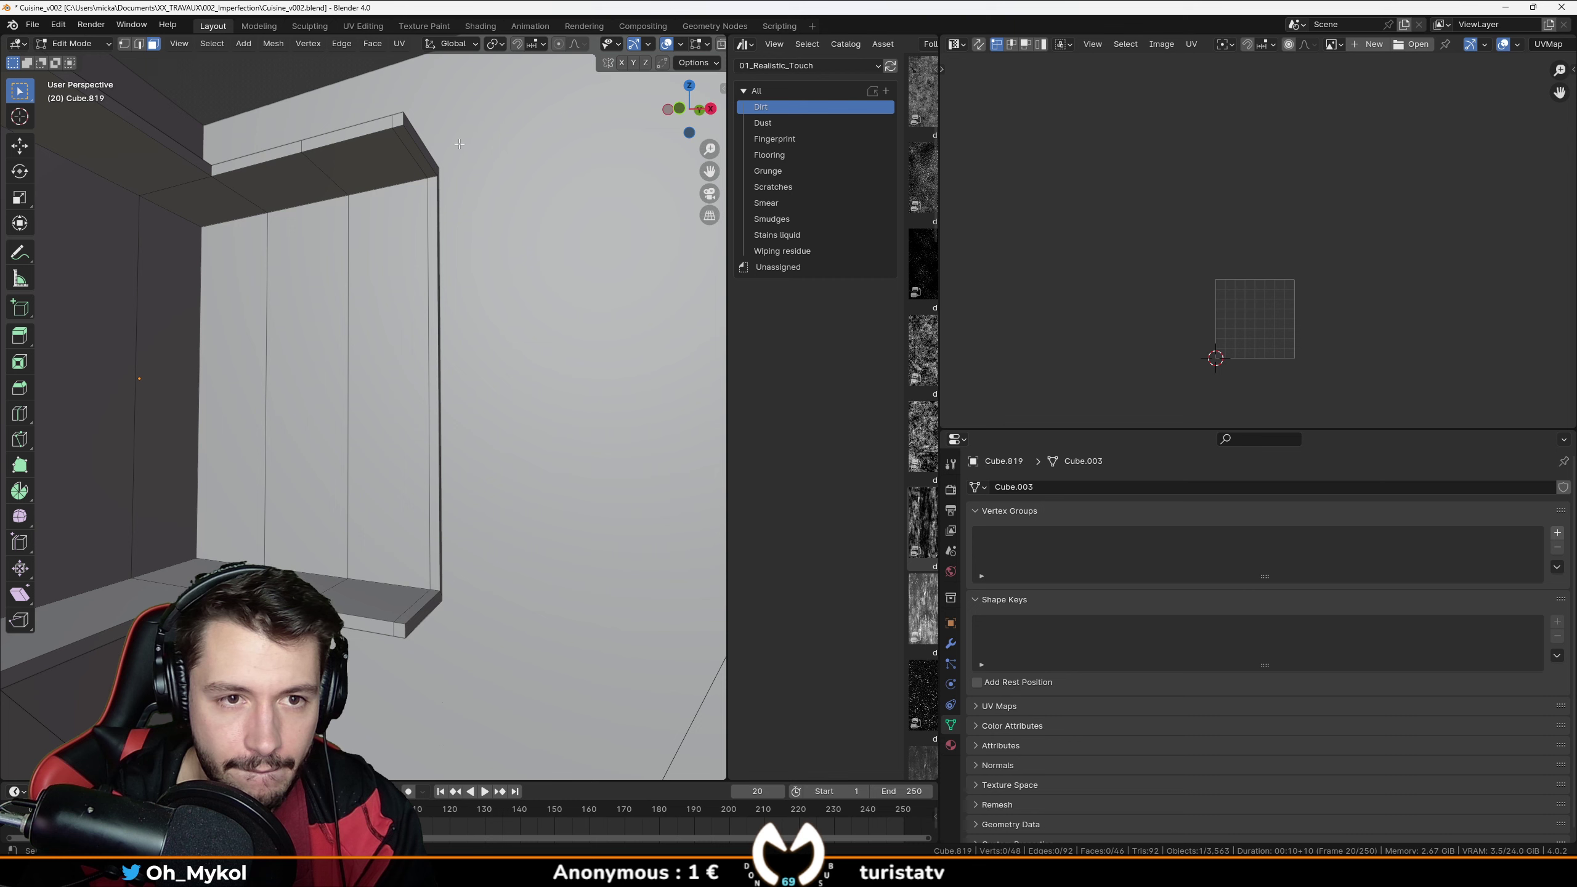
{"action": "left_click", "coordinate": [420, 154]}
{"action": "left_click", "coordinate": [429, 594], "text": "shift"}
{"action": "right_click", "coordinate": [429, 594]}
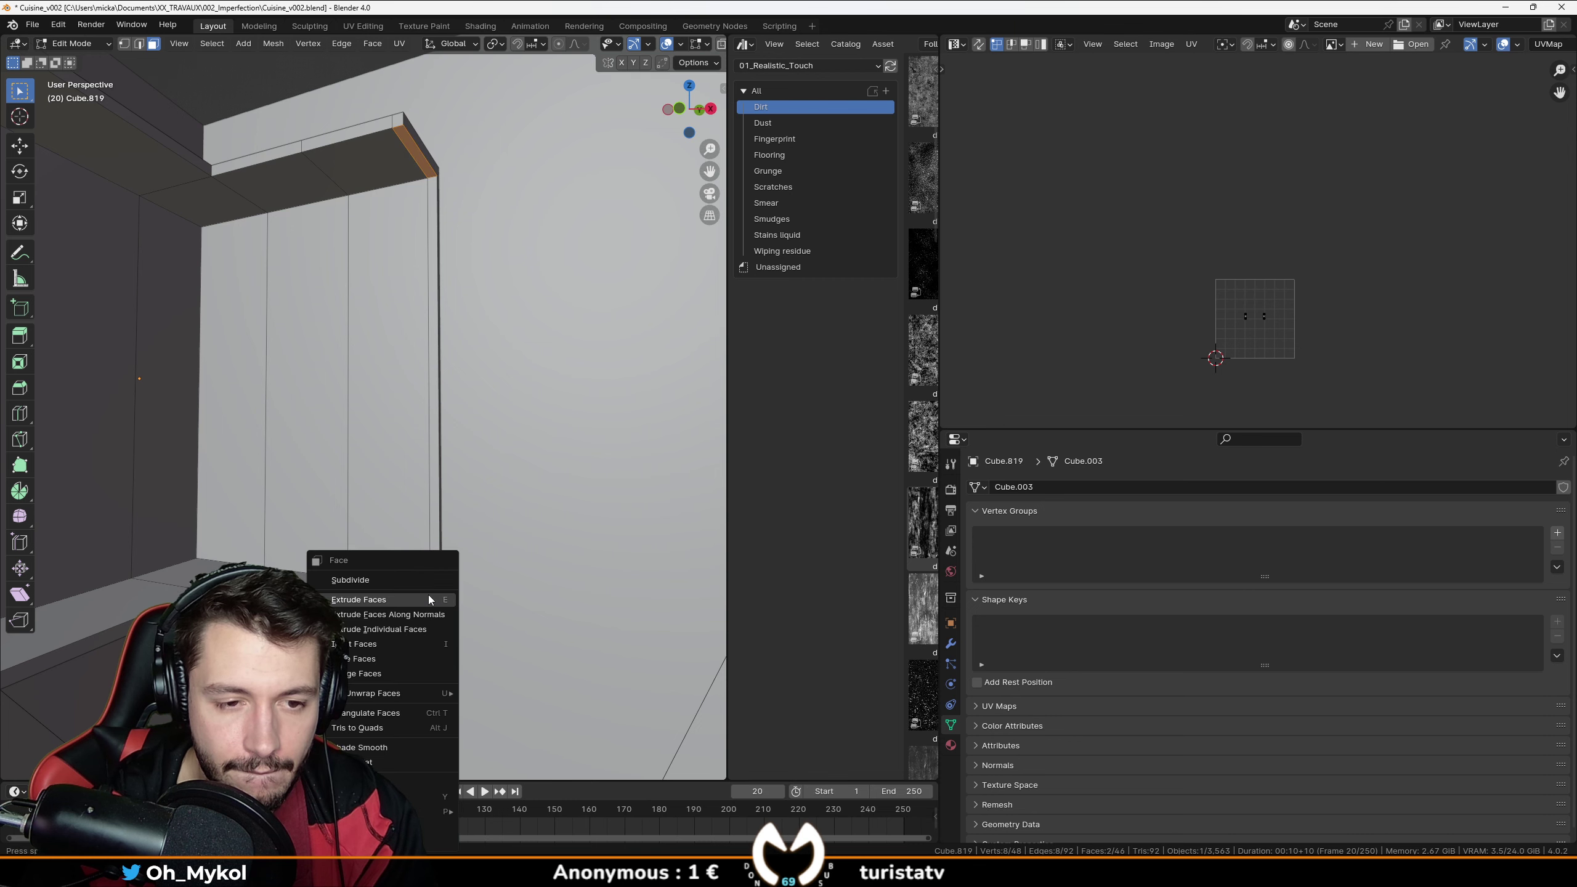
{"action": "left_click", "coordinate": [409, 671]}
{"action": "key", "text": "Tab"}
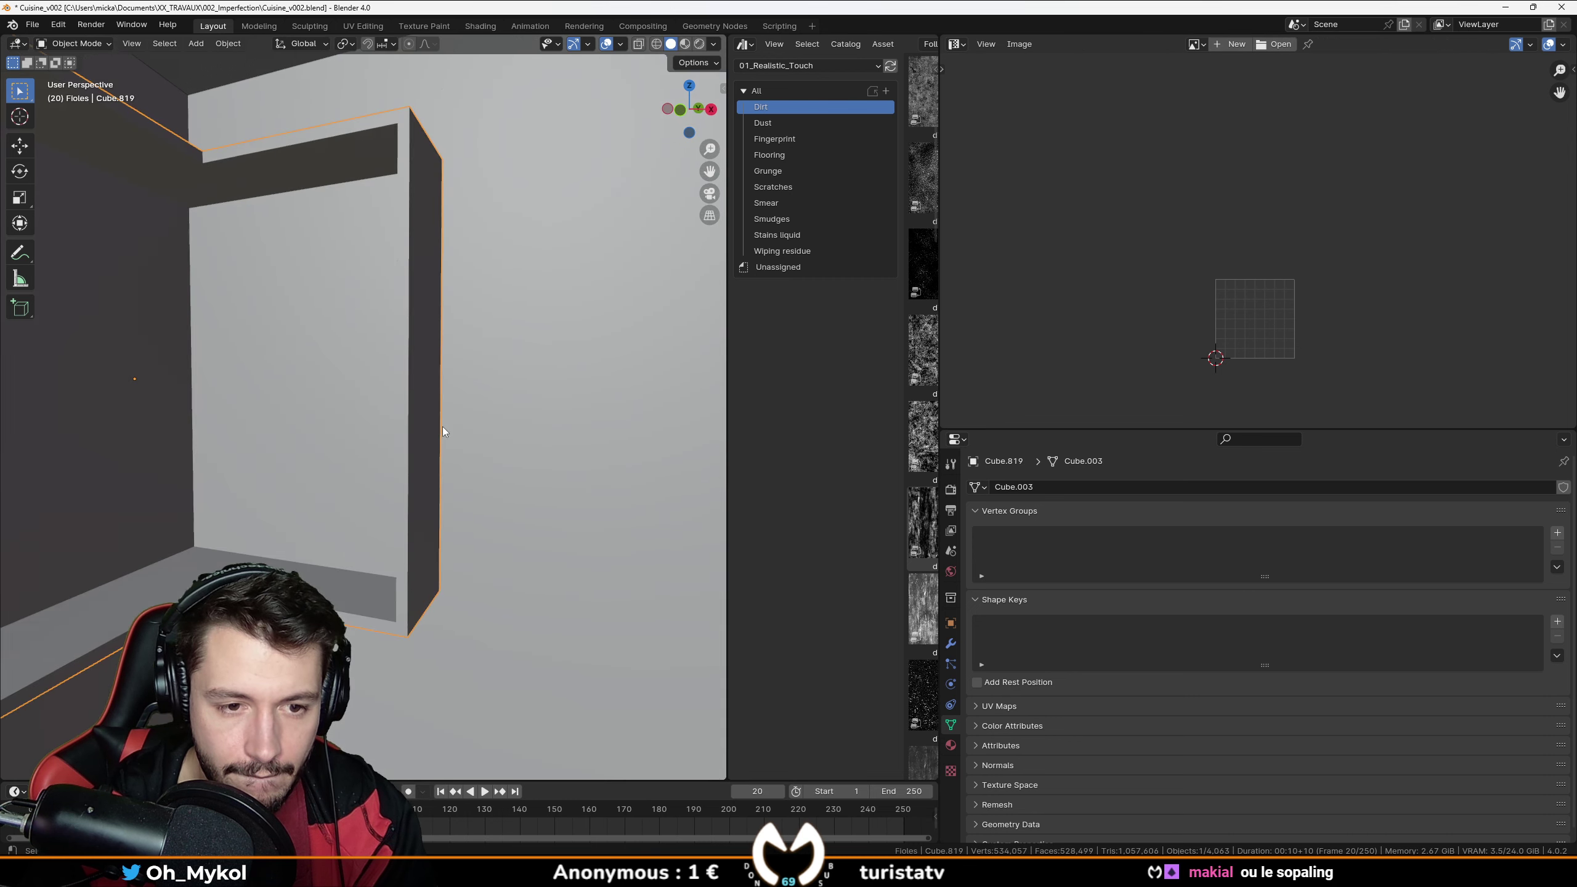
Check in Rendered shading, delete the white cabinet piece, return to Solid, and save Cuisine_v002.blend.
{"action": "scroll", "coordinate": [442, 427], "scroll_direction": "down", "scroll_amount": 4}
{"action": "middle_click_drag", "start_coordinate": [443, 427], "coordinate": [366, 437]}
{"action": "key", "text": "shift+z"}
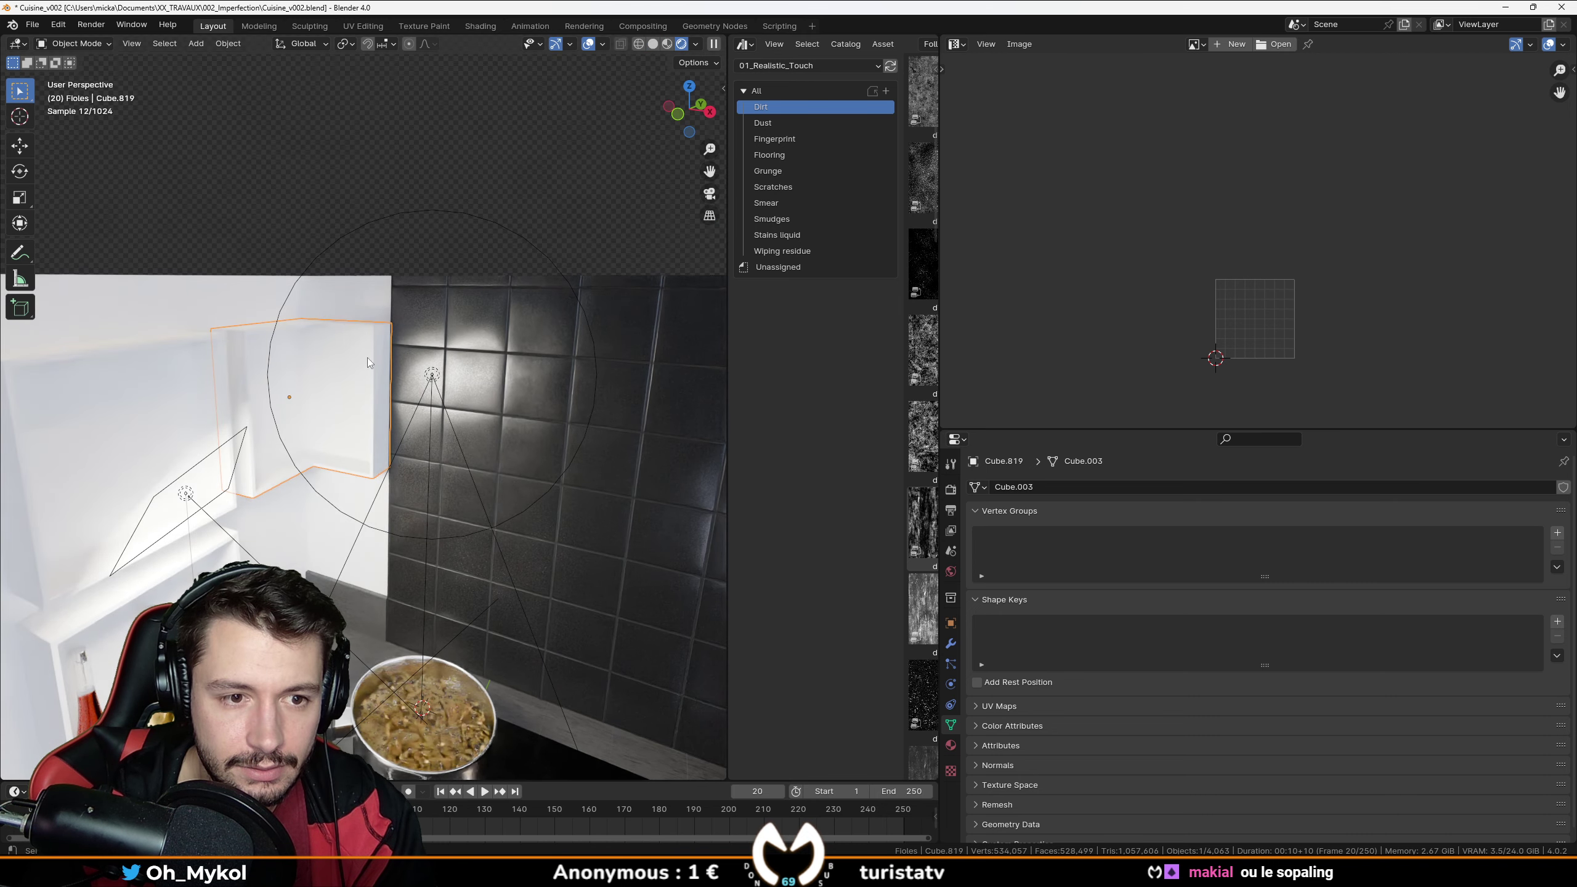
{"action": "left_click", "coordinate": [370, 179]}
{"action": "middle_click_drag", "start_coordinate": [358, 305], "coordinate": [397, 410]}
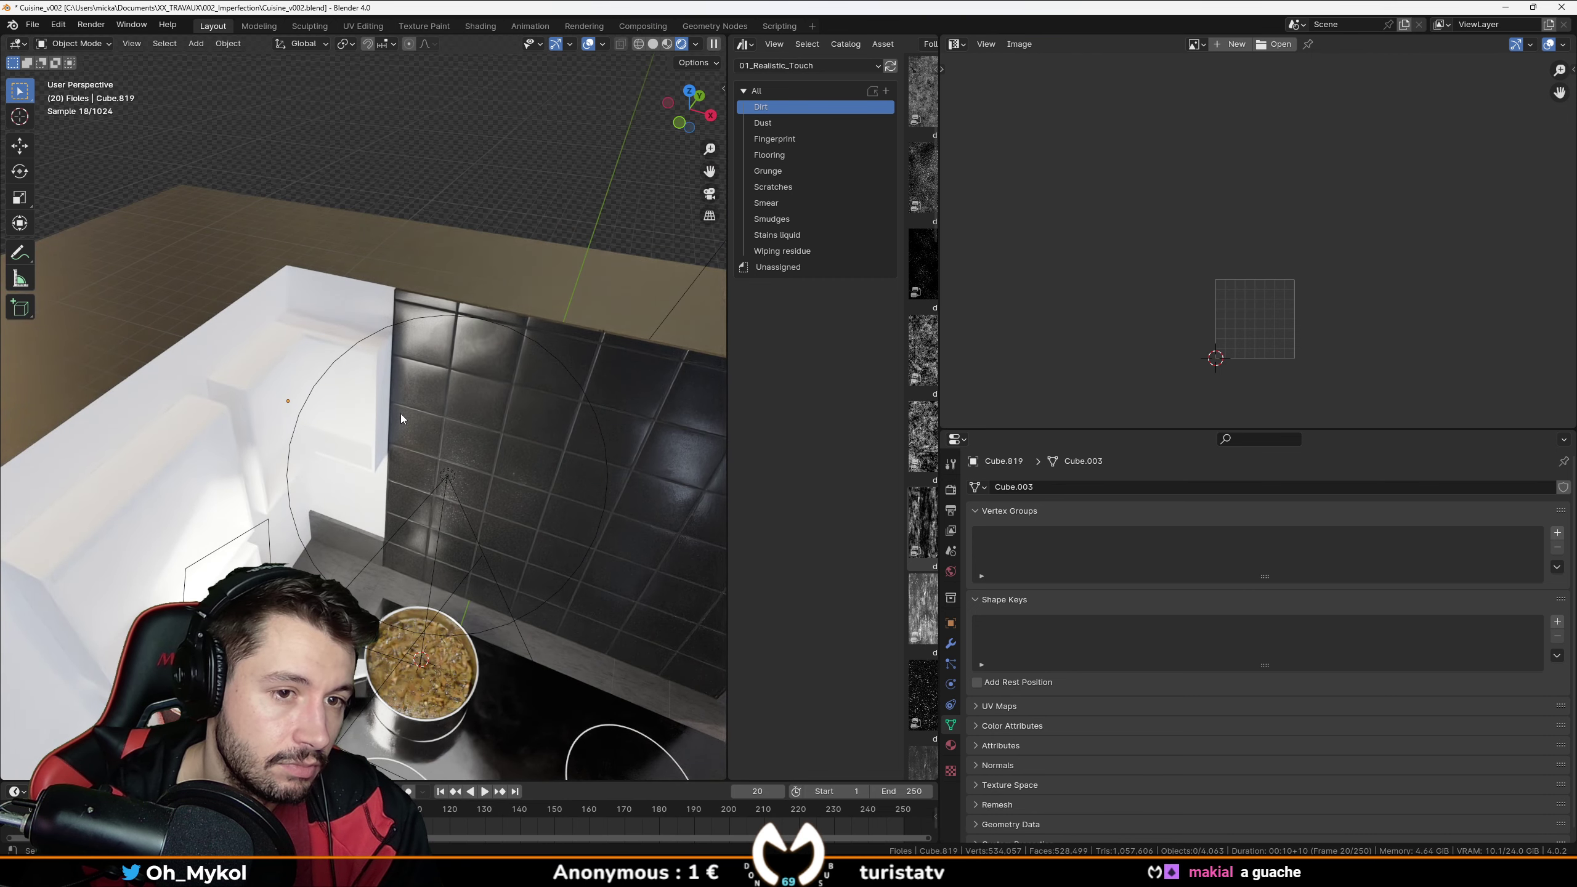
{"action": "left_click", "coordinate": [285, 359]}
{"action": "mouse_move", "coordinate": [300, 414]}
{"action": "middle_mouse_down"}
{"action": "mouse_move", "coordinate": [295, 397]}
{"action": "mouse_move", "coordinate": [286, 434]}
{"action": "mouse_move", "coordinate": [271, 367]}
{"action": "mouse_move", "coordinate": [266, 380]}
{"action": "middle_mouse_up"}
{"action": "key", "text": "Delete"}
{"action": "key", "text": "z"}
{"action": "left_click", "coordinate": [435, 409]}
{"action": "key", "text": "ctrl+s"}
Select the pepper grinder beside the pot and save Cuisine_v002.blend.
{"action": "mouse_move", "coordinate": [205, 424]}
{"action": "middle_mouse_down"}
{"action": "mouse_move", "coordinate": [292, 423]}
{"action": "mouse_move", "coordinate": [186, 415]}
{"action": "middle_mouse_up"}
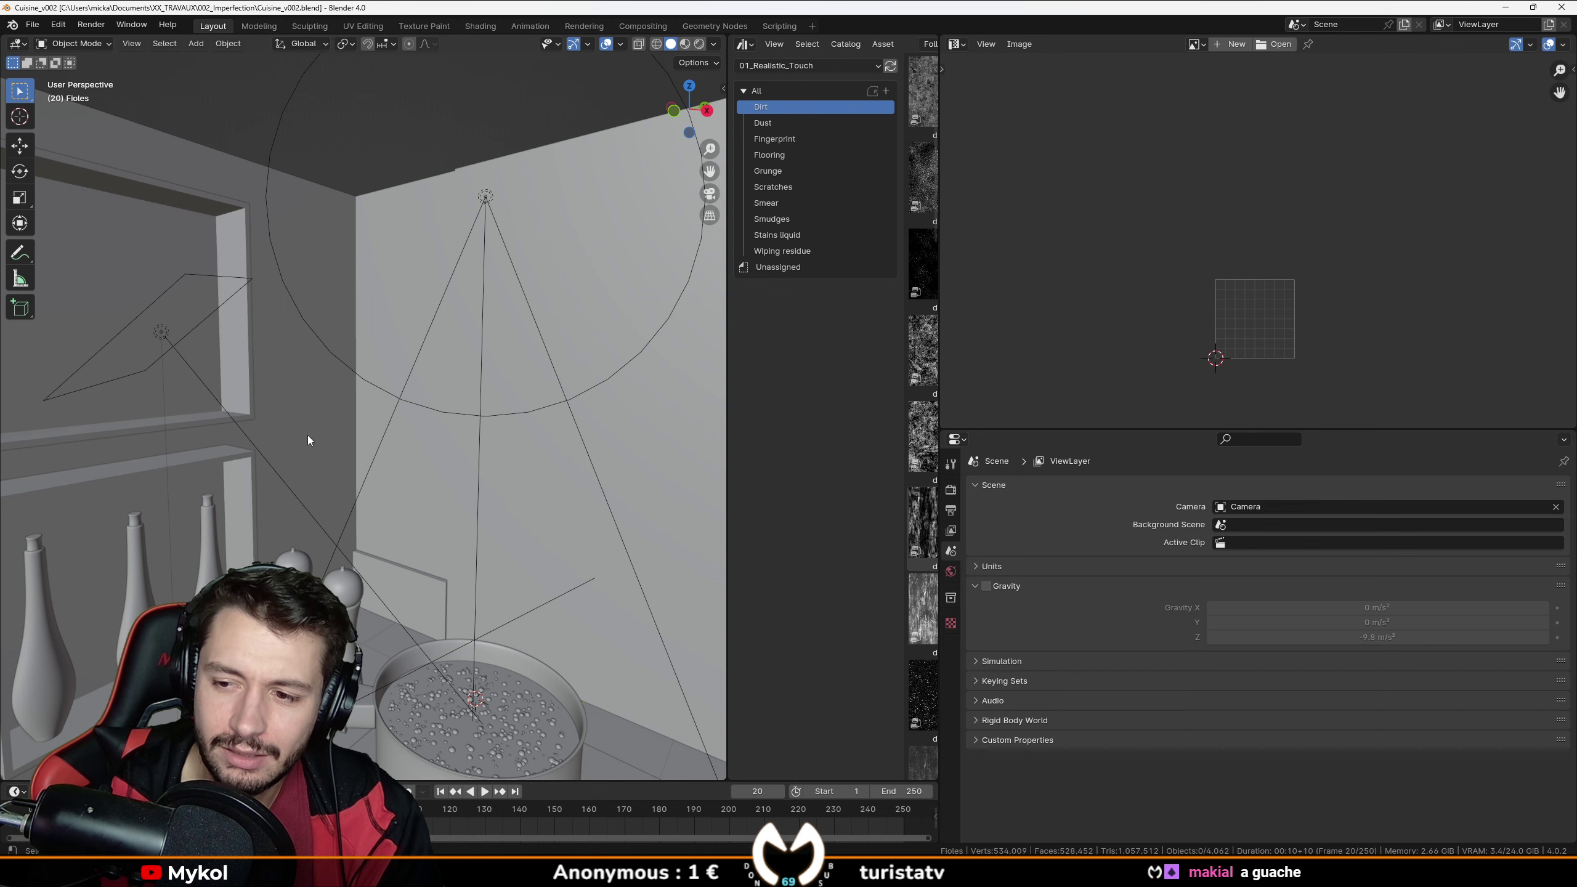
{"action": "scroll", "coordinate": [220, 394], "scroll_direction": "down", "scroll_amount": 3}
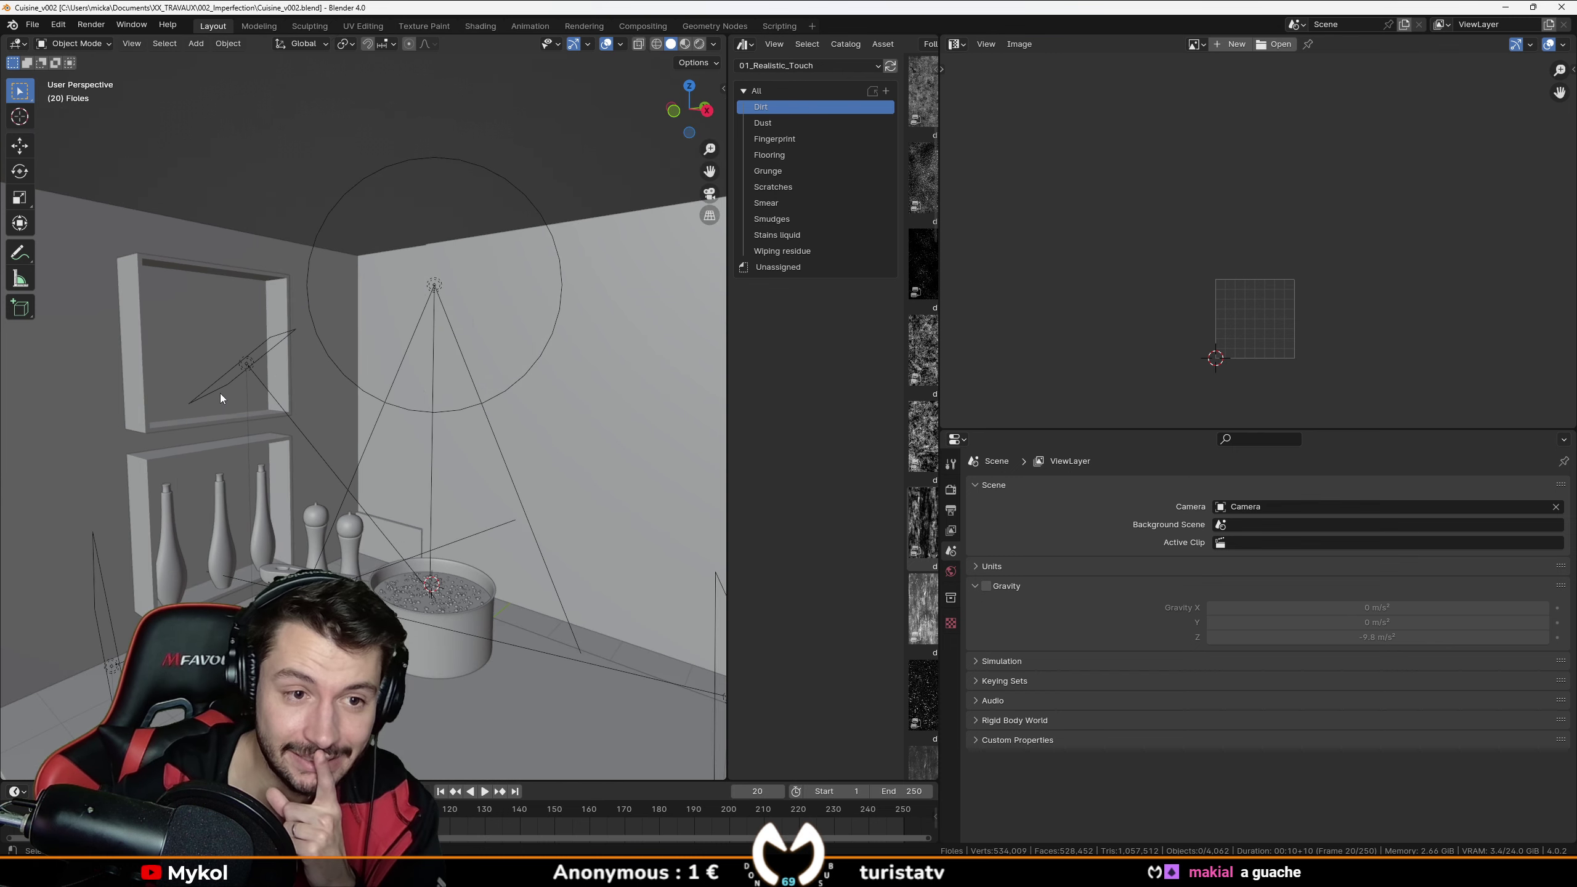
{"action": "scroll", "coordinate": [267, 414], "scroll_direction": "up", "scroll_amount": 3}
{"action": "scroll", "coordinate": [279, 417], "scroll_direction": "down", "scroll_amount": 3}
{"action": "middle_click_drag", "start_coordinate": [287, 419], "coordinate": [370, 438]}
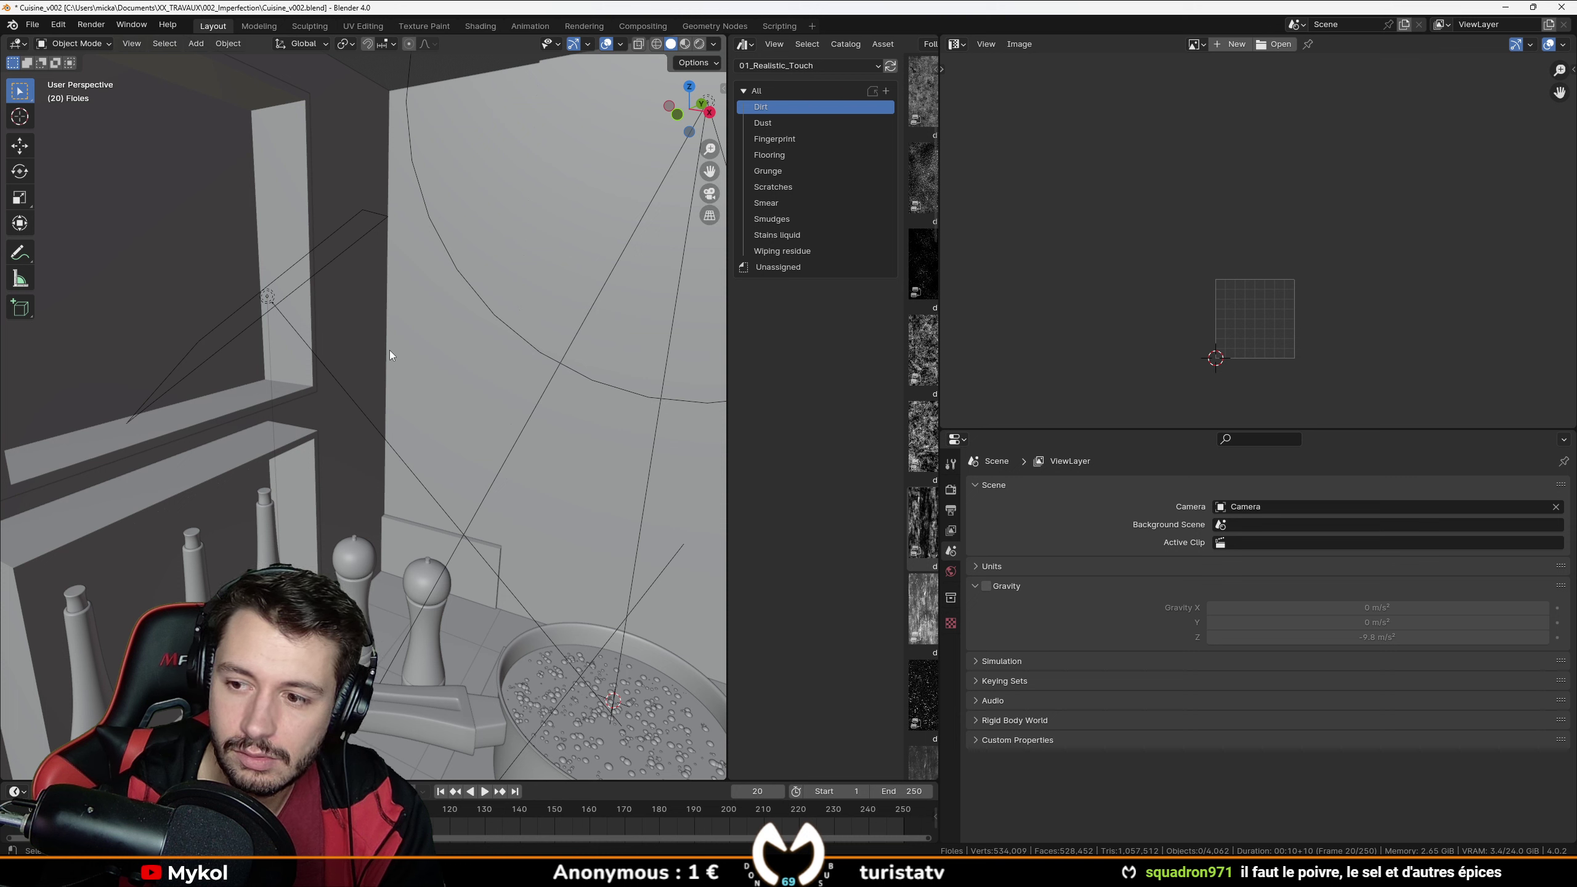
{"action": "left_click", "coordinate": [370, 601]}
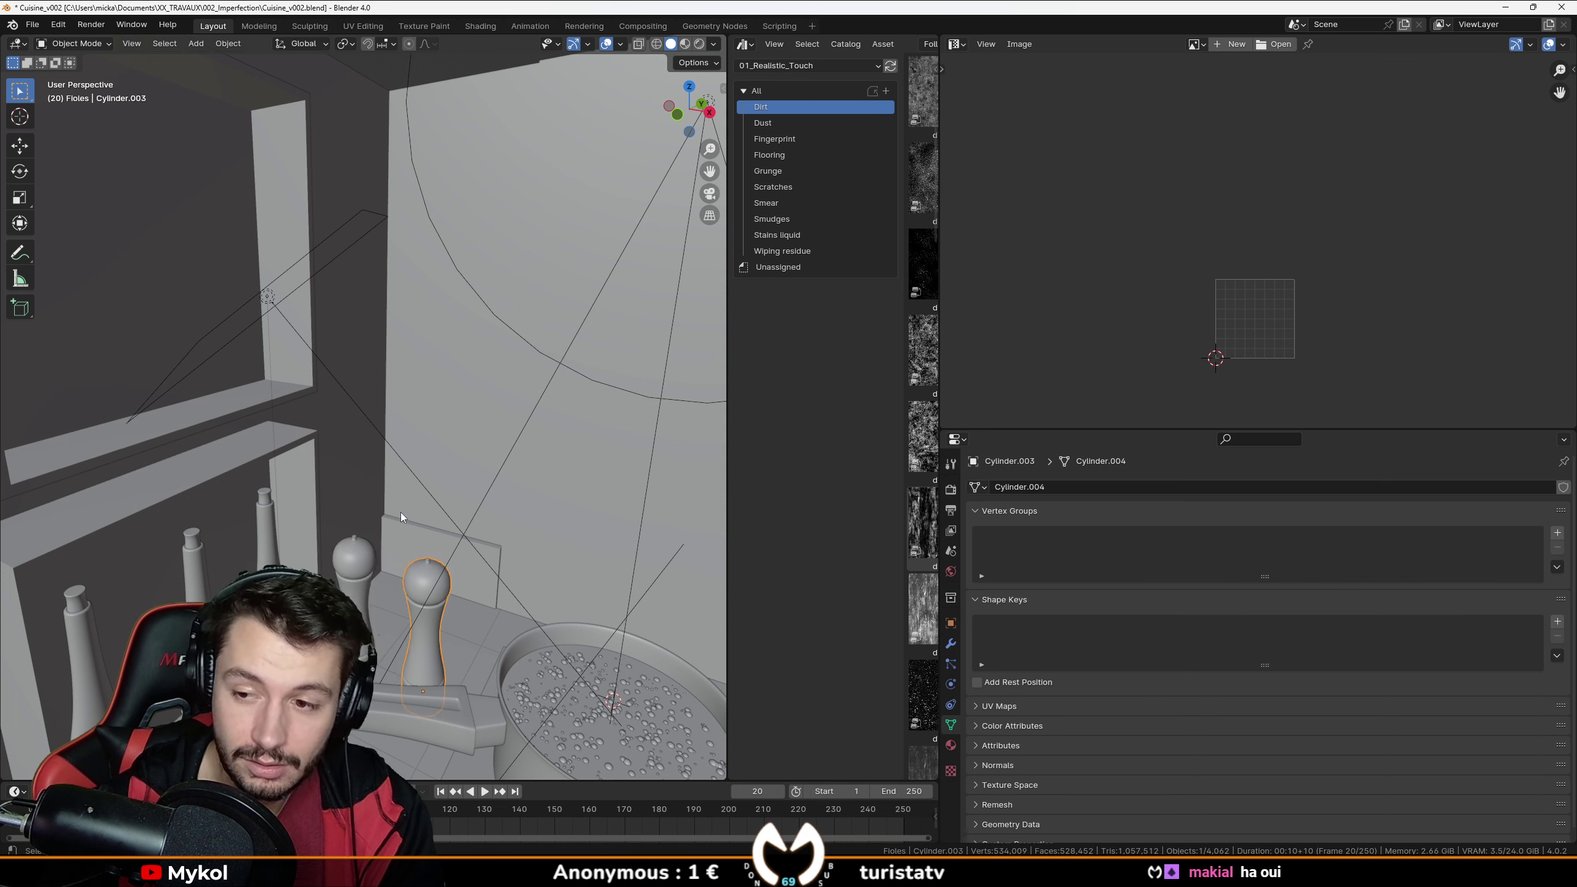
{"action": "middle_click_drag", "start_coordinate": [398, 397], "coordinate": [364, 387]}
{"action": "key", "text": "ctrl+s"}
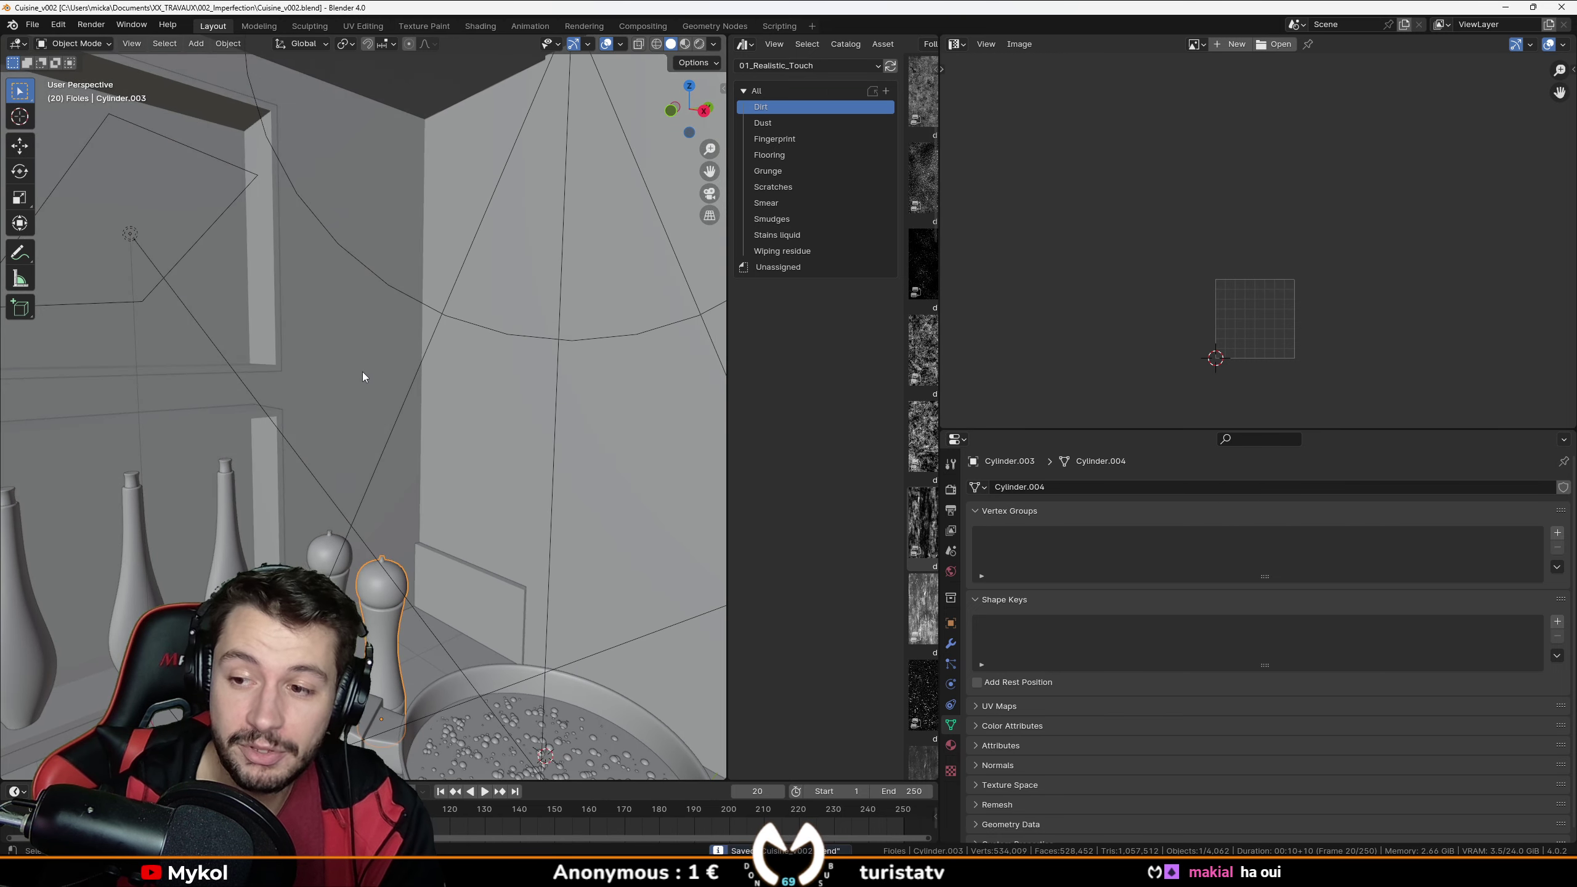
Orbit and zoom out to view the whole kitchen set from above the pot.
{"action": "scroll", "coordinate": [466, 434], "scroll_direction": "down", "scroll_amount": 5}
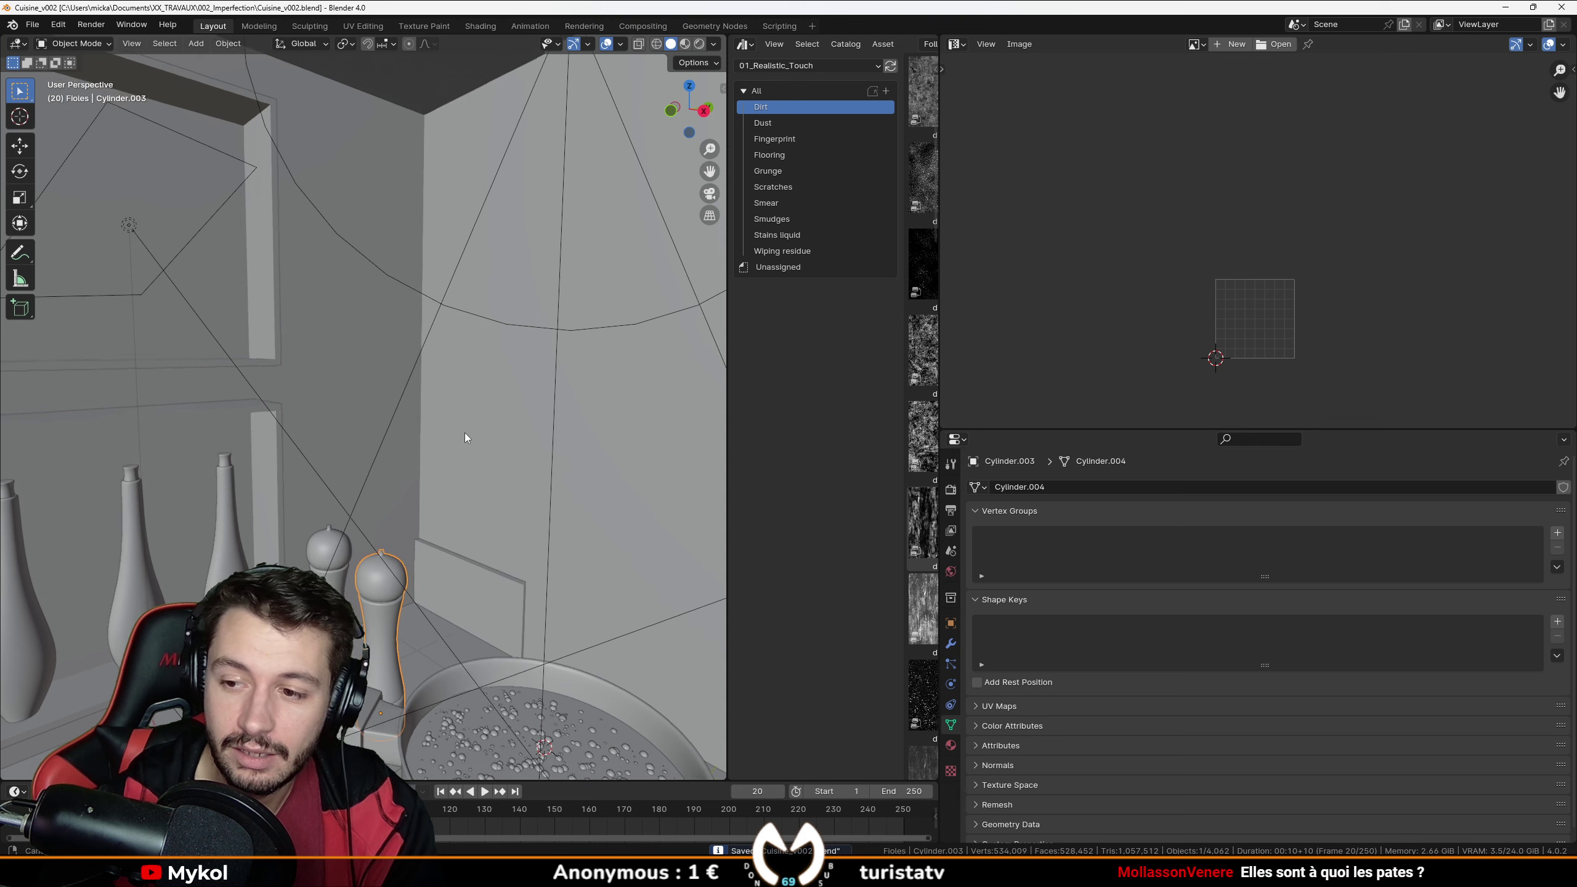
{"action": "middle_click_drag", "start_coordinate": [439, 419], "coordinate": [466, 443]}
{"action": "scroll", "coordinate": [486, 493], "scroll_direction": "down", "scroll_amount": 6}
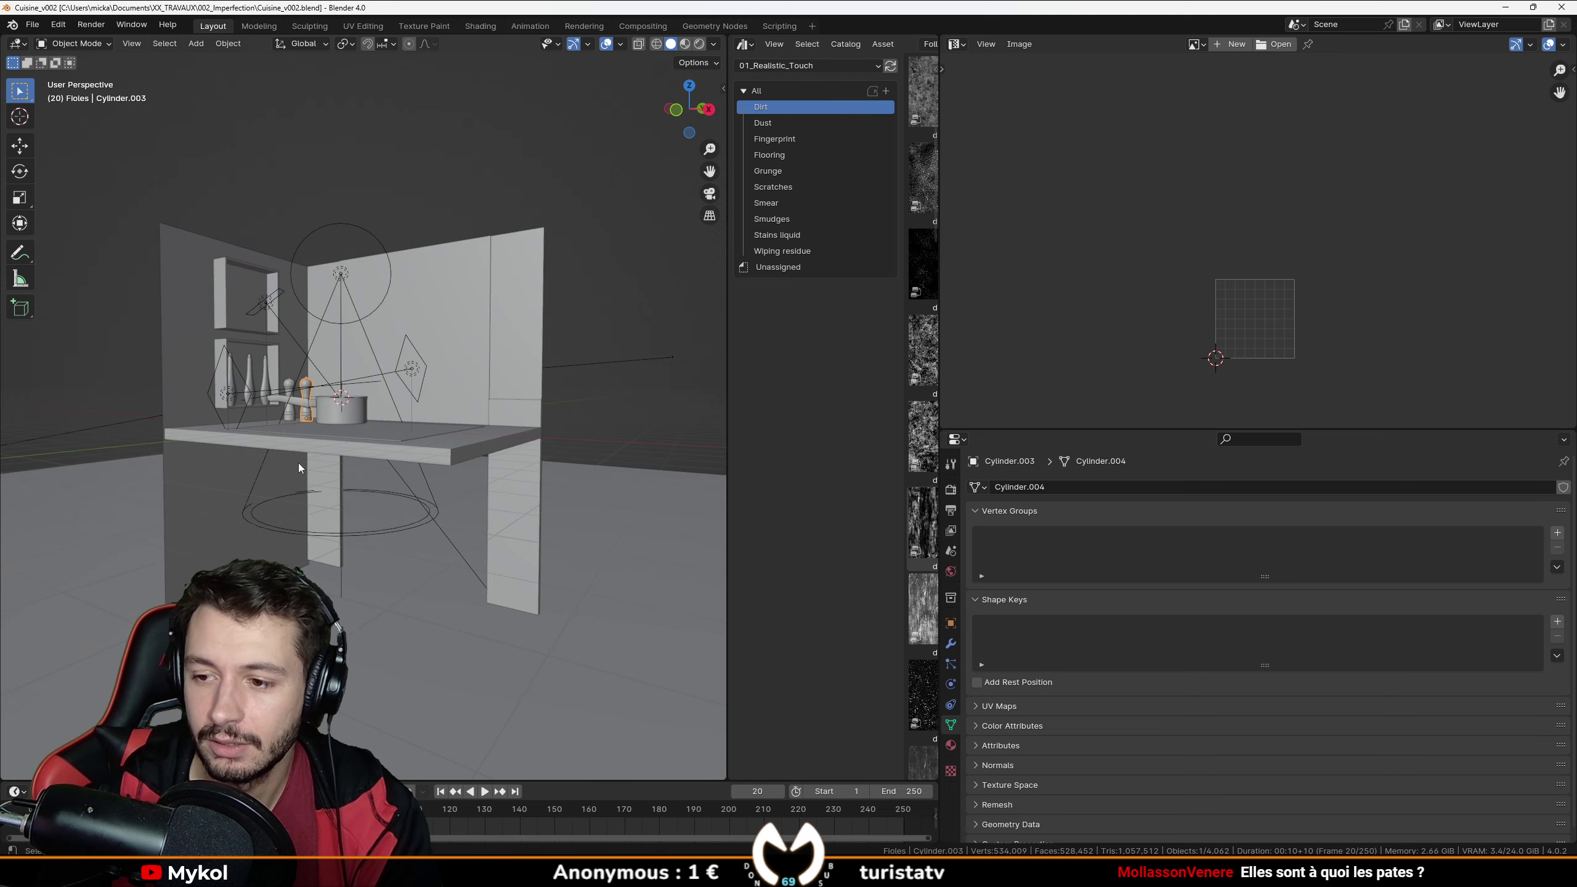
{"action": "scroll", "coordinate": [285, 459], "scroll_direction": "up", "scroll_amount": 6}
{"action": "middle_click_drag", "start_coordinate": [285, 459], "coordinate": [308, 533]}
{"action": "scroll", "coordinate": [308, 532], "scroll_direction": "up", "scroll_amount": 10}
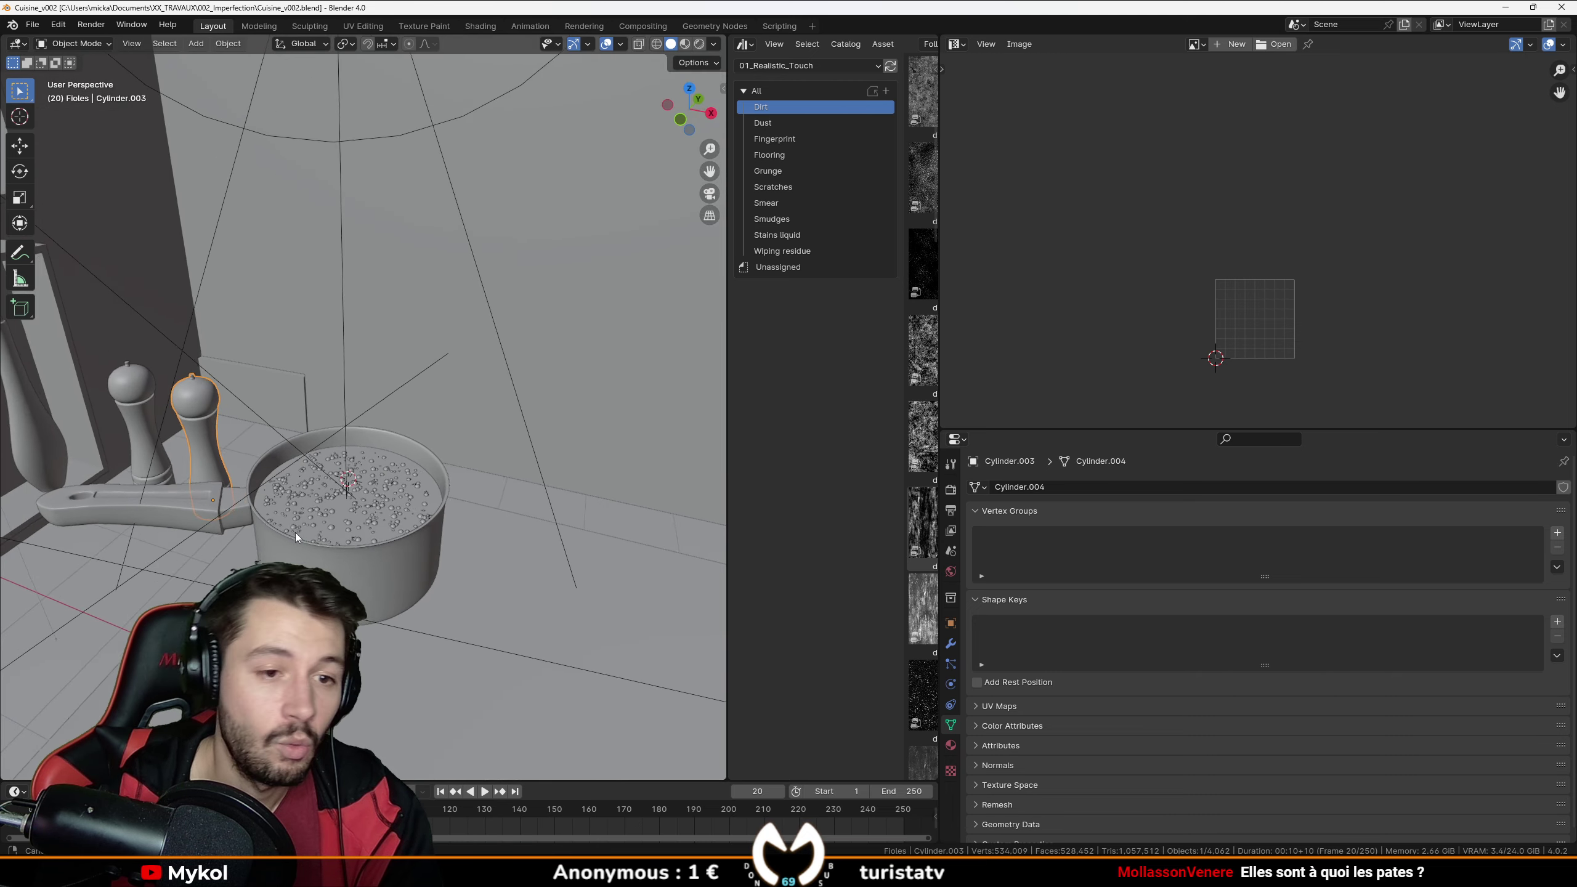
Switch to Rendered shading, select the bubble Emitter in the pot, and show its Particles settings.
{"action": "scroll", "coordinate": [362, 508], "scroll_direction": "up", "scroll_amount": 3}
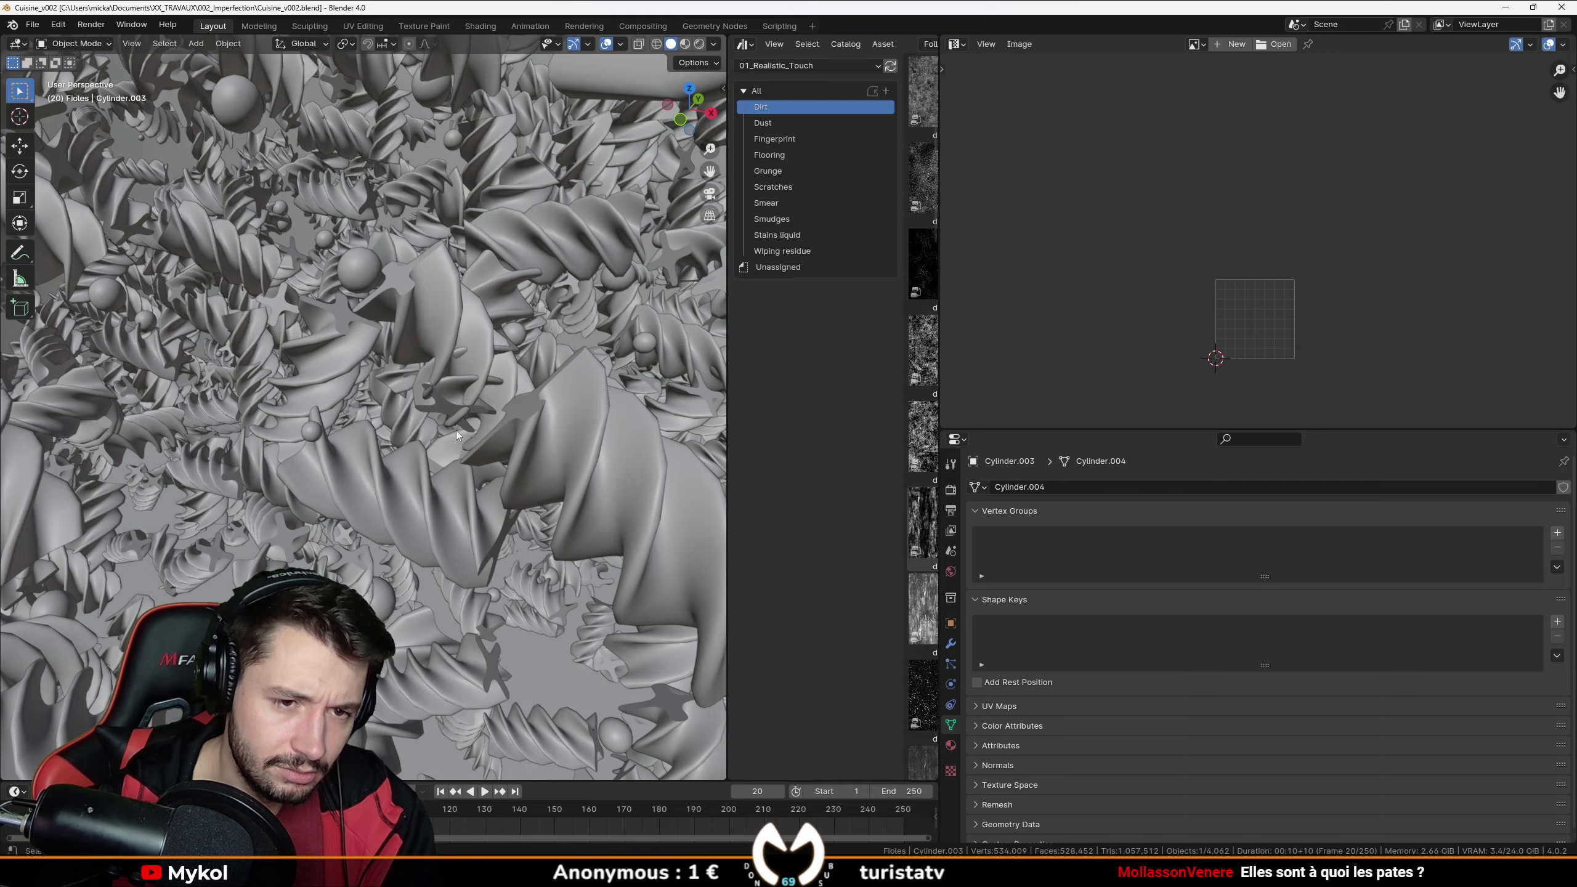
{"action": "left_click", "coordinate": [700, 44]}
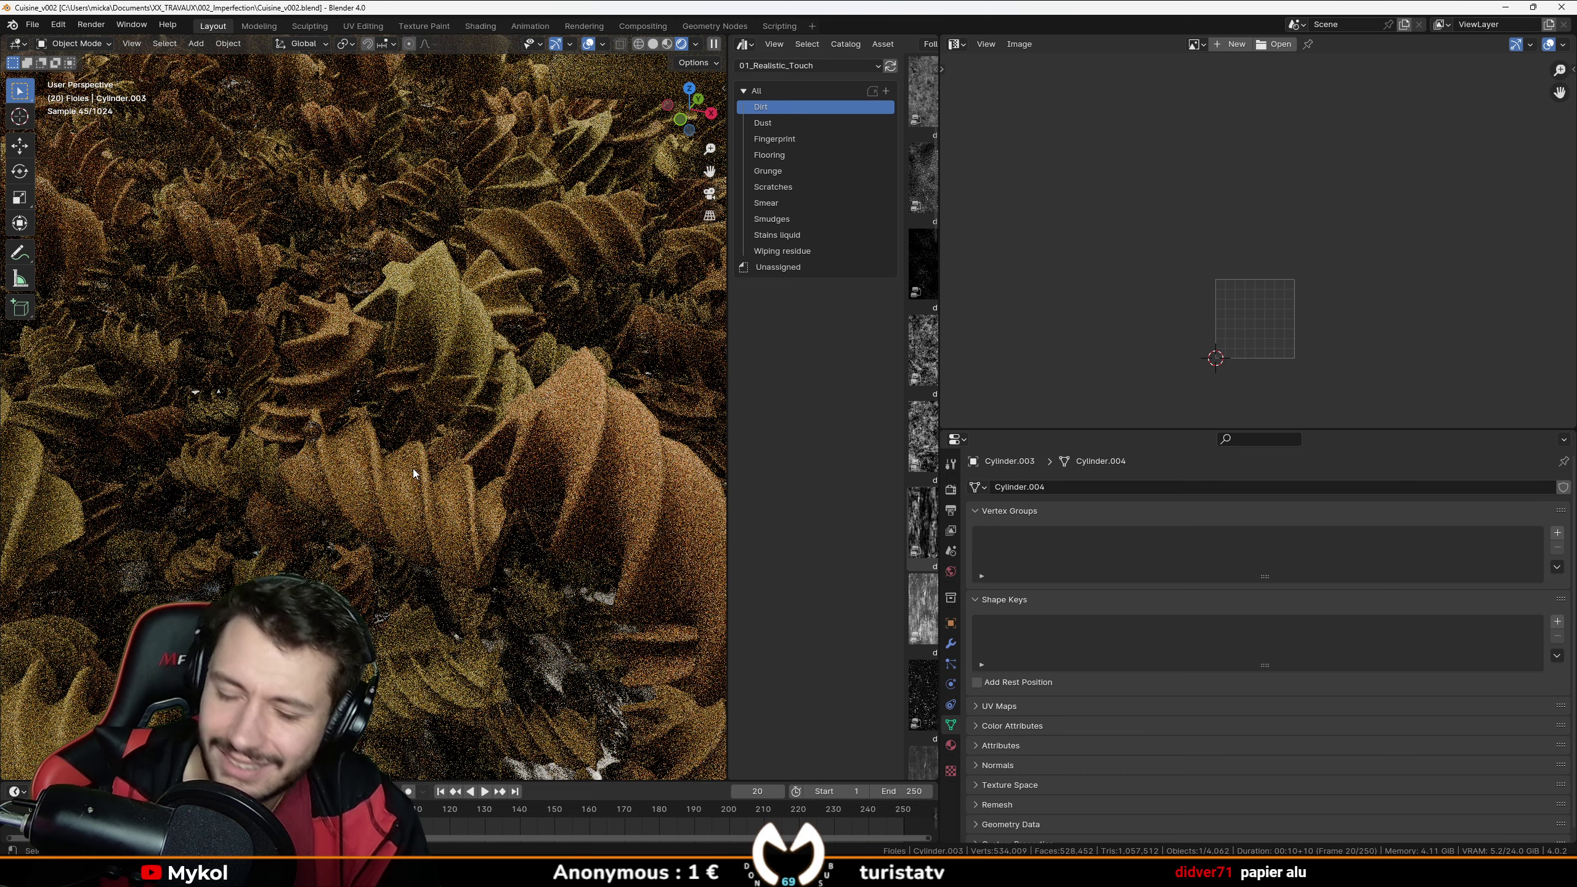
{"action": "middle_click_drag", "start_coordinate": [404, 468], "coordinate": [239, 542]}
{"action": "scroll", "coordinate": [398, 486], "scroll_direction": "down", "scroll_amount": 10}
{"action": "scroll", "coordinate": [239, 542], "scroll_direction": "up", "scroll_amount": 3}
{"action": "left_click", "coordinate": [238, 541]}
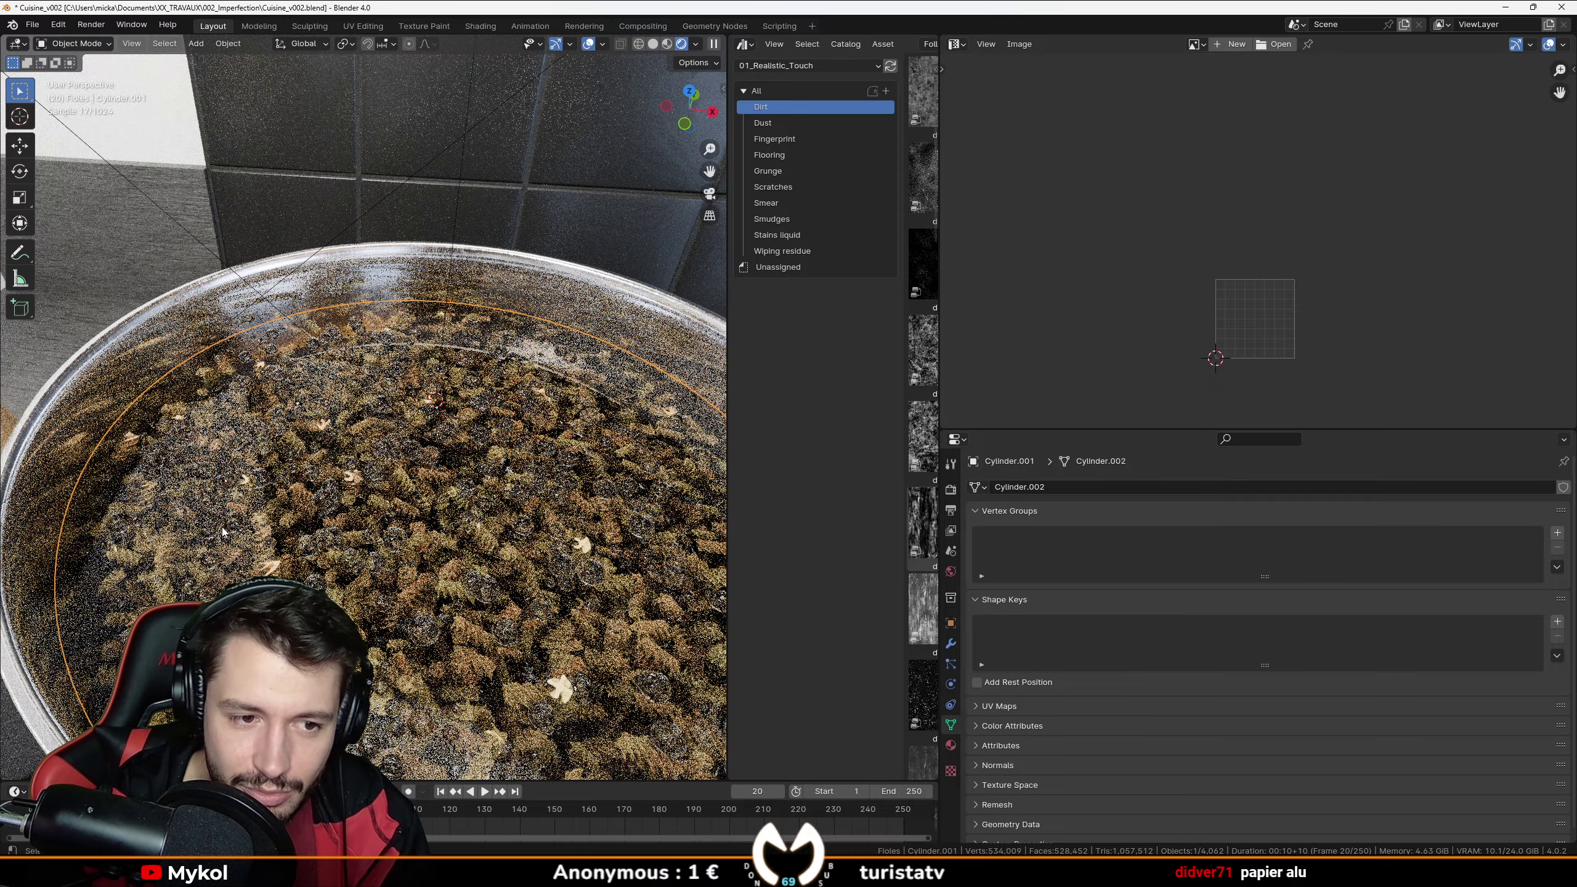
{"action": "left_click", "coordinate": [237, 537]}
{"action": "left_click", "coordinate": [236, 530]}
{"action": "left_click", "coordinate": [234, 524]}
{"action": "left_click", "coordinate": [235, 528]}
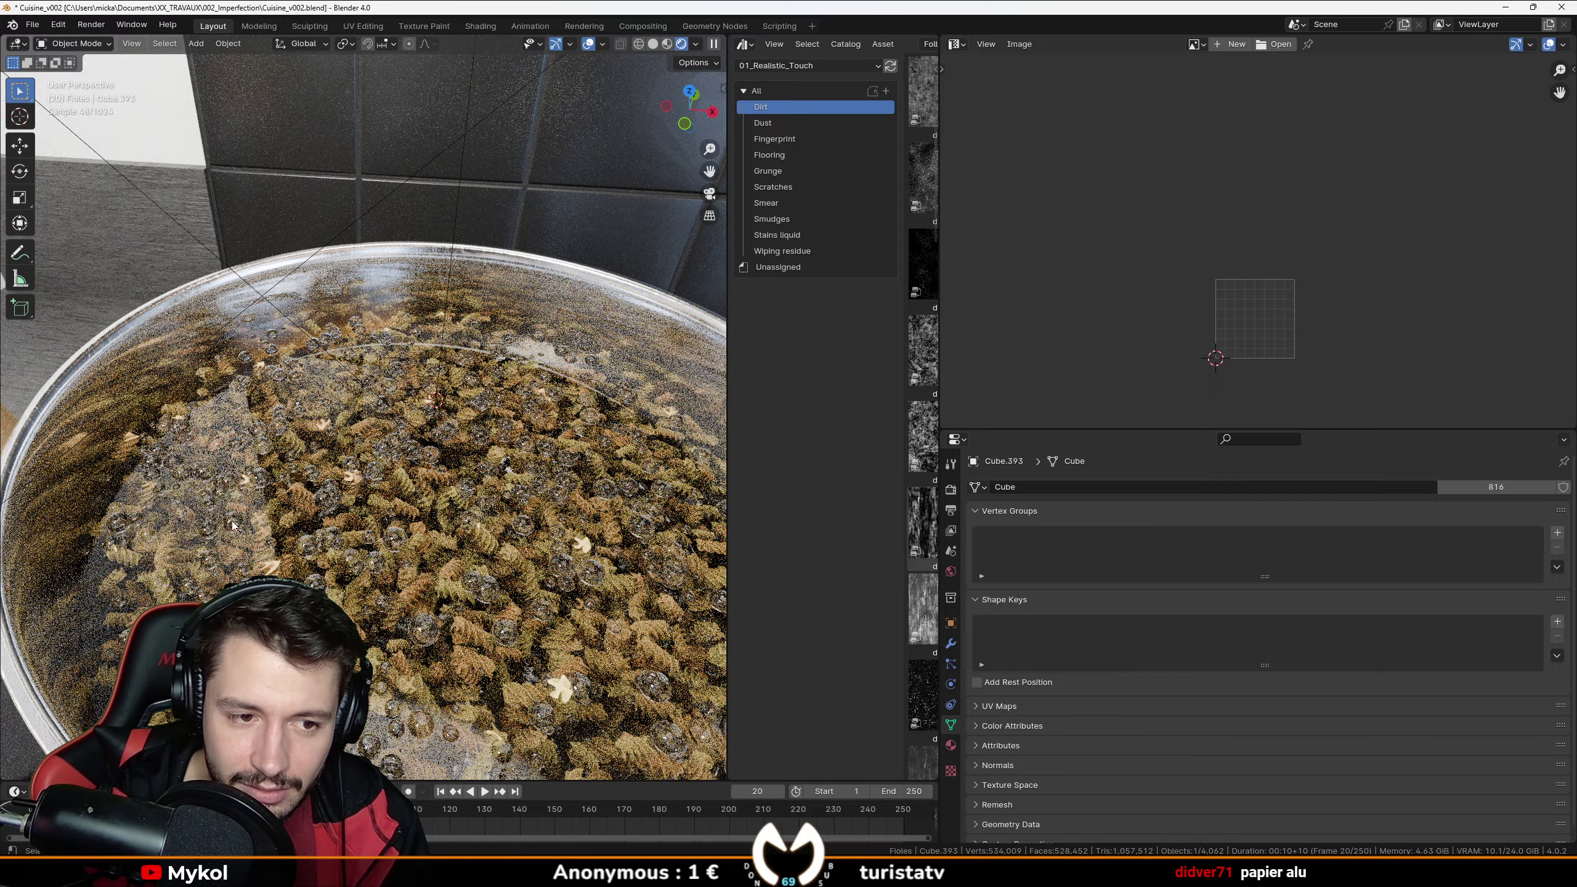
{"action": "left_click", "coordinate": [951, 664]}
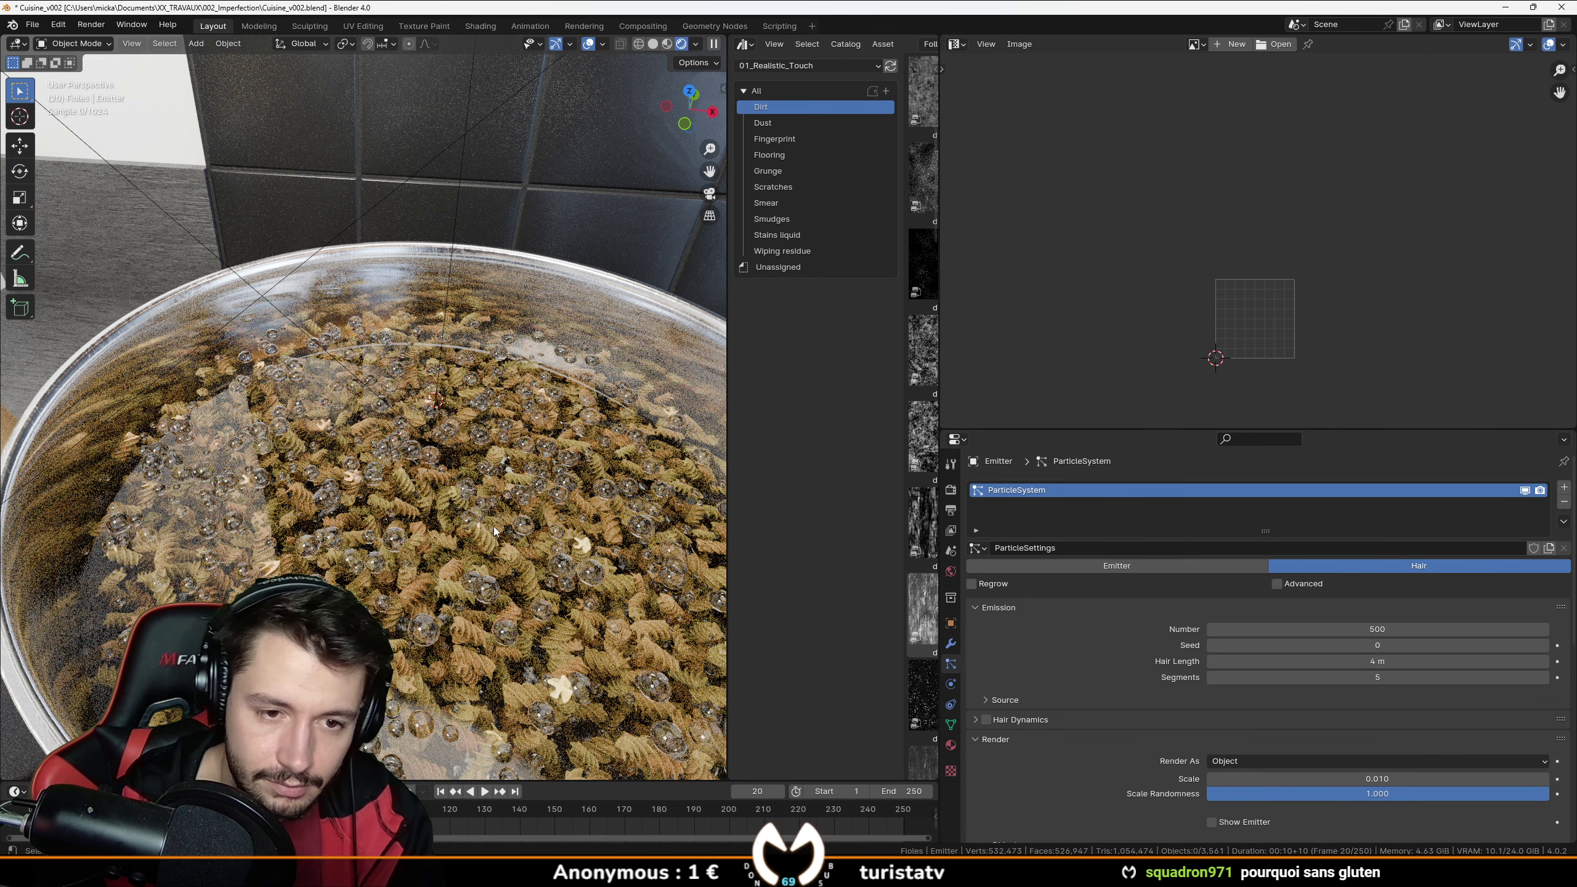
Hide the bubbles, remove the grey Cylinder.002 inside the pot, and reselect the Emitter.
{"action": "key", "text": "h"}
{"action": "scroll", "coordinate": [494, 531], "scroll_direction": "down", "scroll_amount": 4}
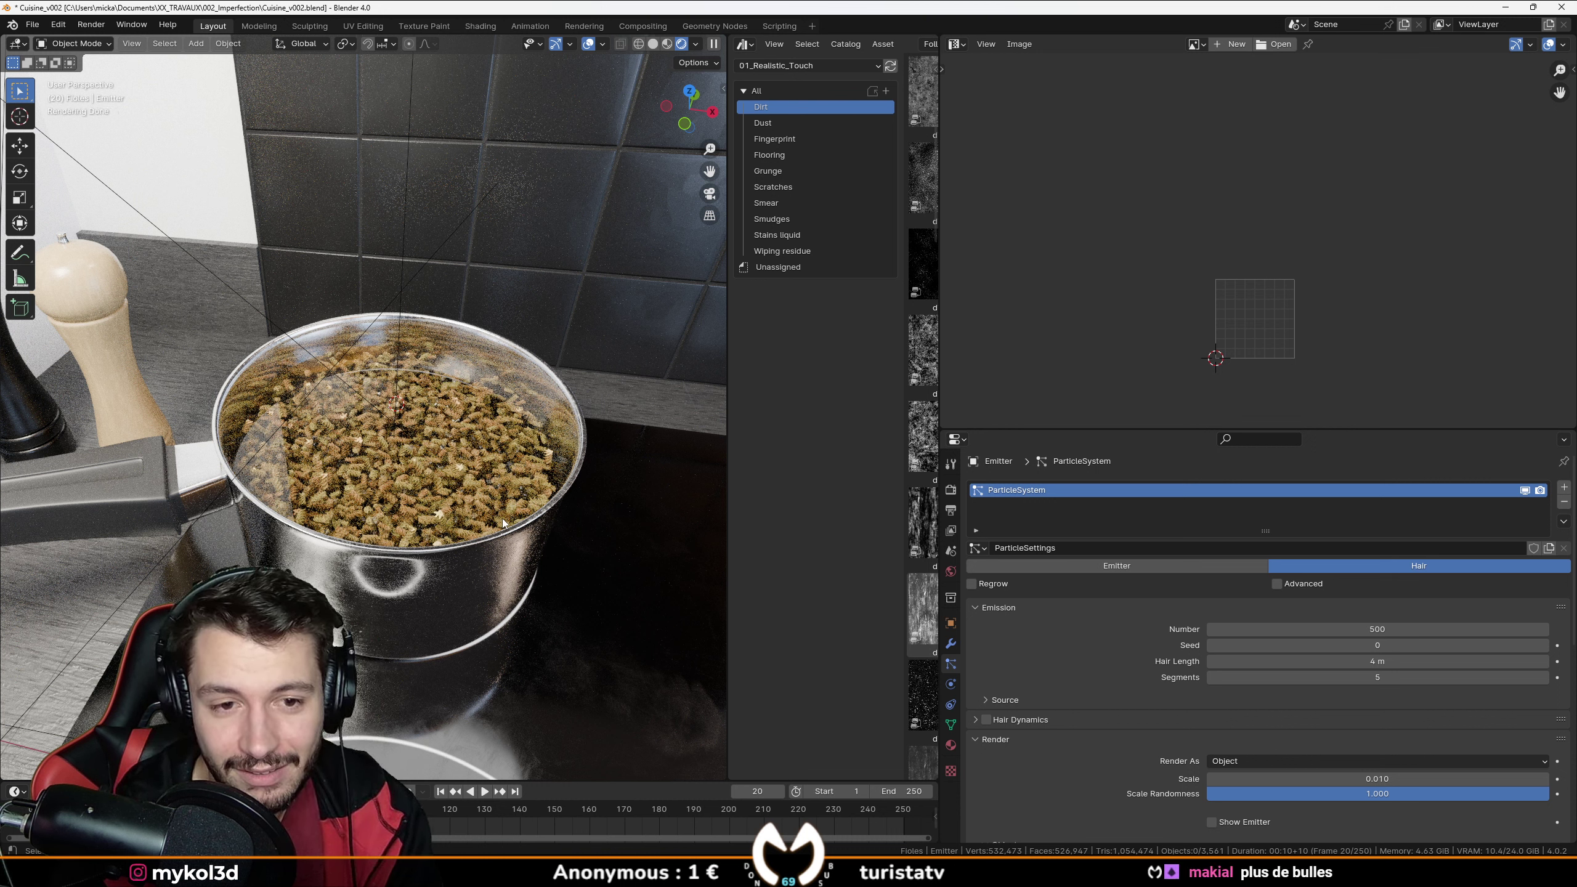
{"action": "left_click", "coordinate": [494, 260]}
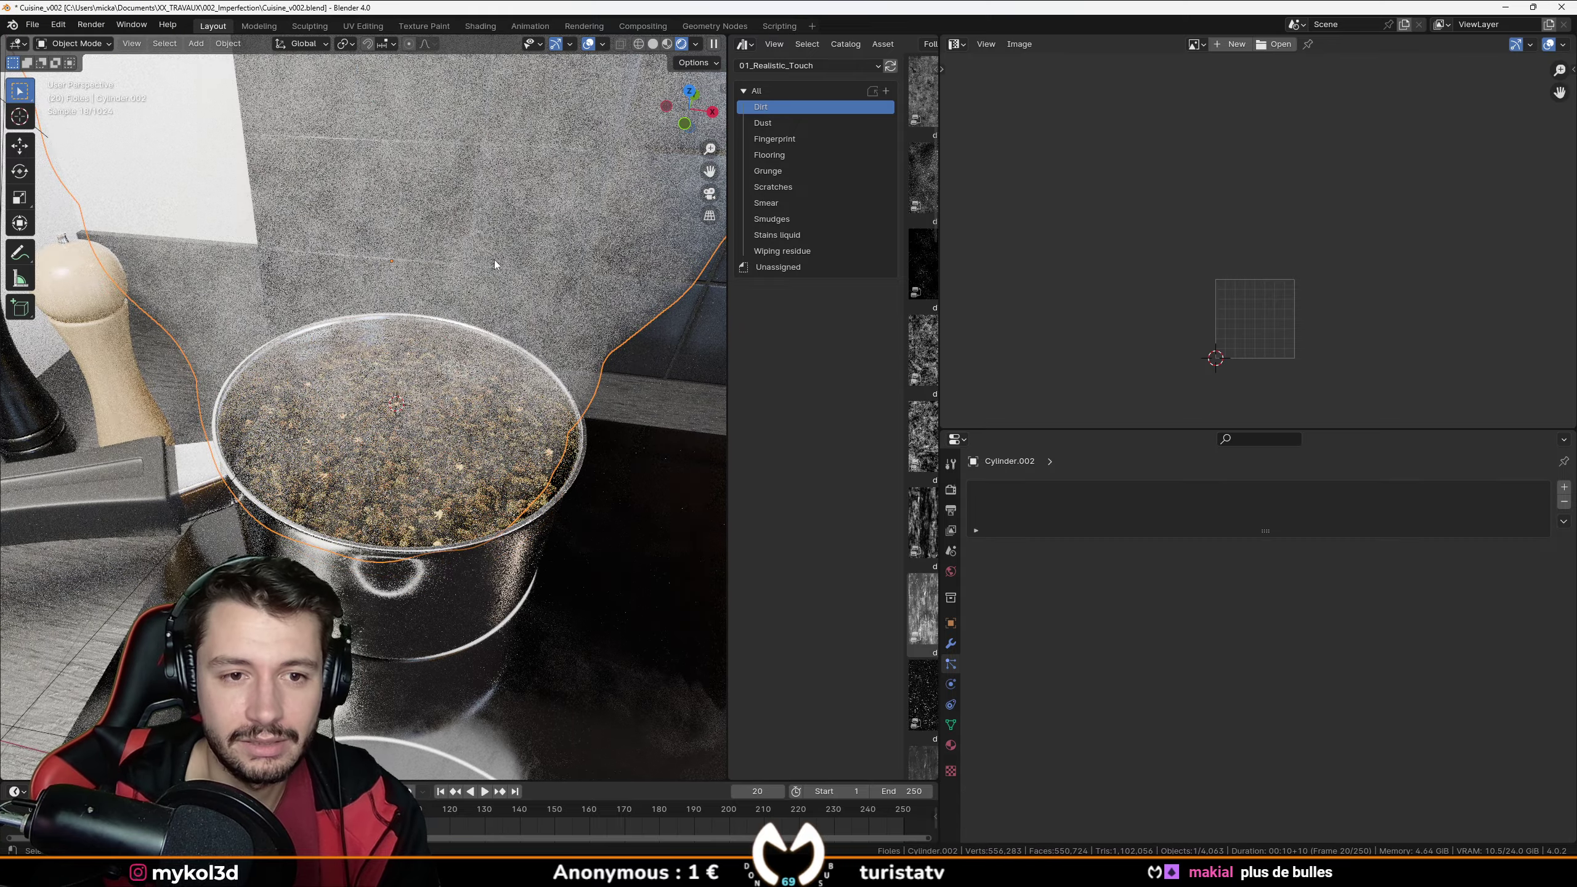
{"action": "key", "text": "h"}
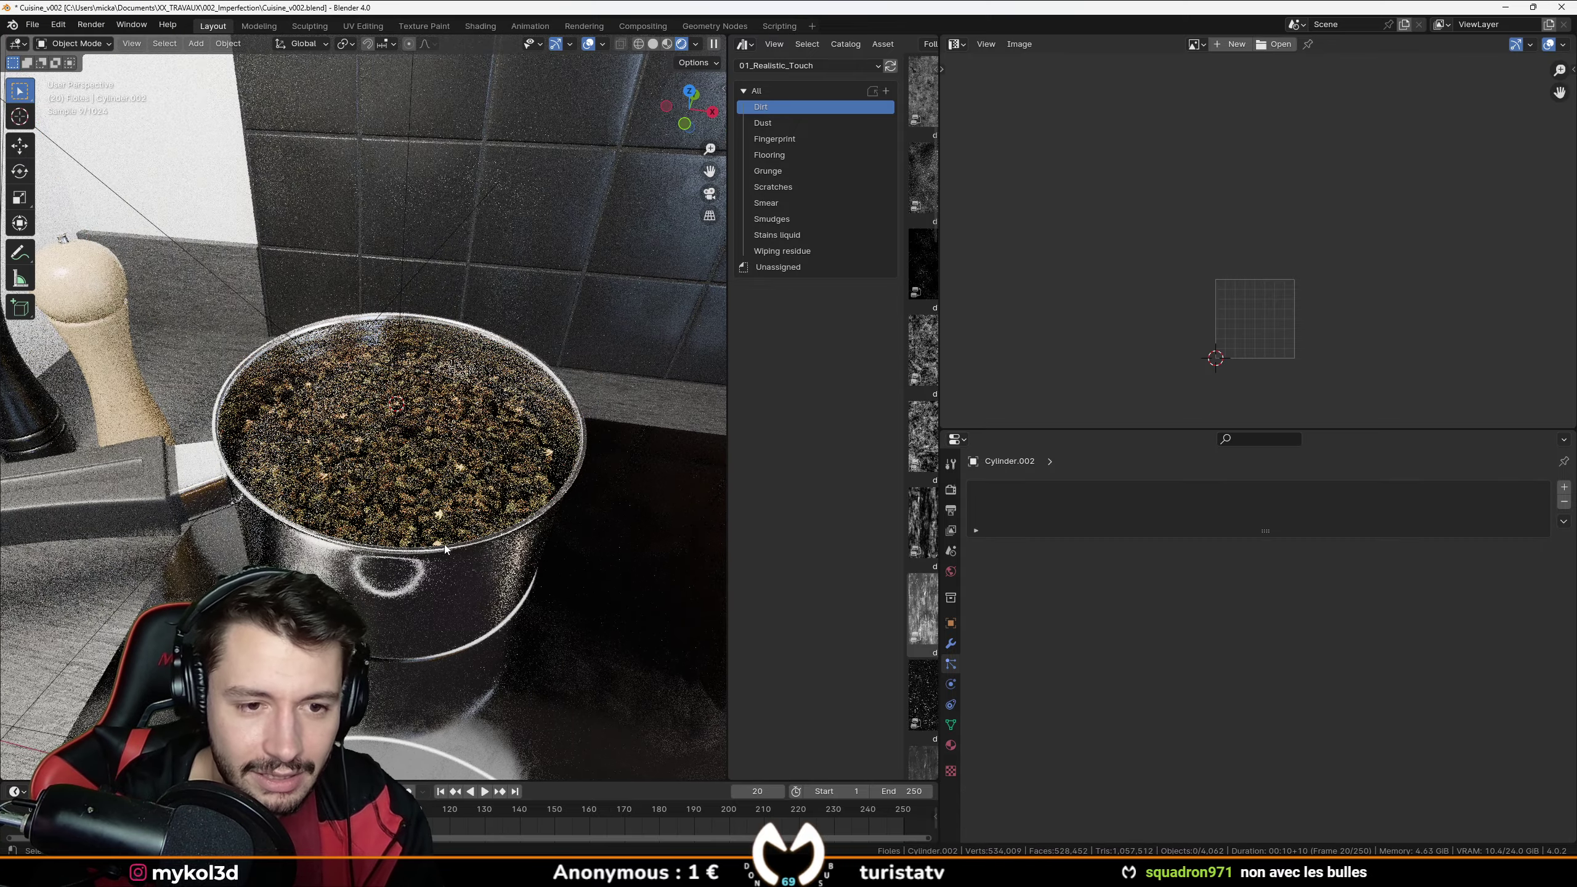
{"action": "scroll", "coordinate": [515, 589], "scroll_direction": "up", "scroll_amount": 4}
{"action": "left_click", "coordinate": [514, 589]}
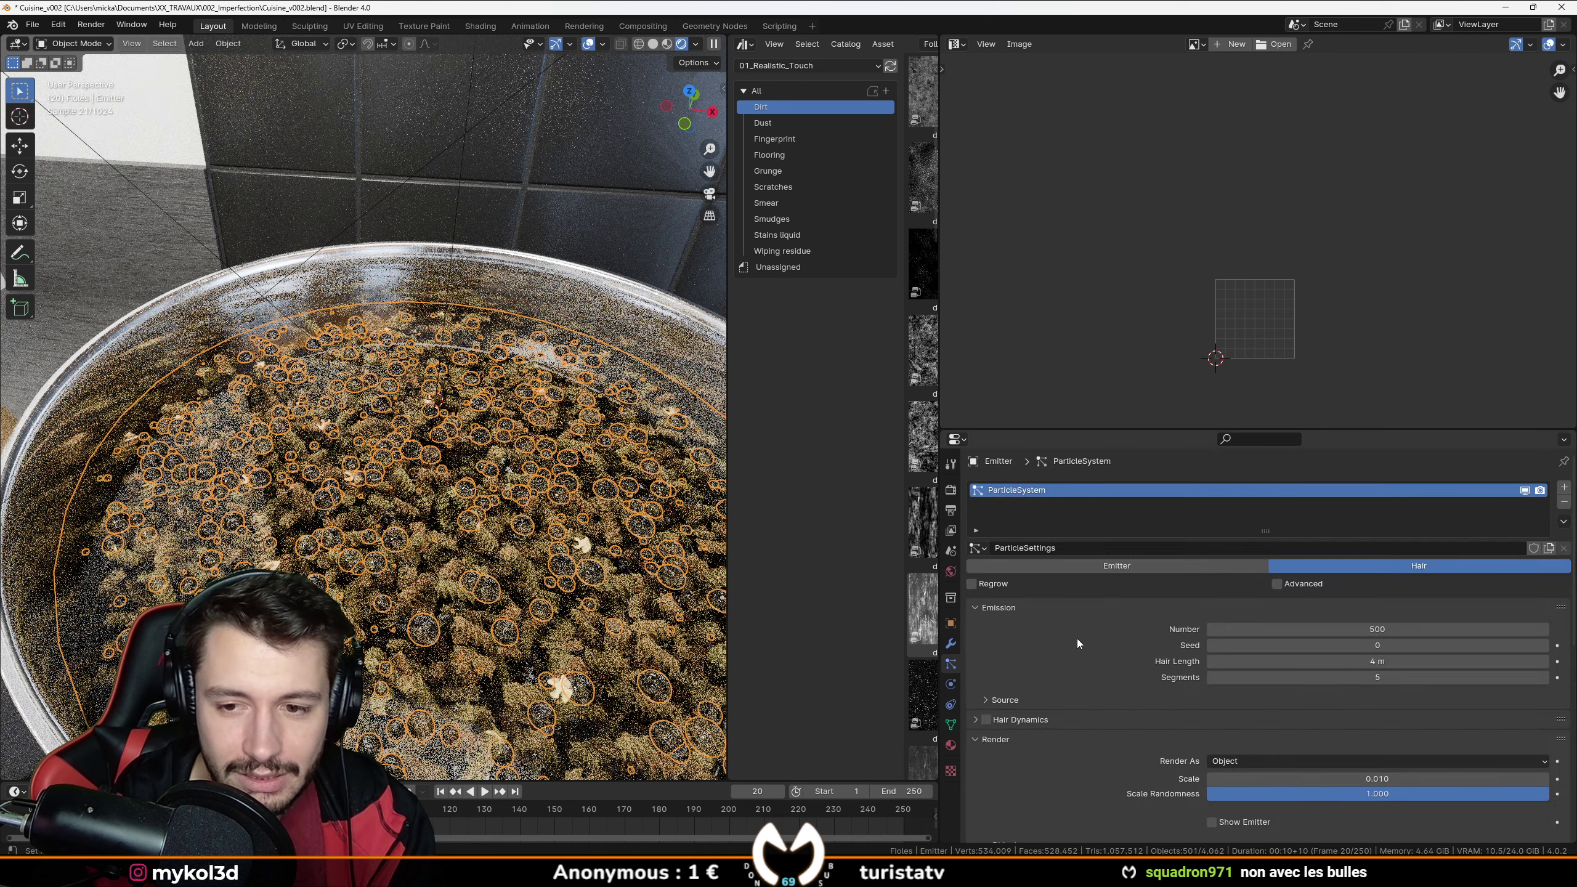
Set the particle emission Number to 5000 and hide the viewport overlays.
{"action": "left_click", "coordinate": [1279, 629]}
{"action": "type", "text": "5000"}
{"action": "key", "text": "Return"}
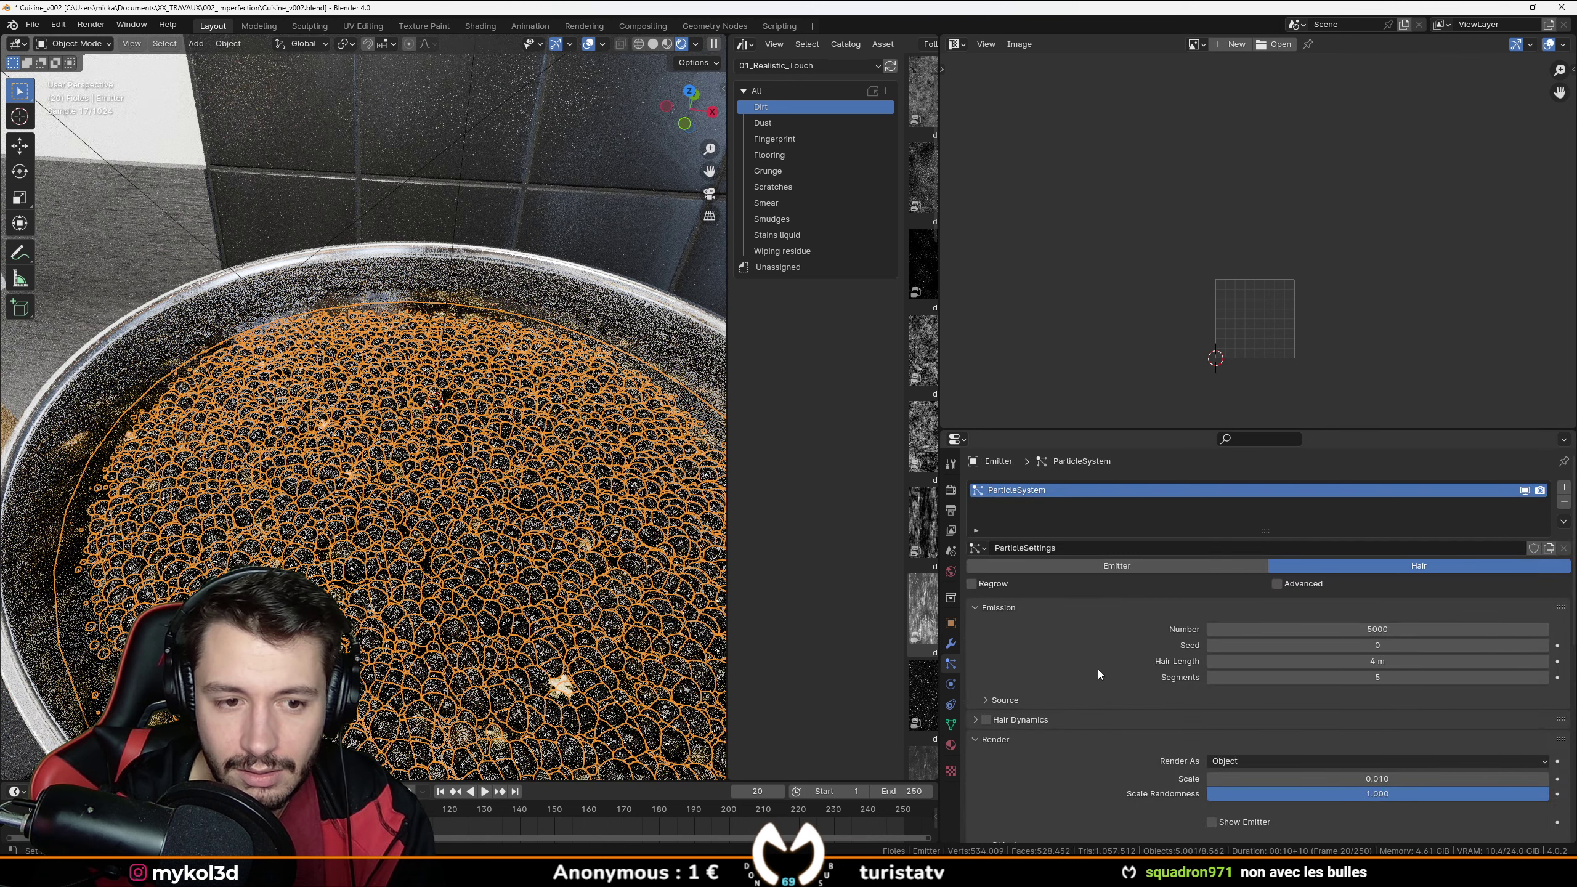
{"action": "key", "text": "shift+alt+z"}
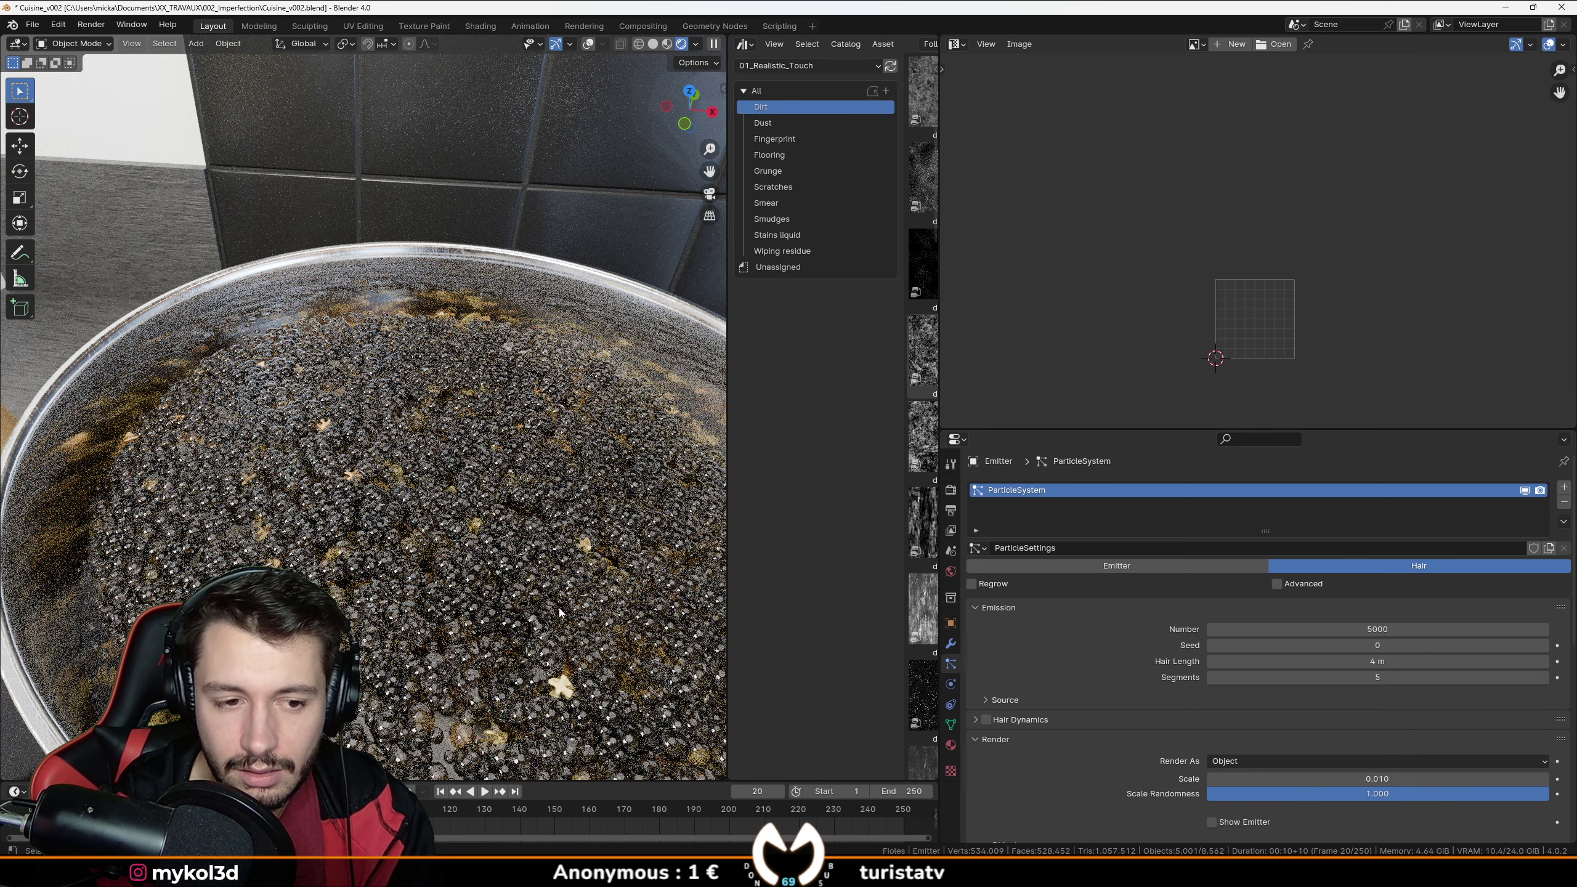
Try particle Render Scale values of 0.006 and then 0.003.
{"action": "scroll", "coordinate": [560, 611], "scroll_direction": "down", "scroll_amount": 3}
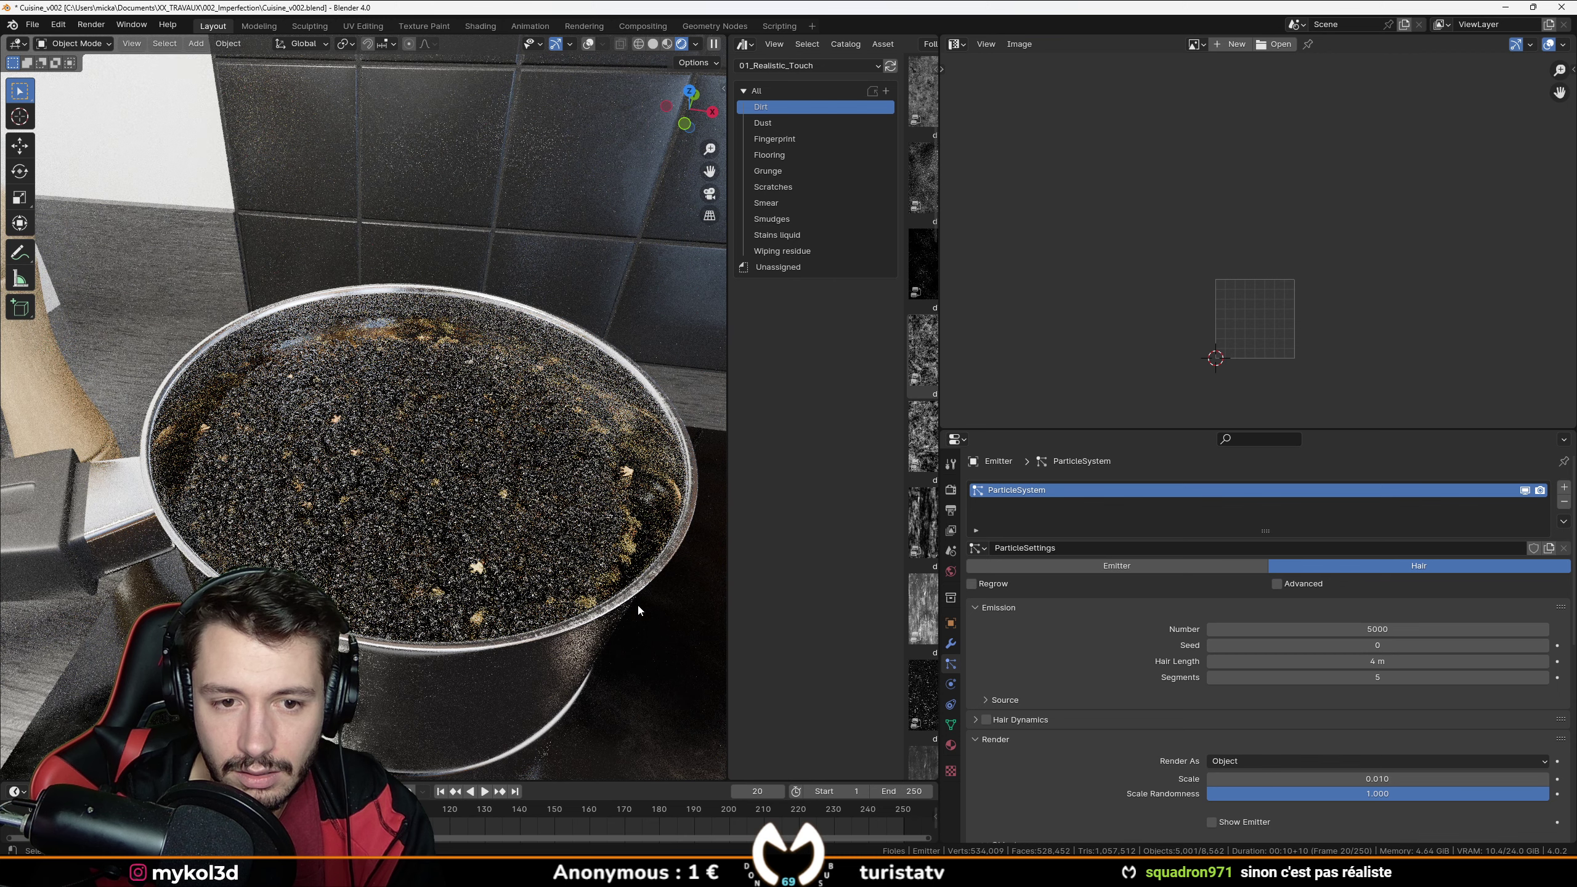
{"action": "scroll", "coordinate": [1112, 686], "scroll_direction": "down", "scroll_amount": 5}
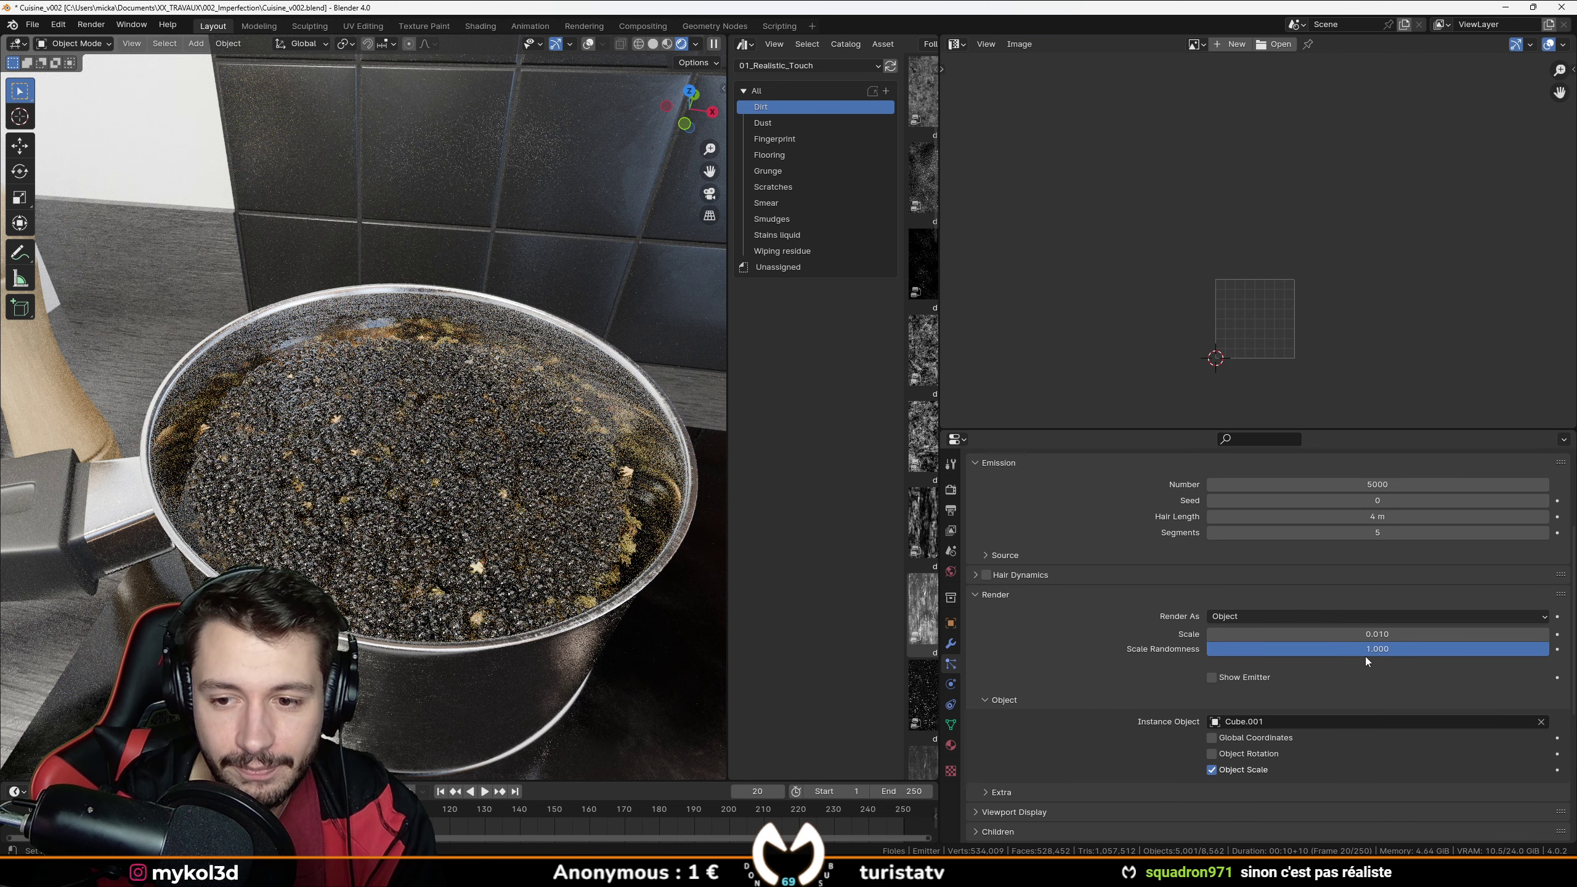
{"action": "double_click", "coordinate": [1376, 634]}
{"action": "key", "text": "BackSpace"}
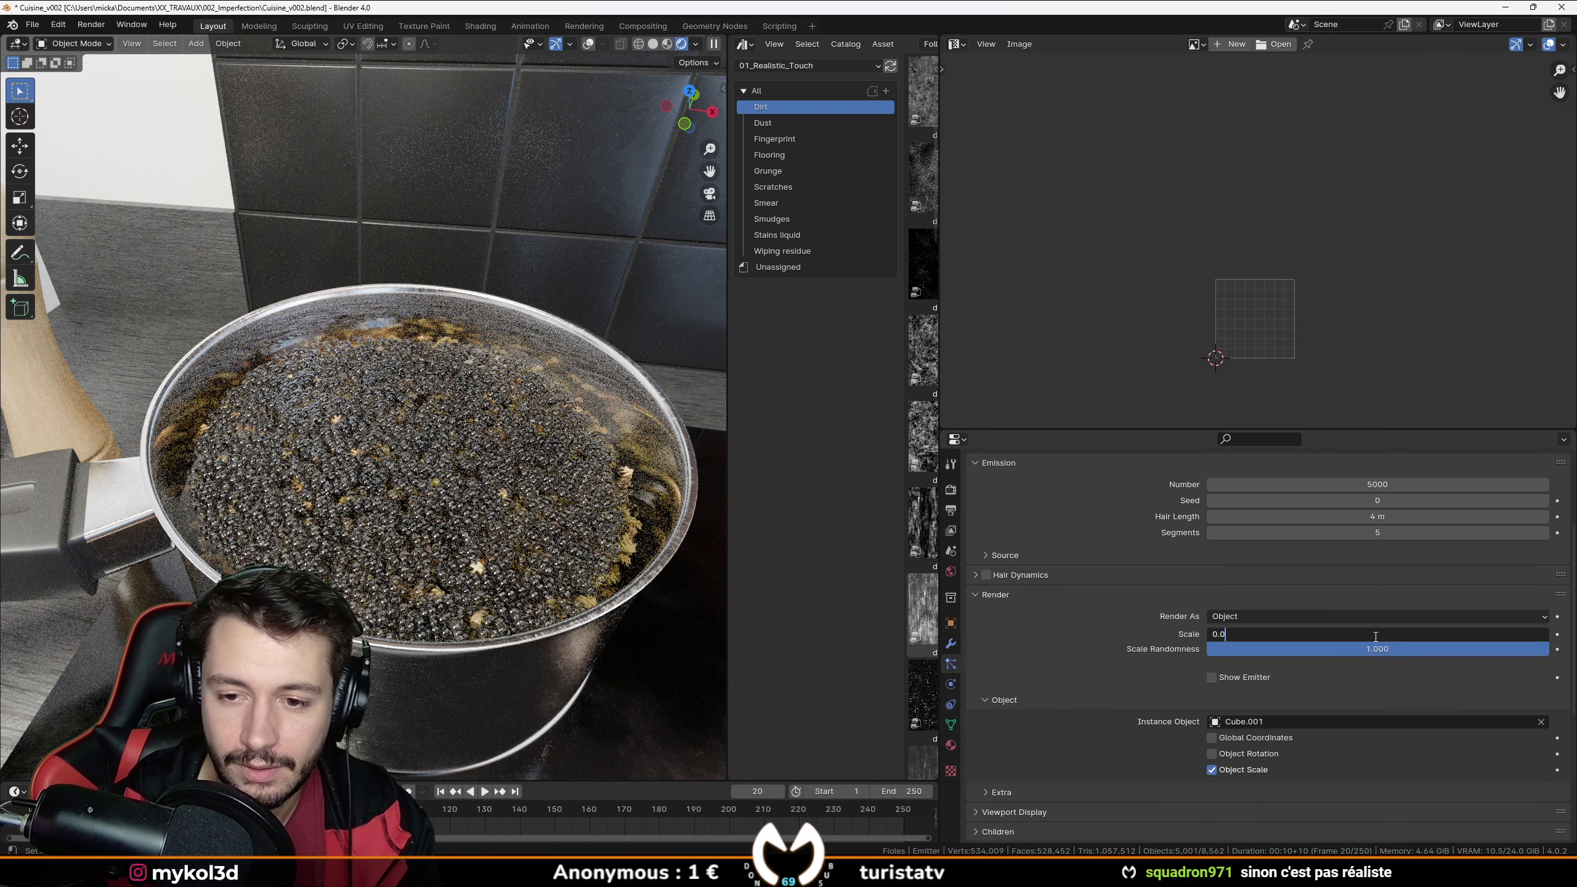
{"action": "type", "text": "06"}
{"action": "key", "text": "Return"}
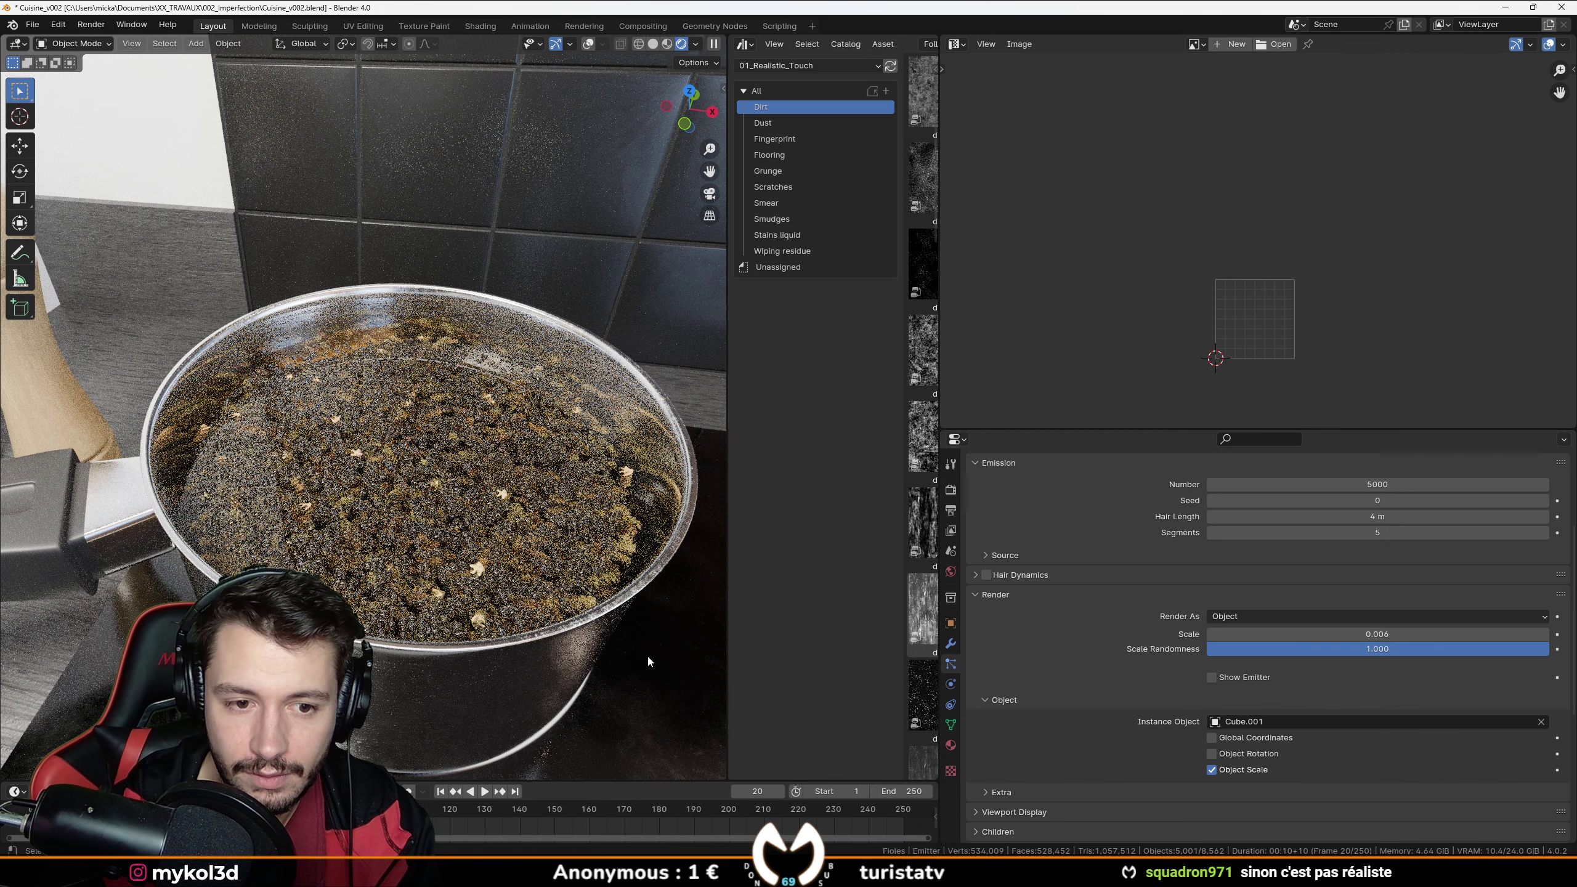
{"action": "left_click", "coordinate": [1369, 633]}
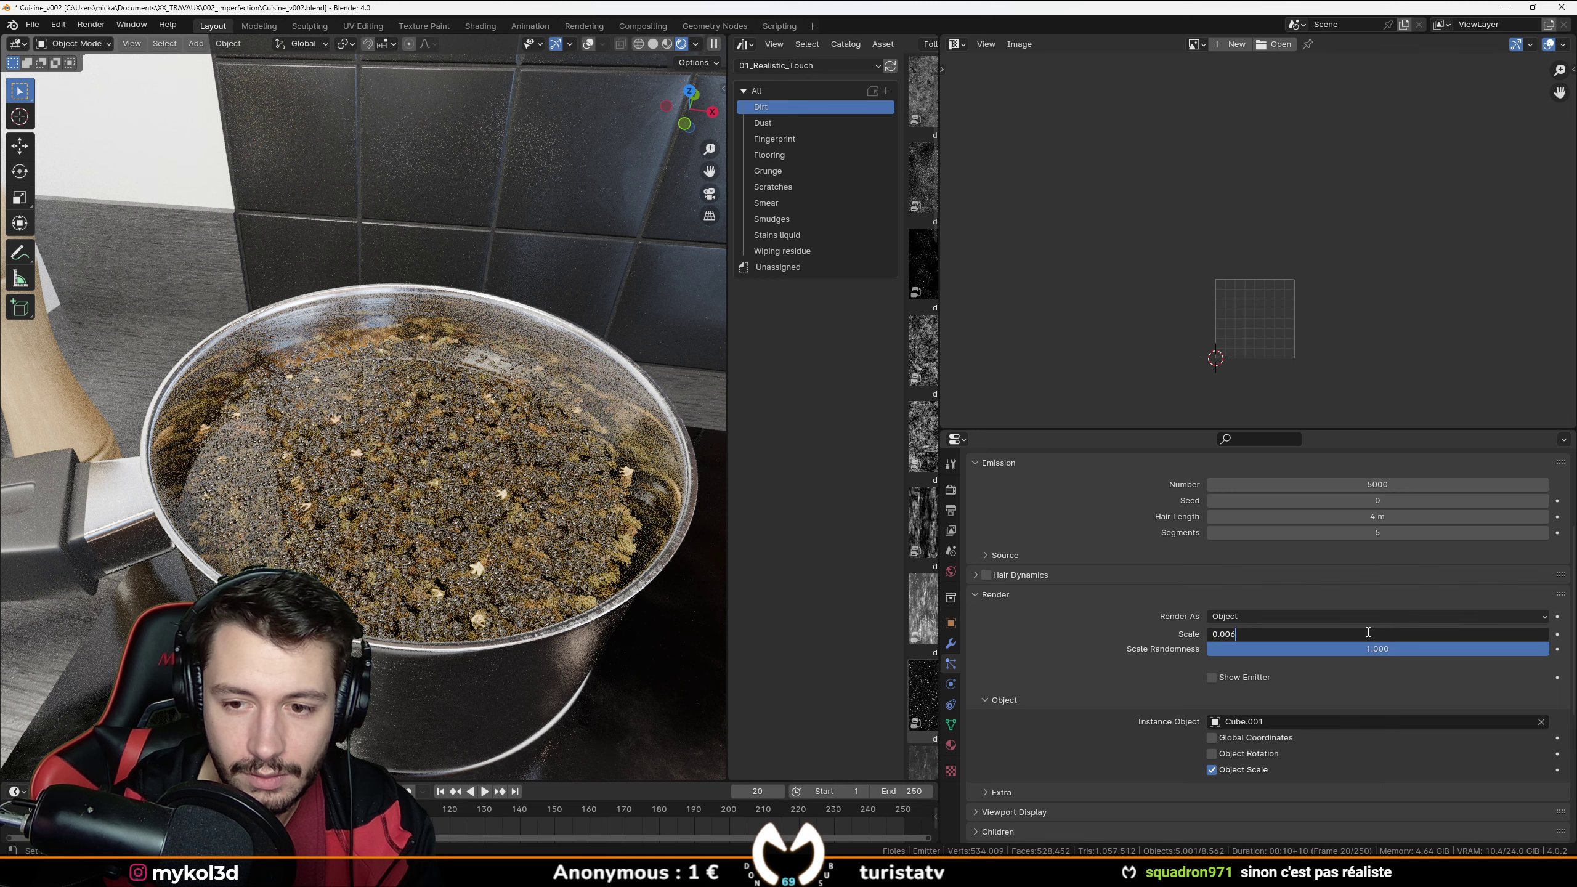
{"action": "type", "text": "3"}
{"action": "key", "text": "Return"}
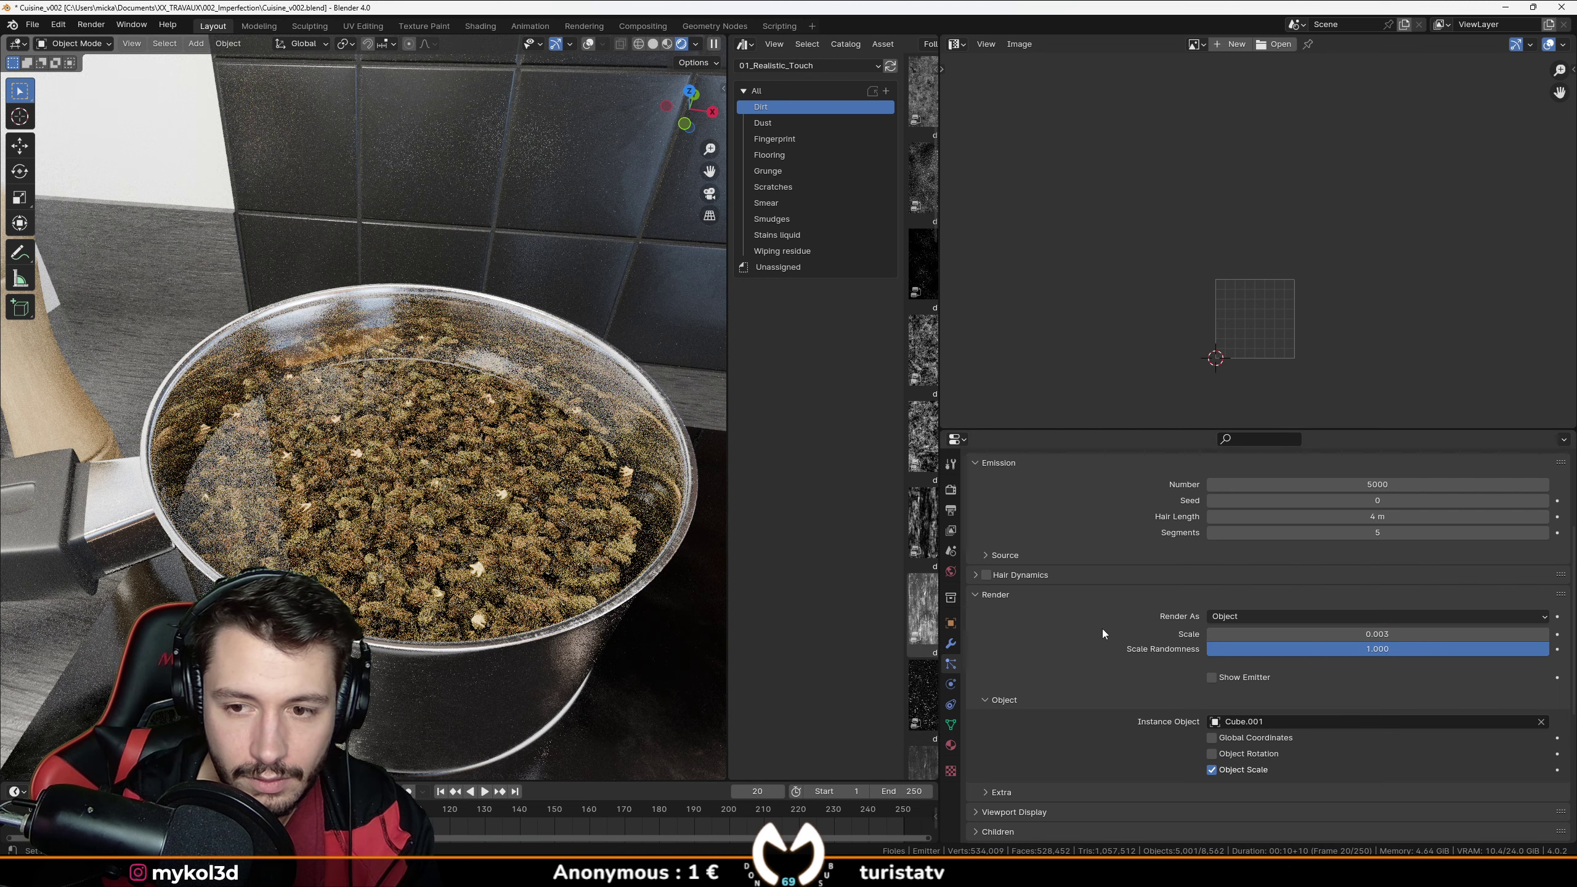
Raise the particle count to 15000, then undo it back to 5000.
{"action": "scroll", "coordinate": [1390, 613], "scroll_direction": "up", "scroll_amount": 5}
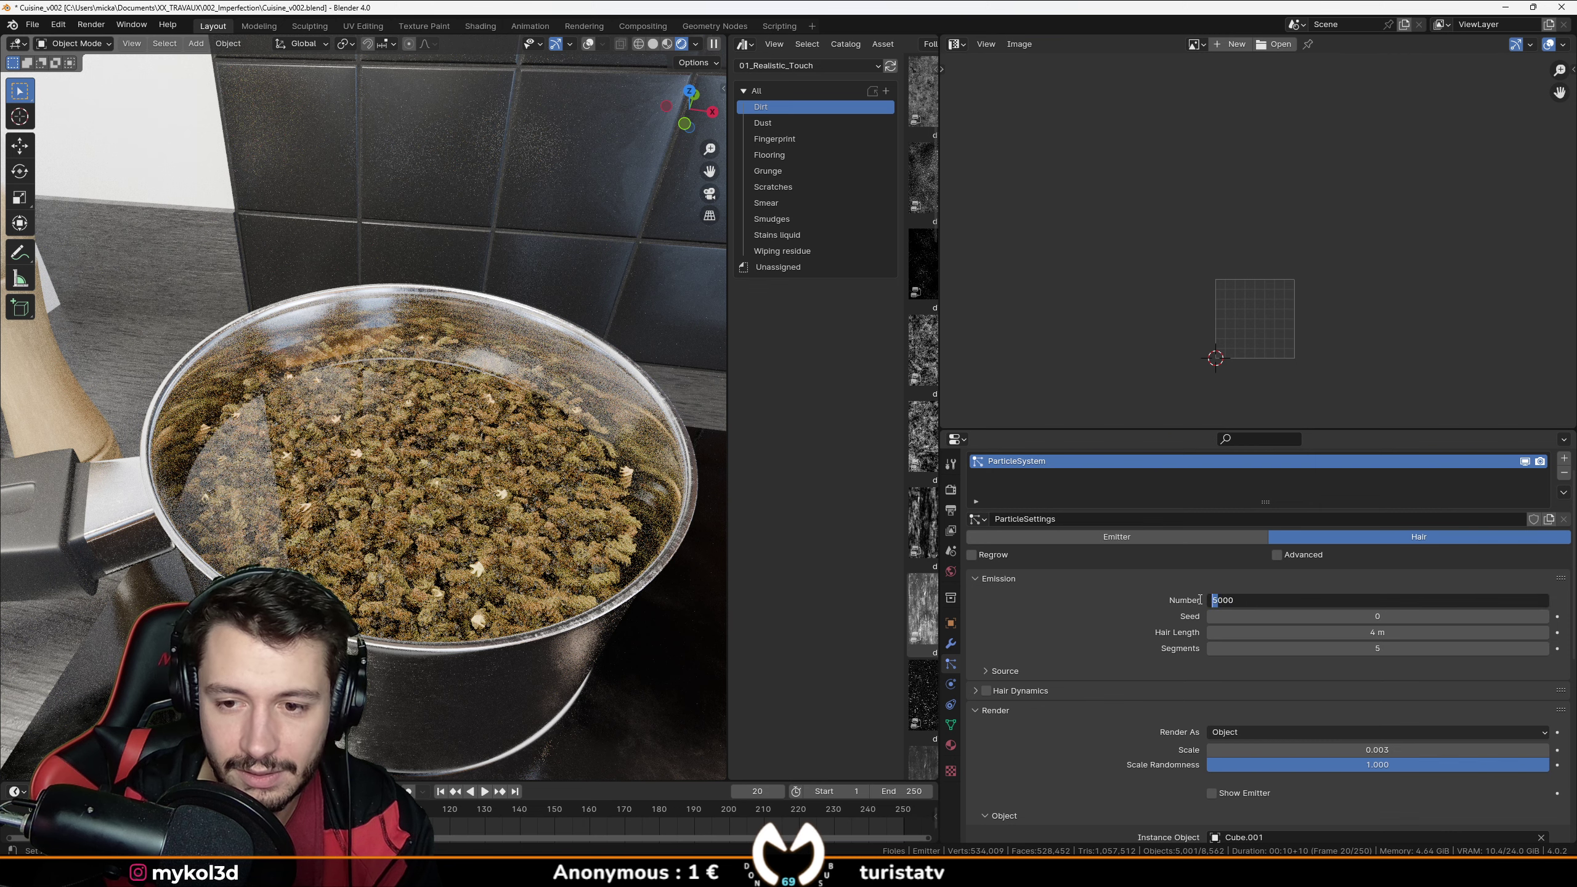
{"action": "type", "text": "15"}
{"action": "key", "text": "Return"}
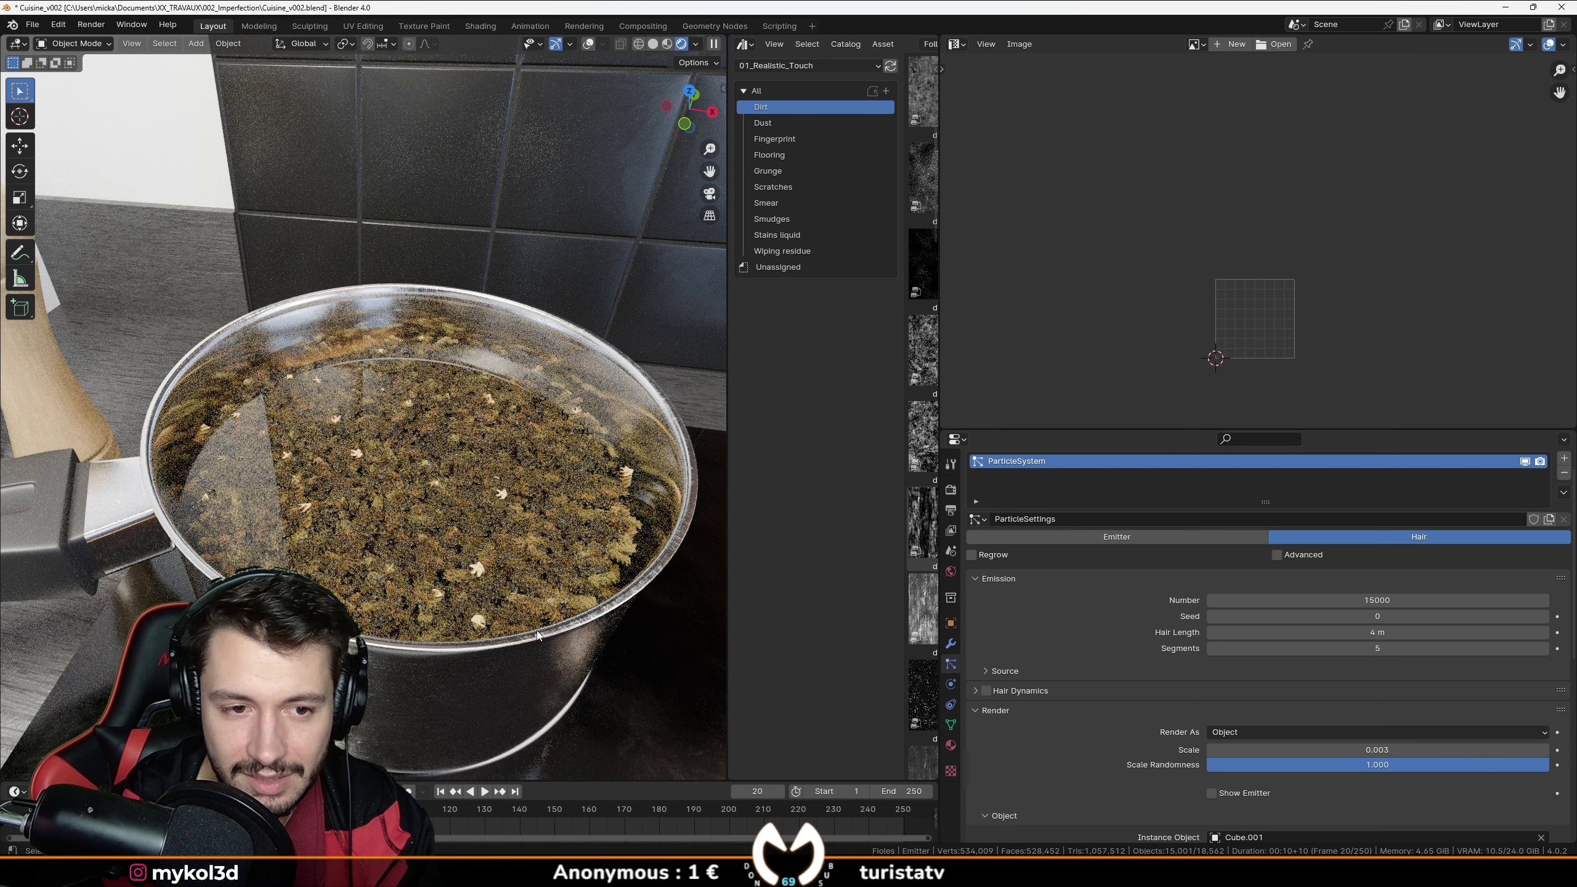
{"action": "scroll", "coordinate": [537, 635], "scroll_direction": "up", "scroll_amount": 3}
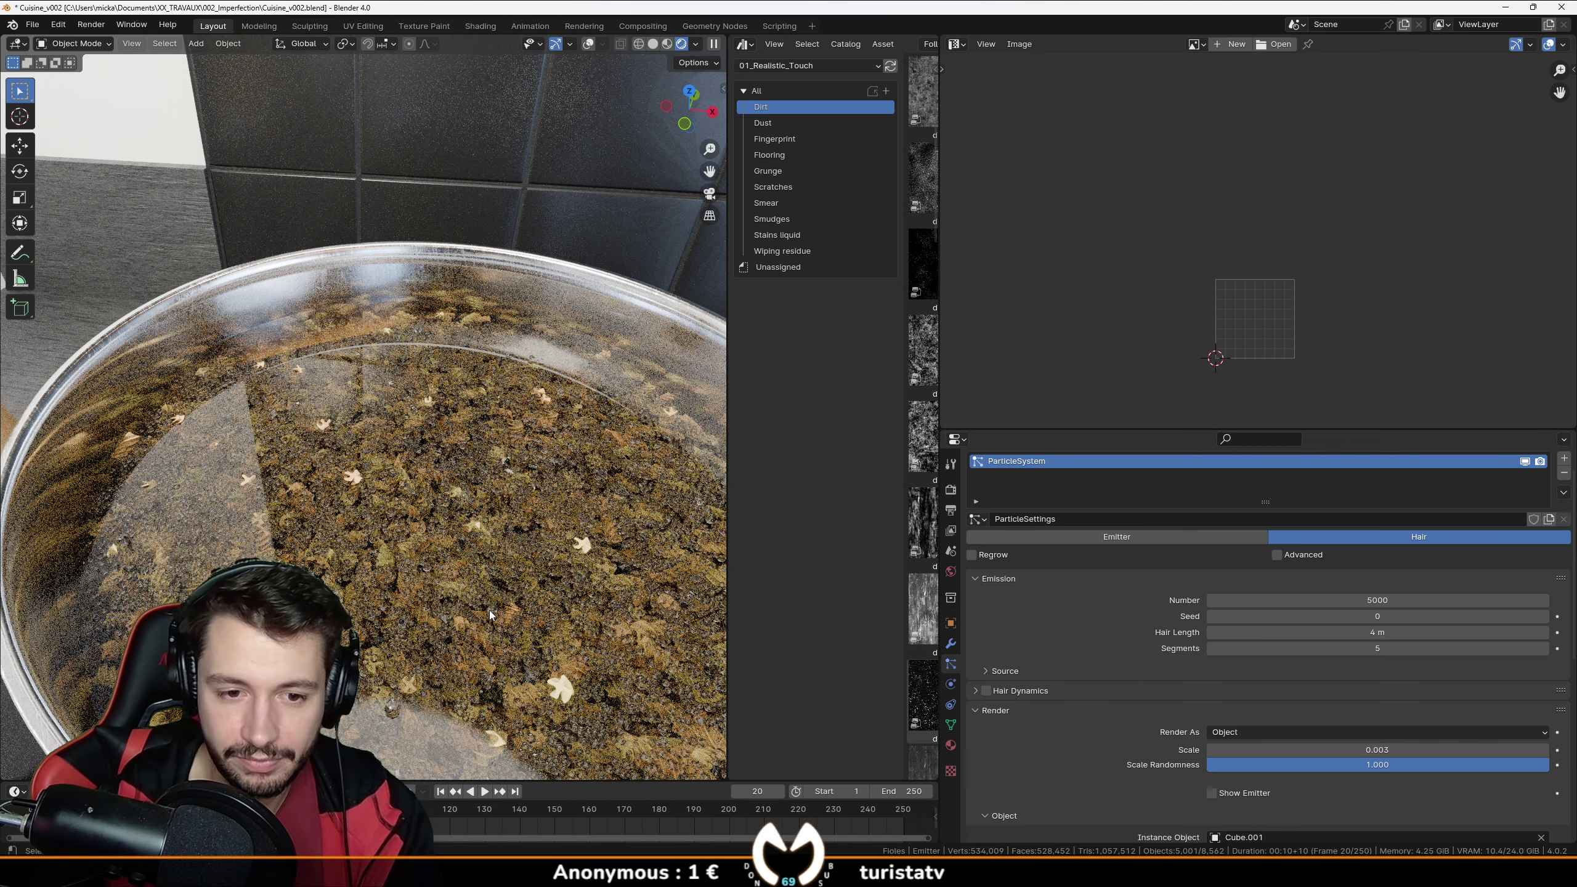
{"action": "key", "text": "ctrl+z"}
{"action": "key", "text": "ctrl+z"}
{"action": "key", "text": "ctrl+z"}
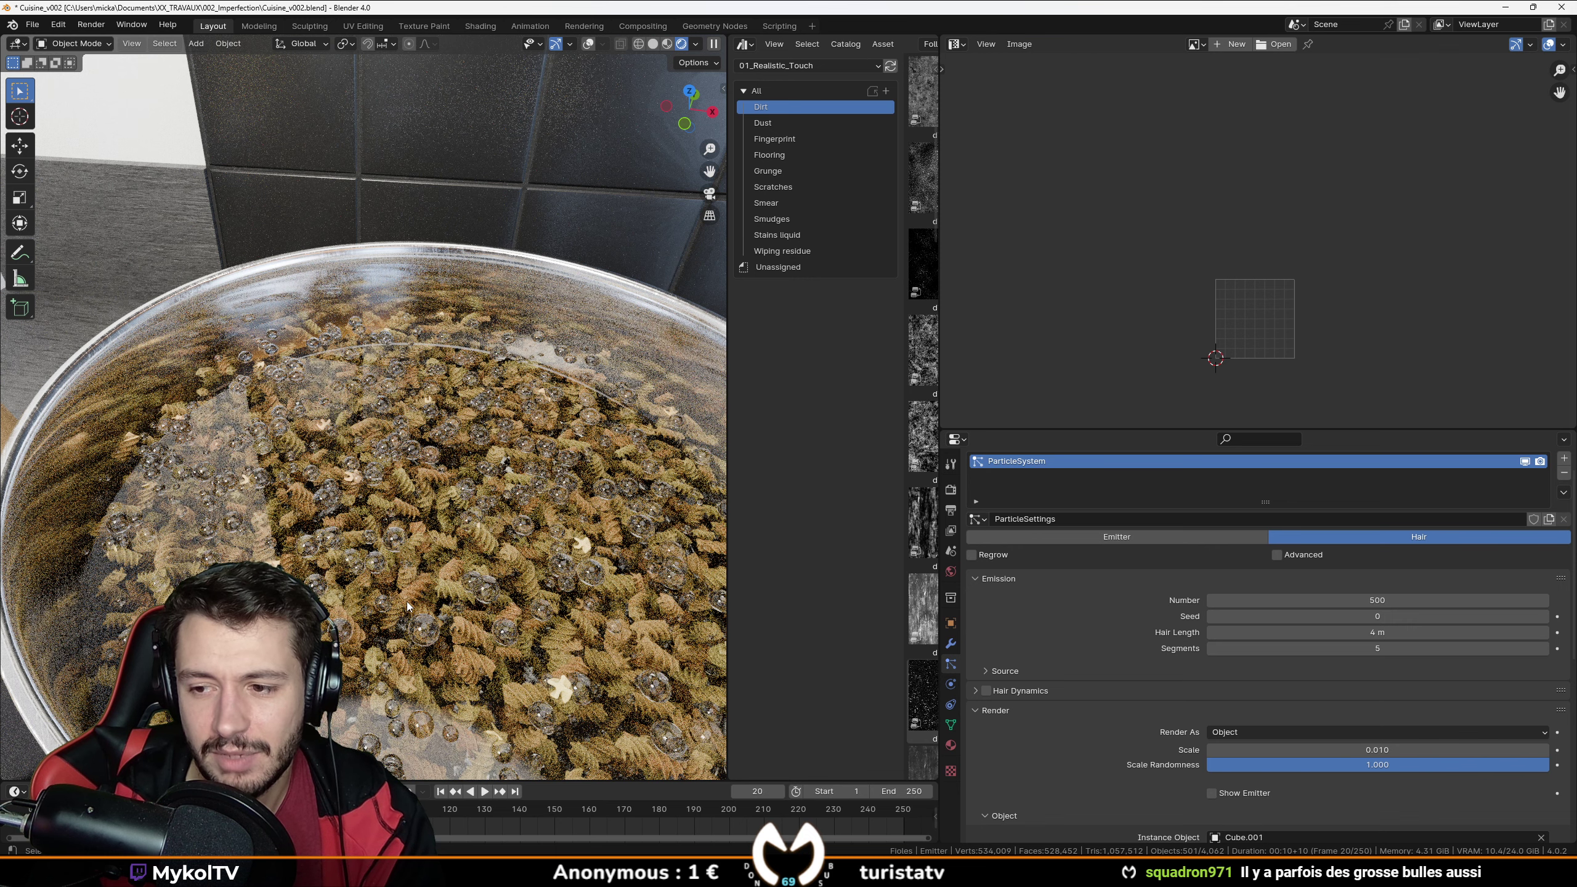
Enter 5000 as the particle Emission Number.
{"action": "double_click", "coordinate": [1333, 601]}
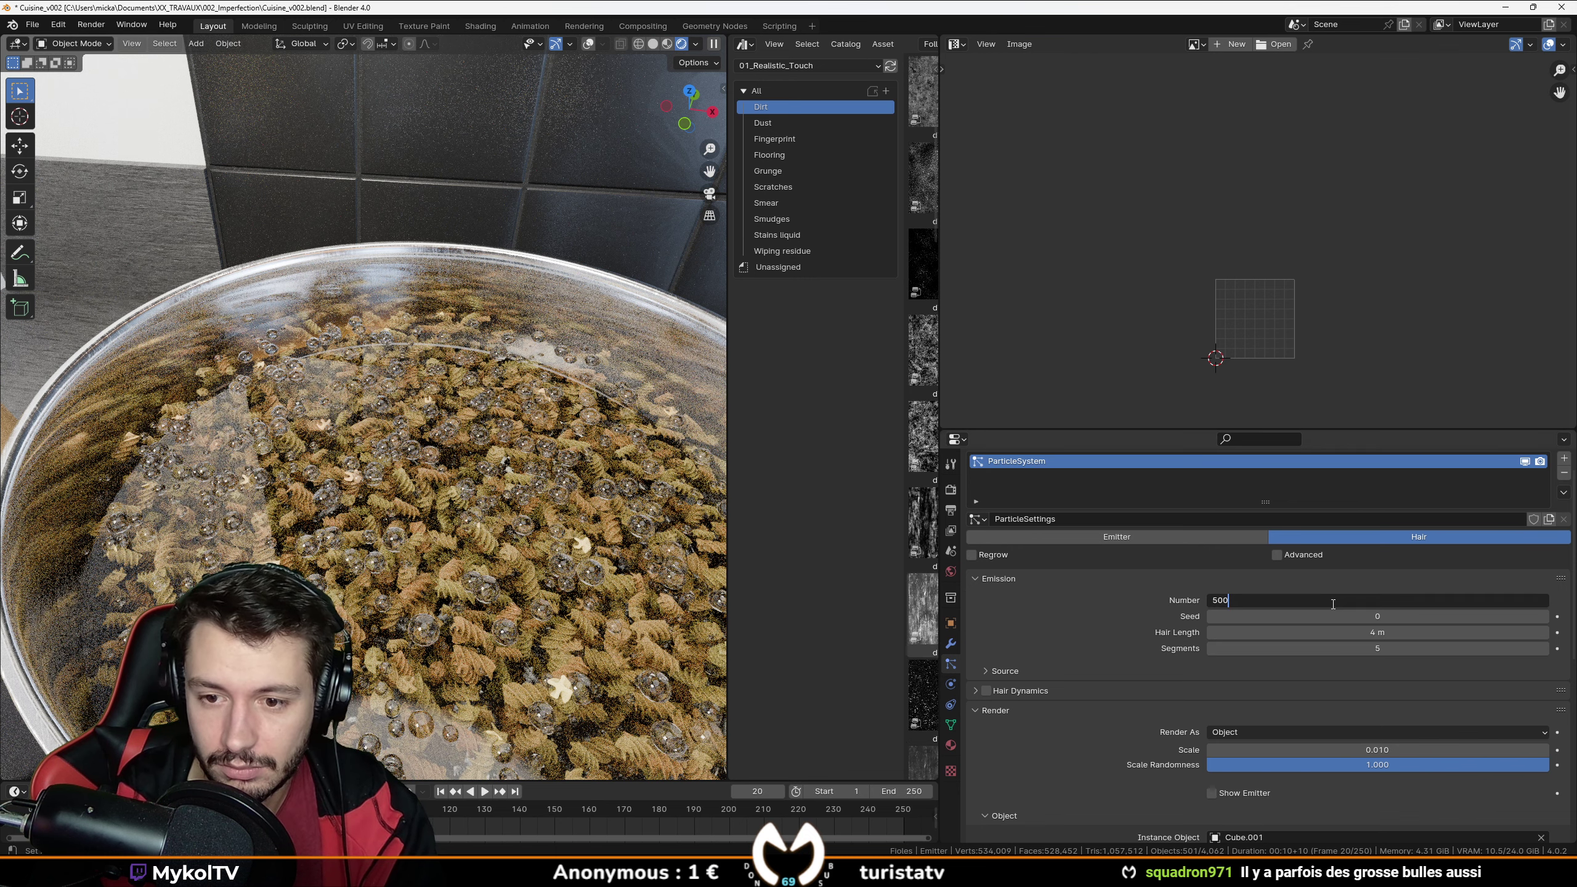
{"action": "type", "text": "0"}
{"action": "key", "text": "Return"}
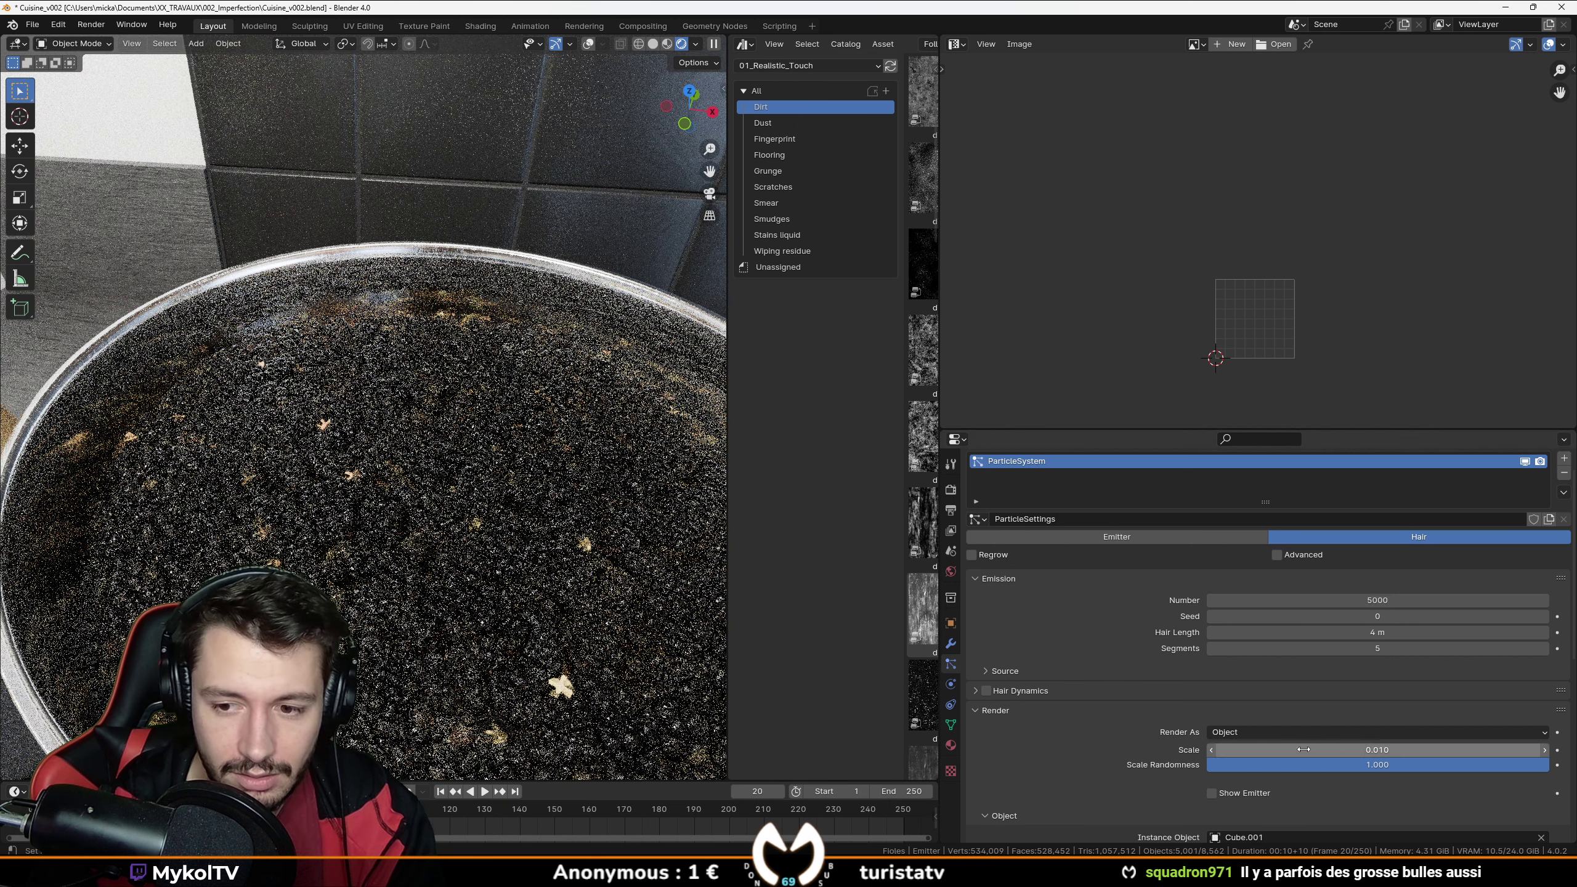
Set the particle Render Scale to 0.005 and check the fine specks.
{"action": "left_click", "coordinate": [1326, 750]}
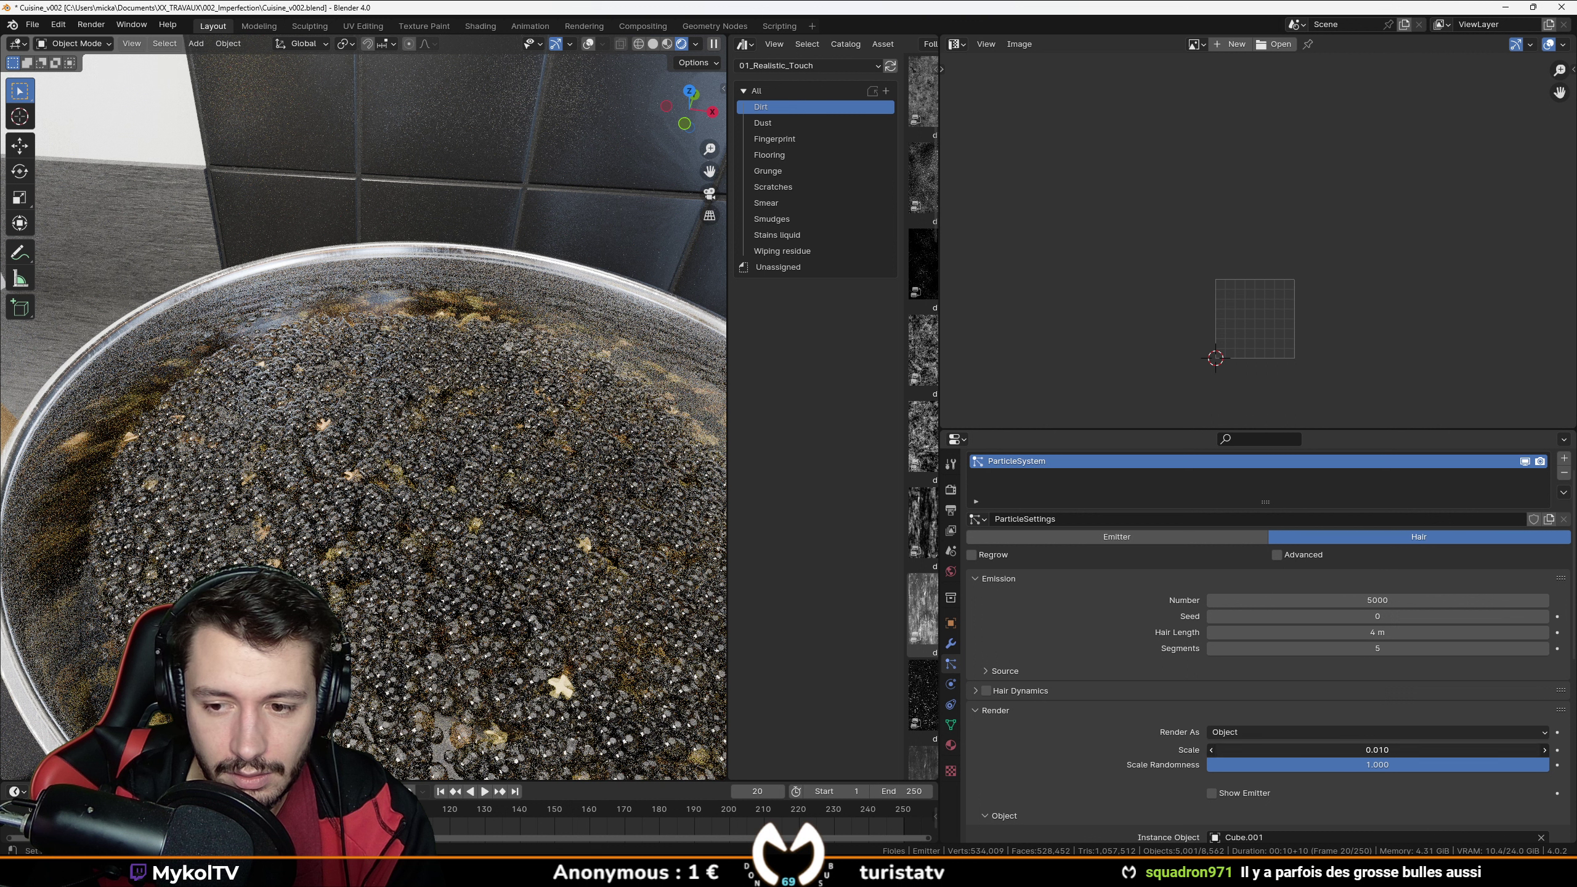
{"action": "left_click", "coordinate": [1376, 751]}
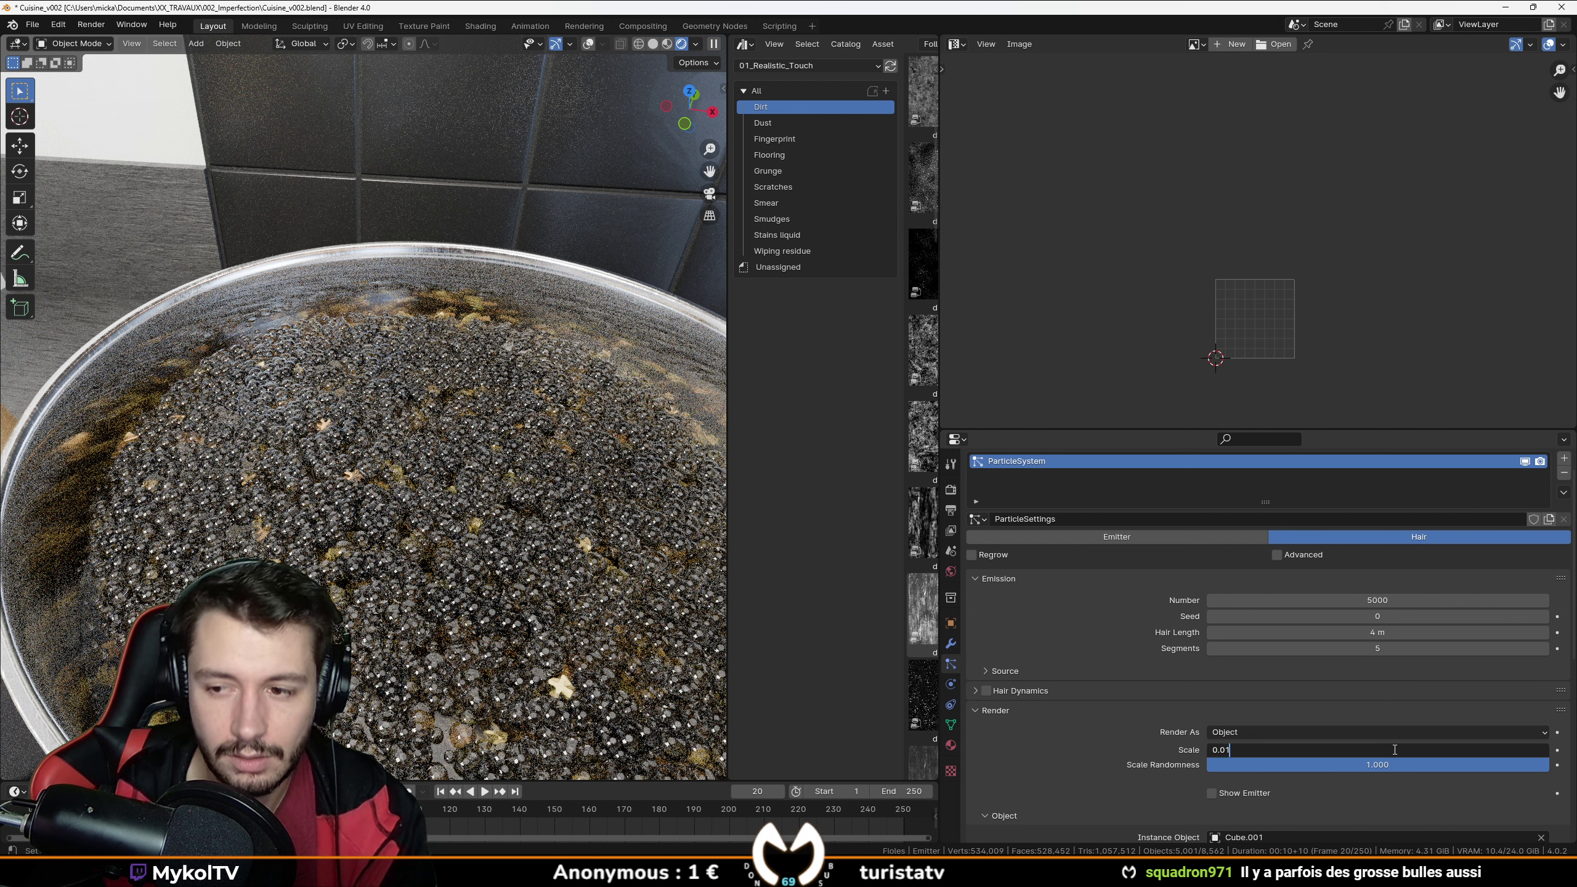
{"action": "type", "text": "0.00"}
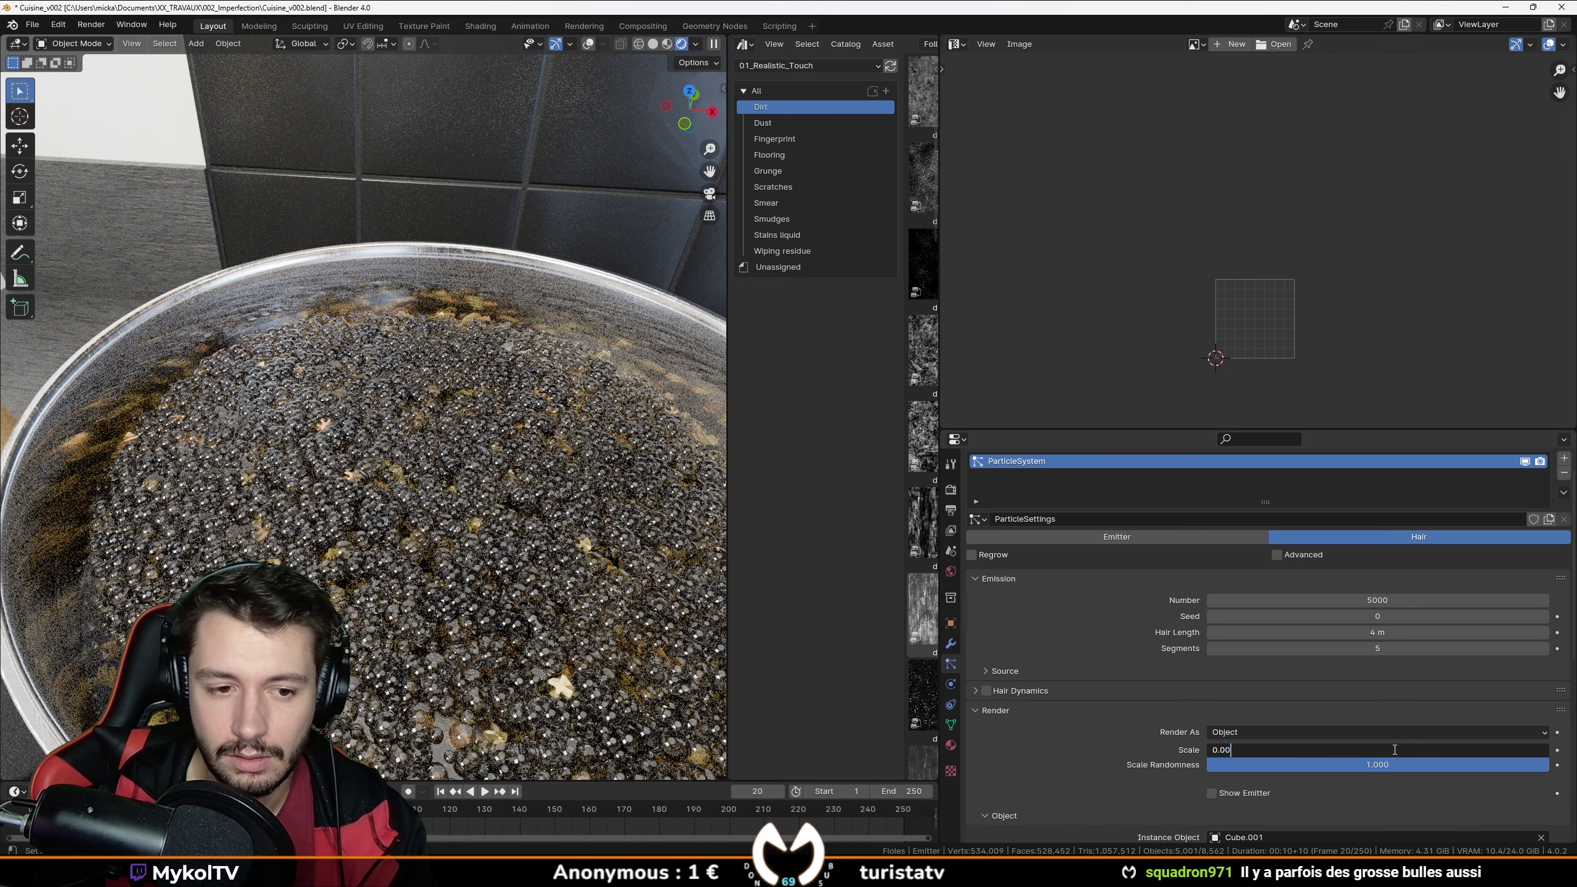
{"action": "type", "text": "5"}
{"action": "key", "text": "Return"}
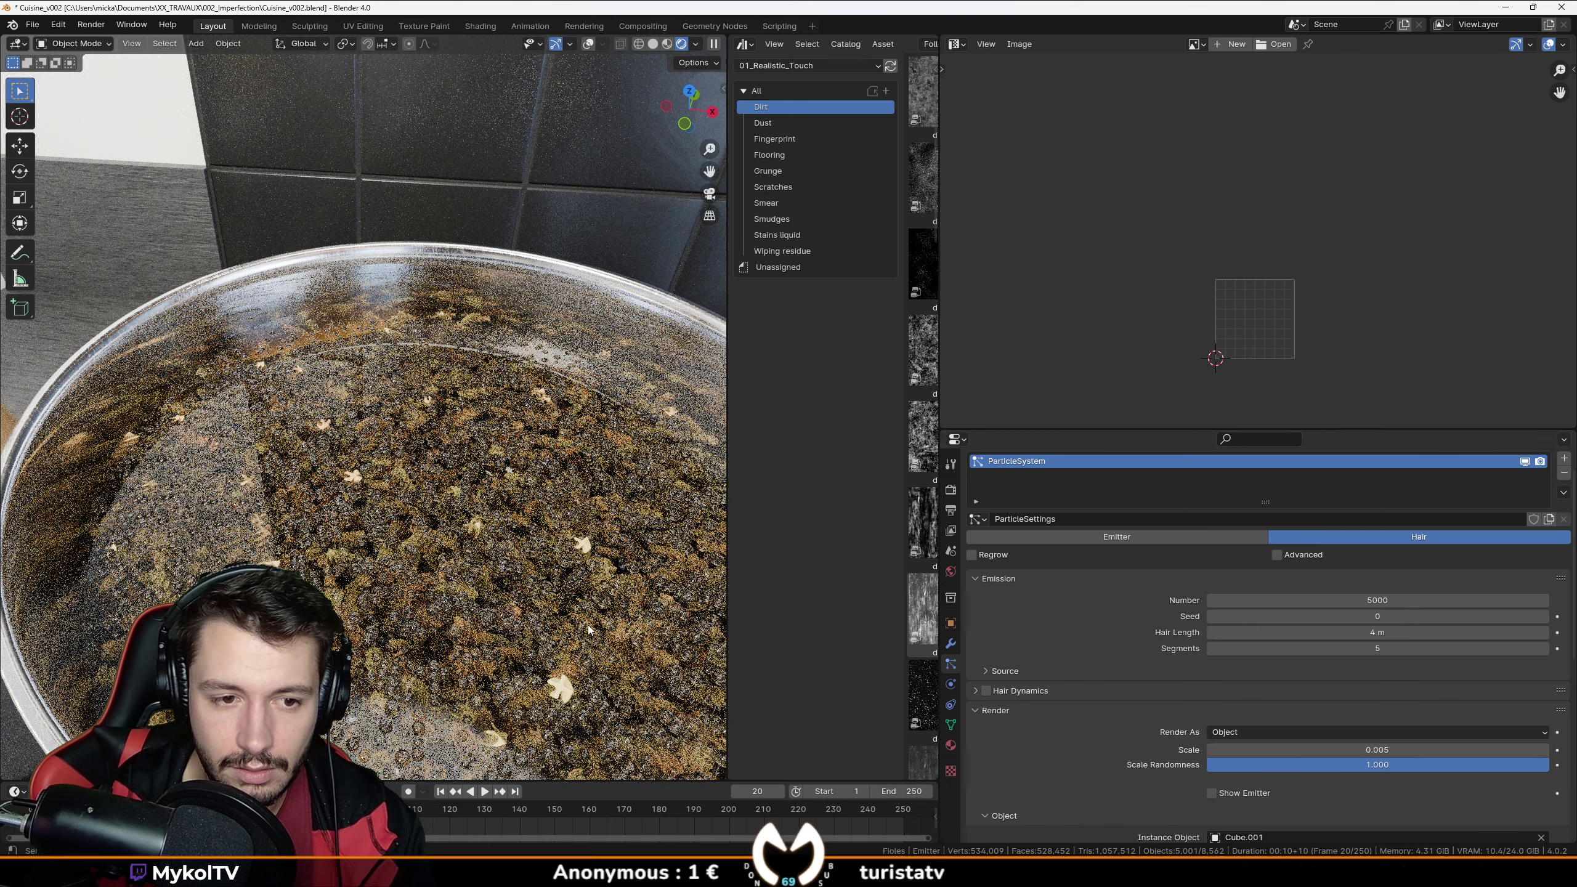
{"action": "scroll", "coordinate": [588, 625], "scroll_direction": "down", "scroll_amount": 8}
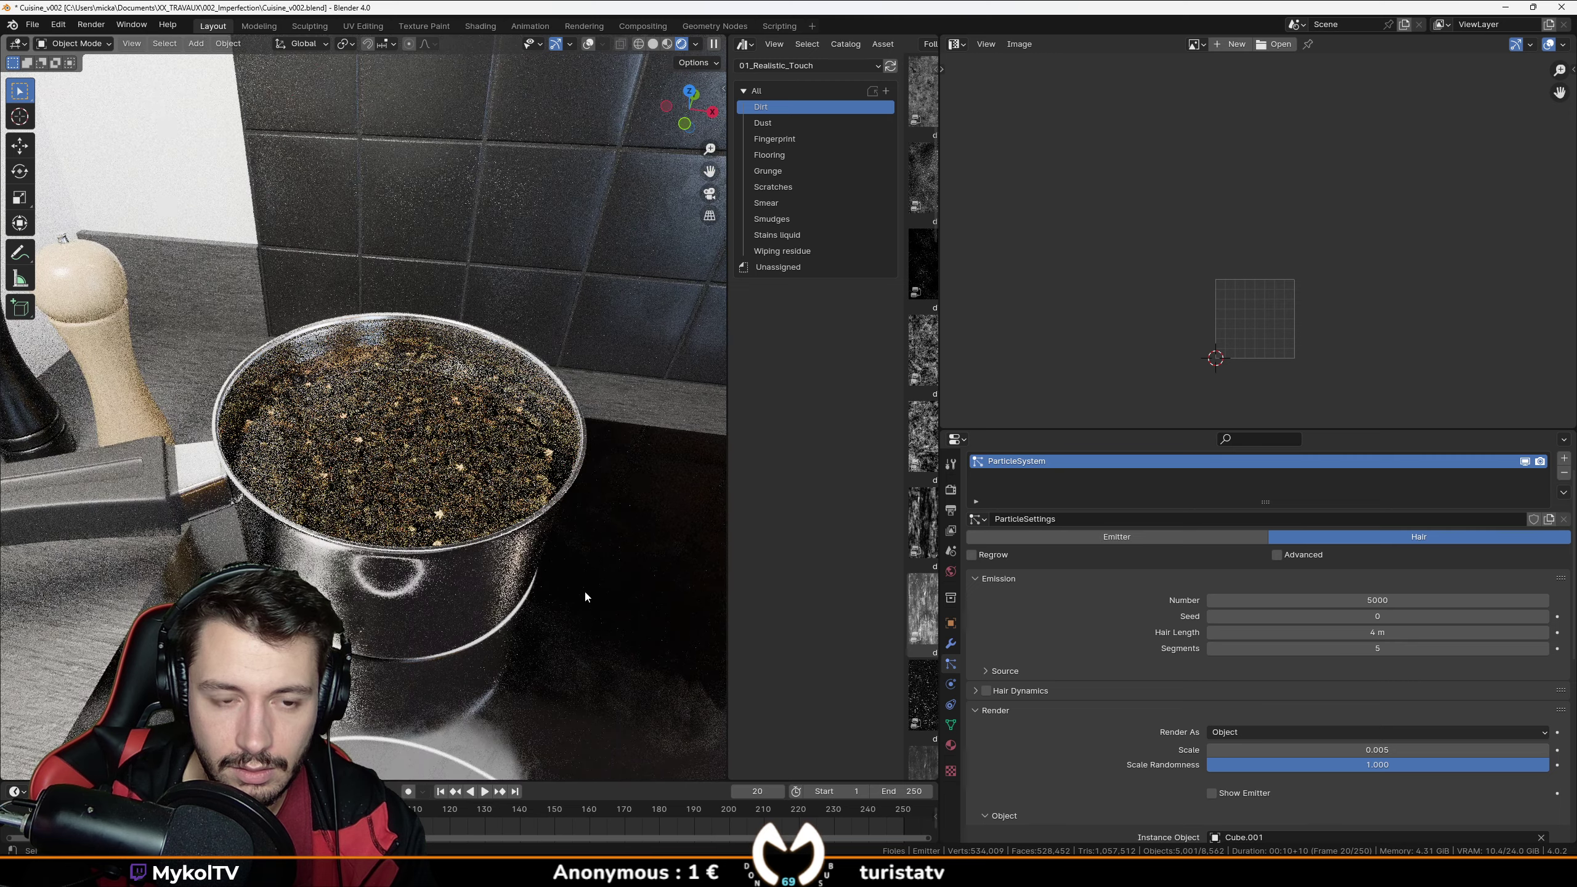
{"action": "scroll", "coordinate": [482, 590], "scroll_direction": "up", "scroll_amount": 6}
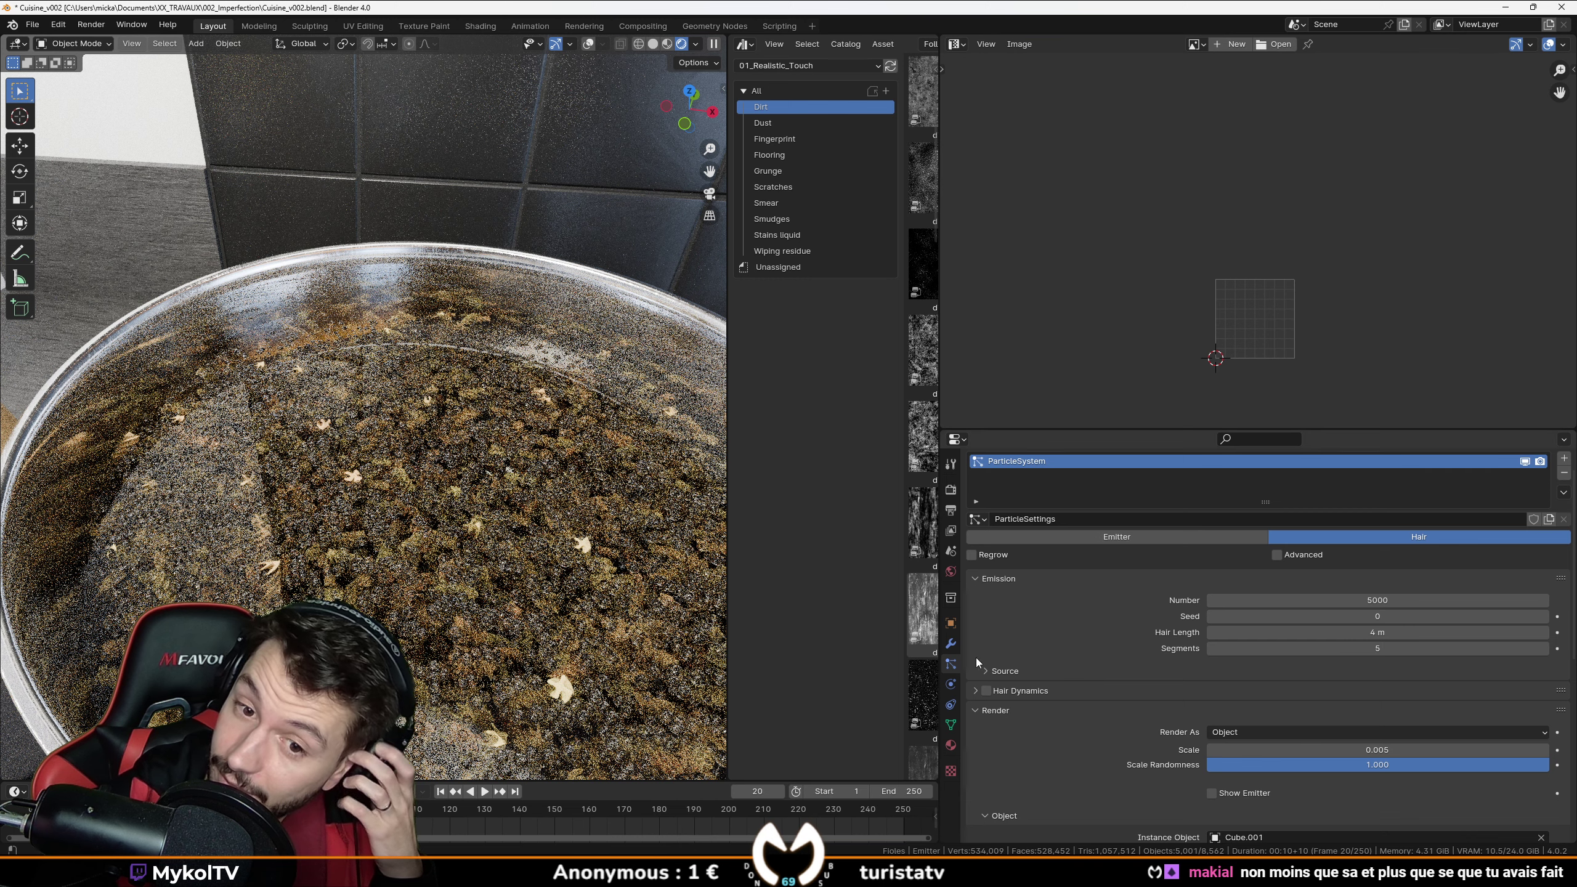
{"action": "scroll", "coordinate": [1120, 671], "scroll_direction": "down", "scroll_amount": 12}
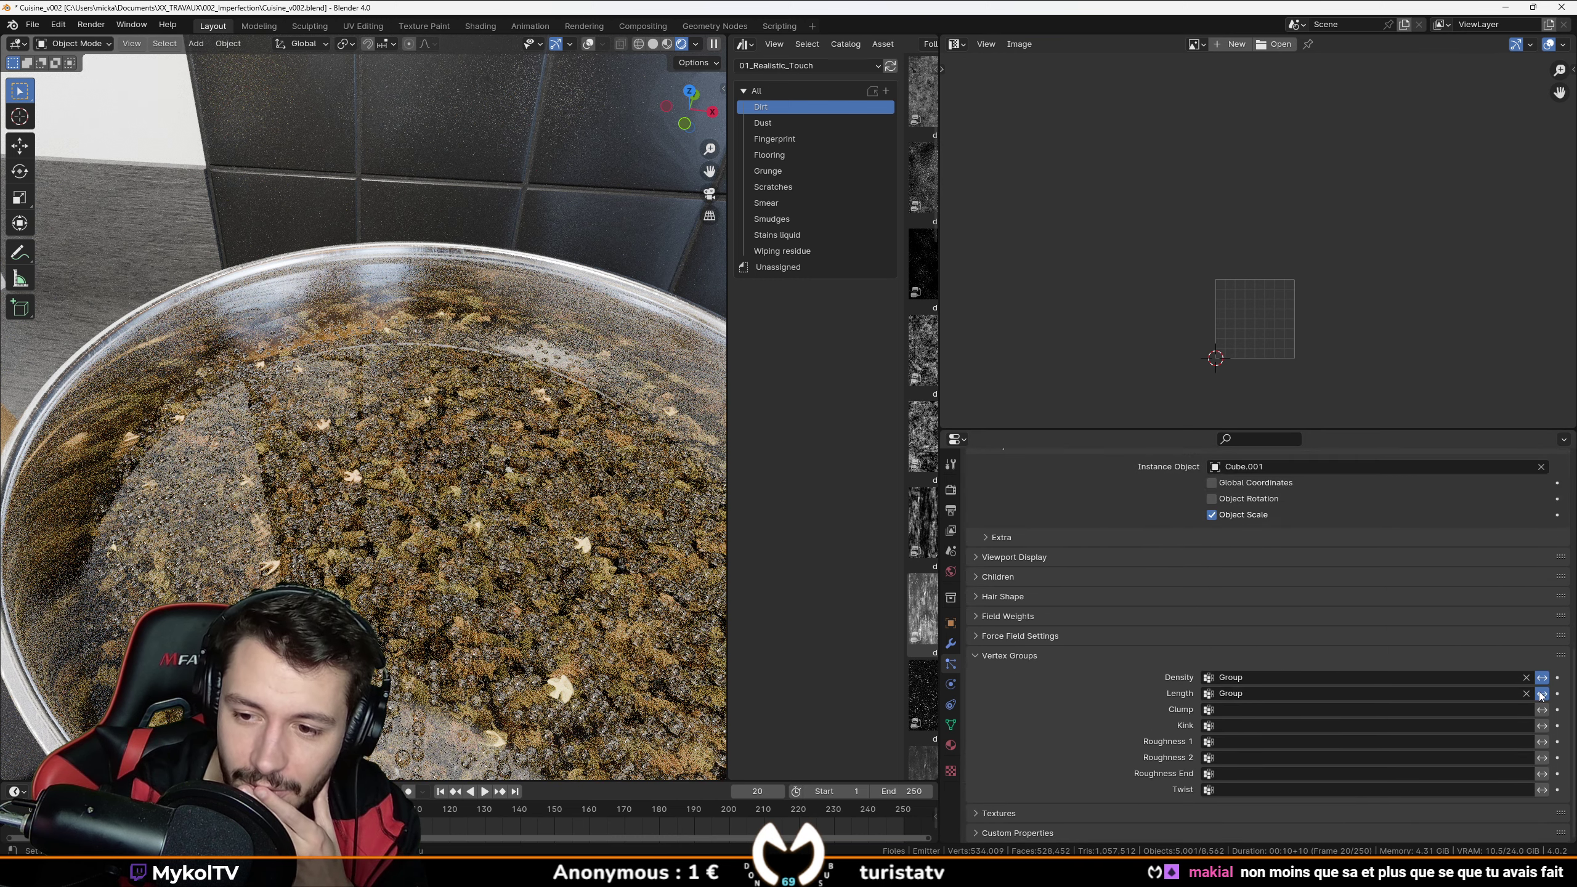
Clear the Length and Density vertex group fields to compare, then undo to restore 'Group'.
{"action": "left_click", "coordinate": [1528, 693]}
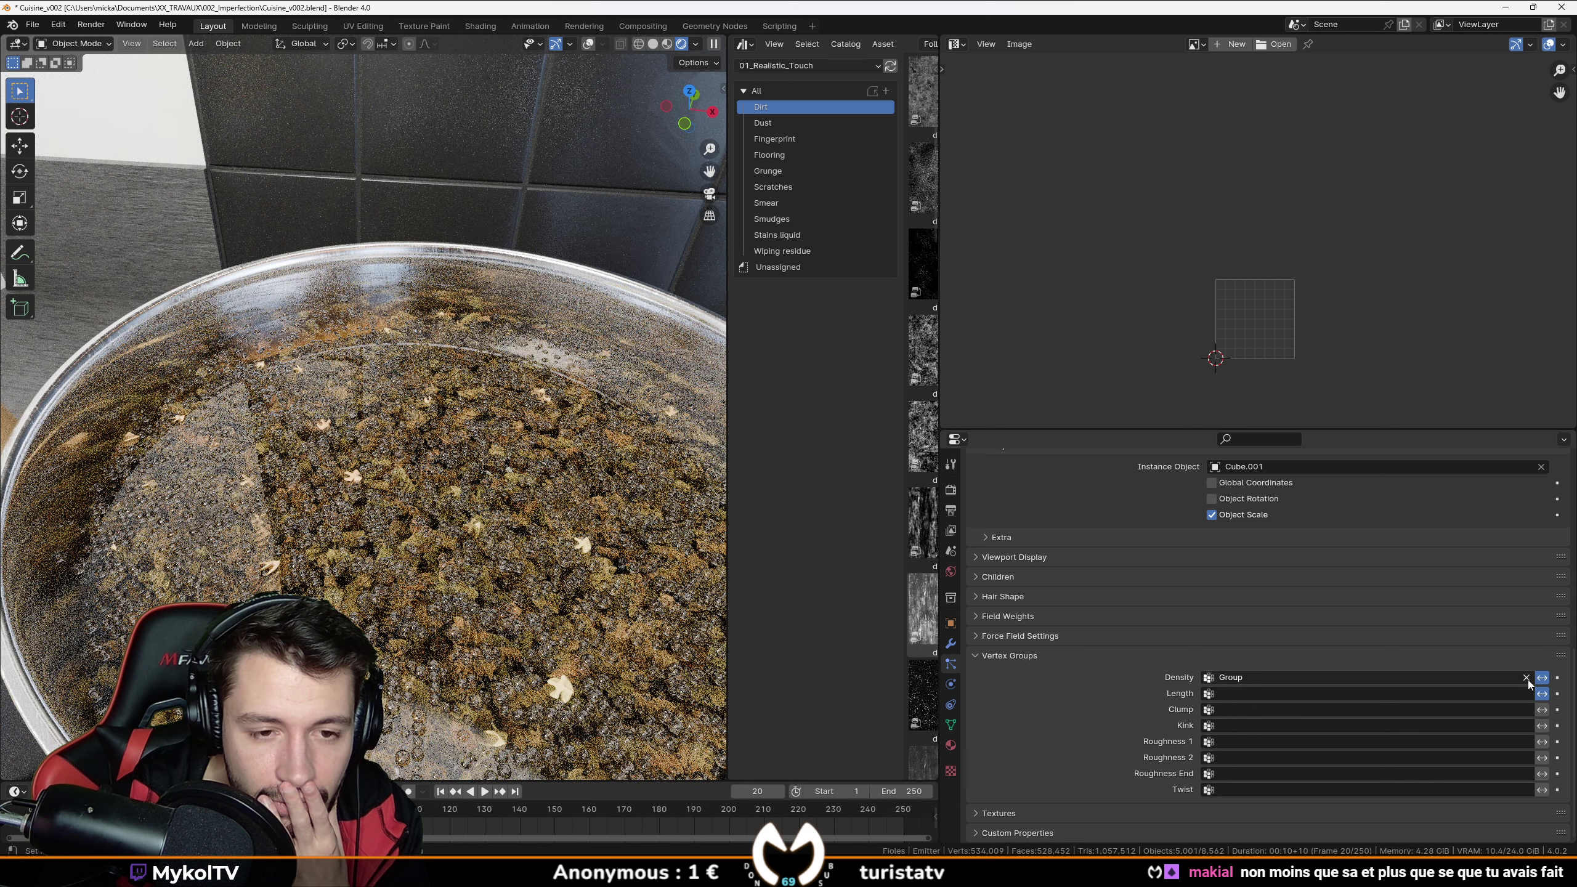
{"action": "left_click", "coordinate": [1528, 680]}
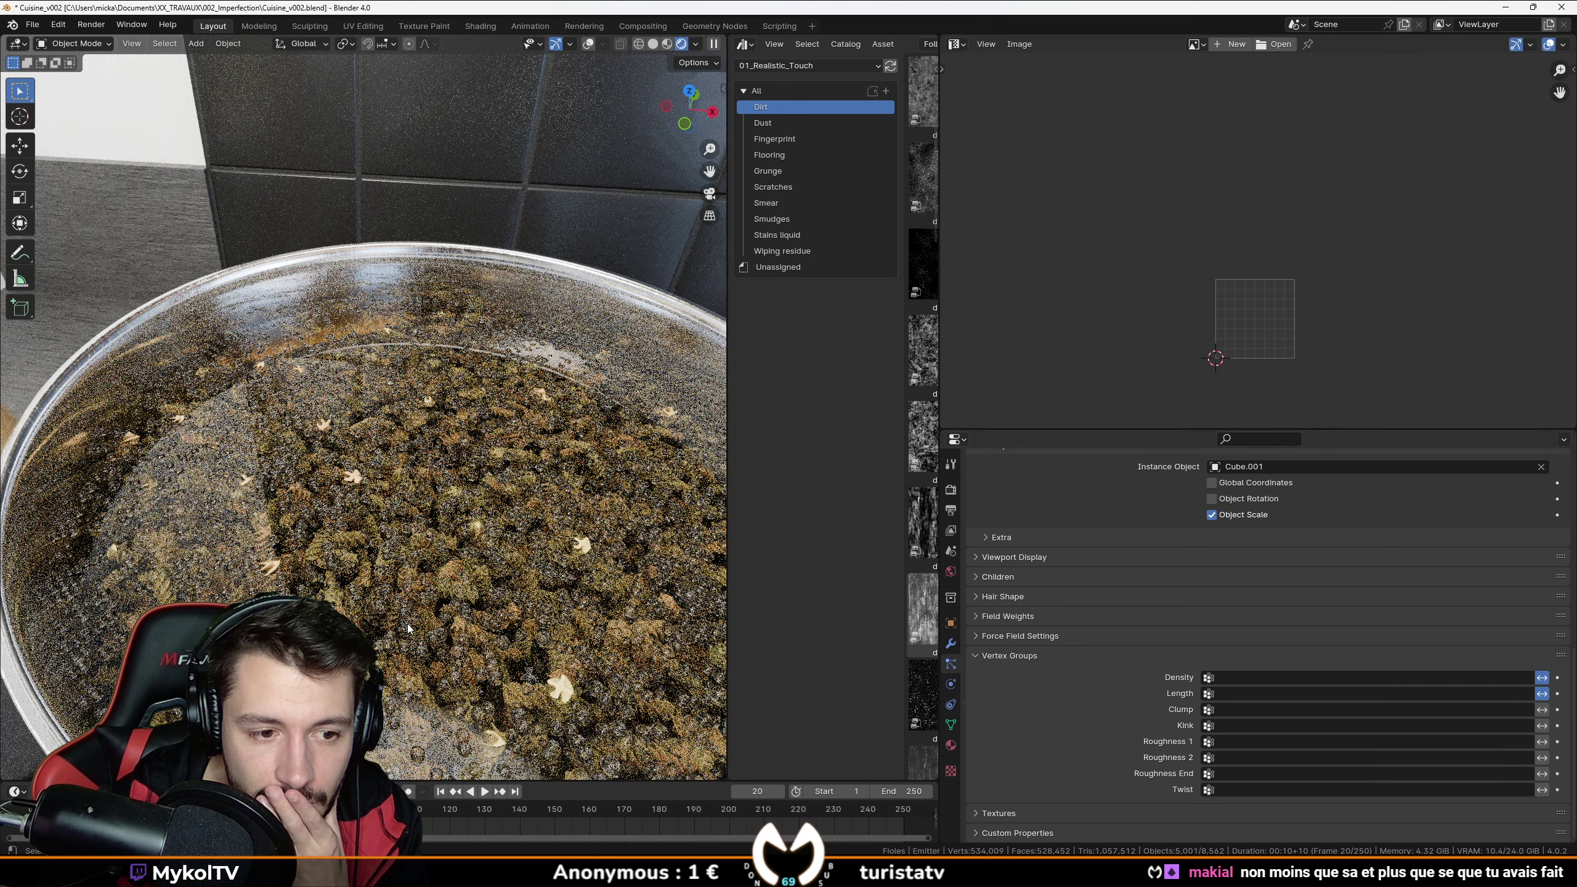
{"action": "scroll", "coordinate": [406, 623], "scroll_direction": "down", "scroll_amount": 4}
{"action": "scroll", "coordinate": [406, 624], "scroll_direction": "up", "scroll_amount": 2}
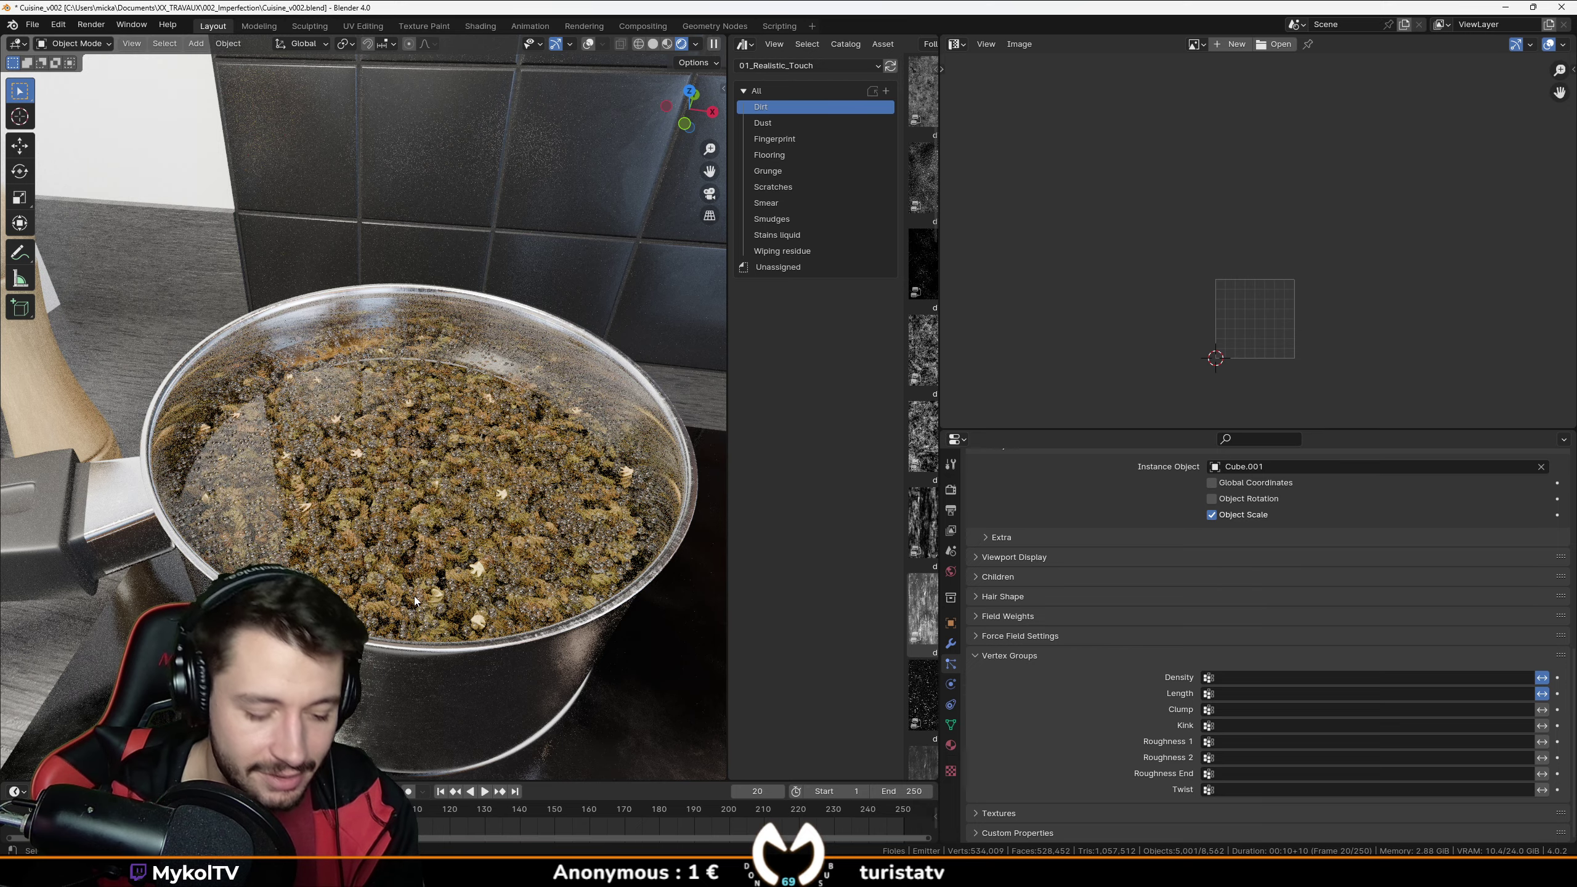
{"action": "key", "text": "ctrl+z"}
{"action": "key", "text": "ctrl+z"}
{"action": "key", "text": "ctrl+z"}
{"action": "key", "text": "ctrl+z"}
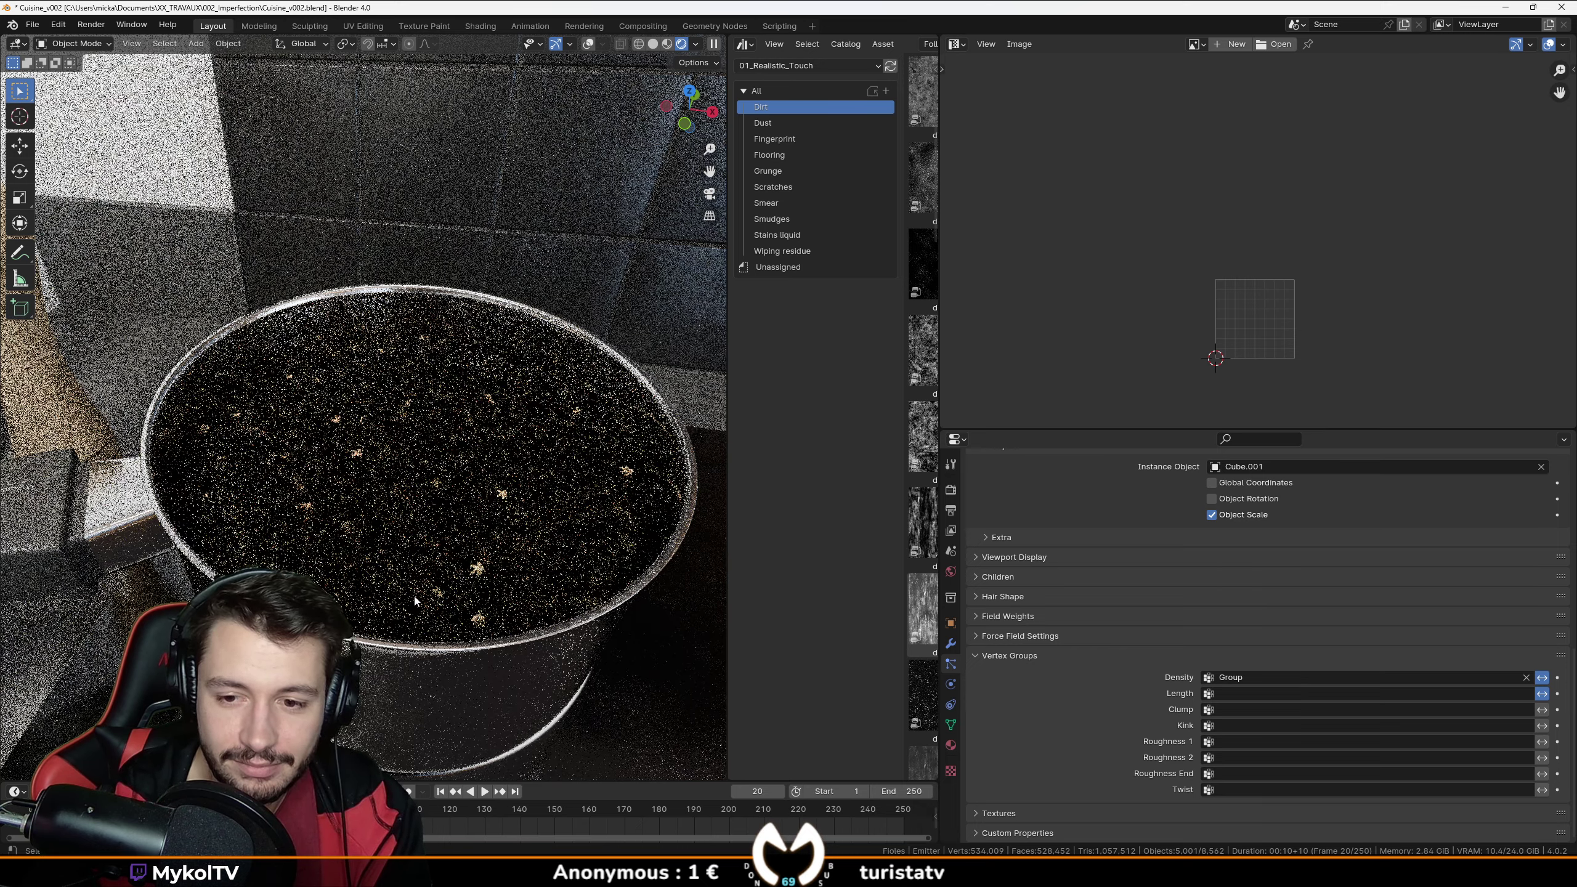
Select the bubble emitter by clicking a bubble inside the pot.
{"action": "scroll", "coordinate": [1166, 607], "scroll_direction": "up", "scroll_amount": 15}
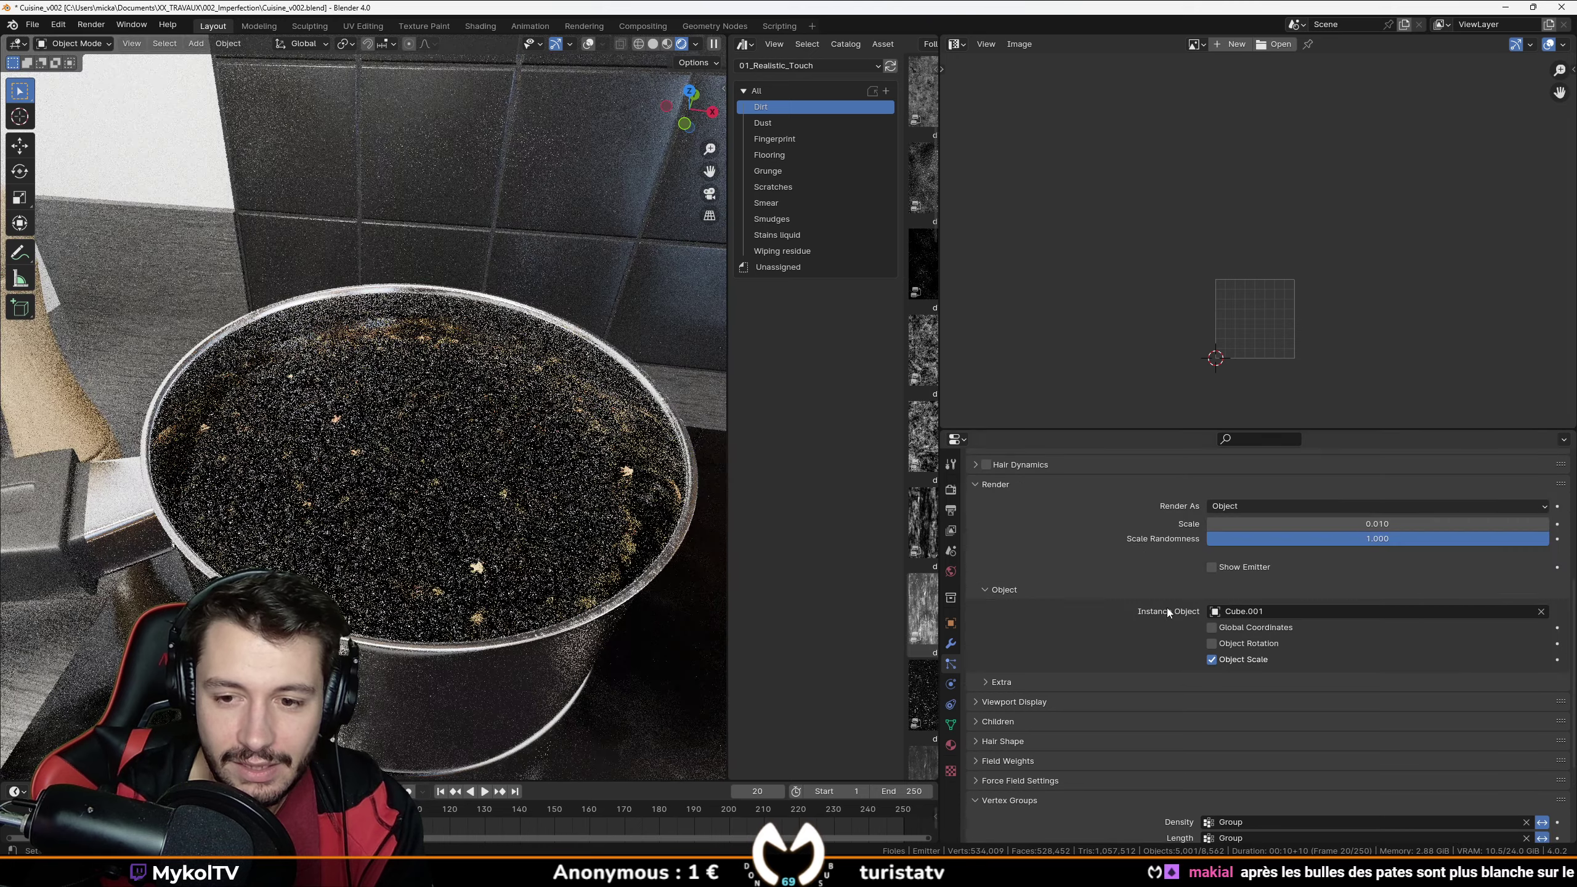
{"action": "key", "text": "ctrl+z"}
{"action": "key", "text": "ctrl+z"}
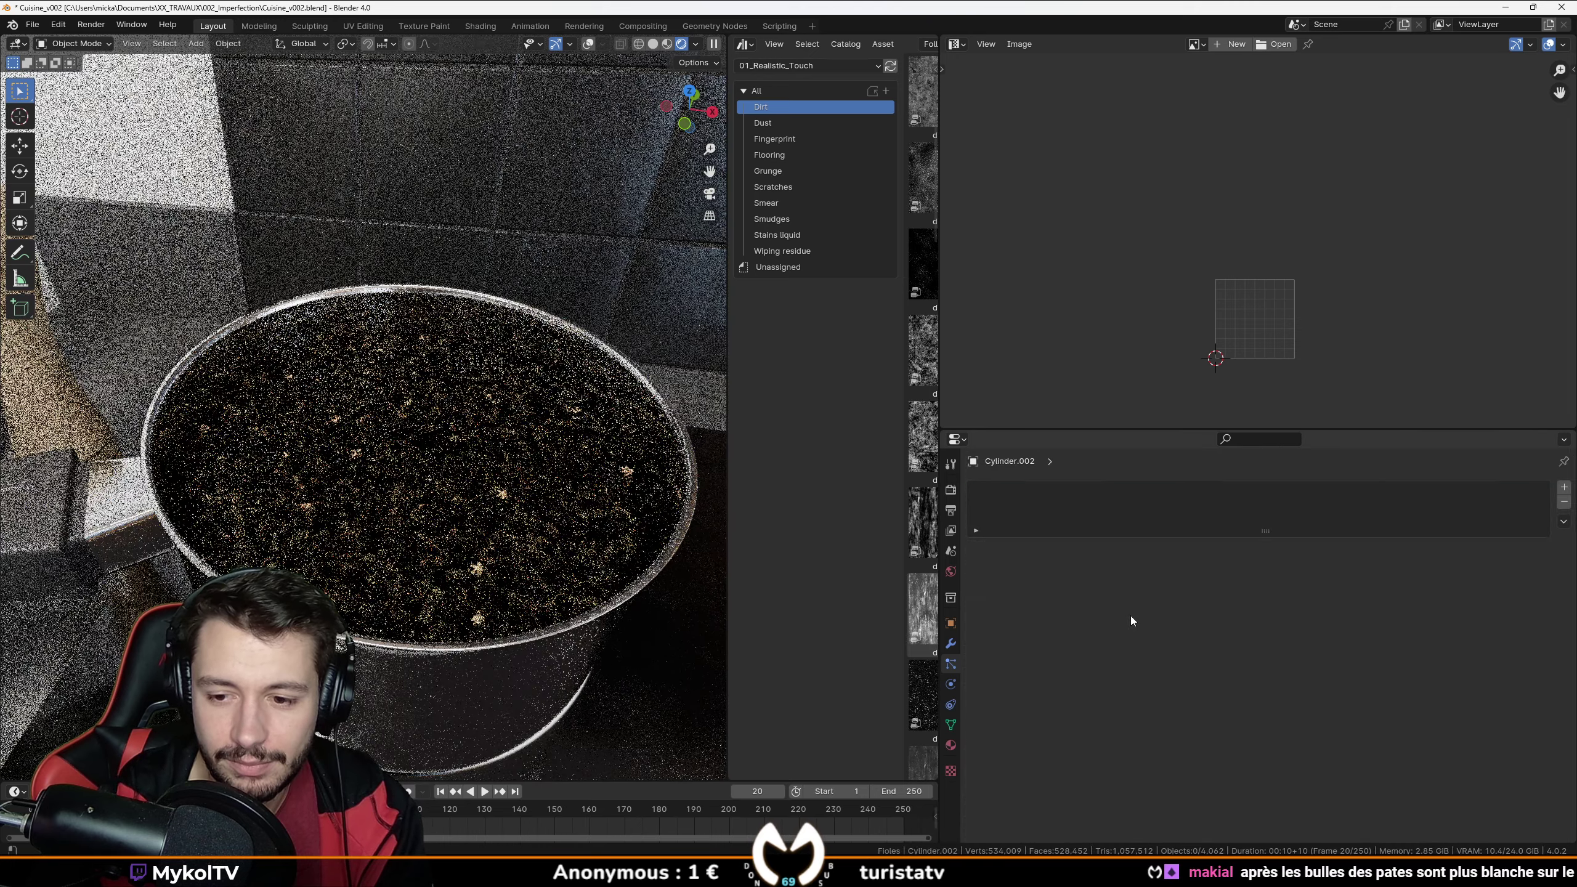
{"action": "scroll", "coordinate": [279, 564], "scroll_direction": "up", "scroll_amount": 6}
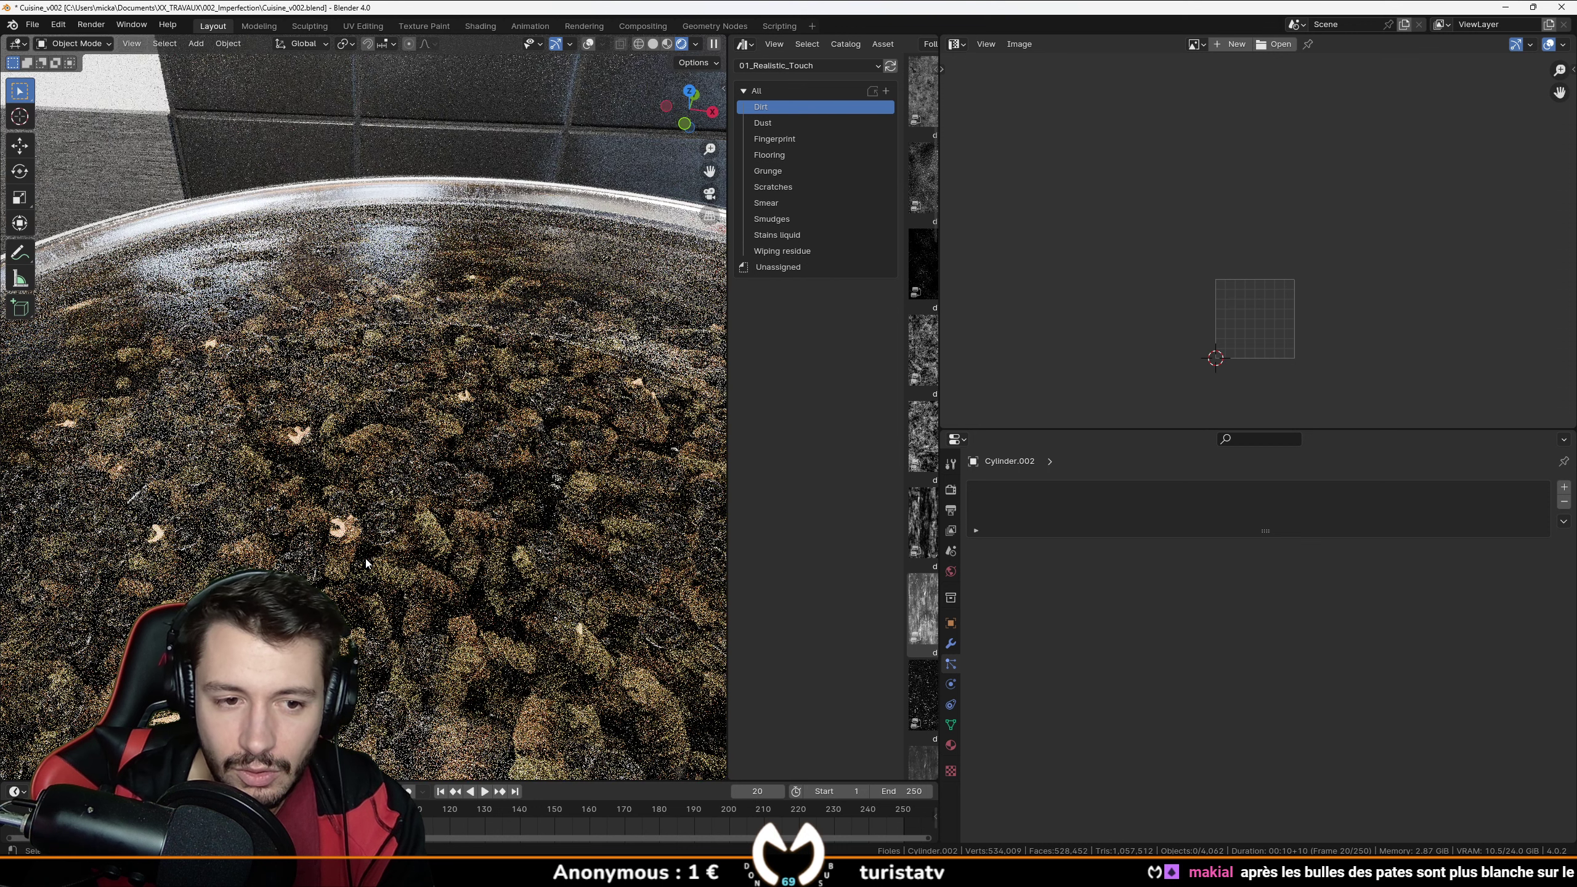
{"action": "left_click", "coordinate": [306, 566]}
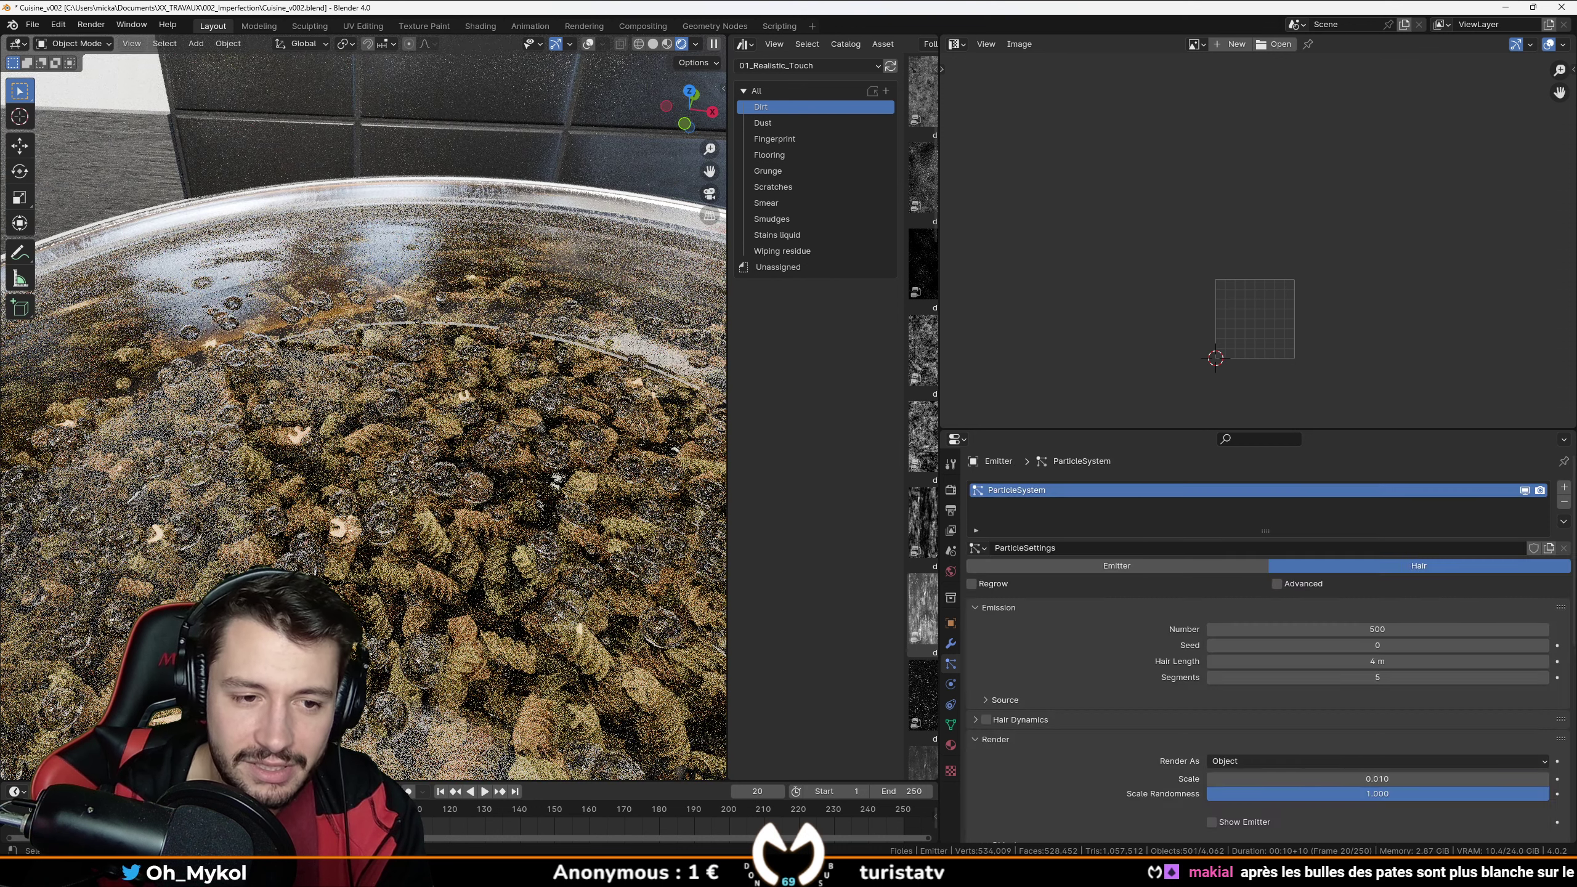
{"action": "left_click", "coordinate": [306, 566]}
{"action": "left_click", "coordinate": [305, 568]}
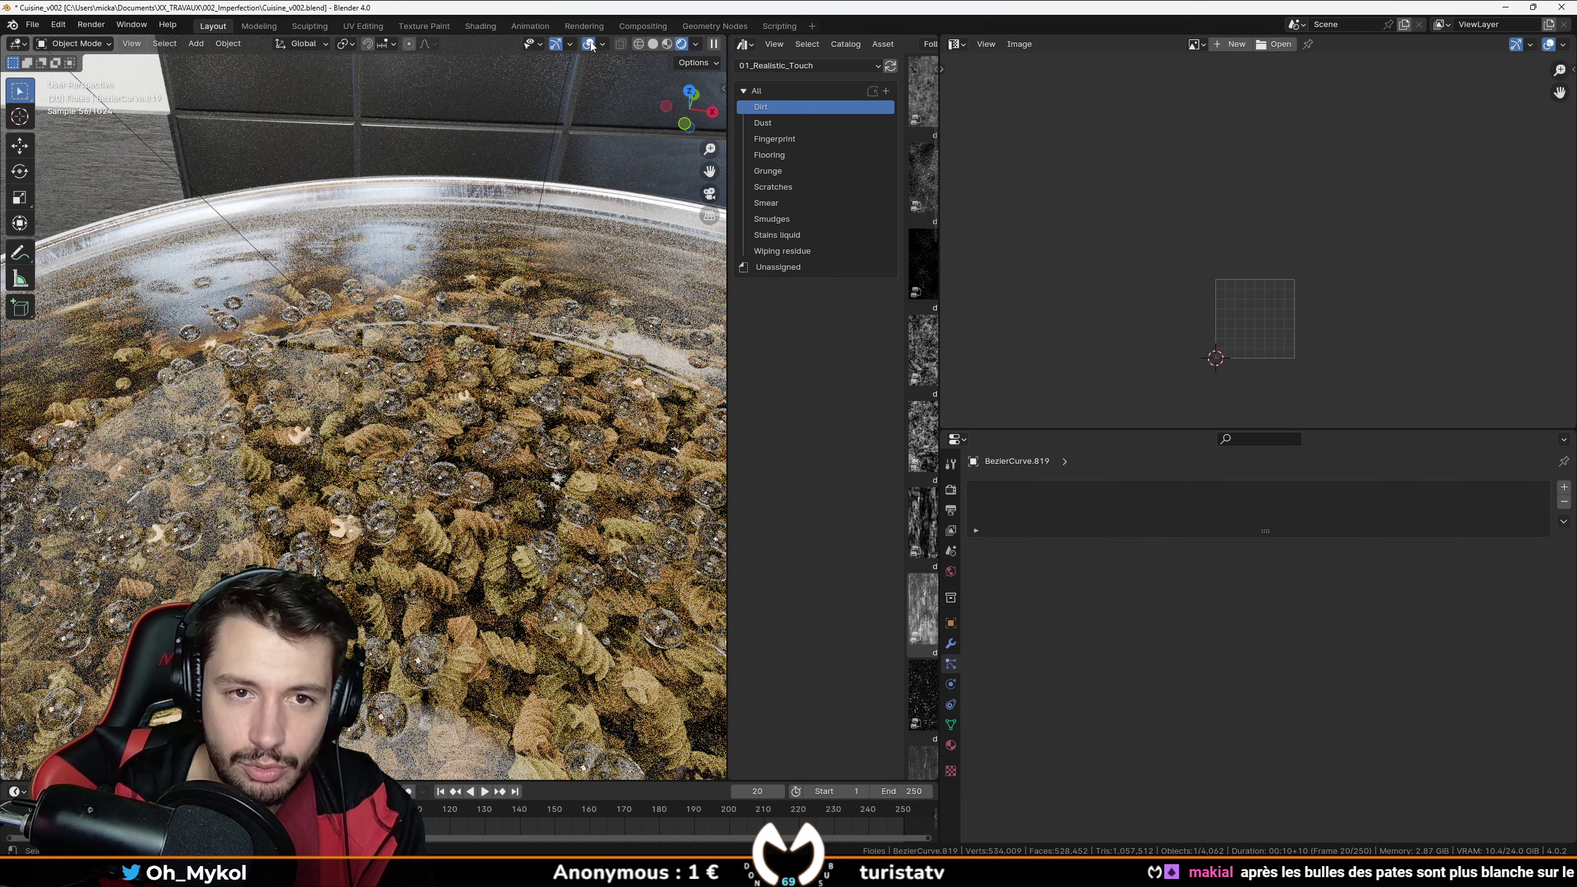
{"action": "left_click", "coordinate": [377, 523]}
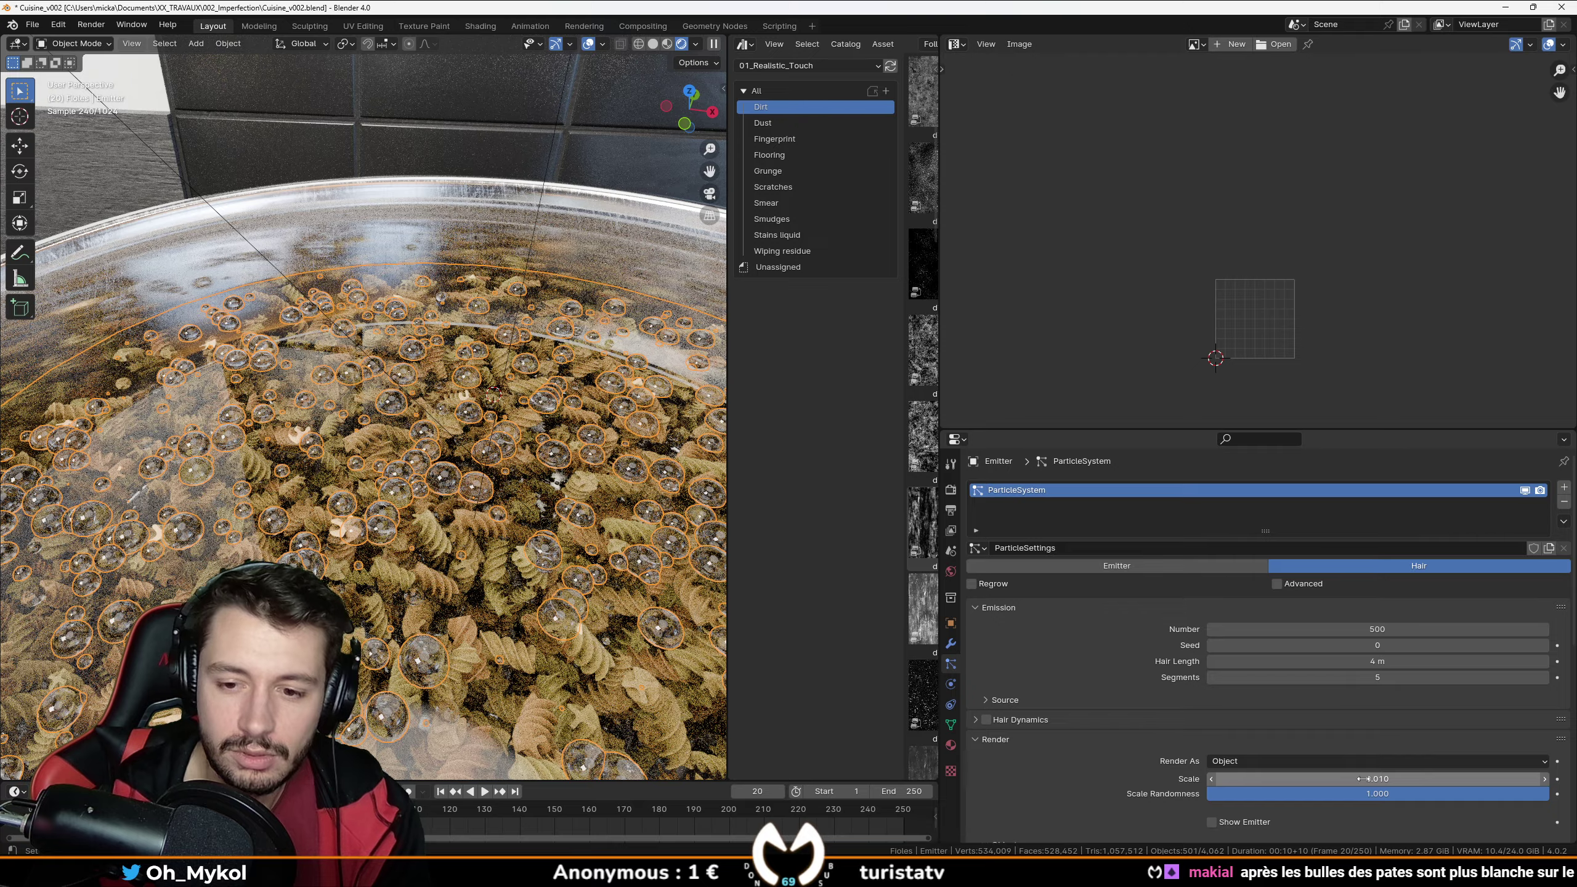
Try bubble scale 0.021, revert to 0.010, switch to Solid shading and save Cuisine_v002.blend.
{"action": "left_click_drag", "start_coordinate": [1363, 779], "coordinate": [1391, 778]}
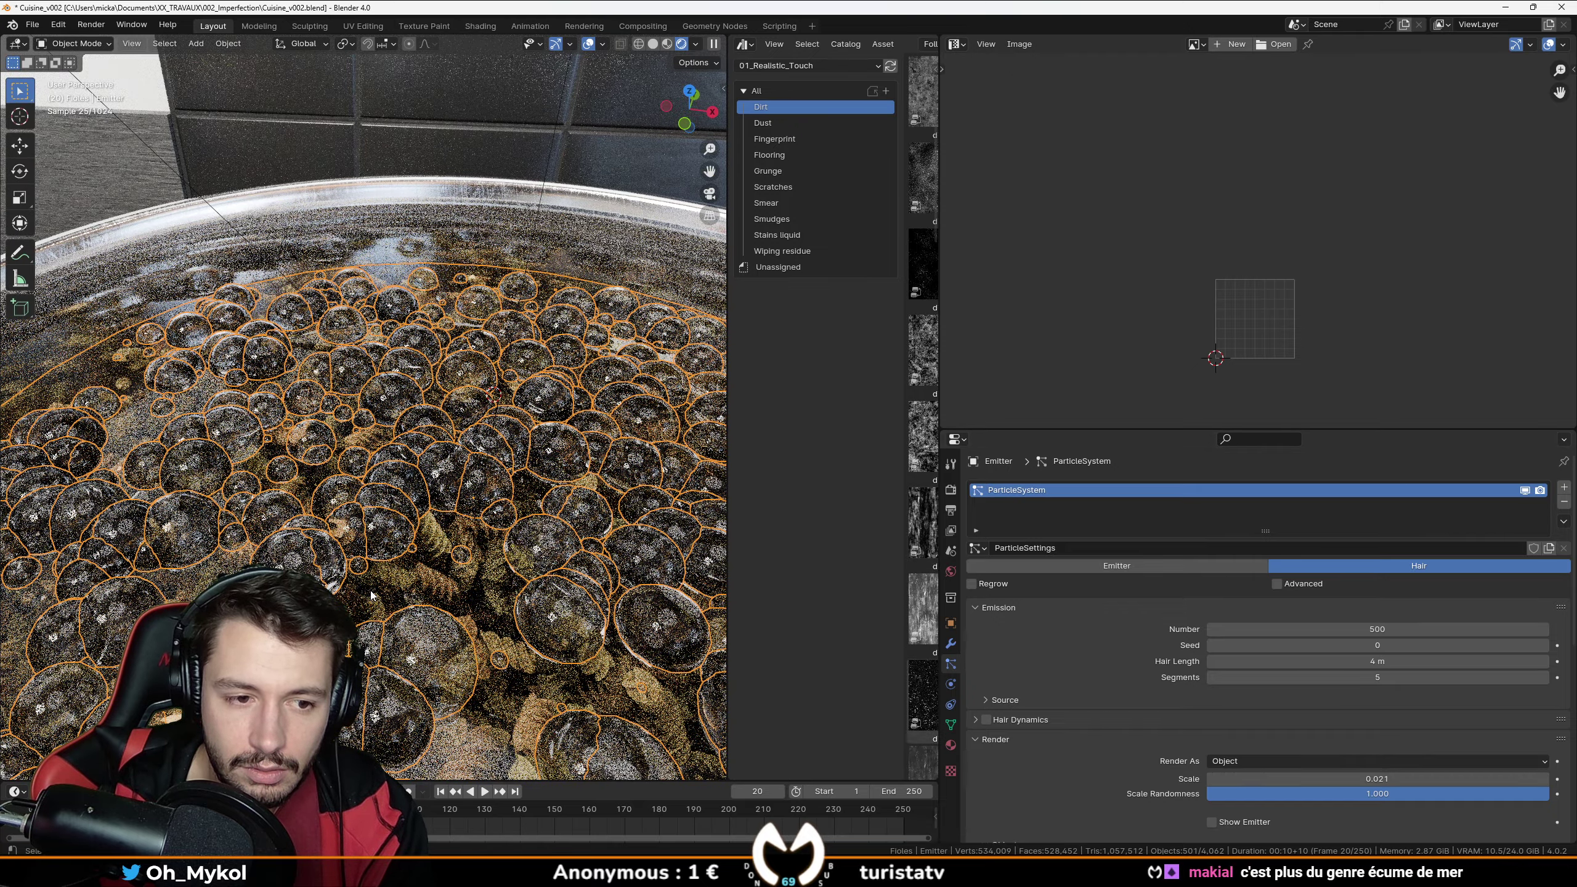
{"action": "scroll", "coordinate": [372, 595], "scroll_direction": "down", "scroll_amount": 5}
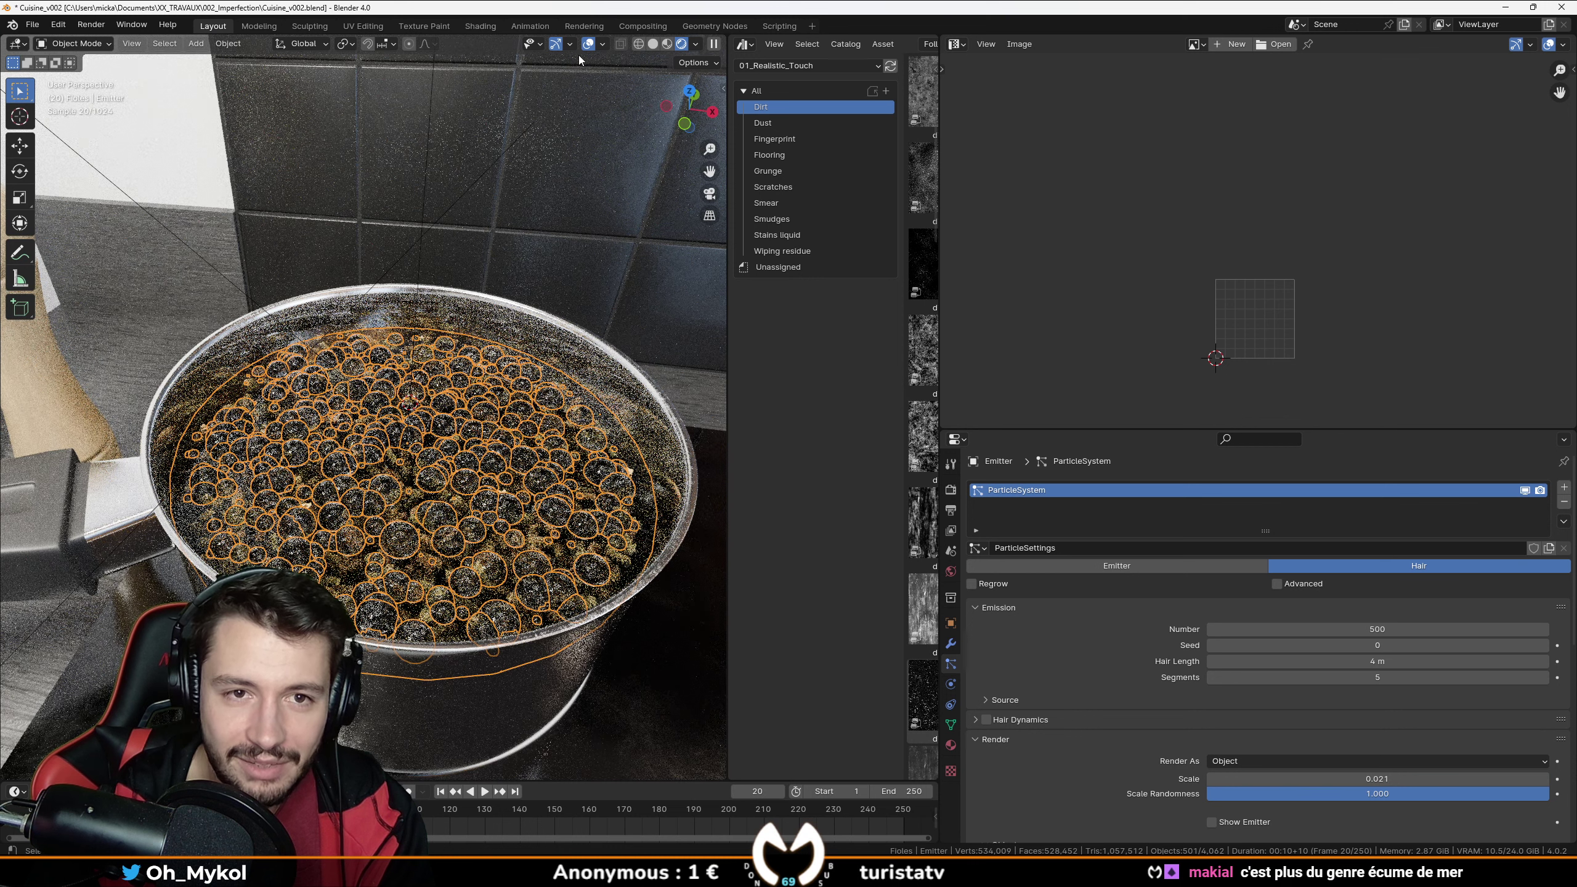
{"action": "left_click", "coordinate": [588, 44]}
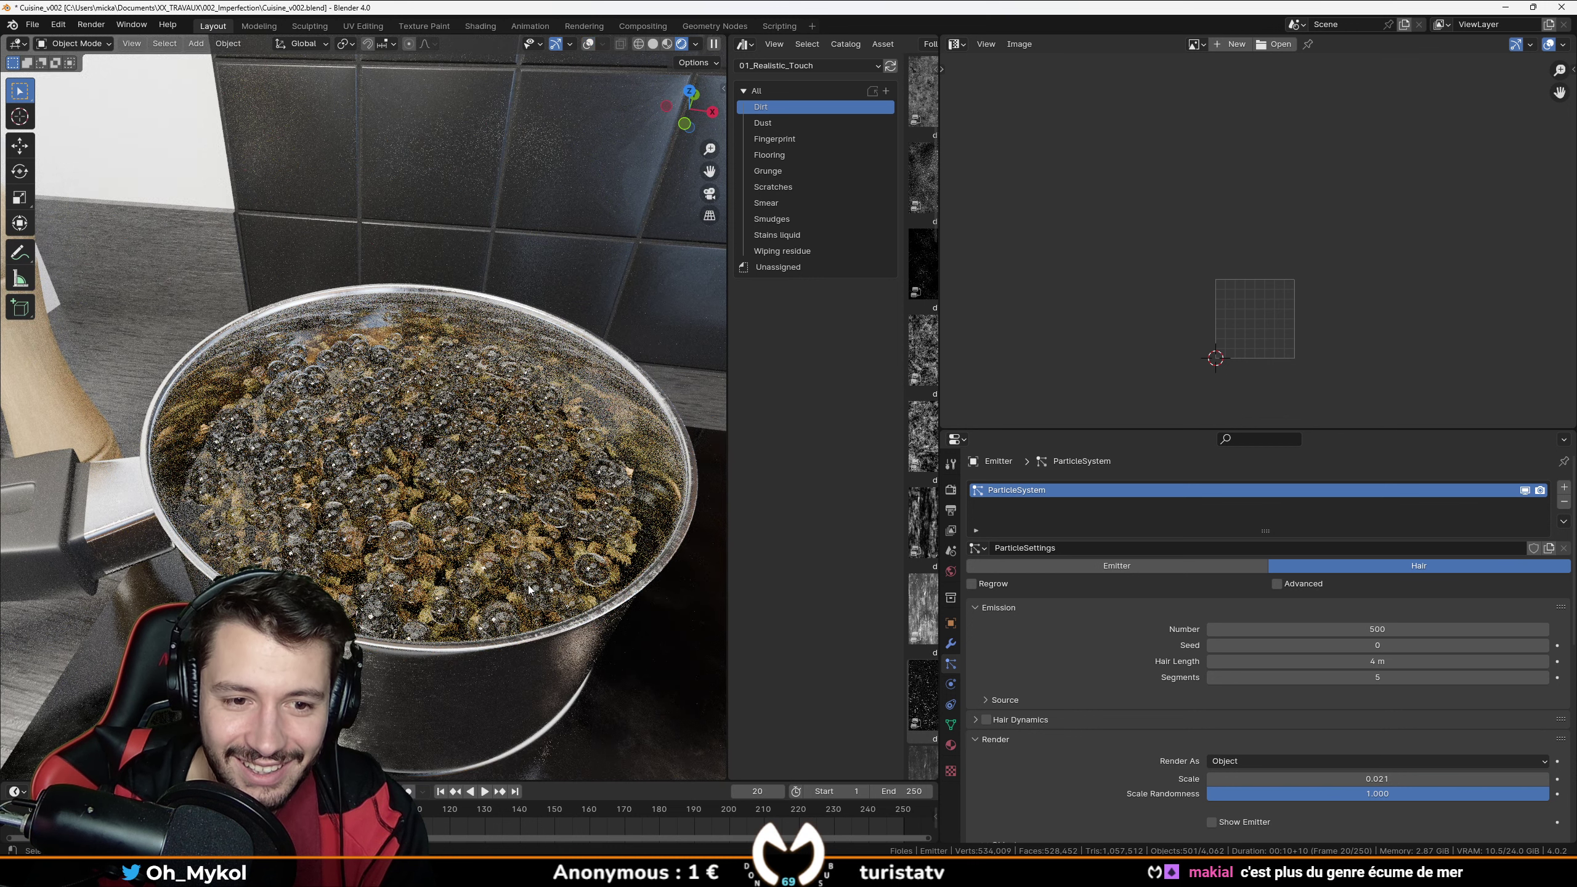
{"action": "key", "text": "ctrl+z"}
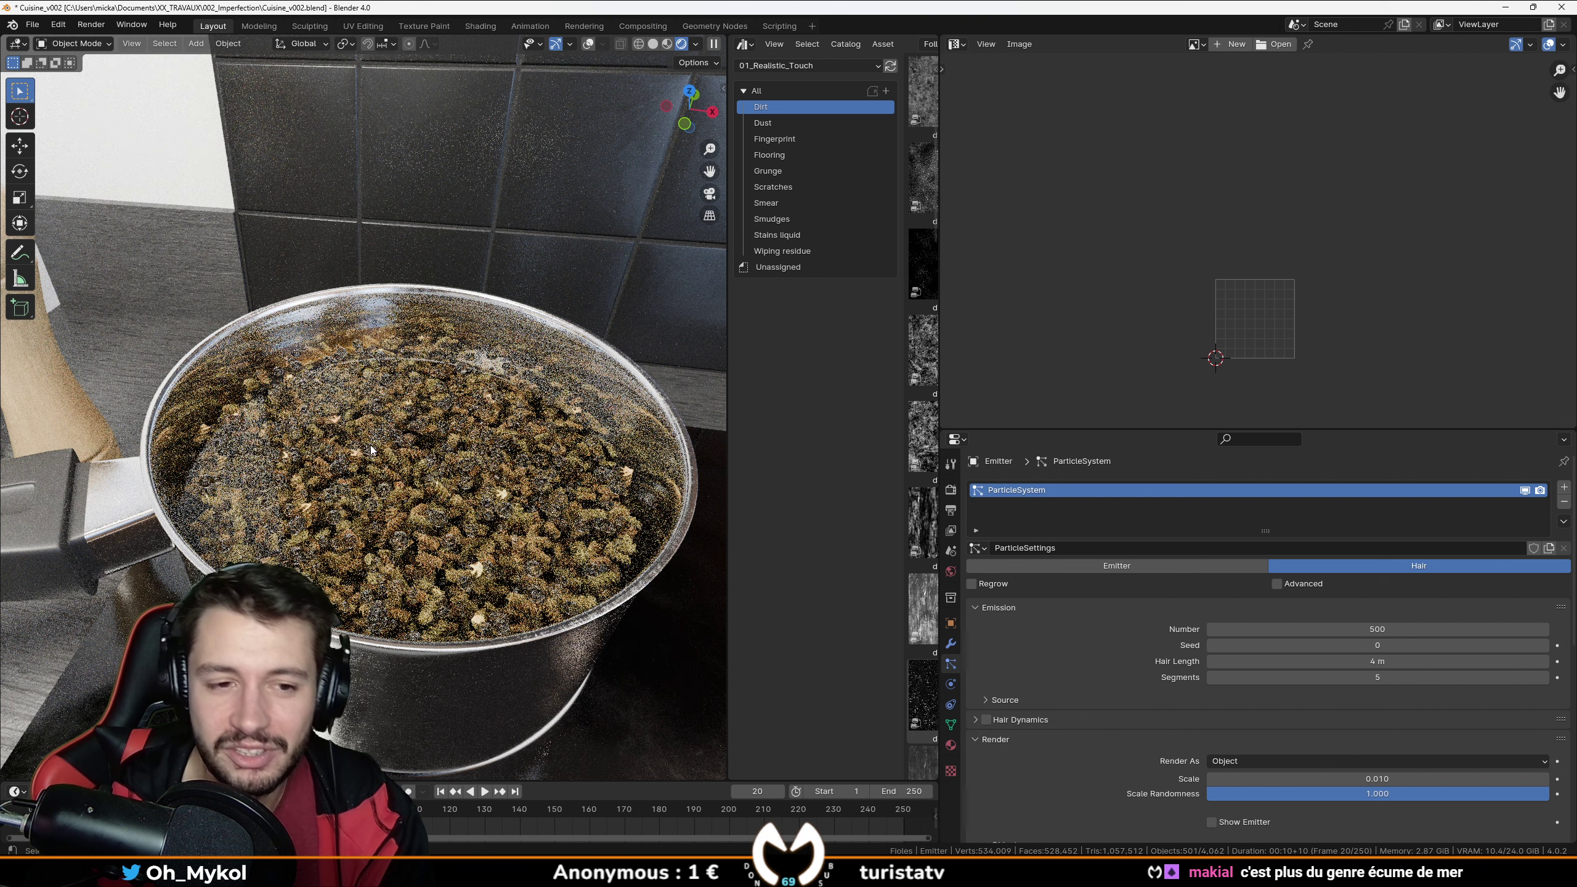
{"action": "key", "text": "z"}
{"action": "key", "text": "ctrl+s"}
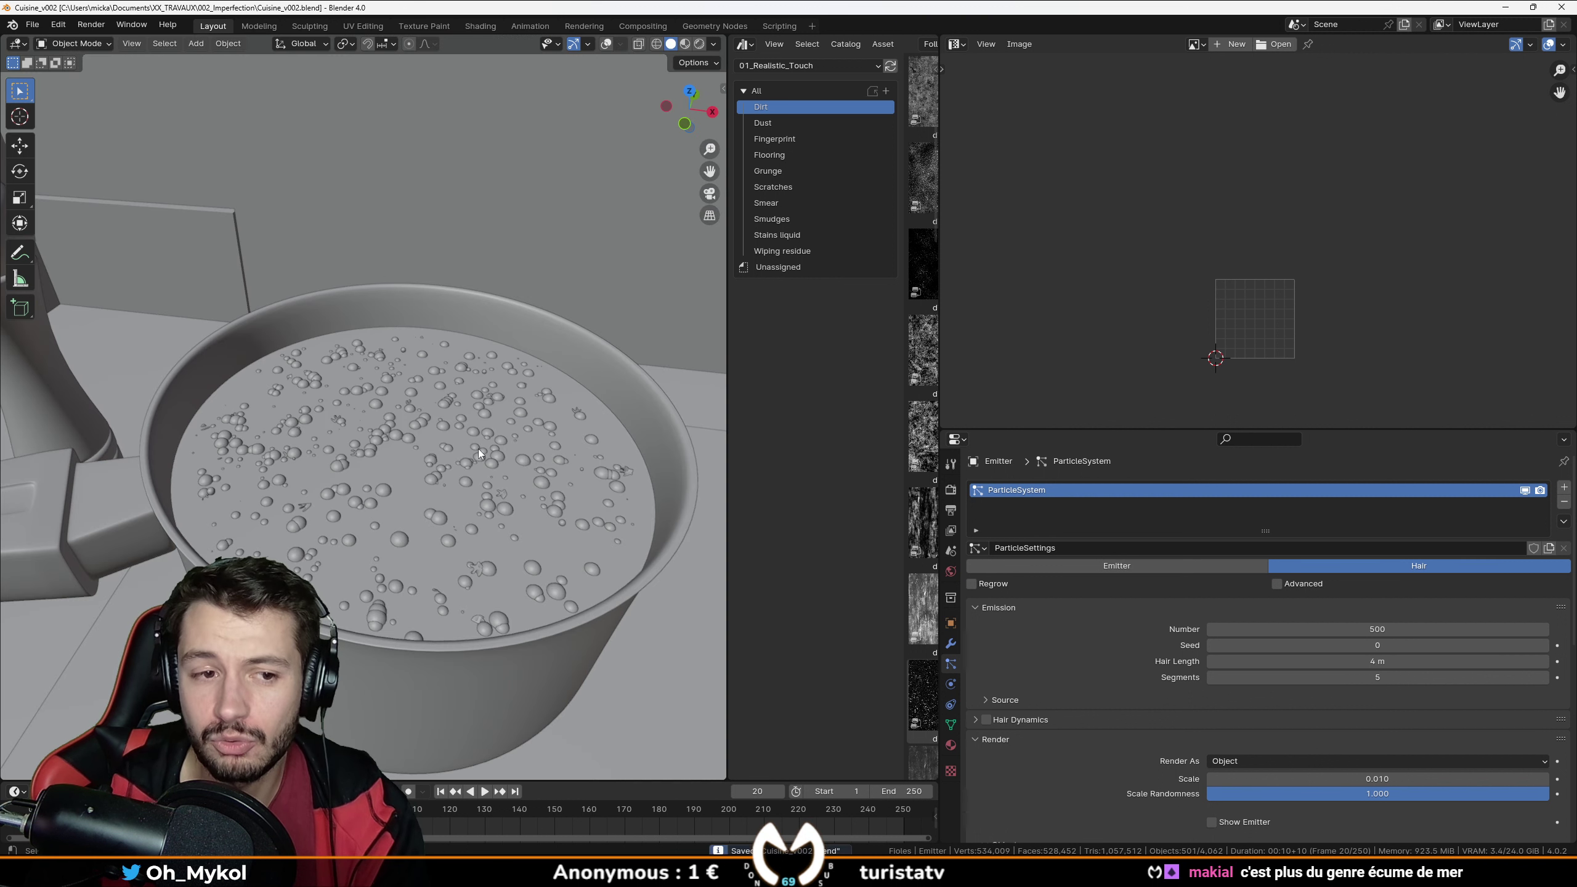
{"action": "scroll", "coordinate": [478, 449], "scroll_direction": "down", "scroll_amount": 5}
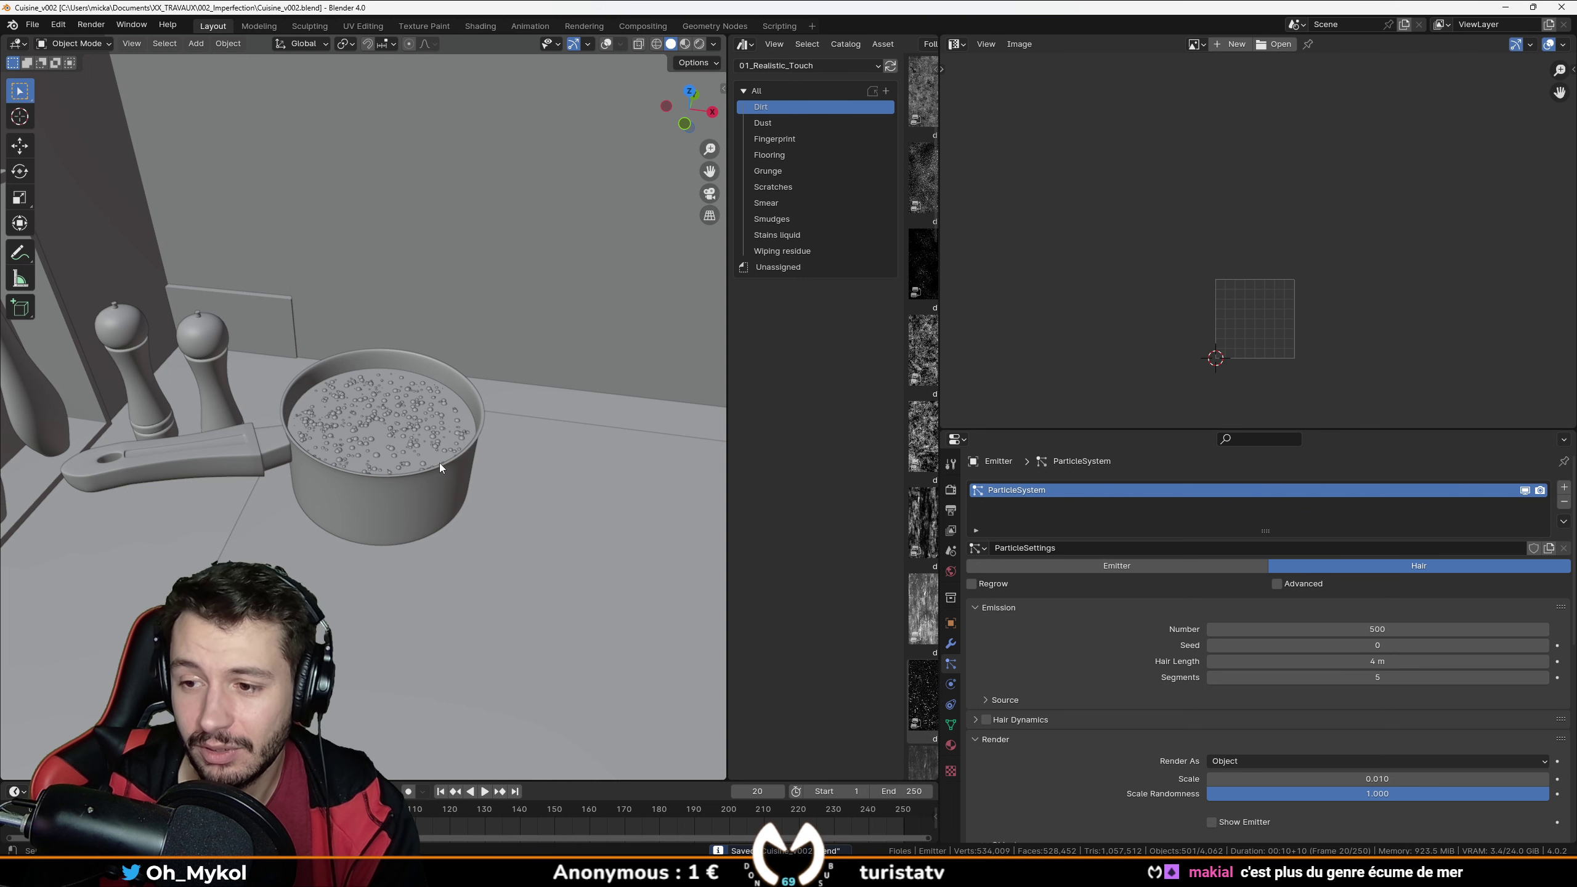
Zoom and orbit to inspect the pot's bubbles from above, then save.
{"action": "scroll", "coordinate": [438, 463], "scroll_direction": "up", "scroll_amount": 8}
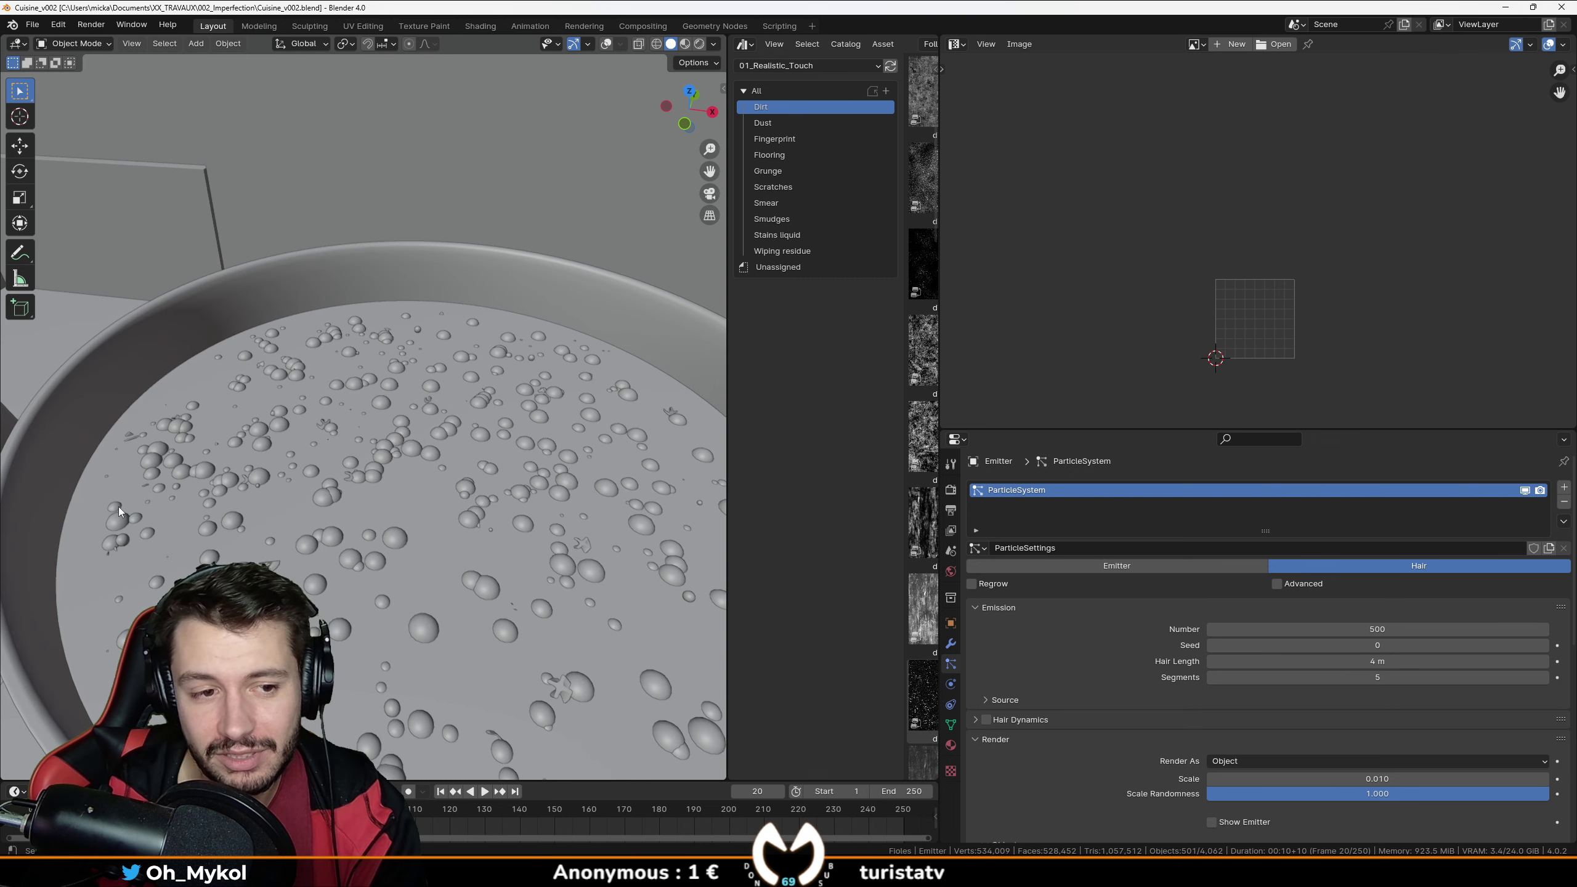
{"action": "scroll", "coordinate": [296, 457], "scroll_direction": "down", "scroll_amount": 8}
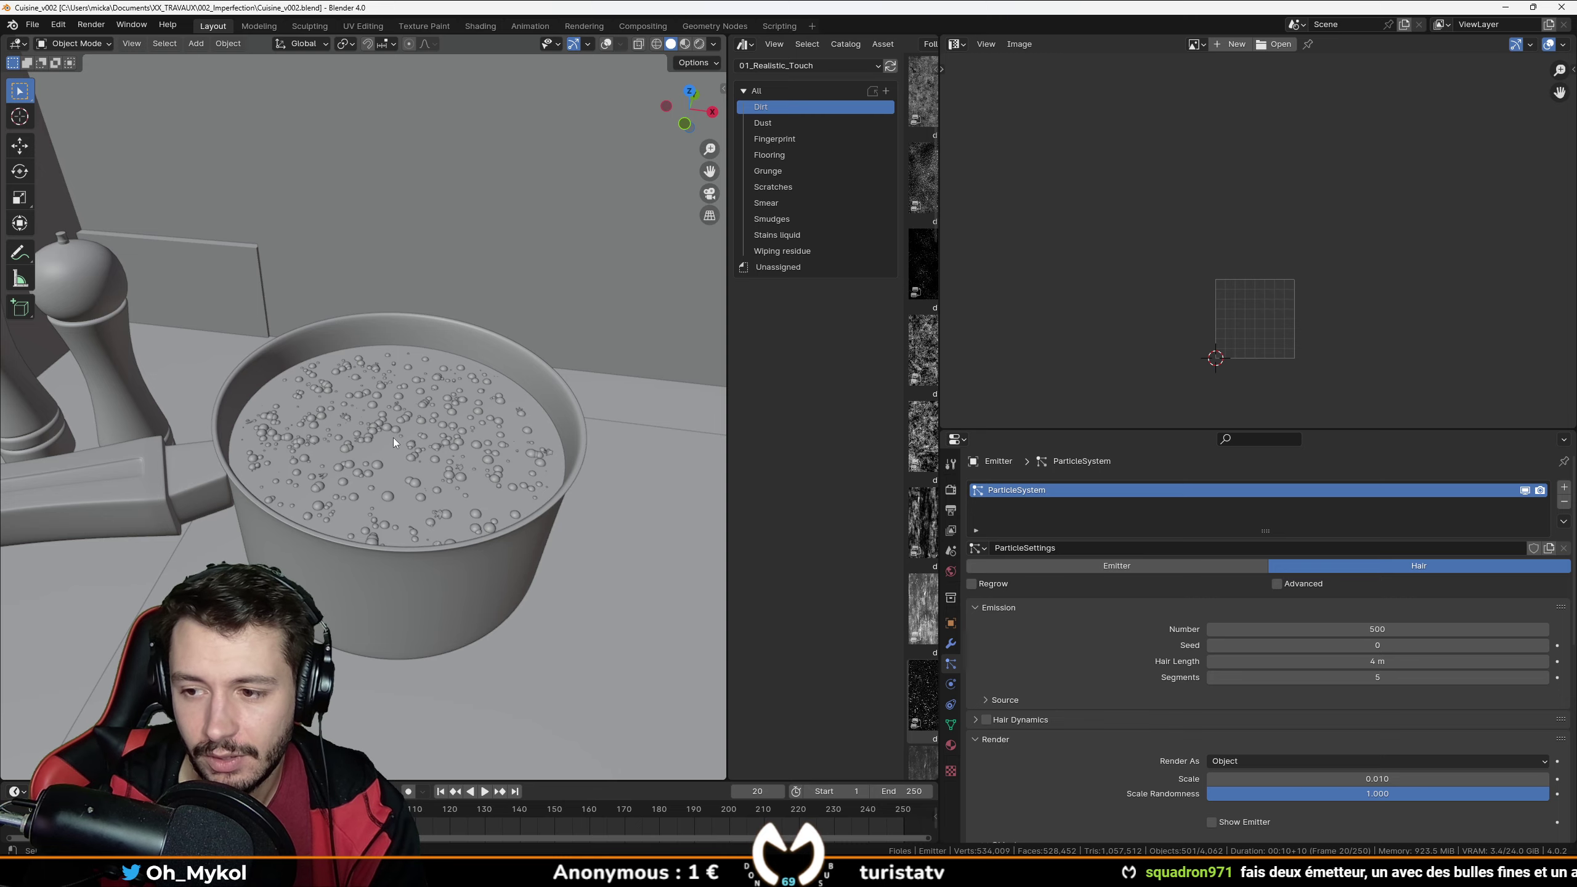
{"action": "scroll", "coordinate": [394, 453], "scroll_direction": "up", "scroll_amount": 10}
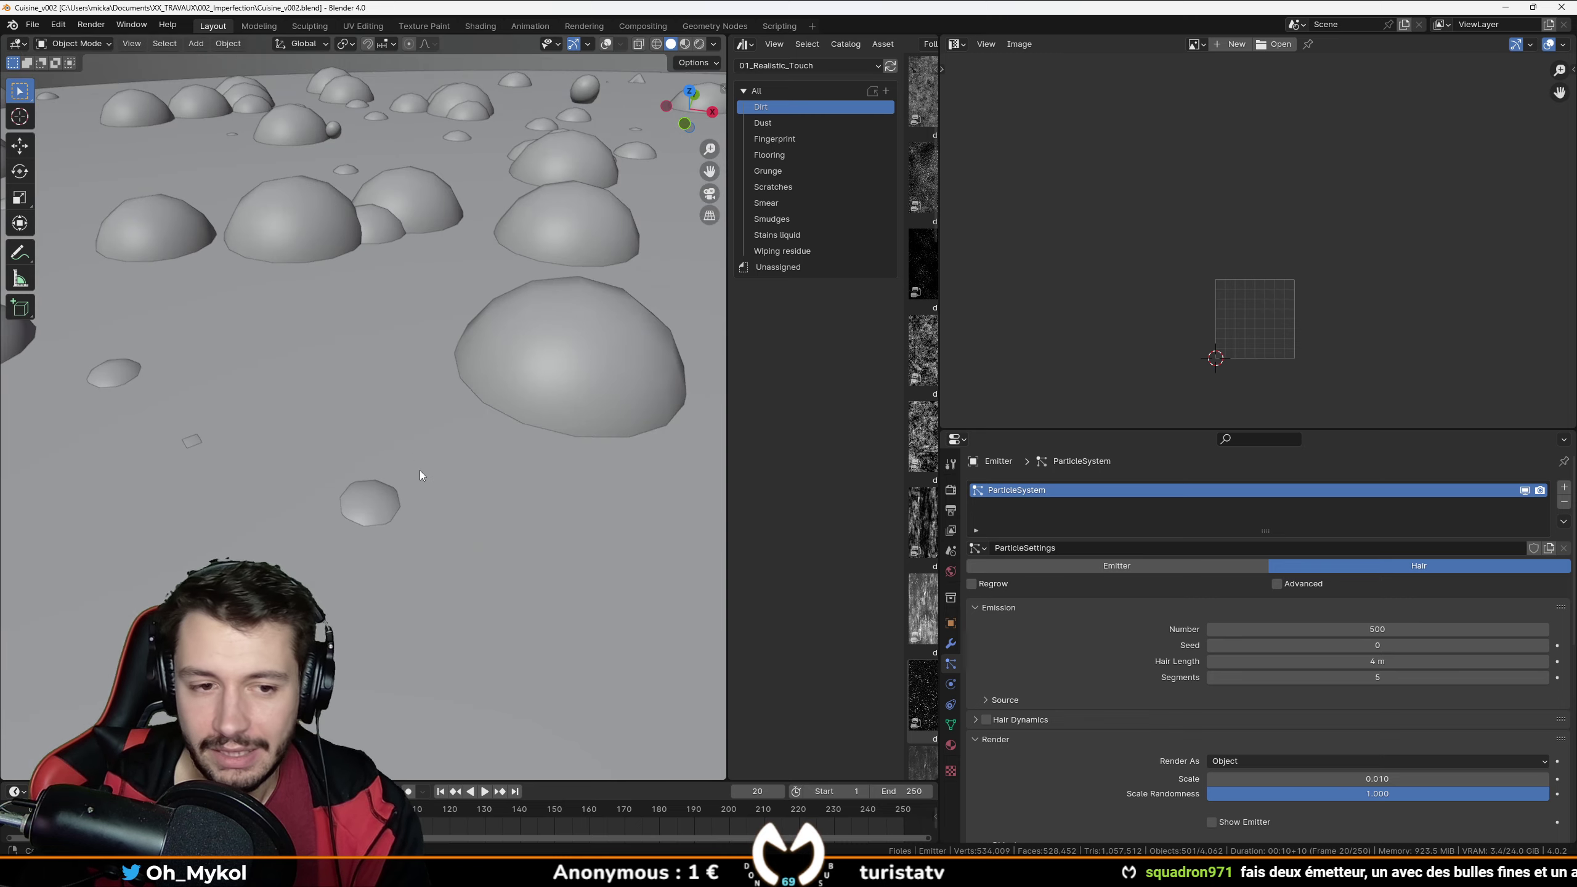
{"action": "scroll", "coordinate": [424, 433], "scroll_direction": "up", "scroll_amount": 2}
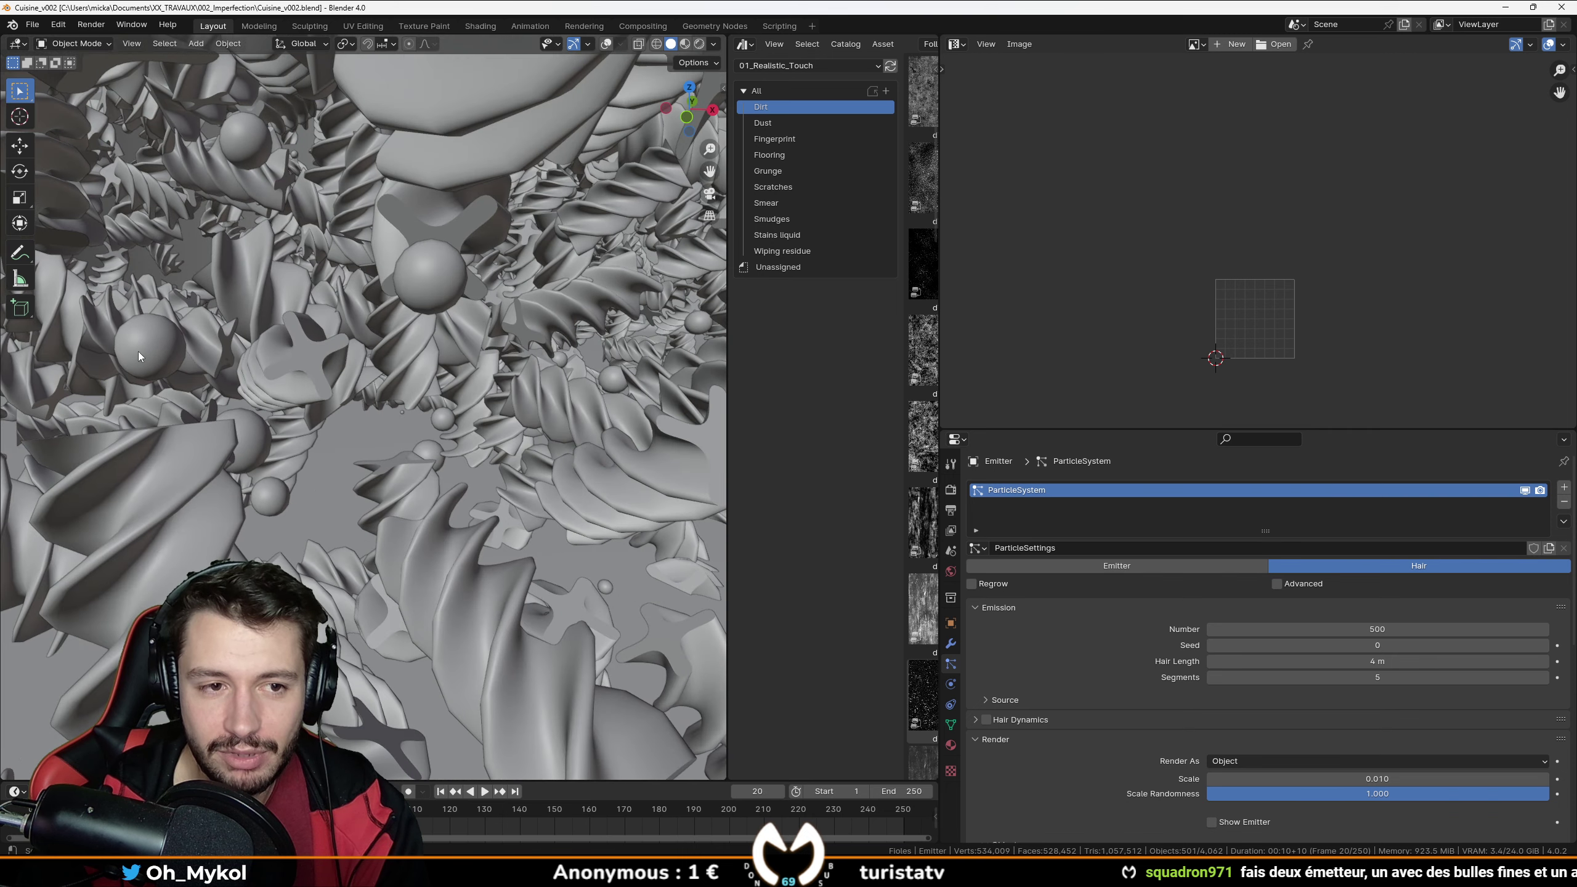
{"action": "scroll", "coordinate": [389, 320], "scroll_direction": "down", "scroll_amount": 10}
{"action": "middle_click_drag", "start_coordinate": [390, 320], "coordinate": [387, 356]}
{"action": "scroll", "coordinate": [386, 355], "scroll_direction": "up", "scroll_amount": 3}
{"action": "scroll", "coordinate": [515, 513], "scroll_direction": "up", "scroll_amount": 3}
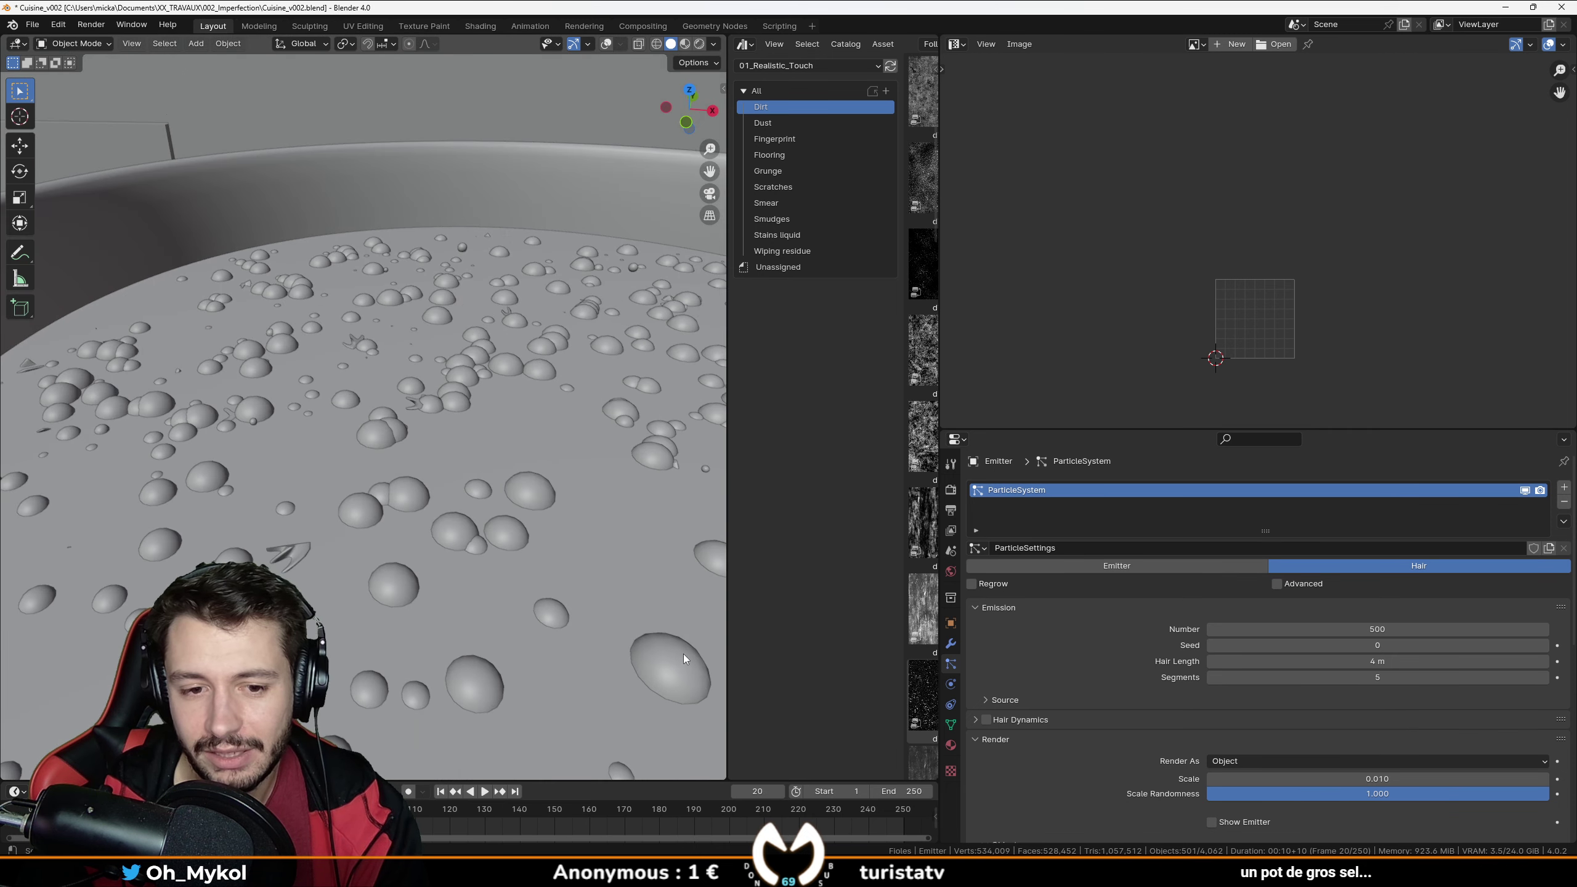
{"action": "scroll", "coordinate": [379, 540], "scroll_direction": "down", "scroll_amount": 3}
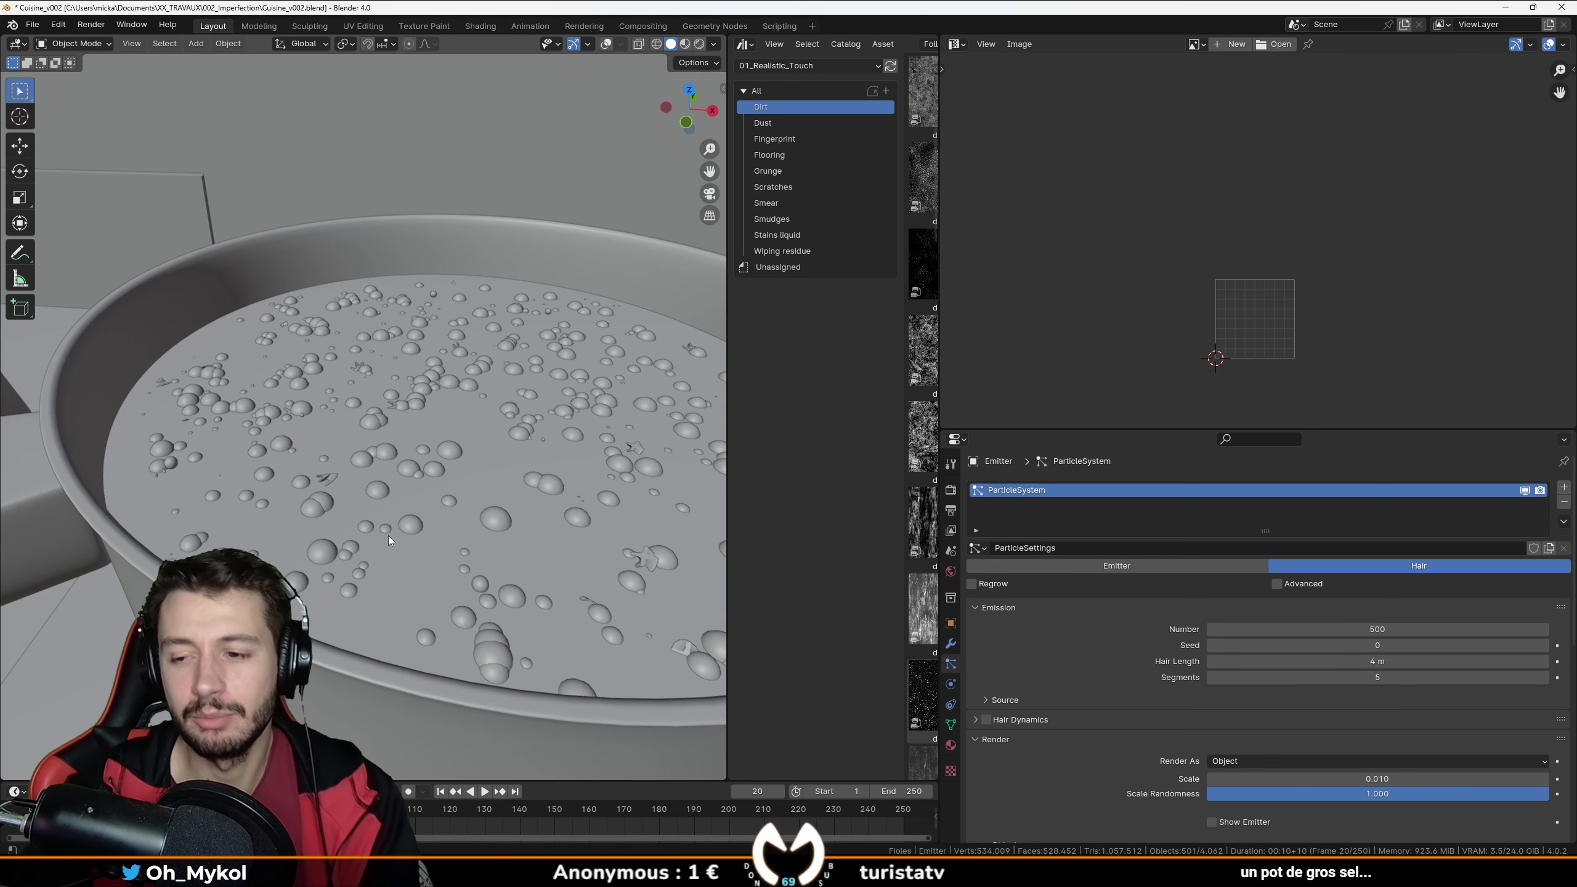
{"action": "scroll", "coordinate": [355, 479], "scroll_direction": "down", "scroll_amount": 4}
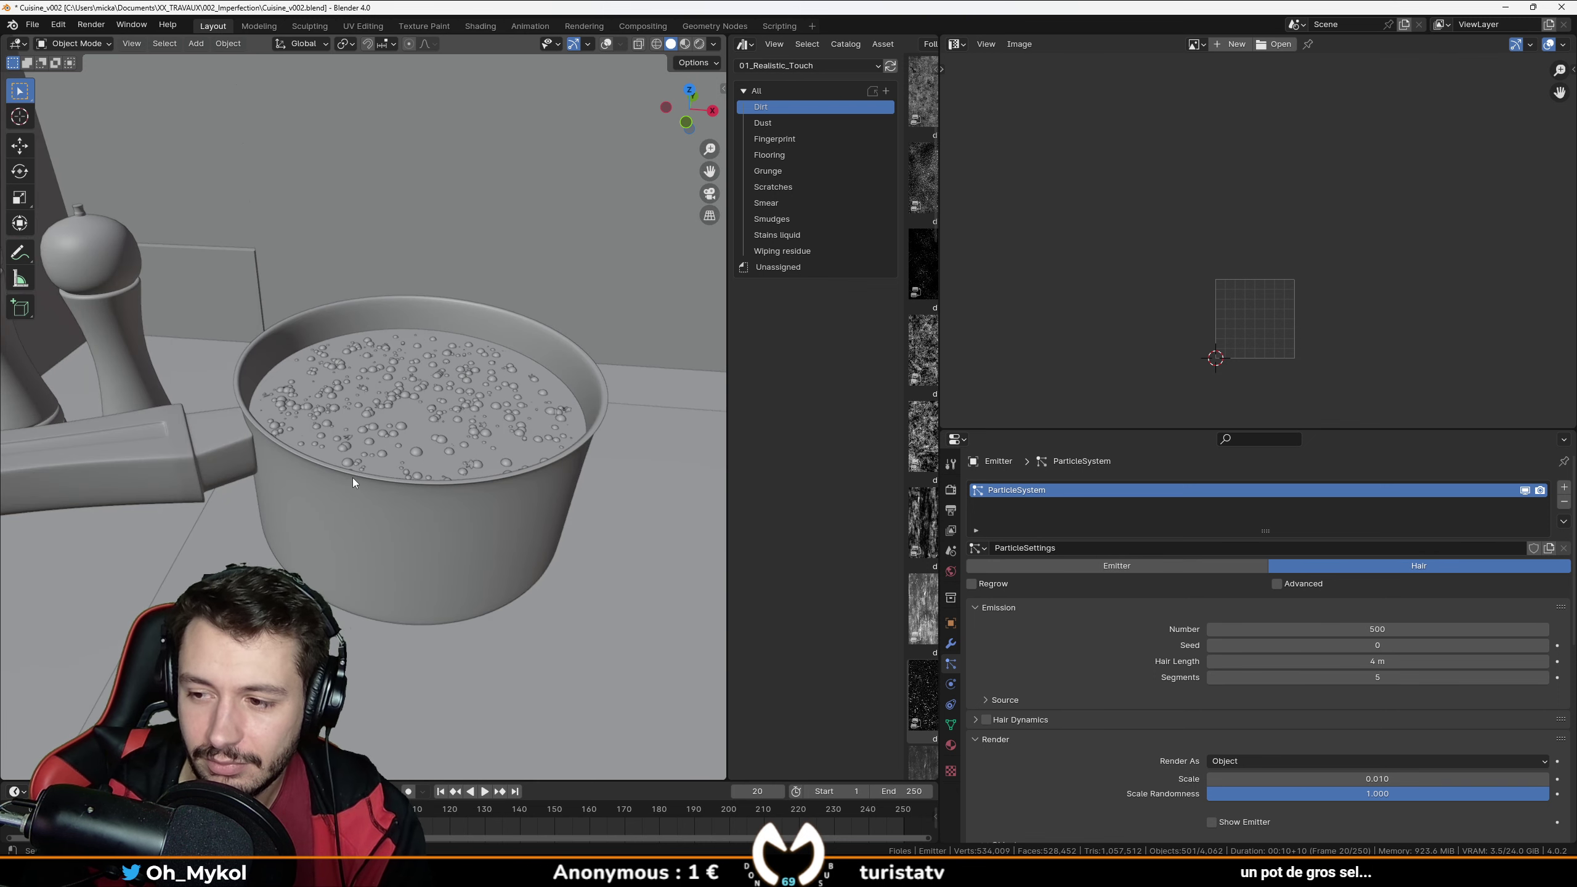
{"action": "scroll", "coordinate": [352, 483], "scroll_direction": "down", "scroll_amount": 2}
{"action": "key", "text": "ctrl+s"}
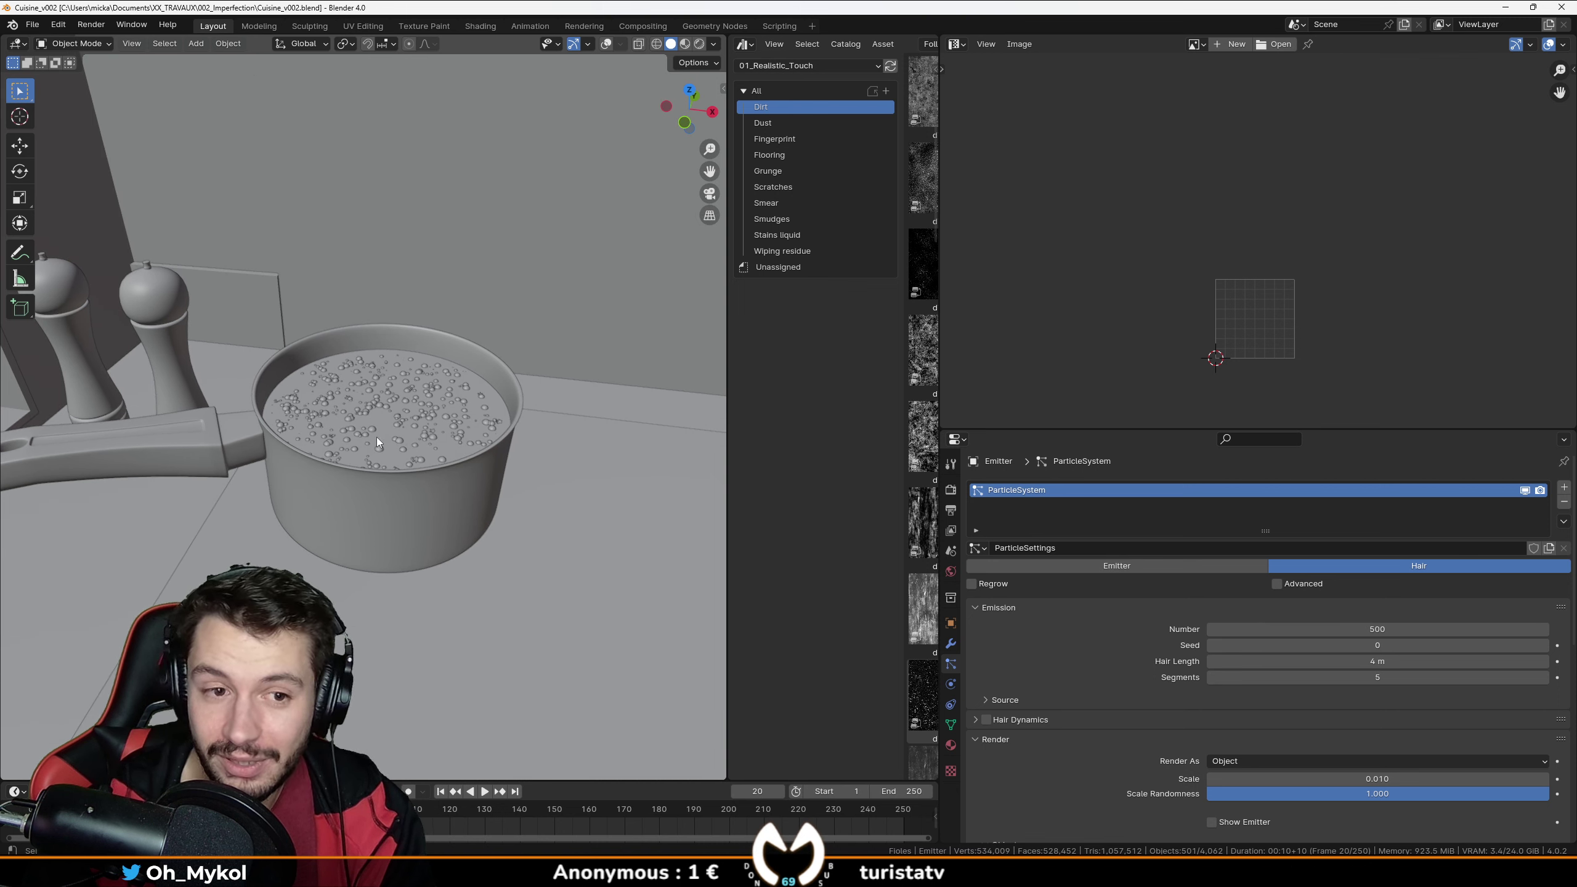
Orbit around and below the pot to check the bubbles, saving Cuisine_v002.blend again.
{"action": "scroll", "coordinate": [463, 393], "scroll_direction": "up", "scroll_amount": 2}
{"action": "scroll", "coordinate": [453, 398], "scroll_direction": "down", "scroll_amount": 4}
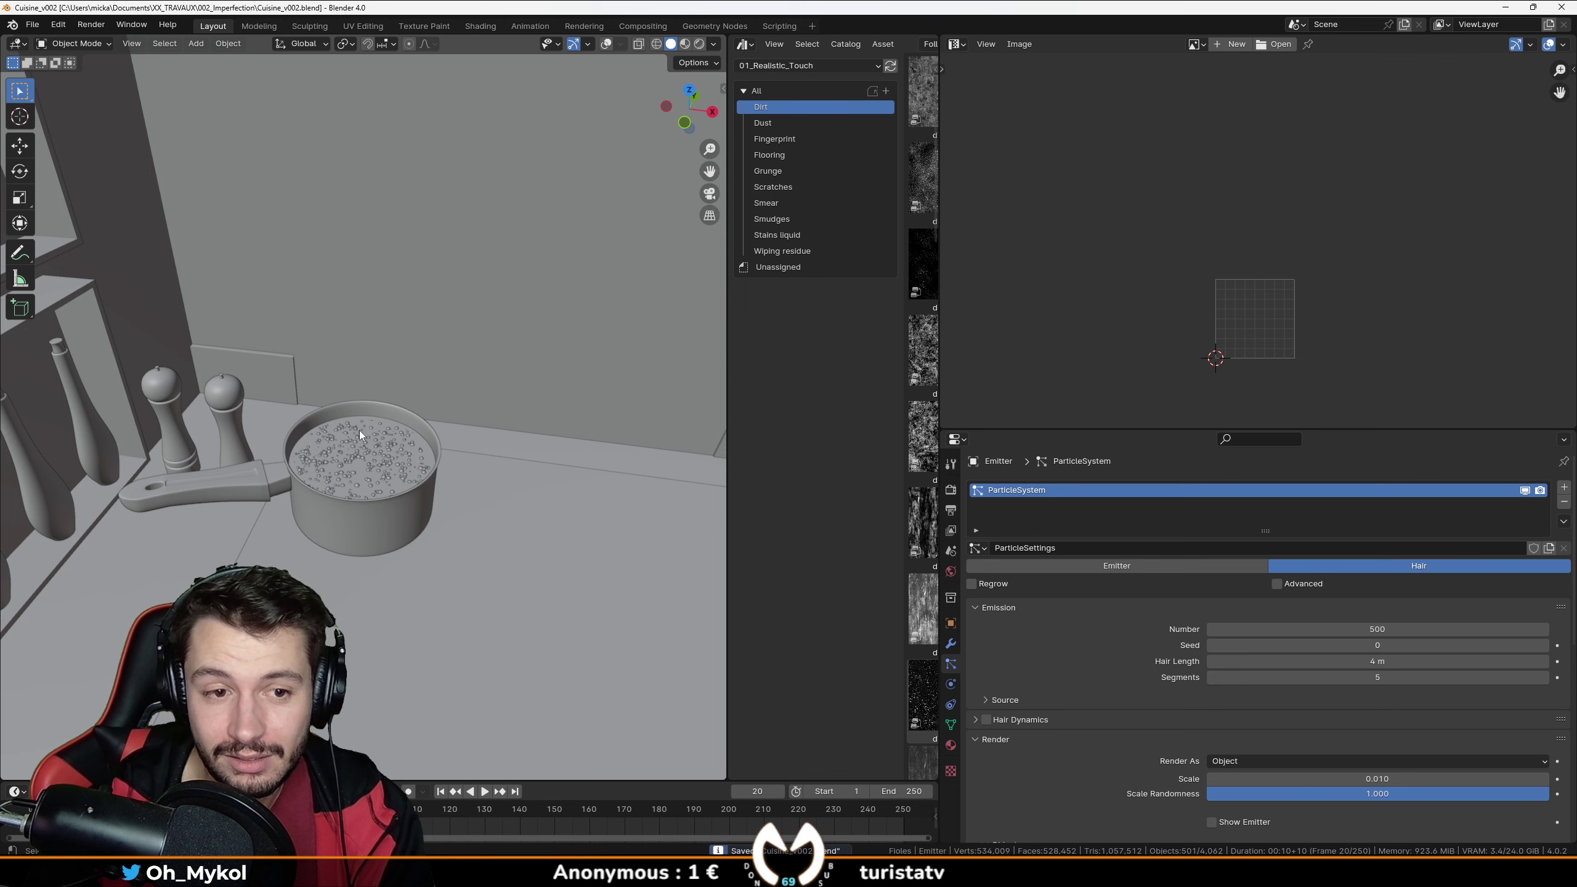
{"action": "middle_click_drag", "start_coordinate": [379, 470], "coordinate": [487, 360]}
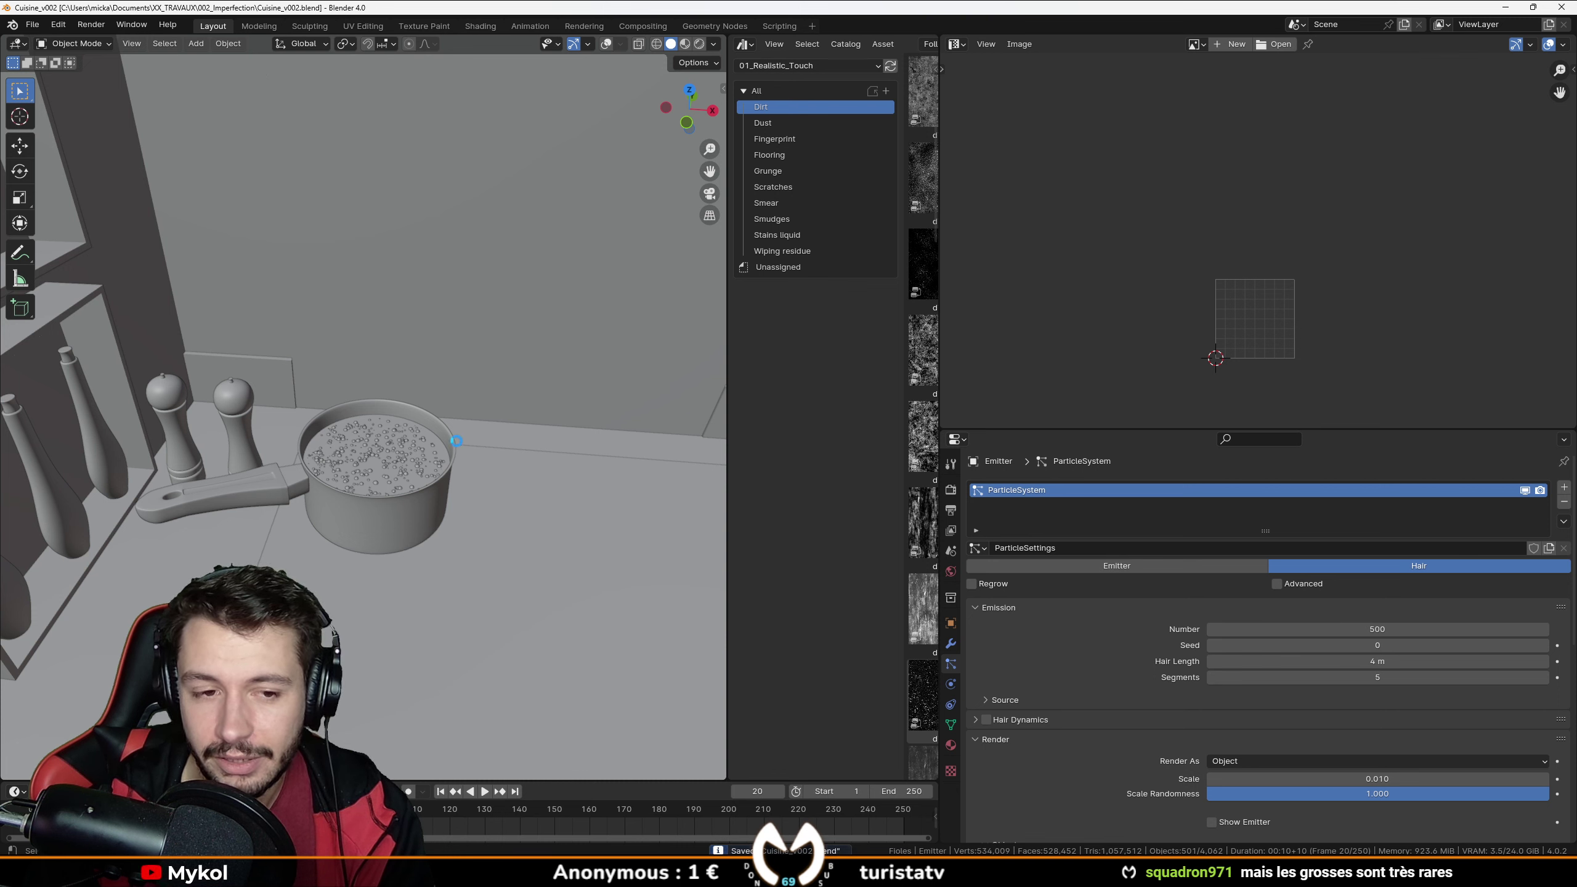
{"action": "scroll", "coordinate": [387, 520], "scroll_direction": "up", "scroll_amount": 5}
{"action": "scroll", "coordinate": [381, 579], "scroll_direction": "down", "scroll_amount": 4}
{"action": "middle_click_drag", "start_coordinate": [422, 547], "coordinate": [308, 530], "text": "shift"}
{"action": "scroll", "coordinate": [416, 572], "scroll_direction": "up", "scroll_amount": 2}
{"action": "key", "text": "ctrl+s"}
{"action": "scroll", "coordinate": [370, 438], "scroll_direction": "down", "scroll_amount": 5}
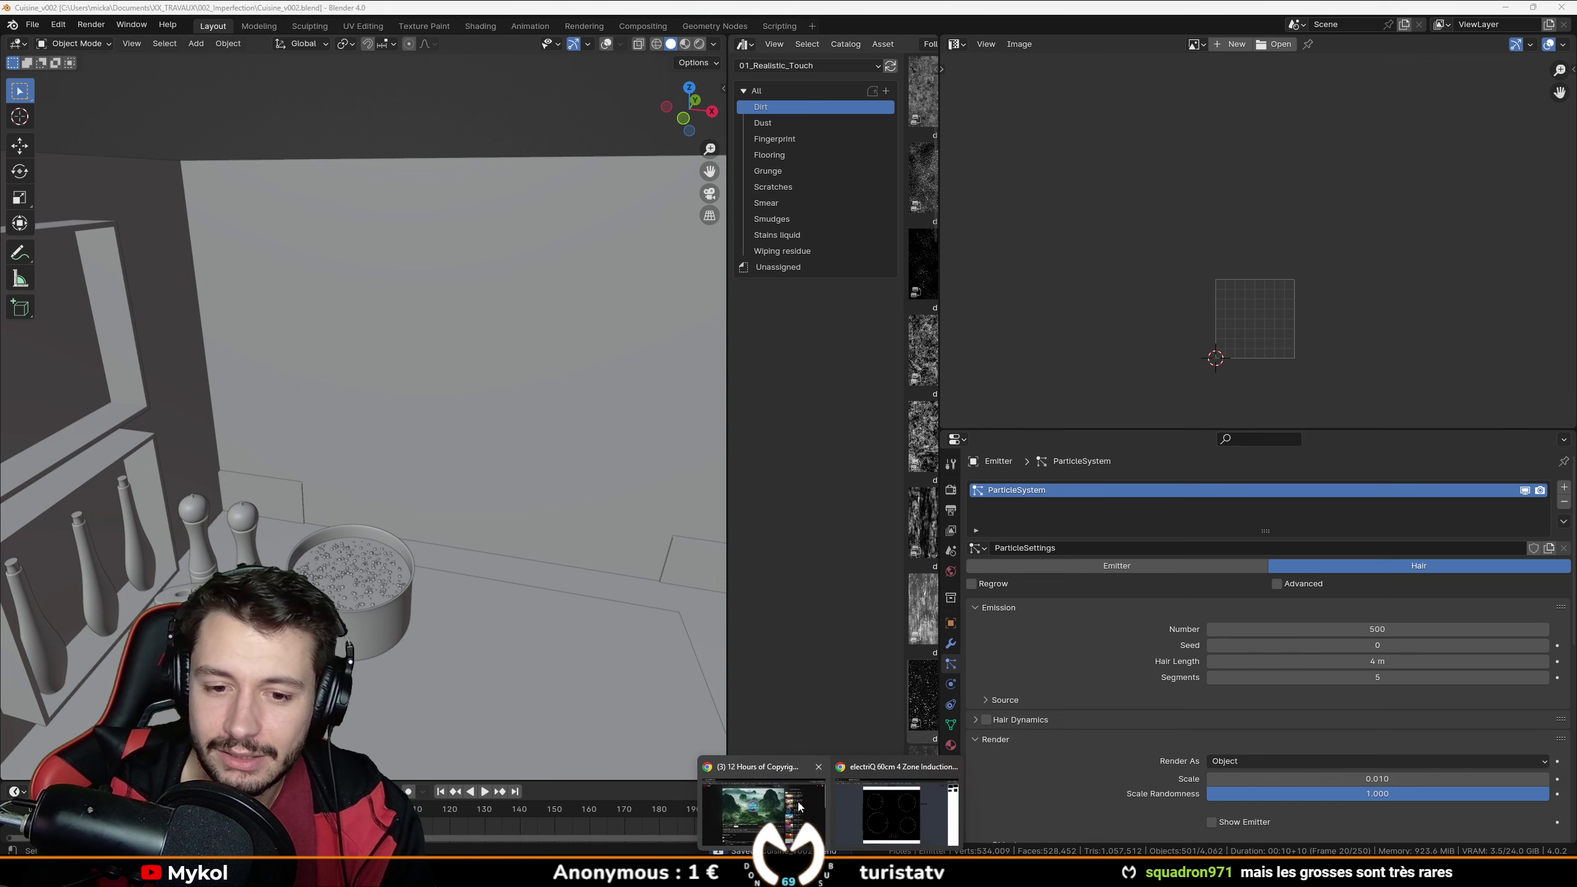
Search Google Images in Chrome for 'cuisine sopalin', then return to Blender.
{"action": "key", "text": "alt+Tab"}
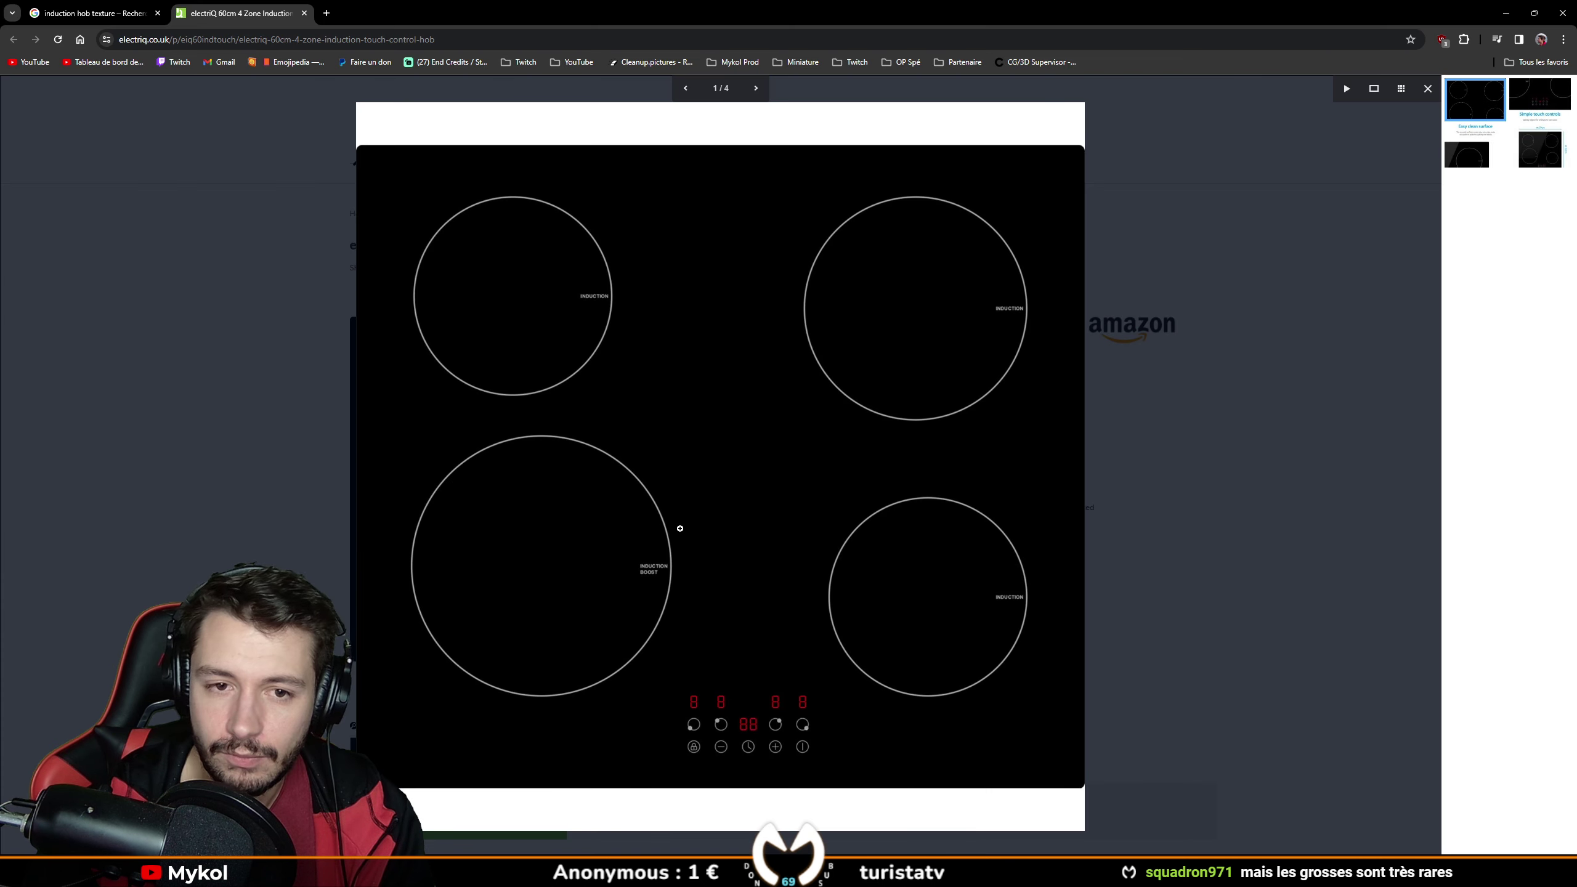
{"action": "left_click", "coordinate": [231, 40]}
{"action": "type", "text": "cuisin"}
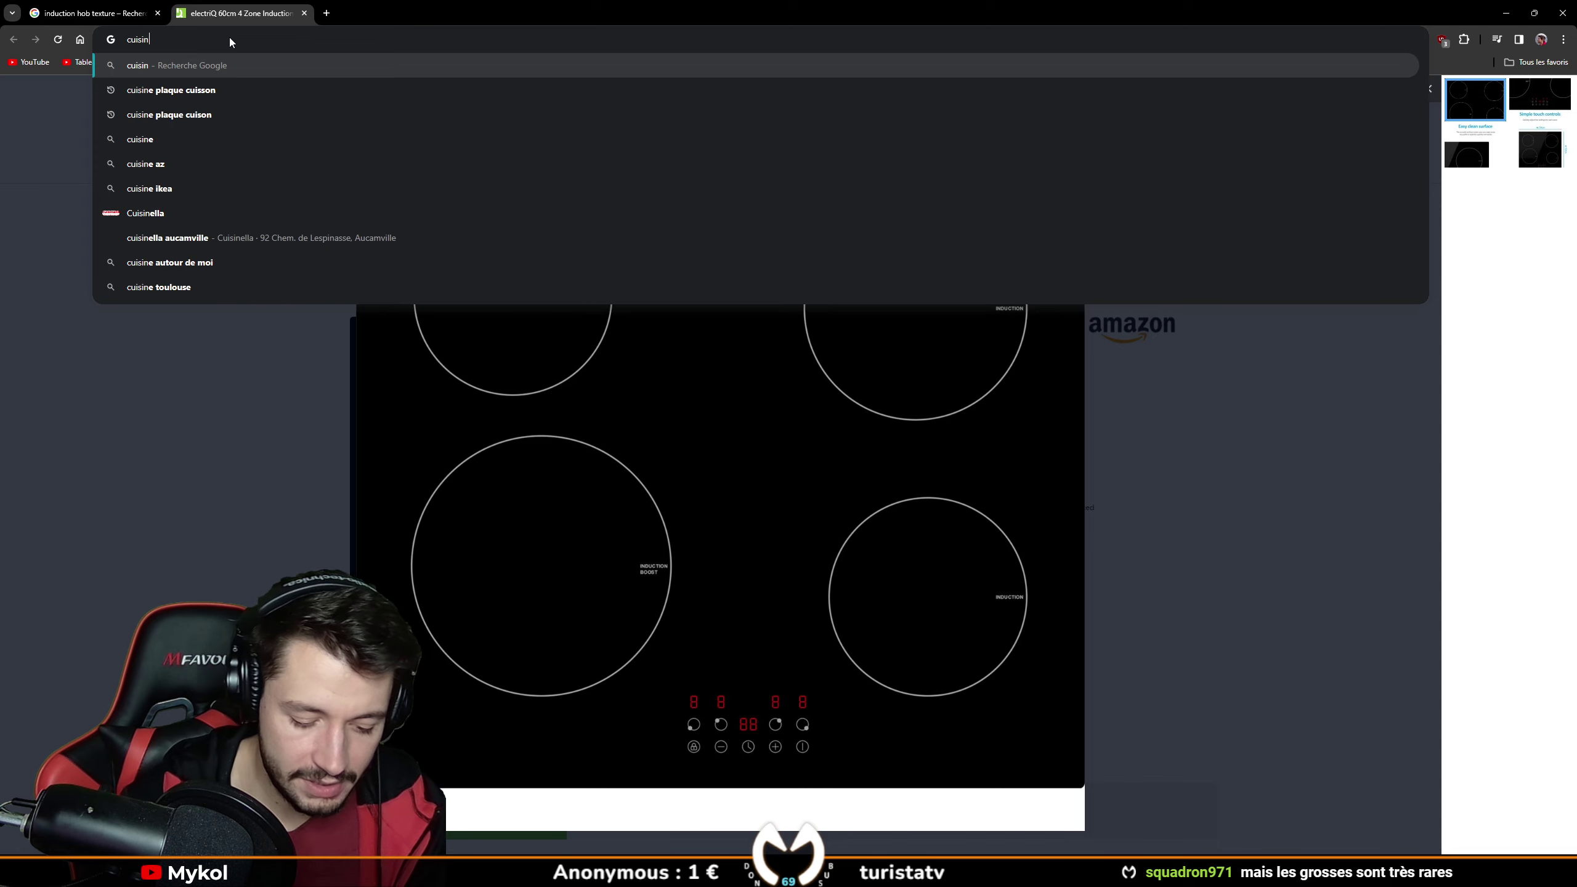
{"action": "type", "text": "e sopalin"}
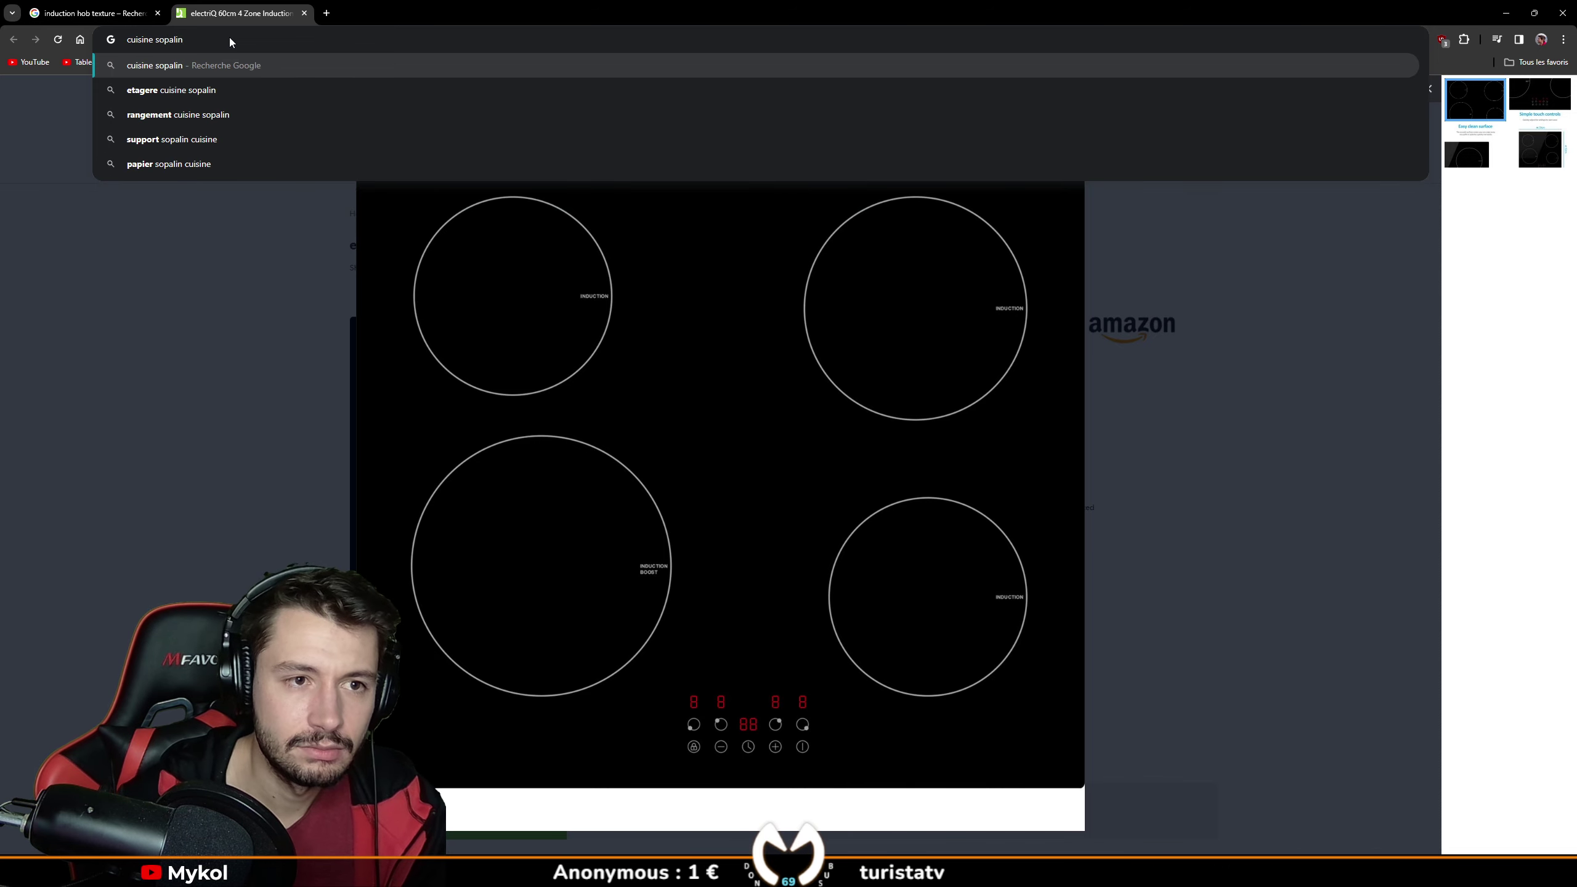
{"action": "key", "text": "Return"}
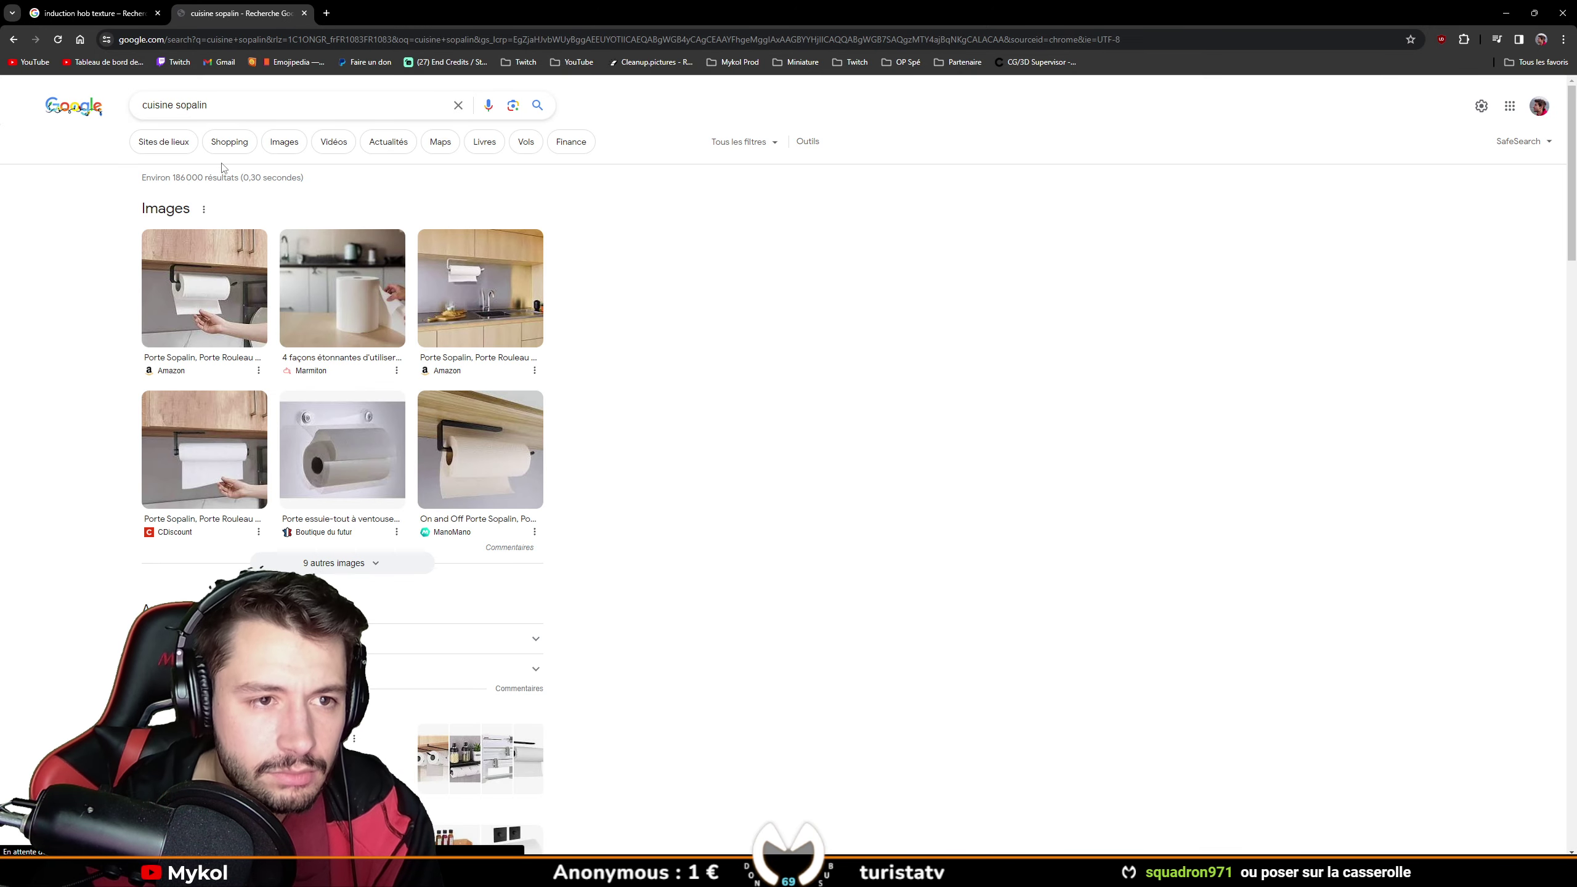
{"action": "left_click", "coordinate": [278, 147]}
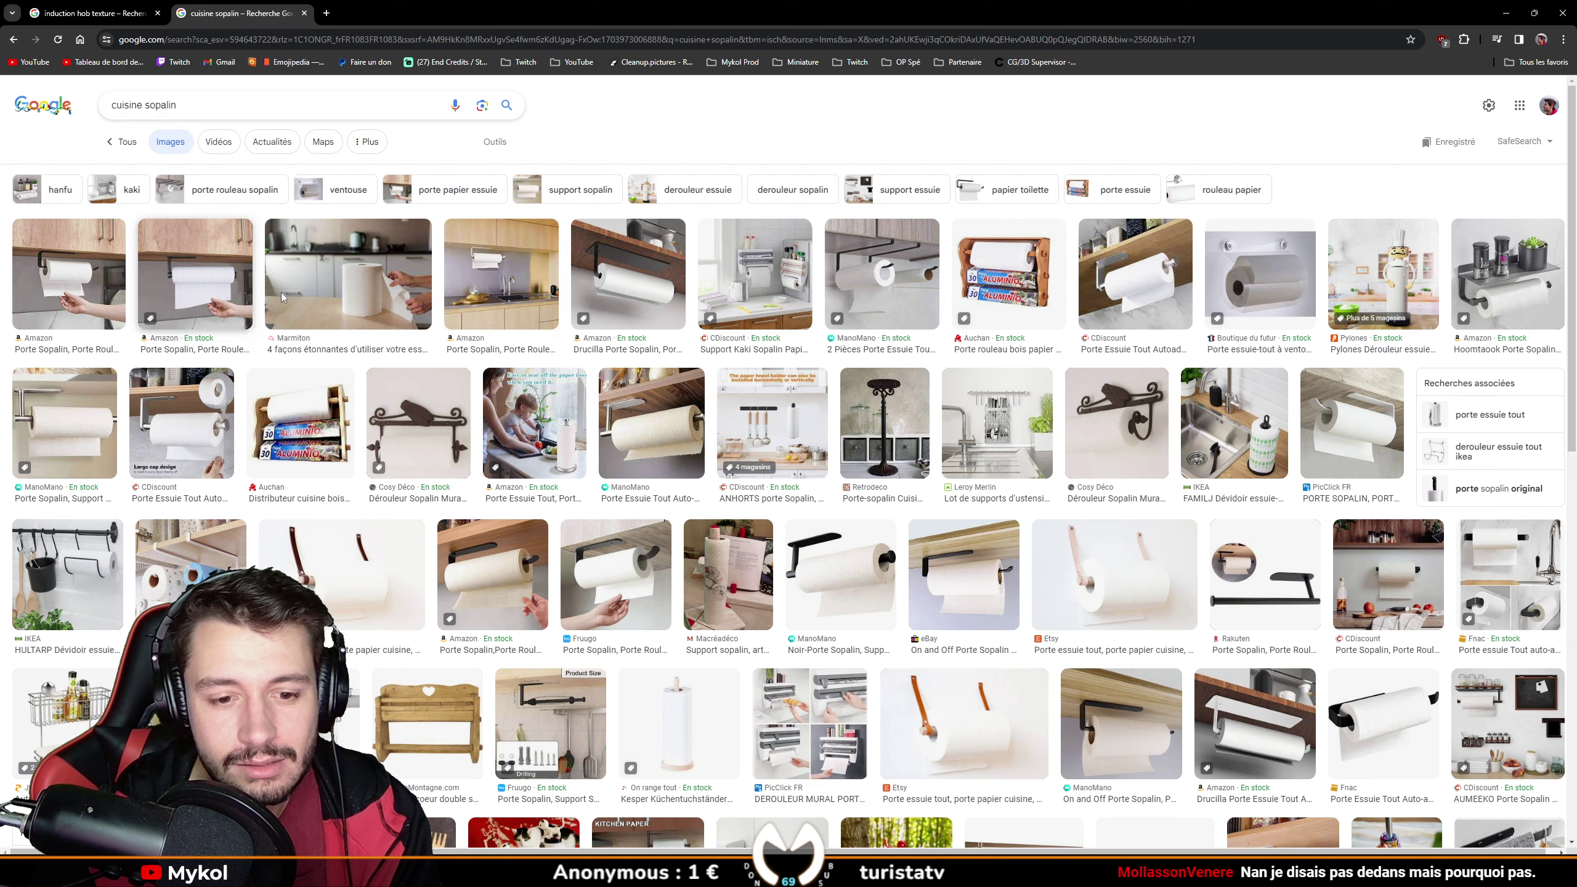
{"action": "key", "text": "alt+Tab"}
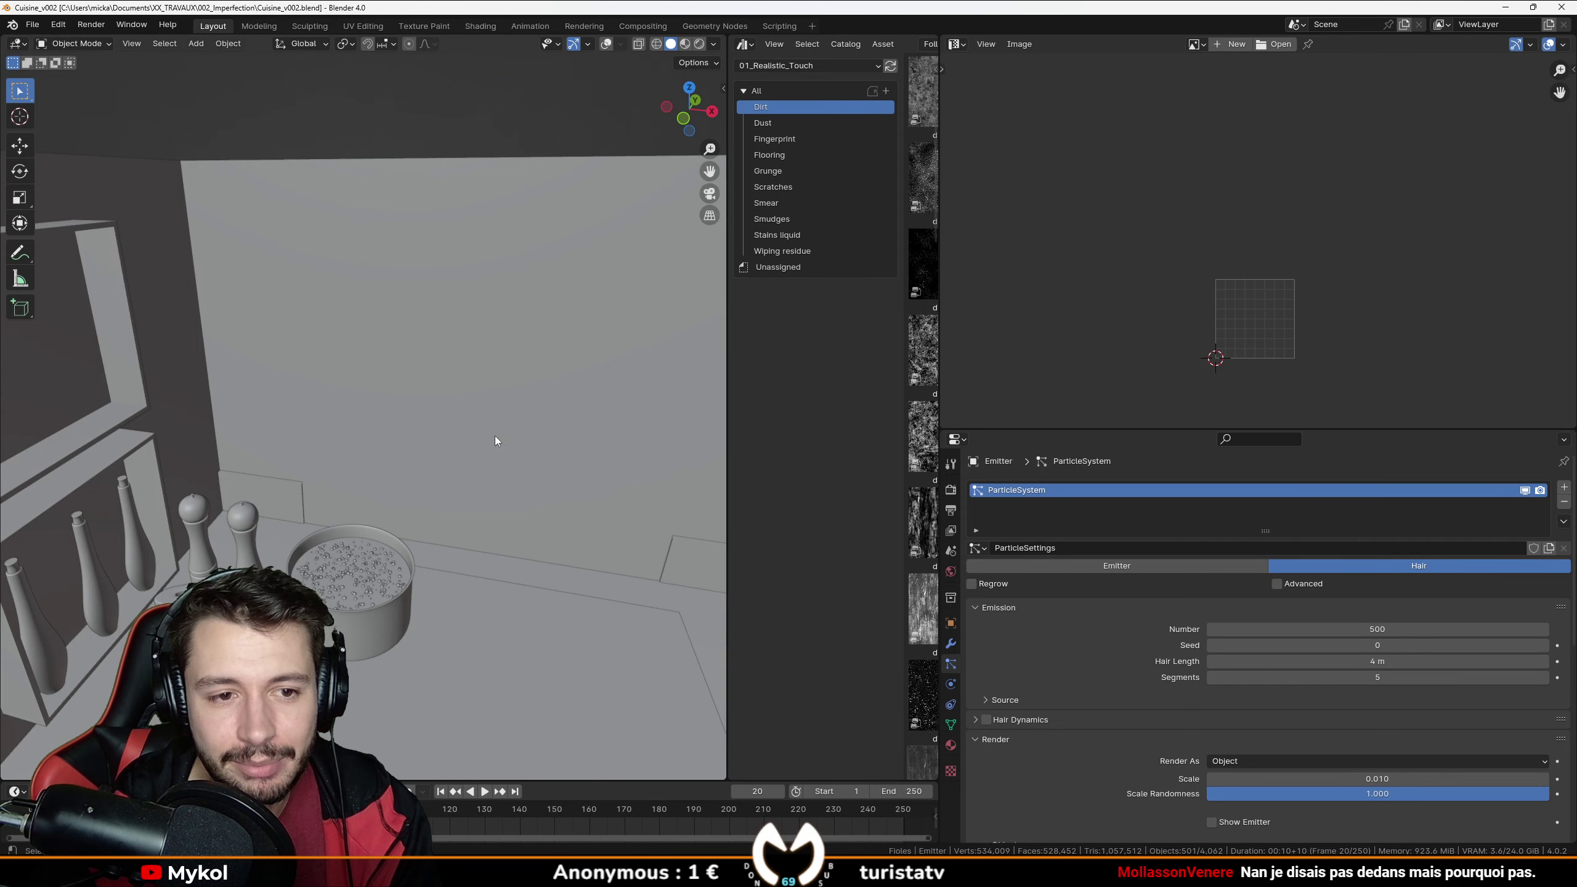
Add a new cube mesh (Cube.819) to the kitchen scene.
{"action": "scroll", "coordinate": [496, 436], "scroll_direction": "down", "scroll_amount": 4}
{"action": "middle_click_drag", "start_coordinate": [360, 338], "coordinate": [261, 390]}
{"action": "scroll", "coordinate": [338, 300], "scroll_direction": "up", "scroll_amount": 4}
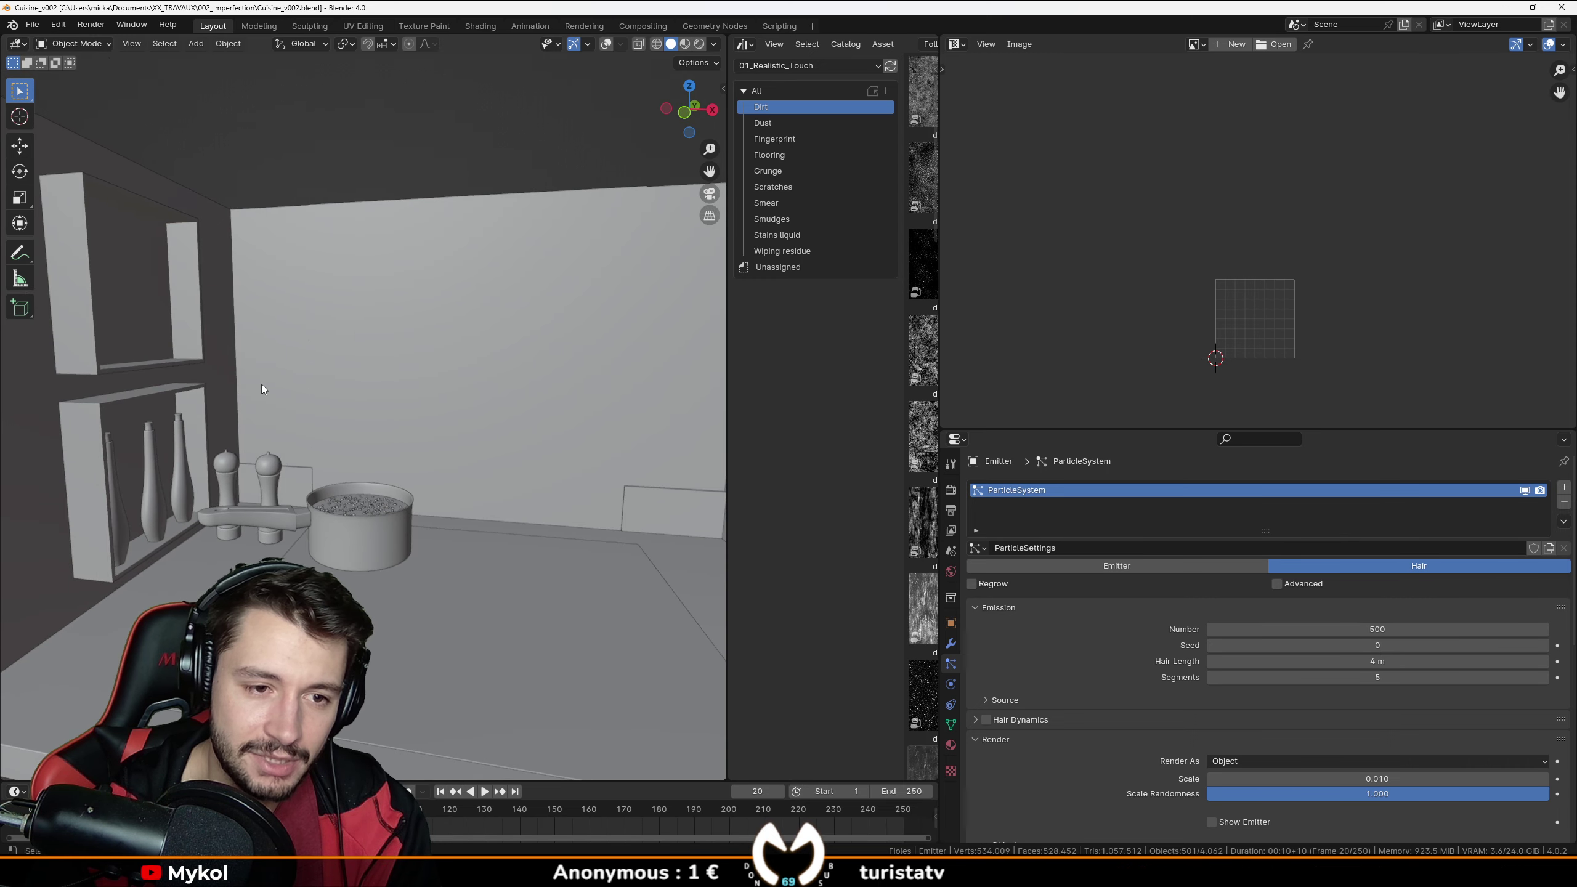
{"action": "middle_click_drag", "start_coordinate": [398, 379], "coordinate": [369, 365]}
{"action": "key", "text": "shift+a"}
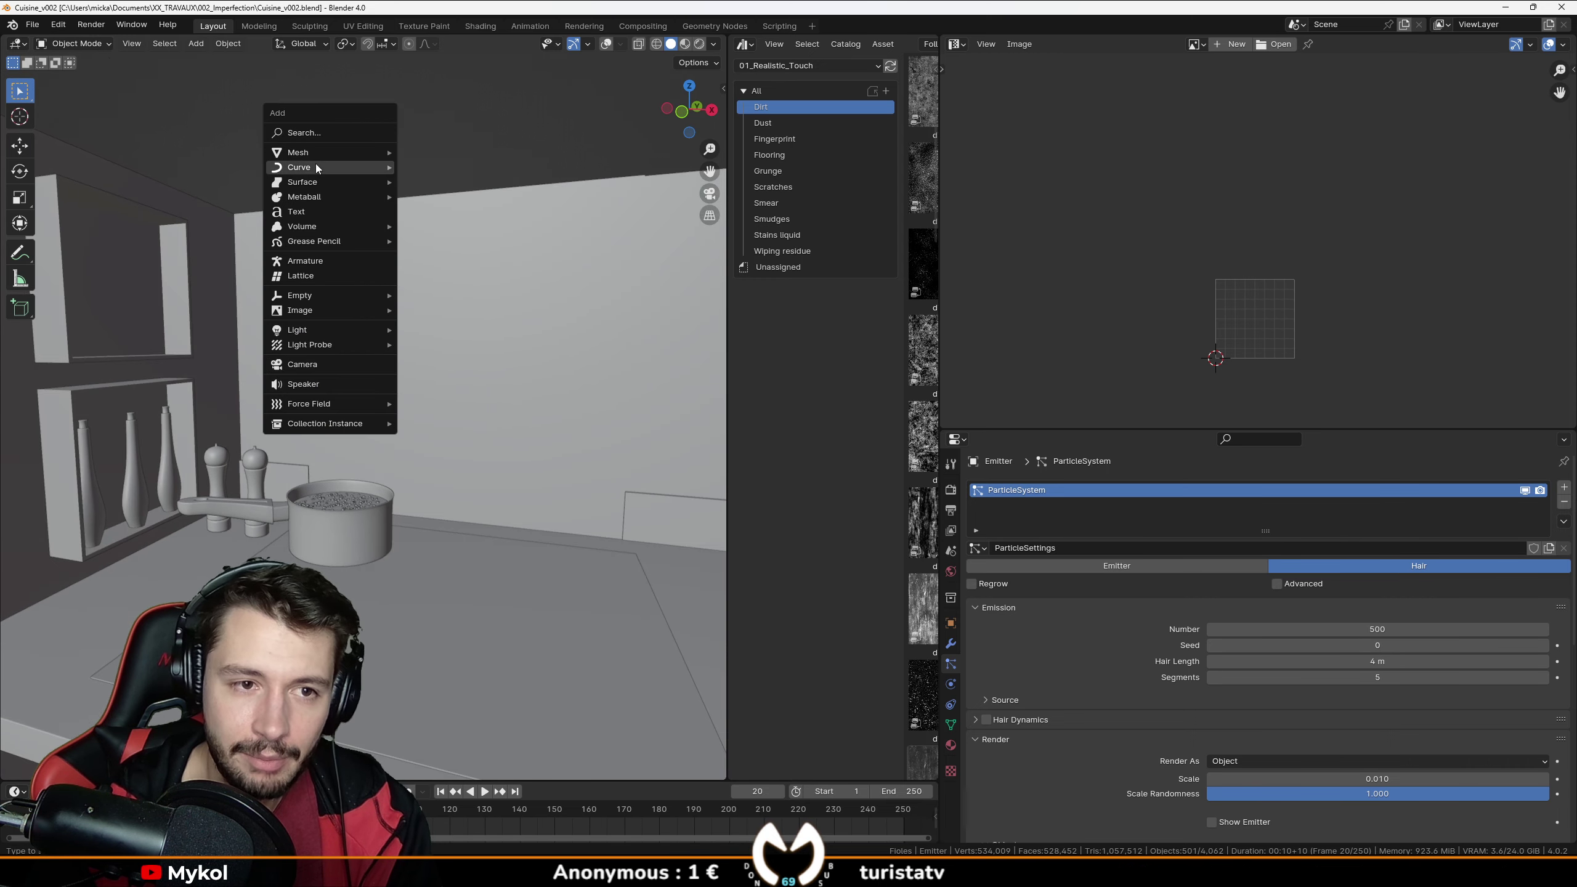
{"action": "mouse_move", "coordinate": [322, 154]}
{"action": "left_click", "coordinate": [430, 167]}
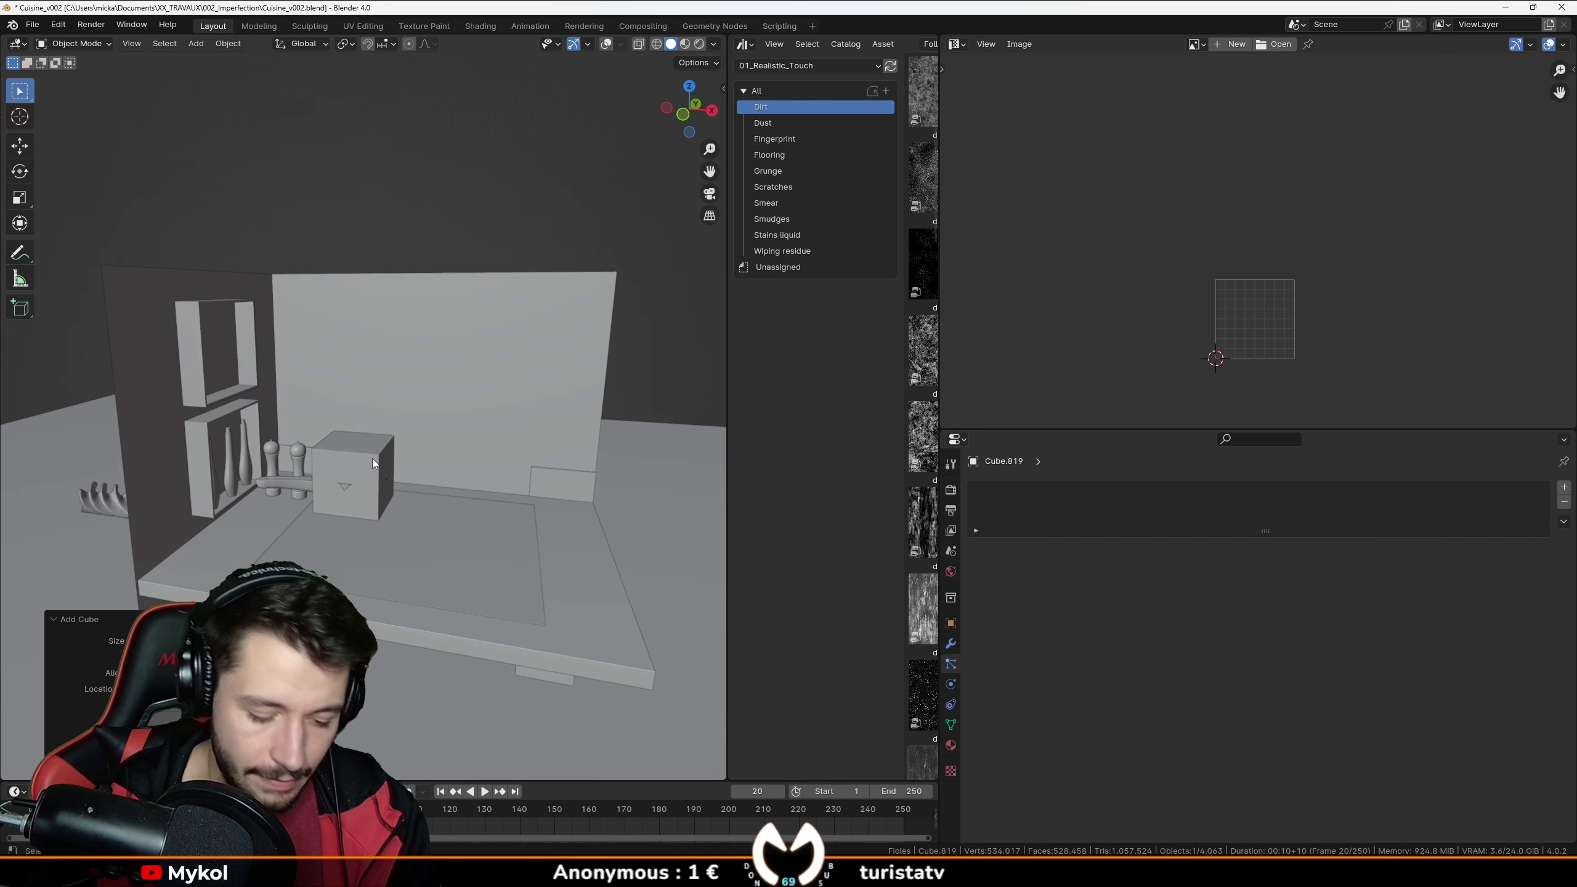
Raise the cube vertically and shift it front-to-back toward the back wall.
{"action": "key", "text": "g"}
{"action": "key", "text": "z"}
{"action": "left_click", "coordinate": [360, 352]}
{"action": "key", "text": "g"}
{"action": "middle_click_drag", "start_coordinate": [348, 356], "coordinate": [403, 459]}
{"action": "key", "text": "y"}
{"action": "left_click", "coordinate": [353, 376]}
{"action": "key", "text": "g"}
{"action": "key", "text": "y"}
{"action": "left_click", "coordinate": [340, 387]}
Scale the cube up and place it against the back wall, directly above the pot.
{"action": "key", "text": "s"}
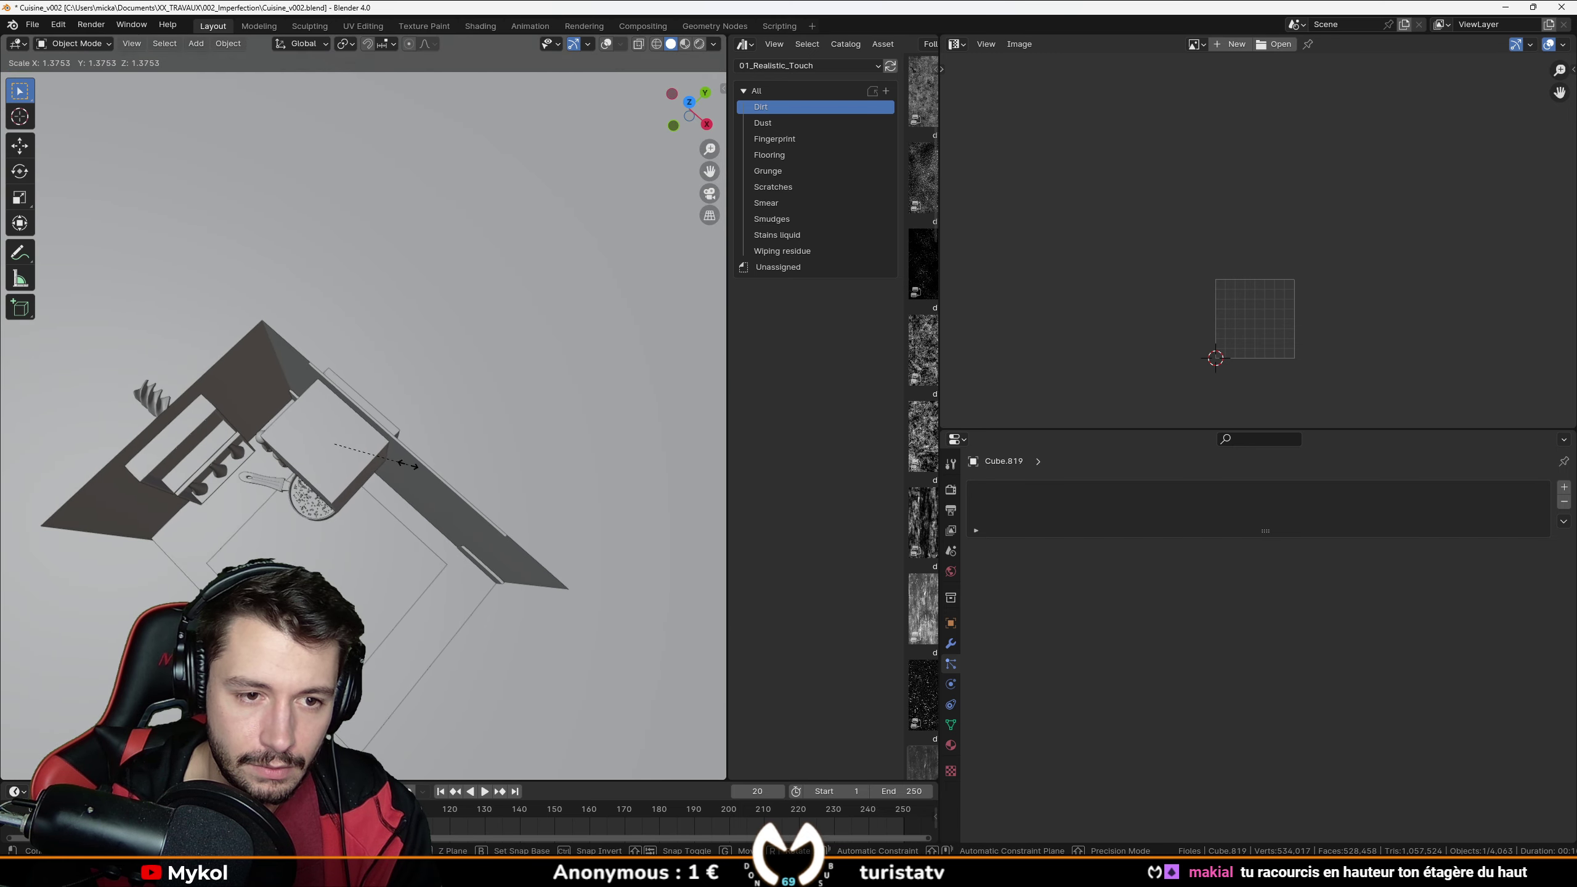
{"action": "left_click", "coordinate": [403, 456]}
{"action": "key", "text": "g"}
{"action": "key", "text": "y"}
{"action": "left_click", "coordinate": [424, 441]}
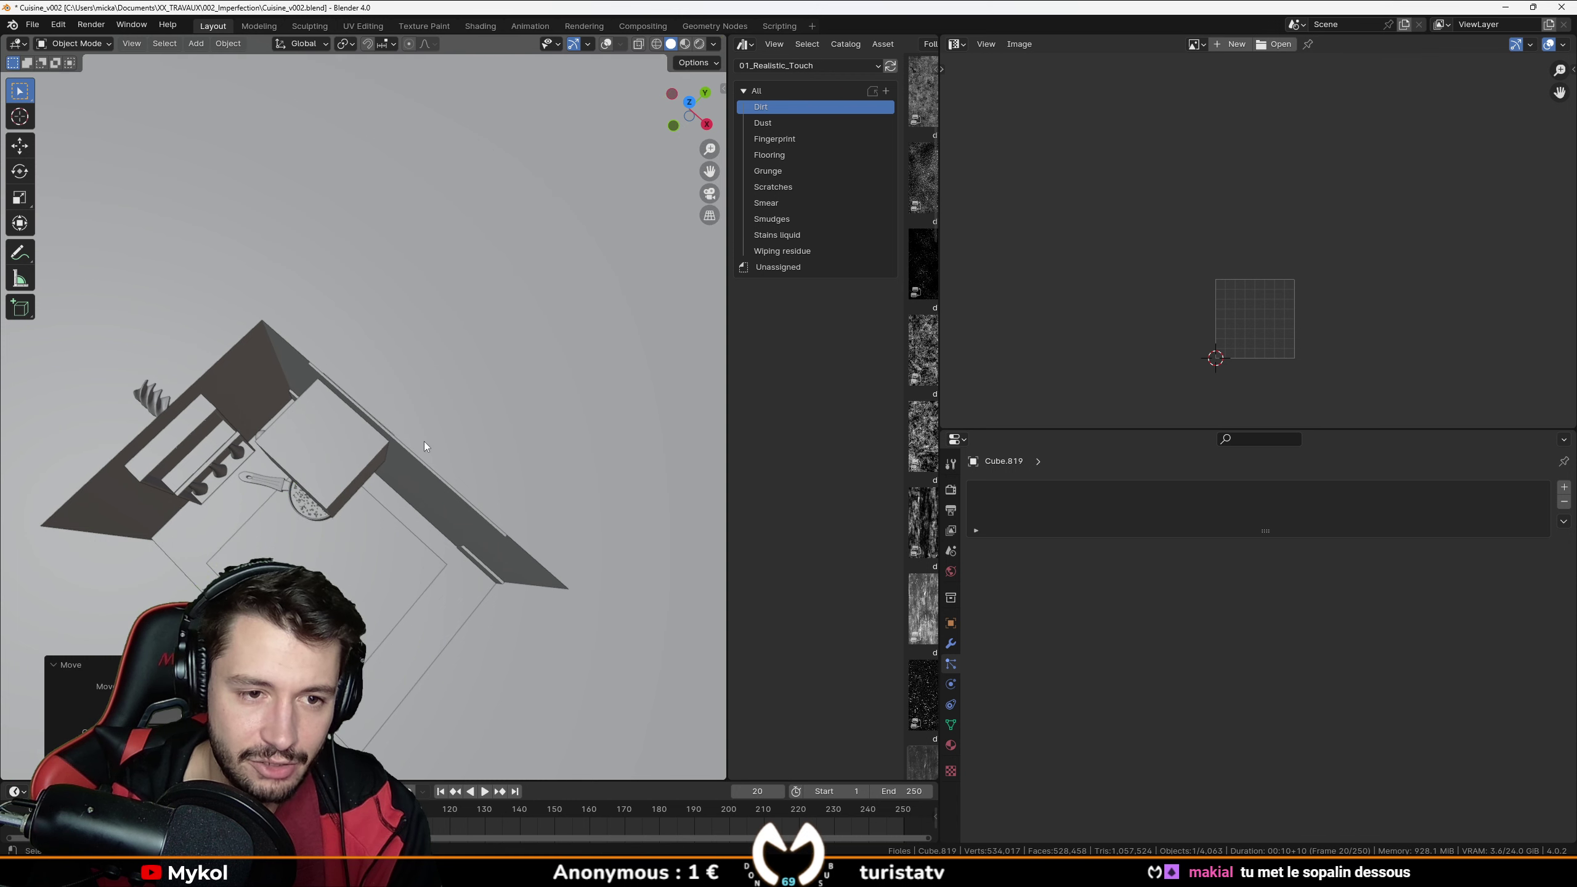
{"action": "middle_click_drag", "start_coordinate": [424, 441], "coordinate": [497, 377]}
{"action": "key", "text": "g"}
{"action": "key", "text": "x"}
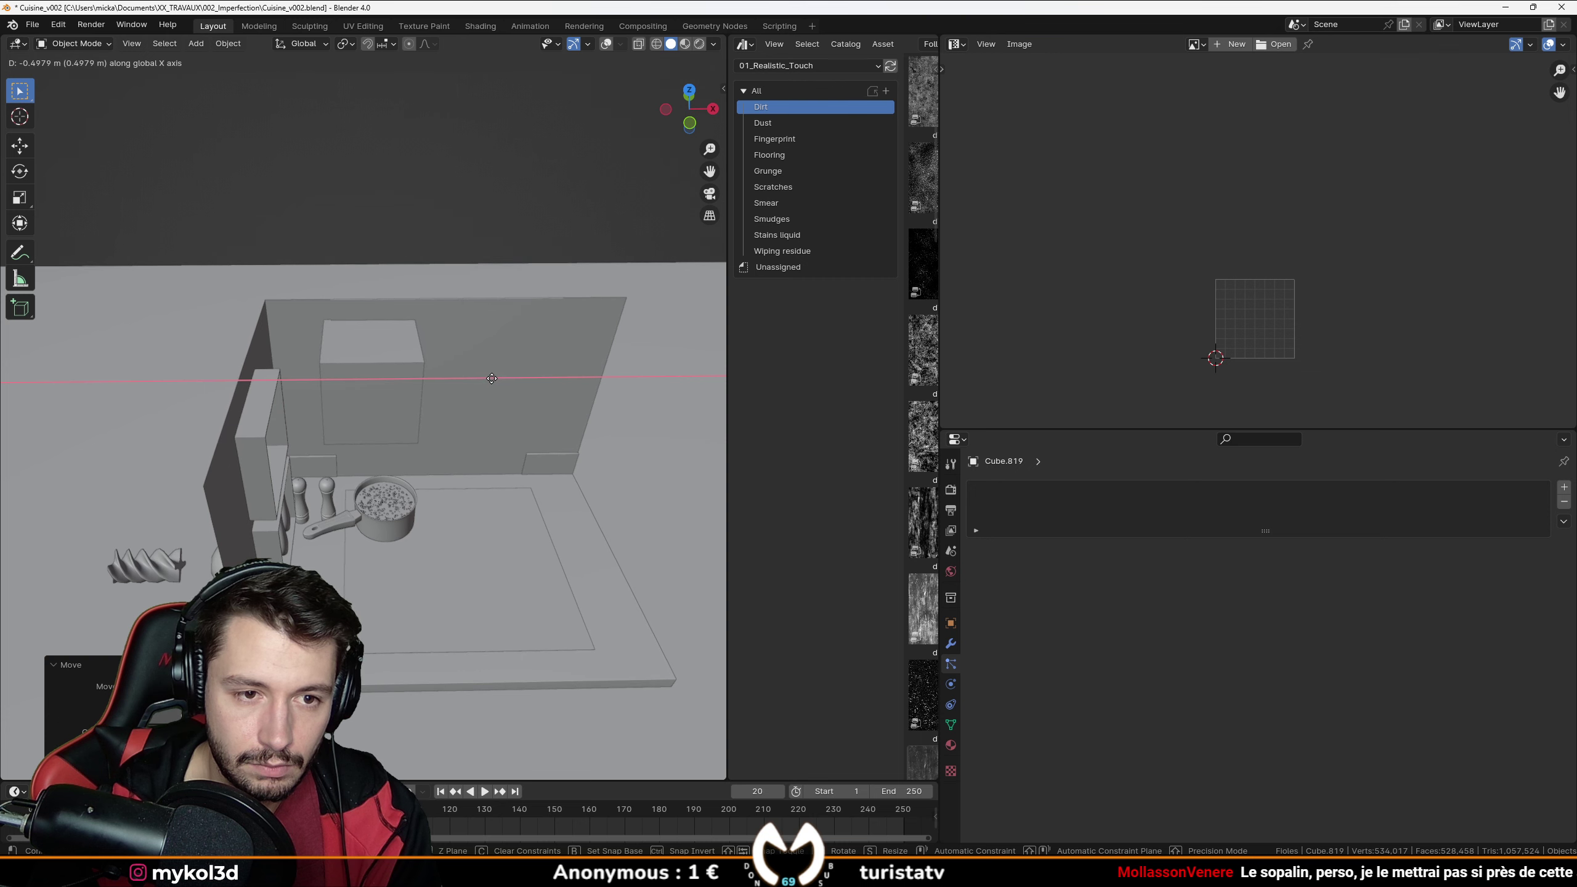
{"action": "left_click", "coordinate": [498, 377]}
{"action": "middle_click_drag", "start_coordinate": [498, 377], "coordinate": [391, 405]}
{"action": "scroll", "coordinate": [446, 357], "scroll_direction": "up", "scroll_amount": 4}
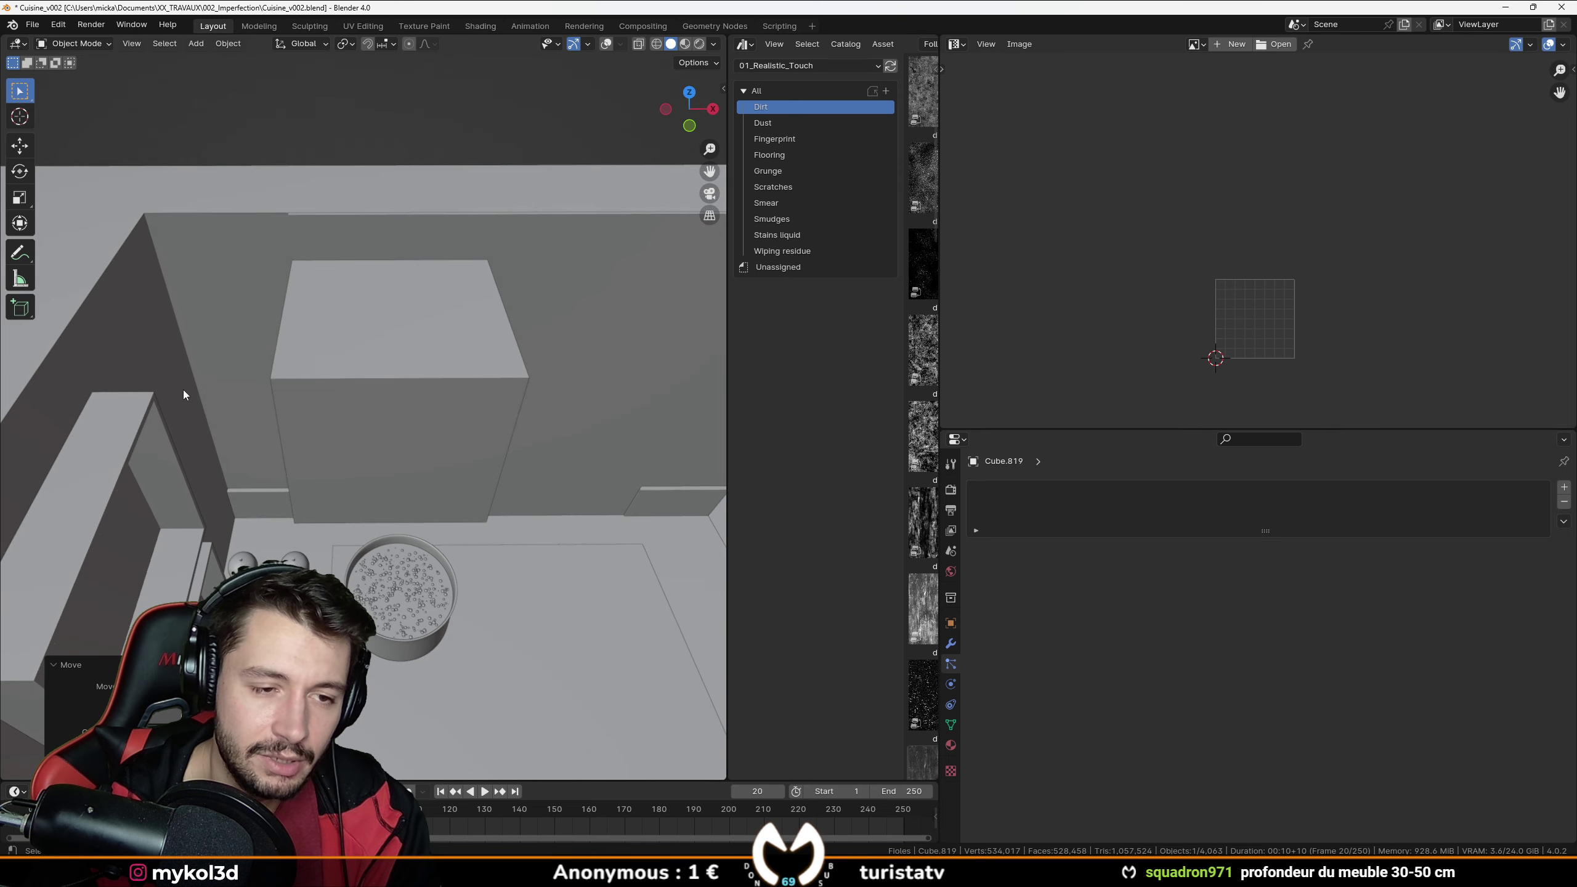
{"action": "middle_click_drag", "start_coordinate": [216, 409], "coordinate": [228, 375]}
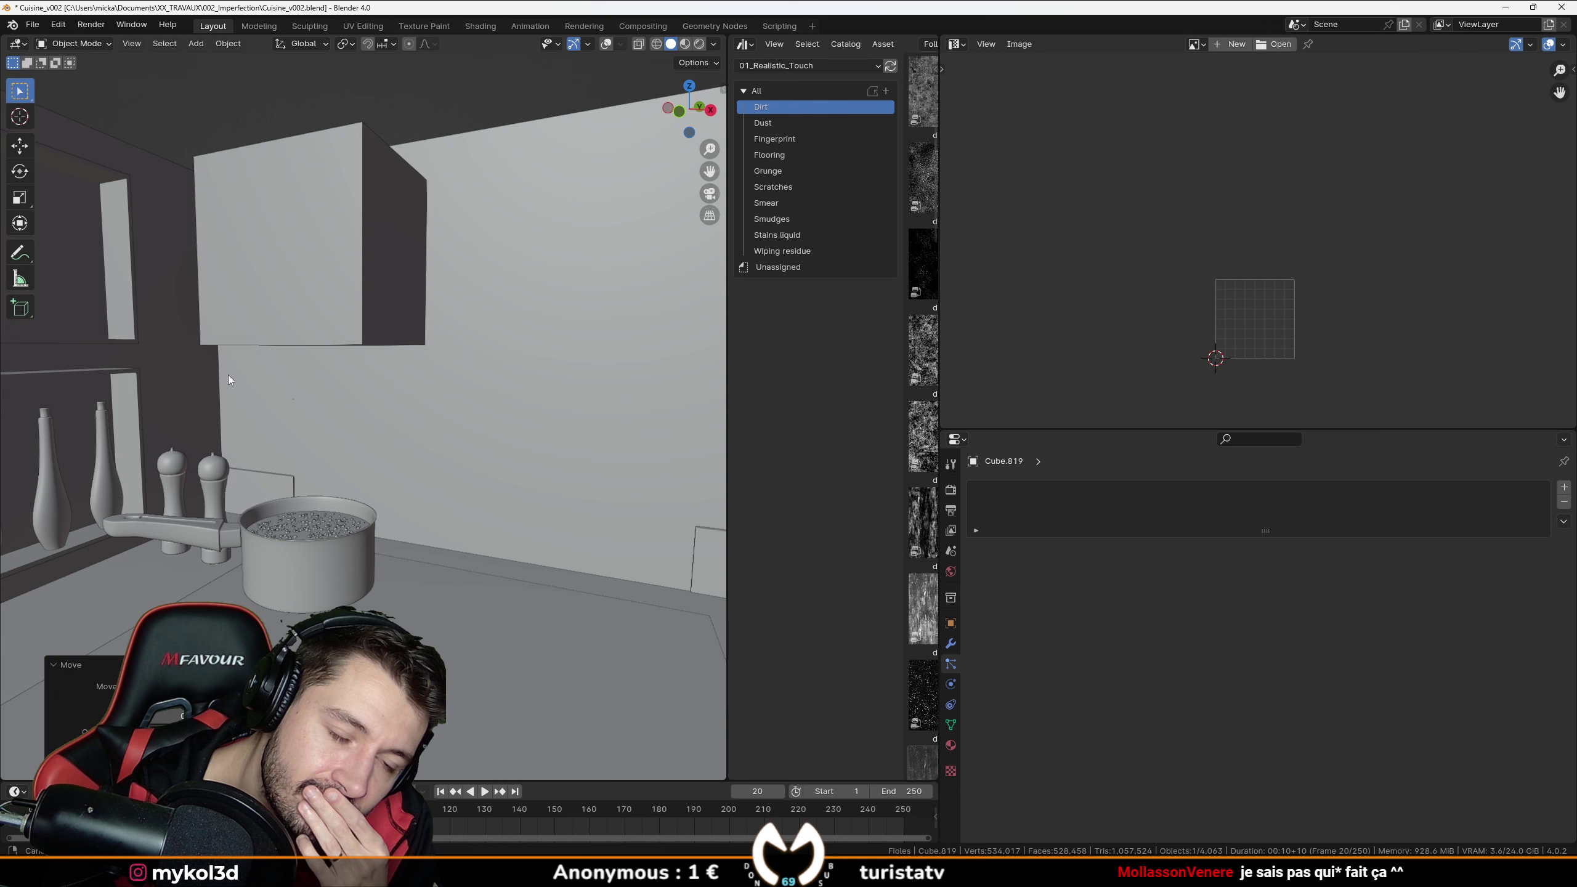
{"action": "middle_click_drag", "start_coordinate": [229, 376], "coordinate": [231, 398]}
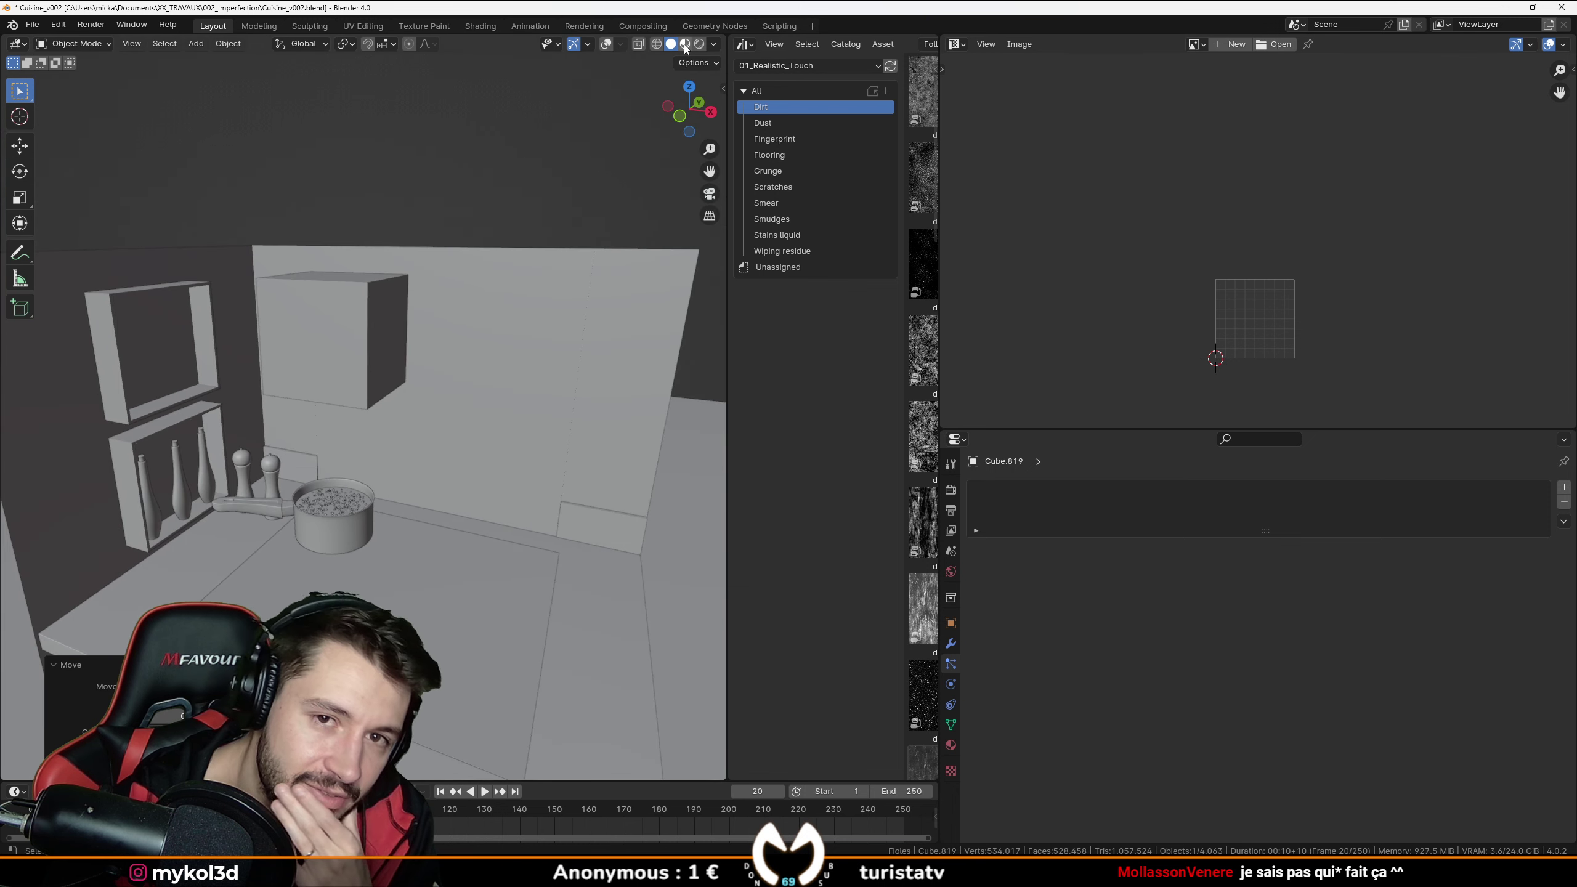
Switch to Rendered shading and move the cabinet higher along Z.
{"action": "key", "text": "shift+z"}
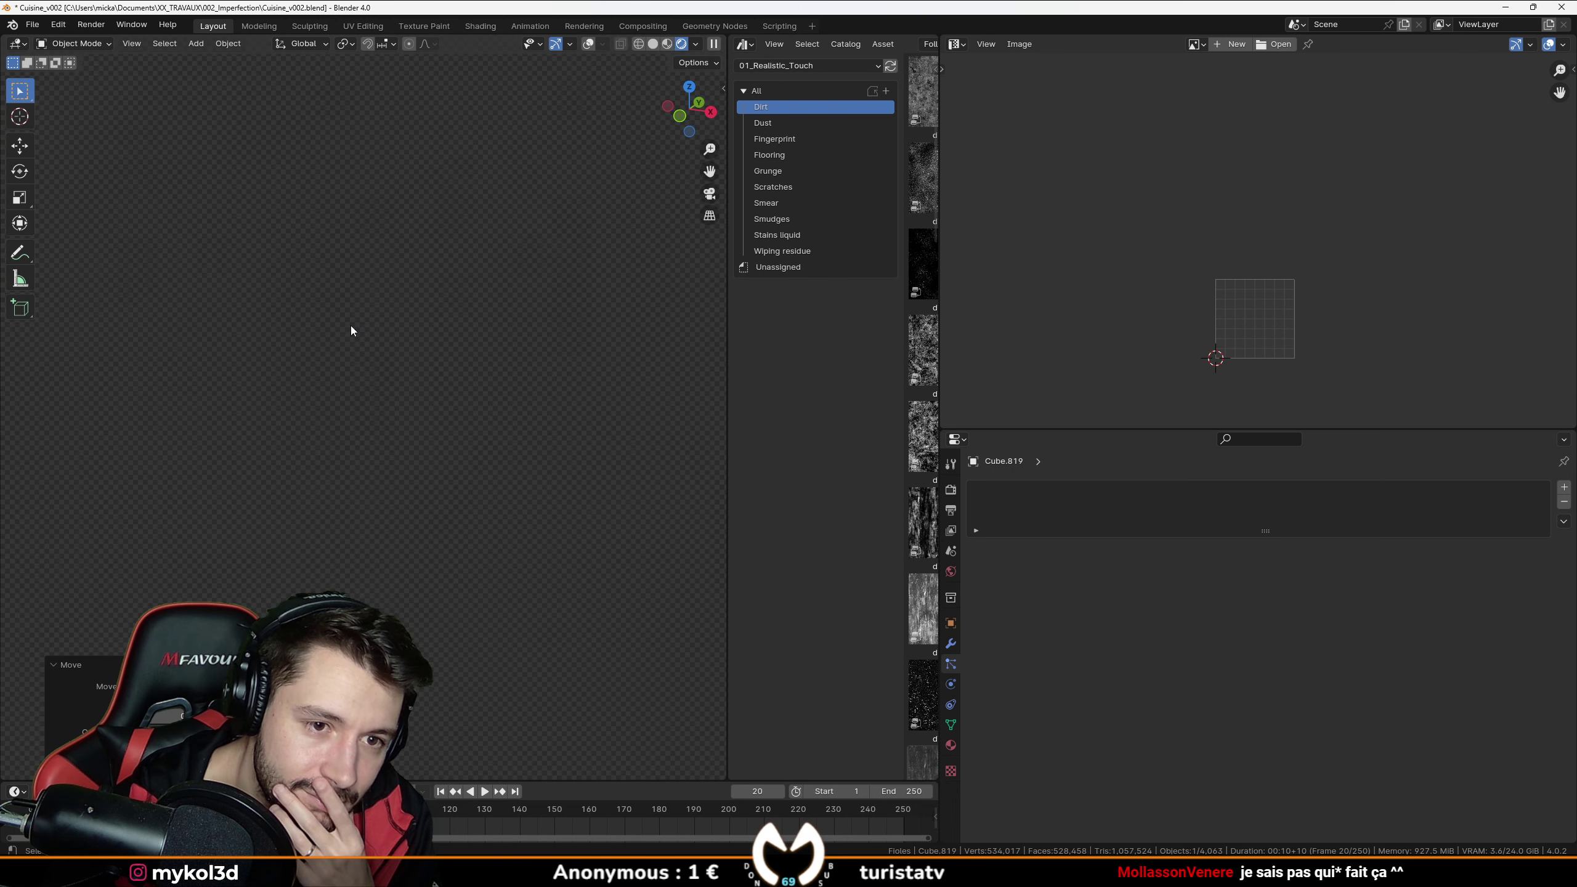
{"action": "mouse_move", "coordinate": [353, 336]}
{"action": "middle_mouse_down"}
{"action": "mouse_move", "coordinate": [328, 356]}
{"action": "mouse_move", "coordinate": [382, 322]}
{"action": "mouse_move", "coordinate": [333, 318]}
{"action": "middle_mouse_up"}
{"action": "key", "text": "g"}
{"action": "key", "text": "z"}
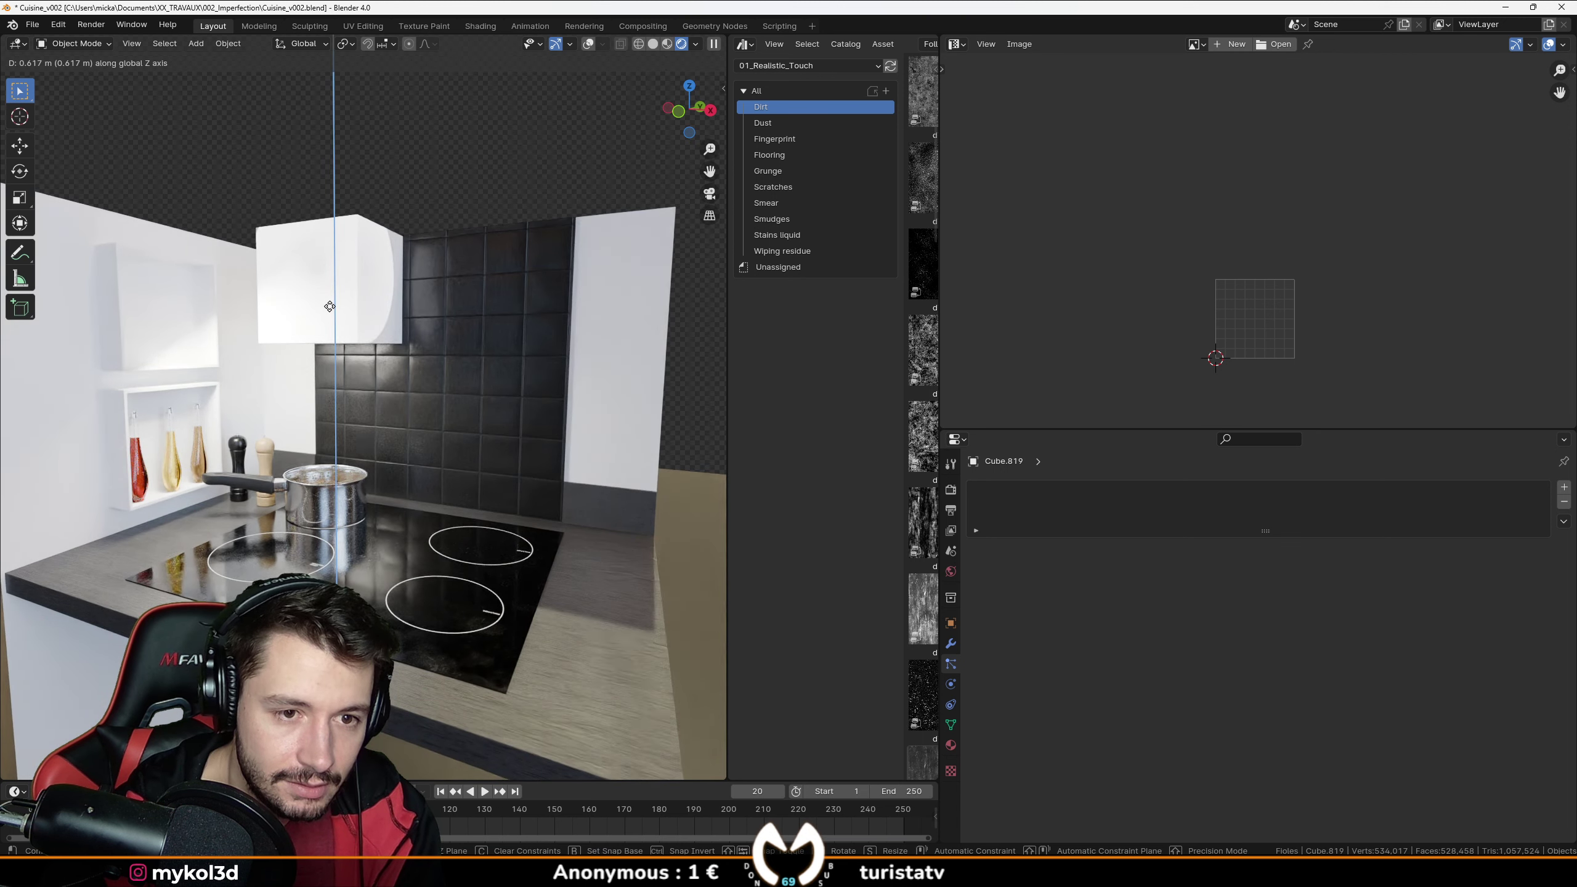
{"action": "left_click", "coordinate": [327, 339]}
Change to the front view and Wireframe shading.
{"action": "middle_click_drag", "start_coordinate": [327, 341], "coordinate": [339, 349]}
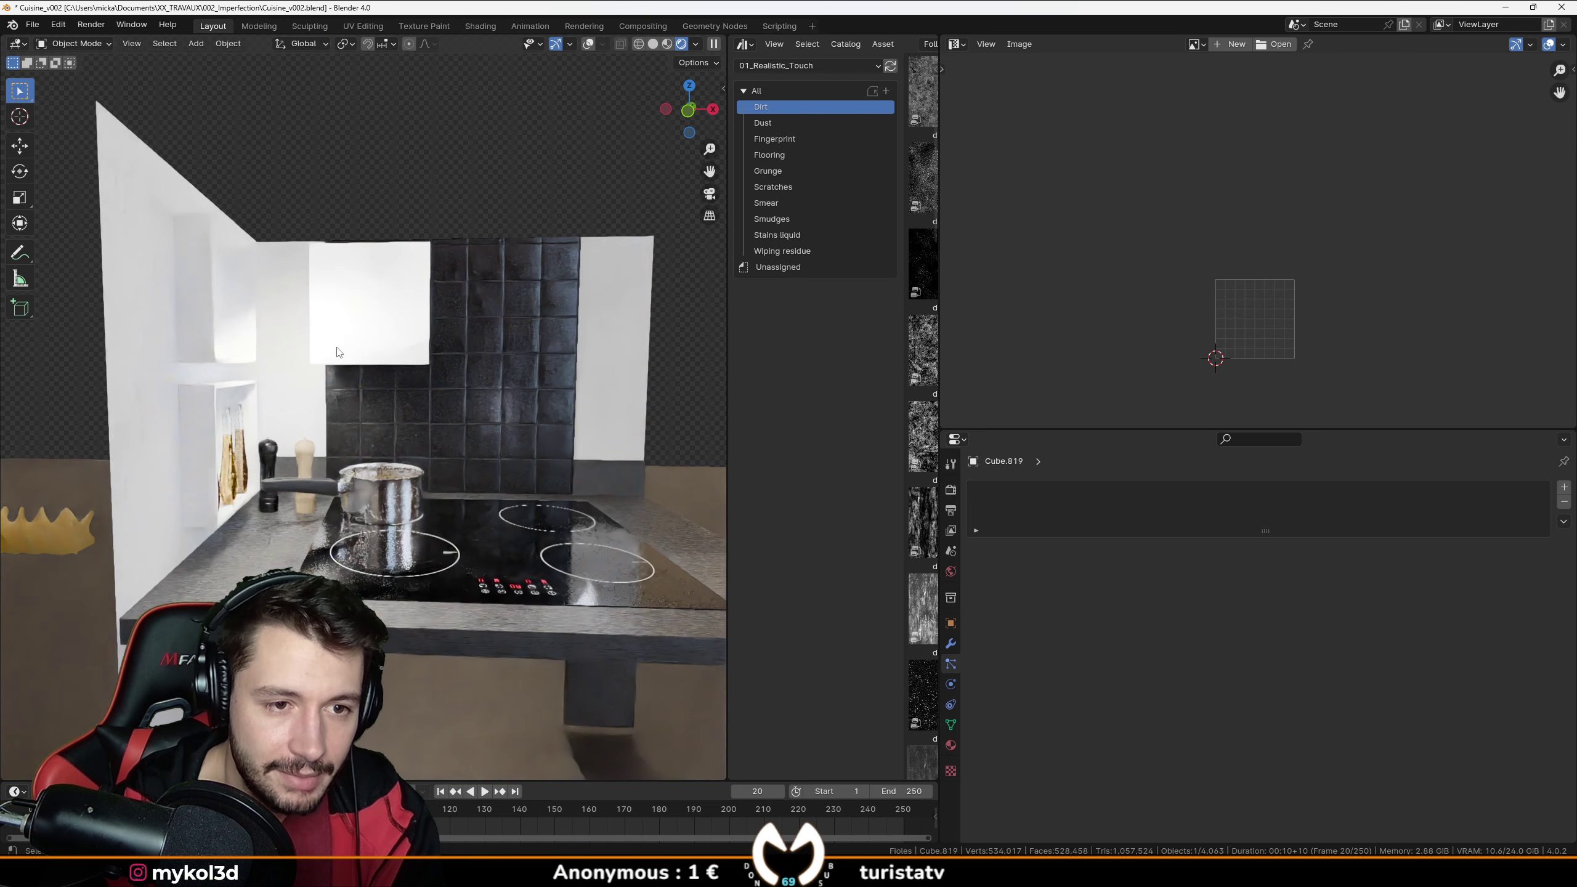
{"action": "scroll", "coordinate": [291, 357], "scroll_direction": "up", "scroll_amount": 3}
{"action": "key", "text": "KP_1"}
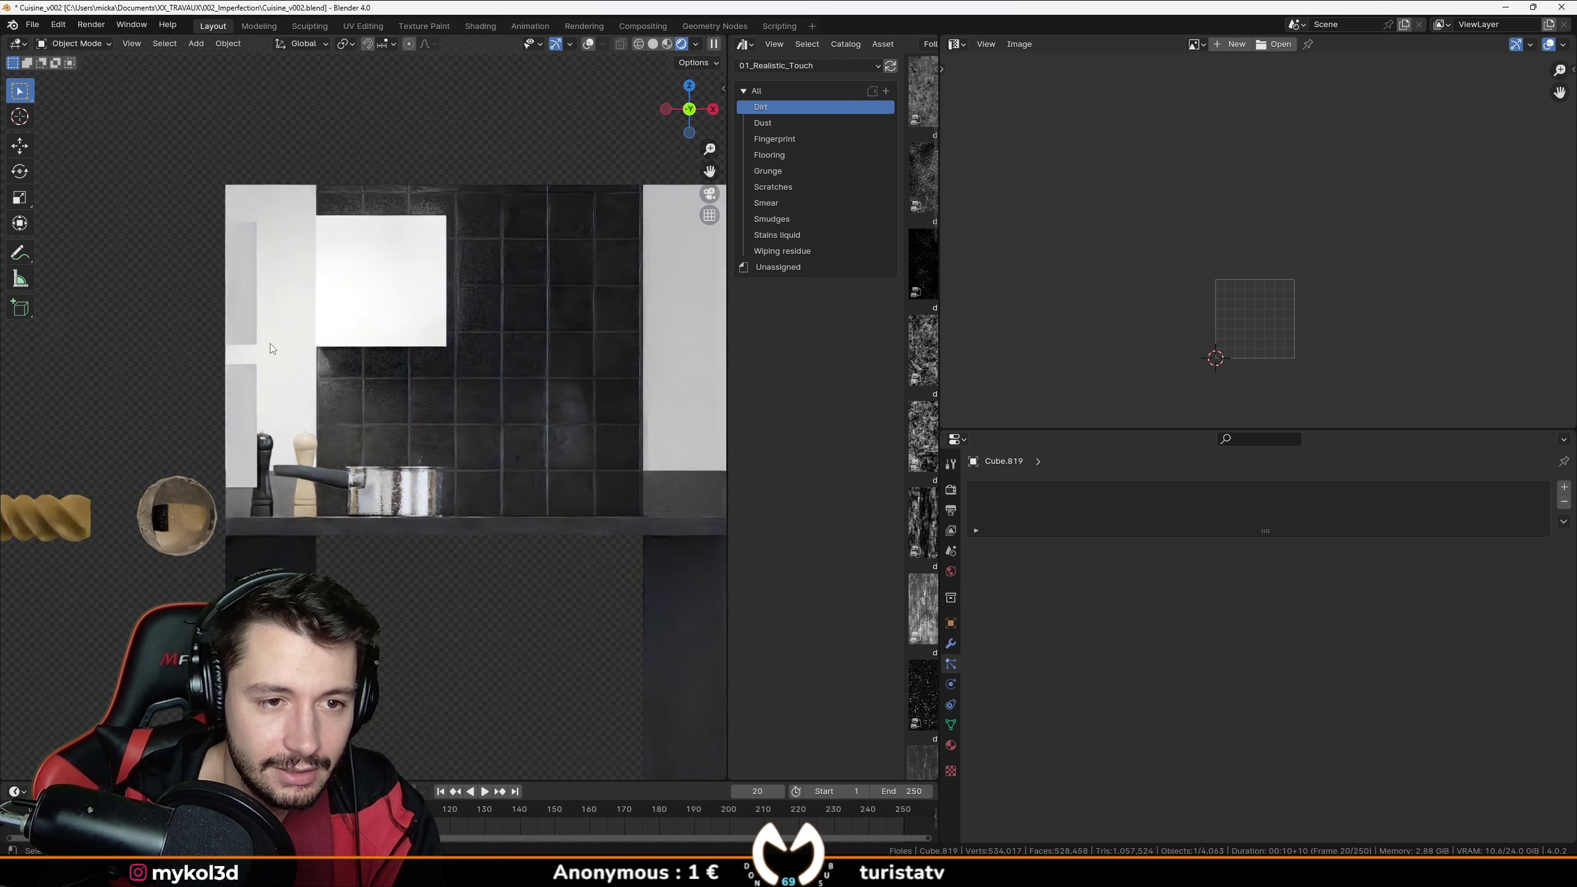
{"action": "key", "text": "z"}
{"action": "left_click", "coordinate": [153, 348]}
{"action": "scroll", "coordinate": [414, 488], "scroll_direction": "up", "scroll_amount": 5}
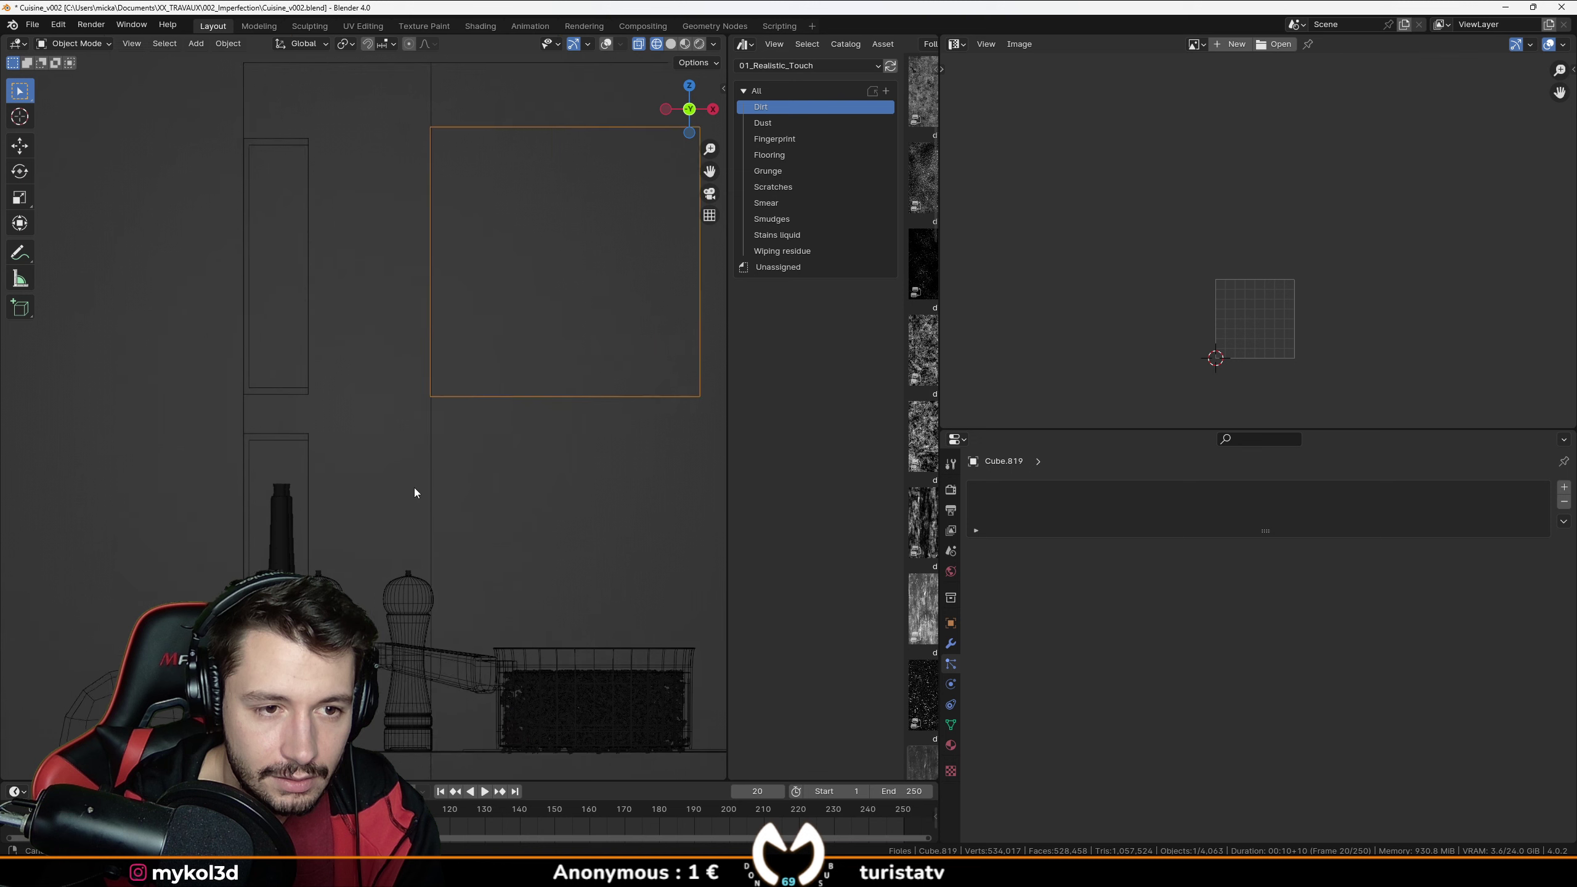
Shift the cabinet left along X, scale it down, and move it to a rough position.
{"action": "key", "text": "g"}
{"action": "key", "text": "x"}
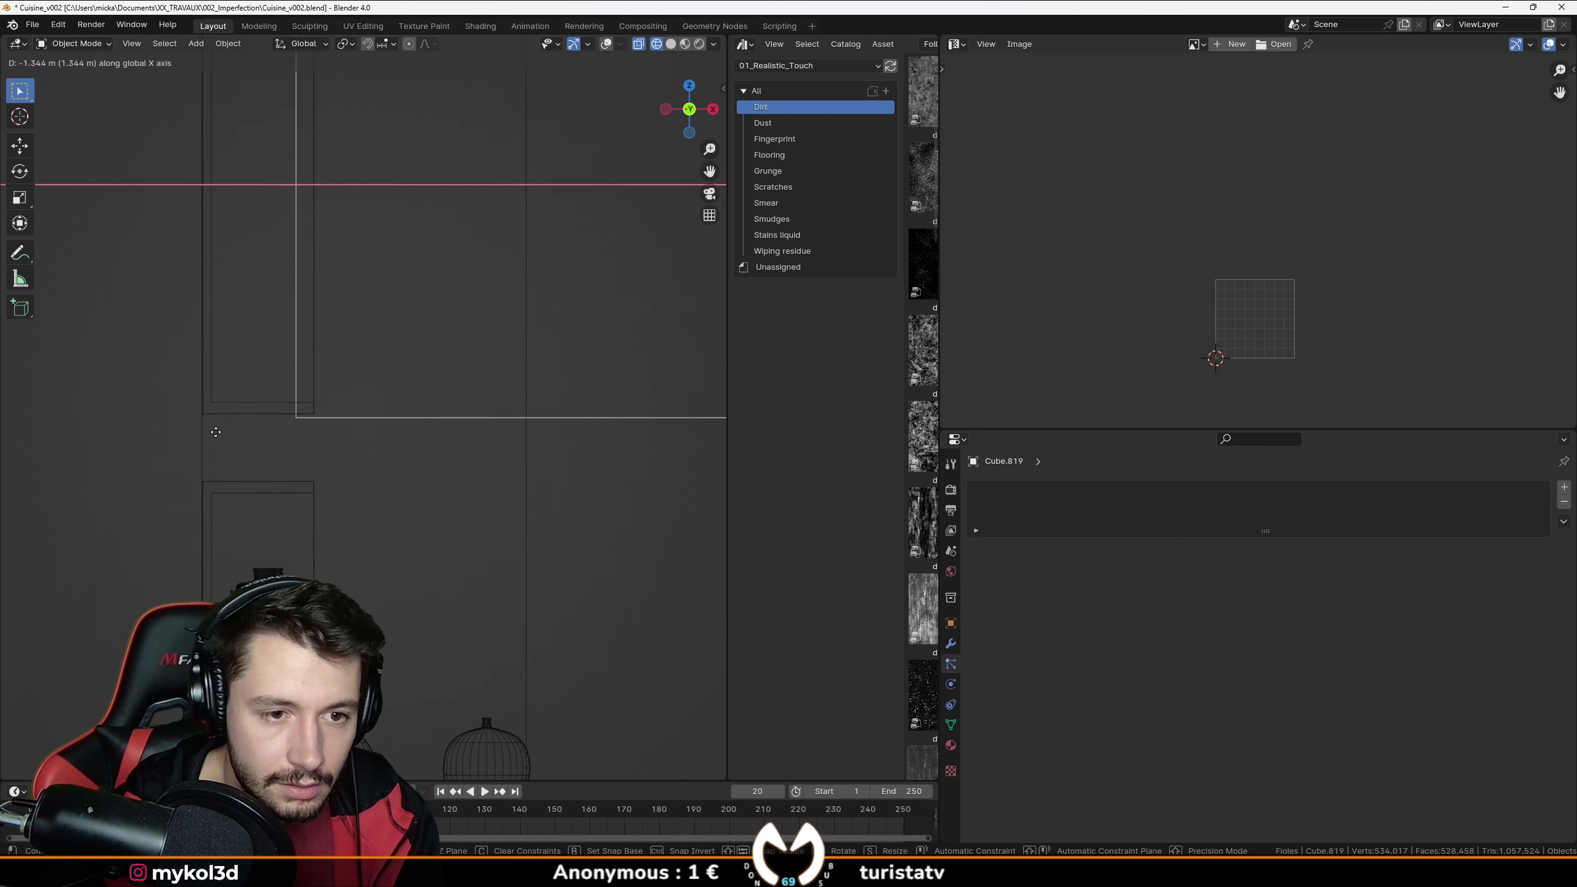
{"action": "left_click", "coordinate": [213, 432]}
{"action": "middle_click_drag", "start_coordinate": [291, 363], "coordinate": [306, 559], "text": "shift"}
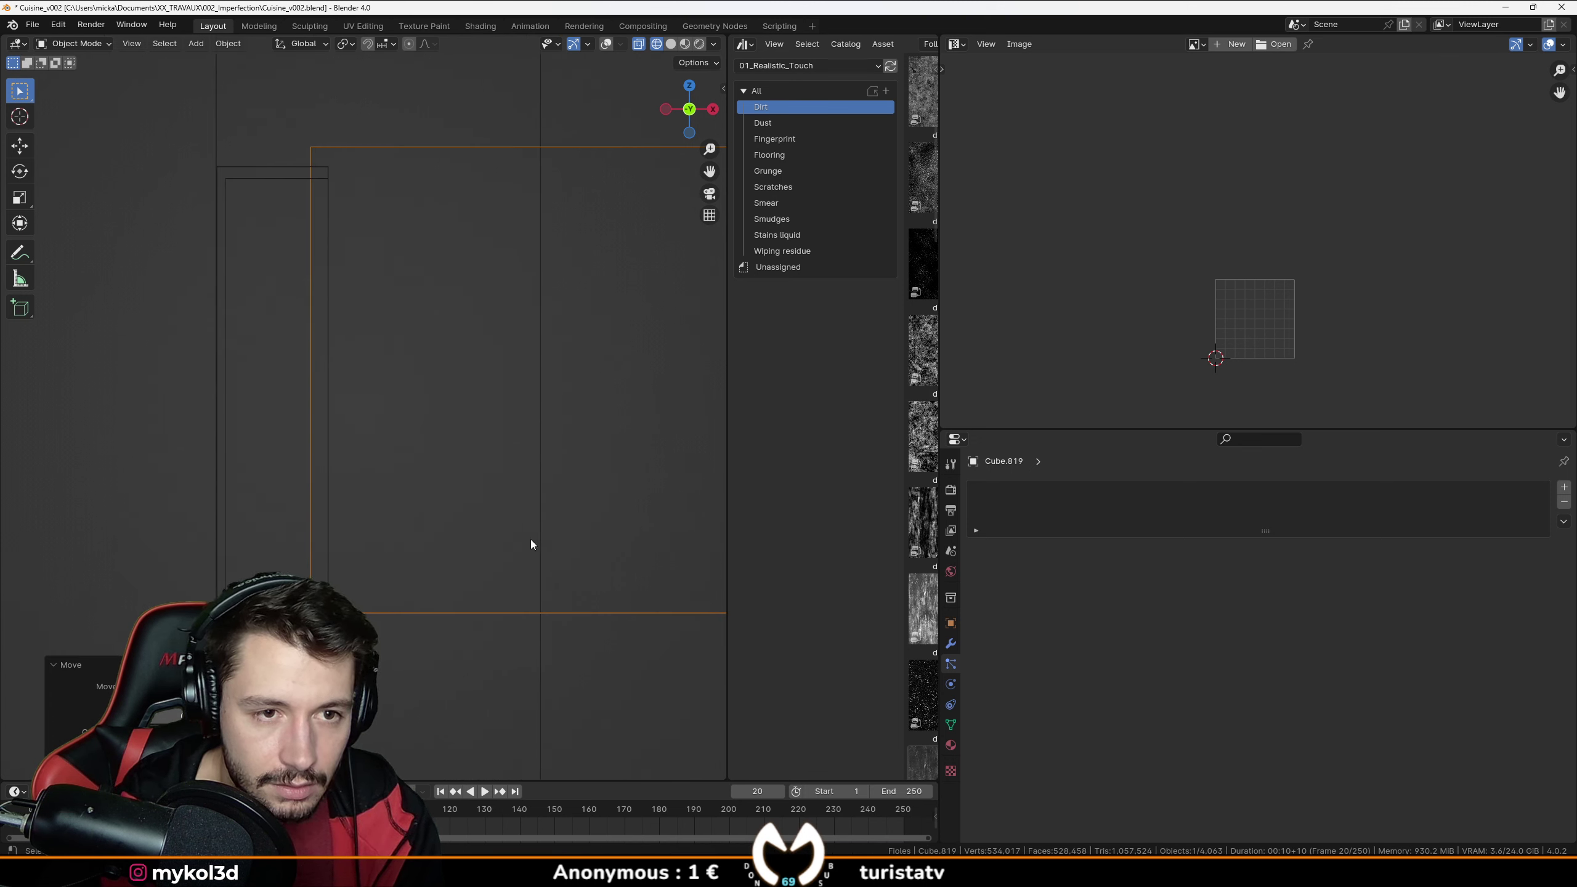
{"action": "key", "text": "s"}
{"action": "left_click", "coordinate": [227, 336]}
{"action": "key", "text": "g"}
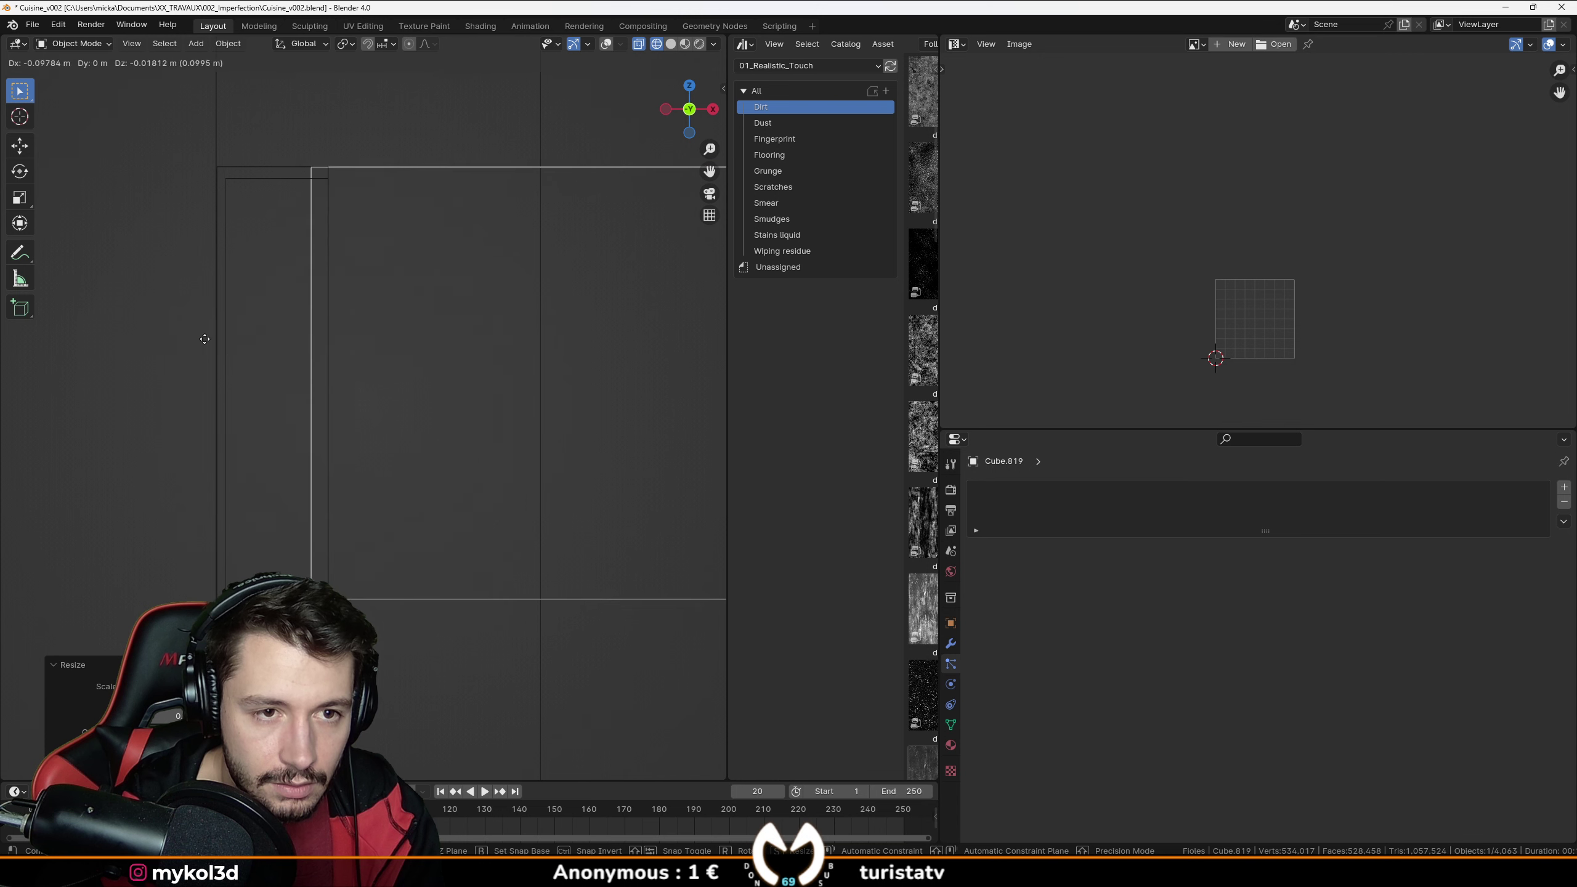
{"action": "left_click", "coordinate": [124, 342]}
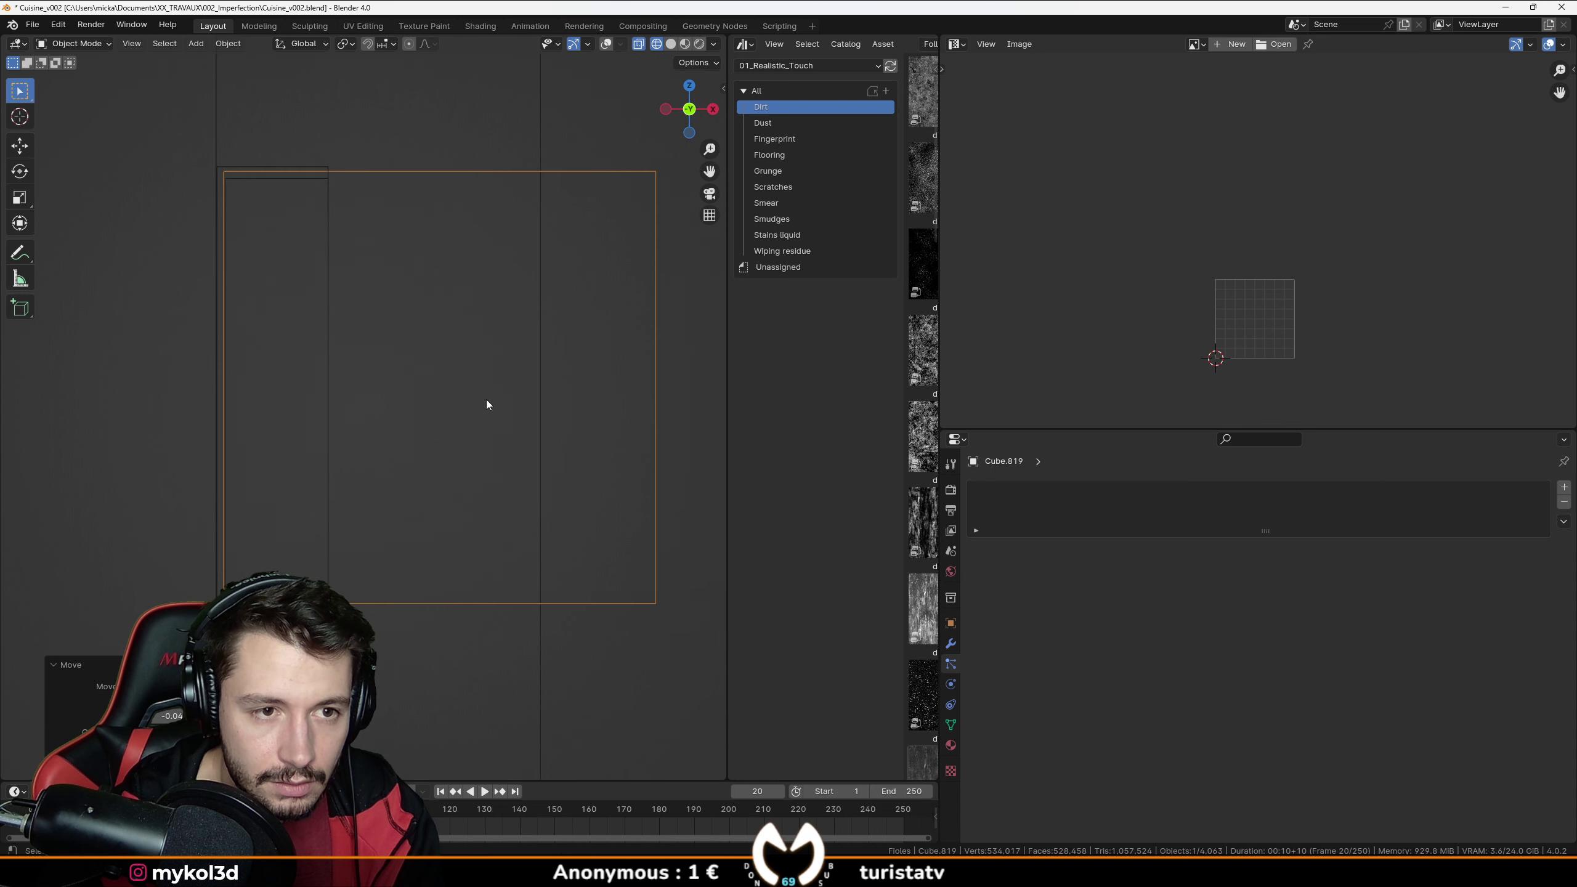
Rescale the cabinet, slide it right along X, and view it in solid shading.
{"action": "key", "text": "s"}
{"action": "left_click", "coordinate": [507, 404]}
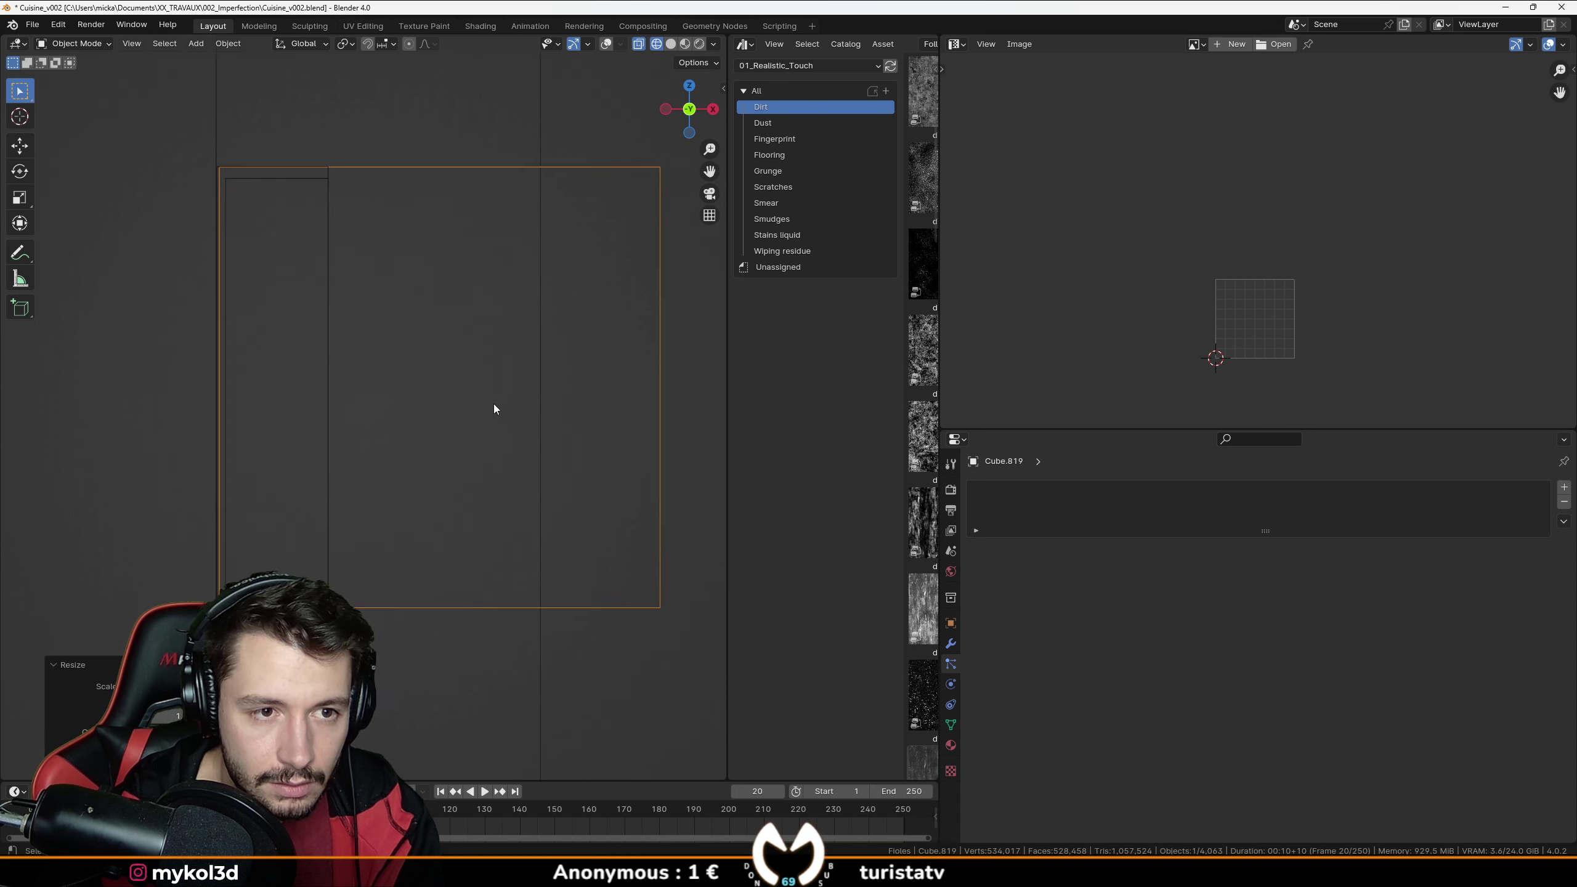
{"action": "key", "text": "g"}
{"action": "key", "text": "x"}
{"action": "left_click", "coordinate": [631, 407]}
{"action": "scroll", "coordinate": [550, 413], "scroll_direction": "down", "scroll_amount": 3}
{"action": "middle_click_drag", "start_coordinate": [549, 412], "coordinate": [395, 459]}
{"action": "scroll", "coordinate": [409, 468], "scroll_direction": "down", "scroll_amount": 6}
{"action": "key", "text": "shift+z"}
Widen the cabinet box along X and reposition it along X.
{"action": "key", "text": "s"}
{"action": "key", "text": "y"}
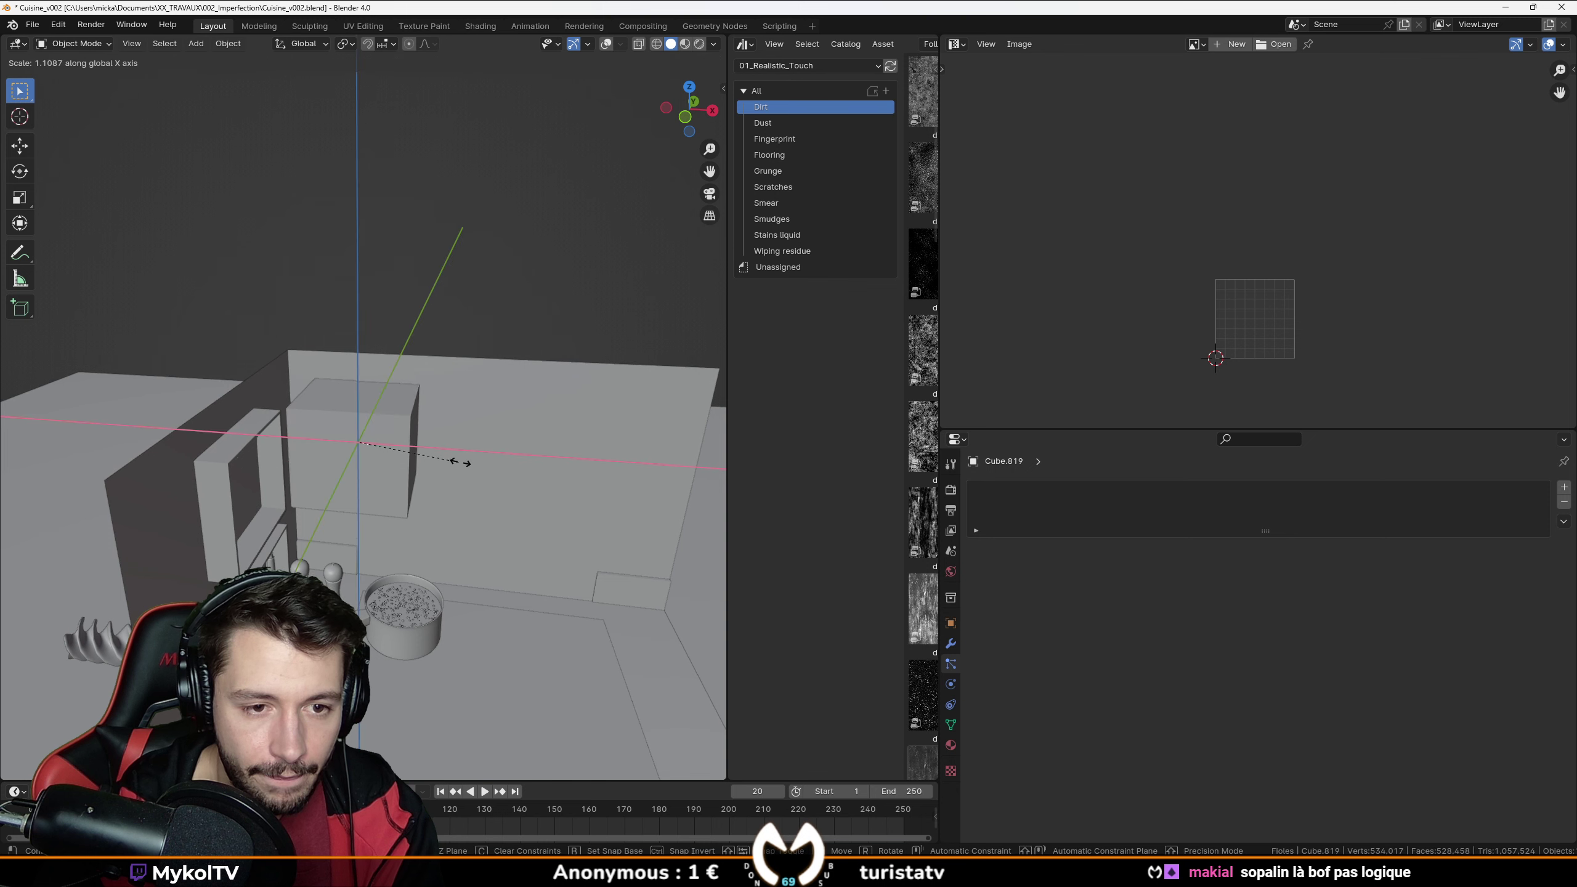
{"action": "key", "text": "x"}
{"action": "left_click", "coordinate": [409, 477]}
{"action": "key", "text": "g"}
{"action": "key", "text": "x"}
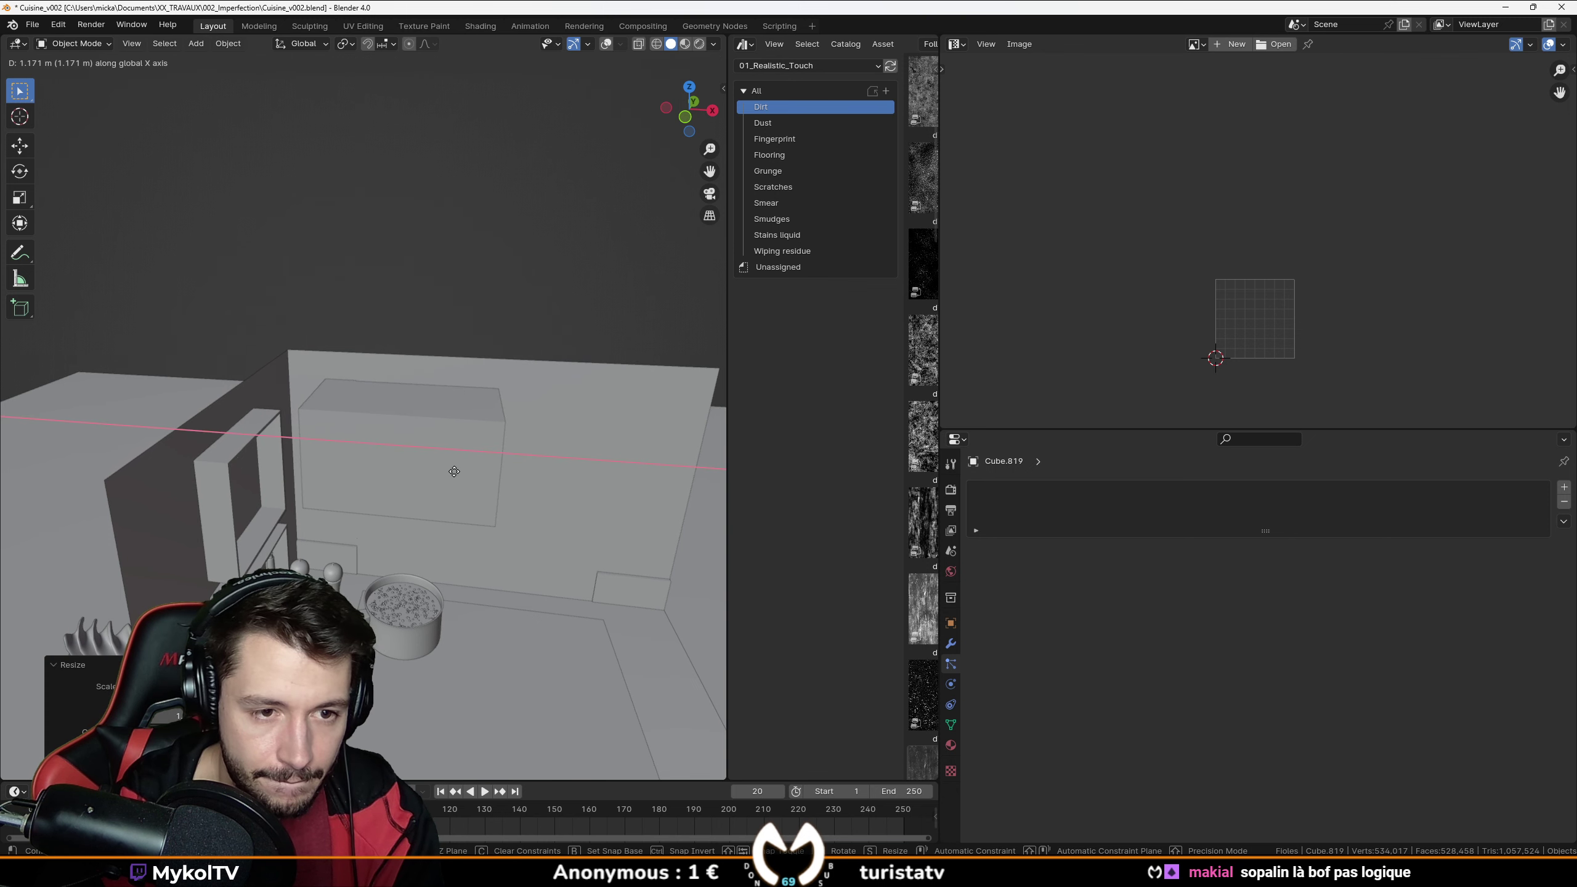
{"action": "left_click", "coordinate": [453, 470]}
{"action": "middle_click_drag", "start_coordinate": [453, 470], "coordinate": [482, 471]}
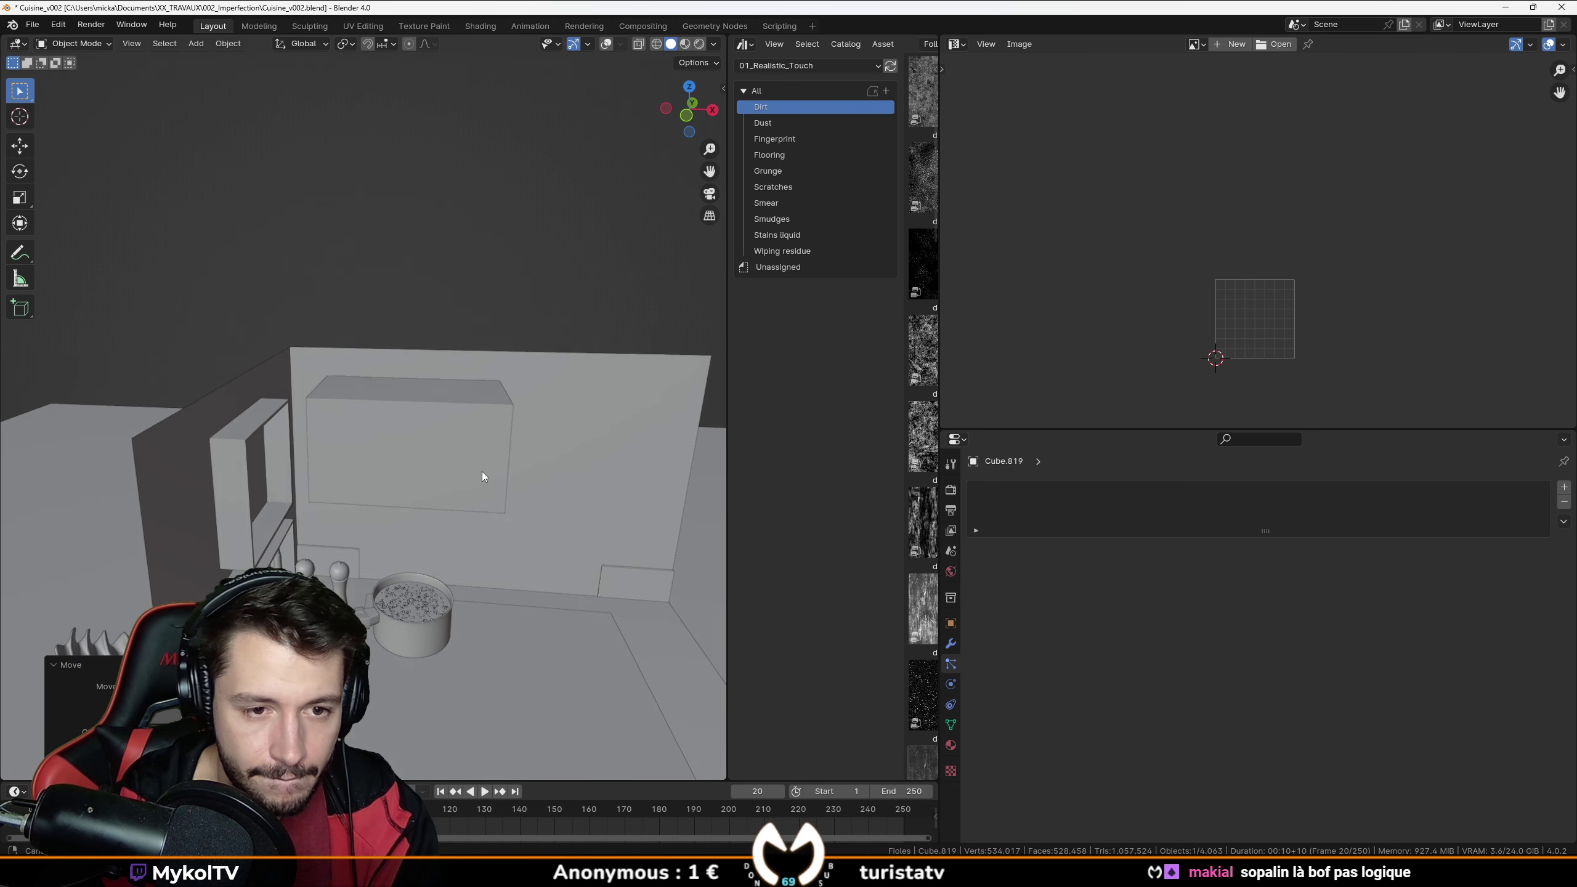
Narrow the cabinet width along X and shift it along X above the pot.
{"action": "key", "text": "s"}
{"action": "key", "text": "x"}
{"action": "key", "text": "z"}
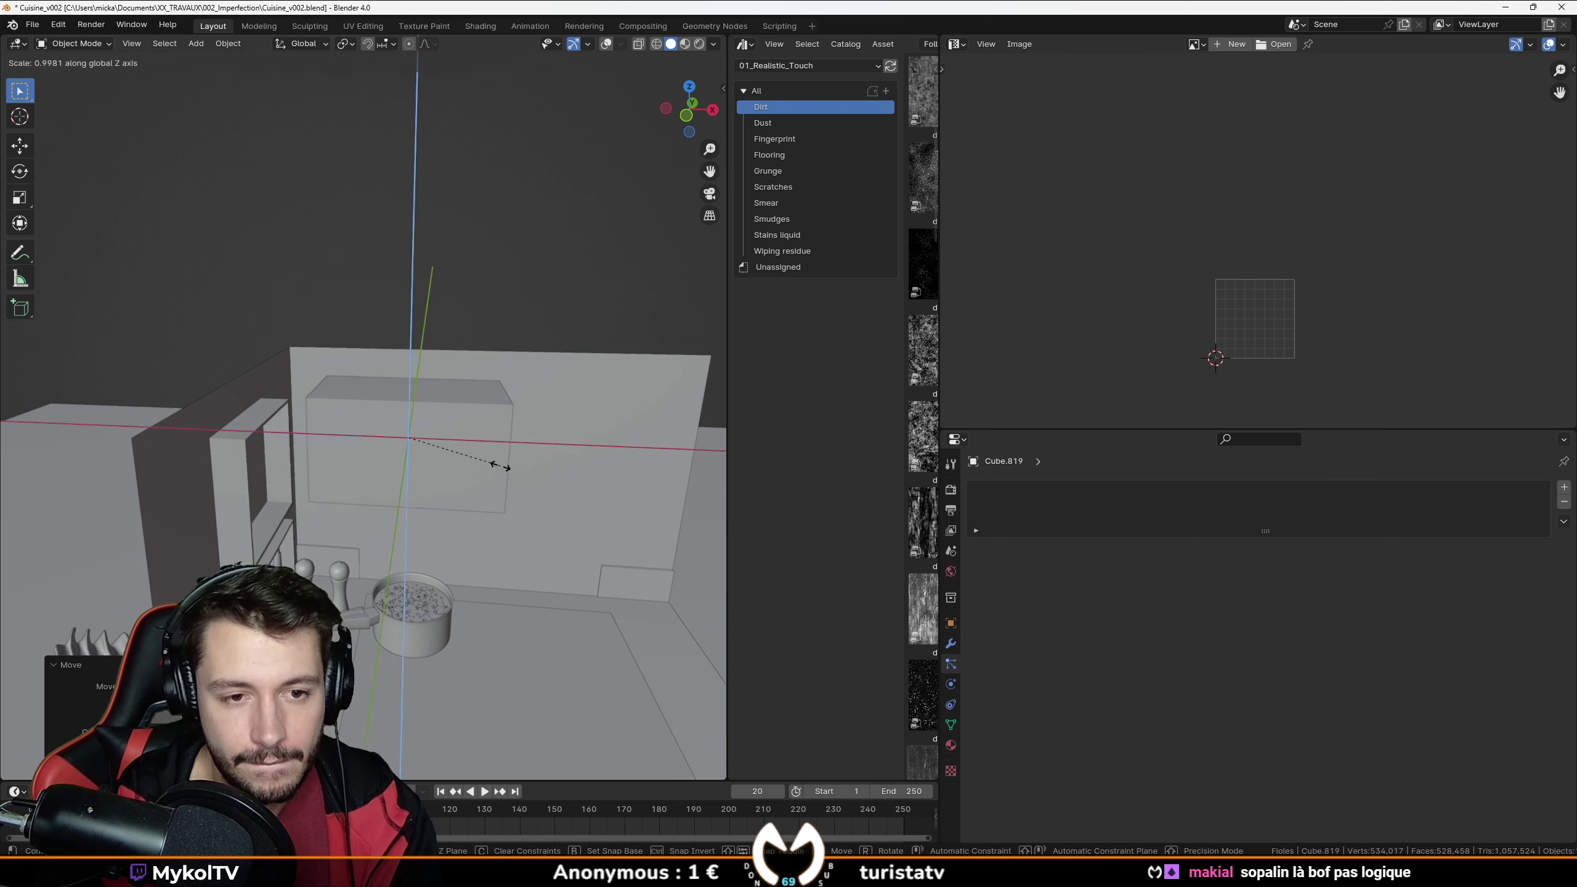
{"action": "key", "text": "x"}
{"action": "left_click", "coordinate": [472, 473]}
{"action": "middle_click_drag", "start_coordinate": [468, 476], "coordinate": [476, 451]}
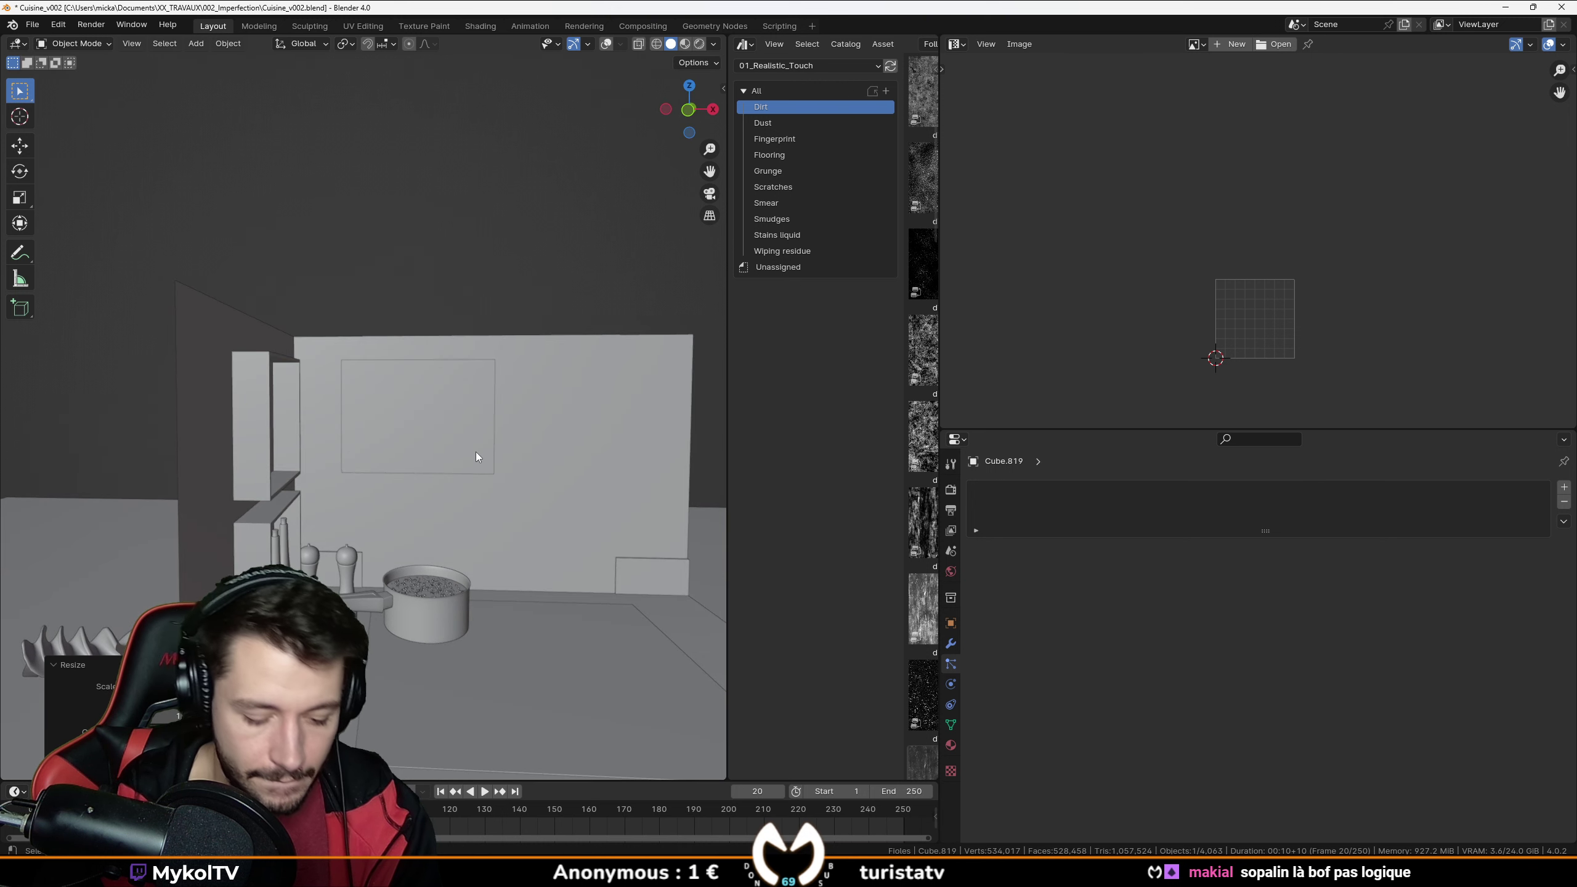
{"action": "key", "text": "g"}
{"action": "key", "text": "x"}
{"action": "left_click", "coordinate": [478, 436]}
Check the cabinet placement from the front view and from overhead angles.
{"action": "key", "text": "KP_1"}
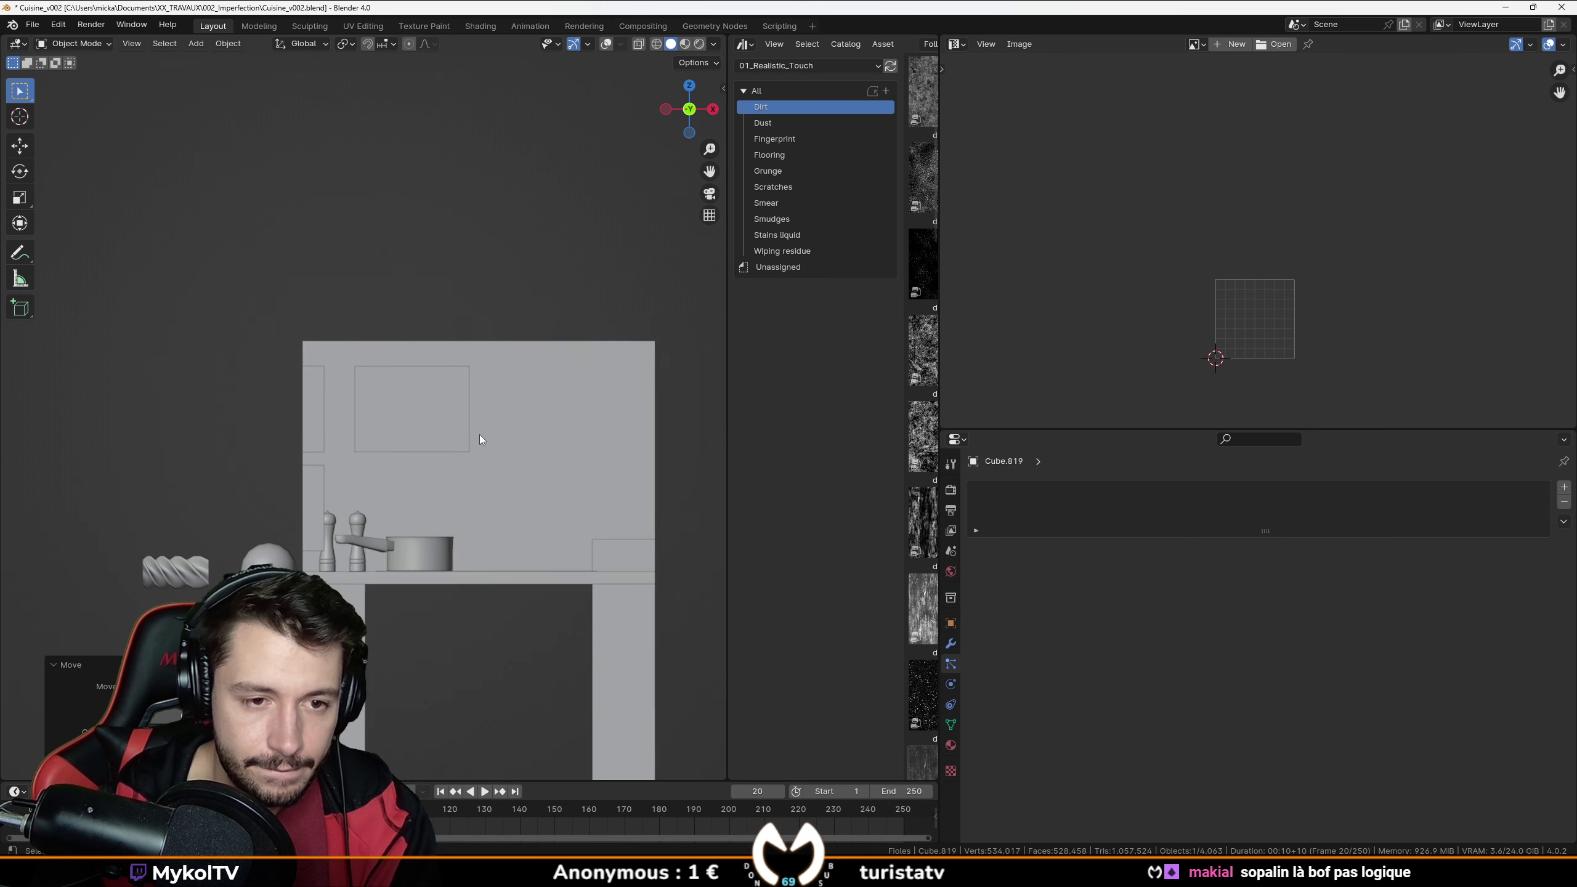
{"action": "middle_click_drag", "start_coordinate": [463, 424], "coordinate": [437, 439]}
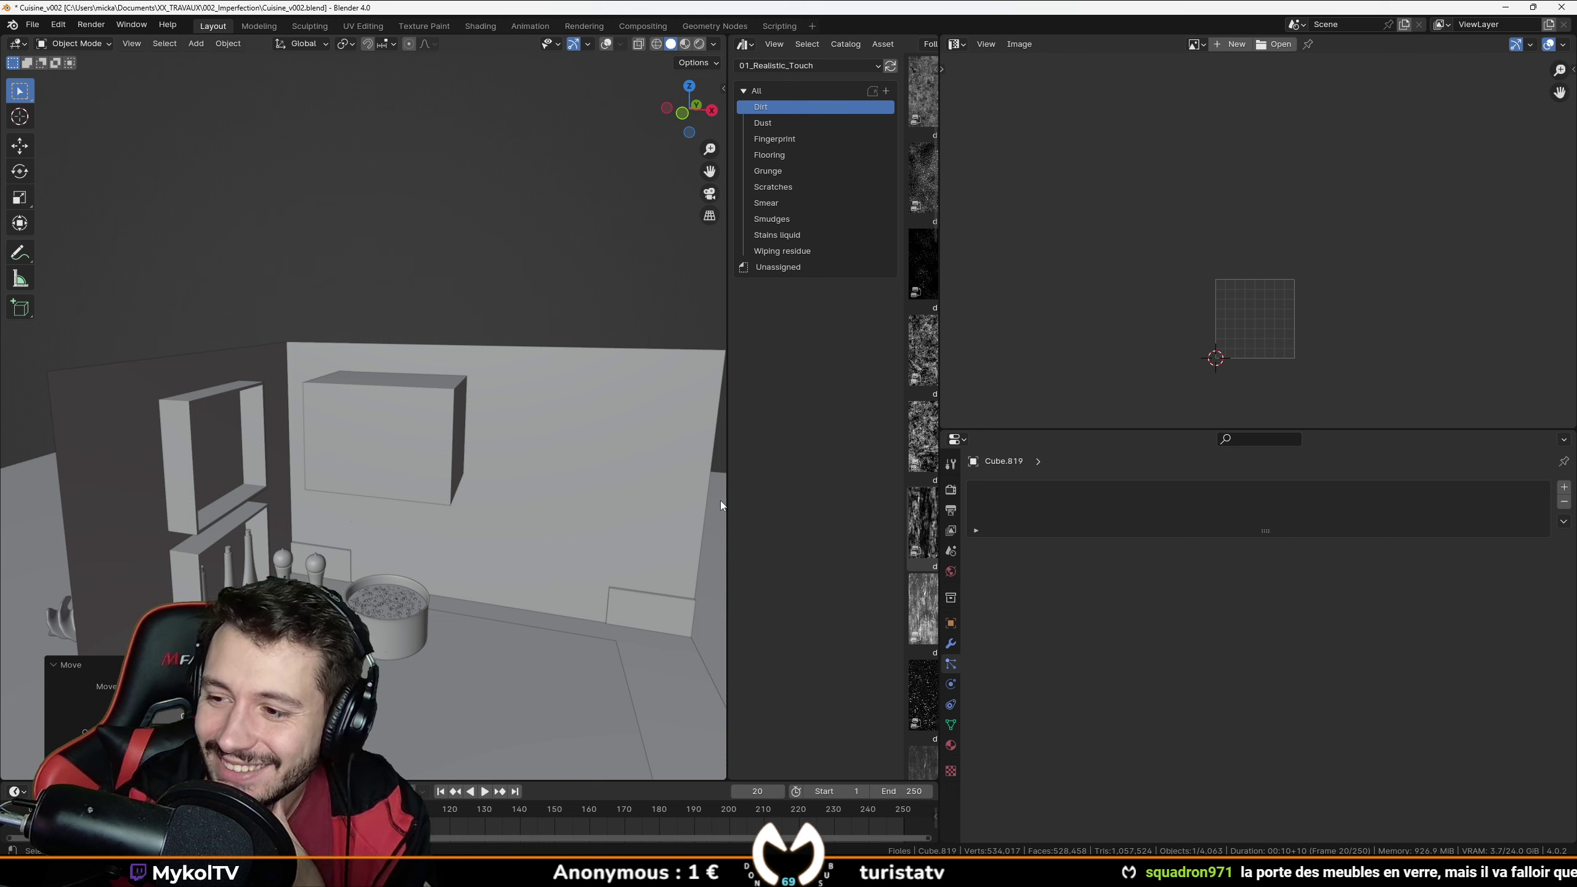
{"action": "scroll", "coordinate": [424, 488], "scroll_direction": "up", "scroll_amount": 6}
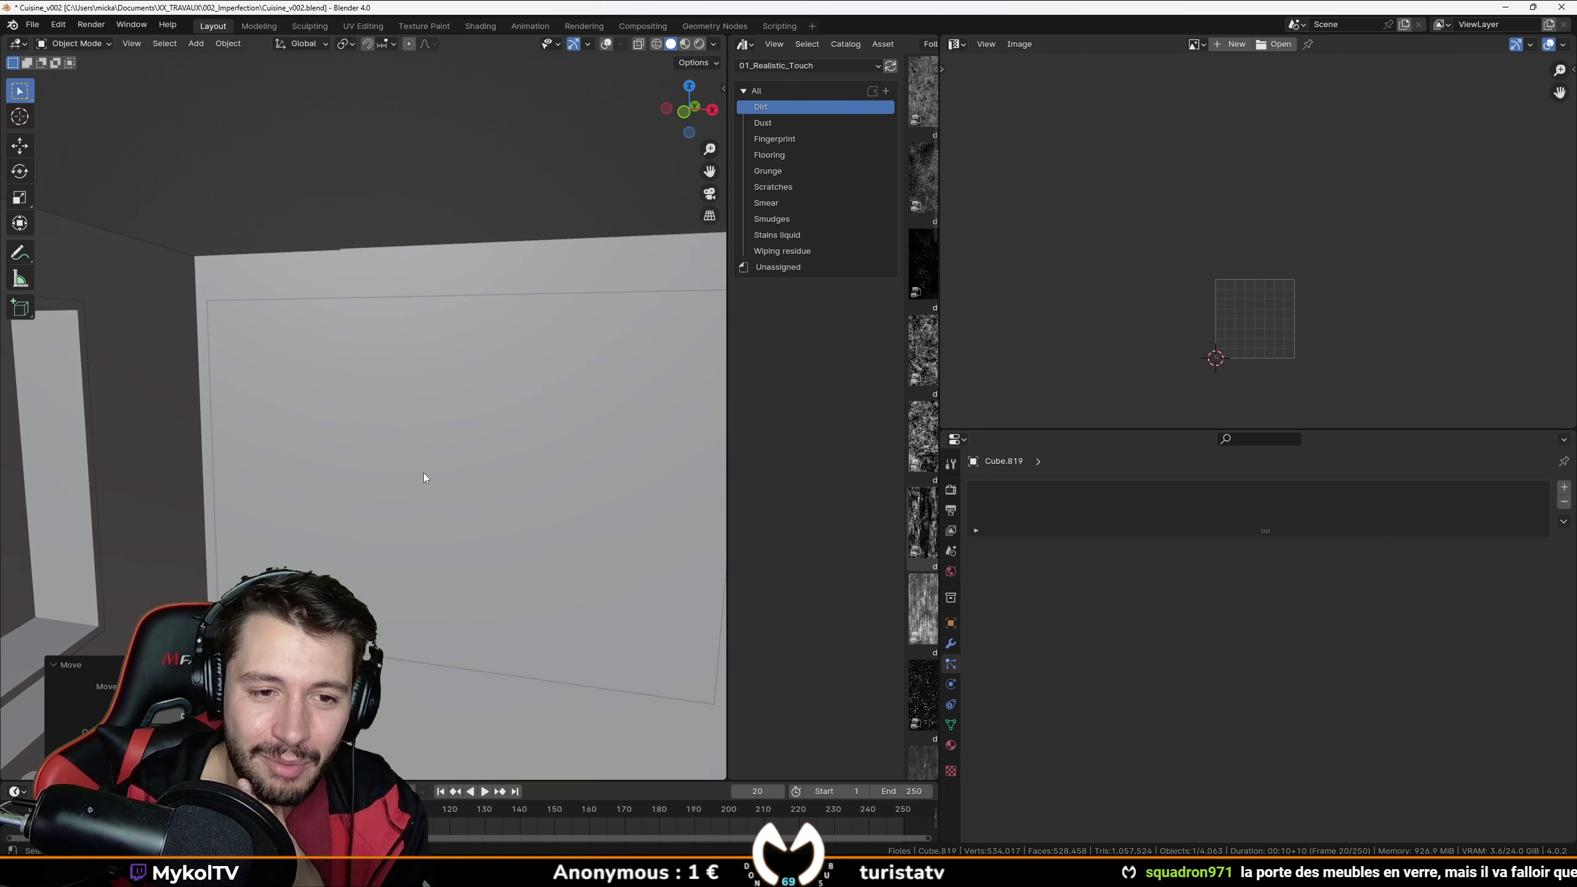
{"action": "scroll", "coordinate": [424, 474], "scroll_direction": "down", "scroll_amount": 4}
{"action": "mouse_move", "coordinate": [399, 465]}
{"action": "middle_mouse_down"}
{"action": "mouse_move", "coordinate": [365, 445]}
{"action": "mouse_move", "coordinate": [385, 427]}
{"action": "mouse_move", "coordinate": [423, 504]}
{"action": "mouse_move", "coordinate": [394, 427]}
{"action": "mouse_move", "coordinate": [390, 440]}
{"action": "mouse_move", "coordinate": [415, 441]}
{"action": "mouse_move", "coordinate": [377, 451]}
{"action": "middle_mouse_up"}
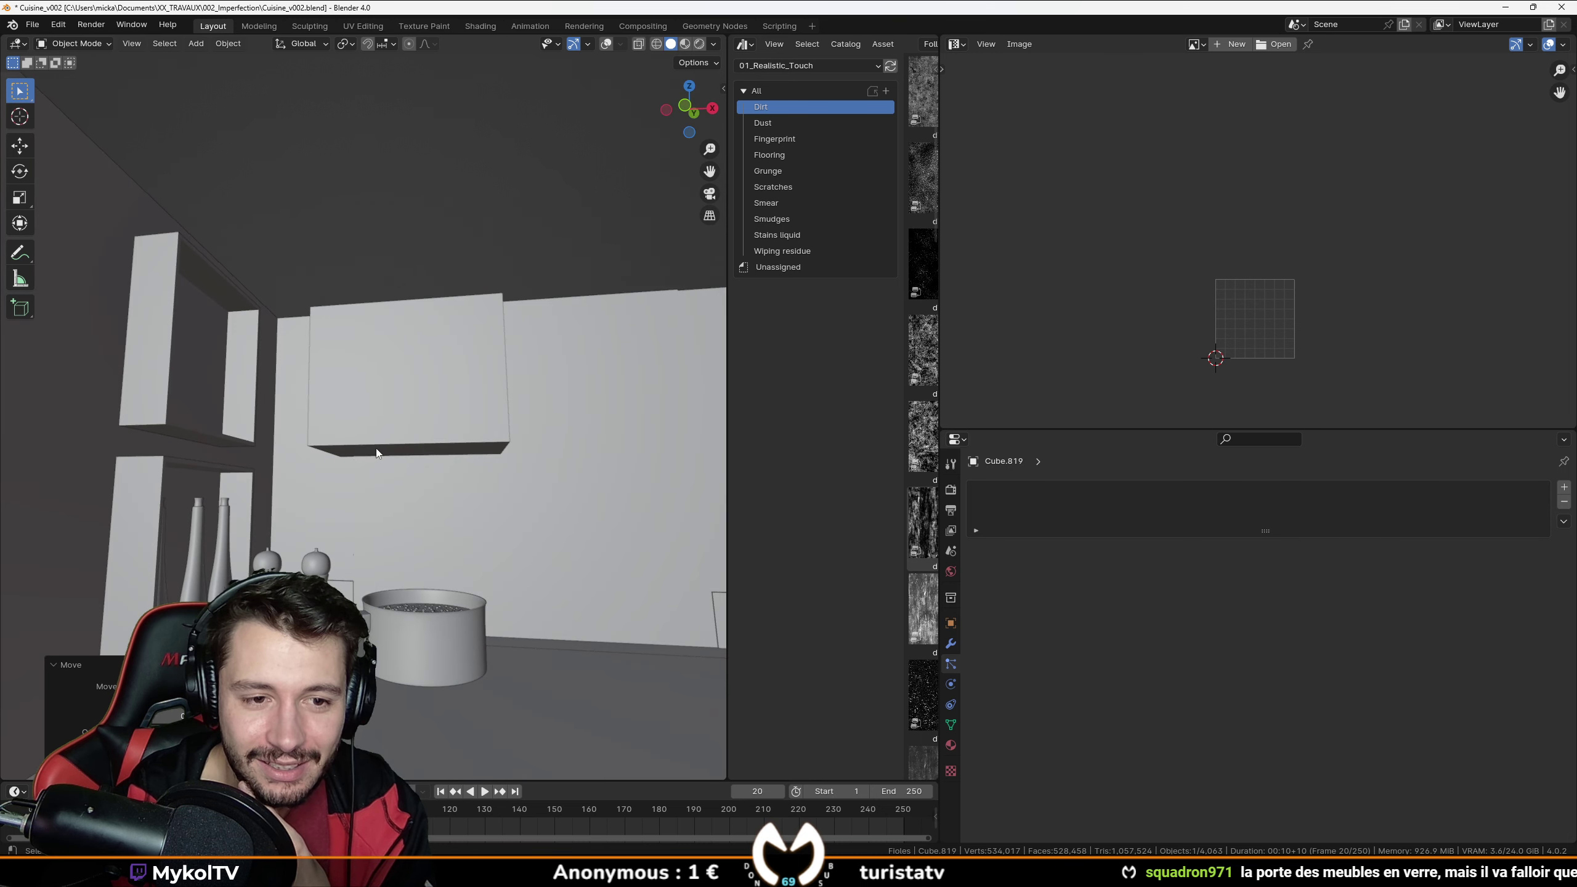
{"action": "middle_click_drag", "start_coordinate": [626, 486], "coordinate": [375, 461]}
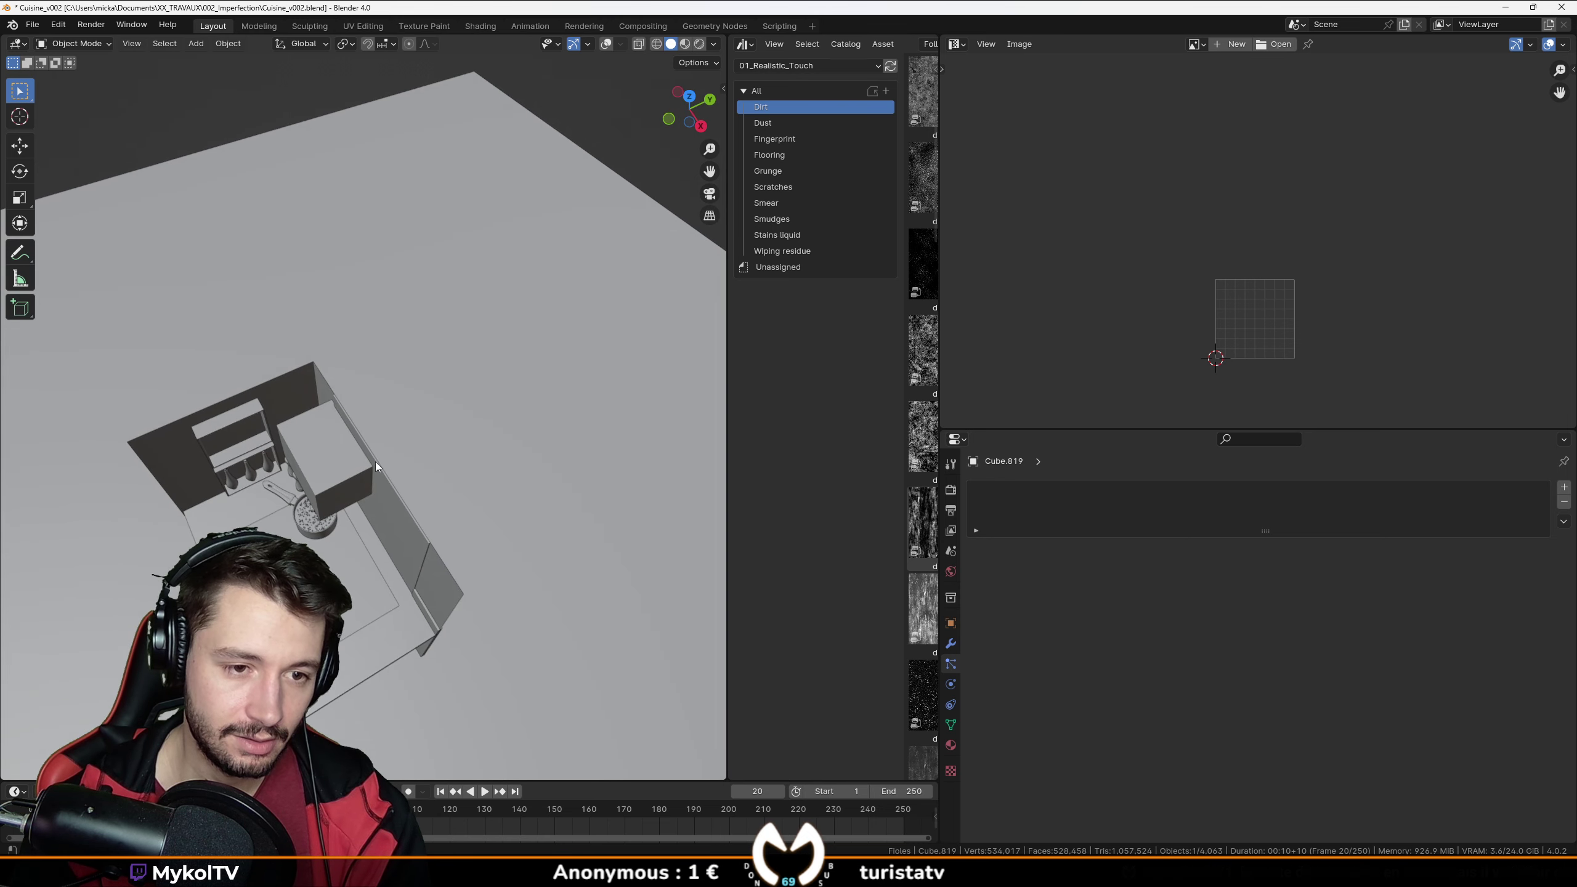
Set the cabinet's depth along Y and move it along Y against the back wall.
{"action": "key", "text": "s"}
{"action": "key", "text": "y"}
{"action": "left_click", "coordinate": [411, 460]}
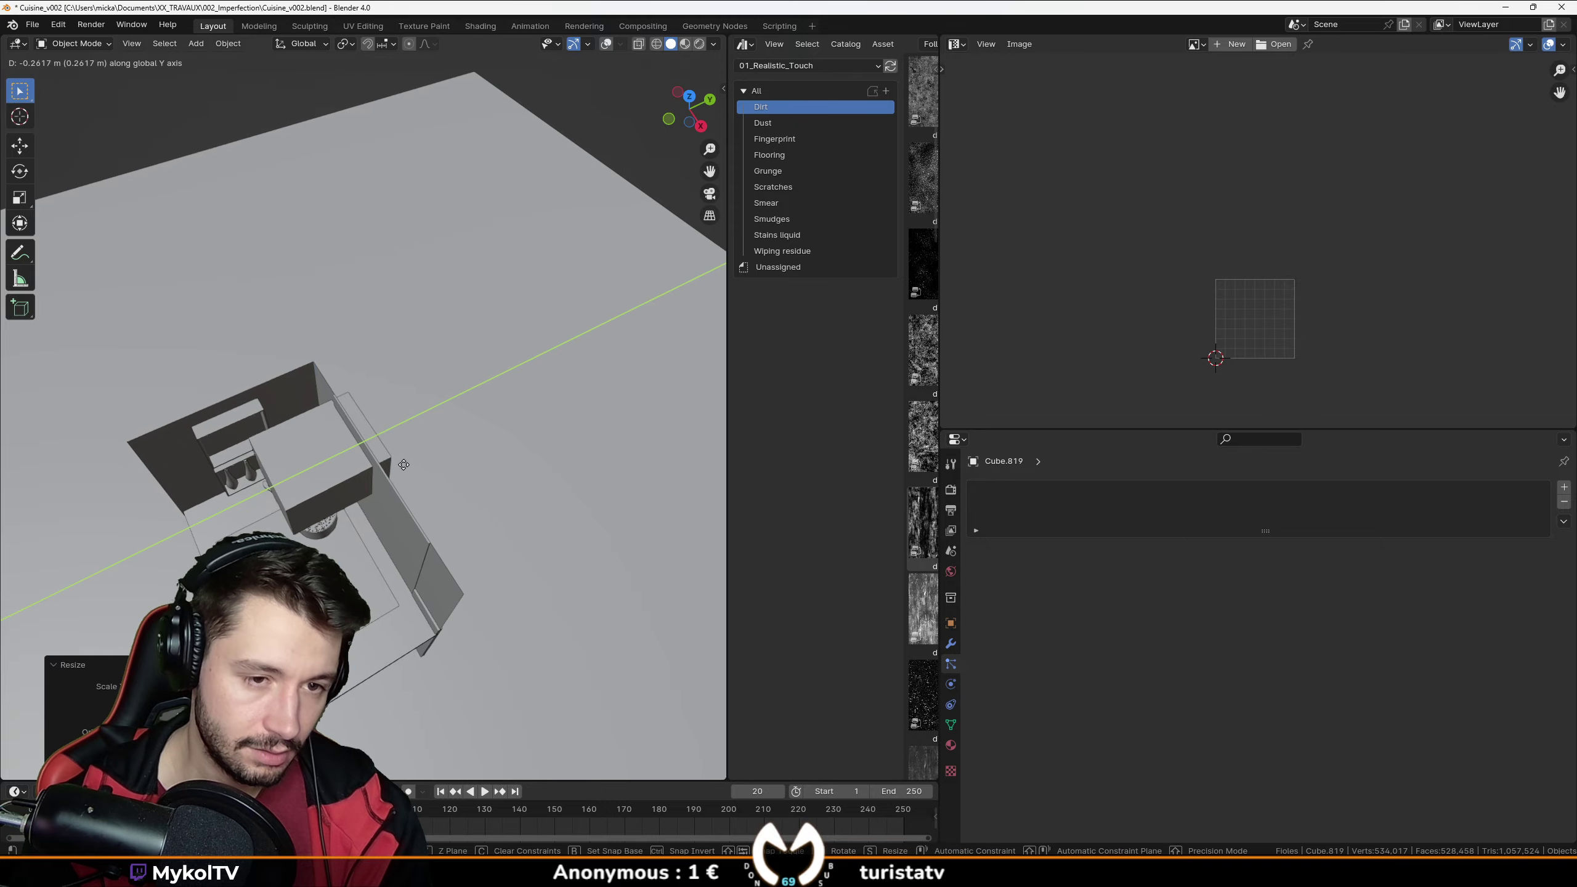
{"action": "key", "text": "g"}
{"action": "key", "text": "y"}
{"action": "left_click", "coordinate": [391, 471]}
{"action": "middle_click_drag", "start_coordinate": [392, 472], "coordinate": [867, 701]}
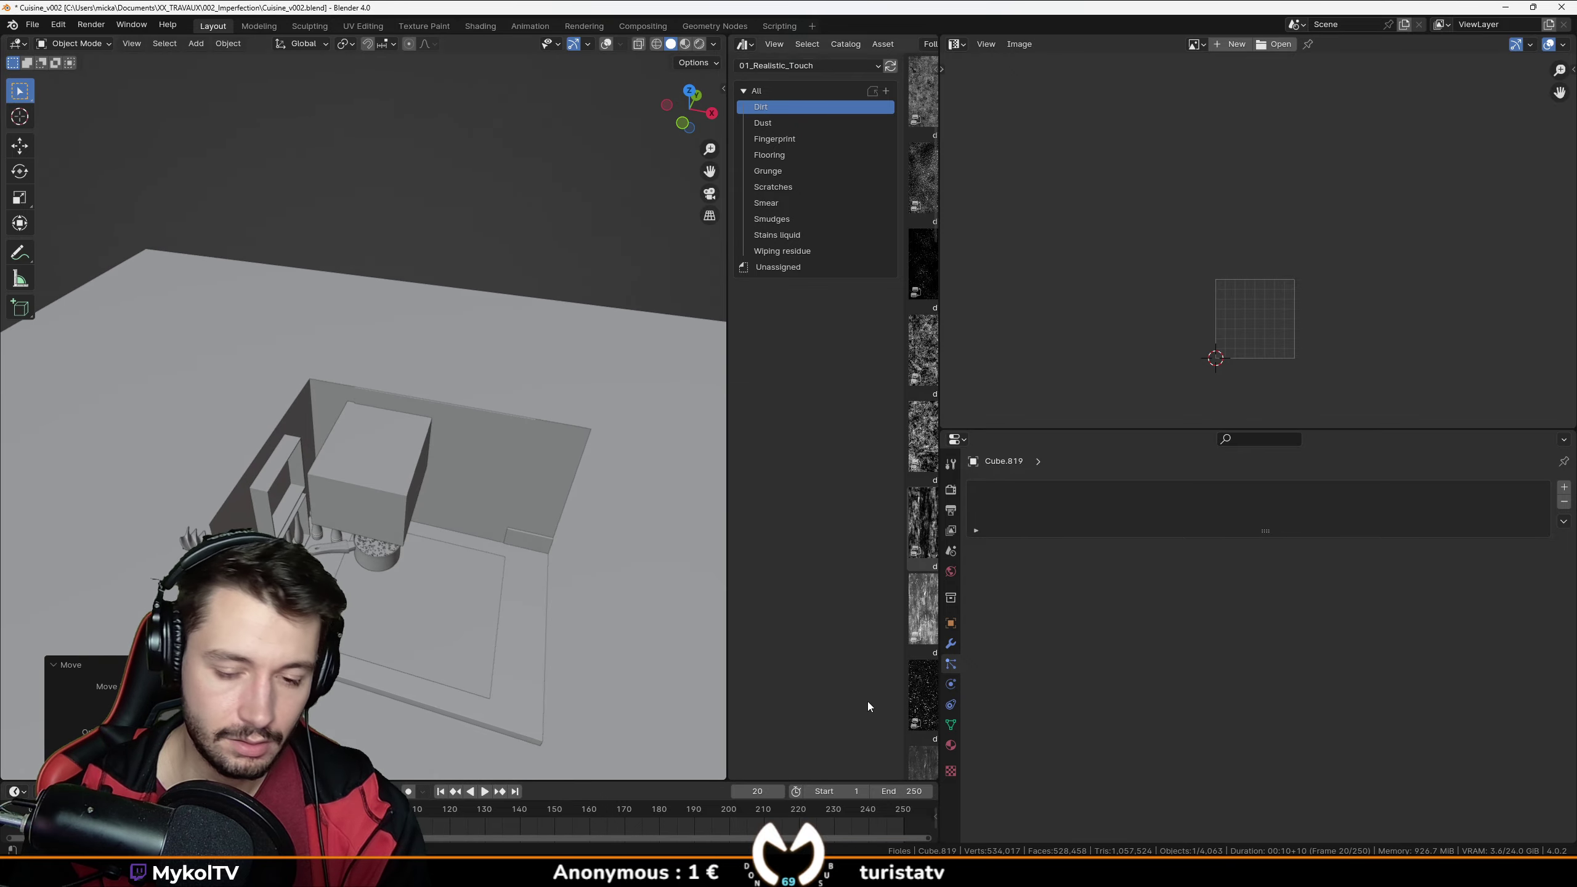
{"action": "left_click", "coordinate": [830, 873]}
Preview an Amazon paper-towel holder photo, then change the image search to 'cuisine meuble'.
{"action": "left_click", "coordinate": [897, 808]}
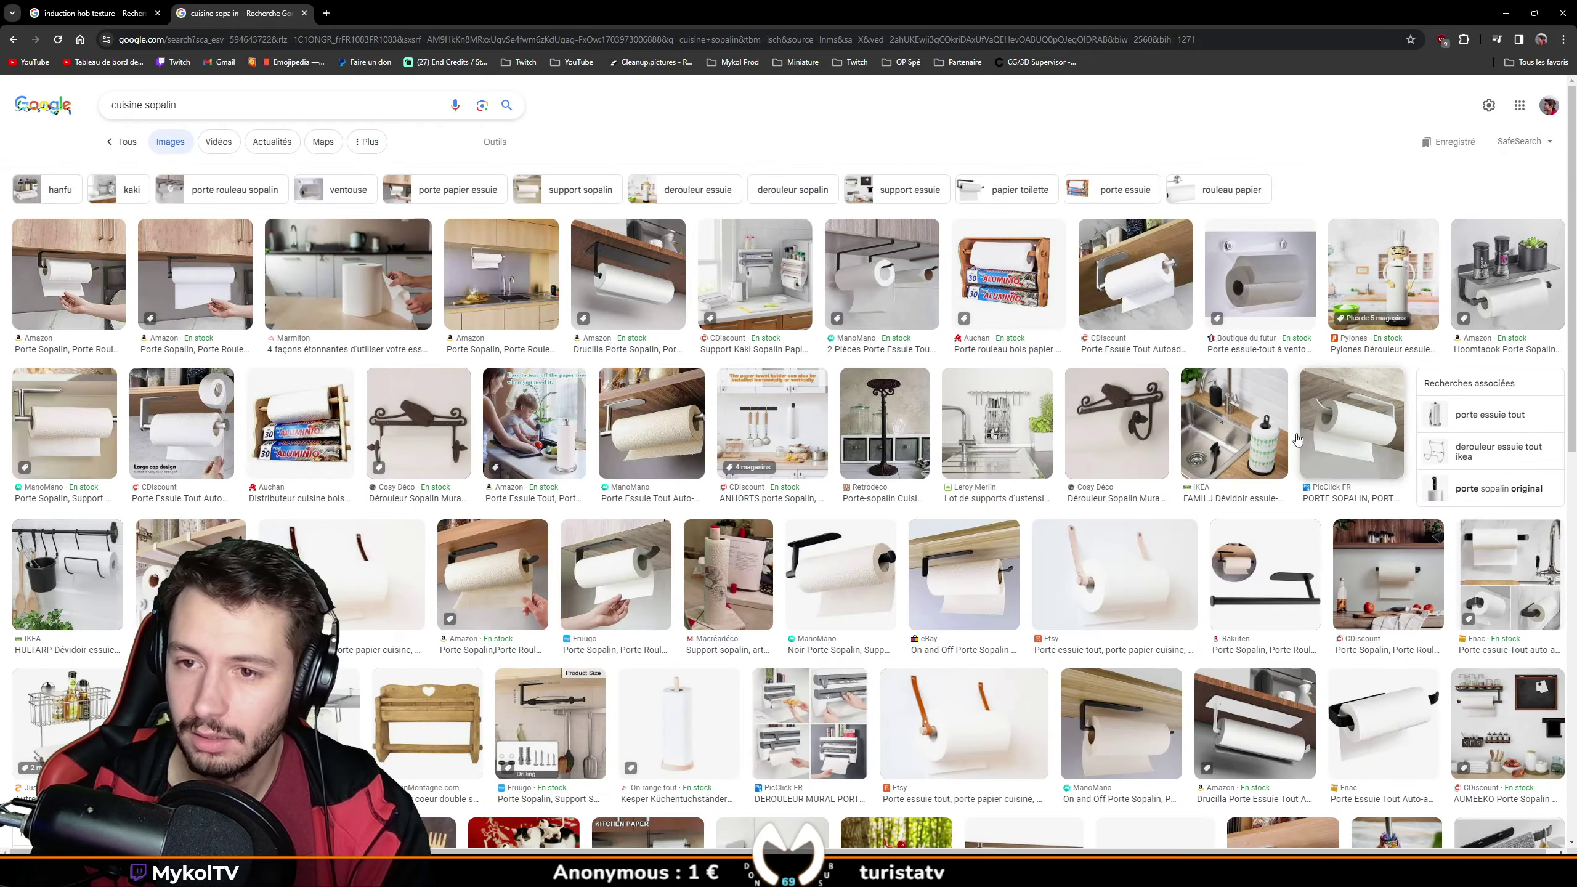
{"action": "left_click", "coordinate": [483, 301]}
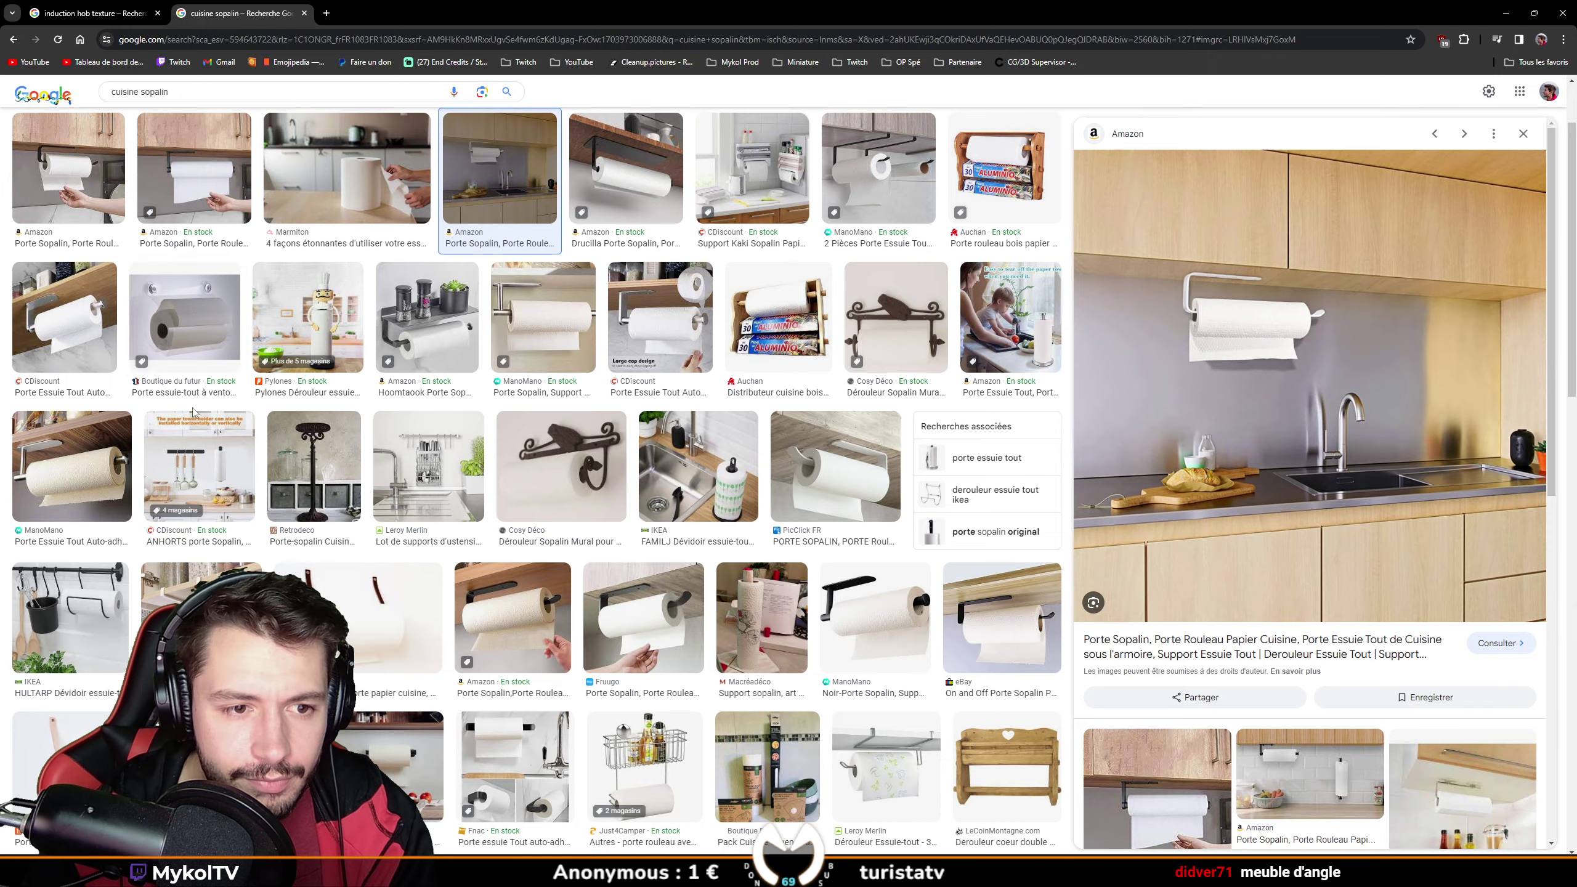
{"action": "scroll", "coordinate": [166, 110], "scroll_direction": "up", "scroll_amount": 2}
{"action": "double_click", "coordinate": [159, 107]}
{"action": "type", "text": "meum"}
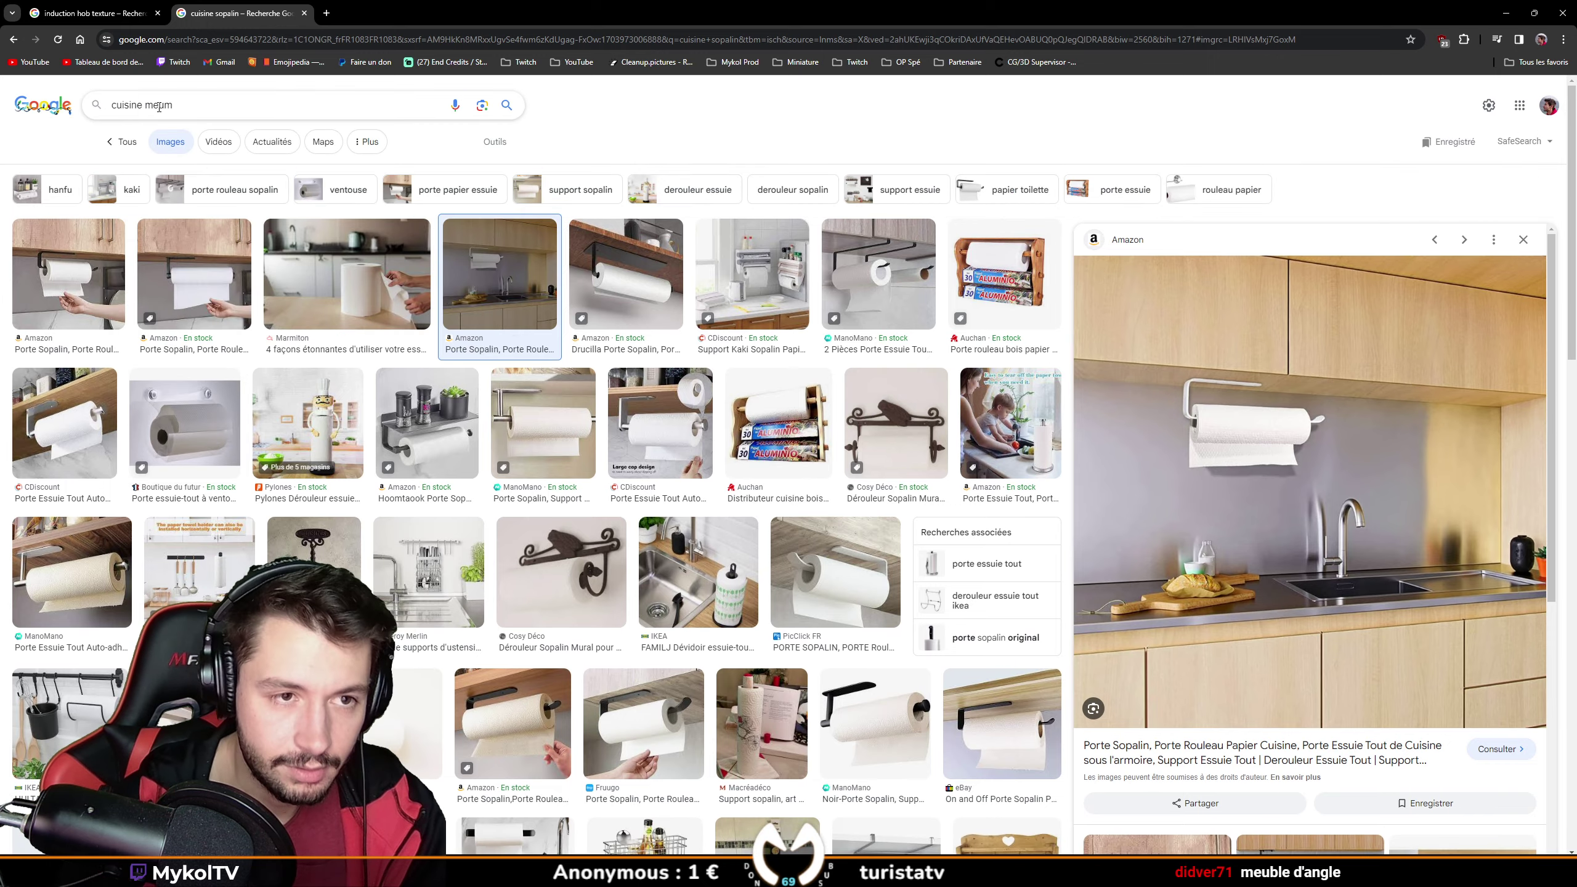
{"action": "key", "text": "BackSpace"}
{"action": "type", "text": "ble"}
{"action": "key", "text": "Return"}
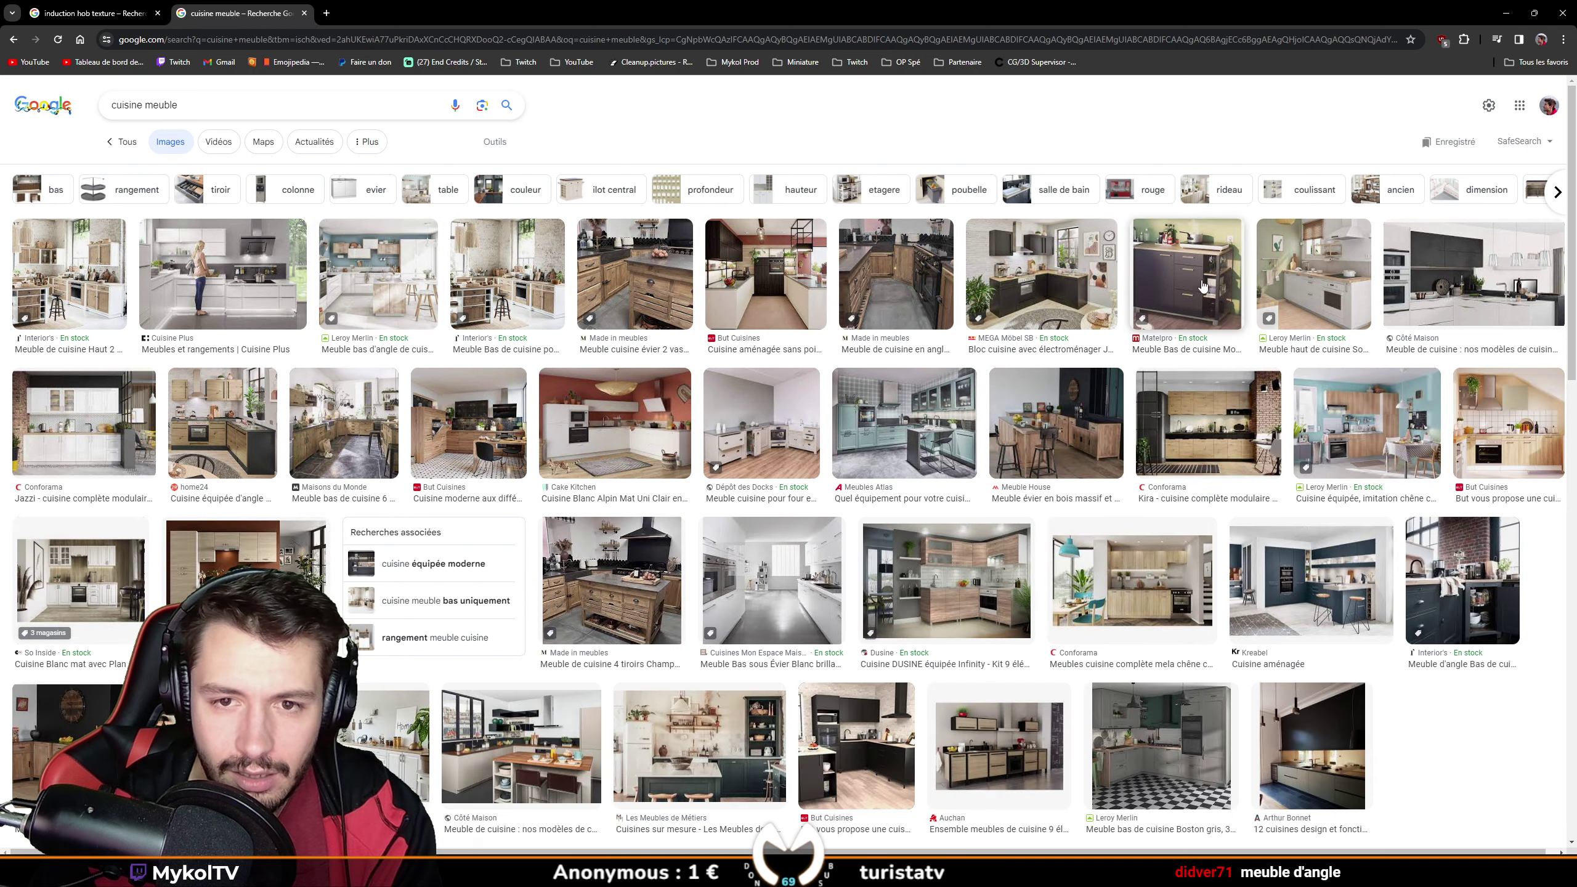
Preview the Côté Maison white kitchen photo, then minimize Chrome back to Blender.
{"action": "left_click", "coordinate": [1441, 292]}
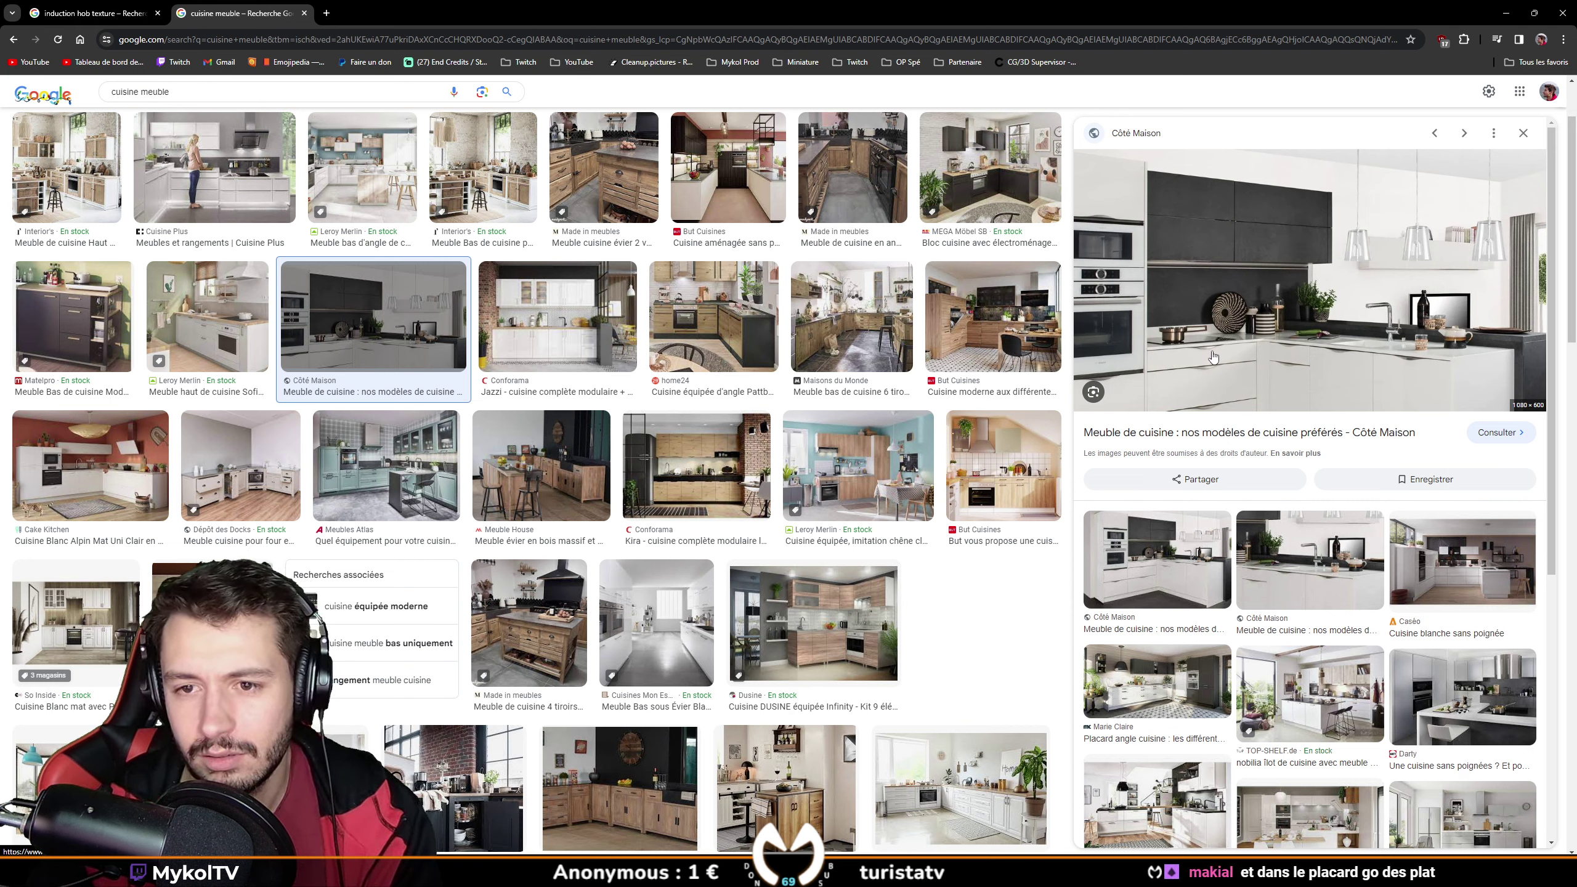
{"action": "left_click", "coordinate": [1511, 12]}
{"action": "scroll", "coordinate": [513, 478], "scroll_direction": "down", "scroll_amount": 2}
{"action": "middle_click_drag", "start_coordinate": [513, 478], "coordinate": [285, 528]}
Pull the cabinet's face outward in Edit Mode to deepen the box, then preview it in Rendered shading.
{"action": "key", "text": "Tab"}
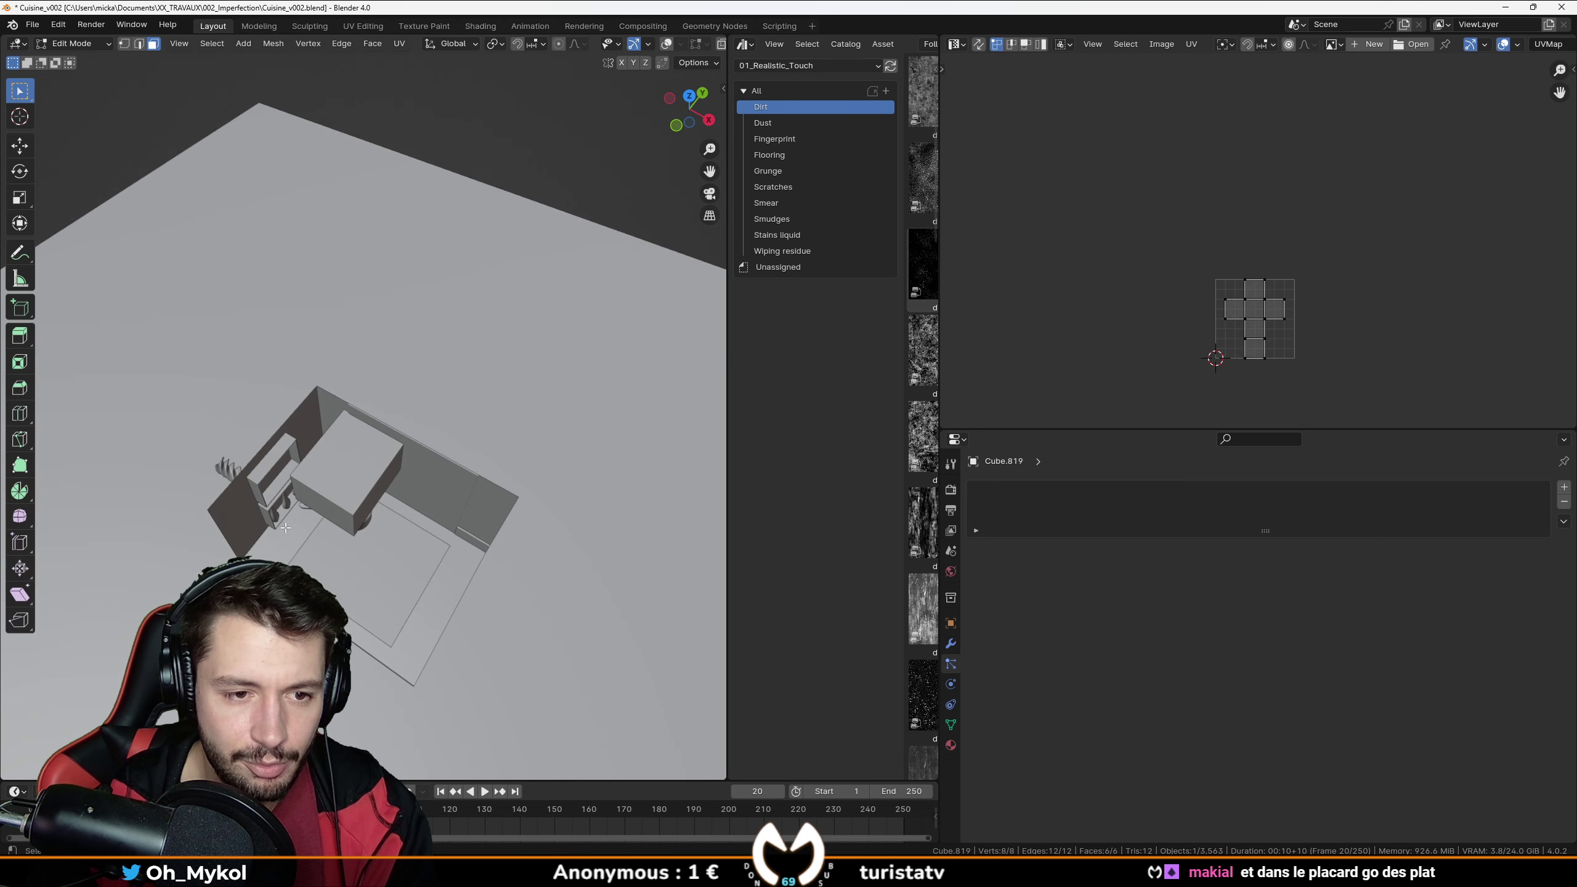
{"action": "key", "text": "Tab"}
{"action": "left_click", "coordinate": [608, 43]}
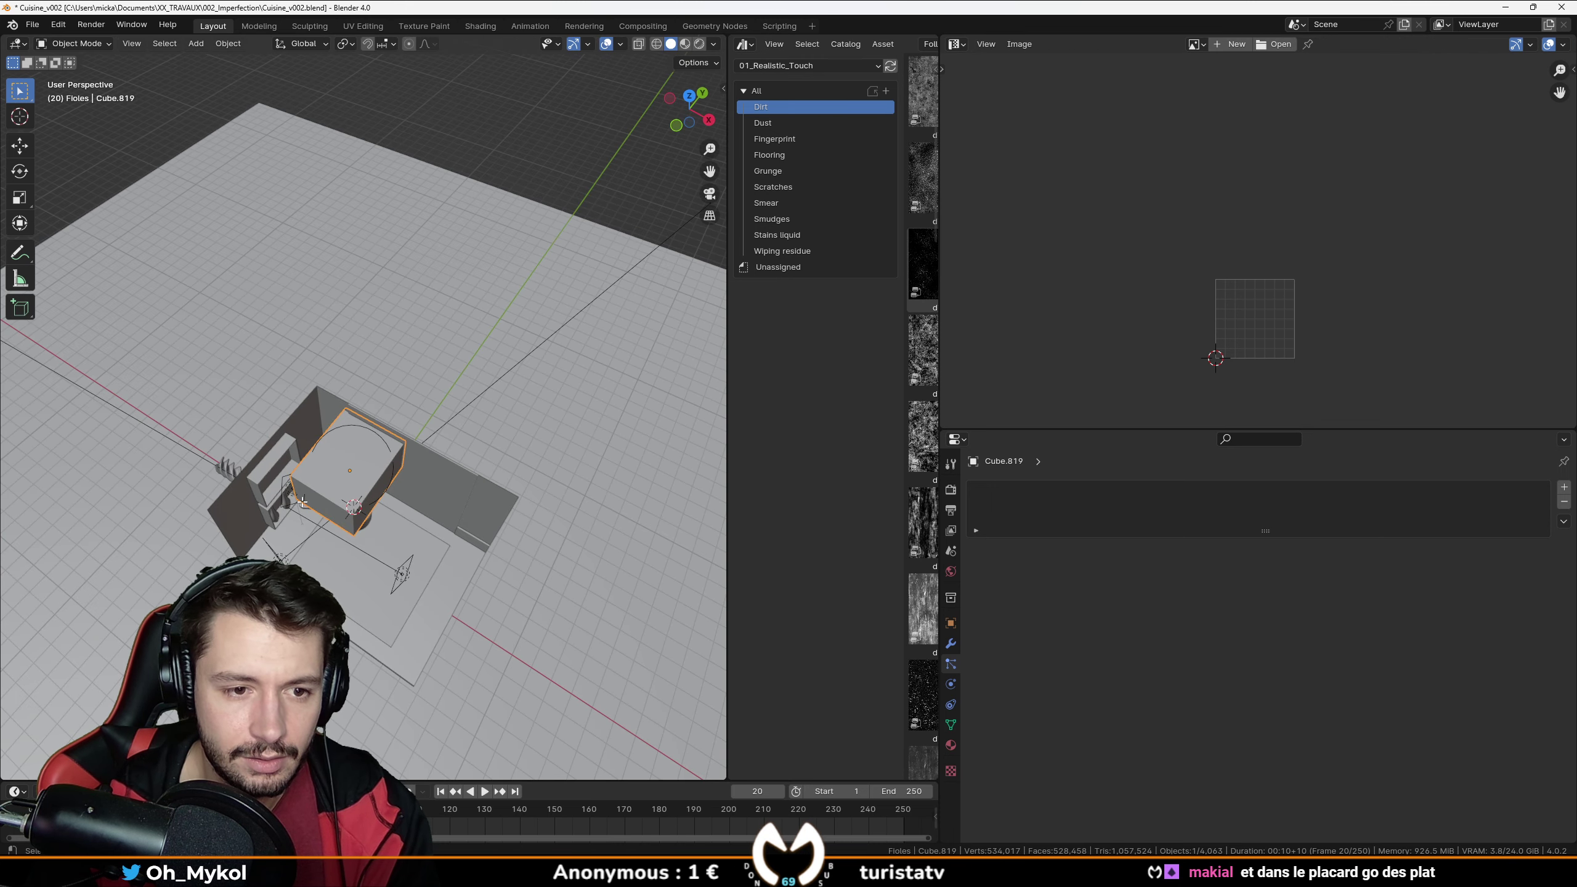
{"action": "key", "text": "Tab"}
{"action": "key", "text": "g"}
{"action": "left_click", "coordinate": [301, 525]}
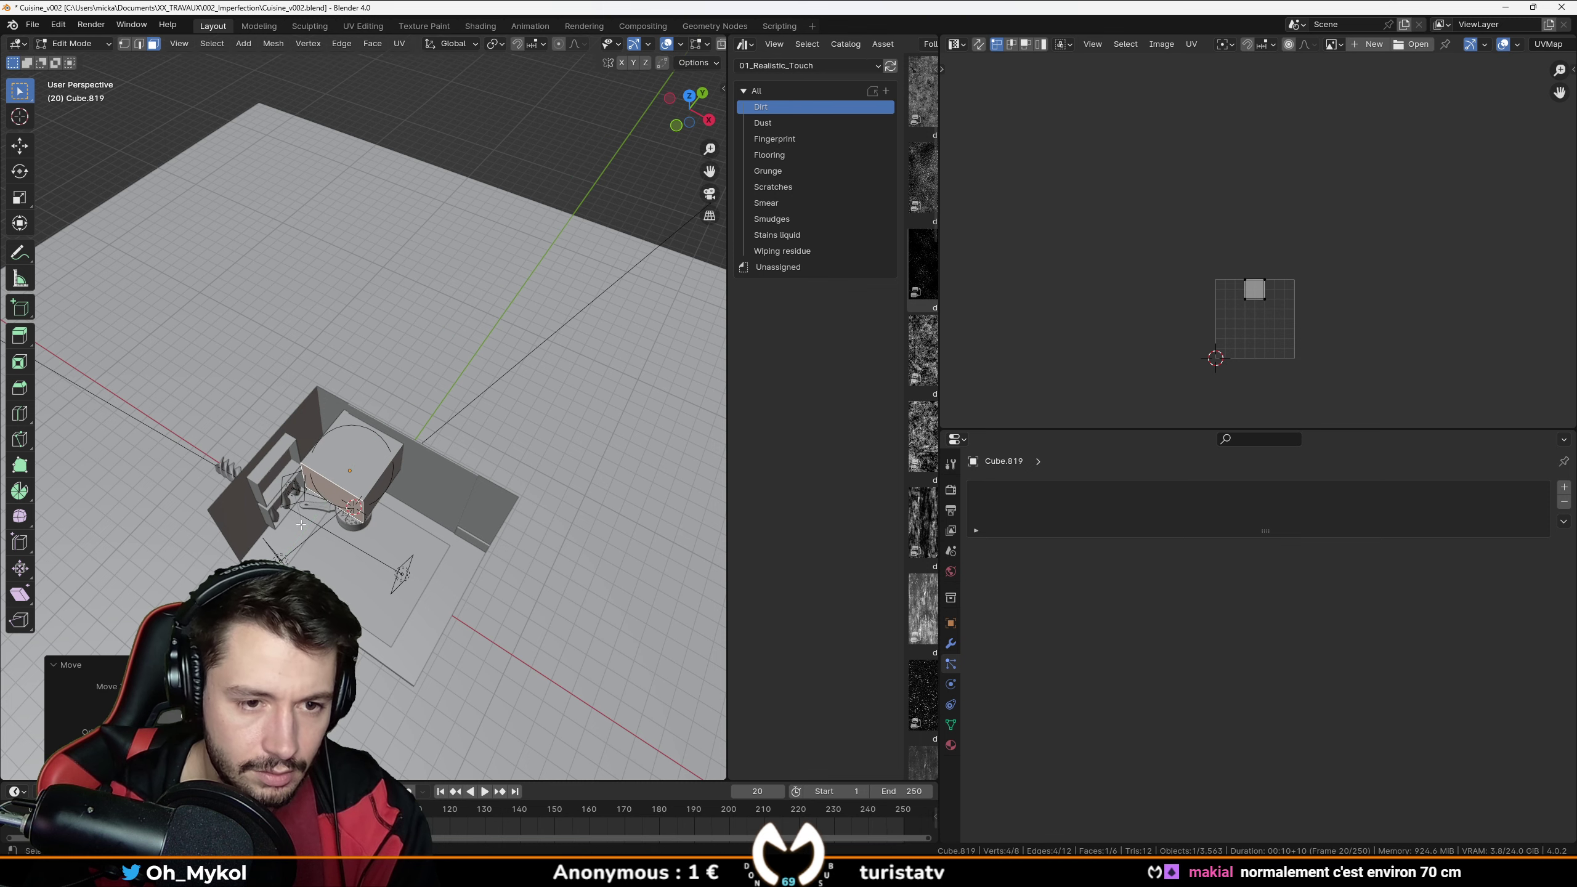
{"action": "key", "text": "g"}
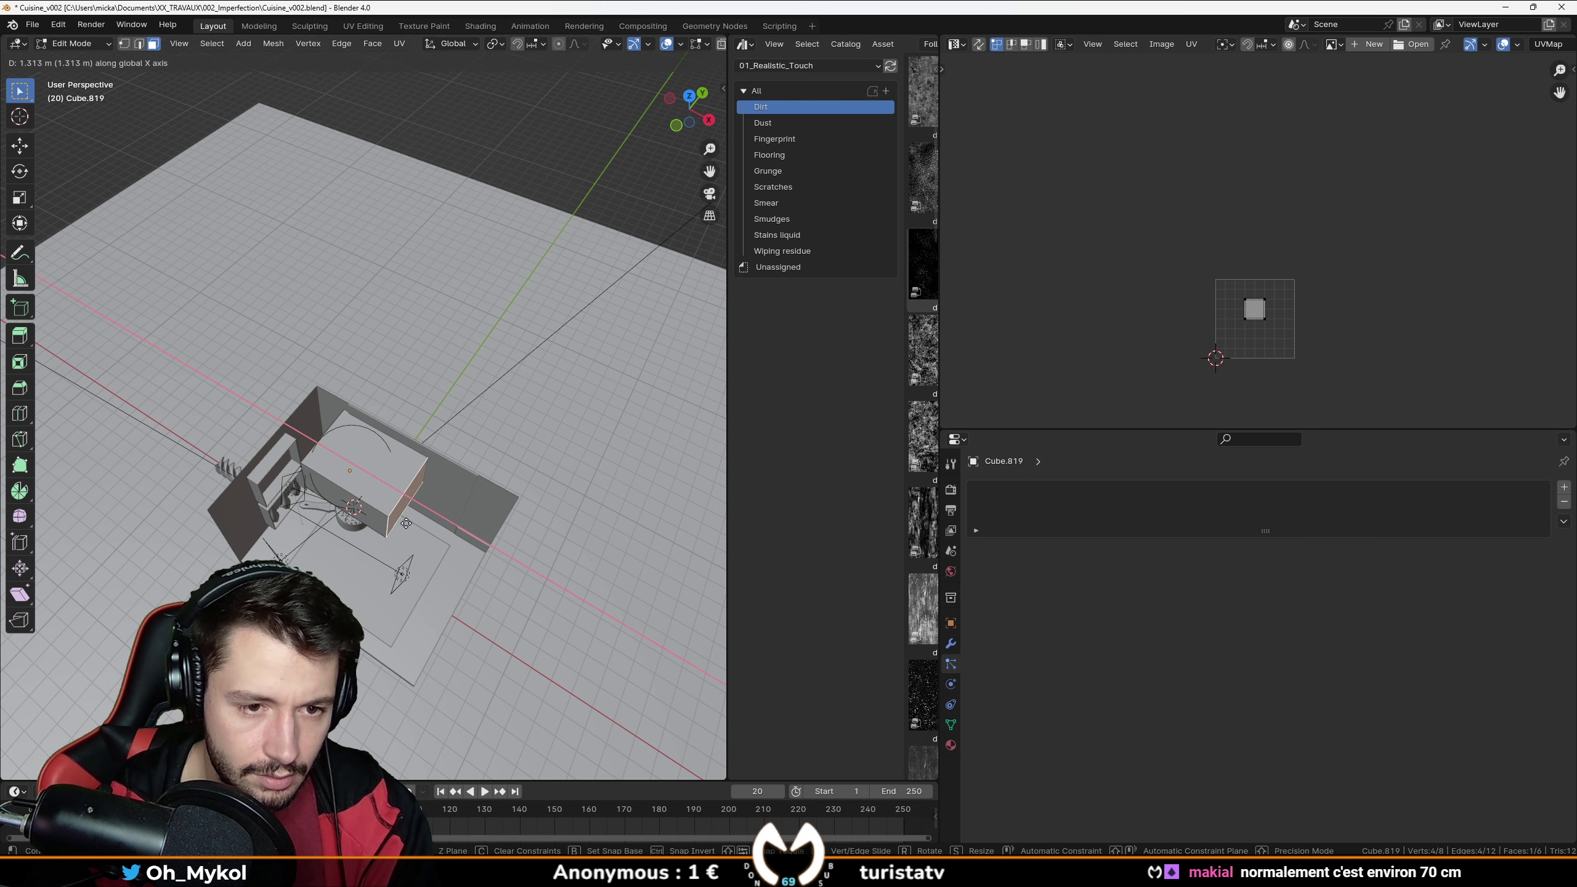
{"action": "left_click", "coordinate": [404, 524]}
{"action": "middle_click_drag", "start_coordinate": [404, 523], "coordinate": [534, 328]}
{"action": "scroll", "coordinate": [490, 458], "scroll_direction": "up", "scroll_amount": 4}
{"action": "key", "text": "Tab"}
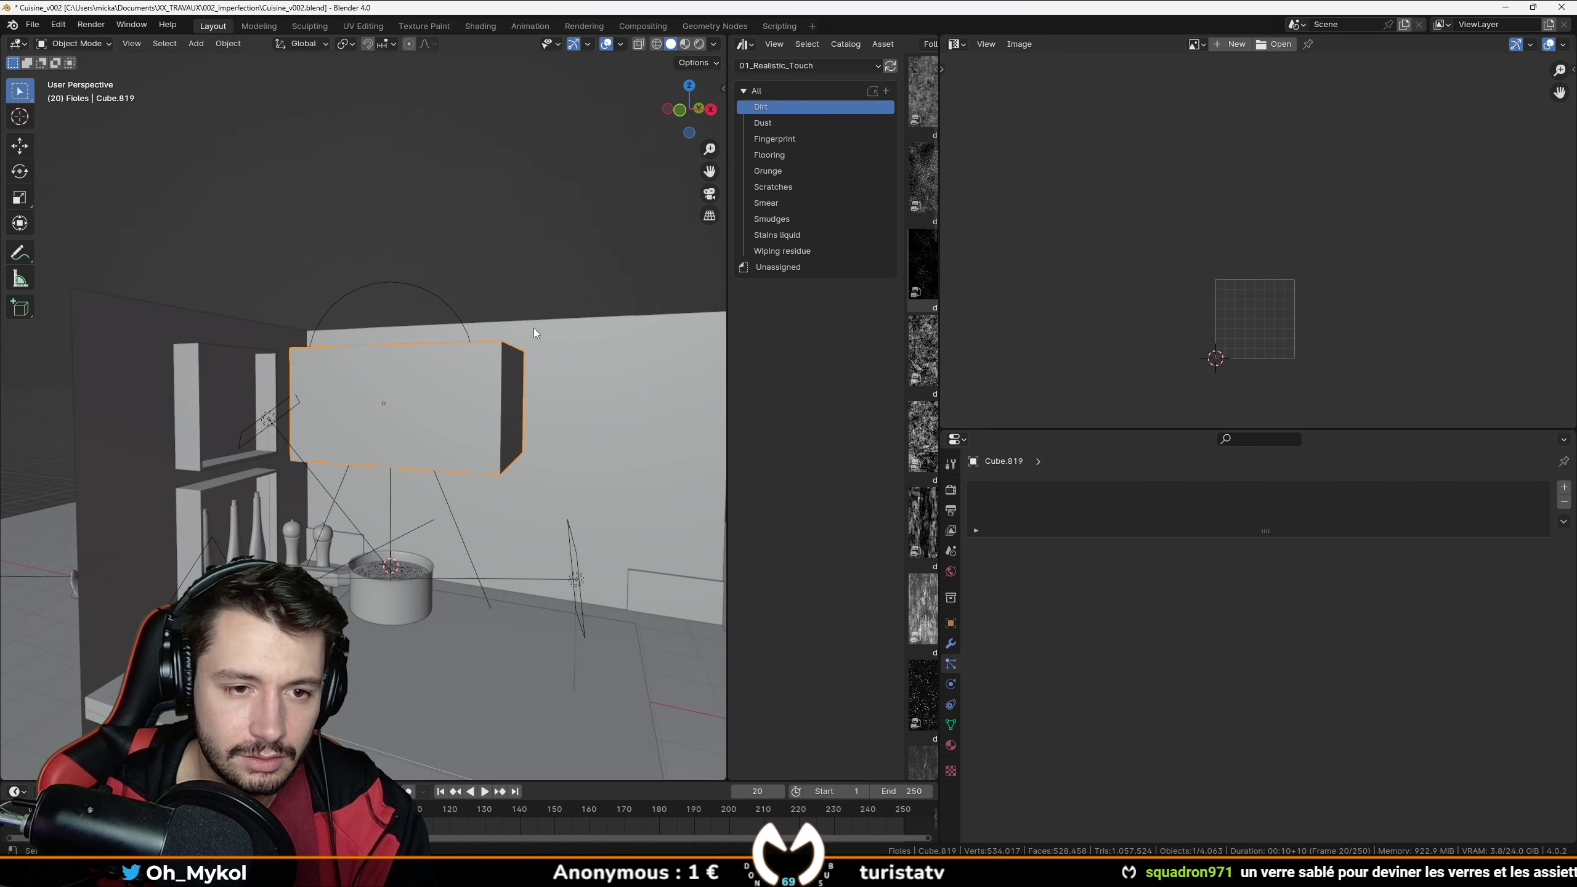
{"action": "key", "text": "z"}
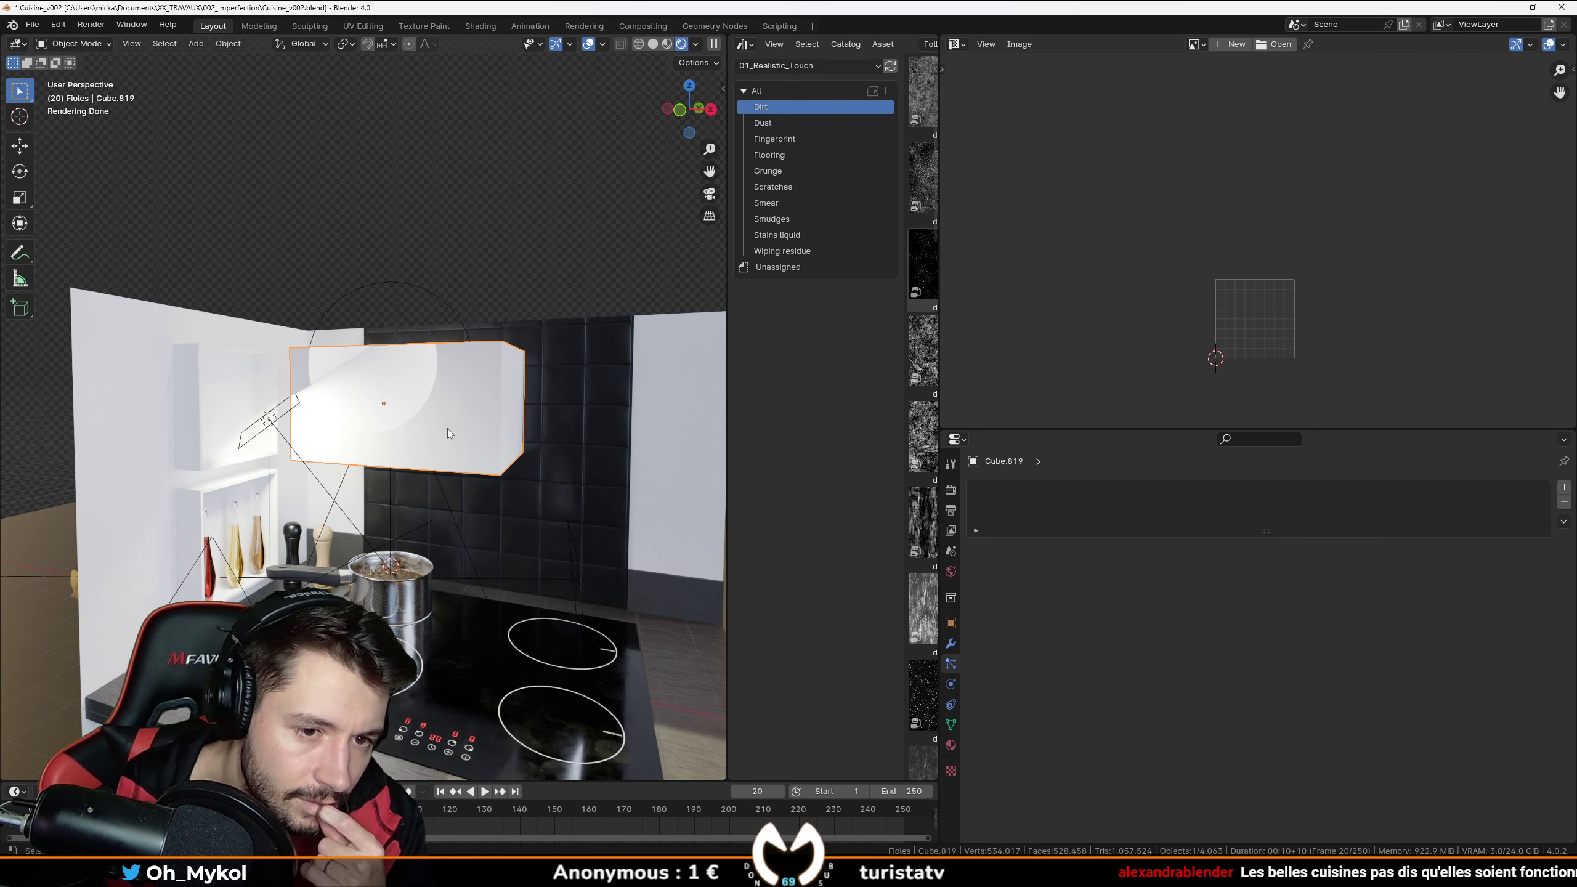
Orbit the rendered kitchen, then return to Solid shading and open the N sidebar.
{"action": "mouse_move", "coordinate": [447, 429]}
{"action": "middle_mouse_down"}
{"action": "mouse_move", "coordinate": [336, 436]}
{"action": "mouse_move", "coordinate": [362, 461]}
{"action": "mouse_move", "coordinate": [454, 458]}
{"action": "mouse_move", "coordinate": [459, 415]}
{"action": "middle_mouse_up"}
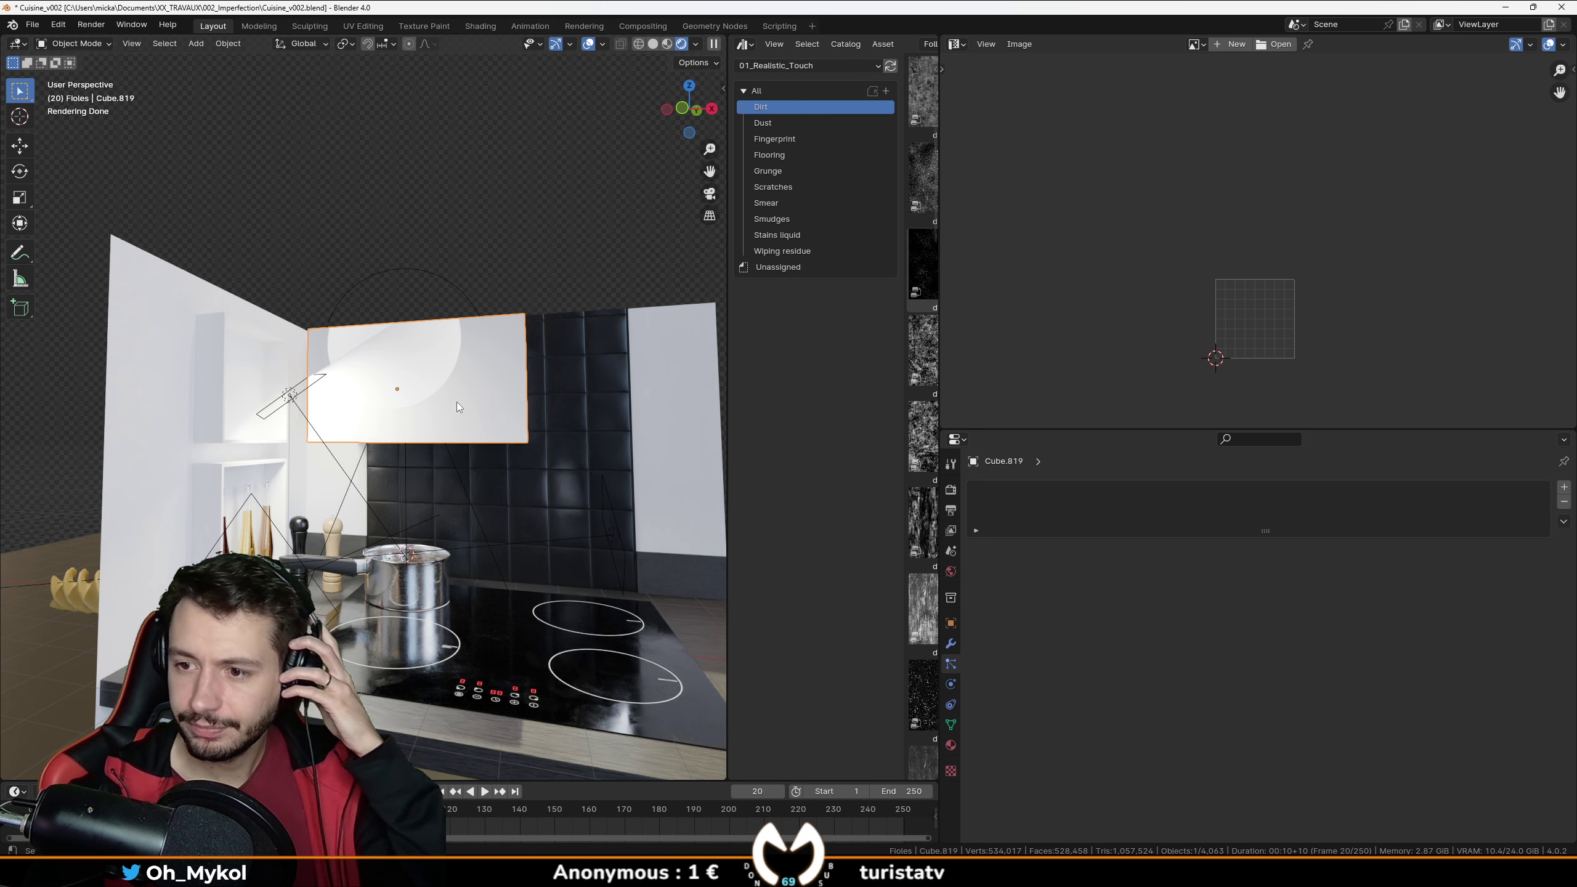
{"action": "middle_click_drag", "start_coordinate": [480, 380], "coordinate": [414, 412]}
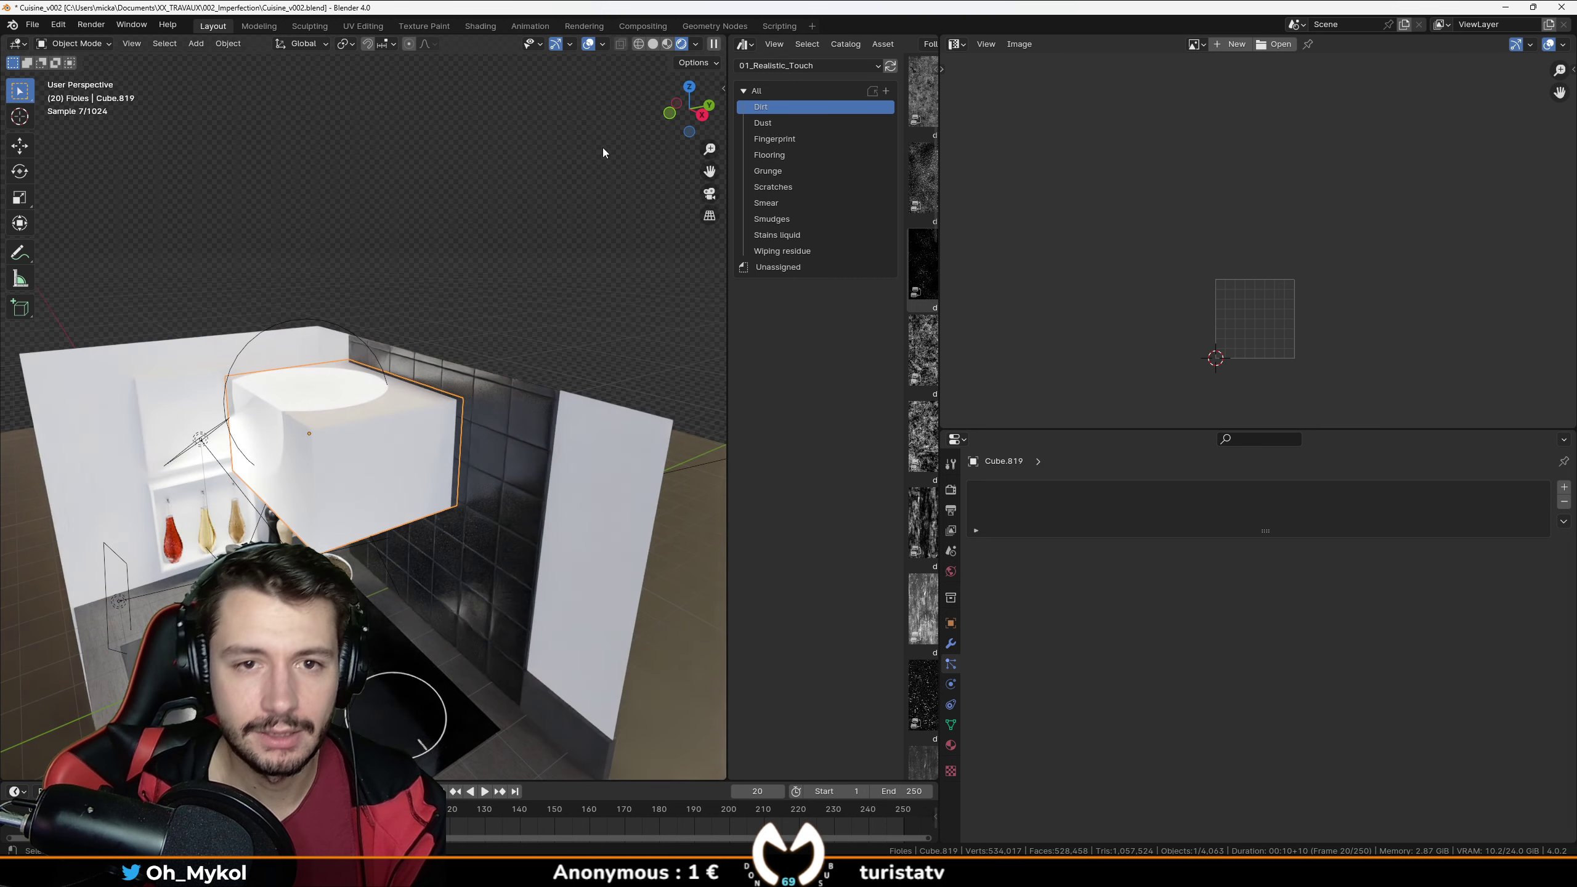
{"action": "left_click", "coordinate": [653, 45]}
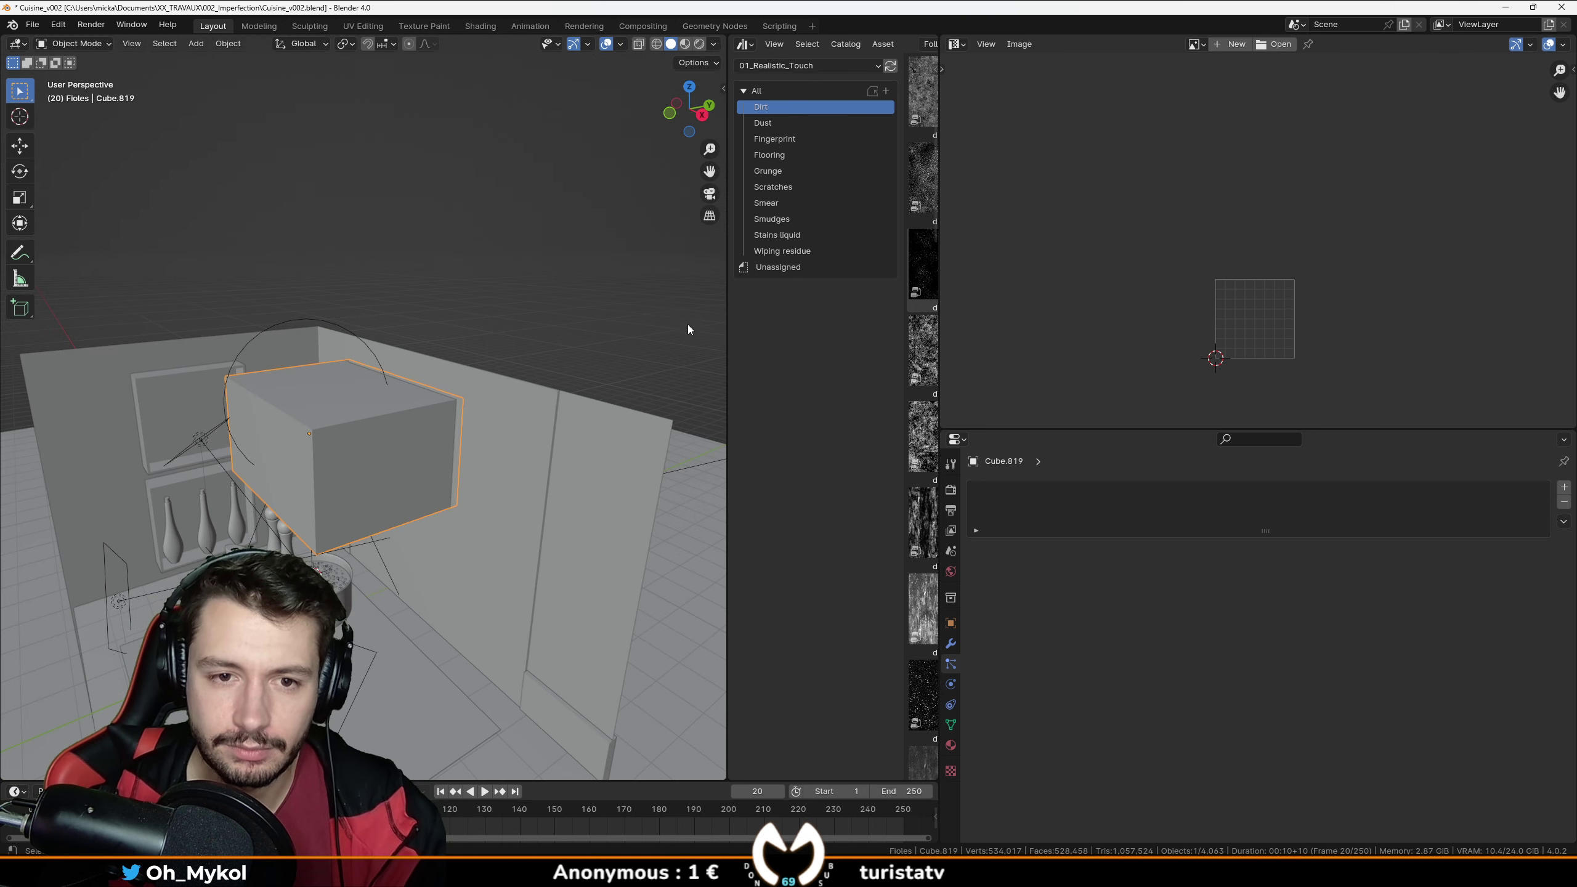
{"action": "key", "text": "n"}
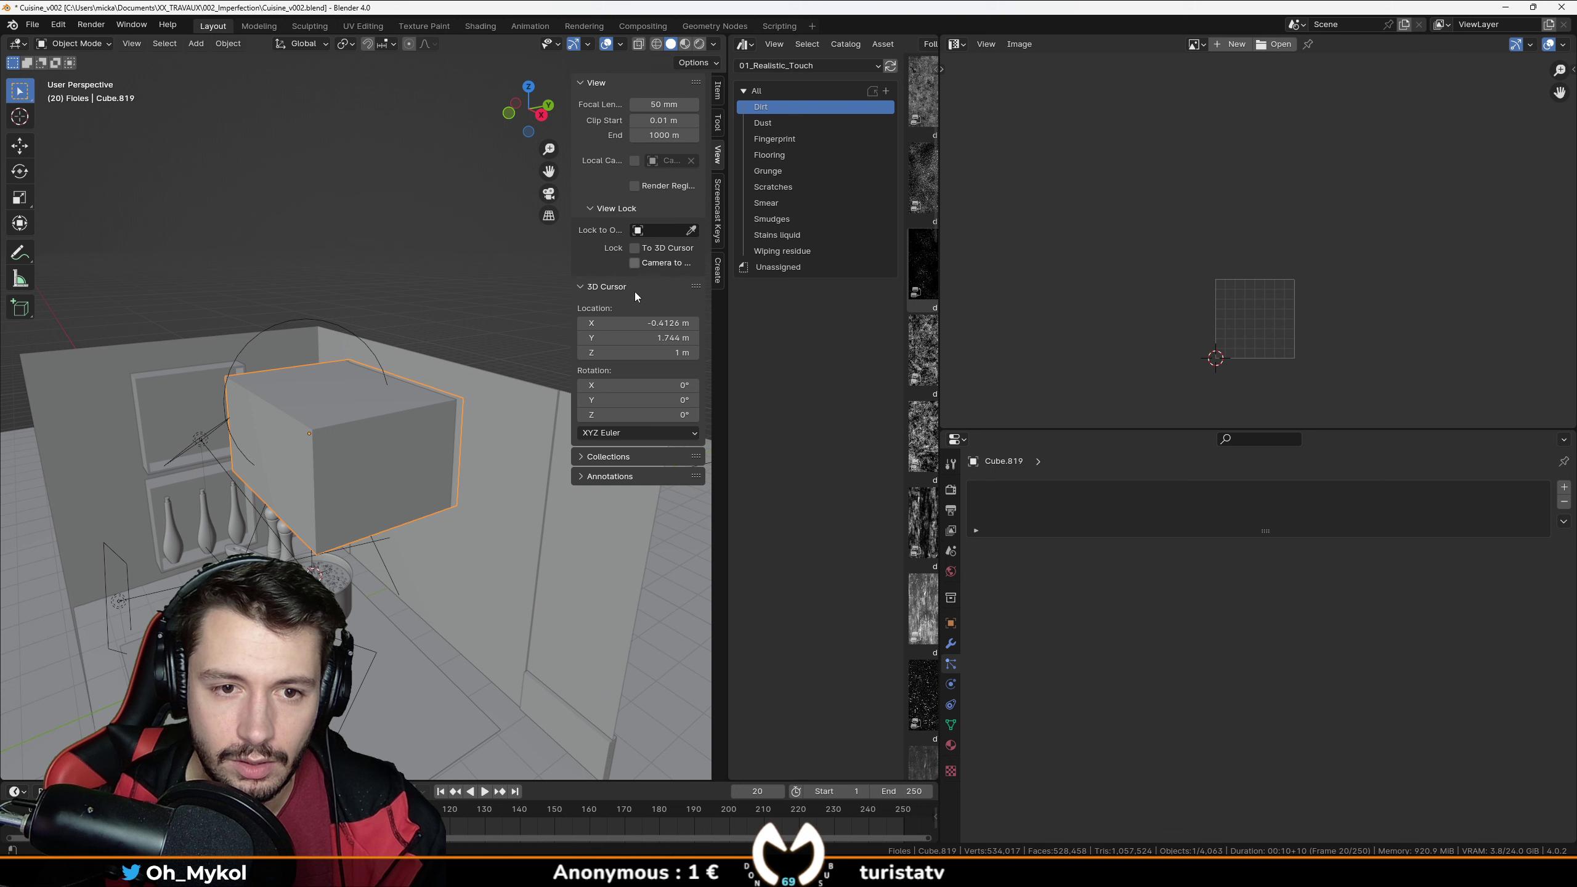
Select the counter-top Plane.001 from a back-wall view and enter Edit Mode.
{"action": "left_click", "coordinate": [716, 93]}
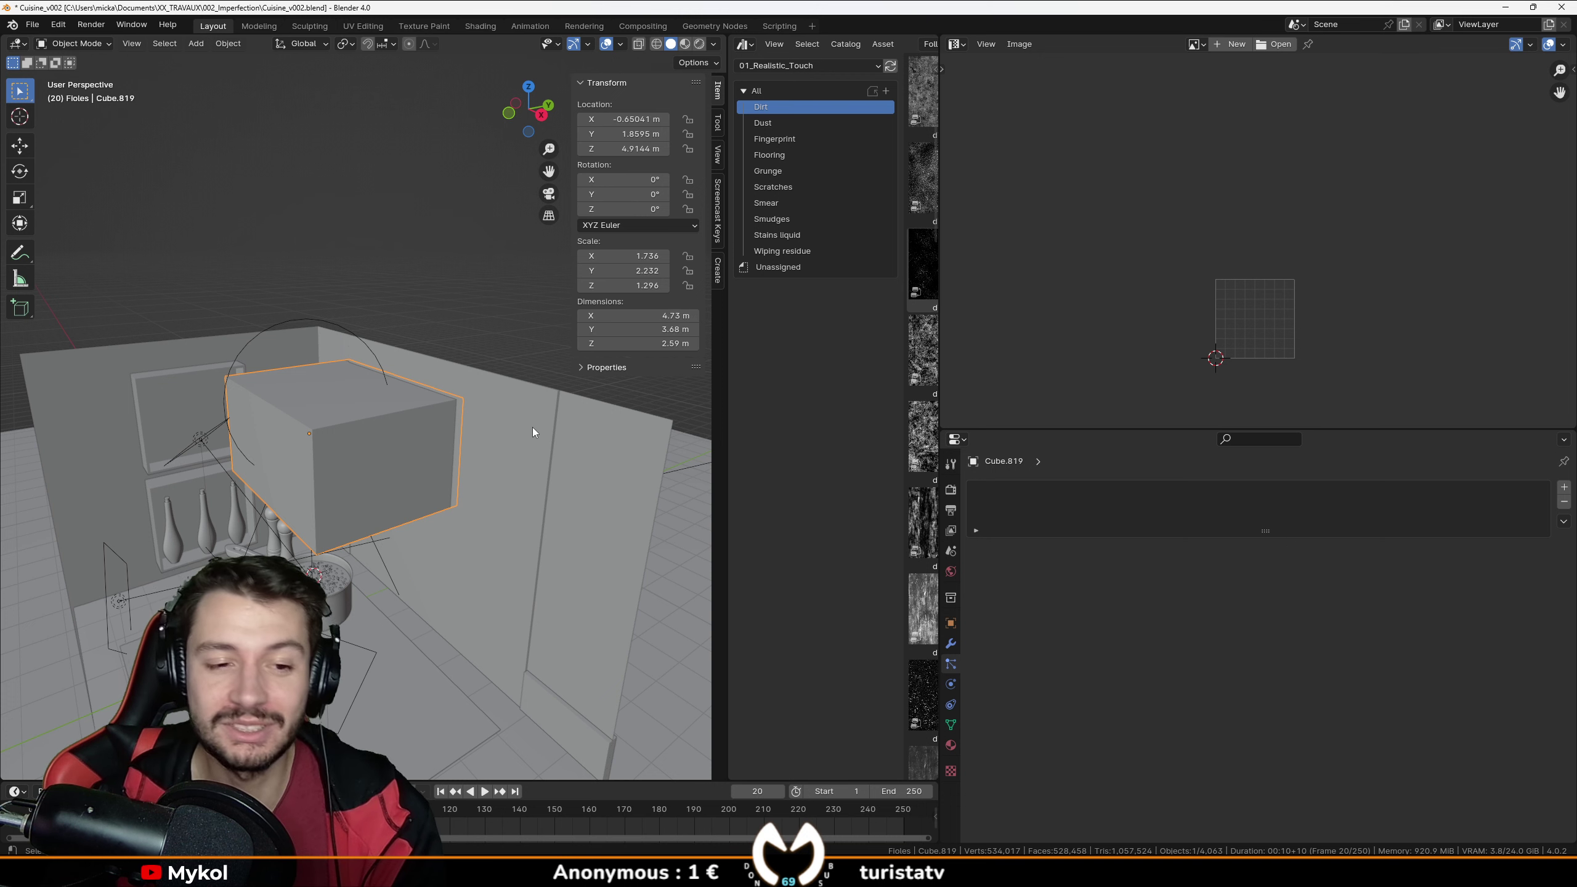
{"action": "left_click", "coordinate": [300, 462]}
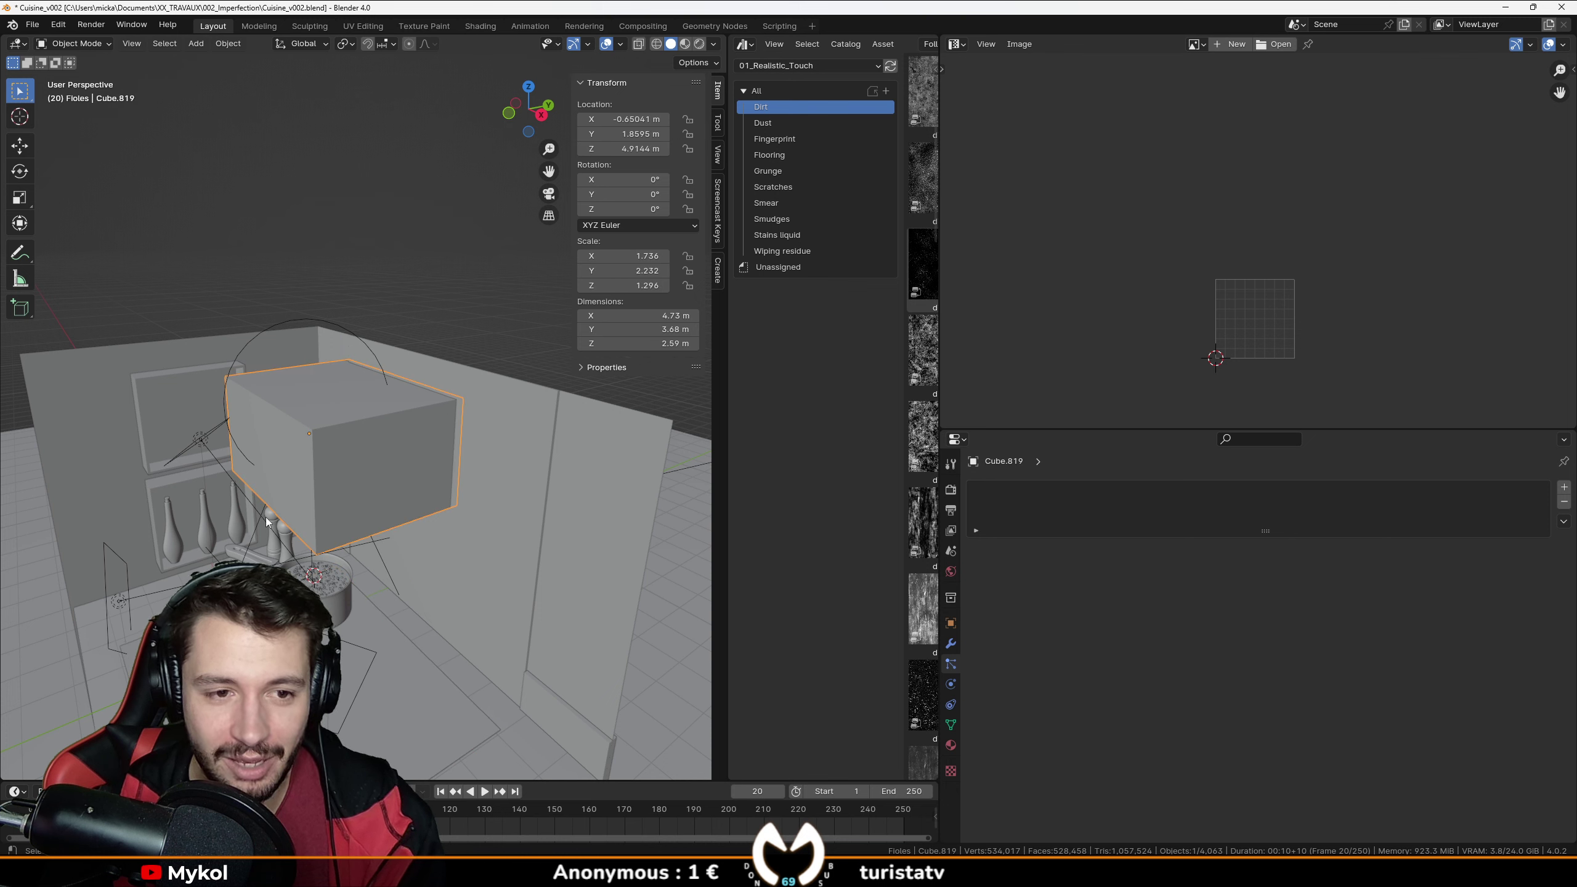
{"action": "left_click", "coordinate": [380, 653]}
{"action": "scroll", "coordinate": [380, 652], "scroll_direction": "down", "scroll_amount": 6}
{"action": "middle_click_drag", "start_coordinate": [372, 653], "coordinate": [422, 634]}
{"action": "scroll", "coordinate": [428, 621], "scroll_direction": "up", "scroll_amount": 4}
{"action": "middle_click_drag", "start_coordinate": [447, 572], "coordinate": [427, 460]}
{"action": "scroll", "coordinate": [475, 547], "scroll_direction": "up", "scroll_amount": 2}
{"action": "scroll", "coordinate": [474, 557], "scroll_direction": "down", "scroll_amount": 4}
{"action": "scroll", "coordinate": [426, 558], "scroll_direction": "up", "scroll_amount": 4}
{"action": "scroll", "coordinate": [423, 515], "scroll_direction": "down", "scroll_amount": 2}
{"action": "scroll", "coordinate": [454, 352], "scroll_direction": "down", "scroll_amount": 2}
{"action": "left_click", "coordinate": [402, 417]}
{"action": "key", "text": "Tab"}
{"action": "key", "text": "Tab"}
Snap the cursor to the counter top and add a cube, then delete it and reselect the plane.
{"action": "key", "text": "shift+s"}
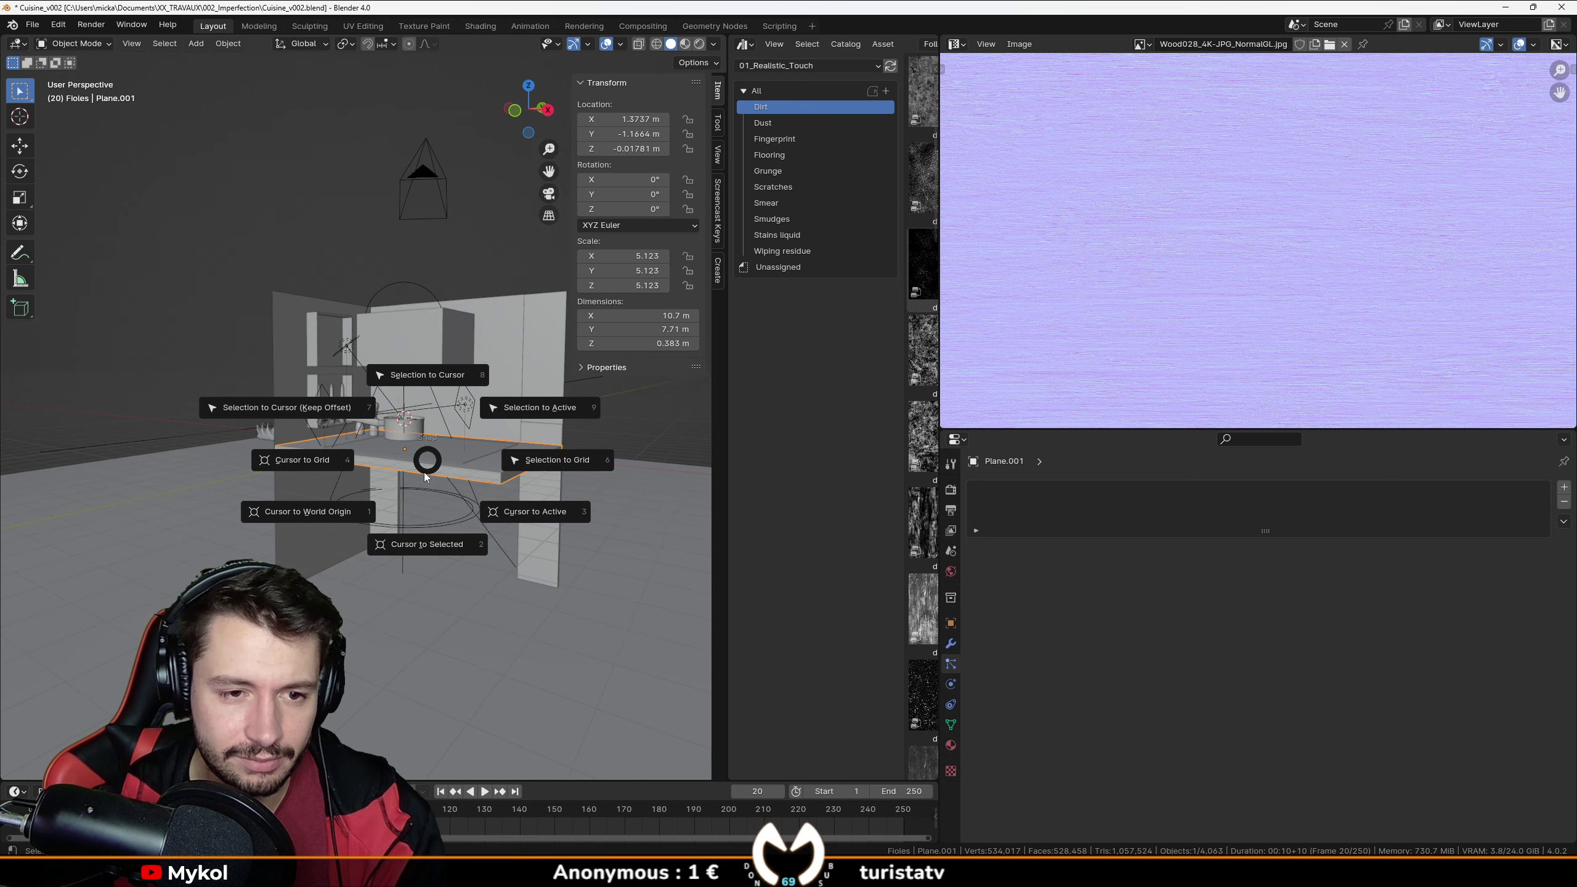
{"action": "left_click", "coordinate": [441, 541]}
{"action": "key", "text": "shift+a"}
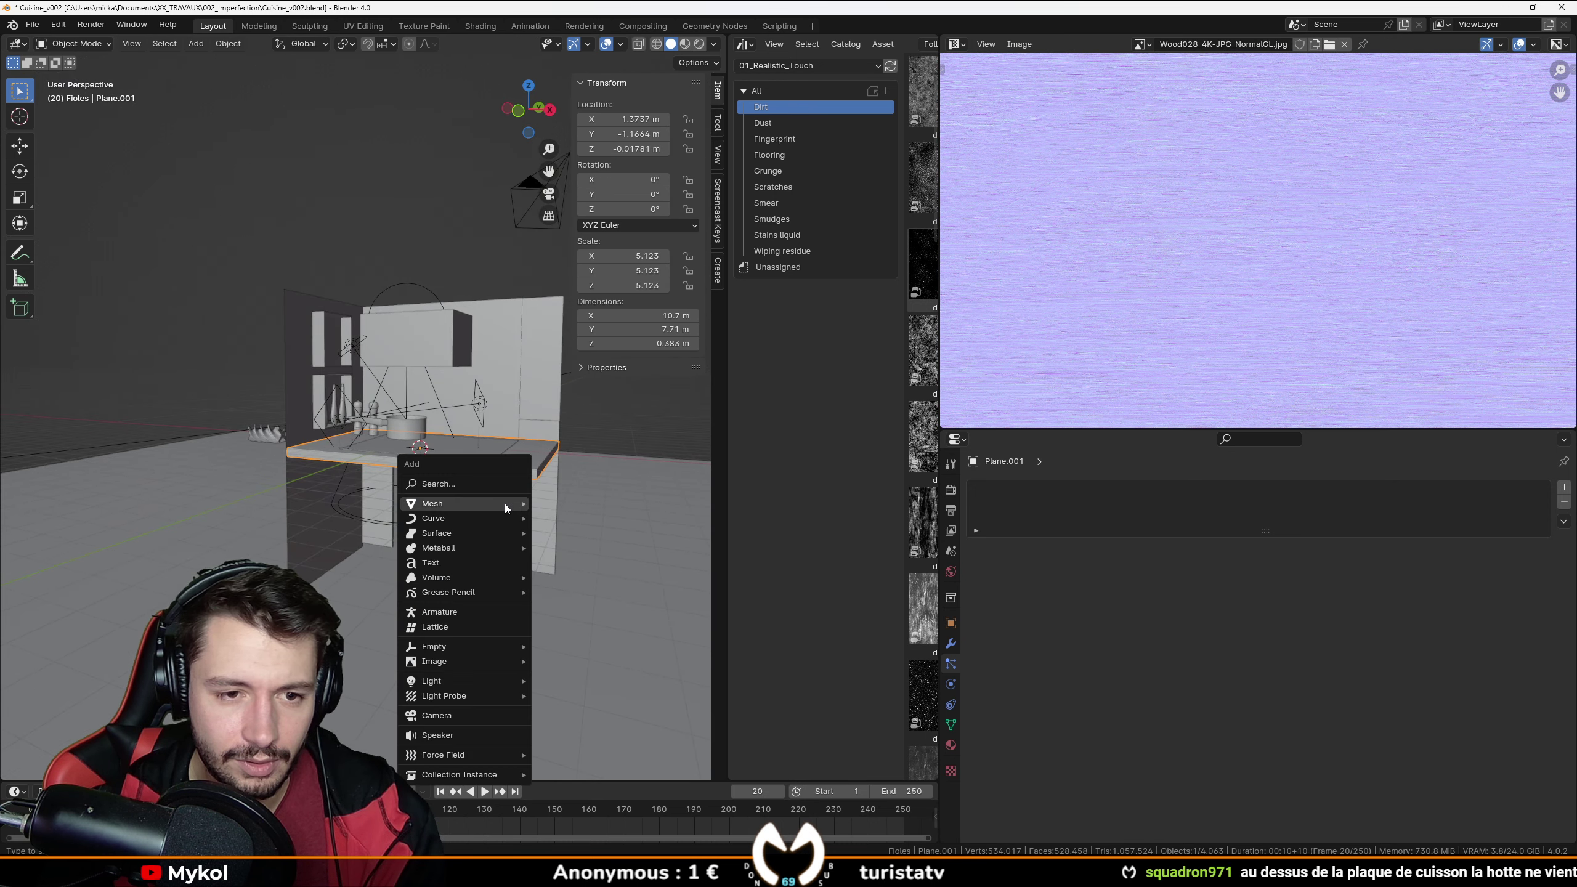
{"action": "mouse_move", "coordinate": [505, 503]}
{"action": "left_click", "coordinate": [587, 516]}
{"action": "middle_click_drag", "start_coordinate": [559, 525], "coordinate": [445, 572]}
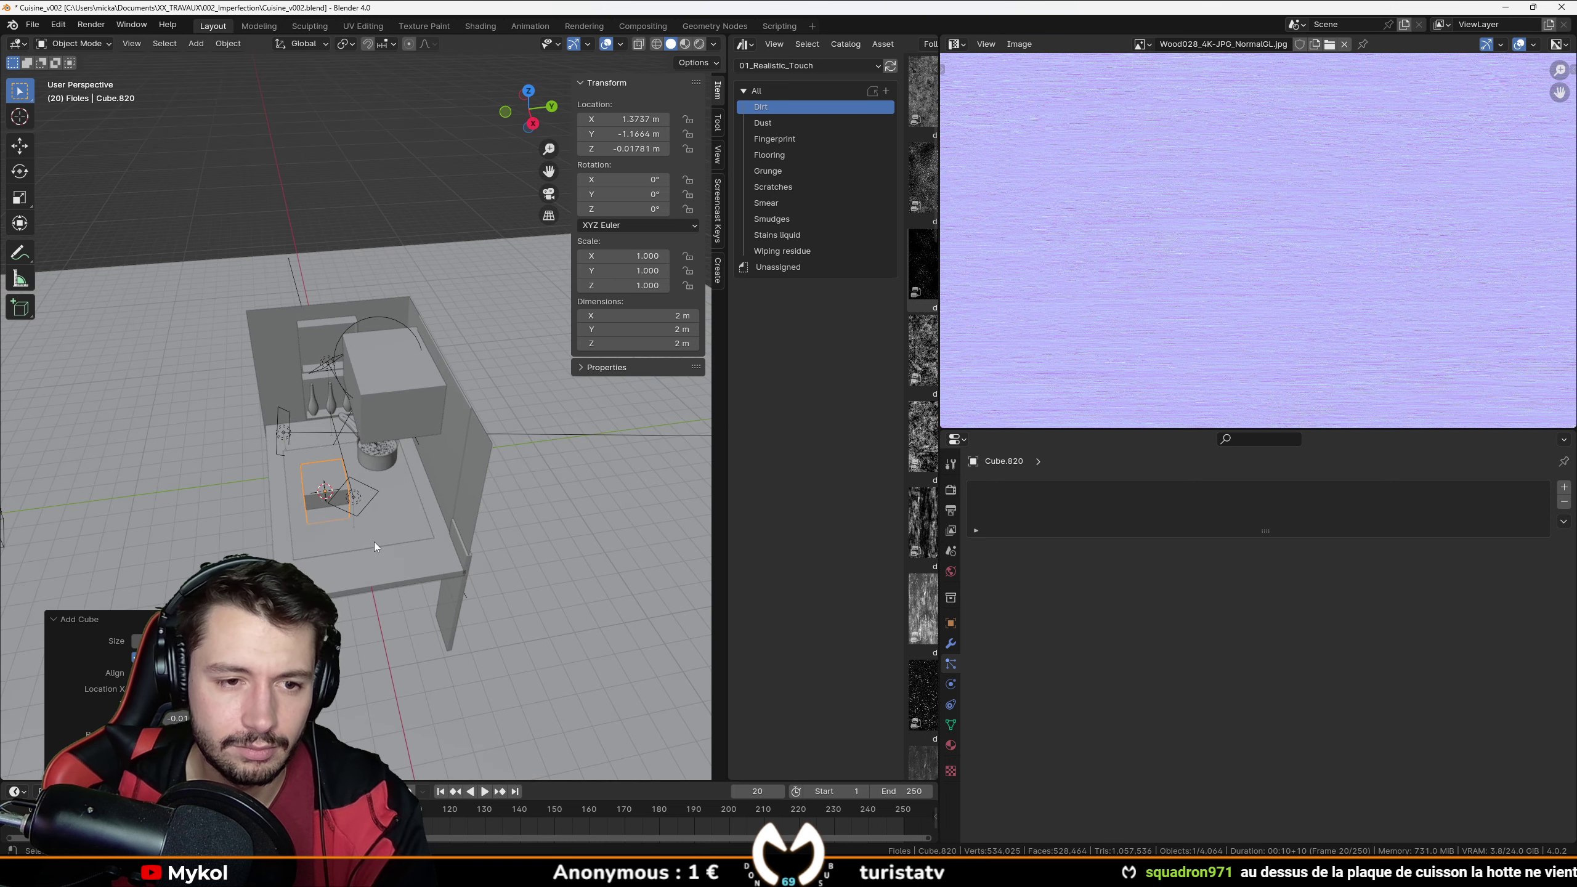
{"action": "key", "text": "Delete"}
{"action": "left_click", "coordinate": [389, 570]}
Set the counter-top plane's origin to Center of Mass (Surface).
{"action": "left_click", "coordinate": [228, 43]}
{"action": "mouse_move", "coordinate": [245, 80]}
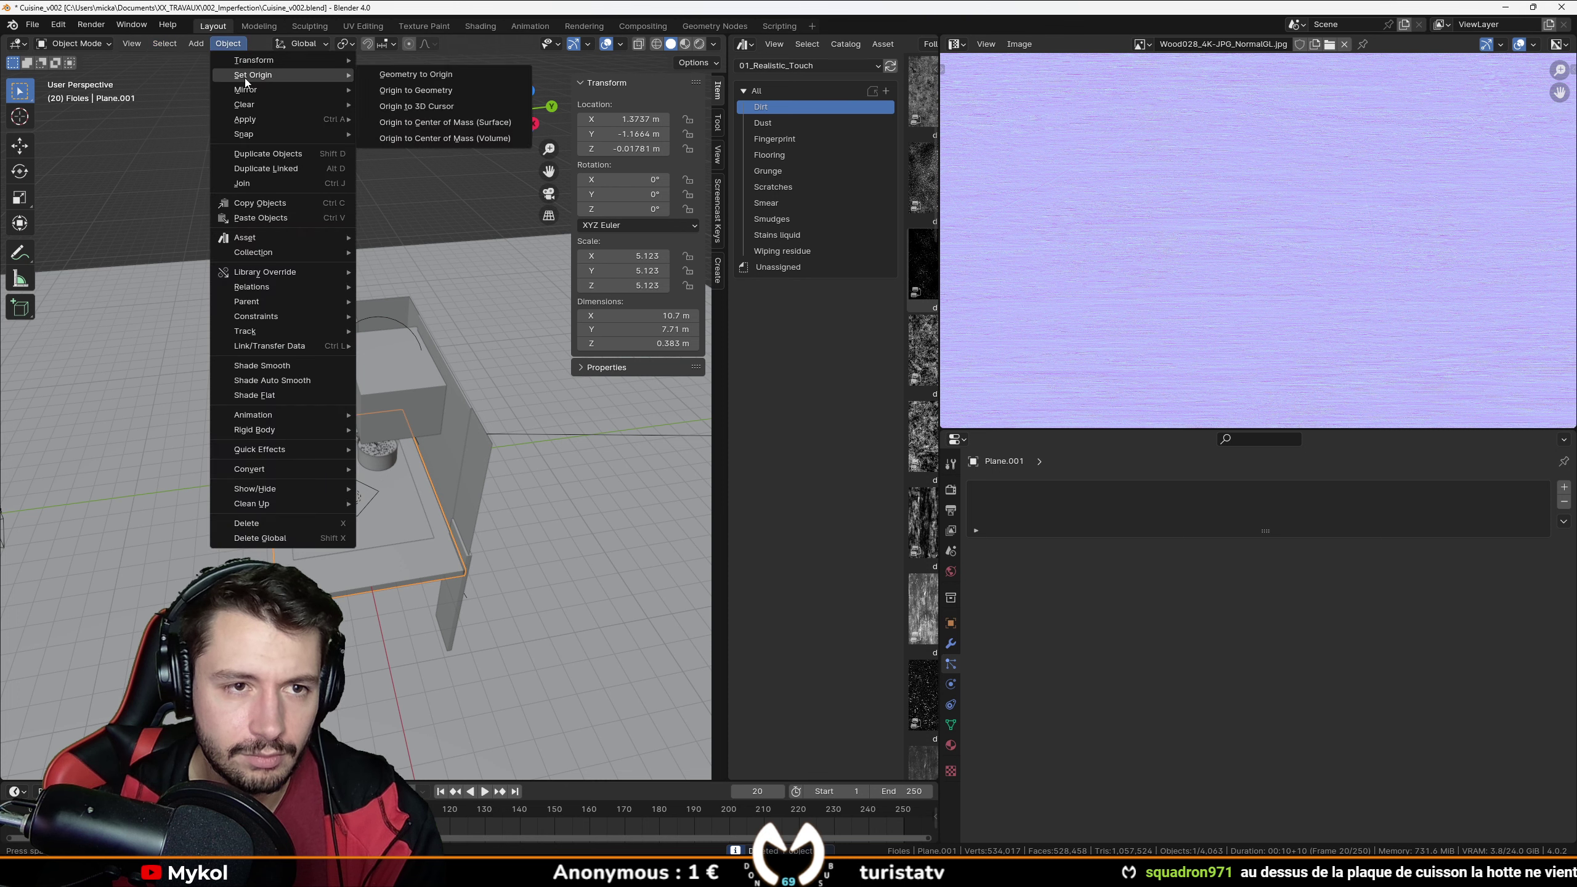
{"action": "left_click", "coordinate": [401, 93]}
{"action": "key", "text": "shift+a"}
{"action": "left_click", "coordinate": [228, 44]}
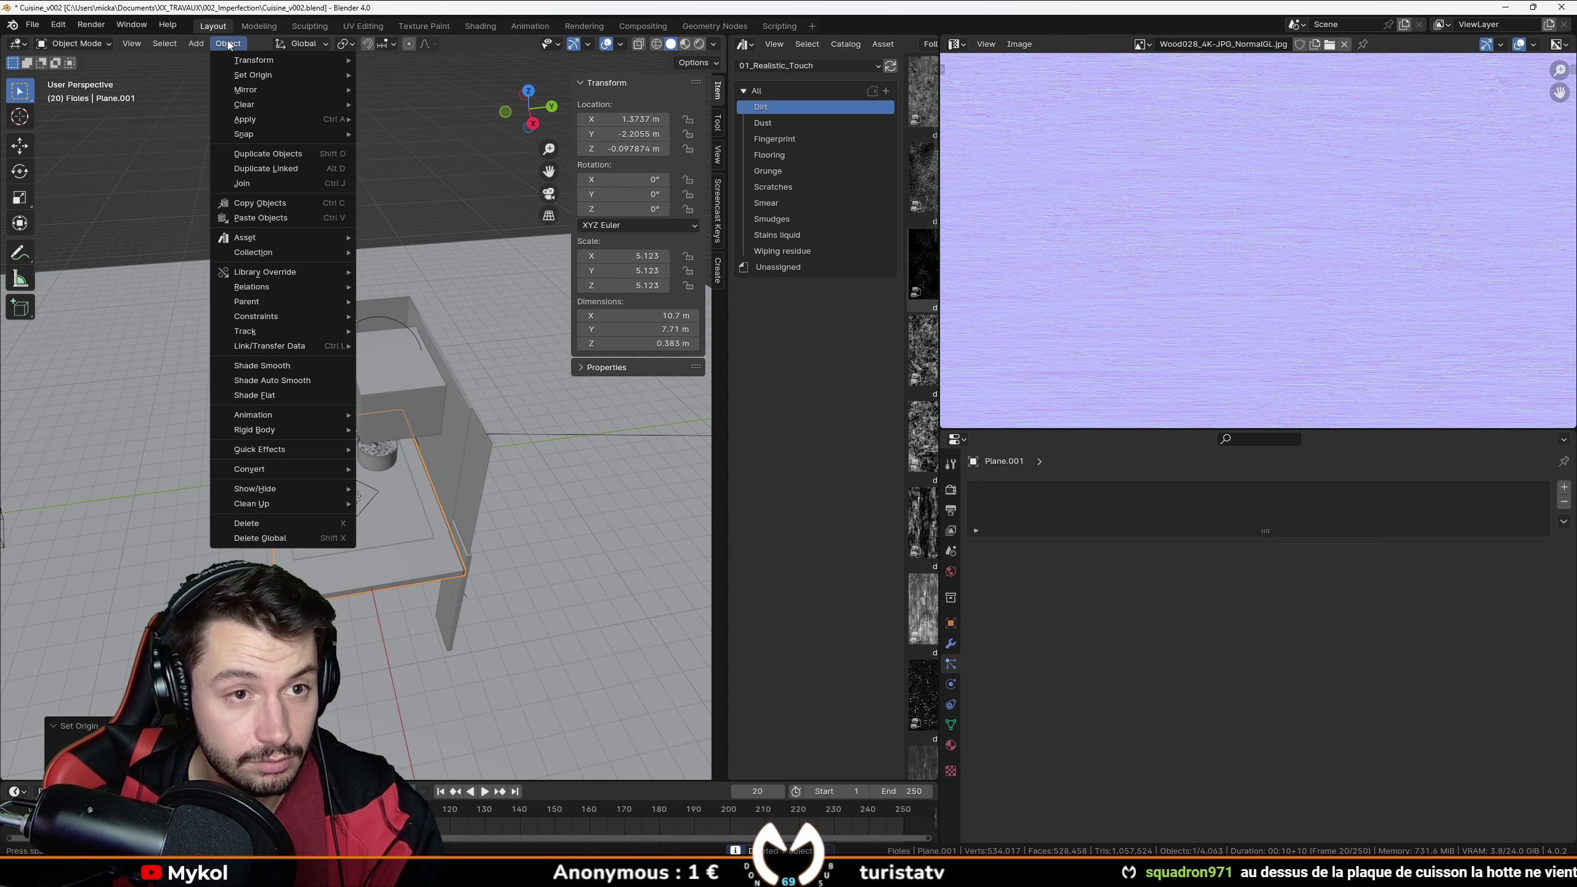
{"action": "left_click", "coordinate": [426, 90]}
{"action": "left_click", "coordinate": [229, 44]}
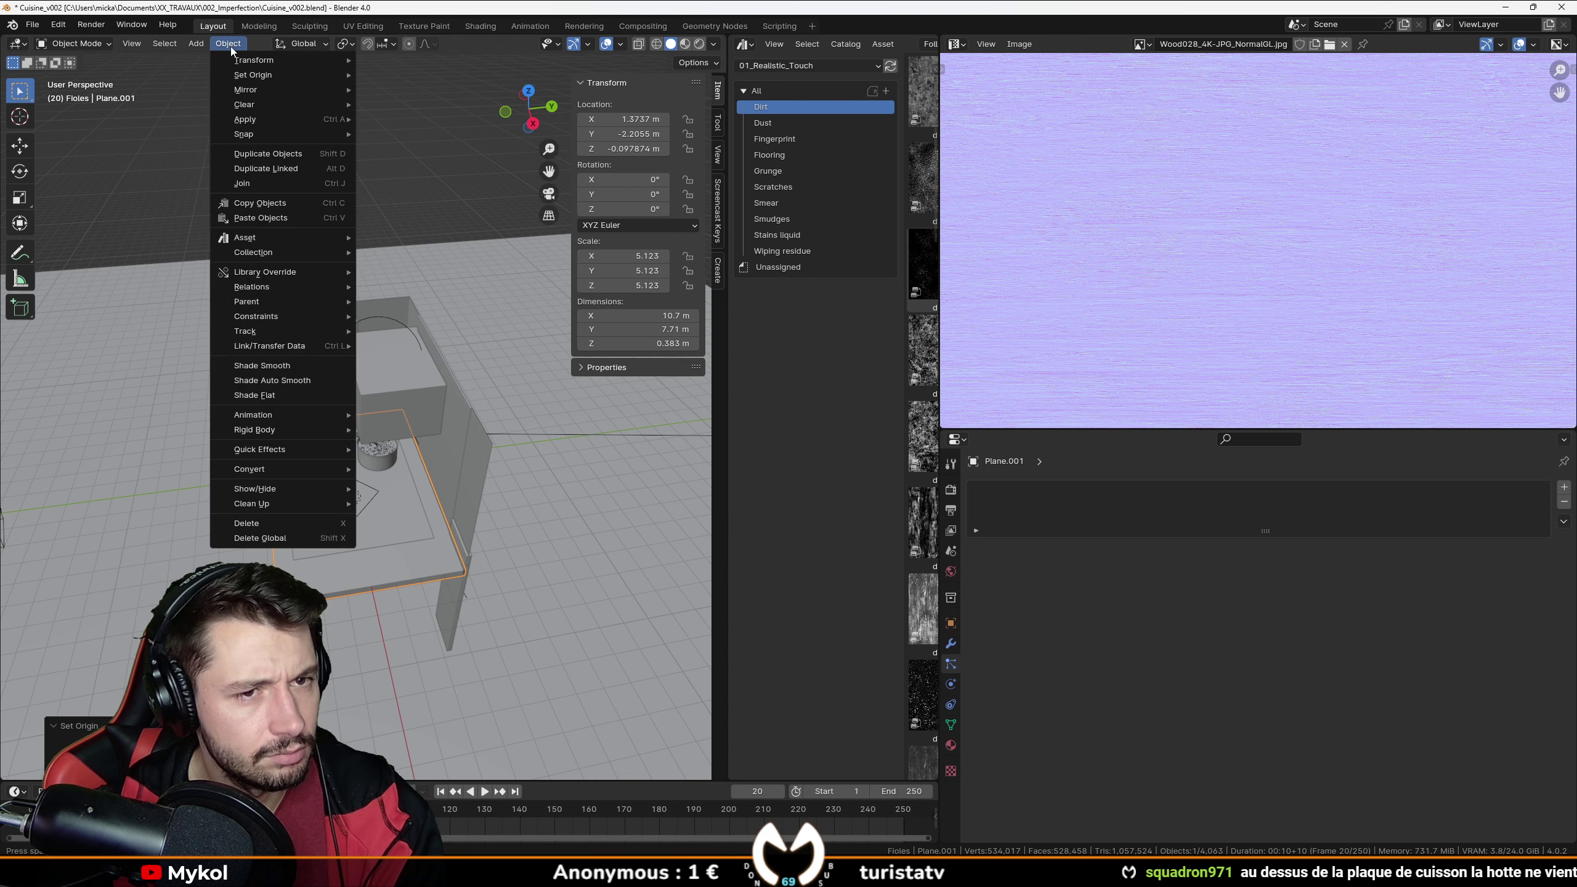
{"action": "left_click", "coordinate": [497, 123]}
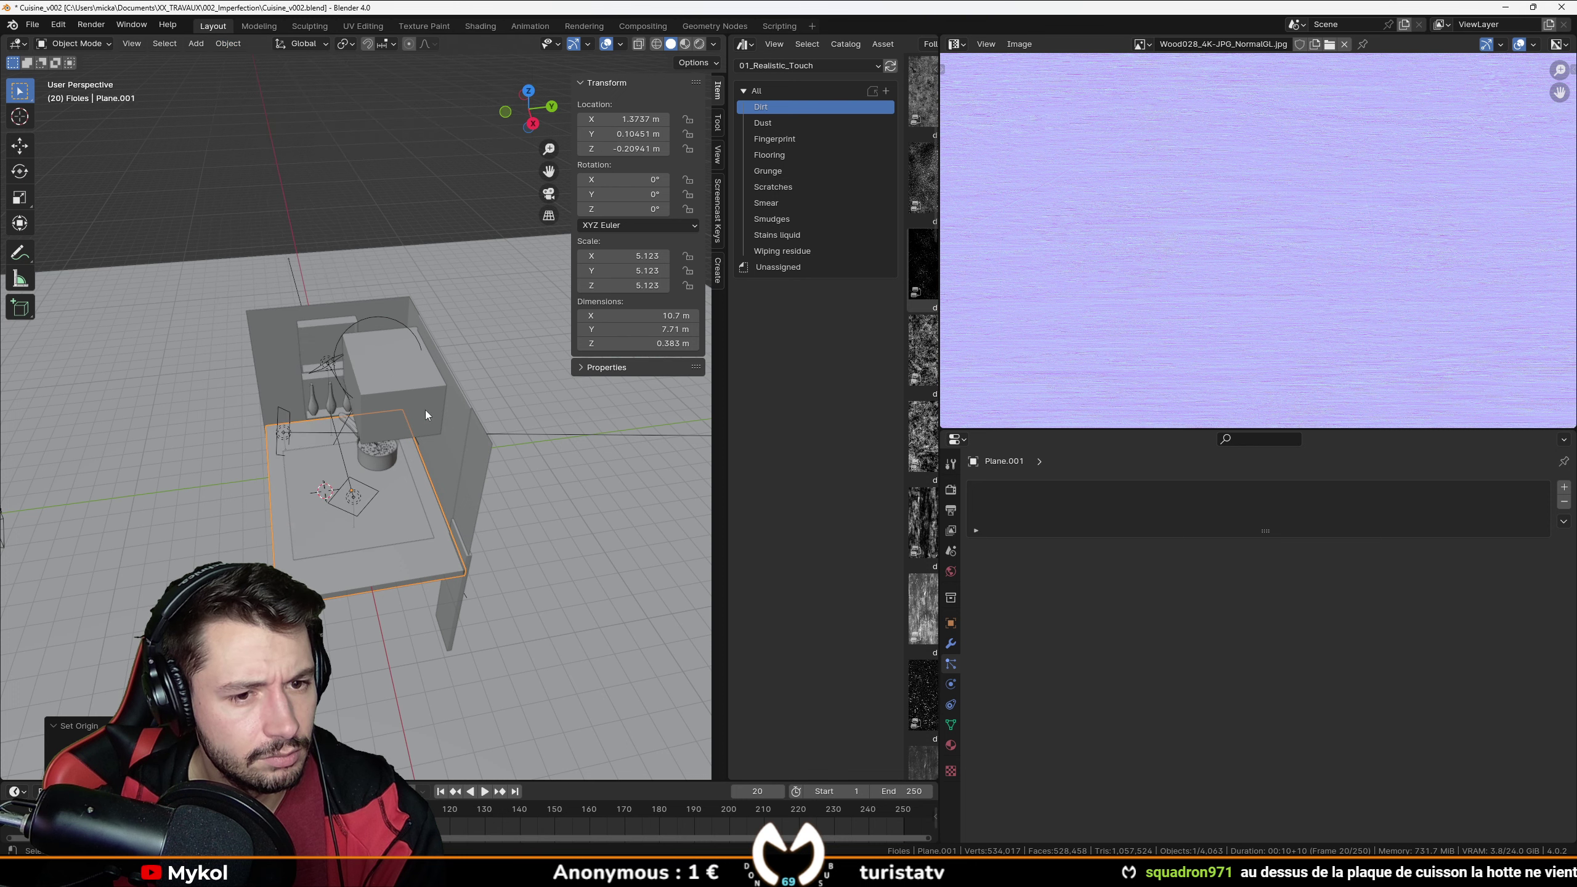
Snap the 3D cursor to the plane and add a 2 m cube, Cube.820, there.
{"action": "key", "text": "shift+s"}
{"action": "left_click", "coordinate": [360, 358]}
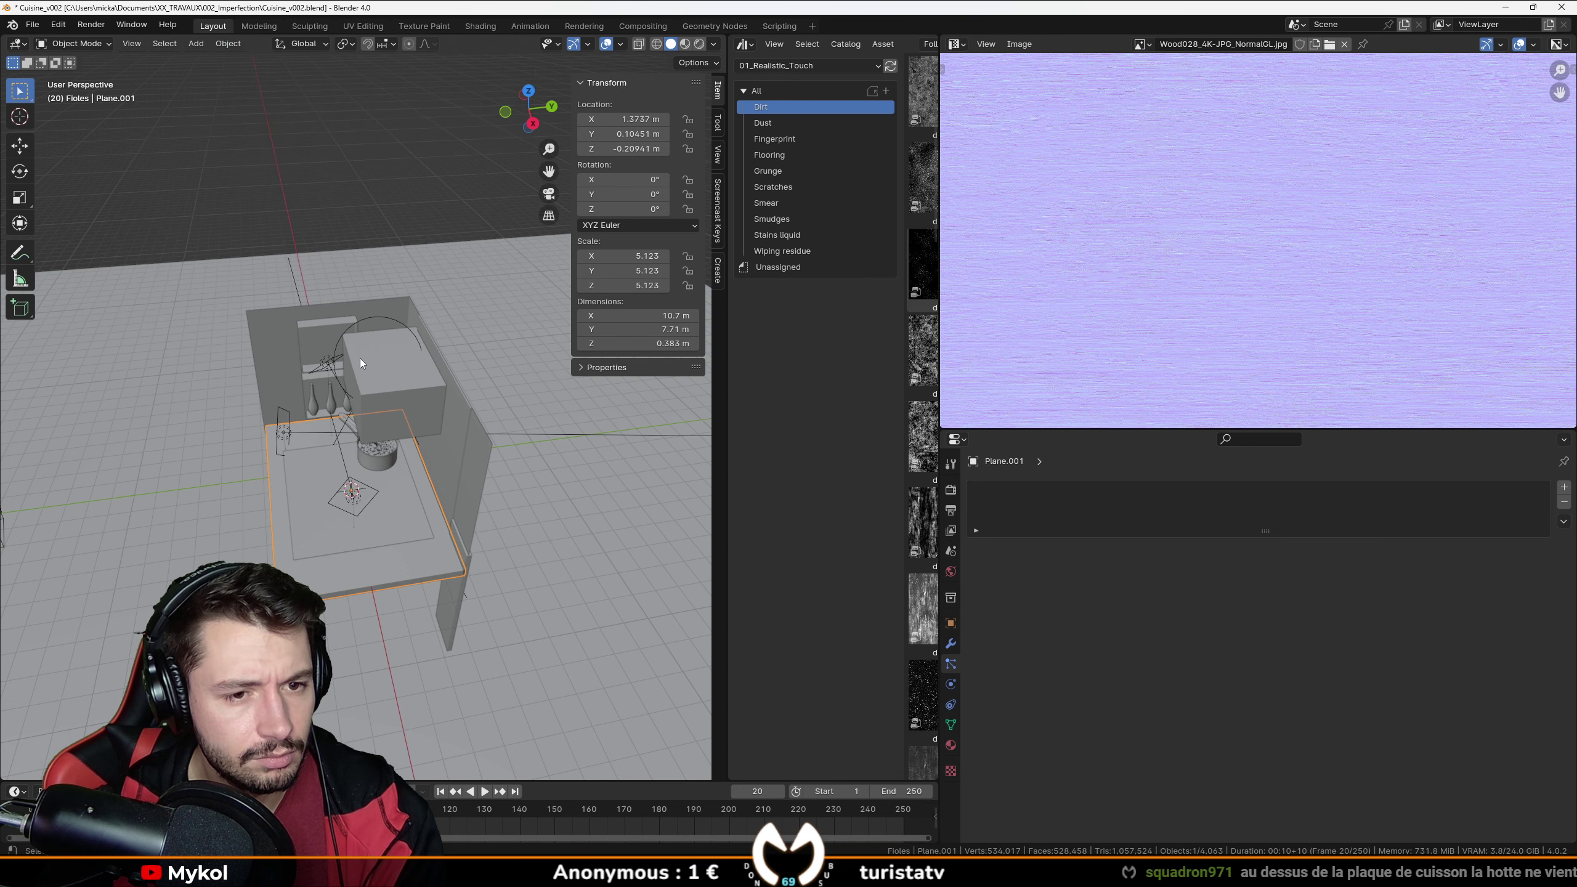
{"action": "middle_click_drag", "start_coordinate": [360, 357], "coordinate": [415, 305]}
{"action": "key", "text": "shift+a"}
{"action": "mouse_move", "coordinate": [456, 391]}
{"action": "left_click", "coordinate": [569, 405]}
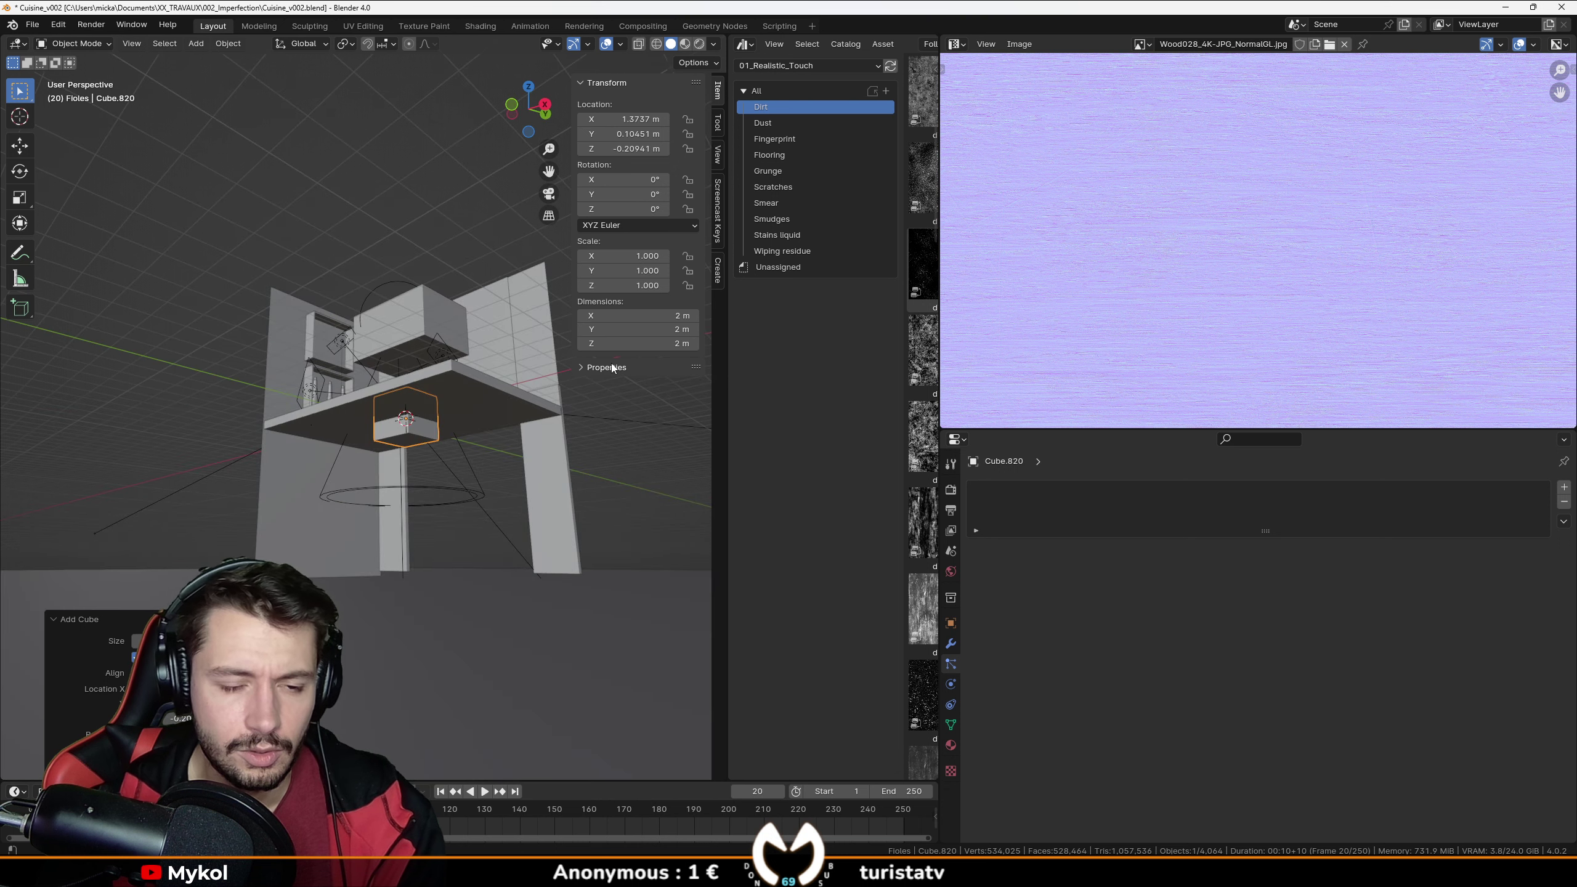
In front view, lower the new cube and widen it along X.
{"action": "key", "text": "KP_1"}
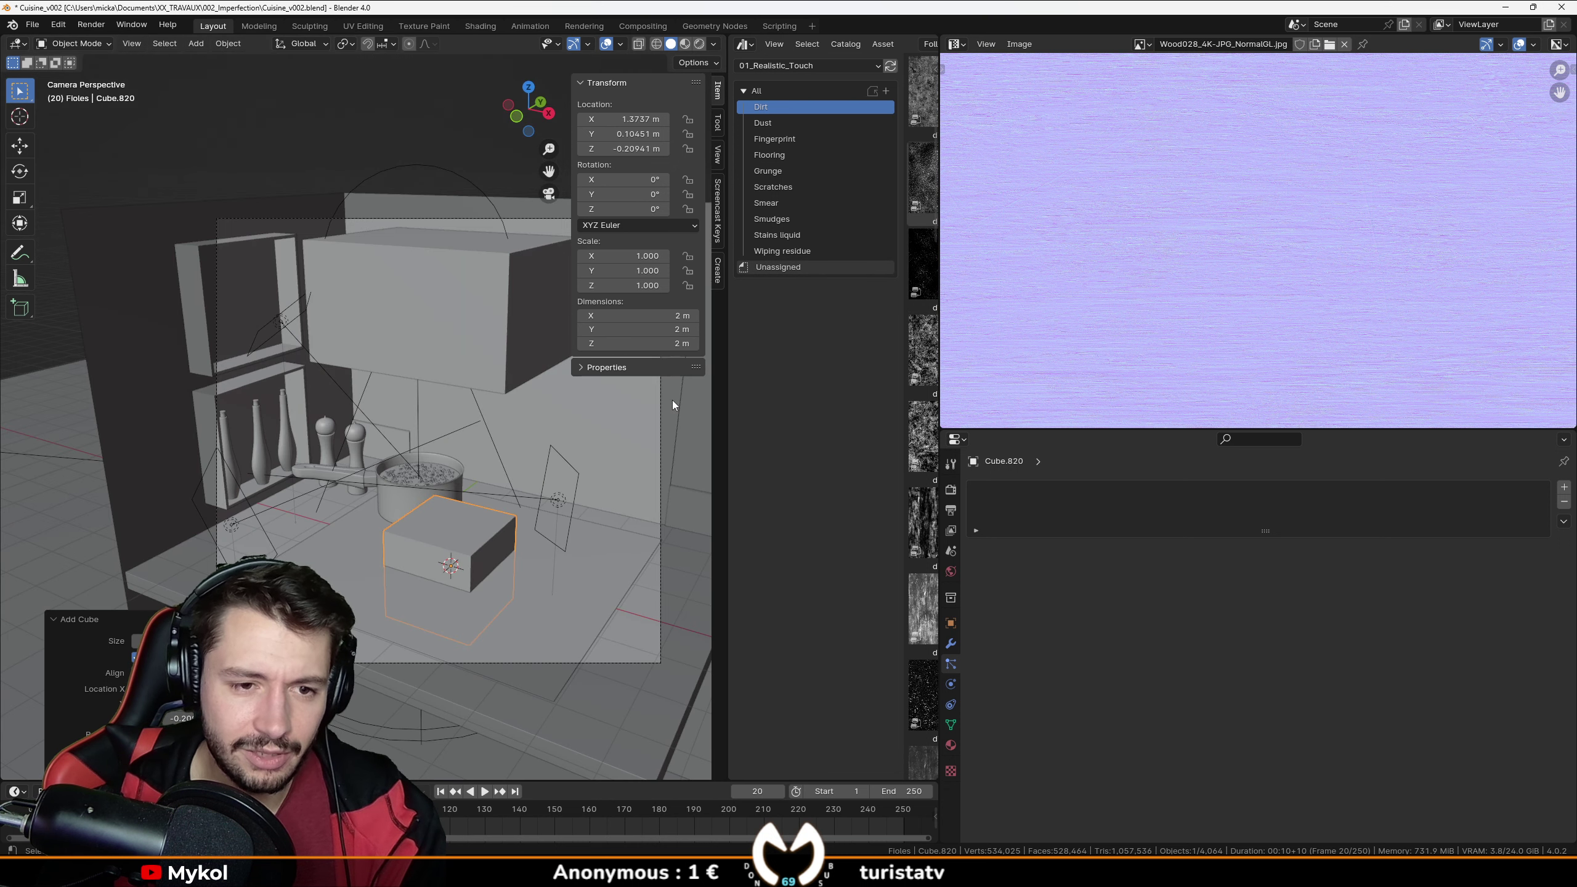
{"action": "scroll", "coordinate": [556, 478], "scroll_direction": "up", "scroll_amount": 4}
{"action": "middle_click_drag", "start_coordinate": [556, 479], "coordinate": [352, 356], "text": "shift"}
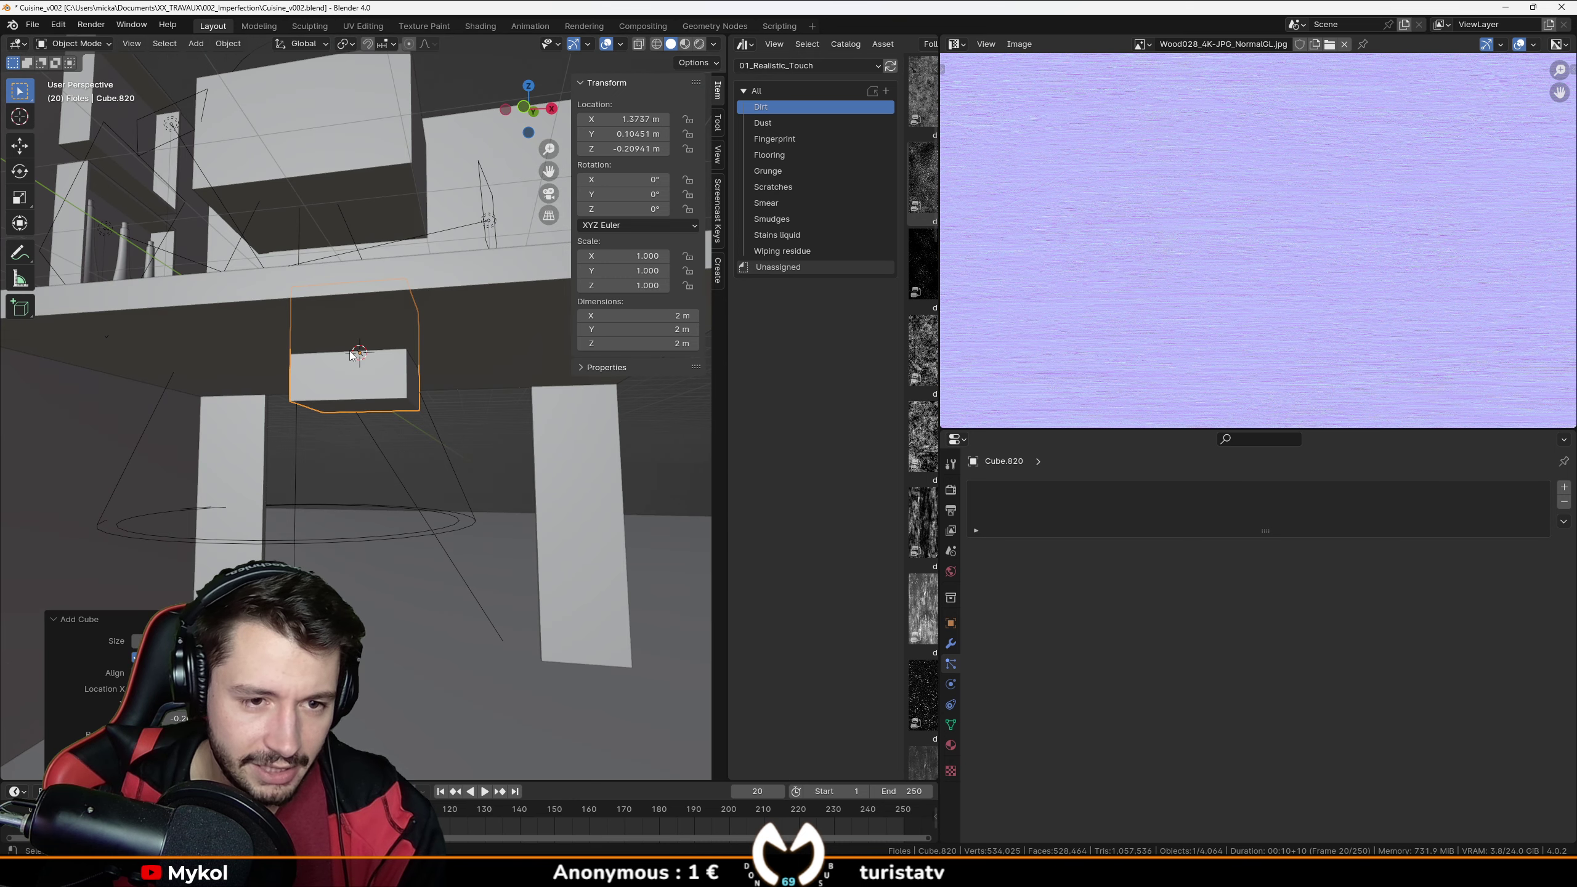
{"action": "key", "text": "KP_1"}
{"action": "key", "text": "g"}
{"action": "key", "text": "z"}
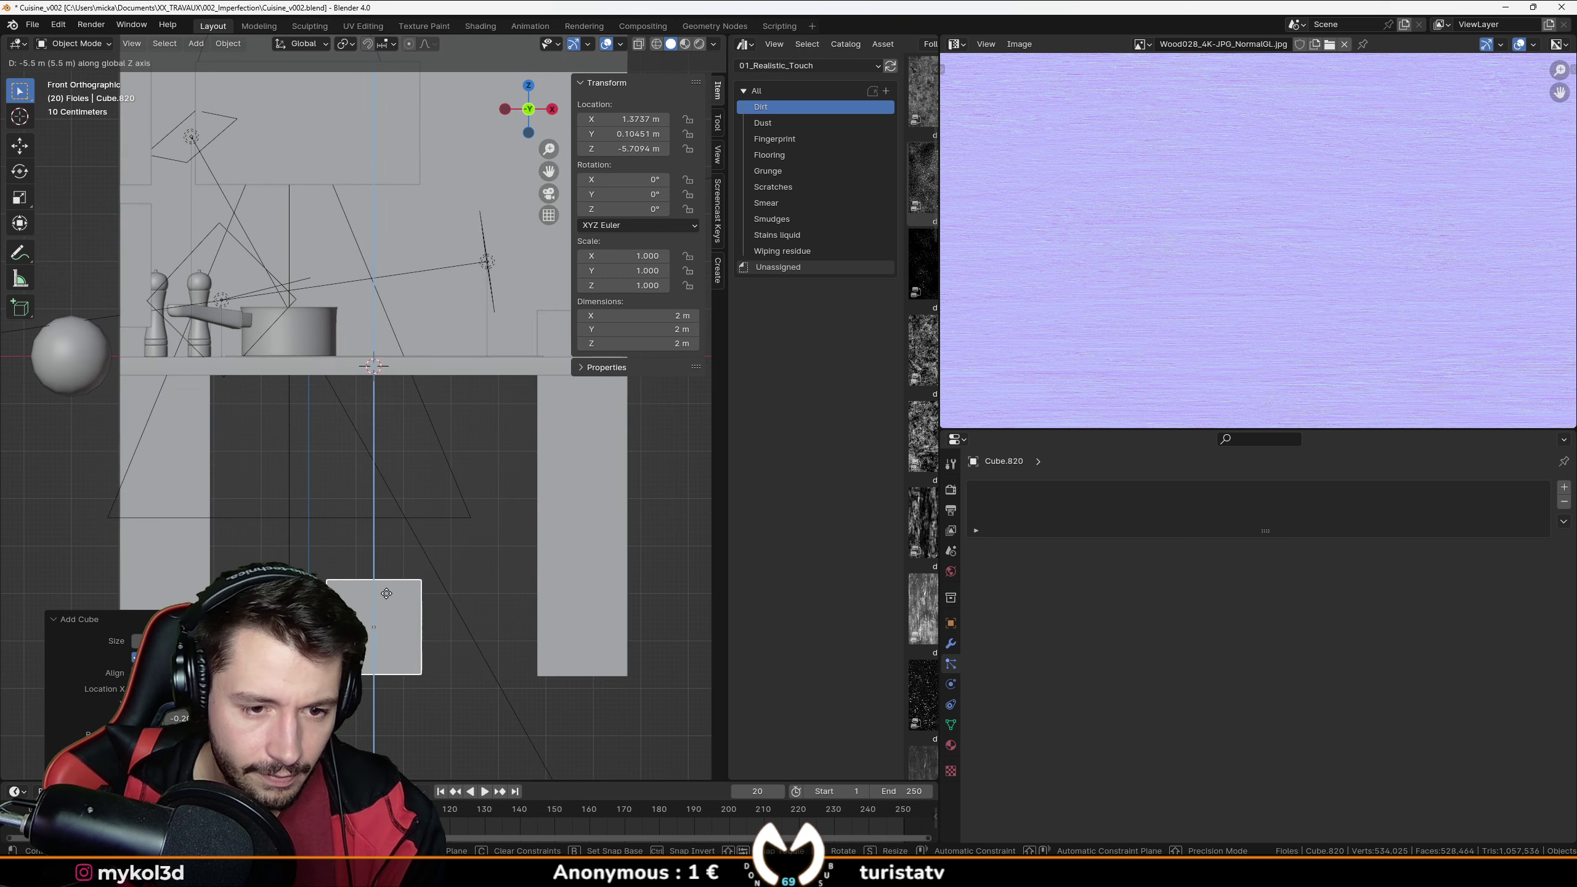
{"action": "left_click", "coordinate": [386, 593]}
{"action": "scroll", "coordinate": [424, 542], "scroll_direction": "down", "scroll_amount": 3}
{"action": "key", "text": "s"}
{"action": "key", "text": "x"}
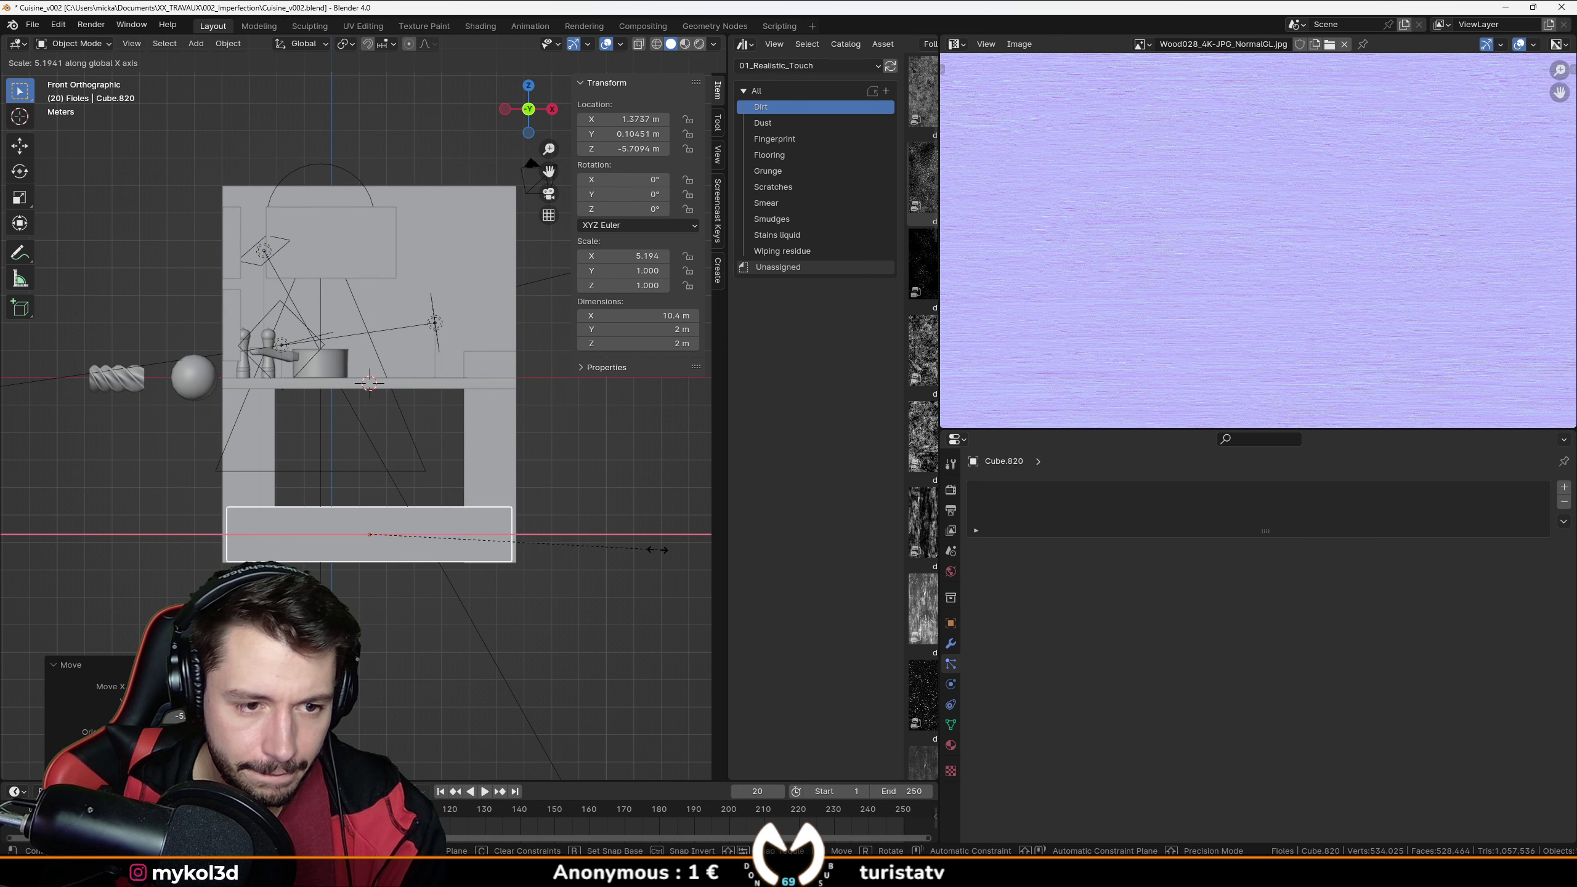
{"action": "left_click", "coordinate": [664, 549]}
In wireframe top view, deepen the cube along Y and align it front to back.
{"action": "middle_click_drag", "start_coordinate": [589, 520], "coordinate": [437, 552]}
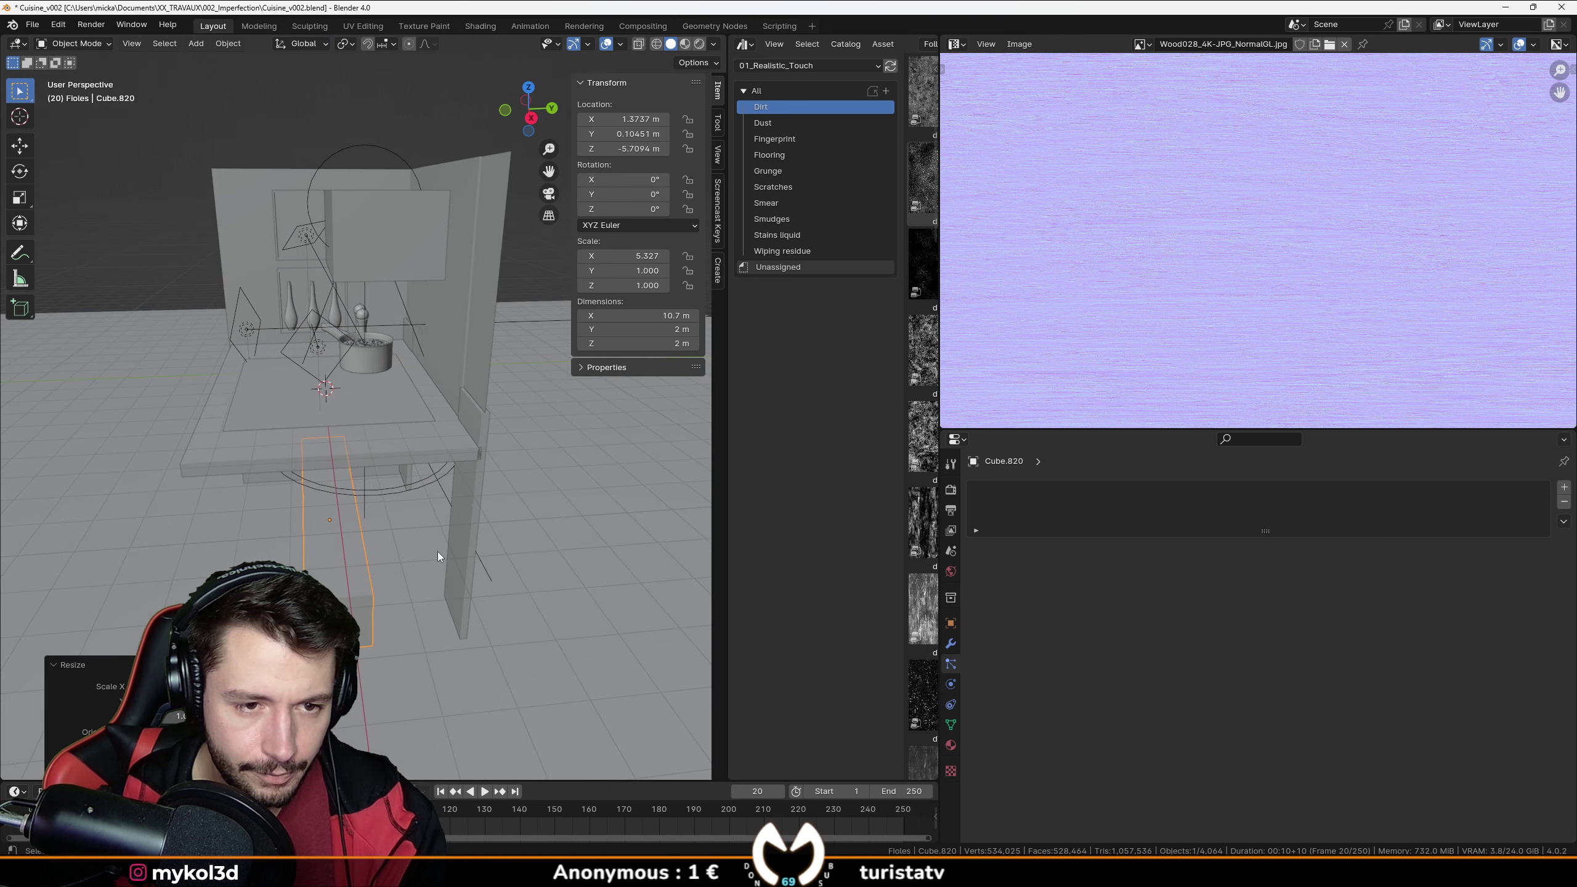
{"action": "key", "text": "KP_7"}
{"action": "key", "text": "z"}
{"action": "key", "text": "KP_7"}
{"action": "key", "text": "s"}
{"action": "key", "text": "y"}
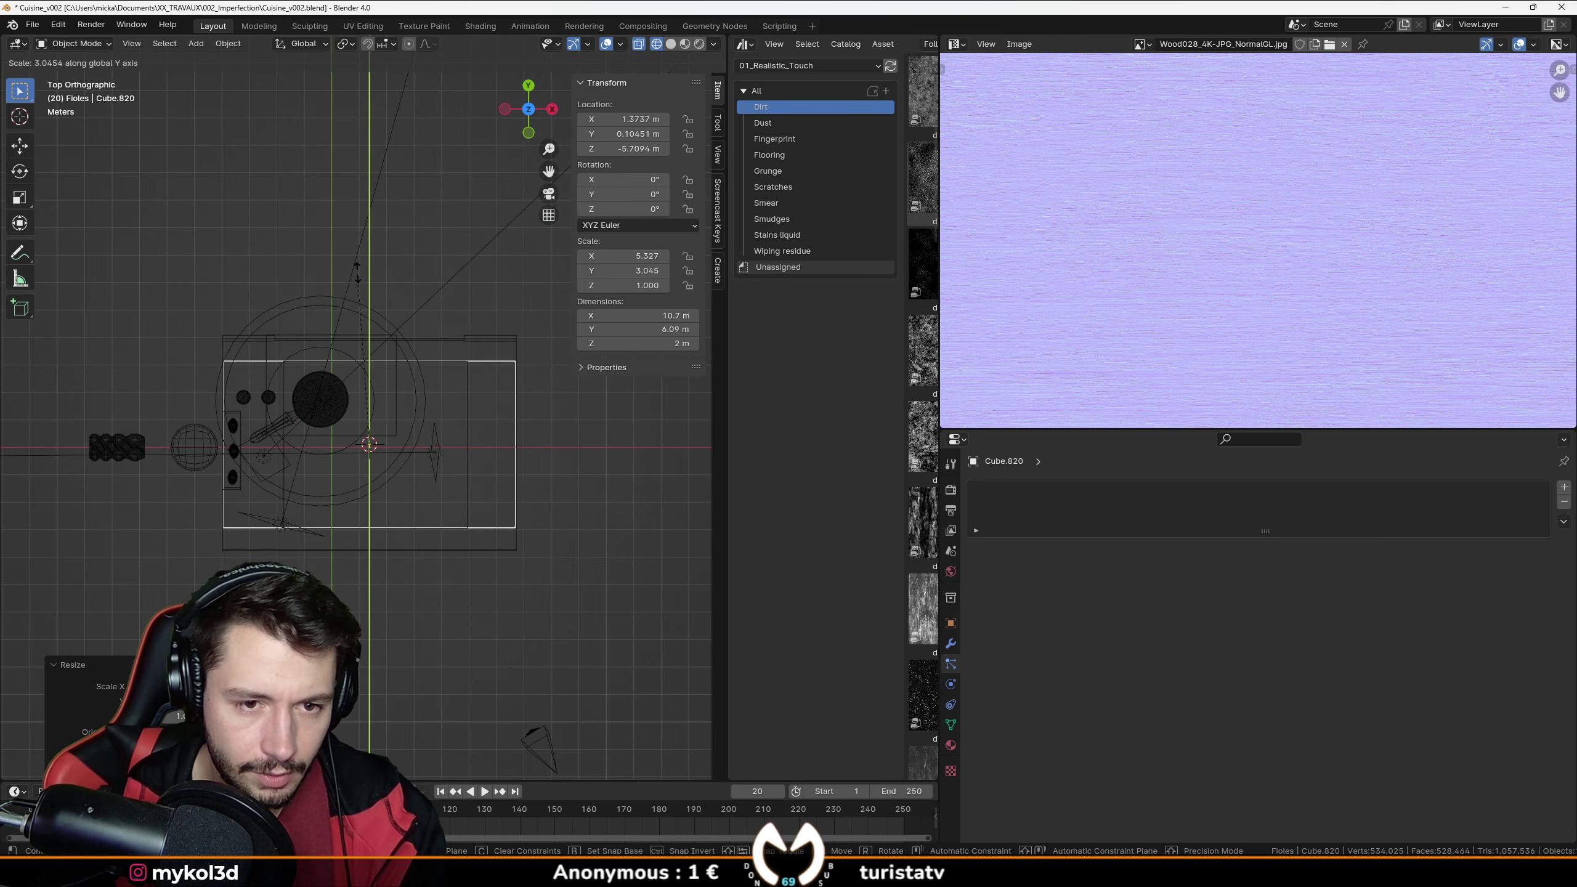
{"action": "left_click", "coordinate": [365, 229]}
{"action": "key", "text": "g"}
{"action": "key", "text": "x"}
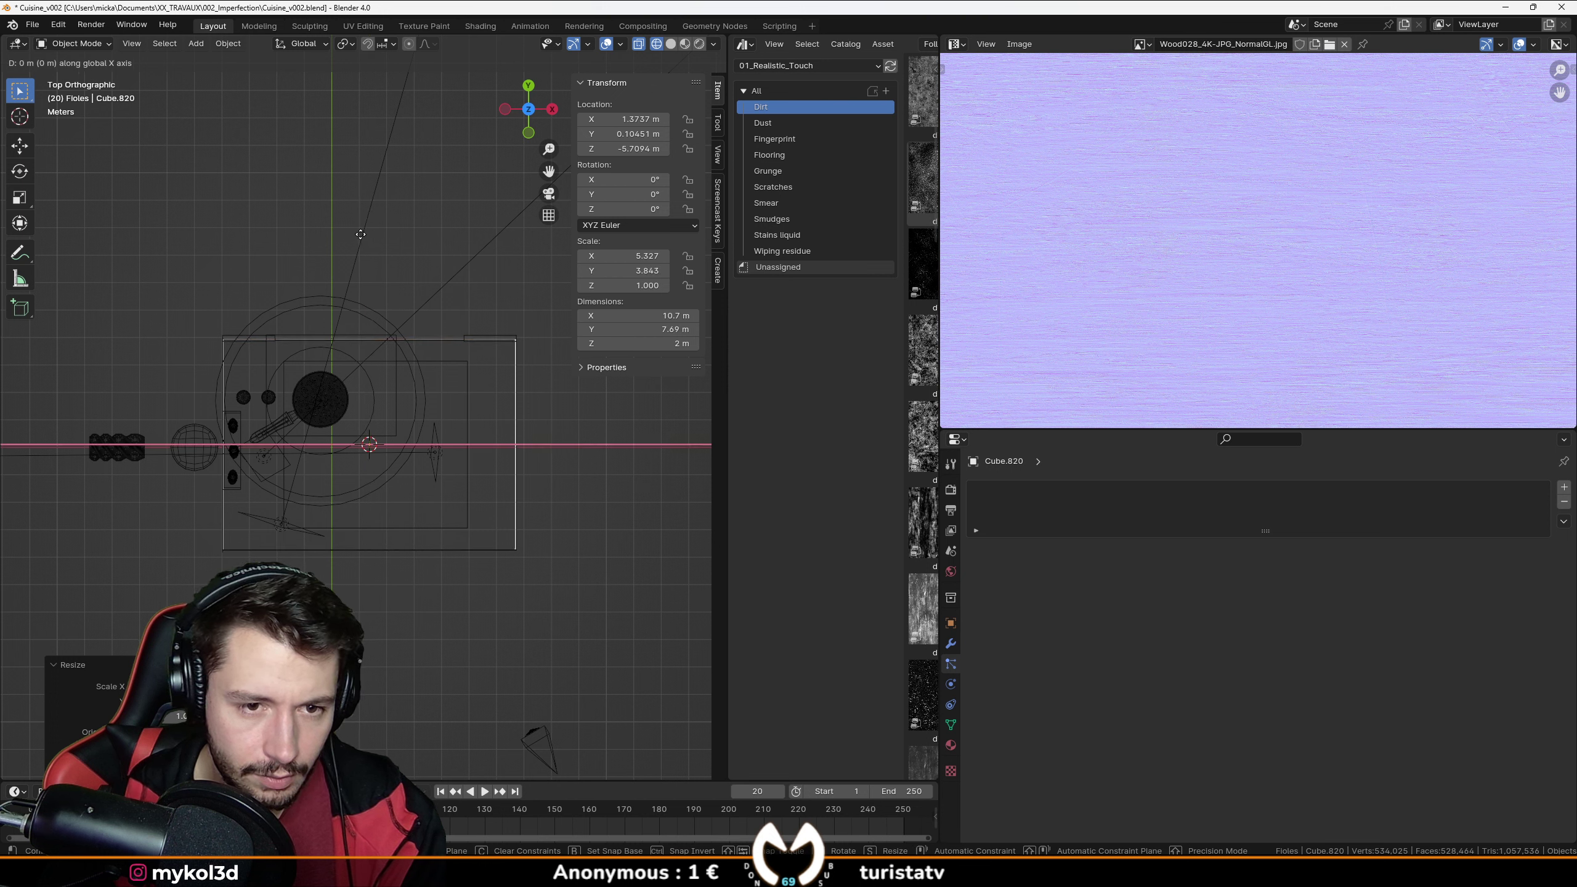
{"action": "key", "text": "y"}
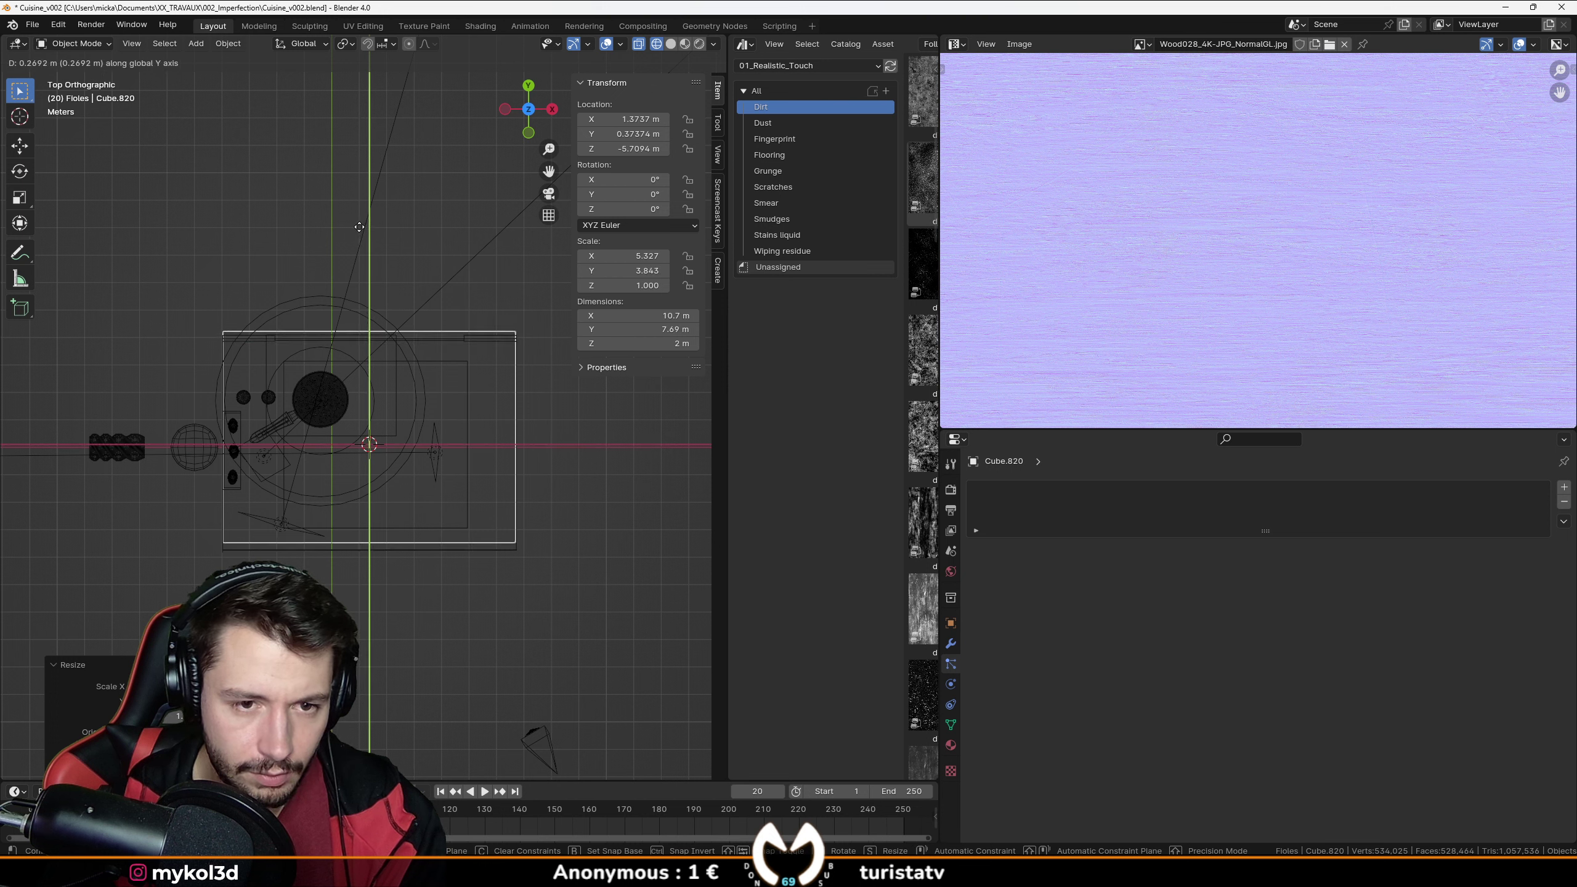
{"action": "left_click", "coordinate": [361, 229]}
{"action": "middle_click_drag", "start_coordinate": [407, 471], "coordinate": [374, 362]}
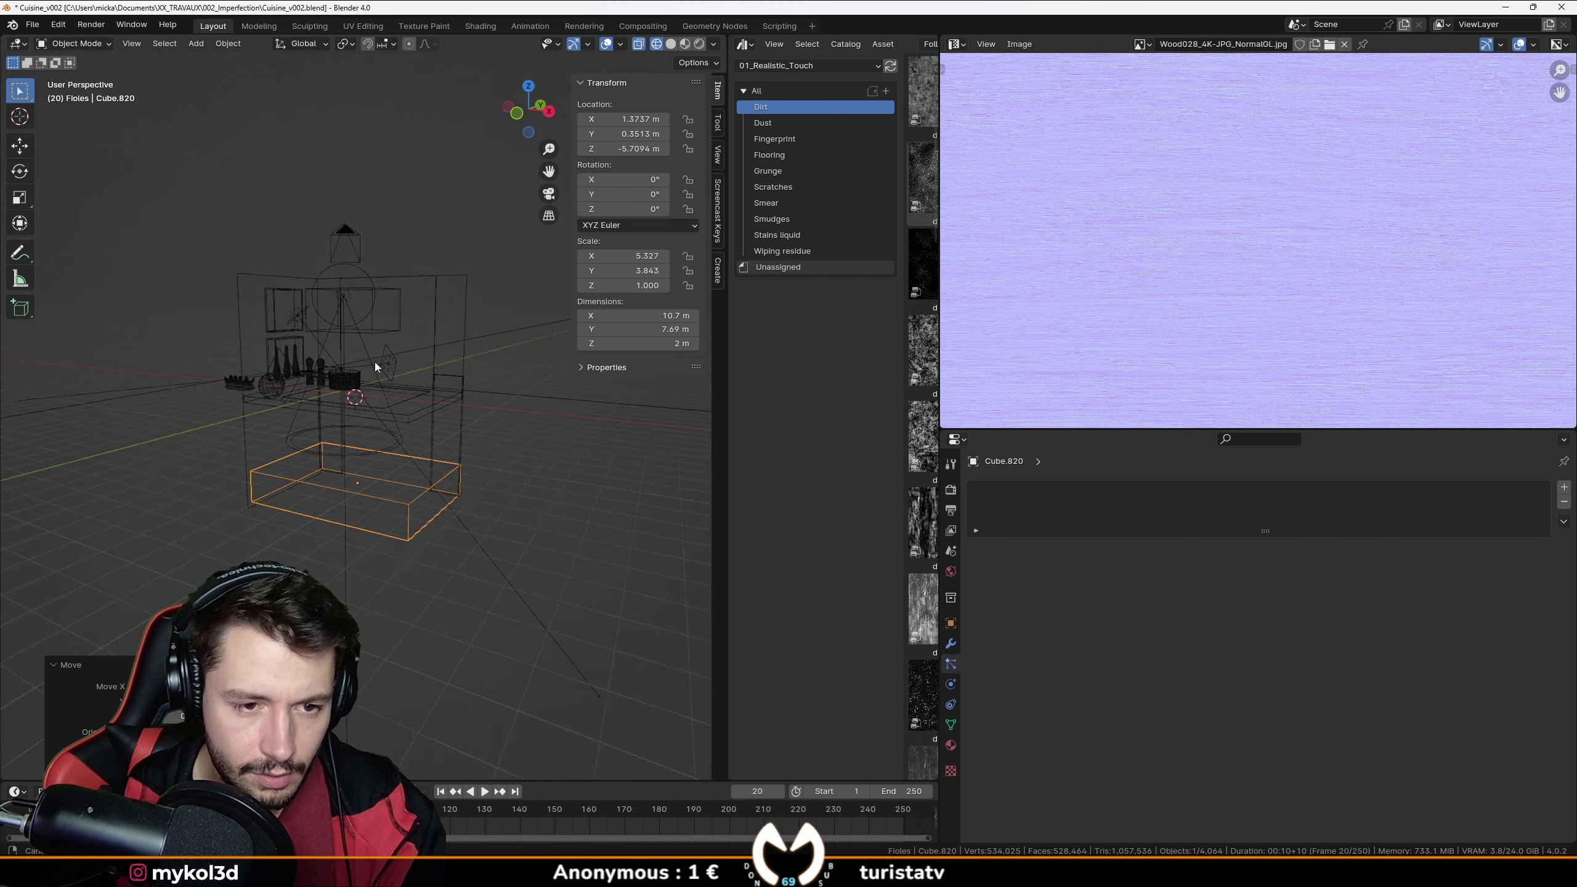
{"action": "scroll", "coordinate": [376, 403], "scroll_direction": "up", "scroll_amount": 3}
In Edit Mode, raise the cube's top face to just under the counter top.
{"action": "key", "text": "Tab"}
{"action": "scroll", "coordinate": [367, 509], "scroll_direction": "up", "scroll_amount": 1}
{"action": "left_click", "coordinate": [348, 538]}
{"action": "key", "text": "g"}
{"action": "key", "text": "z"}
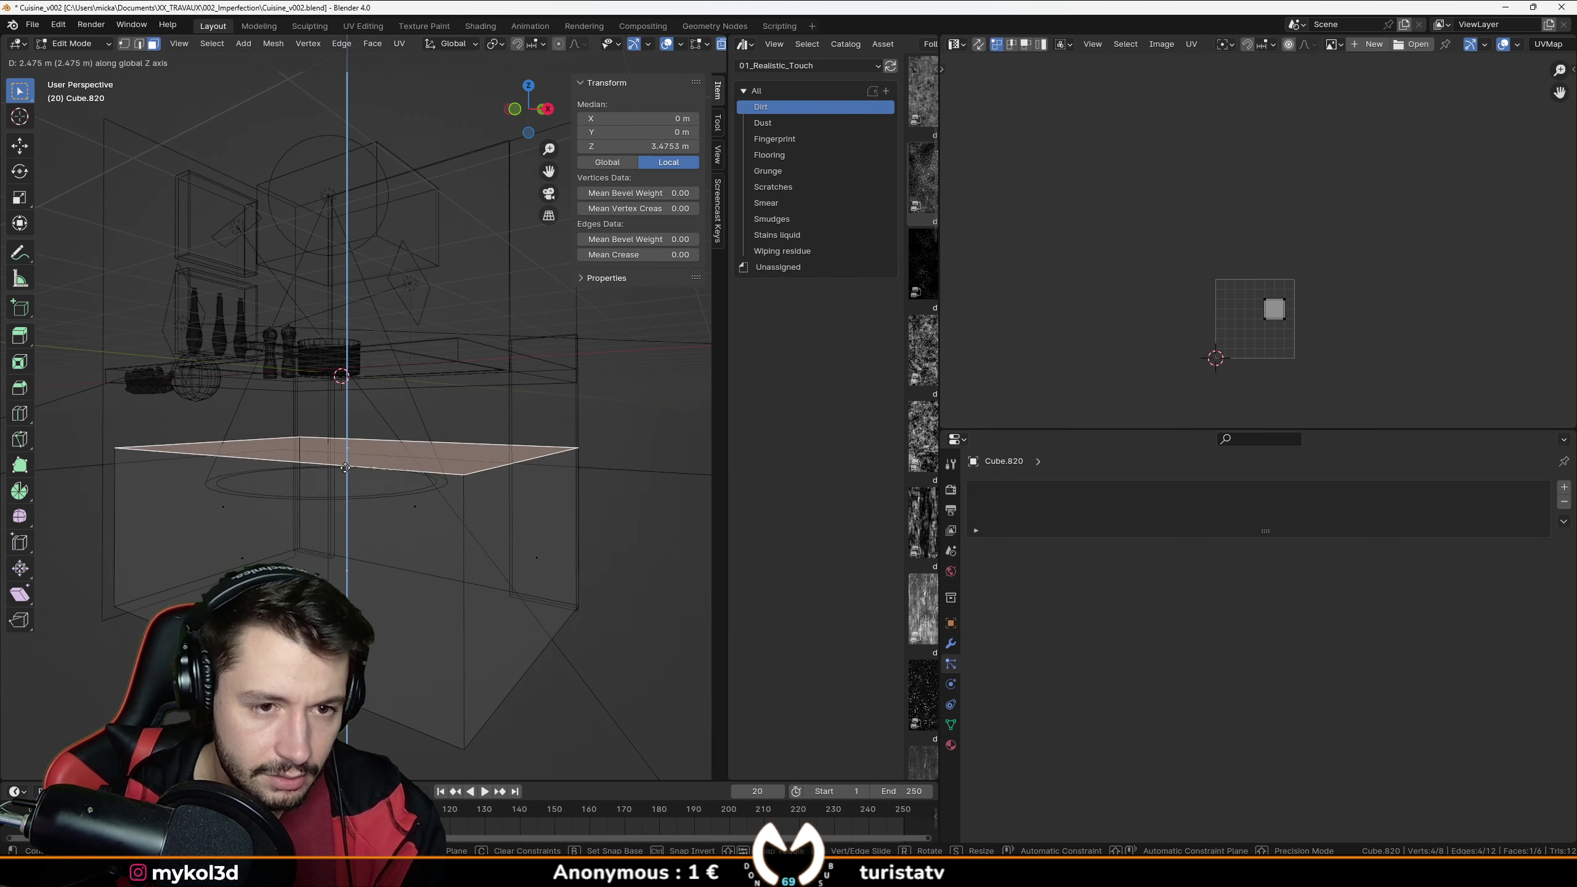
{"action": "left_click", "coordinate": [356, 410]}
{"action": "key", "text": "z"}
{"action": "left_click", "coordinate": [463, 411]}
Shift the base's left face along X and lower its bottom face, then return to Object Mode.
{"action": "mouse_move", "coordinate": [462, 413]}
{"action": "middle_mouse_down"}
{"action": "mouse_move", "coordinate": [508, 490]}
{"action": "mouse_move", "coordinate": [467, 520]}
{"action": "middle_mouse_up"}
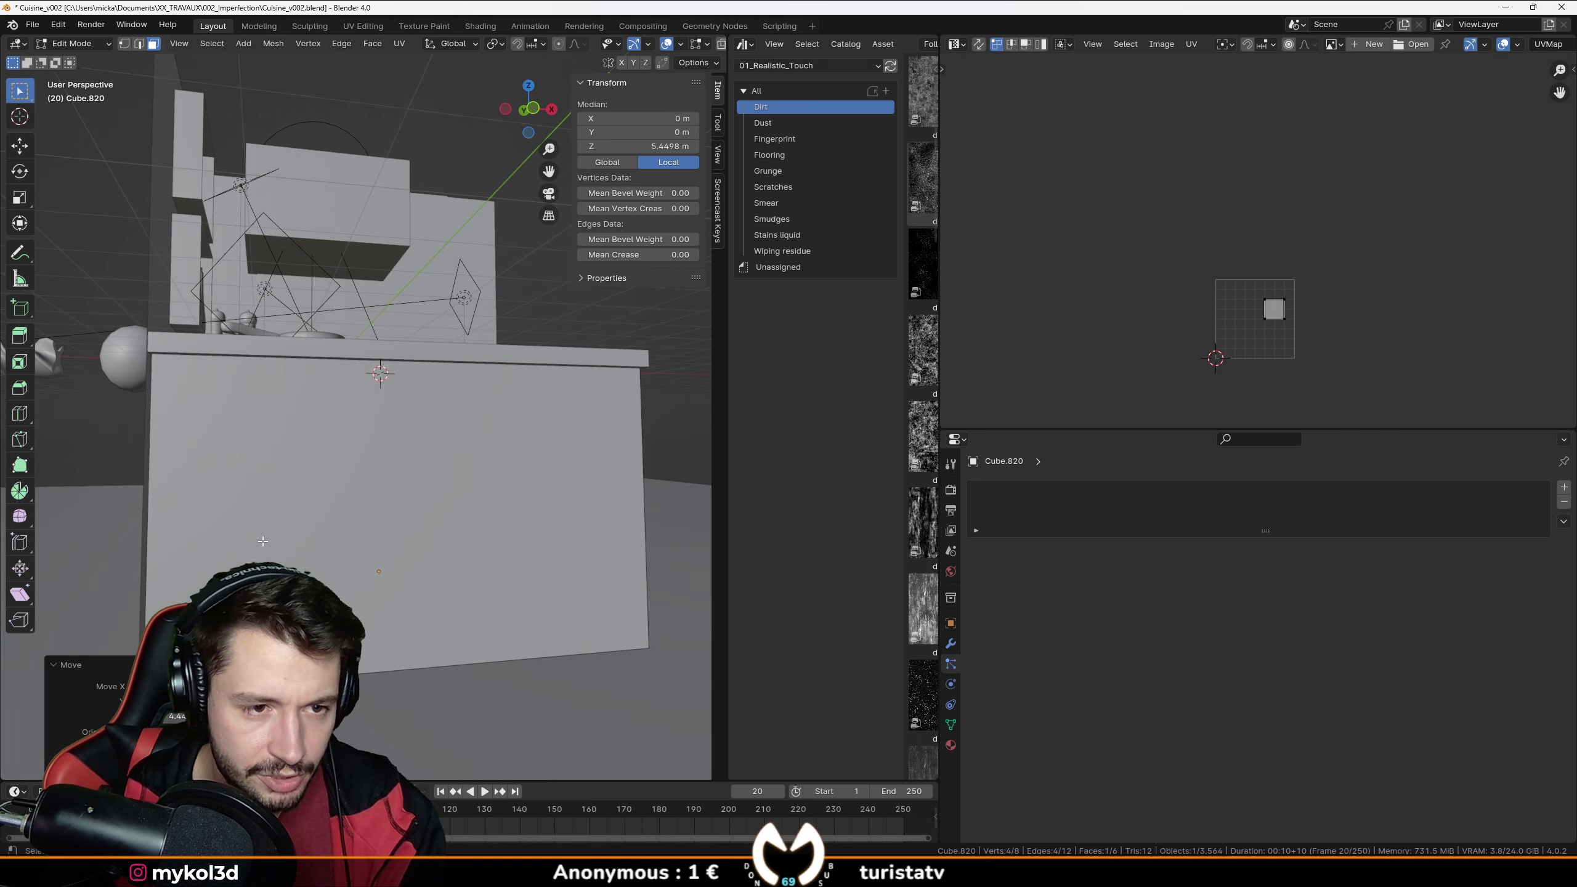
{"action": "middle_click_drag", "start_coordinate": [144, 536], "coordinate": [256, 562]}
{"action": "left_click", "coordinate": [199, 529]}
{"action": "key", "text": "g"}
{"action": "key", "text": "x"}
{"action": "left_click", "coordinate": [202, 547]}
{"action": "scroll", "coordinate": [199, 563], "scroll_direction": "down", "scroll_amount": 1}
{"action": "left_click", "coordinate": [256, 542]}
{"action": "scroll", "coordinate": [258, 546], "scroll_direction": "down", "scroll_amount": 2}
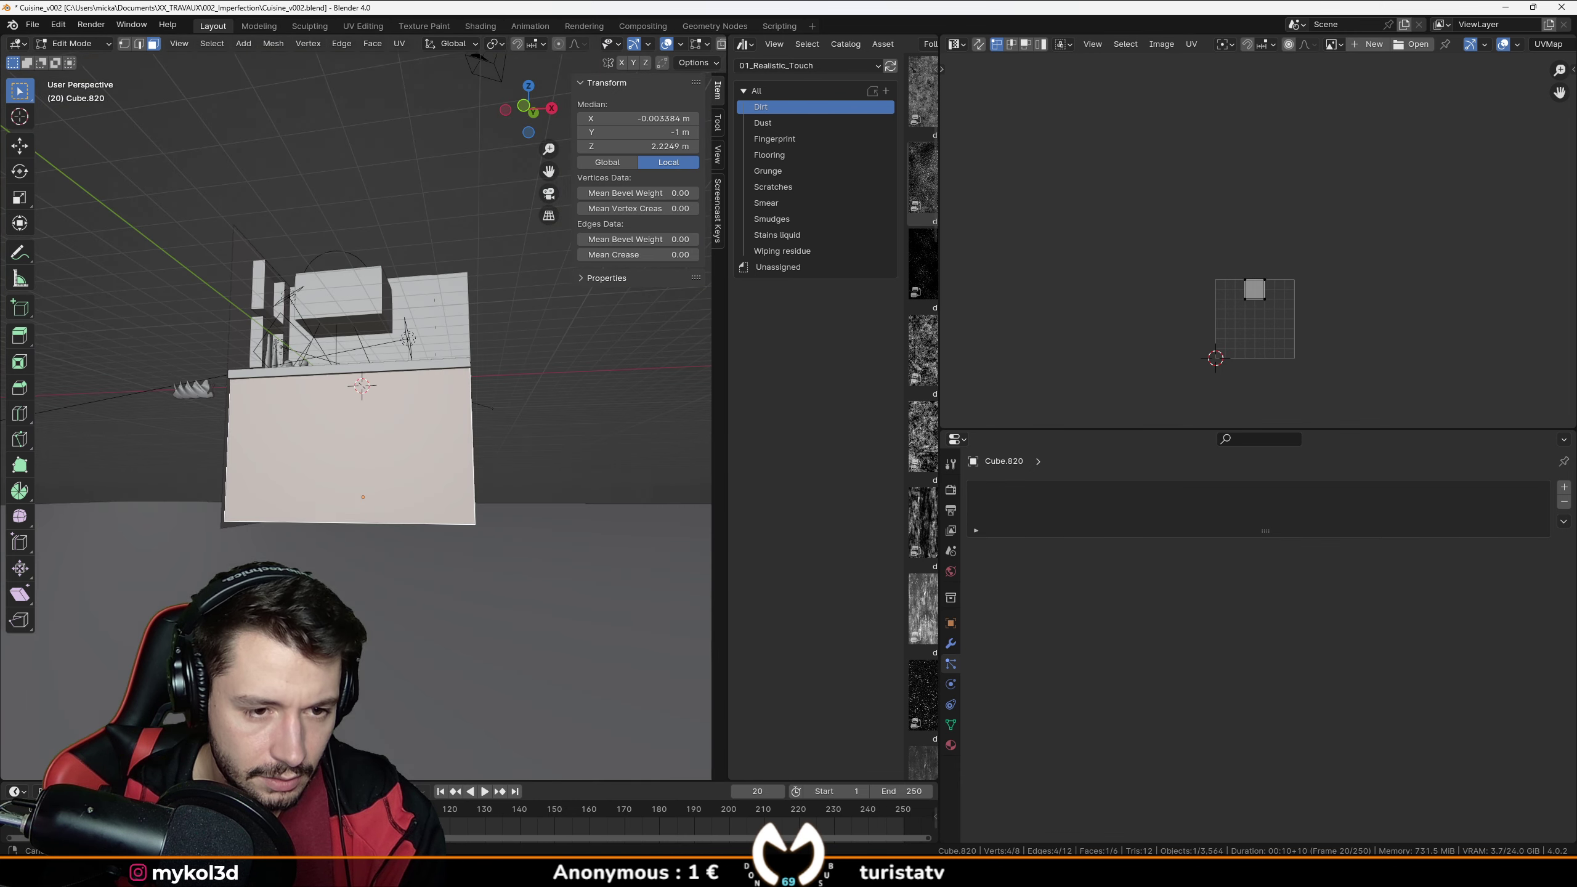
{"action": "scroll", "coordinate": [359, 377], "scroll_direction": "up", "scroll_amount": 3}
{"action": "left_click", "coordinate": [359, 377]}
{"action": "scroll", "coordinate": [359, 377], "scroll_direction": "down", "scroll_amount": 5}
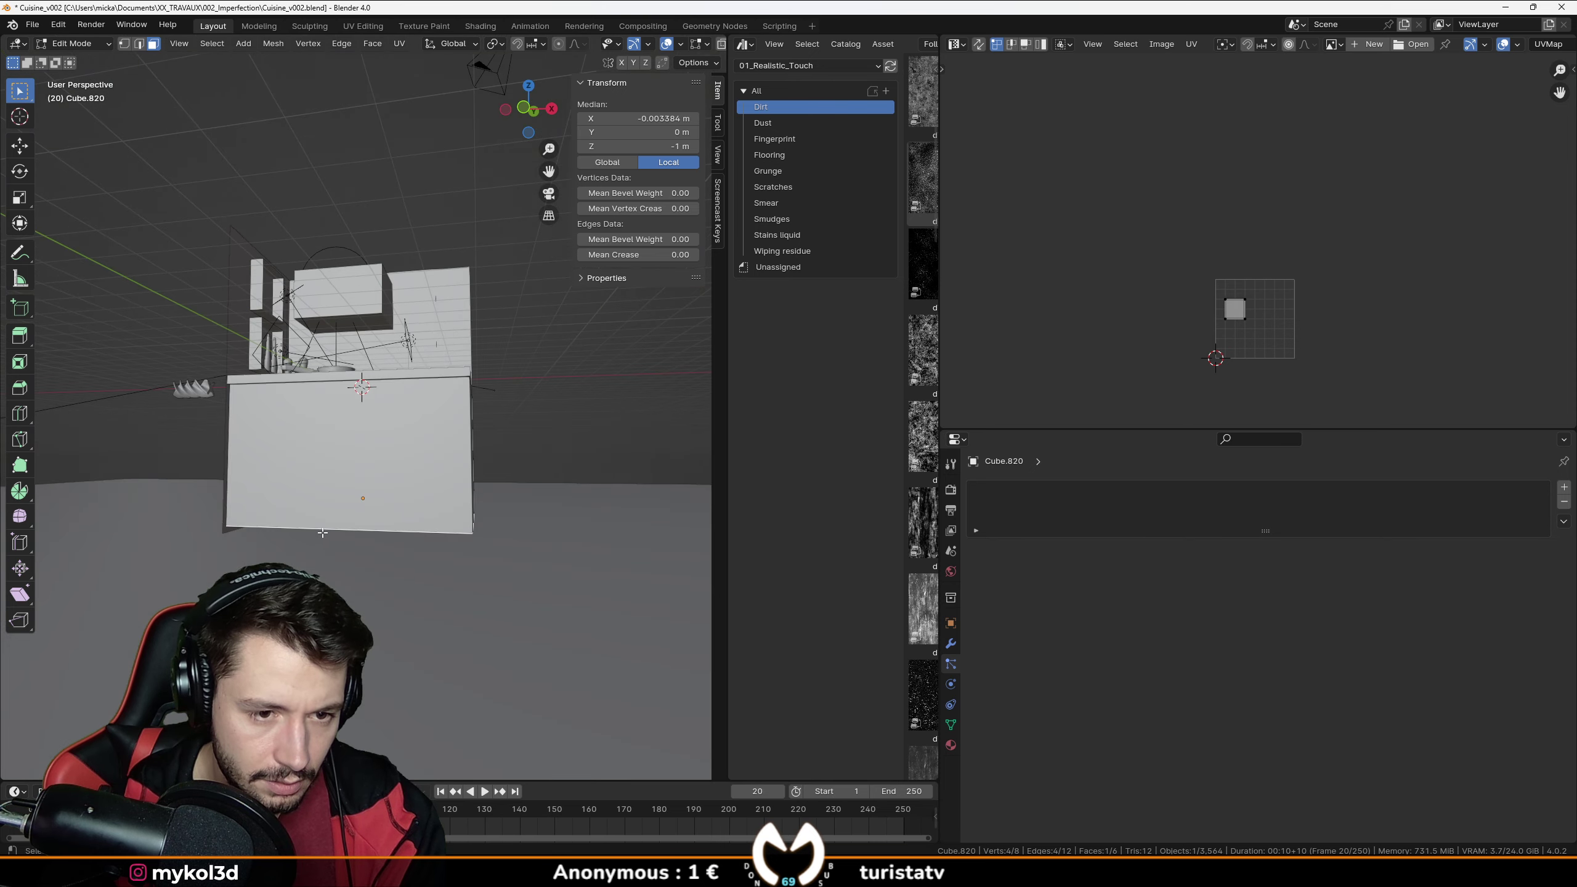
{"action": "key", "text": "g"}
{"action": "key", "text": "z"}
{"action": "left_click", "coordinate": [323, 553]}
{"action": "key", "text": "Tab"}
{"action": "middle_click_drag", "start_coordinate": [335, 524], "coordinate": [358, 567]}
{"action": "scroll", "coordinate": [435, 491], "scroll_direction": "up", "scroll_amount": 4}
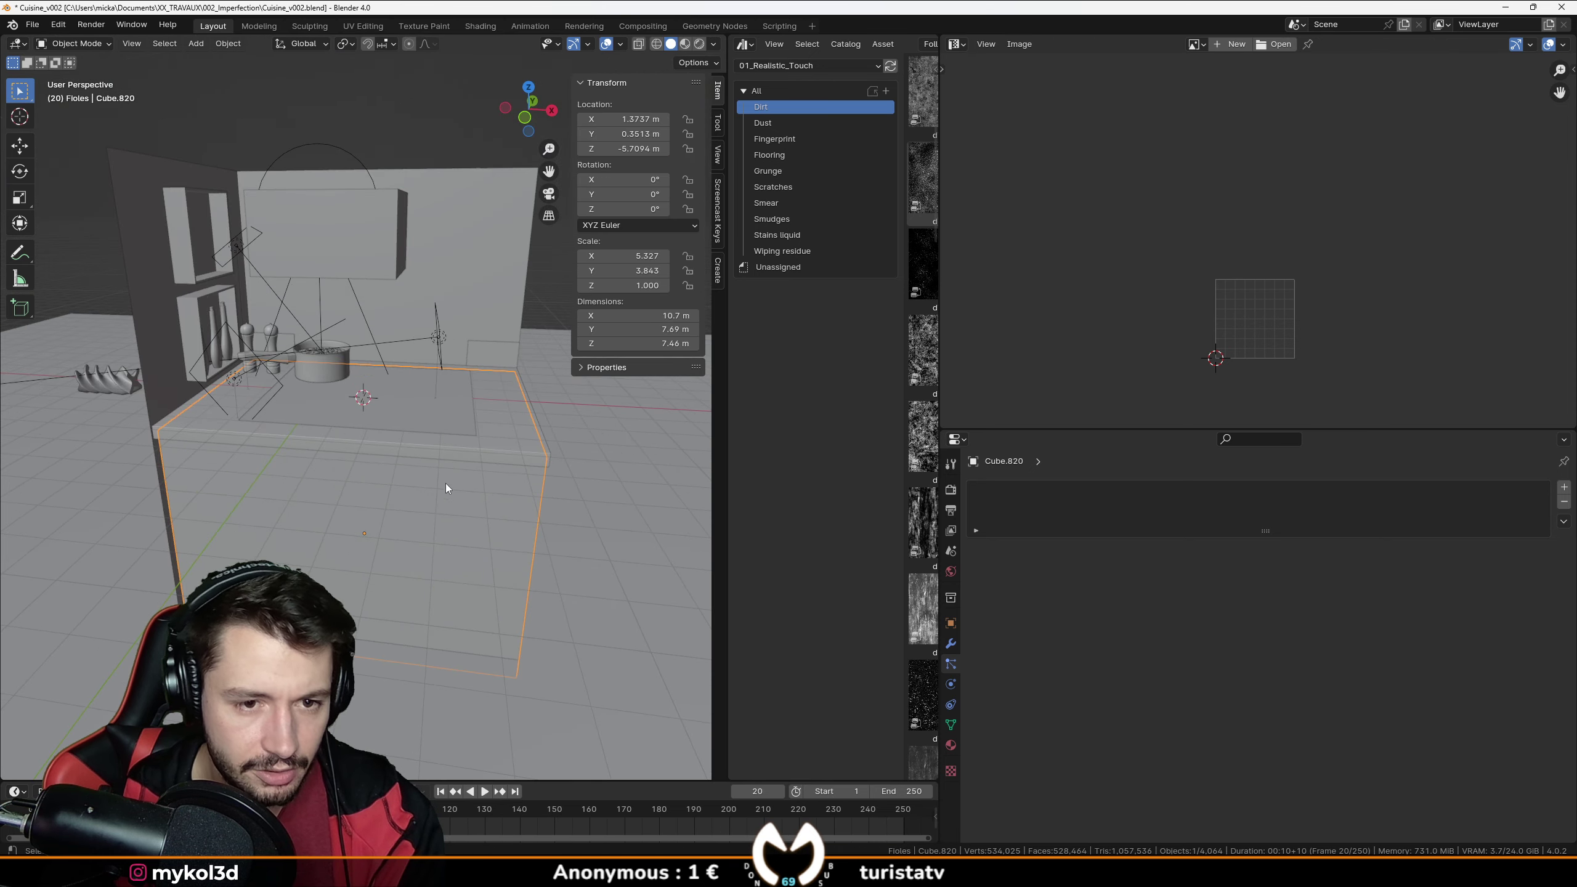
Edit the back wall plane Plane.002 and shift its left edge along Y.
{"action": "left_click", "coordinate": [623, 449]}
{"action": "middle_click_drag", "start_coordinate": [549, 497], "coordinate": [269, 521]}
{"action": "scroll", "coordinate": [269, 521], "scroll_direction": "up", "scroll_amount": 2}
{"action": "left_click", "coordinate": [183, 459]}
{"action": "key", "text": "Tab"}
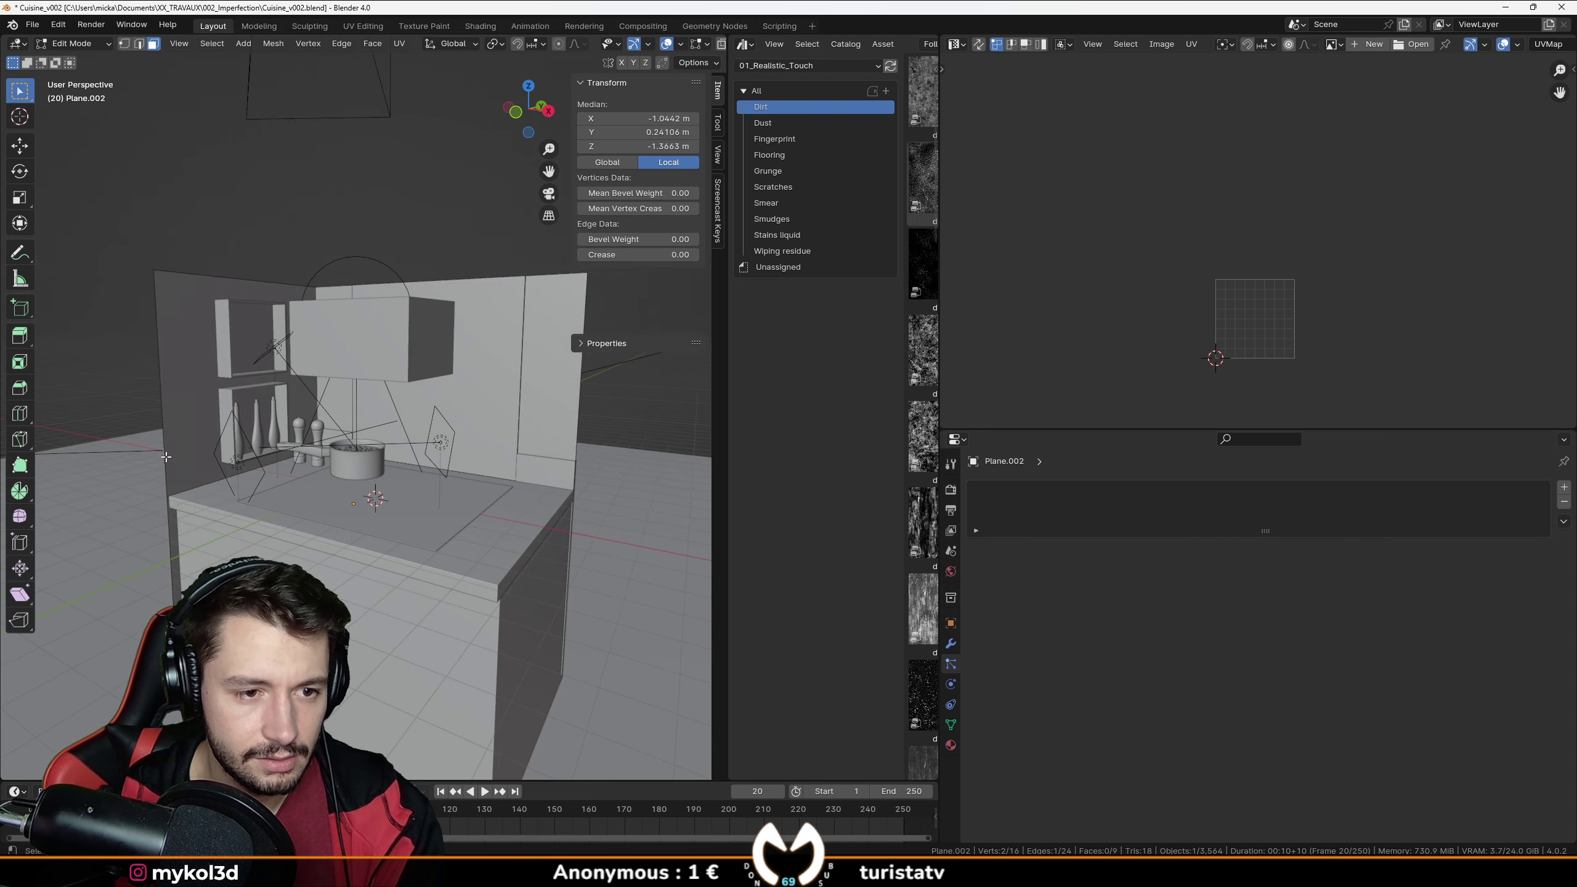
{"action": "key", "text": "3"}
{"action": "left_click", "coordinate": [168, 468]}
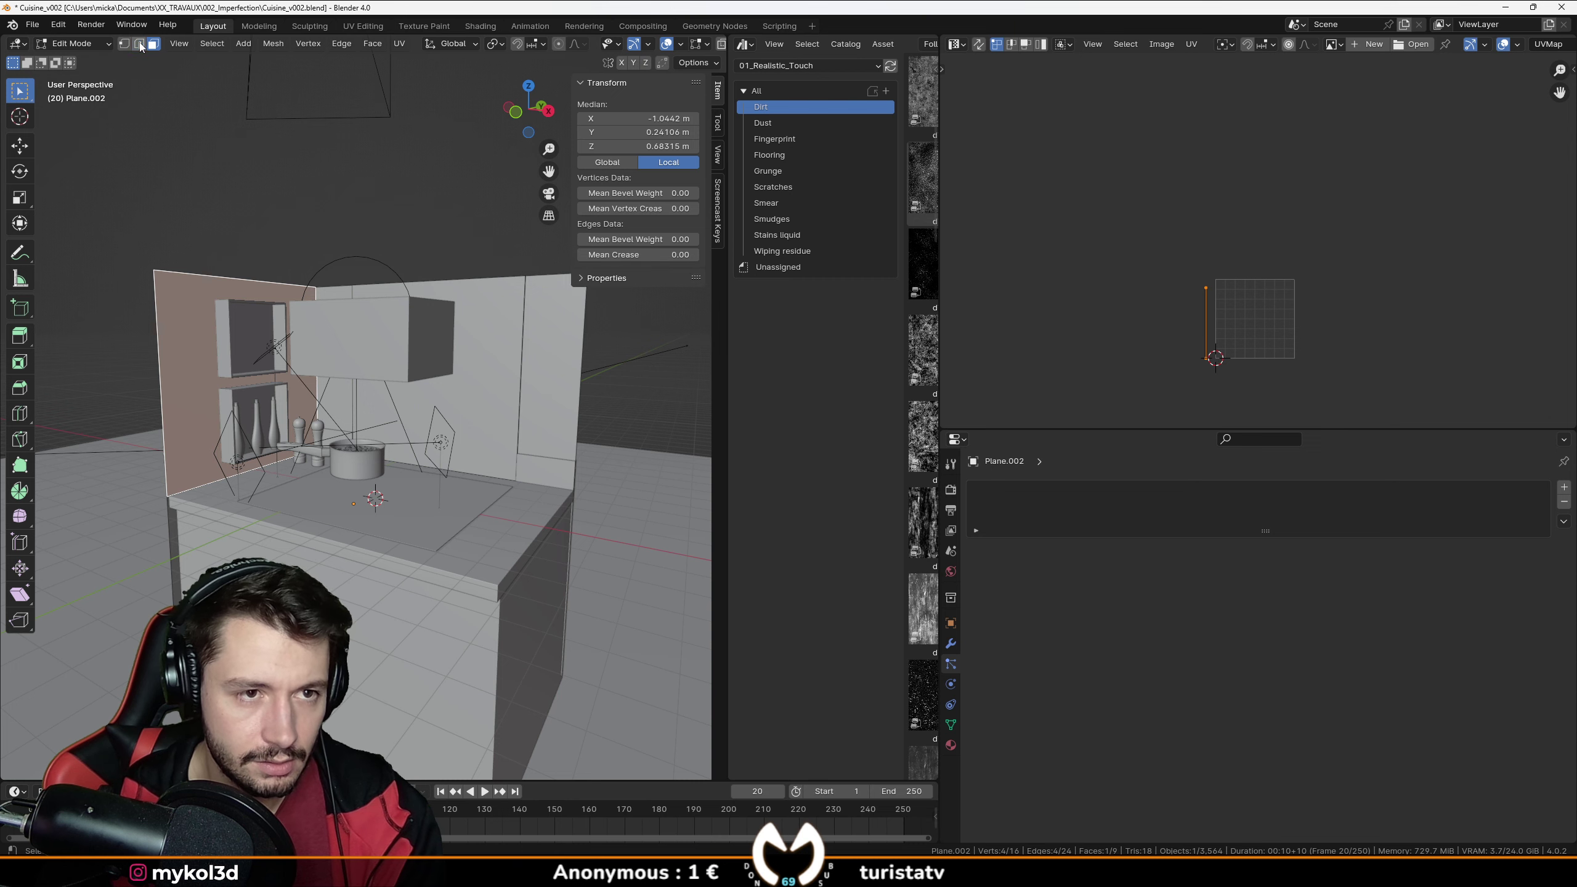
{"action": "key", "text": "2"}
{"action": "left_click", "coordinate": [163, 406]}
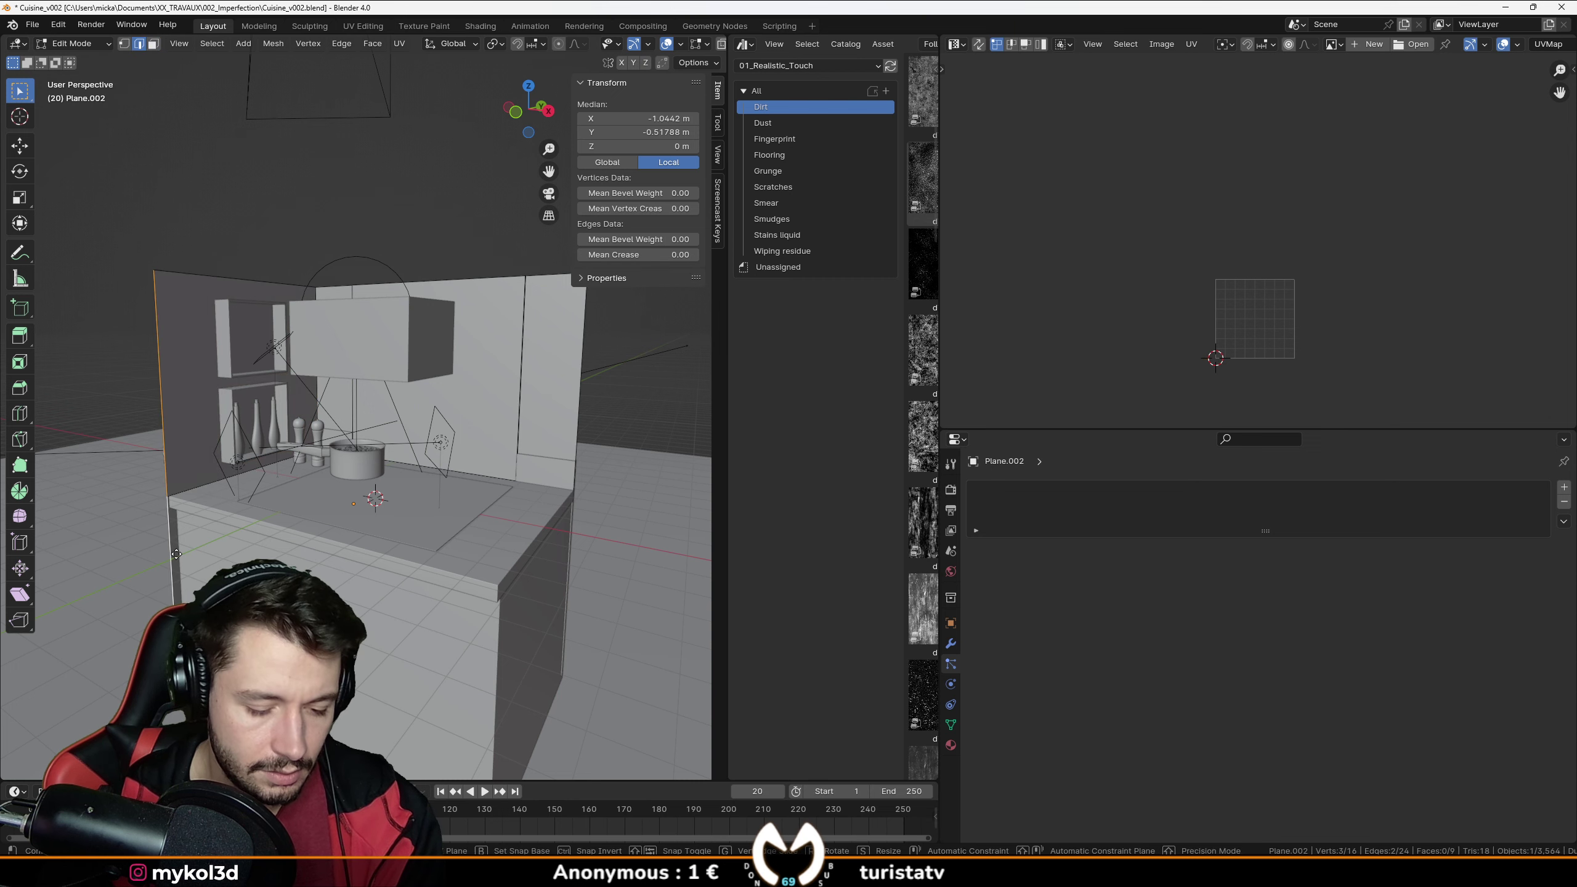
{"action": "key", "text": "g"}
{"action": "key", "text": "y"}
{"action": "left_click", "coordinate": [248, 463]}
Select the wall's top edges and raise them to a median Z of 1.7113 m.
{"action": "mouse_move", "coordinate": [248, 463]}
{"action": "middle_mouse_down"}
{"action": "mouse_move", "coordinate": [246, 503]}
{"action": "mouse_move", "coordinate": [260, 471]}
{"action": "middle_mouse_up"}
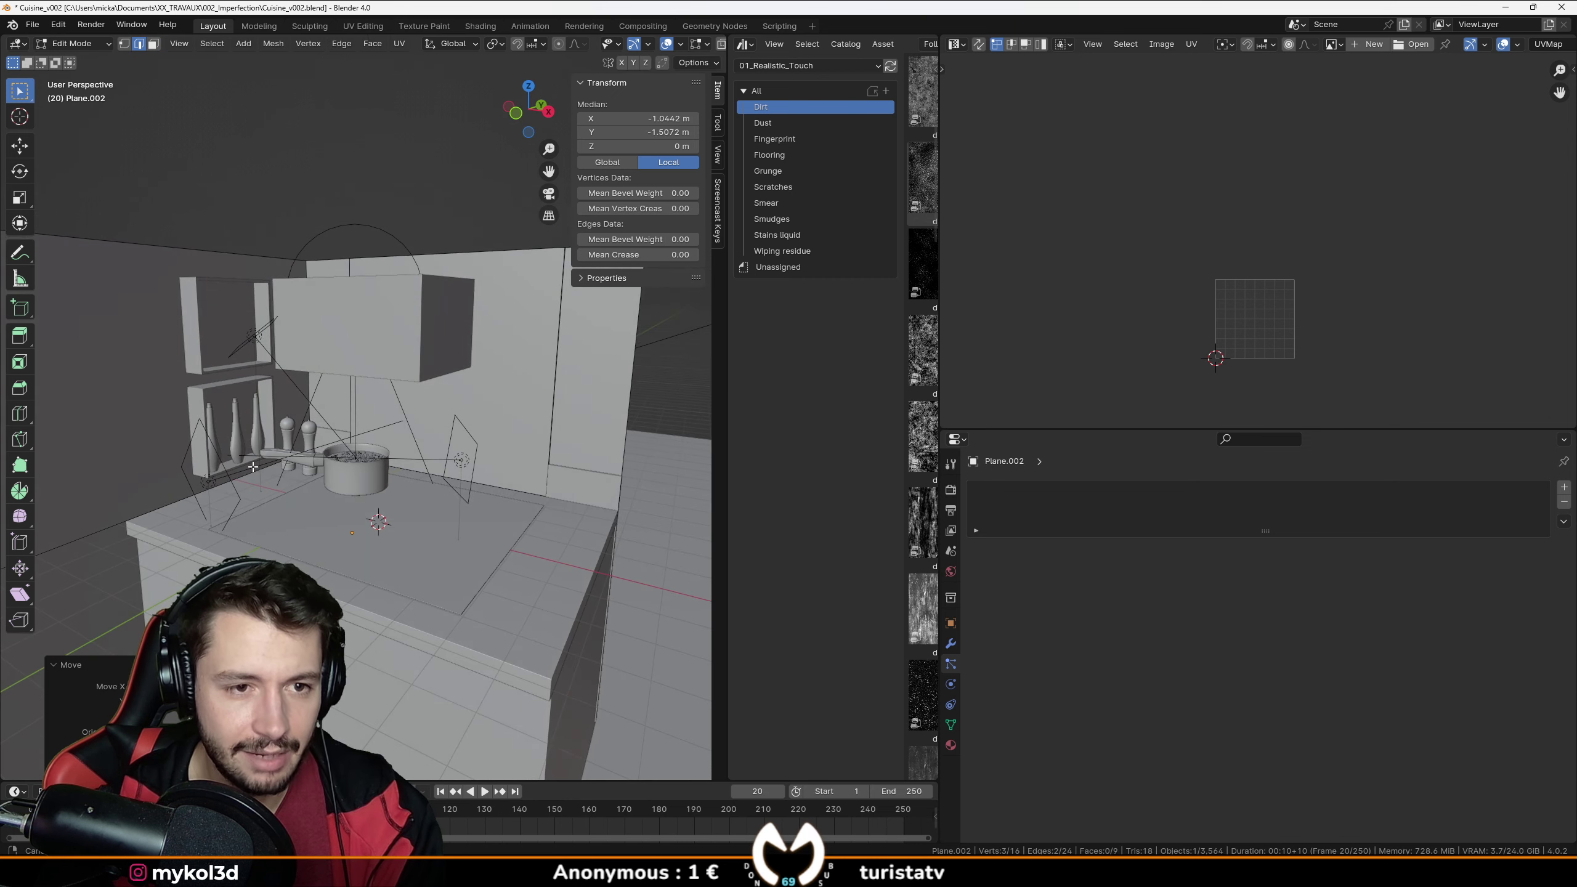
{"action": "middle_click_drag", "start_coordinate": [320, 417], "coordinate": [331, 408]}
{"action": "middle_click_drag", "start_coordinate": [245, 254], "coordinate": [310, 258]}
{"action": "left_click", "coordinate": [316, 260]}
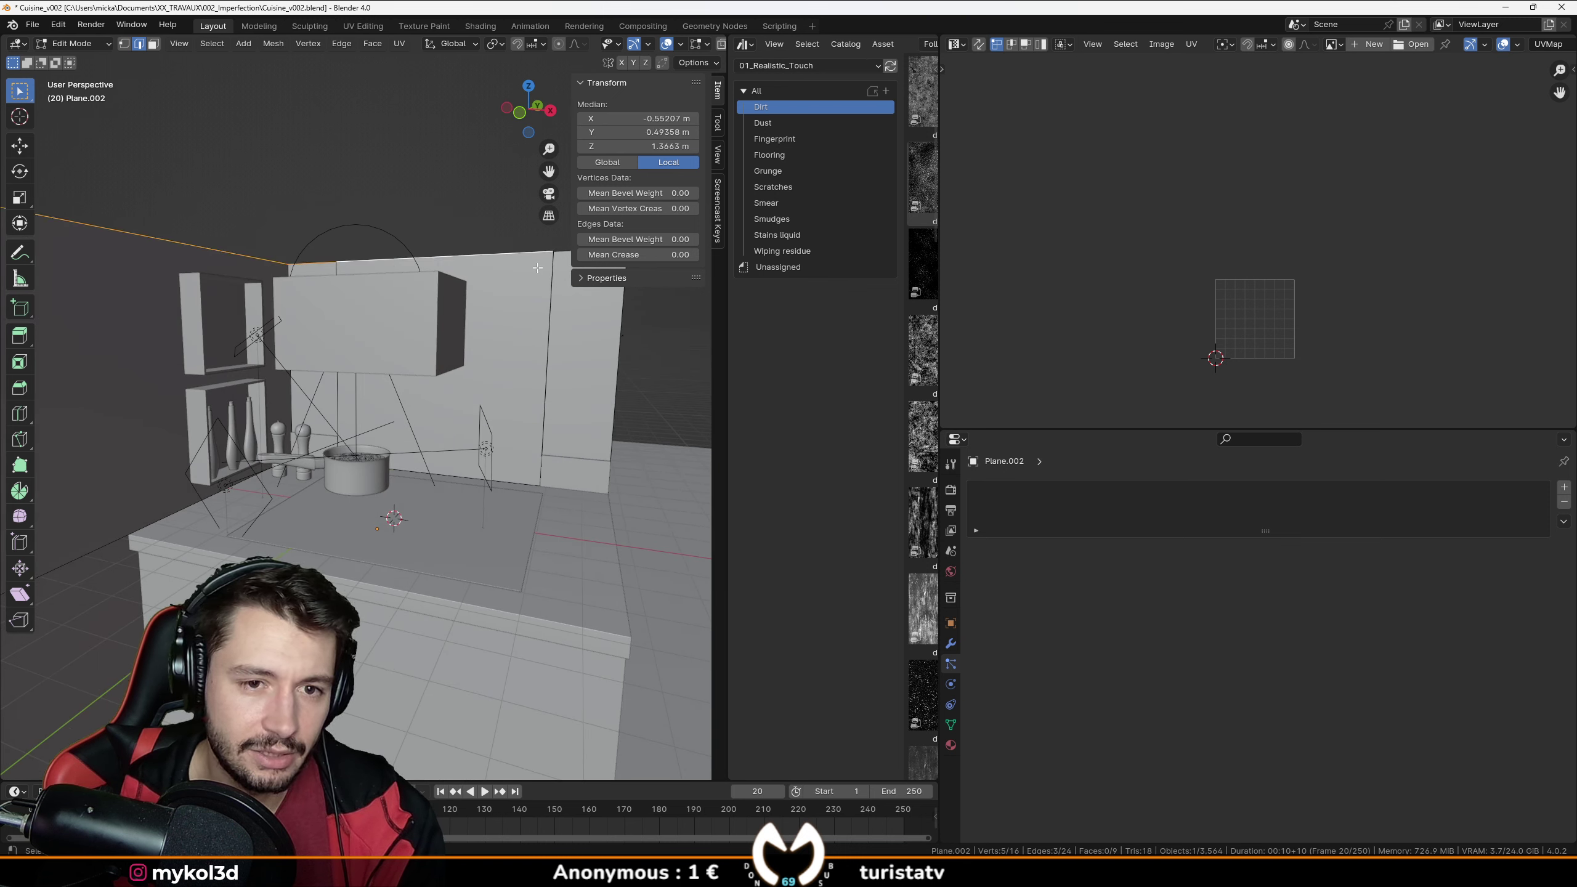
{"action": "middle_click_drag", "start_coordinate": [560, 253], "coordinate": [381, 519]}
{"action": "scroll", "coordinate": [584, 352], "scroll_direction": "up", "scroll_amount": 2}
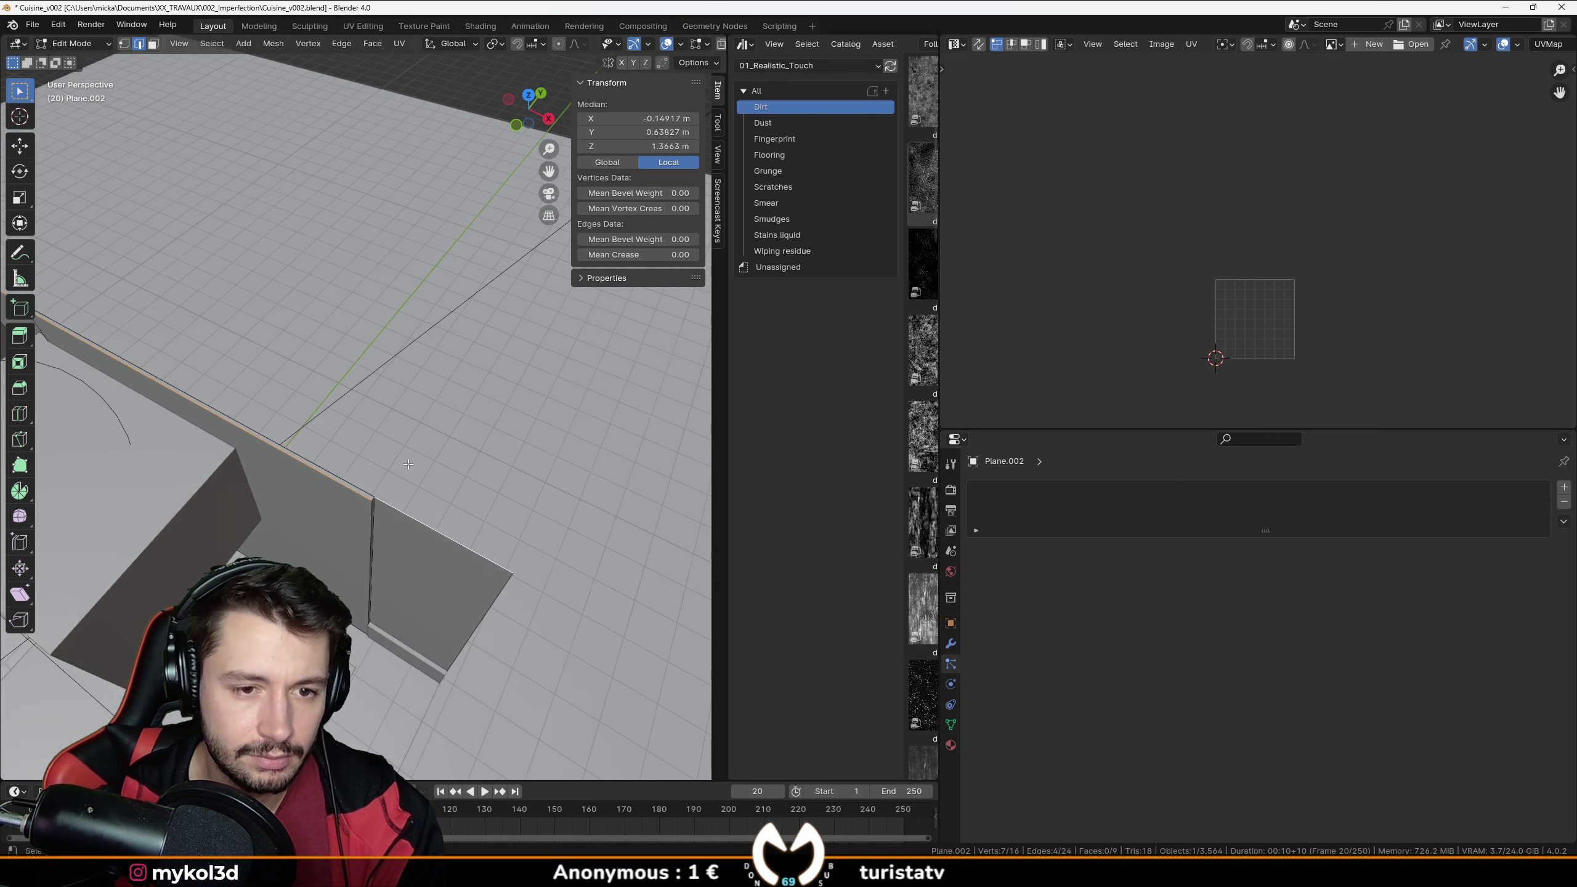
{"action": "scroll", "coordinate": [381, 524], "scroll_direction": "up", "scroll_amount": 2}
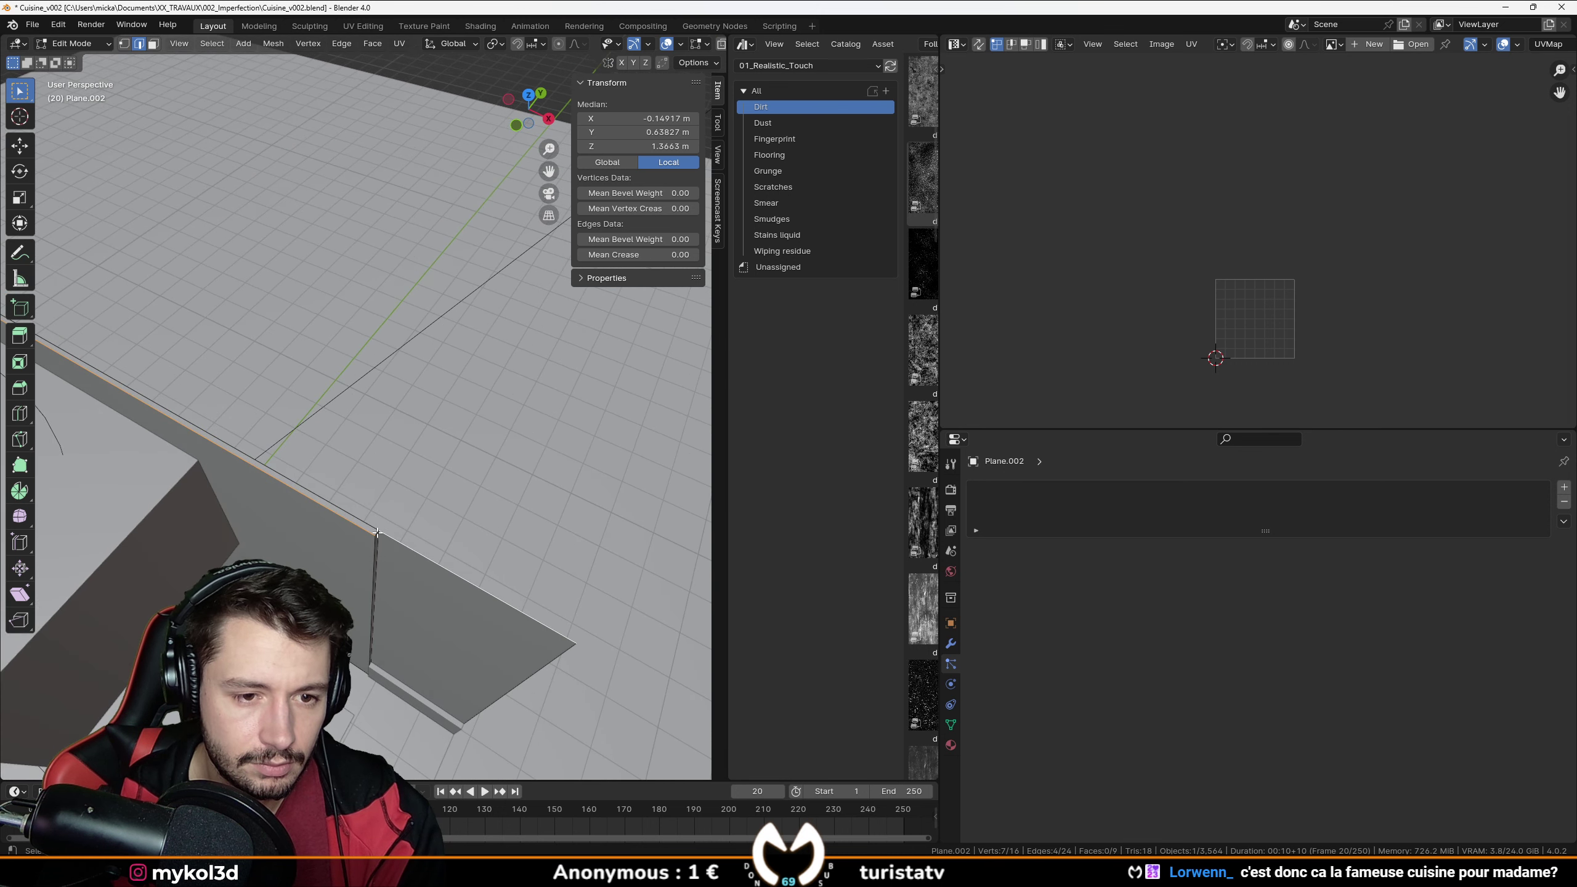
{"action": "scroll", "coordinate": [373, 523], "scroll_direction": "down", "scroll_amount": 3}
{"action": "left_click", "coordinate": [406, 438], "text": "shift"}
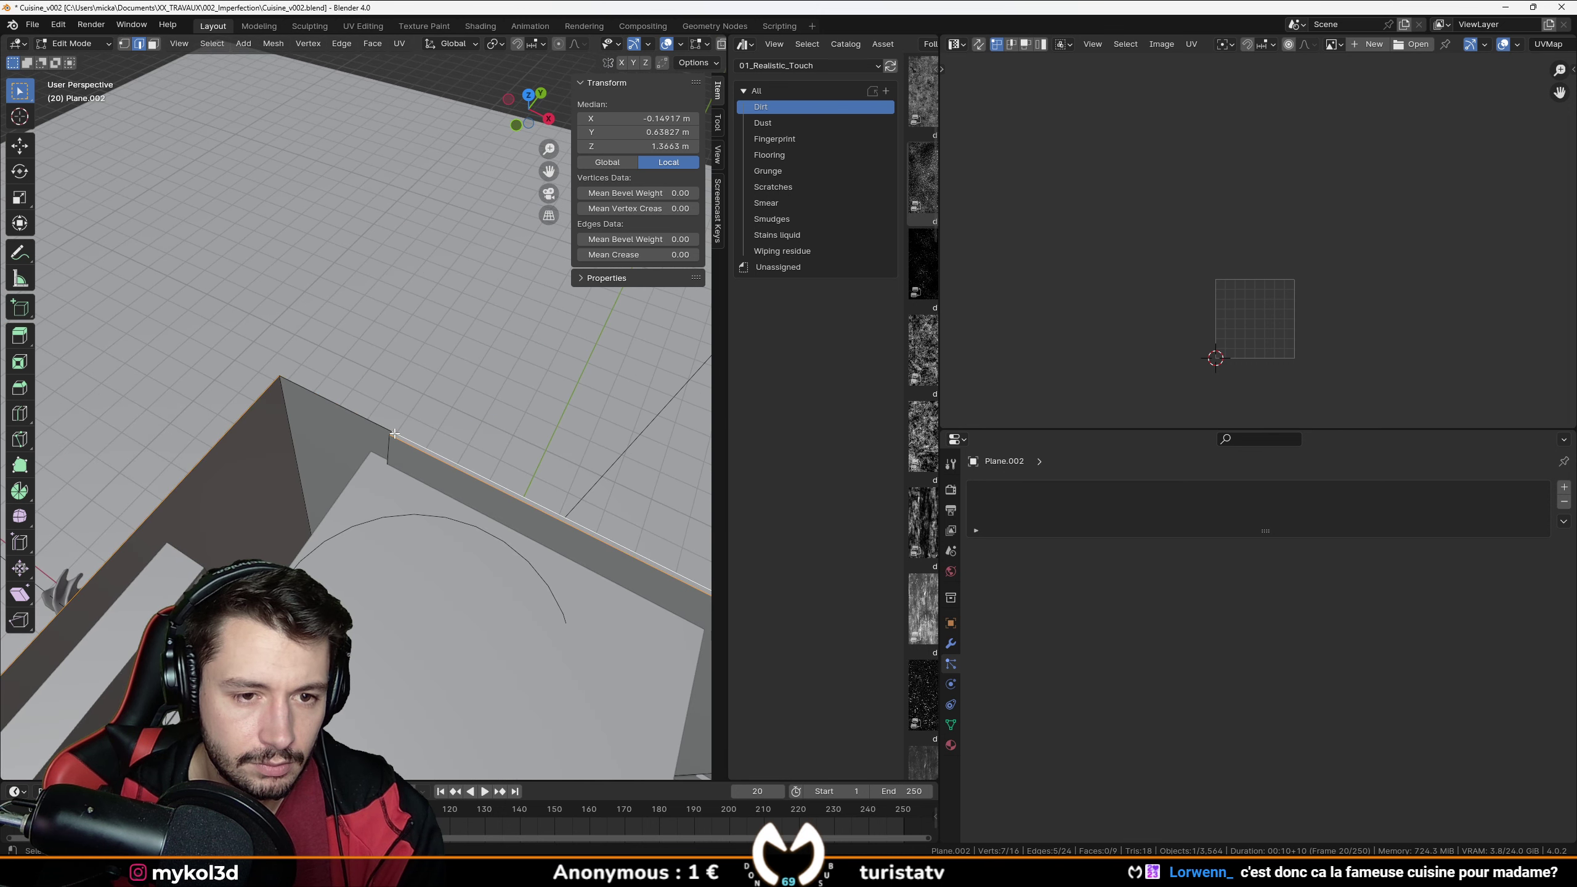
{"action": "scroll", "coordinate": [392, 436], "scroll_direction": "down", "scroll_amount": 3}
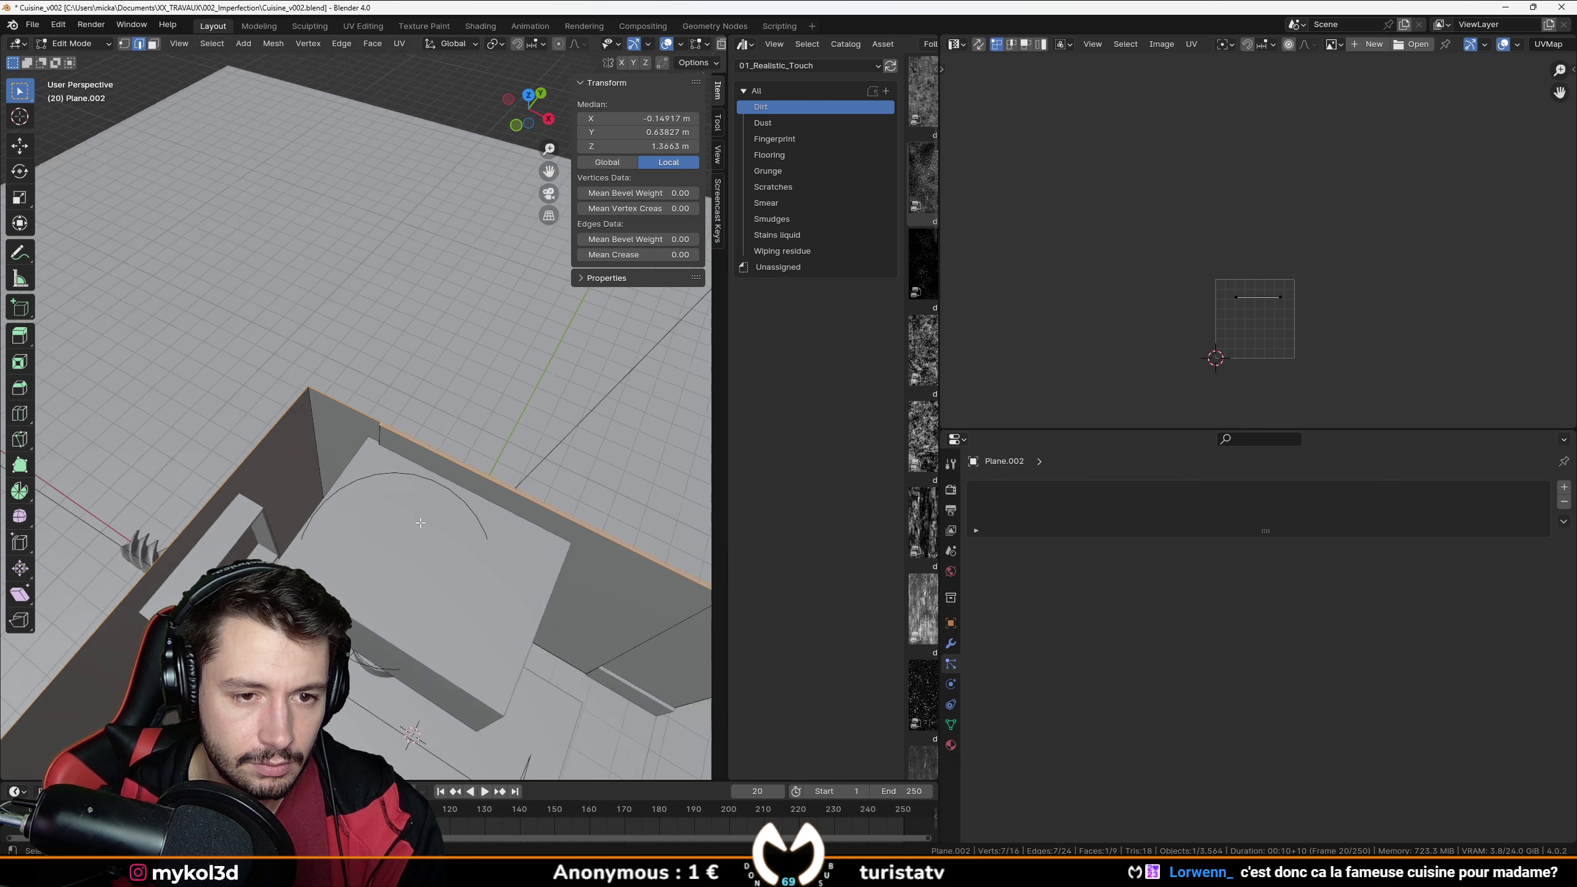
{"action": "middle_click_drag", "start_coordinate": [400, 547], "coordinate": [419, 494]}
{"action": "key", "text": "g"}
{"action": "key", "text": "z"}
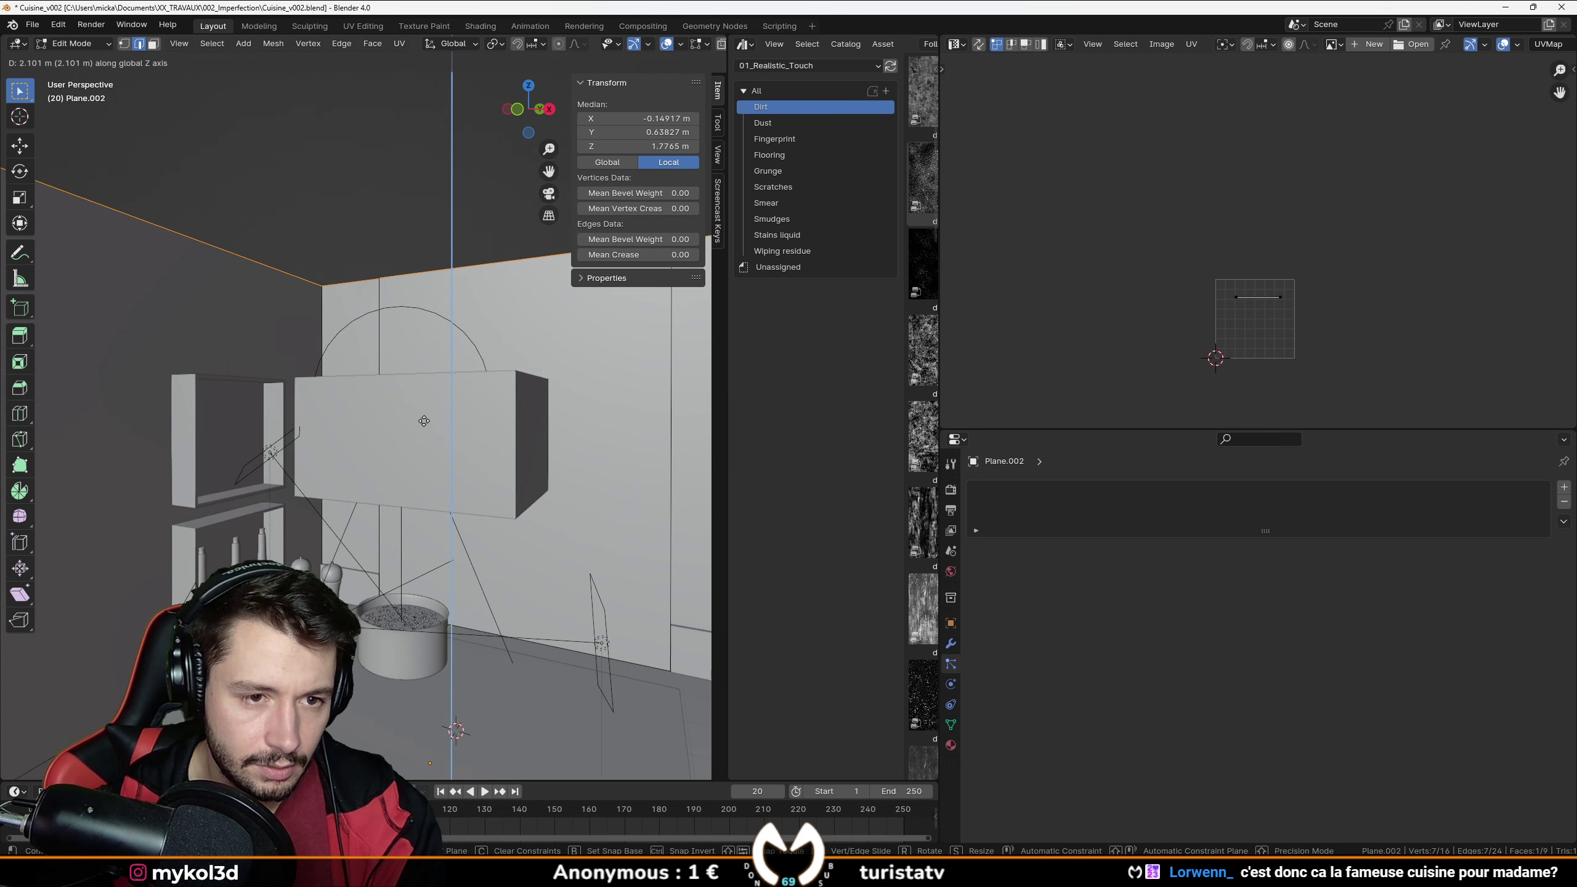
{"action": "left_click", "coordinate": [434, 432]}
{"action": "scroll", "coordinate": [434, 433], "scroll_direction": "down", "scroll_amount": 2}
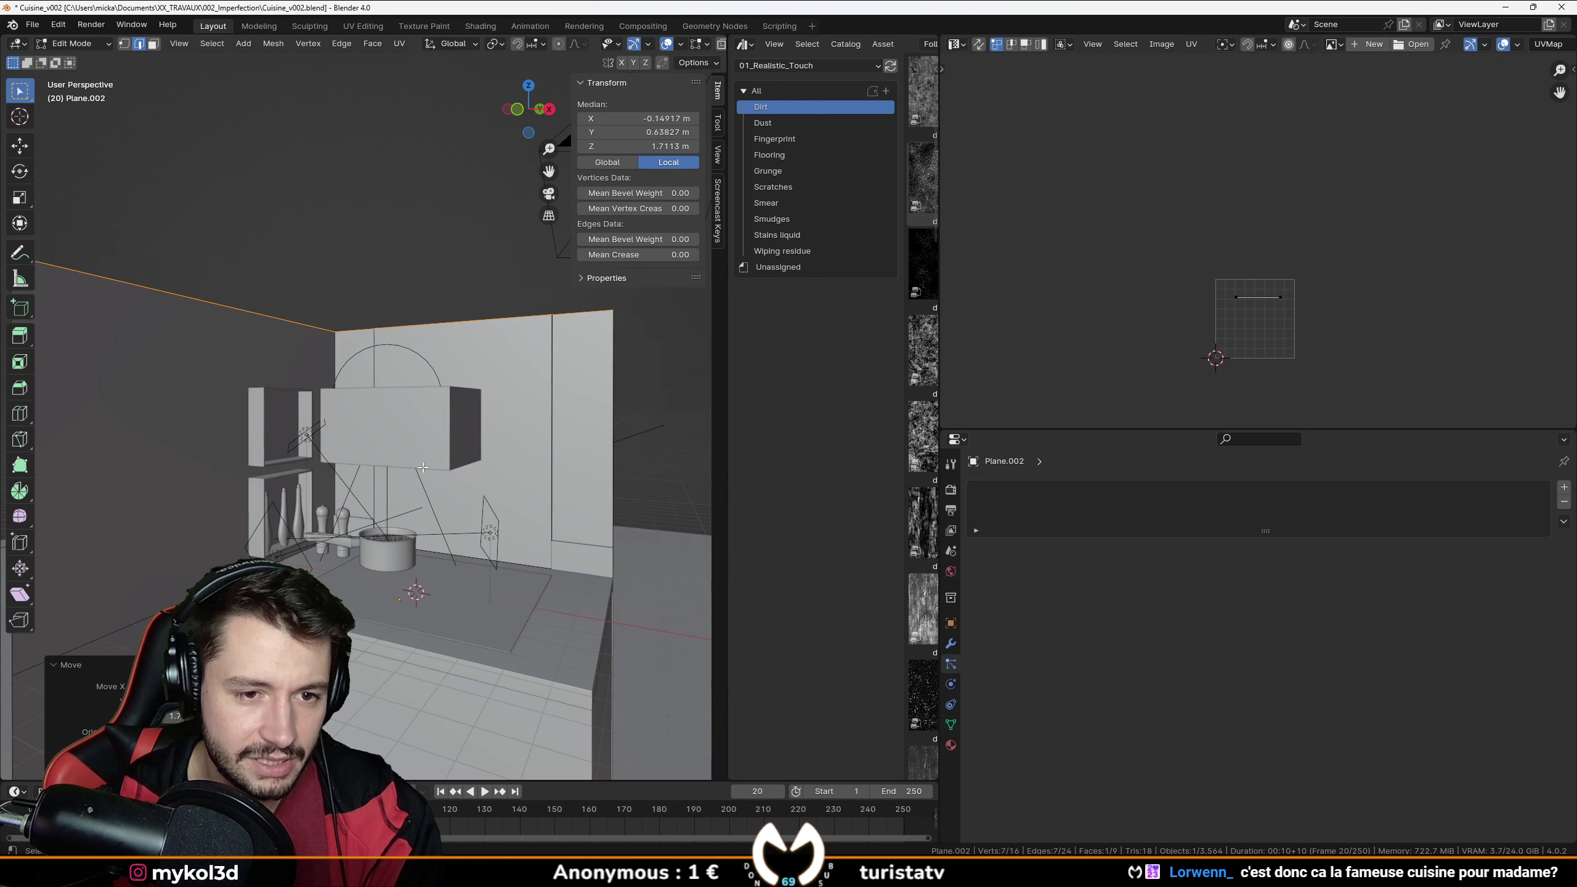
{"action": "middle_click_drag", "start_coordinate": [433, 438], "coordinate": [425, 471]}
{"action": "key", "text": "Tab"}
{"action": "scroll", "coordinate": [429, 471], "scroll_direction": "up", "scroll_amount": 1}
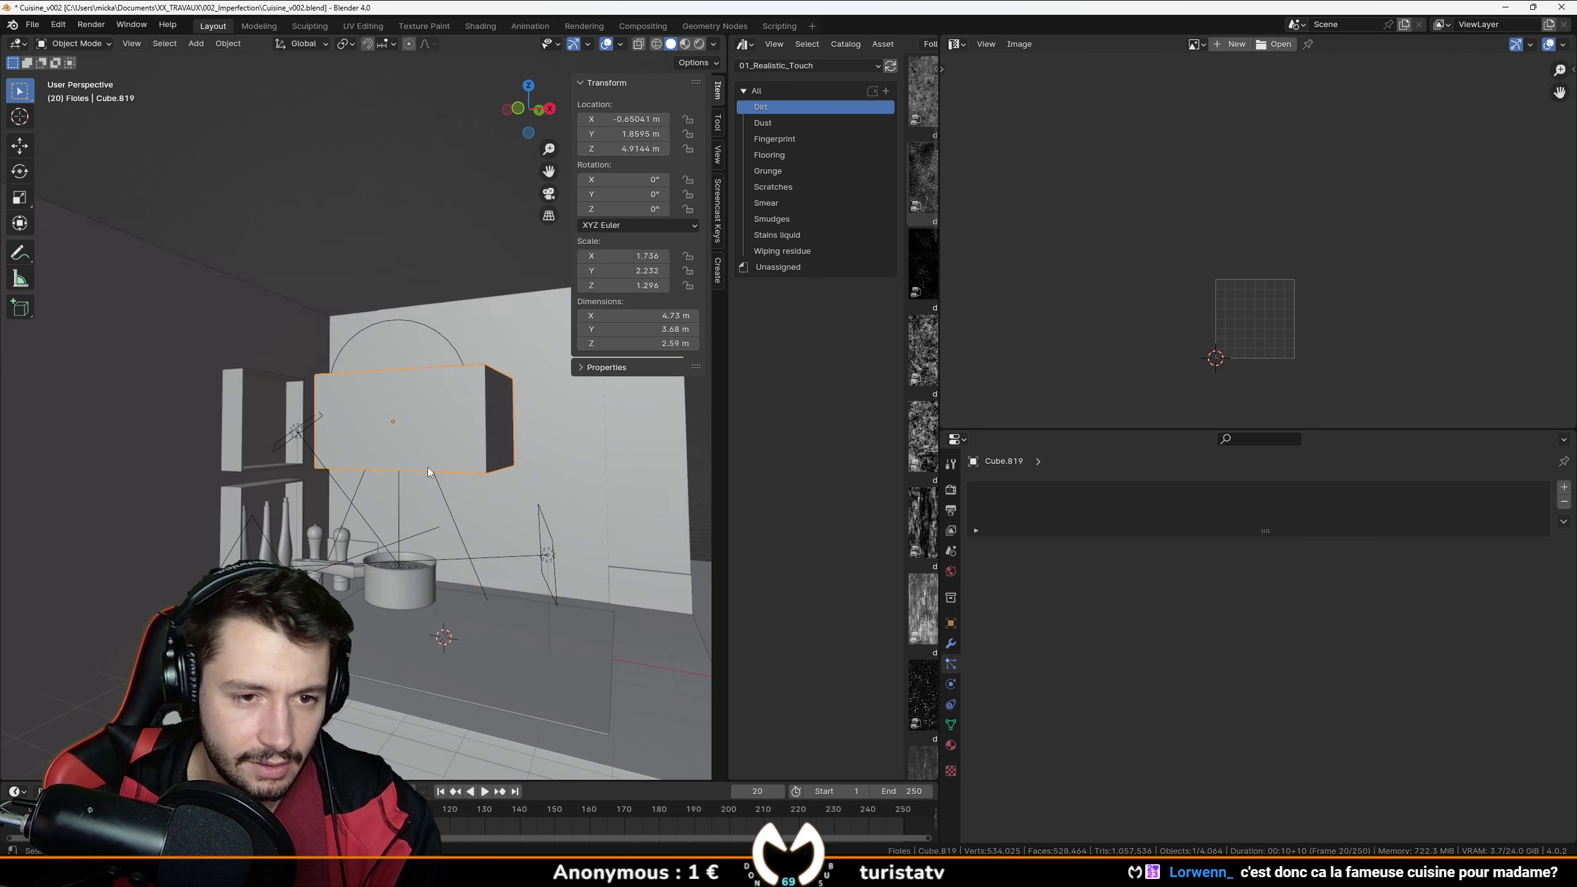
Raise the hood box Cube.819 vertically in two moves to Z 6.6435 m.
{"action": "left_click", "coordinate": [427, 467]}
{"action": "key", "text": "g"}
{"action": "key", "text": "z"}
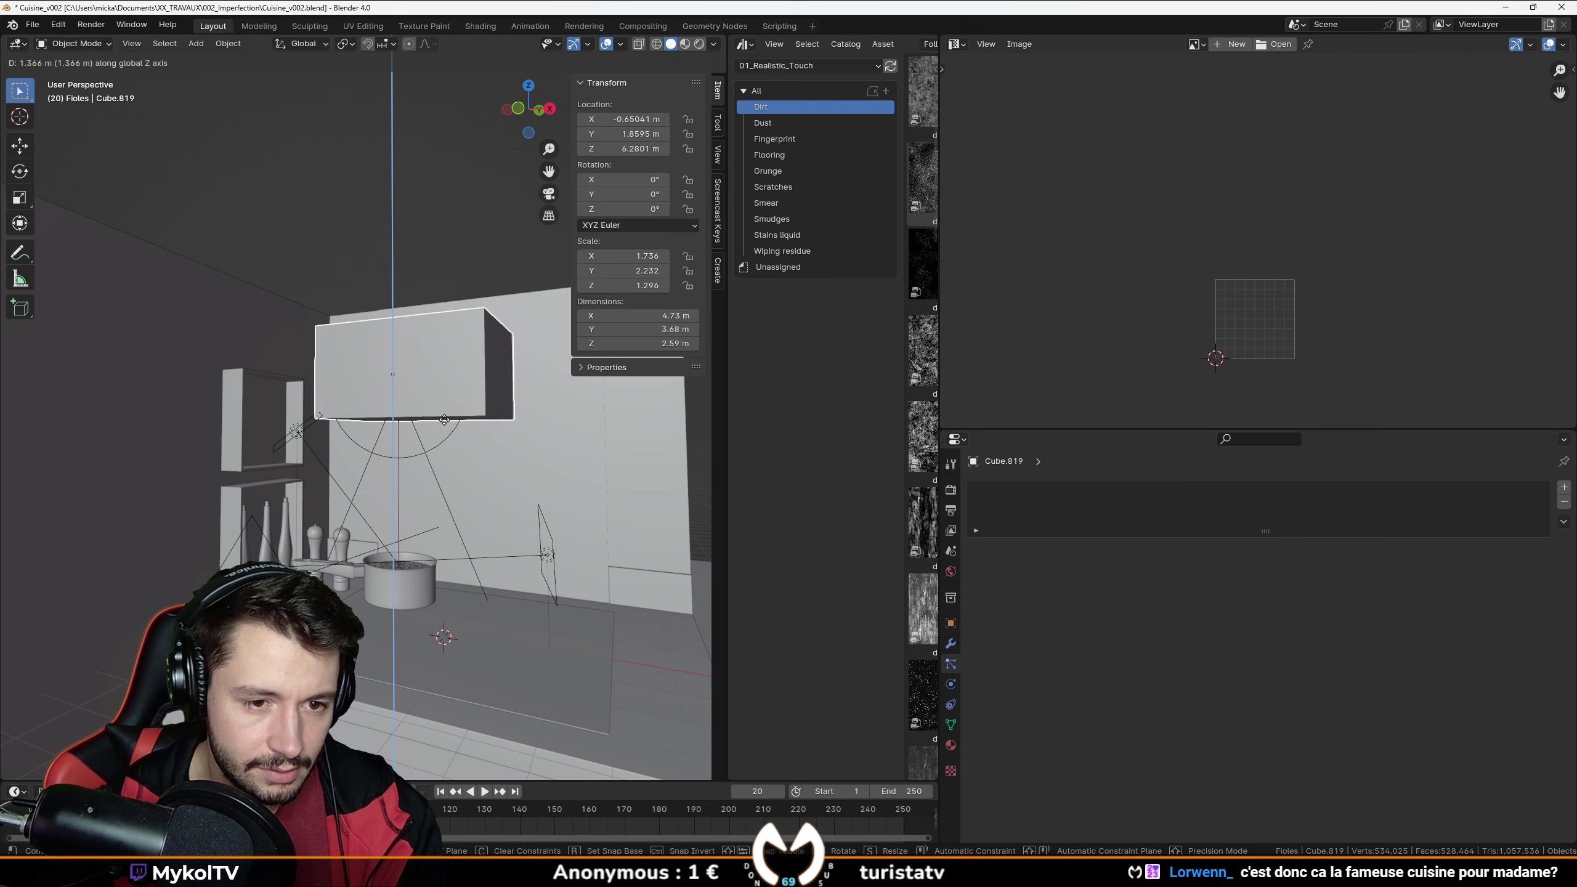
{"action": "left_click", "coordinate": [444, 417]}
{"action": "middle_click_drag", "start_coordinate": [444, 417], "coordinate": [295, 500]}
{"action": "key", "text": "g"}
{"action": "key", "text": "z"}
{"action": "left_click", "coordinate": [411, 481]}
Move the hood box's front face along Y to make the box shallower.
{"action": "key", "text": "Tab"}
{"action": "left_click", "coordinate": [334, 478]}
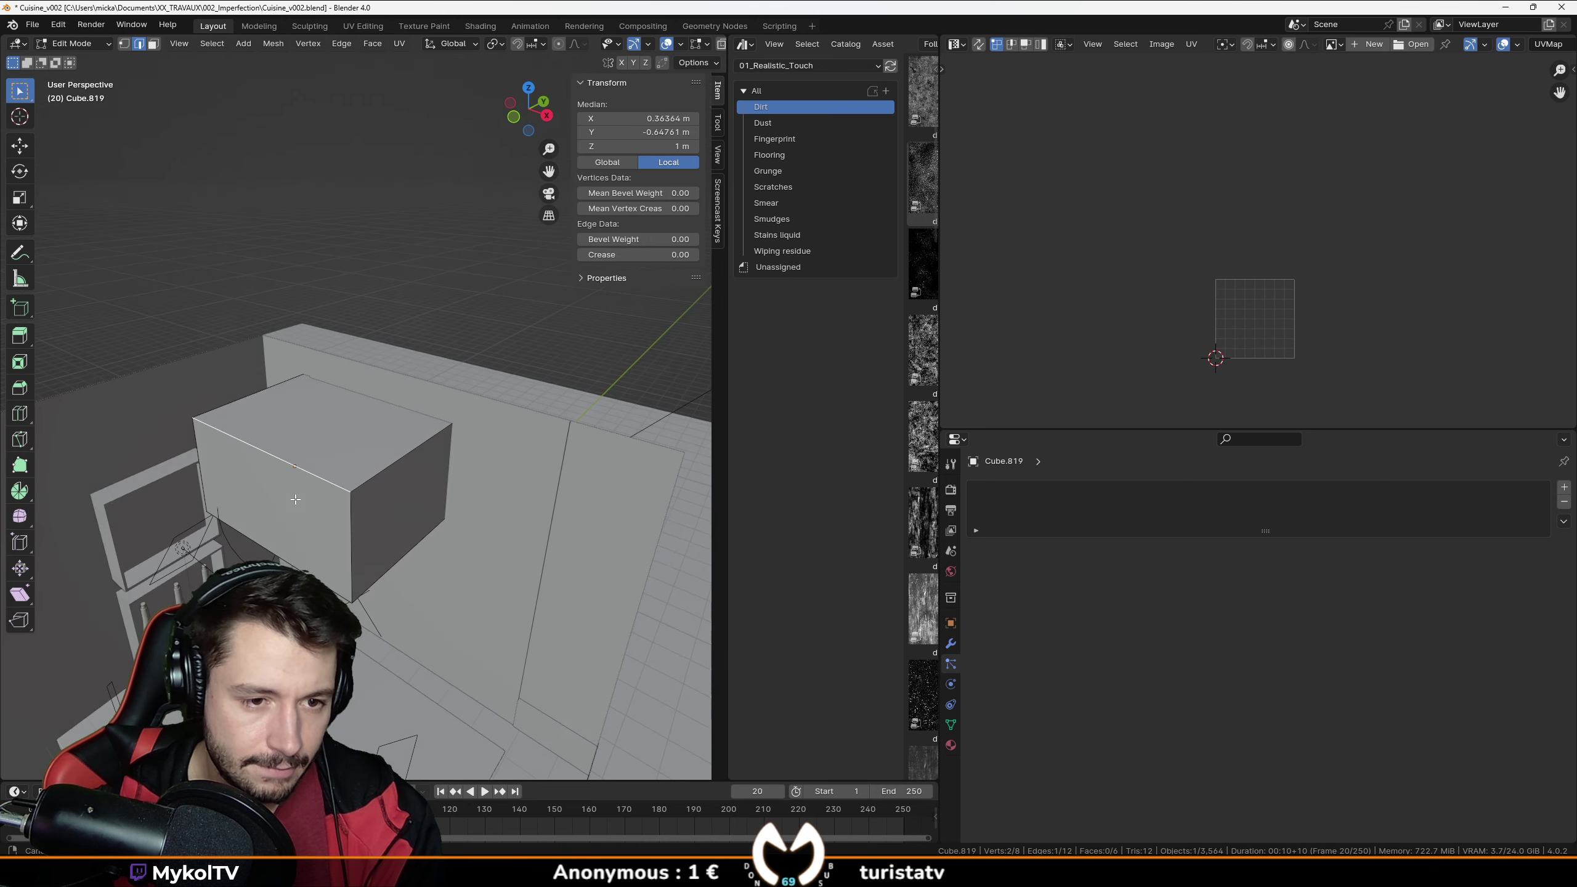
{"action": "left_click", "coordinate": [154, 45]}
{"action": "left_click", "coordinate": [277, 521]}
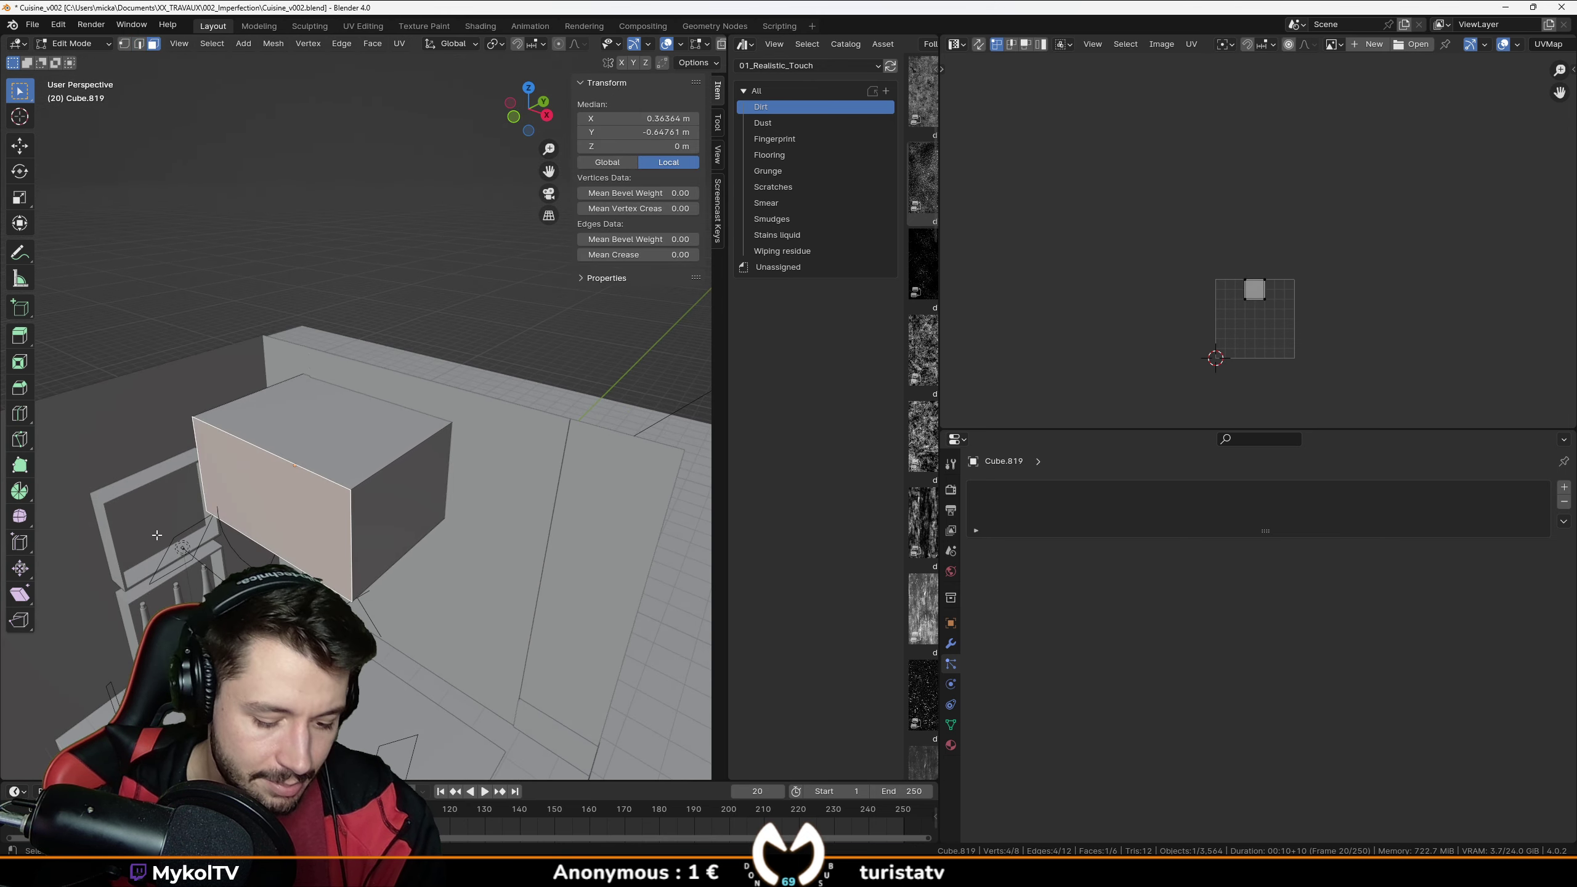
{"action": "key", "text": "g"}
{"action": "key", "text": "y"}
{"action": "left_click", "coordinate": [180, 524]}
{"action": "middle_click_drag", "start_coordinate": [152, 506], "coordinate": [280, 518]}
{"action": "key", "text": "Tab"}
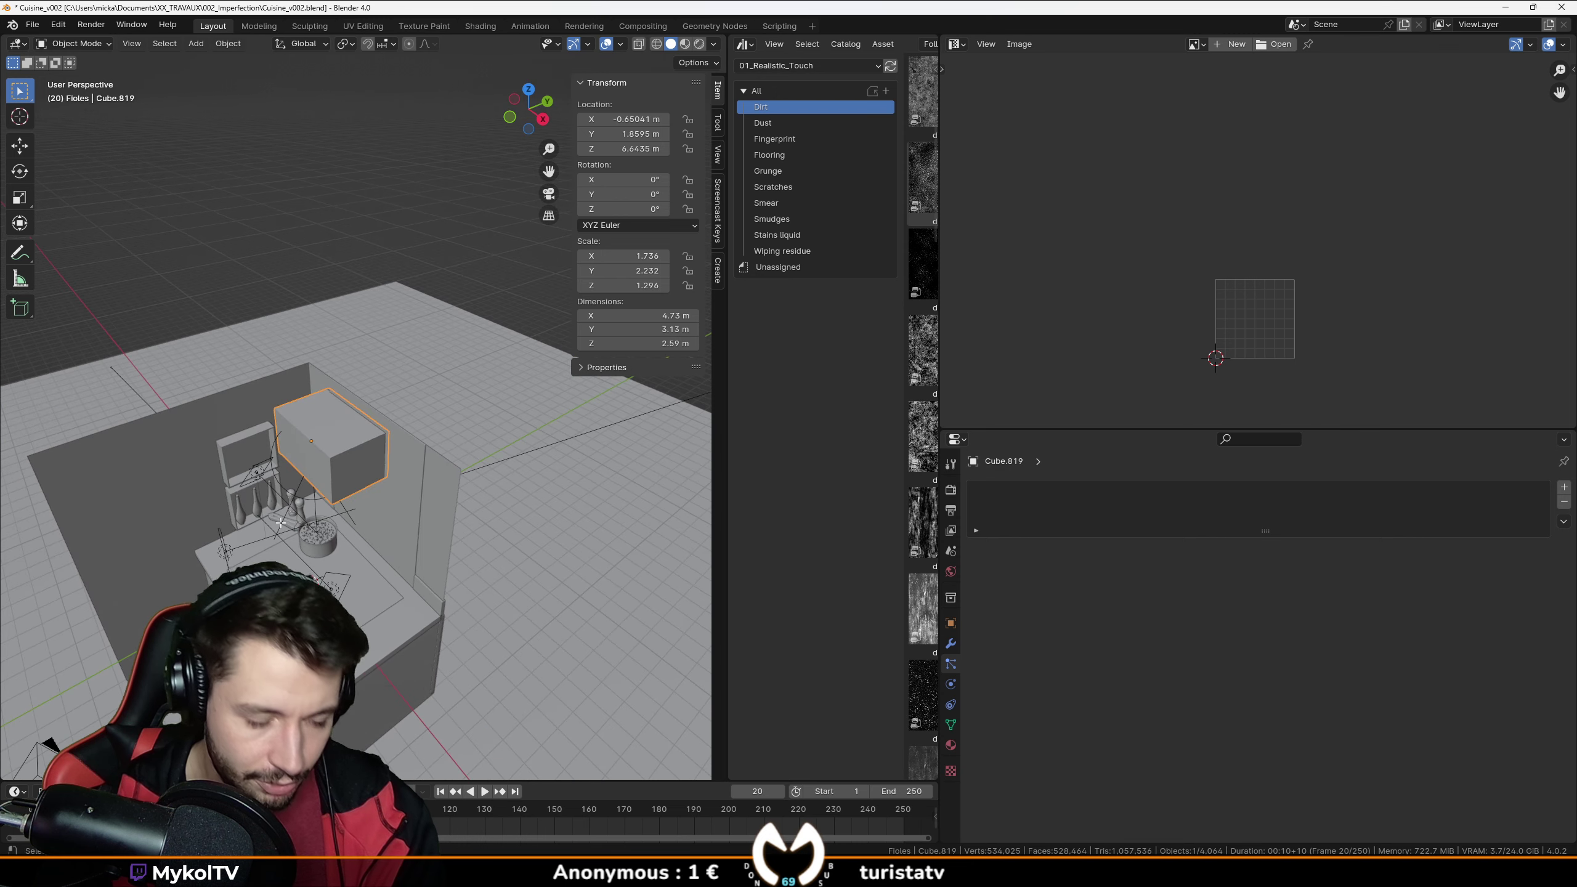
Adjust the hood box's left and right faces so it ends up 3.13 m deep.
{"action": "key", "text": "Tab"}
{"action": "key", "text": "g"}
{"action": "key", "text": "y"}
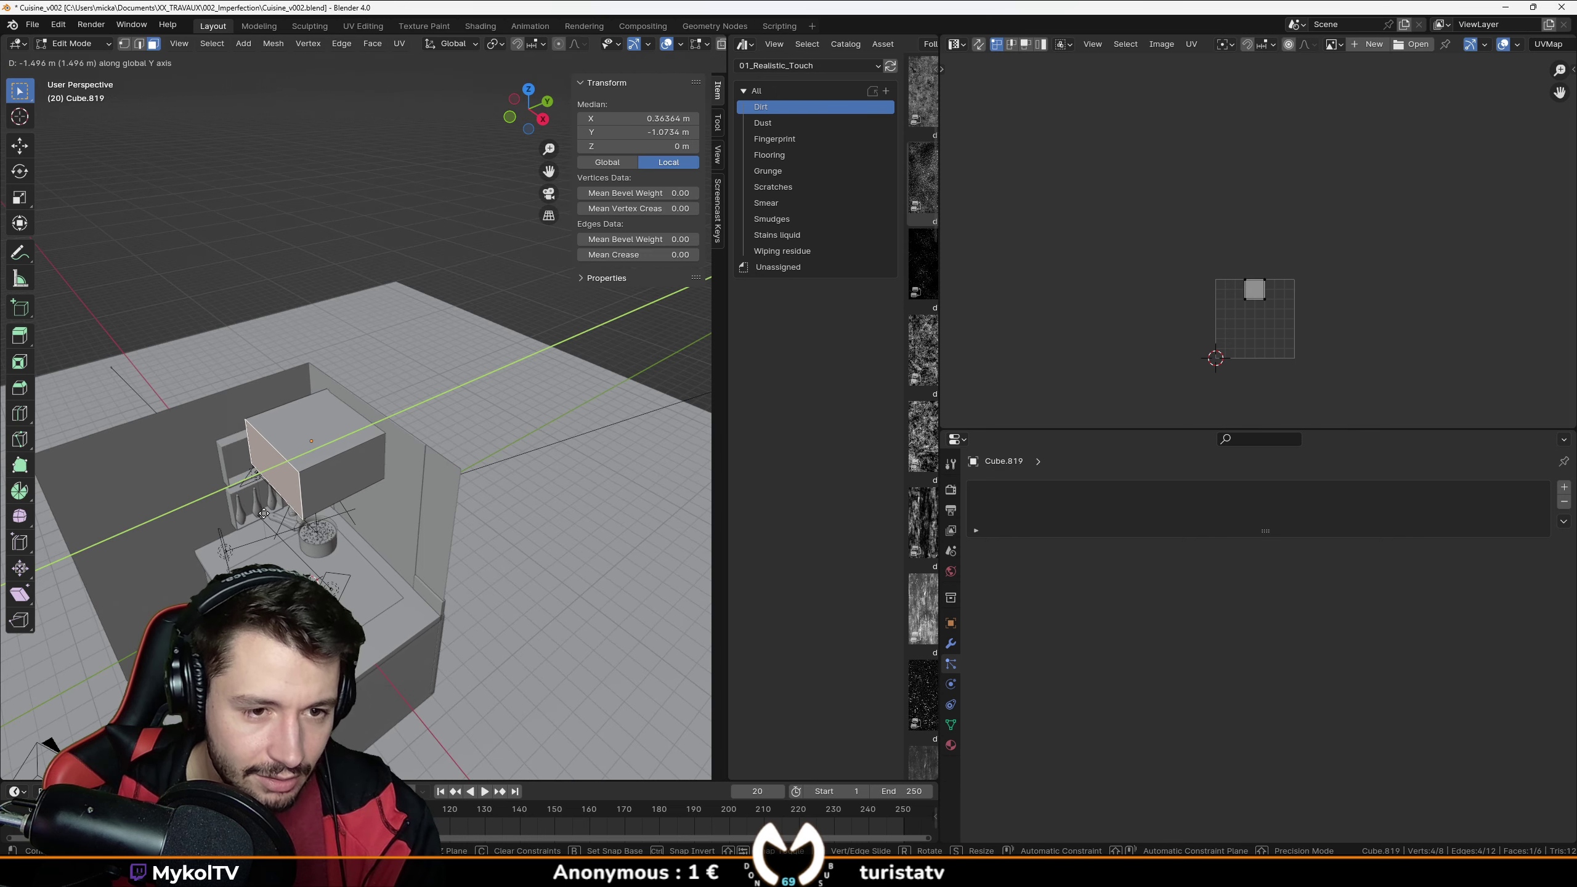
{"action": "left_click", "coordinate": [265, 514]}
{"action": "left_click", "coordinate": [341, 475]}
{"action": "middle_click_drag", "start_coordinate": [341, 477], "coordinate": [382, 485]}
{"action": "key", "text": "g"}
{"action": "middle_click_drag", "start_coordinate": [376, 531], "coordinate": [389, 474]}
{"action": "left_click", "coordinate": [410, 551]}
{"action": "key", "text": "Tab"}
Inspect the reshaped hood box, centring the view on its selected face.
{"action": "scroll", "coordinate": [395, 491], "scroll_direction": "up", "scroll_amount": 2}
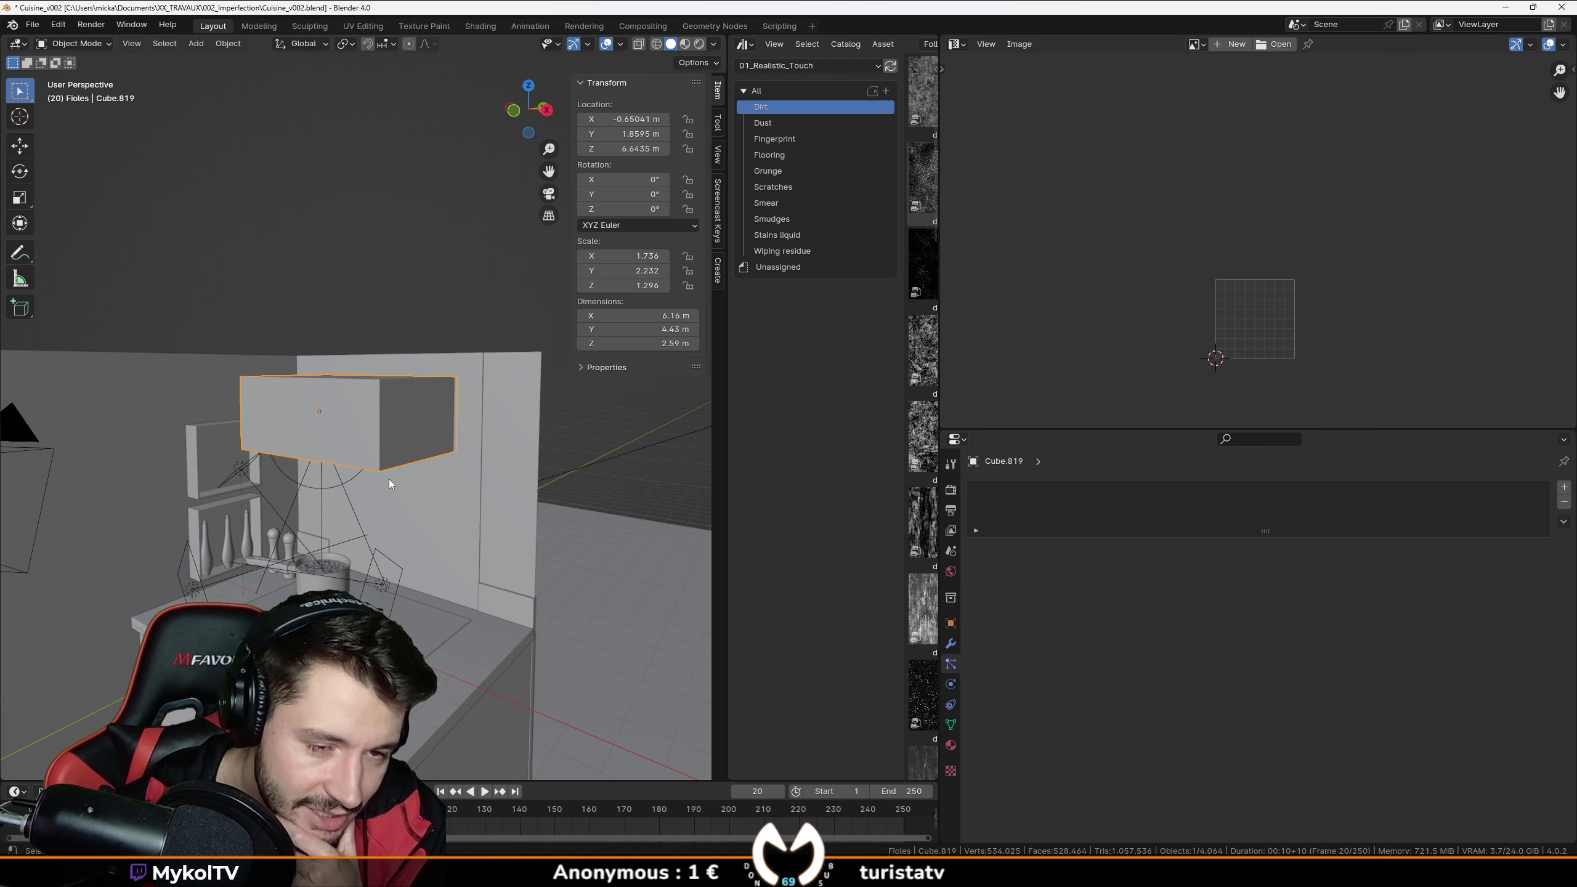
{"action": "mouse_move", "coordinate": [389, 478]}
{"action": "middle_mouse_down"}
{"action": "mouse_move", "coordinate": [424, 458]}
{"action": "mouse_move", "coordinate": [397, 473]}
{"action": "middle_mouse_up"}
{"action": "key", "text": "Tab"}
{"action": "key", "text": "KP_Decimal"}
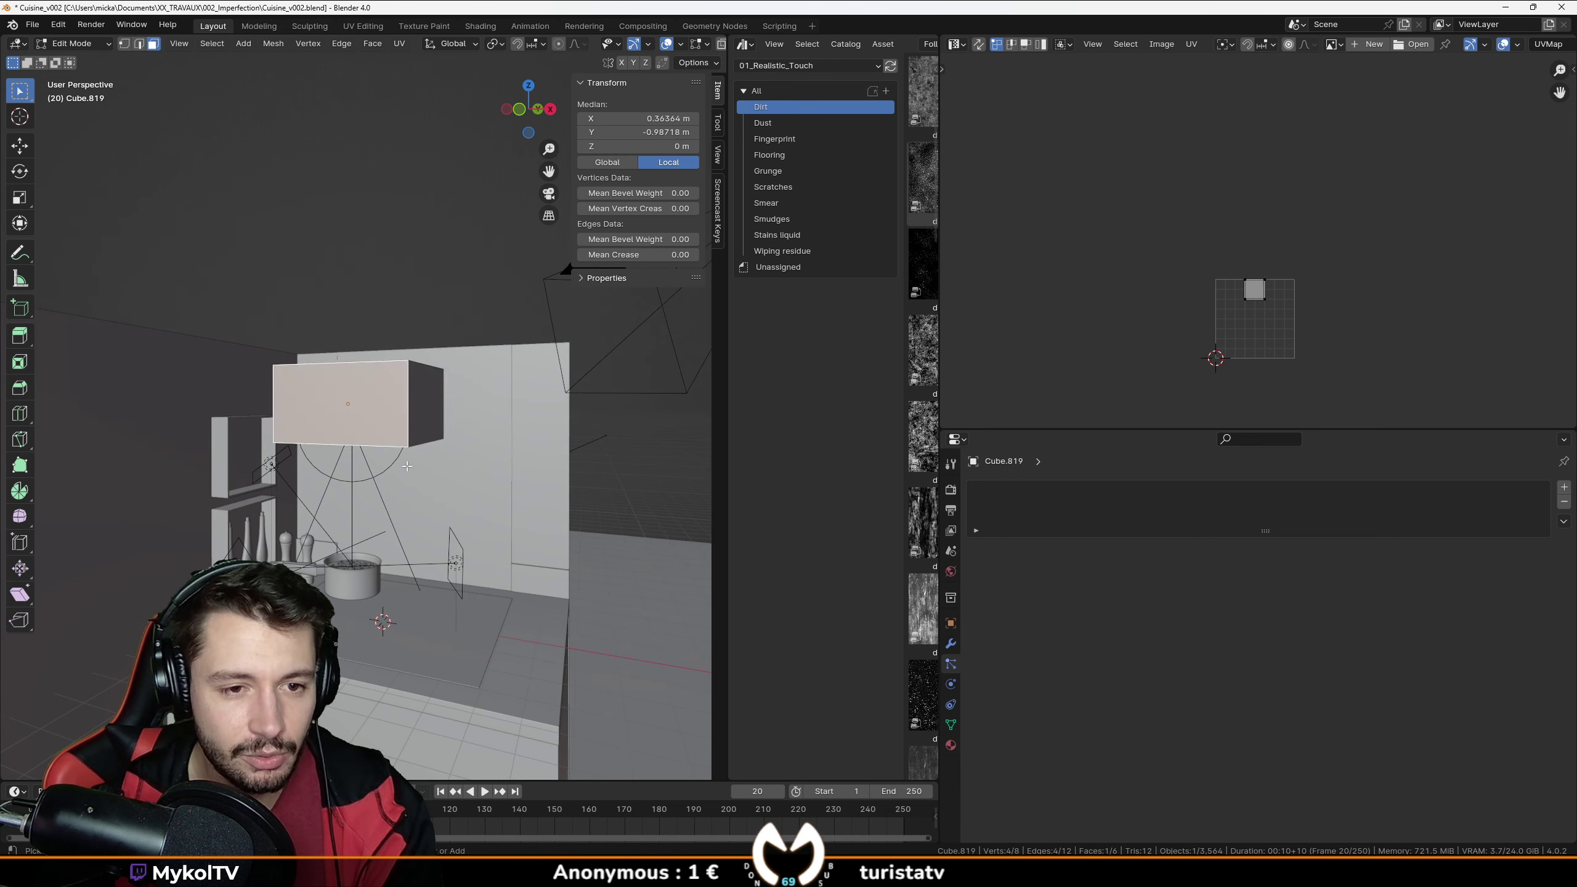
{"action": "key", "text": "Tab"}
{"action": "middle_click_drag", "start_coordinate": [343, 473], "coordinate": [401, 370]}
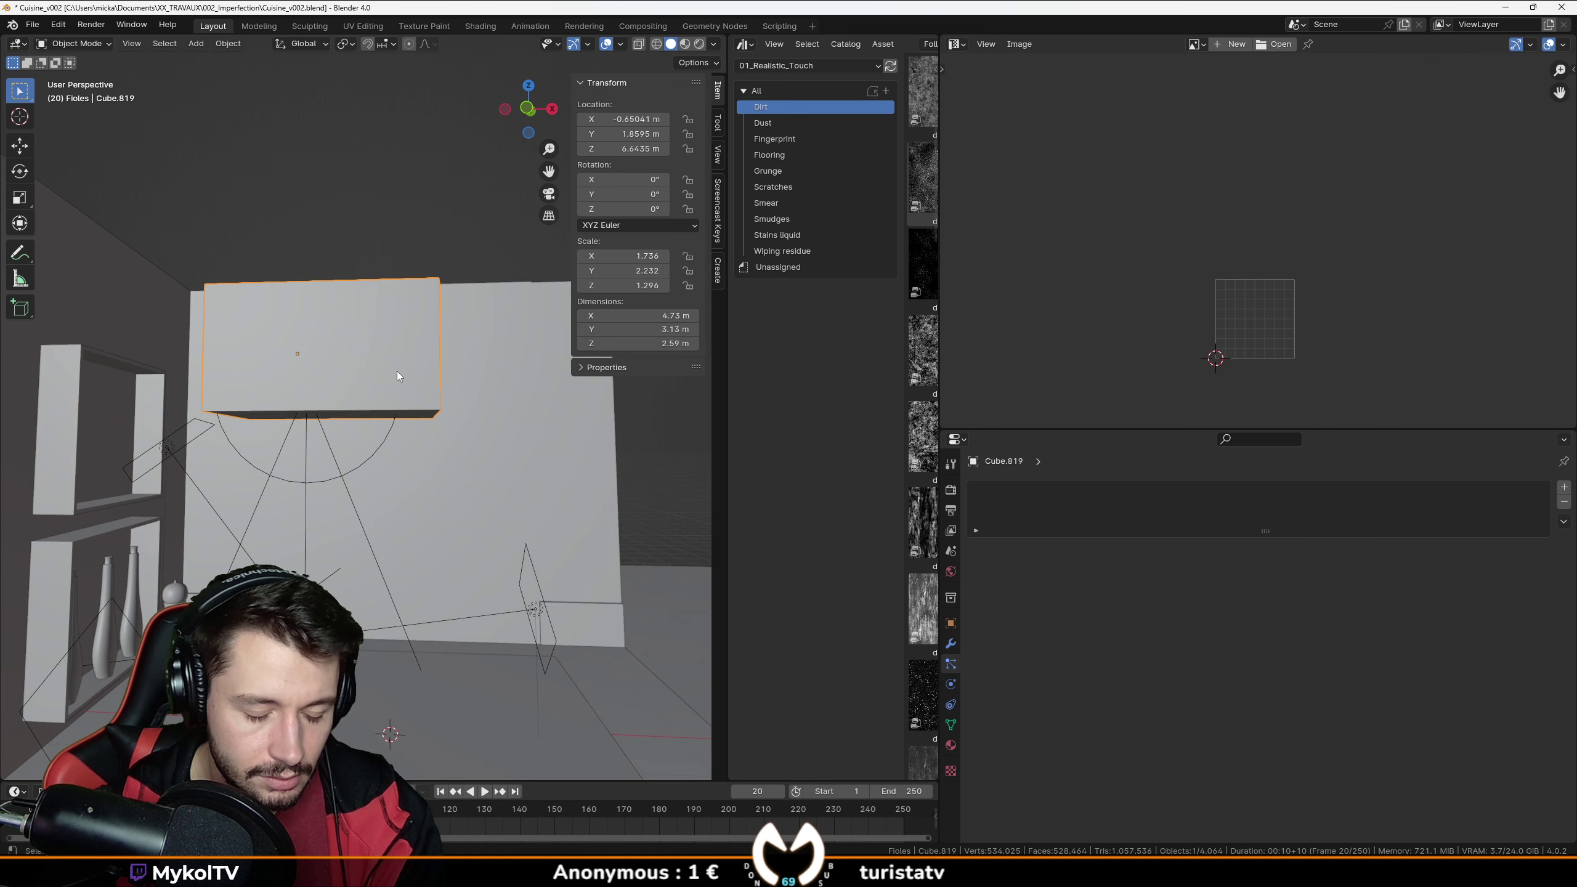
Switch the viewport to Rendered shading and edit the backsplash Plane.002 in front view.
{"action": "left_click", "coordinate": [701, 44]}
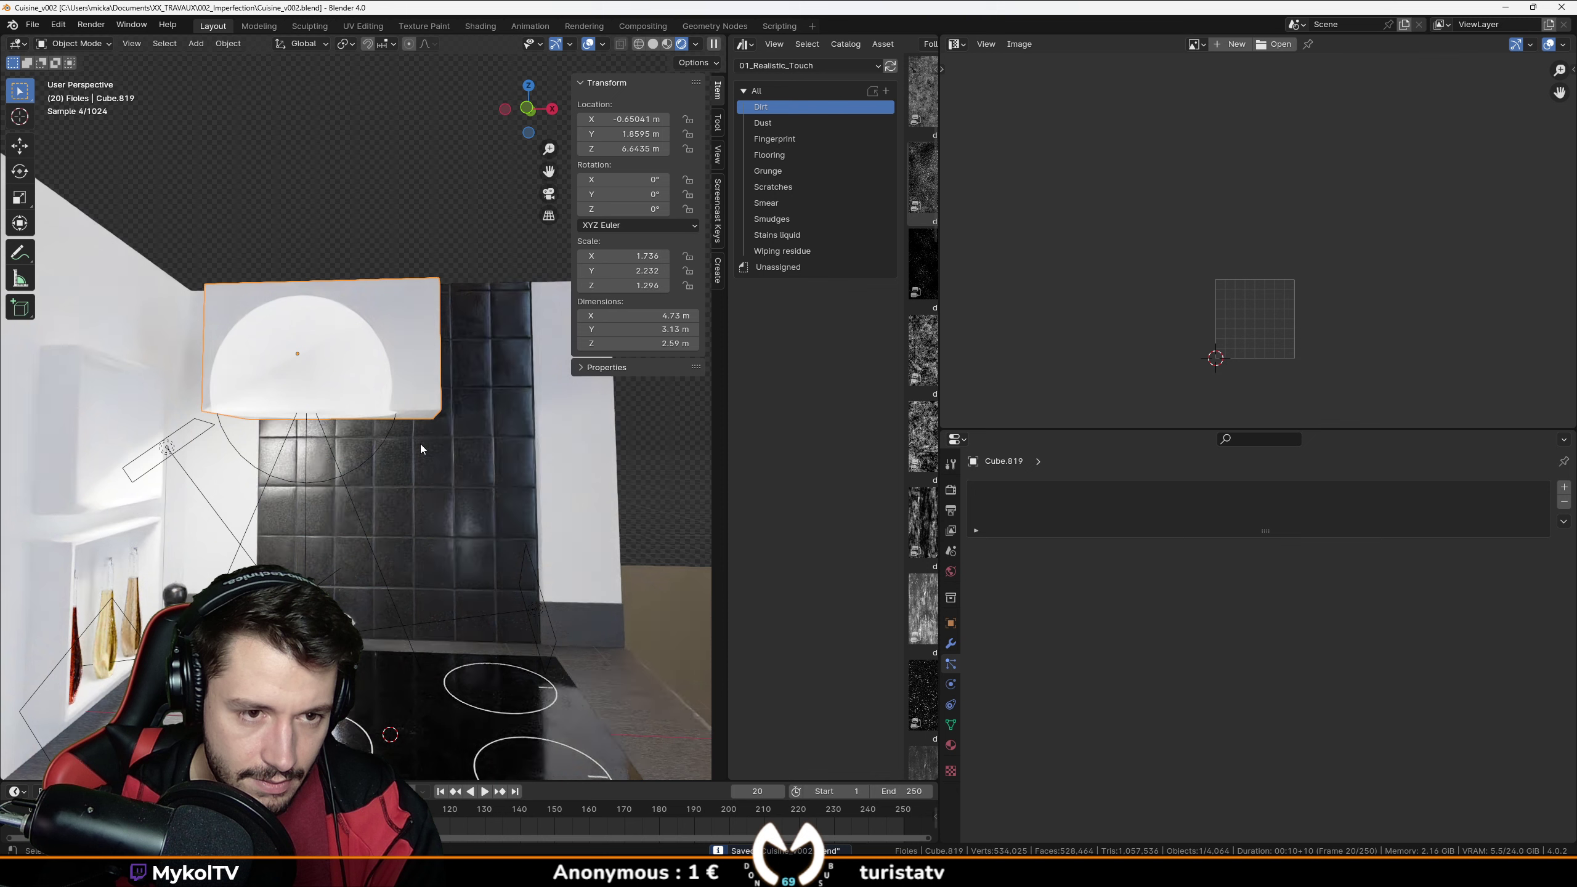
{"action": "scroll", "coordinate": [431, 506], "scroll_direction": "up", "scroll_amount": 5}
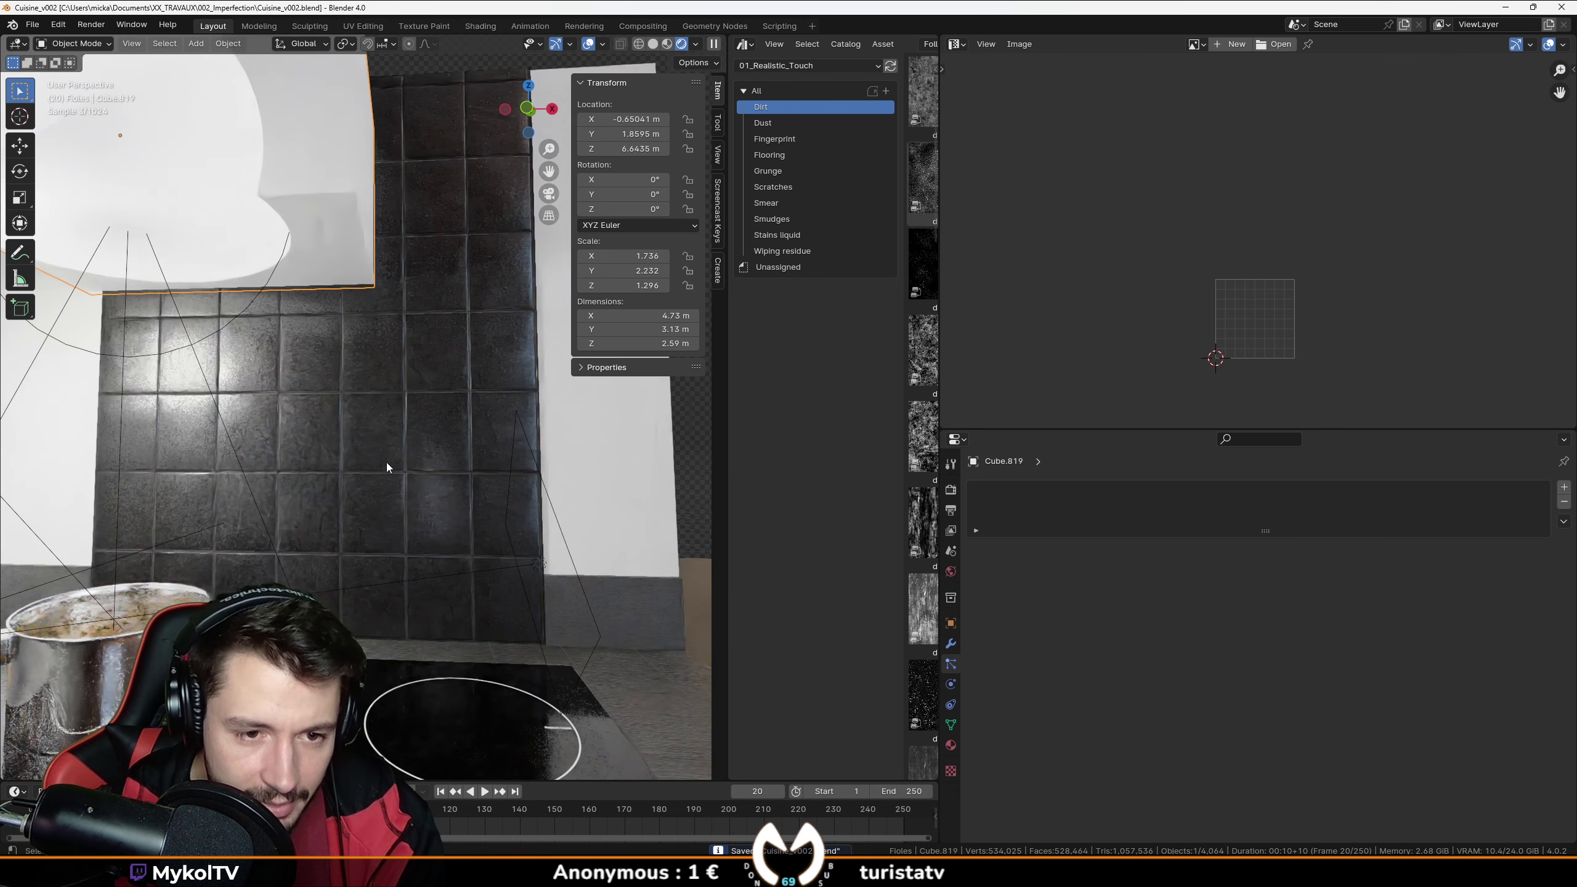
{"action": "left_click", "coordinate": [405, 453]}
{"action": "key", "text": "KP_1"}
{"action": "scroll", "coordinate": [387, 427], "scroll_direction": "up", "scroll_amount": 2}
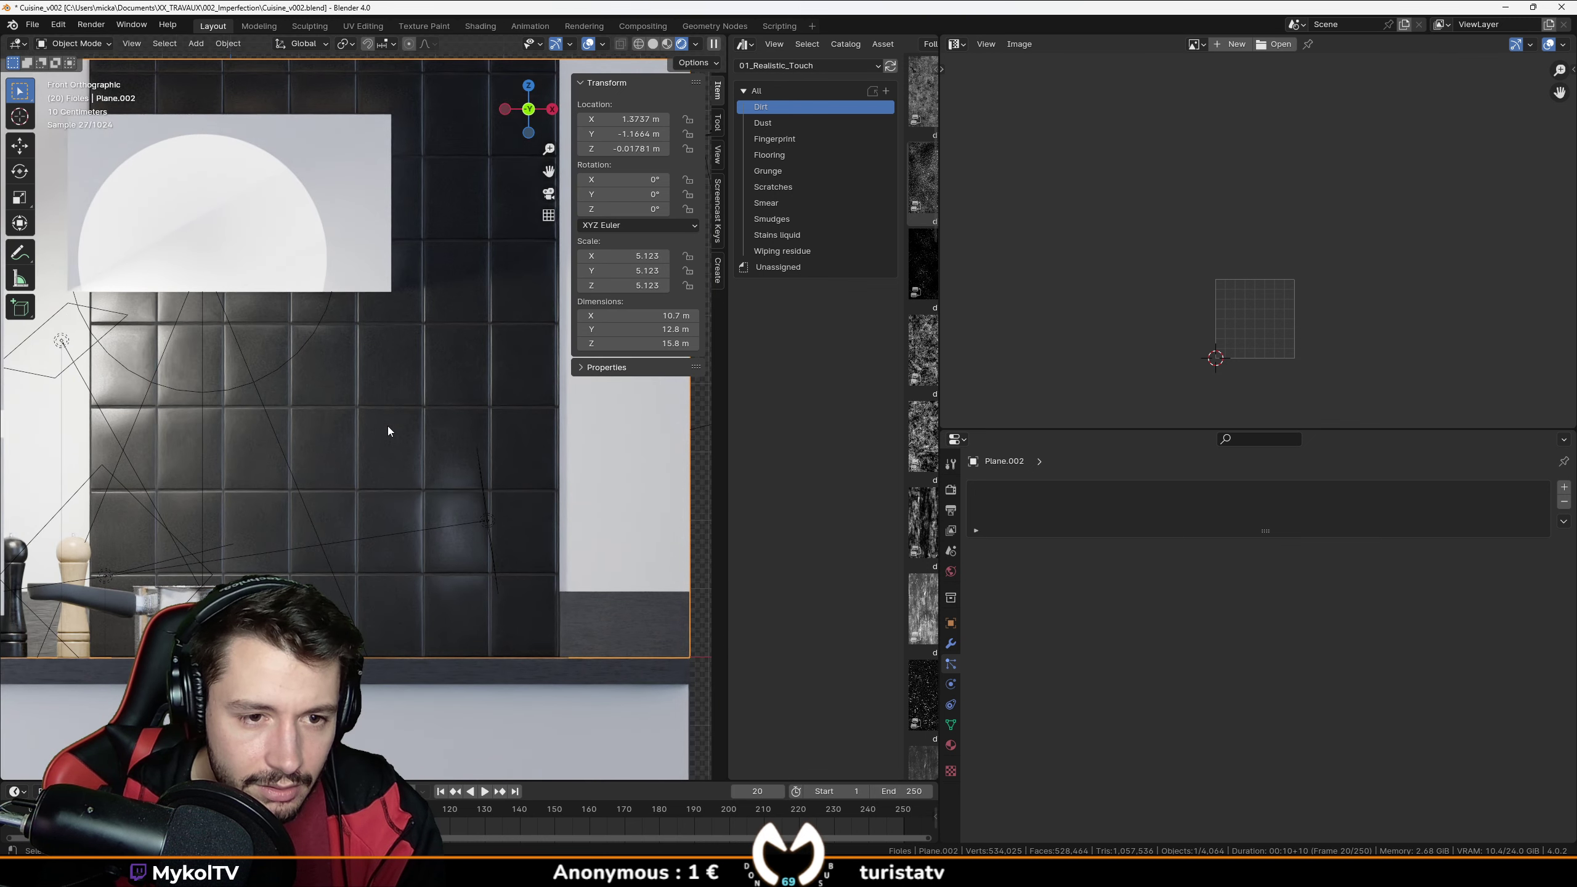
{"action": "key", "text": "Tab"}
{"action": "scroll", "coordinate": [403, 428], "scroll_direction": "down", "scroll_amount": 1}
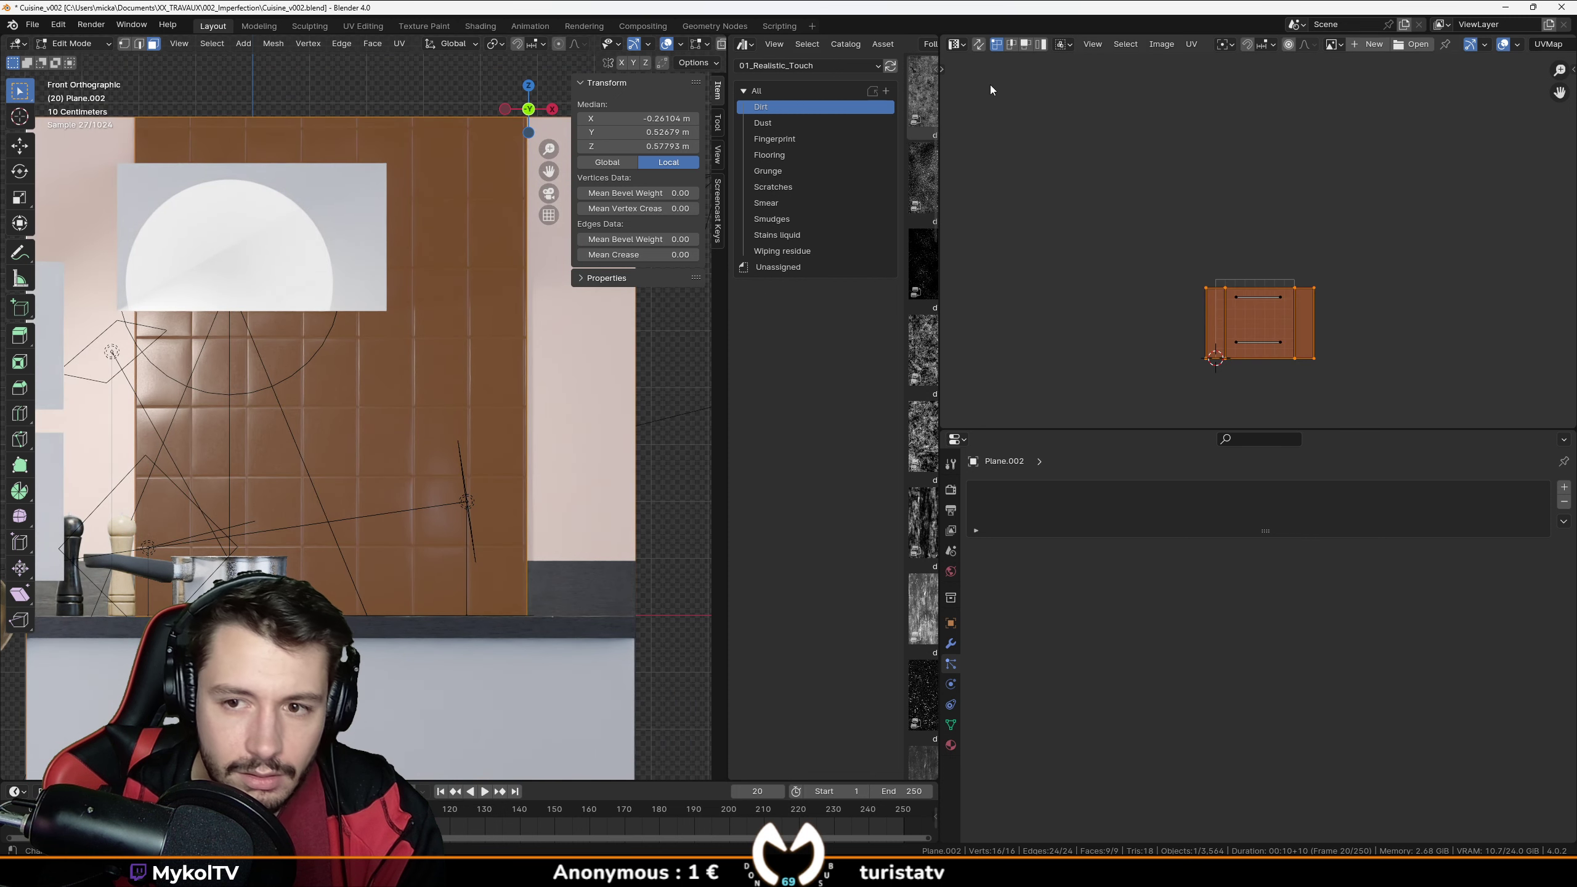
{"action": "scroll", "coordinate": [1224, 377], "scroll_direction": "up", "scroll_amount": 3}
Scale the backsplash UV island by 1.28 along Y to stretch the tiles vertically.
{"action": "key", "text": "s"}
{"action": "key", "text": "x"}
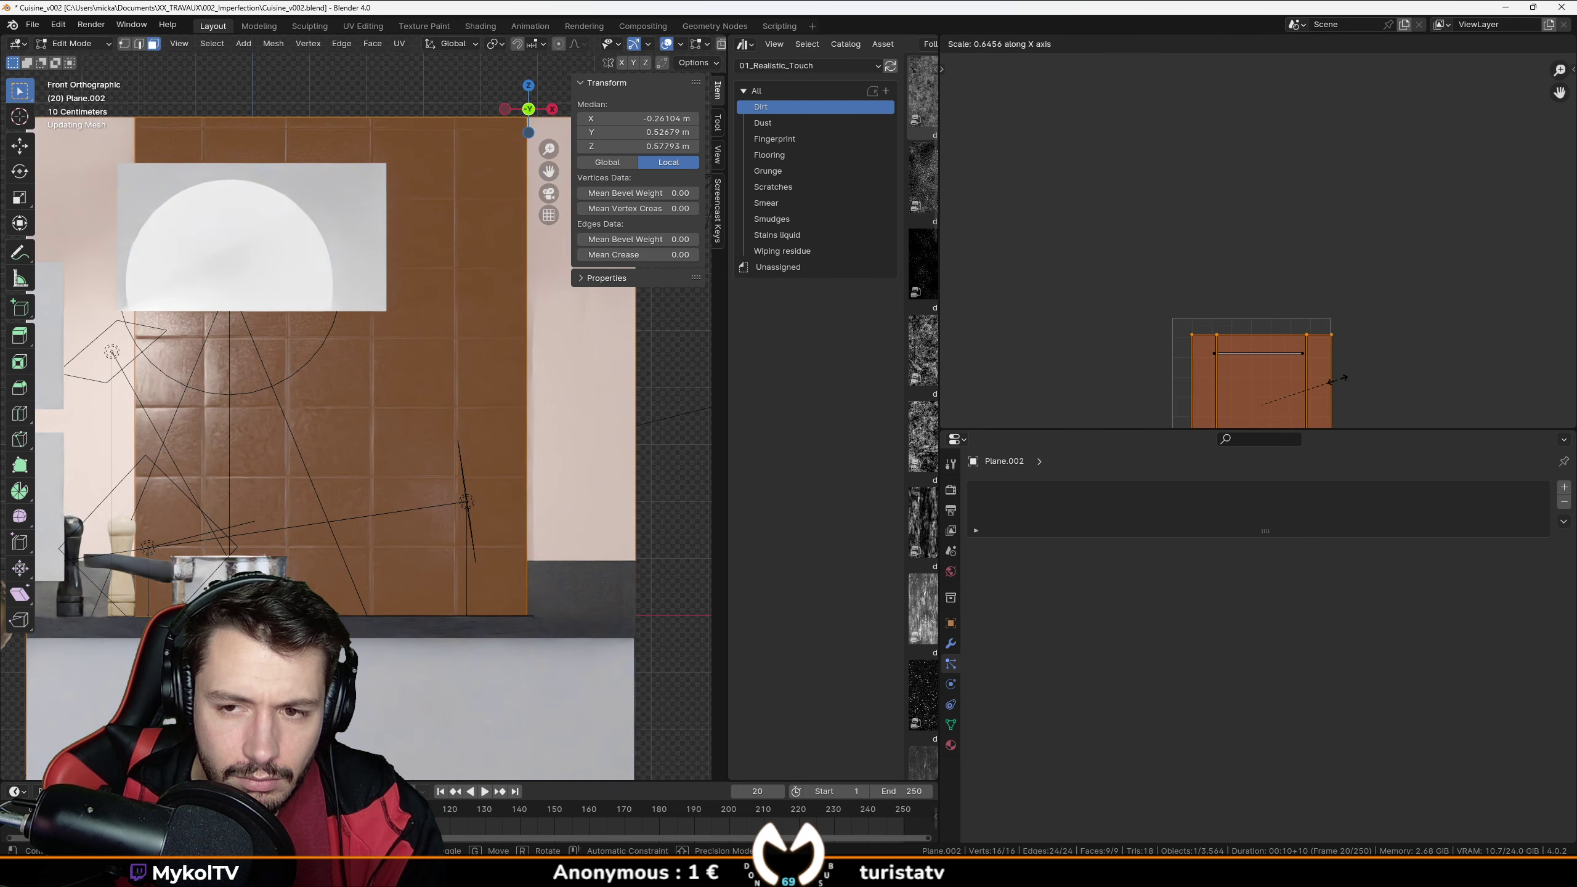
{"action": "right_click", "coordinate": [1337, 380]}
{"action": "scroll", "coordinate": [463, 483], "scroll_direction": "up", "scroll_amount": 2}
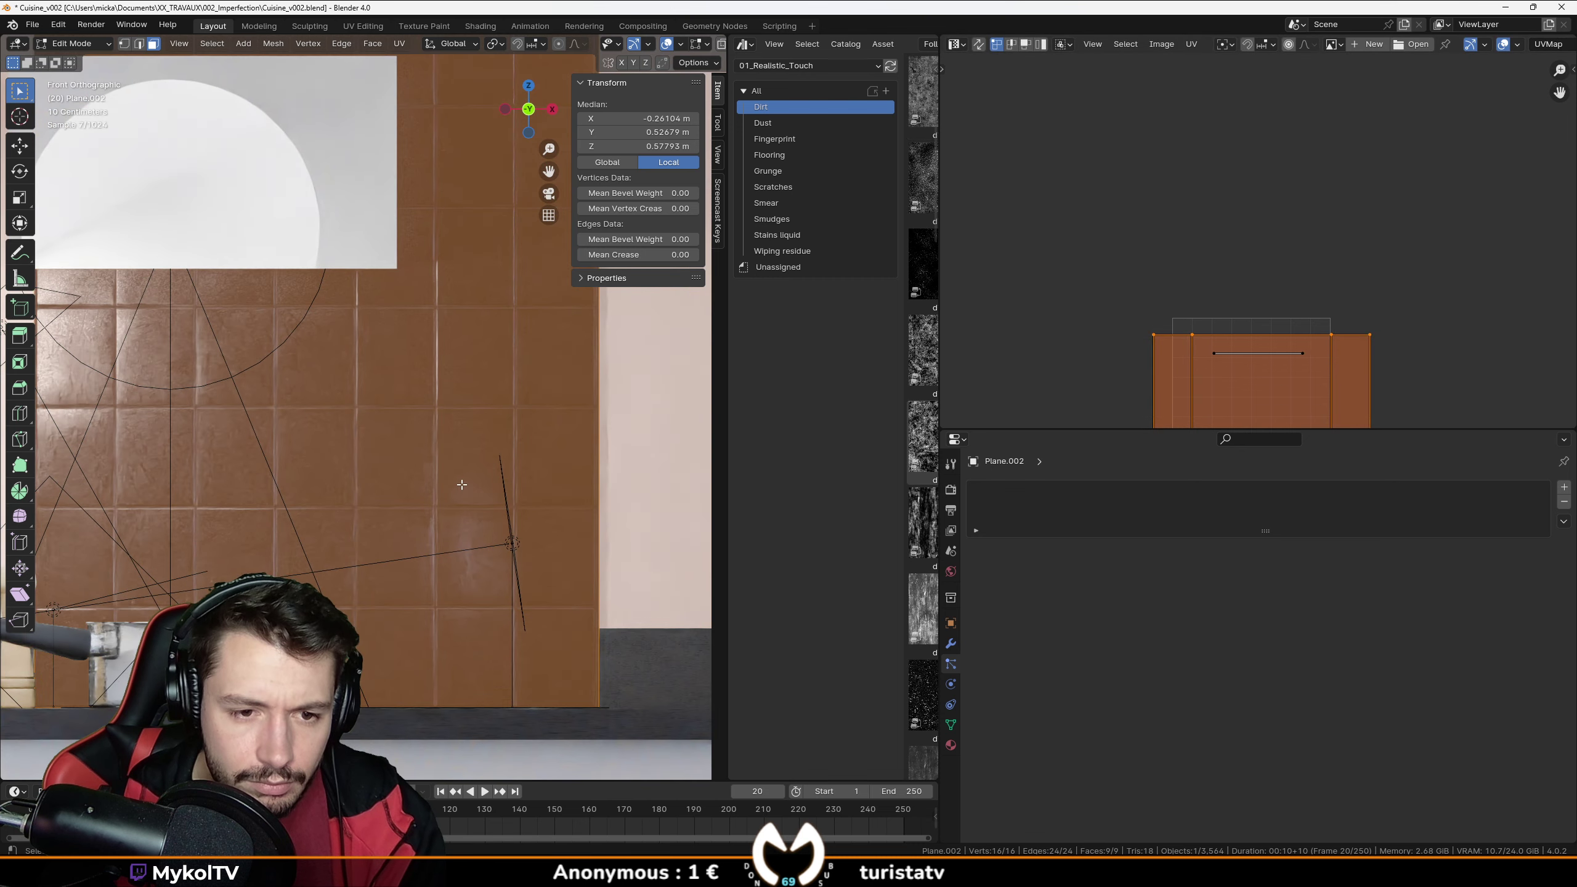
{"action": "middle_click_drag", "start_coordinate": [469, 483], "coordinate": [568, 450], "text": "shift"}
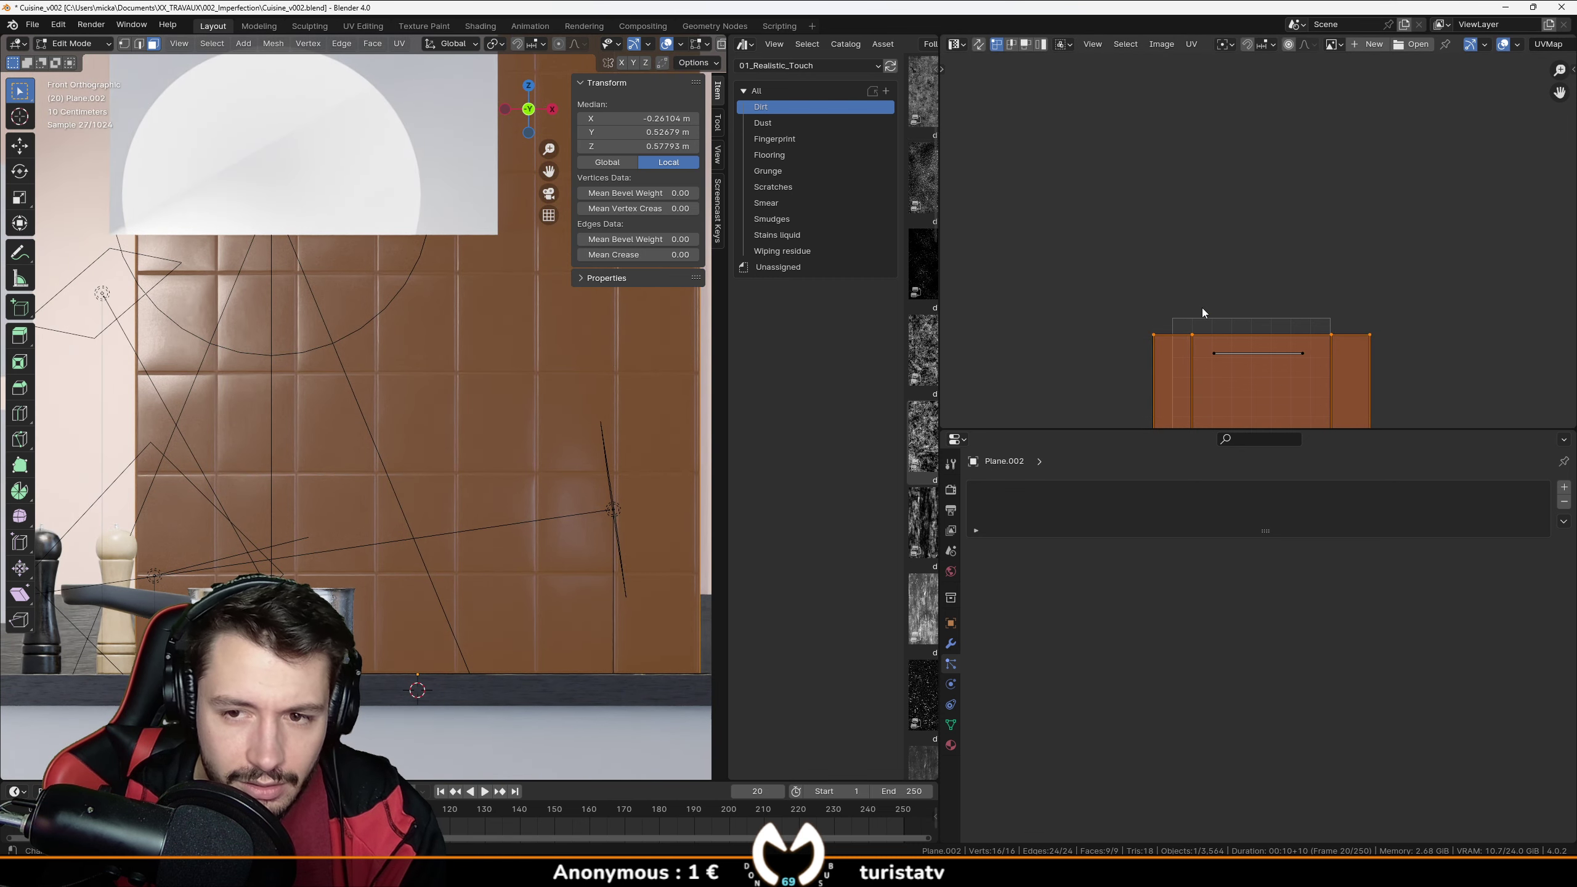
{"action": "key", "text": "s"}
{"action": "key", "text": "y"}
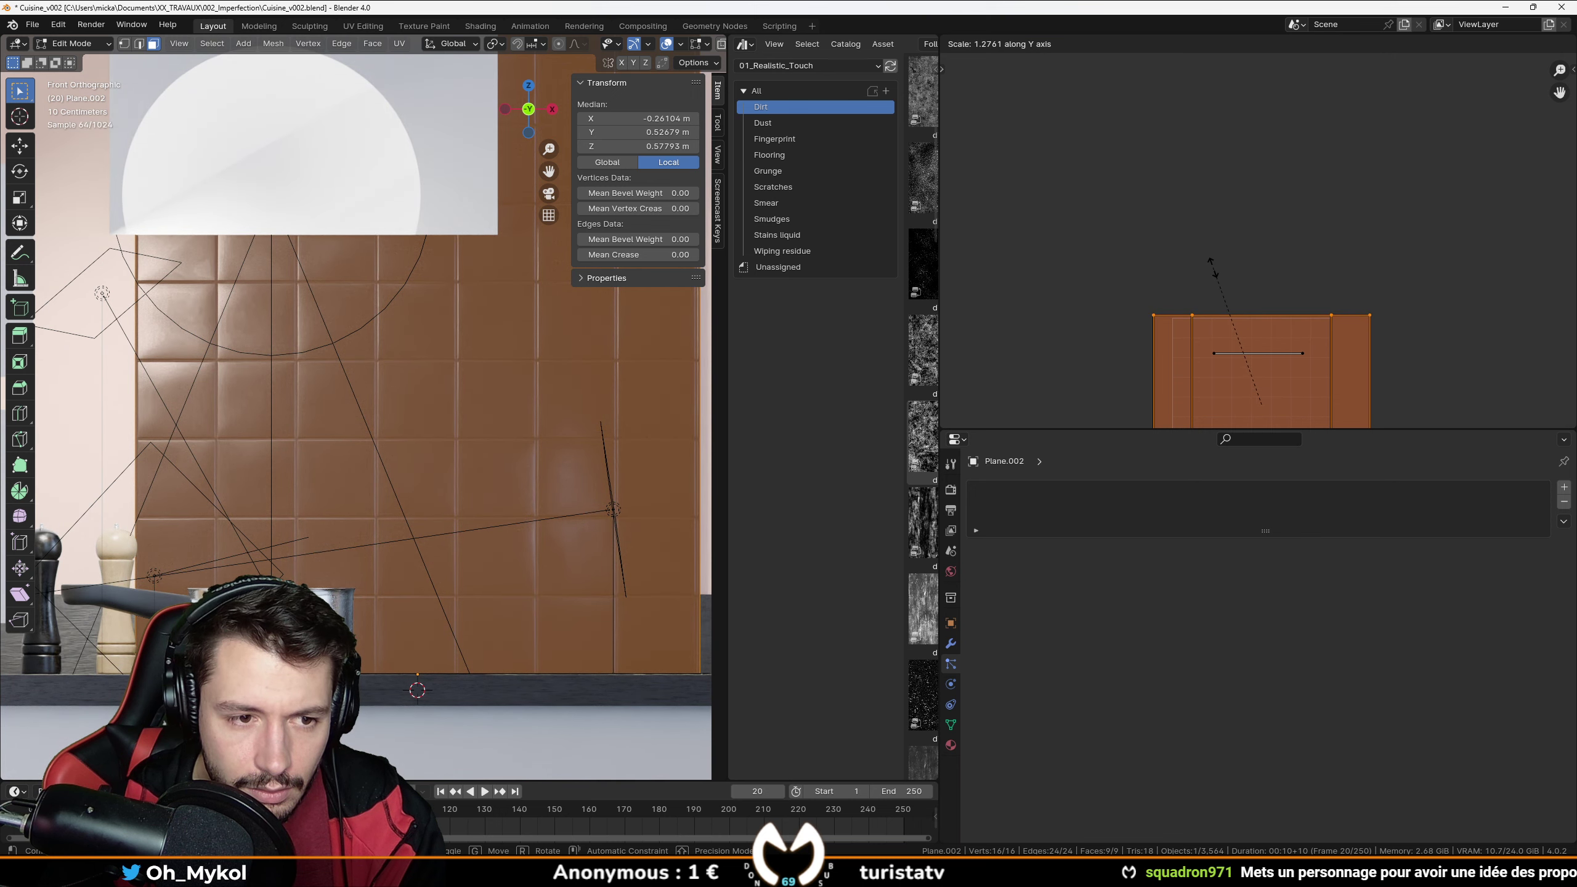
{"action": "left_click", "coordinate": [1213, 269]}
{"action": "middle_click_drag", "start_coordinate": [398, 496], "coordinate": [487, 495]}
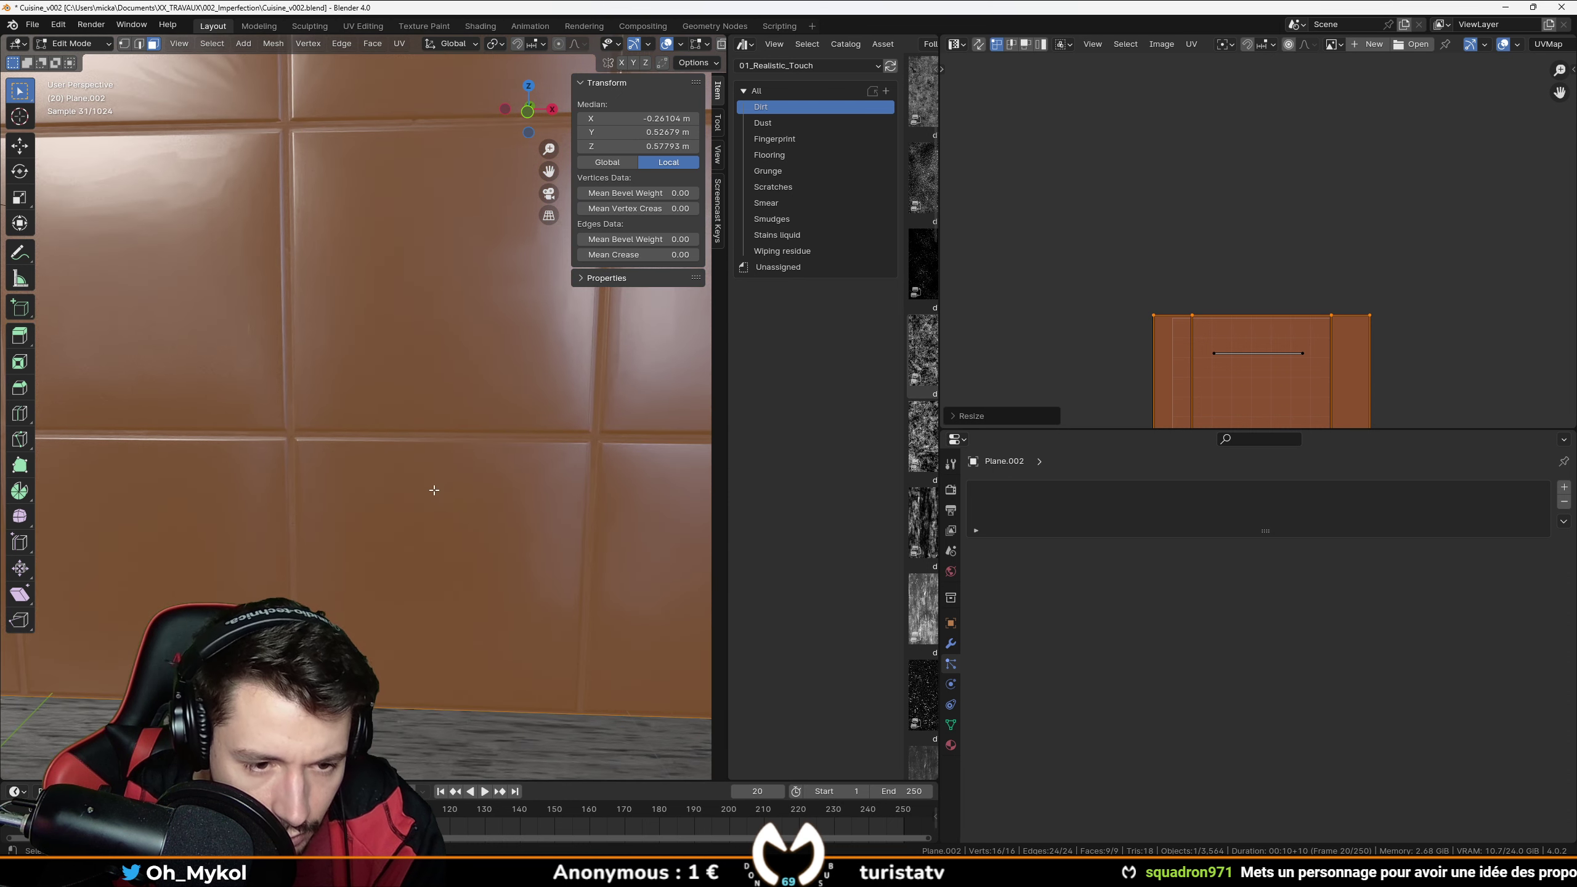
{"action": "key", "text": "Tab"}
{"action": "scroll", "coordinate": [385, 496], "scroll_direction": "down", "scroll_amount": 5}
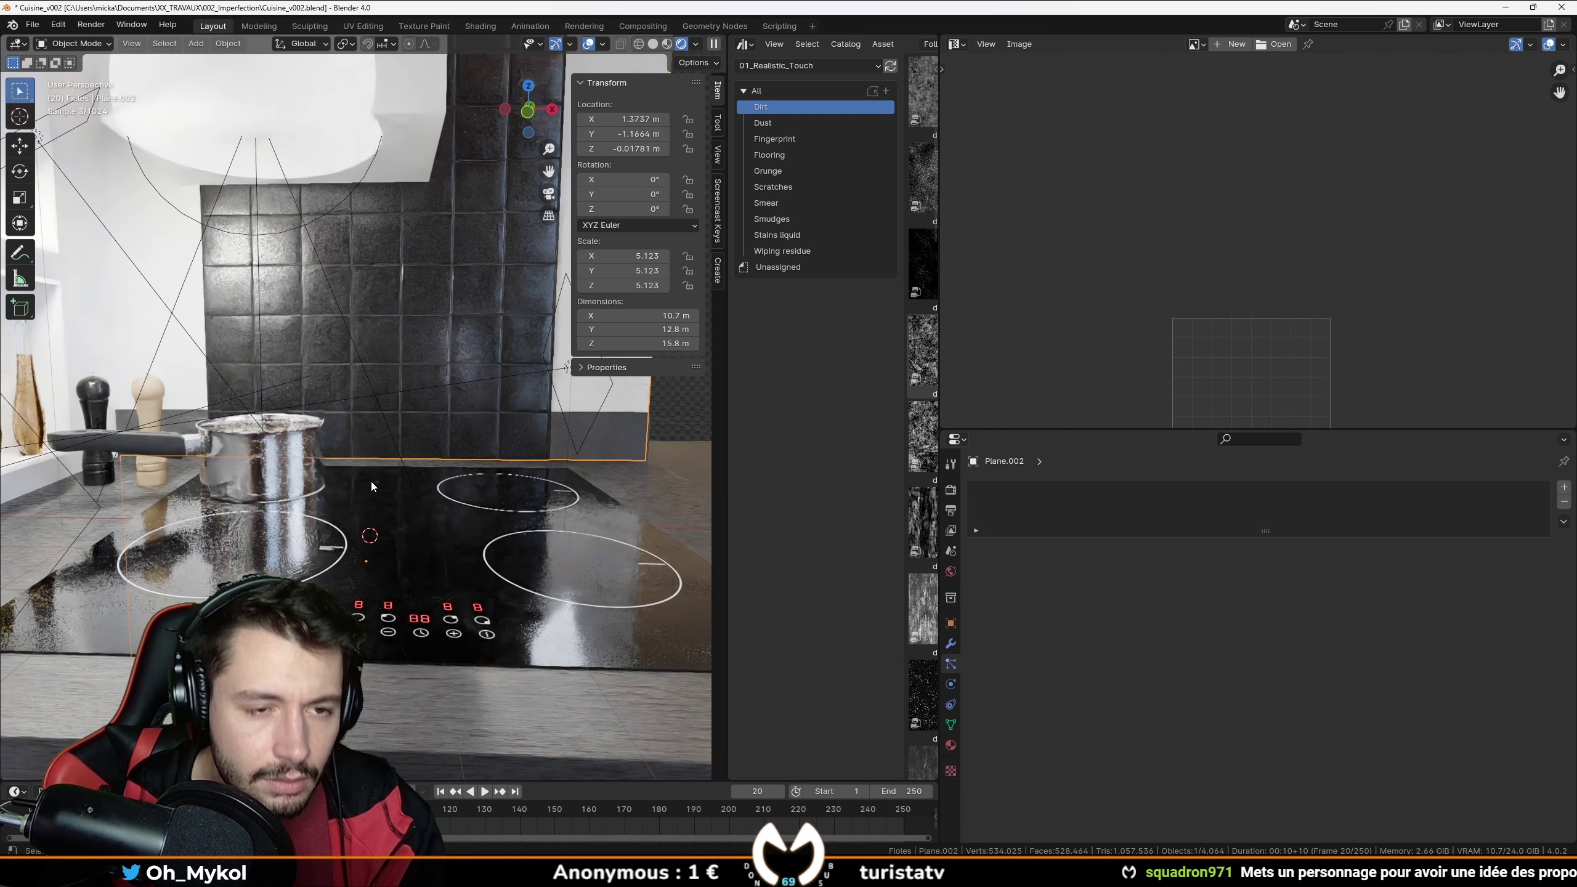
Save Cuisine_v002.blend, then check the camera view and orbit around the rendered kitchen.
{"action": "middle_click_drag", "start_coordinate": [372, 453], "coordinate": [333, 492]}
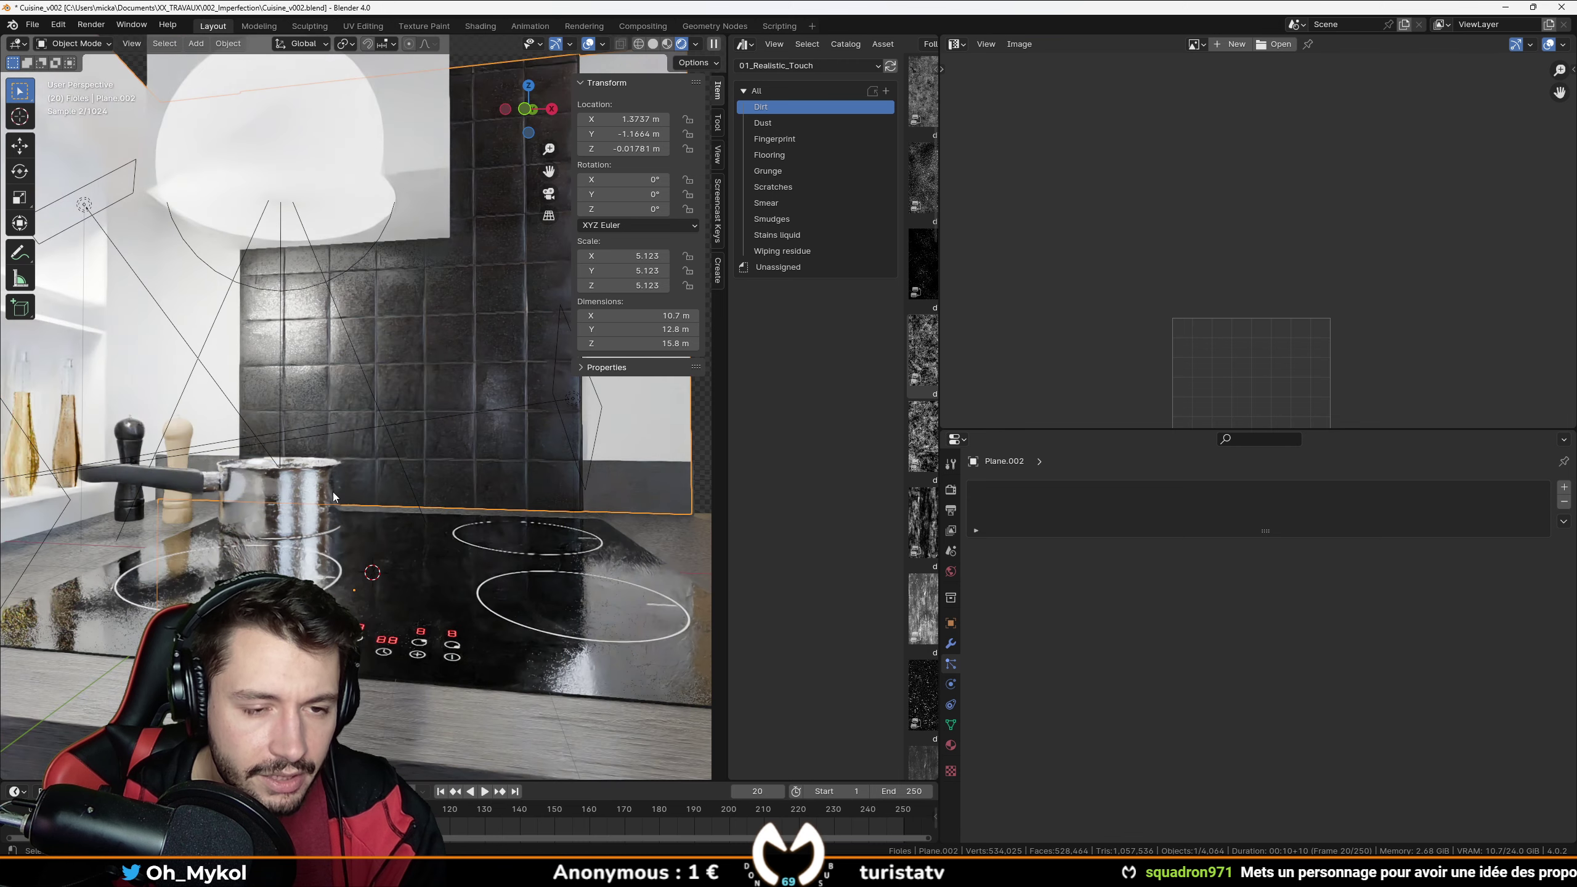
{"action": "key", "text": "ctrl+s"}
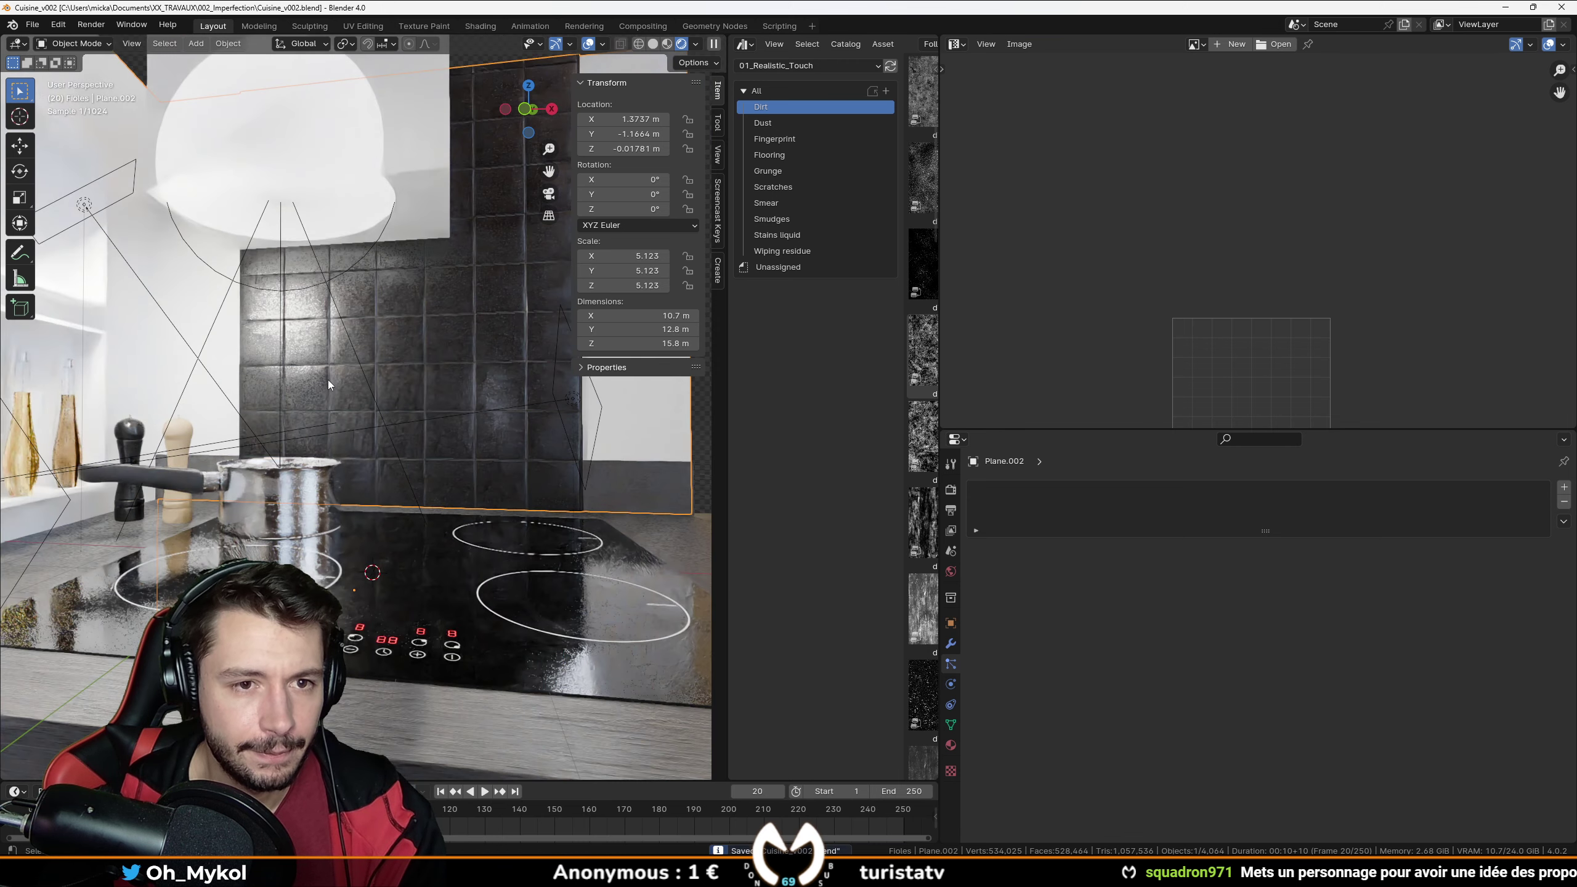
{"action": "key", "text": "KP_0"}
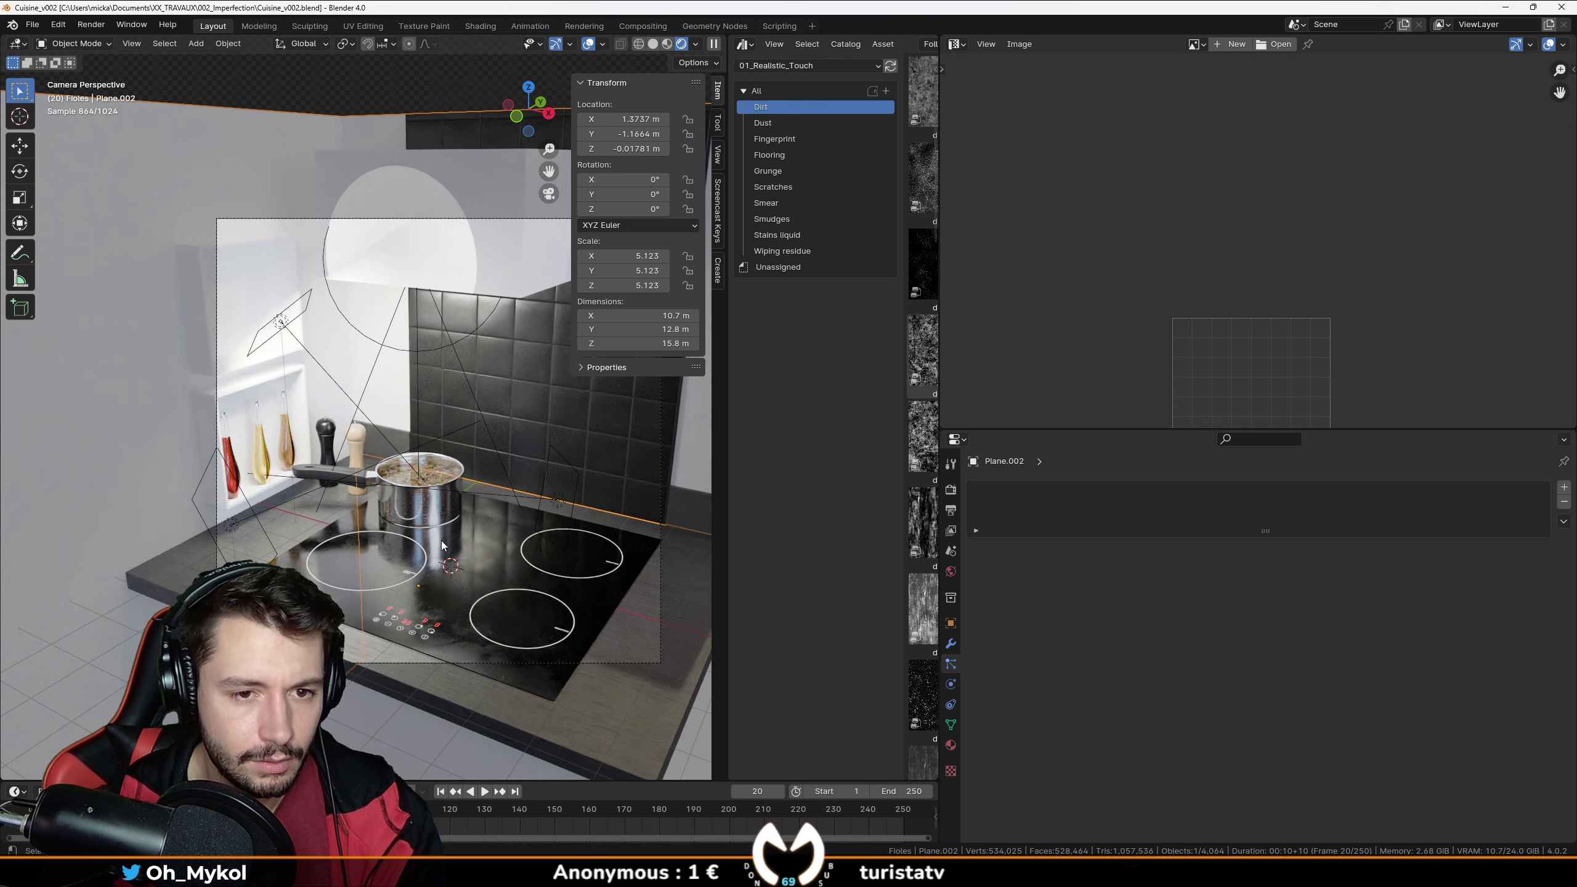
{"action": "middle_click_drag", "start_coordinate": [513, 253], "coordinate": [464, 410]}
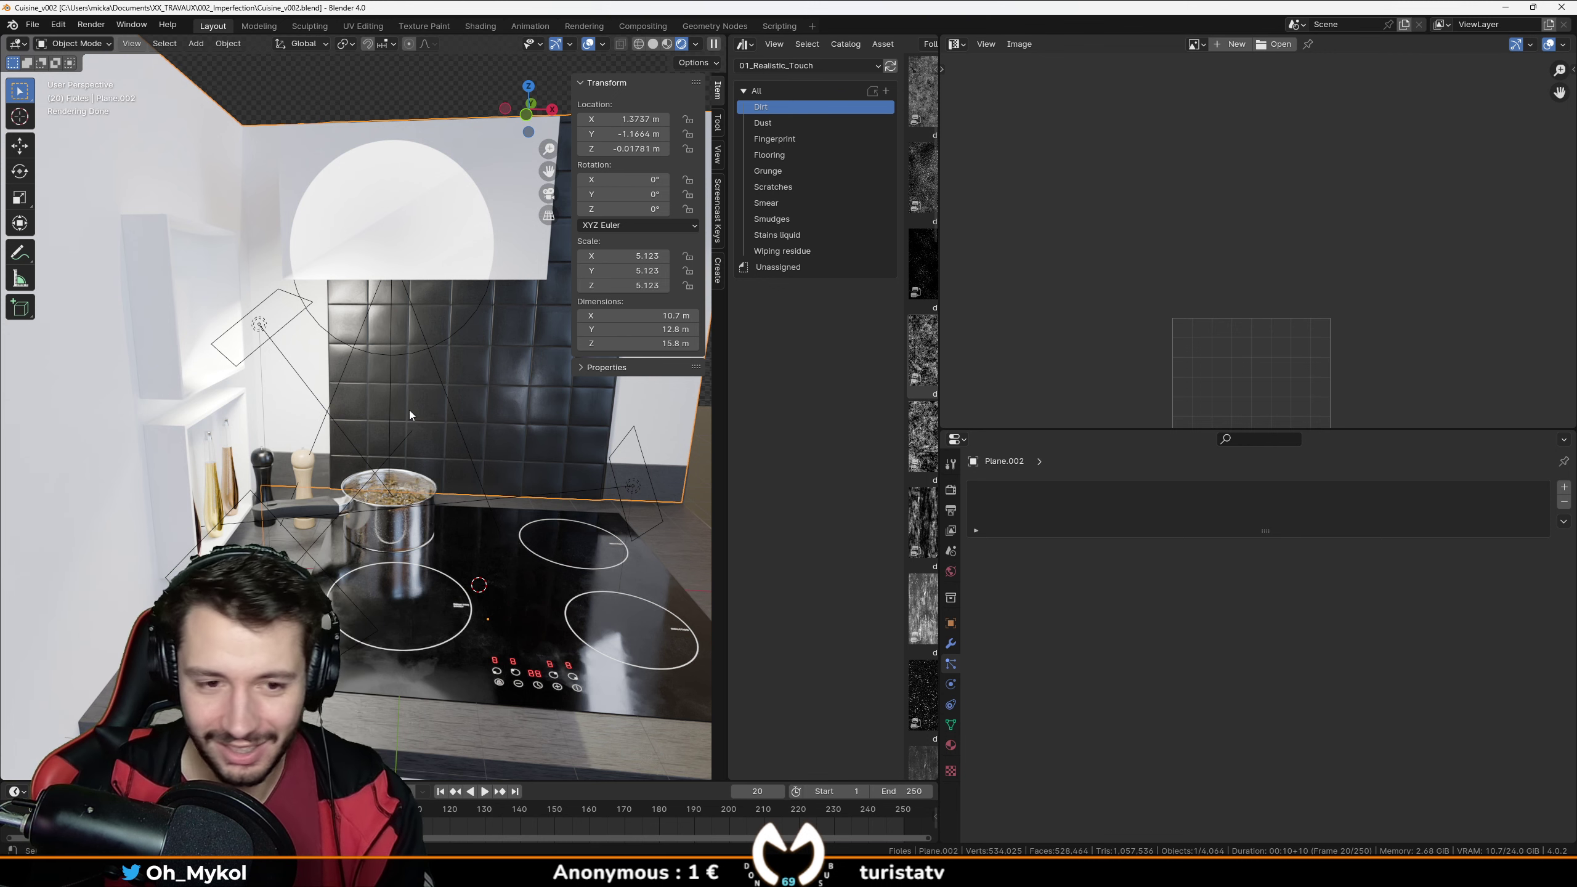
{"action": "middle_click_drag", "start_coordinate": [463, 409], "coordinate": [387, 385]}
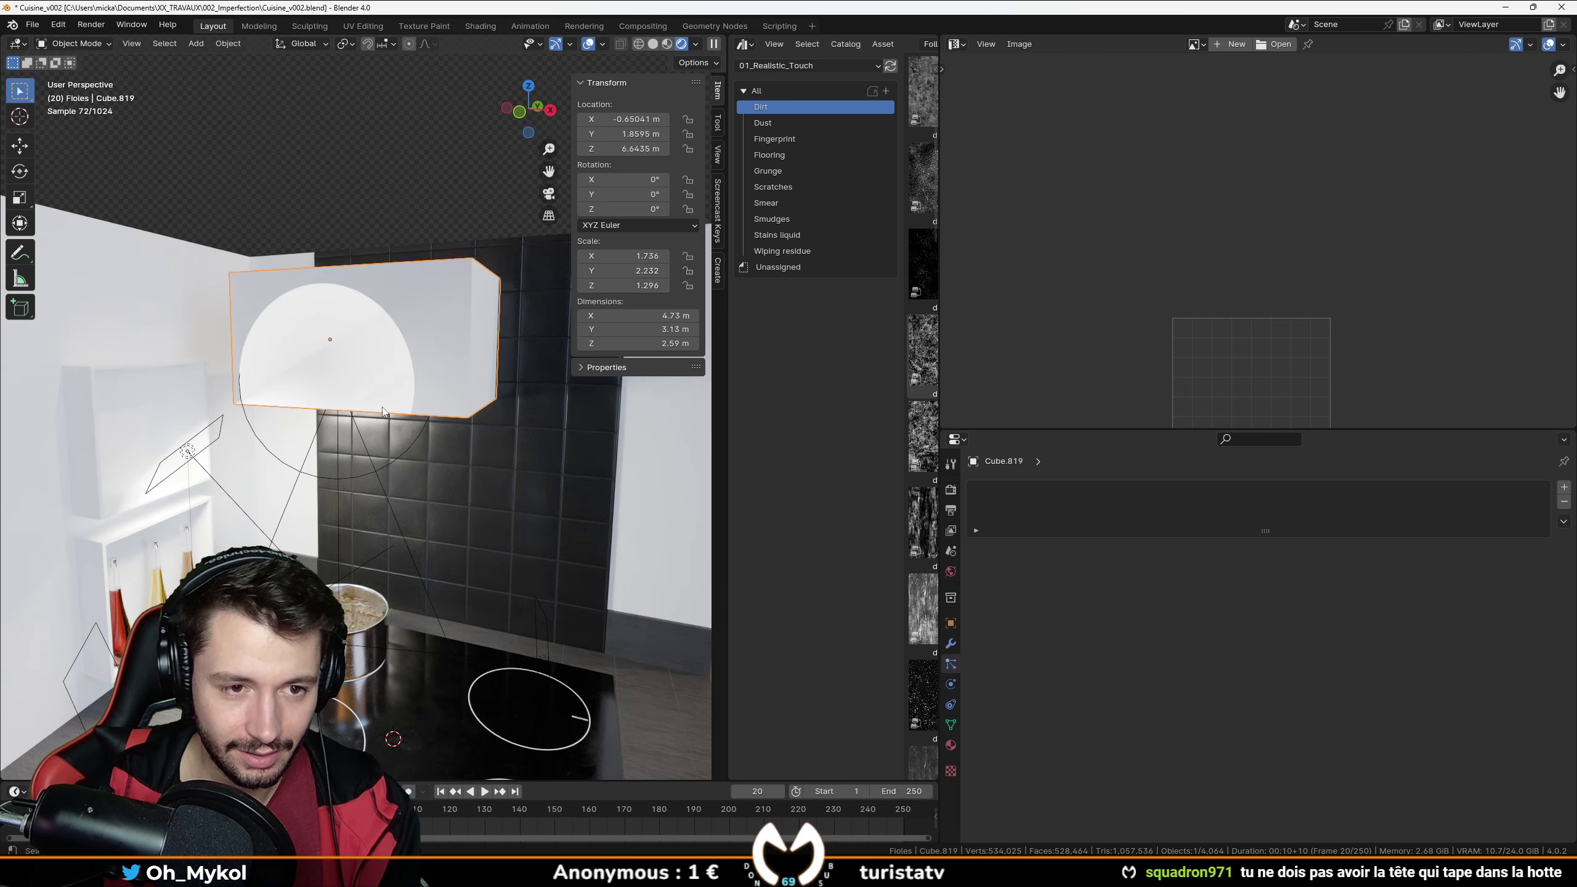
Raise the spot light vertically to Z 5.0847 m.
{"action": "left_click", "coordinate": [315, 432]}
{"action": "key", "text": "g"}
{"action": "key", "text": "z"}
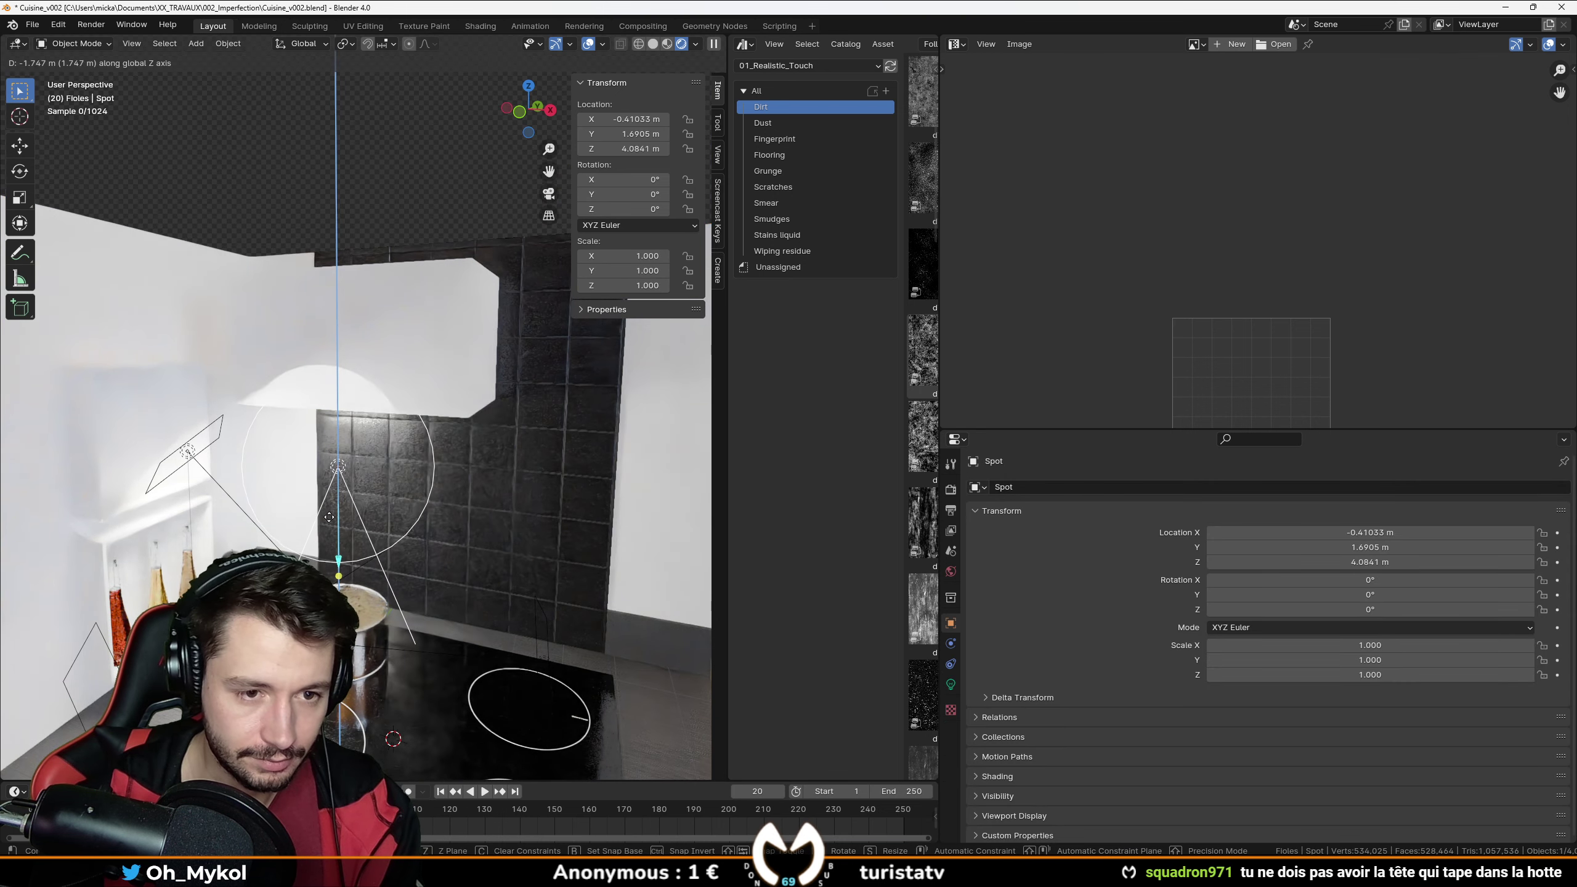
{"action": "left_click", "coordinate": [339, 473]}
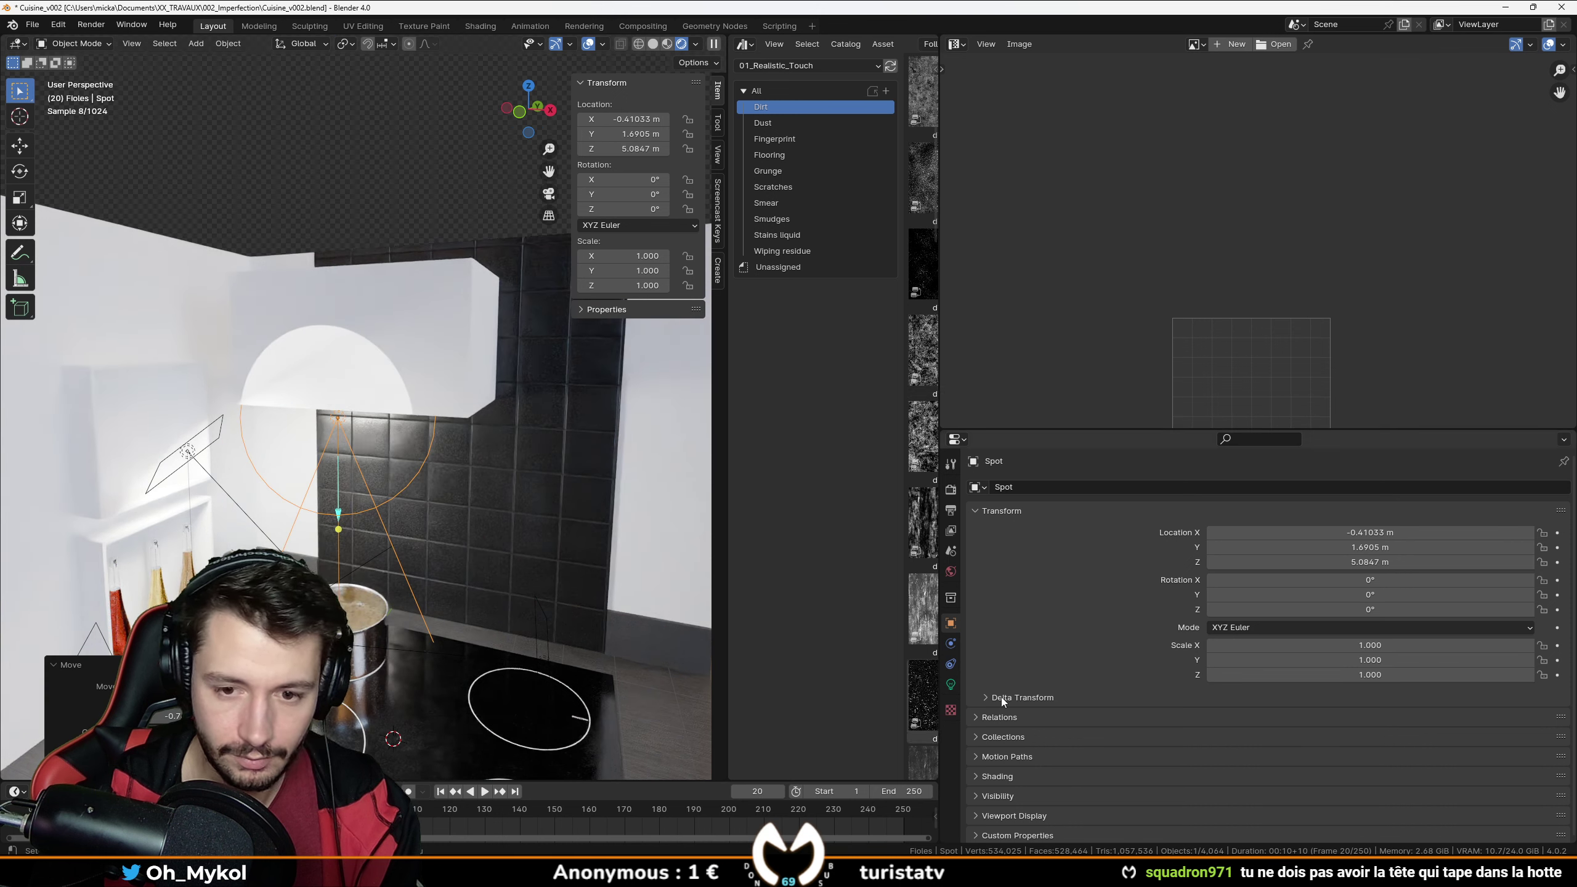
Reduce the spot light's radius from 1.67 m to 0.2 m in its Light settings.
{"action": "left_click", "coordinate": [951, 684]}
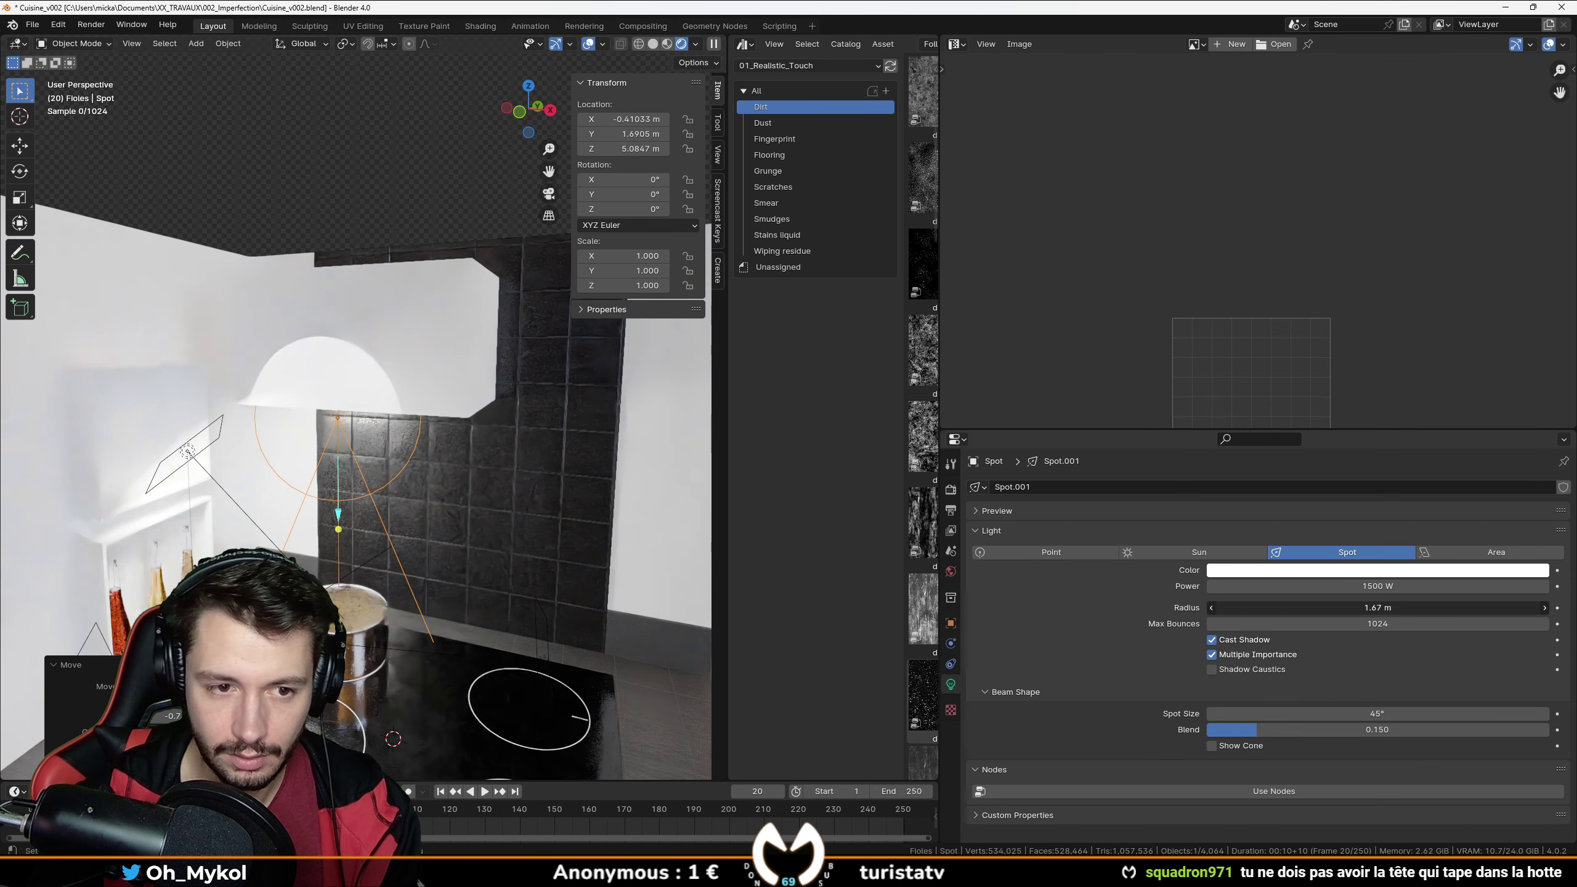
{"action": "middle_click_drag", "start_coordinate": [571, 564], "coordinate": [596, 540]}
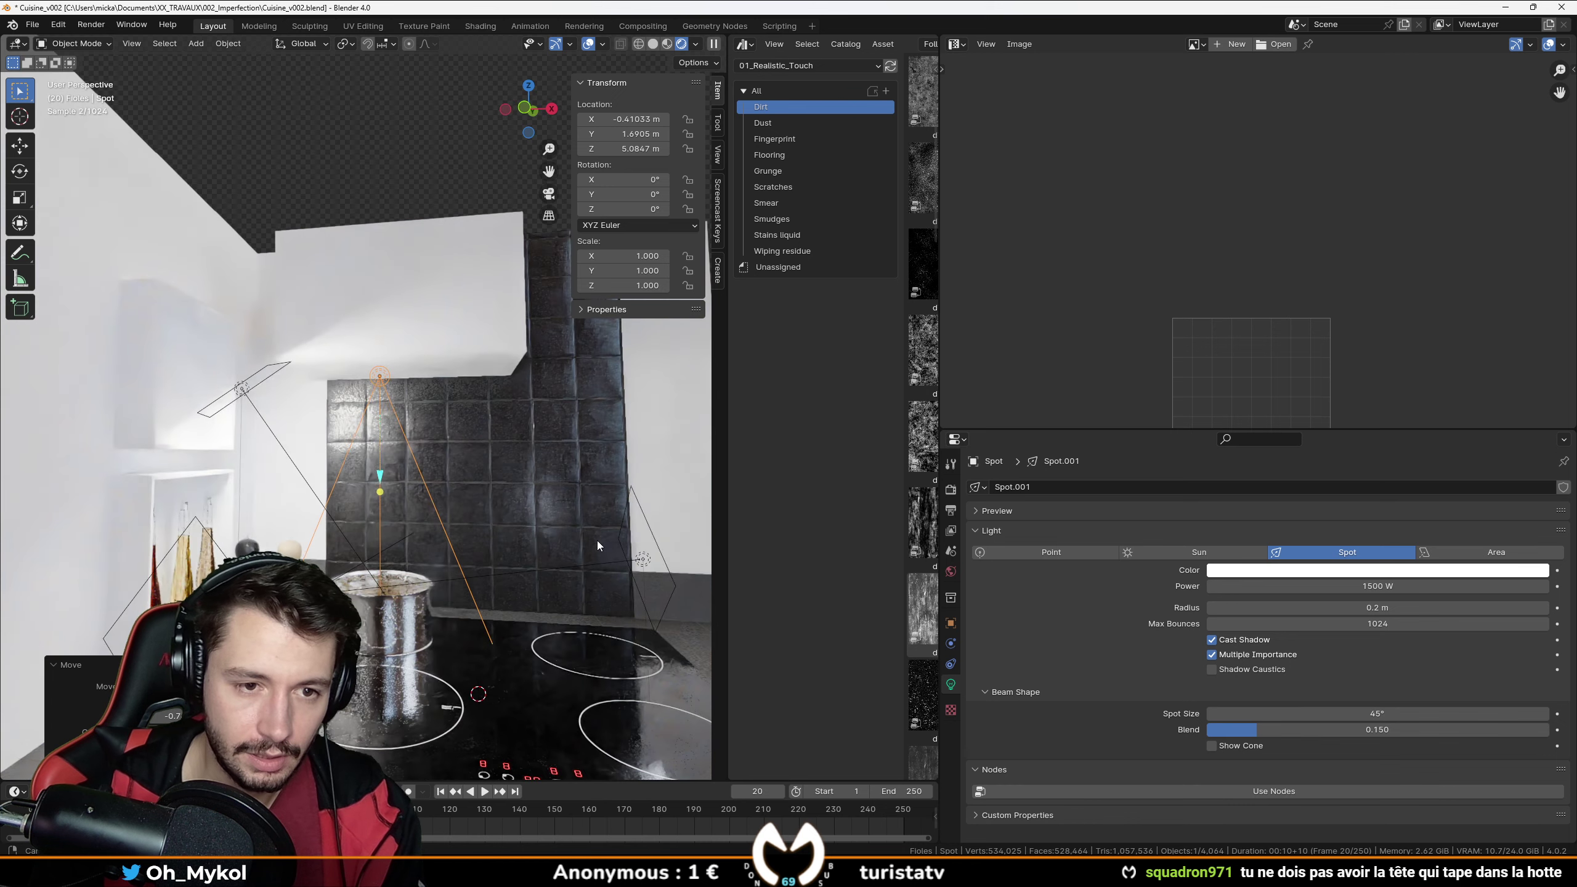
{"action": "middle_click_drag", "start_coordinate": [348, 504], "coordinate": [382, 403]}
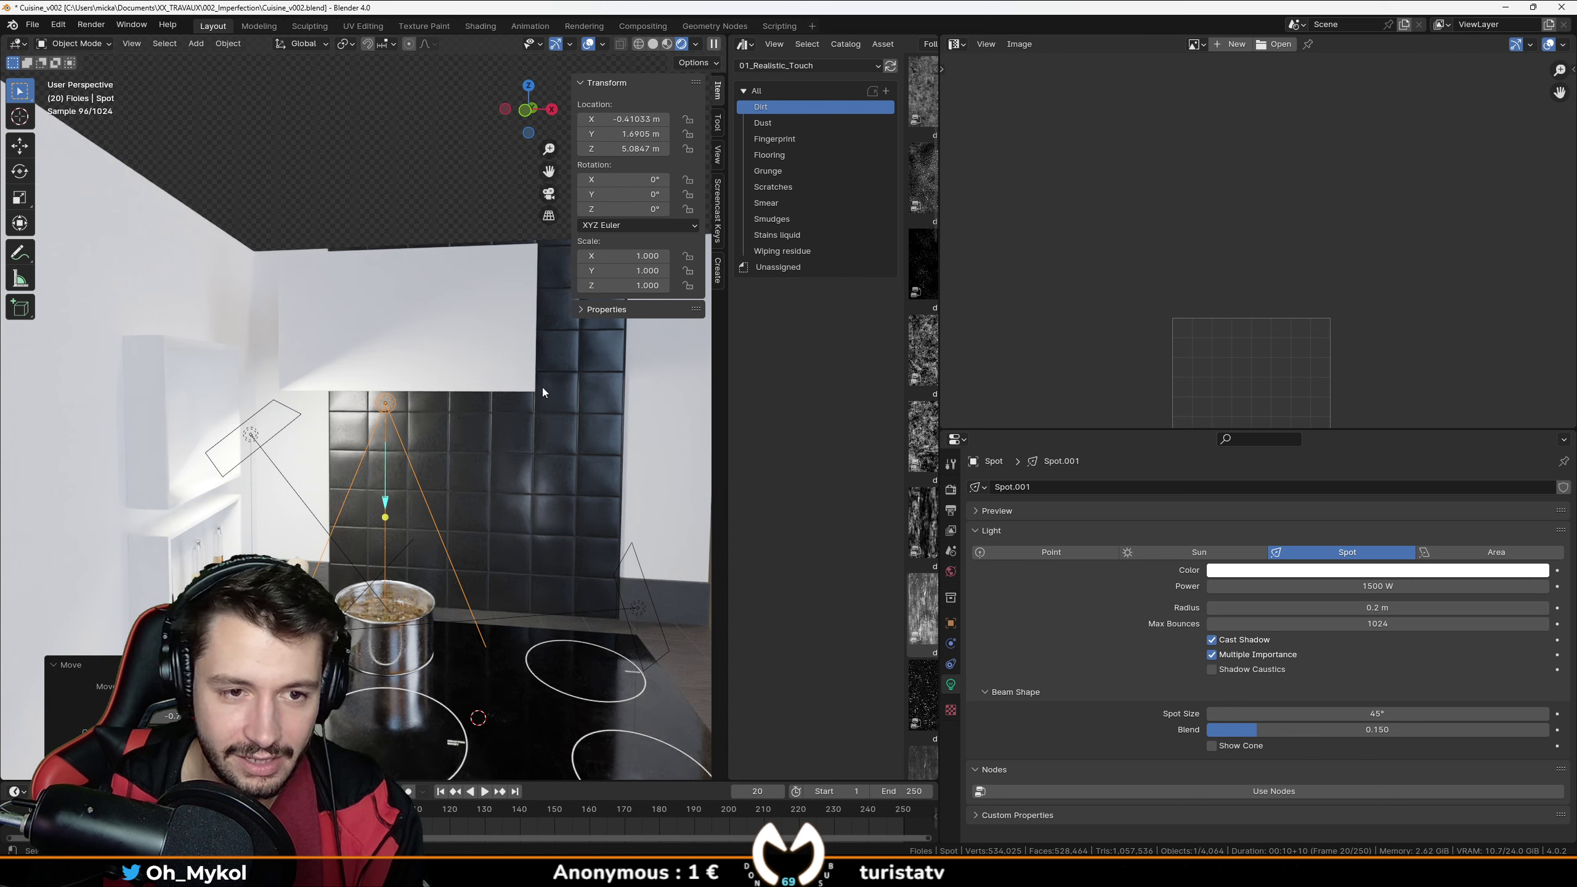
{"action": "middle_click_drag", "start_coordinate": [528, 373], "coordinate": [491, 377]}
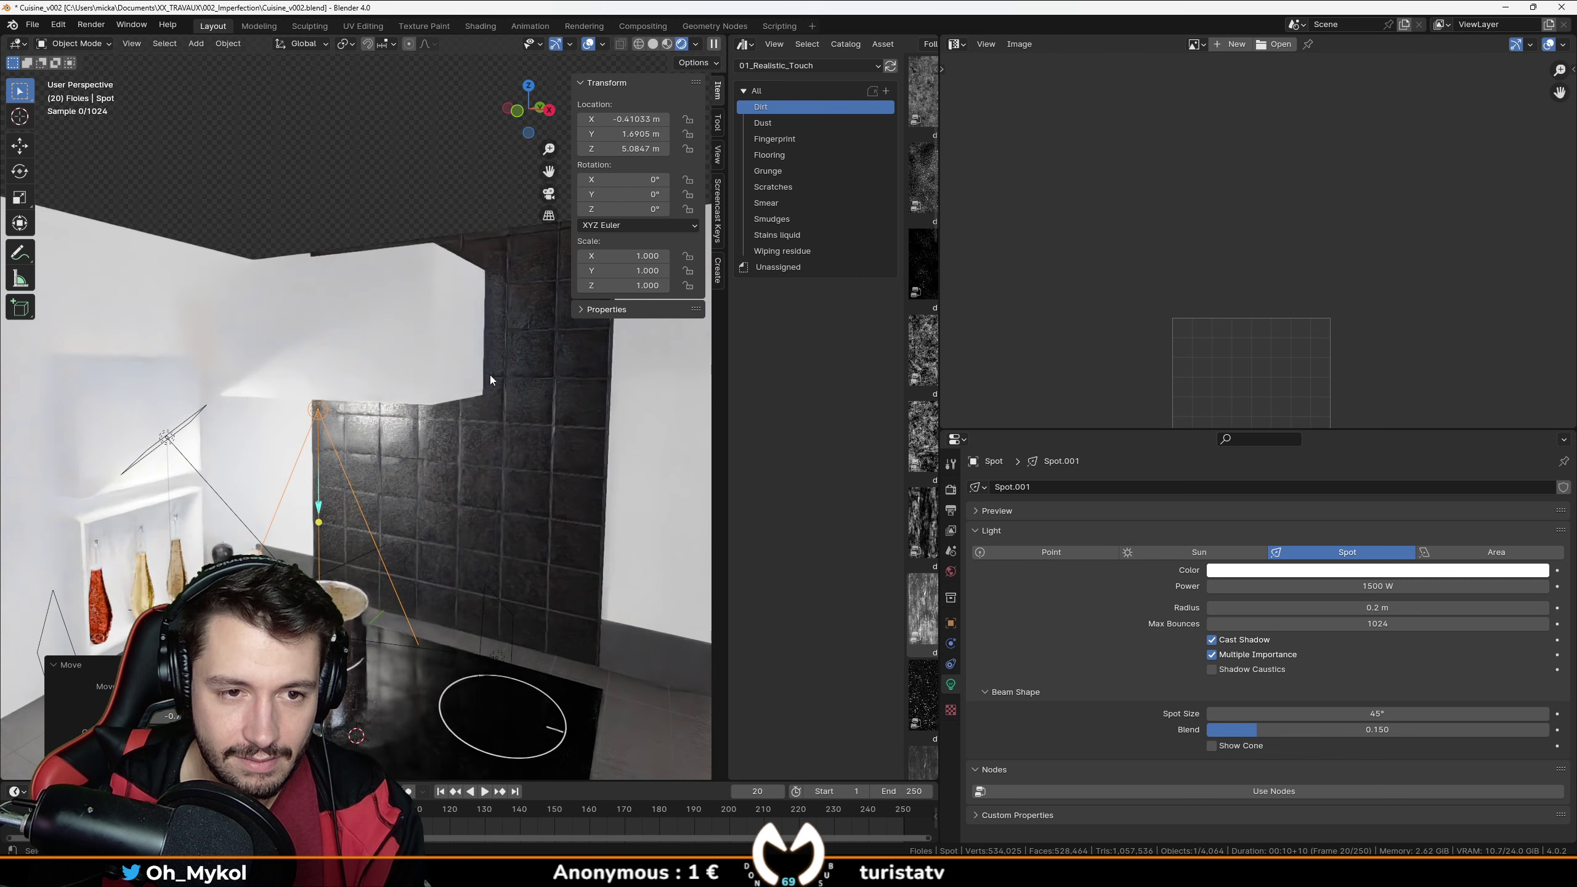
{"action": "middle_click_drag", "start_coordinate": [347, 369], "coordinate": [357, 381]}
Select the wall cabinet and inset its front face in Edit Mode.
{"action": "left_click", "coordinate": [355, 382]}
{"action": "key", "text": "Tab"}
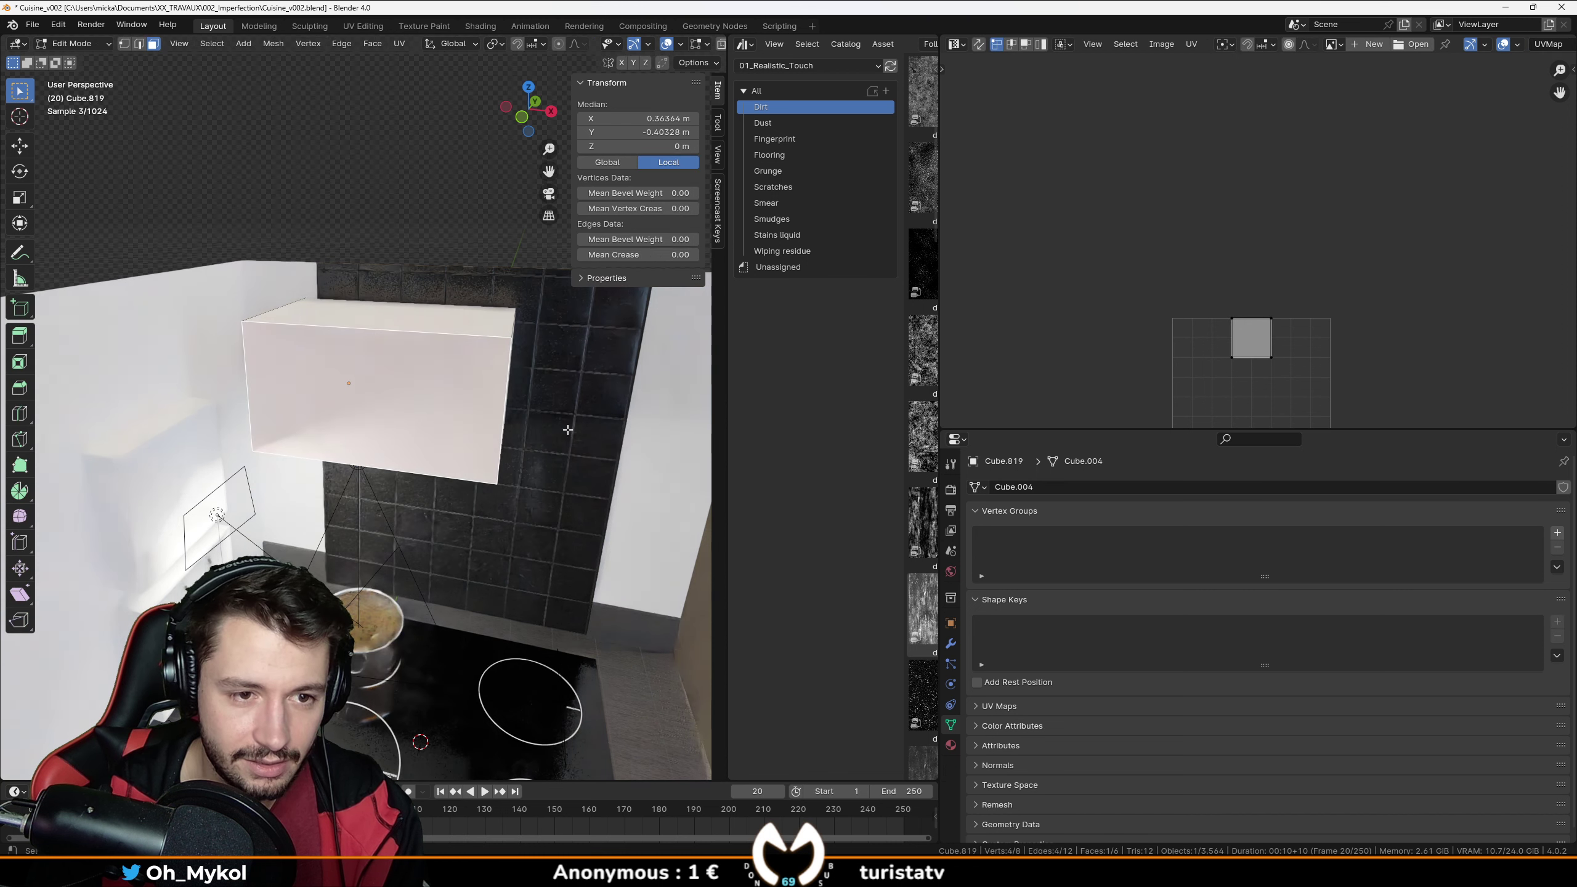
{"action": "key", "text": "i"}
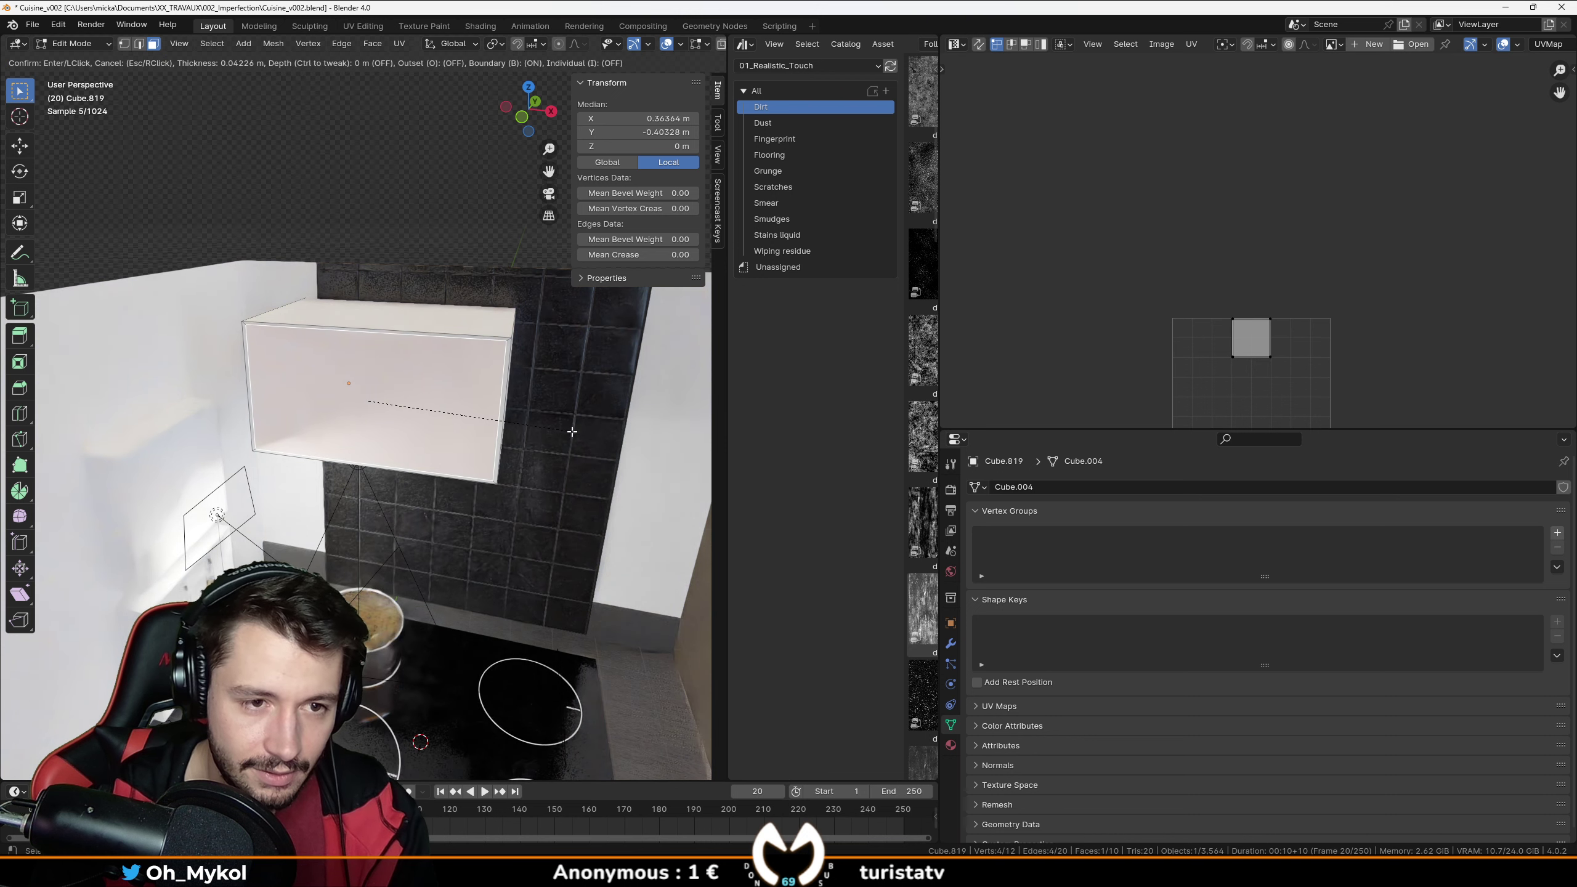
{"action": "left_click", "coordinate": [571, 432]}
{"action": "middle_click_drag", "start_coordinate": [546, 436], "coordinate": [452, 485]}
{"action": "scroll", "coordinate": [453, 485], "scroll_direction": "up", "scroll_amount": 3}
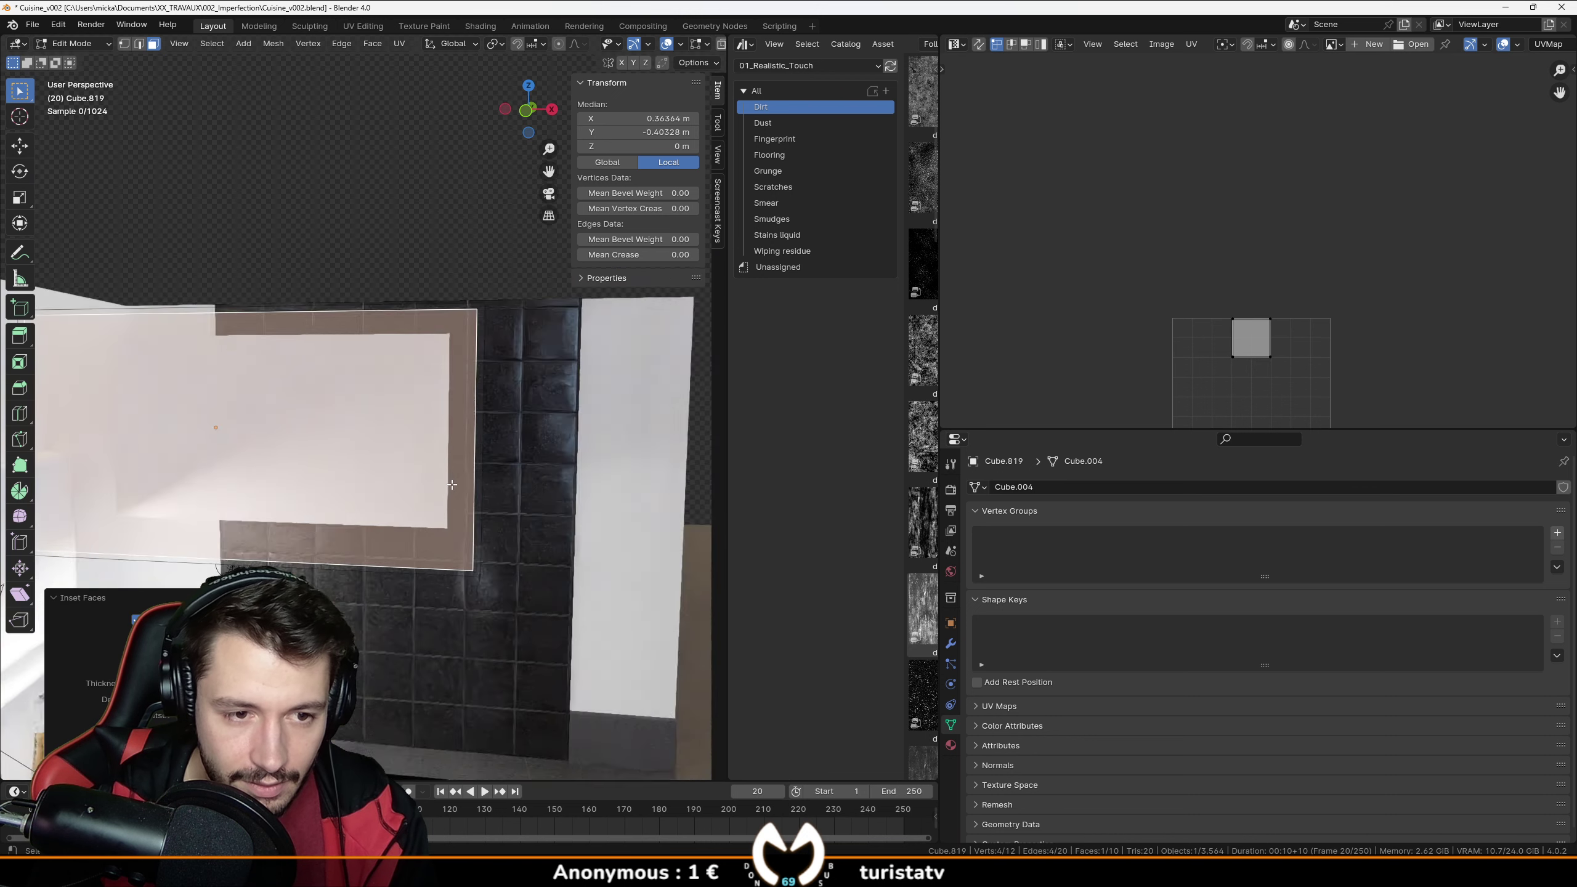
{"action": "scroll", "coordinate": [452, 487], "scroll_direction": "down", "scroll_amount": 5}
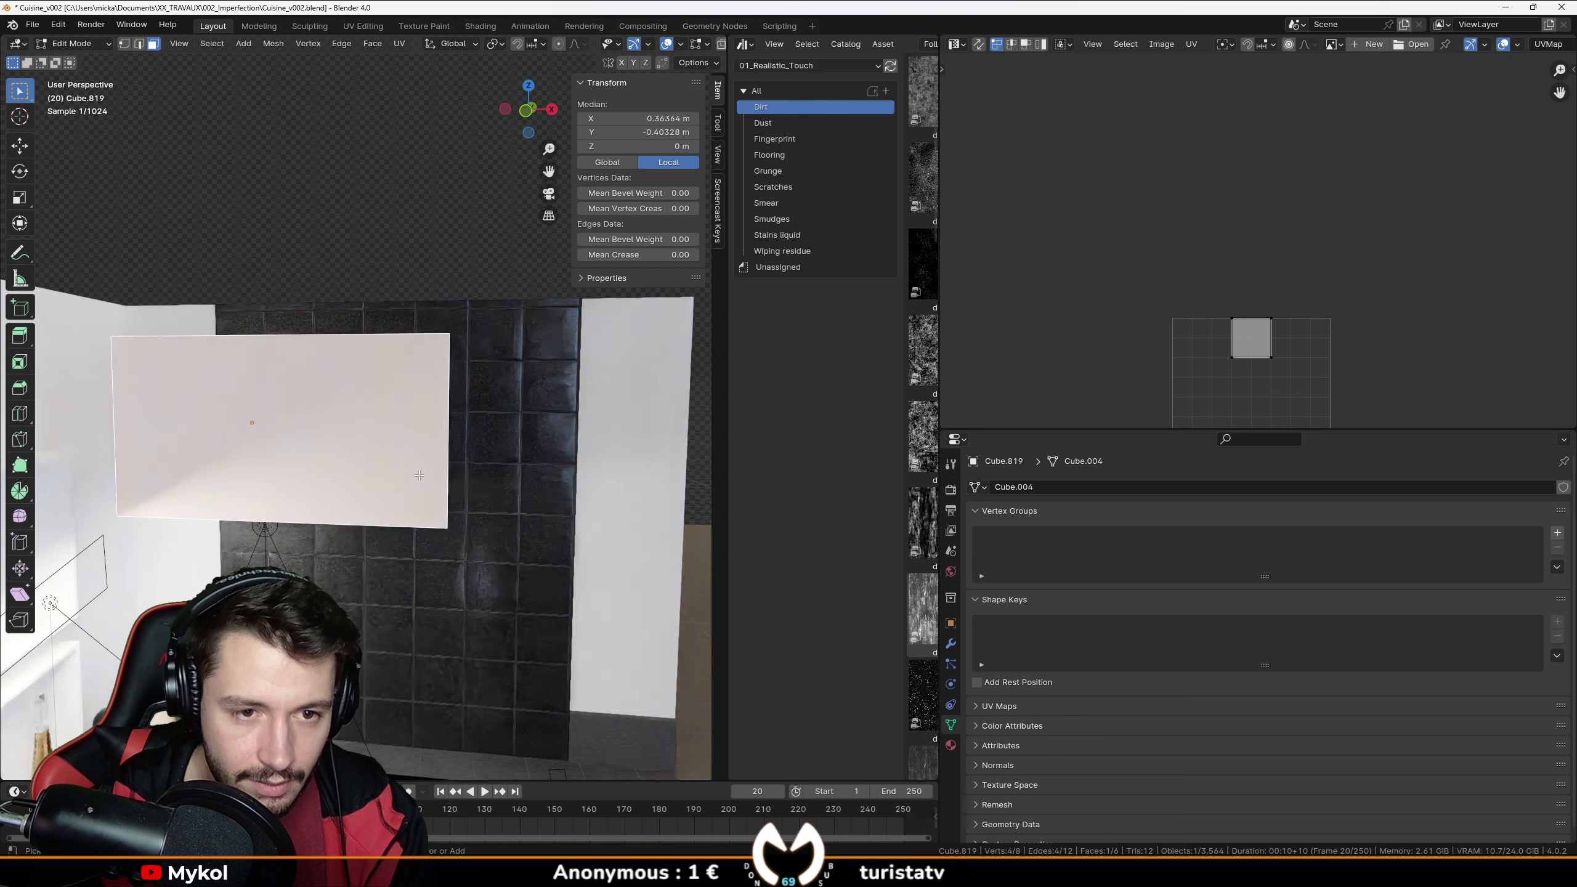
Apply the cabinet's scale, then inset its front face again.
{"action": "key", "text": "Tab"}
{"action": "key", "text": "ctrl+a"}
{"action": "left_click", "coordinate": [420, 476]}
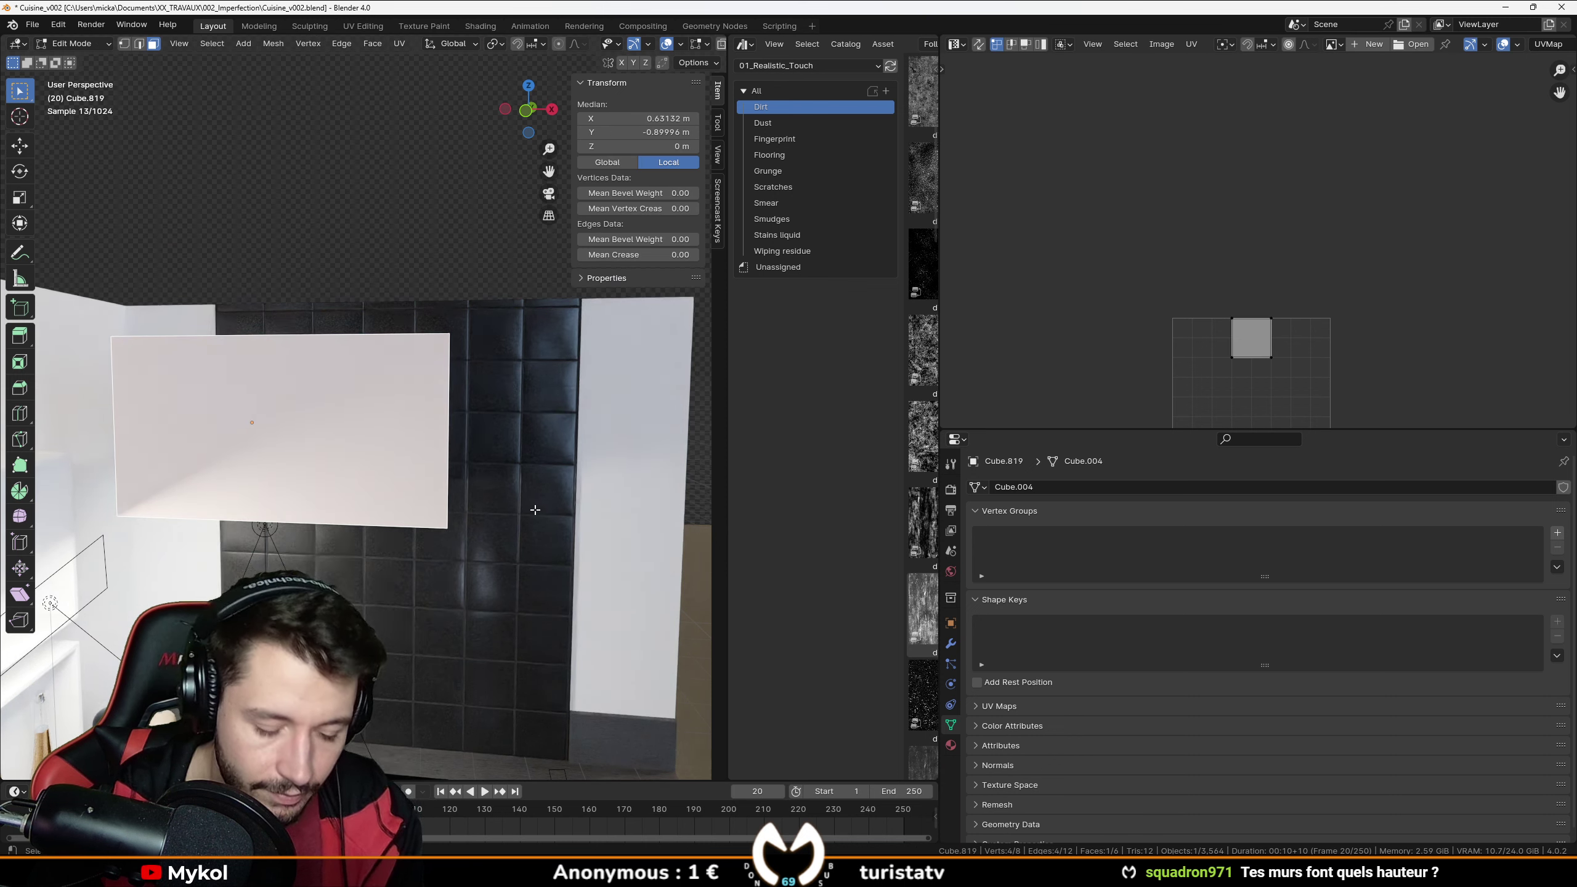
{"action": "key", "text": "Tab"}
{"action": "key", "text": "i"}
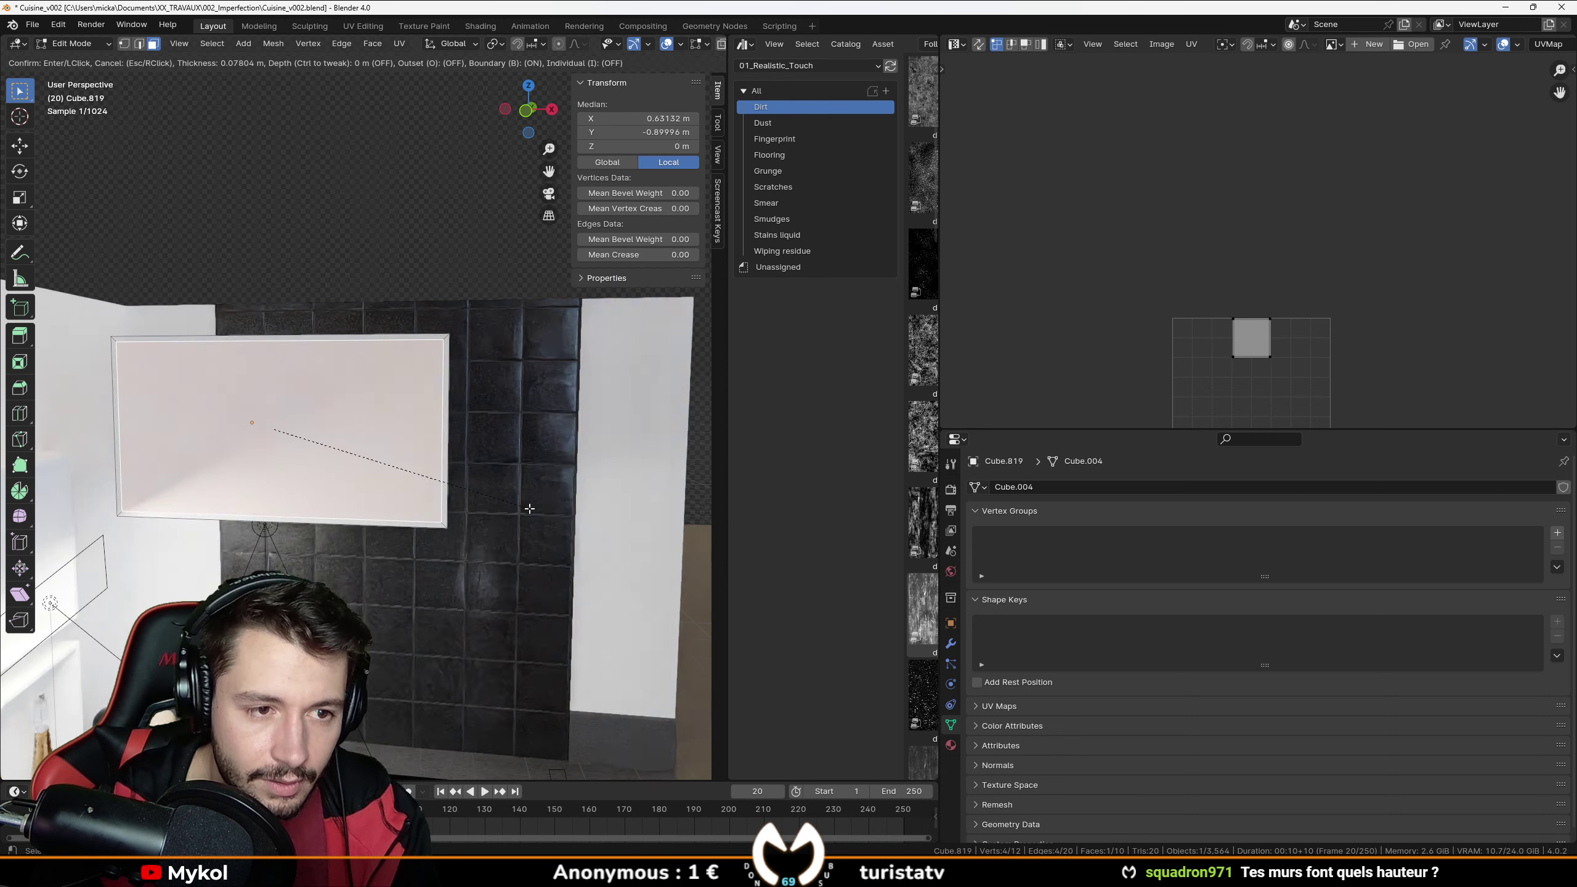
{"action": "left_click", "coordinate": [530, 508]}
Extrude the inset front face inward to hollow out the cabinet.
{"action": "middle_click_drag", "start_coordinate": [528, 508], "coordinate": [410, 503]}
{"action": "middle_click_drag", "start_coordinate": [260, 491], "coordinate": [295, 557], "text": "shift"}
{"action": "key", "text": "e"}
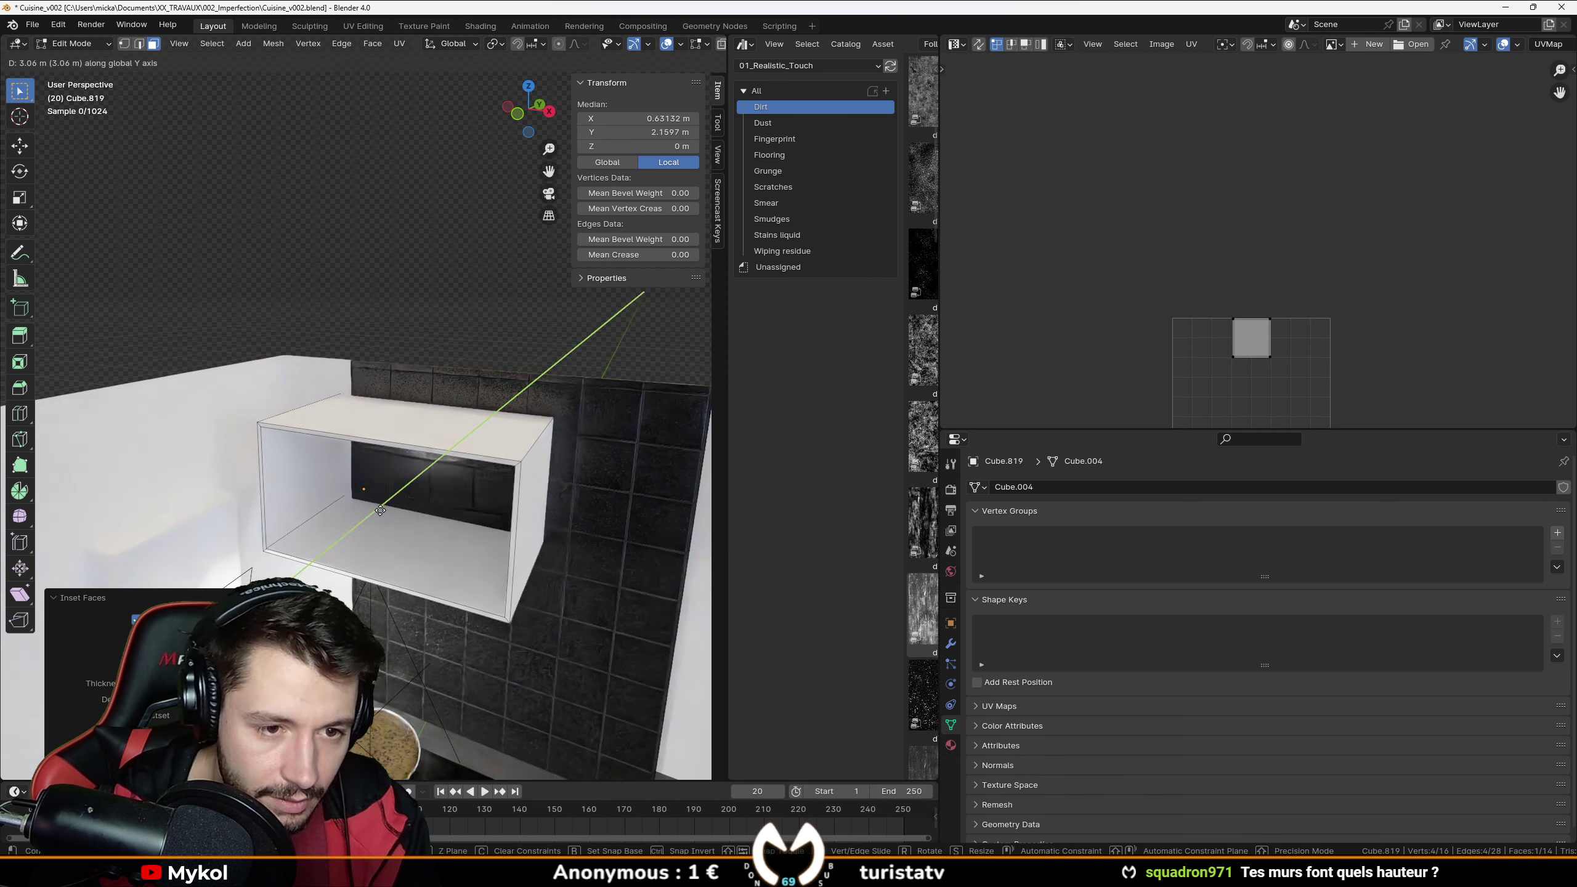
{"action": "left_click", "coordinate": [371, 517]}
{"action": "key", "text": "Tab"}
{"action": "middle_click_drag", "start_coordinate": [367, 523], "coordinate": [398, 508]}
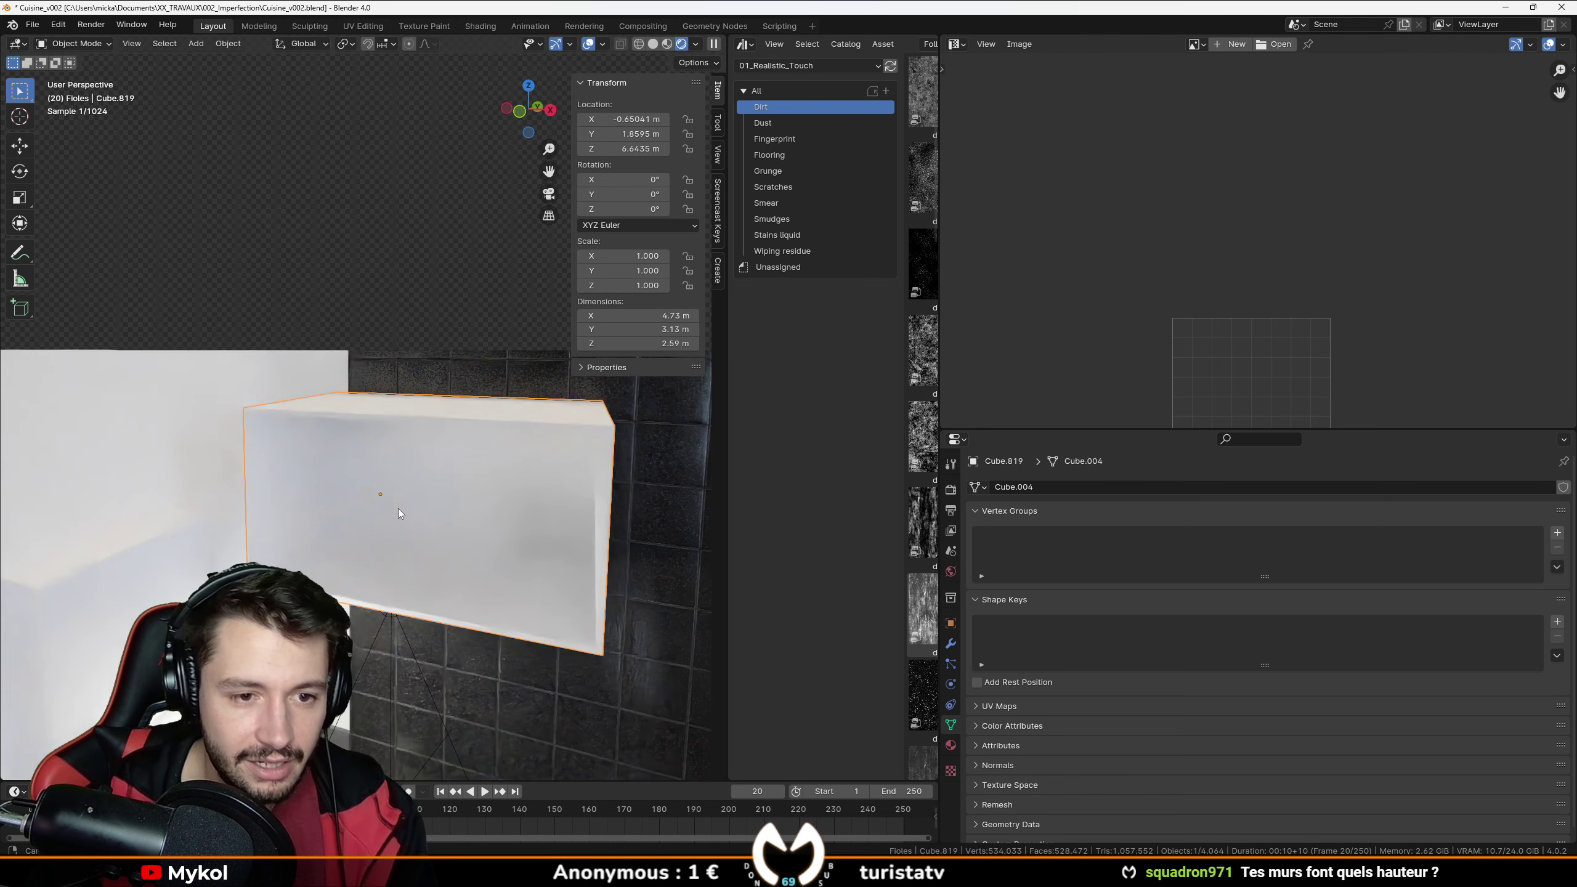
Narrow the cabinet to 2.75 m by sliding its right-side faces along X.
{"action": "middle_click_drag", "start_coordinate": [467, 587], "coordinate": [518, 567]}
{"action": "key", "text": "Tab"}
{"action": "key", "text": "z"}
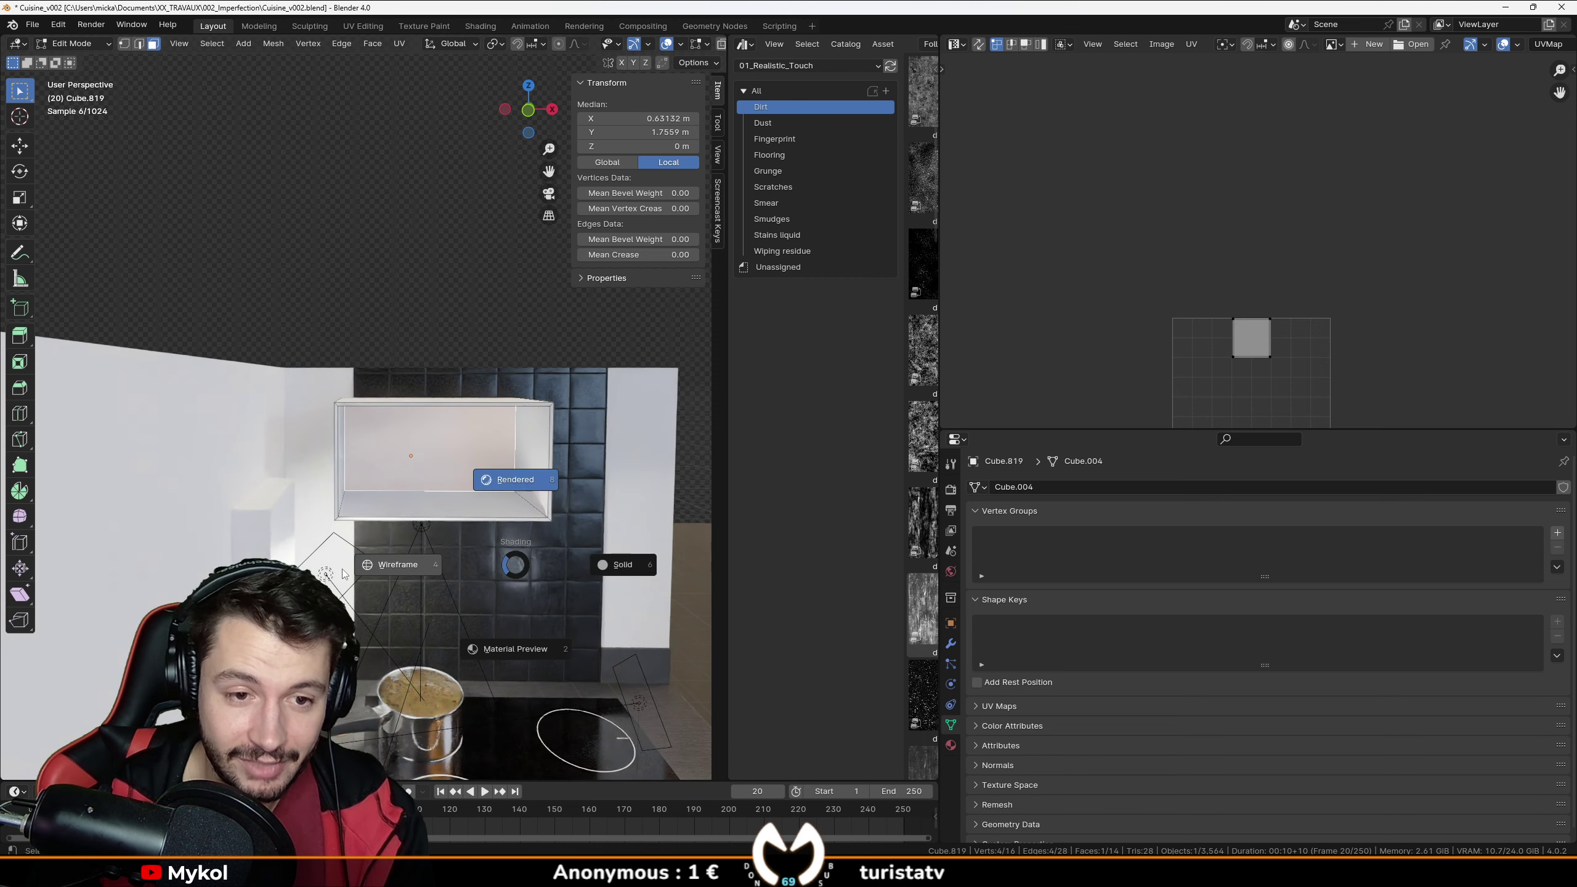
{"action": "left_click", "coordinate": [401, 564]}
{"action": "key", "text": "KP_1"}
{"action": "left_click_drag", "start_coordinate": [595, 539], "coordinate": [479, 369]}
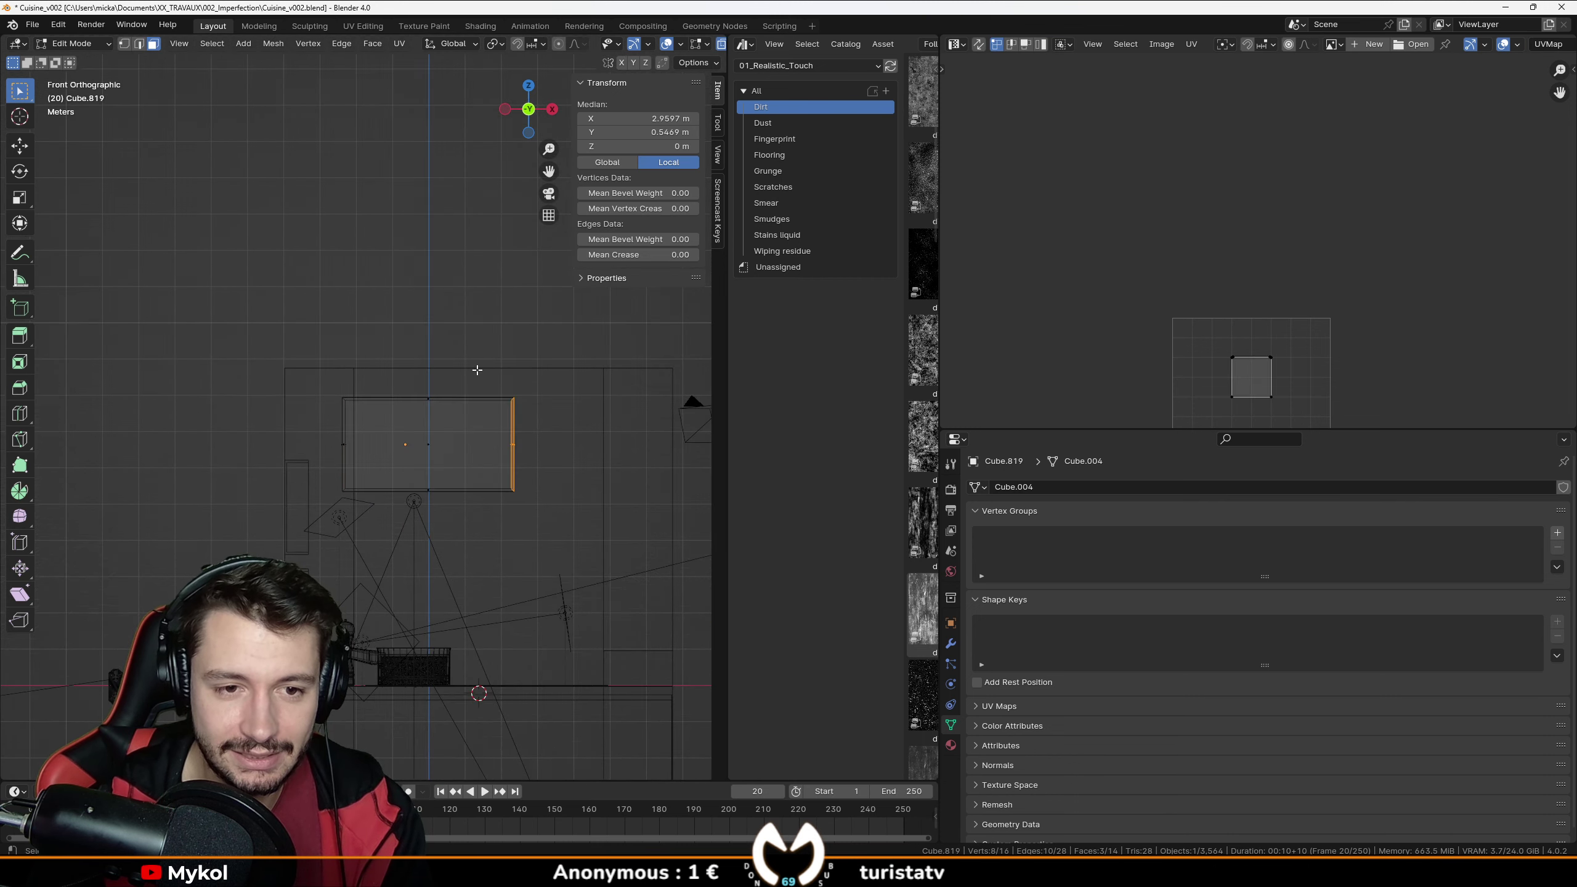
{"action": "key", "text": "z"}
{"action": "left_click", "coordinate": [538, 438]}
{"action": "middle_click_drag", "start_coordinate": [558, 456], "coordinate": [566, 478]}
{"action": "key", "text": "g"}
{"action": "key", "text": "x"}
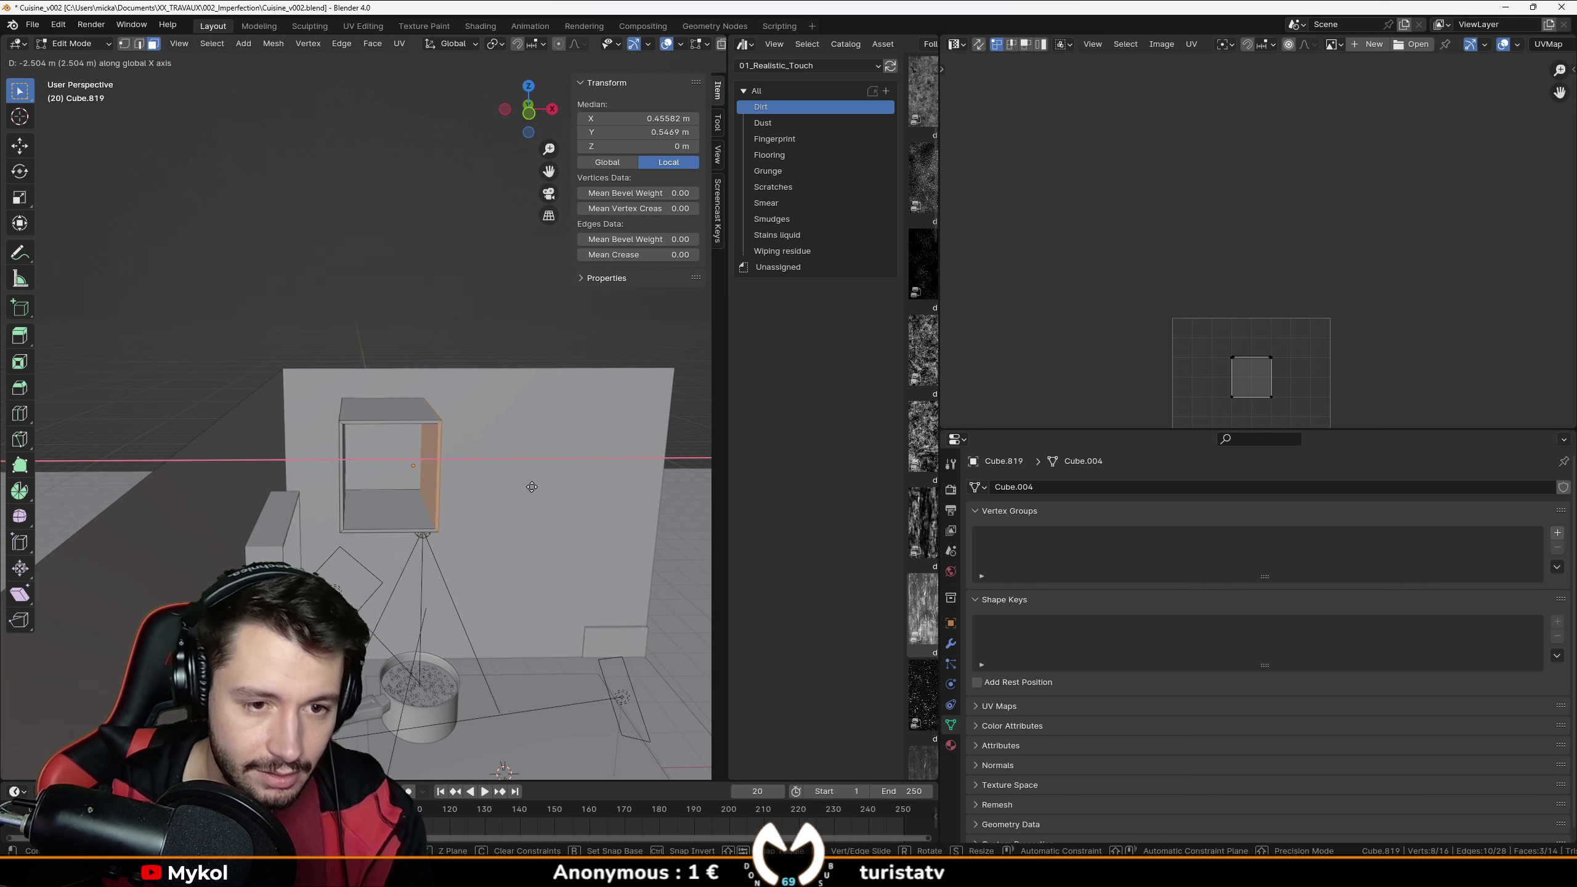
{"action": "left_click", "coordinate": [486, 541]}
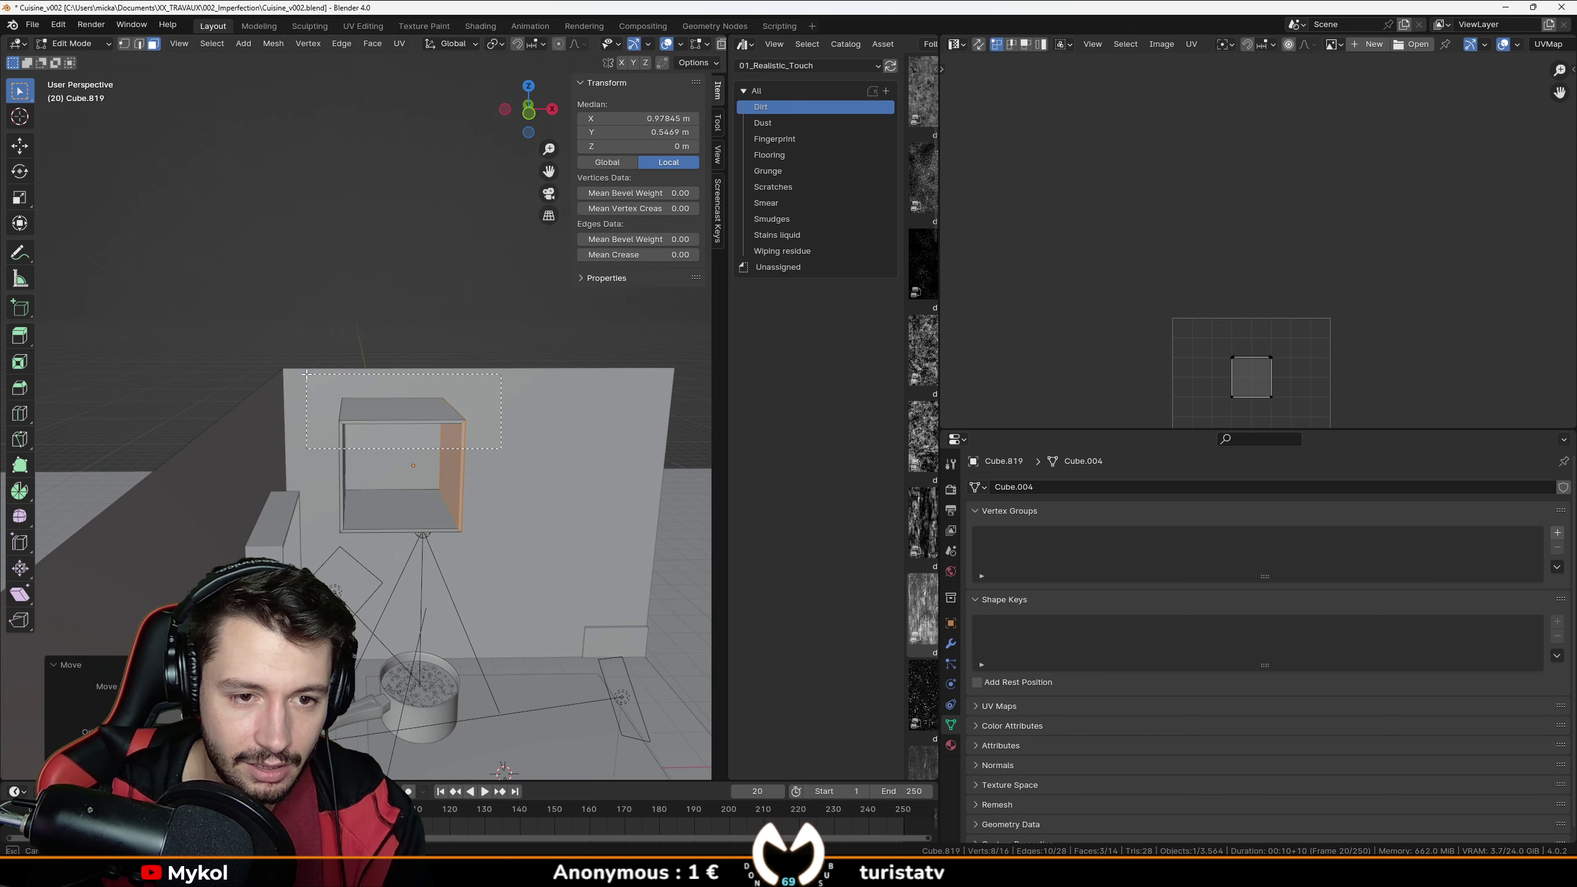
Select the faces along the cabinet's top in a wireframe front view.
{"action": "left_click_drag", "start_coordinate": [305, 390], "coordinate": [305, 390], "text": "shift"}
{"action": "left_click", "coordinate": [390, 468], "text": "shift"}
{"action": "key", "text": "KP_1"}
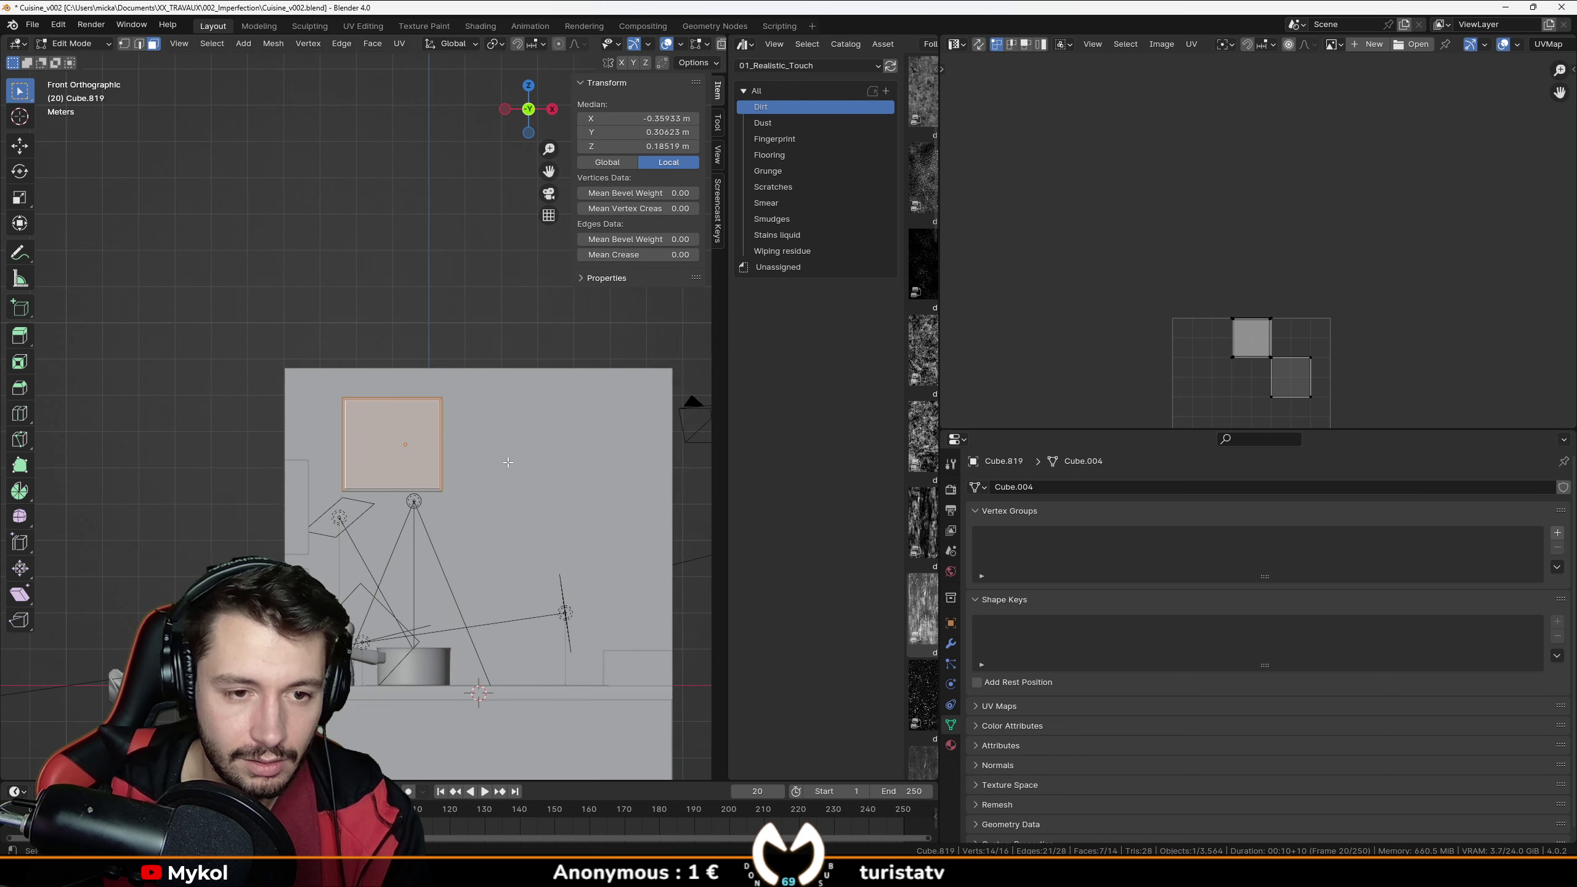
{"action": "key", "text": "z"}
{"action": "left_click", "coordinate": [394, 462]}
{"action": "left_click_drag", "start_coordinate": [499, 417], "coordinate": [302, 362]}
{"action": "key", "text": "z"}
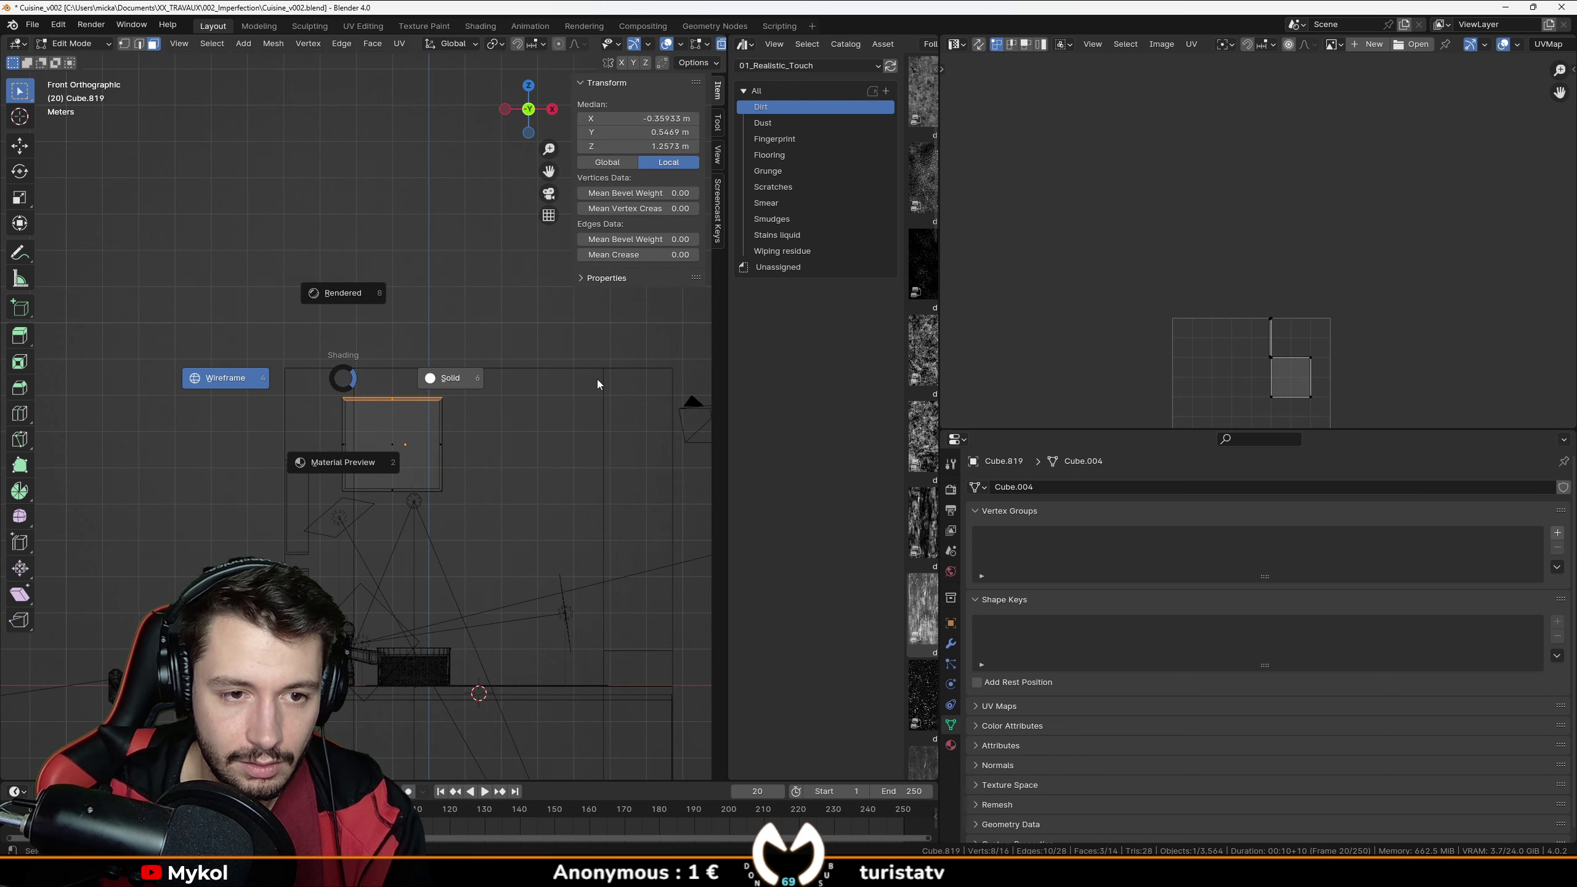
{"action": "left_click", "coordinate": [597, 379]}
Move the whole cabinet vertically to Z 6.2528 m.
{"action": "key", "text": "Tab"}
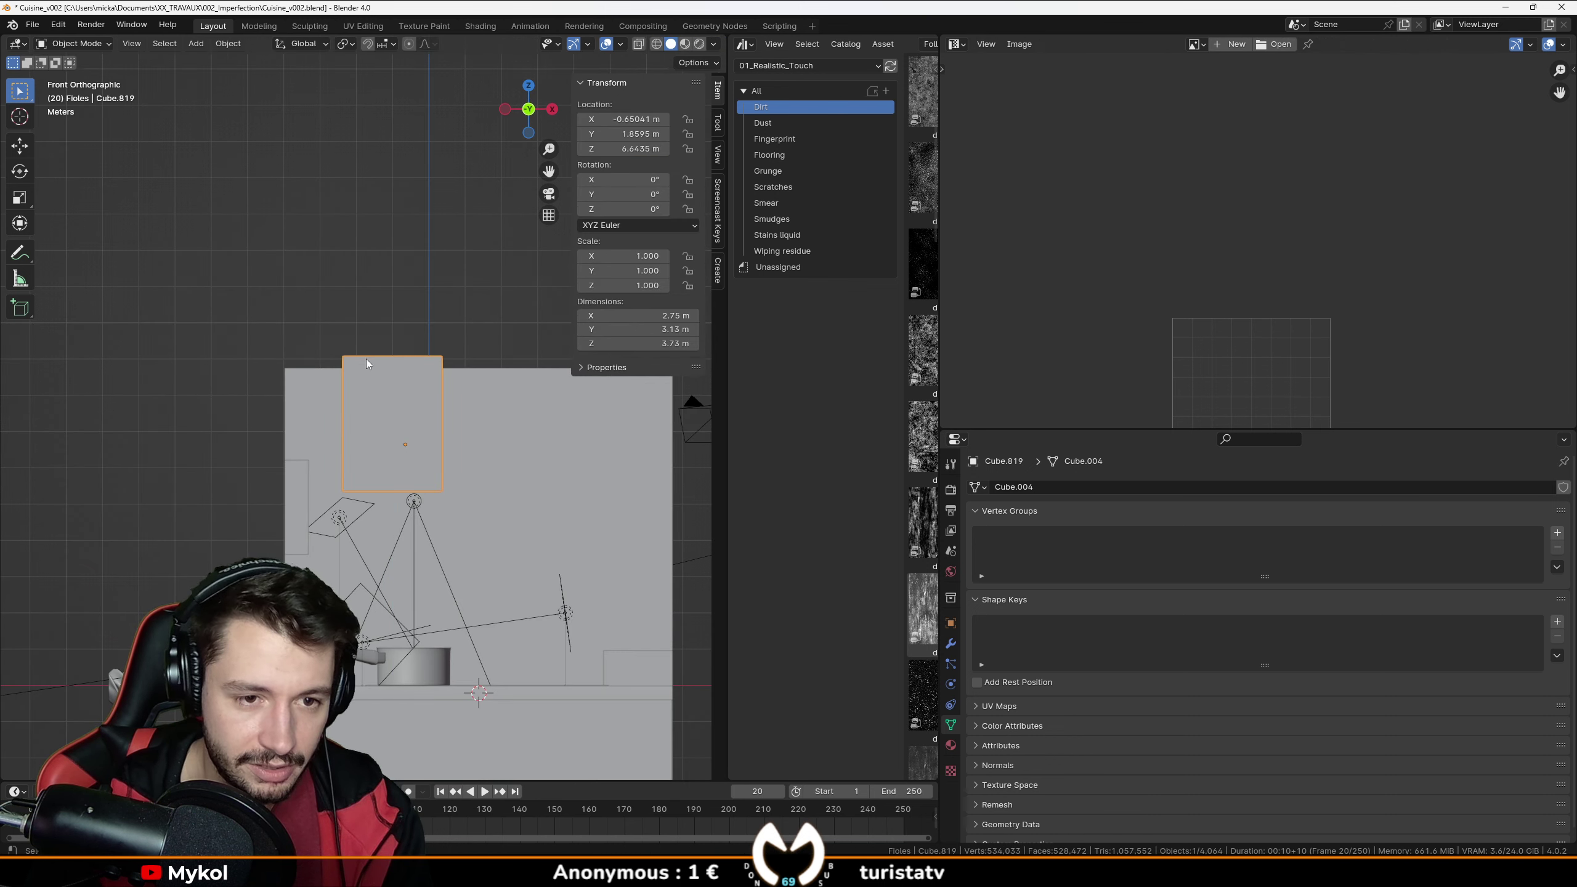
{"action": "key", "text": "g"}
{"action": "key", "text": "z"}
{"action": "left_click", "coordinate": [358, 380]}
{"action": "middle_click_drag", "start_coordinate": [359, 380], "coordinate": [460, 424]}
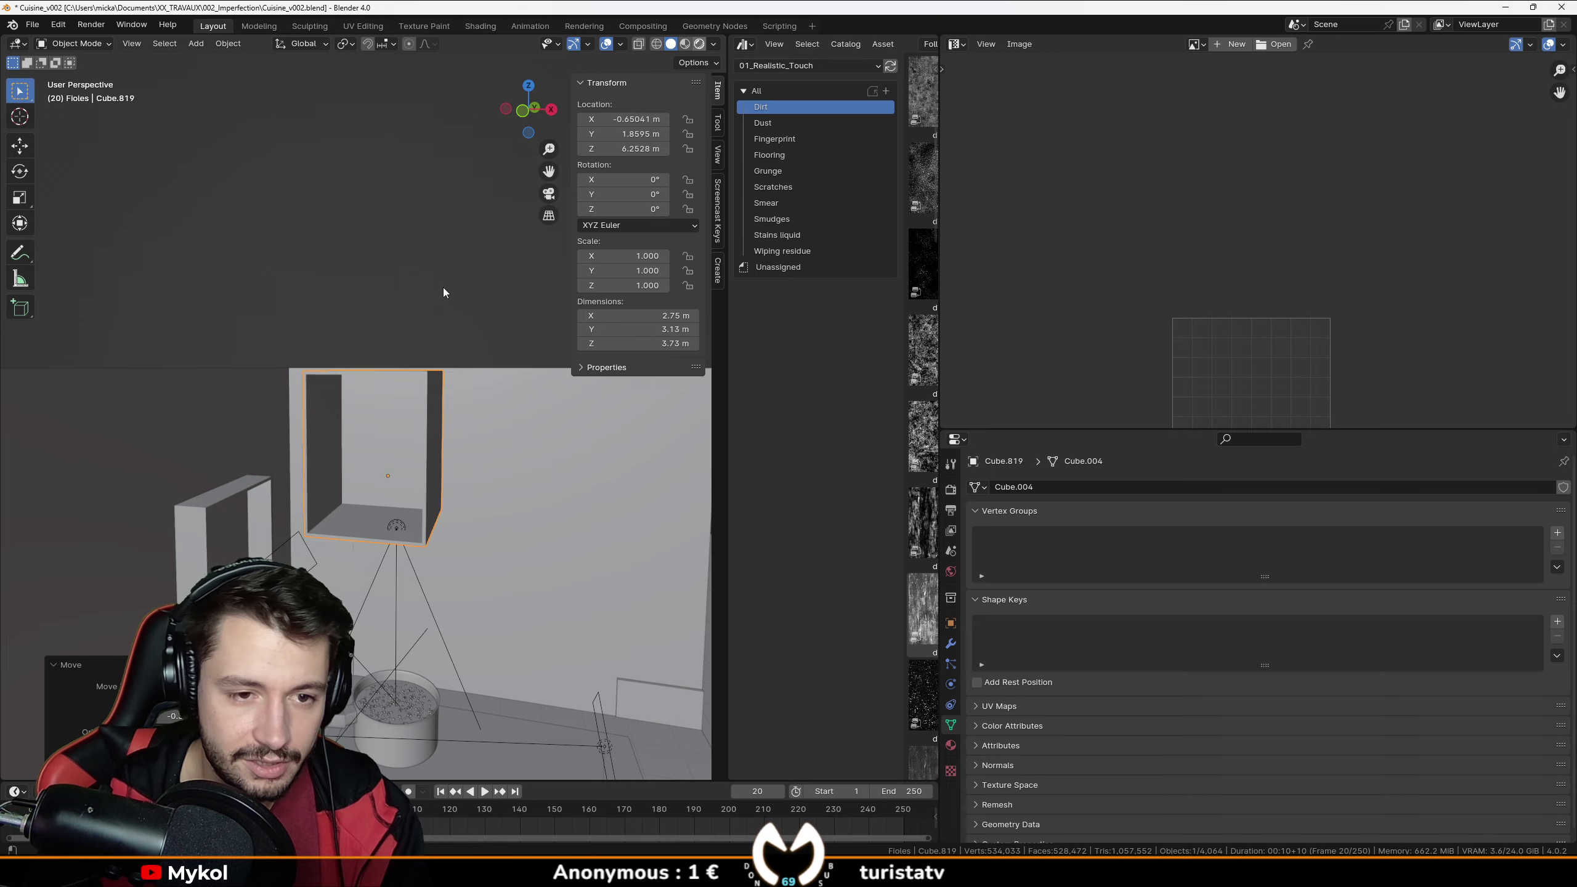
Duplicate the wall cabinet along X to place an identical copy beside it.
{"action": "key", "text": "z"}
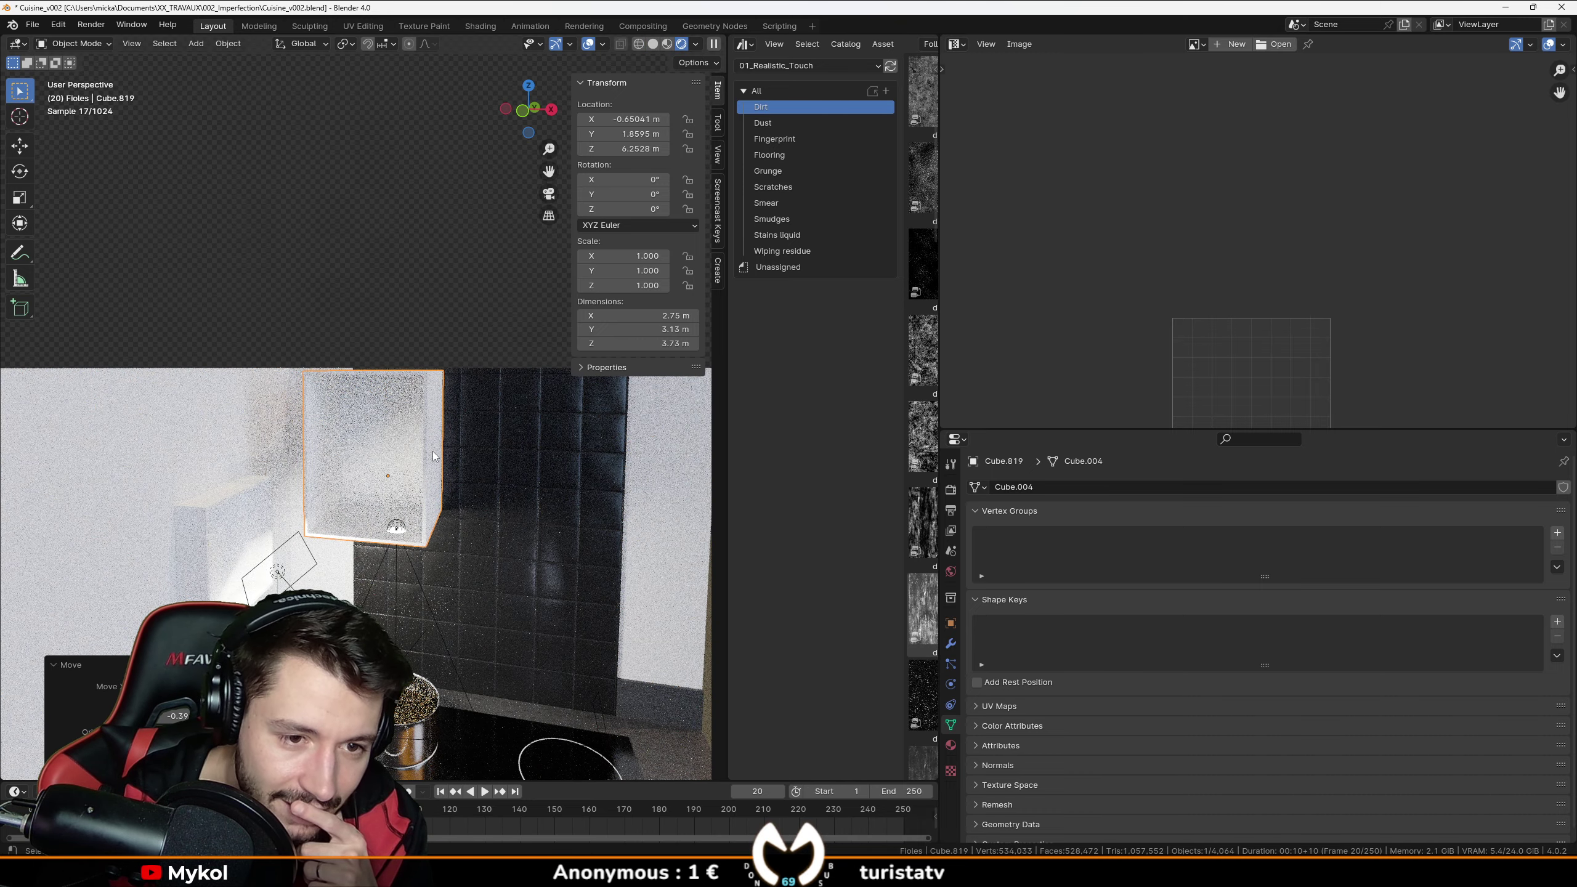
{"action": "key", "text": "KP_1"}
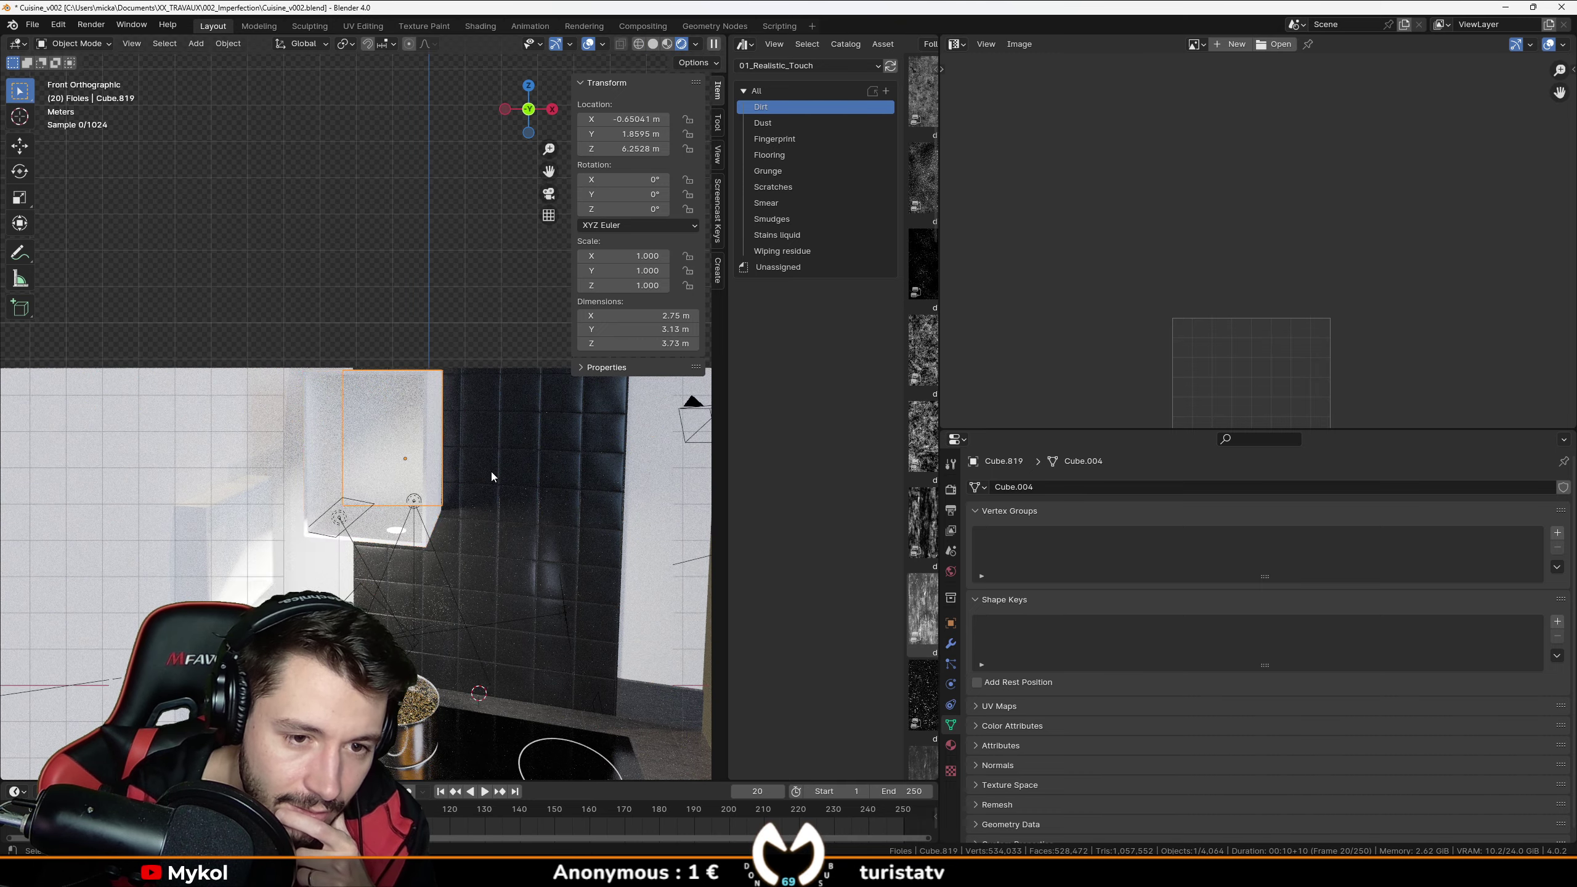
{"action": "key", "text": "shift+d"}
{"action": "key", "text": "x"}
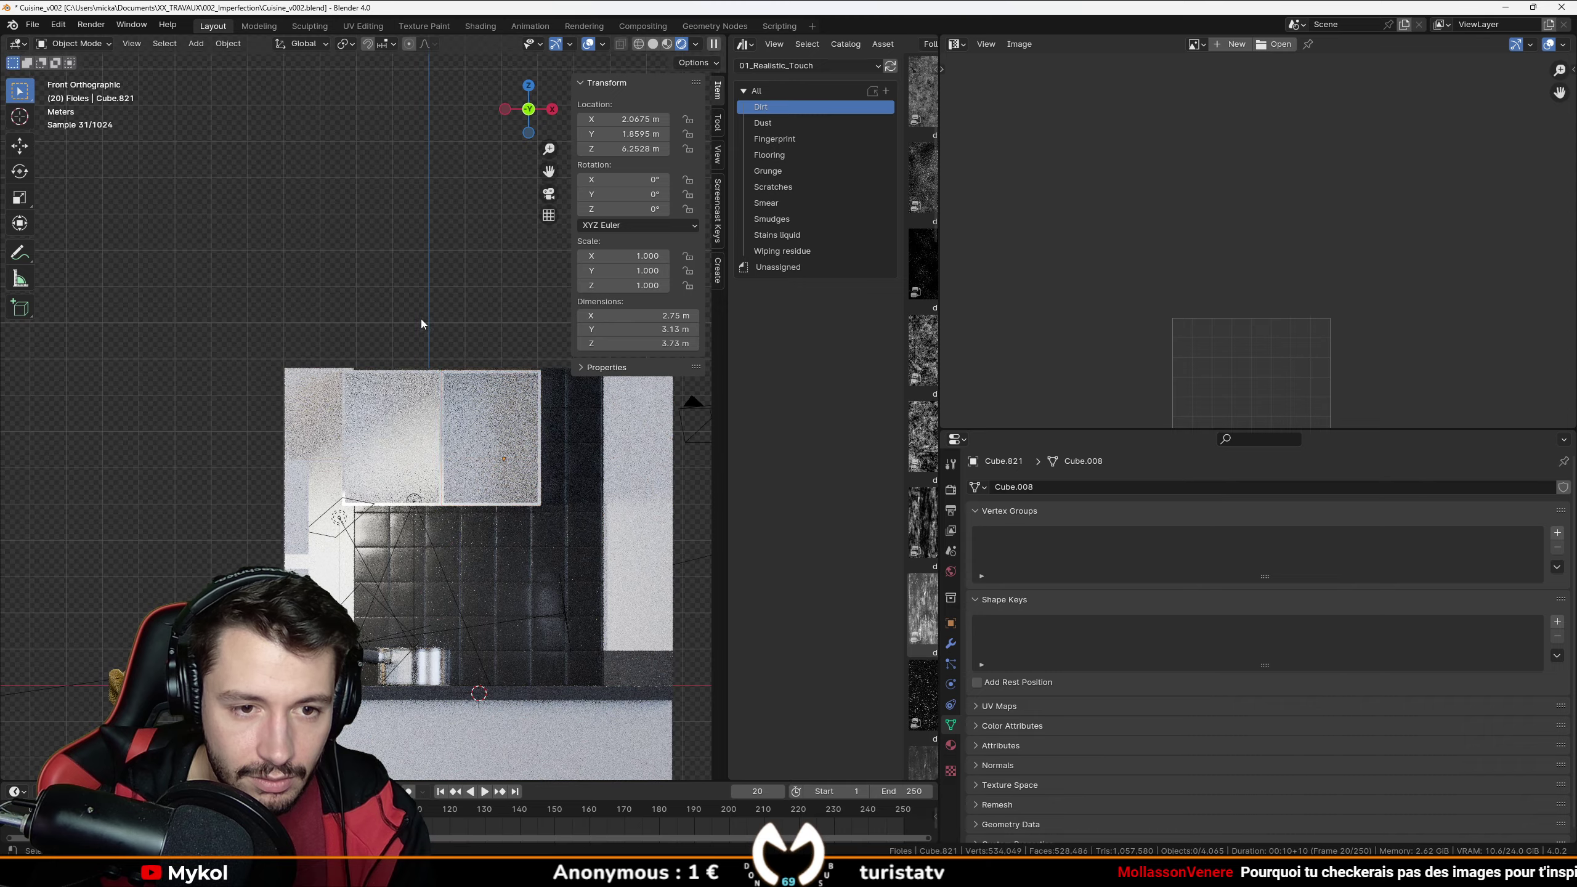
{"action": "left_click", "coordinate": [421, 318]}
{"action": "scroll", "coordinate": [501, 475], "scroll_direction": "up", "scroll_amount": 3}
{"action": "middle_click_drag", "start_coordinate": [500, 474], "coordinate": [490, 545]}
Lower the spot light vertically to Z 4.64 m and deselect everything.
{"action": "left_click", "coordinate": [388, 557]}
{"action": "key", "text": "g"}
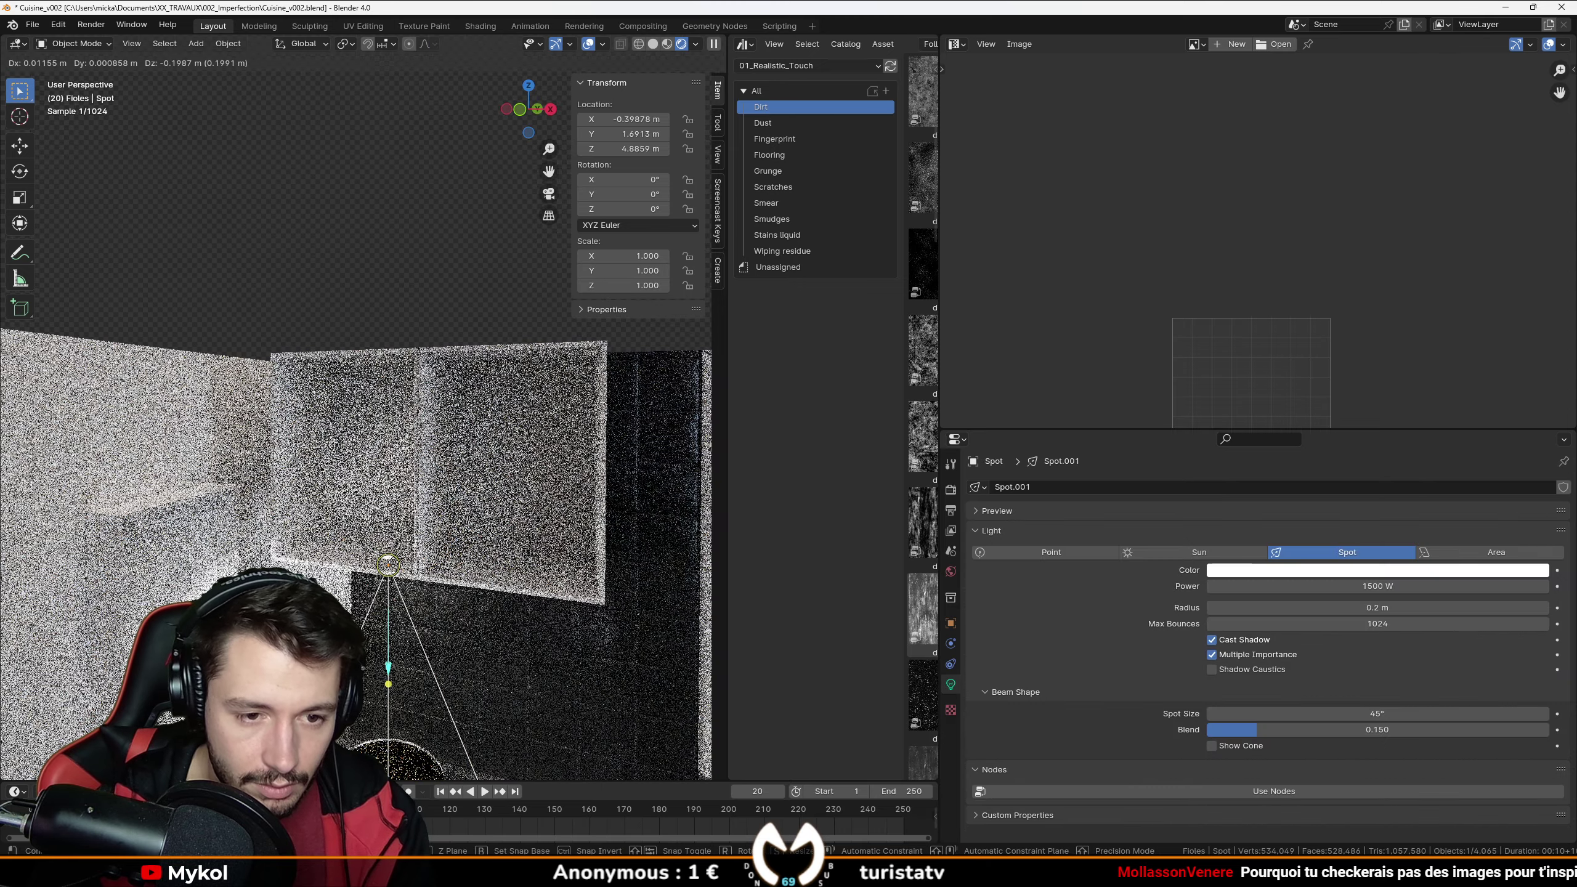
{"action": "key", "text": "z"}
{"action": "left_click", "coordinate": [388, 578]}
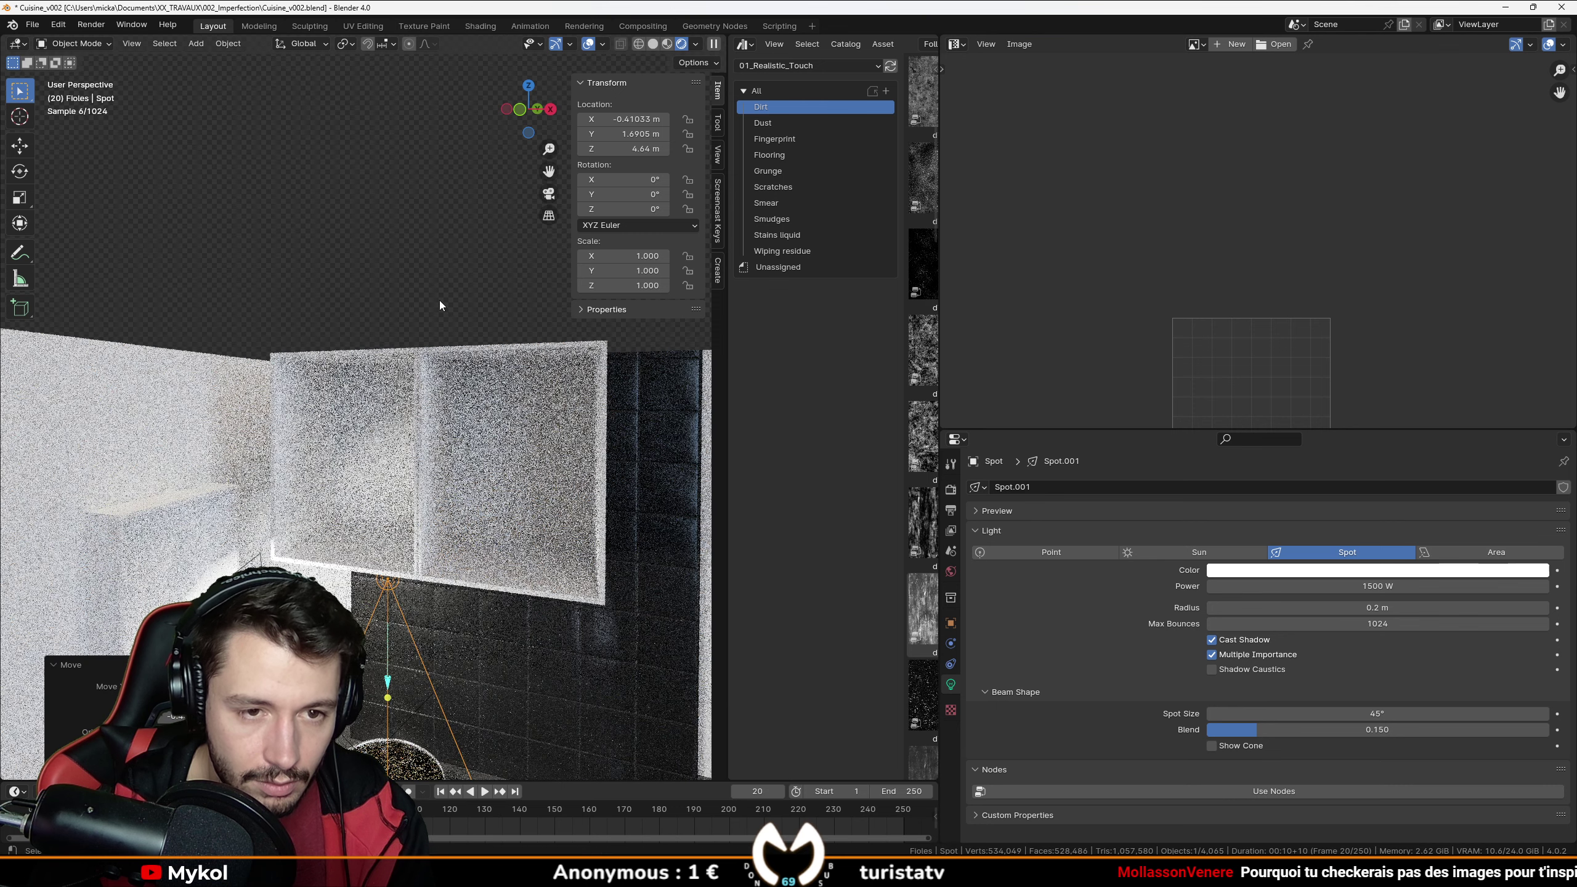
{"action": "left_click", "coordinate": [440, 306]}
{"action": "scroll", "coordinate": [440, 348], "scroll_direction": "down", "scroll_amount": 3}
Set the viewport denoiser to OptiX and keep Start Sample at 1.
{"action": "left_click", "coordinate": [950, 490]}
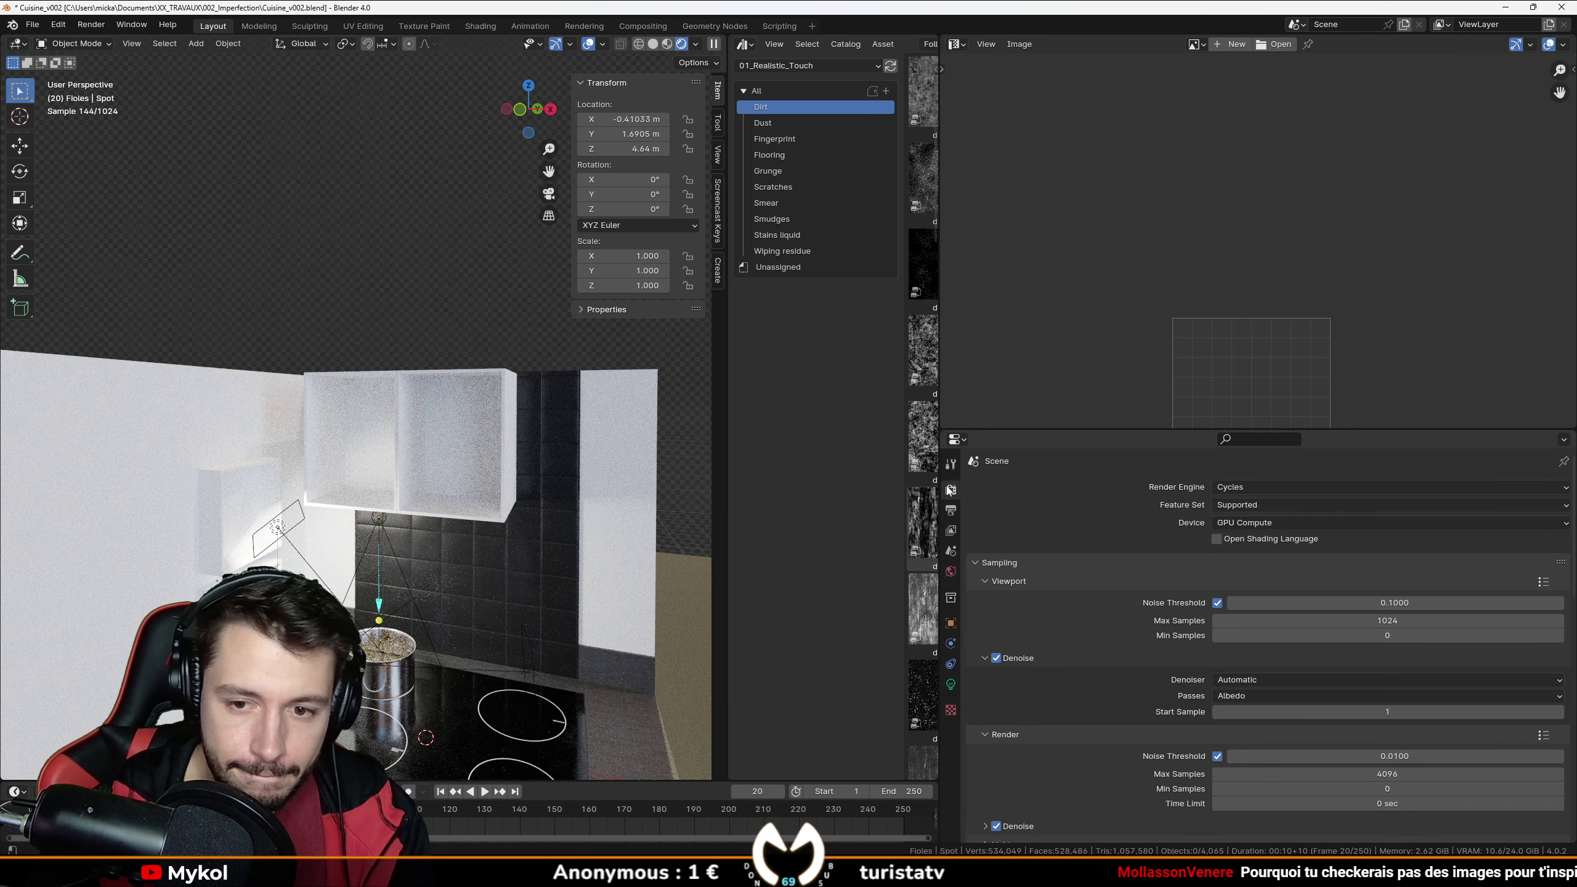
{"action": "left_click", "coordinate": [994, 657]}
{"action": "left_click", "coordinate": [995, 657]}
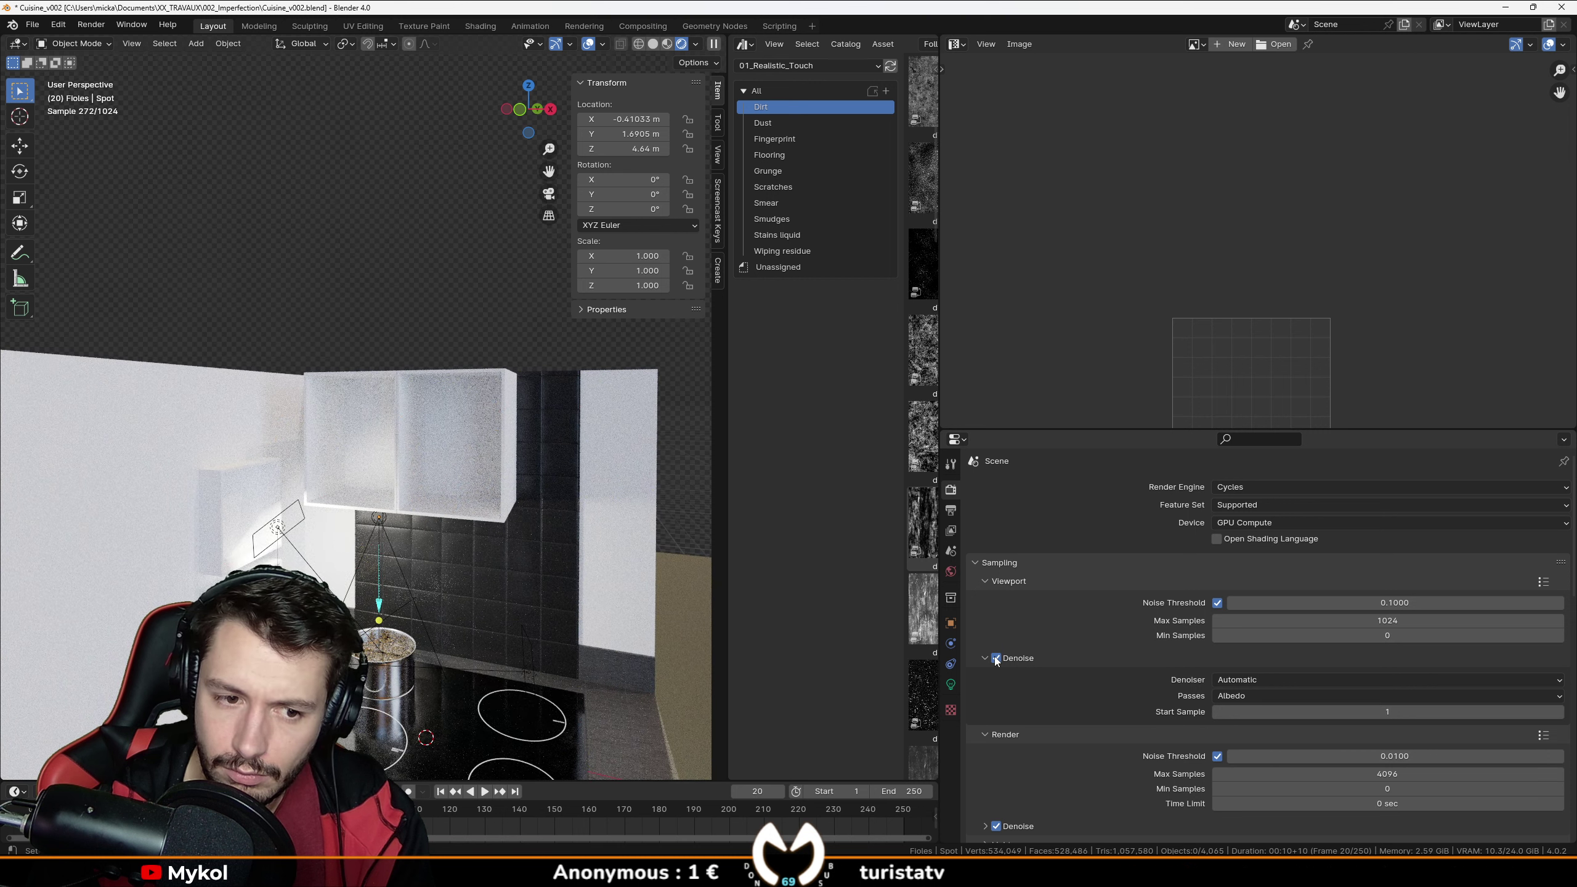
{"action": "middle_click_drag", "start_coordinate": [364, 601], "coordinate": [345, 458], "text": "shift"}
{"action": "scroll", "coordinate": [345, 457], "scroll_direction": "up", "scroll_amount": 3}
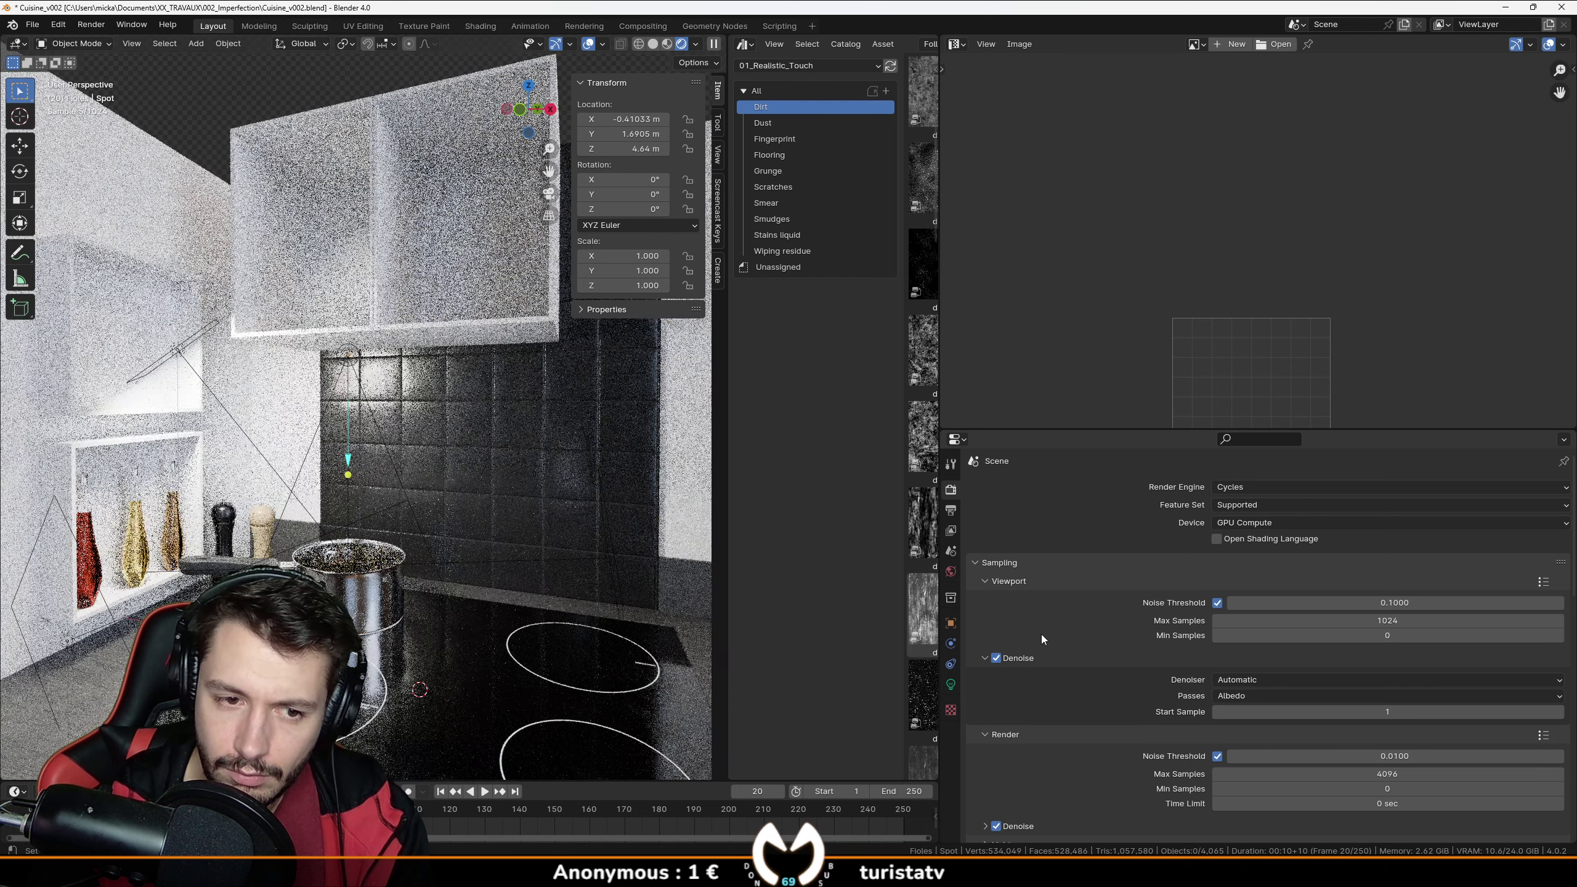
{"action": "left_click", "coordinate": [1276, 681]}
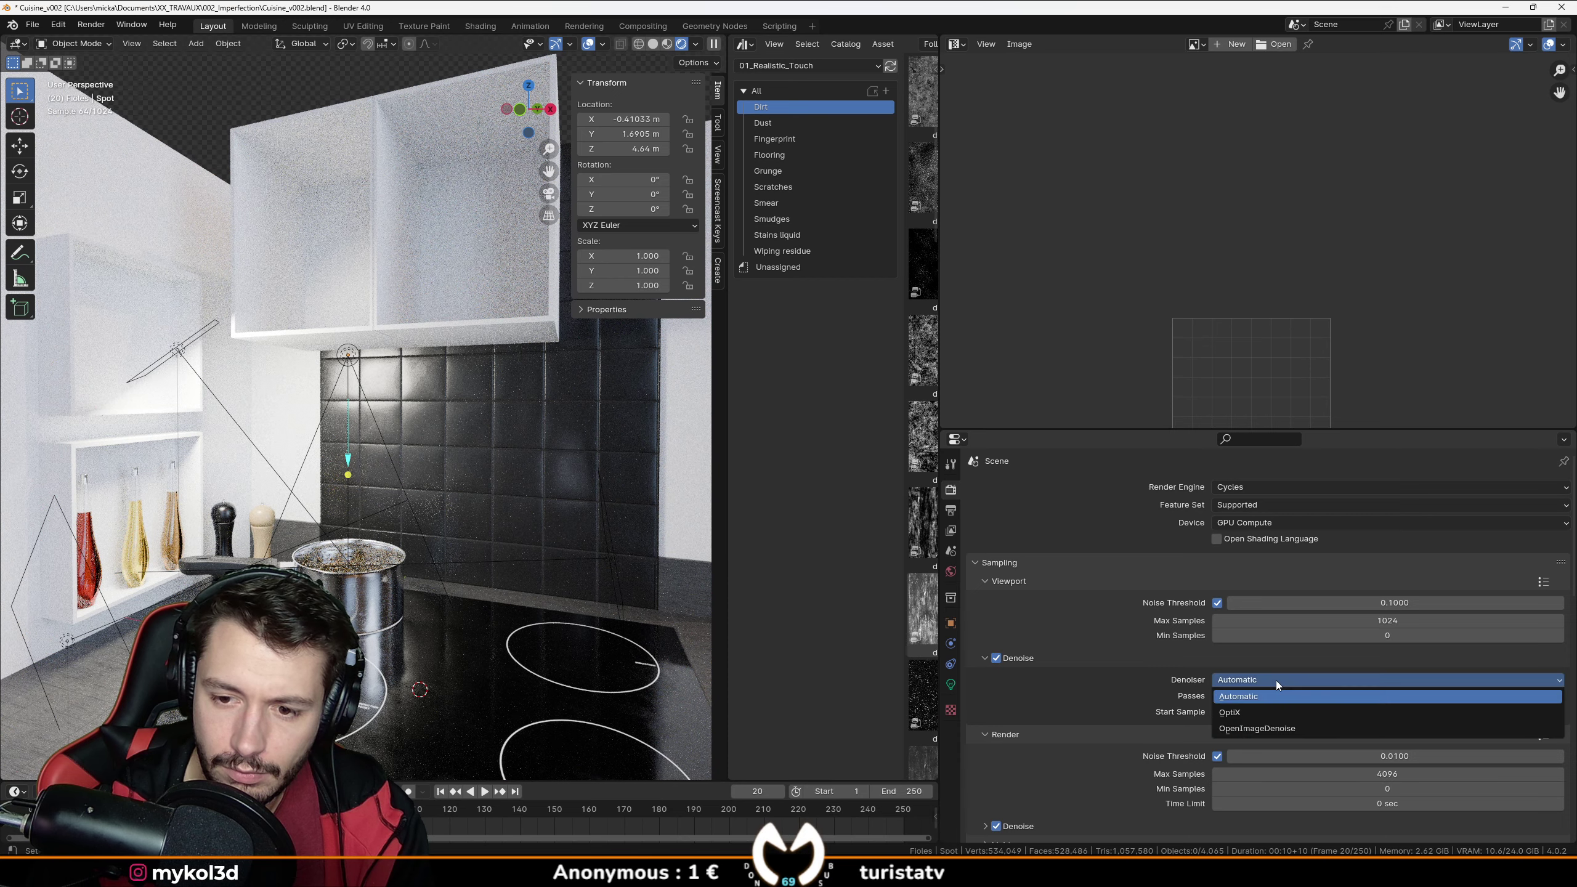
{"action": "left_click", "coordinate": [1260, 711]}
{"action": "middle_click_drag", "start_coordinate": [496, 501], "coordinate": [392, 466]}
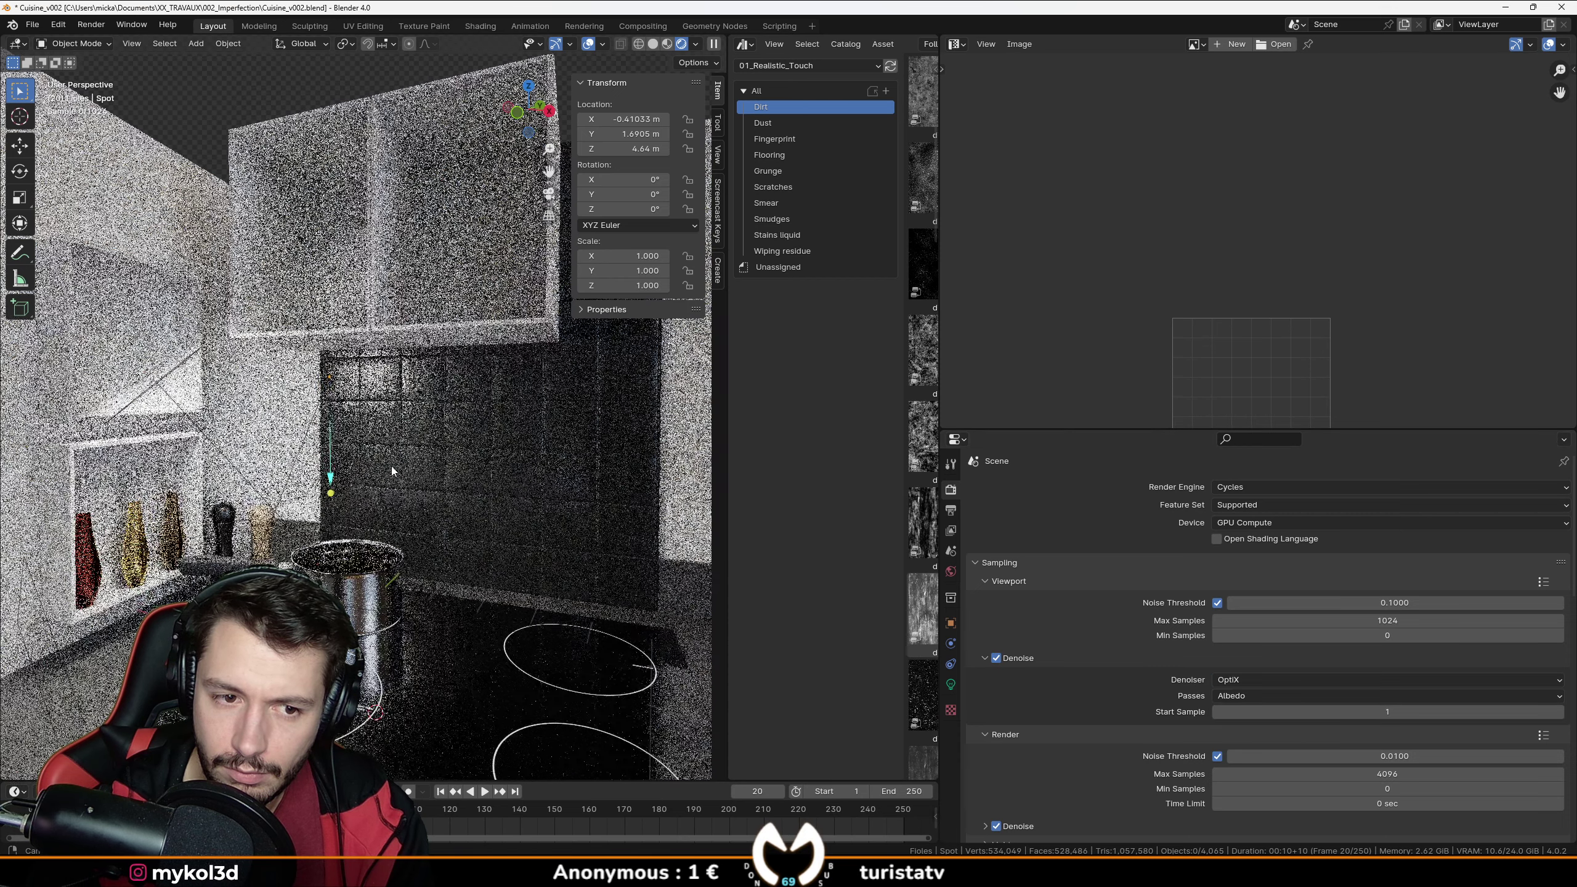
{"action": "left_click_drag", "start_coordinate": [1282, 716], "coordinate": [1264, 716]}
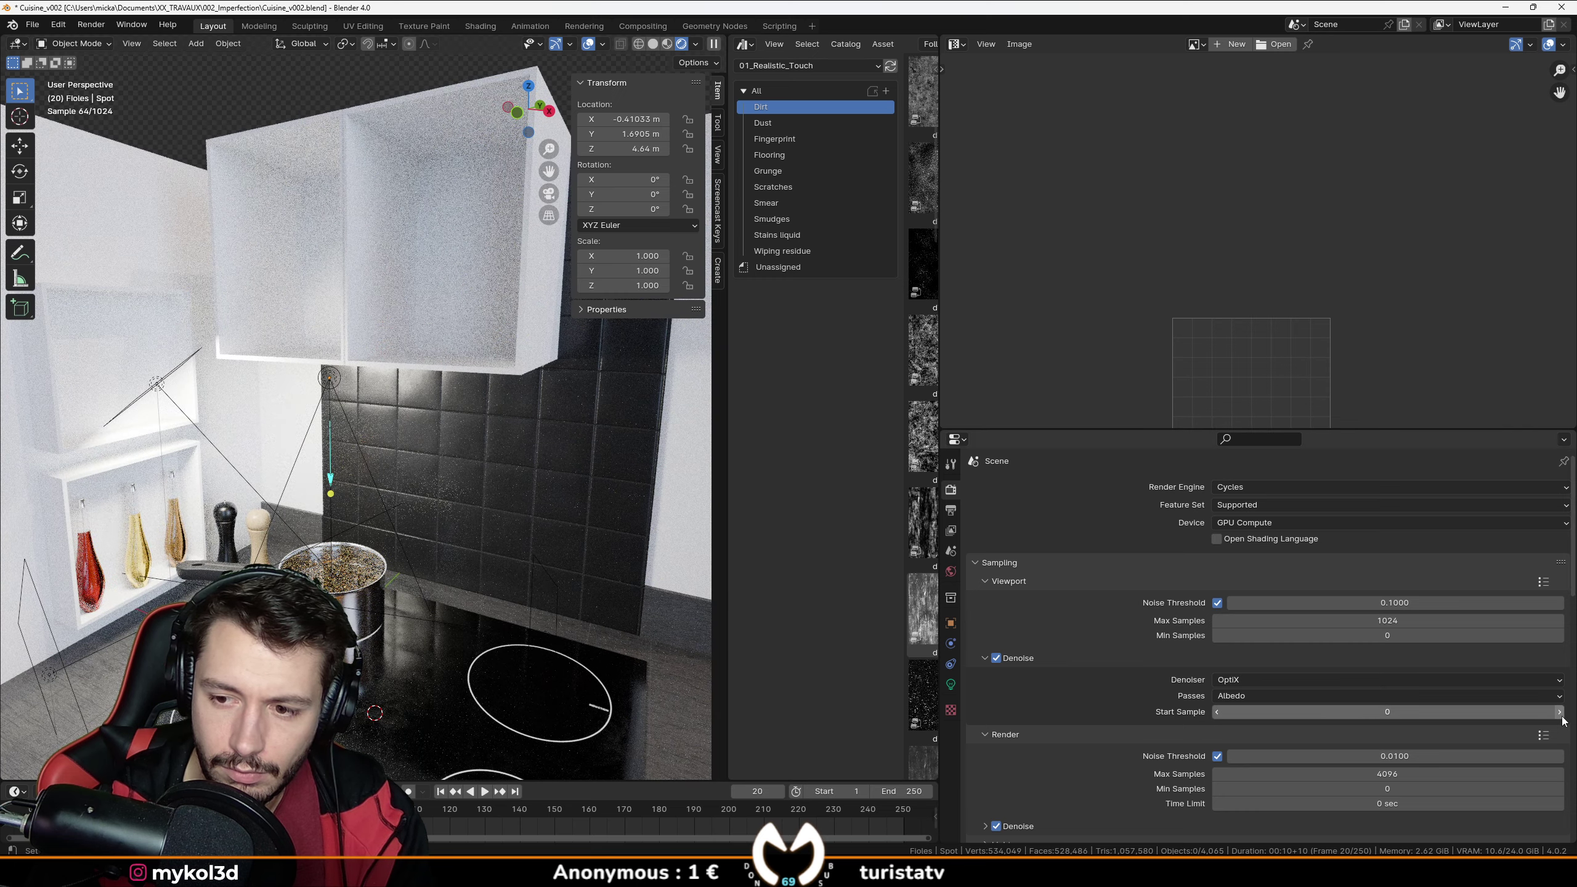
{"action": "left_click", "coordinate": [1560, 714]}
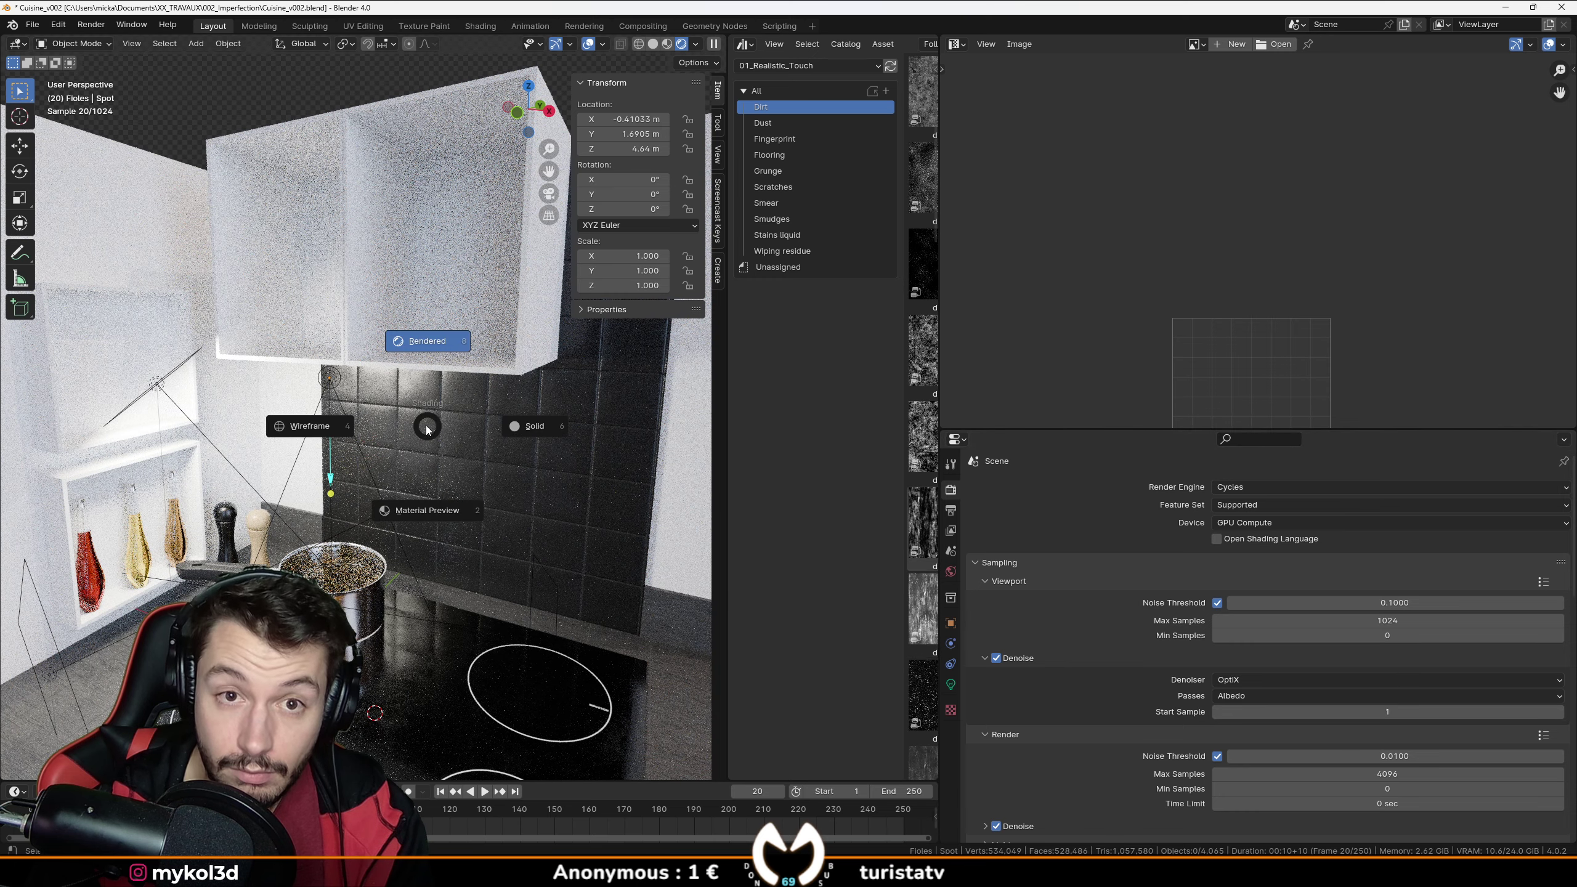
Save Cuisine_v002.blend and return the viewport to rendered shading.
{"action": "left_click", "coordinate": [558, 432]}
{"action": "key", "text": "ctrl+s"}
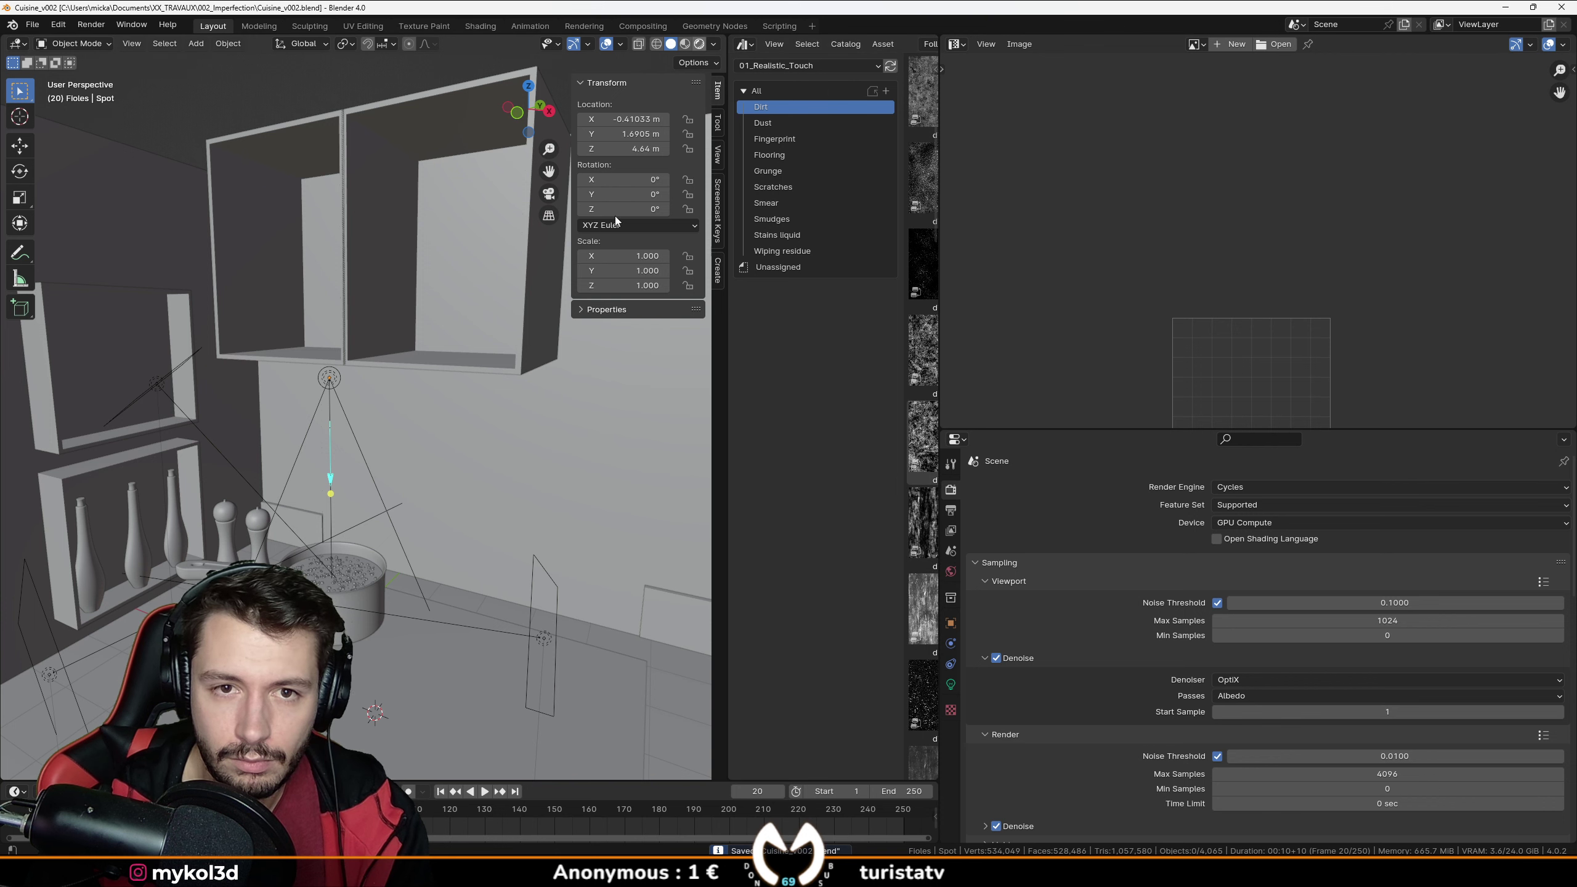
{"action": "key", "text": "z"}
{"action": "left_click", "coordinate": [461, 394]}
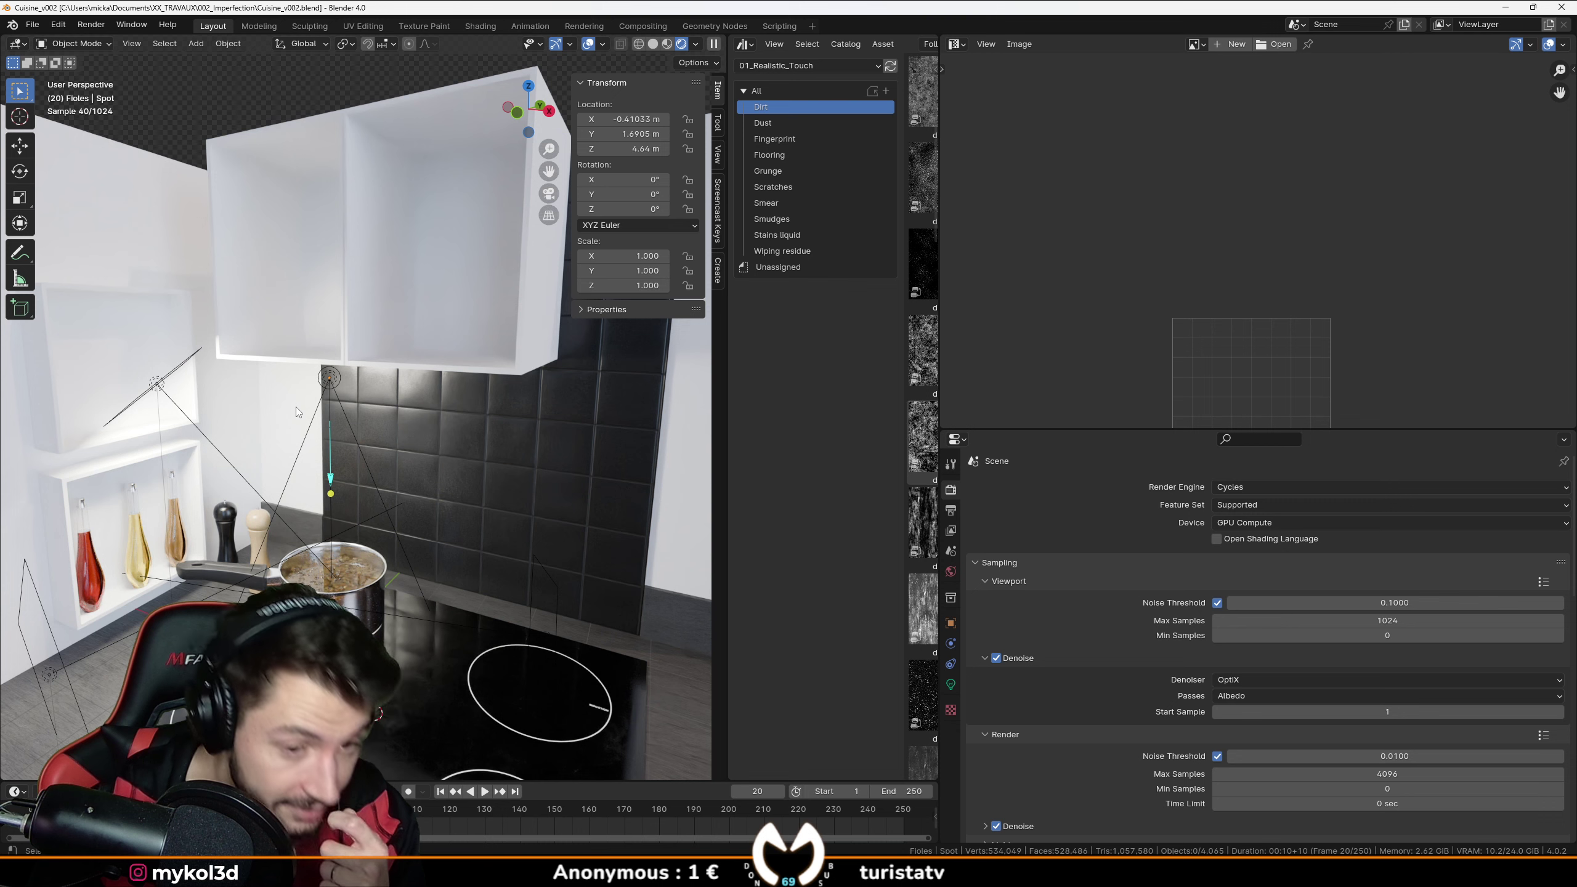
{"action": "middle_click_drag", "start_coordinate": [320, 449], "coordinate": [371, 475]}
{"action": "scroll", "coordinate": [371, 474], "scroll_direction": "up", "scroll_amount": 2}
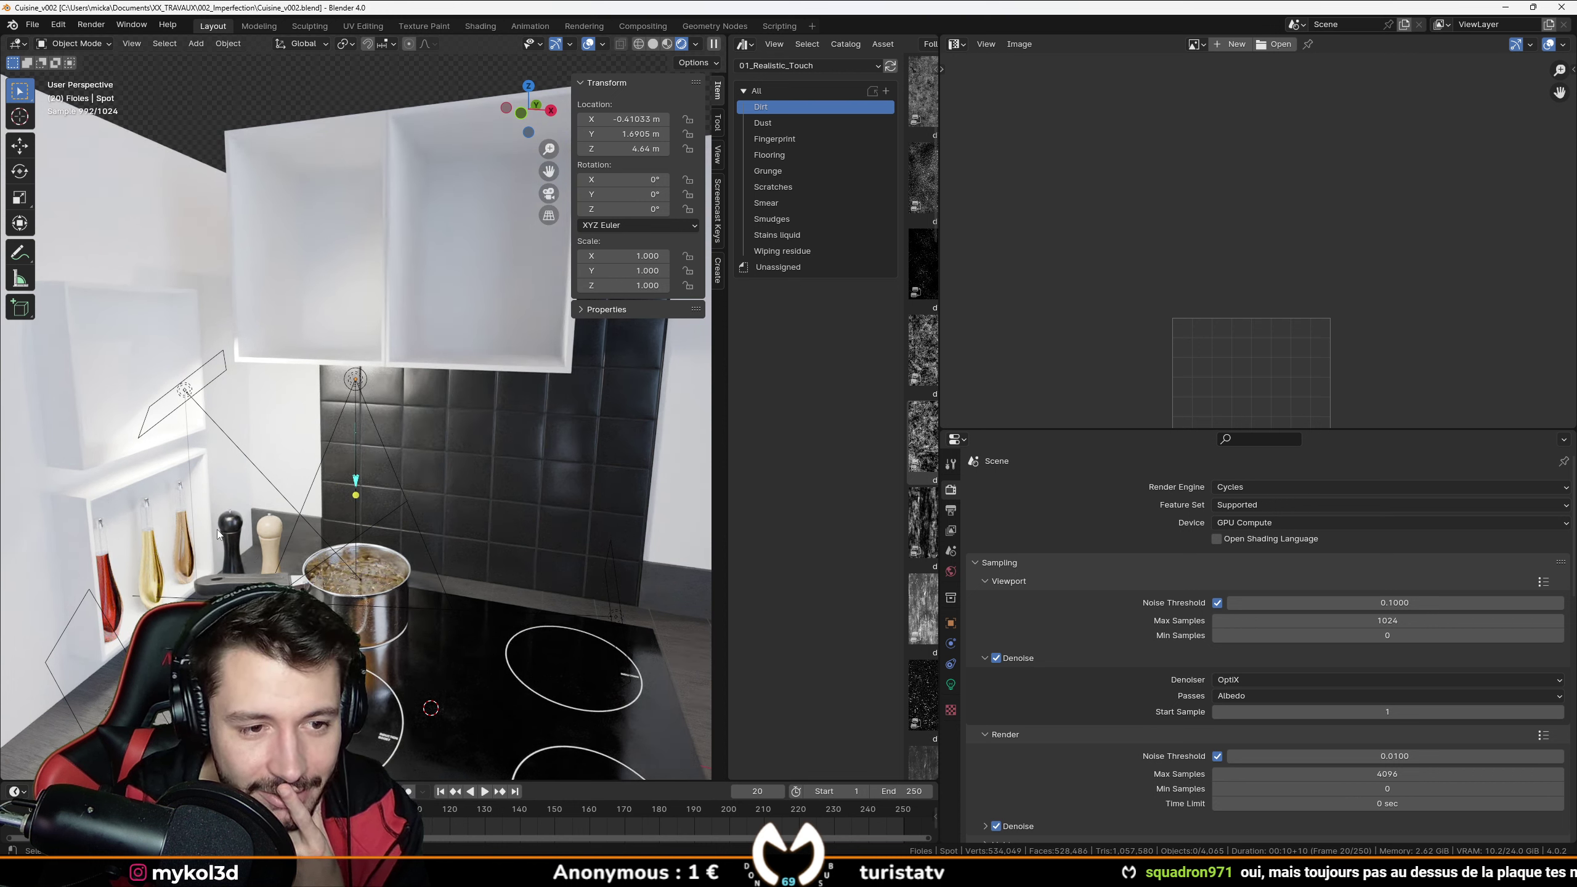
{"action": "scroll", "coordinate": [217, 534], "scroll_direction": "down", "scroll_amount": 3}
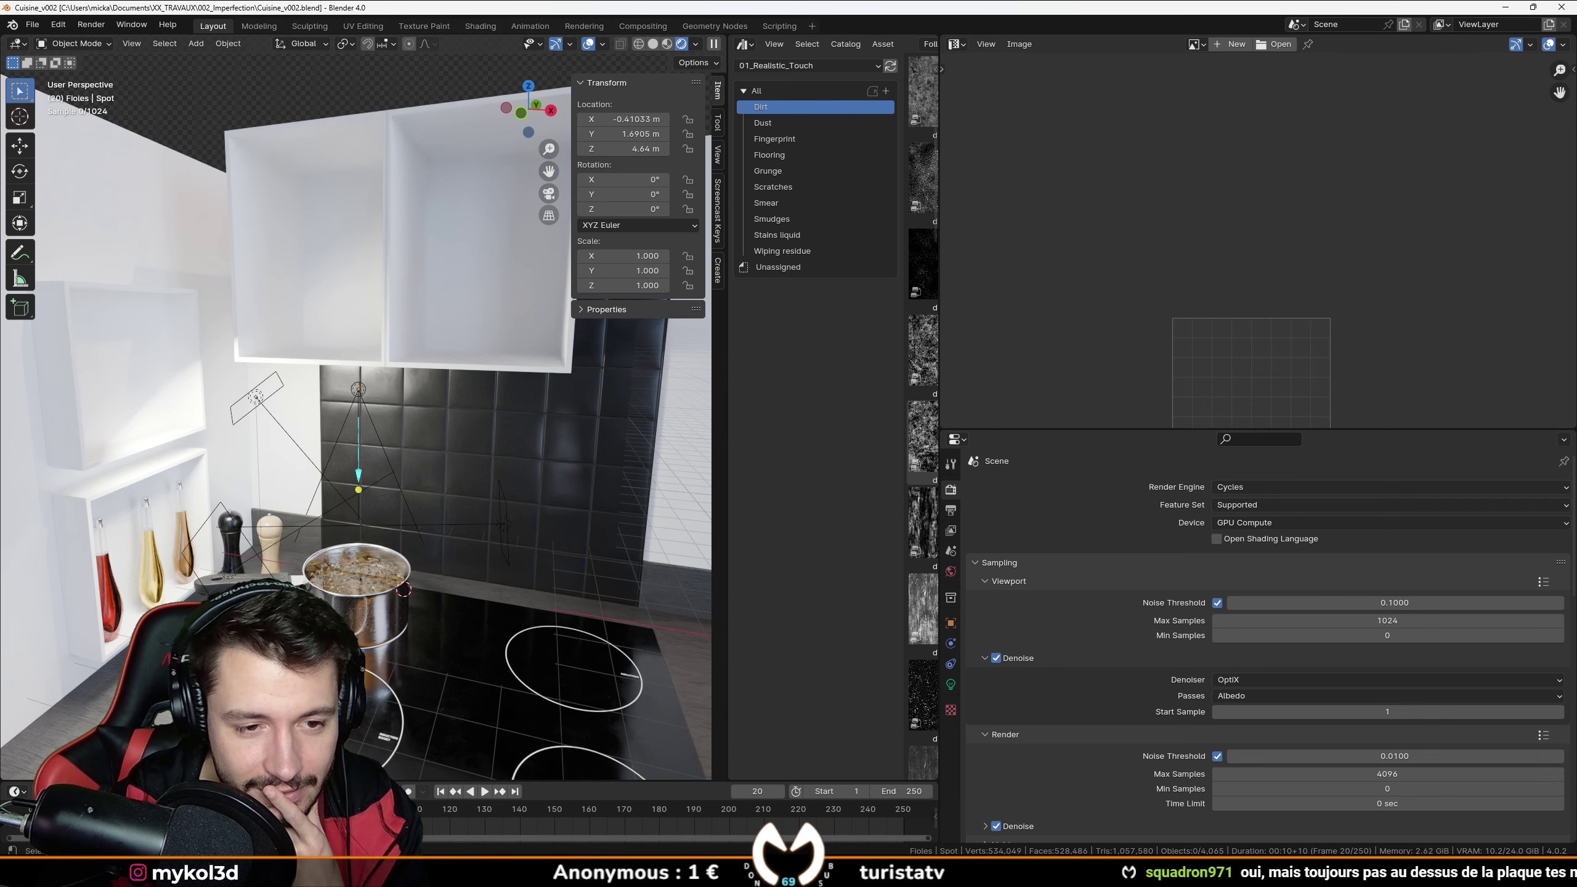
{"action": "scroll", "coordinate": [365, 652], "scroll_direction": "up", "scroll_amount": 1}
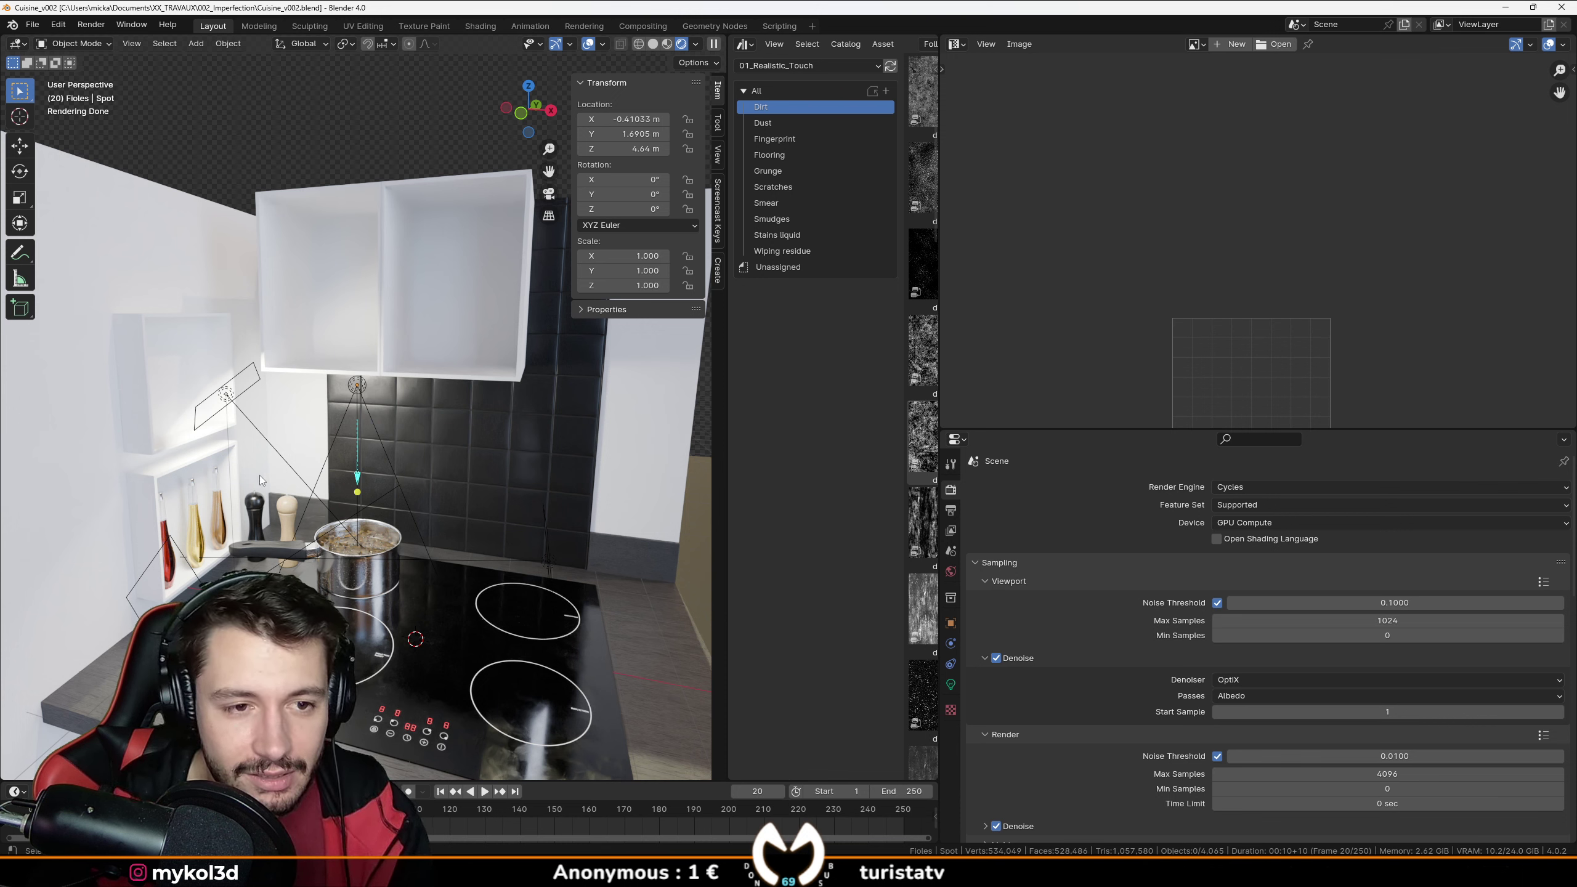
Select the niche shelves and bottles using wireframe view.
{"action": "mouse_move", "coordinate": [254, 515]}
{"action": "middle_mouse_down"}
{"action": "mouse_move", "coordinate": [189, 488]}
{"action": "mouse_move", "coordinate": [335, 488]}
{"action": "mouse_move", "coordinate": [358, 501]}
{"action": "mouse_move", "coordinate": [338, 500]}
{"action": "mouse_move", "coordinate": [341, 542]}
{"action": "middle_mouse_up"}
{"action": "key", "text": "z"}
{"action": "left_click", "coordinate": [330, 493]}
{"action": "left_click_drag", "start_coordinate": [330, 427], "coordinate": [329, 435]}
{"action": "middle_click_drag", "start_coordinate": [324, 463], "coordinate": [281, 459]}
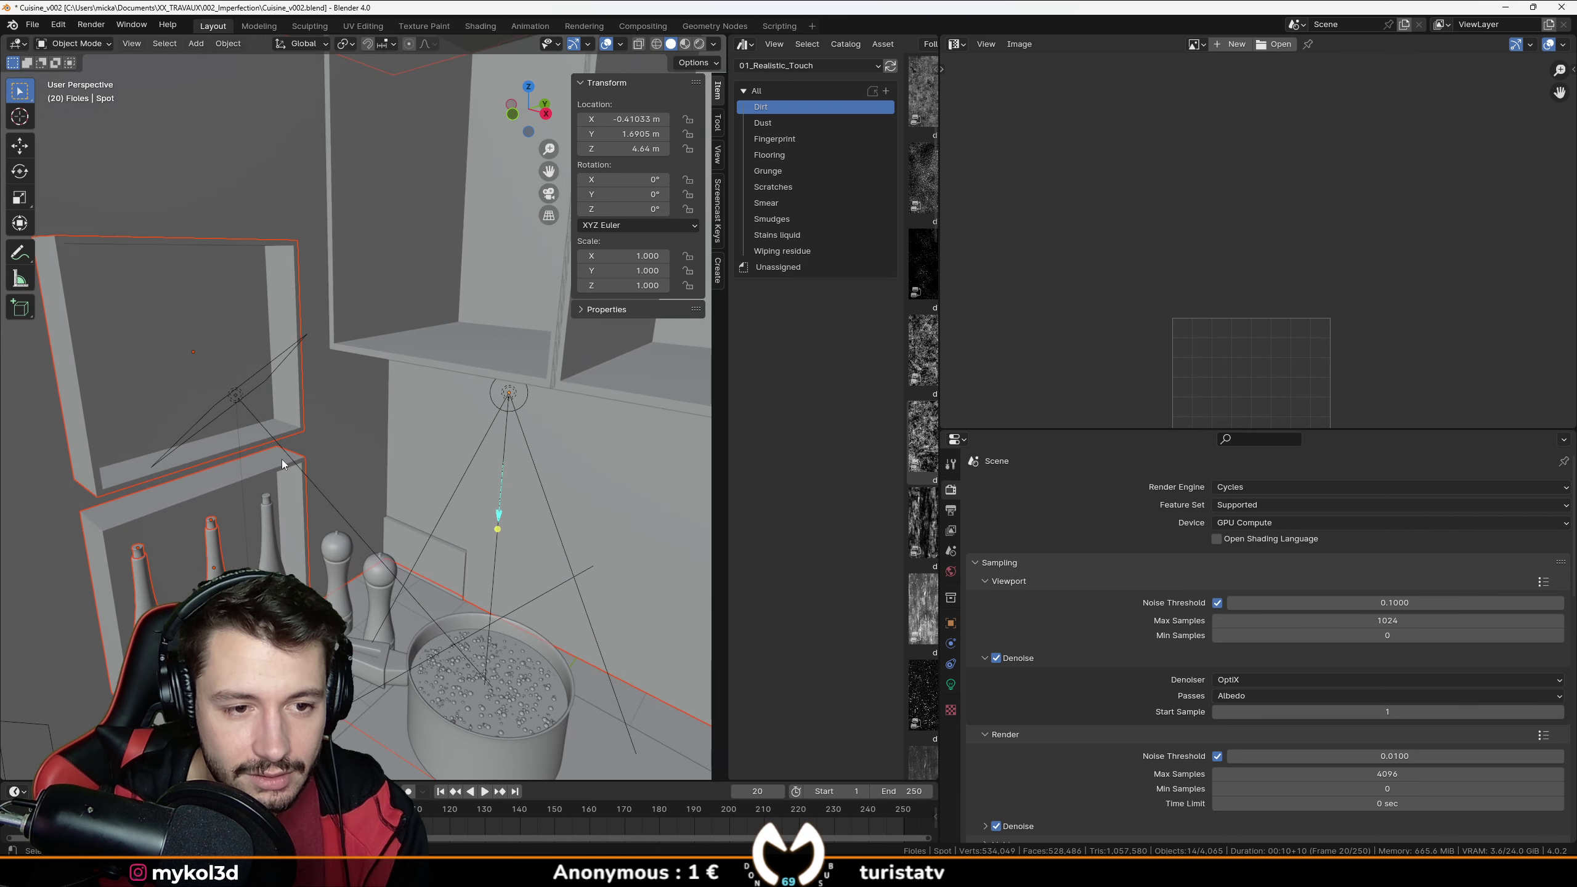
{"action": "key", "text": "z"}
{"action": "left_click", "coordinate": [162, 534]}
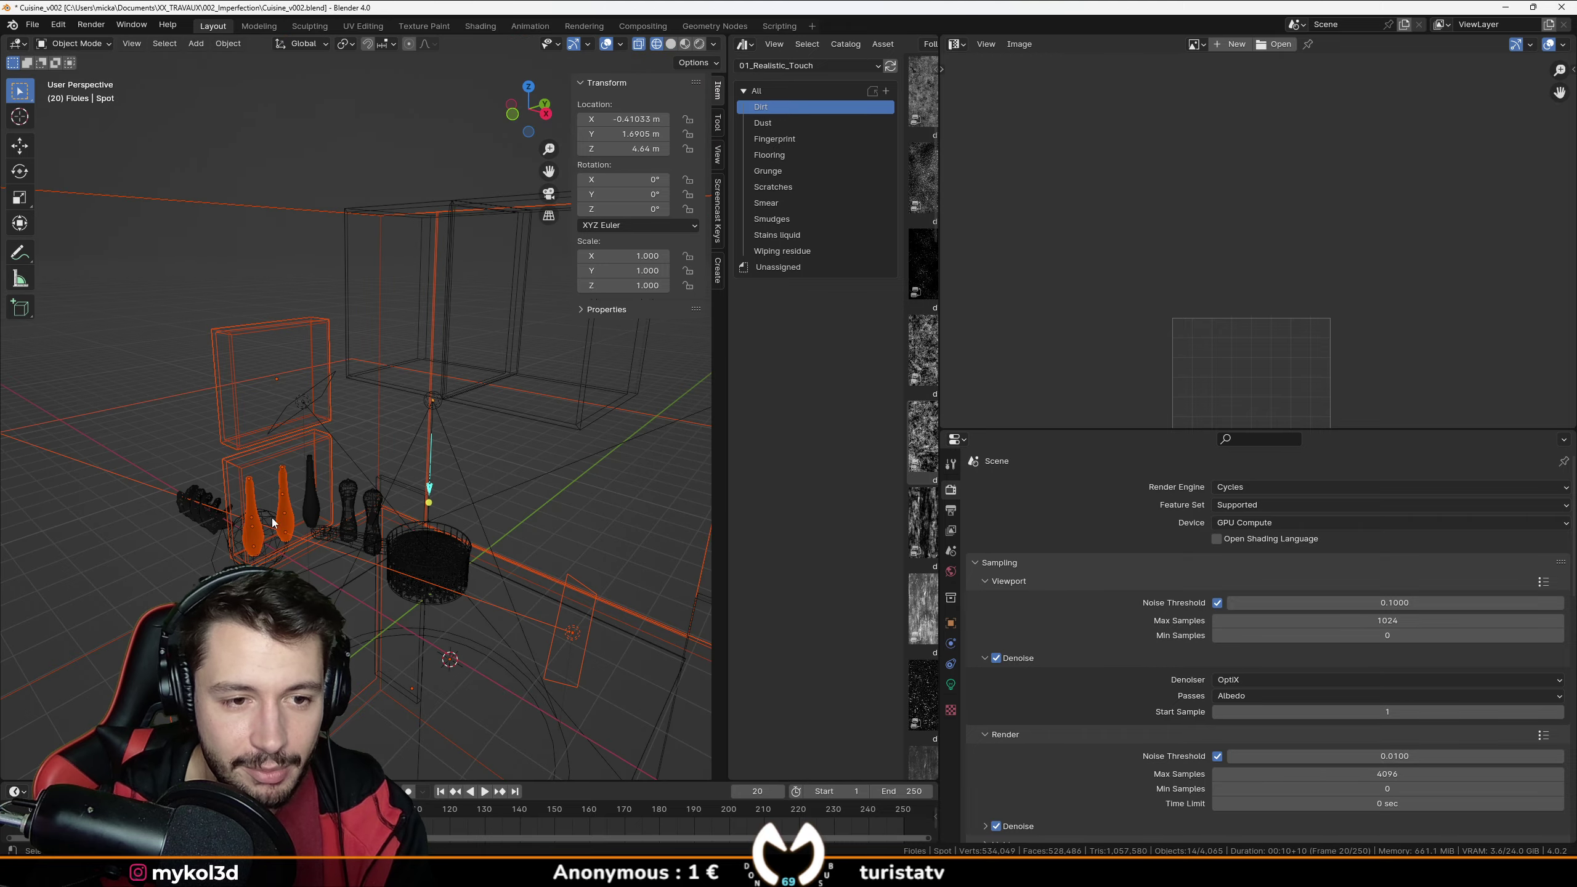
{"action": "middle_click_drag", "start_coordinate": [271, 518], "coordinate": [326, 422]}
{"action": "left_click", "coordinate": [321, 411]}
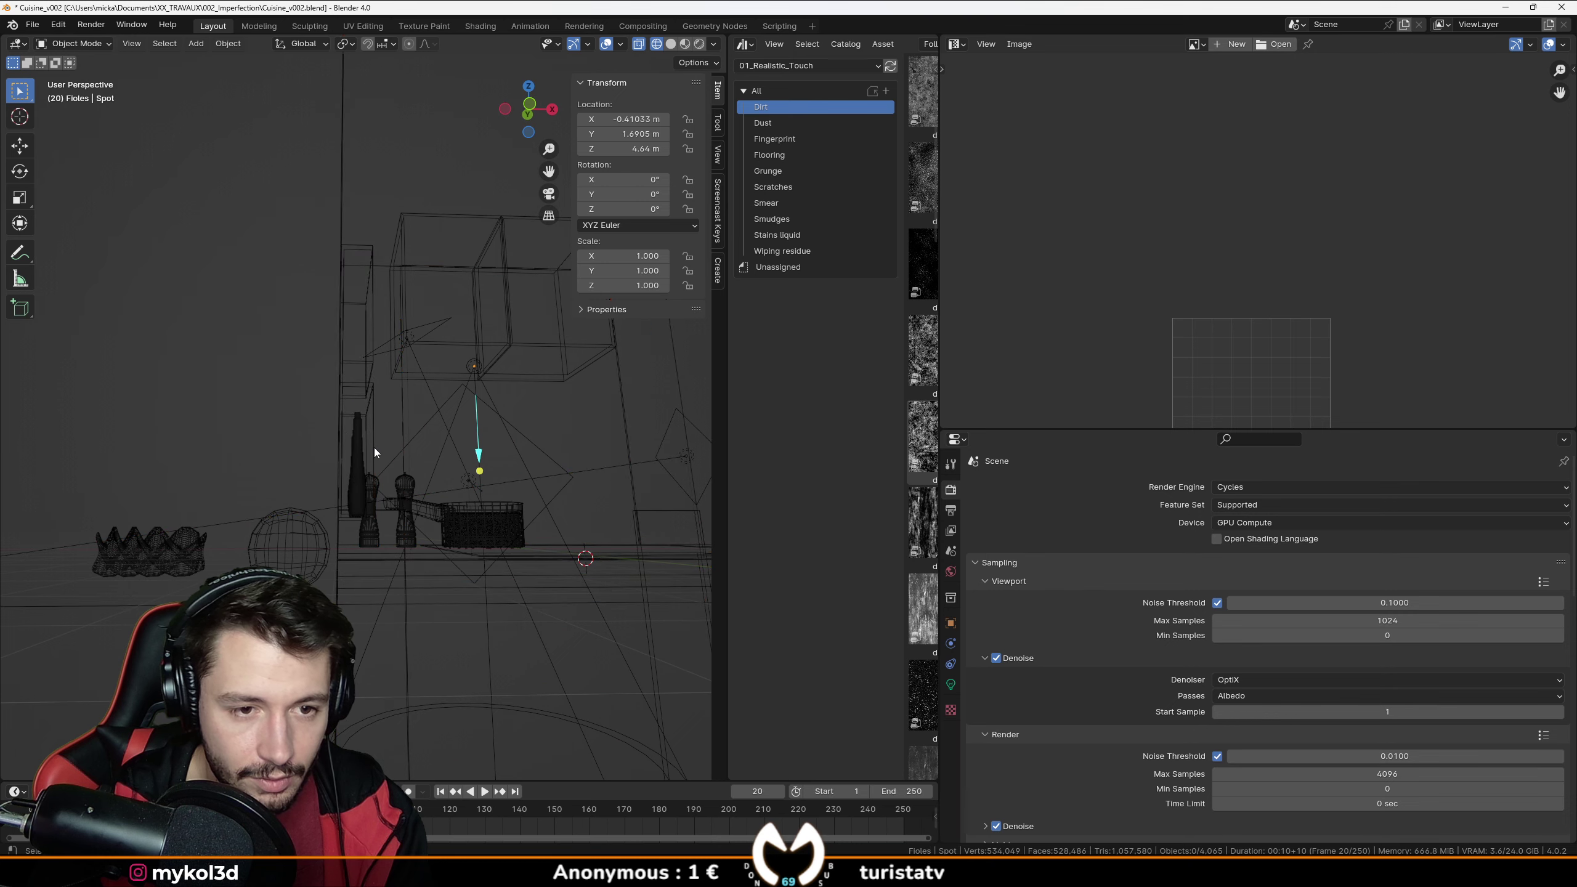
{"action": "left_click_drag", "start_coordinate": [374, 447], "coordinate": [320, 278]}
{"action": "left_click_drag", "start_coordinate": [526, 617], "coordinate": [412, 312]}
{"action": "scroll", "coordinate": [423, 349], "scroll_direction": "down", "scroll_amount": 1}
Scale up the shelves and bottles from the side view and raise them 0.5804 m.
{"action": "mouse_move", "coordinate": [423, 349]}
{"action": "middle_mouse_down"}
{"action": "mouse_move", "coordinate": [347, 398]}
{"action": "mouse_move", "coordinate": [360, 436]}
{"action": "middle_mouse_up"}
{"action": "key", "text": "z"}
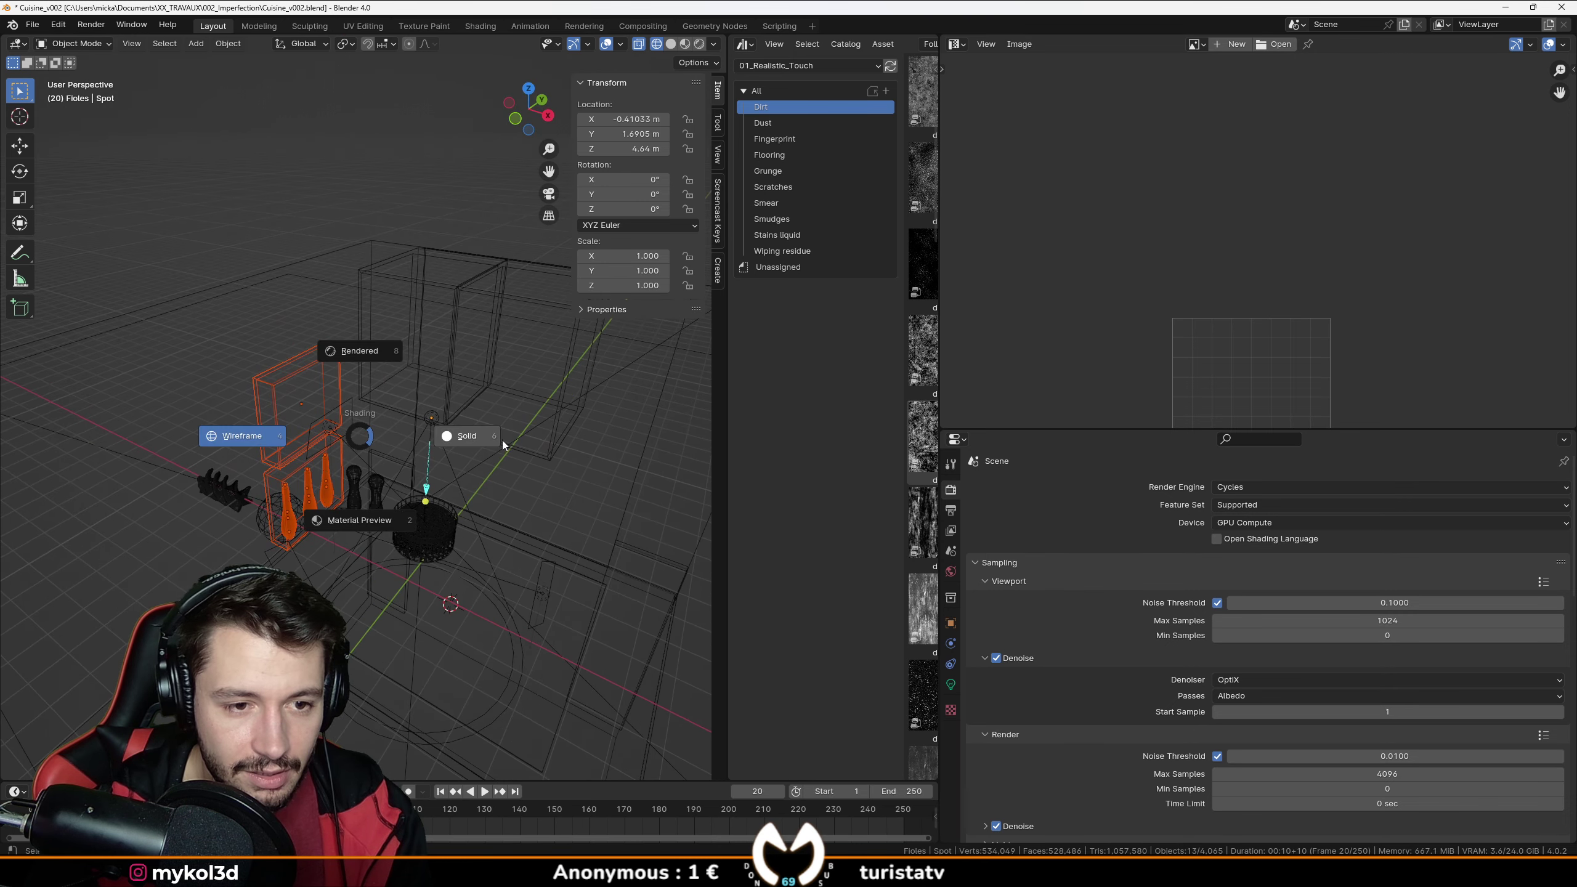
{"action": "left_click", "coordinate": [503, 439]}
{"action": "mouse_move", "coordinate": [503, 440]}
{"action": "middle_mouse_down"}
{"action": "mouse_move", "coordinate": [323, 413]}
{"action": "mouse_move", "coordinate": [391, 446]}
{"action": "middle_mouse_up"}
{"action": "scroll", "coordinate": [374, 427], "scroll_direction": "up", "scroll_amount": 2}
{"action": "key", "text": "KP_1"}
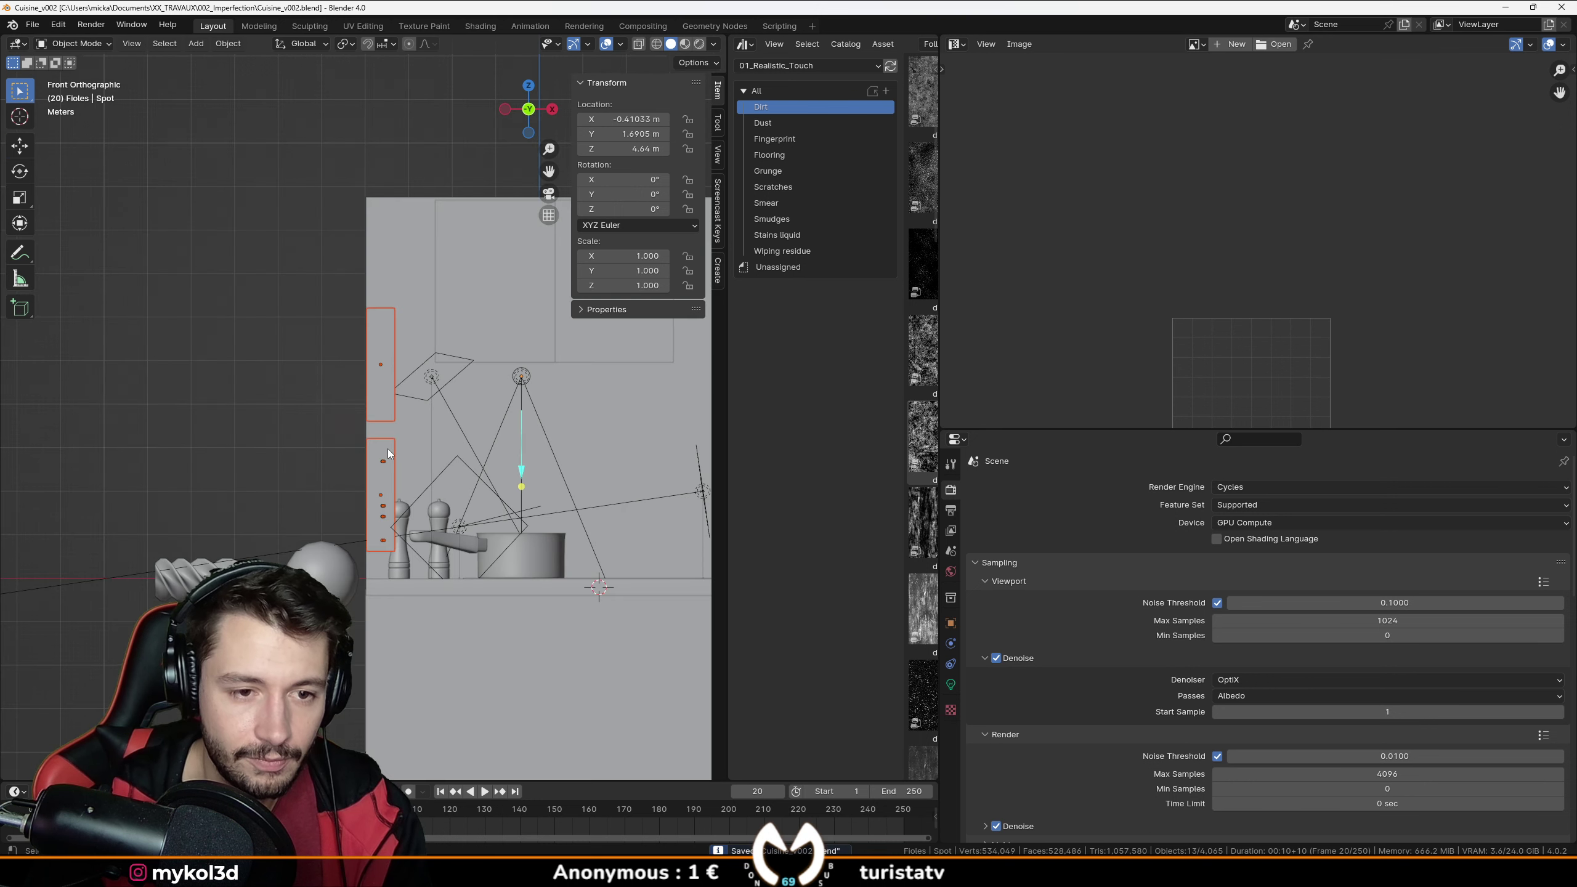
{"action": "key", "text": "KP_3"}
{"action": "key", "text": "s"}
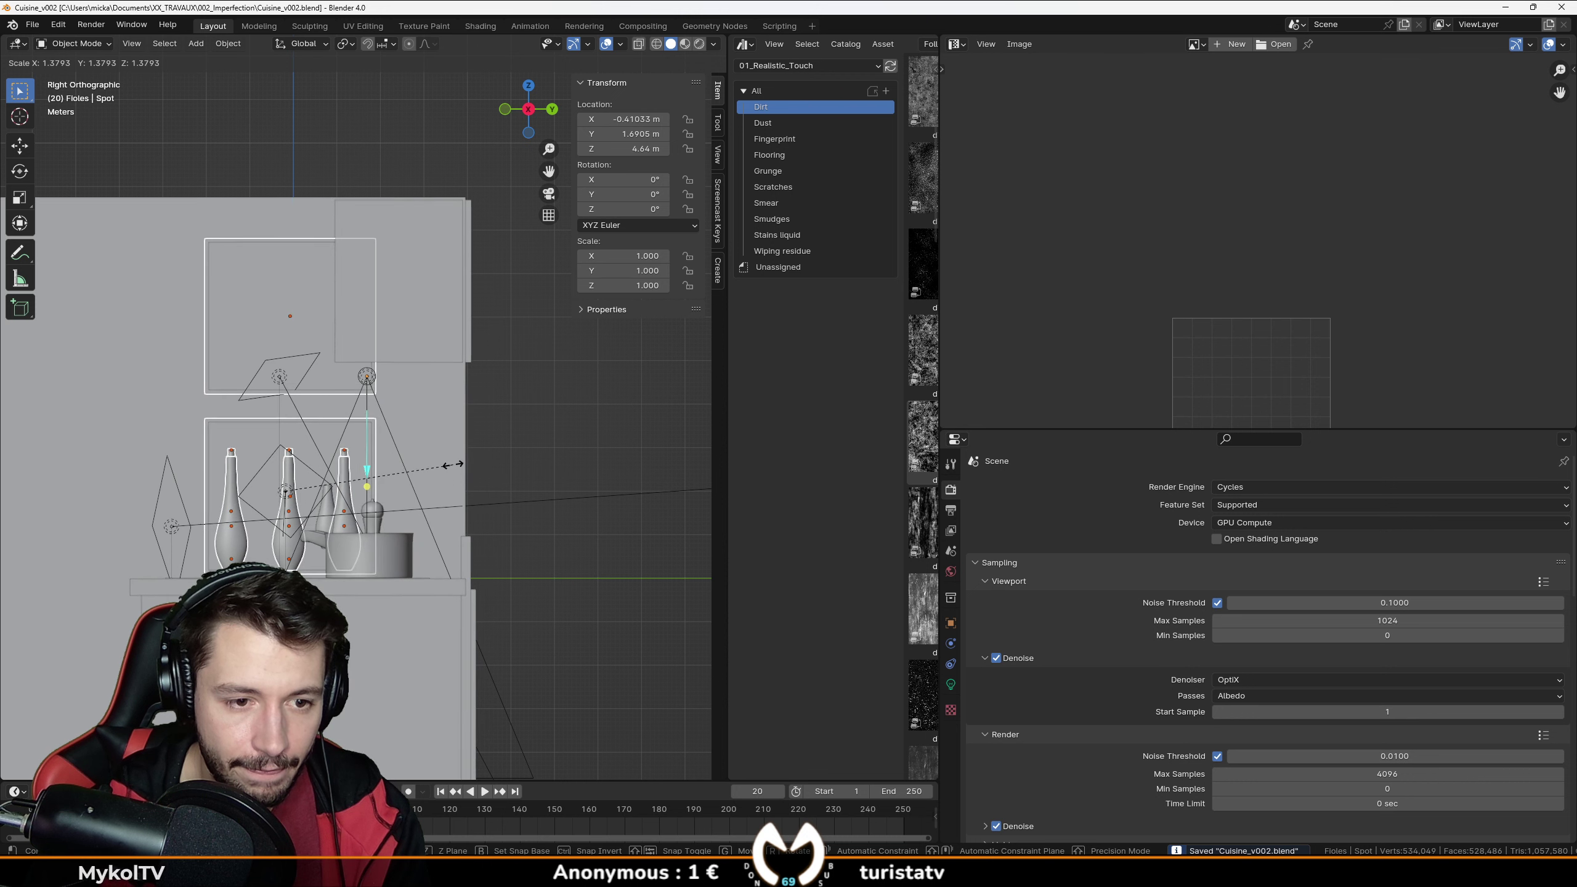
{"action": "left_click", "coordinate": [451, 465]}
{"action": "key", "text": "g"}
{"action": "middle_click_drag", "start_coordinate": [412, 469], "coordinate": [339, 483]}
{"action": "left_click", "coordinate": [402, 437]}
Delete the selected object and switch the viewport to rendered shading.
{"action": "scroll", "coordinate": [336, 496], "scroll_direction": "up", "scroll_amount": 3}
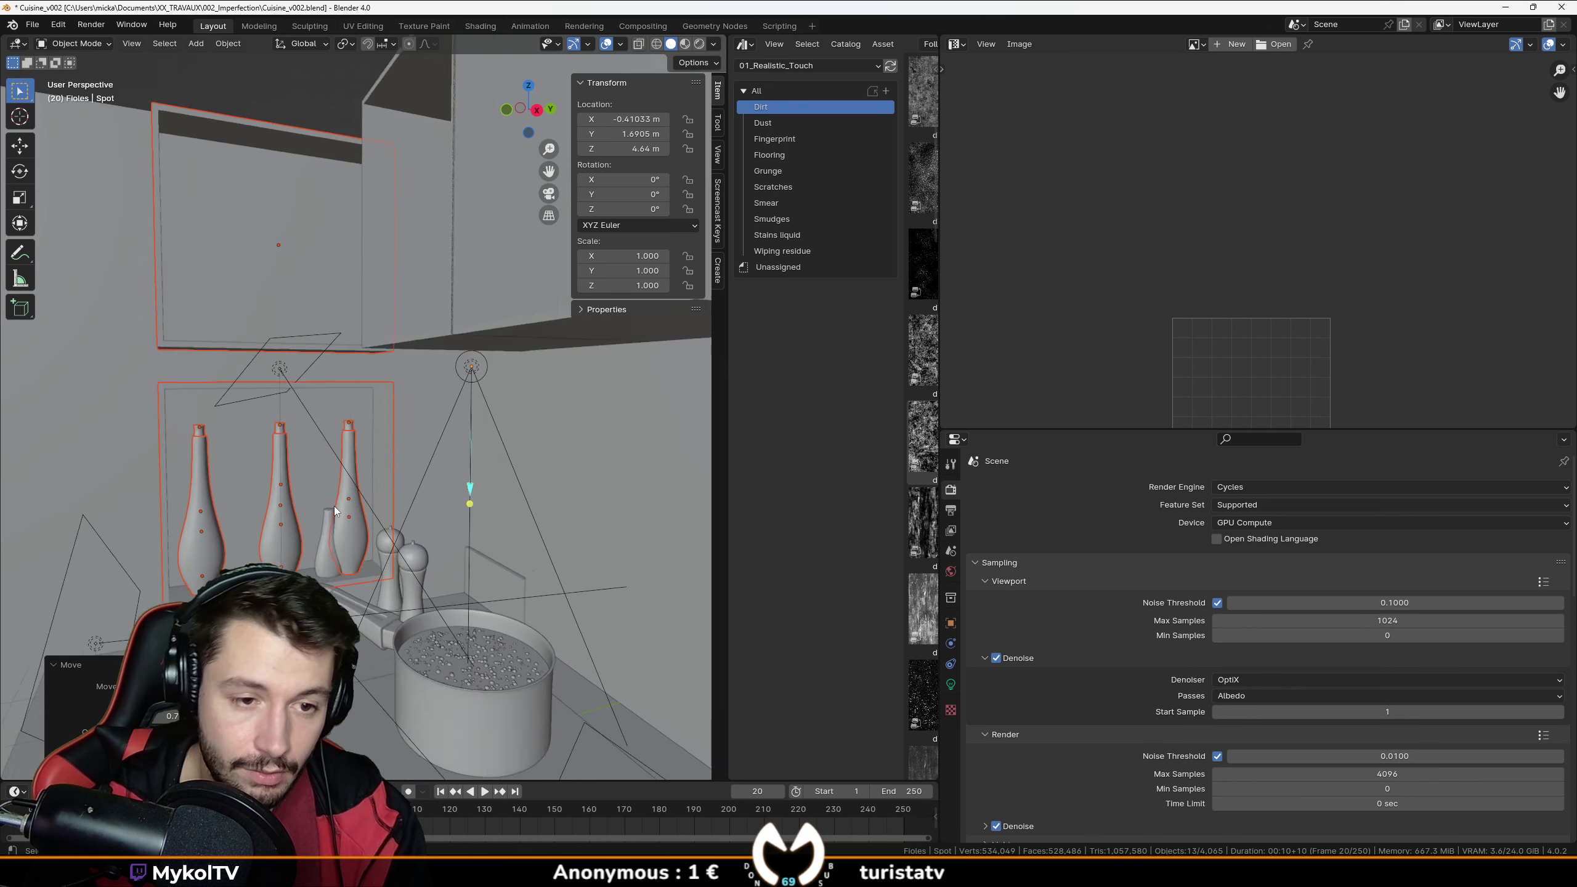
{"action": "key", "text": "Delete"}
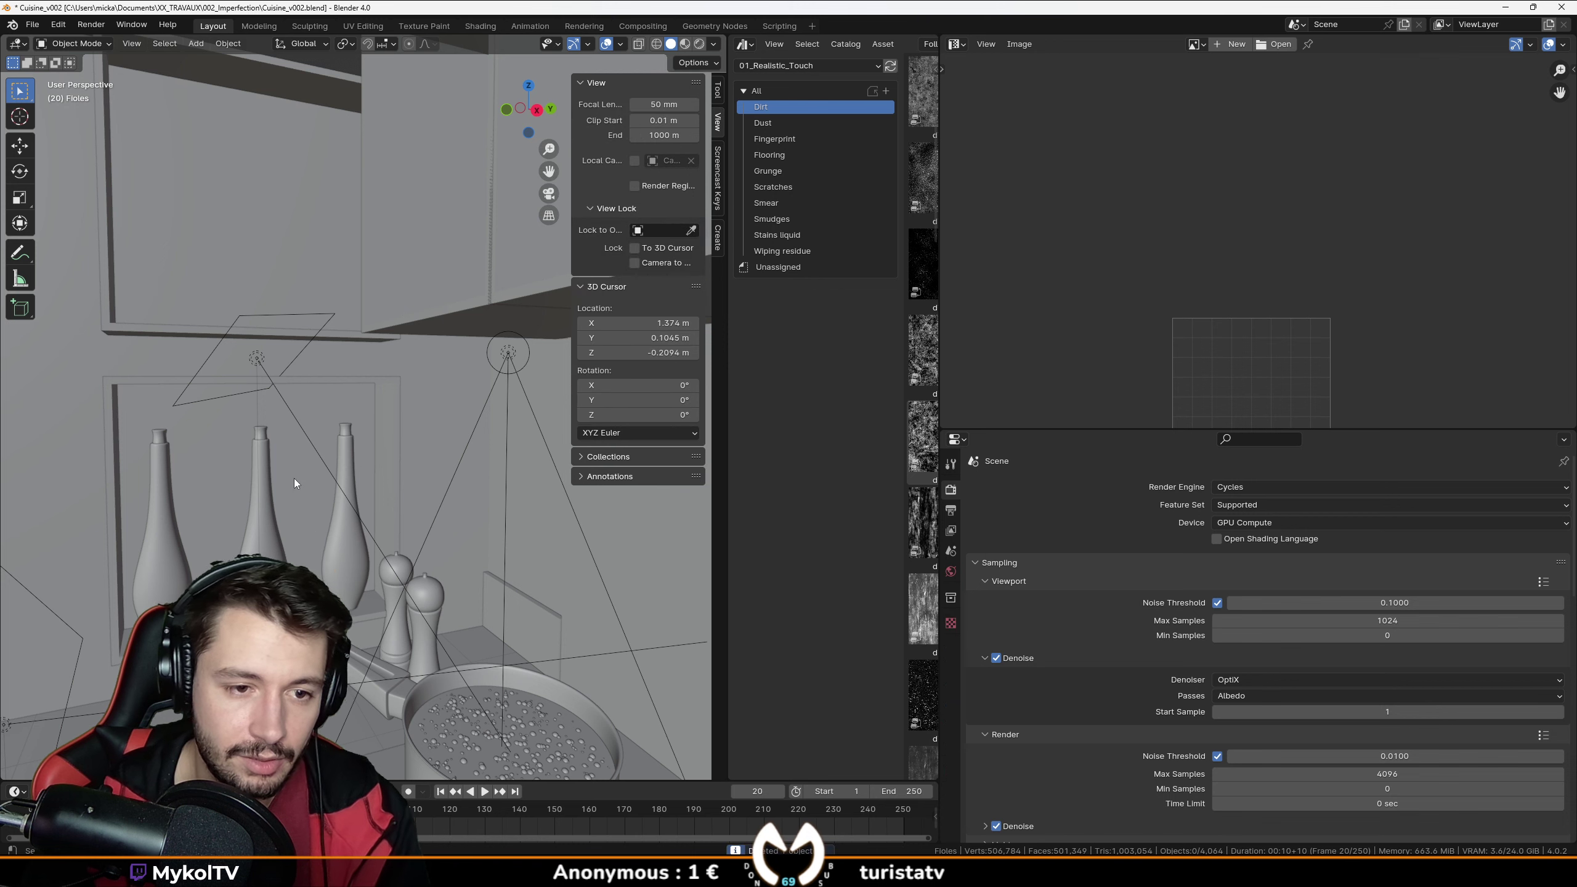
{"action": "scroll", "coordinate": [293, 478], "scroll_direction": "down", "scroll_amount": 4}
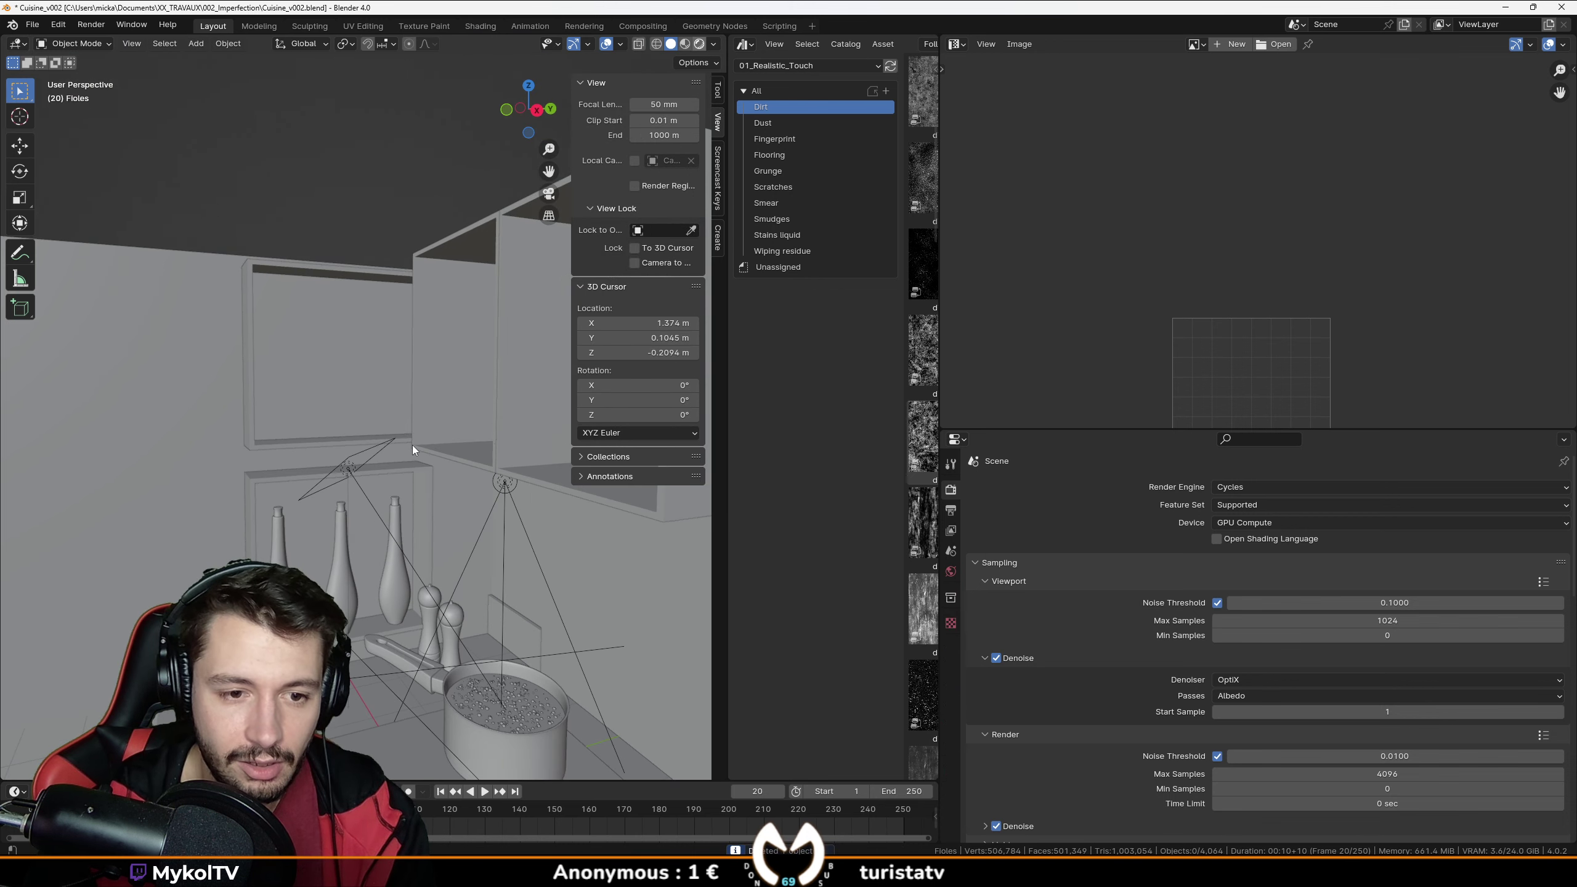
{"action": "key", "text": "z"}
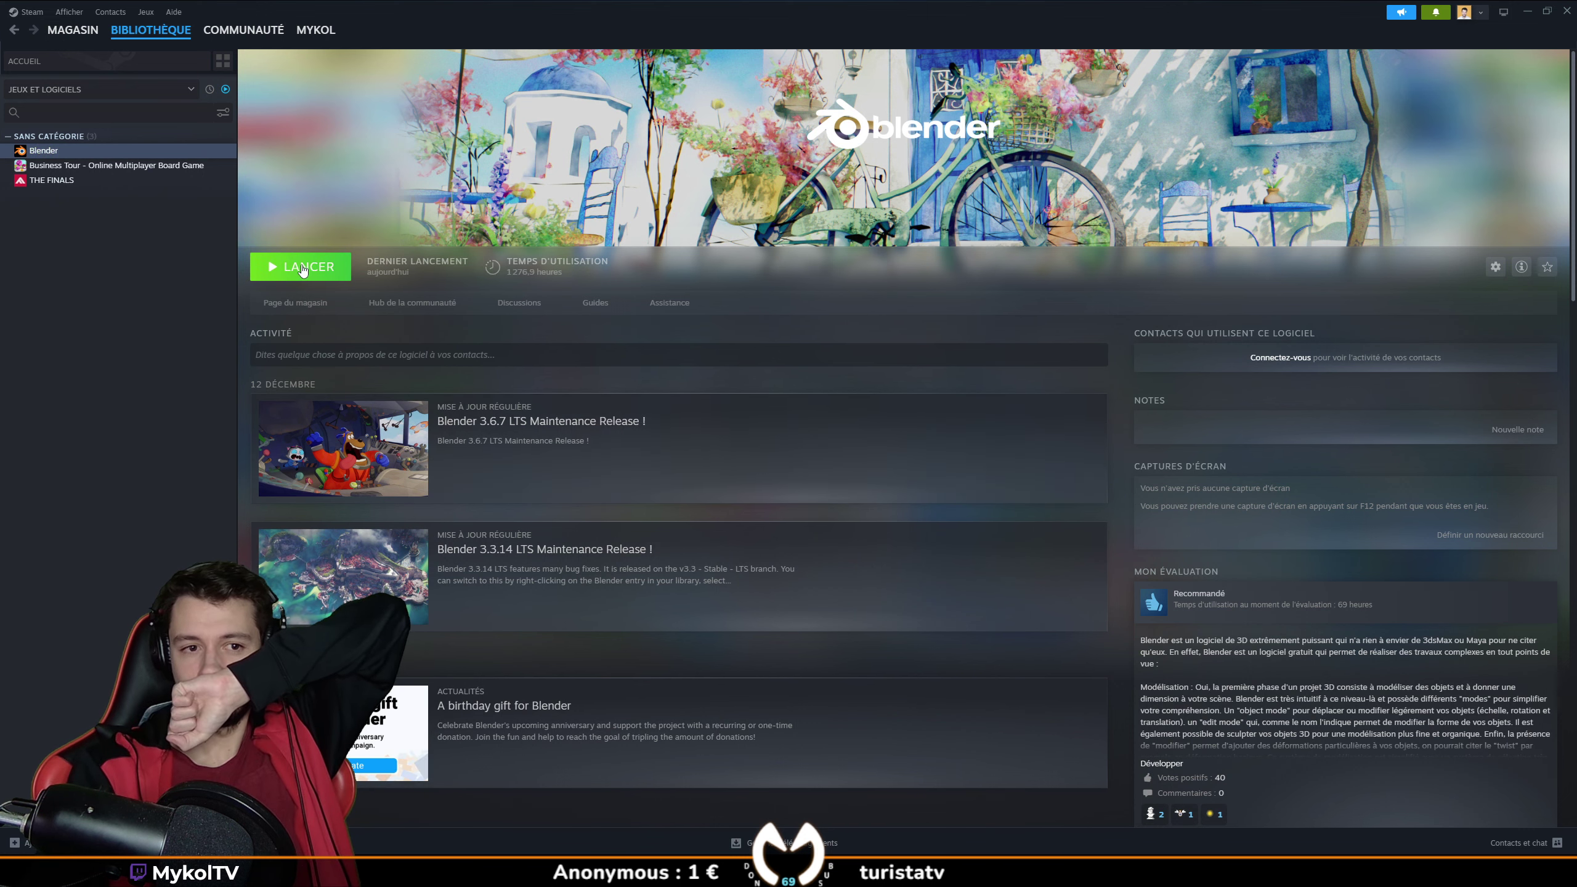
Relaunch Blender with LANCER on its Steam library page.
{"action": "left_click", "coordinate": [303, 268]}
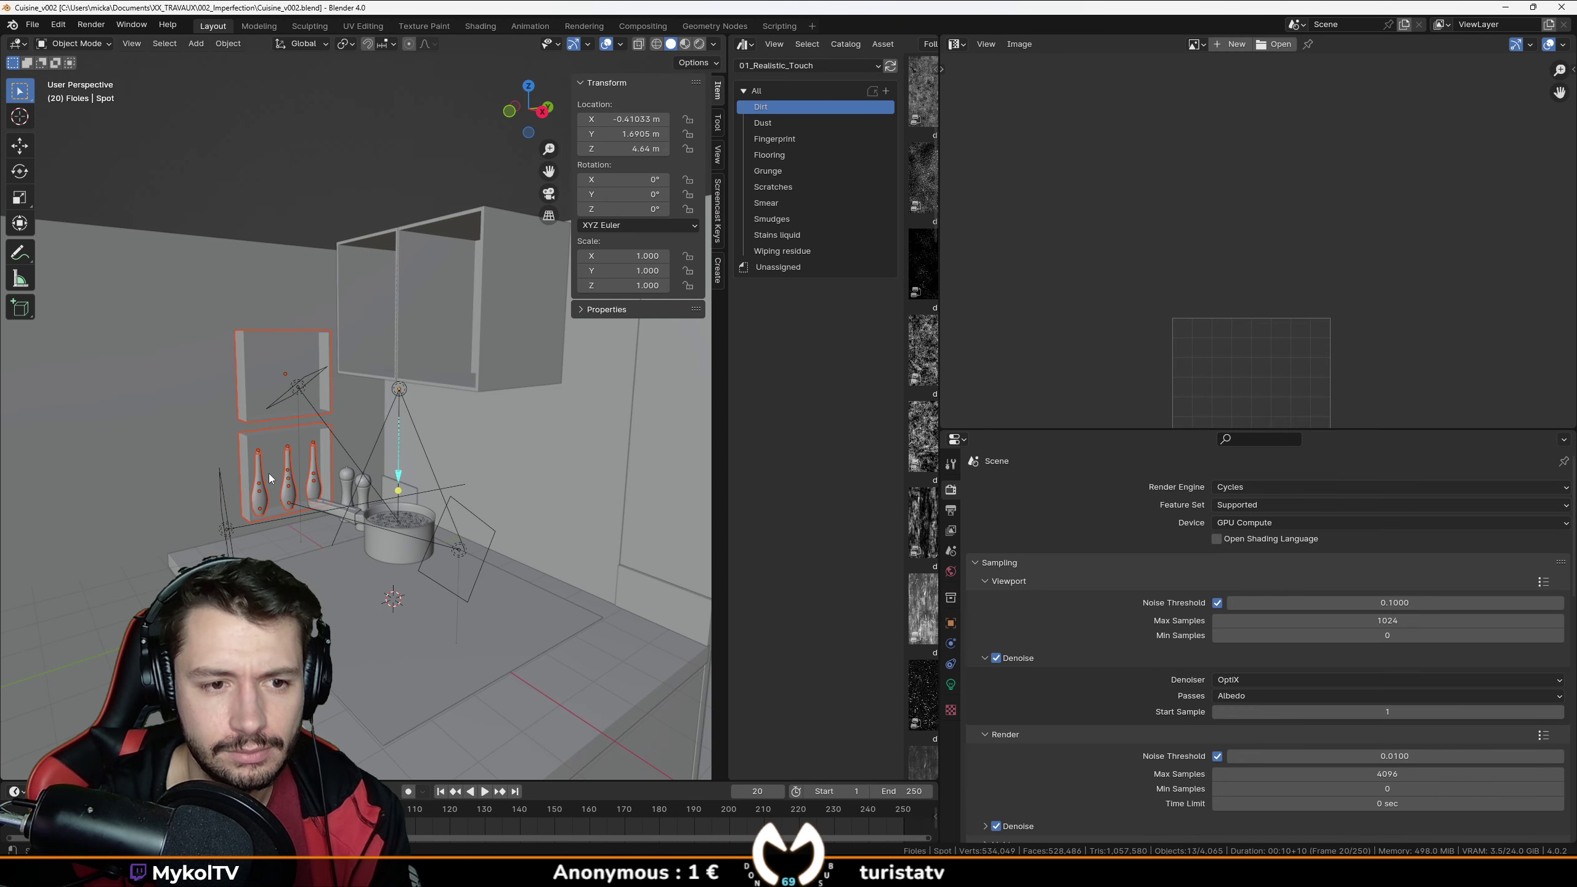
Add the spot light beside the bottles to the niche selection in wireframe view.
{"action": "scroll", "coordinate": [266, 486], "scroll_direction": "up", "scroll_amount": 5}
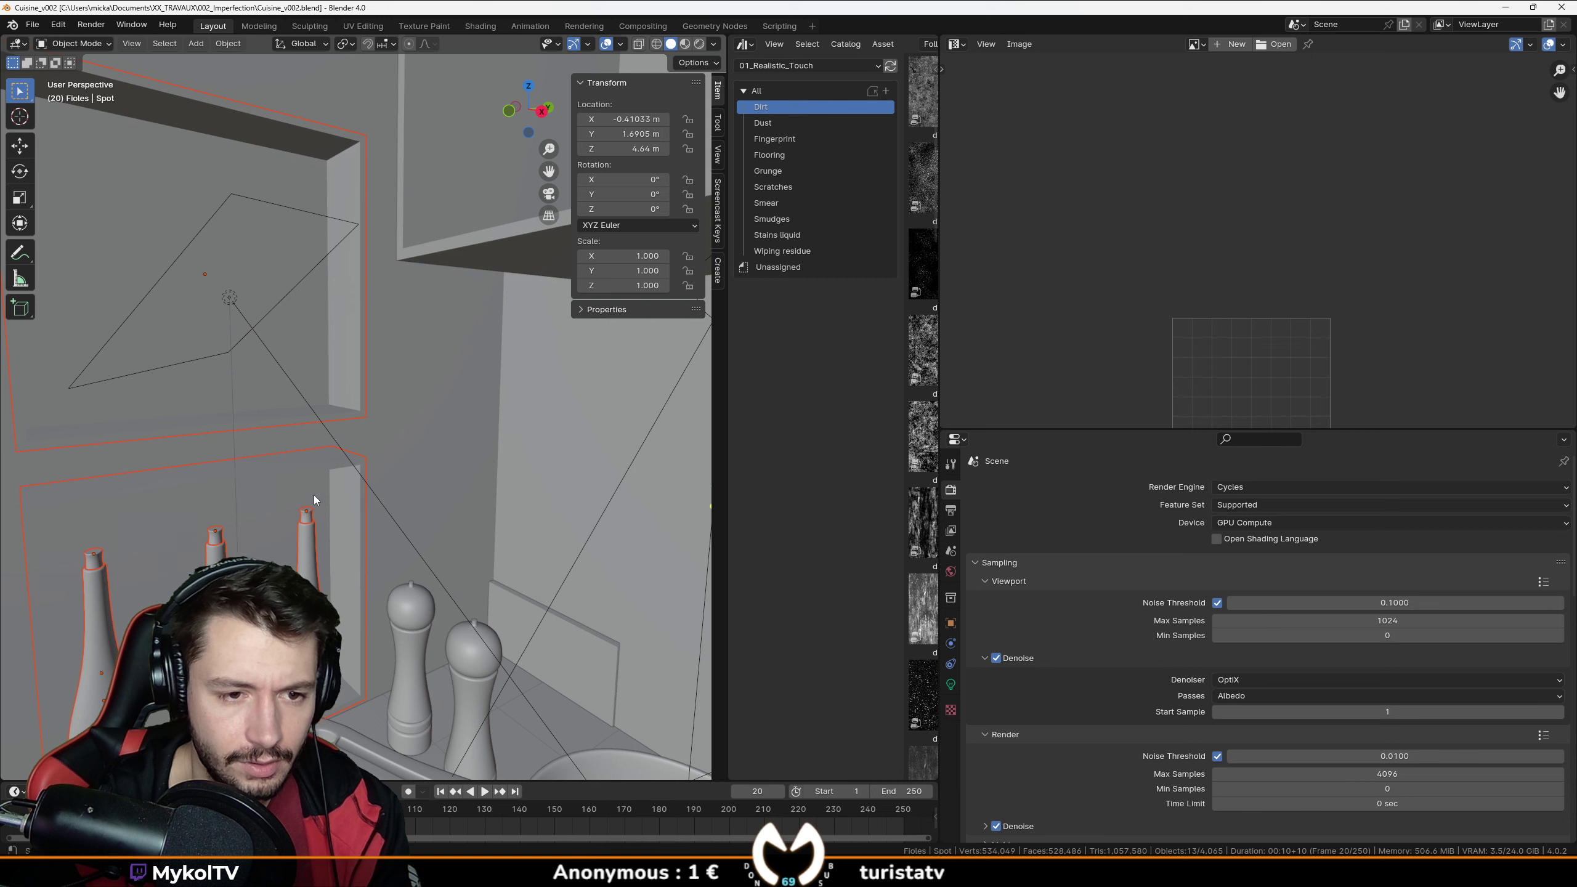
{"action": "key", "text": "shift+z"}
{"action": "scroll", "coordinate": [372, 441], "scroll_direction": "up", "scroll_amount": 4}
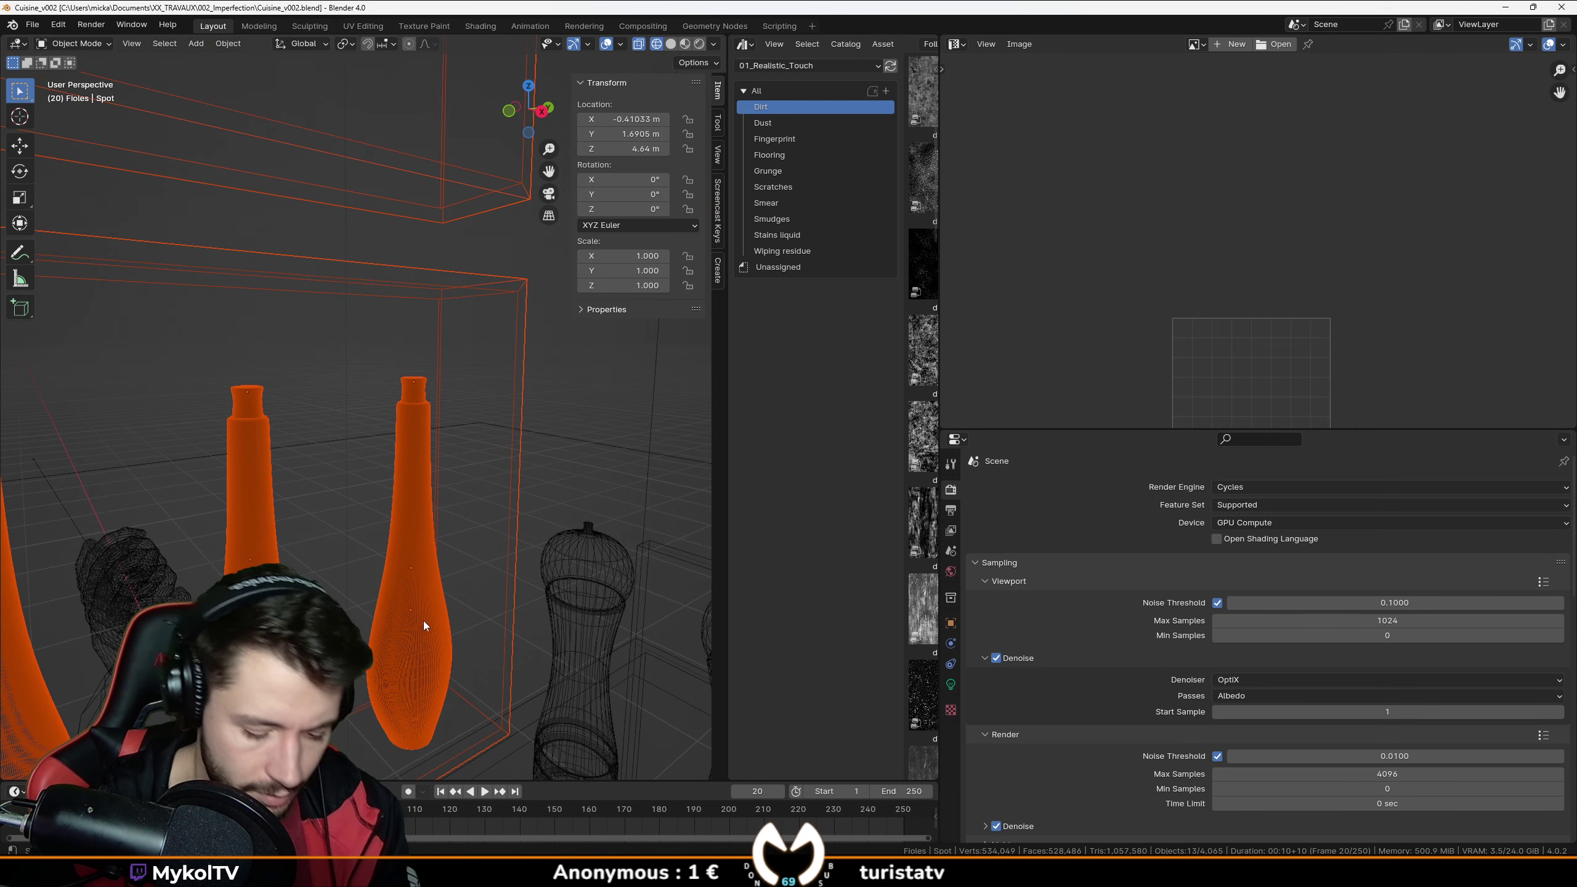
{"action": "left_click_drag", "start_coordinate": [435, 643], "coordinate": [400, 578]}
{"action": "key", "text": "shift+z"}
{"action": "scroll", "coordinate": [435, 572], "scroll_direction": "down", "scroll_amount": 5}
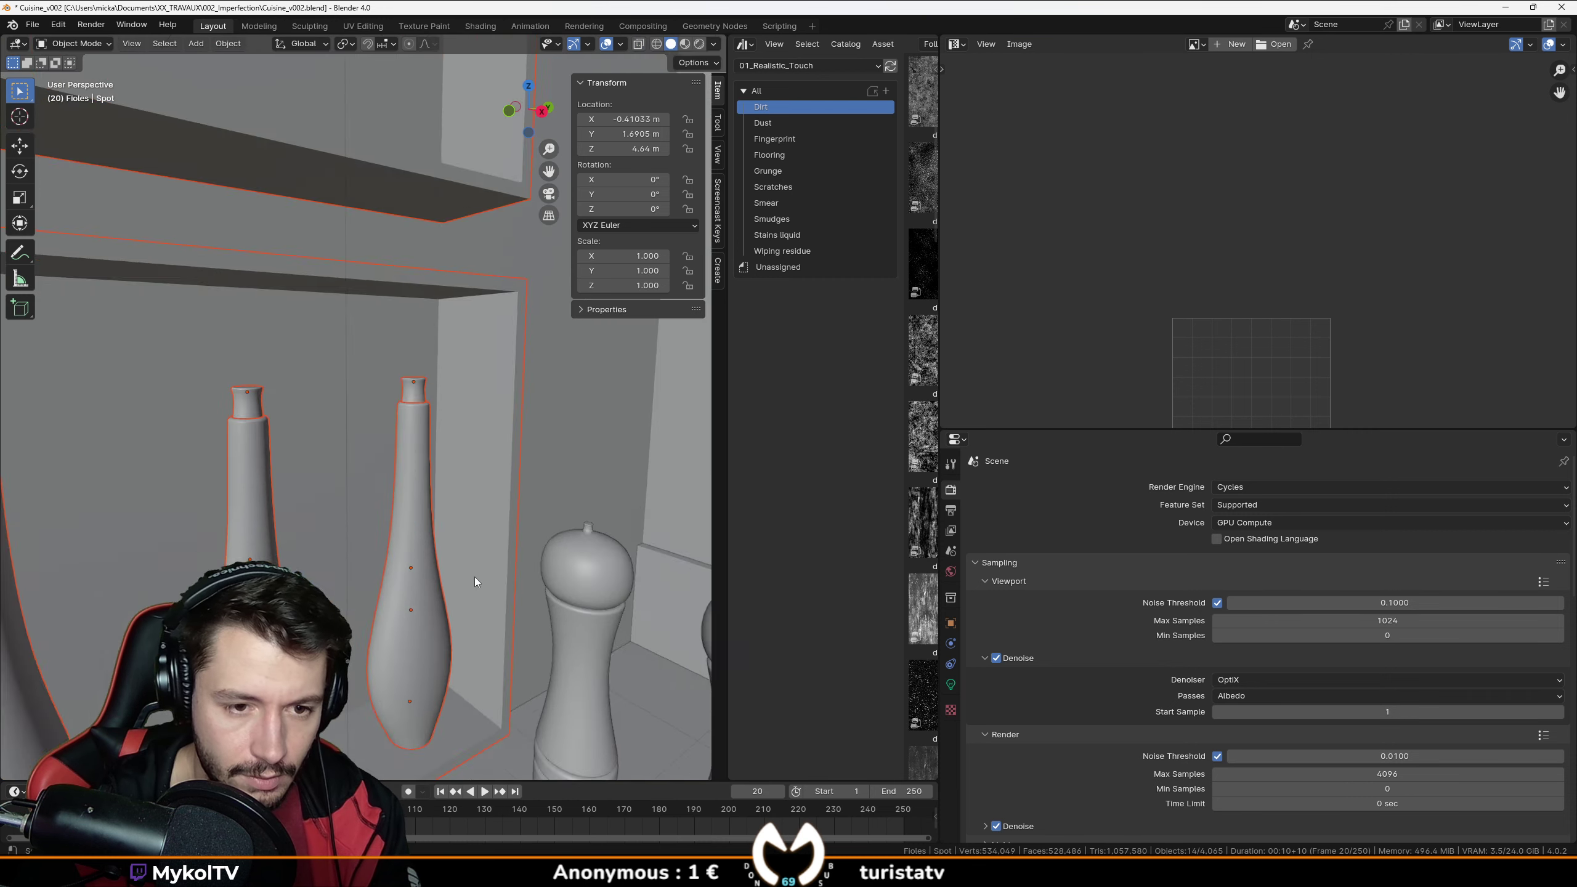
{"action": "scroll", "coordinate": [399, 549], "scroll_direction": "down", "scroll_amount": 3}
Enlarge the niche shelves and bottles from the side view and raise them vertically.
{"action": "key", "text": "KP_3"}
{"action": "scroll", "coordinate": [399, 550], "scroll_direction": "down", "scroll_amount": 4}
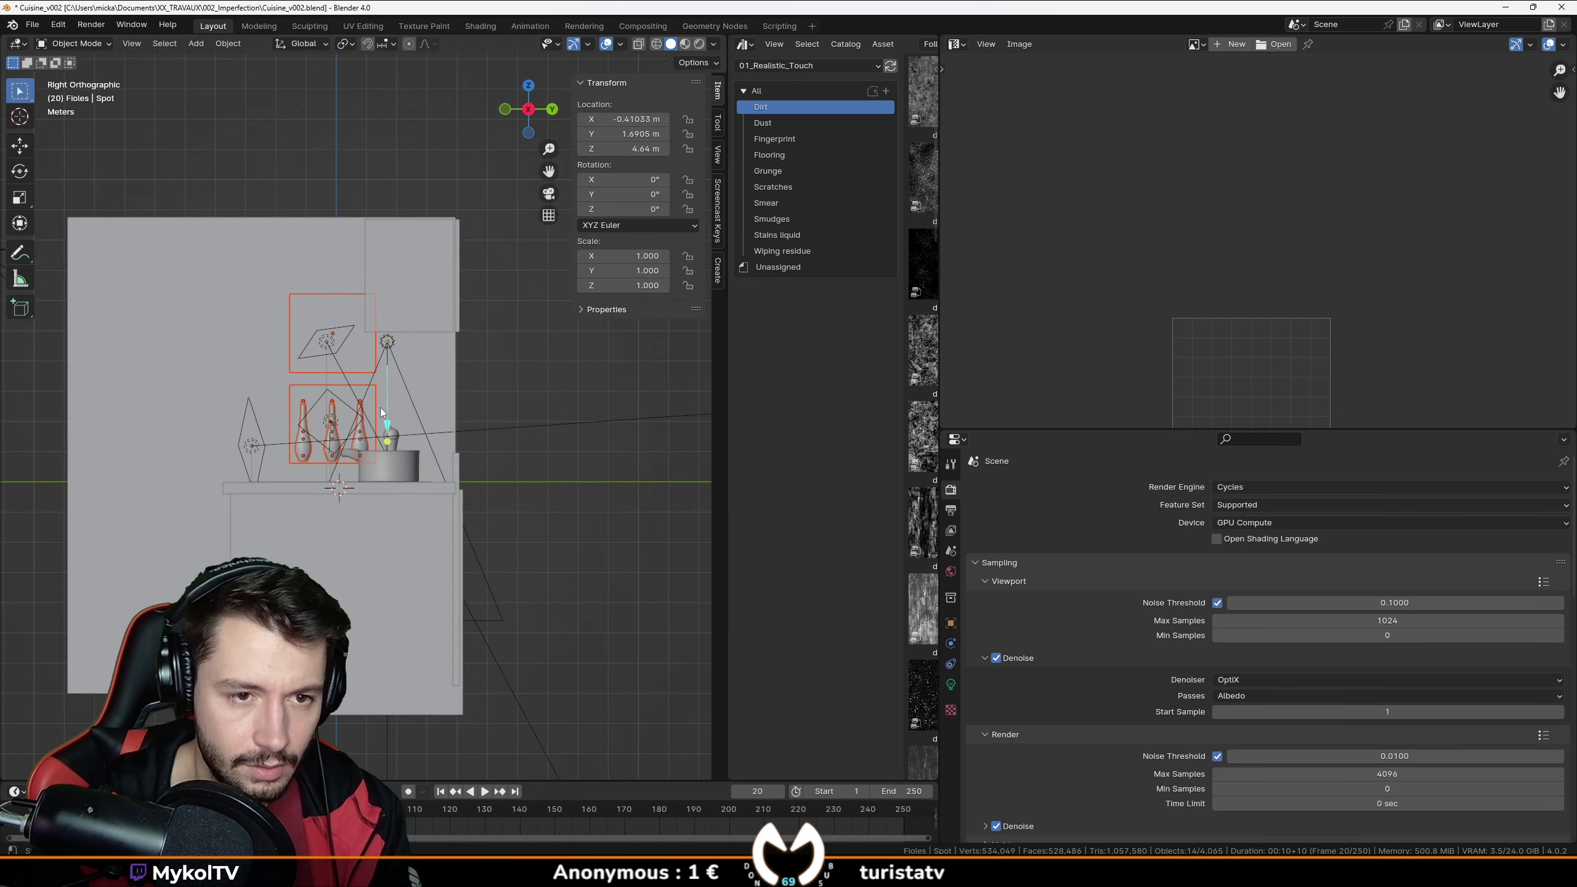
{"action": "key", "text": "s"}
{"action": "left_click", "coordinate": [433, 399]}
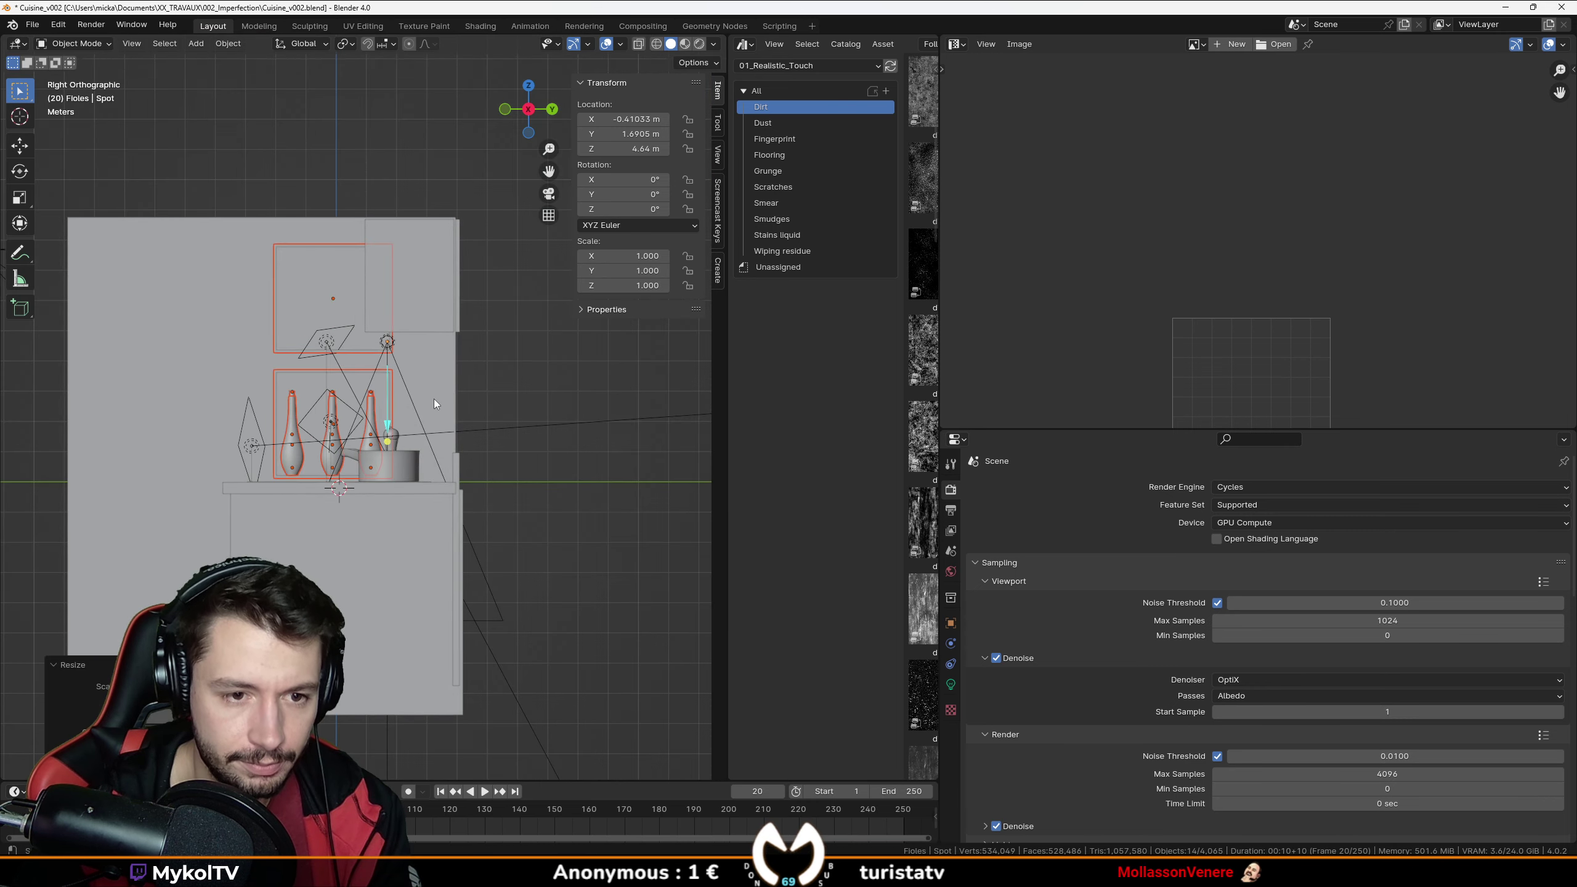
{"action": "key", "text": "g"}
{"action": "key", "text": "z"}
{"action": "left_click", "coordinate": [377, 428]}
{"action": "middle_click_drag", "start_coordinate": [385, 435], "coordinate": [467, 541]}
Slide the shelves and bottles sideways along X in two moves.
{"action": "key", "text": "g"}
{"action": "key", "text": "x"}
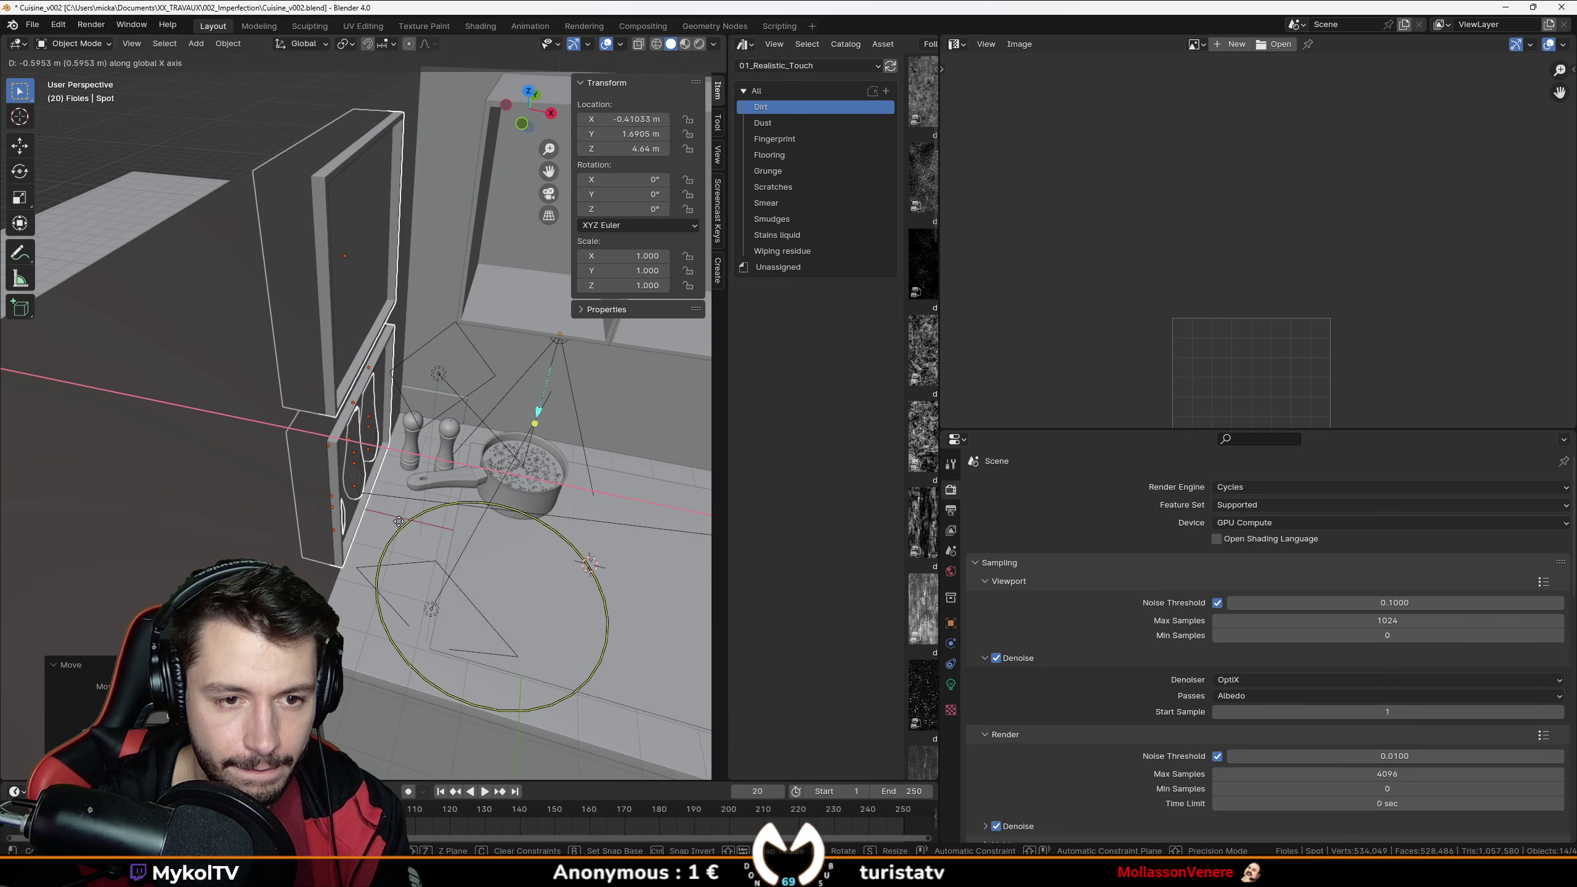
{"action": "left_click", "coordinate": [414, 526]}
{"action": "middle_click_drag", "start_coordinate": [414, 525], "coordinate": [338, 471]}
{"action": "key", "text": "g"}
{"action": "key", "text": "x"}
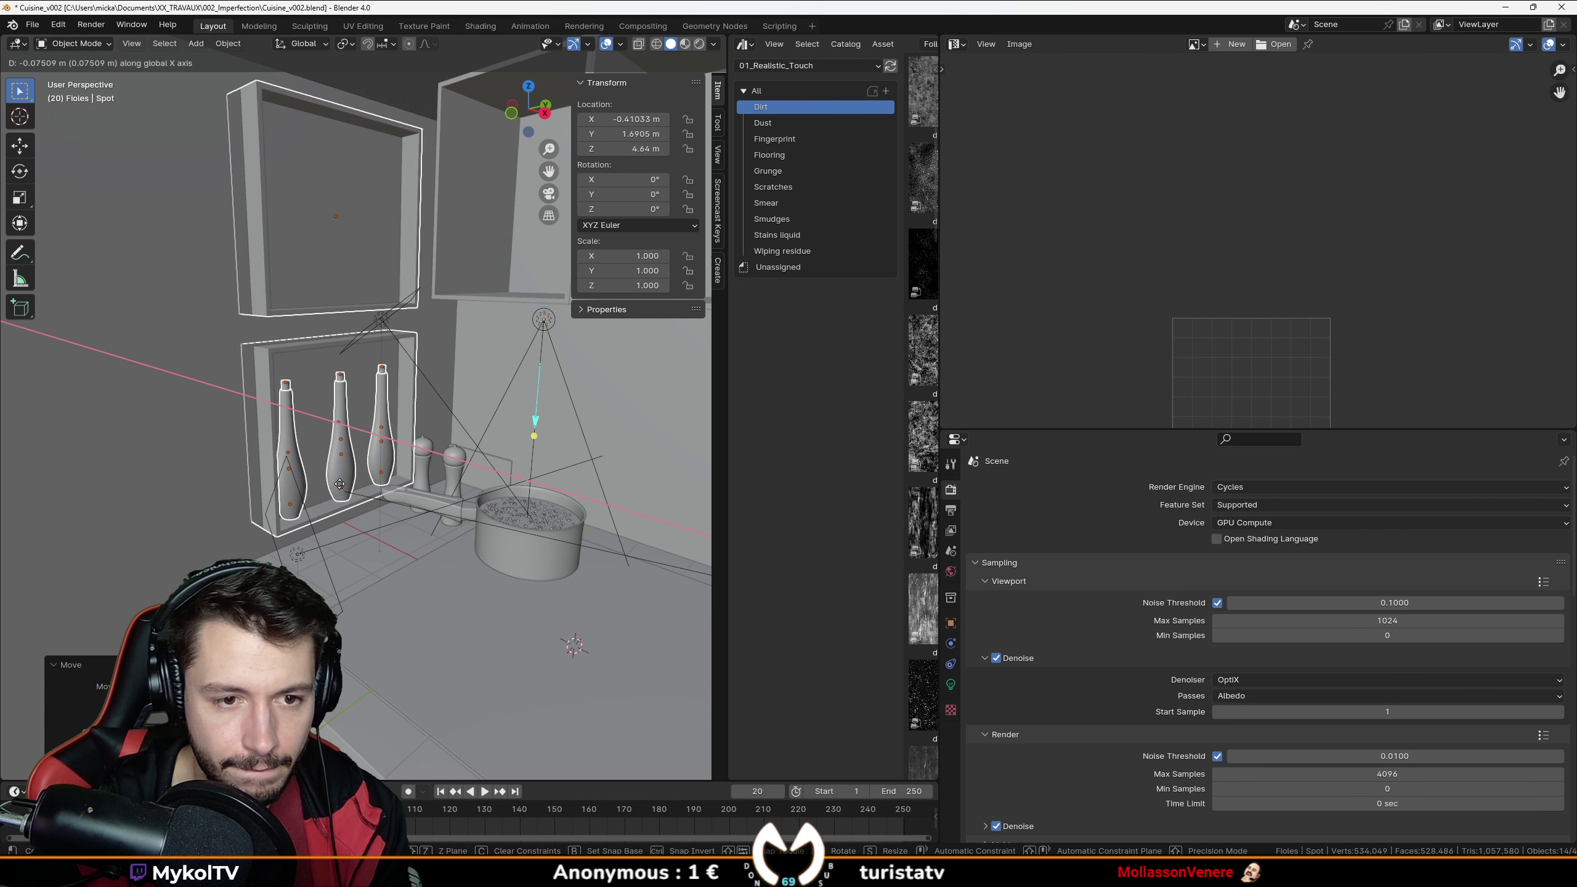
{"action": "left_click", "coordinate": [341, 489]}
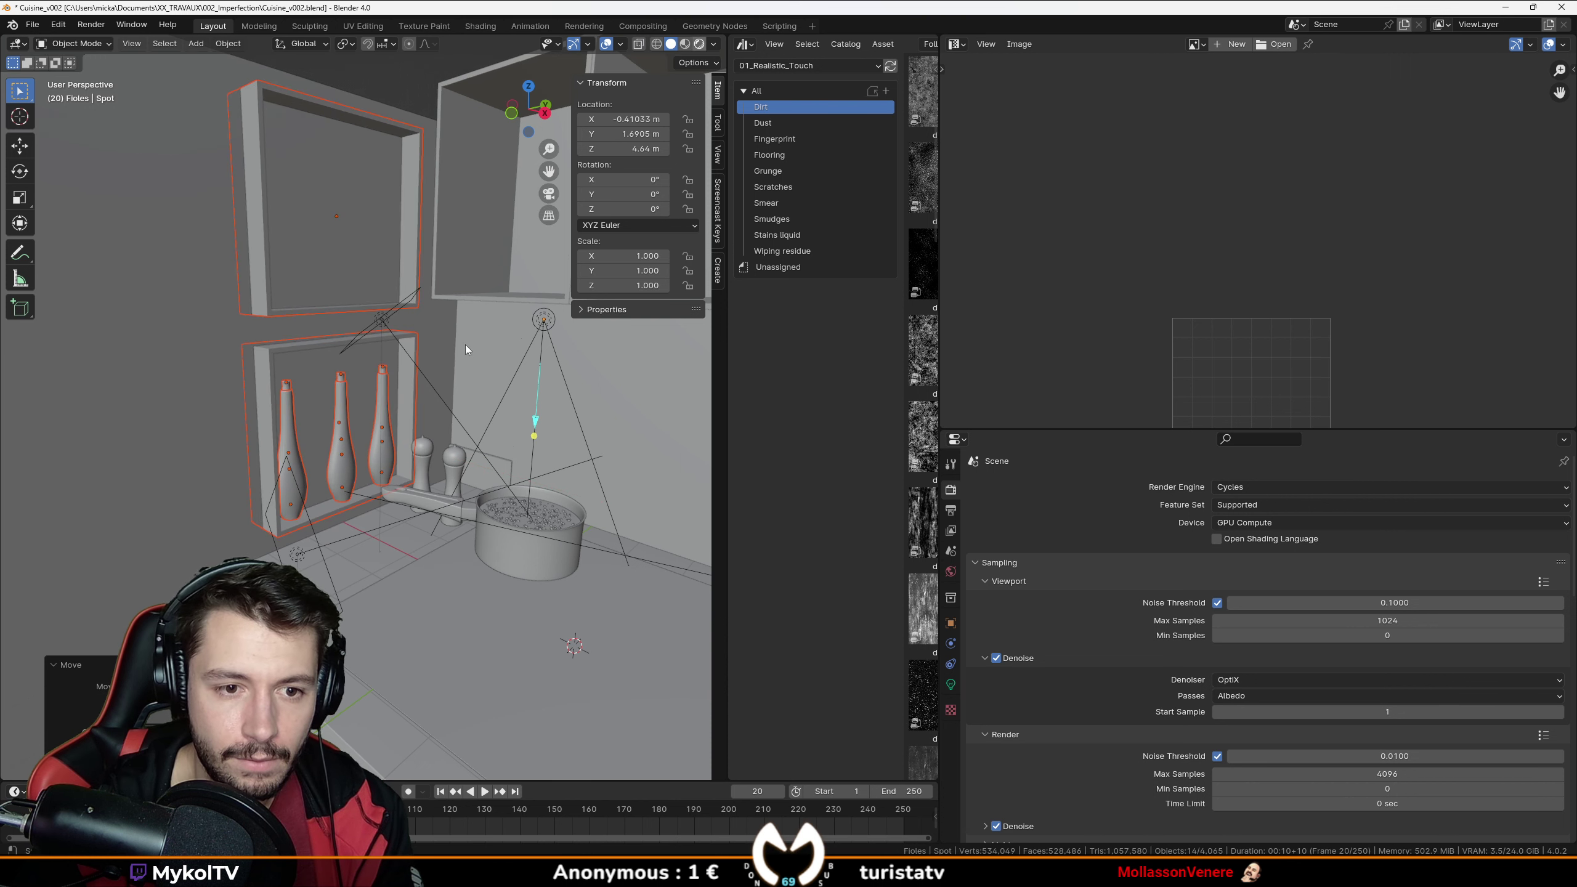
Preview the cabinets in rendered shading with overlays hidden, and undo the last bottle niche move.
{"action": "key", "text": "z"}
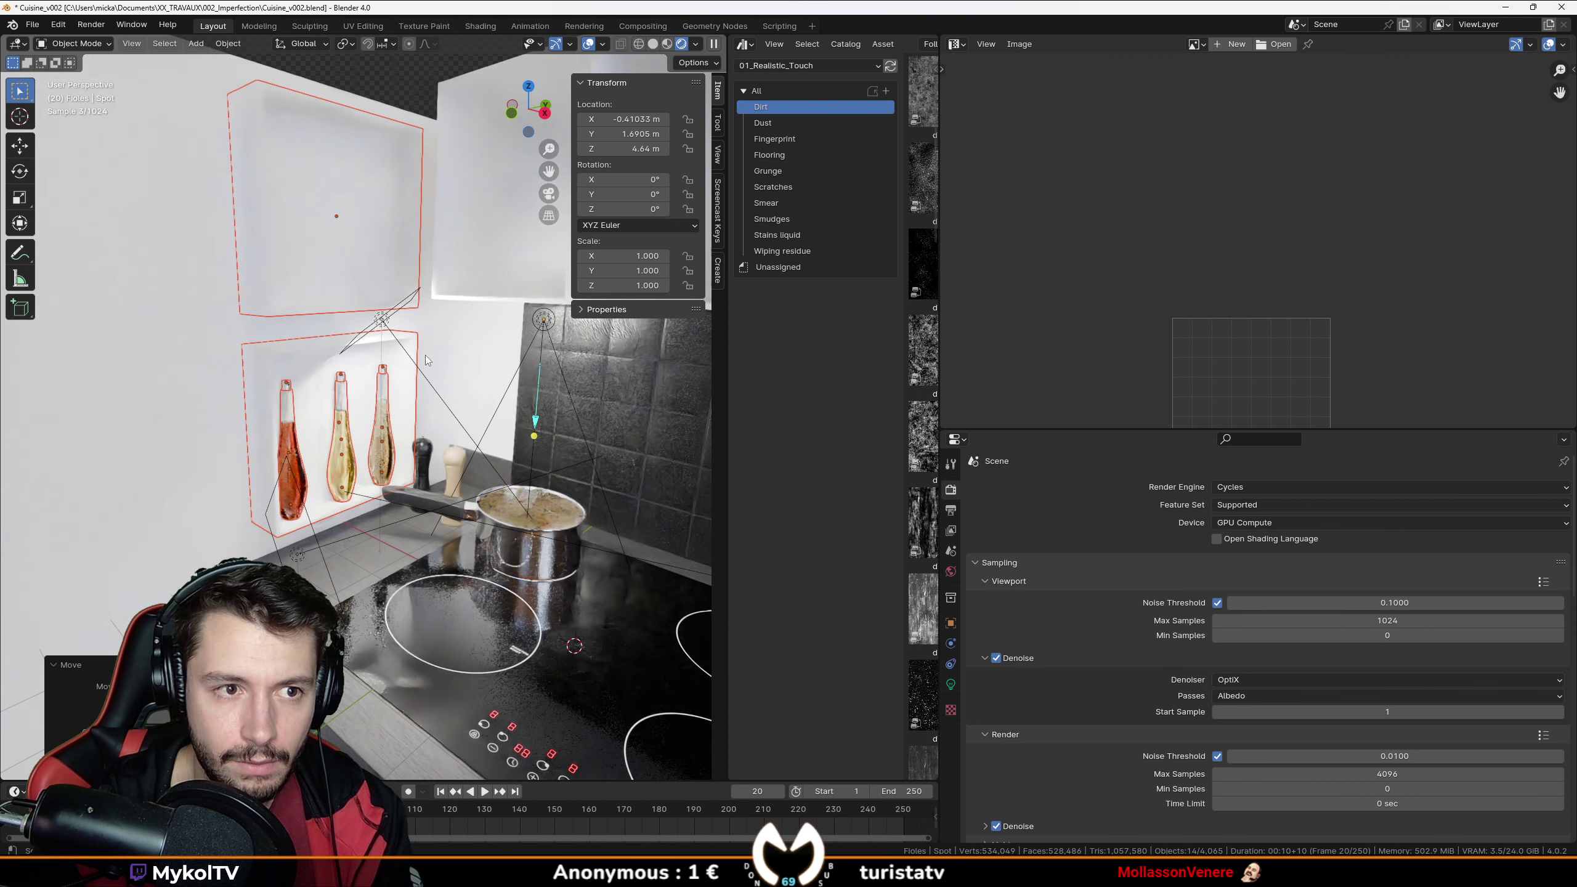
{"action": "middle_click_drag", "start_coordinate": [443, 501], "coordinate": [372, 478]}
{"action": "scroll", "coordinate": [450, 511], "scroll_direction": "down", "scroll_amount": 3}
{"action": "scroll", "coordinate": [432, 527], "scroll_direction": "up", "scroll_amount": 1}
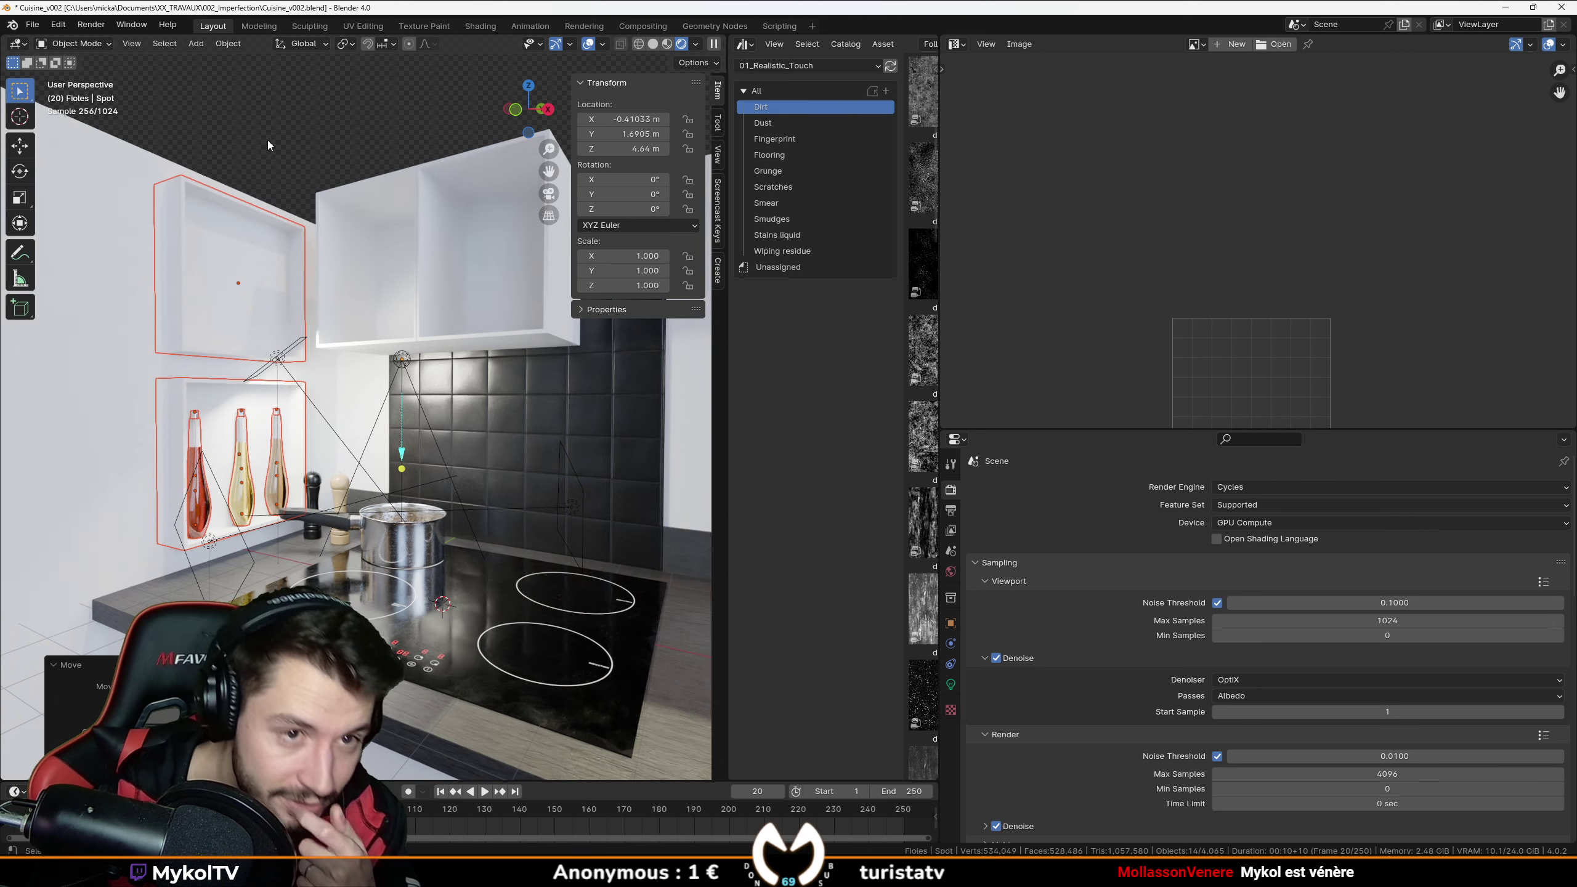
{"action": "left_click", "coordinate": [589, 46]}
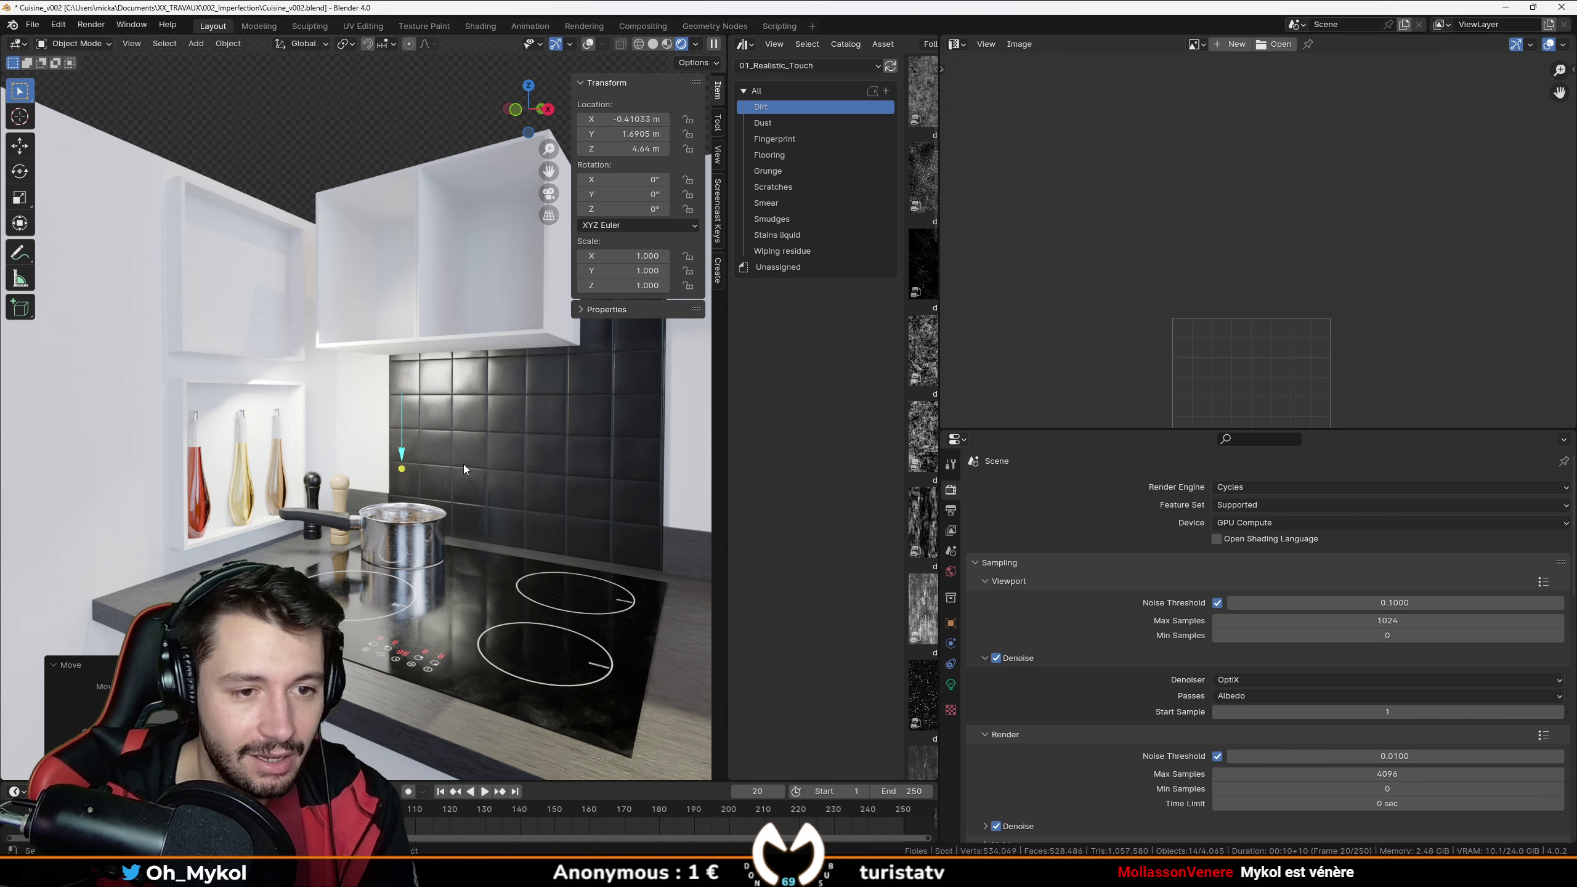
{"action": "key", "text": "ctrl+z"}
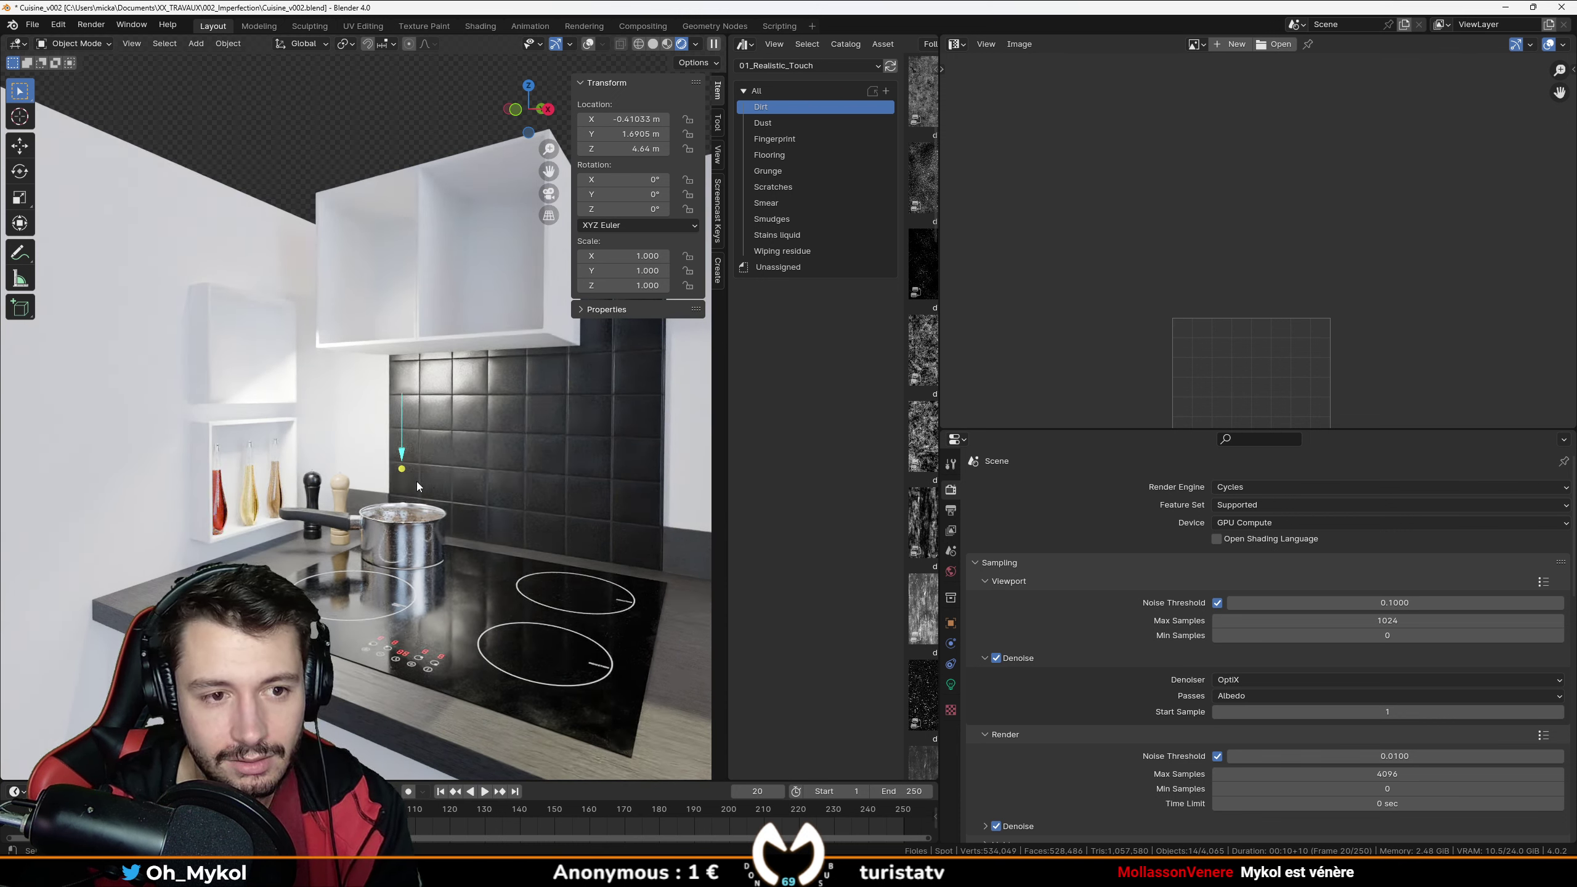
{"action": "scroll", "coordinate": [244, 517], "scroll_direction": "up", "scroll_amount": 4}
{"action": "scroll", "coordinate": [259, 498], "scroll_direction": "down", "scroll_amount": 2}
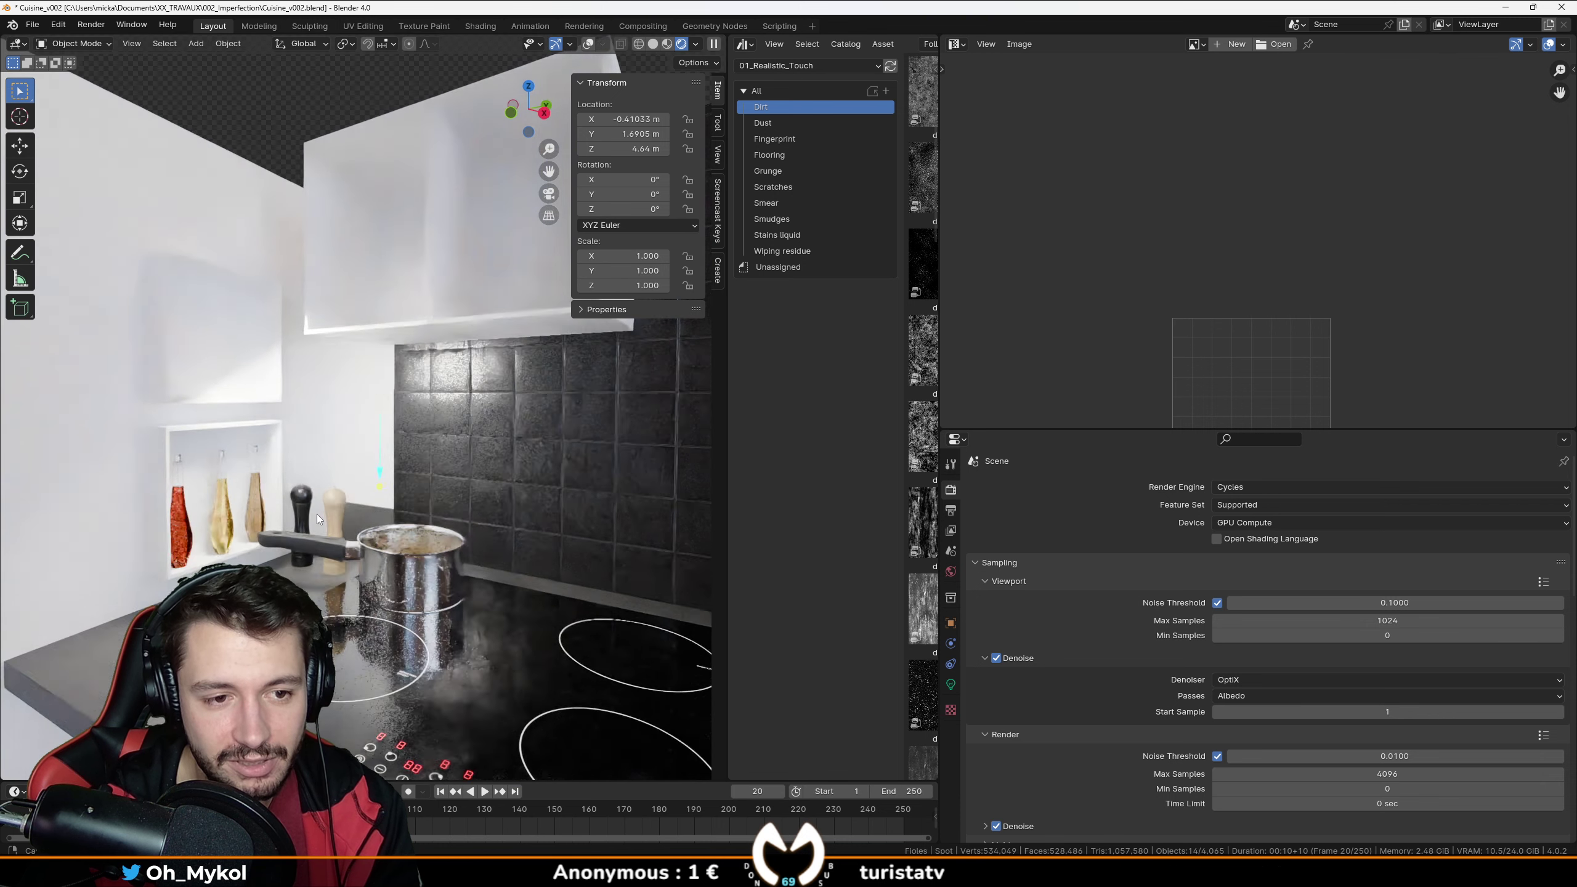
Slide the spot light above the pot to a new position along the Y axis.
{"action": "key", "text": "g"}
{"action": "key", "text": "y"}
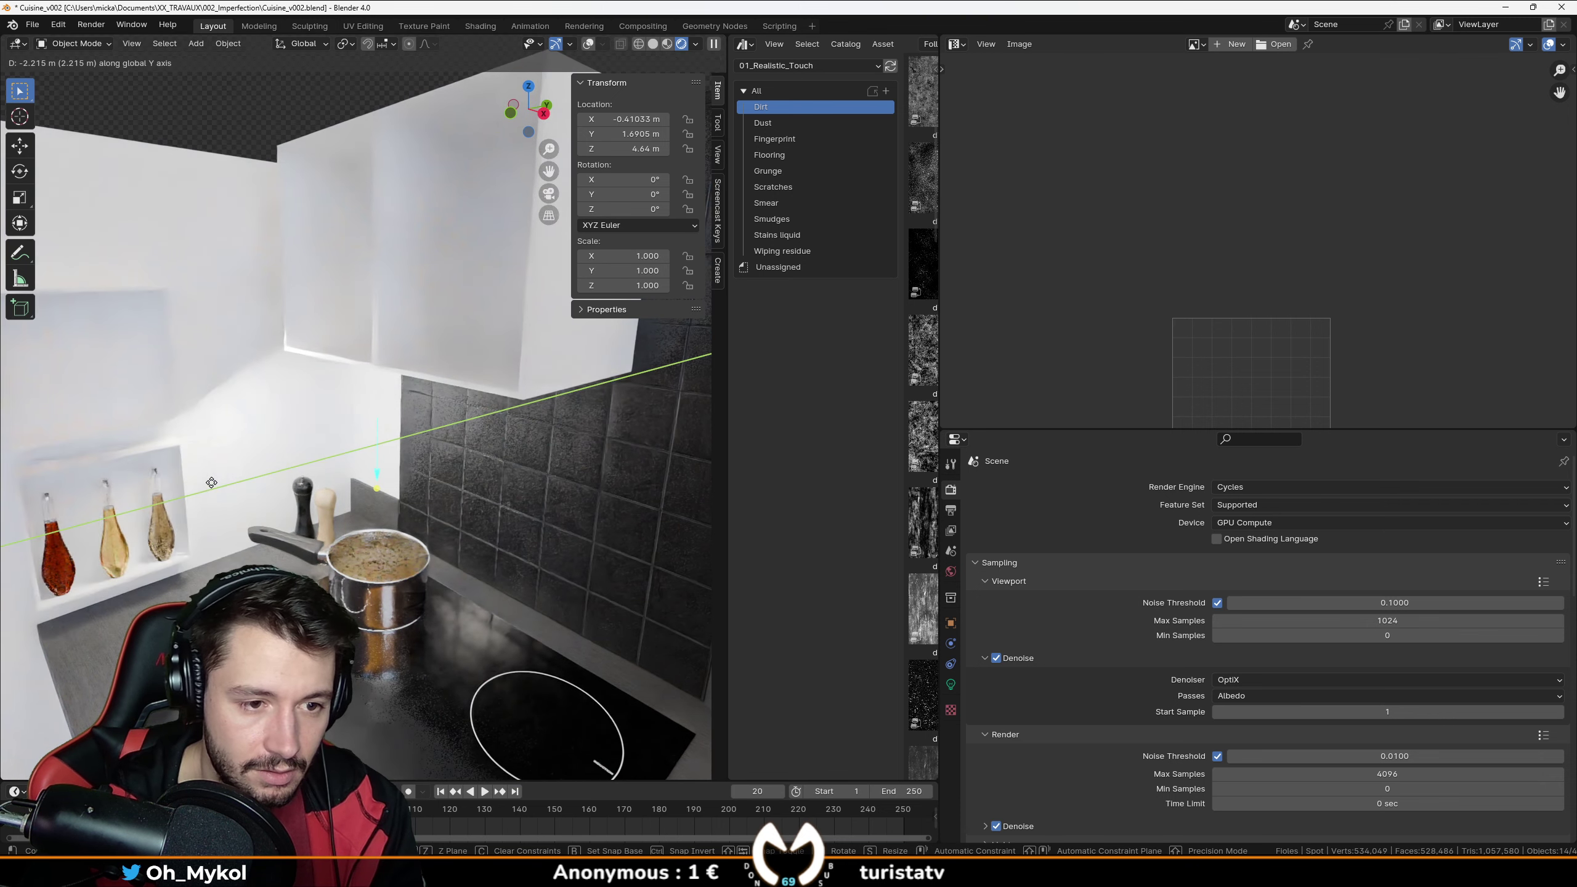
{"action": "left_click", "coordinate": [256, 475]}
{"action": "middle_click_drag", "start_coordinate": [328, 451], "coordinate": [423, 419]}
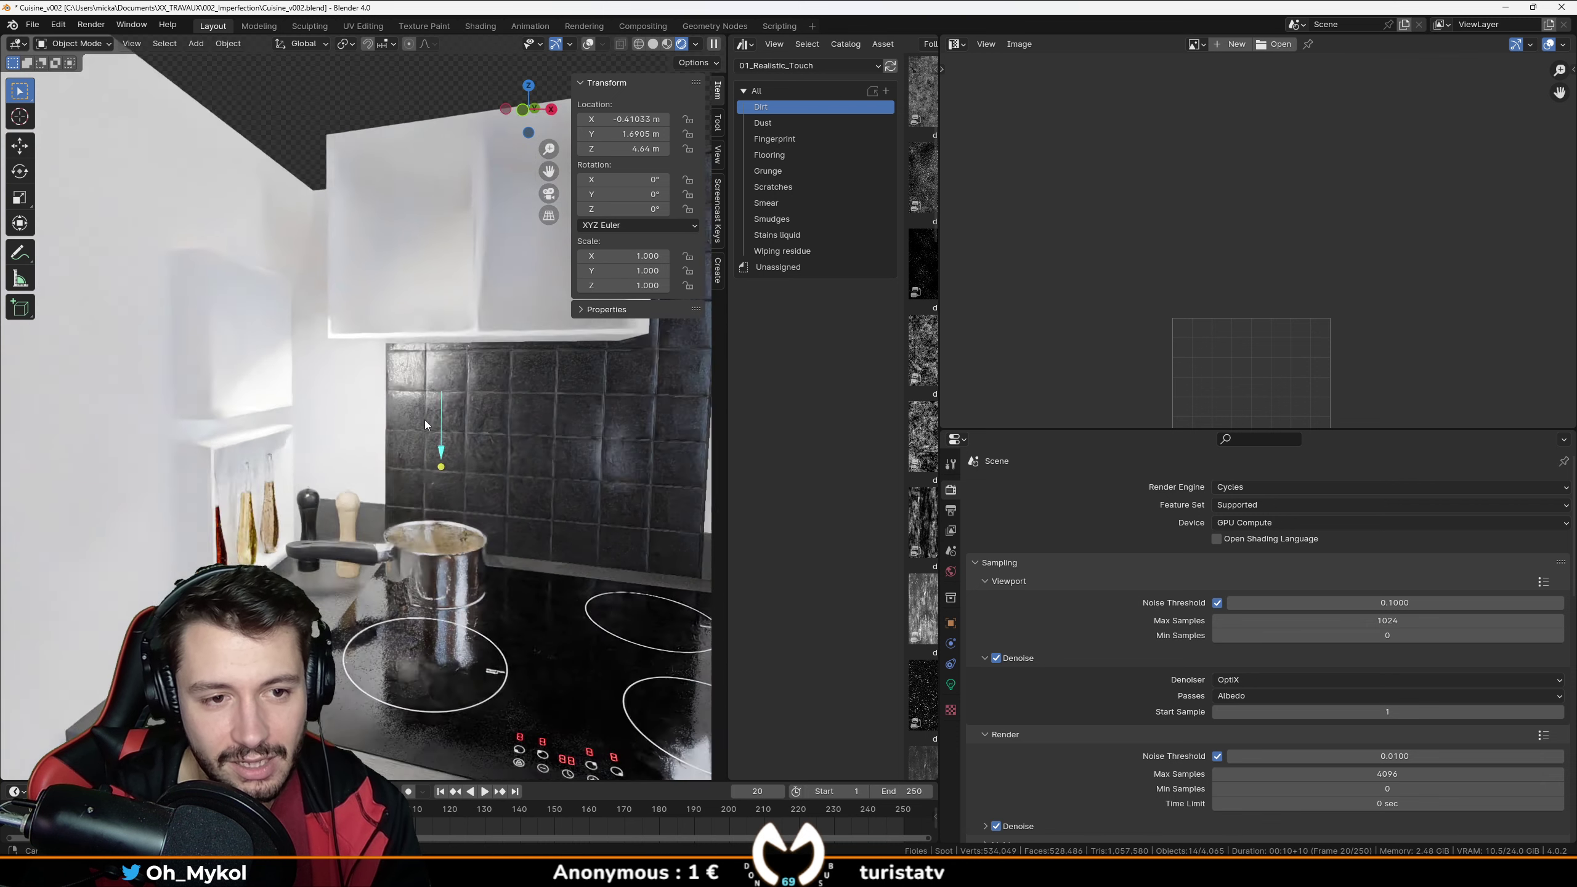
{"action": "mouse_move", "coordinate": [346, 352]}
{"action": "middle_mouse_down"}
{"action": "mouse_move", "coordinate": [264, 402]}
{"action": "mouse_move", "coordinate": [303, 498]}
{"action": "mouse_move", "coordinate": [374, 423]}
{"action": "mouse_move", "coordinate": [345, 409]}
{"action": "mouse_move", "coordinate": [392, 445]}
{"action": "mouse_move", "coordinate": [379, 431]}
{"action": "mouse_move", "coordinate": [371, 461]}
{"action": "middle_mouse_up"}
Switch to solid shading, save Cuisine_v002.blend, and go to the camera view.
{"action": "key", "text": "z"}
{"action": "left_click", "coordinate": [437, 410]}
{"action": "scroll", "coordinate": [437, 410], "scroll_direction": "down", "scroll_amount": 4}
{"action": "key", "text": "ctrl+s"}
{"action": "key", "text": "KP_0"}
{"action": "scroll", "coordinate": [379, 430], "scroll_direction": "up", "scroll_amount": 1}
{"action": "scroll", "coordinate": [378, 411], "scroll_direction": "down", "scroll_amount": 2}
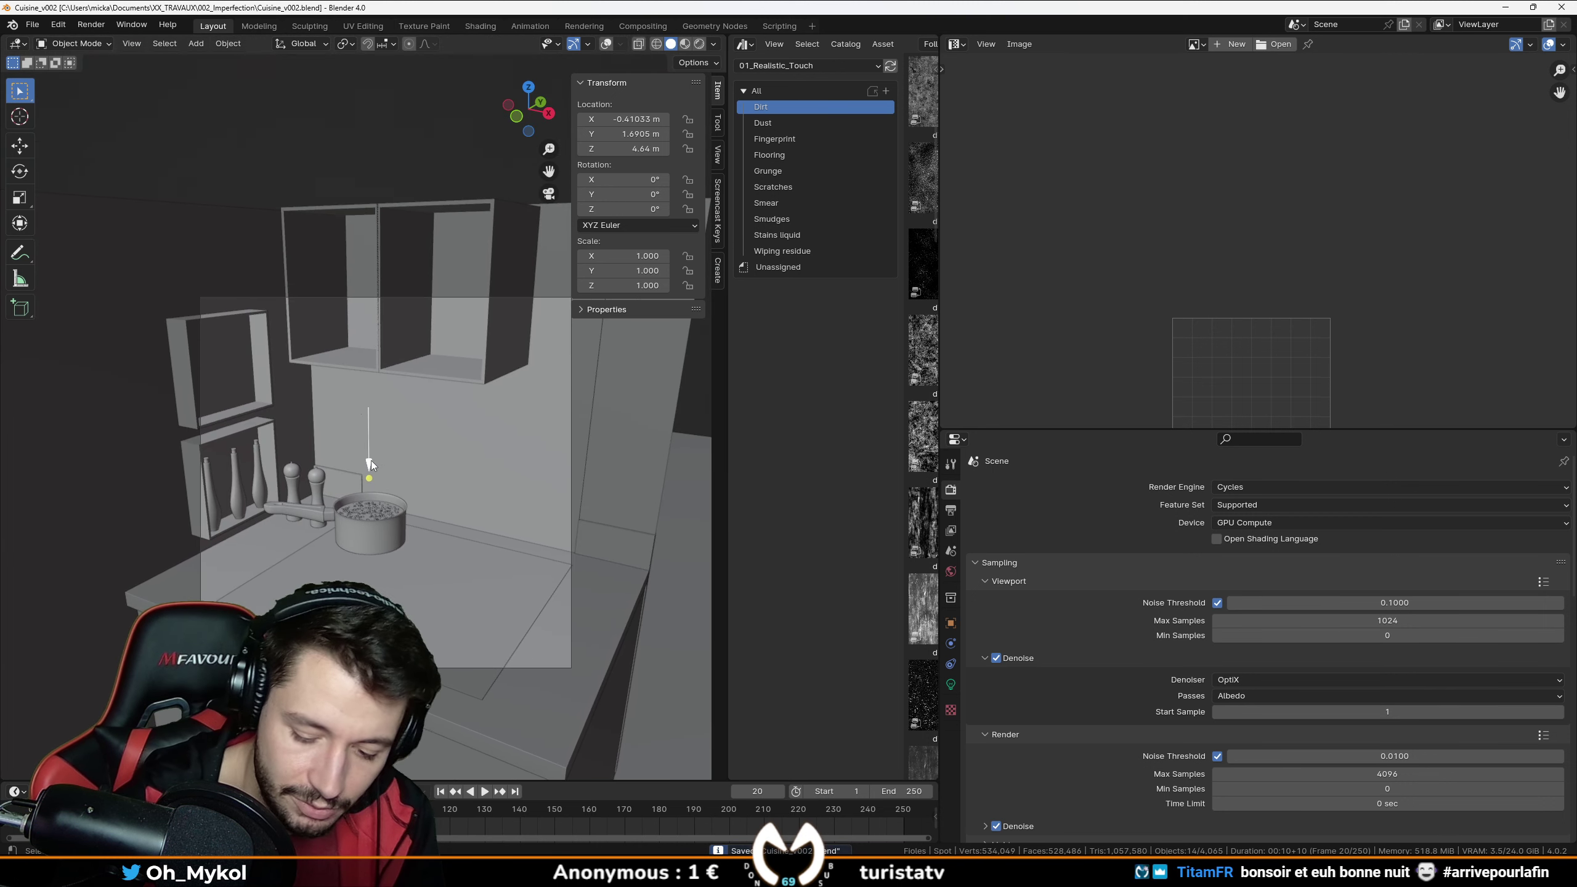
{"action": "key", "text": "F12"}
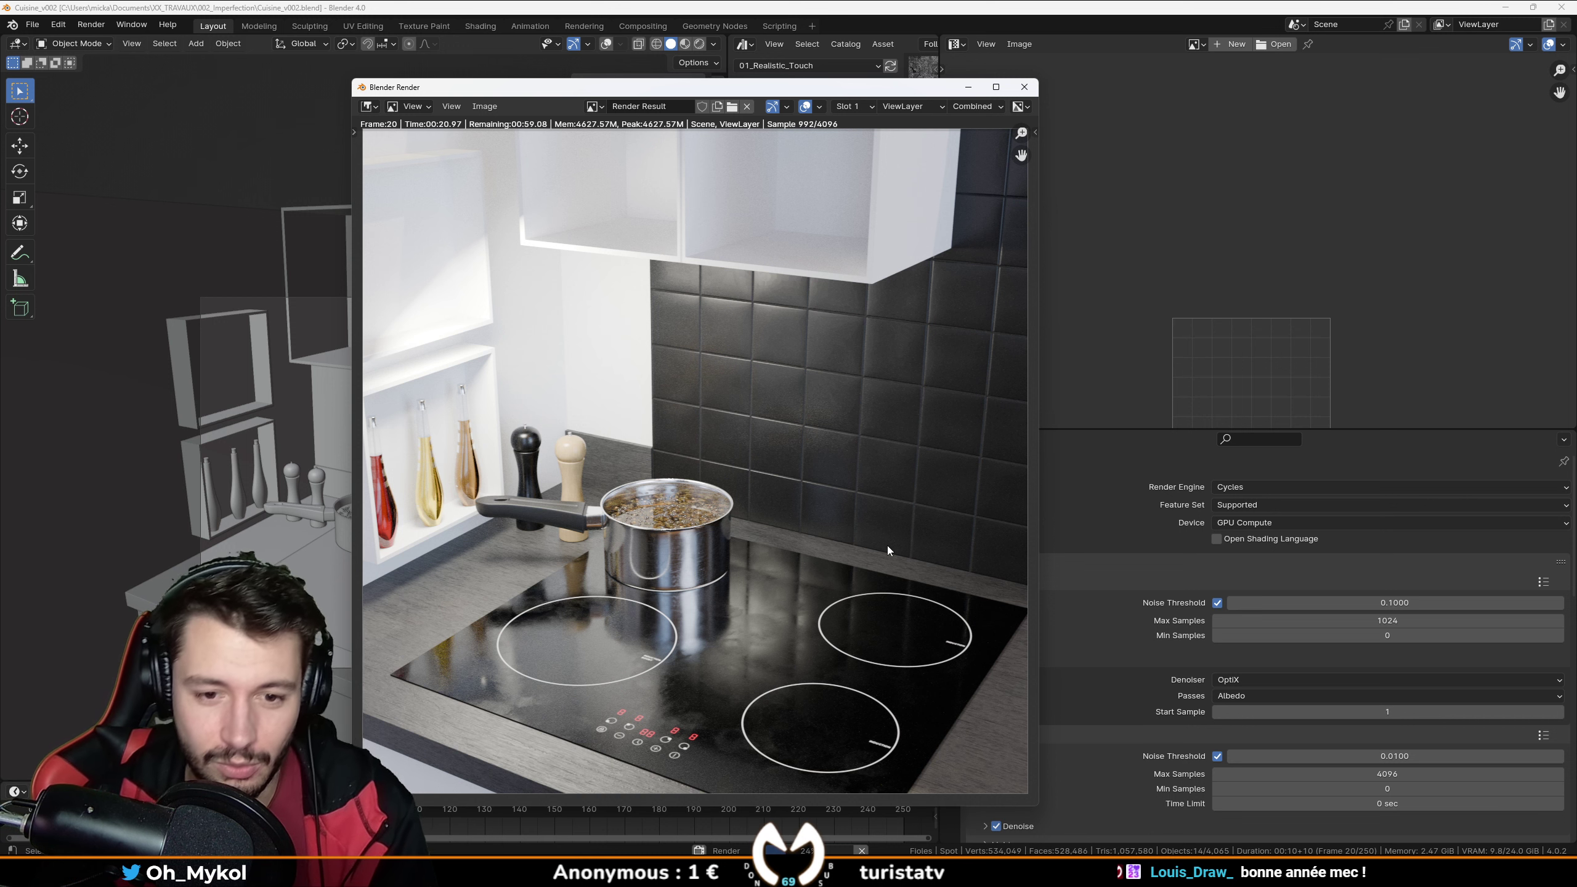
{"action": "scroll", "coordinate": [733, 617], "scroll_direction": "up", "scroll_amount": 3}
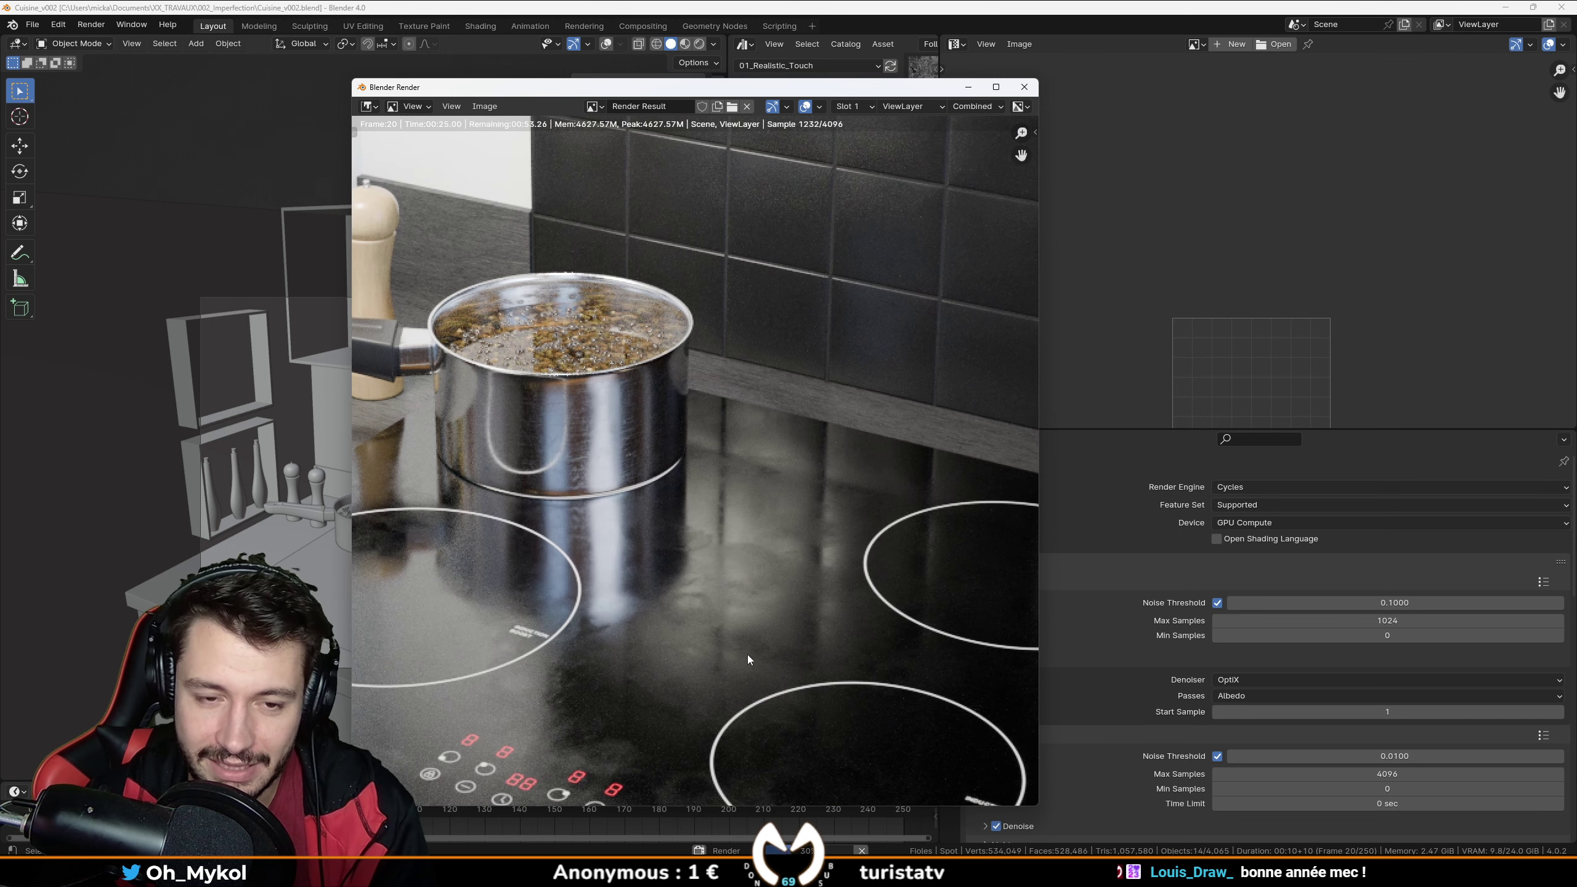
{"action": "scroll", "coordinate": [746, 655], "scroll_direction": "down", "scroll_amount": 4}
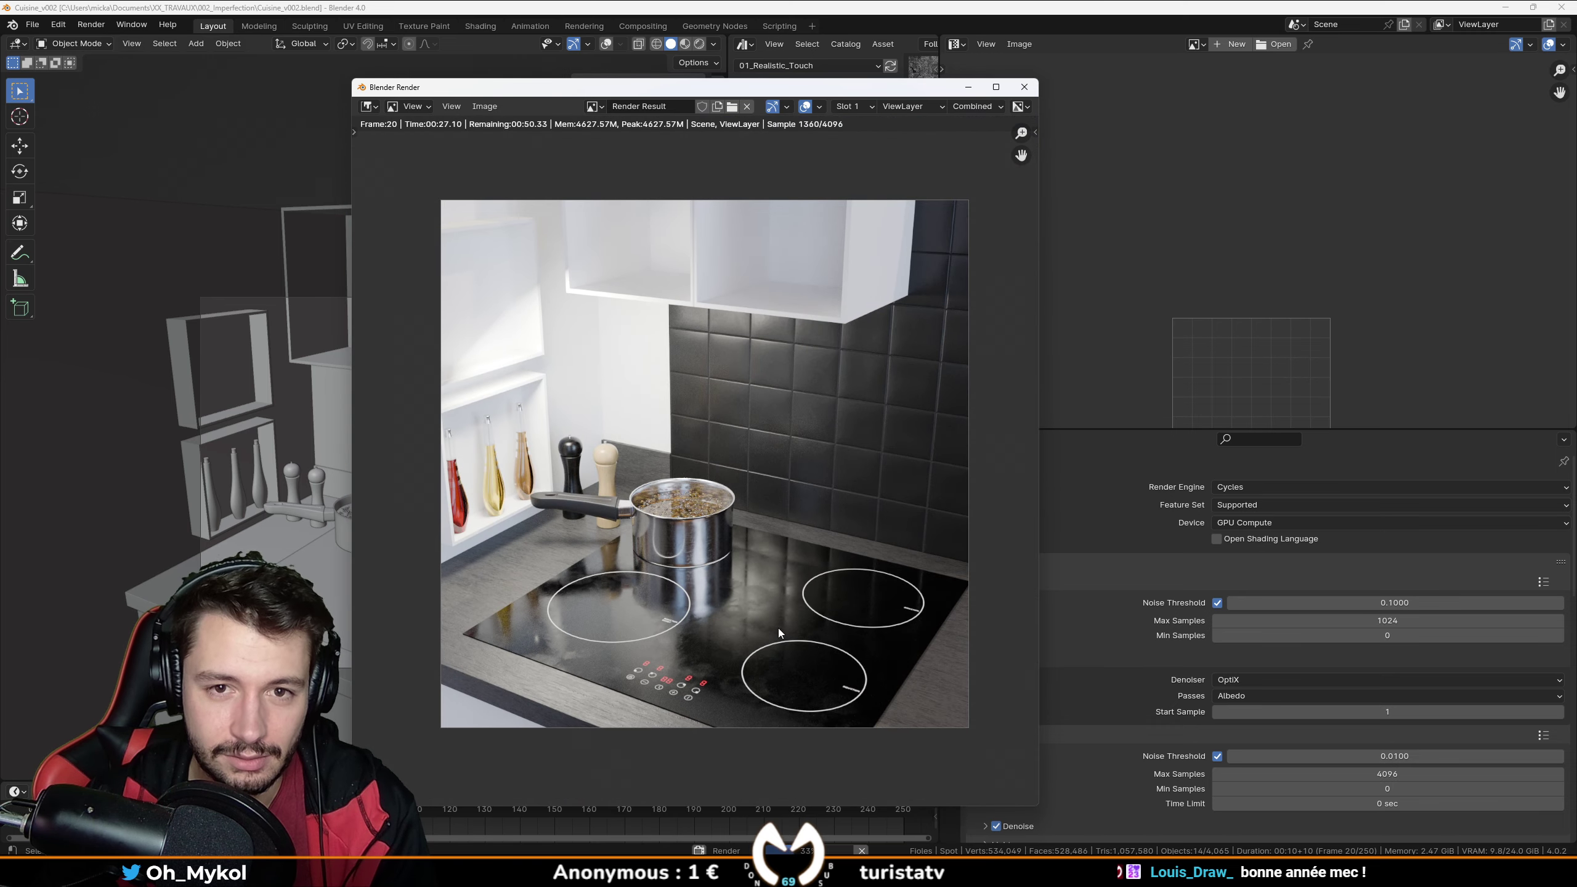
{"action": "scroll", "coordinate": [770, 630], "scroll_direction": "up", "scroll_amount": 1}
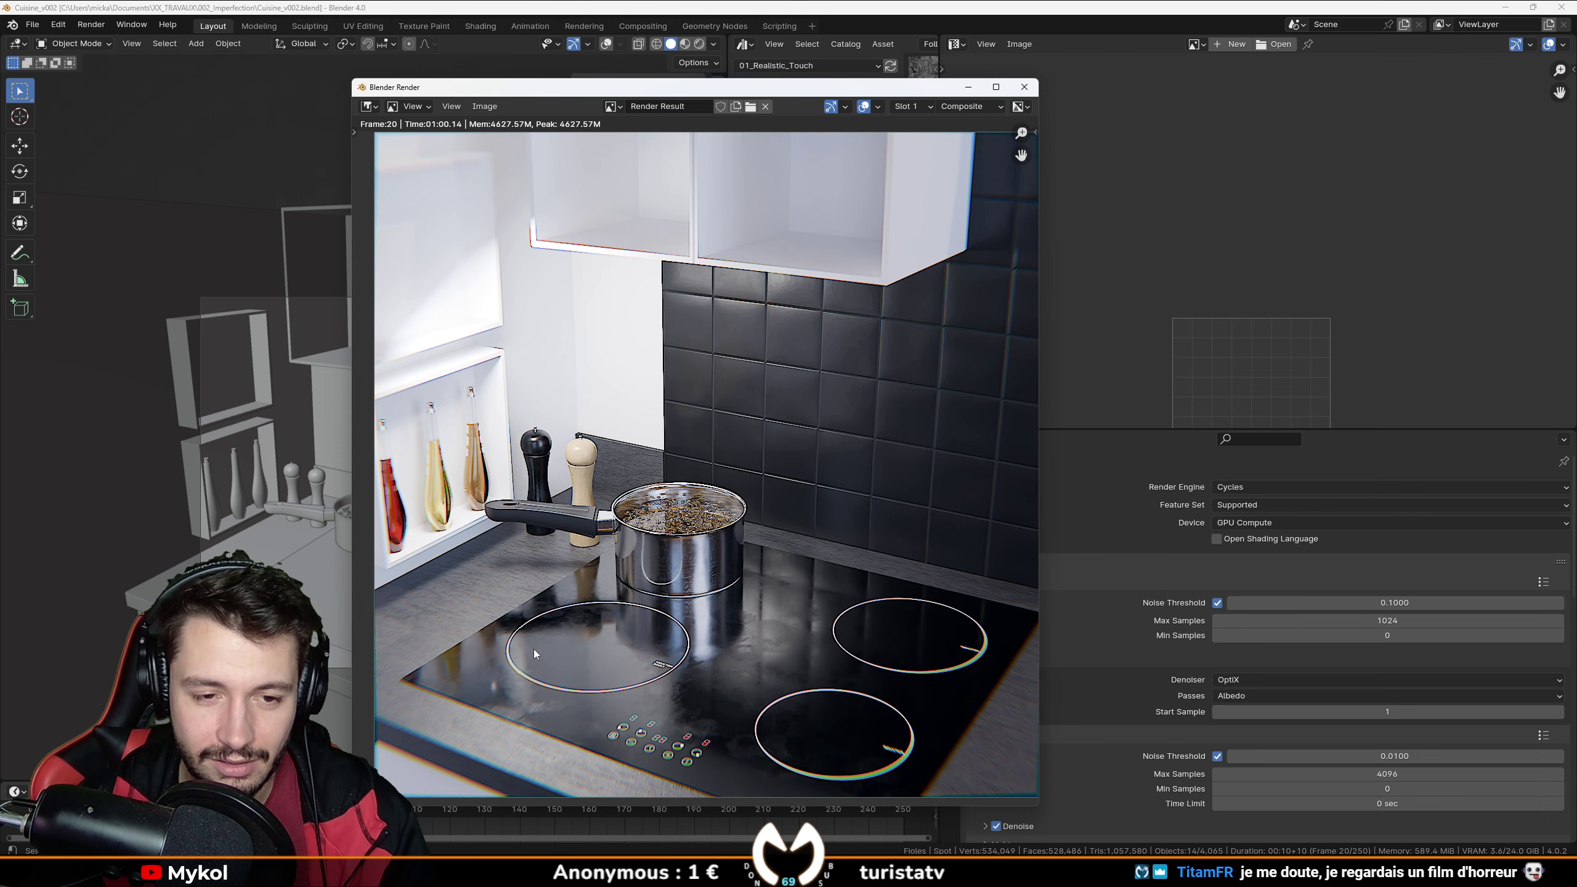
{"action": "key", "text": "Escape"}
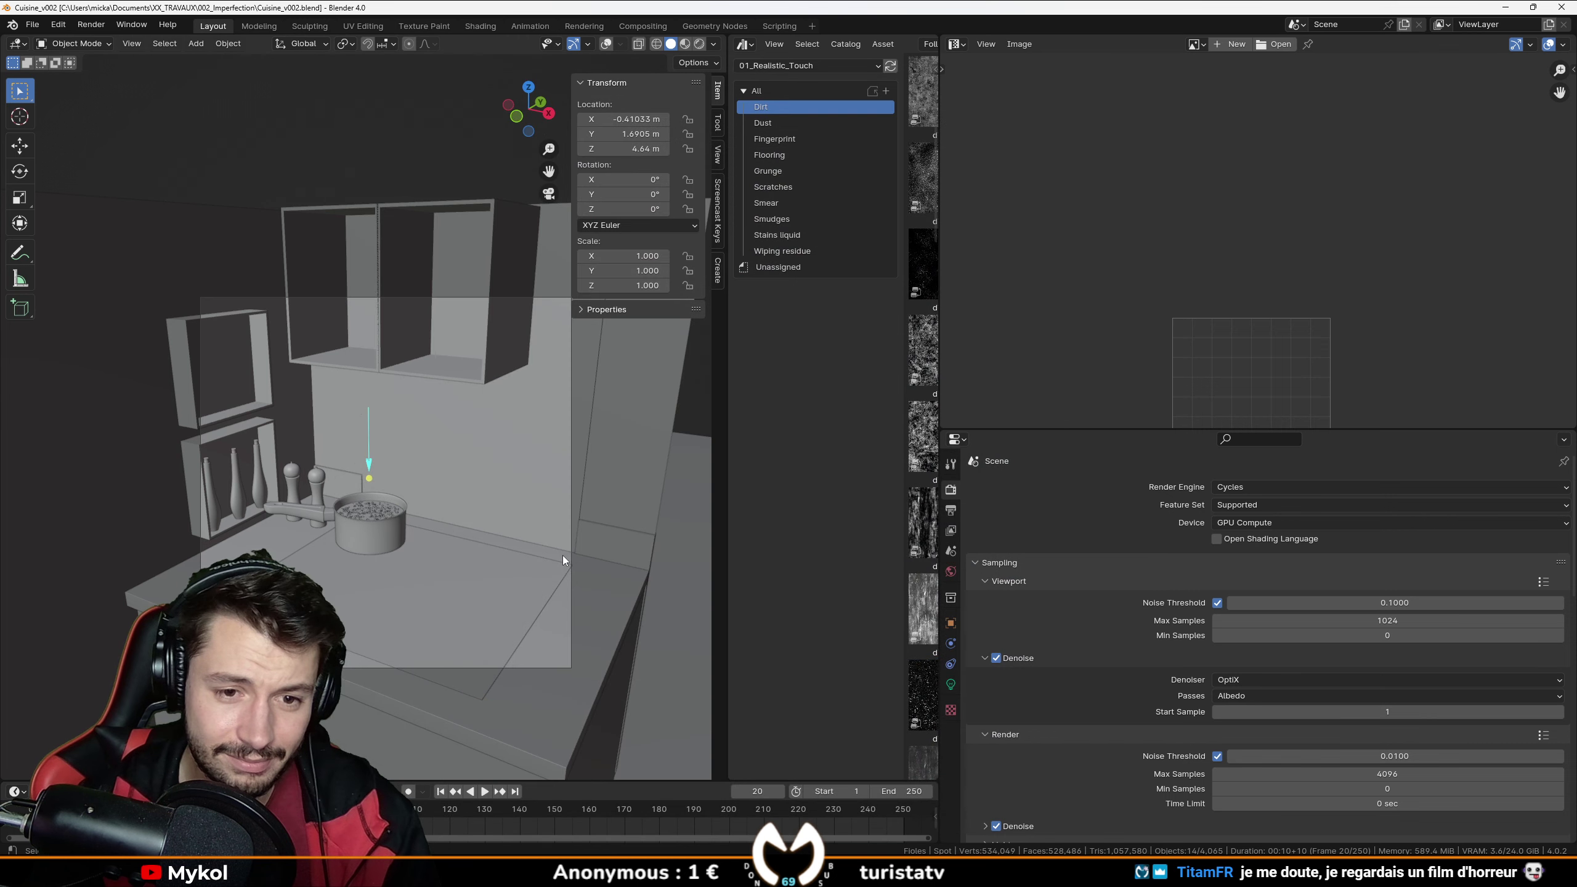
Turn the viewport overlays back on and select the scene camera.
{"action": "left_click", "coordinate": [570, 374]}
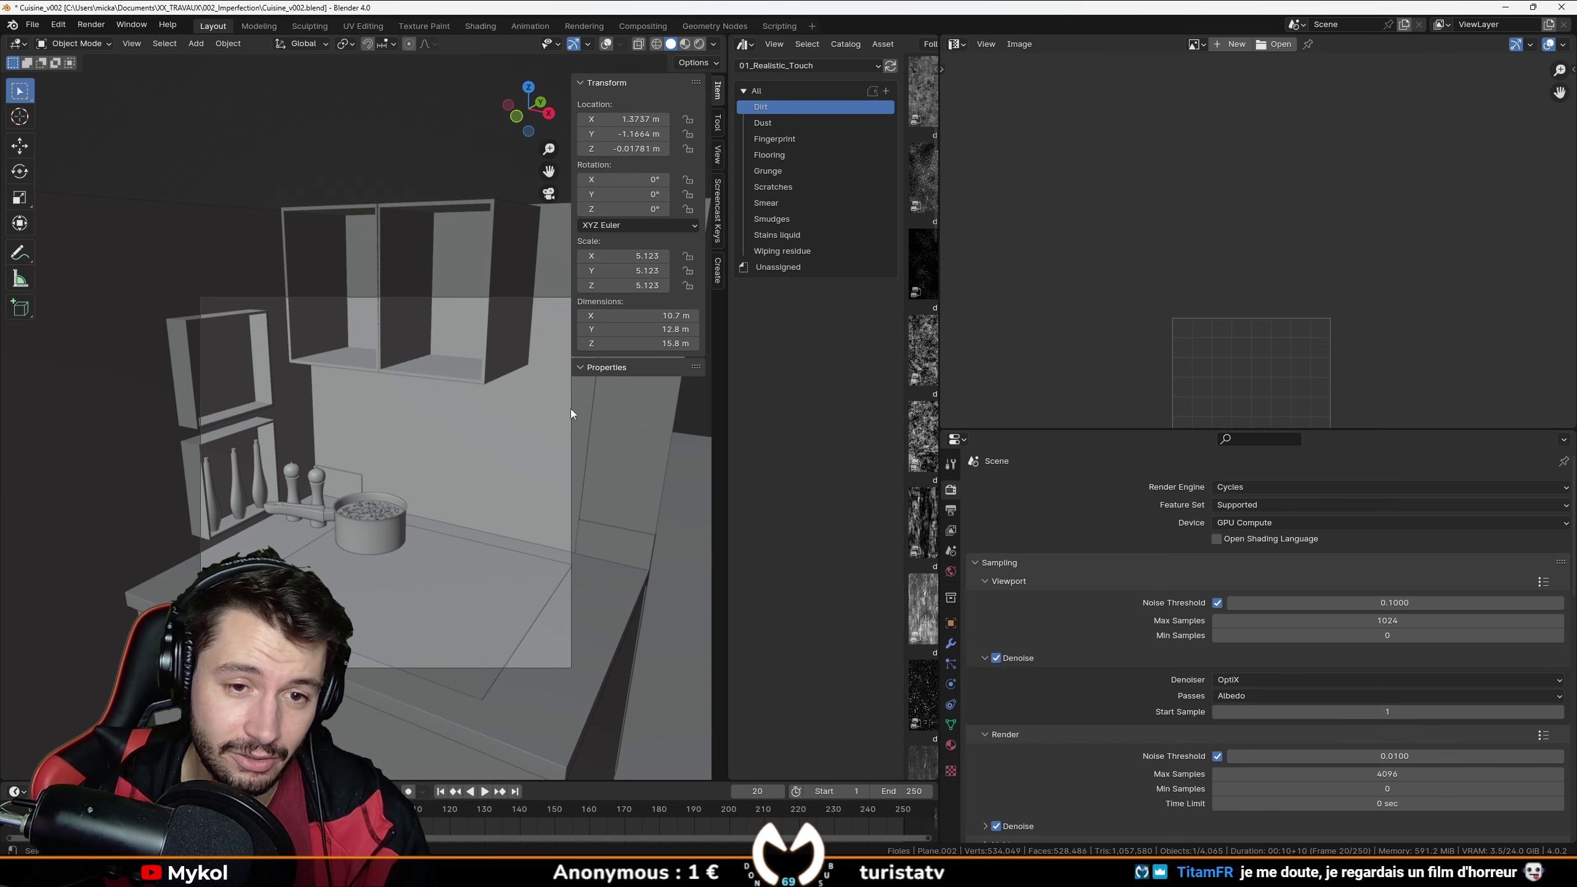
{"action": "left_click", "coordinate": [367, 301]}
{"action": "left_click", "coordinate": [719, 153]}
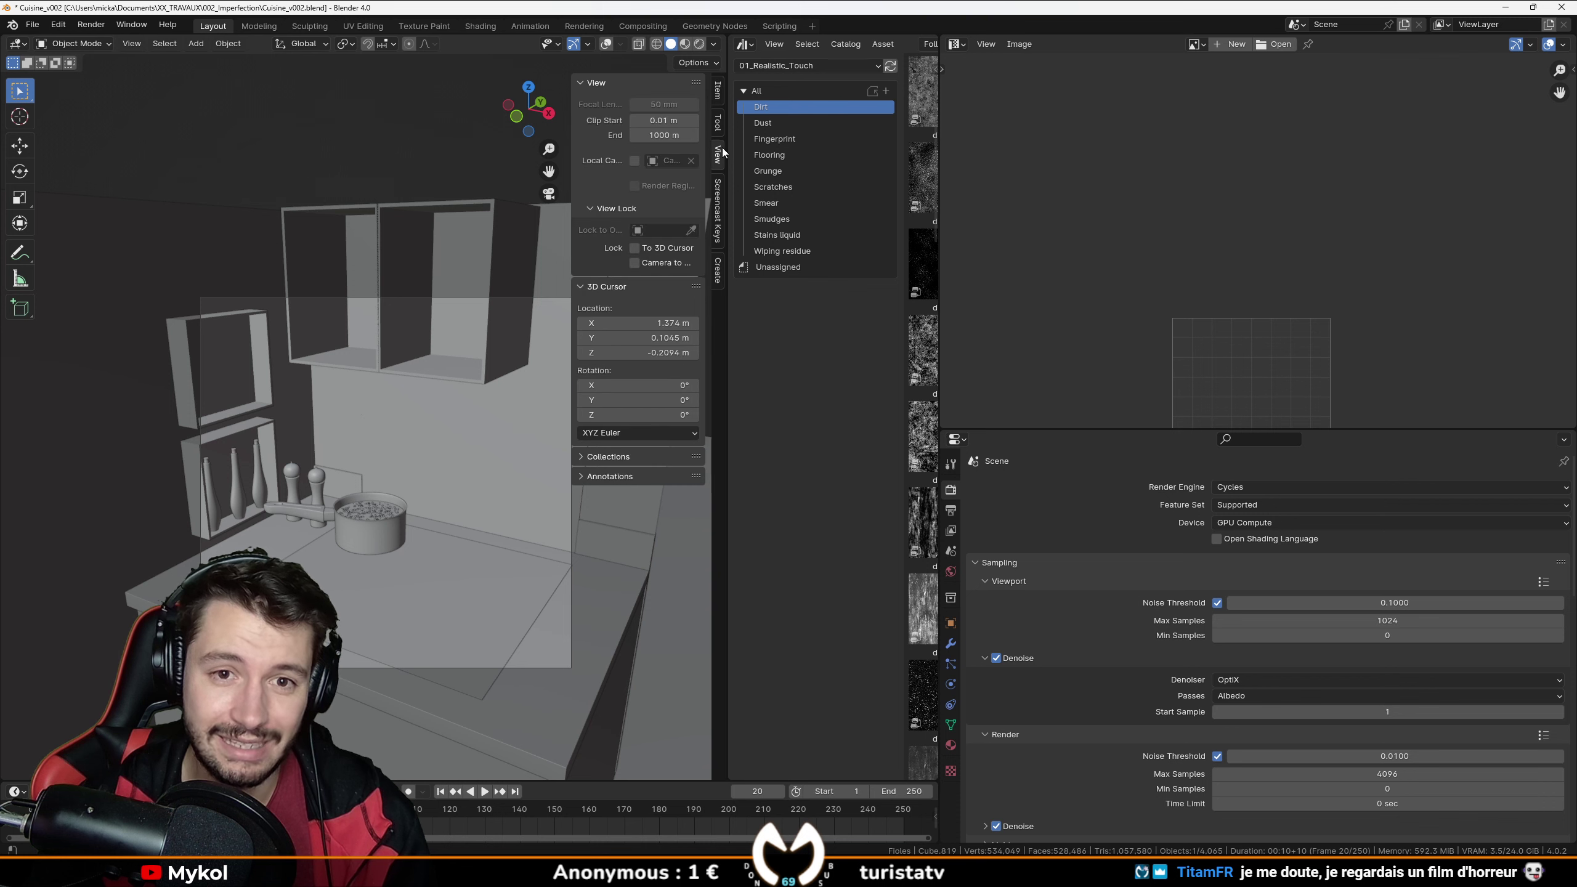
{"action": "left_click", "coordinate": [605, 44]}
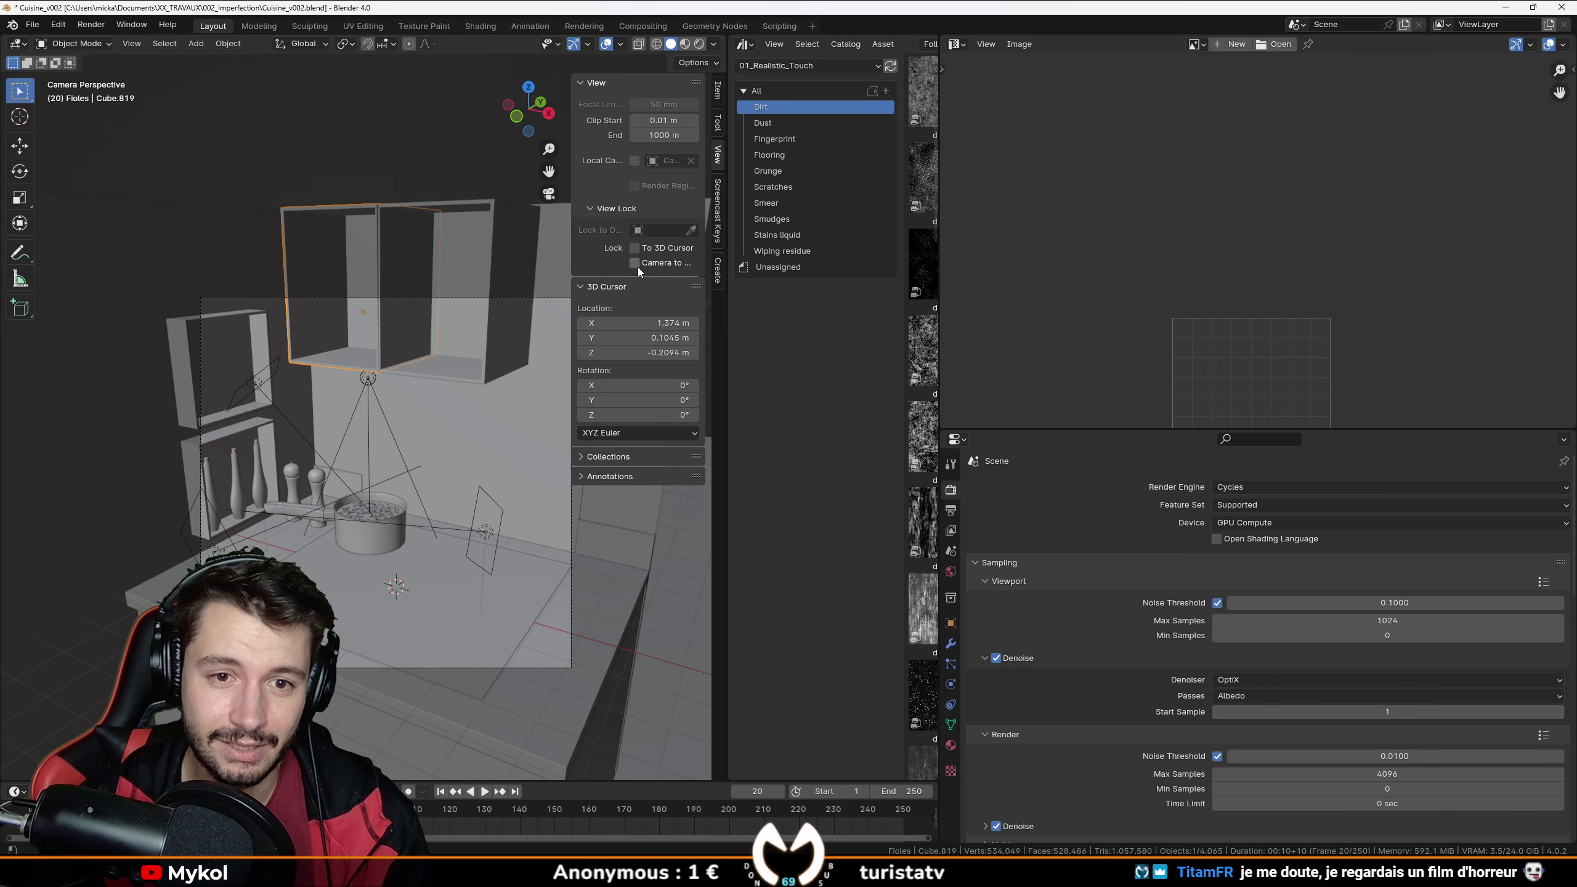
{"action": "left_click", "coordinate": [398, 297]}
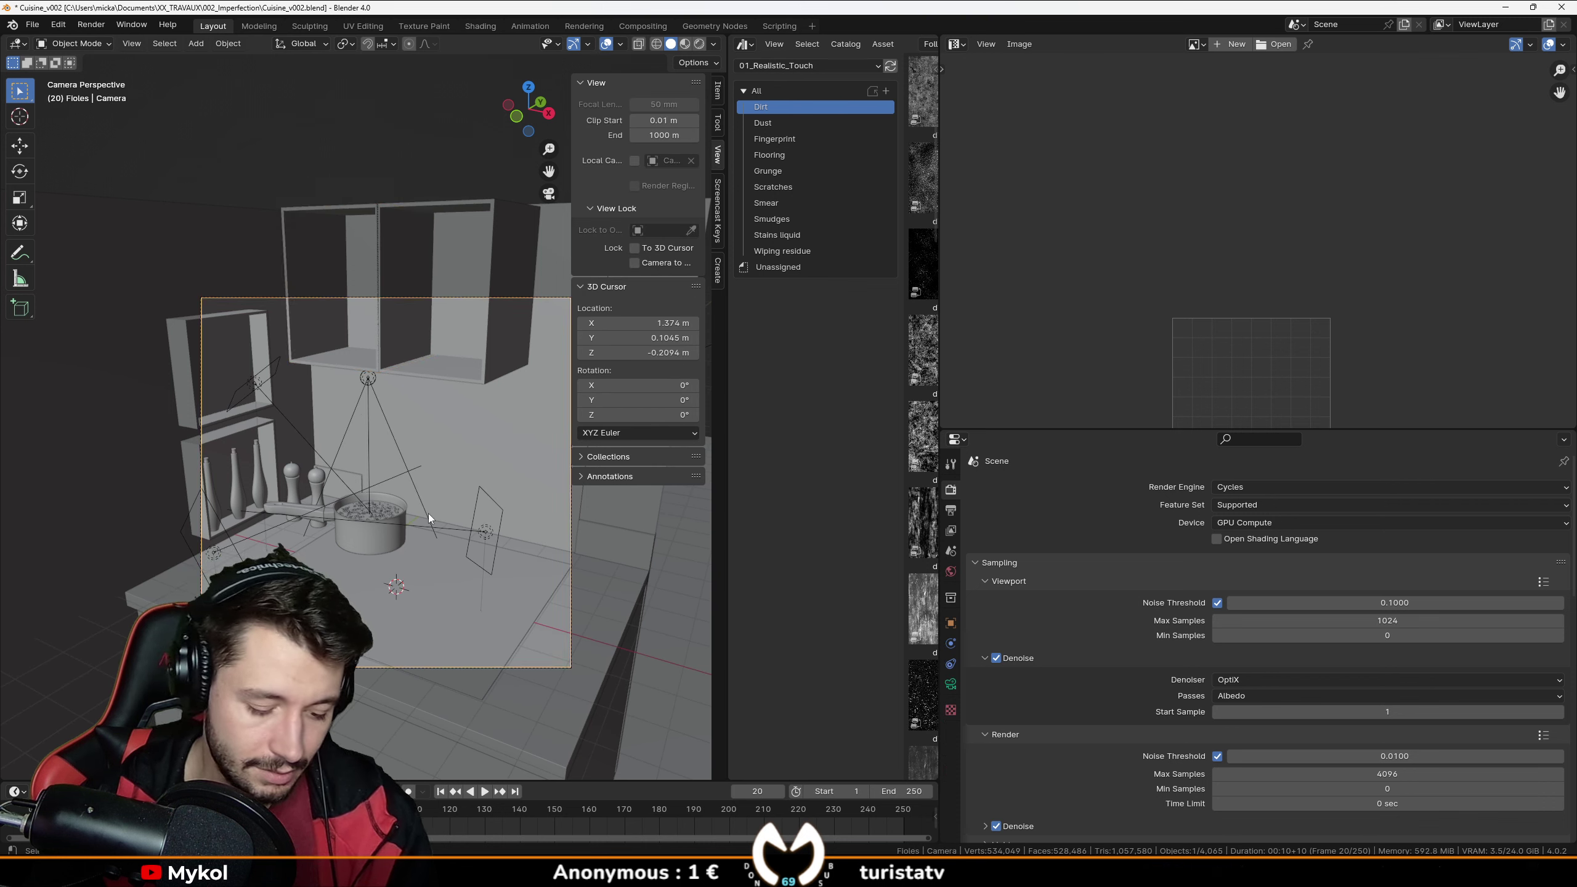
Dolly the camera forward, lower it, turn it around Z, and preview in rendered shading.
{"action": "key", "text": "g"}
{"action": "key", "text": "z"}
{"action": "key", "text": "z"}
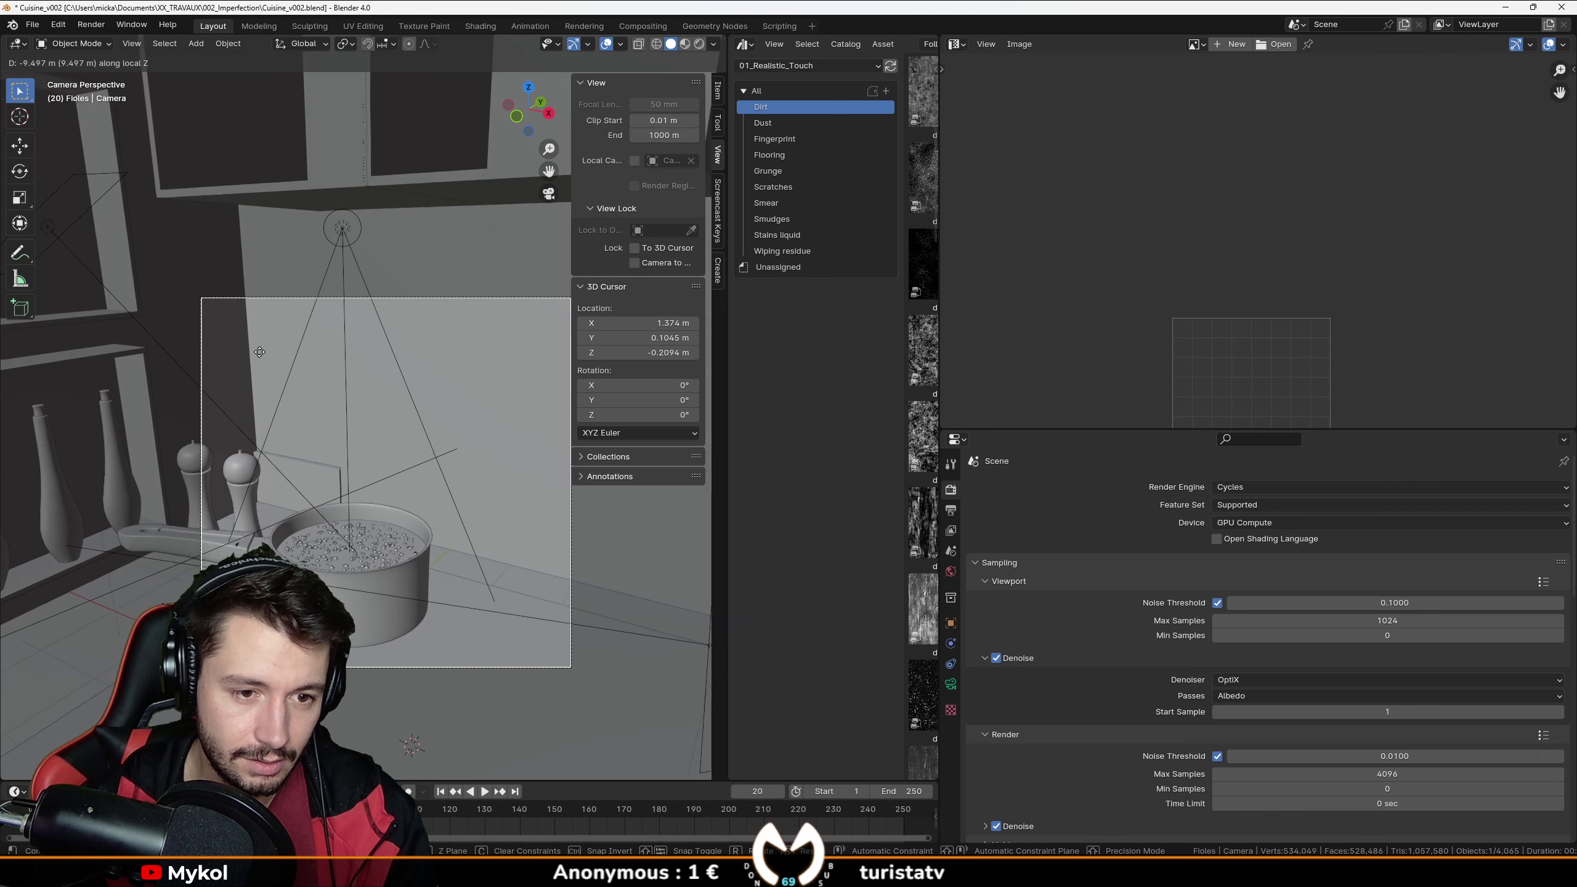
{"action": "left_click", "coordinate": [319, 390]}
{"action": "key", "text": "g"}
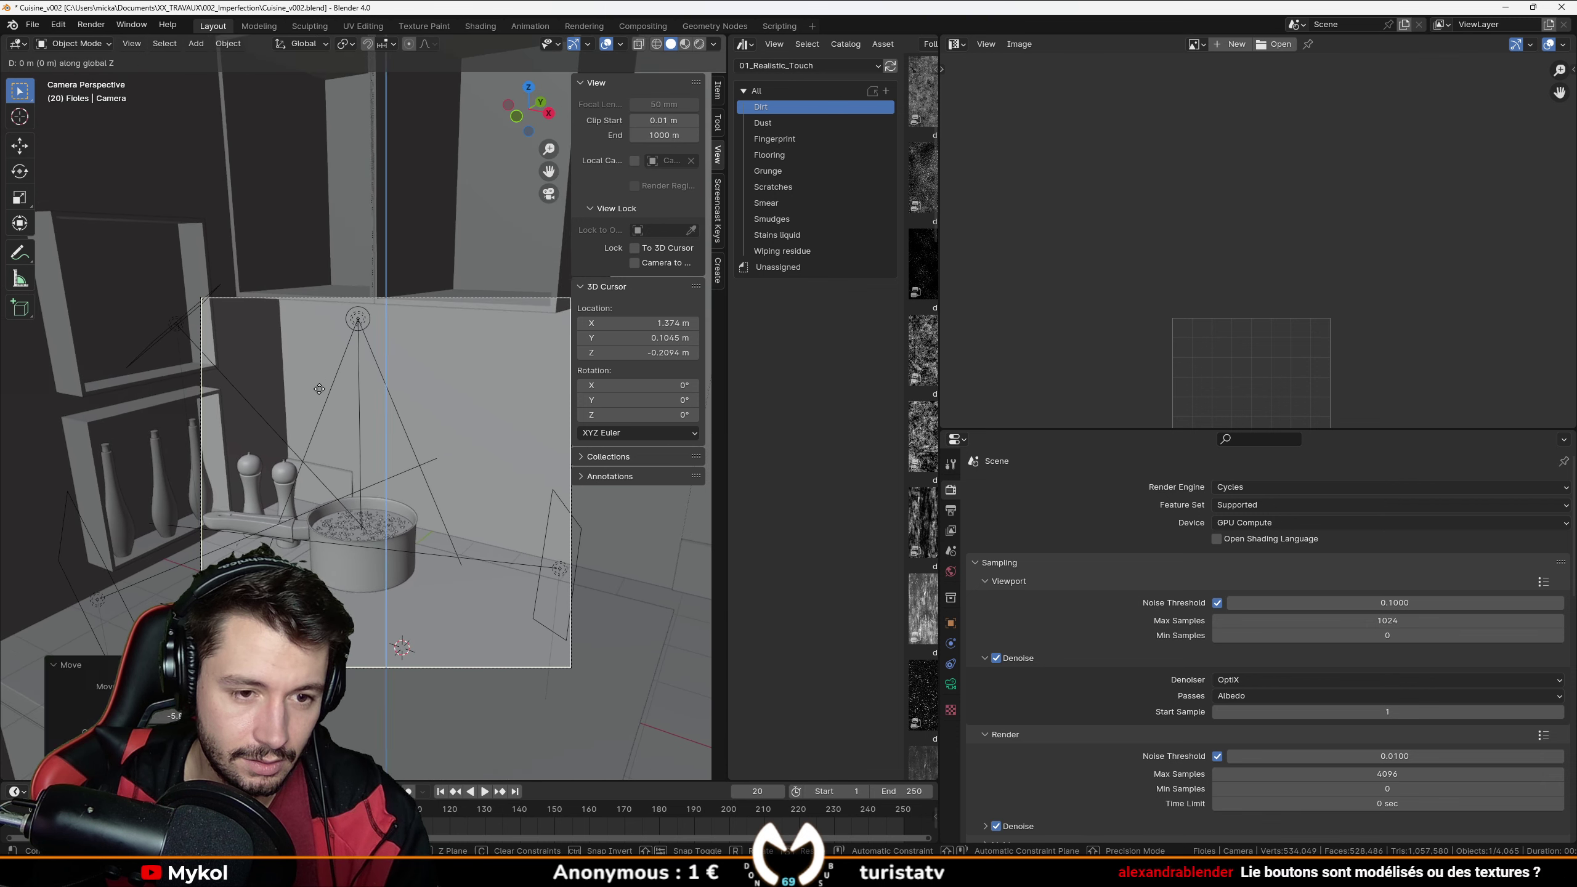
{"action": "key", "text": "z"}
{"action": "left_click", "coordinate": [436, 458]}
{"action": "key", "text": "r"}
{"action": "key", "text": "z"}
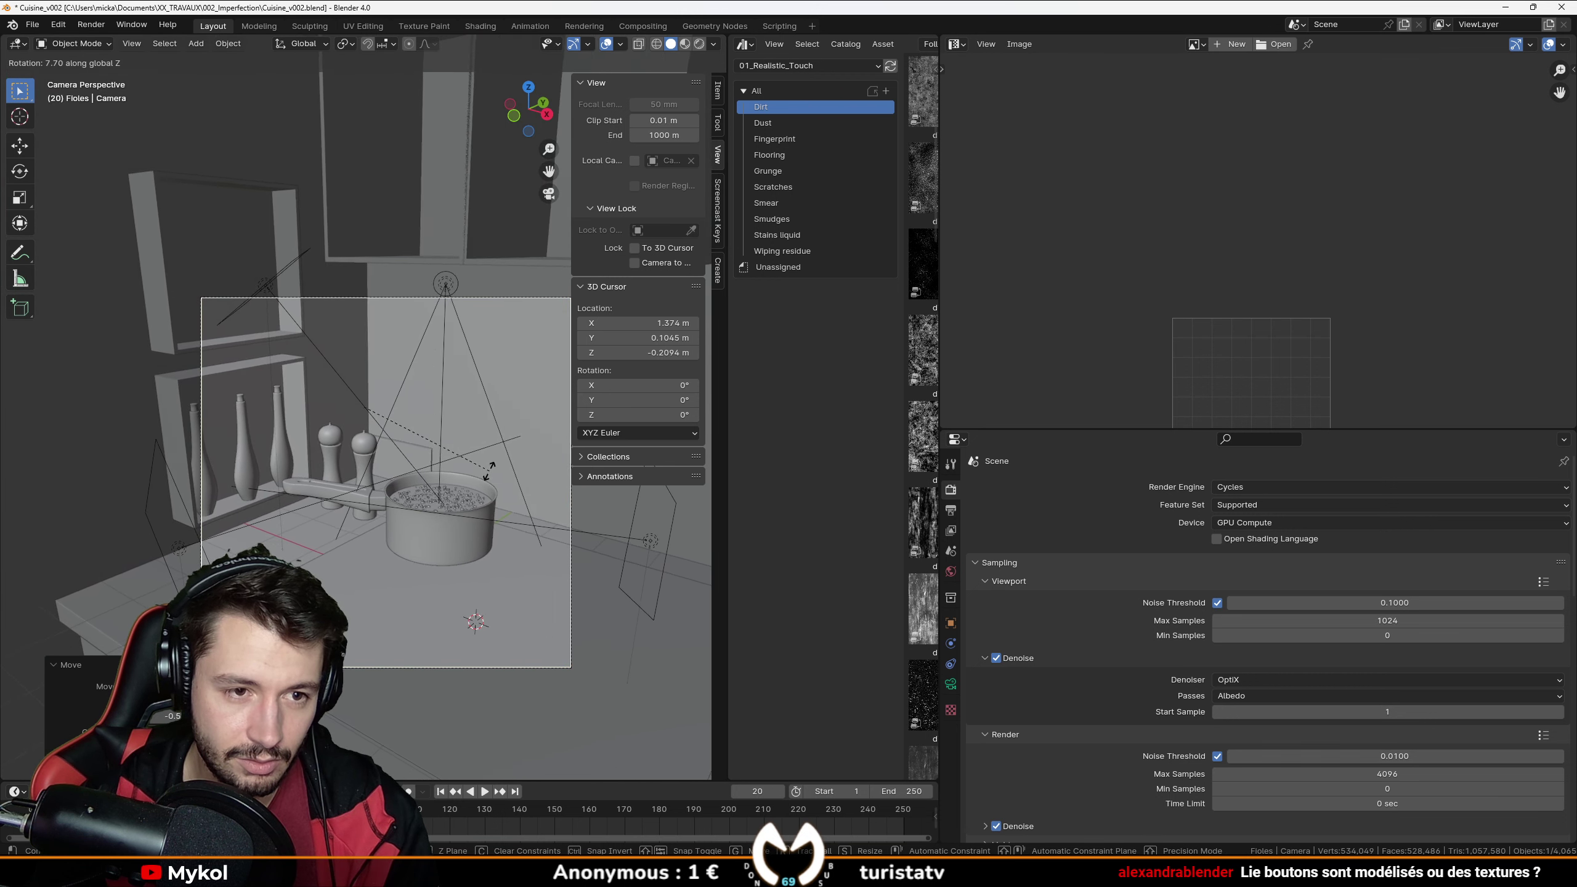
{"action": "left_click", "coordinate": [446, 494]}
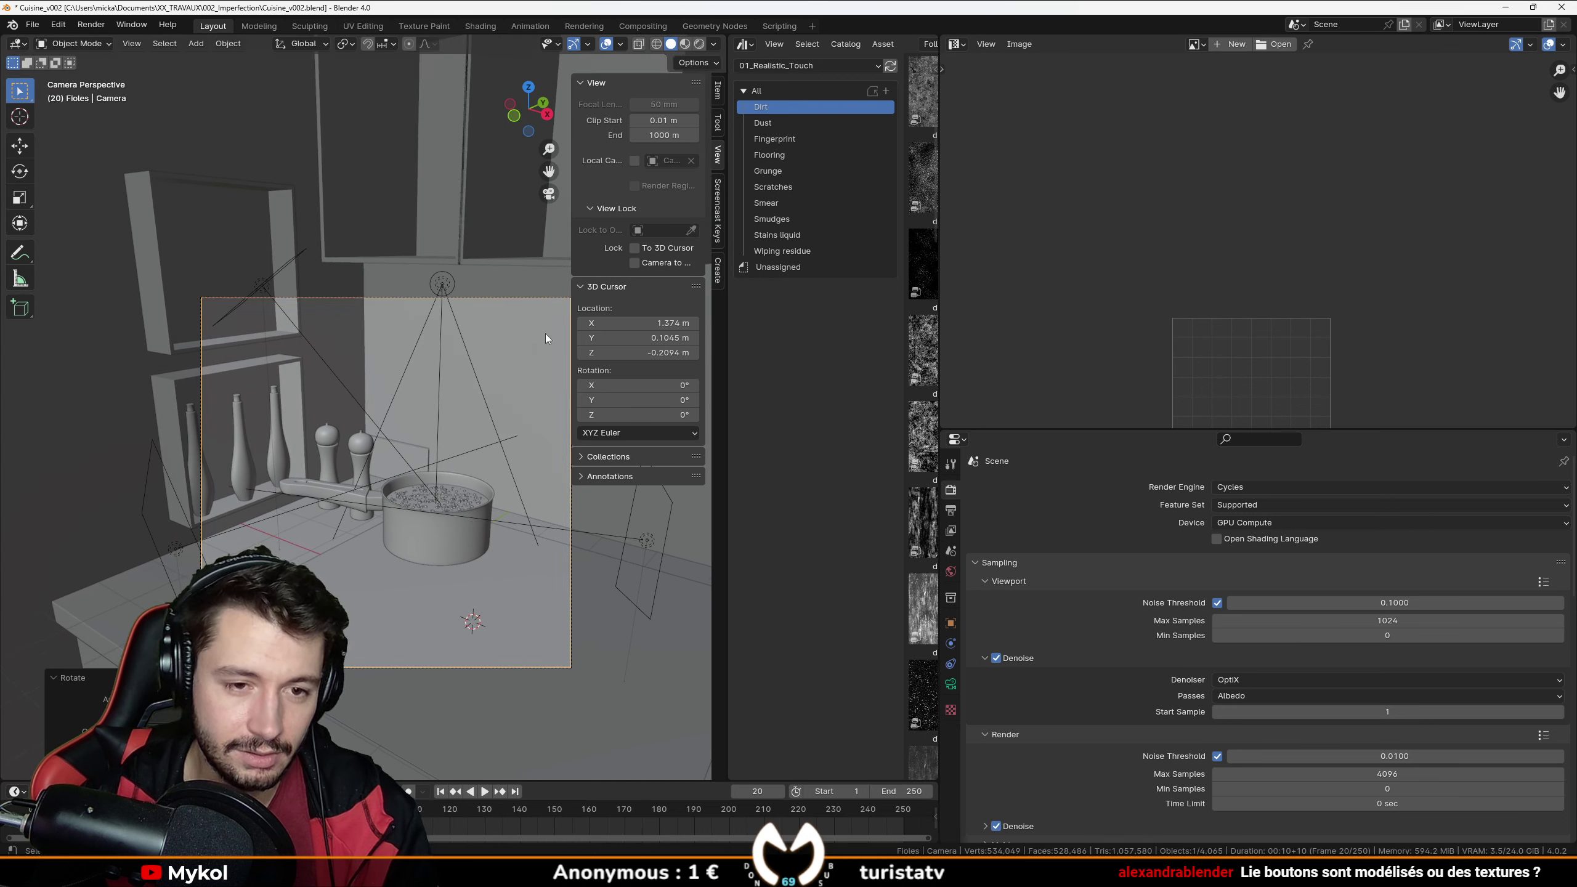
{"action": "key", "text": "z"}
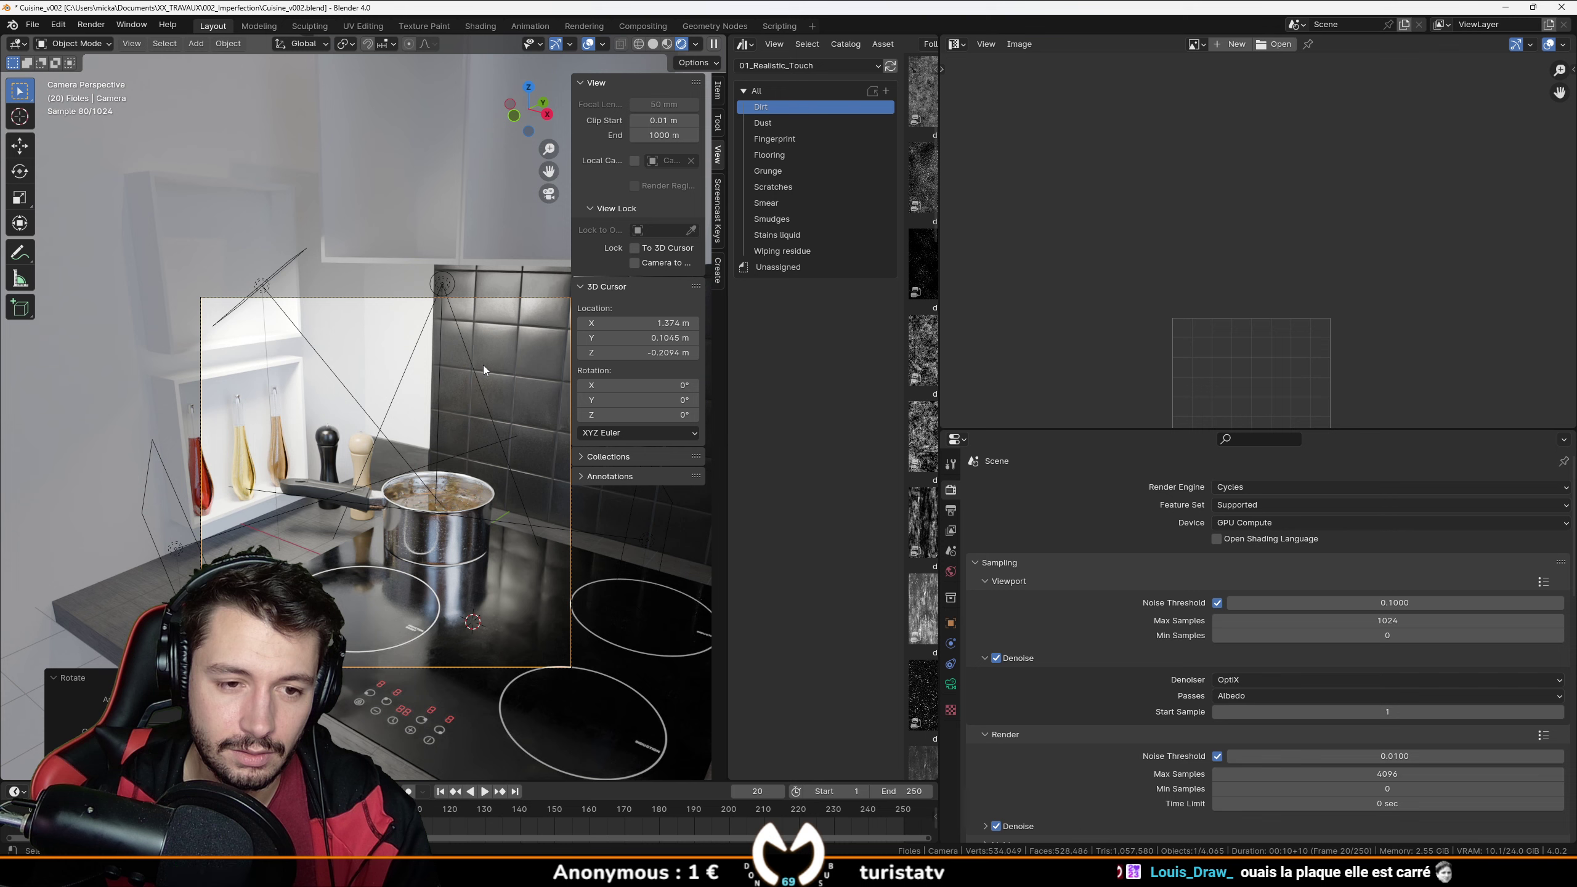
Undo that attempt and redo the camera framing: dolly closer, lower, and rotate around Z.
{"action": "key", "text": "ctrl+z"}
{"action": "key", "text": "ctrl+z"}
{"action": "key", "text": "ctrl+z"}
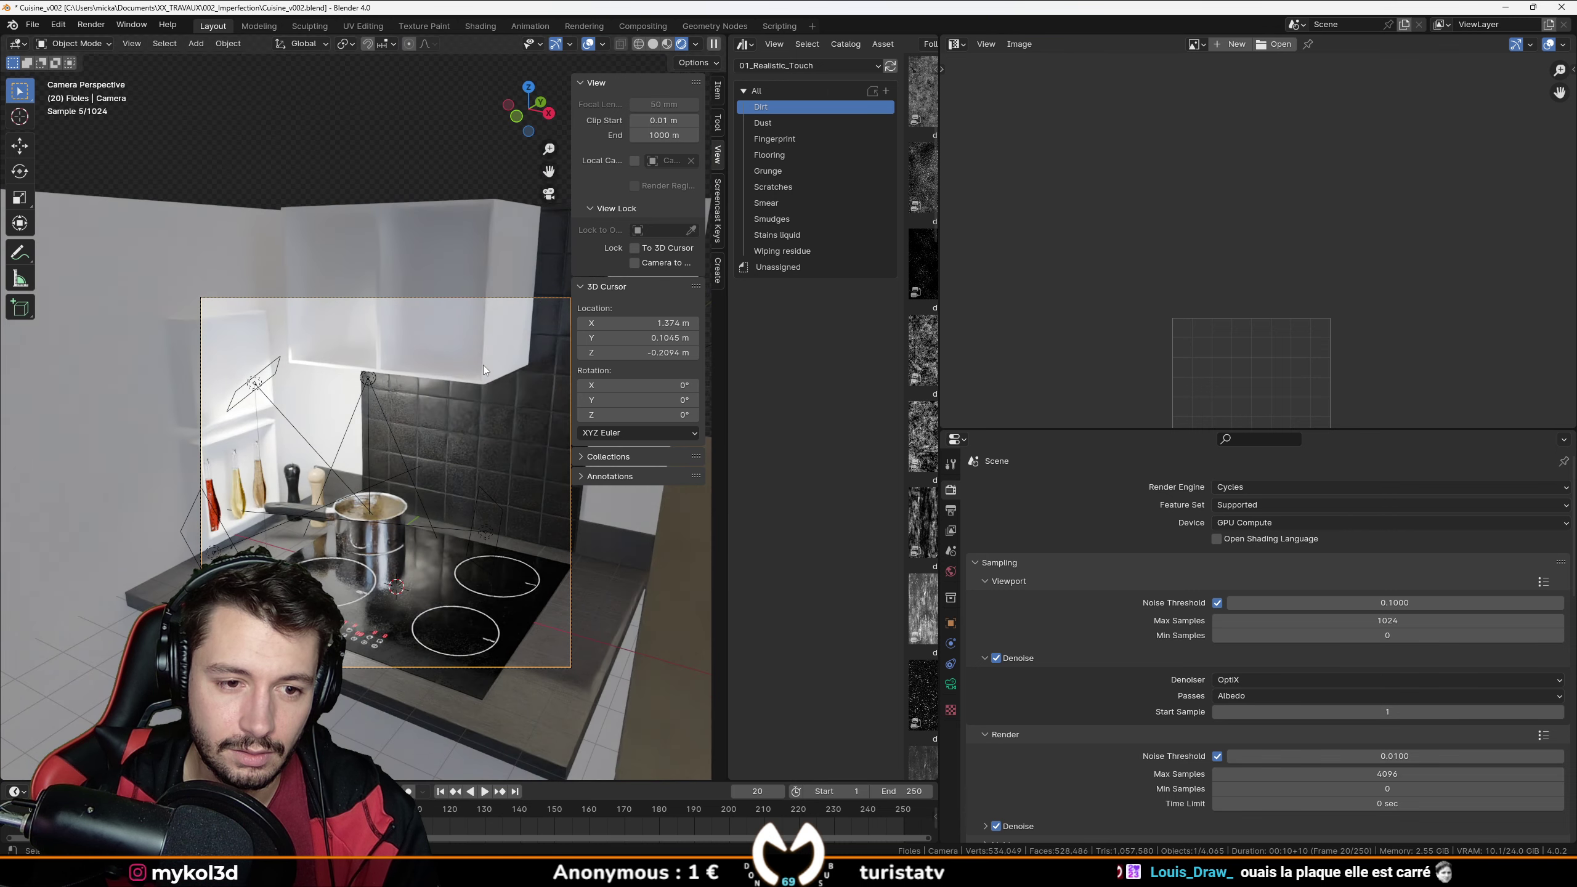
{"action": "key", "text": "g"}
{"action": "key", "text": "z"}
{"action": "key", "text": "z"}
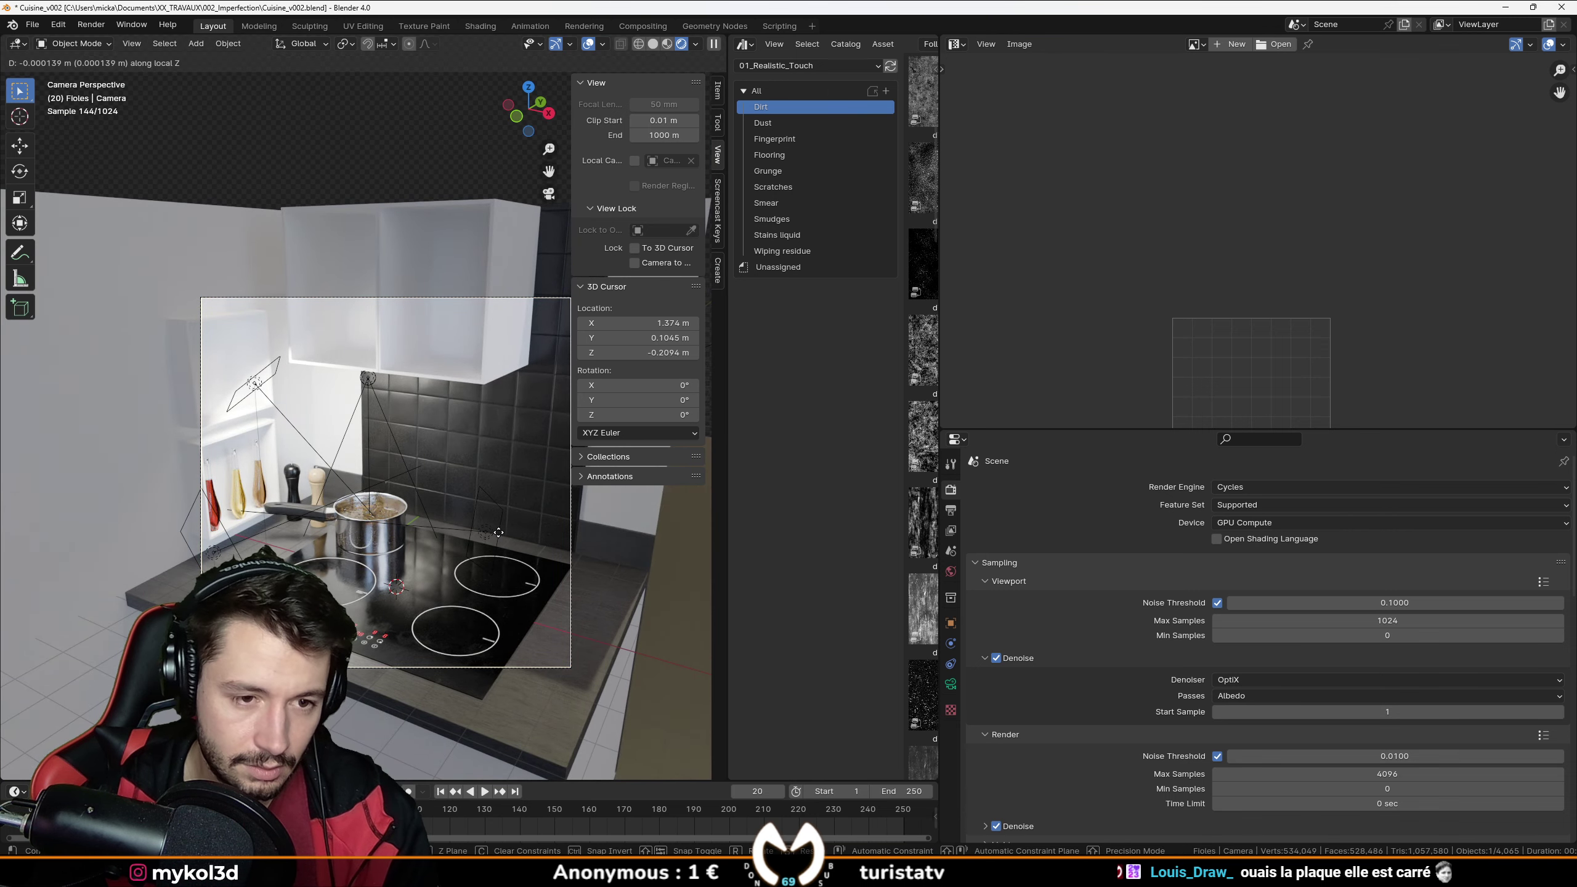
{"action": "left_click", "coordinate": [441, 441]}
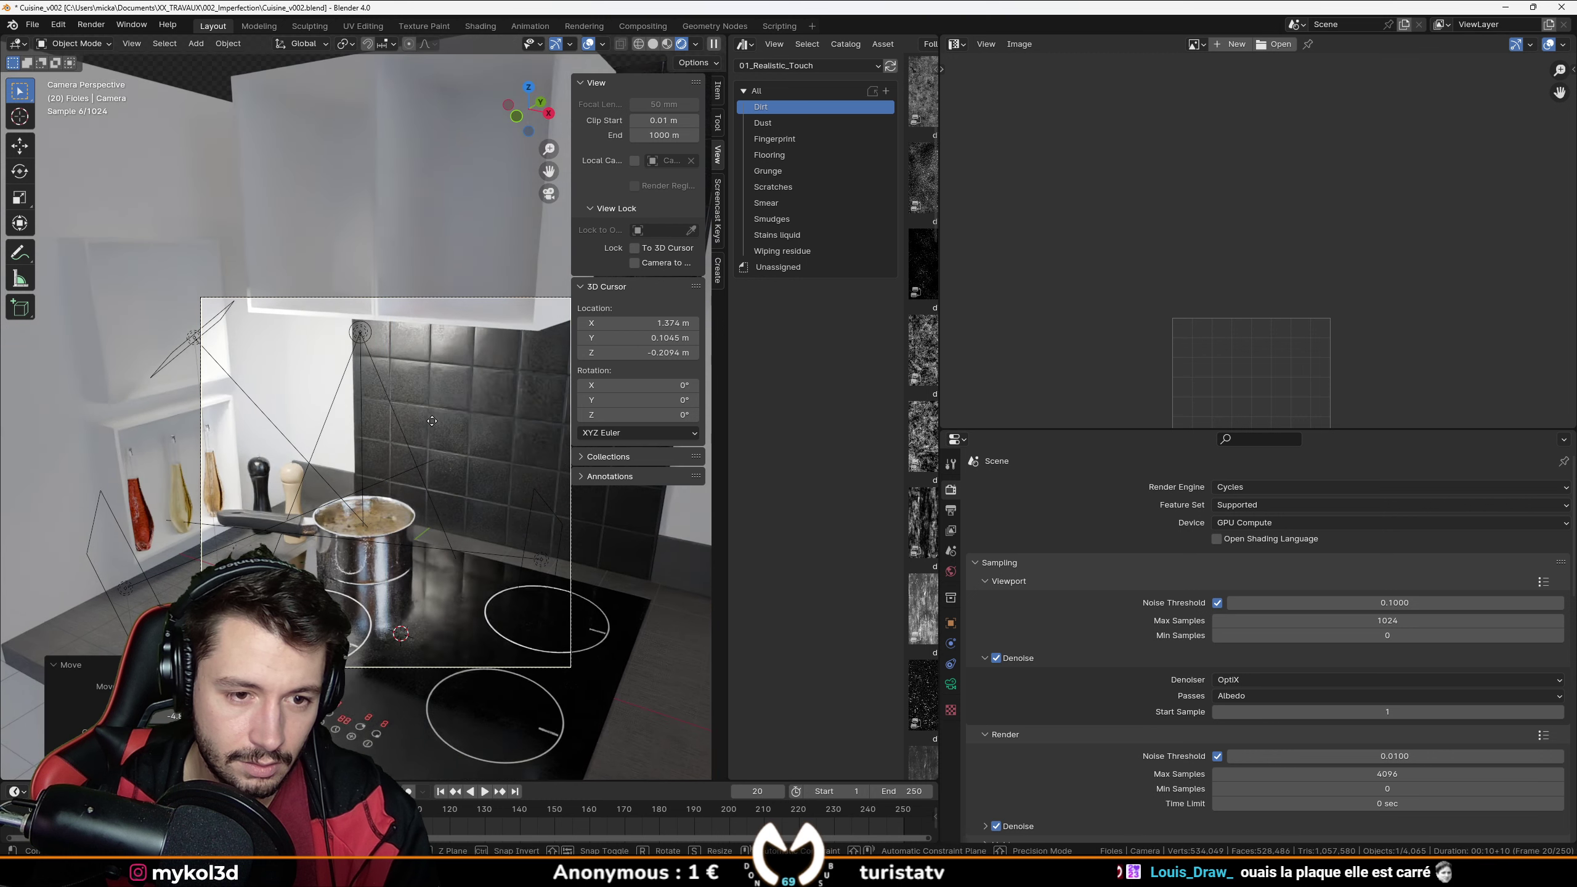
{"action": "key", "text": "g"}
{"action": "key", "text": "z"}
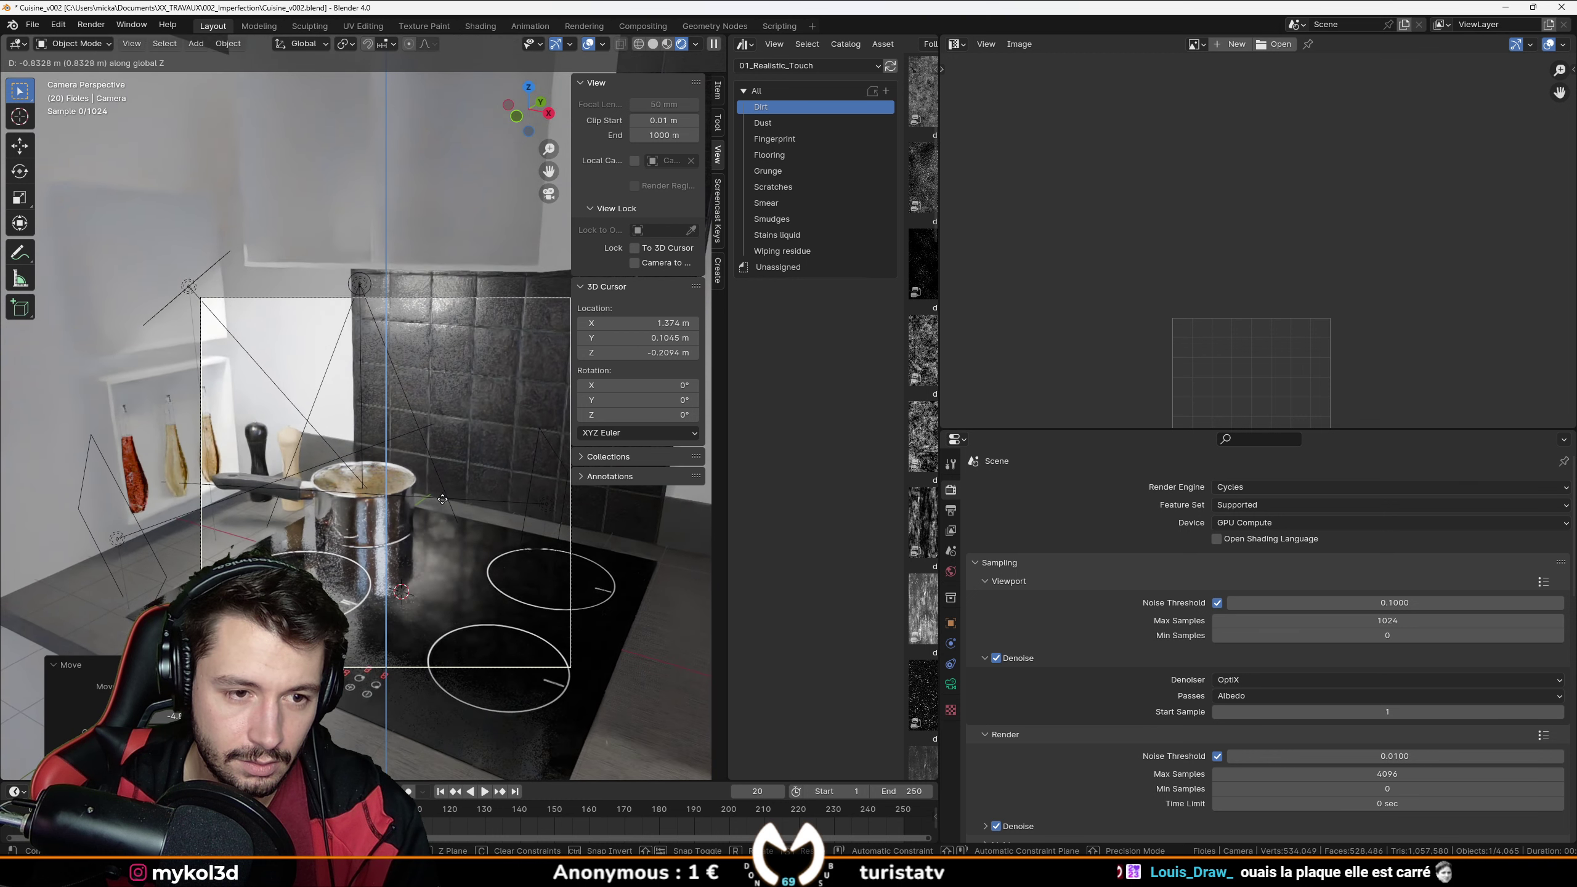
{"action": "left_click", "coordinate": [452, 515]}
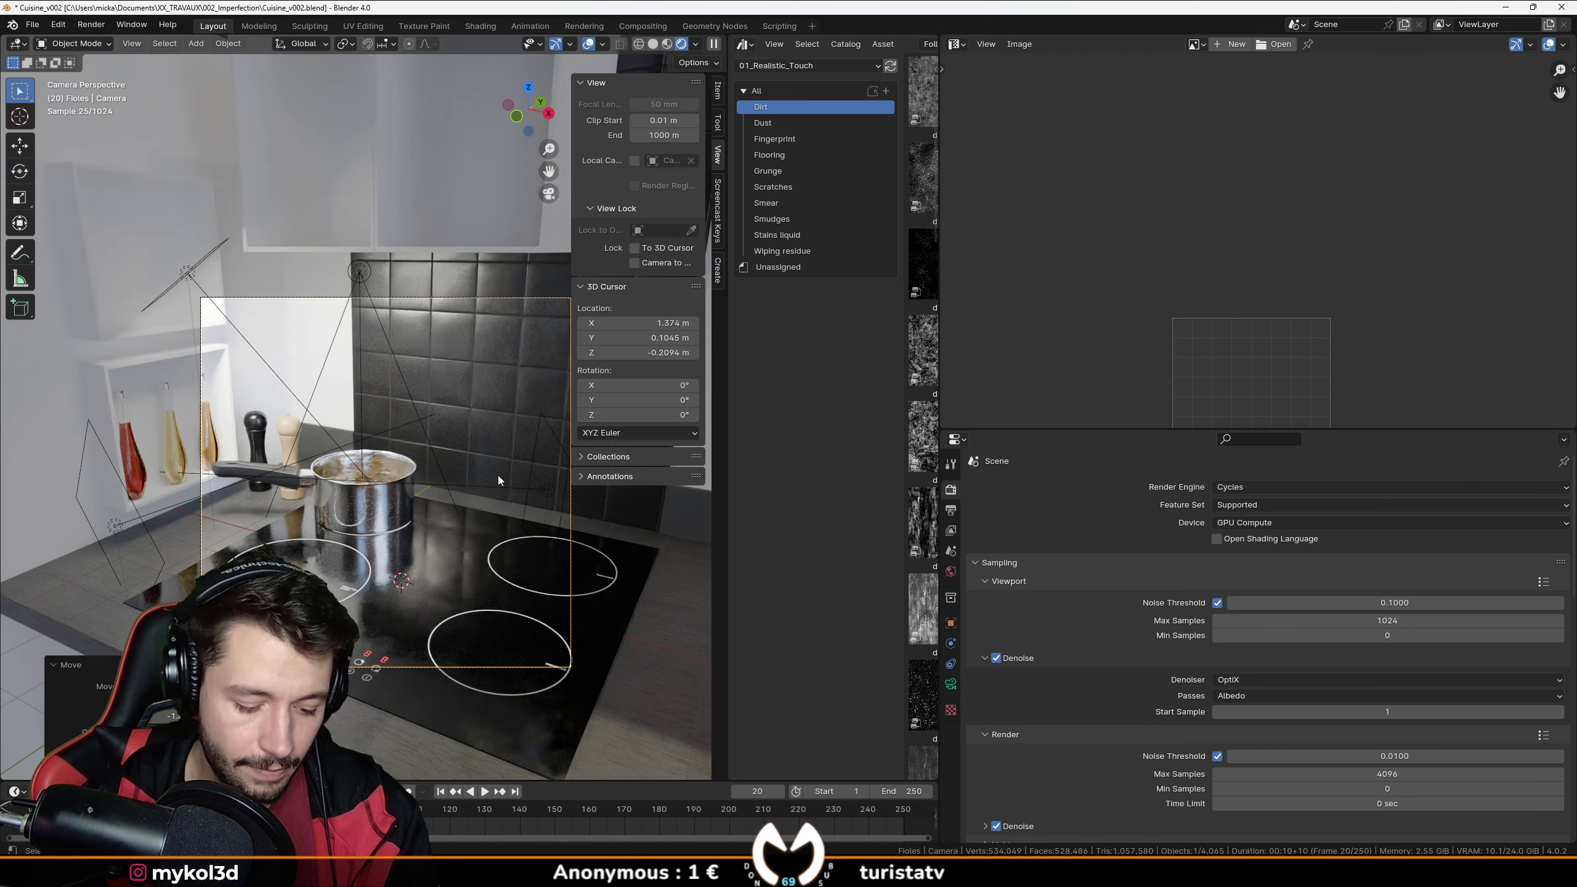
{"action": "key", "text": "r"}
{"action": "key", "text": "z"}
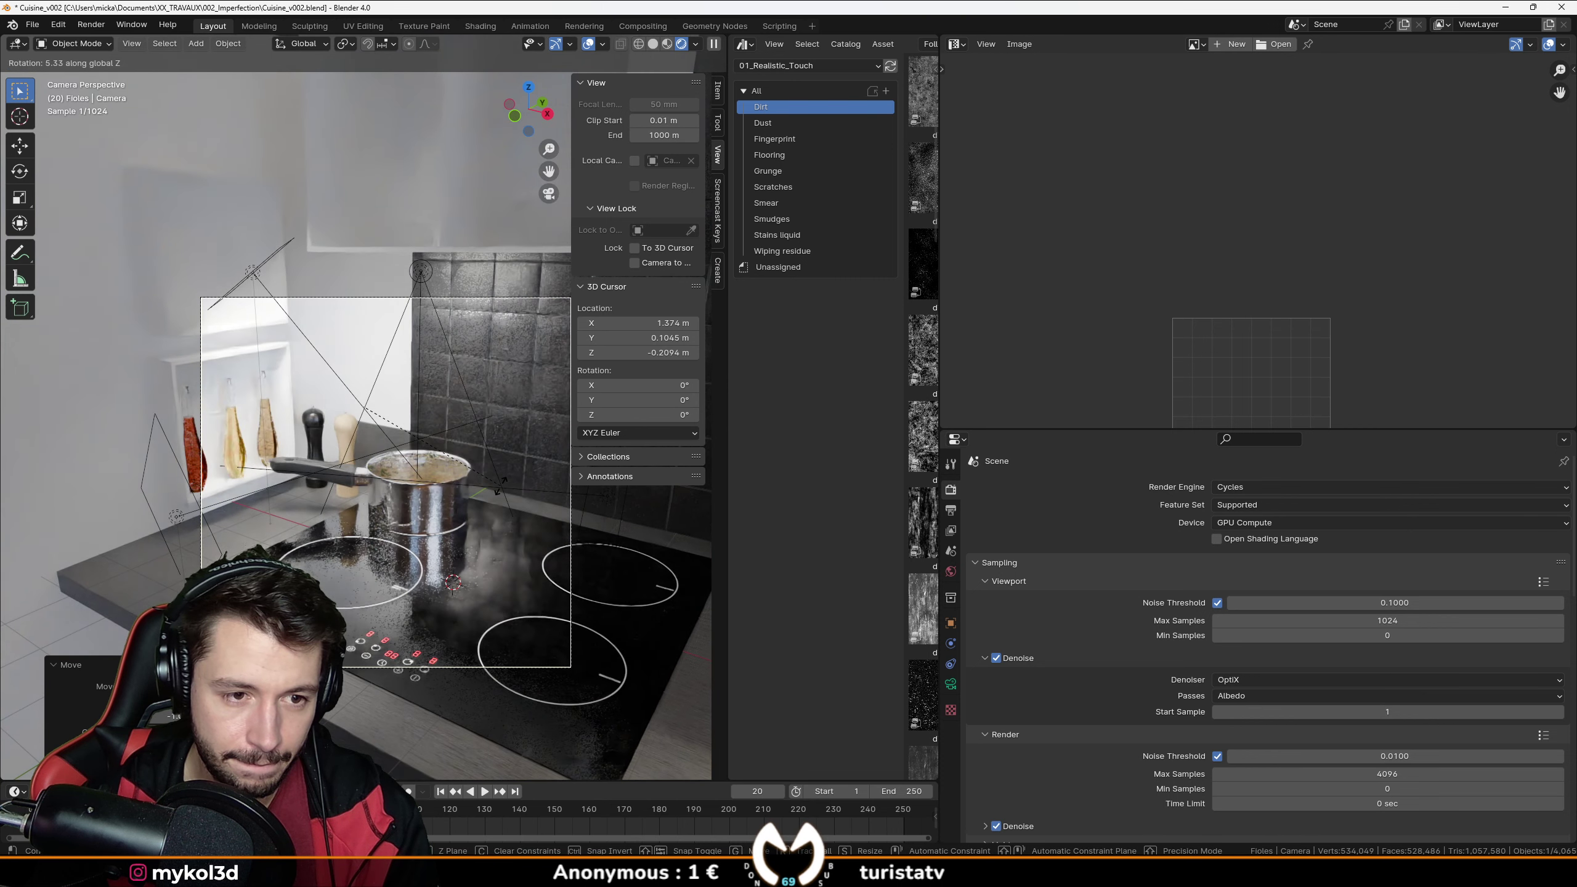
{"action": "left_click", "coordinate": [500, 486]}
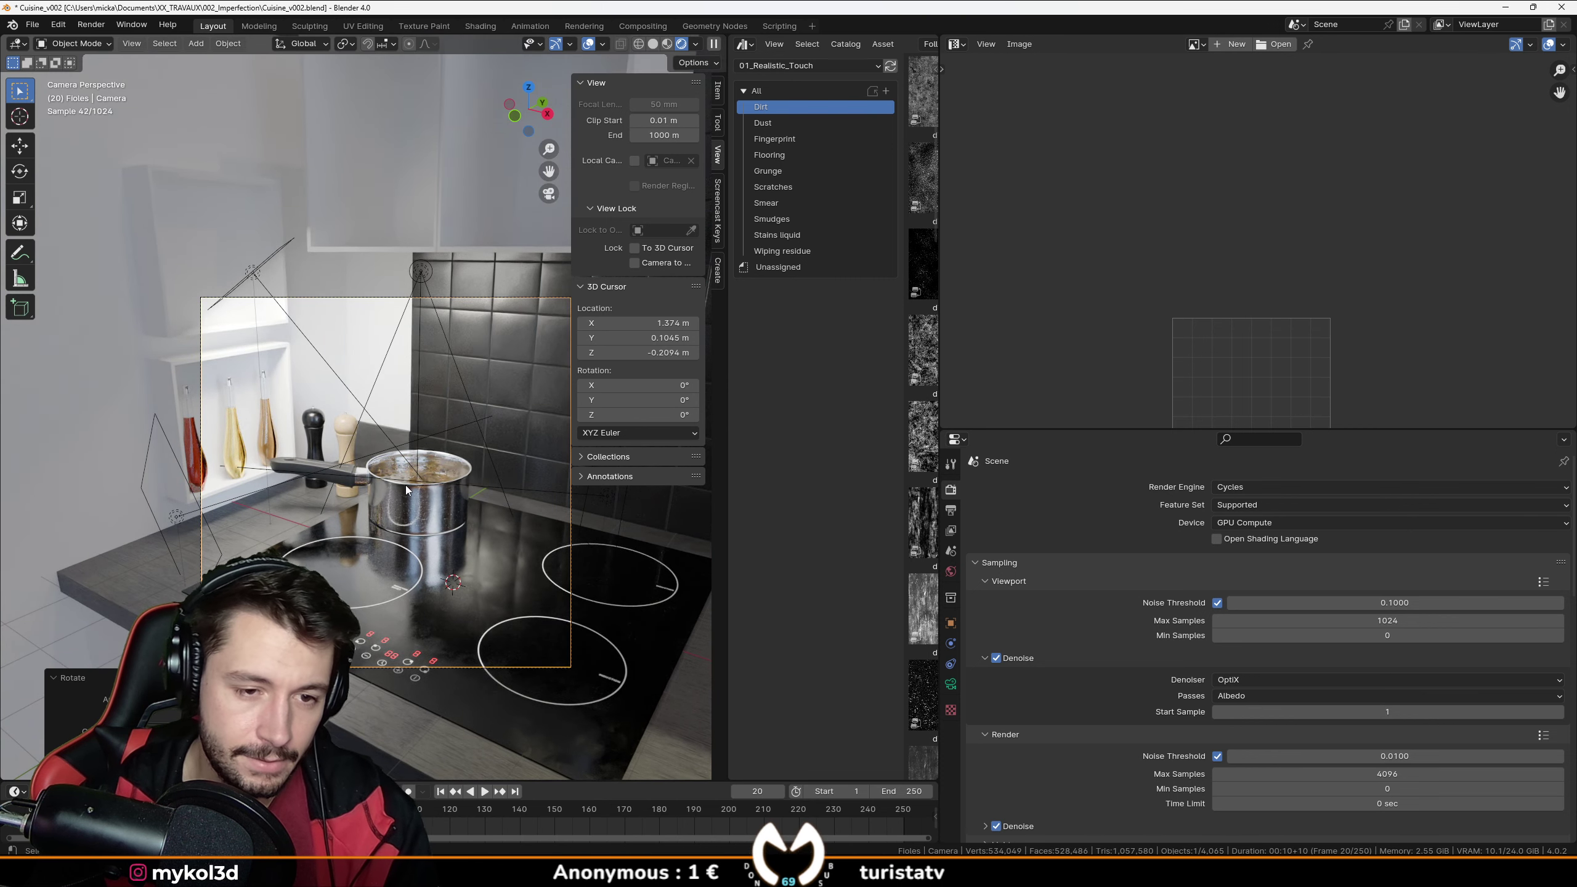
Return to solid shading, start a Cycles render of the new camera shot, and position the render window.
{"action": "key", "text": "z"}
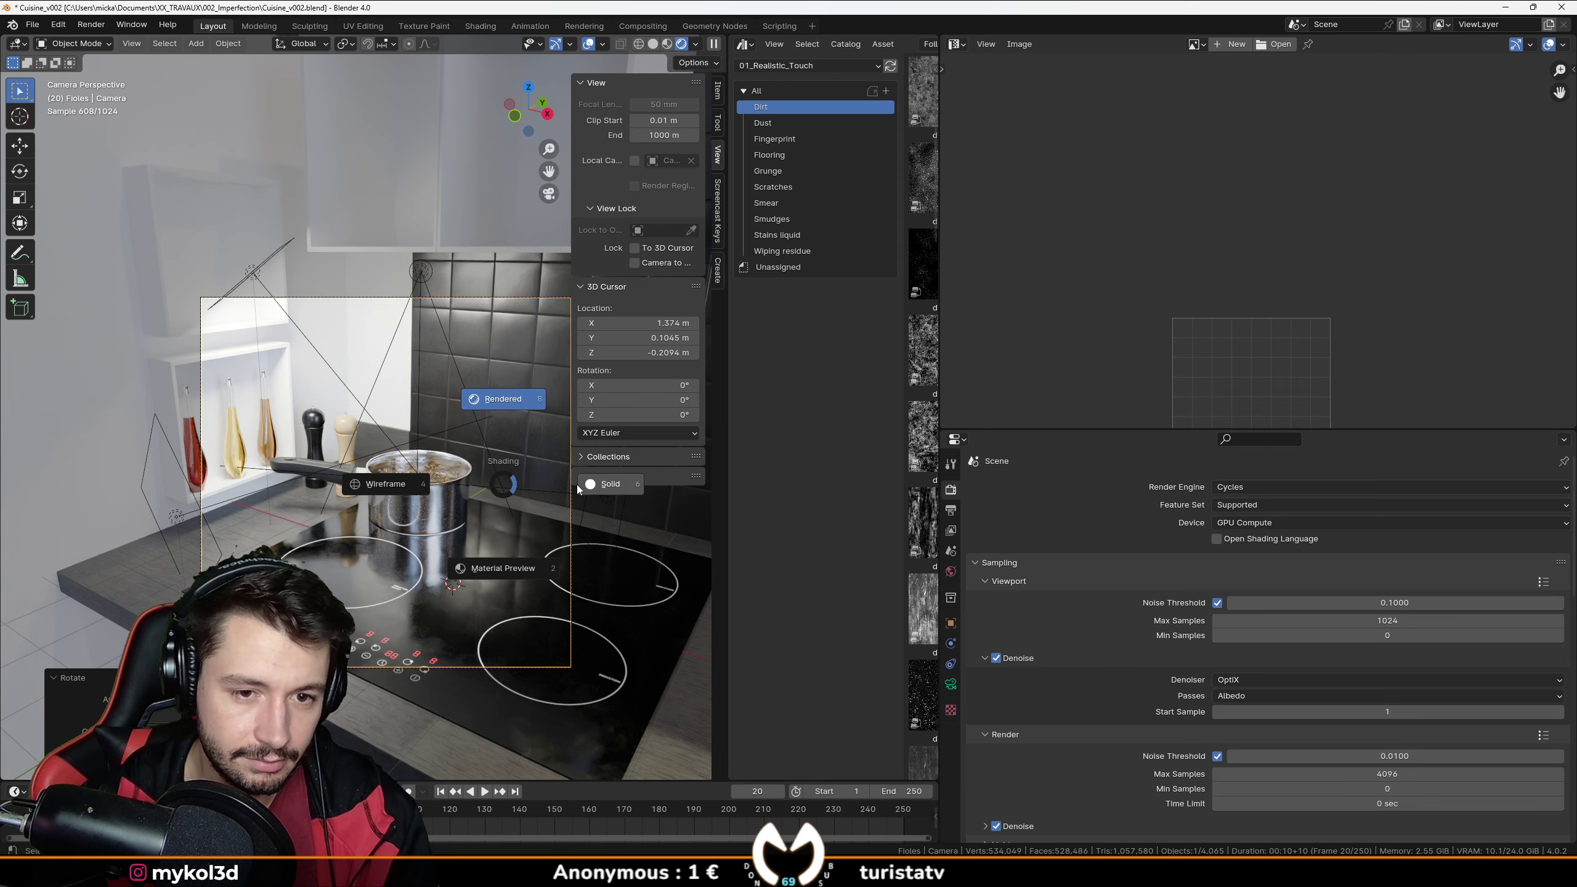
{"action": "left_click", "coordinate": [529, 486]}
{"action": "key", "text": "F12"}
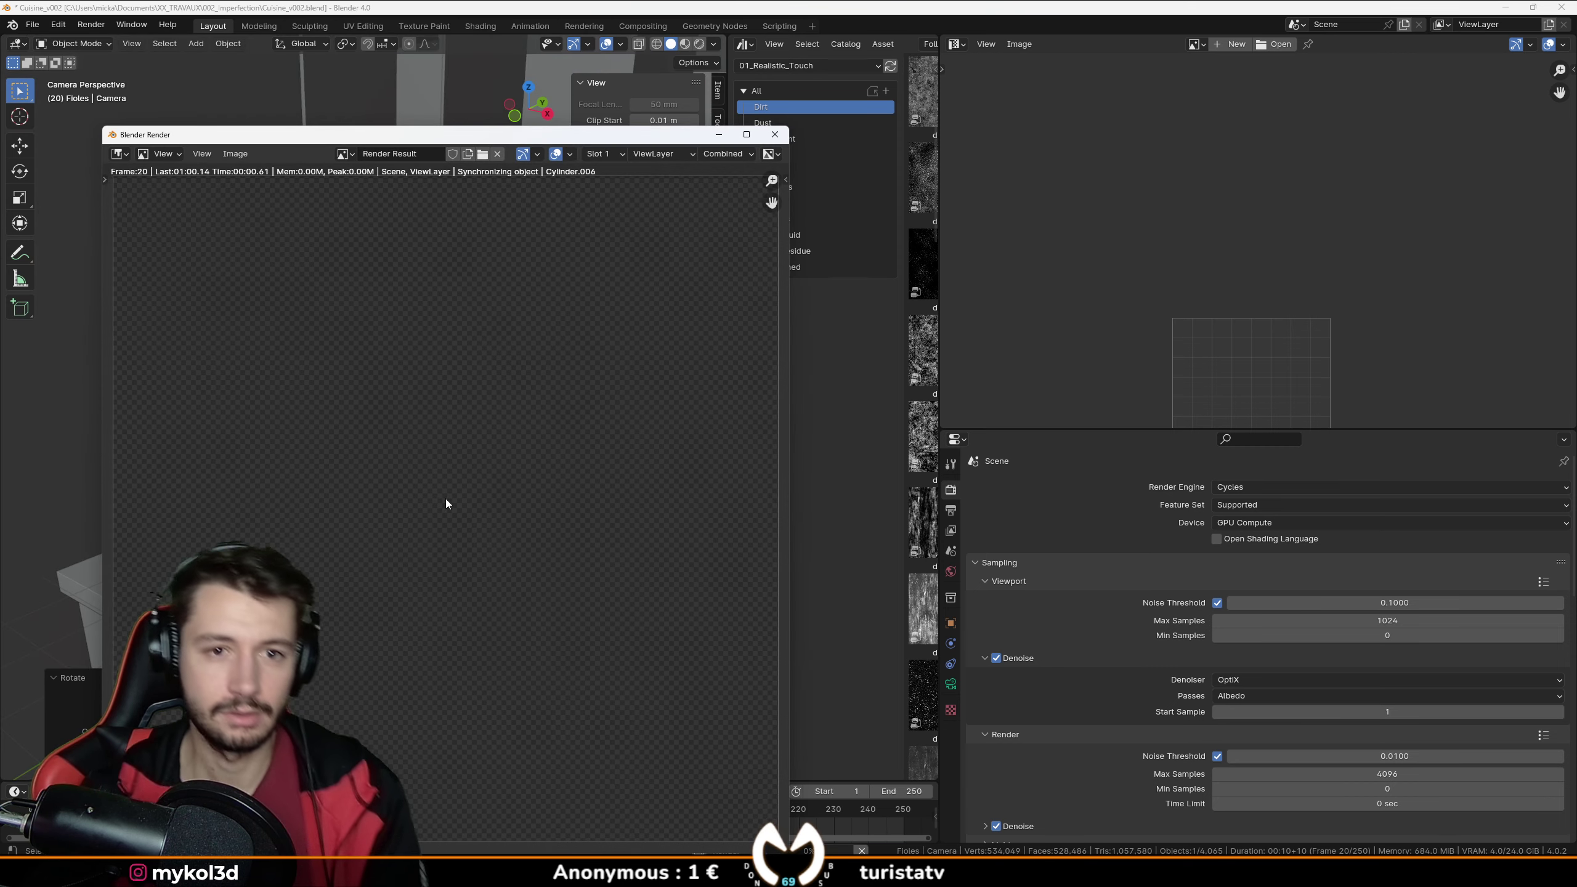
{"action": "left_click_drag", "start_coordinate": [497, 139], "coordinate": [724, 110]}
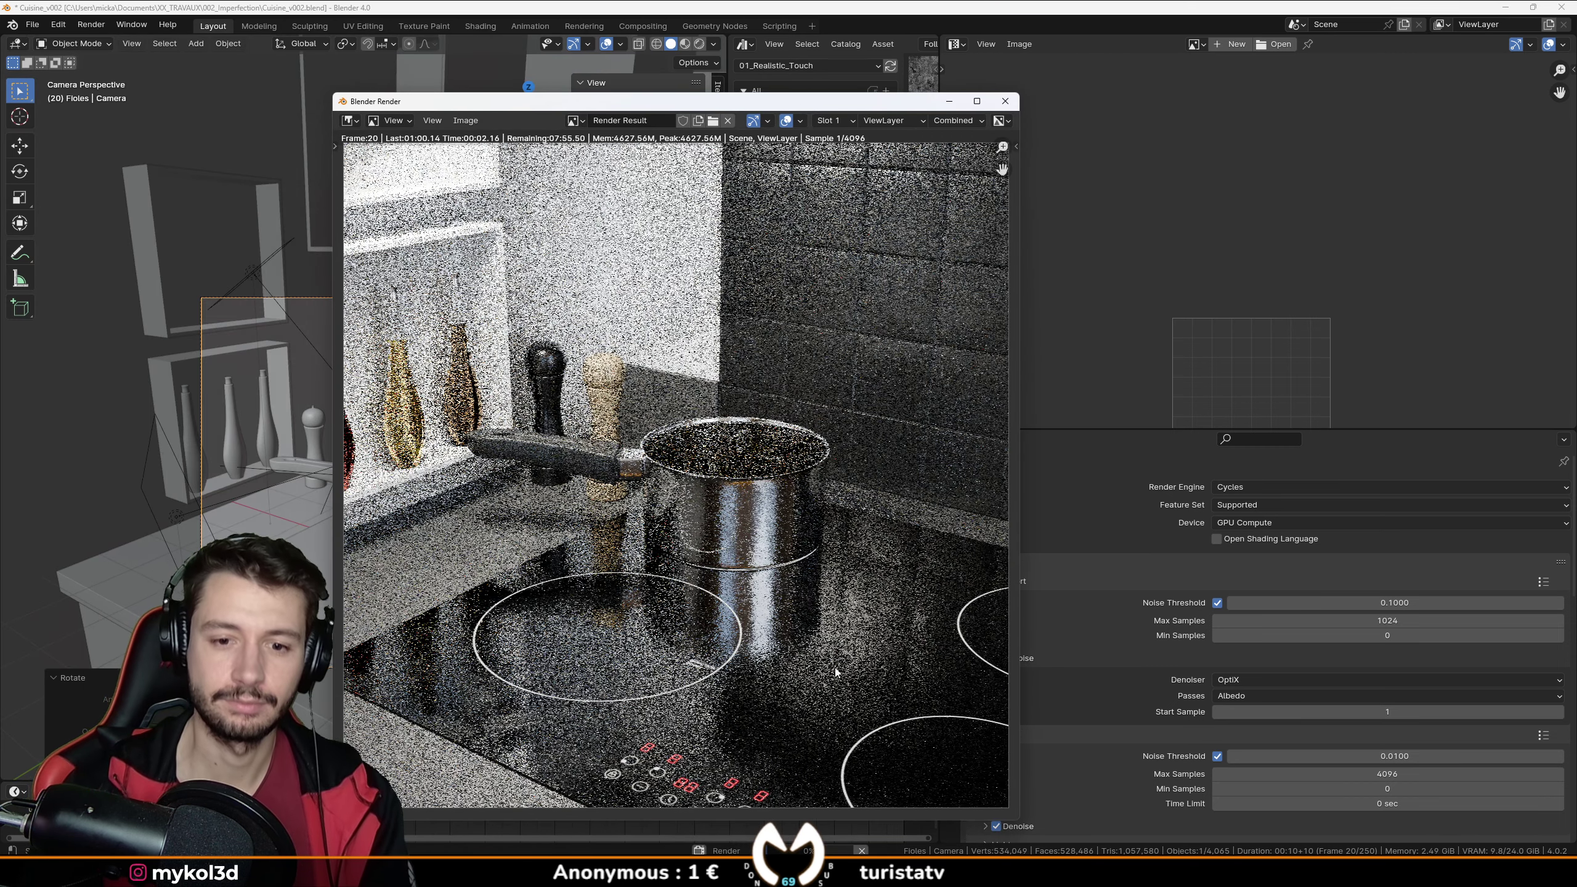
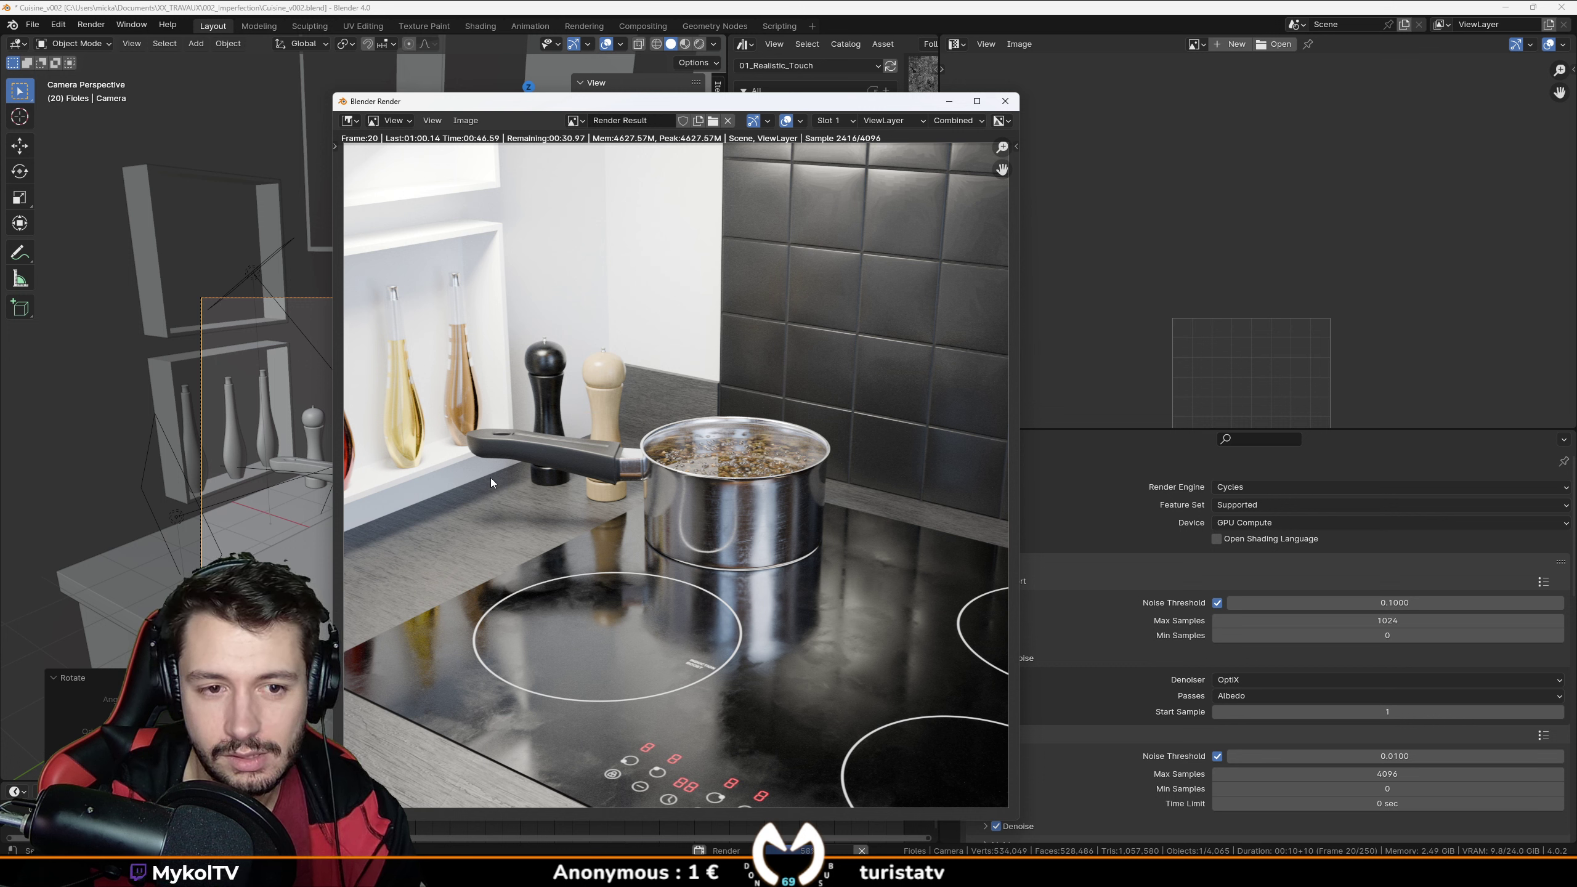
Cancel the running 4096-sample Cycles render of the pot on the hob.
{"action": "key", "text": "Escape"}
{"action": "key", "text": "Escape"}
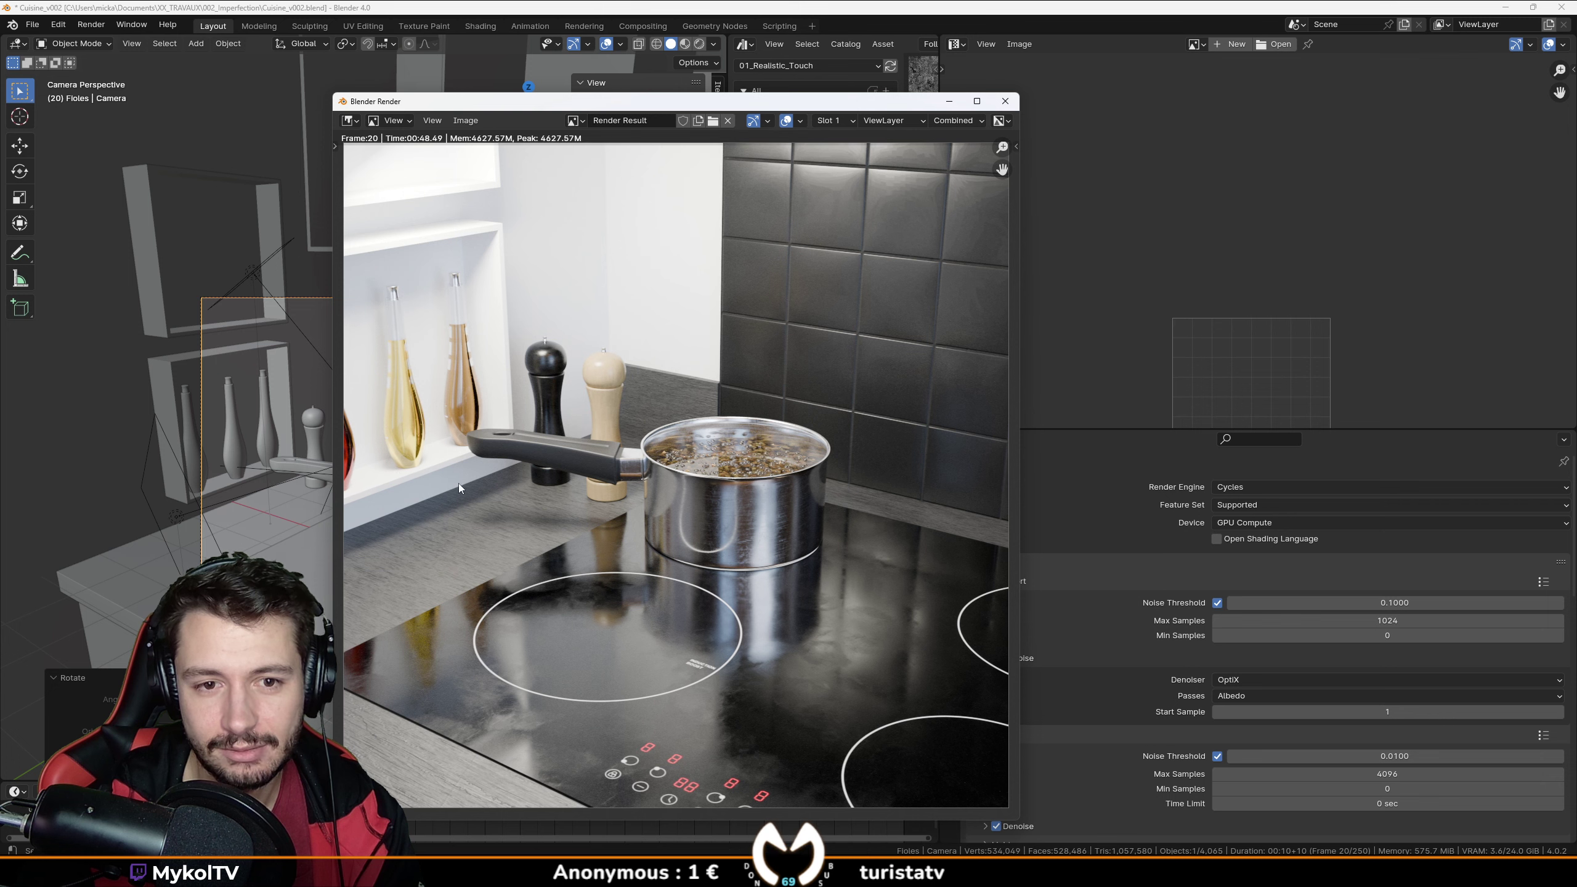
Save Cuisine_v002.blend, shift the camera view up onto the pot, and preview in Rendered shading.
{"action": "key", "text": "ctrl+s"}
{"action": "scroll", "coordinate": [377, 516], "scroll_direction": "up", "scroll_amount": 3}
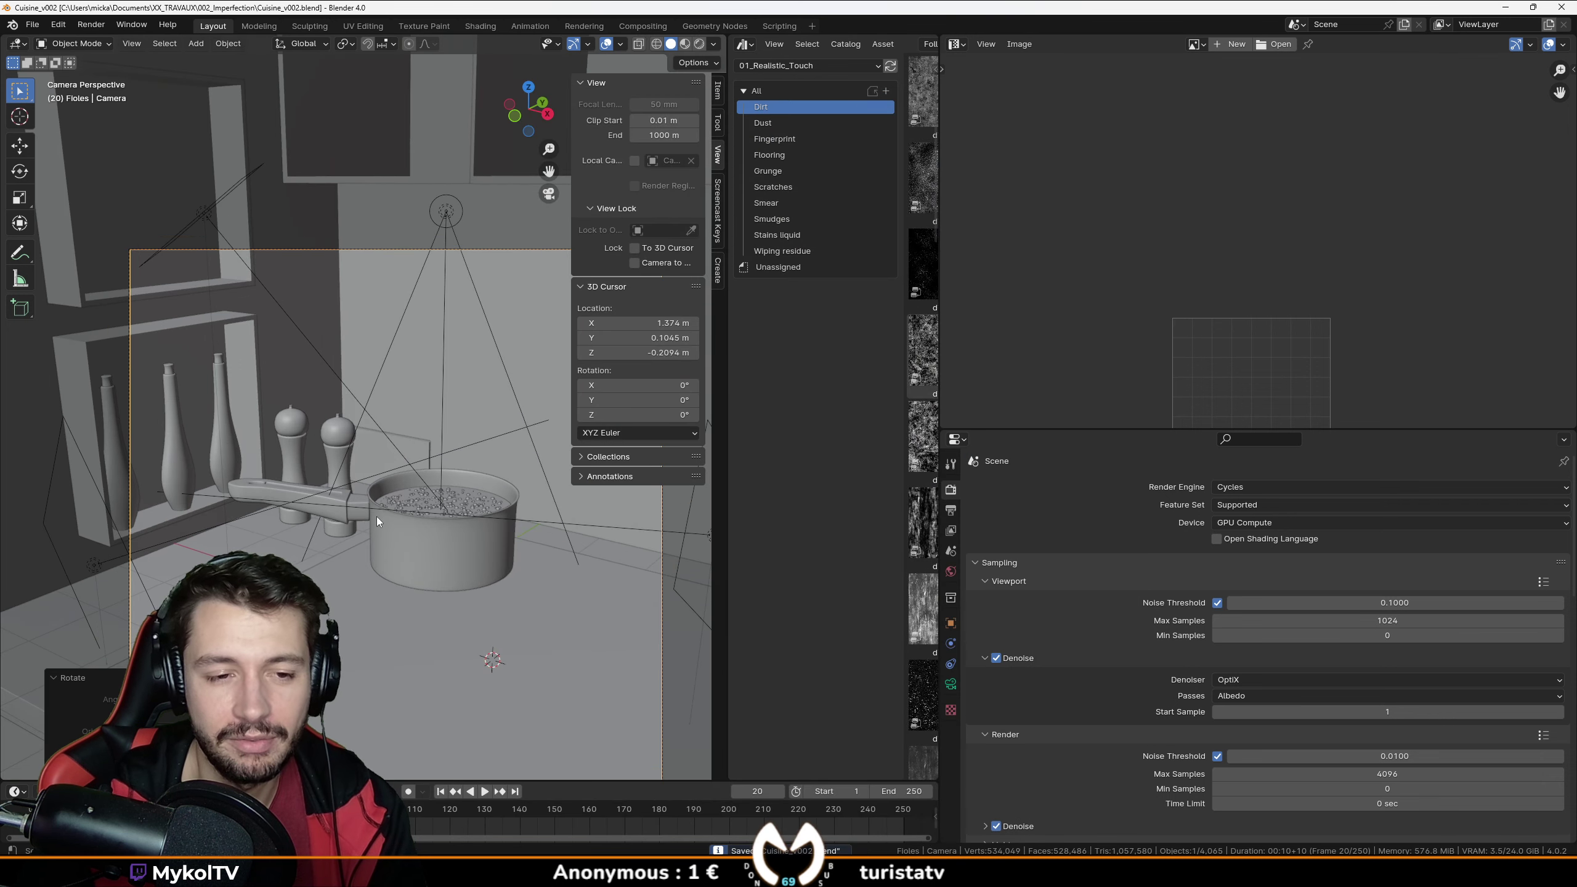
{"action": "middle_click_drag", "start_coordinate": [377, 517], "coordinate": [383, 415], "text": "shift"}
{"action": "scroll", "coordinate": [384, 415], "scroll_direction": "down", "scroll_amount": 2}
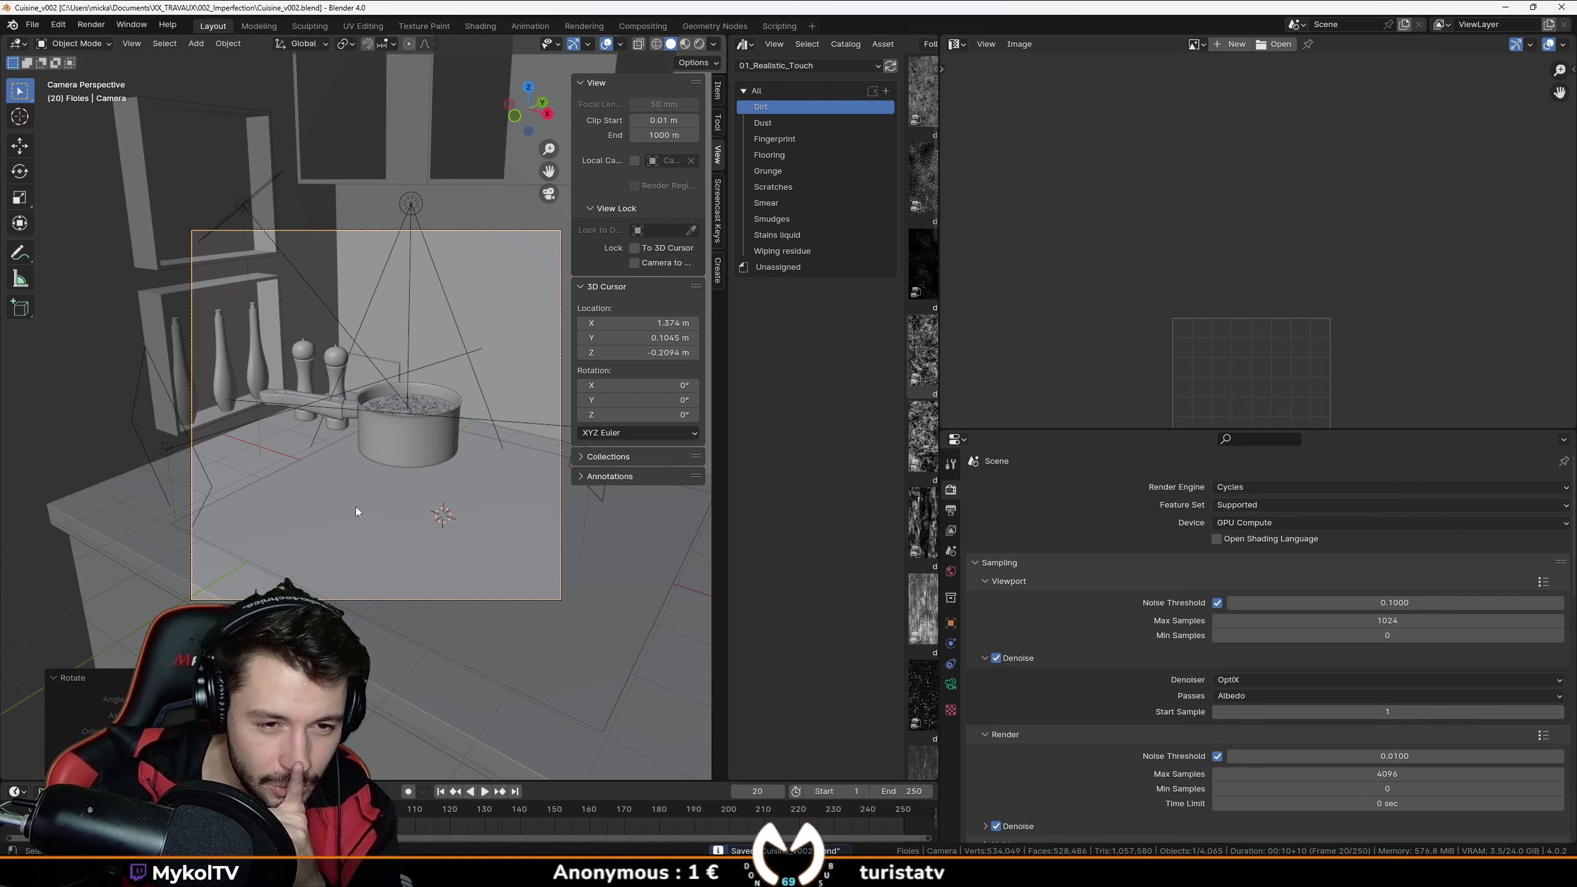
{"action": "left_click", "coordinate": [700, 44]}
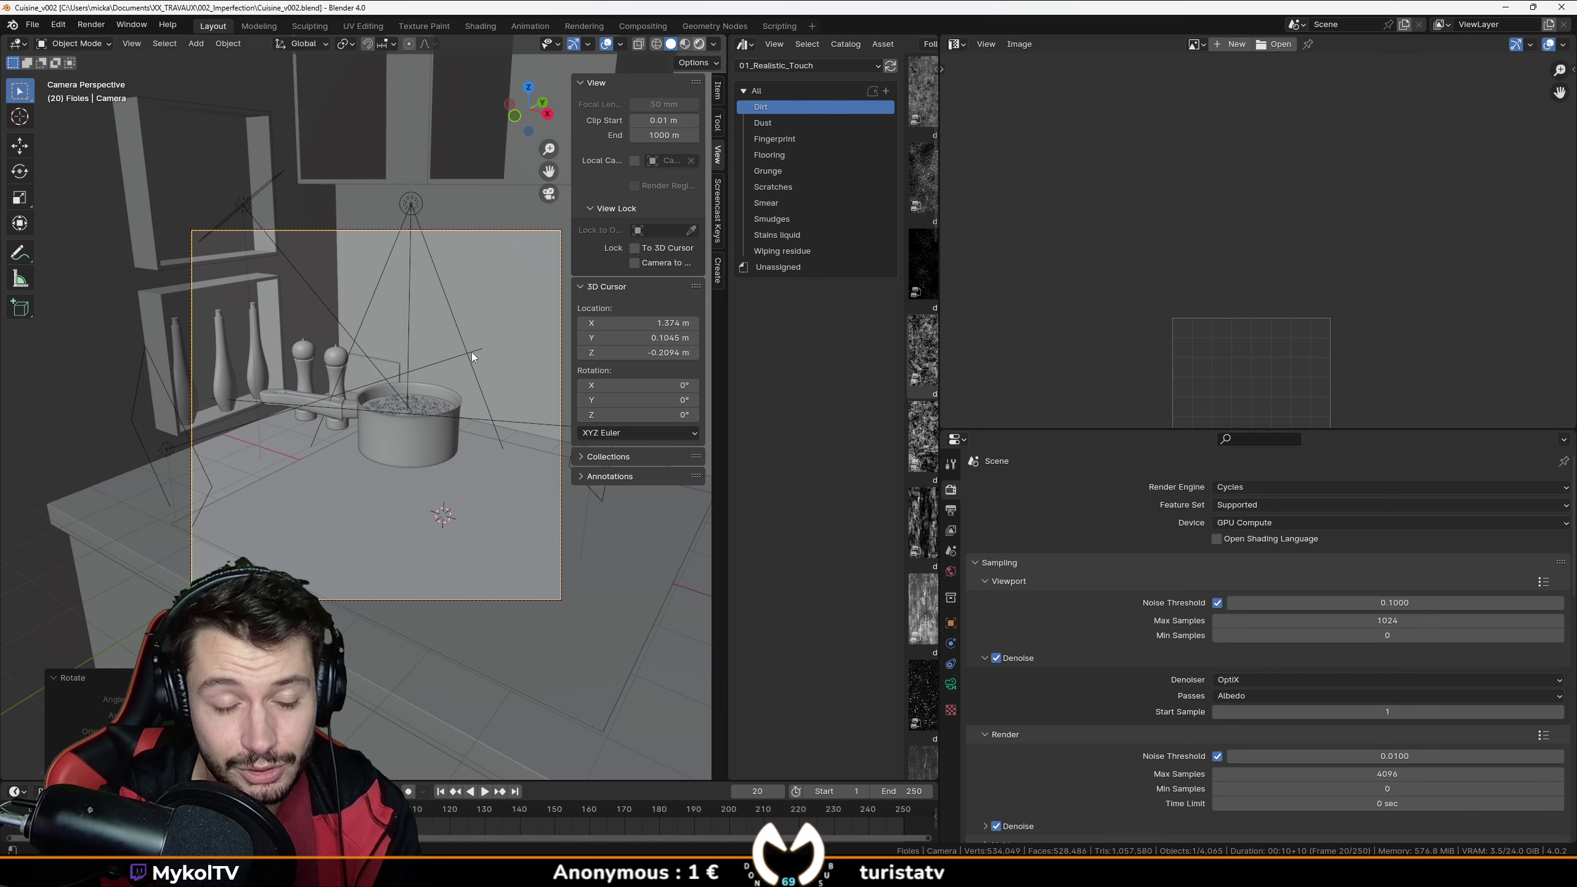
Switch the viewport back to Solid shading through the Z pie menu and save again.
{"action": "scroll", "coordinate": [384, 505], "scroll_direction": "up", "scroll_amount": 2}
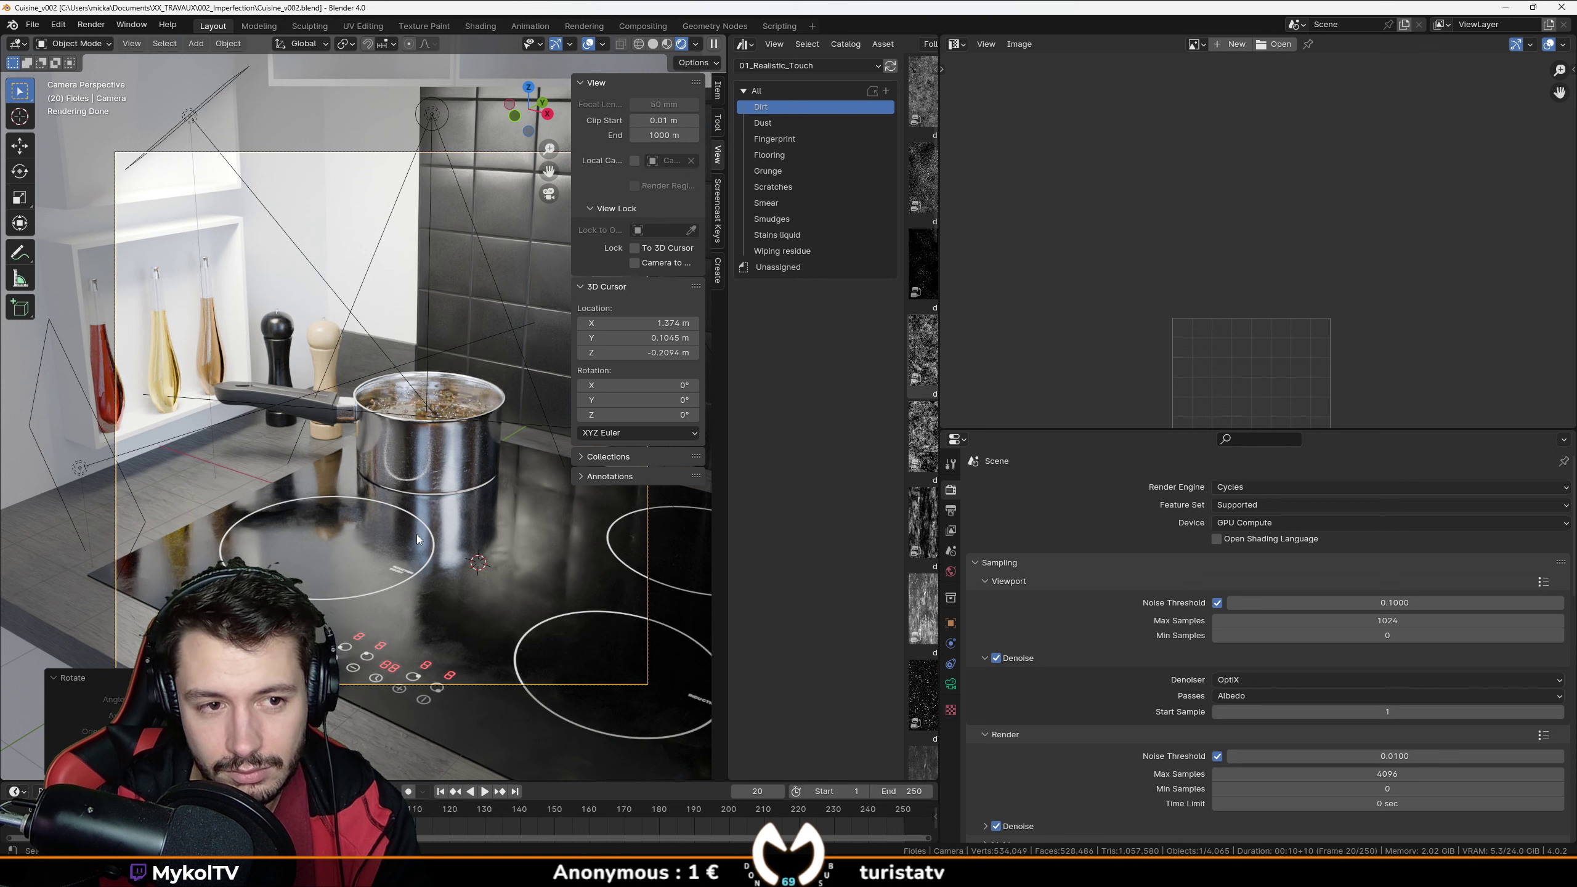
{"action": "key", "text": "z"}
{"action": "left_click", "coordinate": [515, 526]}
{"action": "key", "text": "ctrl+s"}
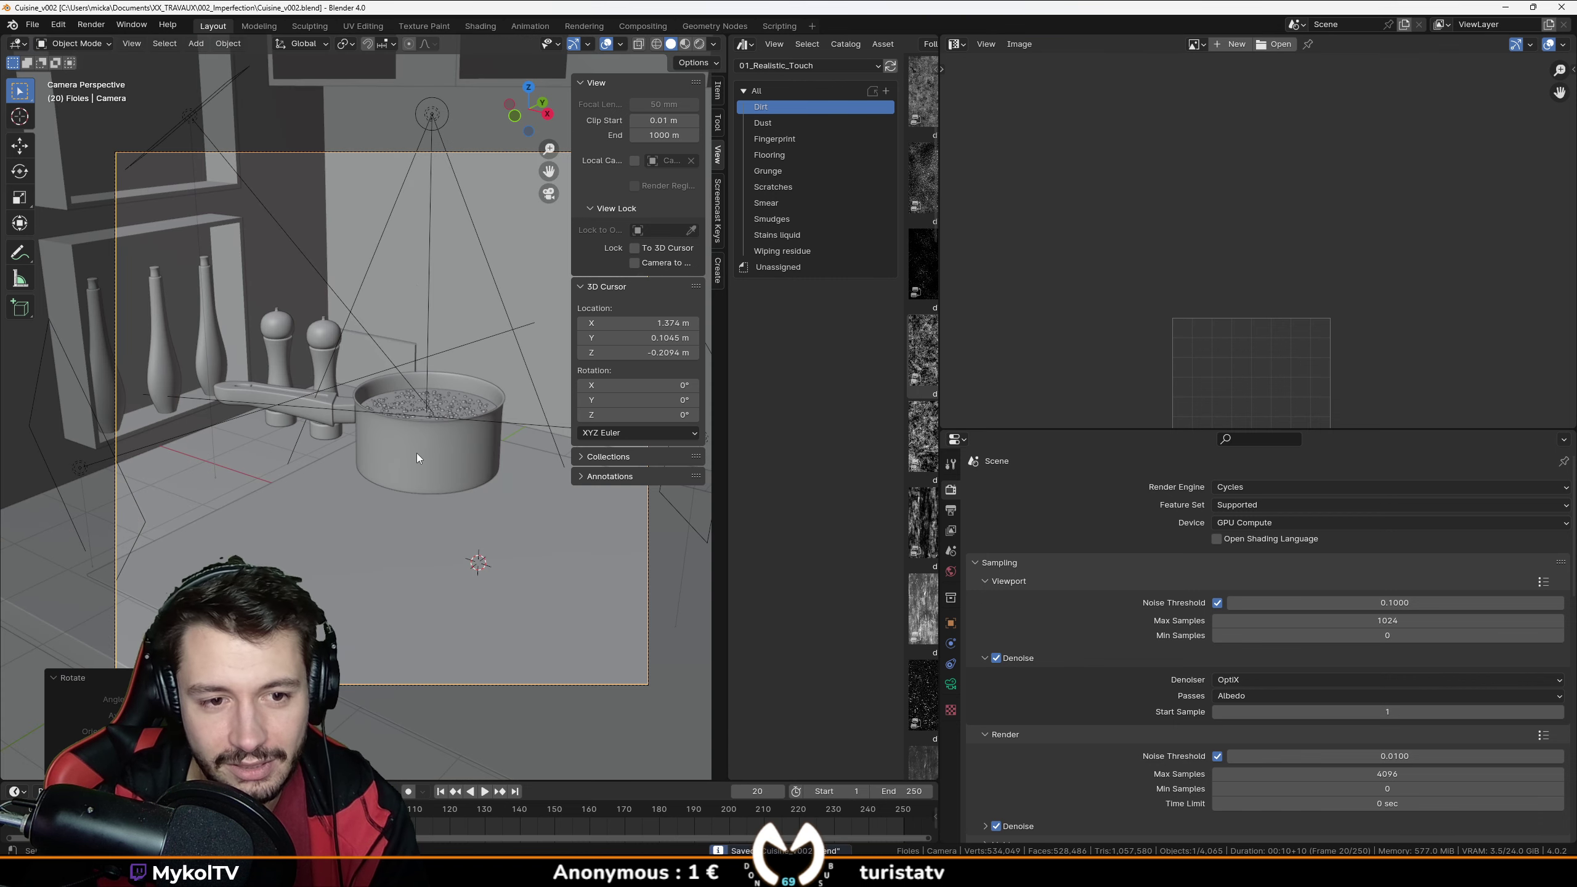